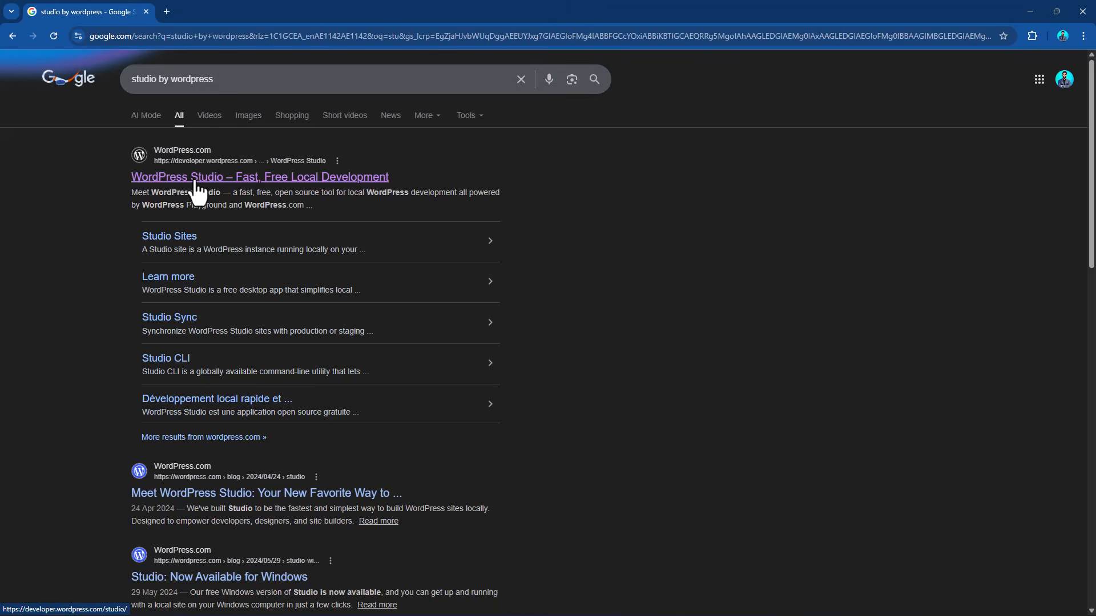
Open the official WordPress Studio page on developer.wordpress.com from the search results.
scroll(300, 308, "down", 6)
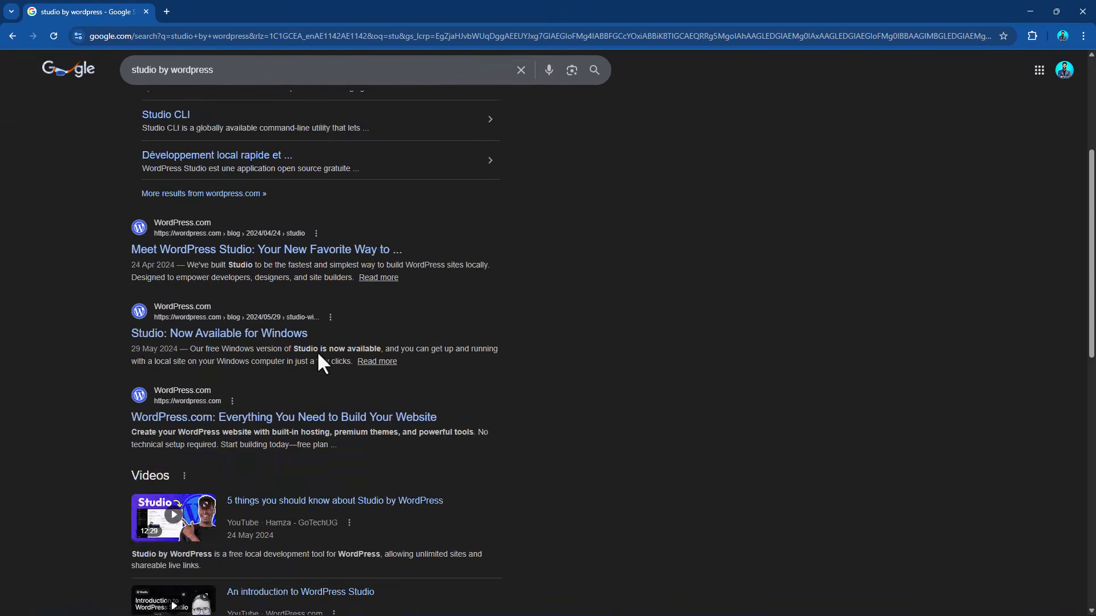
scroll(343, 331, "up", 6)
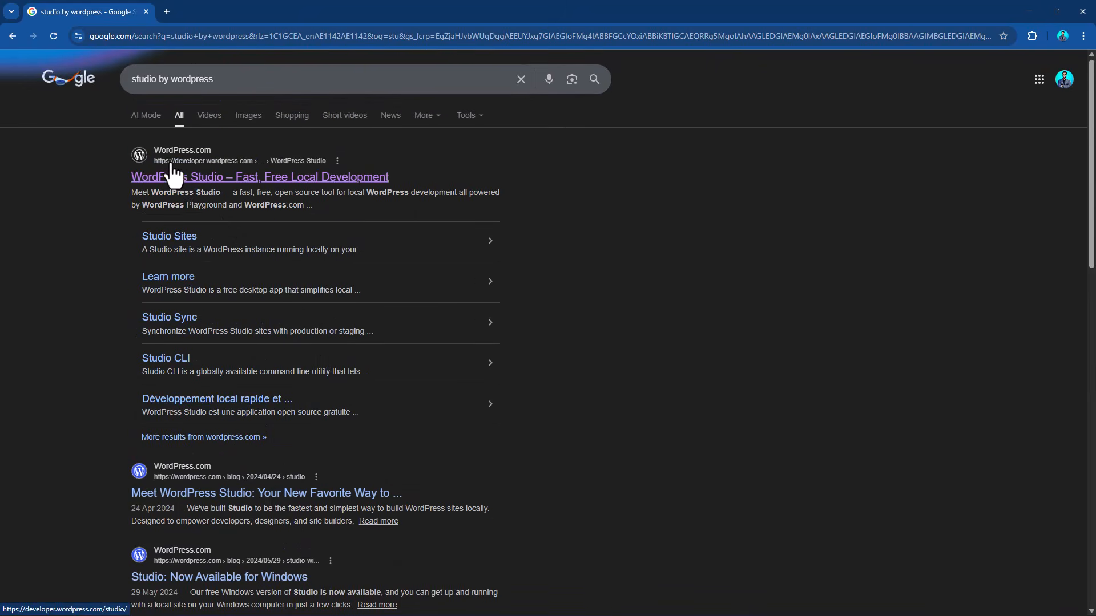
left_click(240, 192)
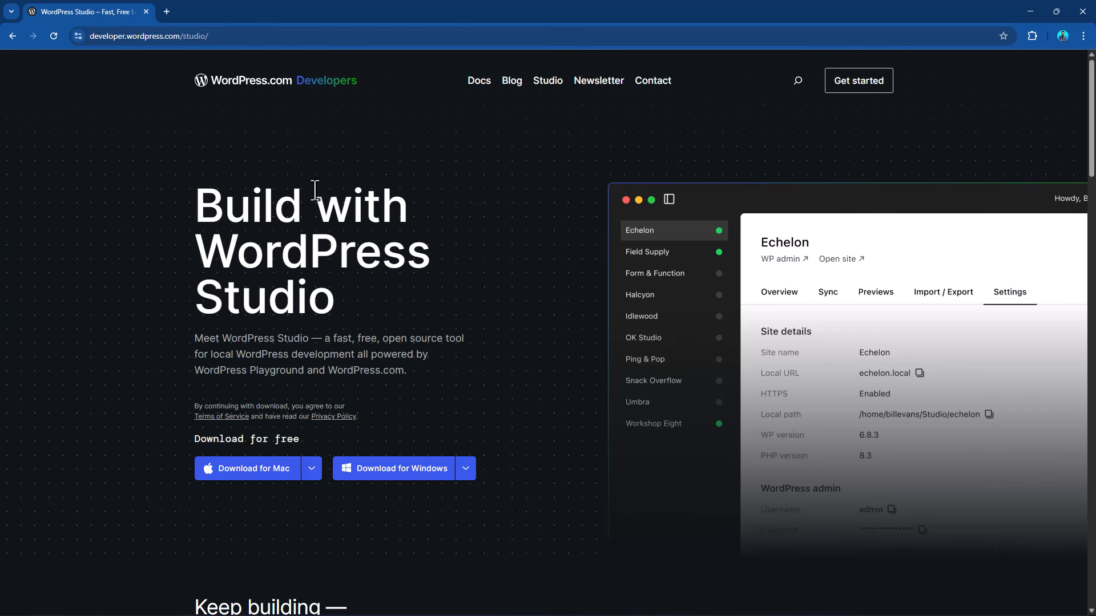
Download the WordPress Studio installer for Windows on Intel/AMD and run it.
scroll(313, 189, "down", 1)
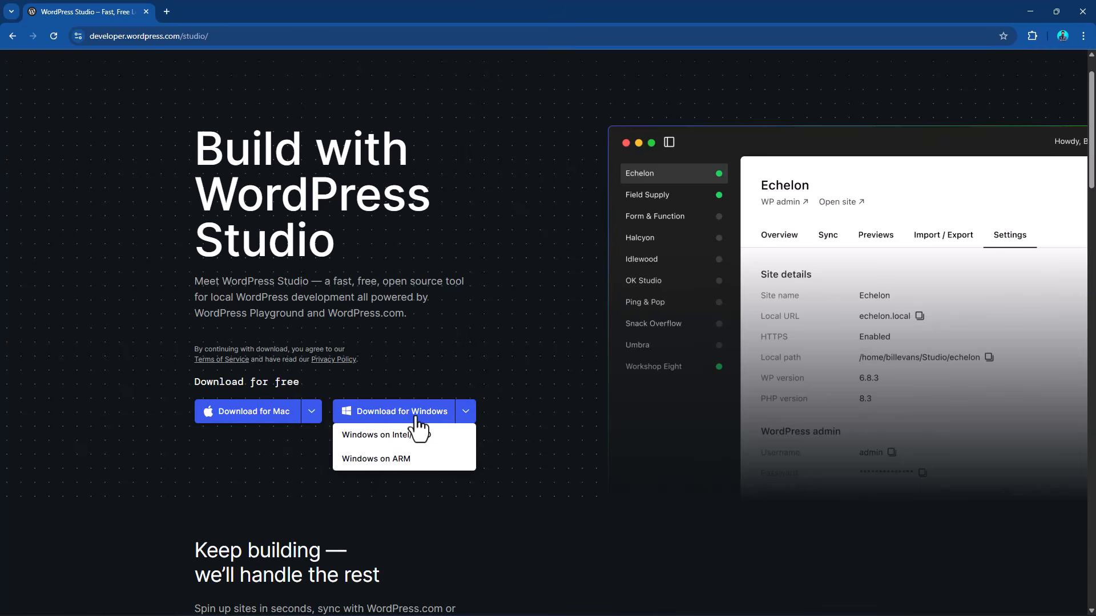
mouse_move(264, 419)
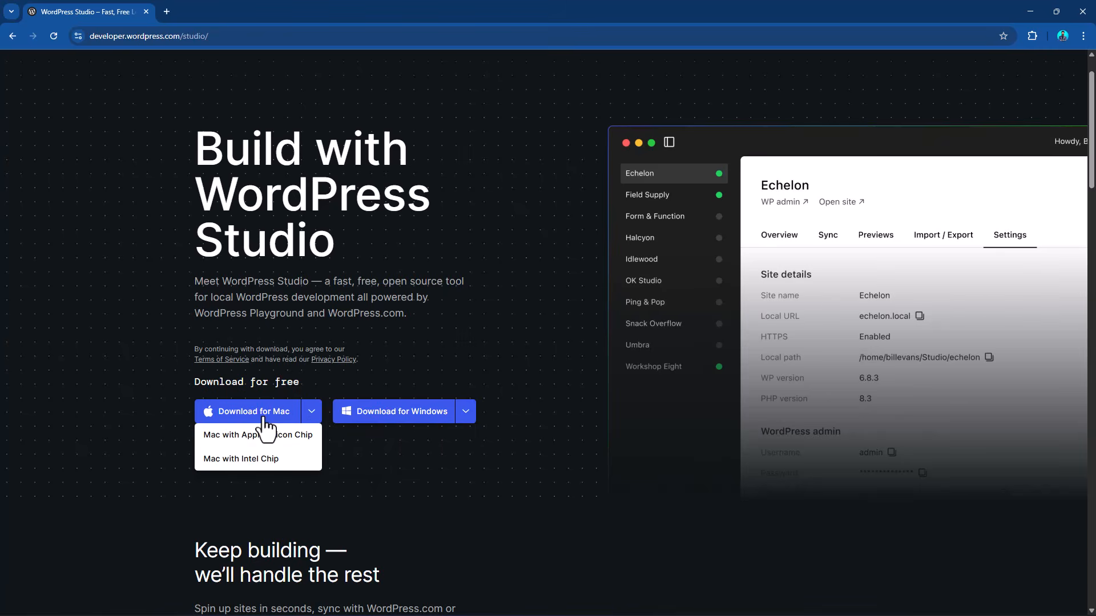
mouse_move(468, 425)
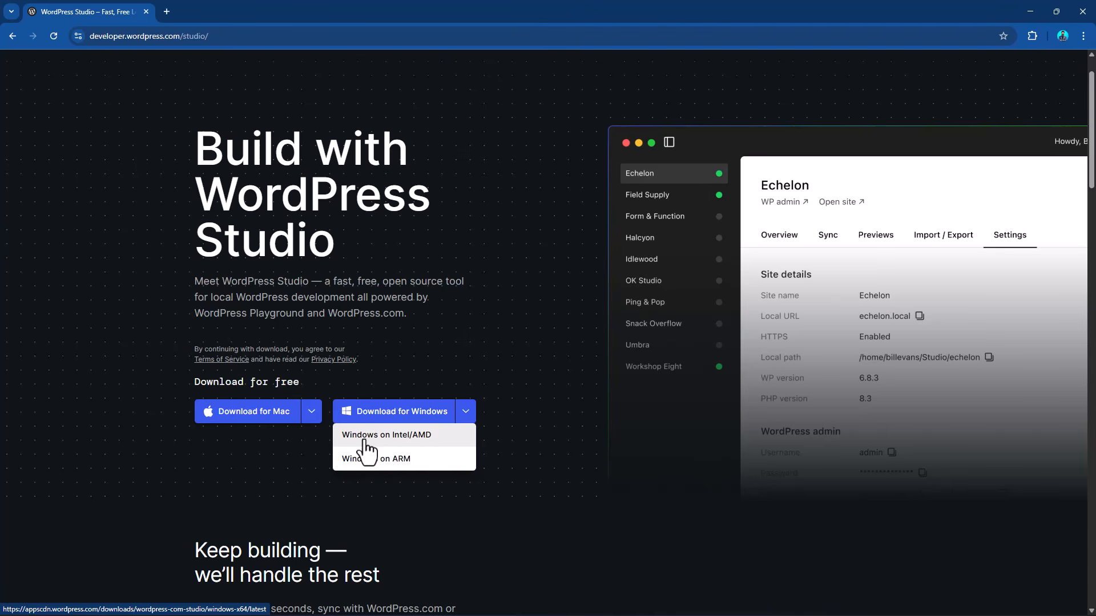
left_click(413, 441)
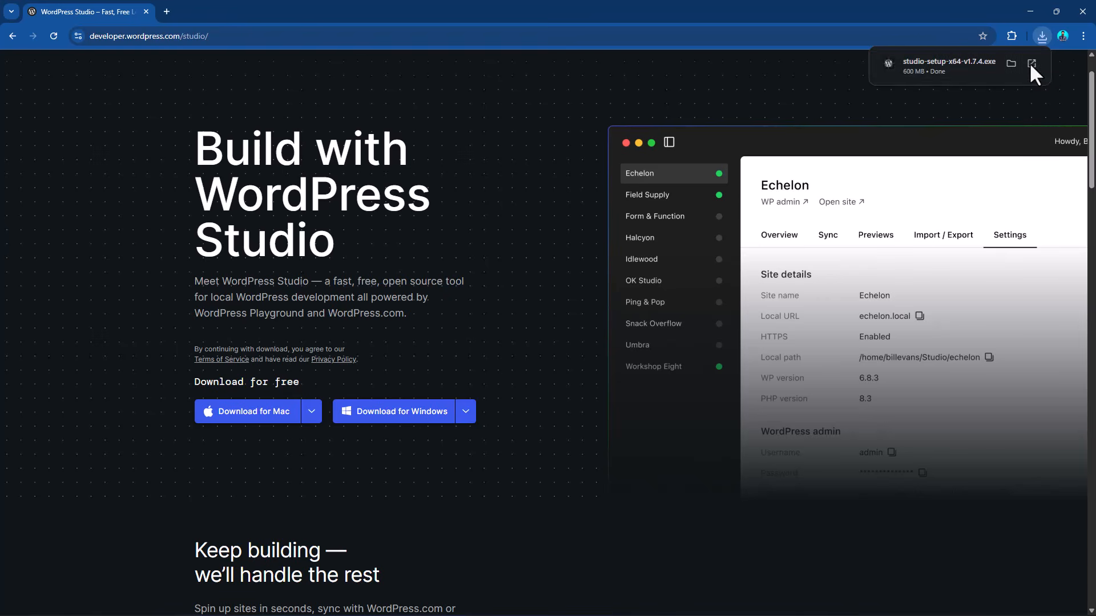
left_click(1030, 64)
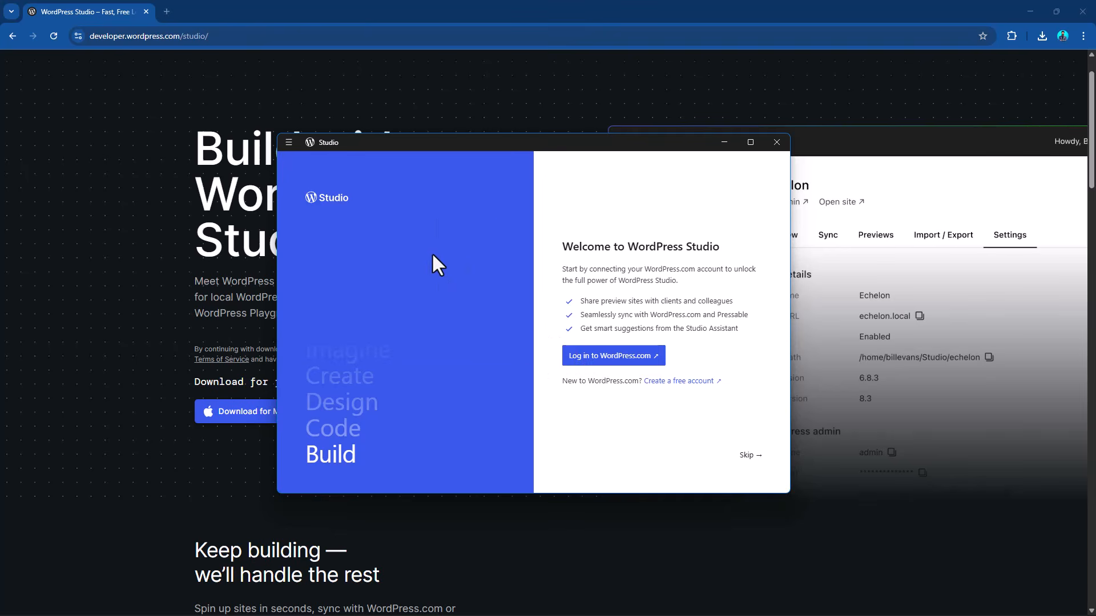
Skip the WordPress.com login and create an empty local site named "My WordPress Website".
left_click(749, 455)
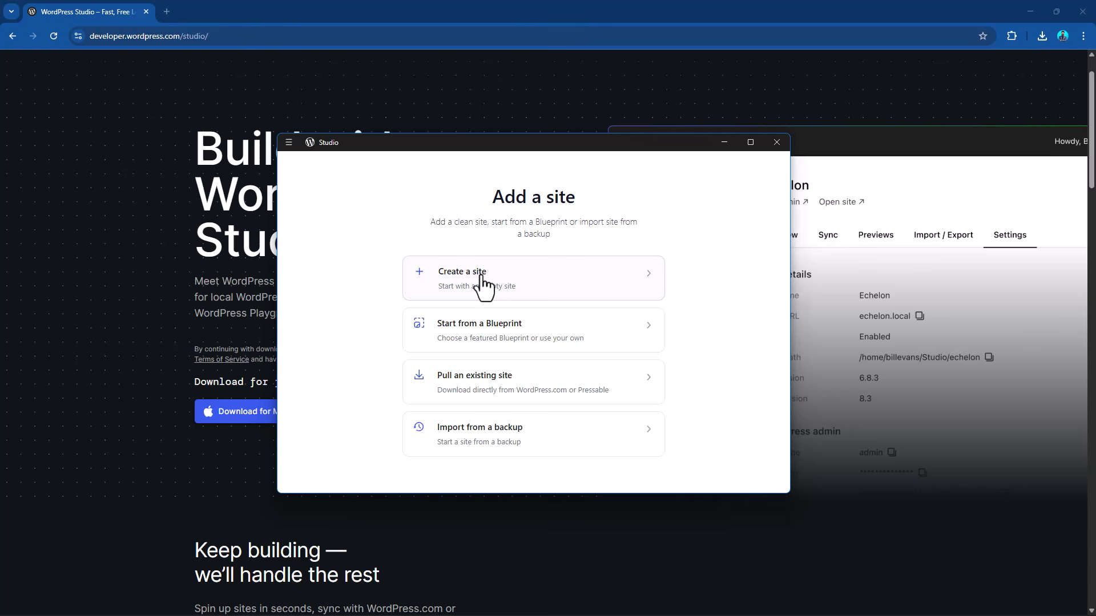
left_click(585, 286)
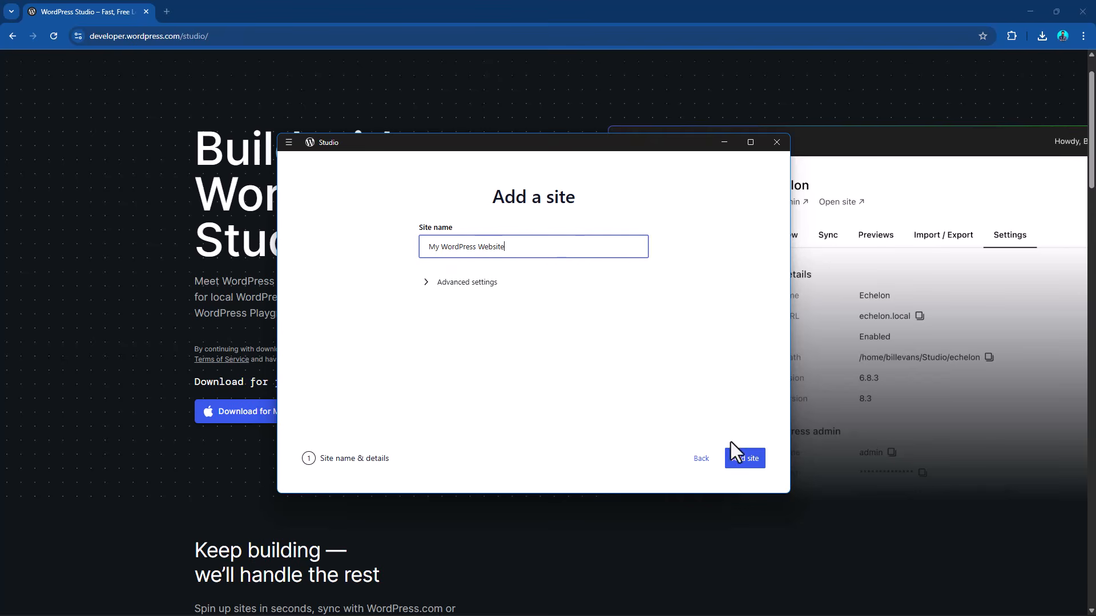
left_click(735, 461)
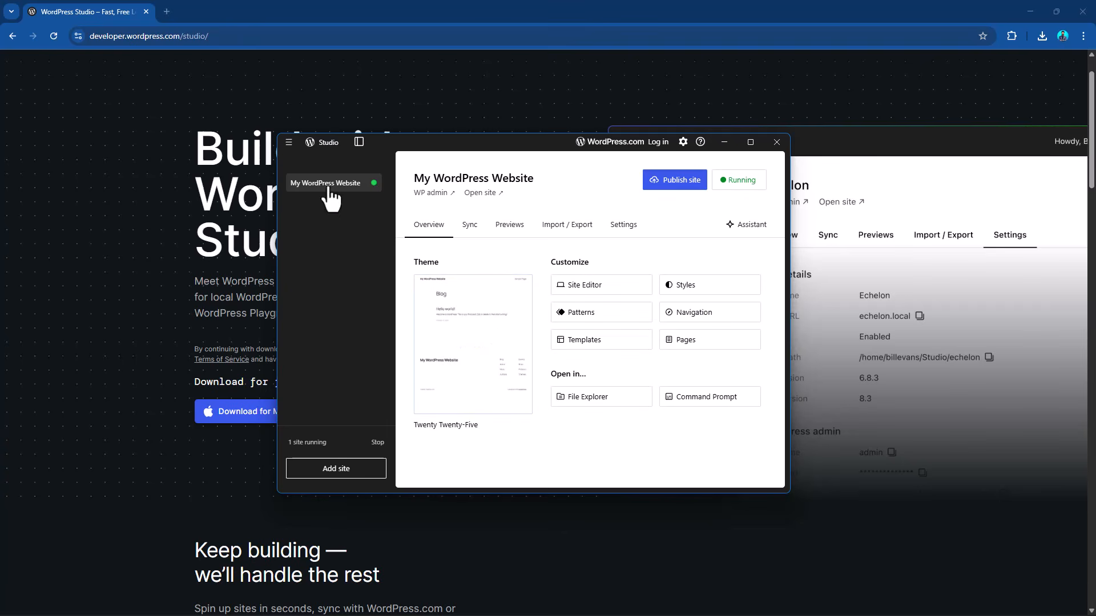
Open the new site's WP admin dashboard and its public front page in the browser from Studio.
left_click(434, 194)
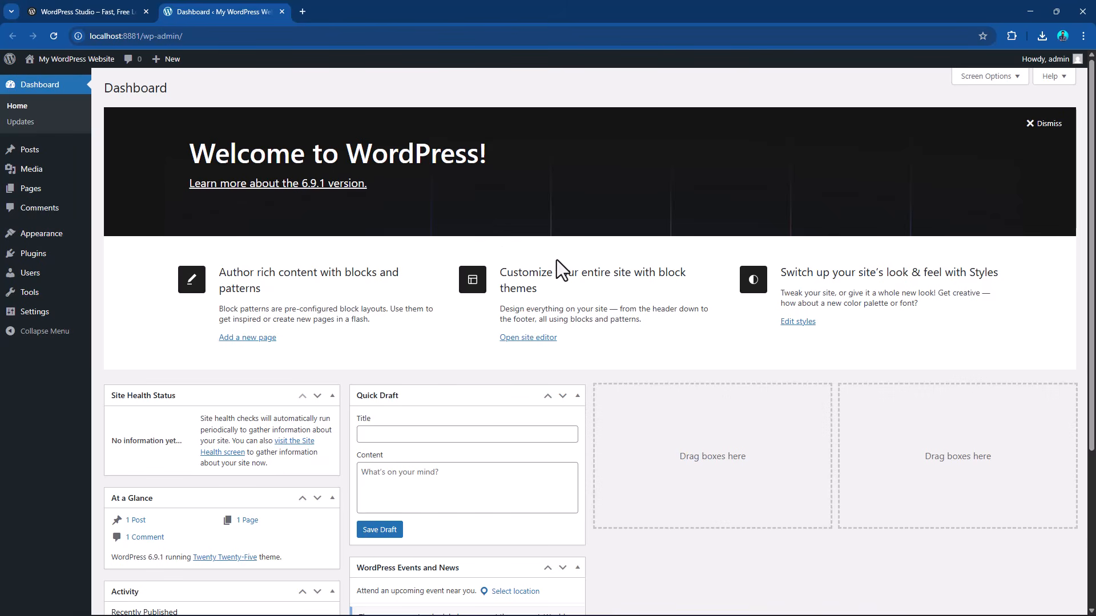
left_click(90, 9)
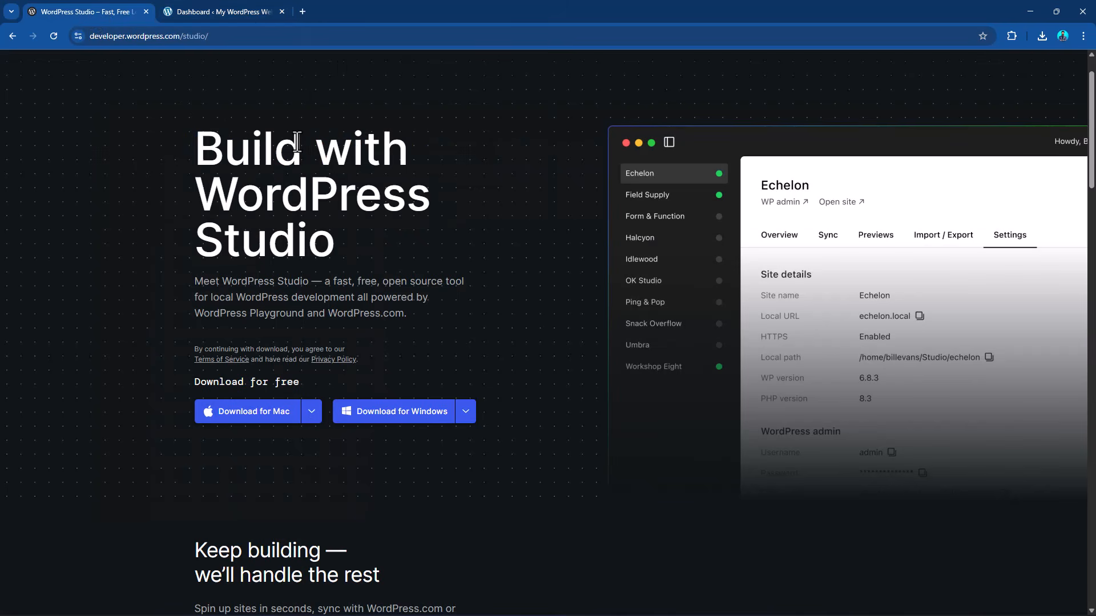
key("alt+Tab")
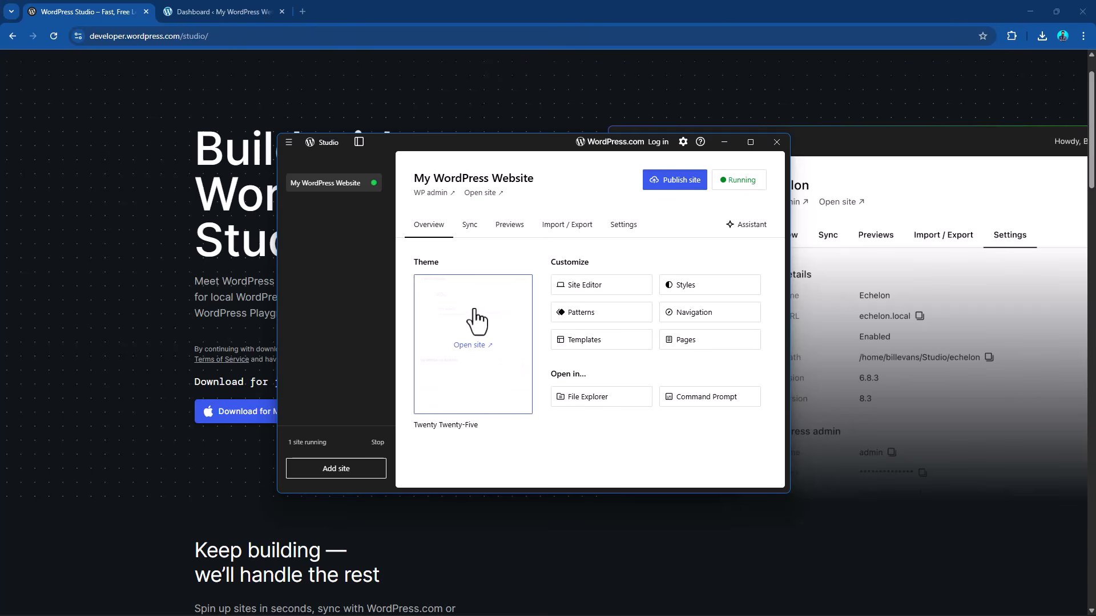
left_click(480, 193)
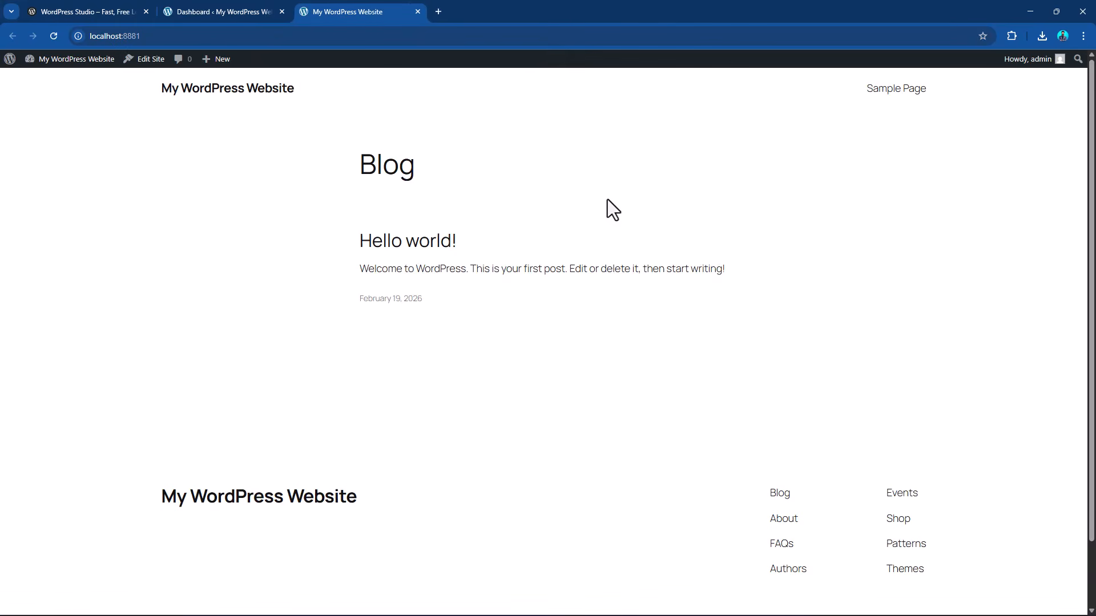
Compare the site's dashboard with its front page and look through the front page's content.
left_click(233, 11)
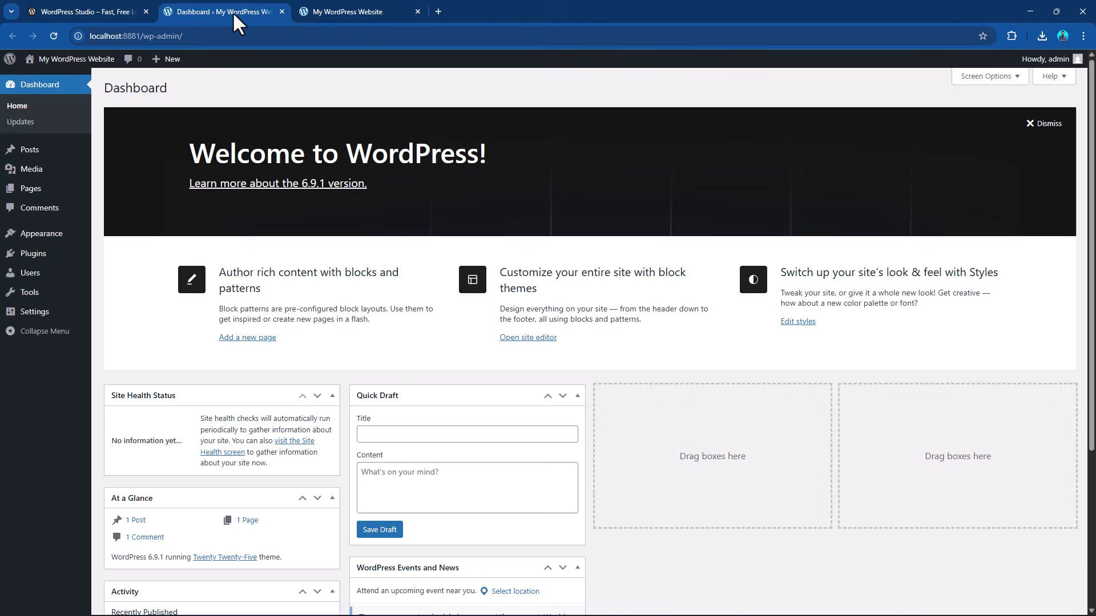
left_click(350, 12)
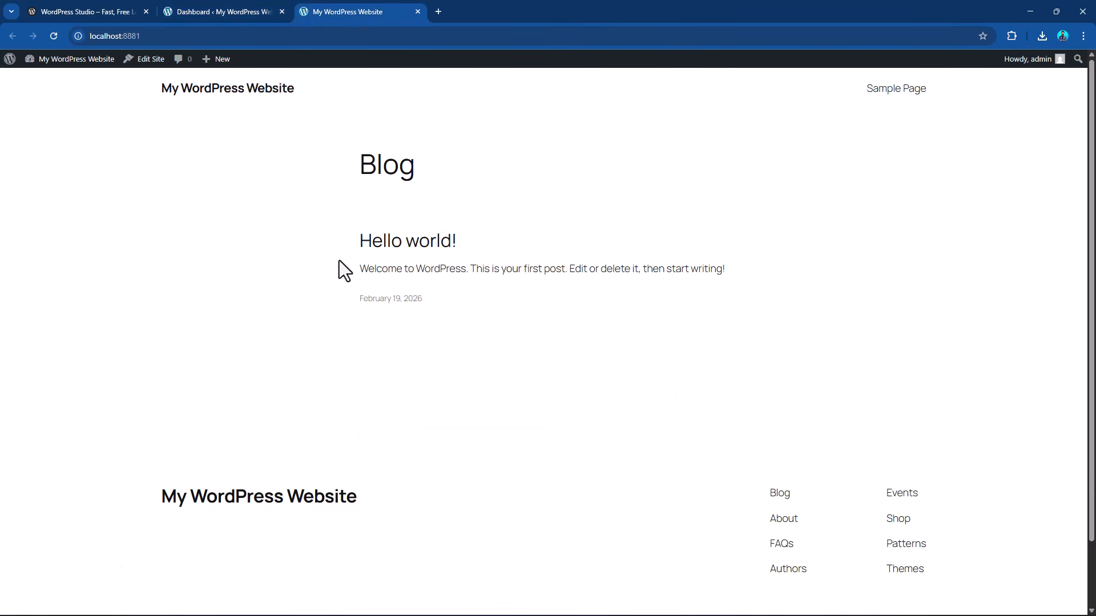
scroll(477, 308, "down", 2)
scroll(480, 296, "up", 1)
Switch to Studio and examine the site's Sync, Previews, Import / Export and Settings sections, including the WP Admin details.
key("alt+Tab")
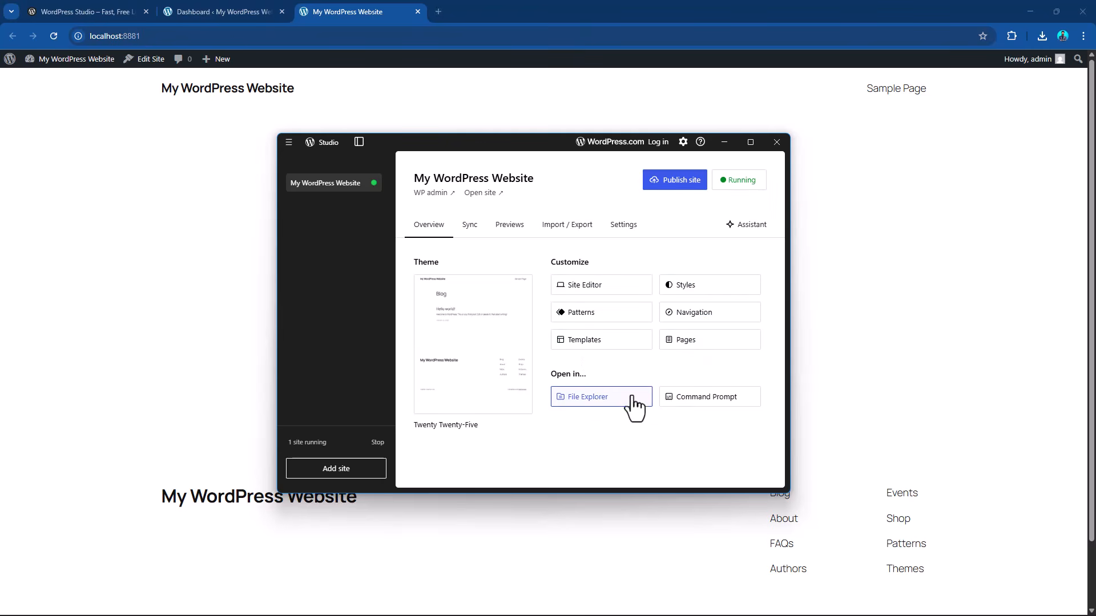
left_click(590, 400)
left_click(470, 226)
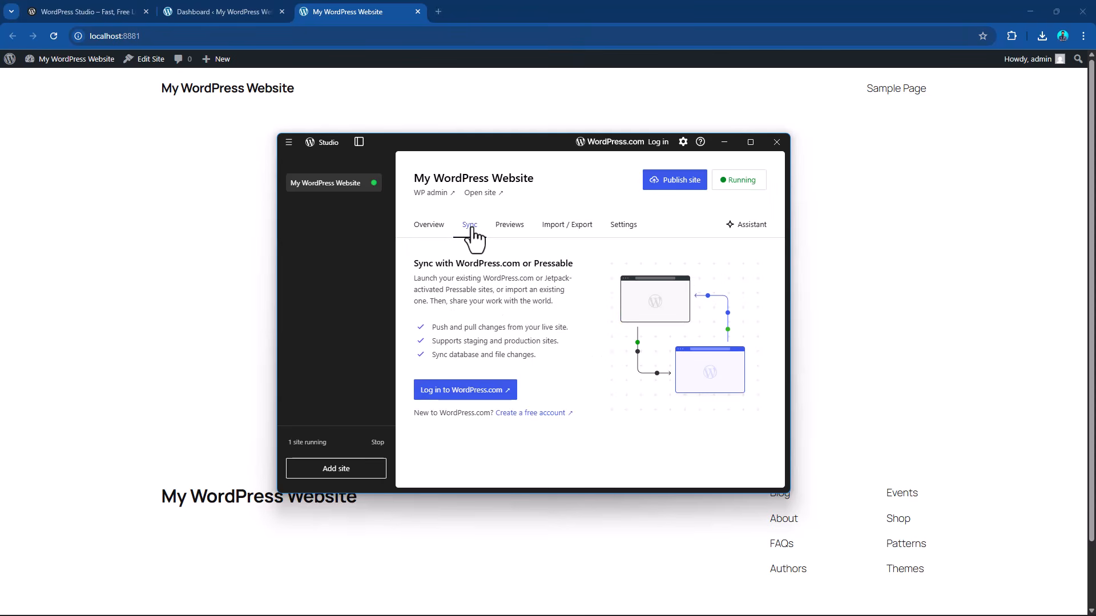
left_click(508, 228)
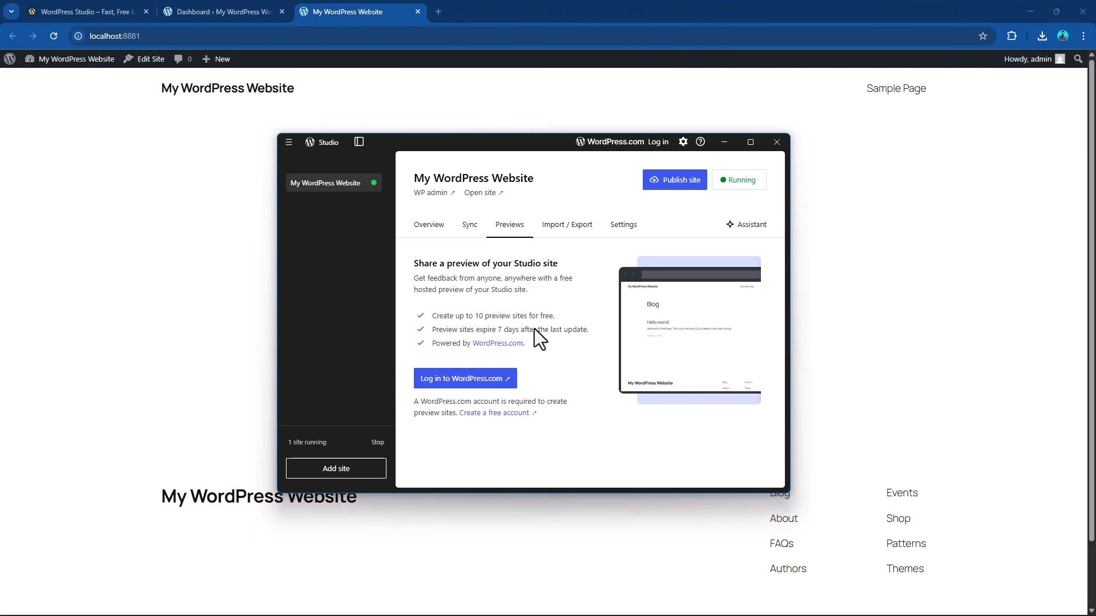
left_click(553, 227)
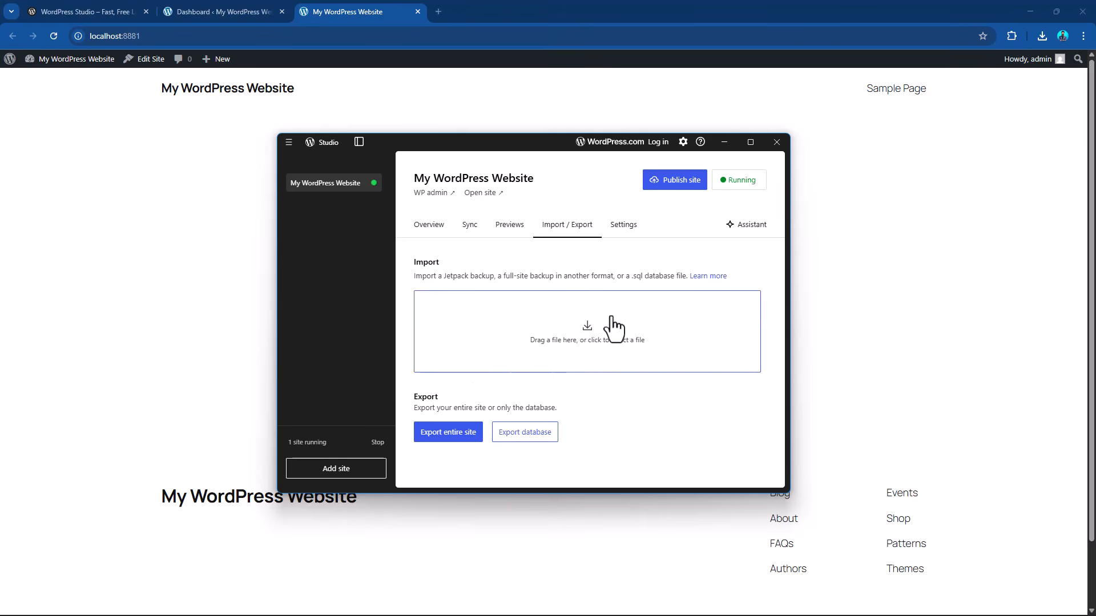
left_click(616, 231)
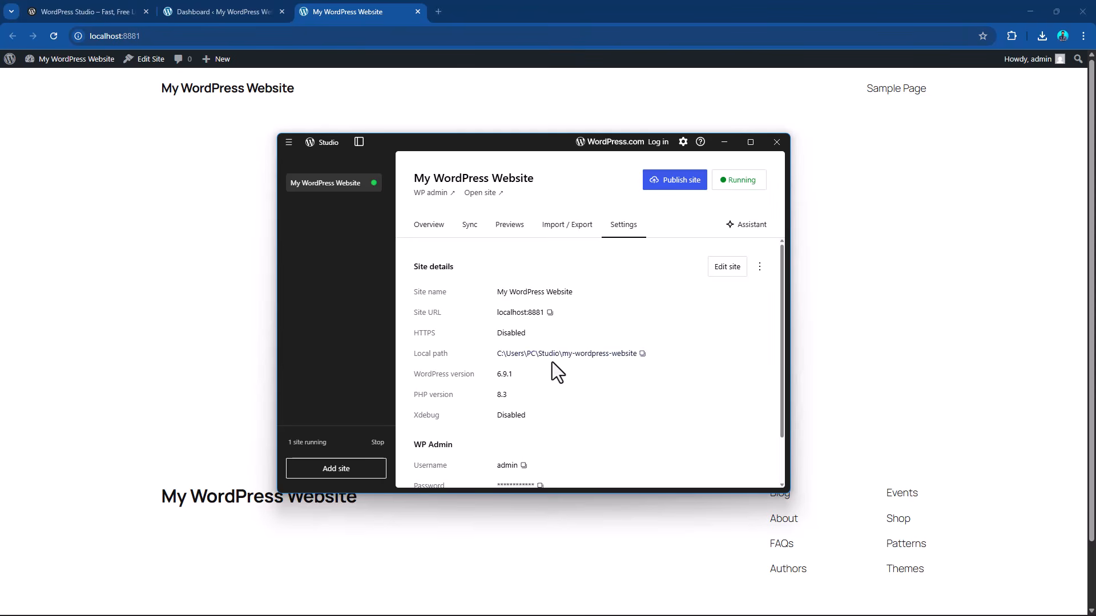
scroll(552, 365, "down", 1)
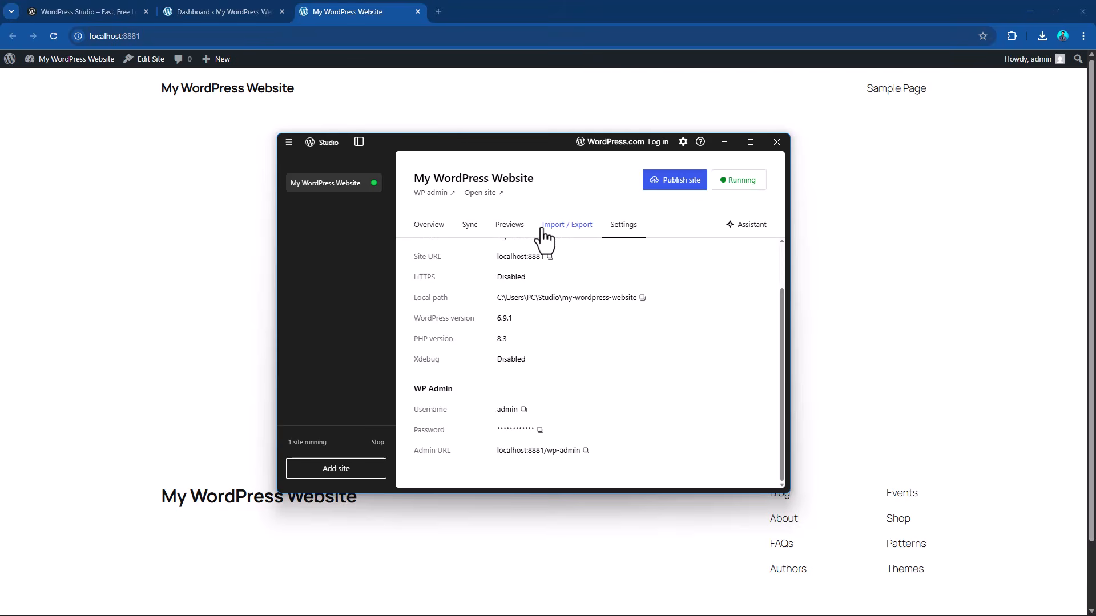
Switch to the site's dashboard in Chrome, visit the site from there and return to the dashboard.
key("alt+Tab")
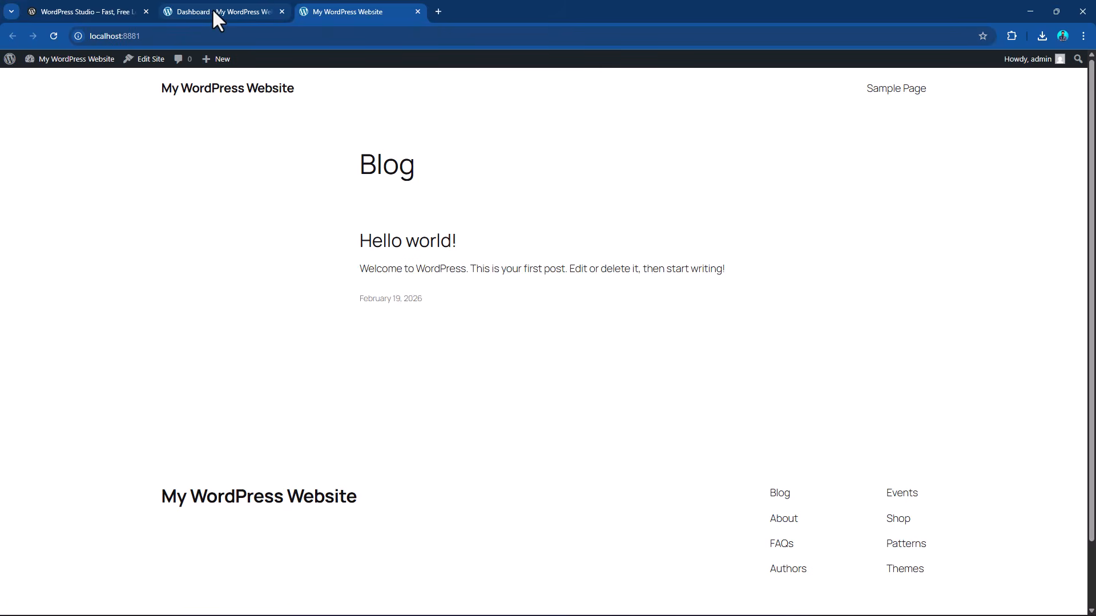
left_click(219, 21)
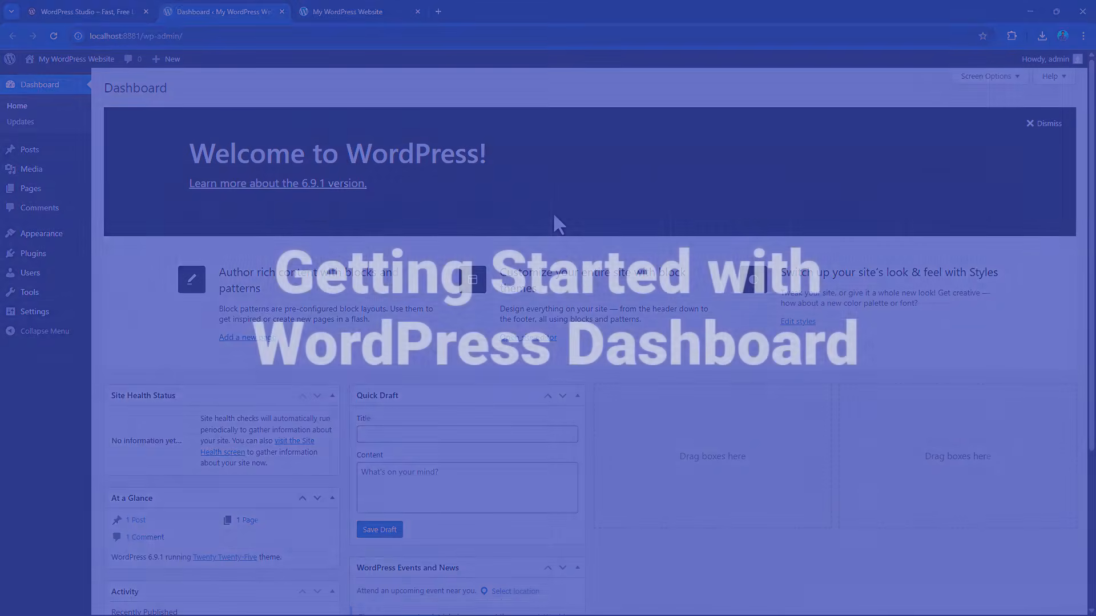
mouse_move(44, 67)
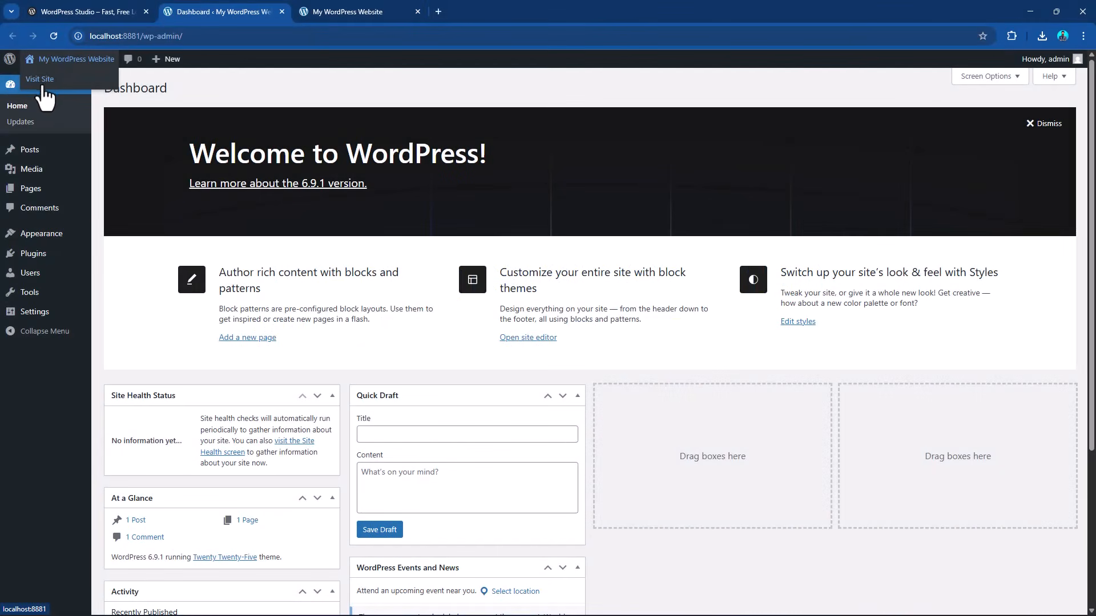
left_click(42, 85)
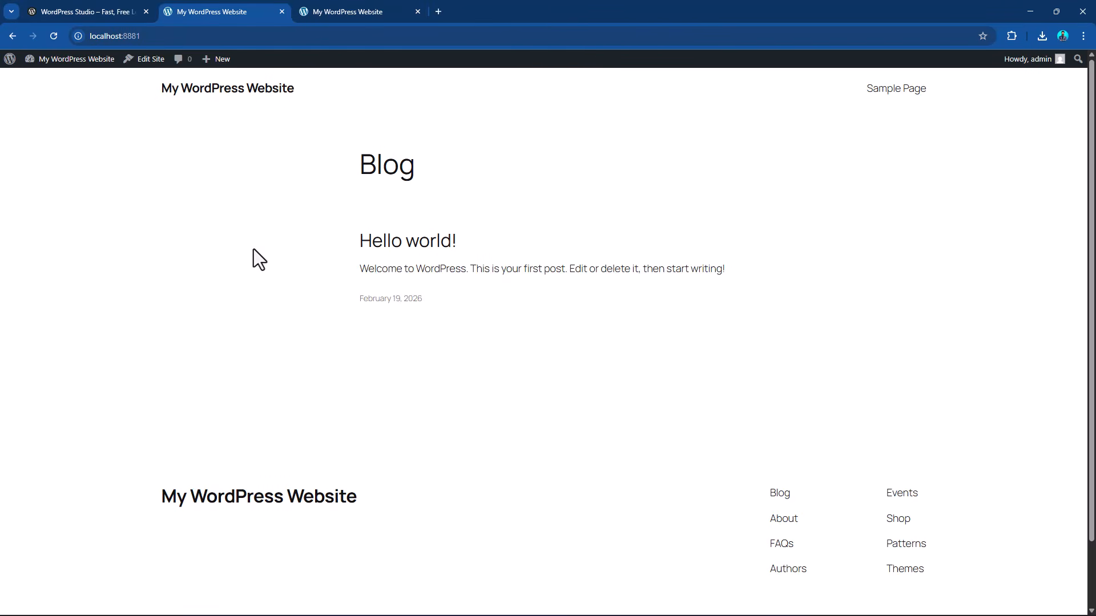
mouse_move(48, 61)
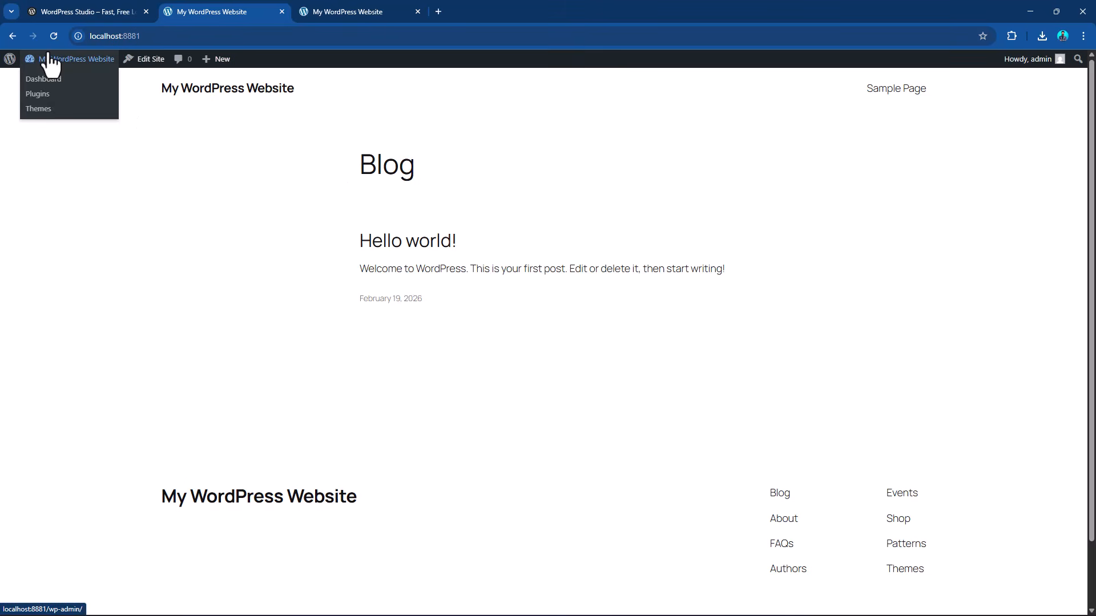
left_click(47, 81)
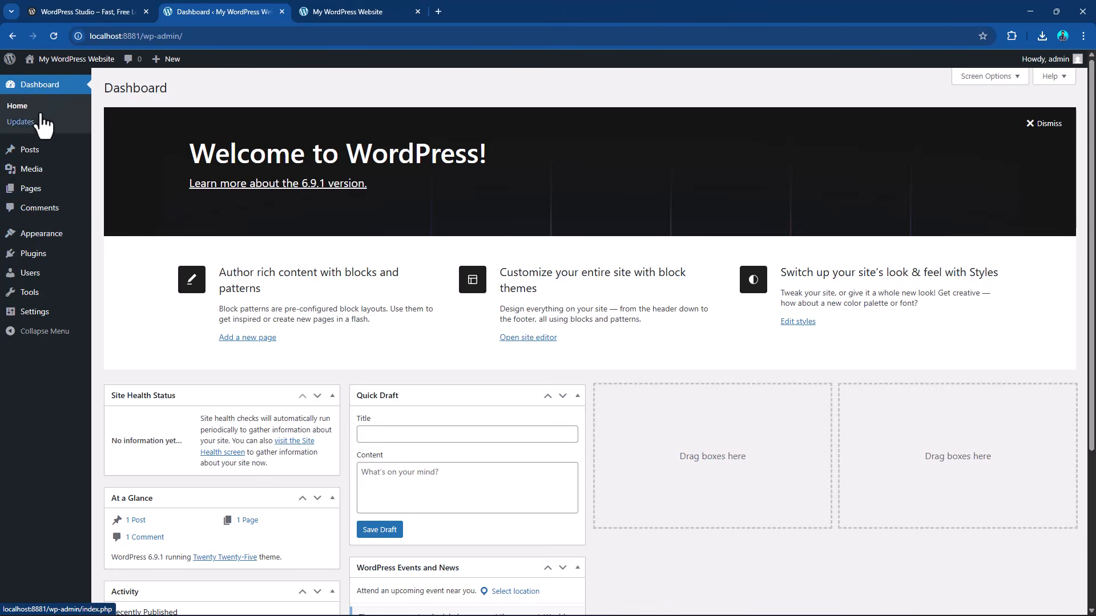
Open the "Hello world!" post from the site's blog front page and examine its comments section.
mouse_move(31, 157)
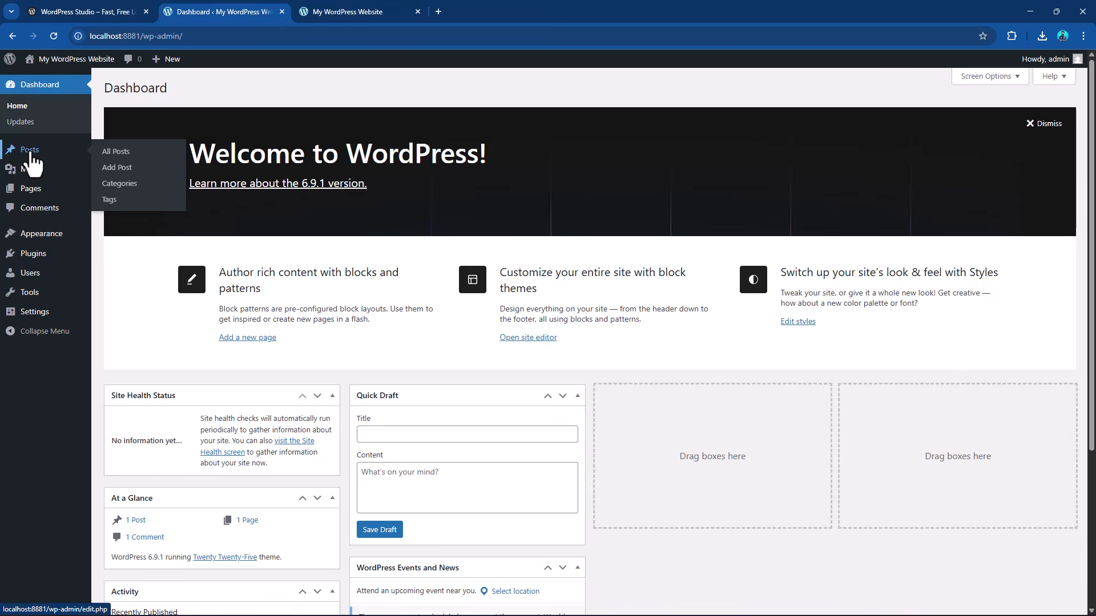
left_click(365, 20)
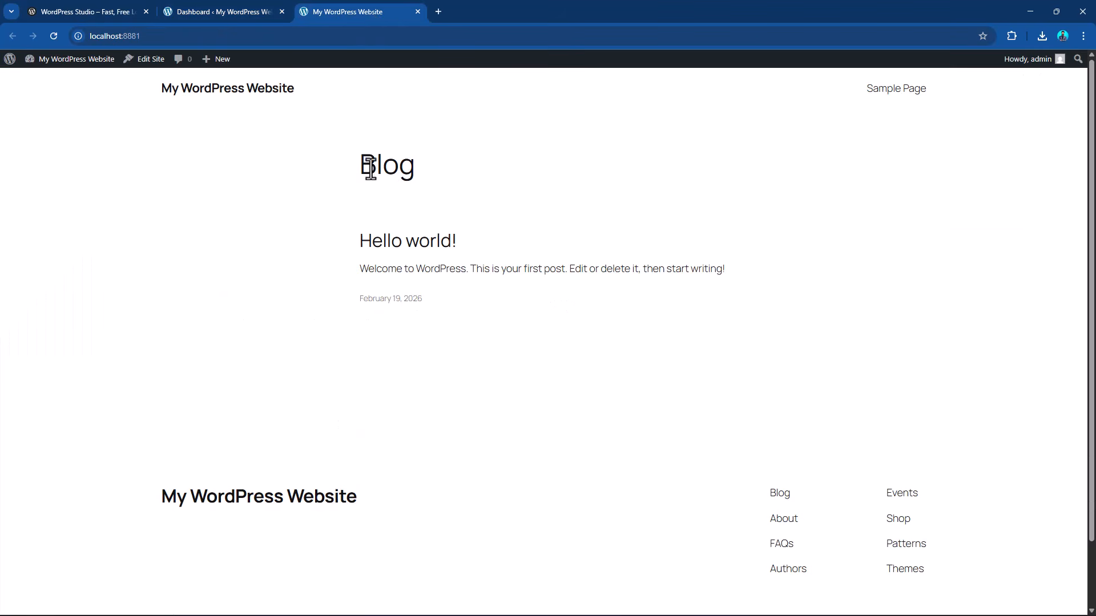
left_click_drag(358, 164, 416, 166)
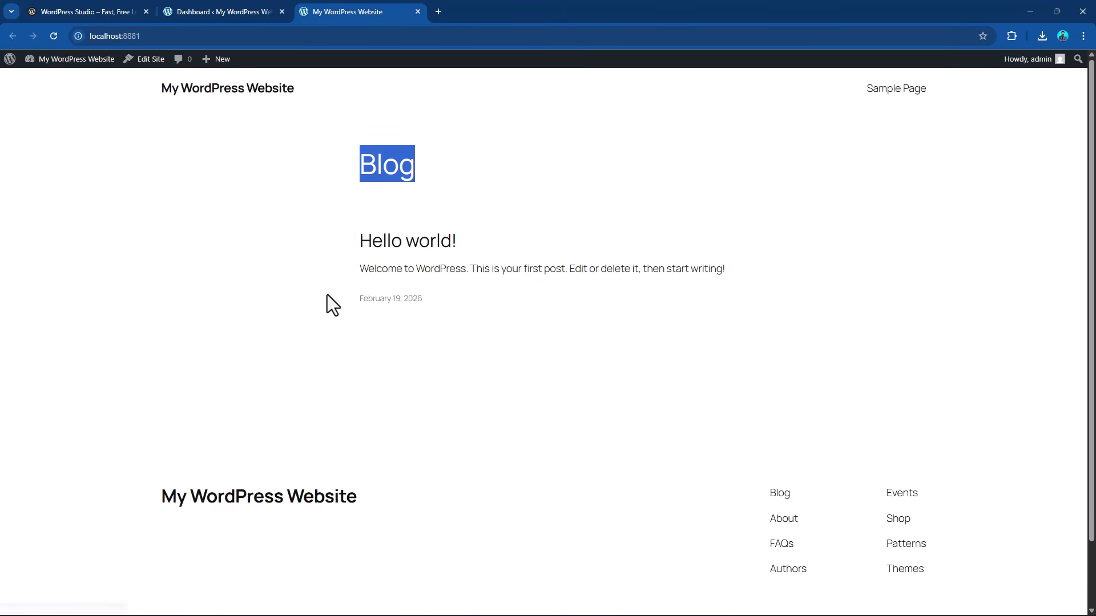
left_click(386, 244)
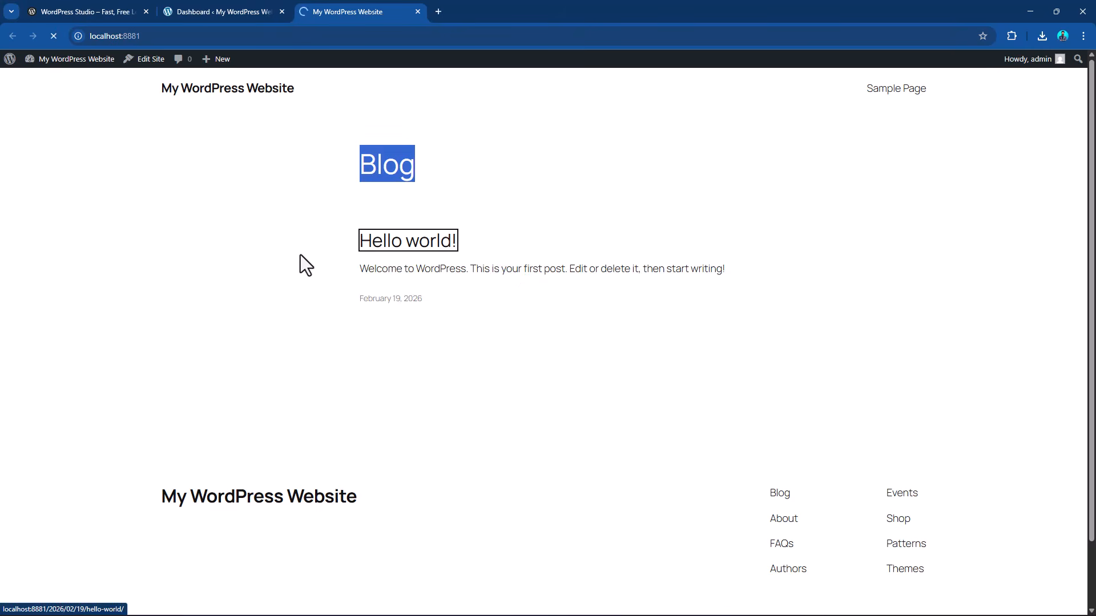
scroll(580, 288, "down", 10)
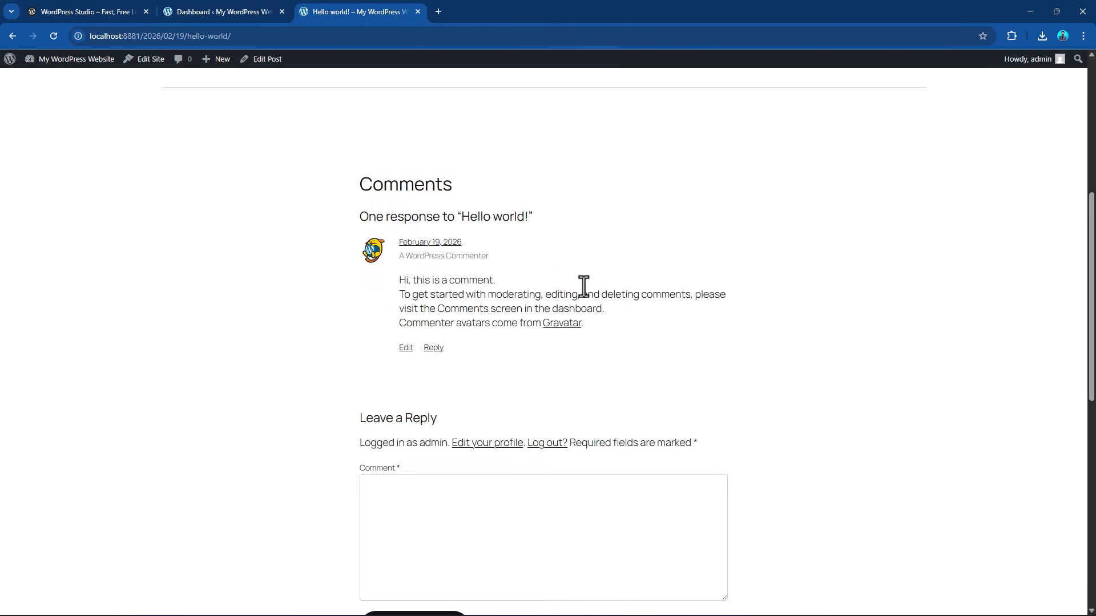
scroll(599, 282, "up", 6)
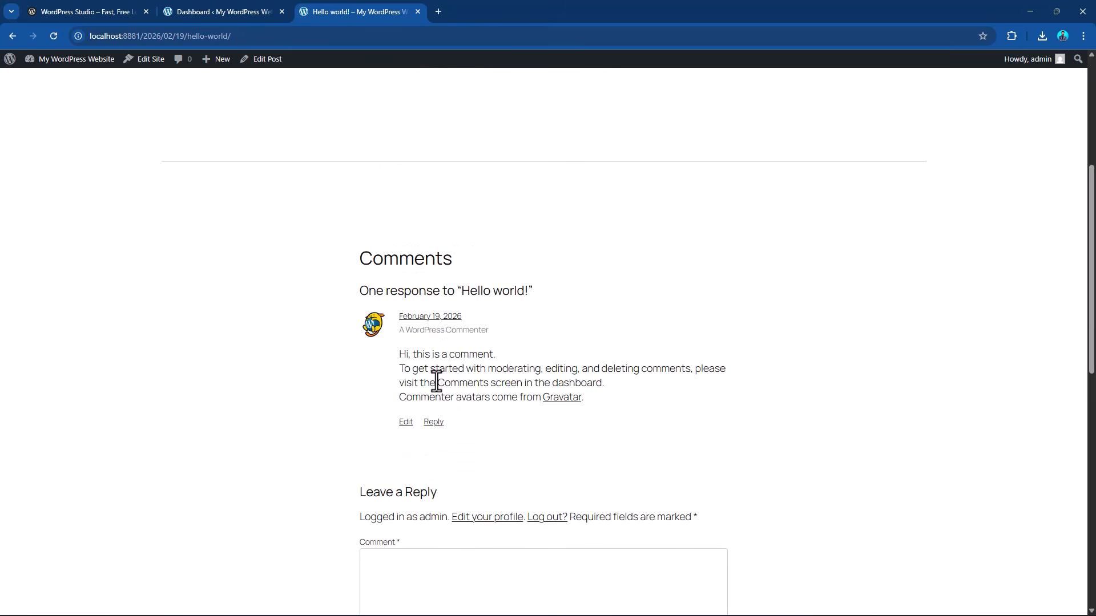
Open the "Hello world!" post from the dashboard's posts list in the editor, dismiss the welcome guide and return to the posts list.
scroll(491, 386, "down", 6)
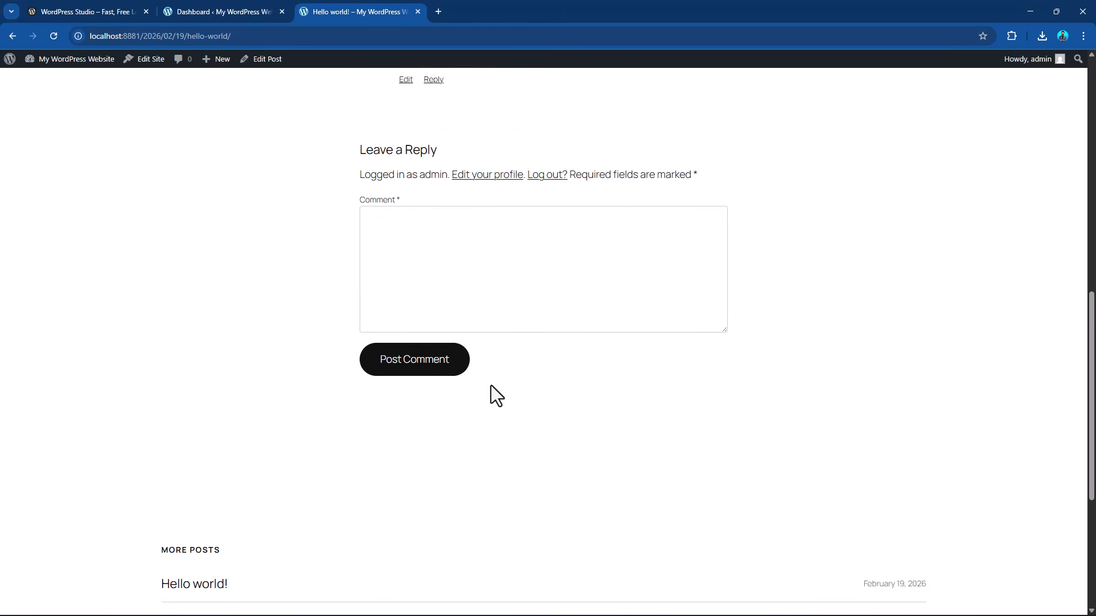
left_click(194, 10)
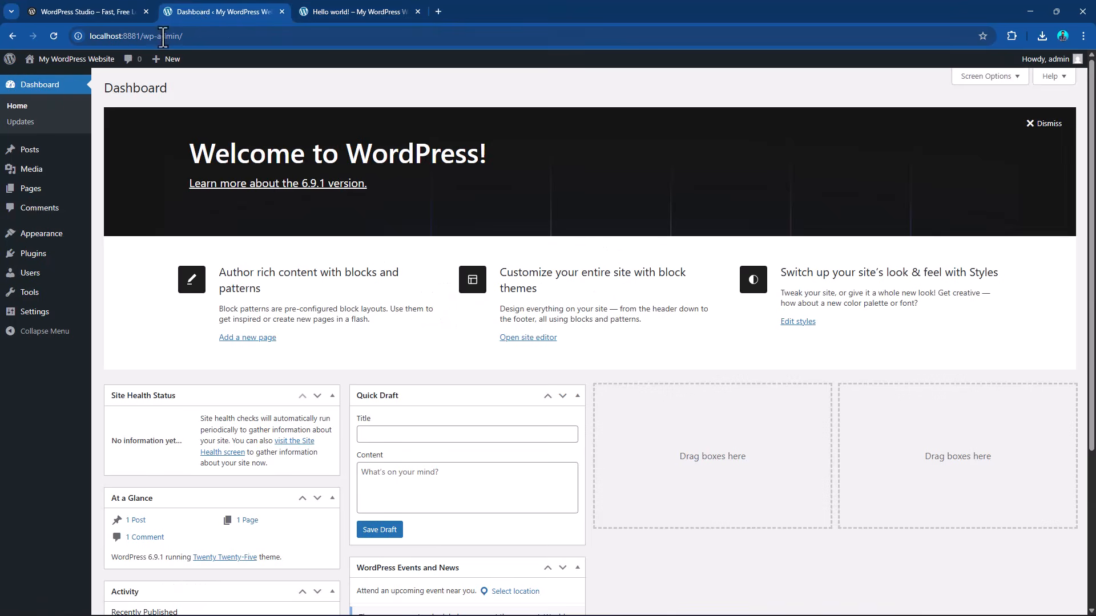
left_click(39, 155)
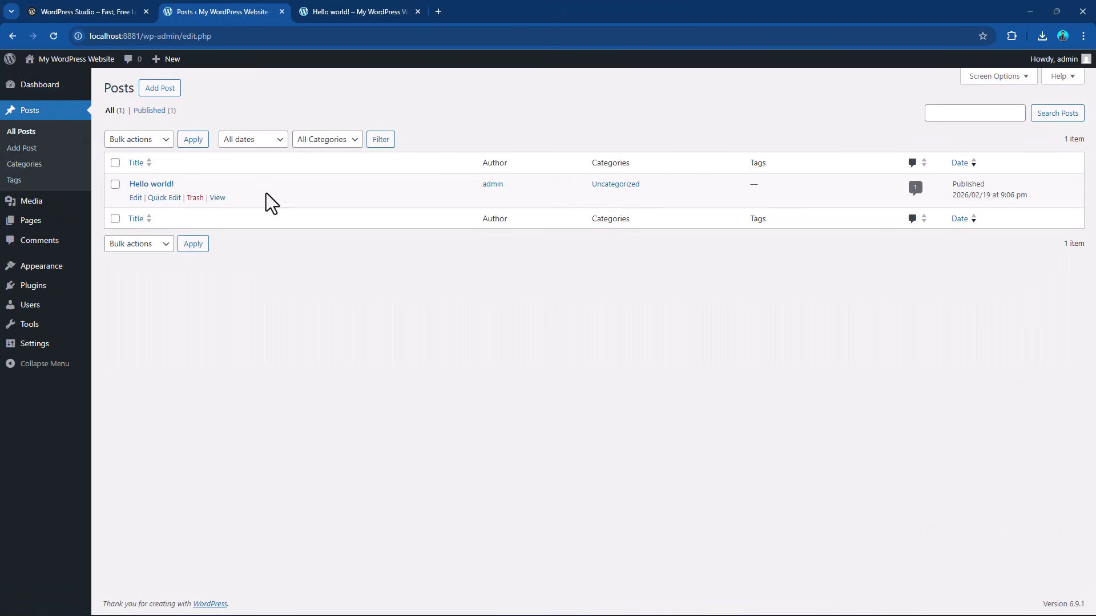
left_click(135, 197)
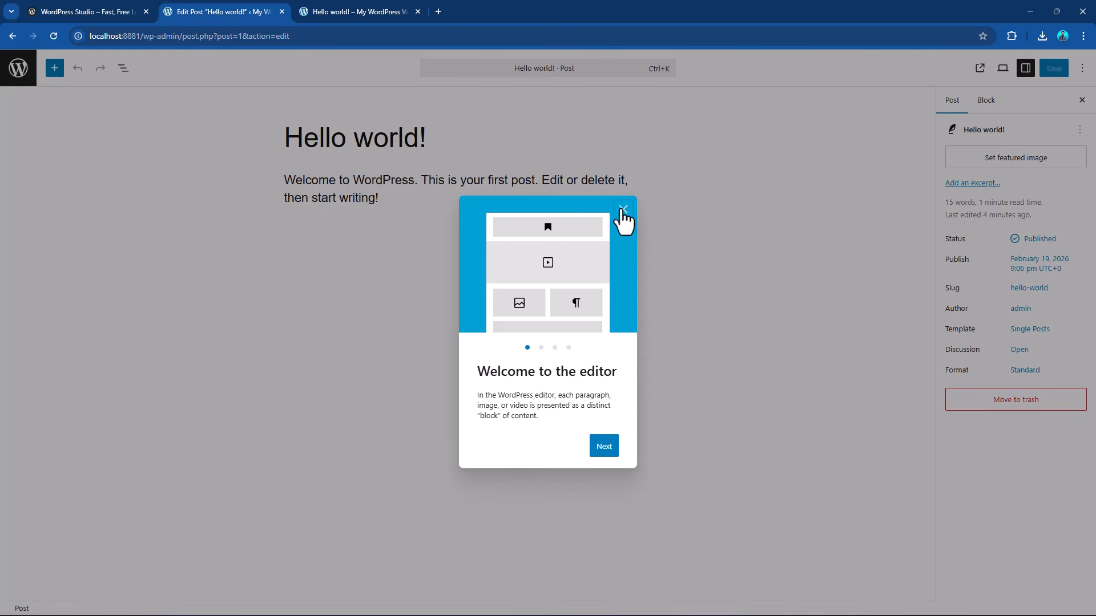
left_click(623, 210)
left_click(13, 71)
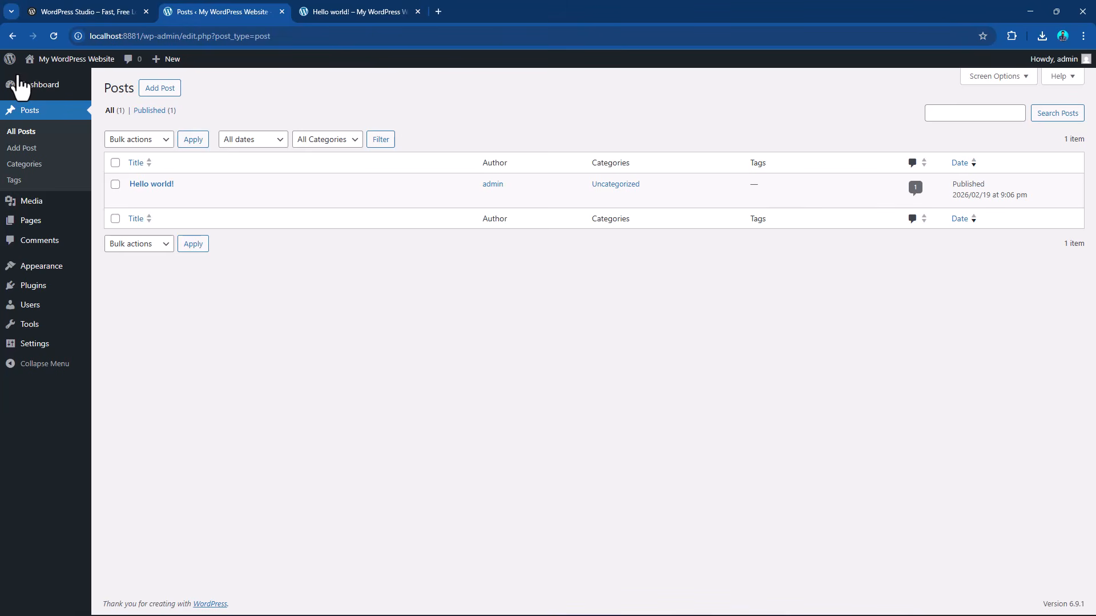
Look through the site's Media Library and its list of pages in the dashboard.
left_click(43, 209)
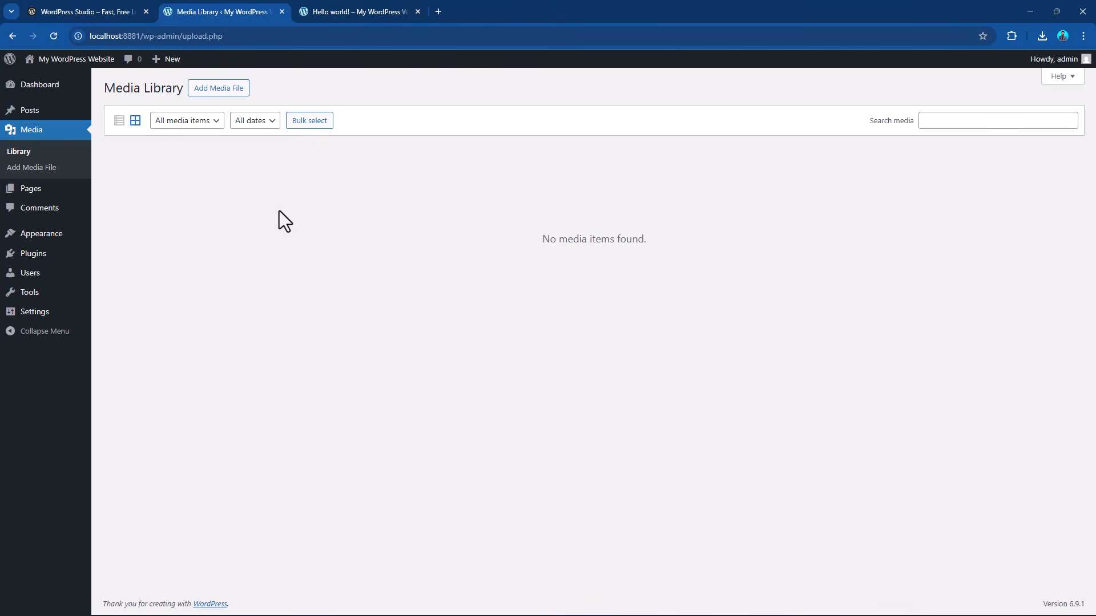
left_click(36, 194)
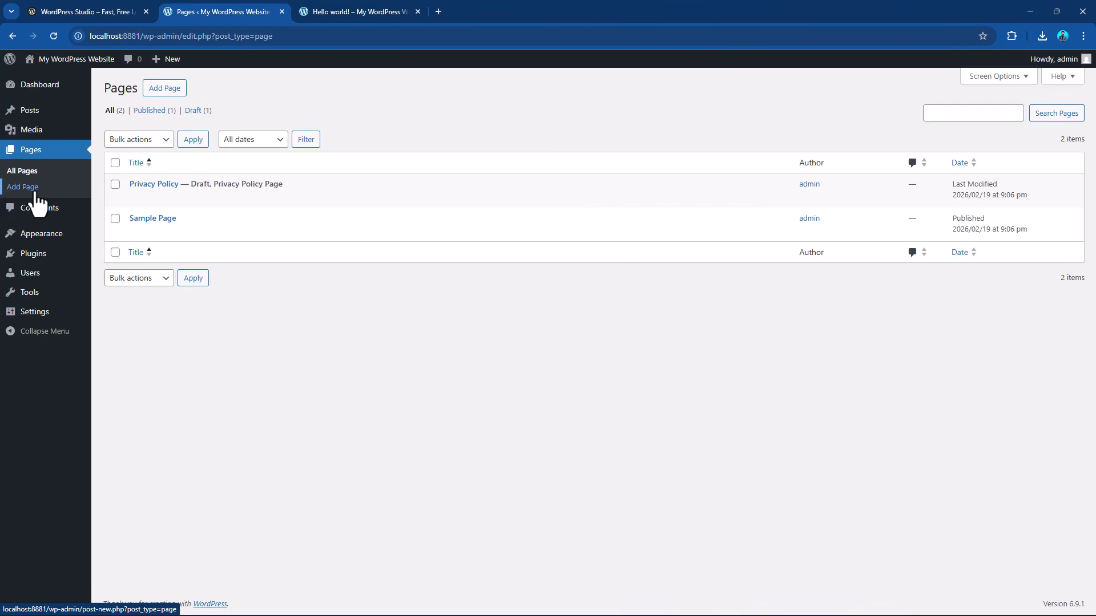
mouse_move(56, 119)
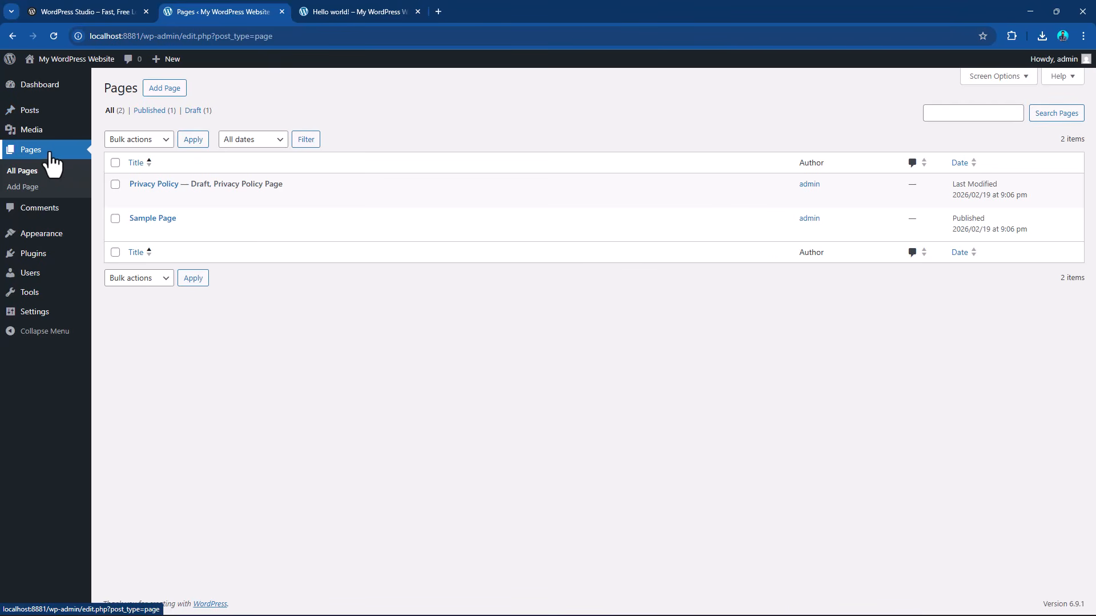
View the dashboard's Comments list and compare its entry with the comment shown on the "Hello world!" post.
left_click(45, 214)
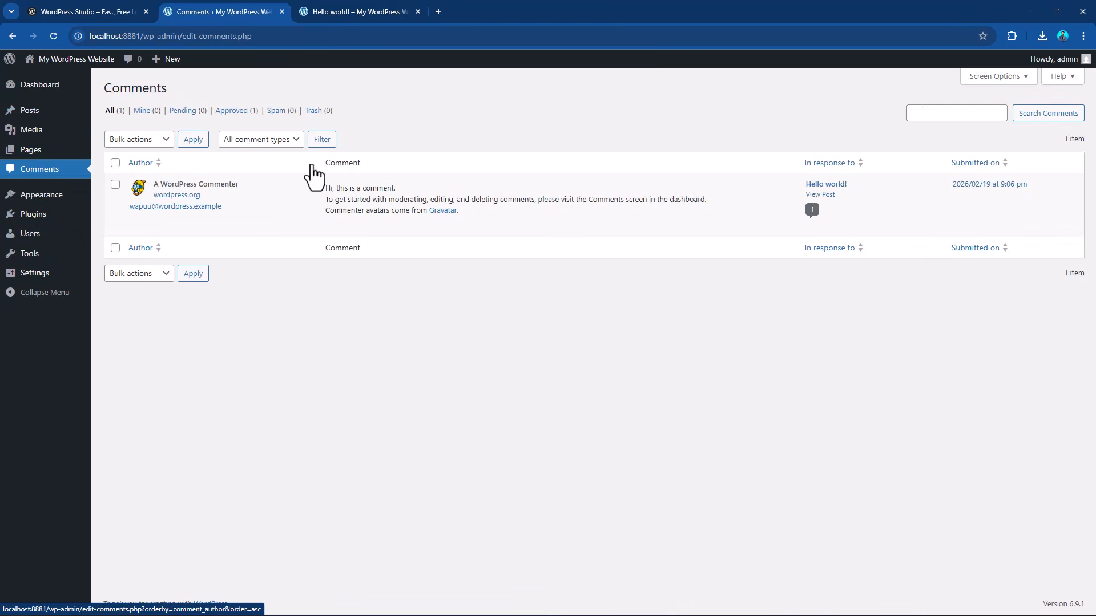
left_click(360, 11)
scroll(538, 283, "up", 4)
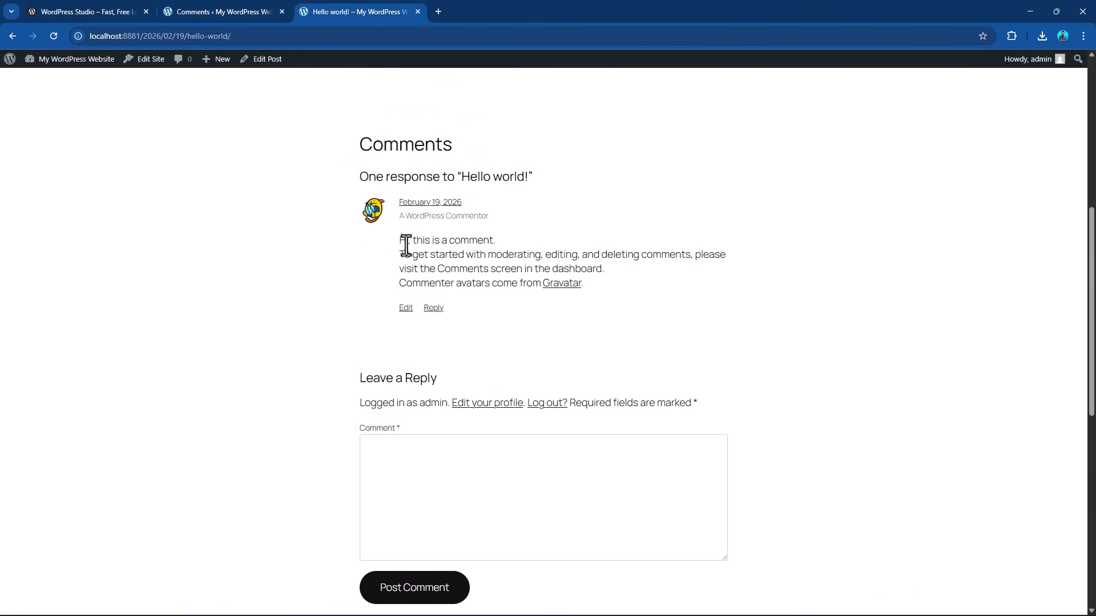
left_click(200, 11)
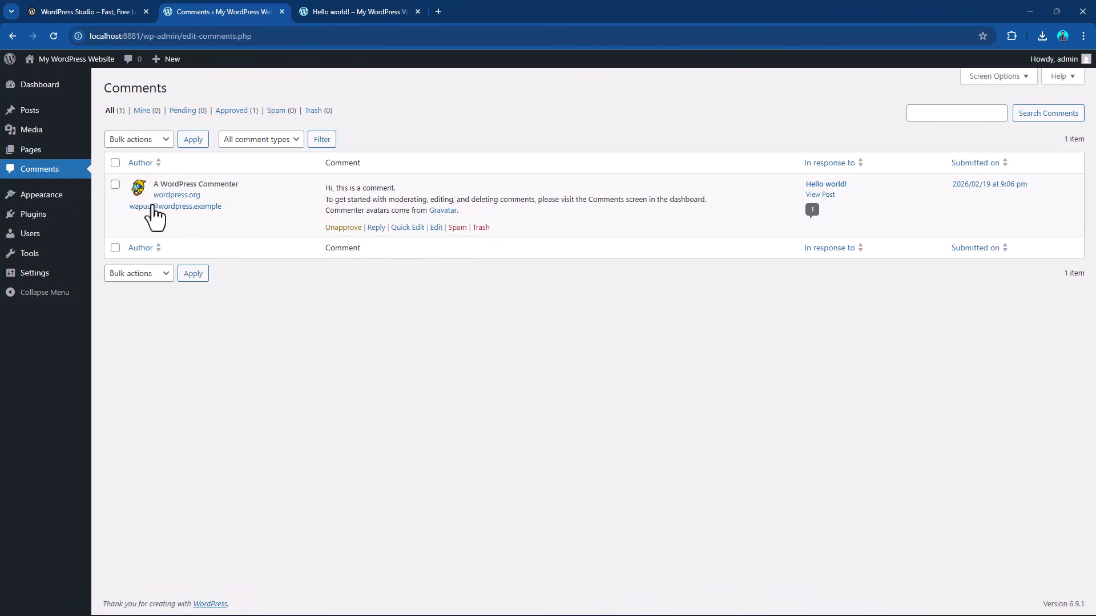
View the site's installed themes and go on to the list of users.
left_click(51, 203)
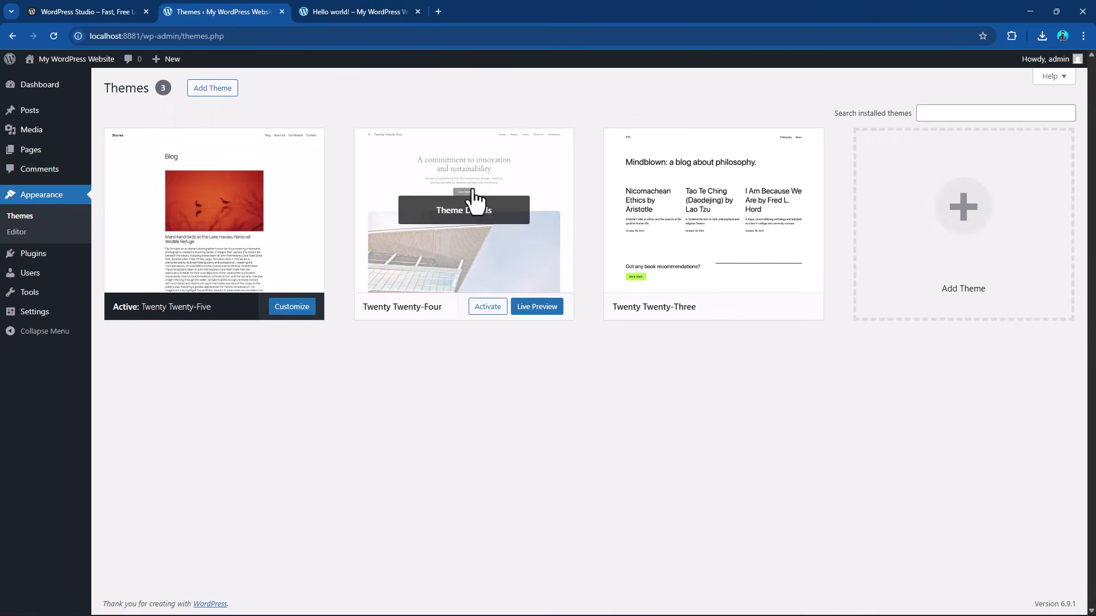
left_click(31, 258)
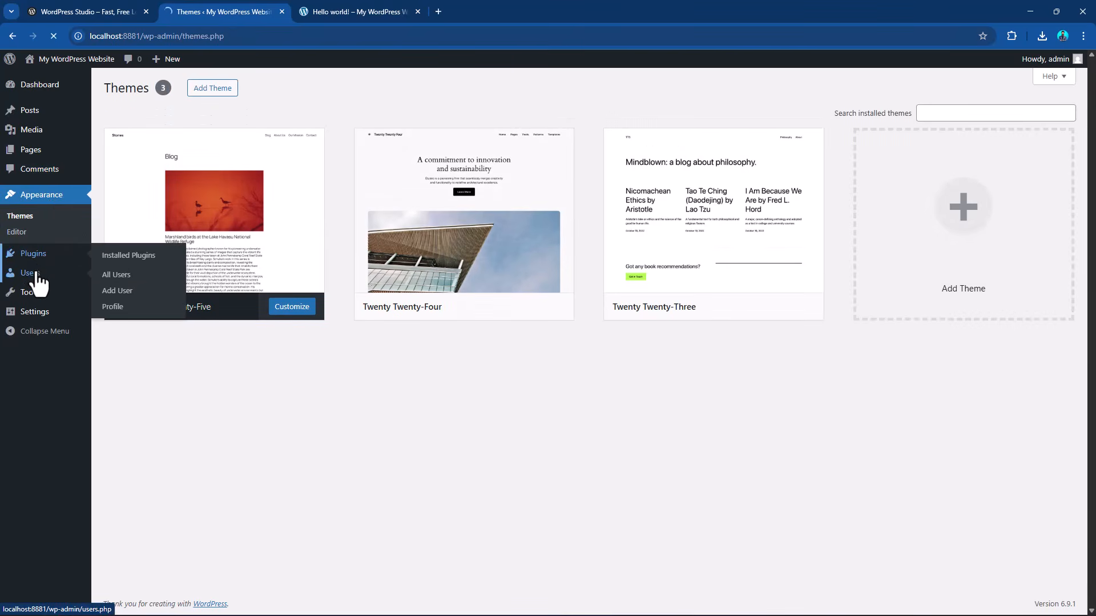
left_click(35, 274)
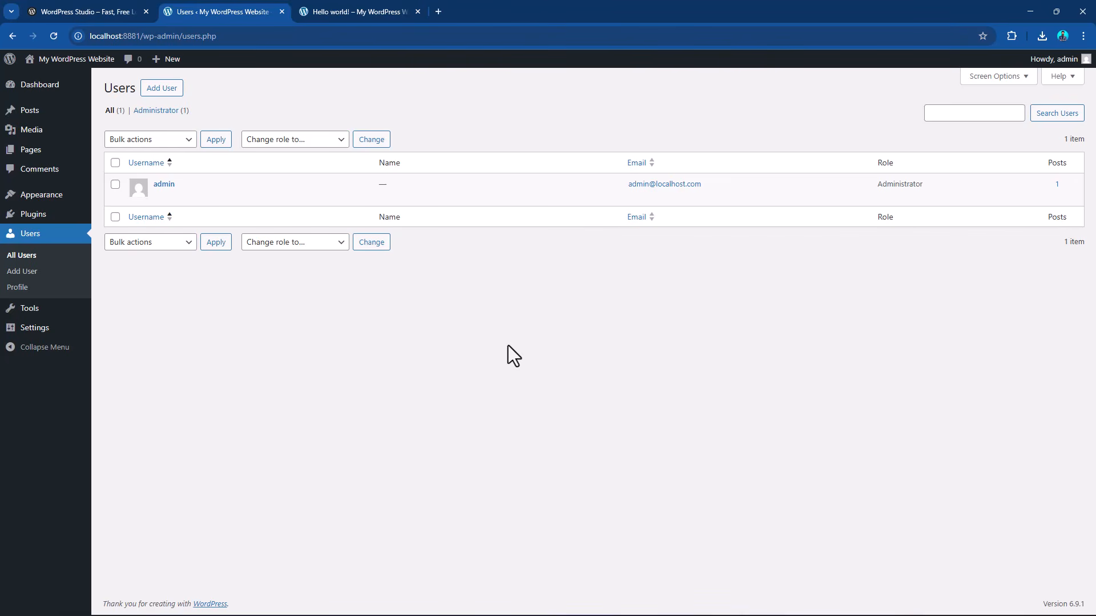
Open the admin user's profile and examine its personal options, contact info and account management settings.
mouse_move(1053, 64)
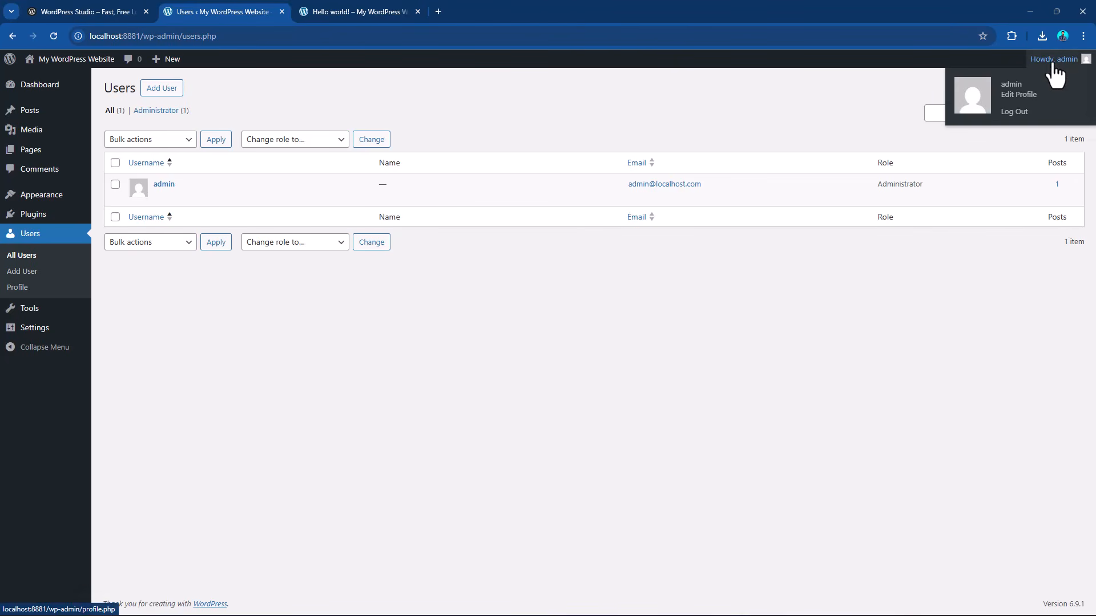
left_click(1016, 96)
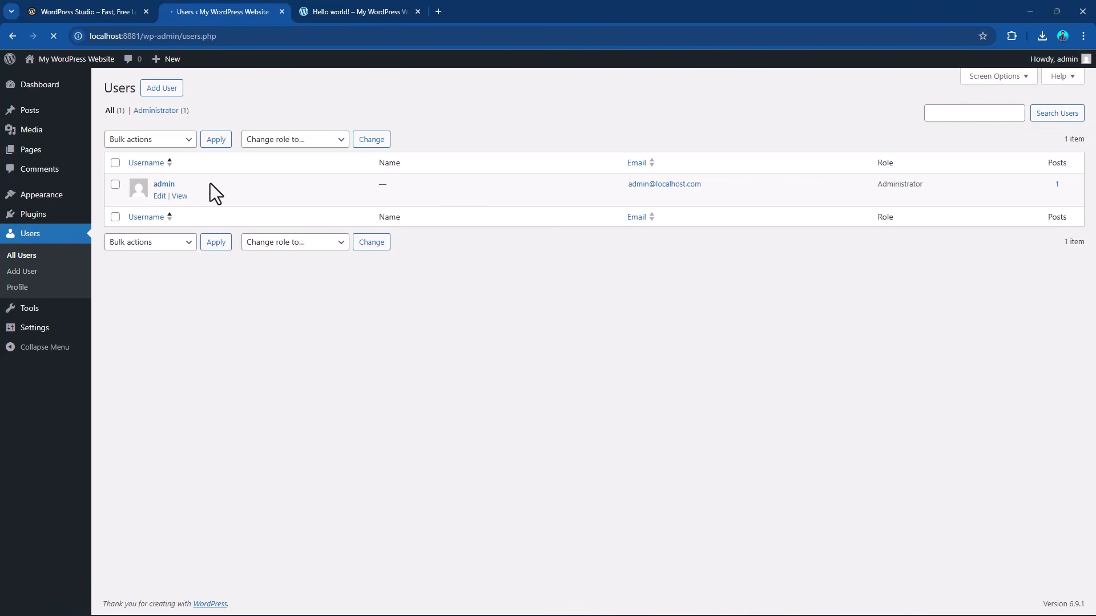
left_click(165, 185)
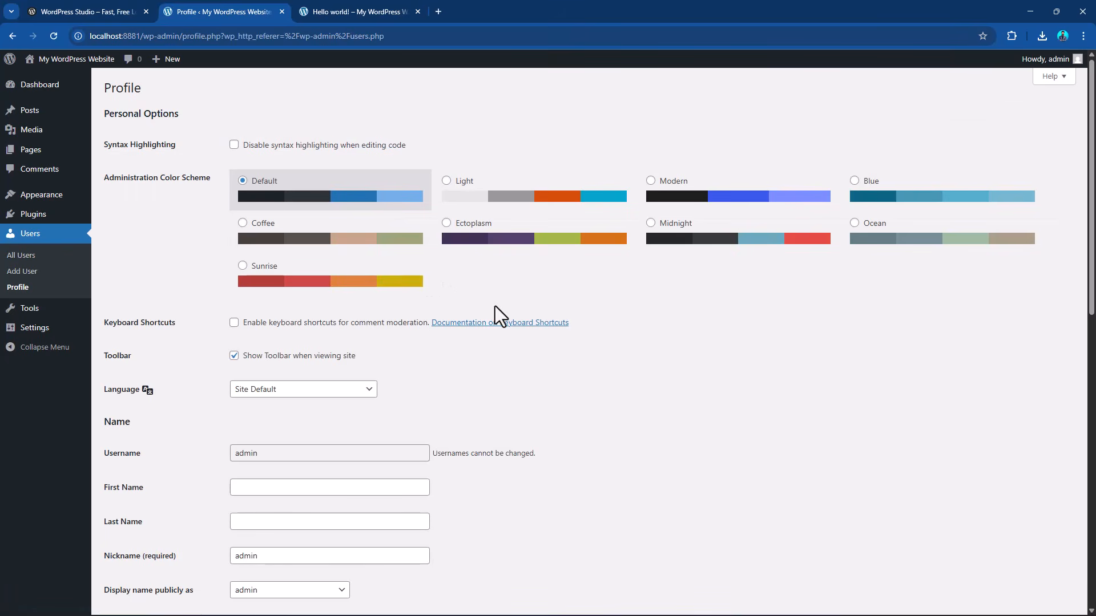
scroll(494, 309, "down", 5)
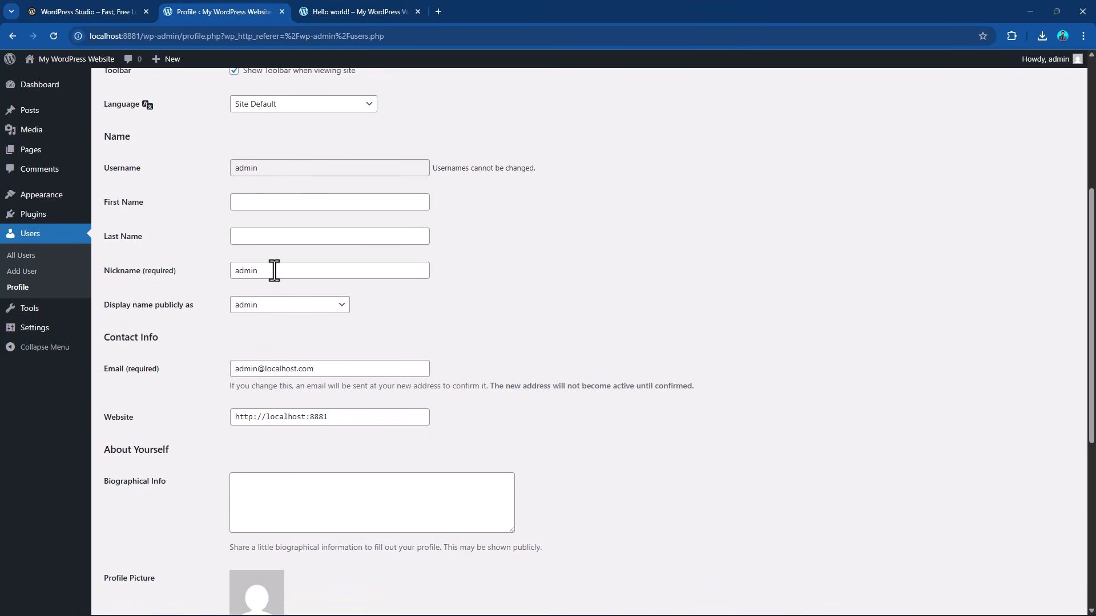
scroll(274, 270, "down", 3)
left_click_drag(335, 196, 217, 196)
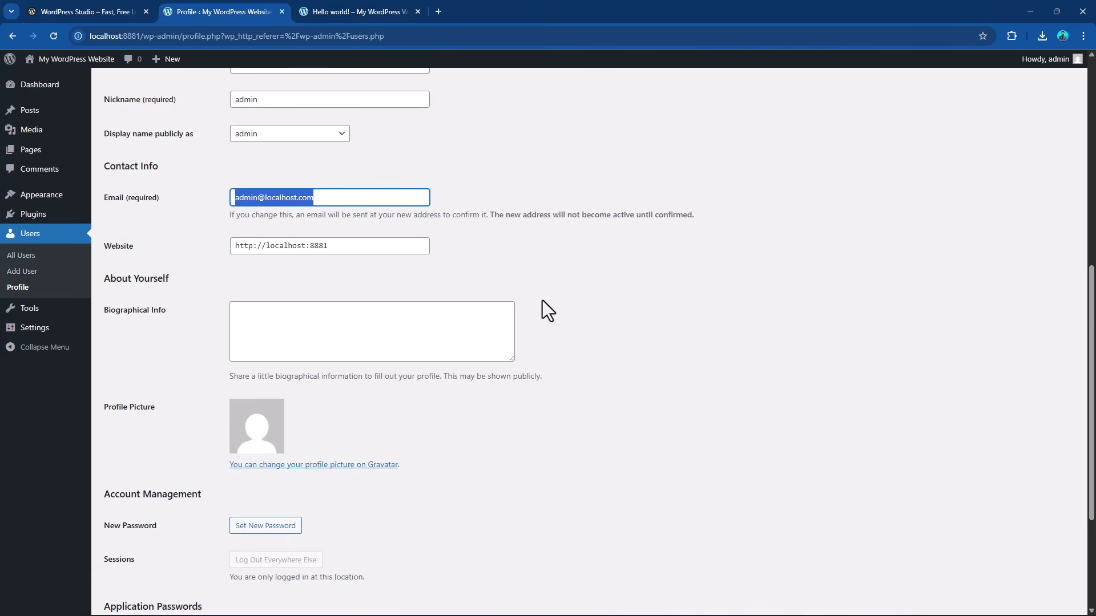
scroll(541, 300, "down", 3)
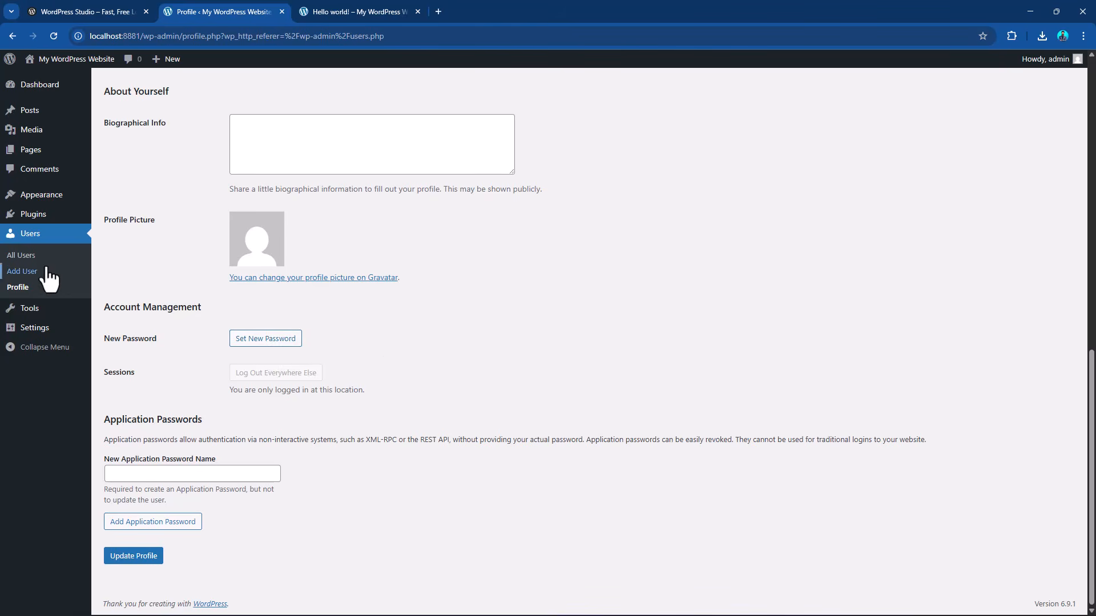
Start adding a new user with the Administrator role, then leave the form without saving.
left_click(25, 256)
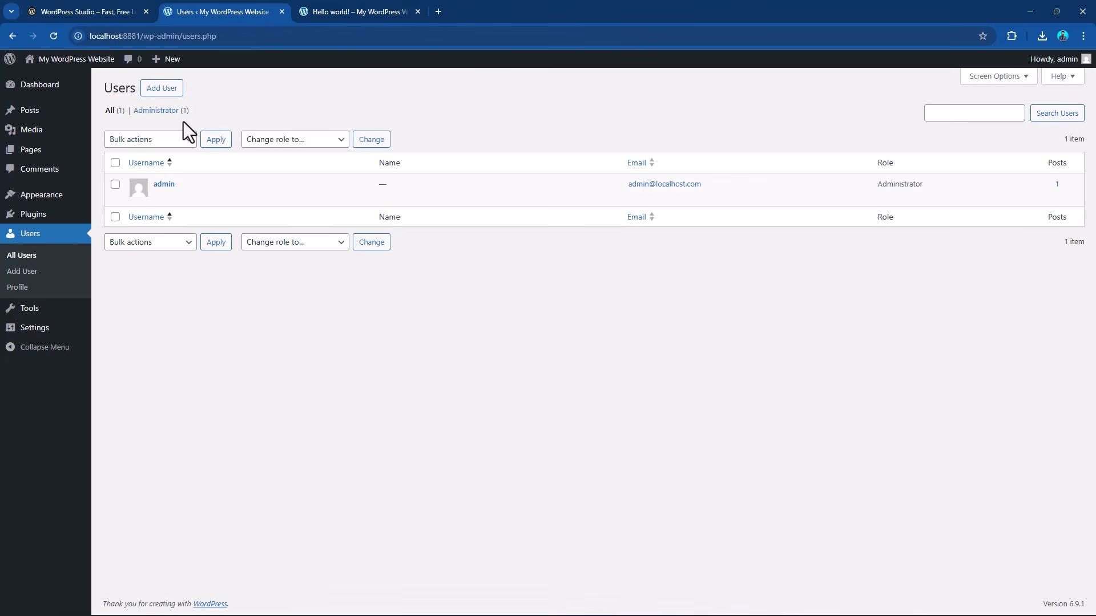
left_click(161, 89)
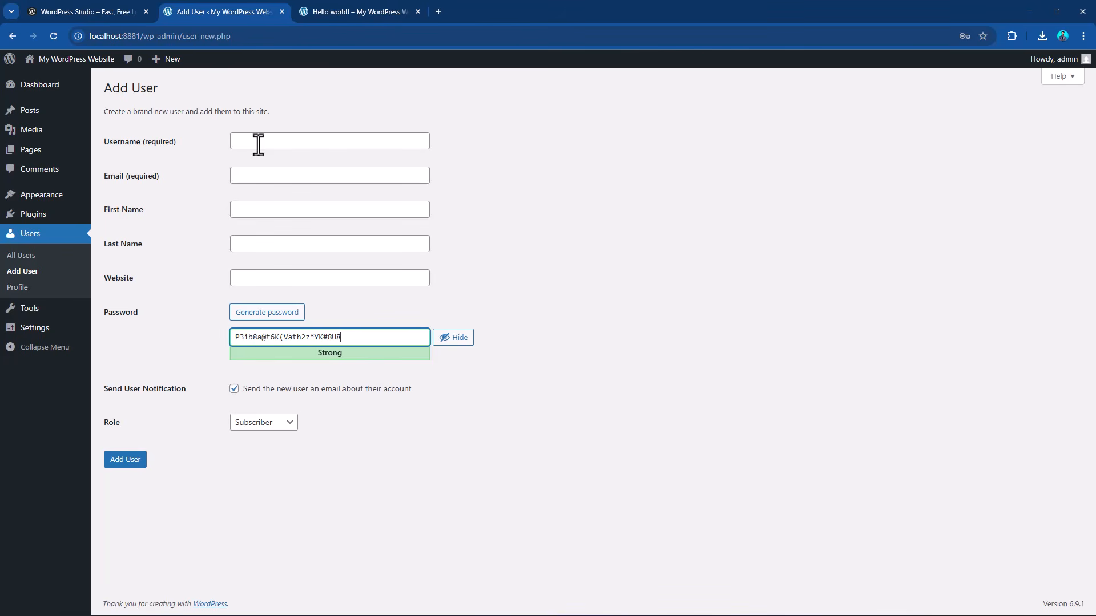
left_click(258, 426)
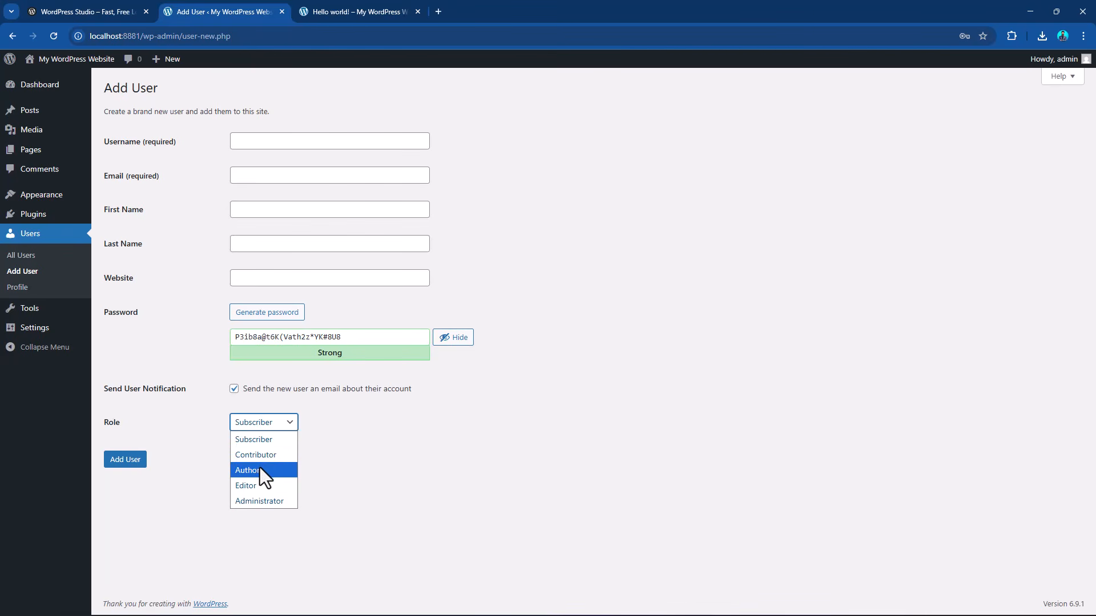
left_click(261, 500)
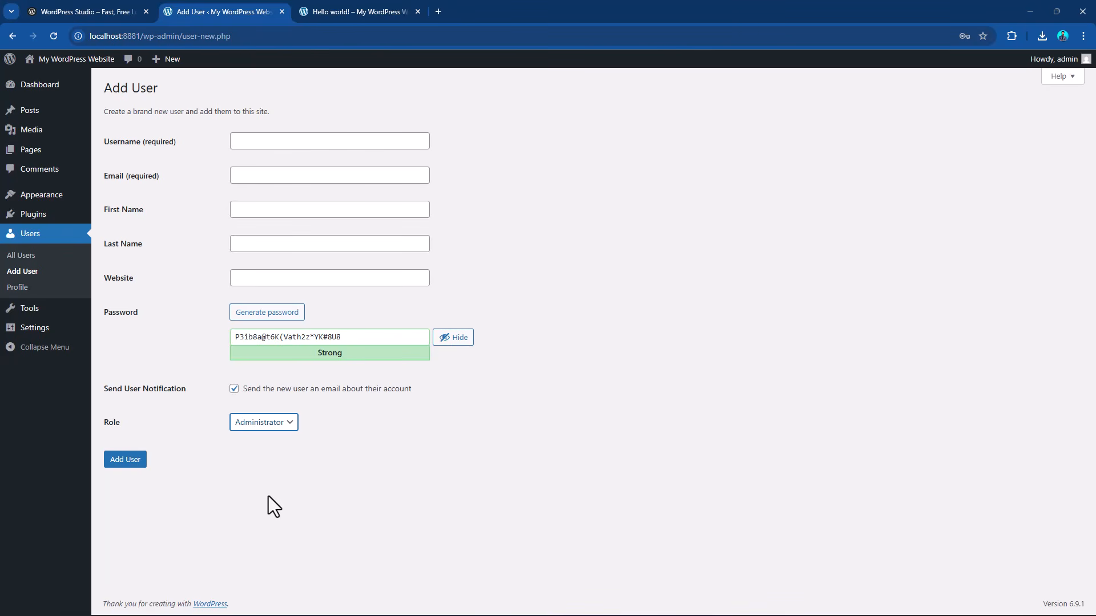
left_click(36, 236)
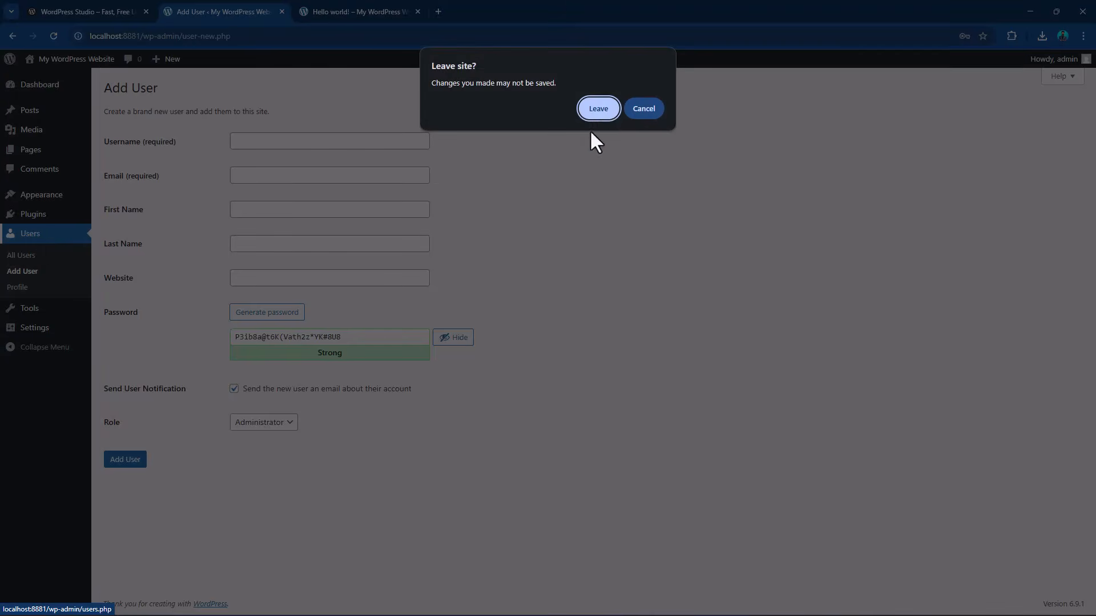
left_click(600, 108)
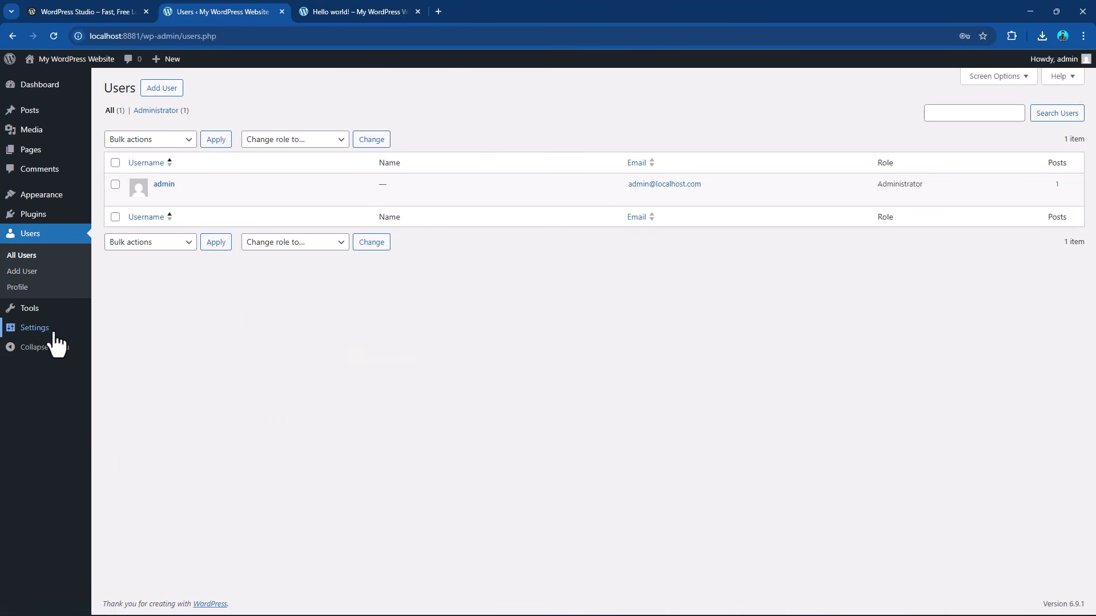
Open the site's General Settings and clear the existing site title.
mouse_move(51, 332)
left_click(113, 333)
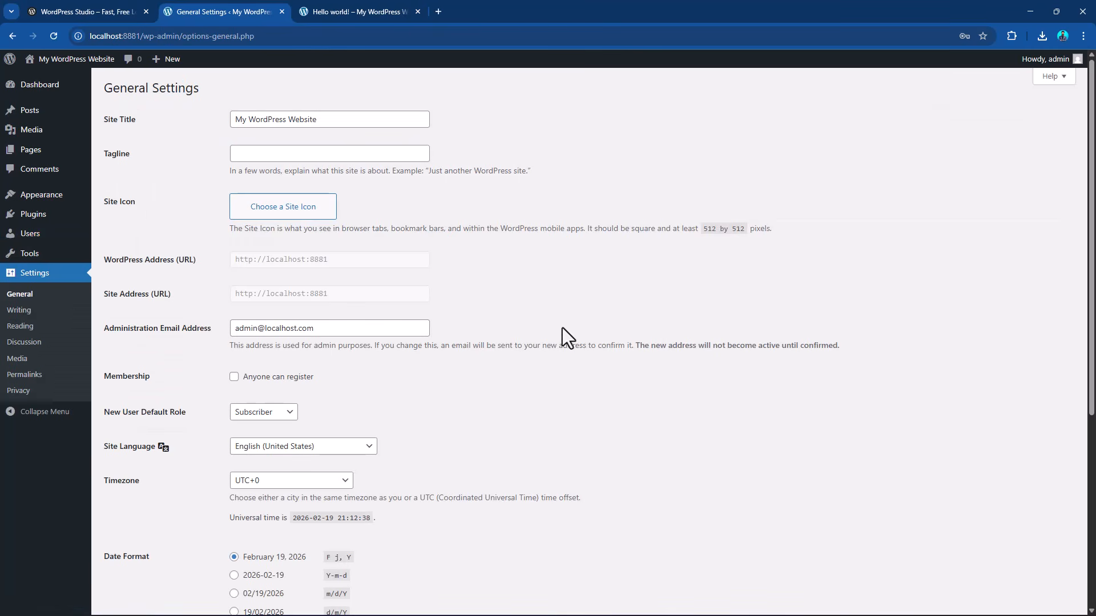
left_click_drag(336, 120, 161, 119)
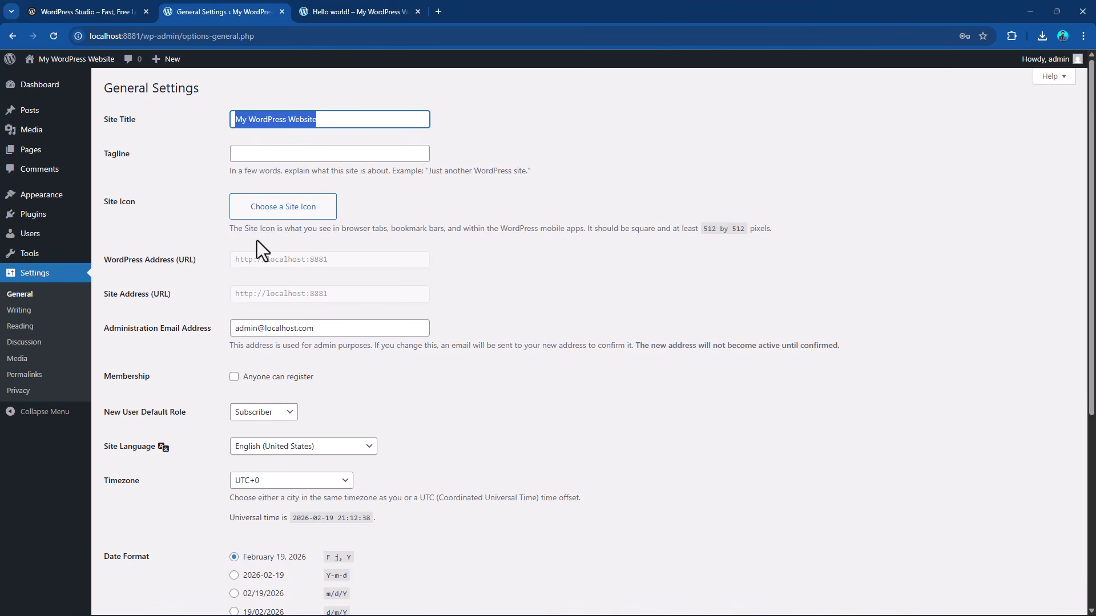
key("BackSpace")
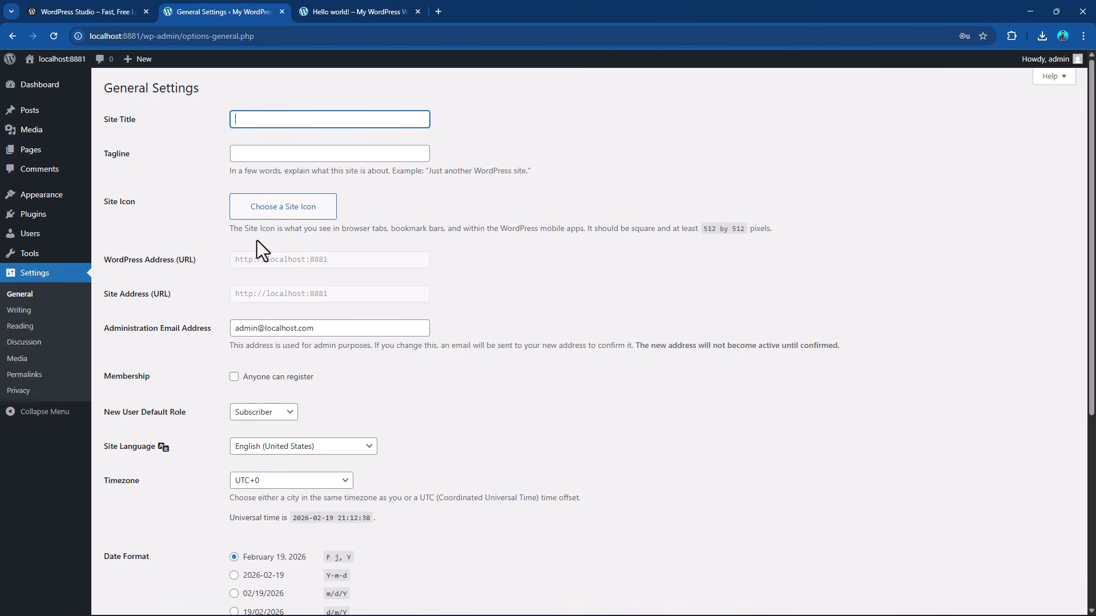
Switch to the DIGTALISE.docx document in Word and copy the brand name "Digtalise".
key("alt+Tab")
key("alt+Tab")
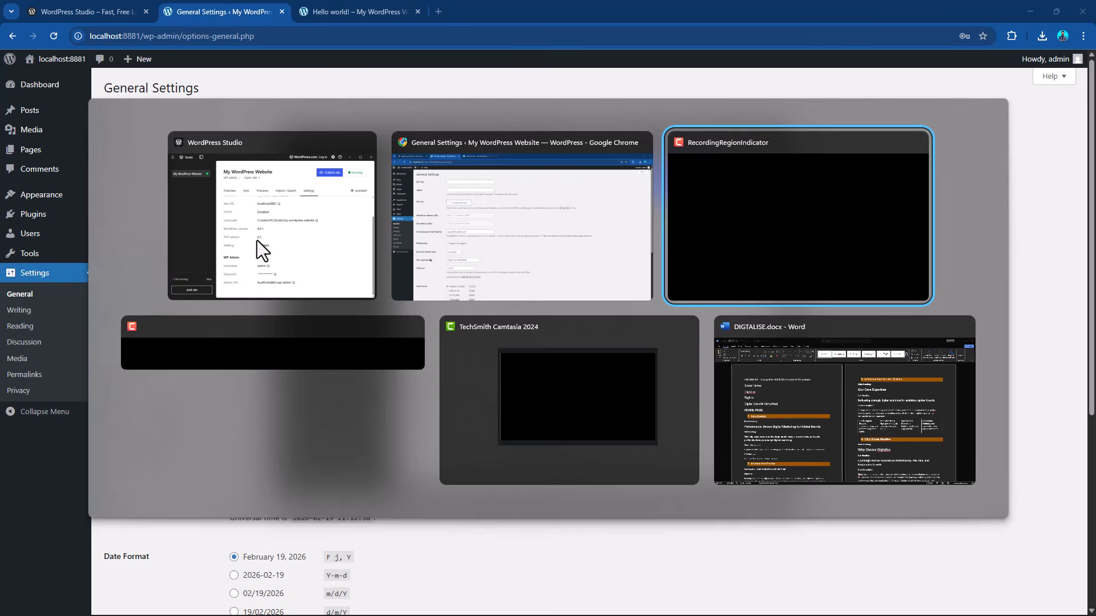
key("alt+Tab")
key("alt+Tab")
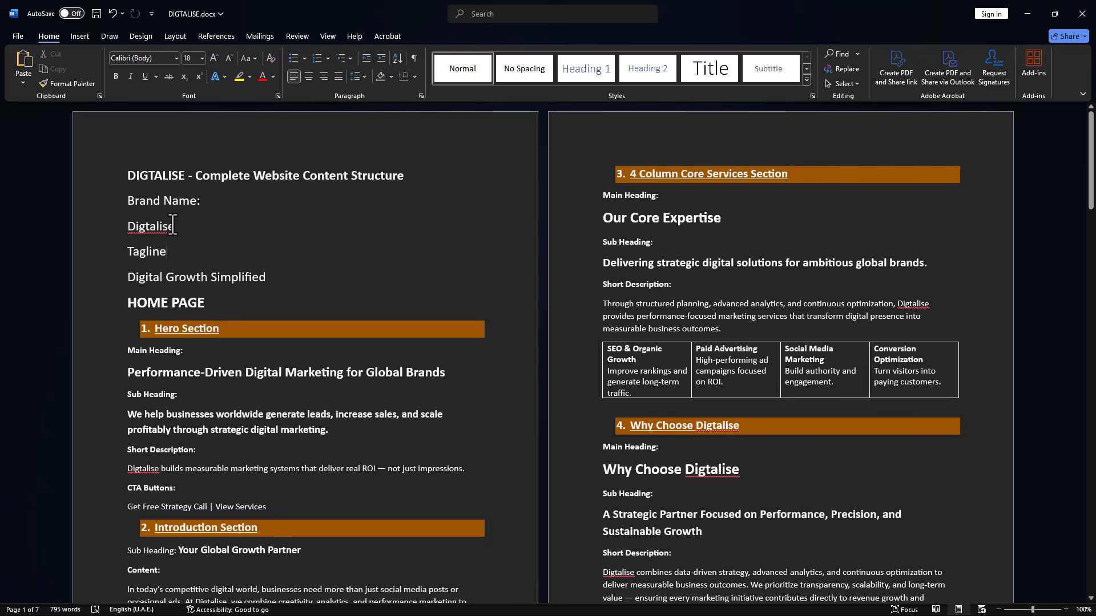
left_click_drag(176, 227, 122, 226)
key("ctrl+c")
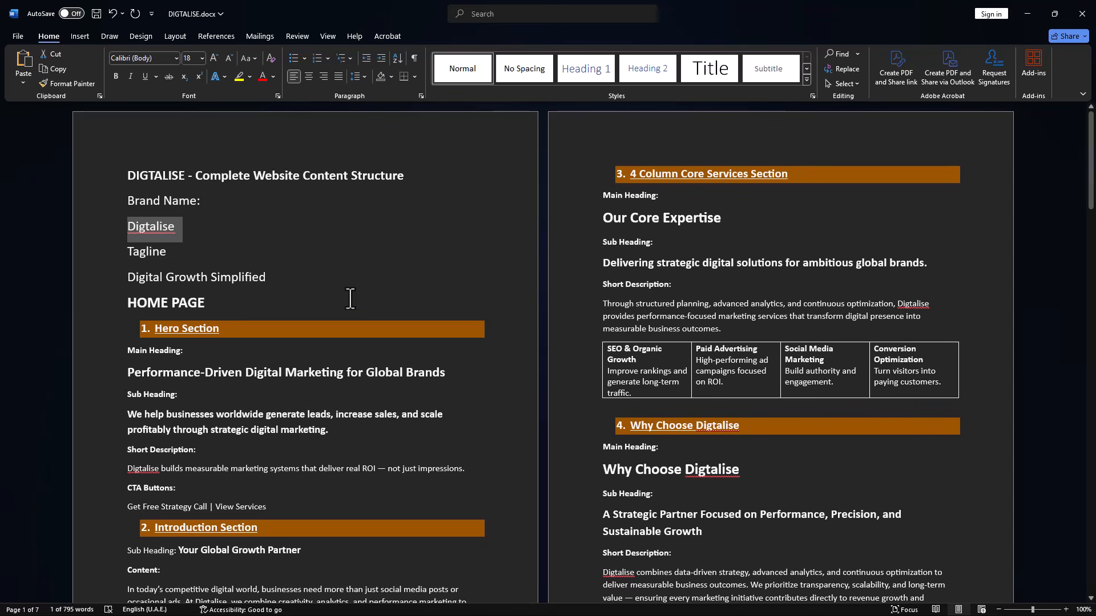
Return to the General Settings in Chrome and set the site title to the copied brand name "Digtalise".
key("alt+Tab")
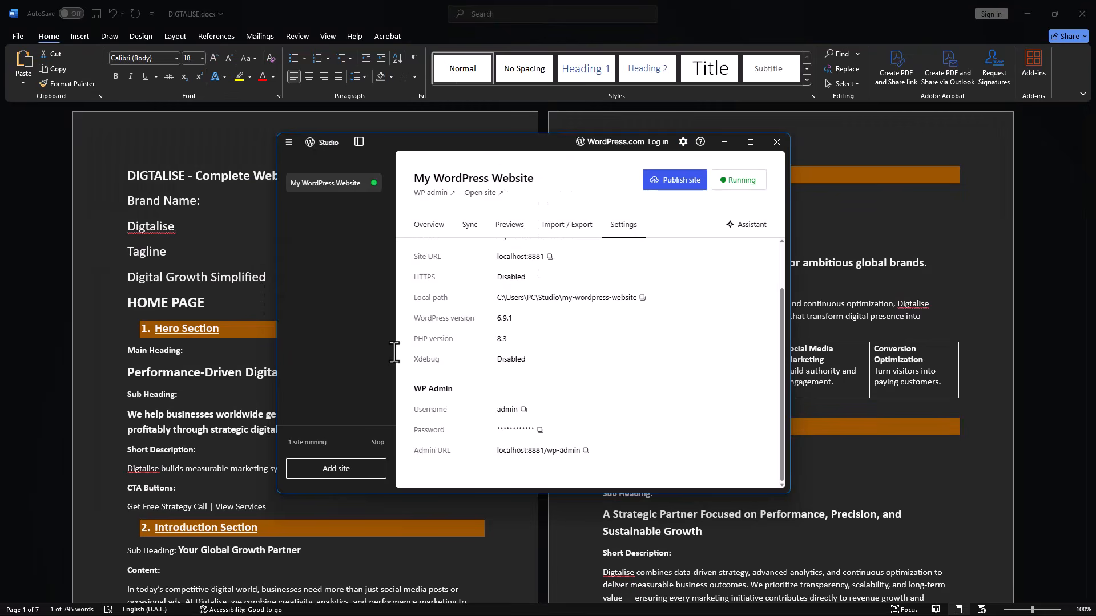
key("alt+Tab")
key("Tab")
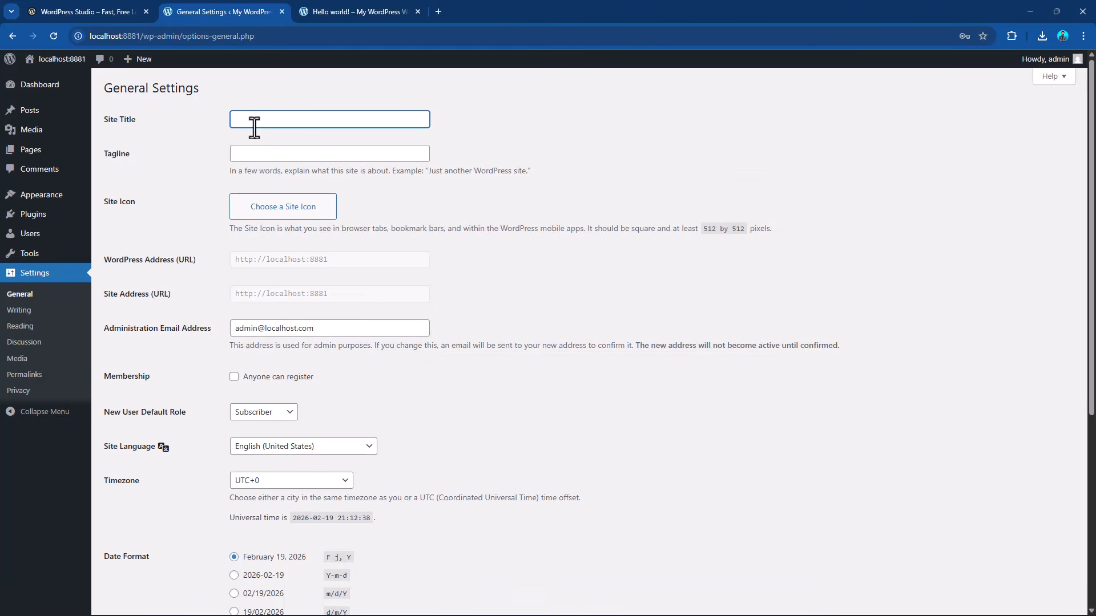
key("ctrl+v")
Switch to the DIGTALISE.docx document in Word and copy the tagline "Digital Growth Simplified".
key("alt+Tab")
key("alt+Tab")
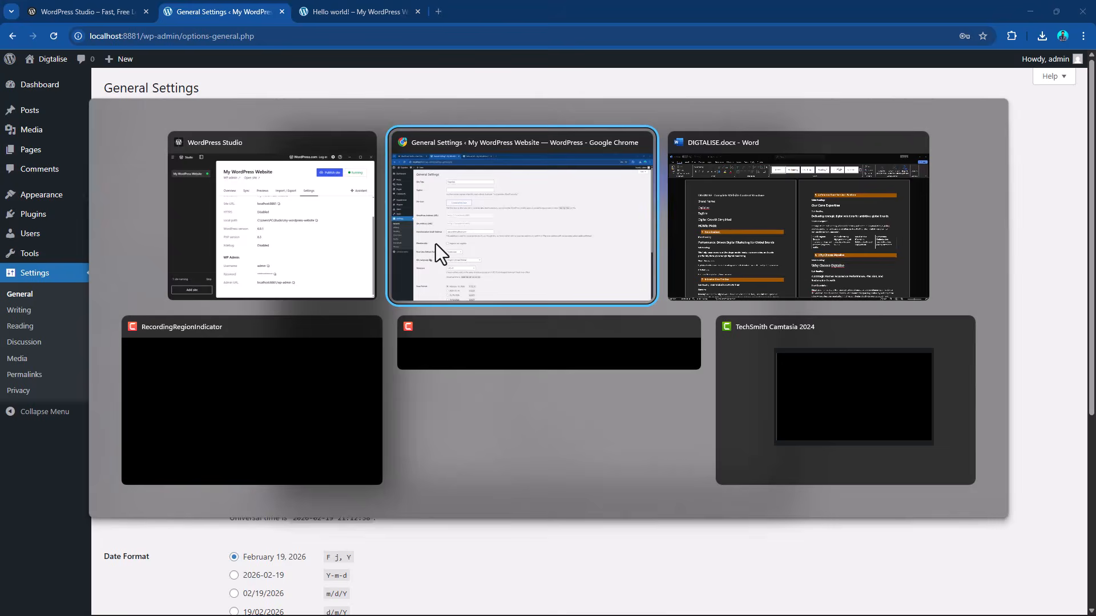
key("alt+Tab")
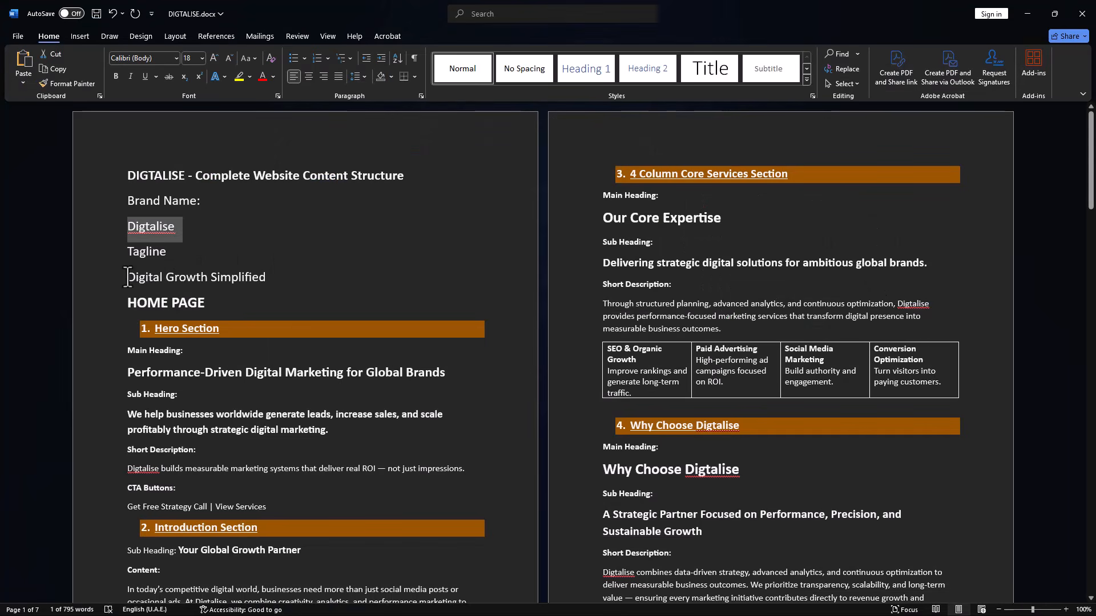
left_click_drag(128, 277, 267, 278)
key("ctrl+c")
Return to the General Settings in Chrome and set the tagline to the copied text "Digital Growth Simplified".
key("alt+Tab")
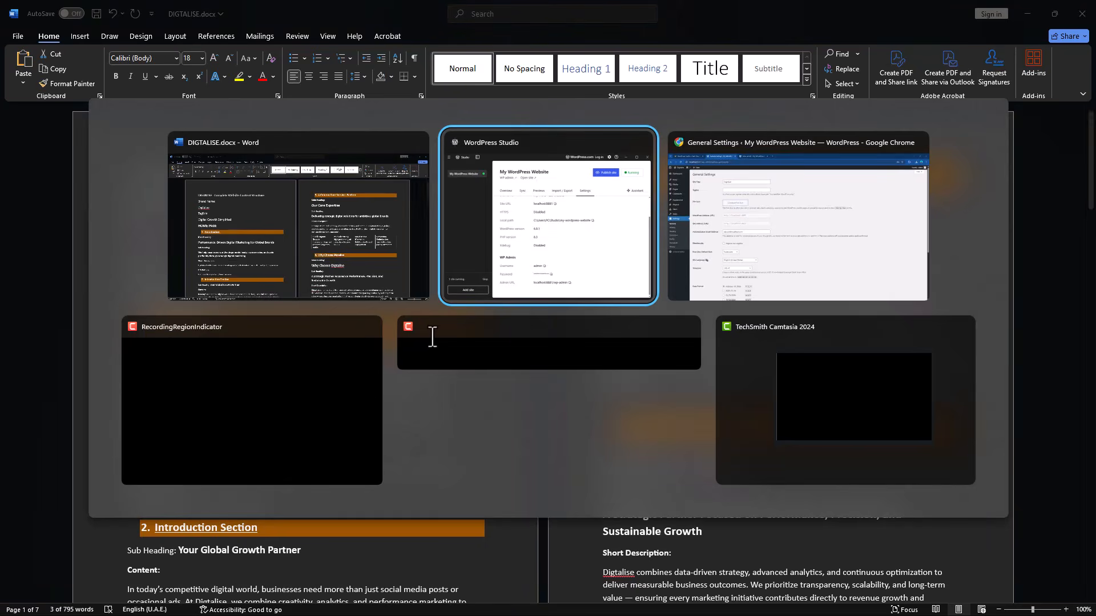
key("Tab")
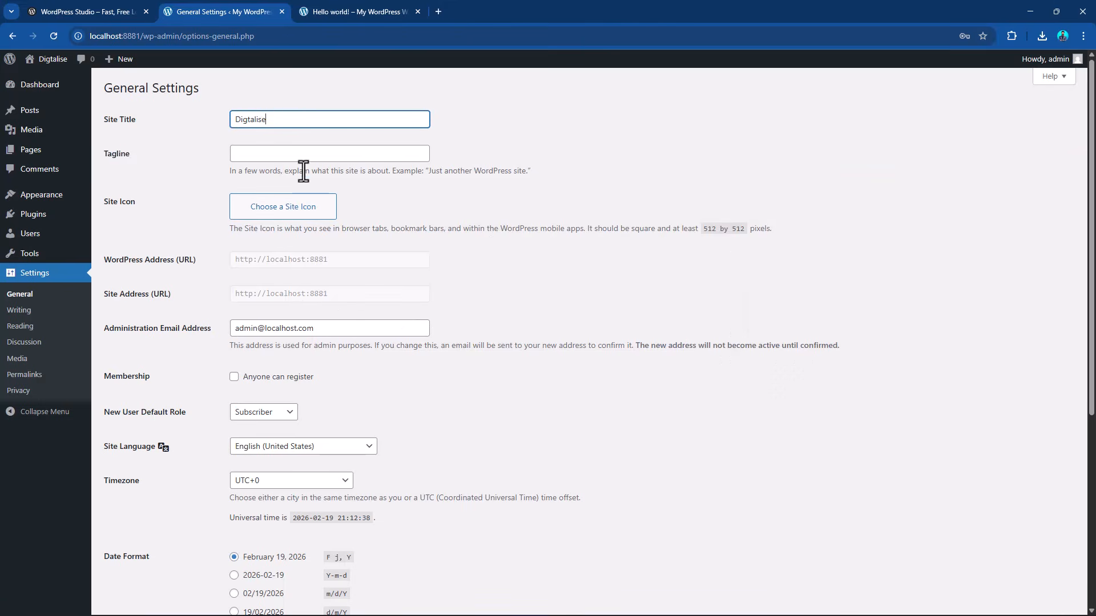
left_click(303, 152)
key("ctrl+v")
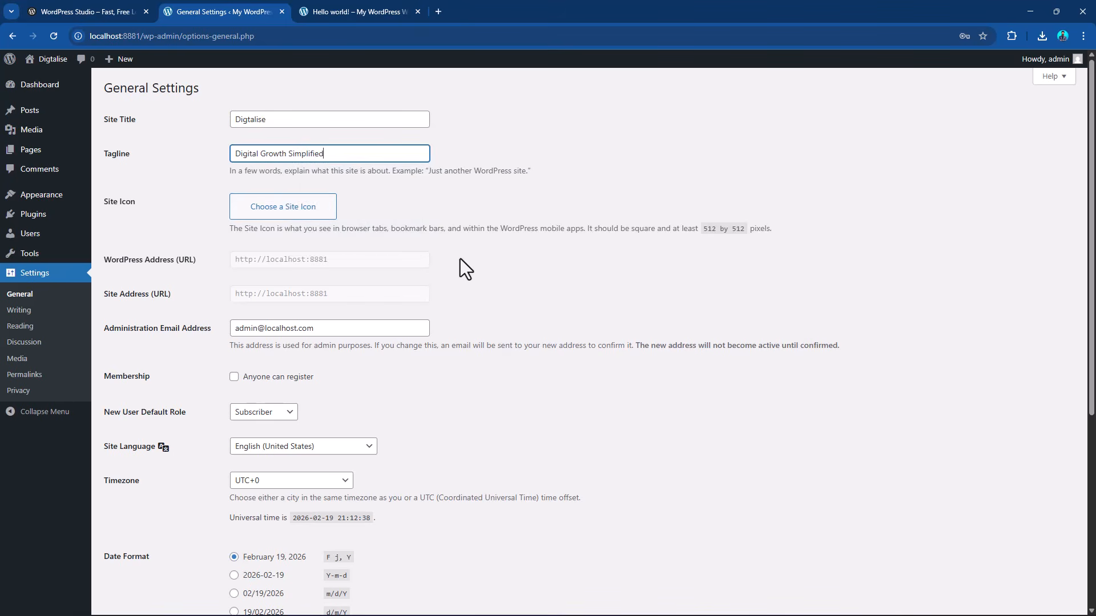
left_click(458, 272)
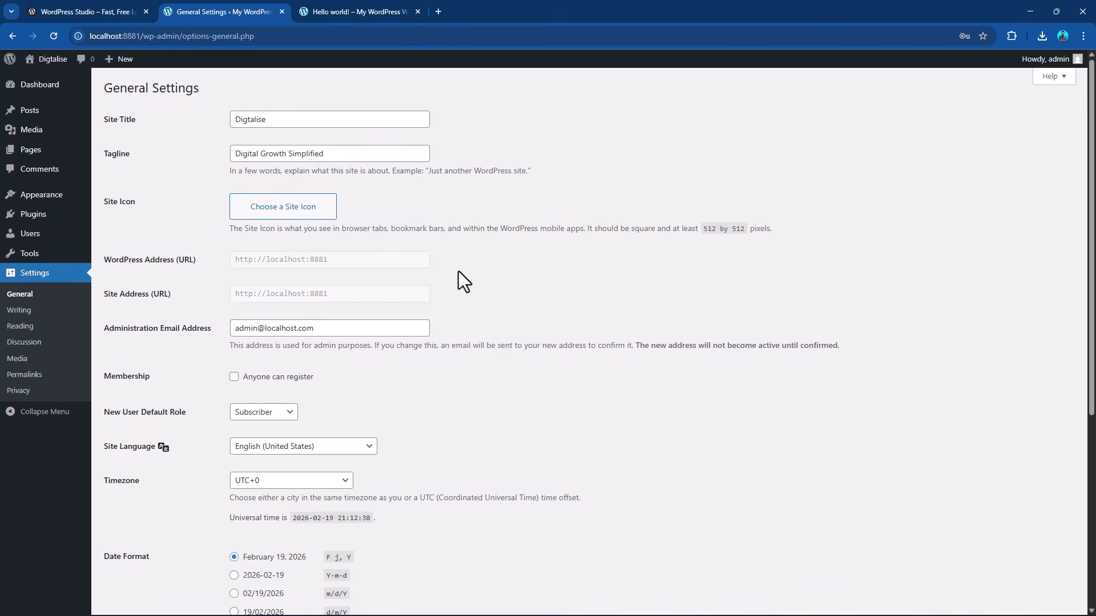
Start choosing a site icon and upload Logo.png from the Website Data folder in Downloads.
left_click(280, 207)
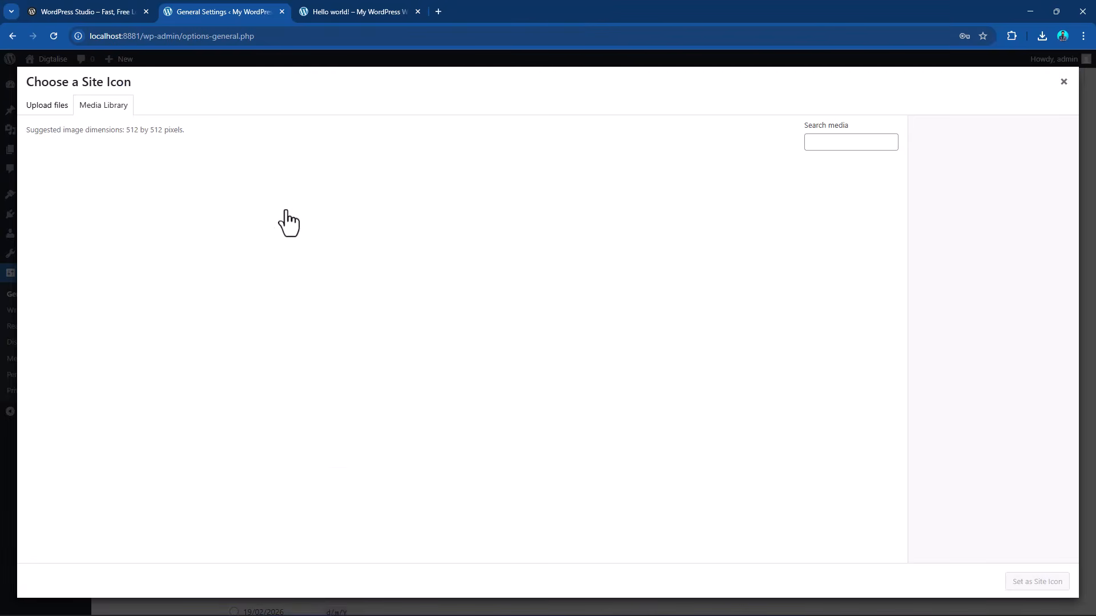
left_click(46, 106)
left_click(548, 310)
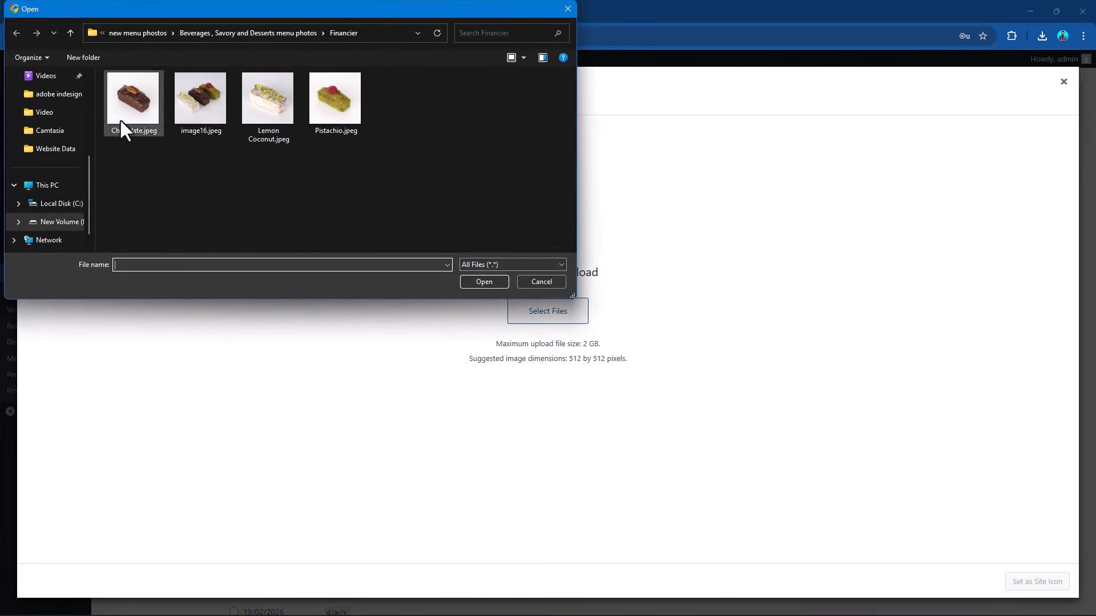
left_click(51, 187)
scroll(51, 109, "up", 5)
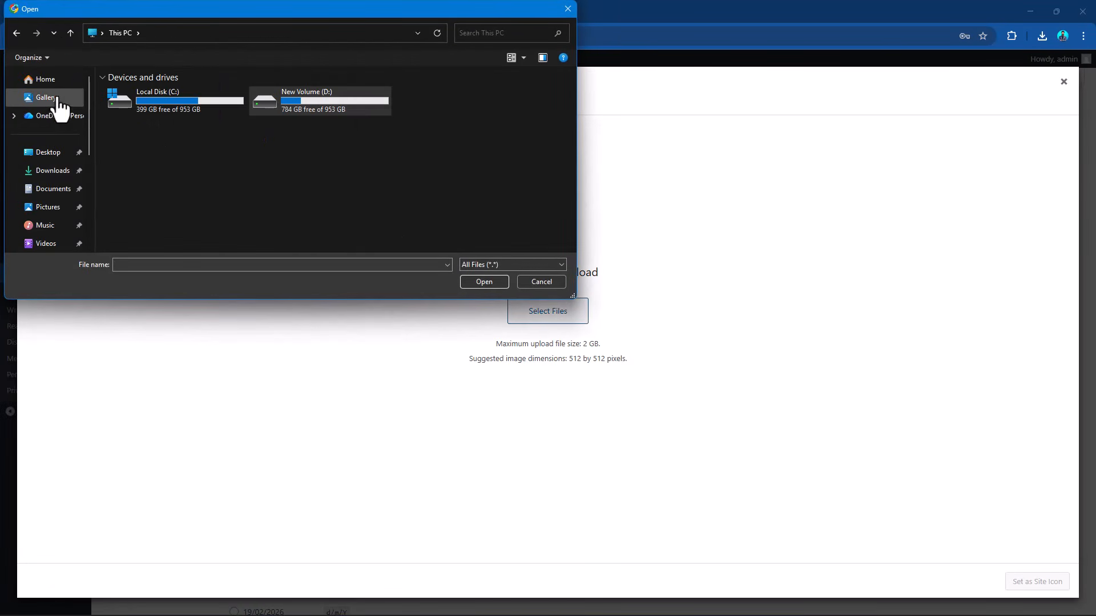
left_click(52, 172)
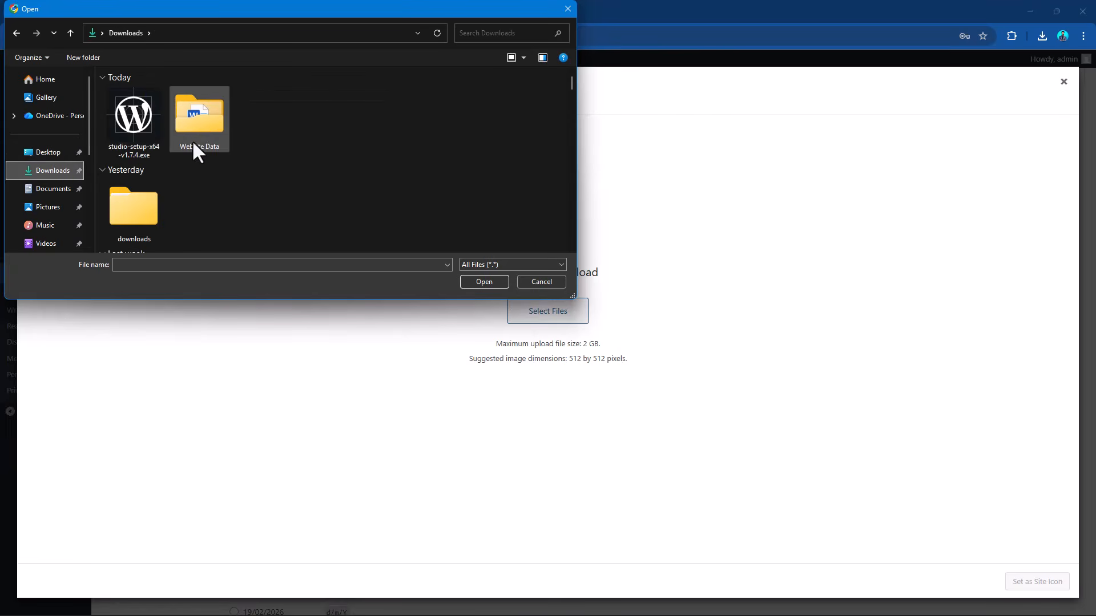
double_click(197, 120)
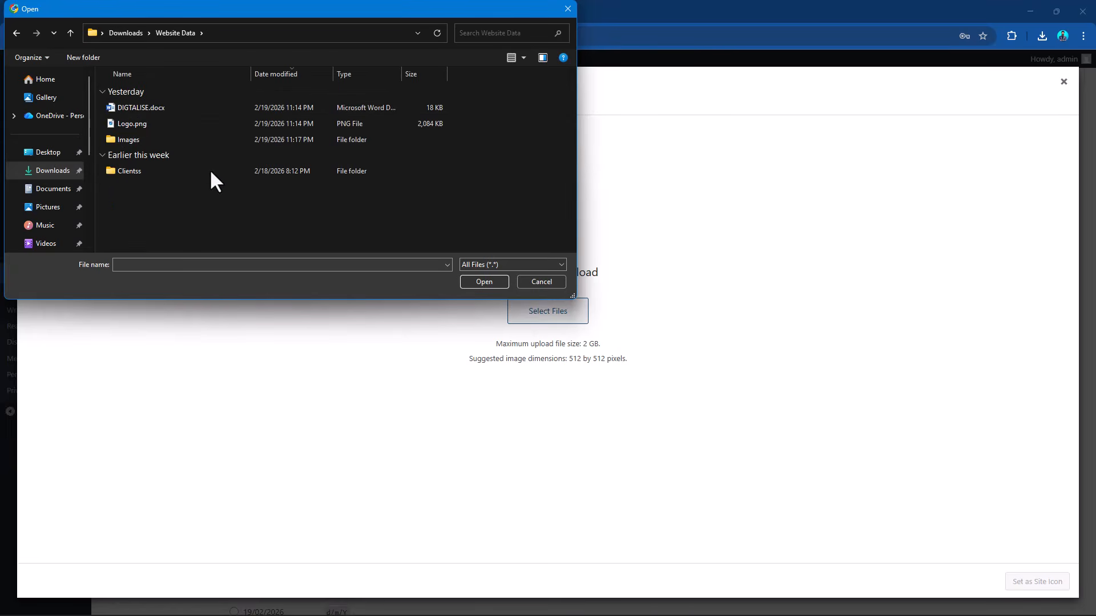
double_click(142, 124)
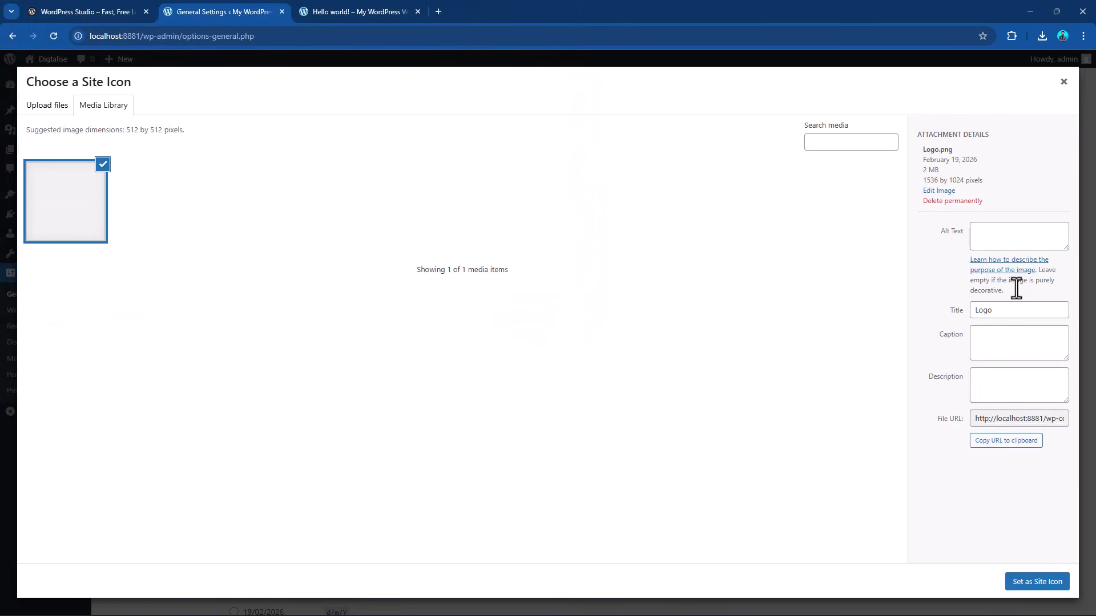
Give the uploaded logo image the alt text "logo" and set it as the site icon.
left_click(1001, 234)
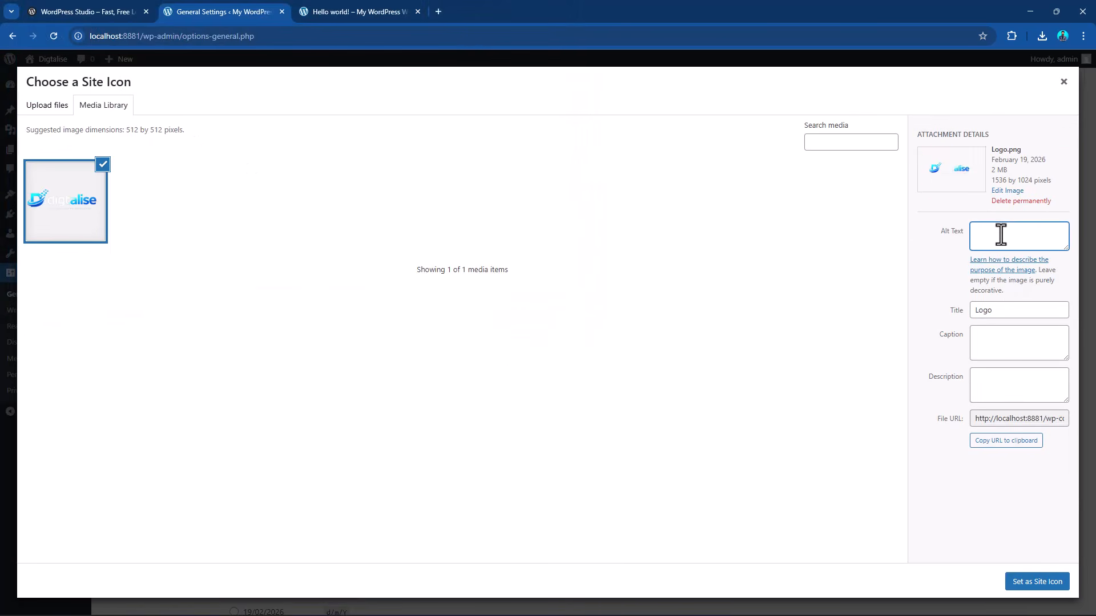
type("logo")
left_click(1024, 584)
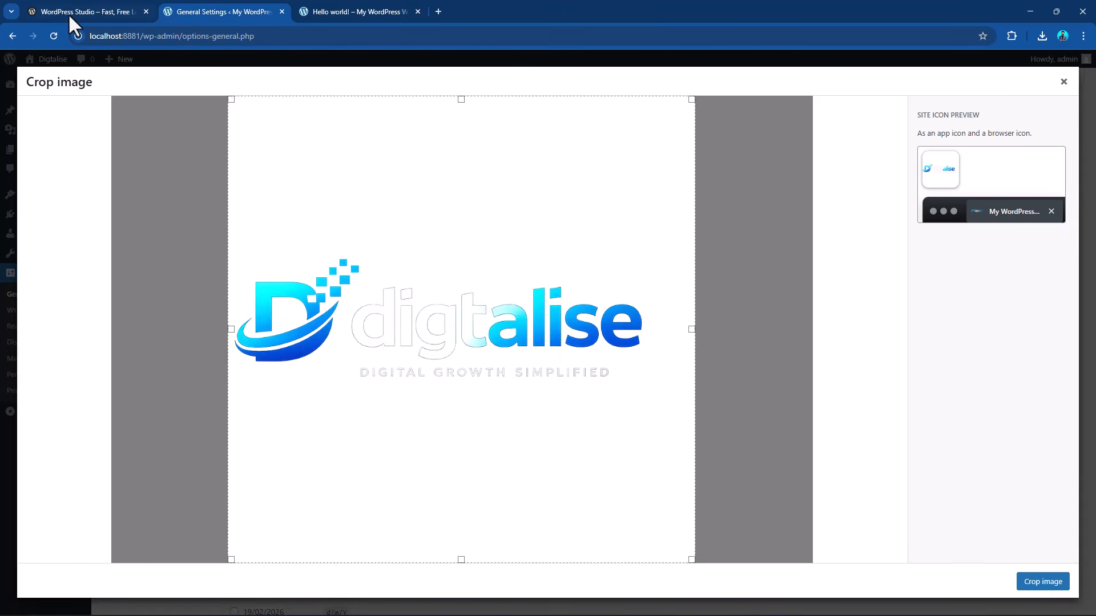
Crop the logo with the proposed square area for the site icon and save the general settings.
left_click(1034, 580)
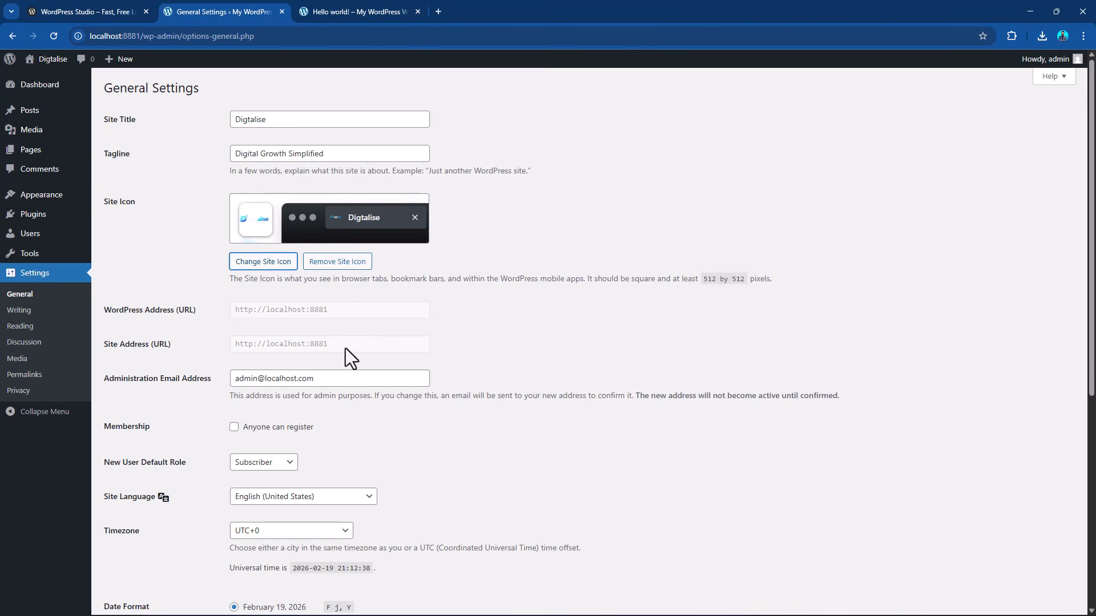
scroll(369, 348, "down", 6)
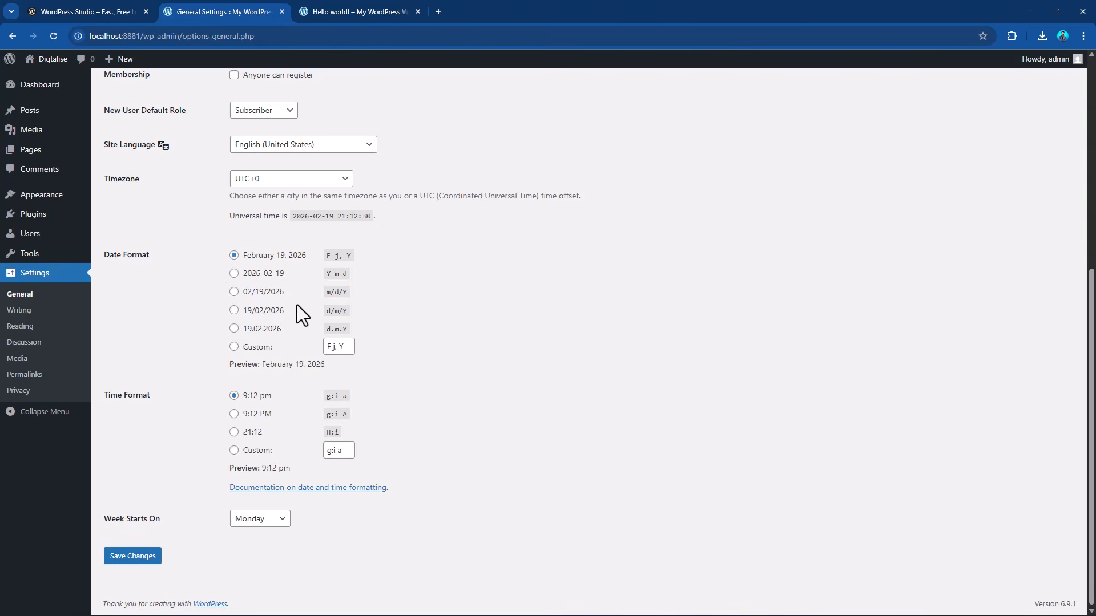
left_click(149, 557)
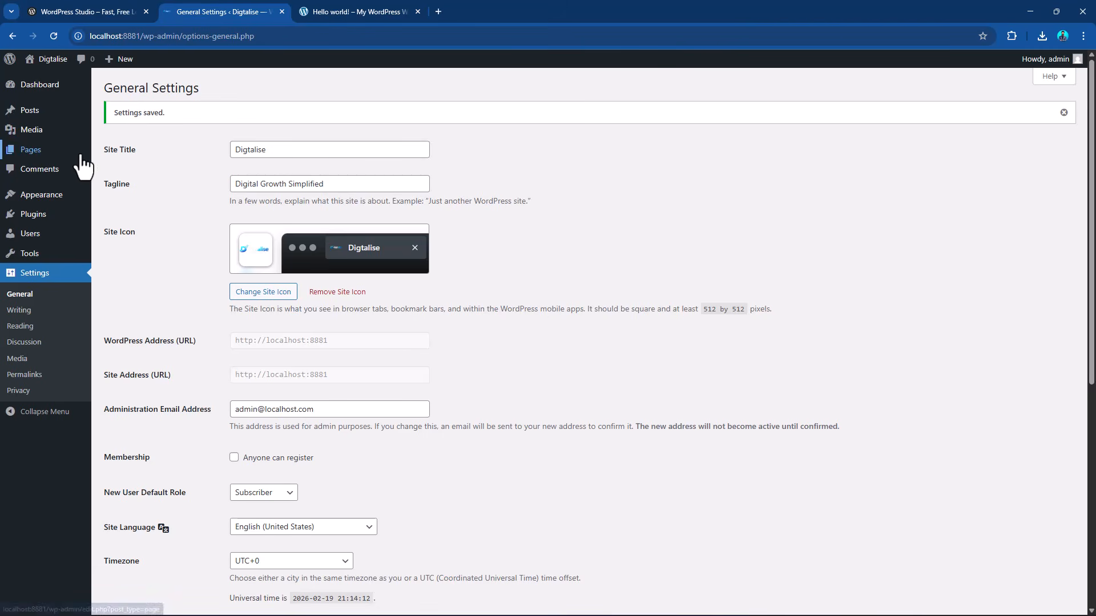
Open the site's list of installed themes.
mouse_move(81, 159)
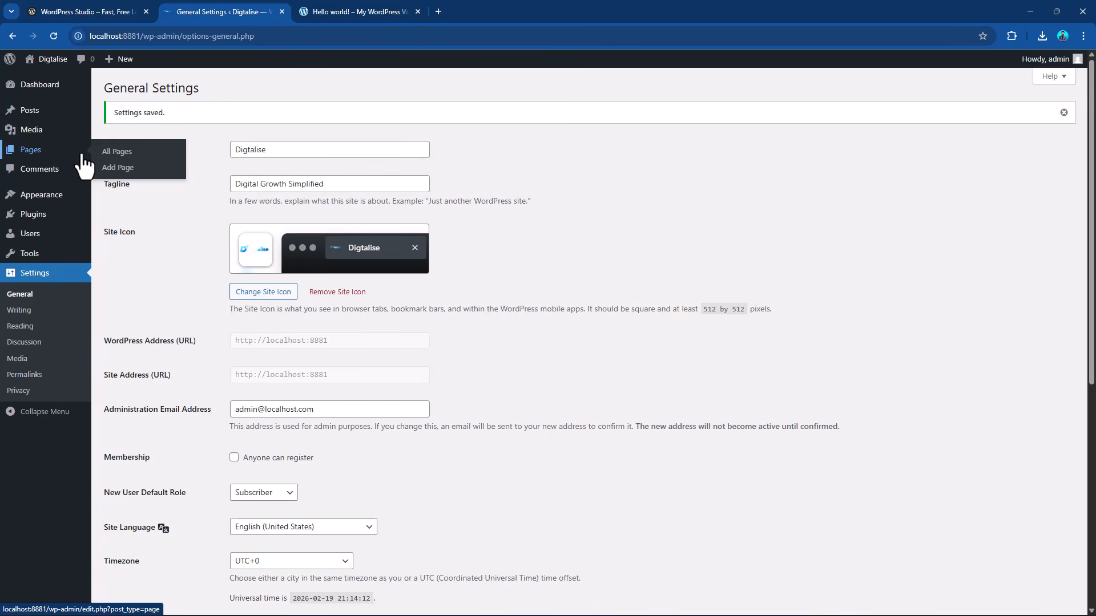
mouse_move(57, 201)
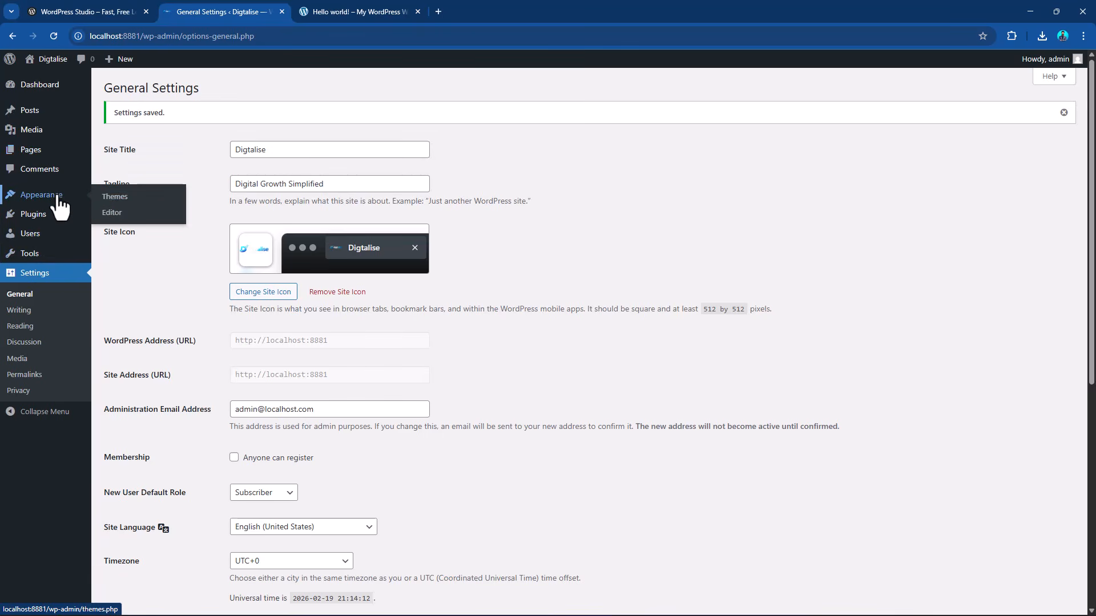
left_click(114, 197)
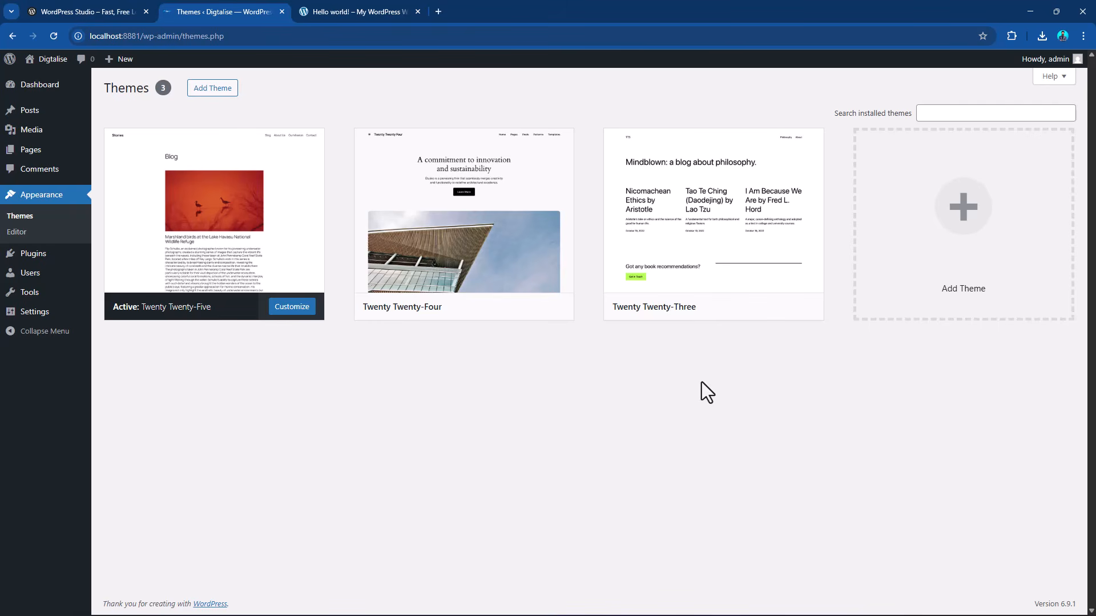
Open the site's home page in the front-end tab and check the title and tagline down to the footer.
left_click(351, 3)
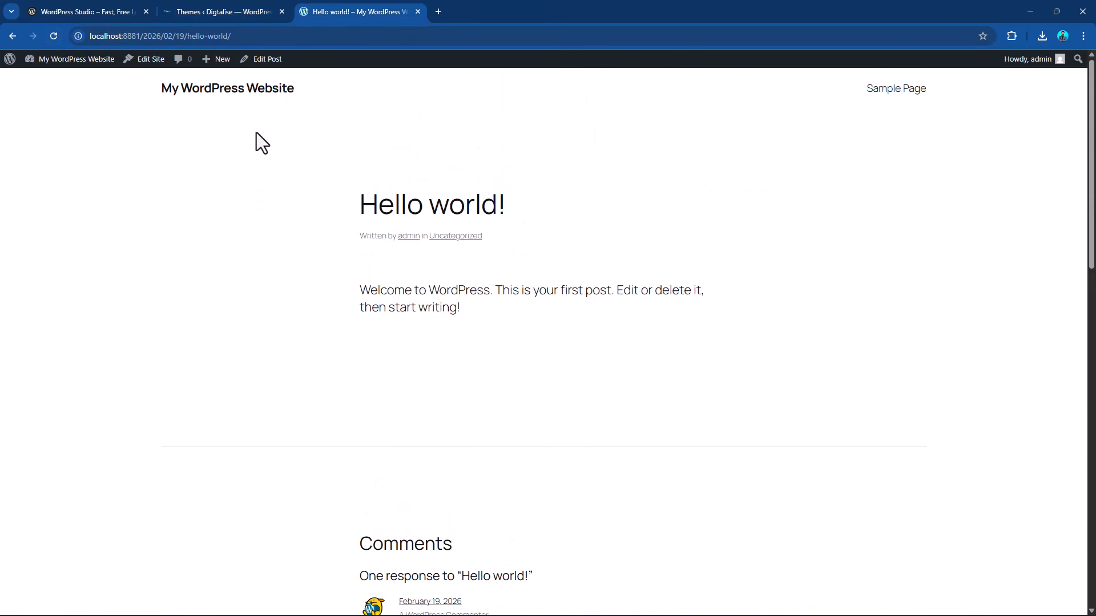
left_click(182, 90)
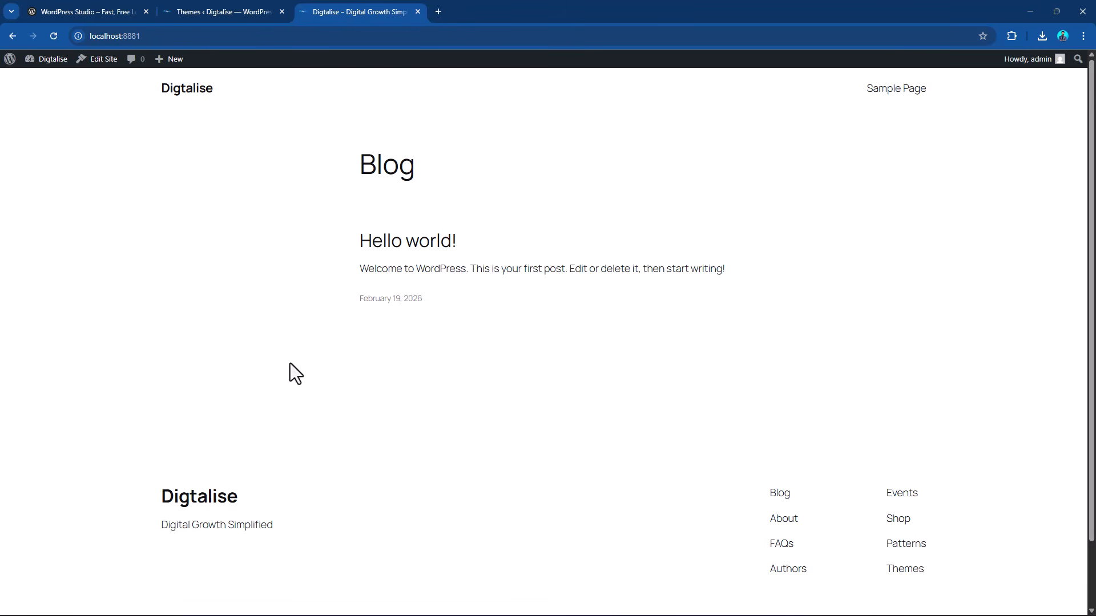
scroll(423, 445, "down", 2)
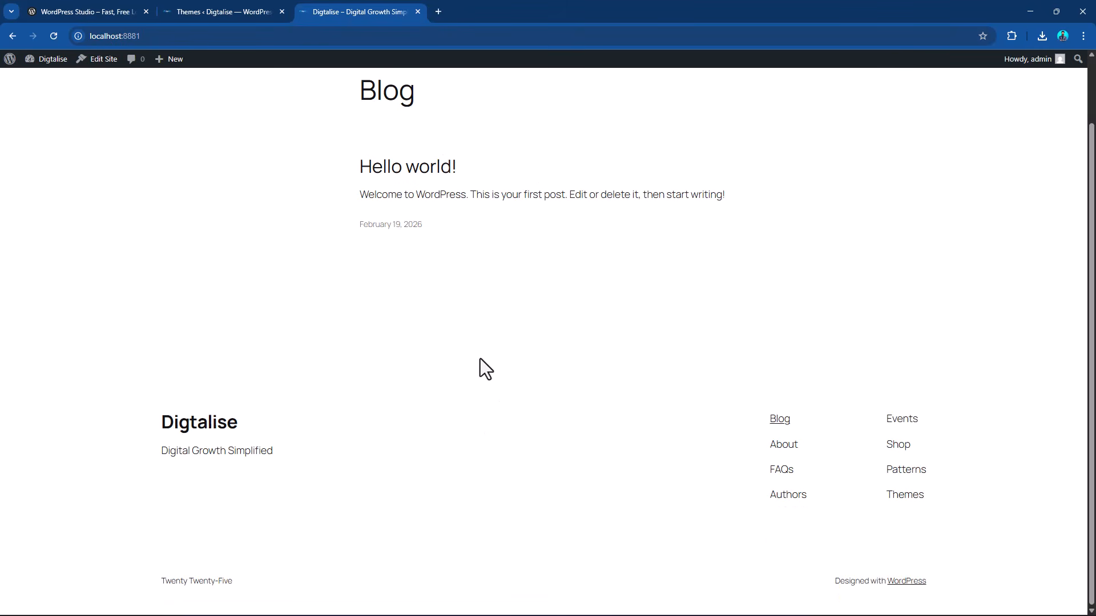
scroll(481, 359, "up", 2)
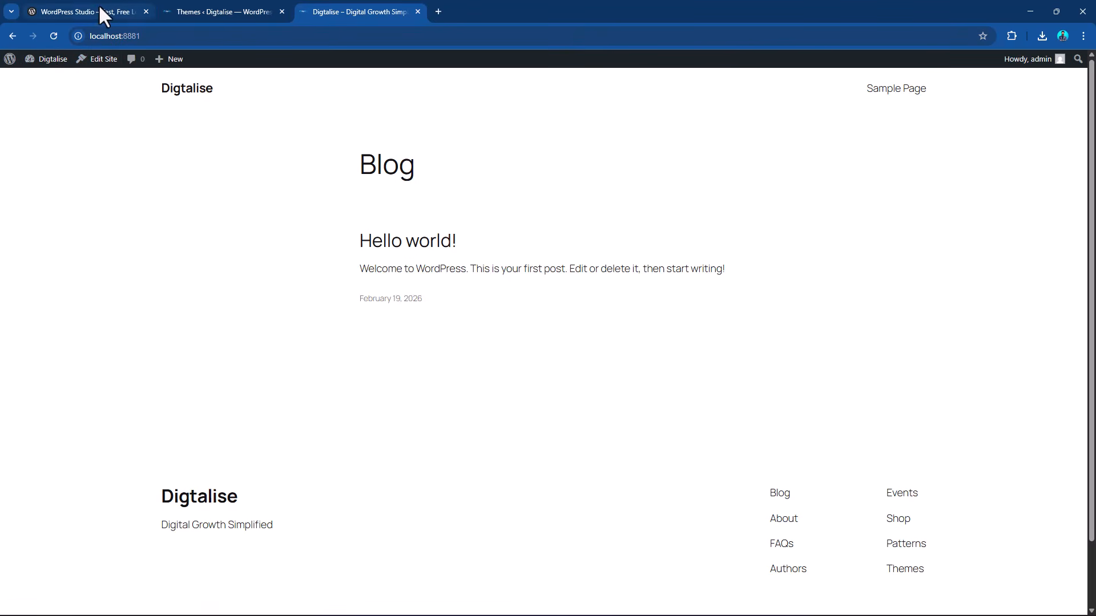
Return to the installed themes, start adding a new theme and search the theme directory for "astra".
left_click(221, 7)
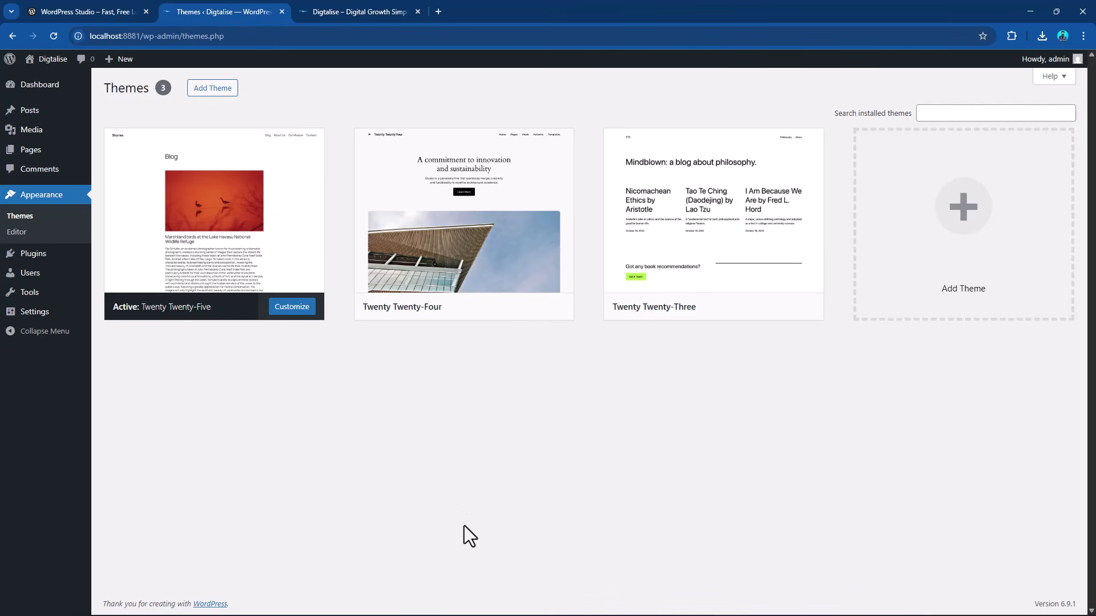
left_click(208, 92)
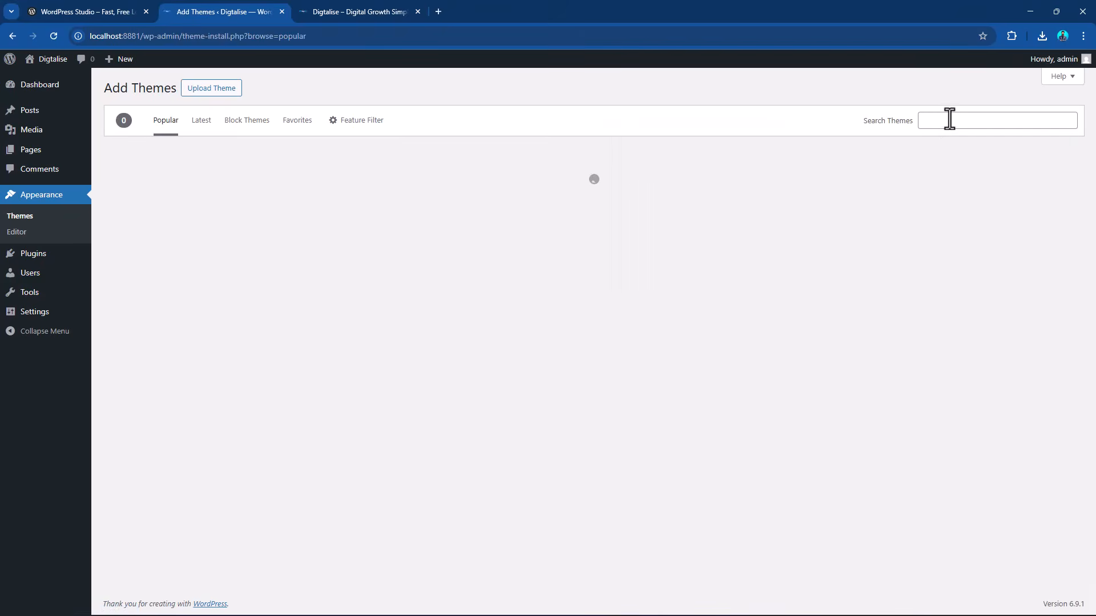
left_click(949, 119)
type("ast")
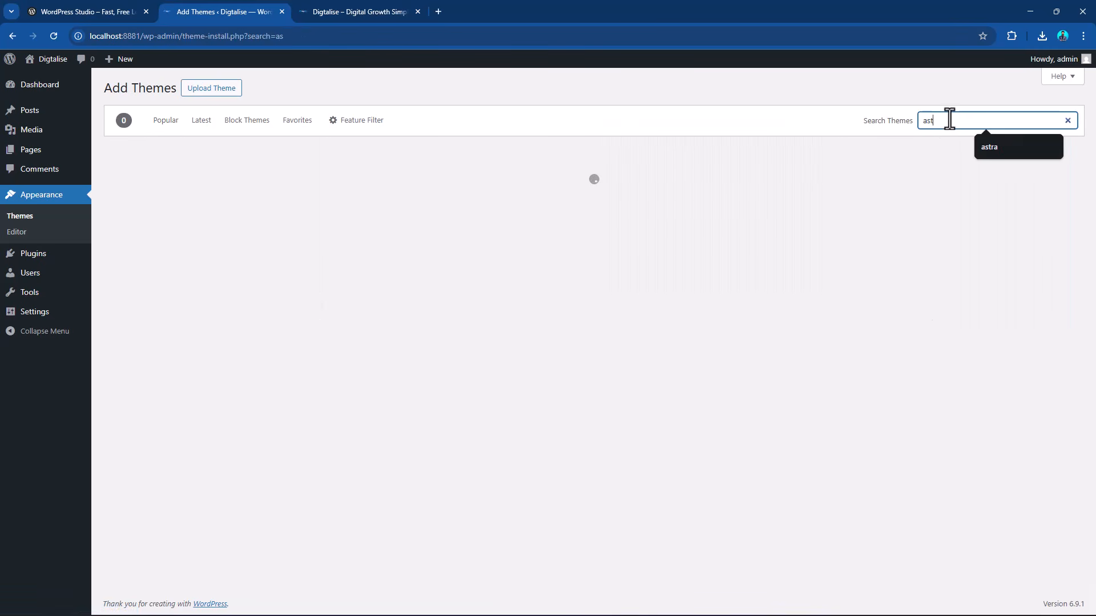
type("ra")
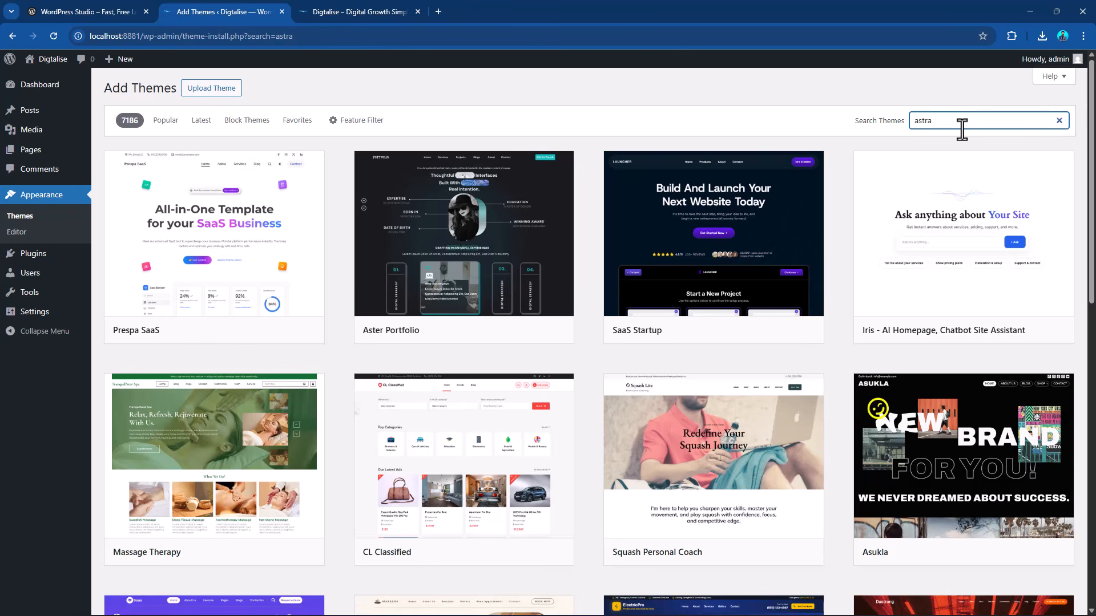
Repeat the theme search for "astra" and look through the results for the Astra theme.
left_click_drag(952, 119, 895, 122)
type("astra")
scroll(851, 303, "down", 4)
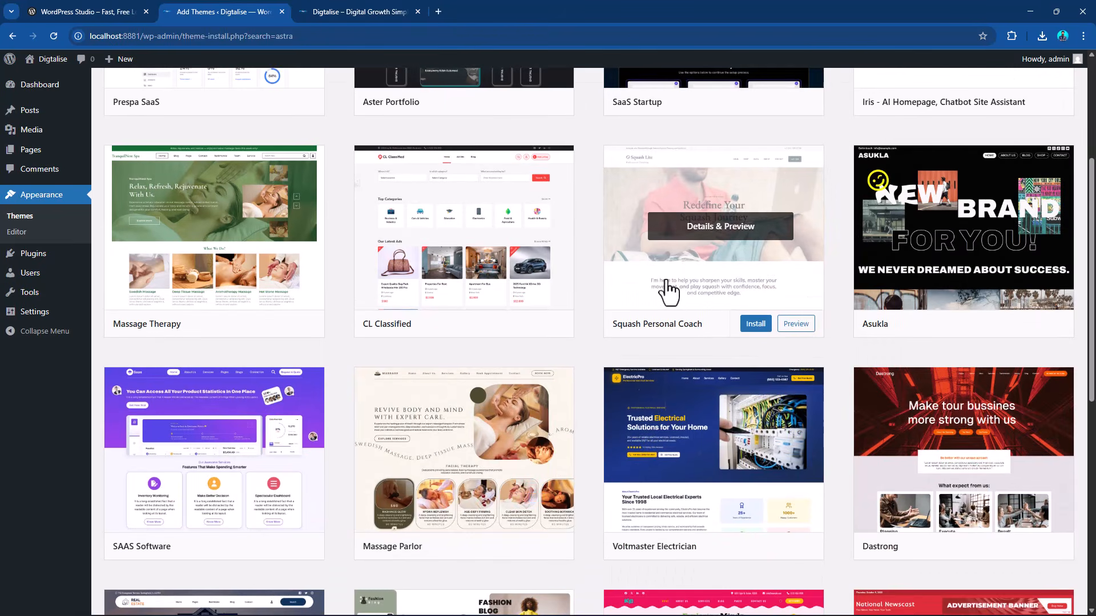
scroll(692, 289, "up", 4)
mouse_move(733, 234)
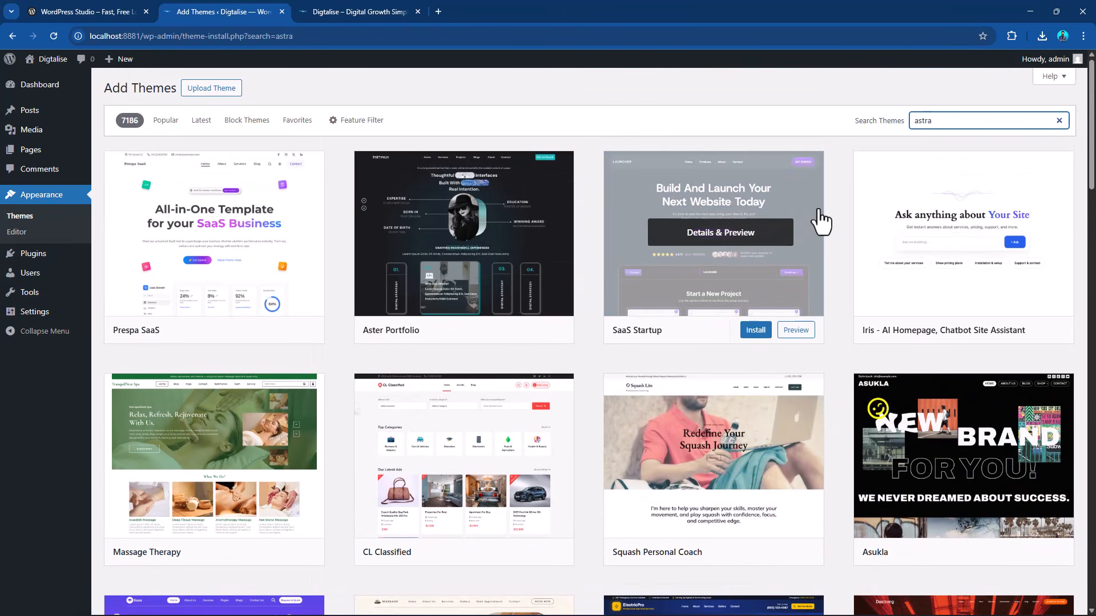
mouse_move(302, 212)
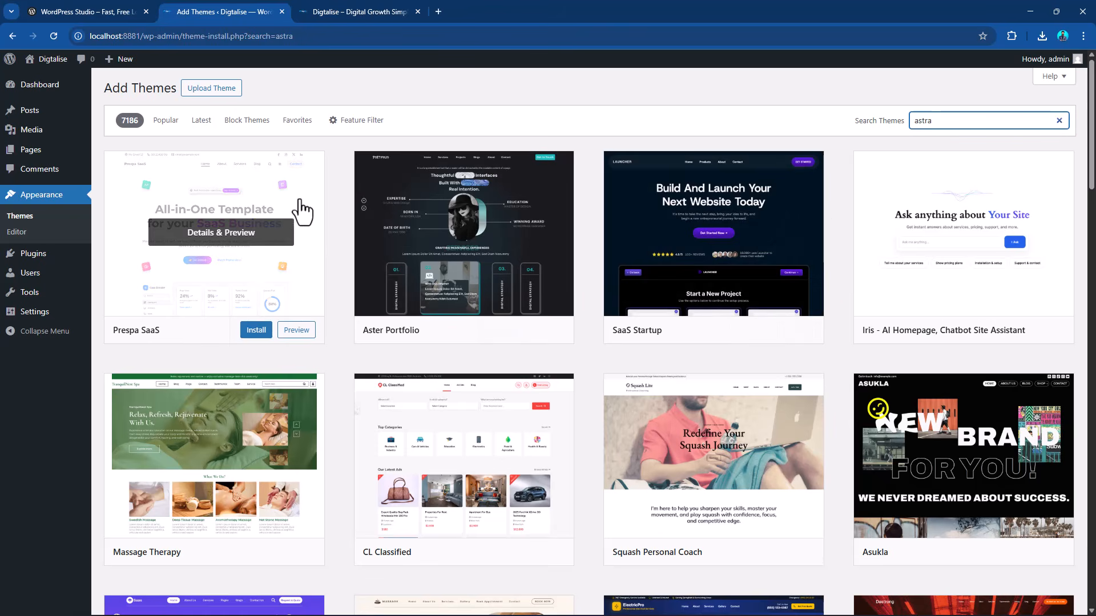
Clear the theme search, search for "Astra" with a capital A and install the Astra theme.
left_click(1059, 122)
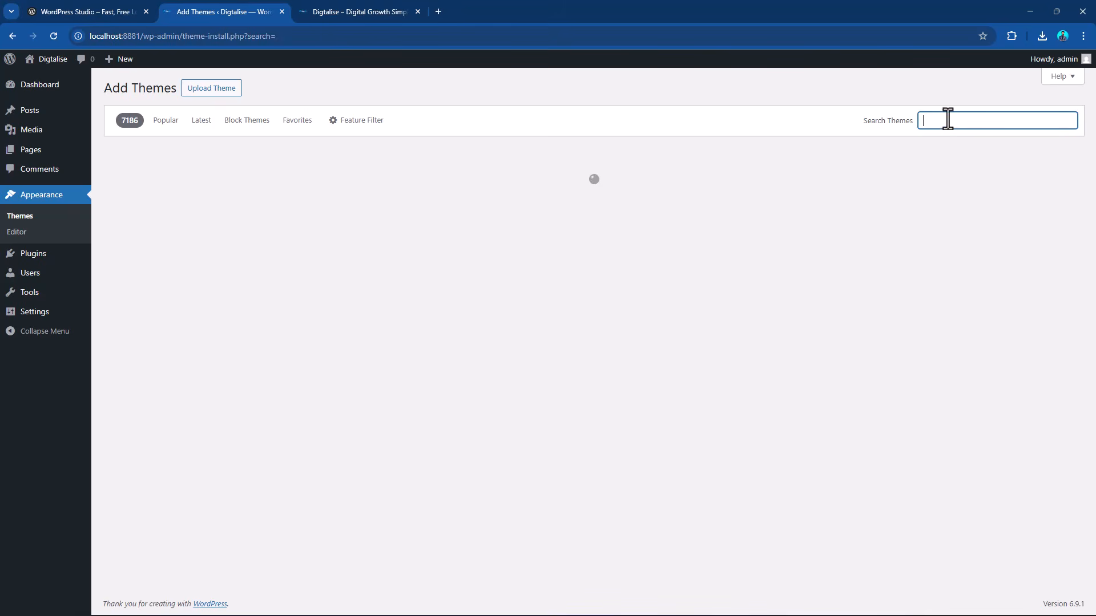
left_click(943, 121)
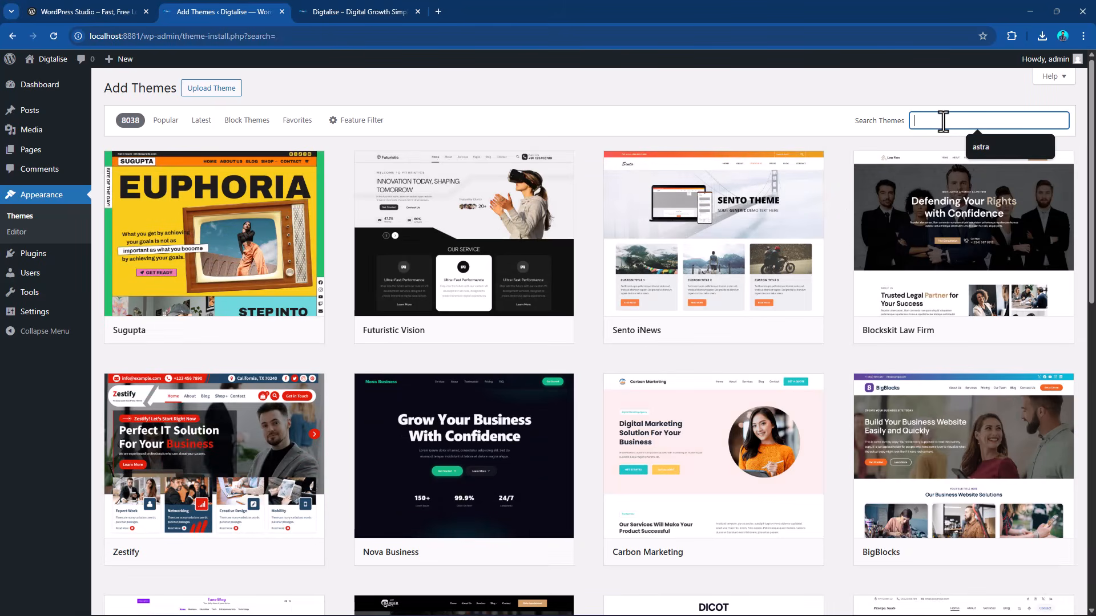
type("Astra")
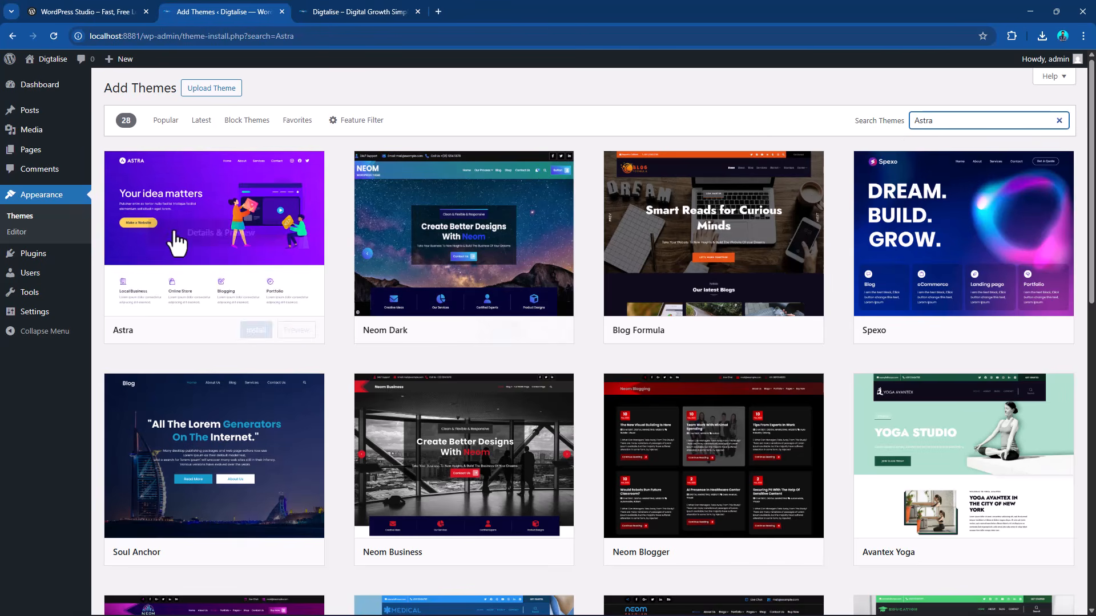
left_click(252, 332)
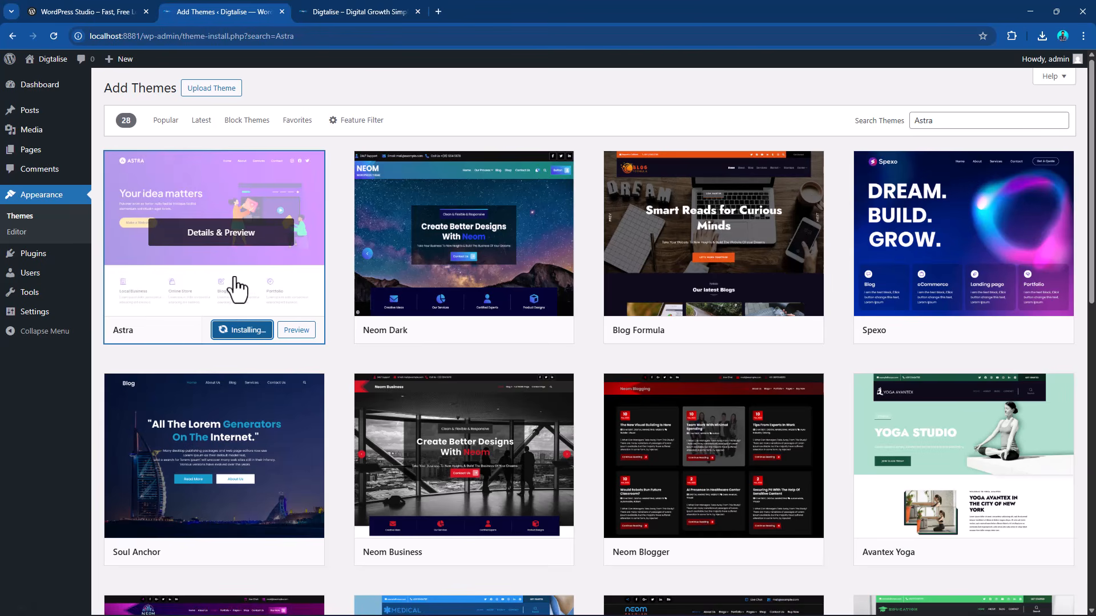
Check the front-end page with the current theme and activate the newly installed Astra theme in the dashboard.
left_click(330, 11)
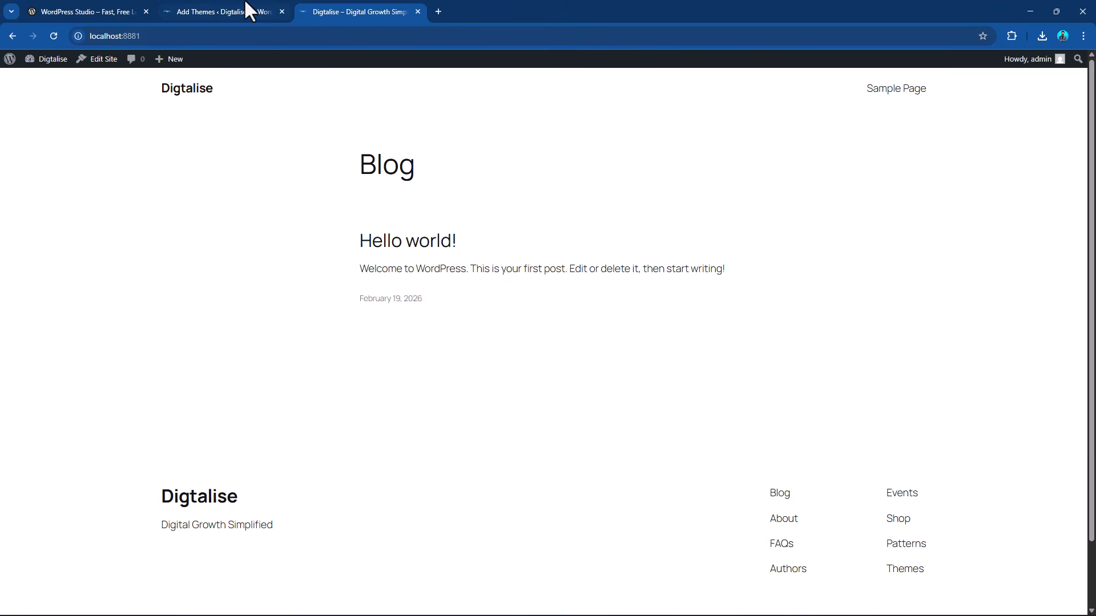
left_click(214, 10)
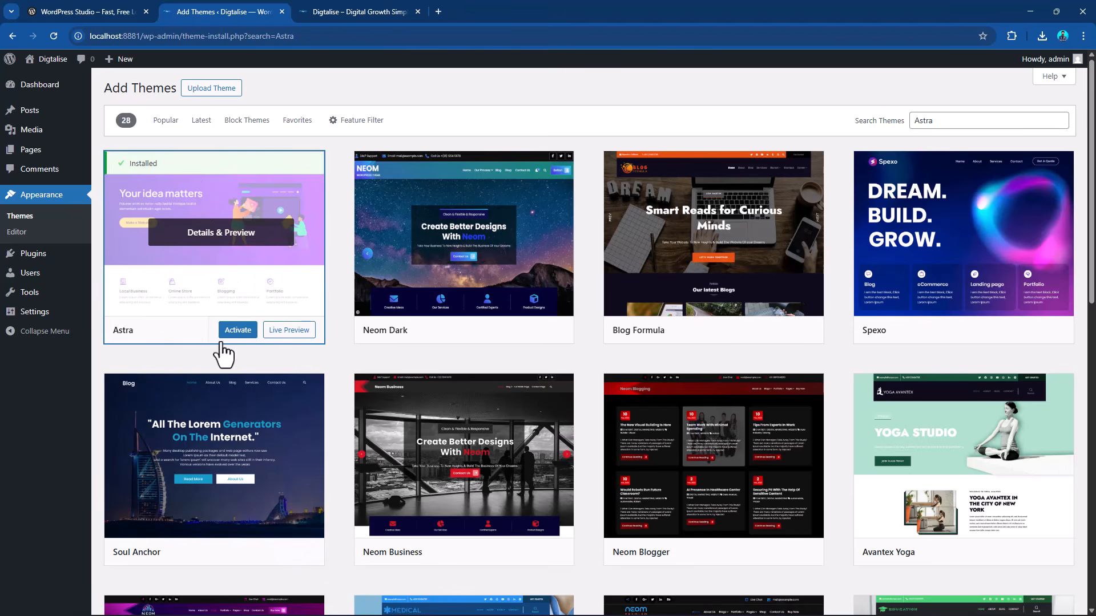
left_click(234, 330)
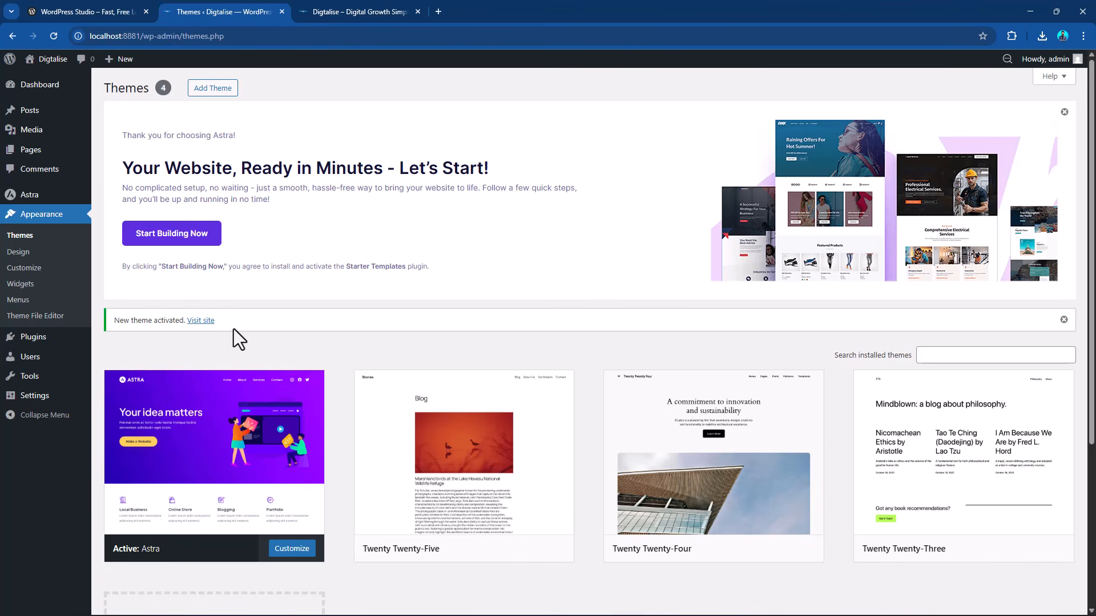
Reload the front-end home page to see the Astra design and open the "Hello world!" post.
left_click(376, 8)
left_click(54, 36)
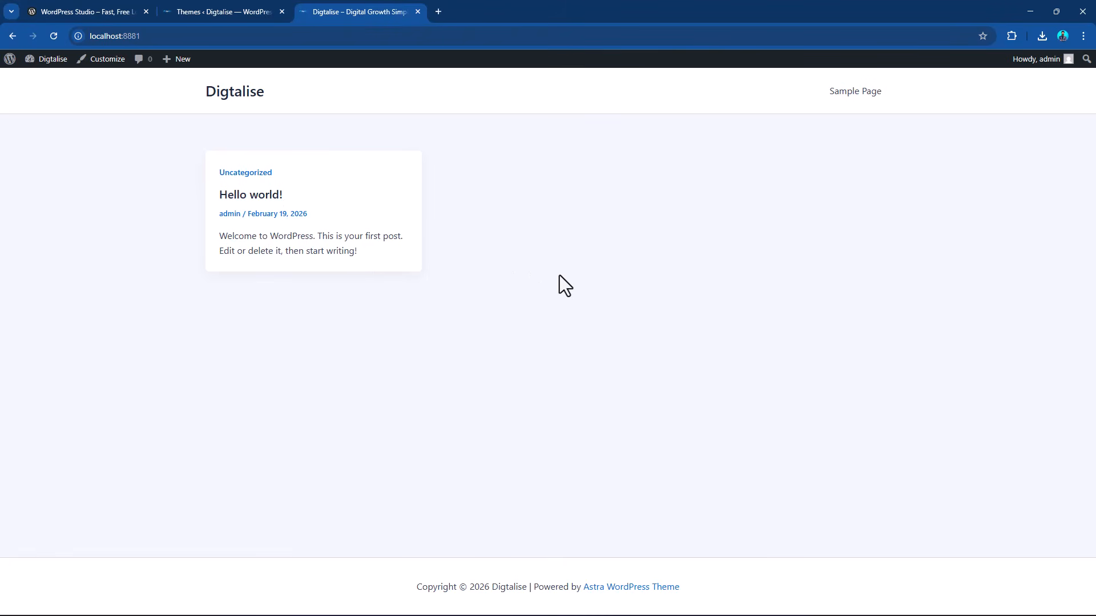
left_click(255, 196)
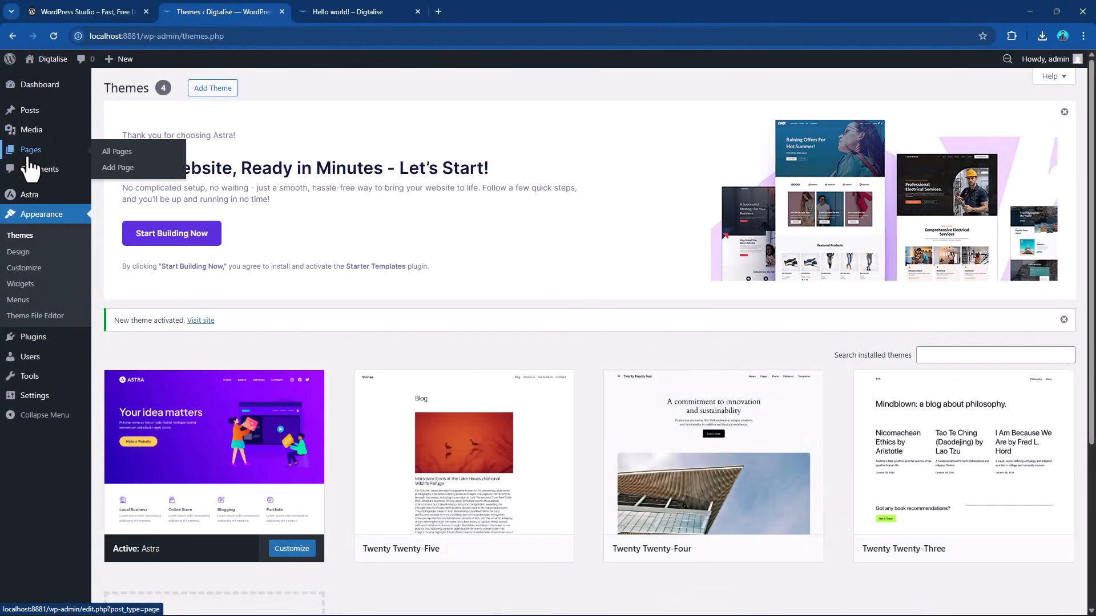
Open the site's pages list and move the Sample Page and the Privacy Policy draft to the trash.
left_click(27, 159)
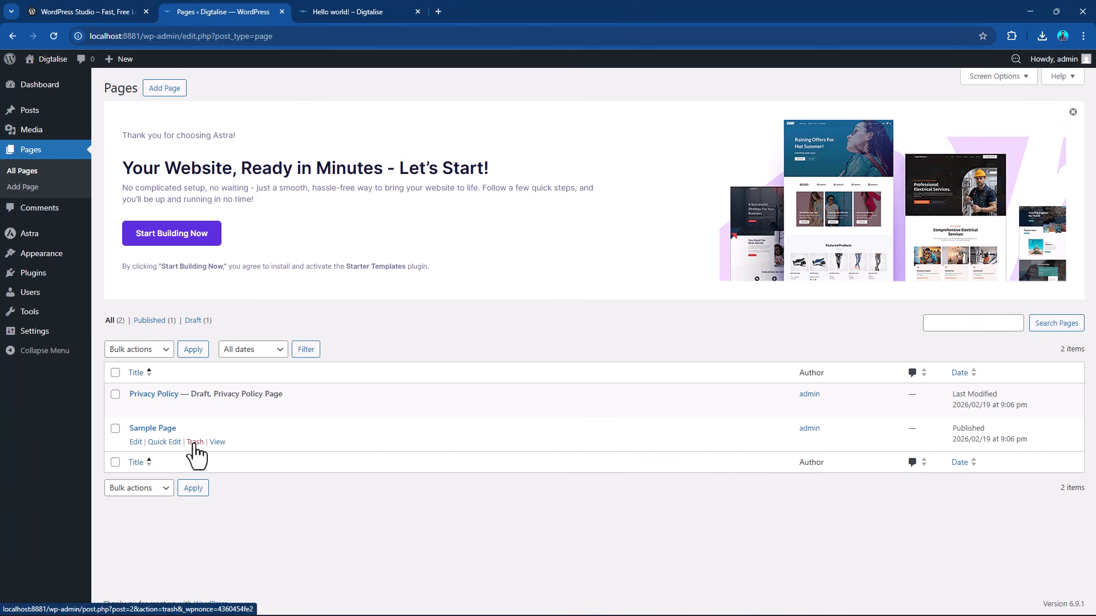
left_click(194, 443)
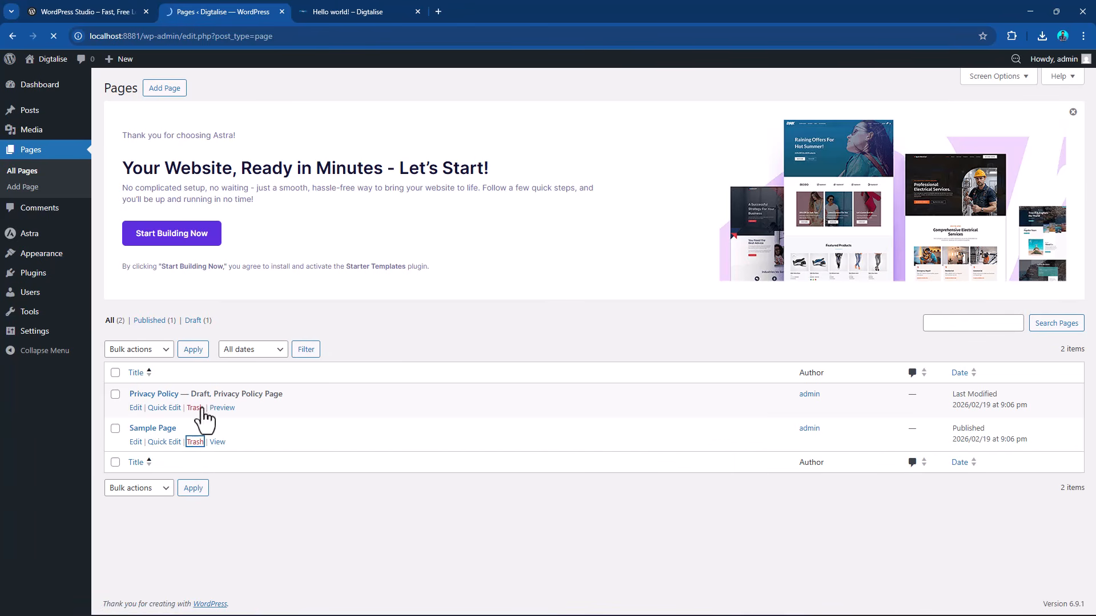
left_click(195, 441)
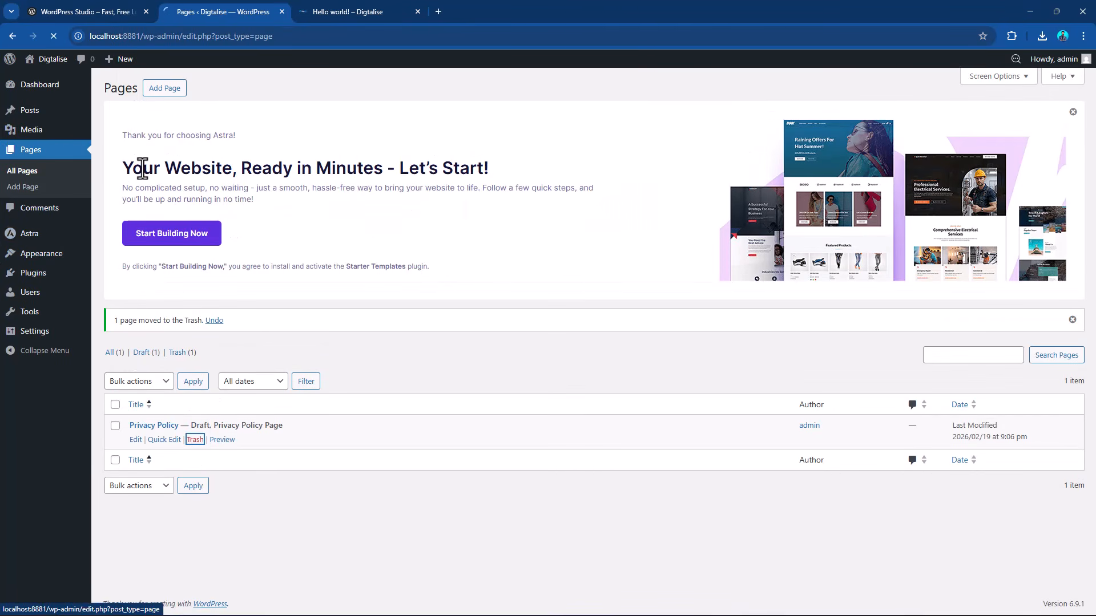
Open the site's posts list and move the "Hello world!" post to the trash.
mouse_move(45, 113)
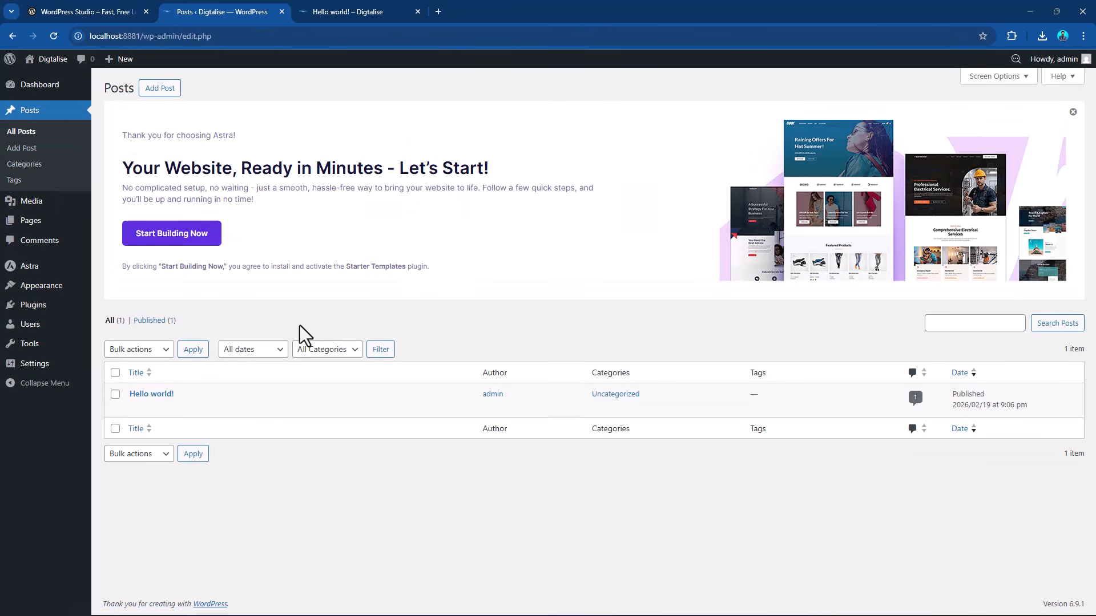
mouse_move(142, 414)
left_click(195, 408)
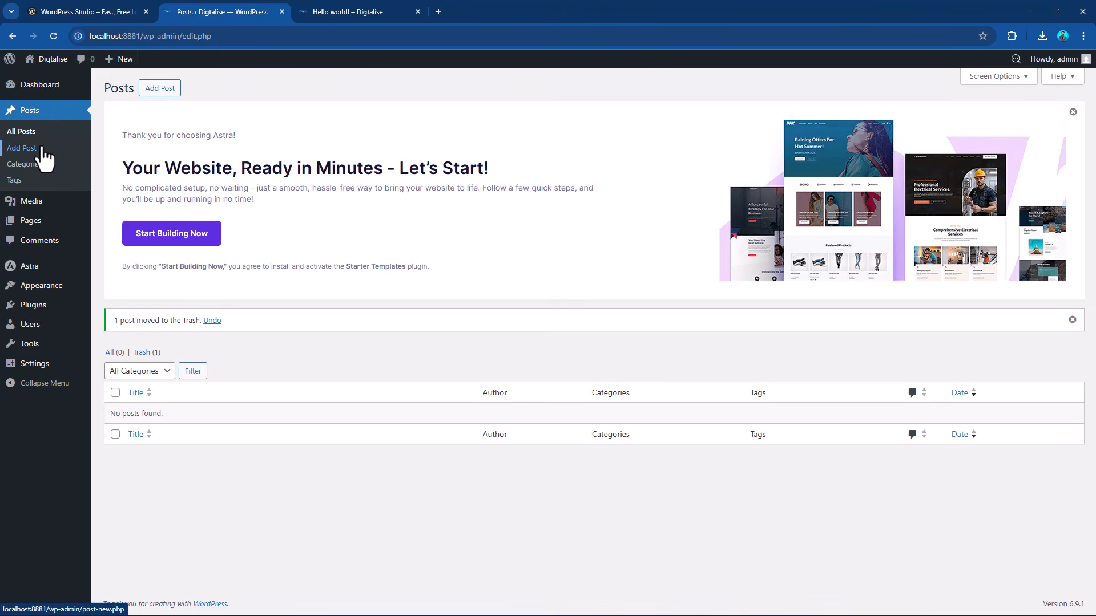
mouse_move(41, 226)
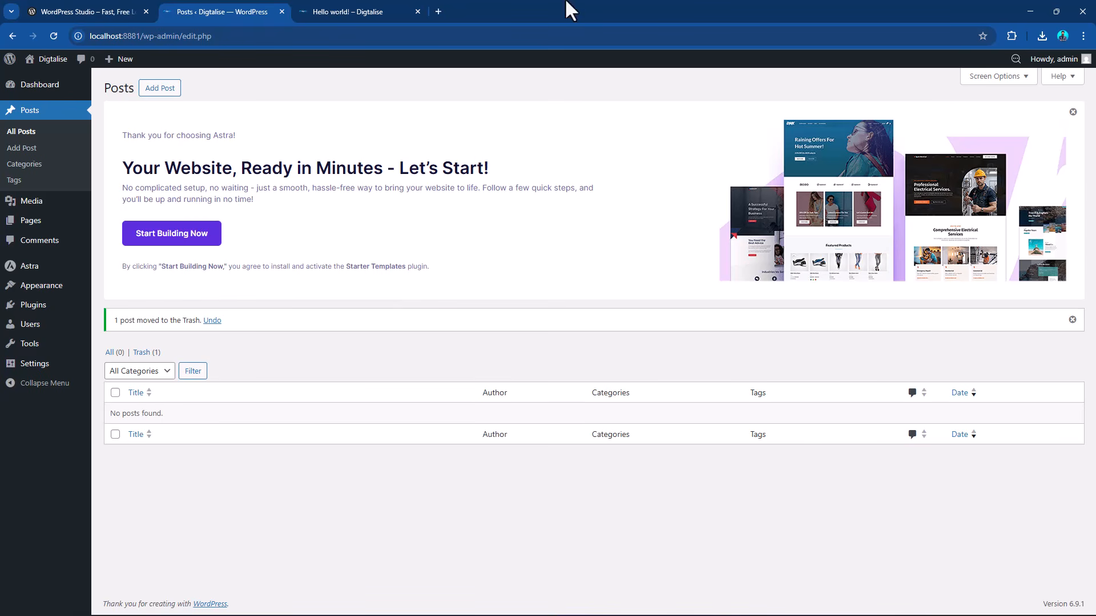
Load bing.com in a new tab, browse its news feed and open the article on filming Dune: Part Three.
left_click(437, 11)
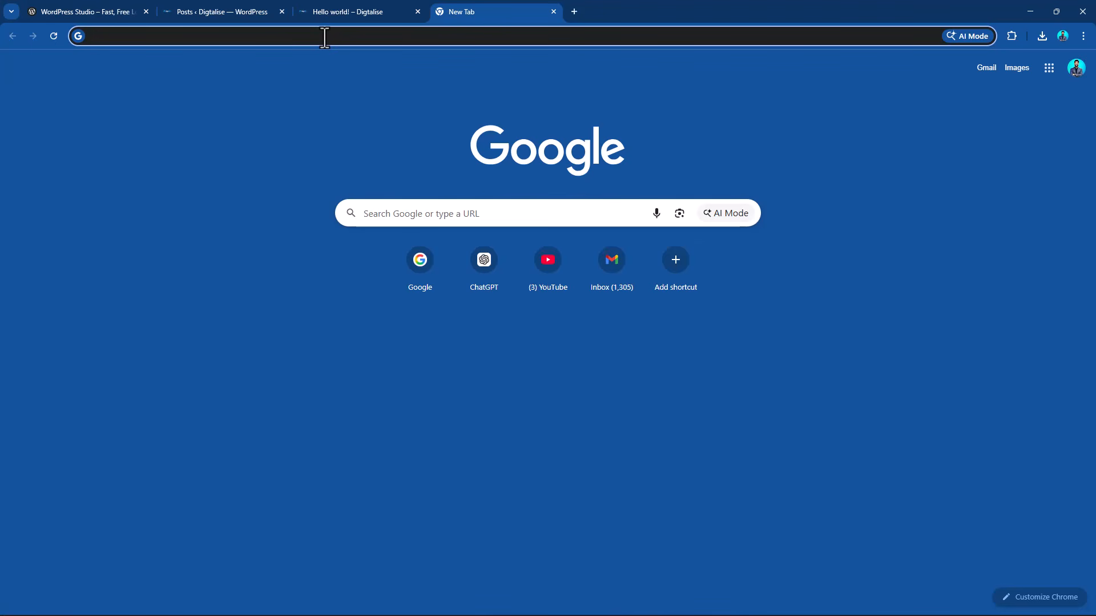
type("bing.com")
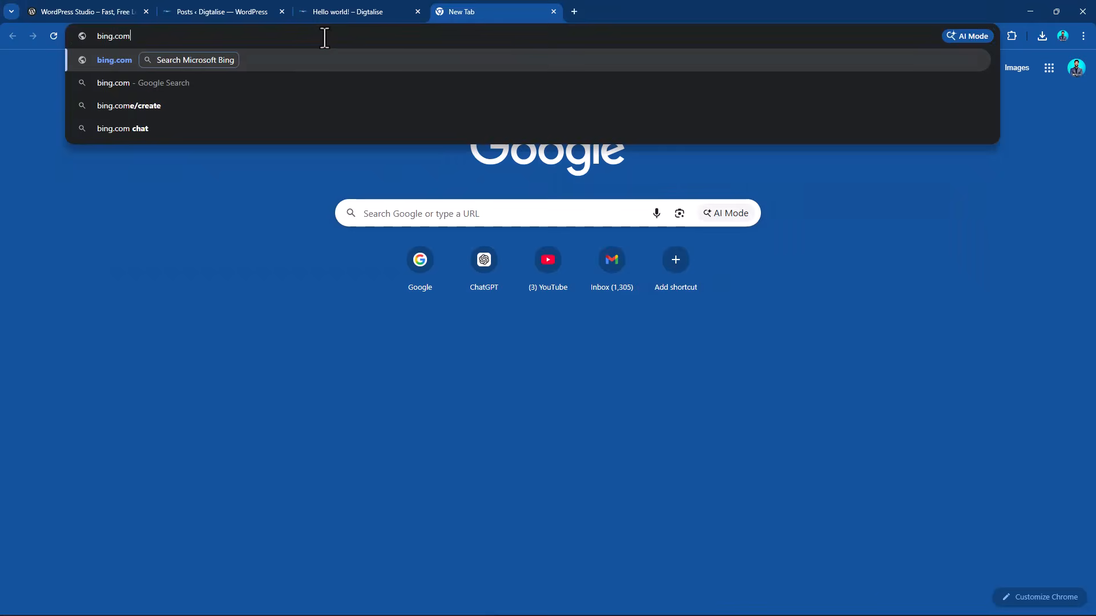
key("Return")
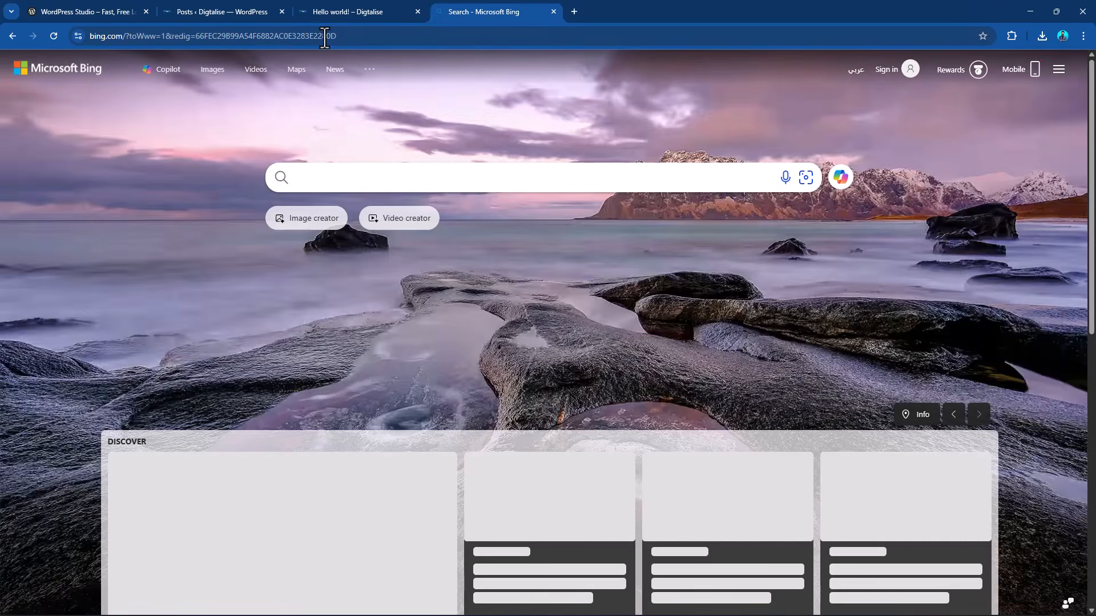
scroll(565, 261, "down", 10)
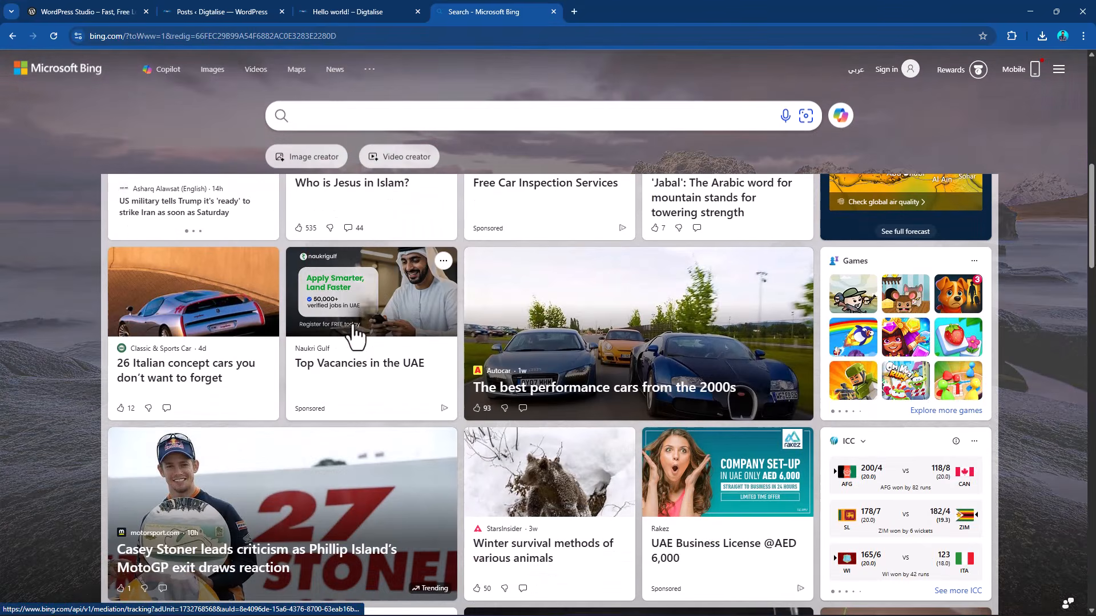
scroll(376, 327, "down", 1)
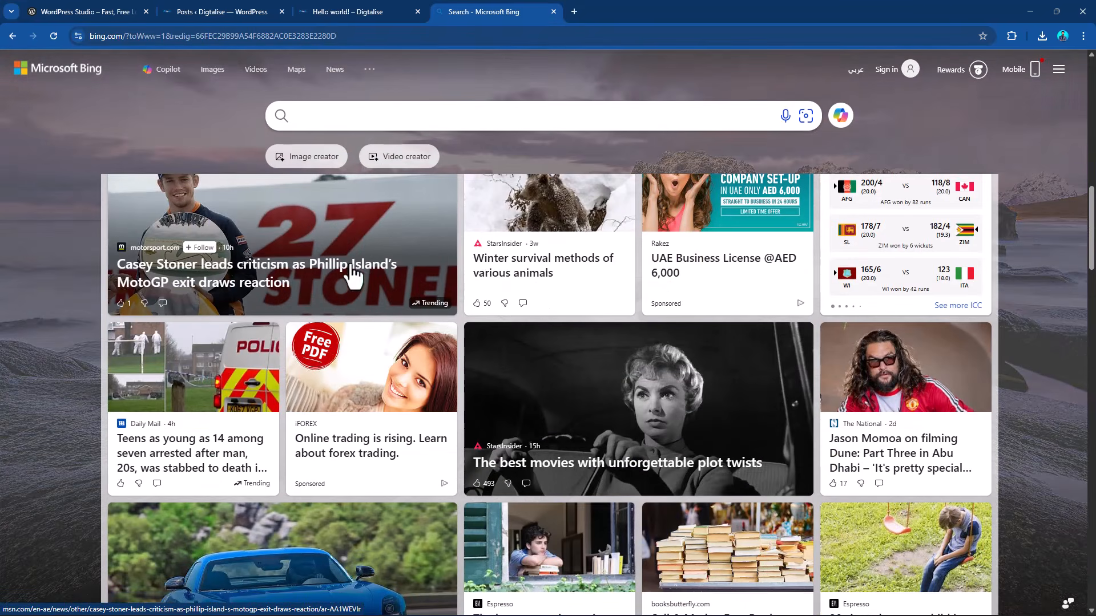
scroll(359, 411, "down", 5)
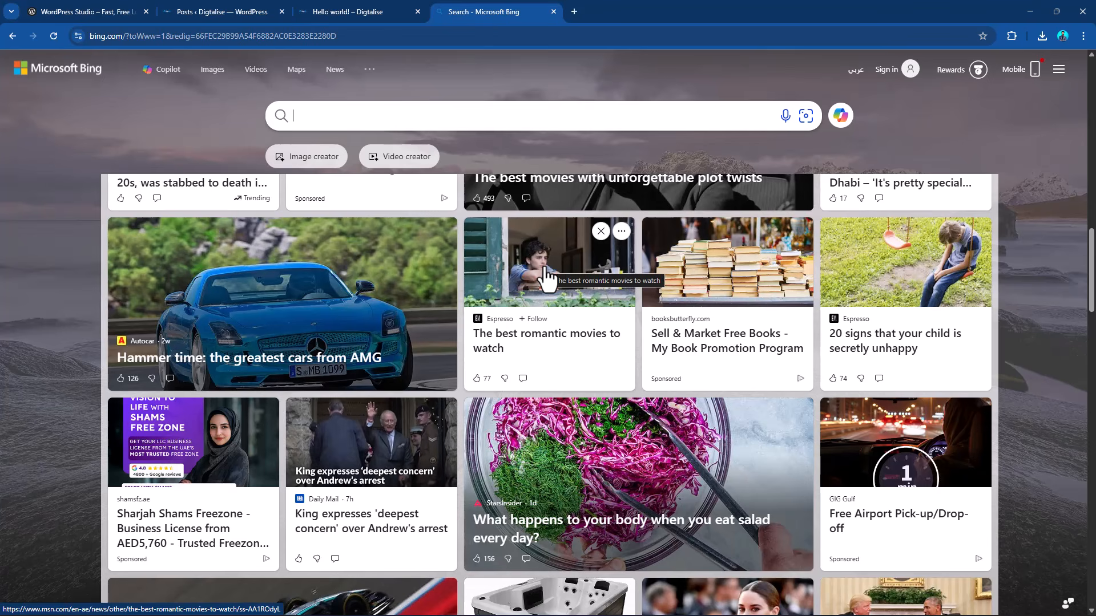
scroll(556, 331, "up", 4)
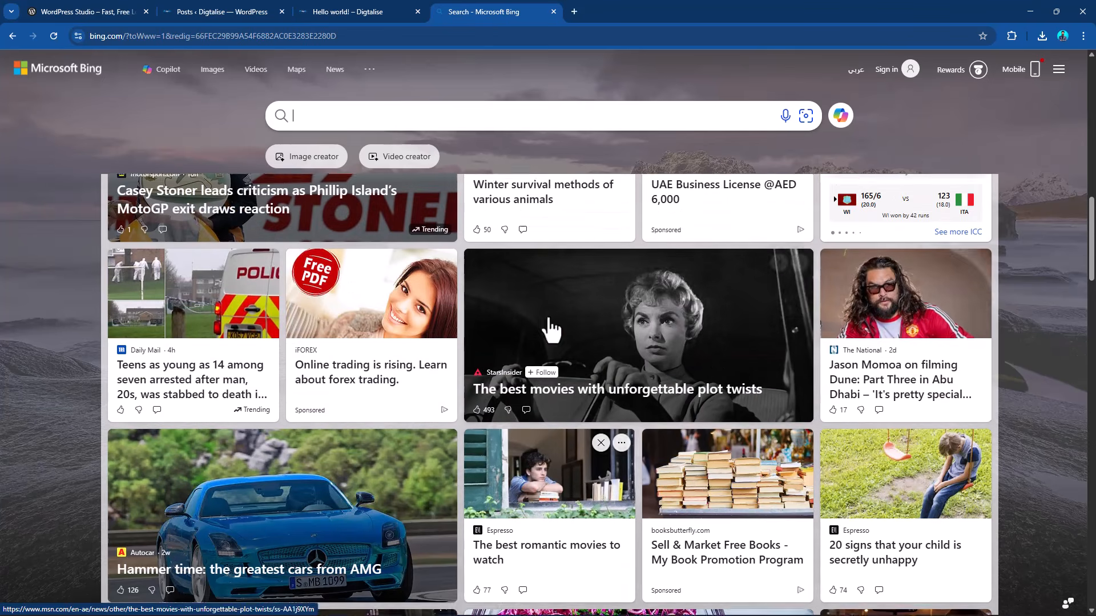
left_click(895, 336)
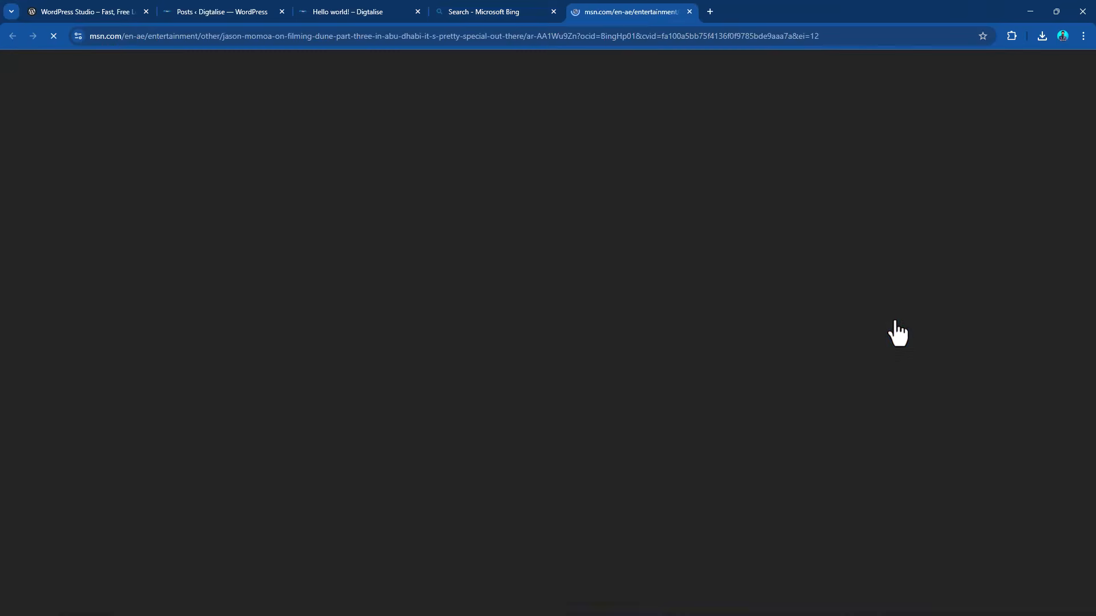
Look through the Dune: Part Three article from its headline down to the sponsored content and back up.
scroll(509, 284, "down", 3)
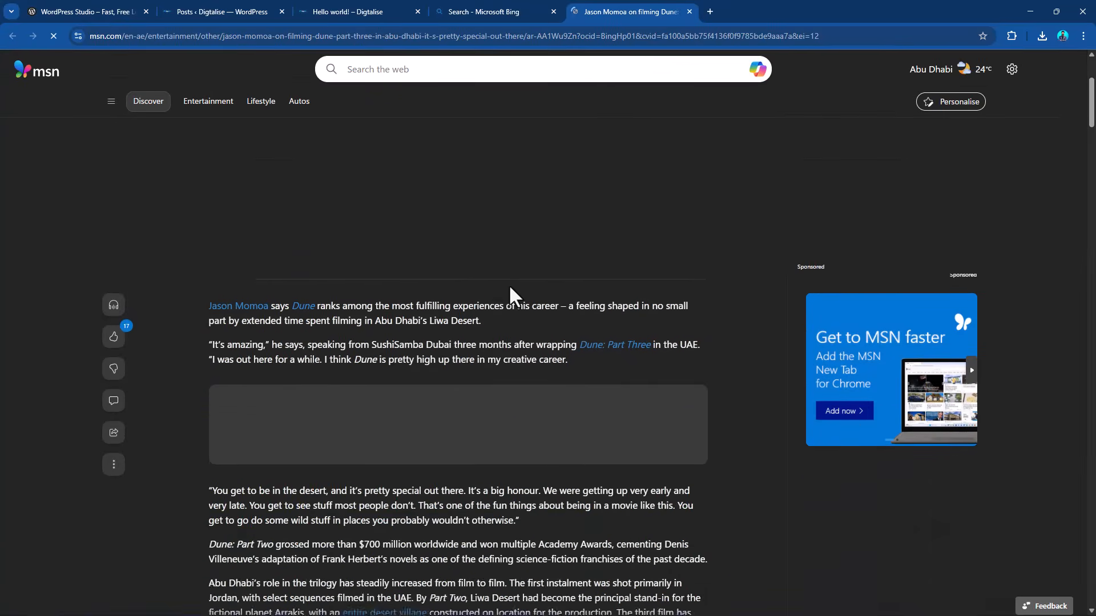
scroll(496, 282, "up", 4)
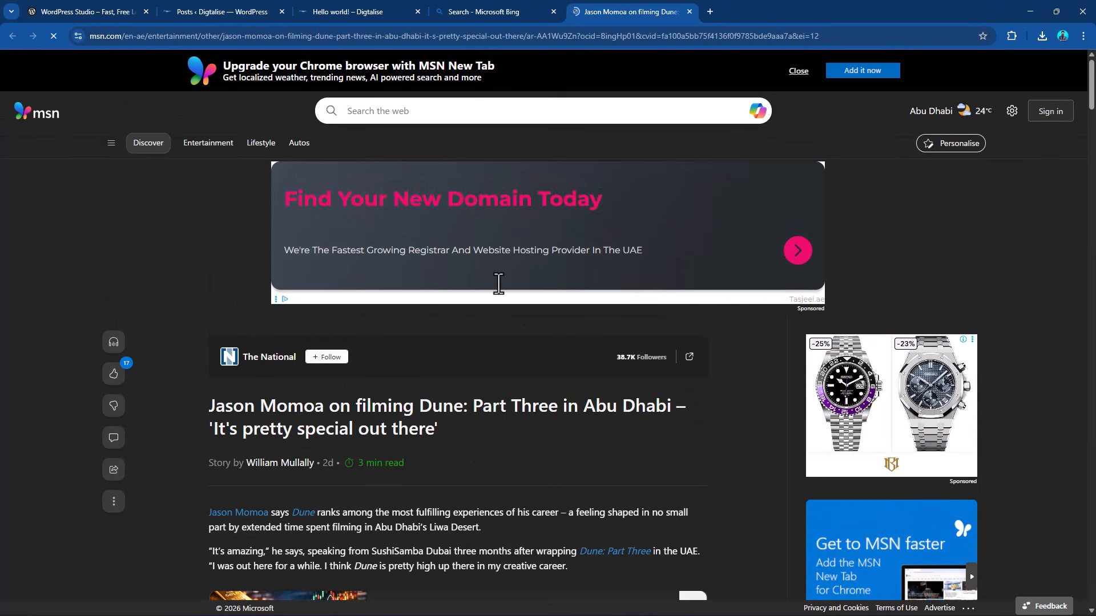
scroll(497, 286, "down", 6)
scroll(500, 300, "down", 1)
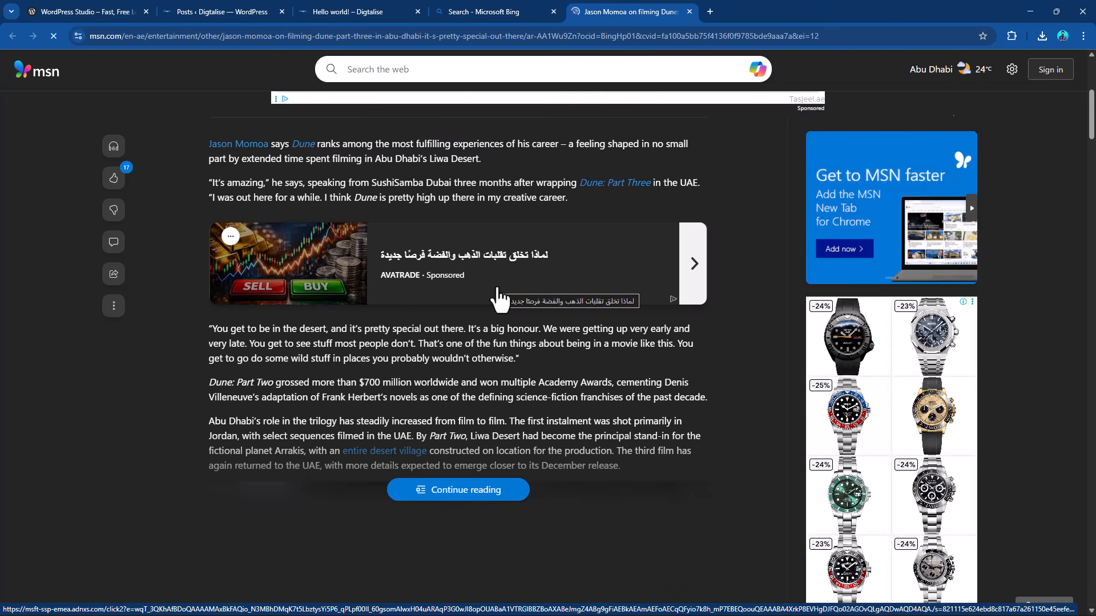
scroll(581, 354, "down", 6)
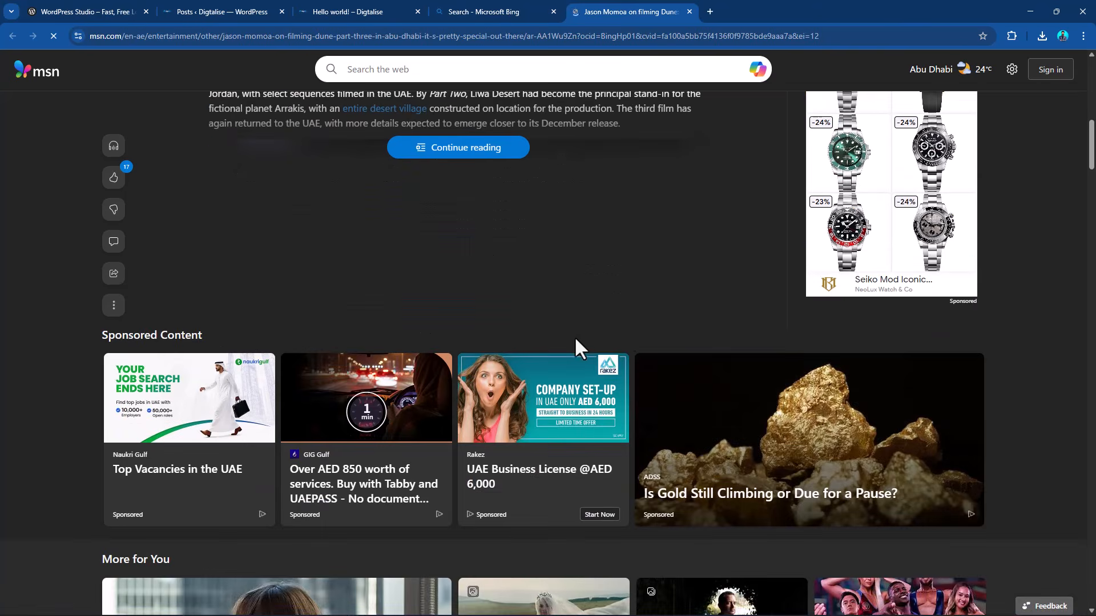
scroll(574, 337, "up", 4)
scroll(634, 329, "up", 3)
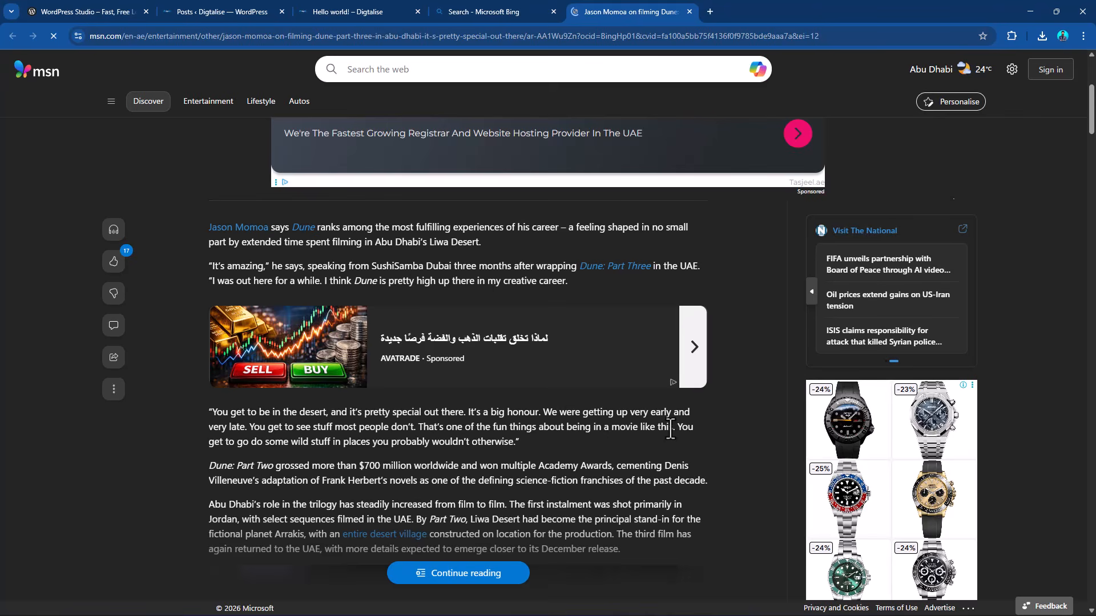
Return to the WordPress dashboard, check the pages list, and open the front-end home page to review the cleaned-up site.
left_click(224, 7)
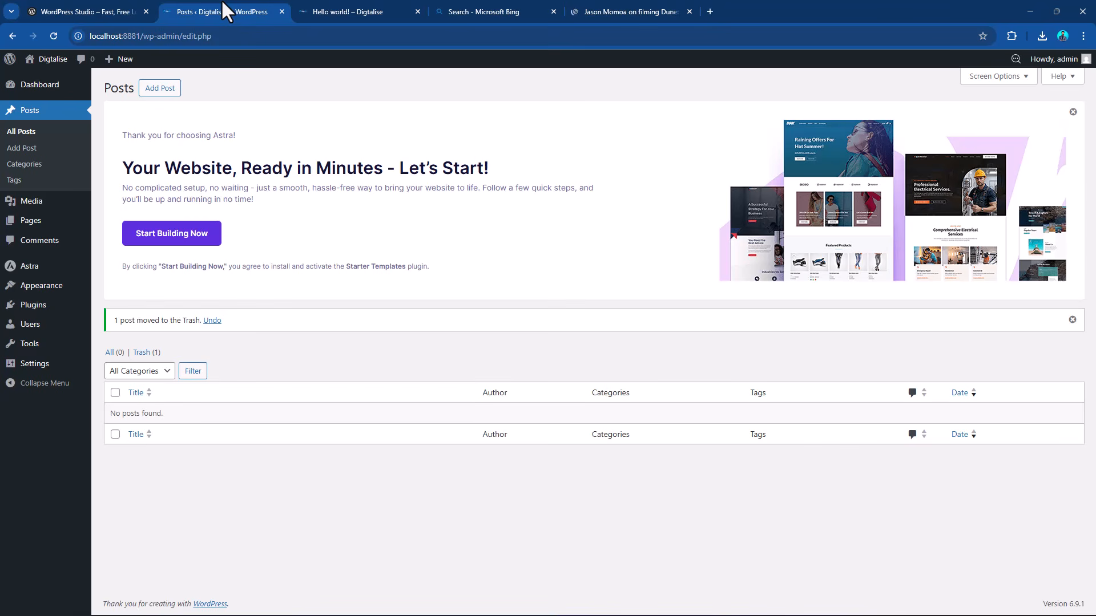
mouse_move(35, 228)
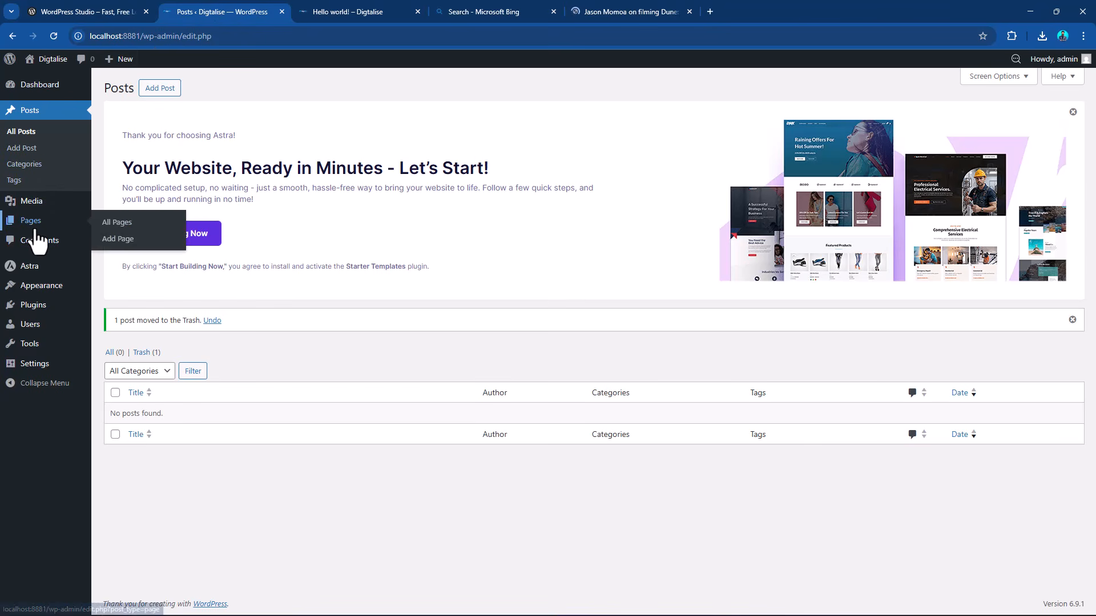
left_click(34, 228)
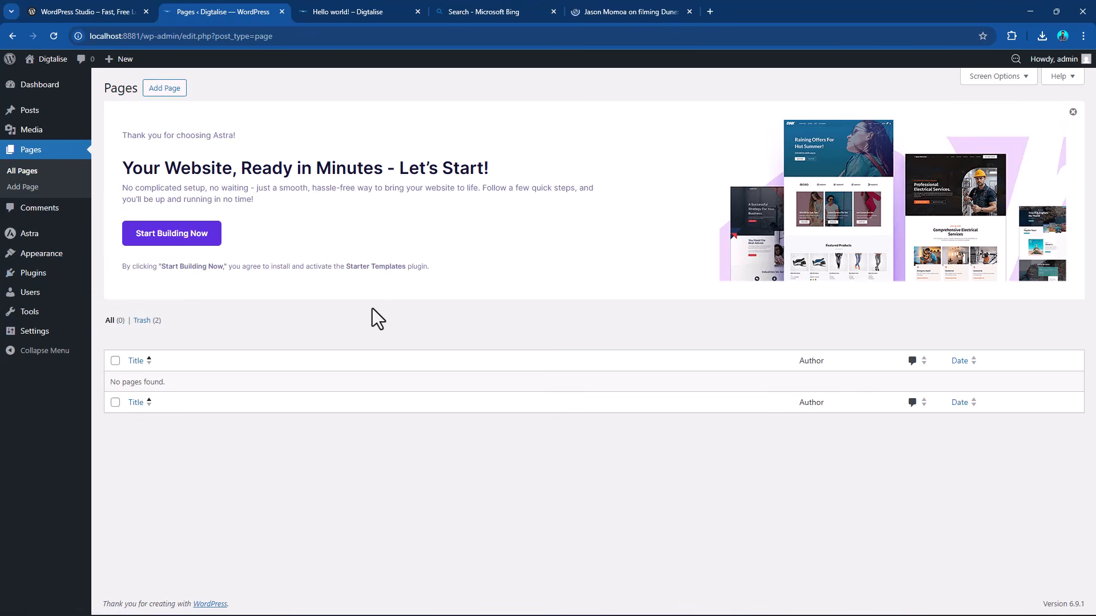
left_click(341, 8)
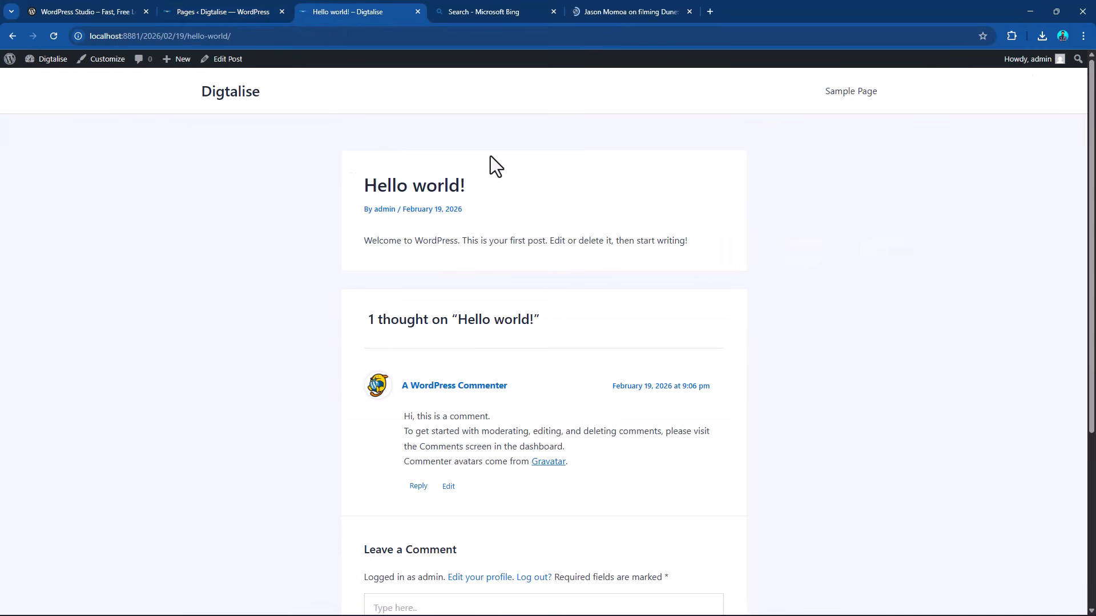
left_click(228, 103)
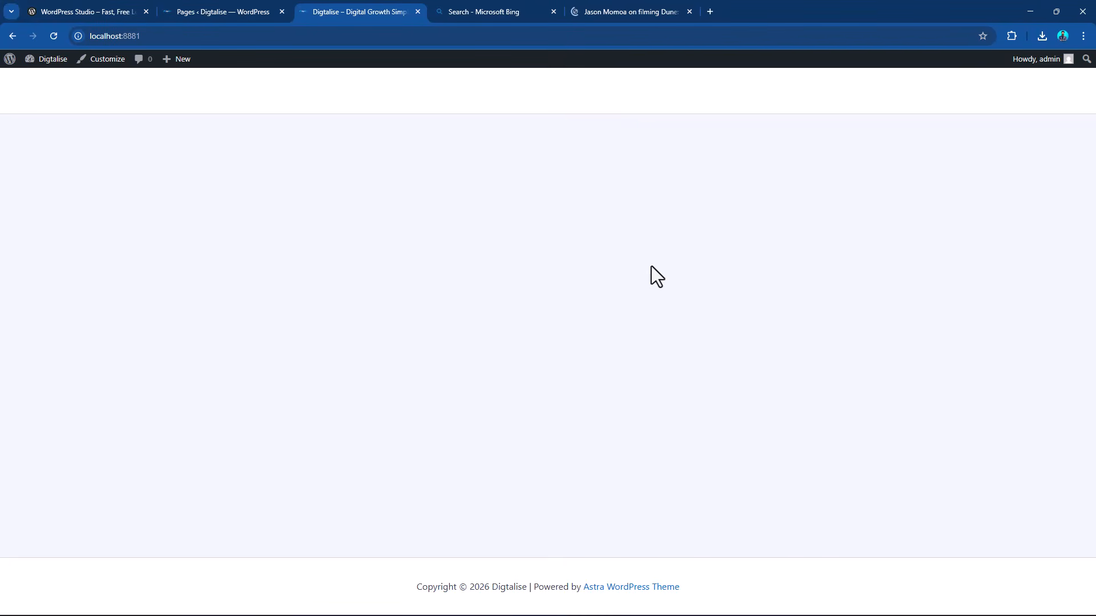
Go back to the dashboard's posts list and start a new post.
left_click(235, 2)
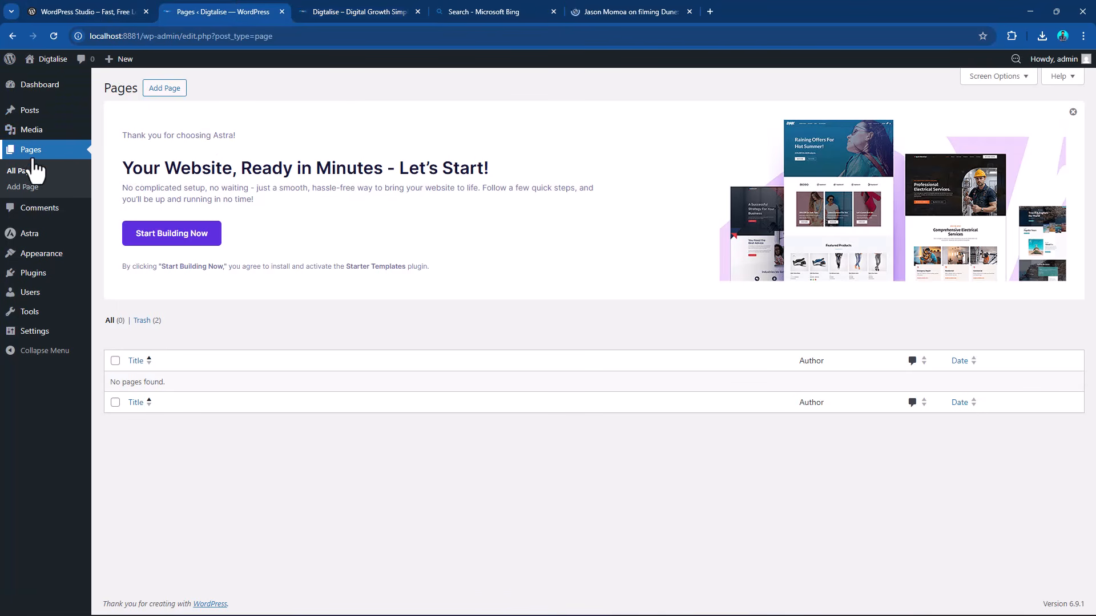
left_click(34, 114)
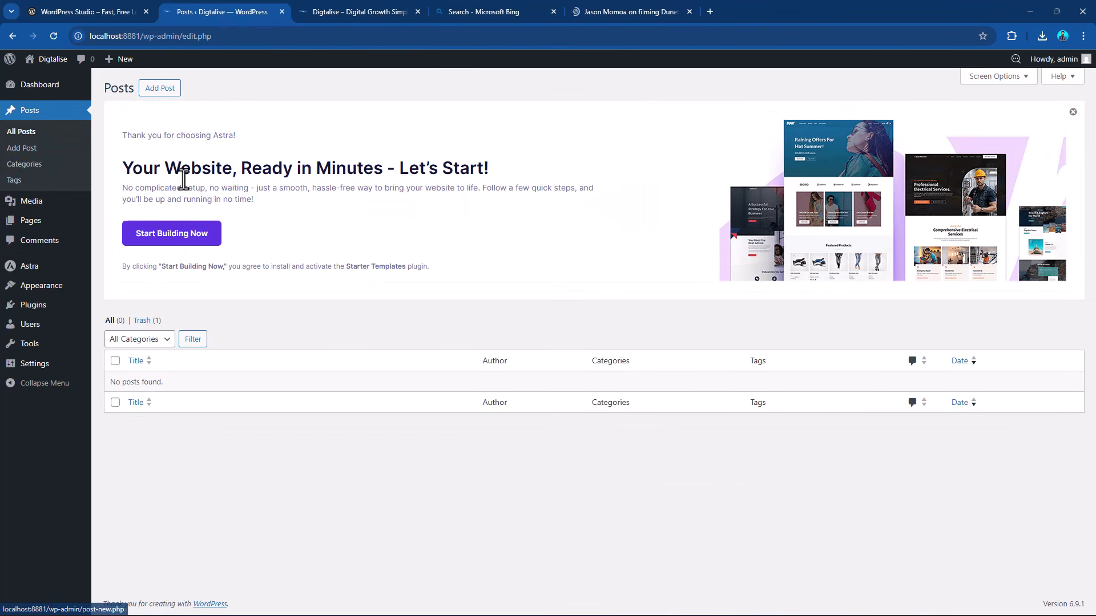
left_click(161, 89)
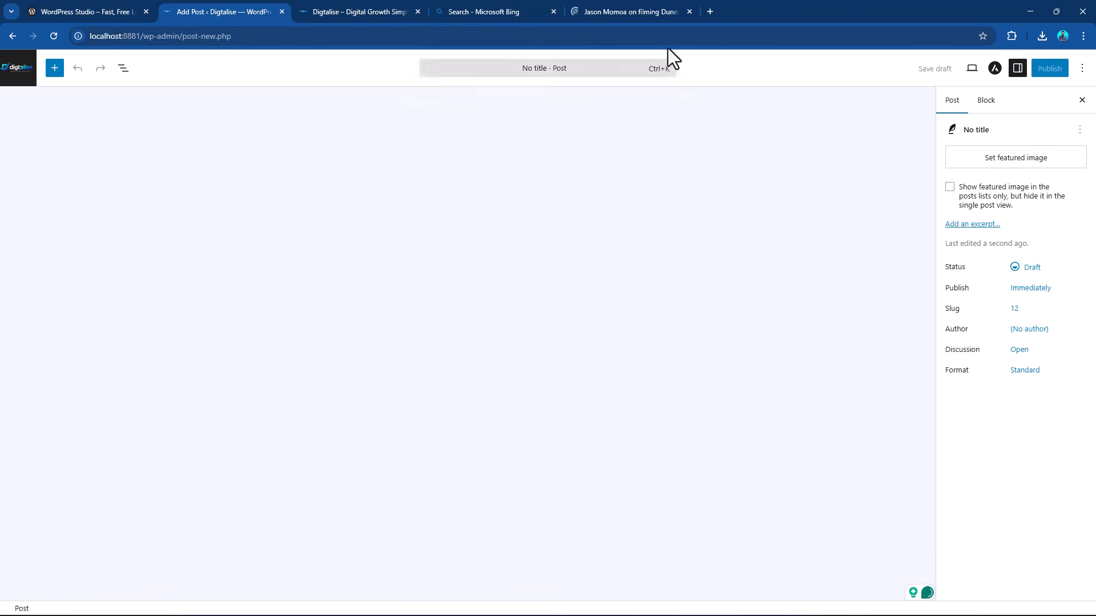
Copy the article's headline "Jason Momoa on filming Dune: Part Three in Abu Dhabi – 'It's pretty special out there'" into the new post's title.
left_click(629, 10)
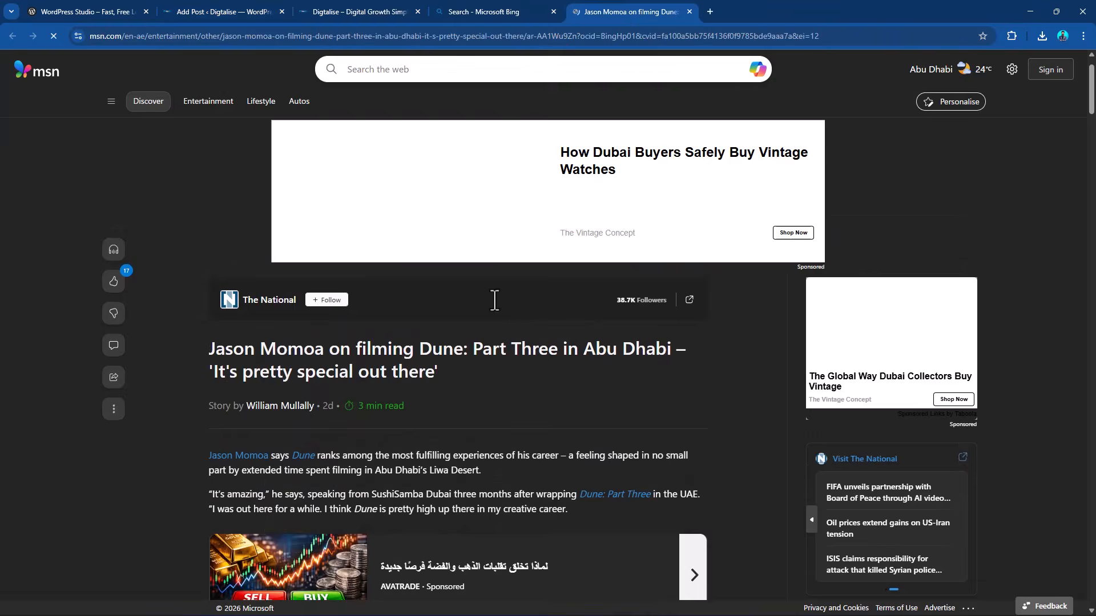
left_click_drag(208, 350, 431, 374)
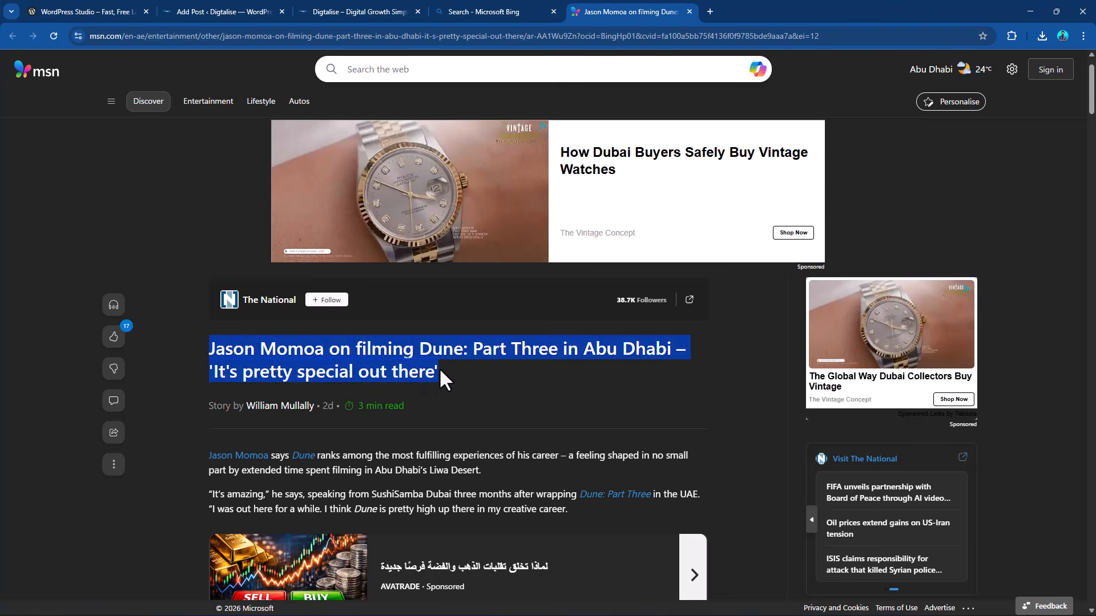
left_click(515, 2)
left_click(380, 2)
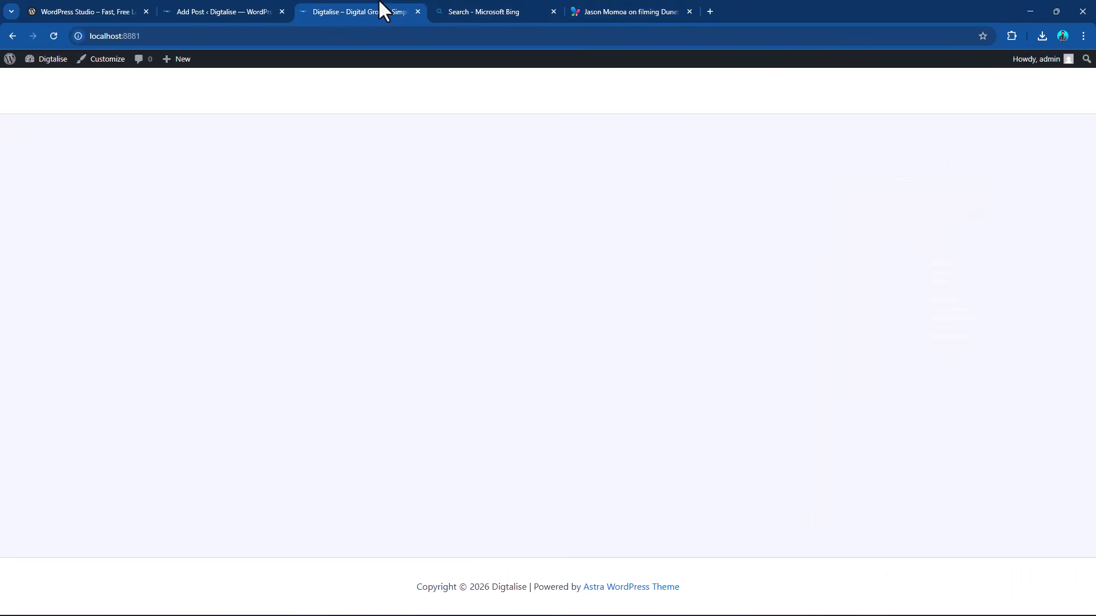
left_click(217, 9)
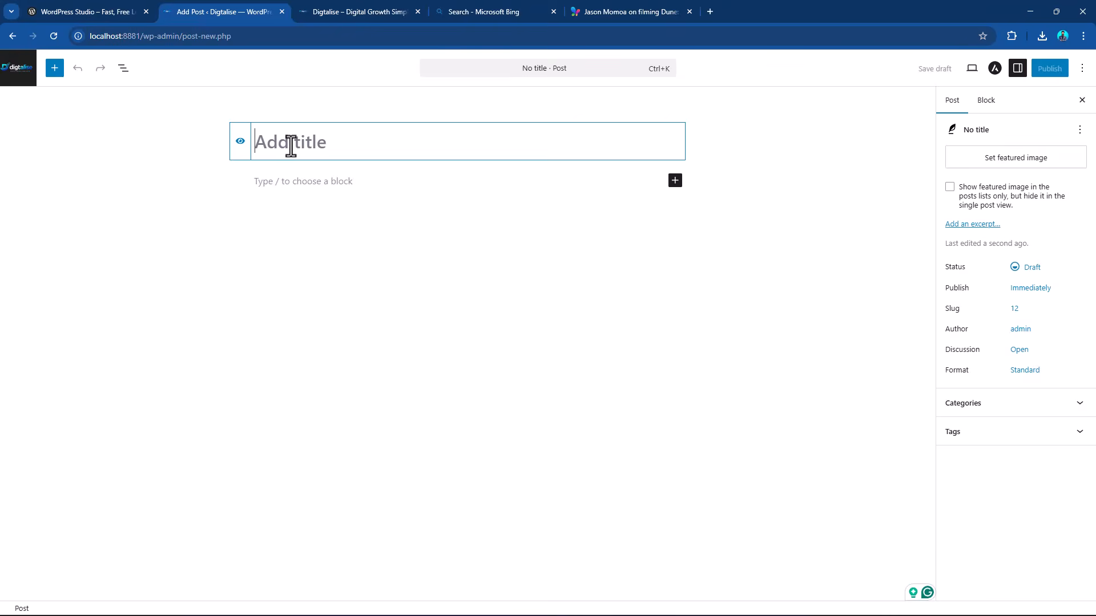
type("Jason Momoa on filming Dune: Part Three in Abu Dhabi – 'It's pretty special out there'")
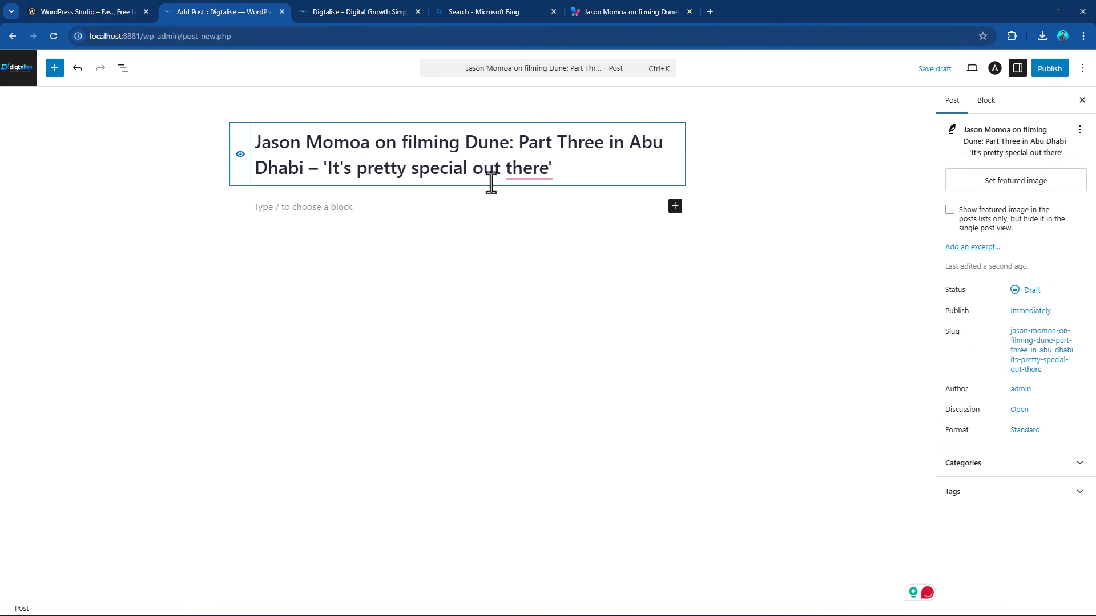
Add a paragraph block below the title and paste in the first two paragraphs copied from the Dune: Part Three article.
left_click(348, 208)
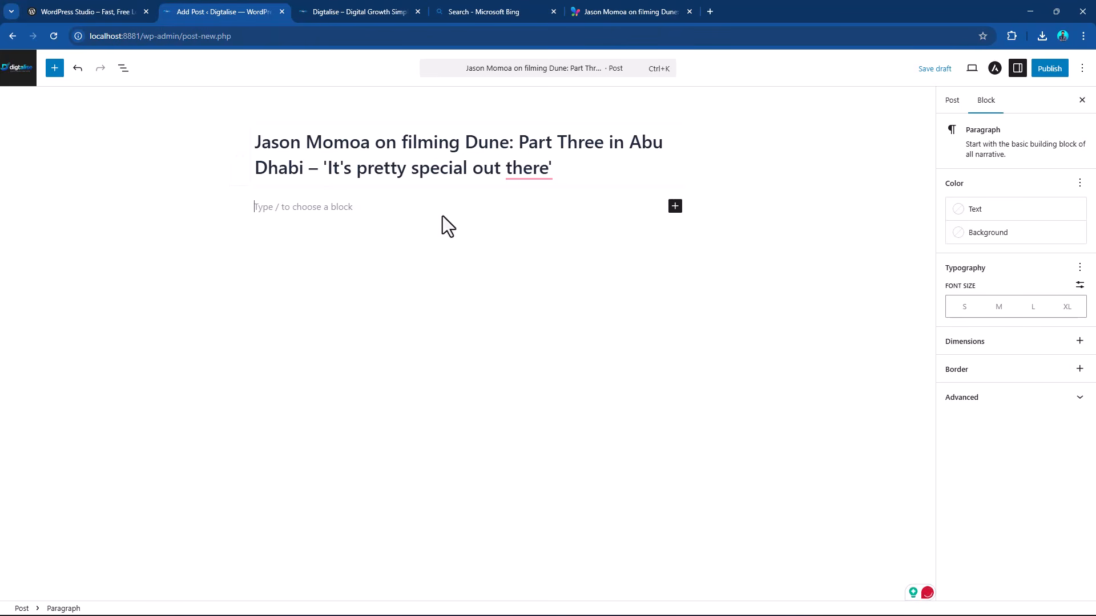
left_click(675, 207)
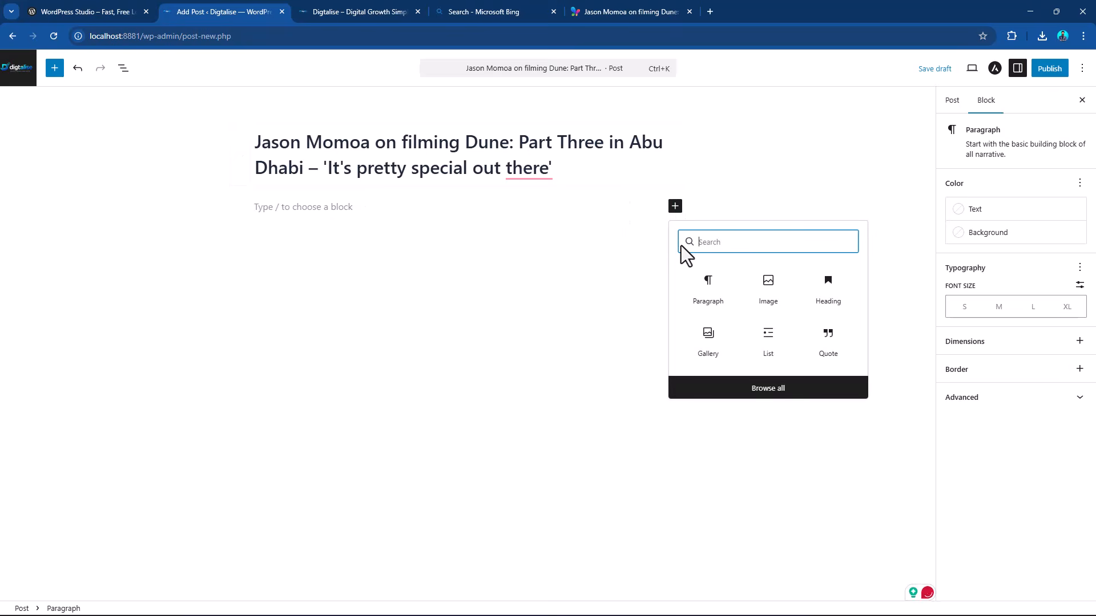
left_click(707, 292)
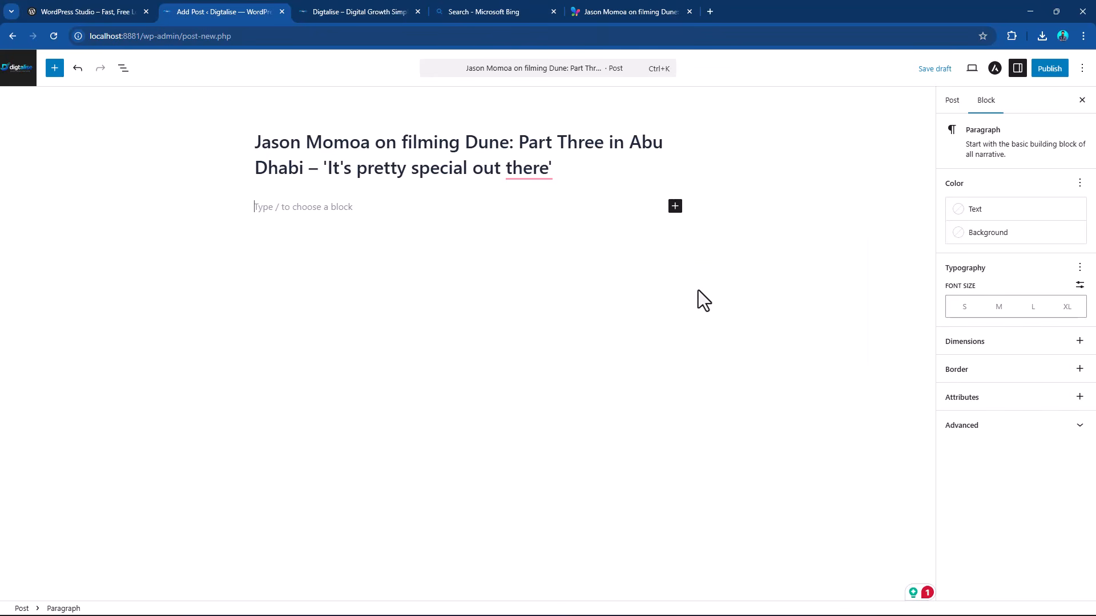
left_click(597, 11)
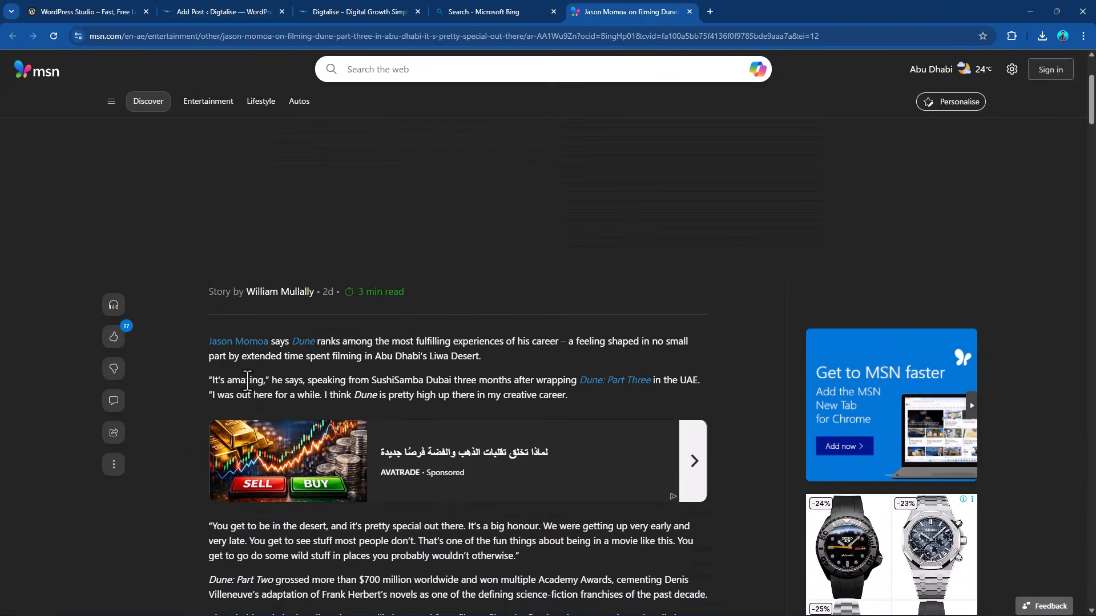
left_click_drag(204, 280, 588, 335)
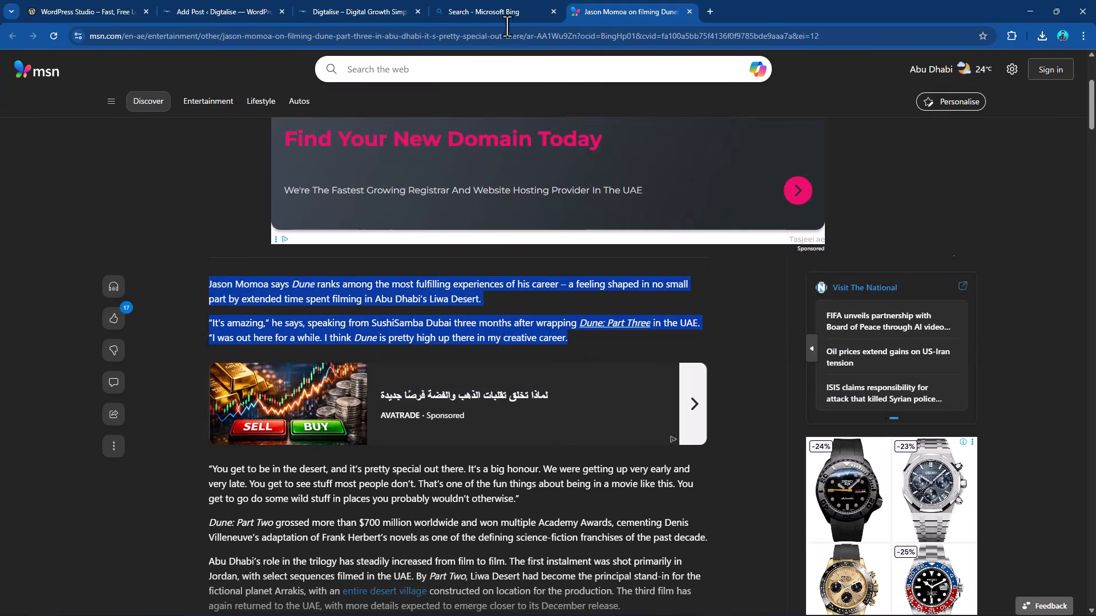
left_click(478, 5)
left_click(362, 9)
left_click(238, 8)
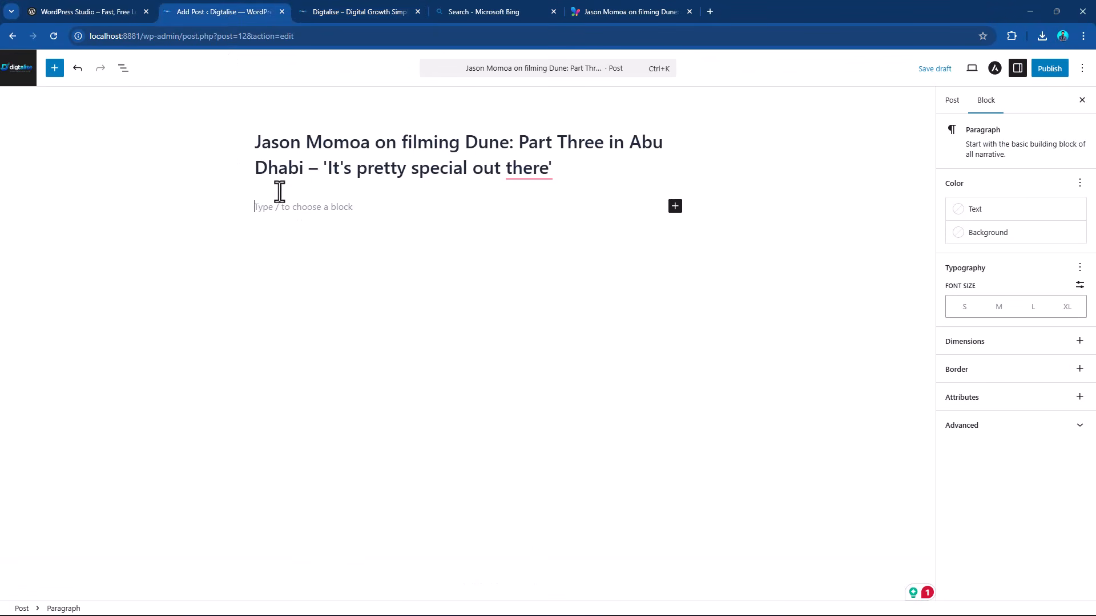
key("ctrl+v")
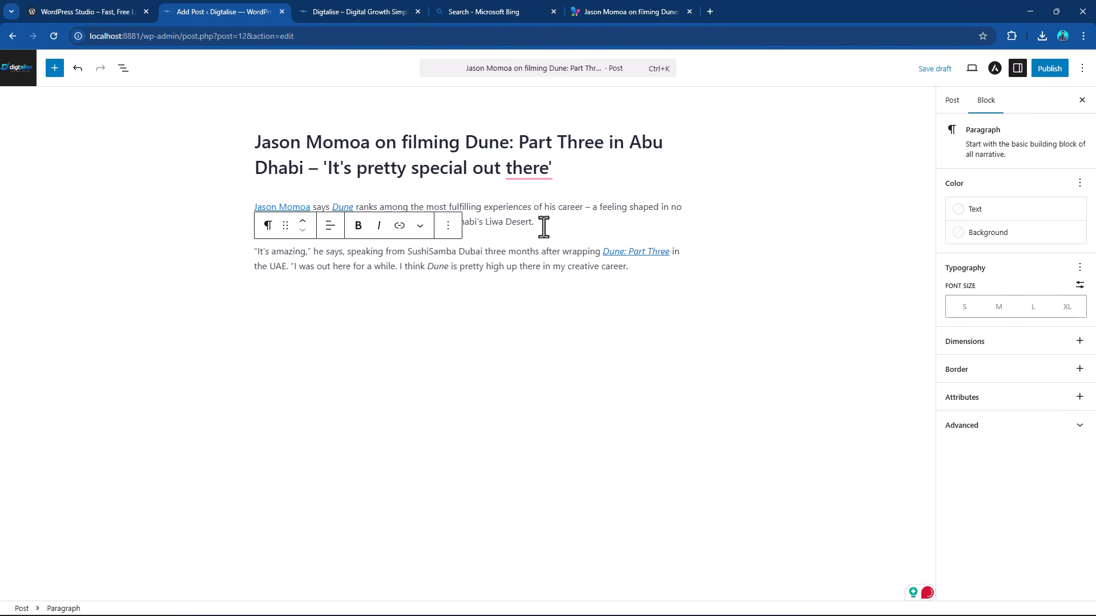
Hide the post title and switch its visibility back on.
left_click(521, 142)
left_click_drag(557, 176, 255, 135)
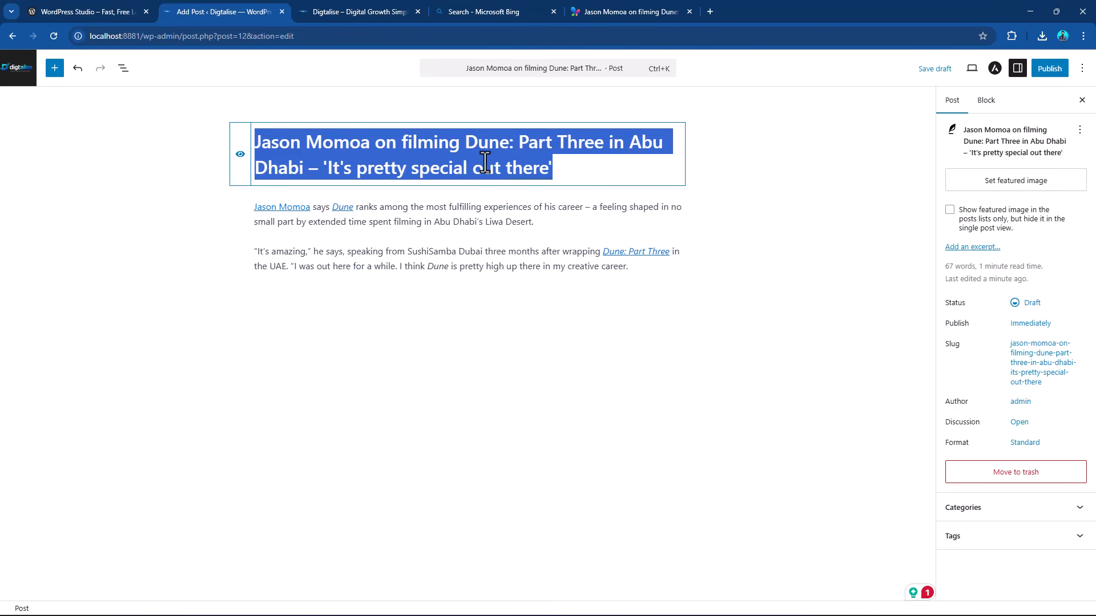
left_click(239, 155)
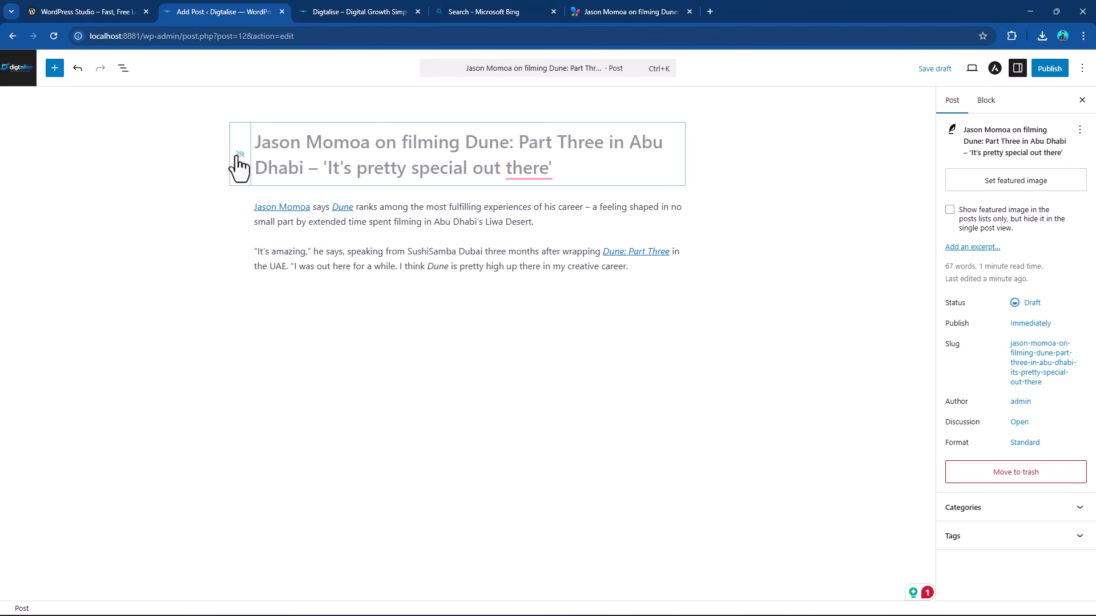
left_click(240, 155)
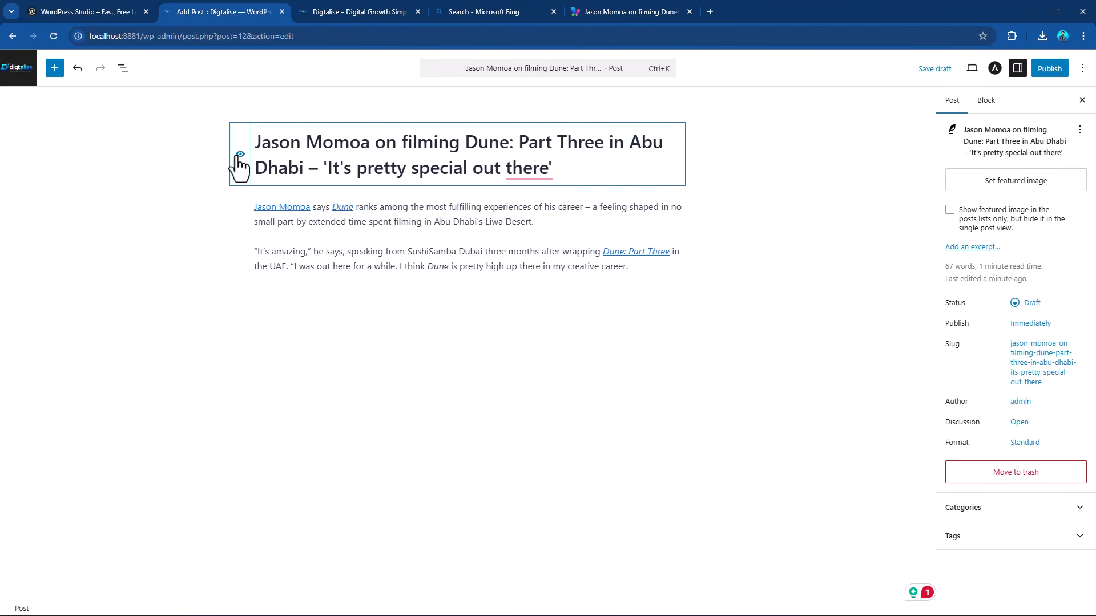
Format the word "speaking" in the second paragraph as bold and italic.
left_click(469, 224)
left_click(477, 257)
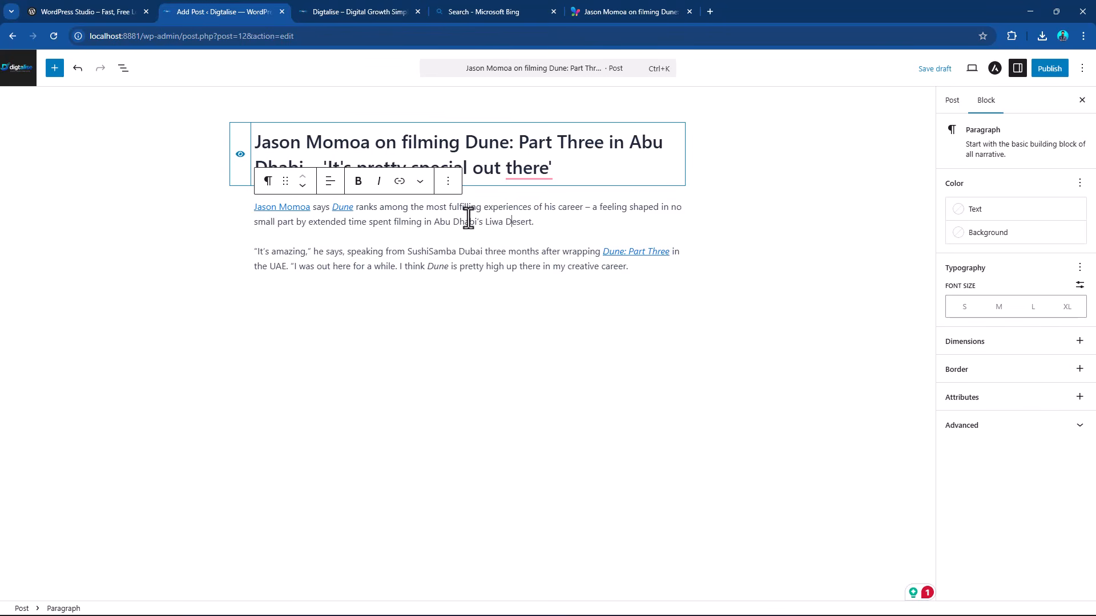
left_click_drag(540, 221, 282, 197)
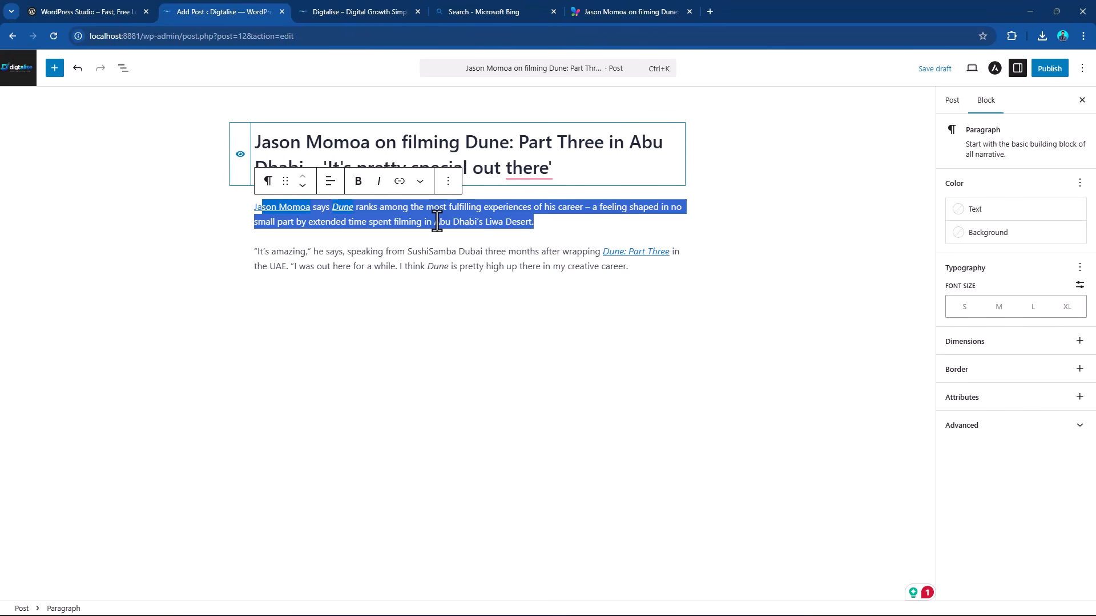
left_click(485, 251)
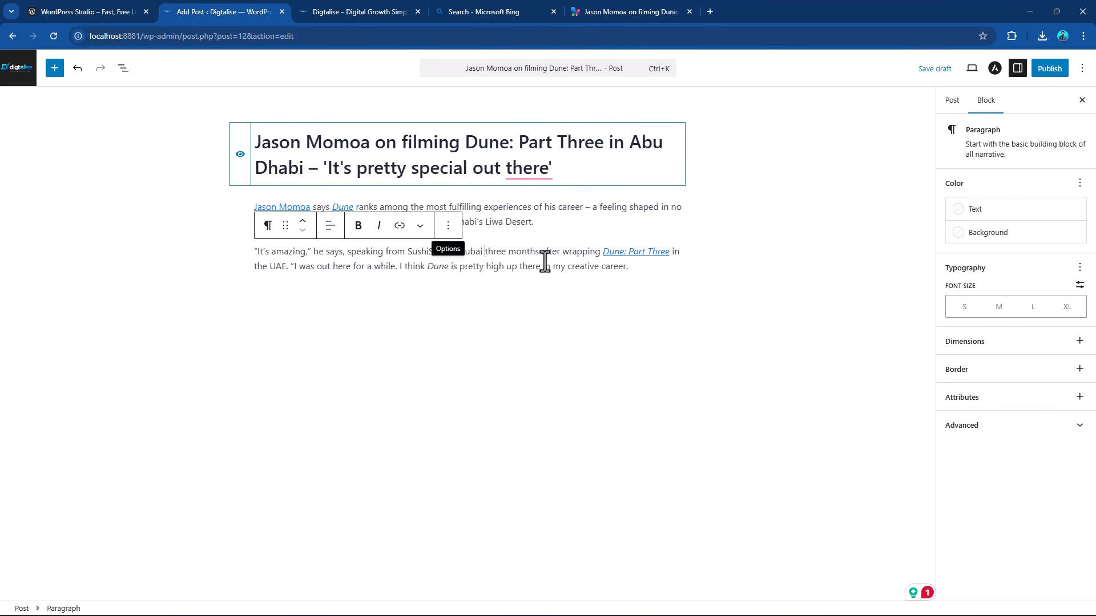
double_click(368, 251)
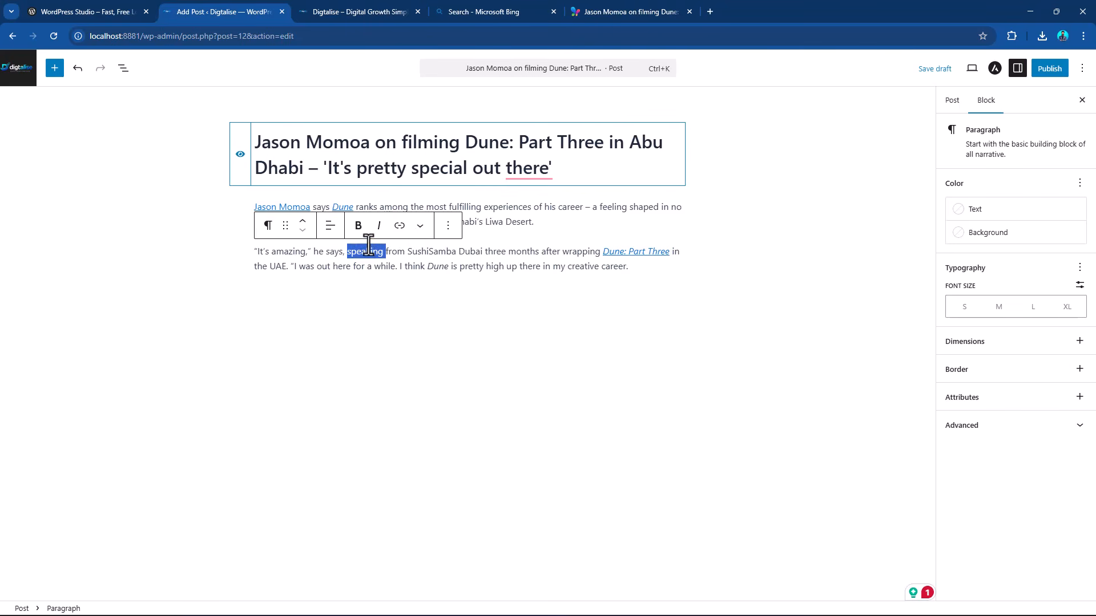
left_click(358, 226)
left_click(379, 227)
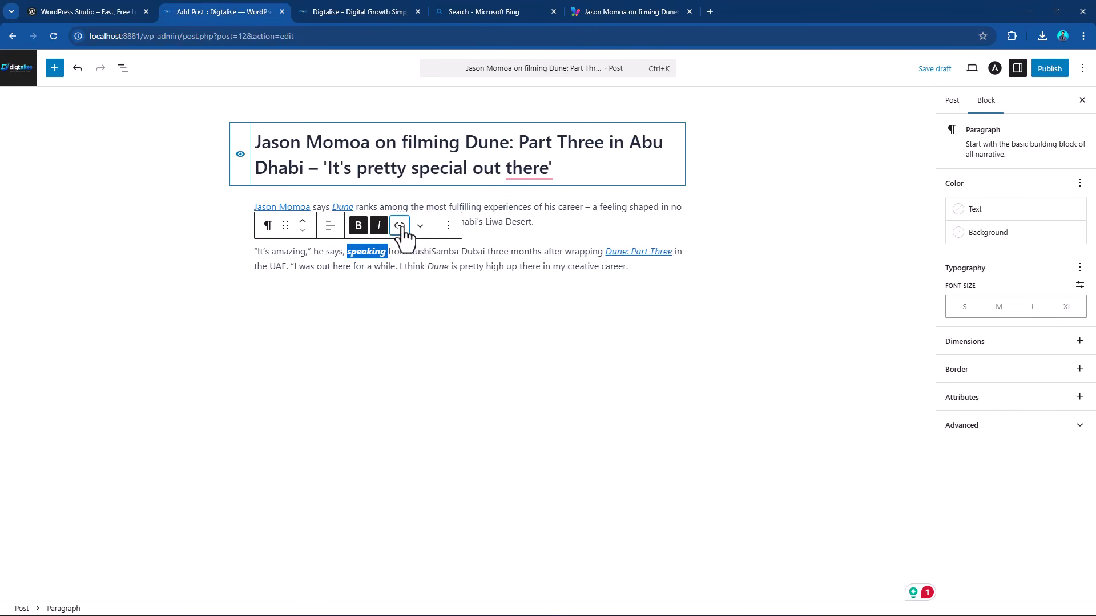
Look at the second paragraph's alignment options, and move that paragraph above the first one and back down.
left_click(399, 225)
left_click(329, 227)
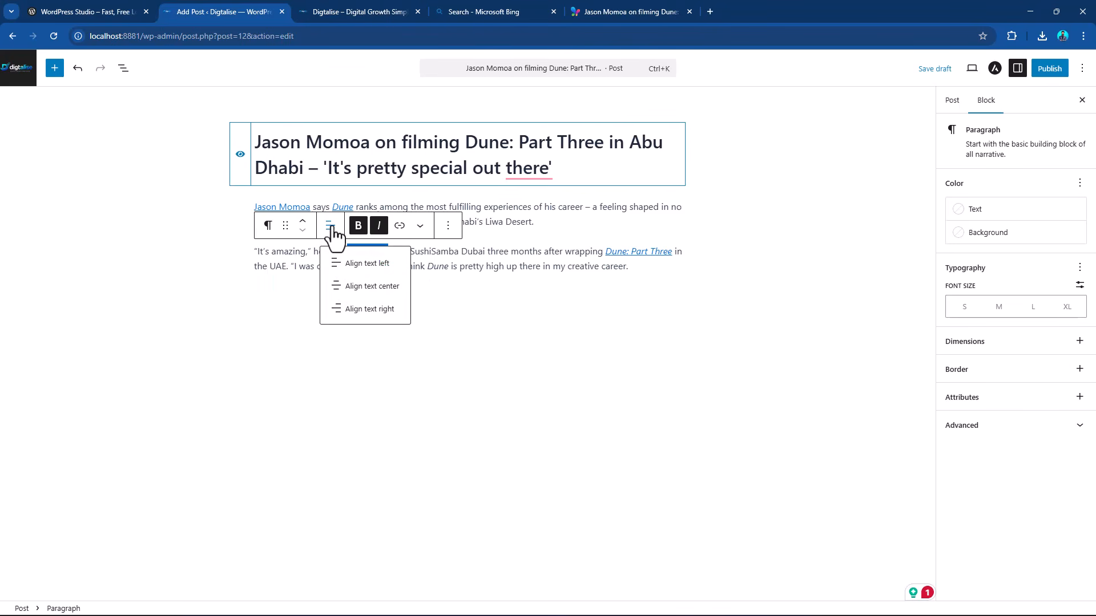
left_click(303, 222)
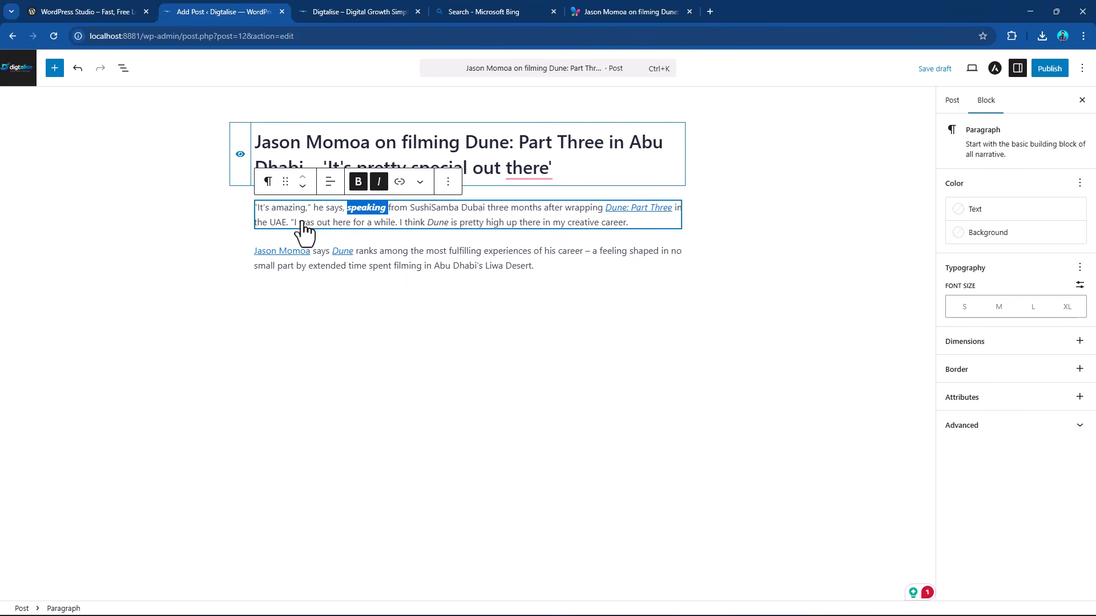
left_click(303, 186)
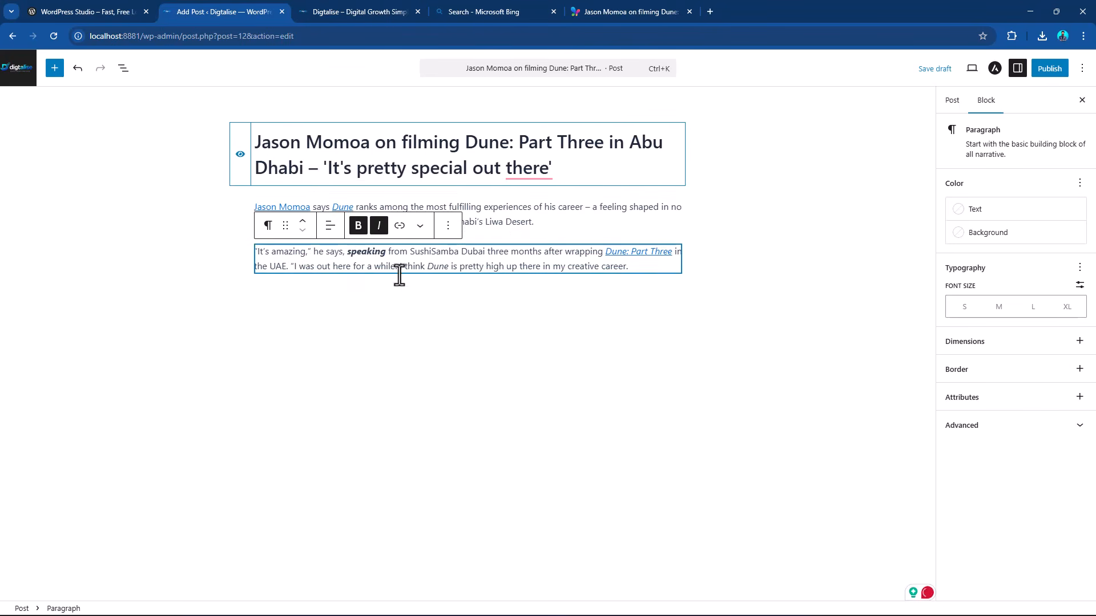
Duplicate the second paragraph and add an empty block before the copy.
left_click(448, 234)
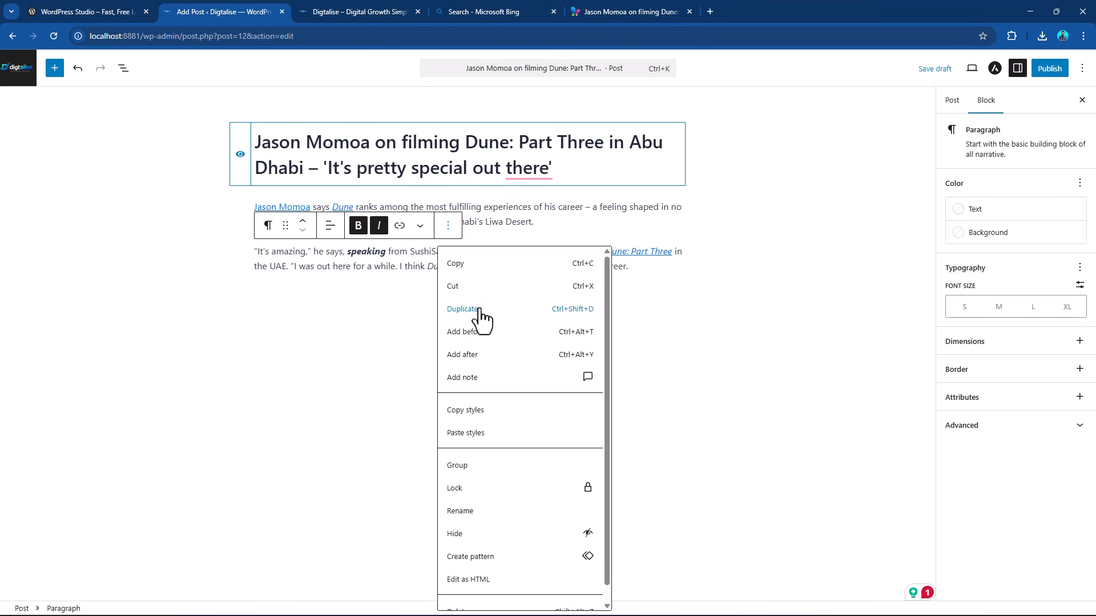
left_click(476, 310)
left_click(448, 271)
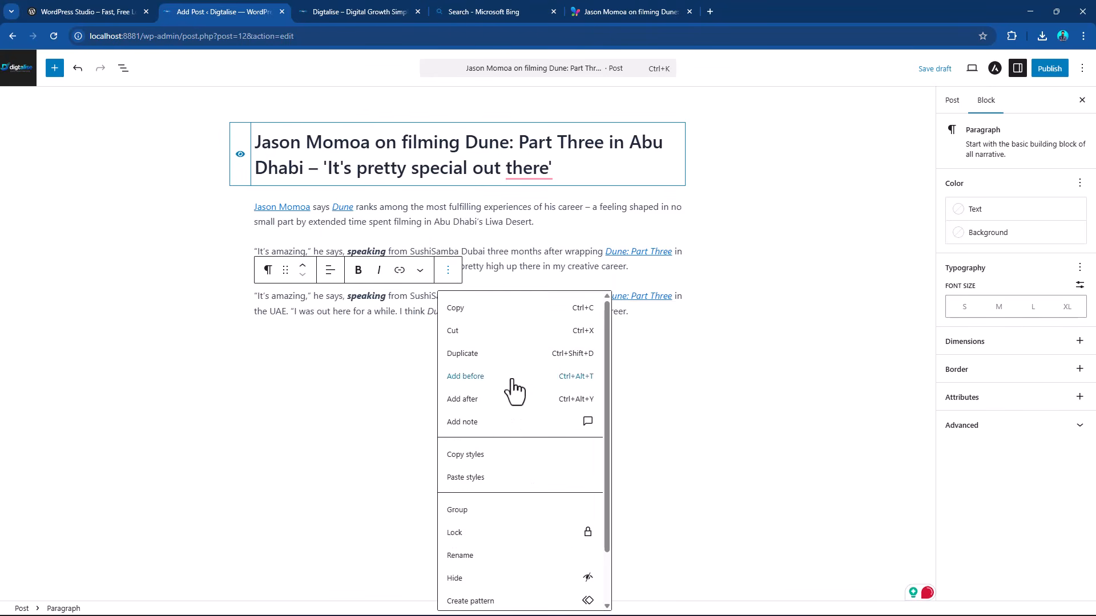
left_click(476, 380)
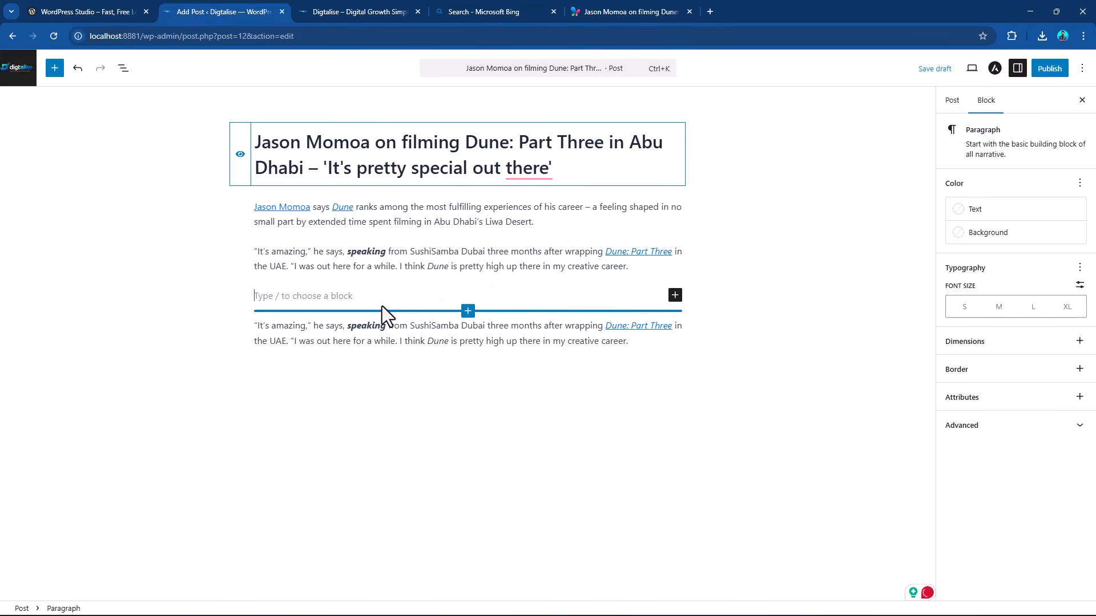
Turn the empty block into an H2 heading and paste the copied article text into it.
left_click(675, 296)
left_click(826, 381)
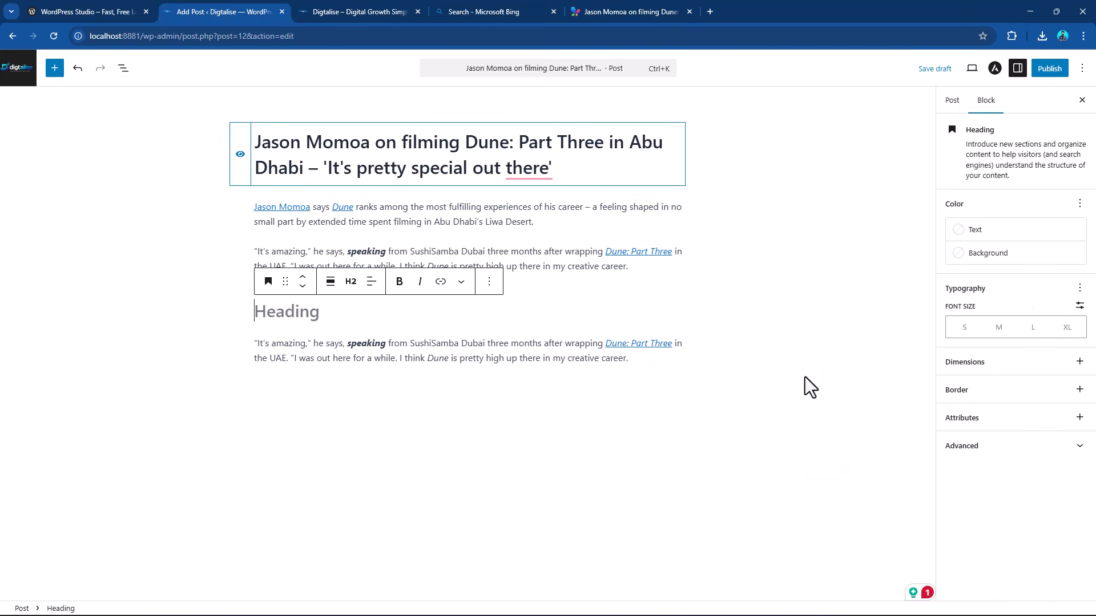
key("ctrl+v")
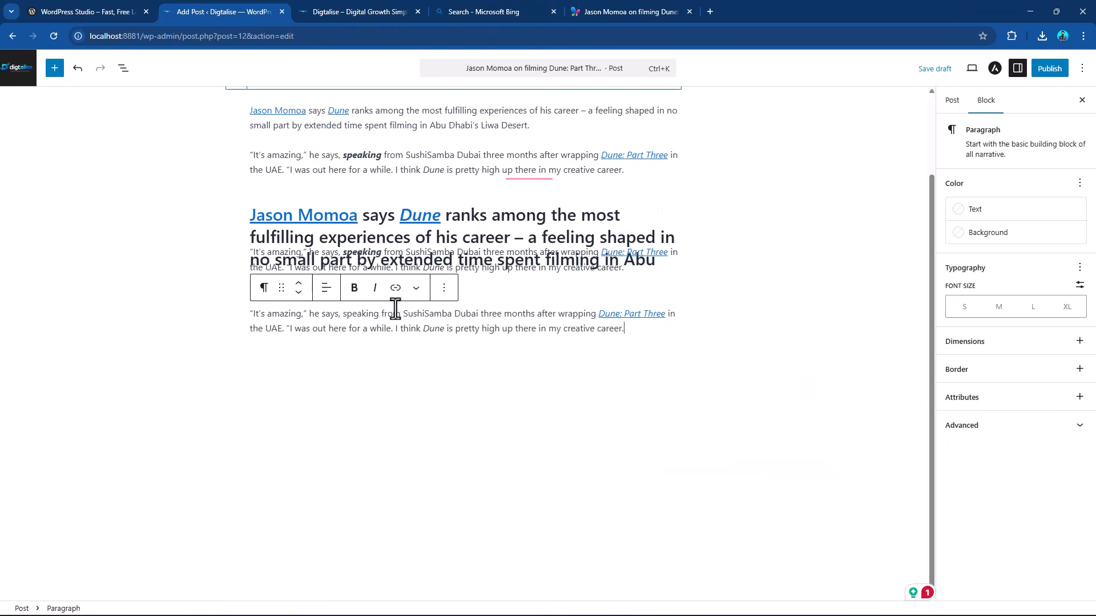
scroll(619, 314, "up", 1)
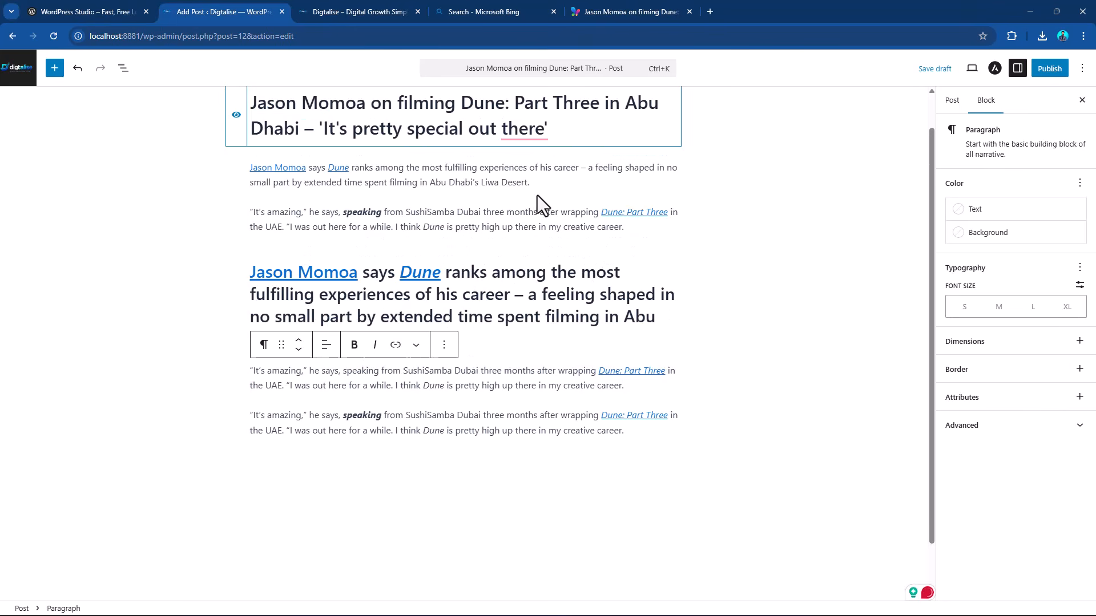
Delete the H2 heading block that sits between the second paragraph and its copies.
left_click(536, 168)
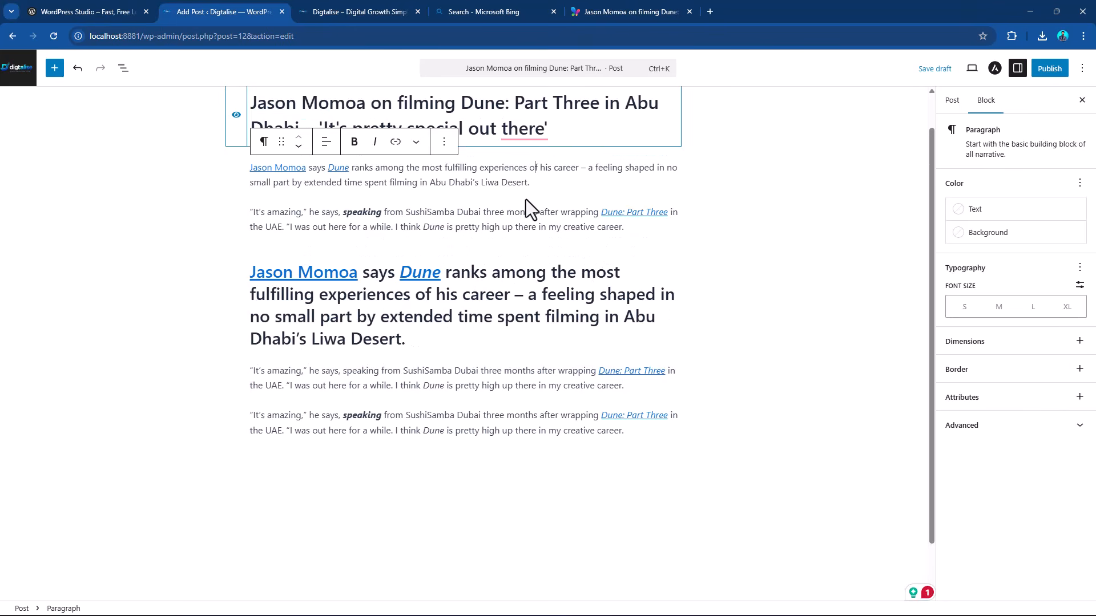
left_click(528, 291)
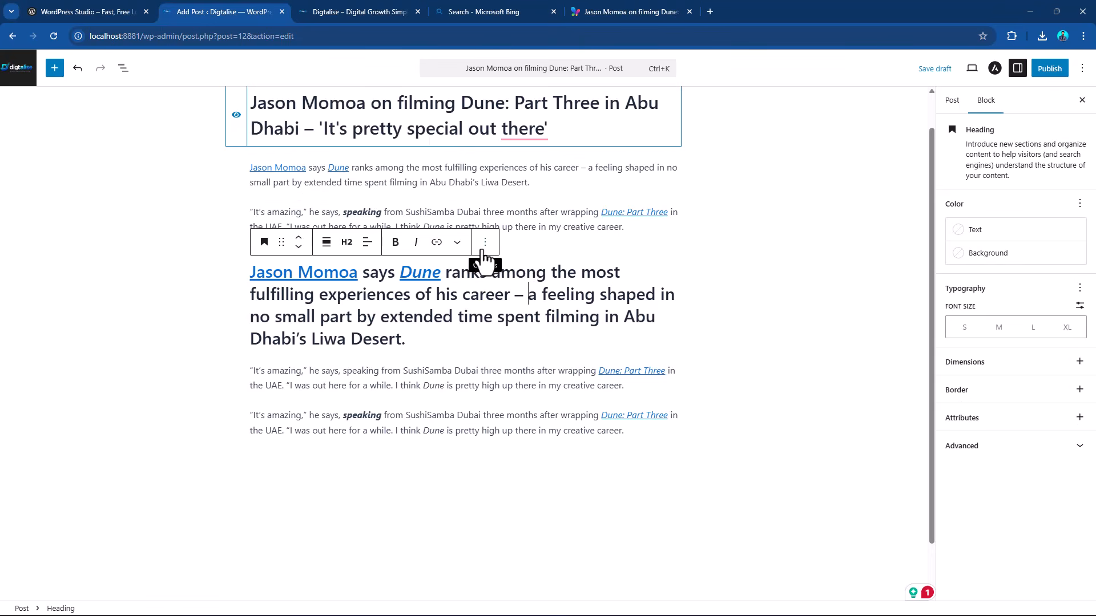
left_click(534, 214)
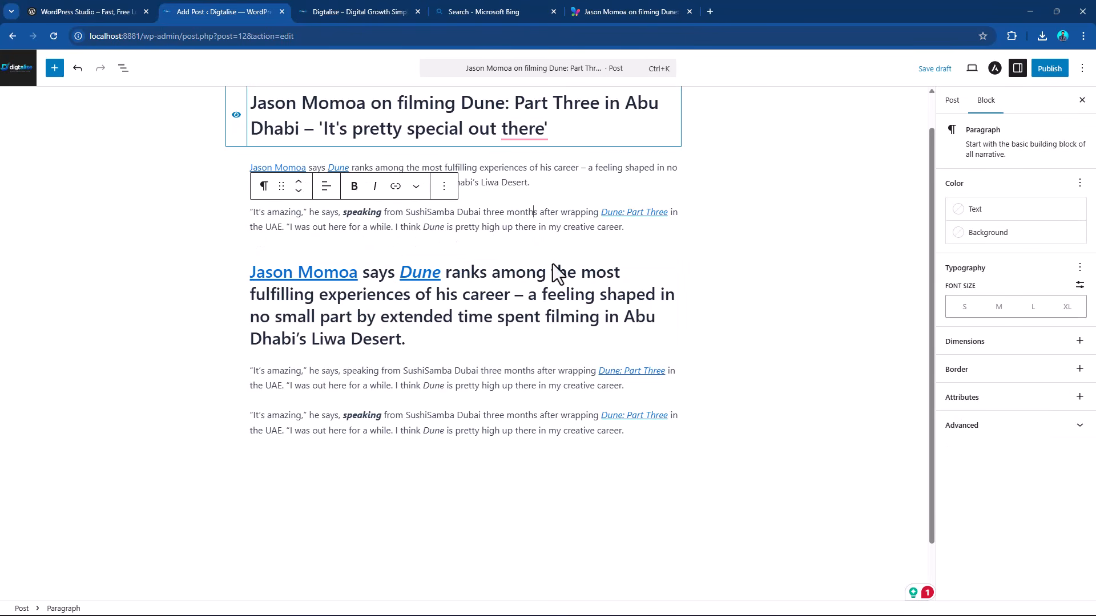
left_click(534, 290)
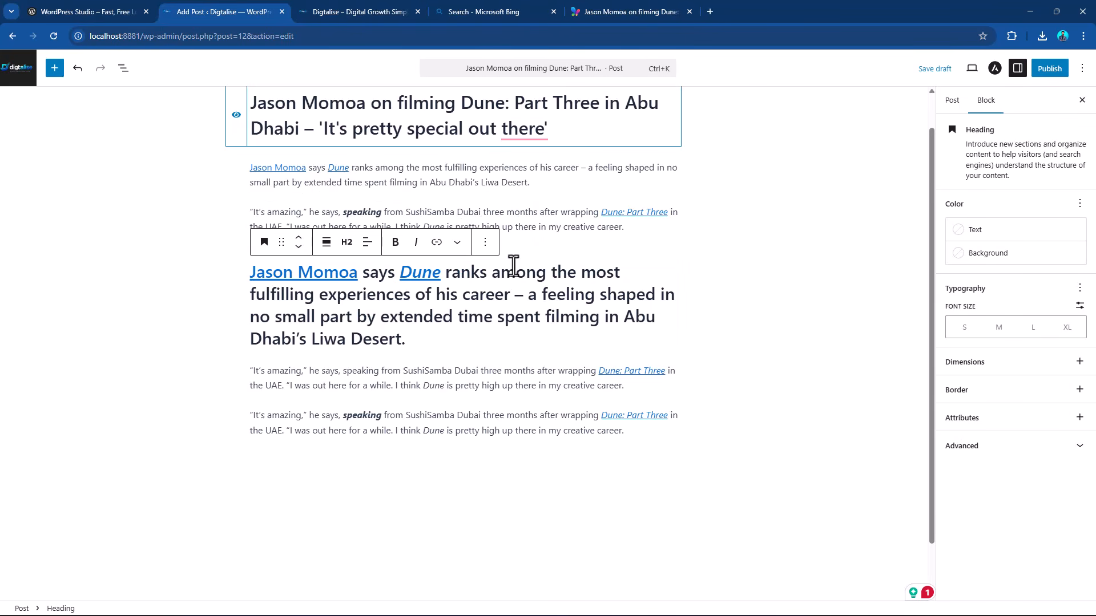
left_click(485, 242)
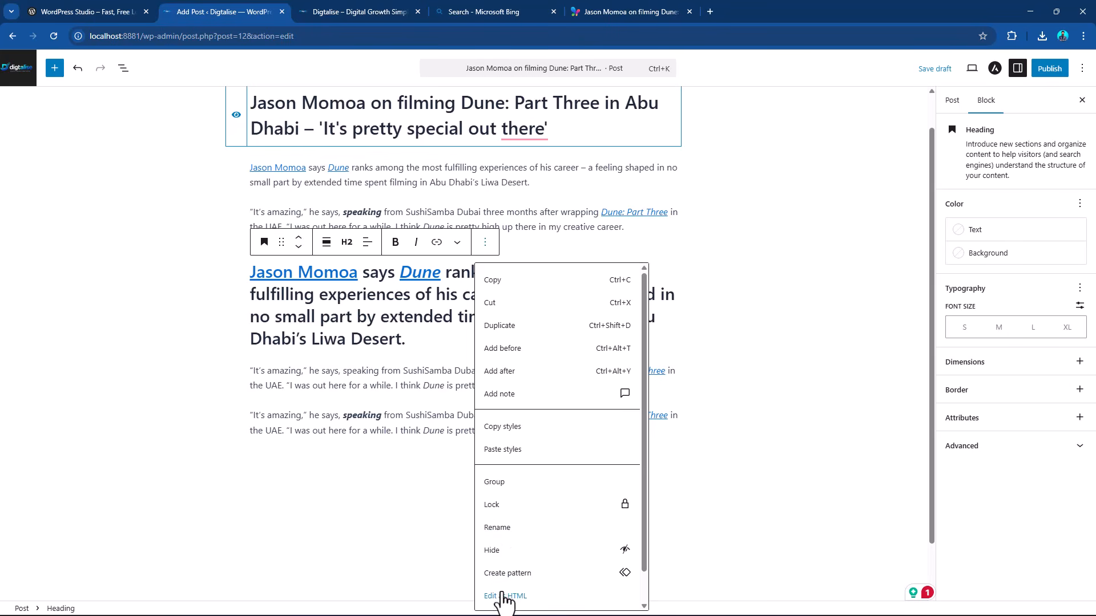
scroll(548, 525, "down", 1)
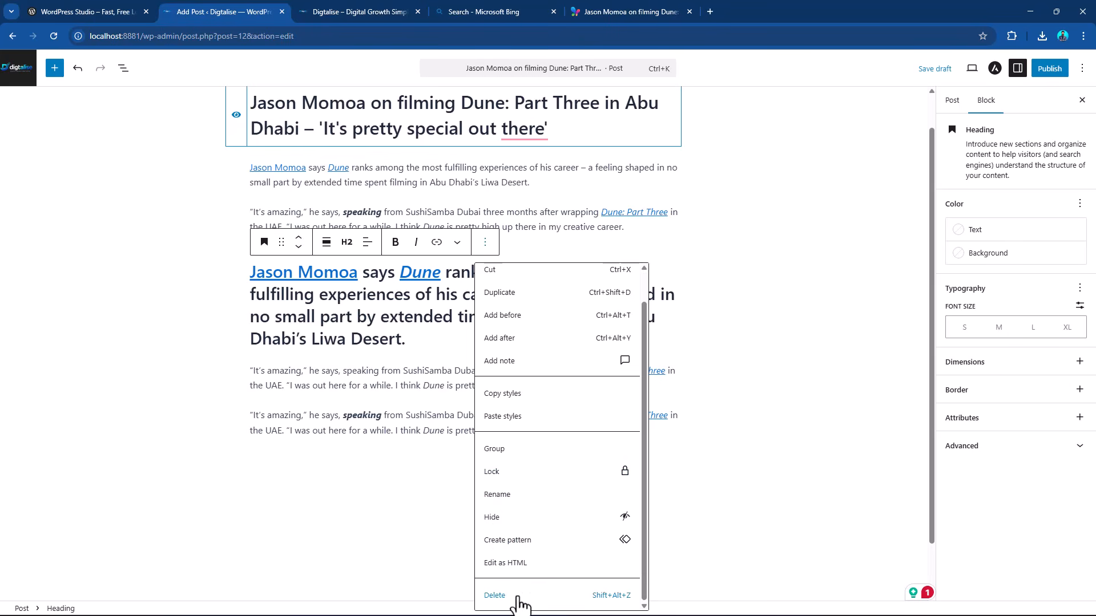
left_click(607, 599)
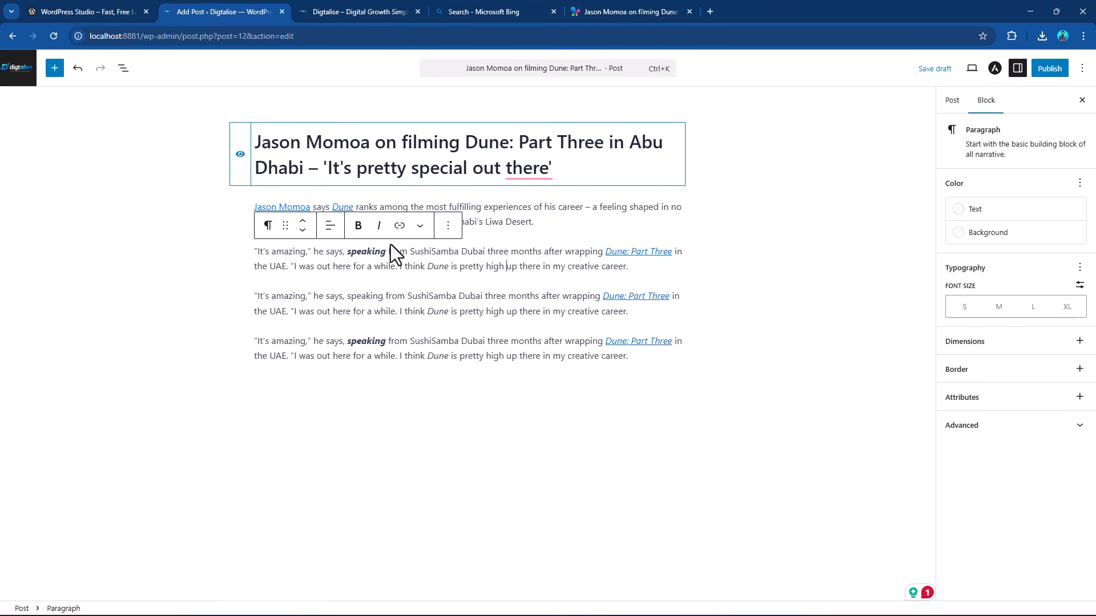
Look at the post-level settings and return to the block settings of the third paragraph.
left_click(483, 302)
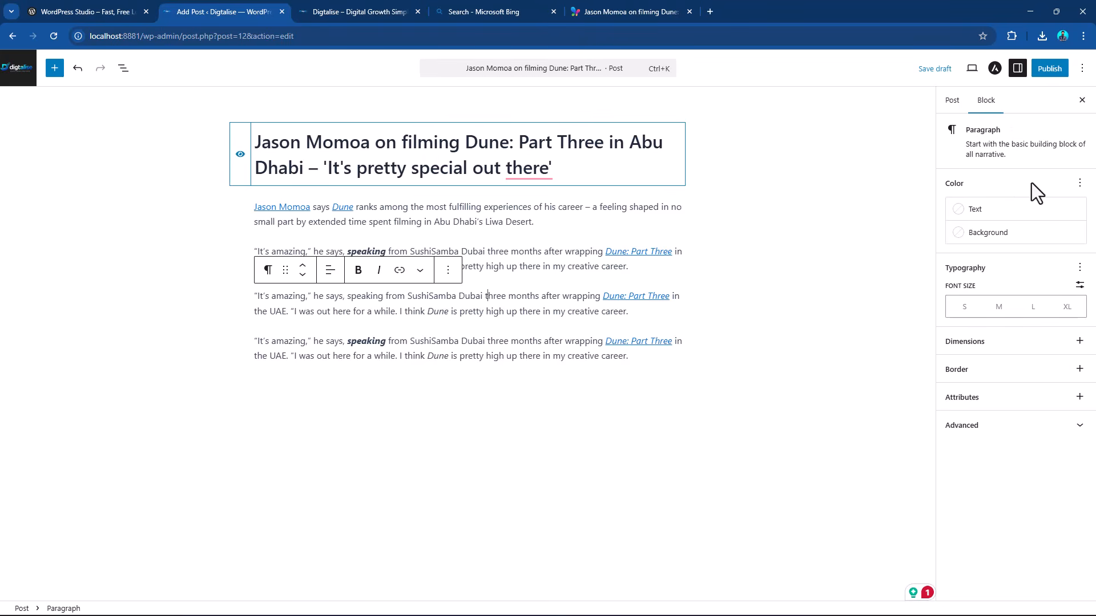
left_click(952, 103)
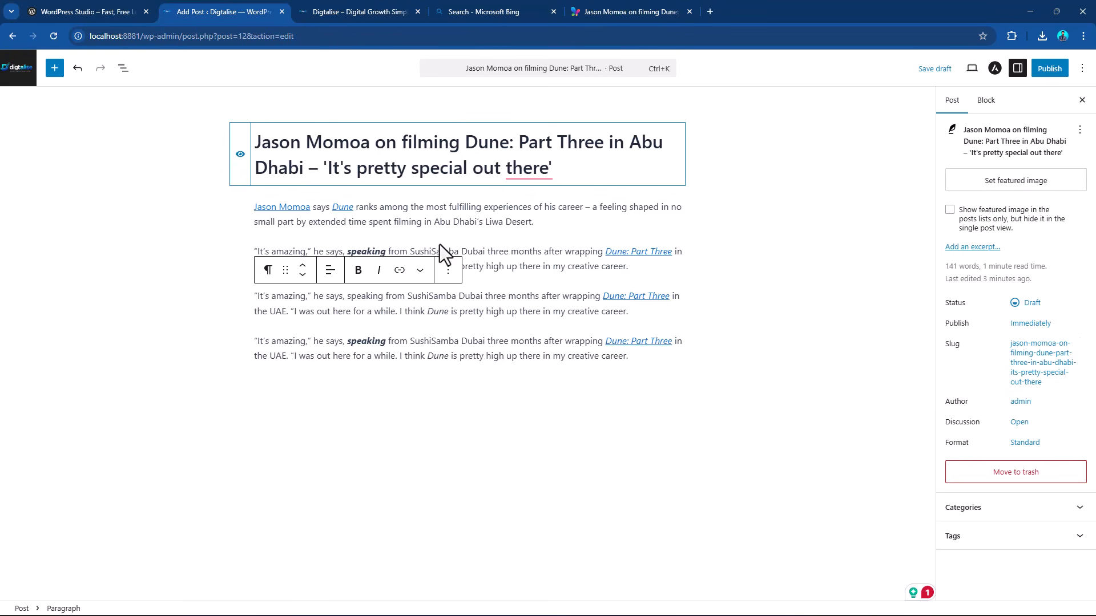
left_click(992, 101)
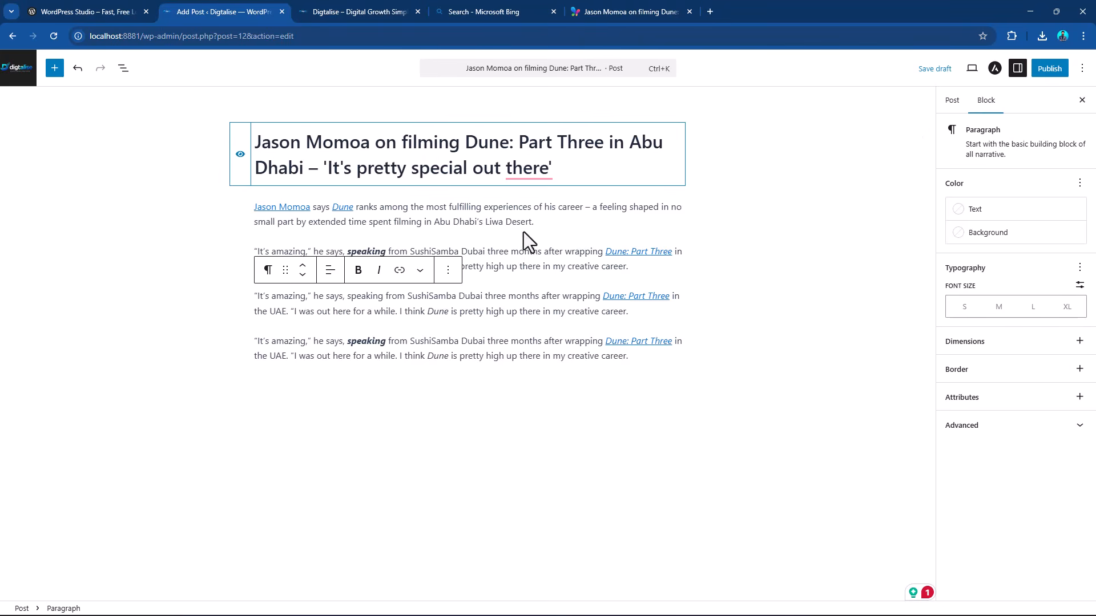
Set the first paragraph's text colour to Alternate Brand and its background to Secondary Background.
left_click(534, 214)
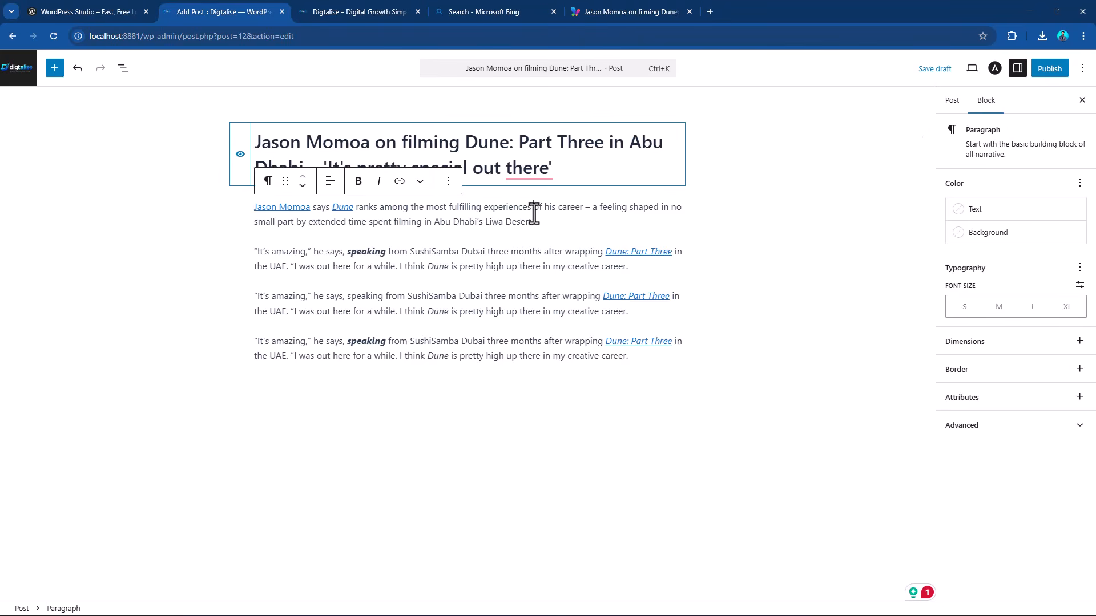
left_click(996, 214)
left_click(816, 311)
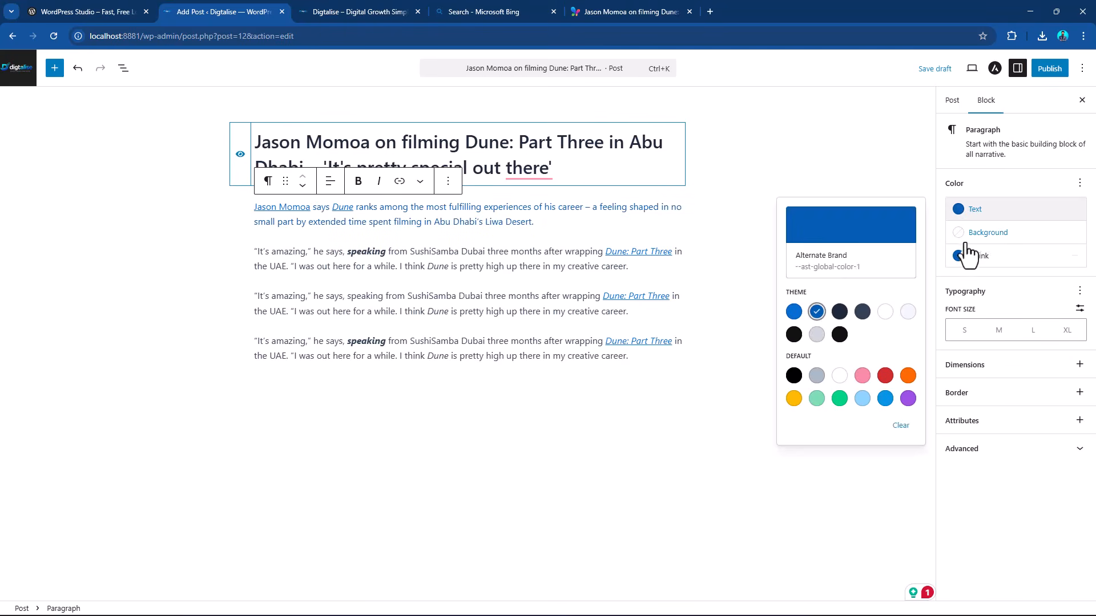
left_click(971, 237)
left_click(839, 363)
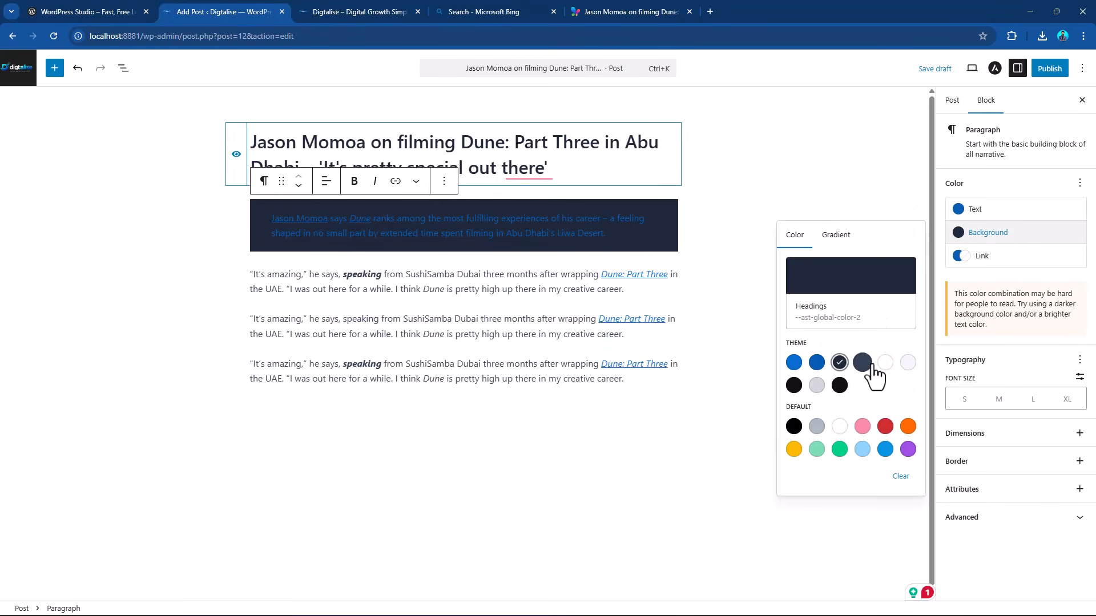
left_click(885, 365)
left_click(908, 365)
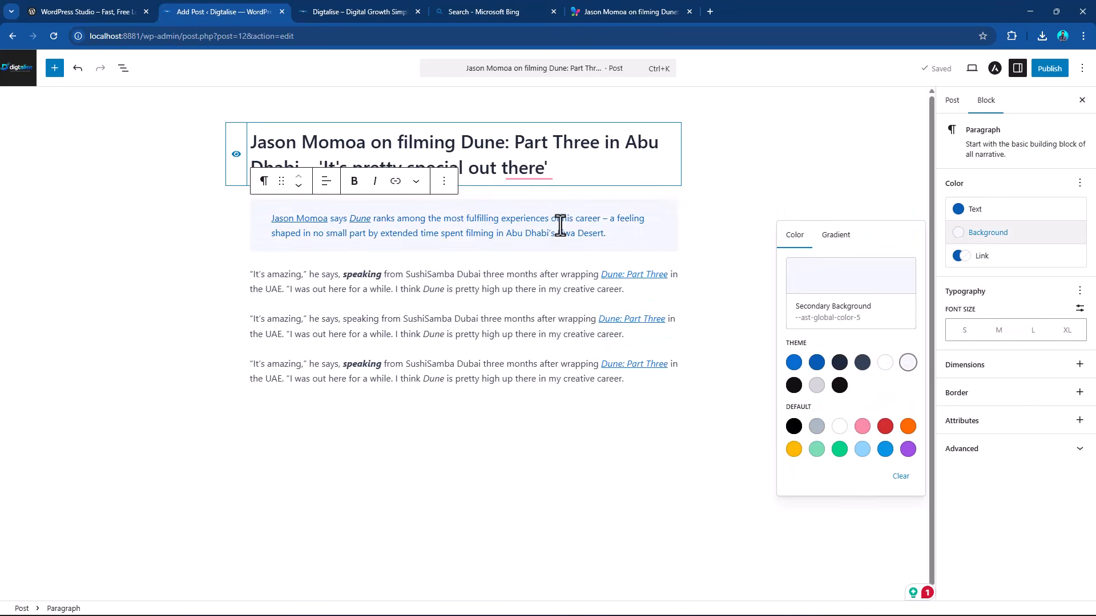
Try the preset font sizes on the first paragraph and set a custom size of 21 px.
left_click(1004, 336)
left_click(1067, 331)
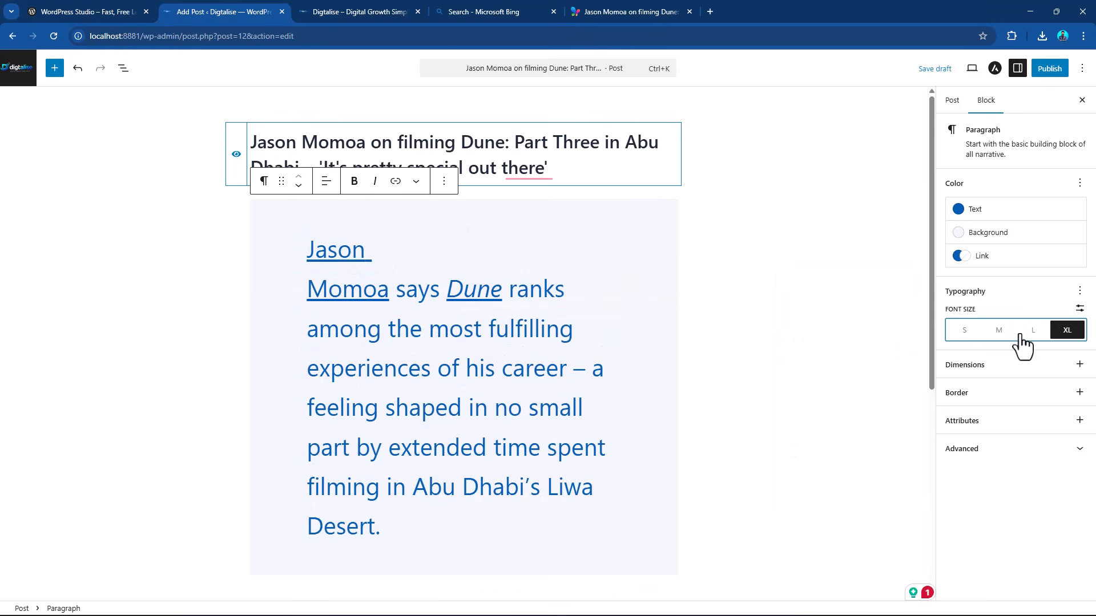
left_click(997, 337)
left_click(964, 337)
left_click(1079, 308)
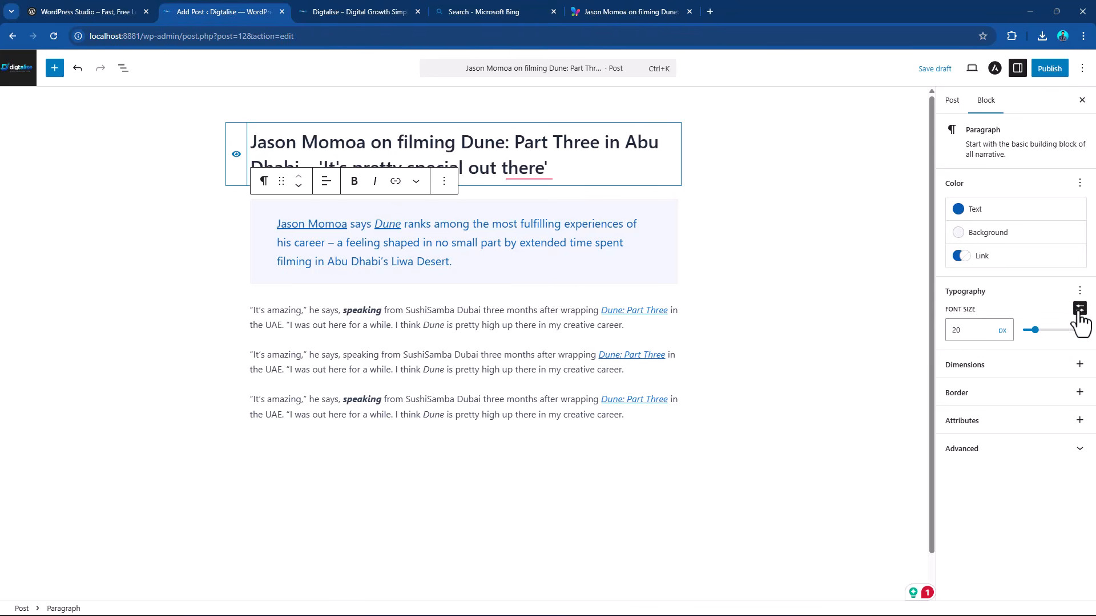
left_click_drag(1032, 333, 1036, 332)
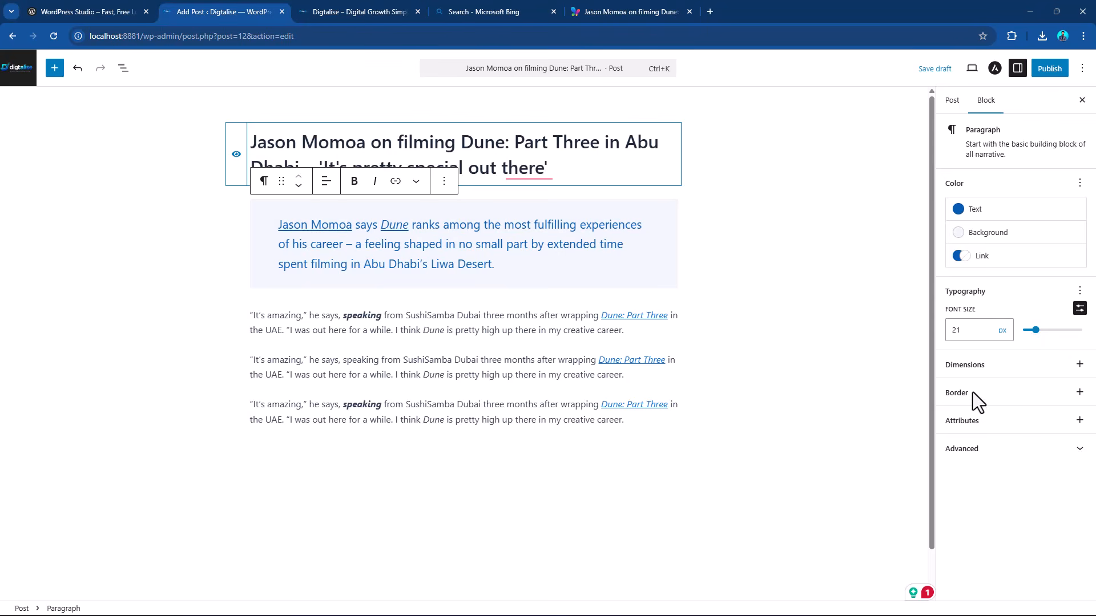
Set the first paragraph's padding to 2X-Small vertically and Small horizontally.
left_click(1079, 366)
left_click(1079, 392)
left_click(1079, 365)
left_click(844, 392)
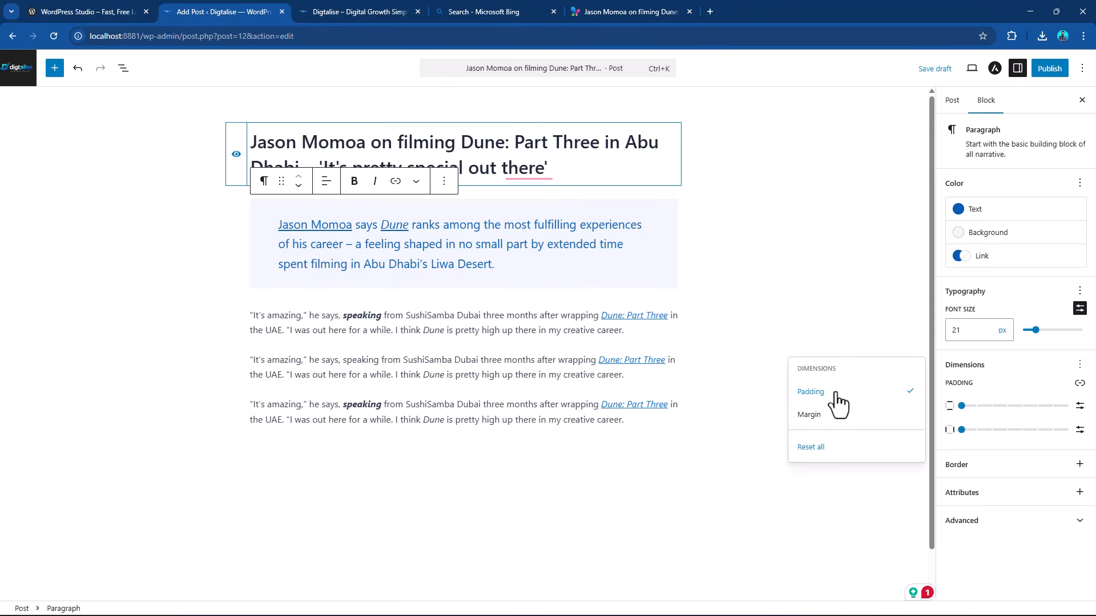
left_click_drag(961, 406, 977, 406)
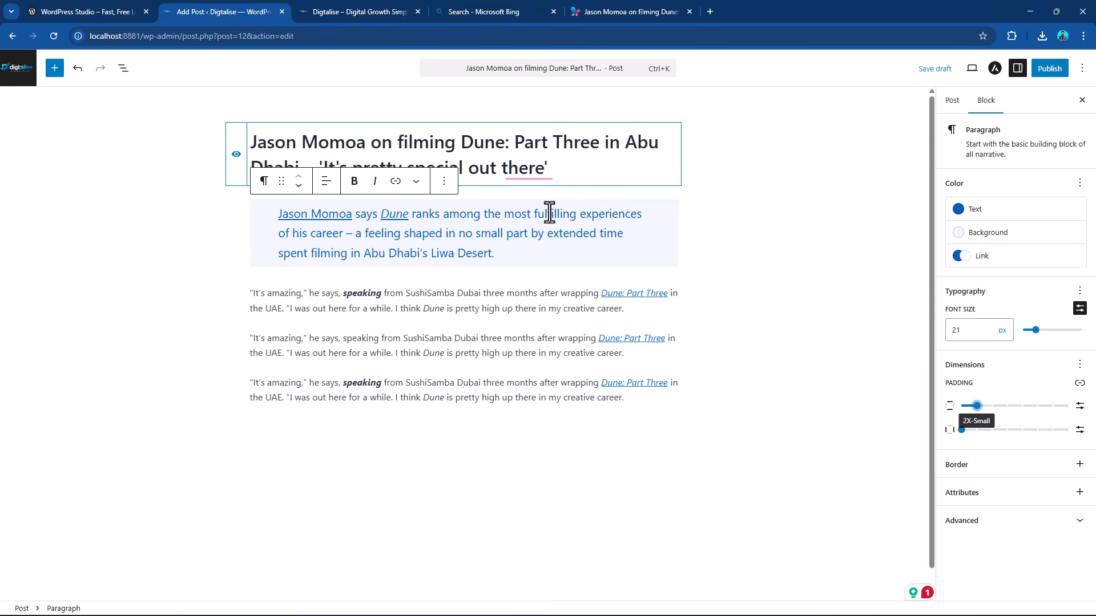
left_click_drag(556, 214, 566, 216)
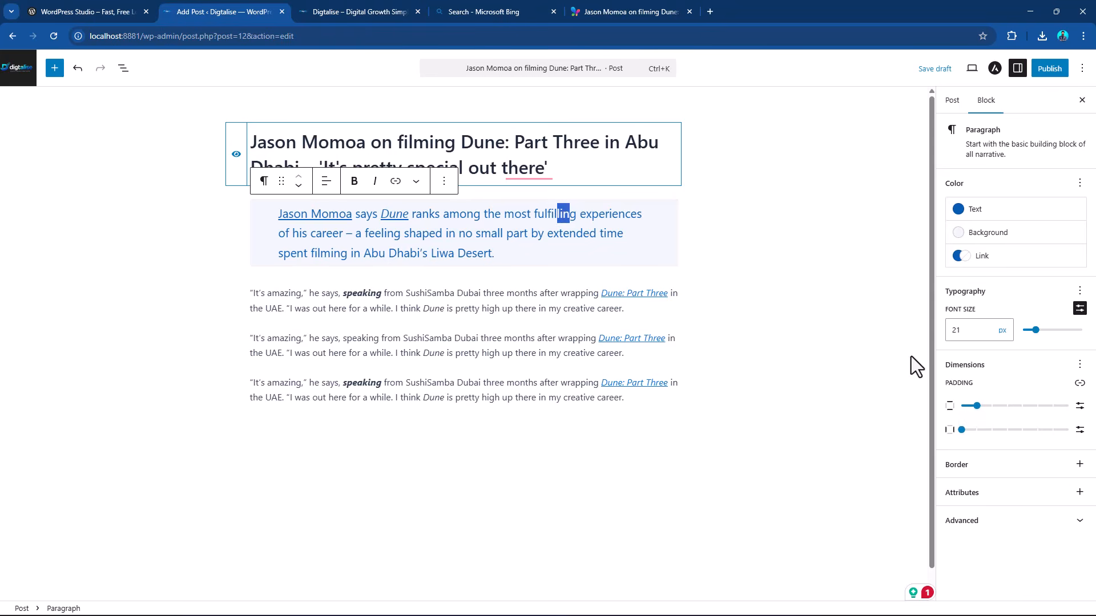
left_click(962, 430)
left_click_drag(967, 431, 975, 431)
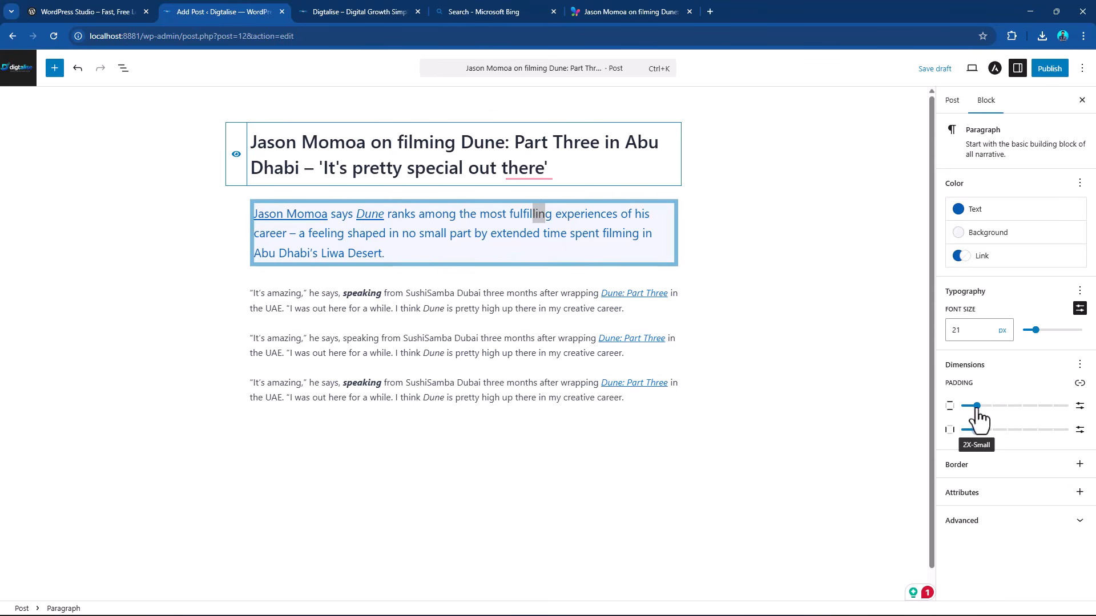
left_click(977, 407)
left_click_drag(977, 434, 1007, 436)
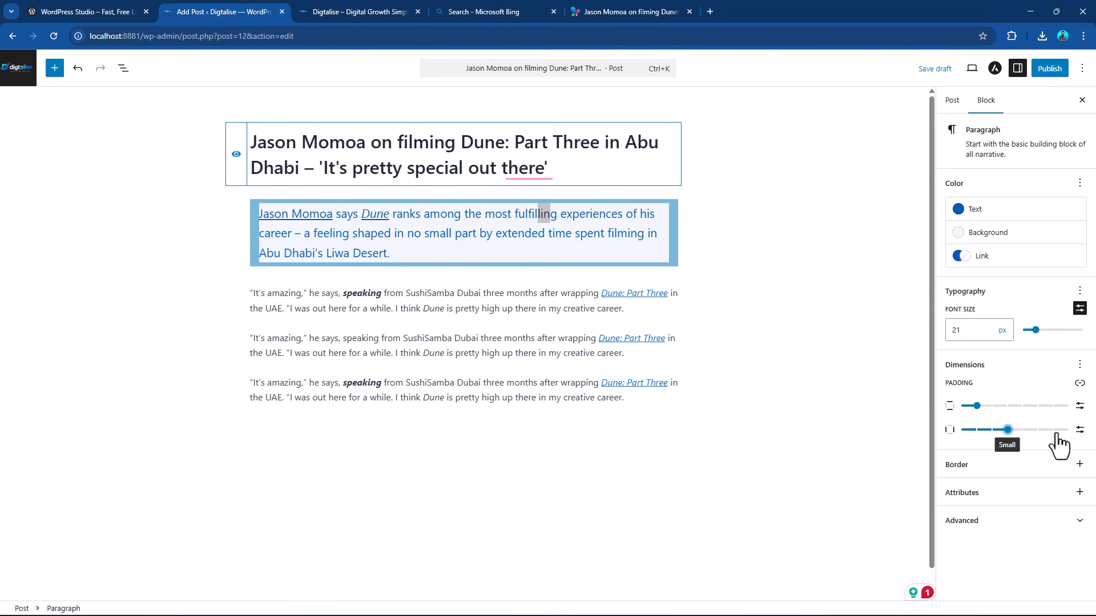
Give the first paragraph a 9 px border with a 38 px corner radius.
left_click(1079, 464)
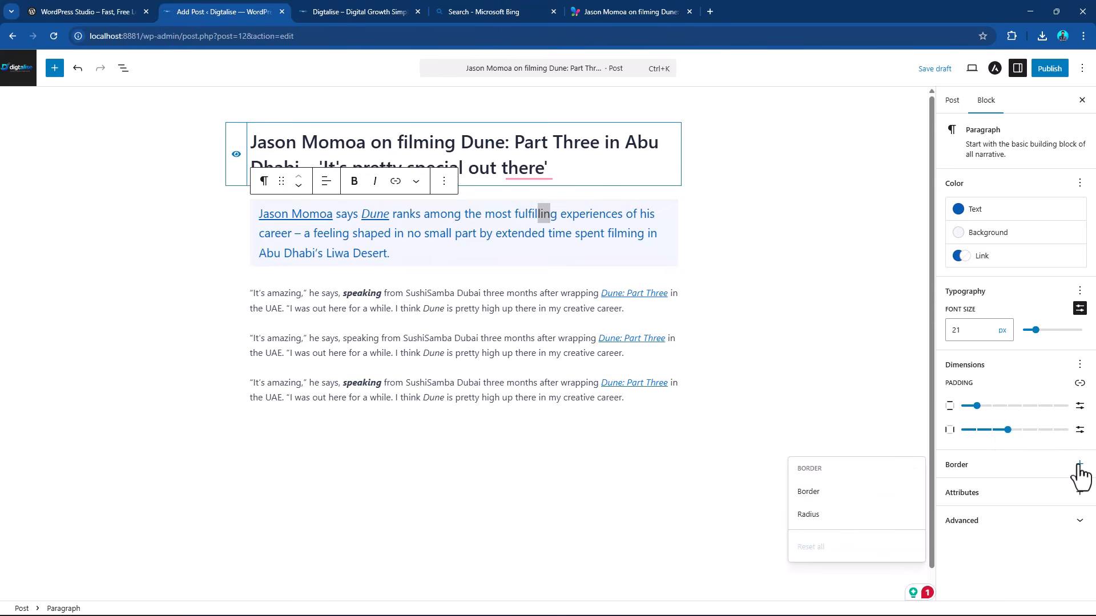
left_click(810, 492)
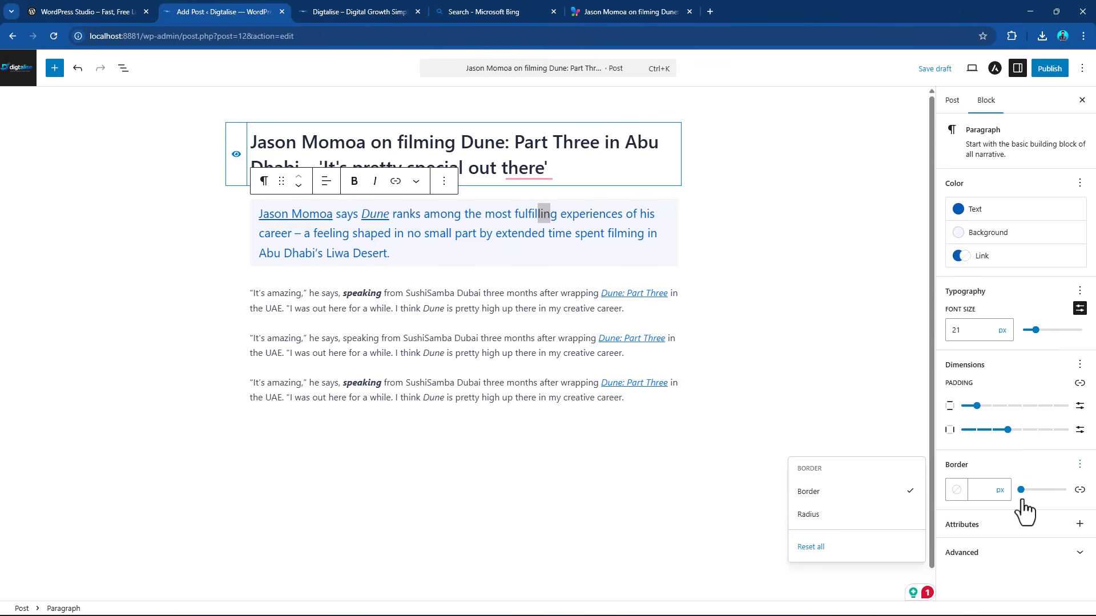
left_click_drag(1021, 489, 1026, 492)
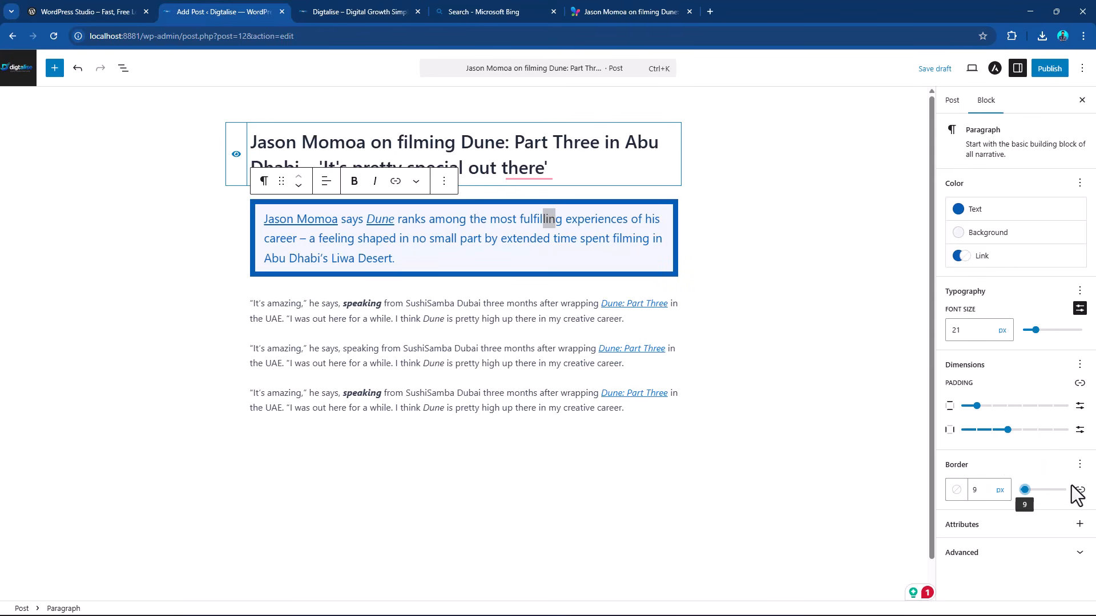
left_click(1079, 464)
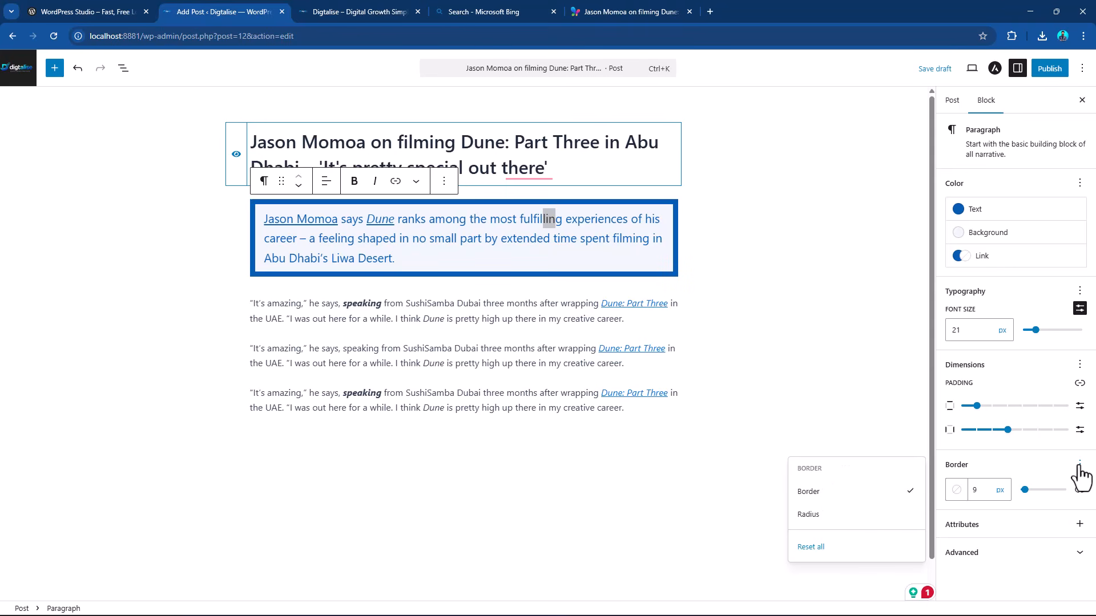
left_click(818, 515)
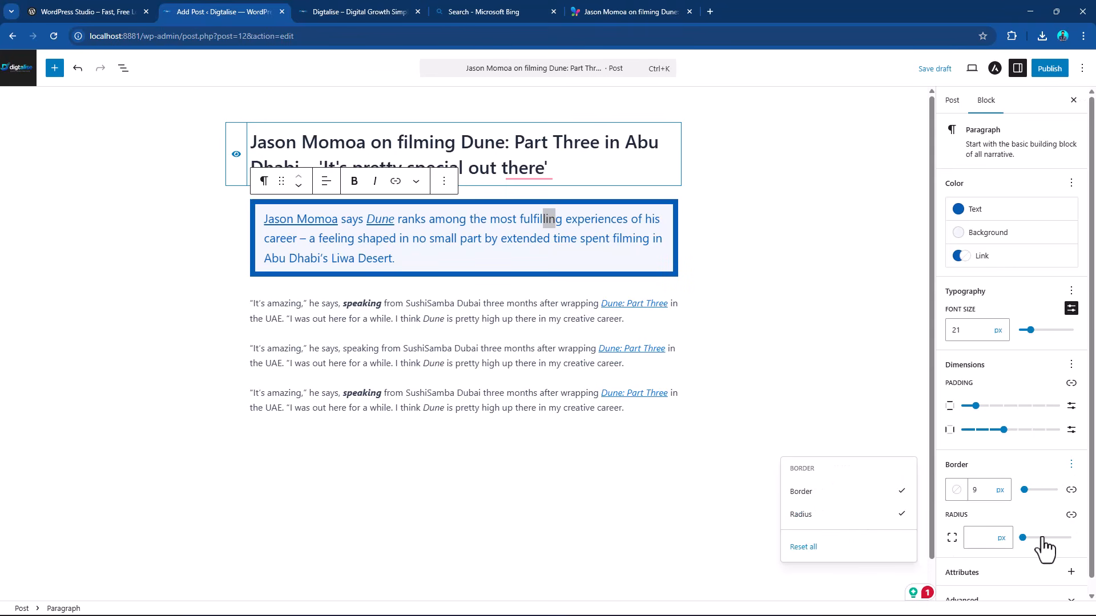
left_click_drag(1023, 539, 1040, 538)
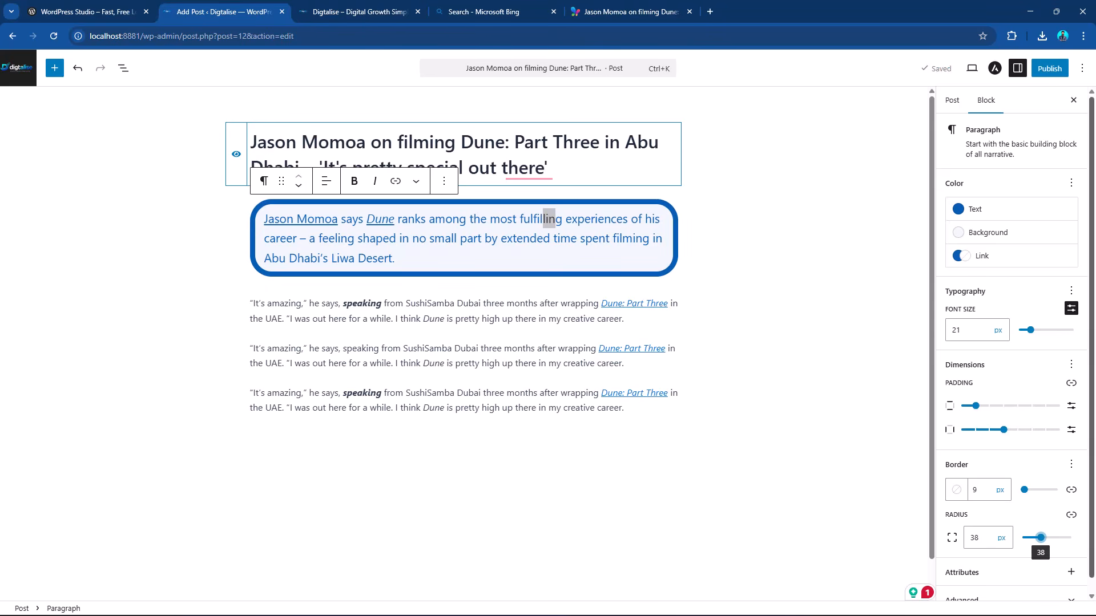
Add an Image block after the last paragraph of the post.
left_click(644, 414)
scroll(656, 408, "down", 1)
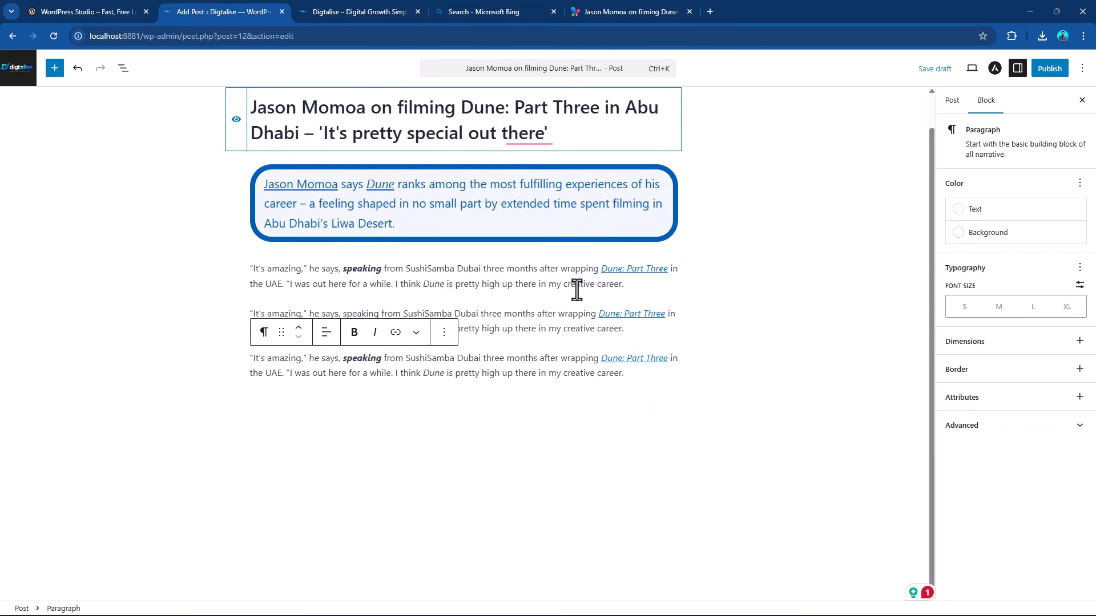
left_click(445, 333)
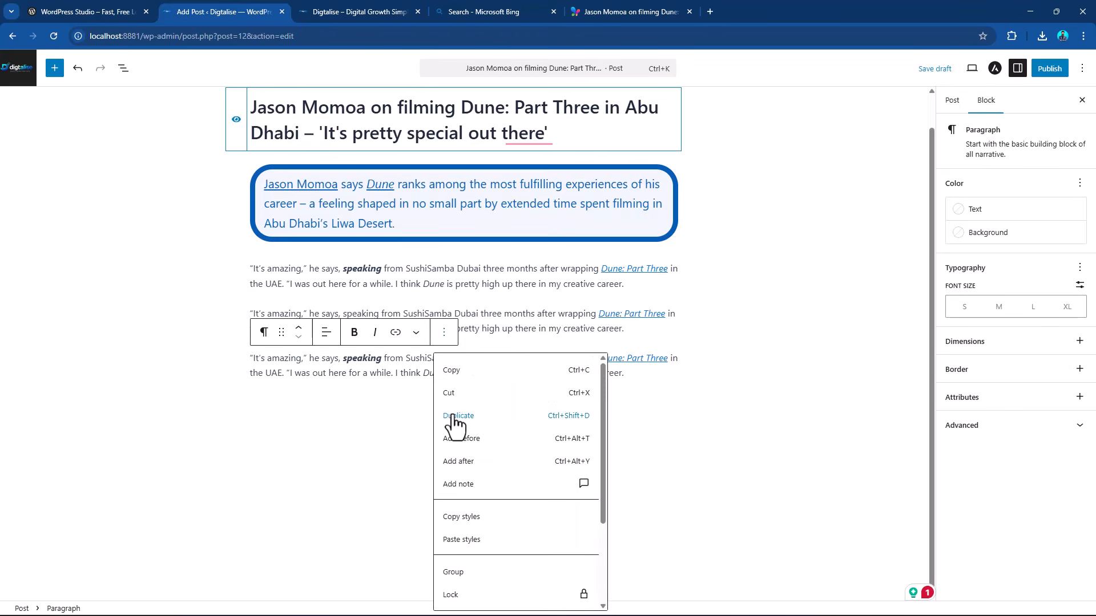
left_click(481, 463)
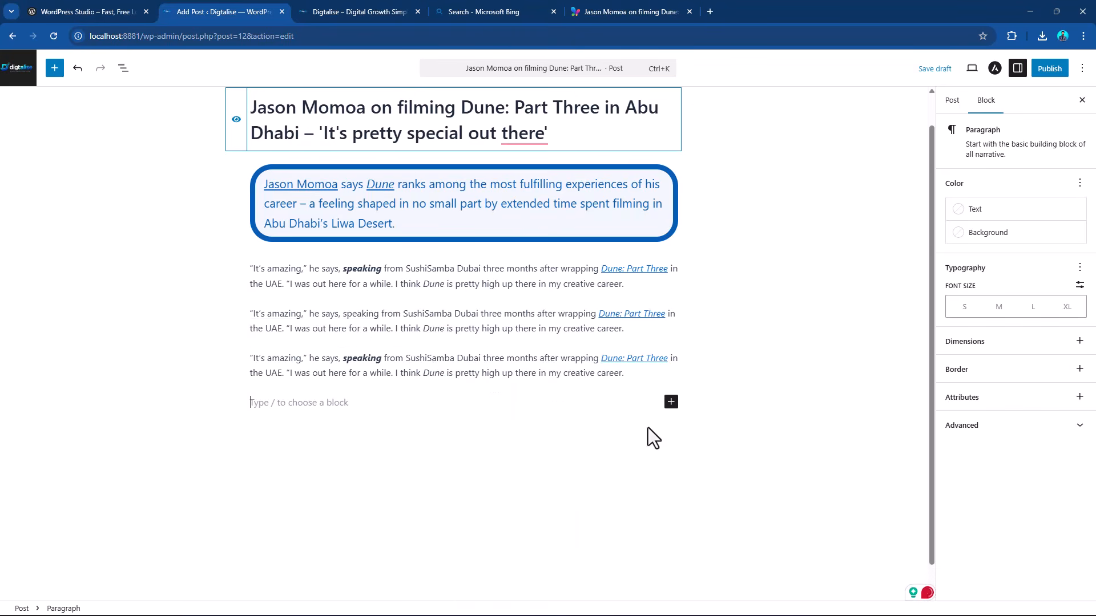
left_click(671, 402)
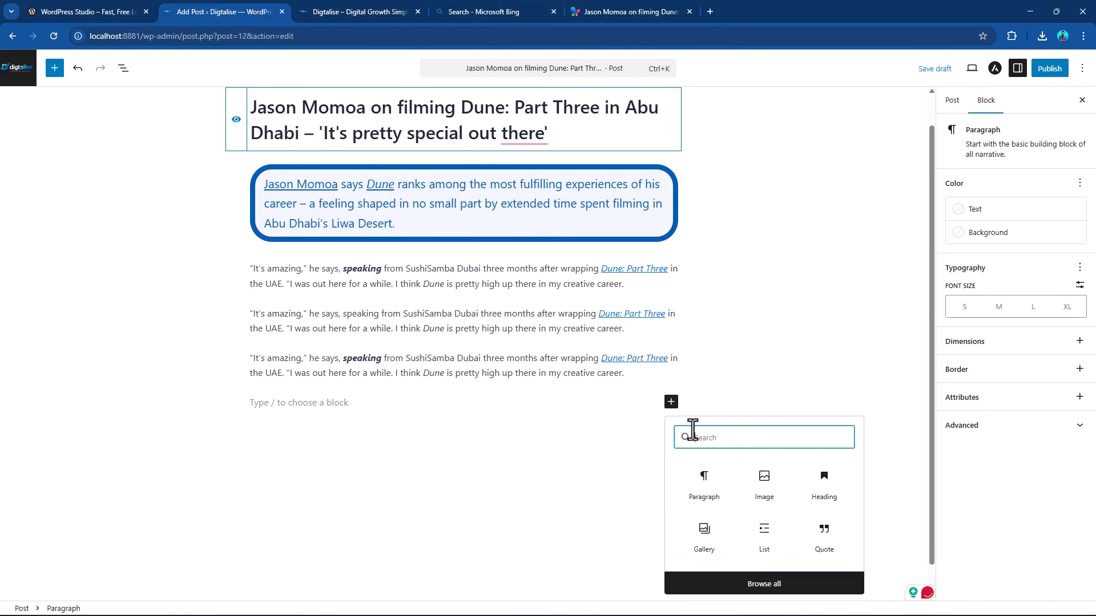
left_click(765, 486)
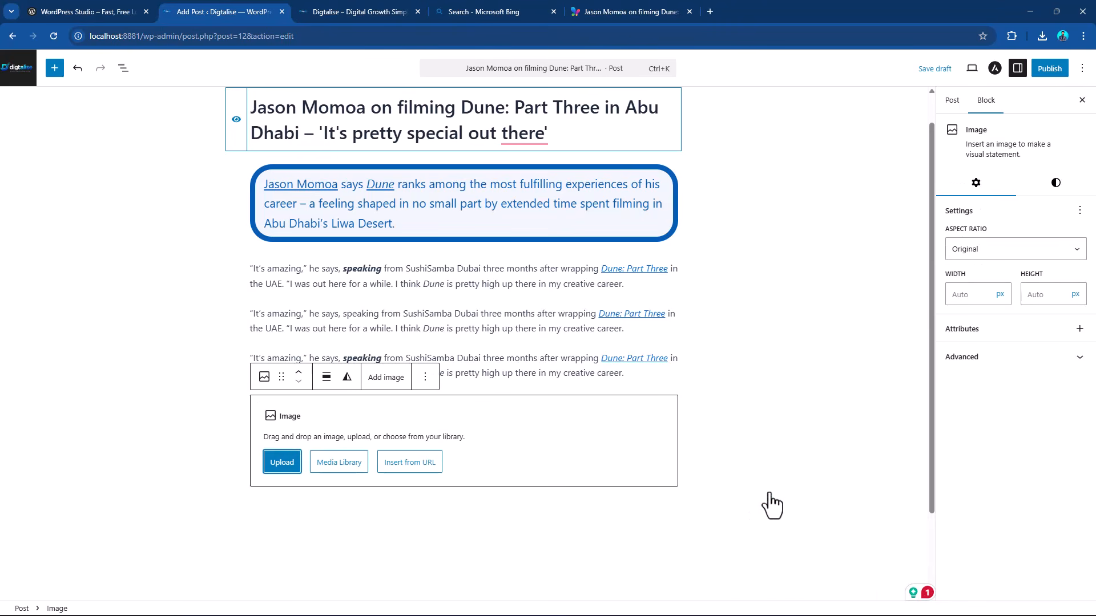
Upload 768.jpg from the Images folder into the post's Image block.
left_click(282, 463)
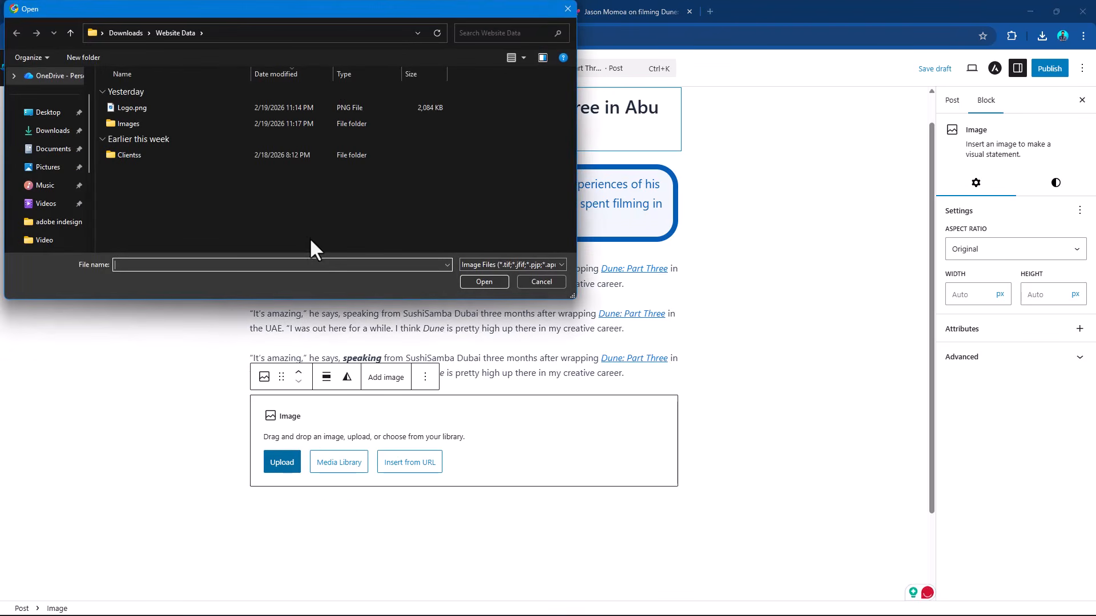
double_click(146, 122)
left_click(154, 139)
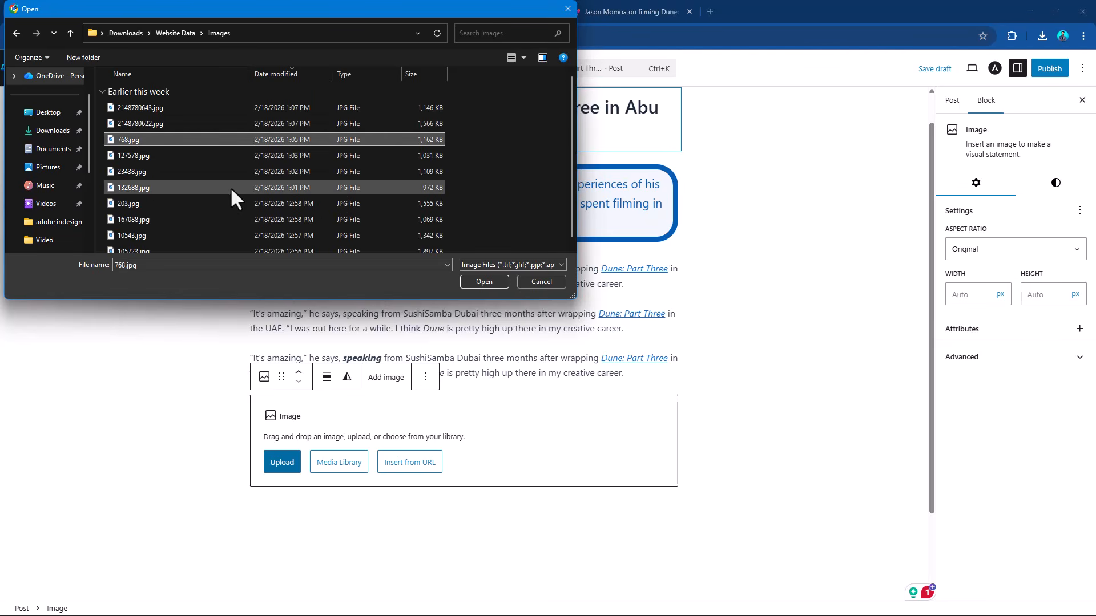
left_click(491, 281)
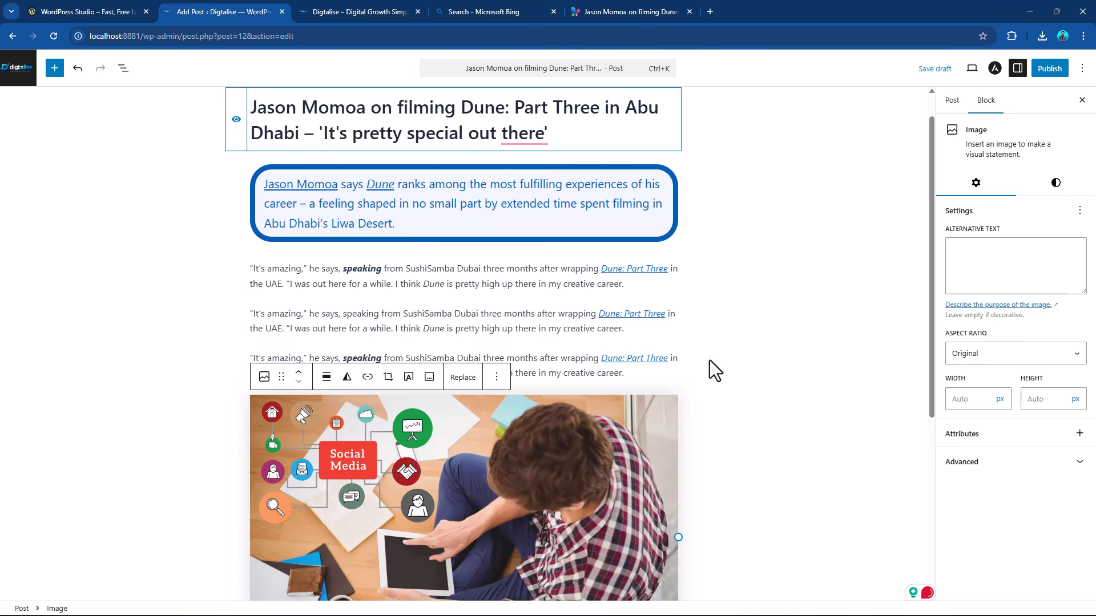
scroll(710, 361, "up", 1)
left_click(451, 168)
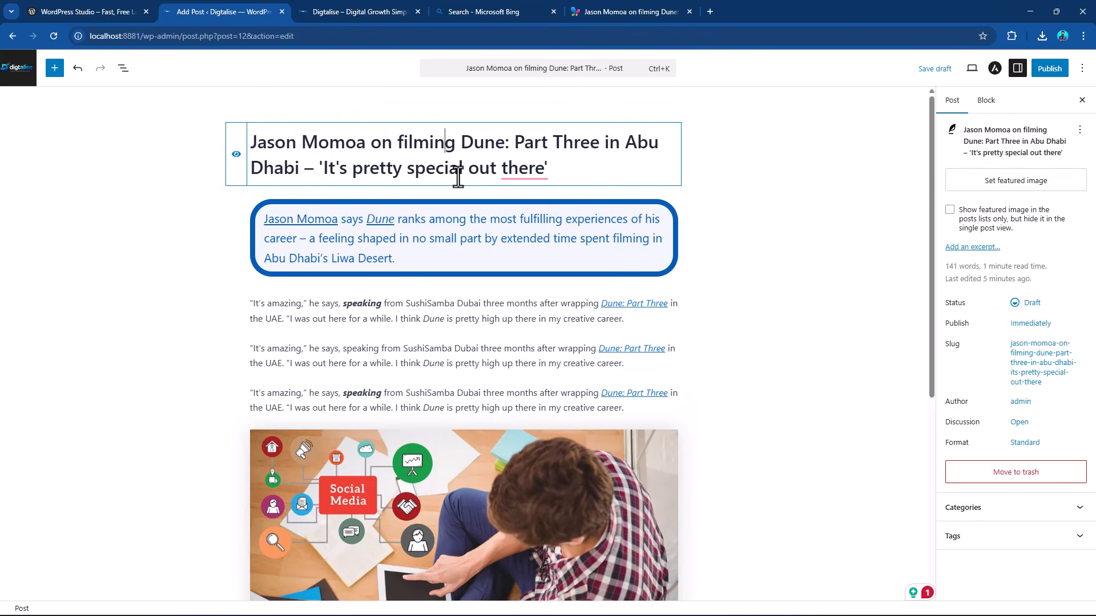
left_click(479, 228)
left_click(479, 319)
scroll(503, 399, "down", 2)
Apply the Rounded style to the uploaded image and set its corner radius to 19 px.
left_click(525, 438)
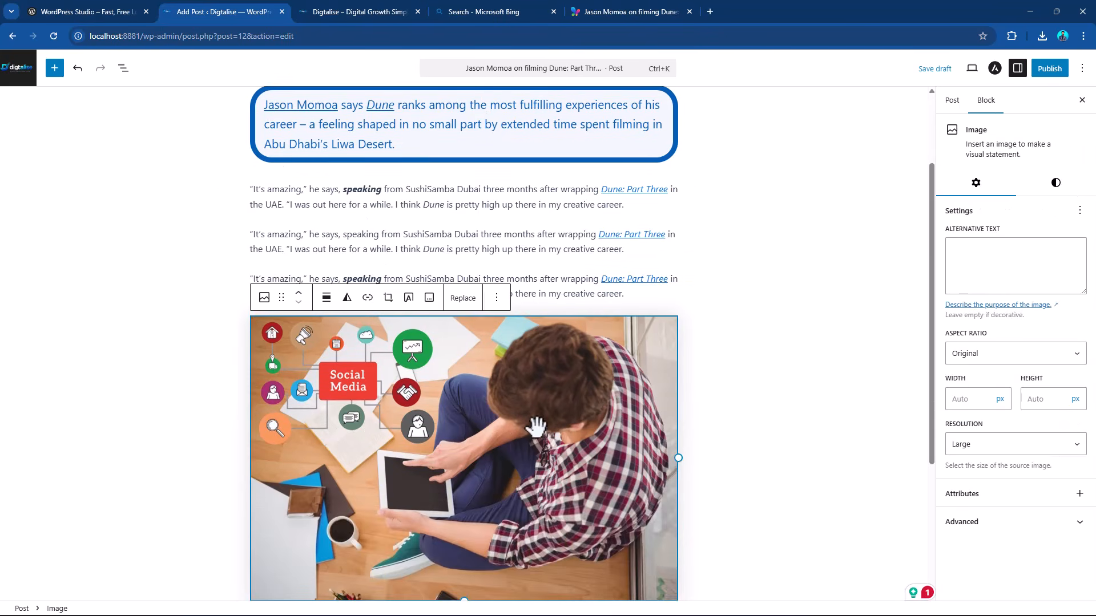
scroll(570, 371, "down", 3)
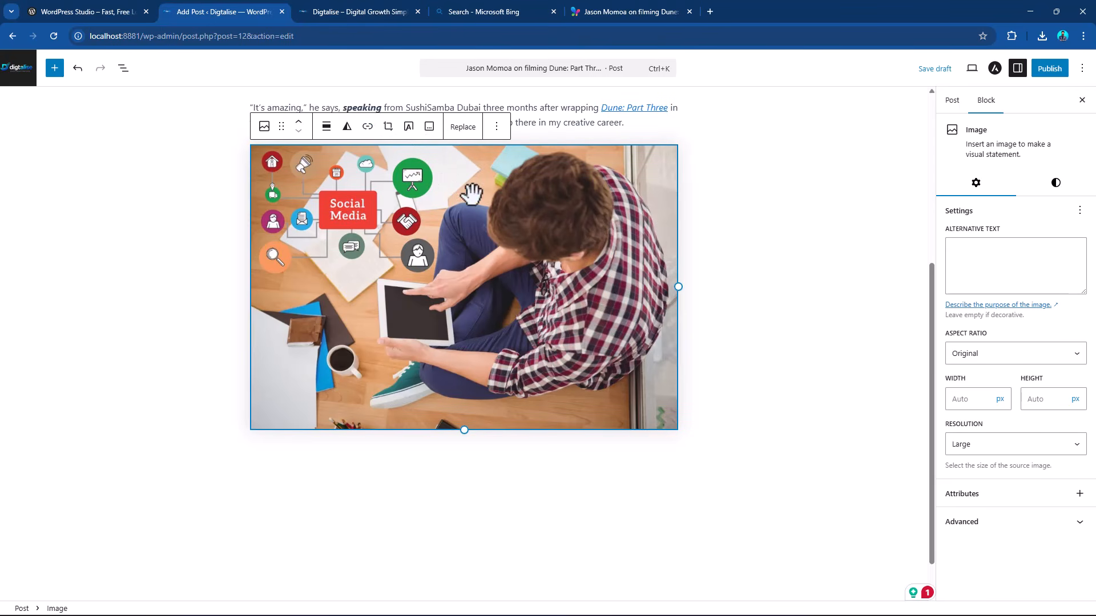
left_click(998, 248)
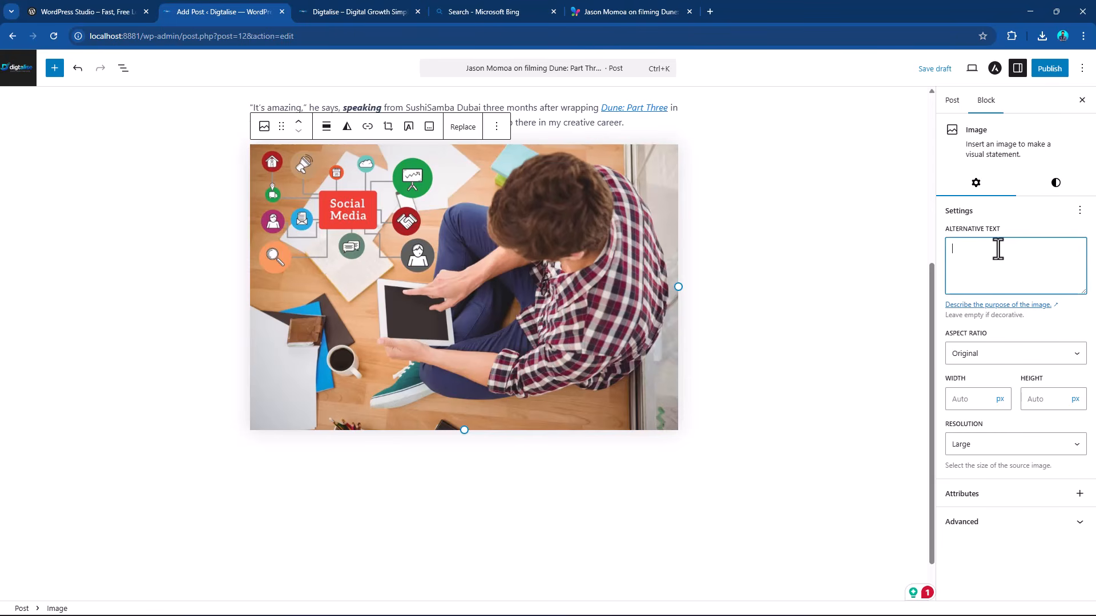
left_click(1056, 183)
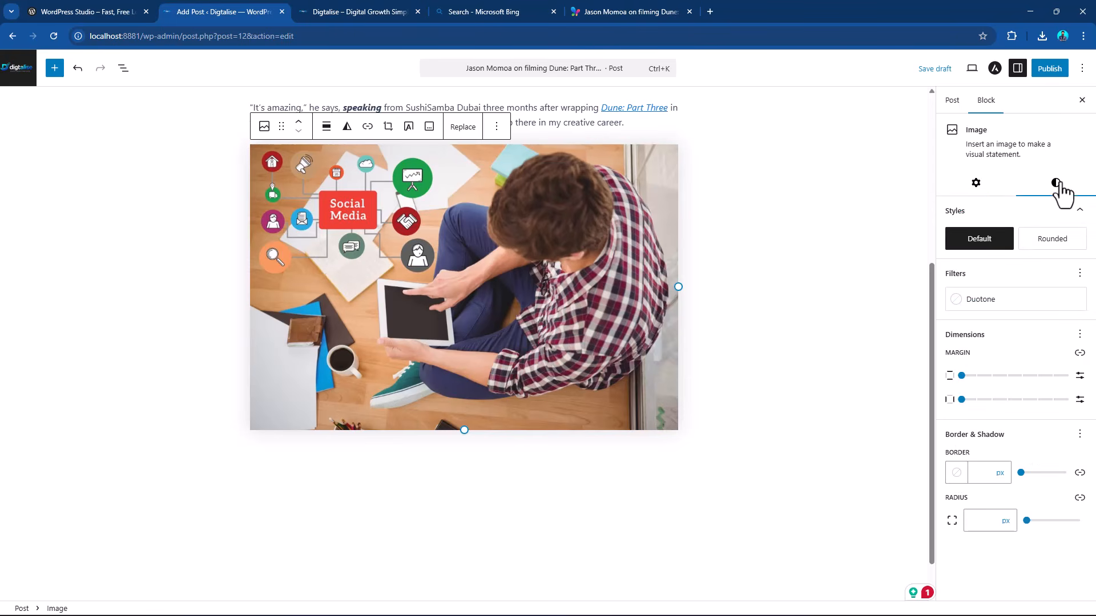
left_click(1047, 251)
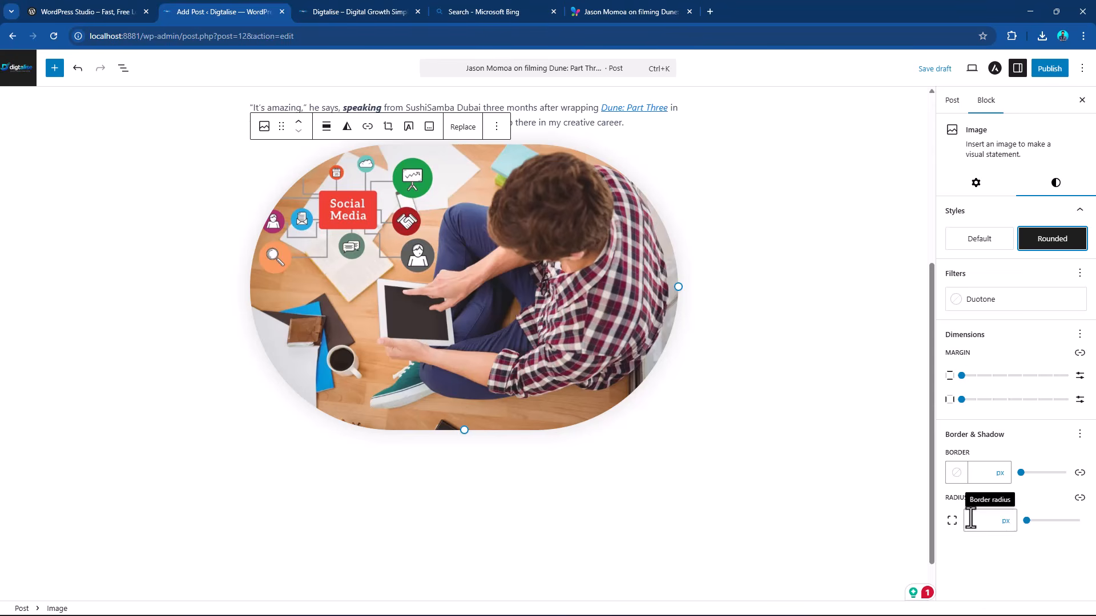
left_click_drag(1026, 521, 1036, 521)
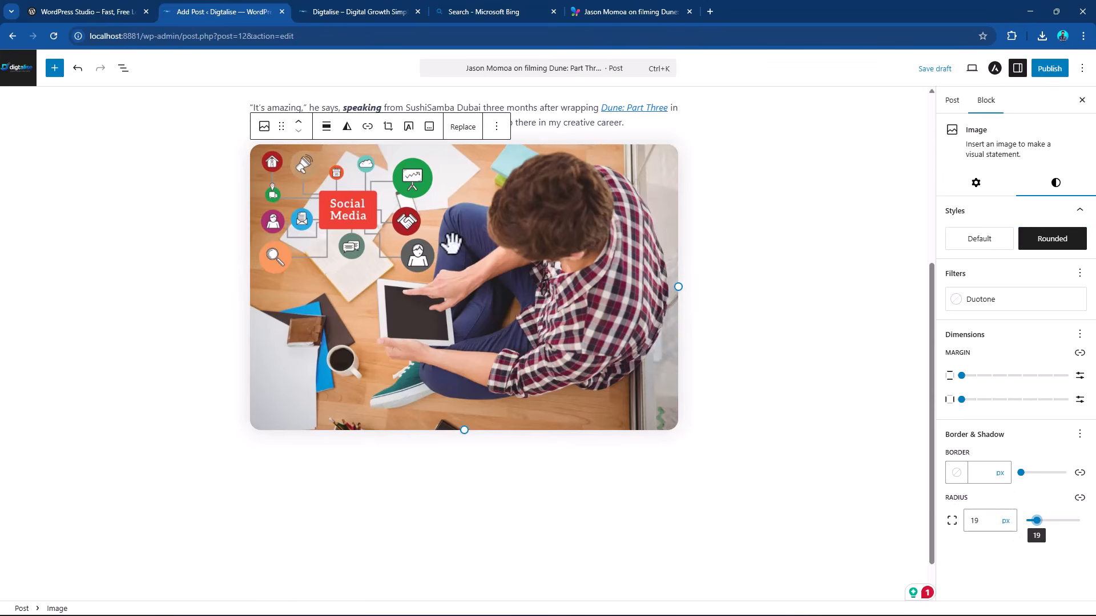
scroll(623, 277, "up", 7)
scroll(628, 276, "down", 6)
scroll(622, 259, "up", 6)
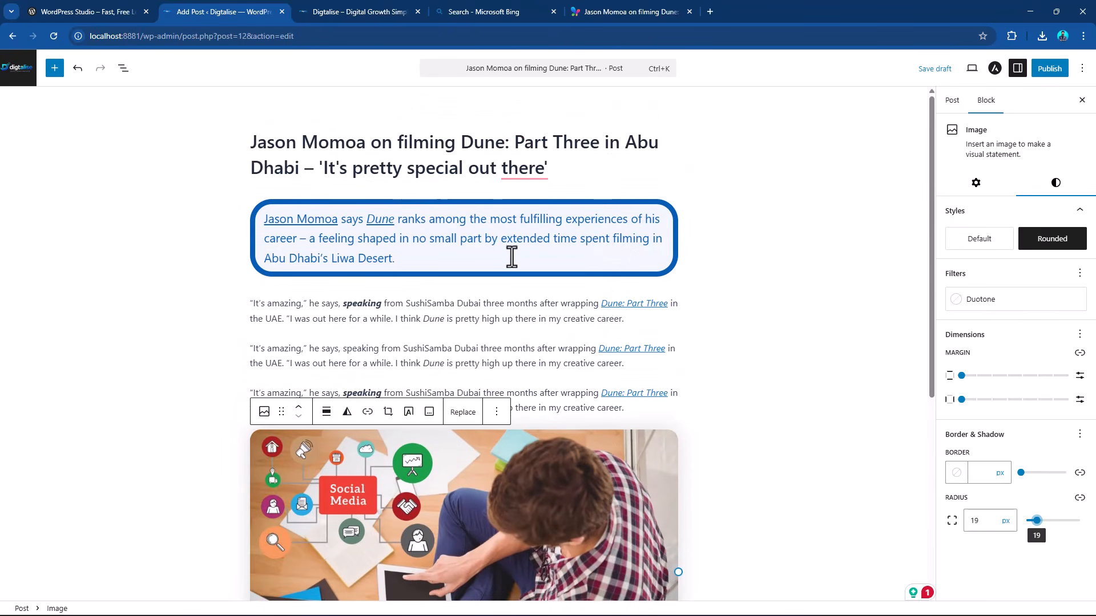
Start an empty block below the image and view the block types available for insertion.
scroll(513, 259, "down", 8)
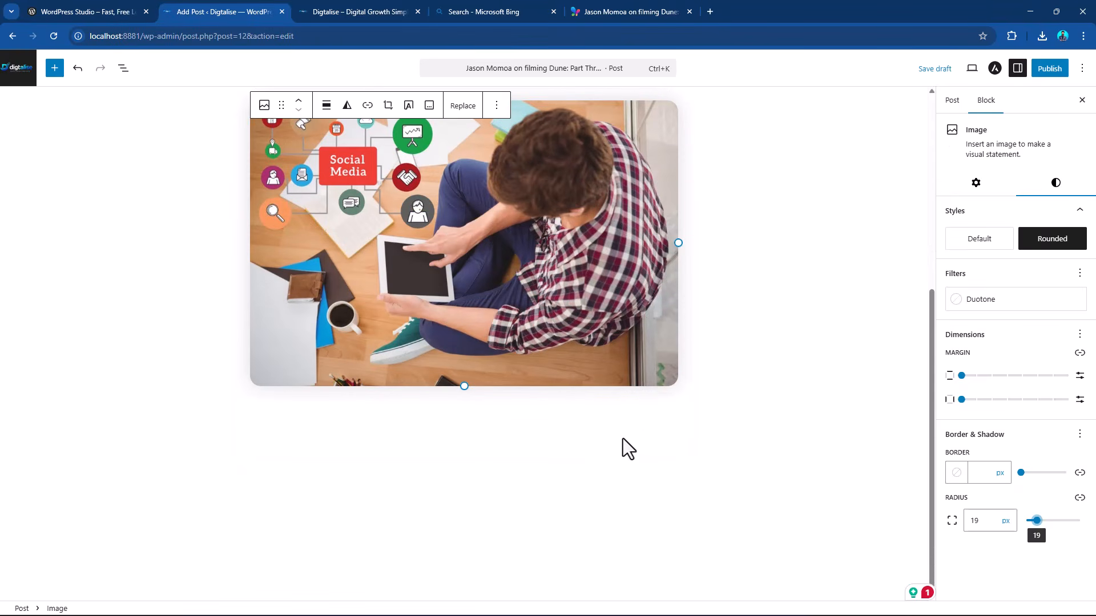
left_click(628, 406)
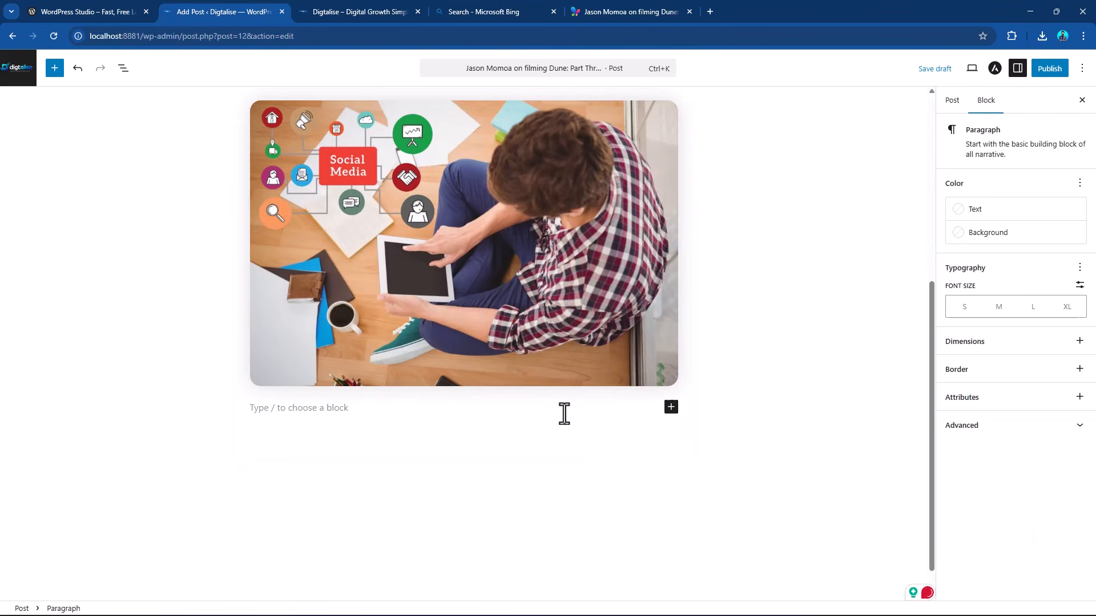
left_click(671, 408)
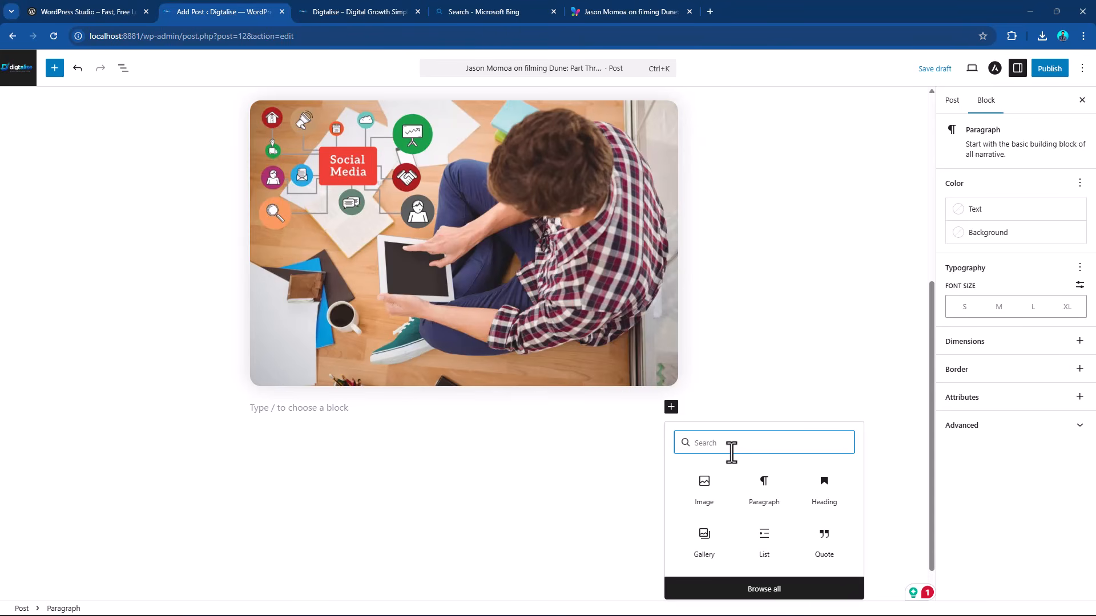
scroll(731, 345, "up", 6)
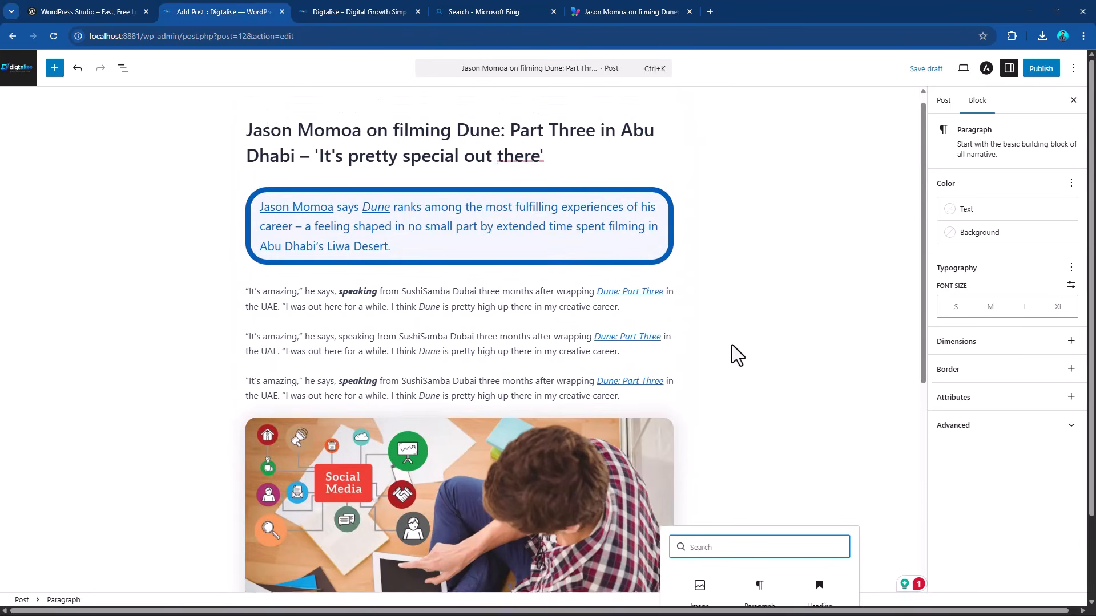
left_click(732, 344)
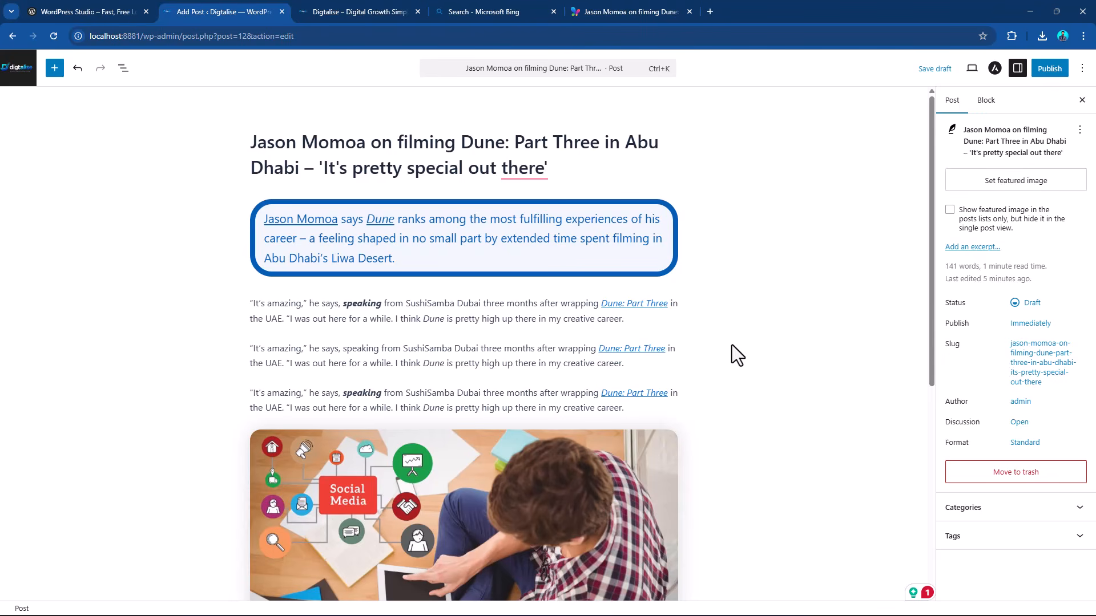
Publish the post about Jason Momoa filming Dune: Part Three.
scroll(603, 316, "down", 5)
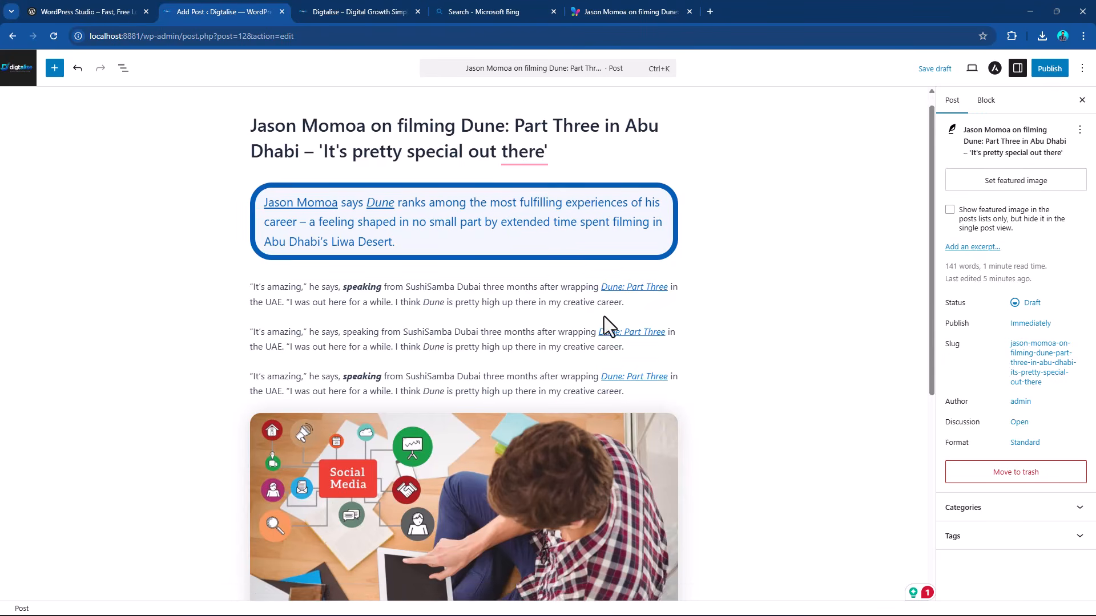
scroll(893, 272, "up", 5)
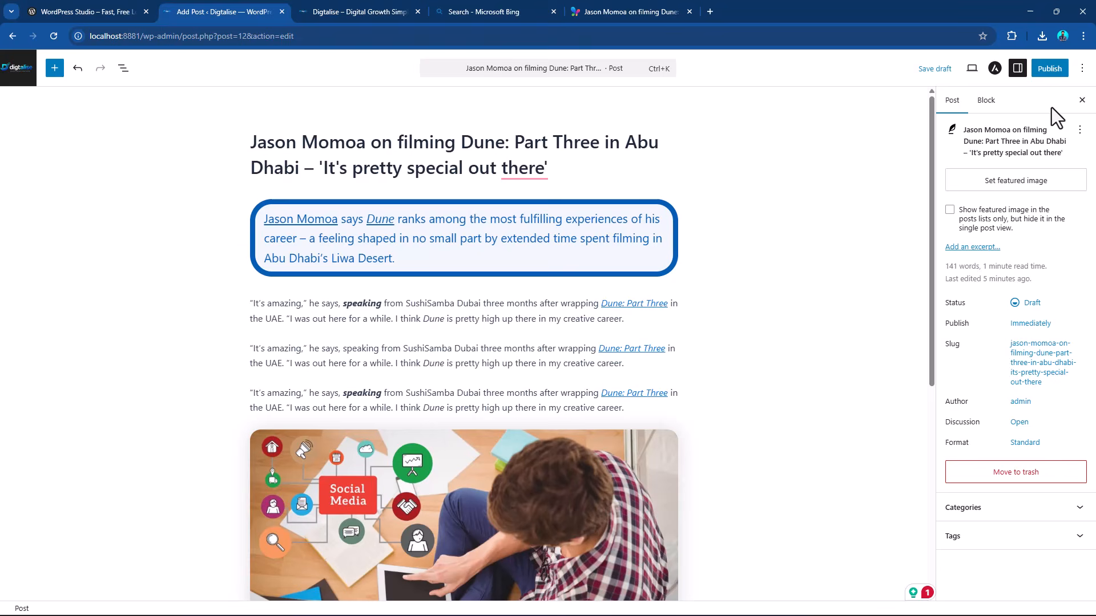
left_click(1049, 71)
left_click(1049, 70)
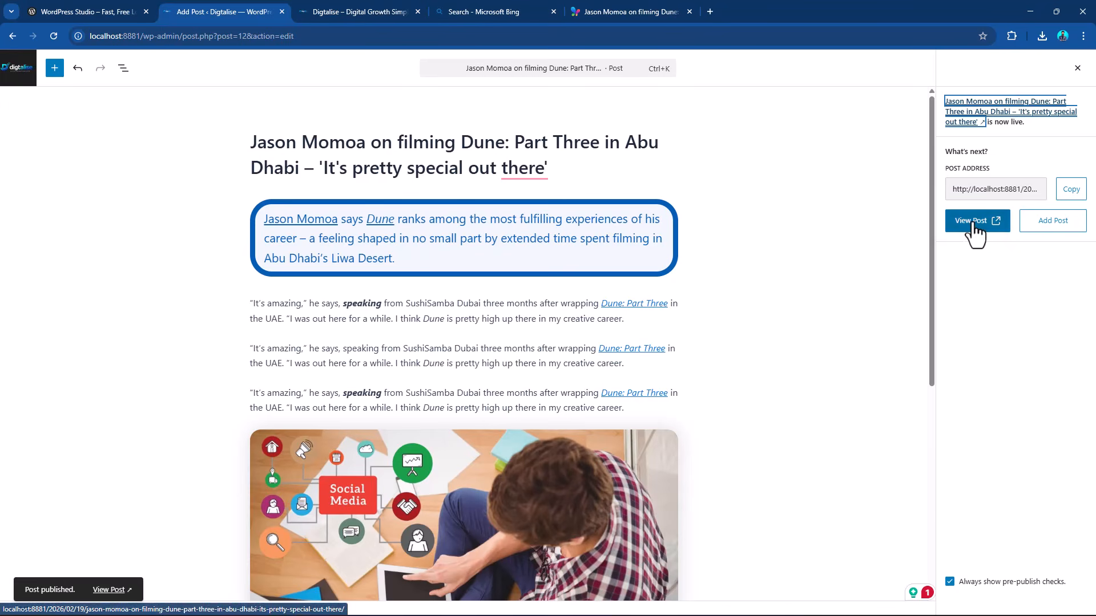
Open the published post from the site's front page, review it down to the comment form and go back.
left_click(10, 73)
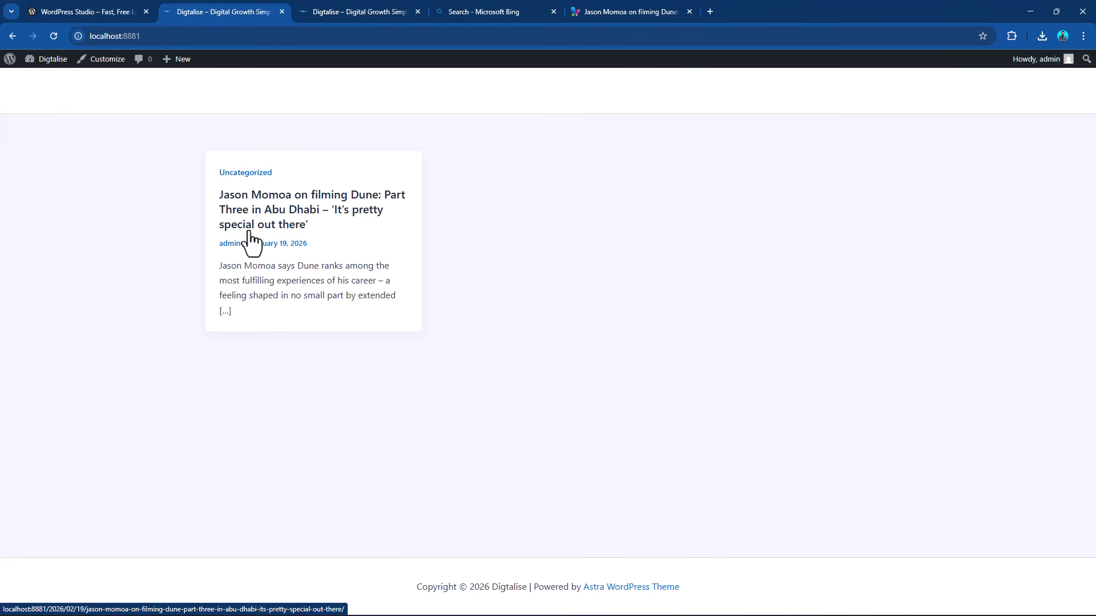
left_click(299, 223)
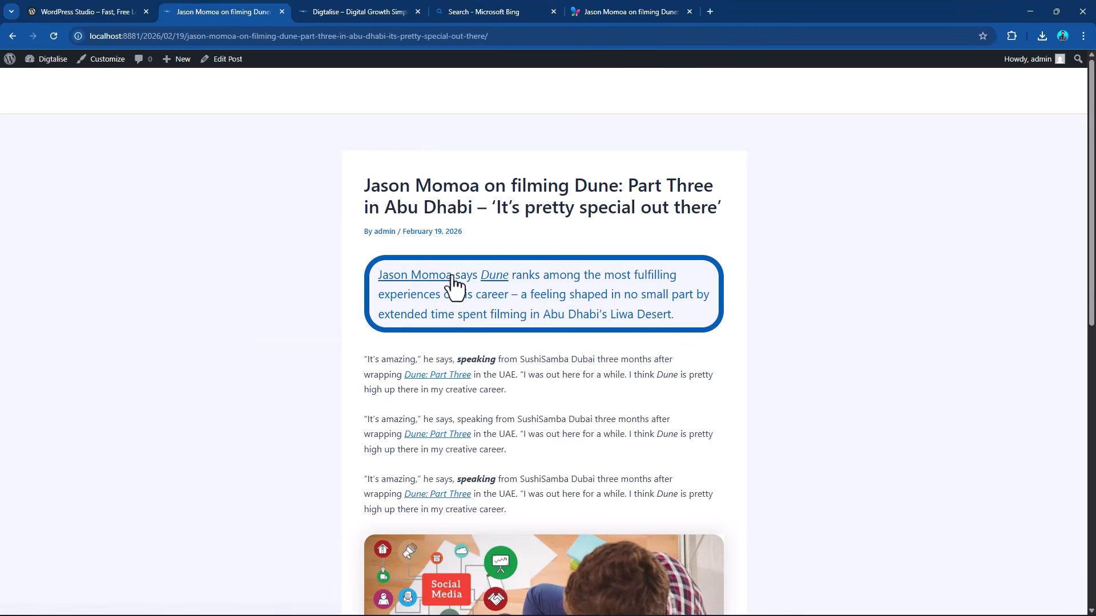
scroll(602, 293, "down", 10)
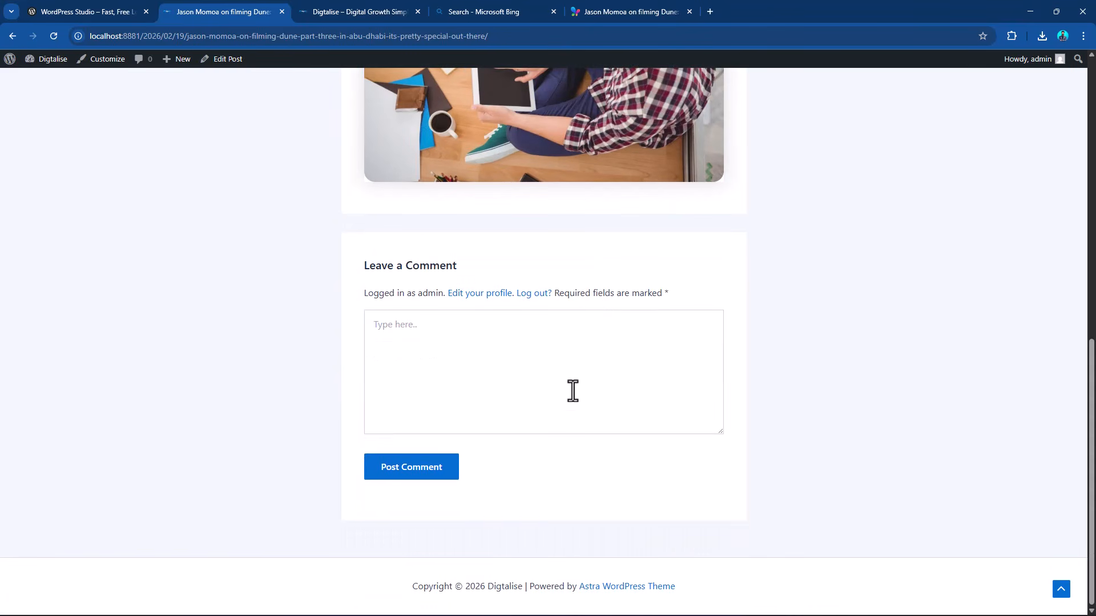
left_click(551, 357)
scroll(624, 348, "up", 10)
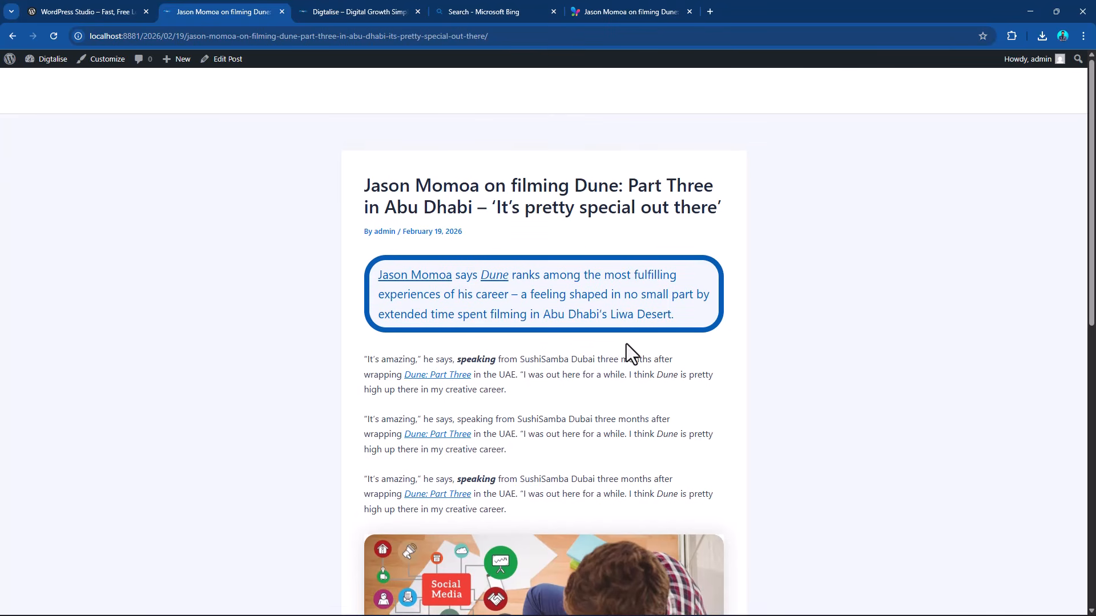
left_click(12, 36)
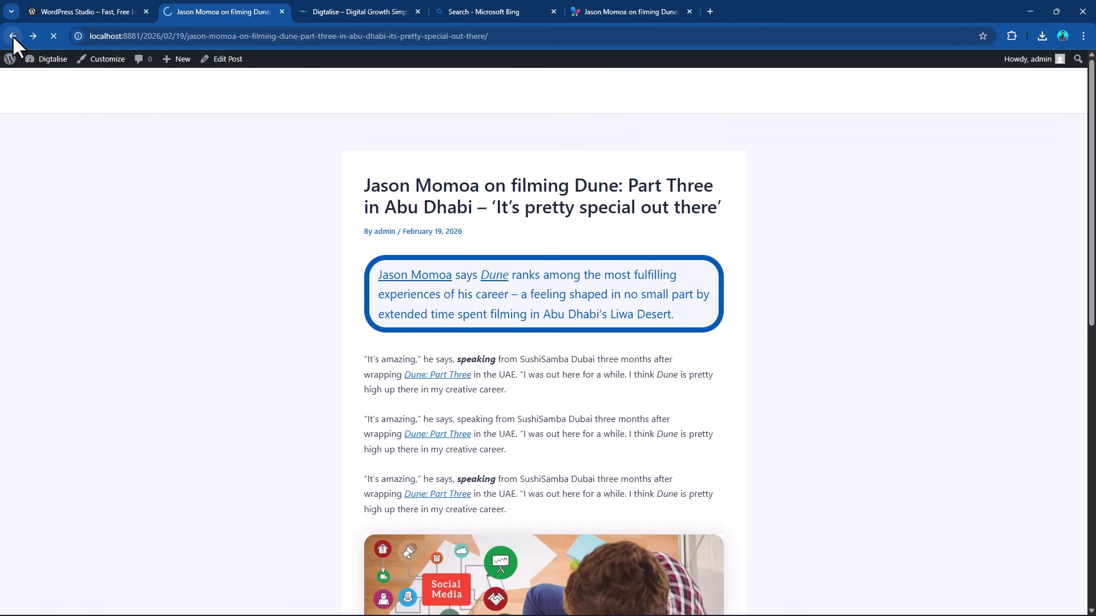
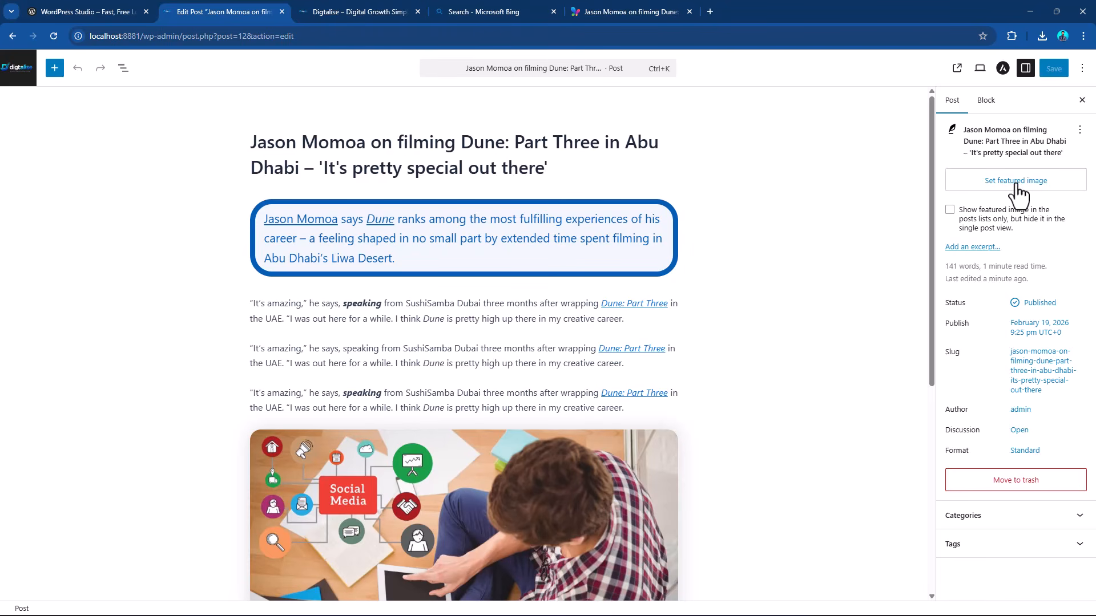
Set the social media image 768.jpg from the media library as the post's featured image and save the post.
left_click(1017, 182)
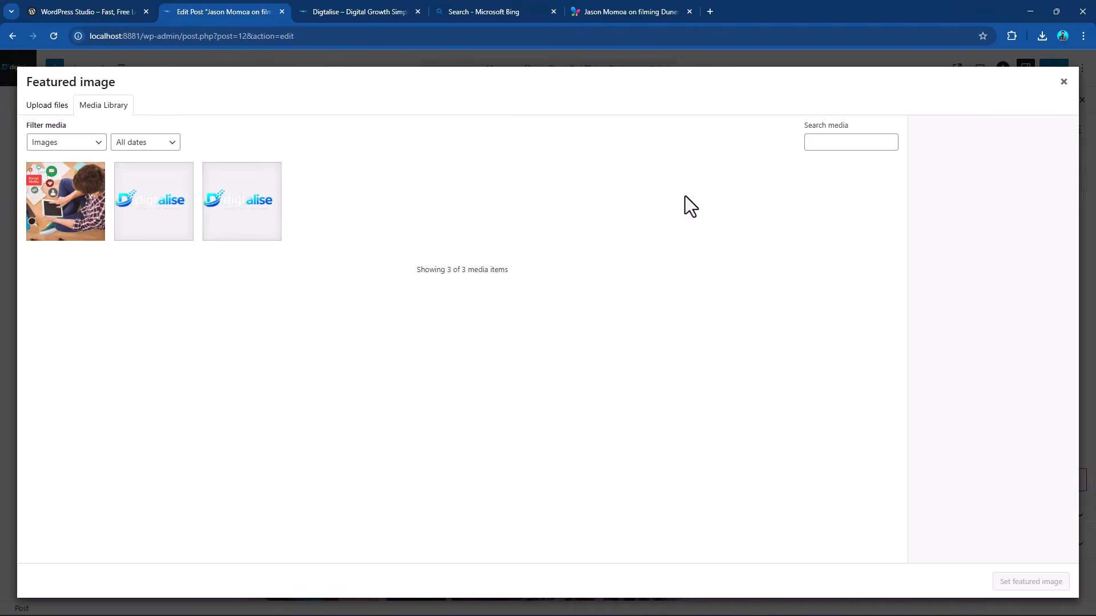
left_click(80, 207)
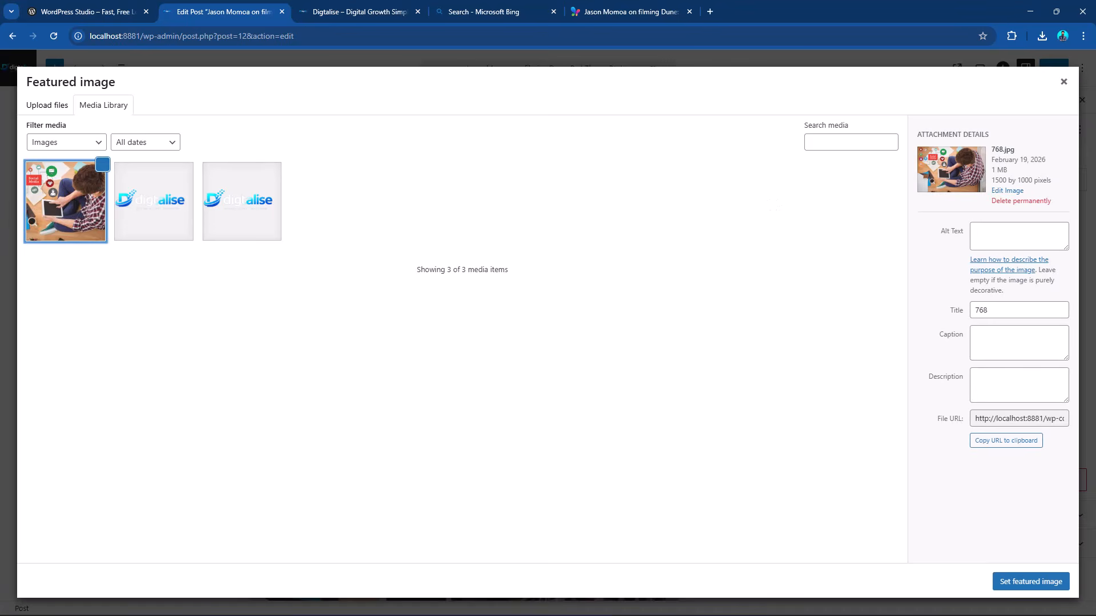
left_click(1035, 585)
scroll(555, 273, "down", 3)
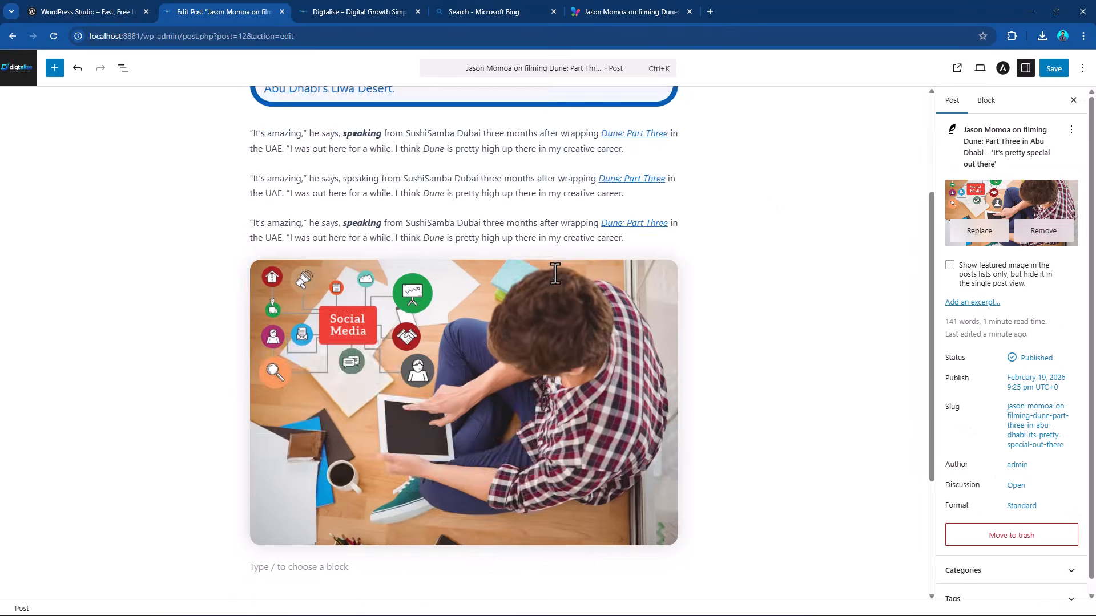
scroll(555, 273, "up", 3)
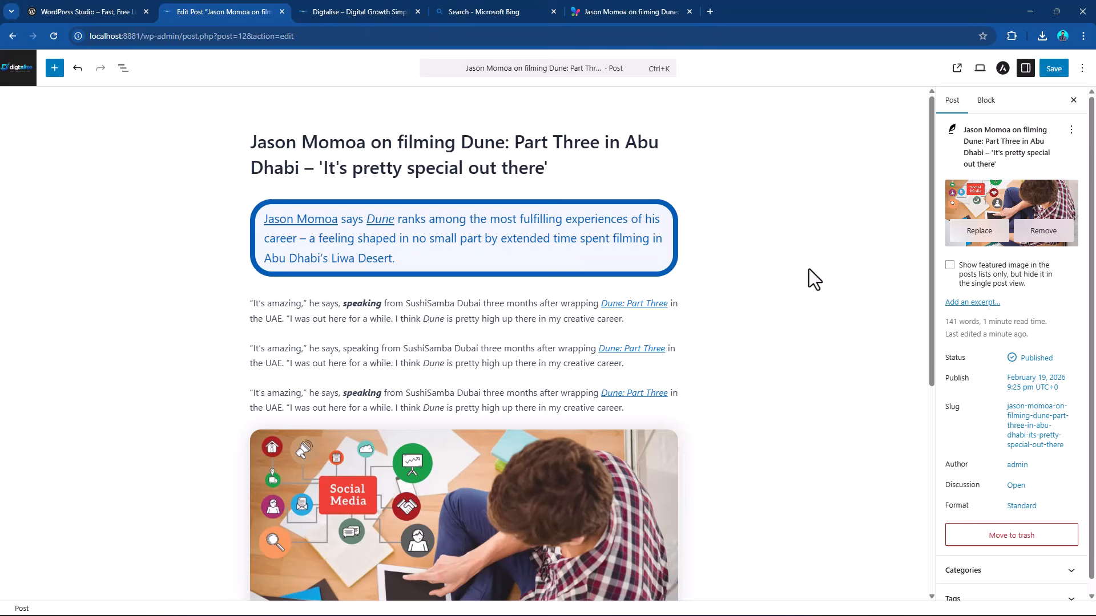
left_click(1054, 69)
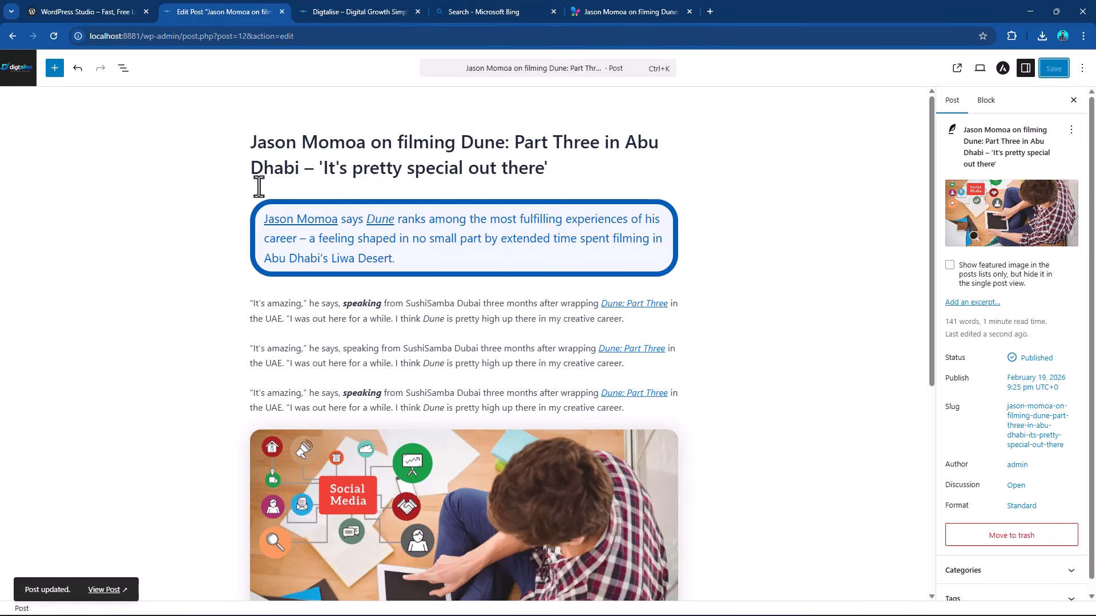
Check how the post's featured image appears on the site's front page.
left_click(361, 10)
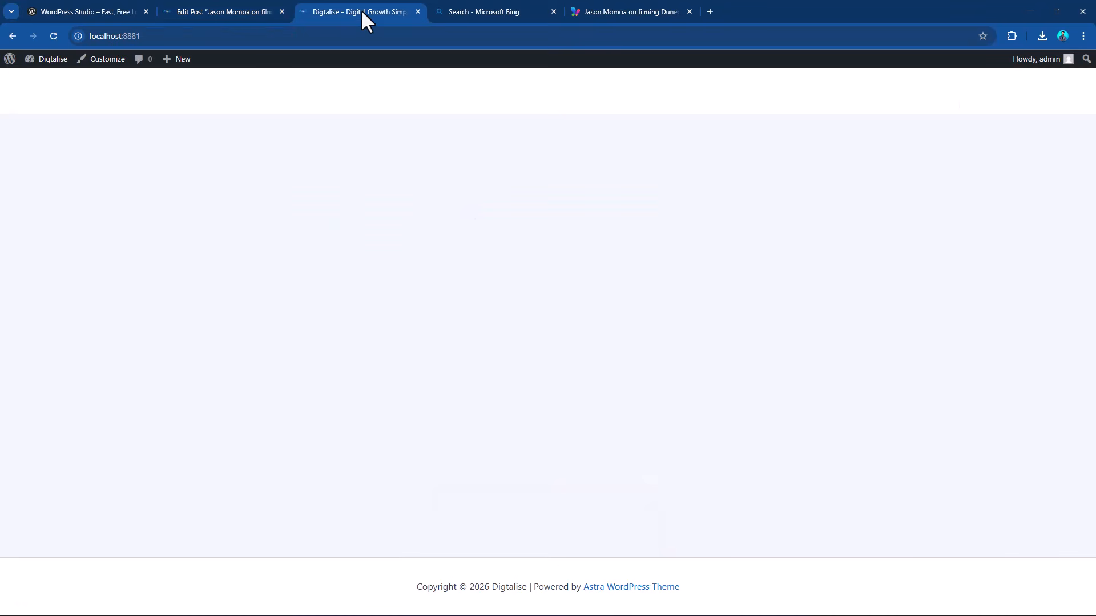
left_click(52, 63)
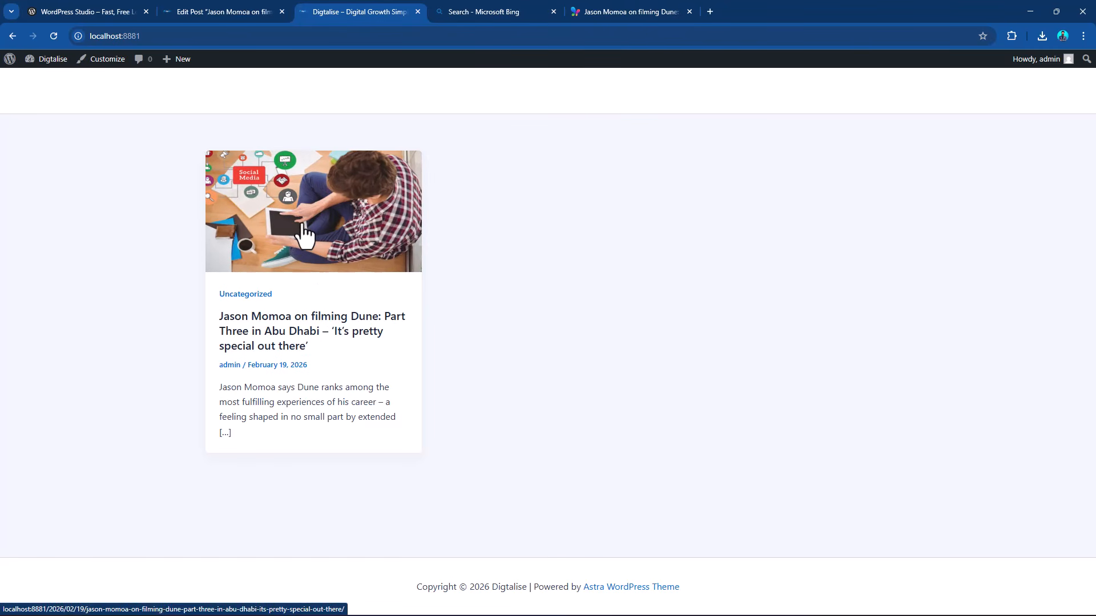
Close the WordPress Studio page and leave the post editor for the list of all posts.
left_click(85, 10)
left_click(214, 7)
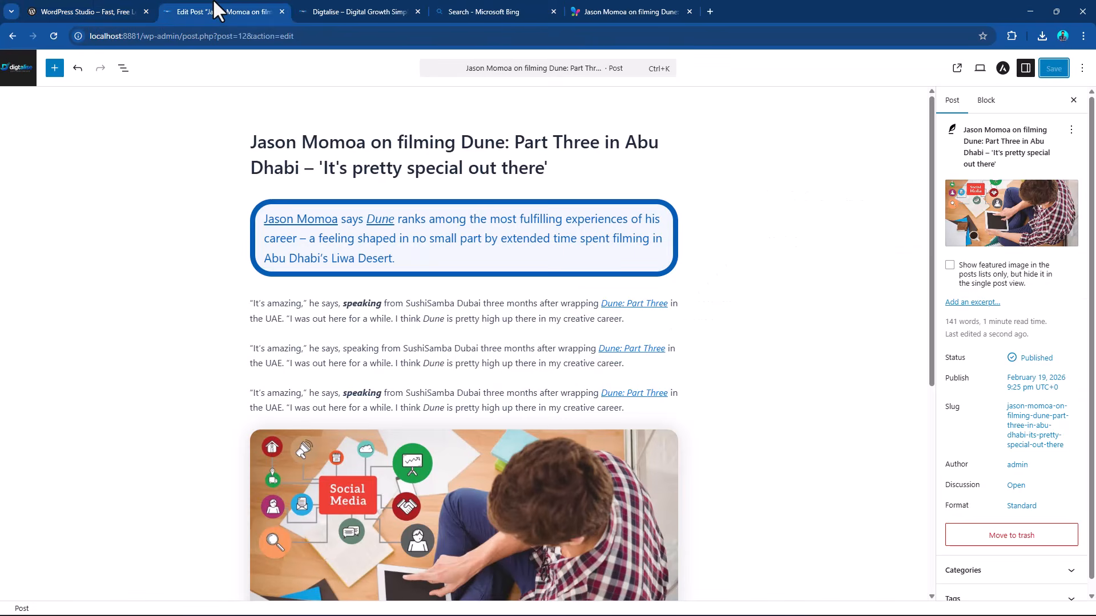
left_click(143, 11)
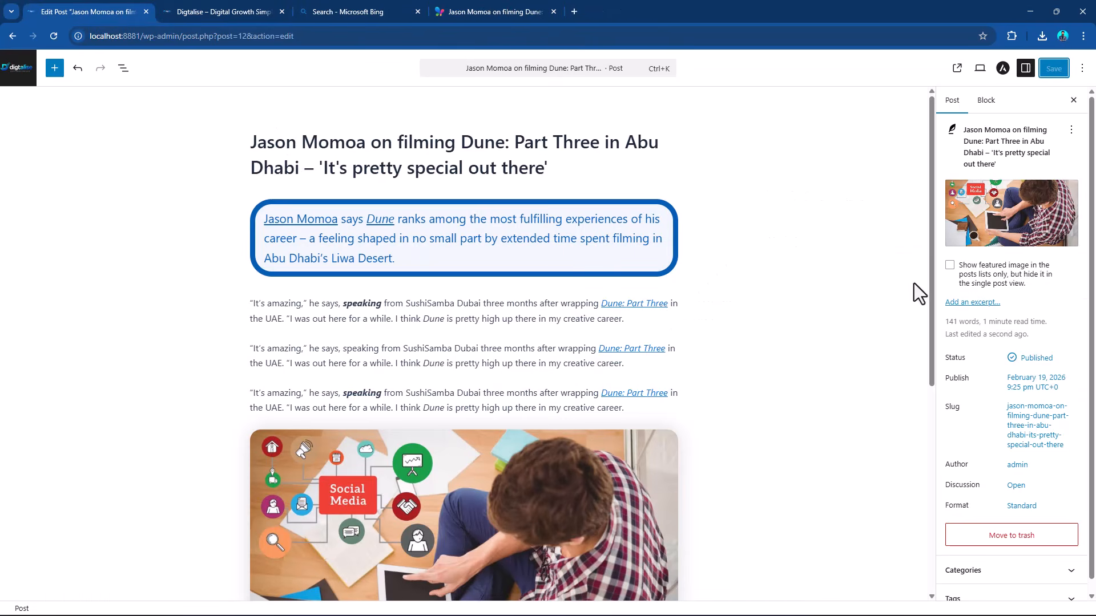
left_click(16, 73)
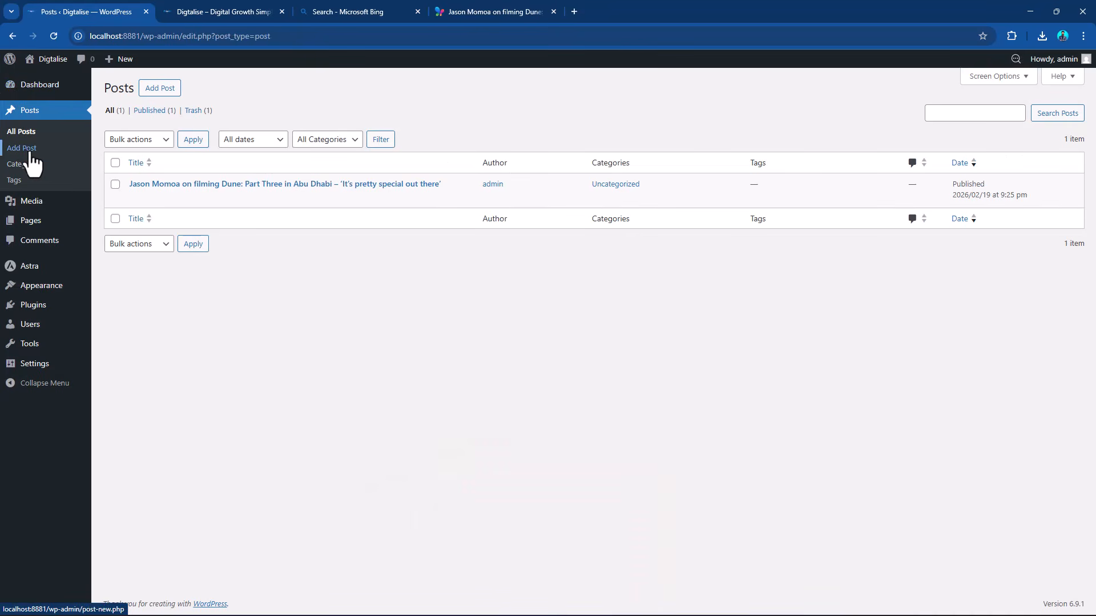
Open Quick Edit for the Jason Momoa post and examine its title, slug and available status options.
mouse_move(128, 196)
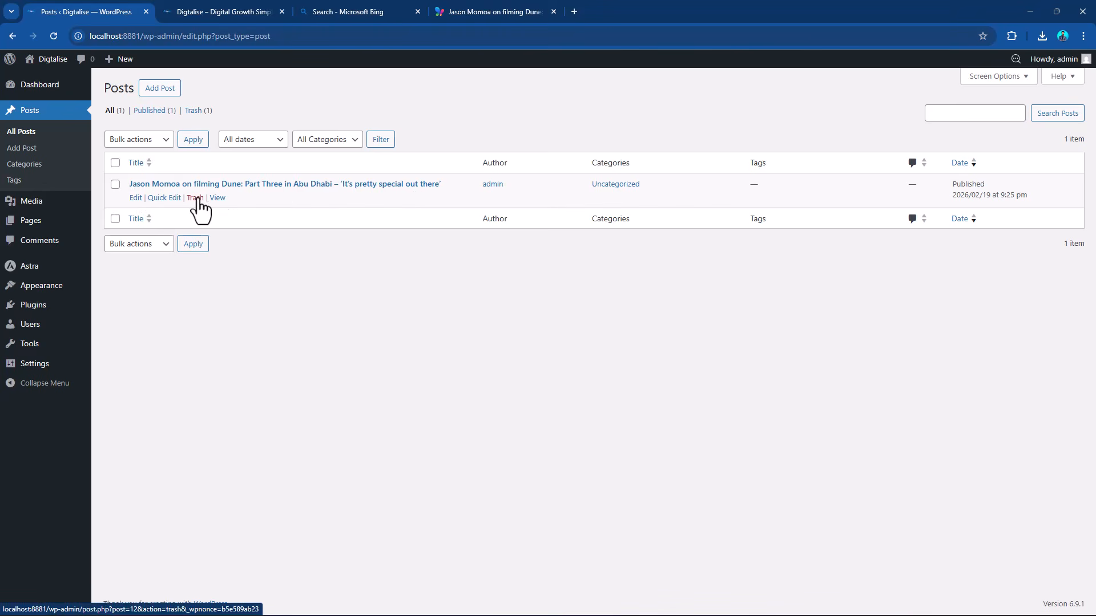
left_click(158, 198)
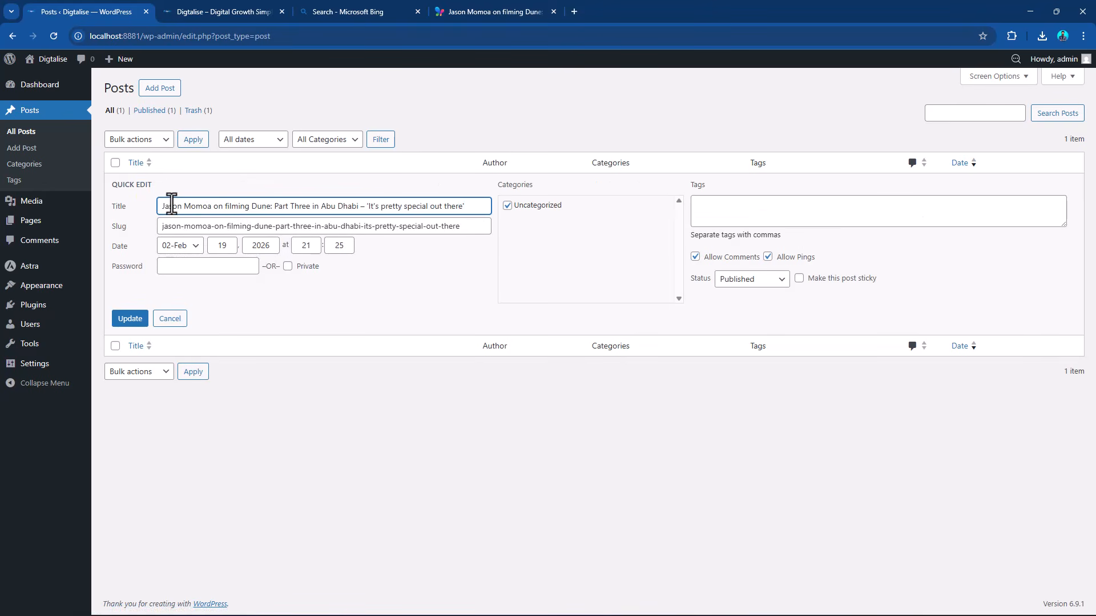
left_click_drag(171, 206, 360, 206)
left_click_drag(276, 224, 340, 222)
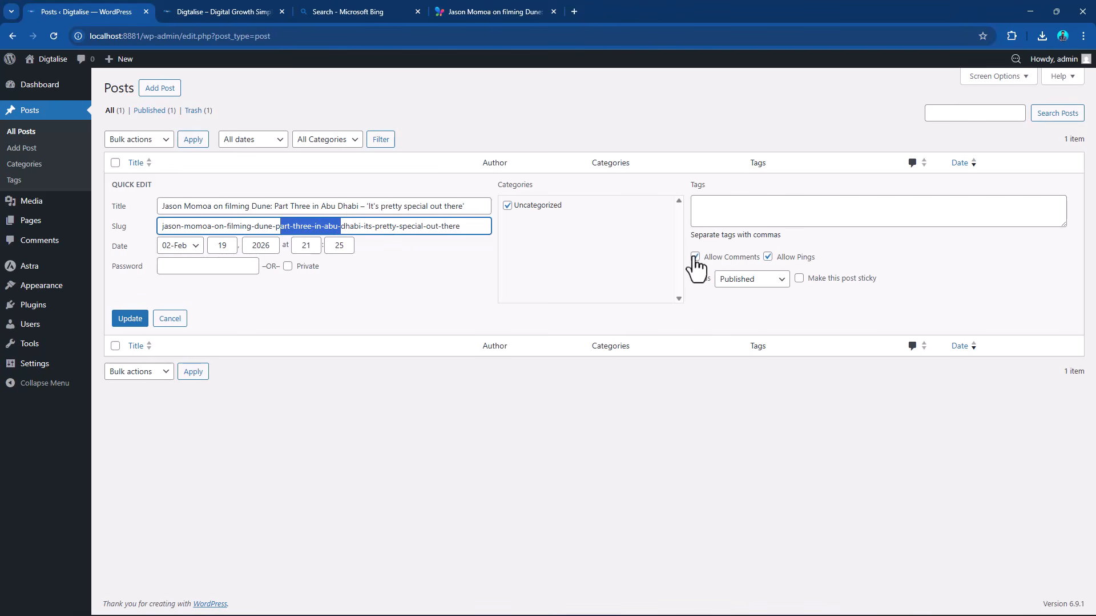
left_click(752, 280)
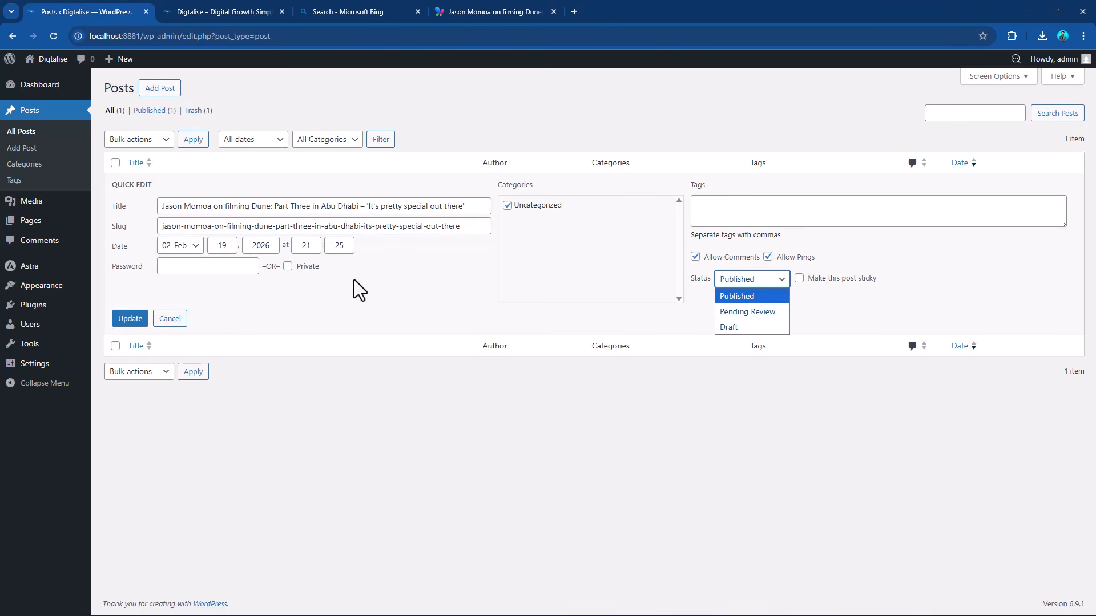
left_click(286, 313)
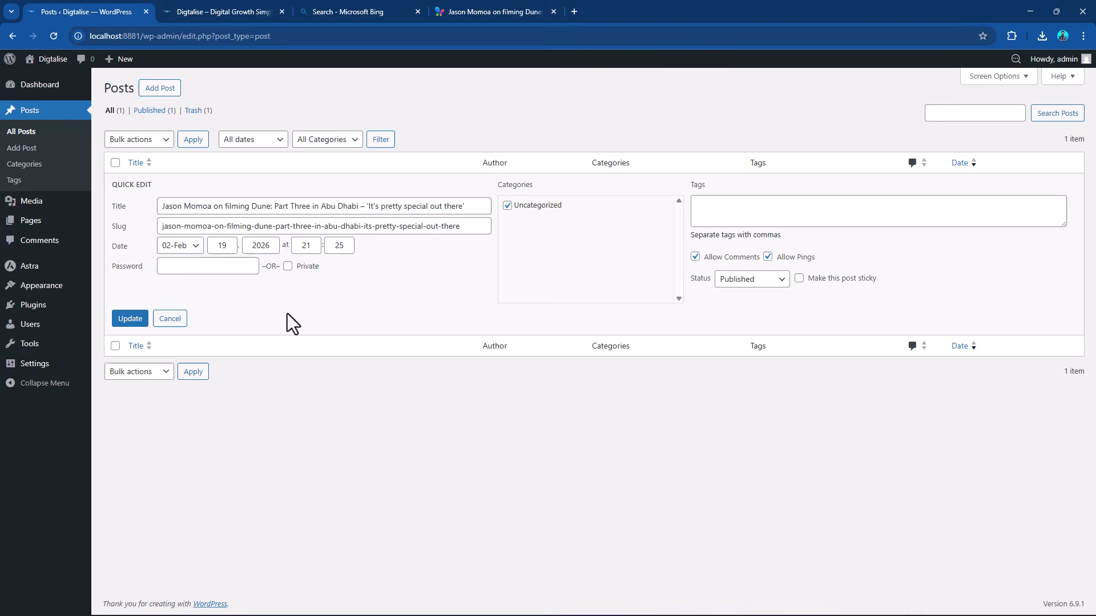
Open a blank new post in the editor and return to the posts list.
left_click(36, 110)
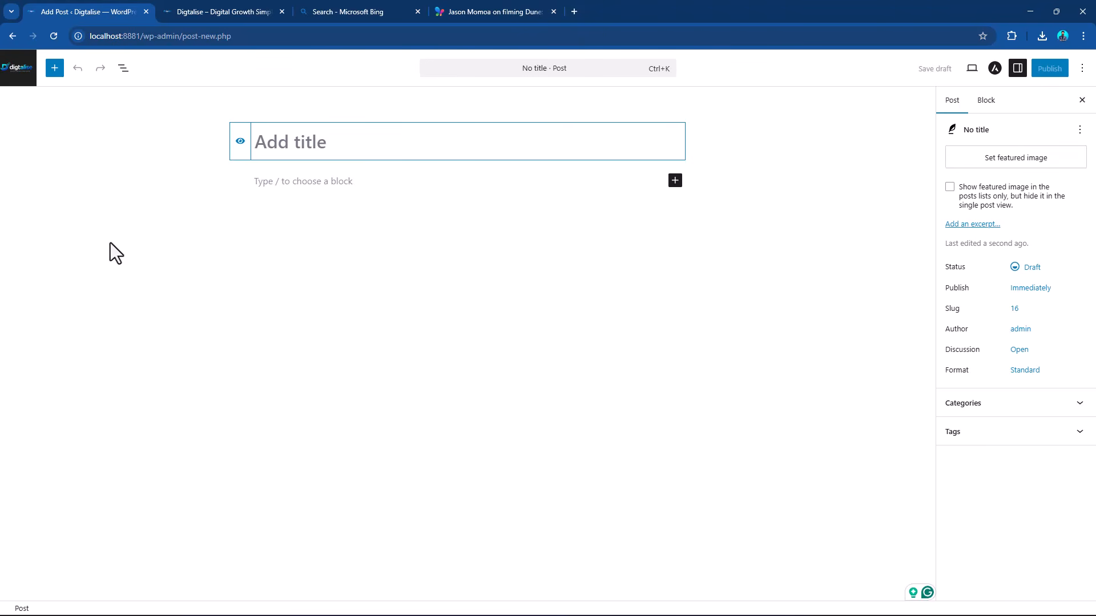
left_click(16, 70)
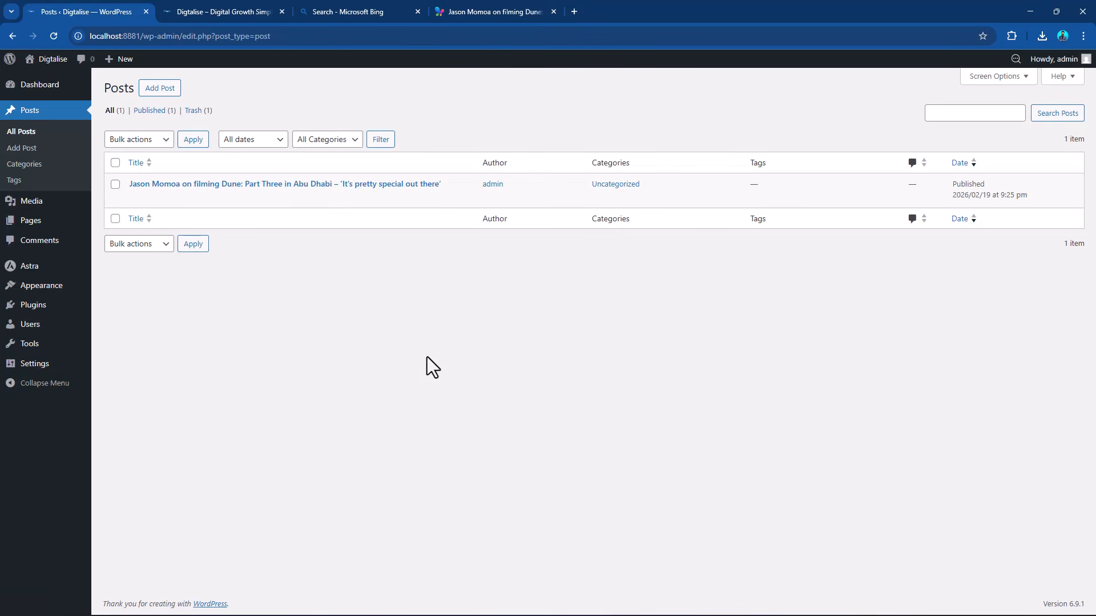
Open Google in a new browser tab and search for images of "website layout design".
left_click(574, 11)
type("g")
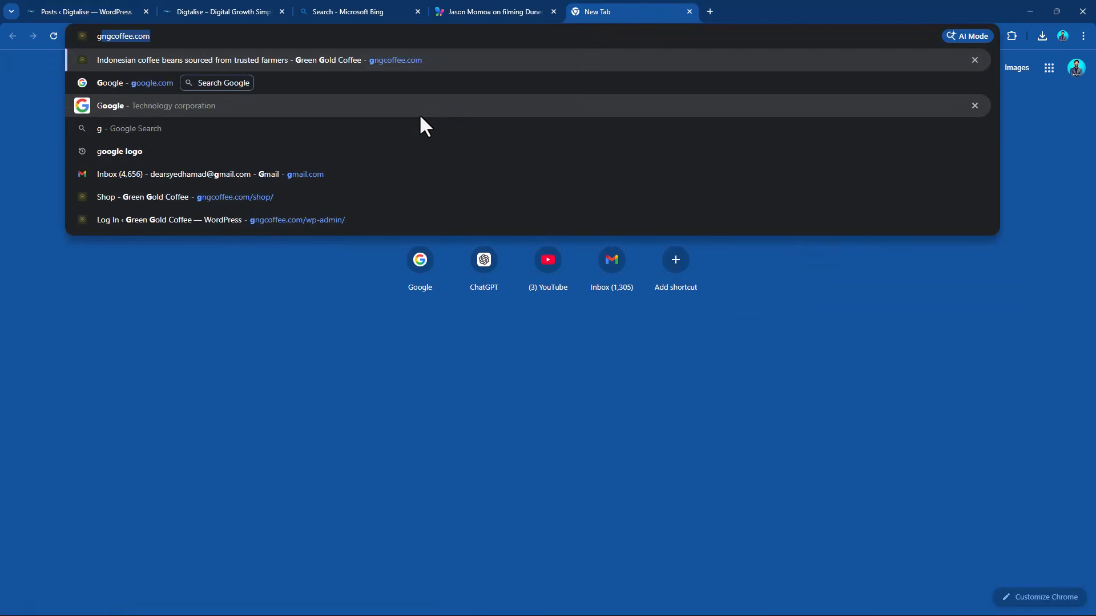
type("oogle")
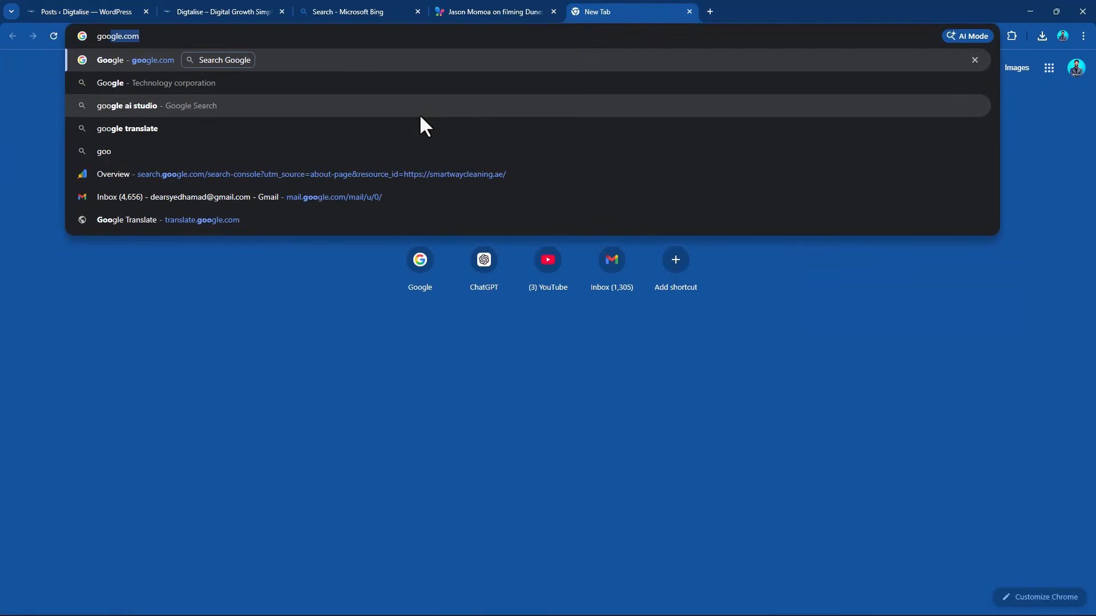
key("Return")
type("websi")
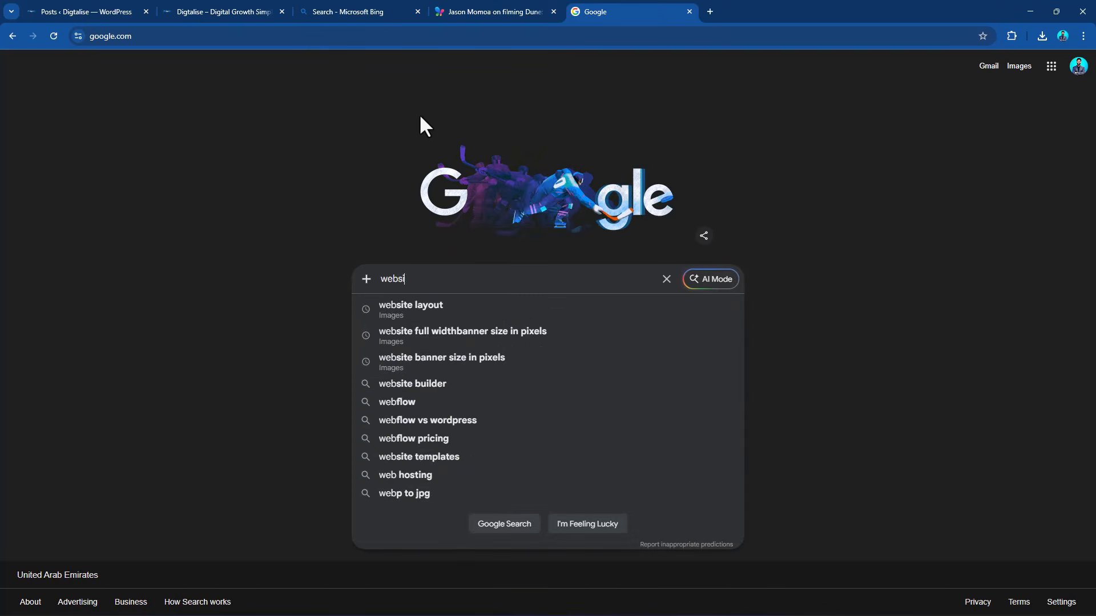
type("te lay")
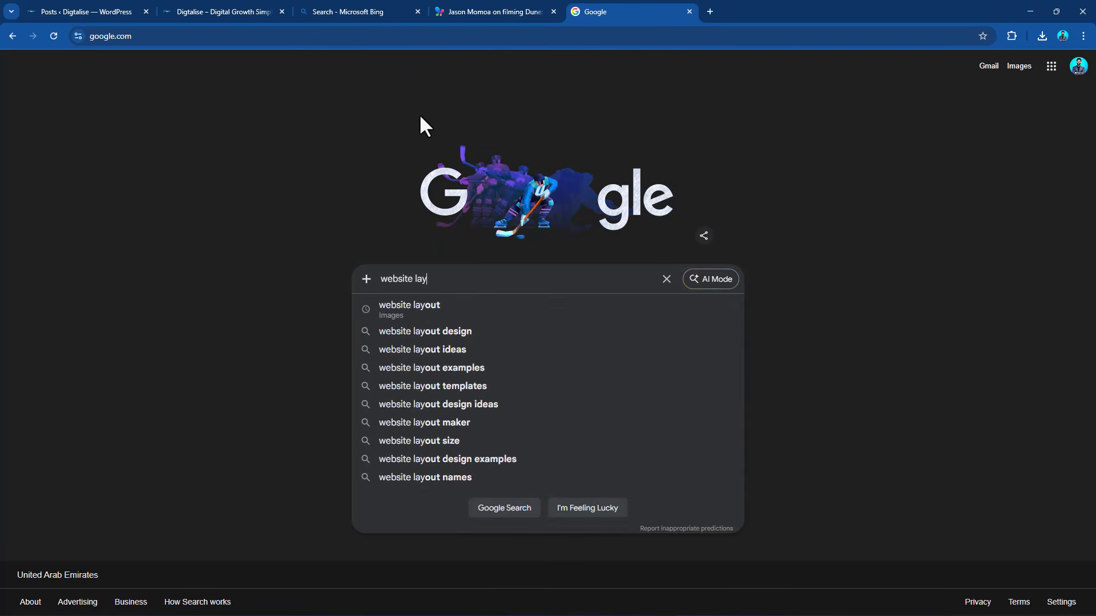
type("out d")
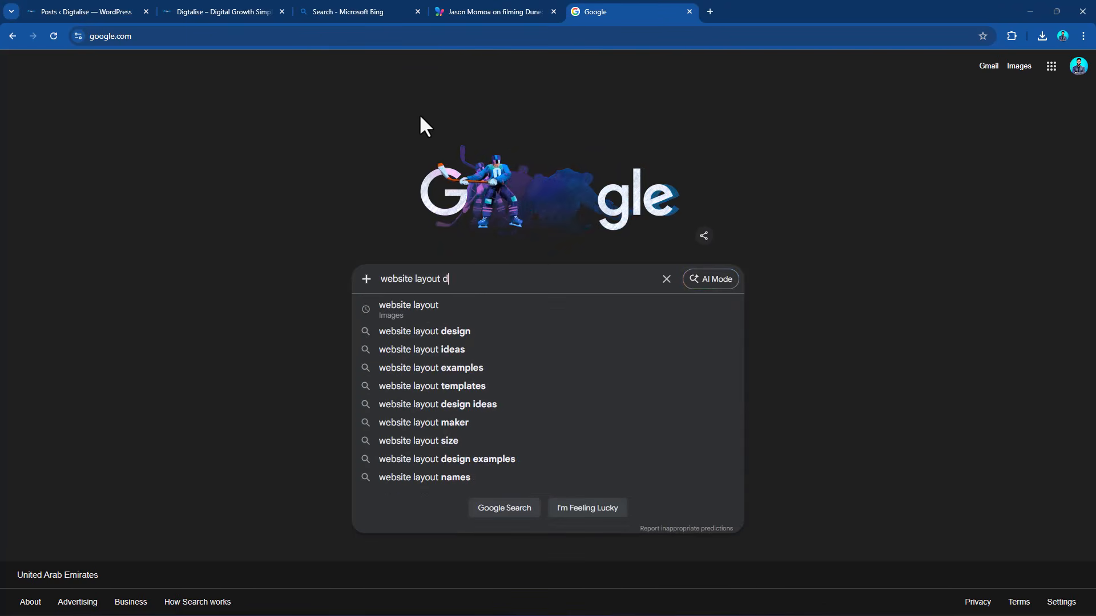
type("esign")
key("Return")
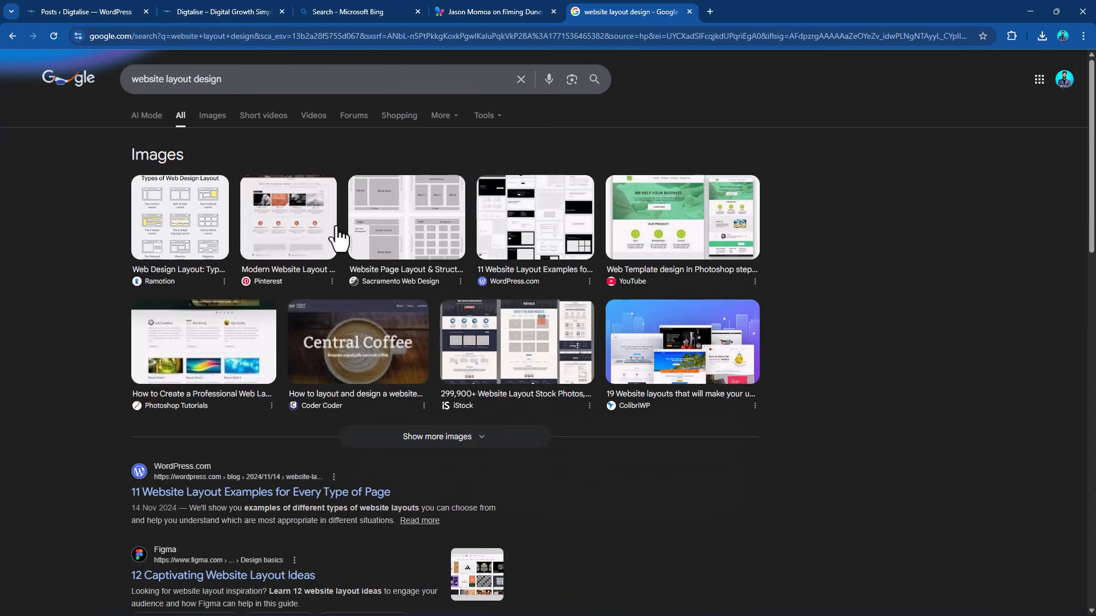
left_click(212, 118)
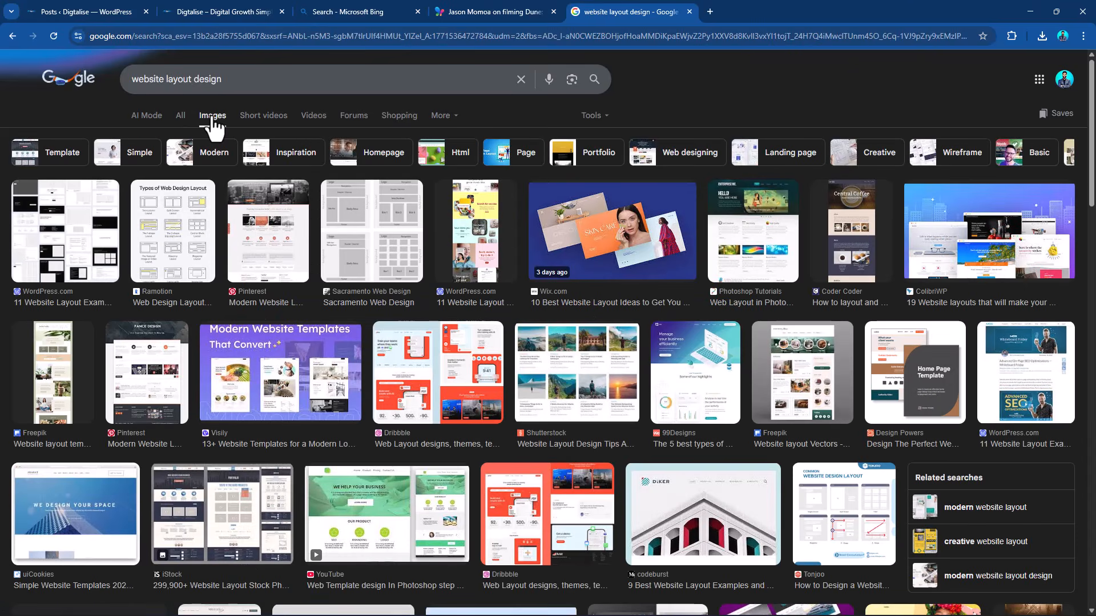
Preview the Sacramento Web Design, iStock and Websitica layout examples among the image results.
left_click(354, 251)
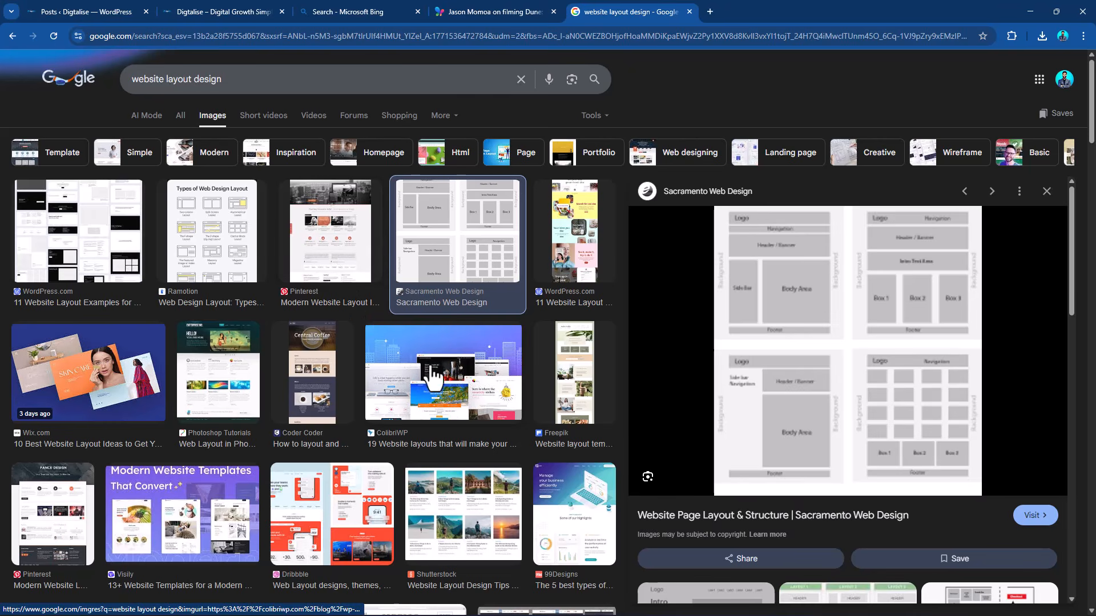
scroll(433, 377, "down", 4)
left_click(520, 448)
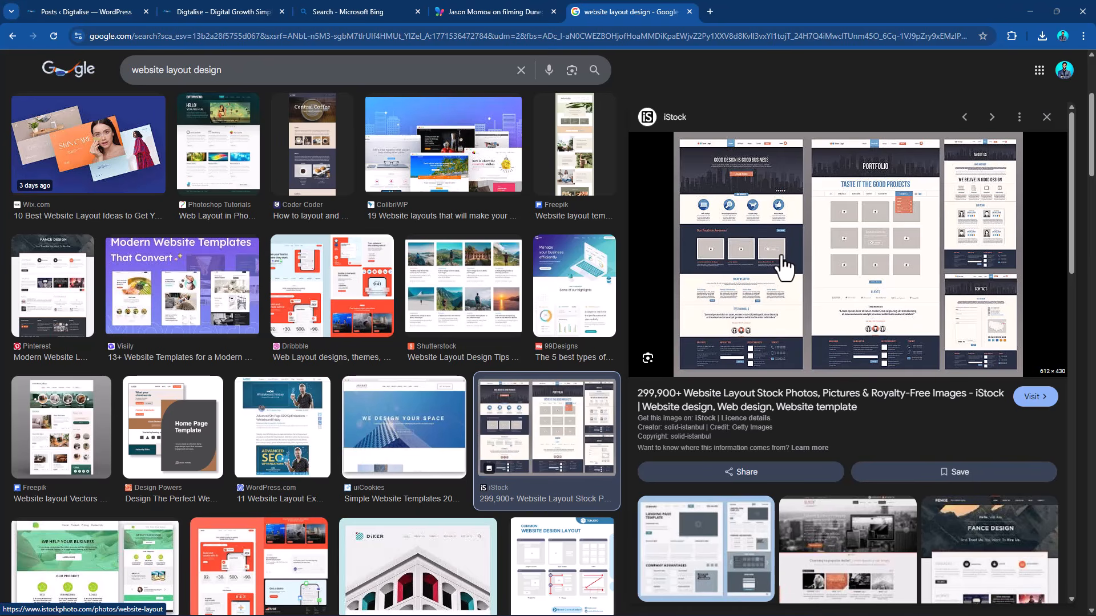
left_click(724, 553)
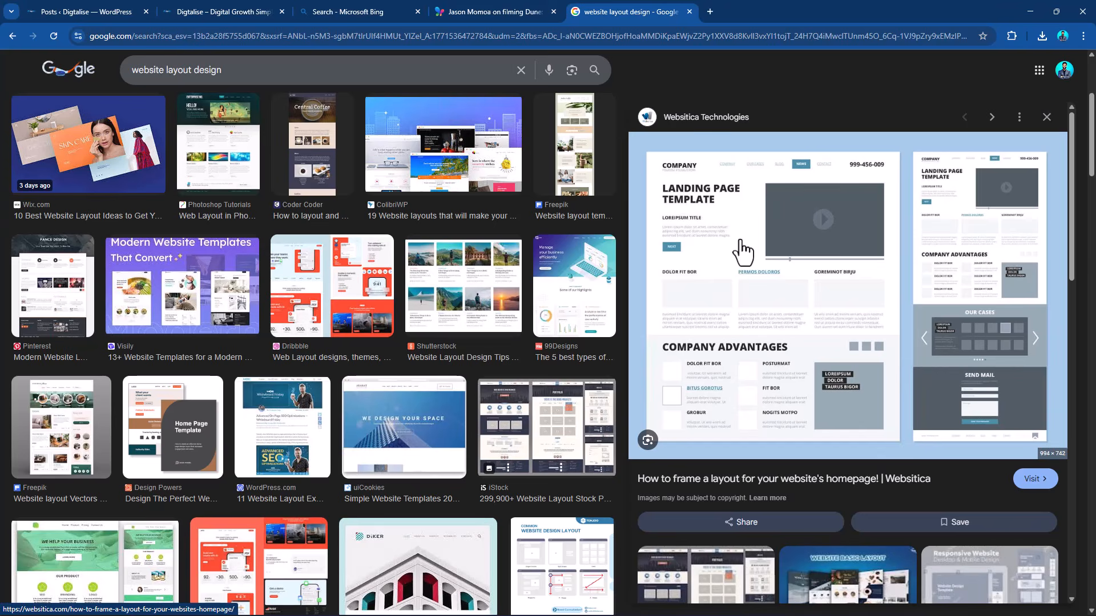
Close the Jason Momoa article and the Bing search, keeping the layout image results open.
left_click(482, 9)
left_click(553, 11)
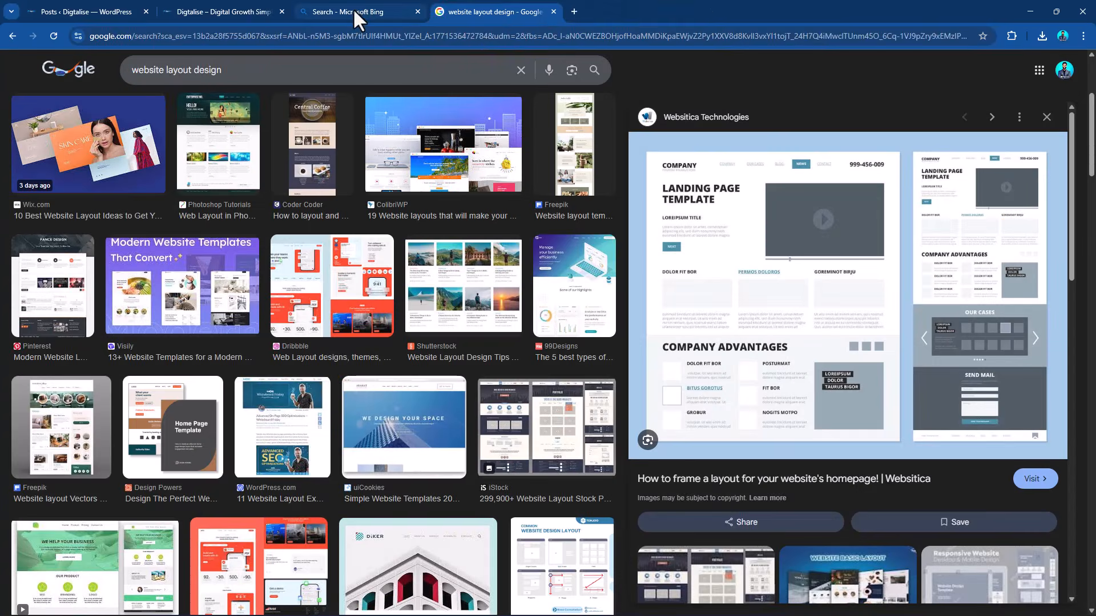
left_click(359, 9)
left_click(417, 11)
Enter the admin area from the site's front page, open the list of pages and start a new blank page.
left_click(253, 9)
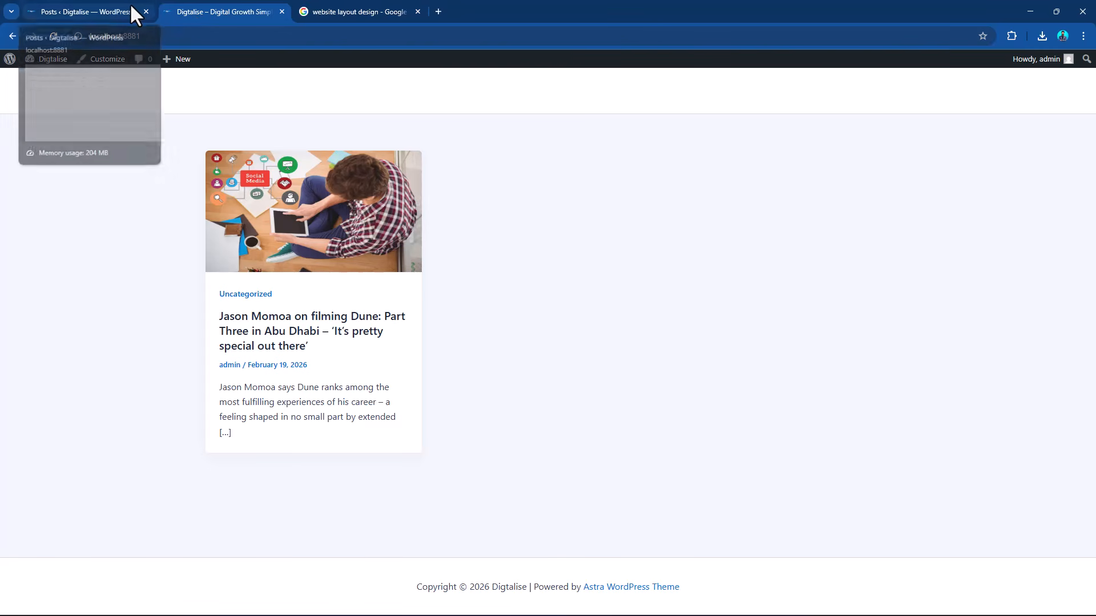
left_click(10, 61)
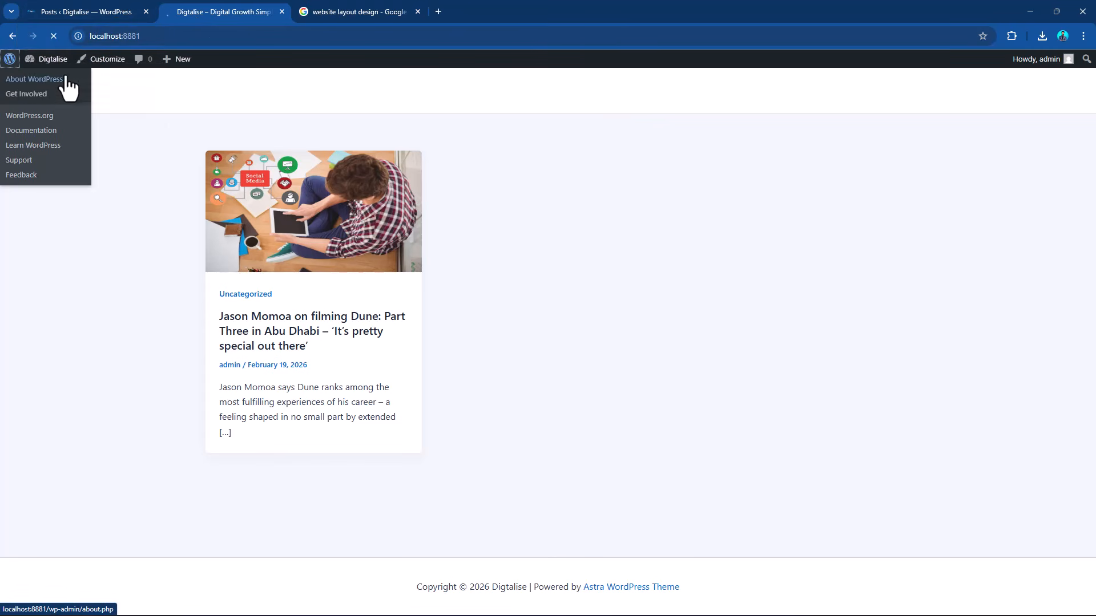
left_click(342, 11)
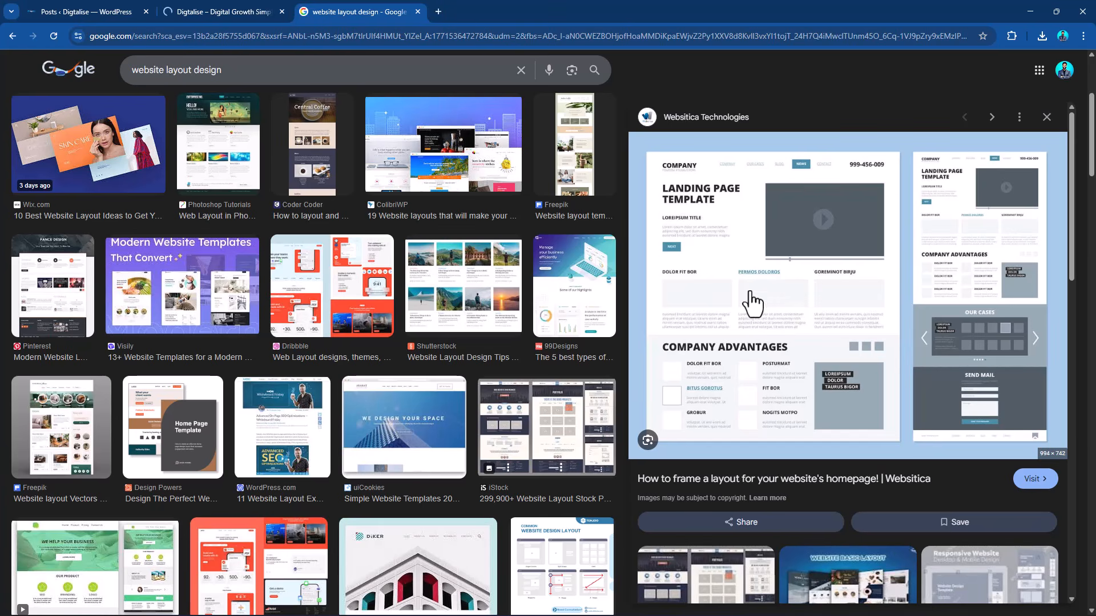
left_click(235, 3)
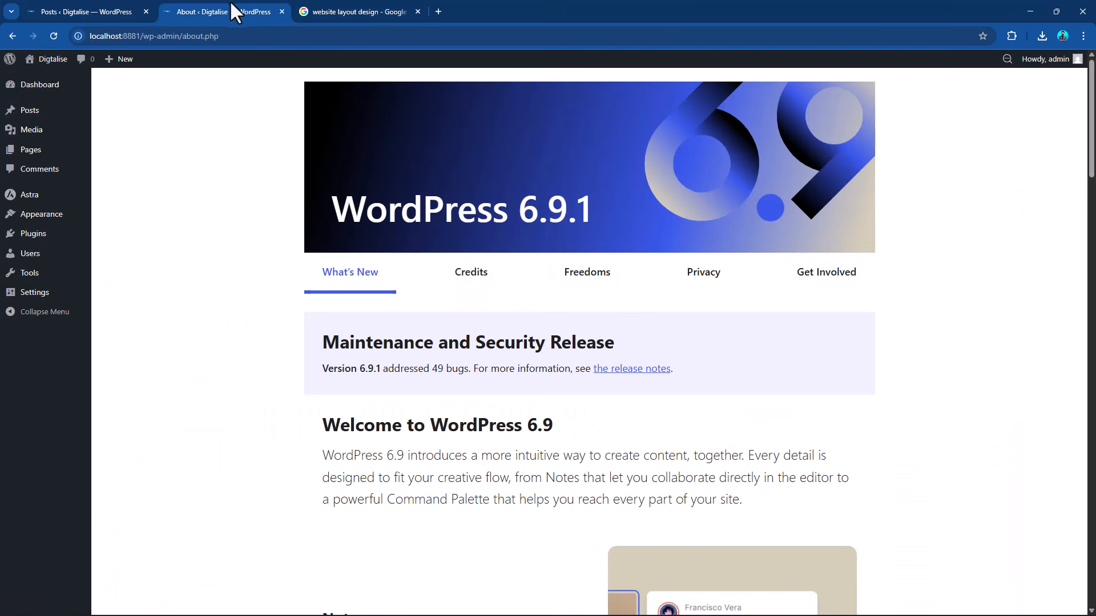
mouse_move(33, 110)
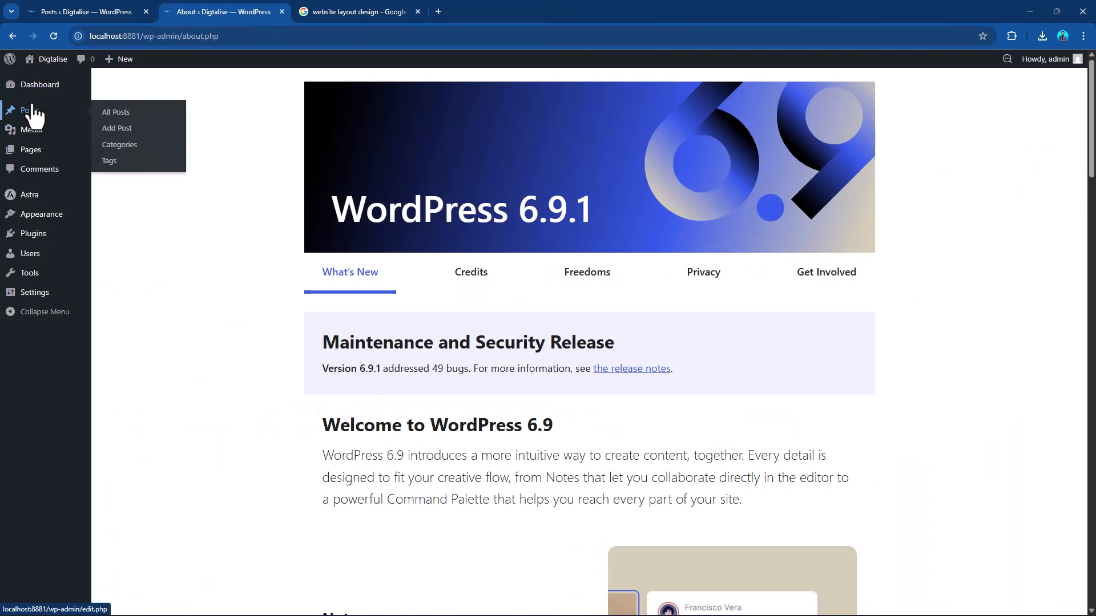
left_click(32, 151)
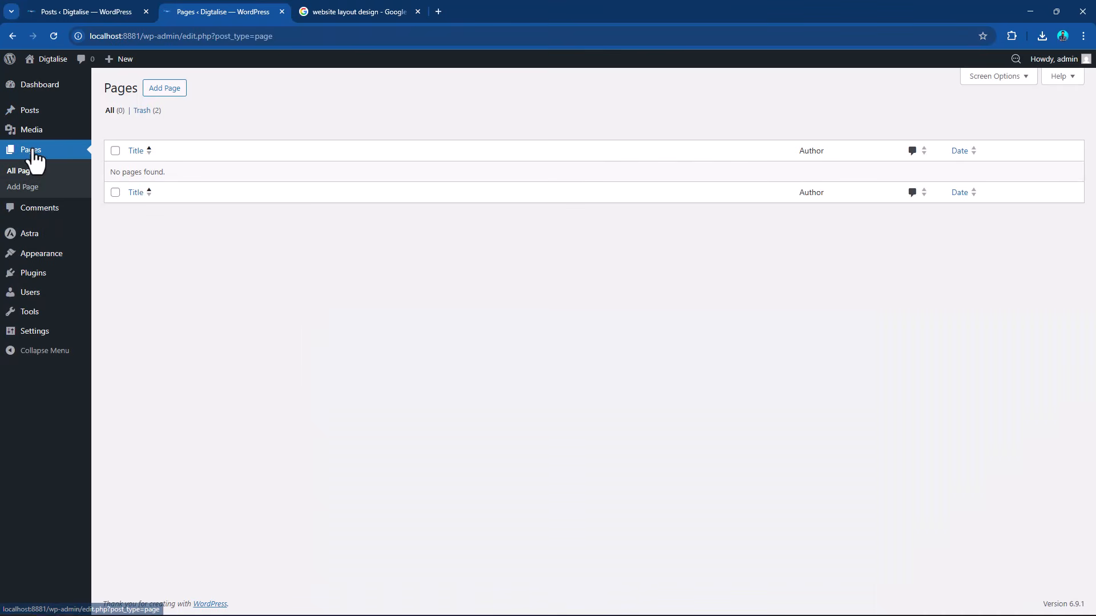
left_click(169, 91)
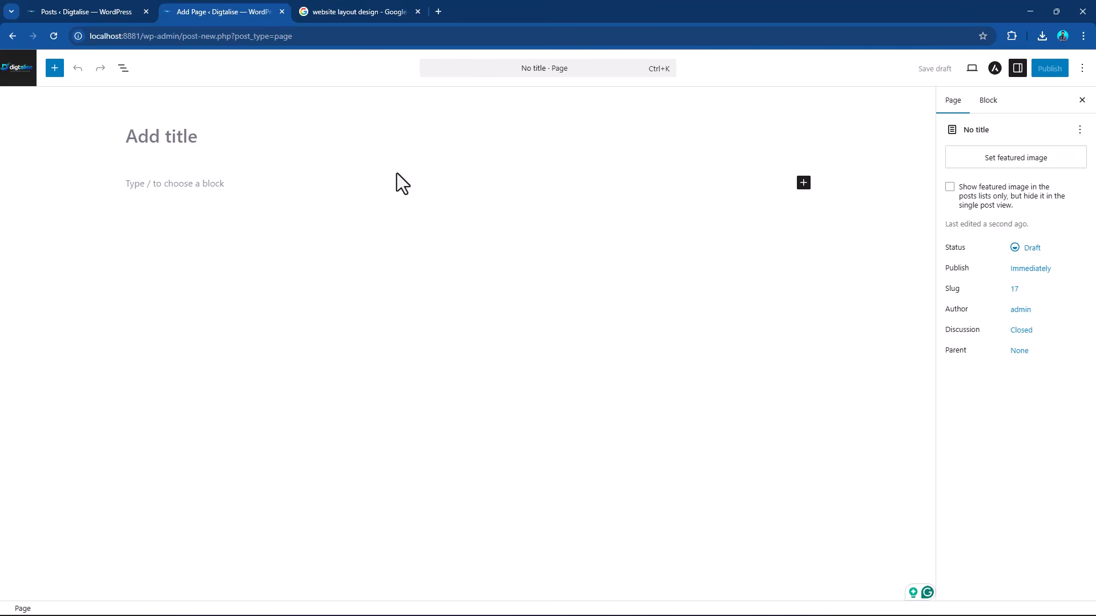
Check the website layout example once more and title the new page "Home".
left_click(381, 10)
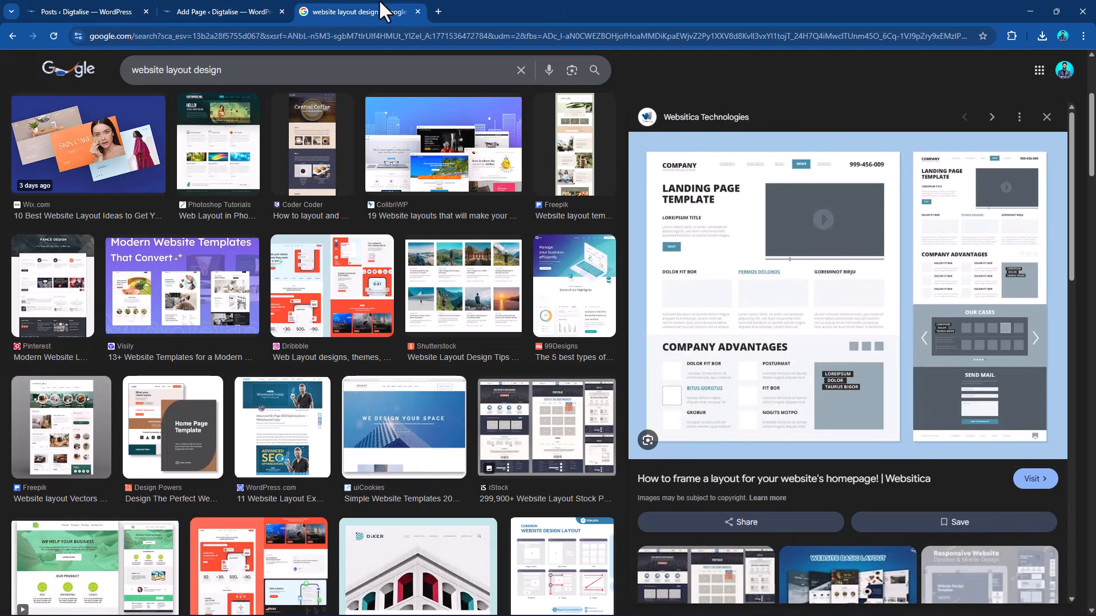
left_click(274, 8)
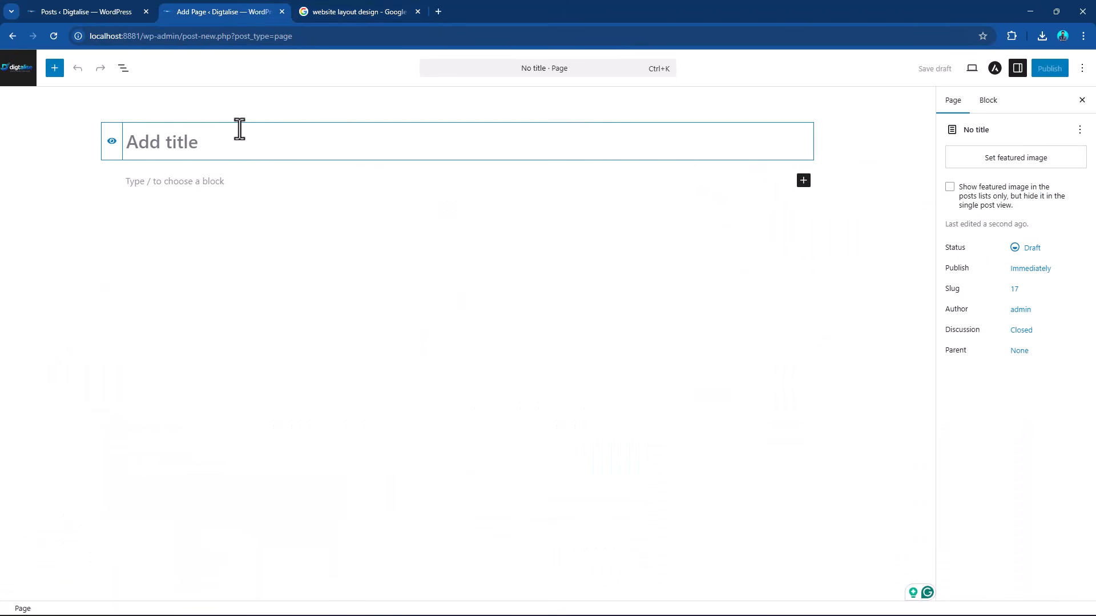
type("Home")
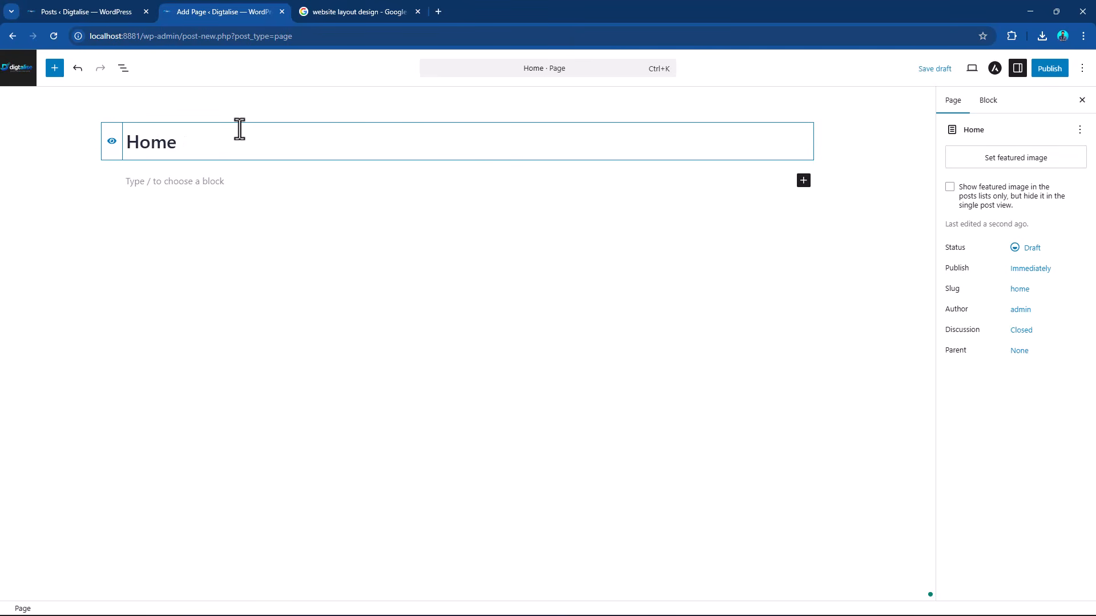
left_click(224, 181)
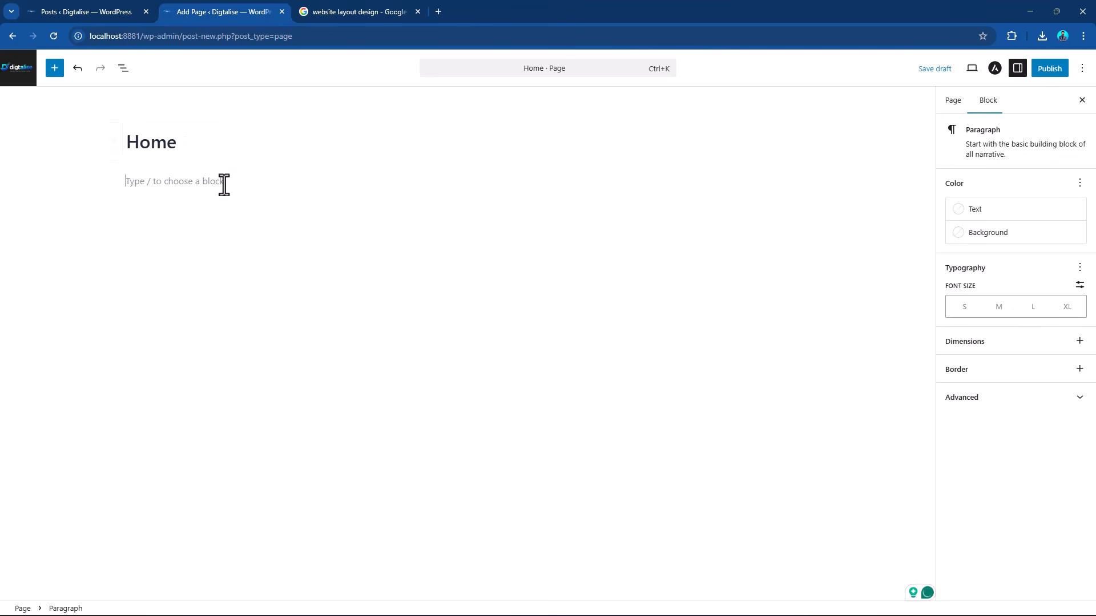
Revisit the layout example and hide the Home title from the page display.
left_click(336, 9)
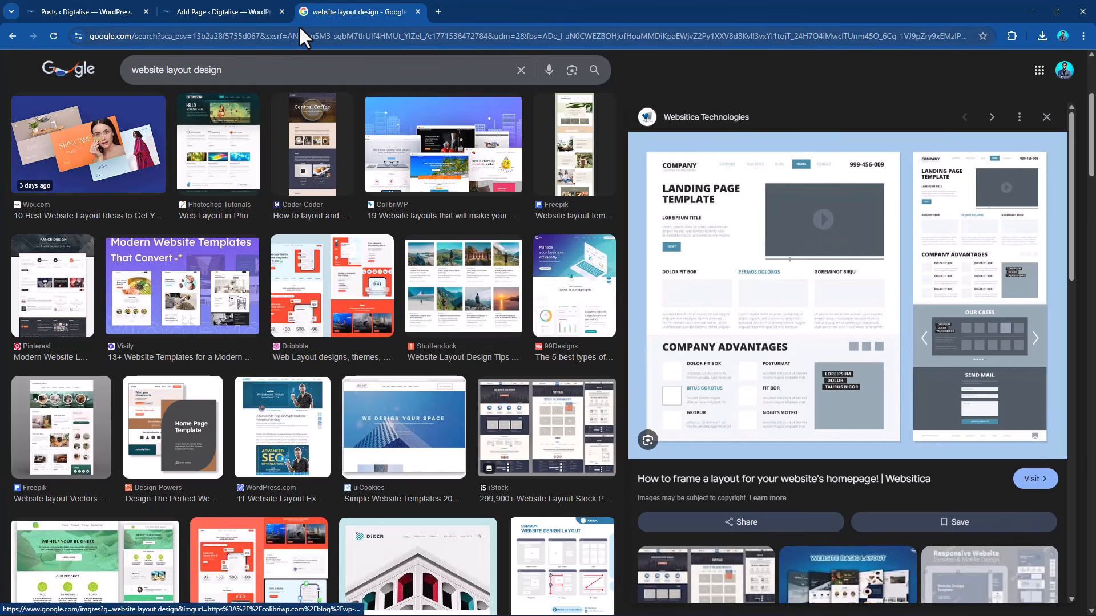
left_click(254, 10)
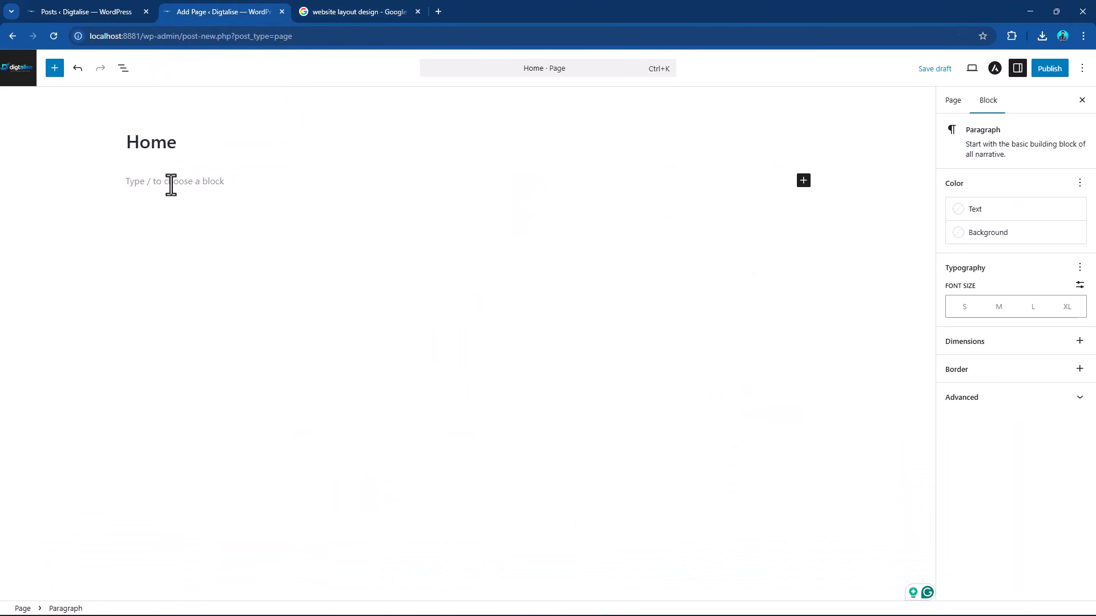
left_click(162, 140)
left_click(181, 179)
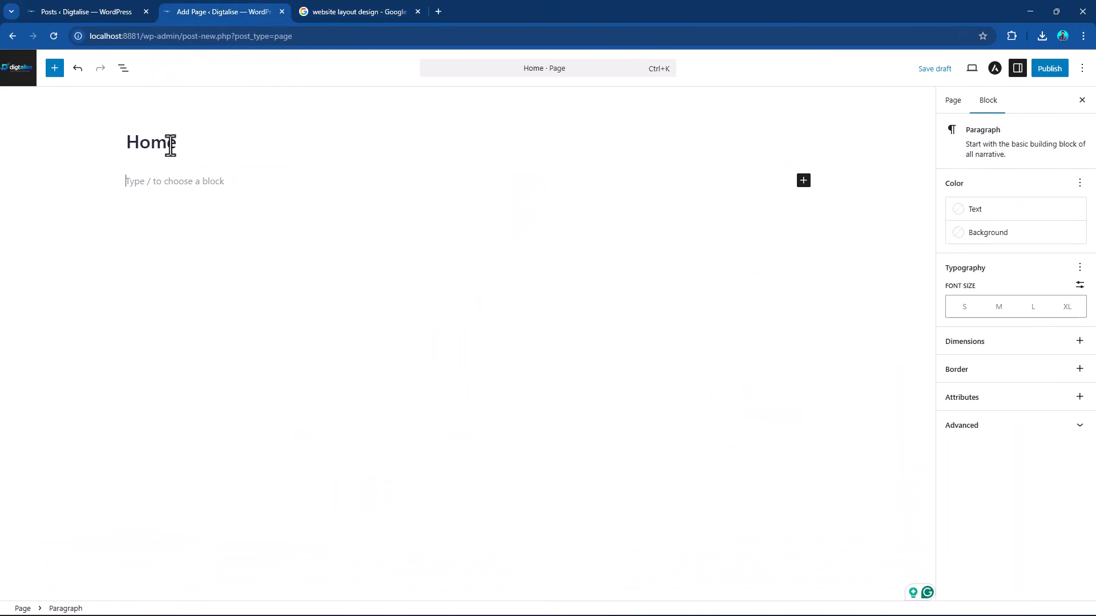
left_click(167, 143)
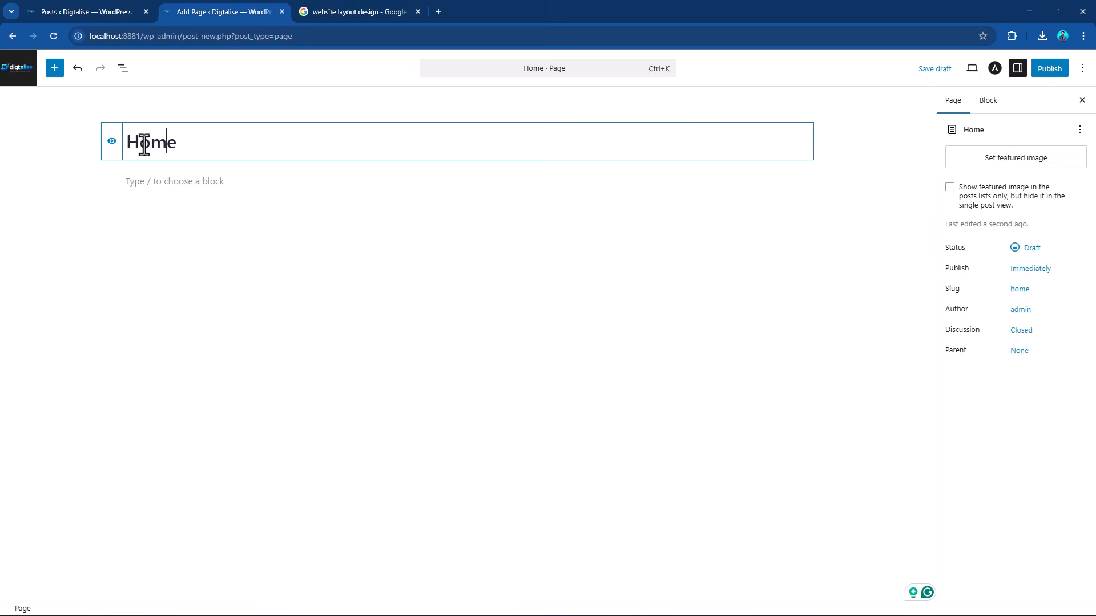
left_click(111, 143)
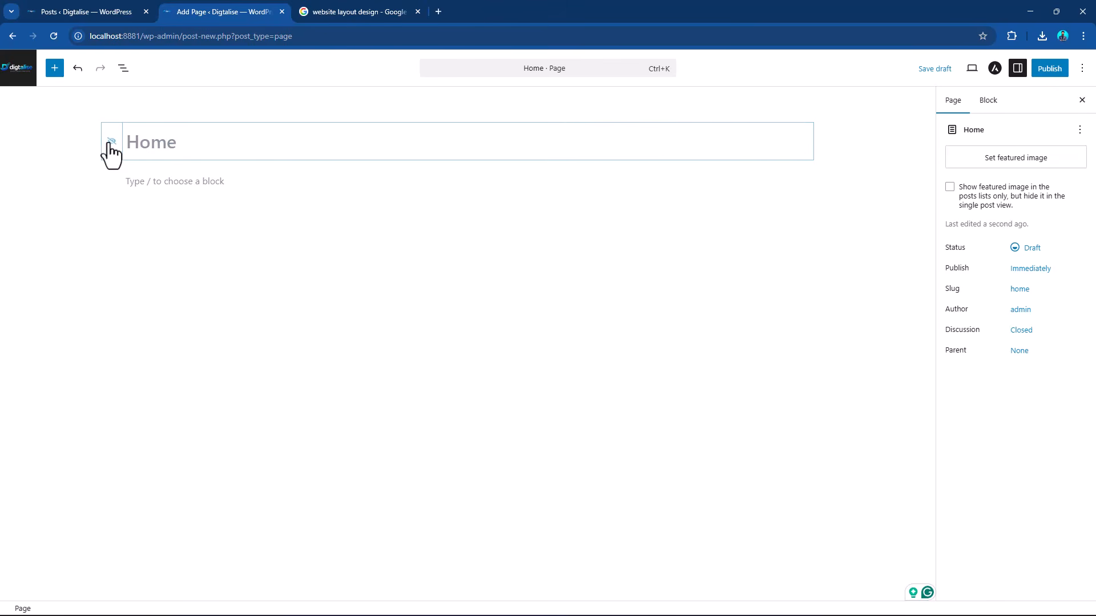
Browse the full block library and insert a Columns block with the 50 / 50 layout in the page body.
left_click(231, 181)
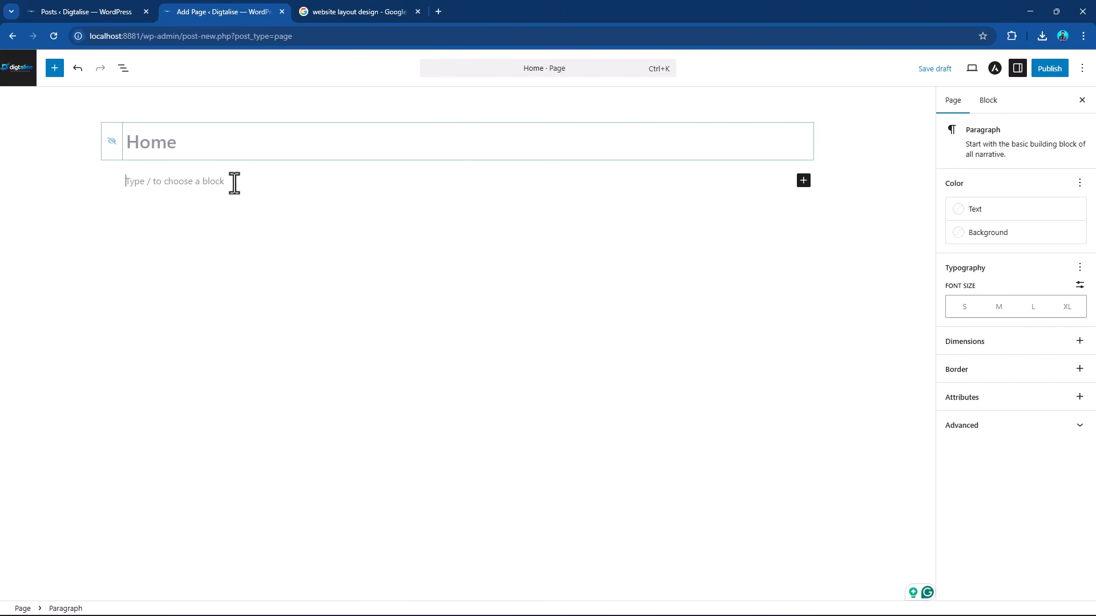
left_click(803, 181)
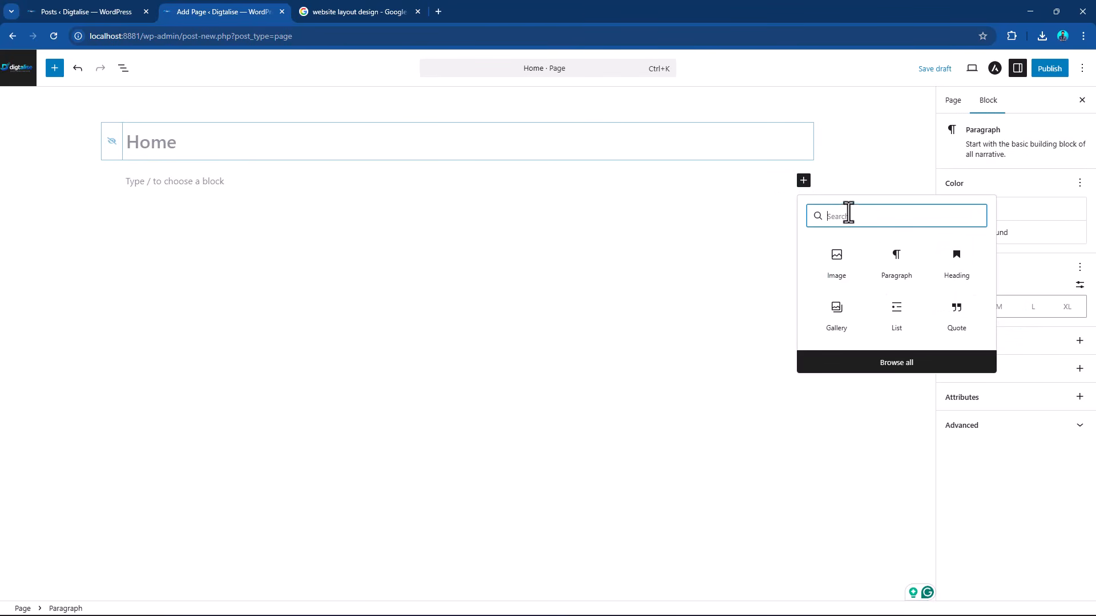
left_click(907, 365)
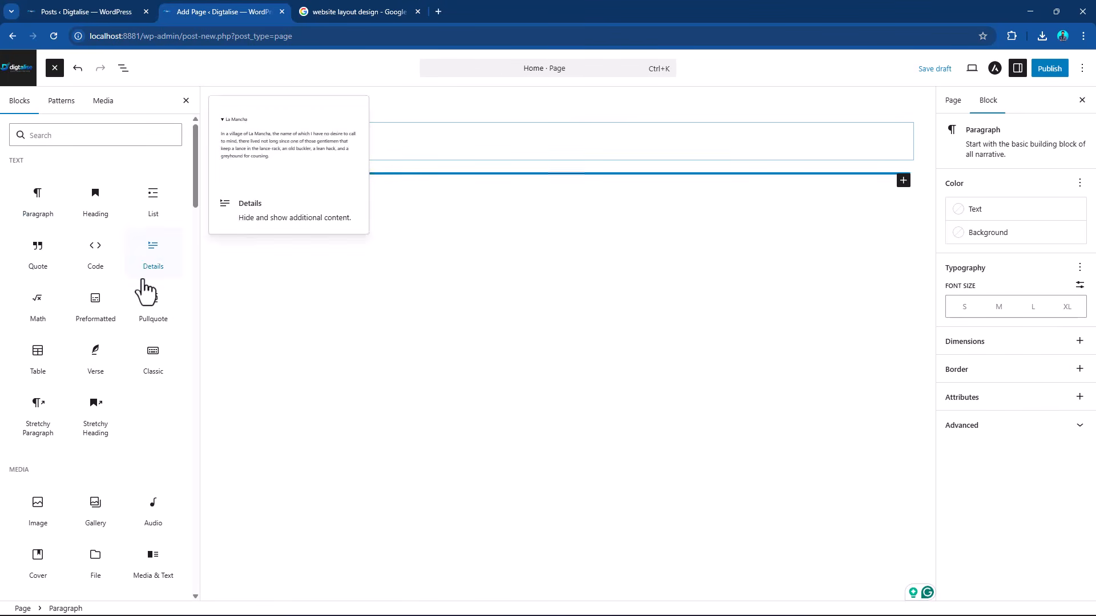
scroll(137, 318, "down", 7)
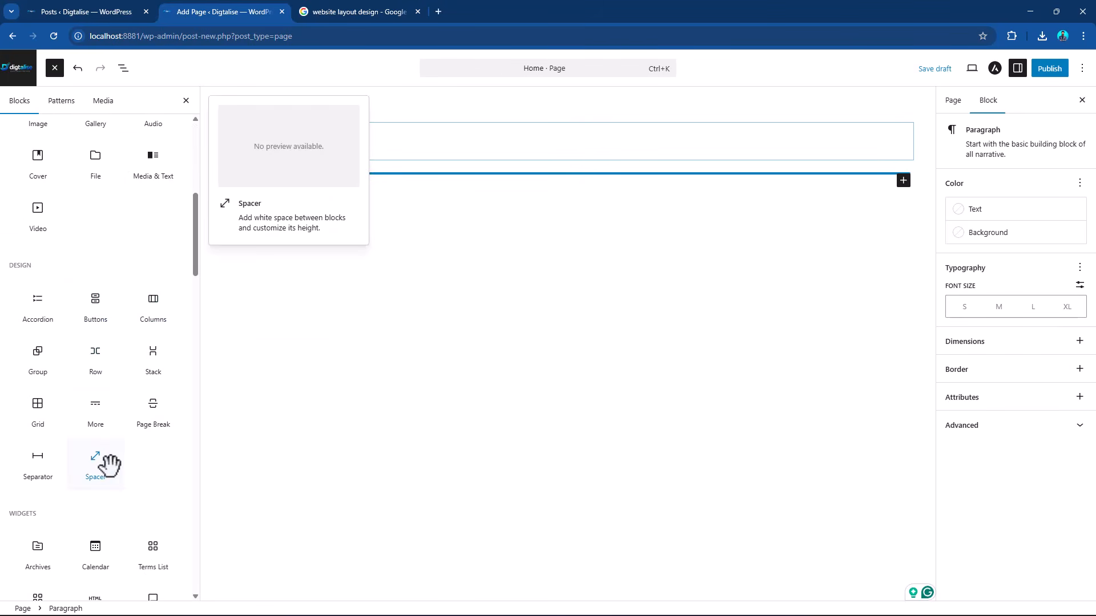
scroll(110, 462, "up", 5)
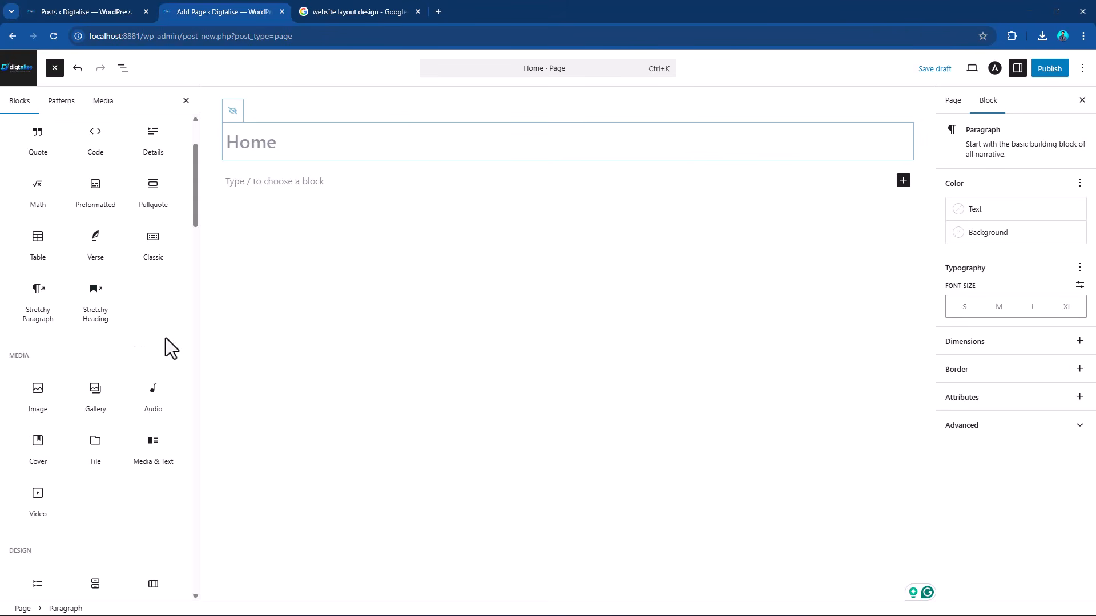
scroll(167, 345, "down", 4)
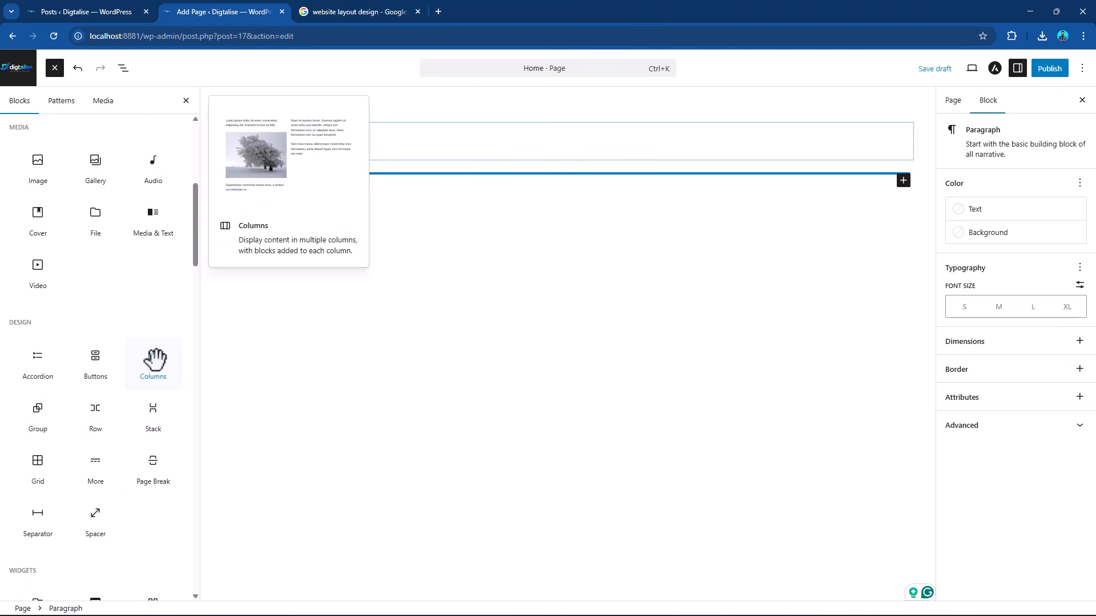
left_click(153, 360)
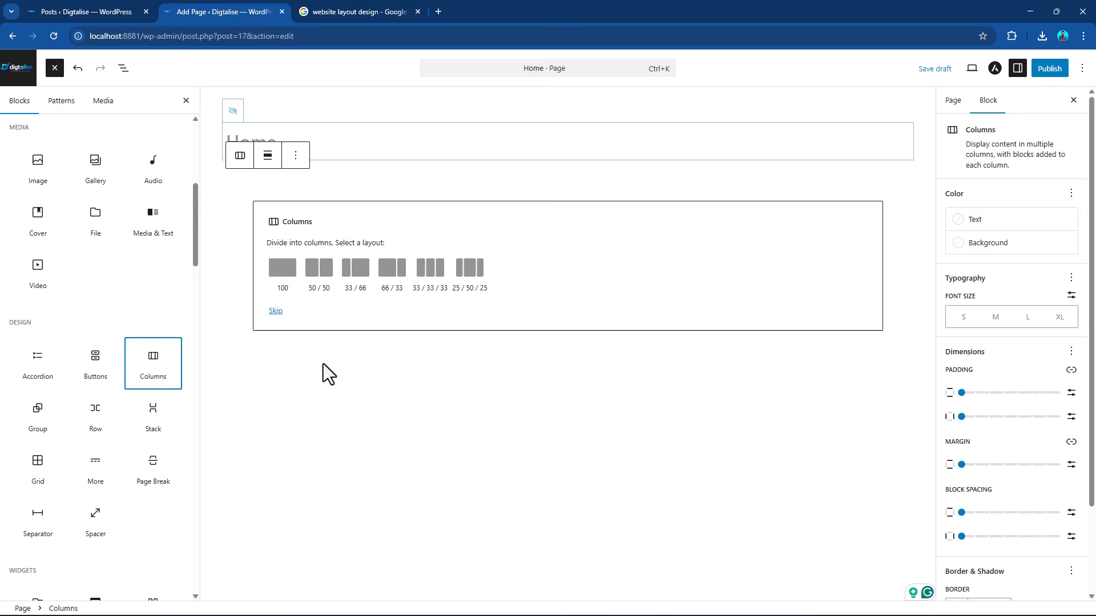
left_click(326, 281)
Add a Paragraph block to the first column with the text "Website design layout template".
left_click(593, 219)
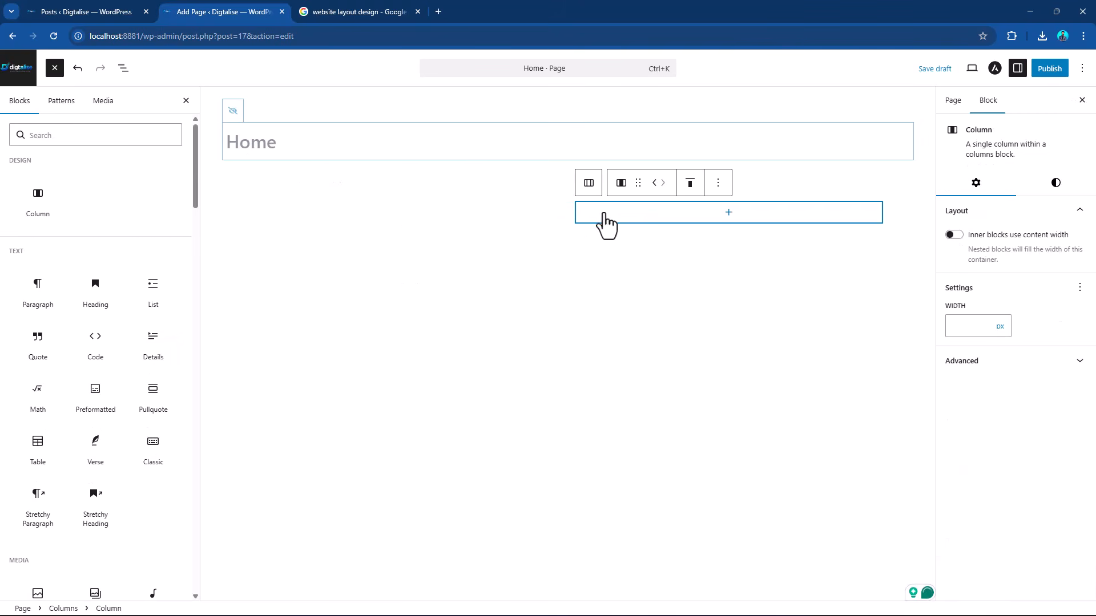
left_click(441, 219)
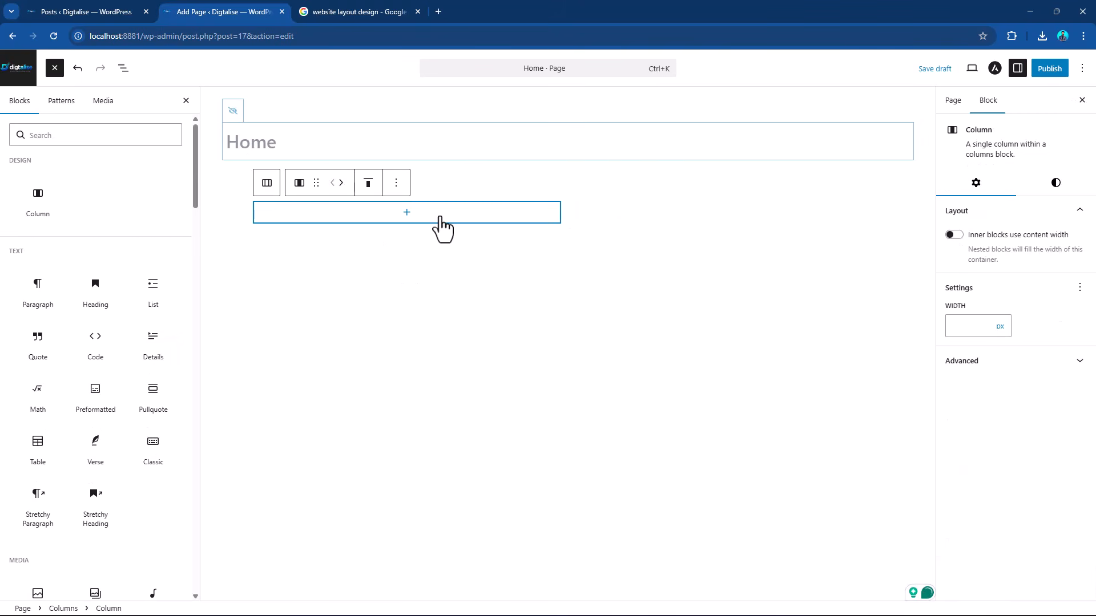
left_click(406, 218)
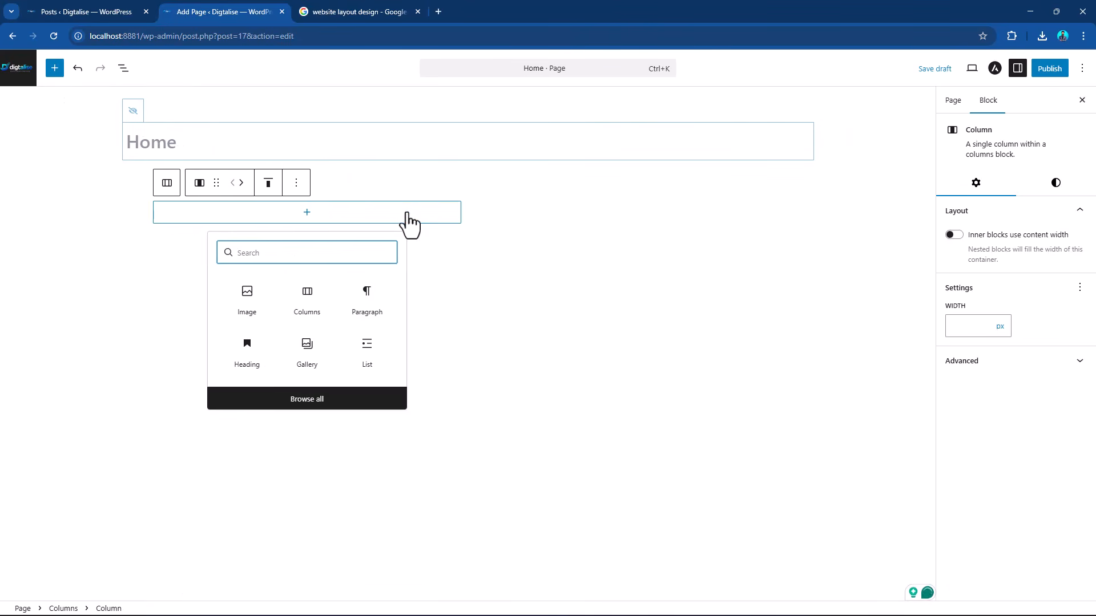
left_click(363, 288)
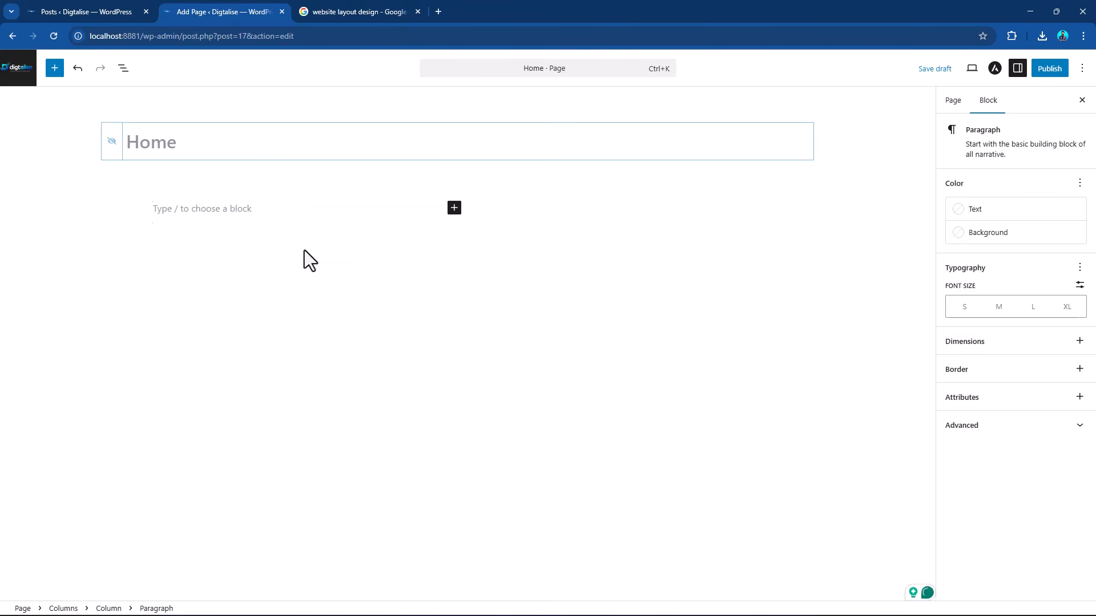
type("Web")
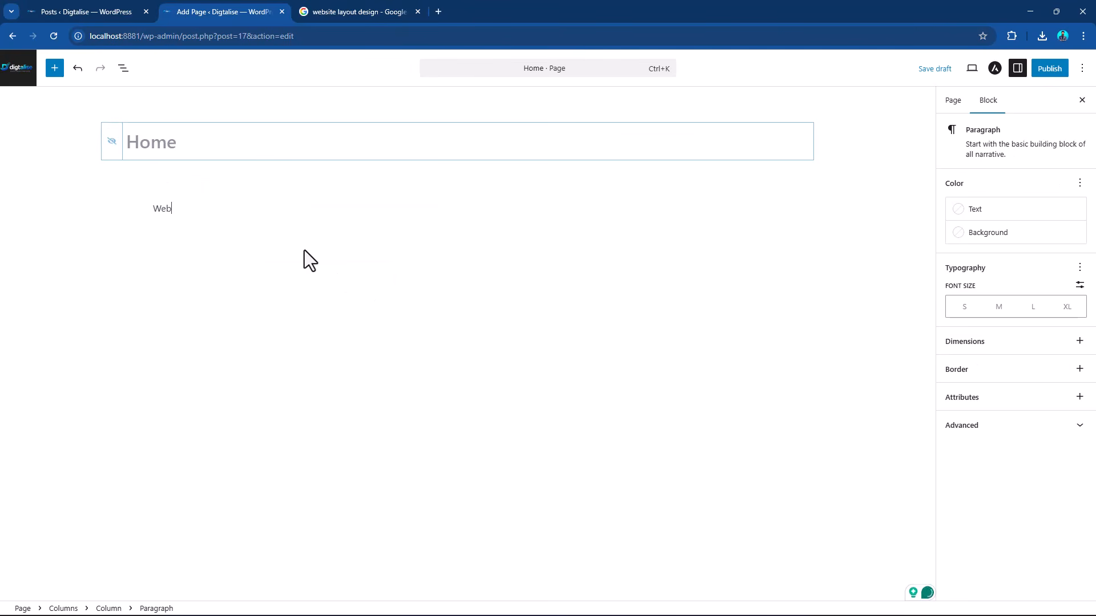
type("site design layout template")
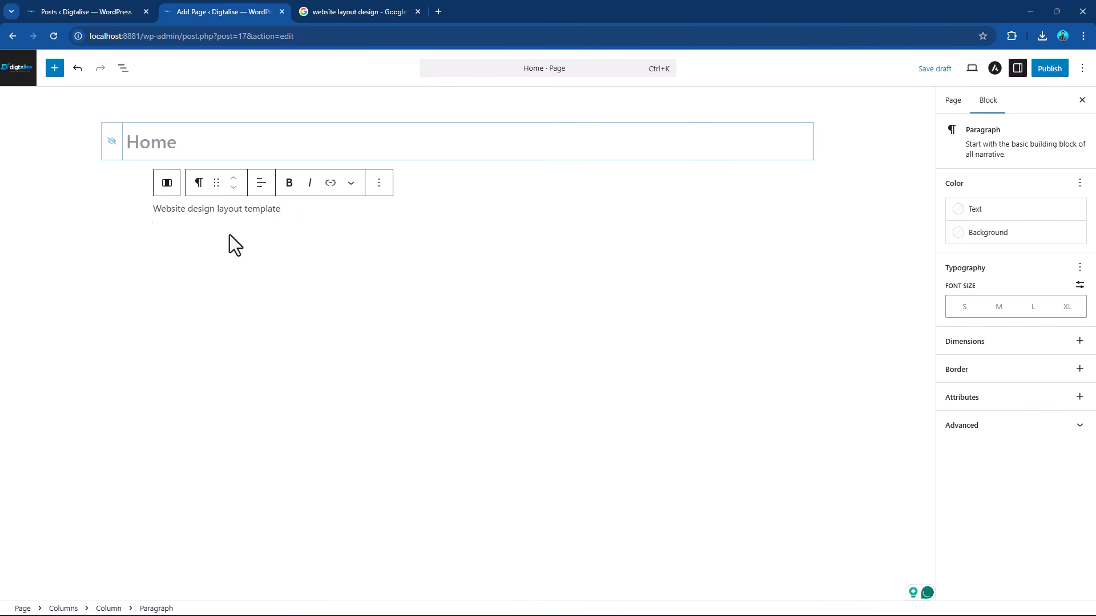
Make the whole "Website design layout template" paragraph bold and look through its block options.
triple_click(268, 215)
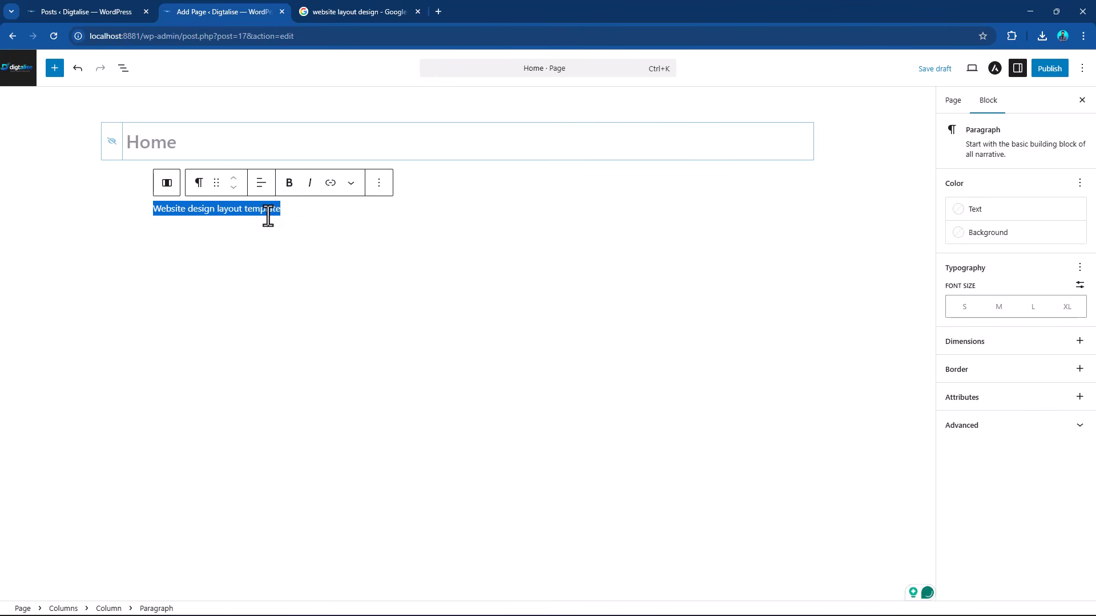
left_click(289, 184)
left_click(379, 184)
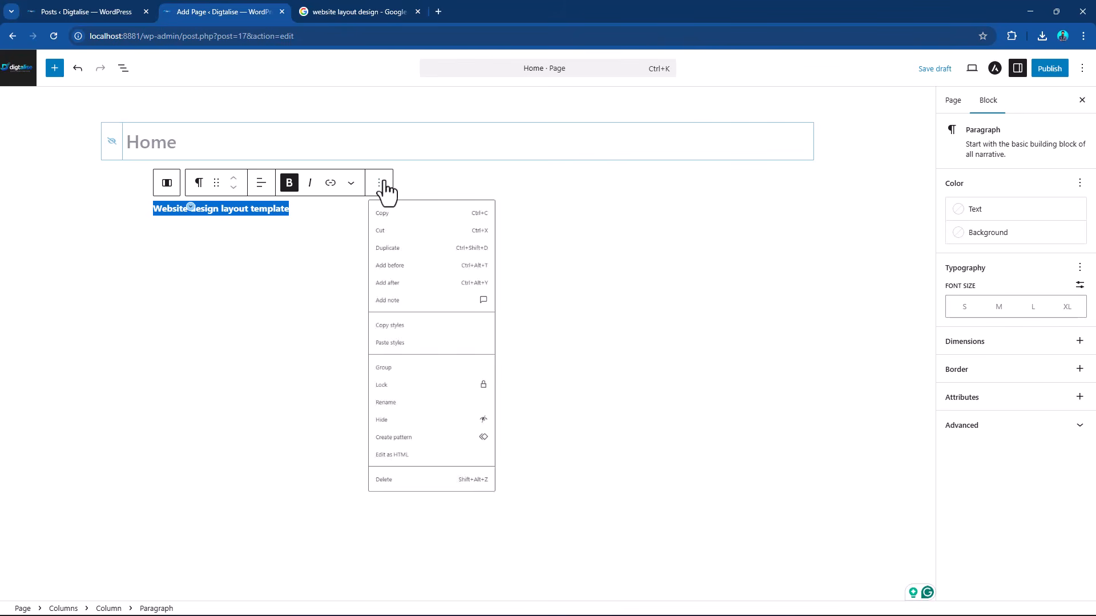
key("Escape")
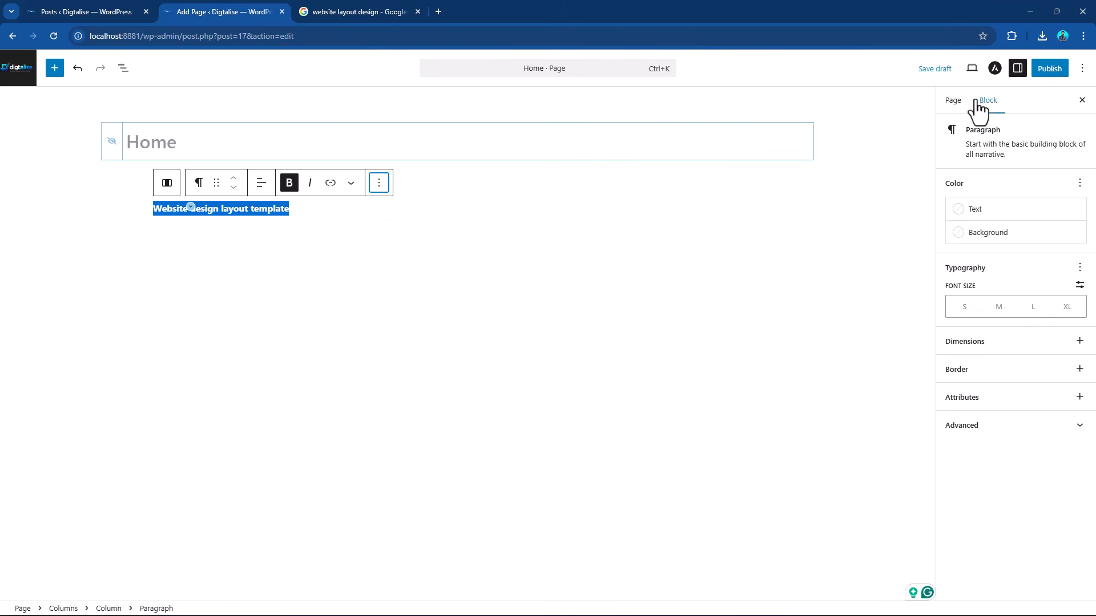
left_click(304, 216)
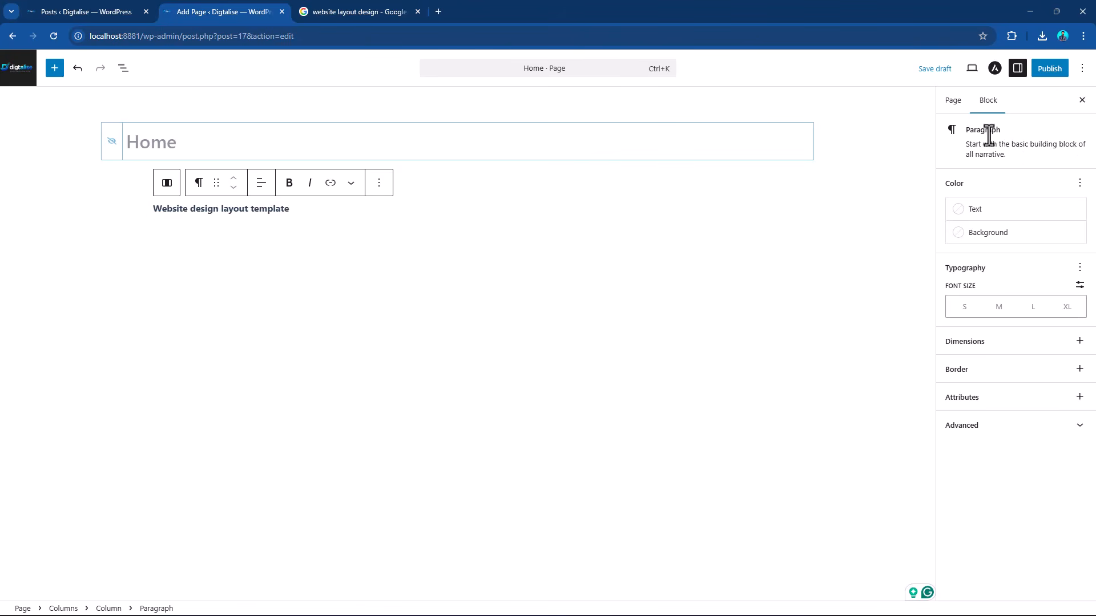
left_click(379, 183)
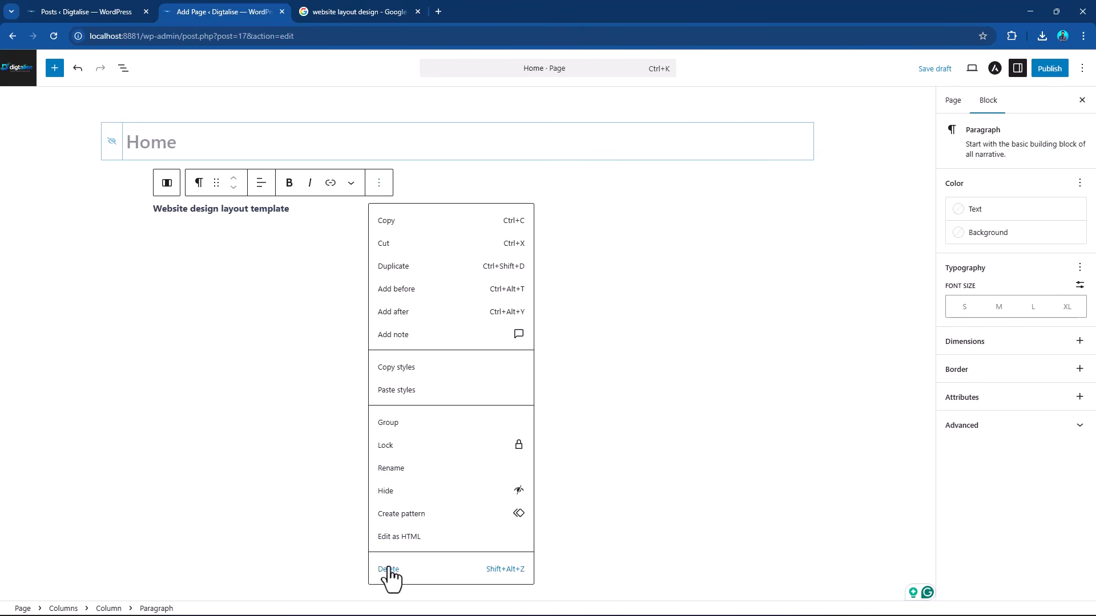
Transform the "Website design layout template" paragraph in the first column into a Heading block.
triple_click(235, 210)
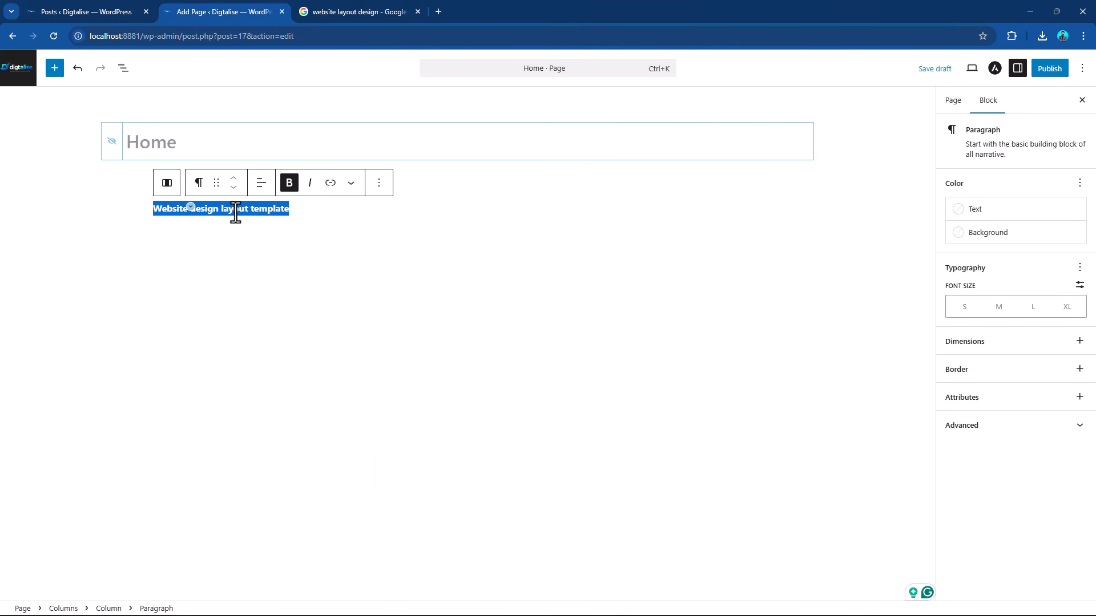
left_click(167, 184)
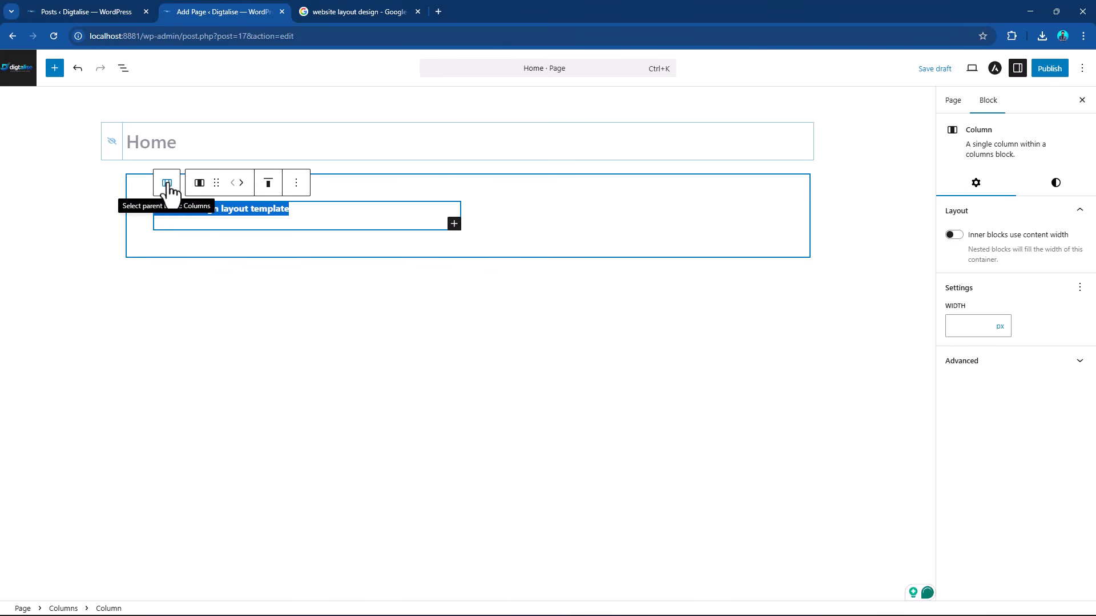
left_click(166, 184)
left_click(267, 212)
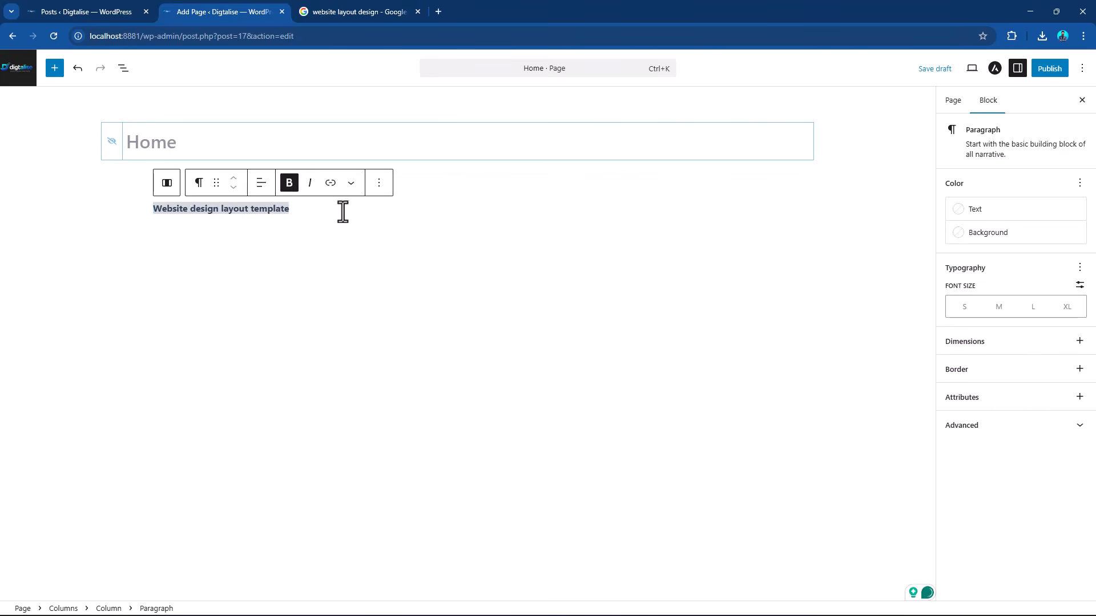
left_click(308, 209)
double_click(308, 209)
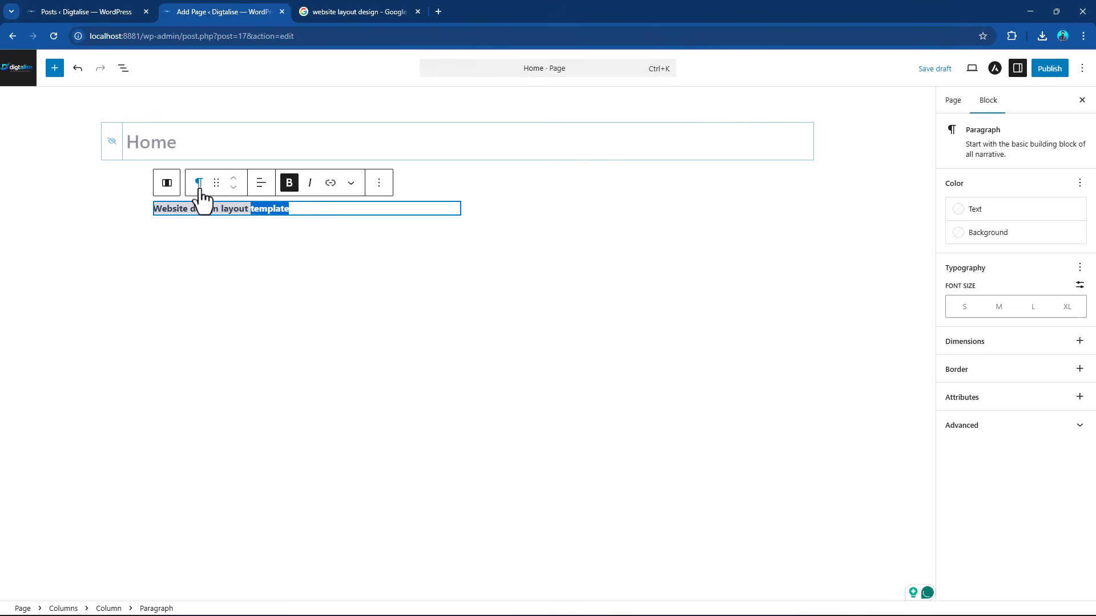
left_click(199, 184)
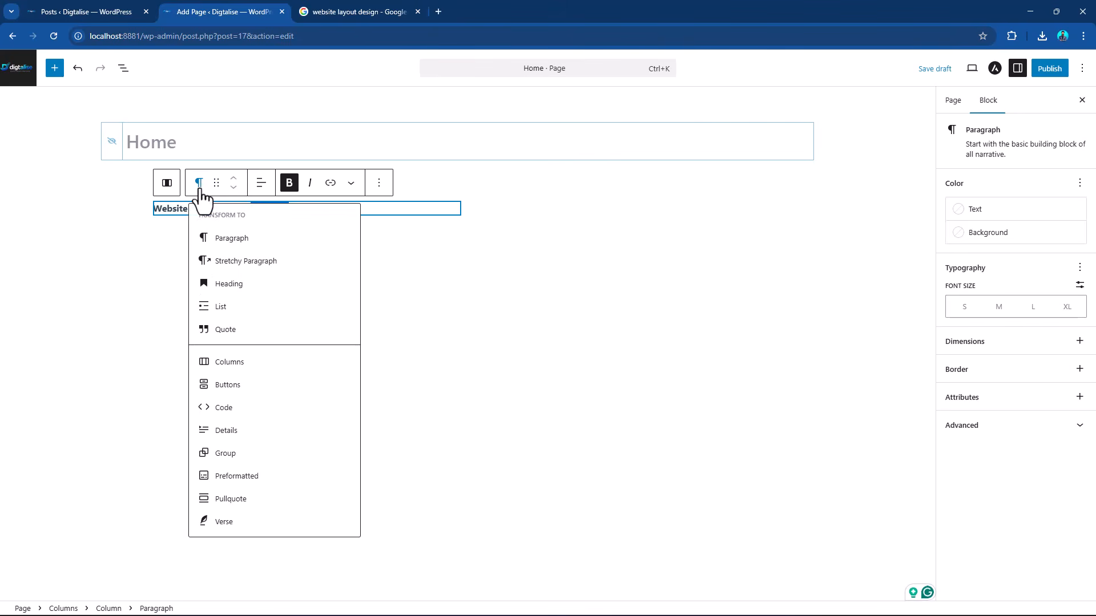
left_click(244, 289)
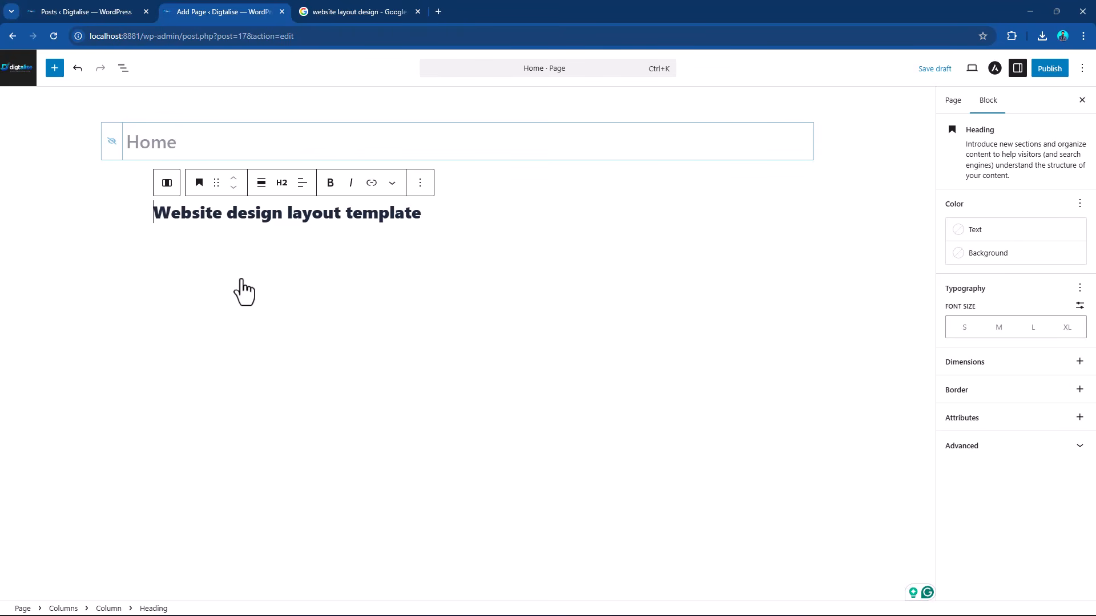
Set the font size of the "Website design layout template" heading to a custom 45 px.
left_click_drag(425, 213, 127, 216)
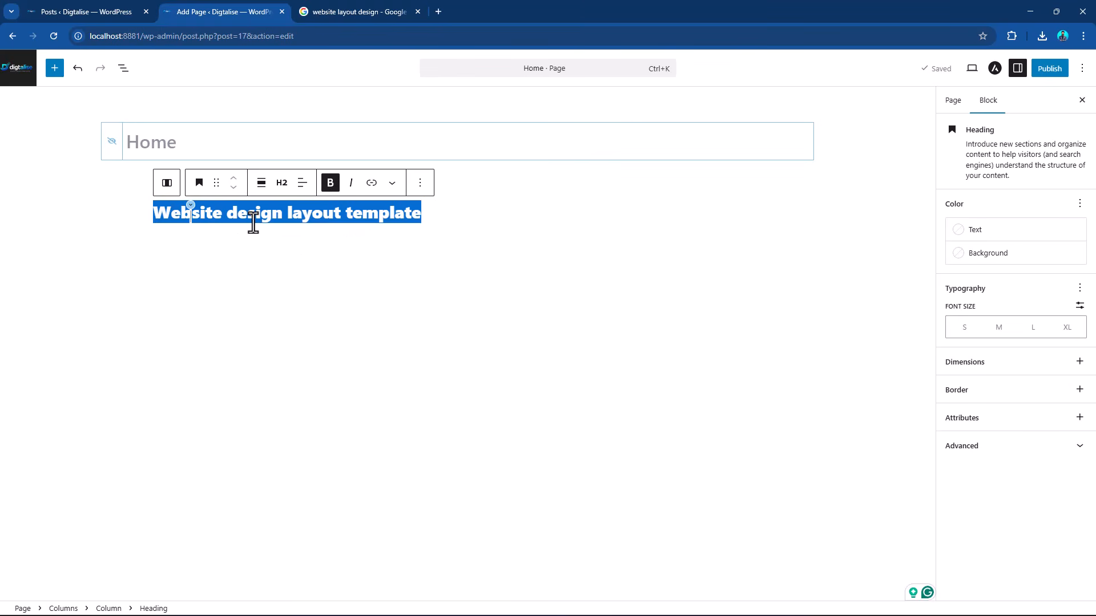
left_click(199, 184)
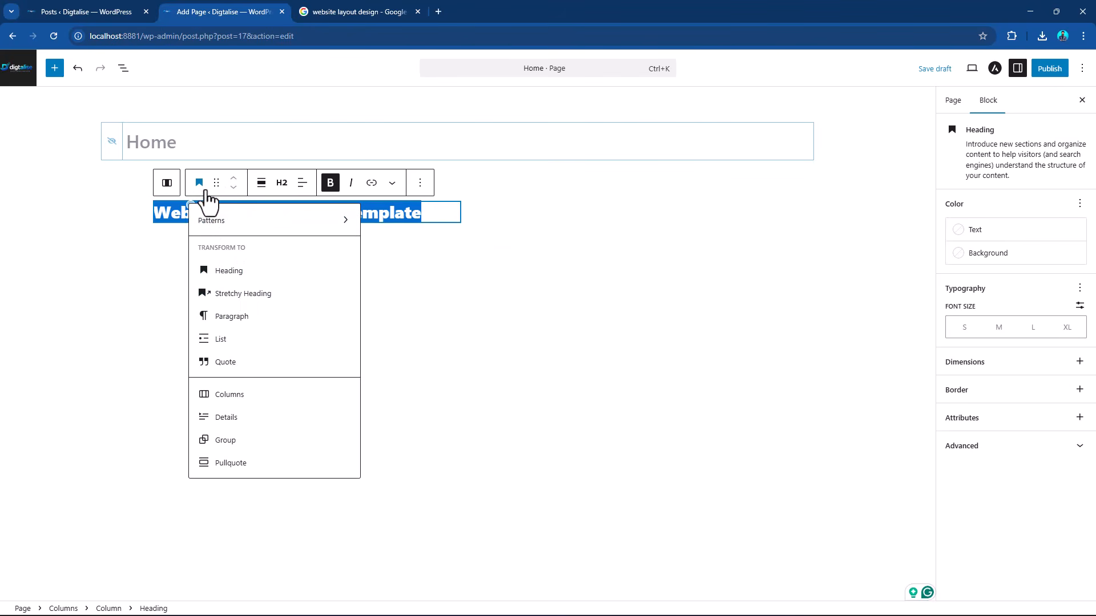
left_click(199, 183)
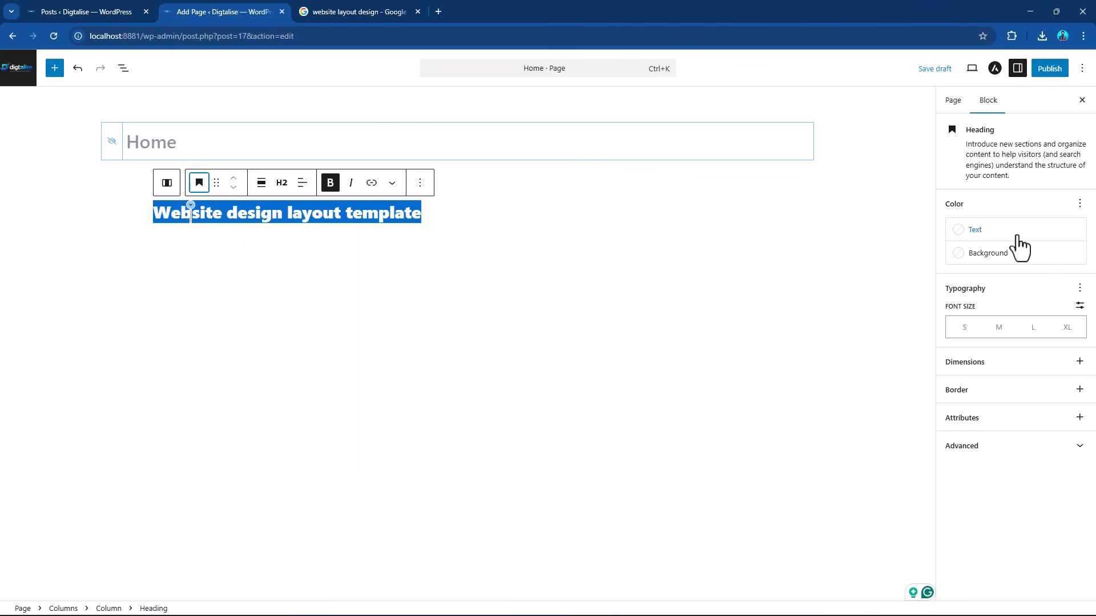
left_click(1034, 325)
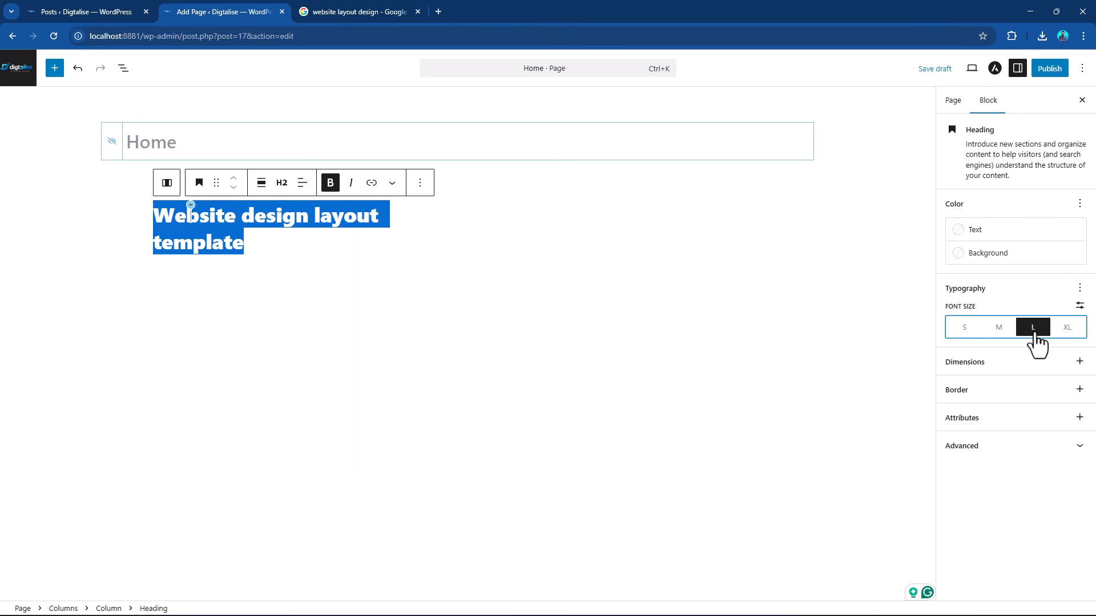
left_click(1064, 331)
left_click(1080, 307)
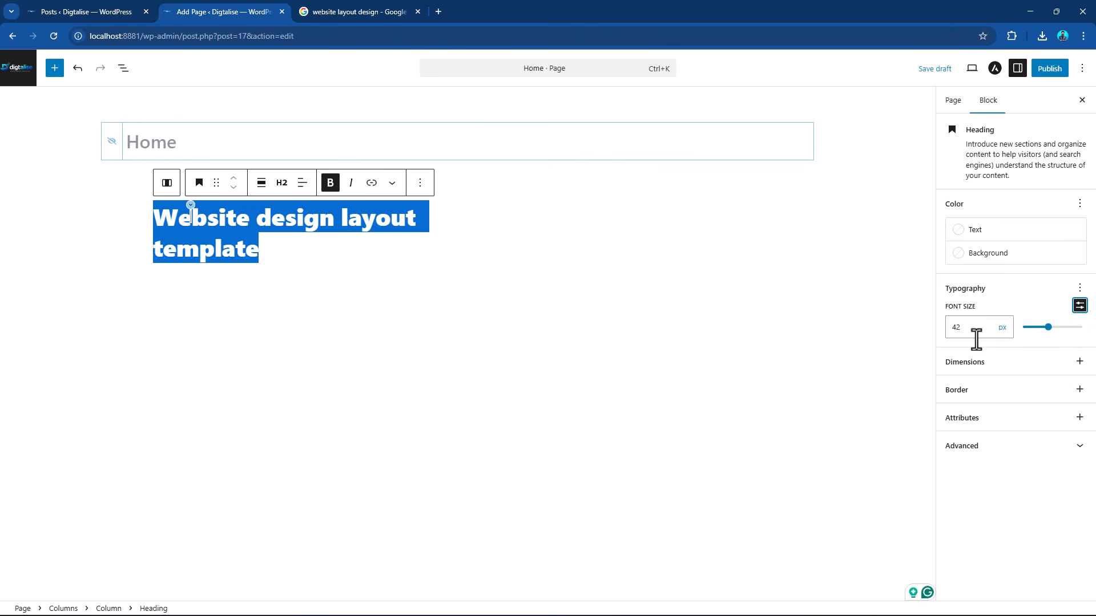
left_click(1002, 327)
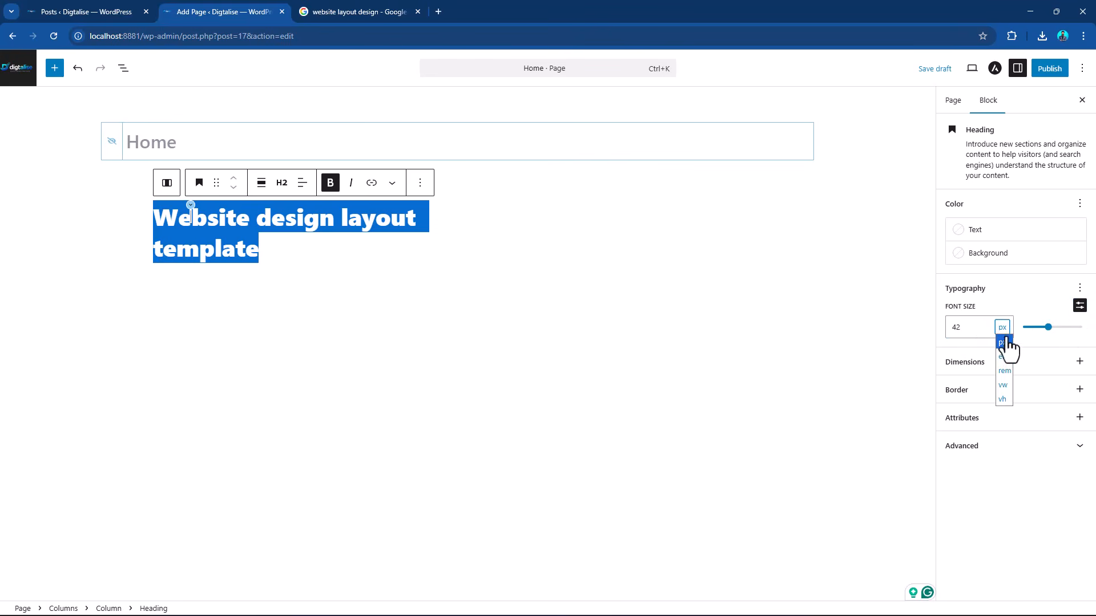
left_click_drag(1048, 329, 1049, 329)
left_click(276, 249)
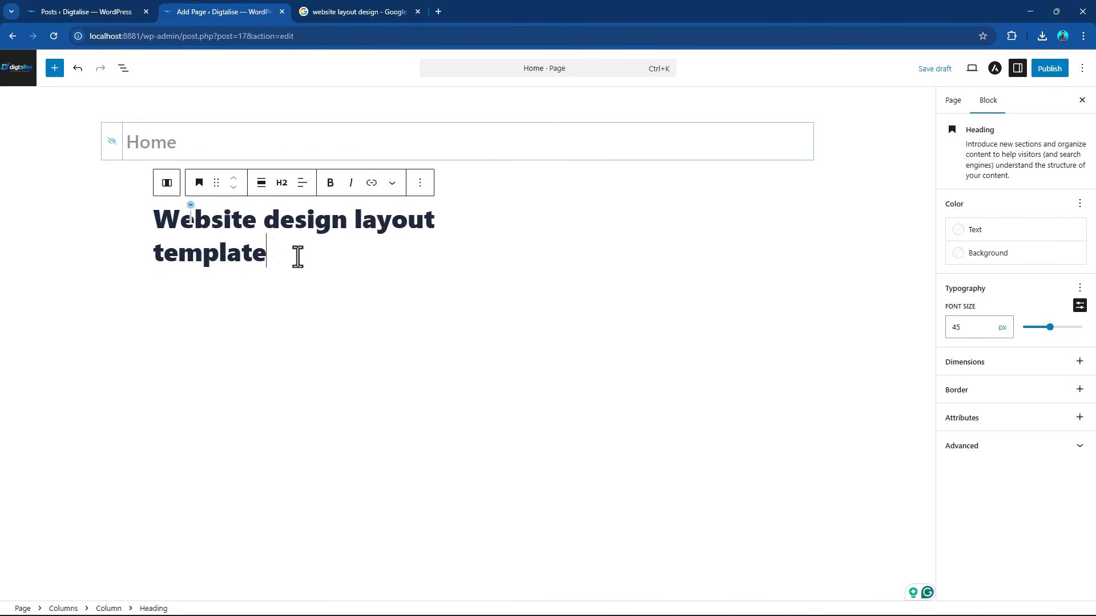
Check the landing page reference layout and add an empty block after the "Website design layout template" heading.
left_click(319, 12)
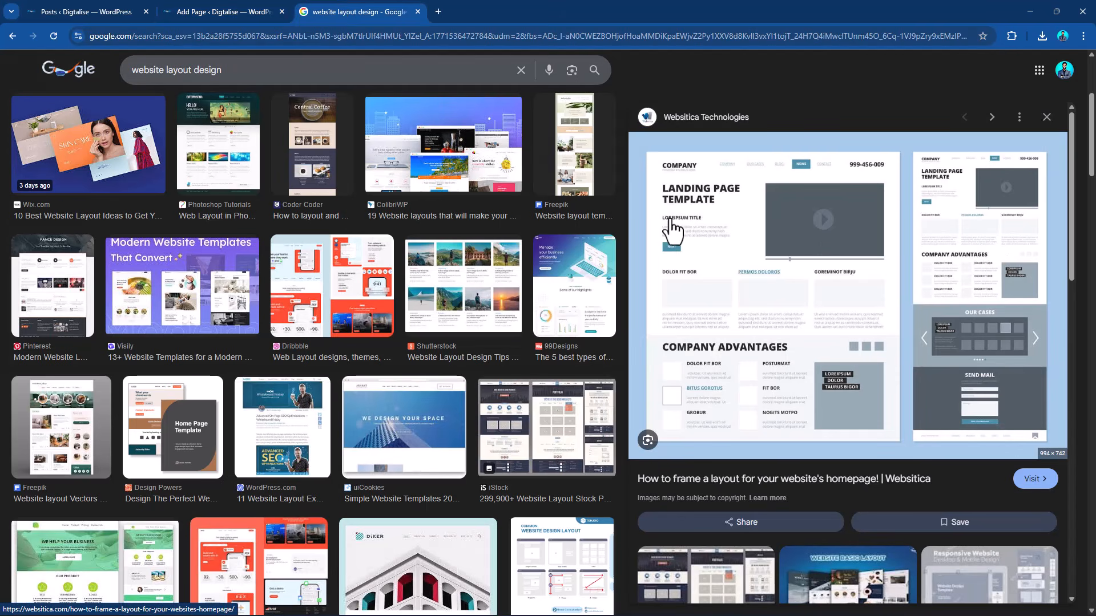
left_click(200, 9)
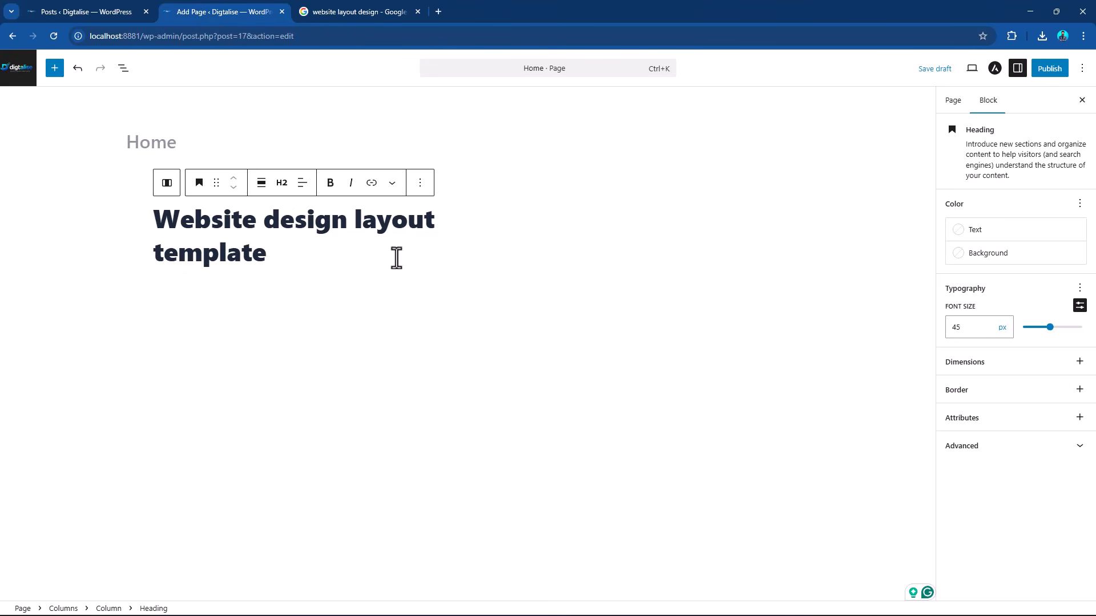
left_click(428, 281)
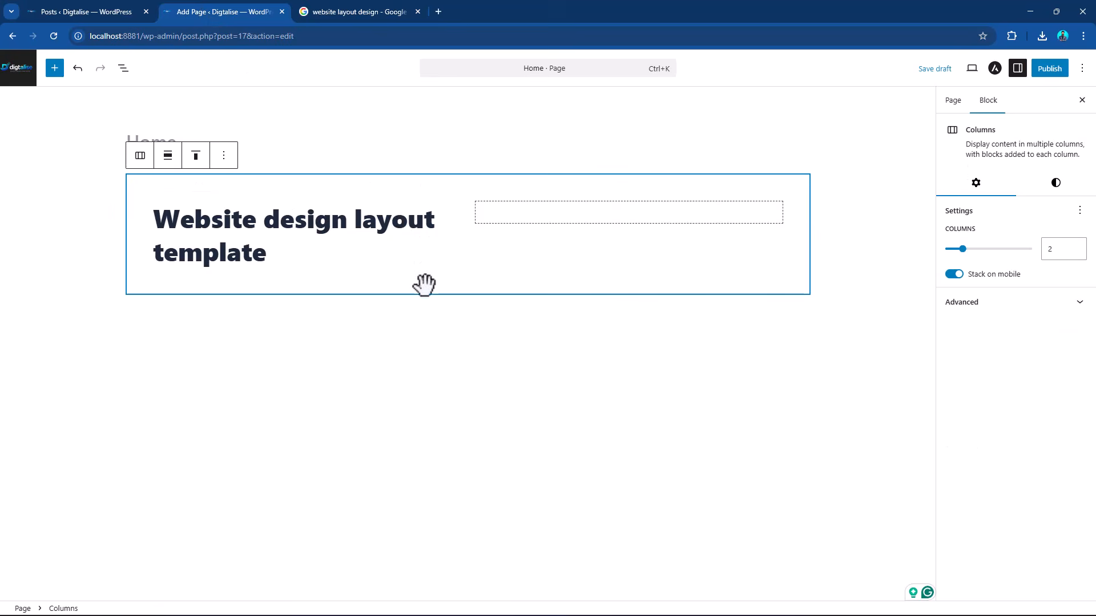
triple_click(414, 223)
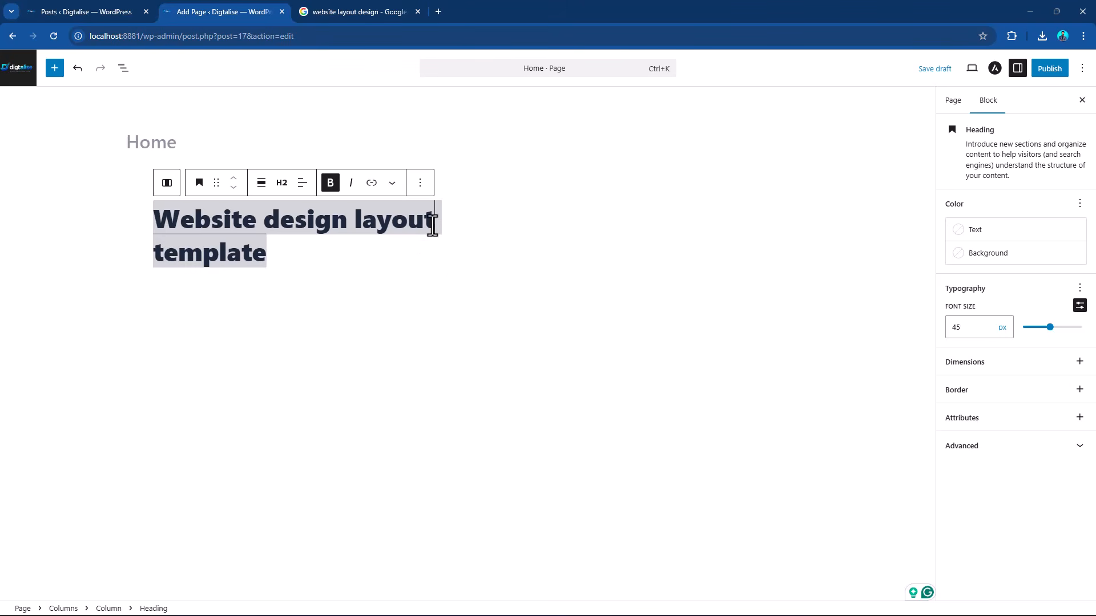
left_click(278, 251)
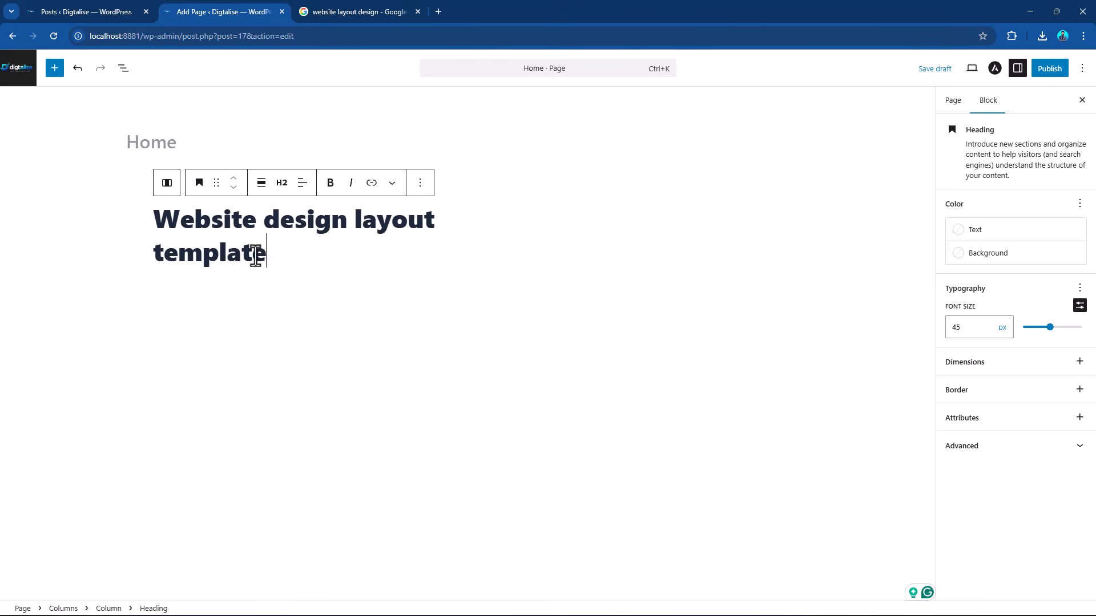
left_click(420, 183)
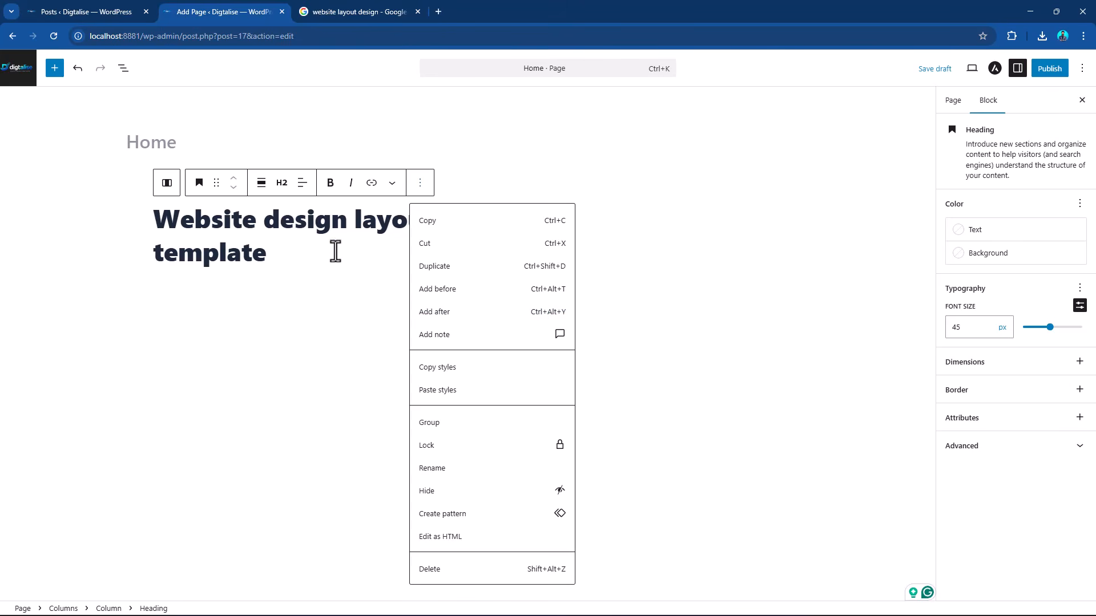
left_click(555, 317)
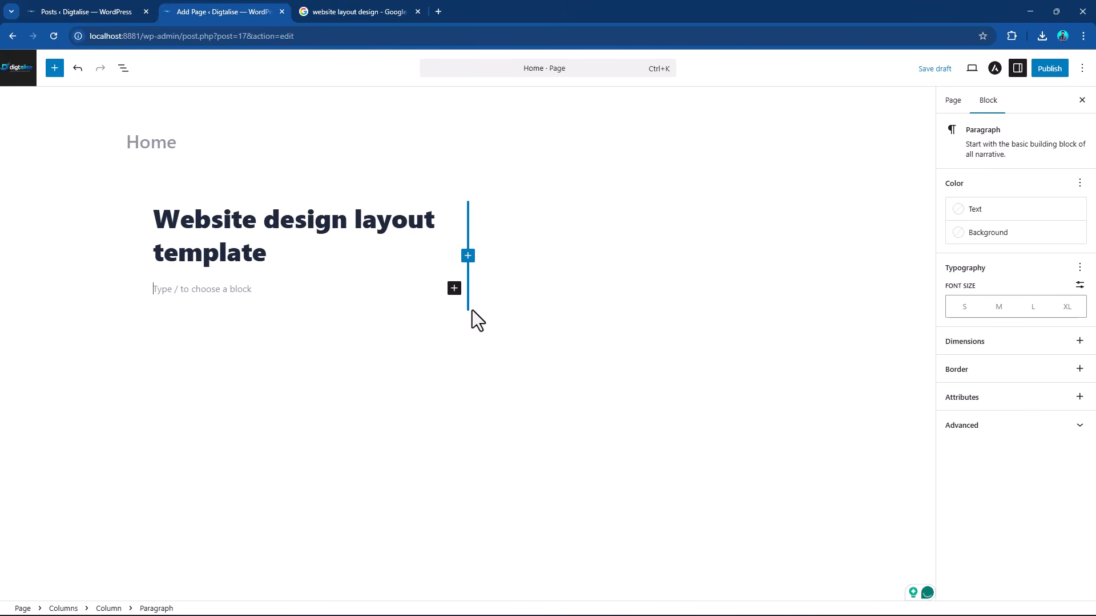
Copy the Paragraph block's description "Start with the basic building block of all narrative." and paste it three times into the empty paragraph.
left_click_drag(1019, 163, 968, 150)
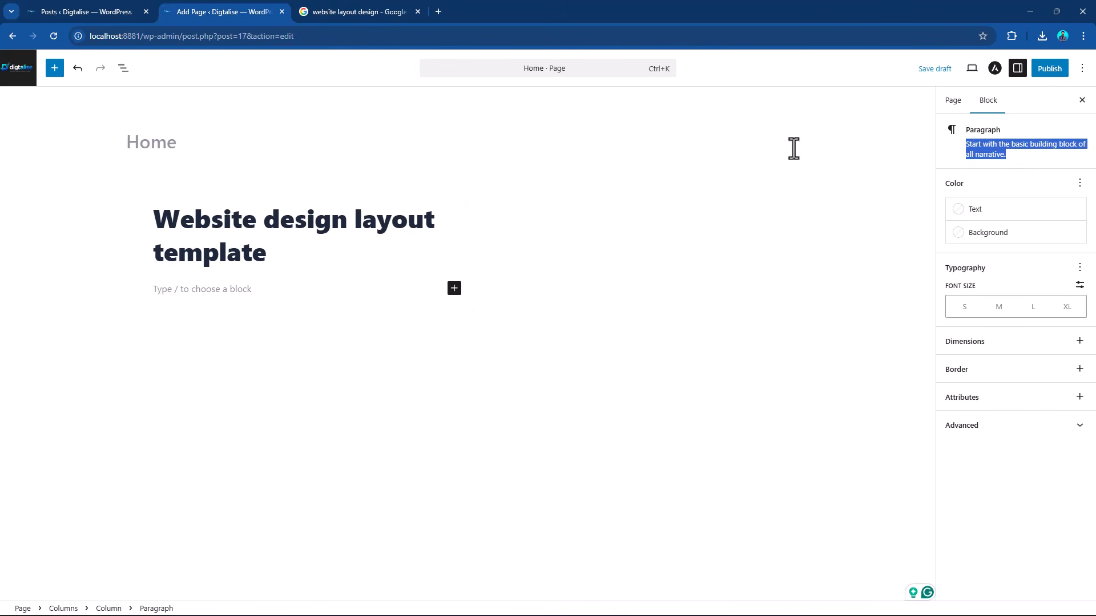
left_click(205, 290)
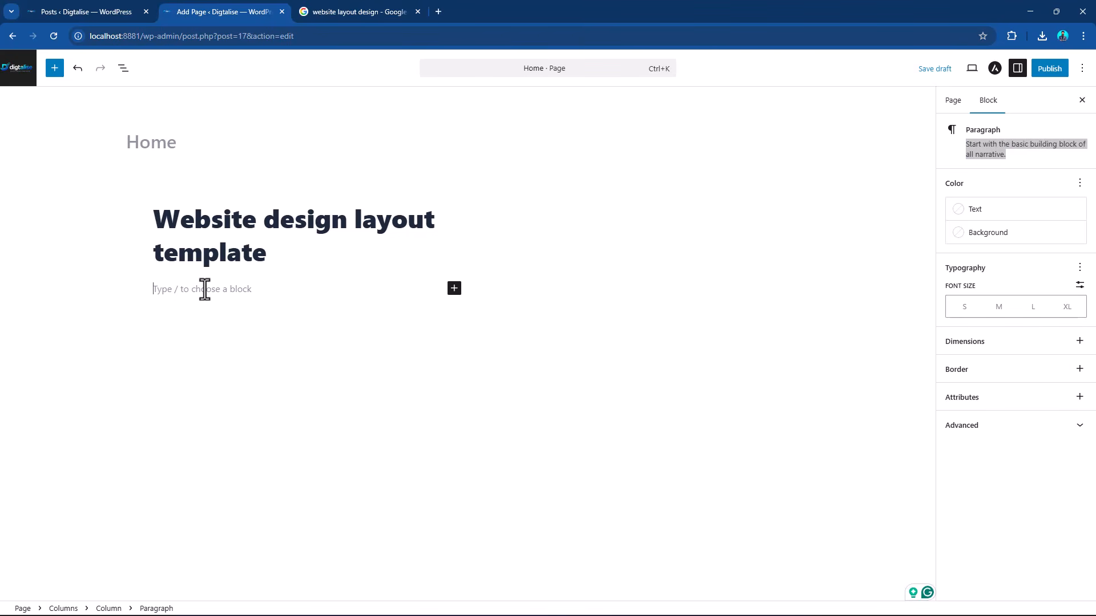
type("Start with the basic building block of all narrative.")
type("Start with the basic building block of all narrative.")
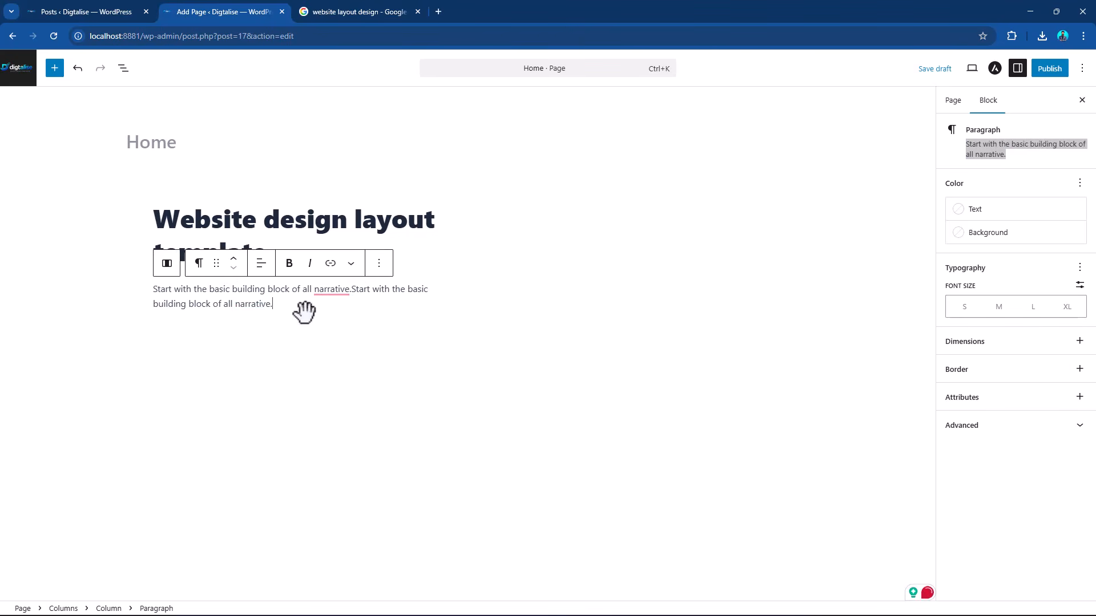
type("Start with the basic building block of all narrative.")
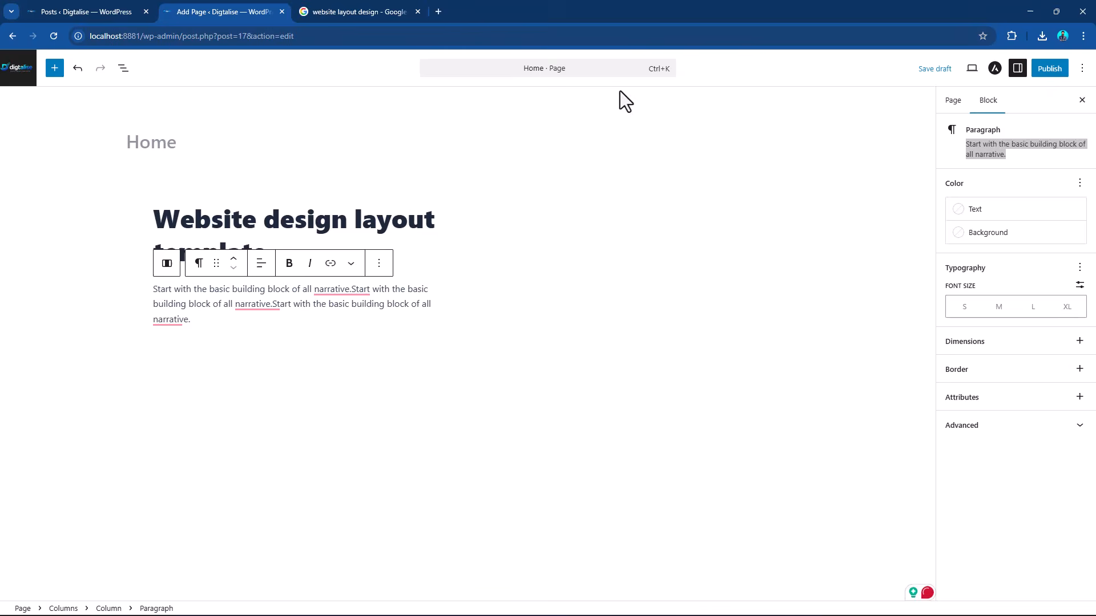
Check the reference layout and add a Buttons block below the first column's paragraph with a button labelled "Read More".
left_click(365, 7)
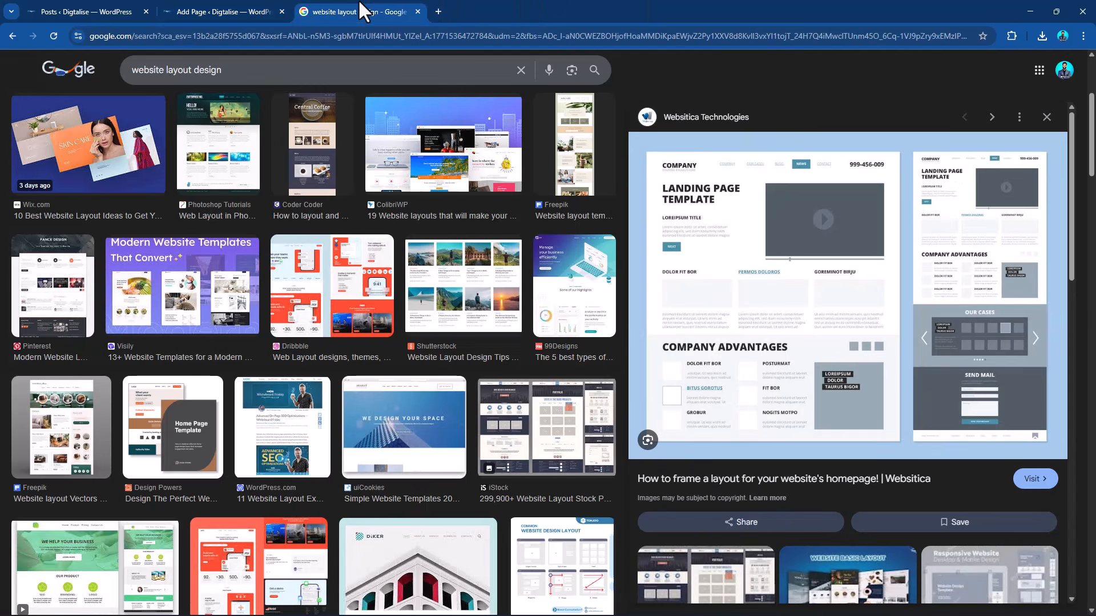
left_click(204, 11)
left_click(380, 264)
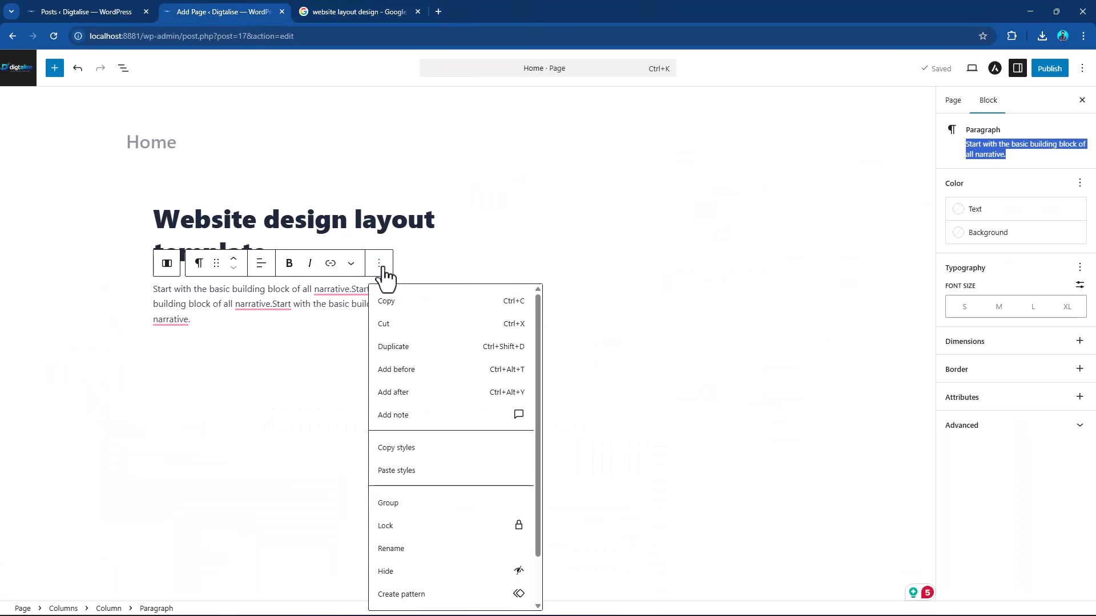
left_click(425, 394)
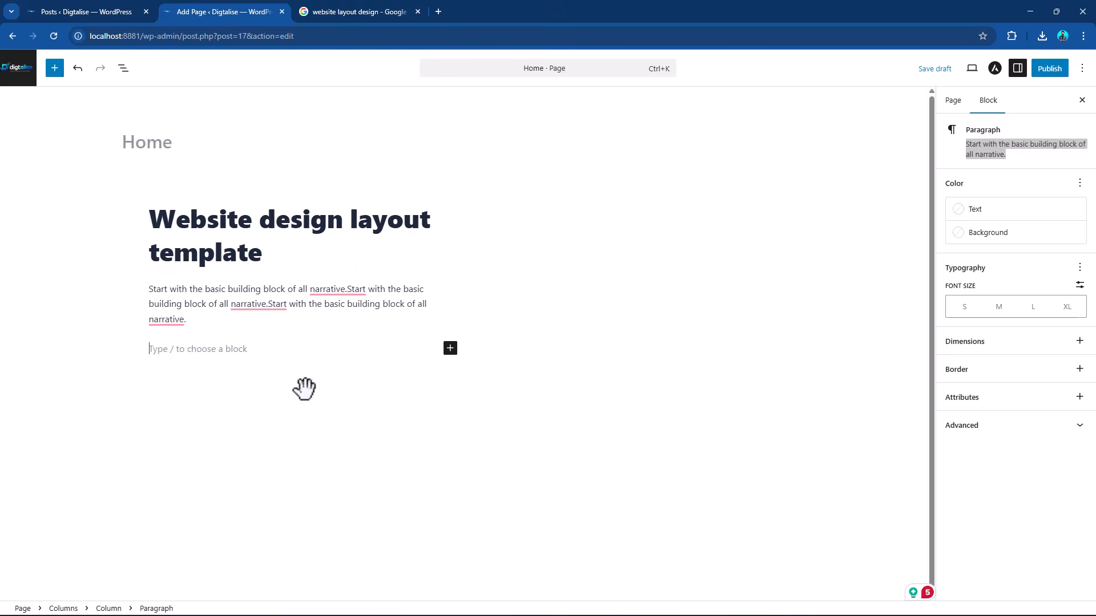
left_click(450, 348)
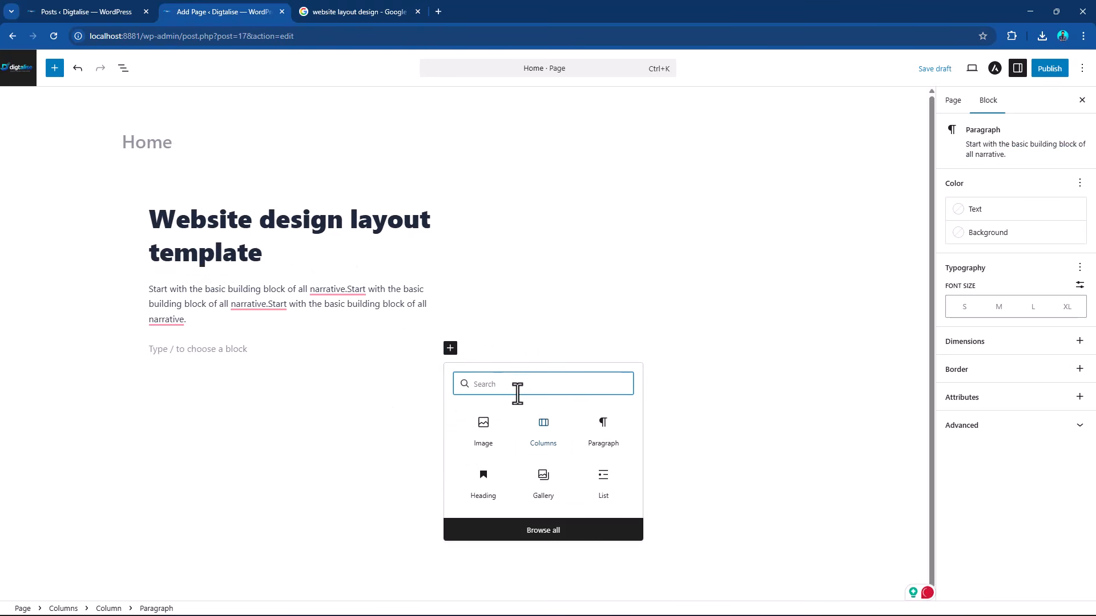
type("but")
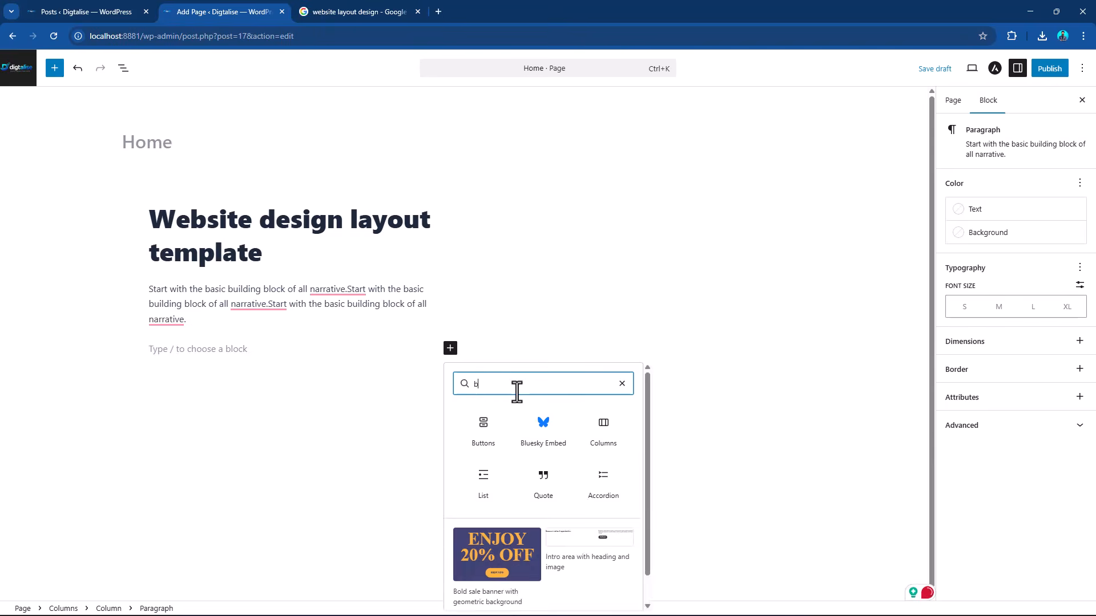
left_click(490, 431)
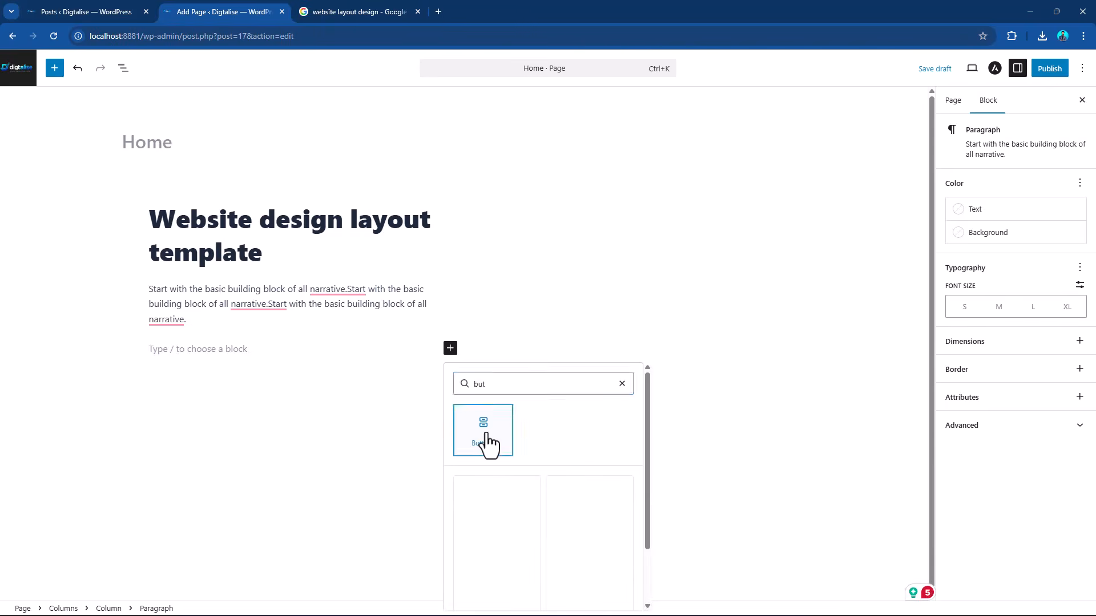
type("Read")
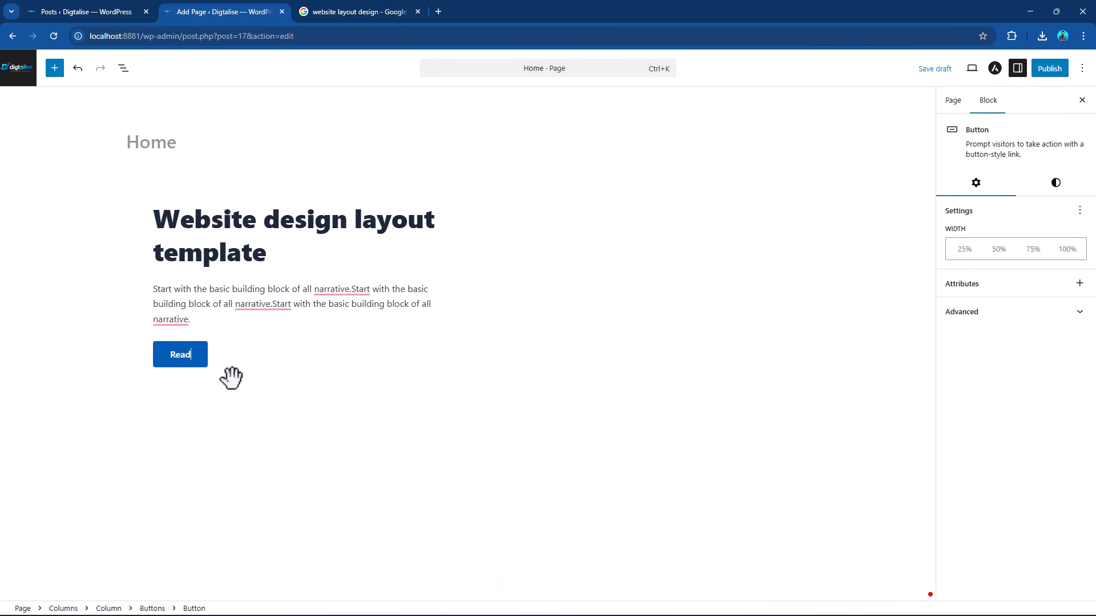
type(" More")
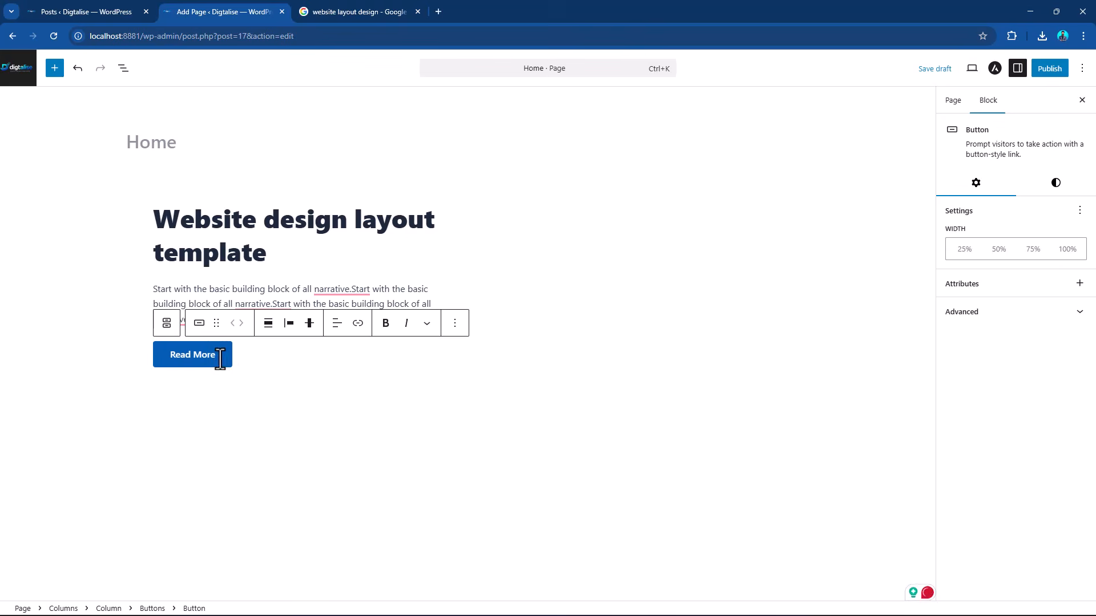
left_click_drag(195, 355, 164, 354)
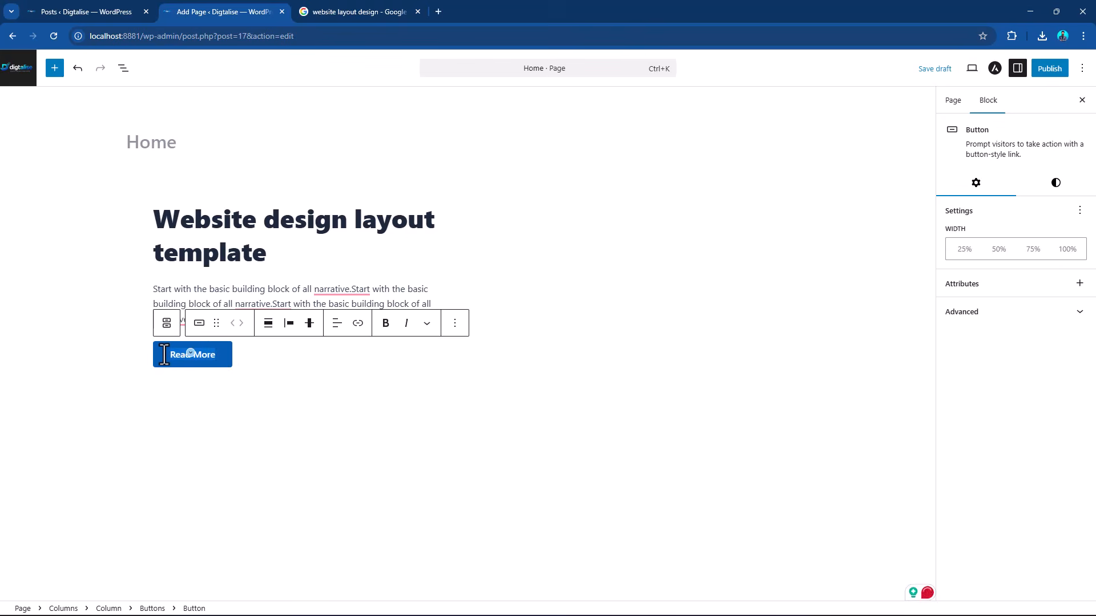
left_click(358, 323)
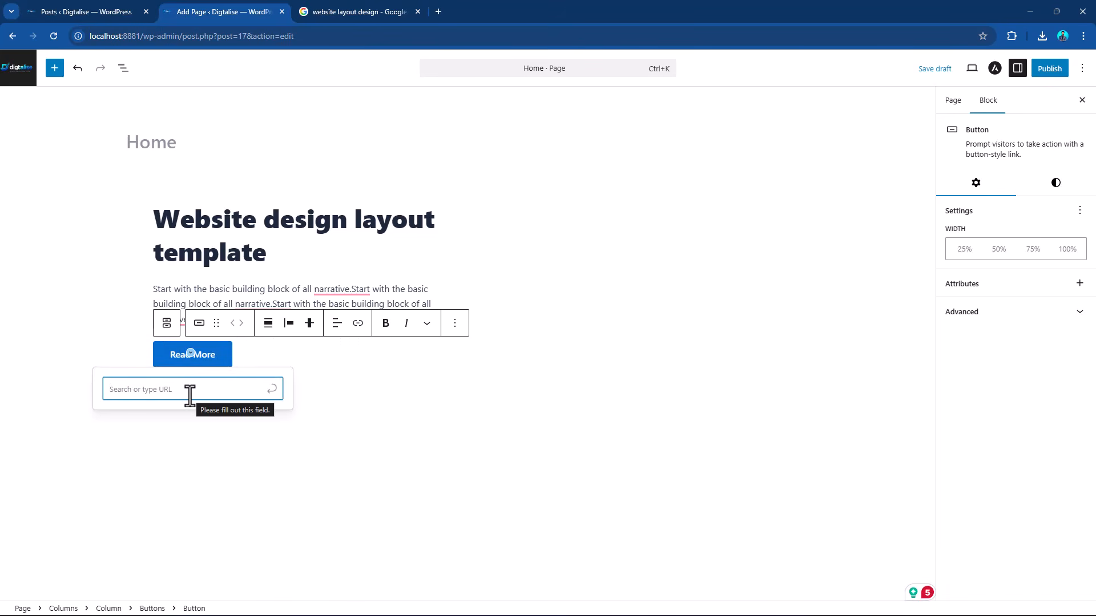
left_click(364, 367)
left_click(386, 256)
Check the reference layout and insert a Video block in the empty second column.
left_click(384, 12)
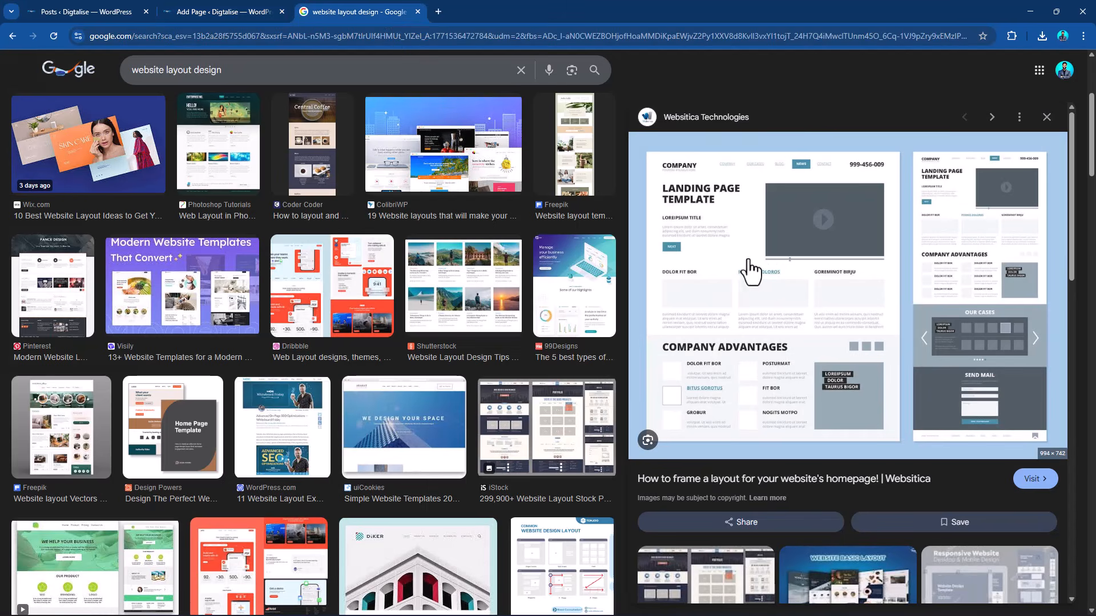
left_click(223, 12)
left_click(619, 243)
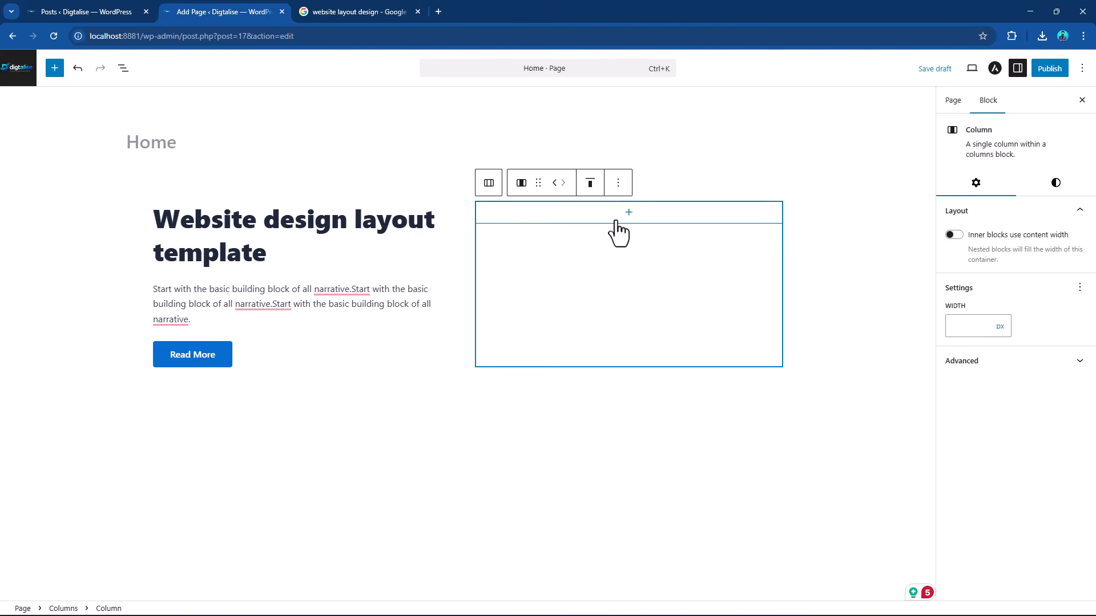
left_click(629, 214)
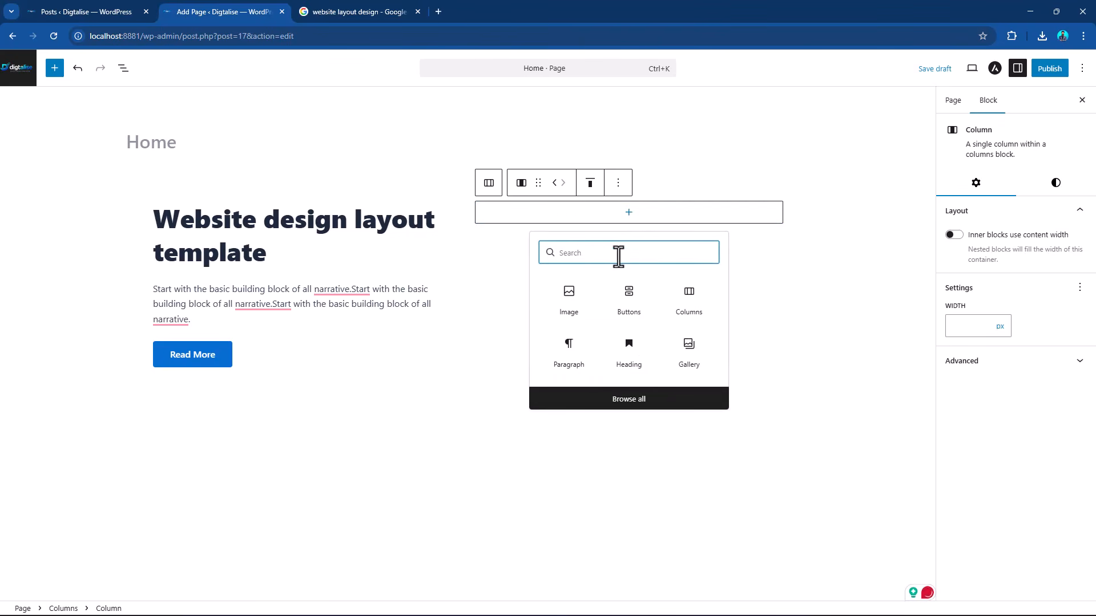
type("vide")
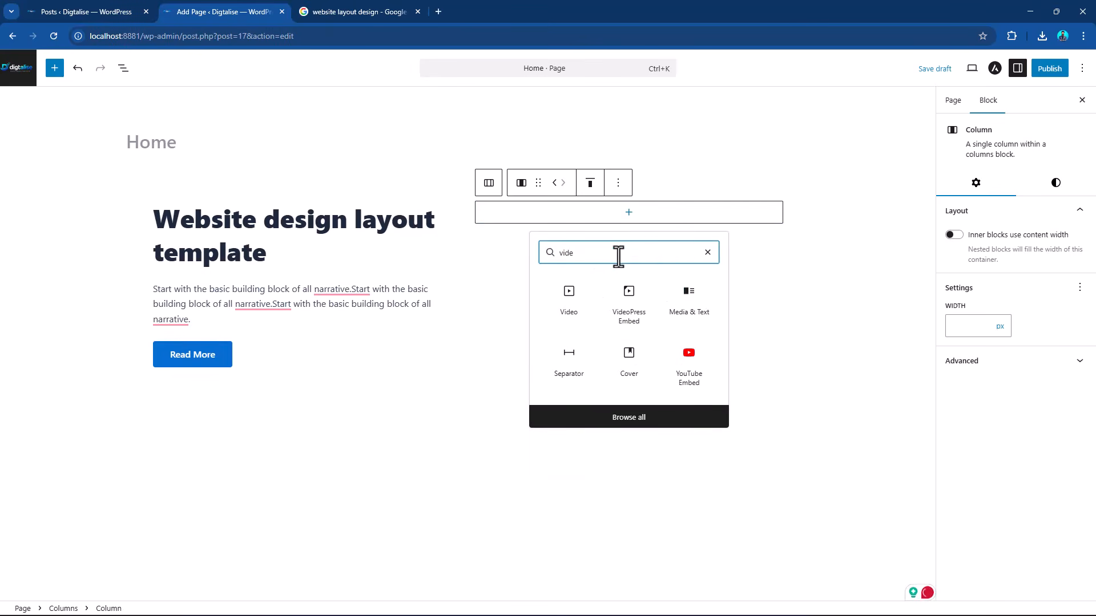
left_click(569, 300)
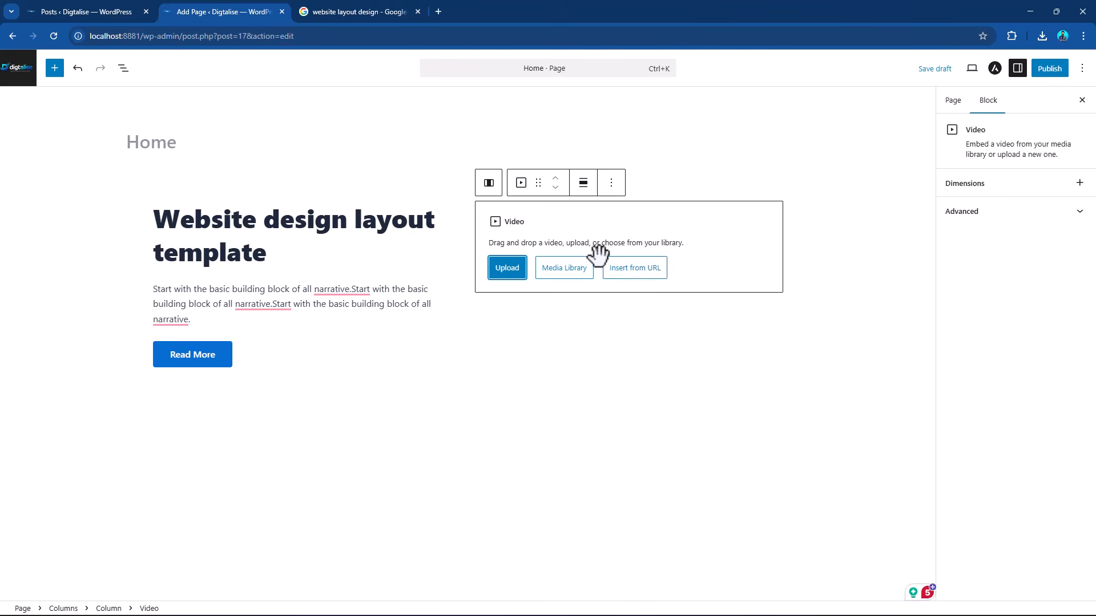
Embed a YouTube video in the second column's Video block from the copied URL.
left_click(634, 267)
type("https://www.youtube.com/watch?v=OIsIrnnLywo&t=17s")
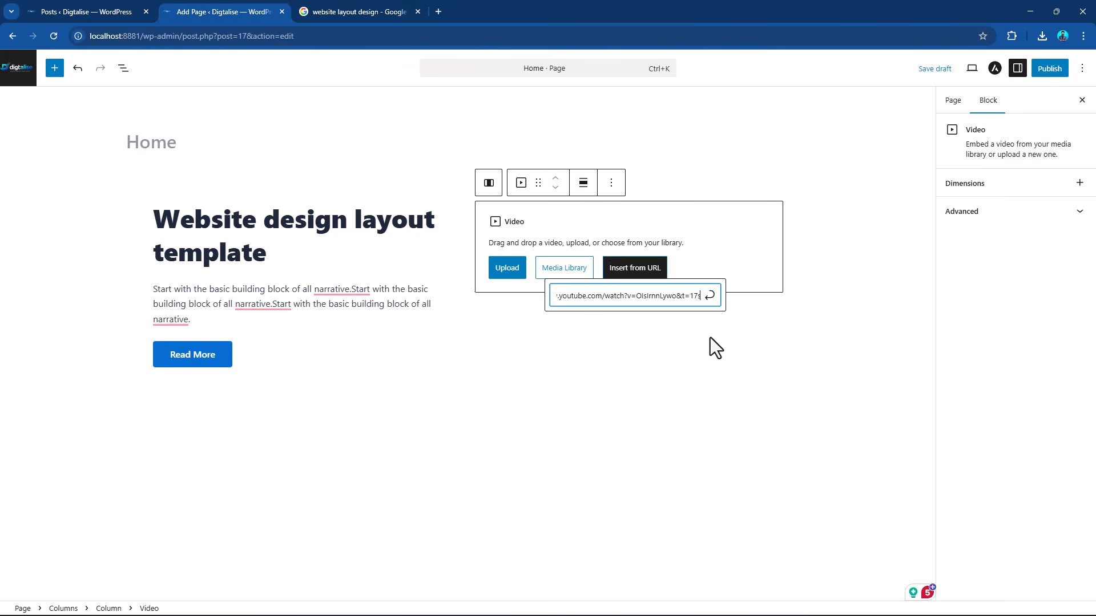
left_click(709, 296)
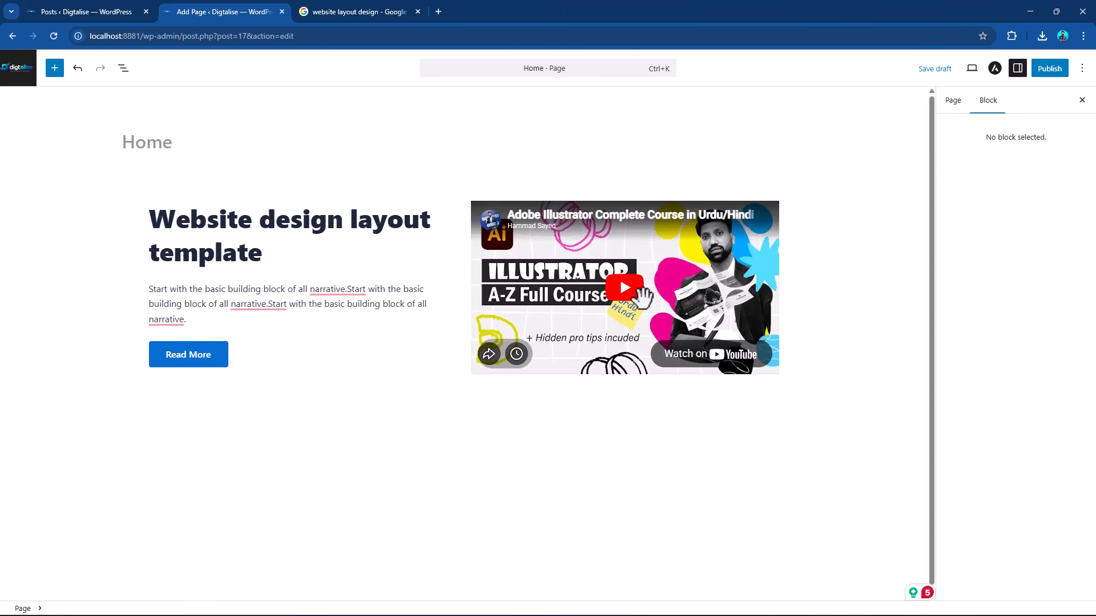
left_click(344, 8)
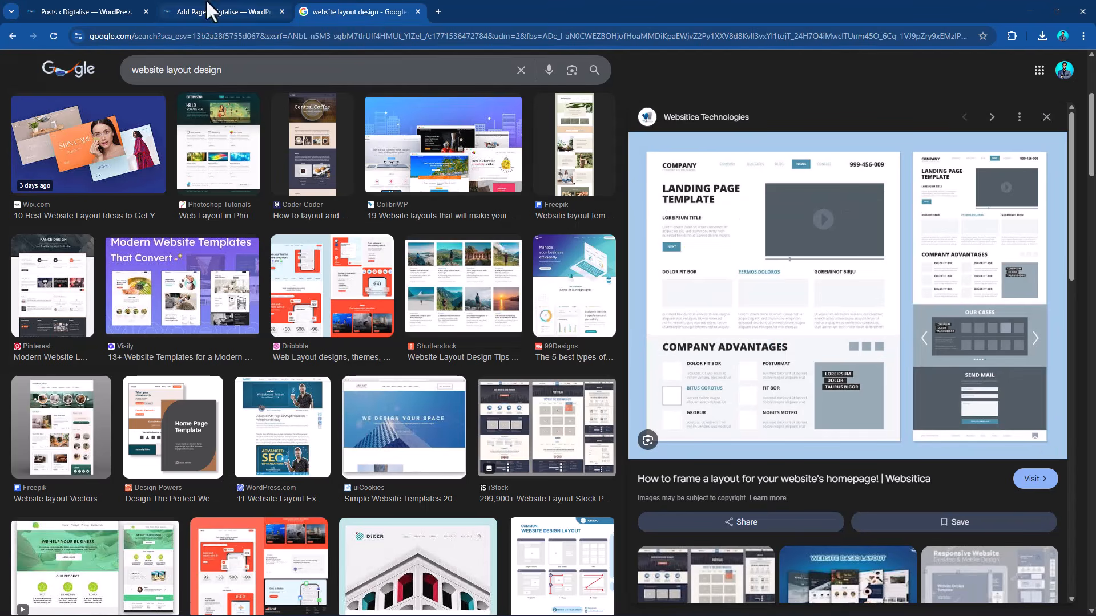
left_click(269, 10)
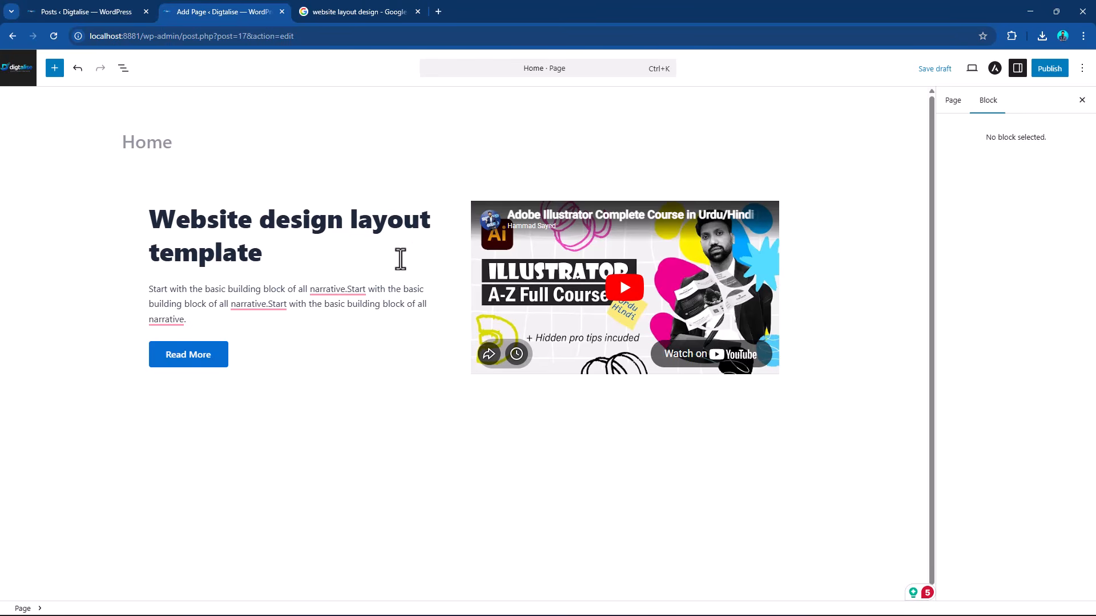
left_click(228, 191)
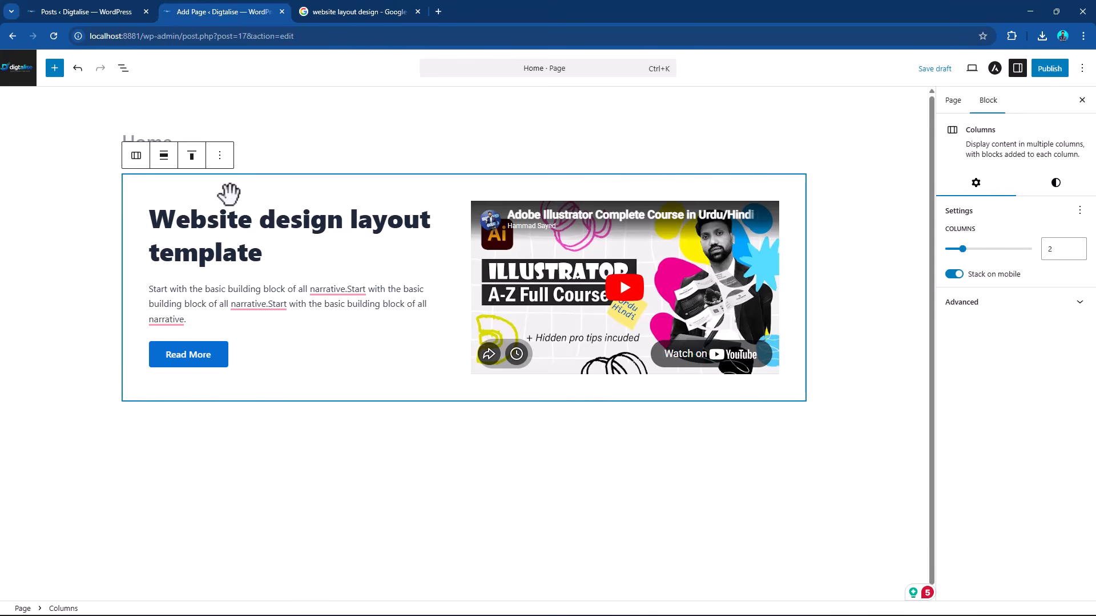
triple_click(293, 228)
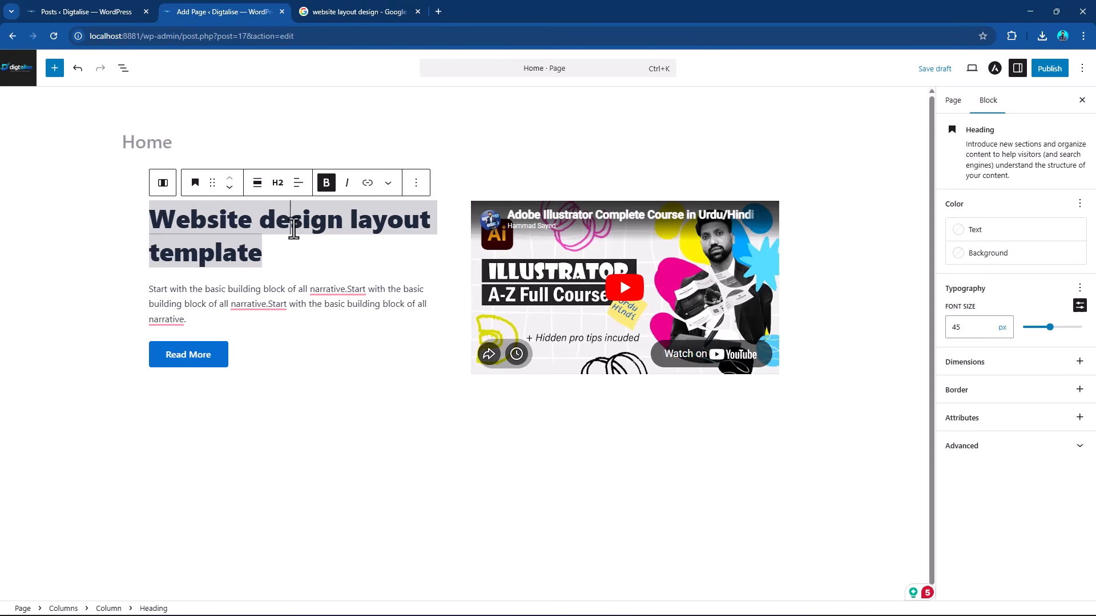
left_click(455, 181)
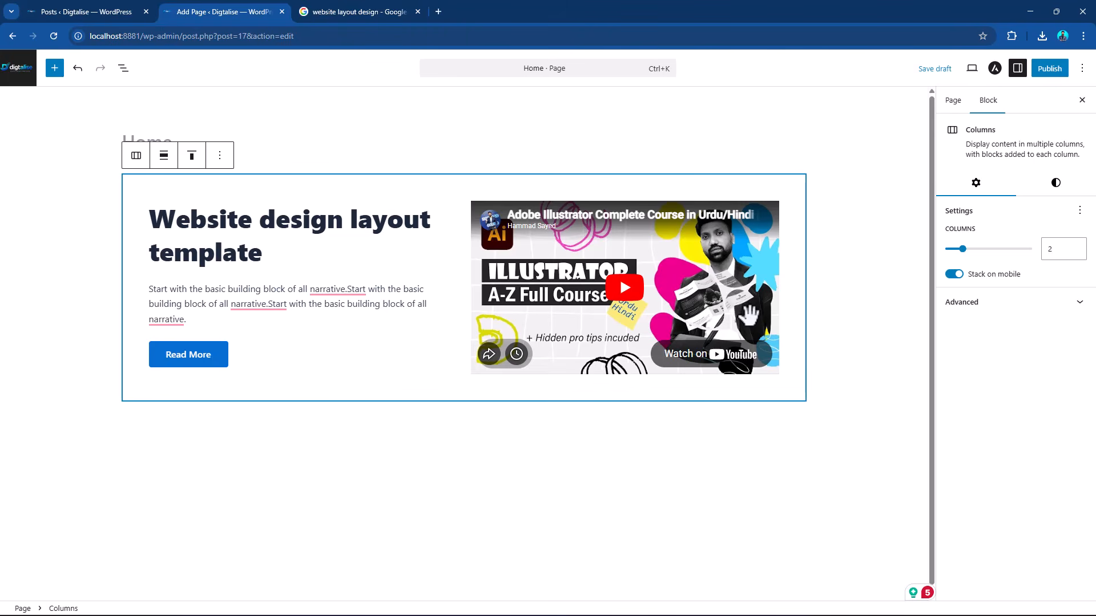
left_click(293, 242)
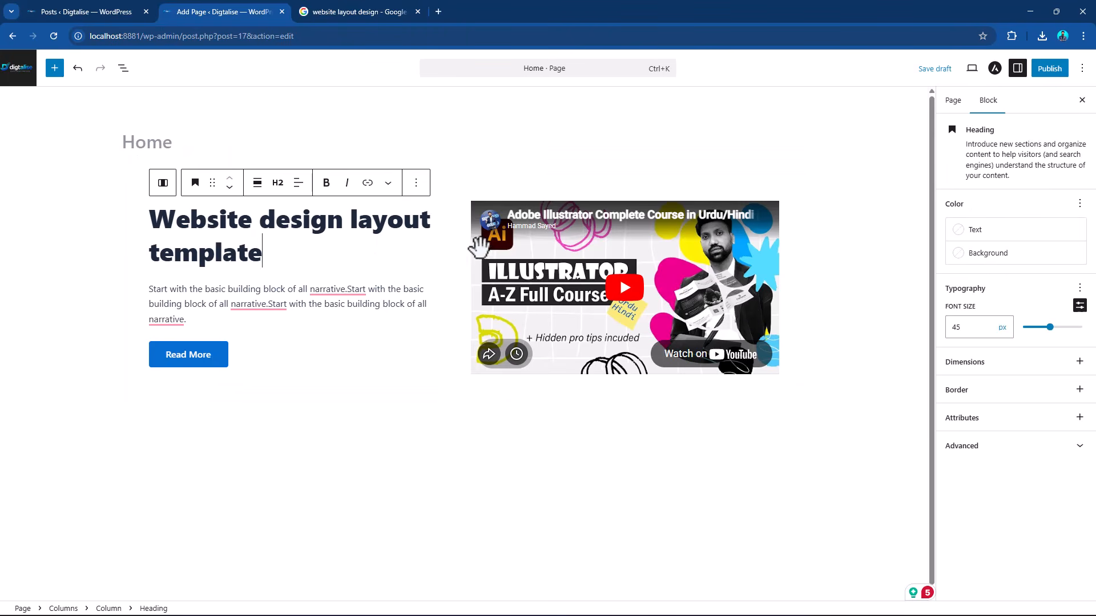
left_click(457, 183)
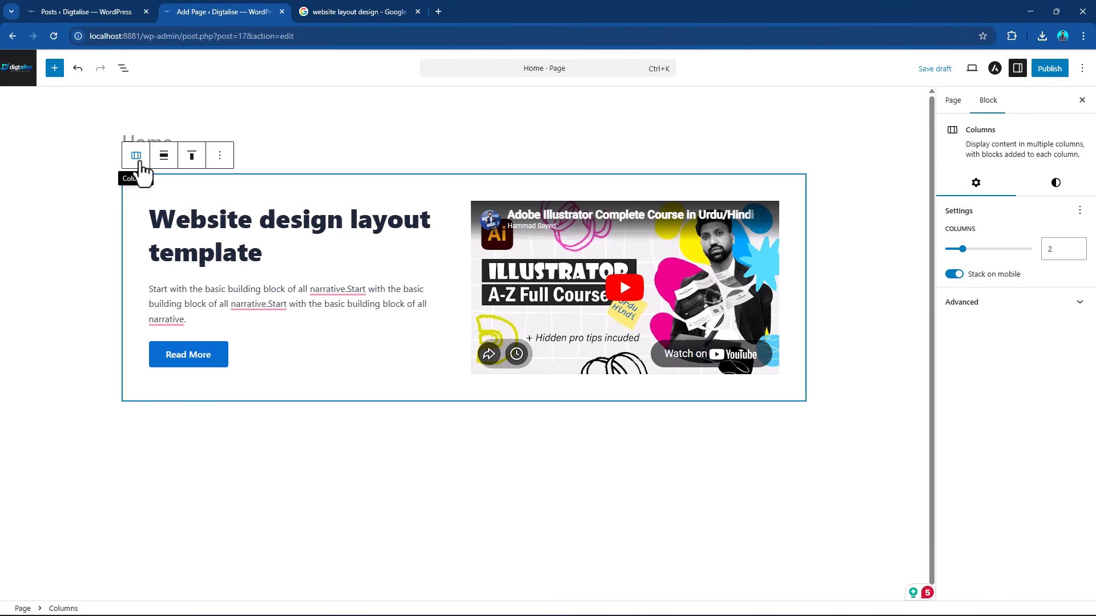
left_click(138, 161)
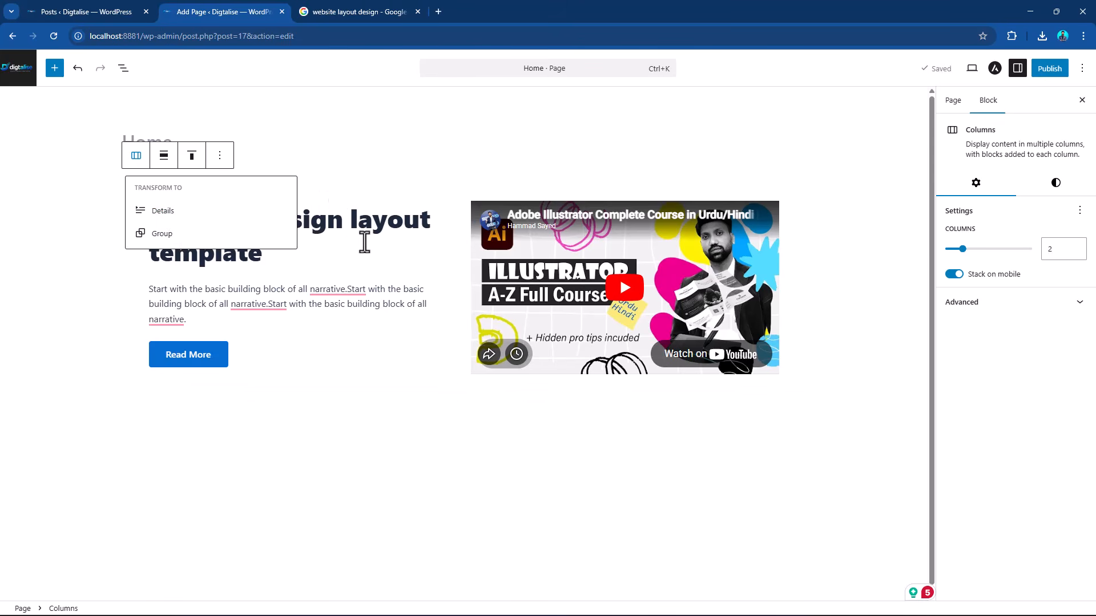
left_click(365, 242)
Set the background of the two-column heading and video block to the theme's Secondary Background color.
left_click(502, 182)
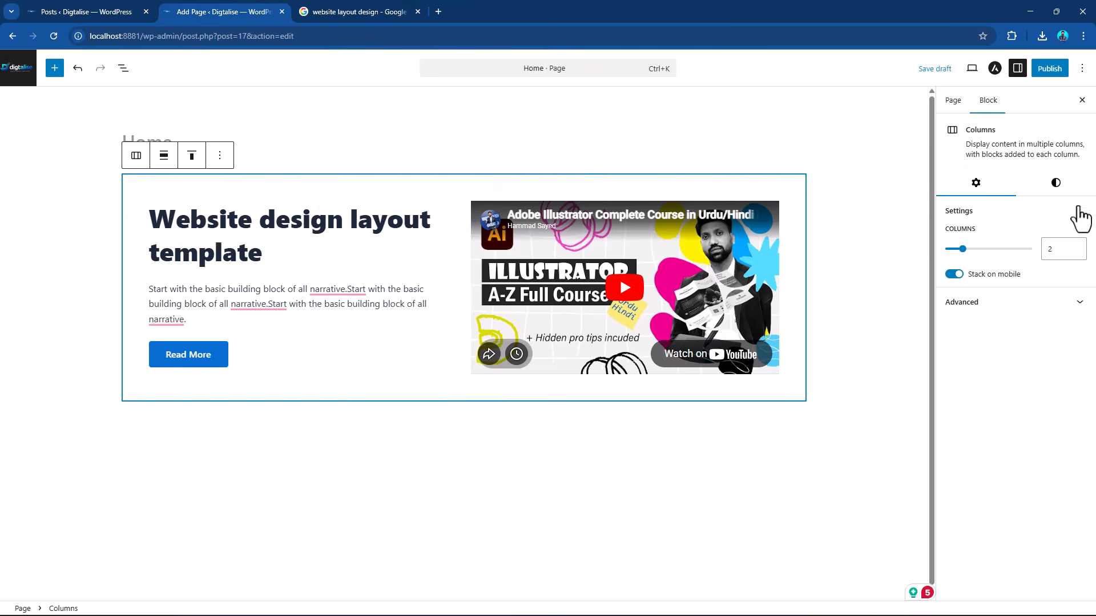
left_click(1056, 183)
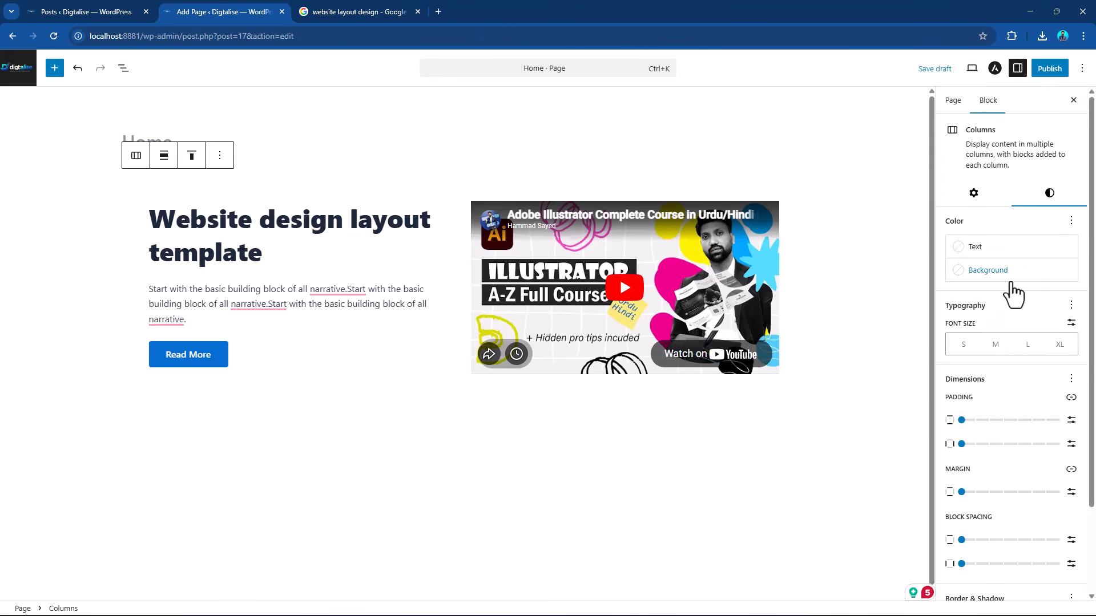
left_click(1007, 274)
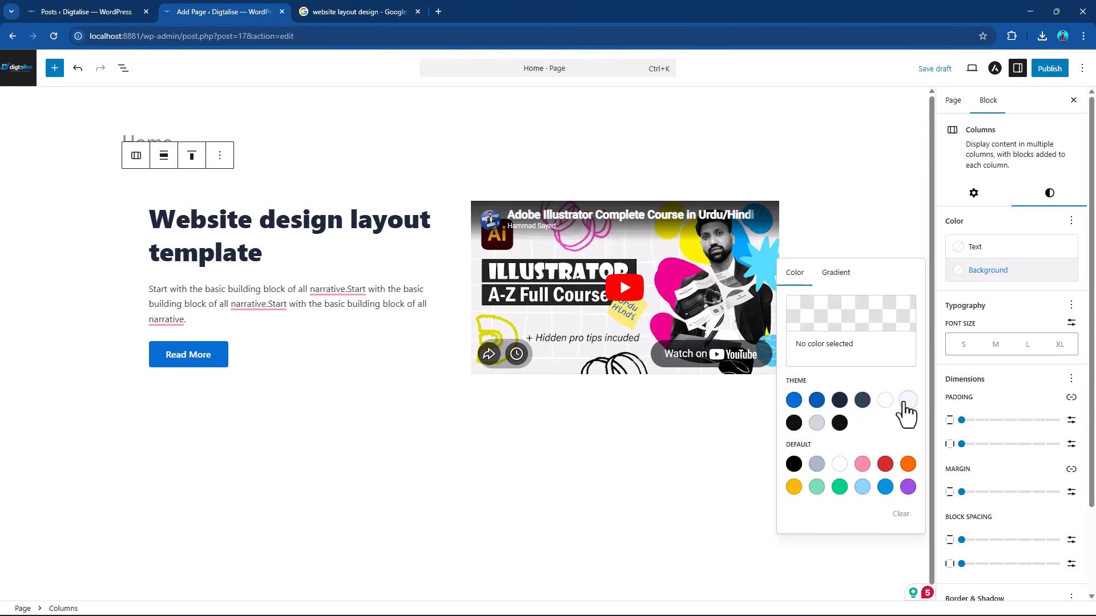
left_click(906, 401)
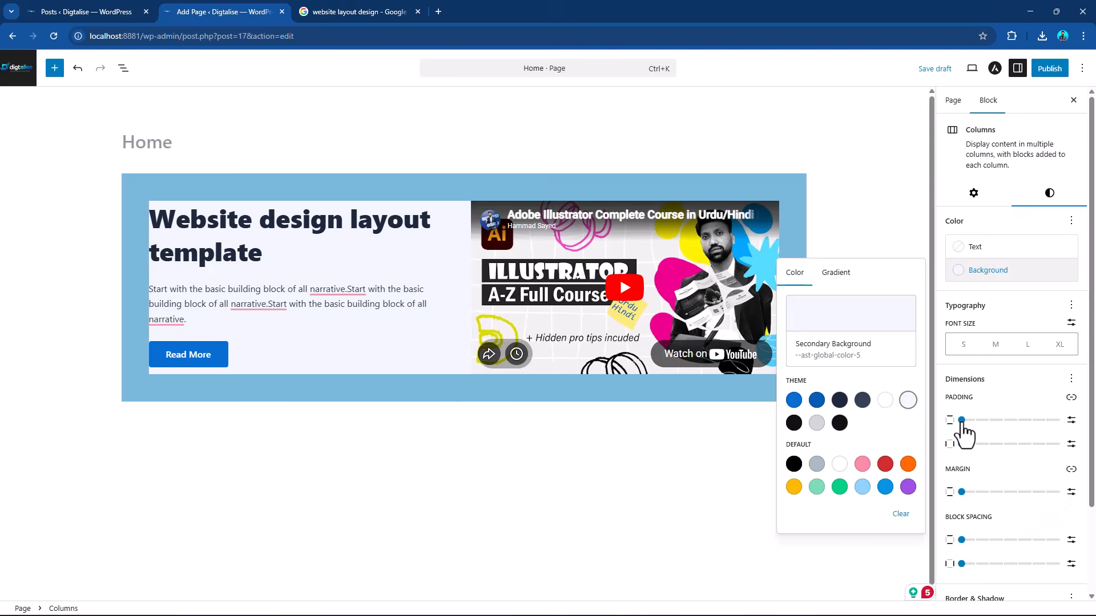
Give the heading and video Columns block a small, equal vertical and horizontal padding.
left_click(961, 421)
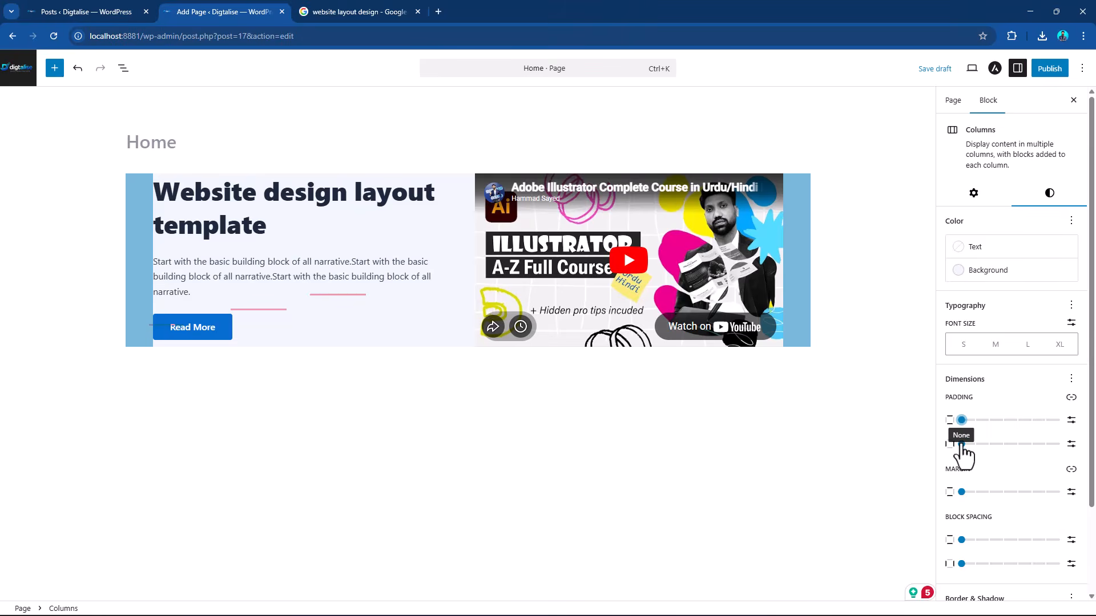
left_click(962, 444)
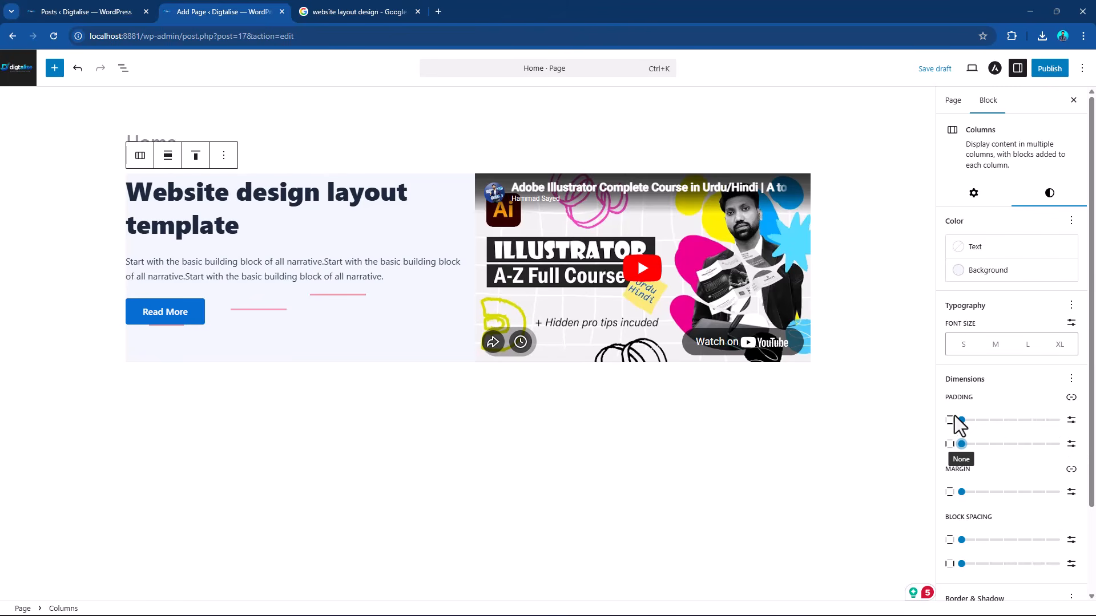
left_click_drag(961, 421, 990, 445)
Check the reference layout and add a Columns block with the 33 / 33 / 33 layout below the heading and video section.
left_click(655, 396)
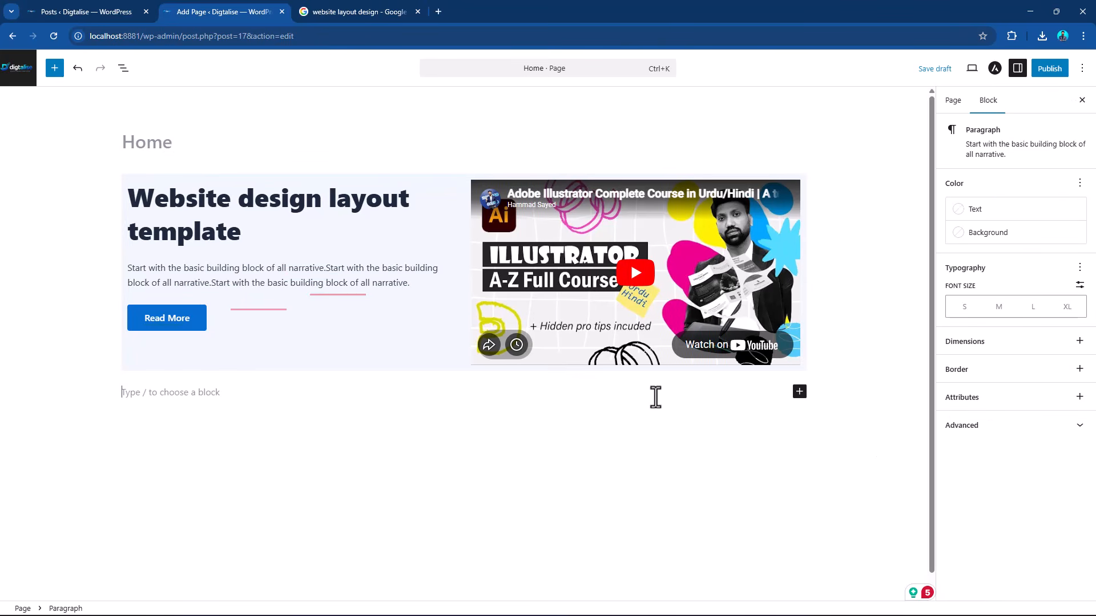
left_click(337, 10)
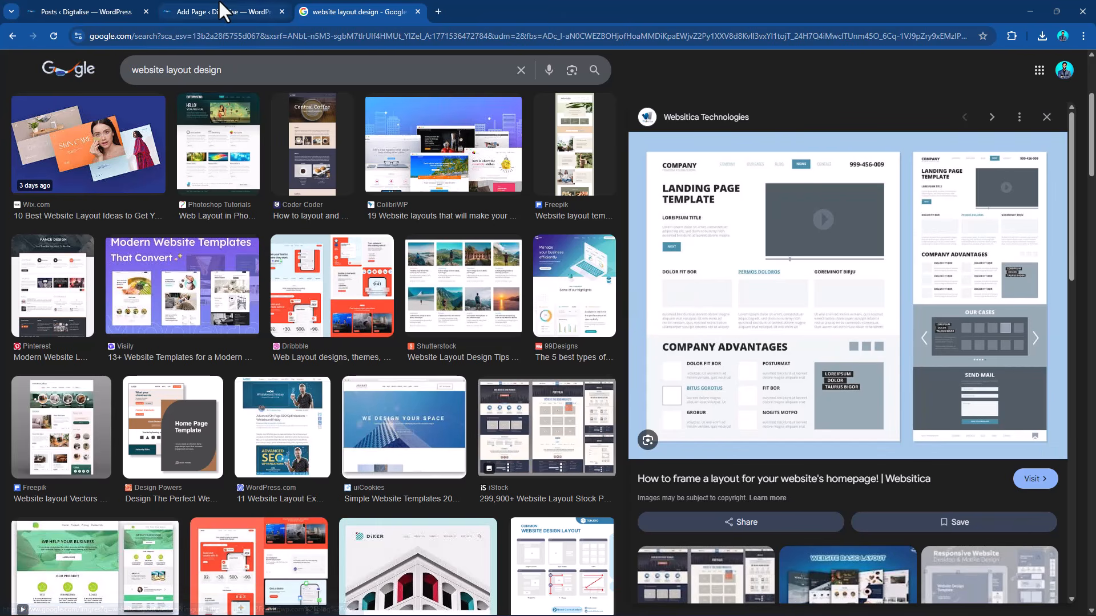
left_click(223, 10)
left_click(799, 392)
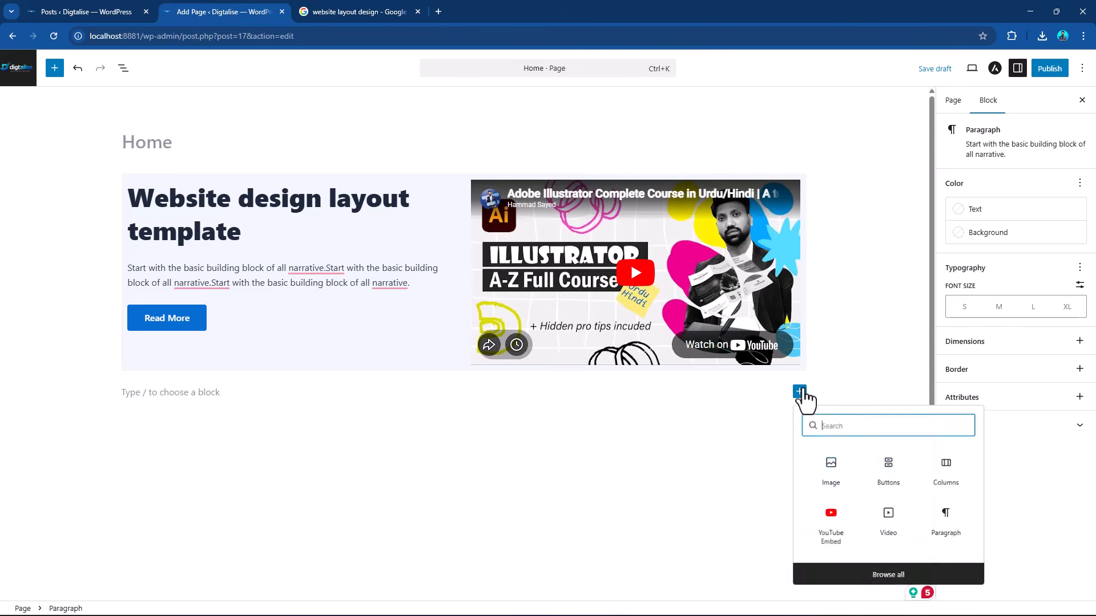
left_click(962, 484)
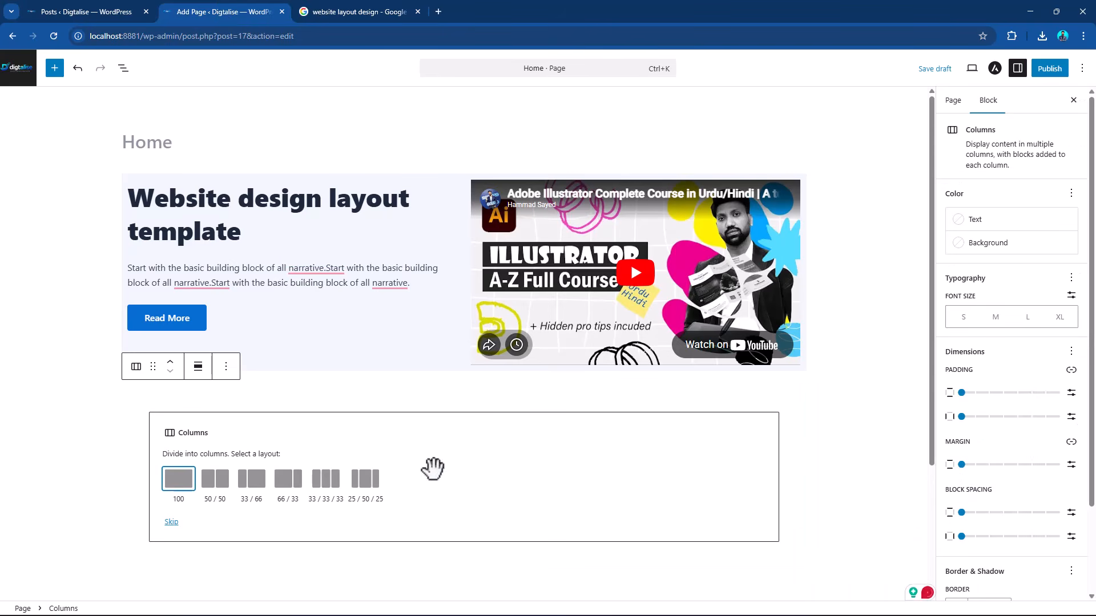
left_click(325, 488)
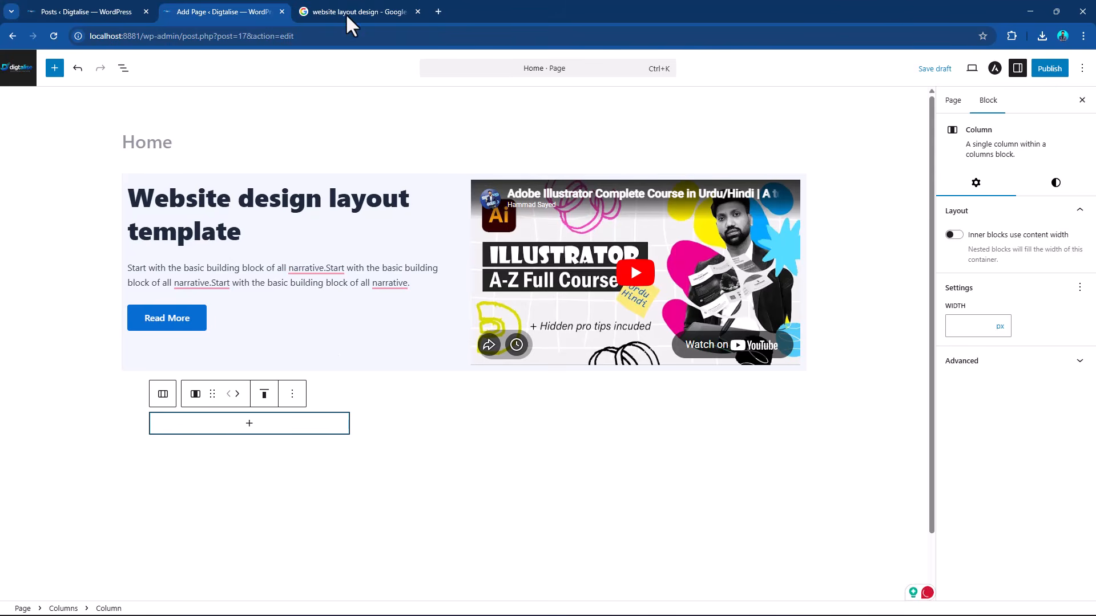
Check the reference layout and add a Heading block reading "Service One" in the first of the three columns.
left_click(331, 3)
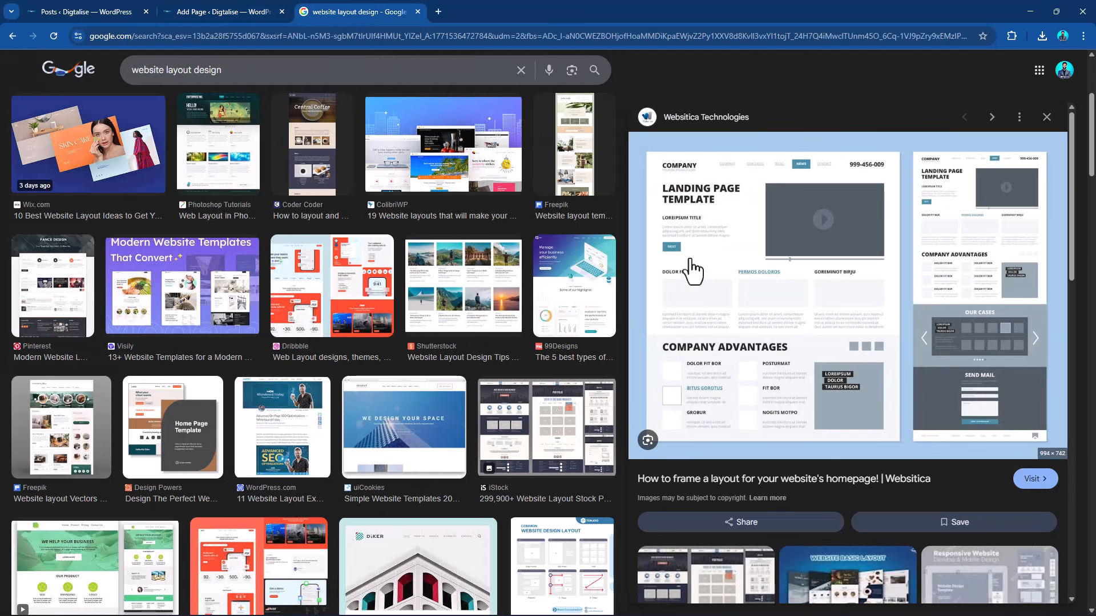
left_click(243, 11)
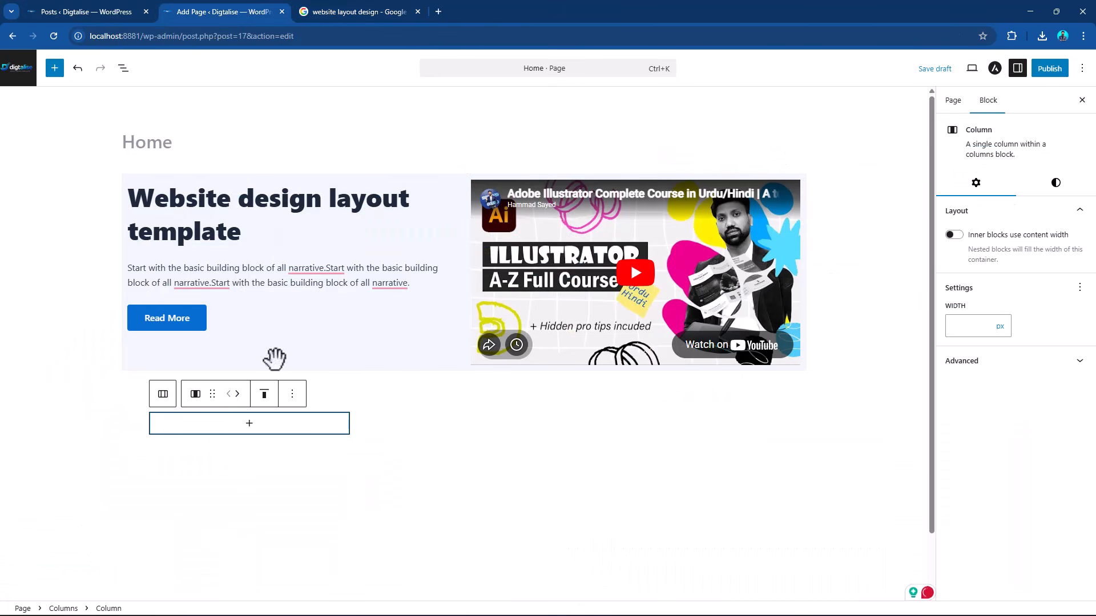
left_click(270, 427)
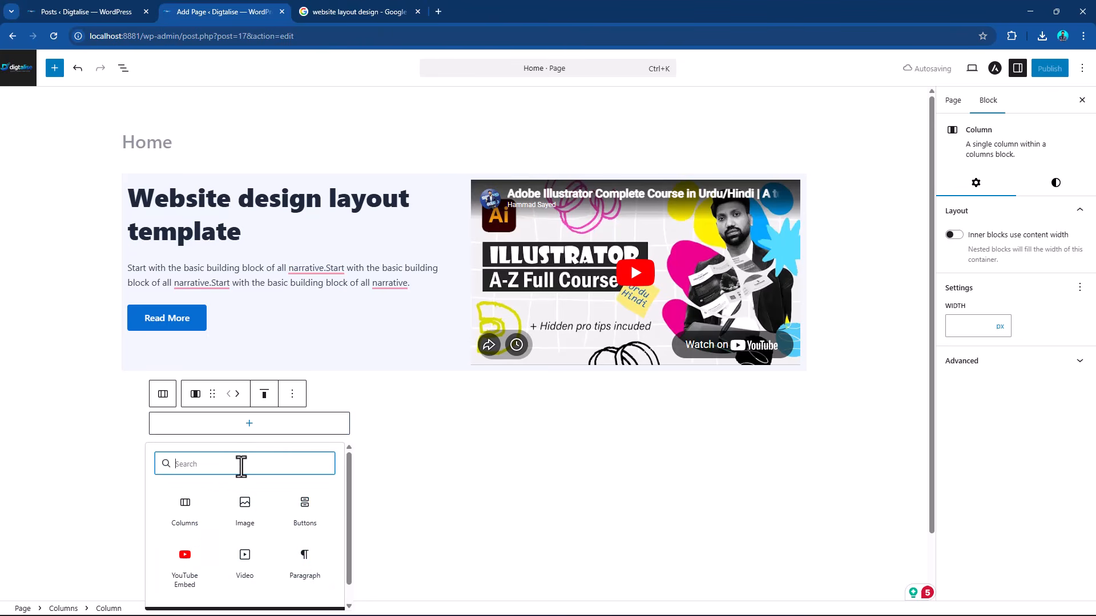
type("head")
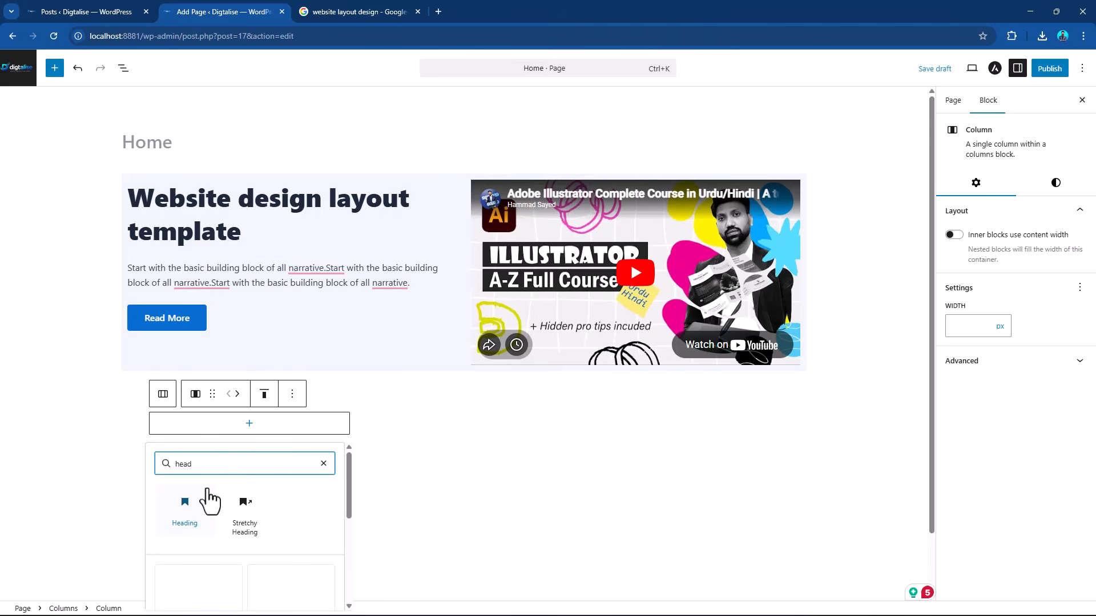
left_click(193, 507)
type("Ser")
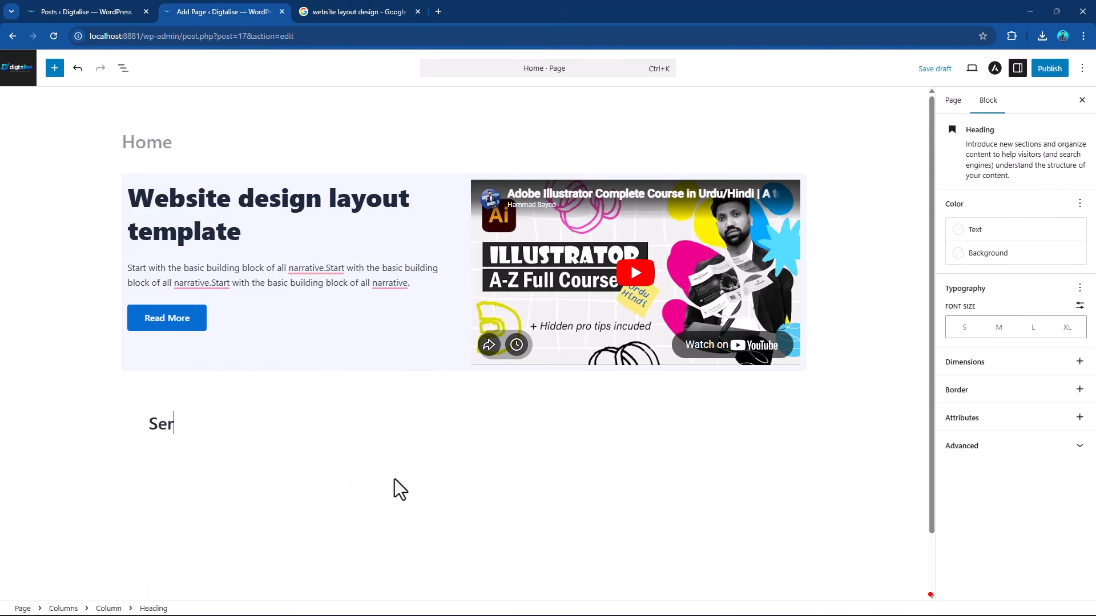
type("vice One")
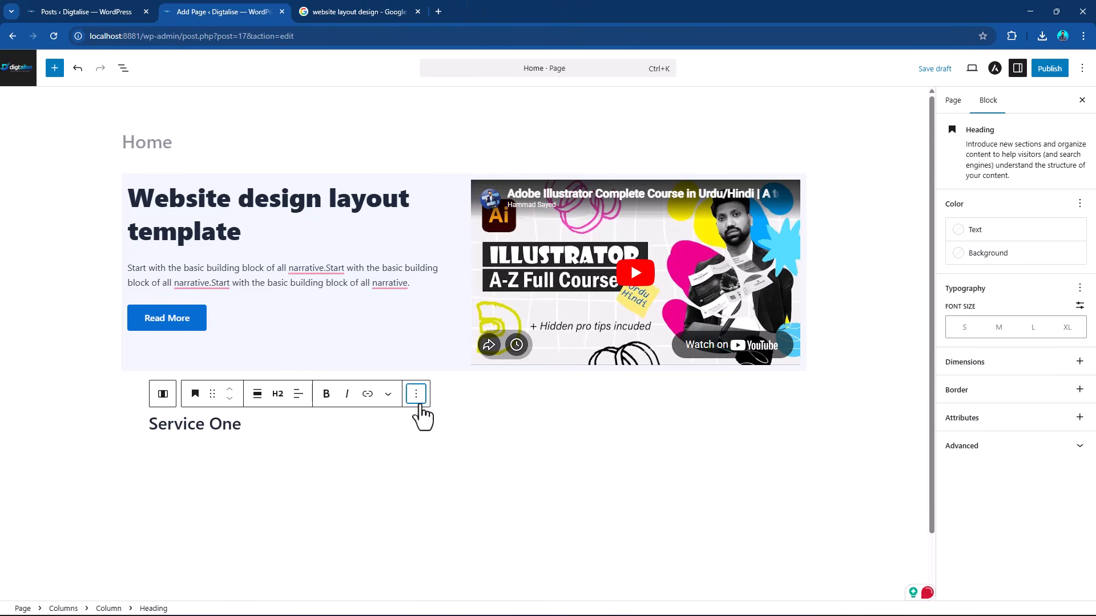
Add an Image block below the "Service One" heading and upload 10543.jpg from the Images folder into it.
left_click(416, 394)
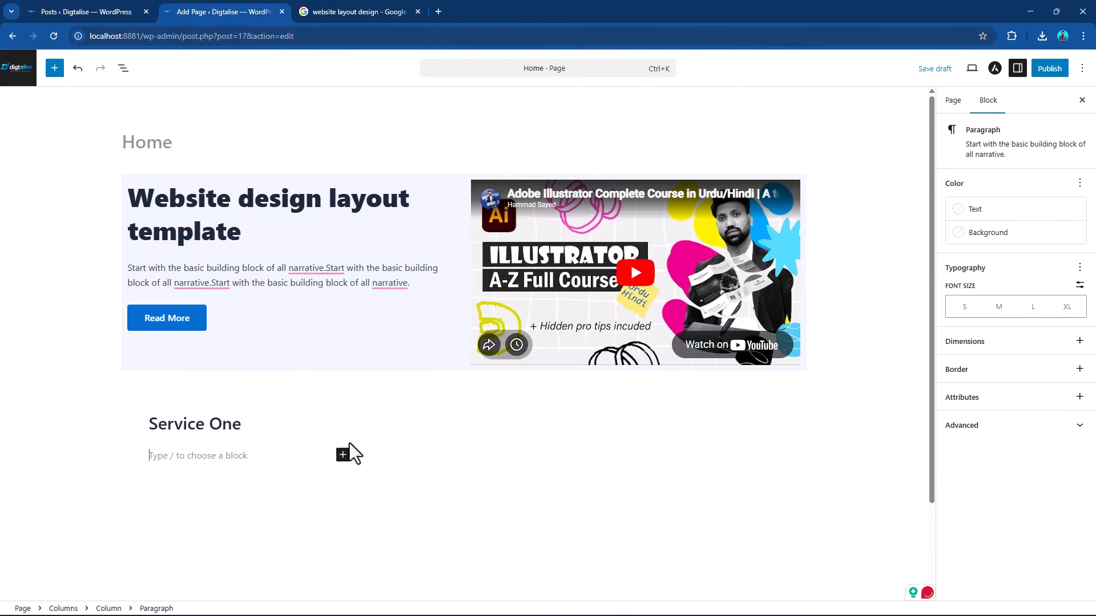
left_click(463, 163)
left_click(343, 457)
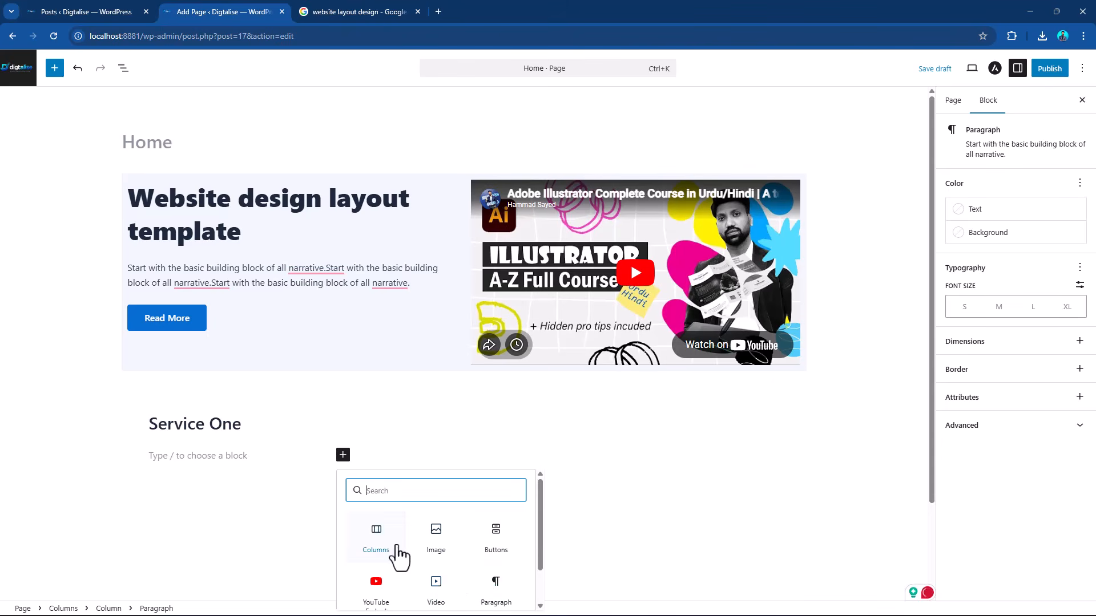
scroll(452, 575, "down", 1)
scroll(430, 501, "up", 1)
left_click(436, 540)
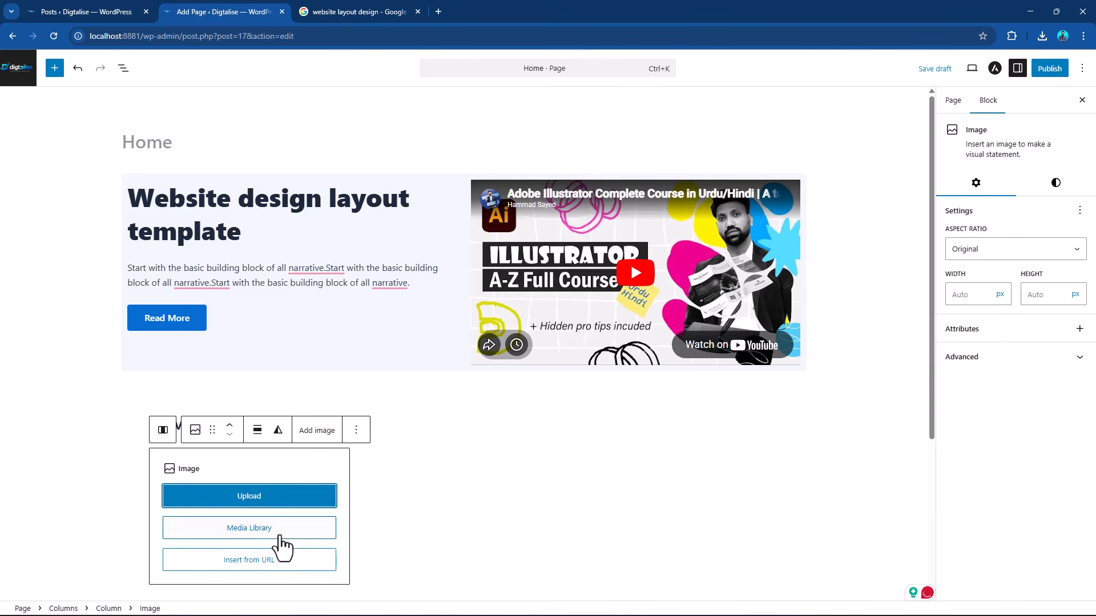
left_click(272, 505)
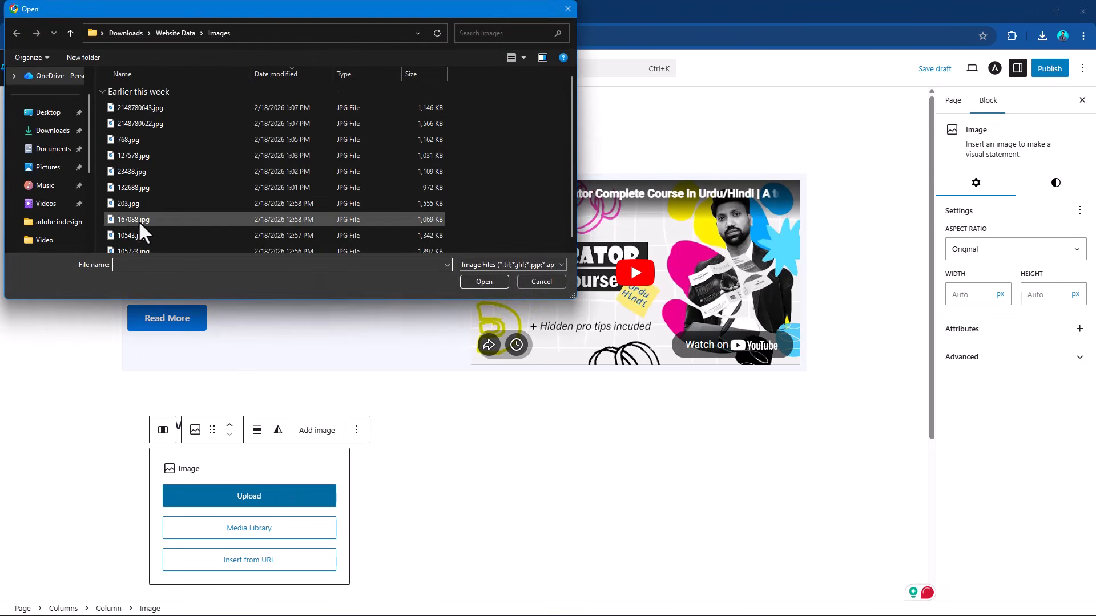
left_click(131, 237)
double_click(130, 237)
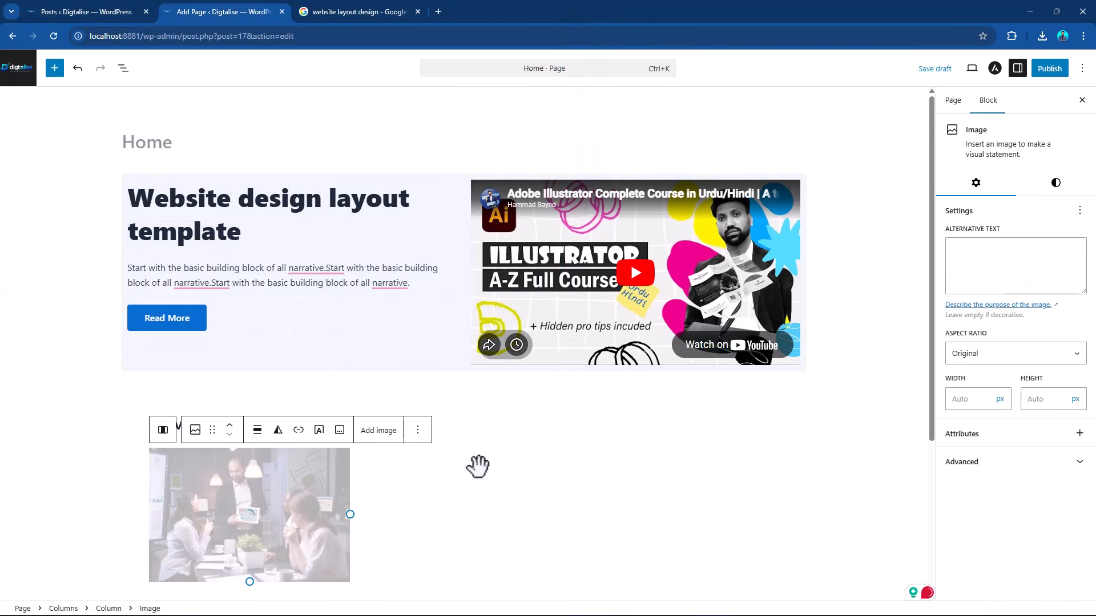
Add a paragraph below the service image containing the Paragraph block's description "Start with the basic building block of all narrative.".
scroll(360, 457, "down", 3)
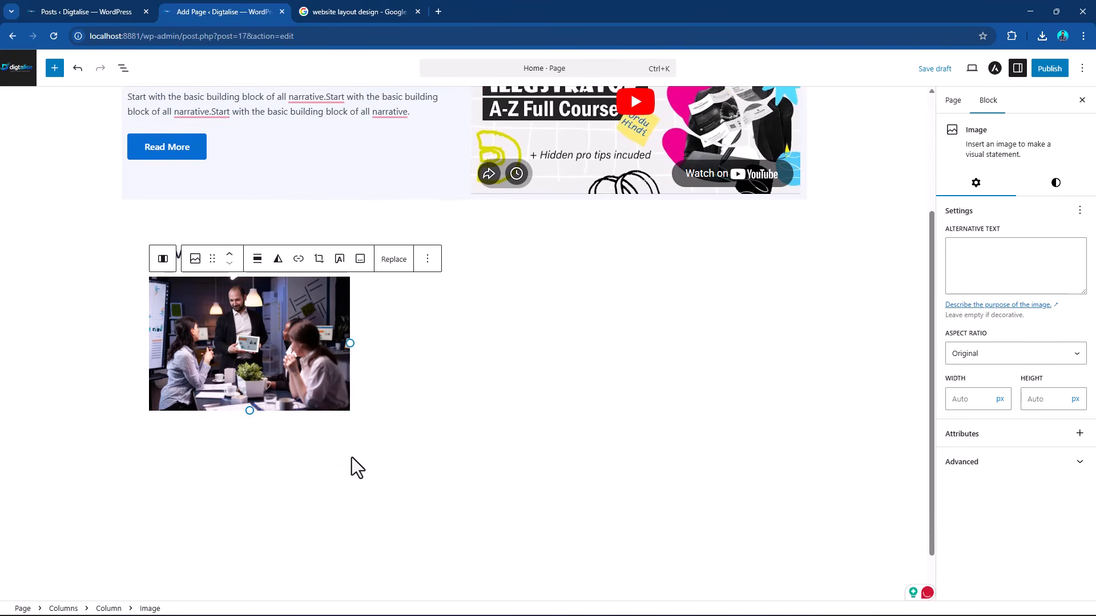
left_click(427, 260)
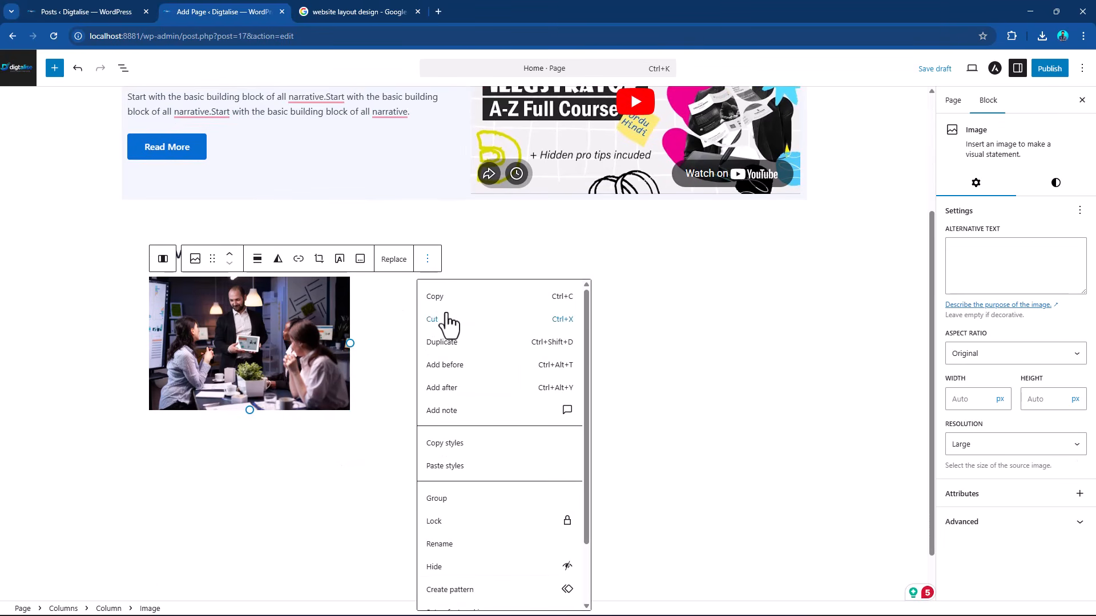
left_click(460, 388)
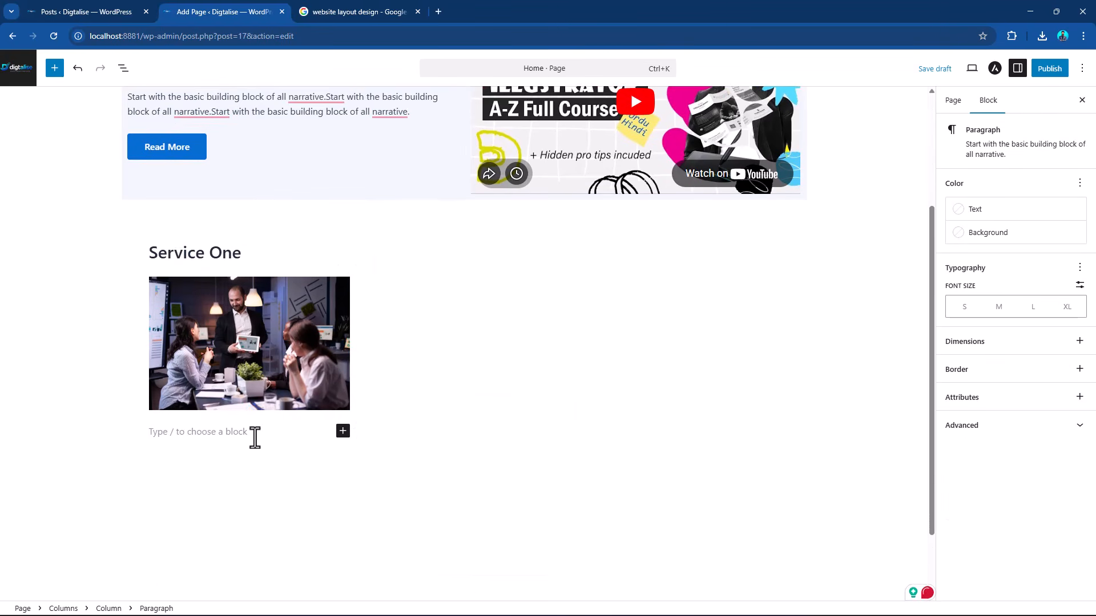
left_click_drag(997, 155, 965, 148)
key("ctrl+c")
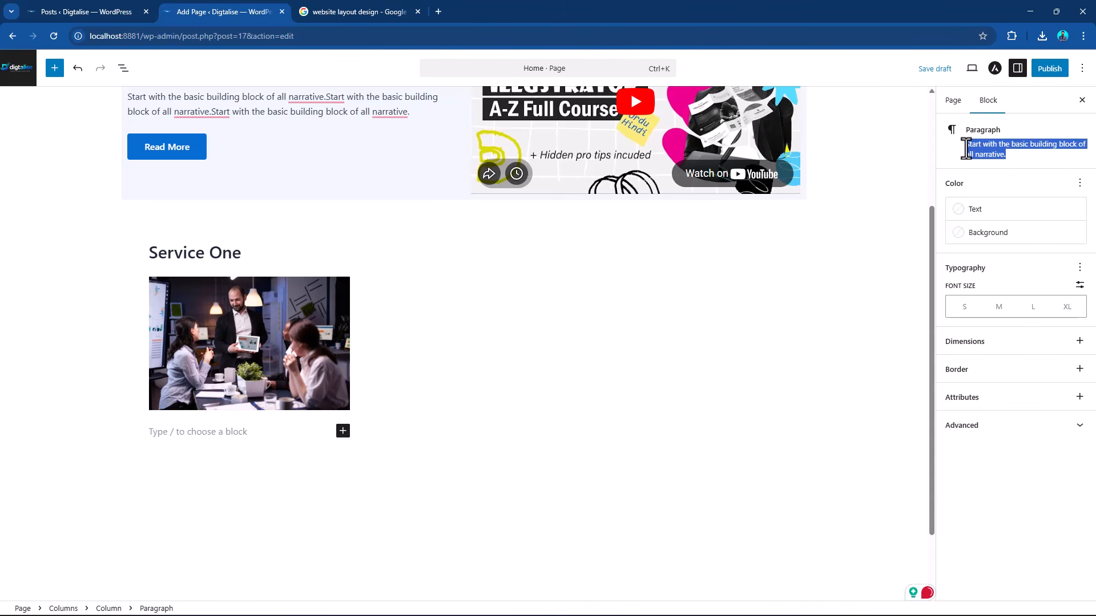
left_click(216, 432)
key("ctrl+v")
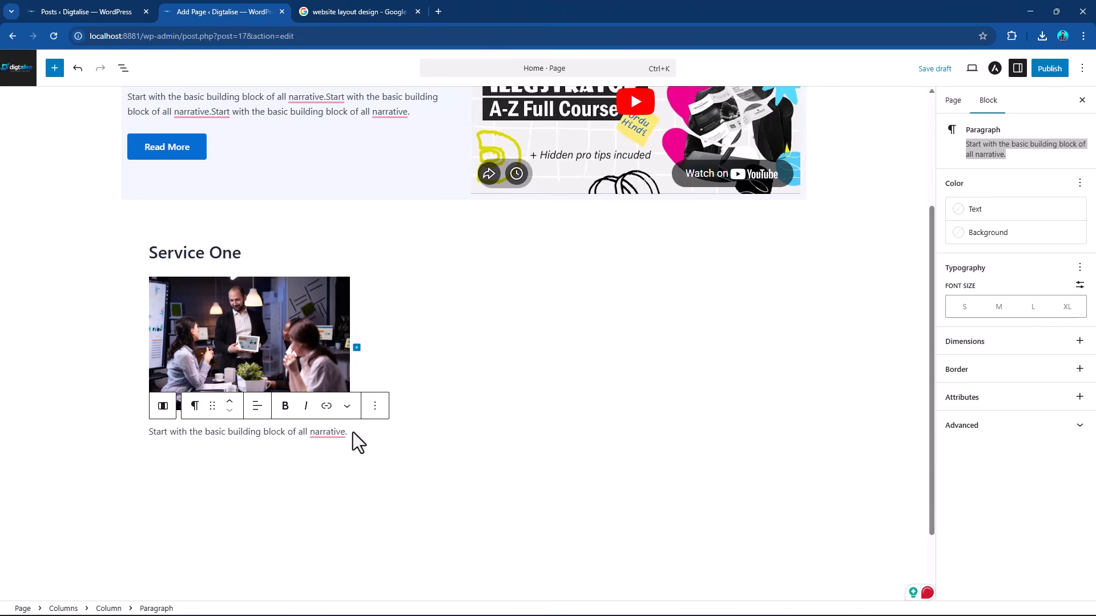
Extend the paragraph below the service image by pasting the sentence "Start with the basic building block of all narrative." two more times.
left_click(353, 432)
left_click(345, 435)
key("ctrl+v")
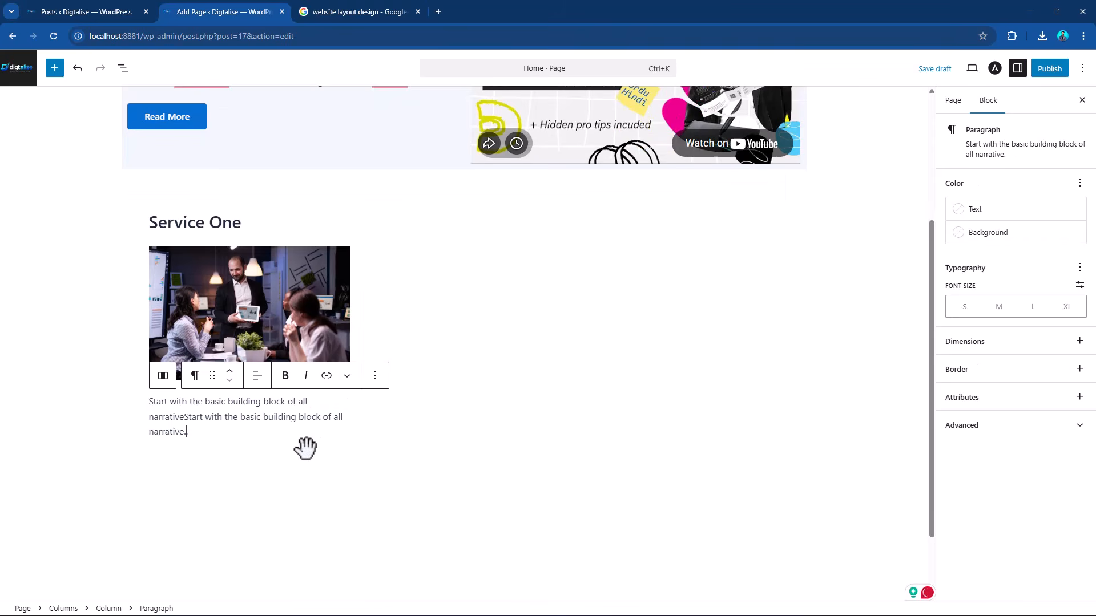
left_click(196, 435)
key("ctrl+v")
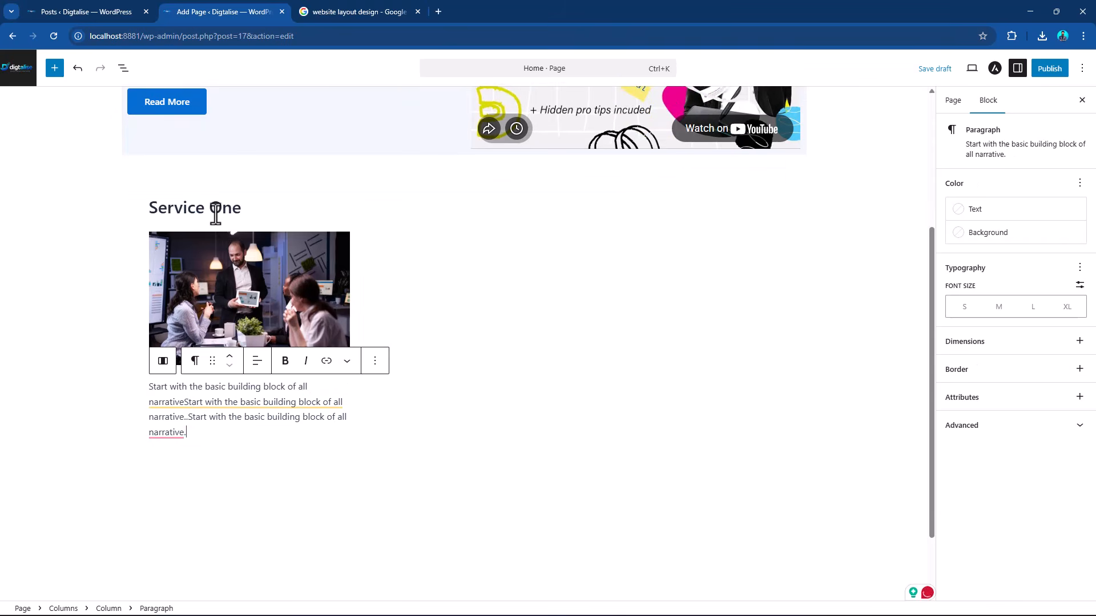
Round the corners of the service image with a border radius of 28 px.
left_click(245, 276)
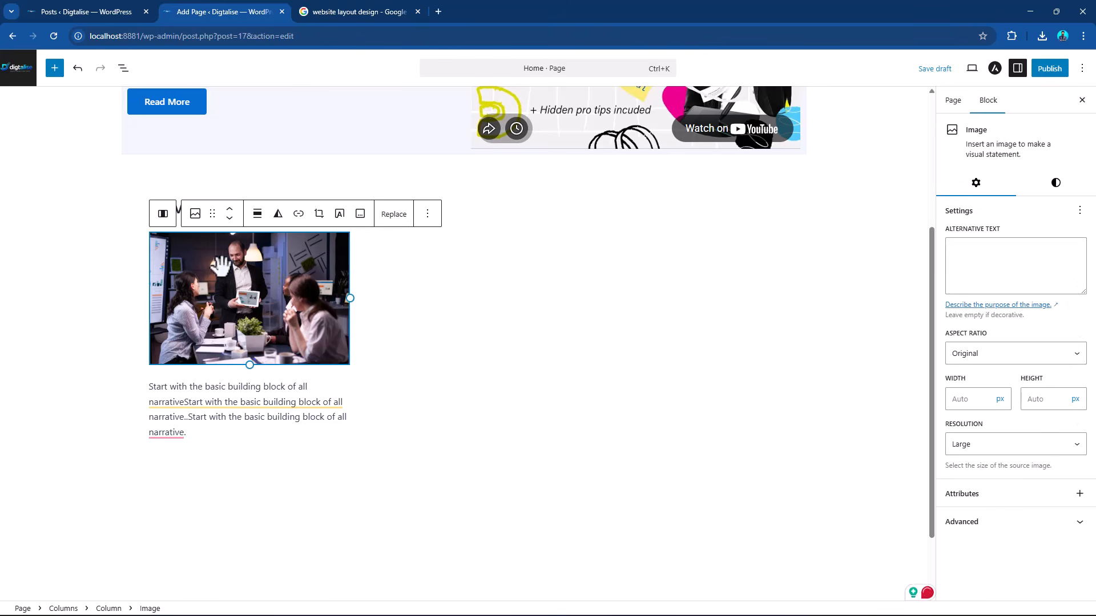
left_click(1056, 184)
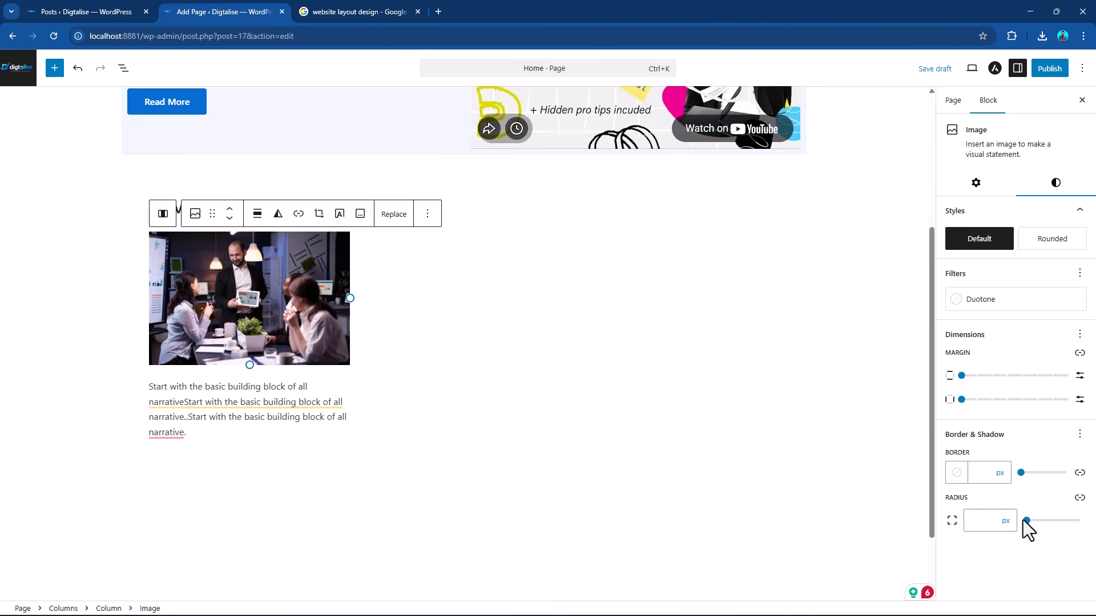
left_click_drag(1026, 521, 1042, 521)
scroll(331, 464, "up", 2)
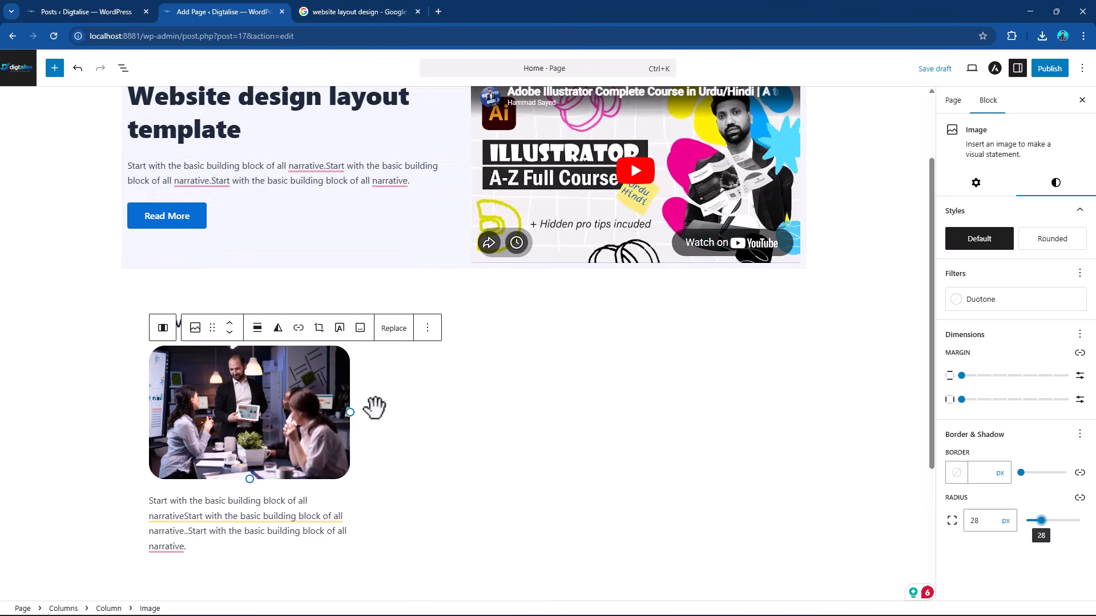
left_click(374, 407)
Set both the vertical and horizontal padding of the "Service One" column to 2X-Small.
left_click(171, 324)
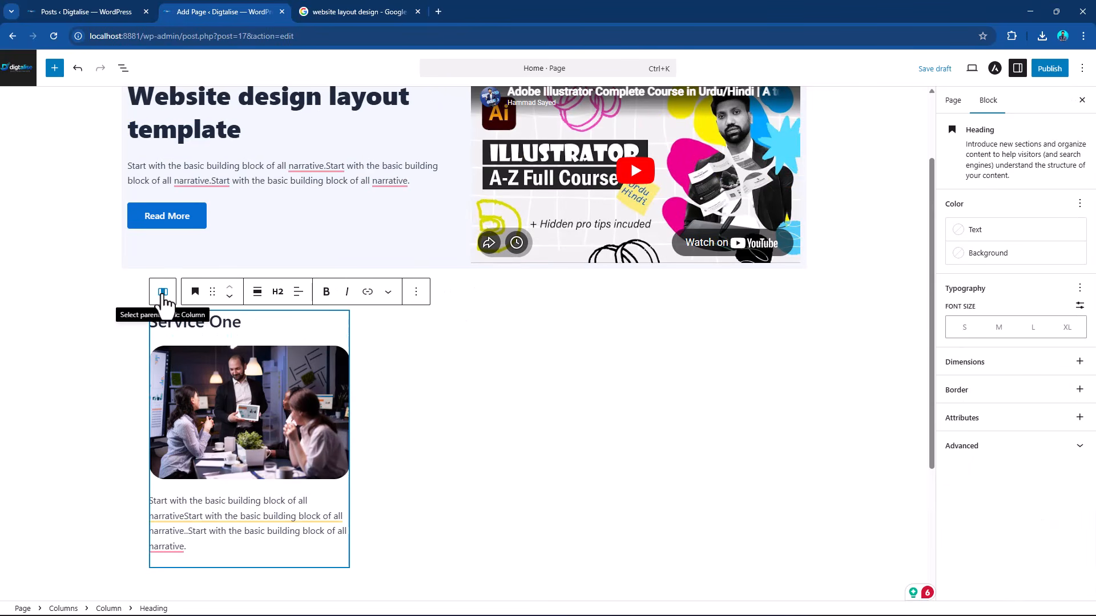
left_click(217, 376)
left_click(263, 516)
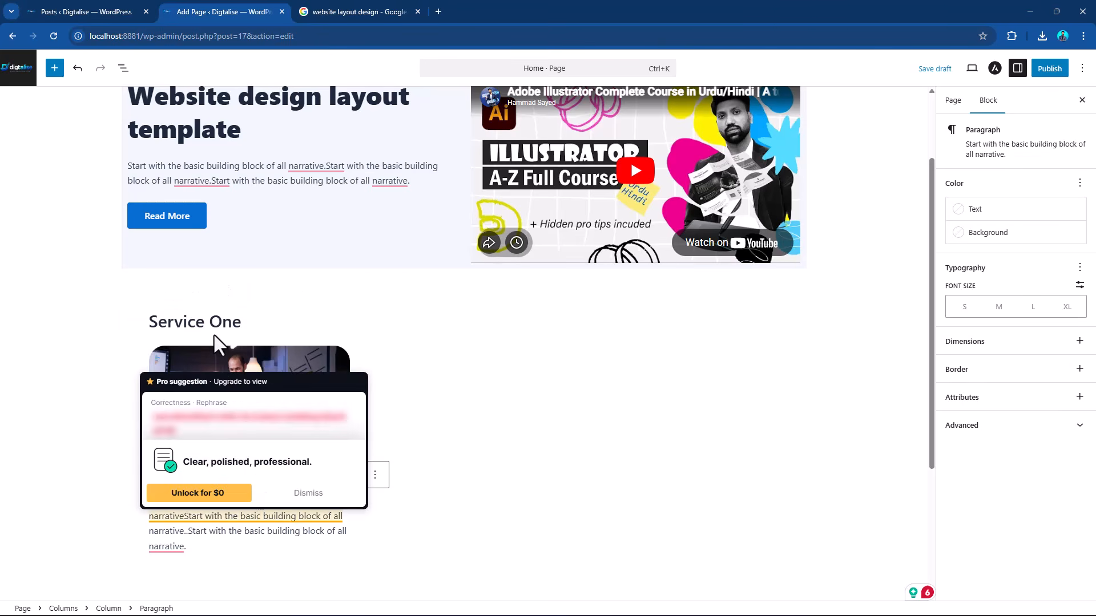
left_click(215, 349)
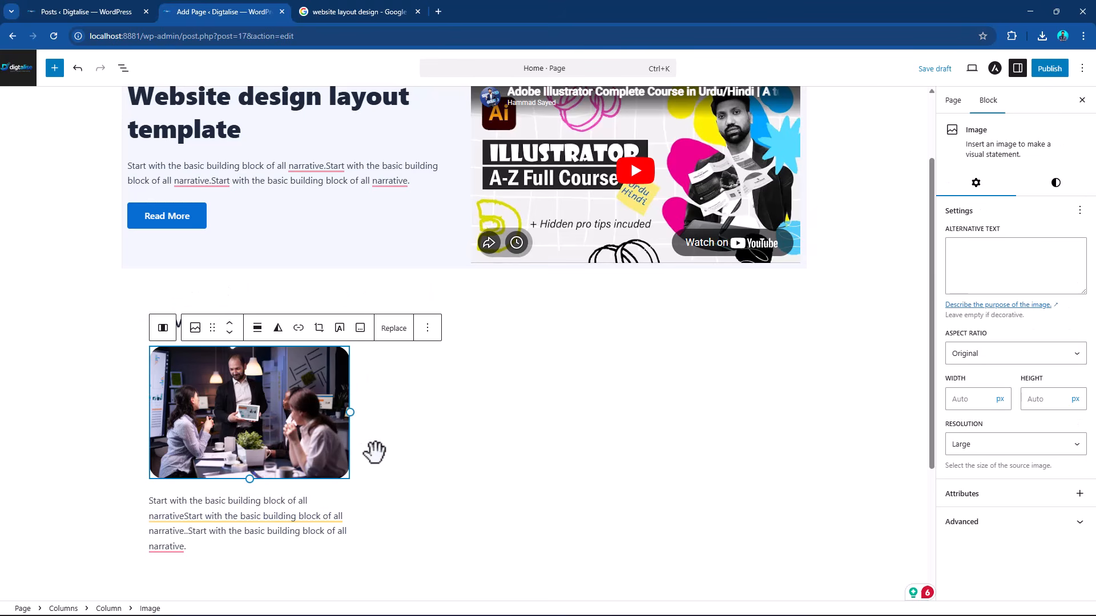
mouse_move(252, 512)
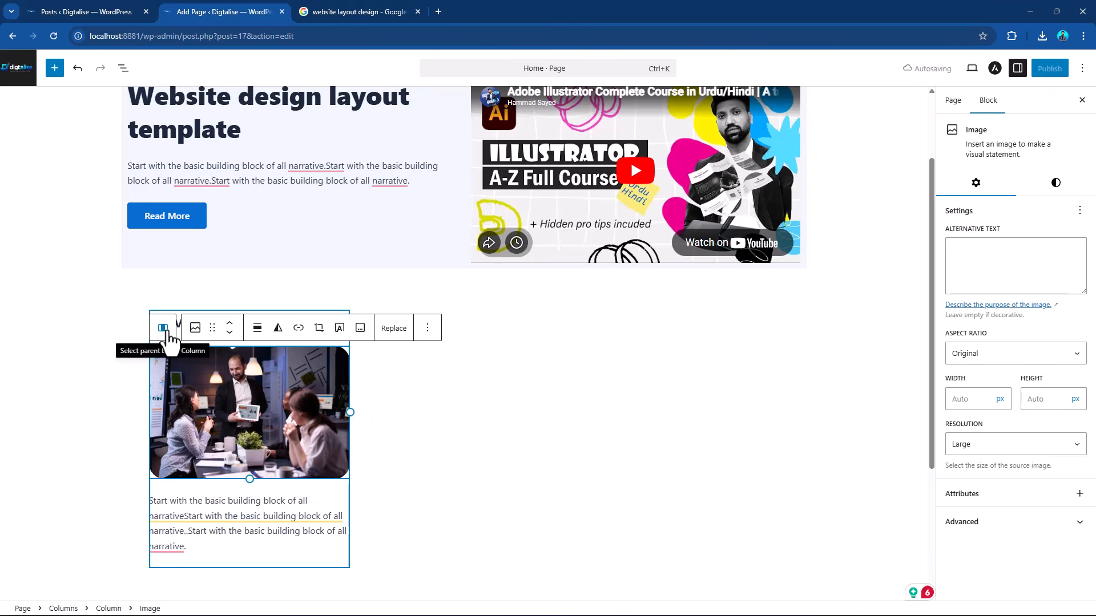
left_click(163, 328)
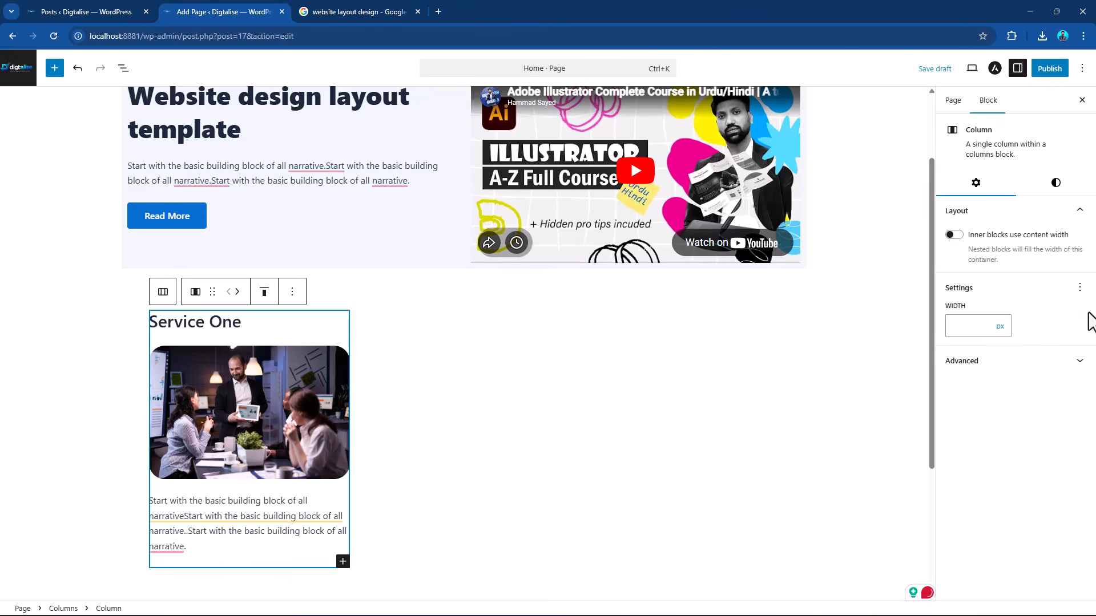
left_click(1055, 183)
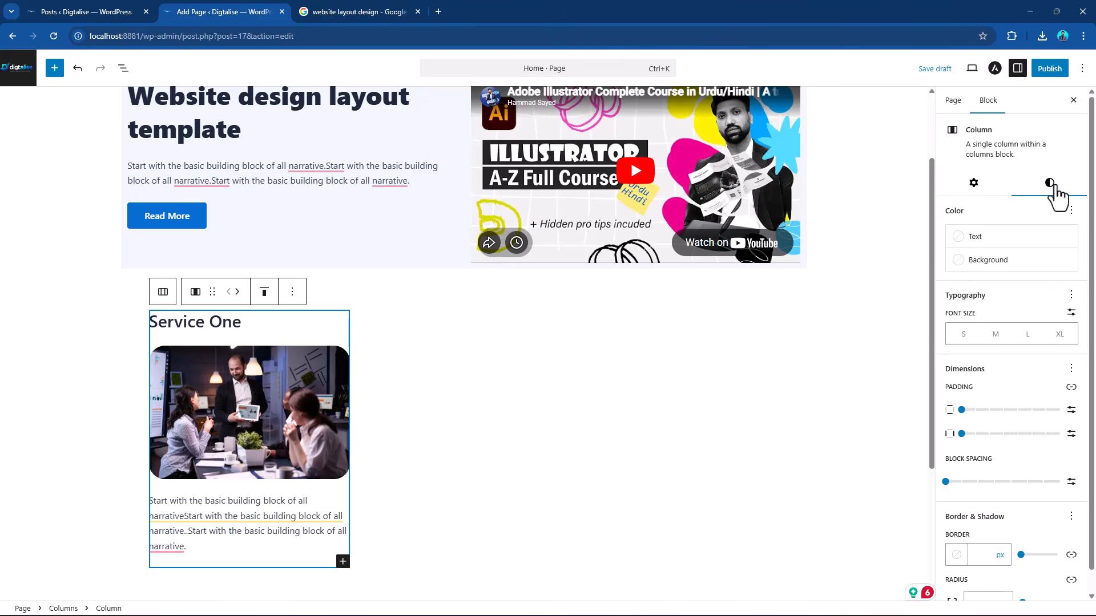
left_click_drag(961, 411, 976, 434)
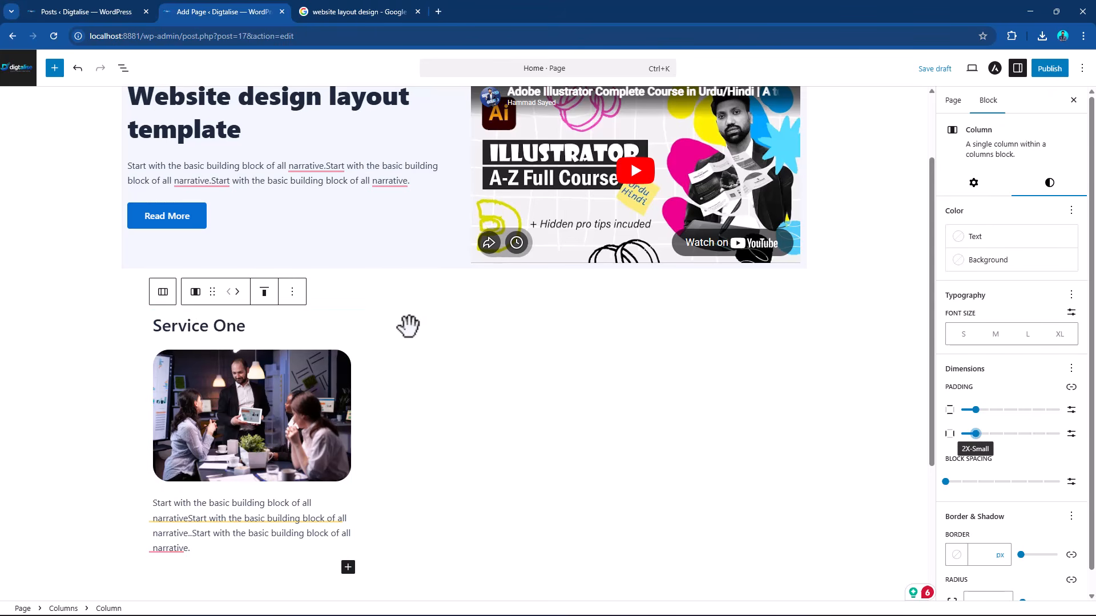
Give the services Columns block the Secondary Background color and set its vertical margin to None.
left_click(224, 308)
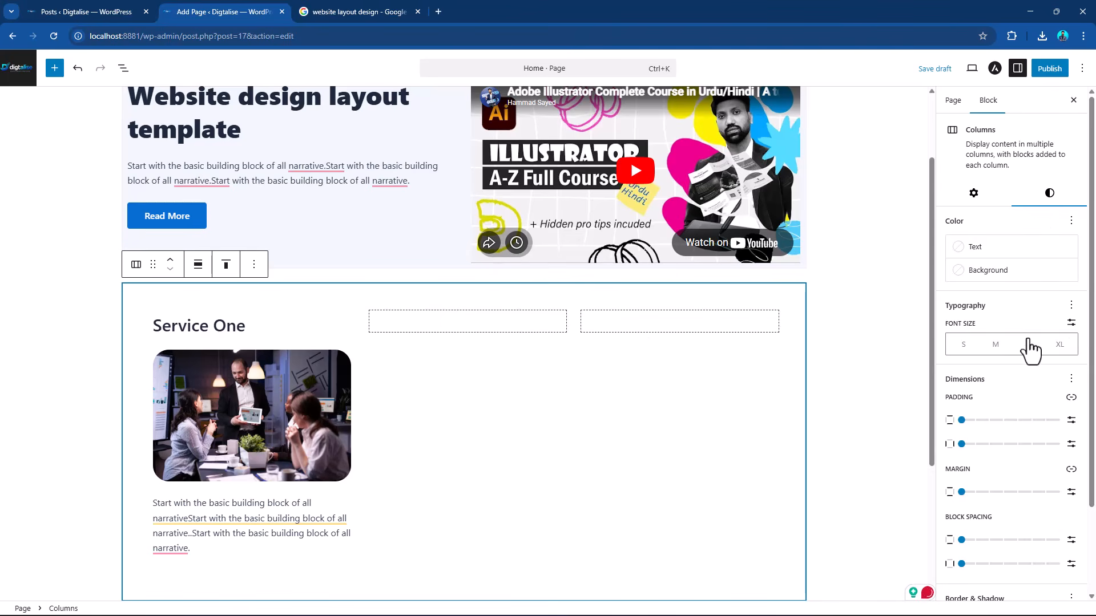
left_click(988, 271)
left_click(908, 400)
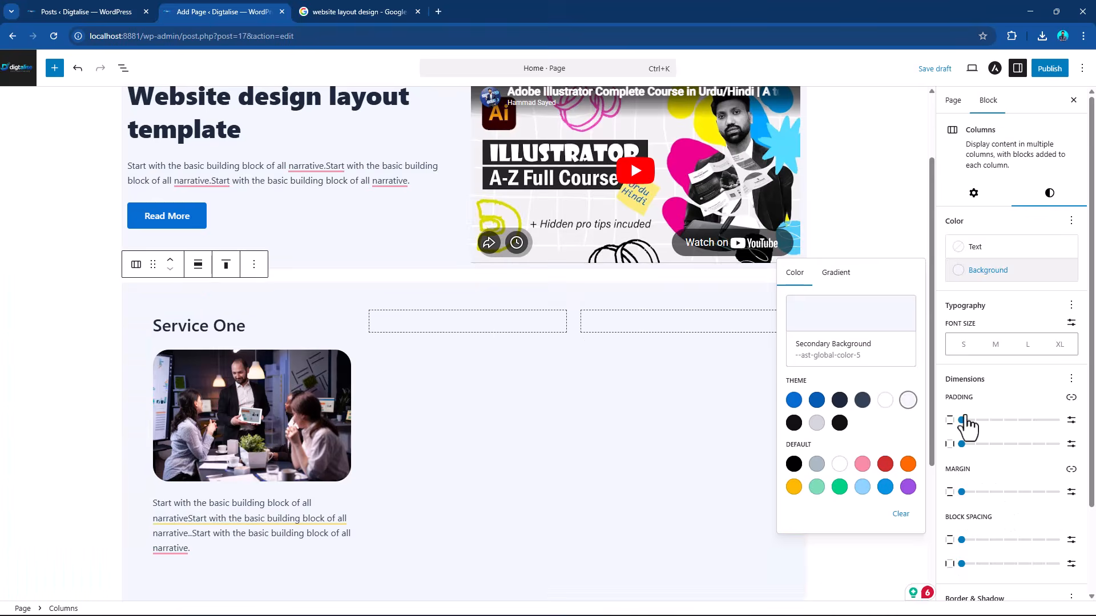
left_click(962, 494)
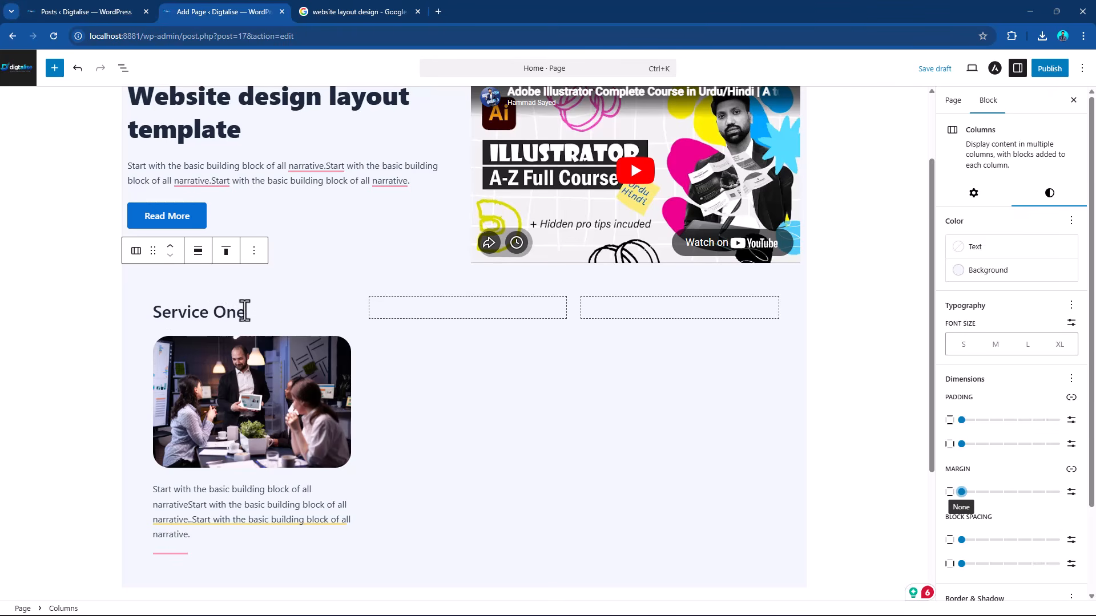
left_click(290, 342)
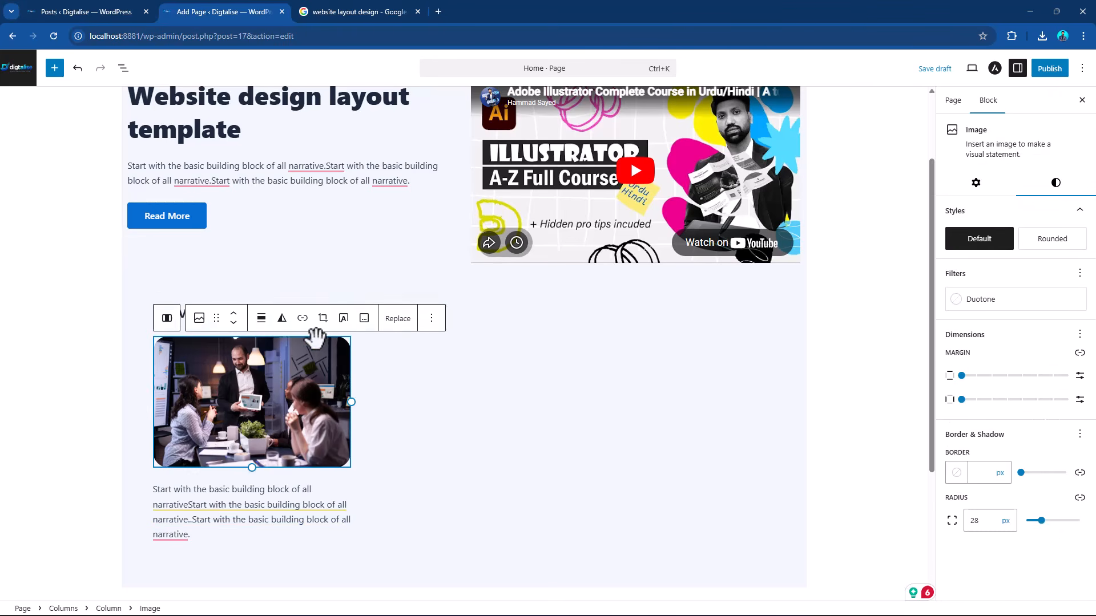
left_click(377, 399)
left_click(604, 403)
left_click(422, 404)
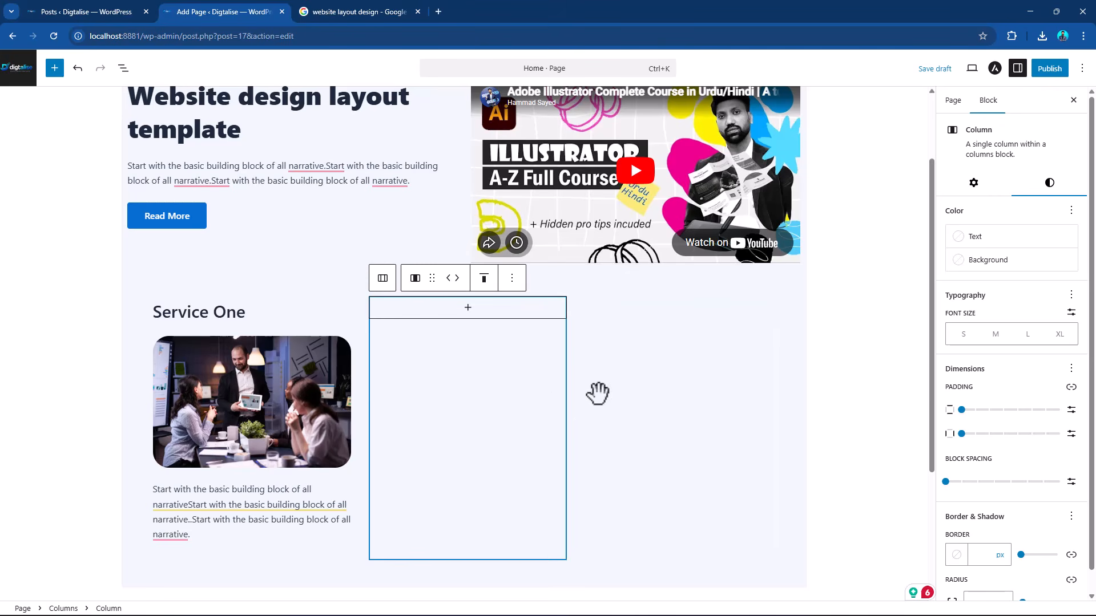
scroll(594, 392, "up", 2)
scroll(440, 342, "down", 3)
Duplicate the "Service One" column twice so that three identical service columns stand side by side.
left_click(255, 245)
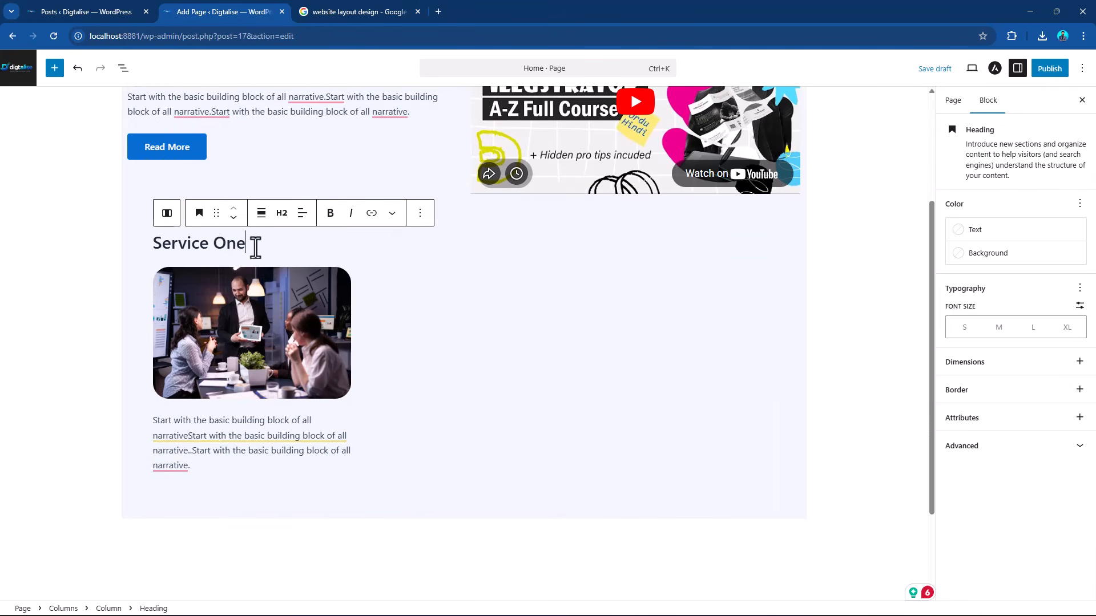
left_click(164, 211)
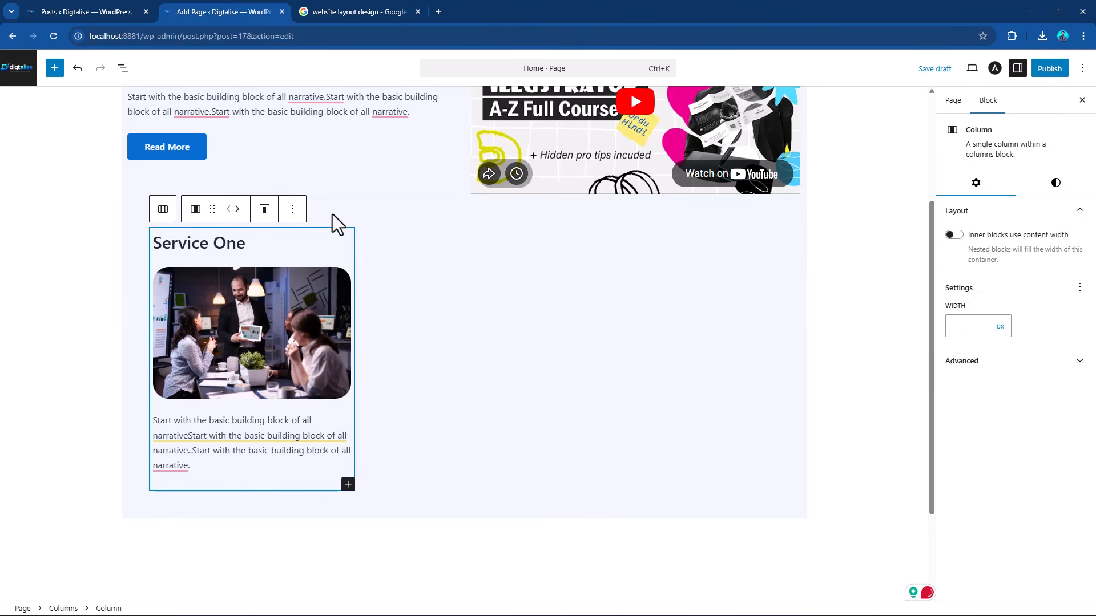
left_click(292, 212)
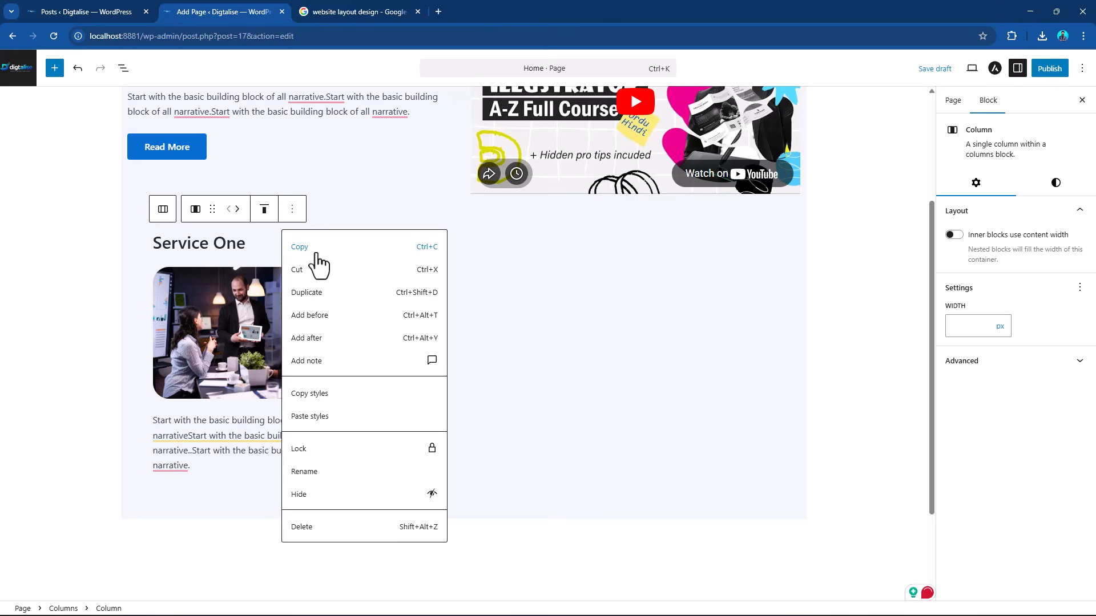
left_click(315, 303)
left_click(457, 210)
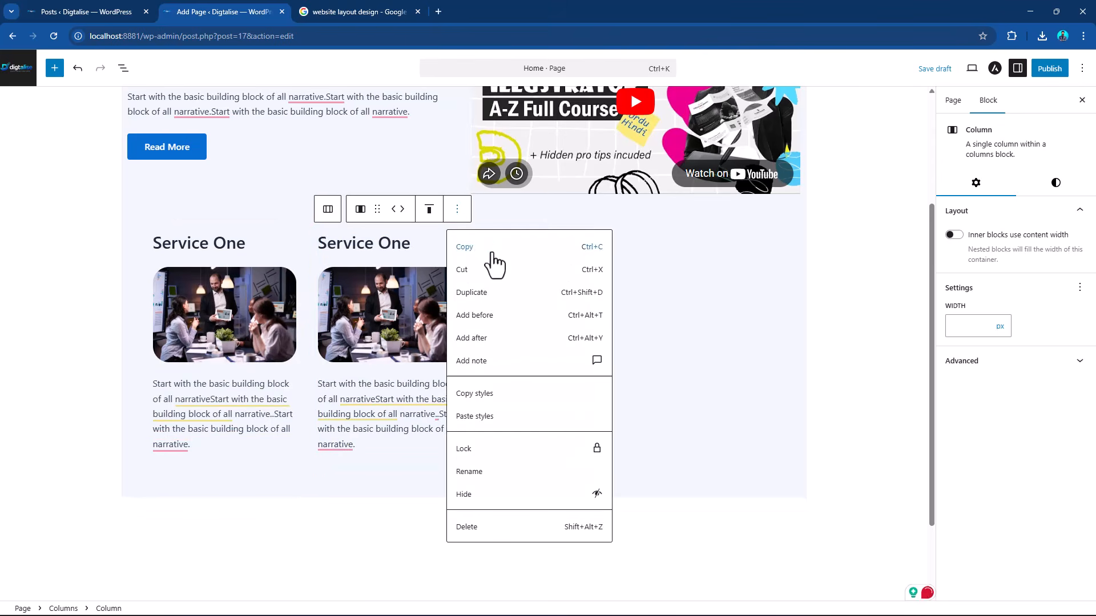
left_click(500, 299)
Delete the two empty columns beside the three service columns.
key("ctrl+alt+y")
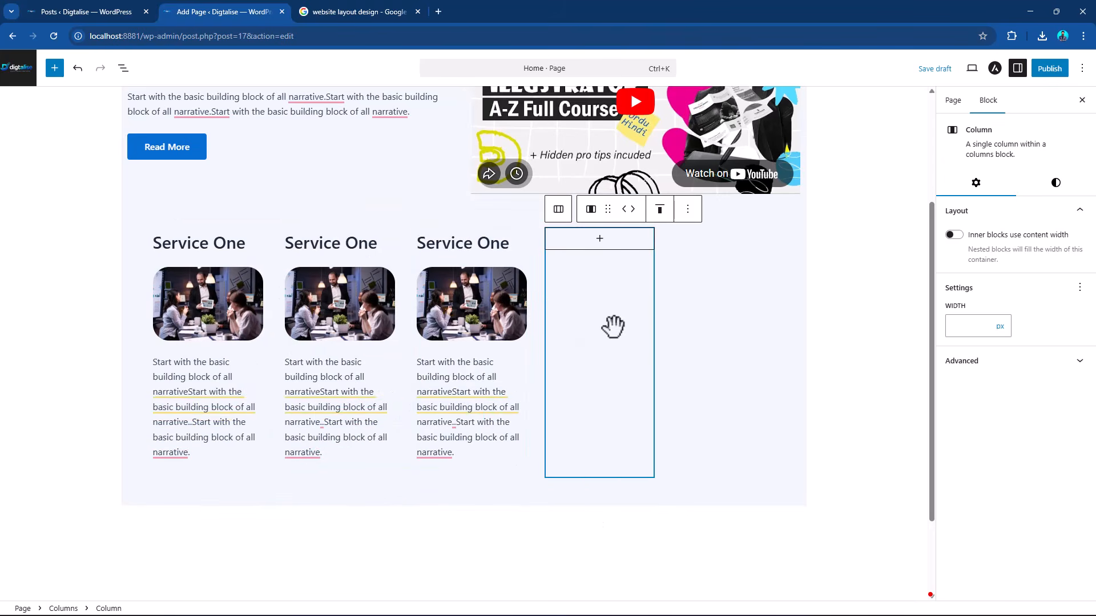
left_click(696, 218)
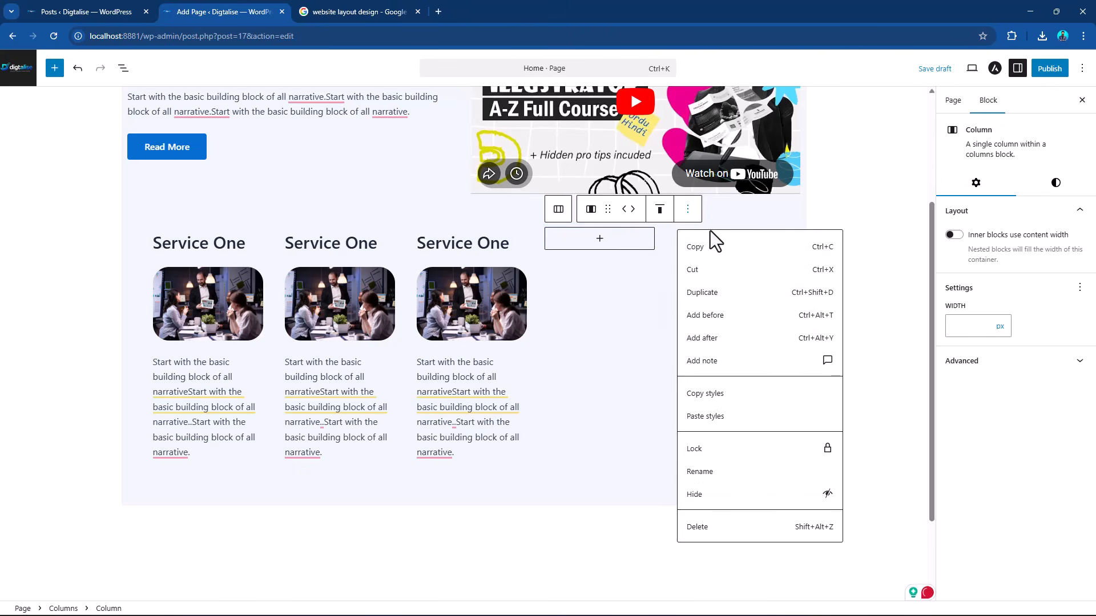
left_click(720, 529)
left_click(694, 301)
left_click(774, 210)
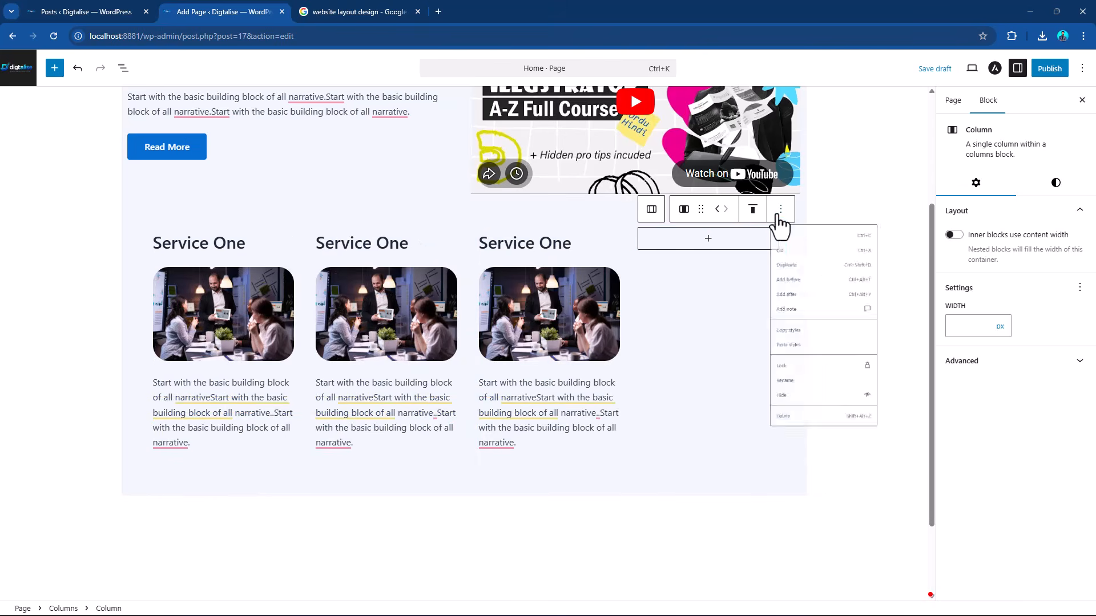
left_click(801, 530)
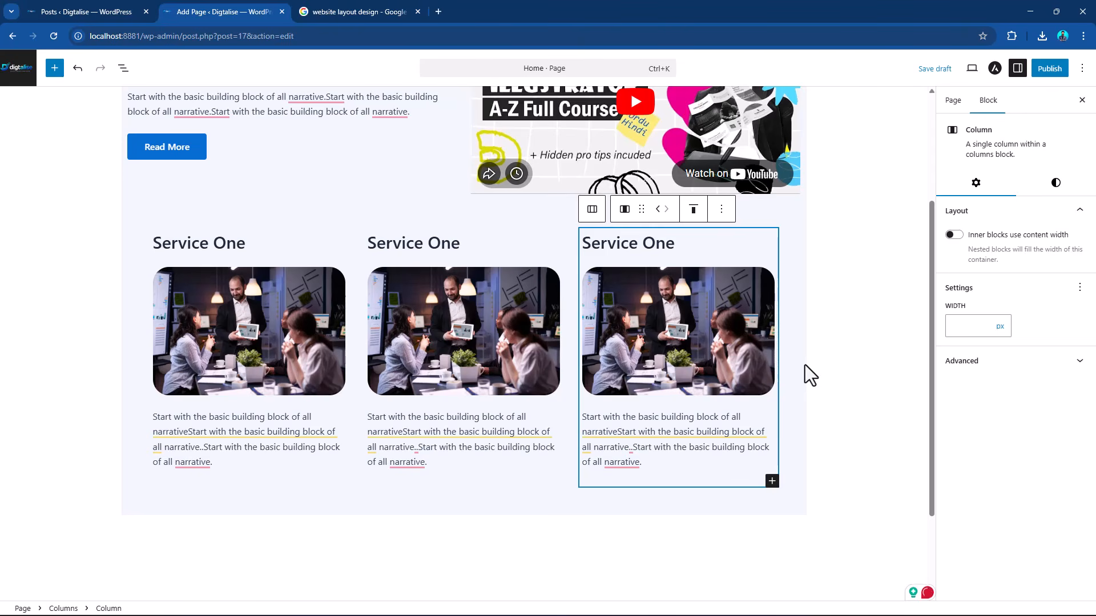
Set the vertical and horizontal padding of the heading and video Columns block to Large.
scroll(426, 341, "up", 3)
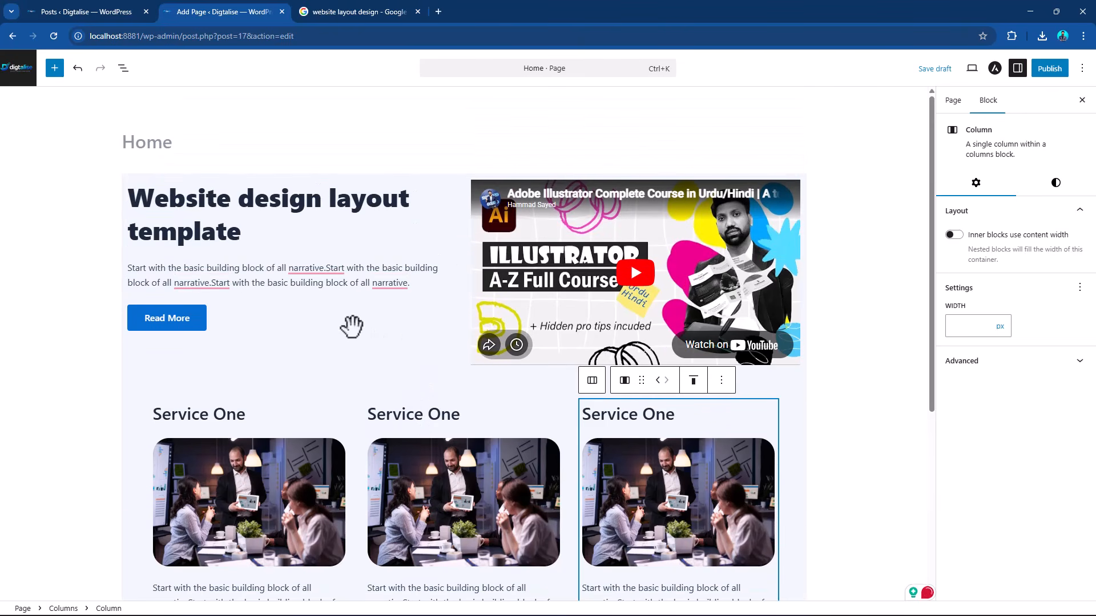
scroll(433, 405, "down", 4)
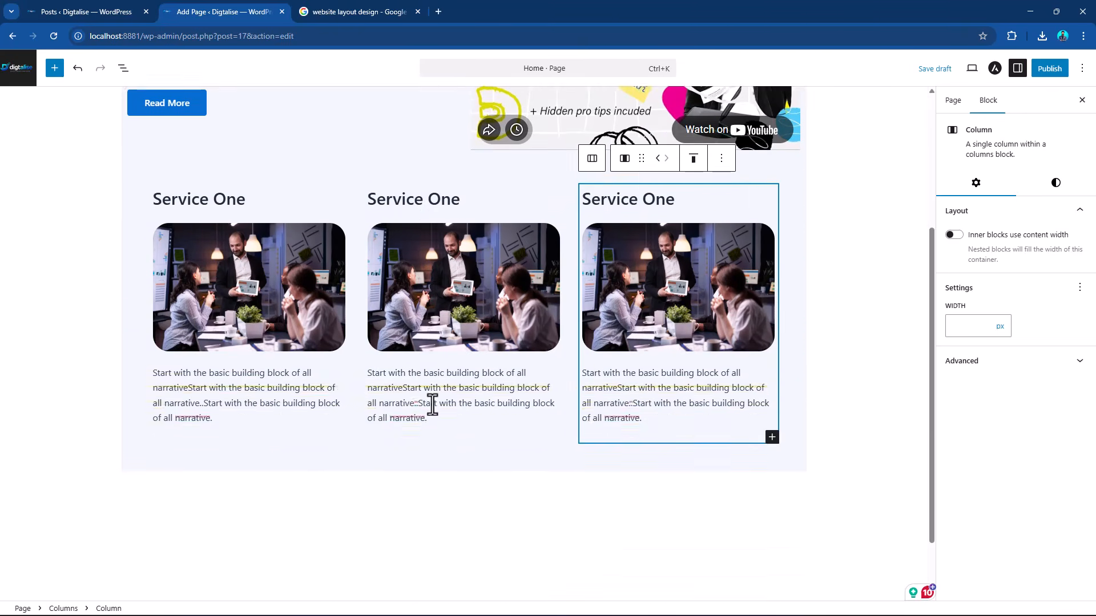
scroll(432, 405, "up", 4)
left_click(425, 174)
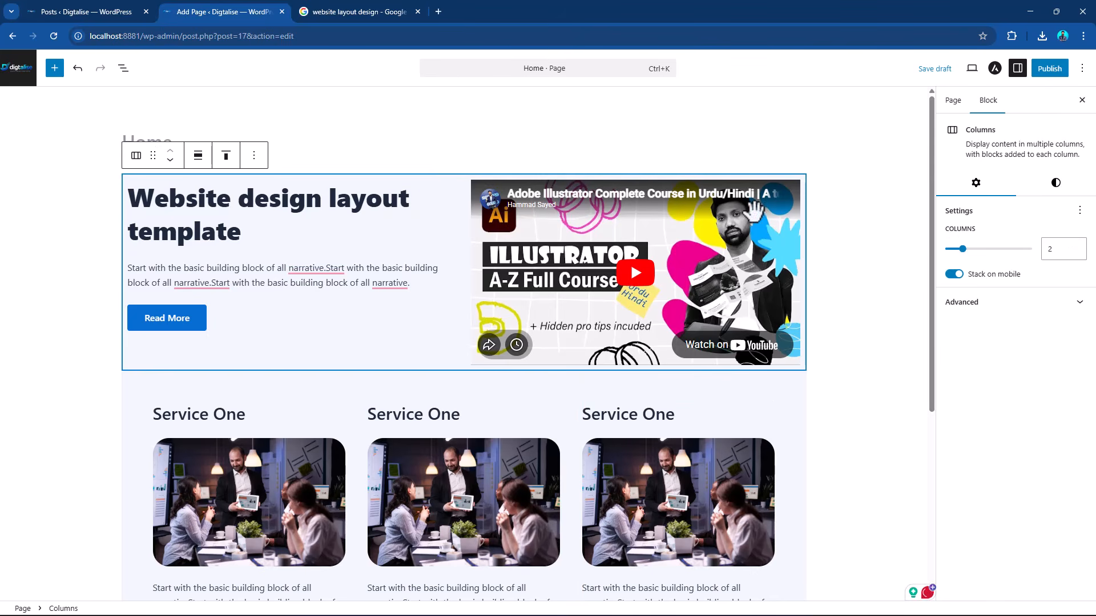
left_click(1055, 183)
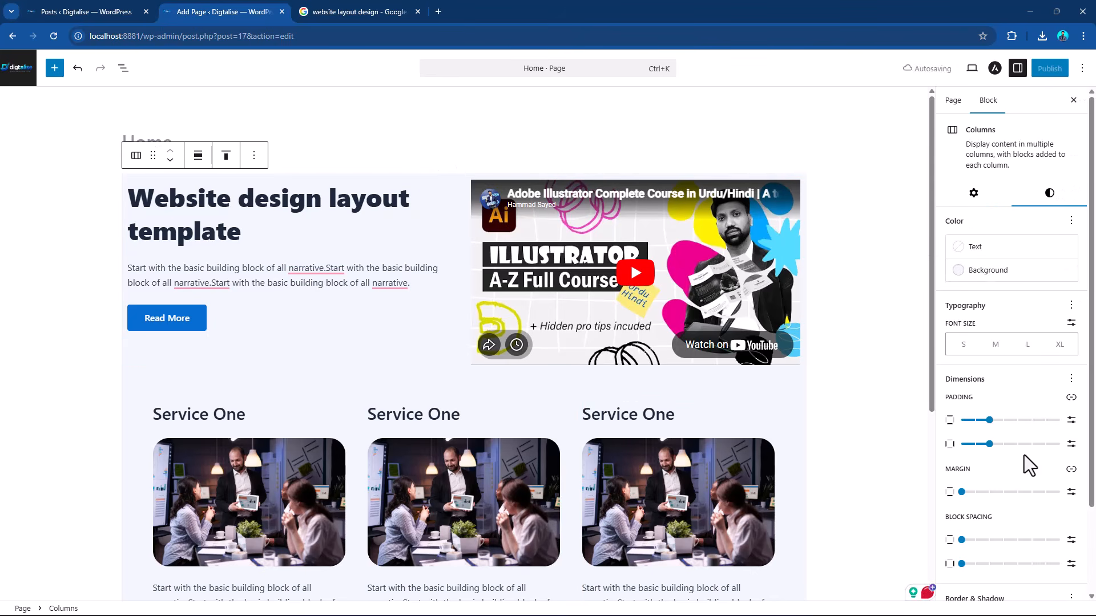
left_click_drag(989, 421, 1032, 421)
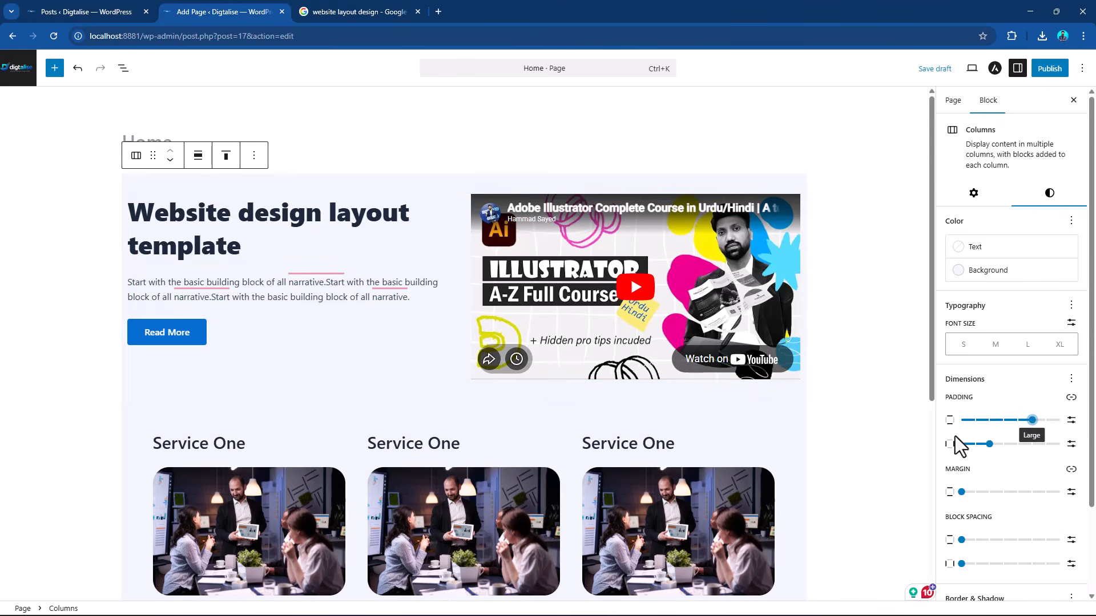
left_click_drag(989, 443, 1031, 443)
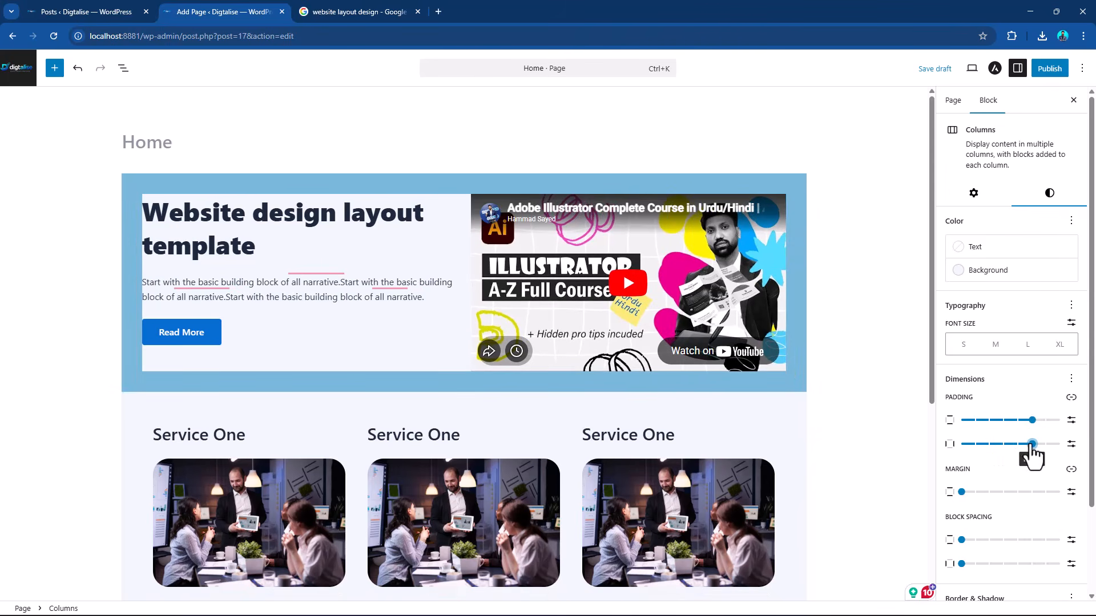
left_click(865, 423)
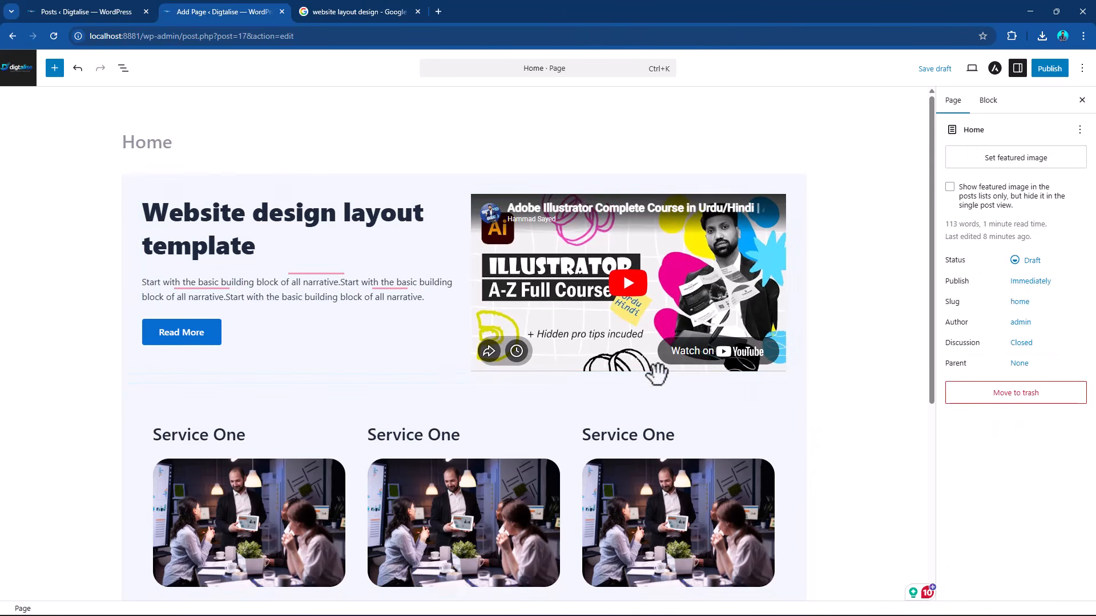
Add a Heading block reading "OUR SERVICES" below the three service columns.
scroll(656, 354, "down", 3)
scroll(659, 343, "up", 3)
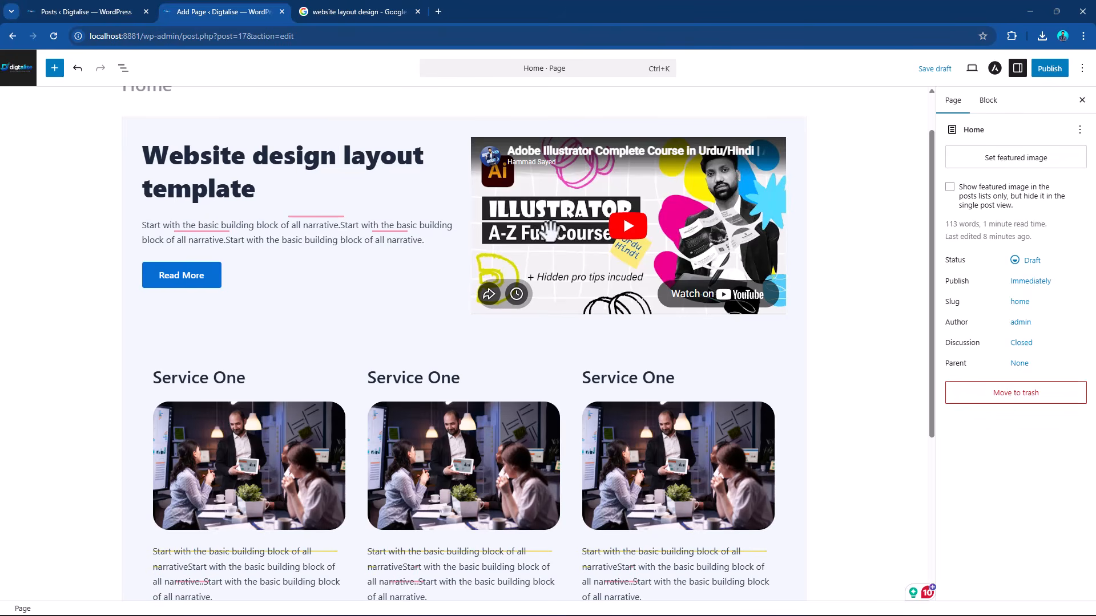
scroll(377, 334, "down", 4)
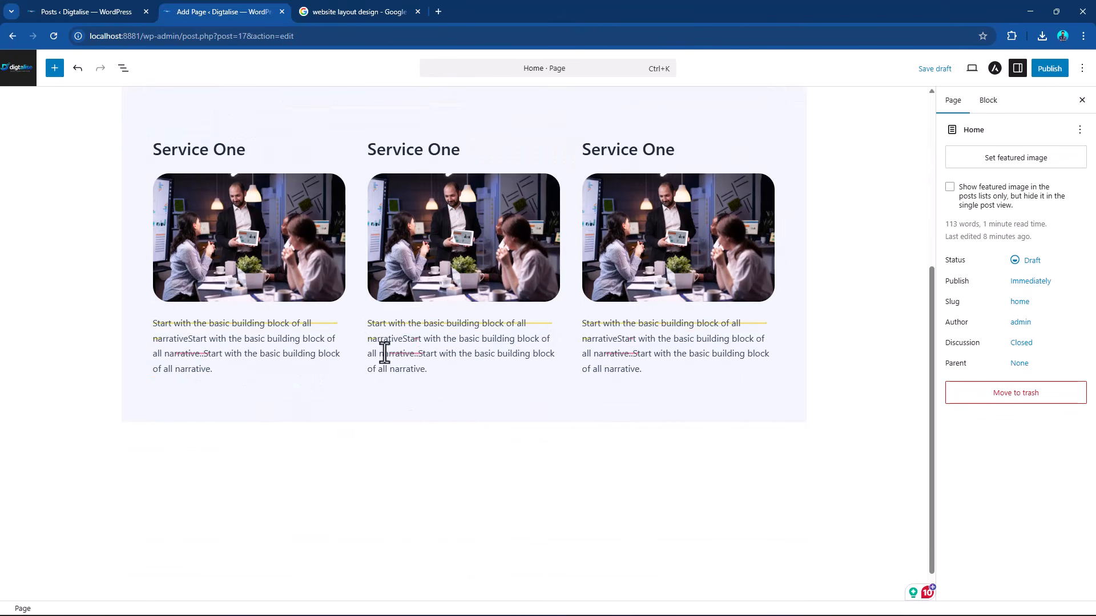
left_click(490, 446)
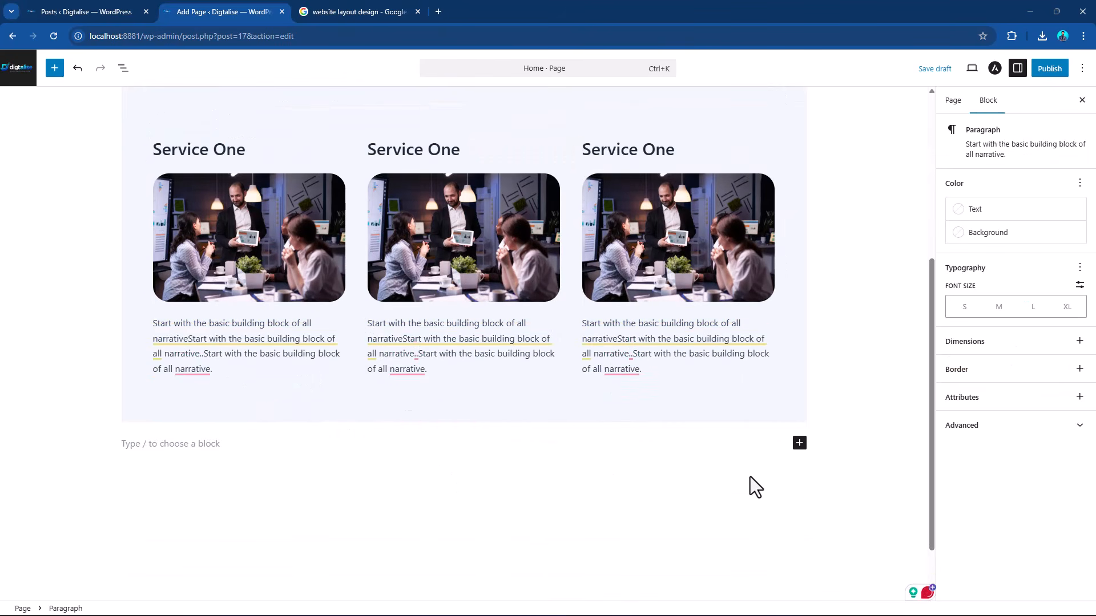
scroll(137, 405, "down", 1)
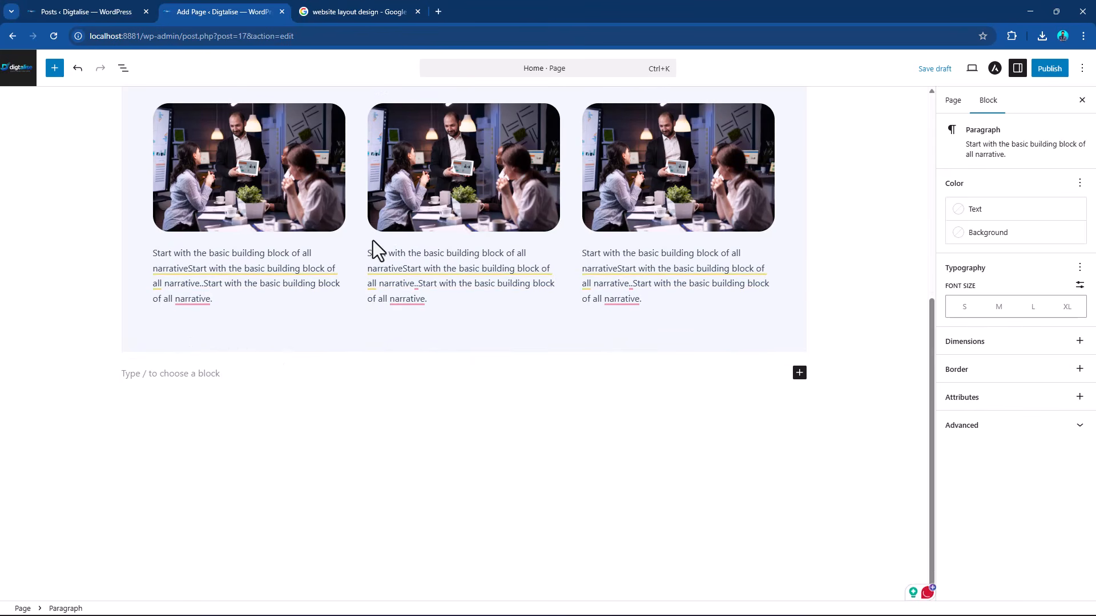
left_click(751, 320)
scroll(563, 196, "up", 3)
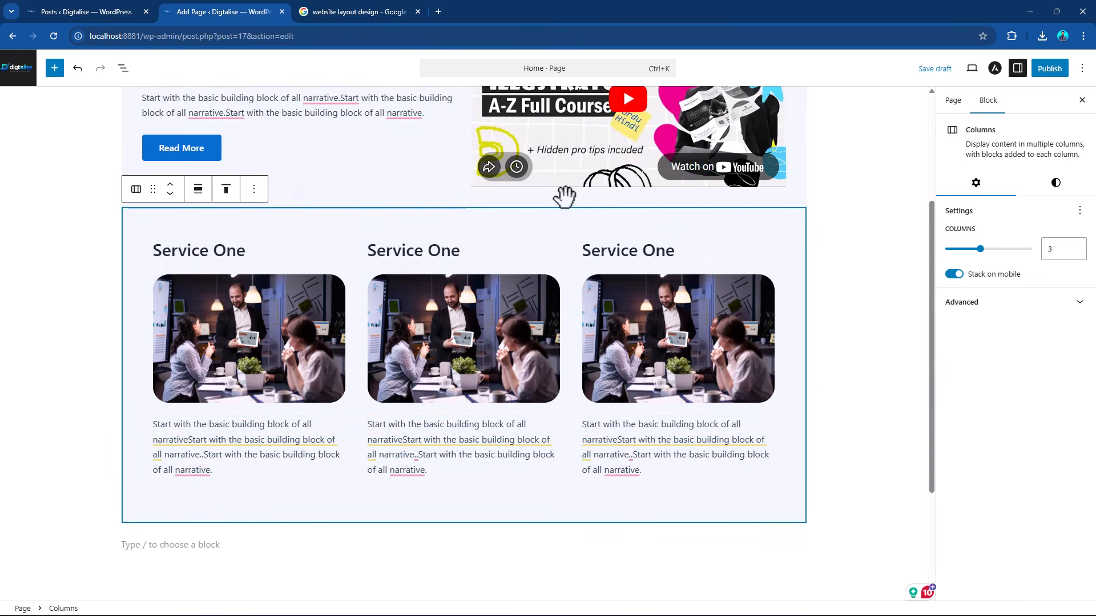
scroll(571, 314, "down", 3)
left_click(758, 377)
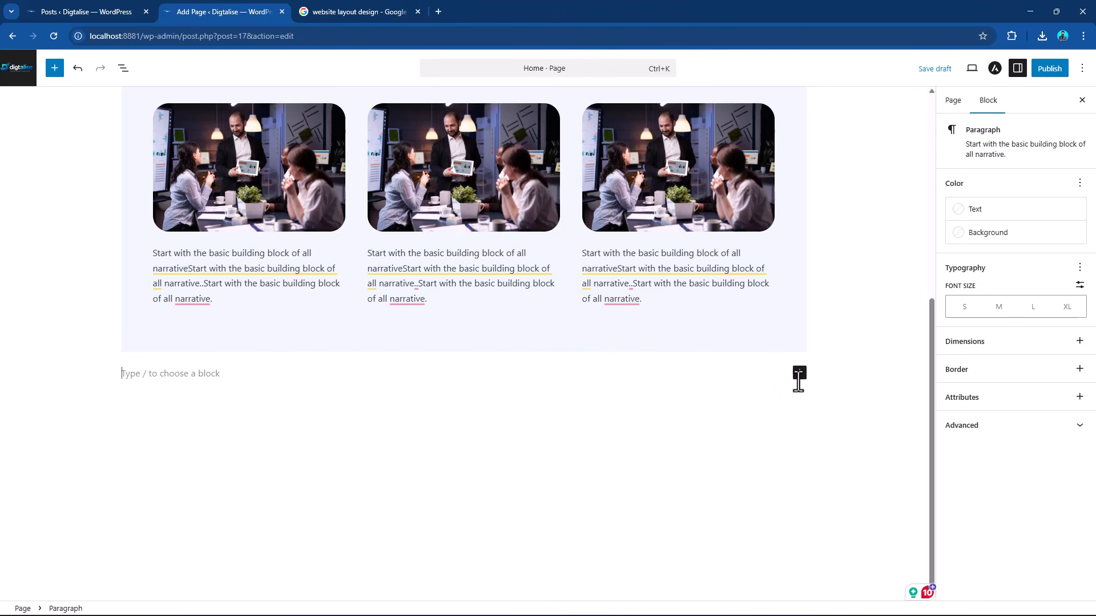
left_click(800, 372)
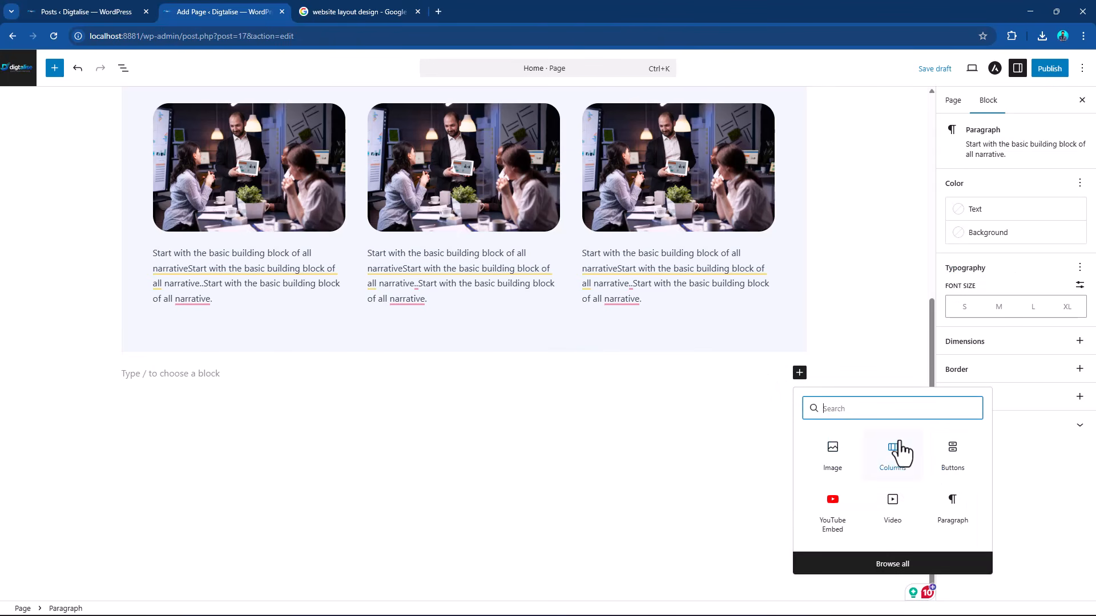
type("head")
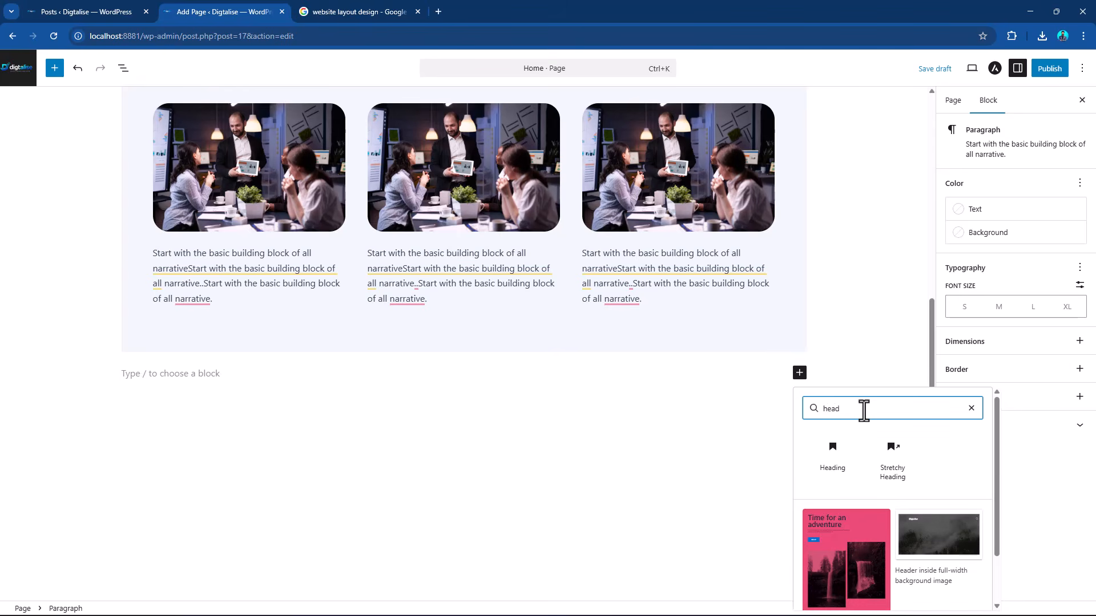
left_click(821, 469)
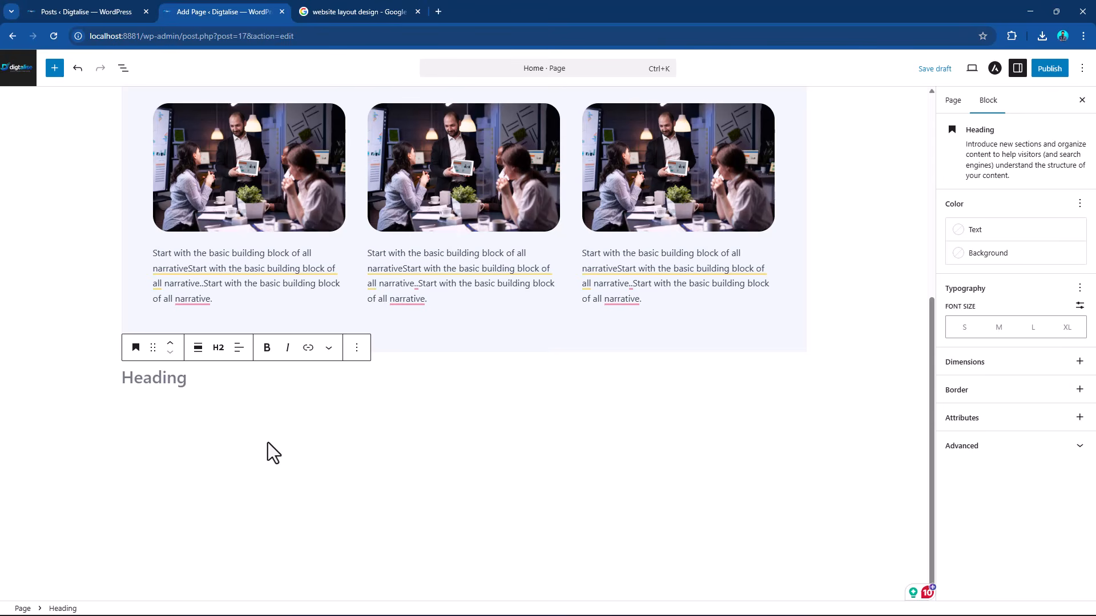
type("OUR SERVICES")
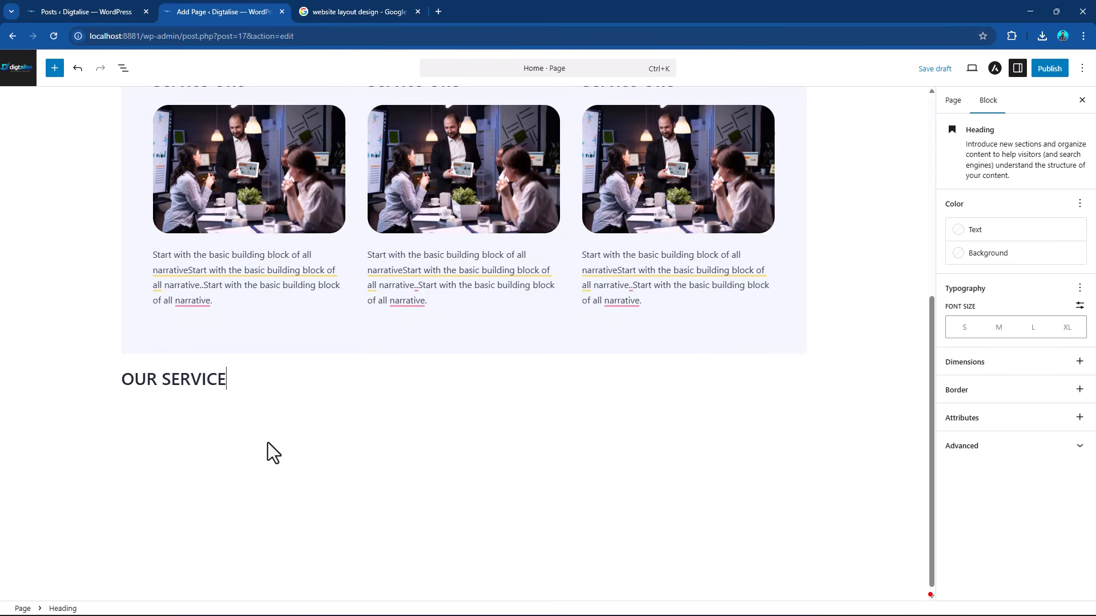
Make the "OUR SERVICES" heading bold and set its font size to 60 px.
triple_click(216, 380)
left_click(272, 350)
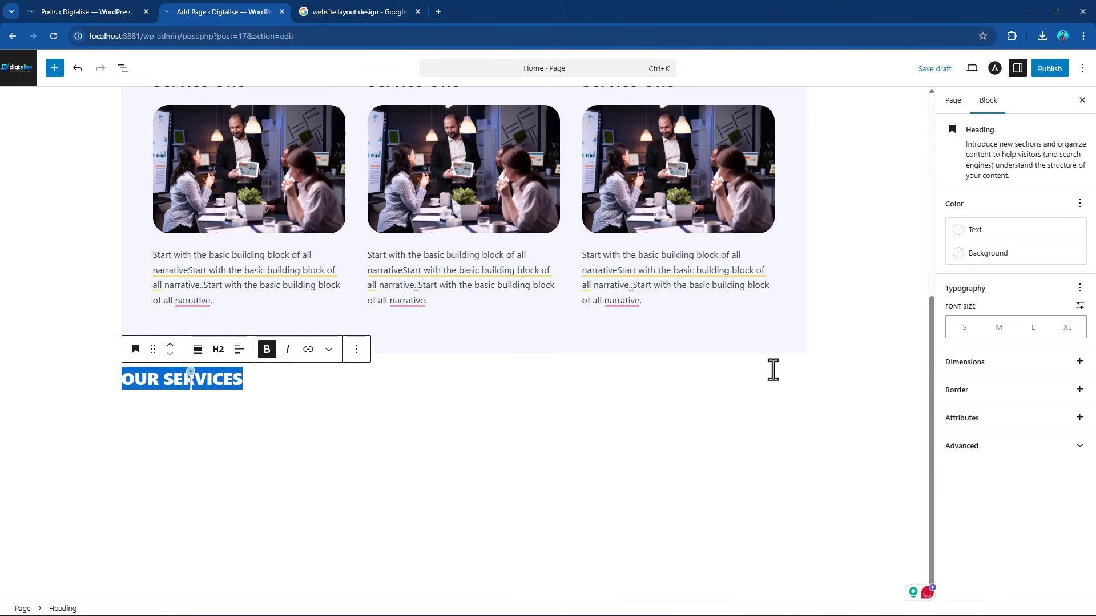
left_click(1075, 326)
left_click(1079, 307)
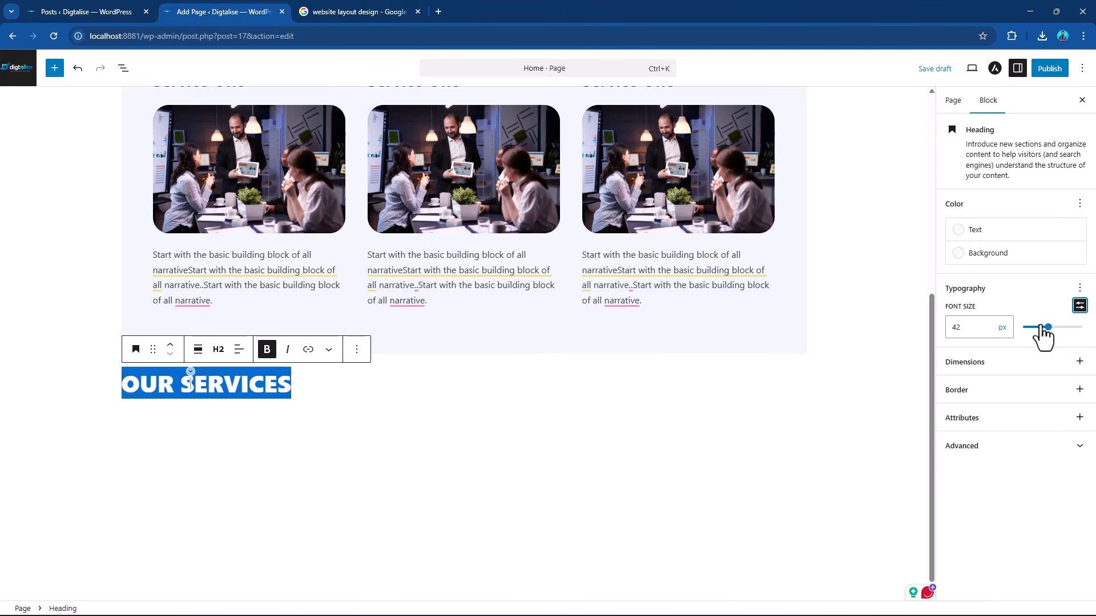
left_click_drag(1042, 328, 1058, 328)
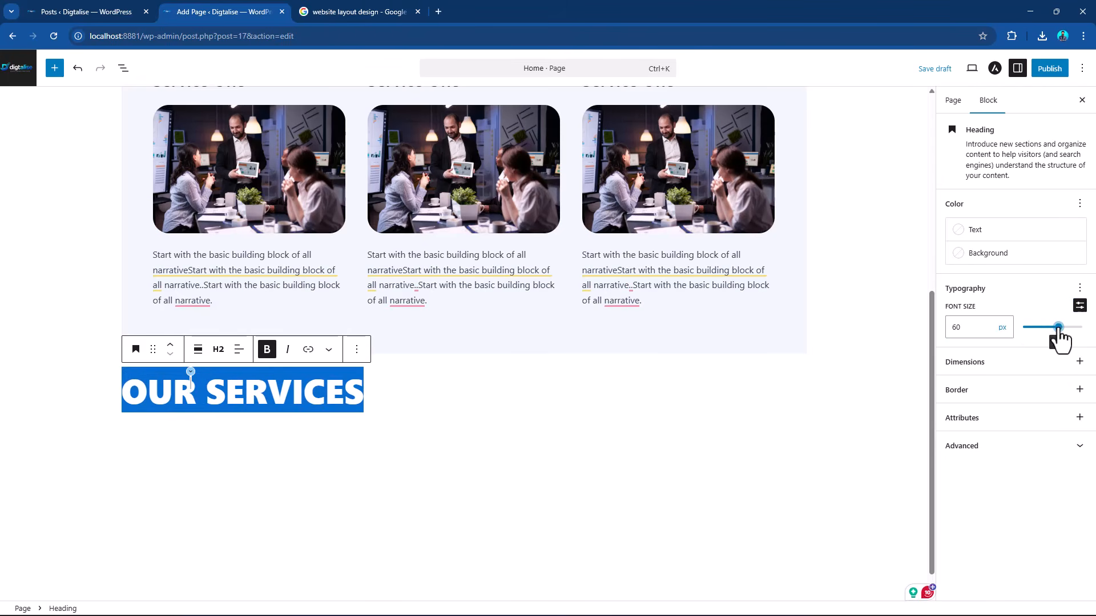
left_click(404, 386)
Move the "OUR SERVICES" heading above the service columns and center its text.
scroll(358, 430, "up", 1)
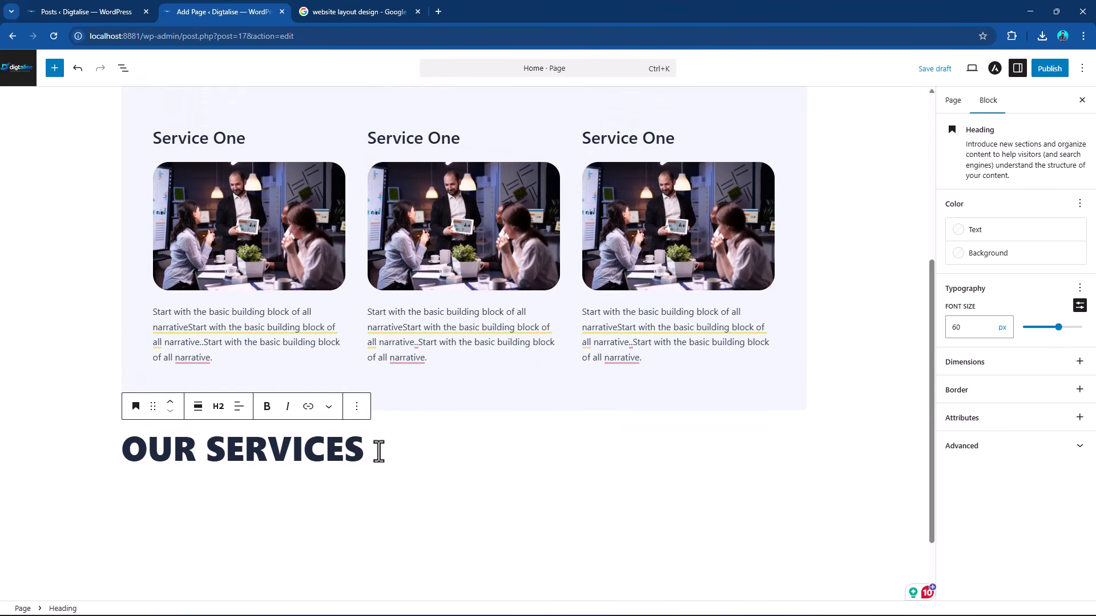
scroll(426, 444, "up", 4)
scroll(428, 360, "down", 5)
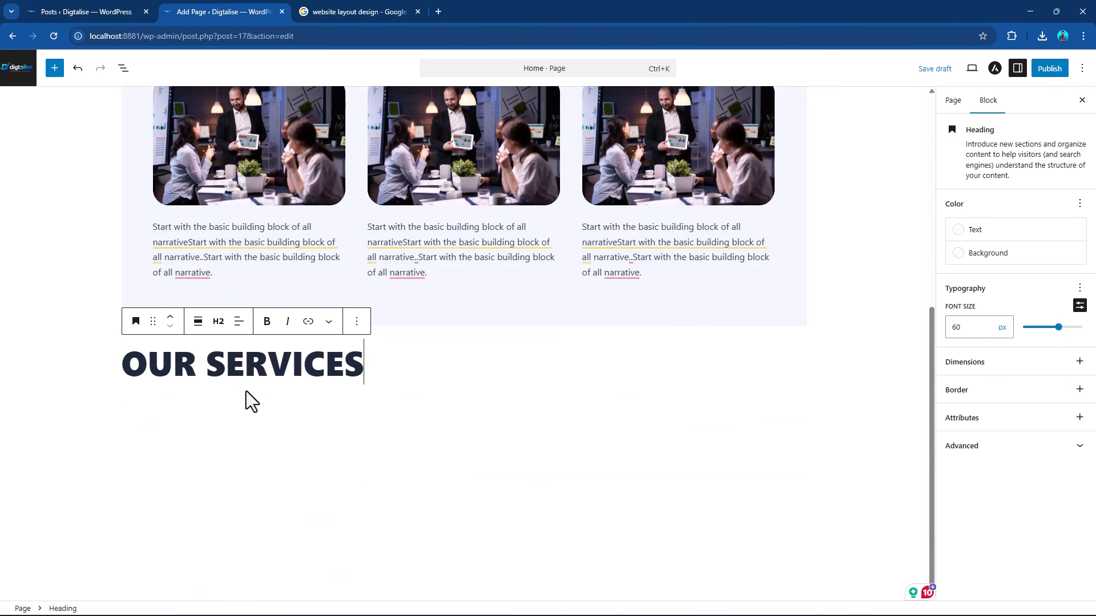
left_click(170, 318)
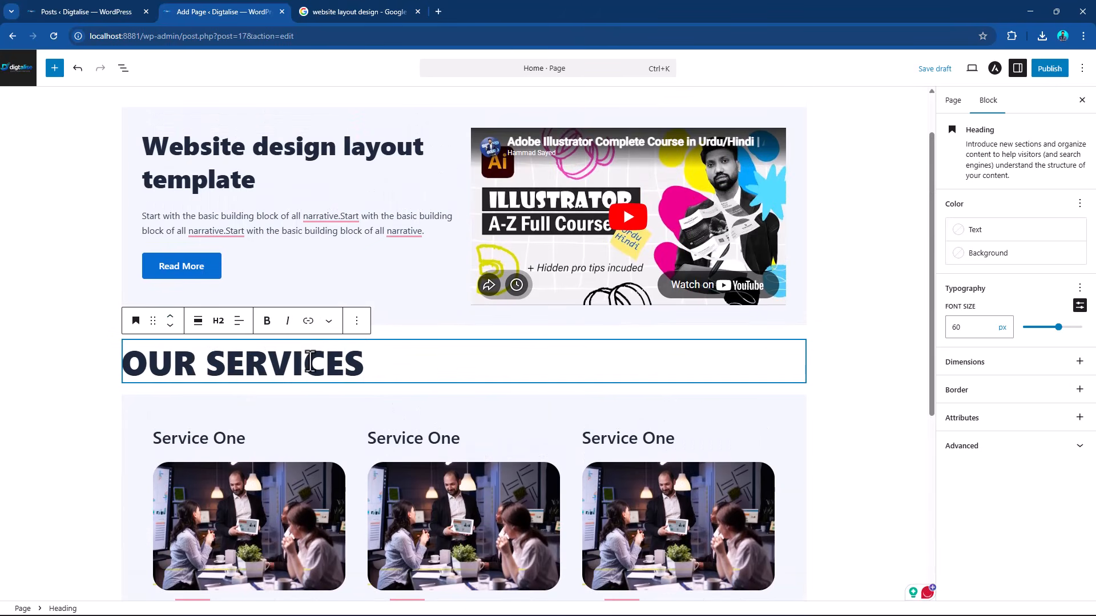
left_click(240, 323)
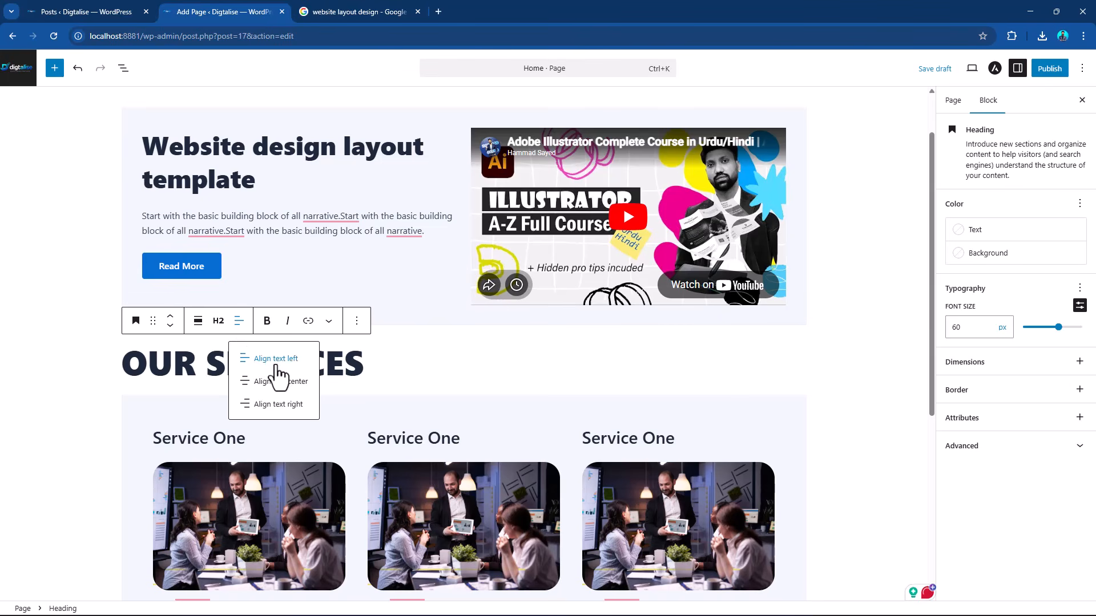
left_click(290, 381)
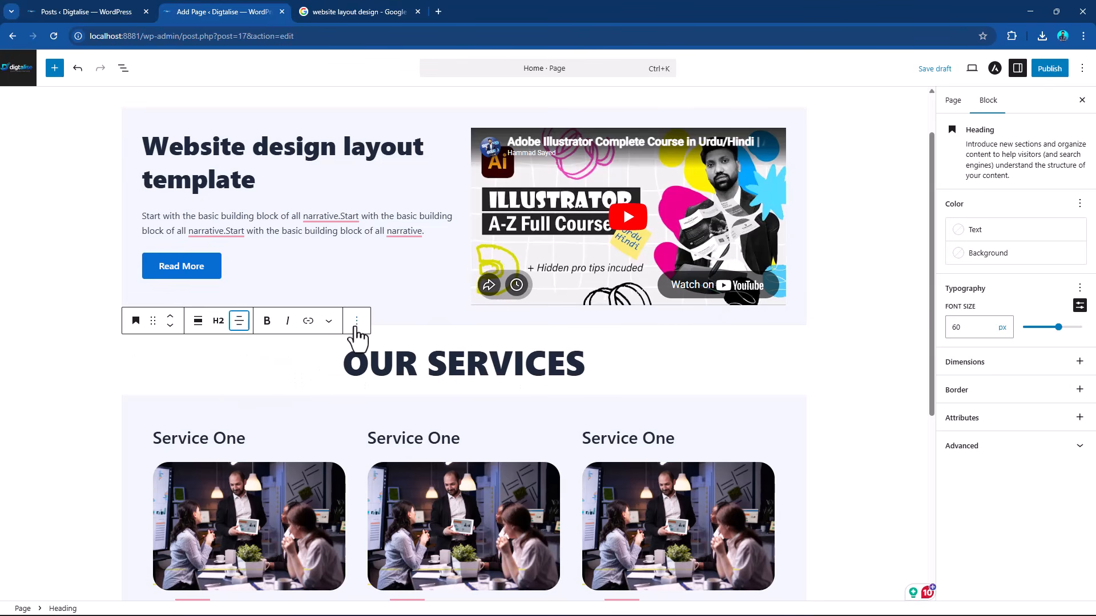
Add a paragraph after the "OUR SERVICES" heading containing "Start with the basic building block of all narrative." repeated seven times.
left_click(357, 321)
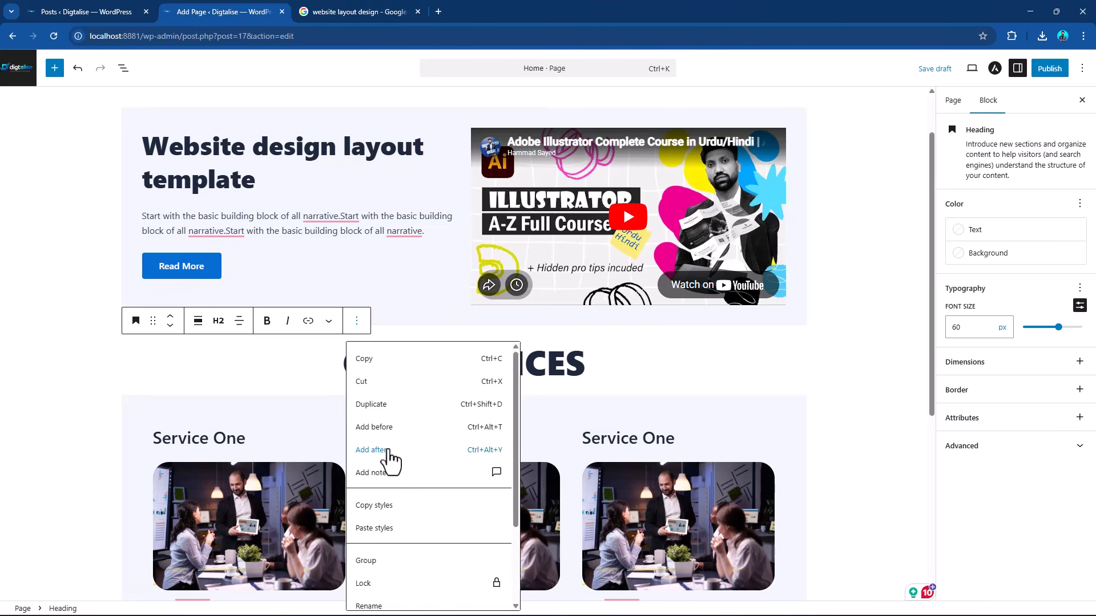
left_click(383, 451)
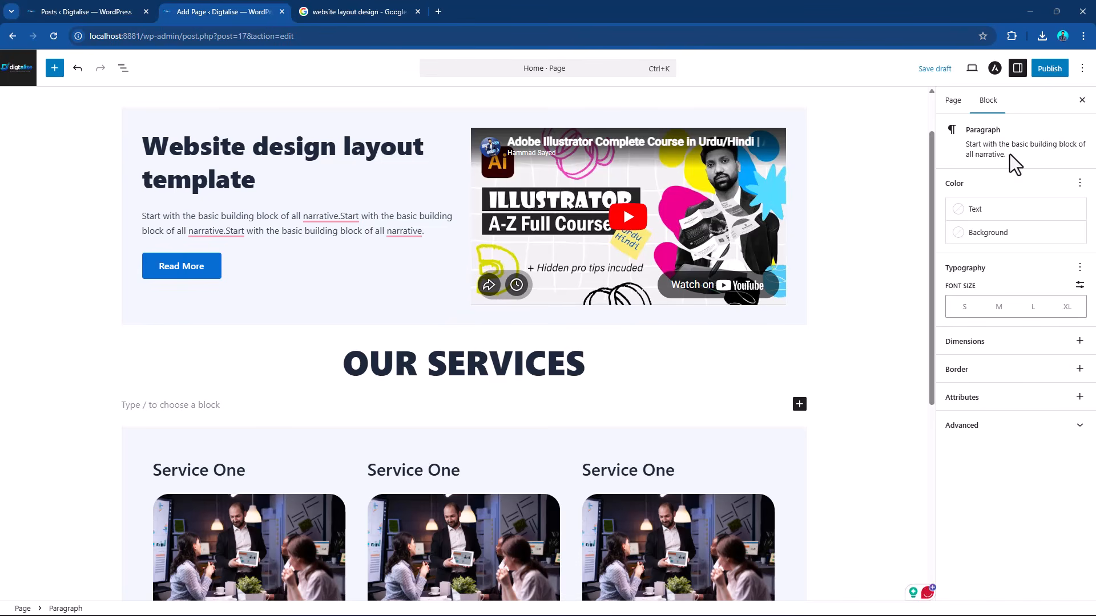
left_click_drag(1011, 159, 969, 146)
key("ctrl+c")
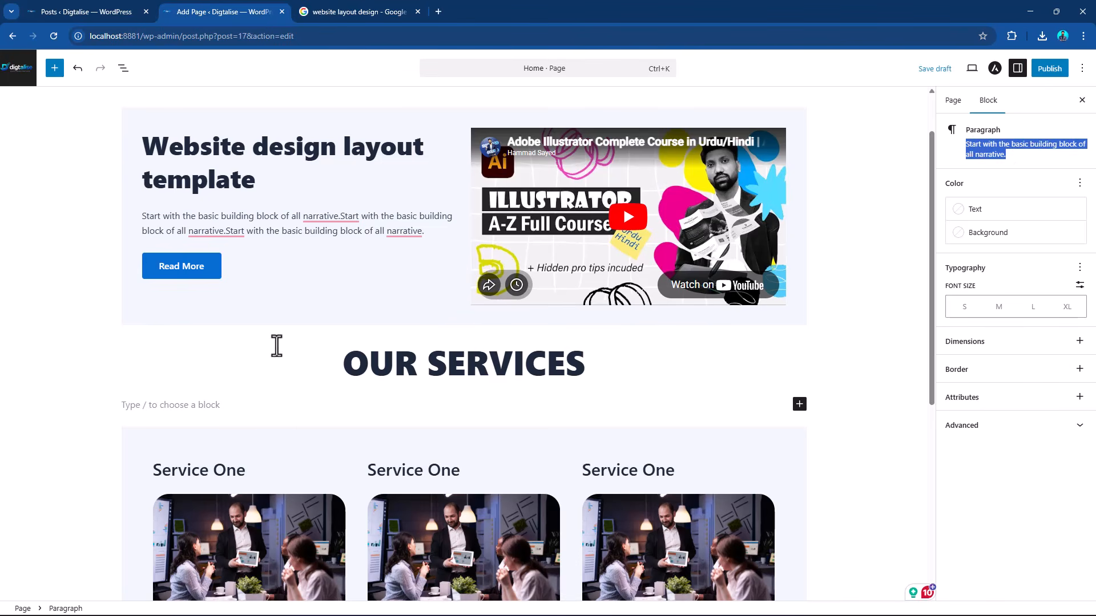
left_click(200, 404)
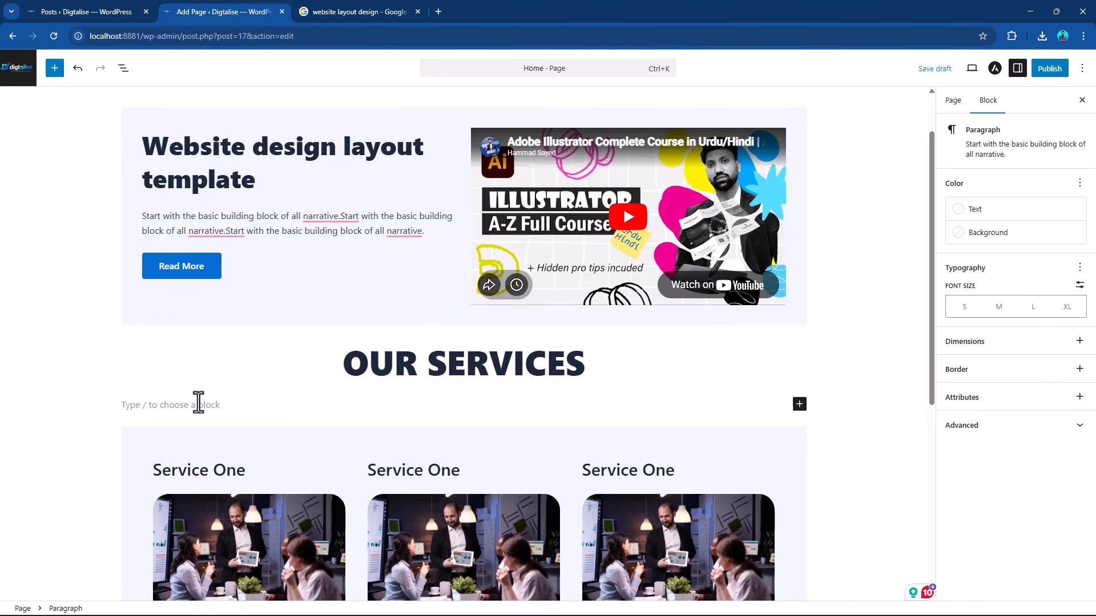
key("ctrl+v")
key("ctrl+v")
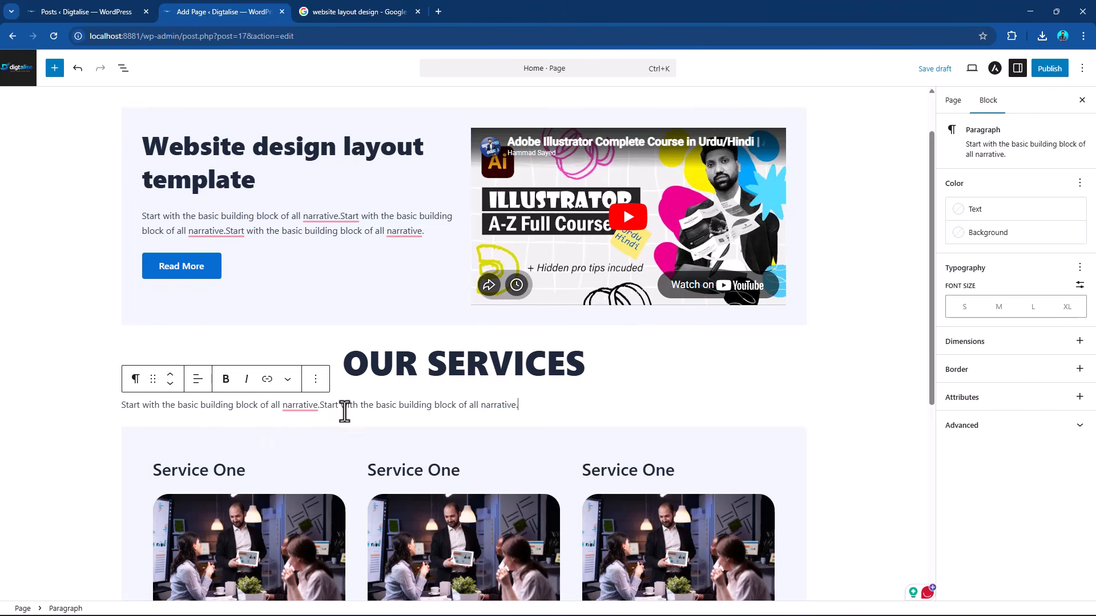
key("ctrl+v")
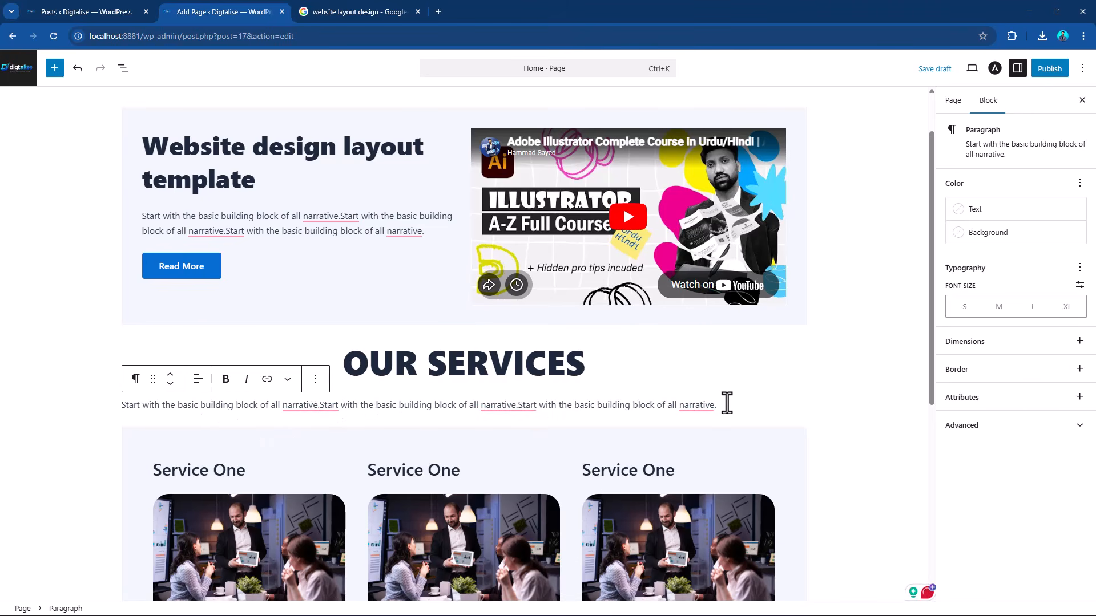
key("ctrl+v")
key("ctrl+v")
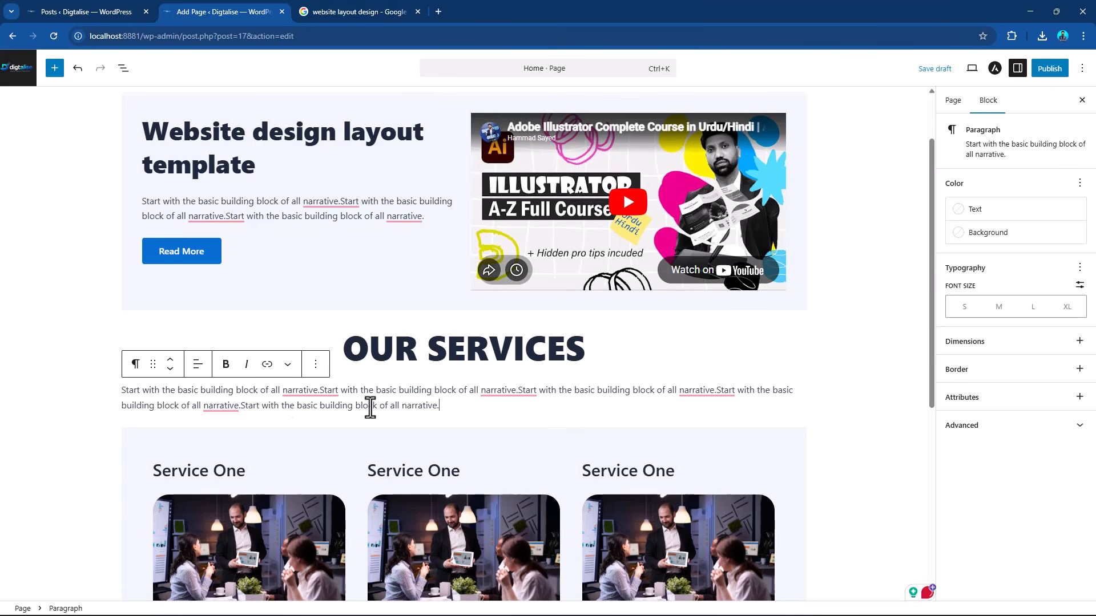
key("ctrl+v")
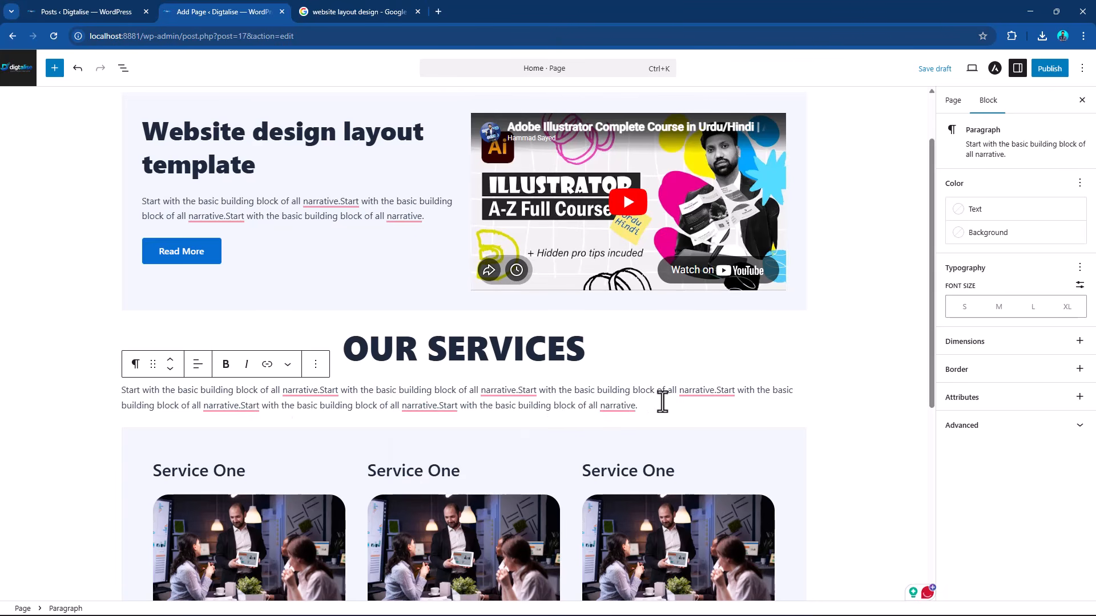
key("ctrl+v")
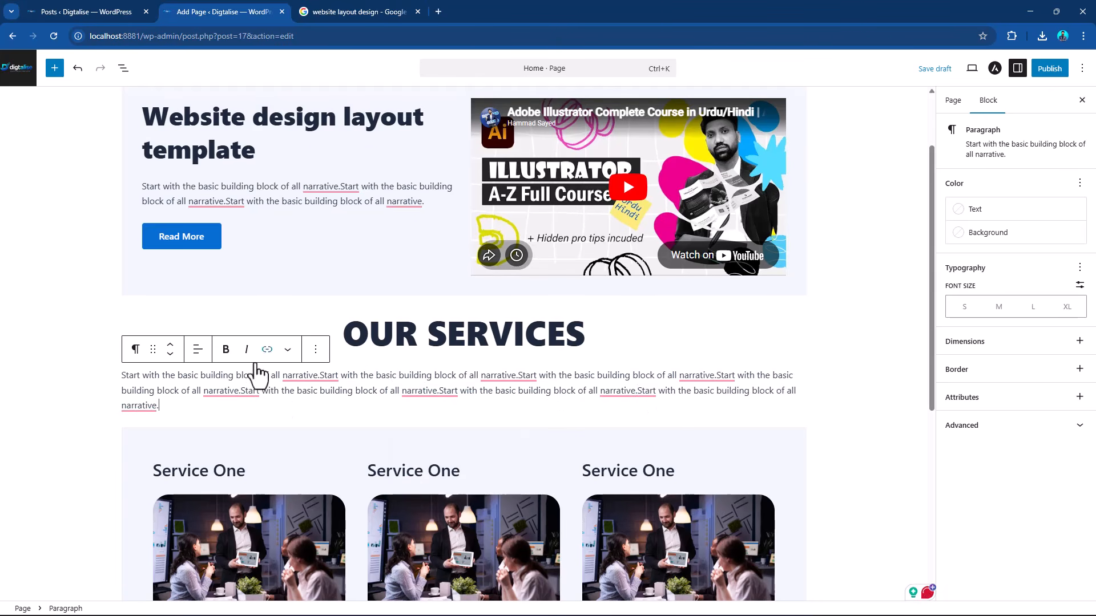
Center the text of the paragraph beneath the "OUR SERVICES" heading.
left_click(197, 349)
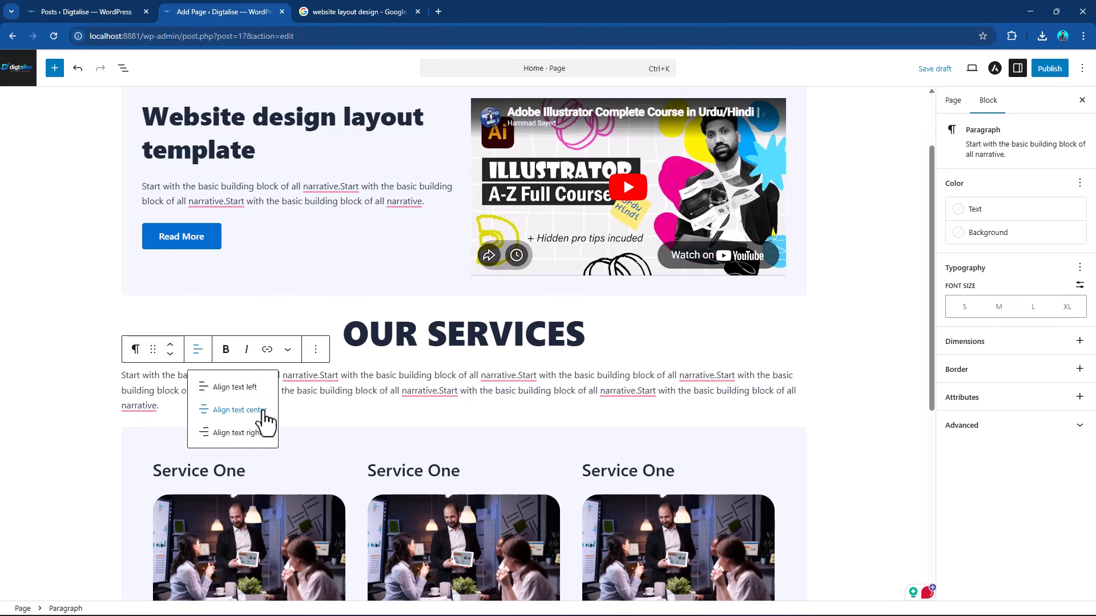
left_click(254, 410)
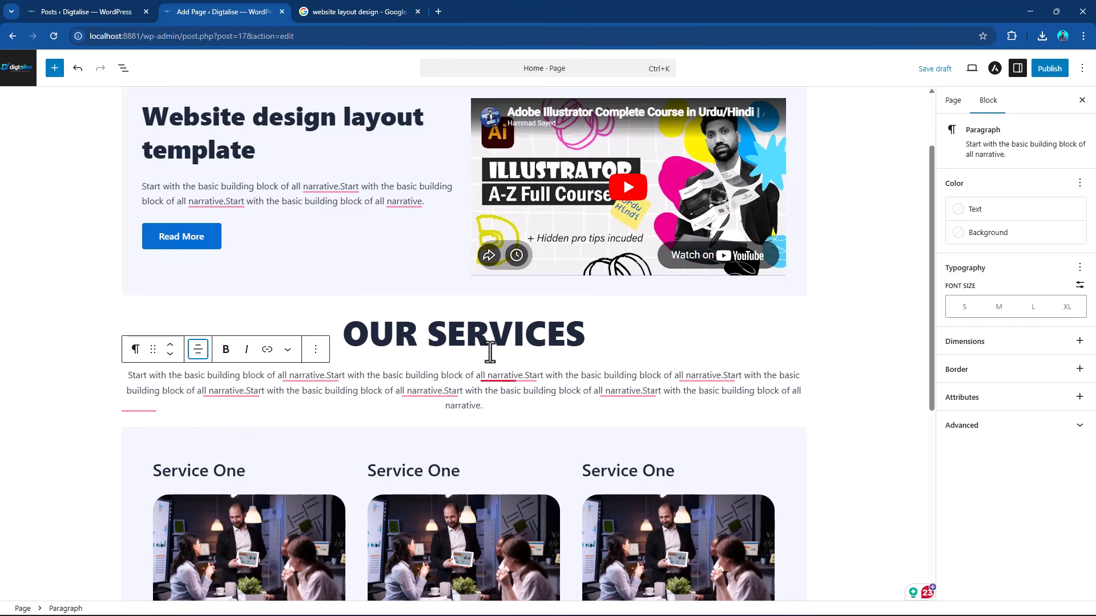
left_click(289, 308)
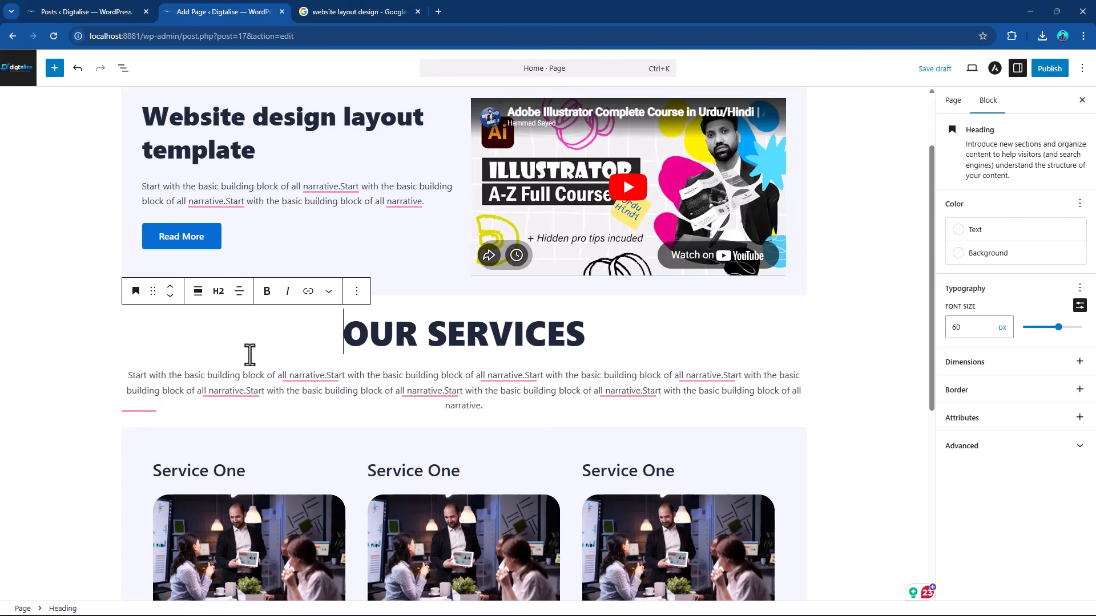
left_click(593, 402)
left_click(721, 358)
left_click(579, 313)
triple_click(461, 321)
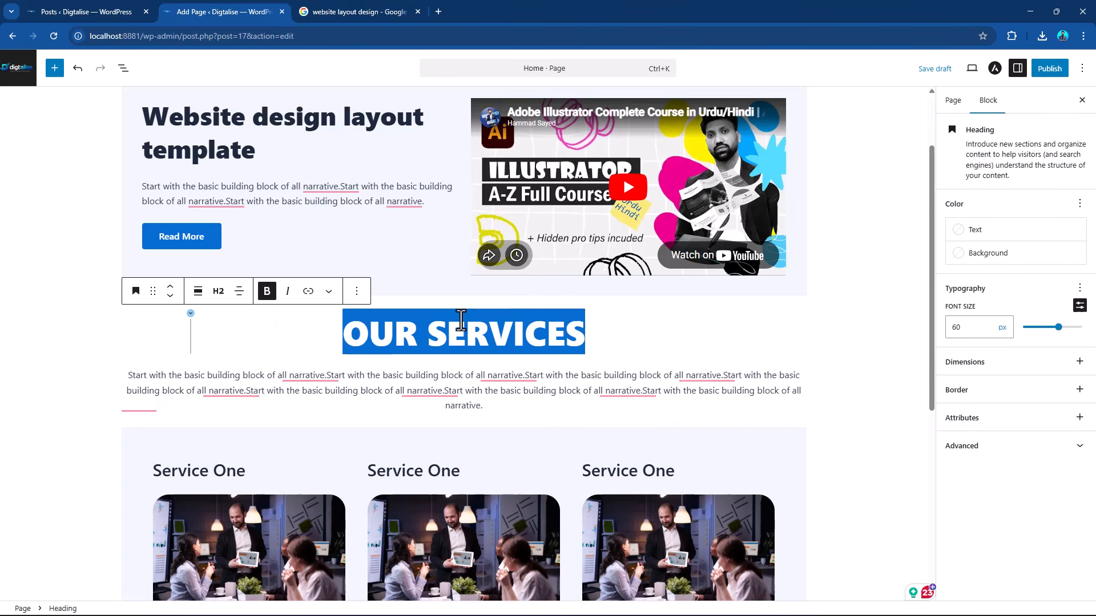
left_click(502, 368)
Change the background of the Columns block holding the three services to white.
scroll(604, 349, "down", 2)
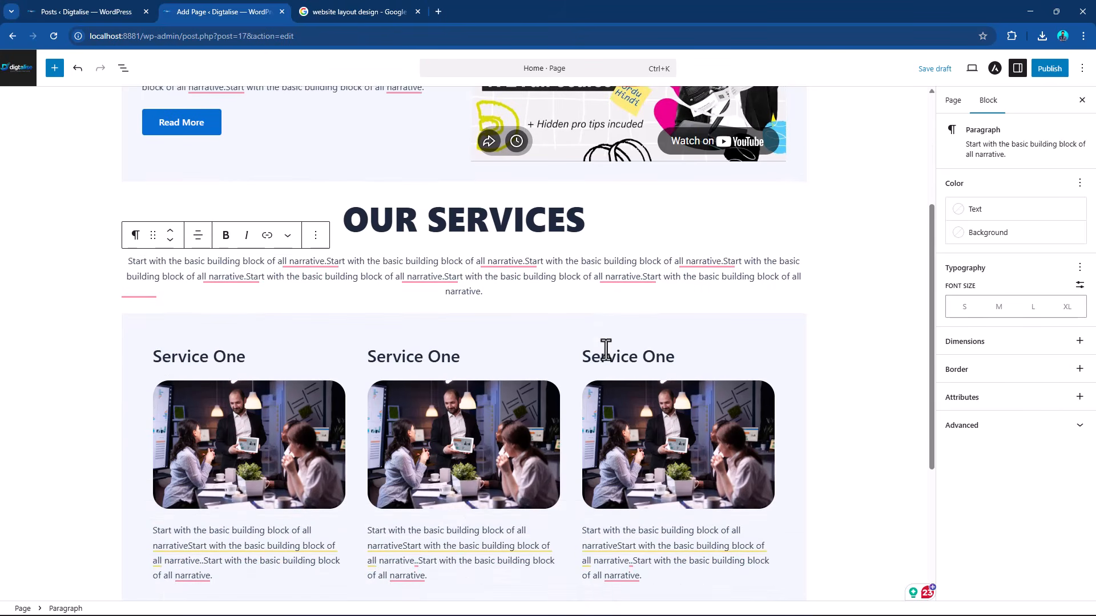
left_click(692, 314)
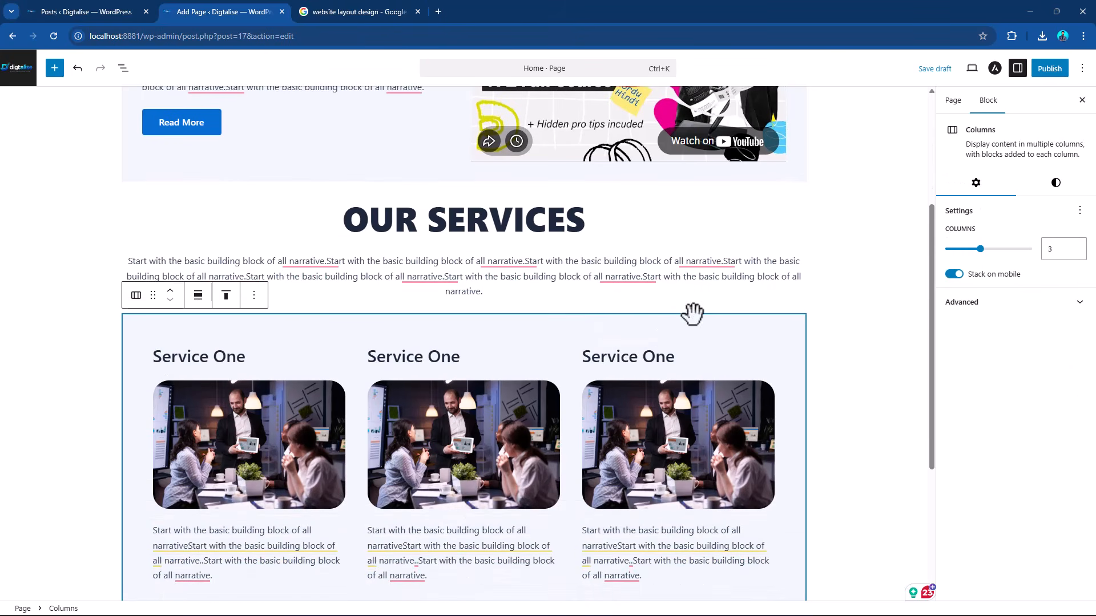
left_click(1055, 183)
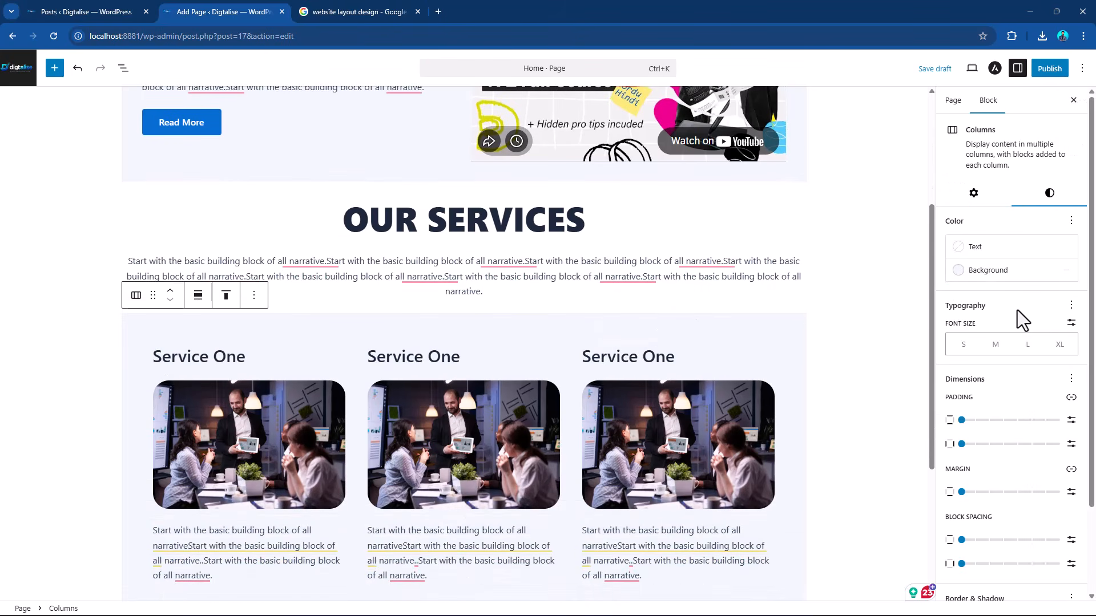
left_click(987, 270)
left_click(885, 400)
left_click(686, 276)
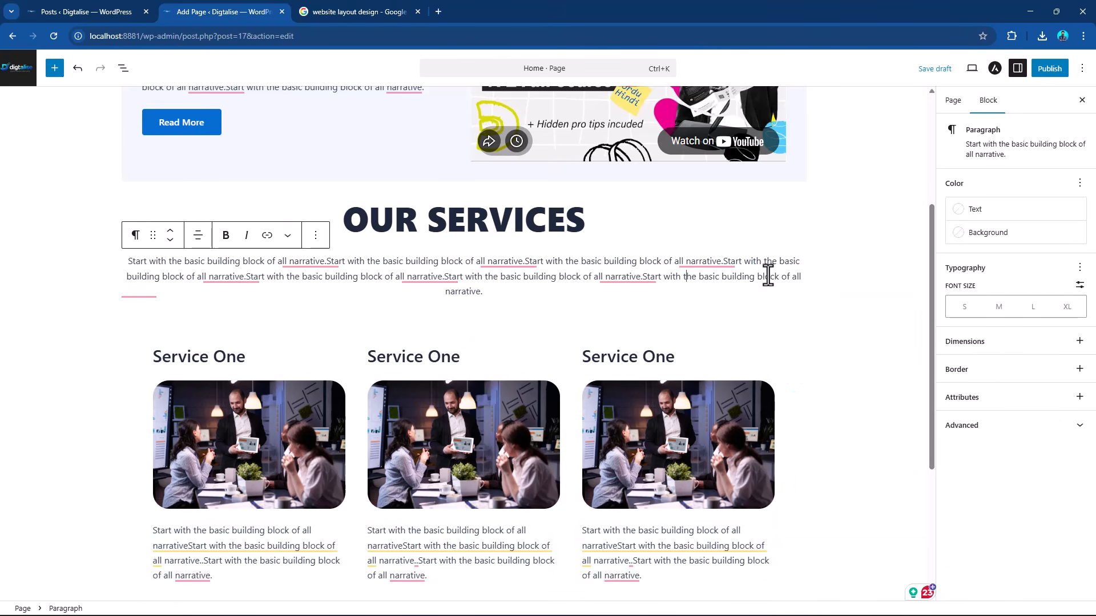
Add an empty block after the paragraph in the first service column.
scroll(691, 276, "up", 4)
scroll(770, 412, "down", 1)
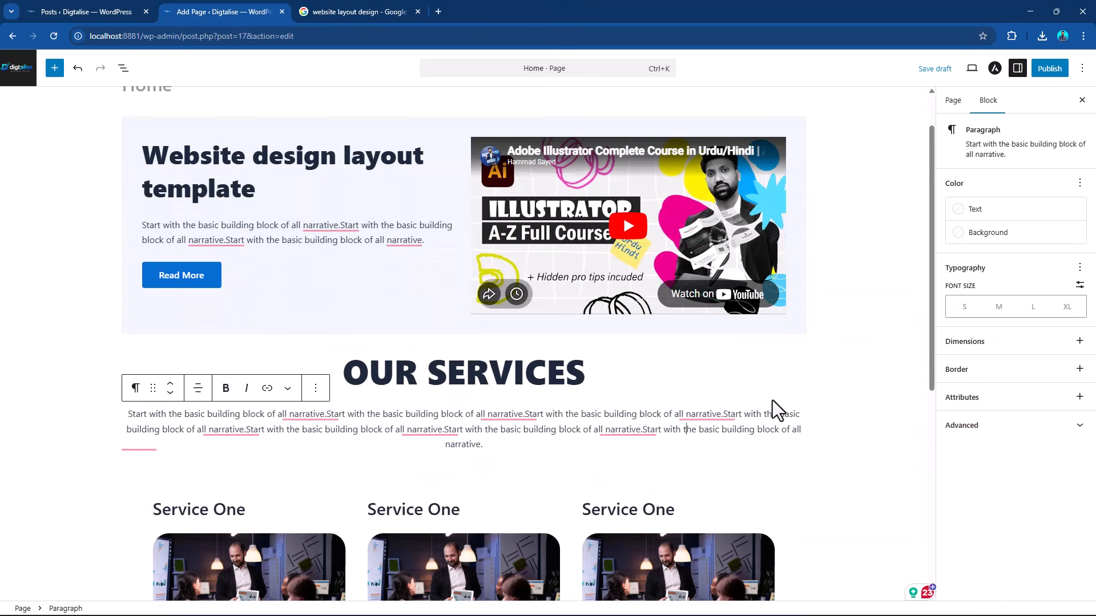
scroll(514, 413, "down", 5)
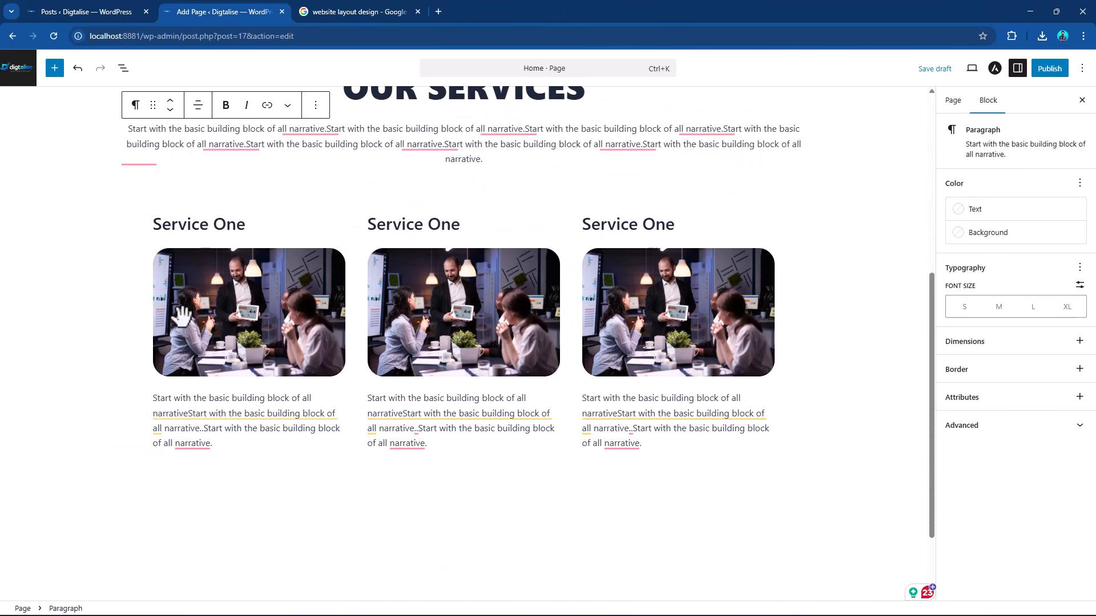
left_click(155, 228)
scroll(753, 303, "up", 6)
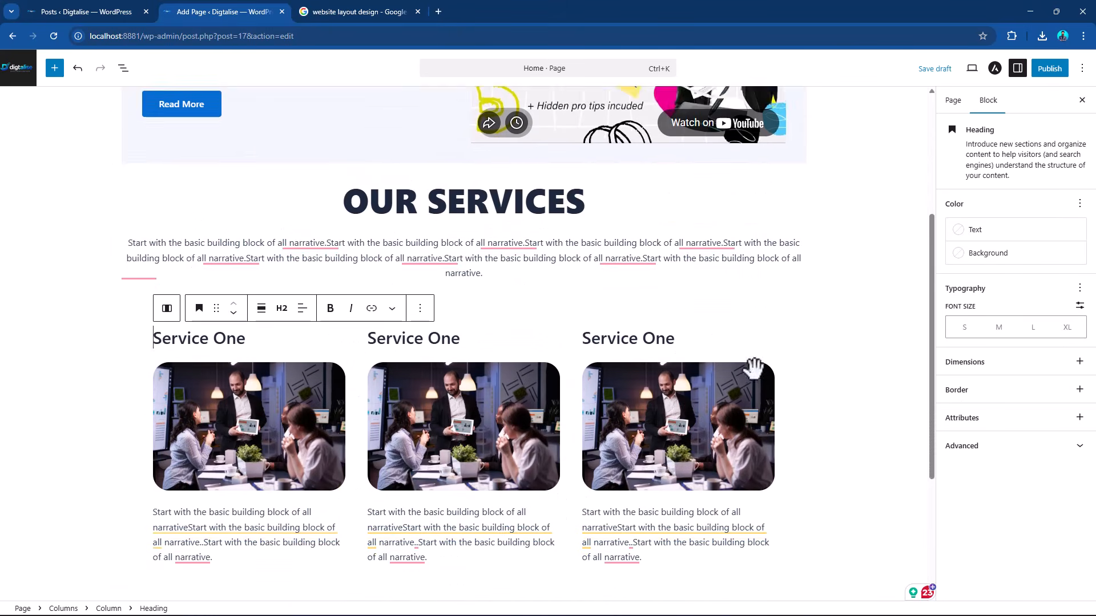
scroll(781, 365, "down", 6)
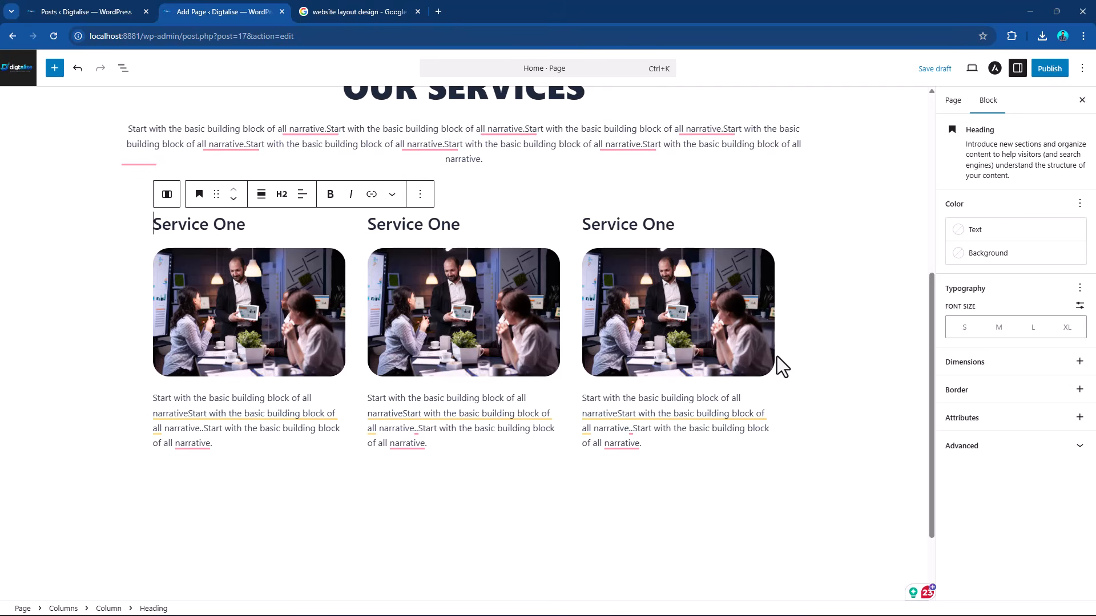
scroll(776, 356, "down", 2)
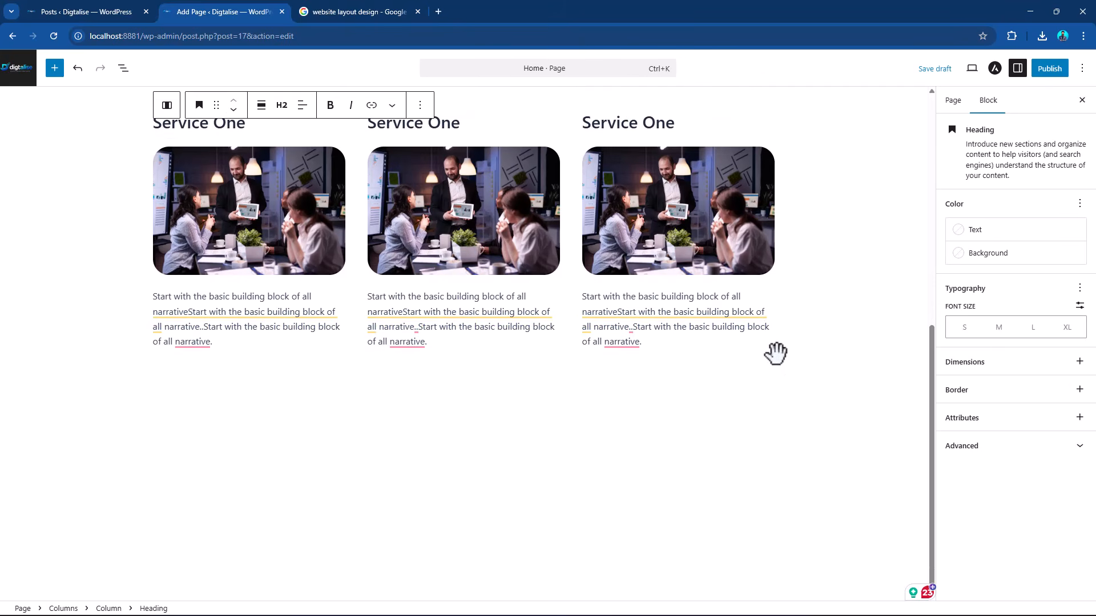
left_click(268, 340)
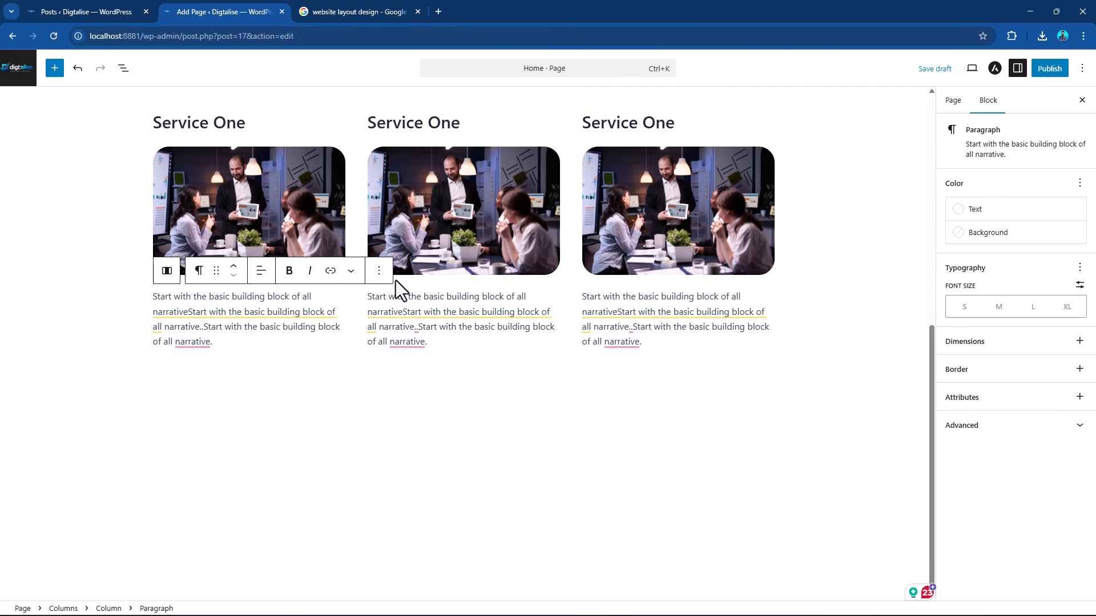
left_click(377, 275)
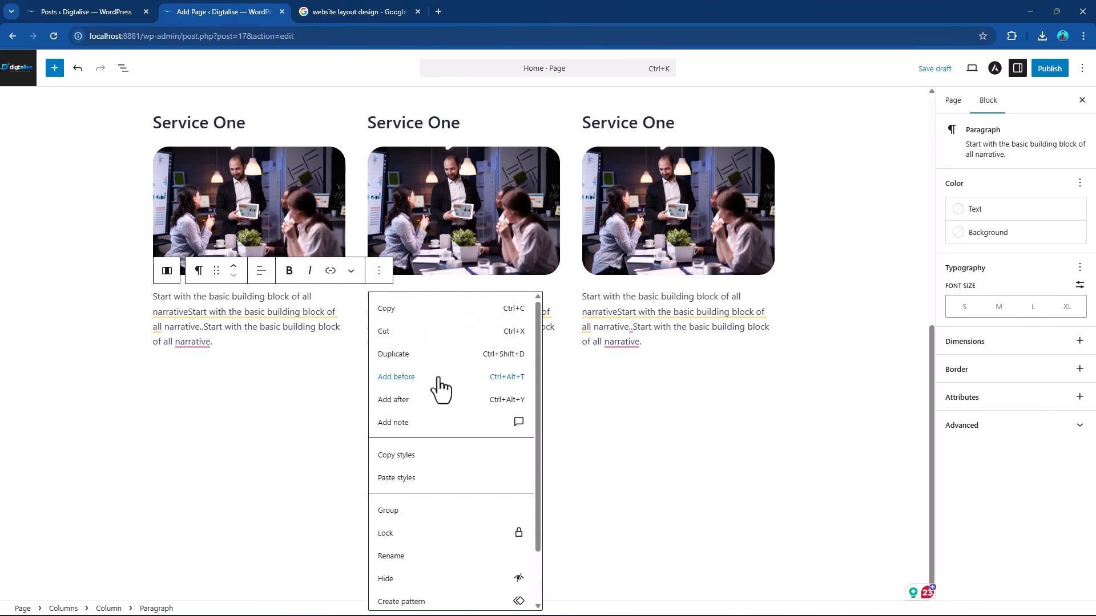
left_click(417, 400)
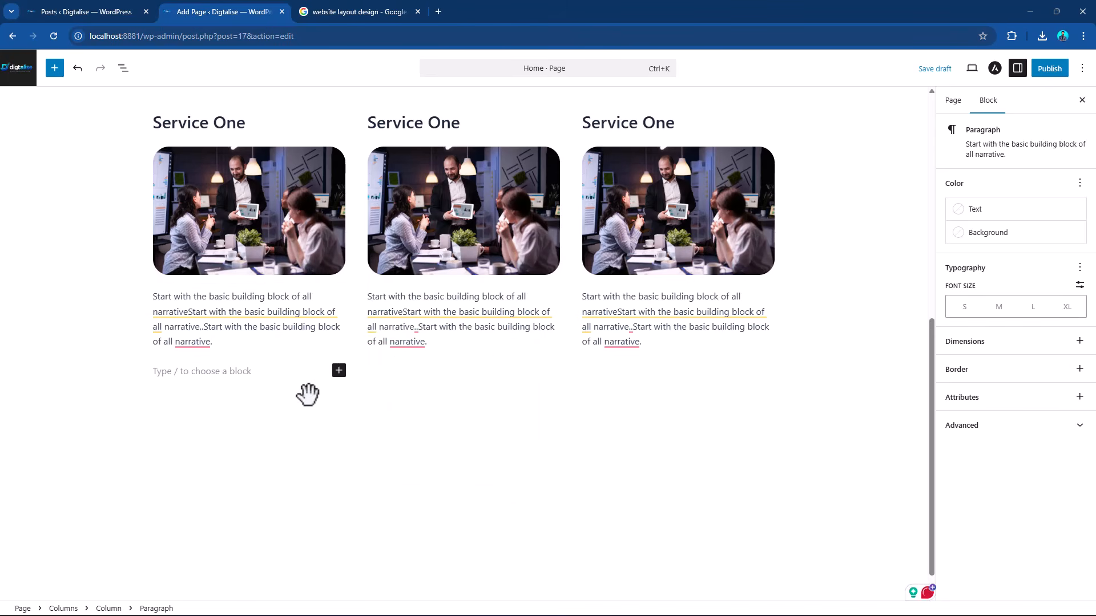
Insert a button labelled "Read More" in the empty block beneath the first service's paragraph.
left_click(339, 370)
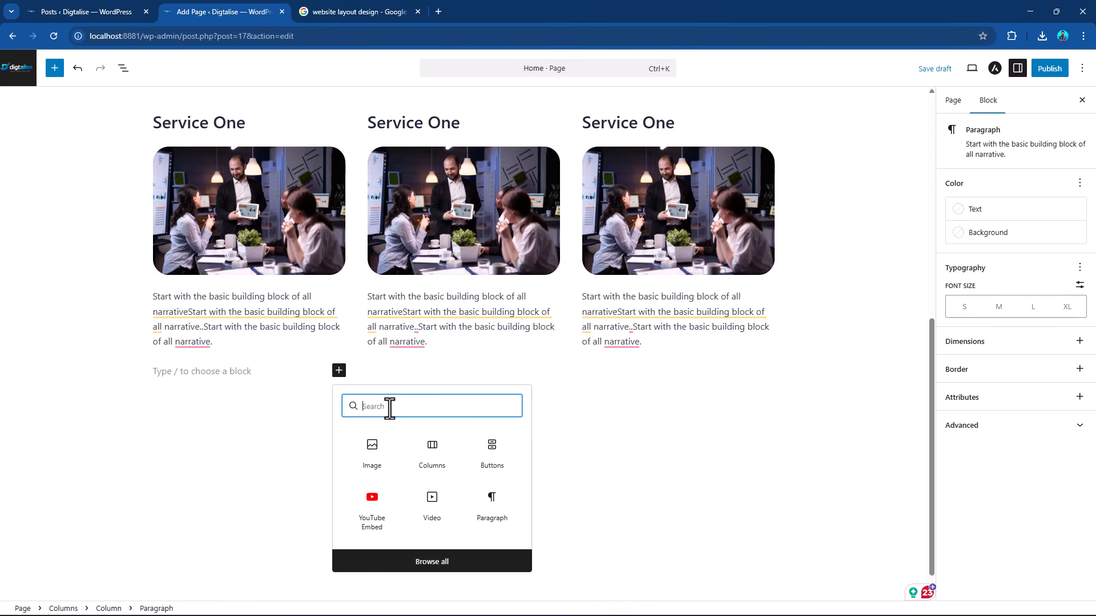
type("Bu")
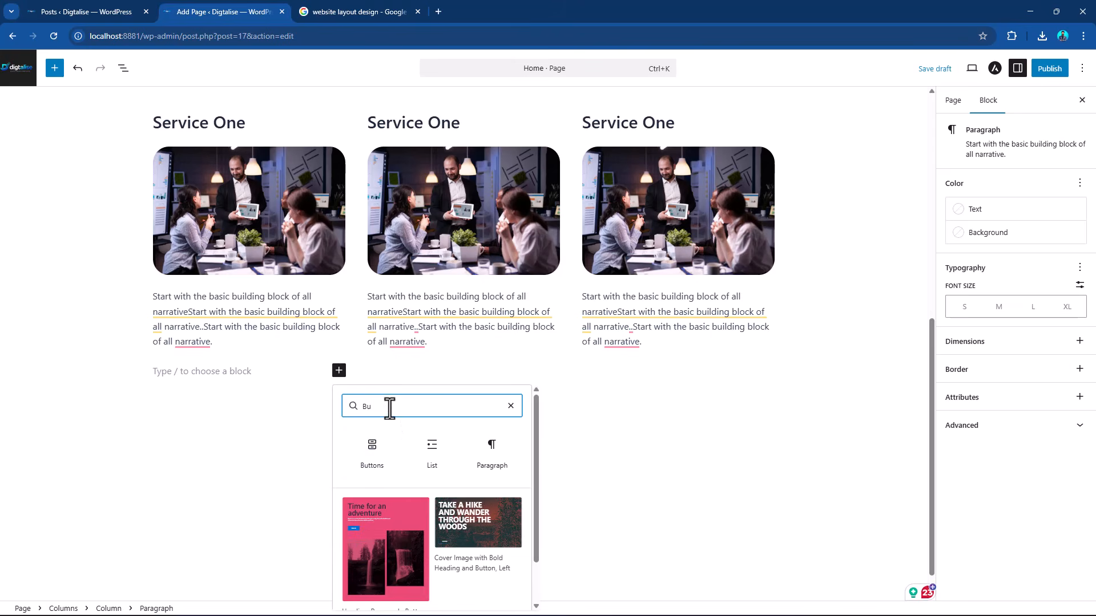
left_click(371, 451)
type("Read")
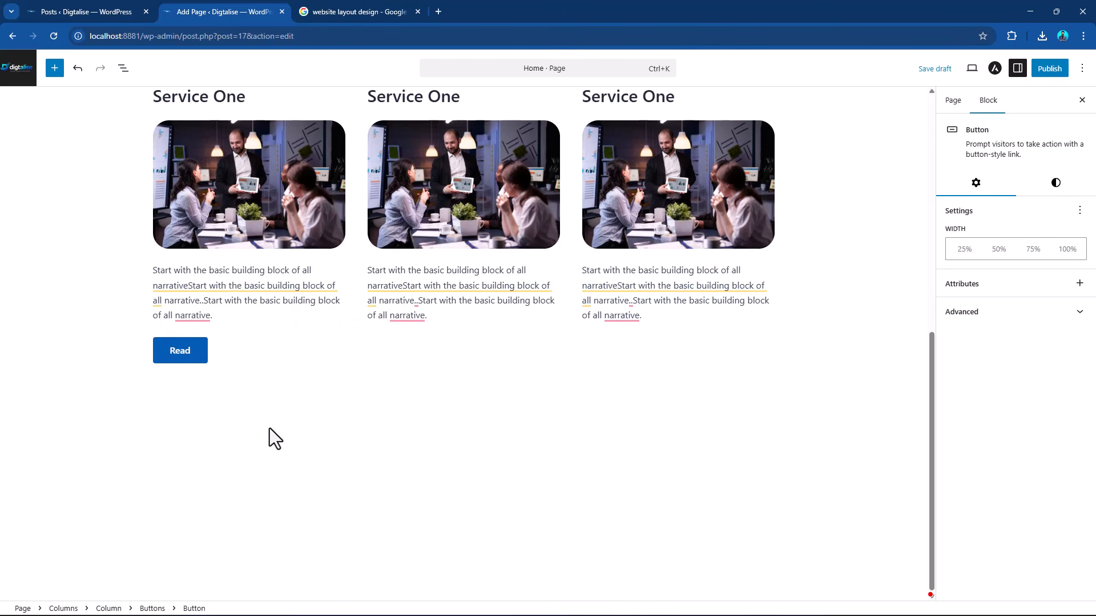
type(" More")
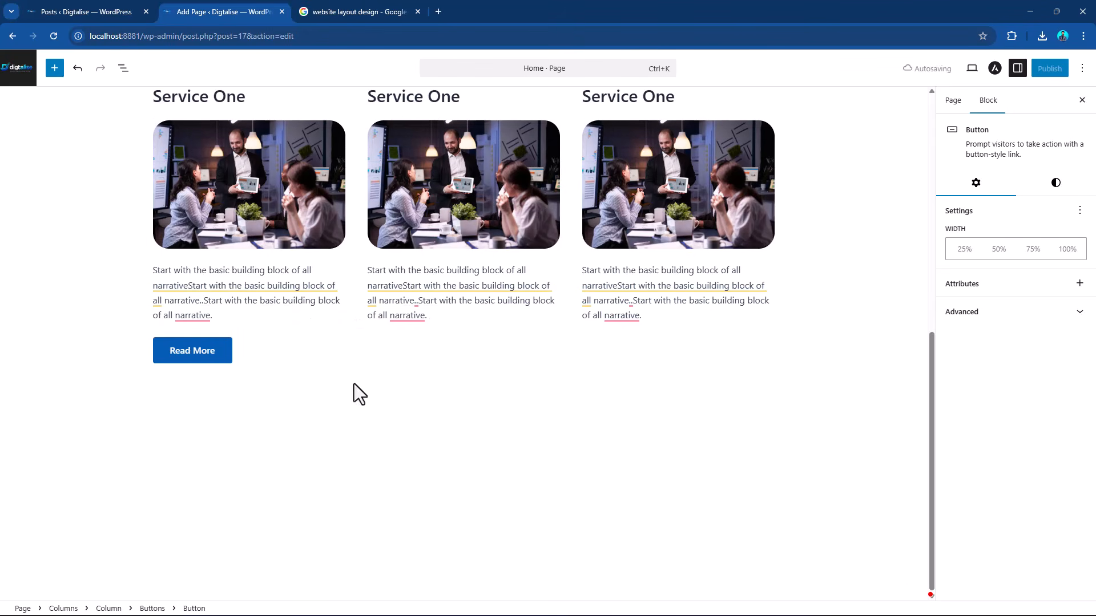
Publish the Home page, leave the editor and view the site's front page.
scroll(354, 384, "up", 8)
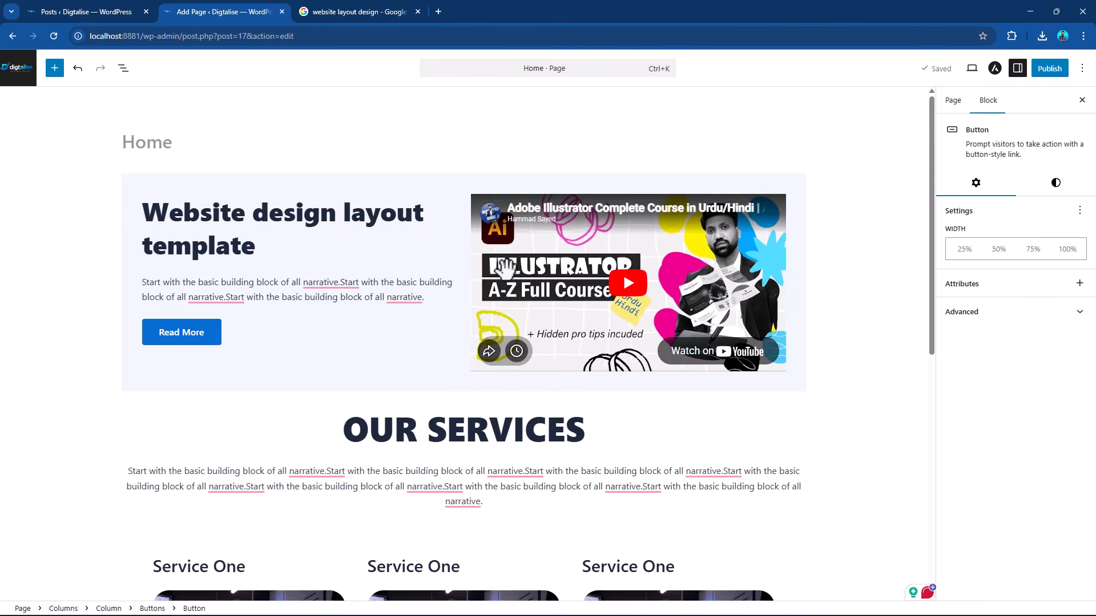
left_click(1049, 68)
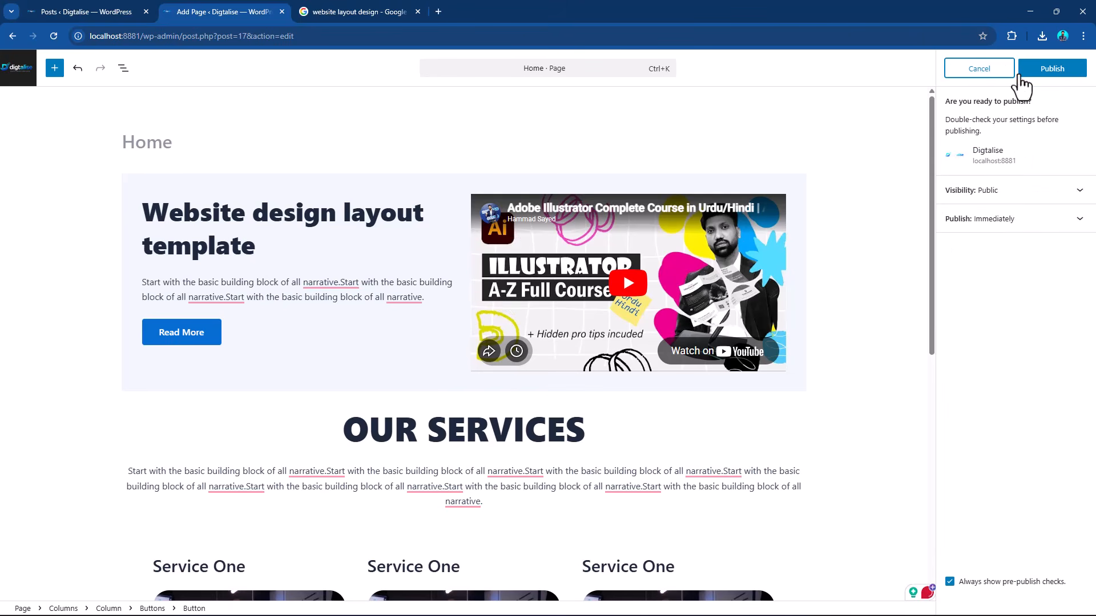
left_click(1032, 69)
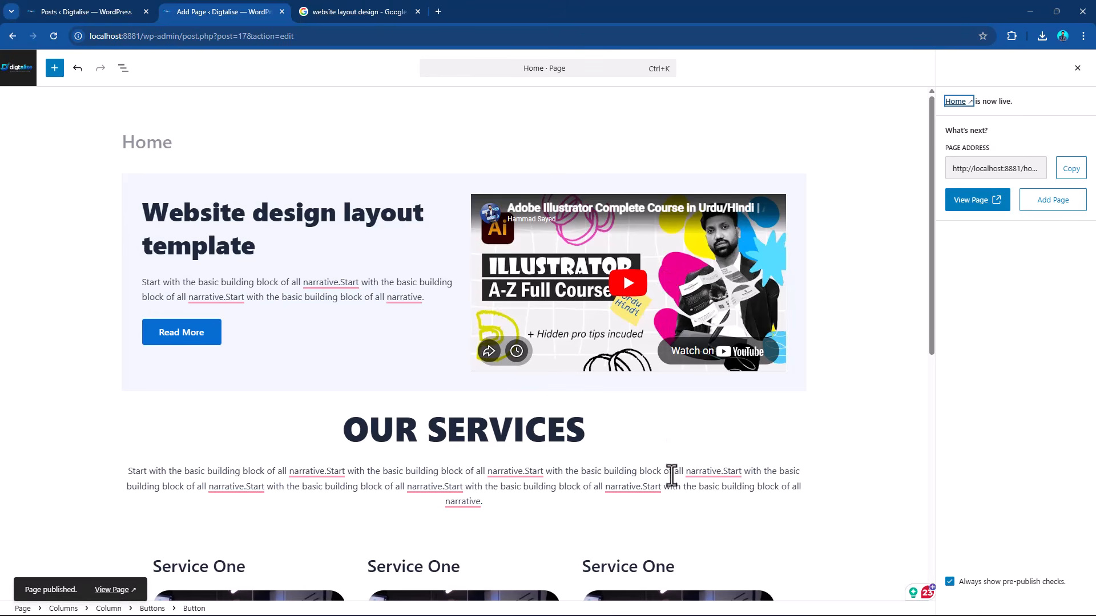
left_click(16, 77)
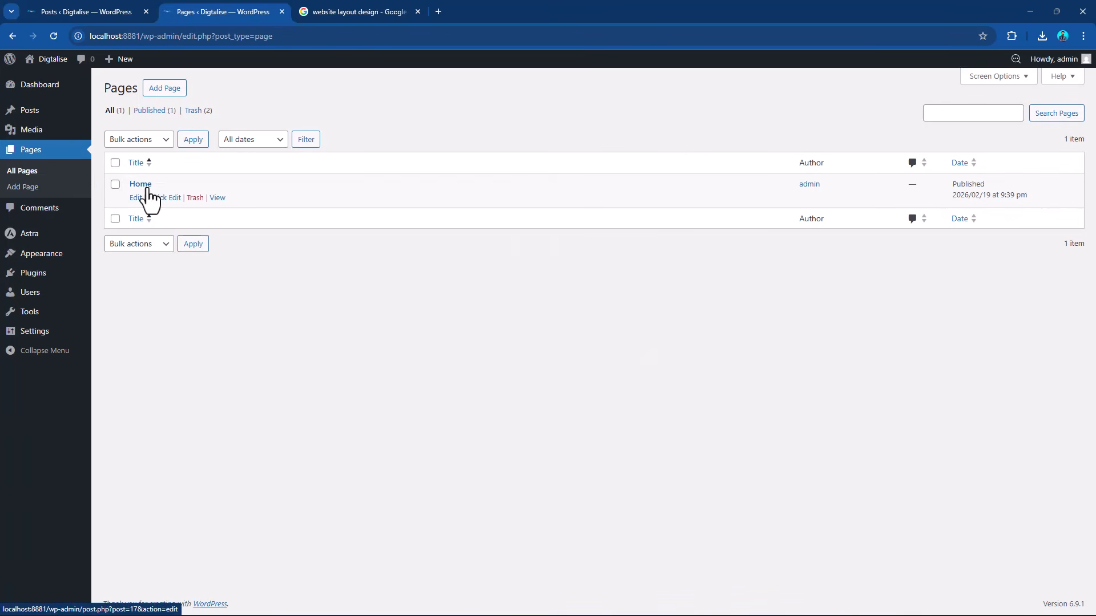
mouse_move(48, 62)
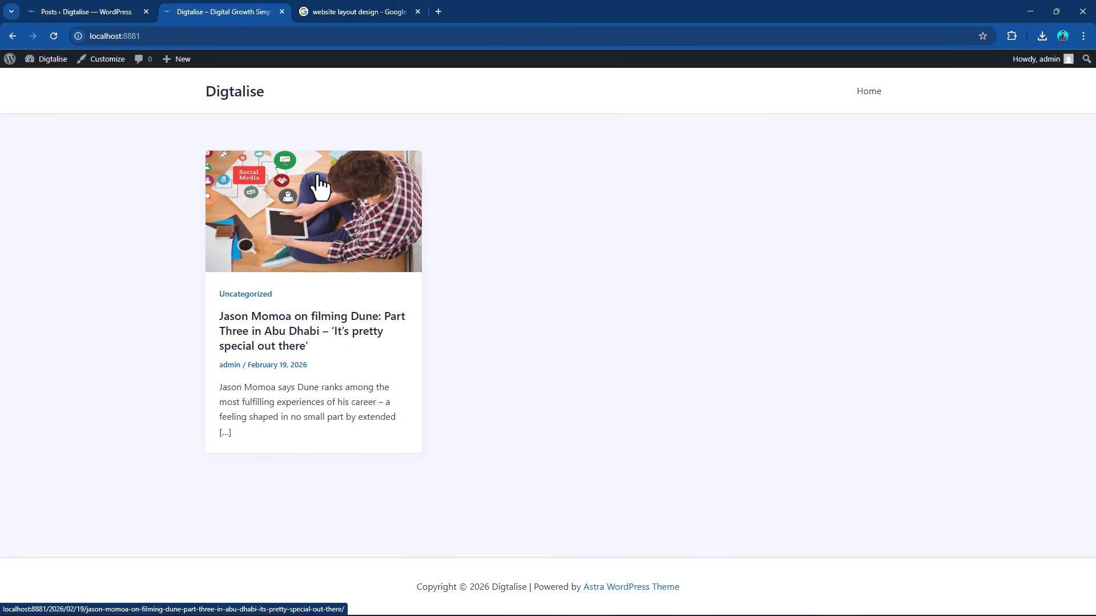
In the Reading settings, make the homepage display a static page, choose Home as the homepage, and save the changes.
left_click(9, 59)
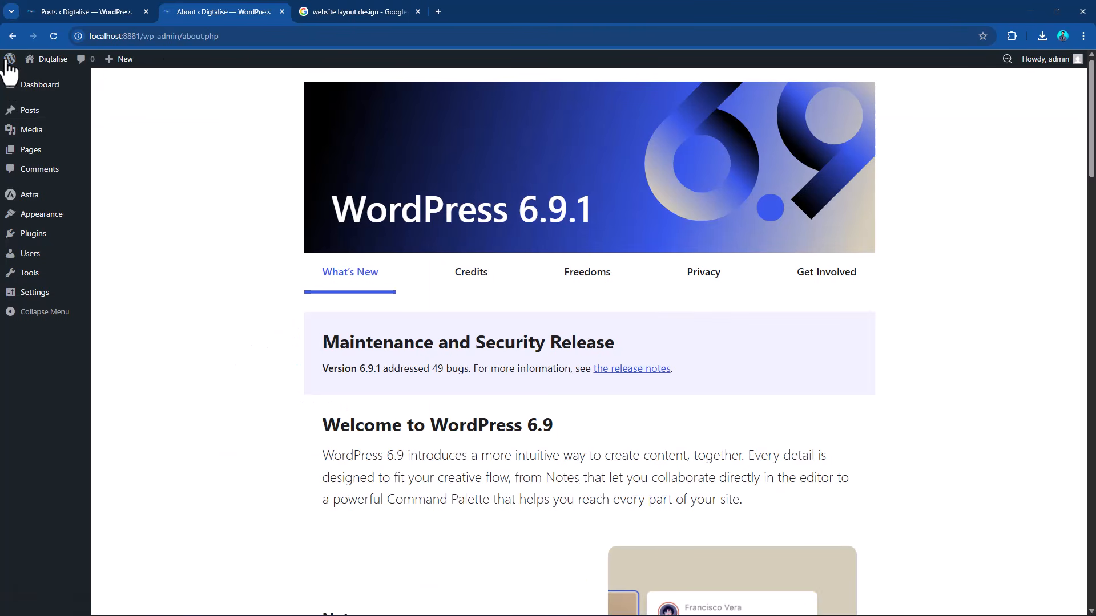
mouse_move(42, 297)
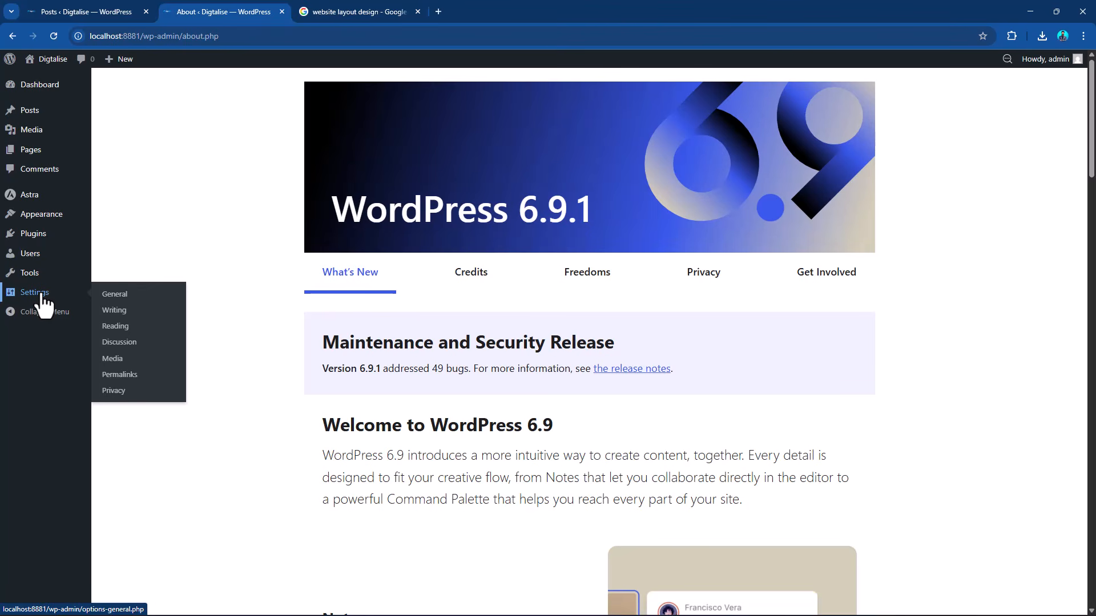
left_click(111, 327)
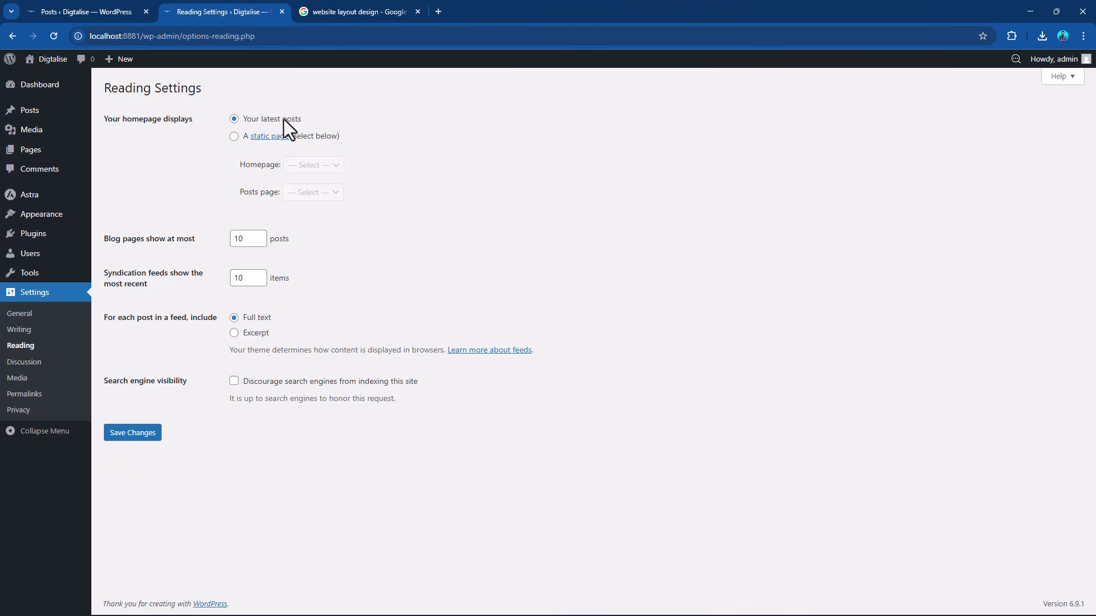
left_click(234, 137)
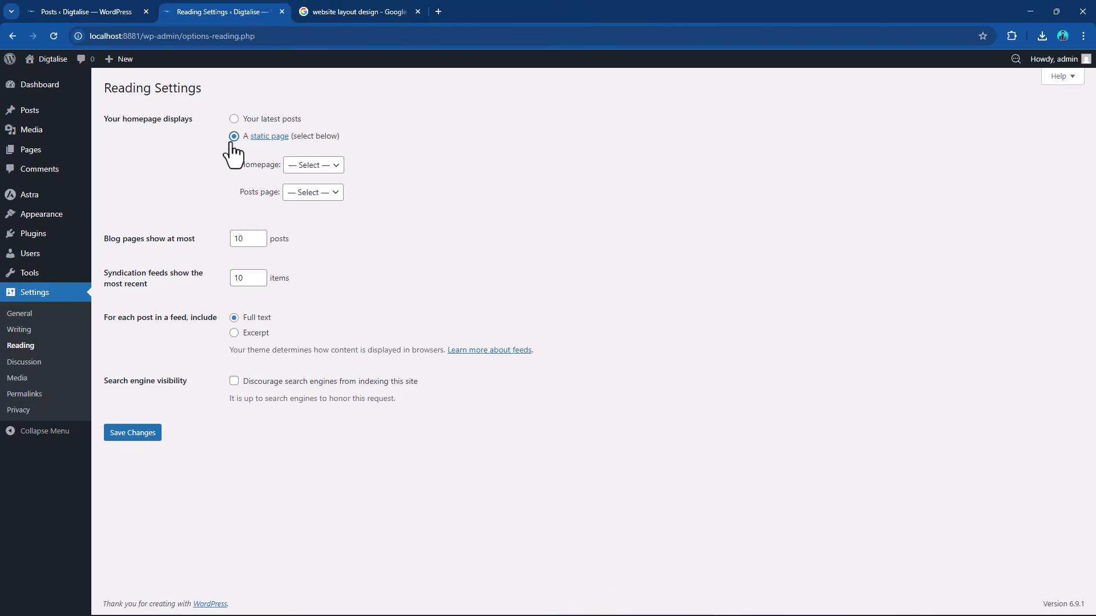
left_click(300, 170)
left_click(300, 199)
left_click(312, 194)
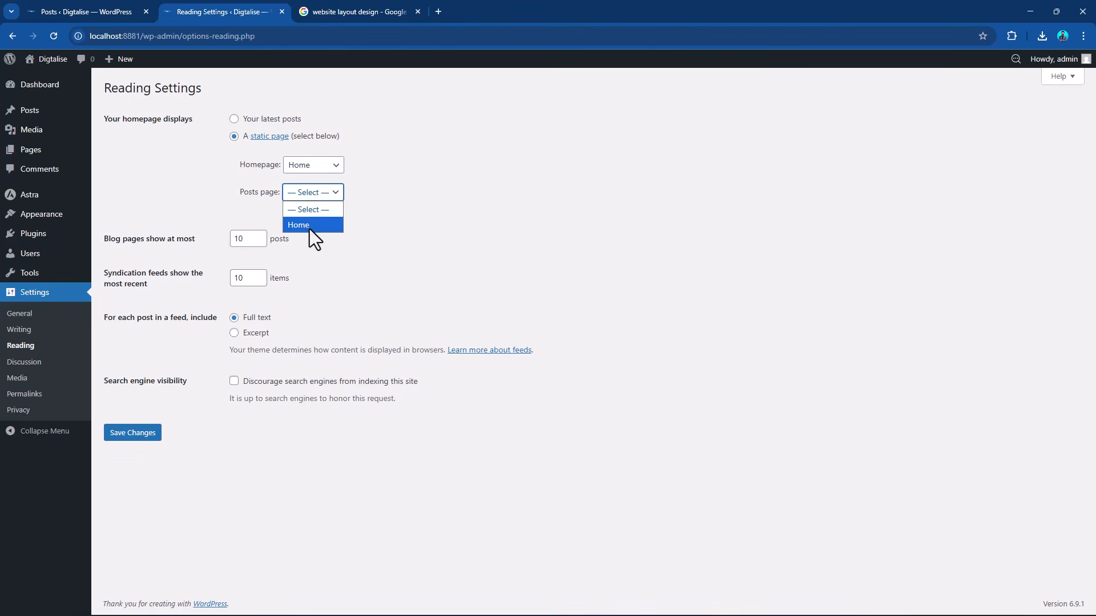
left_click(415, 194)
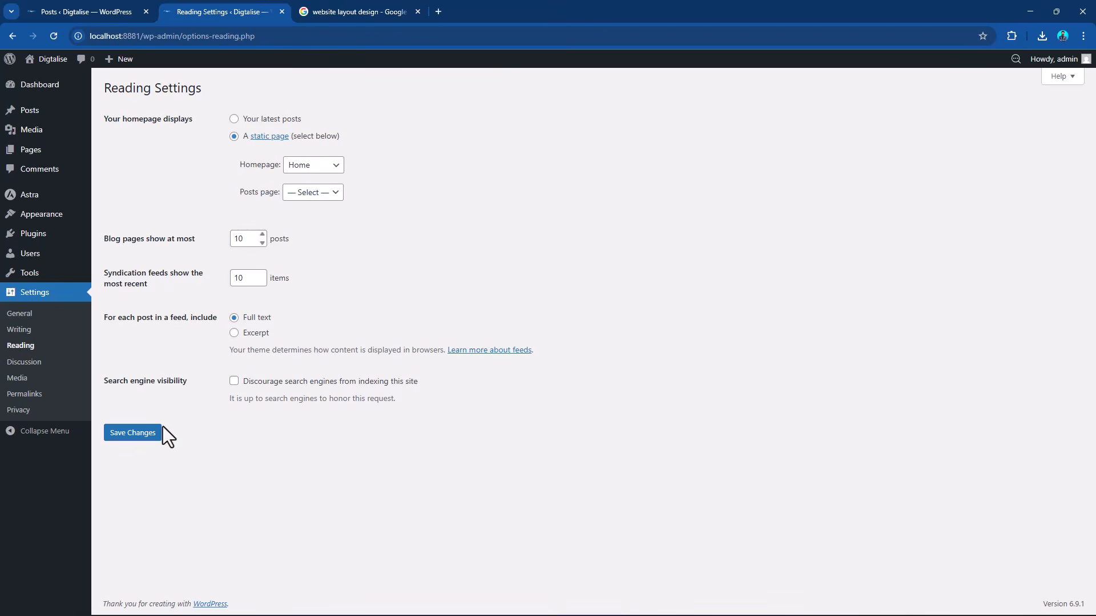
left_click(149, 438)
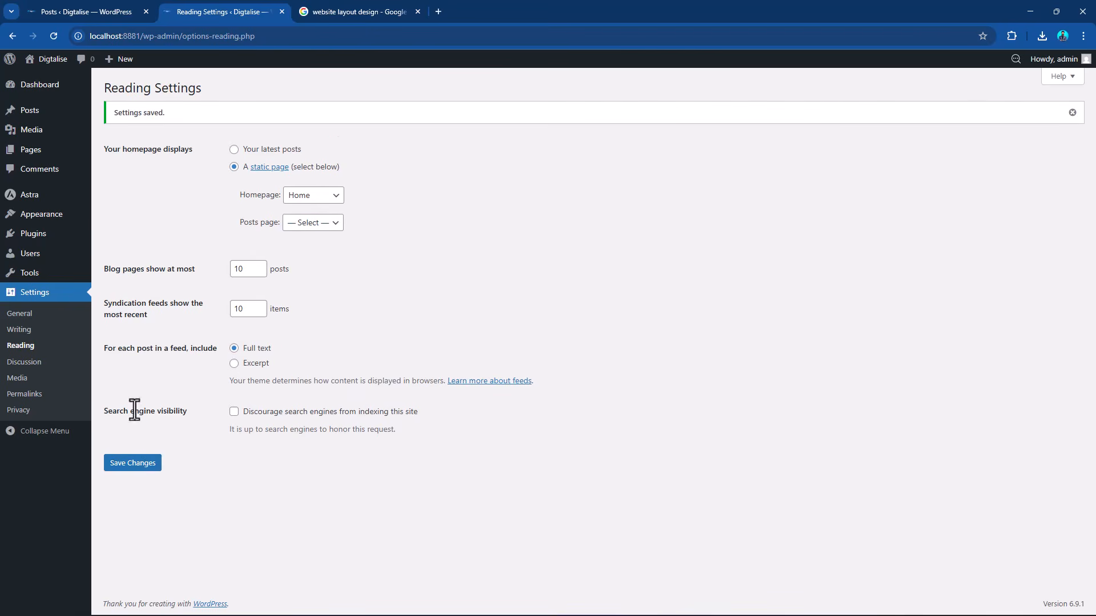
Create and publish a new page titled "Blog", and return to the list of pages.
mouse_move(32, 160)
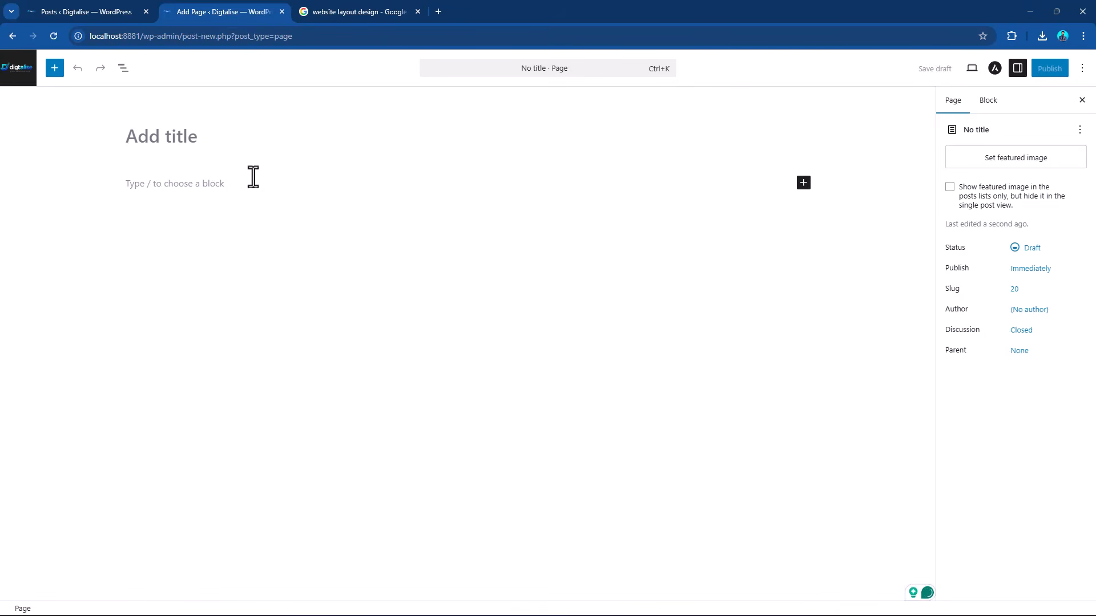
type("Blog")
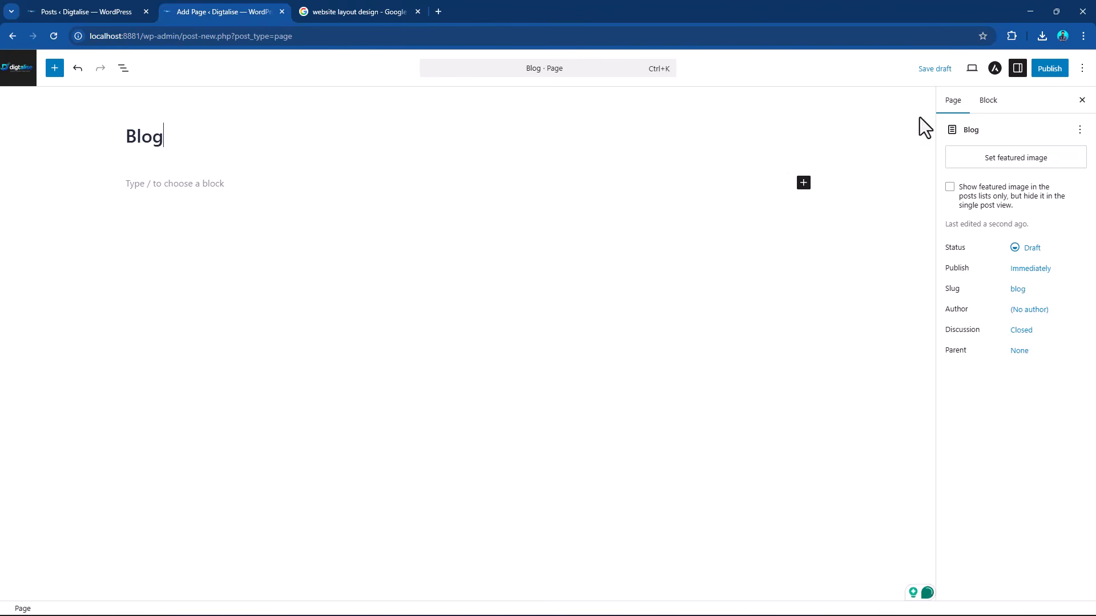
left_click(1050, 69)
left_click(1049, 69)
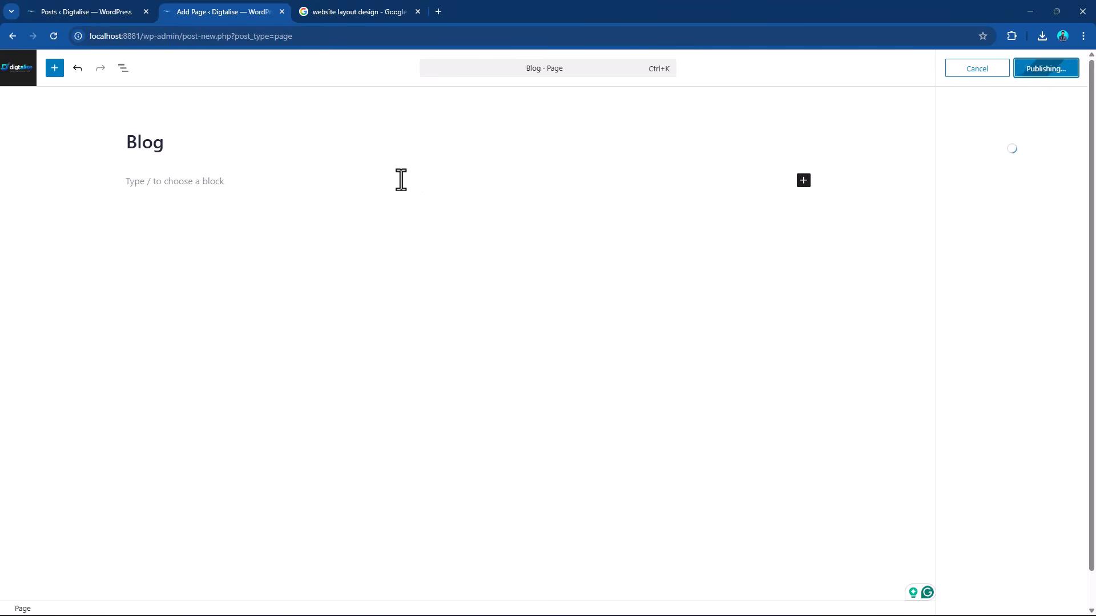
left_click(13, 75)
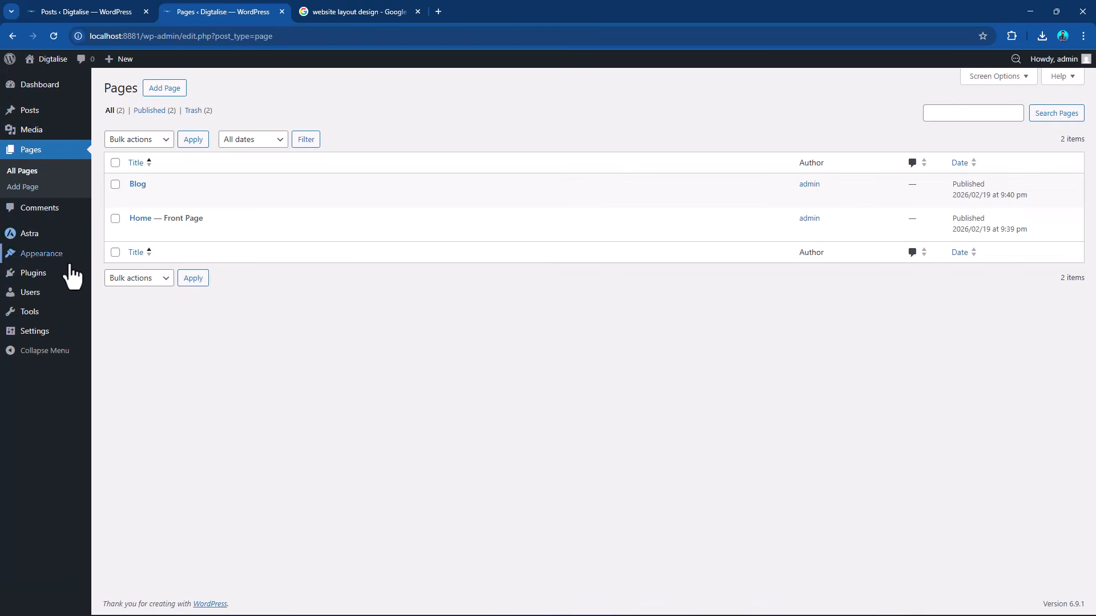
Set the posts page to Blog in the Reading settings and save the changes.
mouse_move(44, 341)
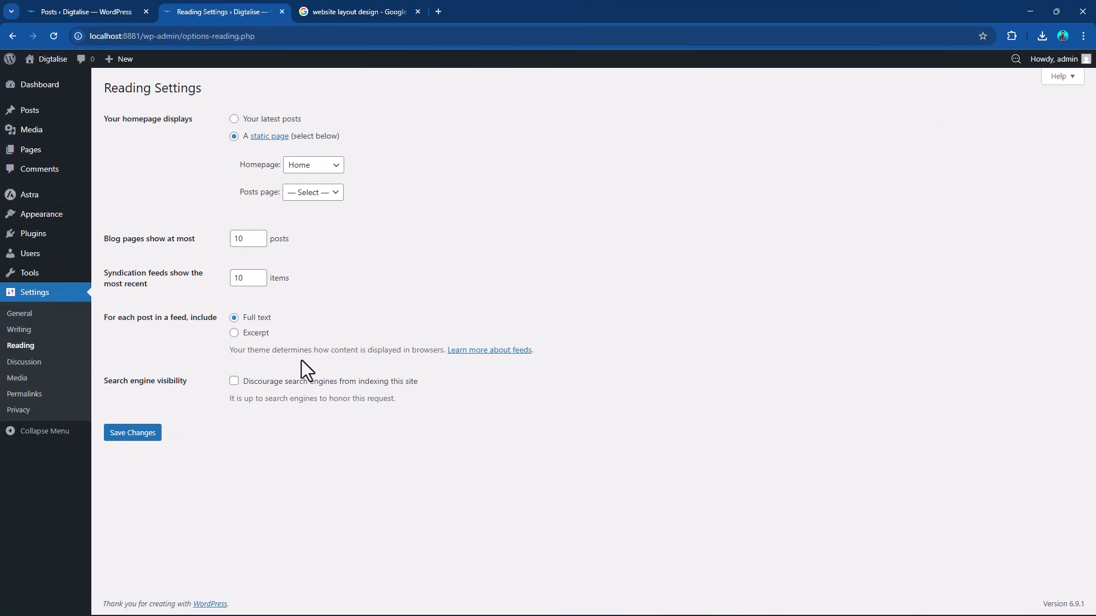
left_click(298, 194)
left_click(299, 222)
left_click_drag(109, 120, 208, 123)
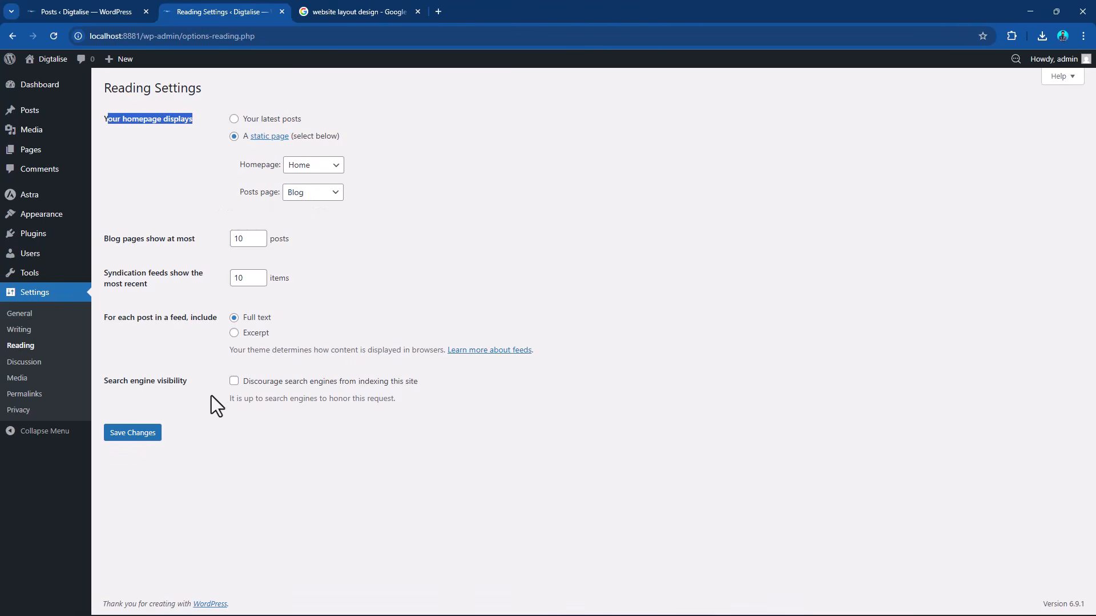
left_click(141, 435)
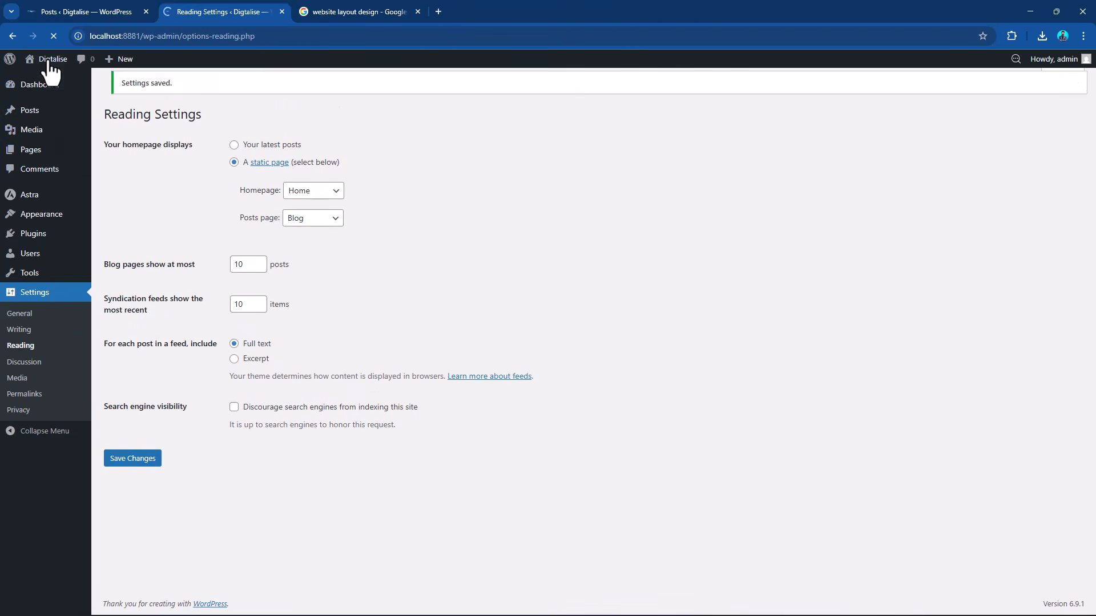
View the live site to check the Home page layout and the posts shown on the Blog page.
mouse_move(48, 70)
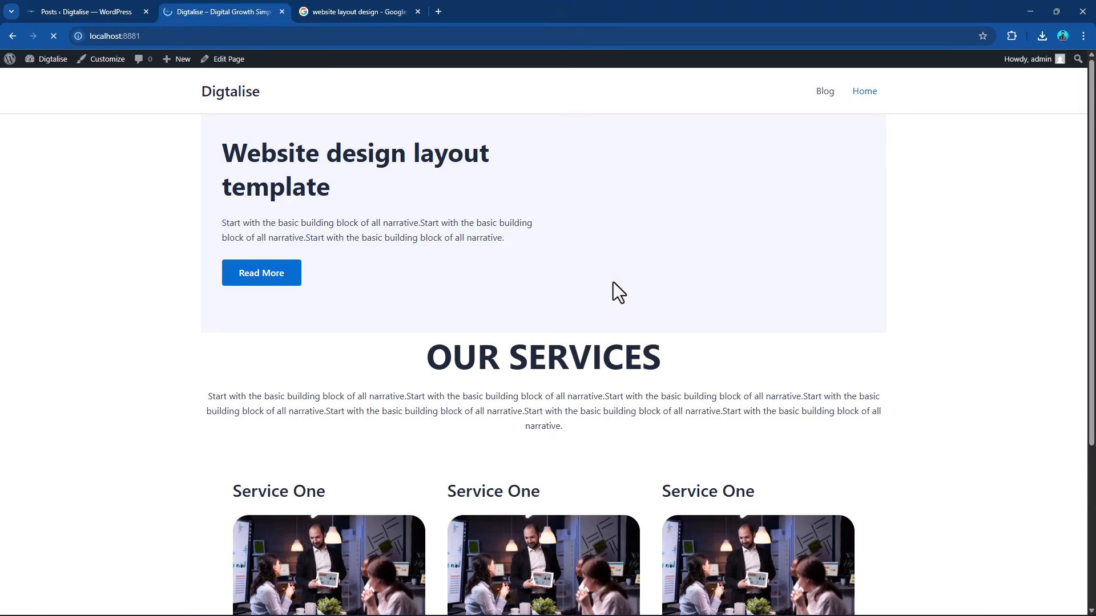
scroll(790, 286, "down", 4)
scroll(790, 289, "up", 4)
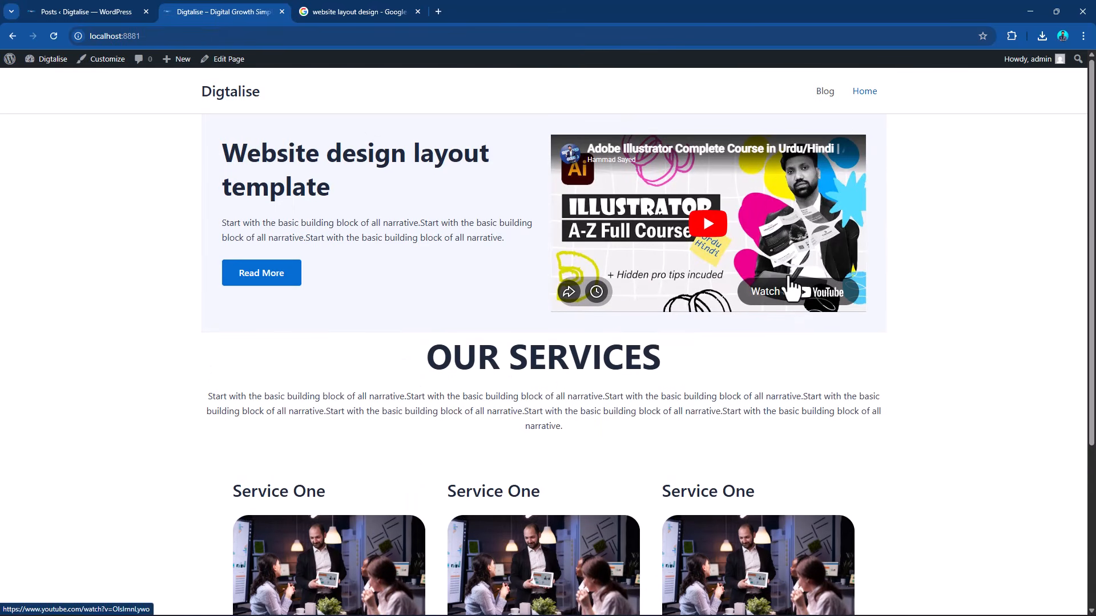
scroll(790, 288, "down", 4)
scroll(790, 289, "up", 4)
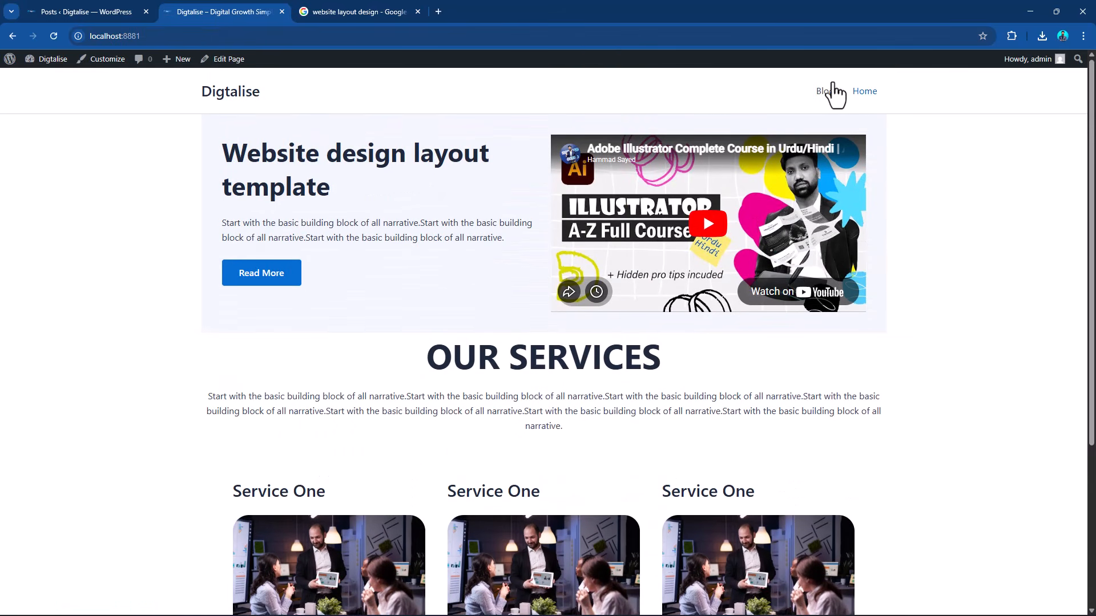
left_click(819, 93)
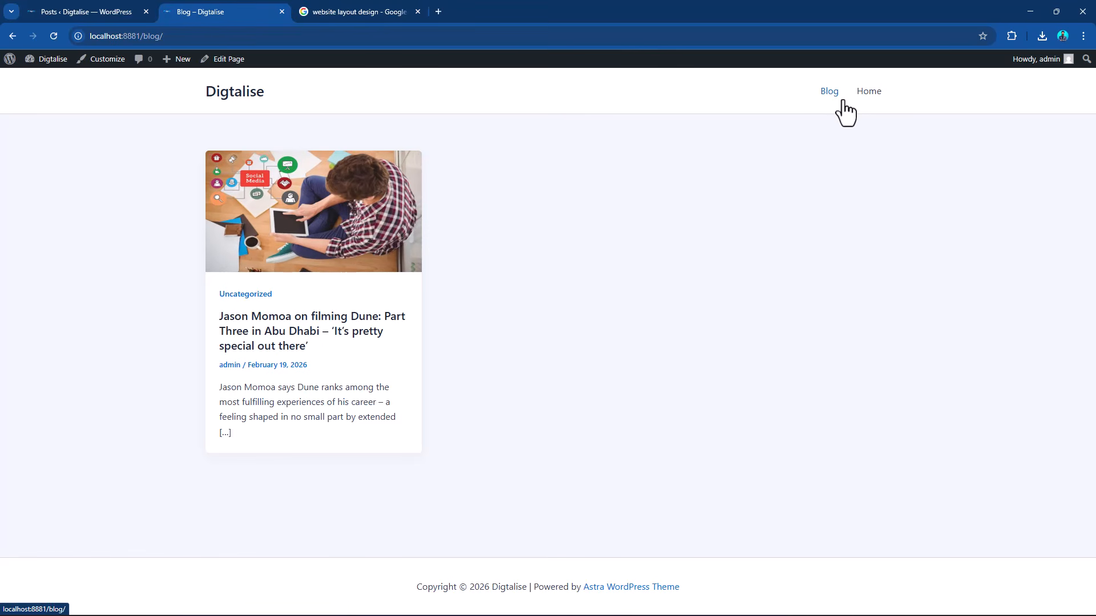
View the Home page on the live site and open it for editing.
left_click(863, 94)
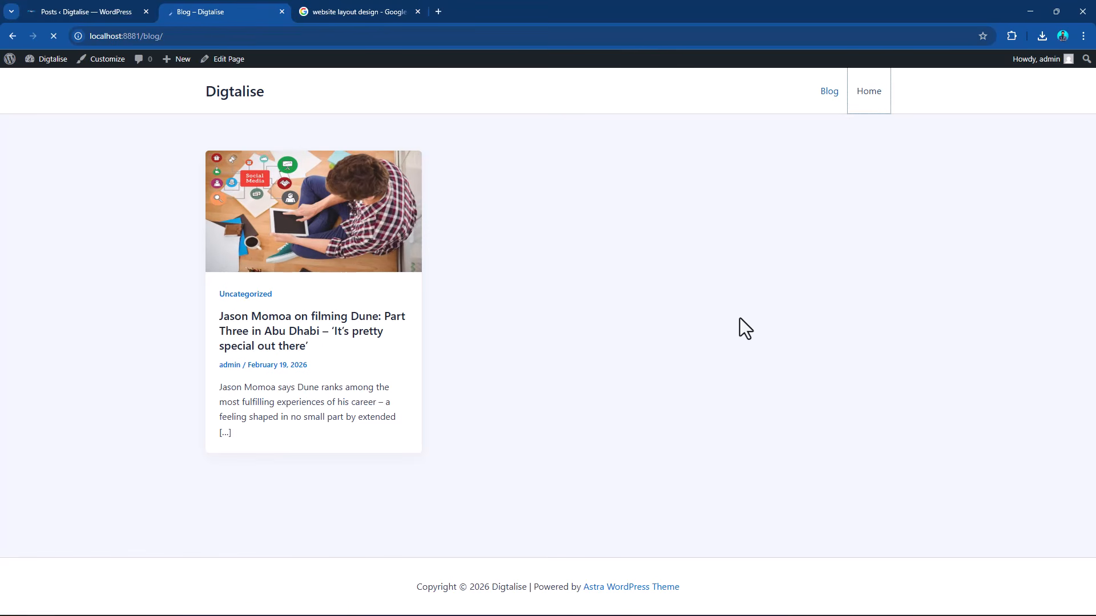
scroll(776, 310, "down", 3)
scroll(777, 318, "up", 3)
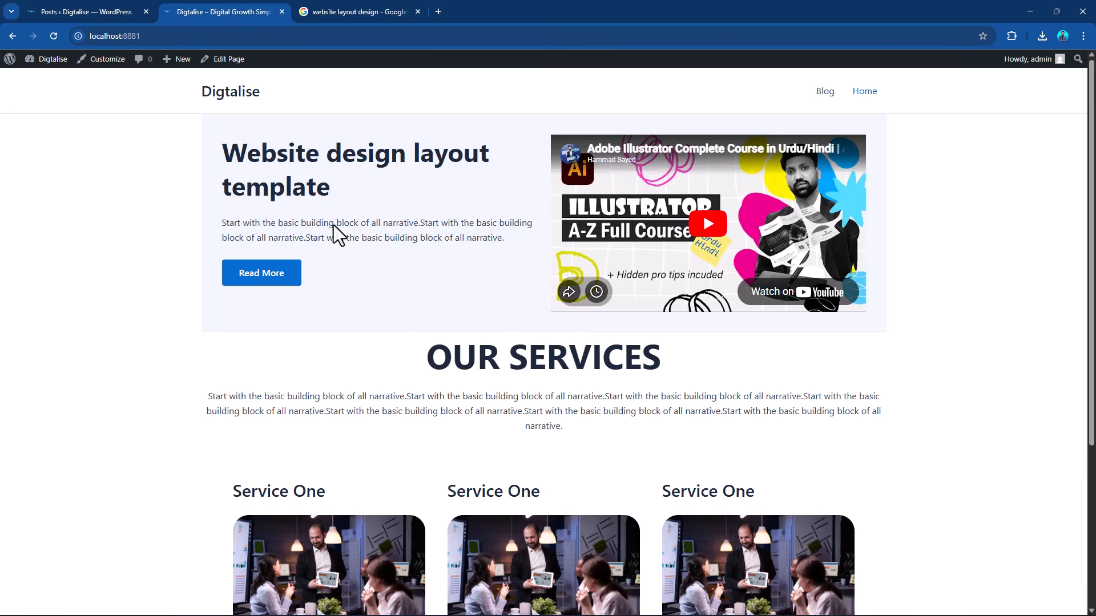
left_click(228, 59)
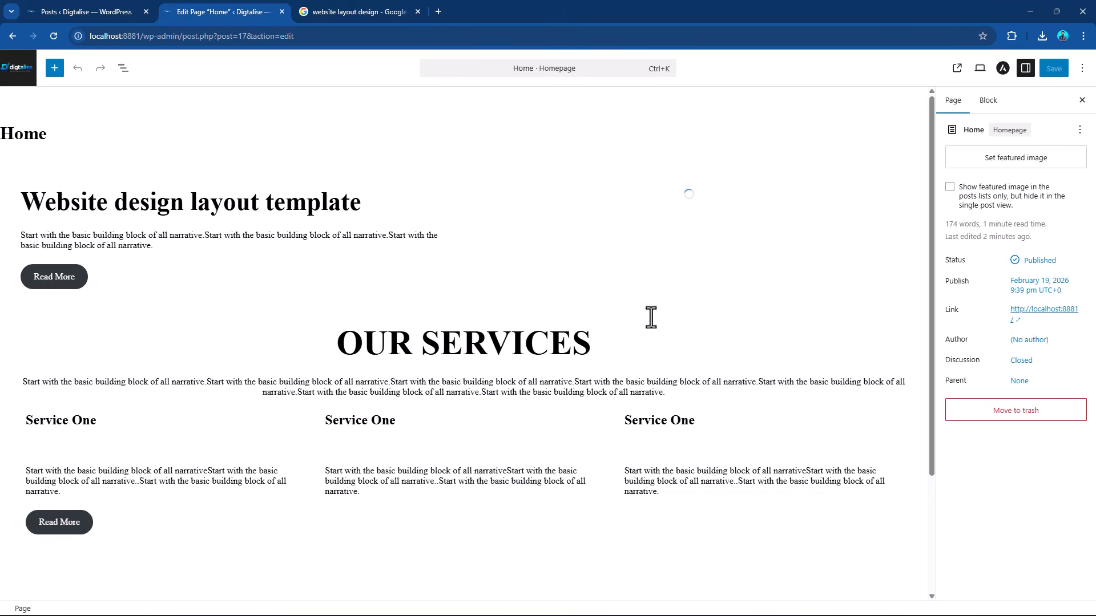
mouse_move(662, 316)
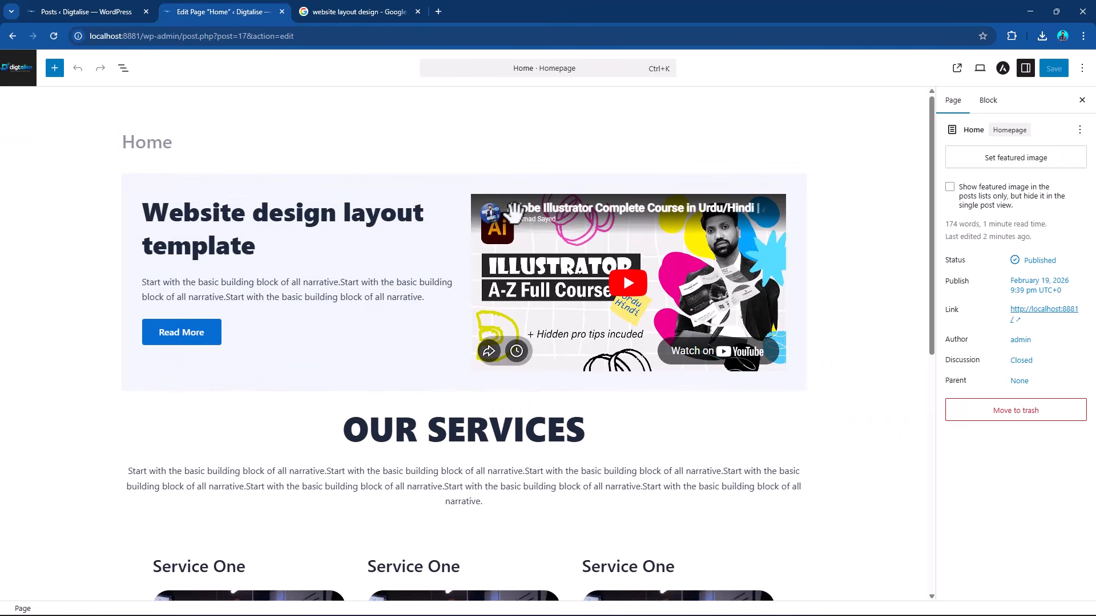
Add a Cover block below the service columns and upload the photo of the laptop and tablet on a desk into it.
scroll(491, 320, "down", 7)
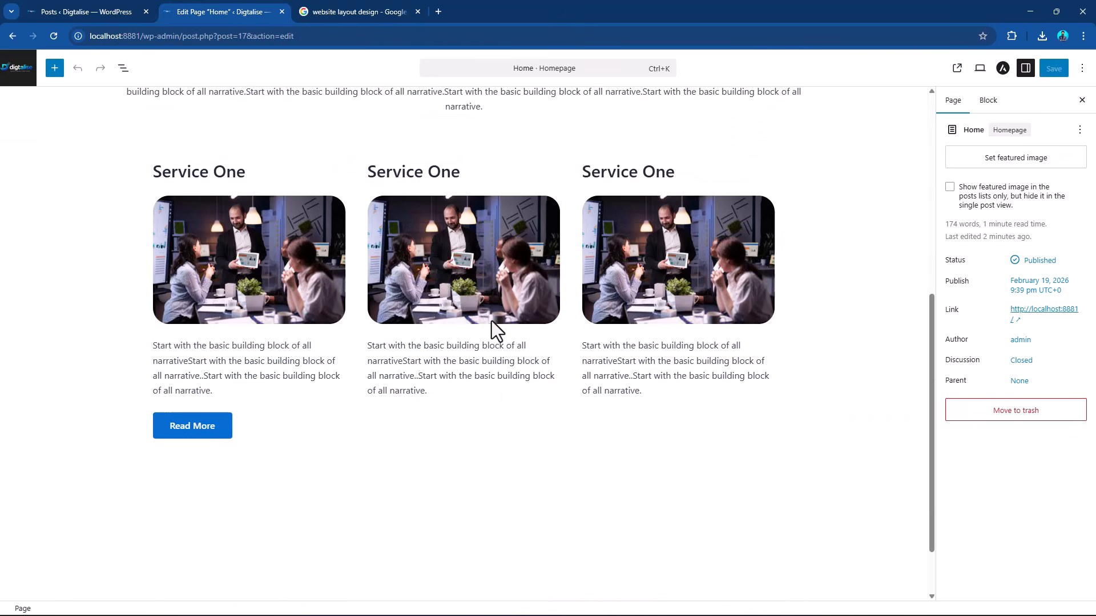
left_click(368, 476)
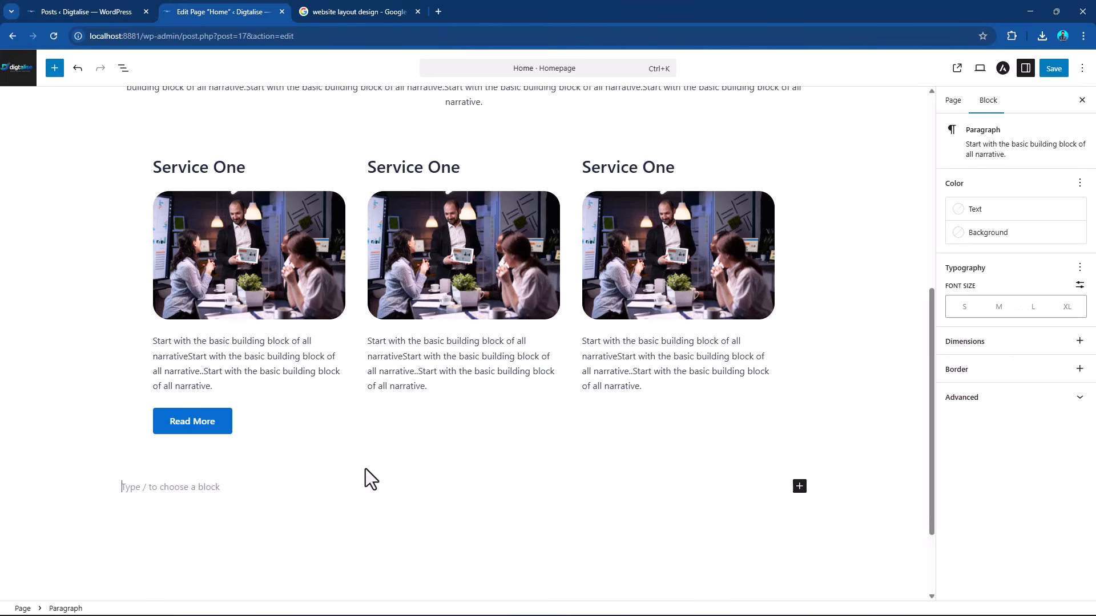
left_click(800, 486)
scroll(893, 599, "down", 1)
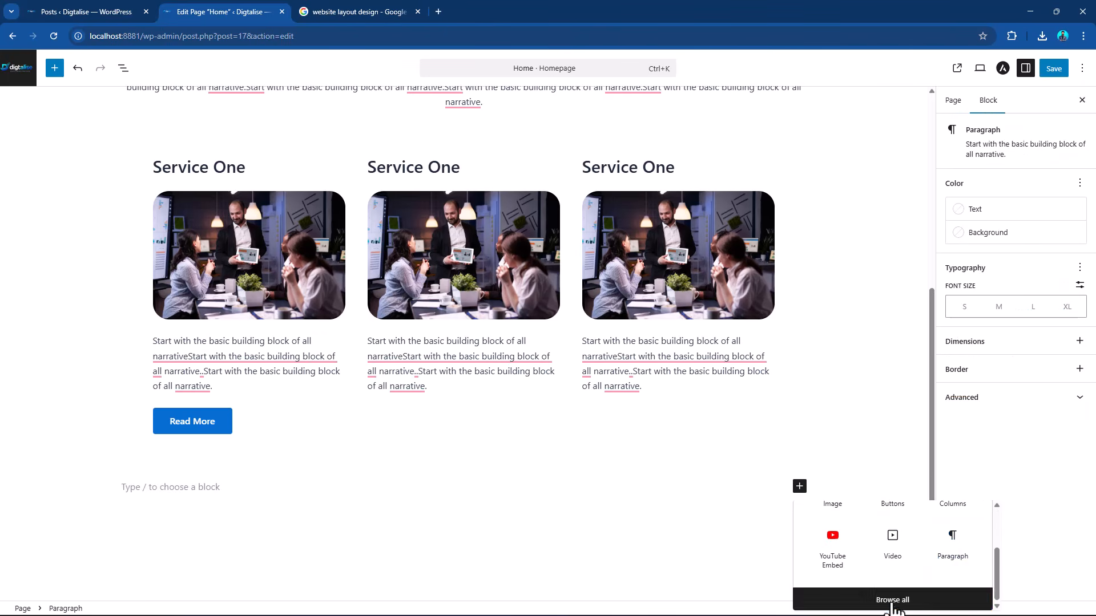
left_click(892, 600)
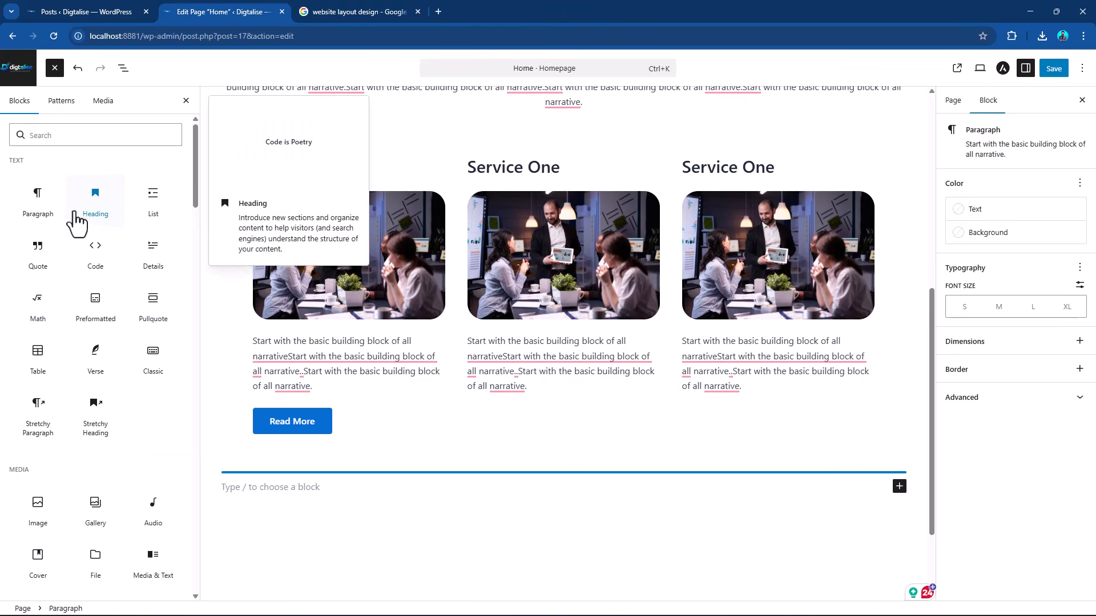
scroll(168, 331, "down", 2)
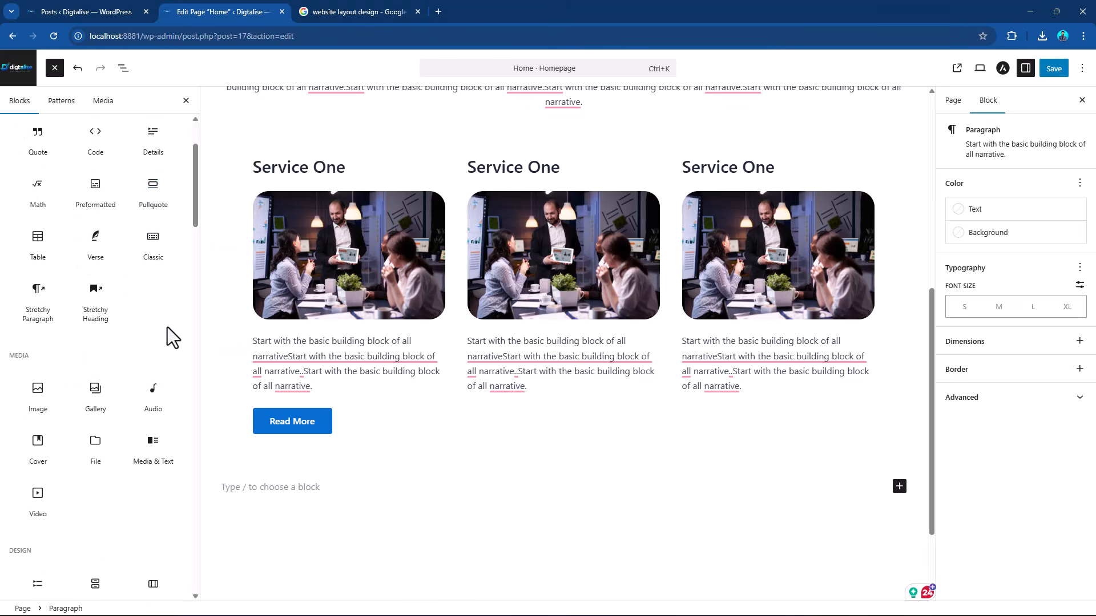
left_click(38, 448)
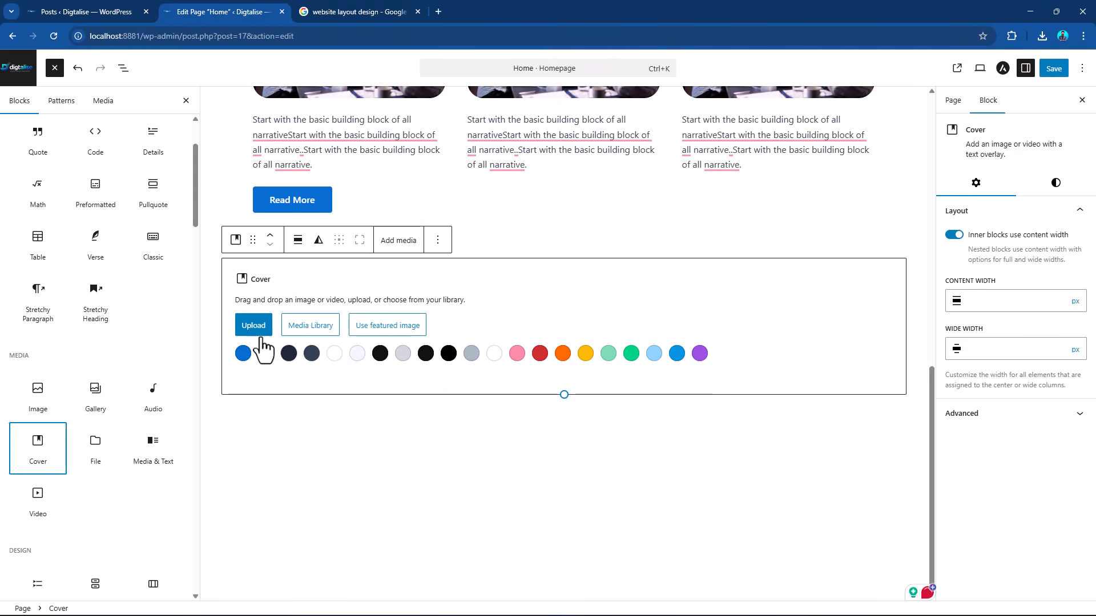
left_click(260, 336)
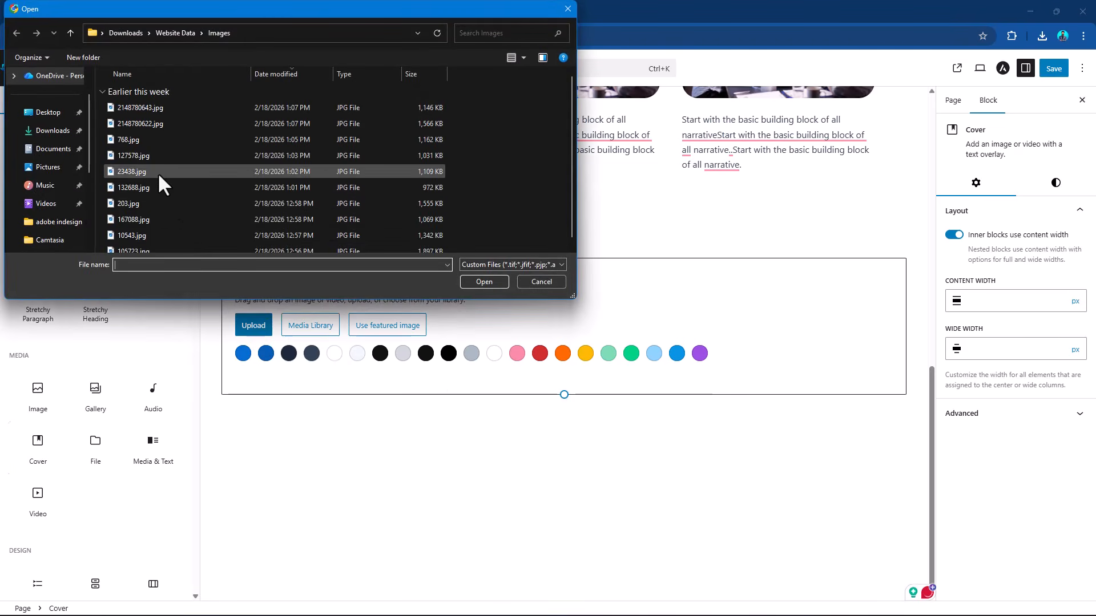
key("Escape")
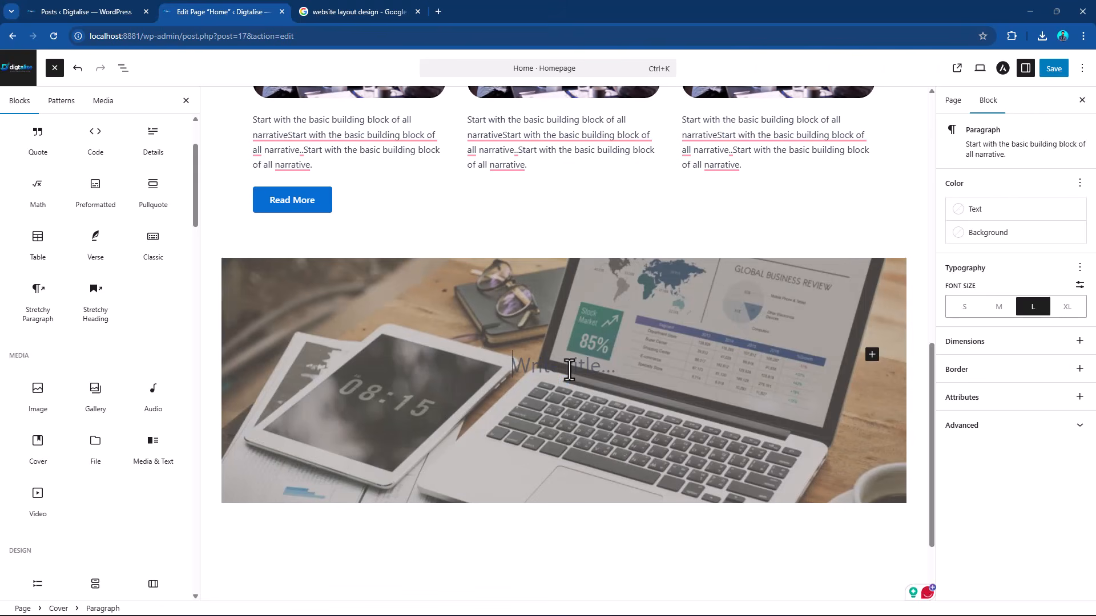
Enter "TEXT" as the cover title and format it at 81 px, in the white theme colour and bold.
type("TEXT")
double_click(569, 370)
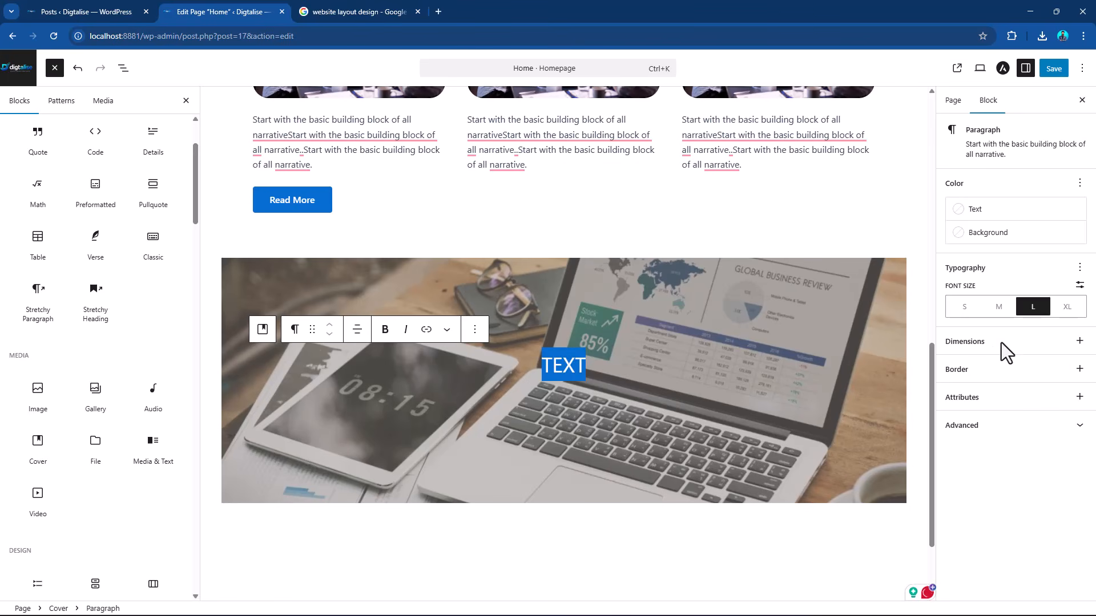
left_click(1079, 285)
left_click_drag(1028, 308, 1071, 306)
left_click(982, 211)
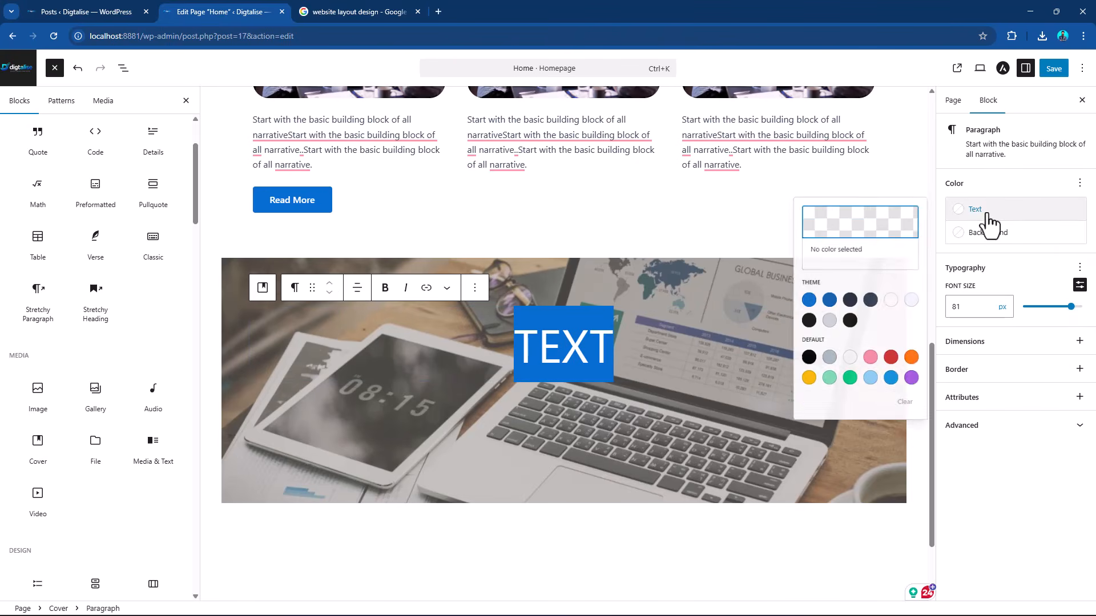
left_click(885, 311)
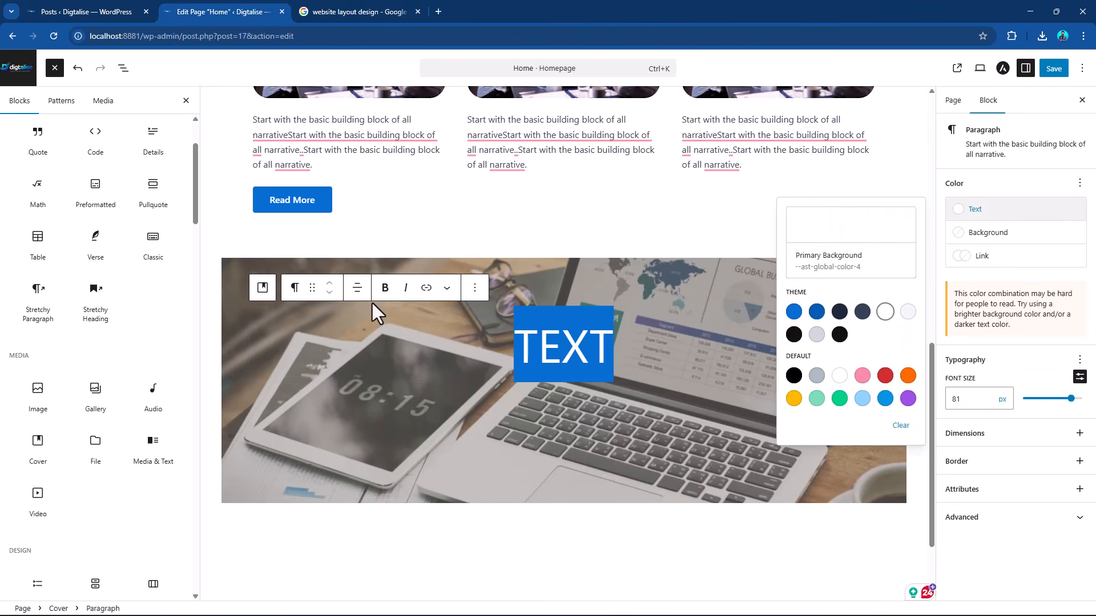
left_click(385, 287)
scroll(556, 371, "down", 2)
Insert a Media & Text block below the cover and upload 2148780643.jpg as its media.
left_click(618, 435)
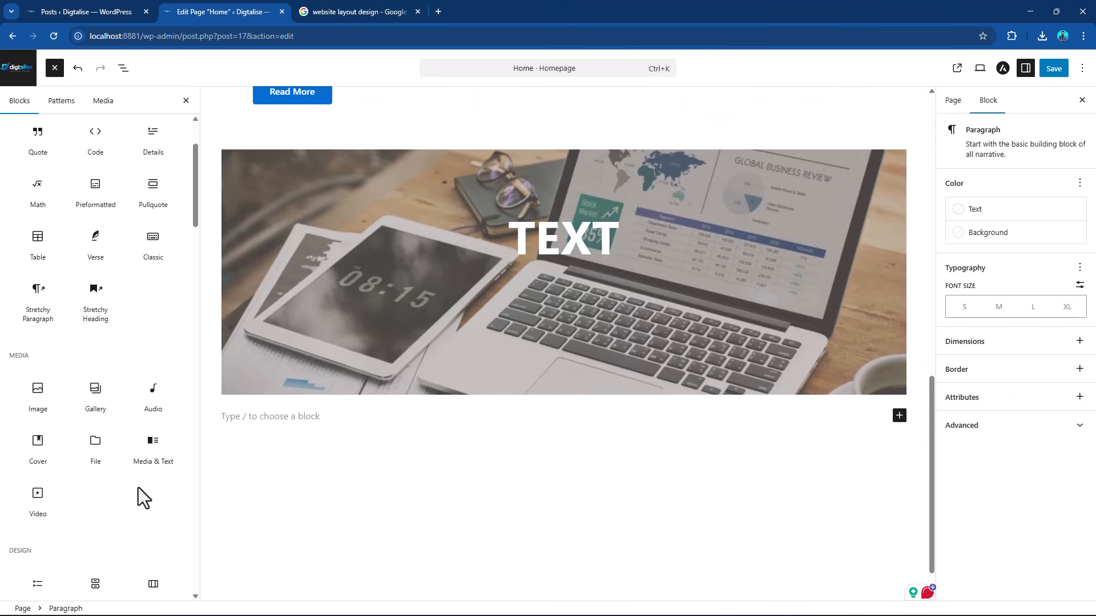
left_click(151, 457)
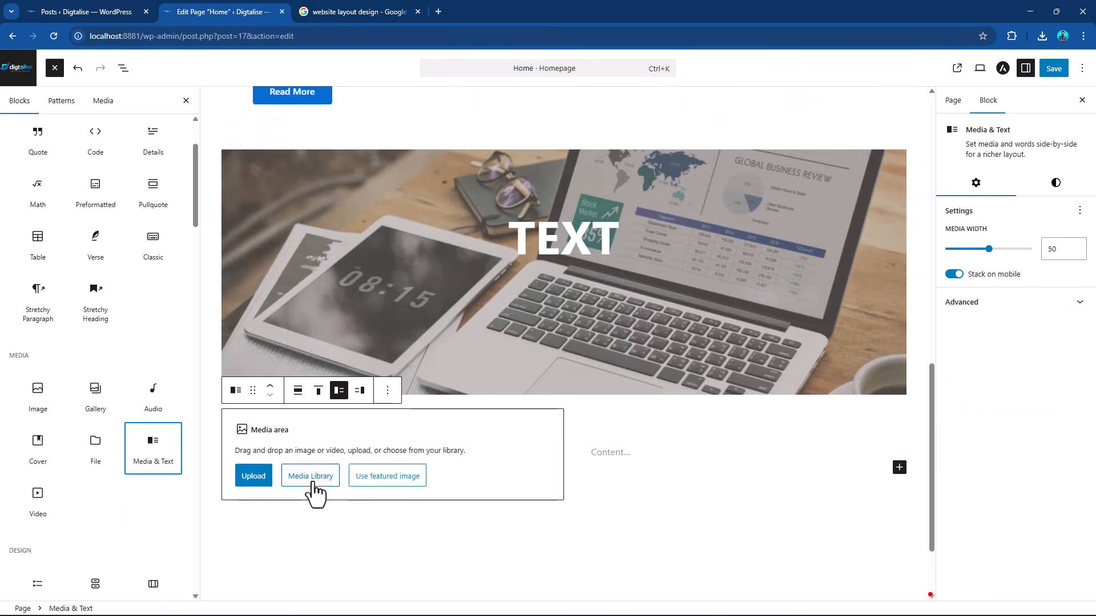
left_click(259, 482)
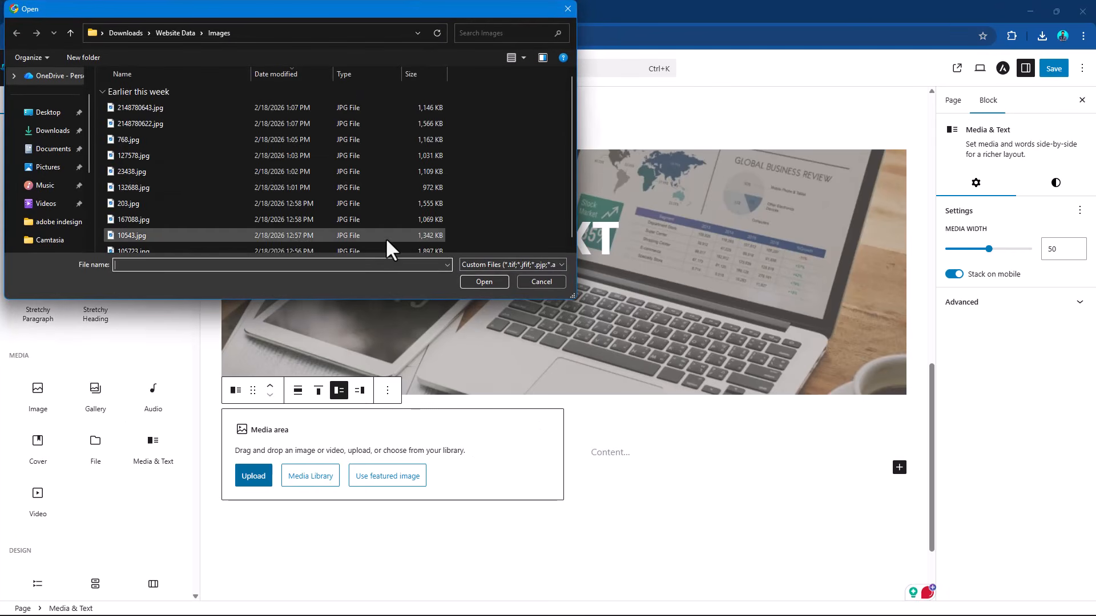
double_click(154, 102)
scroll(651, 545, "down", 3)
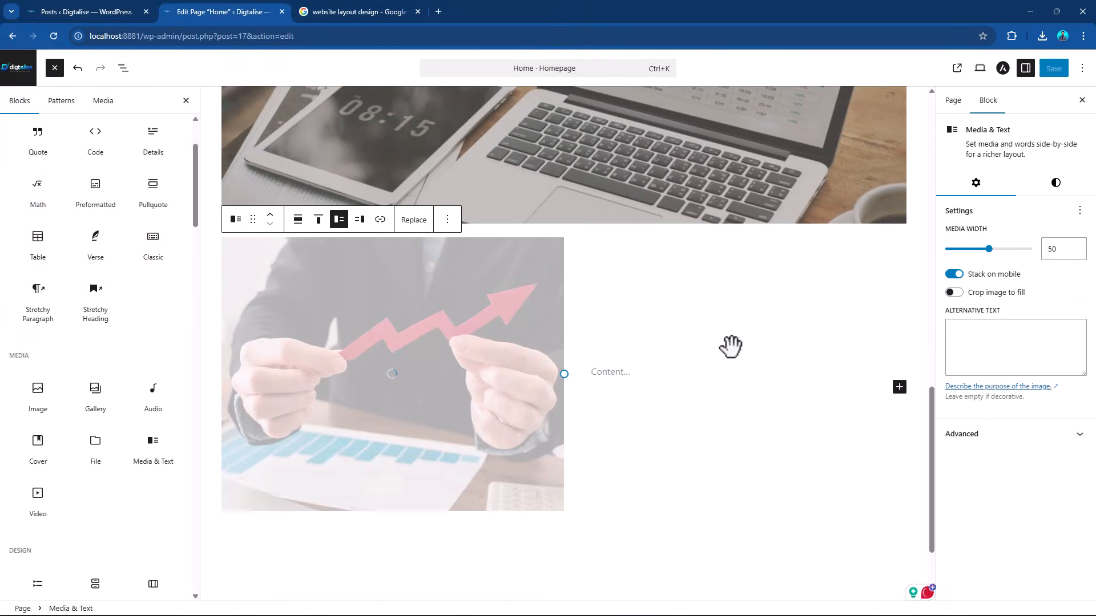
left_click(742, 372)
left_click(898, 371)
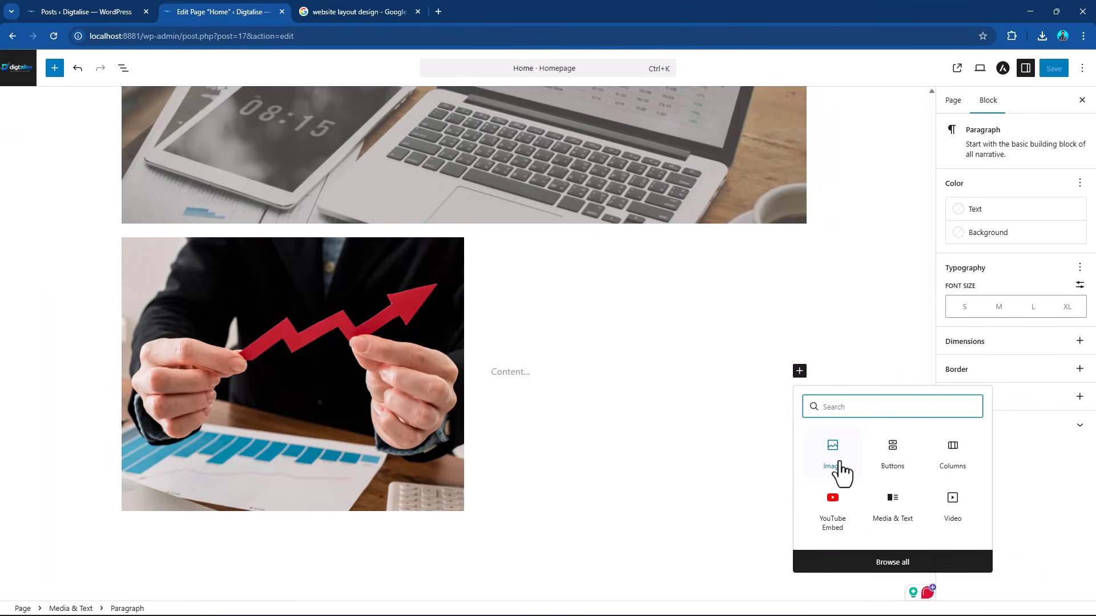
left_click(665, 418)
Save the Home page and return to the list of pages.
scroll(665, 418, "up", 15)
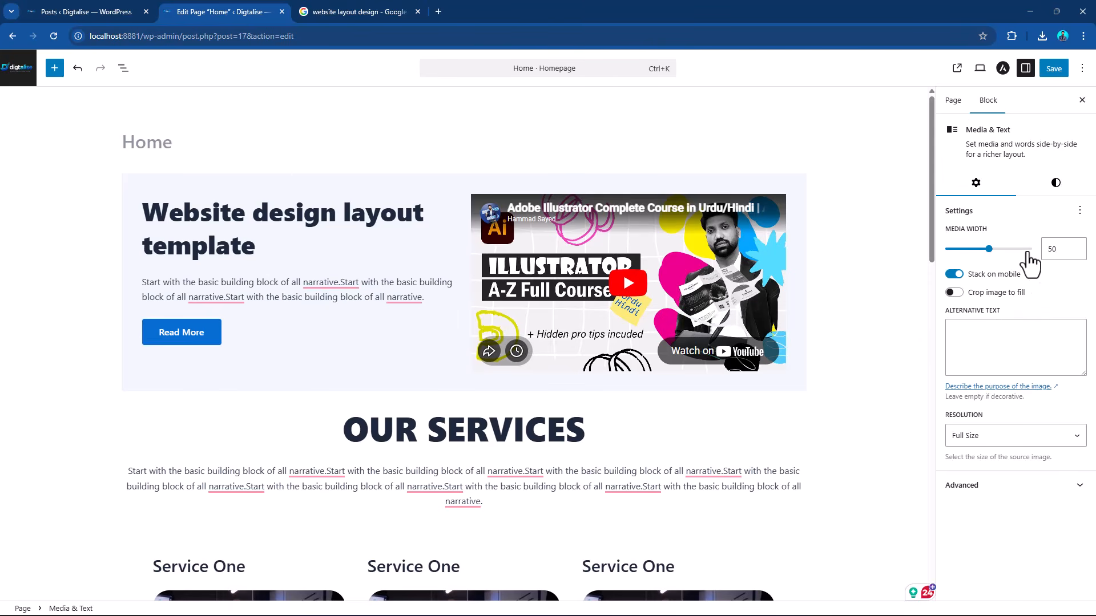
left_click(1054, 69)
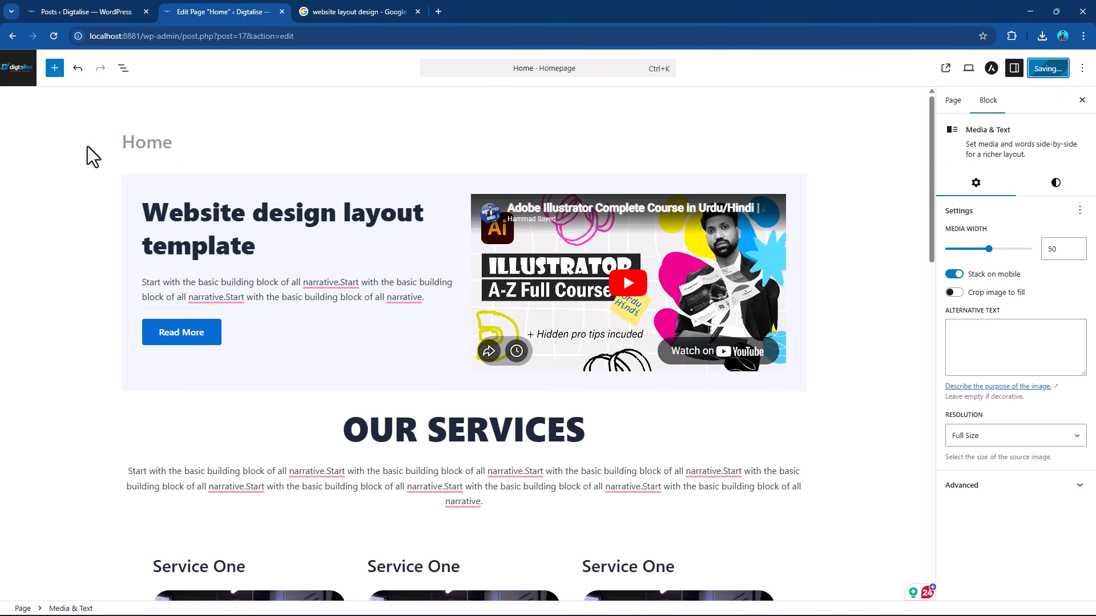
left_click(17, 77)
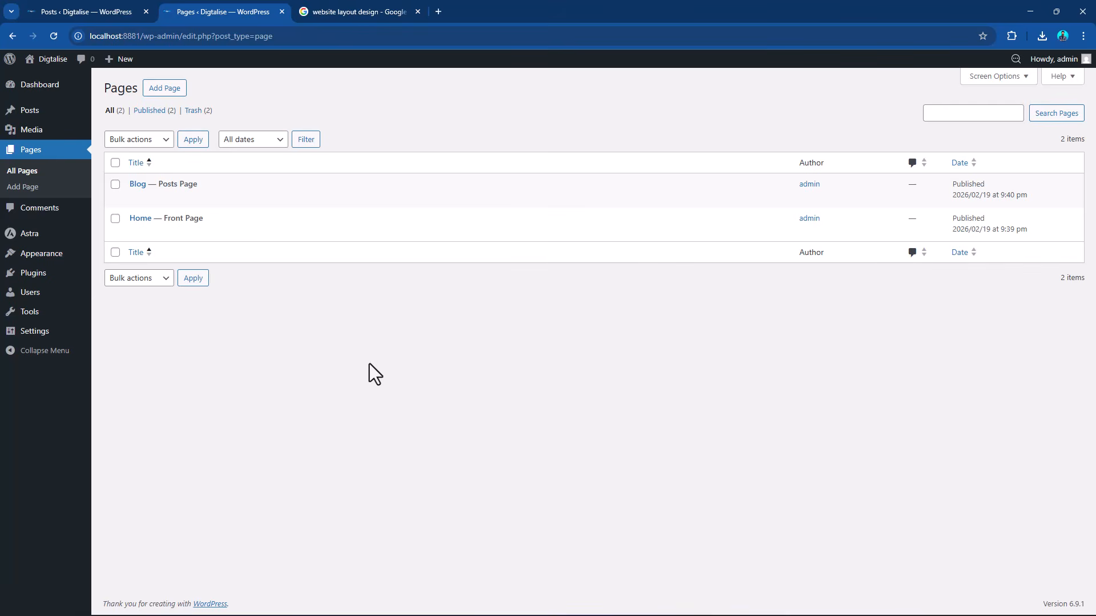
Go to the page for adding plugins and search for "Elementor".
mouse_move(45, 281)
left_click(31, 276)
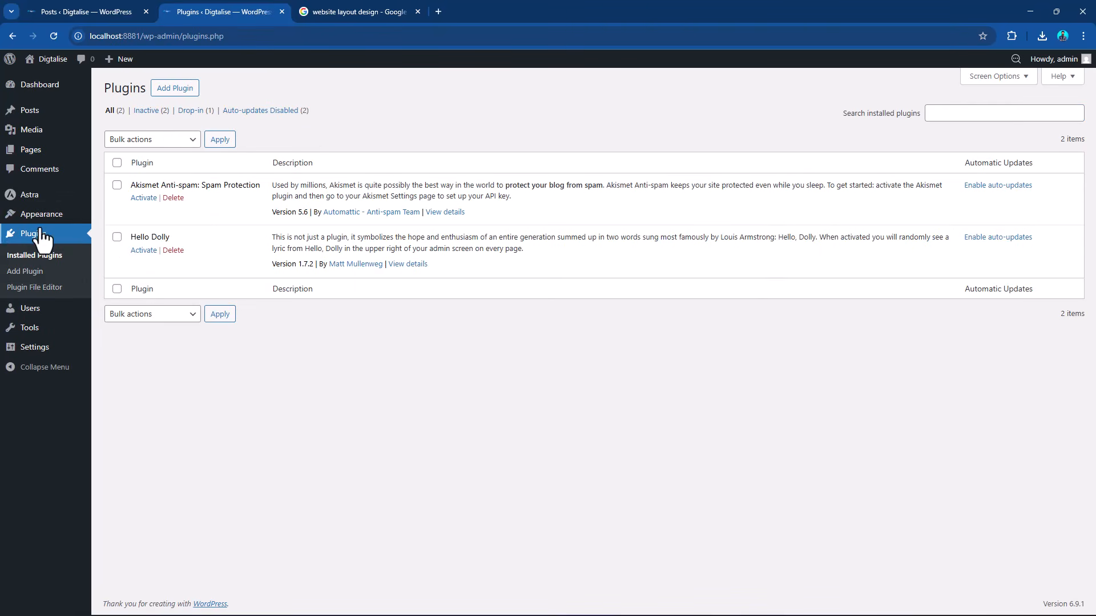
left_click(186, 90)
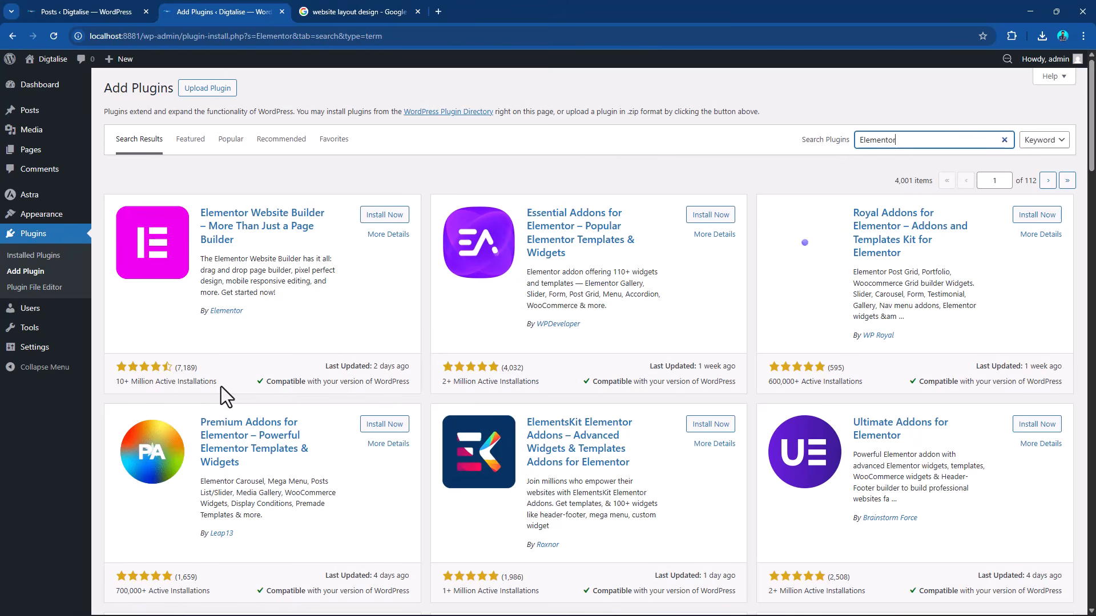
left_click(197, 367)
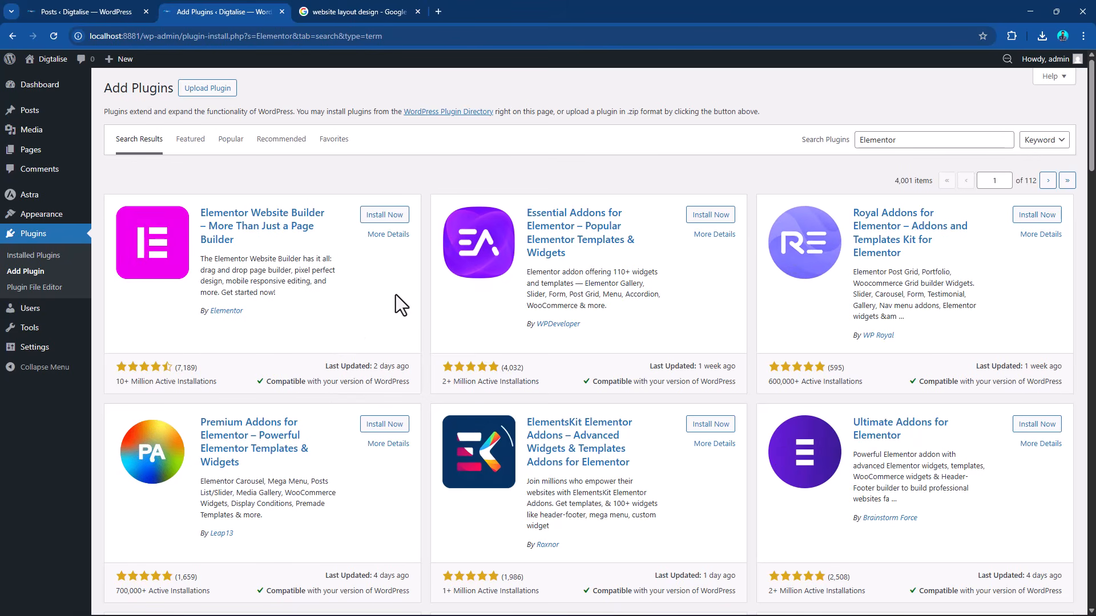
Install and activate the Elementor Website Builder plugin.
left_click(385, 215)
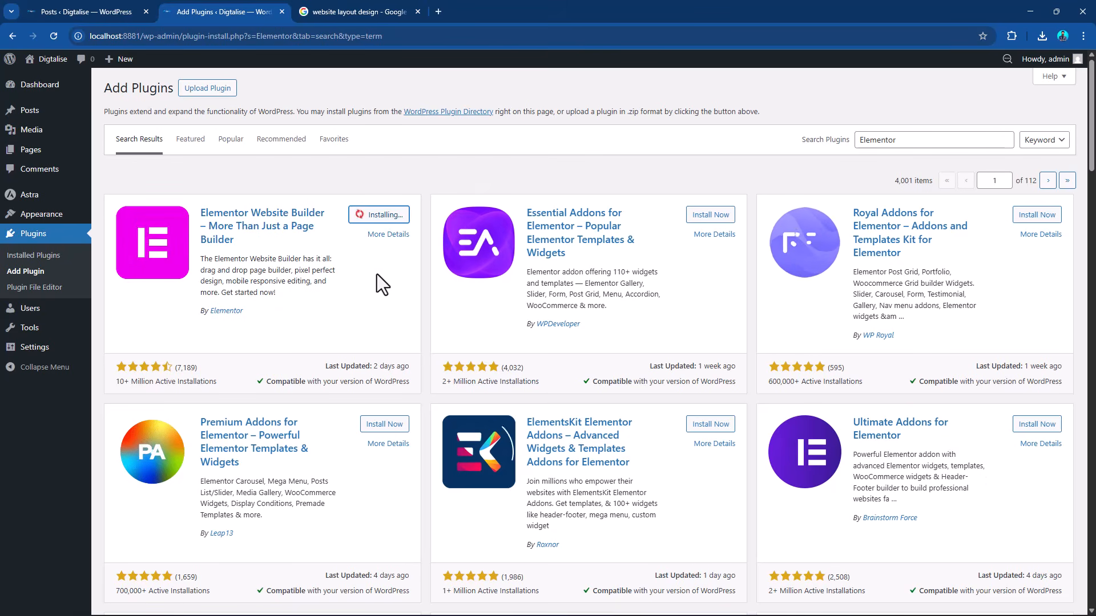
scroll(377, 274, "down", 3)
scroll(380, 271, "up", 3)
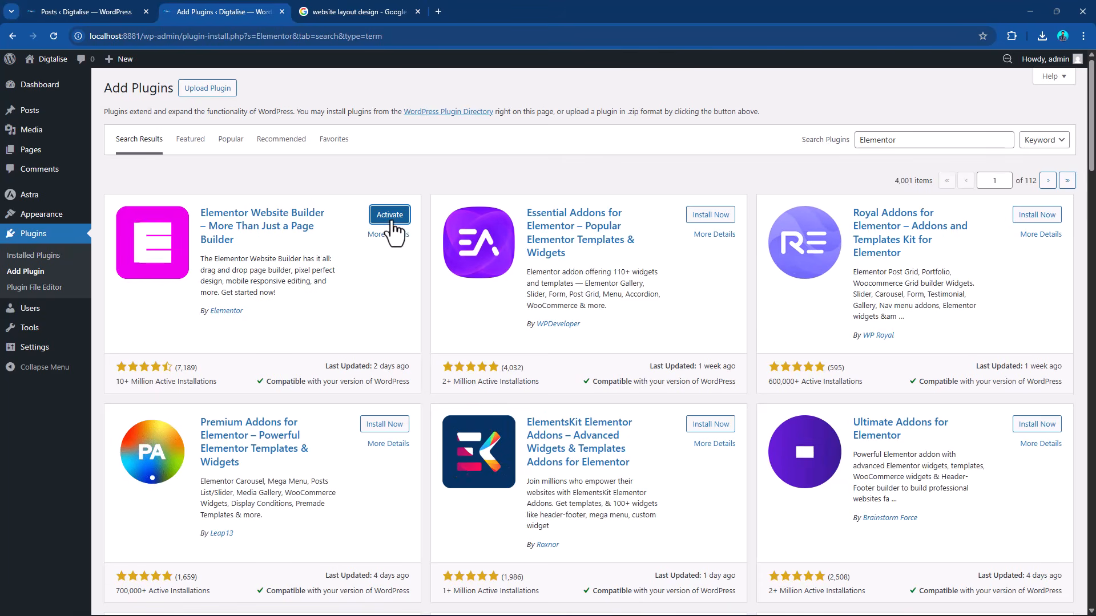
left_click(391, 223)
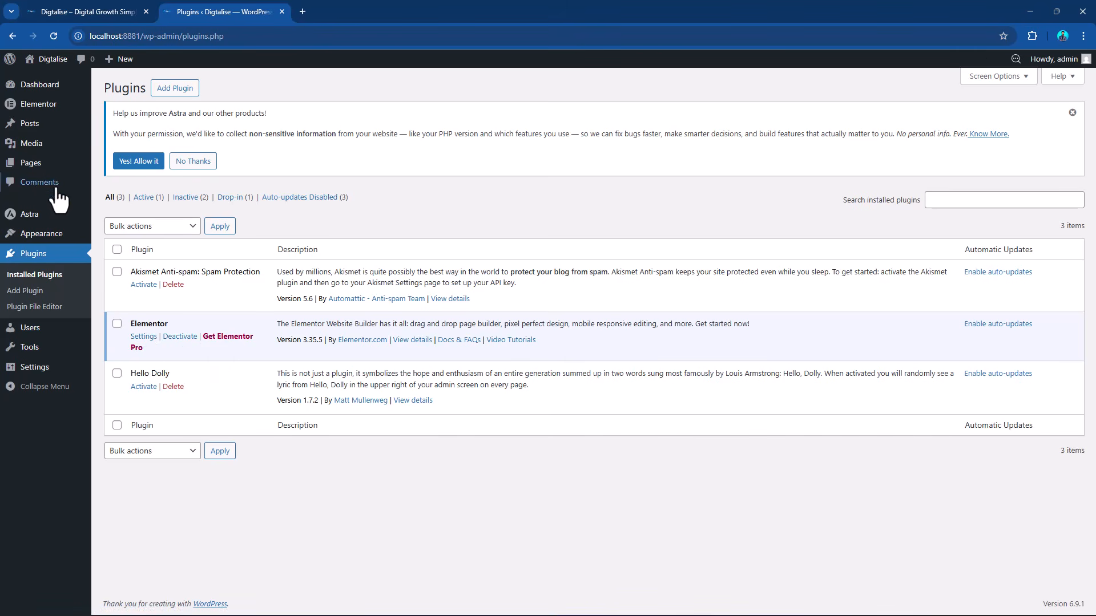
Open the Home page for editing from the list of pages and look through its sections.
mouse_move(46, 165)
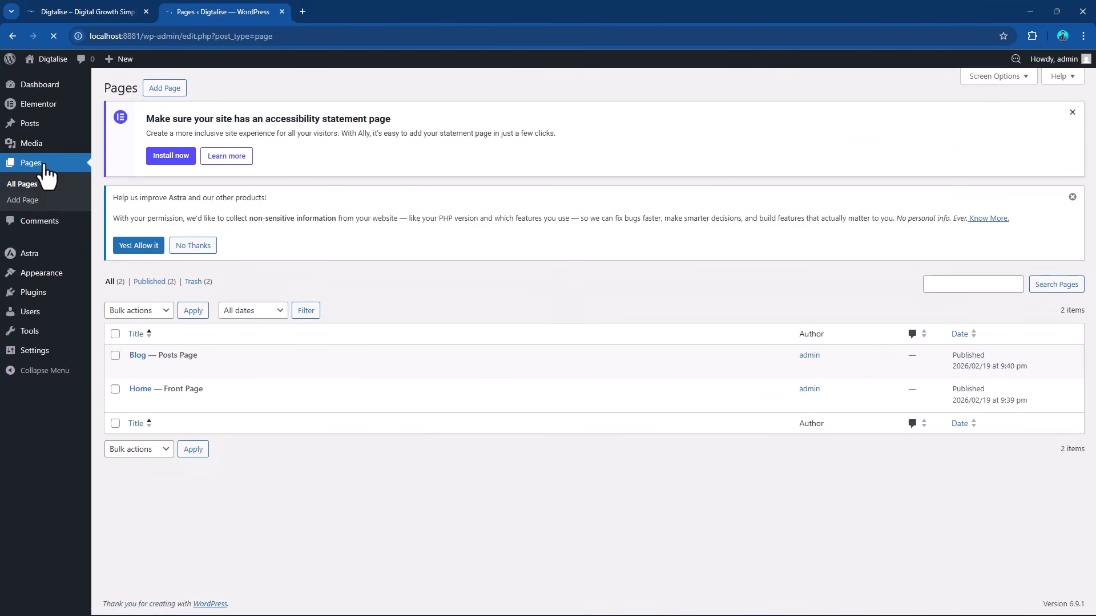
mouse_move(146, 404)
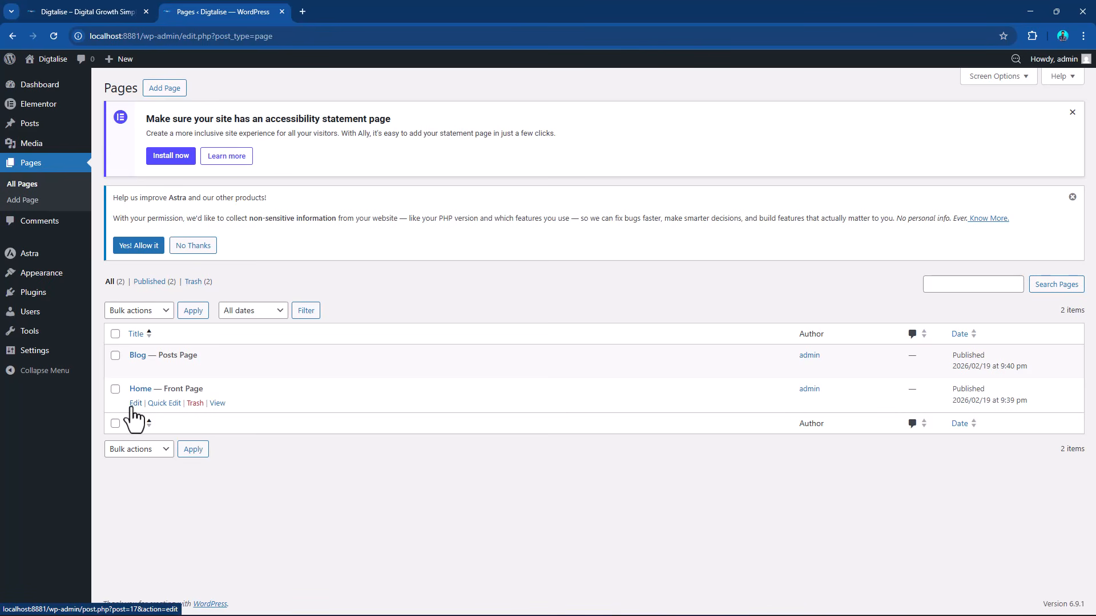
left_click(135, 403)
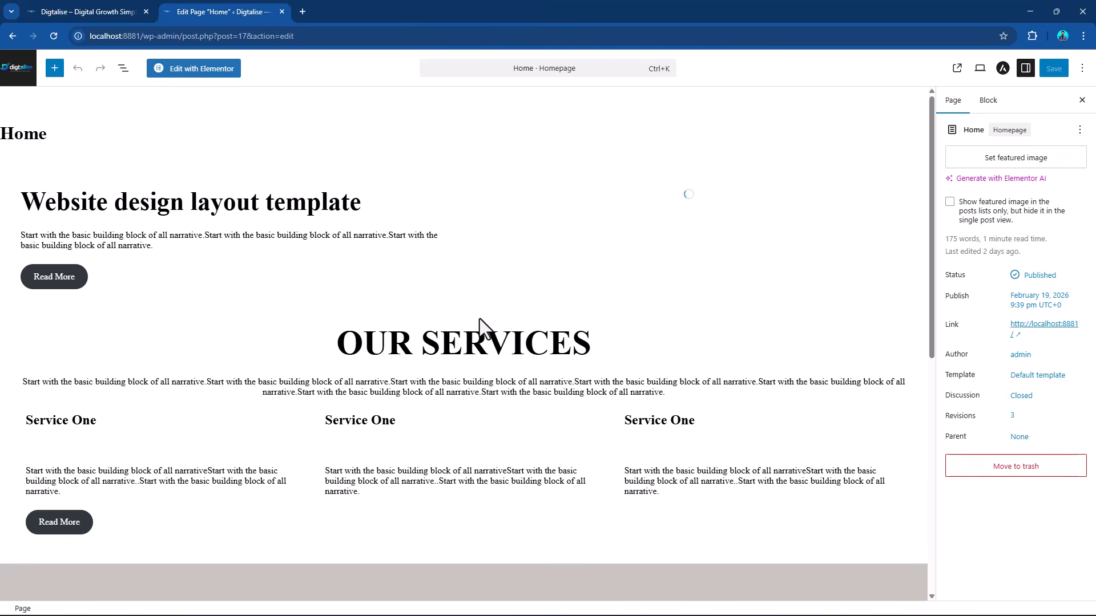
scroll(596, 318, "down", 8)
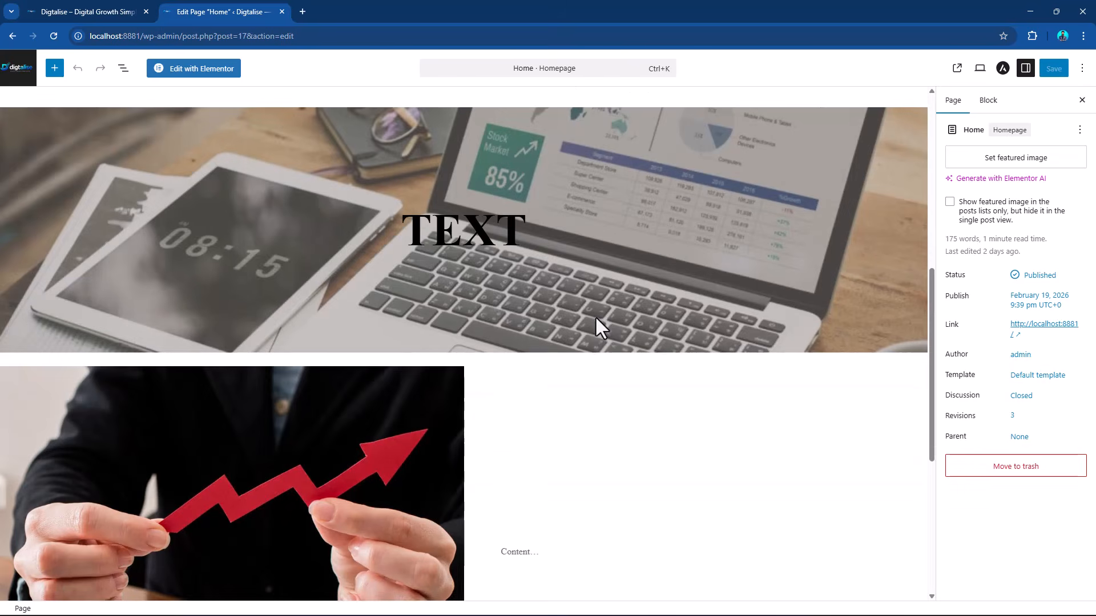
scroll(595, 317, "up", 8)
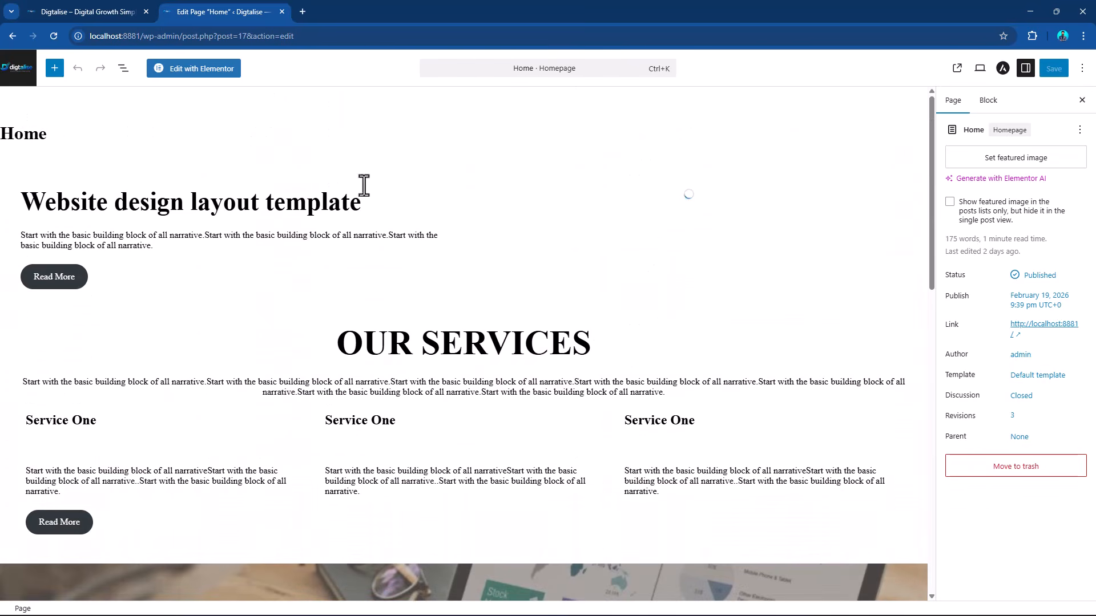
scroll(585, 240, "down", 5)
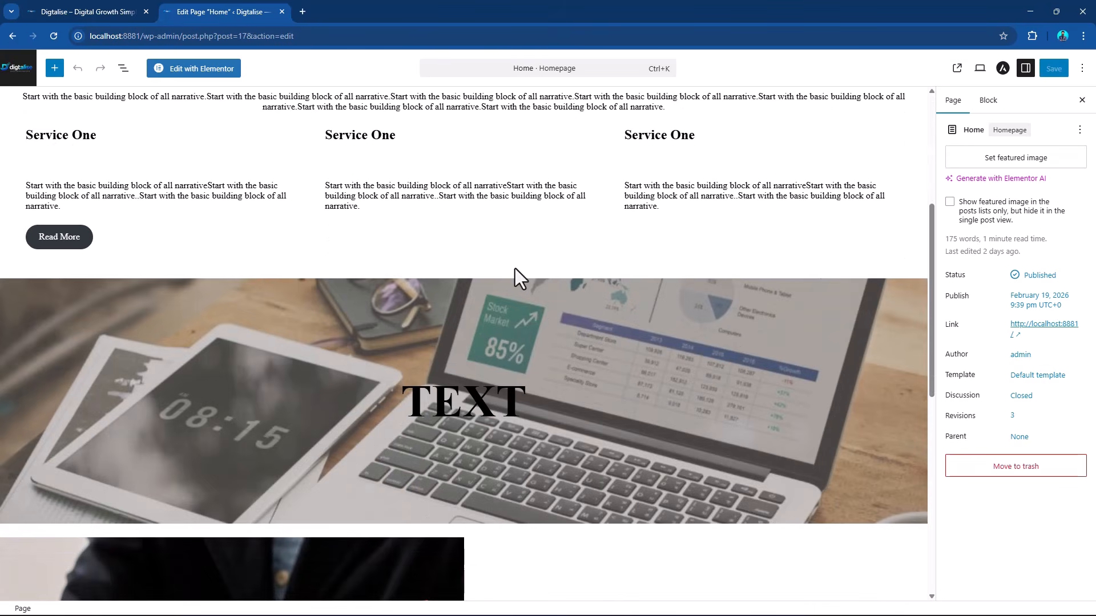
Return to the list of pages and use Quick Edit to change the Home page's title to "Home 2" and its slug to "home 2".
scroll(515, 268, "up", 1)
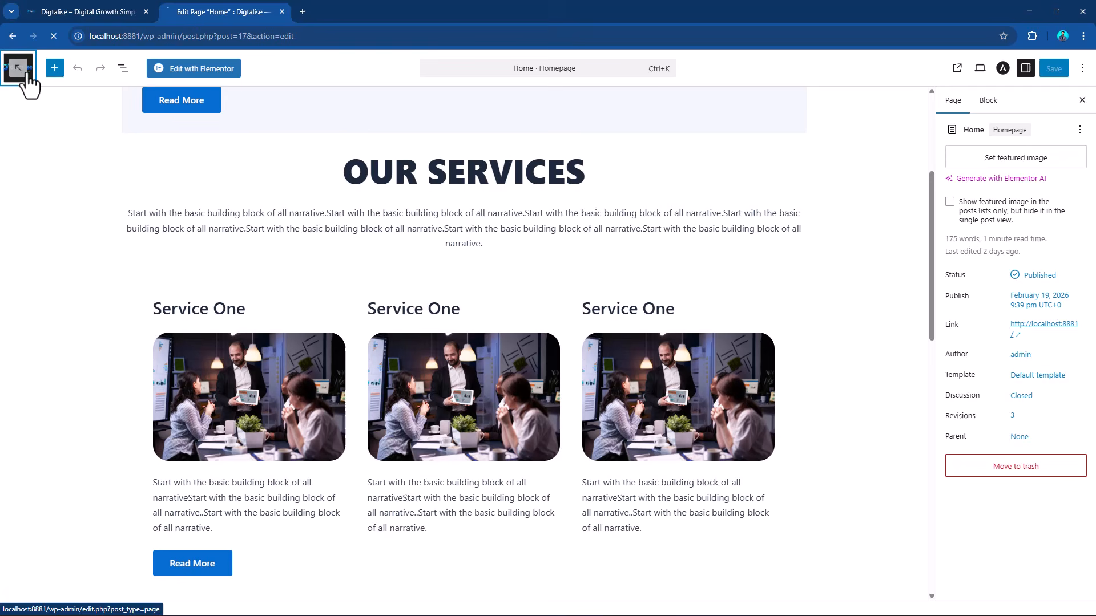
left_click(23, 71)
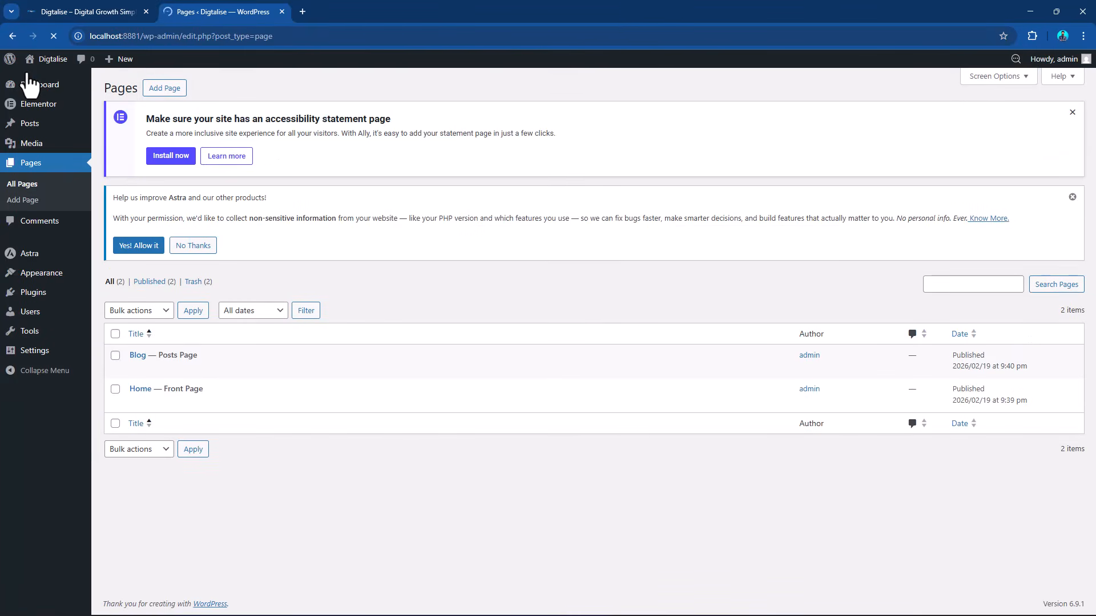
mouse_move(148, 404)
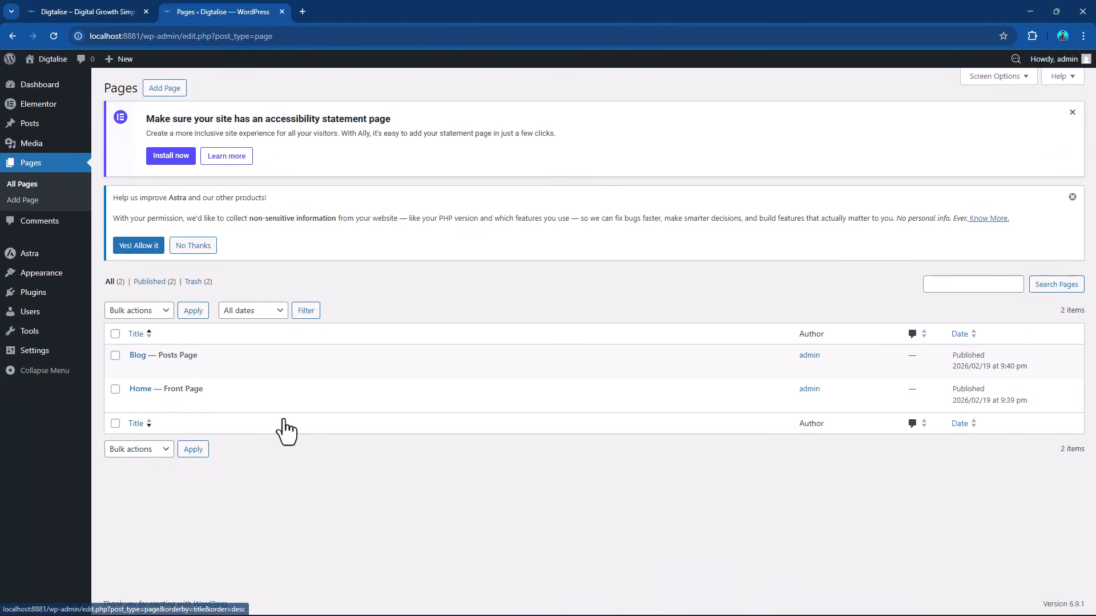
mouse_move(265, 413)
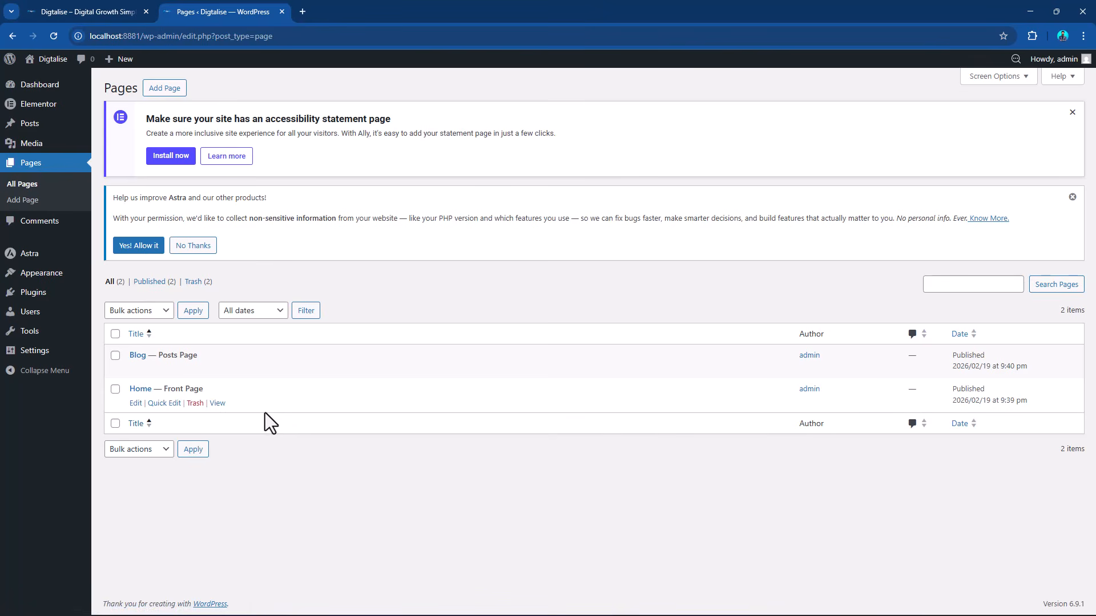
left_click(166, 404)
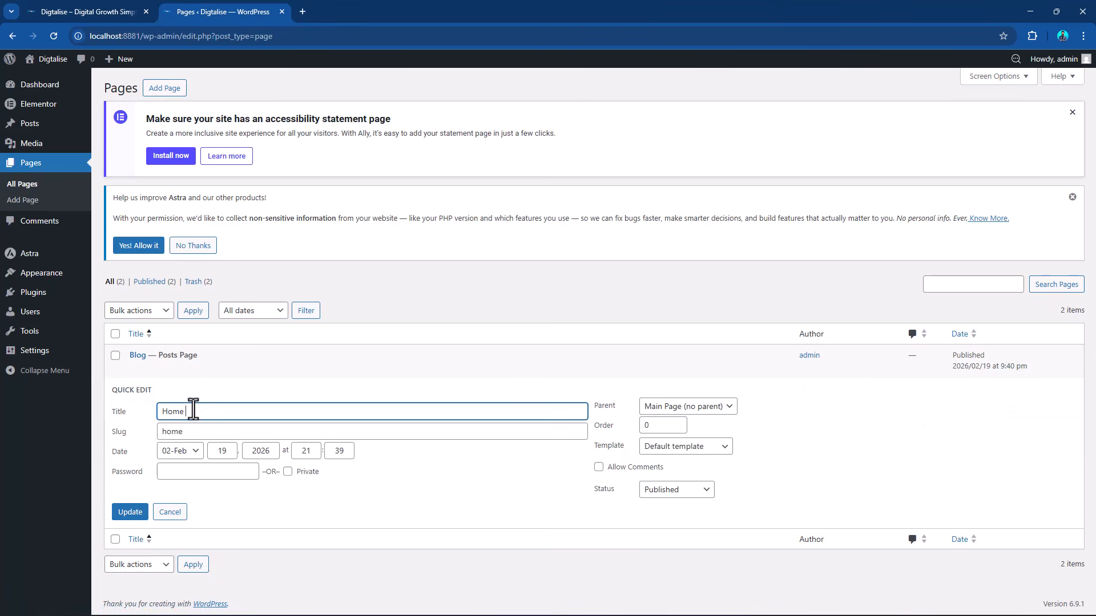
type("2")
left_click(188, 431)
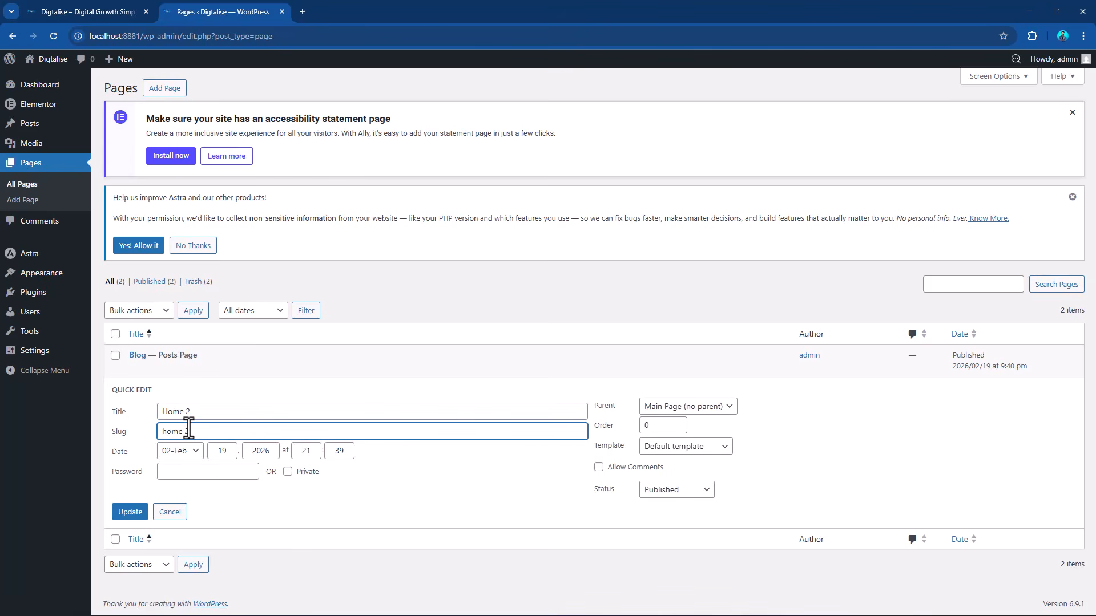
left_click(136, 513)
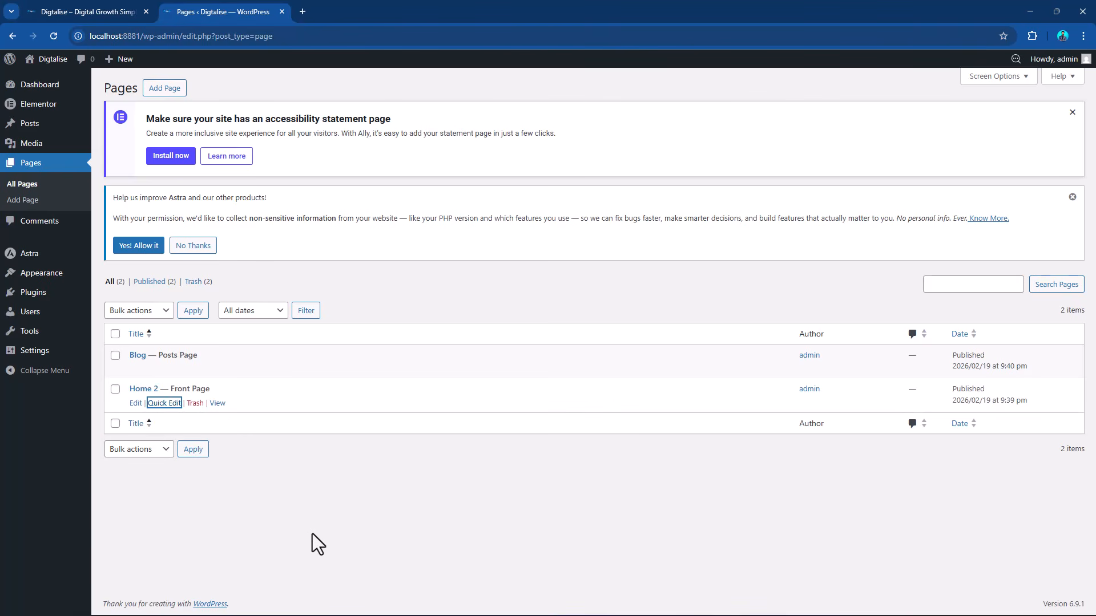
Add a new page and open it for editing with Elementor.
left_click(168, 87)
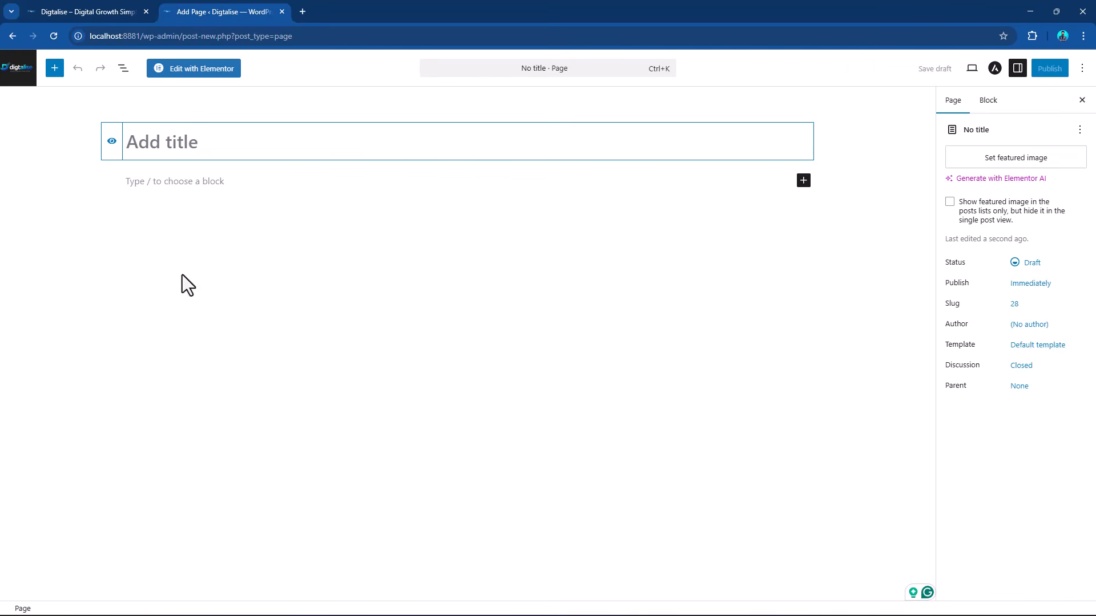
left_click(198, 73)
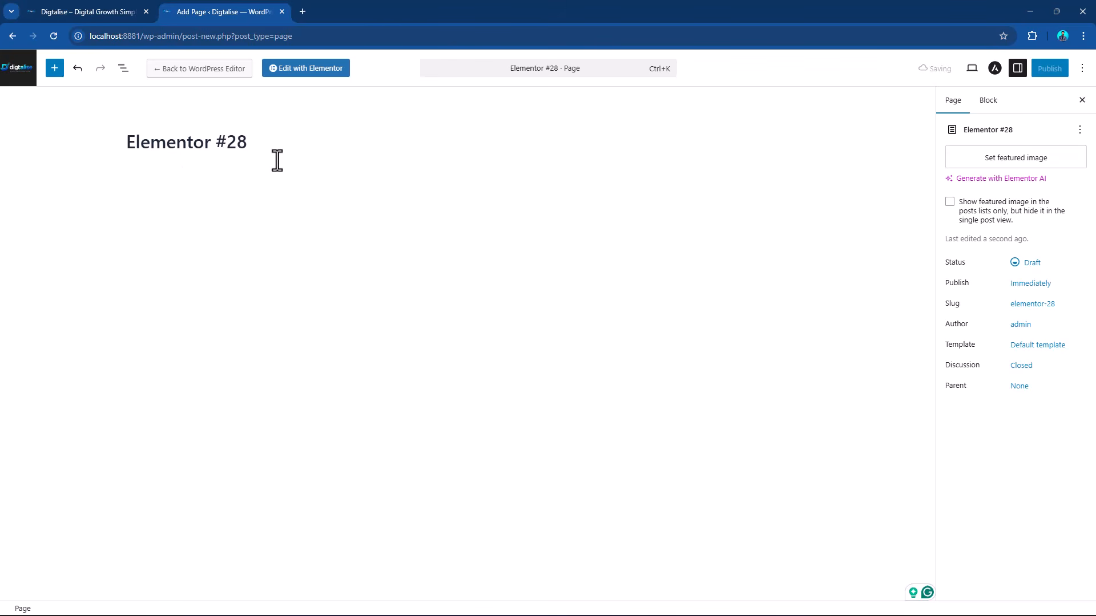
left_click(301, 70)
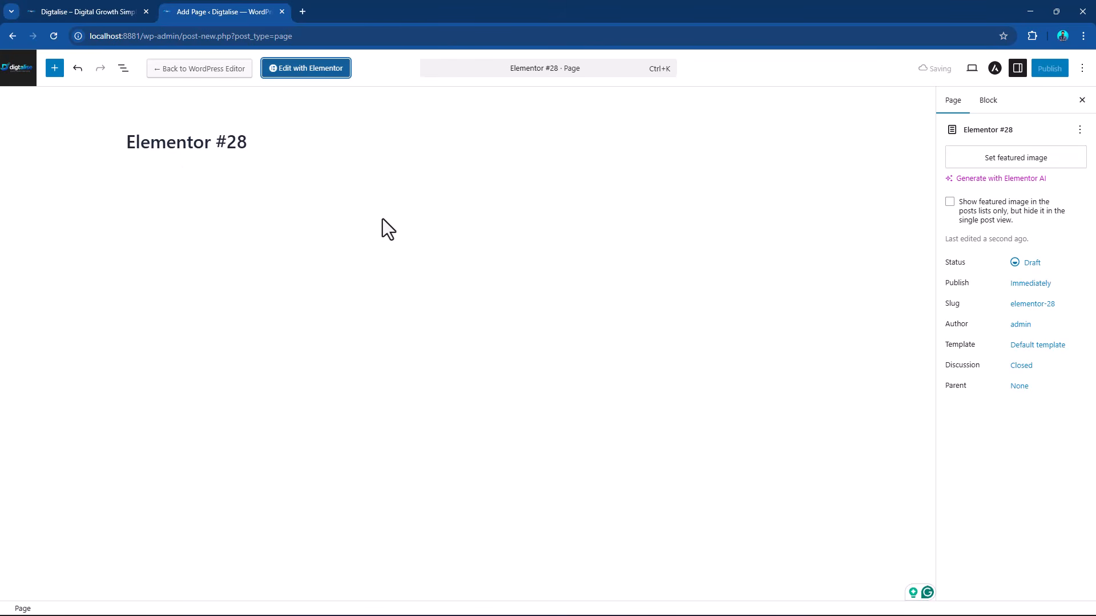
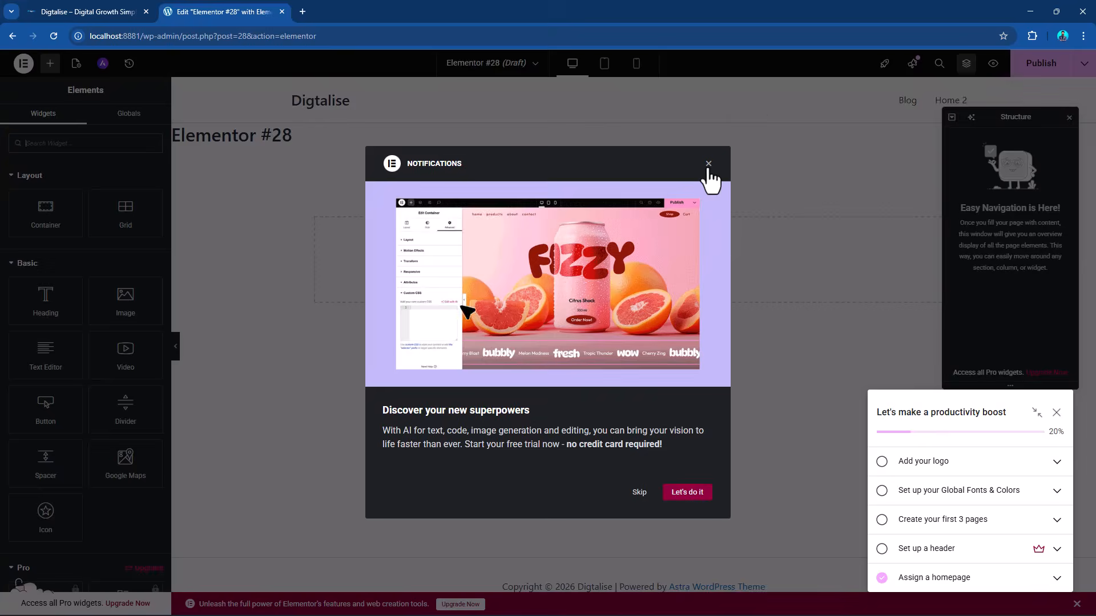
Dismiss the notification, Structure panel, productivity checklist, launchpad tip and upgrade banner to clear the Elementor editor.
left_click(708, 163)
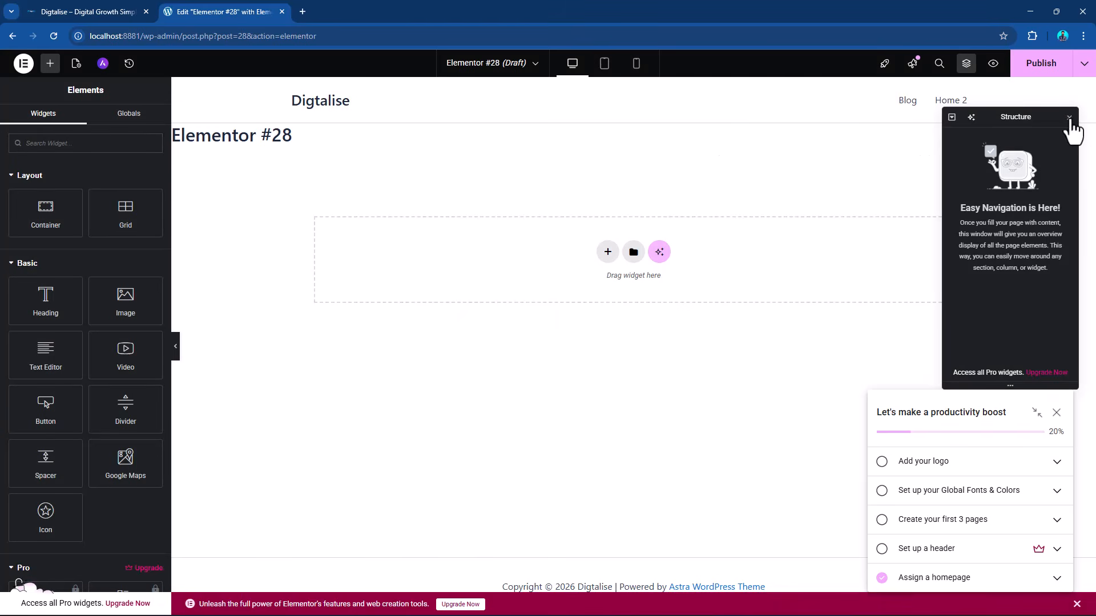
left_click(1069, 118)
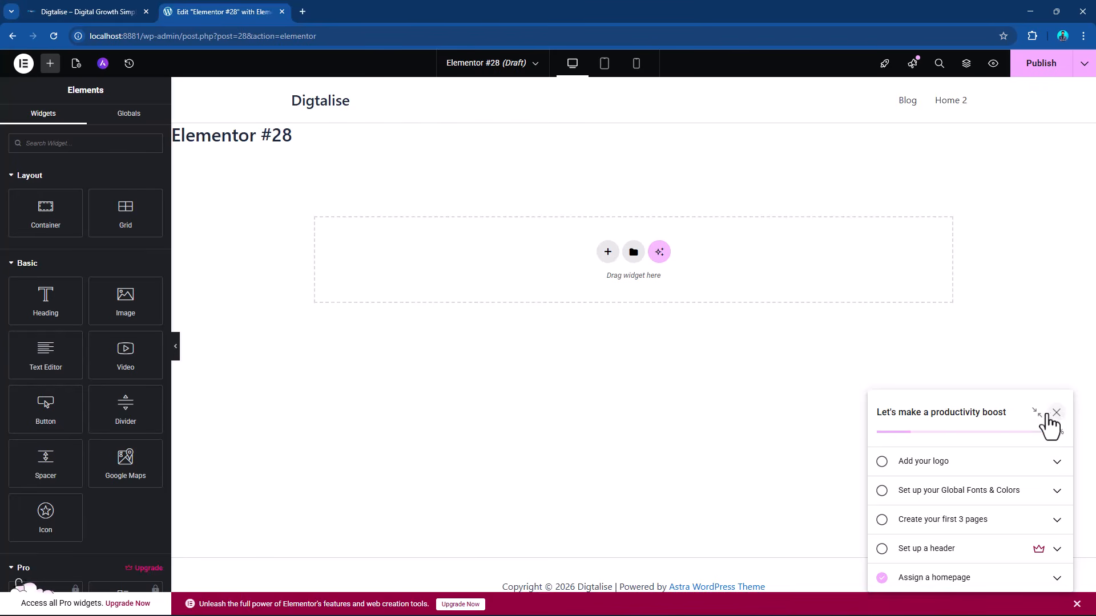
left_click(1056, 413)
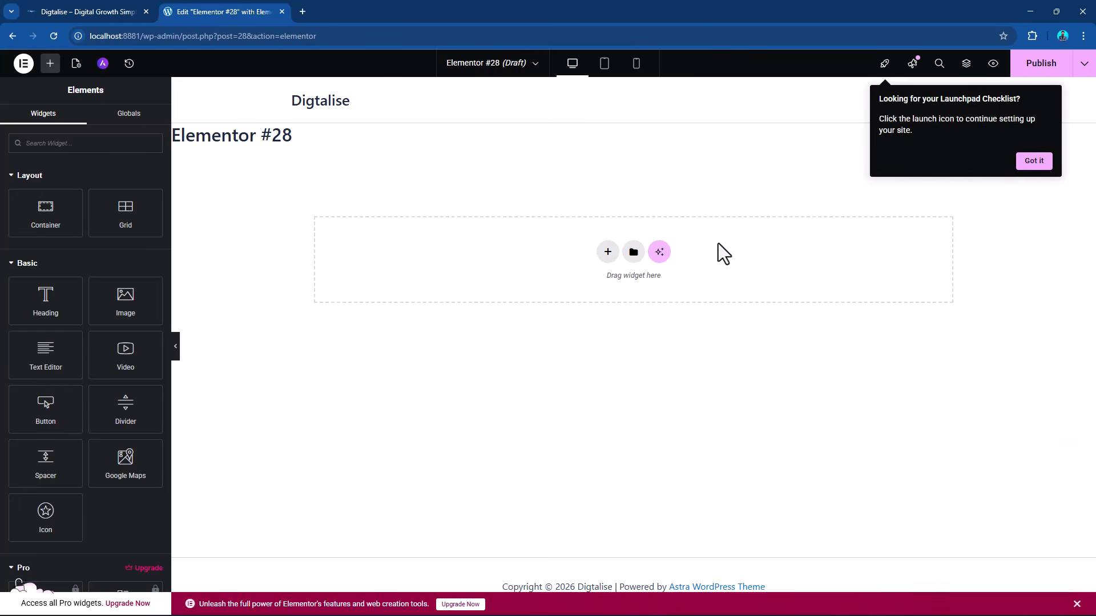
left_click(1030, 162)
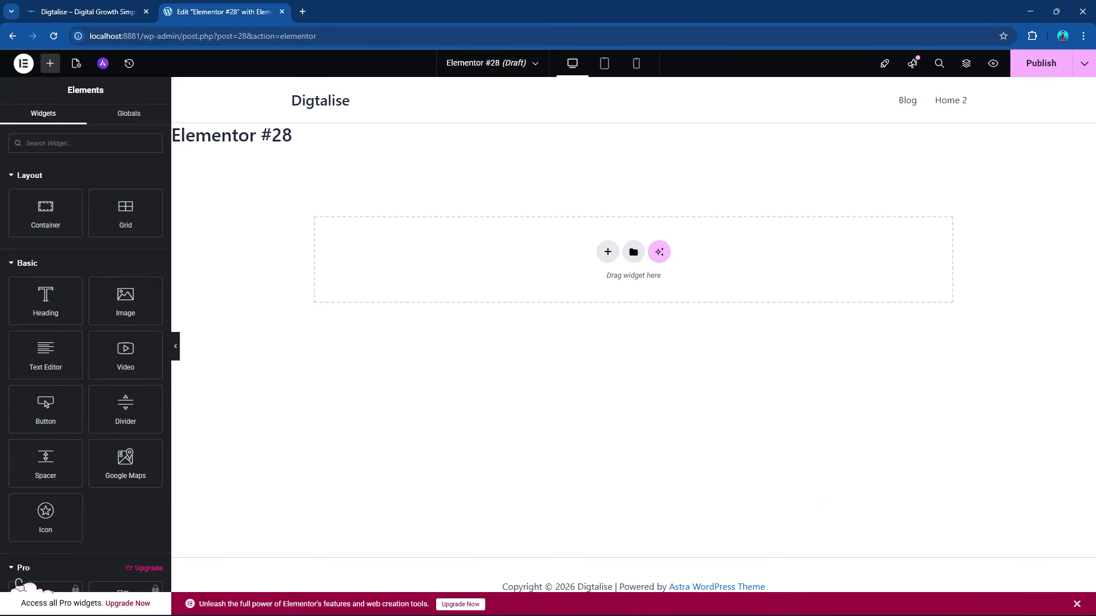
left_click(1076, 604)
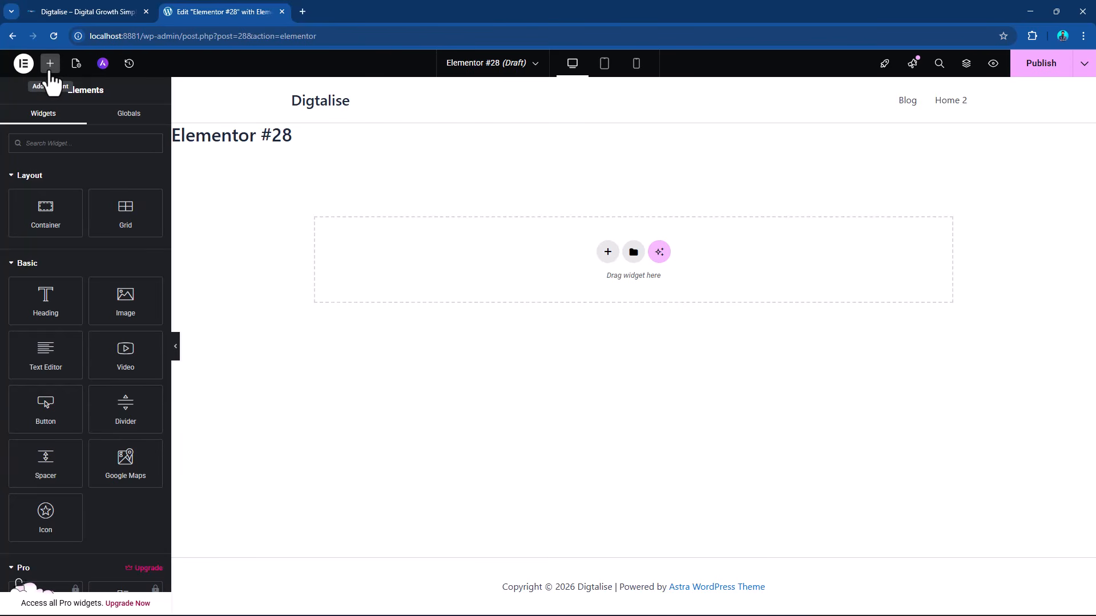
Look through the available widgets from the Layout and Basic groups down to the WordPress group.
scroll(78, 262, "down", 10)
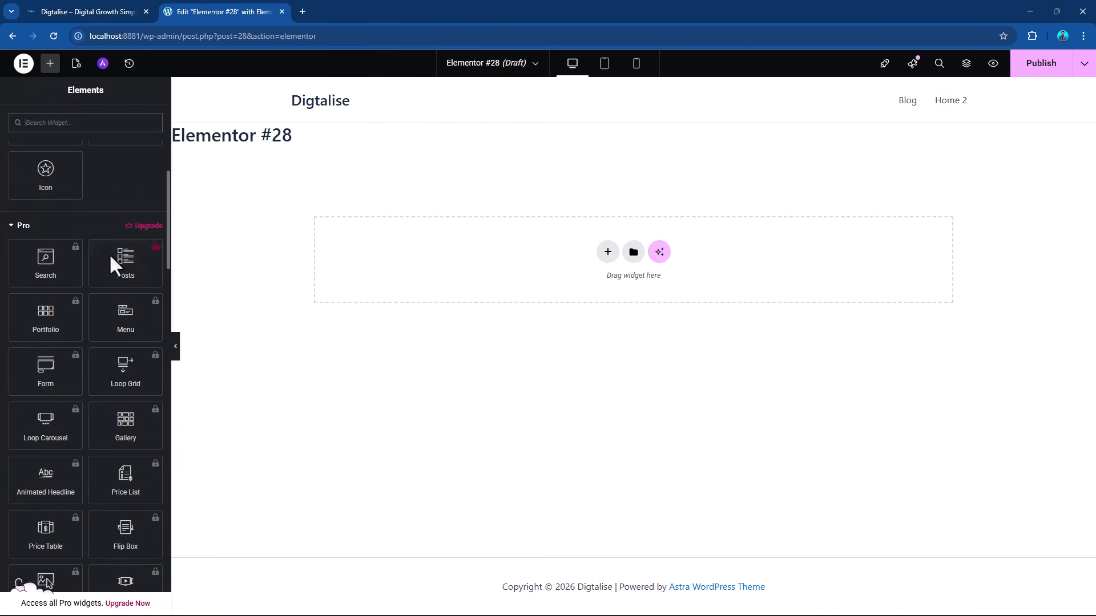
scroll(112, 265, "down", 15)
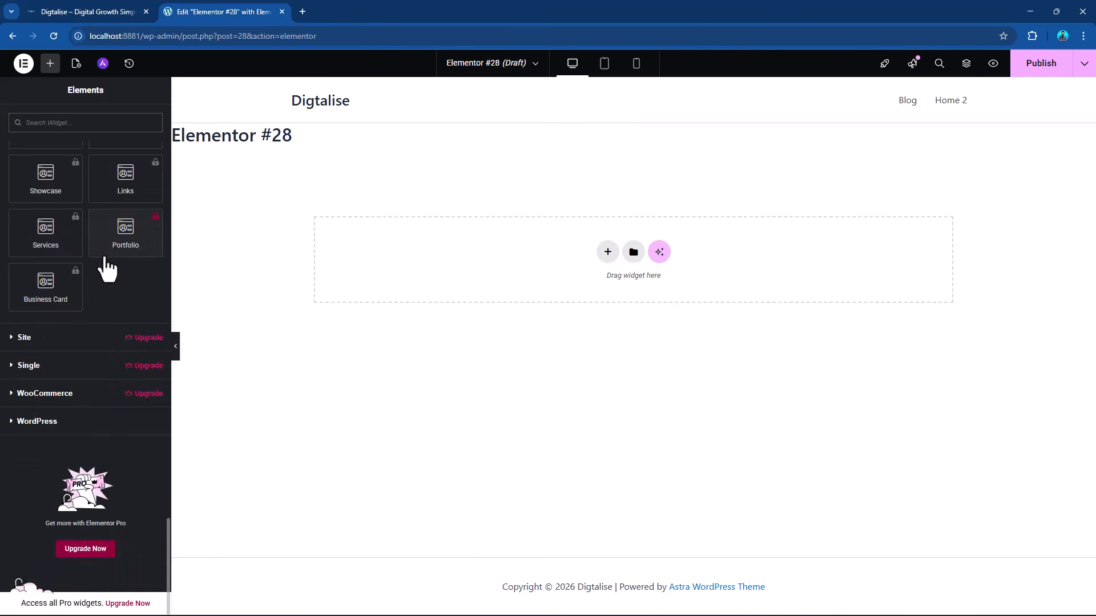
scroll(104, 256, "up", 5)
scroll(104, 255, "up", 12)
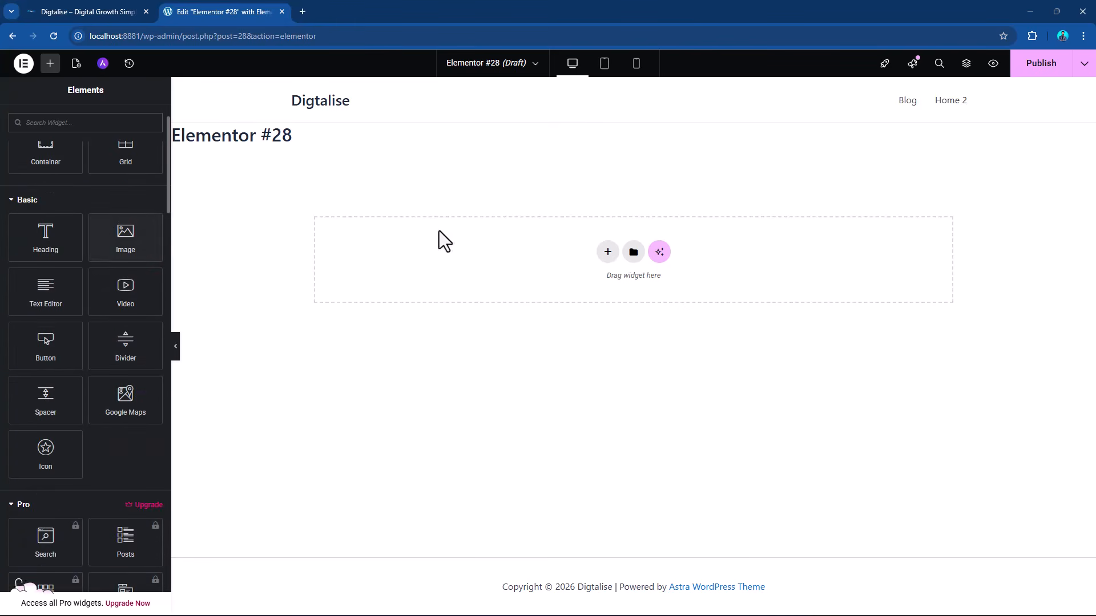
scroll(76, 274, "up", 3)
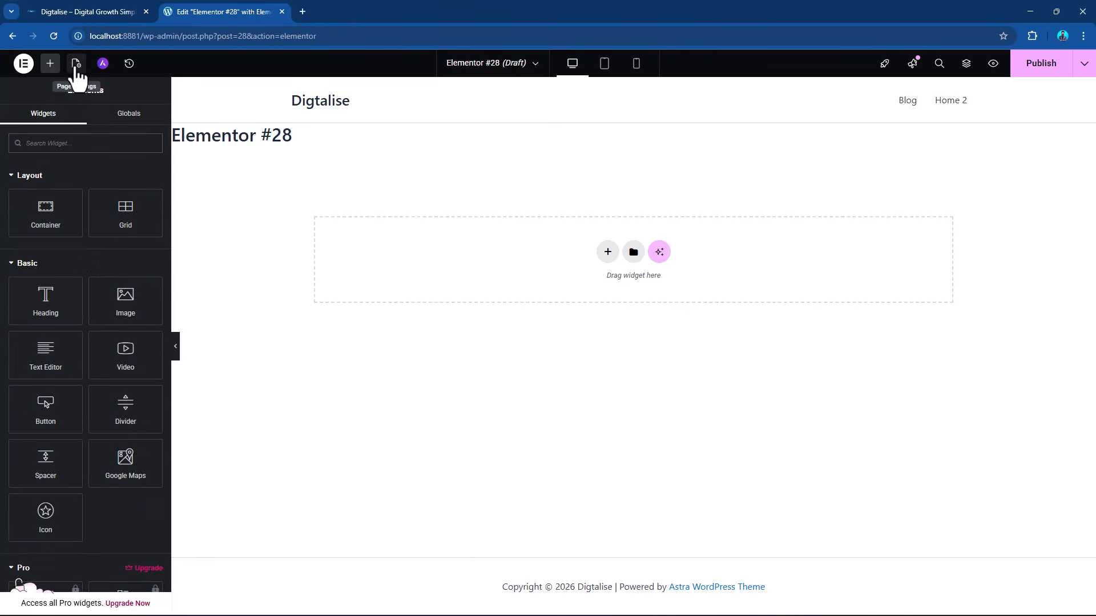
Set the page's title to "Home" in the page settings and turn on Hide Title.
left_click(76, 64)
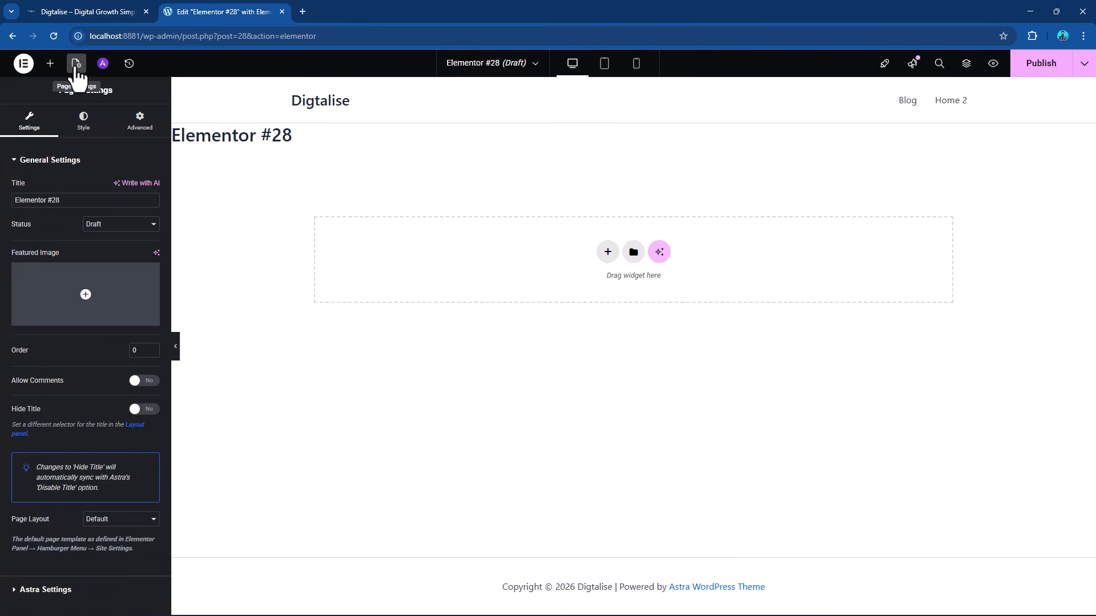
left_click_drag(74, 200, 1, 197)
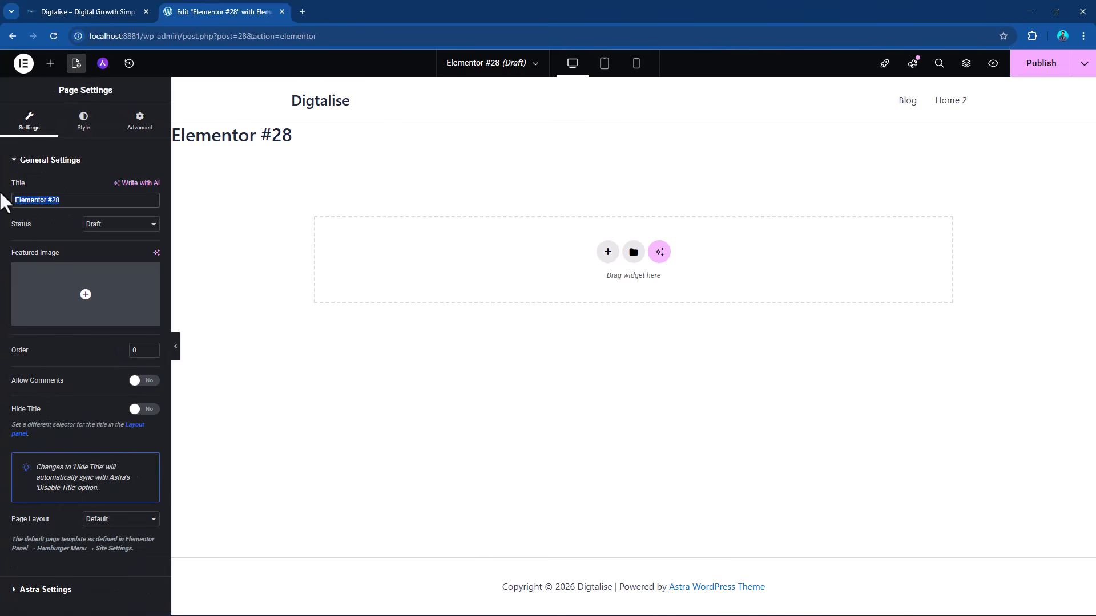
type("Home")
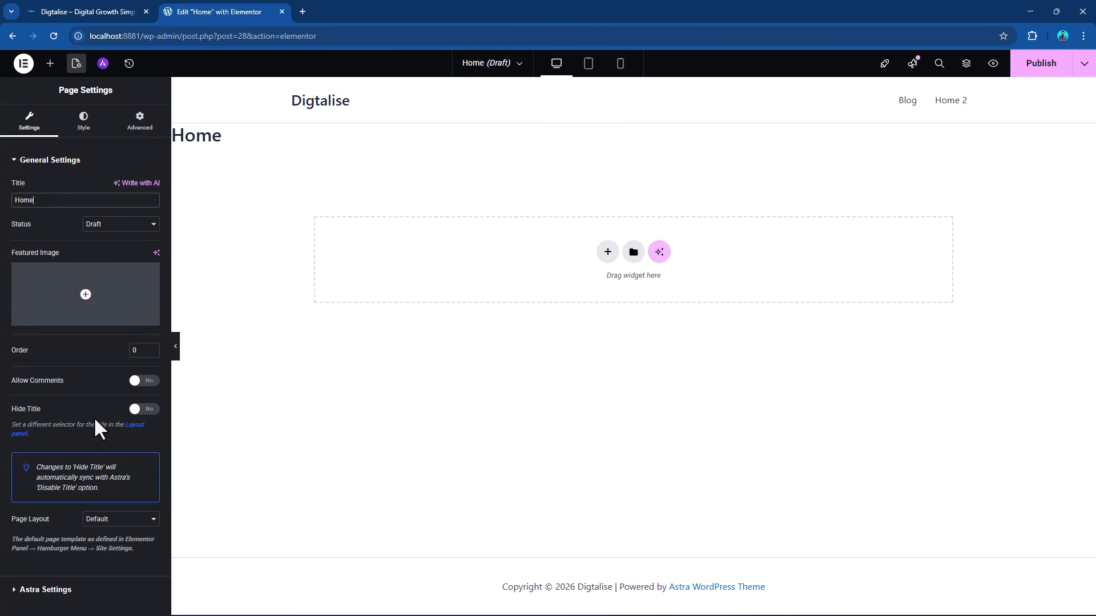
left_click(151, 411)
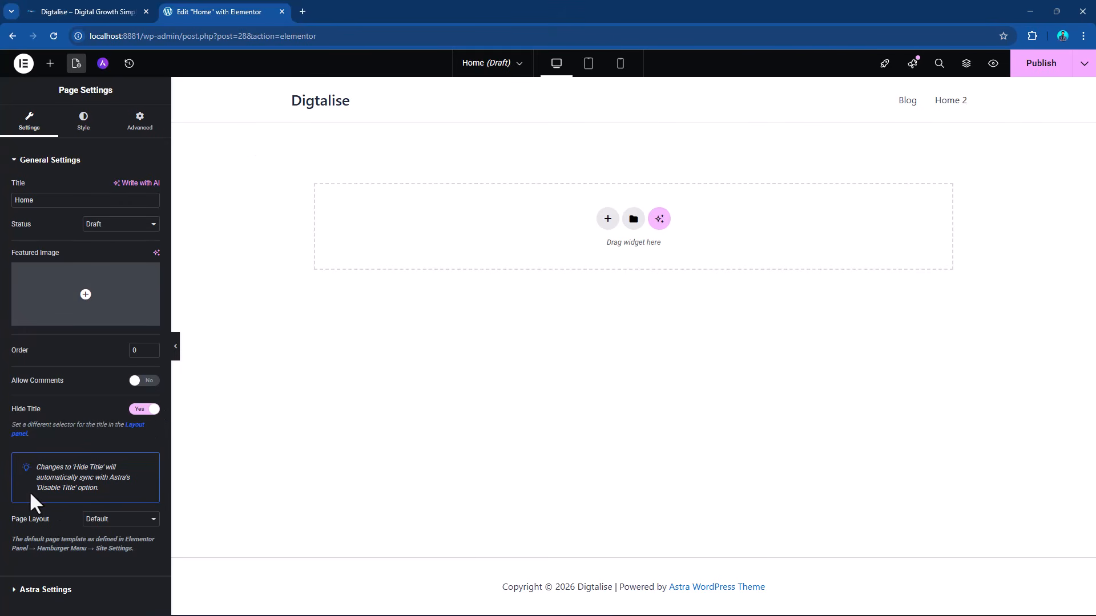
Try the Elementor Canvas page layout on the Home page and return the layout to Default.
left_click(96, 521)
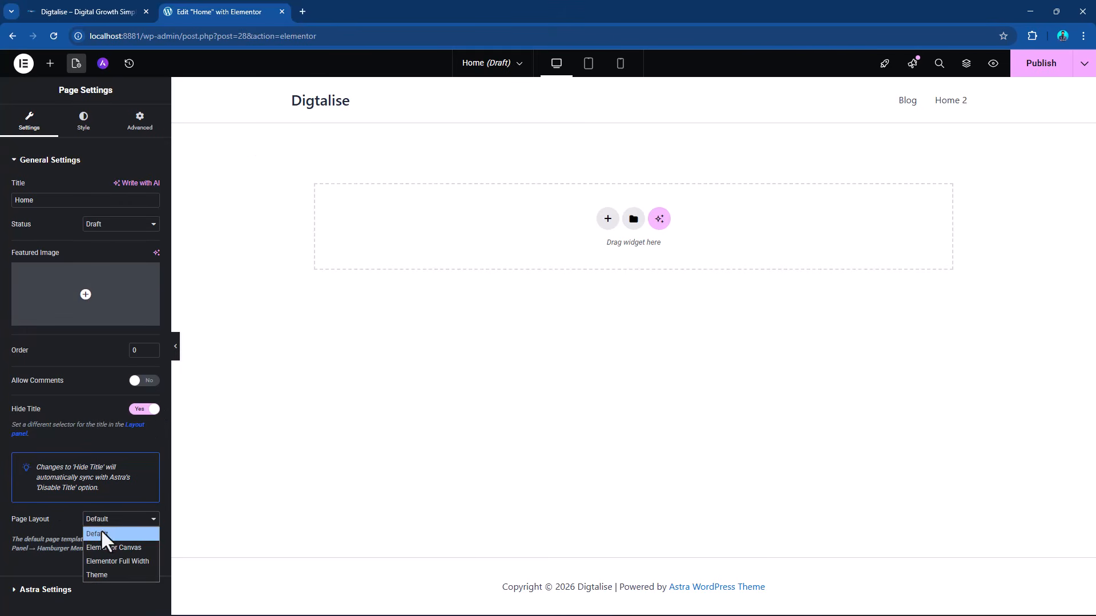
left_click(68, 530)
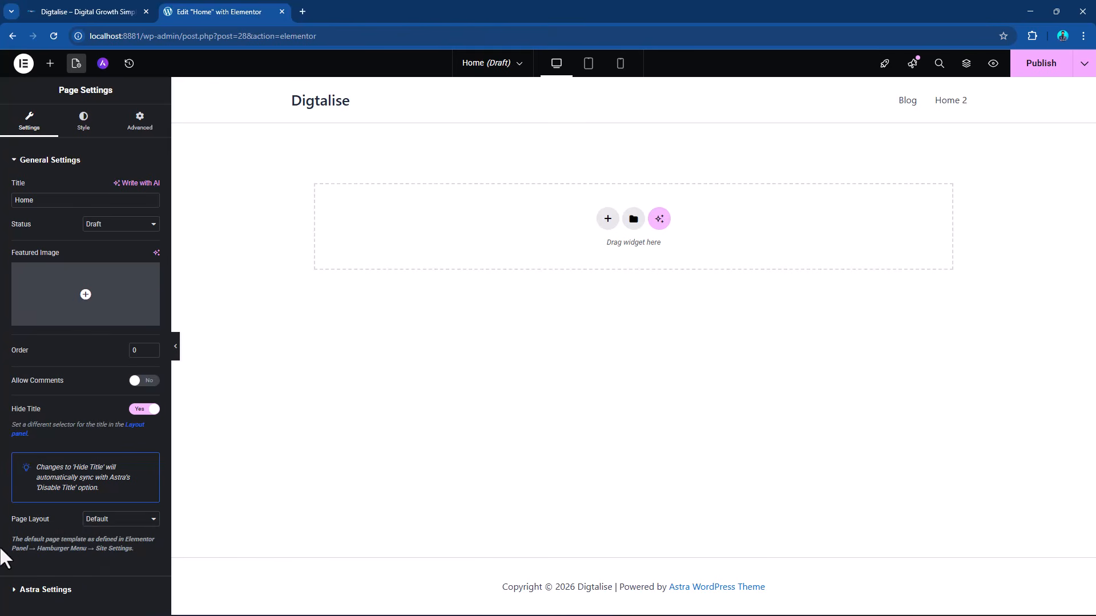
left_click_drag(9, 540, 139, 551)
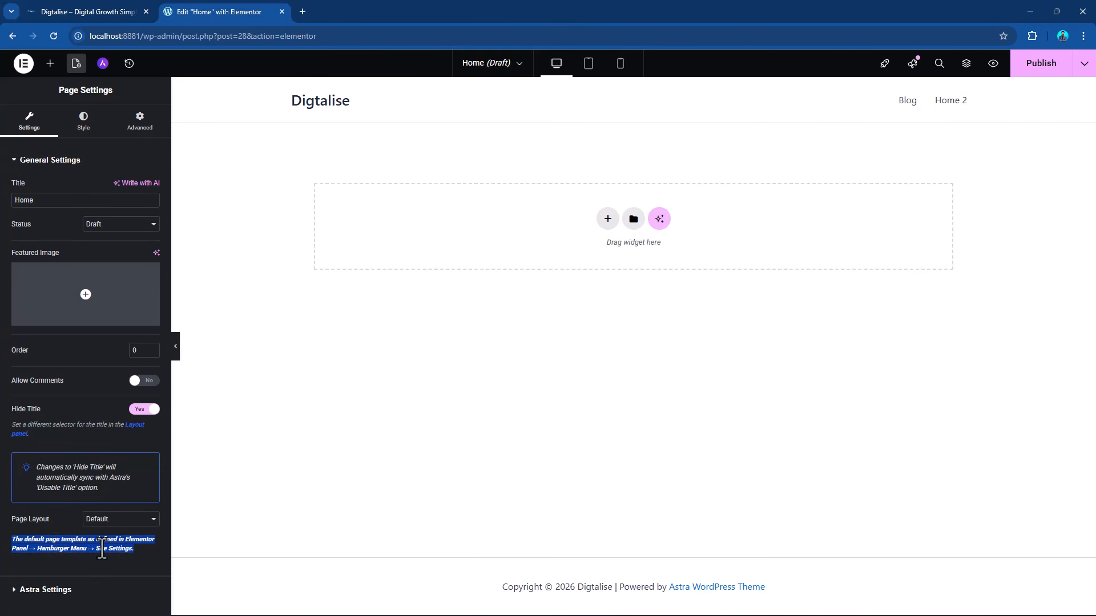
left_click(117, 519)
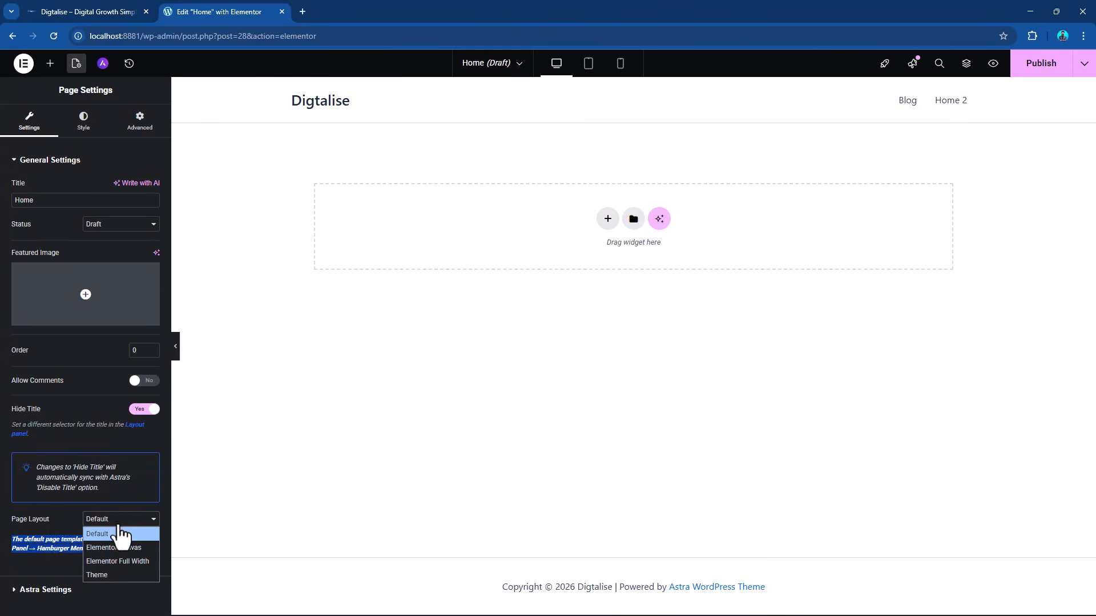
left_click(124, 549)
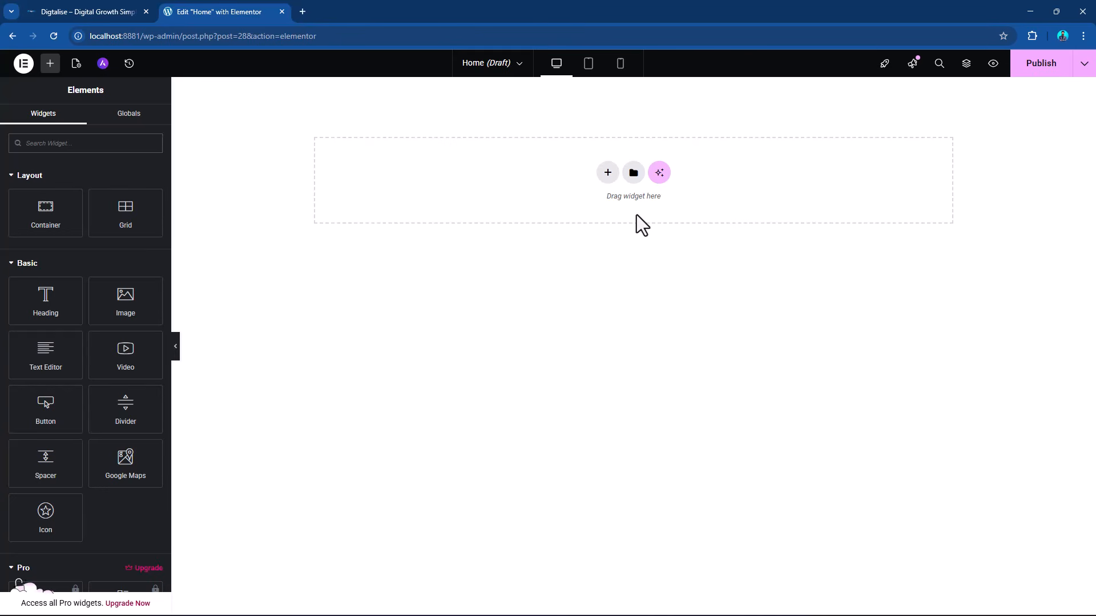
left_click(76, 63)
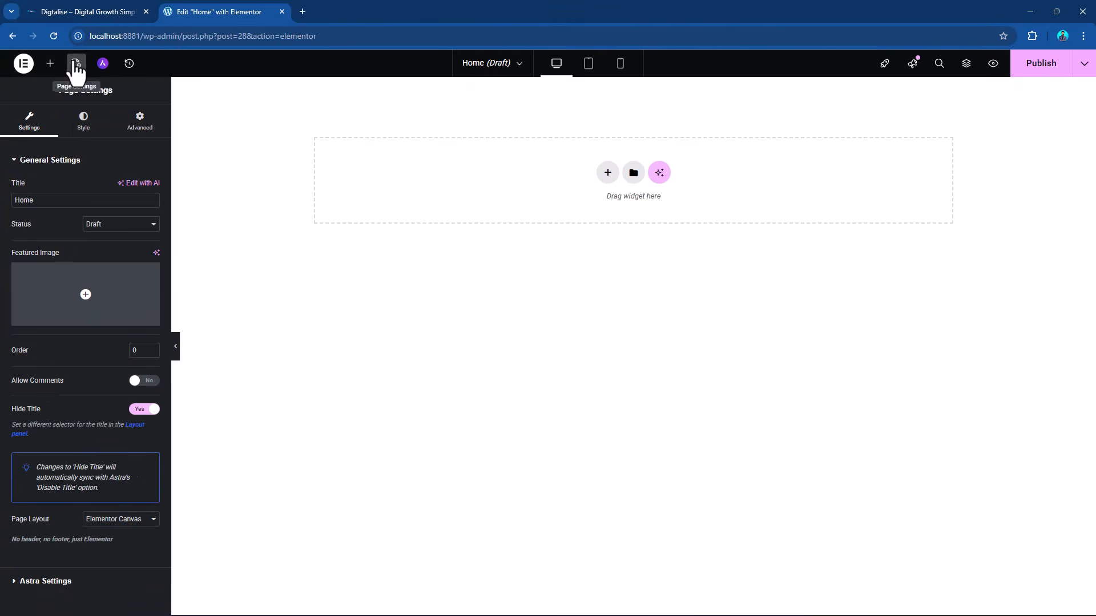
left_click(133, 521)
left_click(114, 529)
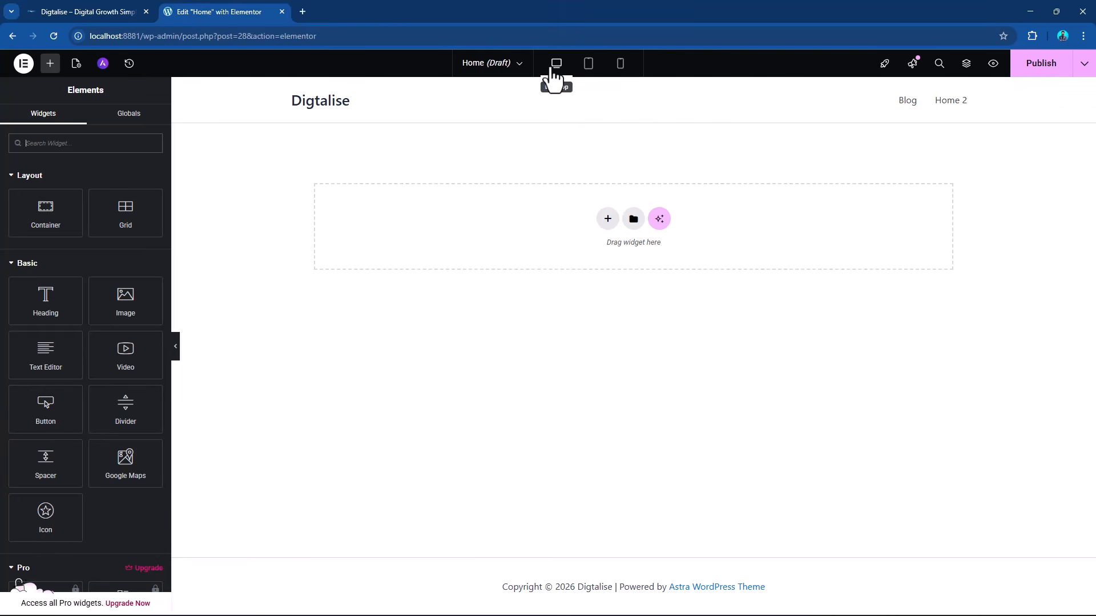
Preview the Home page at tablet and mobile sizes and return to the desktop view.
left_click(593, 70)
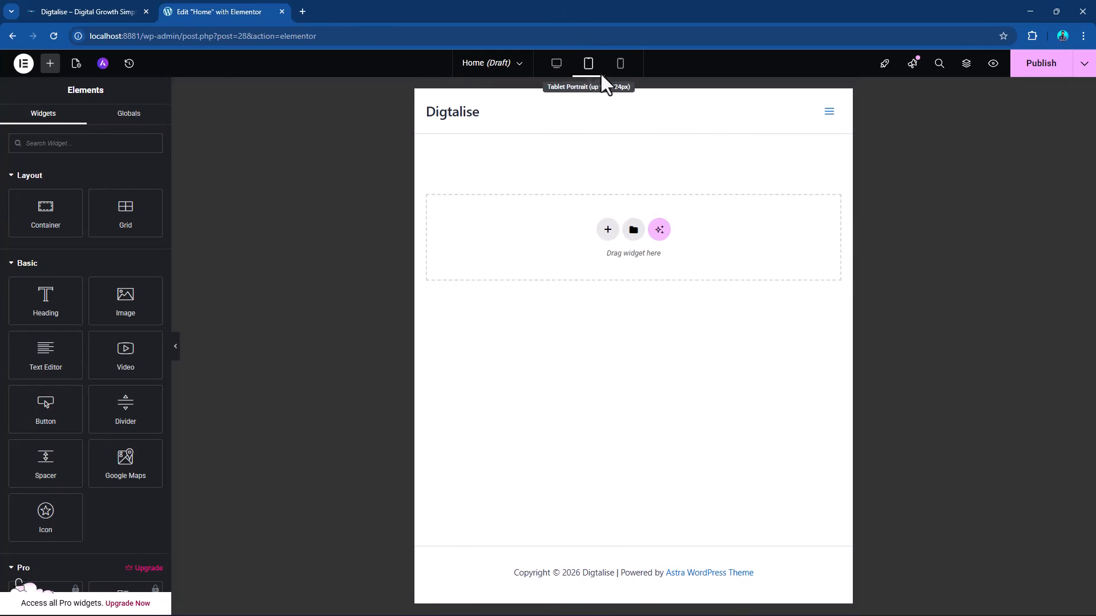
left_click(622, 70)
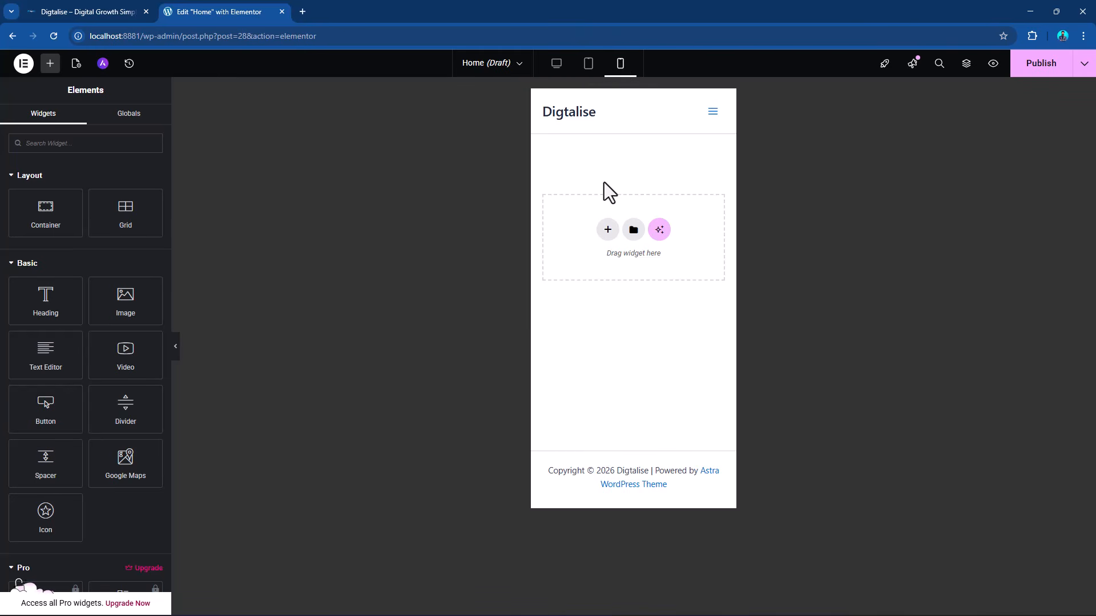
left_click(562, 69)
left_click(588, 71)
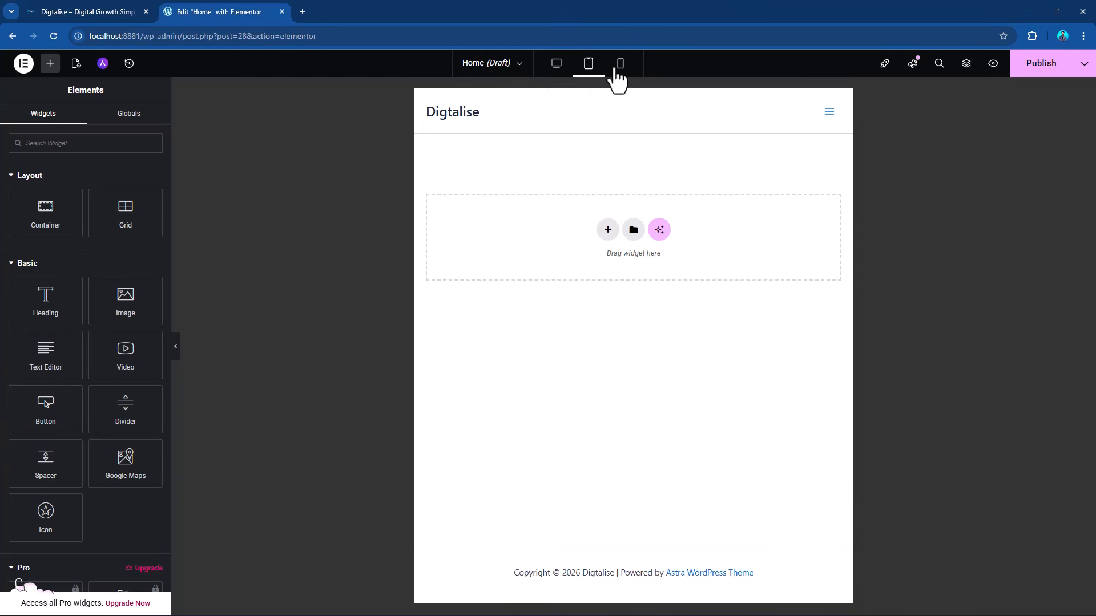
left_click(617, 69)
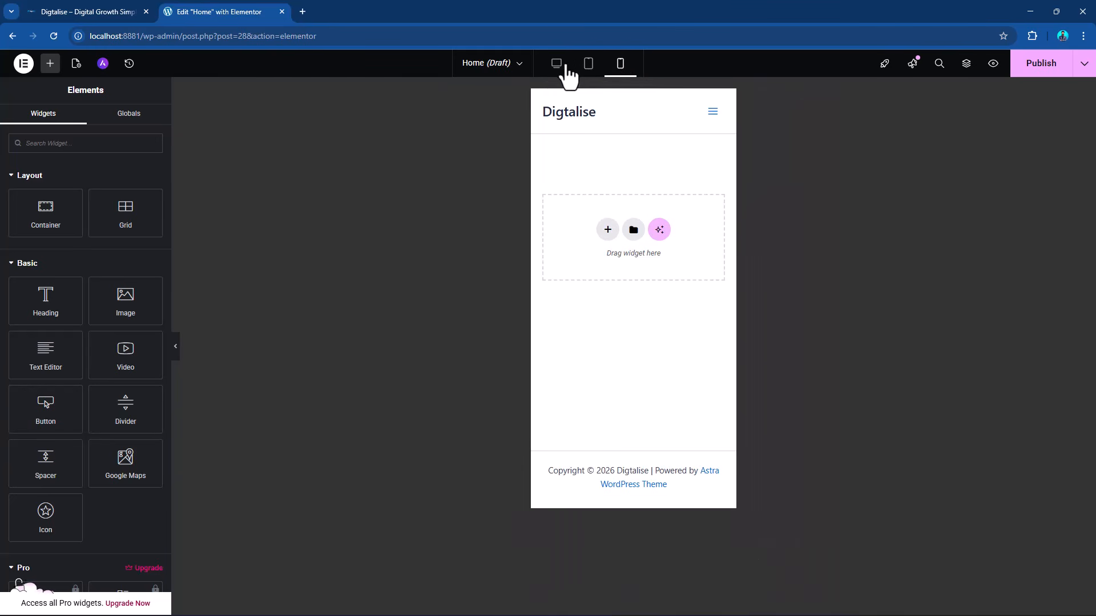
left_click(559, 68)
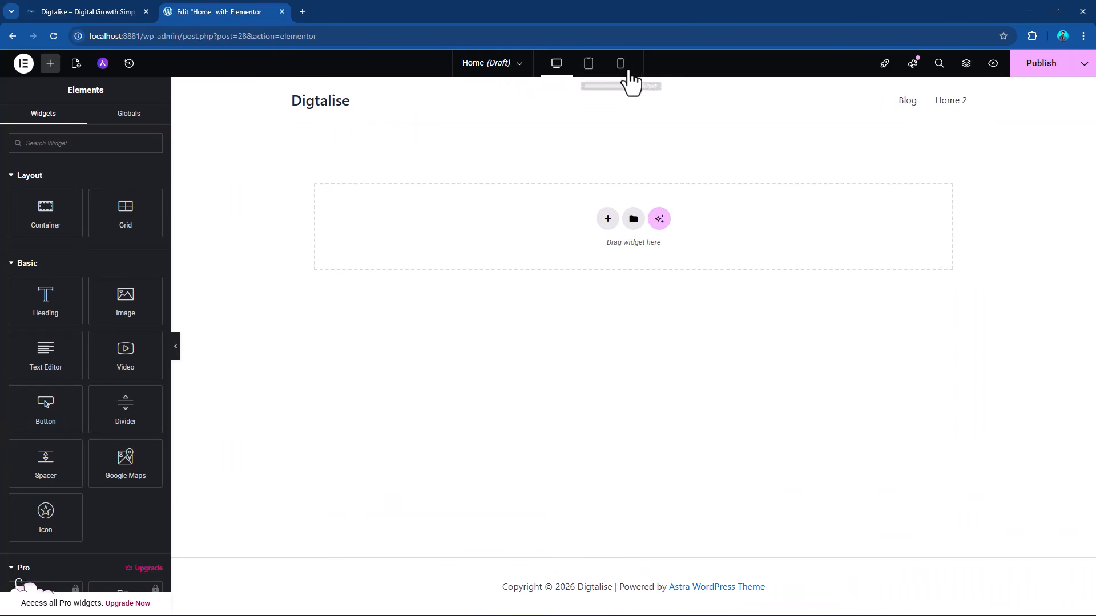
left_click(622, 68)
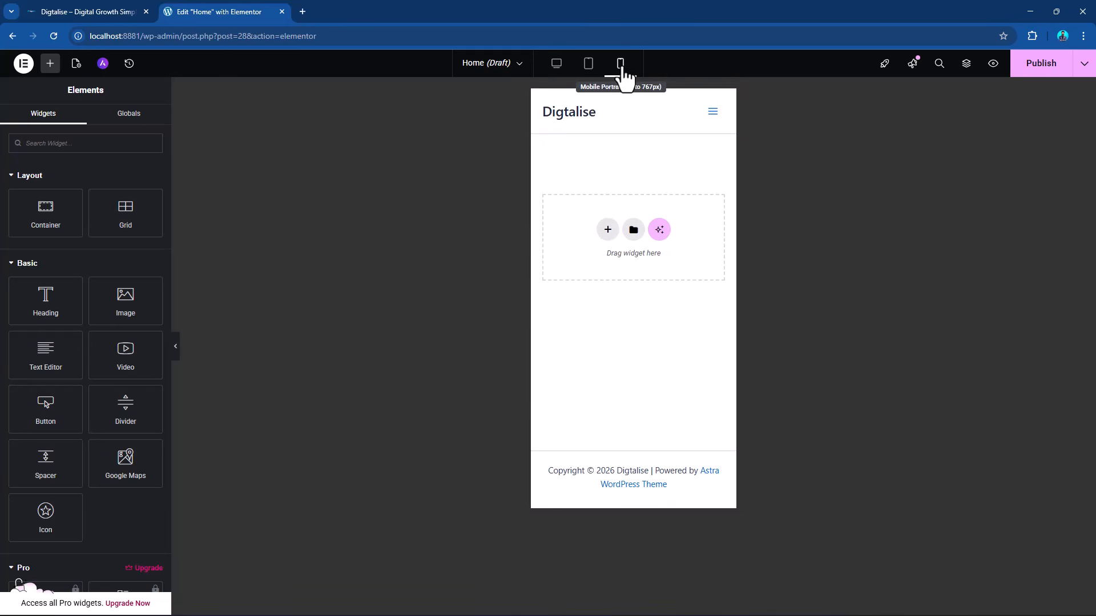
left_click(557, 71)
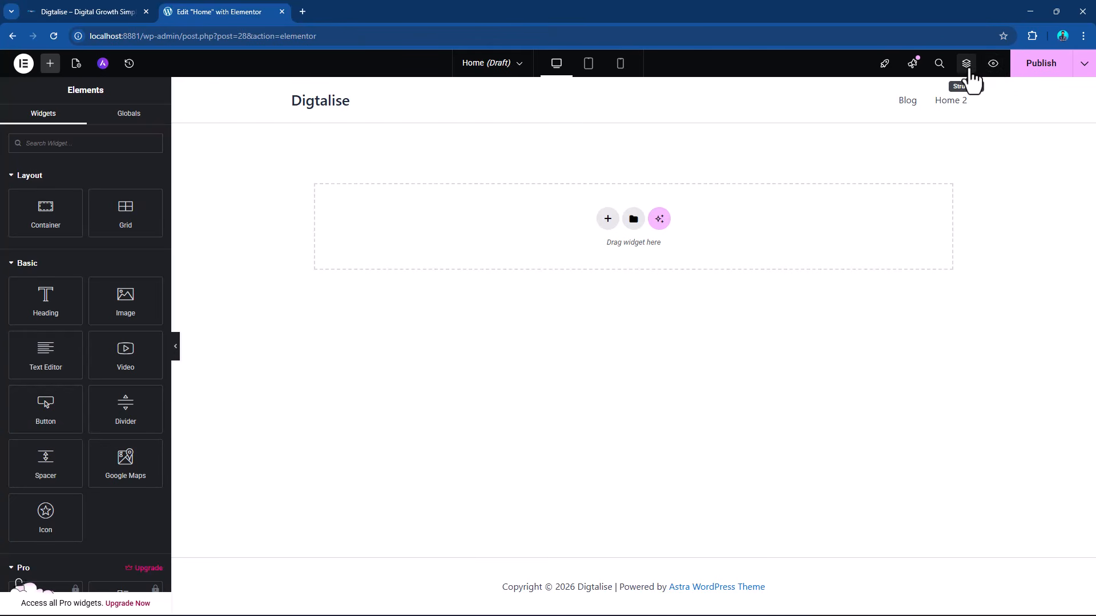
View the page's Structure overview and the Flexbox and Grid choices for a new container, dismissing both.
left_click(966, 64)
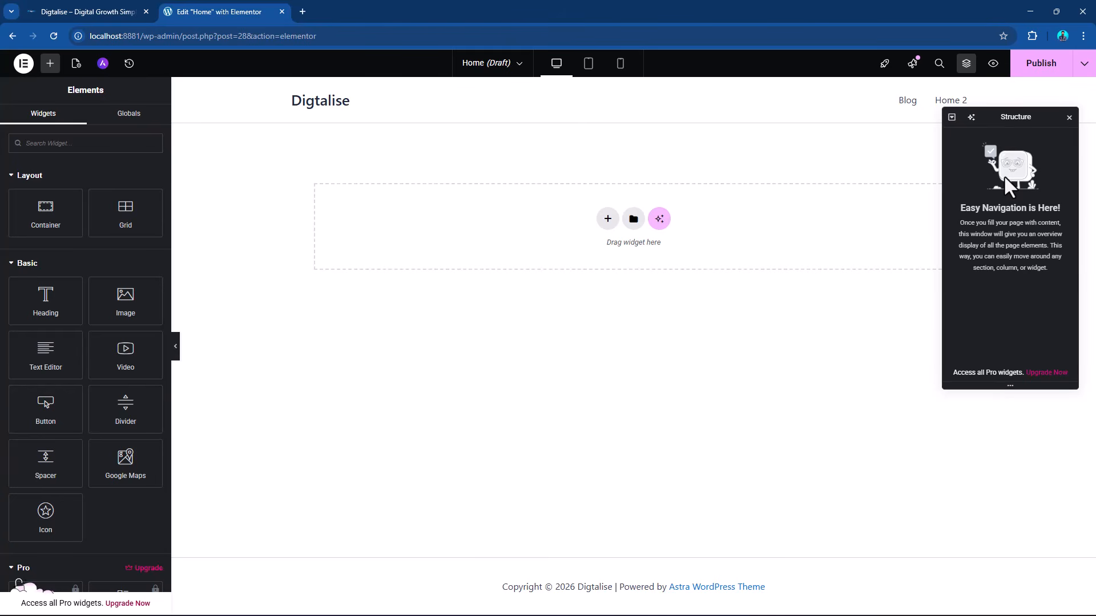
left_click(1069, 118)
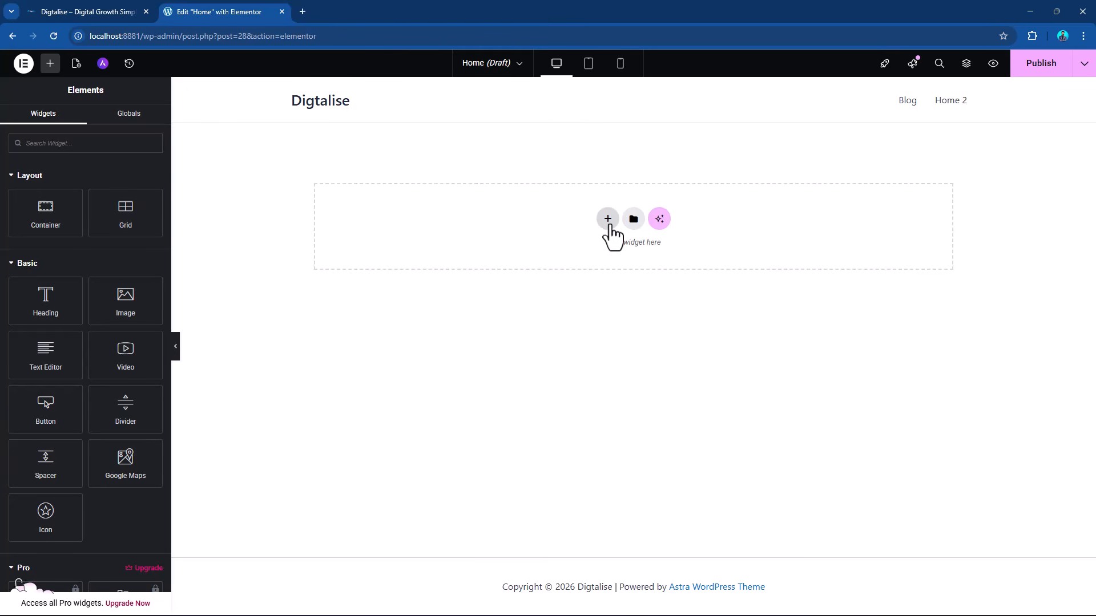
left_click(608, 221)
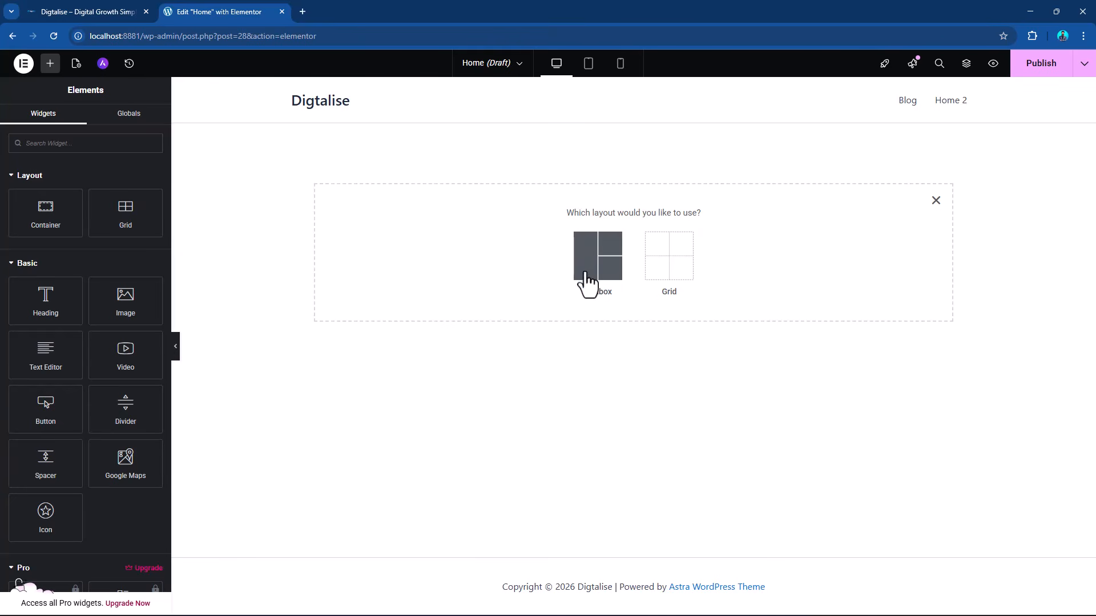
left_click(935, 204)
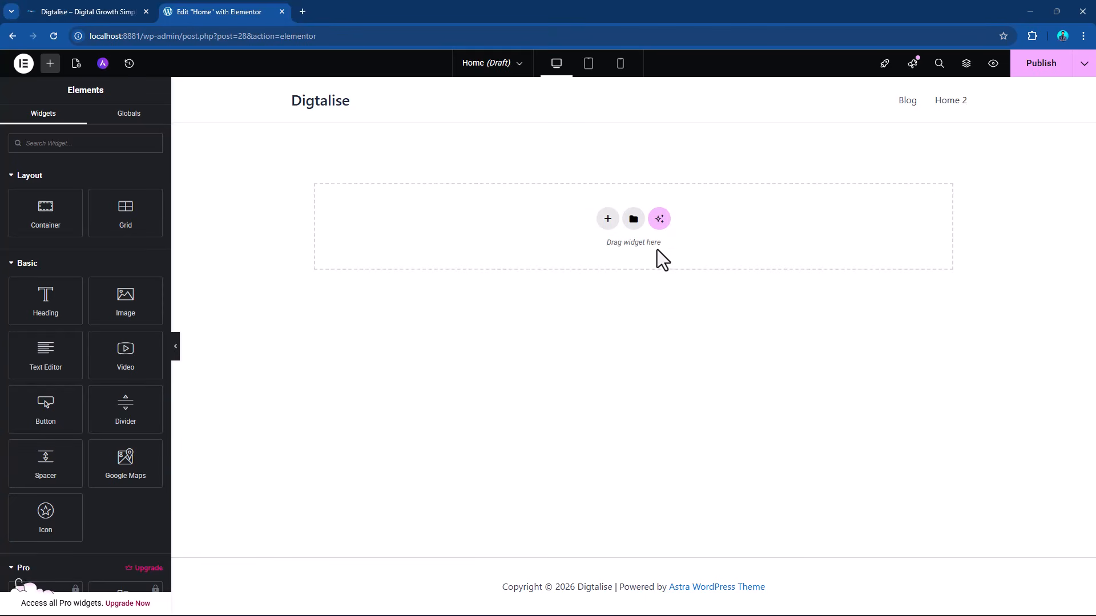
Browse the Blocks, Pages and Templates collections in the template library and close it.
left_click(633, 219)
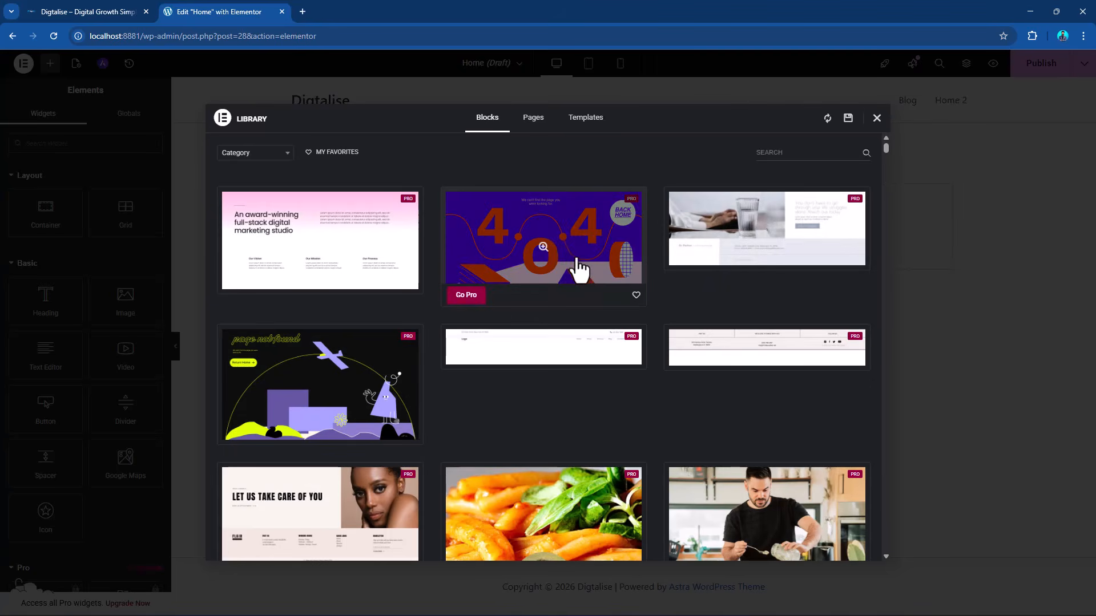
scroll(590, 285, "down", 6)
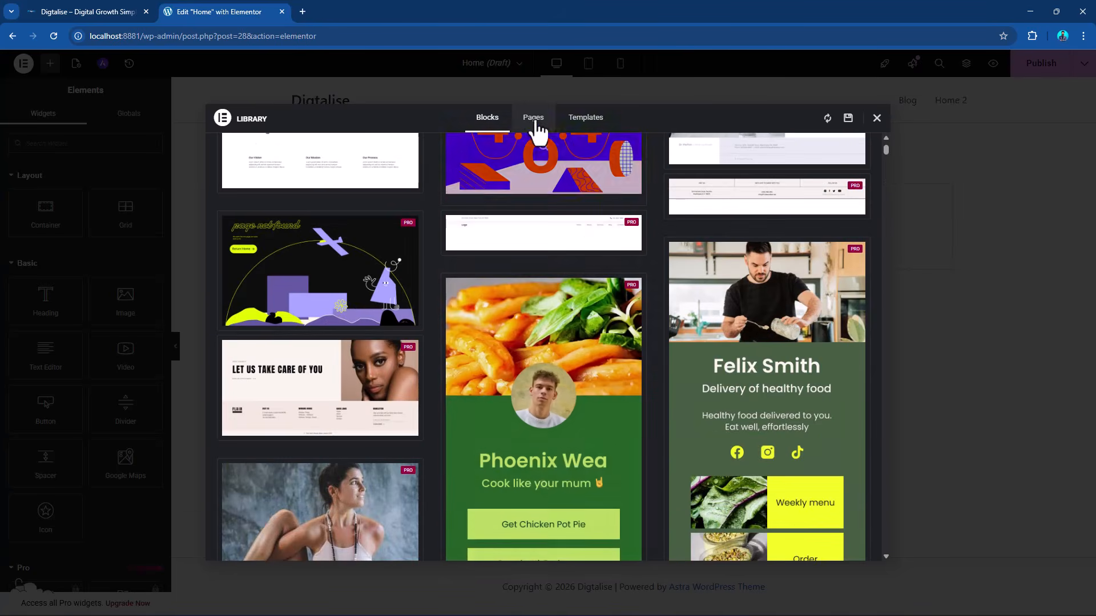
left_click(531, 117)
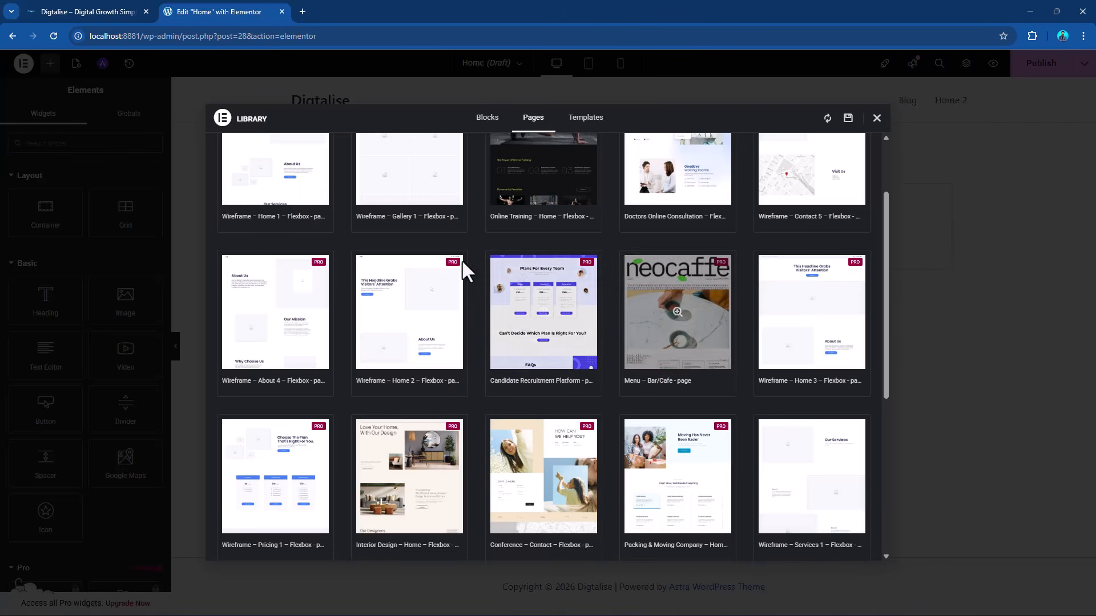
left_click(586, 117)
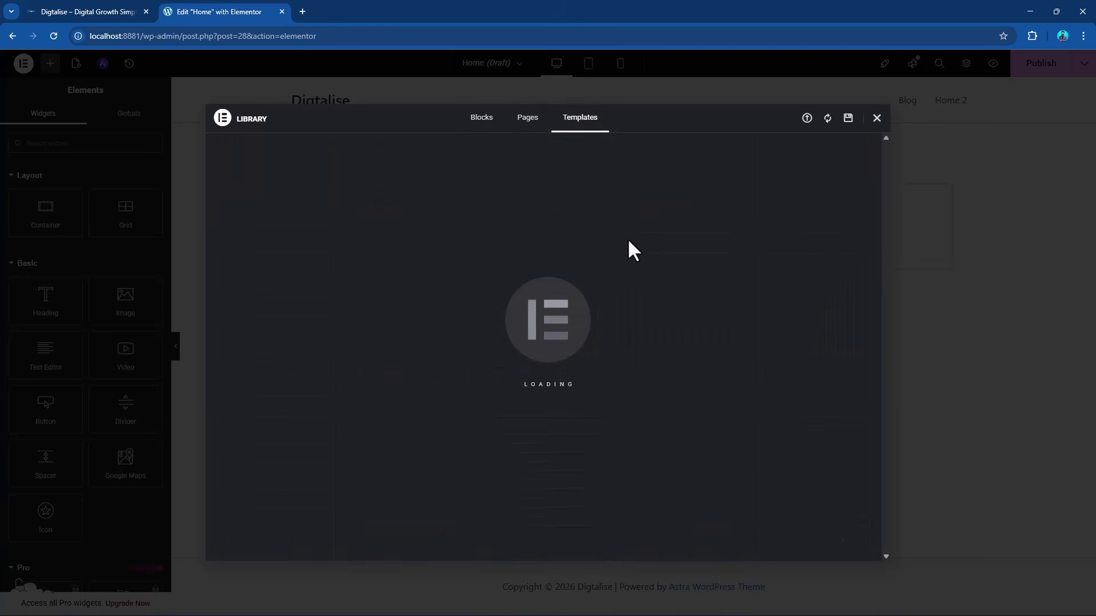
left_click(877, 118)
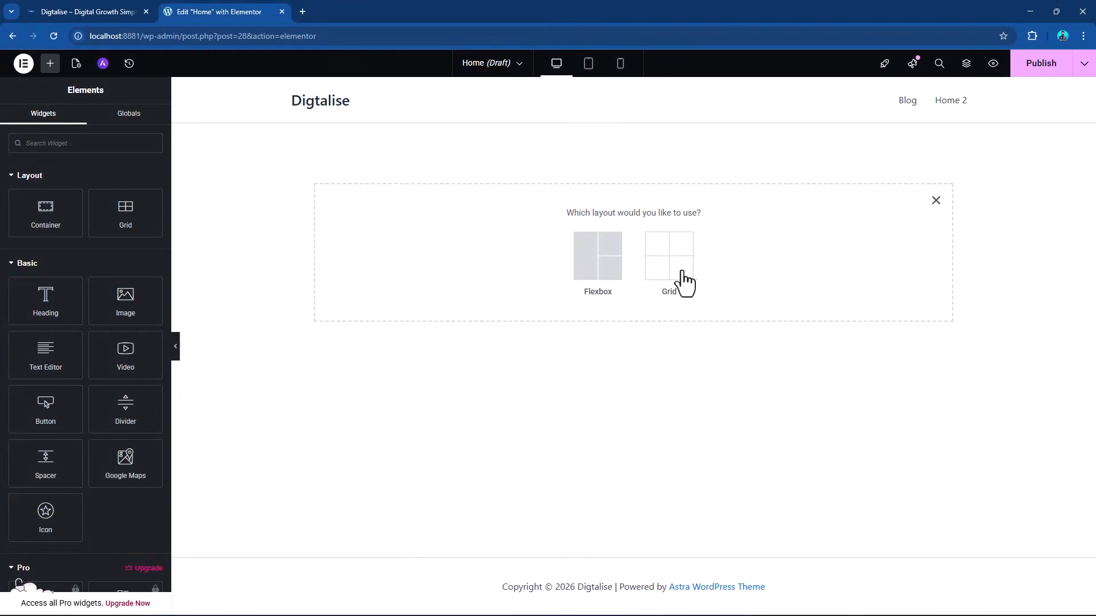
Add a single-column Flexbox container with downward direction to the page and look through its layout, style and advanced settings.
left_click(589, 276)
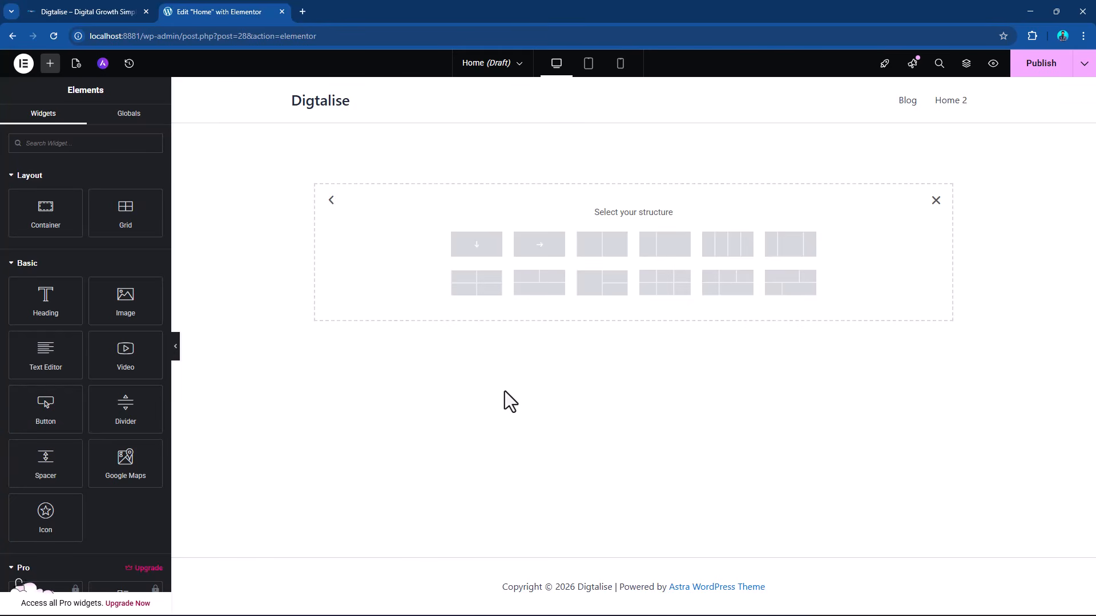
left_click(477, 255)
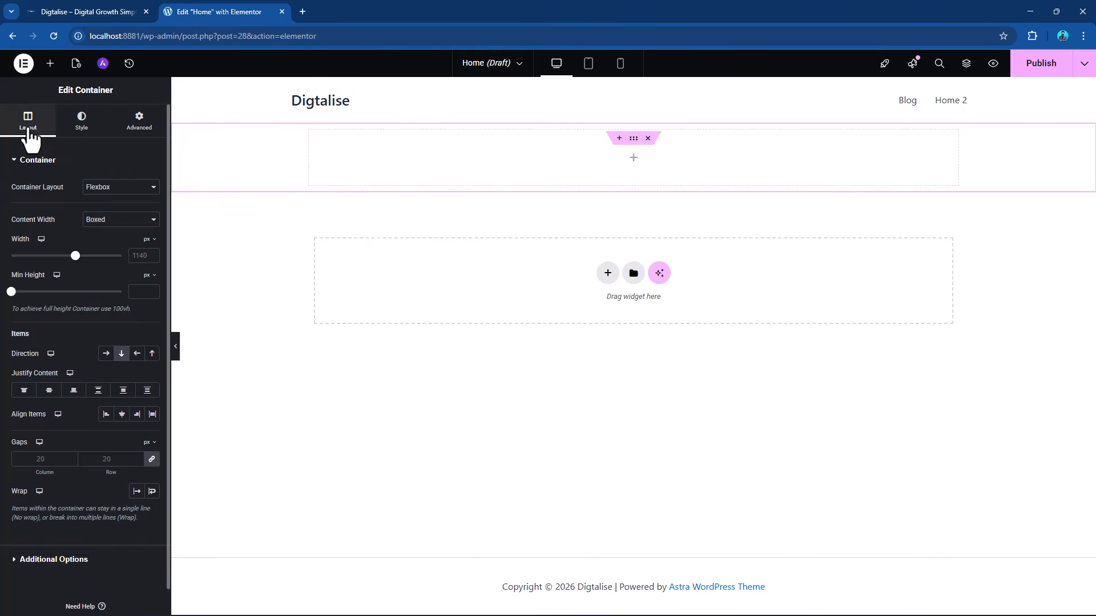
left_click(79, 147)
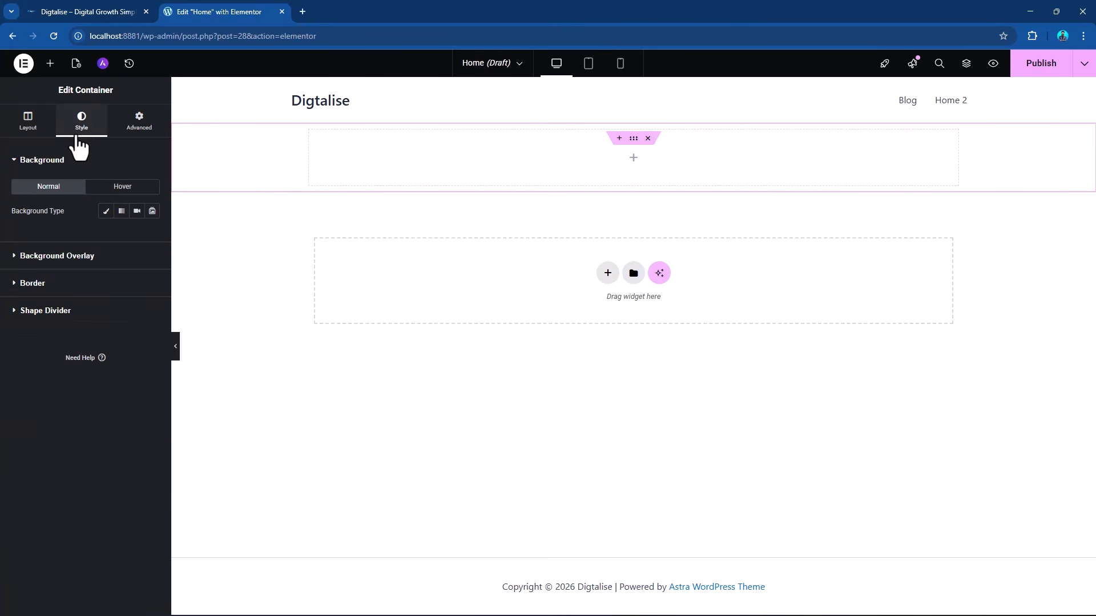
left_click(133, 140)
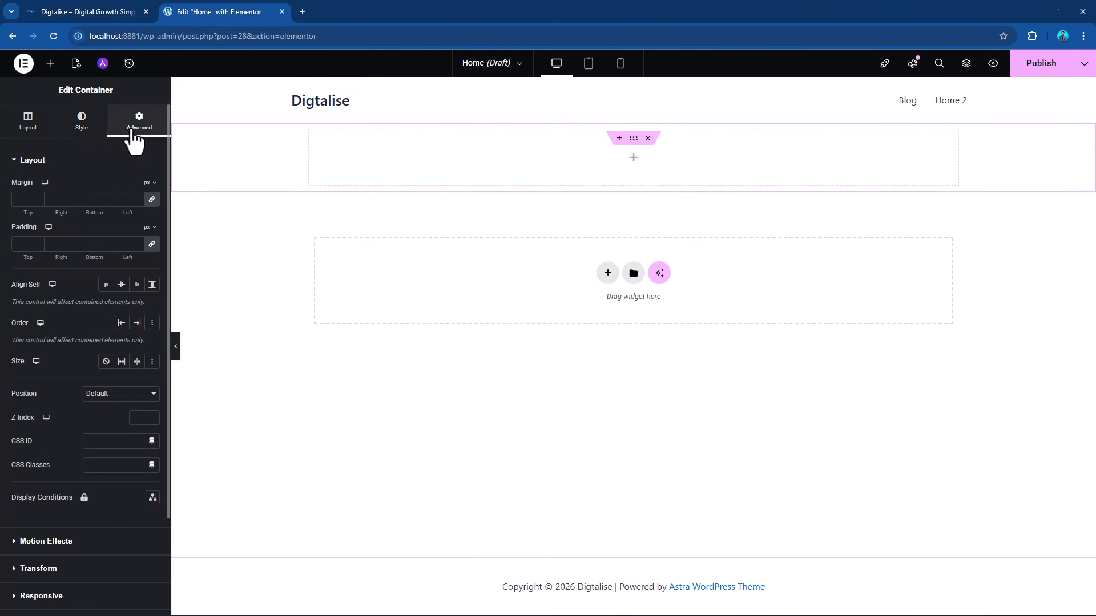
scroll(86, 594, "down", 2)
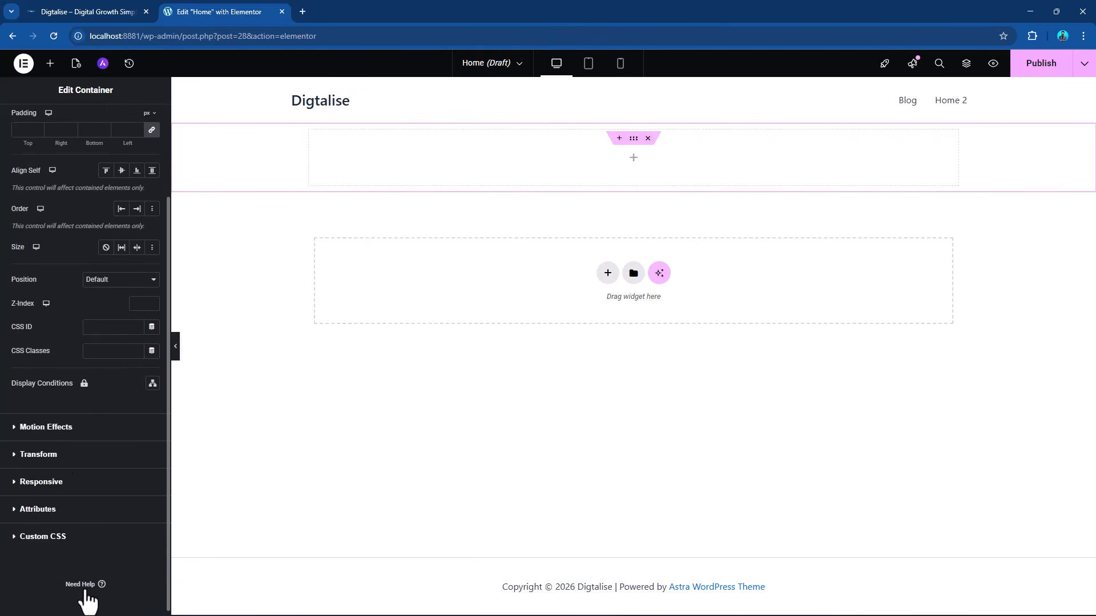
scroll(89, 476, "up", 1)
scroll(87, 468, "up", 1)
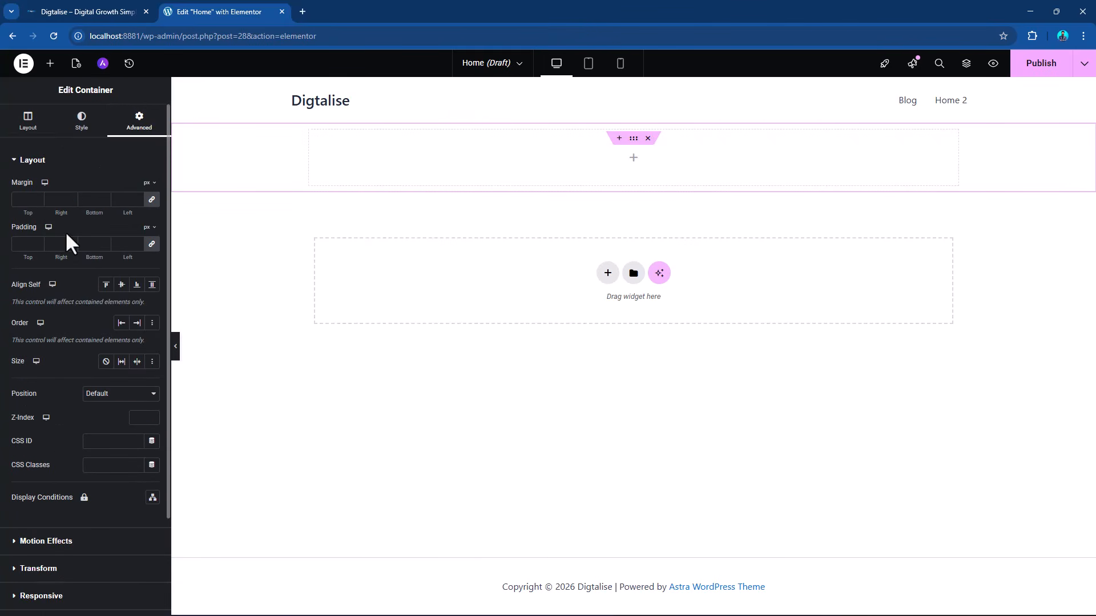
left_click(29, 122)
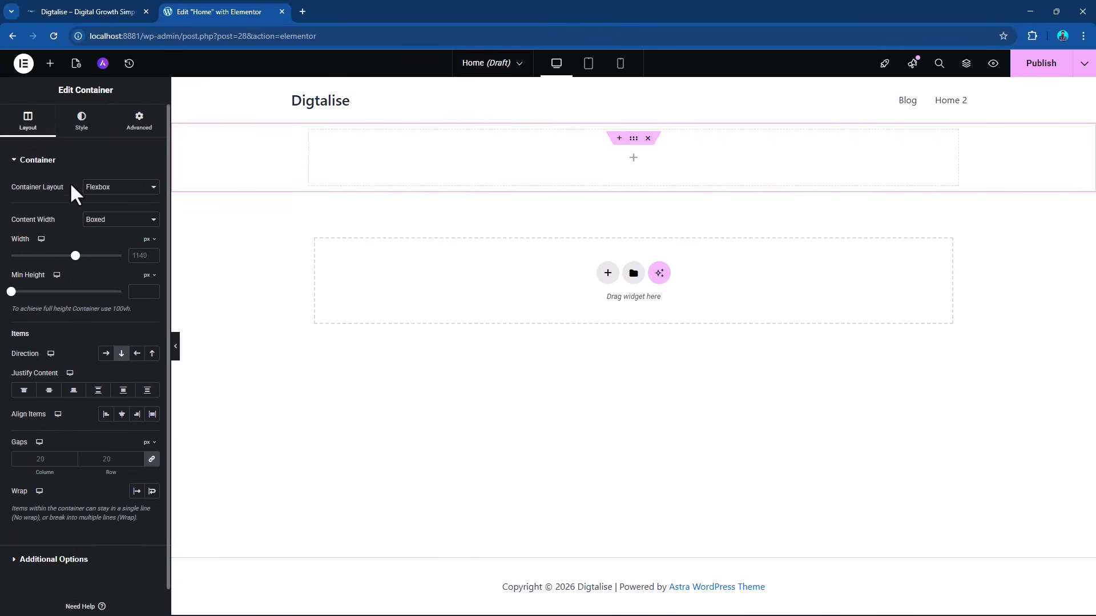
Try the Full Width content width on the Flexbox container and return it to Boxed.
left_click(126, 188)
left_click(128, 200)
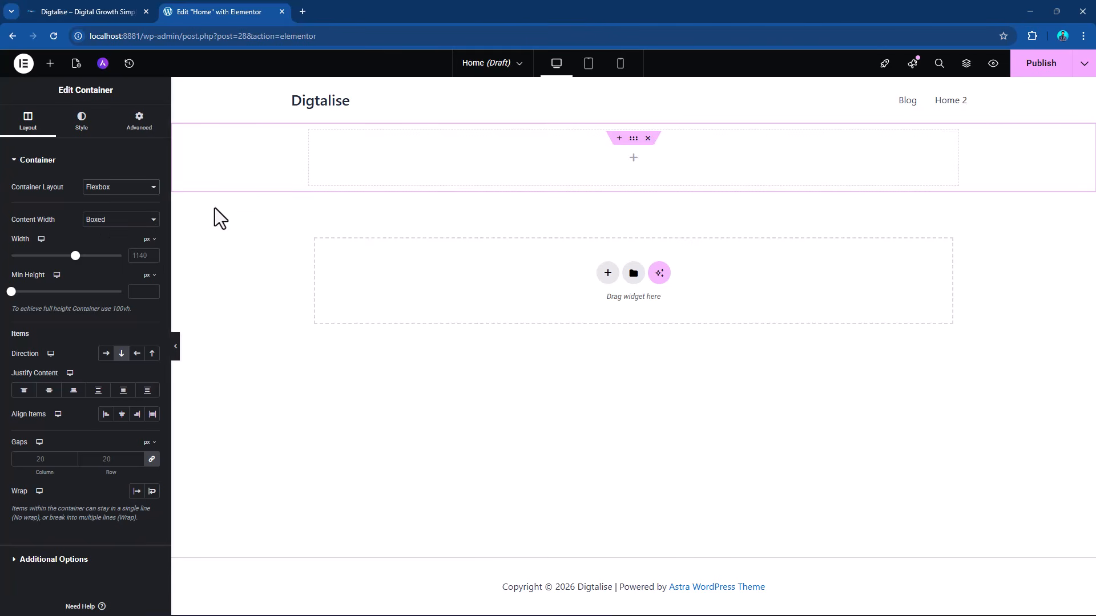
left_click(123, 221)
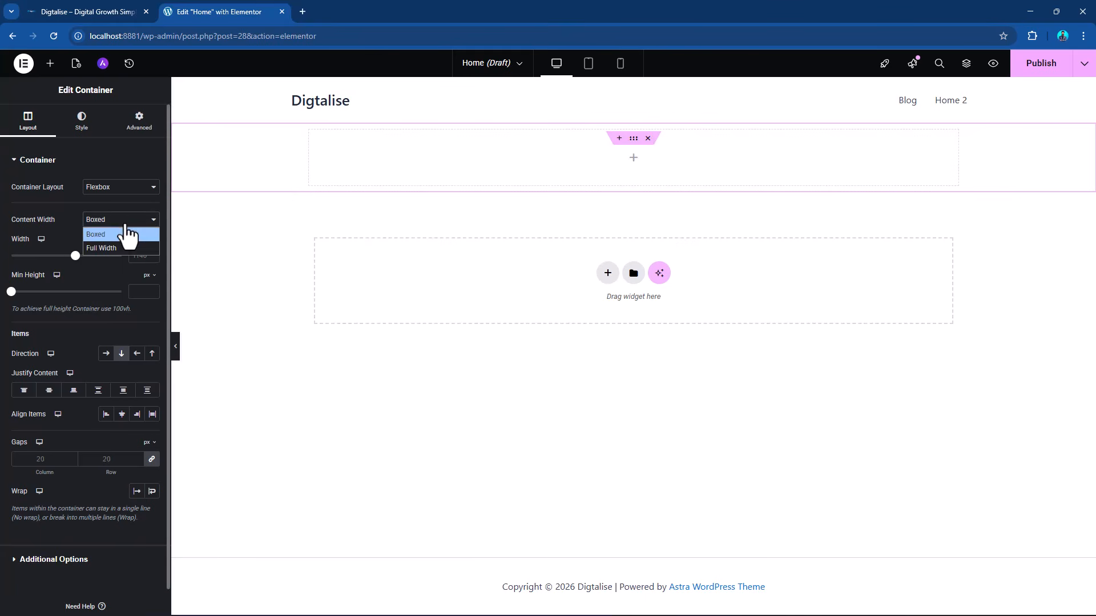
left_click(111, 250)
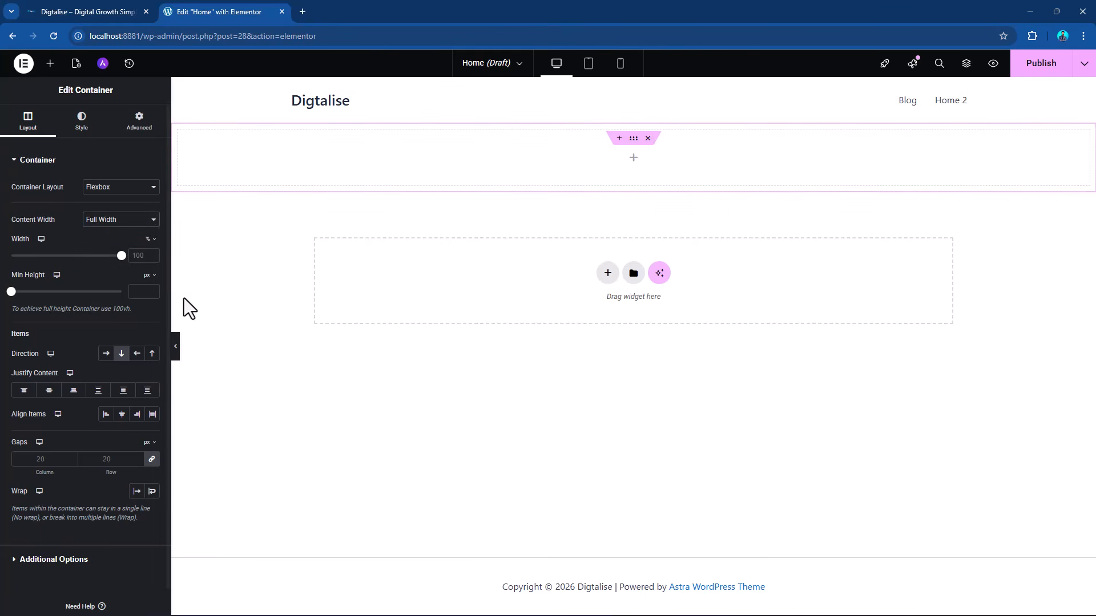
left_click(174, 349)
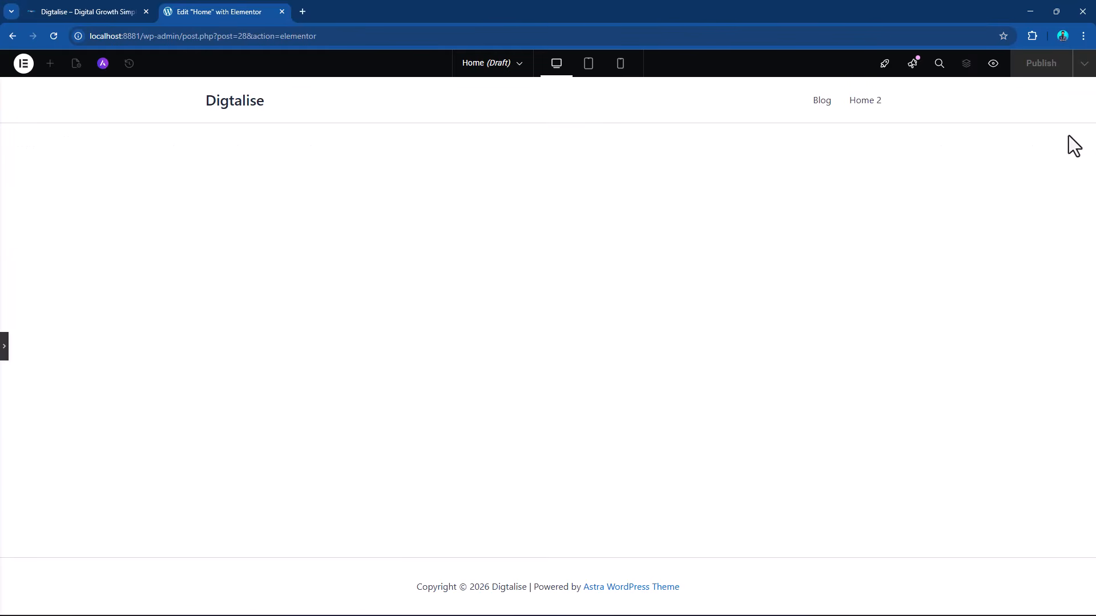
left_click(4, 348)
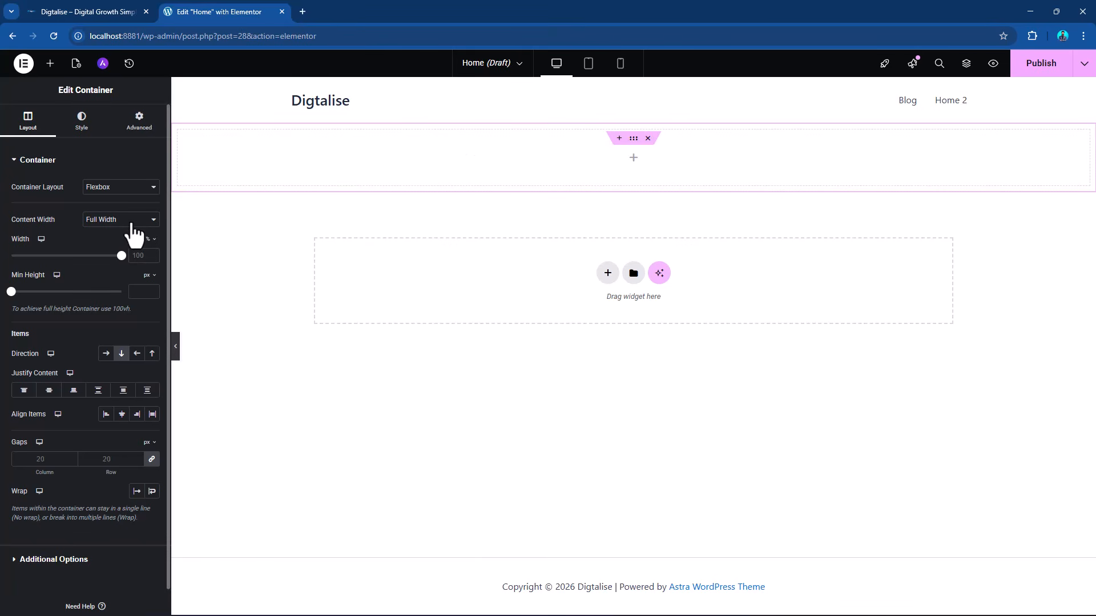
left_click(130, 187)
left_click(116, 202)
left_click(121, 219)
left_click(107, 235)
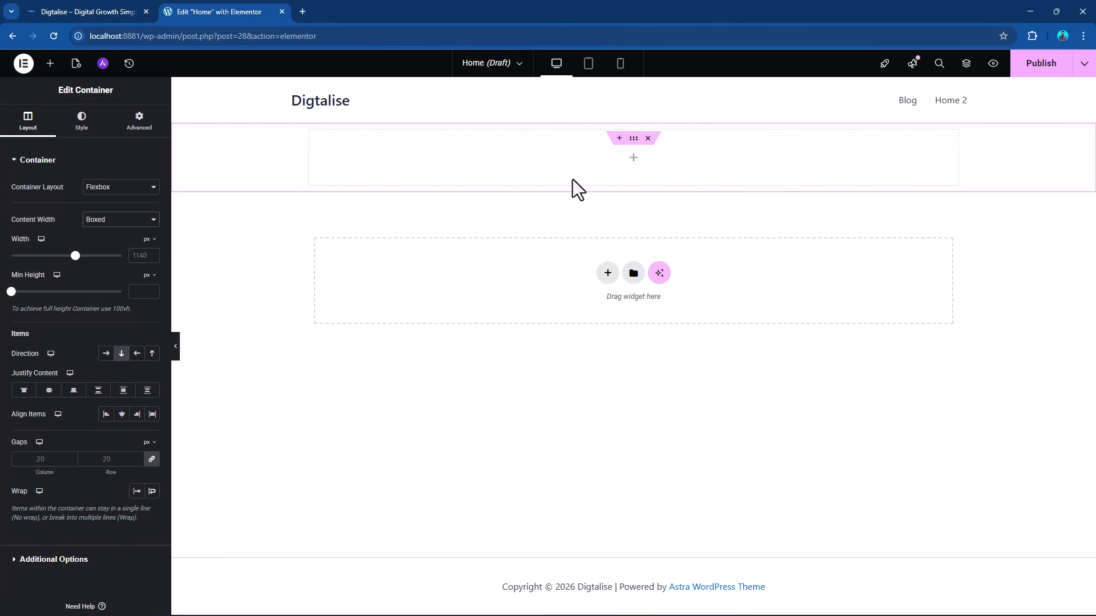
Add a Heading, a Text Editor and a Button widget beneath one another in the container.
left_click(51, 64)
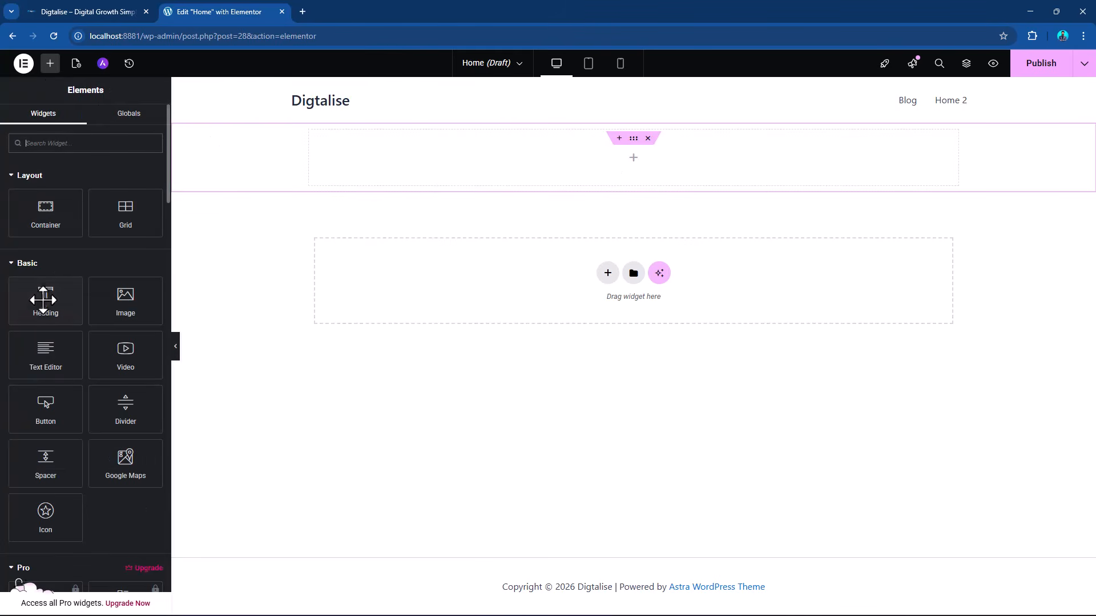
left_click_drag(42, 292, 424, 165)
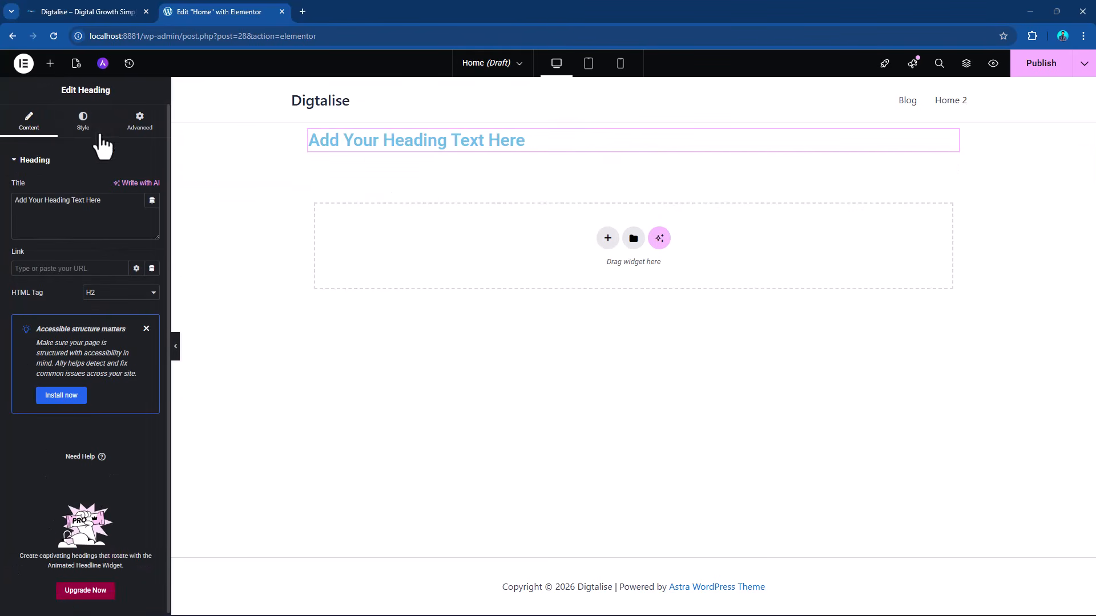
left_click(50, 64)
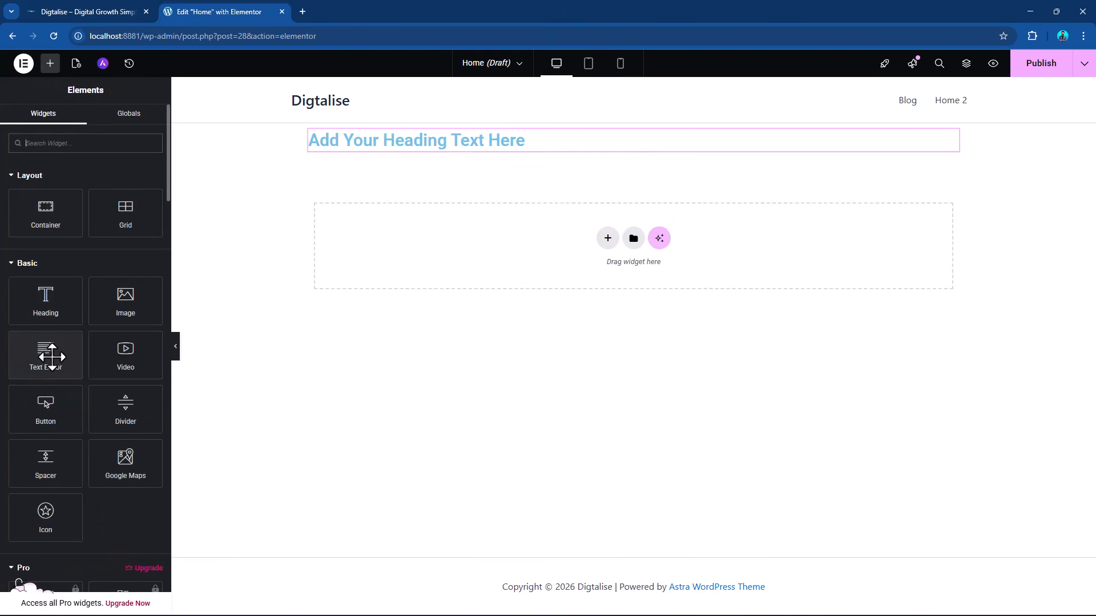
left_click(51, 357)
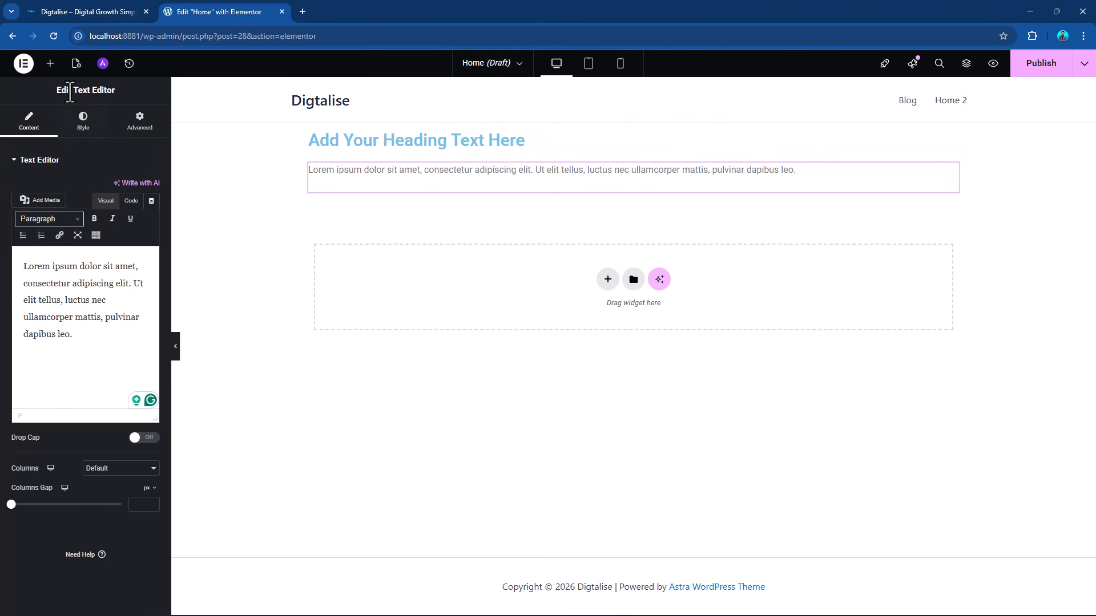
left_click(51, 64)
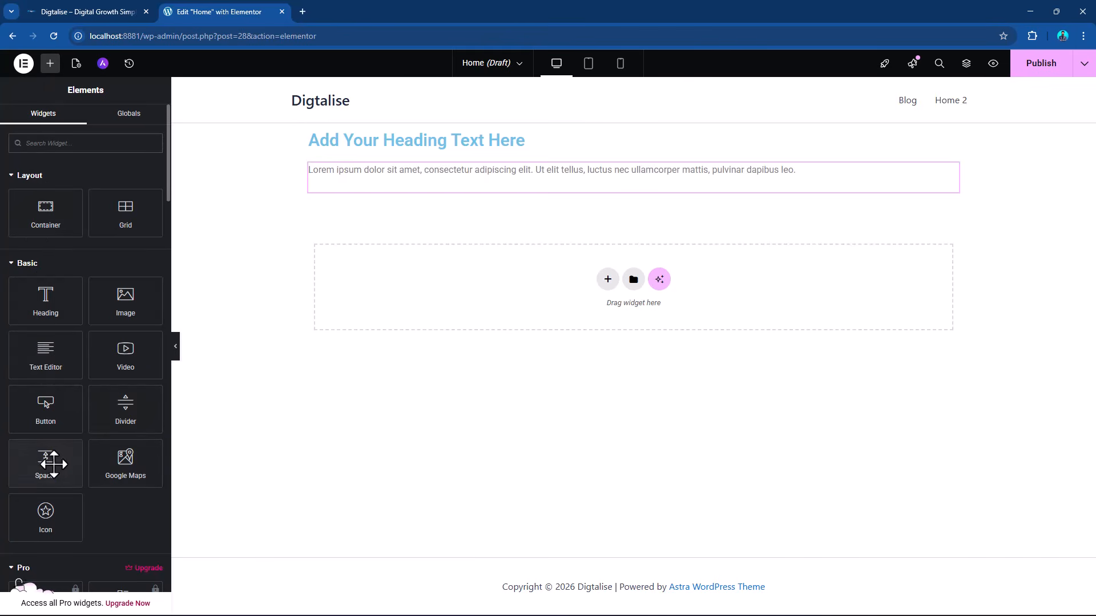
left_click_drag(46, 408, 444, 202)
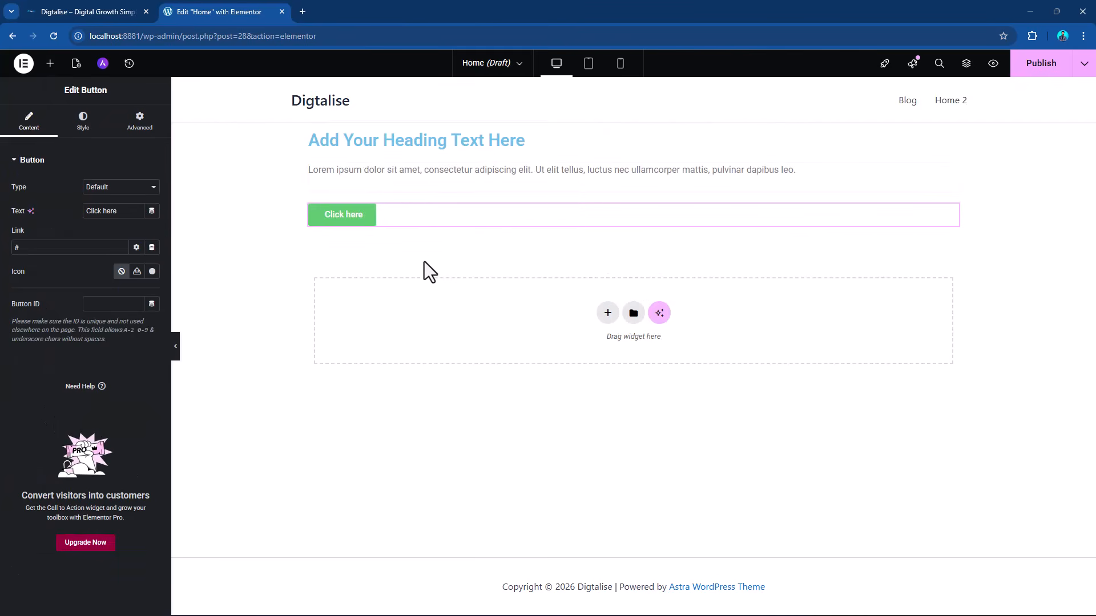
Try the row, reversed row and reversed column directions on the container's items and return to the vertical column direction.
left_click(634, 138)
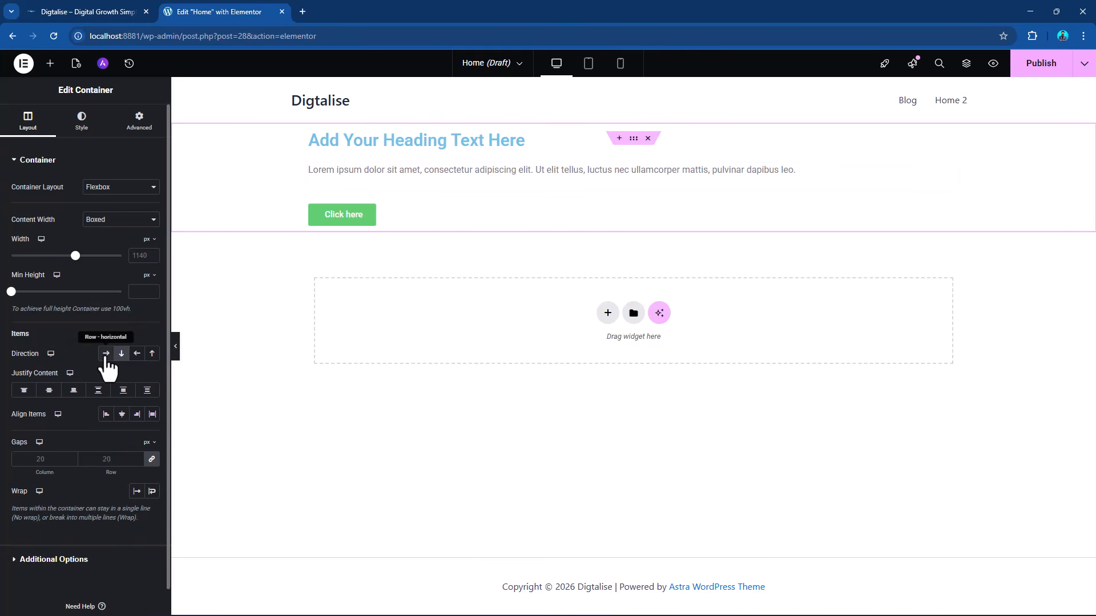
left_click(105, 354)
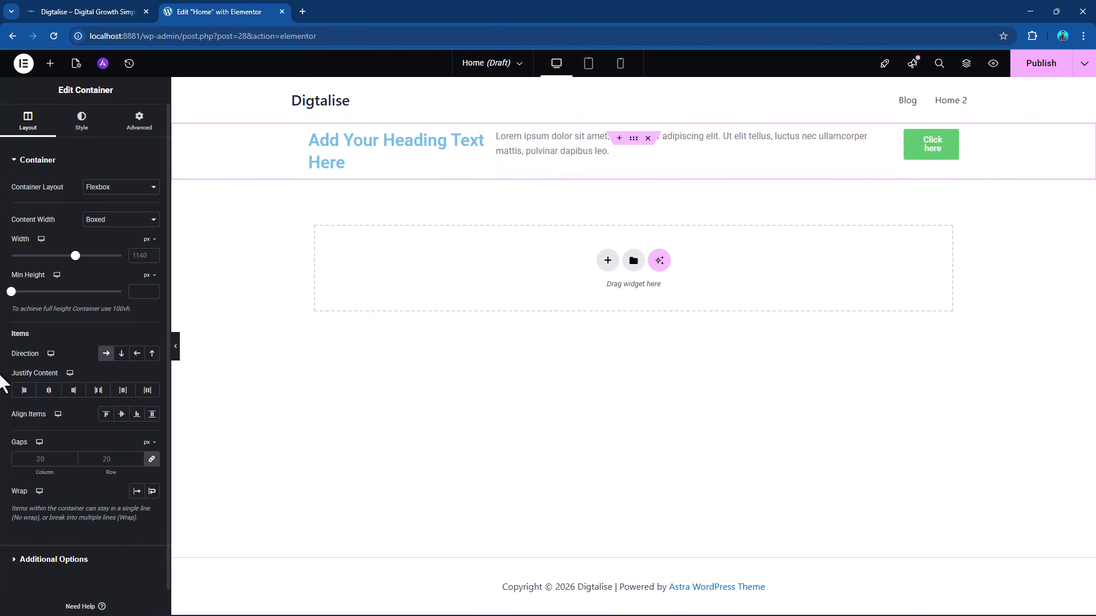
left_click(121, 354)
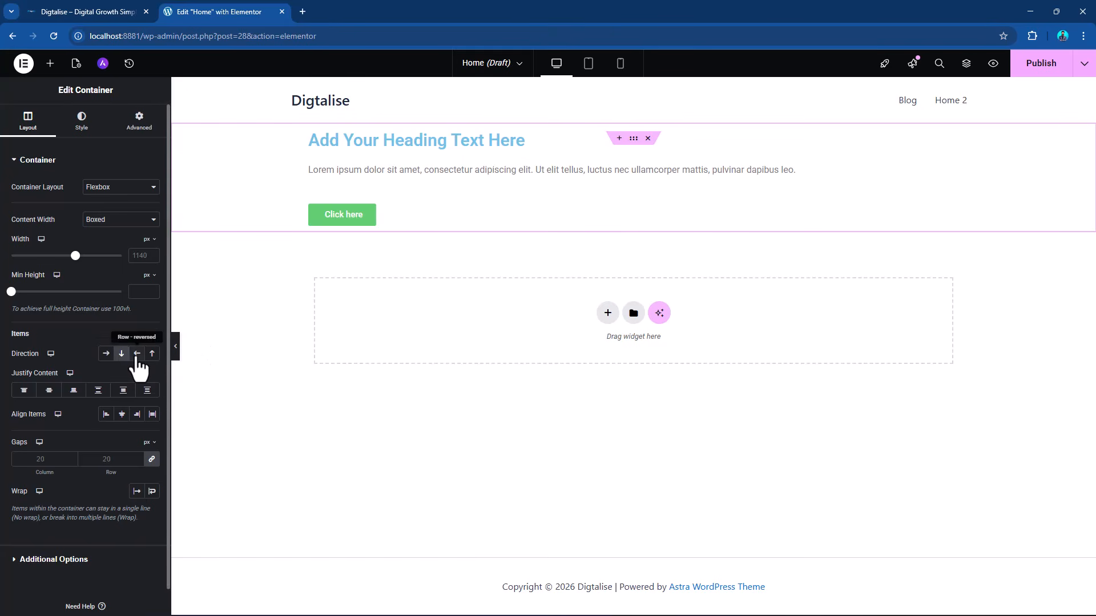
left_click(137, 355)
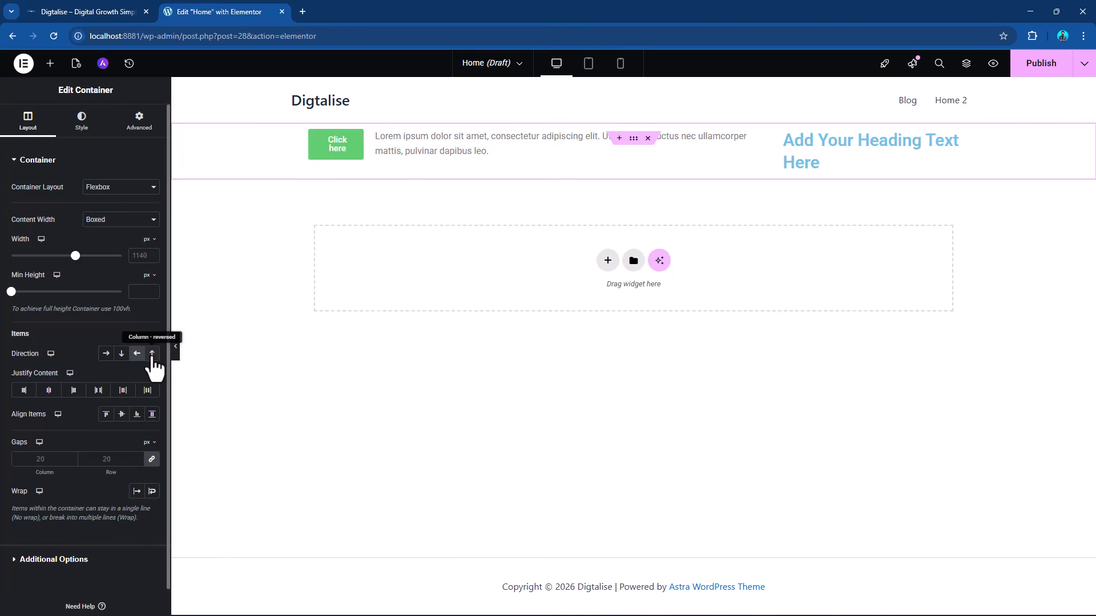
left_click(151, 355)
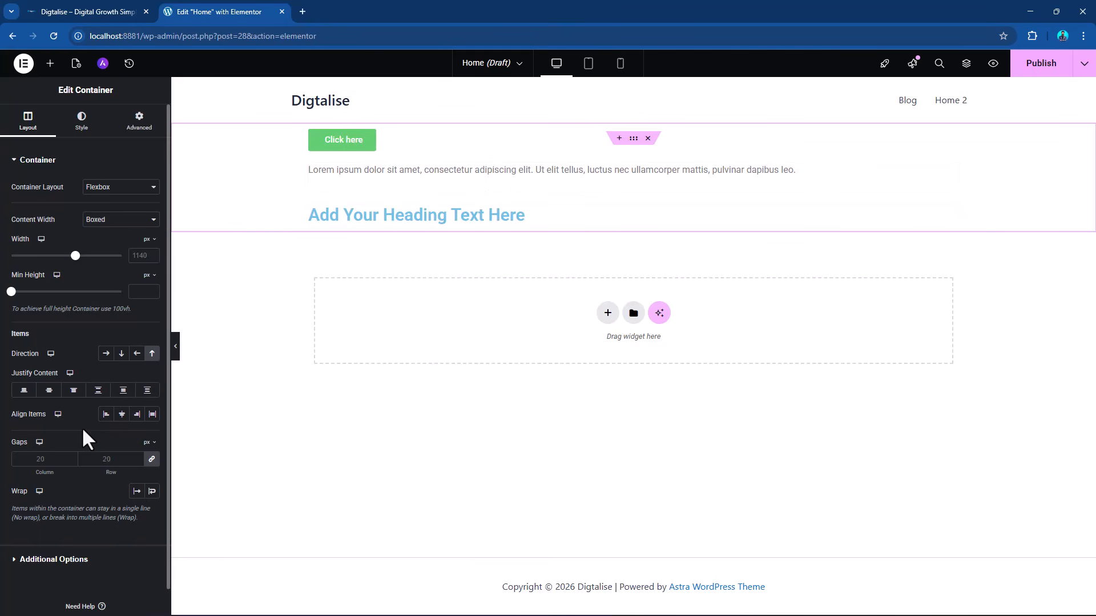
left_click(106, 354)
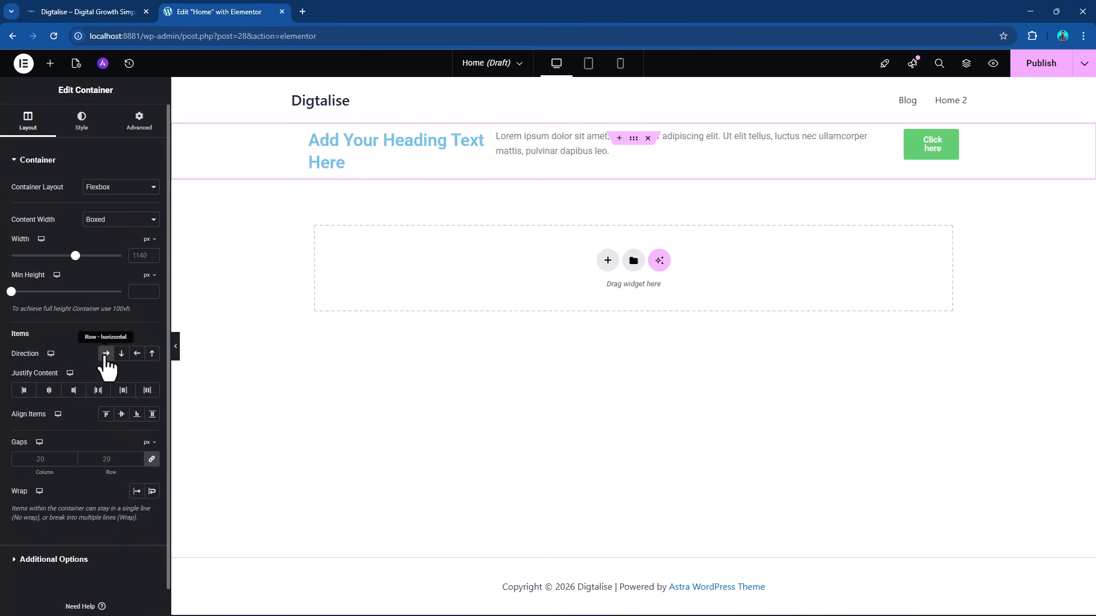
left_click(121, 354)
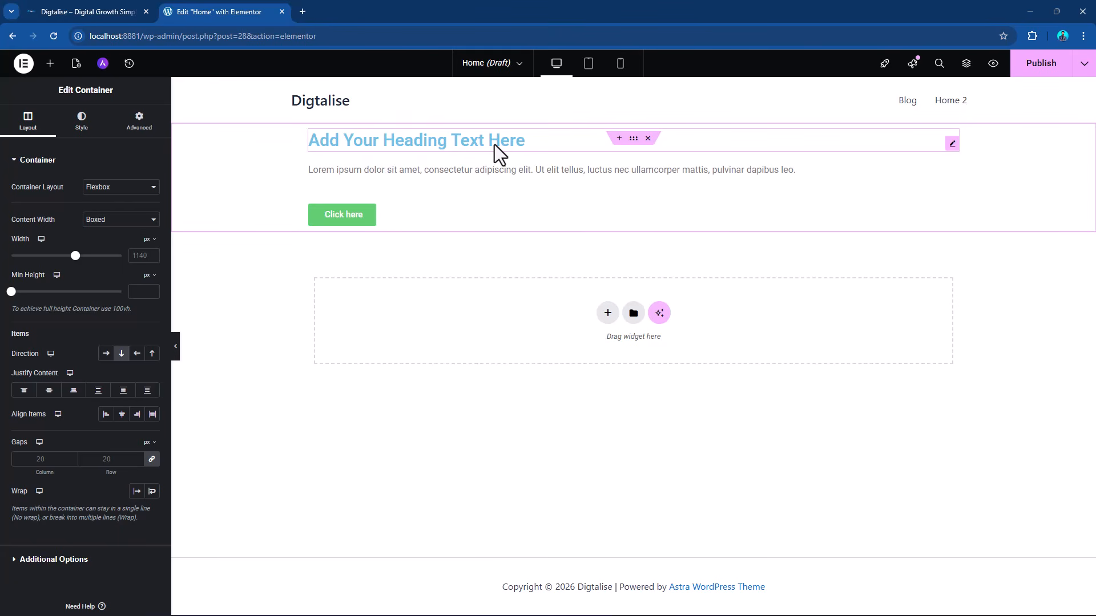
Add a Flexbox container with two equal columns below the first container and select each inner column to view its settings.
left_click(607, 318)
left_click(598, 342)
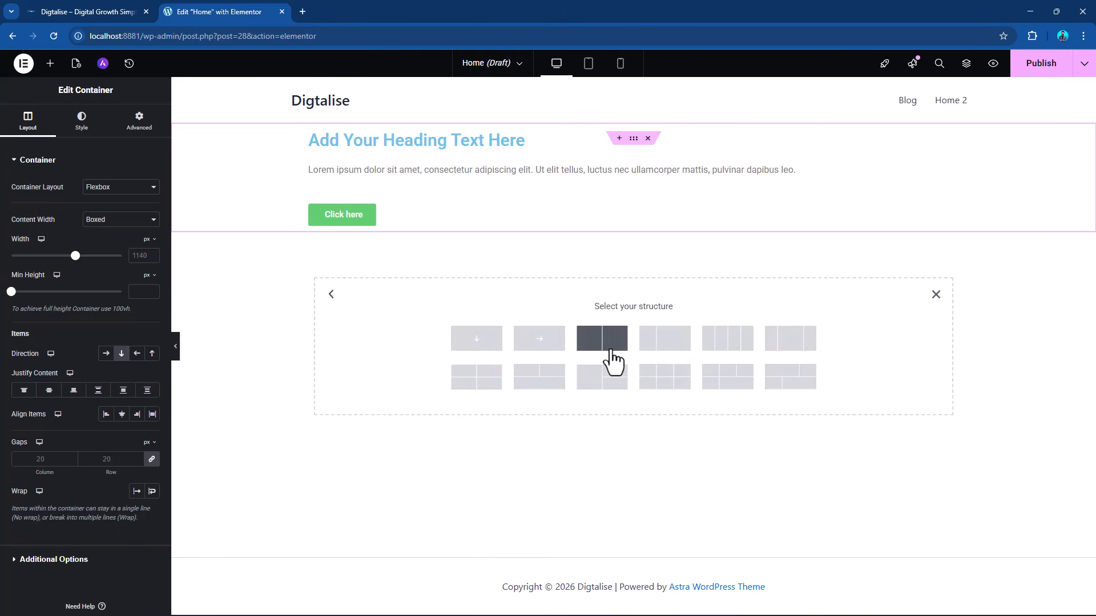
left_click(594, 349)
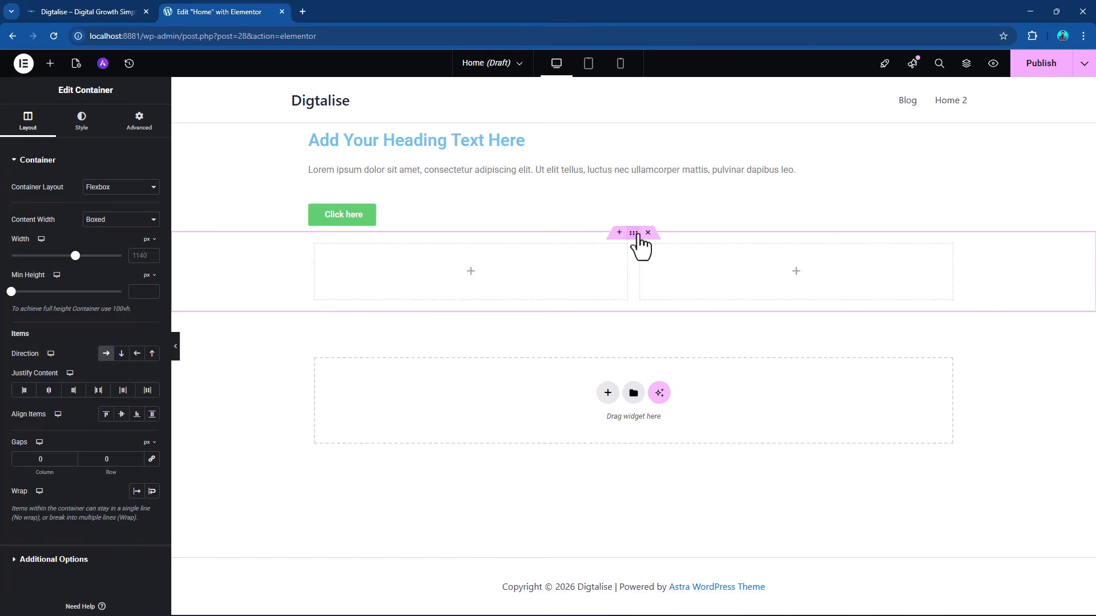
left_click(315, 252)
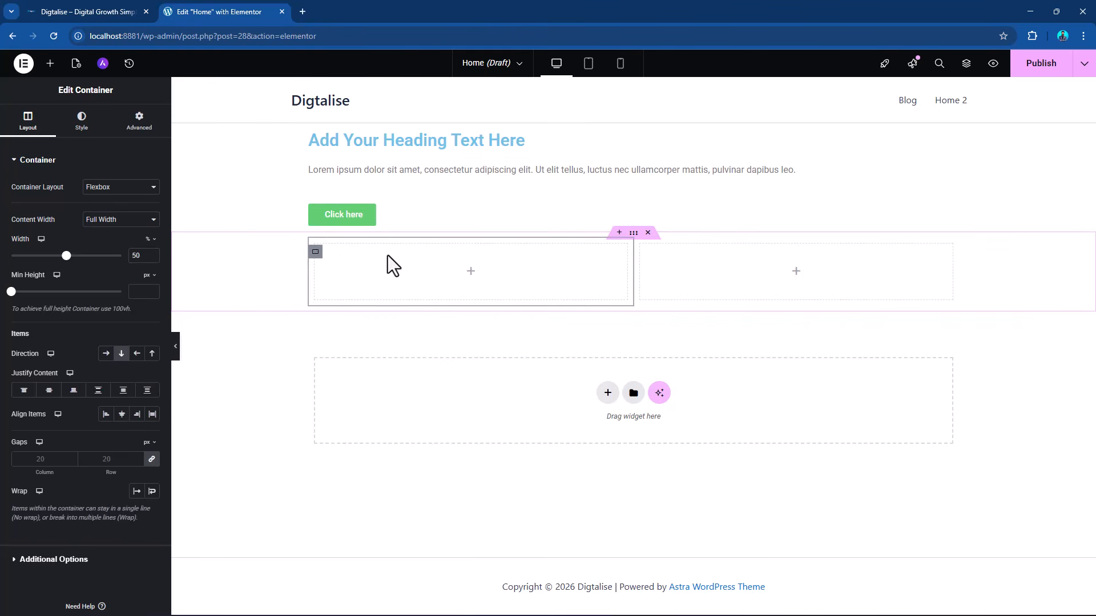
left_click(640, 252)
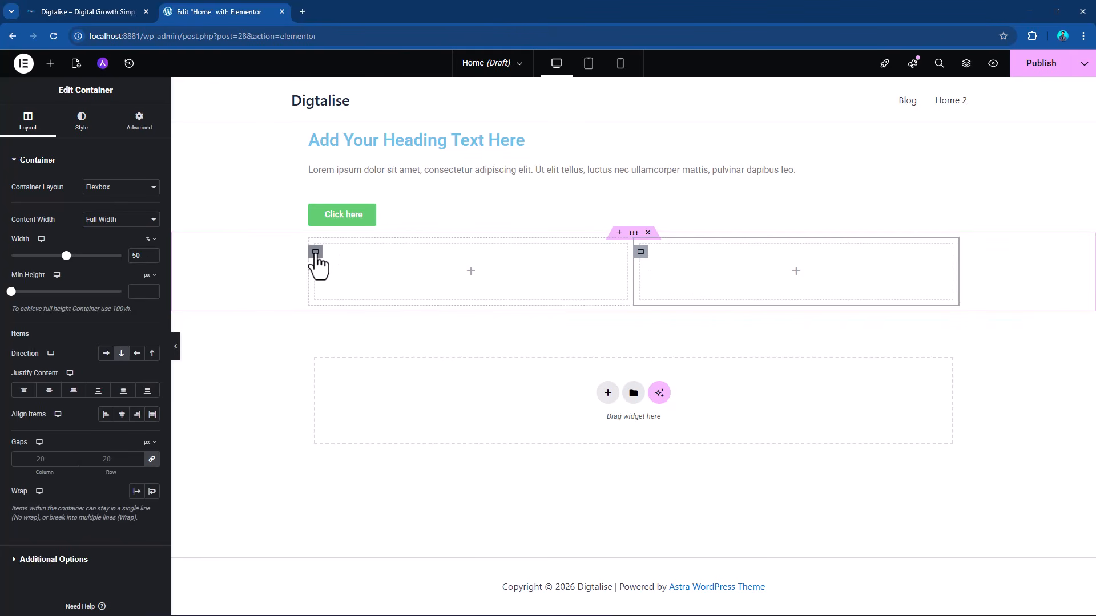
Set the left column's width to 30% and the right column's width to 70% in the two-column container.
left_click(316, 253)
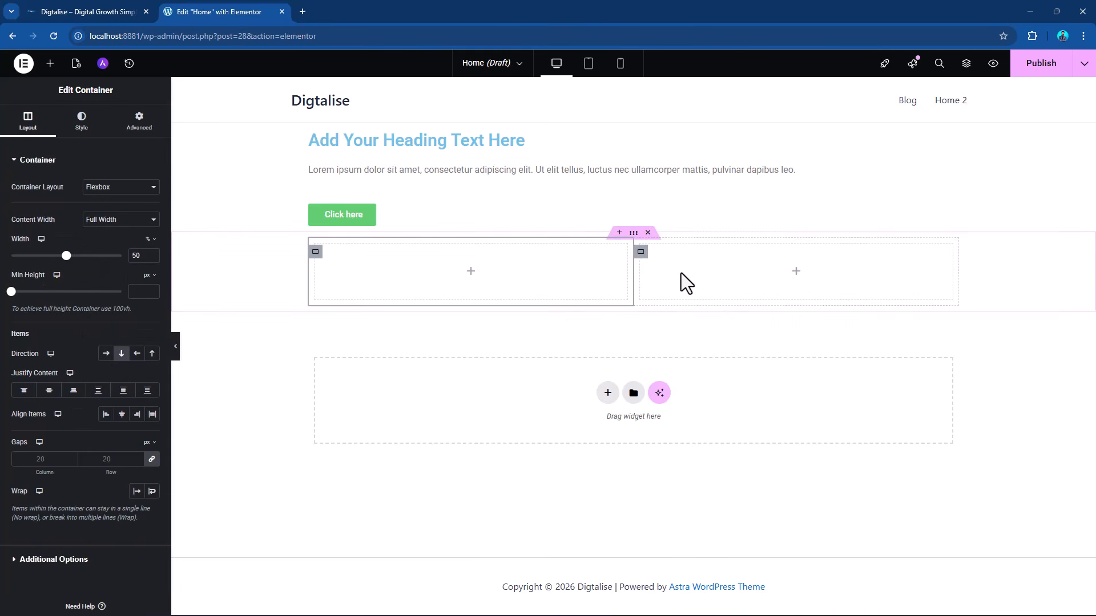
left_click(640, 252)
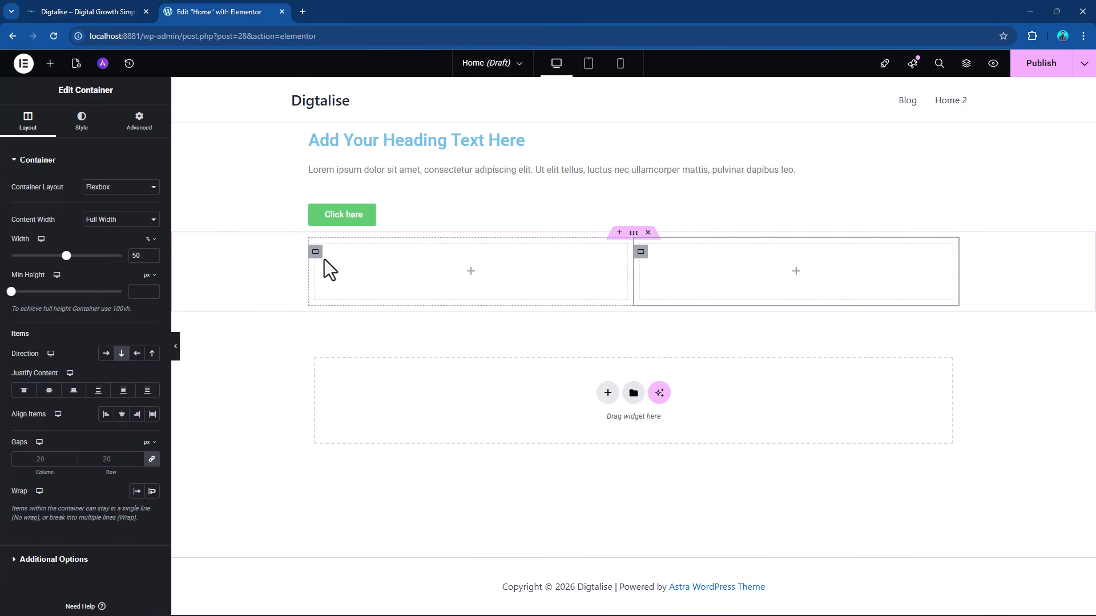
left_click(315, 252)
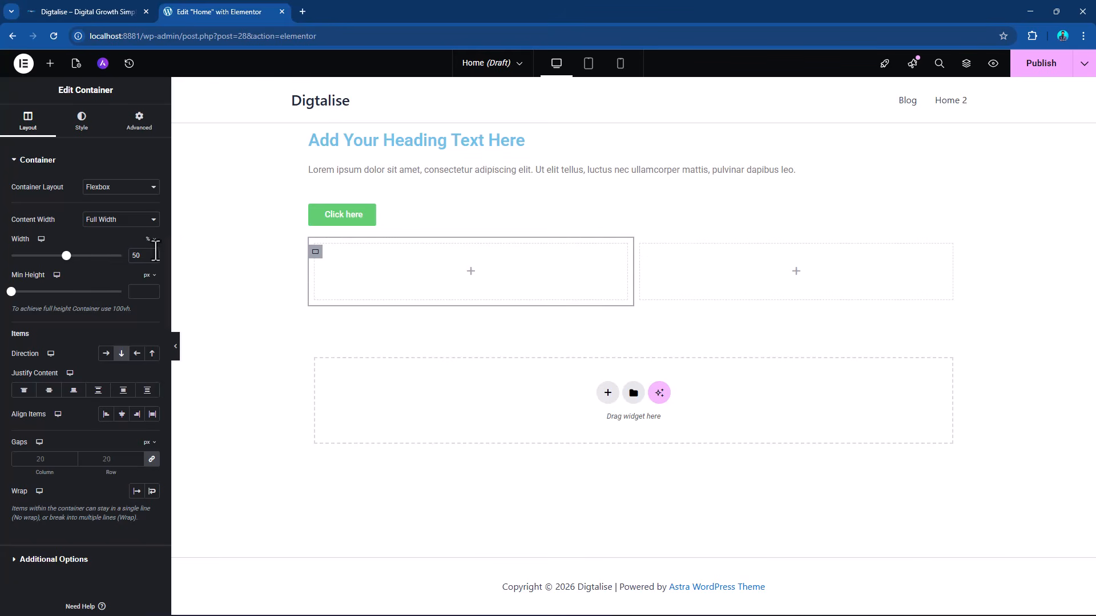
left_click_drag(144, 256, 116, 258)
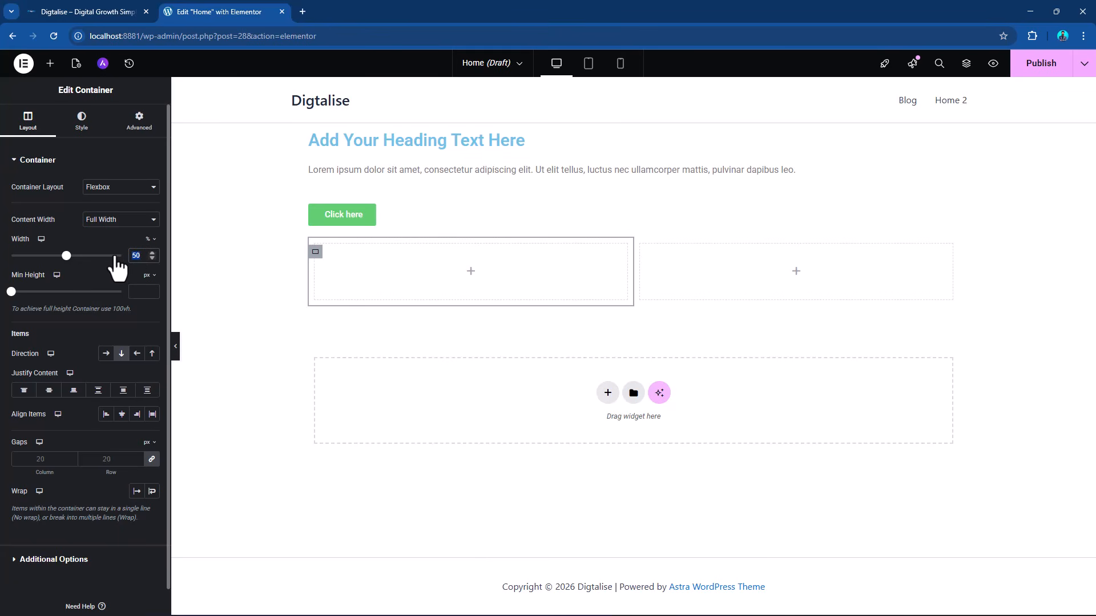
type("3")
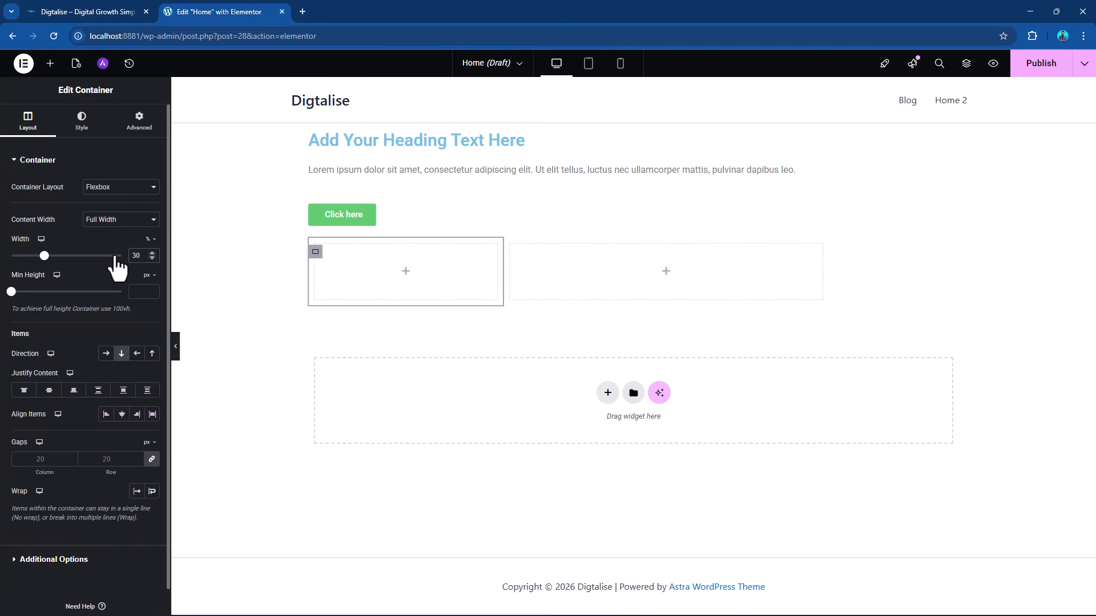
left_click(511, 256)
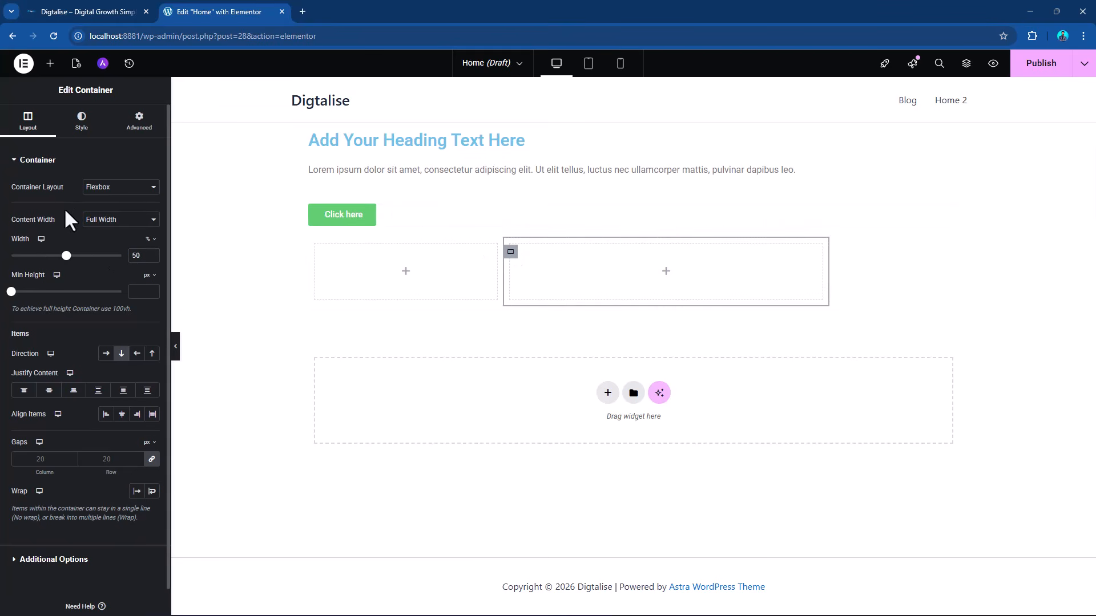
double_click(138, 255)
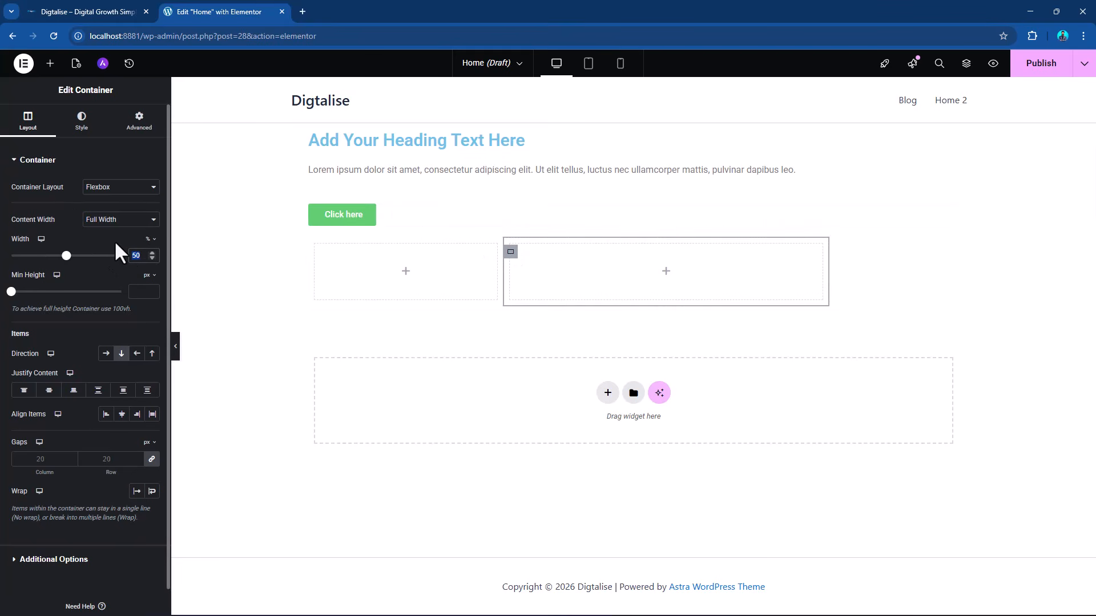
type("70")
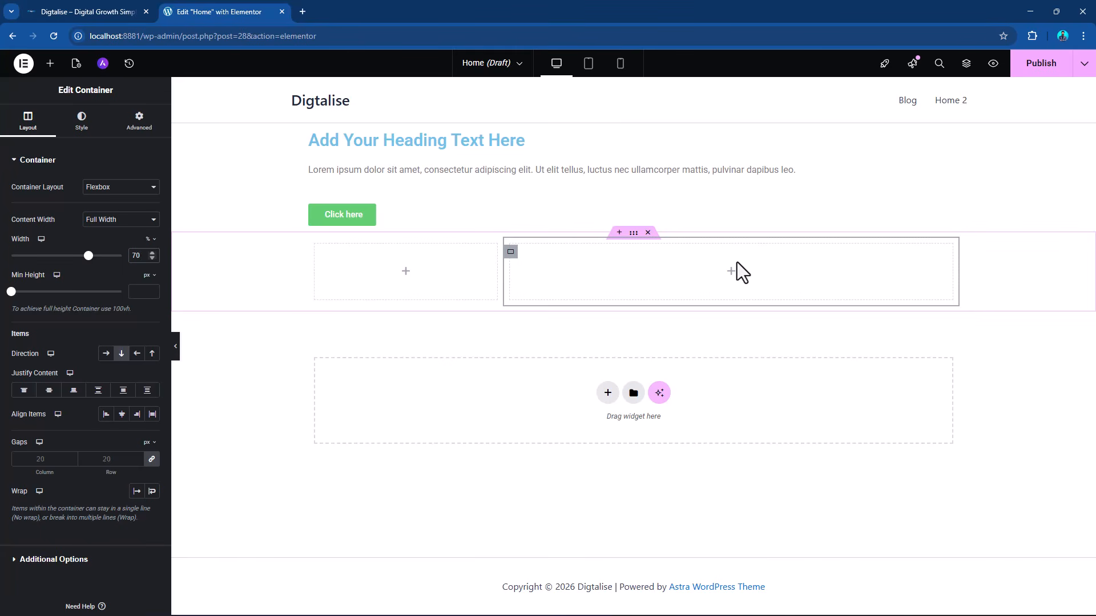
Add an Image widget to the left column and resize that column narrower on the canvas.
left_click(50, 63)
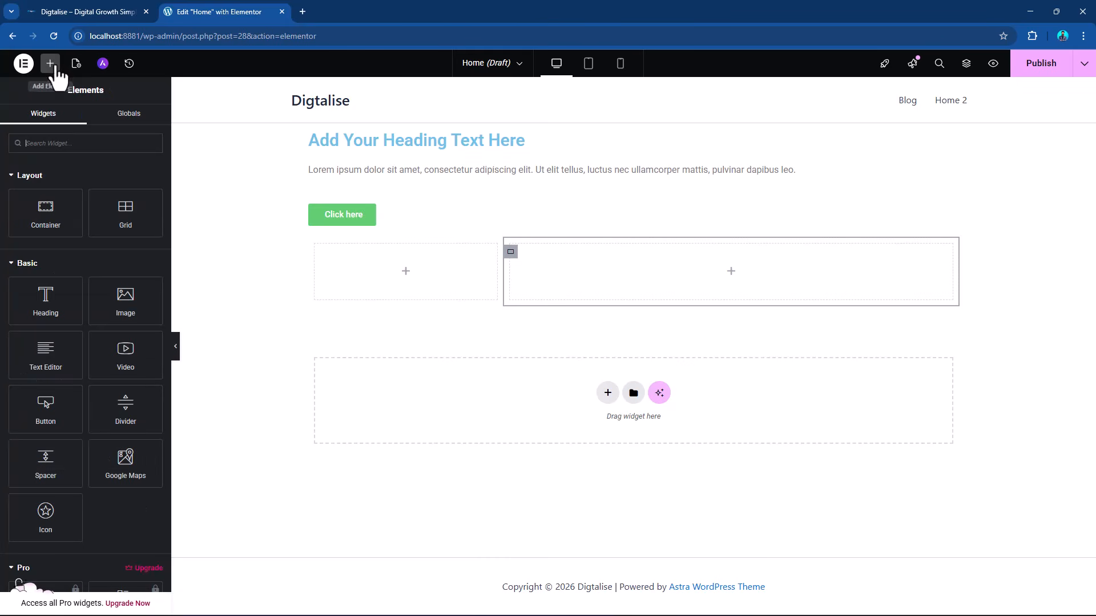
left_click_drag(131, 319, 365, 274)
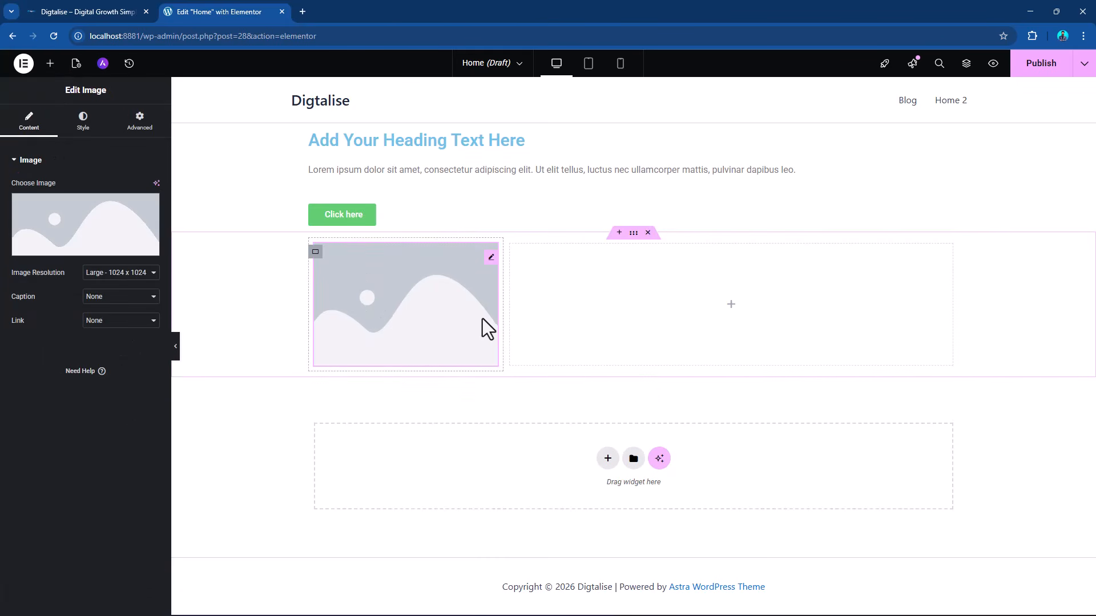
left_click_drag(499, 316, 525, 323)
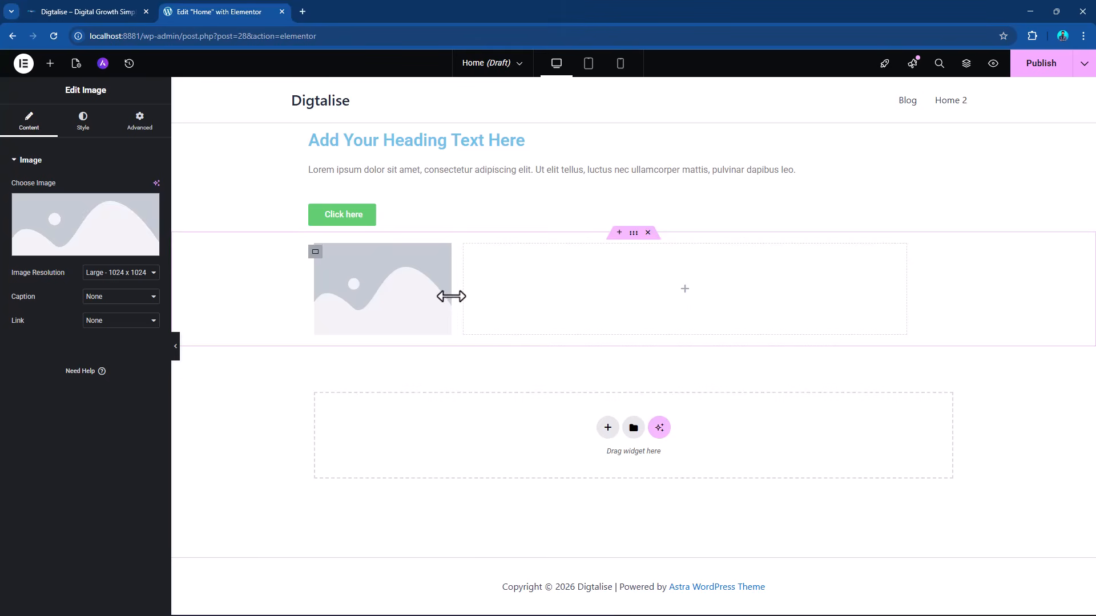
Add a Heading widget to the wide column beside the image.
left_click(50, 63)
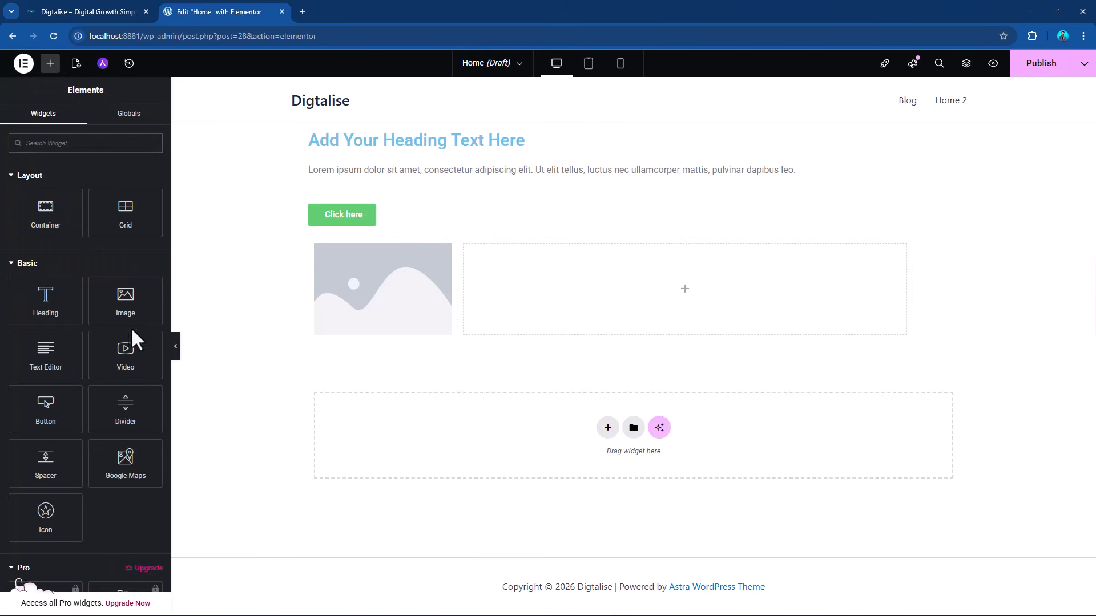
left_click_drag(46, 301, 594, 297)
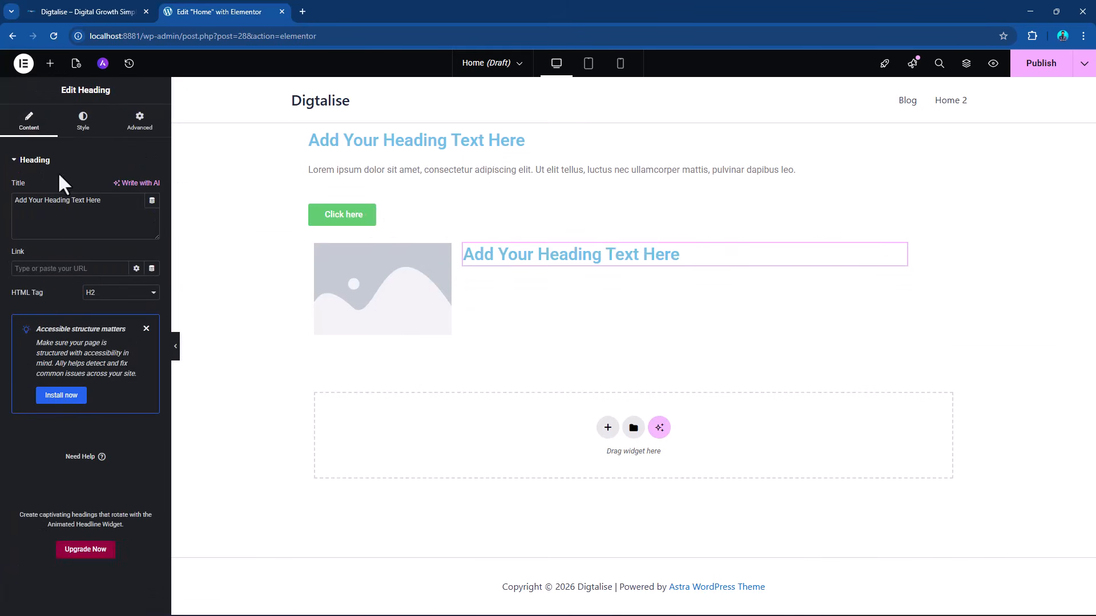
left_click(50, 63)
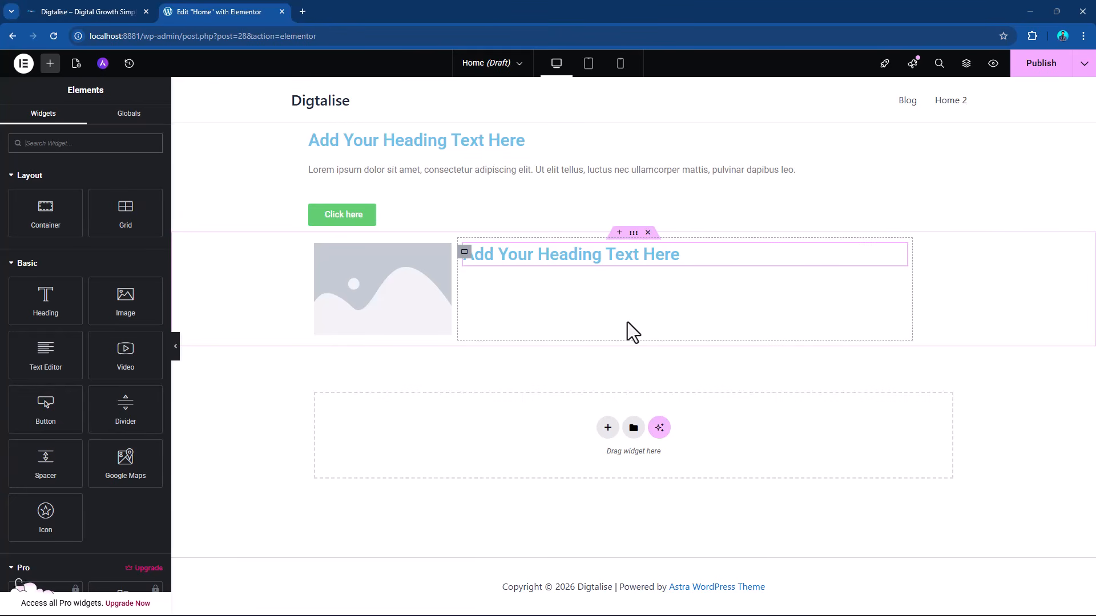
Delete both existing containers and add a new Flexbox container with two equal columns.
left_click(648, 233)
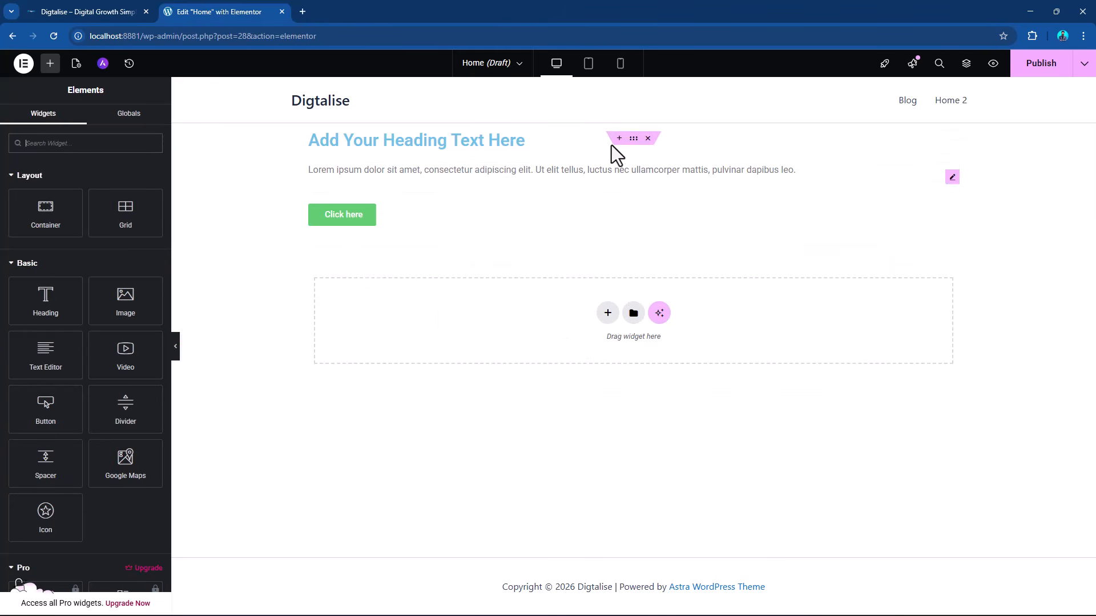
left_click(651, 137)
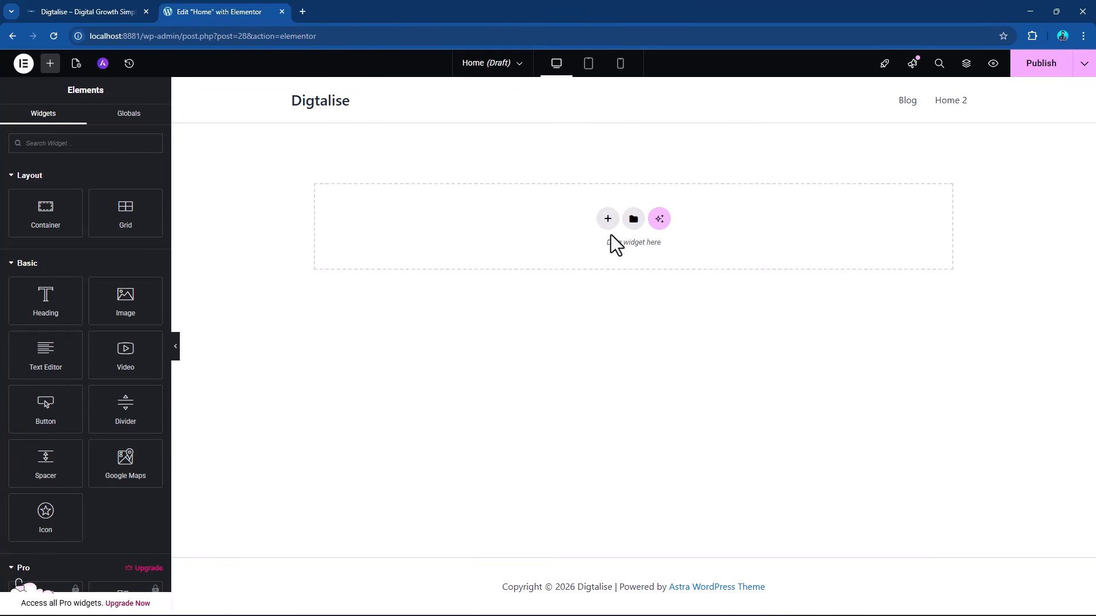
left_click(608, 219)
left_click(594, 261)
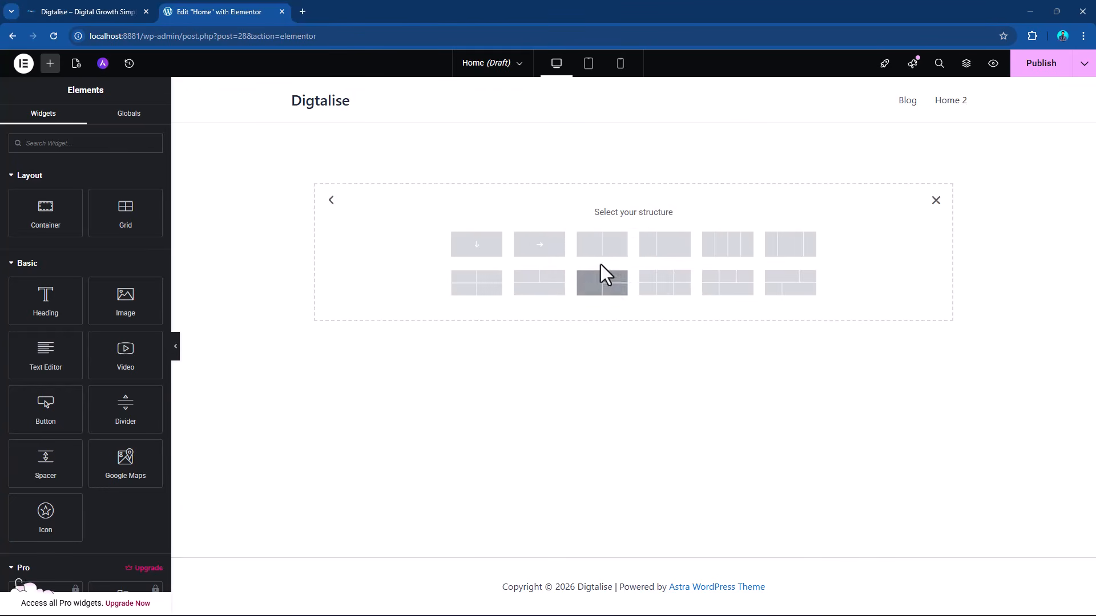
left_click(616, 261)
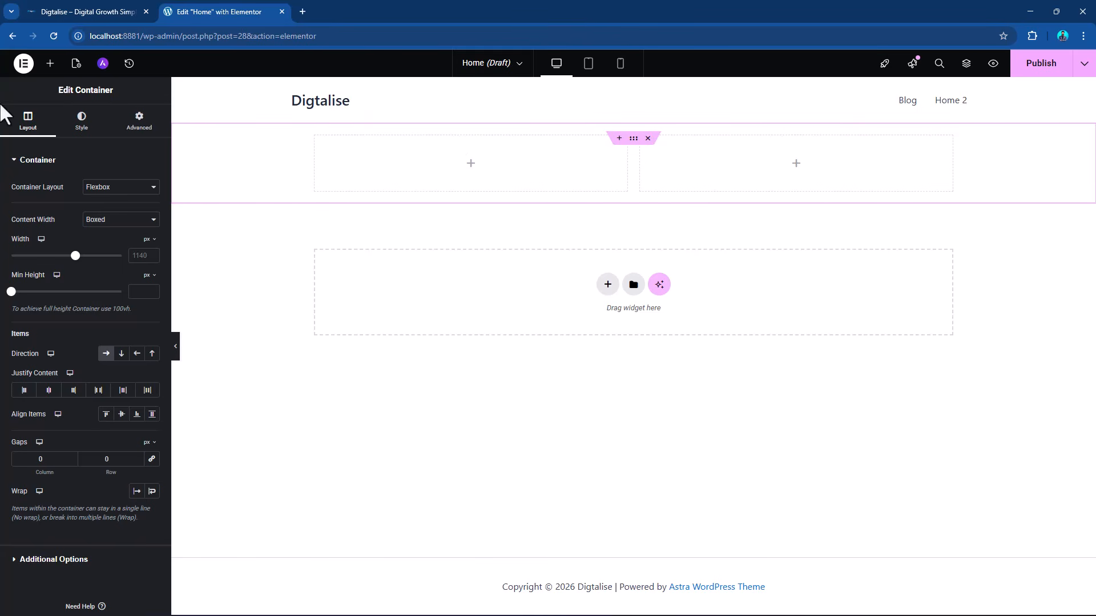
Stack a Heading, a Text Editor and a Button widget in the left column, then select that column's container.
left_click(50, 67)
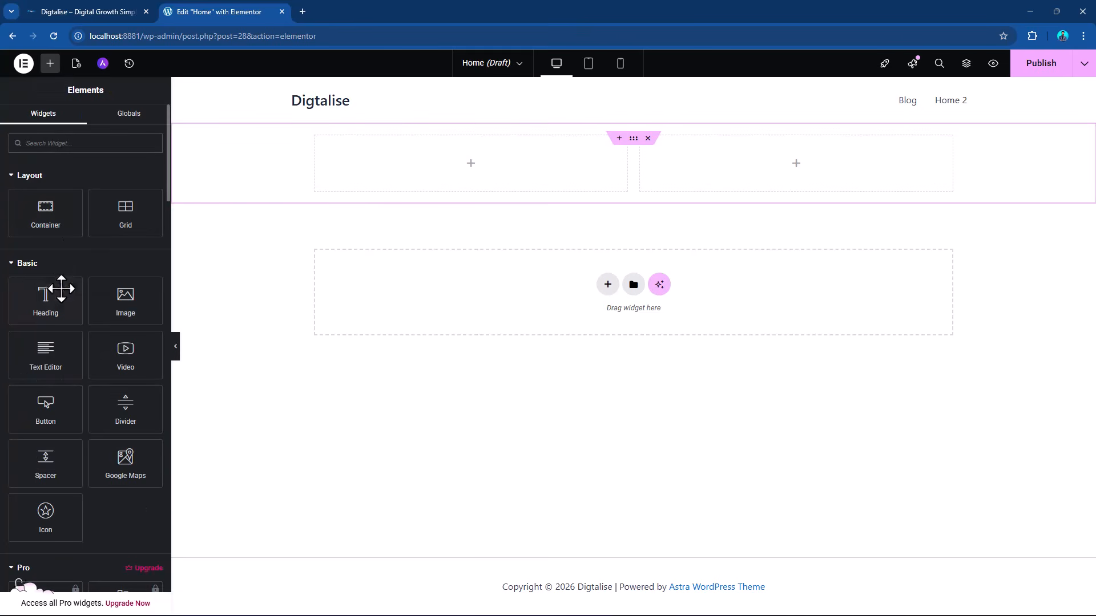
left_click_drag(53, 289, 366, 169)
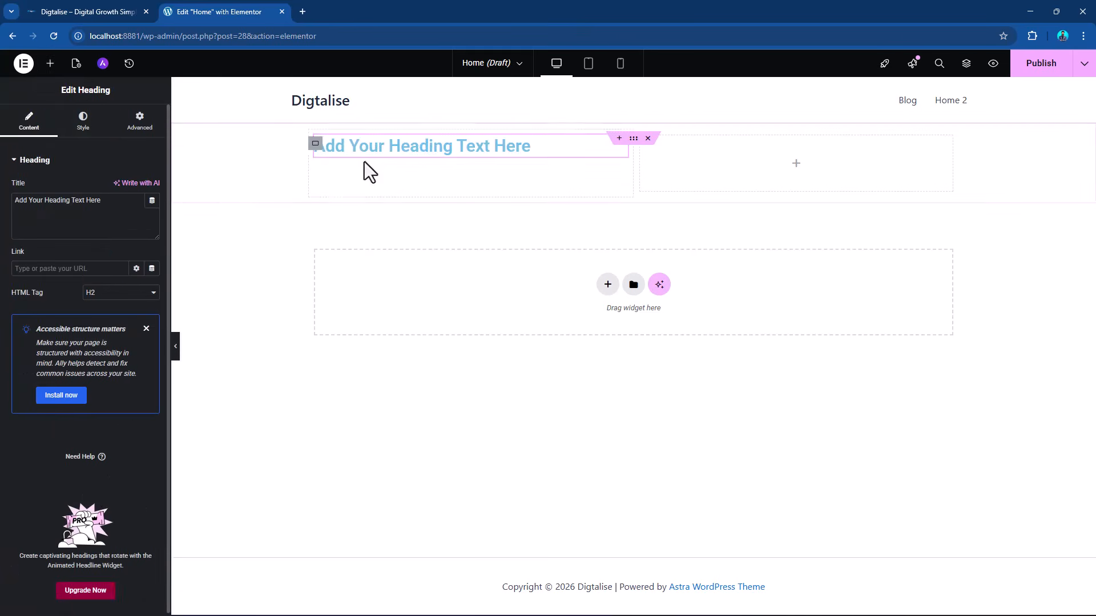
left_click(50, 63)
left_click(45, 354)
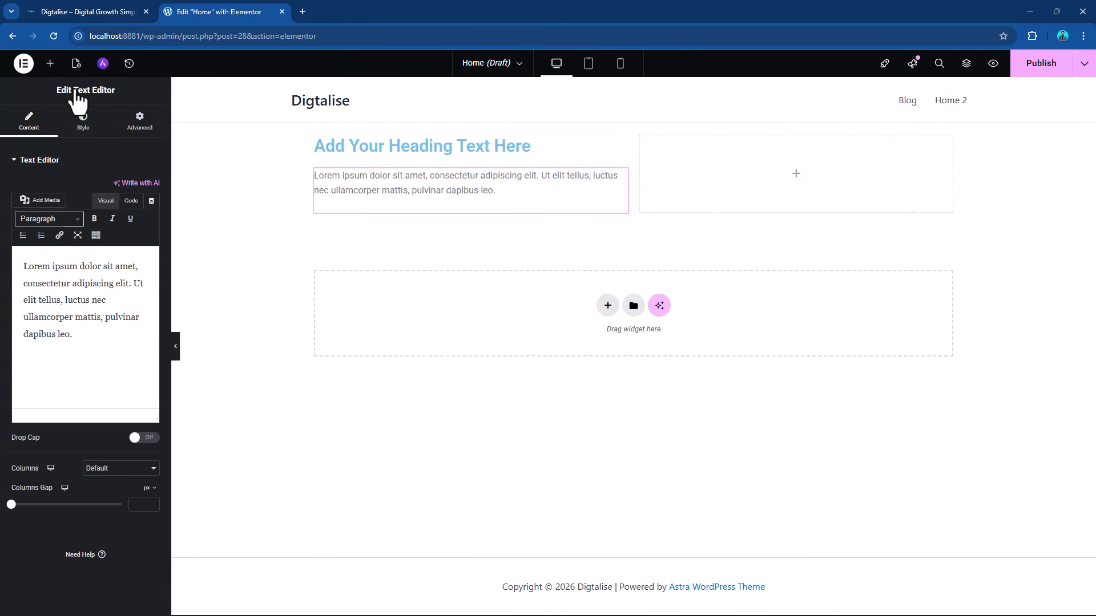
left_click(50, 64)
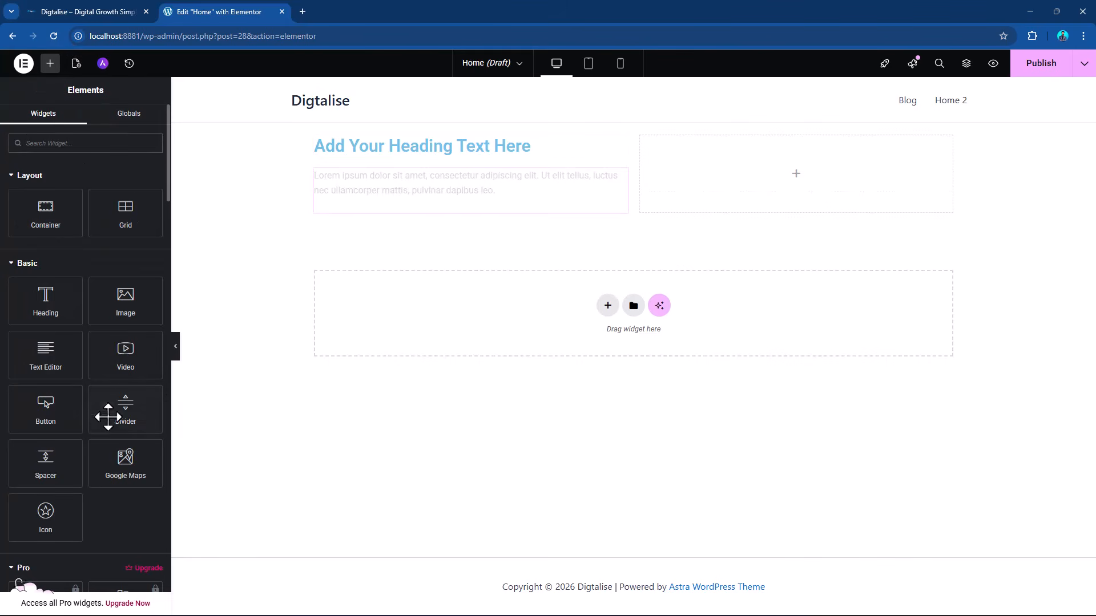
left_click(46, 413)
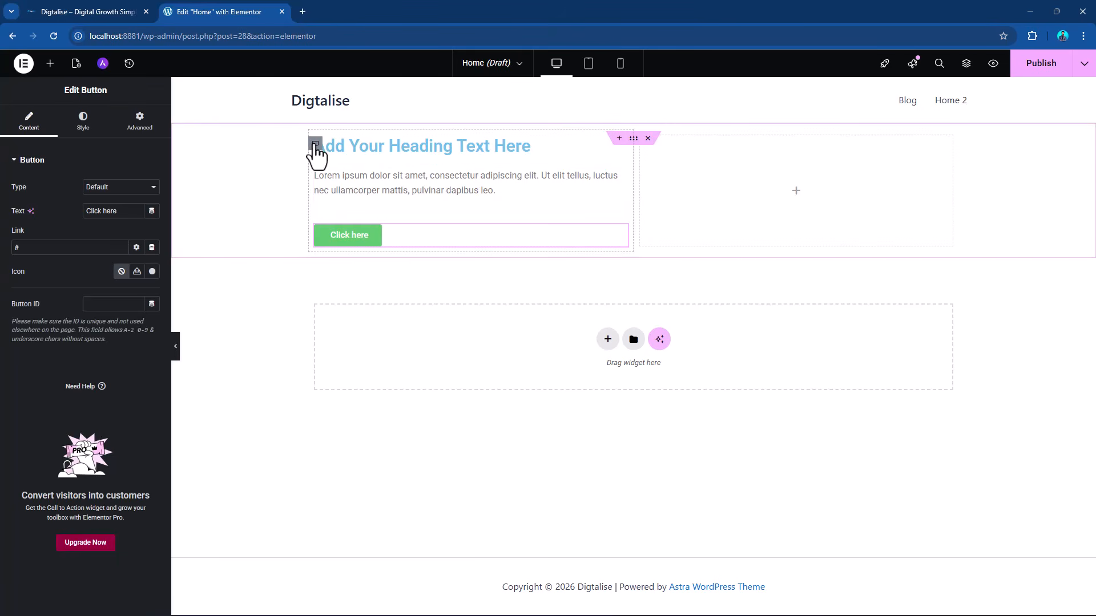
left_click(314, 144)
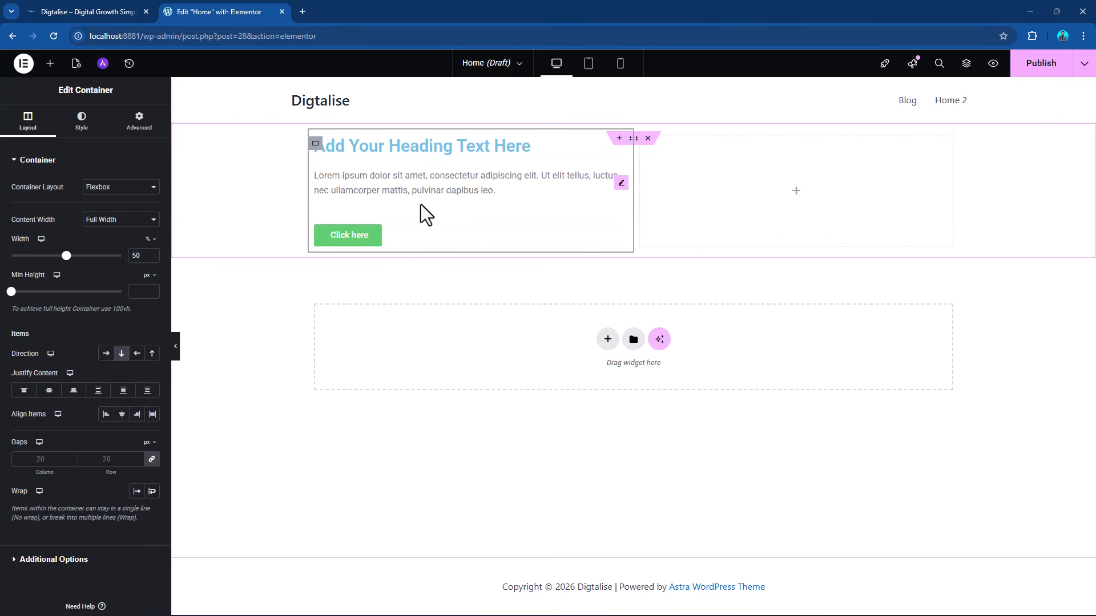
Add an Image widget to the empty right column and select that column's container.
left_click(50, 63)
left_click_drag(137, 316, 705, 208)
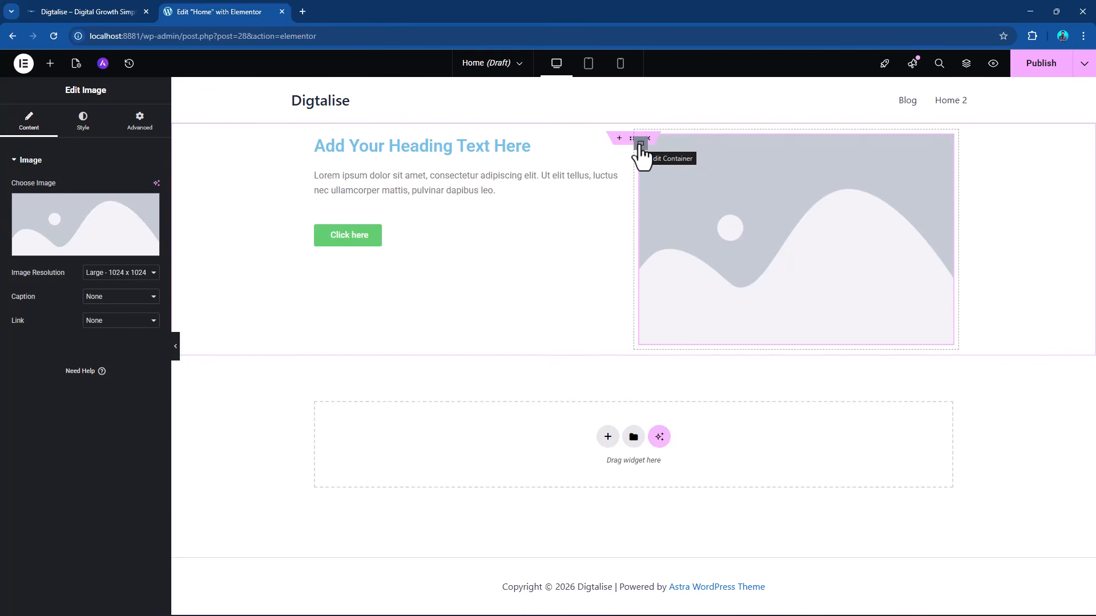
left_click(641, 143)
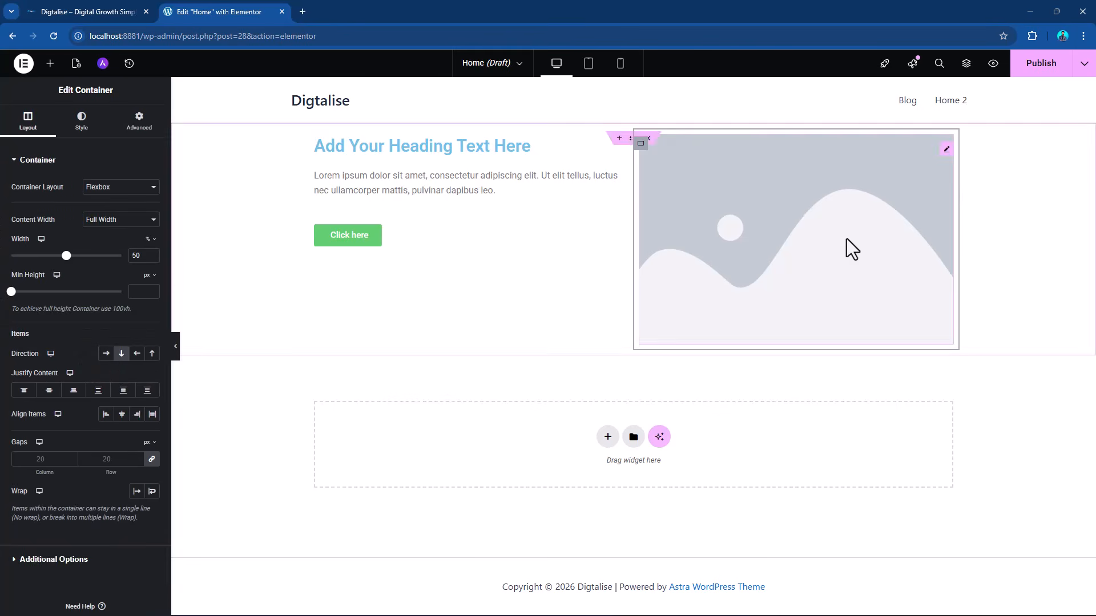
Try a Heading widget beneath the image in the right column and delete it again.
left_click(51, 66)
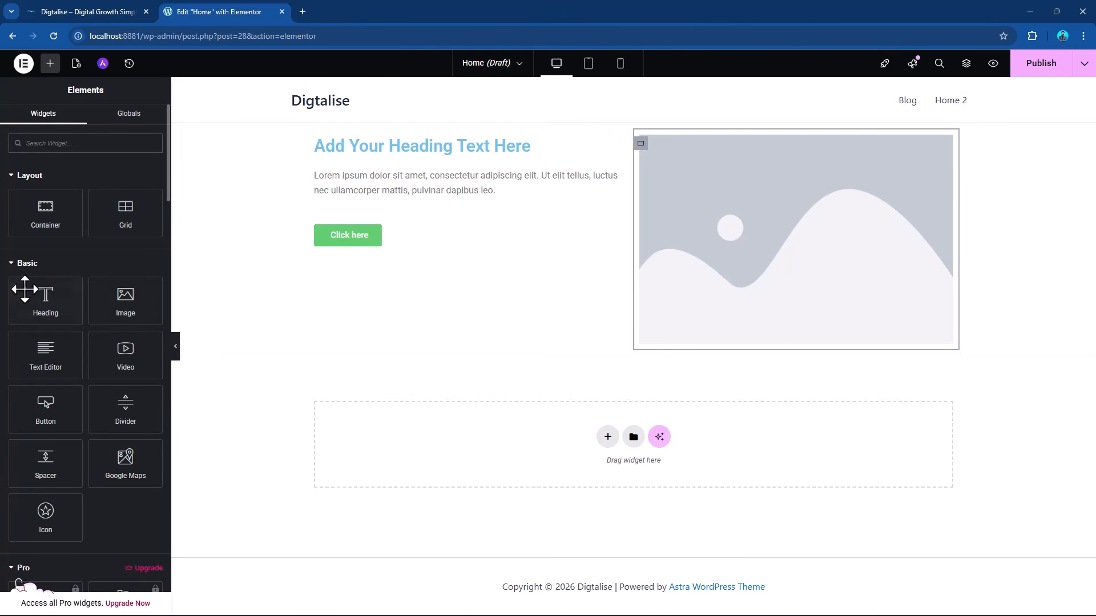
left_click_drag(25, 289, 813, 312)
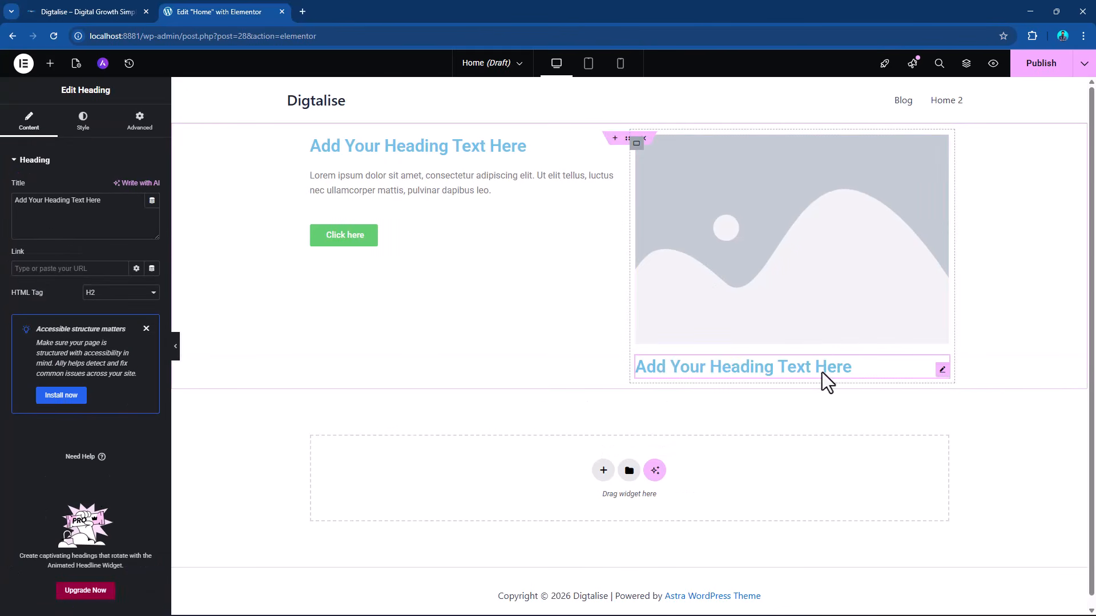
right_click(944, 374)
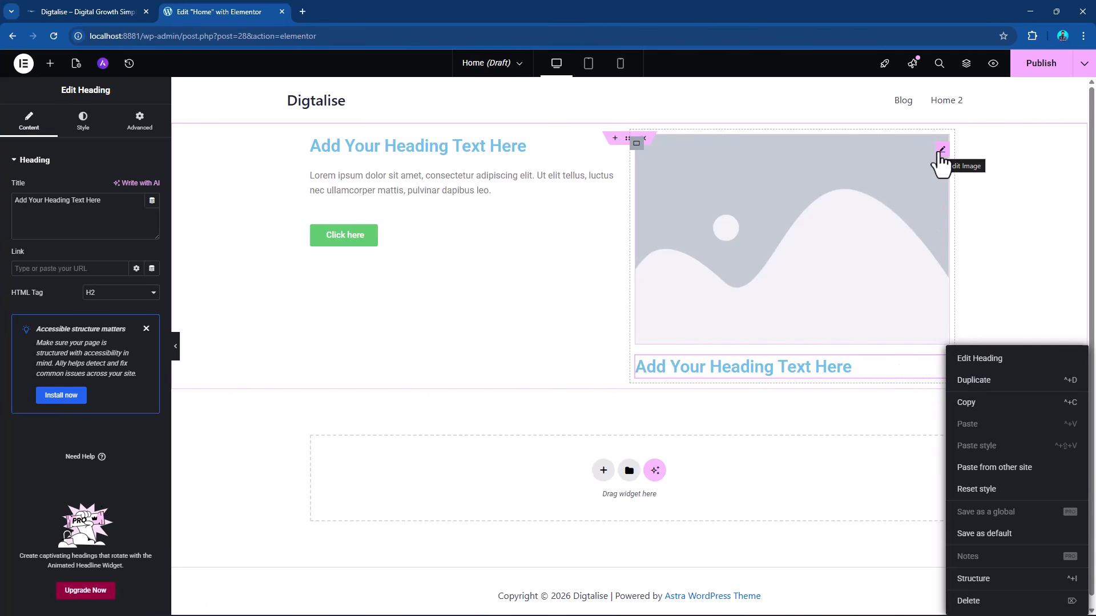
right_click(940, 153)
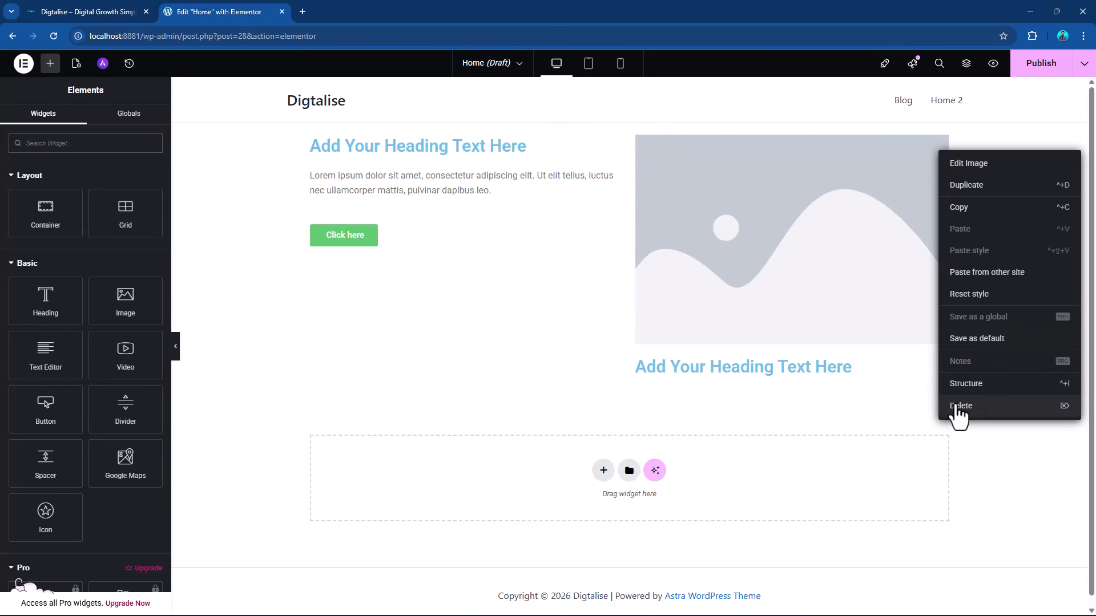
left_click(861, 369)
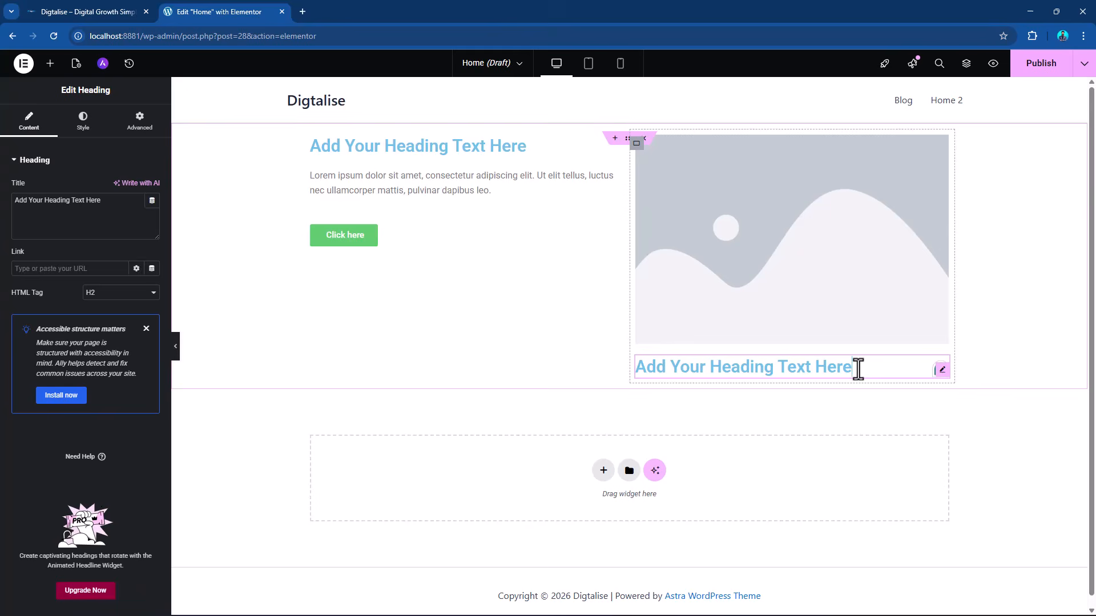
right_click(942, 374)
left_click(965, 601)
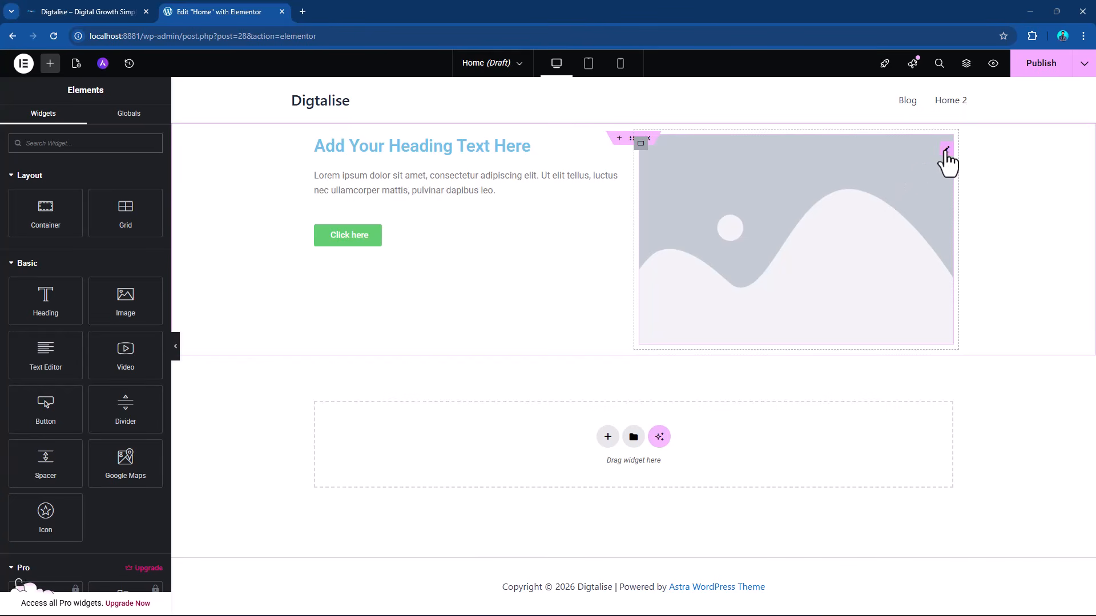
Duplicate the image in the right column and set that column's item direction to horizontal row.
right_click(946, 151)
left_click(966, 186)
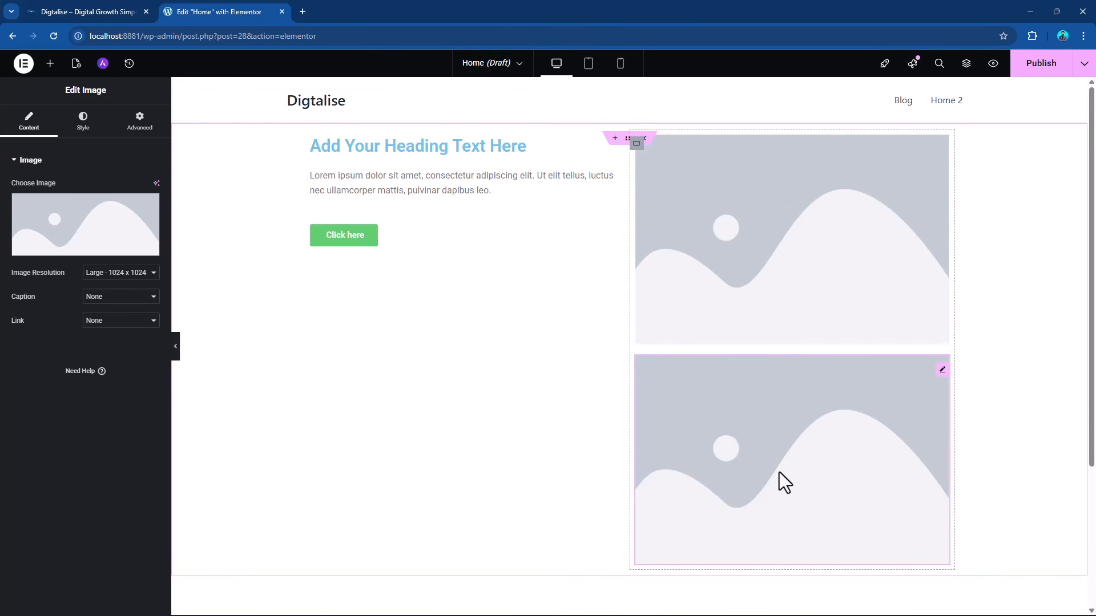
left_click(636, 144)
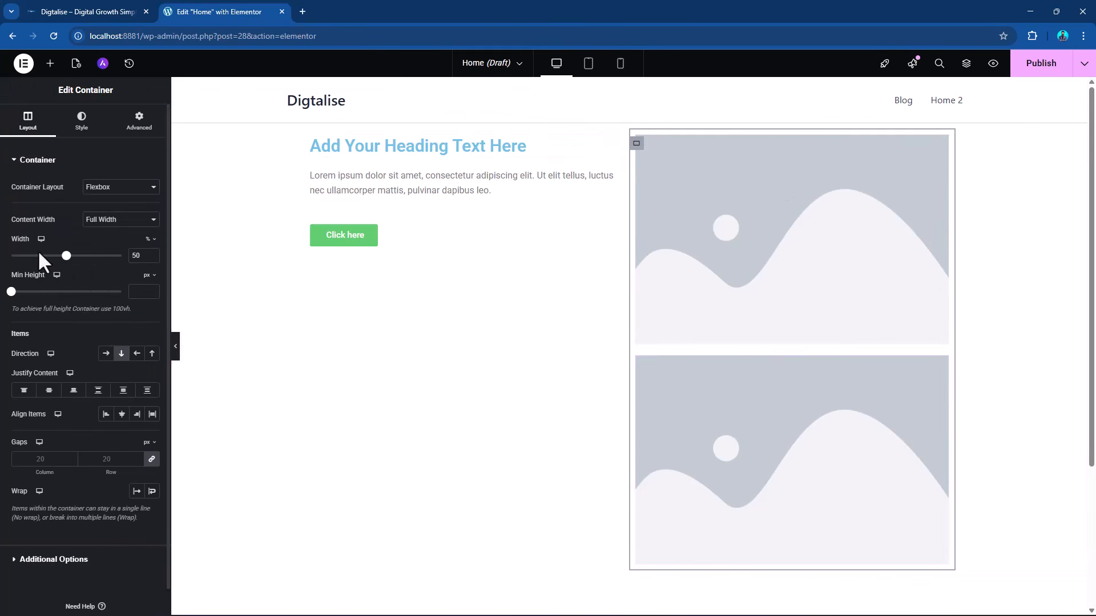
left_click(121, 355)
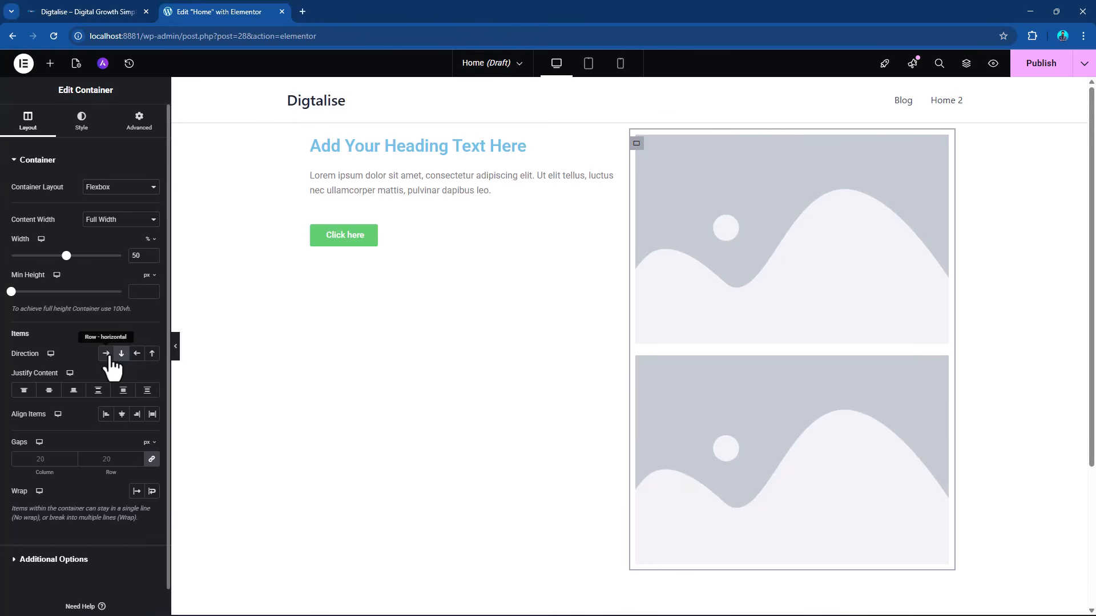
left_click(108, 356)
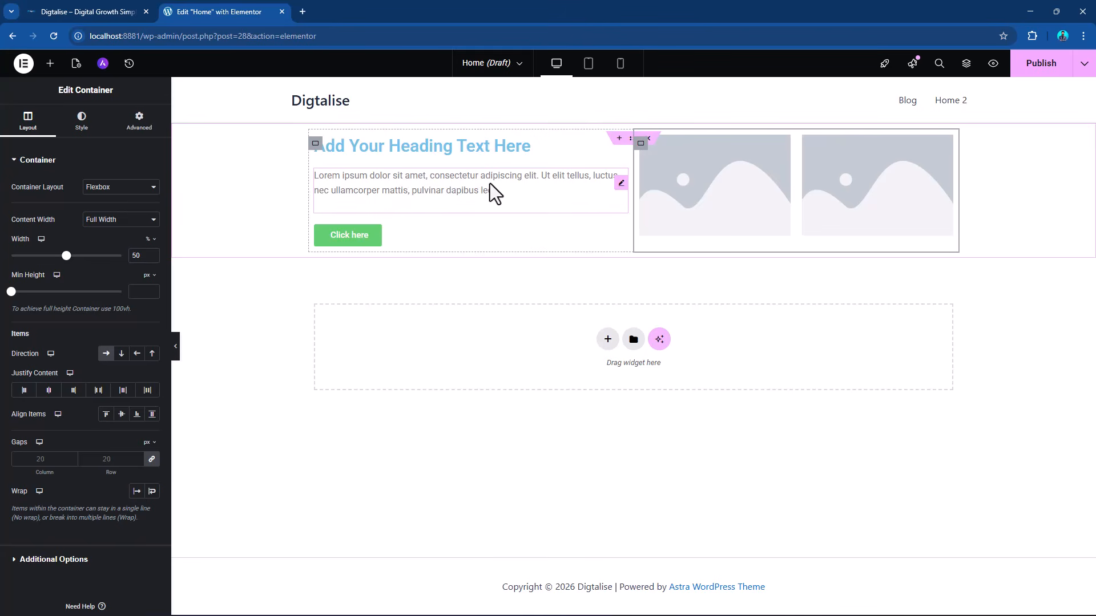
Add a two-by-two grid container below the first section and set it to 5 columns and 4 rows.
left_click(607, 339)
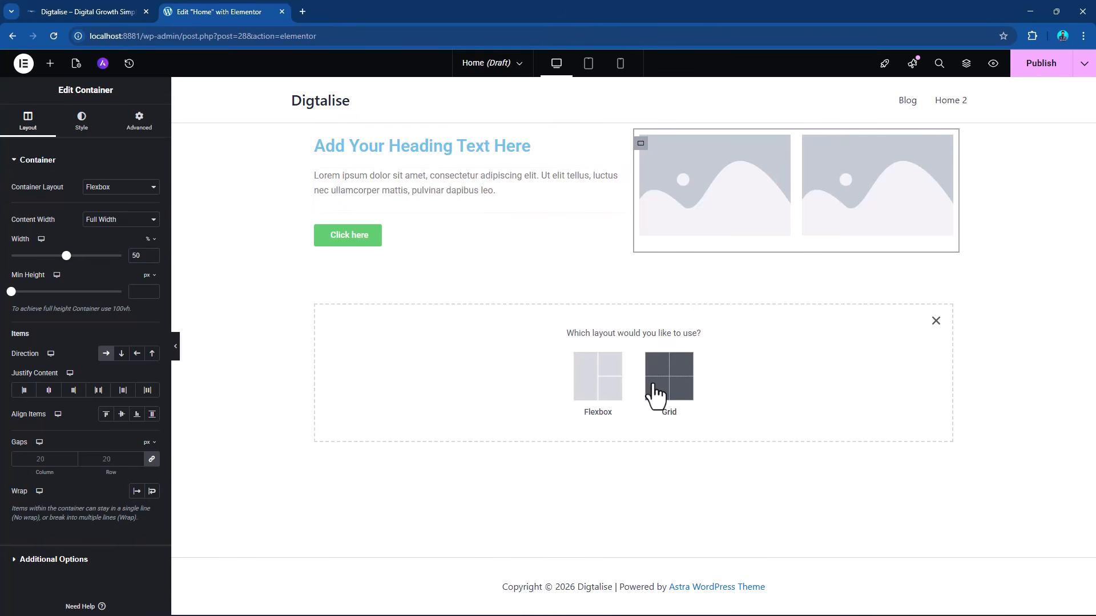
left_click(656, 394)
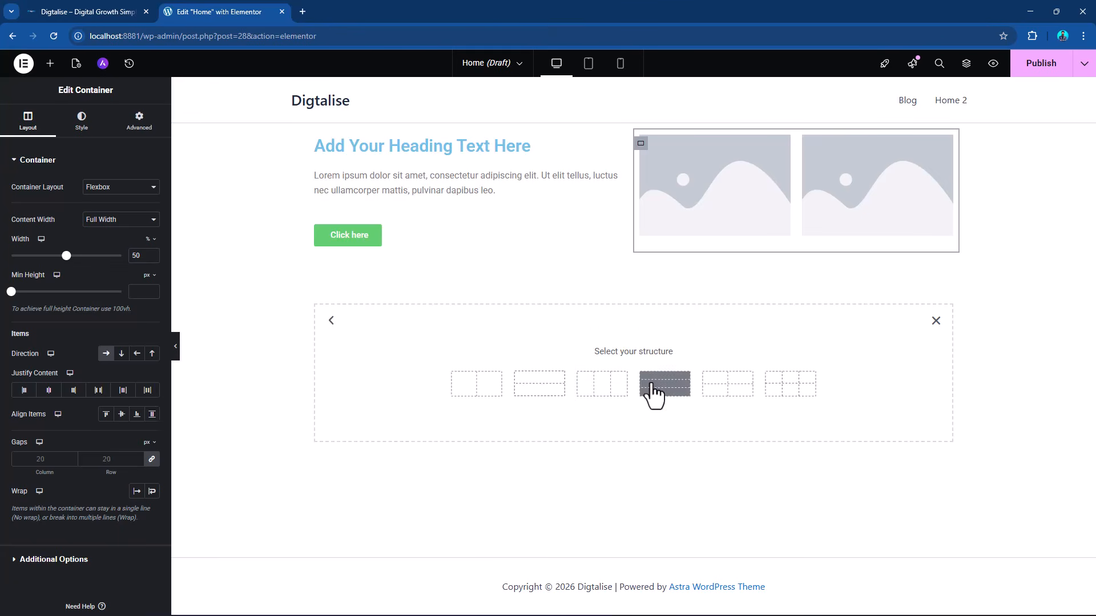
left_click(727, 384)
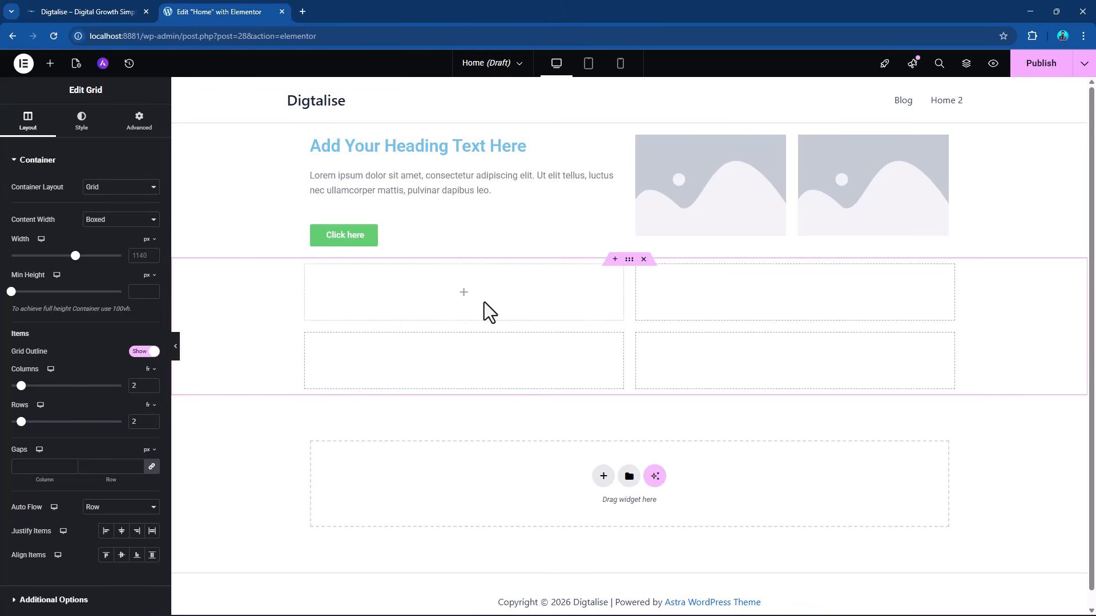
left_click(152, 383)
left_click(152, 383)
left_click(151, 383)
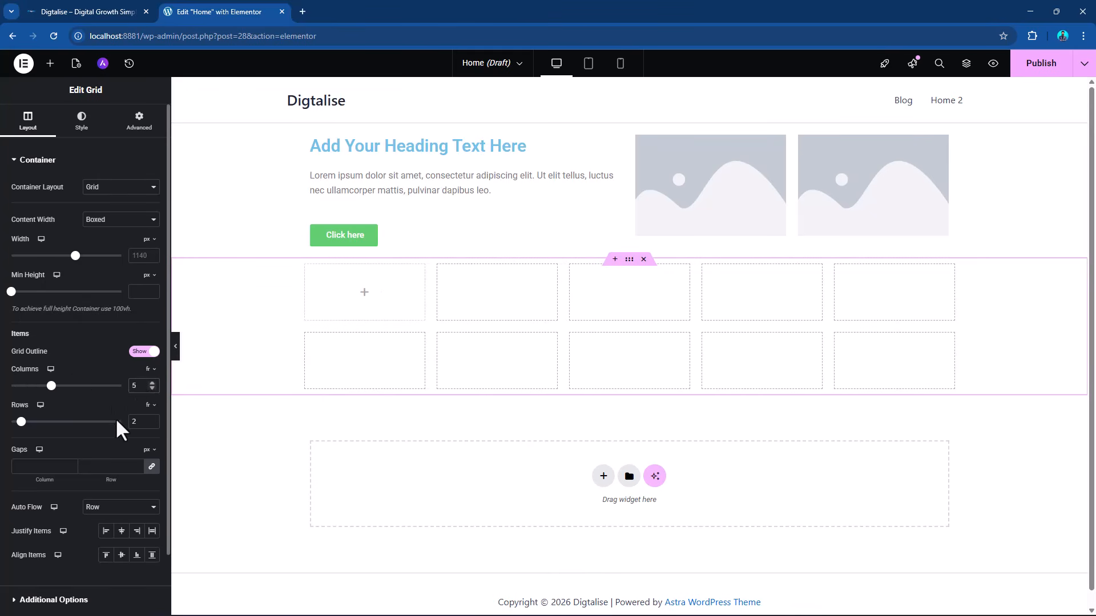
left_click(152, 419)
left_click(151, 419)
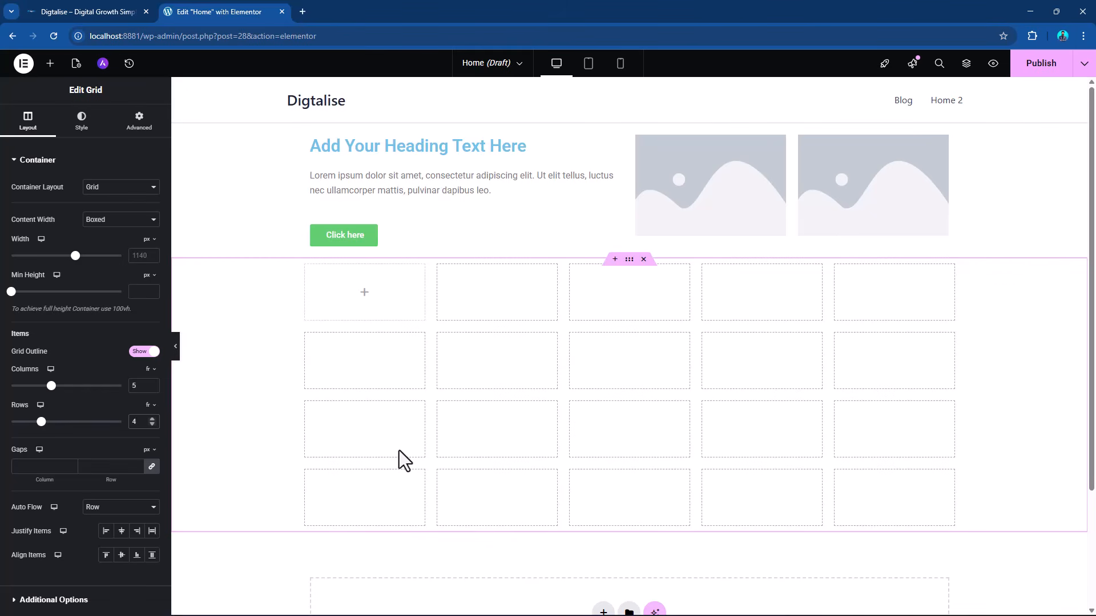
Place two Heading widgets in the first two cells of the grid's first row.
left_click(50, 63)
left_click_drag(42, 322, 349, 289)
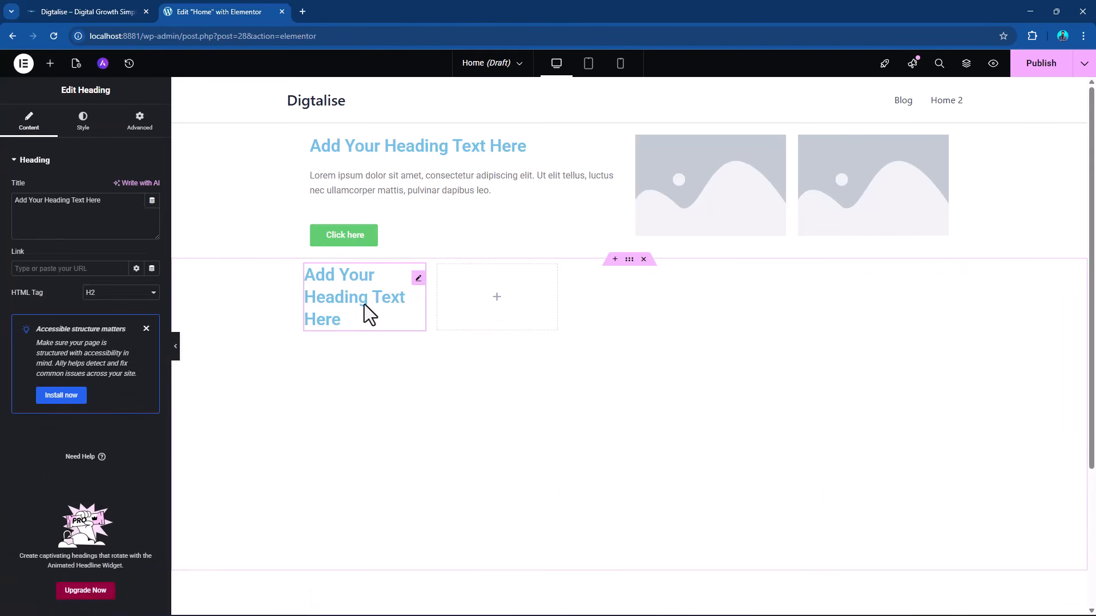
left_click(50, 64)
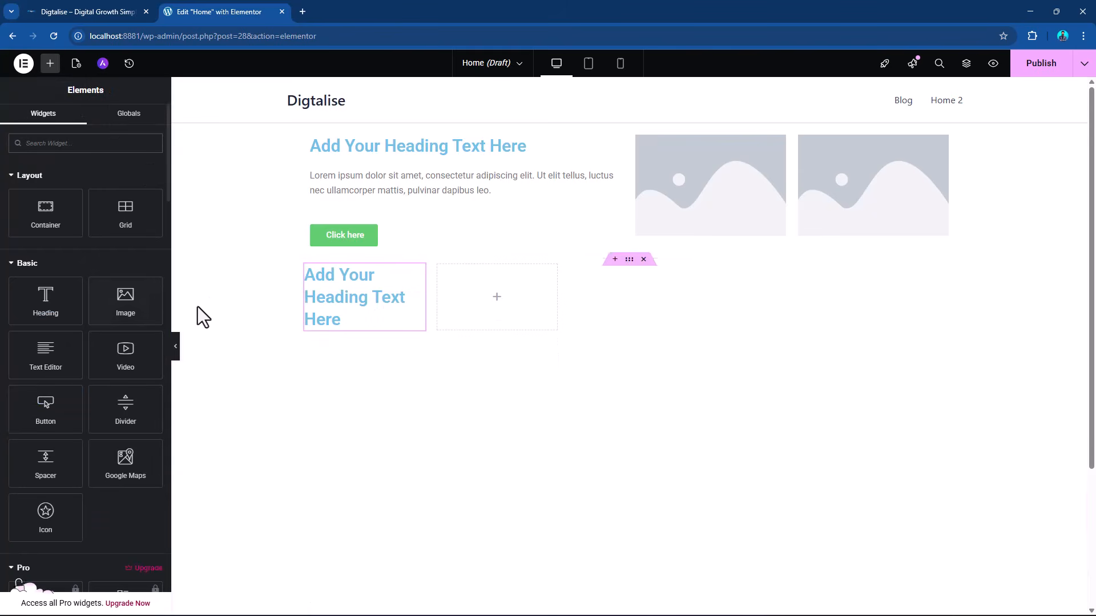
left_click_drag(44, 294, 355, 297)
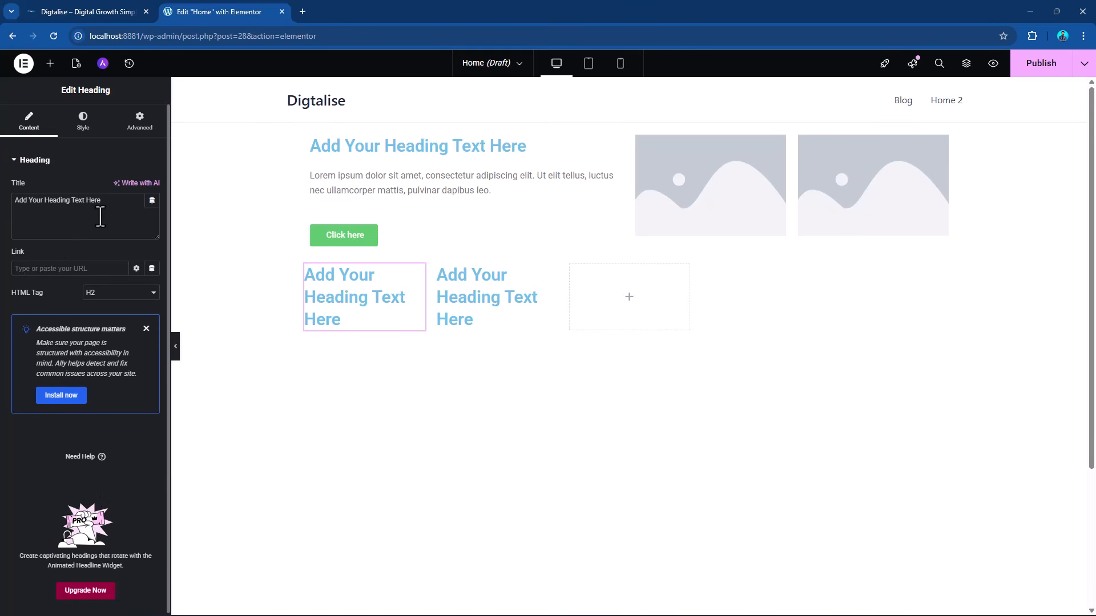
Title the first grid heading 1 and the second grid heading 2.
left_click_drag(102, 201, 1, 196)
type("1")
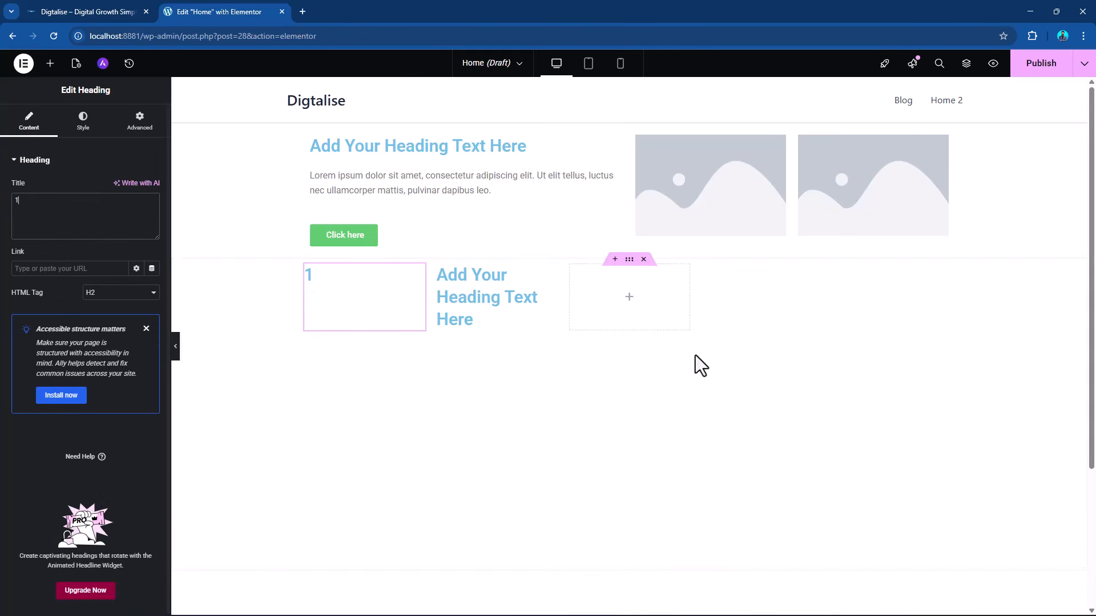
left_click(553, 282)
left_click_drag(100, 210, 4, 215)
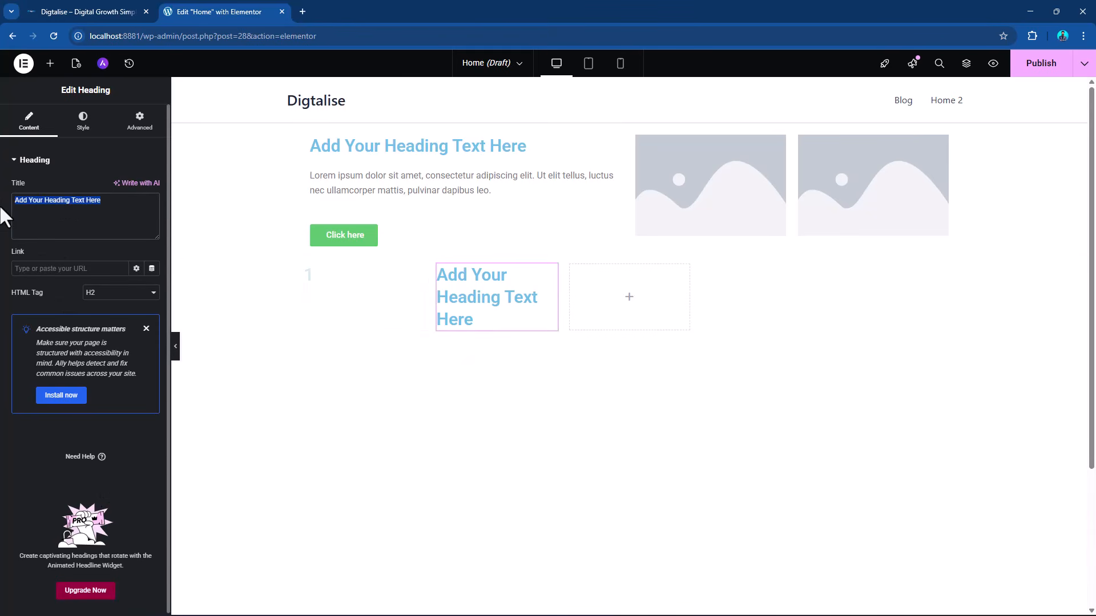
type("2")
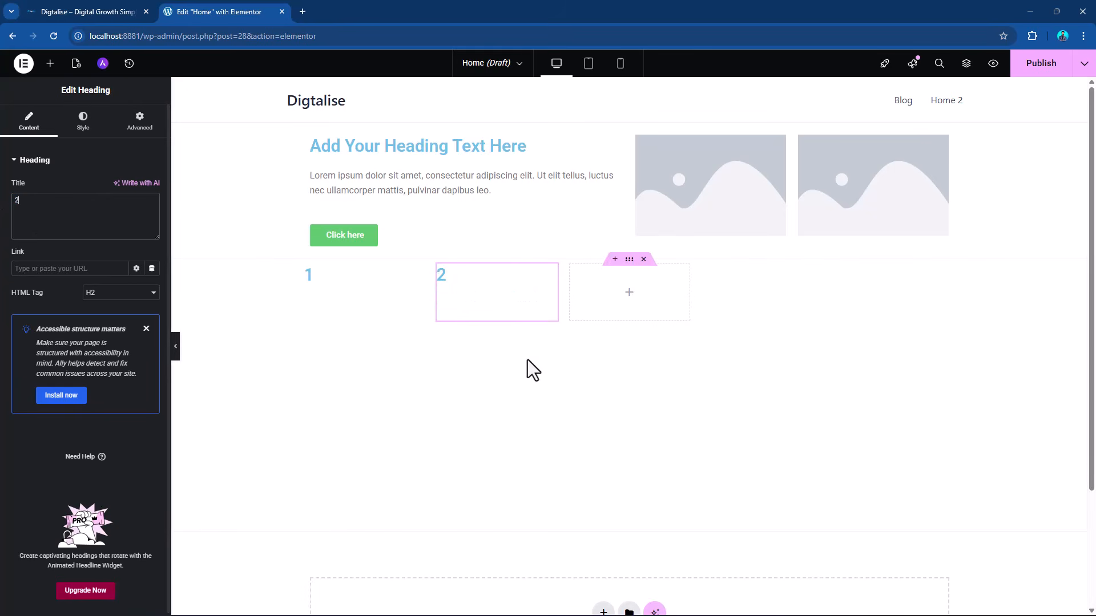
Duplicate the heading titled 2 three times to fill the grid's first row, and select the grid container.
right_click(553, 279)
left_click(566, 311)
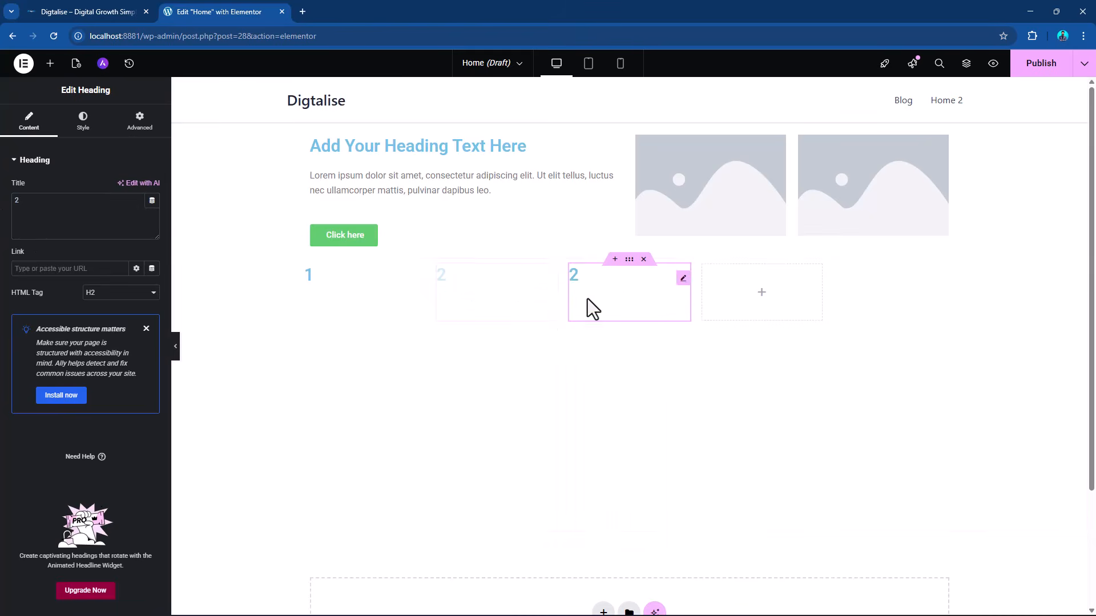
right_click(683, 280)
left_click(709, 313)
right_click(817, 279)
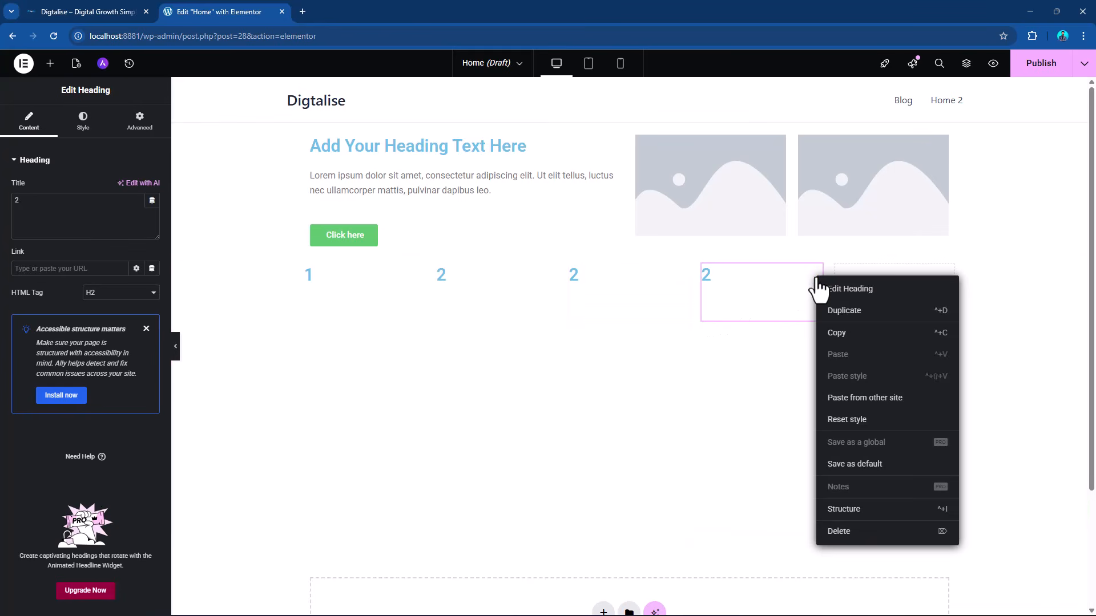
left_click(839, 311)
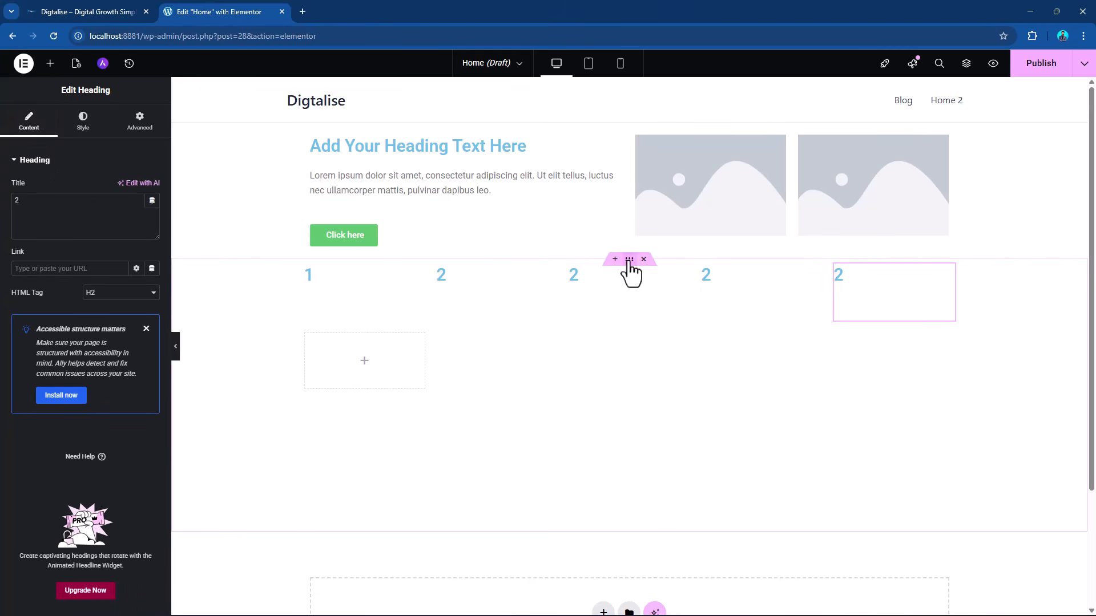
left_click(629, 260)
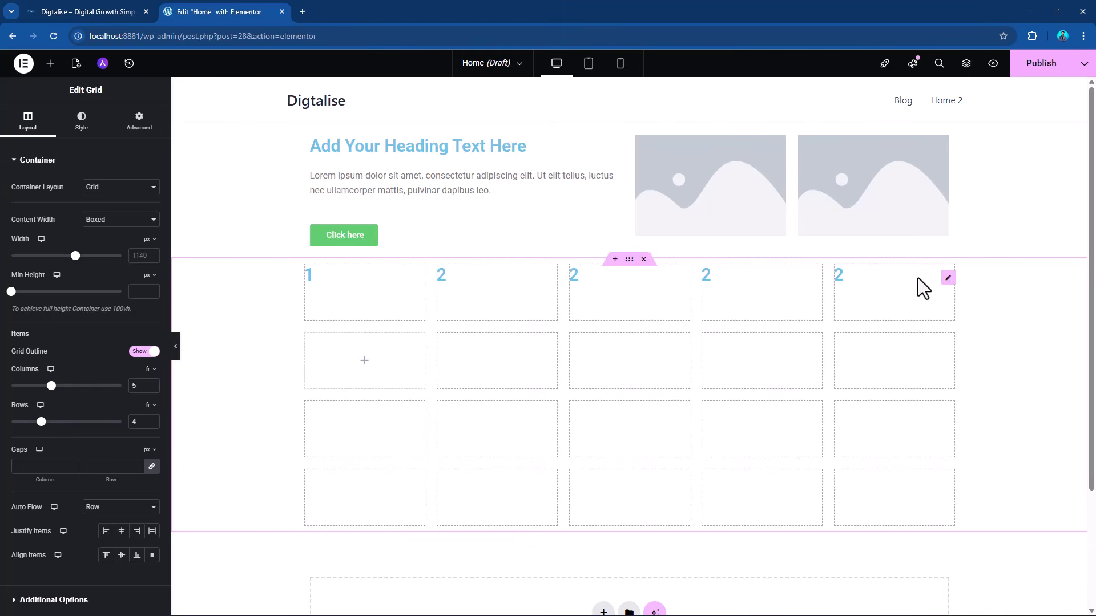
Duplicate the last heading five more times to fill all five cells of the grid's second row.
right_click(949, 279)
left_click(959, 311)
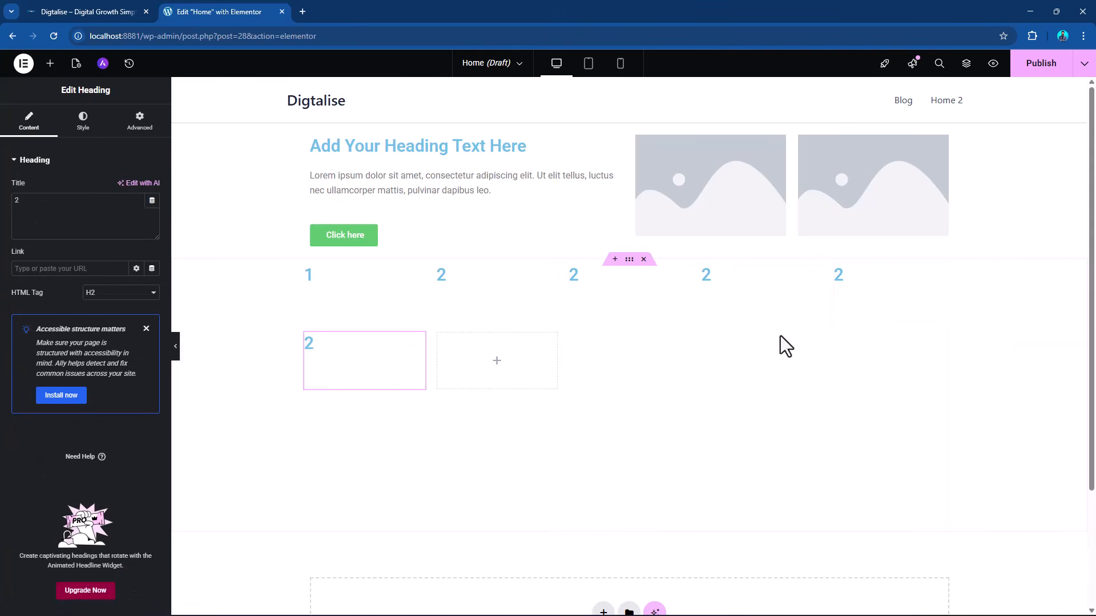
right_click(419, 358)
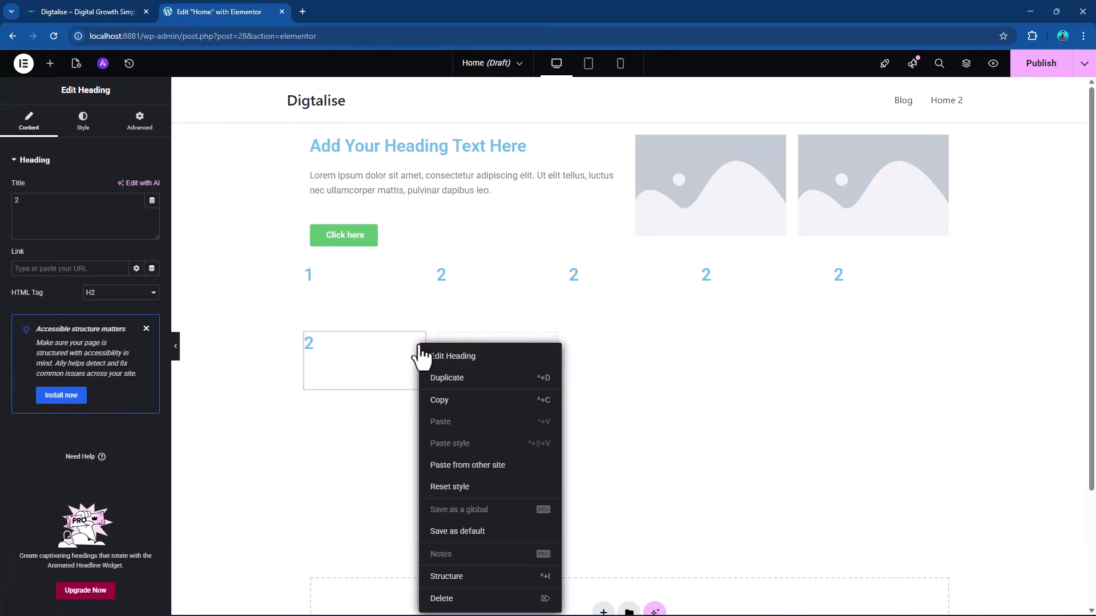
left_click(448, 378)
right_click(550, 358)
left_click(579, 377)
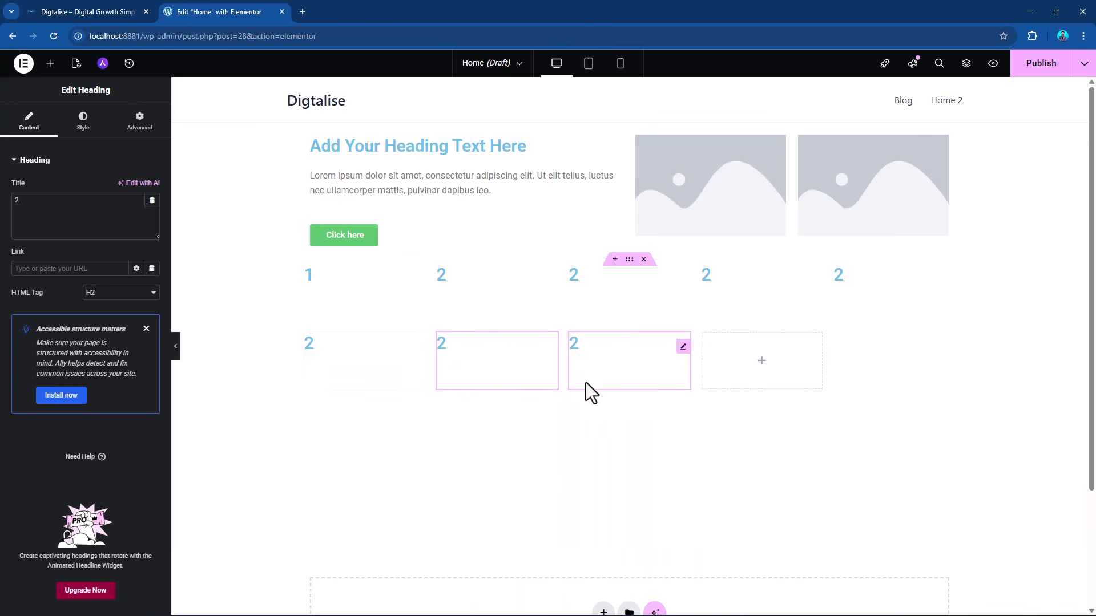
right_click(684, 349)
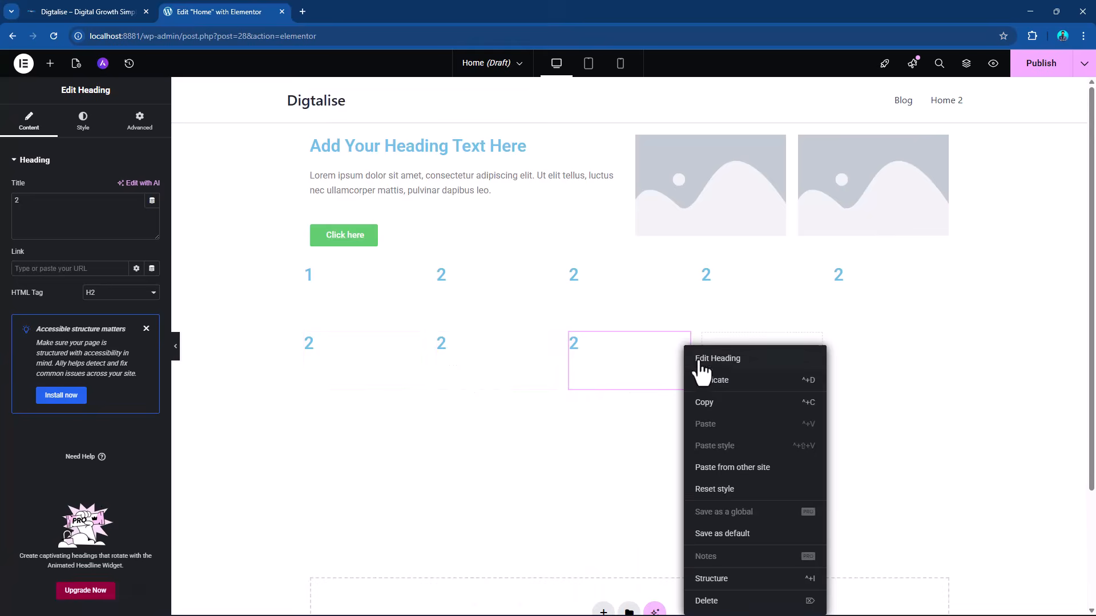
left_click(742, 381)
right_click(815, 347)
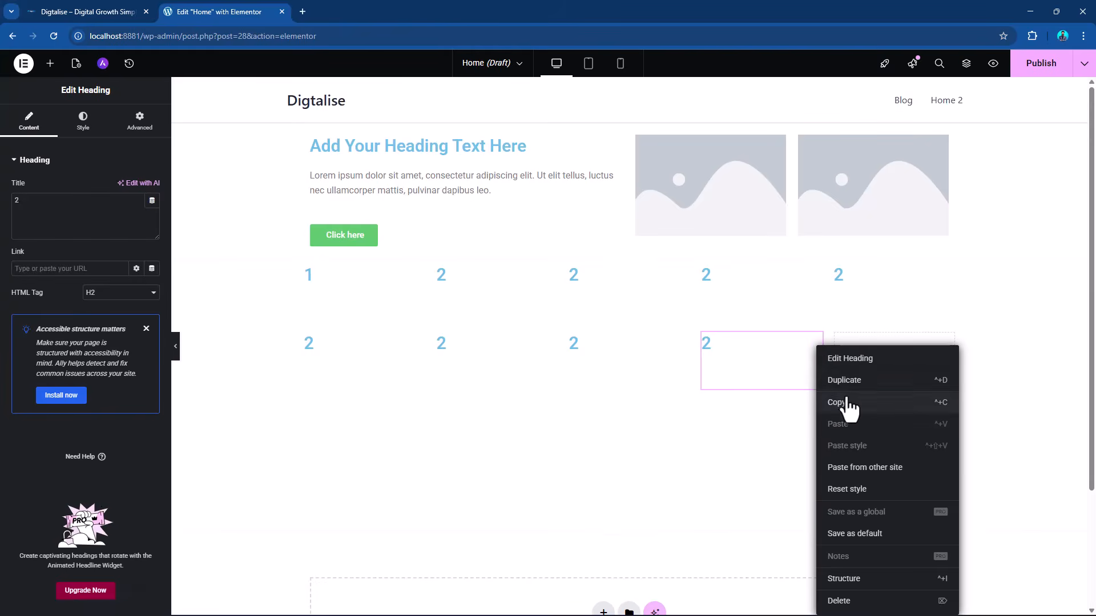
left_click(852, 379)
left_click(550, 278)
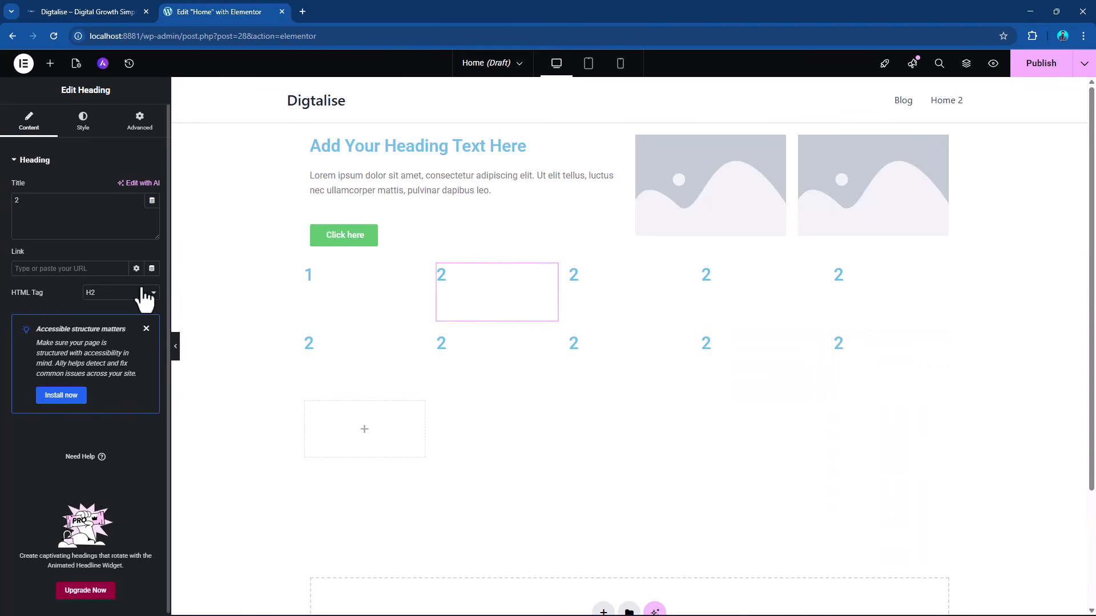
type("3")
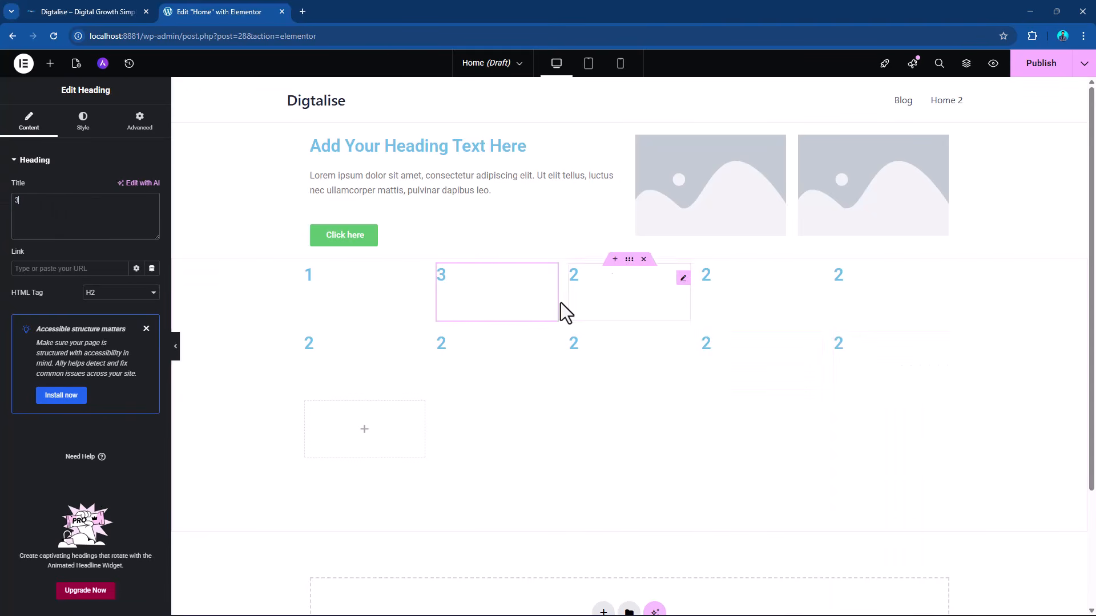
left_click_drag(45, 200, 1, 188)
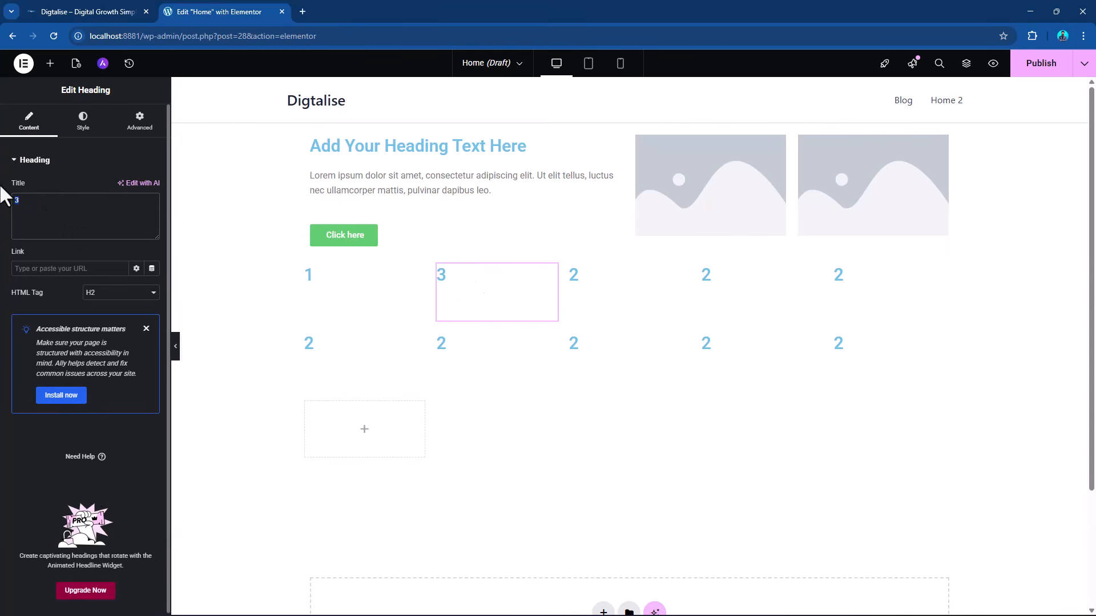
type("2")
Retitle the third, fourth and fifth headings in the grid's first row as 3, 4 and 5.
left_click(661, 286)
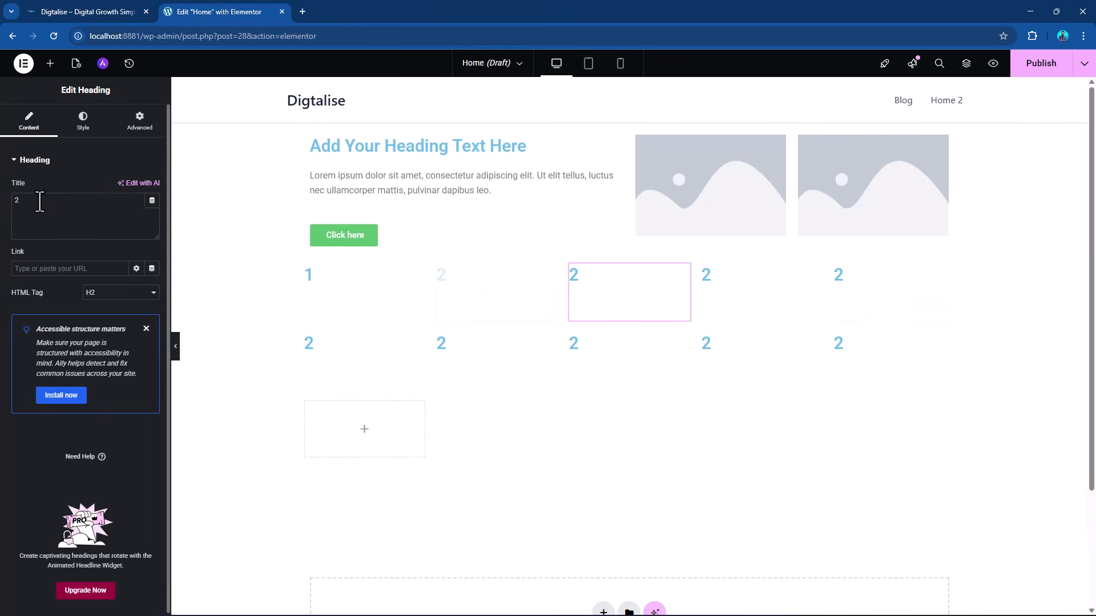
left_click_drag(37, 200, 1, 188)
type("3")
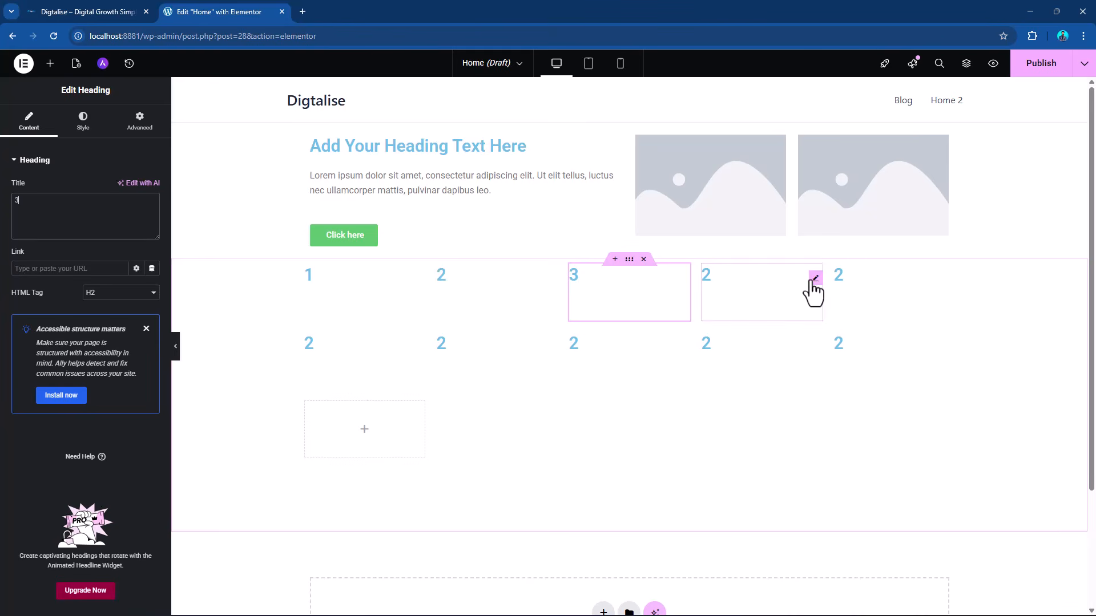
left_click(815, 279)
left_click_drag(30, 194, 7, 201)
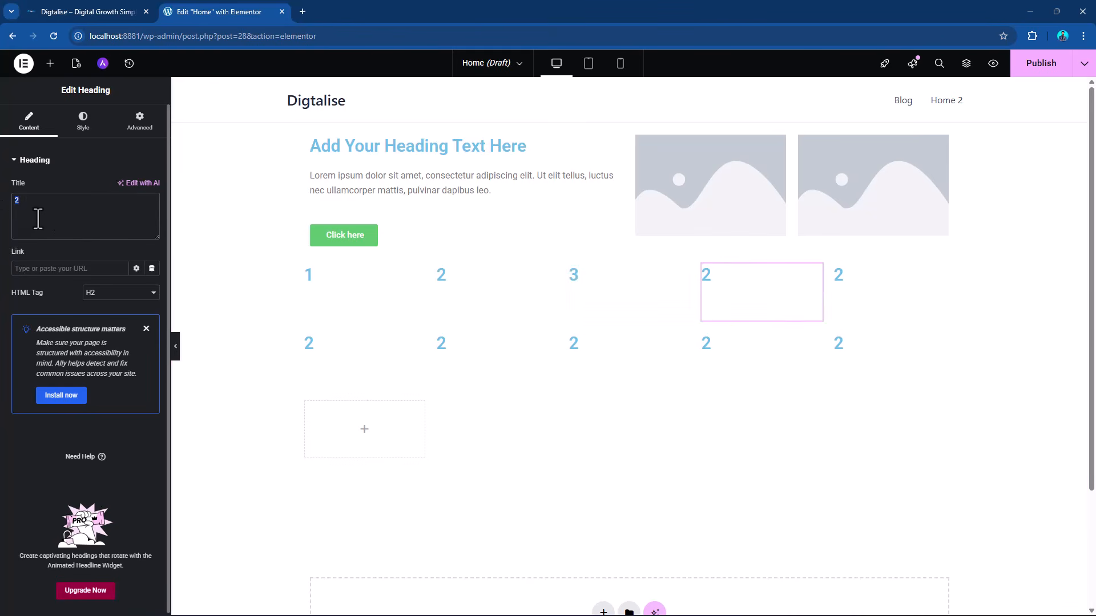
type("4")
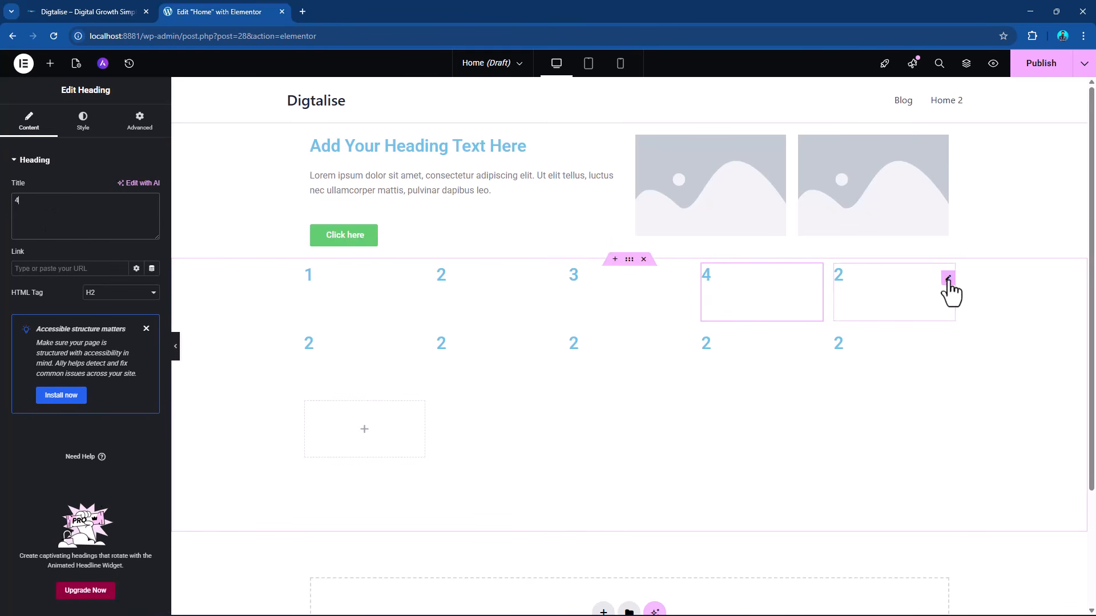
left_click(948, 280)
left_click_drag(42, 200, 2, 192)
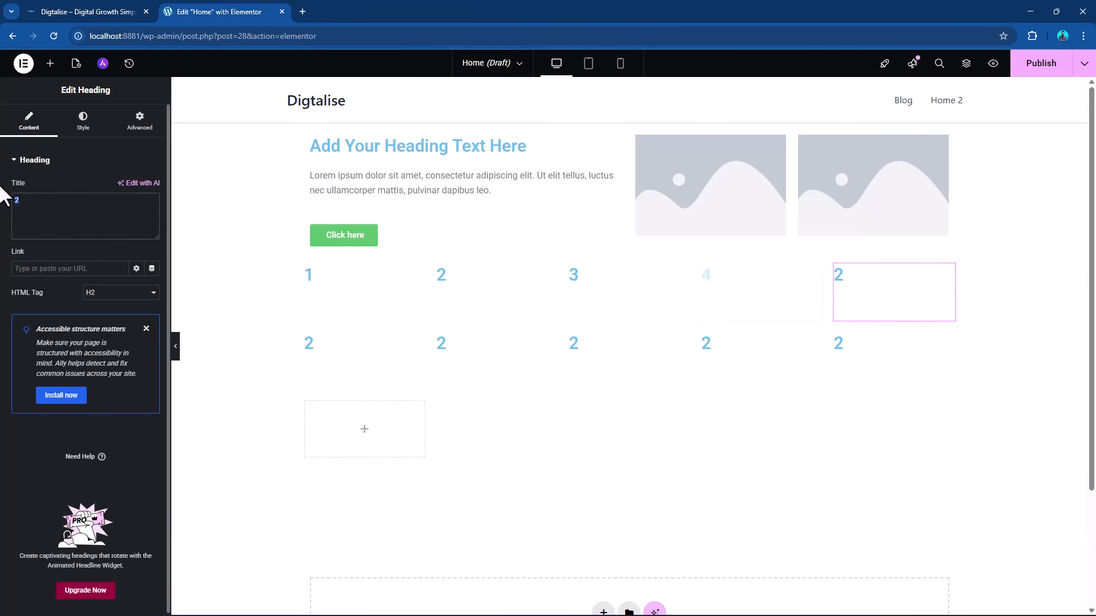
type("5")
Select the grid container and set its auto flow to Column.
left_click(629, 259)
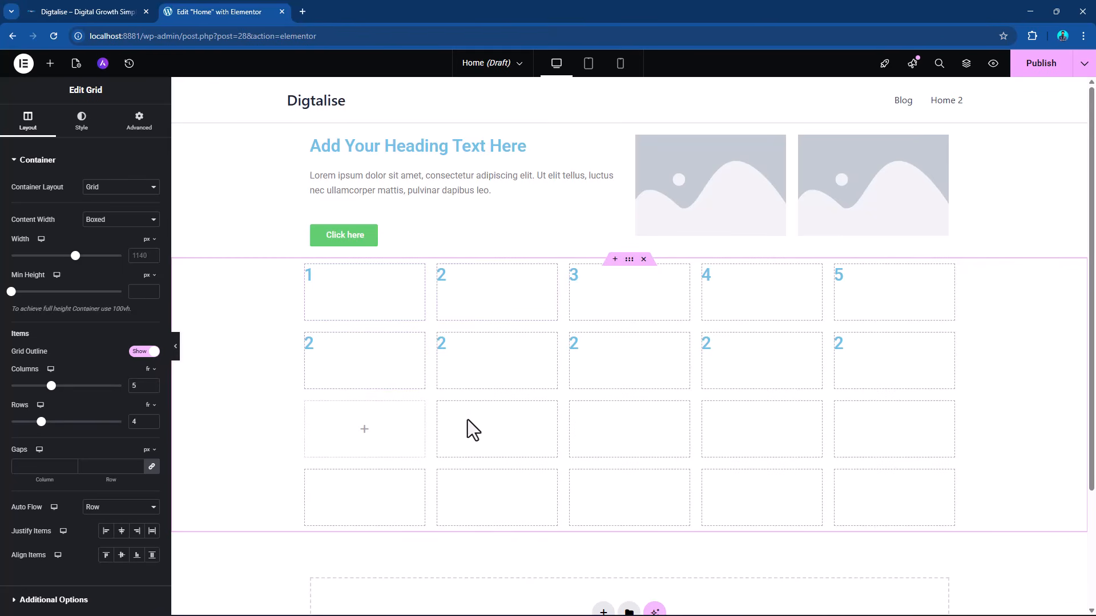
left_click(146, 507)
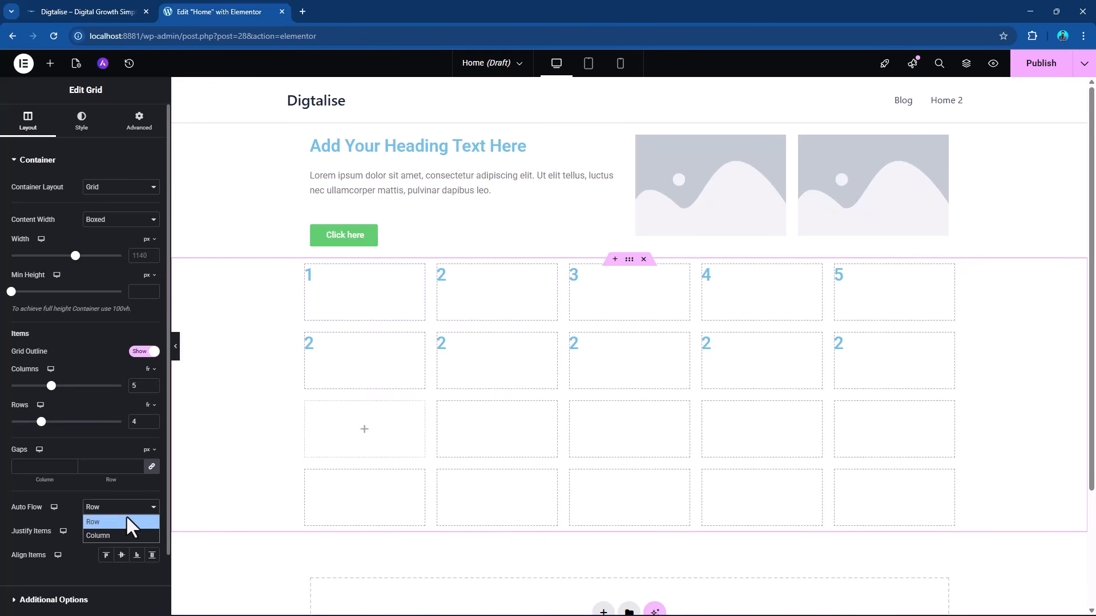
left_click(109, 530)
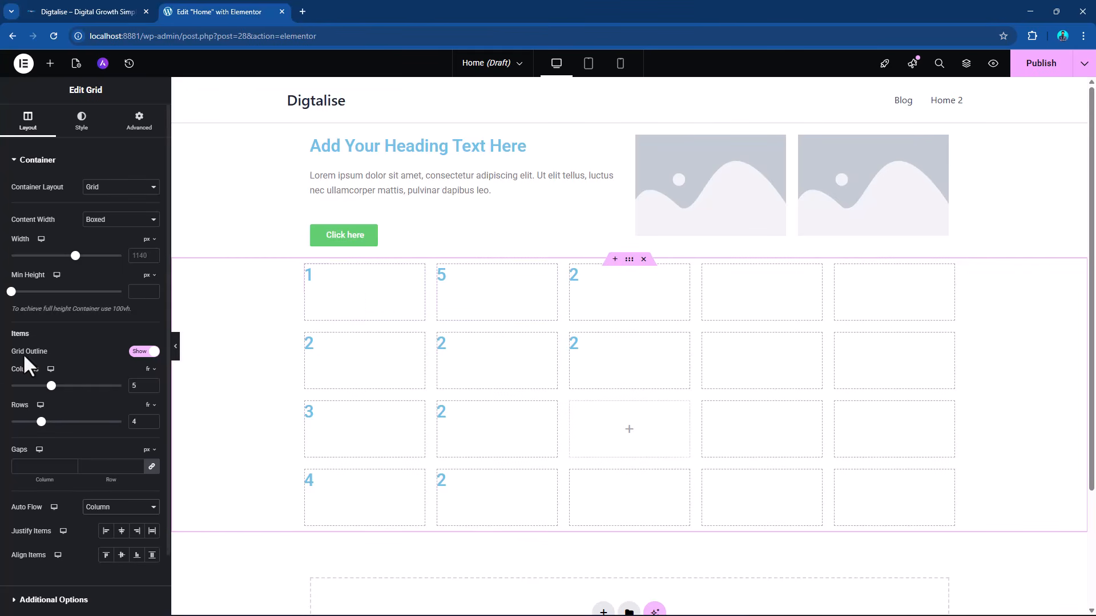
Set the grid to 1 row and 4 columns.
left_click_drag(147, 386, 103, 368)
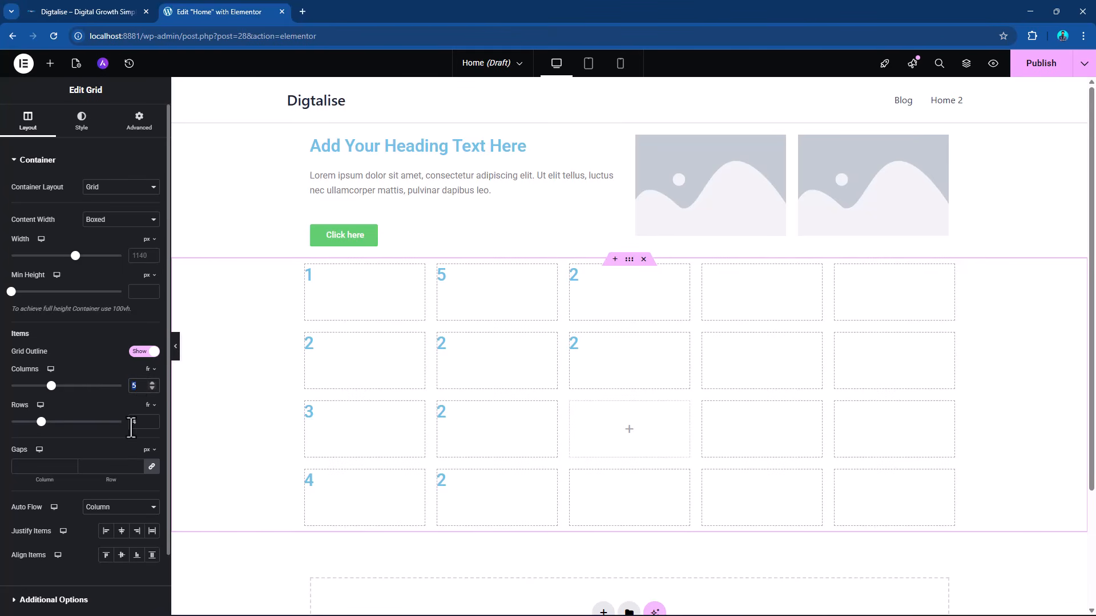
left_click_drag(132, 422, 117, 417)
type("1")
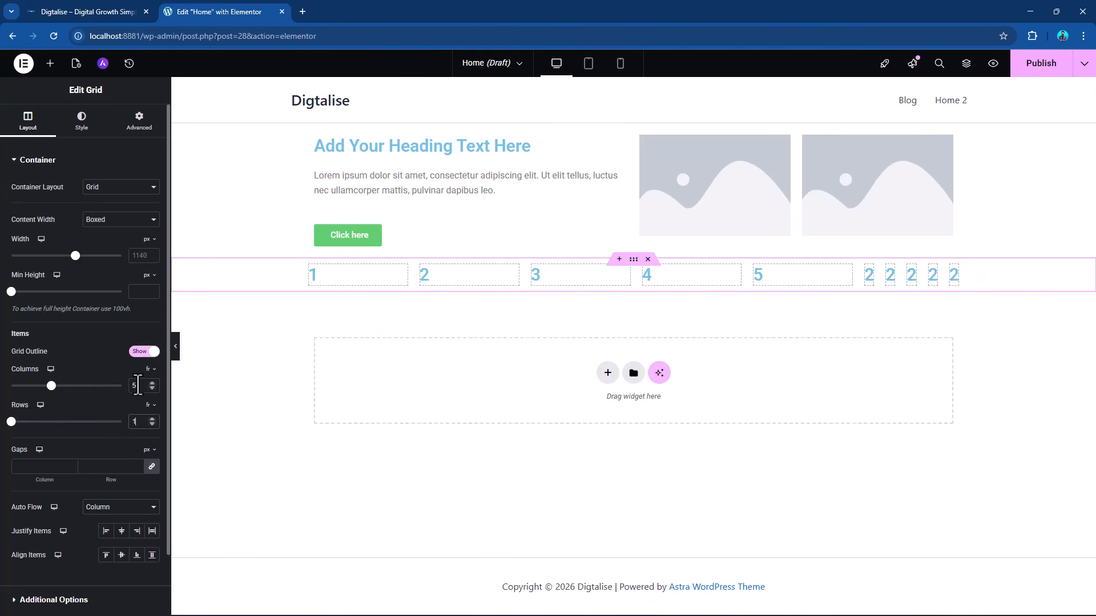
left_click(132, 386)
type("4")
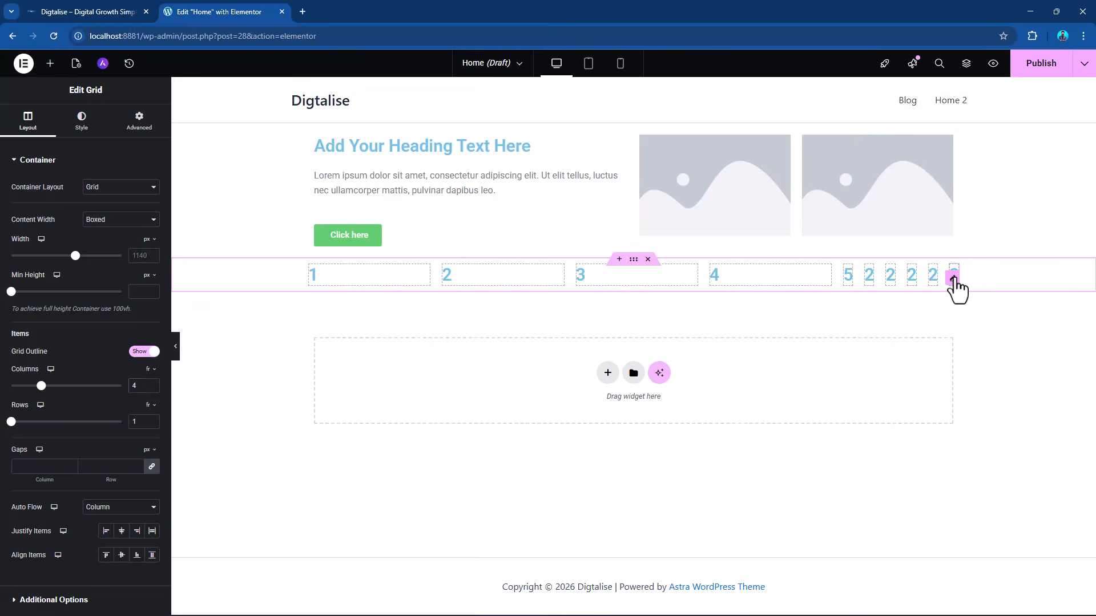
Delete the five surplus headings titled 2 that follow heading 5 in the grid.
right_click(955, 276)
left_click(975, 533)
right_click(954, 278)
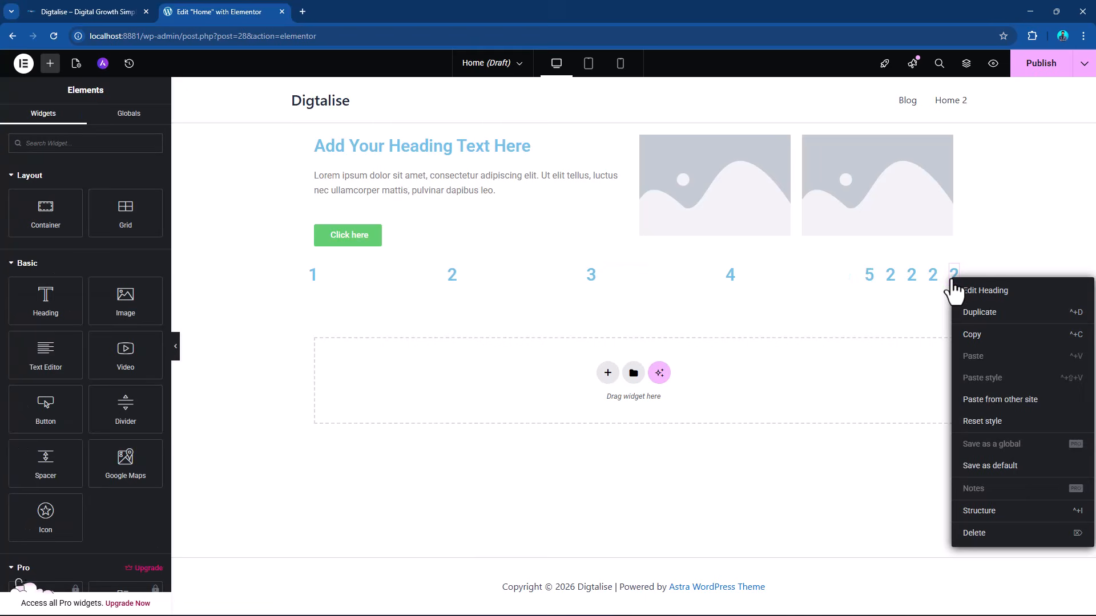
left_click(965, 531)
right_click(954, 279)
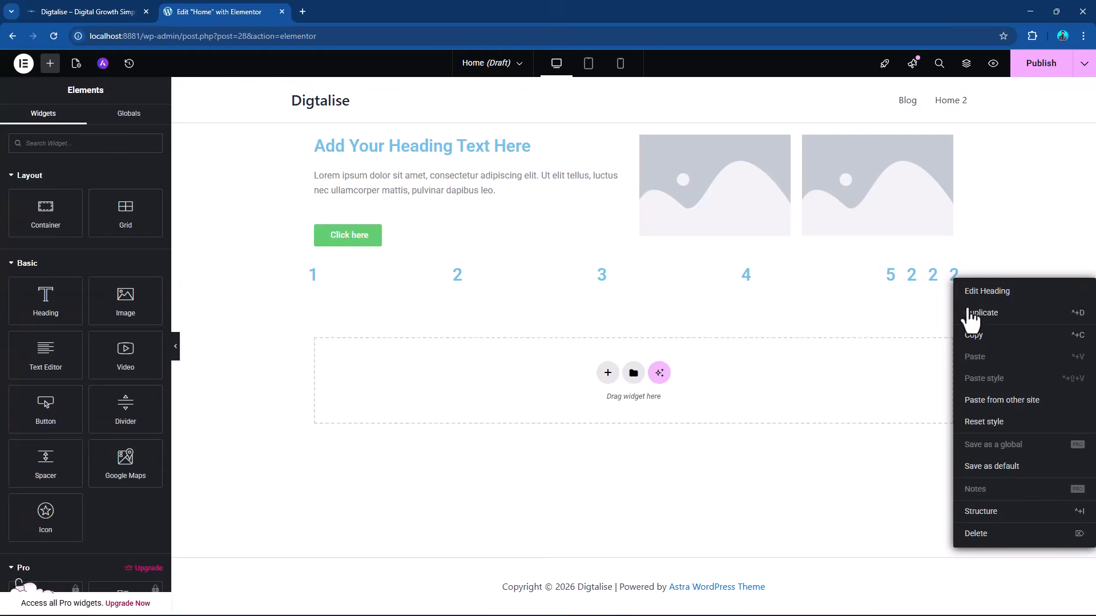
left_click(975, 534)
right_click(954, 277)
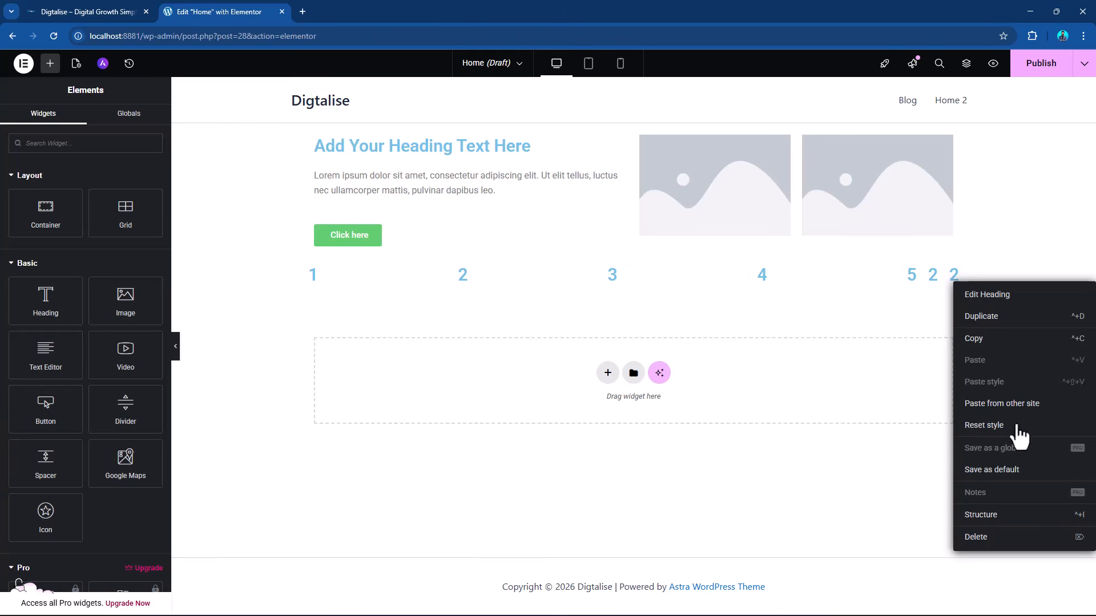
left_click(975, 533)
right_click(953, 278)
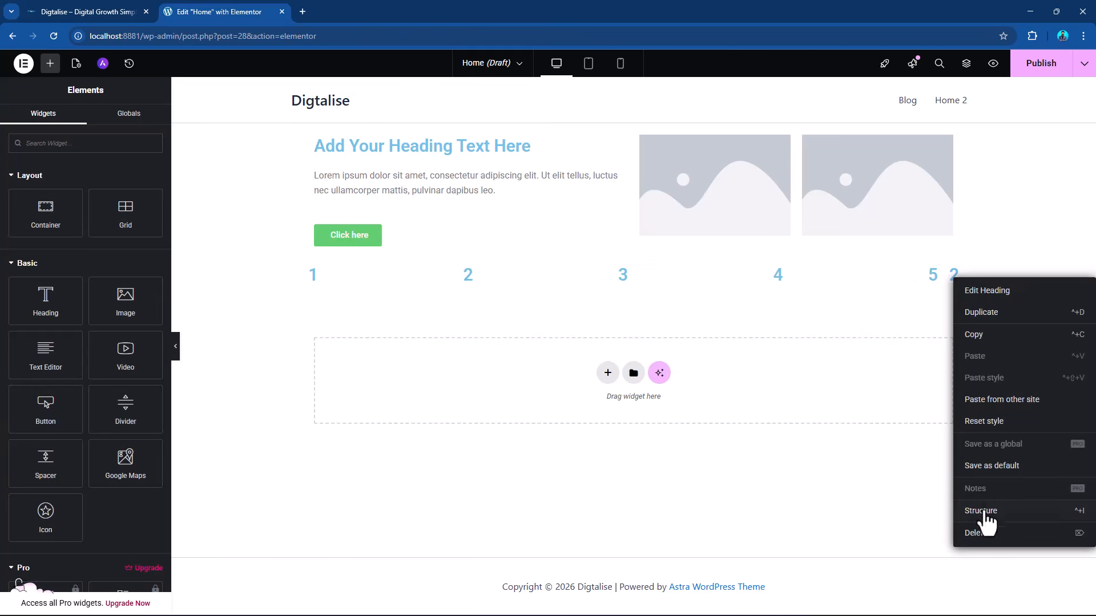
left_click(974, 533)
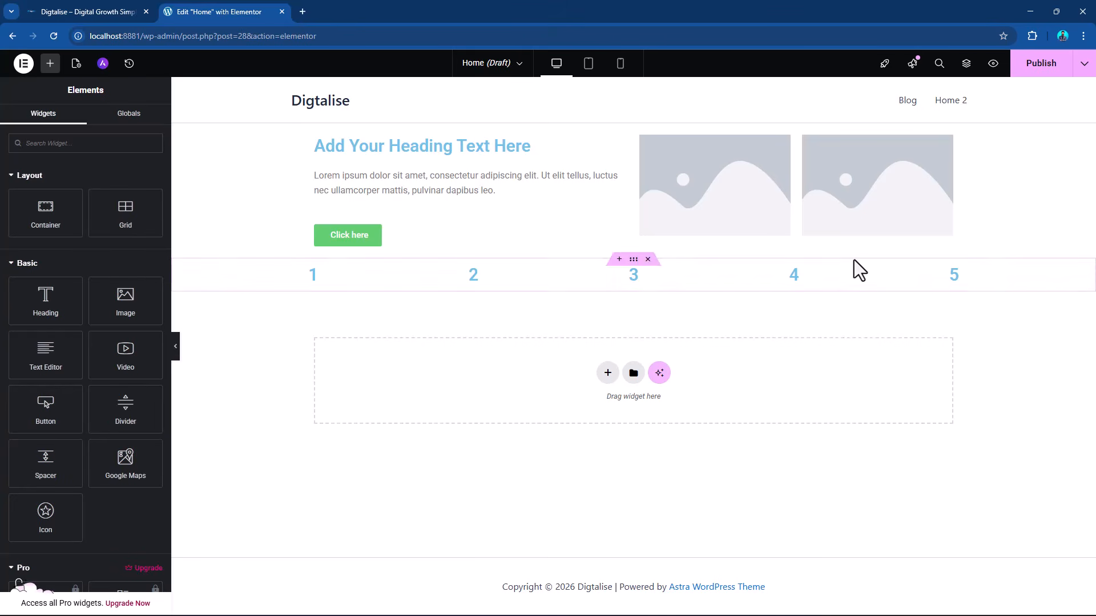
Delete heading 5 so the grid holds only four headings, and select the grid container.
left_click(633, 260)
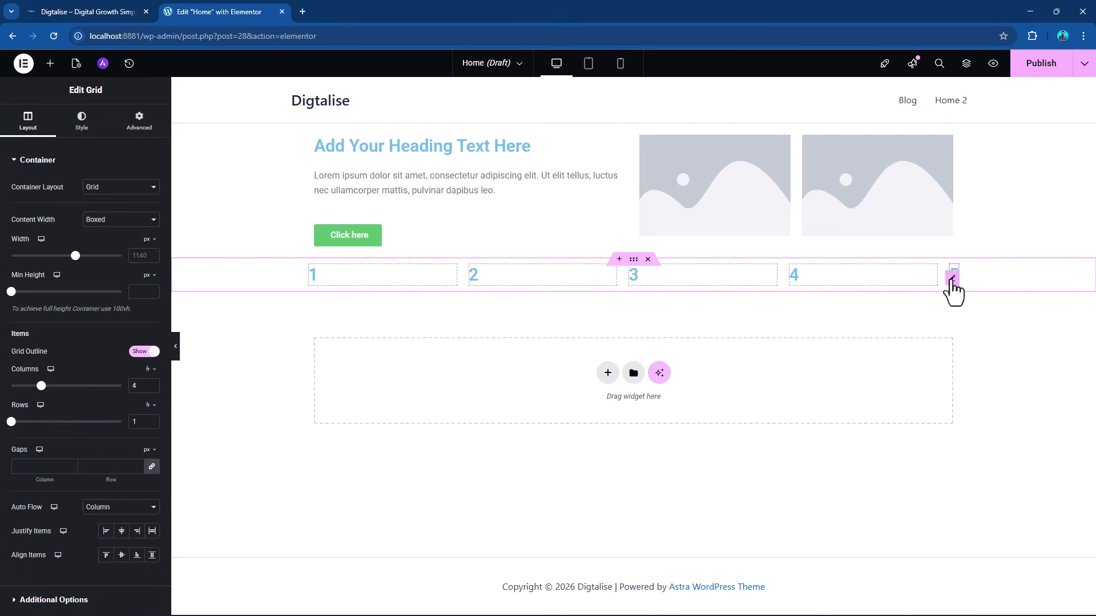
right_click(952, 280)
left_click(961, 532)
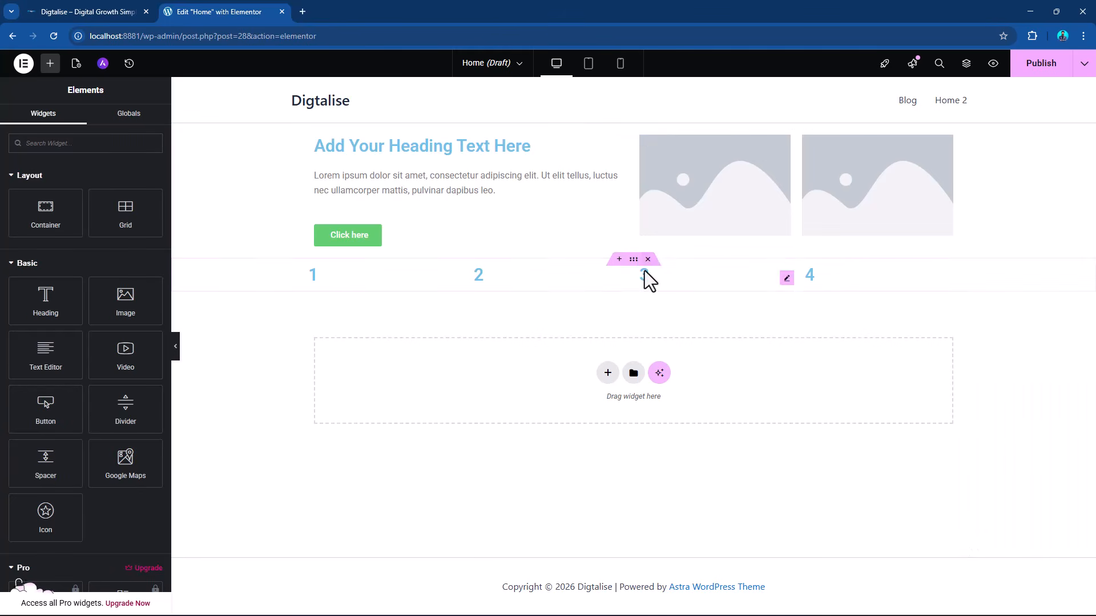
left_click(633, 259)
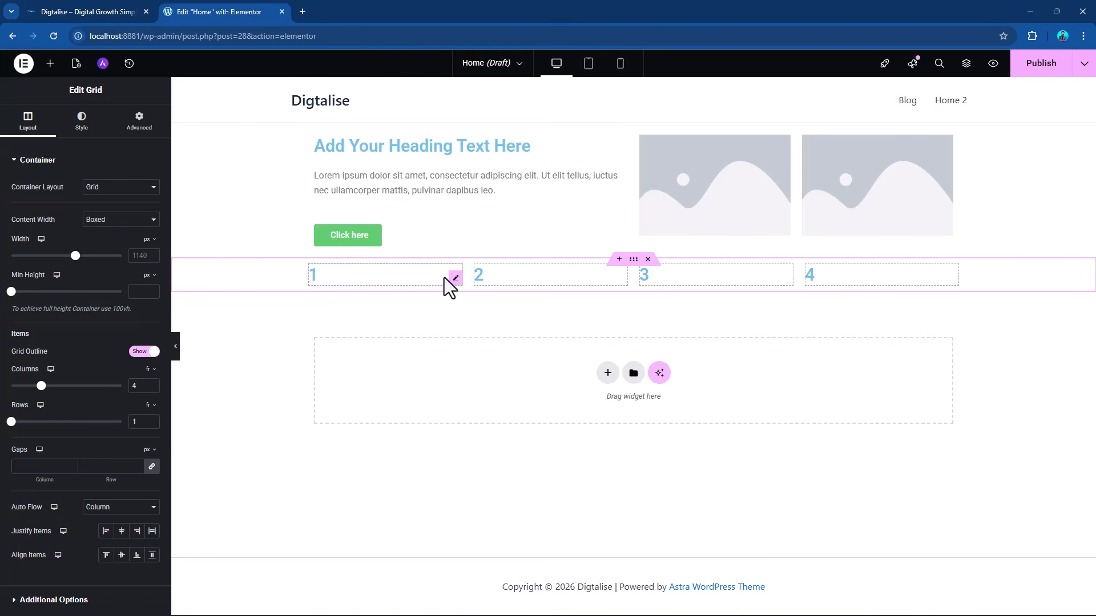
Insert a container before heading 1 in the grid and delete heading 1.
left_click(49, 64)
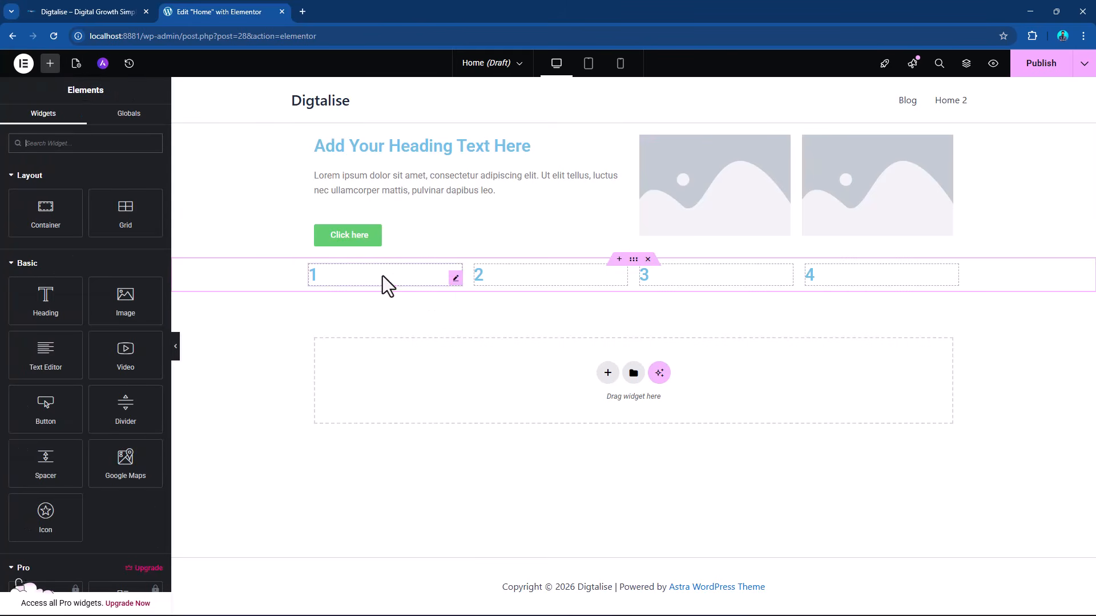
left_click_drag(44, 213, 371, 274)
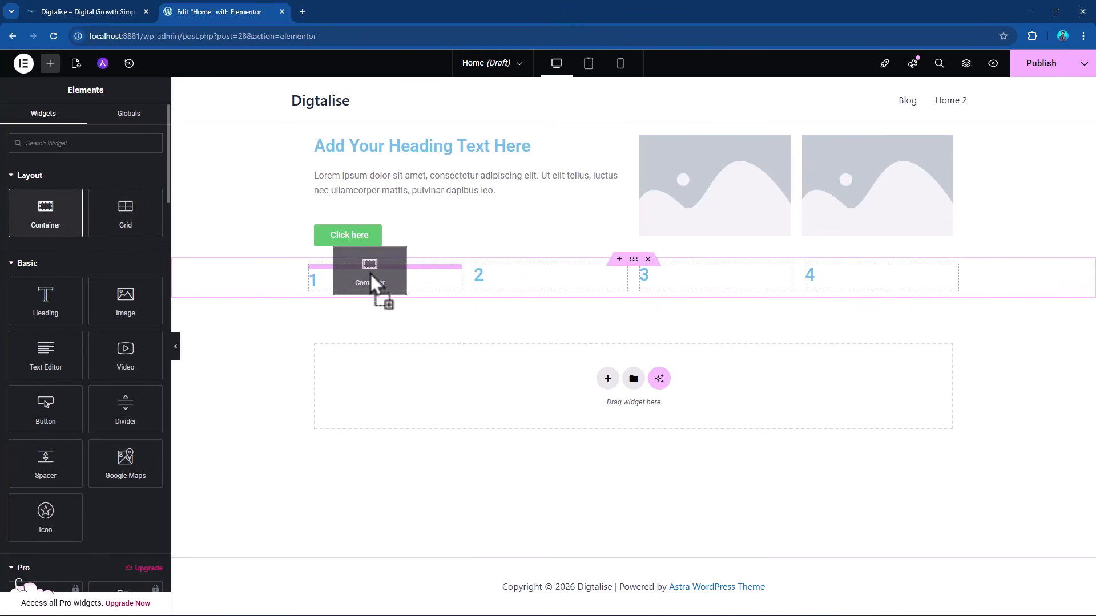
left_click_drag(372, 280, 368, 273)
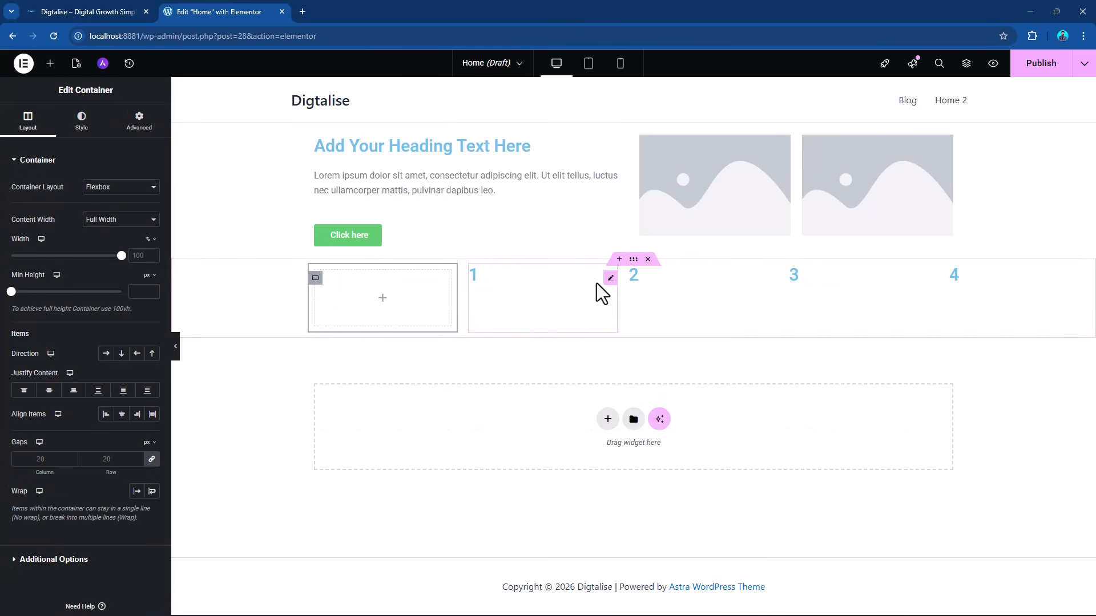
right_click(611, 280)
left_click(638, 536)
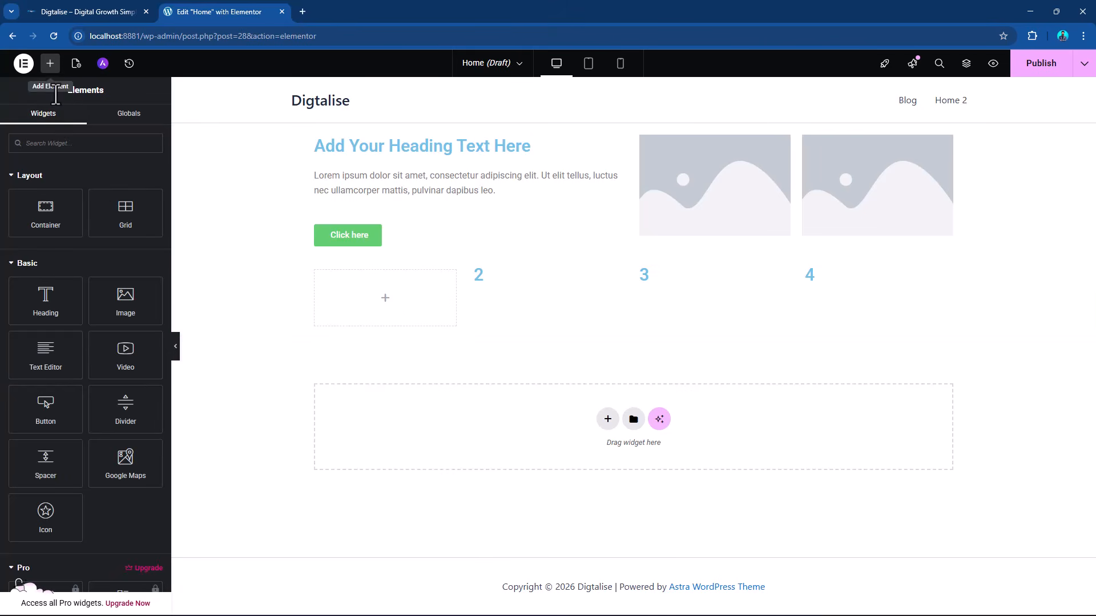
Fill the grid's first container with a heading, an image, a text editor and a button, stacked in that order.
left_click_drag(46, 305, 371, 311)
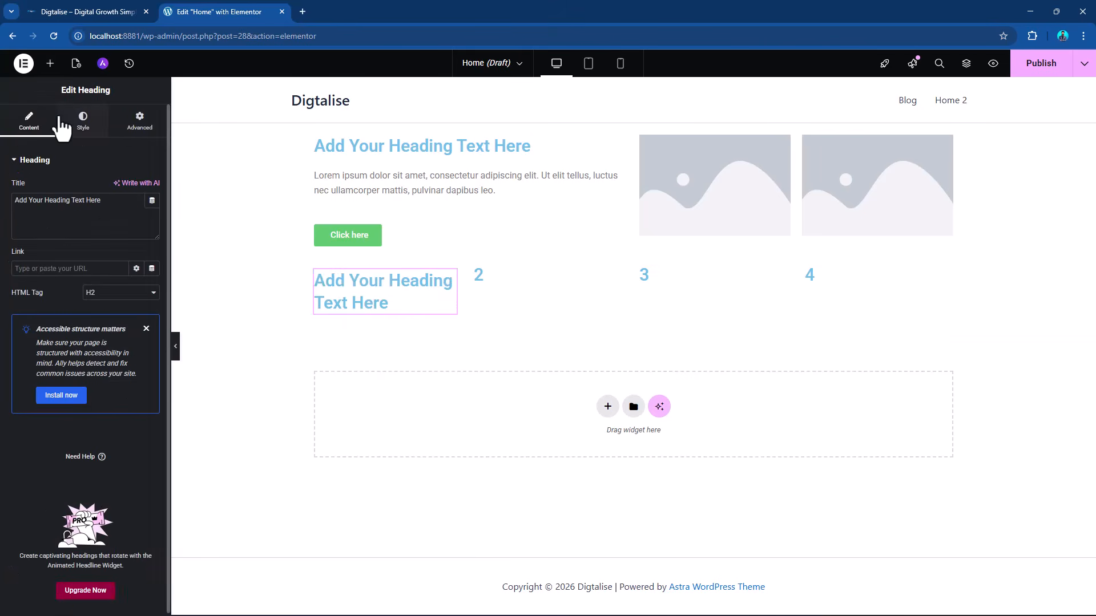
left_click(57, 69)
left_click_drag(119, 311, 391, 317)
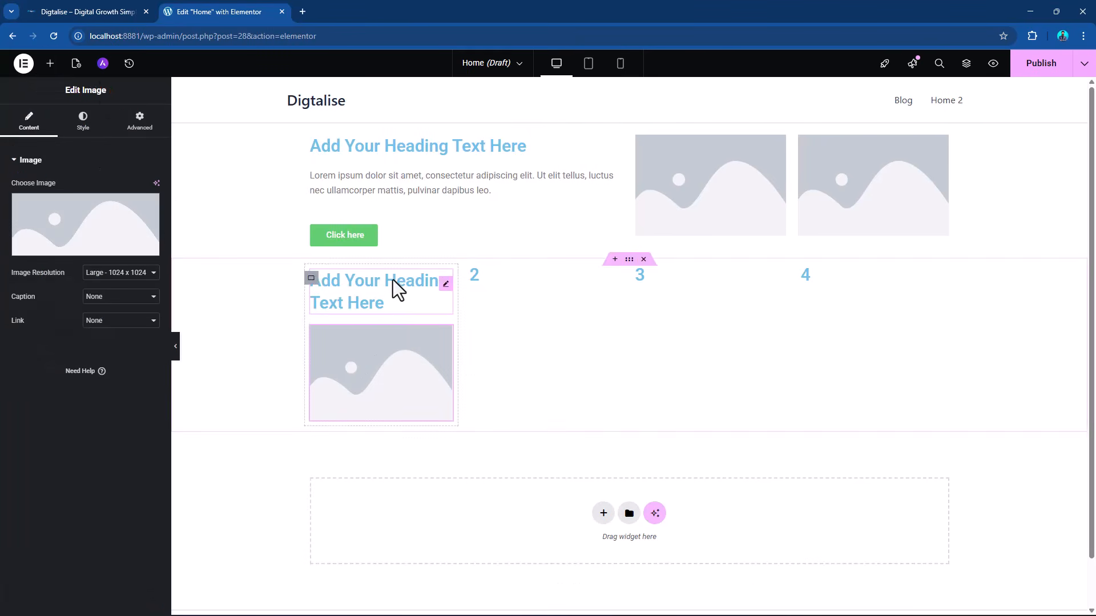
left_click(49, 63)
left_click_drag(51, 380, 359, 434)
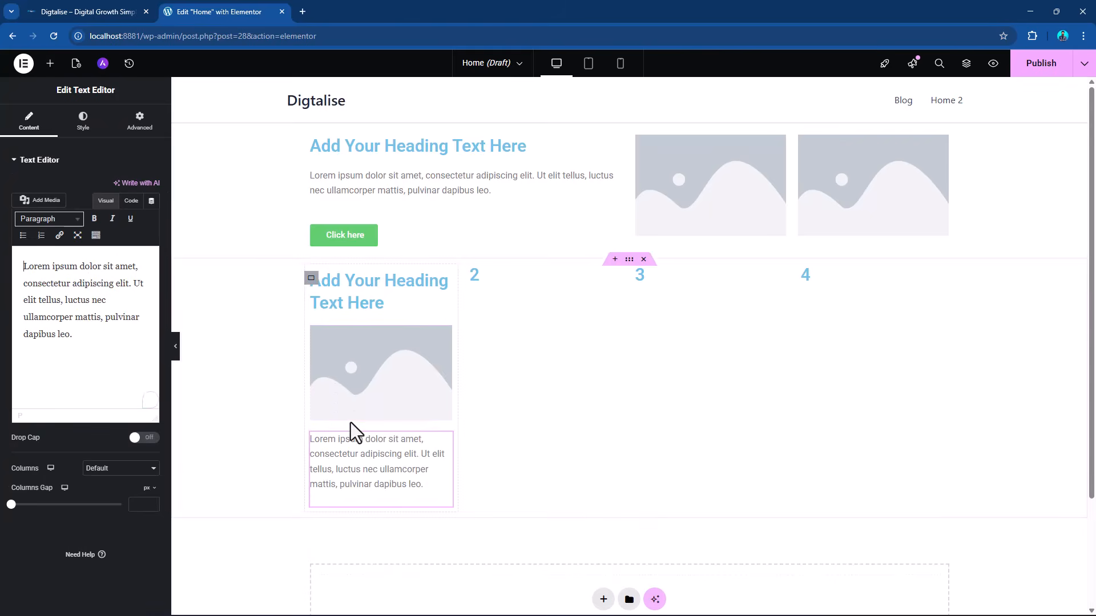
left_click(49, 63)
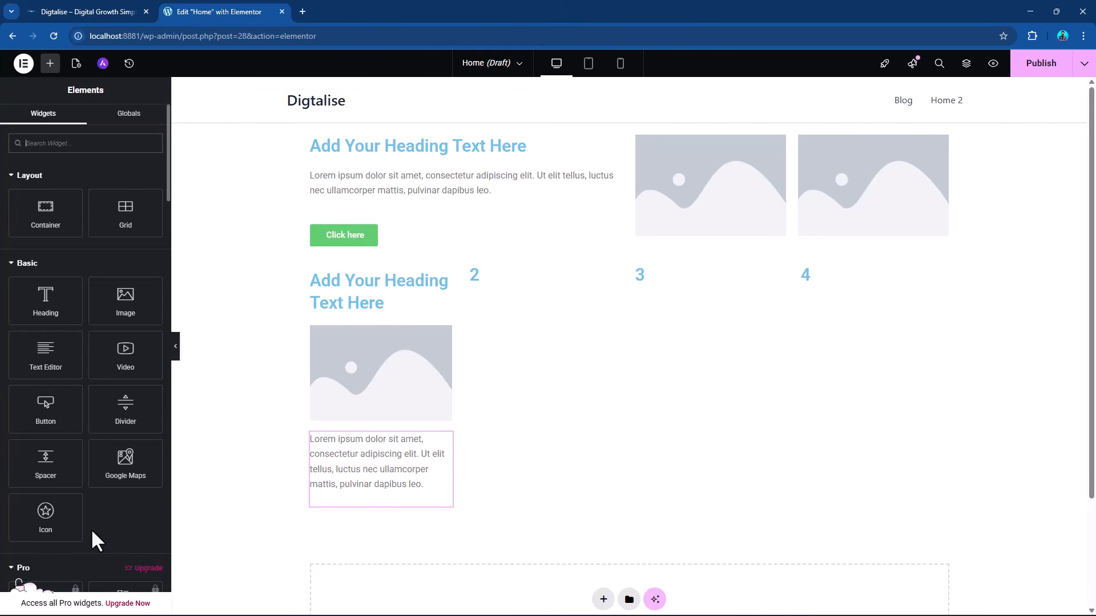
left_click_drag(46, 406, 379, 516)
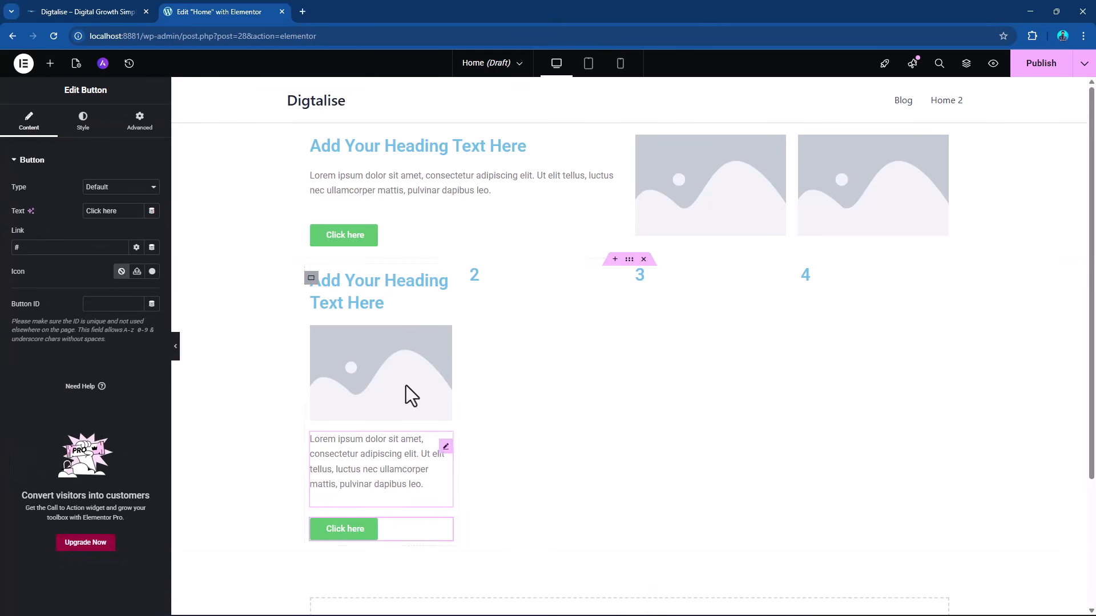
Duplicate the filled container into the grid's second cell and delete heading 2.
right_click(310, 280)
left_click(342, 313)
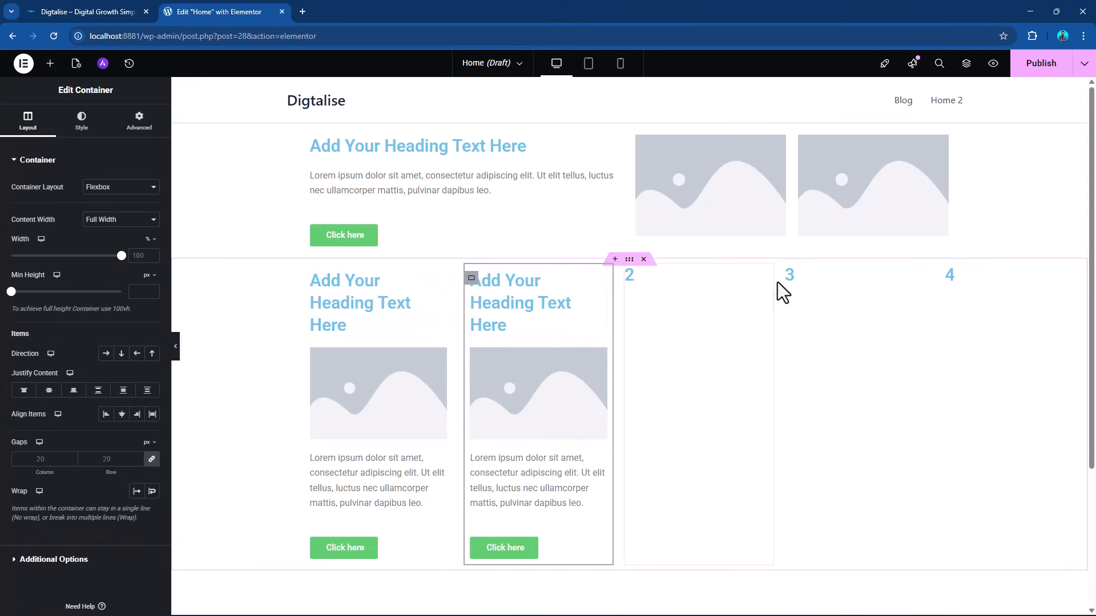
right_click(768, 279)
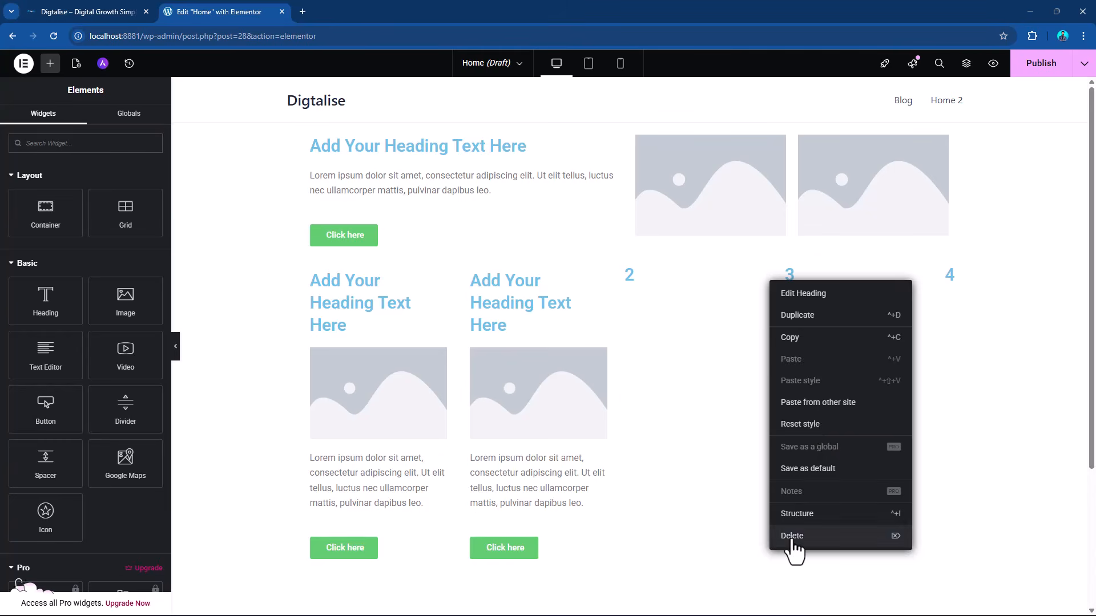
left_click(793, 536)
Delete the card grid and the section above it to empty the page.
right_click(478, 279)
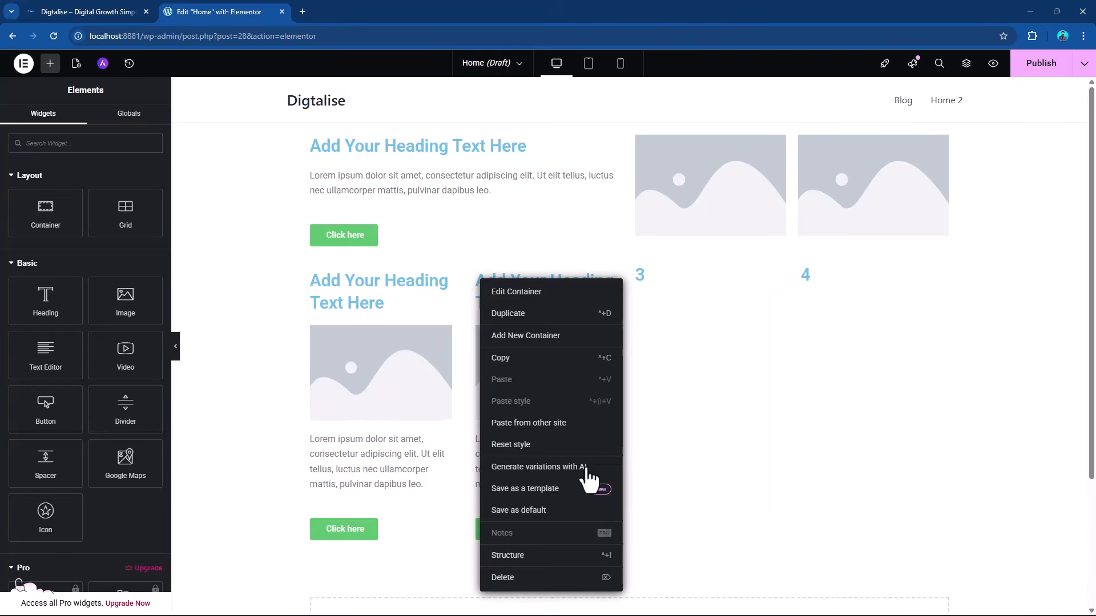
left_click(600, 575)
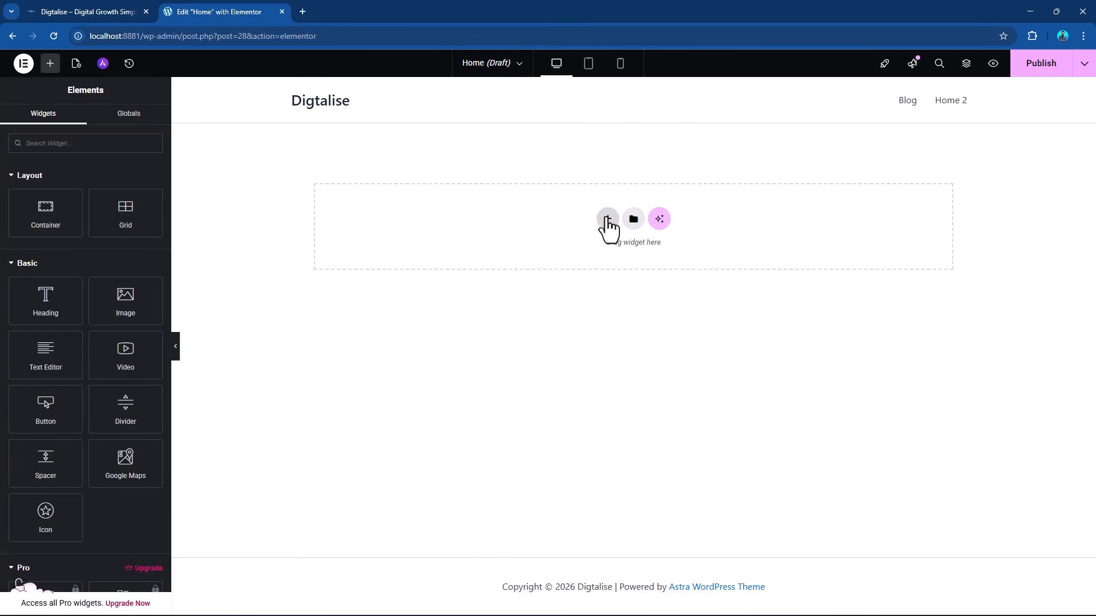
Add a new flexbox container with the single-column vertical structure to the empty page.
left_click(608, 219)
left_click(591, 264)
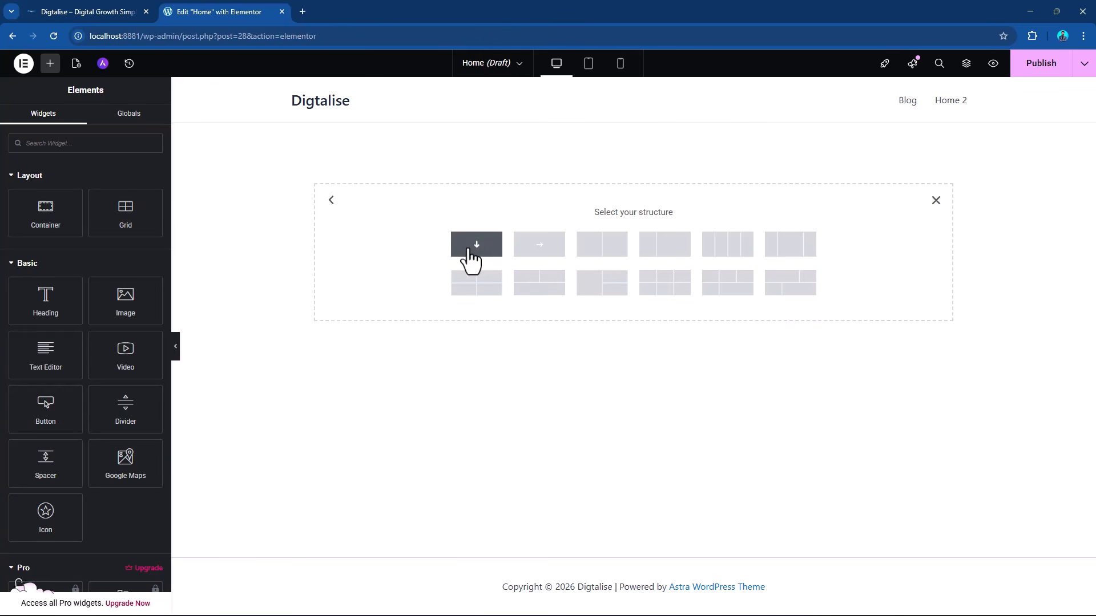
left_click(500, 251)
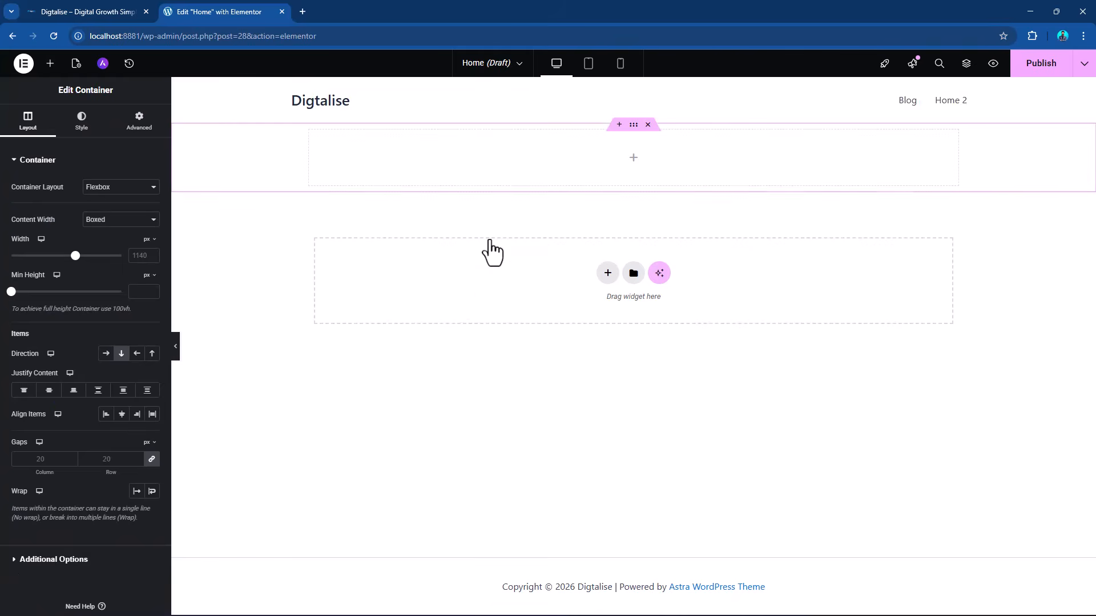
Place a heading, a text editor and a button inside the new container.
left_click(50, 63)
left_click_drag(49, 297, 525, 164)
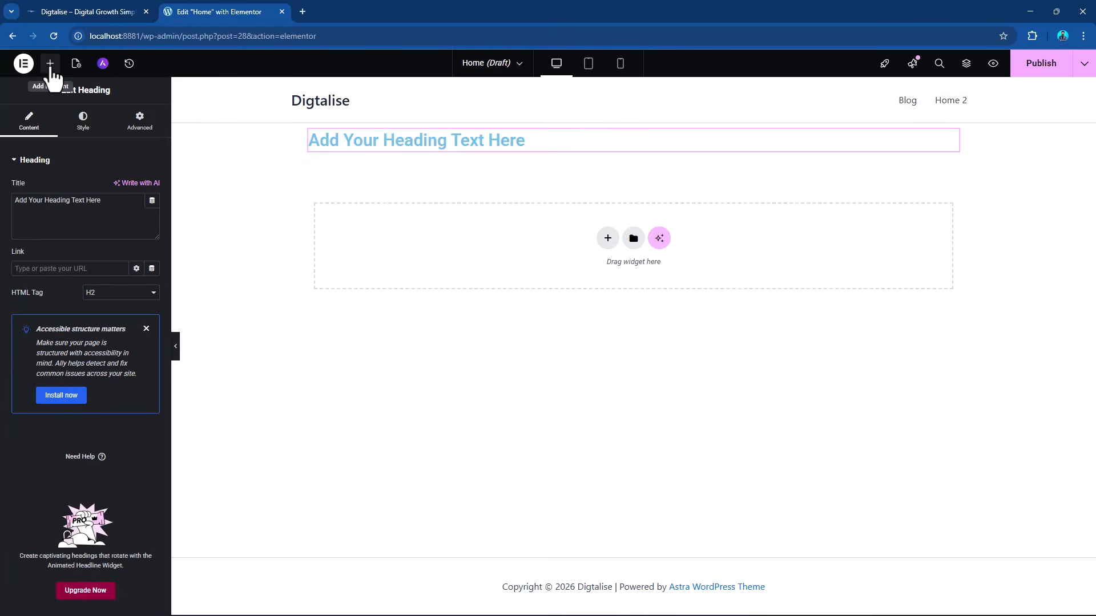
left_click(50, 63)
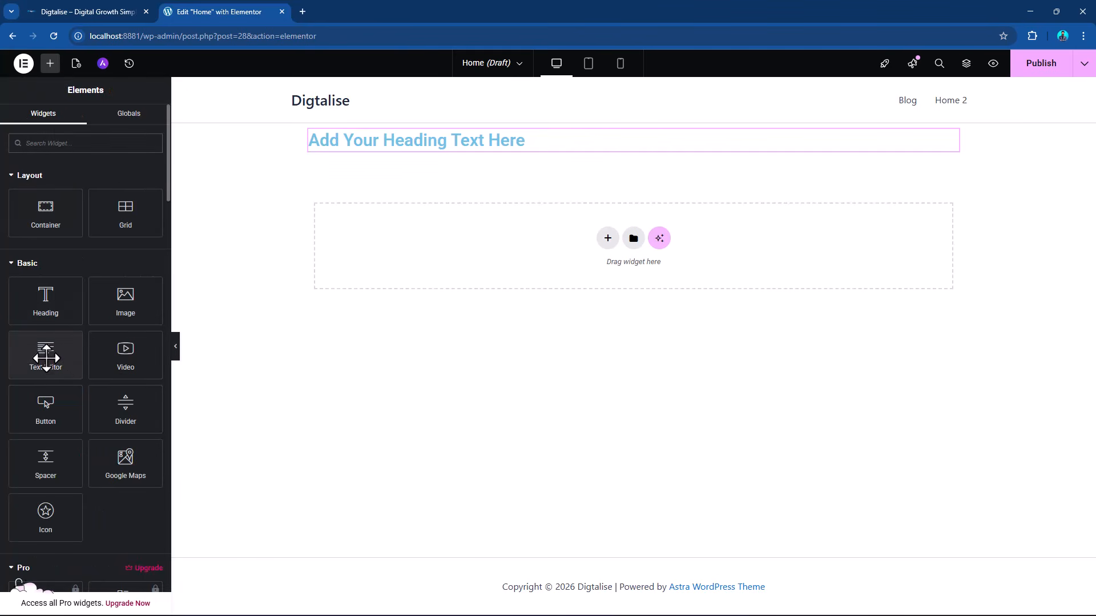
left_click(46, 359)
left_click(50, 64)
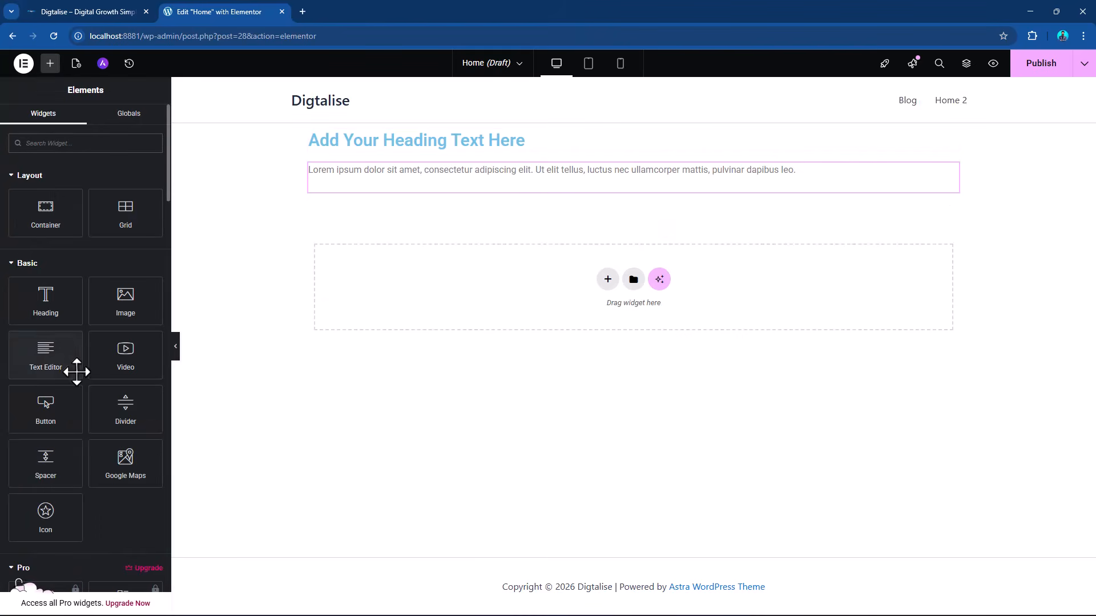
left_click(55, 404)
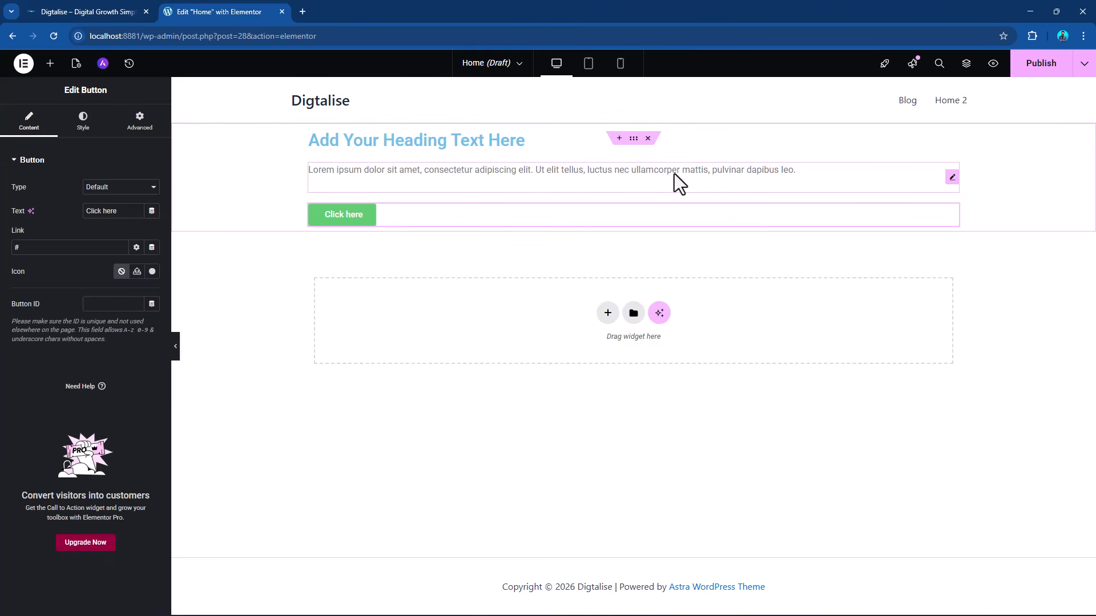
Set the container's minimum height to 600 px.
left_click(632, 139)
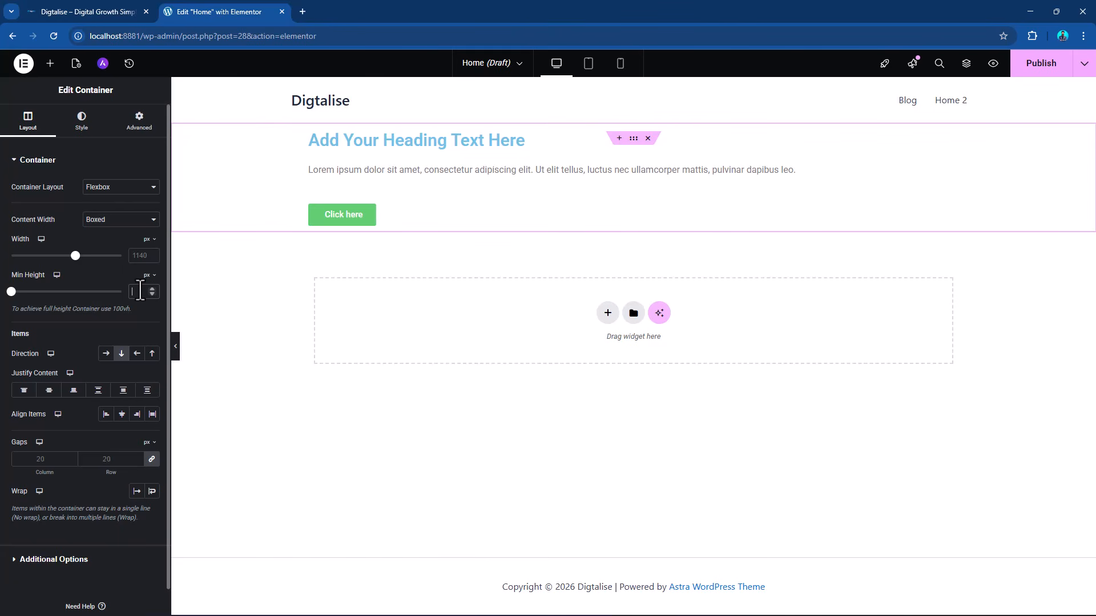
type("00")
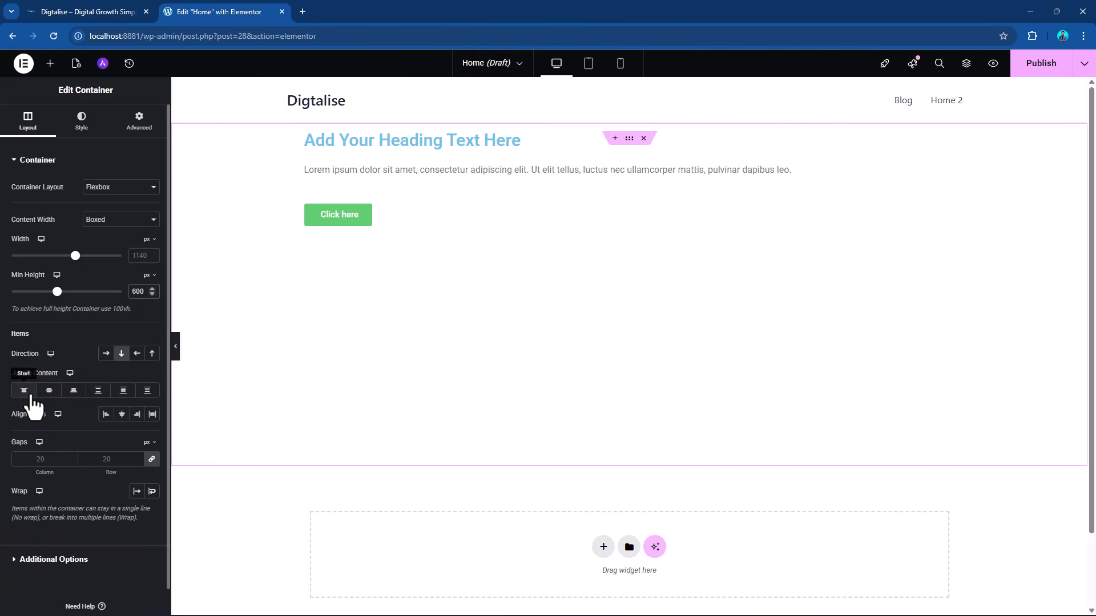
Compare the container's horizontal row direction with the vertical column direction, ending on column.
left_click(105, 354)
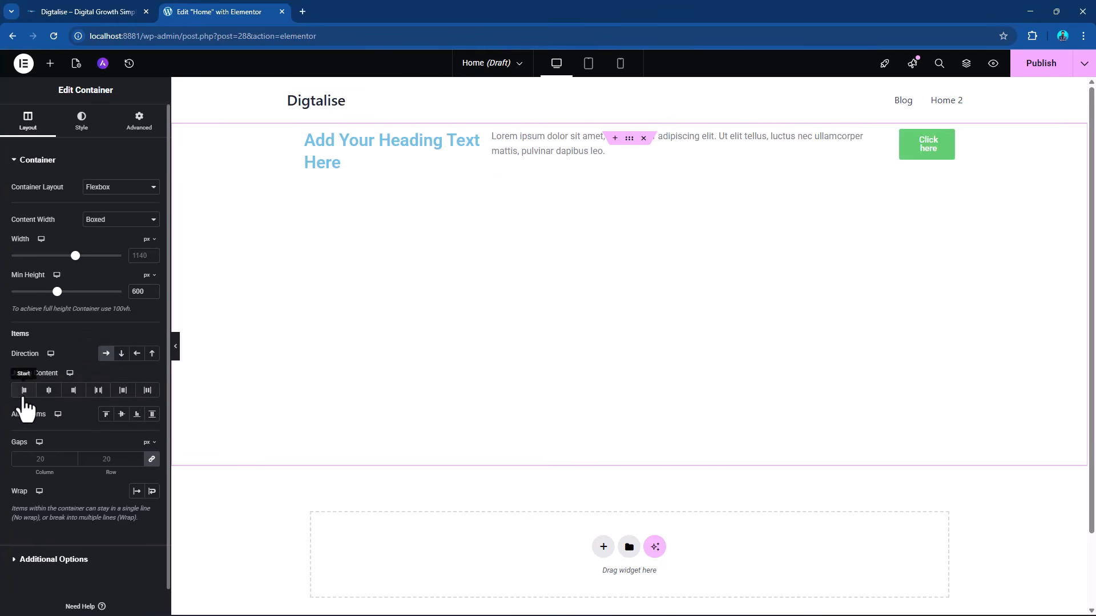
left_click(121, 354)
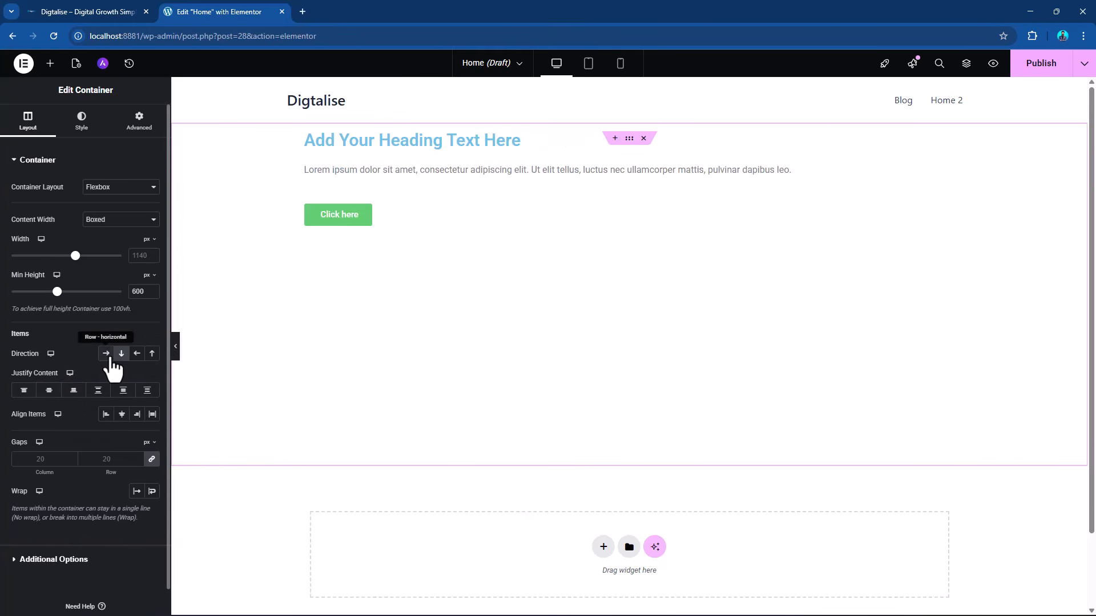
left_click(106, 353)
left_click(121, 353)
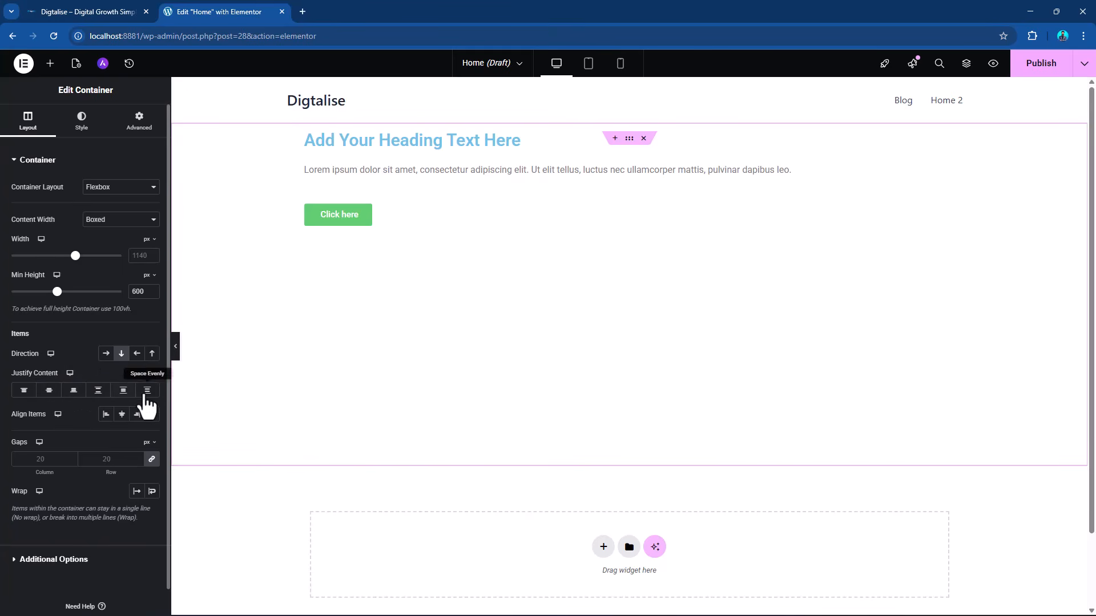
Center the container's contents vertically and horizontally by setting Justify Content and Align Items to Center.
left_click(49, 390)
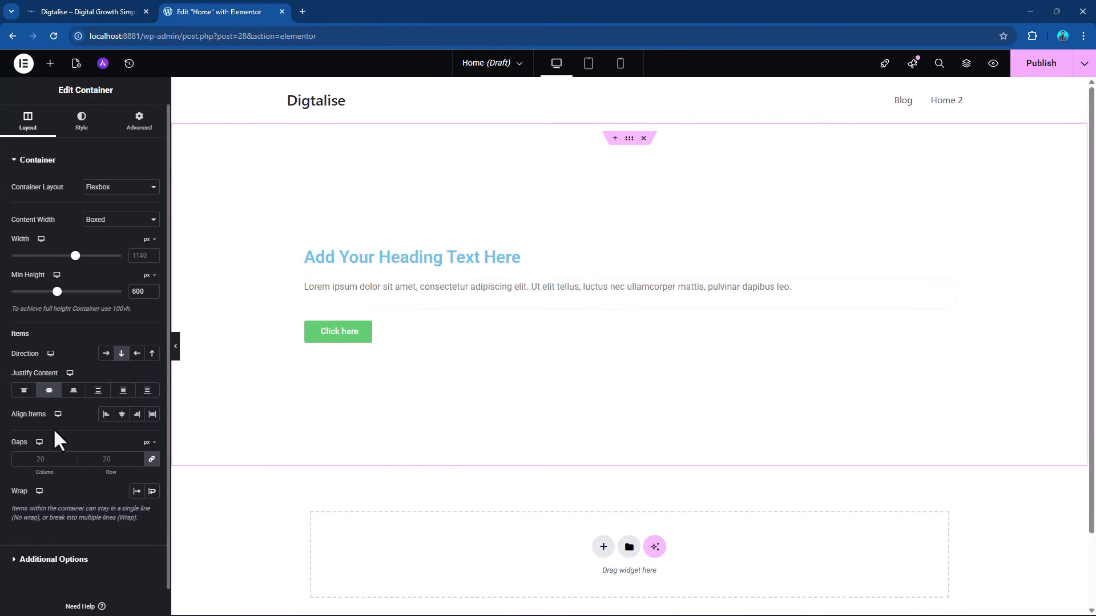
left_click(123, 415)
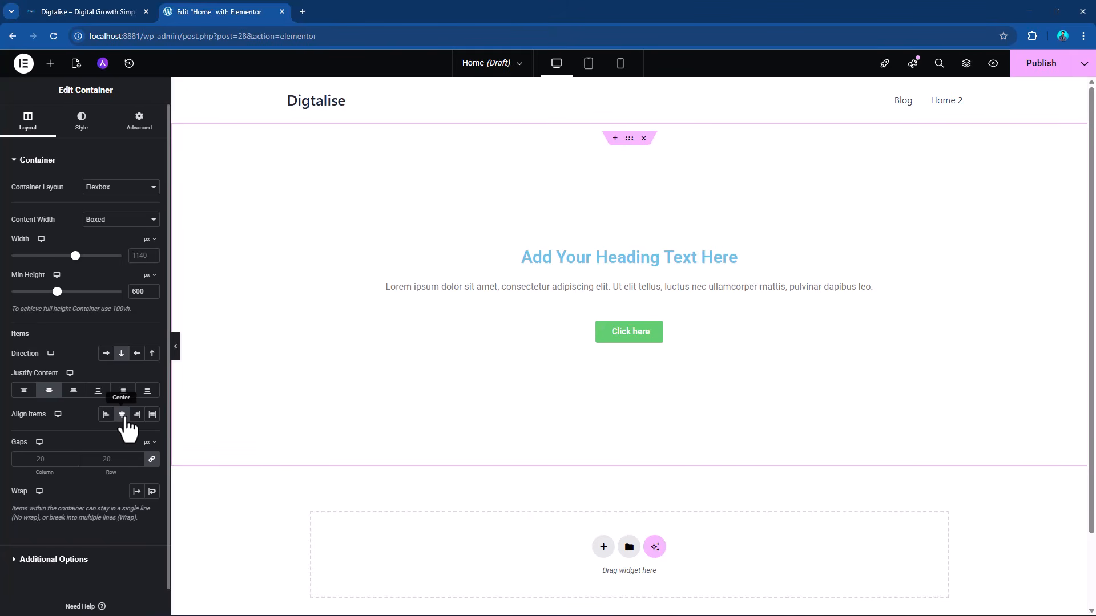
Switch to DIGTALISE.docx in Word and copy the Hero Section's main heading, "Performance-Driven Digital Marketing for Global Brands".
key("alt+Tab")
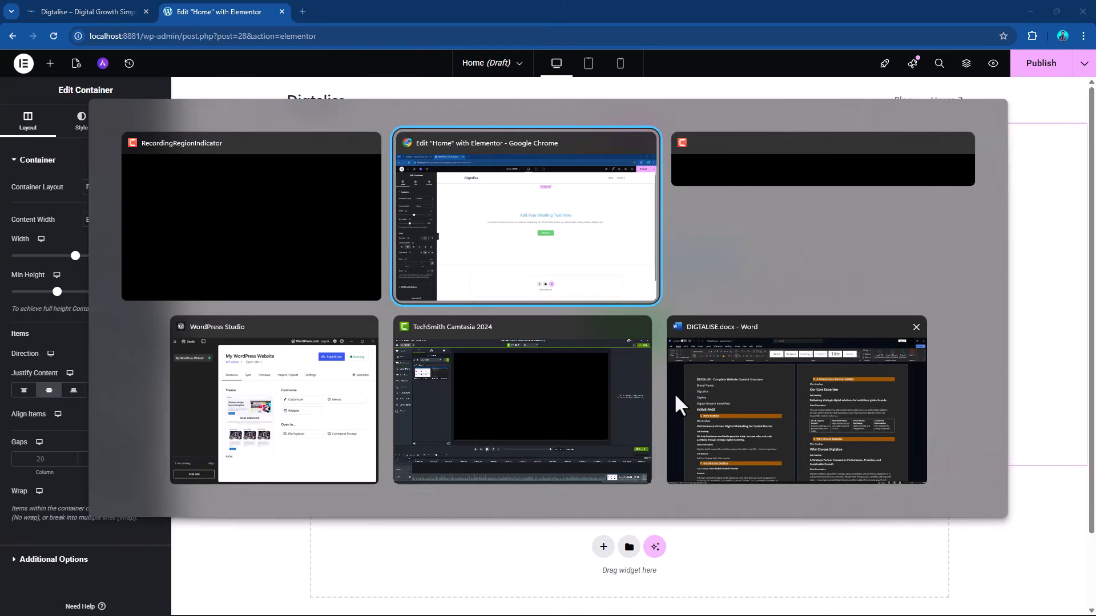
left_click(676, 395)
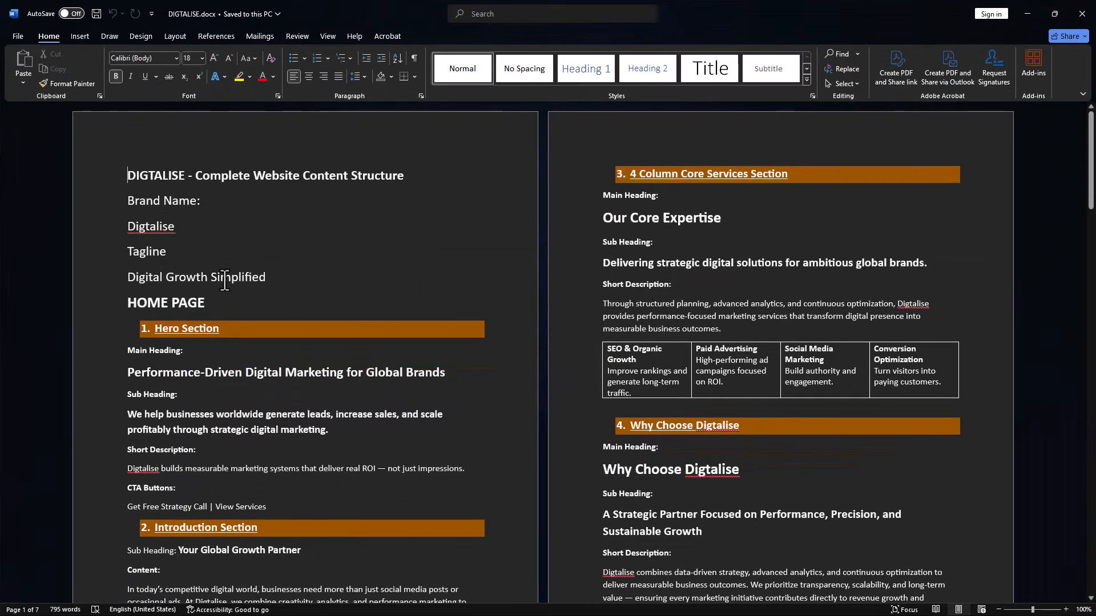
scroll(231, 230, "down", 3)
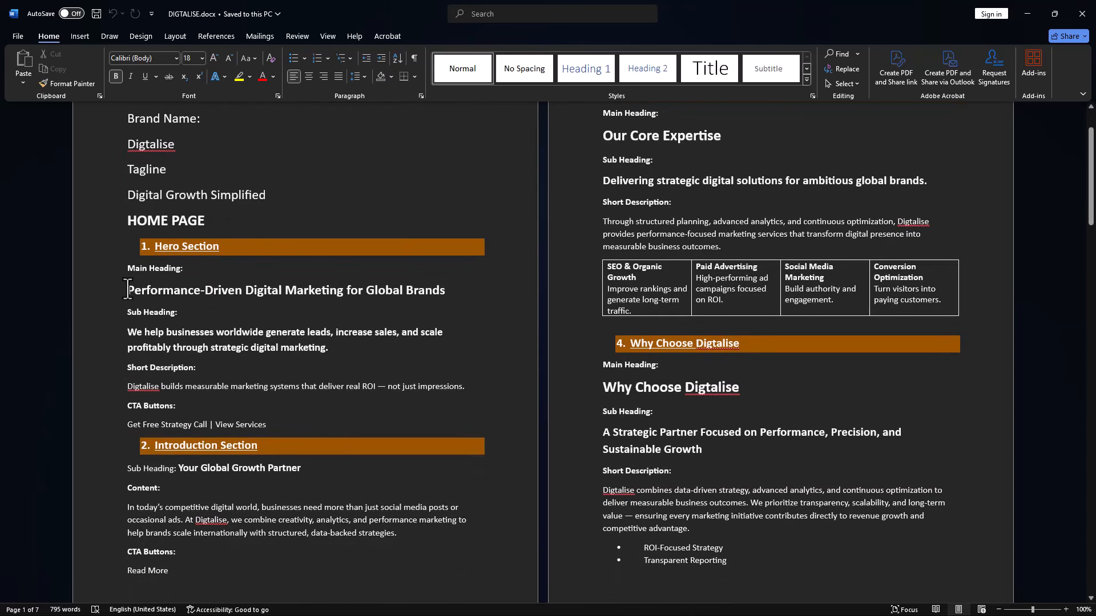
left_click(158, 312)
left_click_drag(261, 289, 439, 287)
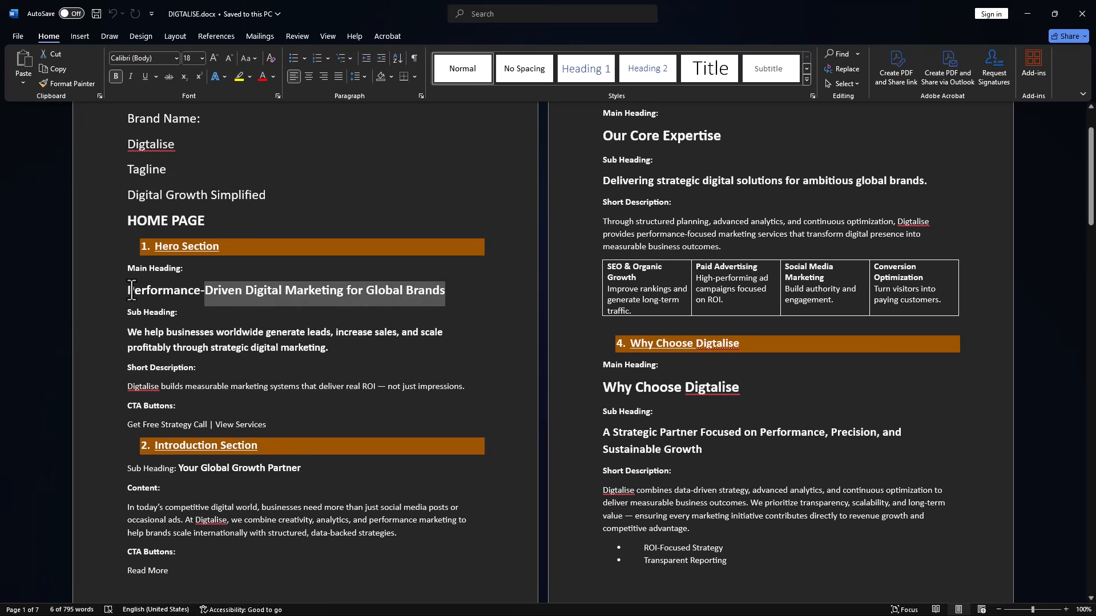
left_click_drag(129, 289, 434, 291)
key("ctrl+c")
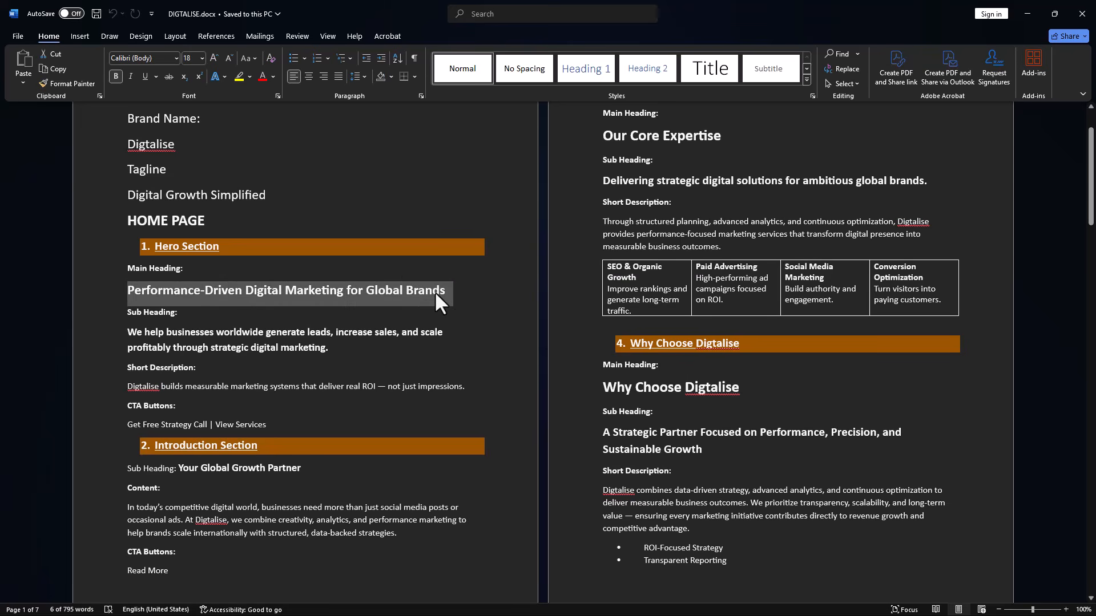
Return to the Elementor page in Chrome and replace the placeholder heading's title with the copied "Performance-Driven Digital Marketing for Global Brands".
key("alt+Tab")
key("alt+Tab")
key("alt+Tab")
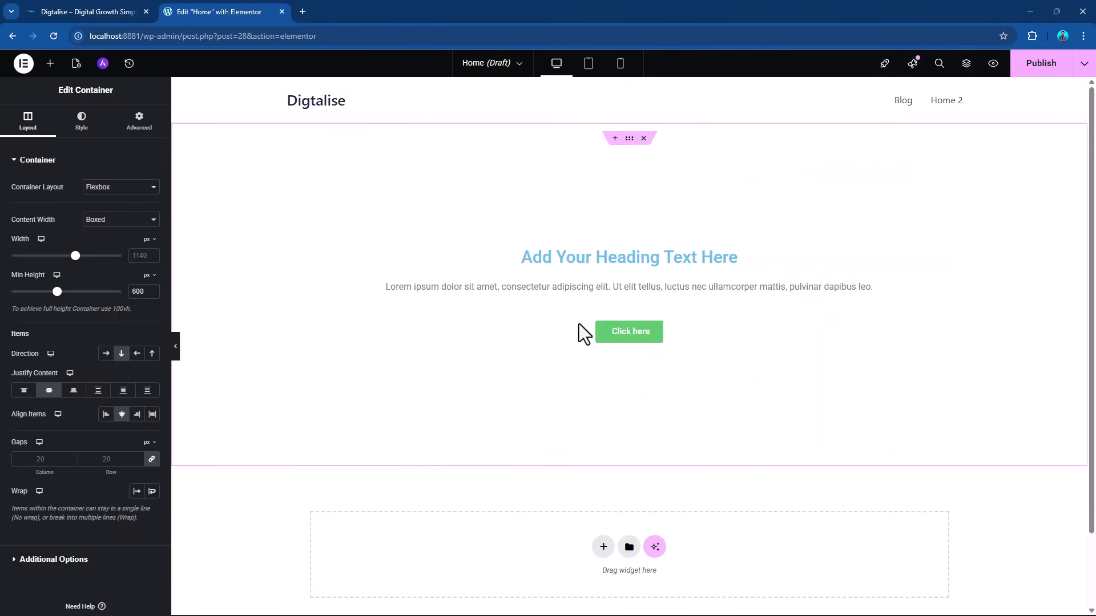
left_click(731, 263)
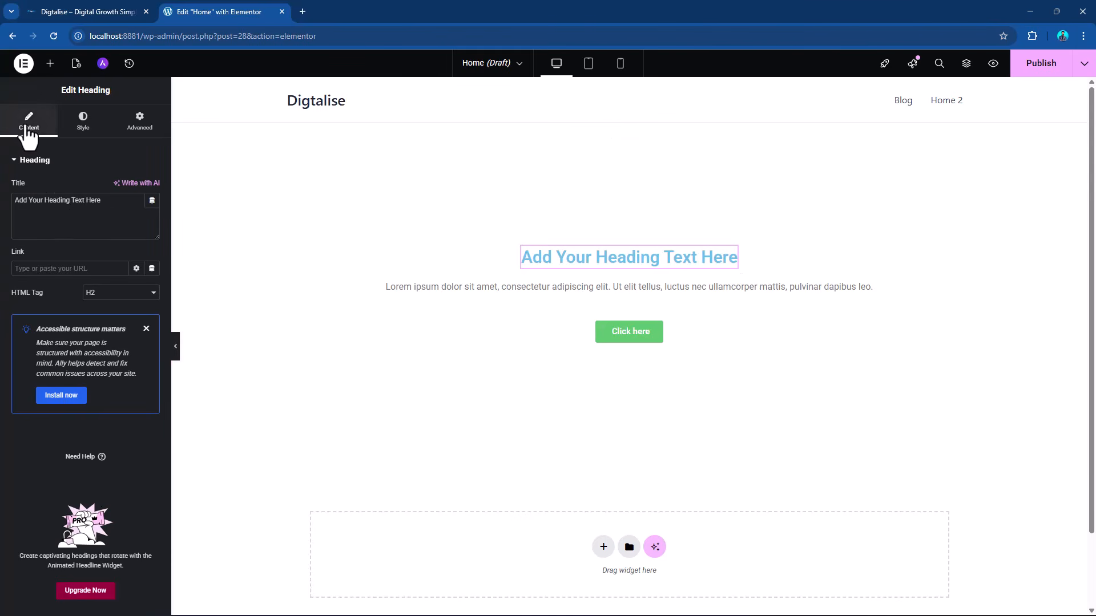
triple_click(70, 209)
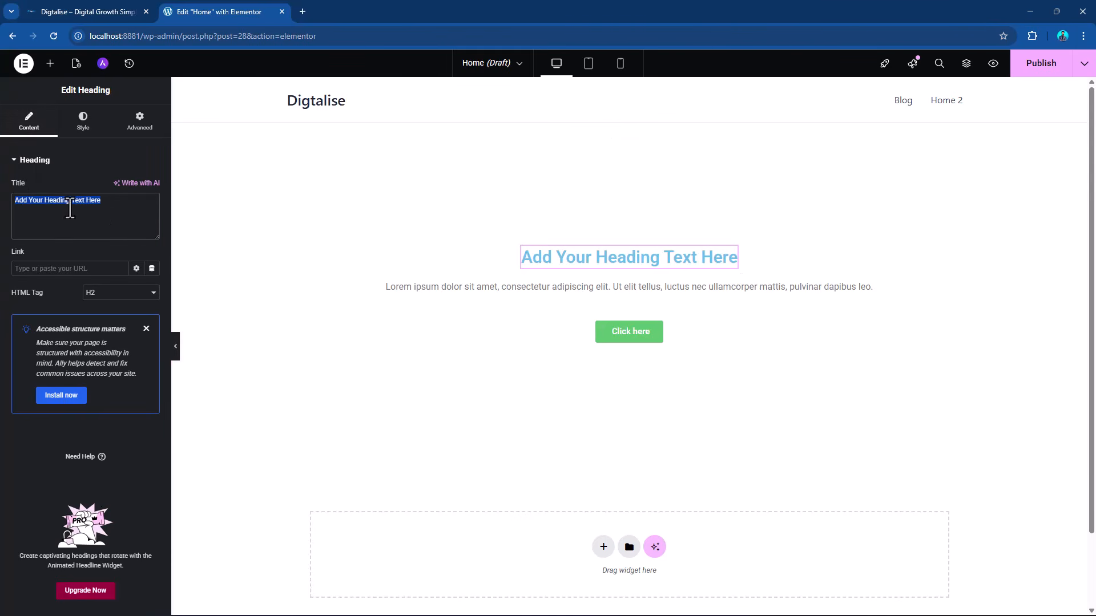
key("ctrl+v")
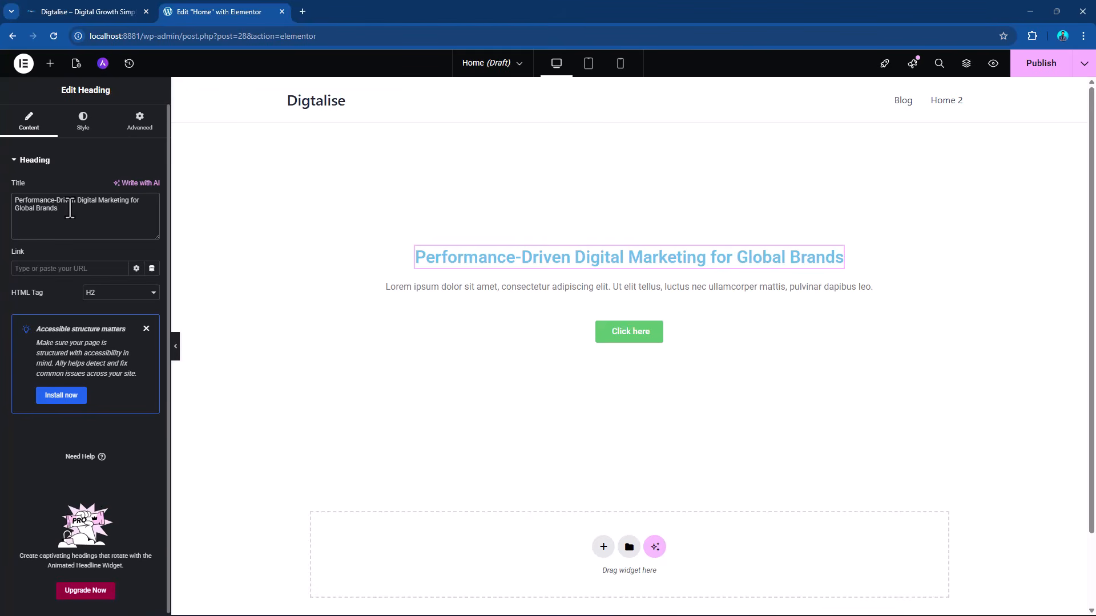
Switch to the Word document and copy the Hero Section's sub heading, starting "We help businesses worldwide generate leads".
key("alt+Tab")
key("Tab")
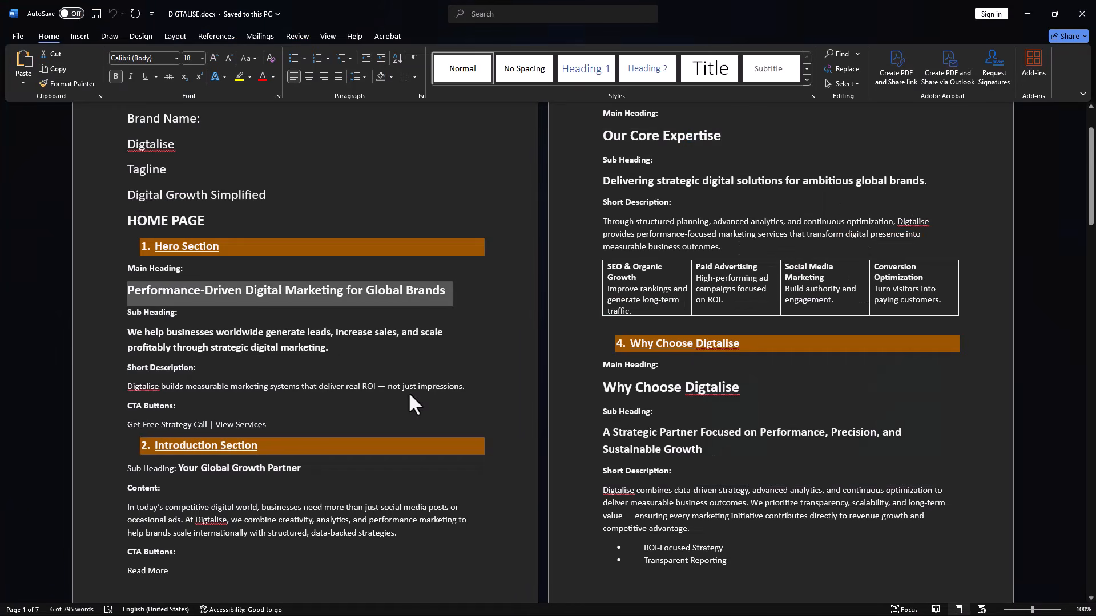
left_click_drag(127, 335, 338, 348)
key("ctrl+c")
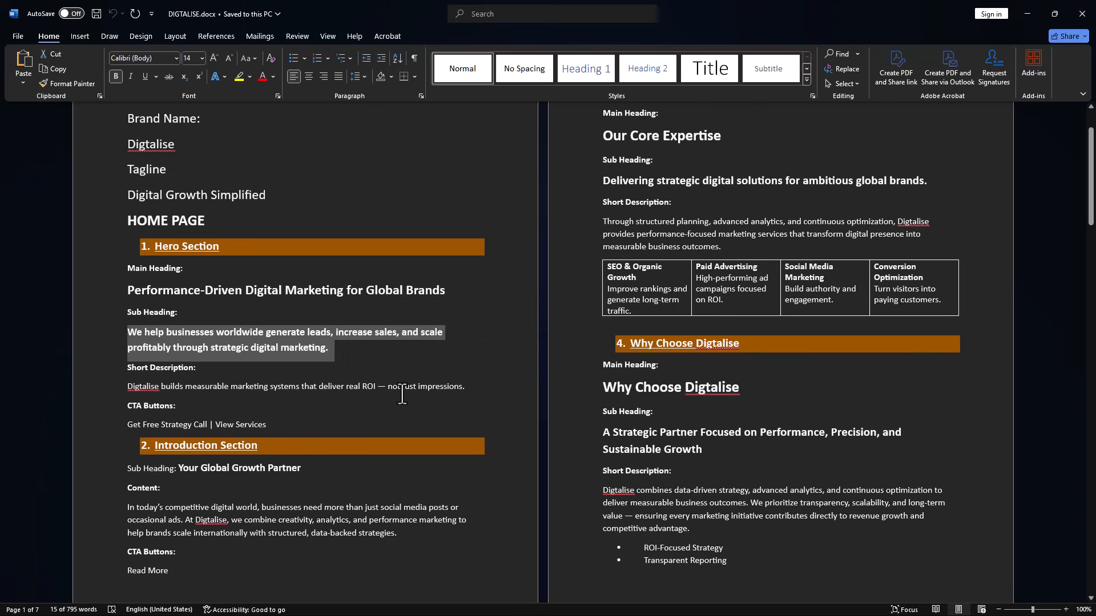
Back in Elementor, insert a second heading below the main one, replace its title with the copied sub heading and center-align it.
key("alt+Tab")
key("Tab")
key("Tab")
key("Tab")
key("Tab")
key("Tab")
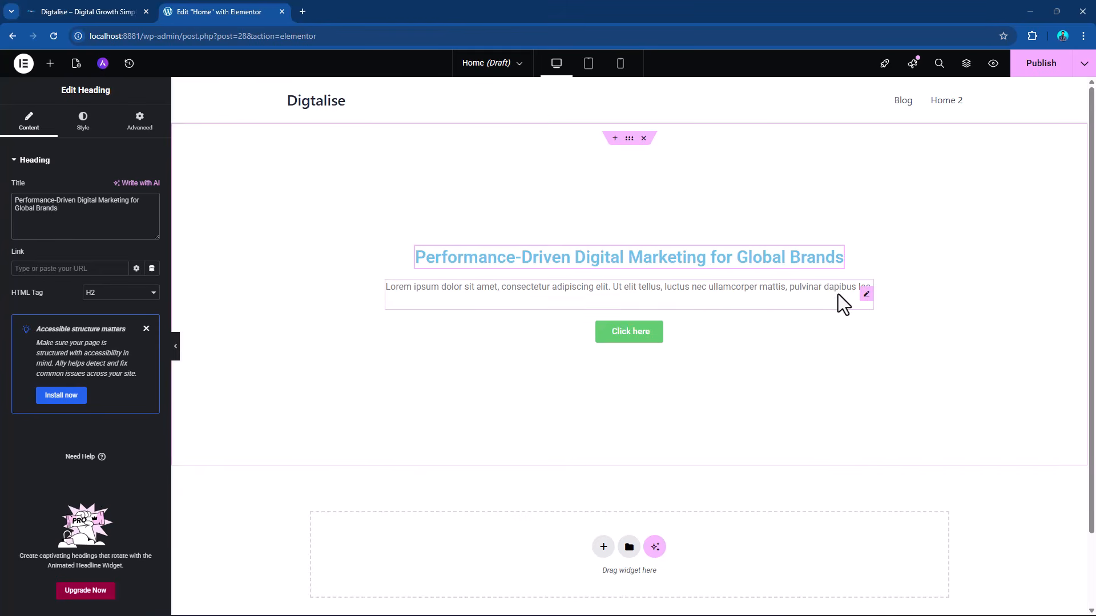
left_click(49, 63)
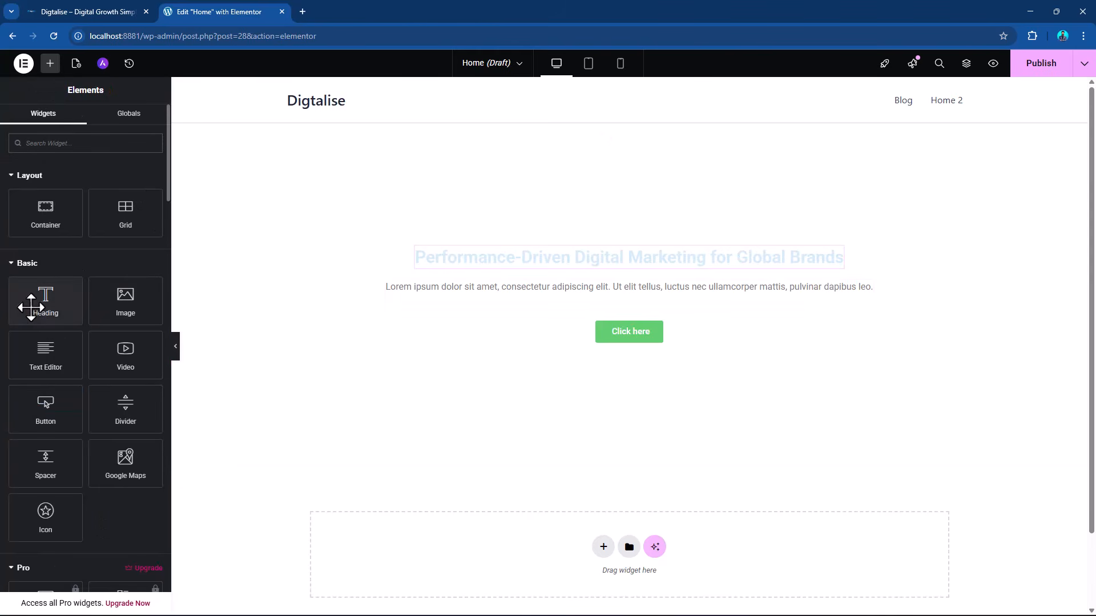
left_click_drag(34, 308, 577, 303)
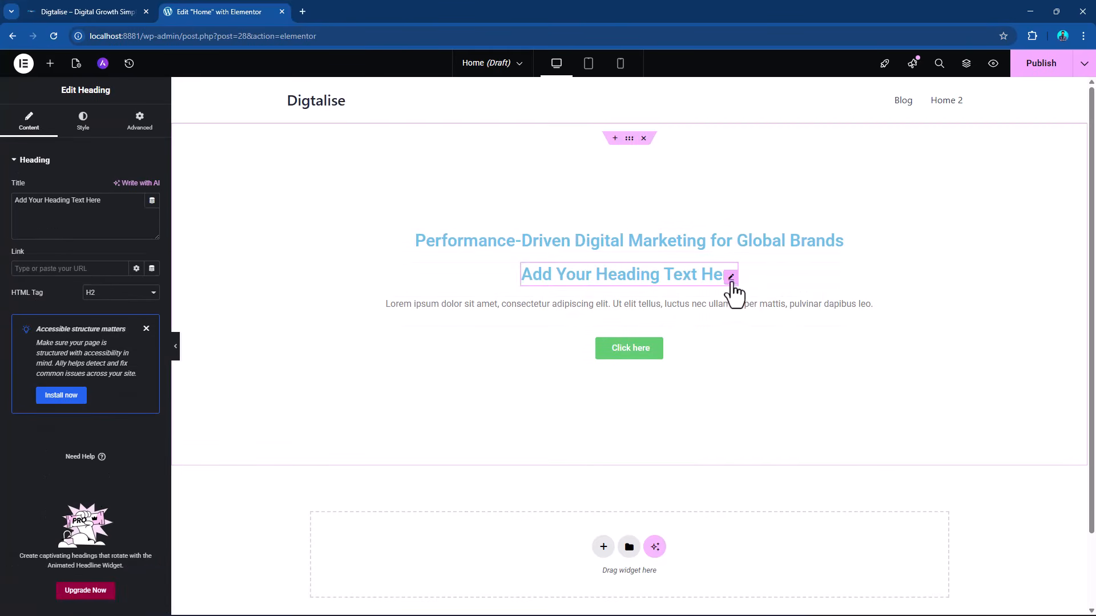
triple_click(95, 201)
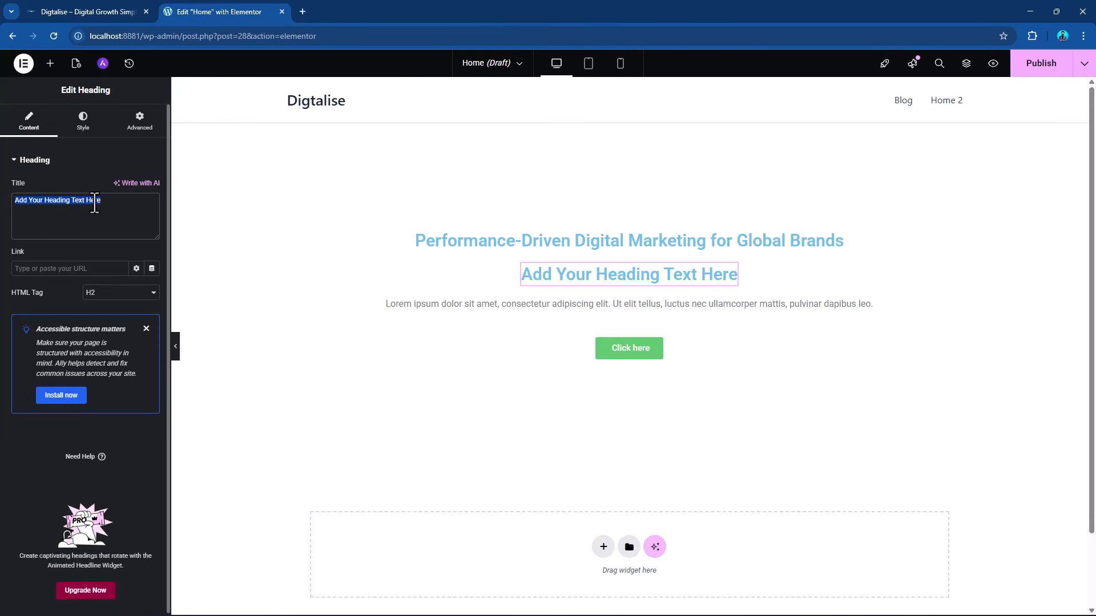
key("ctrl+v")
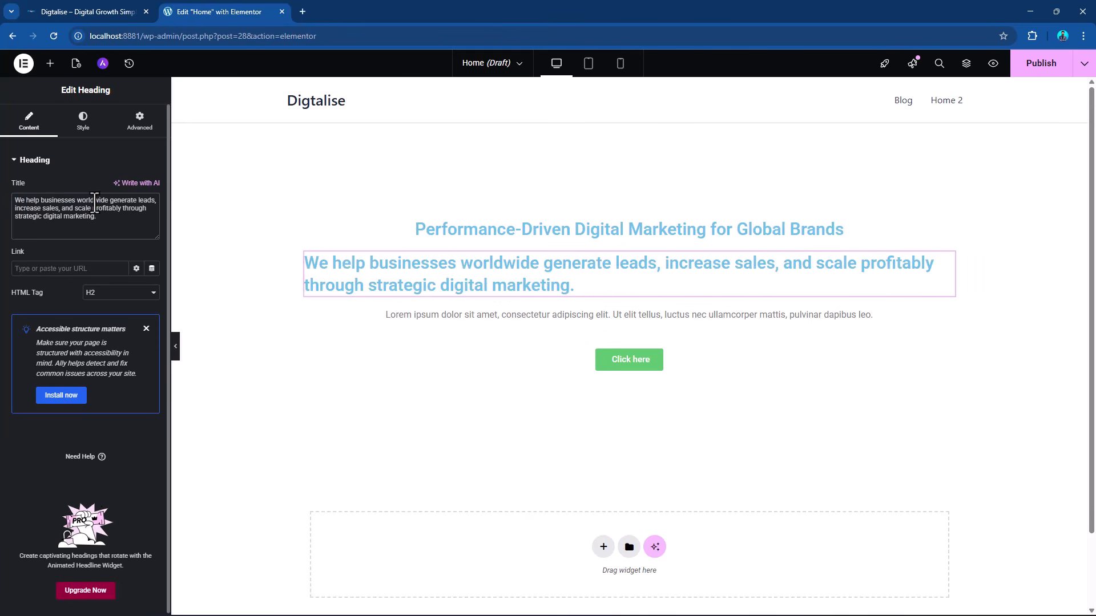
left_click(82, 121)
left_click(122, 189)
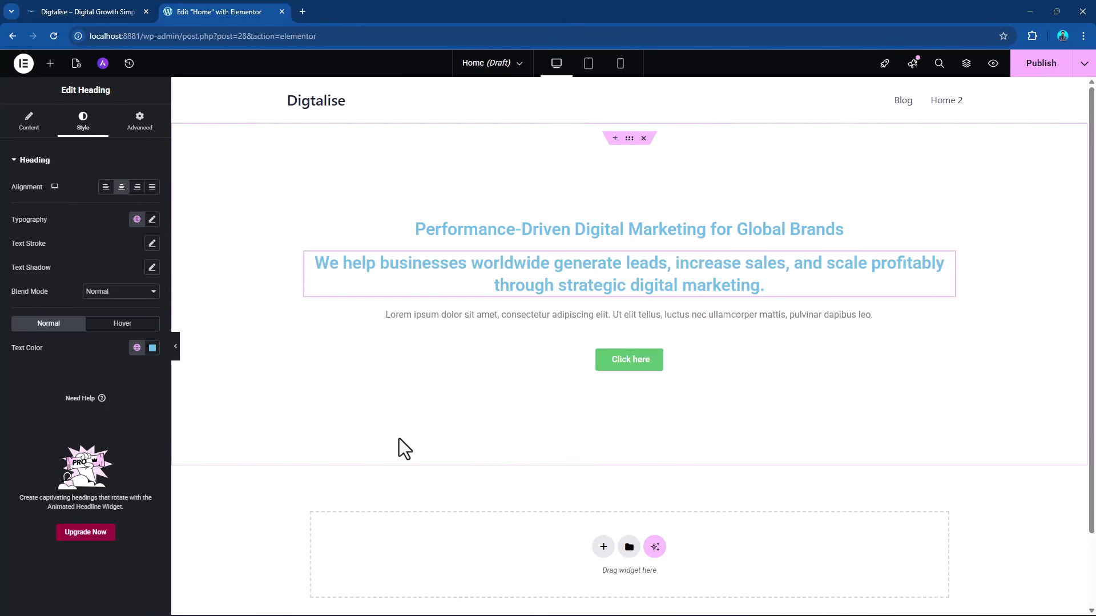
Replace the text editor's placeholder with the Word document's short description, "Digtalise builds measurable marketing systems that deliver real ROI — not just impressions.".
key("alt+Tab")
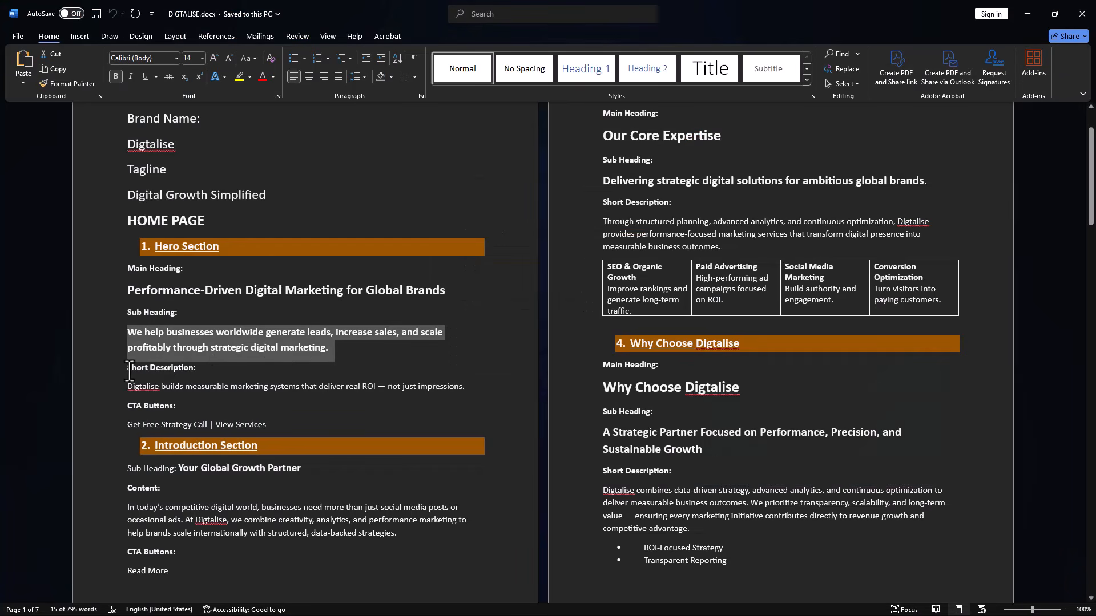
left_click_drag(128, 387, 462, 393)
key("ctrl+c")
key("alt+Tab")
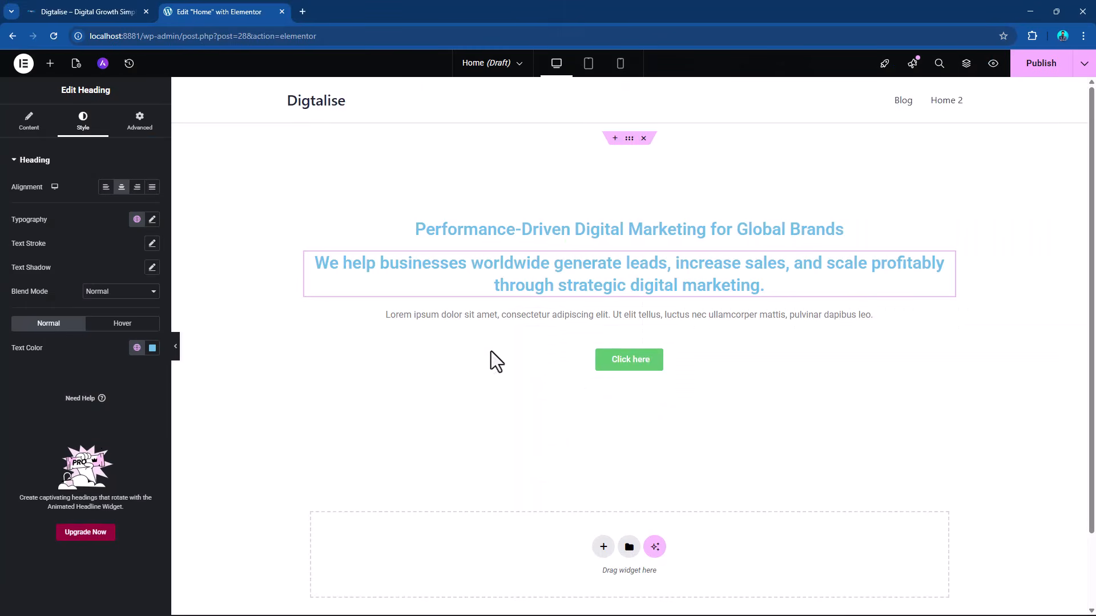
left_click(865, 325)
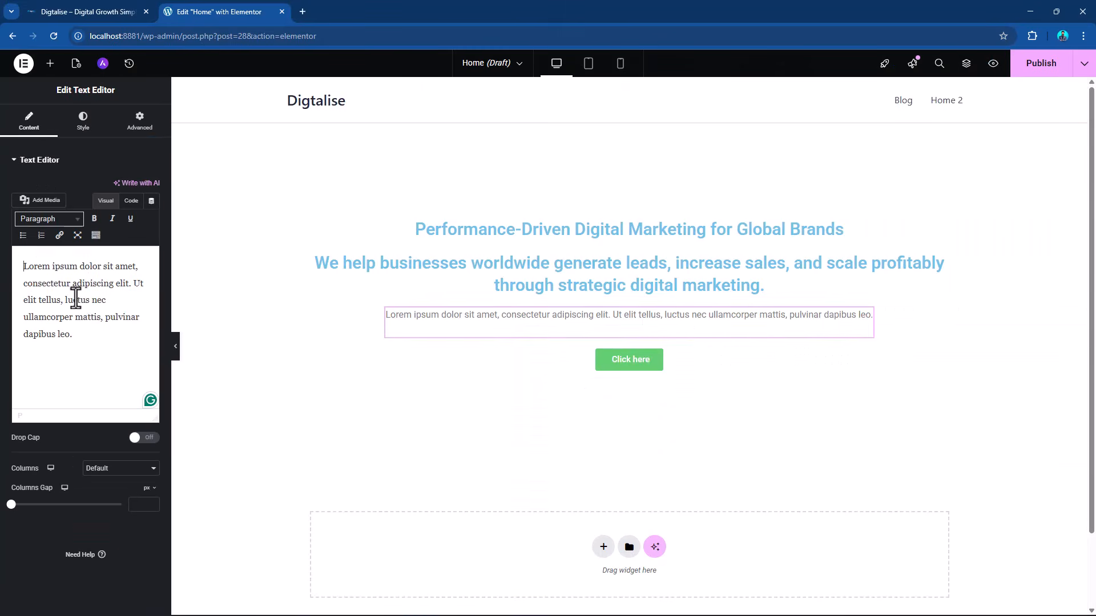
key("ctrl+a")
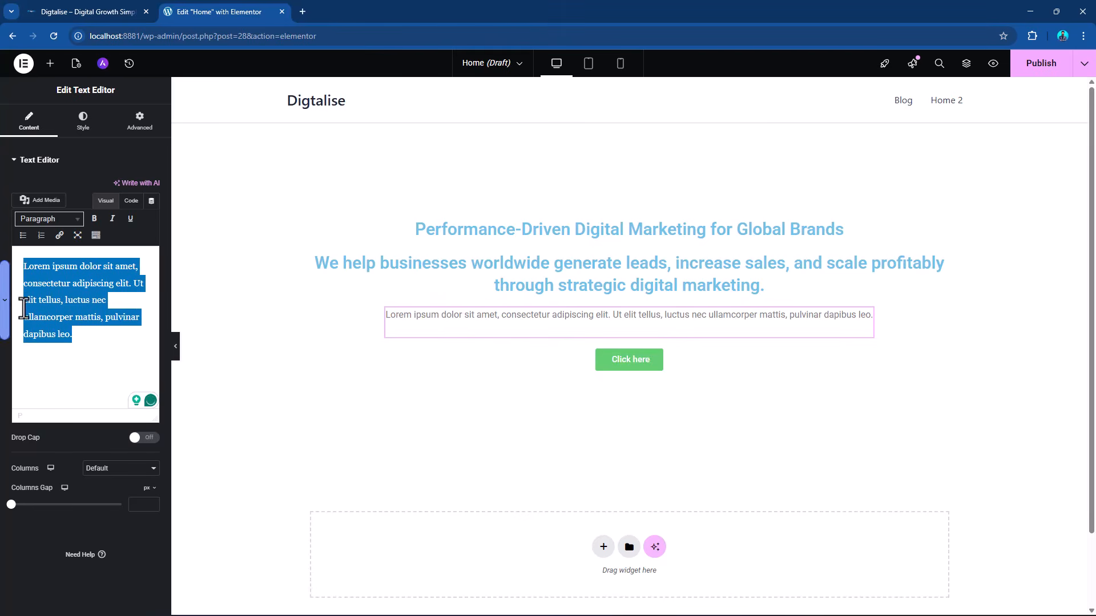
key("BackSpace")
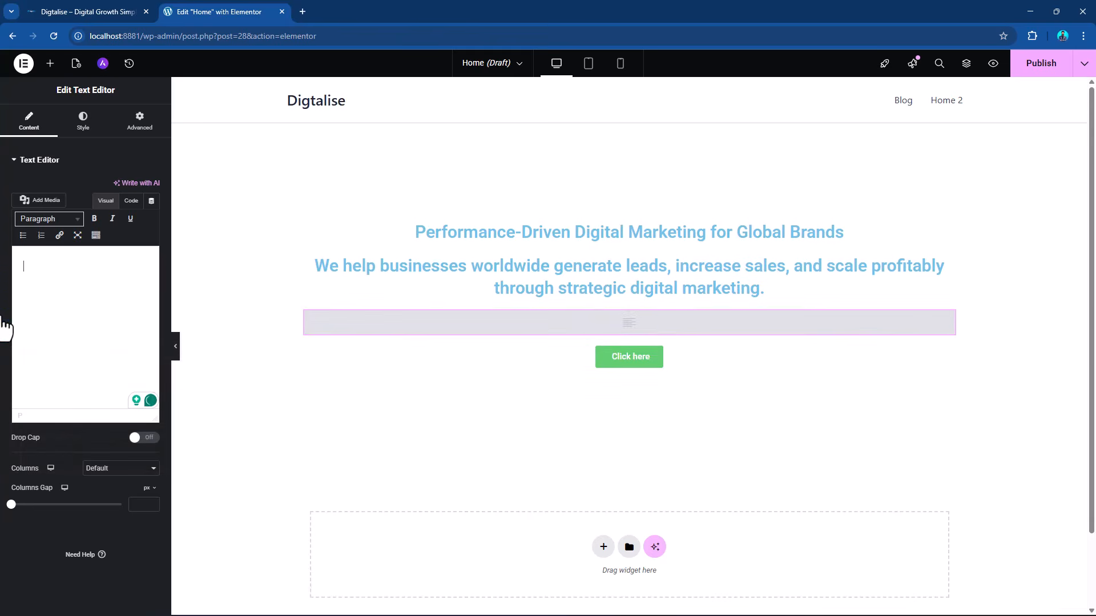
key("ctrl+v")
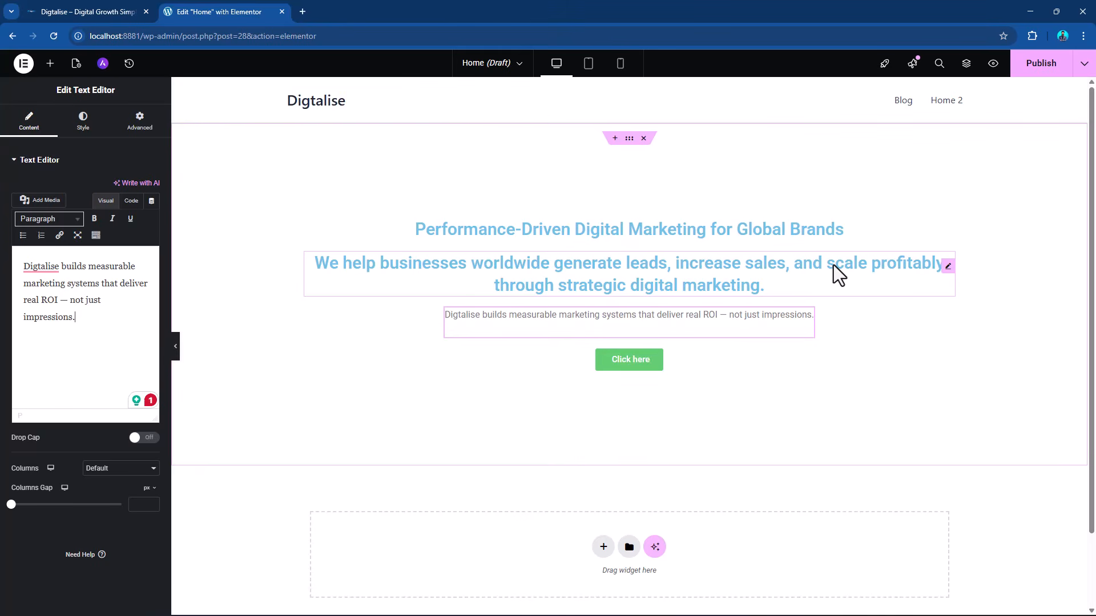
Set the HTML tag of the "Performance-Driven Digital Marketing for Global Brands" heading to H1.
left_click(837, 233)
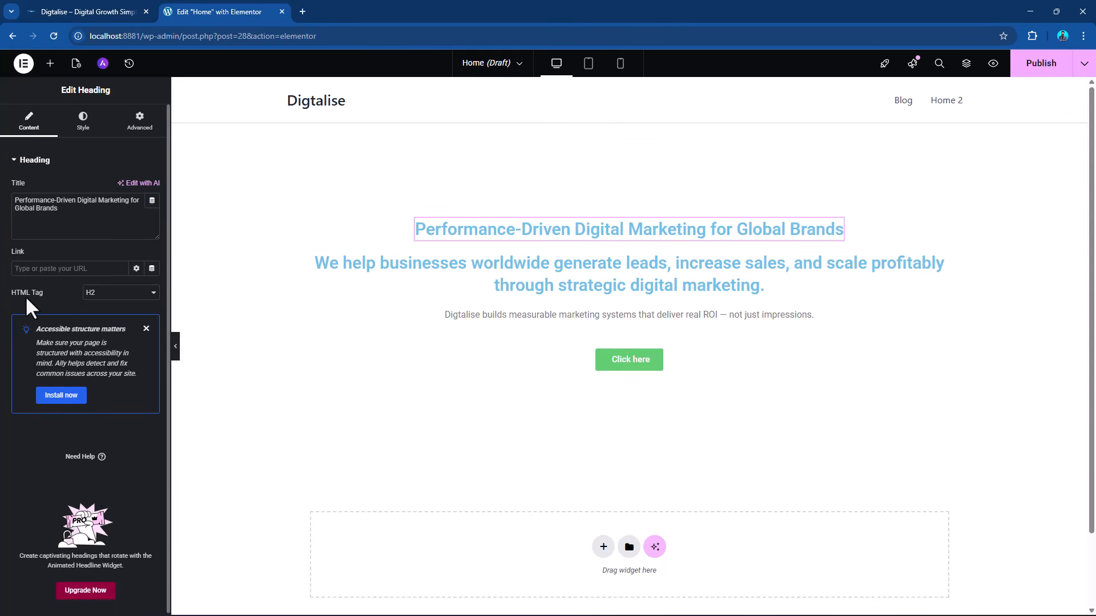
left_click(121, 293)
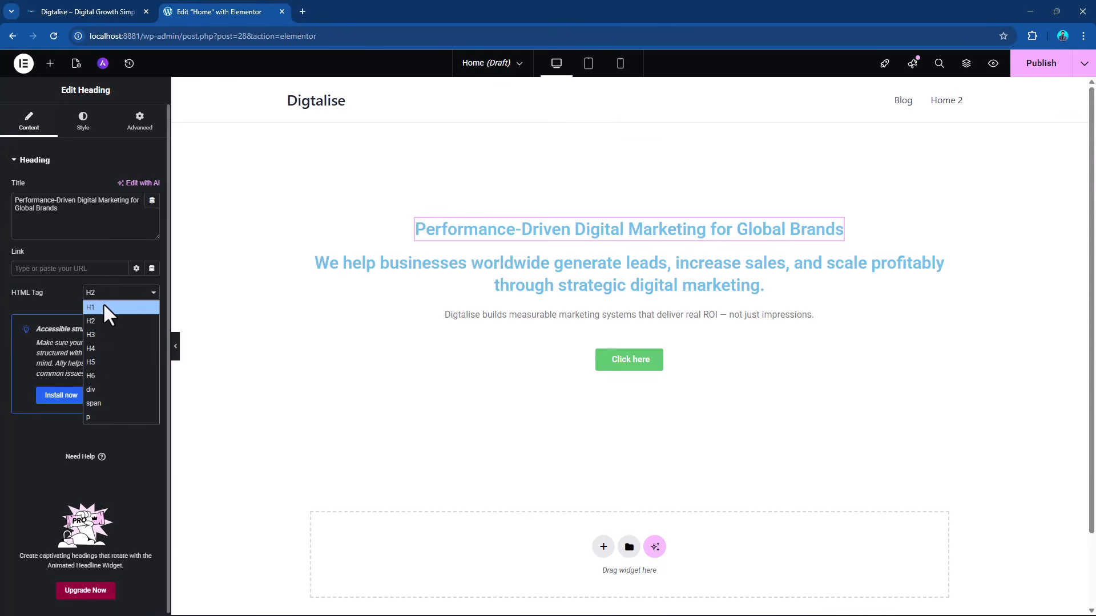
left_click(103, 306)
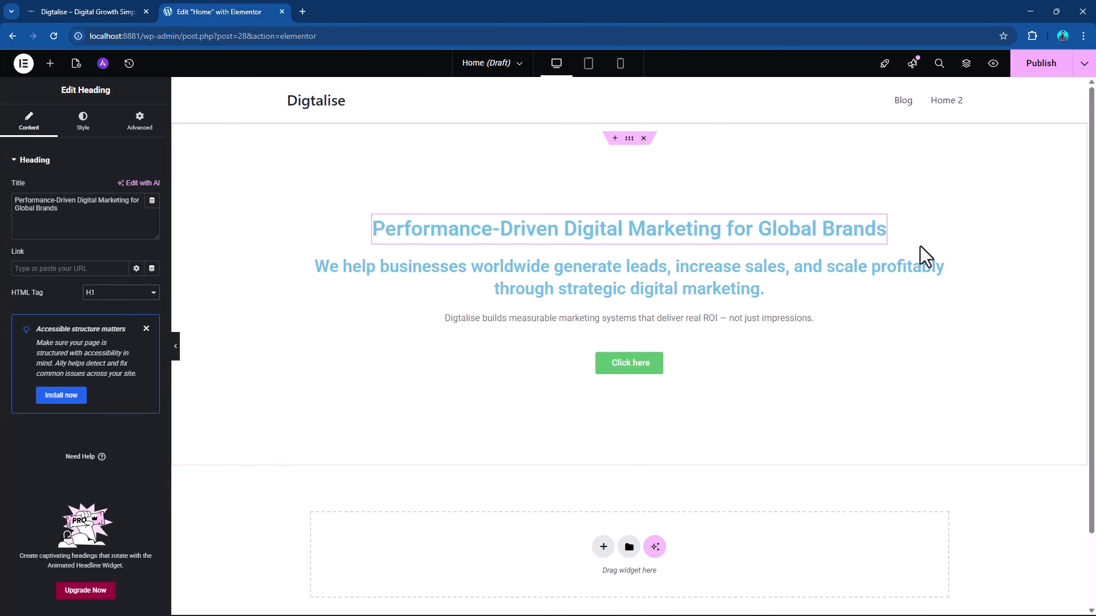
Set the HTML tag of the "We help businesses worldwide" sub heading to H3.
left_click(948, 282)
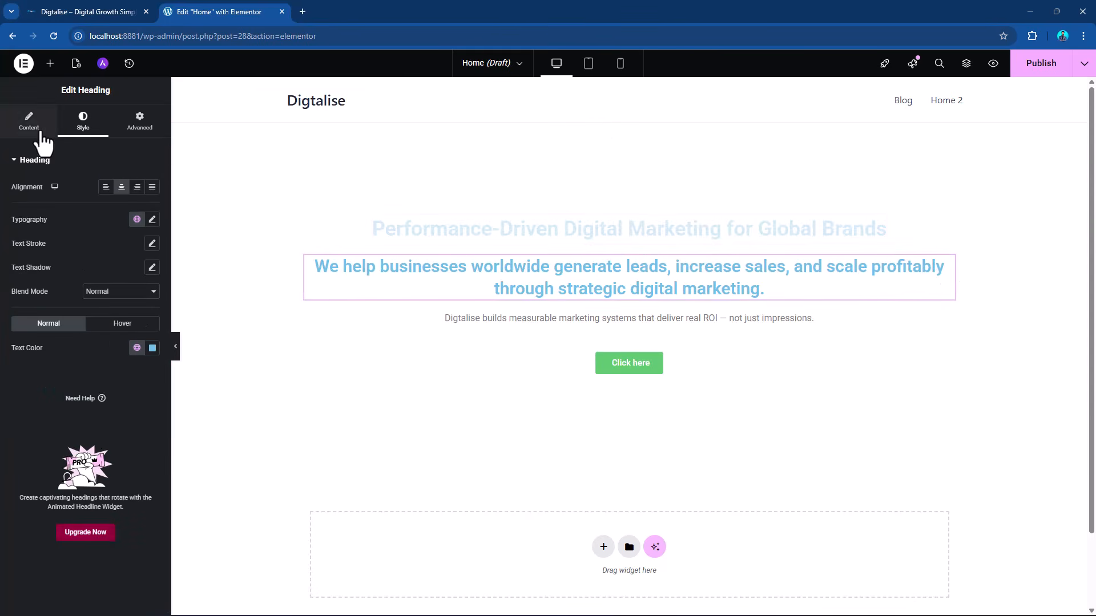
left_click(122, 293)
left_click(125, 306)
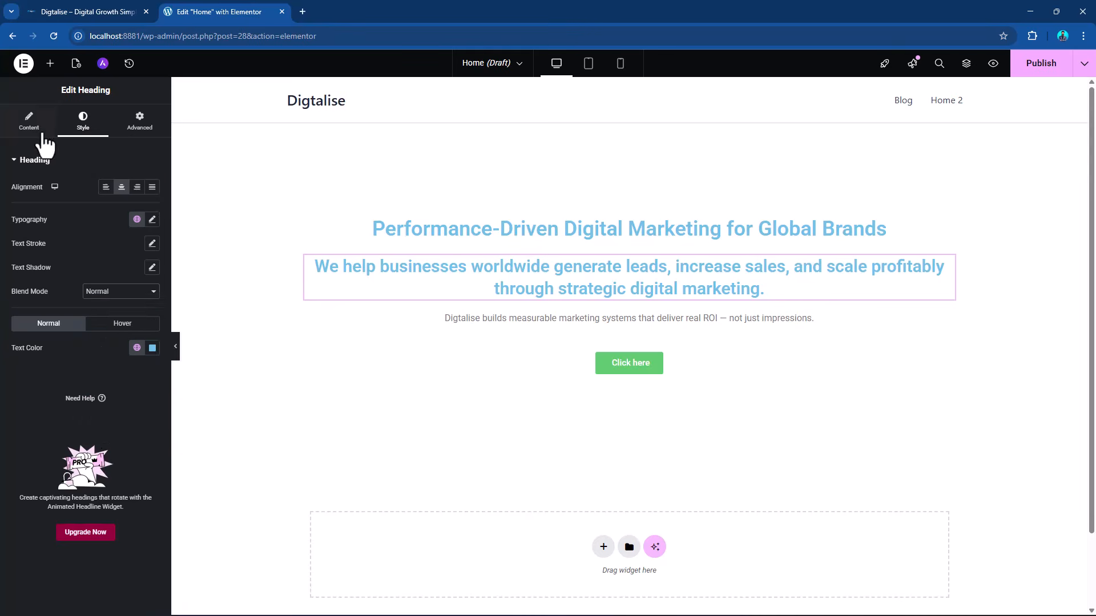
left_click(29, 122)
left_click(103, 293)
left_click(100, 332)
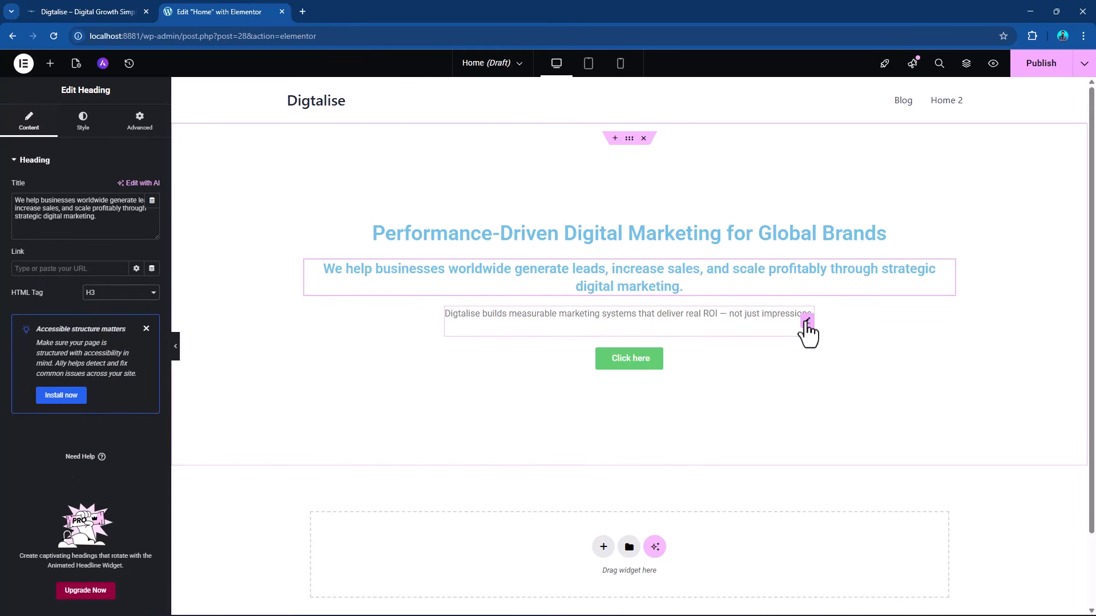
Add a flexbox container with two equal columns below the hero section and place an Image widget in its left column.
left_click(804, 323)
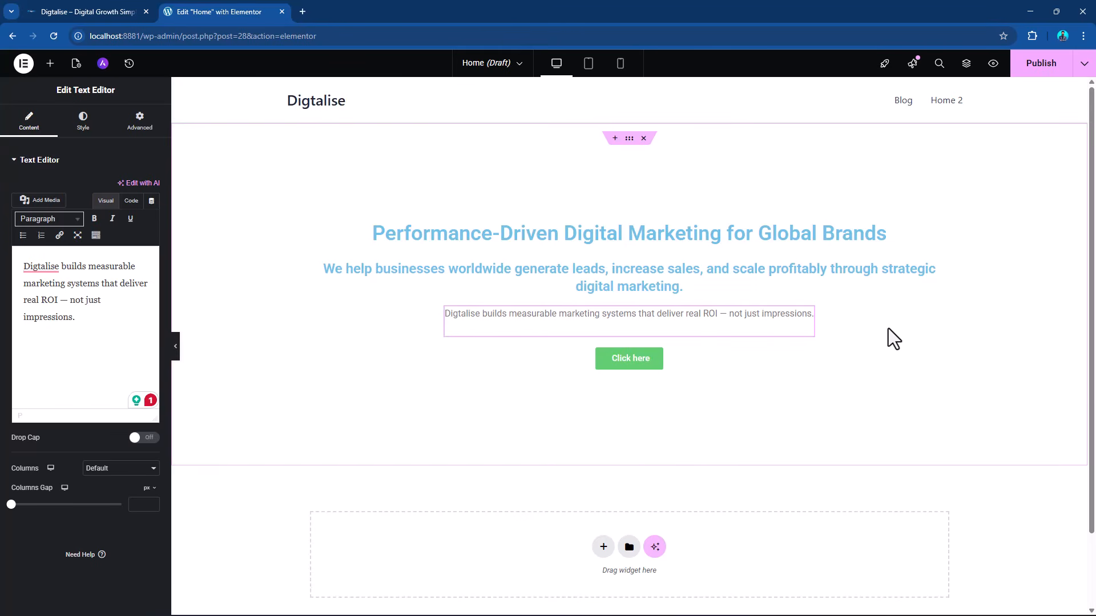
scroll(519, 365, "down", 2)
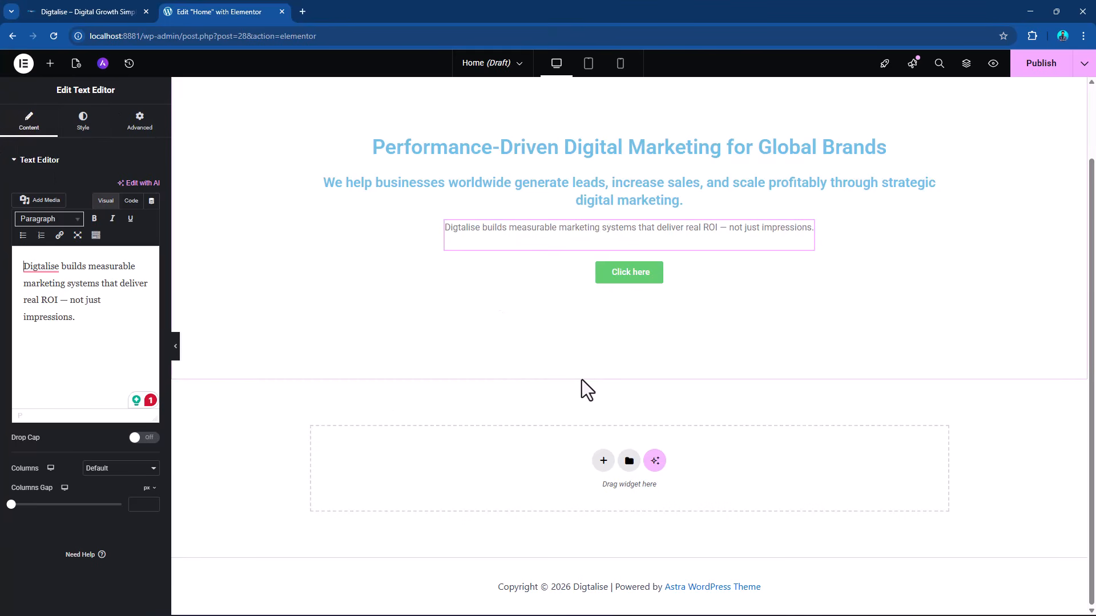
left_click(603, 463)
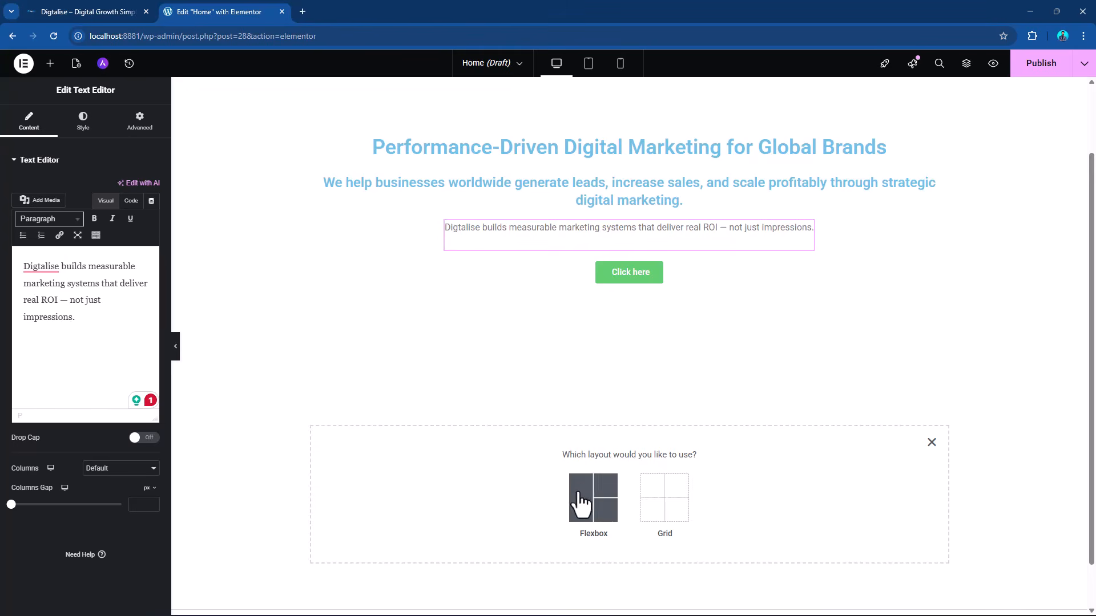
left_click(581, 501)
left_click(614, 489)
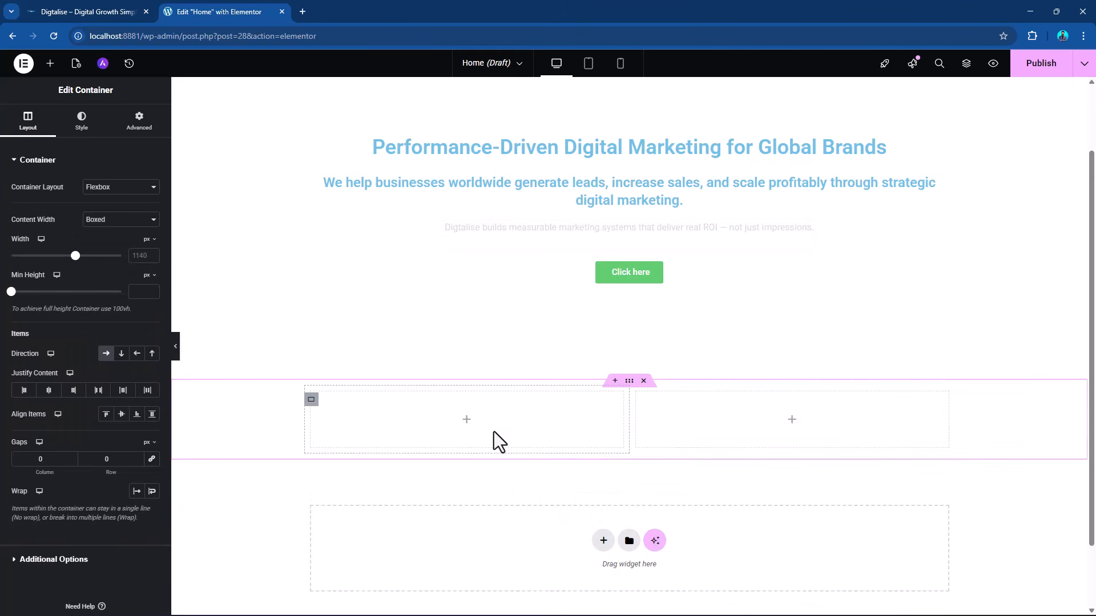
left_click(51, 63)
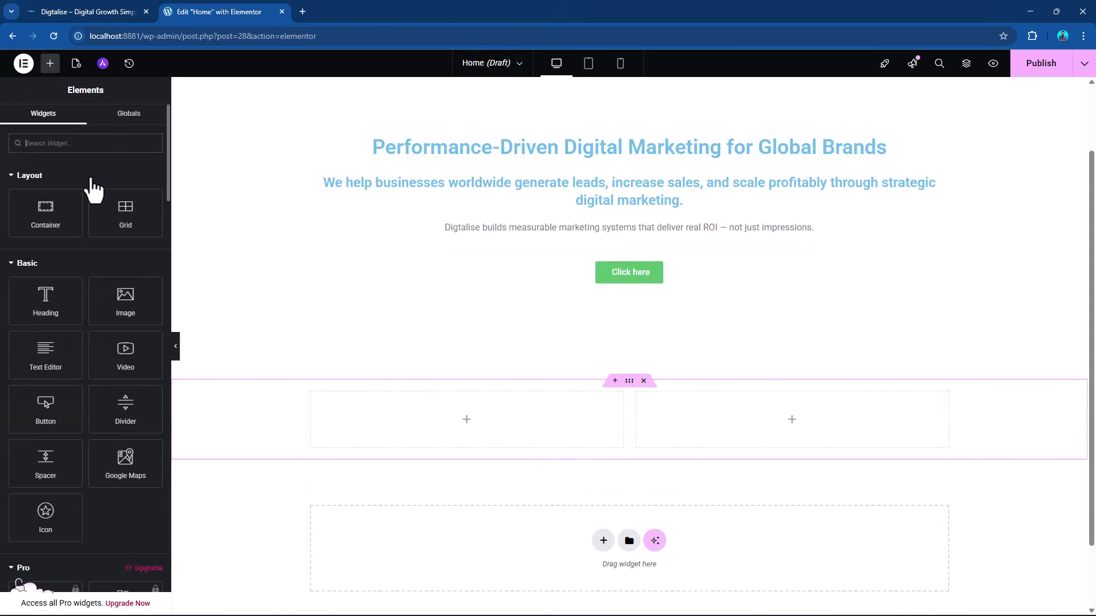
left_click_drag(125, 301, 471, 414)
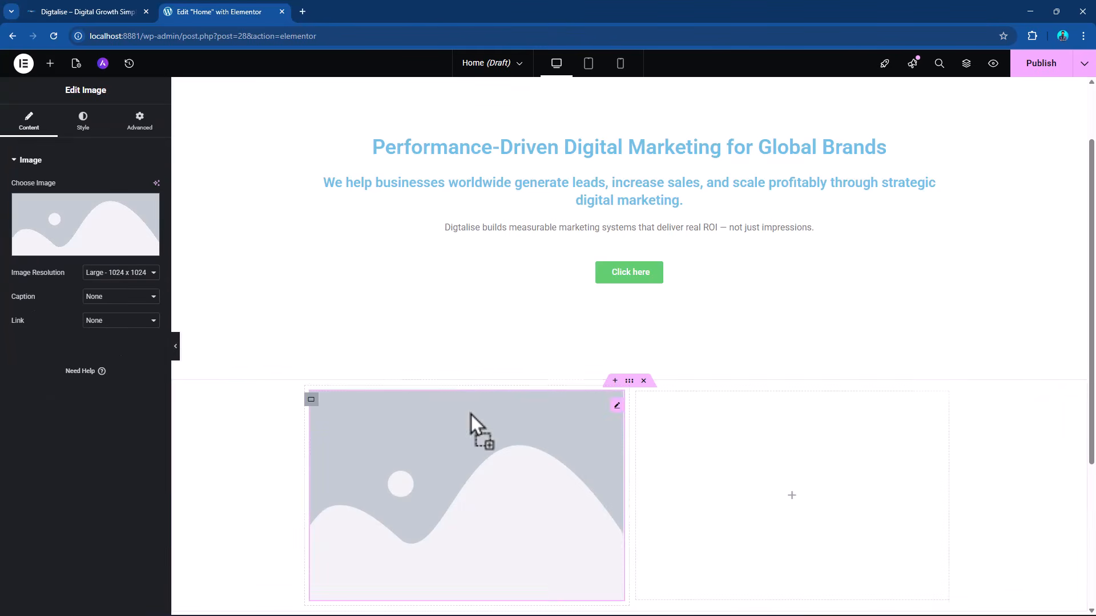
Set the left column's image to the last Digtalise logo in the media library.
left_click(86, 234)
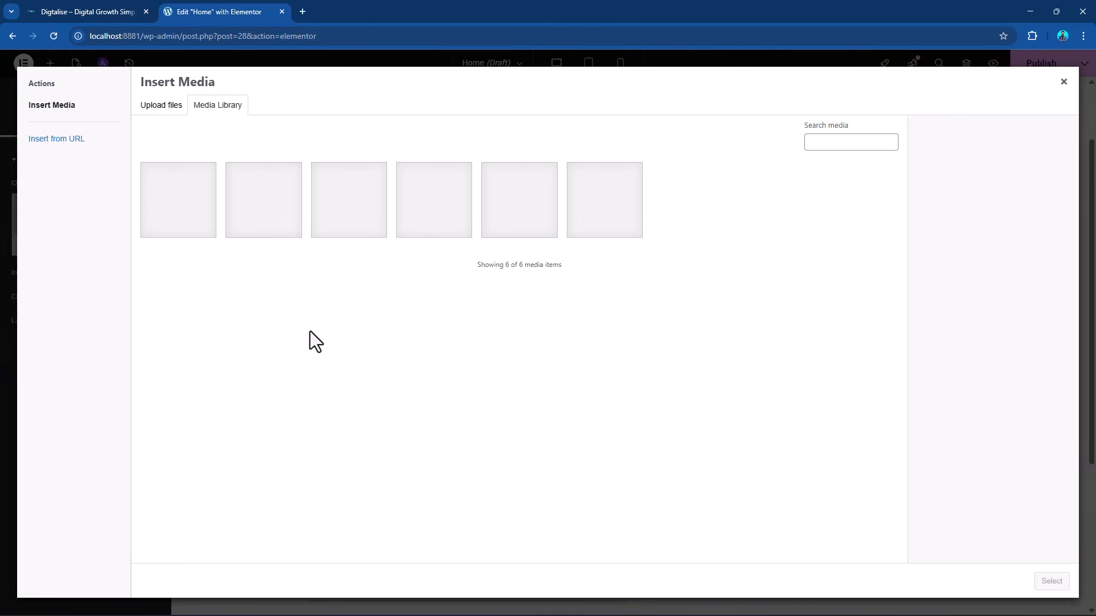
left_click(611, 215)
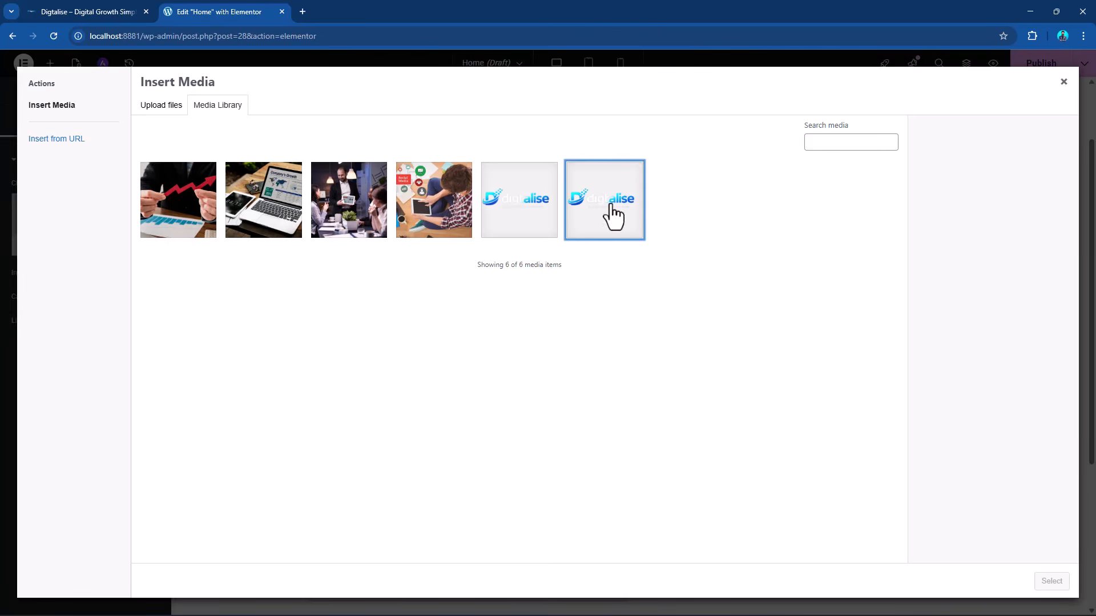
left_click(1049, 588)
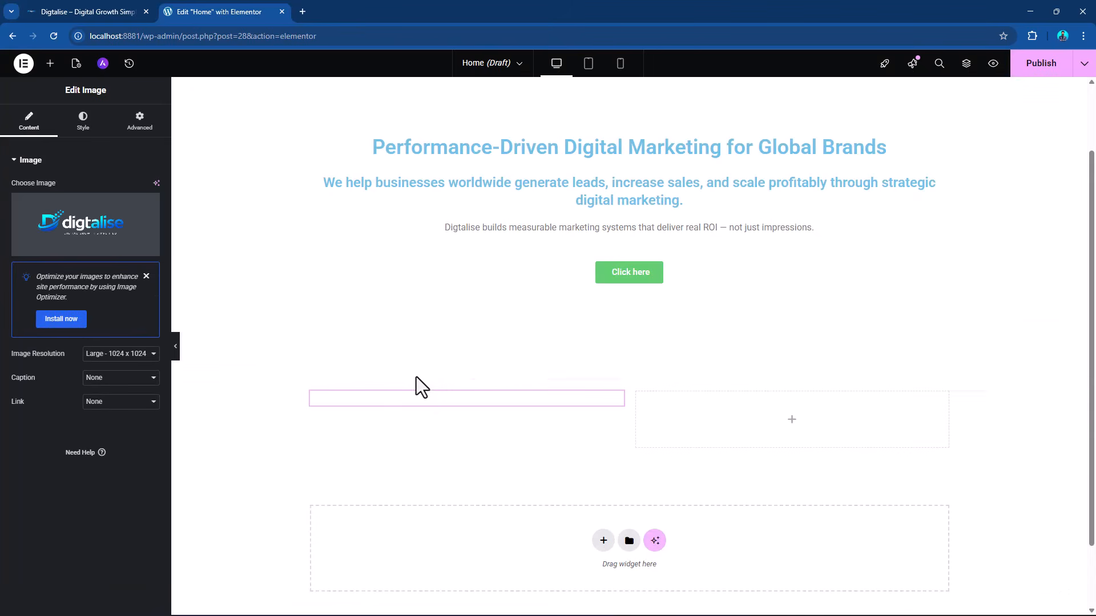
scroll(444, 338, "down", 3)
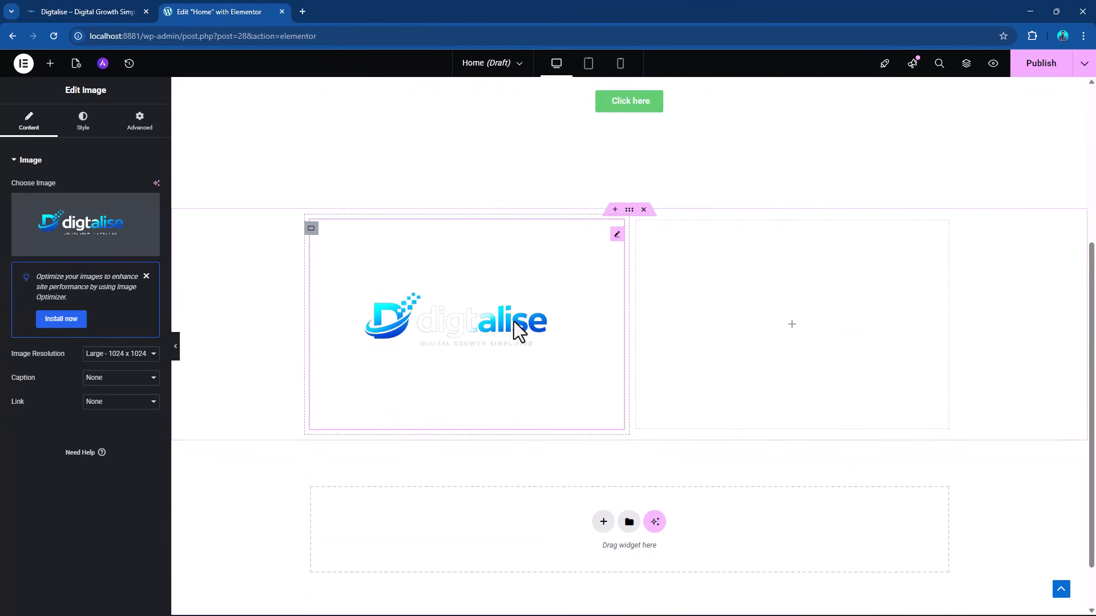
Colour the "Performance-Driven Digital Marketing for Global Brands" heading with the dark blue #044DCE sampled from the logo image.
scroll(617, 251, "up", 3)
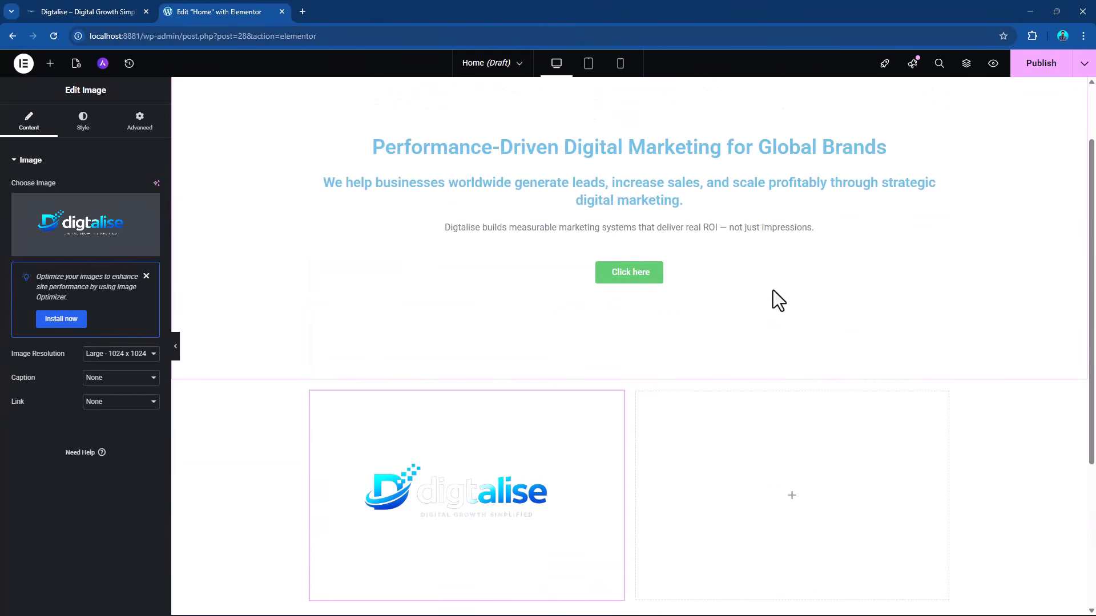
left_click(880, 149)
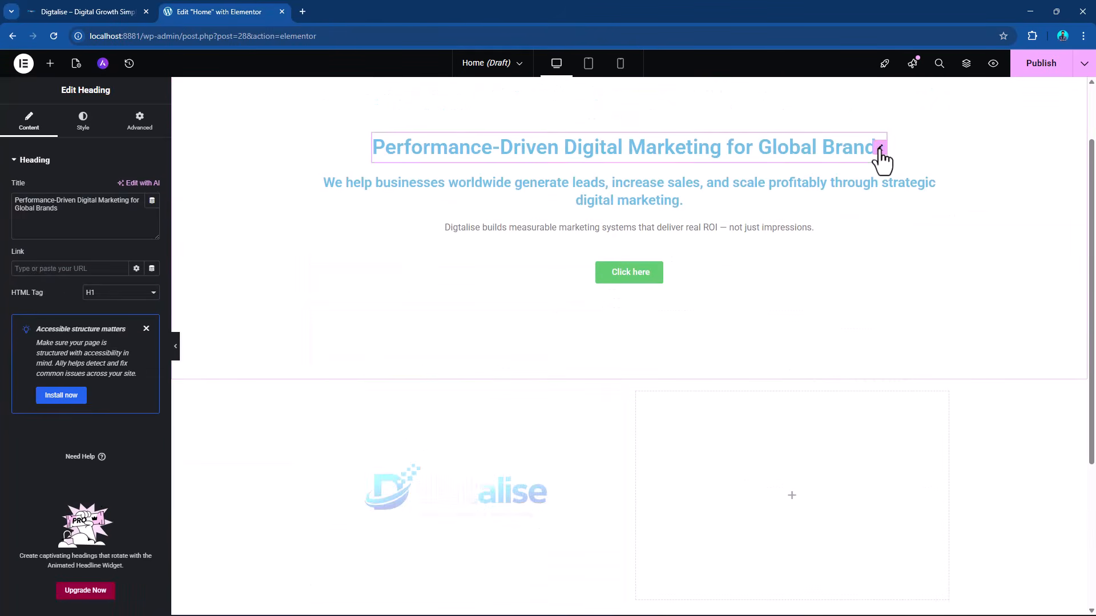
left_click(81, 126)
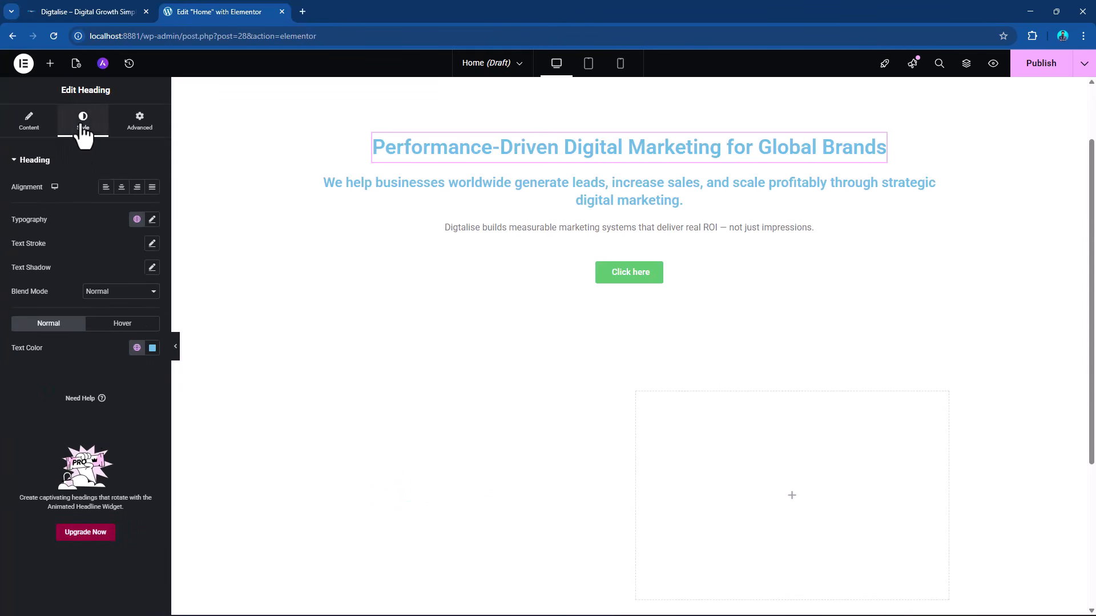
left_click(152, 349)
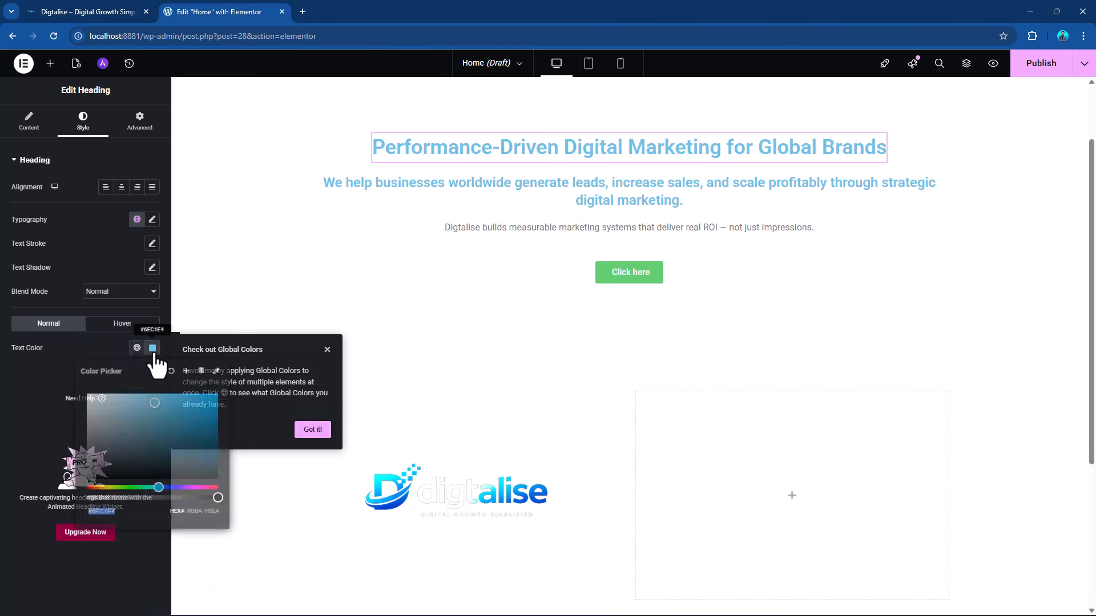
left_click(123, 512)
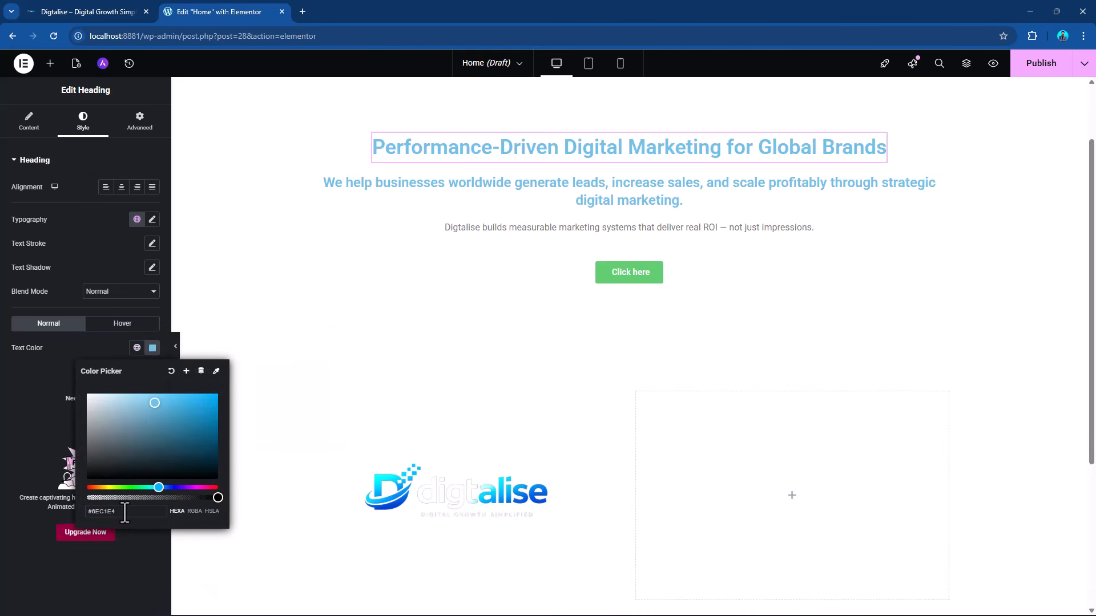
left_click_drag(124, 512, 61, 512)
left_click(217, 372)
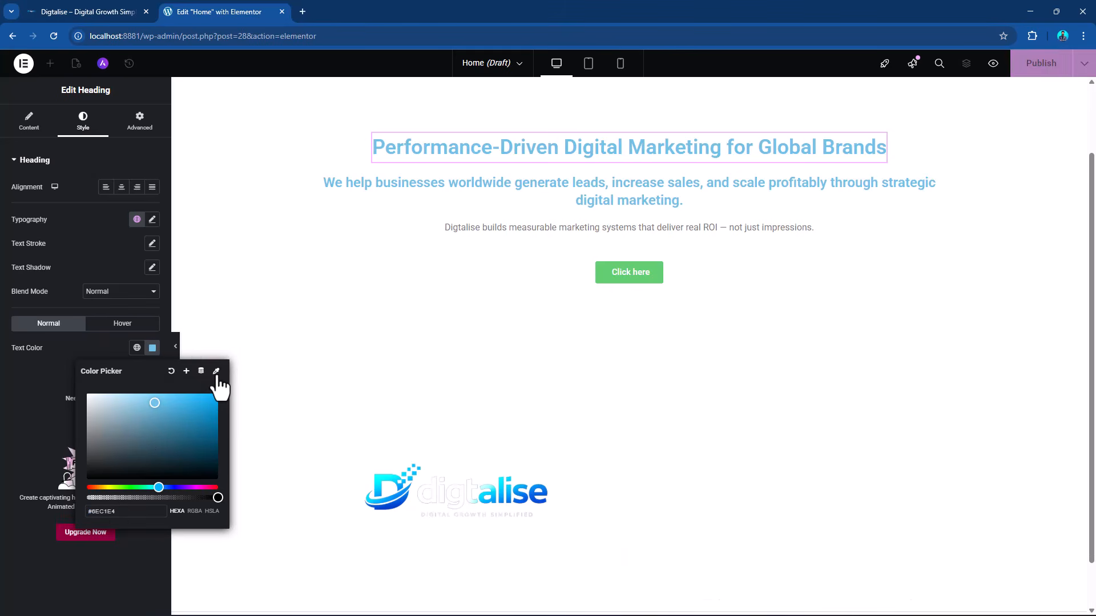
mouse_move(553, 479)
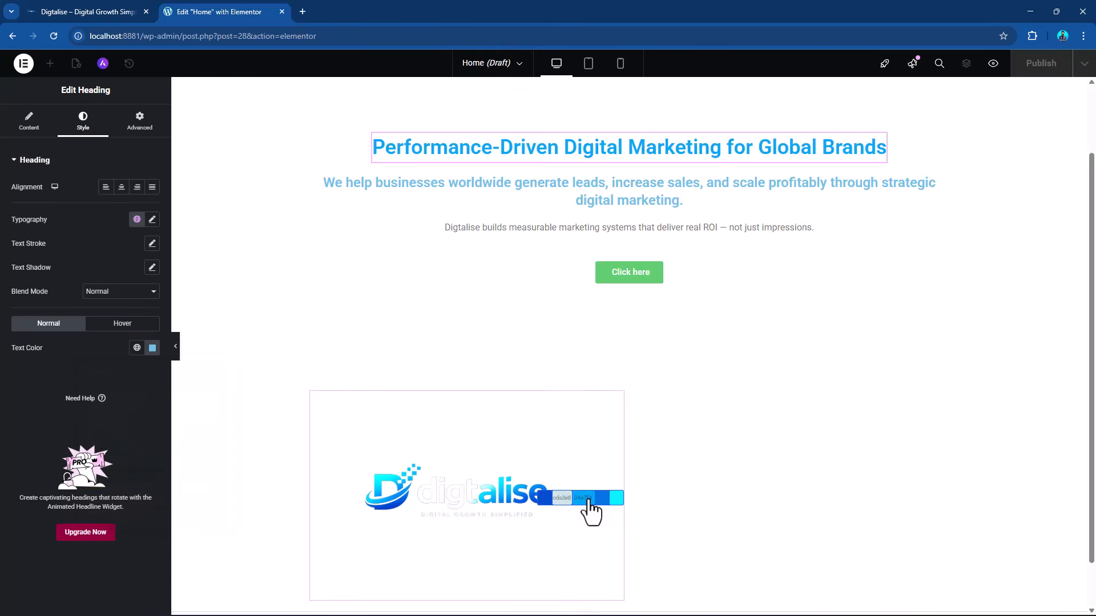
left_click(544, 503)
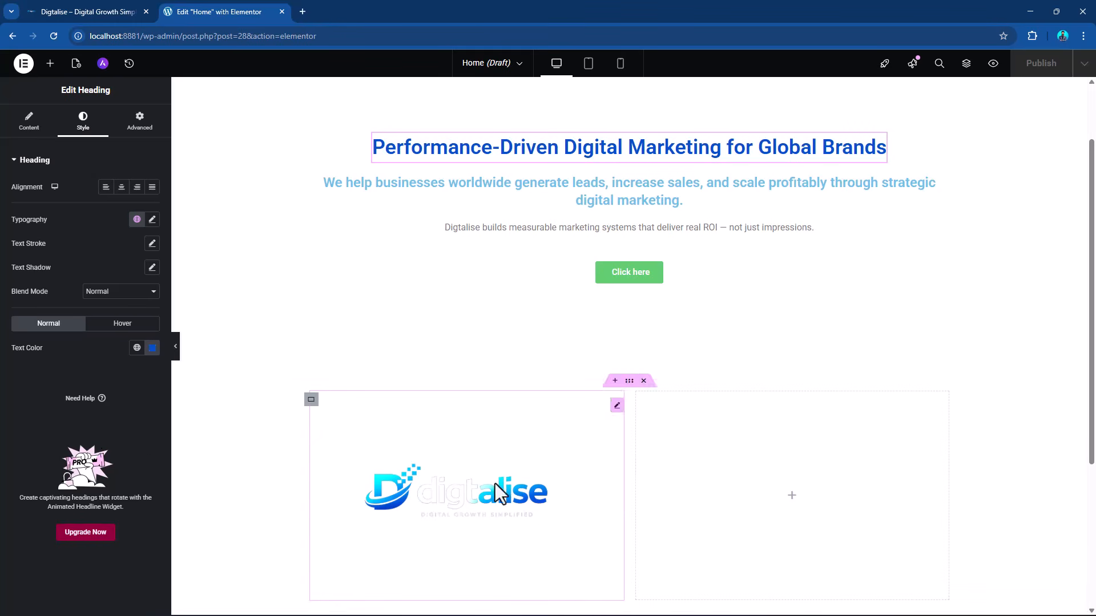
Save the main heading's dark blue text colour as a new global color named "primary color".
left_click(153, 354)
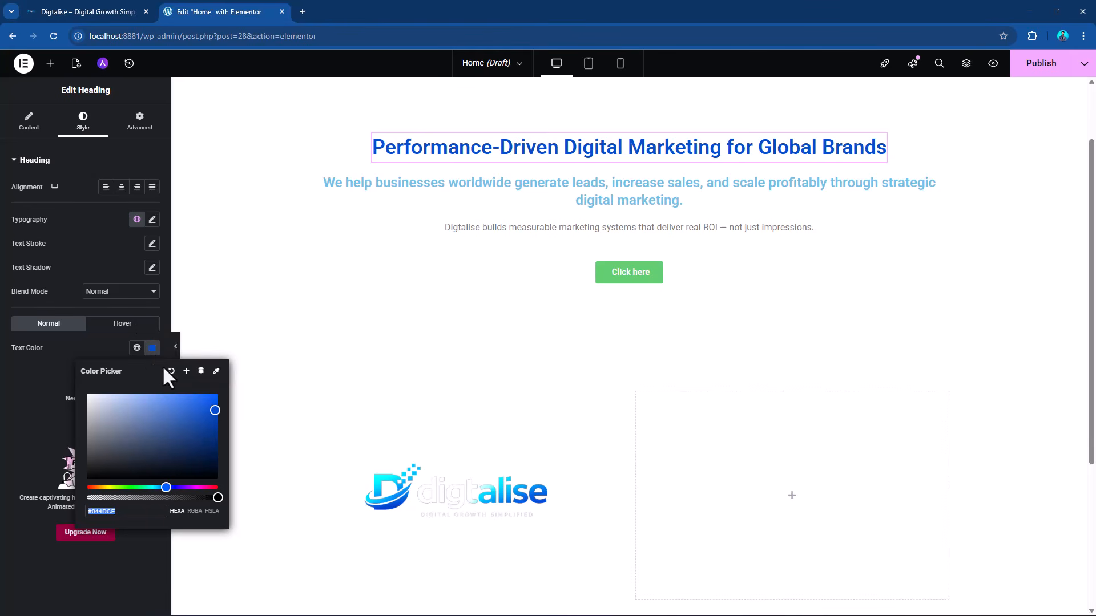
left_click(186, 372)
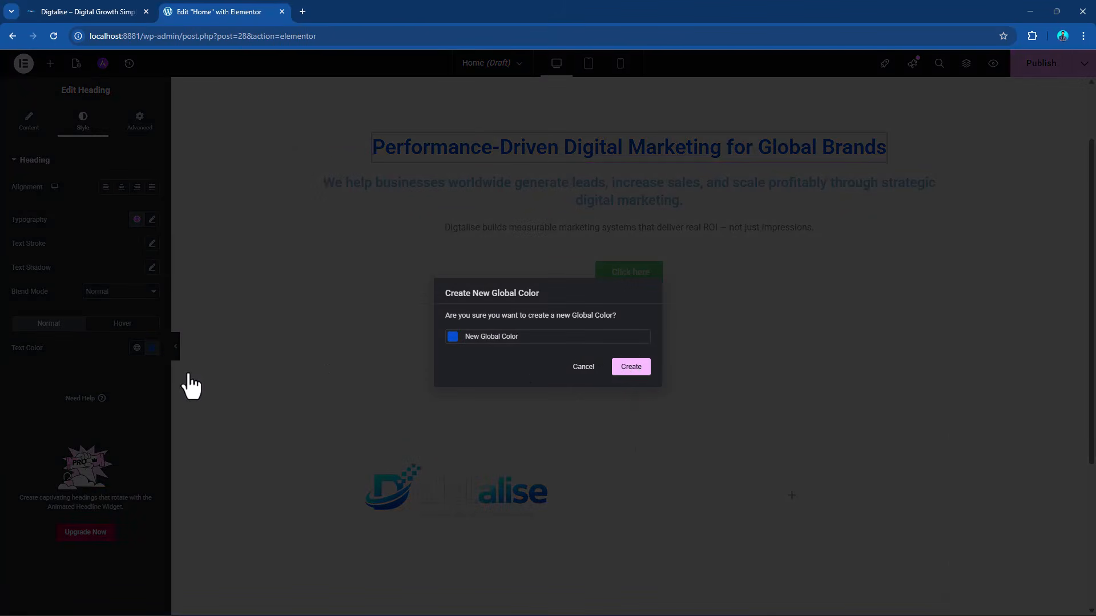
left_click_drag(526, 344, 461, 342)
type("m")
type("ain")
key("BackSpace")
key("BackSpace")
key("BackSpace")
key("BackSpace")
type("primary color")
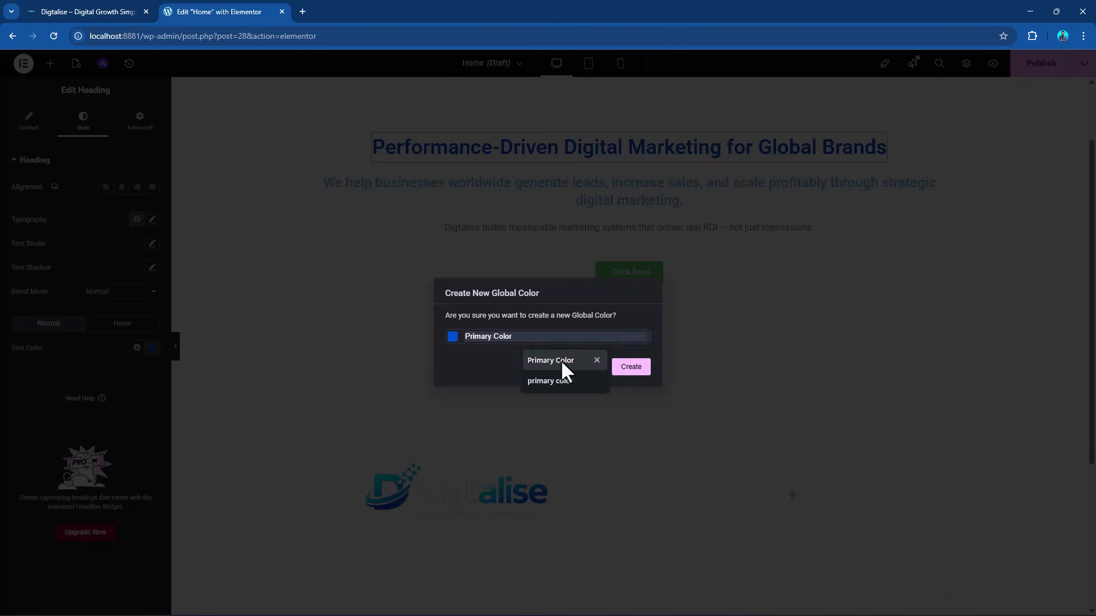
left_click(470, 364)
left_click(523, 337)
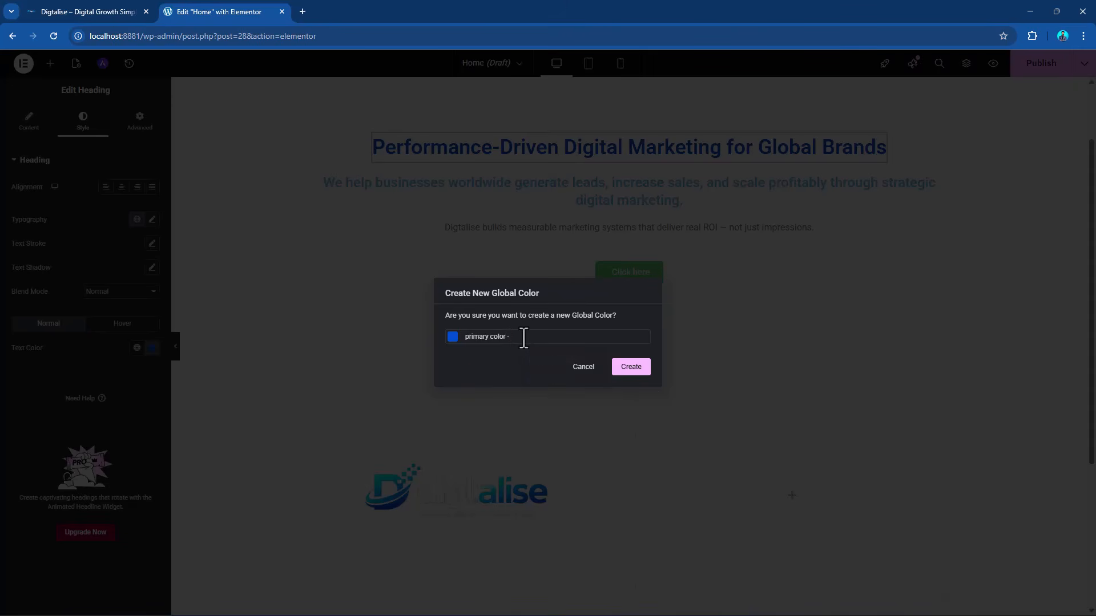
left_click(622, 370)
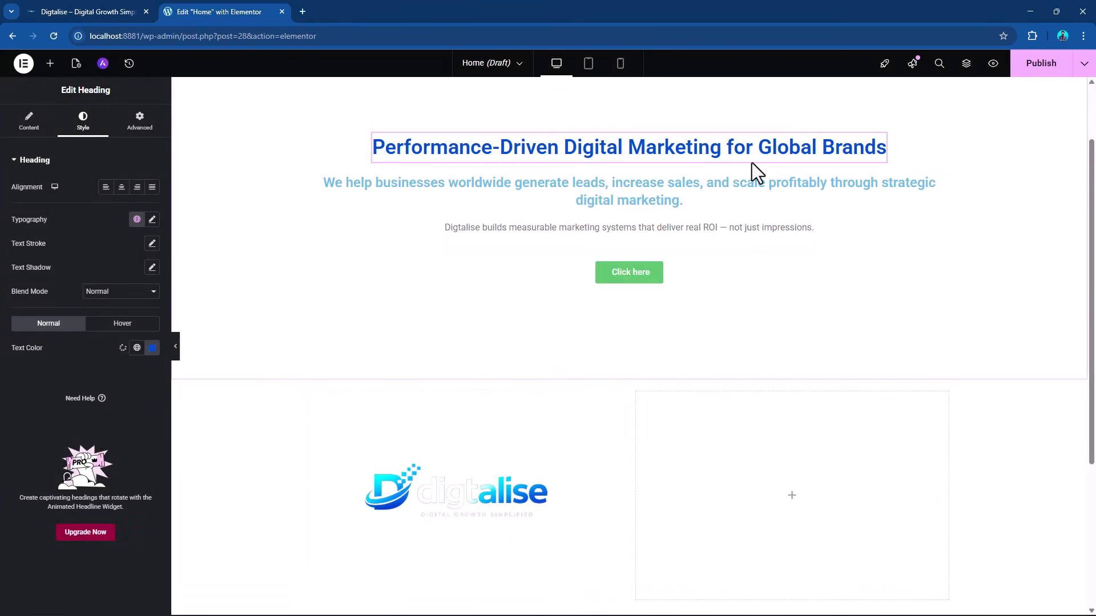
Colour the "We help businesses worldwide" sub heading with the pale grey-blue #CDE3E8 sampled from the logo image.
left_click(946, 191)
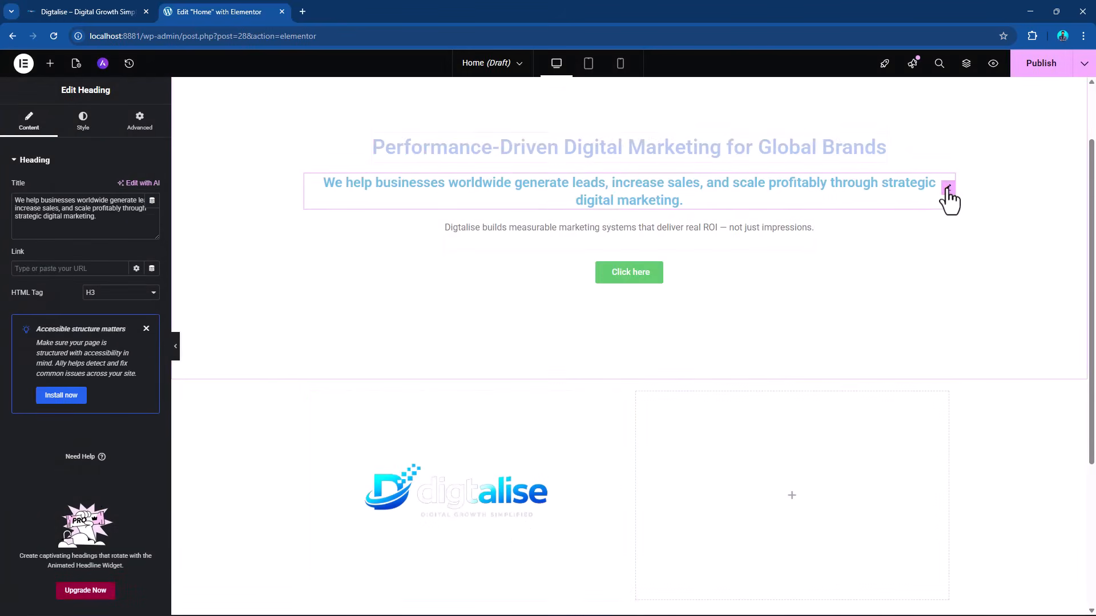
left_click(85, 125)
left_click(153, 348)
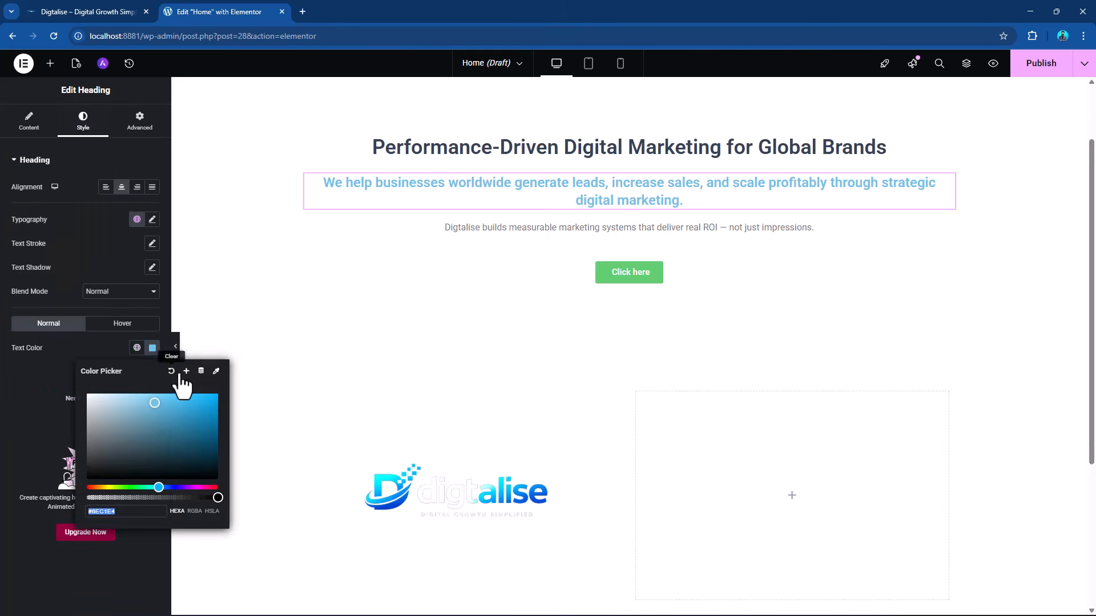
left_click(216, 372)
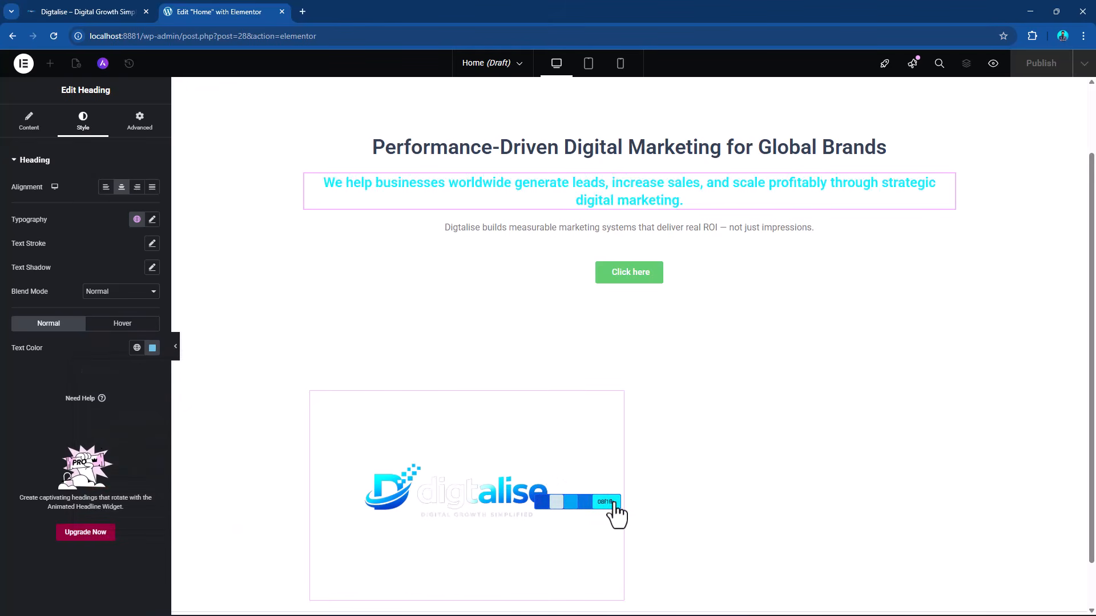
left_click(571, 503)
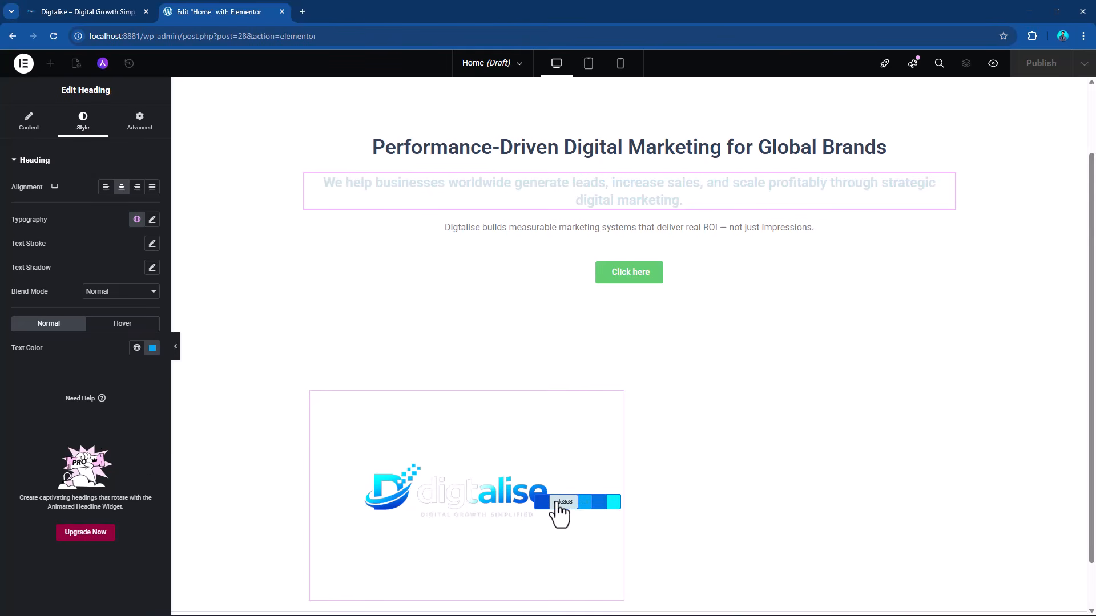
left_click(562, 503)
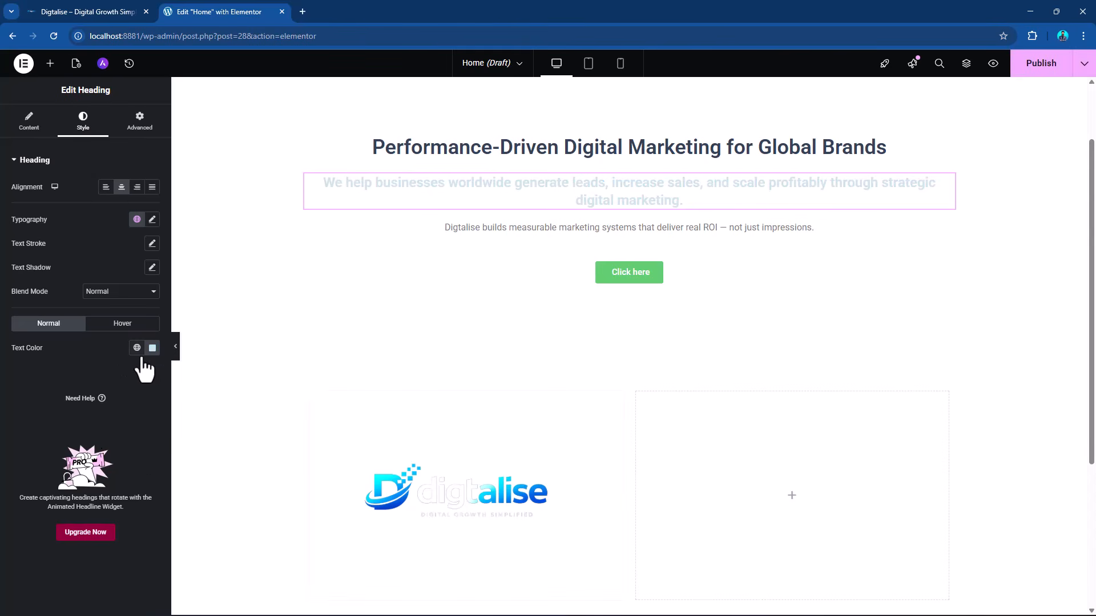
Save the sub heading's pale text colour as a new global color named "brand background color".
left_click(152, 349)
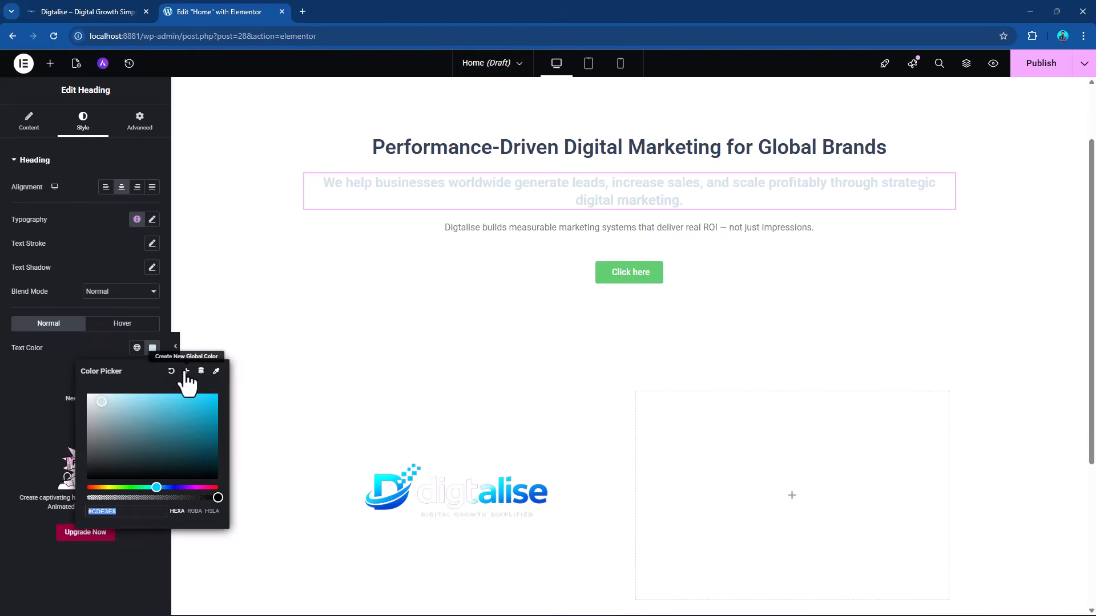
left_click(188, 368)
left_click_drag(537, 340, 440, 338)
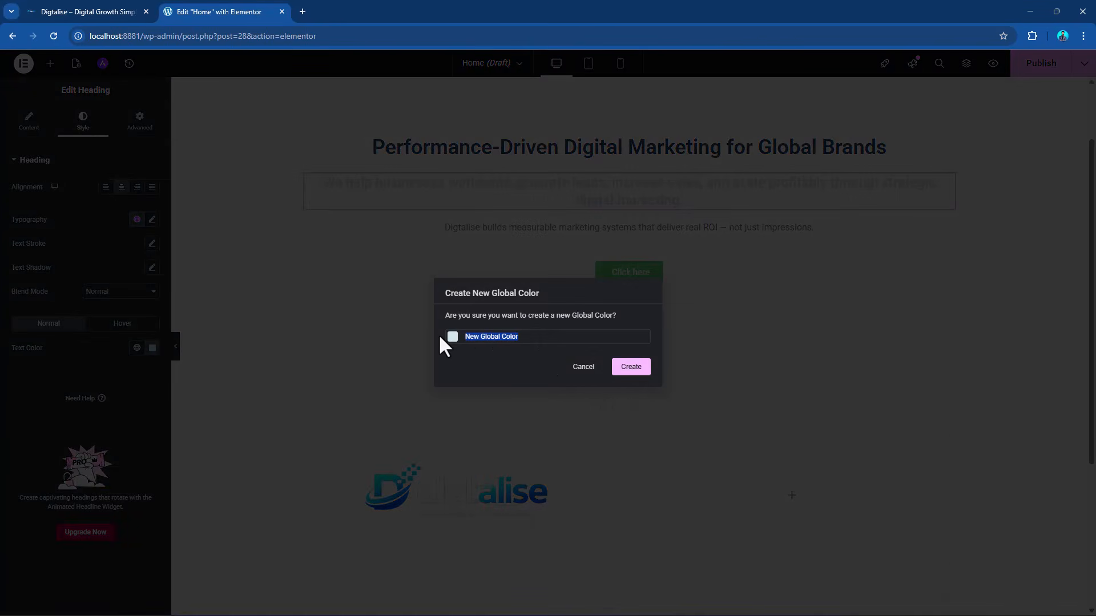
type("brand background color")
left_click(631, 368)
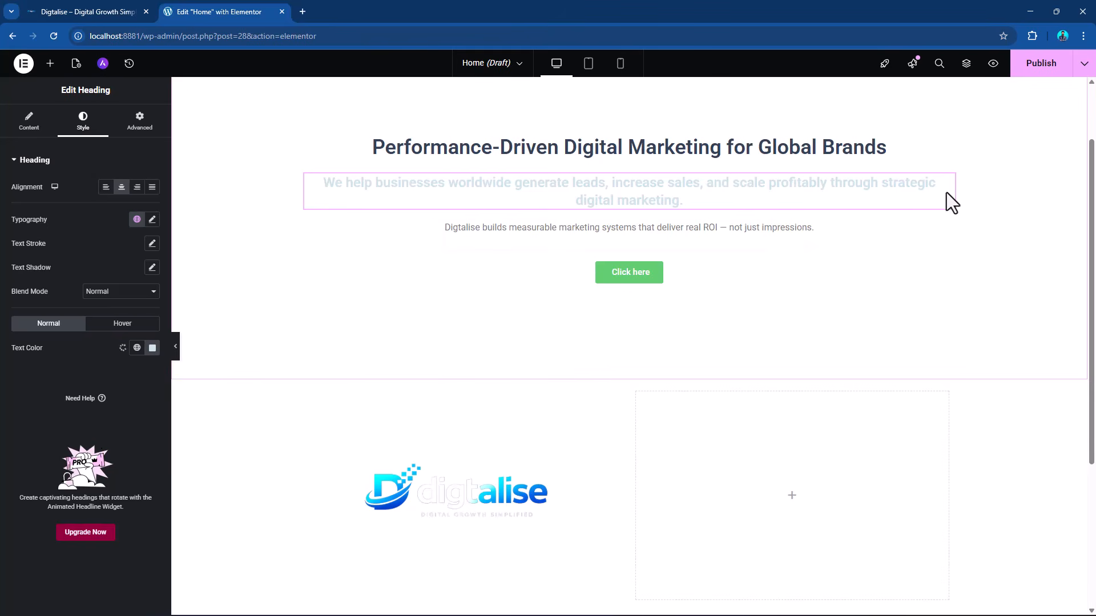
Recolour the "We help businesses worldwide" sub heading with the bright medium blue sampled from the logo image.
left_click(152, 349)
left_click(216, 371)
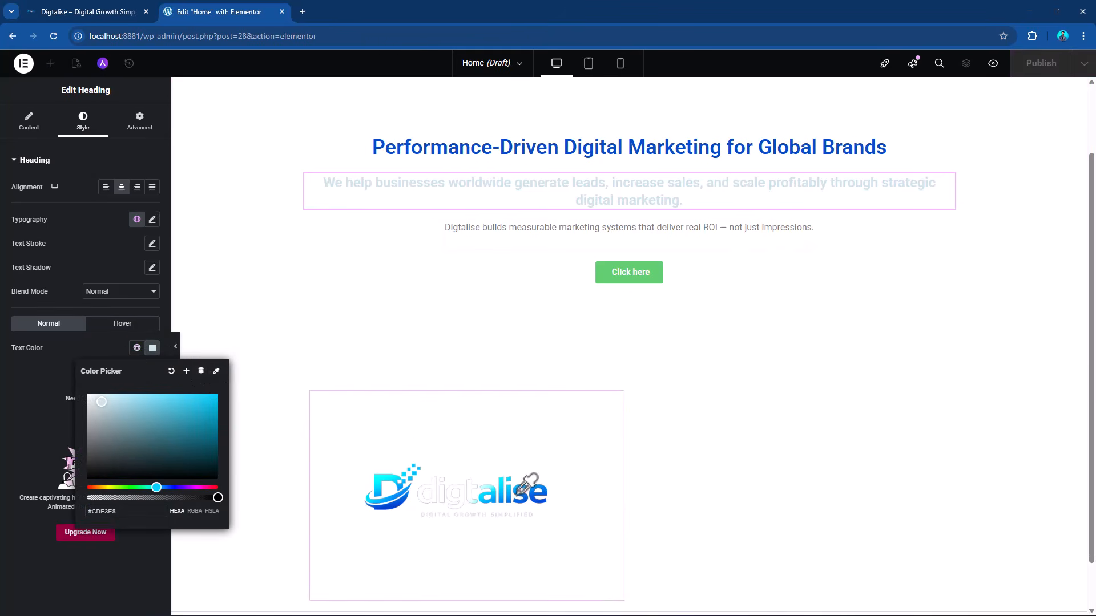
left_click(519, 491)
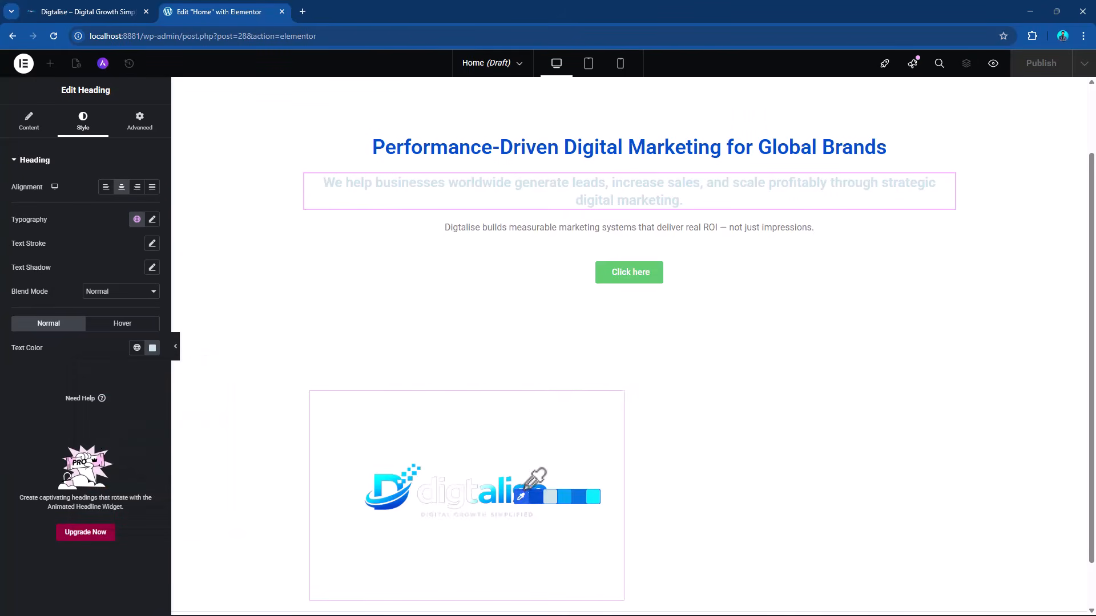
left_click(555, 502)
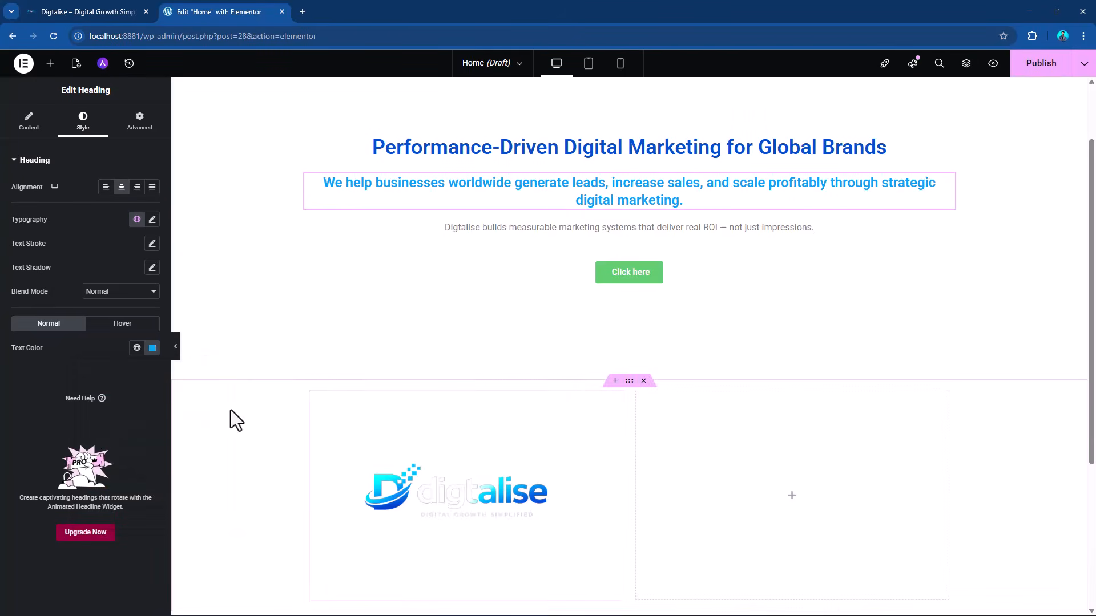
Save the sub heading's bright blue text colour as a new global color named "brand secondary color".
left_click(152, 348)
left_click(186, 371)
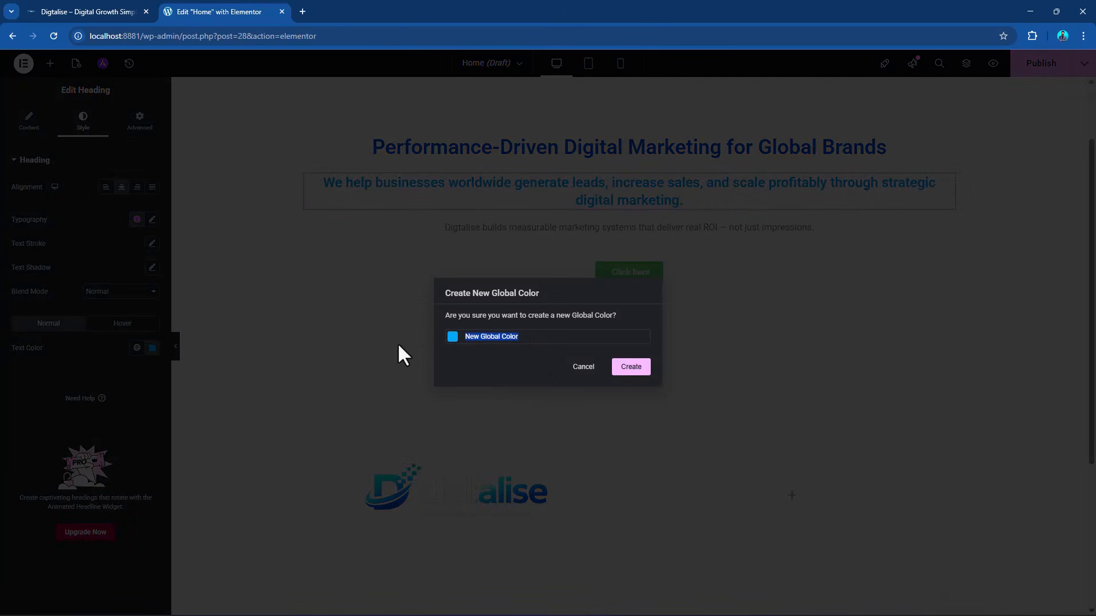
type("bran")
type("d secon")
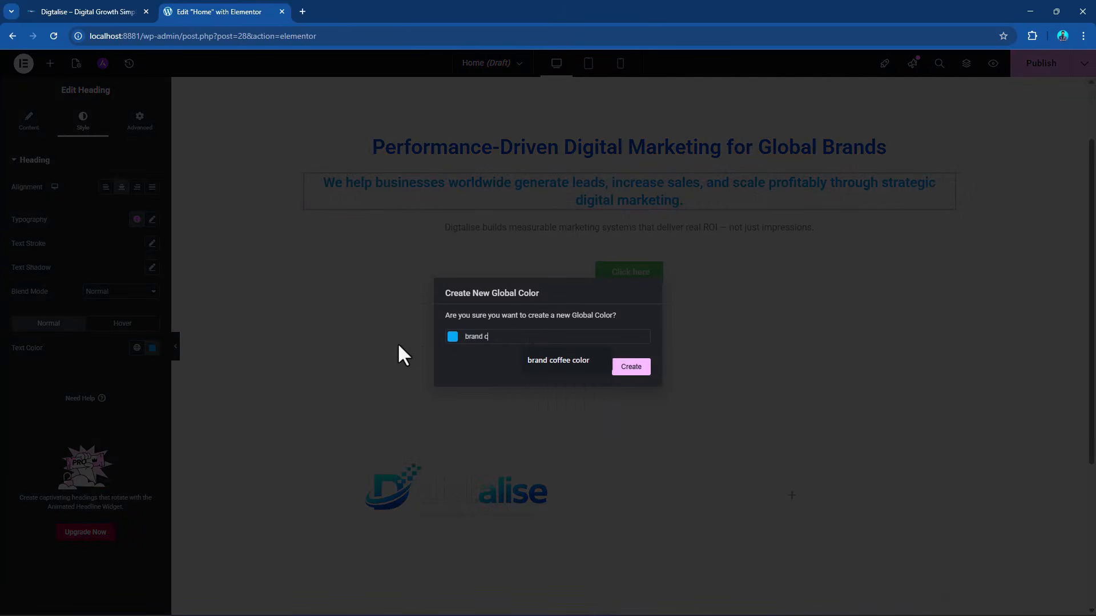
type("dary color")
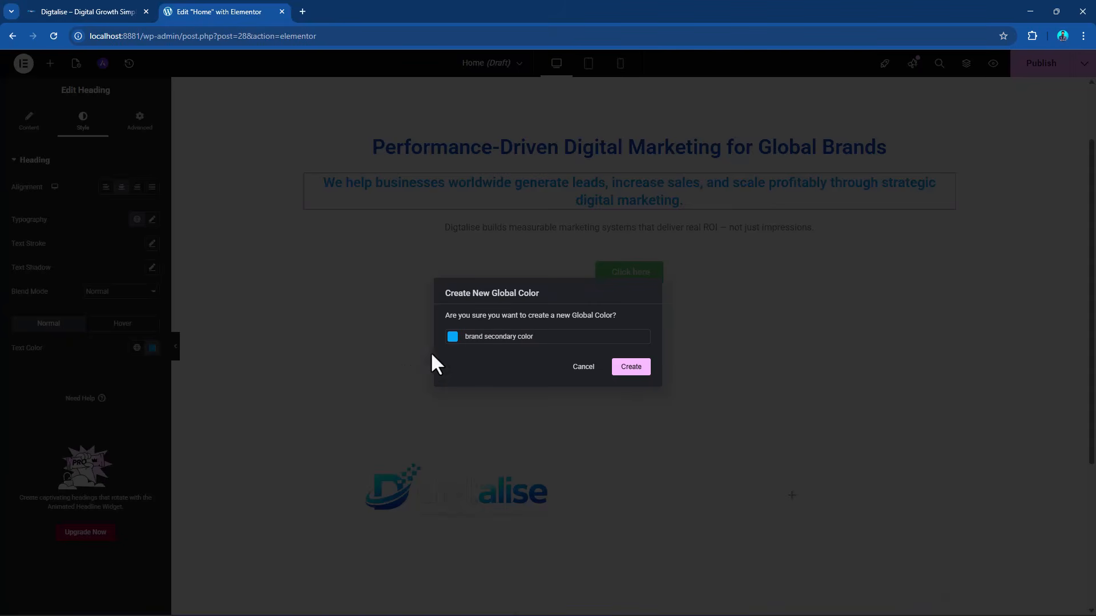
left_click(631, 367)
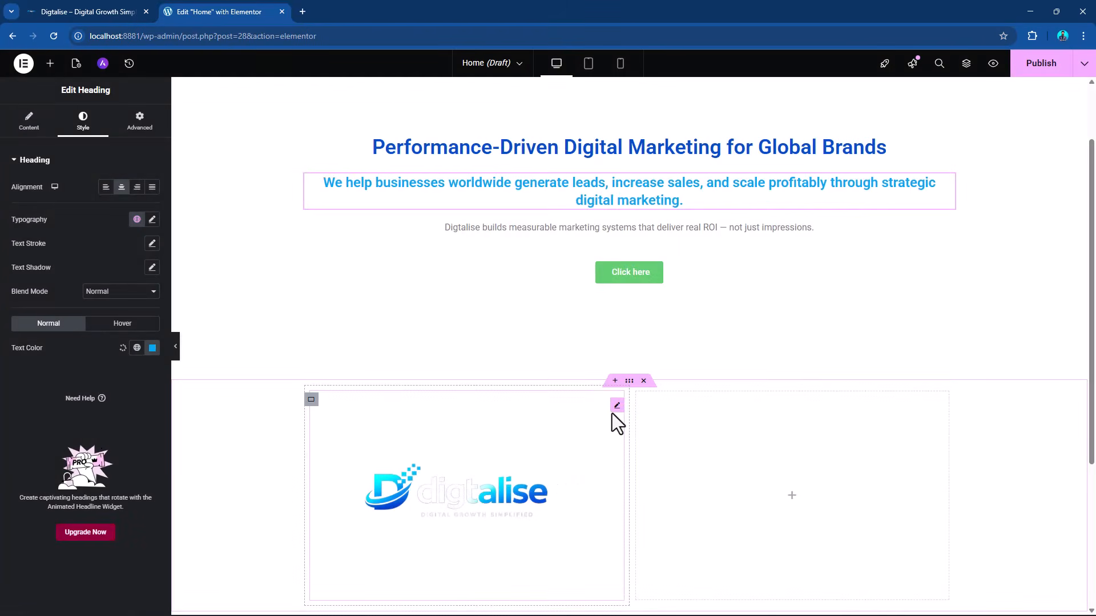
Delete the logo image and its two-column container below the hero section, and select the "We help businesses worldwide" sub heading.
right_click(617, 412)
left_click(665, 600)
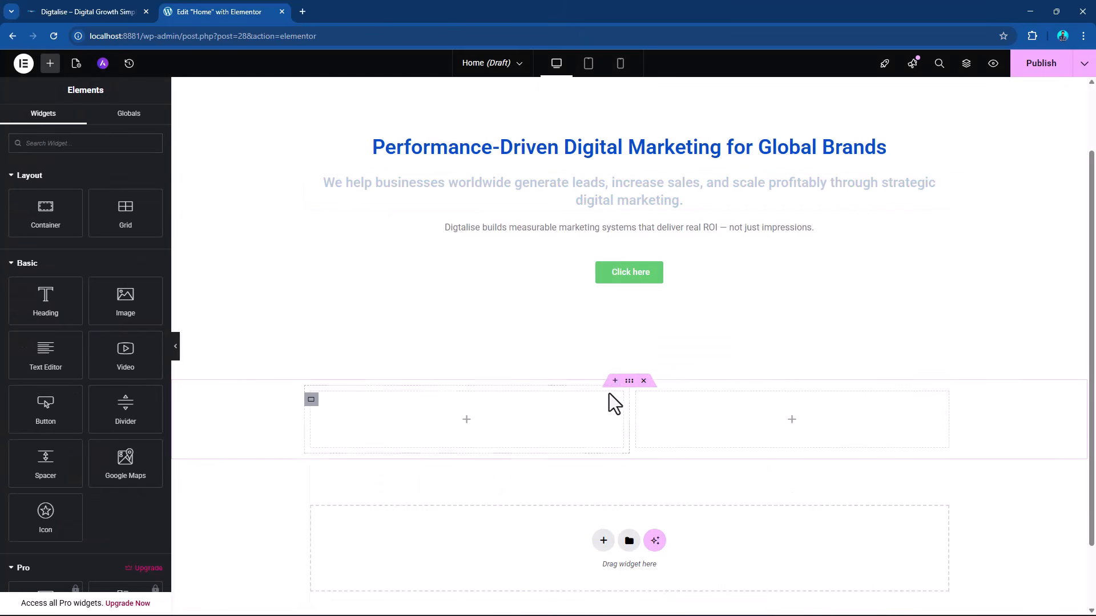
left_click(643, 381)
scroll(830, 325, "up", 2)
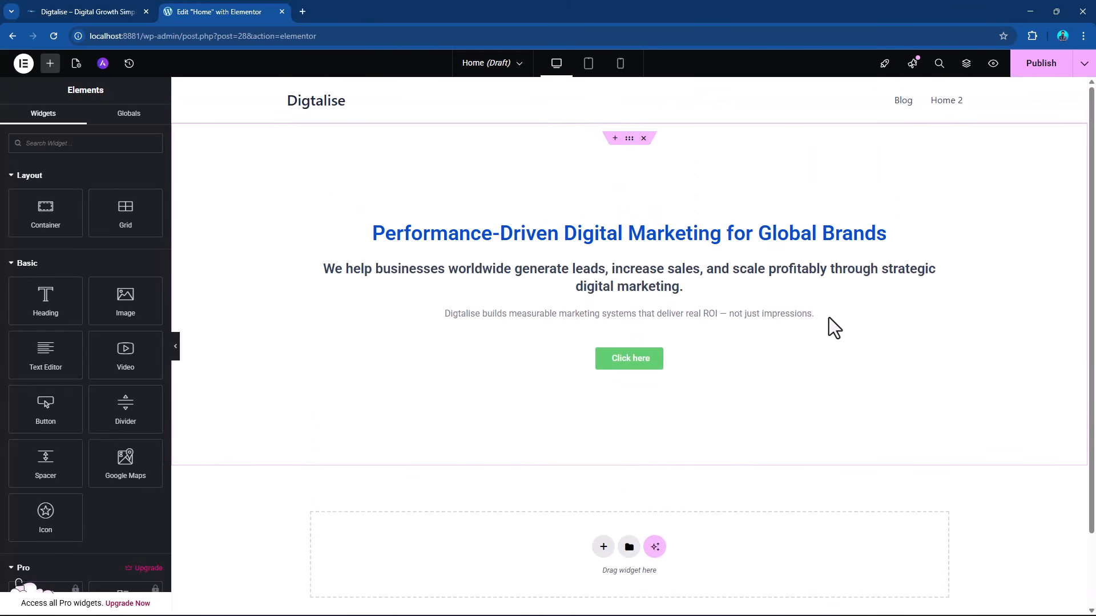
left_click(948, 273)
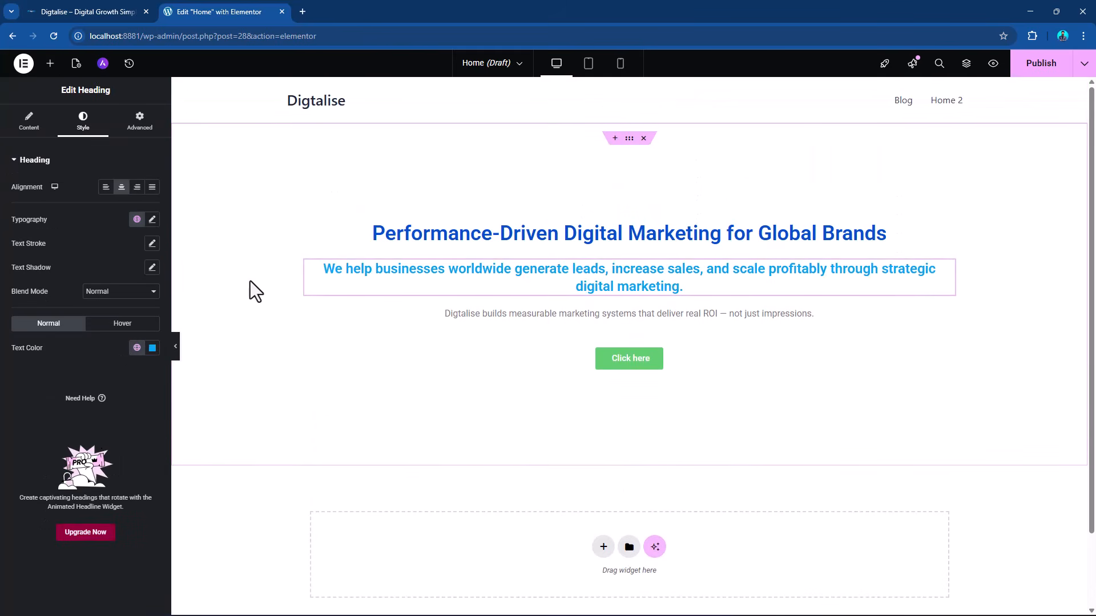
Assign the "brand secondary color" global color to the "We help businesses worldwide" sub heading.
left_click(137, 347)
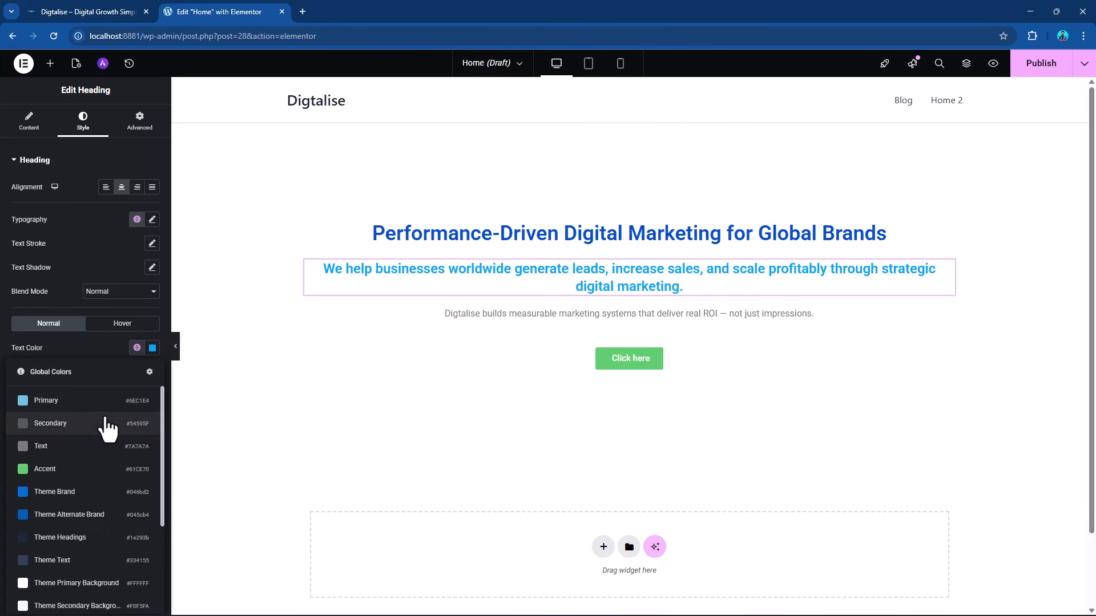
scroll(107, 428, "down", 3)
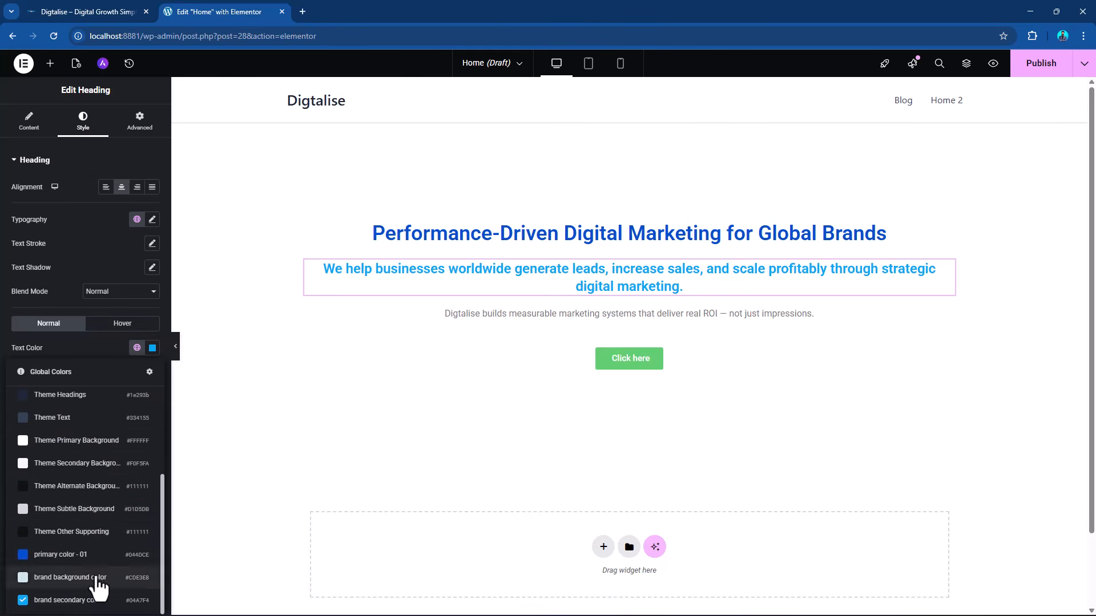
left_click(111, 608)
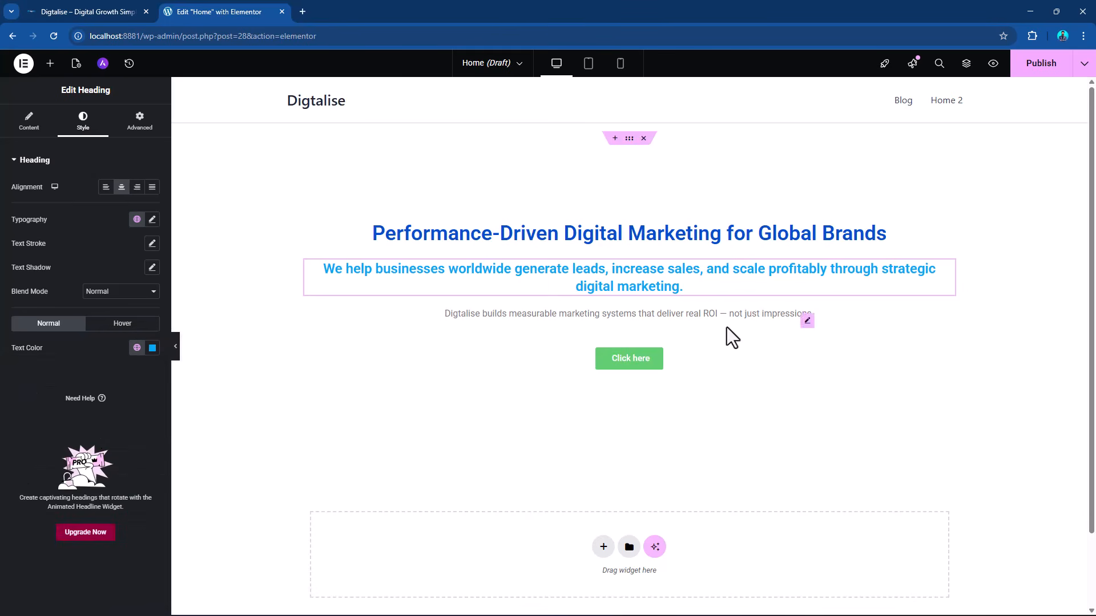
Set the text colour of the "Digtalise builds measurable marketing systems" paragraph to a near-black #111111 theme global color.
left_click(804, 320)
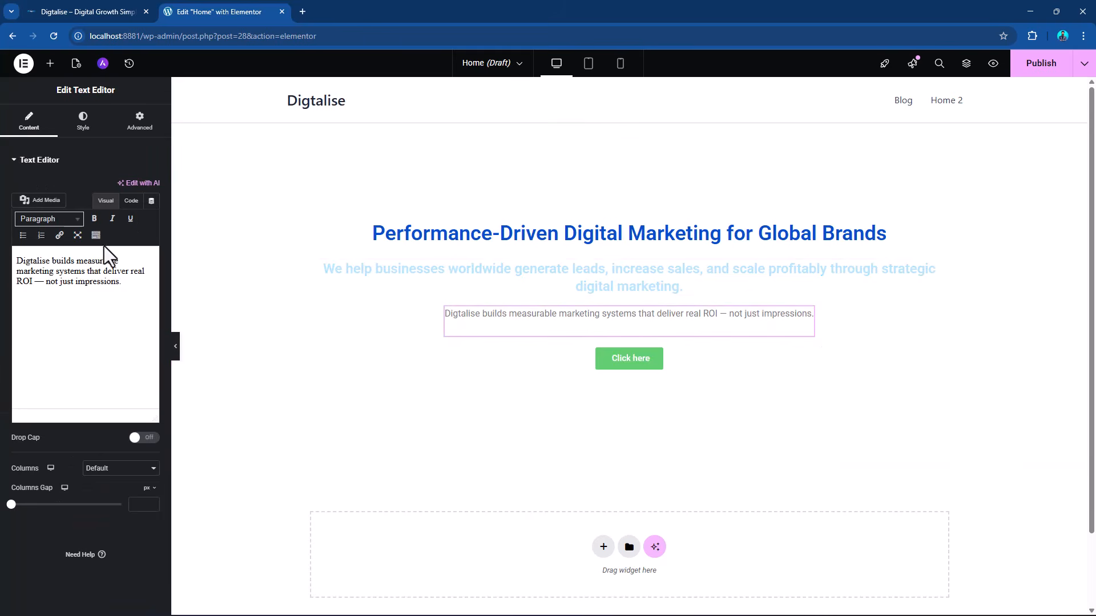
left_click(83, 121)
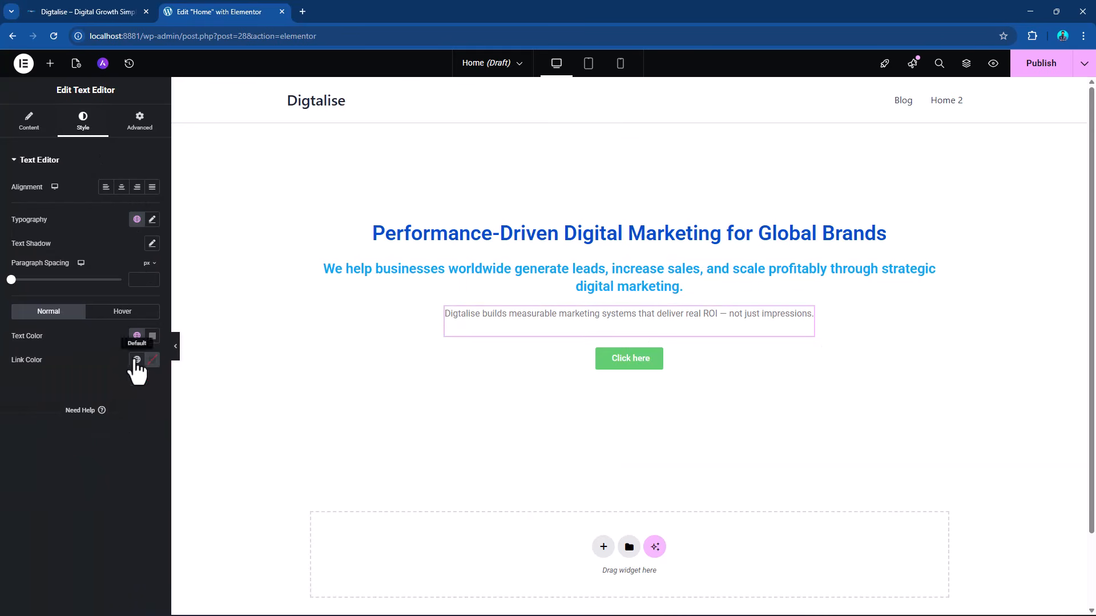
left_click(137, 336)
scroll(94, 419, "down", 3)
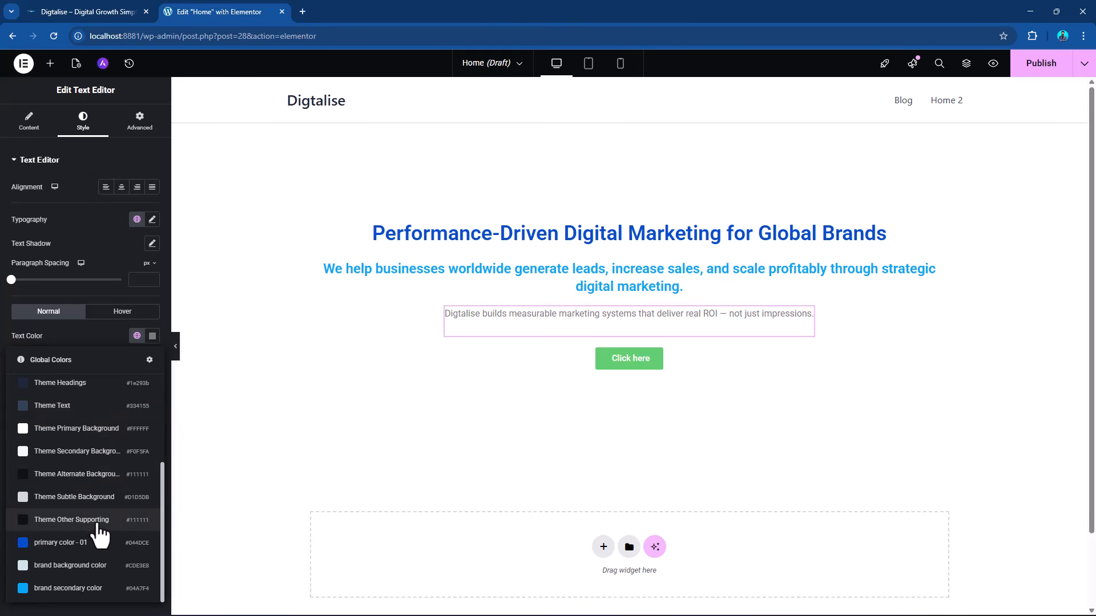
scroll(100, 537, "up", 2)
scroll(98, 544, "up", 1)
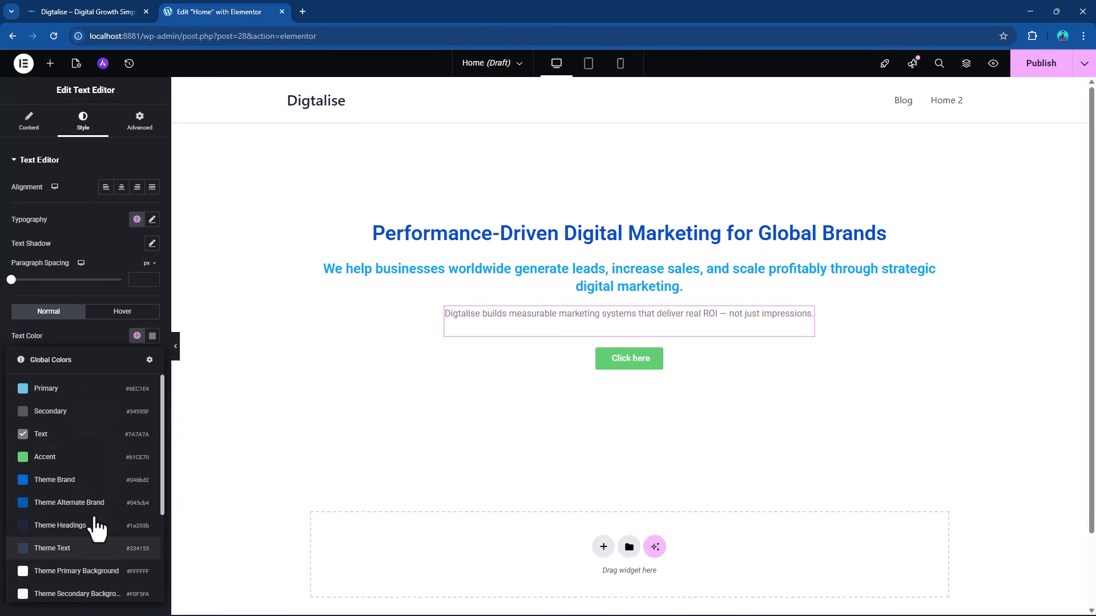
scroll(97, 531, "down", 2)
left_click(90, 534)
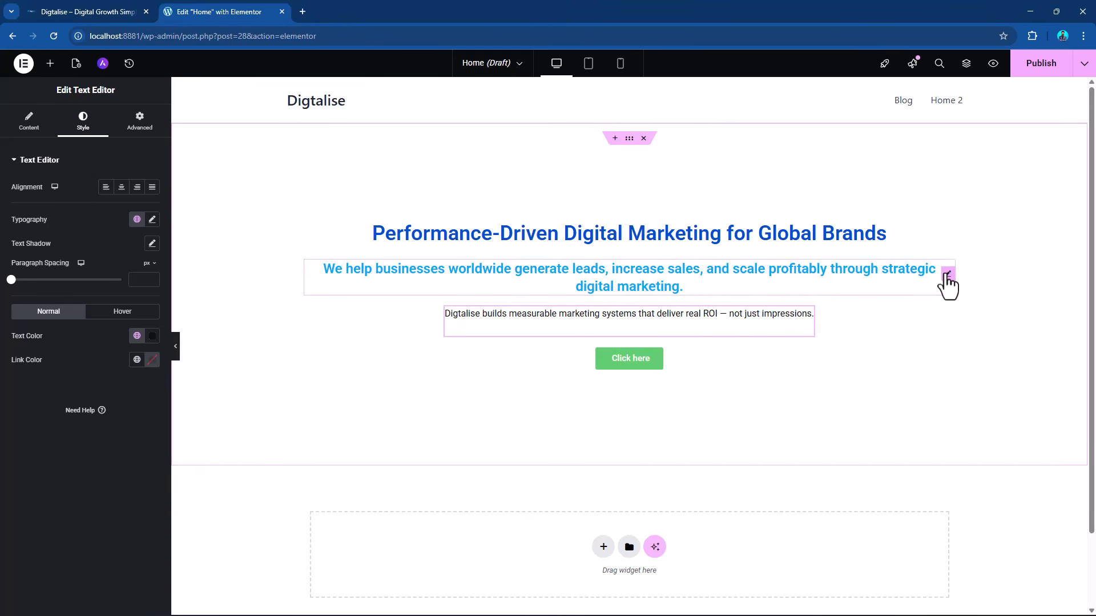
Recolour the "We help businesses worldwide" sub heading with a bright reddish orange.
left_click(946, 276)
left_click(151, 348)
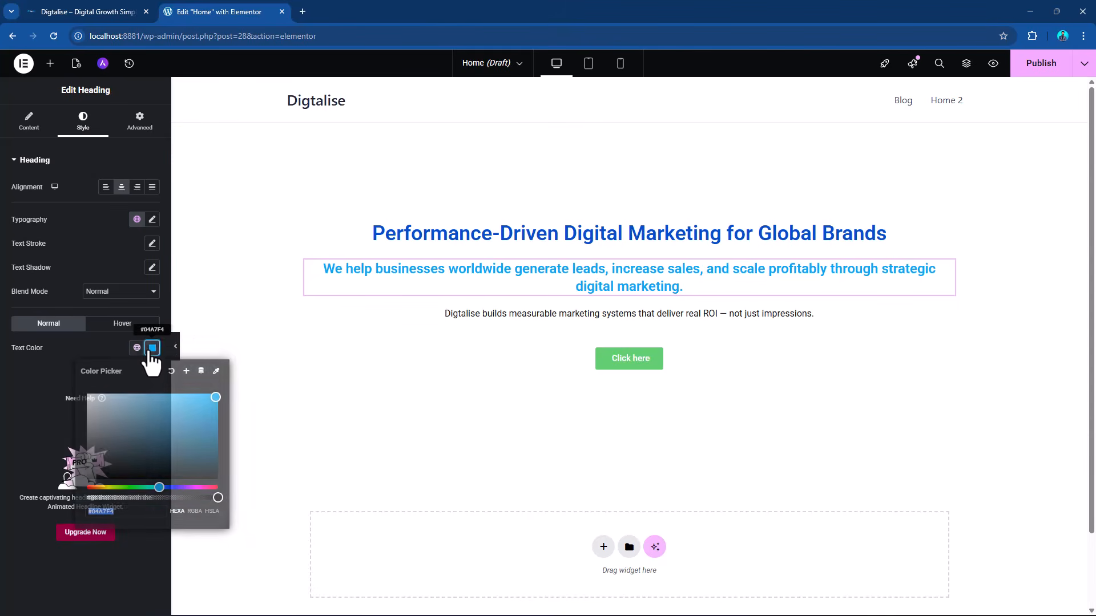
left_click_drag(116, 485, 98, 488)
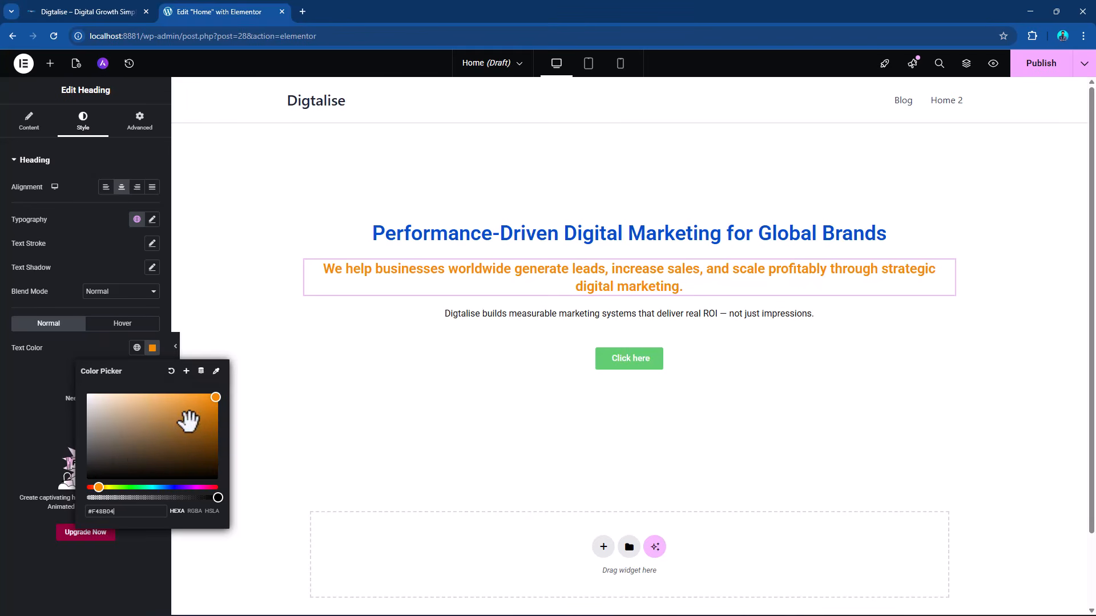
left_click(94, 488)
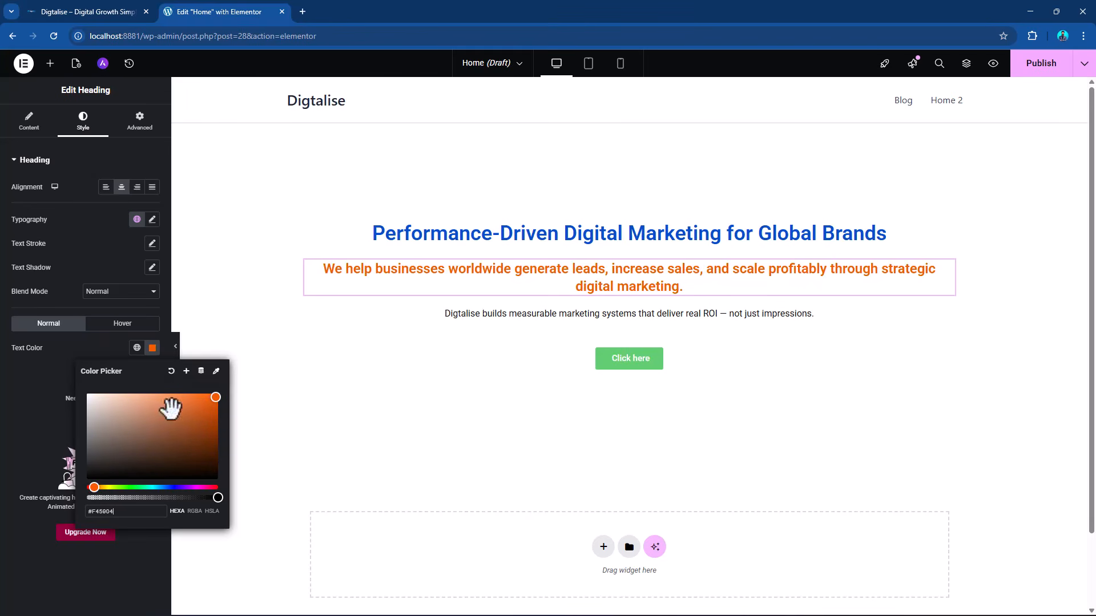
Save the sub heading's orange text colour as a new global color named "comp - color".
left_click(186, 371)
left_click_drag(546, 333, 398, 345)
type("comp - color")
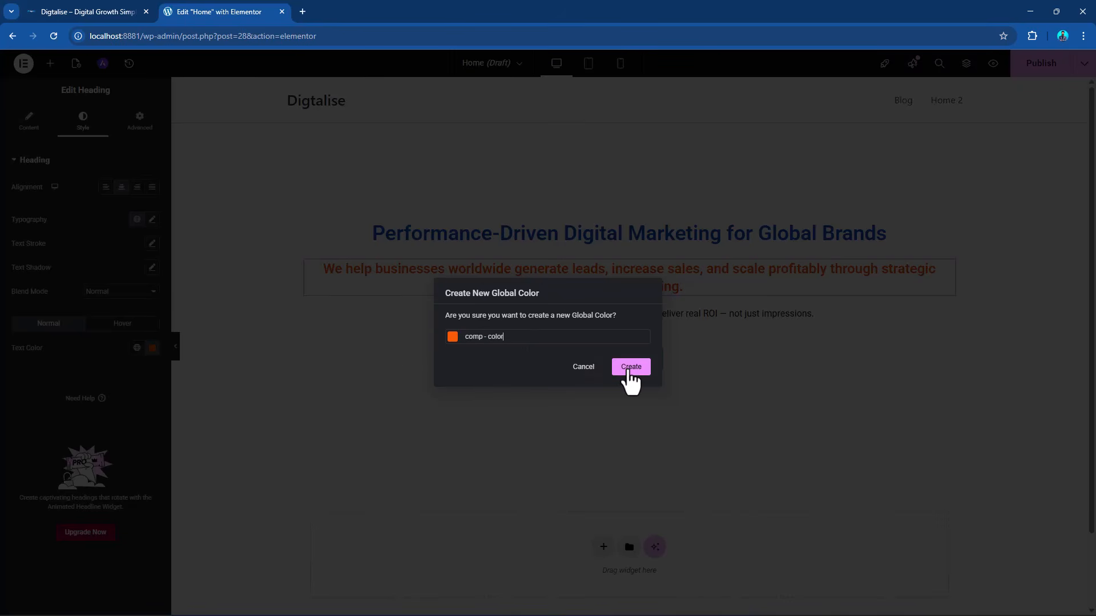
left_click(630, 368)
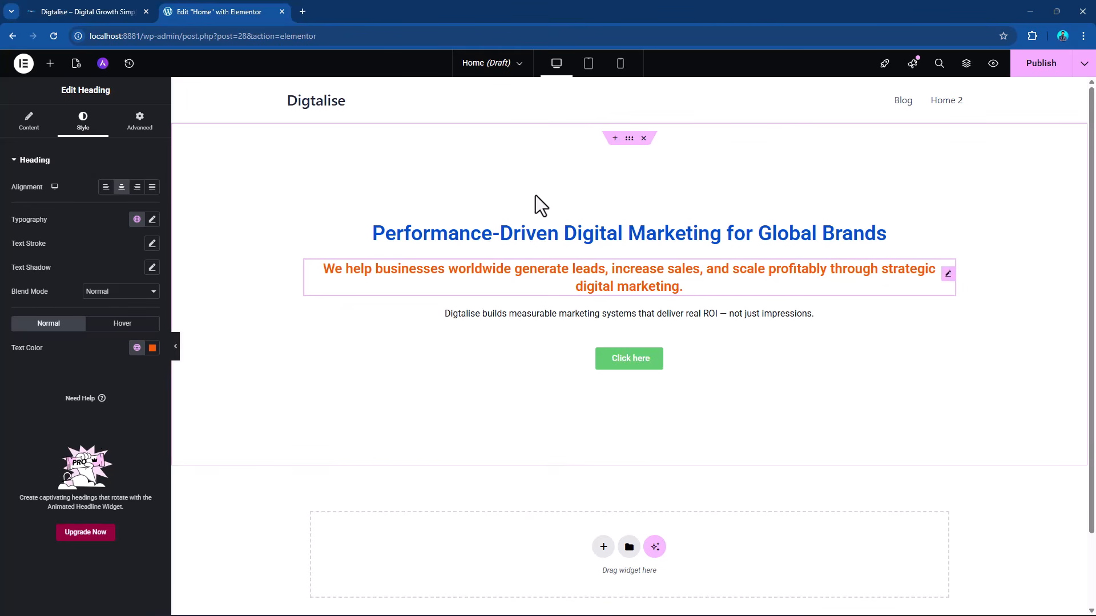
Give the hero container a classic background in dusty pink, #D69595.
left_click(630, 140)
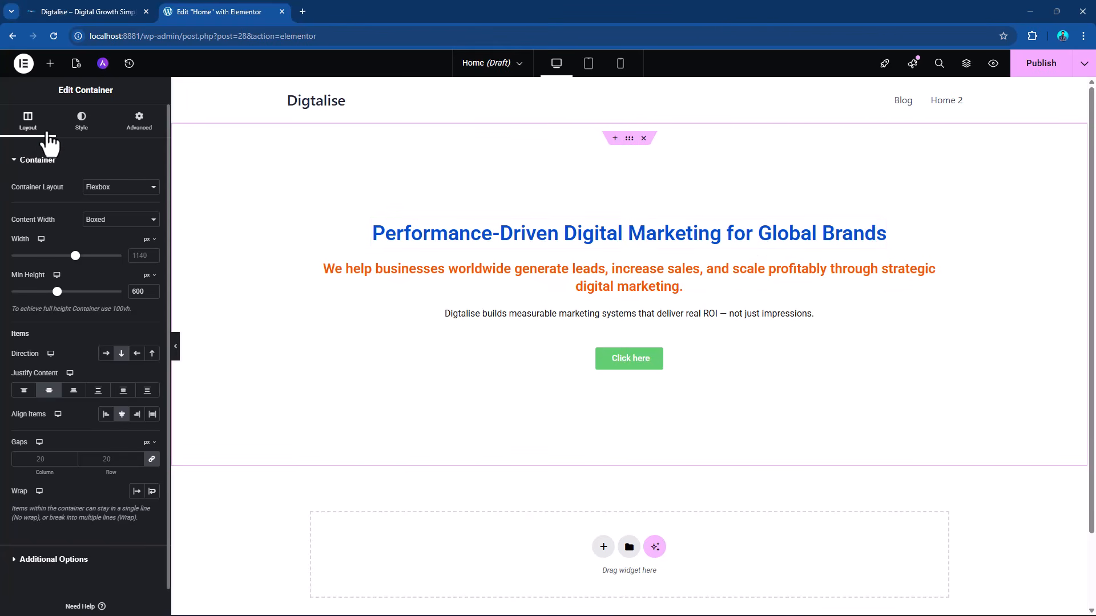
left_click(81, 121)
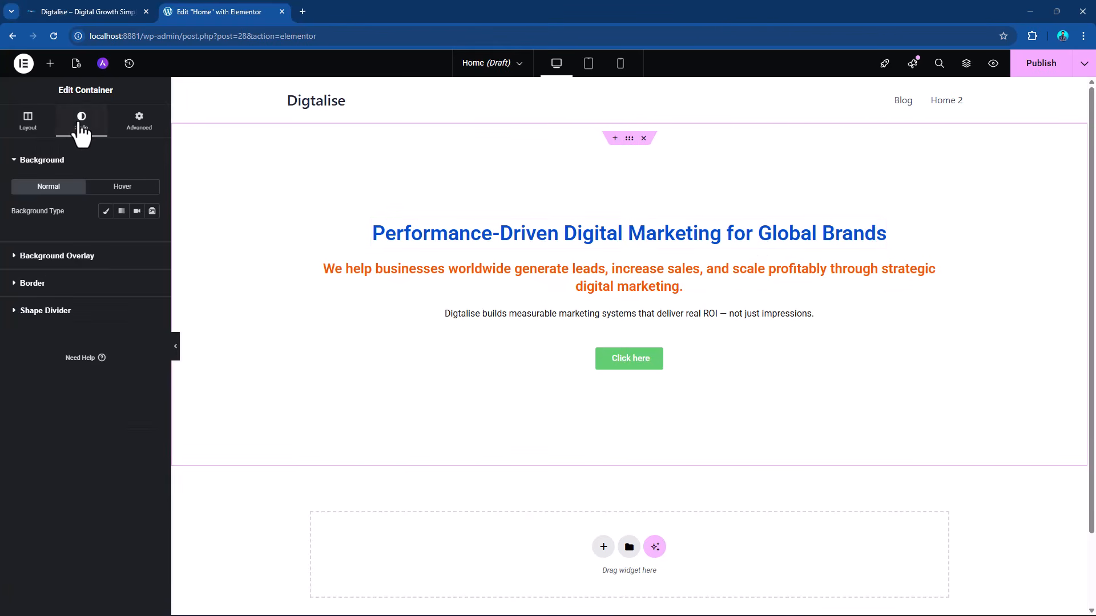
left_click(105, 213)
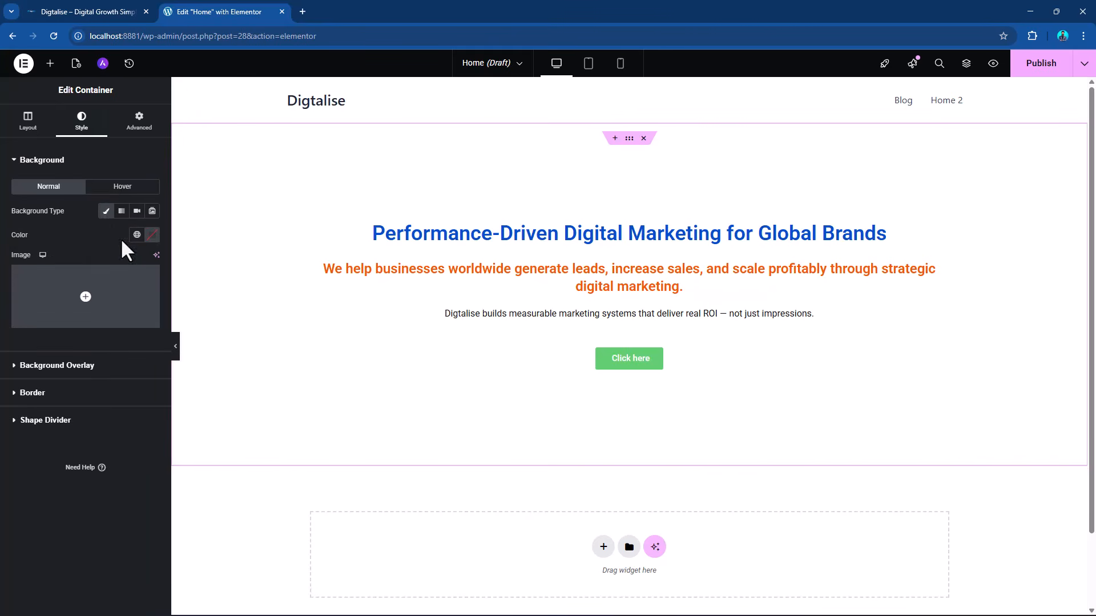
left_click(152, 234)
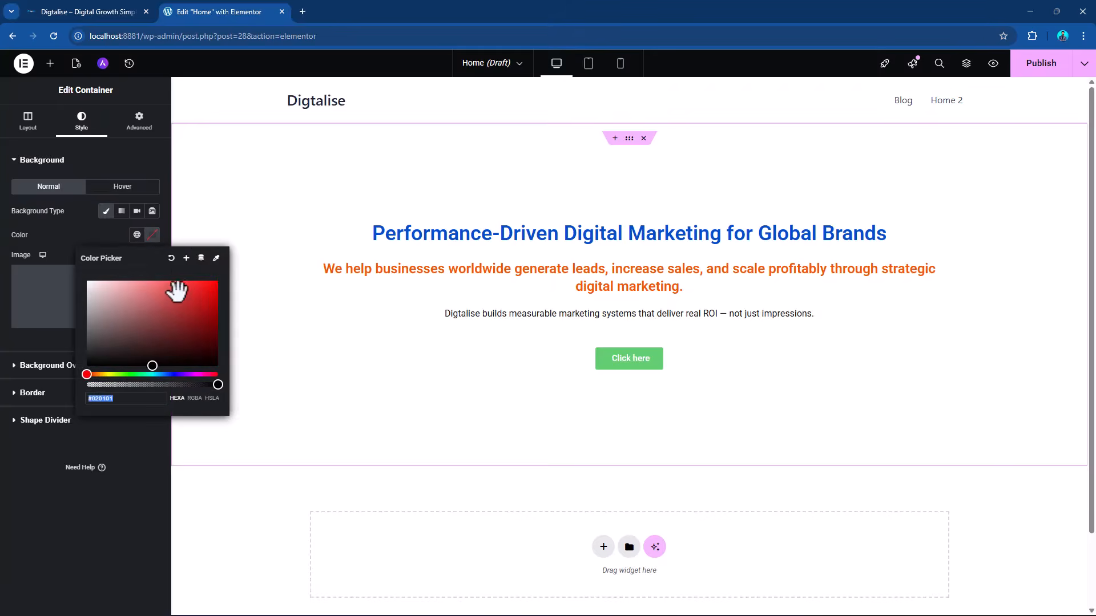
left_click_drag(172, 291, 126, 295)
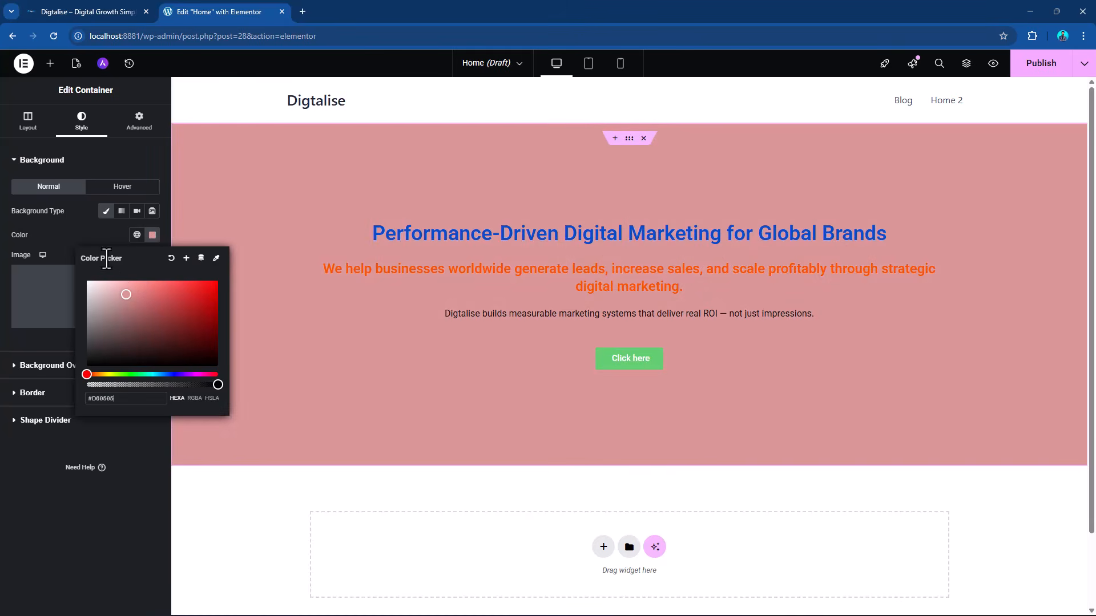
left_click(101, 232)
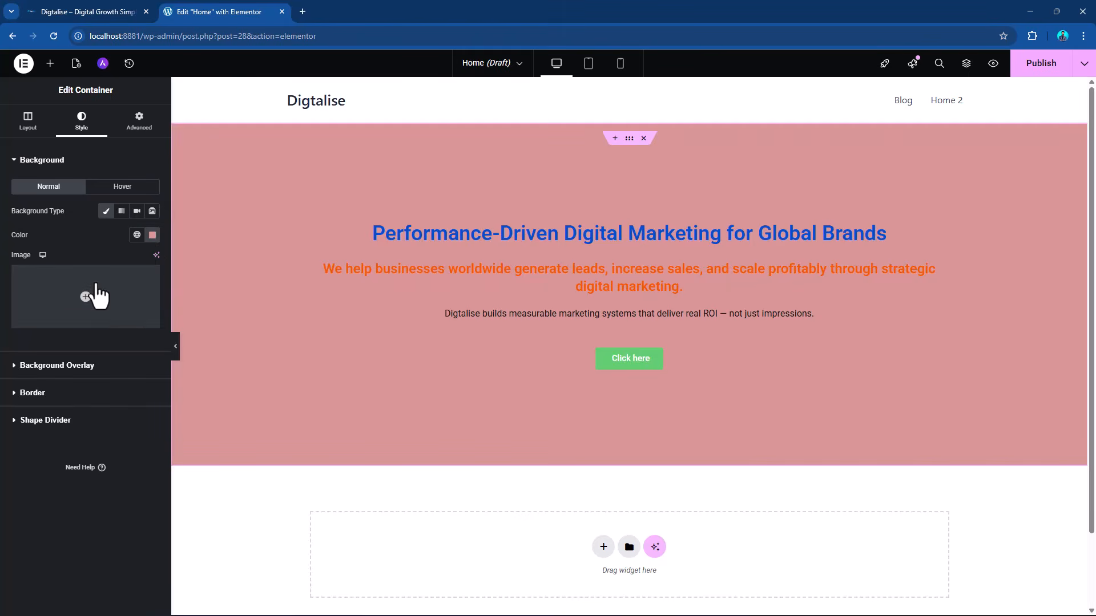
Try out the image, gradient and video background options on the hero container.
left_click(109, 313)
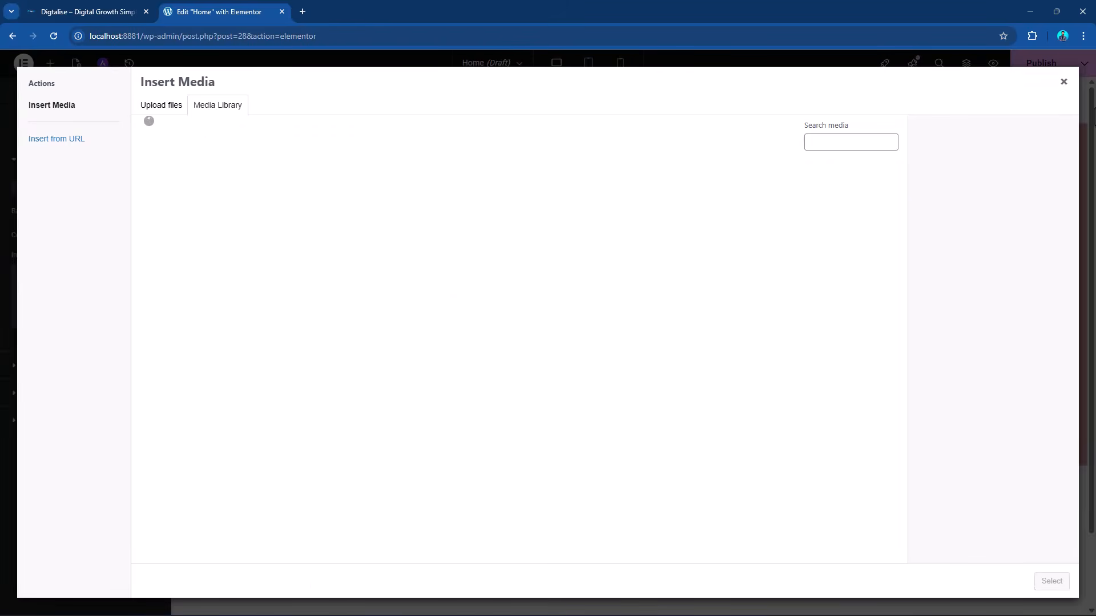
left_click(1063, 82)
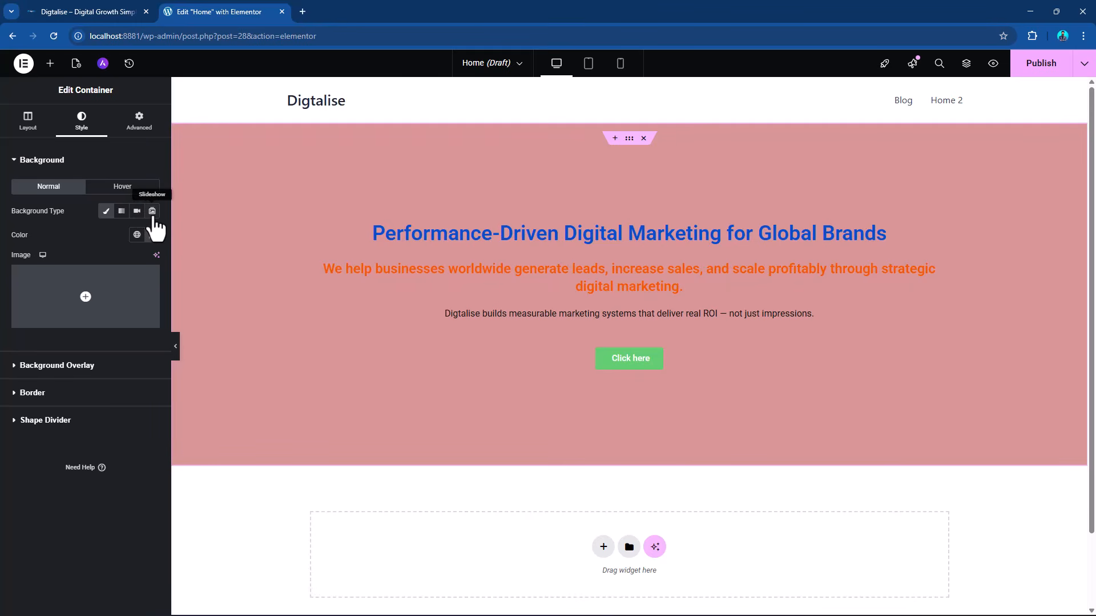
left_click(122, 212)
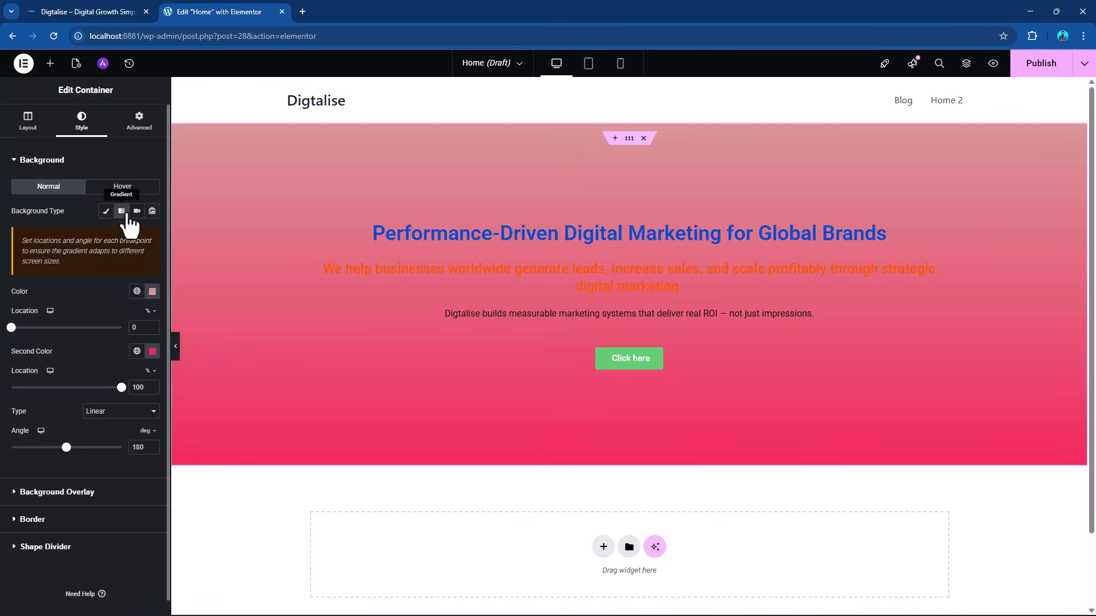
left_click(137, 212)
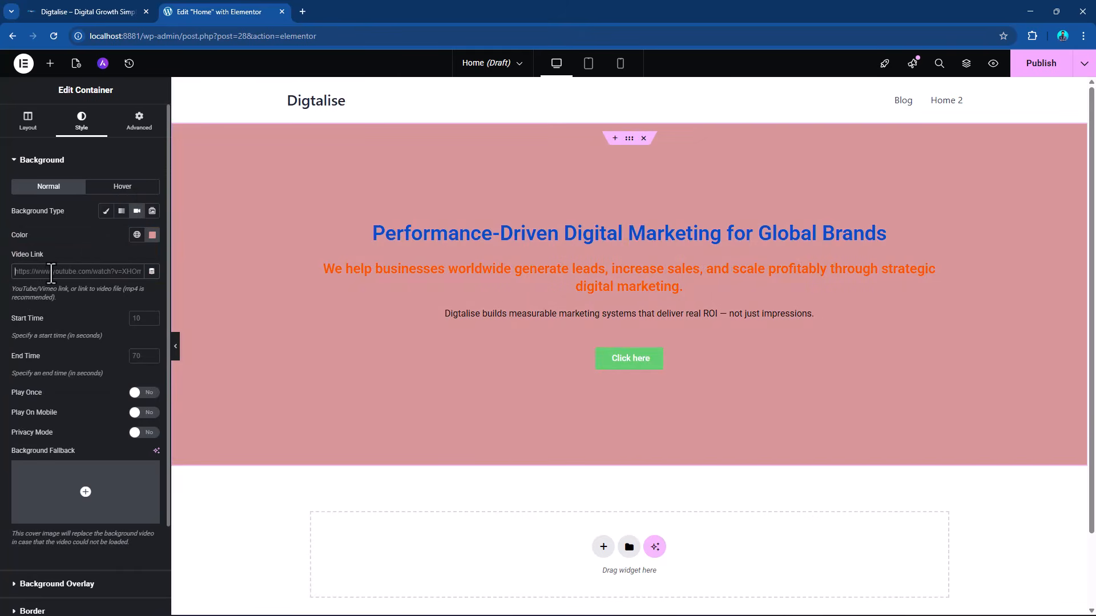
Set the hero container's background type to Slideshow and browse to Downloads > Website Data > Images for the gallery upload.
left_click(152, 212)
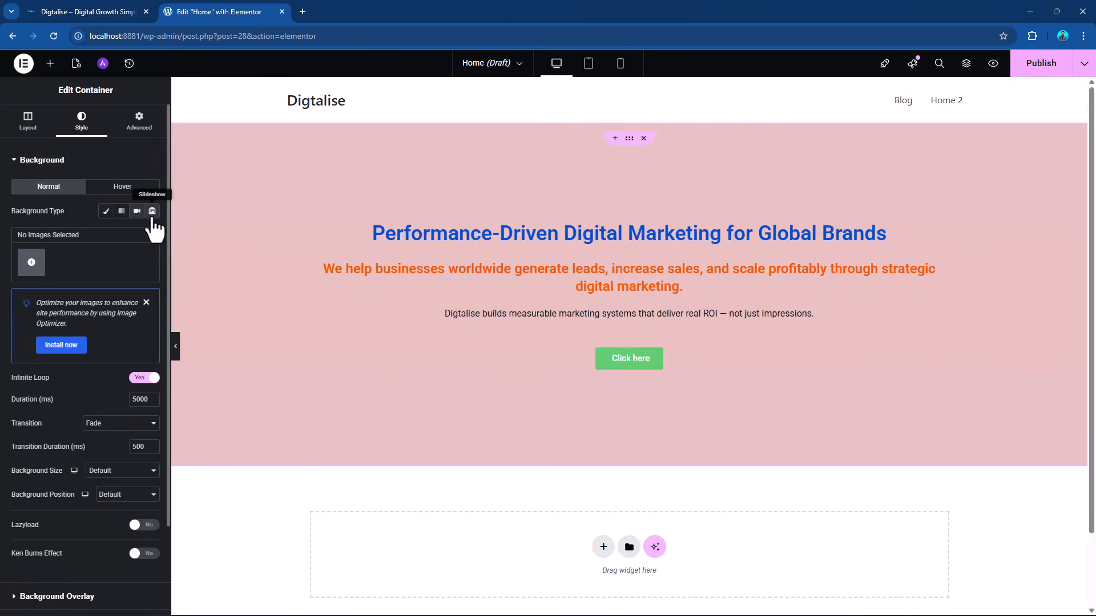
left_click(32, 262)
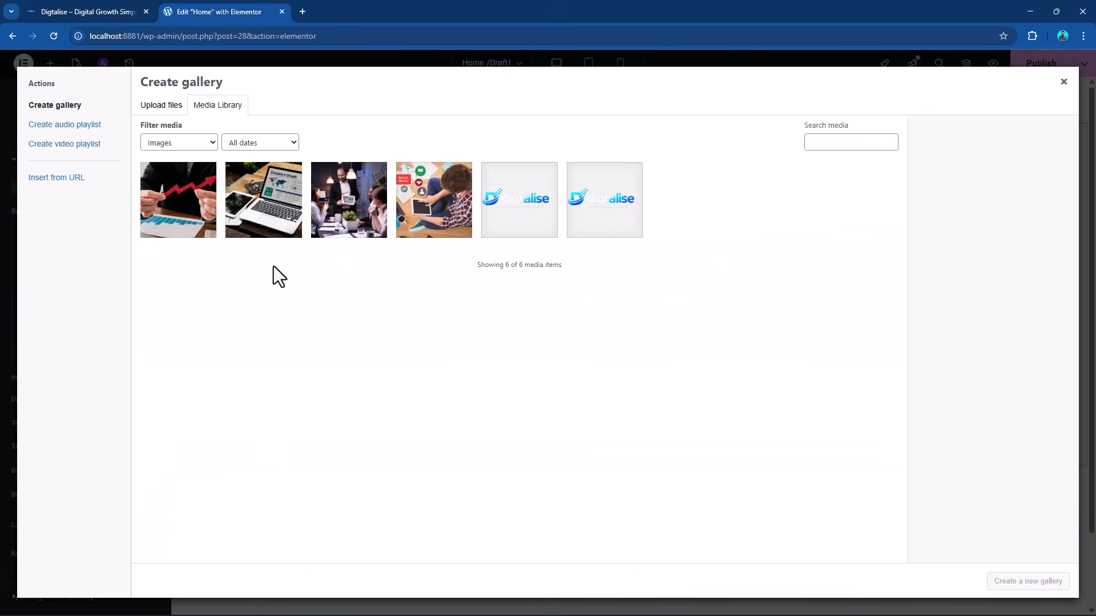
left_click(165, 106)
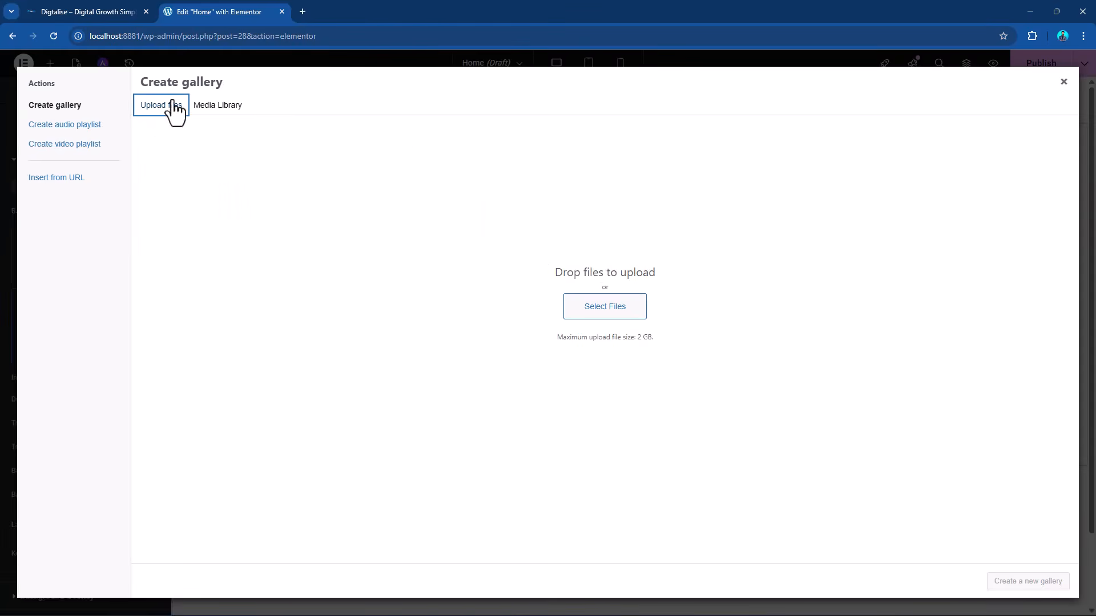
left_click(590, 314)
left_click(54, 131)
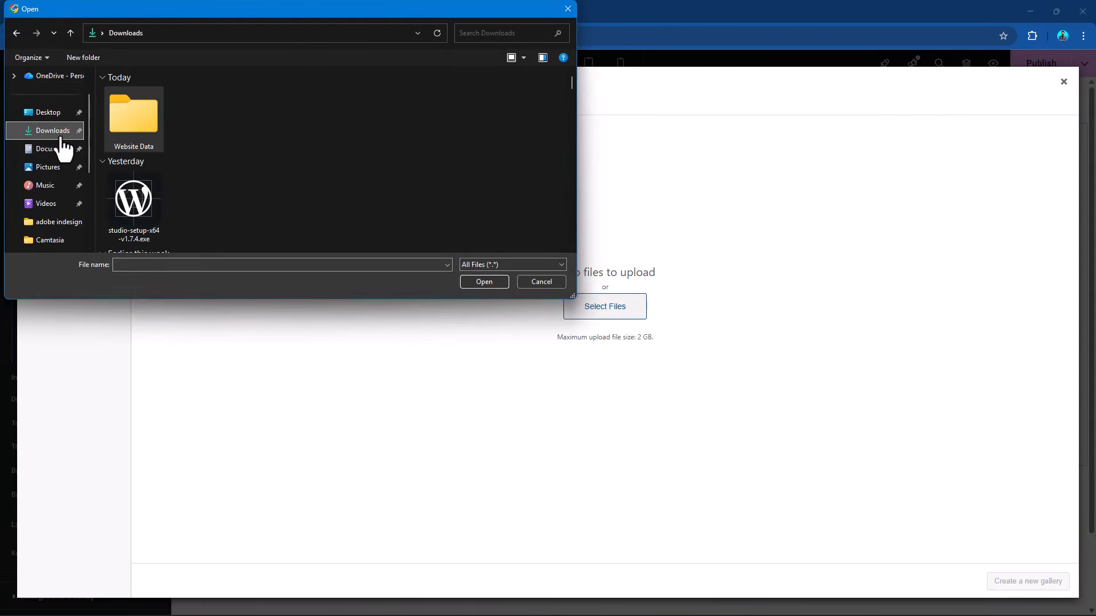
double_click(161, 133)
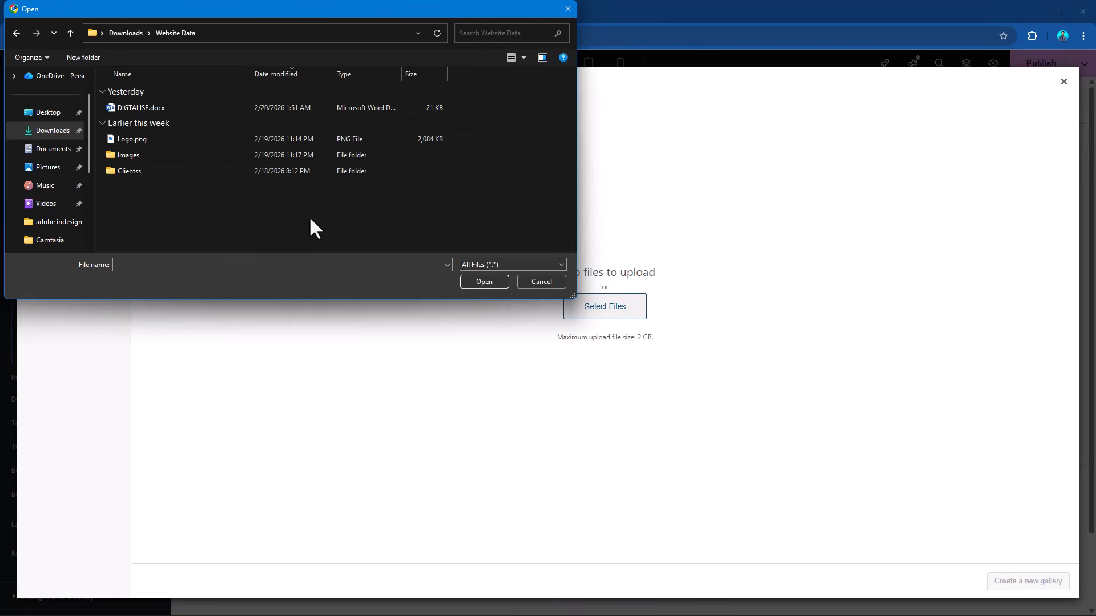
double_click(154, 156)
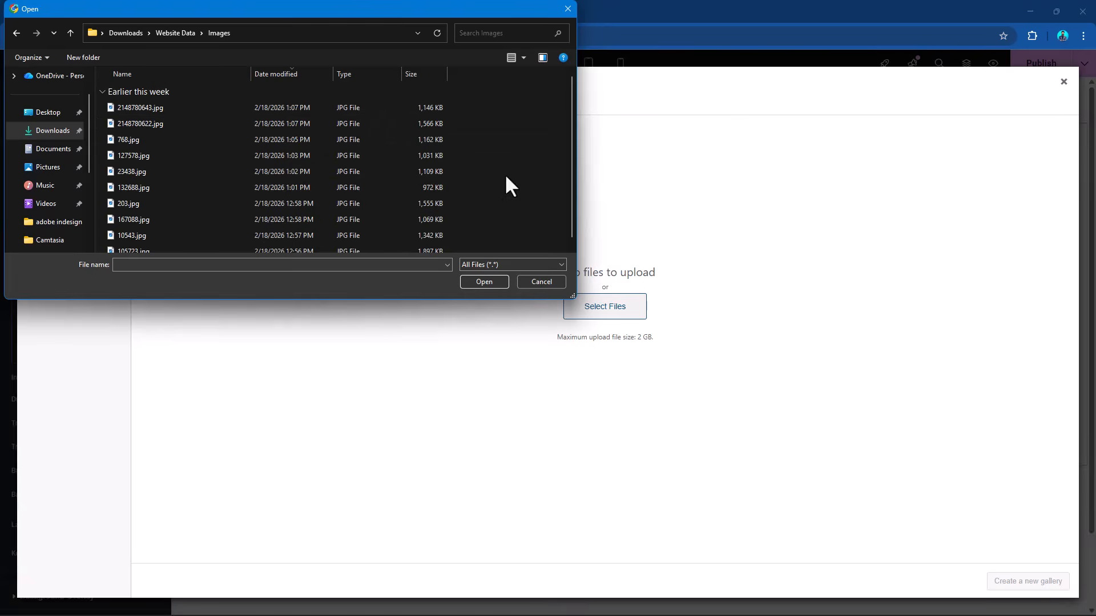
Show the files in the Images folder as extra large icons and enlarge the file selection dialog.
right_click(525, 155)
left_click(676, 157)
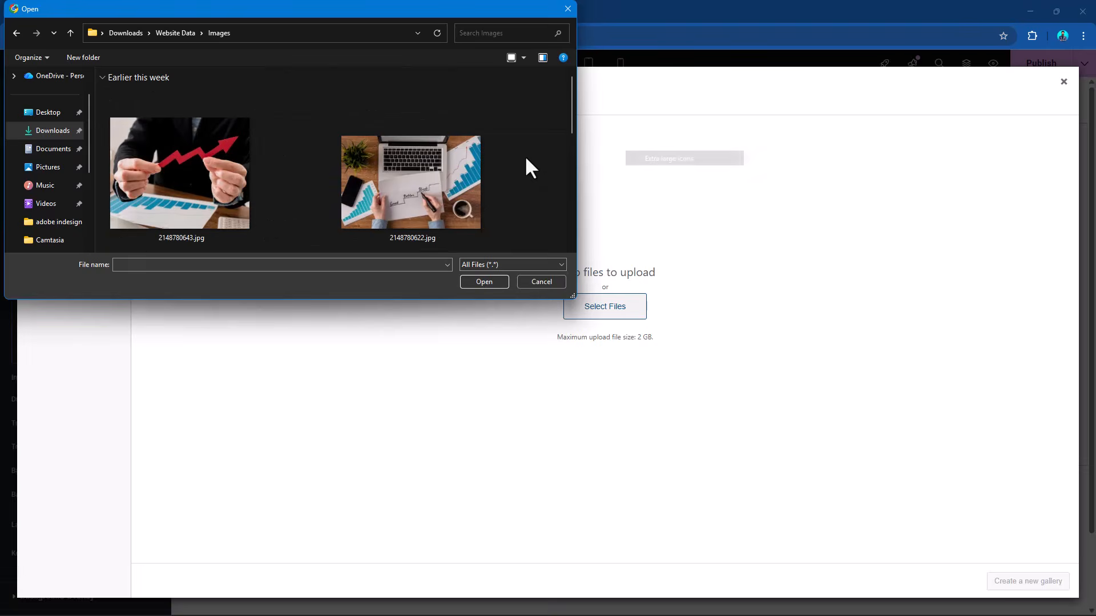
scroll(545, 155, "down", 2)
scroll(546, 154, "down", 2)
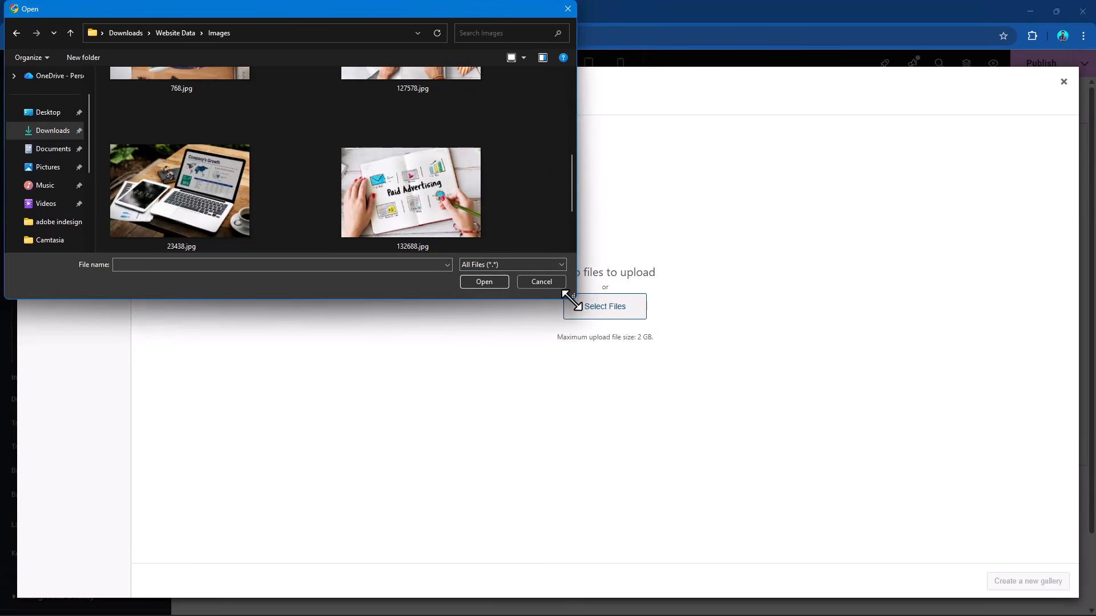
left_click_drag(572, 296, 695, 338)
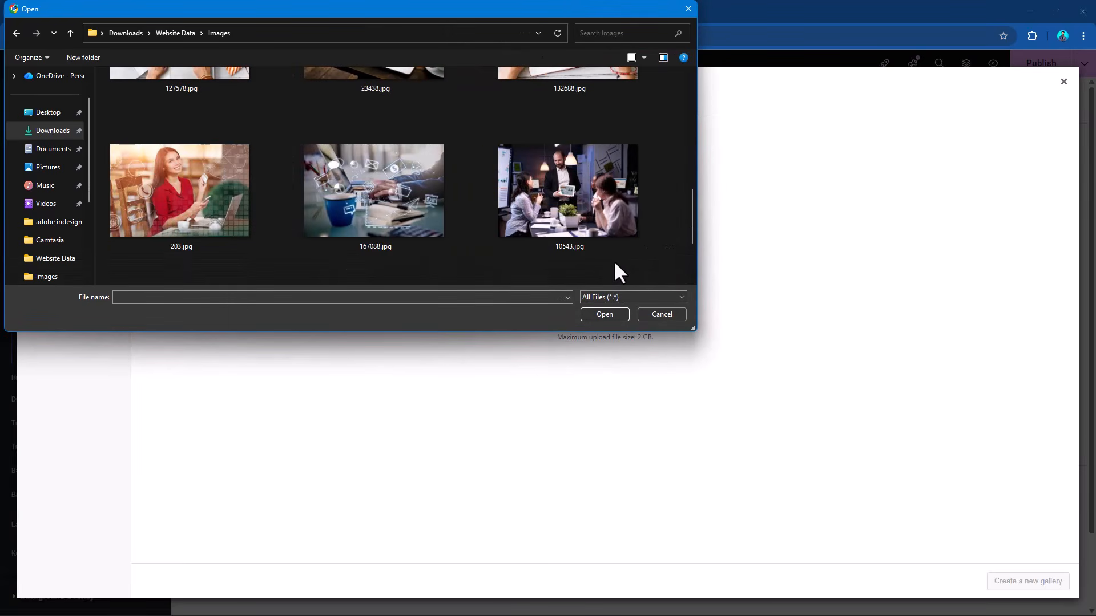
Upload 203.jpg, 167088.jpg, 10543.jpg and 105723.jpg, and insert them as a new gallery for the hero container's background slideshow.
scroll(615, 263, "down", 1)
left_click(218, 163)
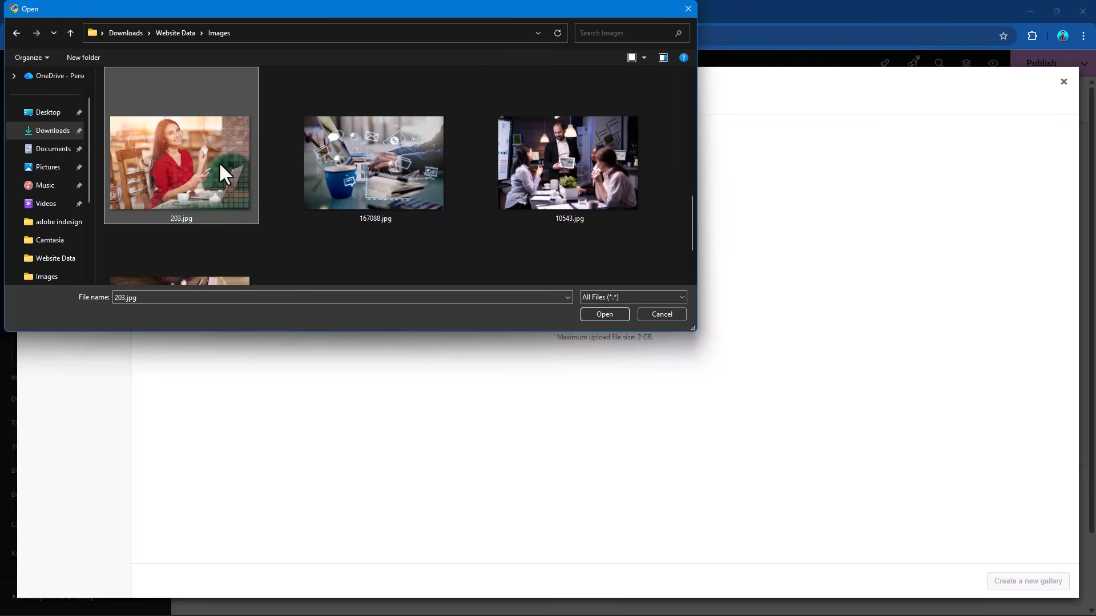
left_click(344, 170, "ctrl")
left_click(533, 168, "ctrl")
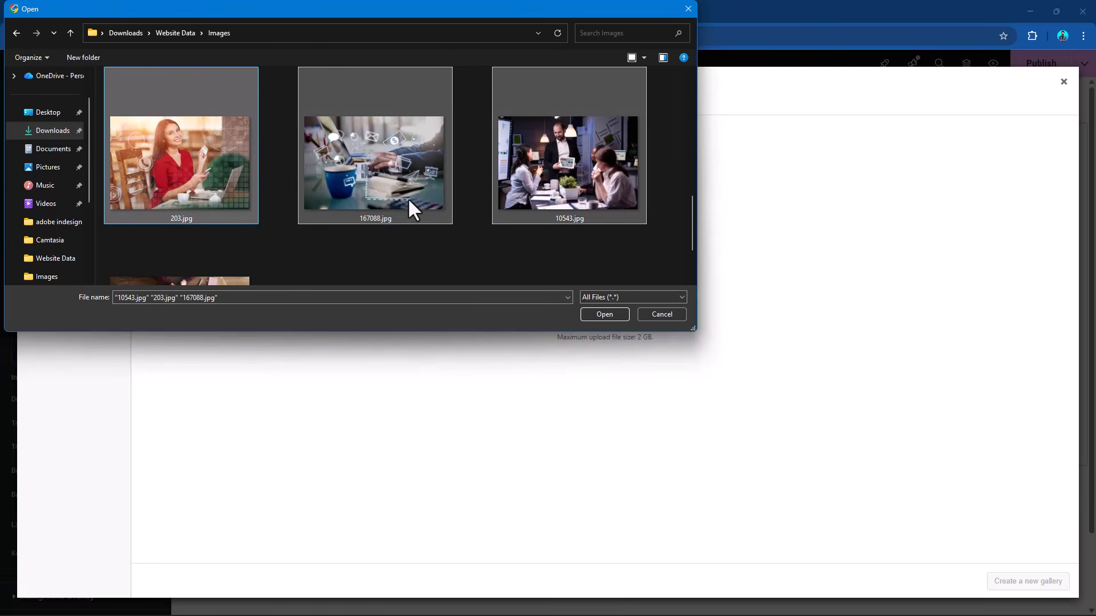
scroll(407, 198, "down", 3)
left_click(224, 210, "ctrl")
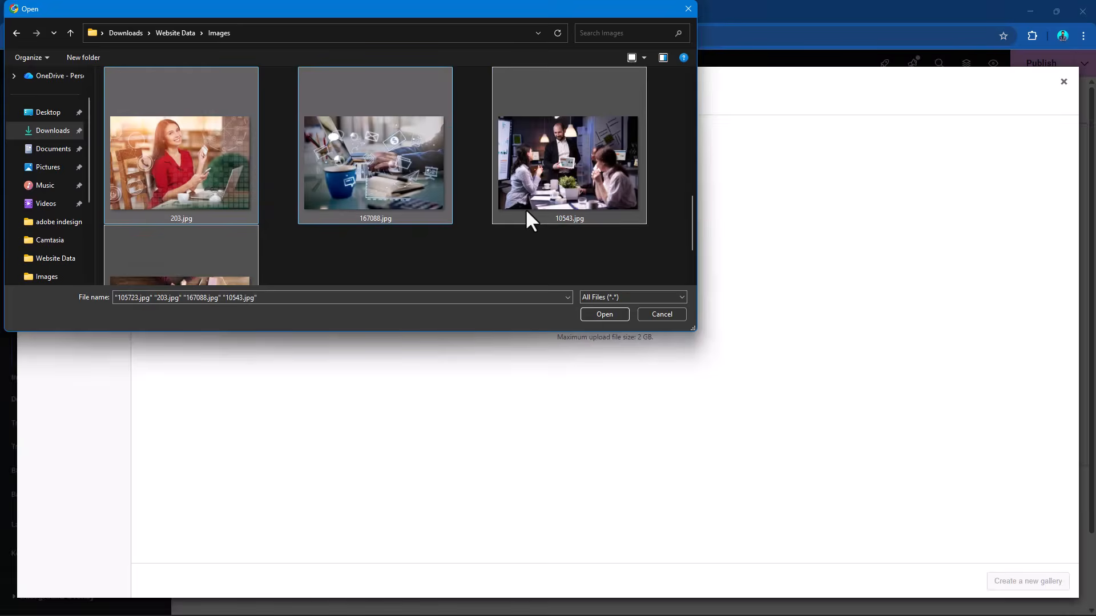
scroll(528, 216, "down", 5)
scroll(526, 211, "down", 2)
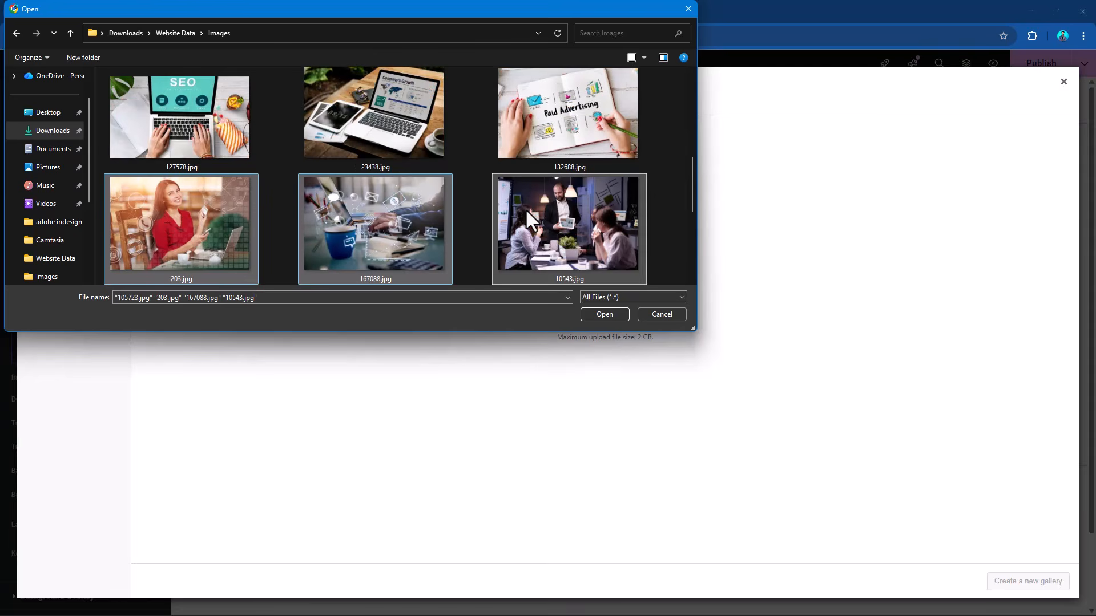
left_click(604, 313)
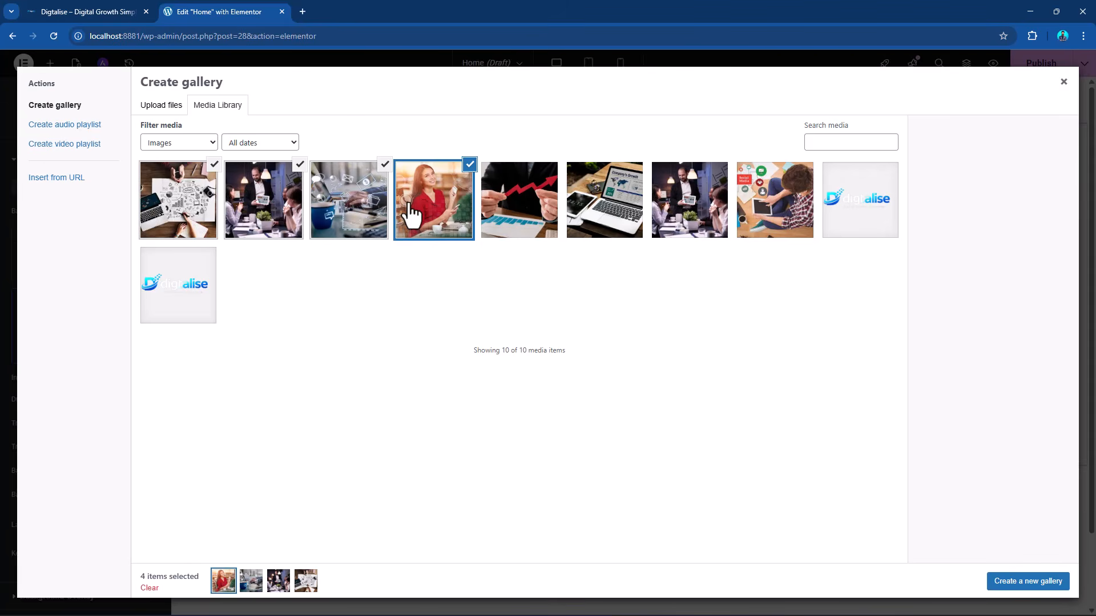
left_click(1036, 582)
left_click(1037, 586)
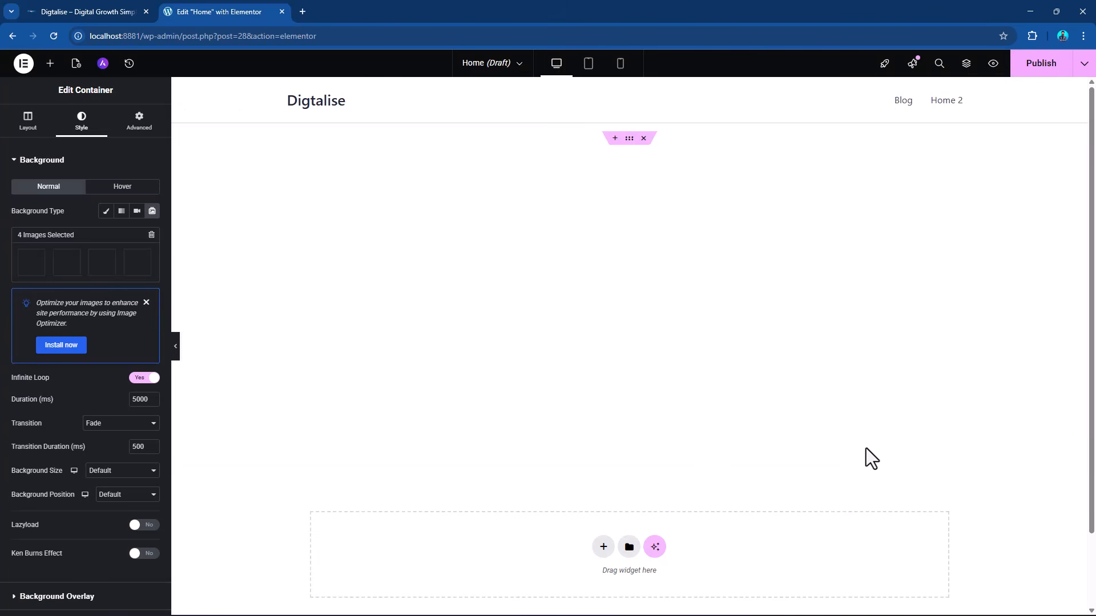
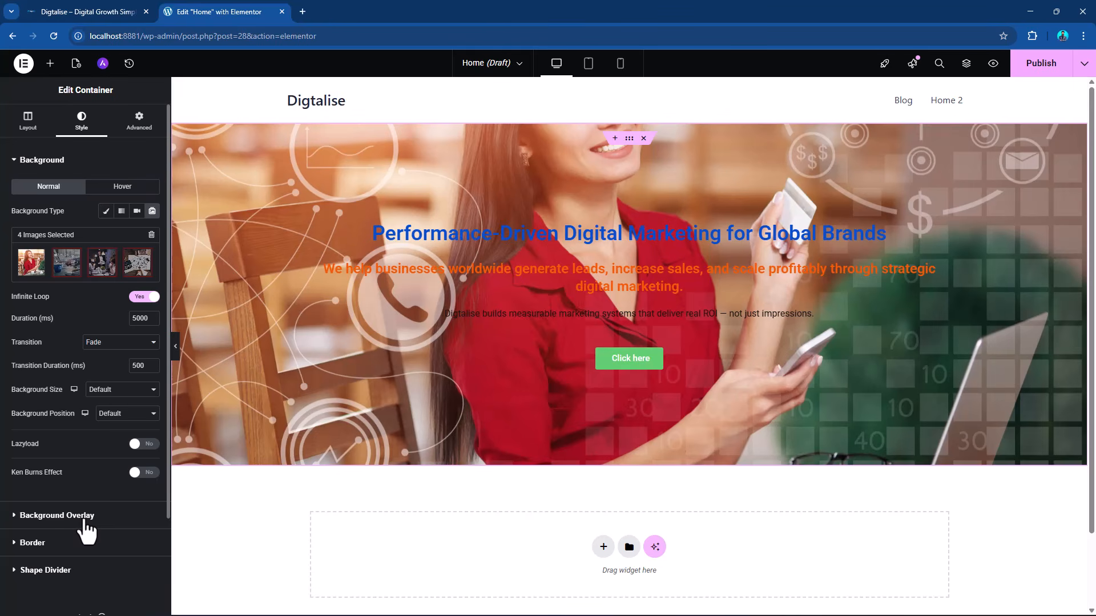
Give the hero container a classic black (#000000) background overlay with an opacity of 0.67.
left_click(83, 517)
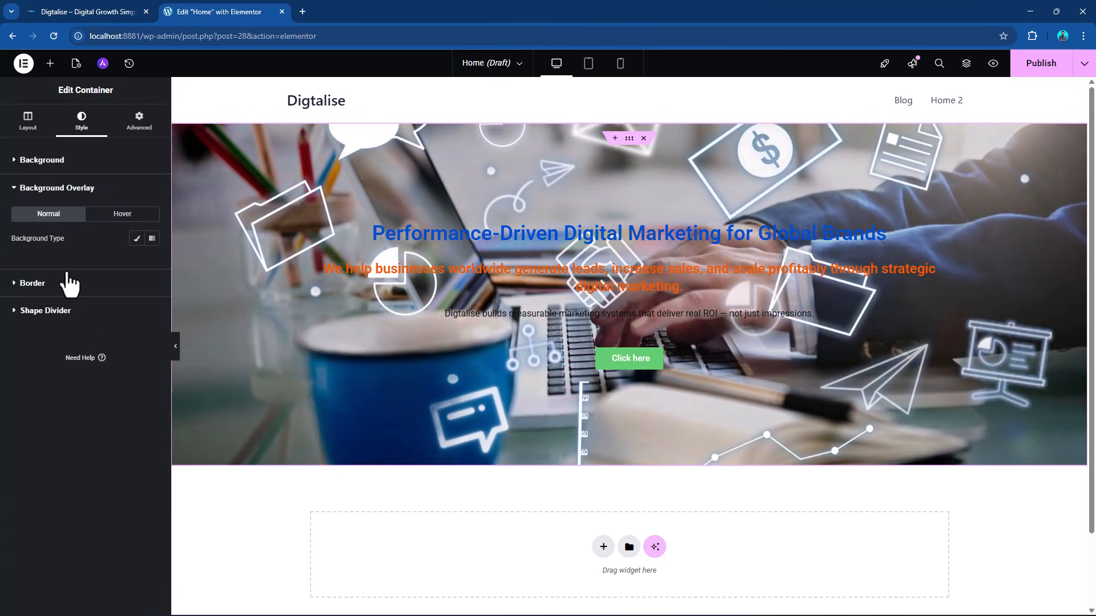
left_click(136, 238)
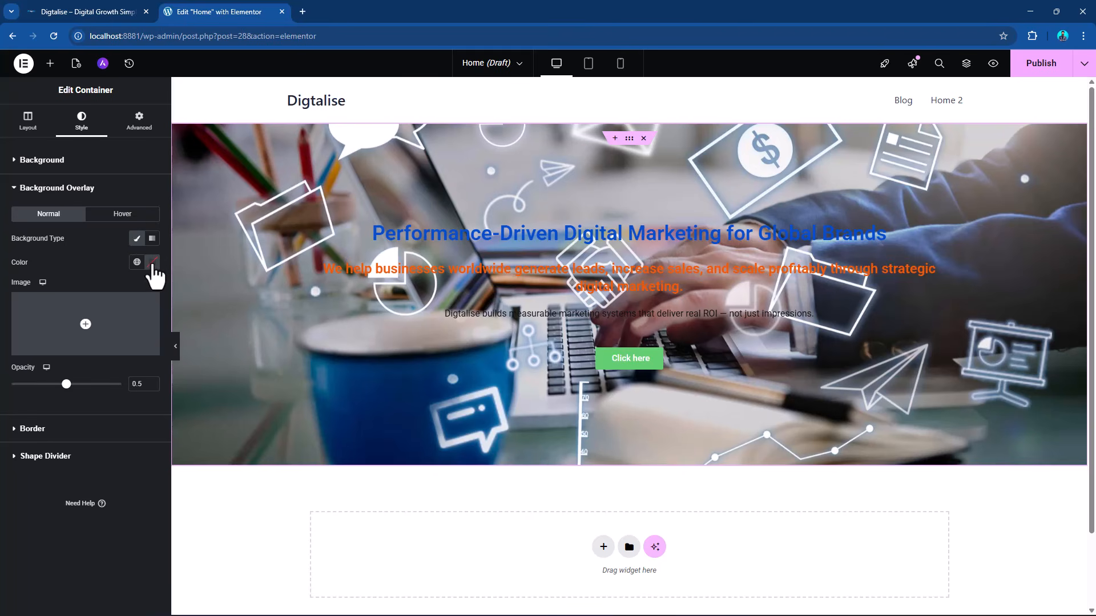
left_click(152, 262)
left_click_drag(191, 354, 210, 394)
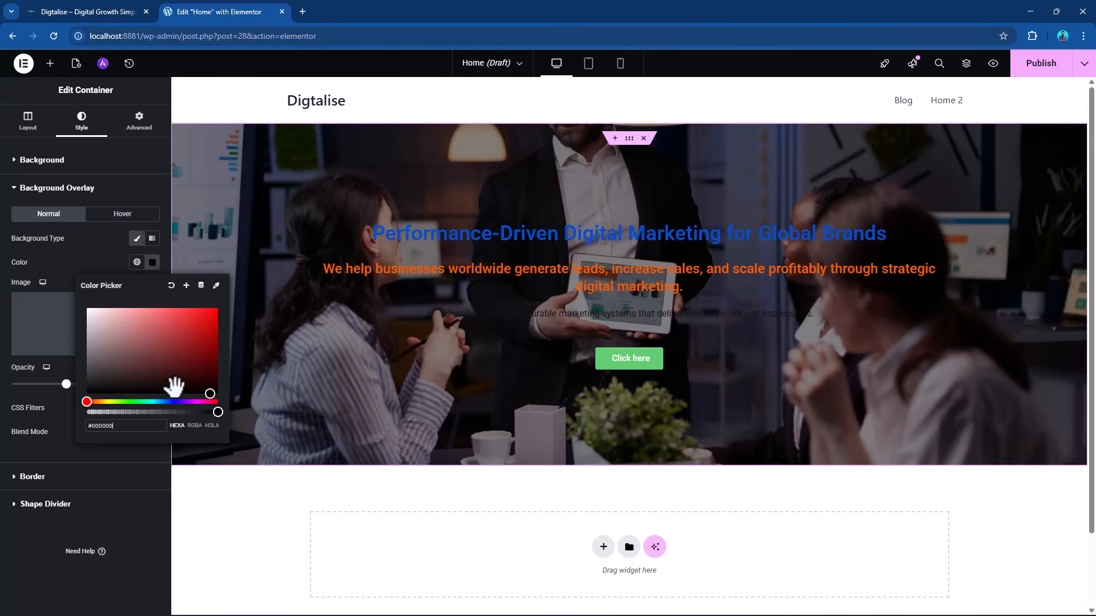
left_click_drag(110, 343, 85, 385)
left_click(66, 386)
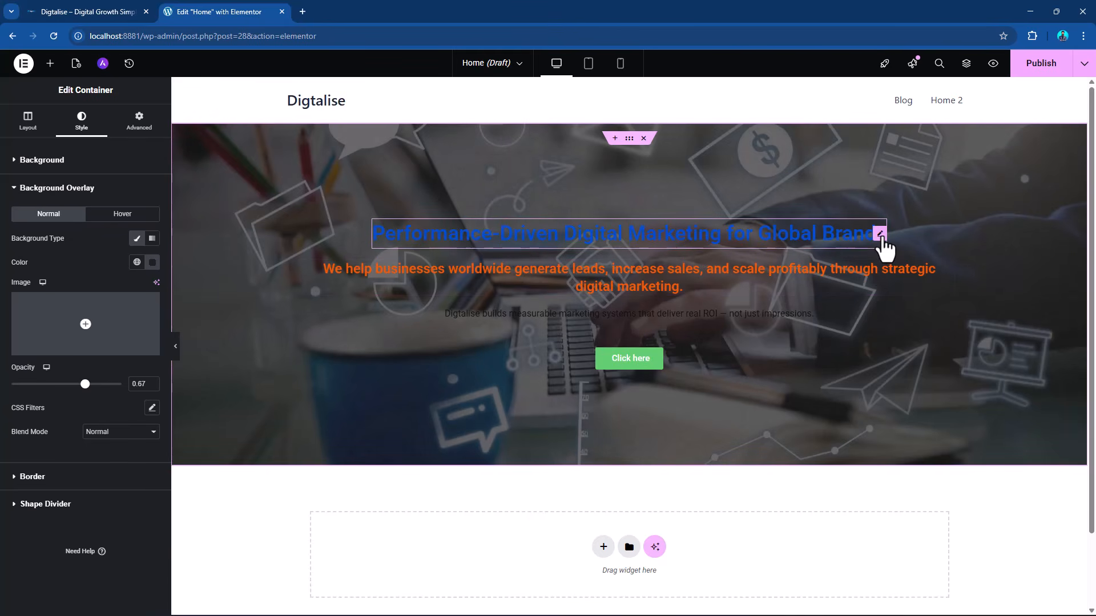
Set the hero's main heading text color to white (#FFFFFF).
left_click(882, 238)
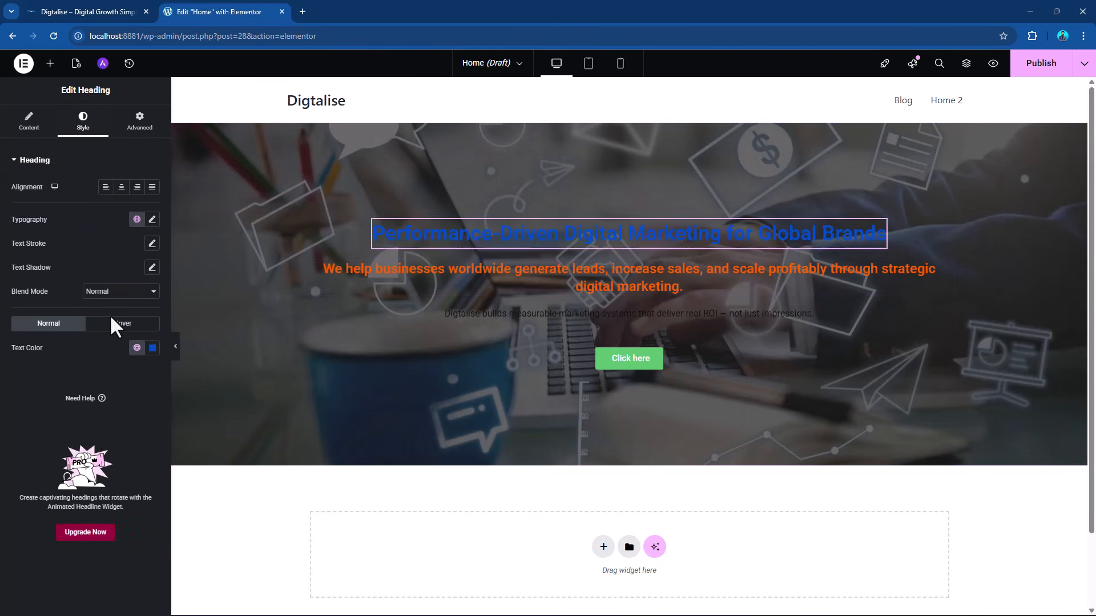
left_click(137, 349)
scroll(77, 444, "down", 4)
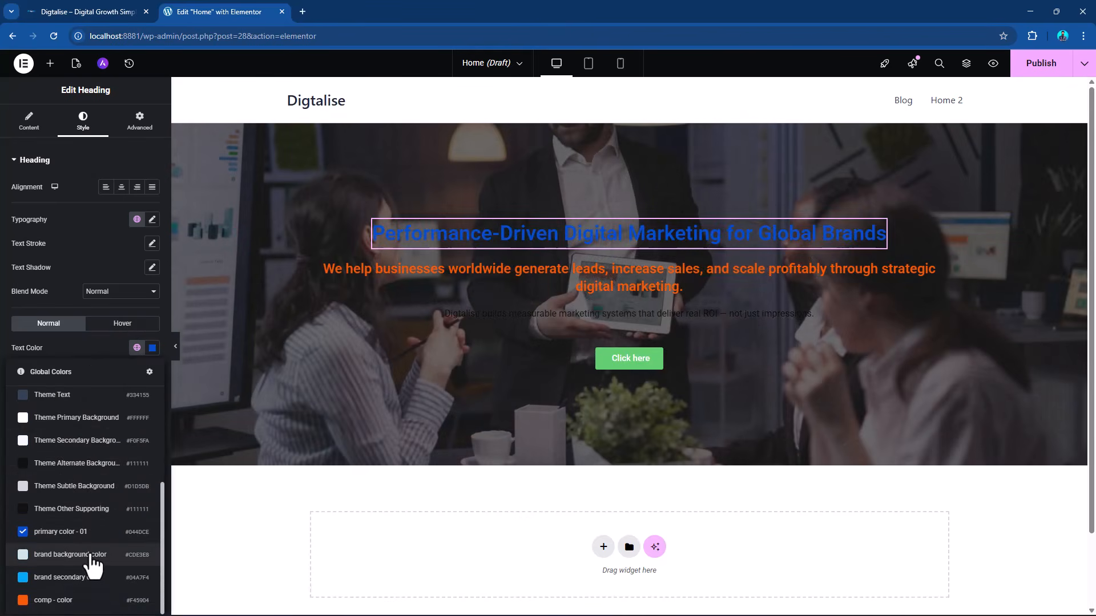
left_click(91, 554)
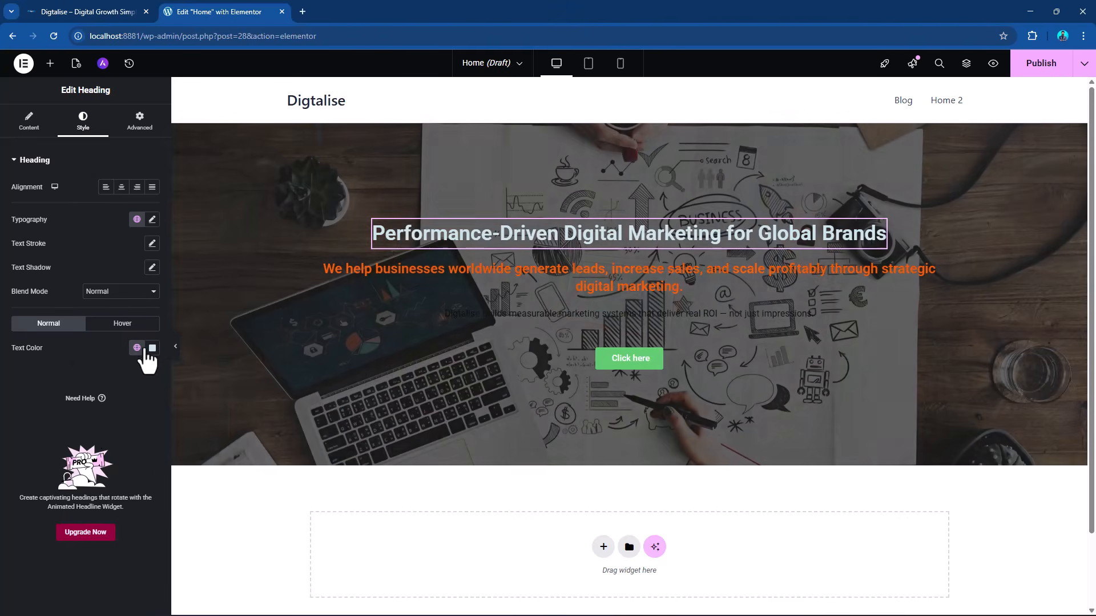
left_click(152, 348)
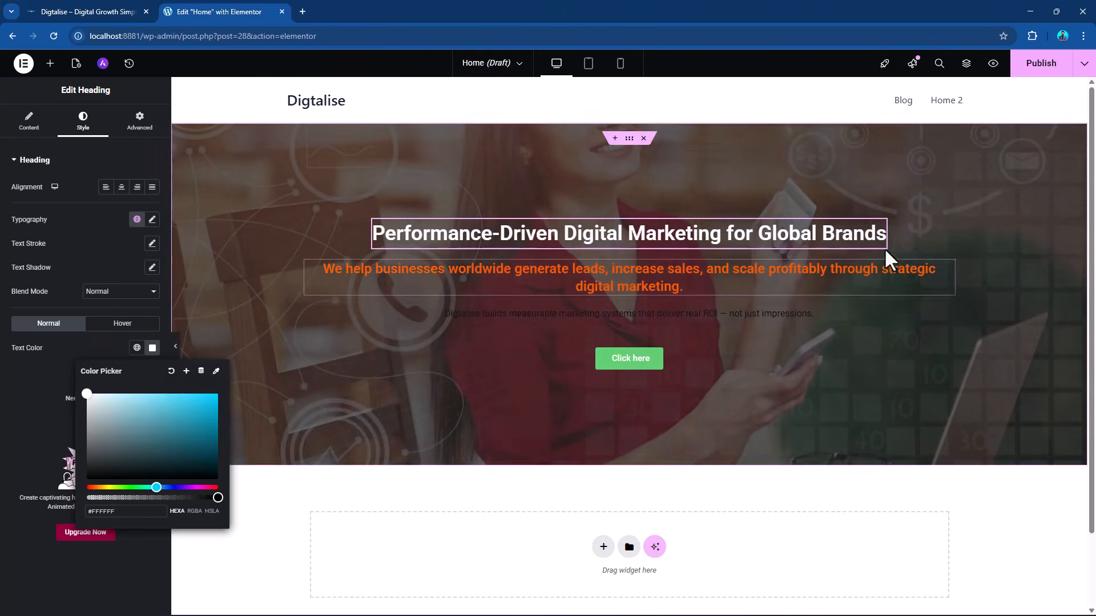
left_click(83, 161)
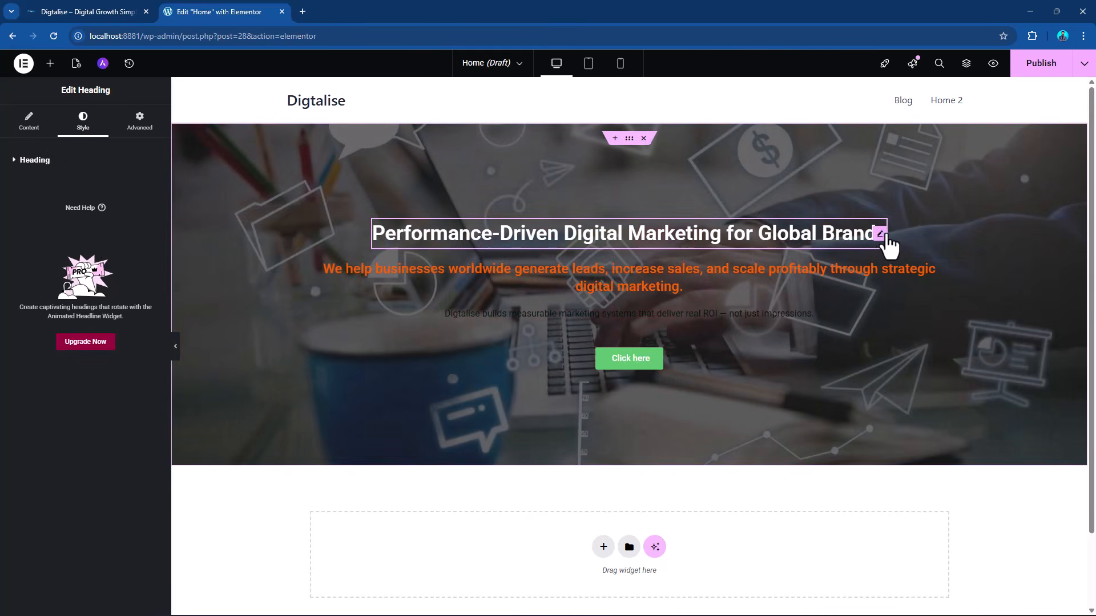
Set the main heading's typography to Poppins at 60 px and align the text to the center.
left_click(12, 162)
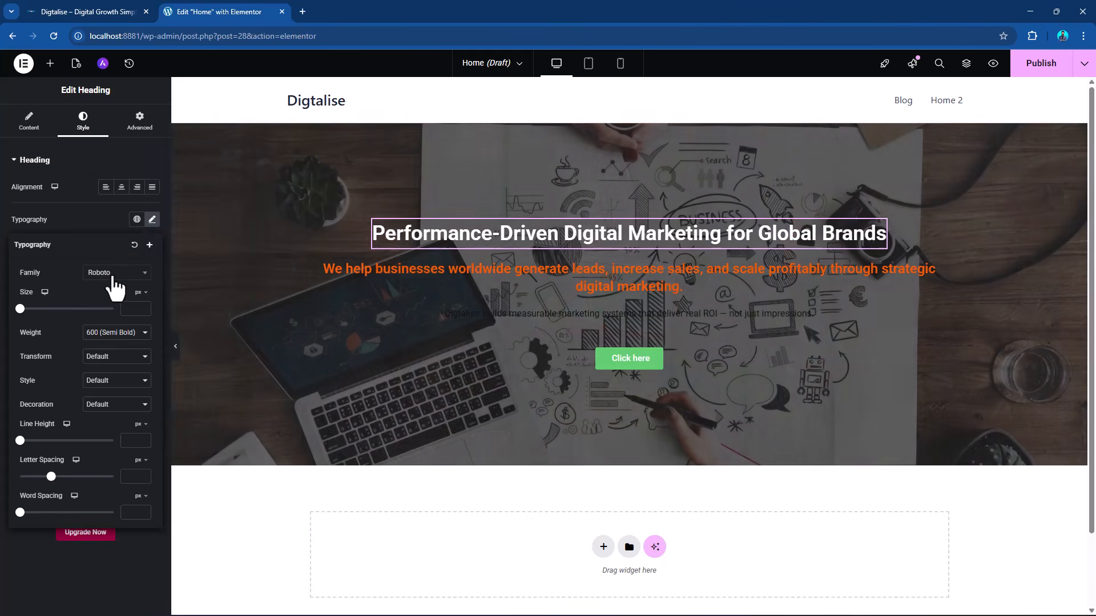
left_click(113, 275)
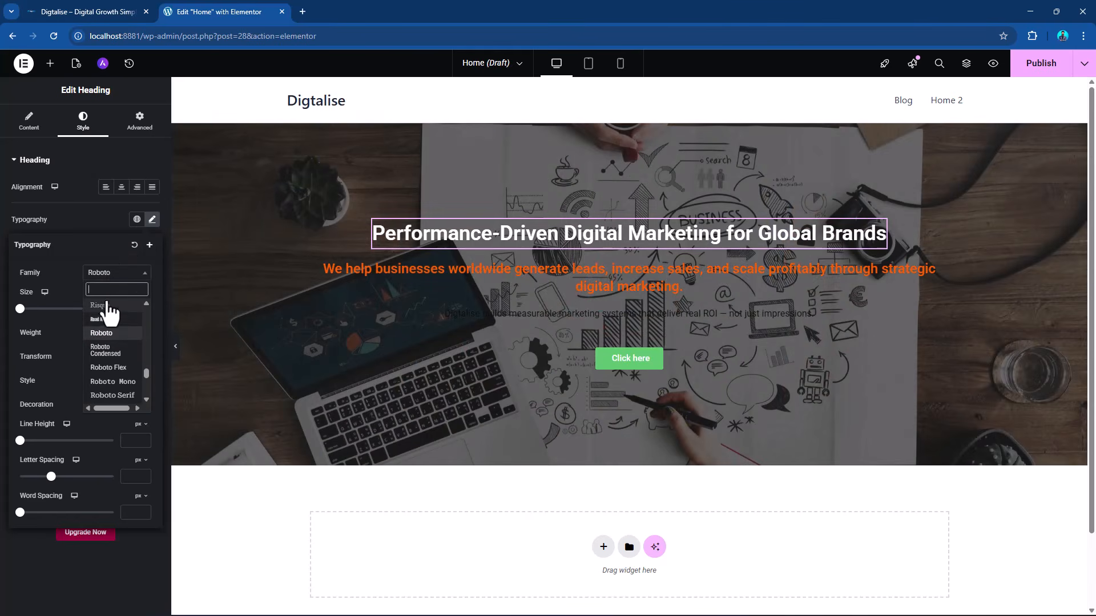
type("p")
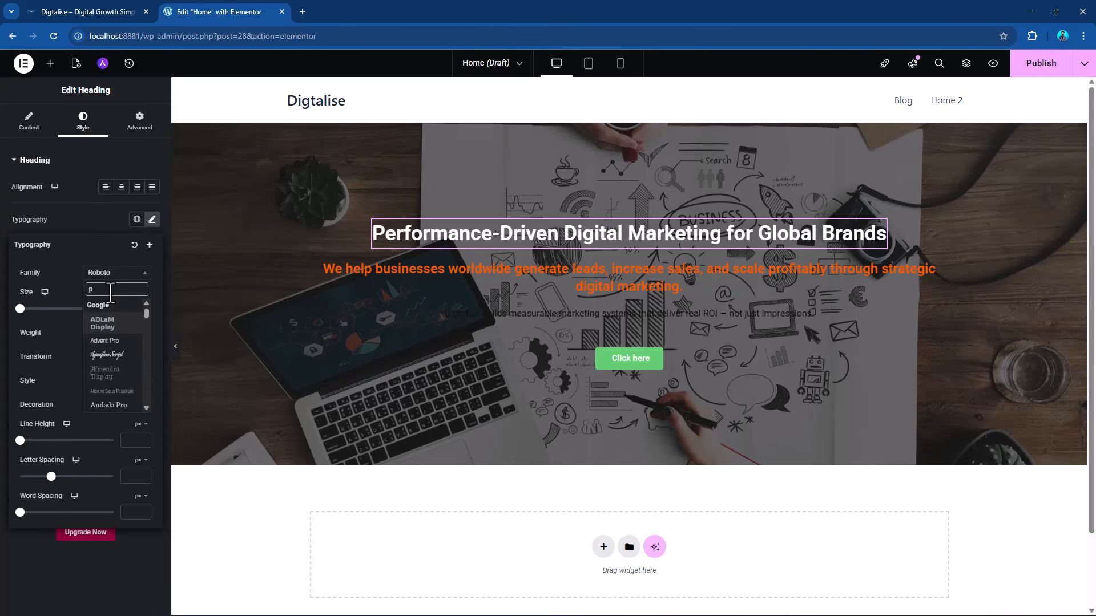
type("op")
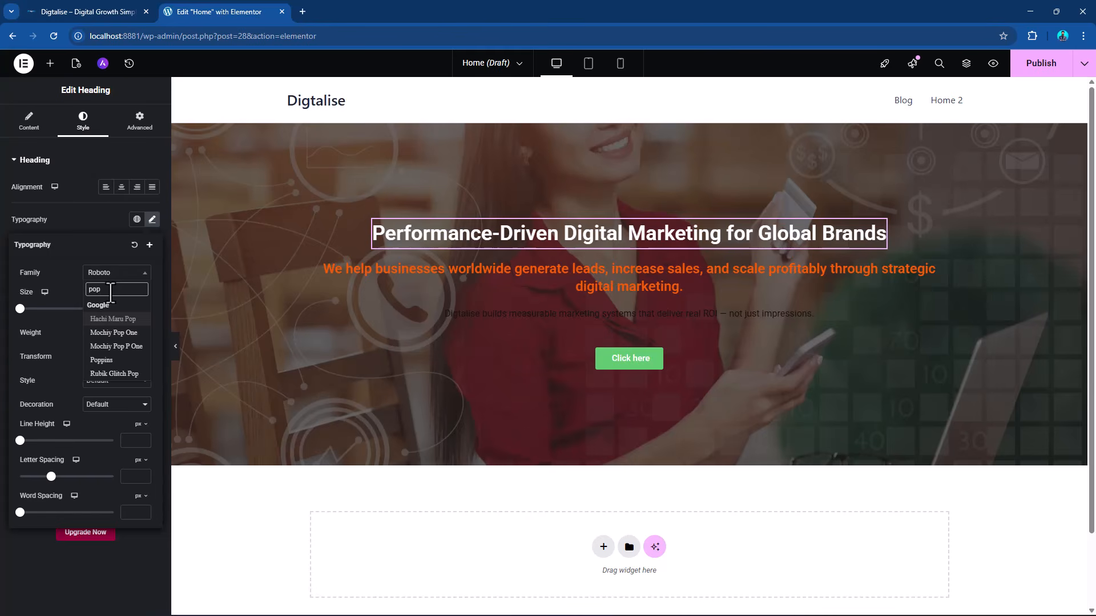
left_click(103, 361)
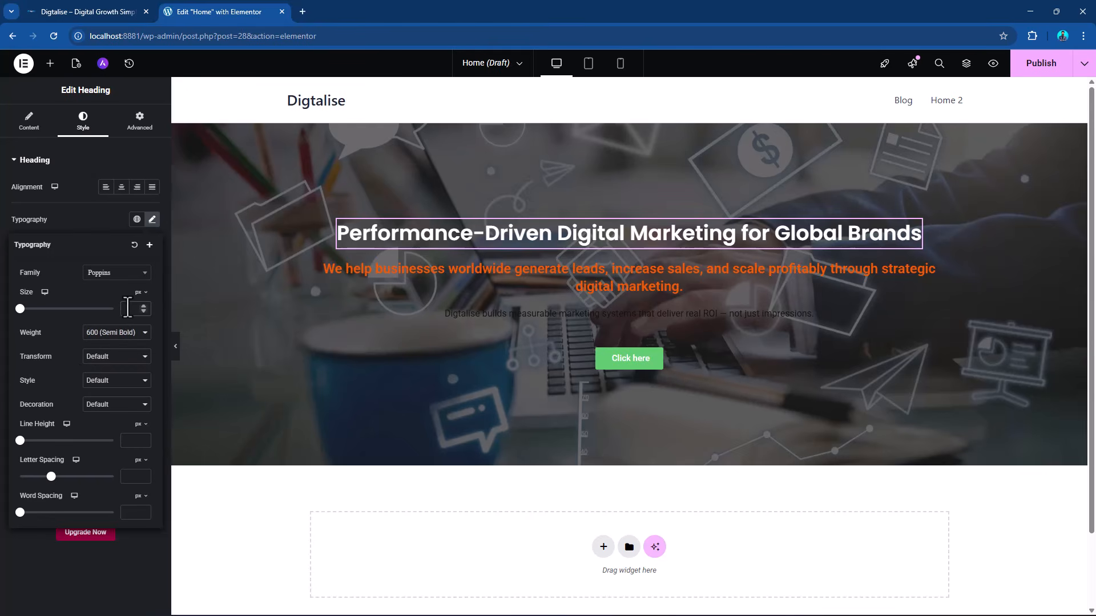
type("60")
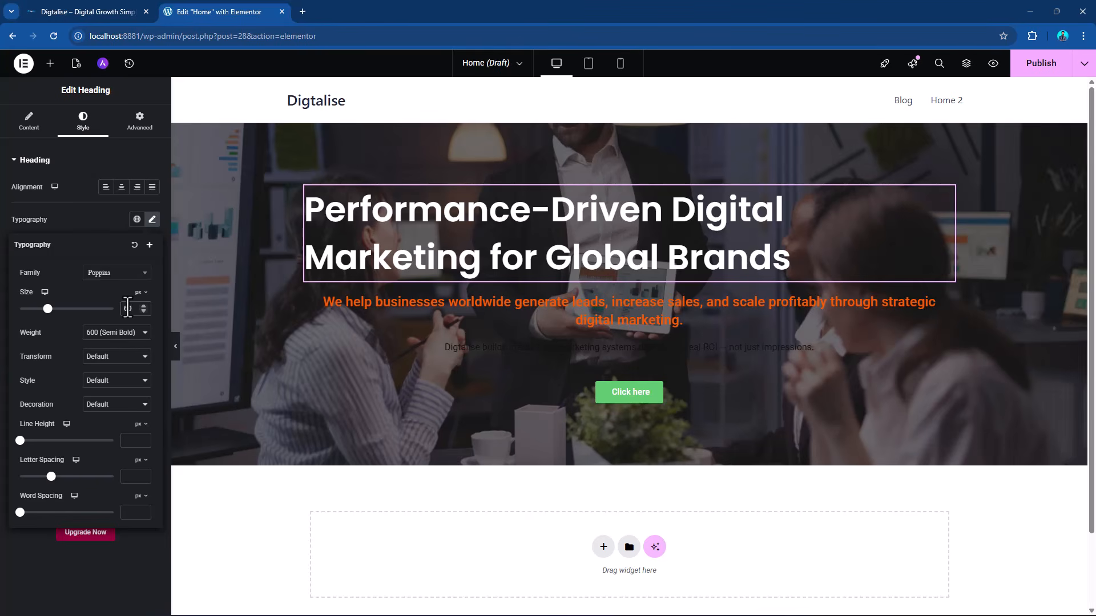
left_click(122, 188)
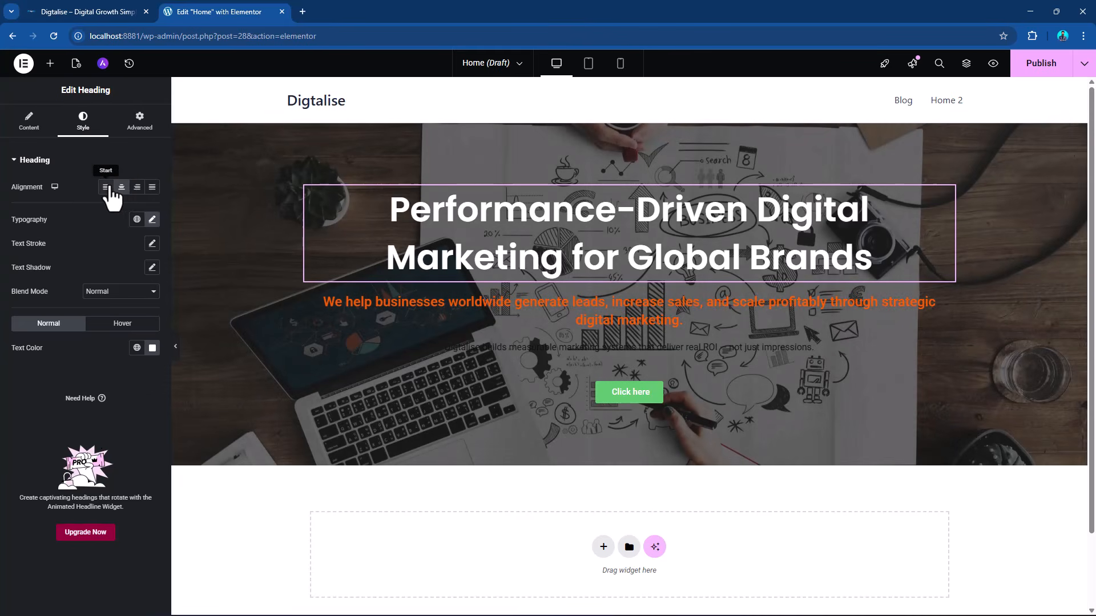
Try removing "Performance-" from the main heading's title, and undo the deletion.
left_click(29, 121)
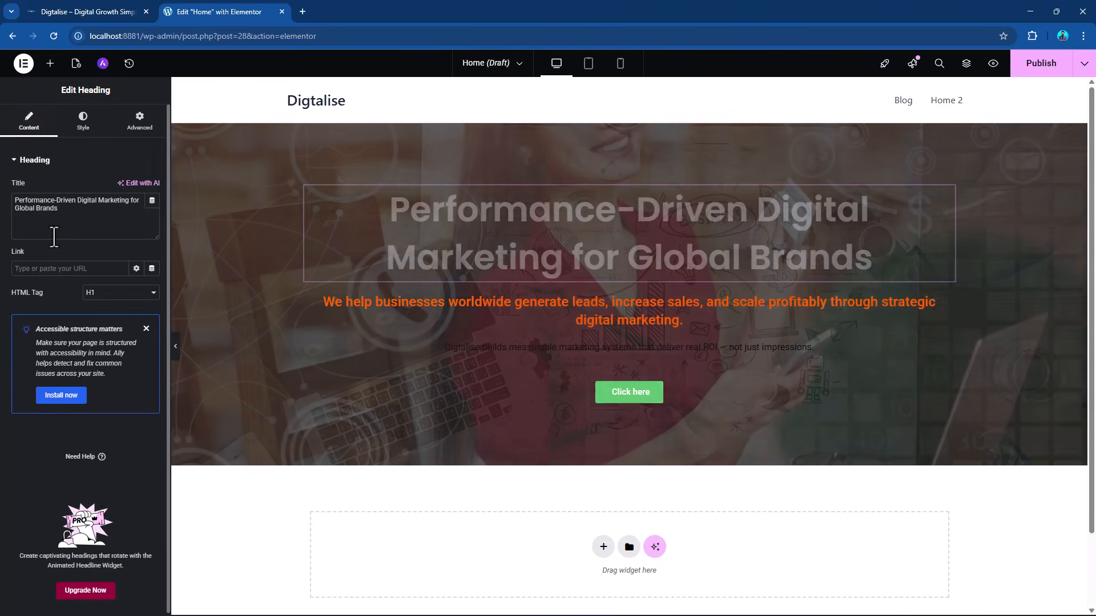
left_click_drag(59, 205, 4, 205)
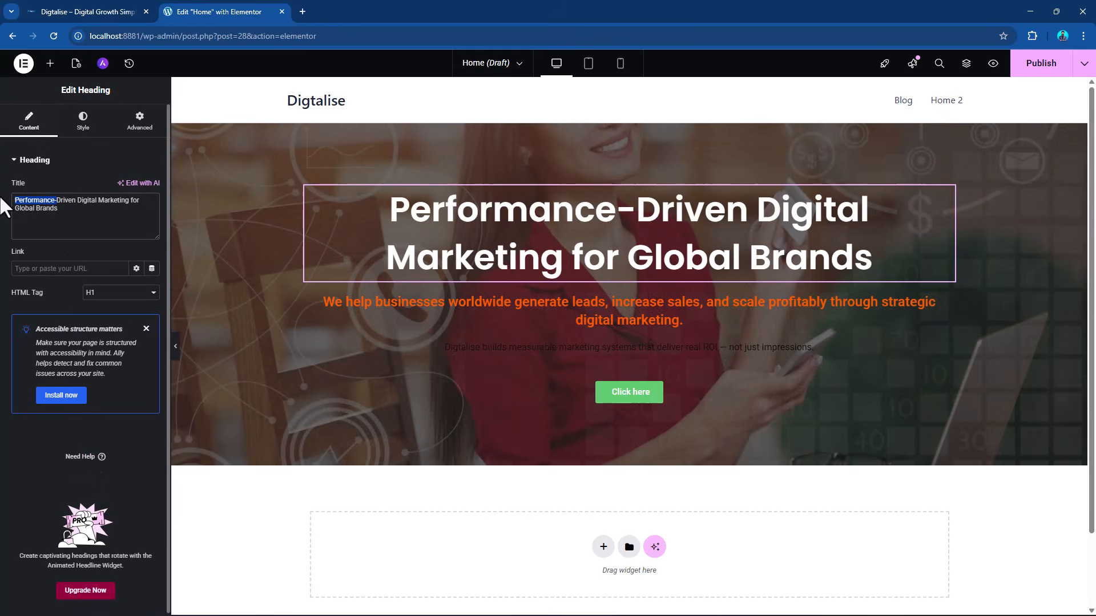
key("BackSpace")
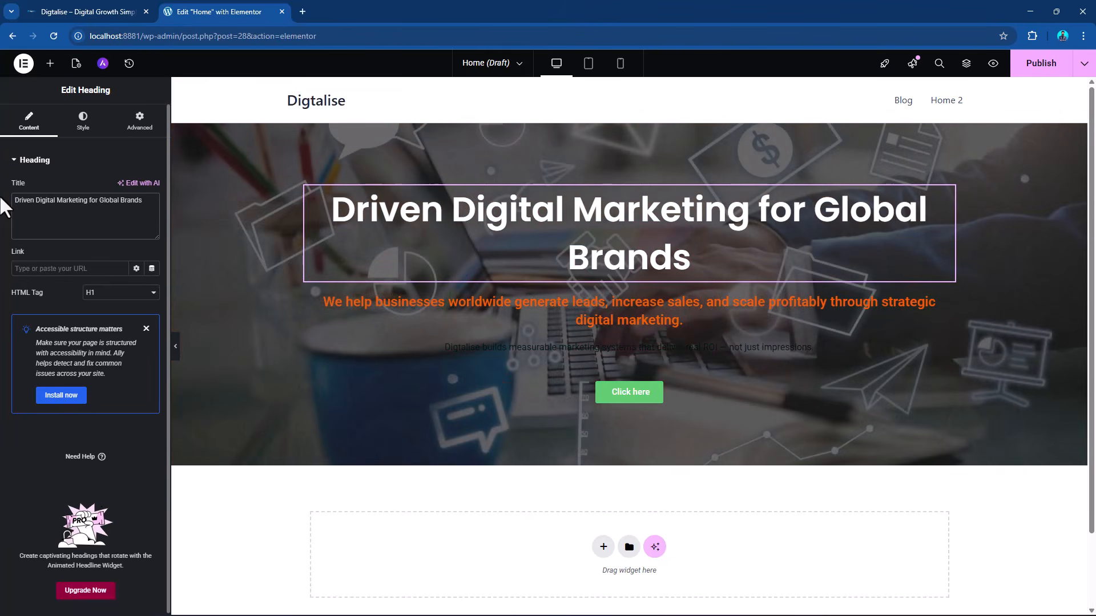
key("ctrl+z")
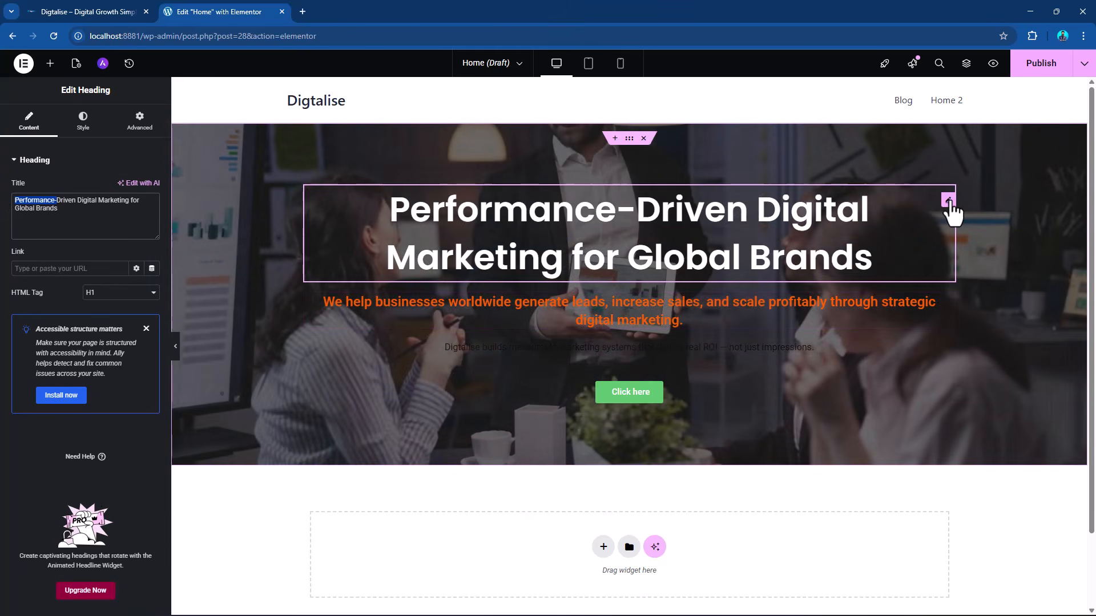
Set the main heading's line height to 65 px in its typography settings.
left_click(949, 202)
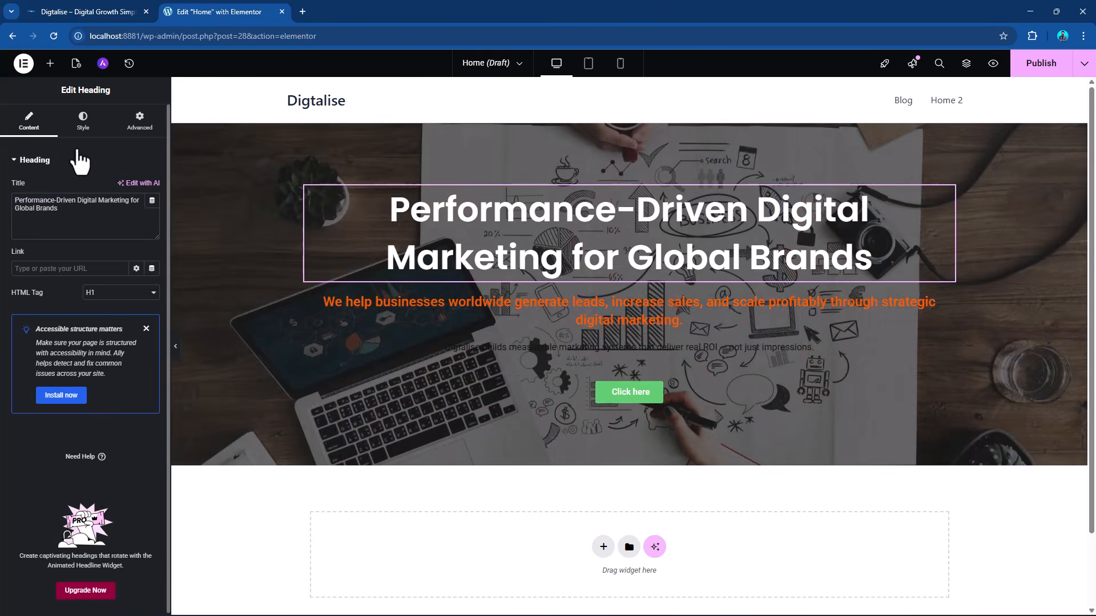
left_click(83, 118)
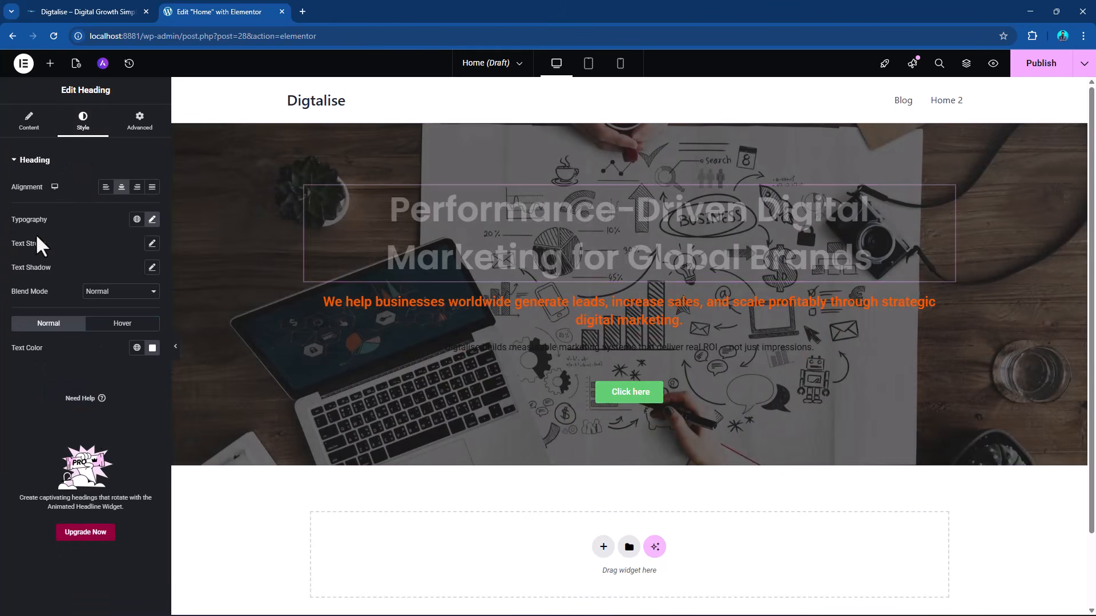
left_click(152, 220)
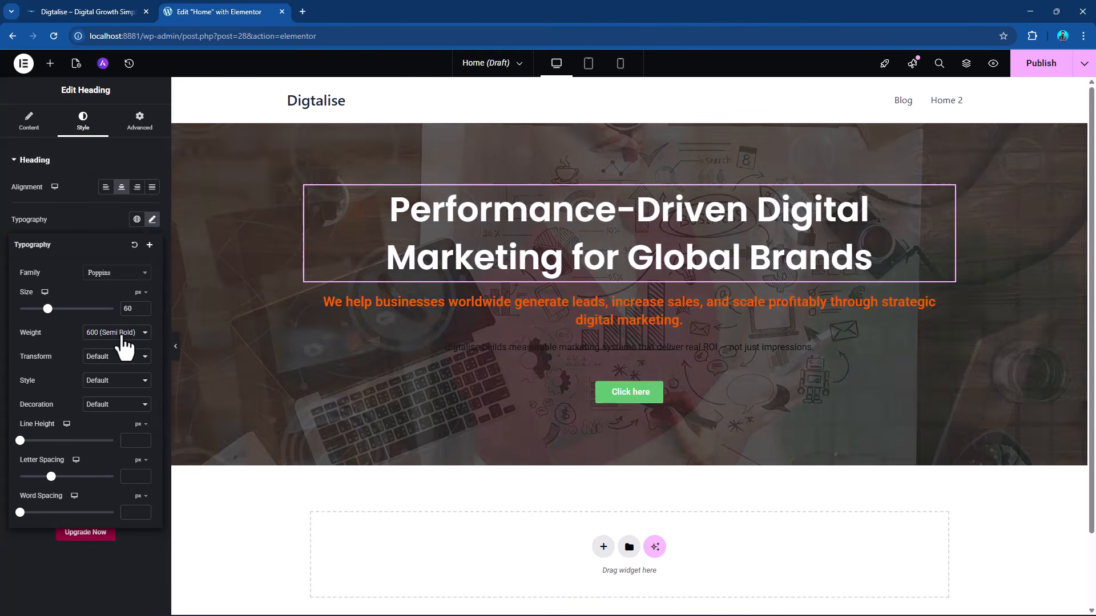
left_click(122, 337)
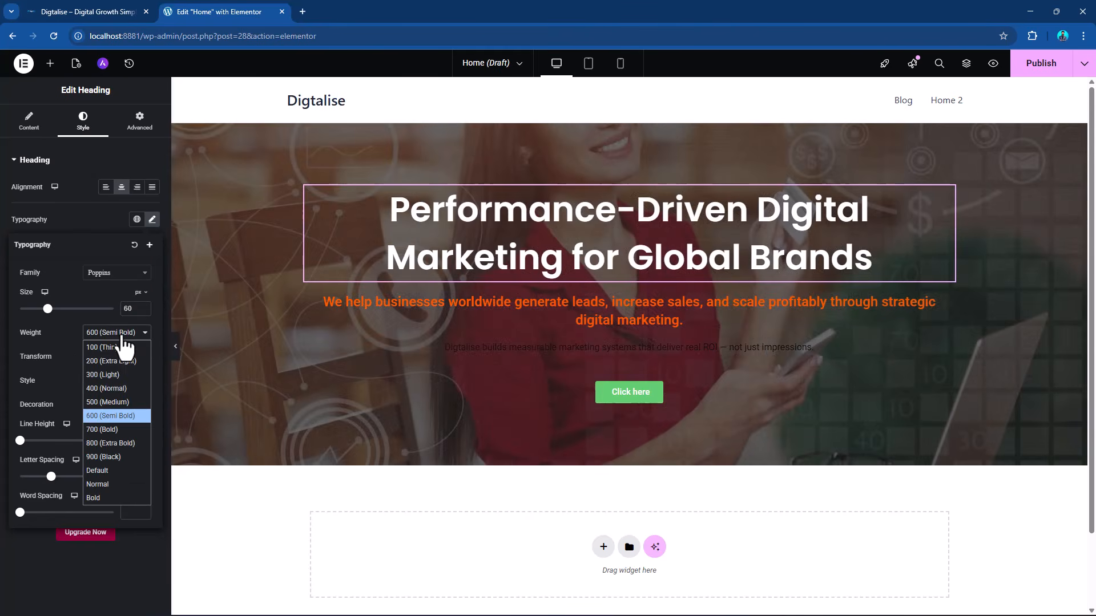
left_click(122, 337)
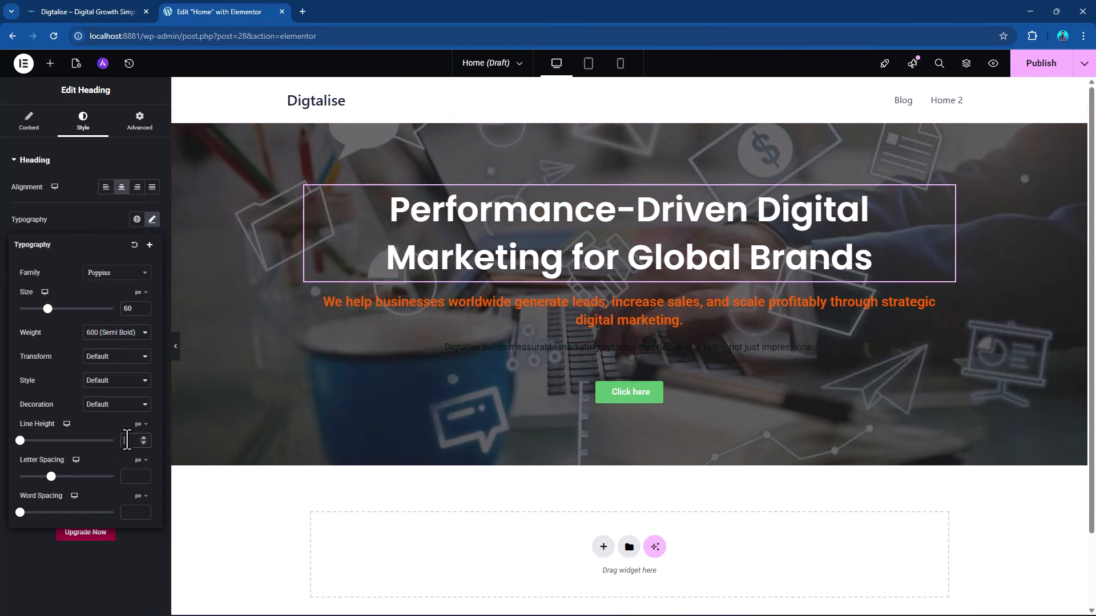
left_click(126, 440)
type("60")
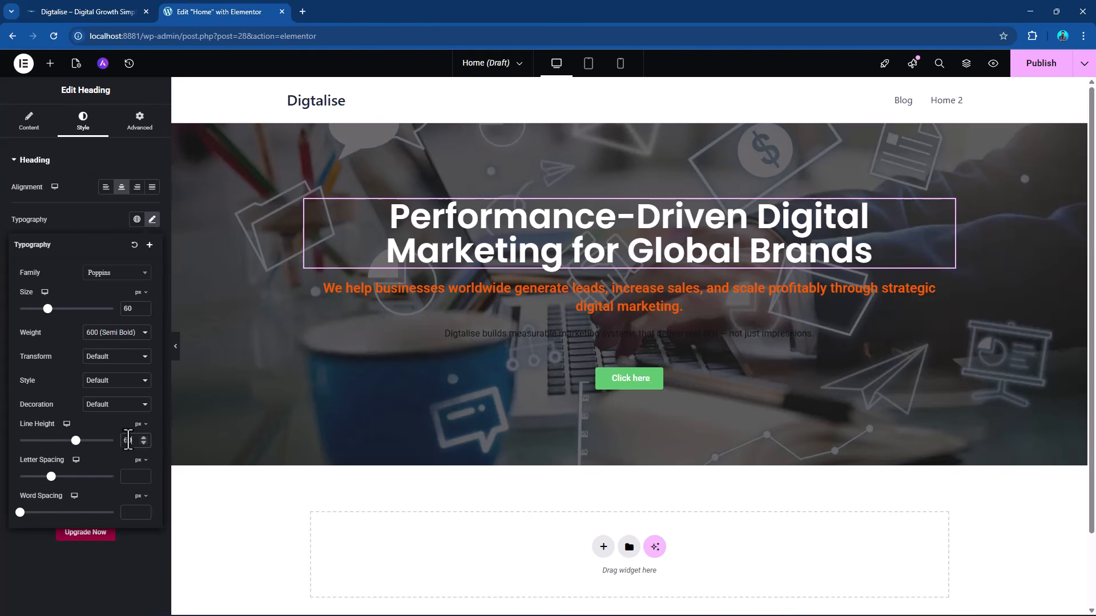
double_click(126, 440)
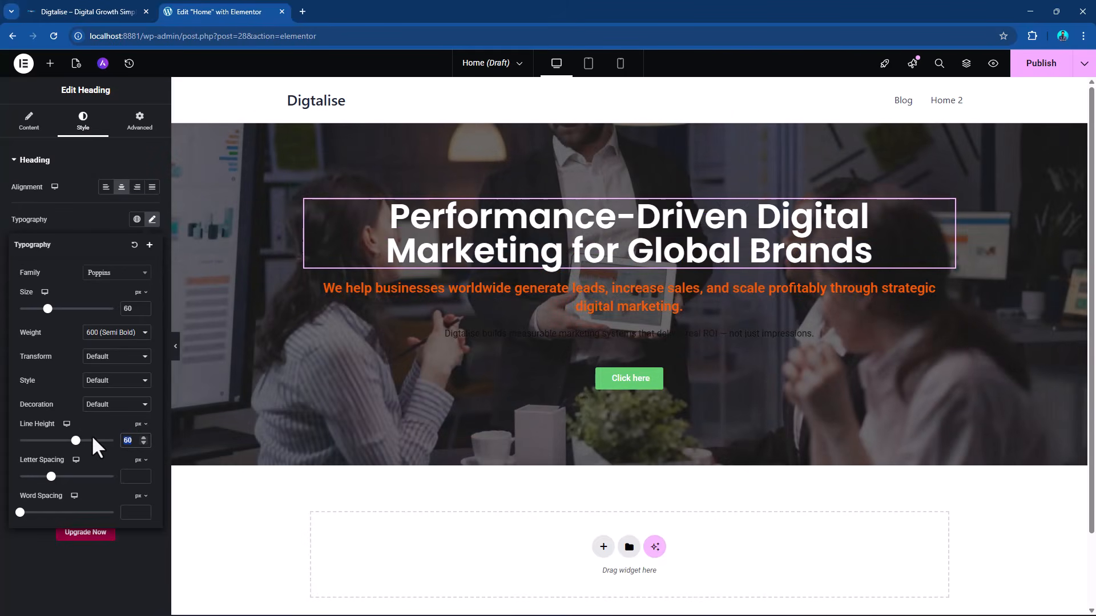
type("65")
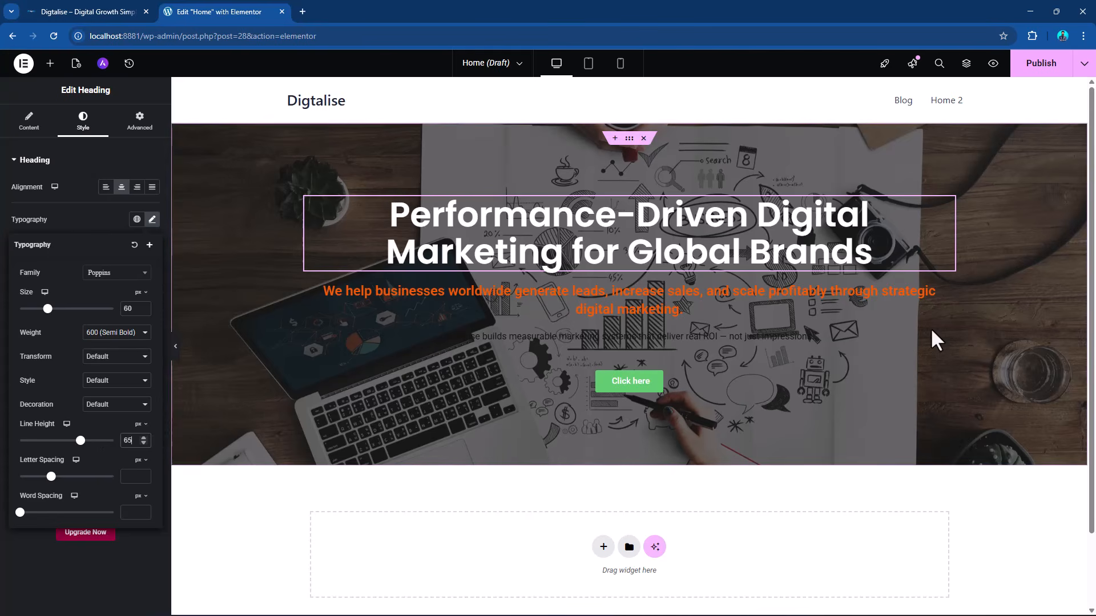
Apply a white global color to the text of the hero paragraph starting "Digtalise builds measurable marketing systems".
left_click(946, 301)
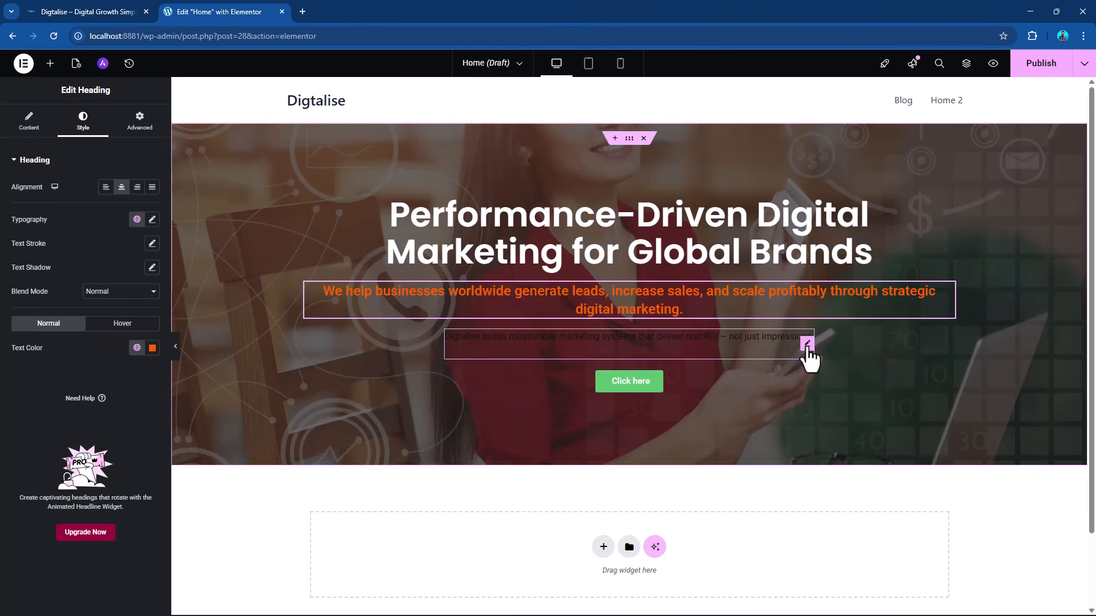
left_click(807, 346)
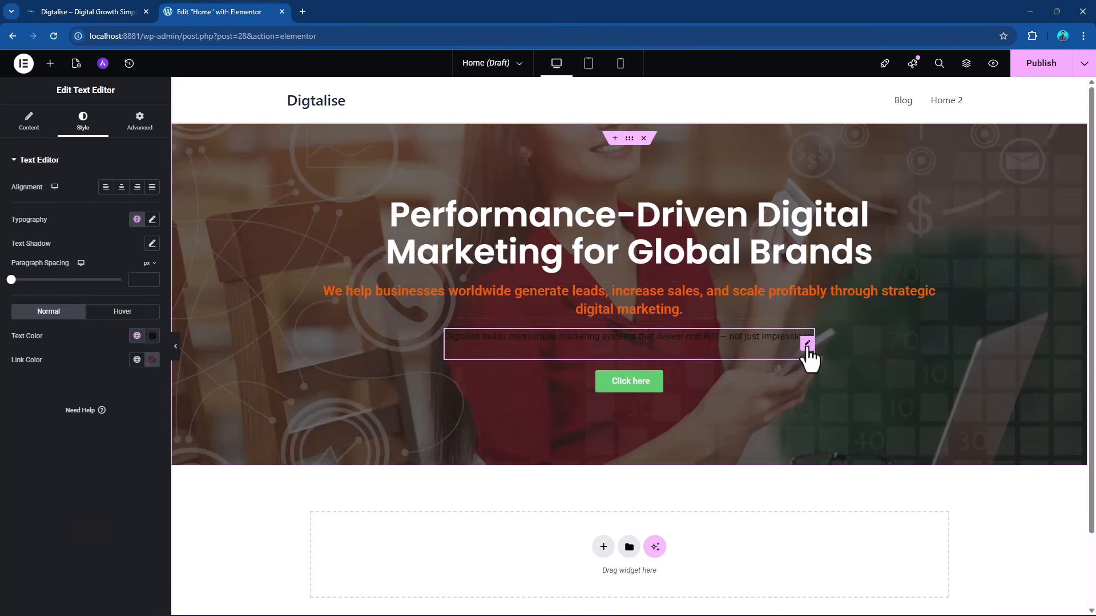
left_click(136, 336)
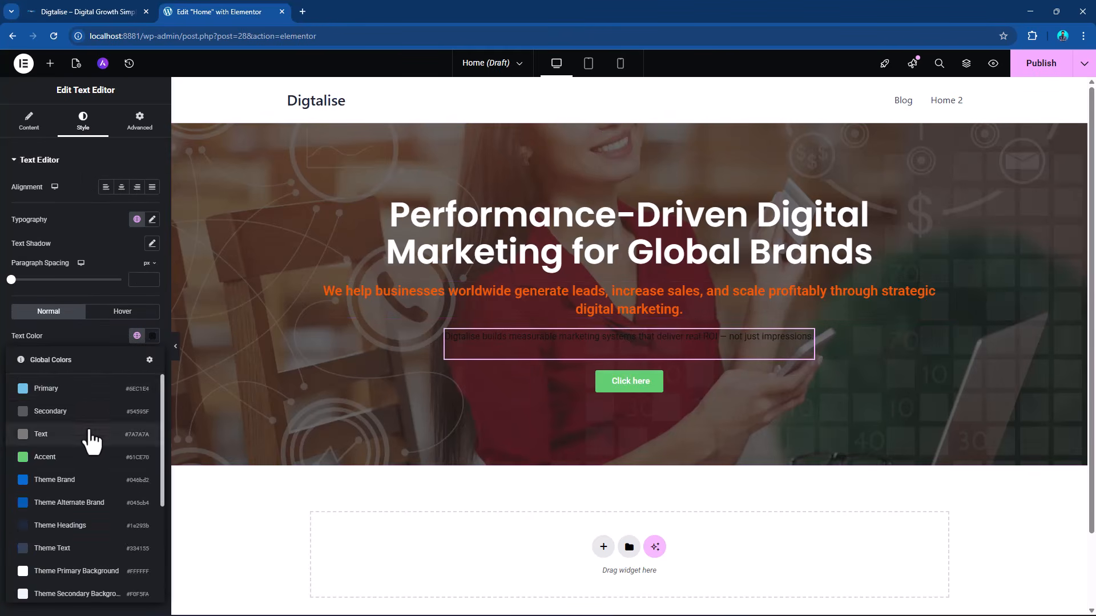
scroll(90, 440, "down", 3)
left_click(49, 416)
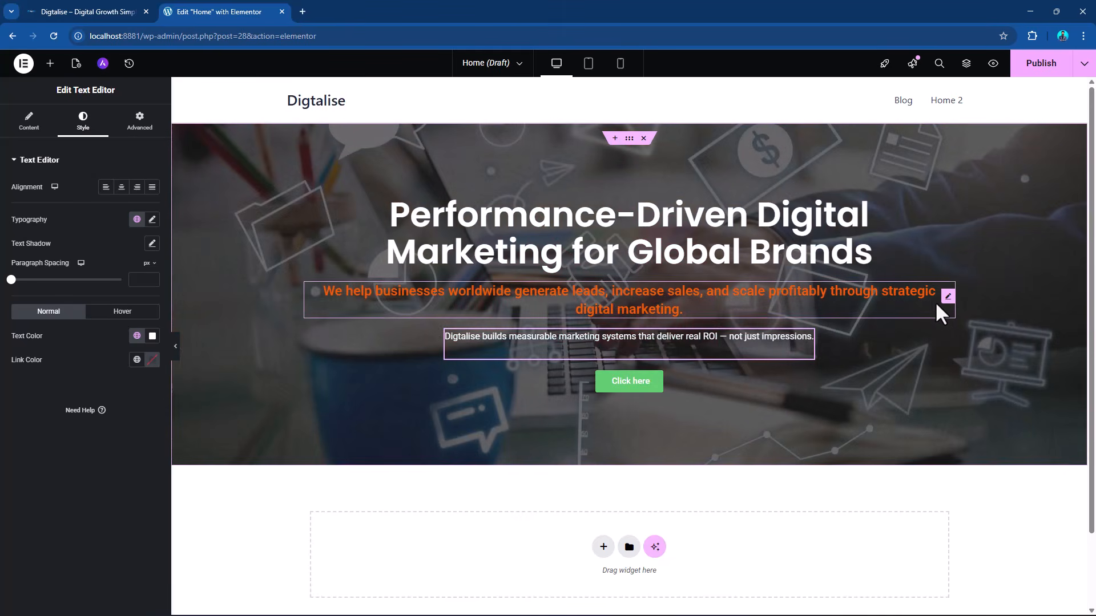
Move the orange subheading above the main heading and shorten its title to "We help businesses worldwide generate leads, increase sales".
left_click(947, 296)
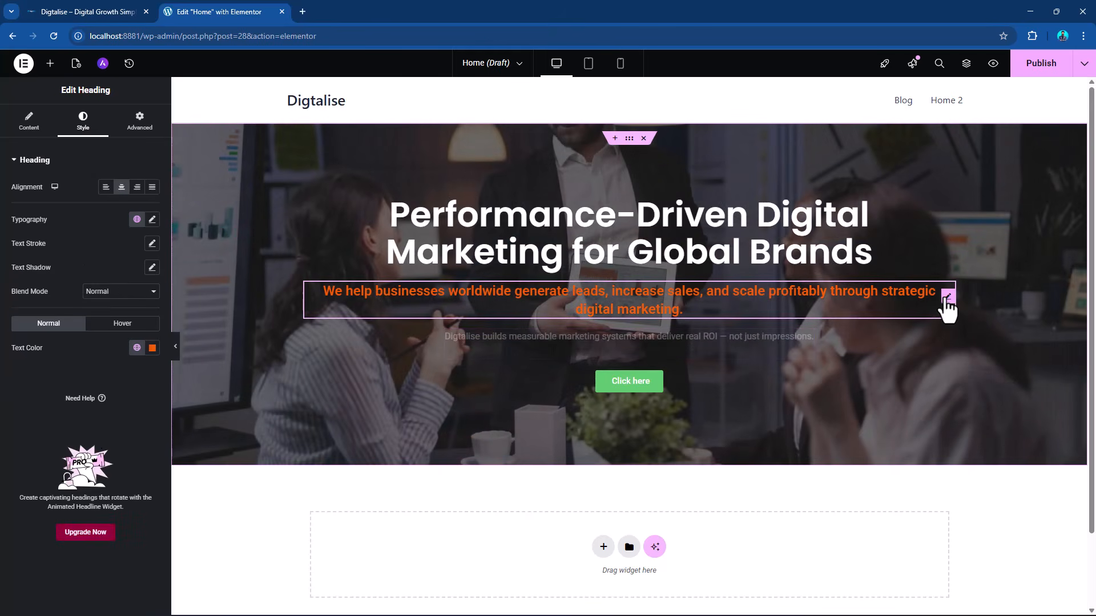
left_click_drag(946, 298, 863, 209)
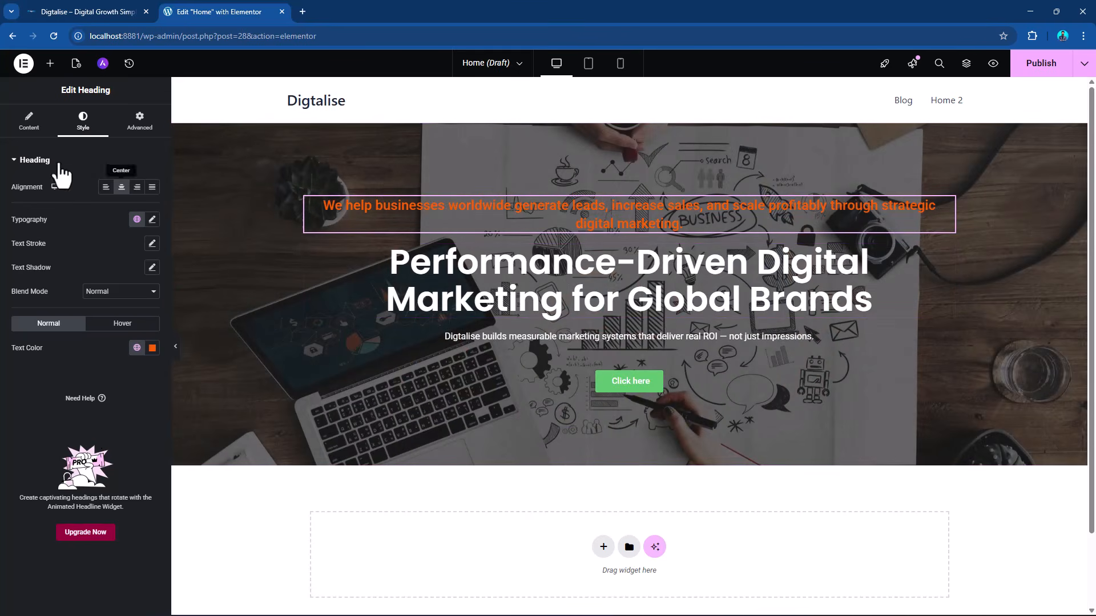
left_click(29, 120)
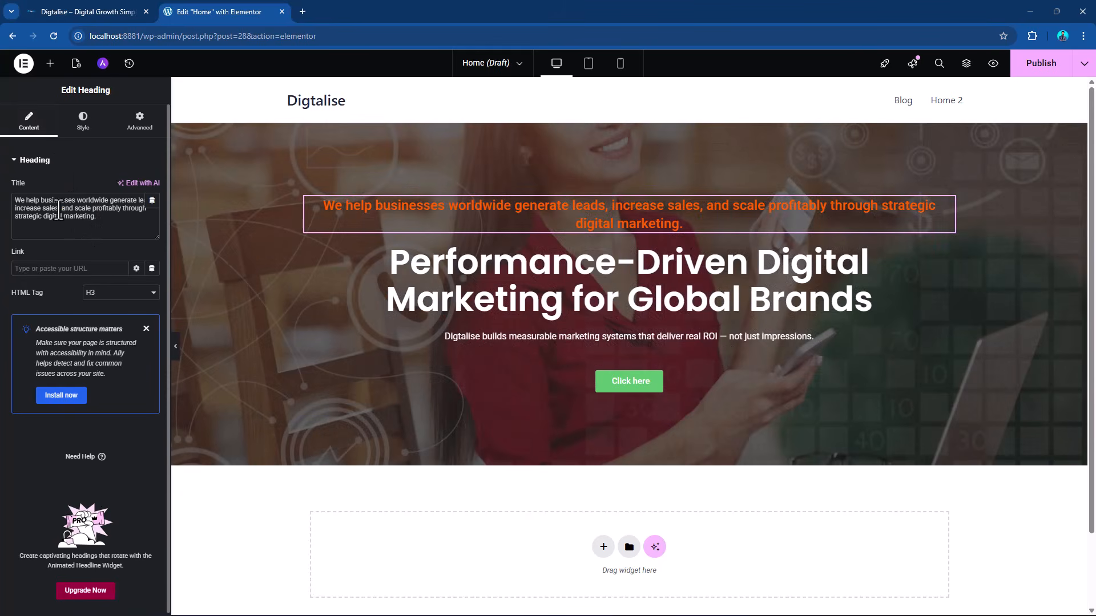
left_click_drag(61, 208, 107, 218)
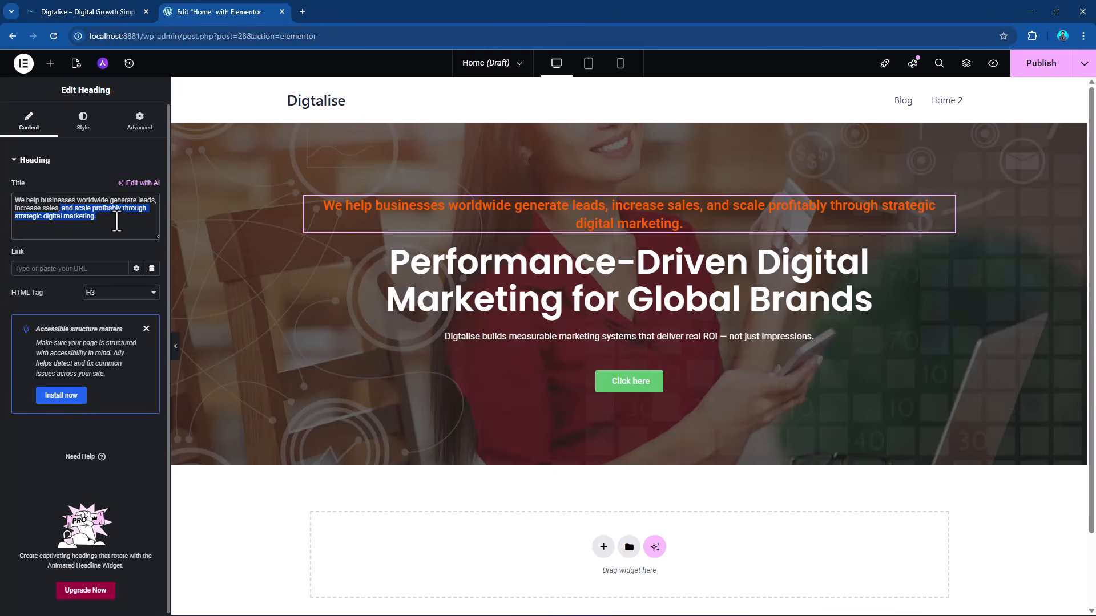
key("BackSpace")
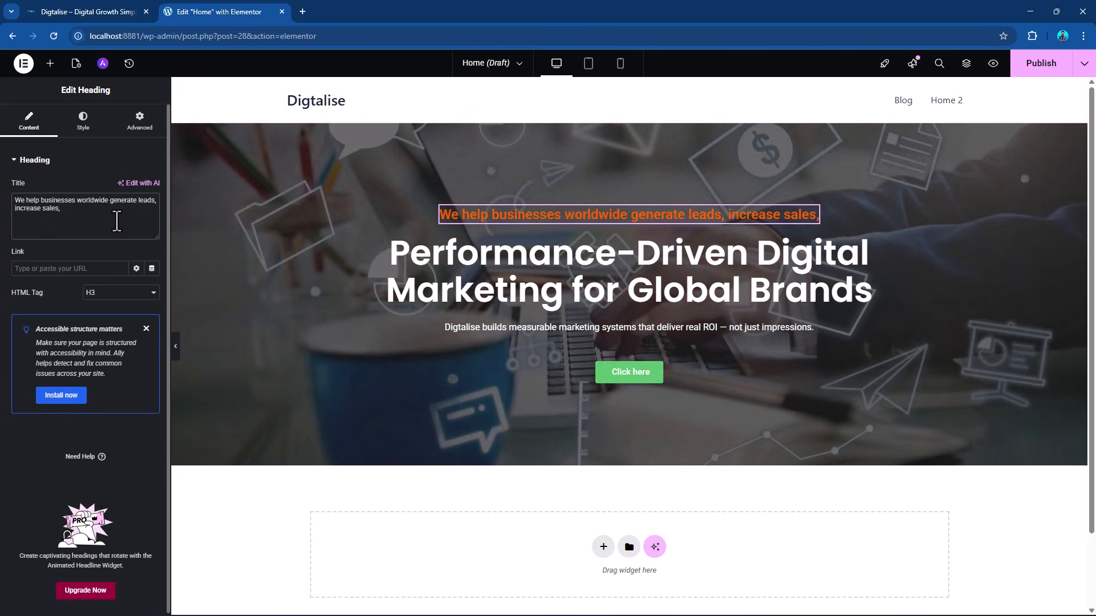
key("BackSpace")
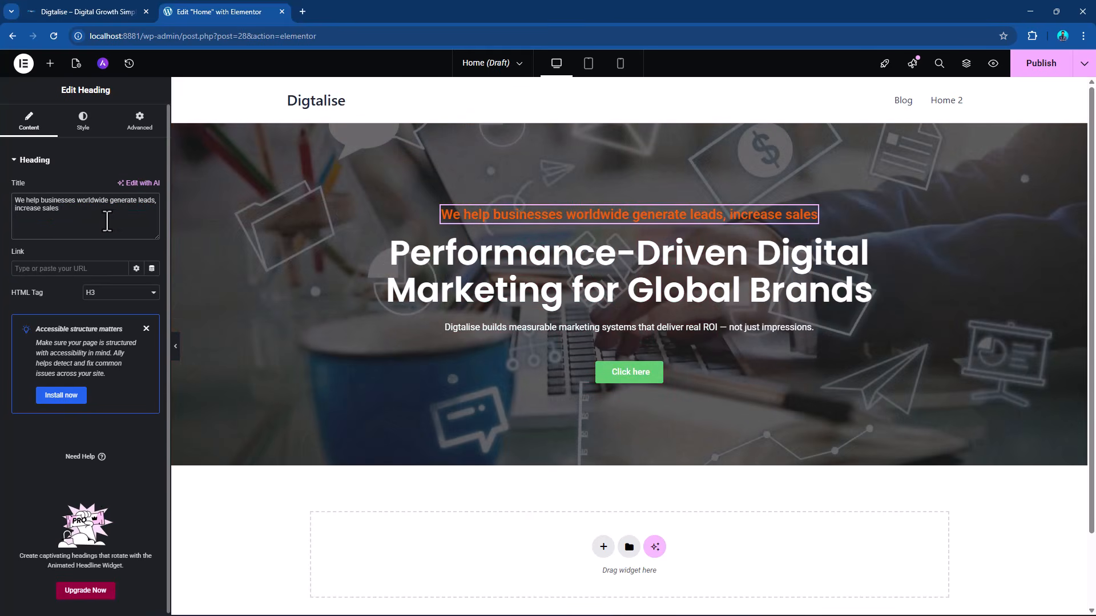
scroll(711, 306, "down", 2)
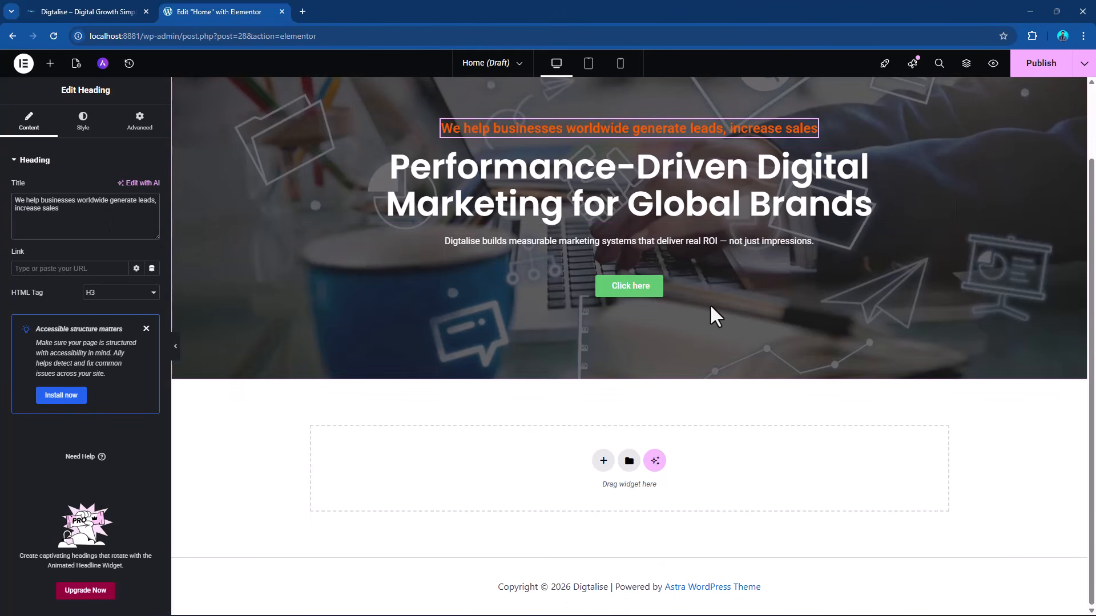
scroll(710, 311, "up", 2)
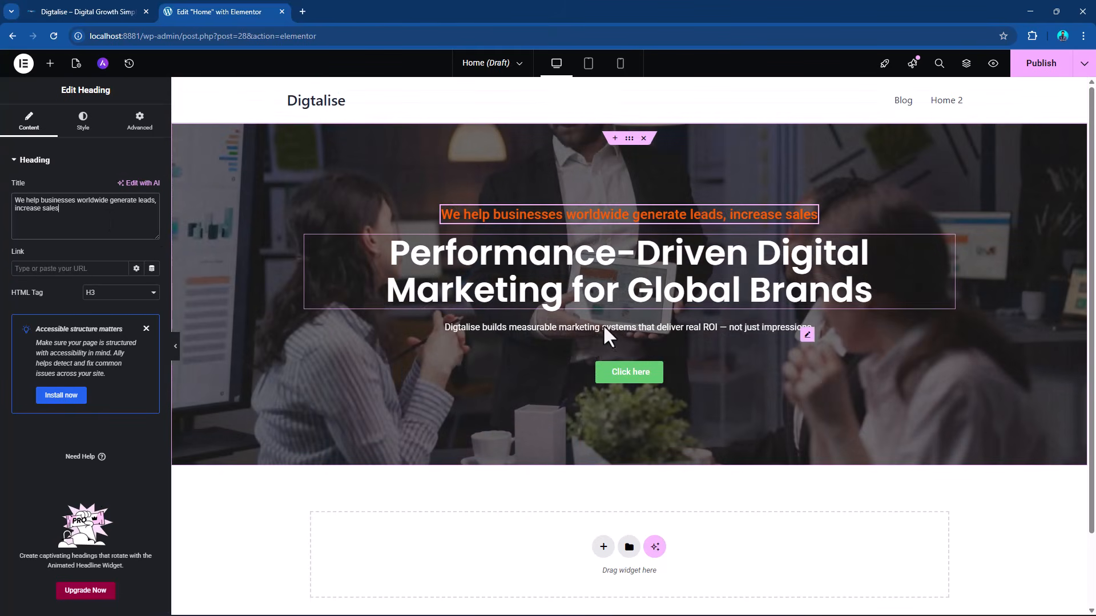
Change the hero button's text to "Contact Now".
left_click(657, 382)
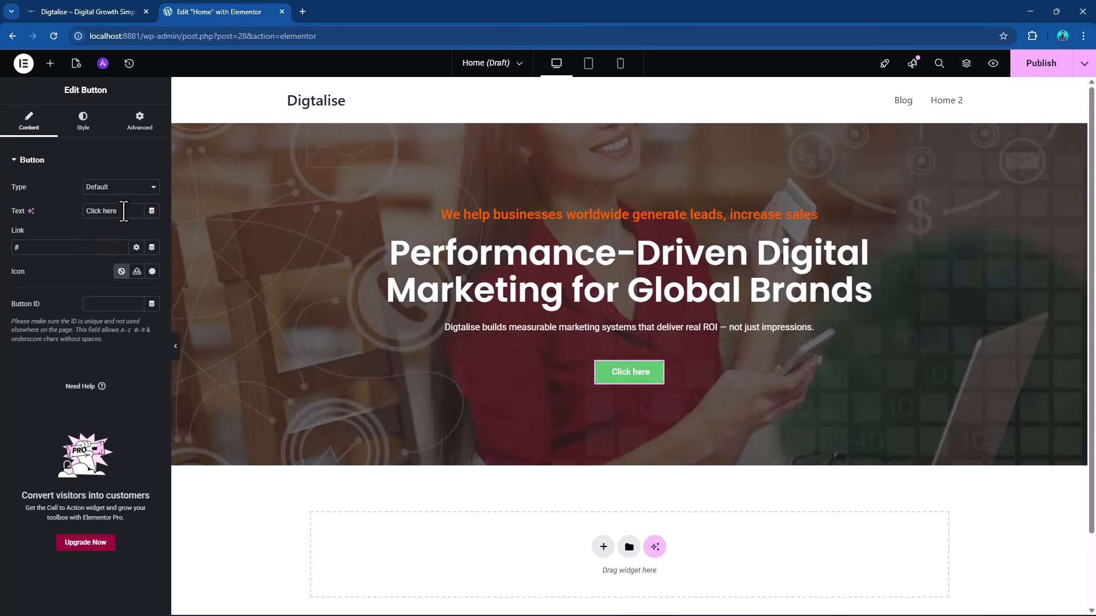
left_click_drag(123, 210, 21, 199)
type("Cont")
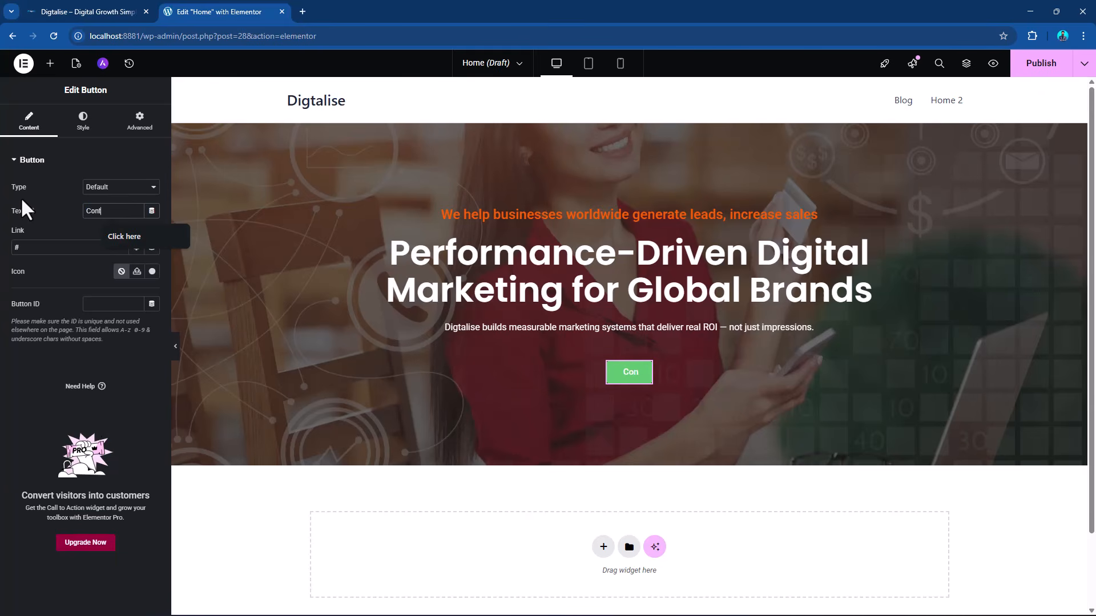
type("act Now")
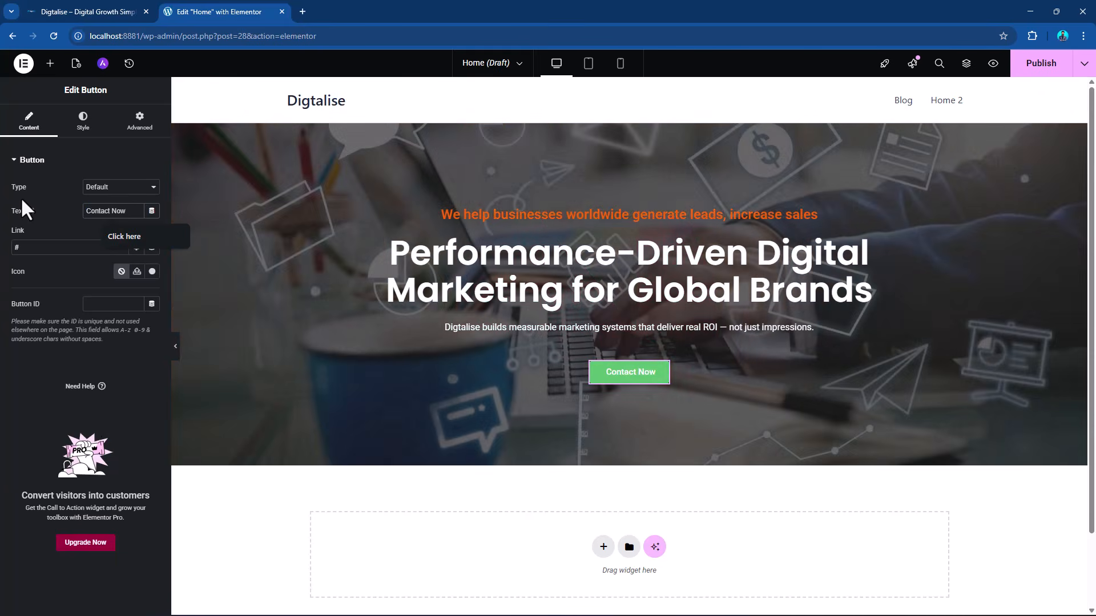
Apply the global color "comp - color" as the Contact Now button's normal background color.
left_click(83, 117)
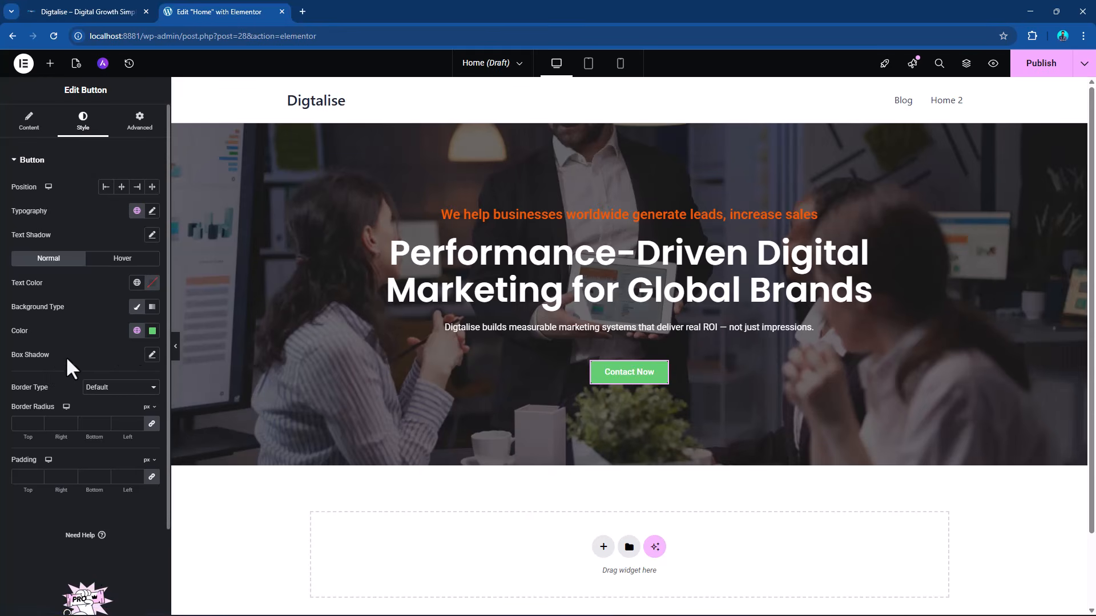
left_click(137, 331)
scroll(104, 498, "down", 3)
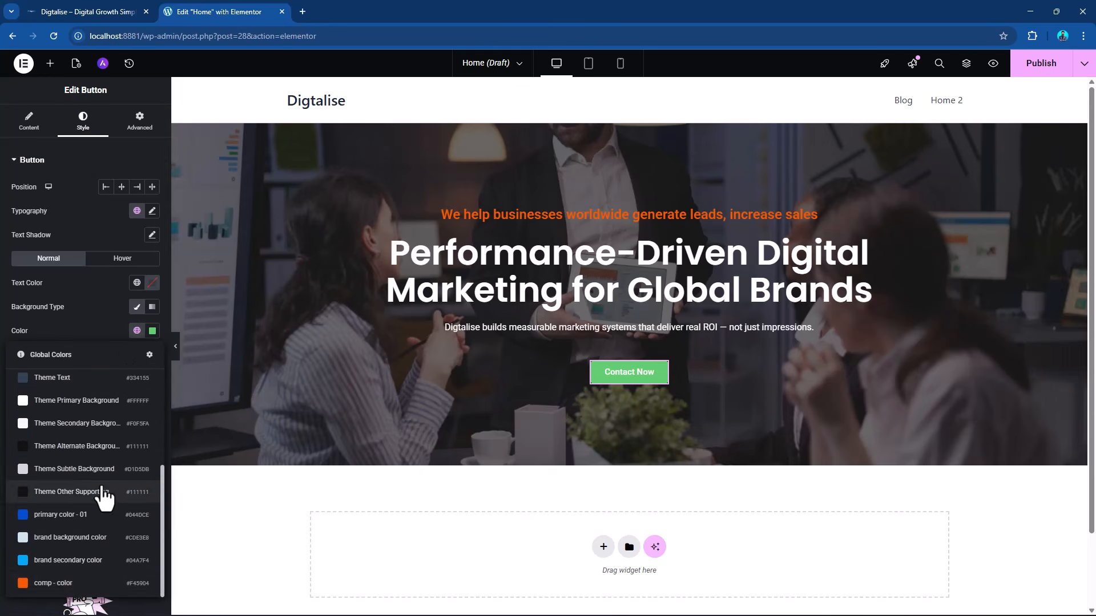
left_click(80, 583)
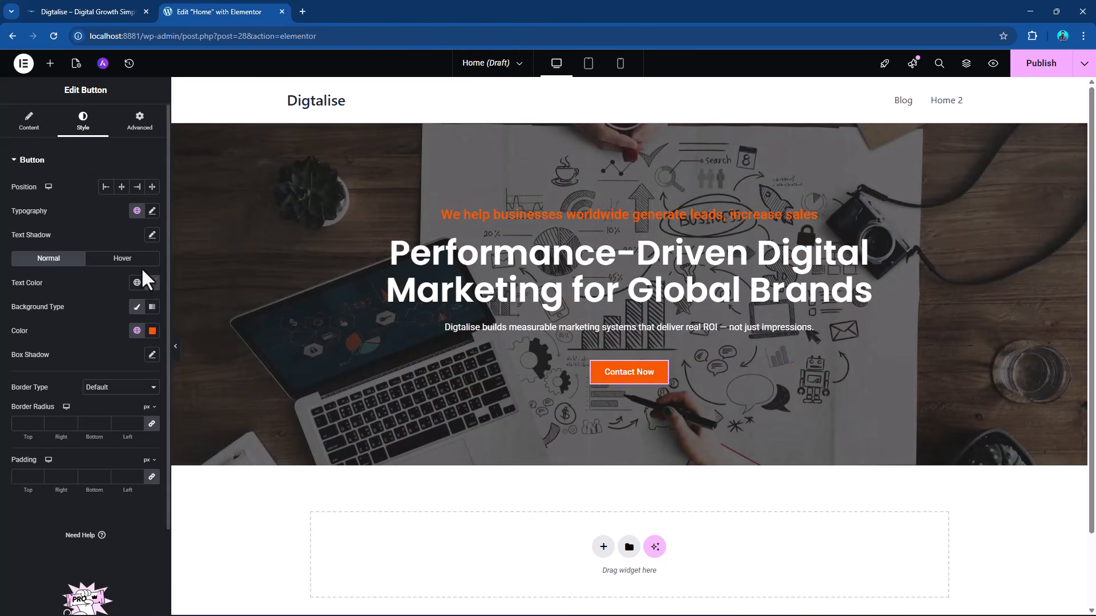
Apply the global color "primary color - 01" as the Contact Now button's background color in its hover state.
left_click(136, 261)
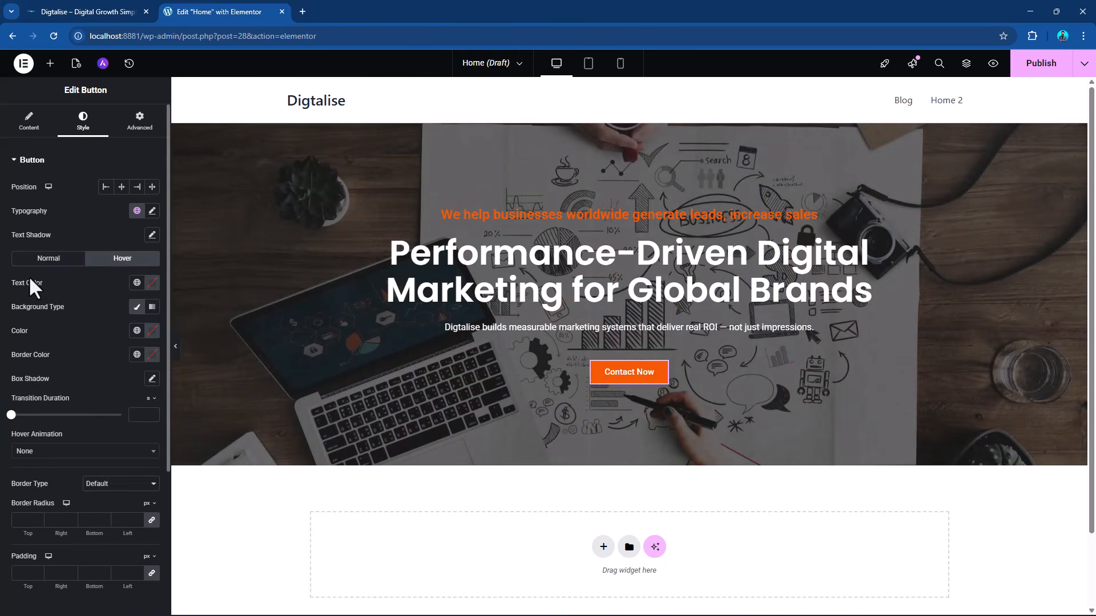
left_click(137, 332)
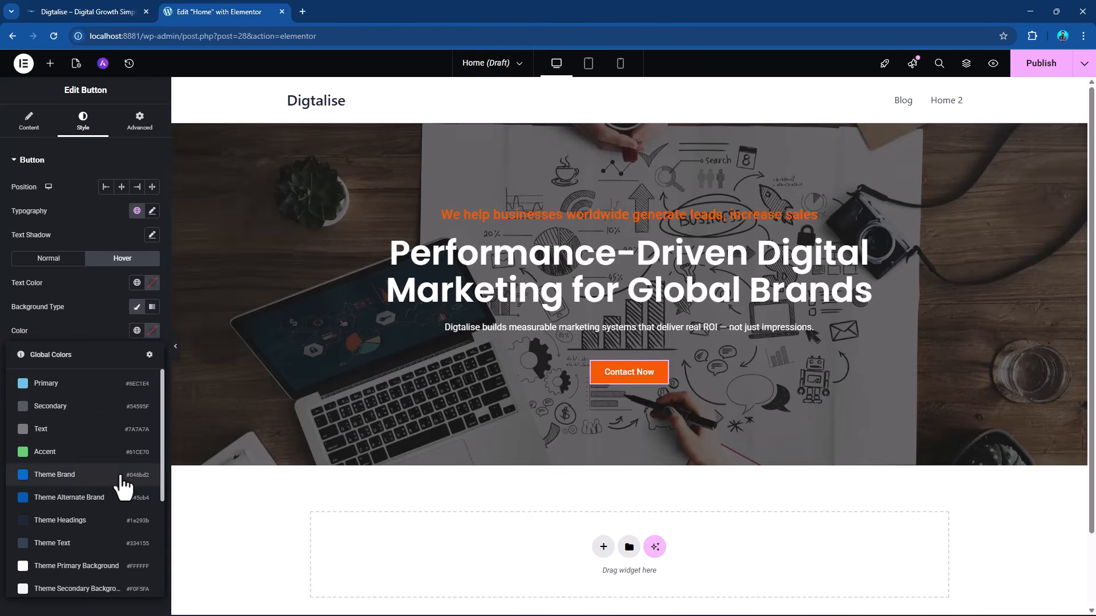
scroll(122, 480, "down", 3)
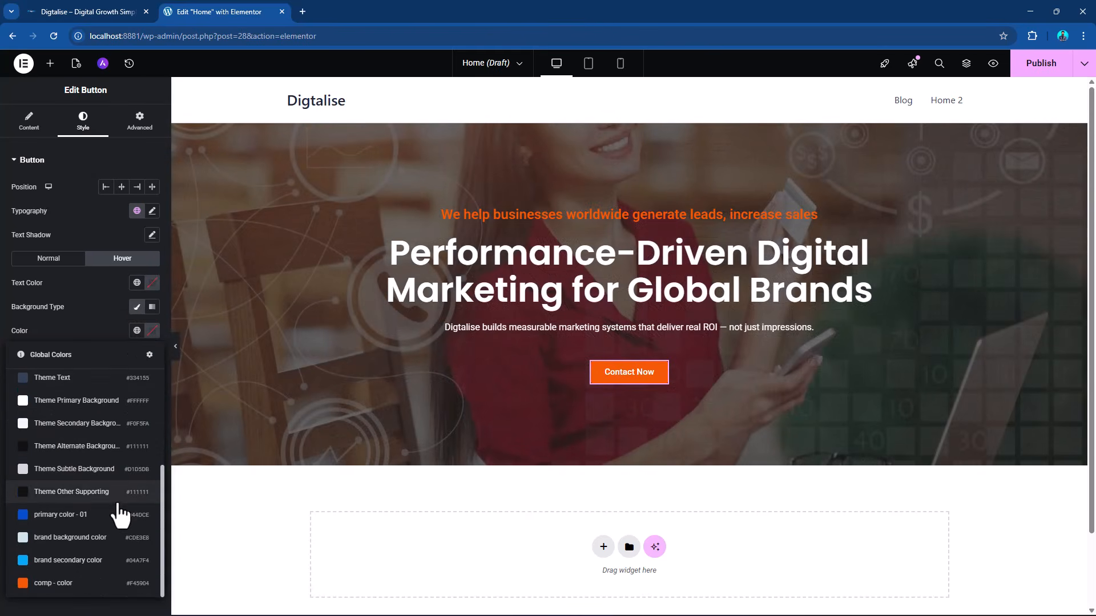
left_click(103, 515)
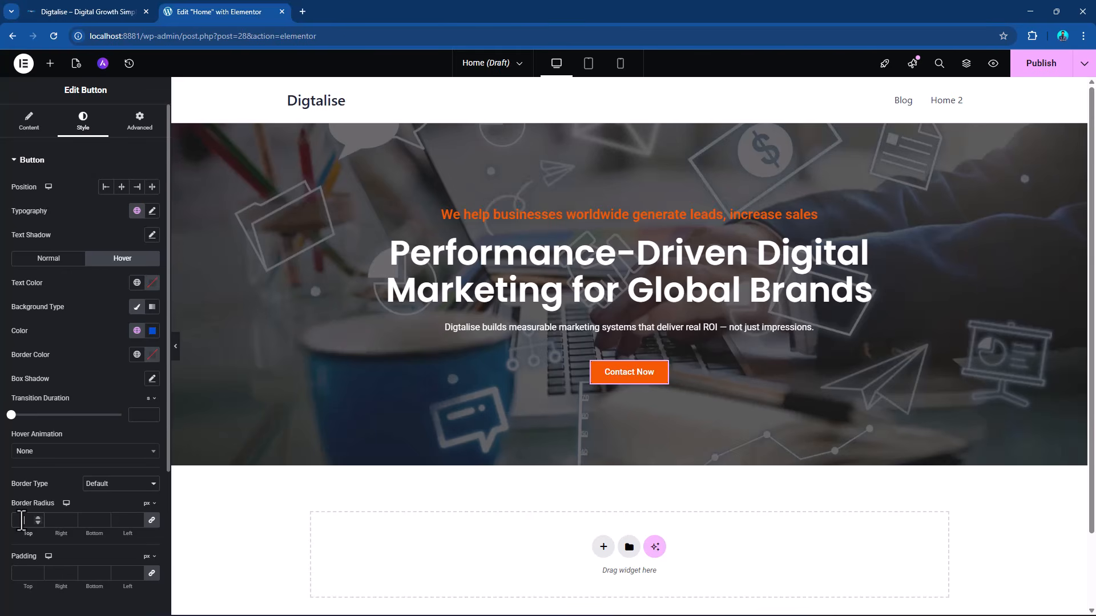
Set the Contact Now button's border radius to 5 px on all four corners.
type("10")
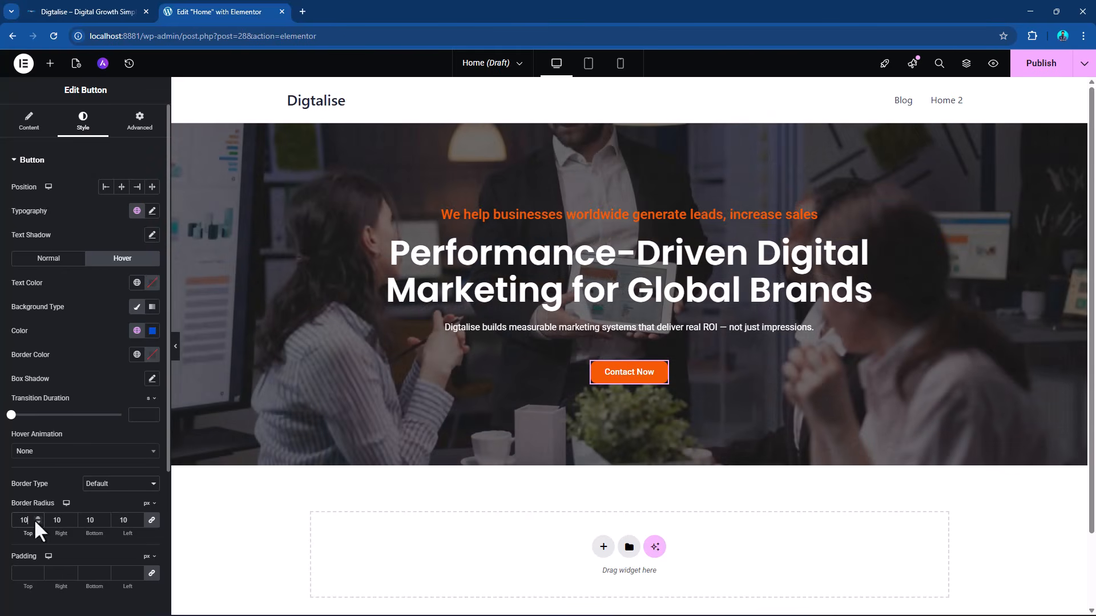
left_click_drag(30, 521, 1, 522)
type("5")
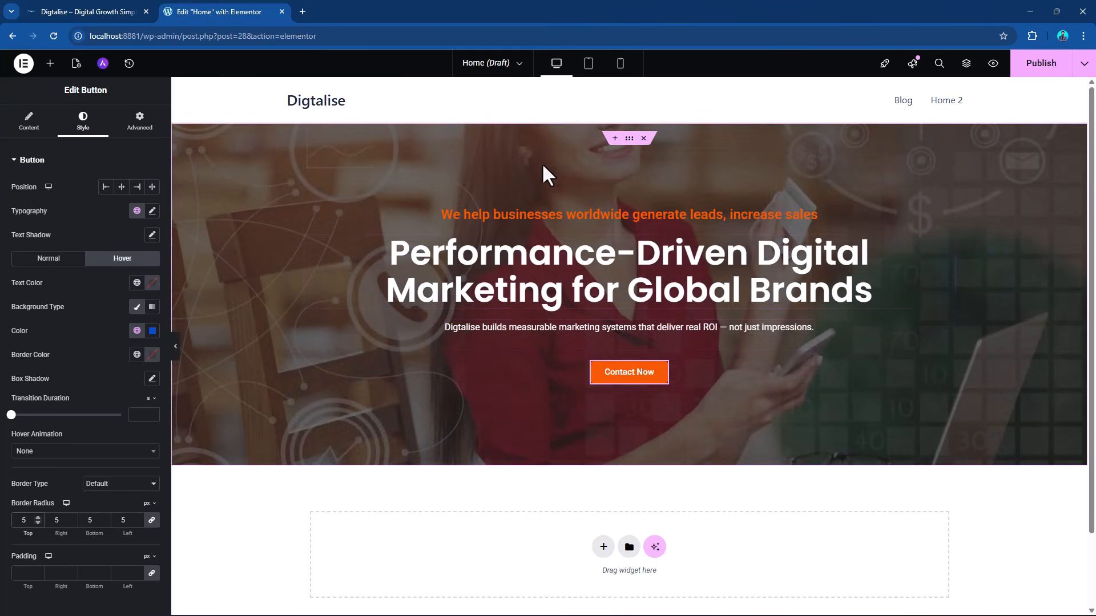
Set the hero container's slideshow background size to Cover and its background position to Center Center.
left_click(629, 140)
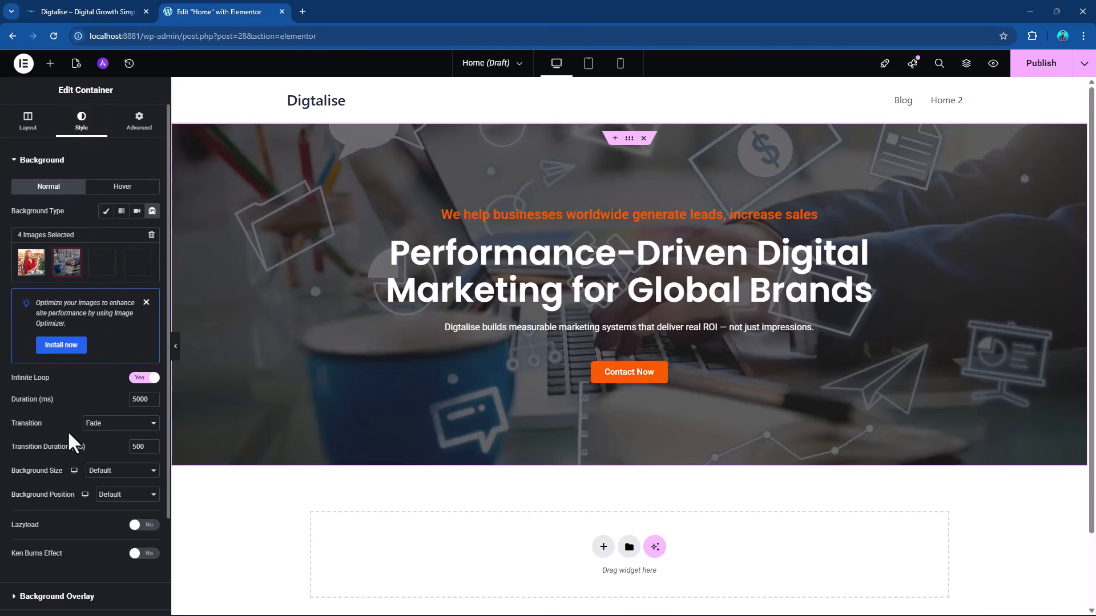
scroll(67, 431, "down", 1)
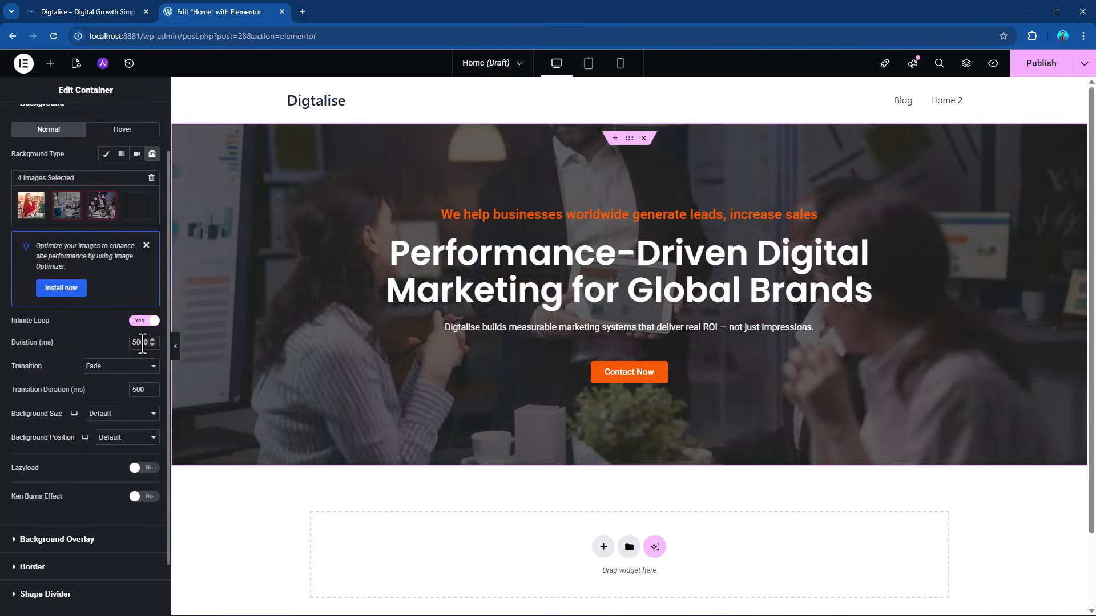
double_click(142, 343)
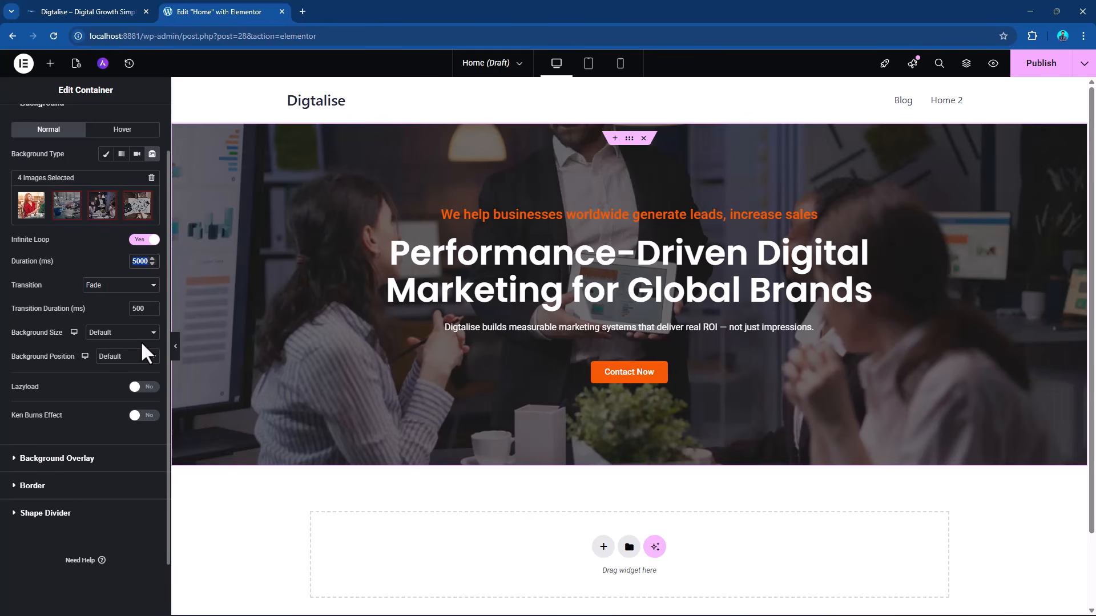
left_click(123, 334)
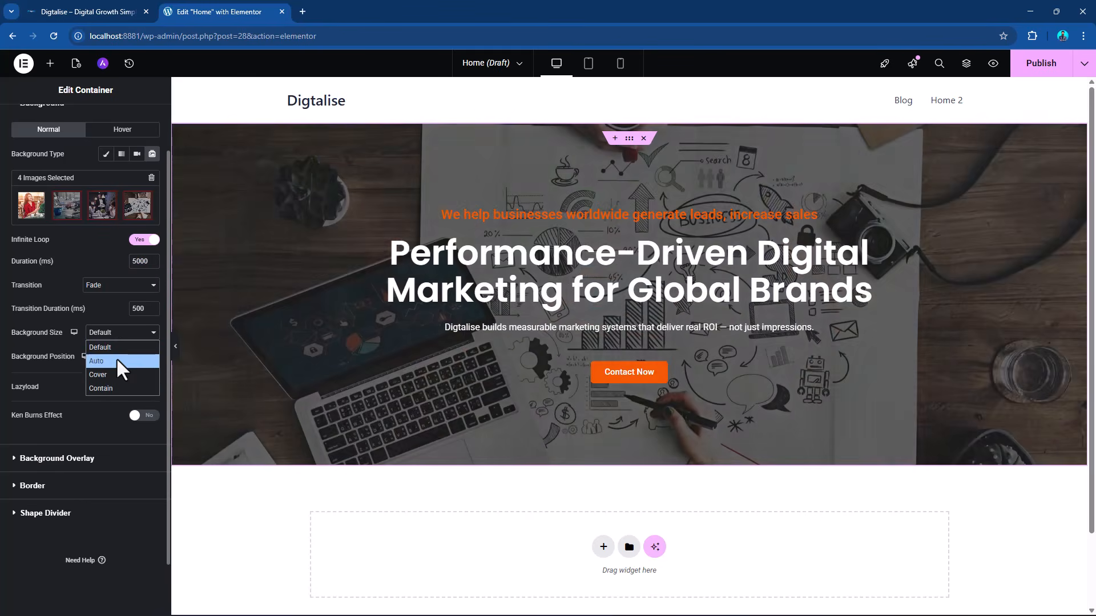
left_click(114, 374)
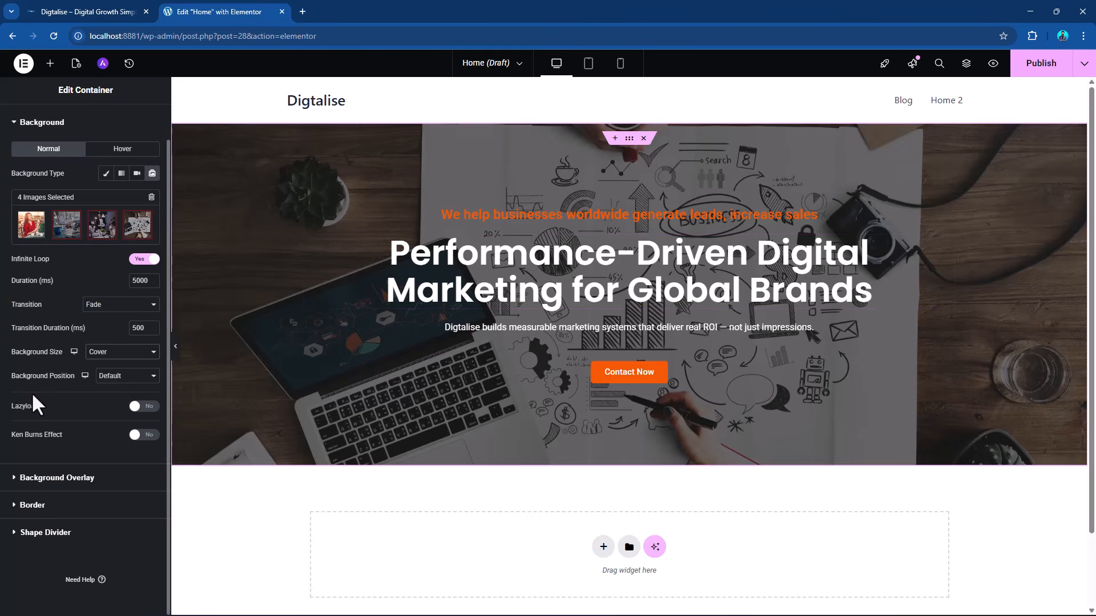
left_click(113, 378)
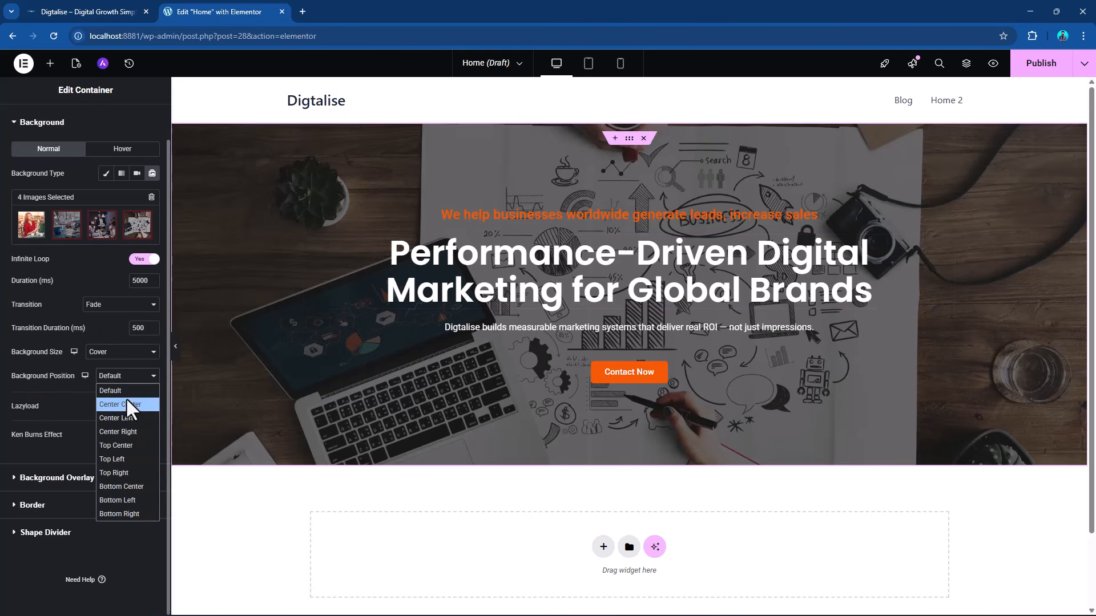
left_click(125, 402)
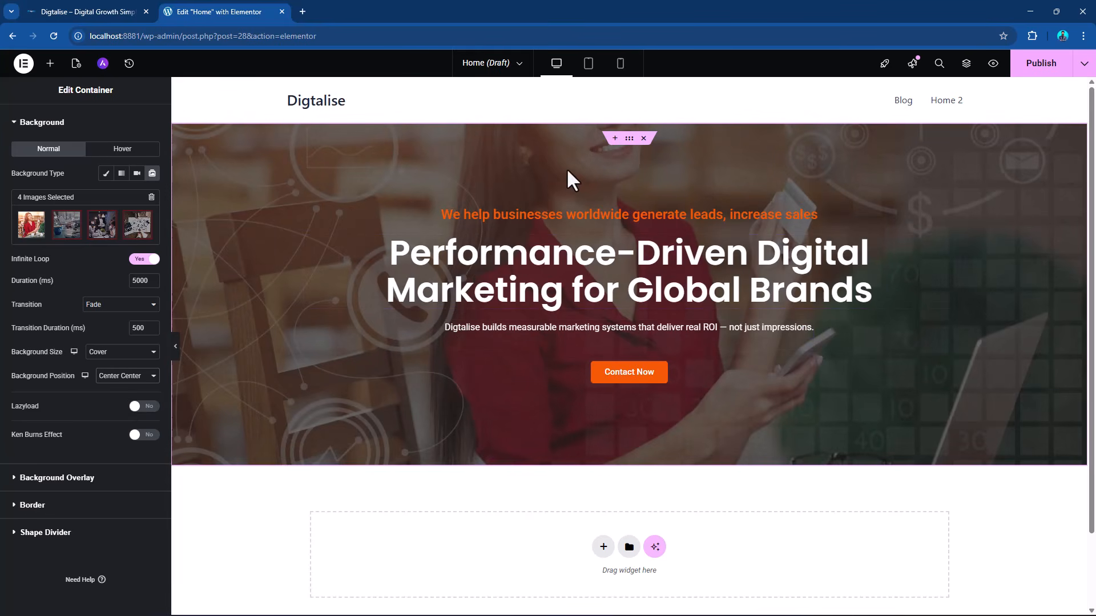
Try the Top Center and Center Right background positions on the hero slideshow, and return it to Center Center.
left_click(135, 377)
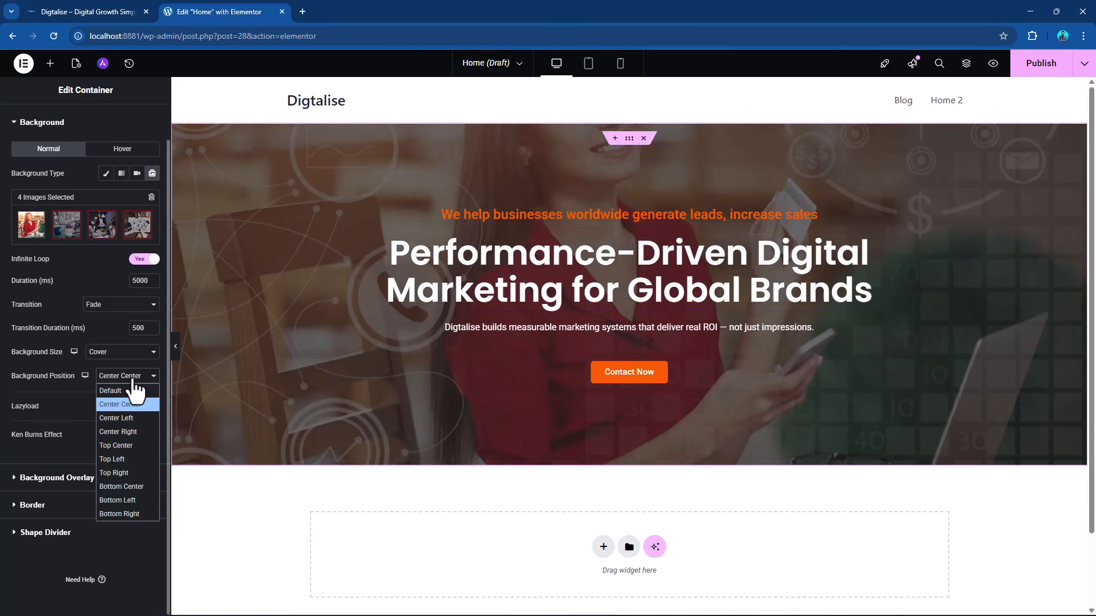
left_click(132, 444)
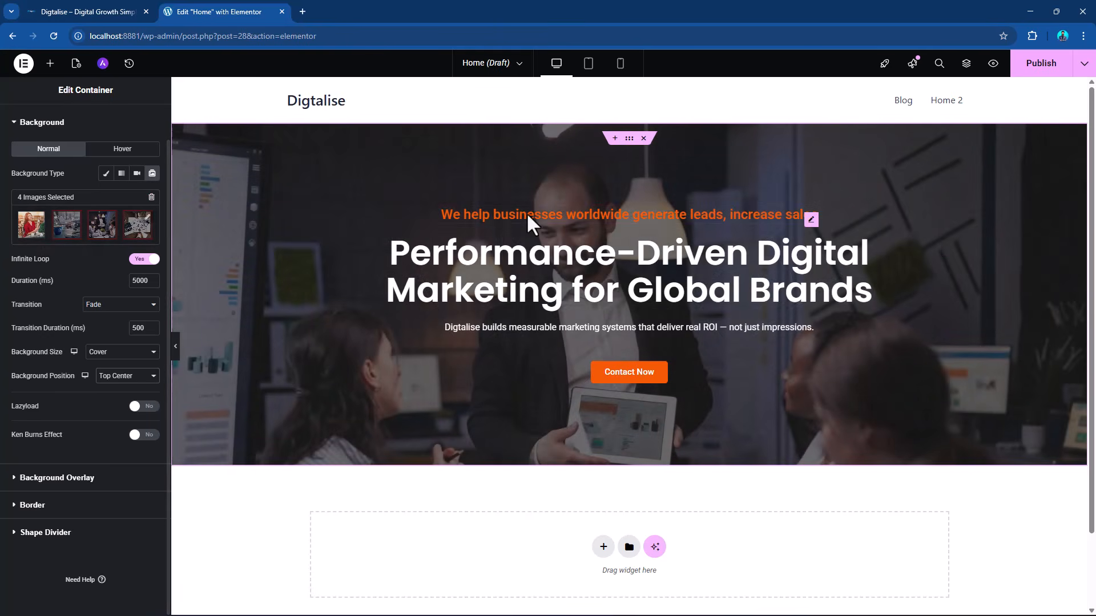
left_click(122, 377)
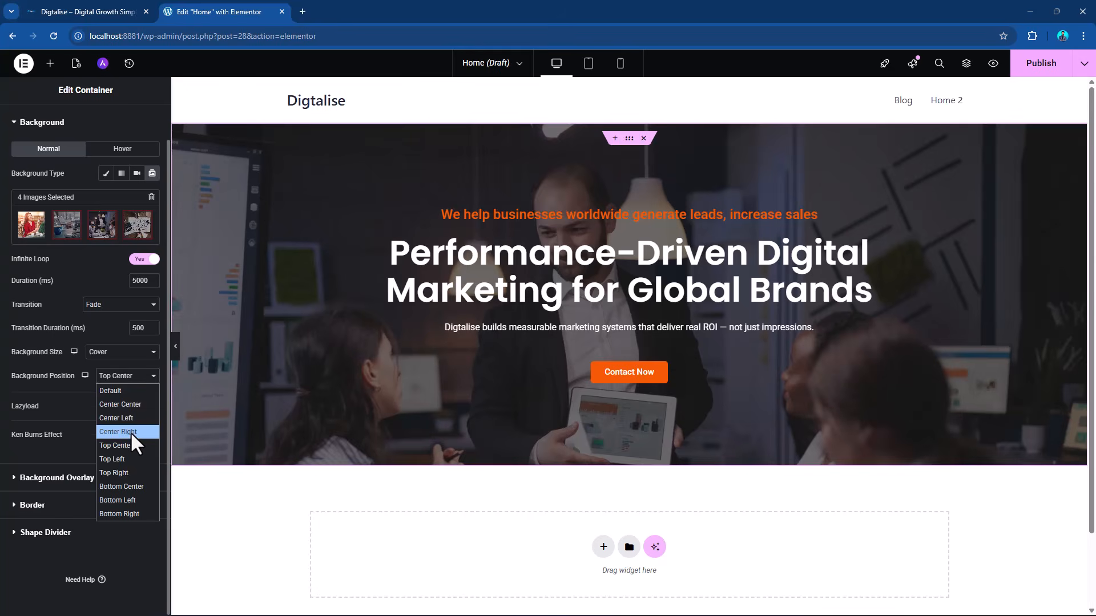
left_click(130, 431)
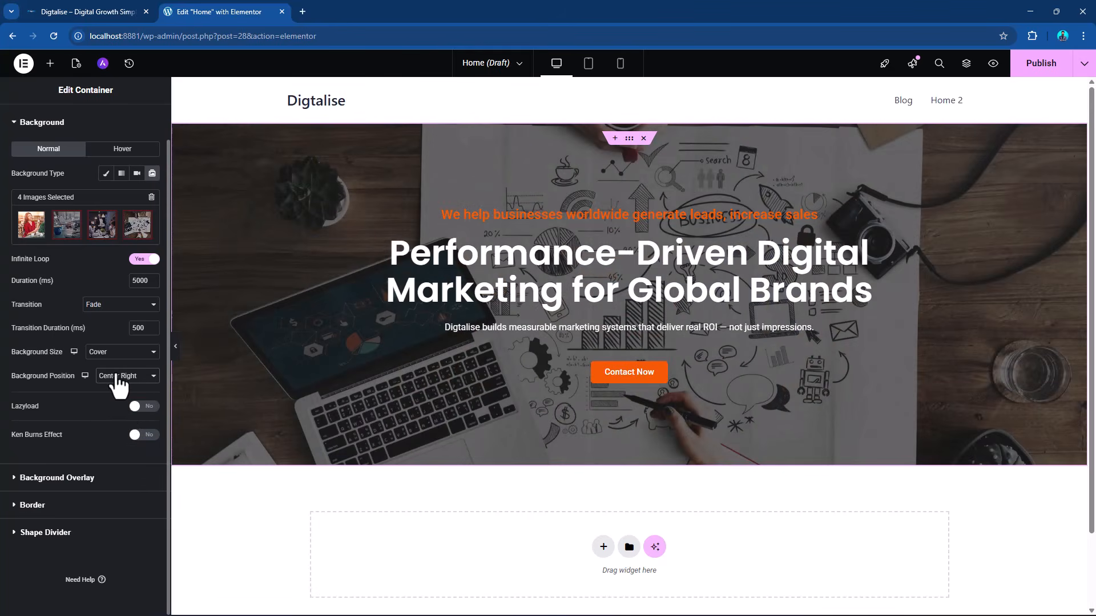
left_click(118, 378)
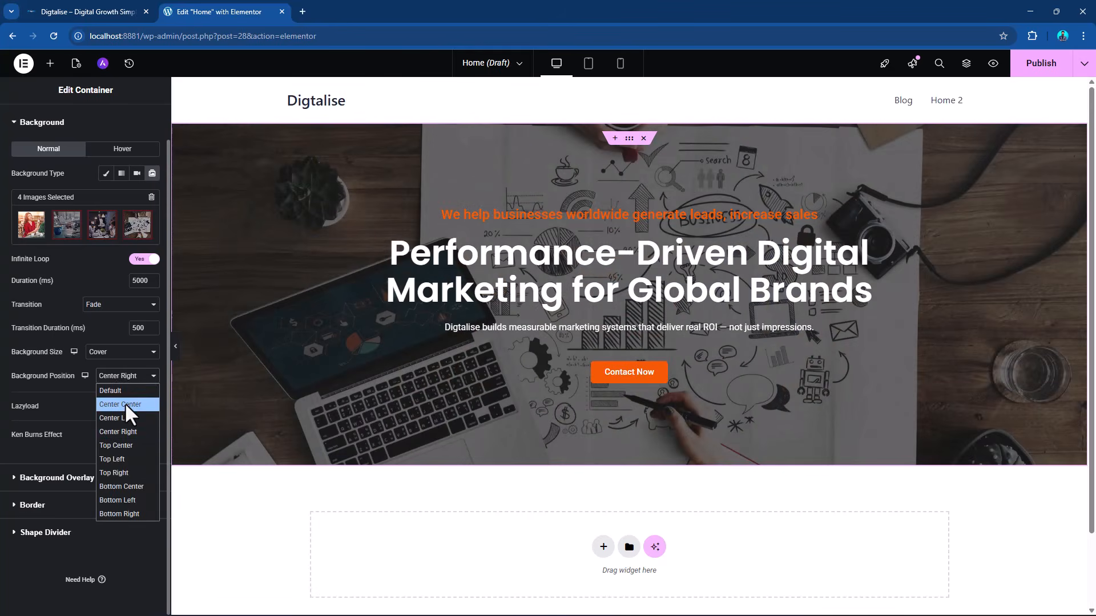
left_click(126, 404)
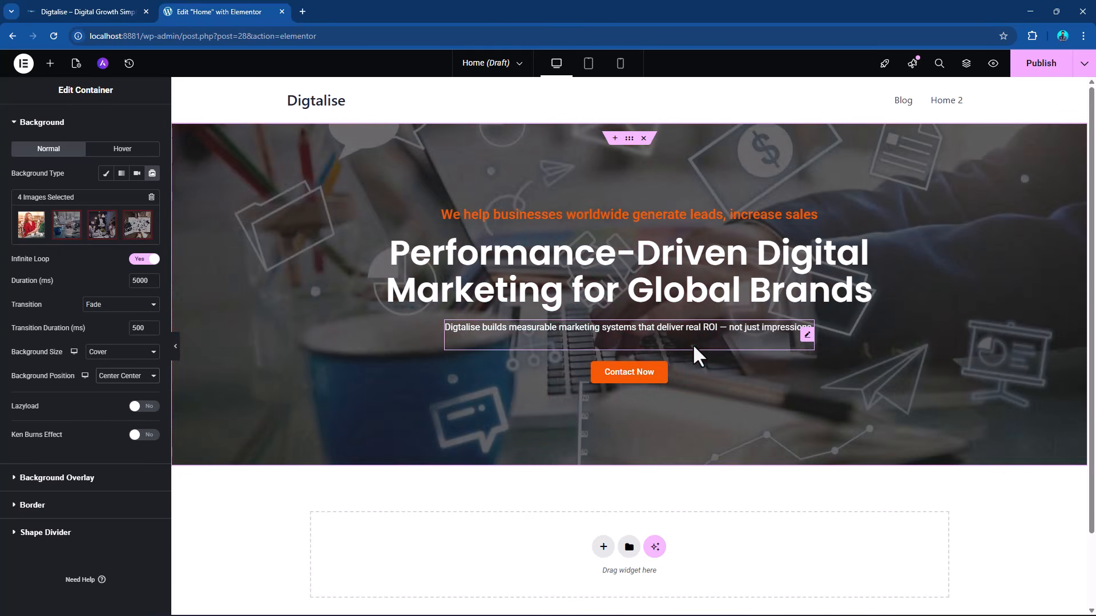
Add a flexbox container with two equal columns below the hero section.
scroll(693, 436, "down", 2)
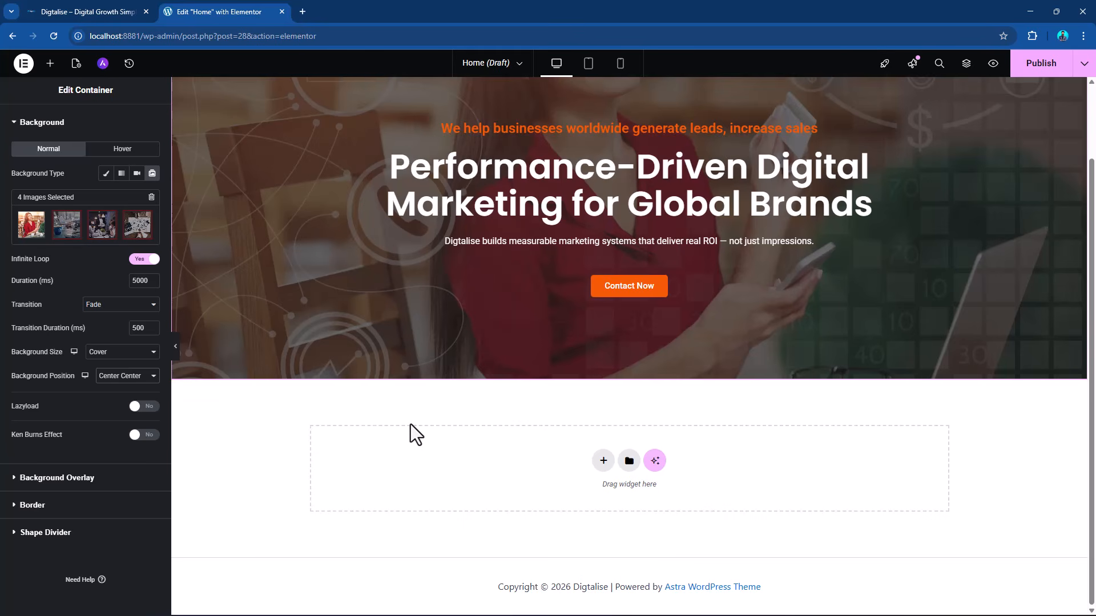
left_click(603, 461)
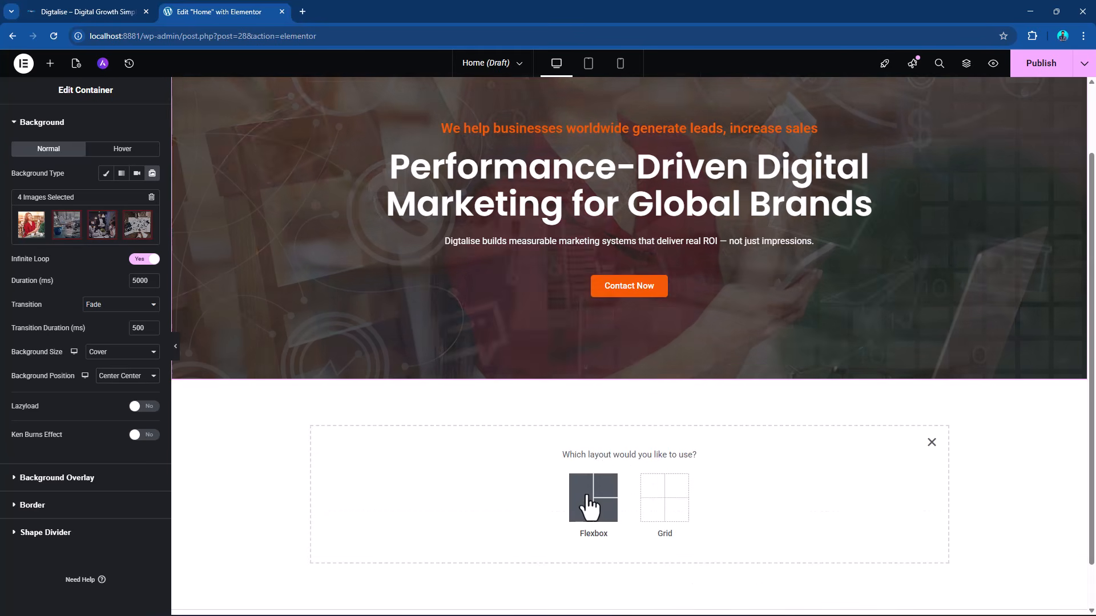
left_click(587, 503)
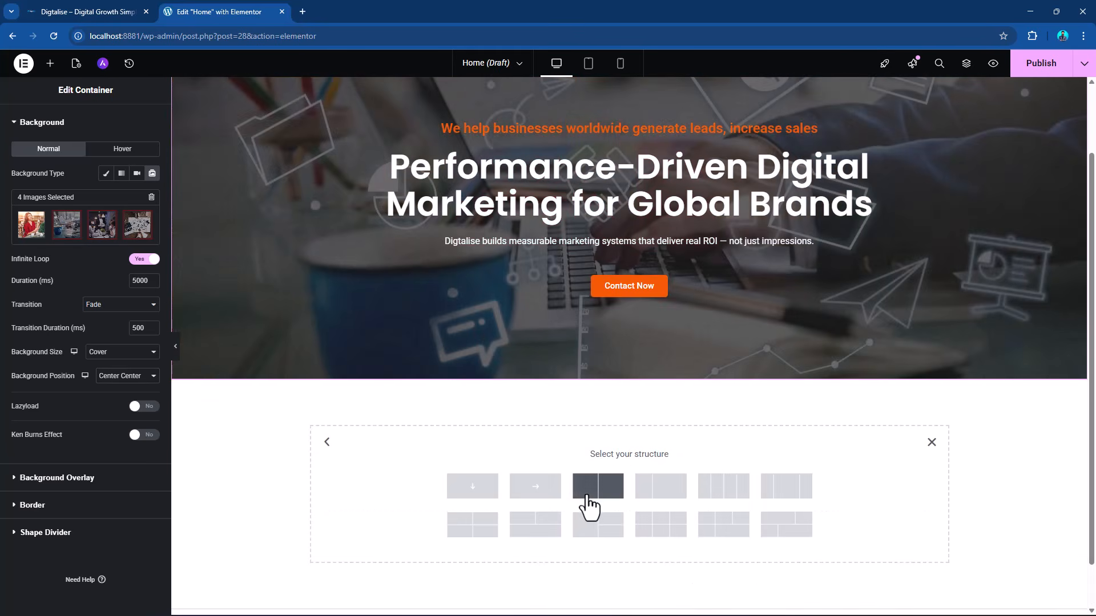
left_click(614, 491)
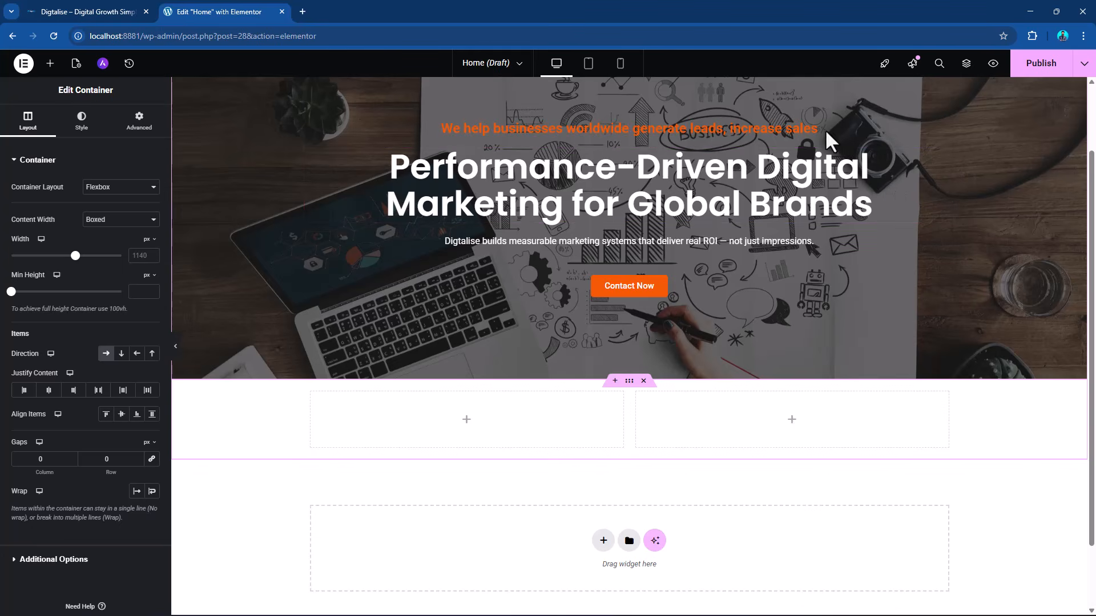
Copy the hero's orange "We help businesses worldwide generate leads, increase sales" heading into the left column of the new container.
right_click(816, 145)
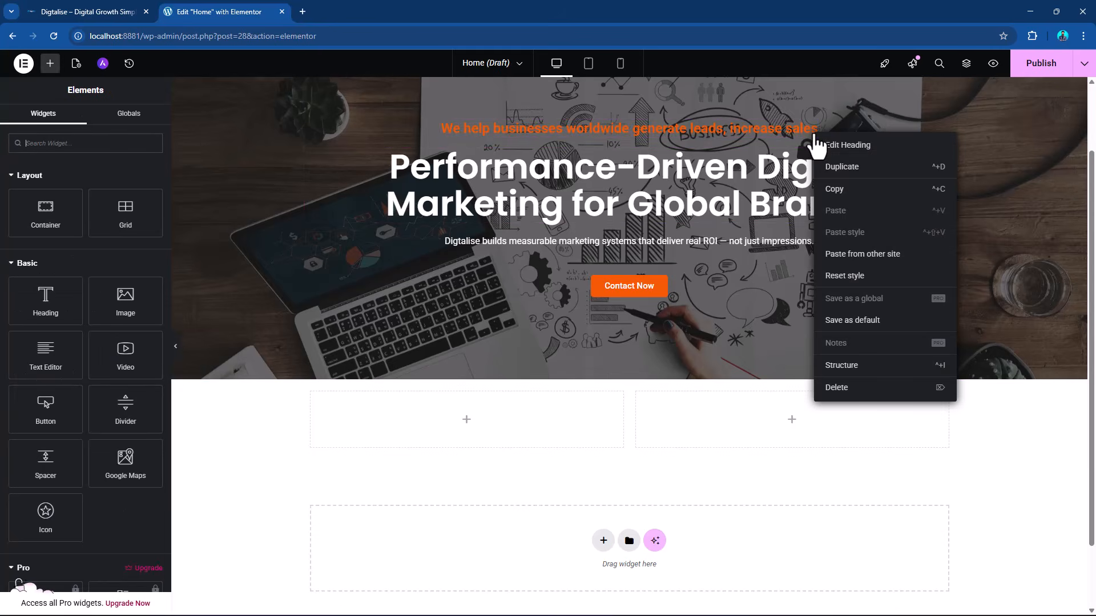
left_click(839, 194)
right_click(471, 428)
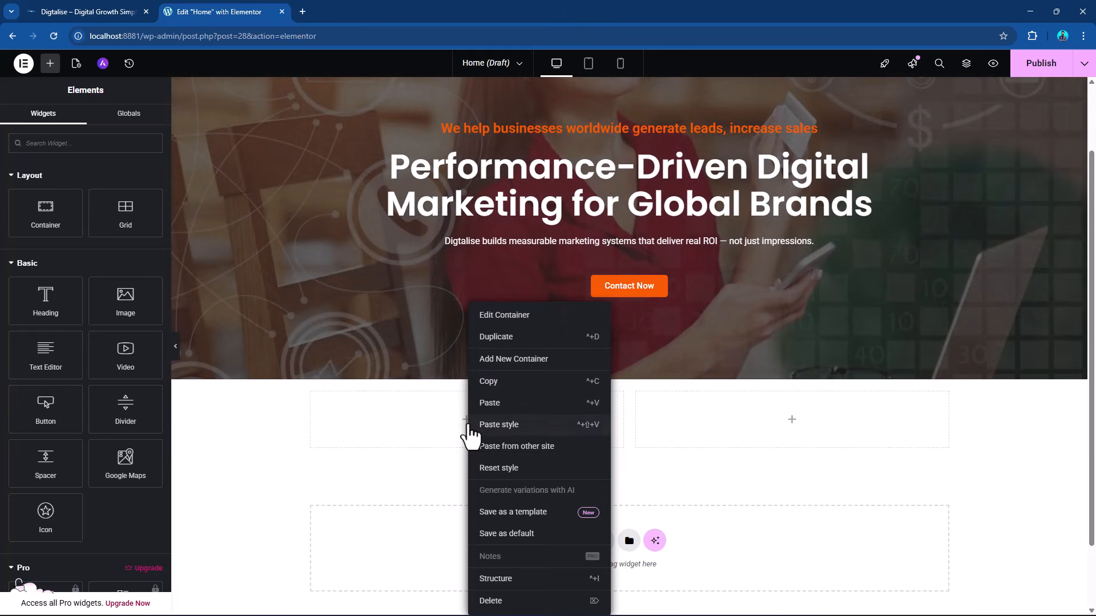
left_click(495, 401)
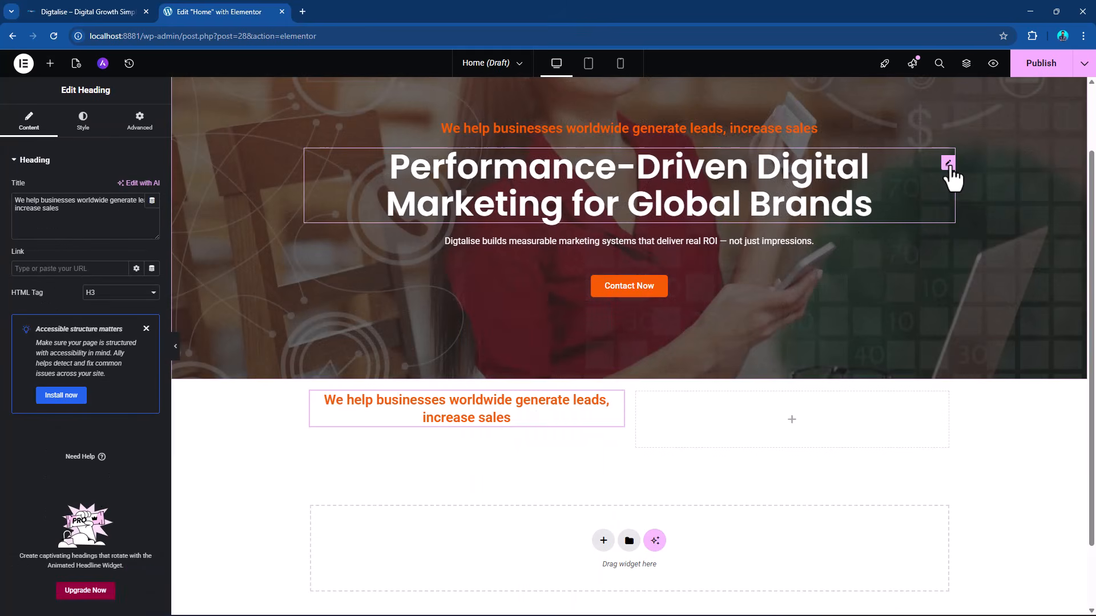
Copy the hero's "Performance-Driven Digital Marketing for Global Brands" heading and paste it below the orange heading in the left column.
right_click(950, 173)
left_click(973, 224)
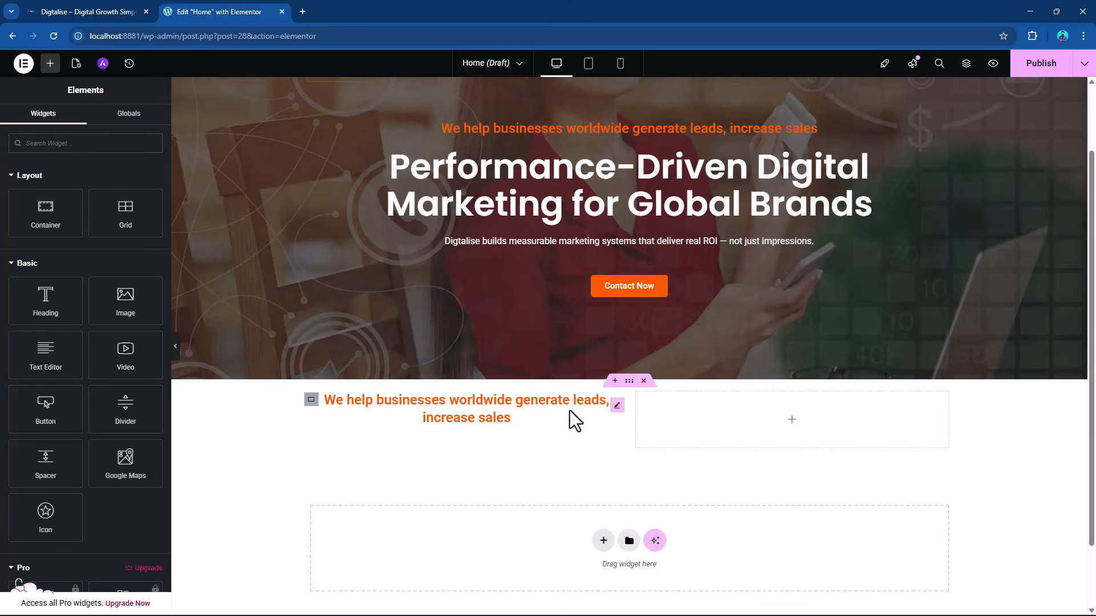
right_click(620, 421)
left_click(631, 426)
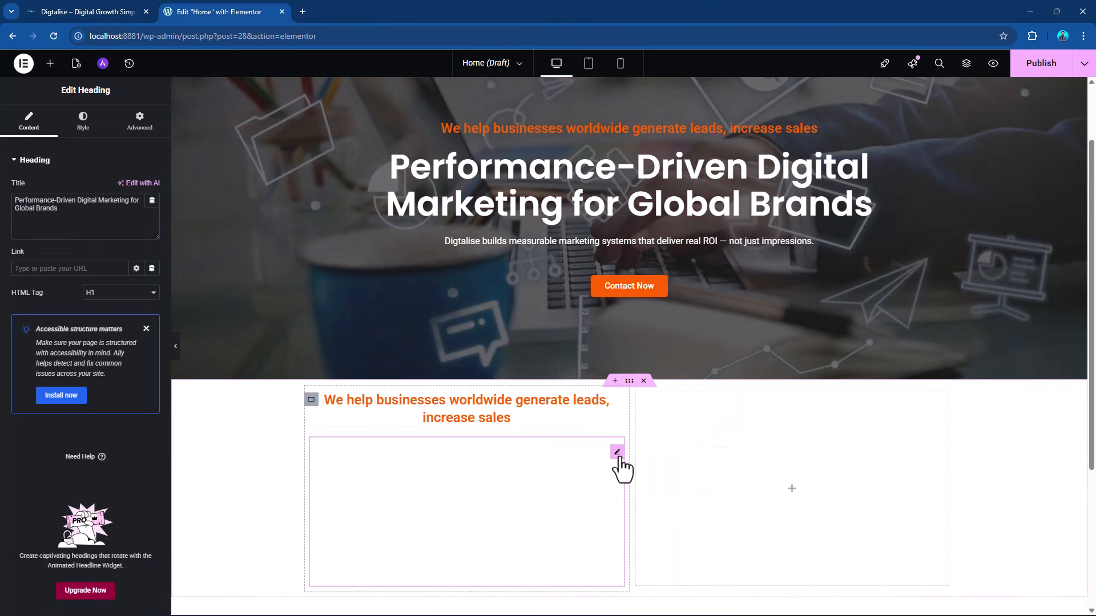
Apply the global color "primary color - 01" as the text color of the copied Performance-Driven heading.
left_click(81, 129)
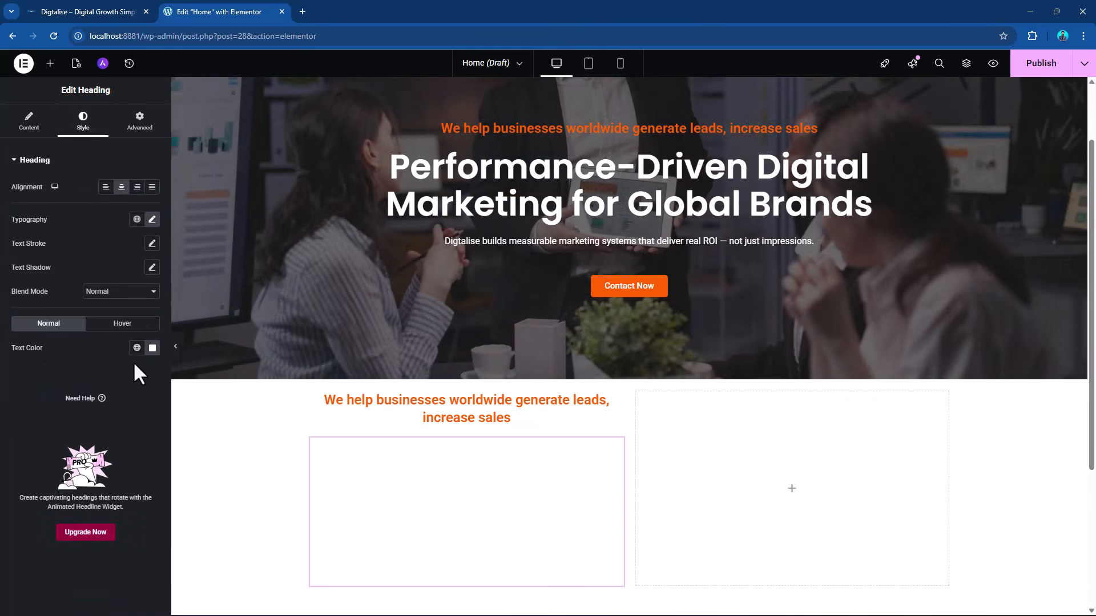
left_click(137, 349)
scroll(57, 468, "down", 3)
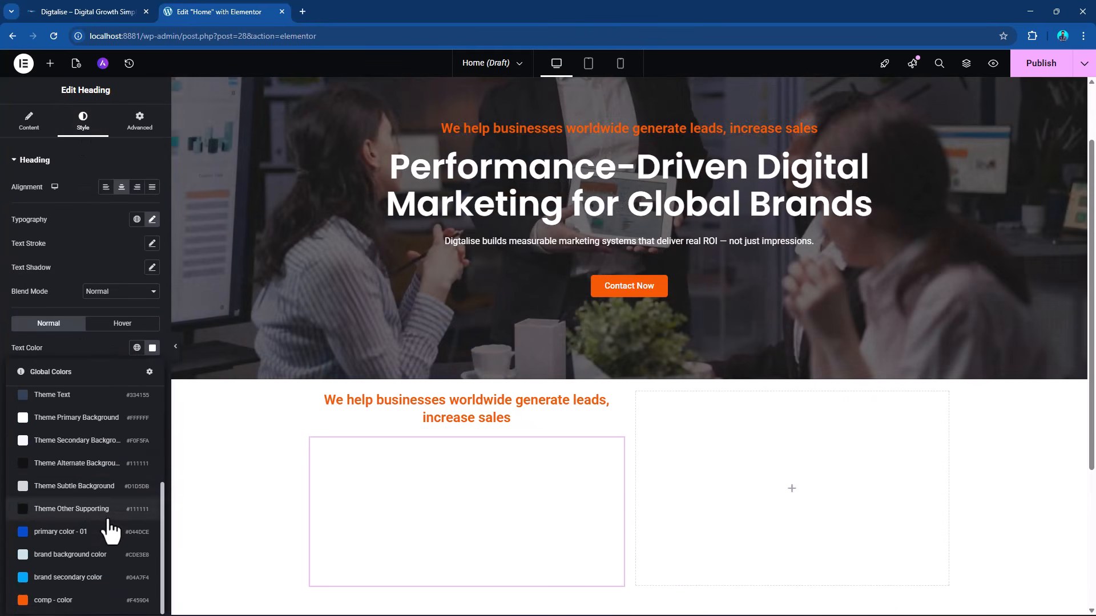
left_click(94, 533)
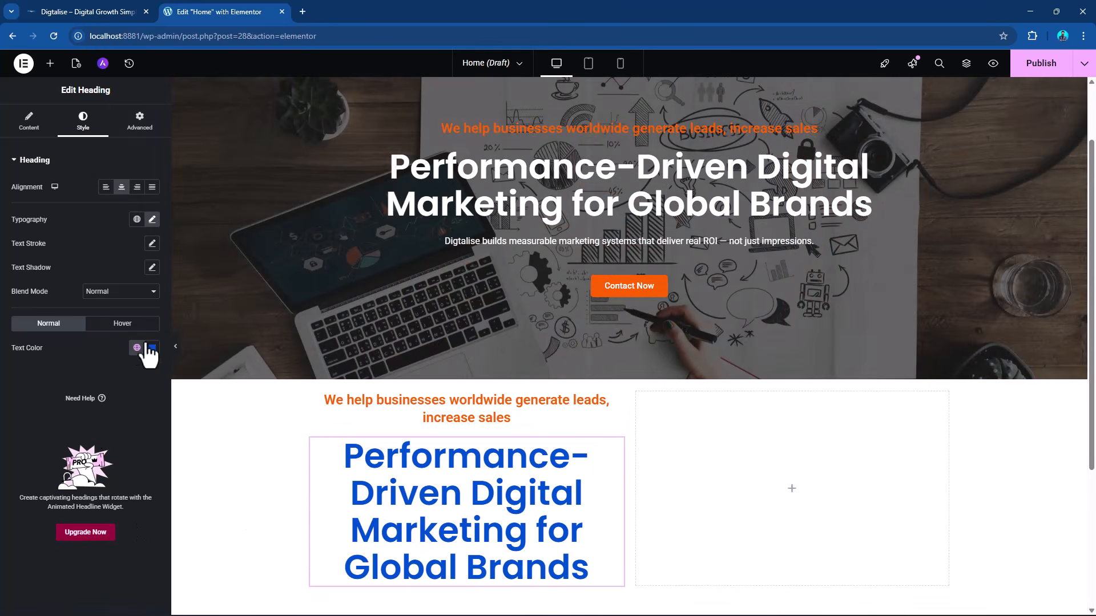
Set the HTML tag of the copied Performance-Driven heading to H2.
left_click(30, 130)
left_click(106, 294)
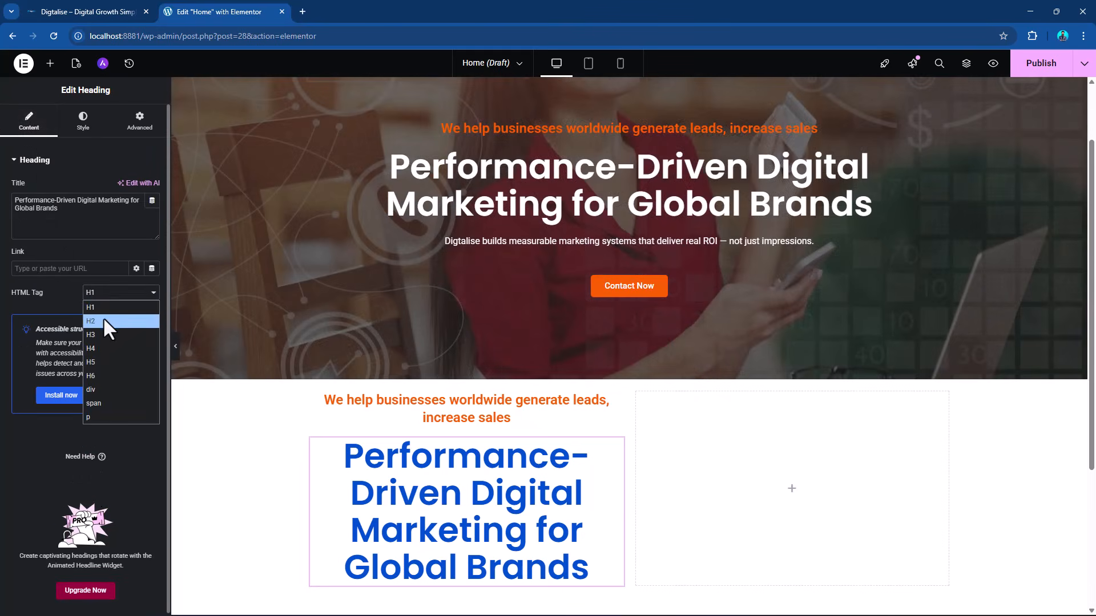
left_click(104, 320)
left_click(104, 293)
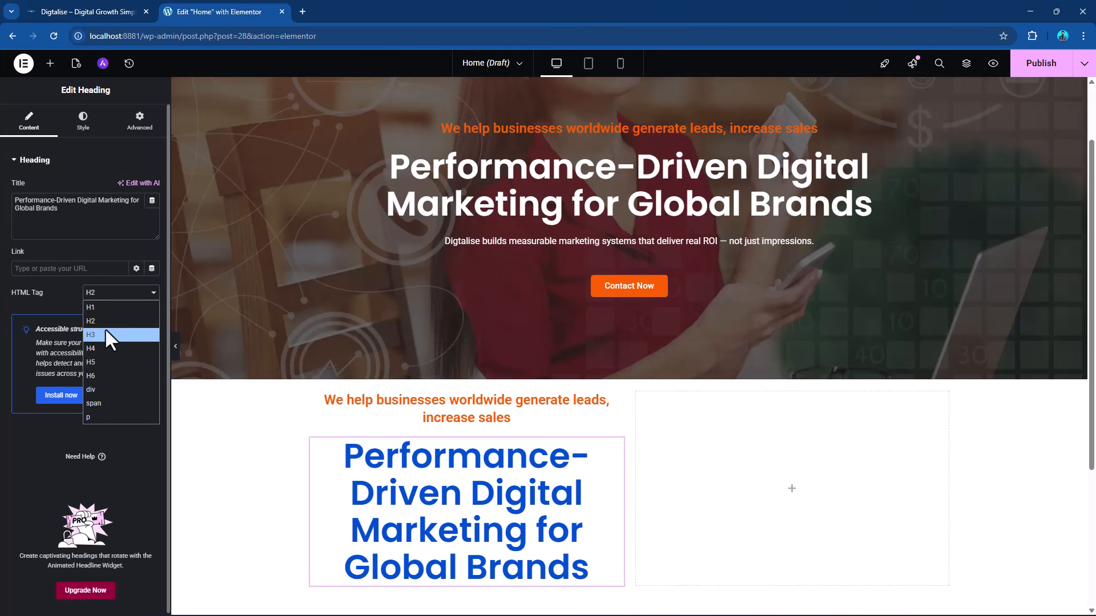
left_click(106, 321)
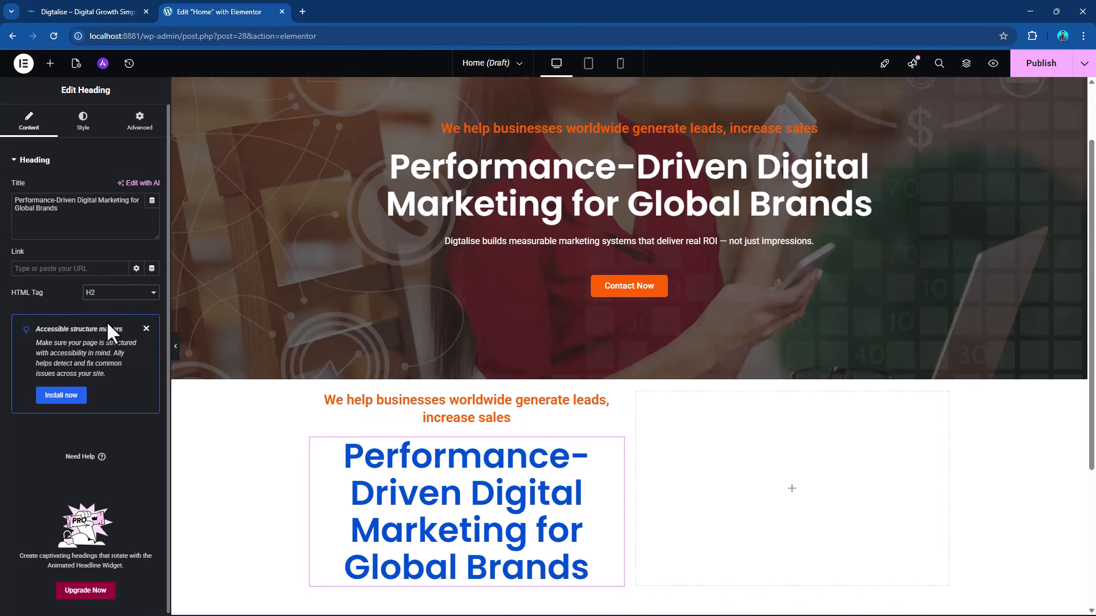
Set the copied Performance-Driven heading's font size to 40 px and line height to 42 px, and align it to Start.
left_click(83, 122)
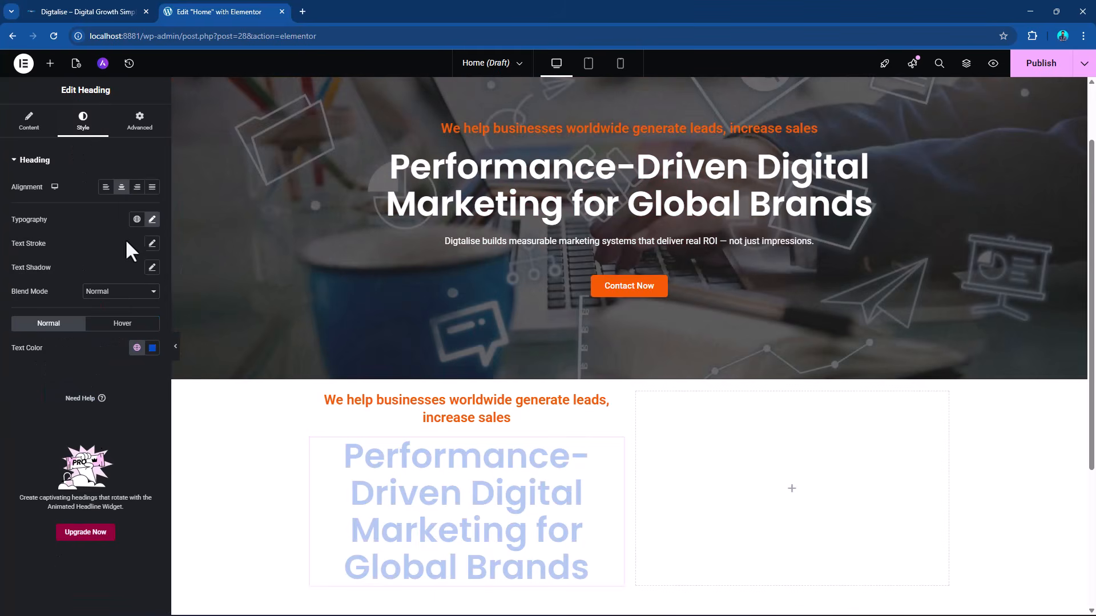
left_click(153, 220)
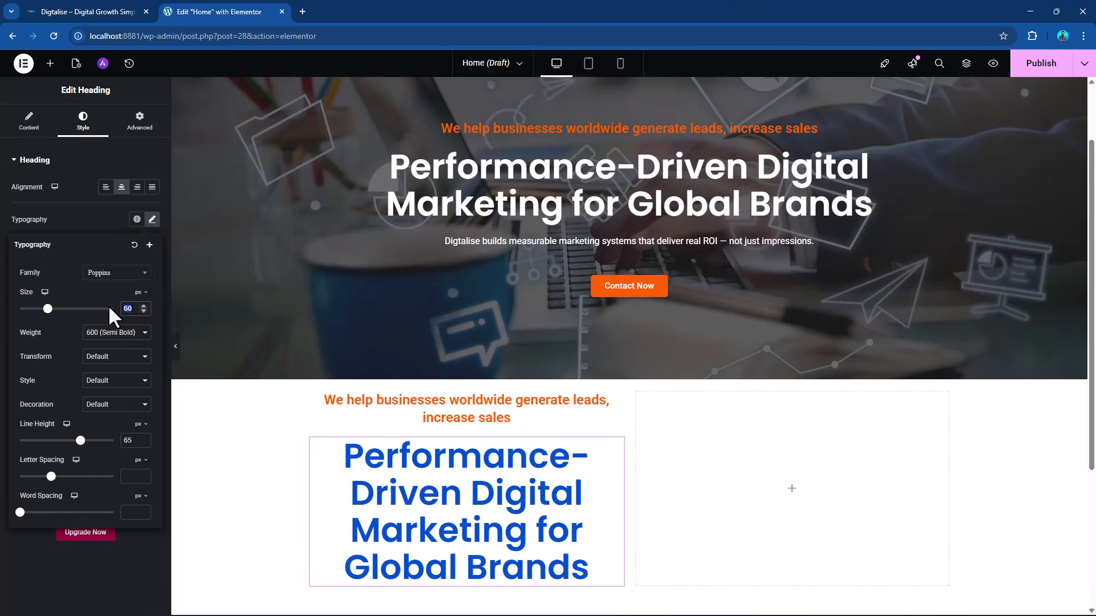
type("40")
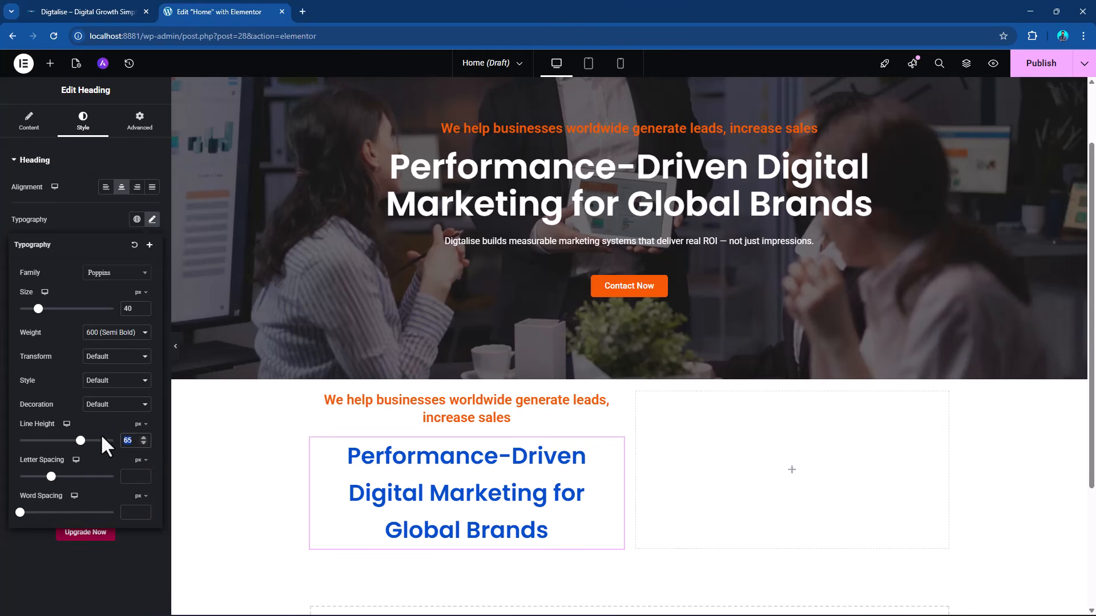
type("40")
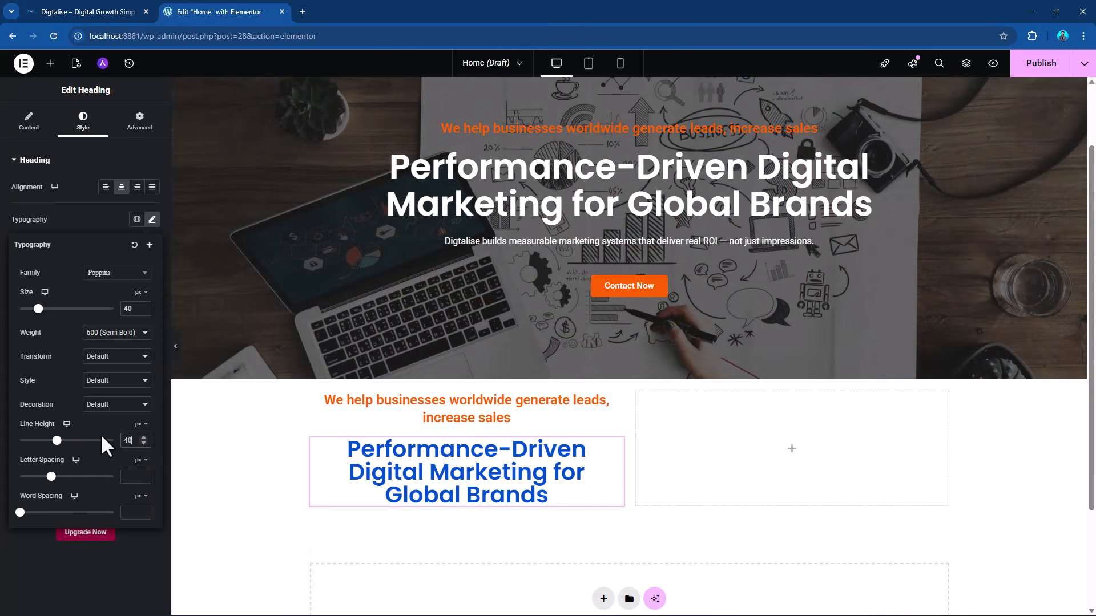
left_click_drag(136, 442, 59, 441)
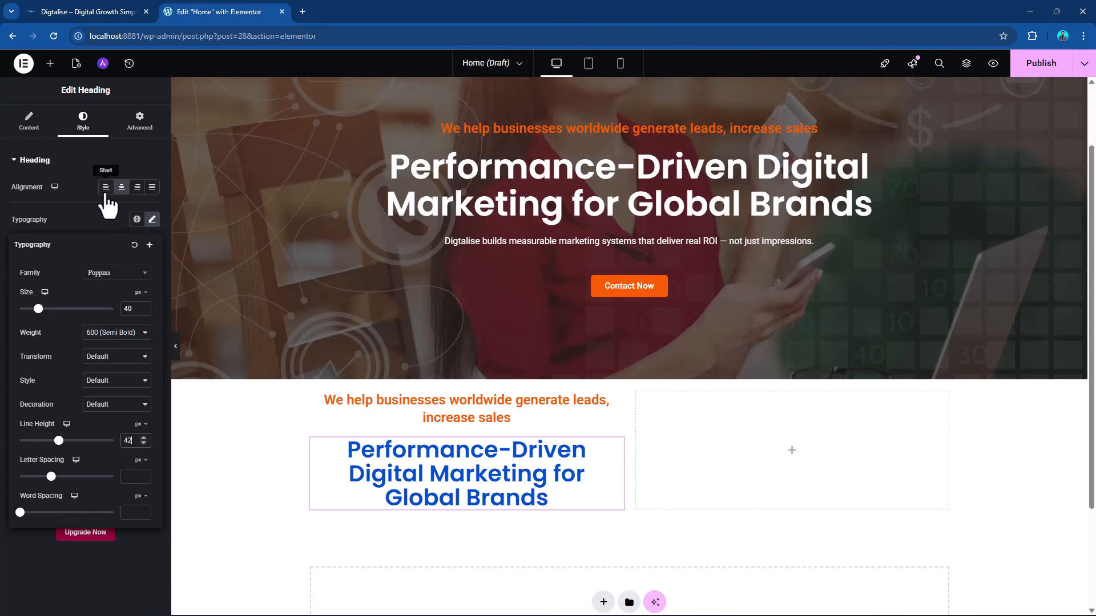
left_click(106, 192)
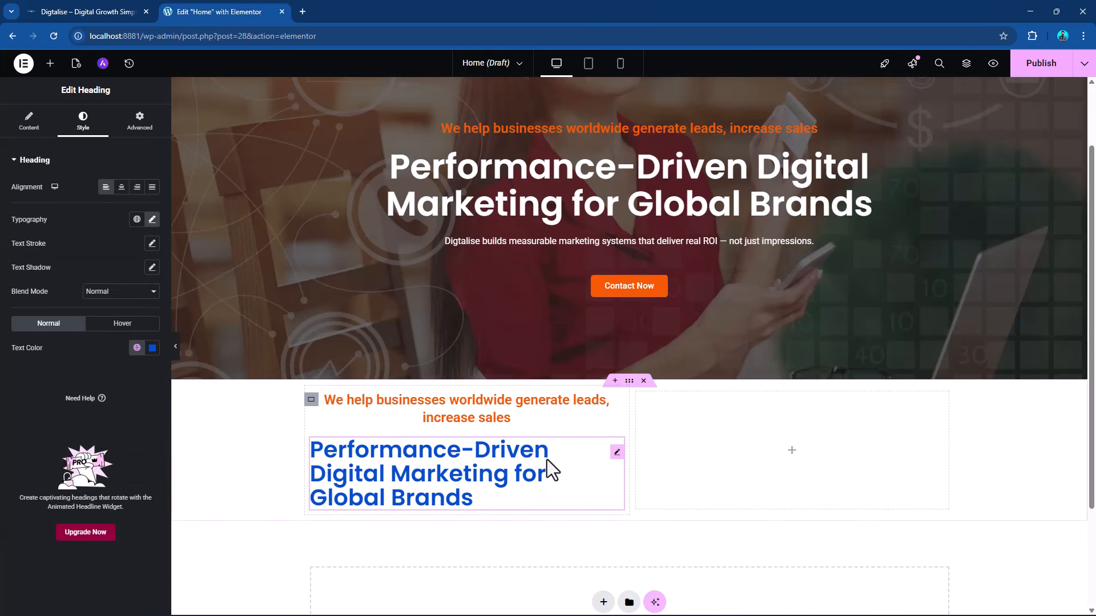
Set the left column's orange heading to a 20 px font size and align it to Start.
left_click(615, 419)
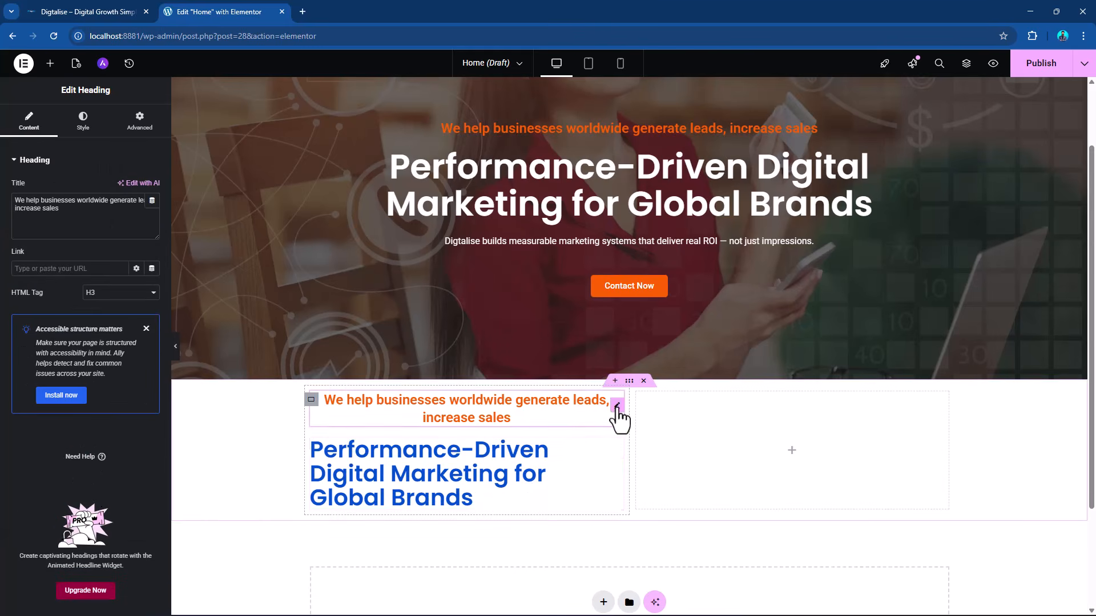
left_click(81, 123)
left_click(30, 121)
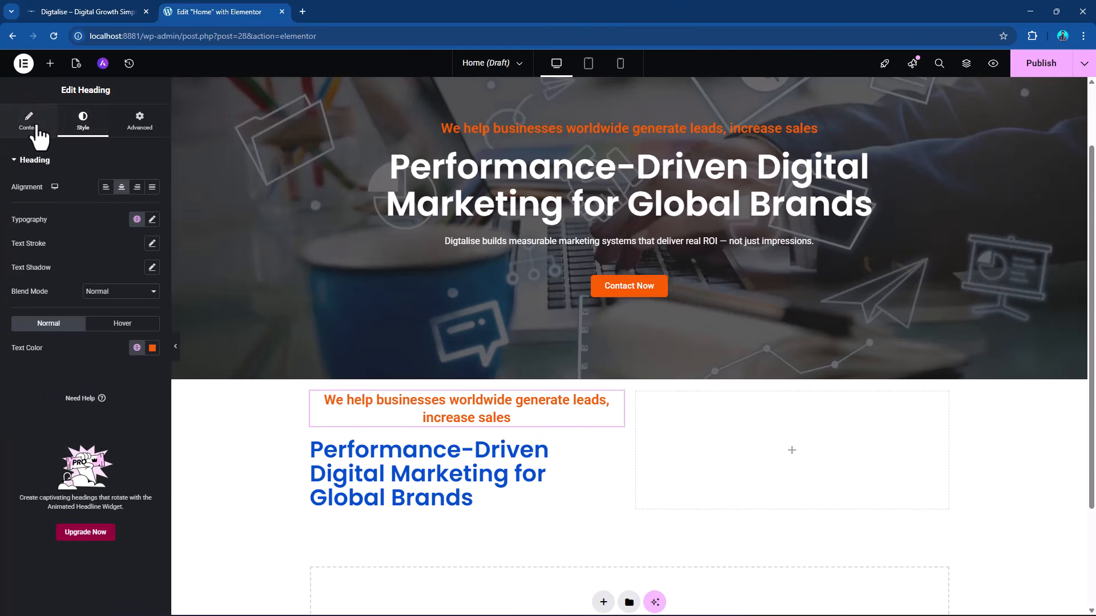
left_click(83, 122)
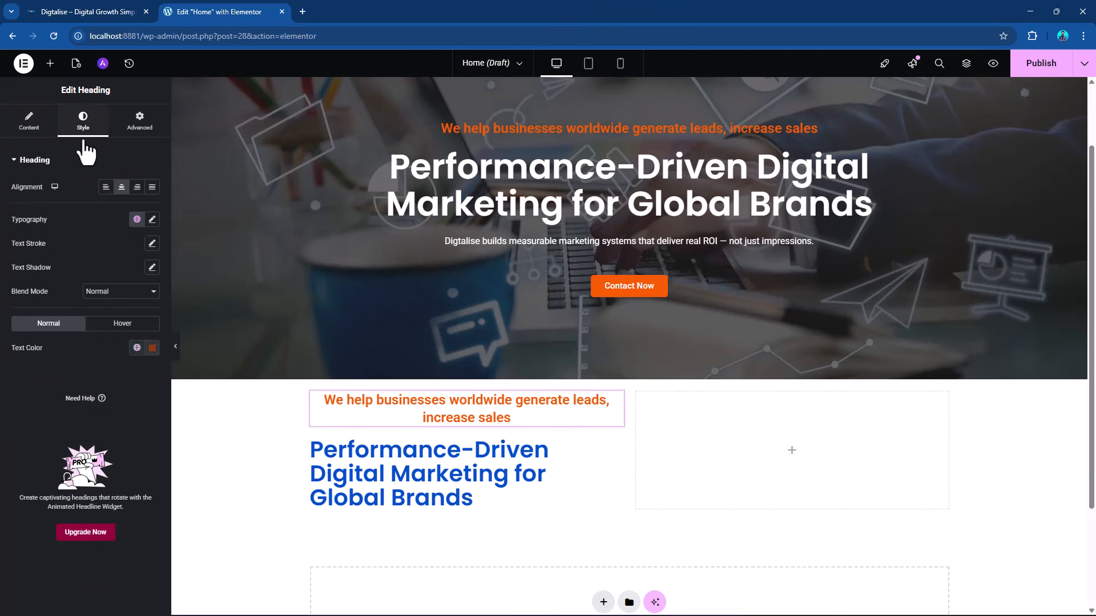
left_click(152, 220)
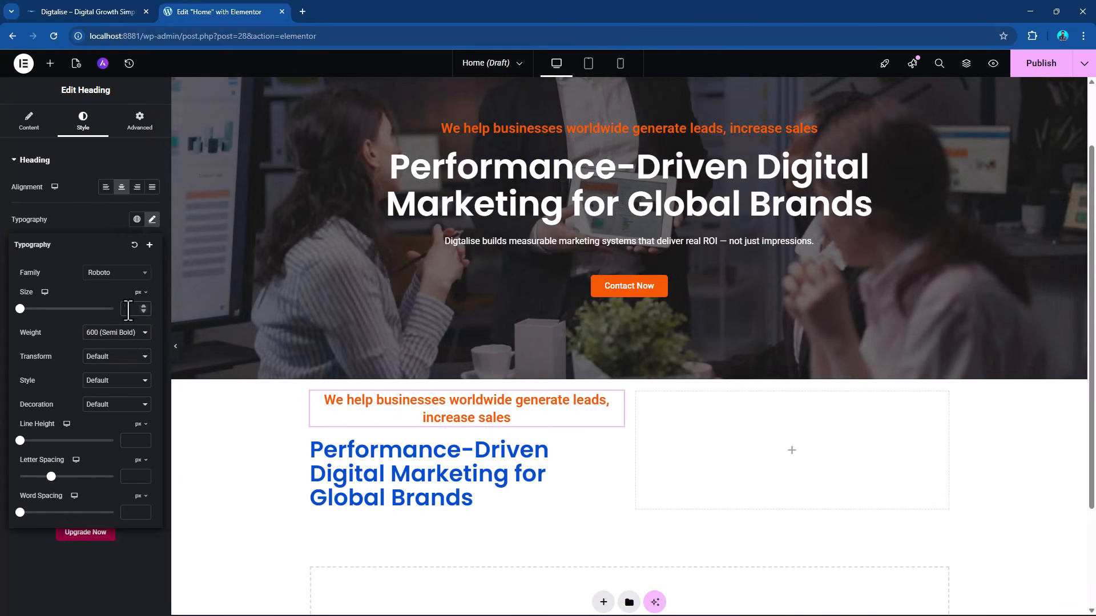
type("15")
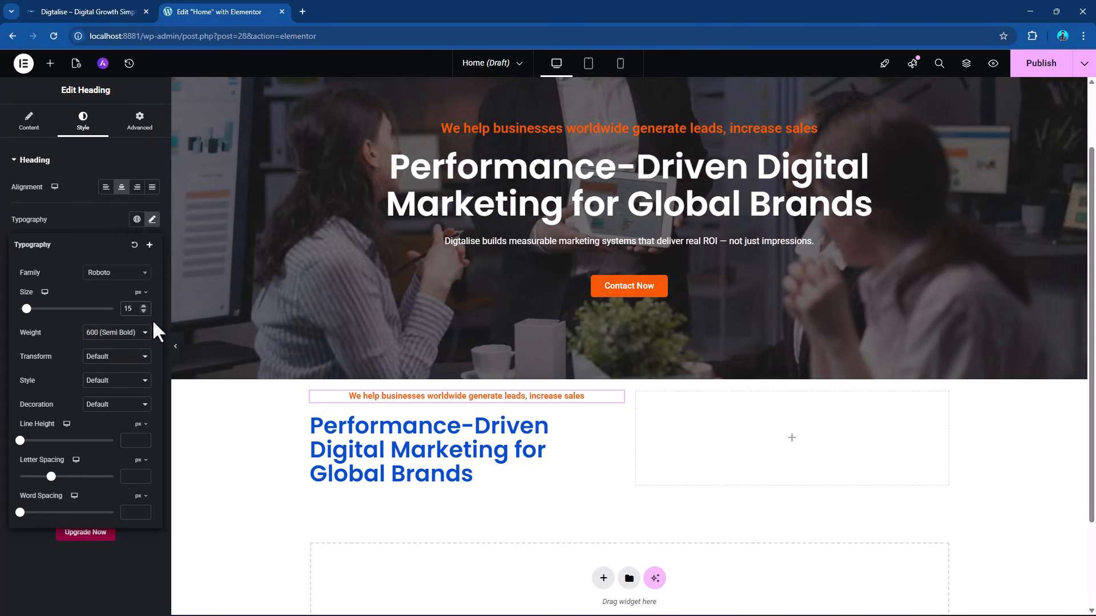
double_click(129, 309)
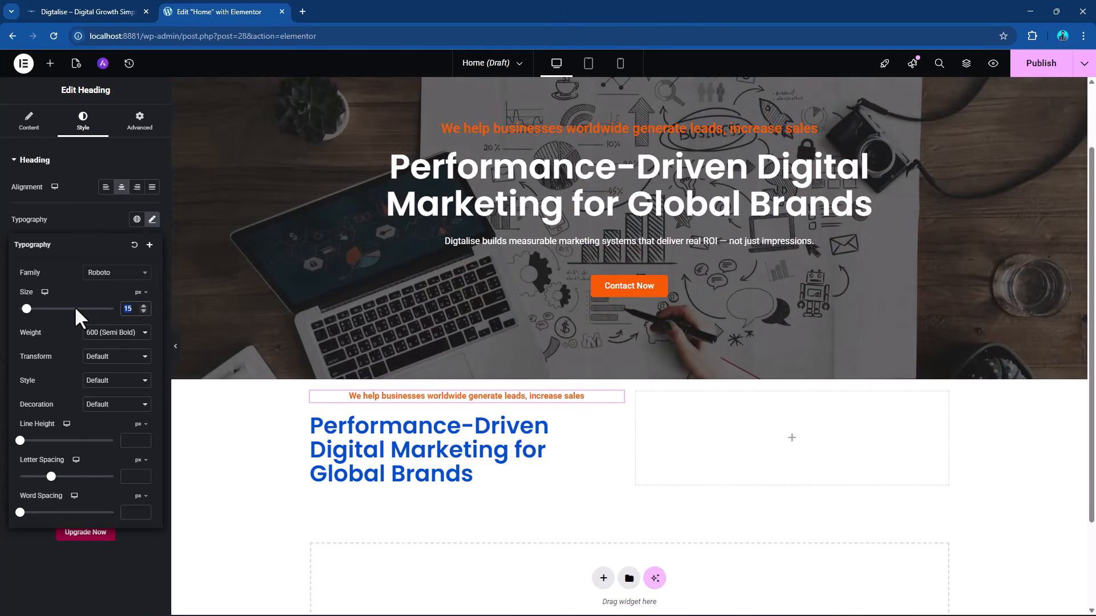
type("20")
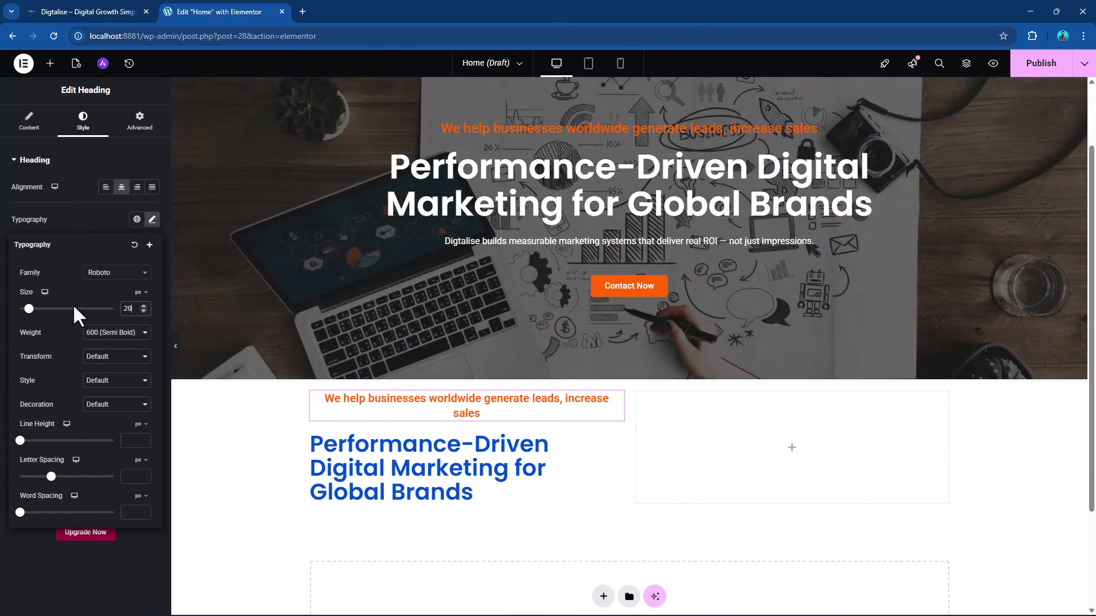
left_click(106, 187)
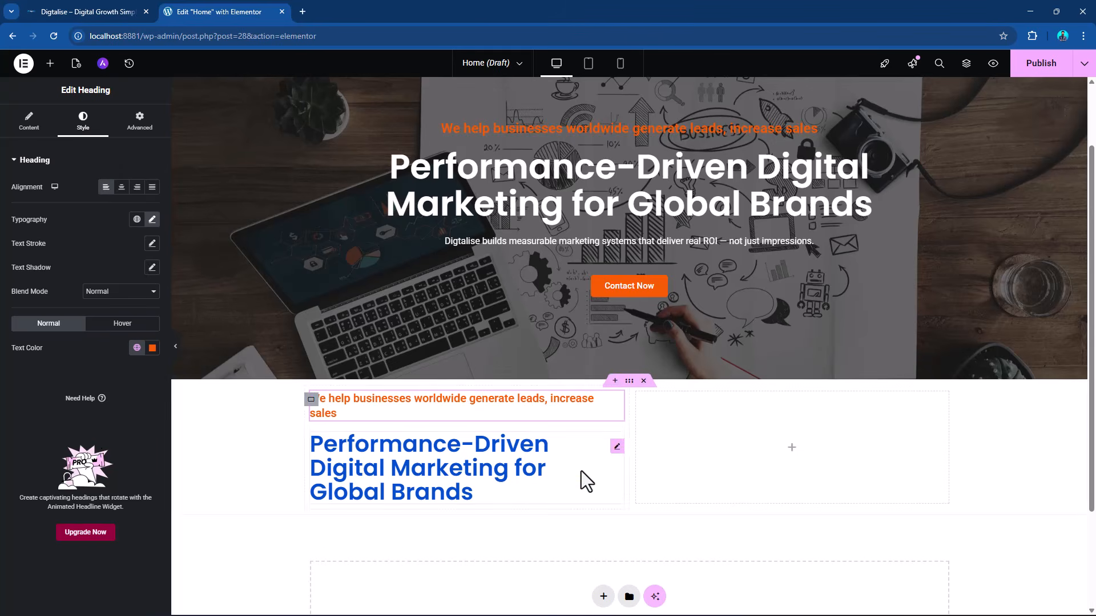
Add a Text Editor widget below the left column's blue heading and apply the global color Theme Alternate Background to its text.
scroll(548, 468, "down", 1)
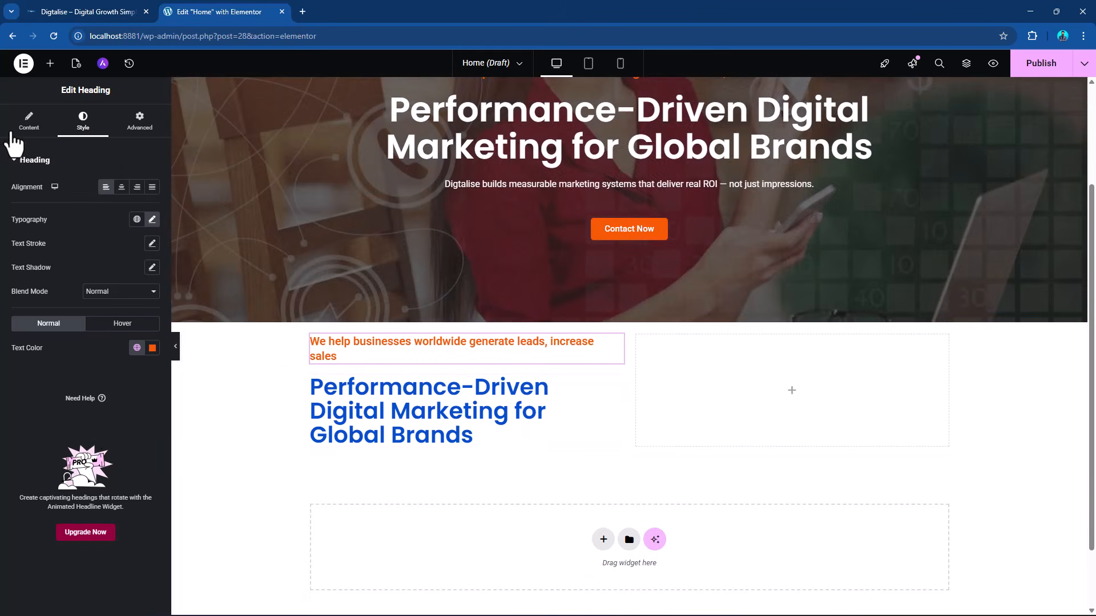
left_click(50, 64)
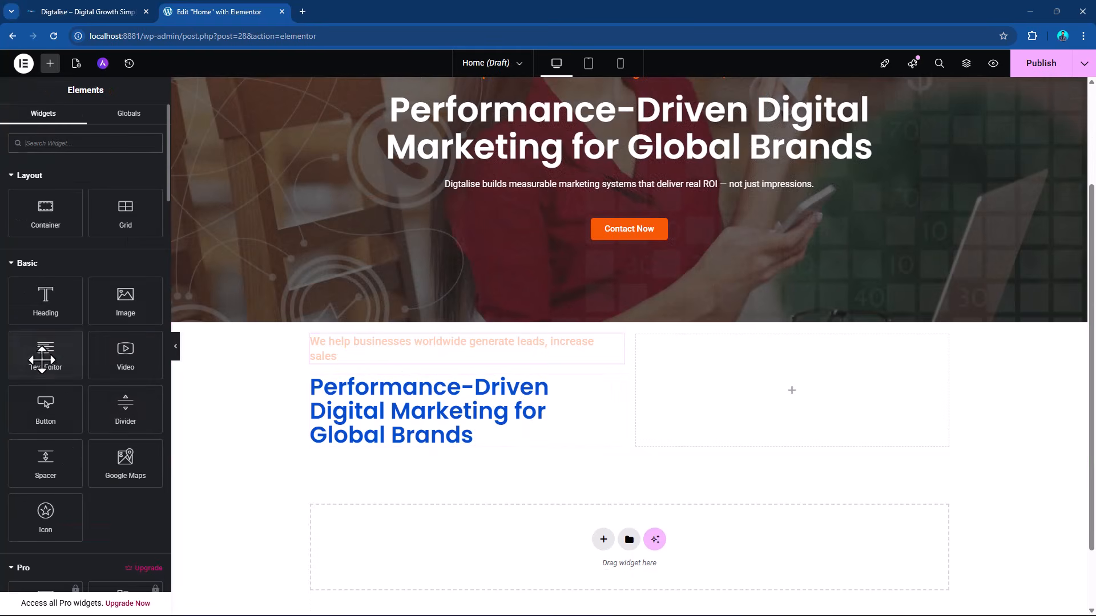
left_click_drag(83, 370, 409, 440)
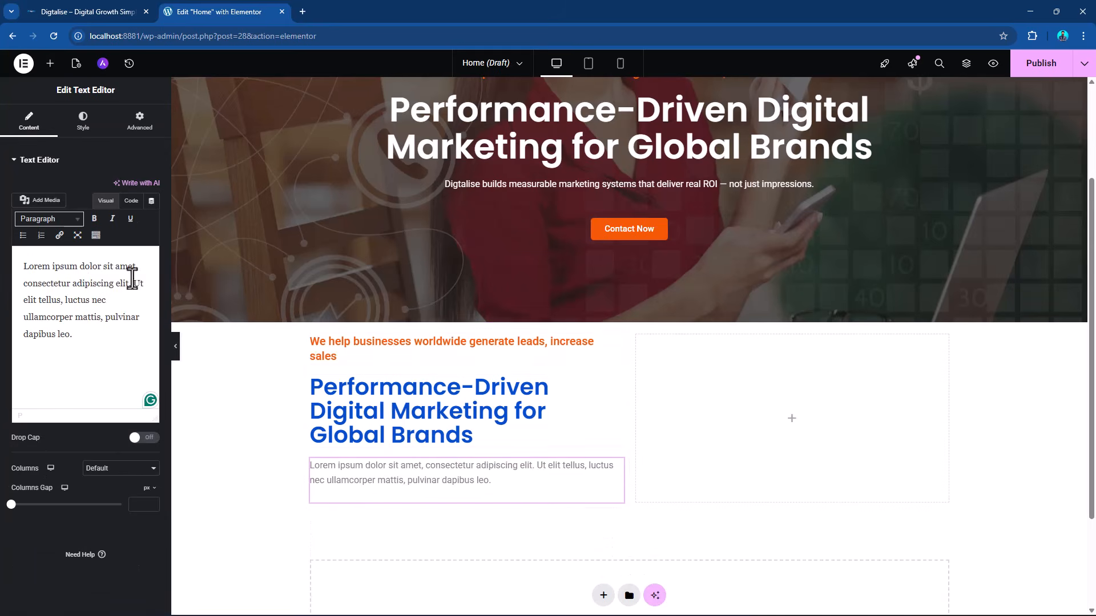
left_click(84, 122)
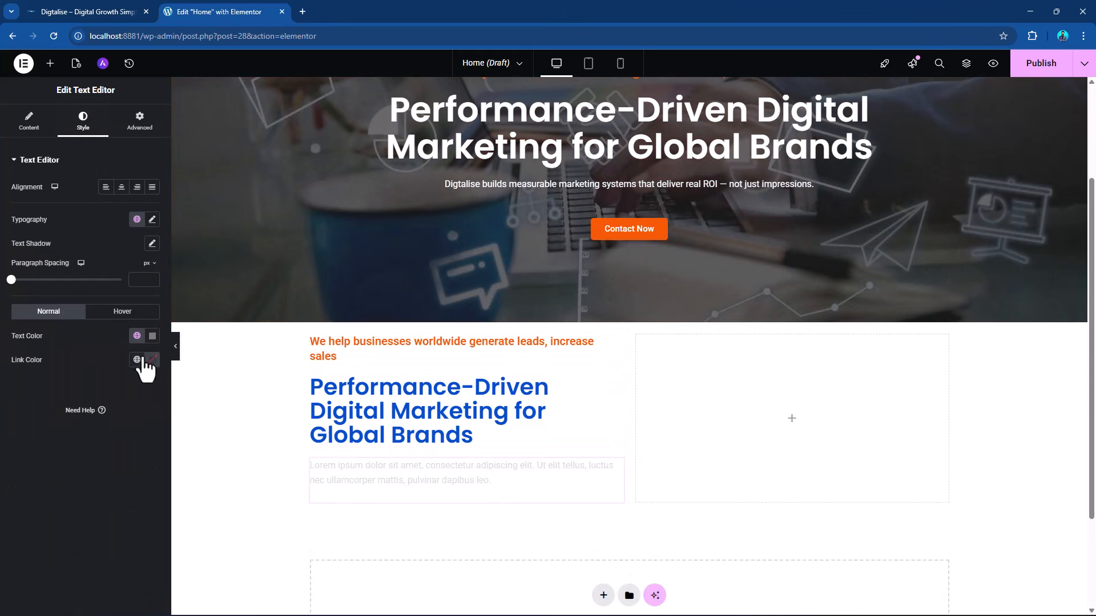
left_click(137, 336)
scroll(103, 451, "down", 2)
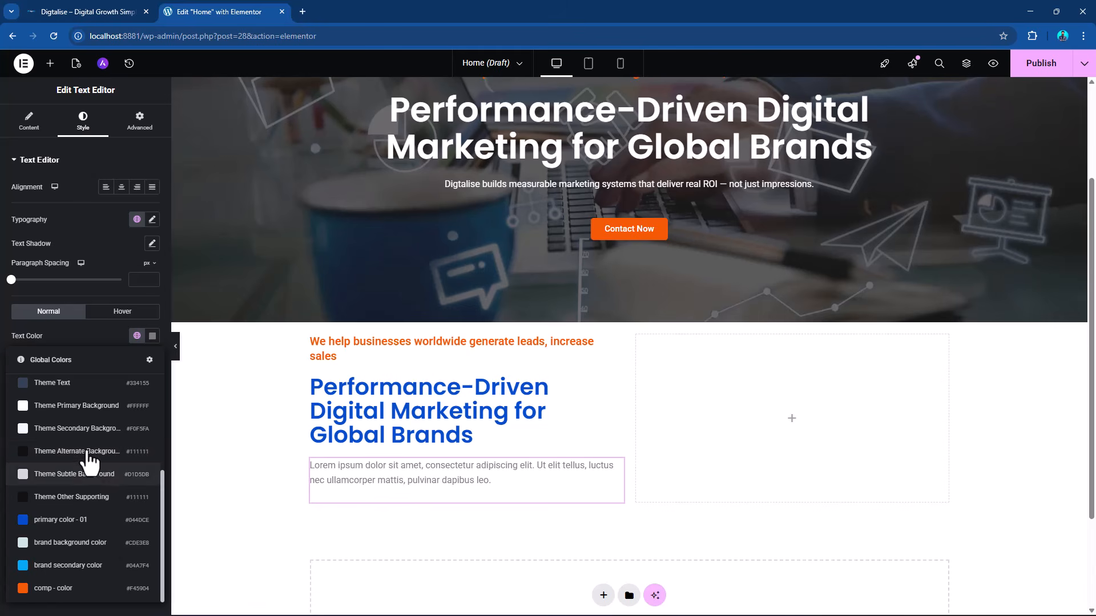
left_click(113, 452)
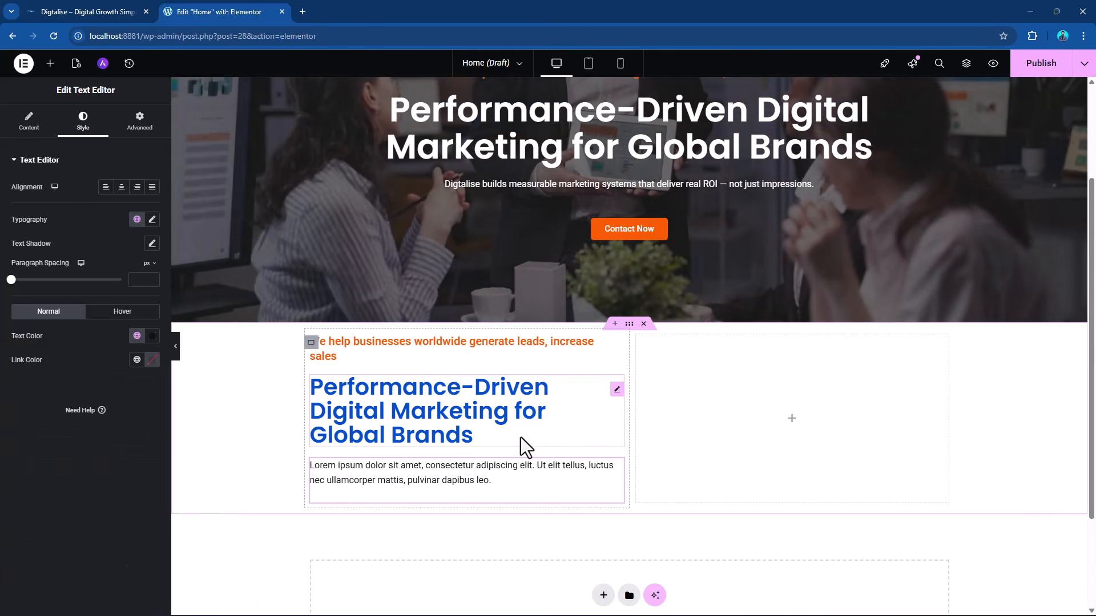
Switch to the DIGTALISE.docx document in Word and copy the Introduction Section's sub heading "Your Global Growth Partner".
key("alt+Tab")
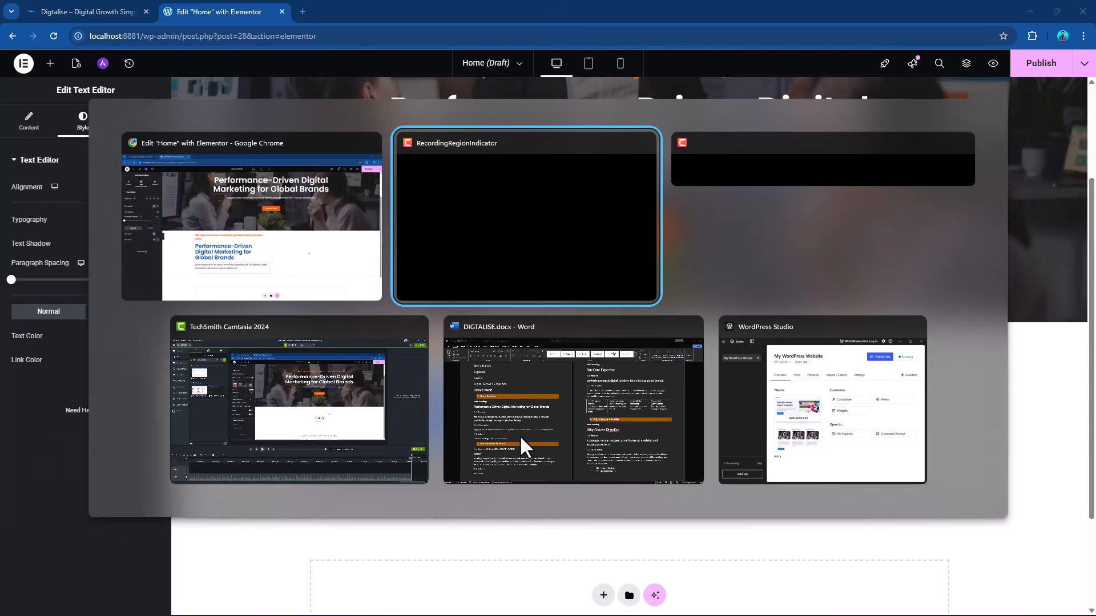
key("alt+Tab")
key("alt+Tab")
key("alt+Tab")
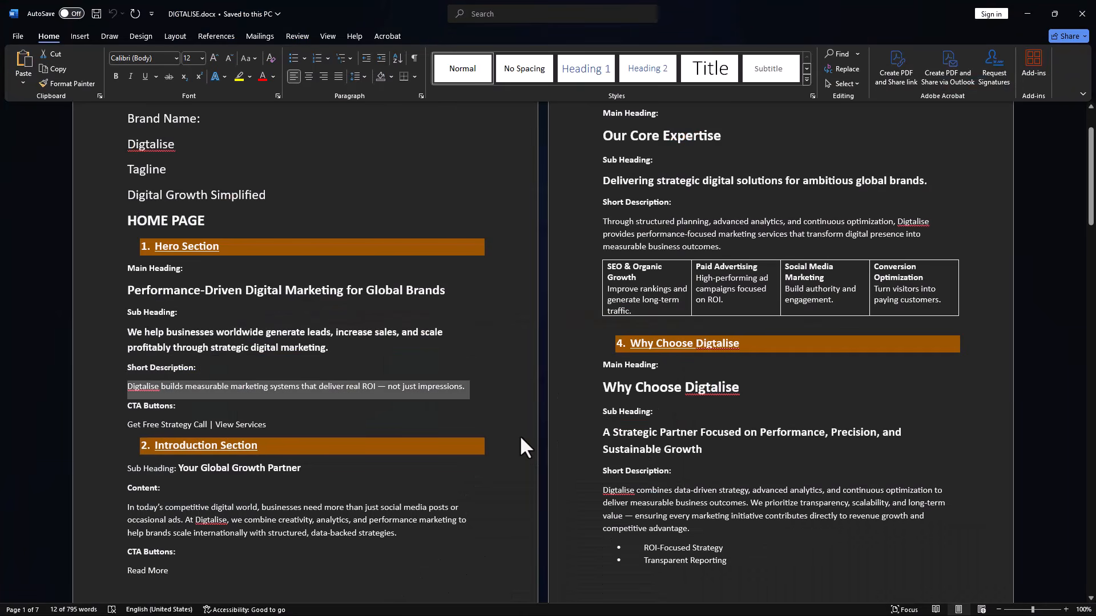
scroll(282, 408, "down", 2)
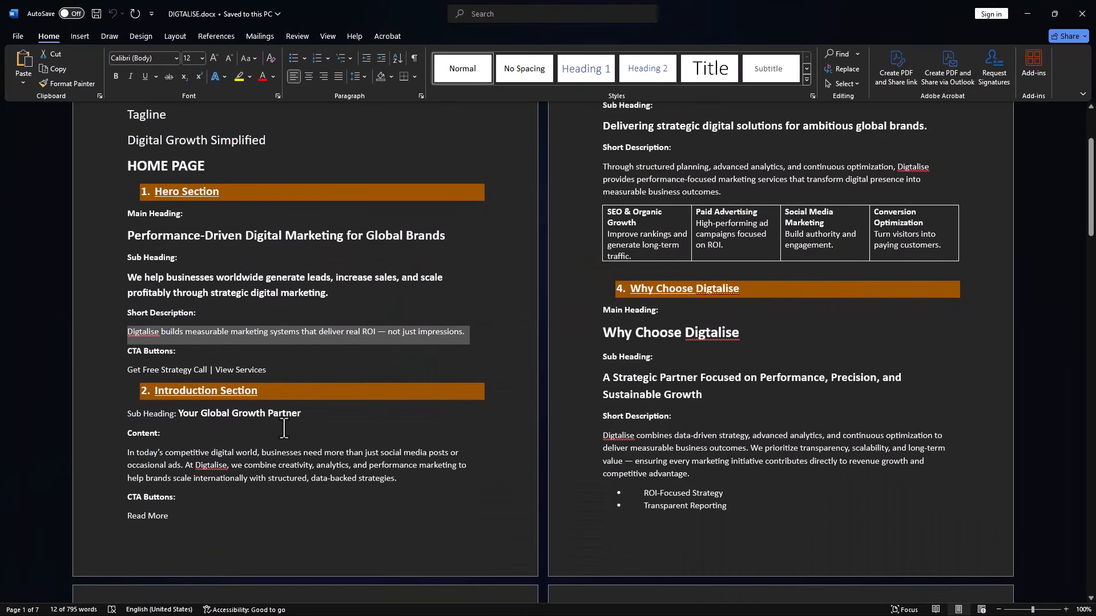
scroll(230, 433, "down", 2)
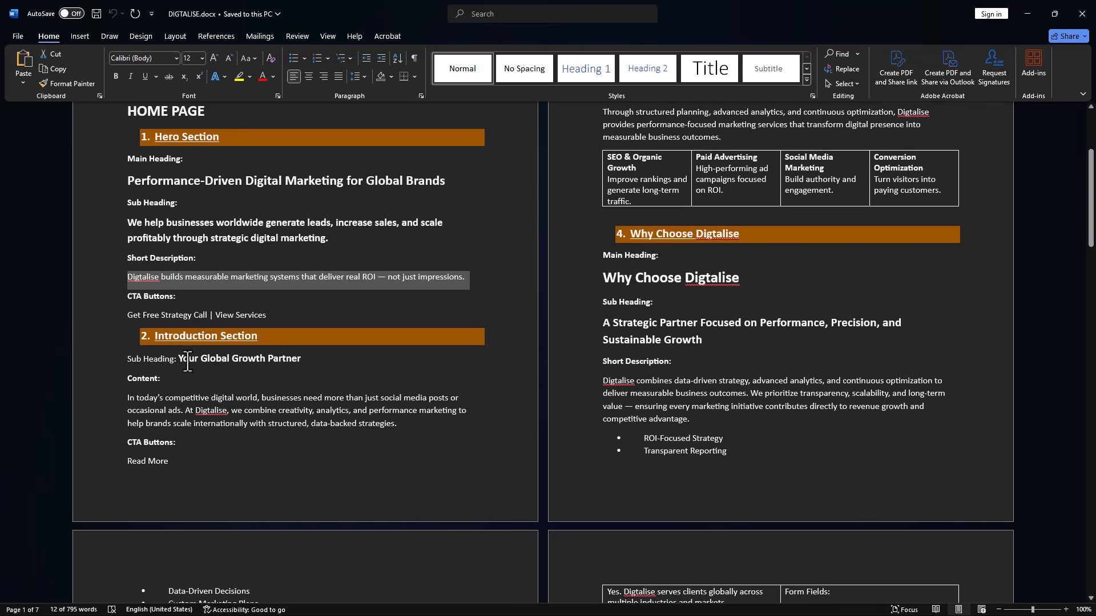
left_click_drag(178, 358, 289, 355)
key("ctrl+c")
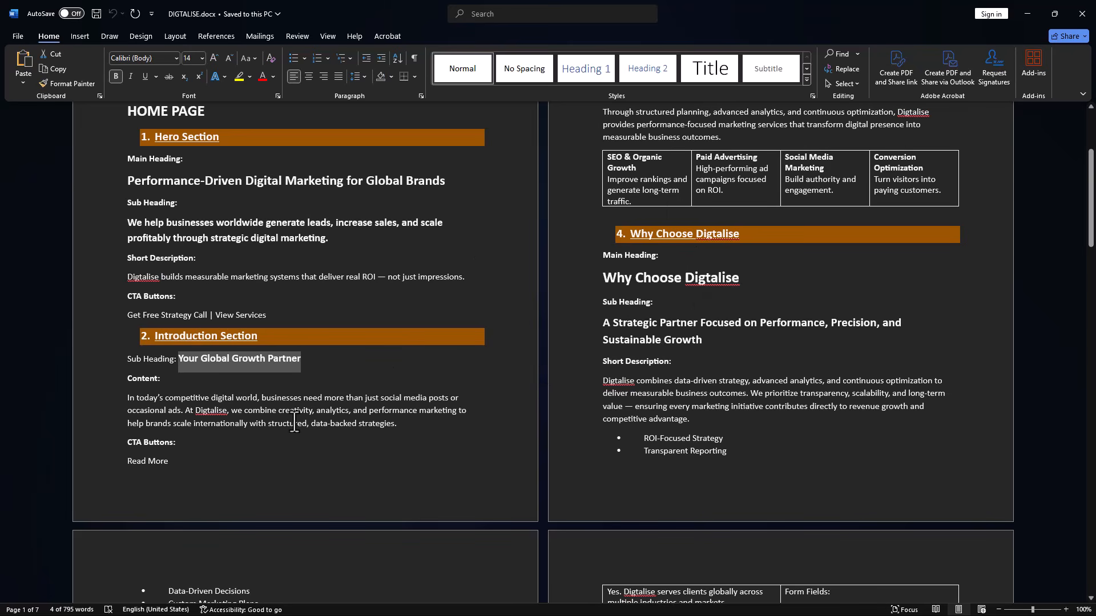
Return to the Elementor editor and replace the left column's blue heading title with "Your Global Growth Partner".
key("alt+Tab")
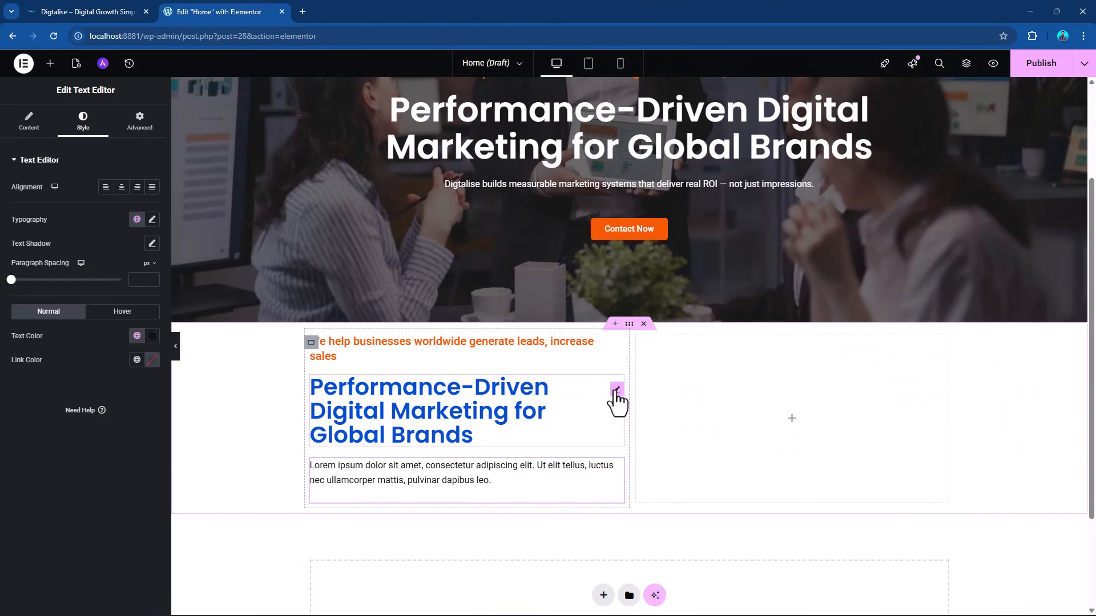
left_click(616, 391)
left_click(31, 121)
double_click(69, 210)
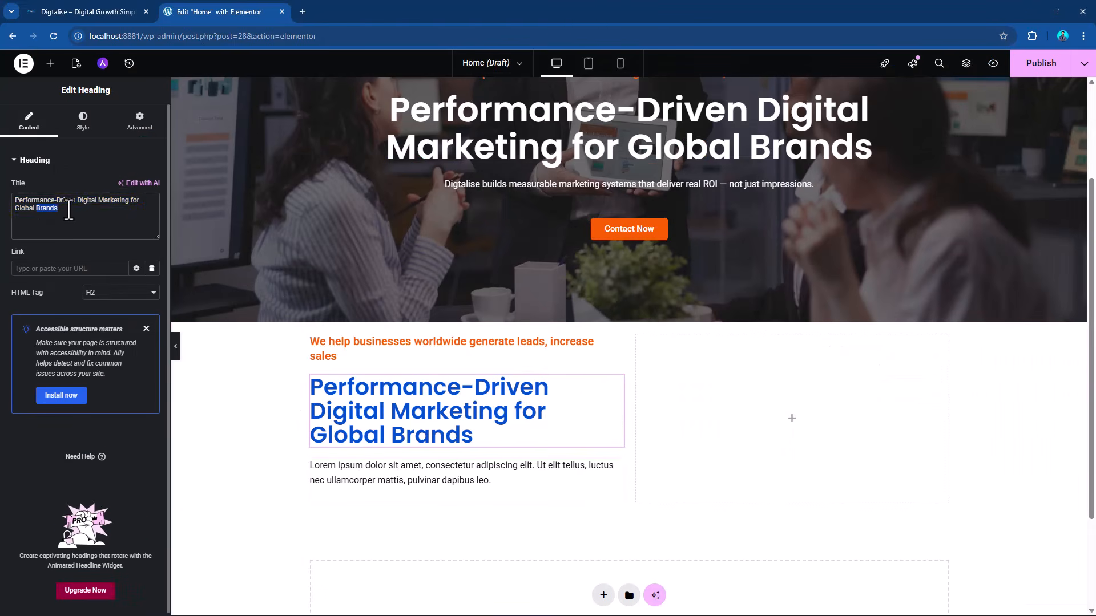
triple_click(69, 209)
key("ctrl+v")
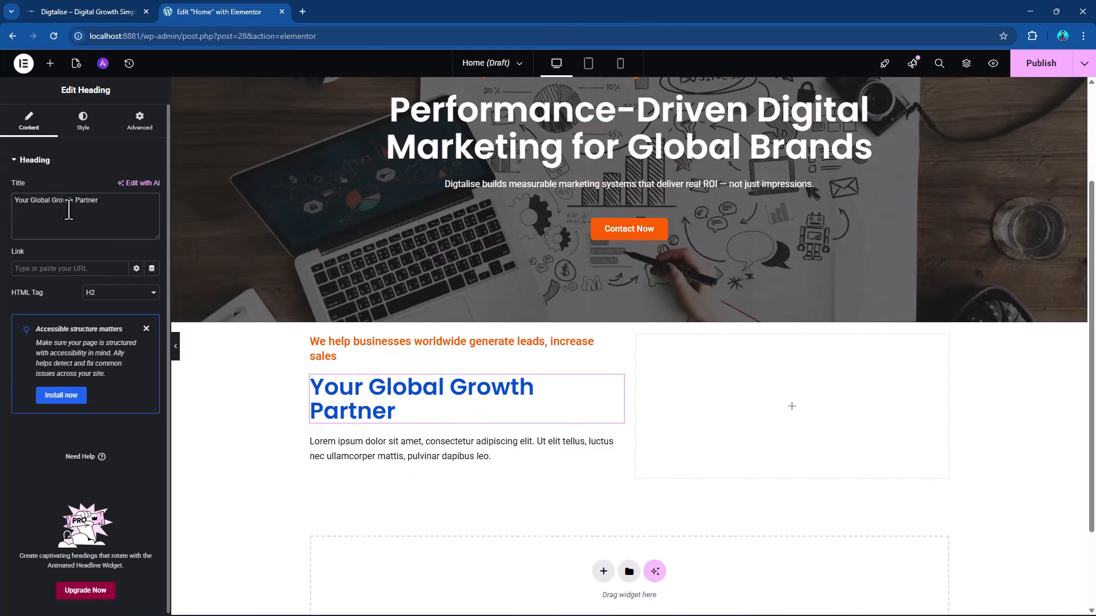
Copy the Introduction Section's content paragraph from DIGTALISE.docx in Word and return to the Elementor editor.
key("alt+Tab")
scroll(137, 394, "down", 2)
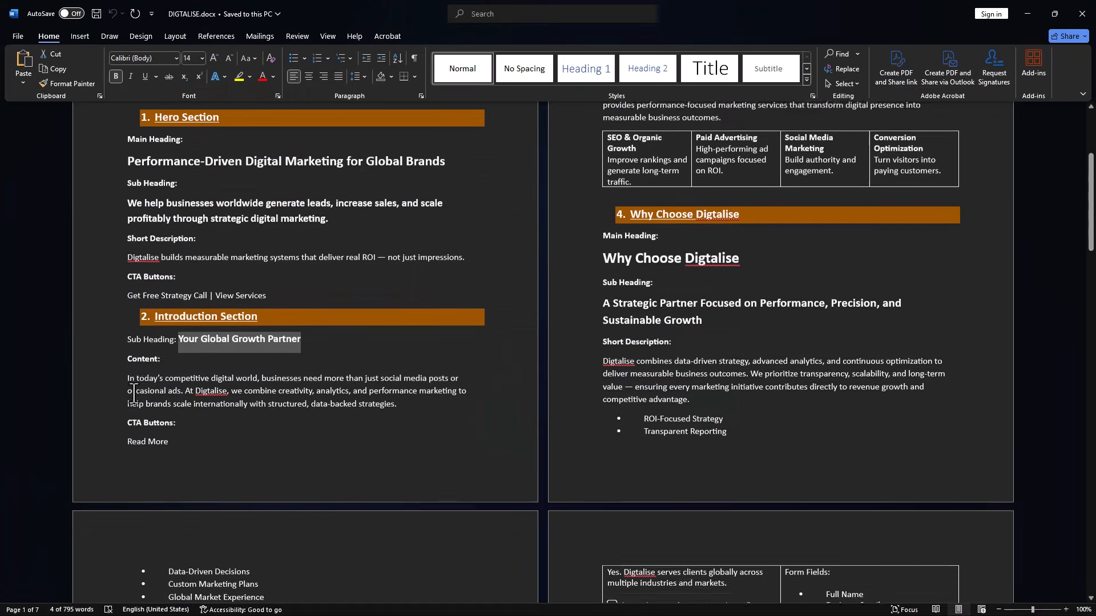
left_click_drag(397, 398, 124, 375)
key("ctrl+c")
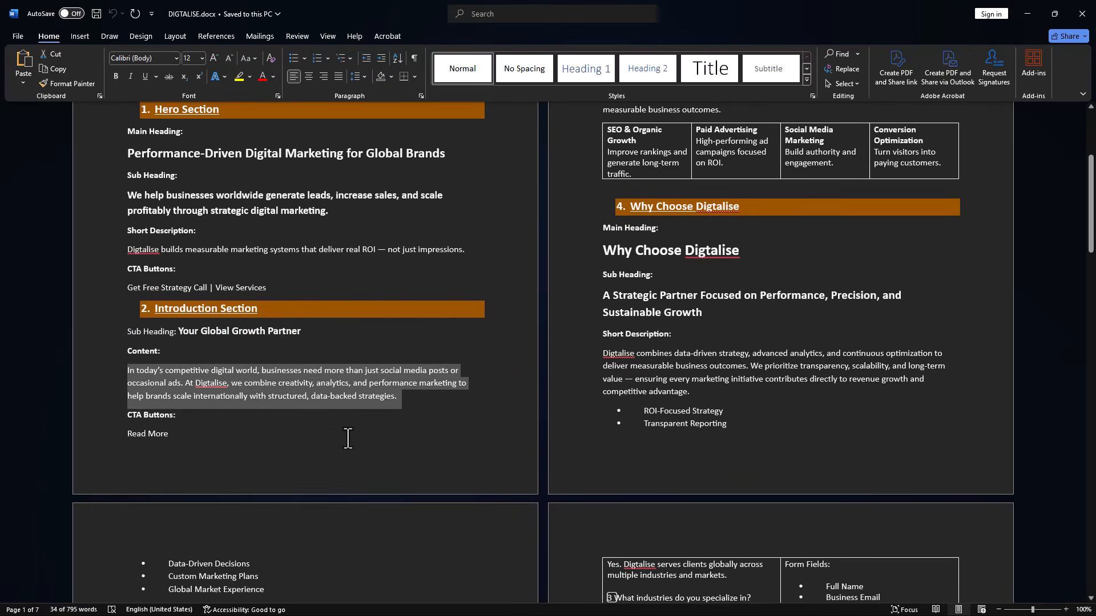
key("alt+Tab")
Try to replace the placeholder text below the Your Global Growth Partner heading with the copied paragraph.
left_click(617, 455)
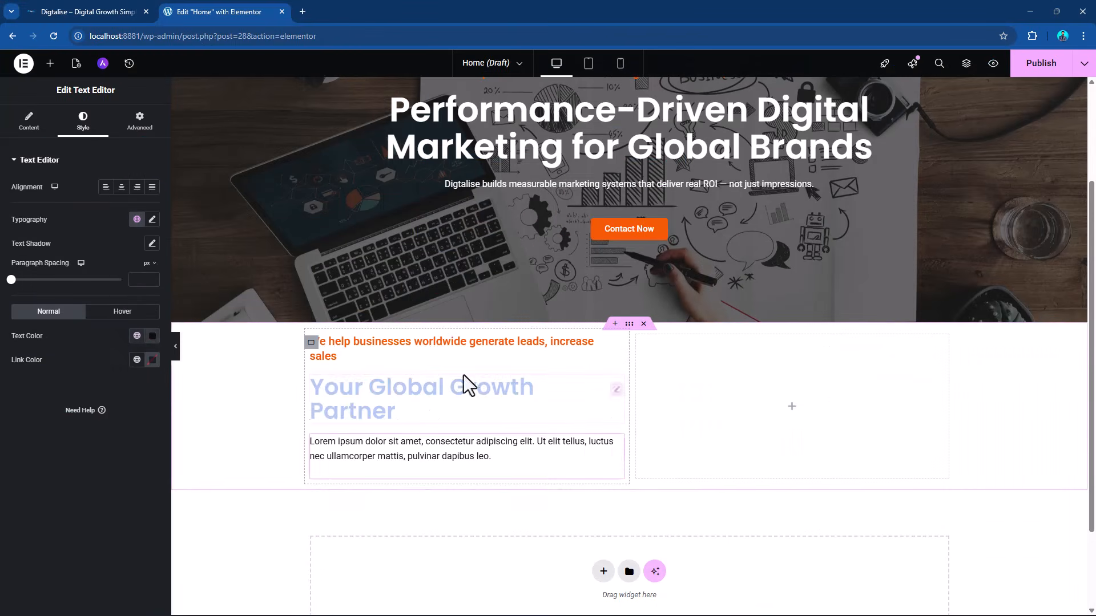
left_click(29, 121)
triple_click(89, 289)
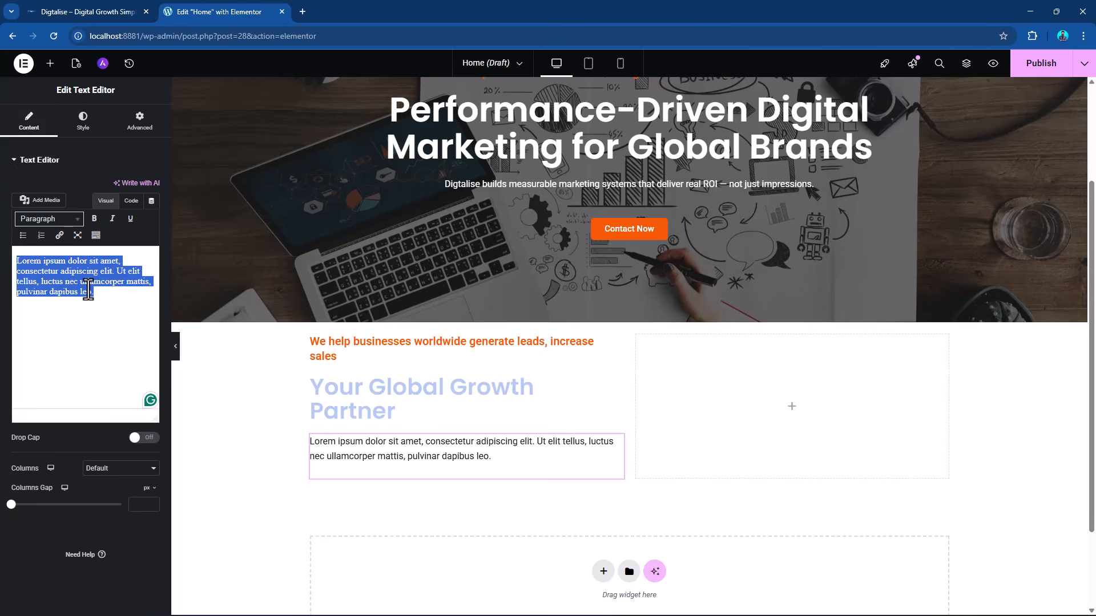
key("ctrl+v")
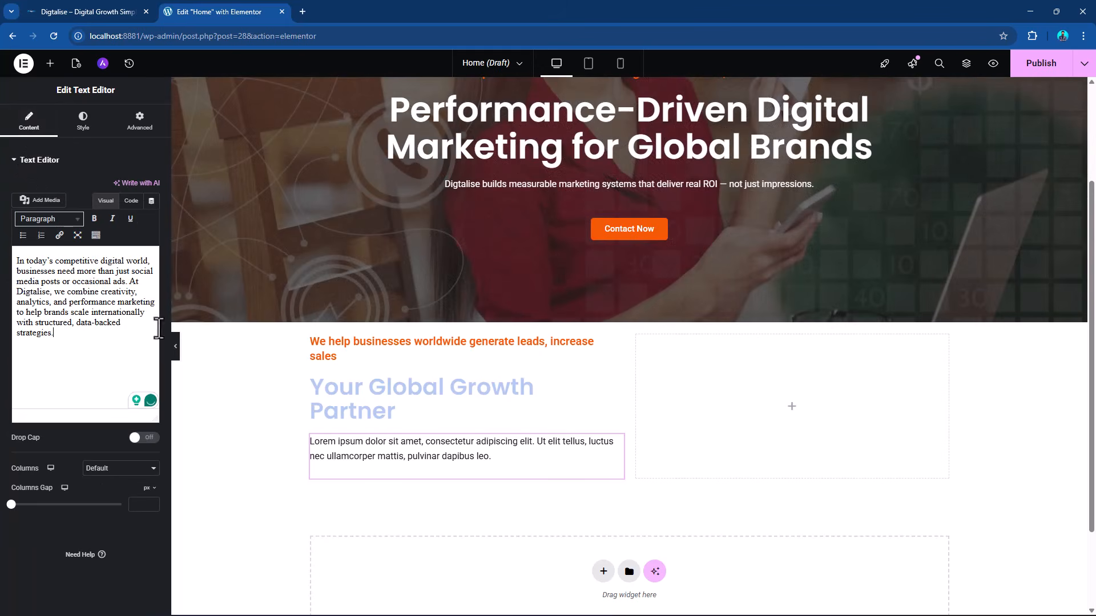
left_click(616, 351)
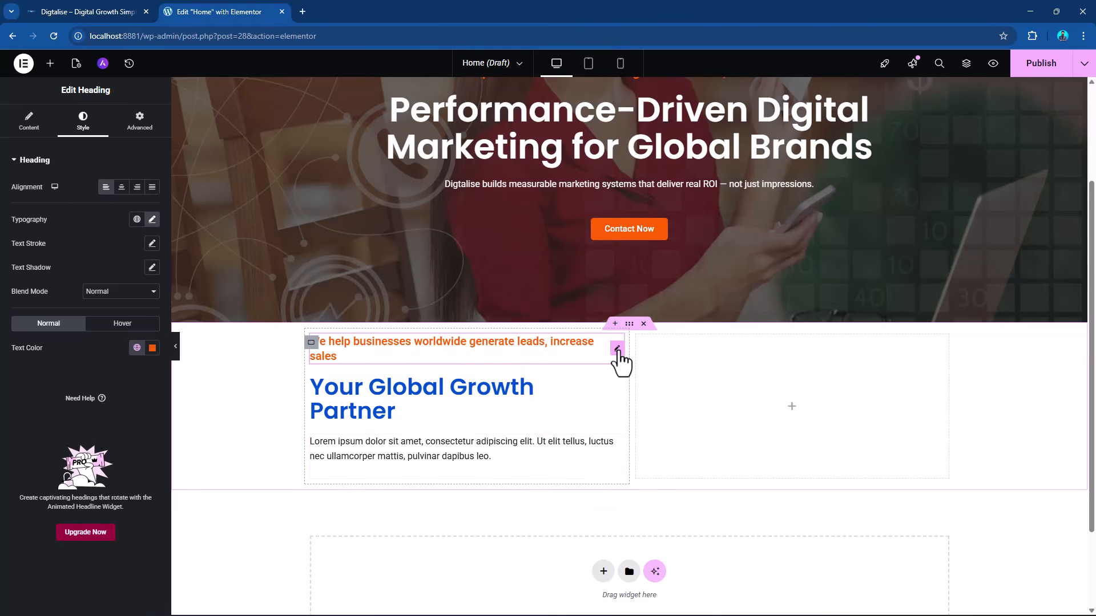
Replace the left column's Lorem ipsum text with the copied paragraph starting "In today's competitive digital world".
left_click(616, 451)
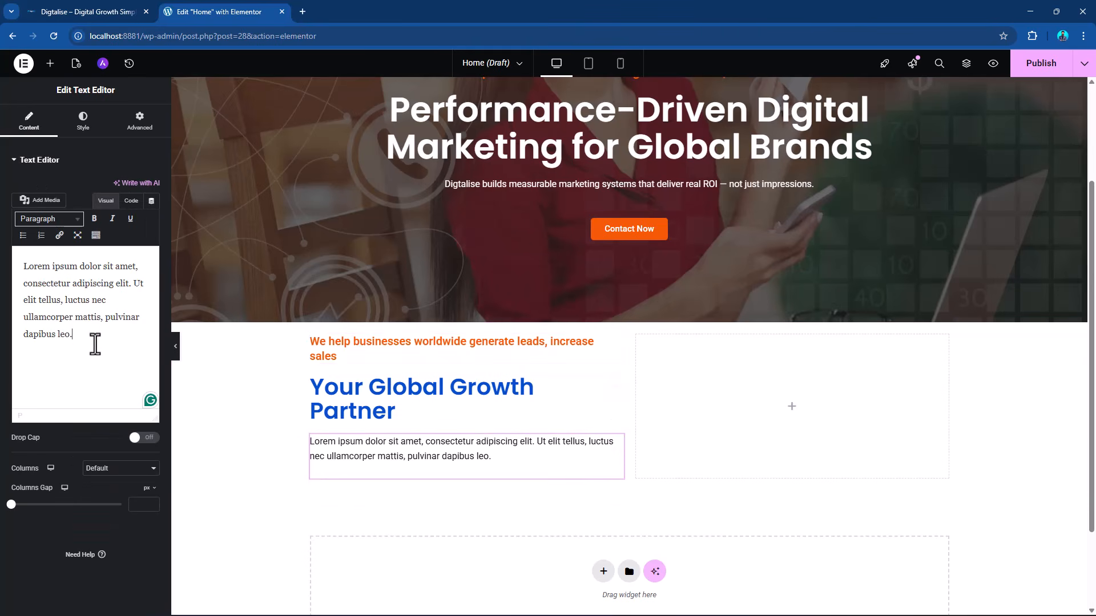
triple_click(94, 344)
key("ctrl+v")
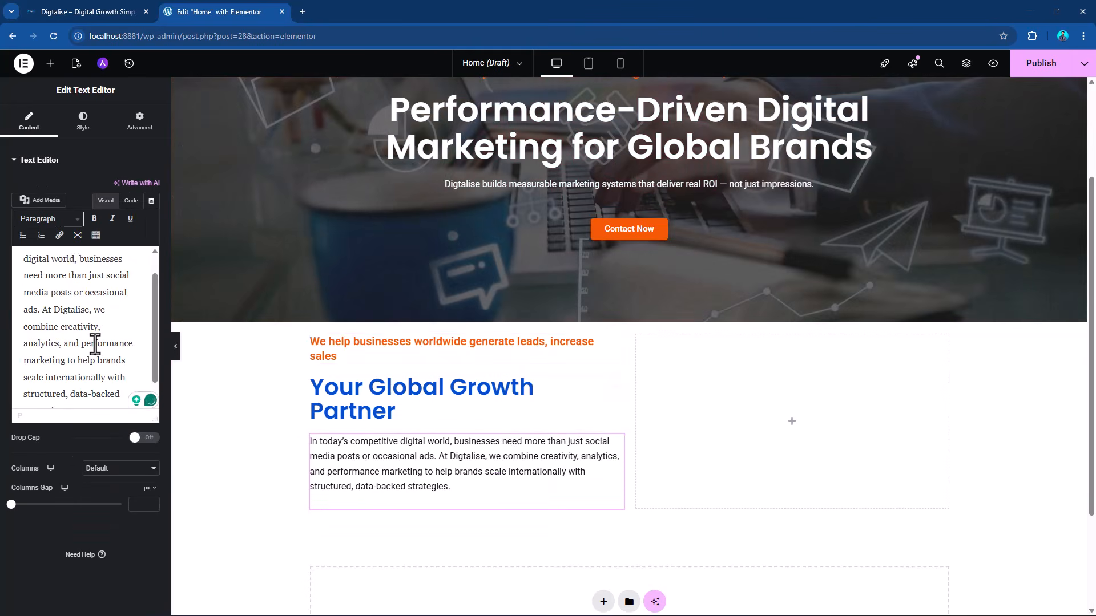
Change the title of the left column's orange heading to "About Us".
left_click(617, 355)
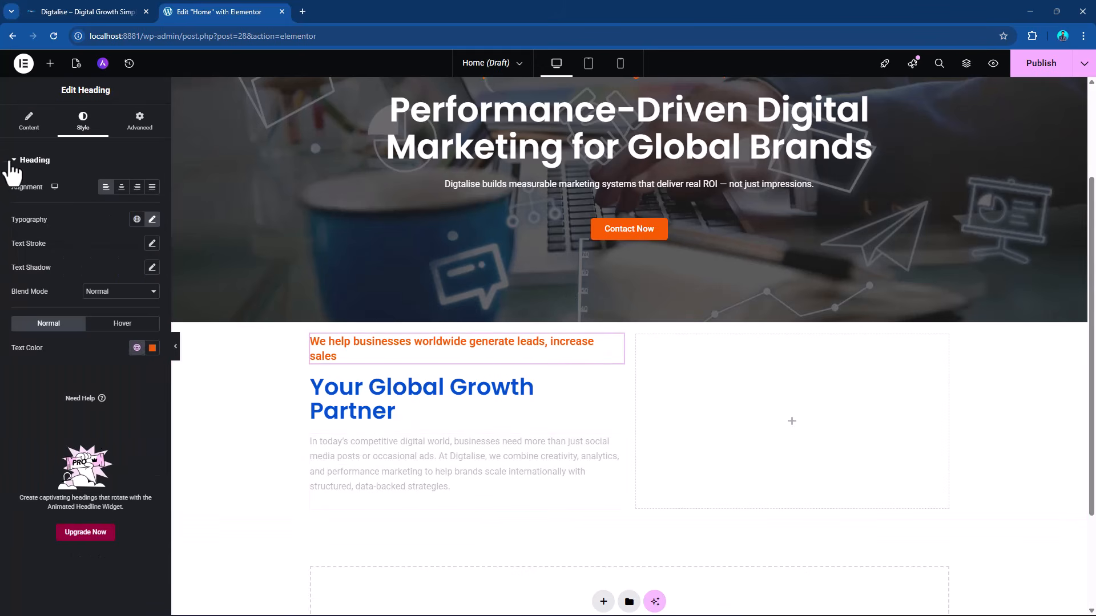
left_click(30, 127)
left_click_drag(73, 214, 12, 195)
type("A")
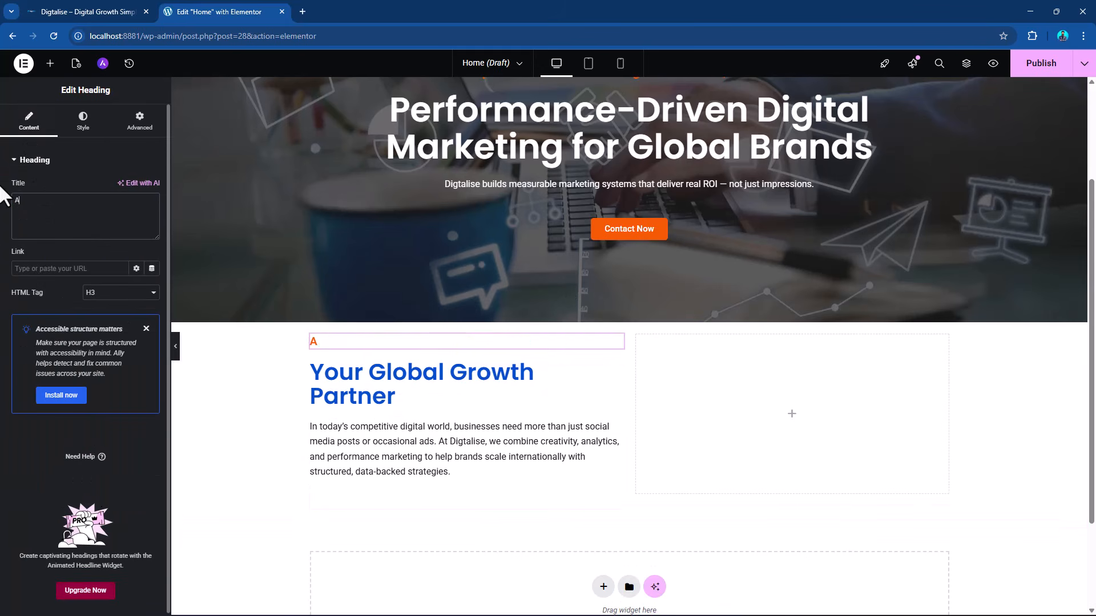
type("bout Us")
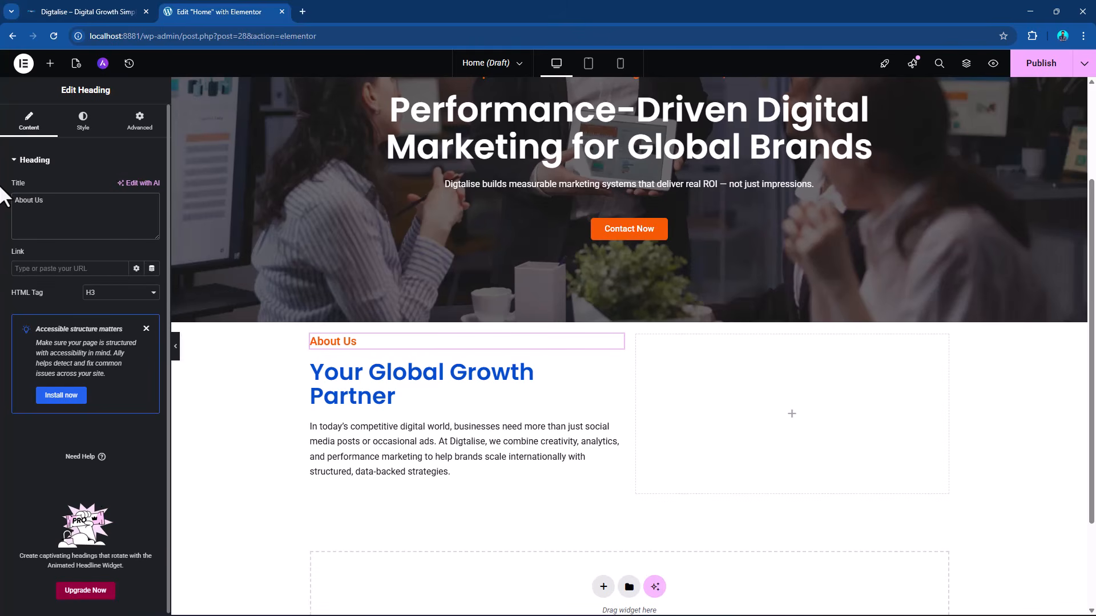
Copy the hero section's Contact Now button and paste it below the left column's paragraph.
left_click(50, 63)
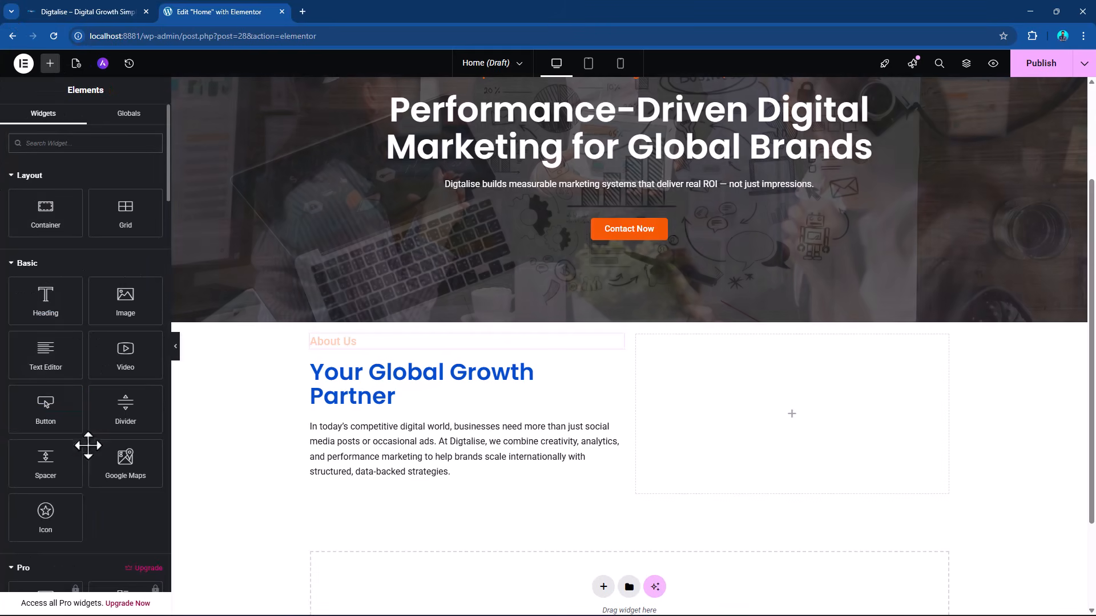
right_click(661, 235)
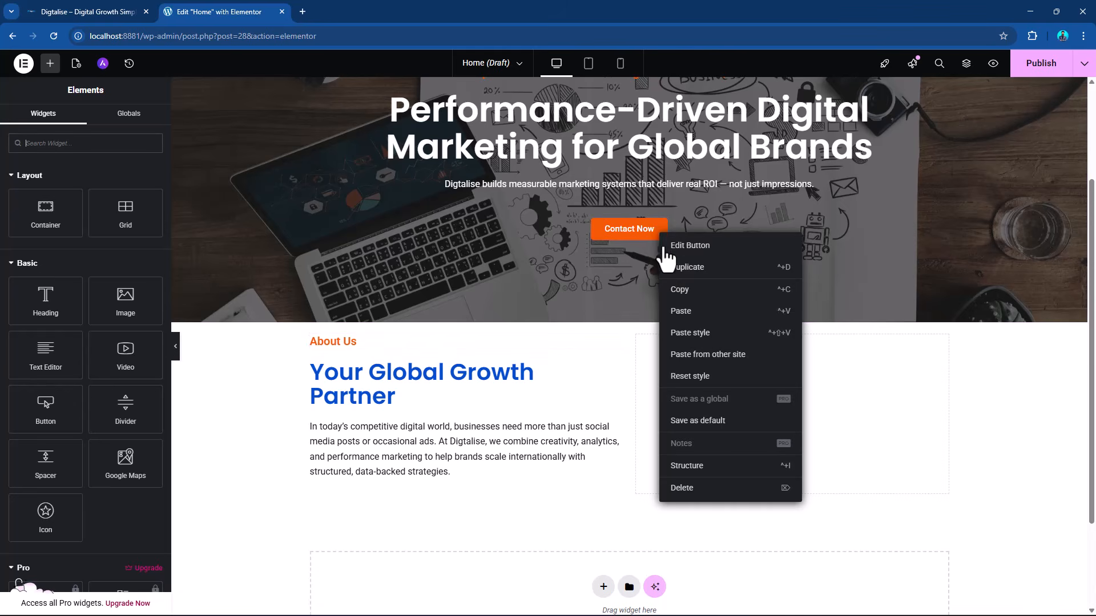
left_click(673, 290)
right_click(619, 438)
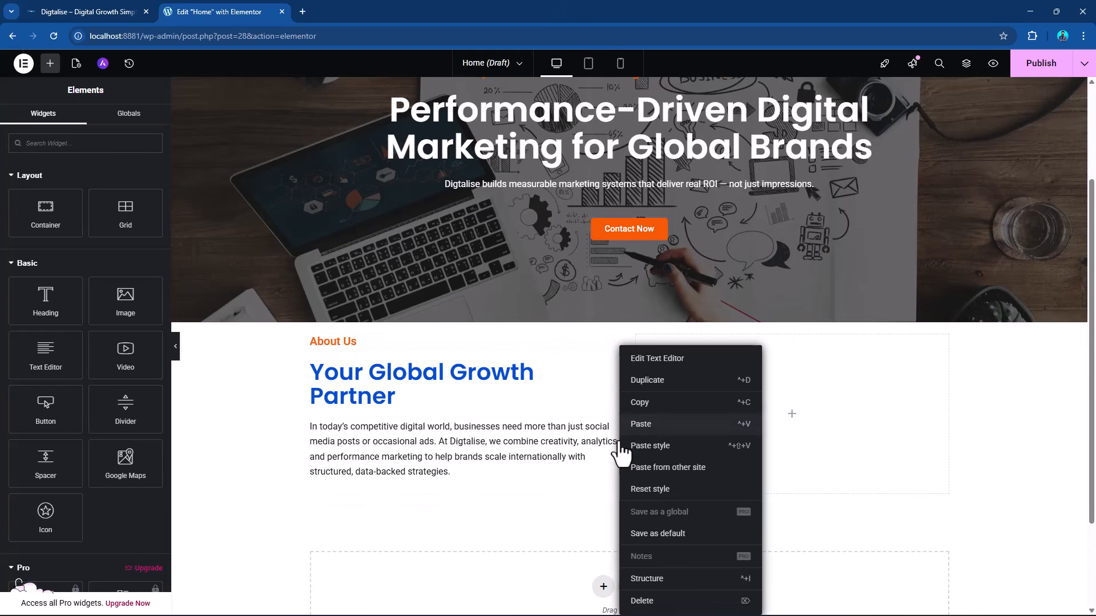
left_click(646, 423)
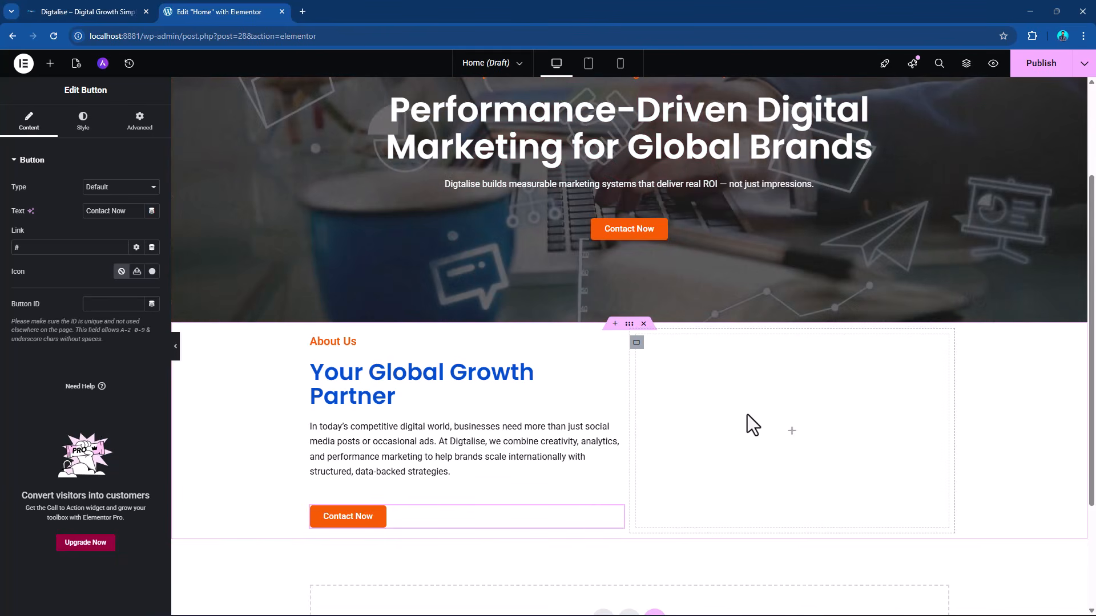
Add an Image widget to the empty right column and upload 2148780643.jpg from the Images folder as its image.
left_click(50, 63)
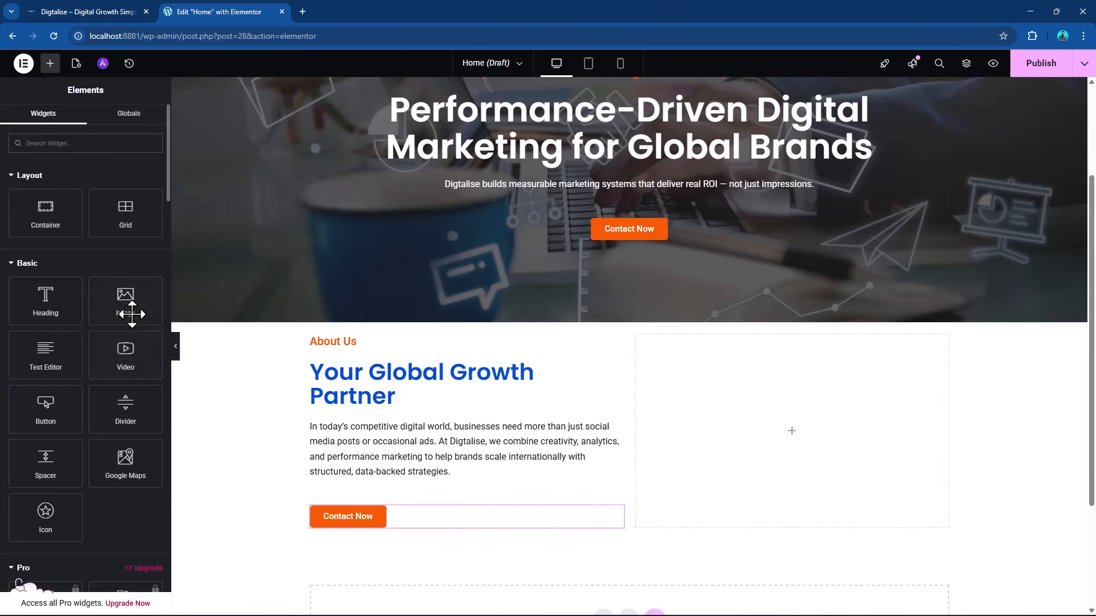
left_click_drag(126, 300, 767, 405)
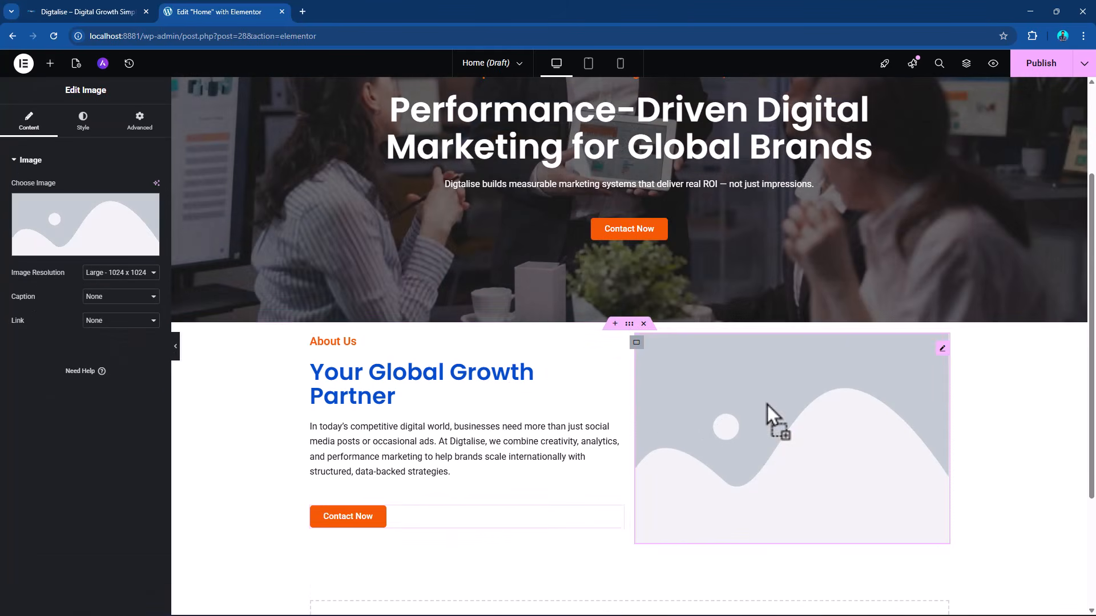
left_click(66, 242)
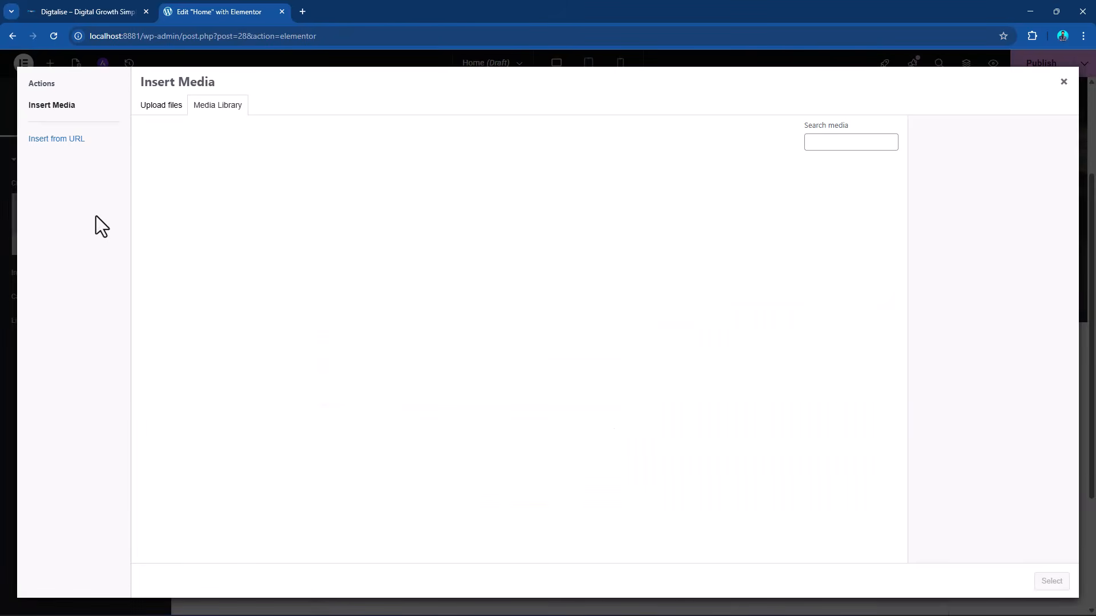
left_click(165, 107)
left_click(604, 306)
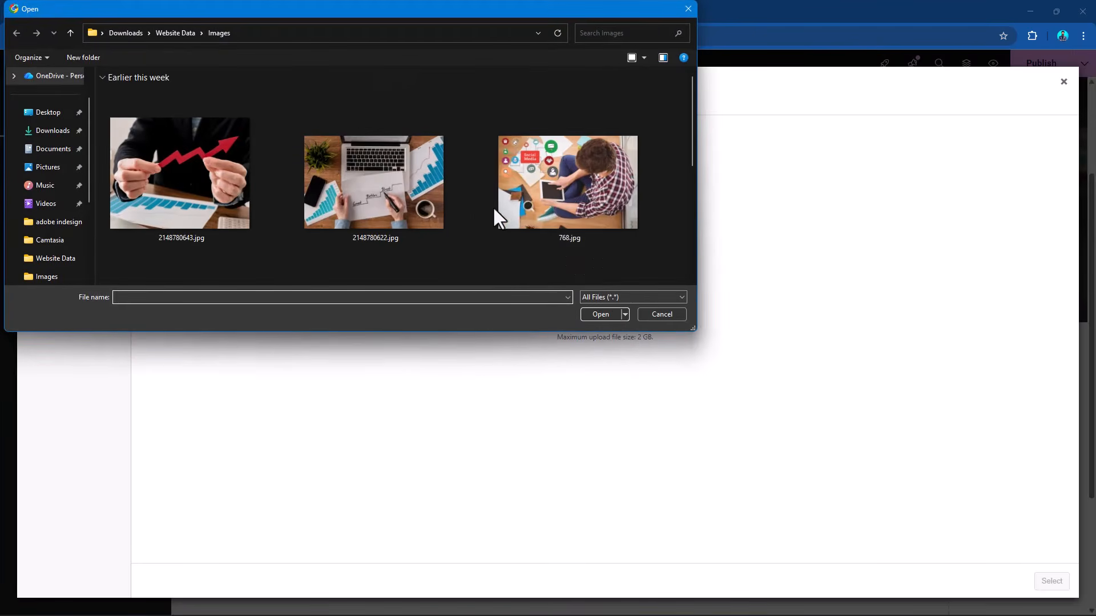
scroll(638, 183, "down", 5)
scroll(639, 183, "down", 3)
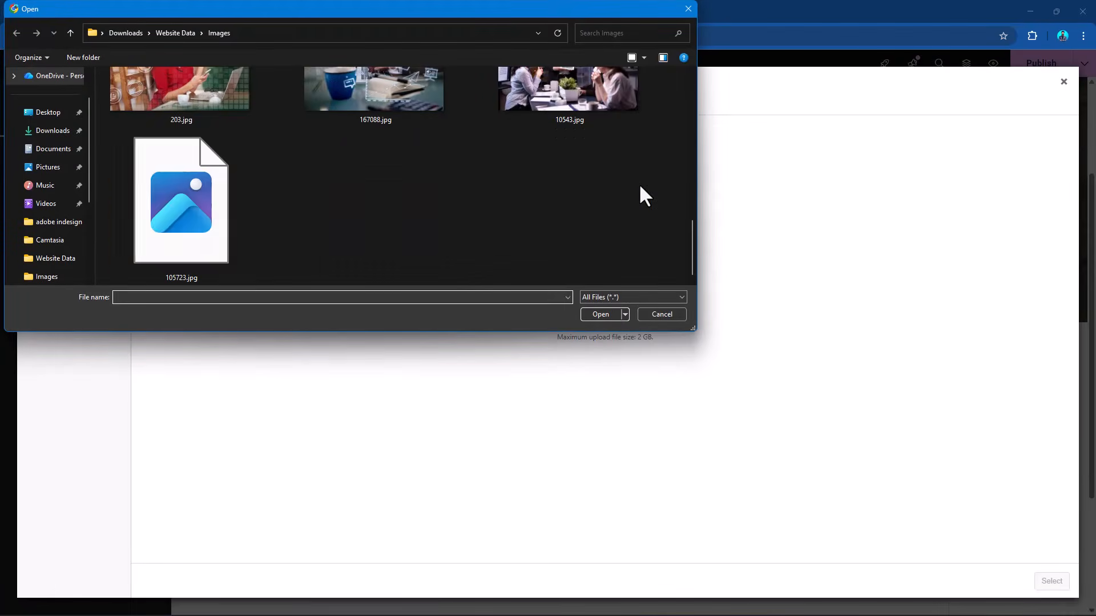
scroll(639, 183, "up", 6)
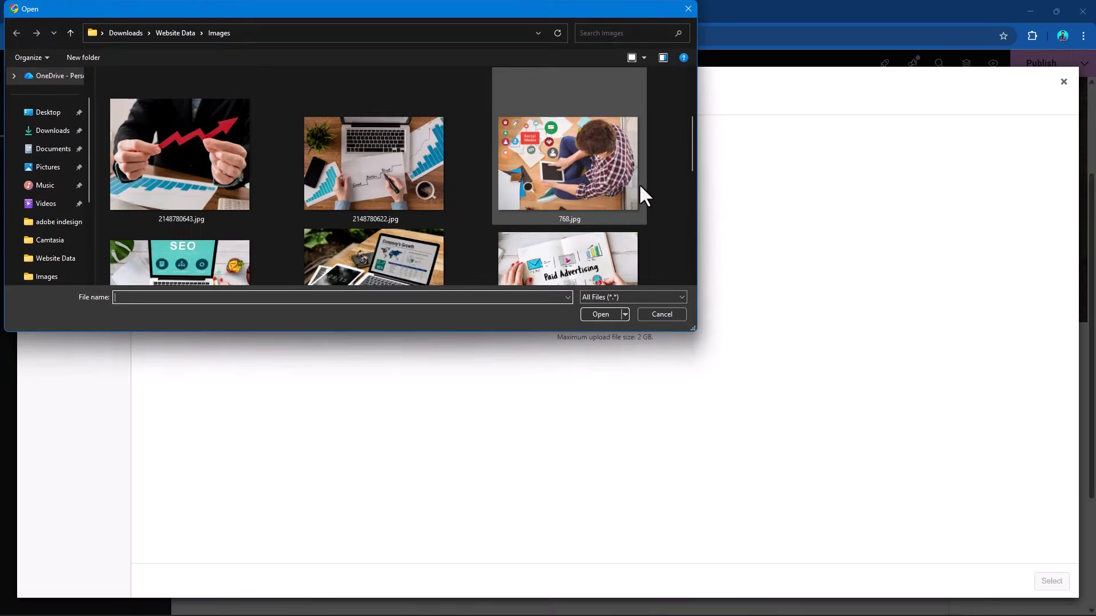
double_click(195, 153)
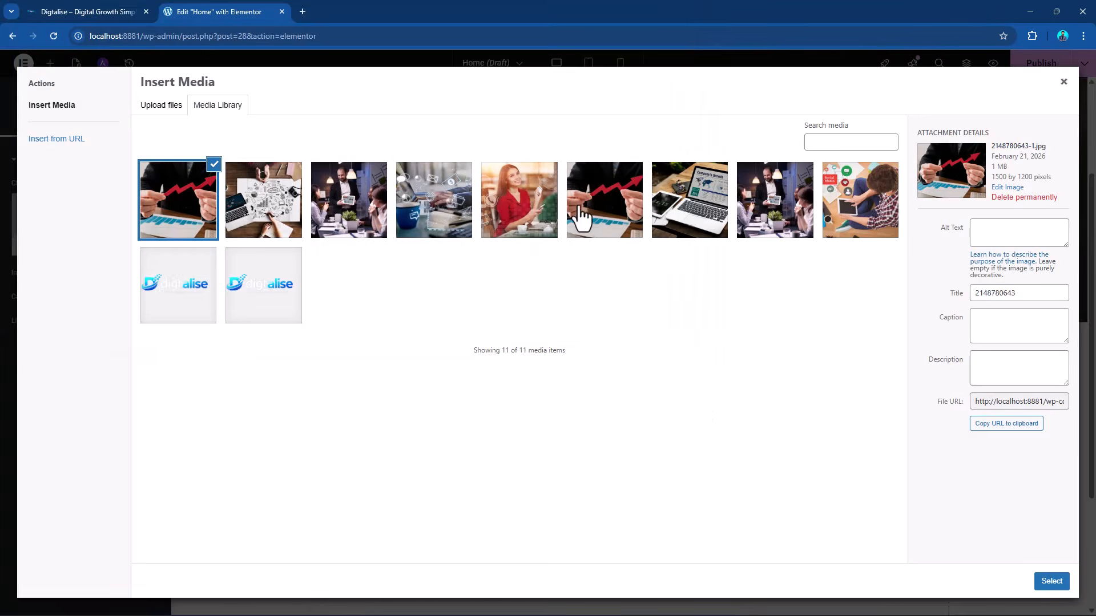
left_click(1045, 583)
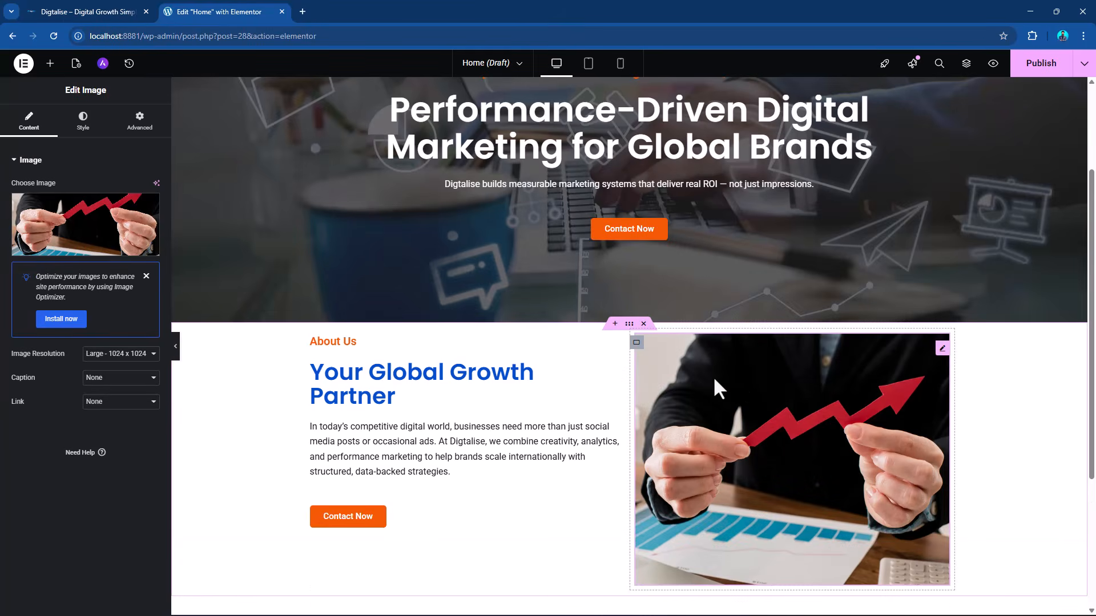
Set the border radius of the right column's image to 25 px on all corners.
scroll(778, 396, "down", 1)
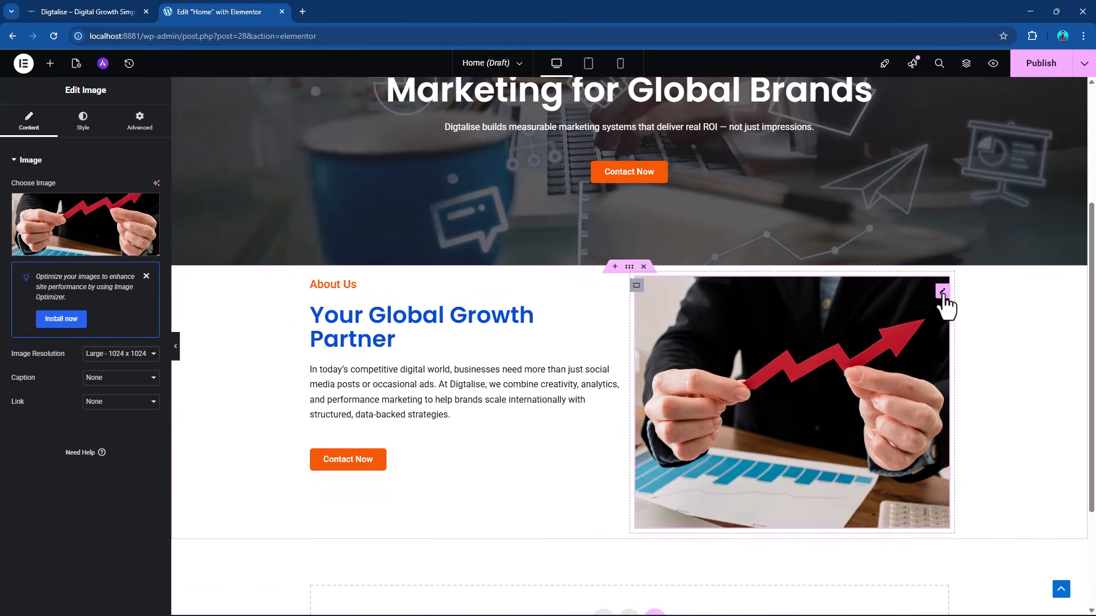
left_click(80, 131)
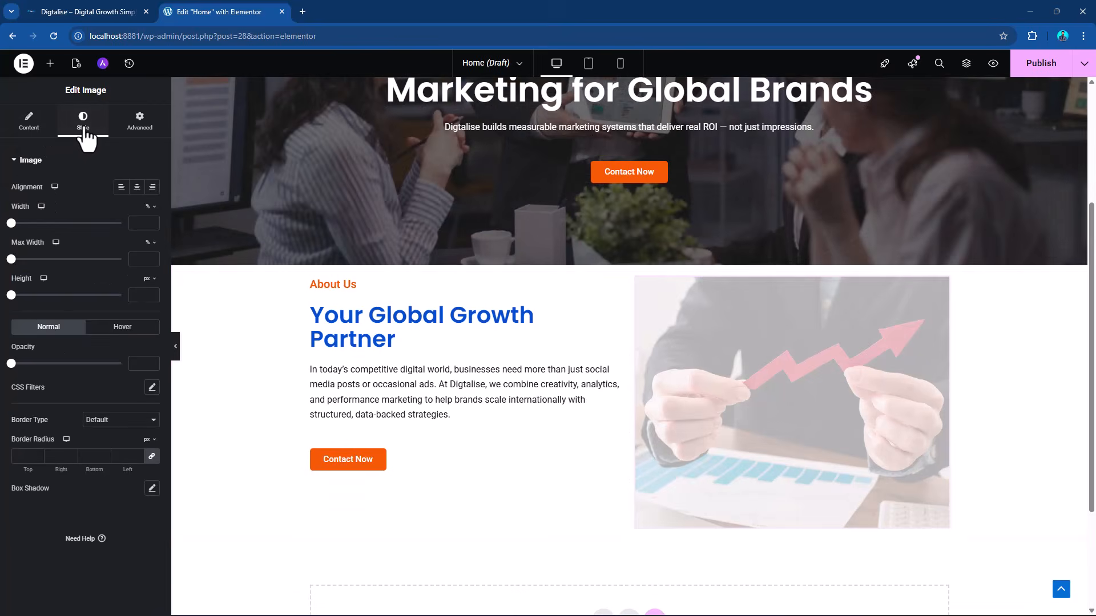
left_click(17, 456)
type("25")
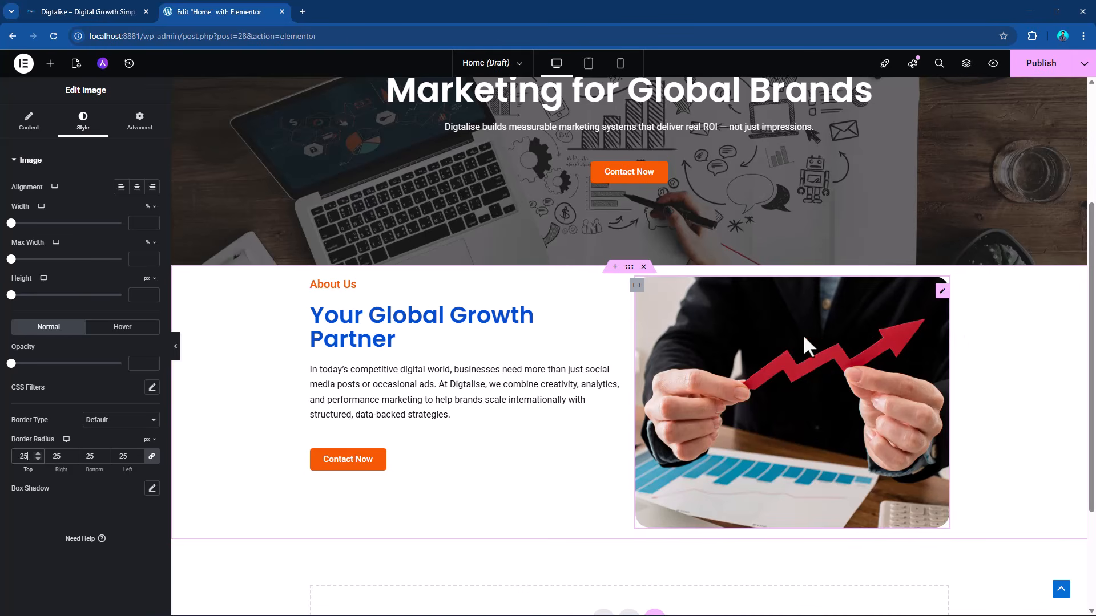
Upload all ten images from the Images folder to the media library while choosing the About Us section's image.
left_click(28, 123)
left_click(97, 254)
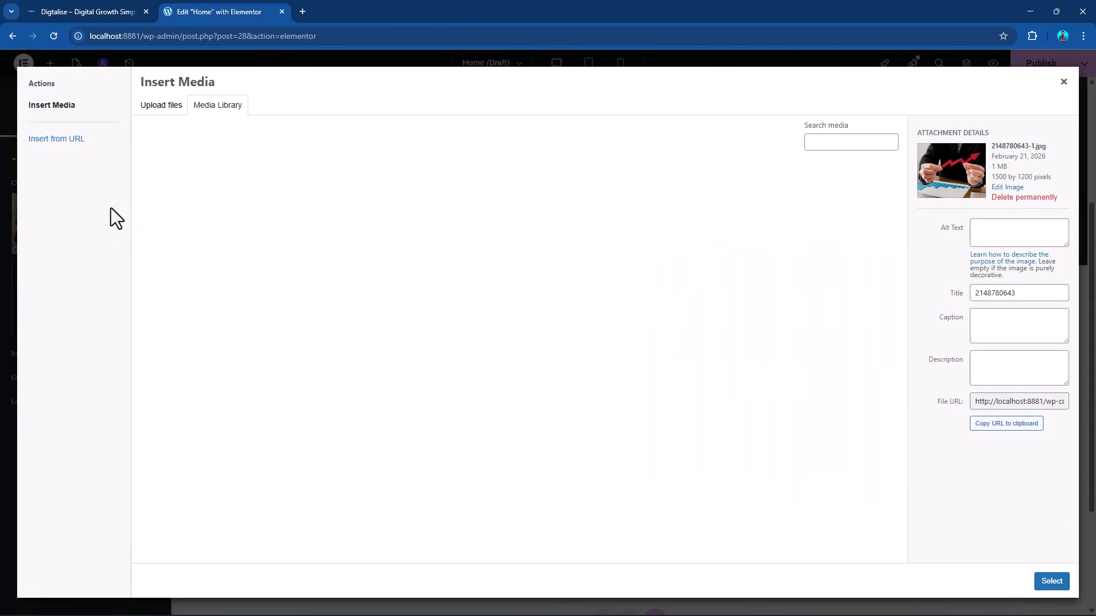
left_click(179, 110)
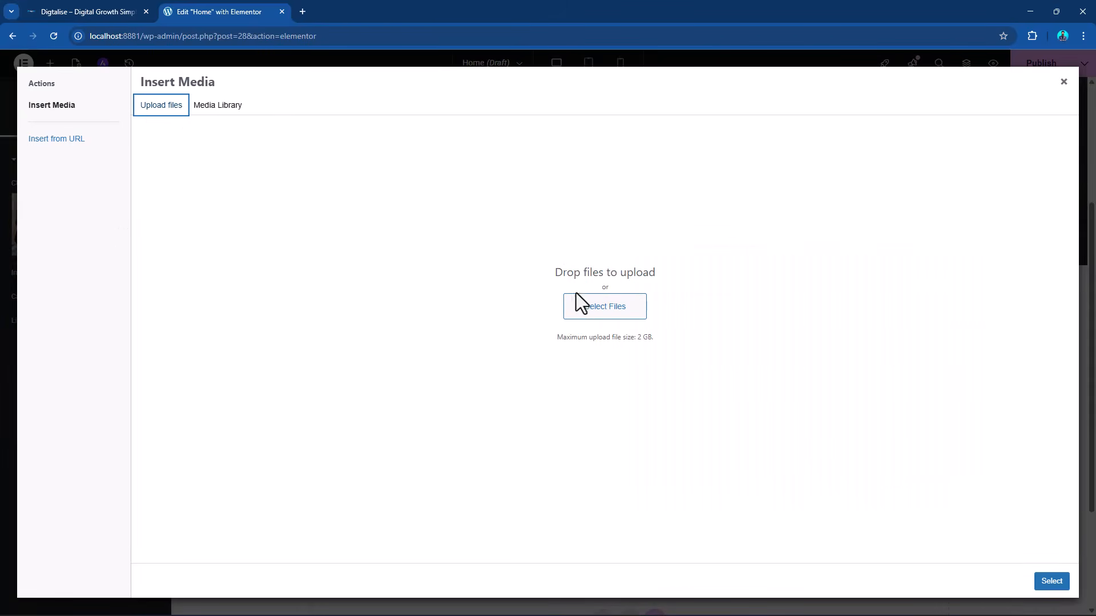
left_click(600, 317)
scroll(559, 217, "down", 5)
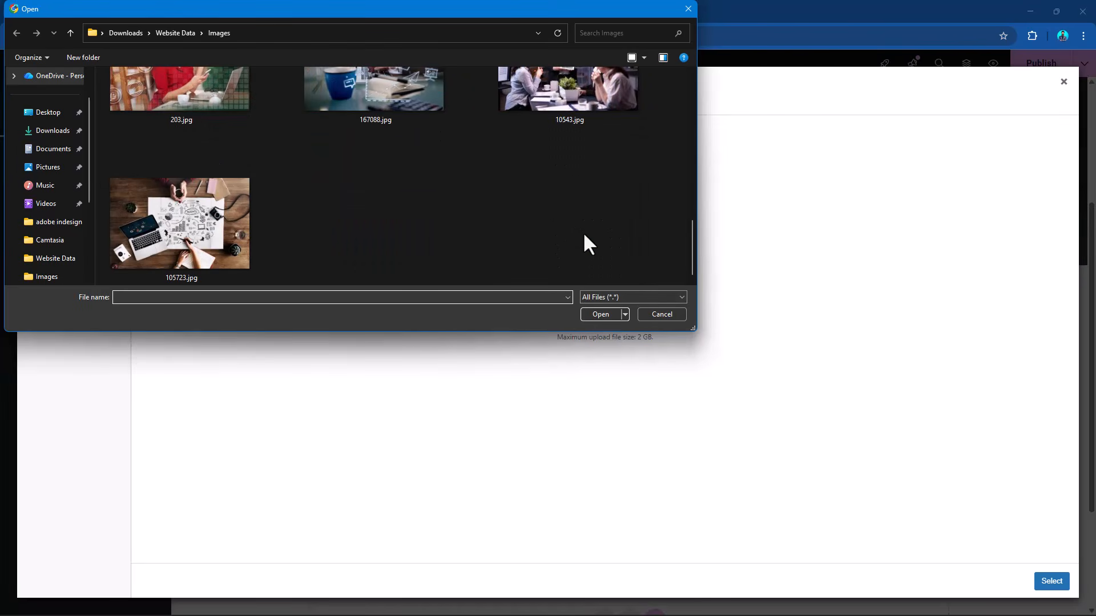
left_click_drag(393, 263, 87, 27)
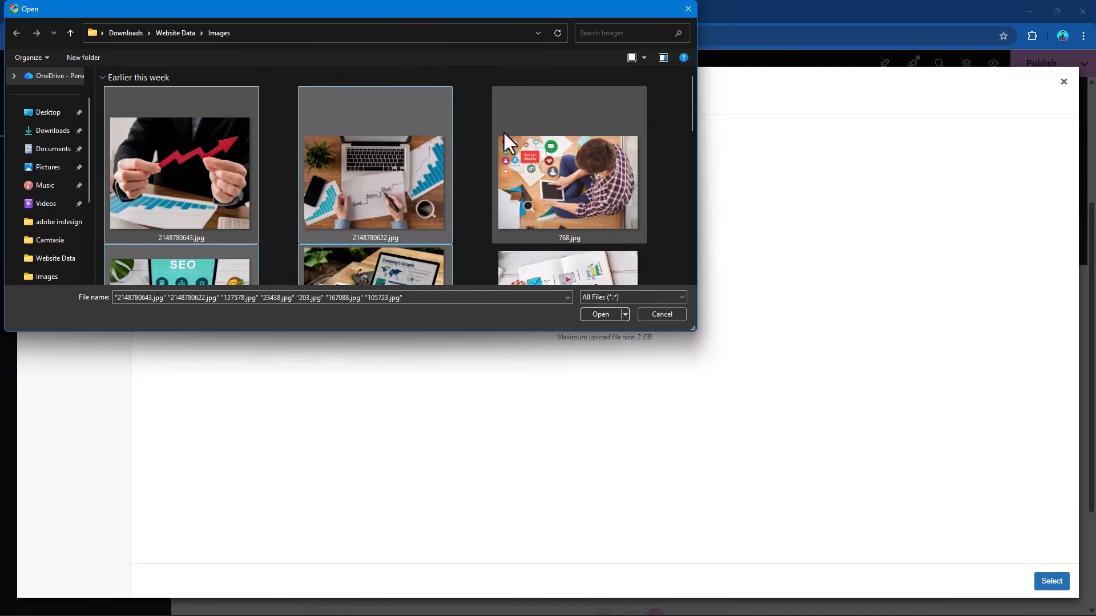
left_click(205, 150)
scroll(237, 175, "down", 5)
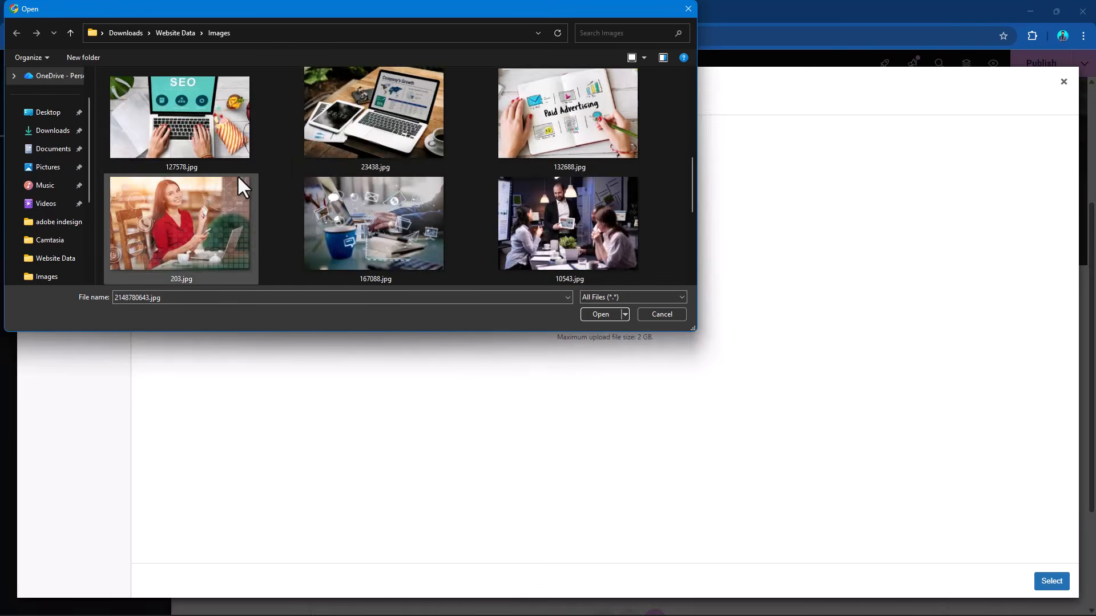
left_click(210, 225, "shift")
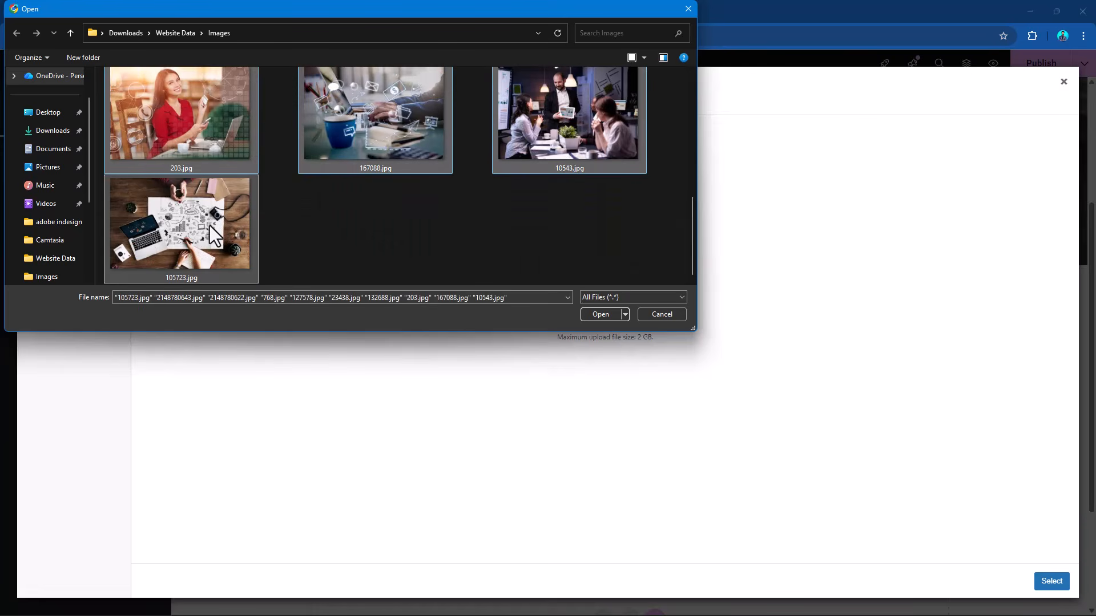
left_click(606, 314)
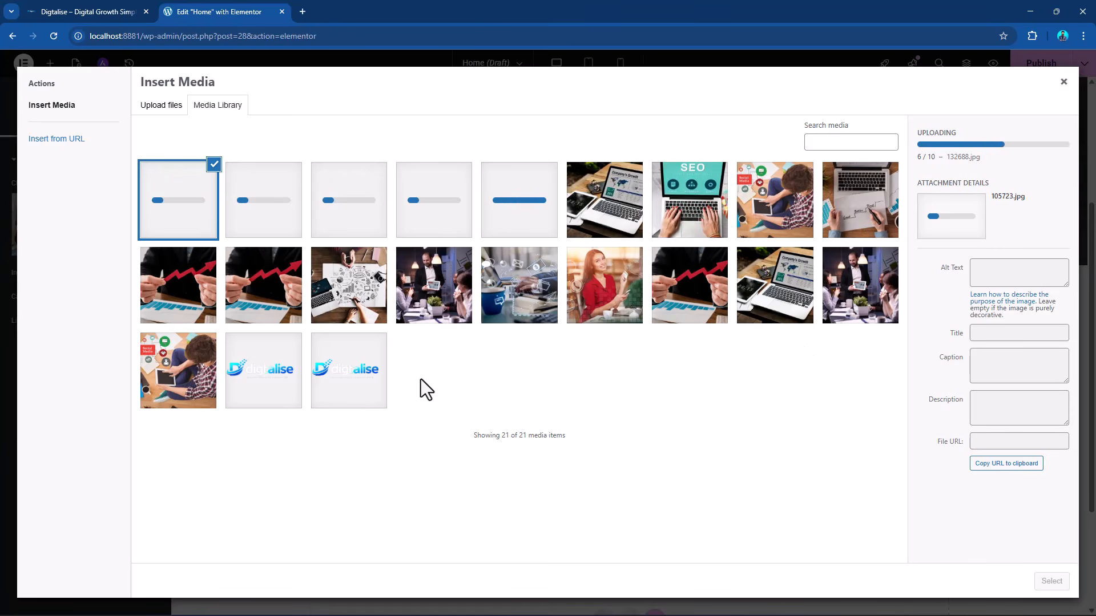
Permanently delete the duplicate Logo.png from the media library.
left_click(360, 394)
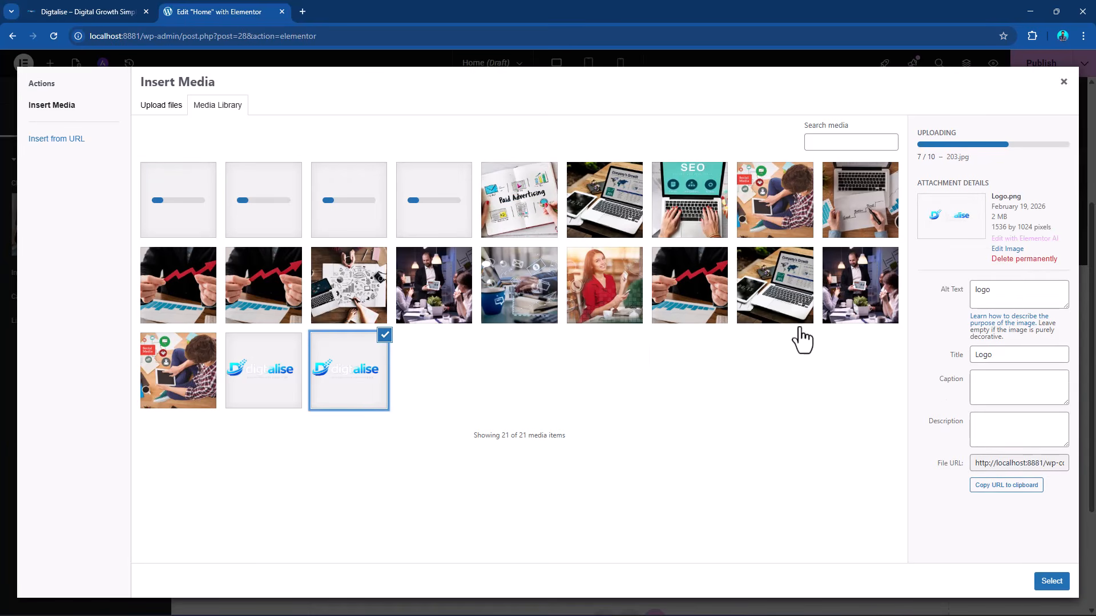
left_click(1023, 260)
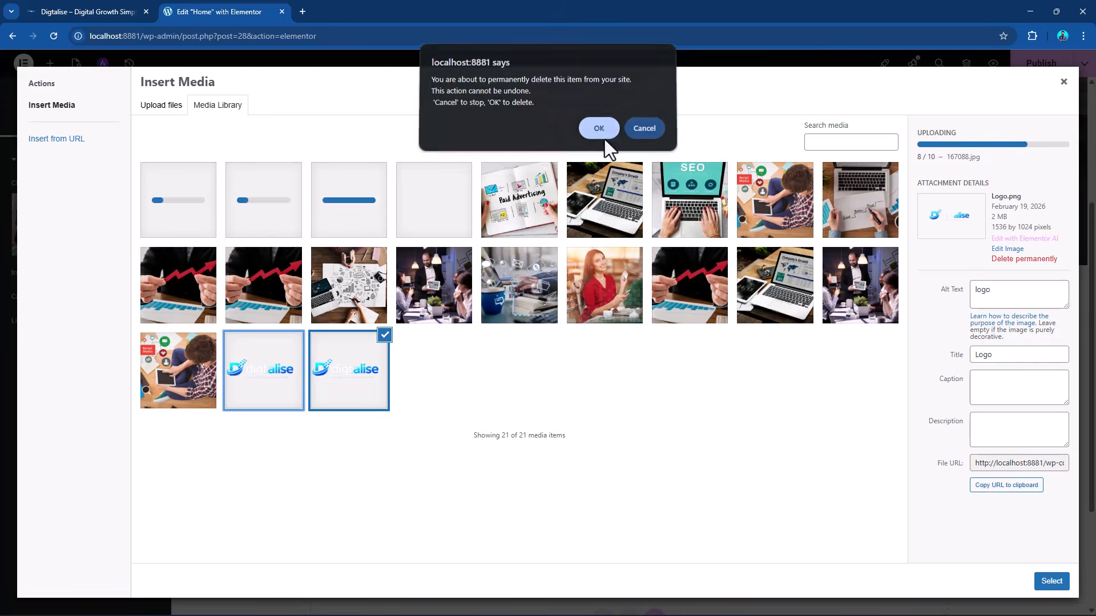
left_click(602, 136)
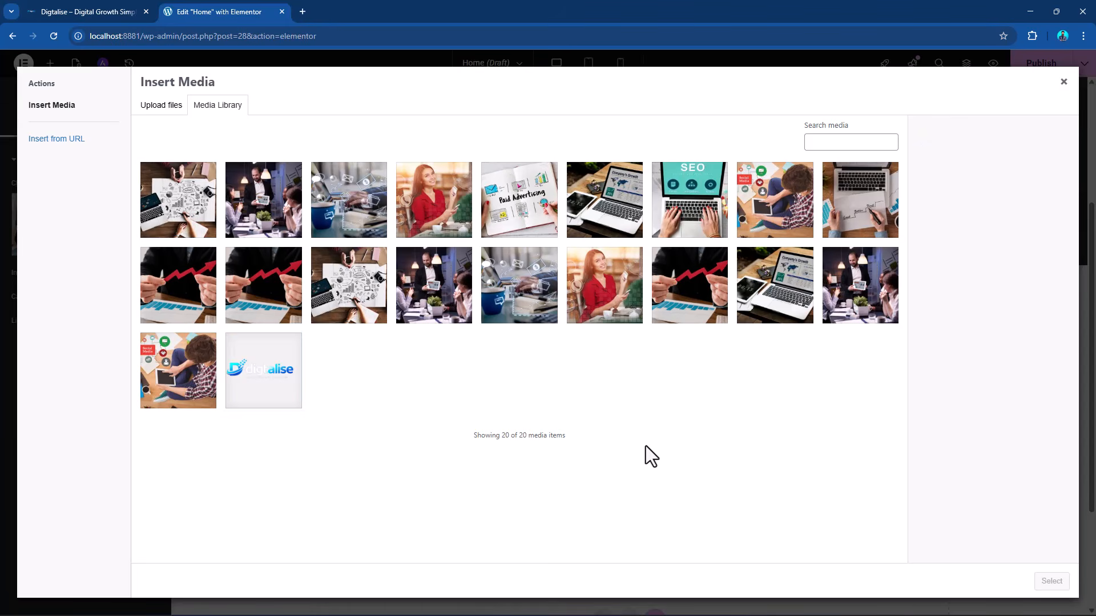
left_click(275, 294)
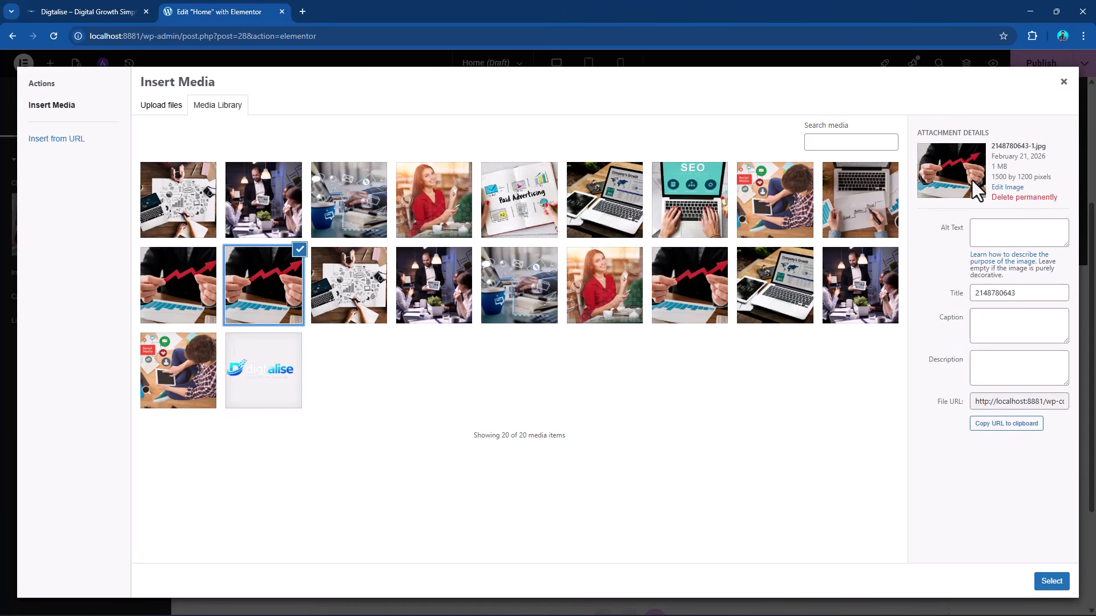
left_click(1009, 188)
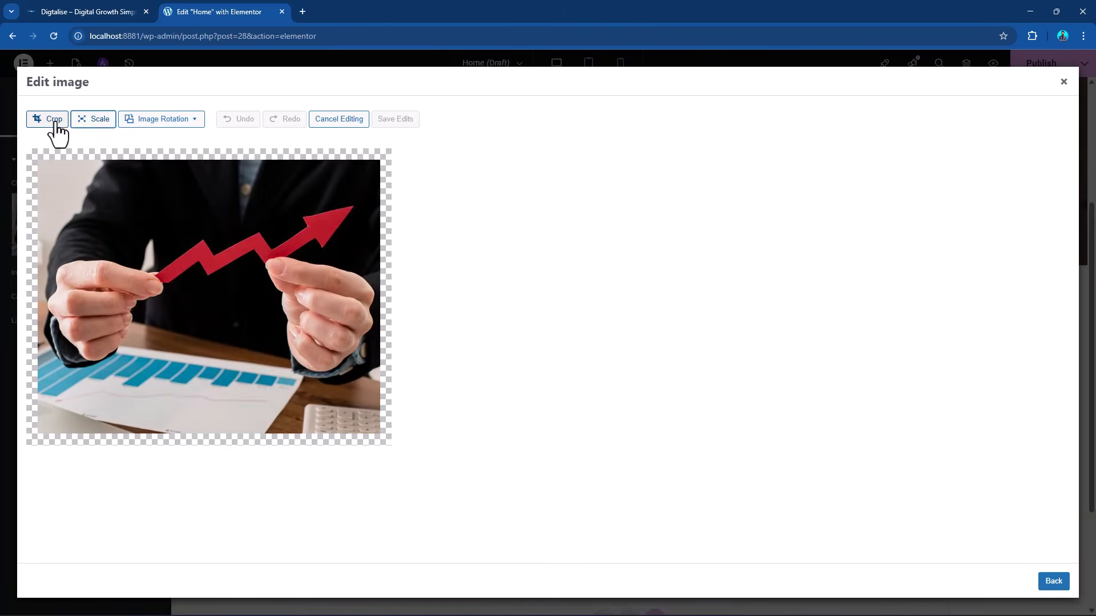
left_click(56, 120)
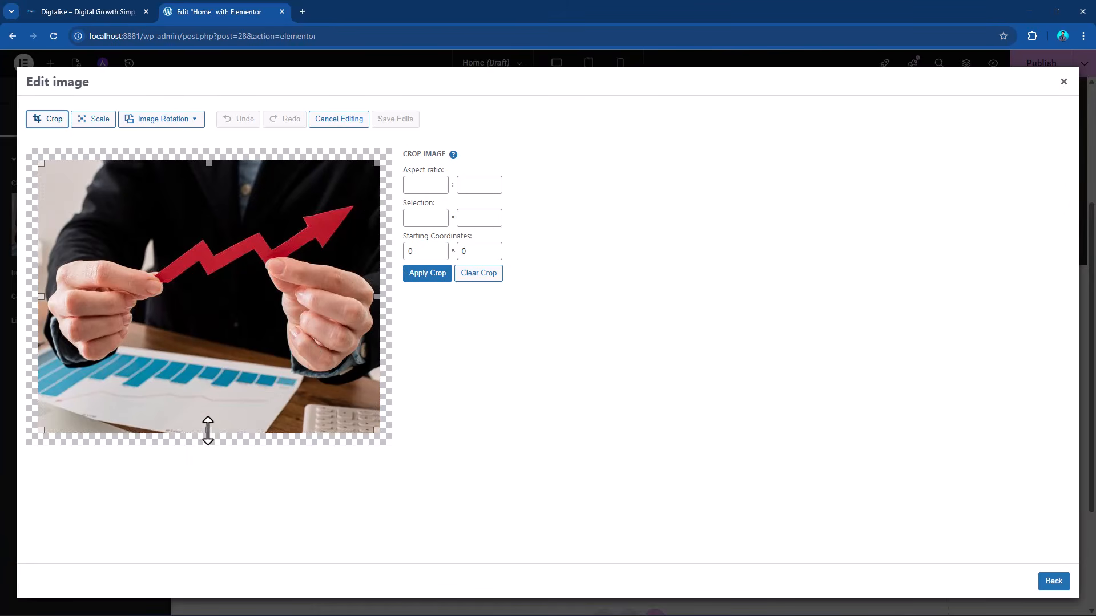
left_click_drag(209, 430, 210, 394)
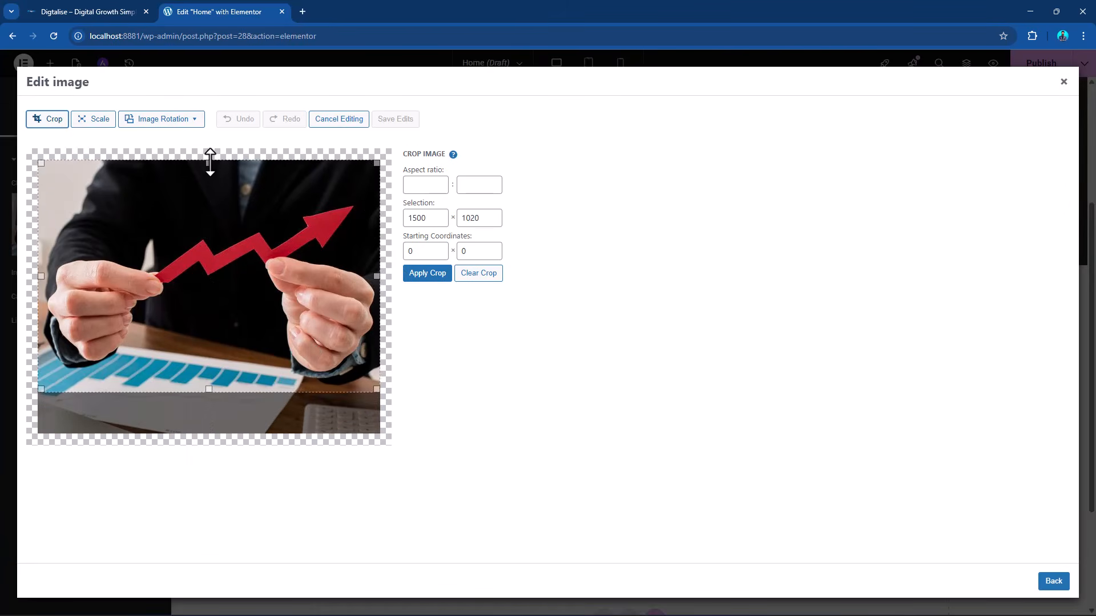
left_click_drag(210, 163, 210, 192)
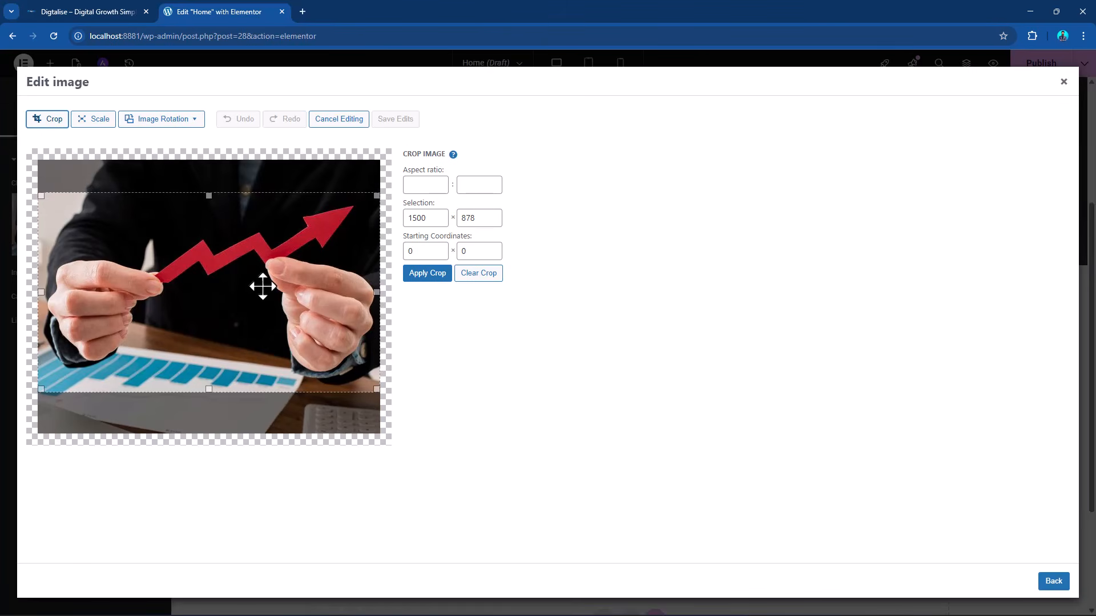
left_click(437, 280)
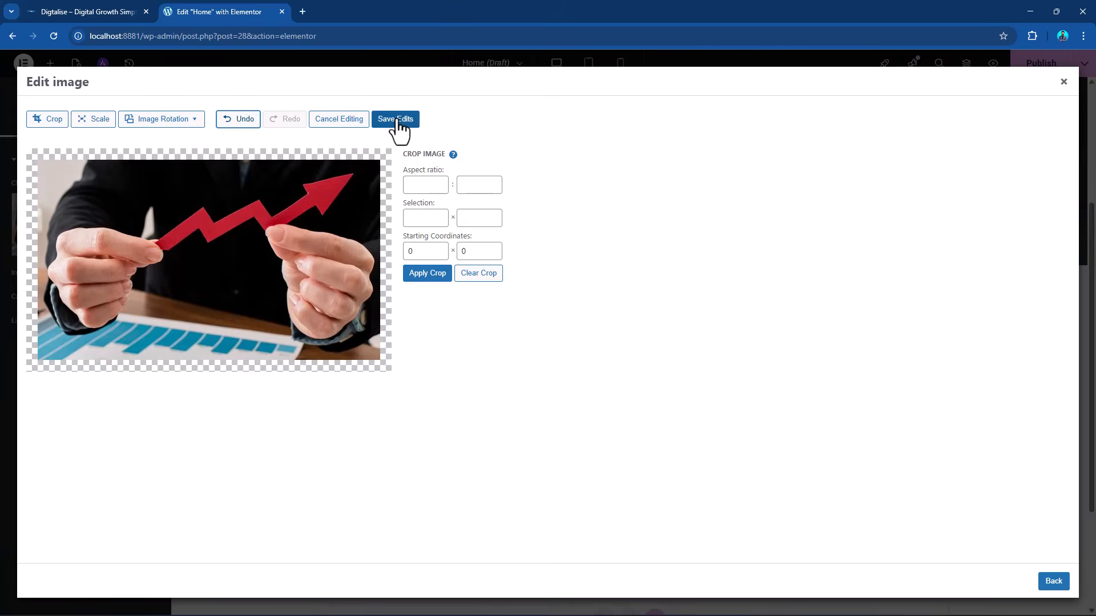
left_click(397, 121)
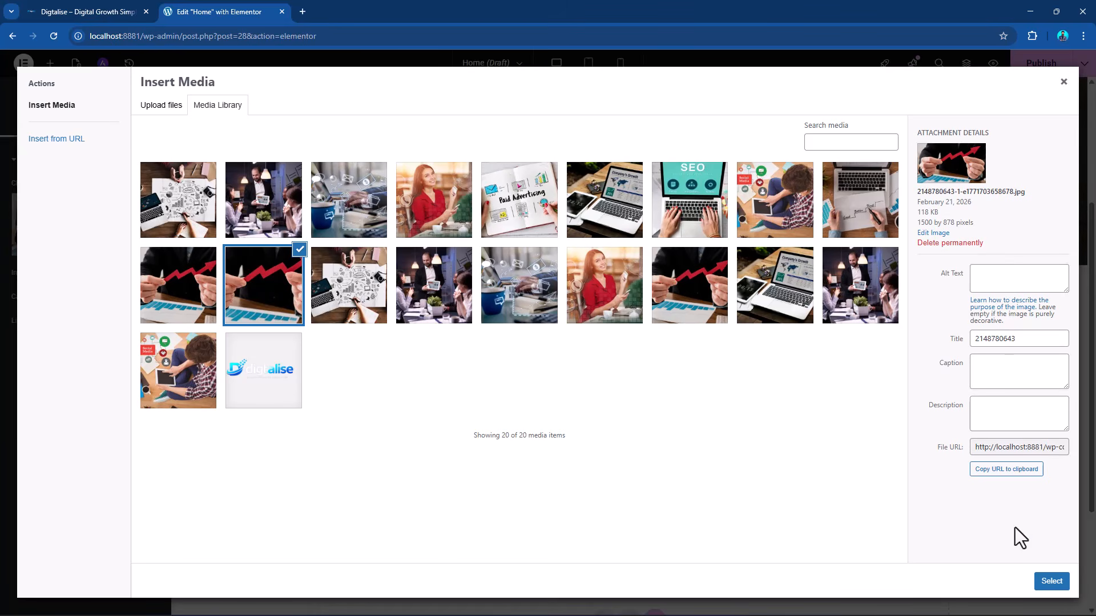
left_click(1050, 581)
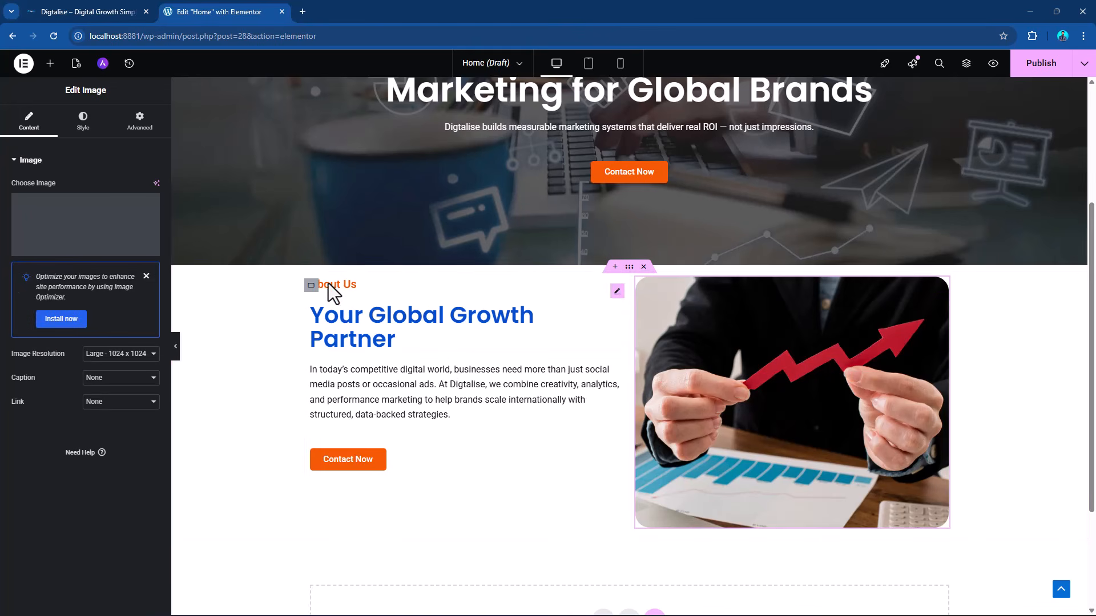
Publish the Home page and preview it, checking the hero and About Us sections.
scroll(647, 328, "down", 3)
scroll(642, 324, "up", 1)
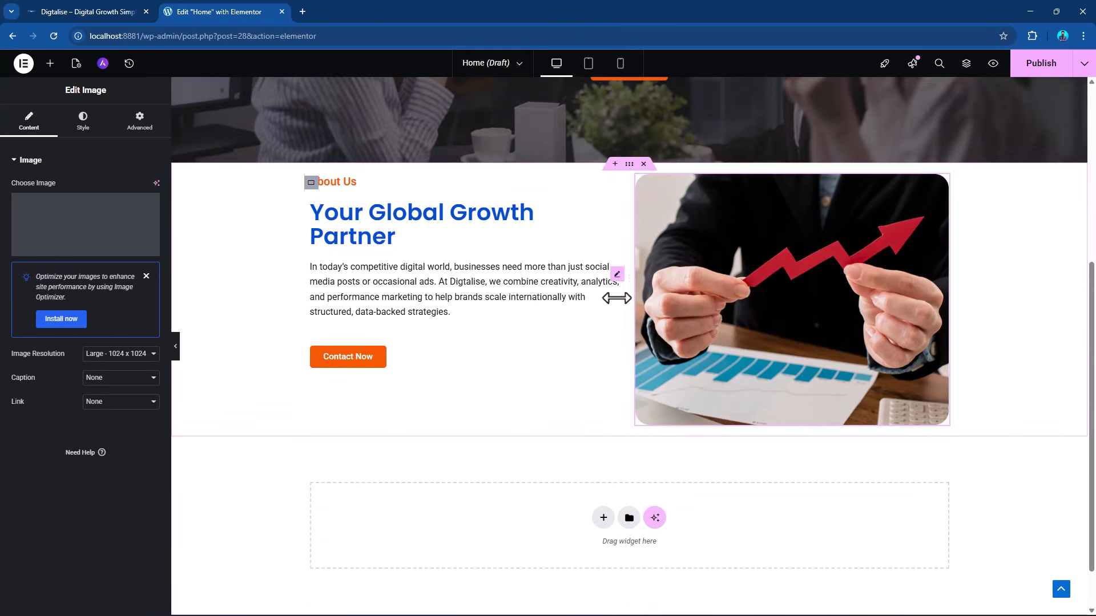
left_click(1042, 64)
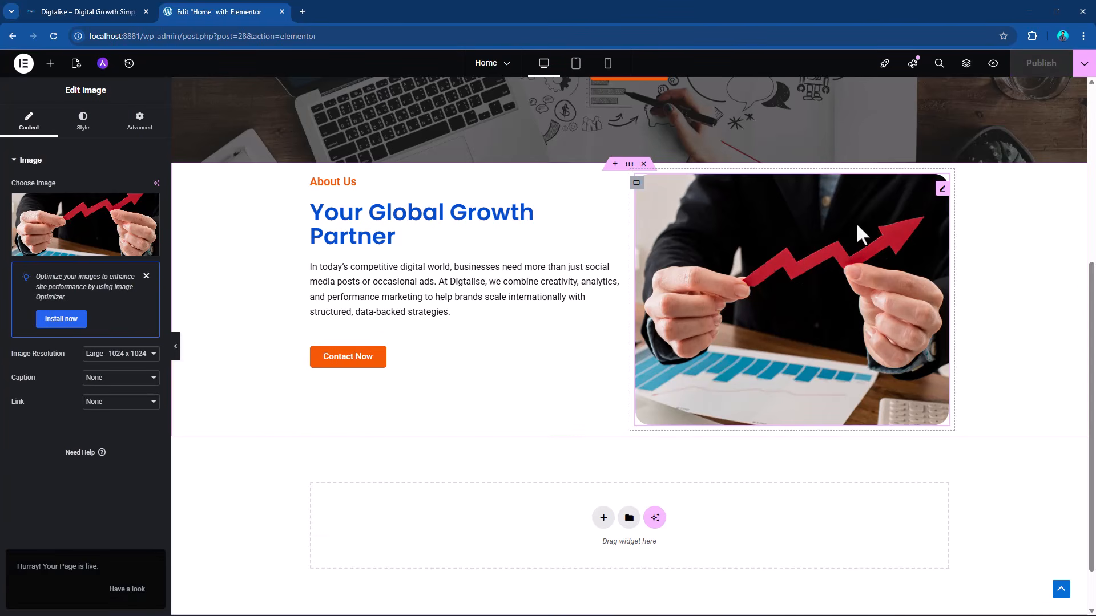
left_click(993, 64)
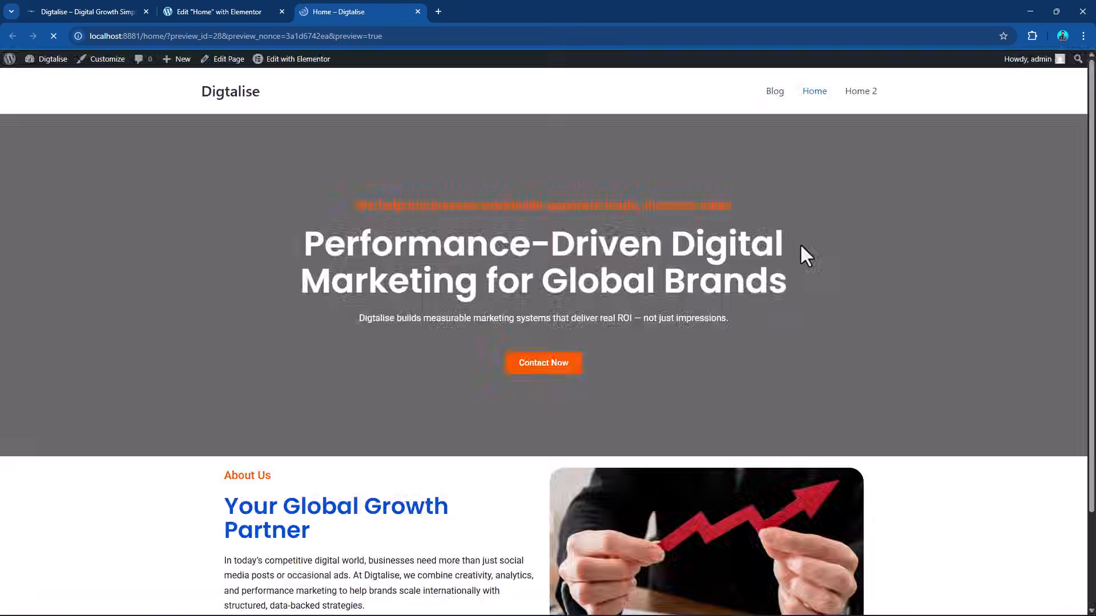
scroll(796, 274, "down", 3)
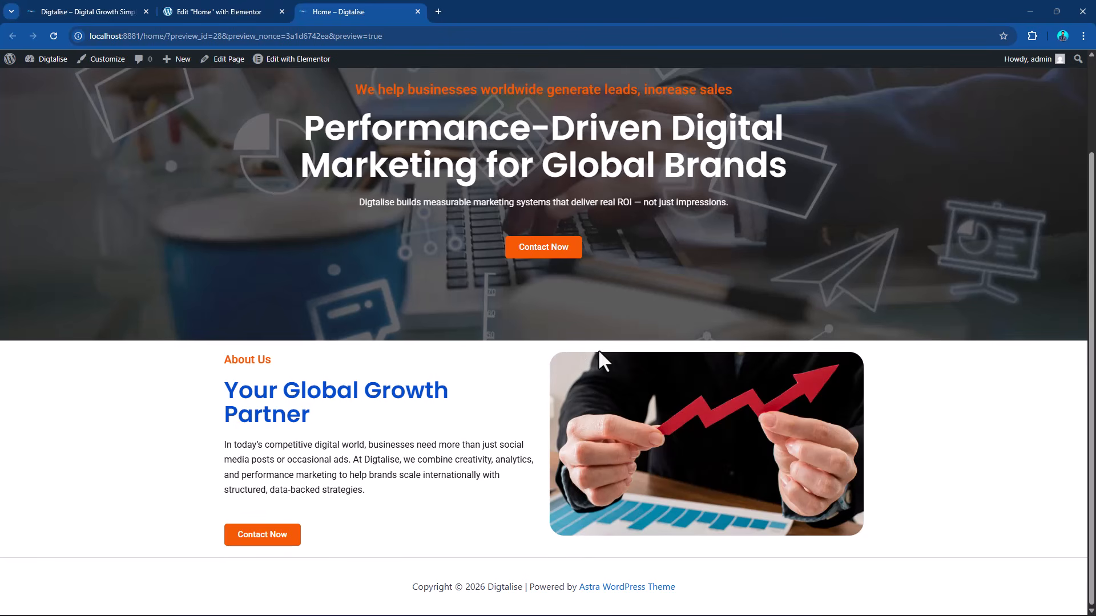
scroll(582, 343, "up", 2)
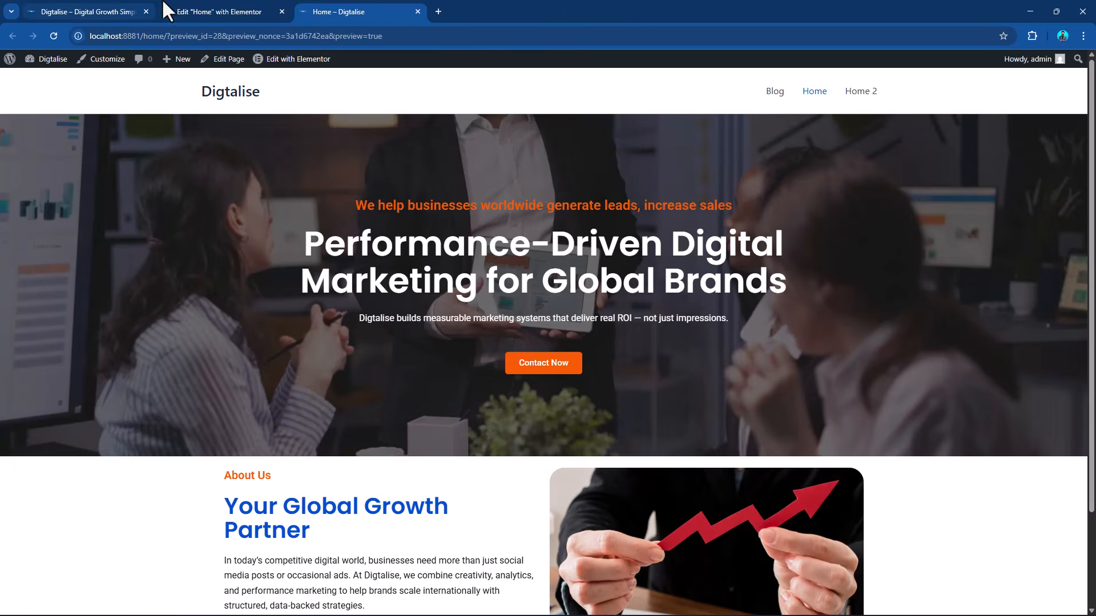
Back in the editor, try a 100 px margin on all sides of the About Us container and reset it to 0.
left_click(168, 10)
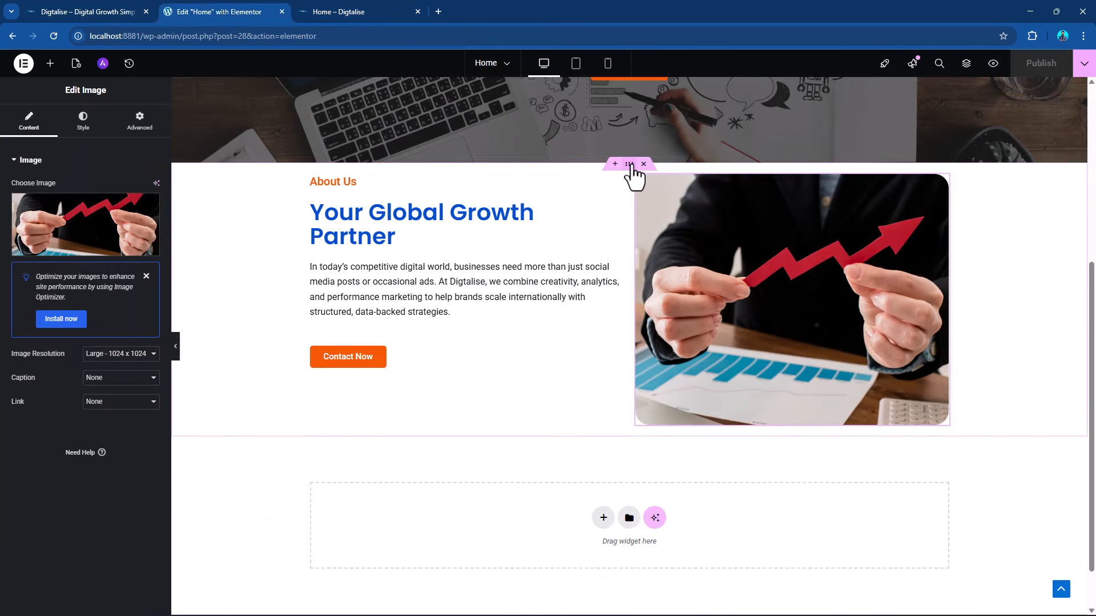
left_click(629, 165)
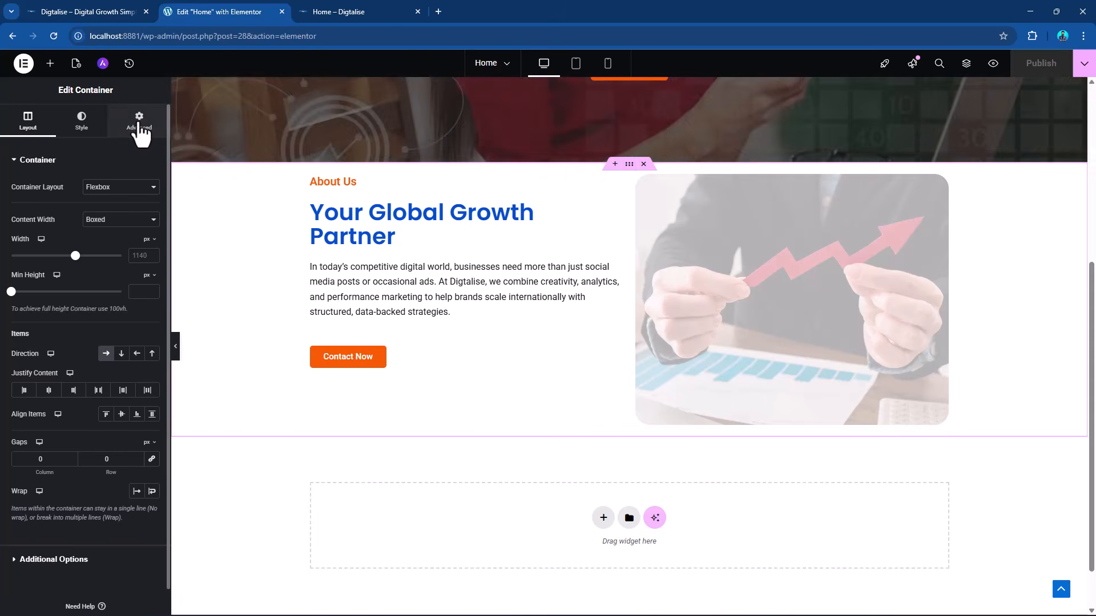
left_click(139, 129)
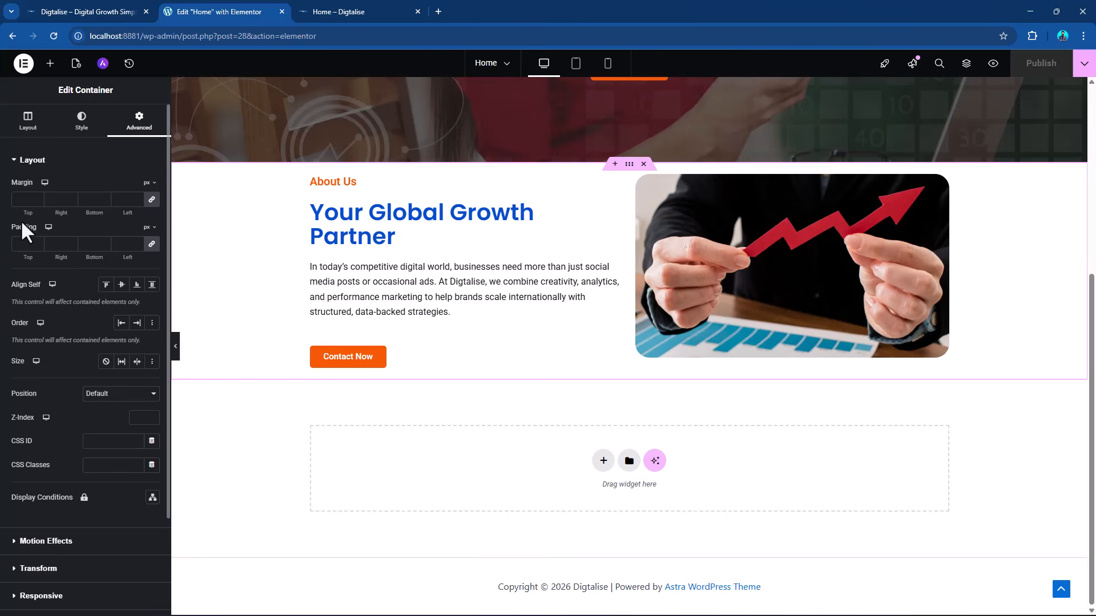
left_click(23, 201)
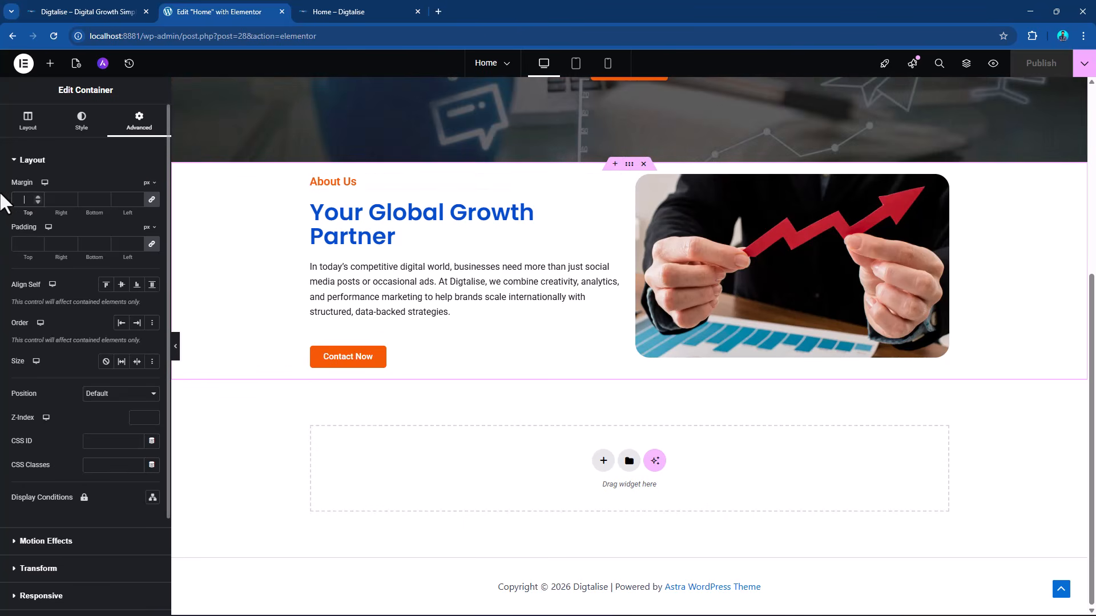
type("100")
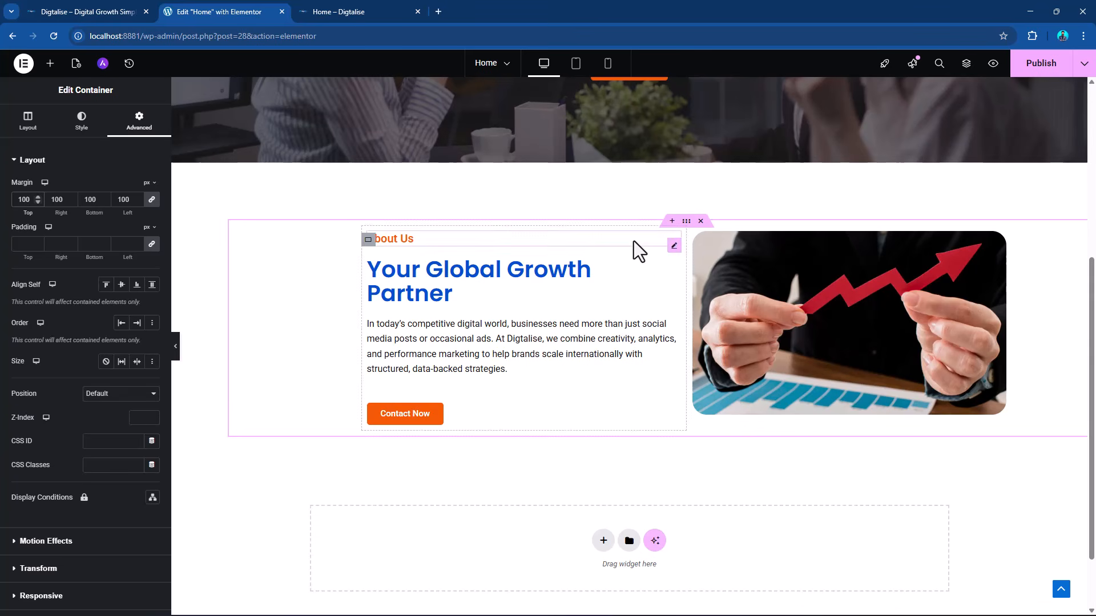
left_click_drag(30, 198, 1, 200)
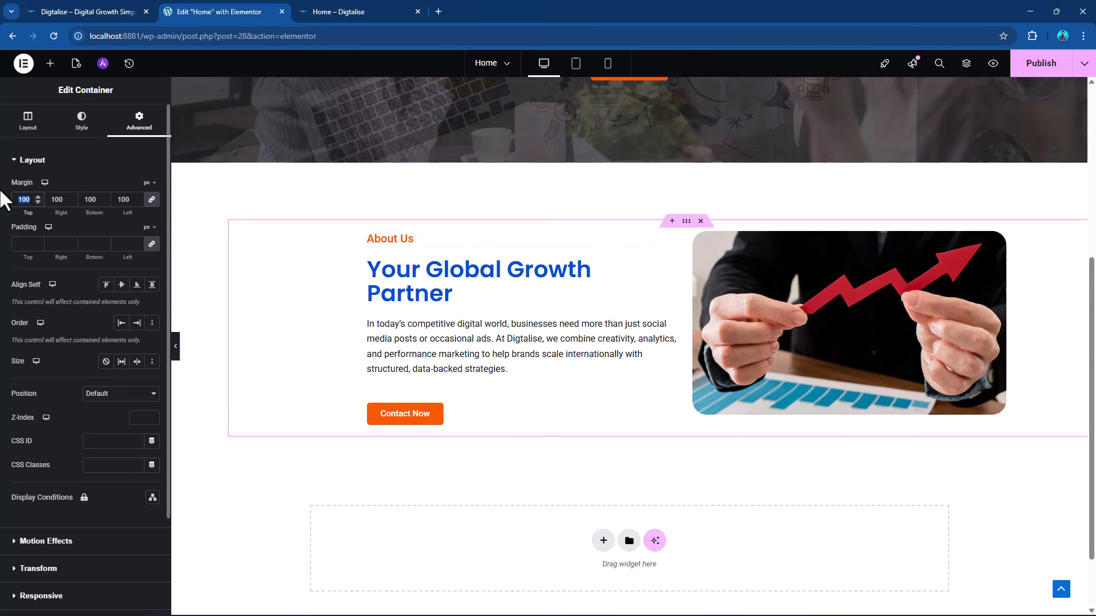
type("0")
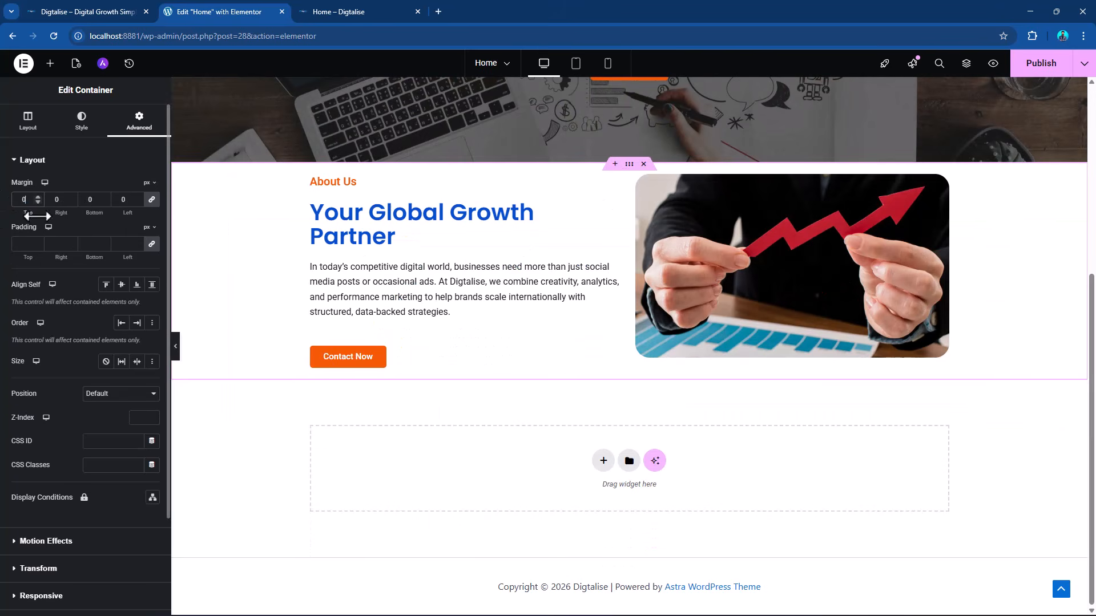
Set the About Us container's padding to 100 px on all sides and check its spacing from the hero.
left_click(28, 248)
type("100")
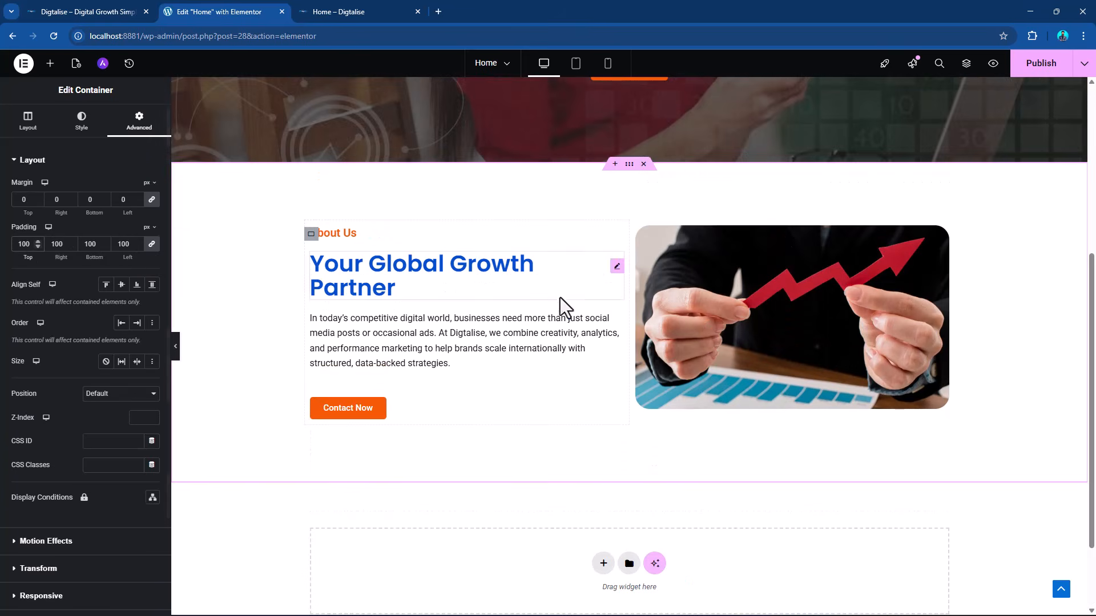
scroll(582, 308, "up", 3)
scroll(666, 311, "down", 2)
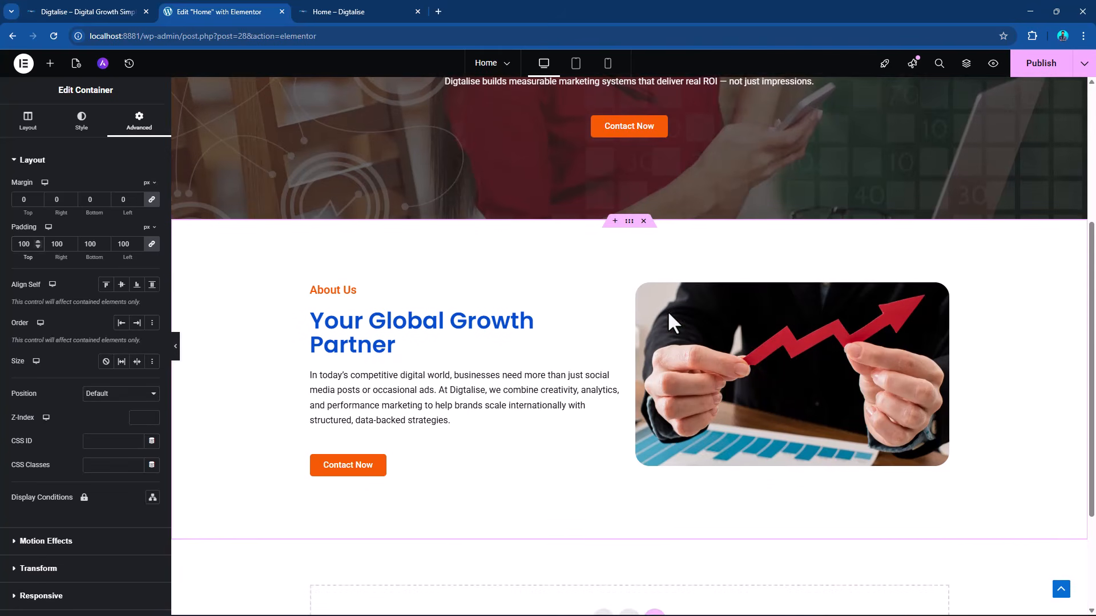
scroll(667, 311, "up", 1)
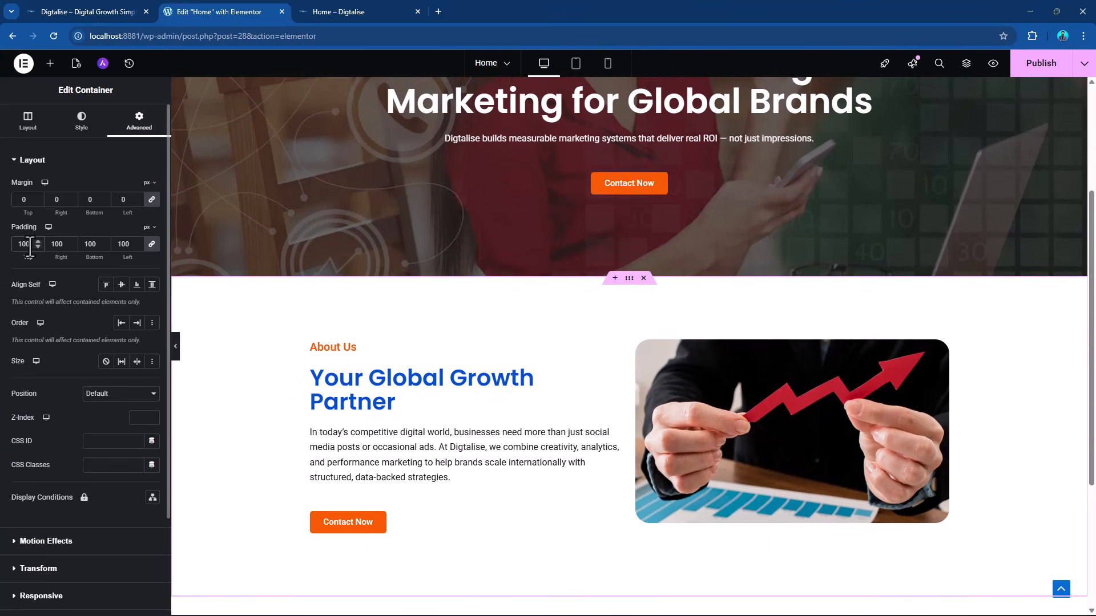
Set the About Us container's padding to 70 px on all sides and select the growth-arrow image.
left_click_drag(29, 245, 3, 247)
type("70")
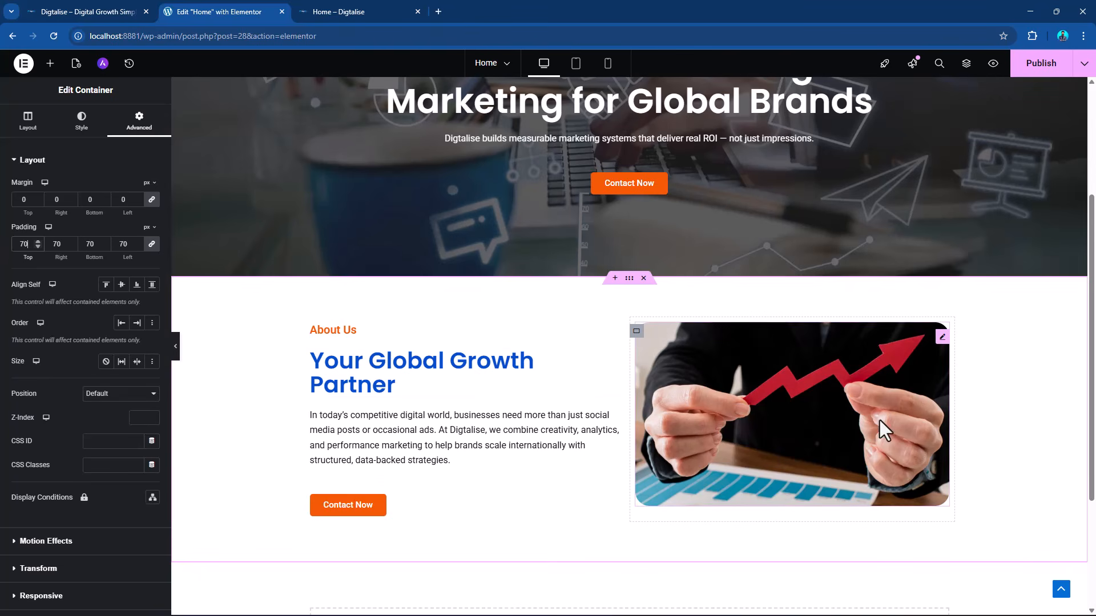
left_click(939, 345)
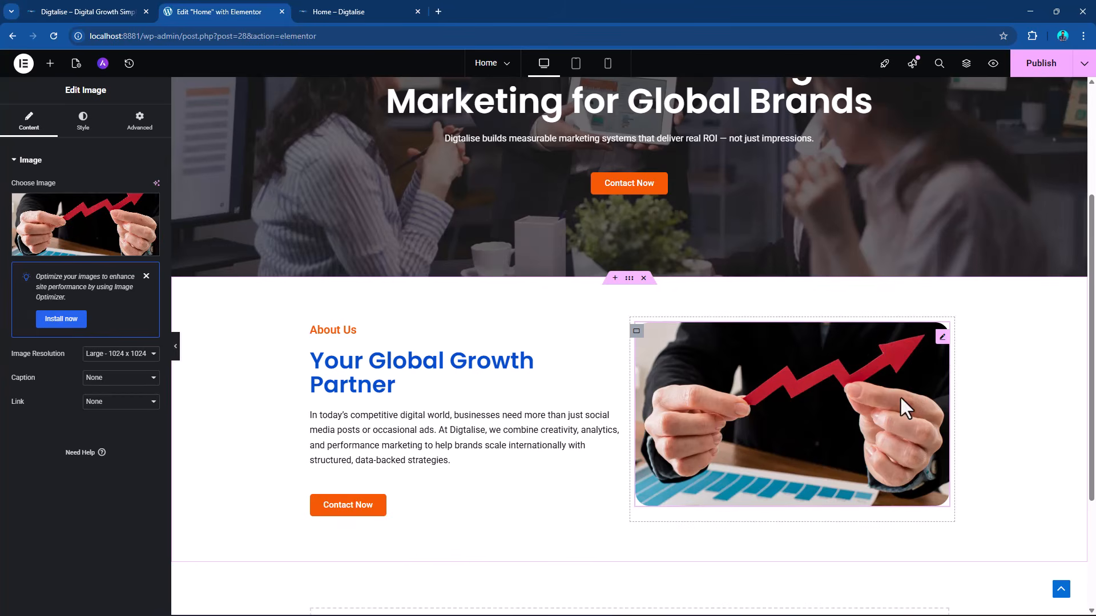
Replace the About Us image with the taller version of the growth-arrow picture from the media library and check the layout.
left_click(56, 243)
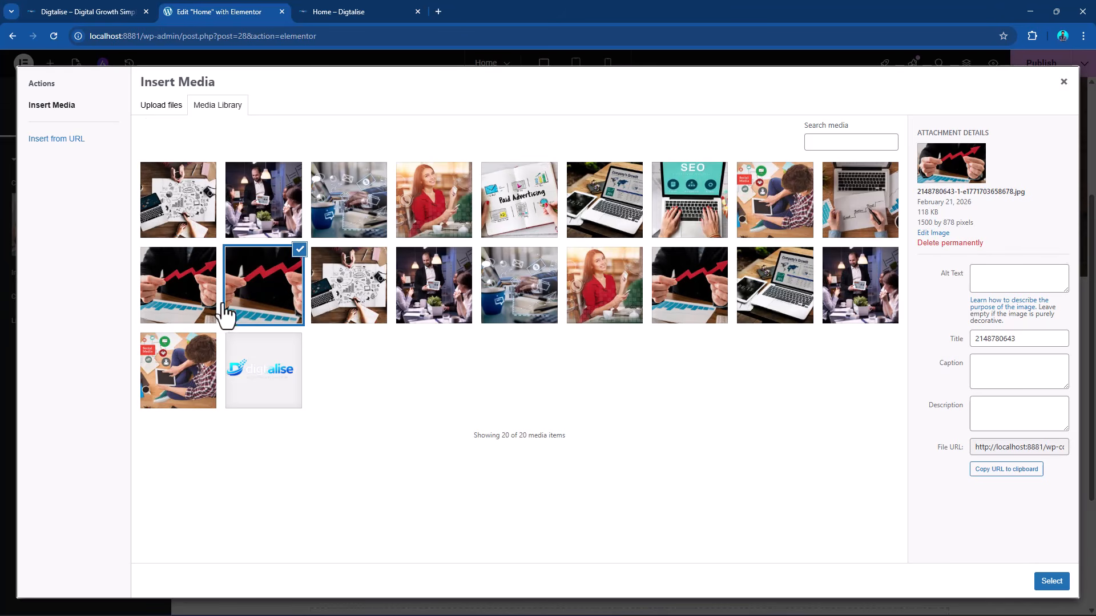
left_click(202, 294)
left_click(1050, 581)
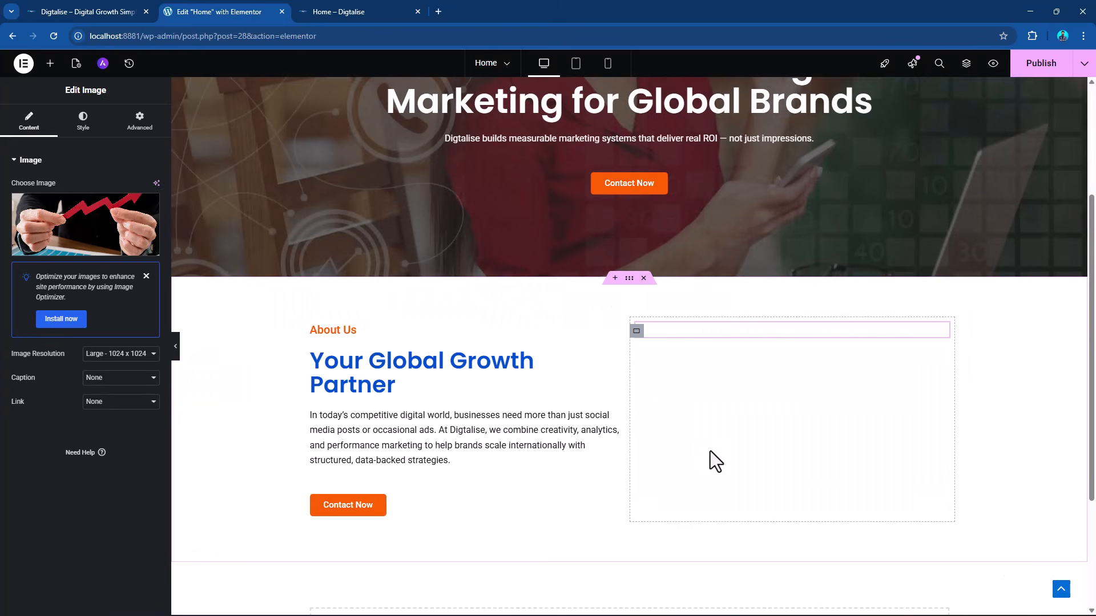
scroll(853, 403, "up", 1)
scroll(852, 402, "up", 2)
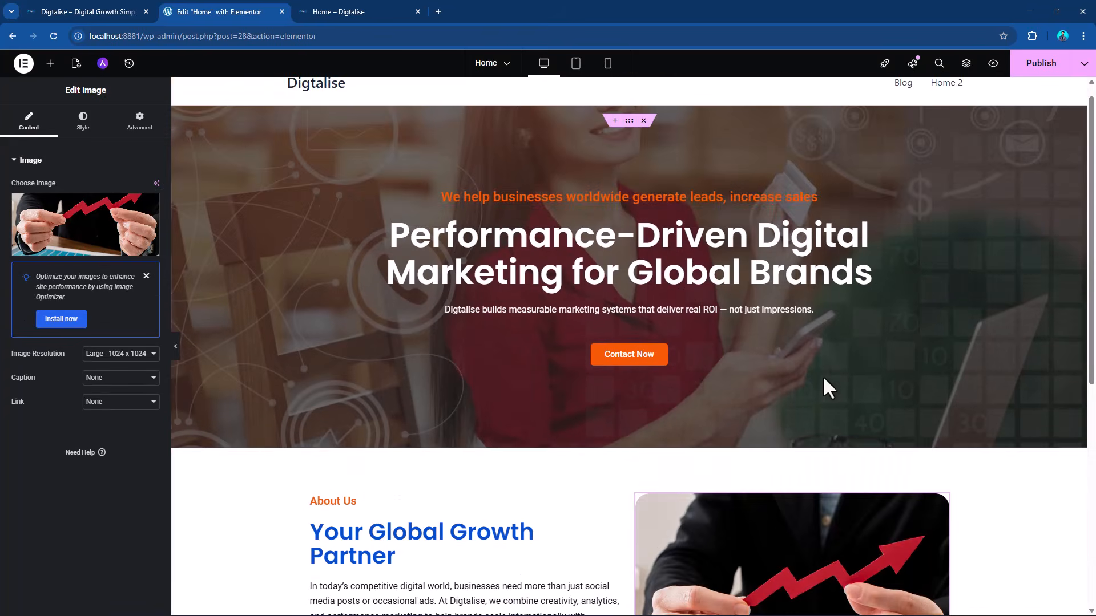
scroll(824, 385, "down", 5)
scroll(931, 384, "up", 2)
scroll(973, 189, "up", 3)
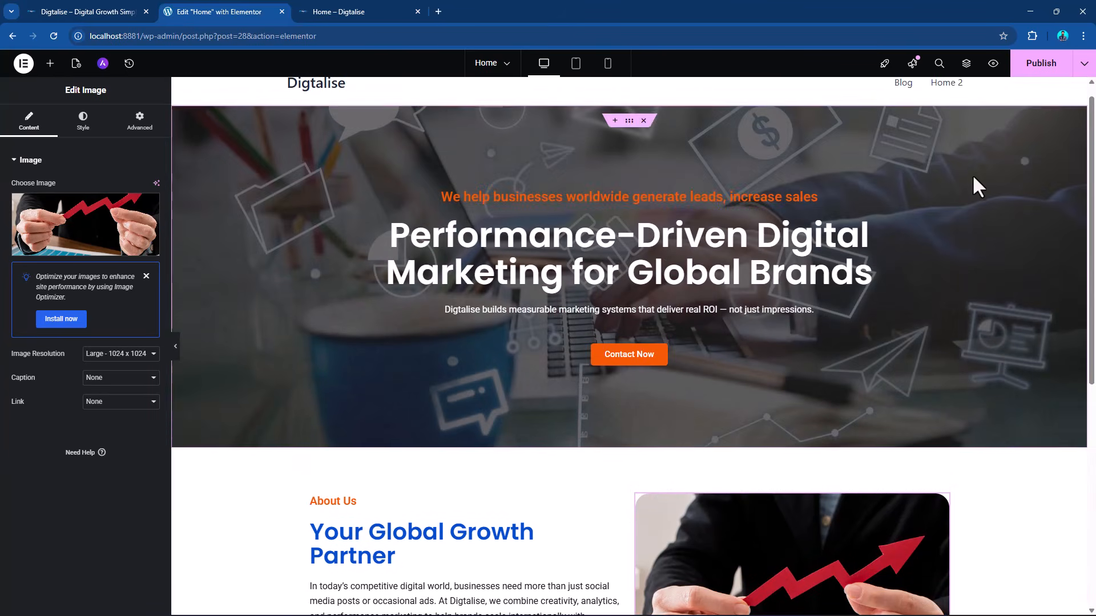
Publish the updated Home page and look over its About Us and hero sections in the editor.
left_click(1042, 66)
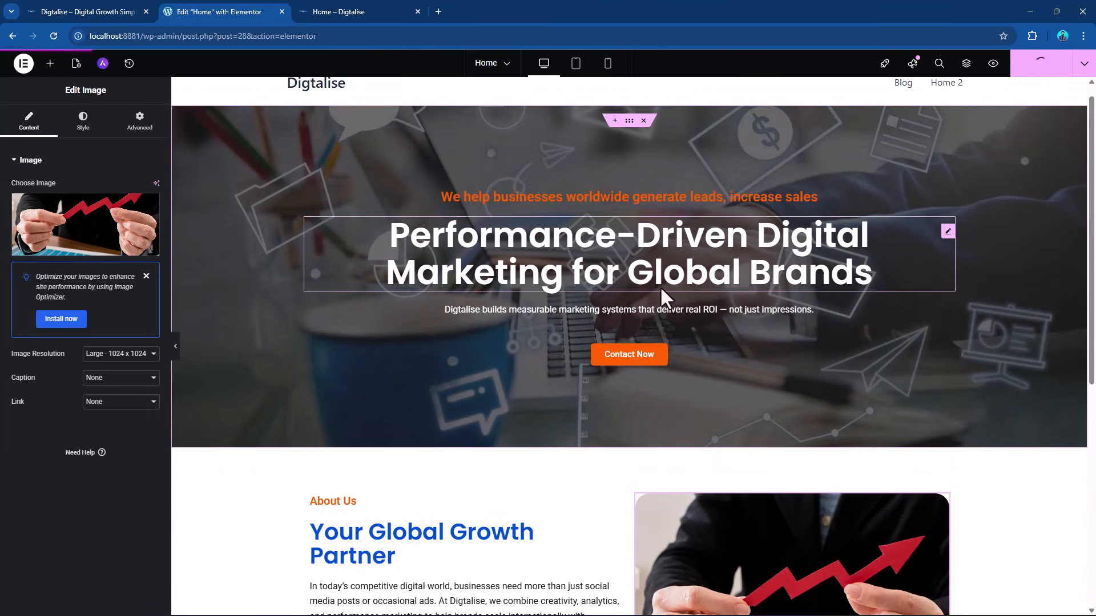
scroll(747, 344, "down", 4)
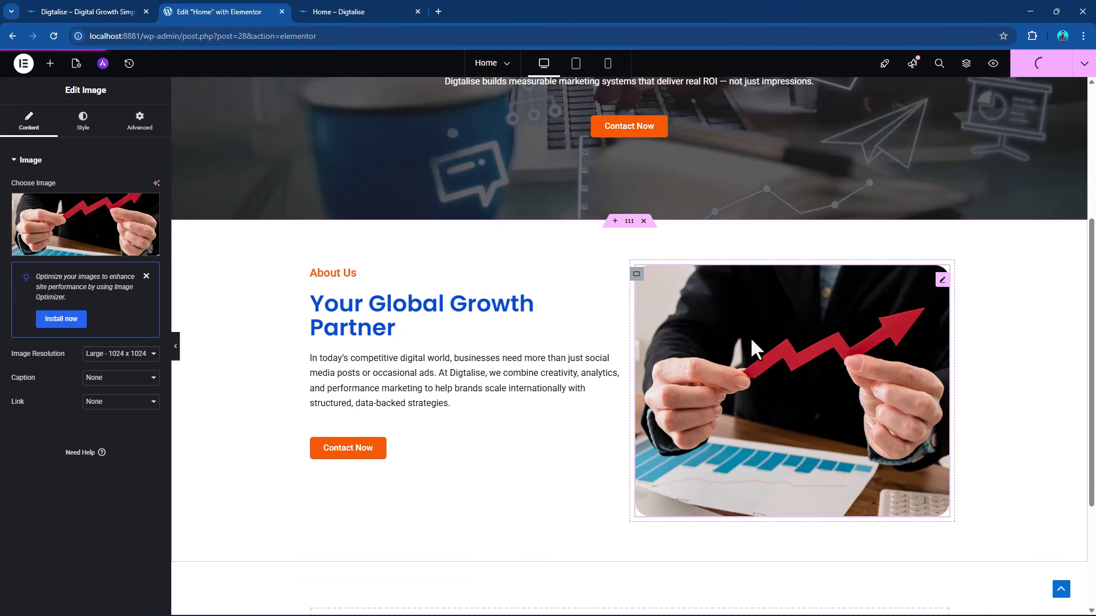
scroll(750, 338, "up", 3)
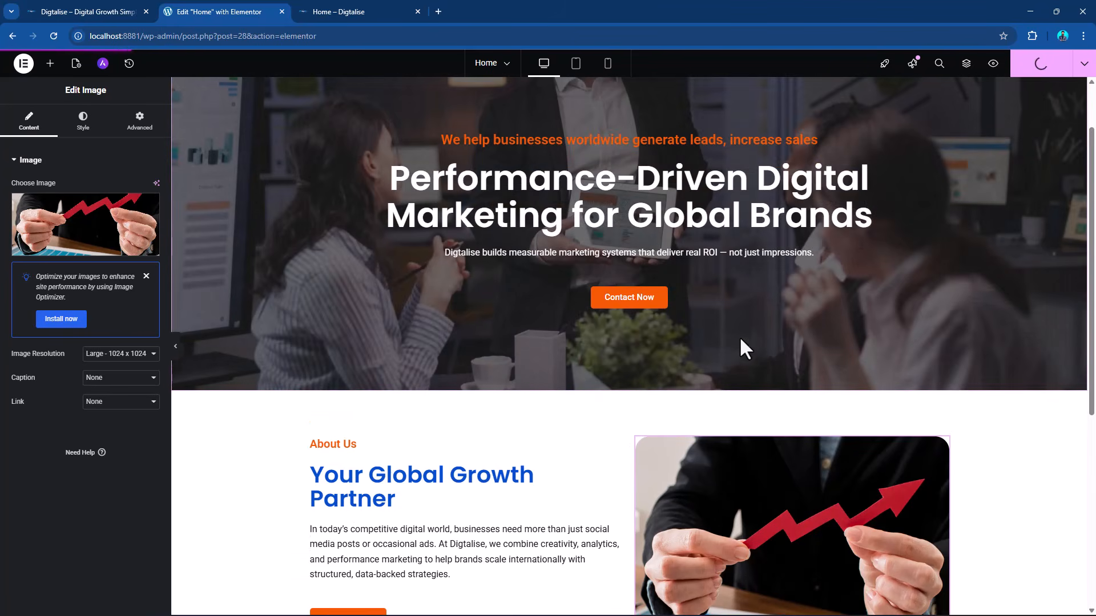
scroll(724, 320, "up", 2)
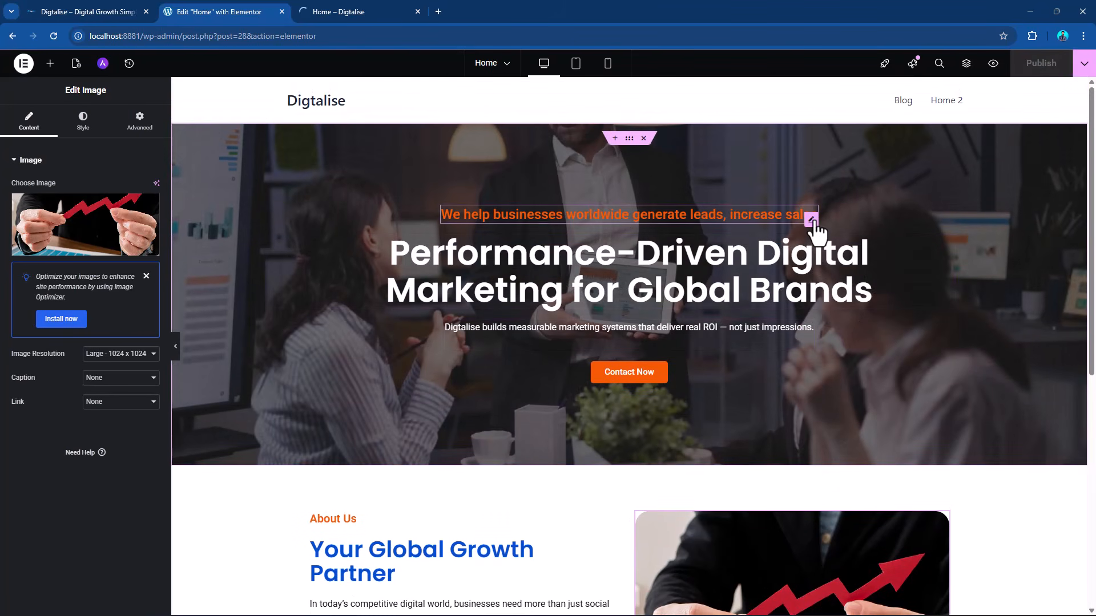
Give the hero's orange "We help businesses worldwide generate leads, increase sales" heading a Fade In Up entrance animation.
left_click(812, 223)
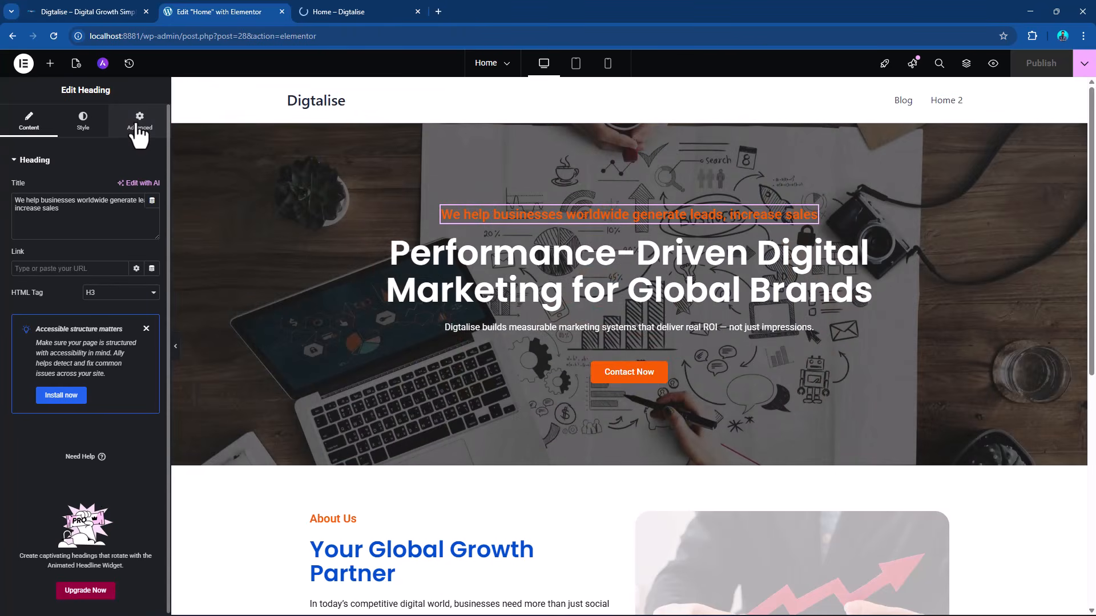
left_click(139, 131)
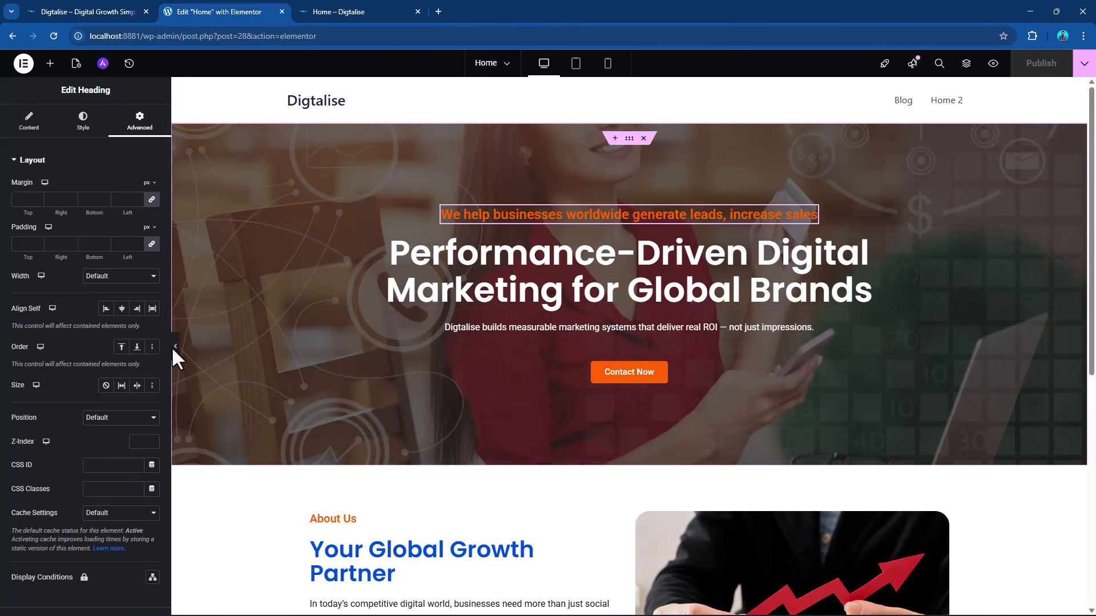
scroll(52, 381, "down", 5)
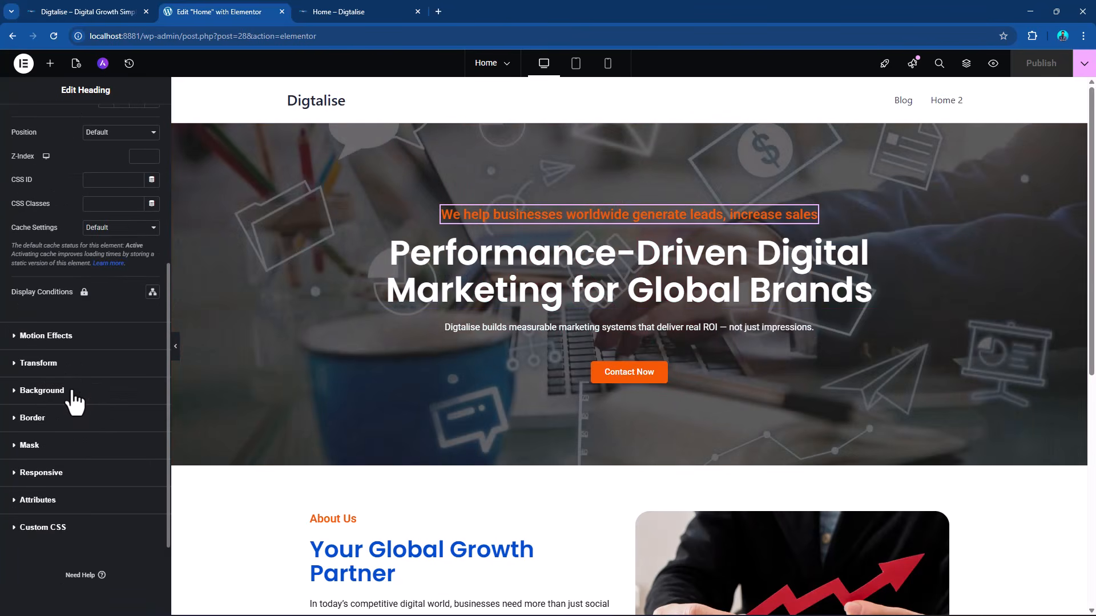
left_click(54, 337)
left_click(54, 326)
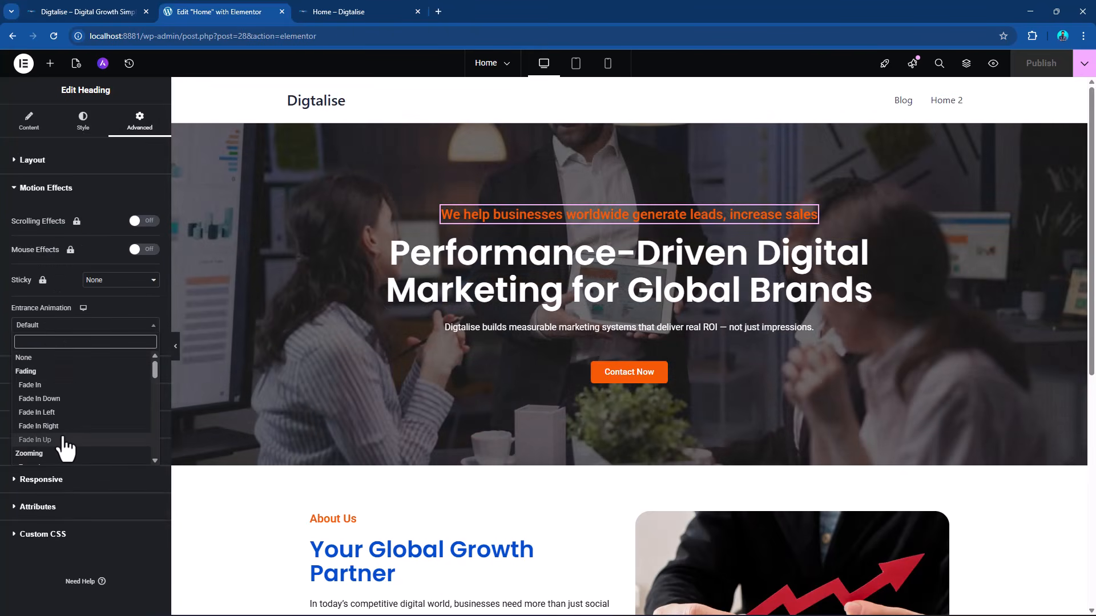
left_click(64, 440)
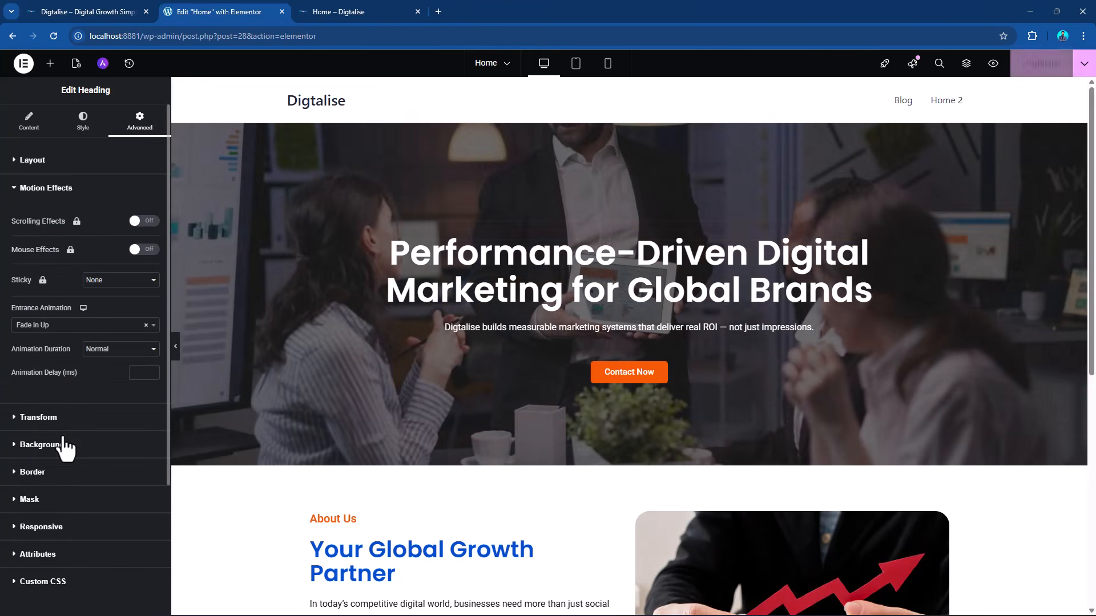
Apply the Fade In Up entrance animation to the hero's main heading "Performance-Driven Digital Marketing for Global Brands".
left_click(938, 257)
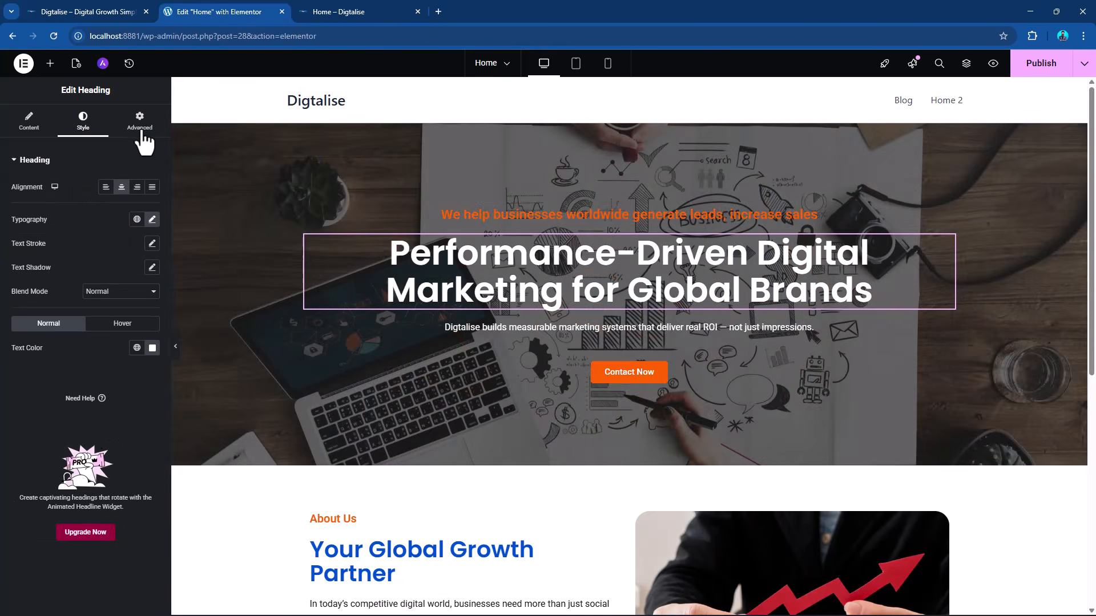
left_click(140, 124)
scroll(82, 365, "down", 3)
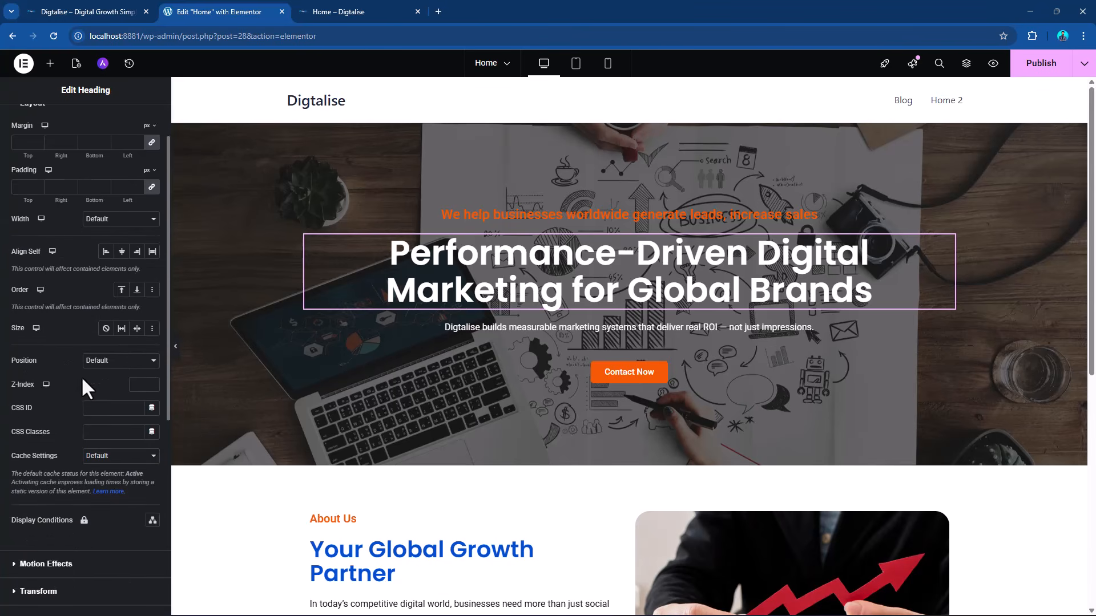
left_click(71, 451)
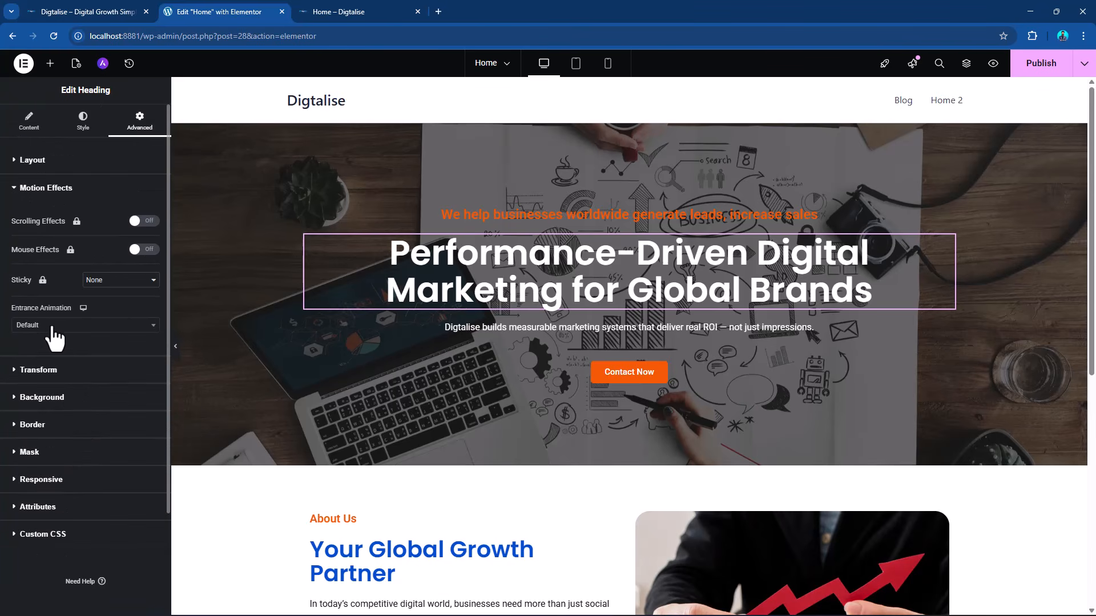
left_click(53, 327)
left_click(64, 440)
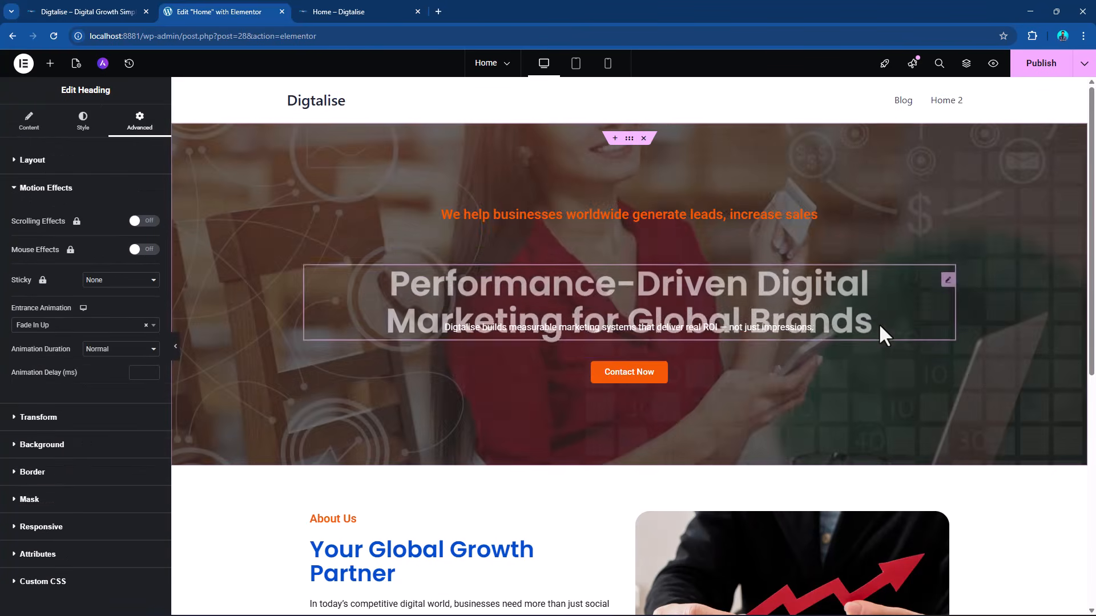
Set the entrance animation of the hero's description text below the main heading to Fade In Up.
left_click(807, 340)
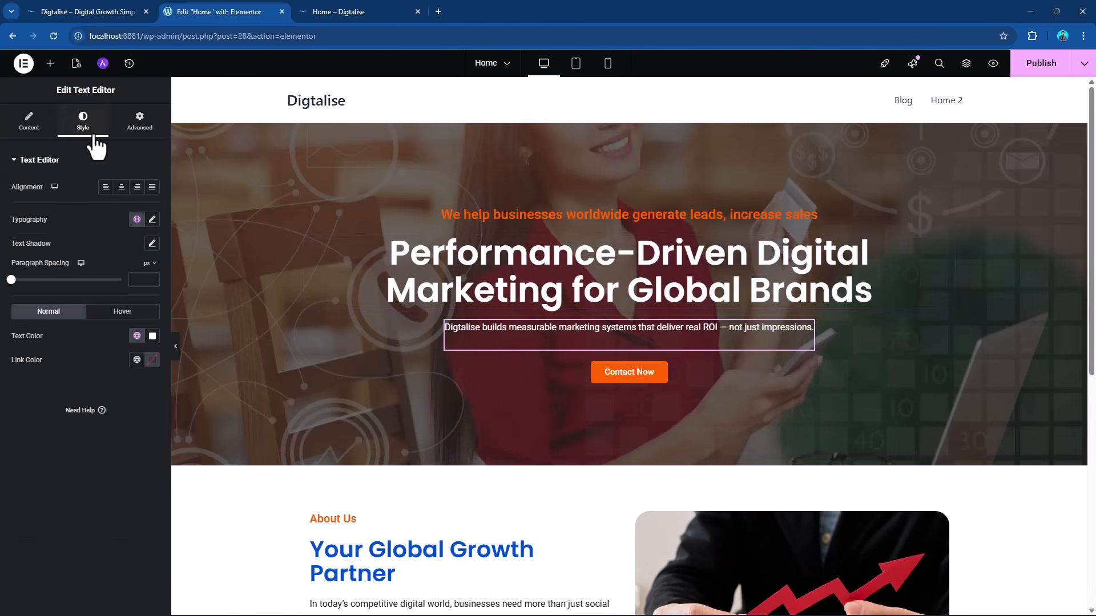
left_click(145, 131)
scroll(69, 492, "down", 3)
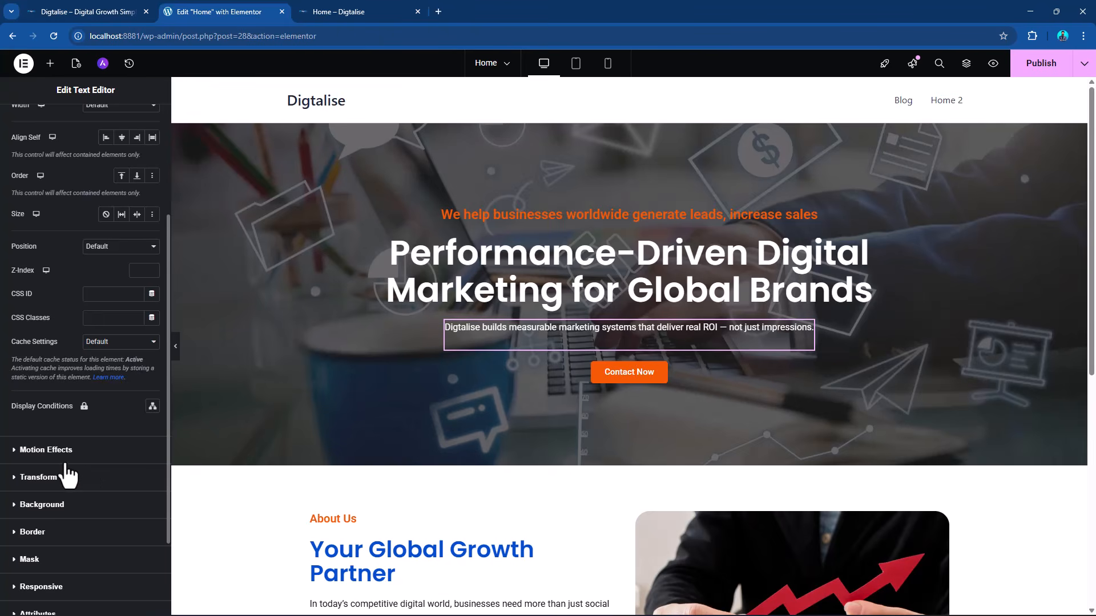
left_click(67, 455)
left_click(55, 327)
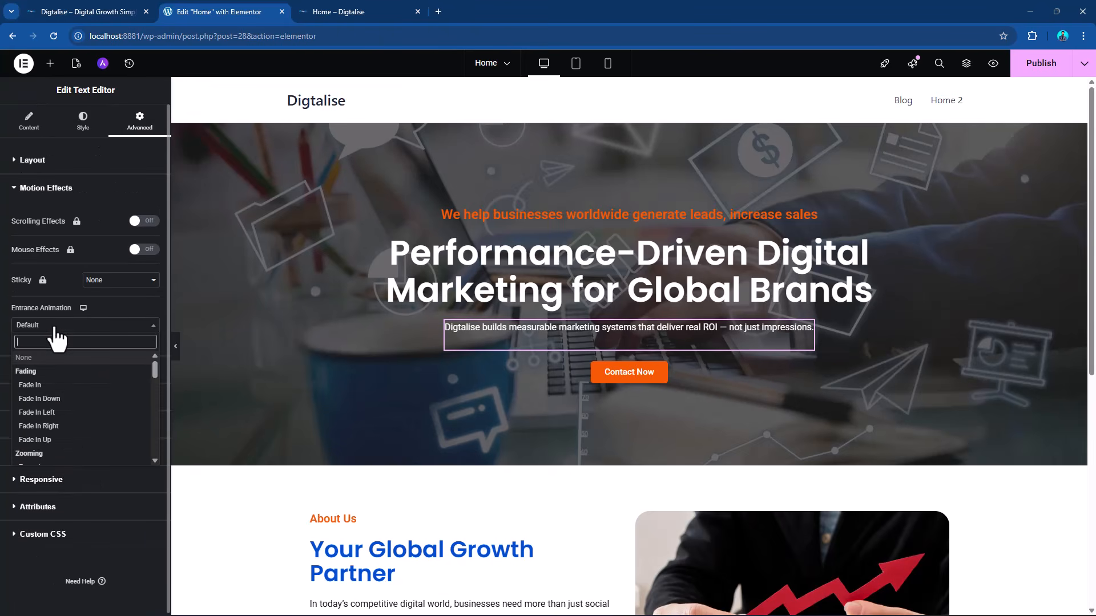
left_click(35, 440)
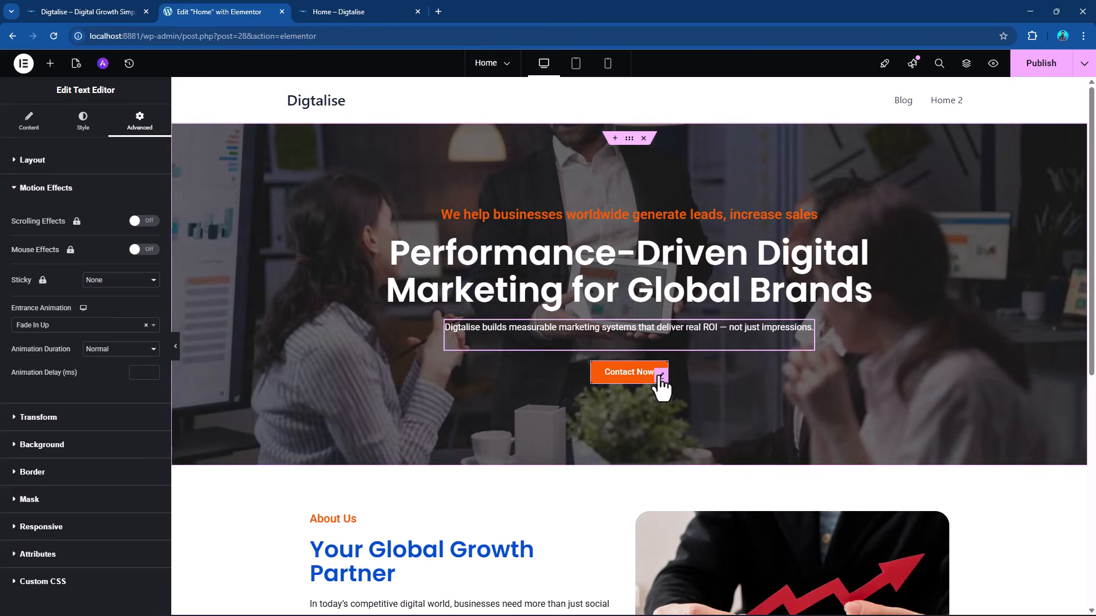
Set the entrance animation of the hero's Contact Now button to Fade In Up.
left_click(658, 386)
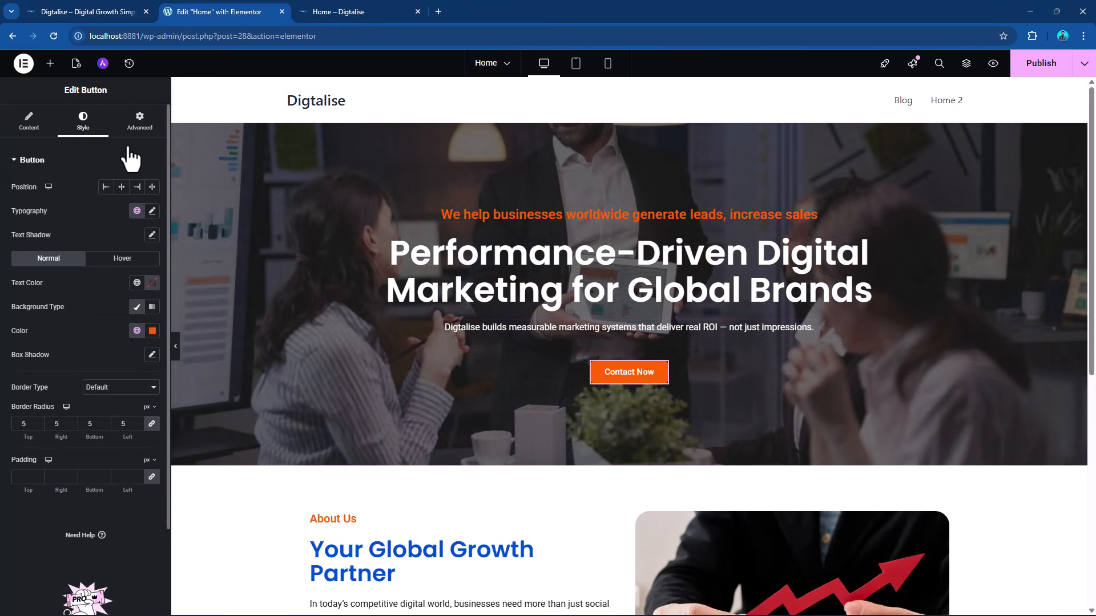
left_click(139, 121)
scroll(70, 333, "down", 5)
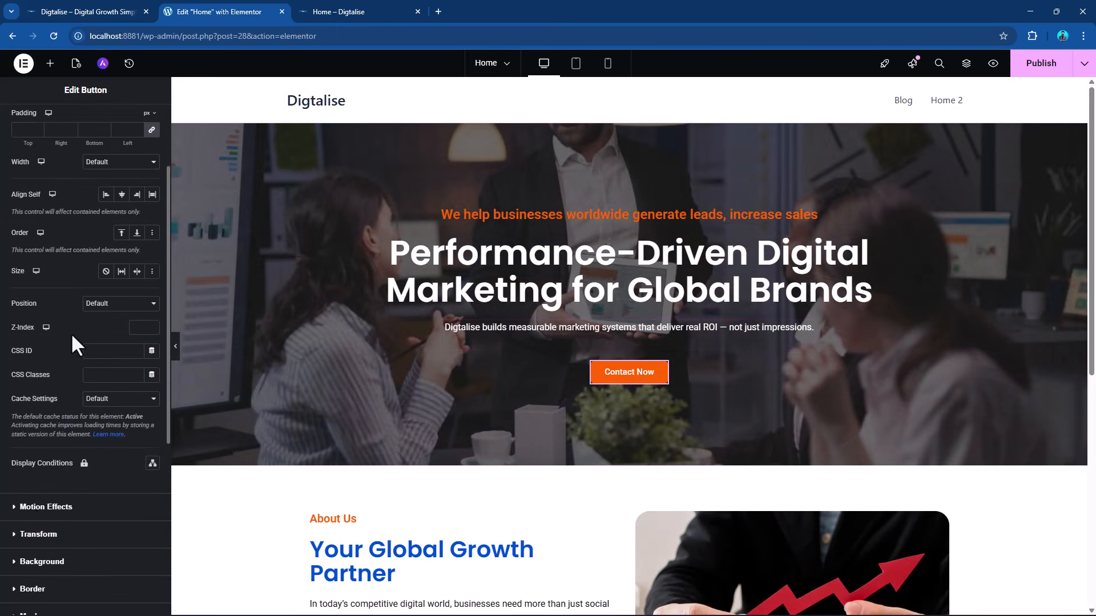
left_click(38, 395)
left_click(61, 326)
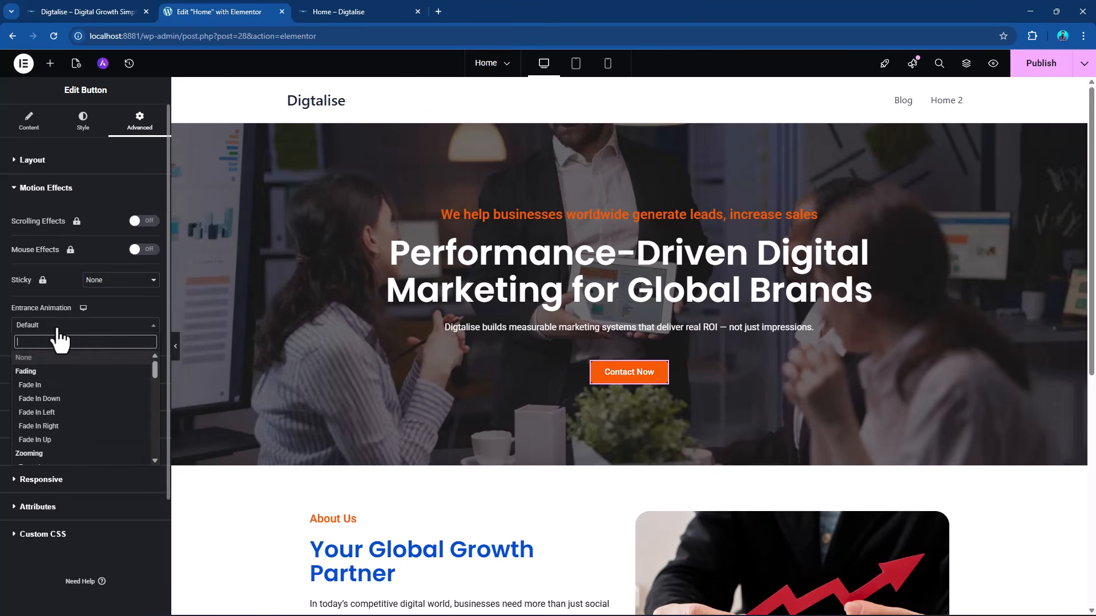
left_click(39, 439)
Apply the Slide In Up entrance animation to the About Us container that holds the headings, text and button.
scroll(686, 361, "down", 4)
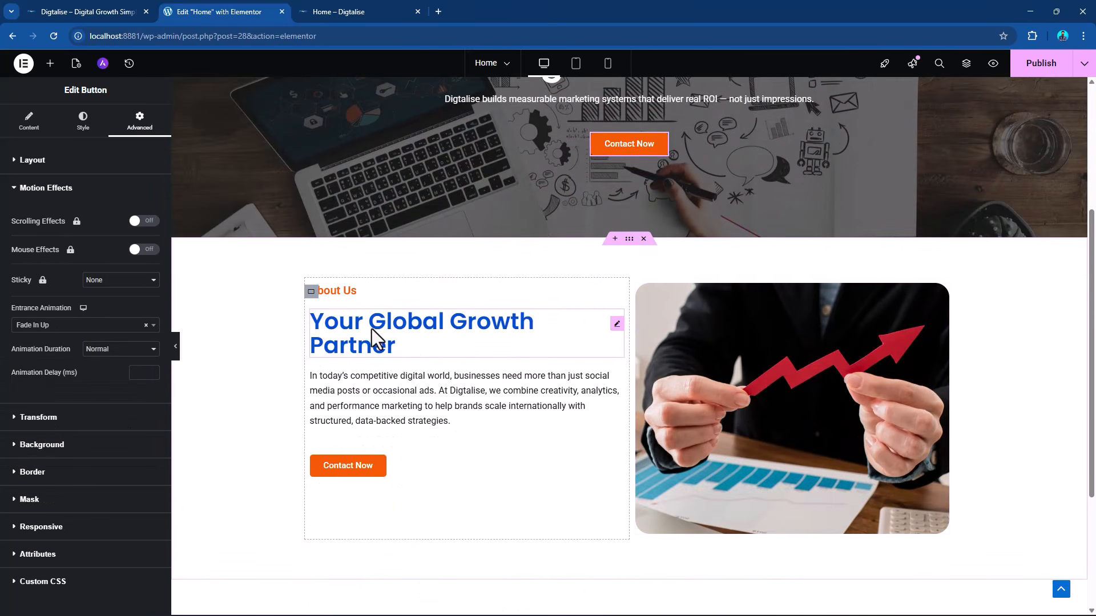
scroll(627, 330, "up", 2)
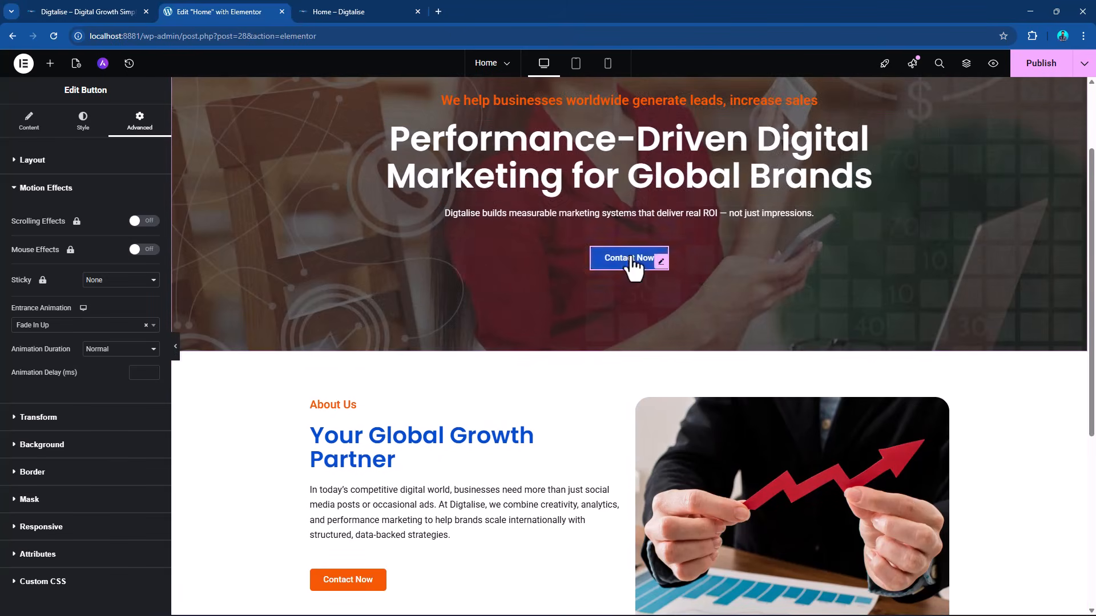
scroll(423, 362, "down", 2)
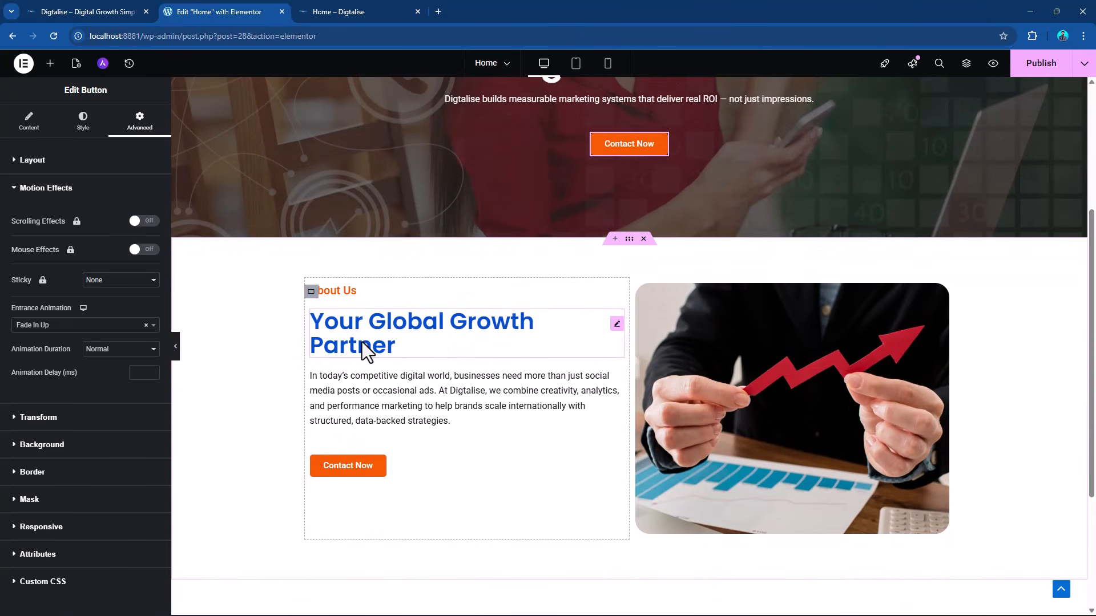
left_click(311, 292)
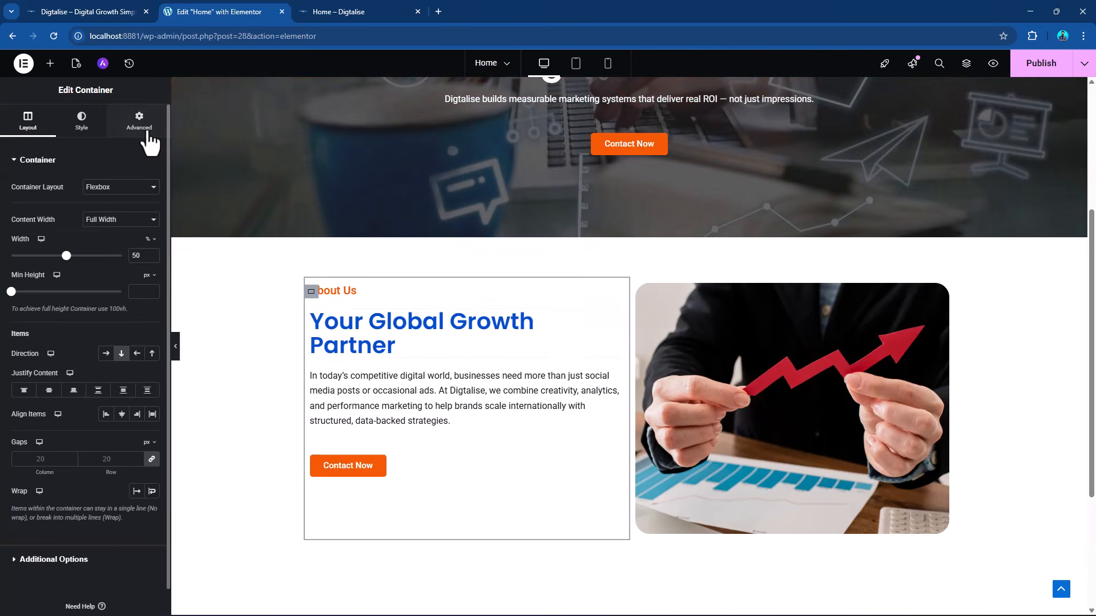
left_click(142, 124)
scroll(101, 384, "down", 2)
left_click(71, 426)
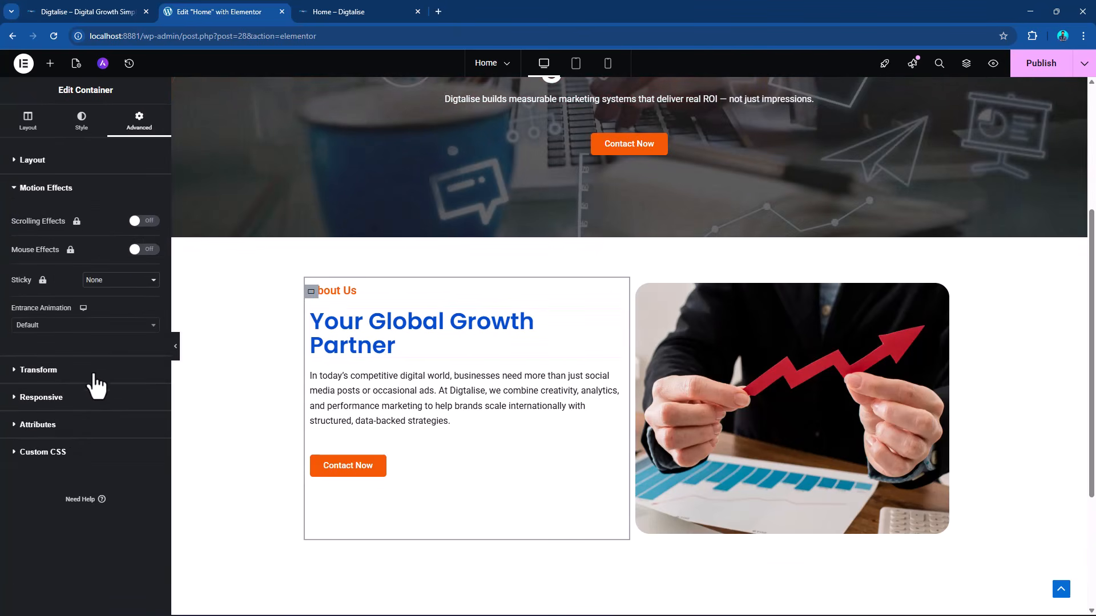
left_click(81, 329)
scroll(97, 391, "down", 5)
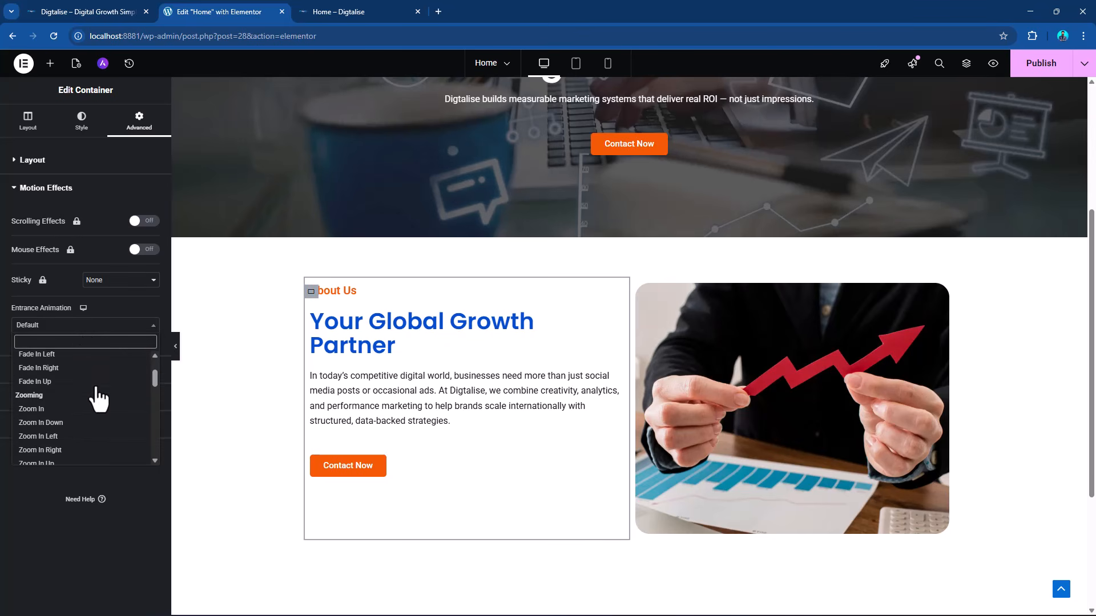
scroll(98, 398, "down", 2)
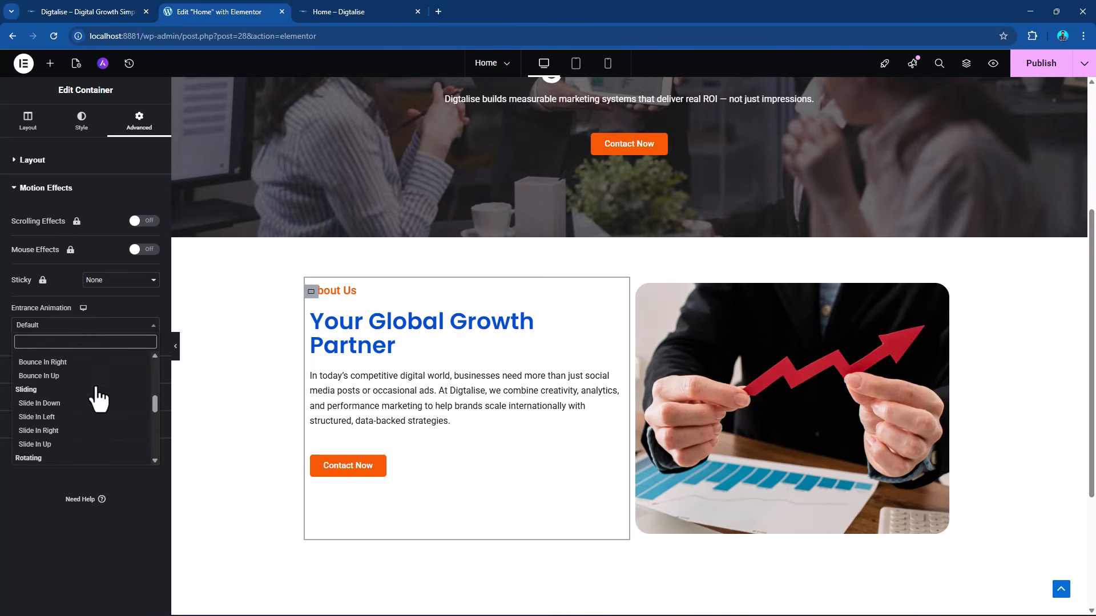
left_click(61, 444)
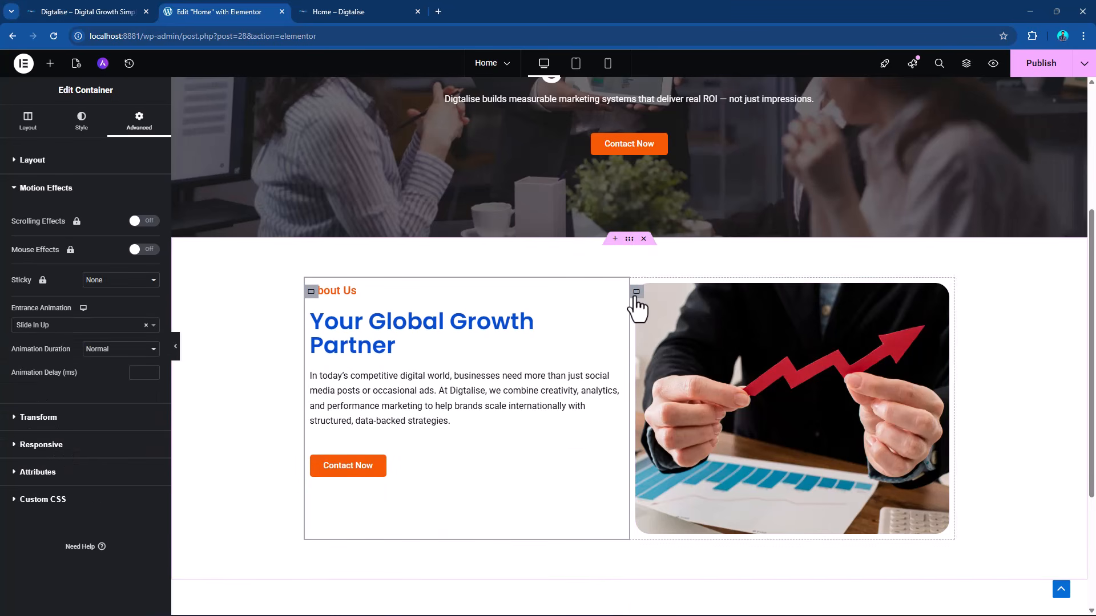
Apply the Bounce In Up entrance animation to the About Us container that holds the image.
left_click(636, 294)
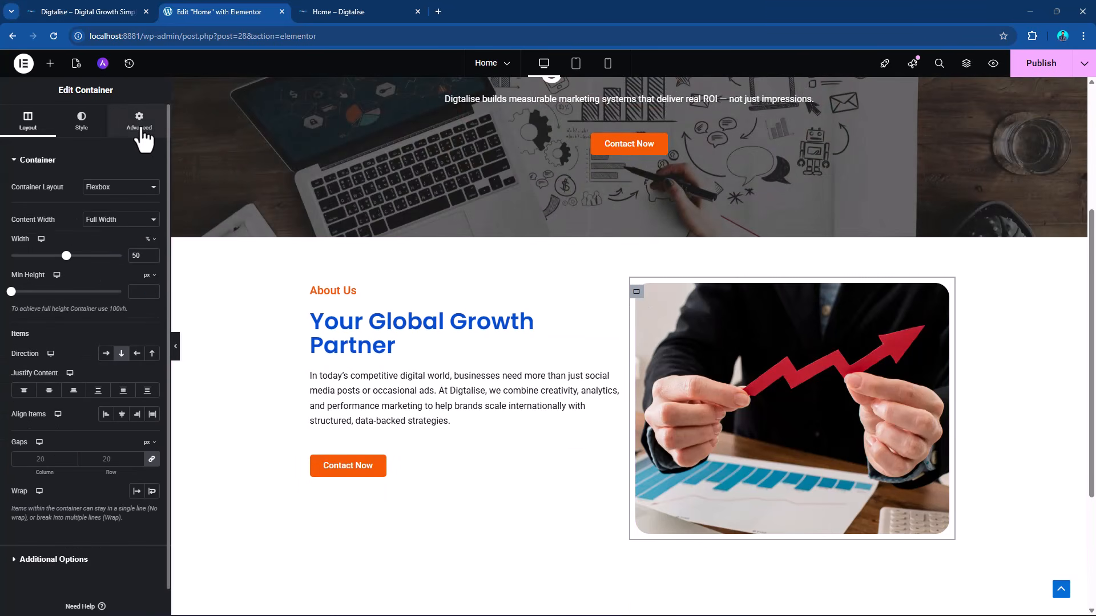
left_click(141, 128)
scroll(53, 347, "down", 3)
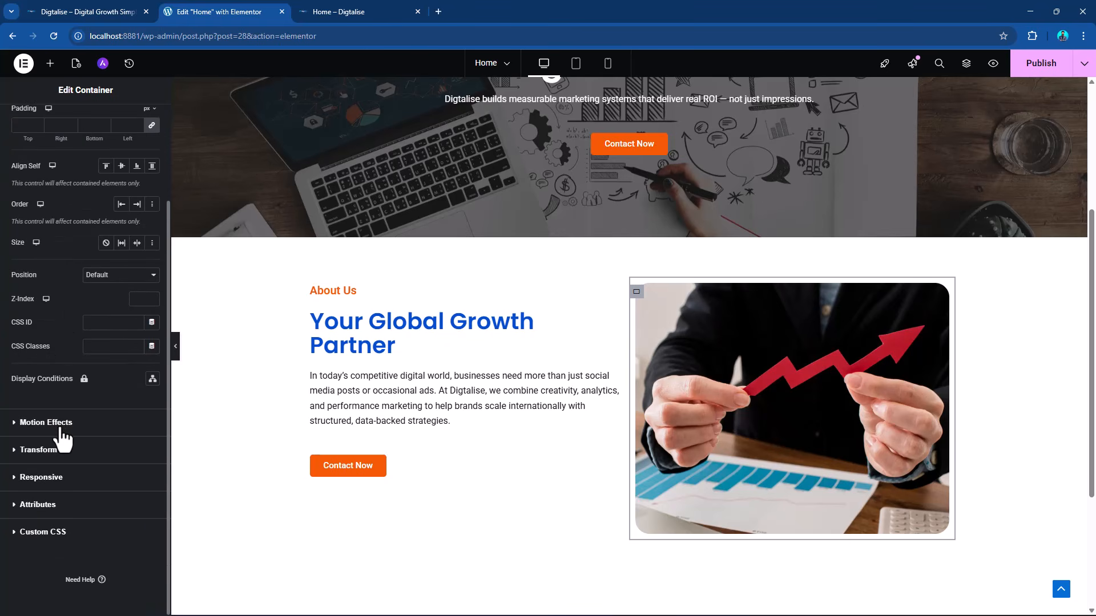
left_click(61, 428)
left_click(55, 325)
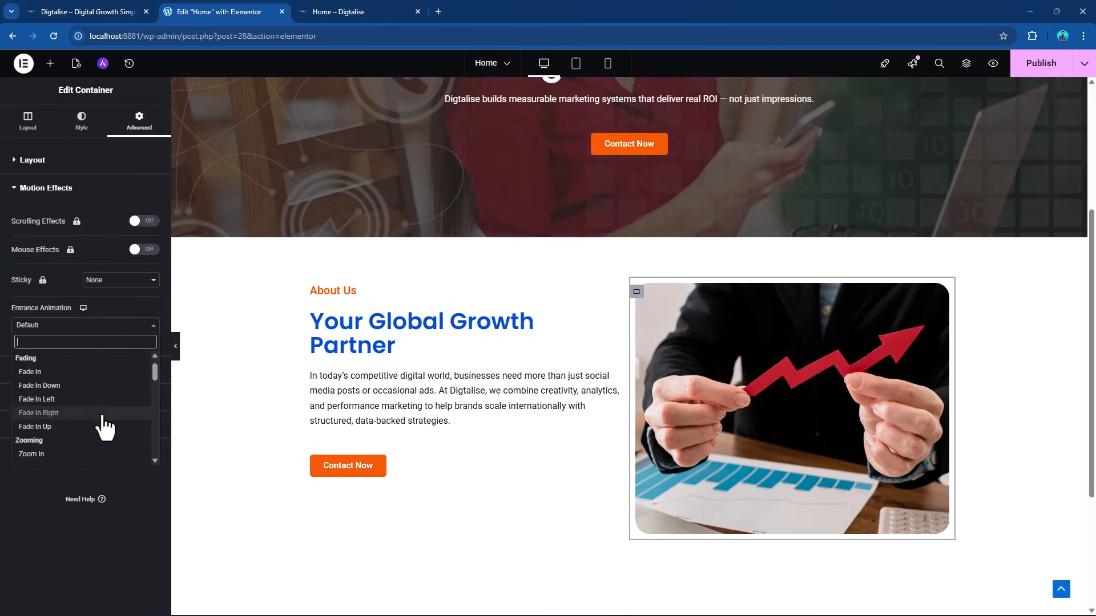
scroll(104, 427, "down", 4)
left_click(80, 435)
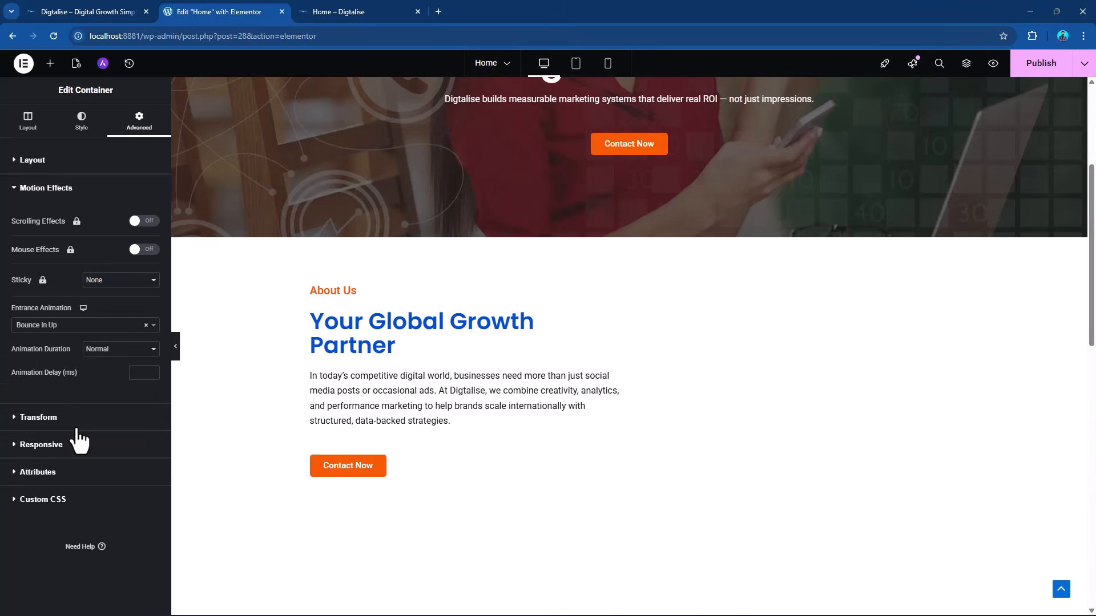
Publish the Home page changes and preview the page to check the hero and About Us entrance animations.
scroll(1005, 321, "up", 1)
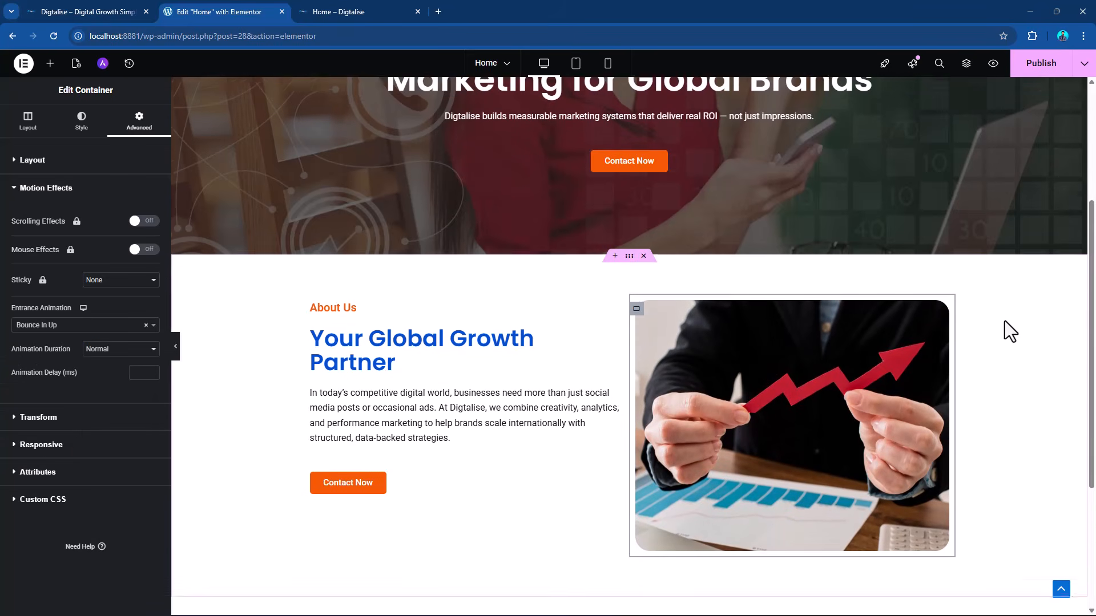
scroll(1004, 320, "up", 2)
left_click(1037, 71)
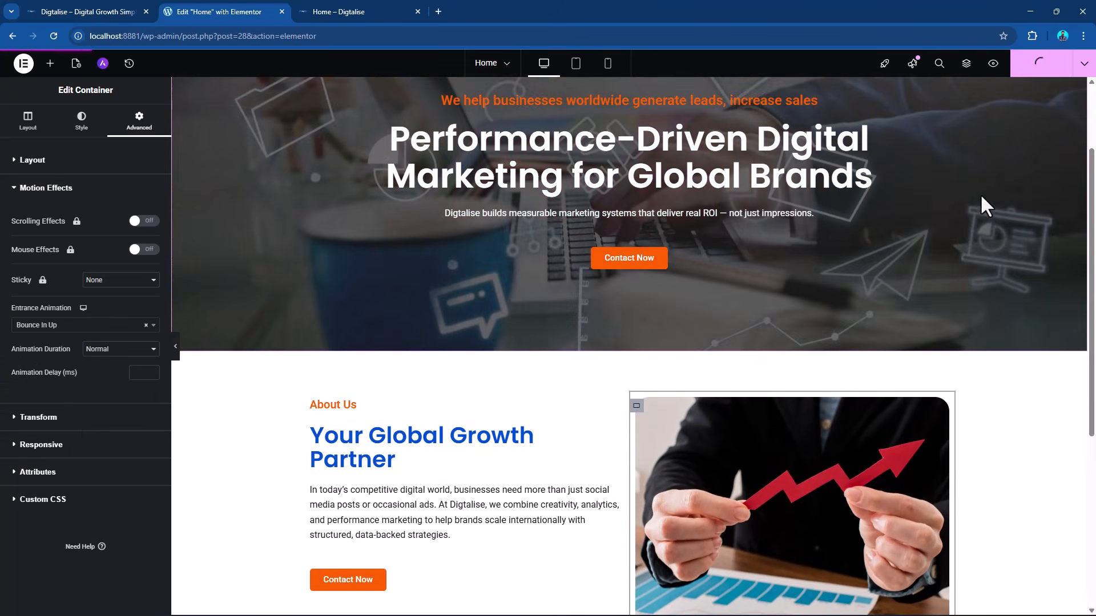
left_click(993, 64)
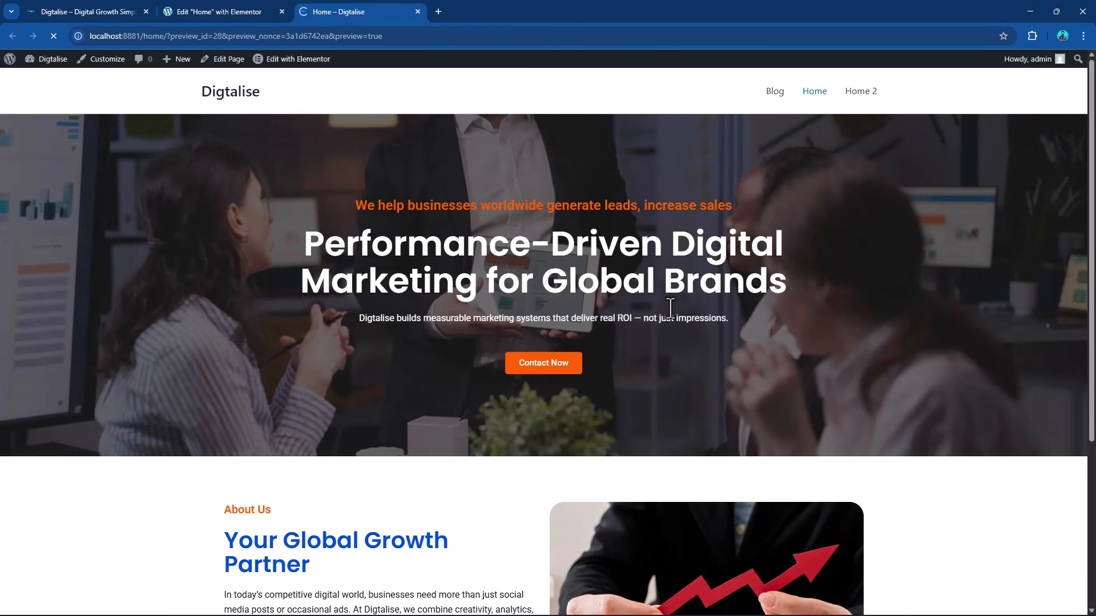
scroll(766, 296, "down", 5)
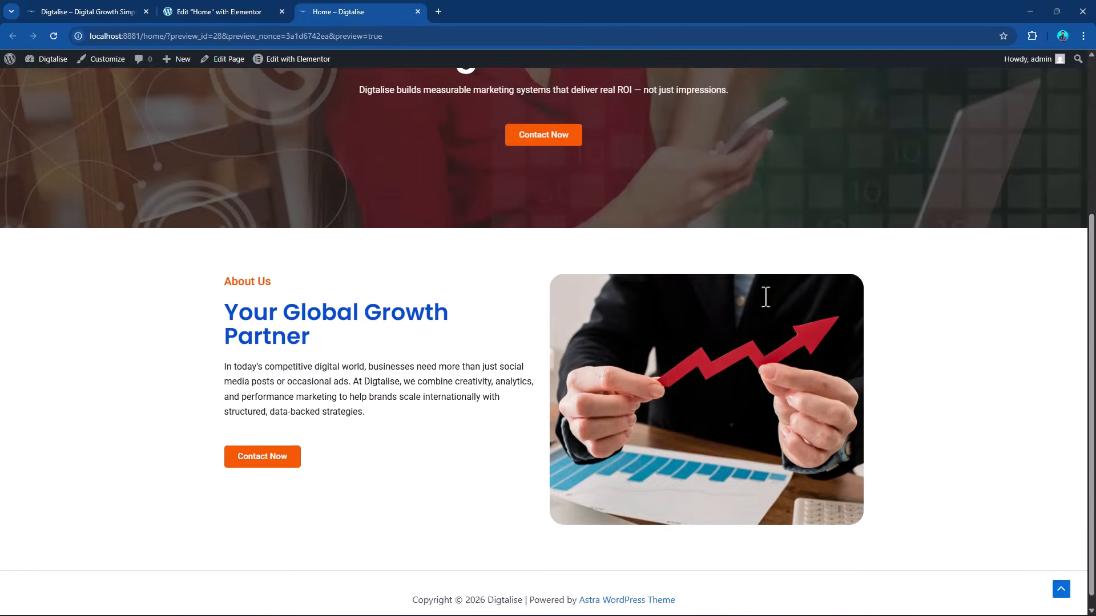
scroll(767, 296, "up", 4)
scroll(766, 293, "up", 1)
scroll(766, 293, "down", 4)
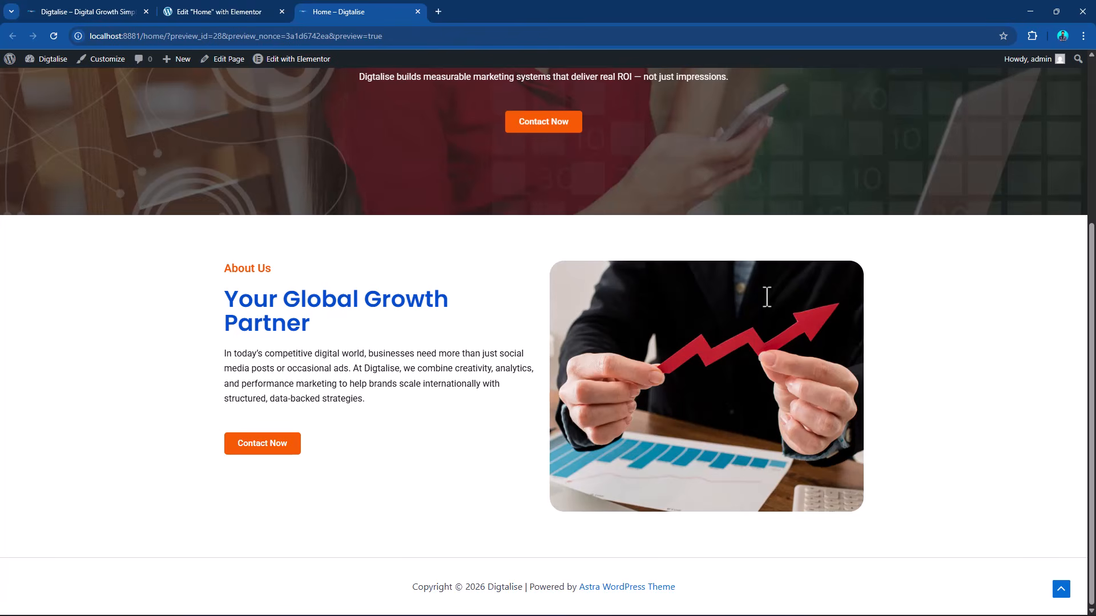
scroll(766, 296, "up", 4)
Return to the Elementor editor and add a Flexbox container with the Direction Column structure below the About Us section.
left_click(201, 9)
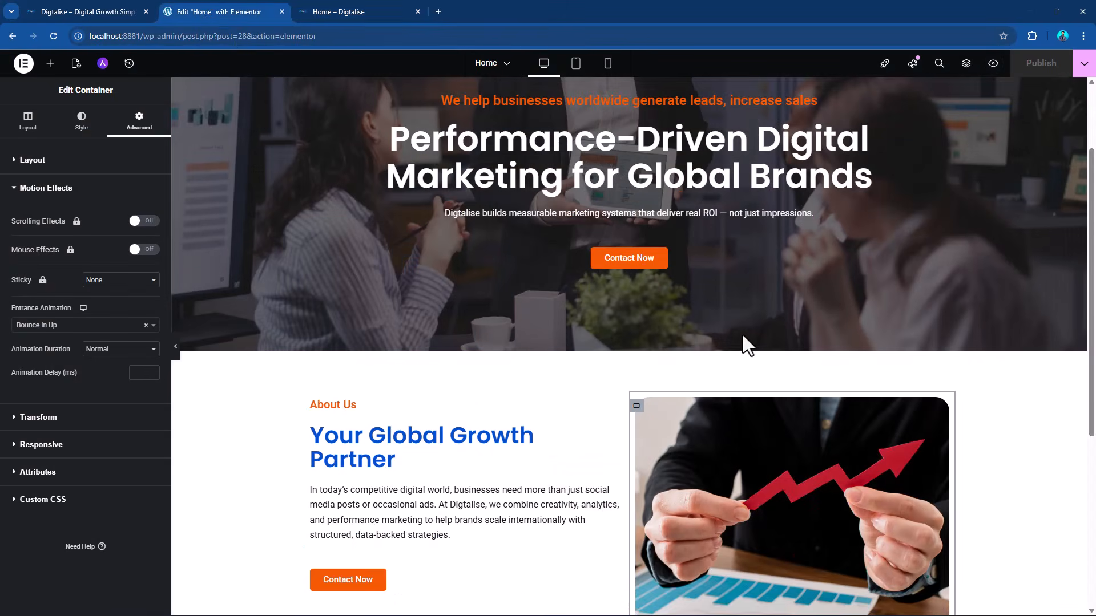
scroll(732, 322, "down", 3)
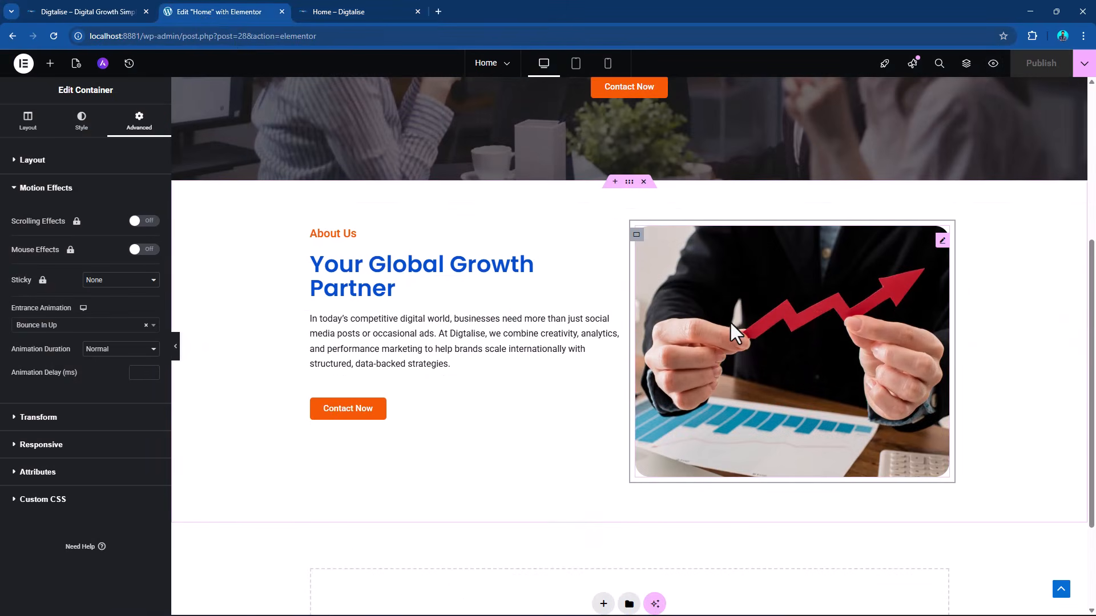
scroll(576, 296, "down", 3)
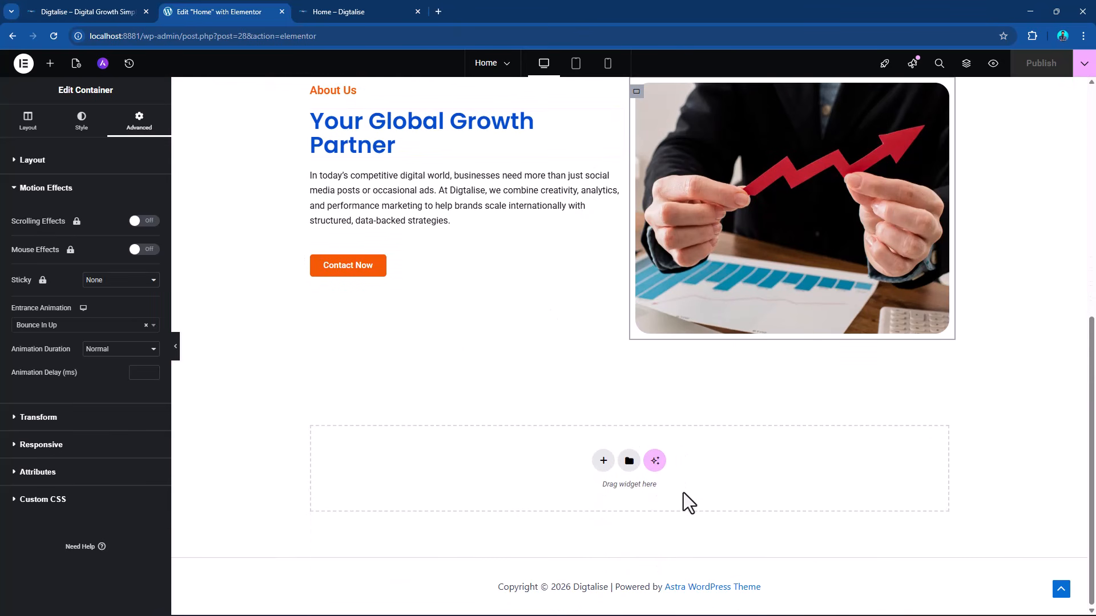
left_click(603, 461)
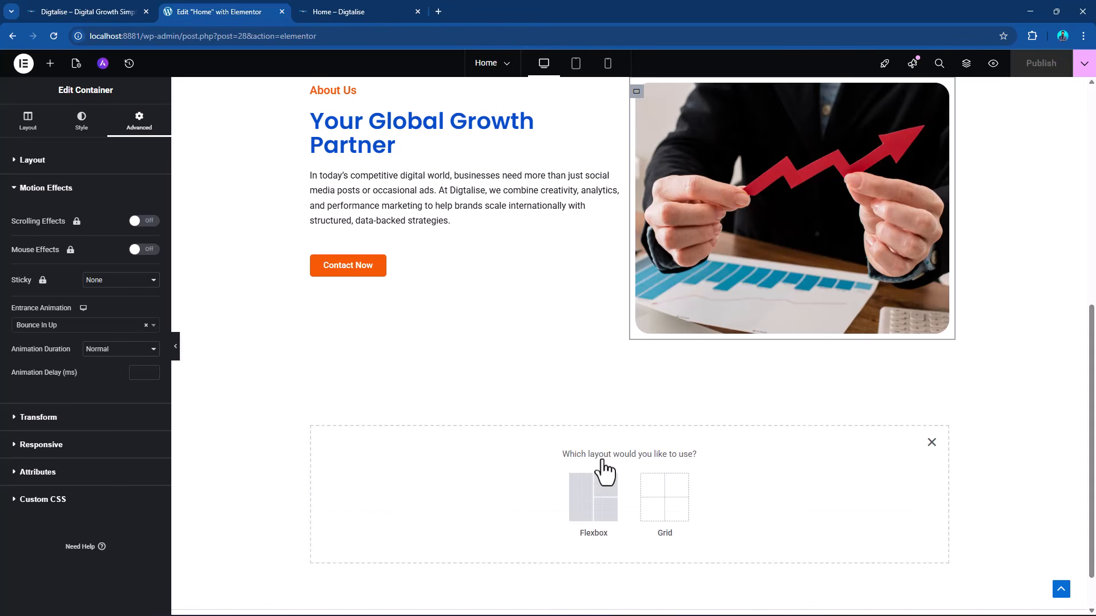
left_click(587, 502)
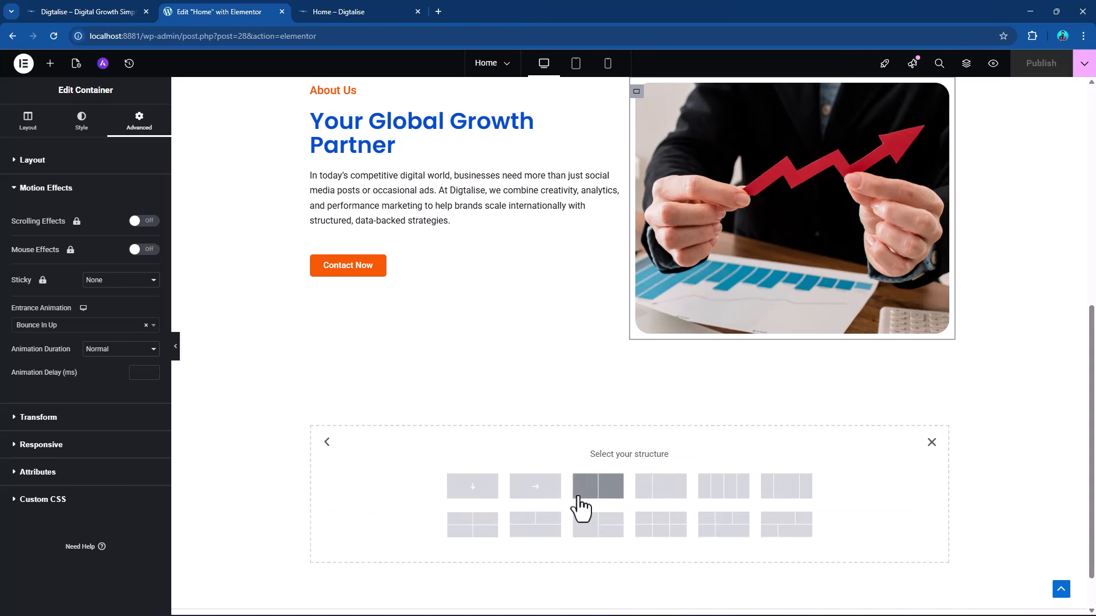
left_click(479, 496)
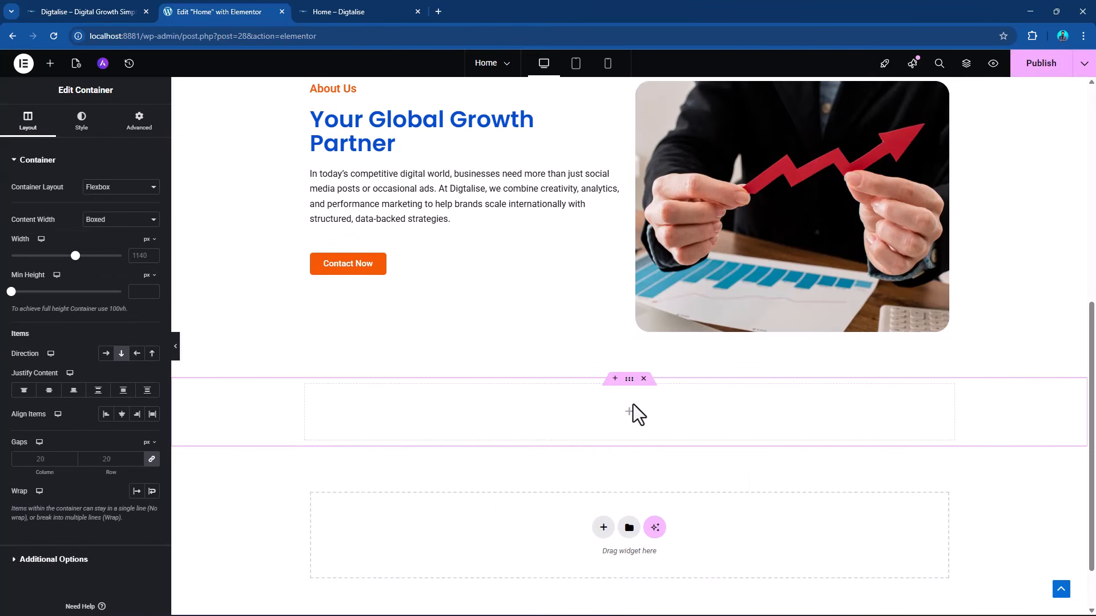
Add a Flexbox container with four equal columns below the empty single-column container.
scroll(630, 405, "down", 2)
left_click(603, 461)
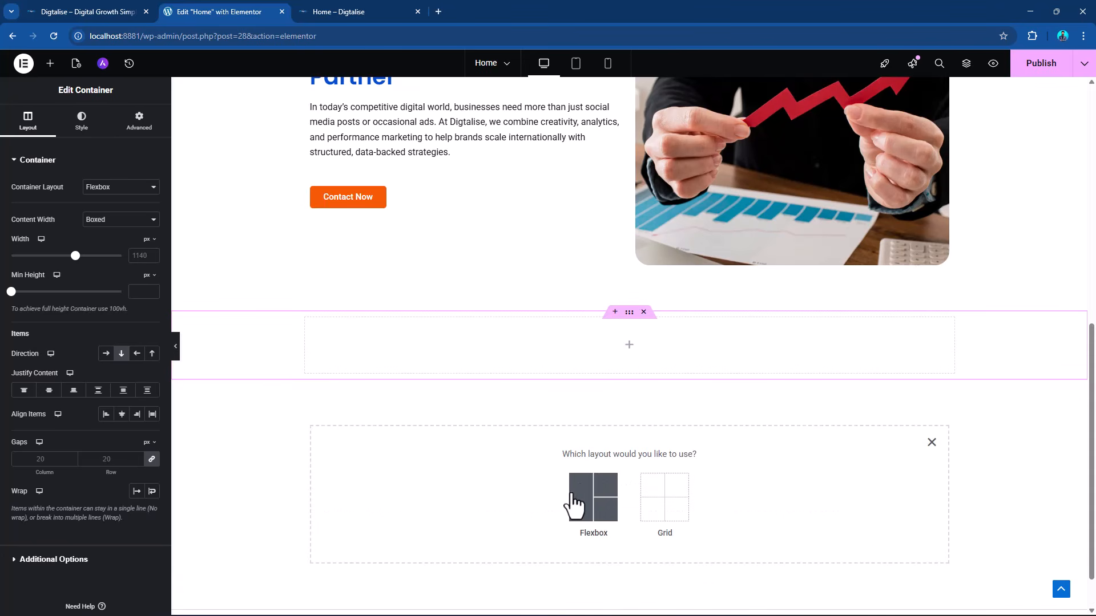
left_click(580, 505)
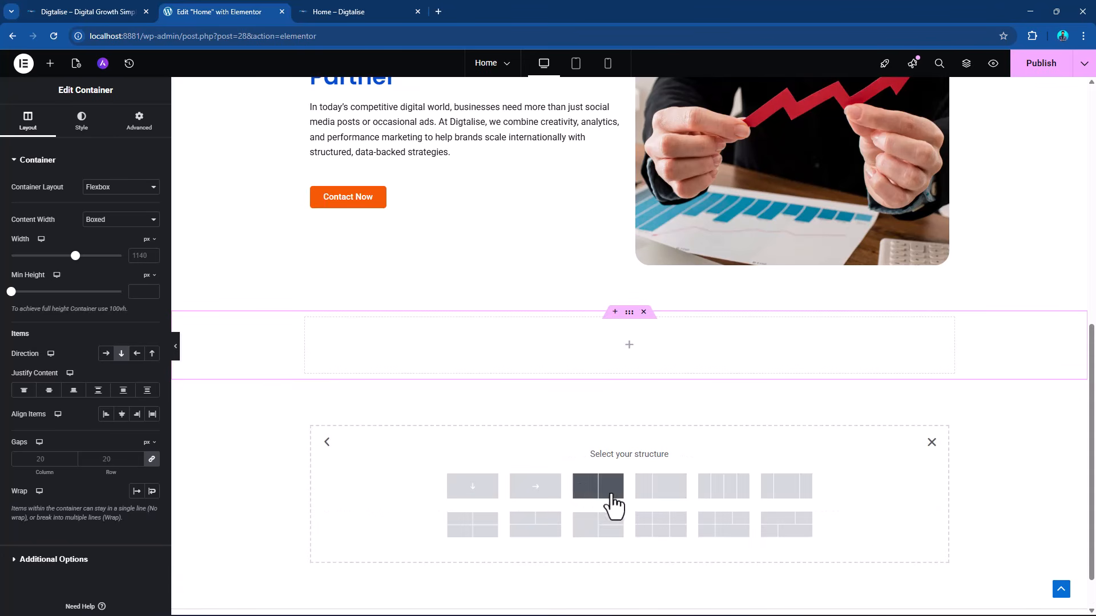
left_click(717, 494)
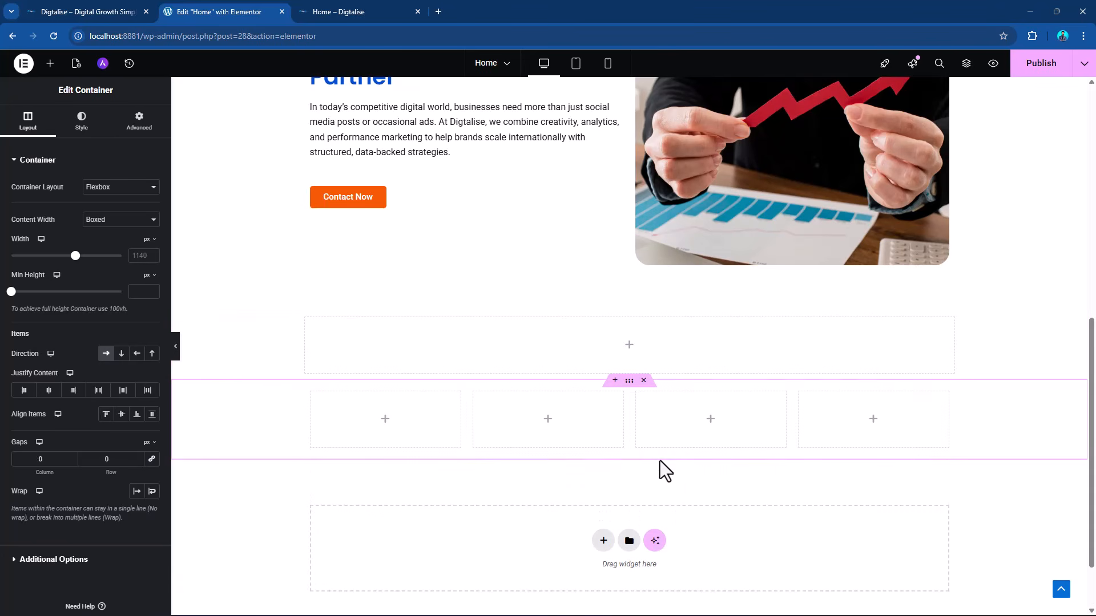
Copy the "Your Global Growth Partner" heading into the empty single-column container above the four columns.
scroll(662, 261, "up", 1)
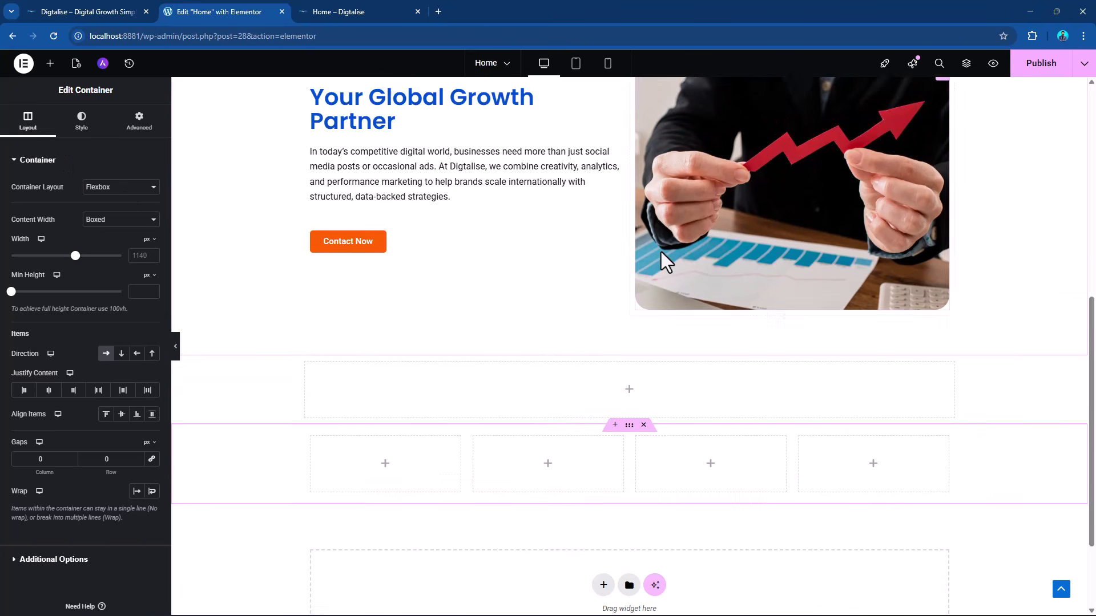
scroll(661, 251, "up", 2)
right_click(618, 171)
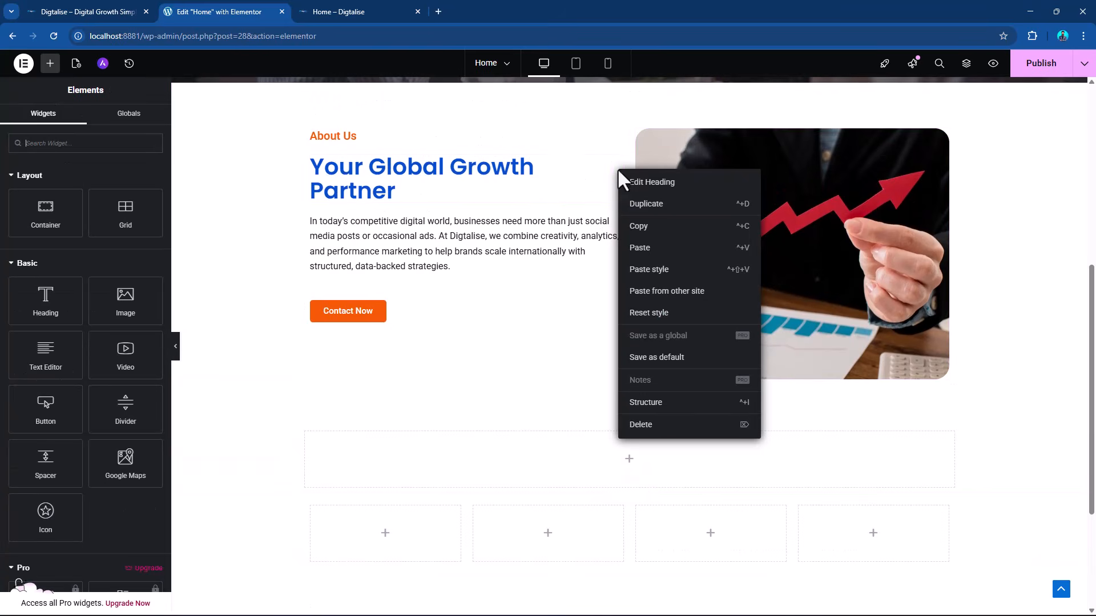
left_click(649, 227)
right_click(630, 473)
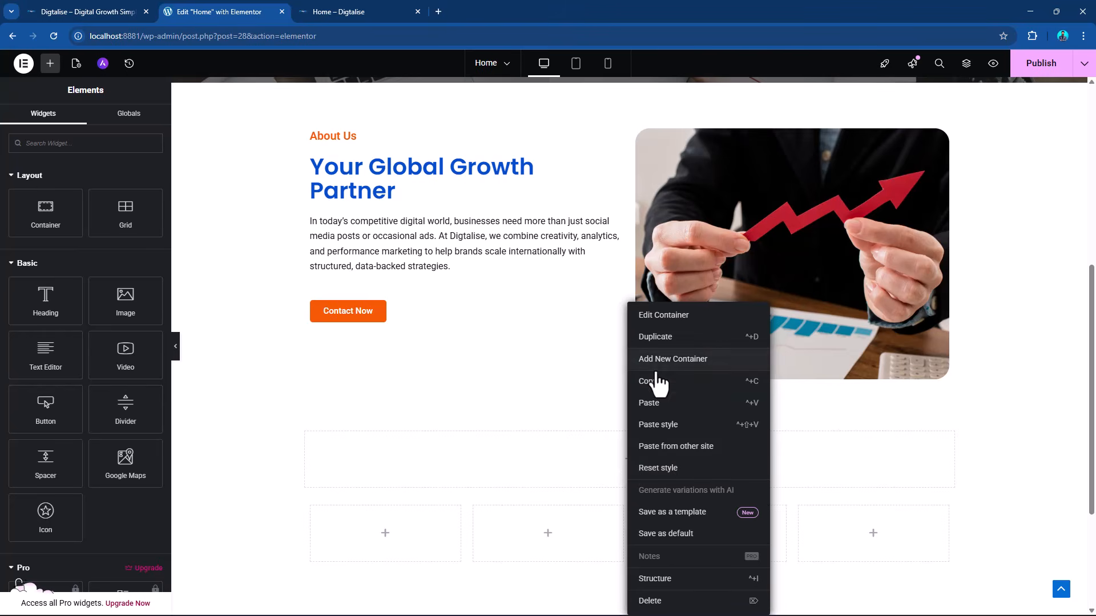
left_click(655, 406)
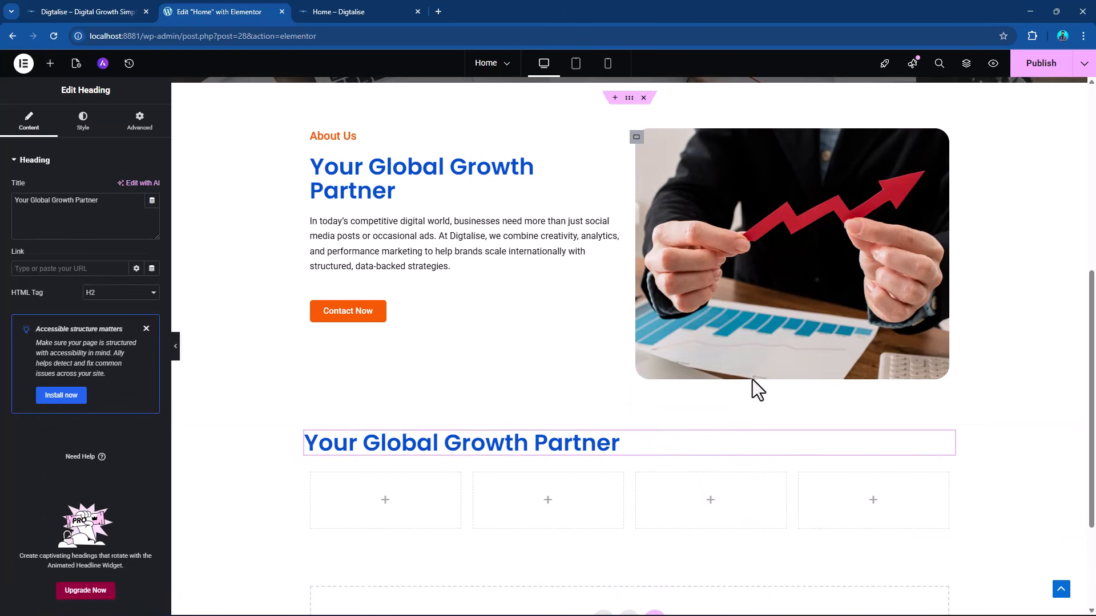
Replace the pasted heading's title with "Our Core Expertise" from the DIGTALISE.docx Word document and center-align it.
key("alt+Tab")
scroll(383, 342, "down", 1)
scroll(571, 337, "up", 4)
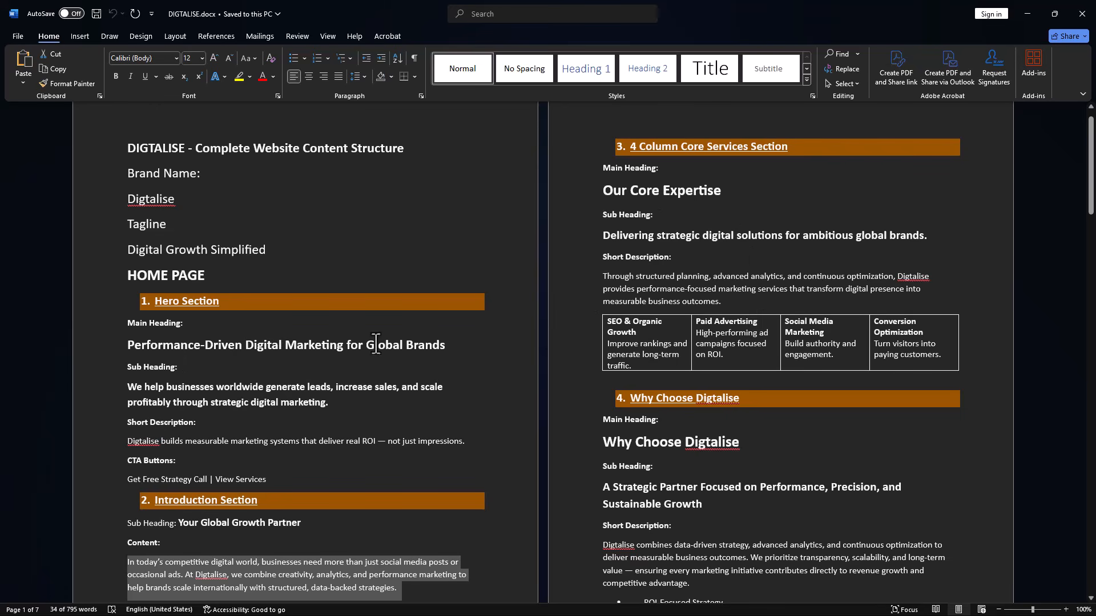
scroll(736, 197, "up", 1)
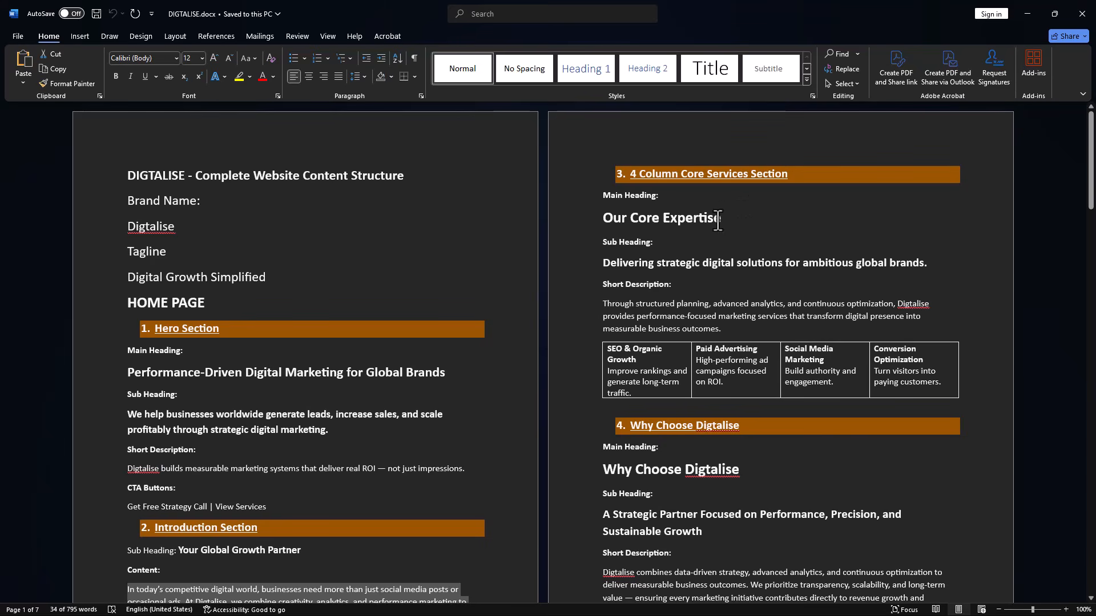
left_click_drag(726, 220, 603, 220)
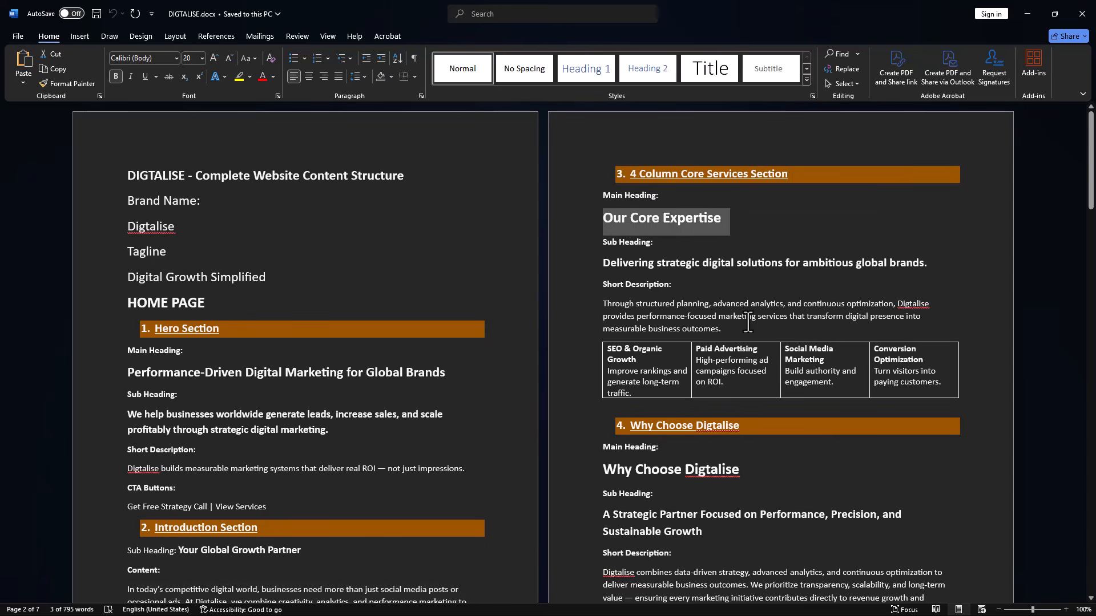
key("alt+Tab")
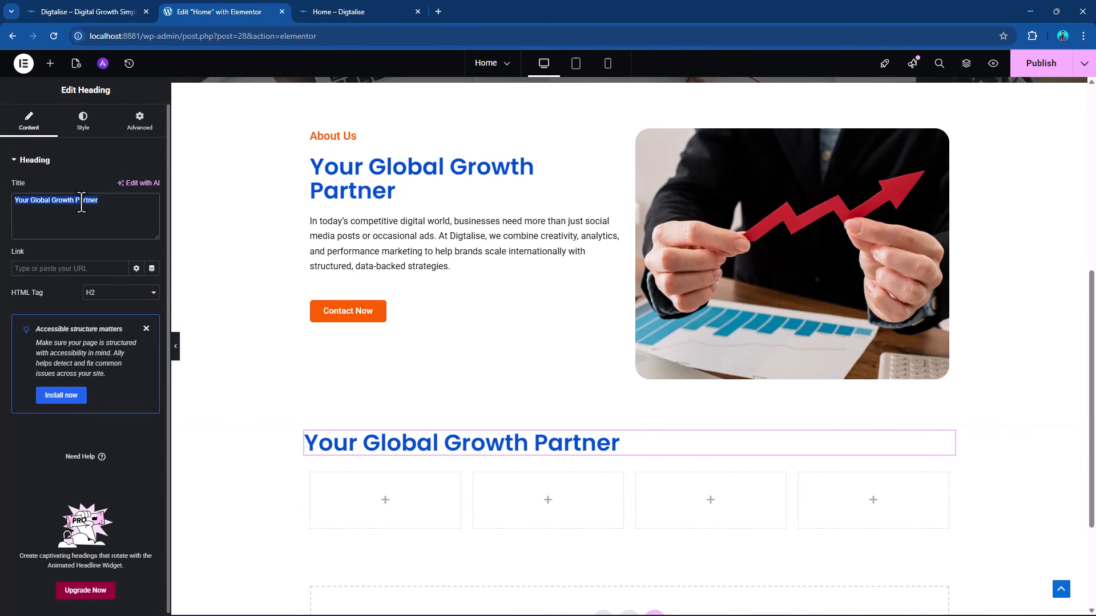
key("ctrl+v")
left_click(83, 121)
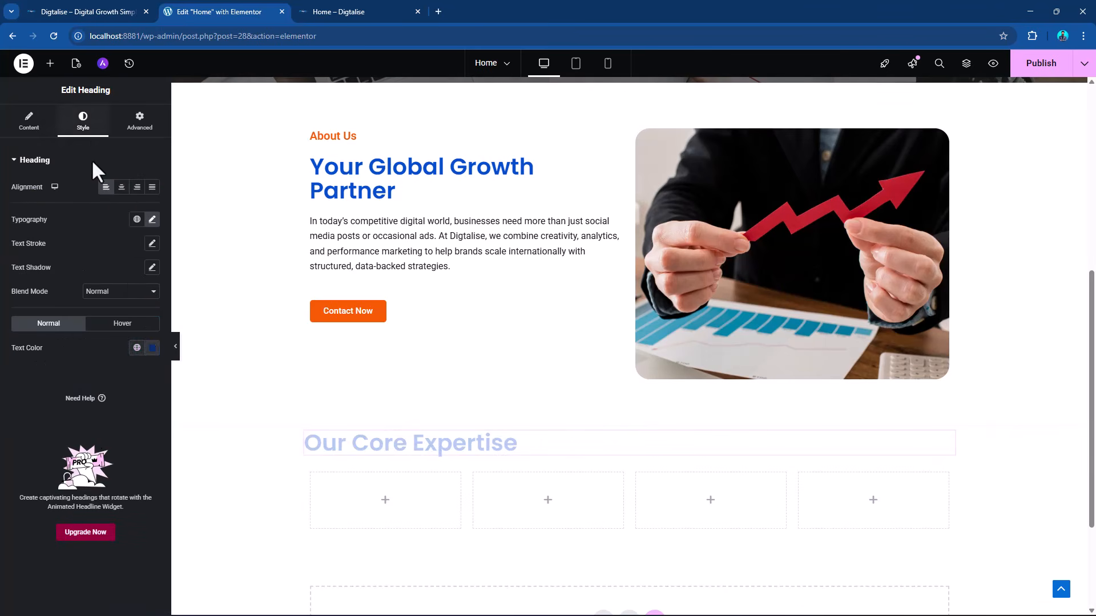
left_click(117, 186)
Copy the sub heading "Delivering strategic digital solutions for ambitious global brands." from the Word document and return to Elementor.
key("alt+Tab")
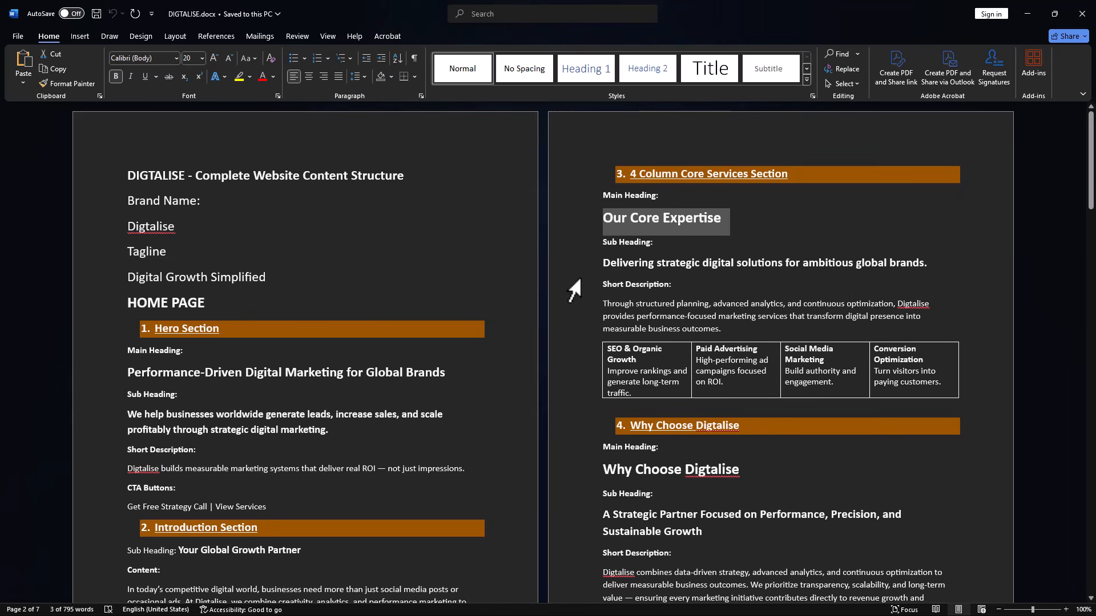
left_click_drag(604, 264, 932, 265)
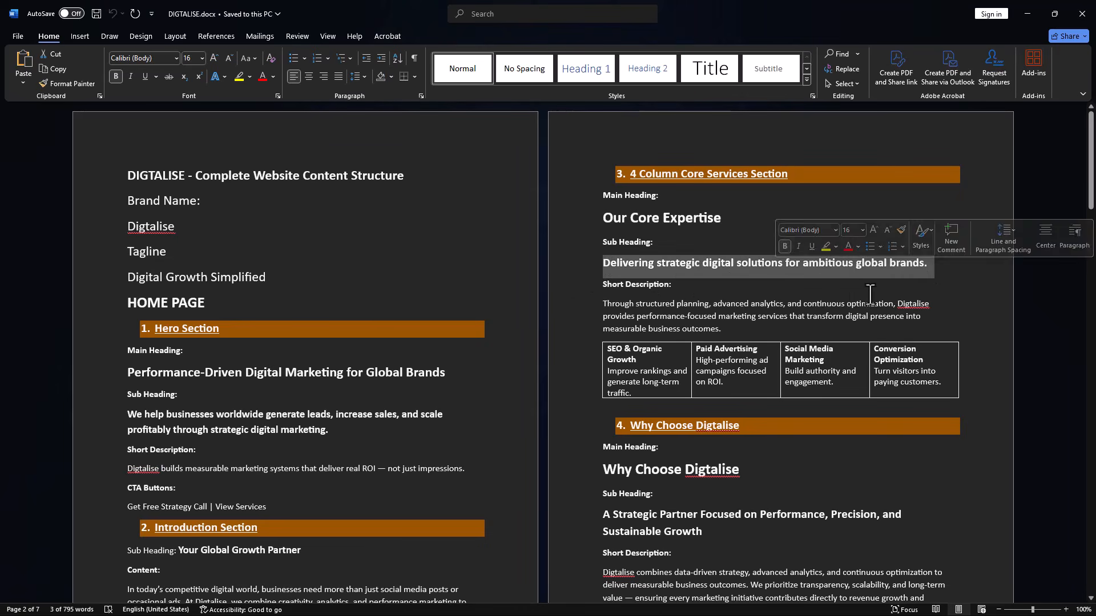
key("alt+Tab")
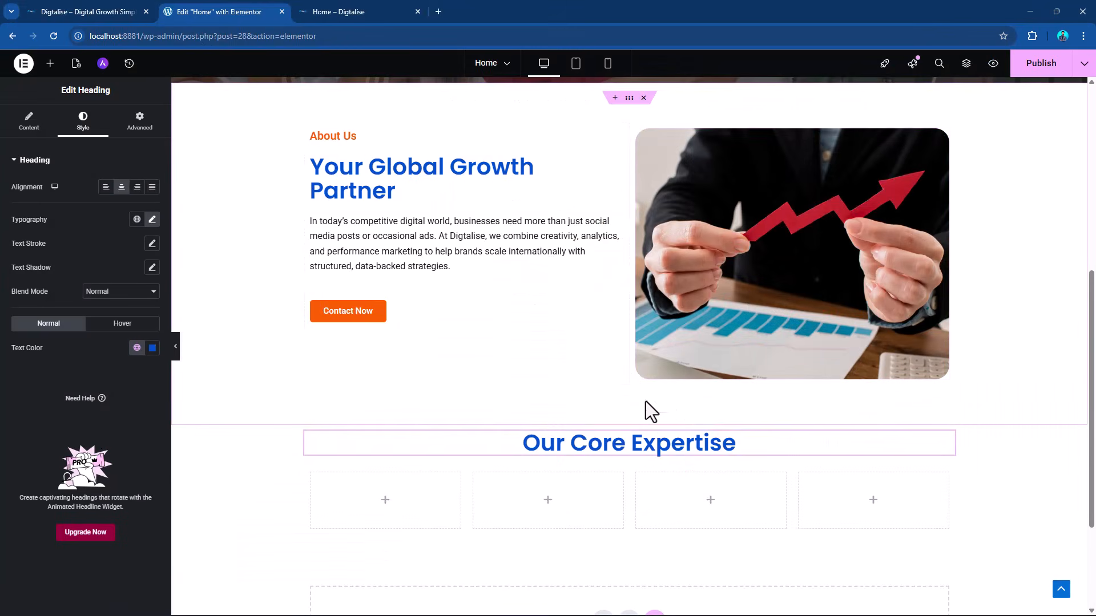
Copy the orange "About Us" heading and paste it below the "Our Core Expertise" heading.
right_click(615, 147)
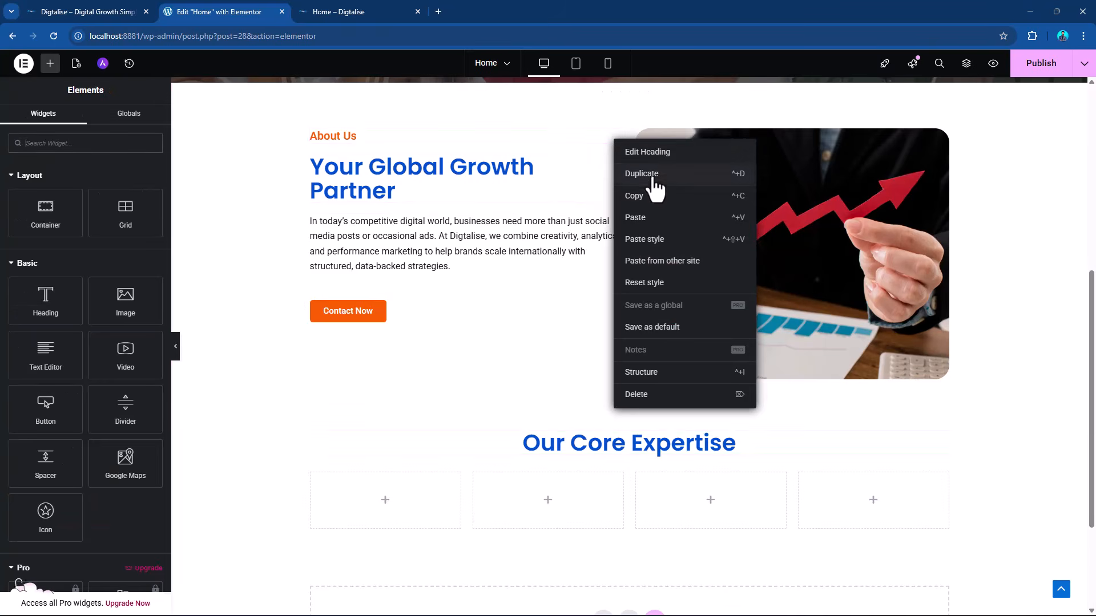
left_click(634, 194)
scroll(826, 427, "down", 1)
scroll(825, 427, "down", 2)
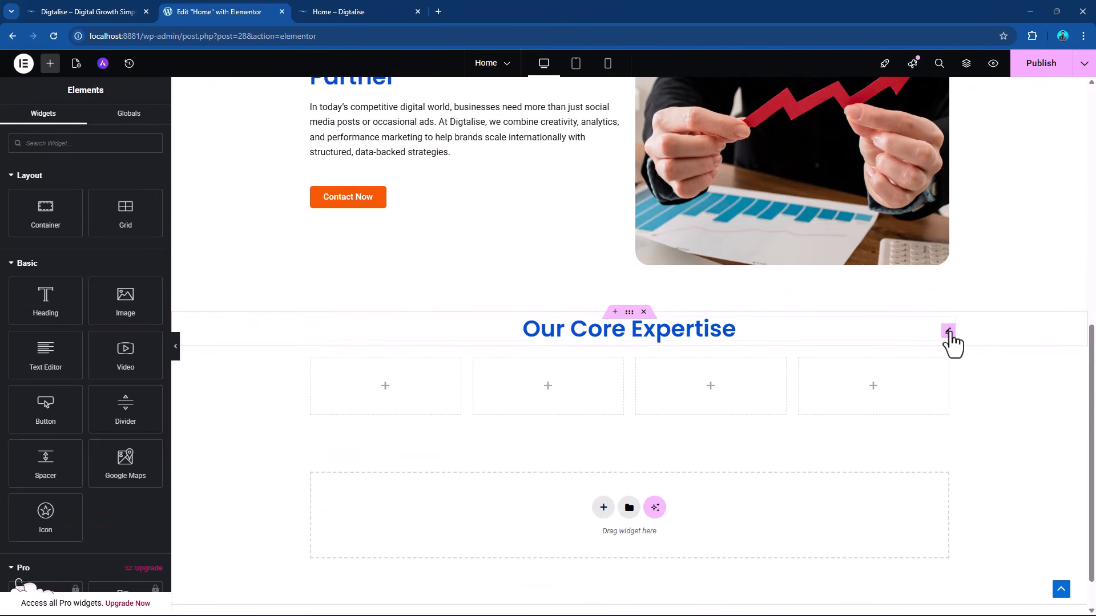
right_click(948, 331)
left_click(973, 408)
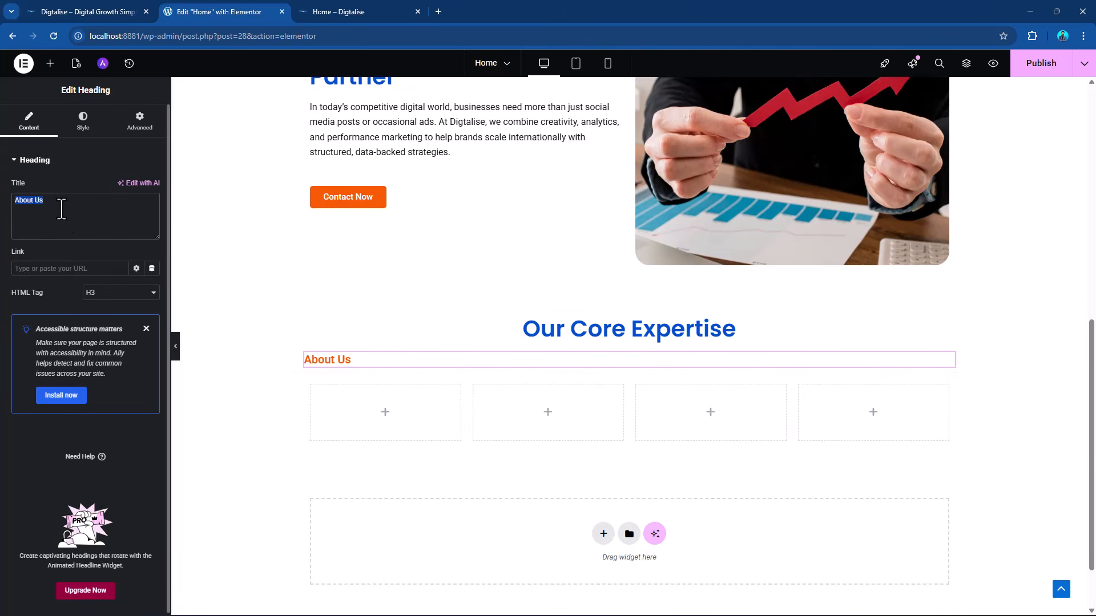
Replace the pasted orange heading's title with "Delivering strategic digital solutions for ambitious global brands." copied from the Word document, and center-align it.
key("ctrl+v")
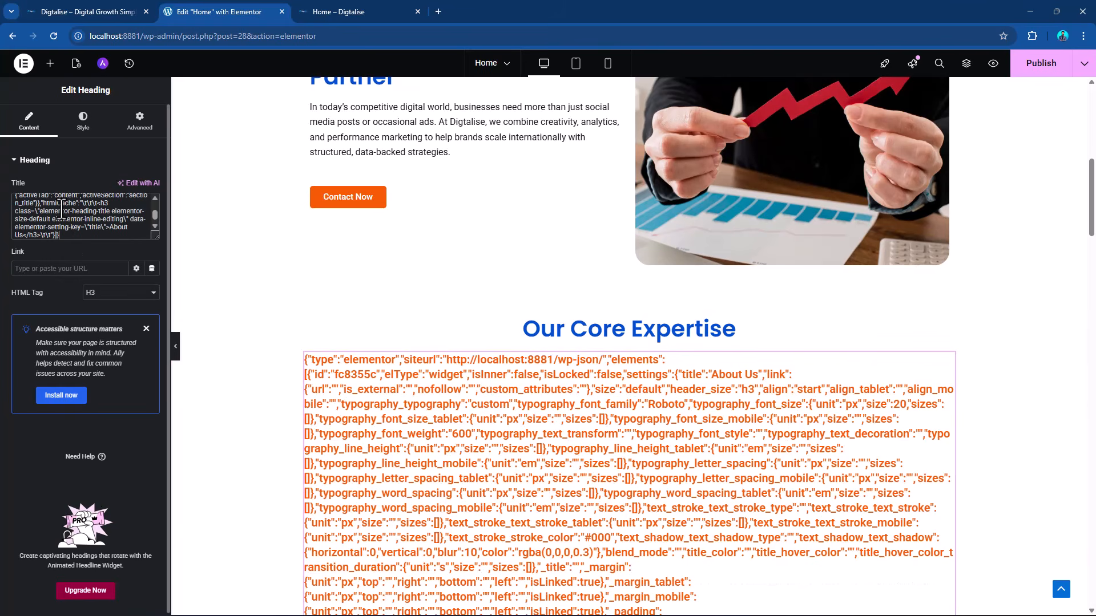
key("ctrl+a")
key("BackSpace")
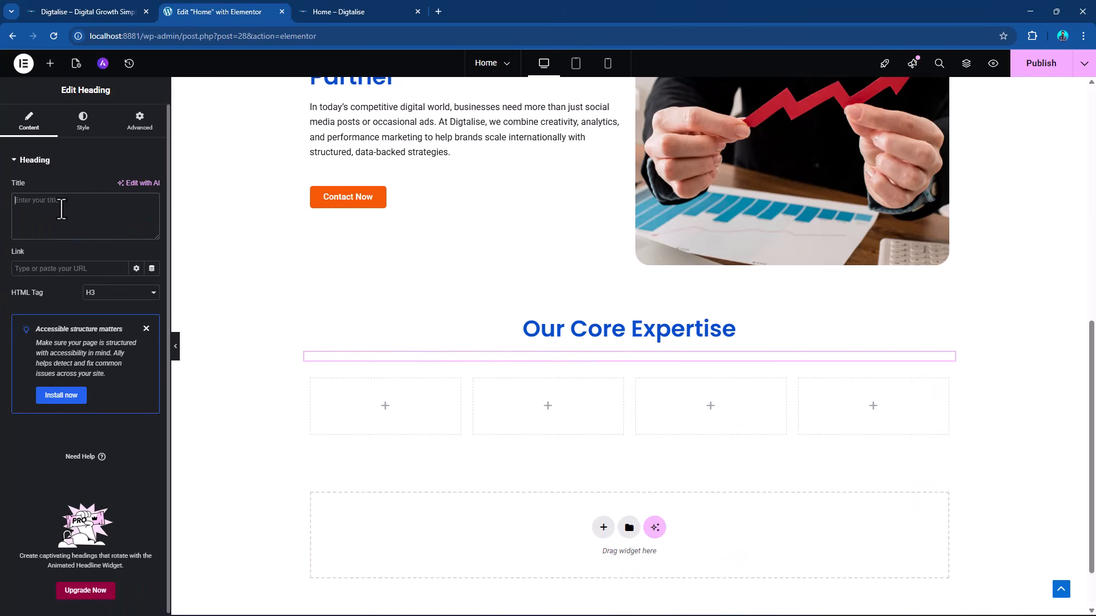
key("super")
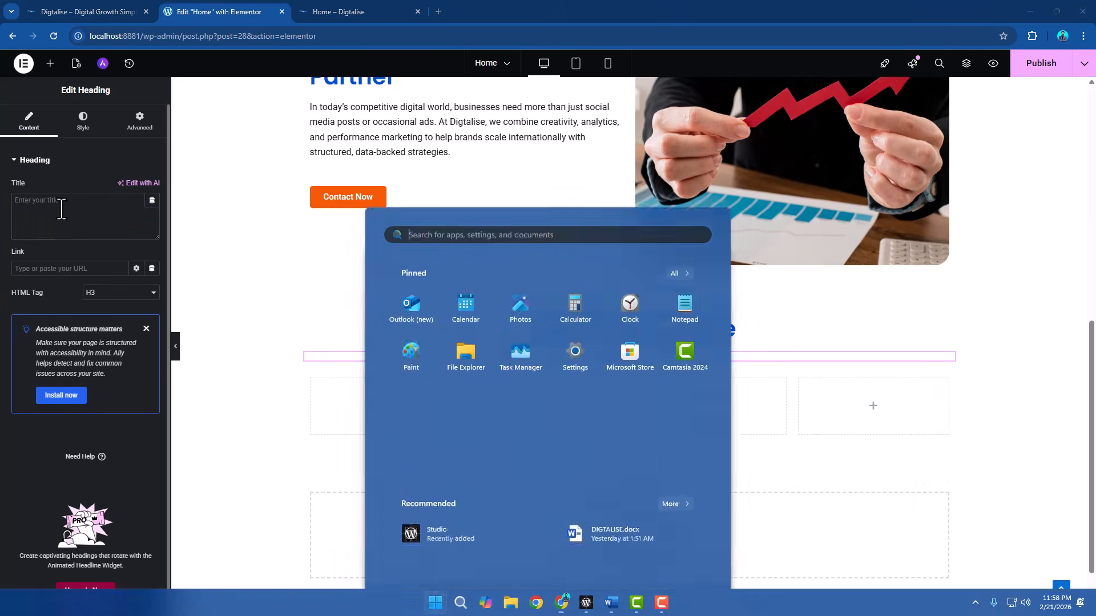
key("alt+Tab")
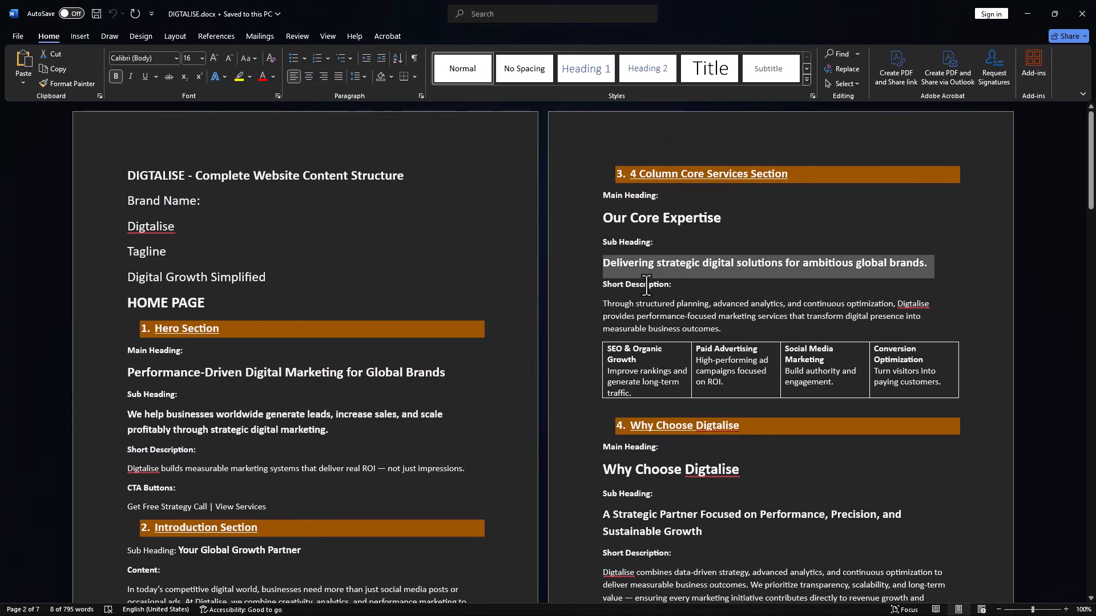
key("alt+Tab")
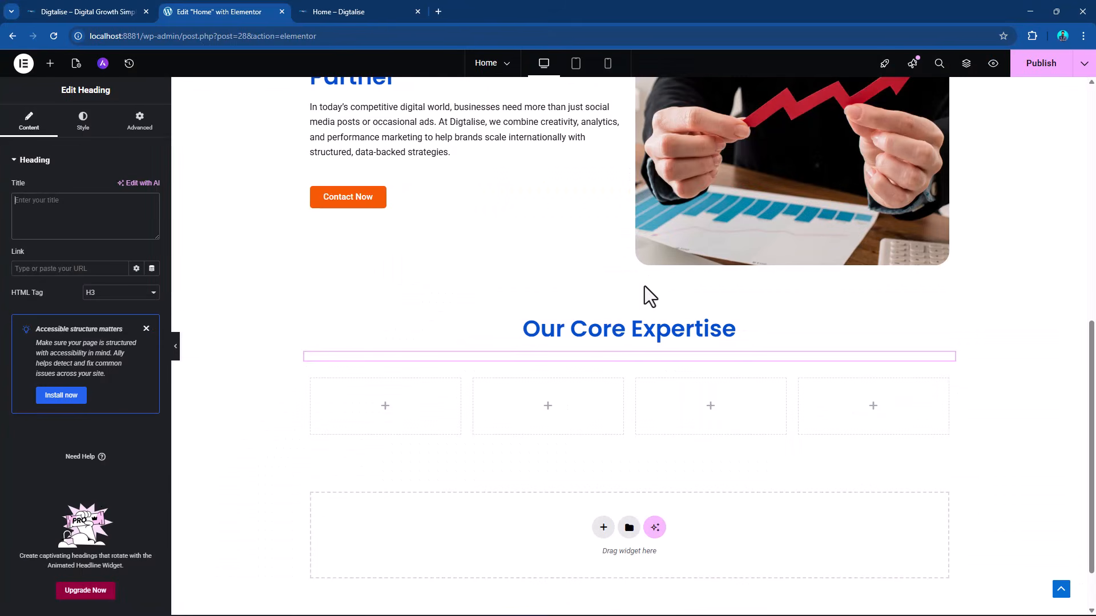
left_click(36, 210)
key("ctrl+v")
left_click(83, 120)
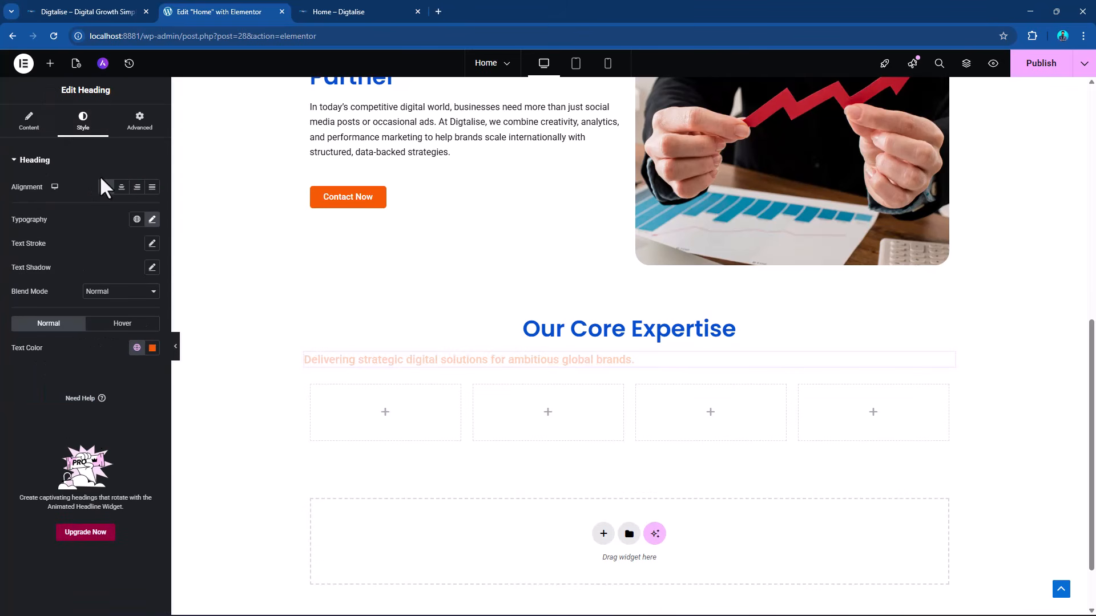
left_click(122, 188)
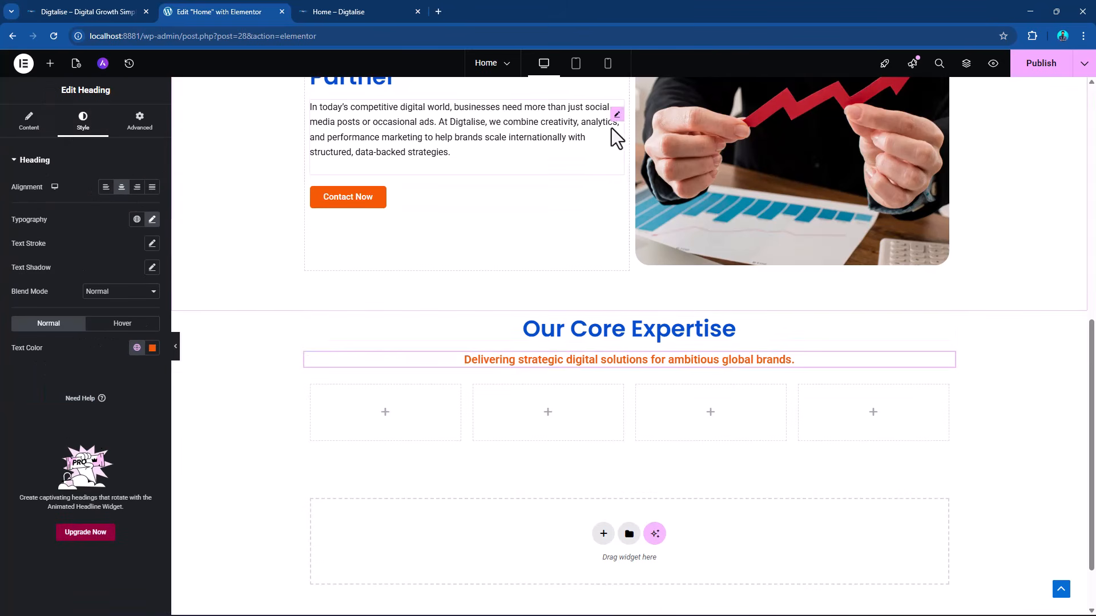
Copy the paragraph under "Your Global Growth Partner" and paste it below the orange sub heading of the Our Core Expertise section.
right_click(618, 115)
left_click(641, 170)
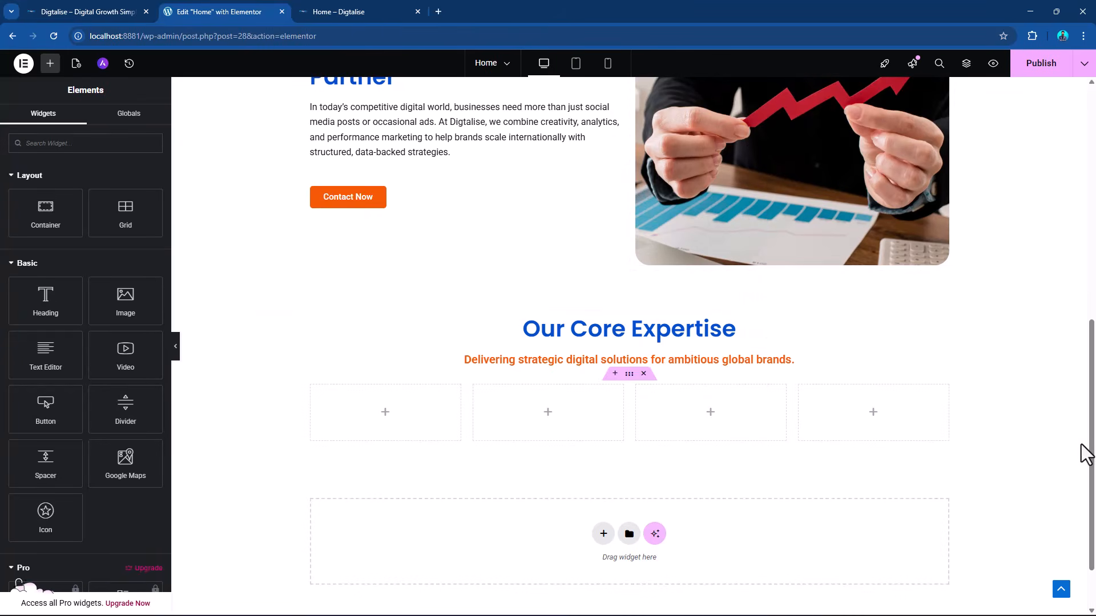
right_click(948, 369)
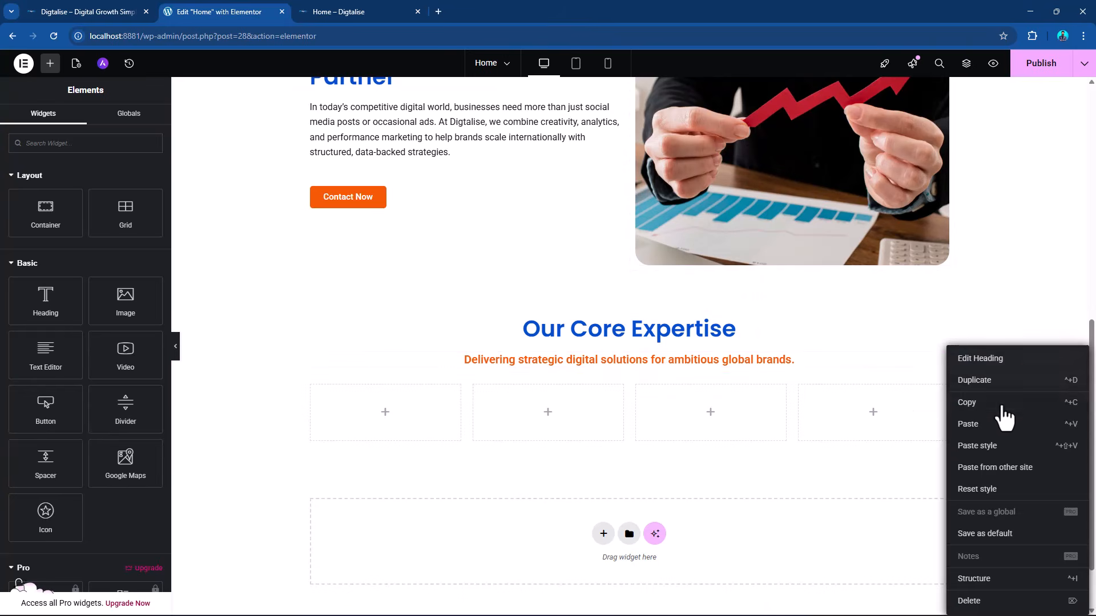
left_click(977, 422)
Replace the pasted paragraph with the "Through structured planning..." short description from the Word document and center-align it.
key("alt+Tab")
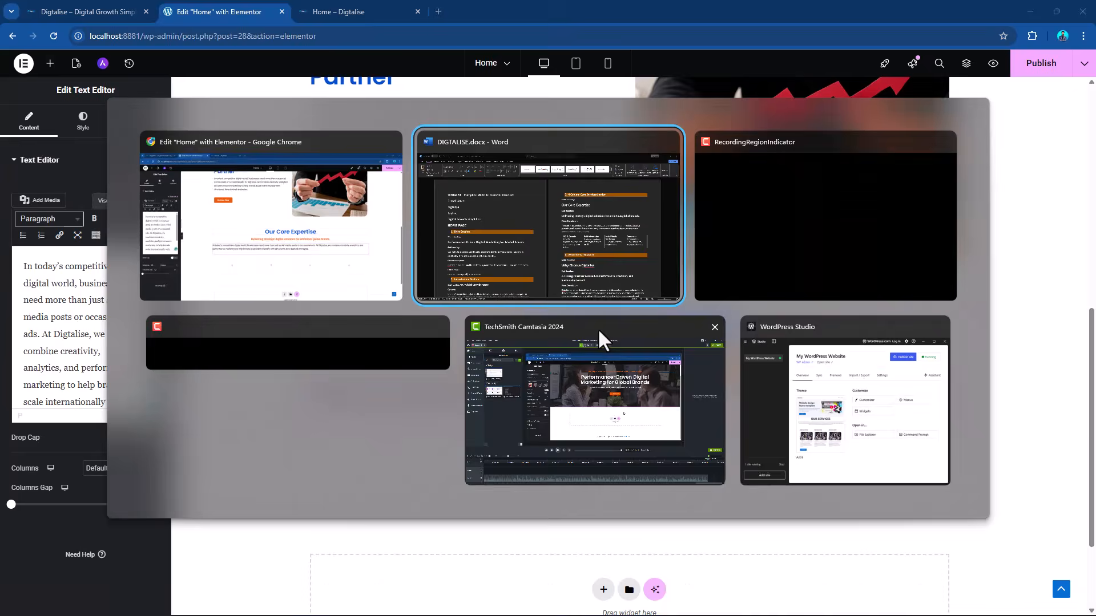
left_click_drag(601, 302, 742, 328)
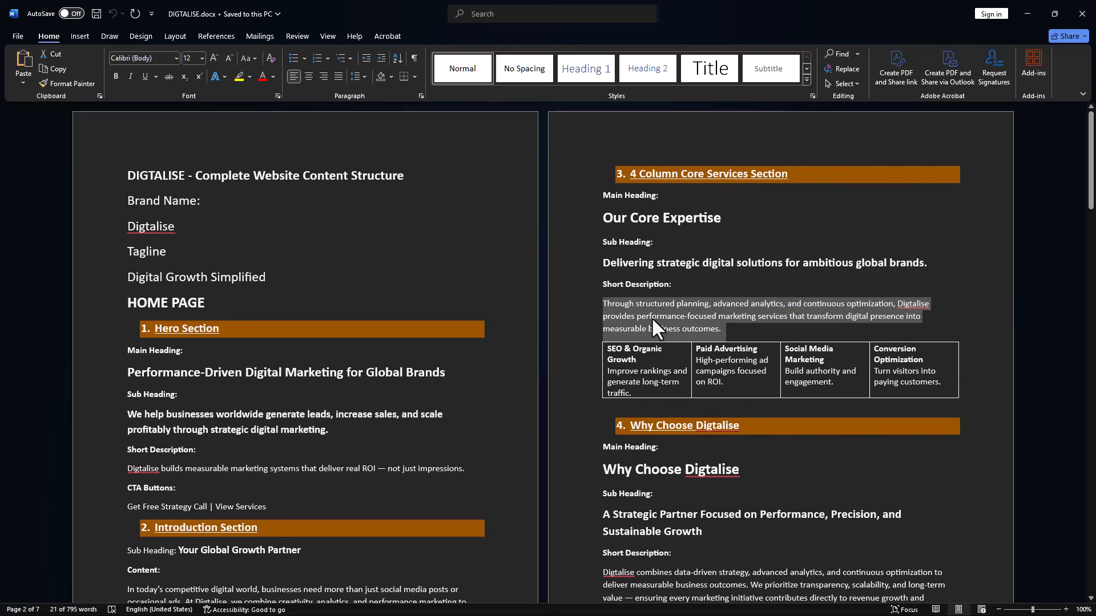
key("alt+Tab")
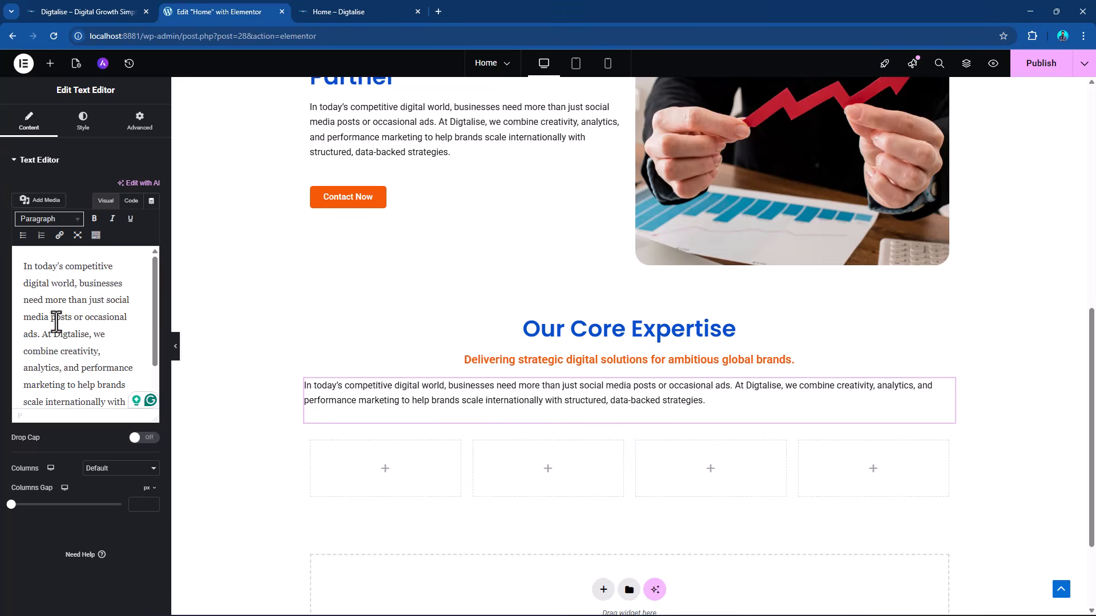
key("ctrl+a")
key("BackSpace")
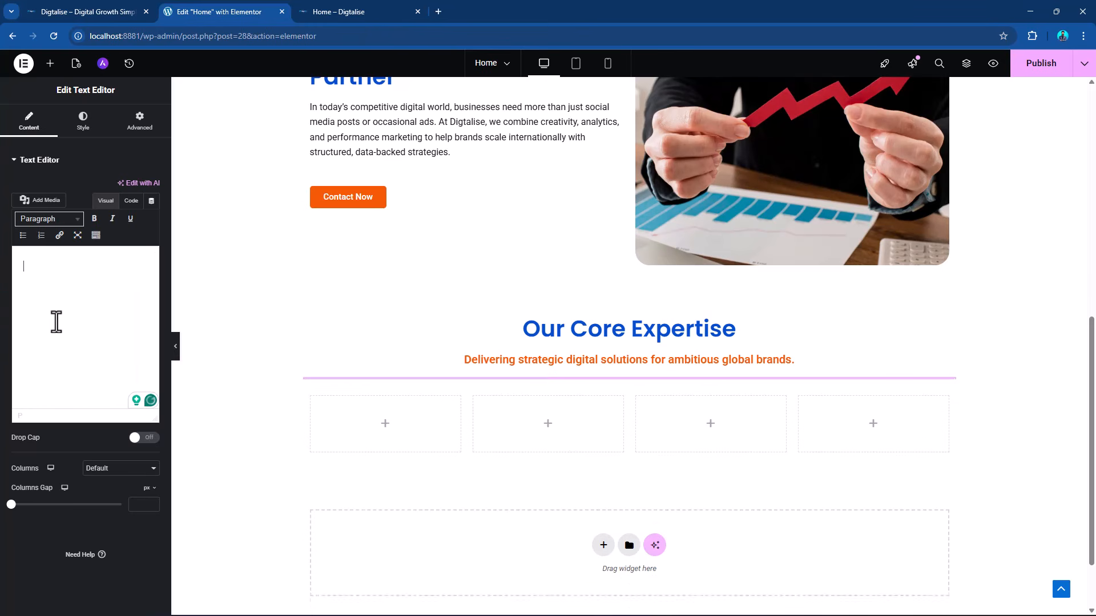
key("ctrl+v")
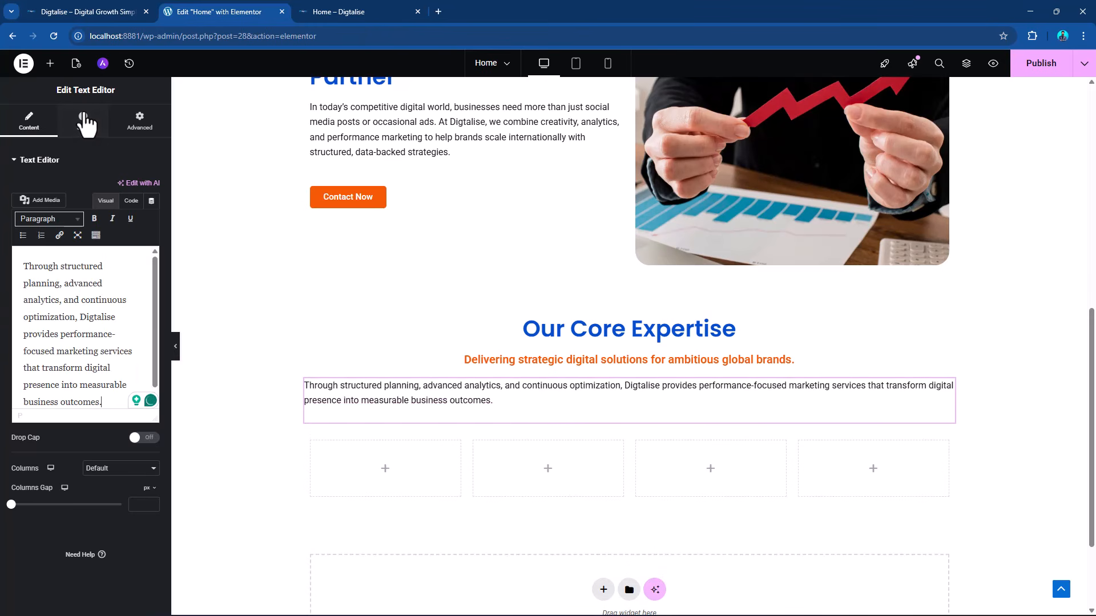
left_click(85, 120)
left_click(121, 187)
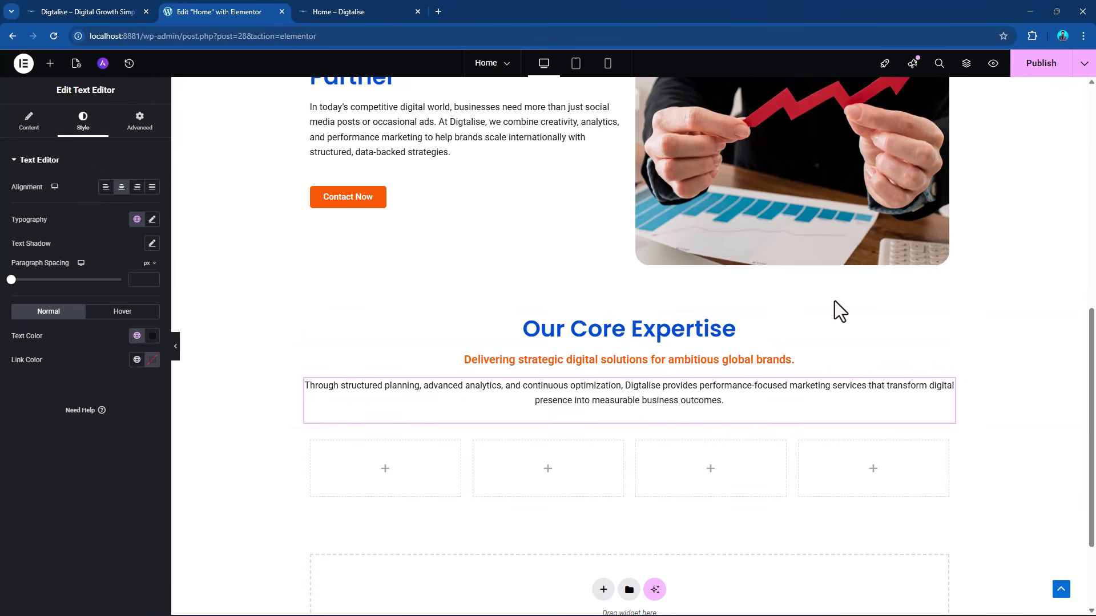
Examine the page layout in tablet portrait and mobile portrait previews, from the hero section down to Our Core Expertise.
scroll(834, 300, "up", 6)
scroll(834, 286, "up", 3)
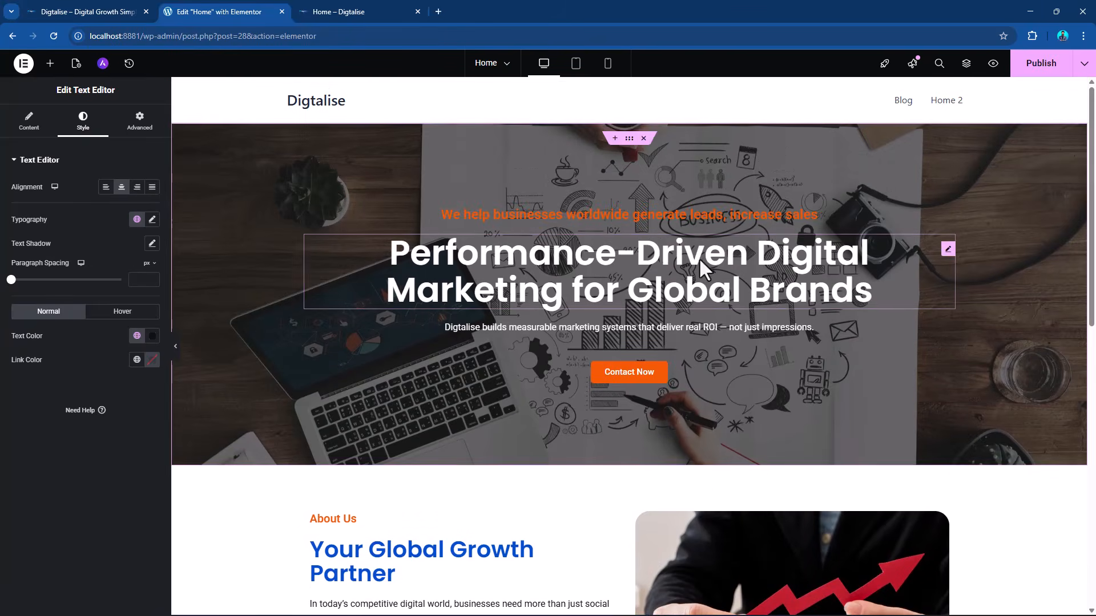
left_click(608, 64)
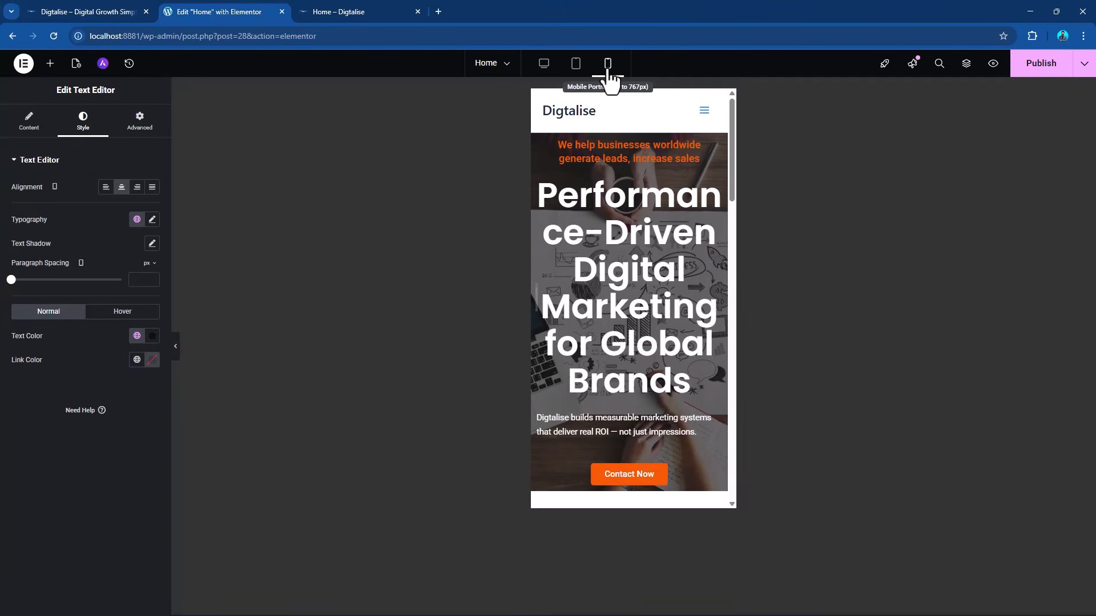
left_click(575, 64)
scroll(700, 240, "up", 11)
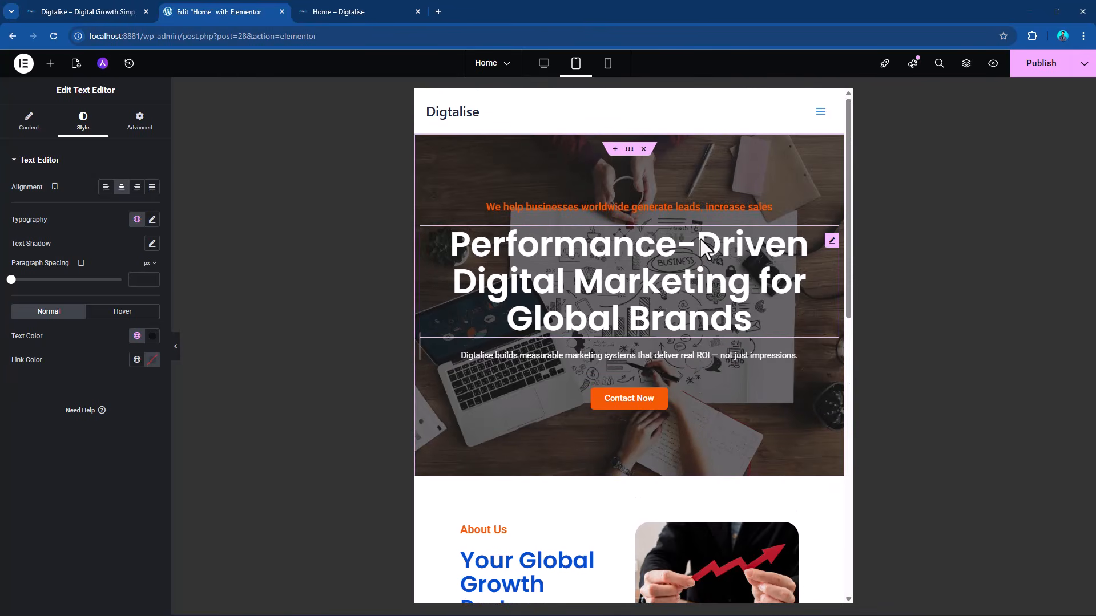
scroll(702, 240, "down", 3)
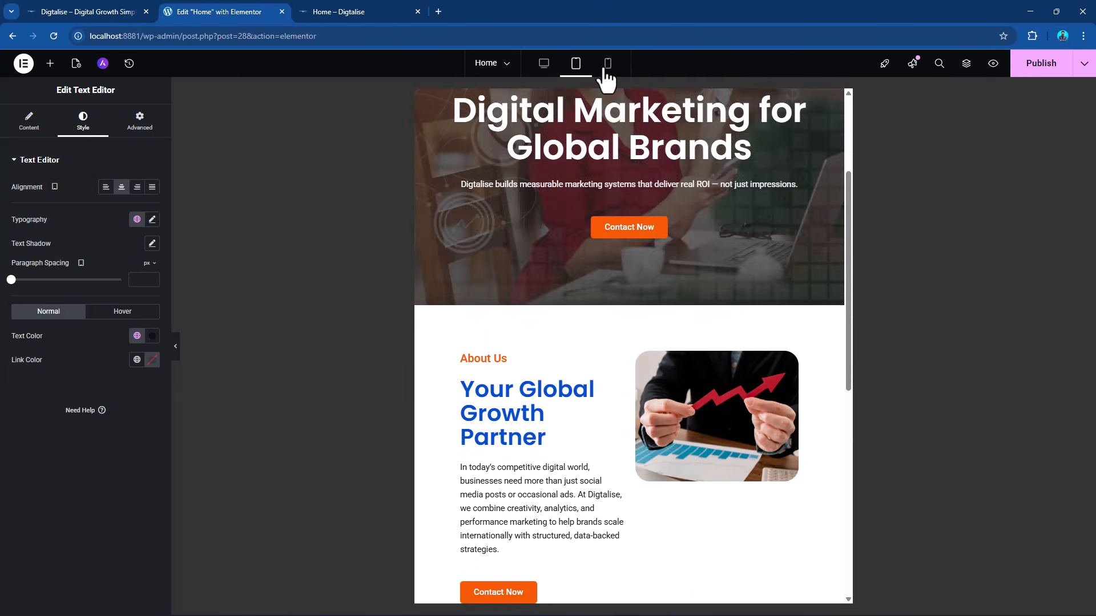
left_click(608, 64)
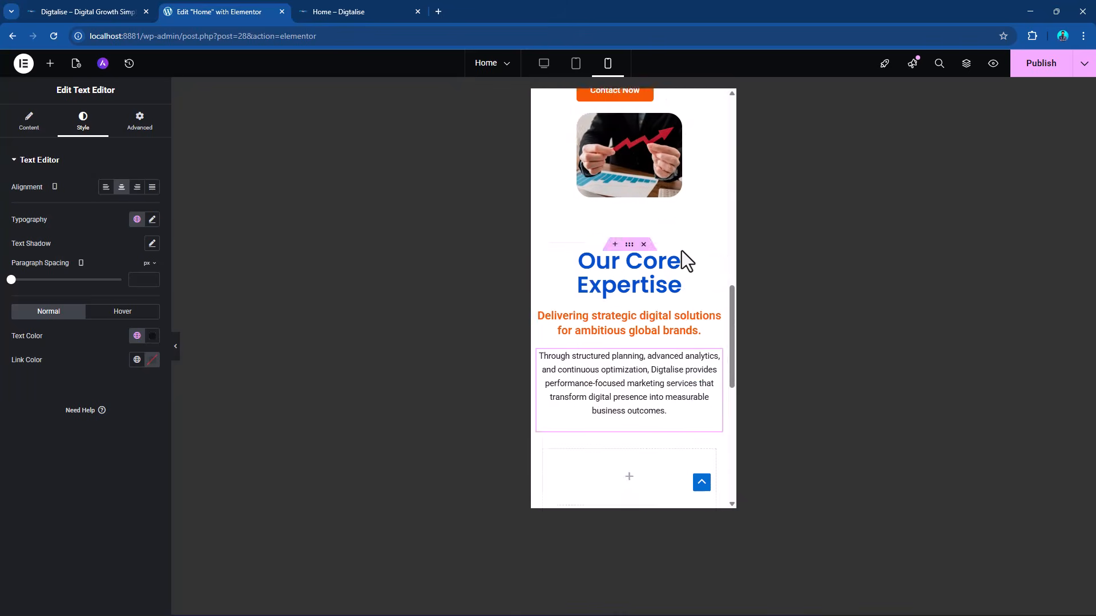
scroll(688, 261, "up", 15)
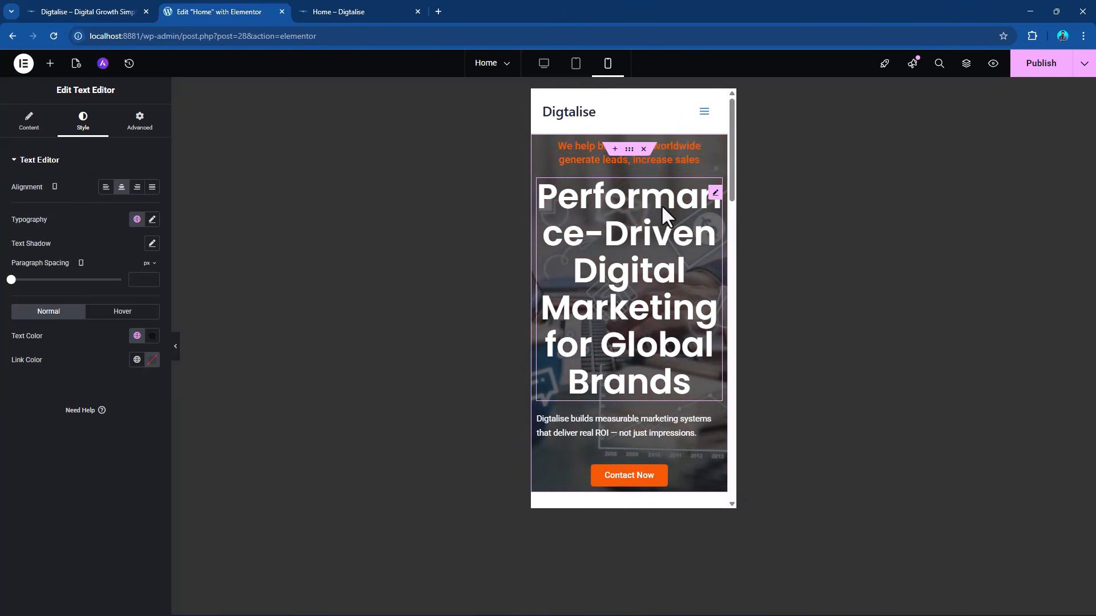
Set the mobile font size of the hero heading "Performance-Driven Digital Marketing for Global Brands" to 35 px.
left_click(716, 193)
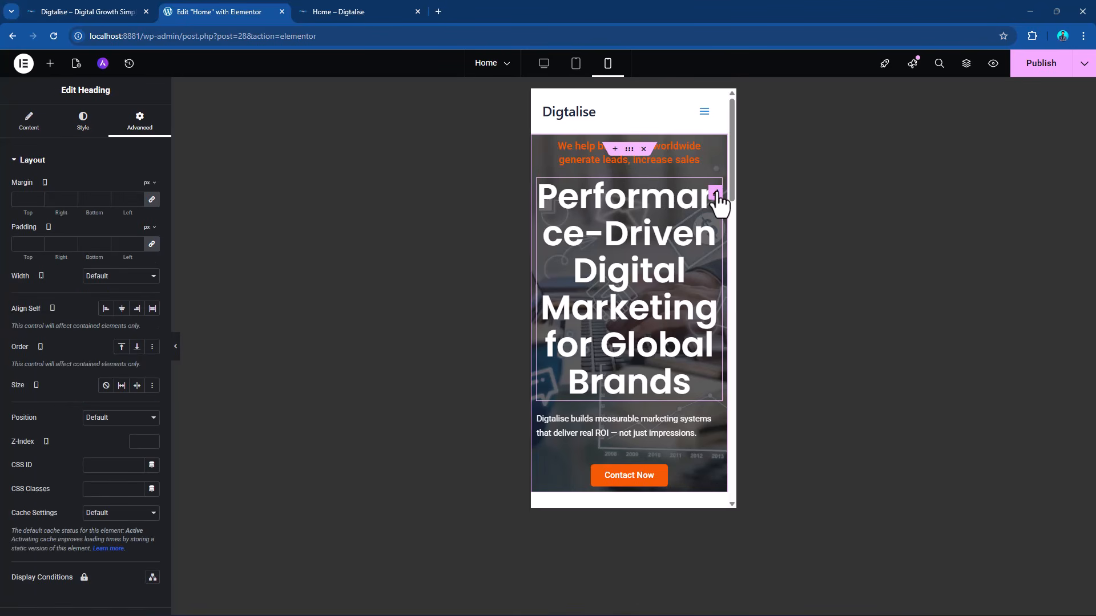
left_click(83, 122)
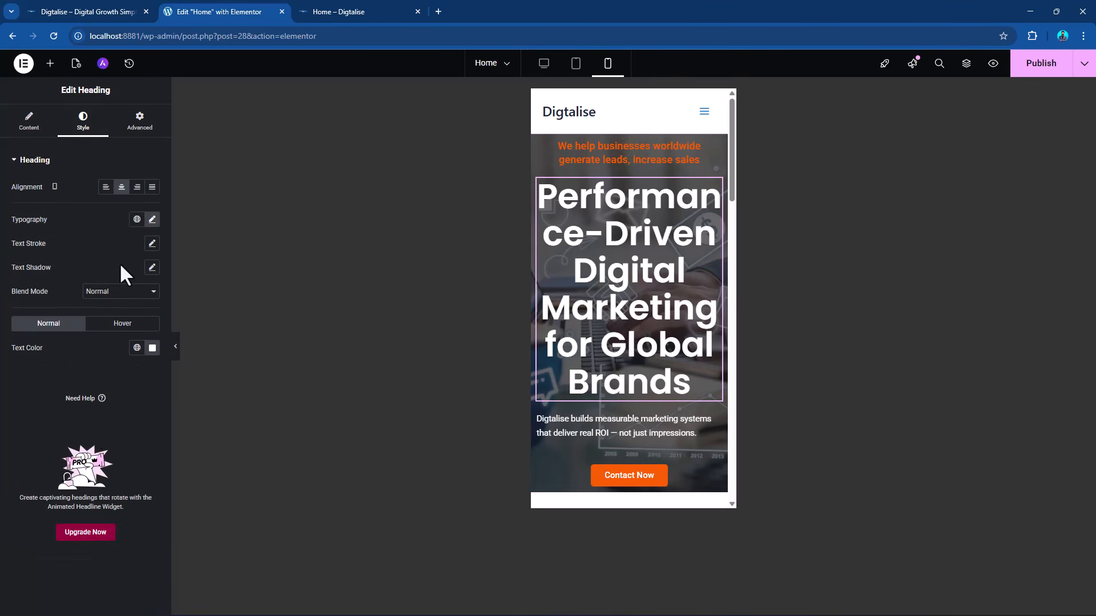
left_click(152, 220)
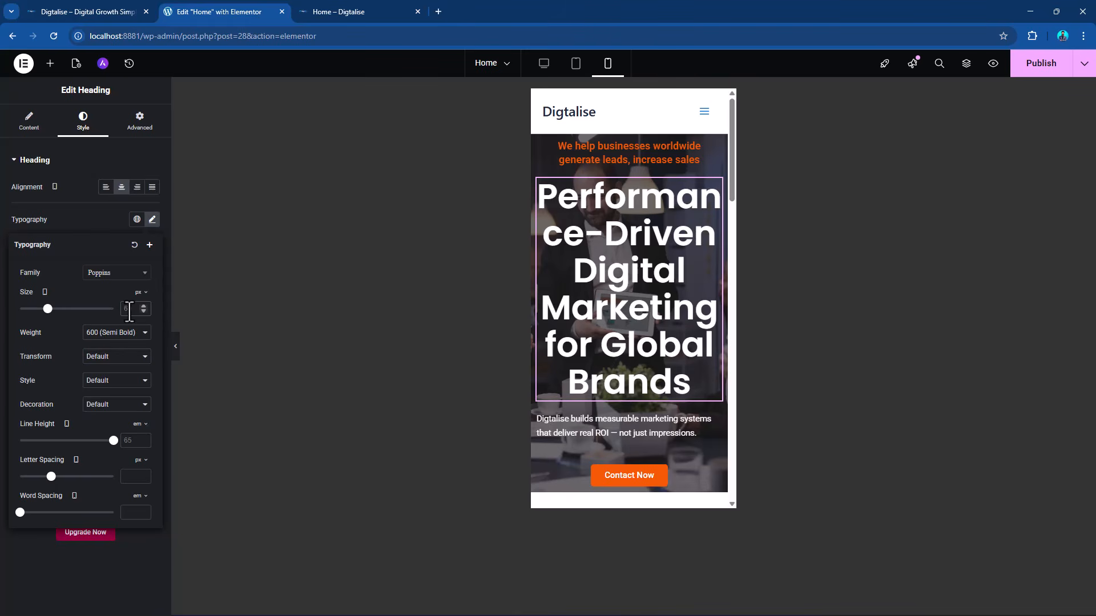
type("40")
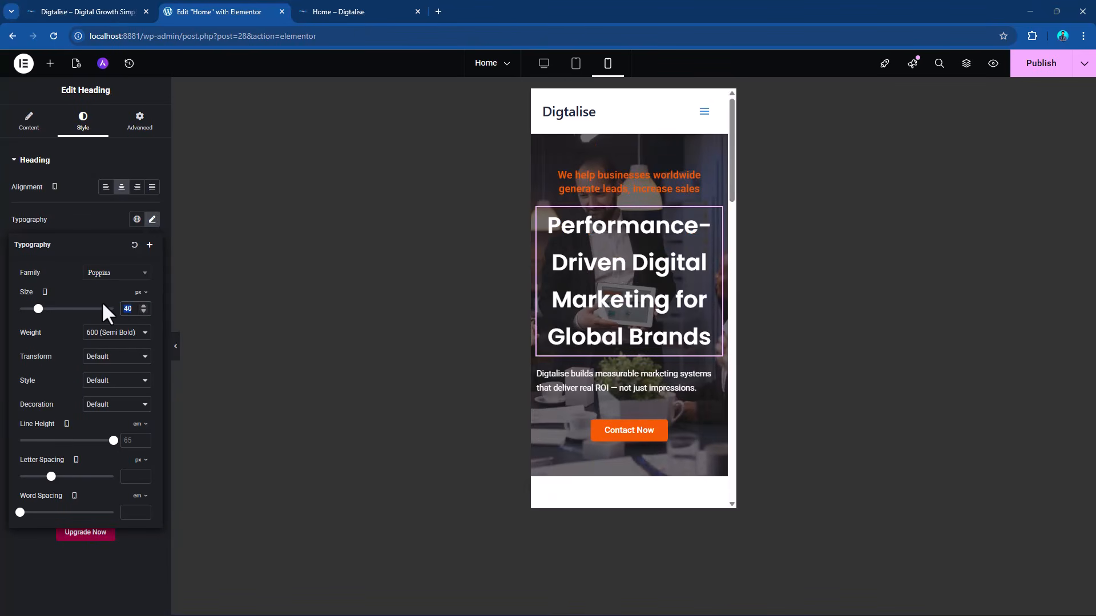
type("35")
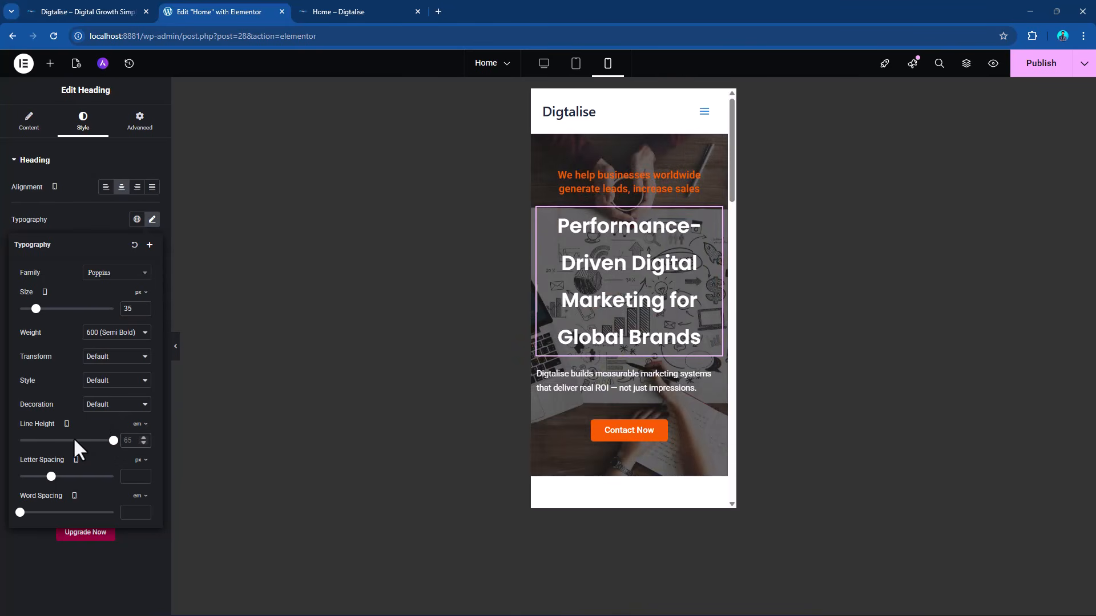
type("37")
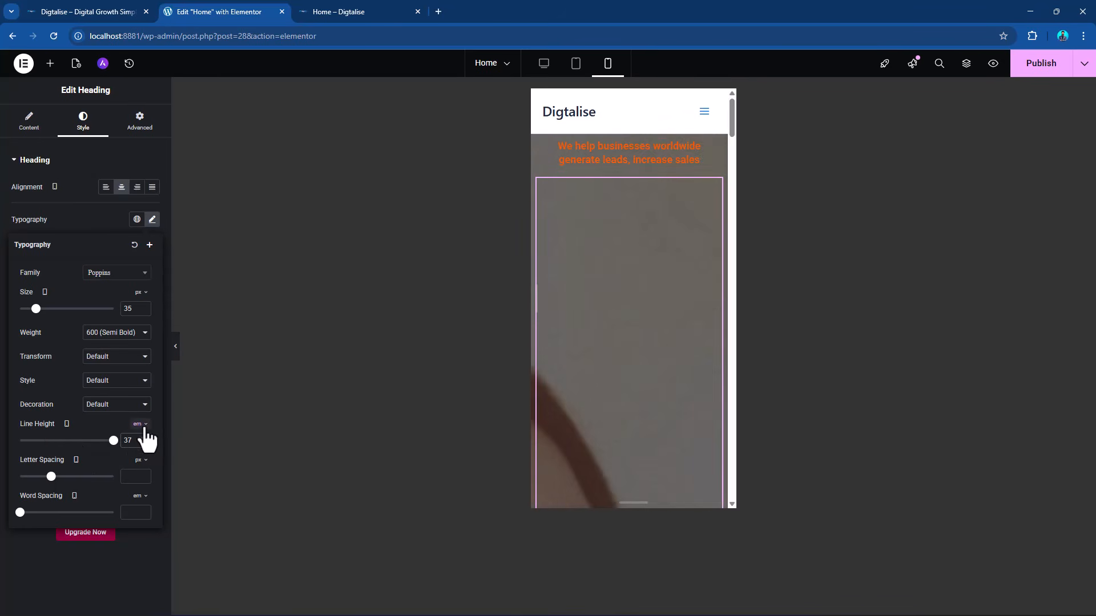
Try a mobile line height of 37 em on the hero heading and reduce it to 1 em.
left_click(140, 423)
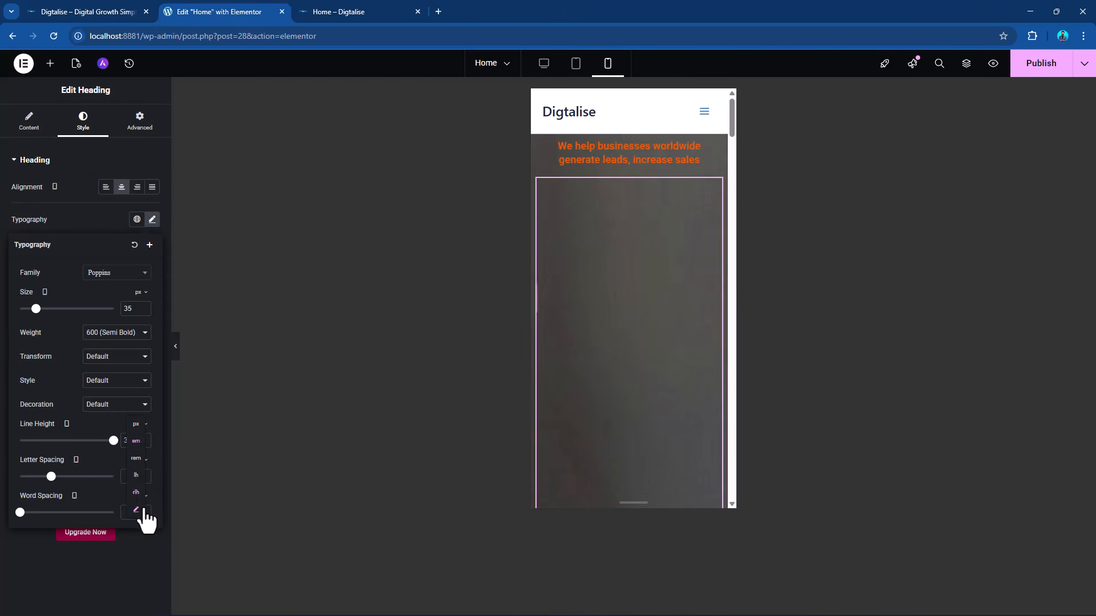
left_click(136, 441)
left_click(140, 306)
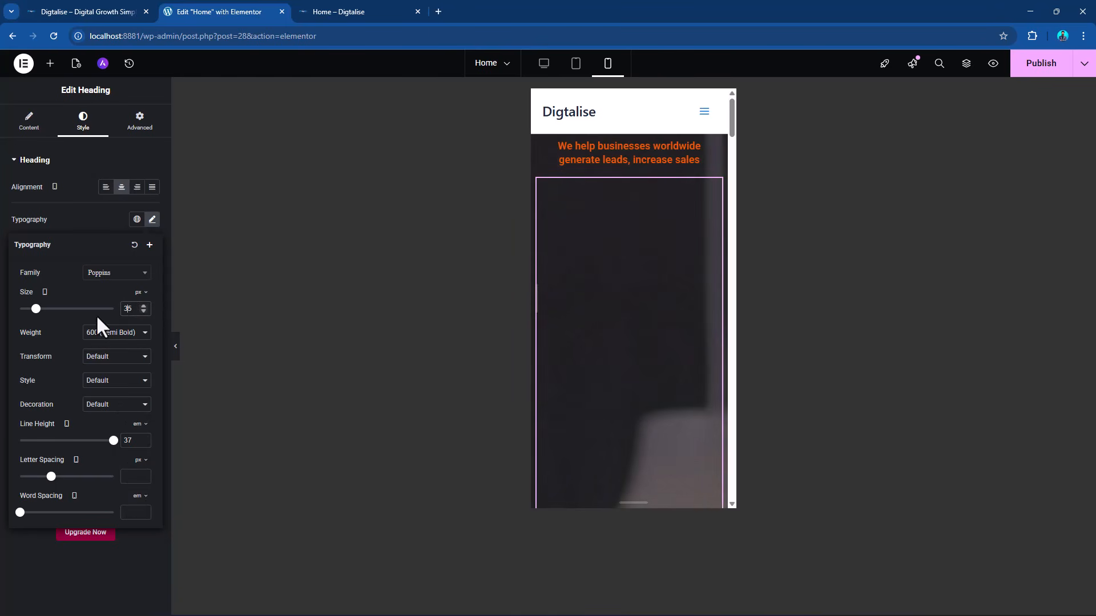
left_click_drag(118, 438, 30, 432)
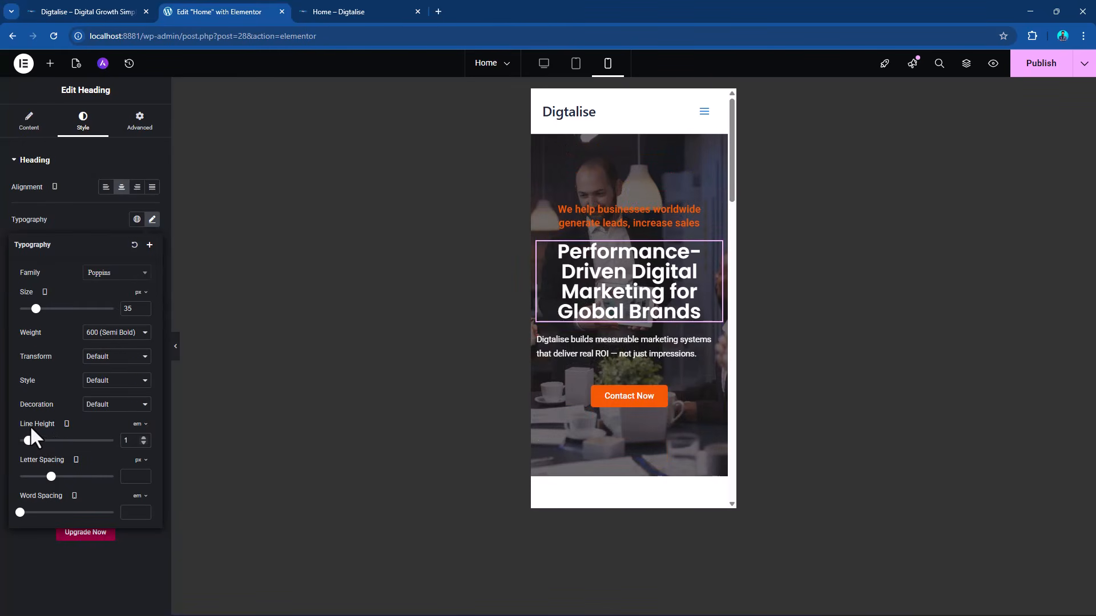
Try the rem and custom units for the hero heading's mobile line height.
left_click(142, 424)
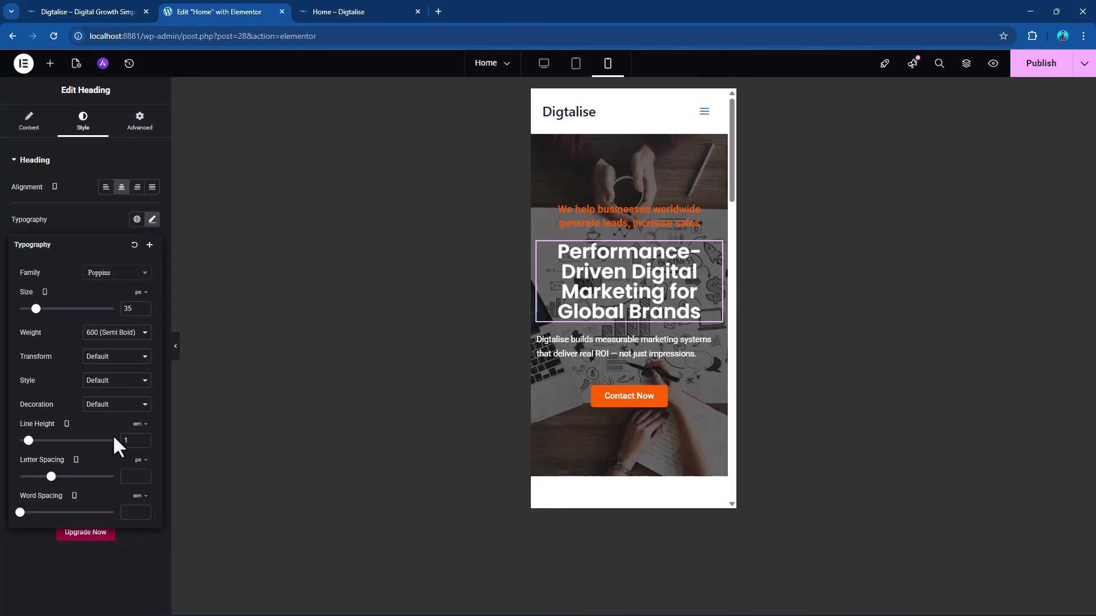
left_click(141, 425)
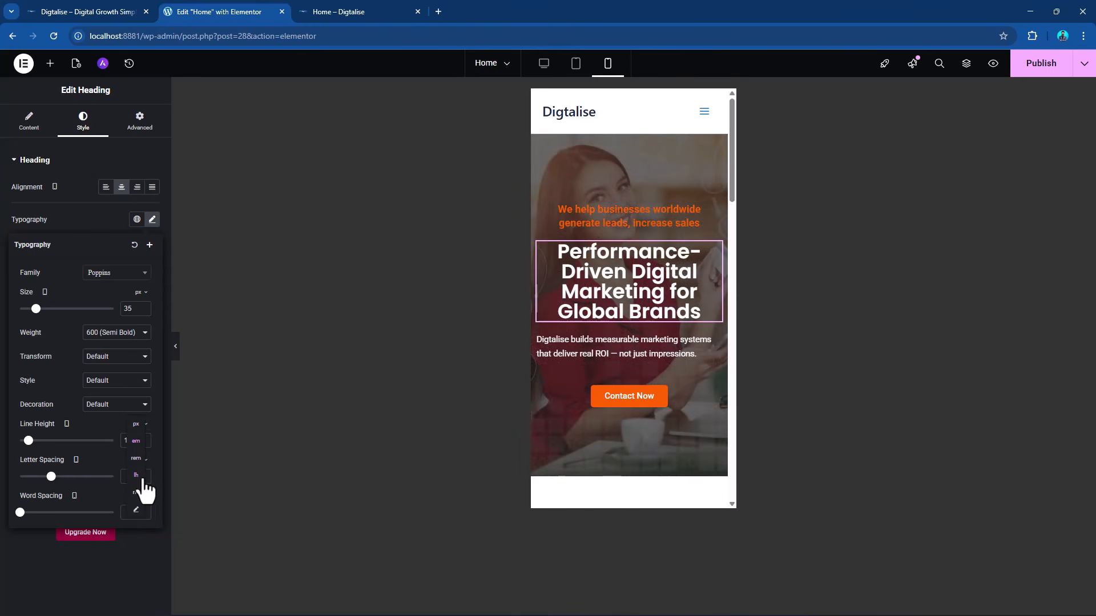
left_click(135, 459)
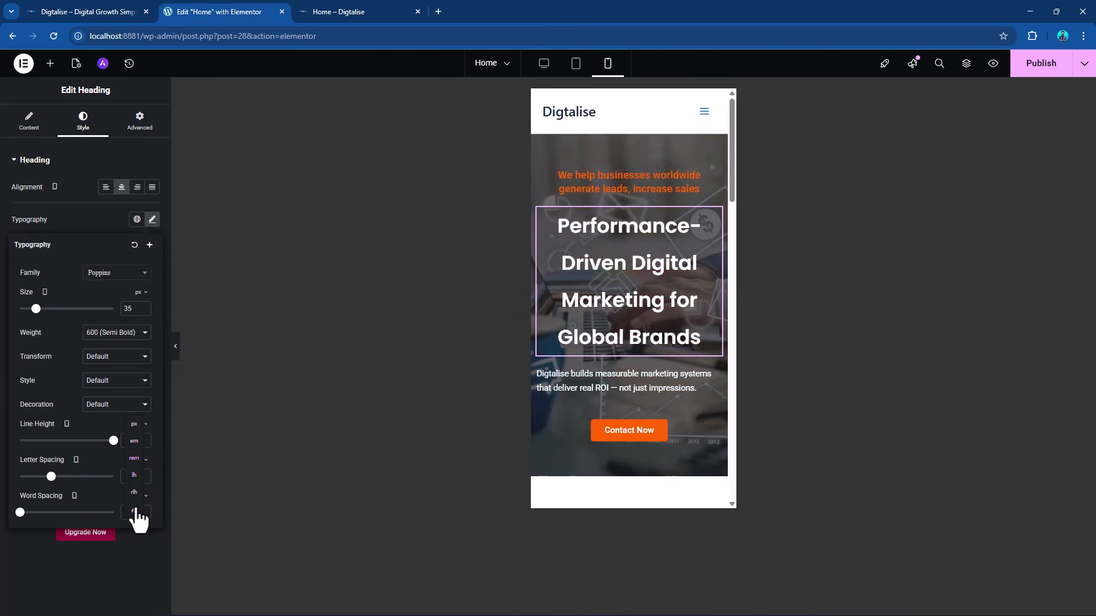
left_click(136, 510)
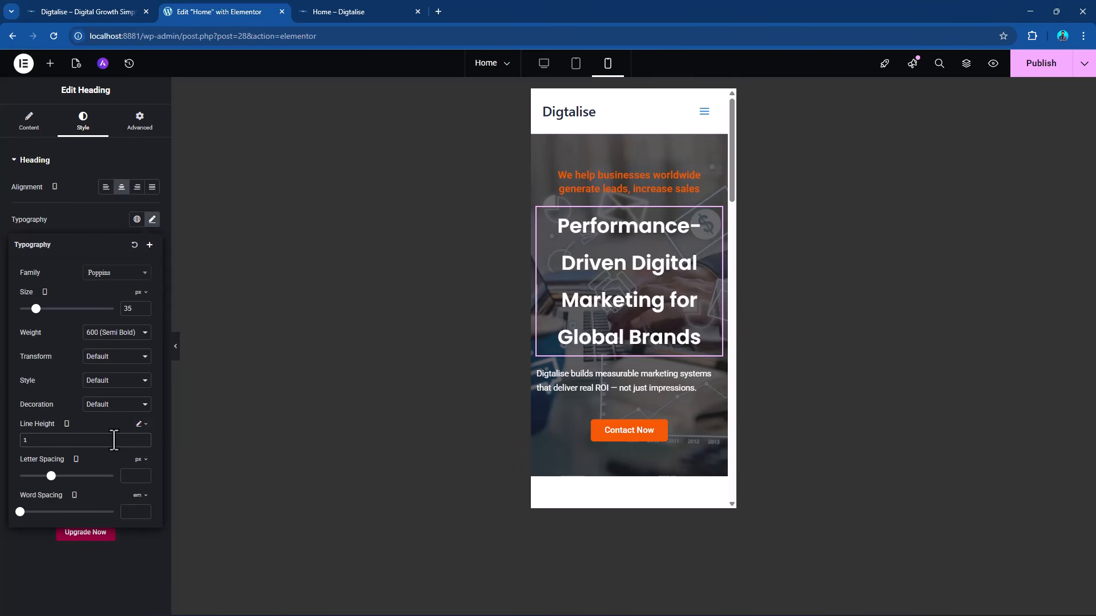
left_click(139, 425)
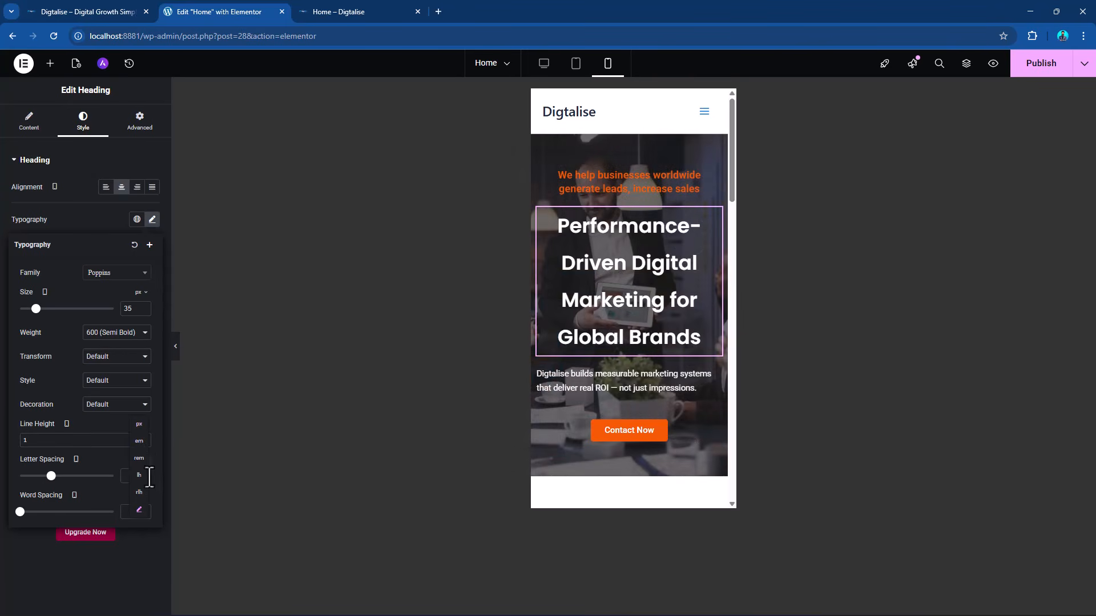
left_click(54, 442)
Switch the hero heading's mobile line height unit to px and set the line height to 38.
left_click(142, 426)
left_click(141, 433)
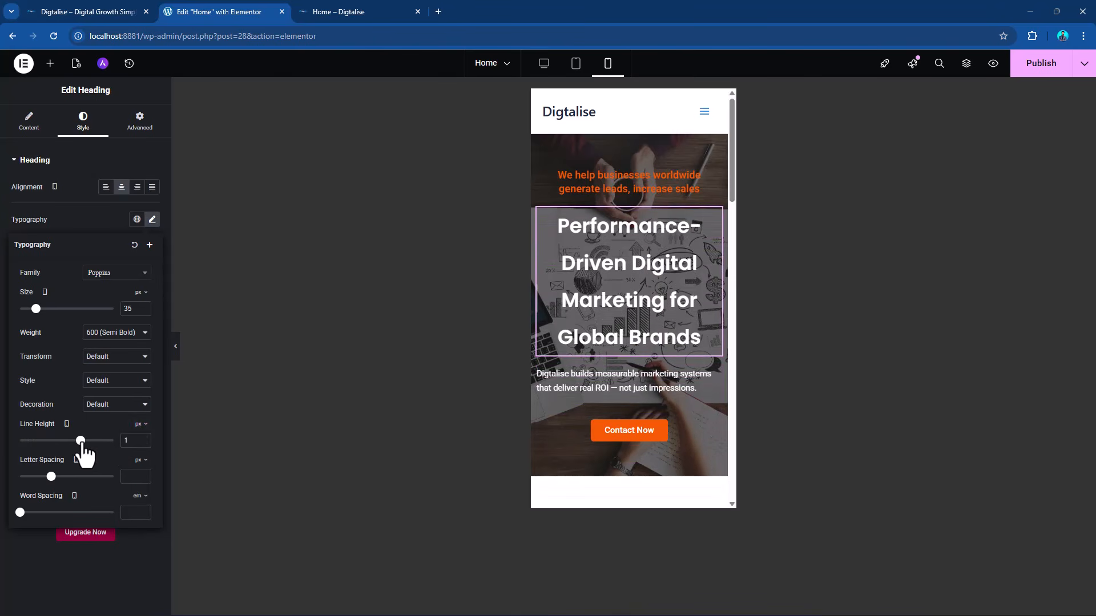
left_click_drag(81, 442, 61, 442)
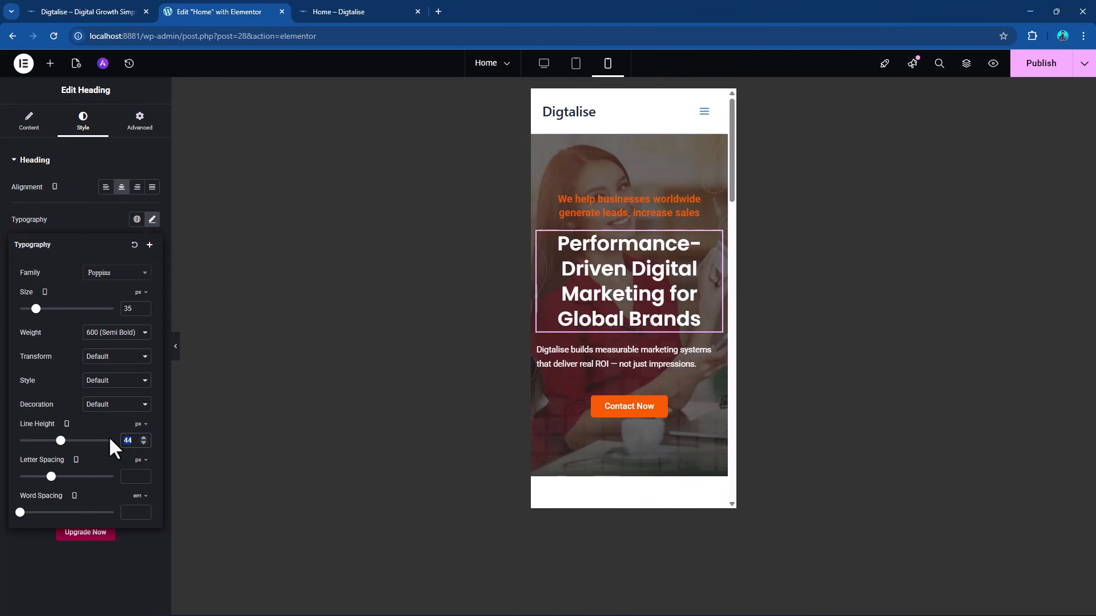
type("37")
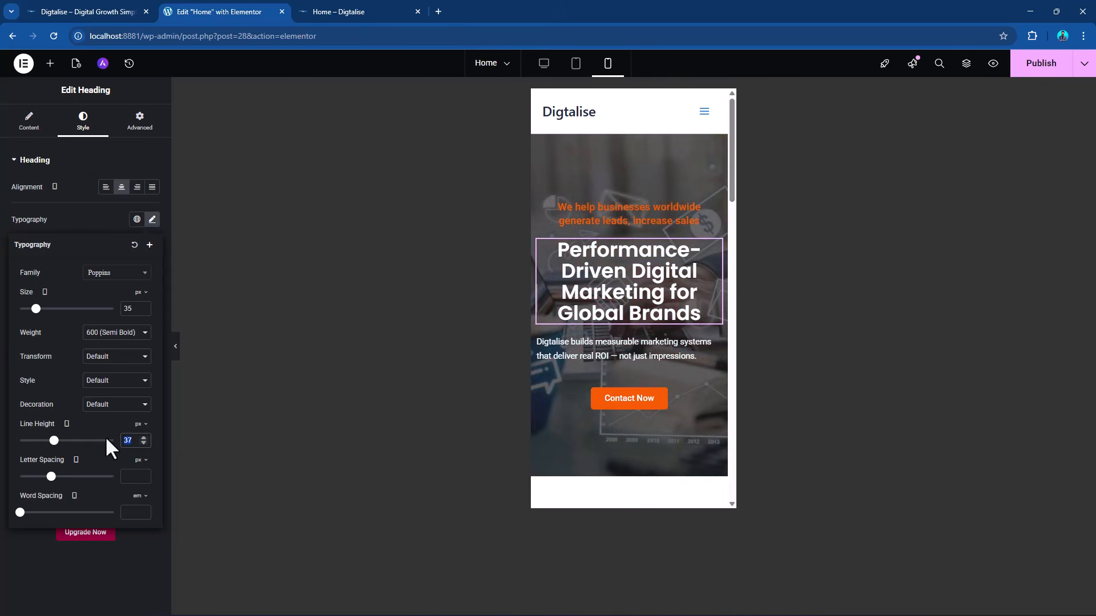
type("38")
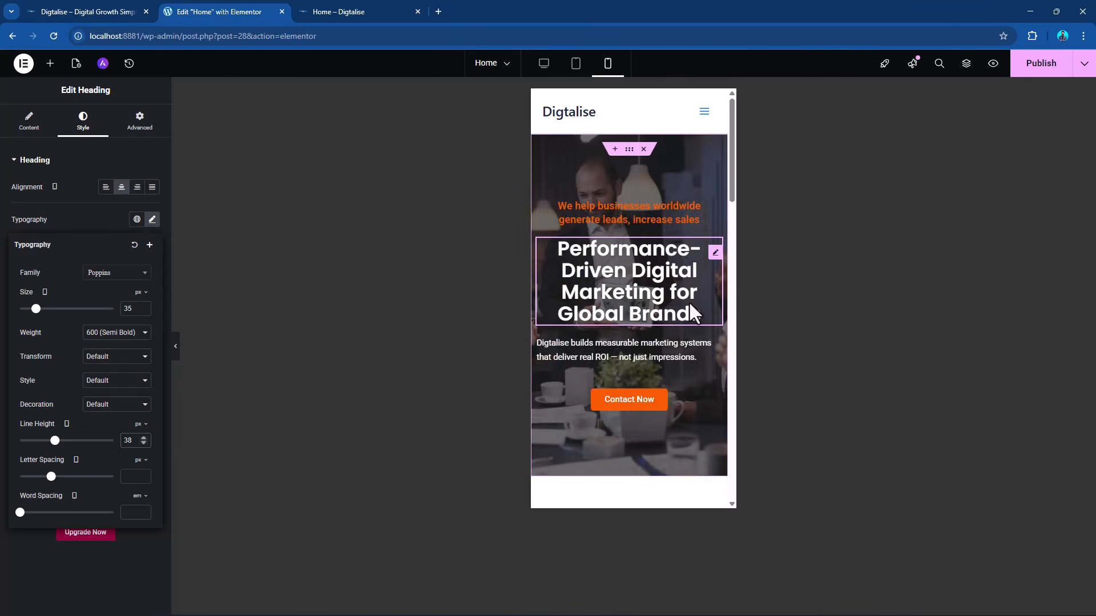
Center-align the hero description "Digtalise builds measurable marketing systems..." for mobile.
left_click(139, 121)
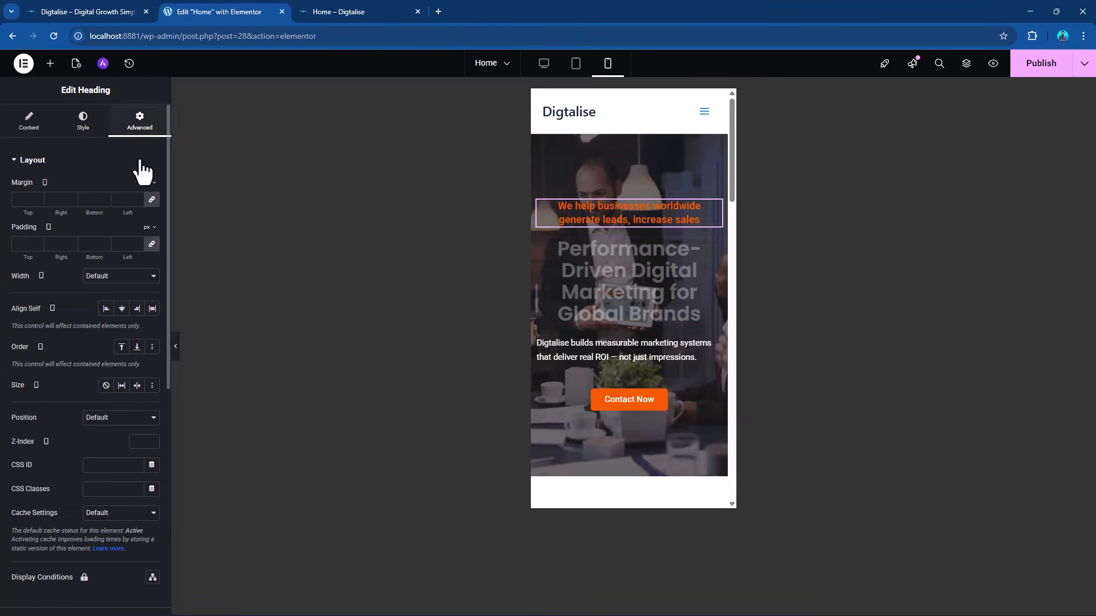
left_click(86, 127)
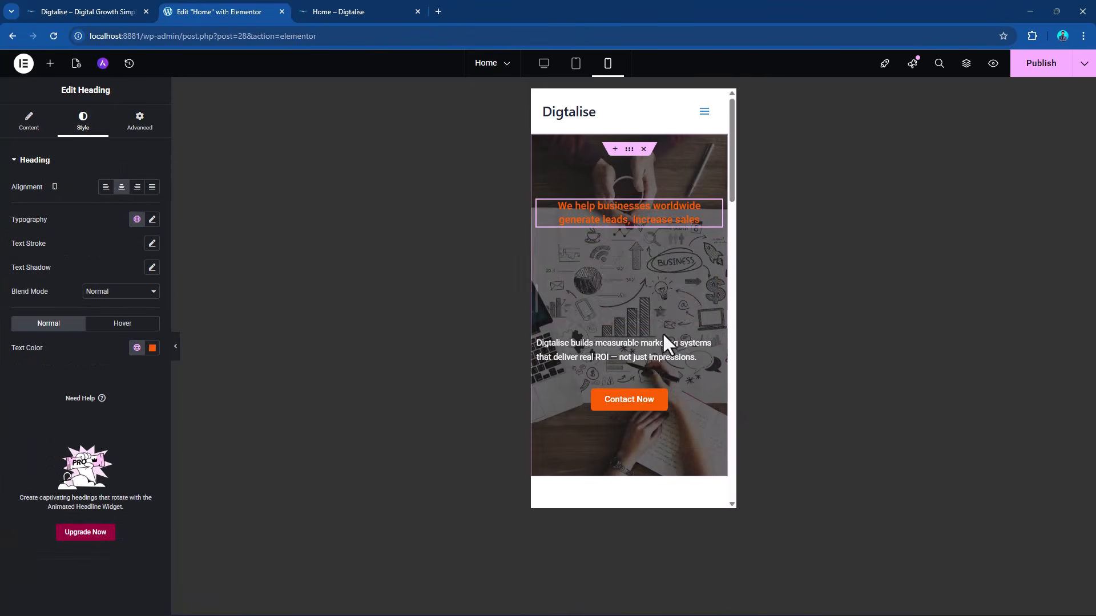
left_click(715, 353)
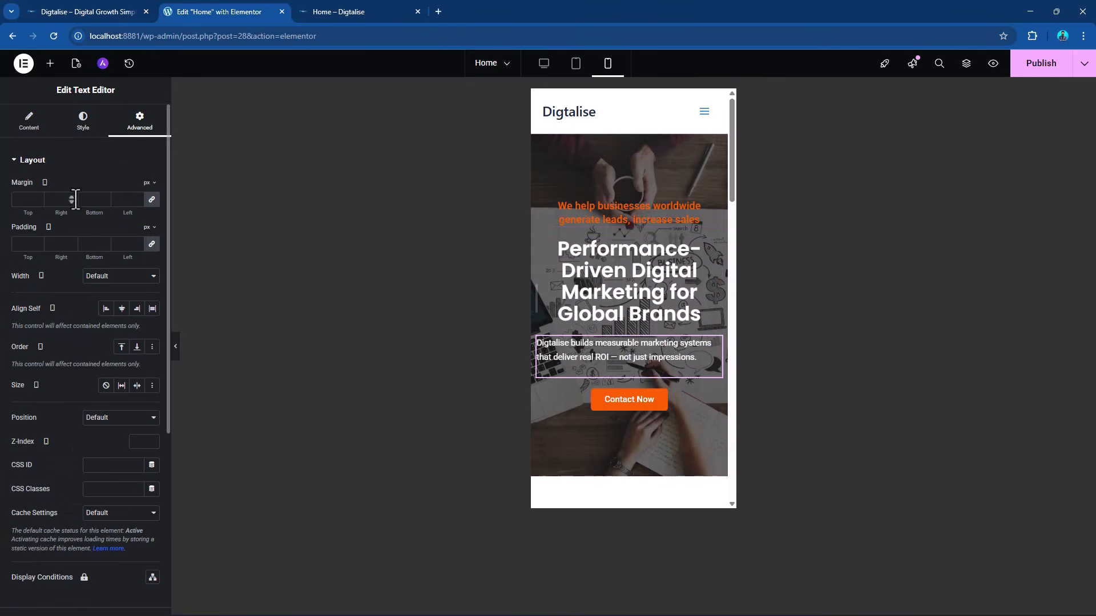
left_click(83, 127)
left_click(122, 188)
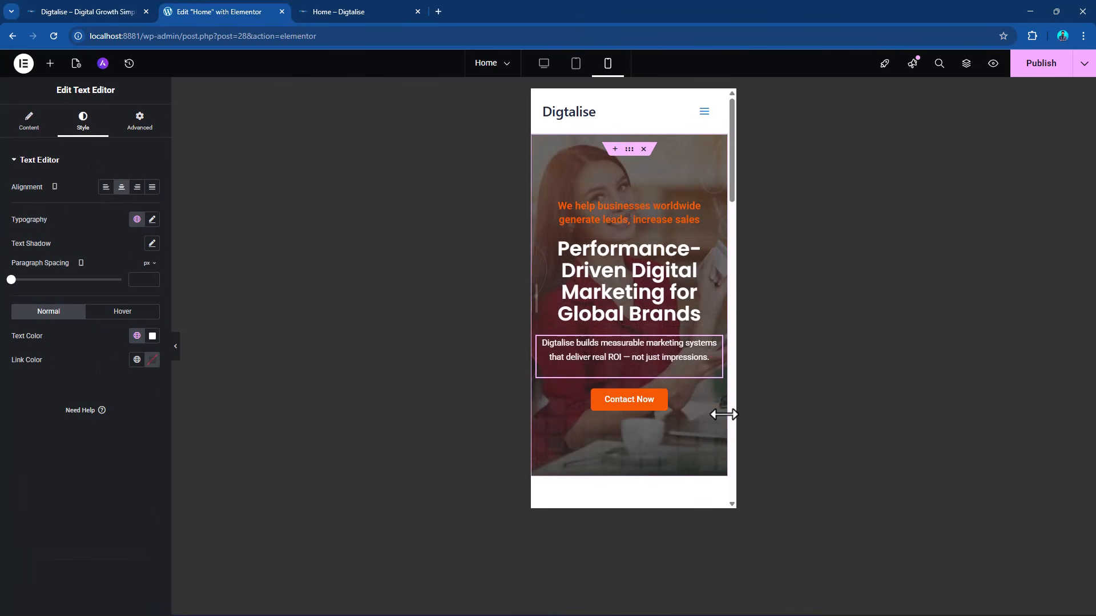
Unlink the About Us container's mobile padding and set it to 70 px top and bottom, 15 px left and right.
scroll(639, 348, "down", 6)
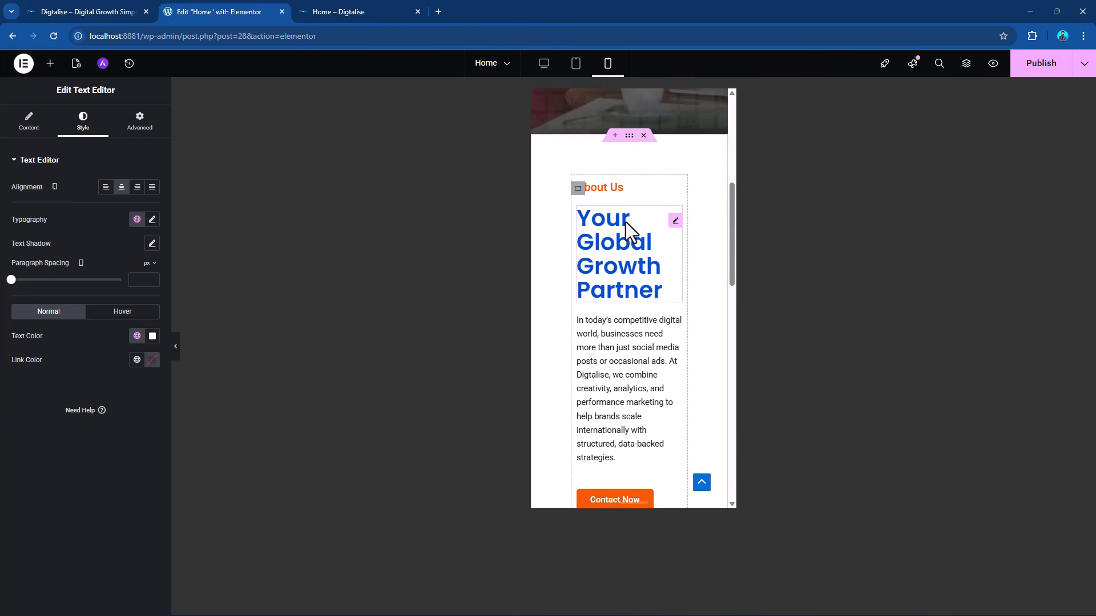
left_click(628, 141)
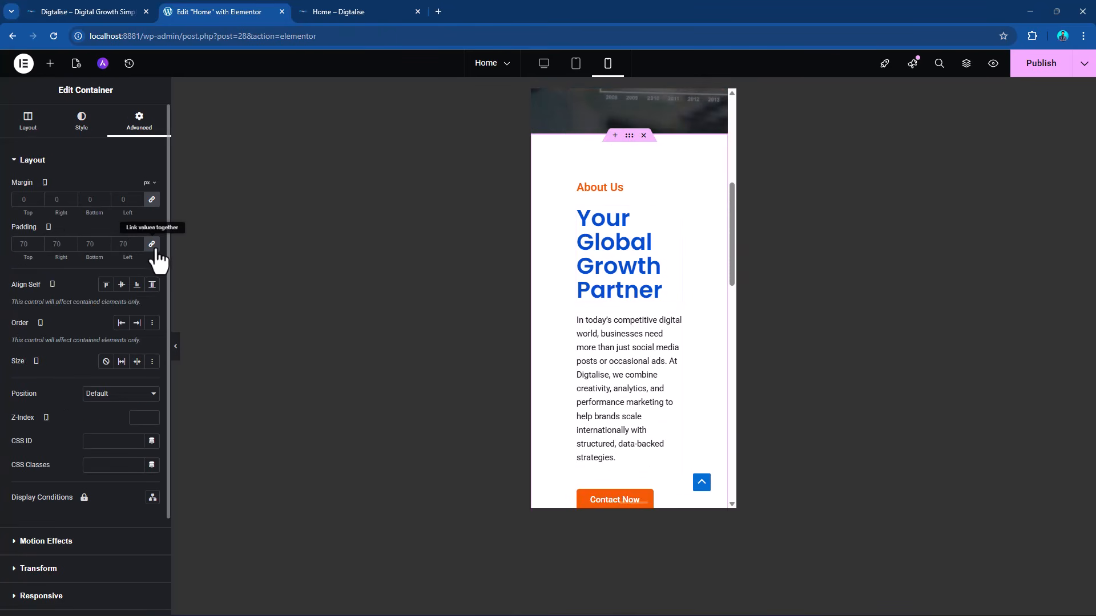
left_click(152, 245)
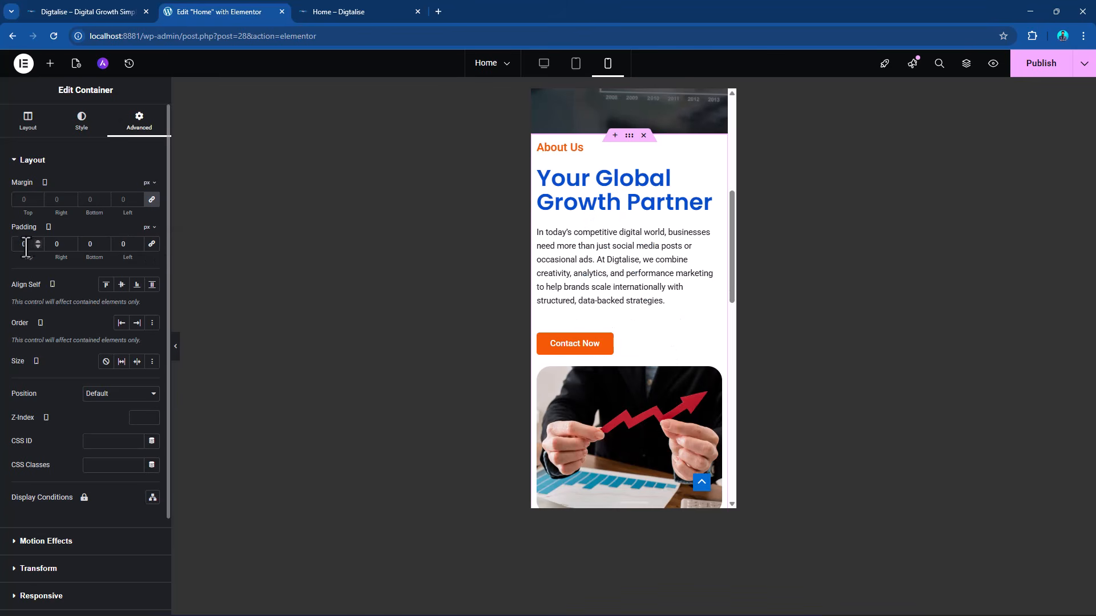
type("70")
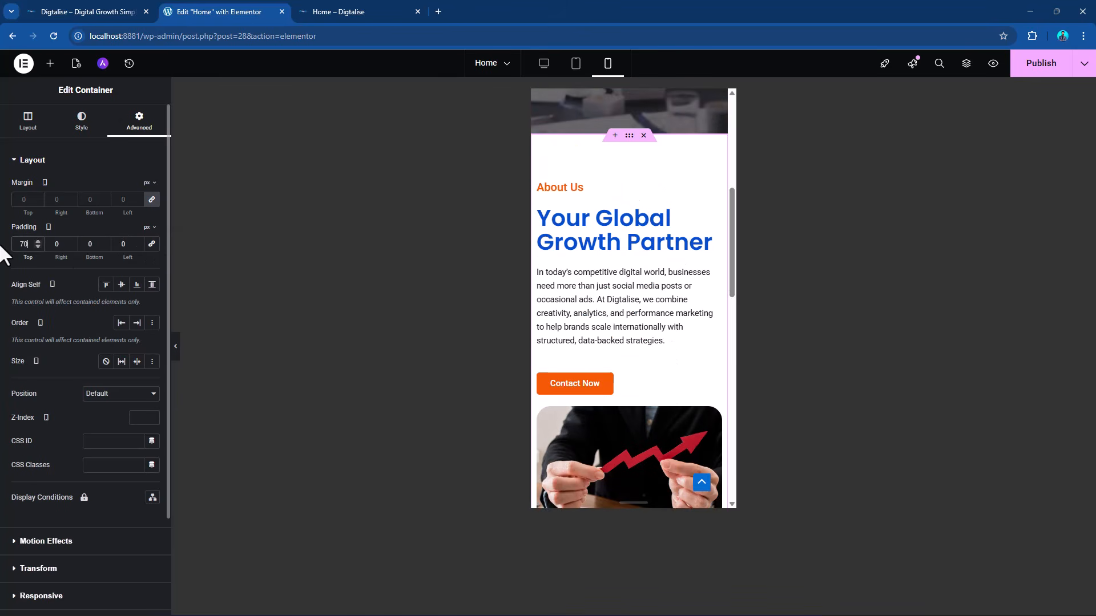
double_click(97, 243)
type("70")
double_click(52, 244)
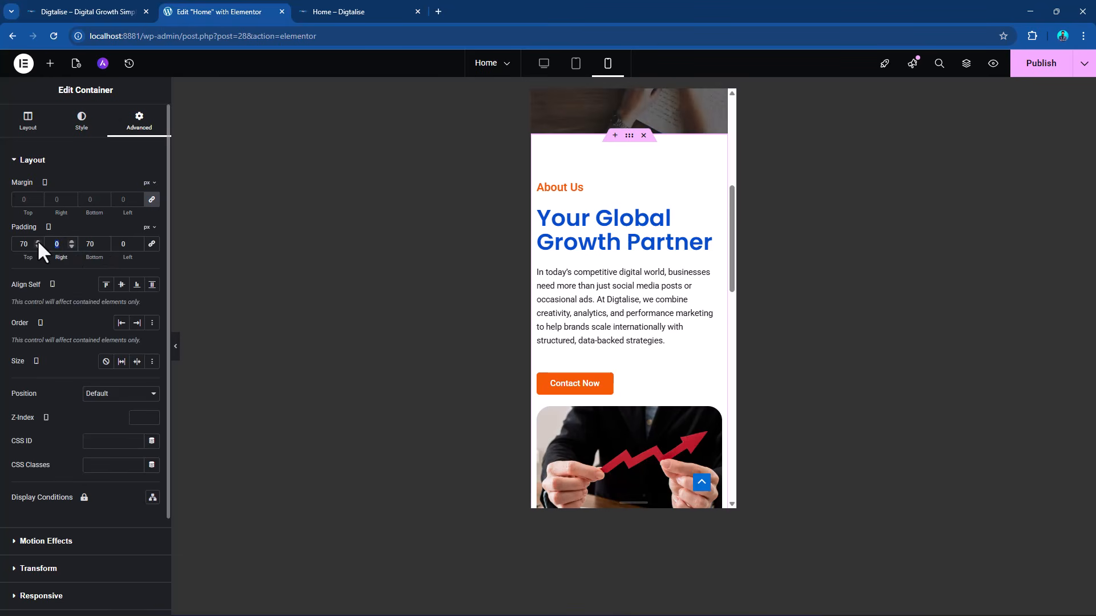
type("15")
left_click(123, 245)
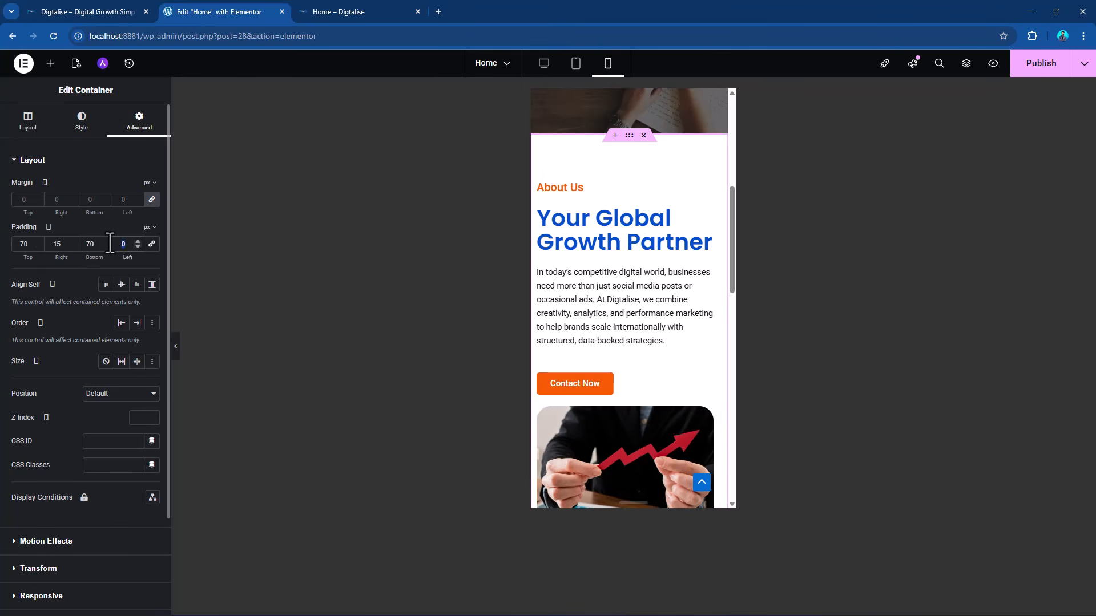
type("15")
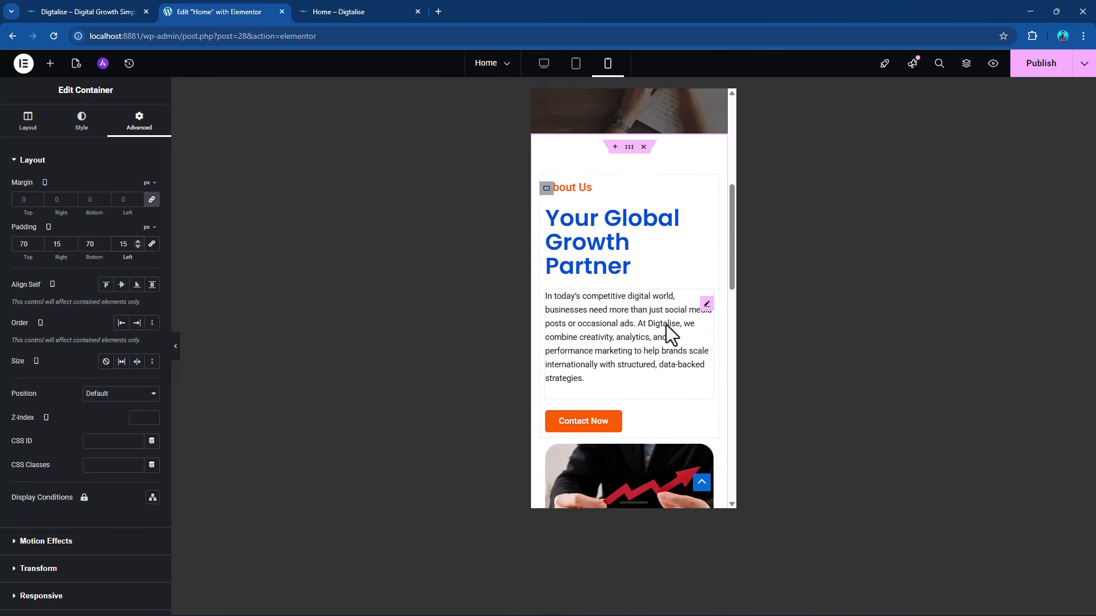
Check the mobile layout down to Our Core Expertise, return to the desktop view and publish the Home page.
scroll(643, 308, "up", 5)
scroll(642, 296, "down", 10)
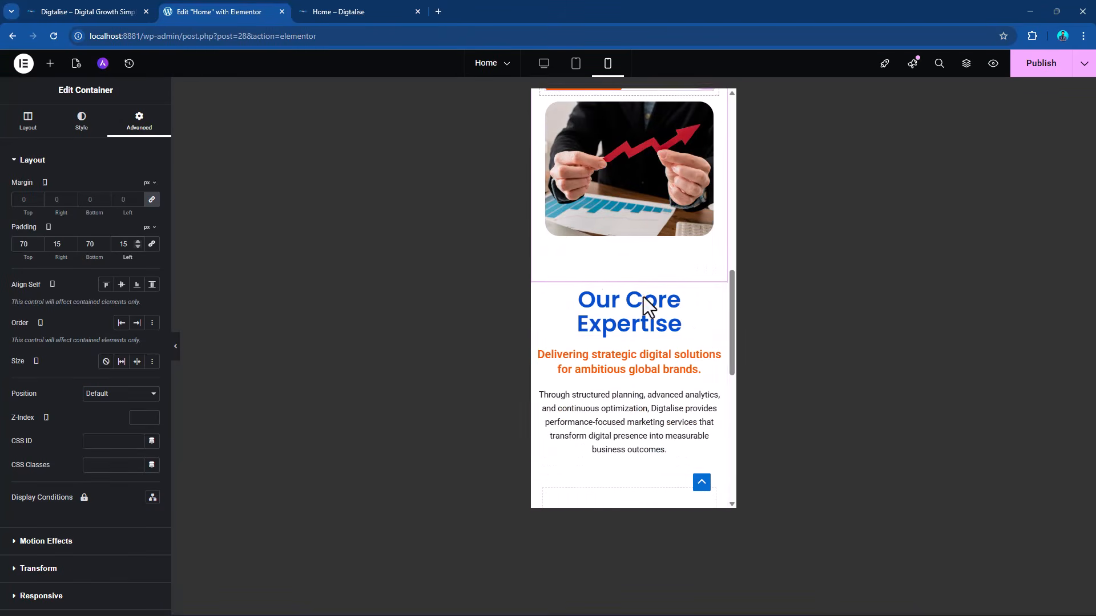
scroll(685, 348, "up", 10)
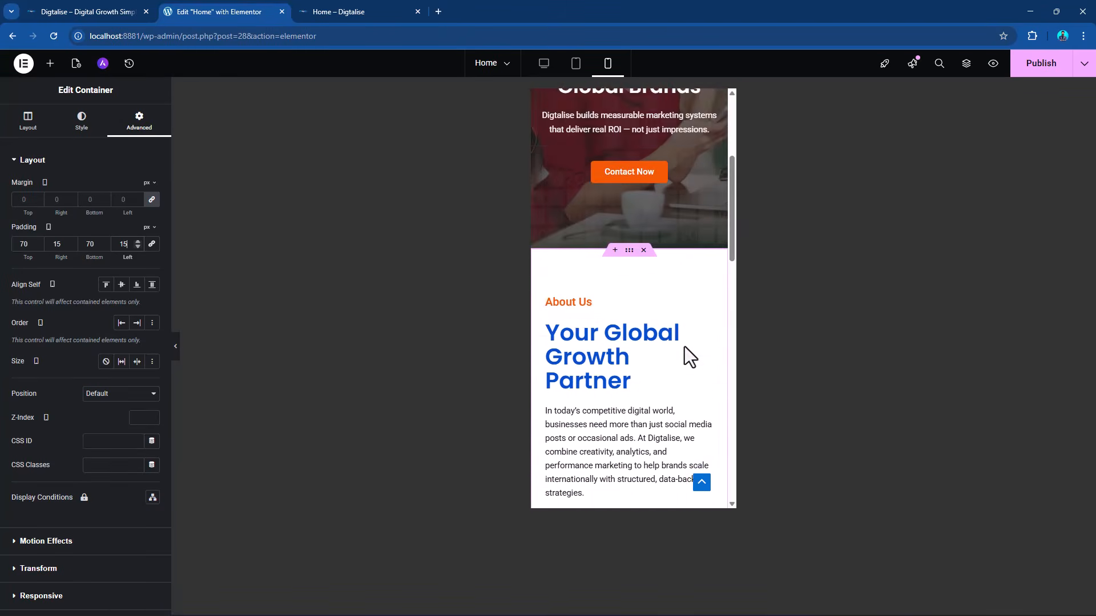
scroll(636, 216, "down", 15)
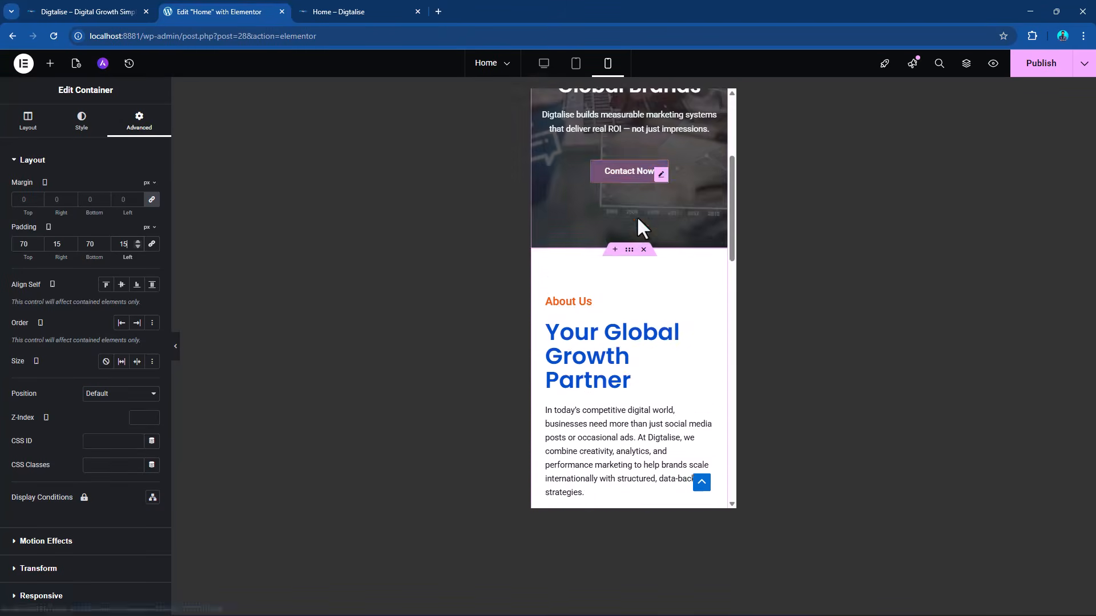
scroll(634, 223, "up", 2)
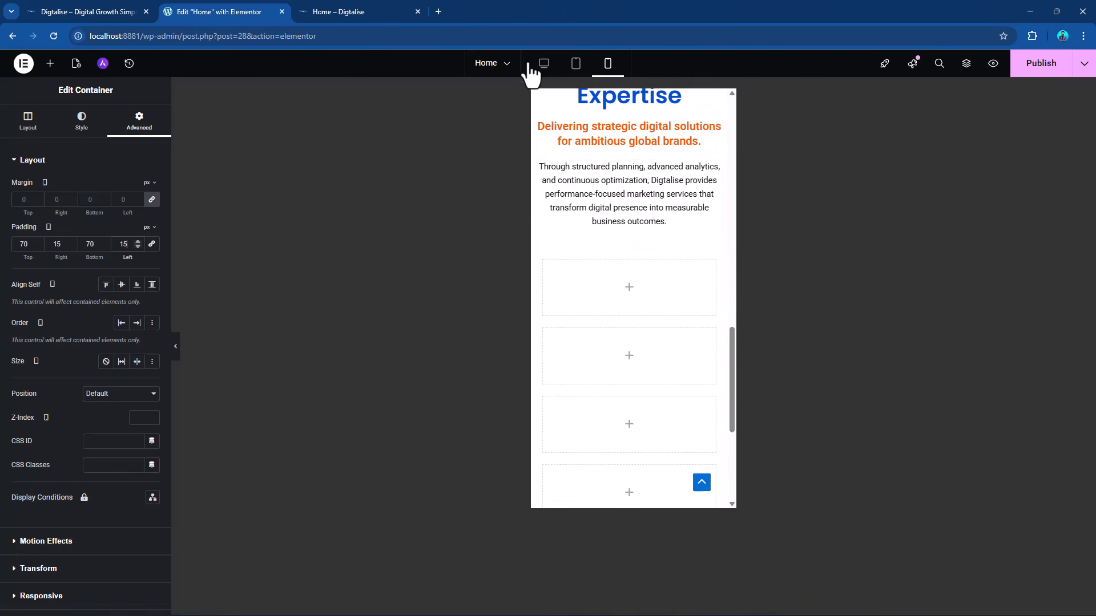
left_click(544, 63)
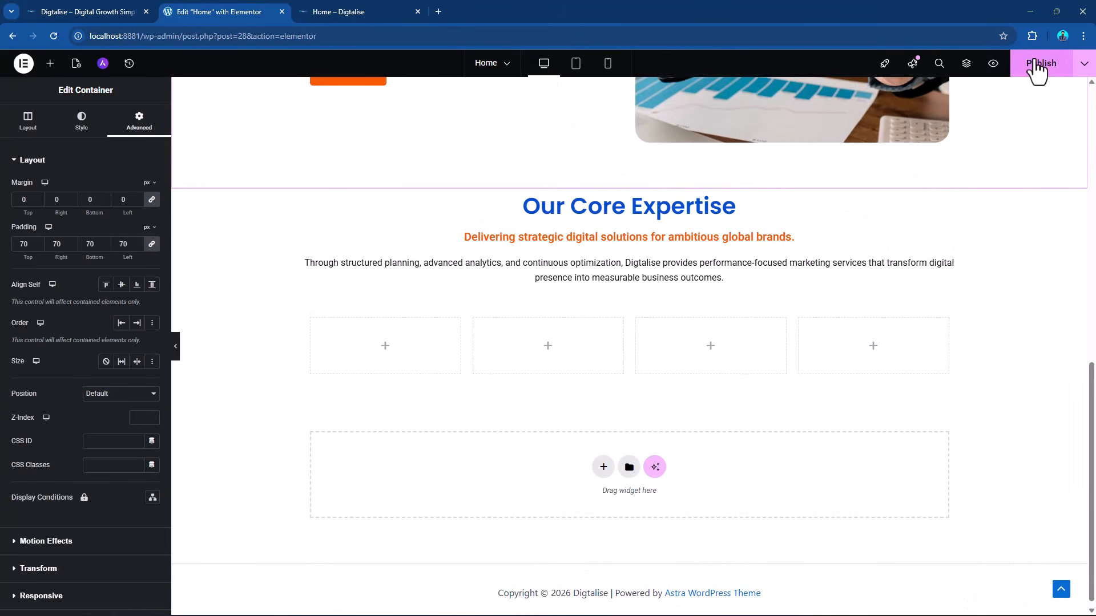
left_click(1035, 71)
scroll(526, 360, "down", 10)
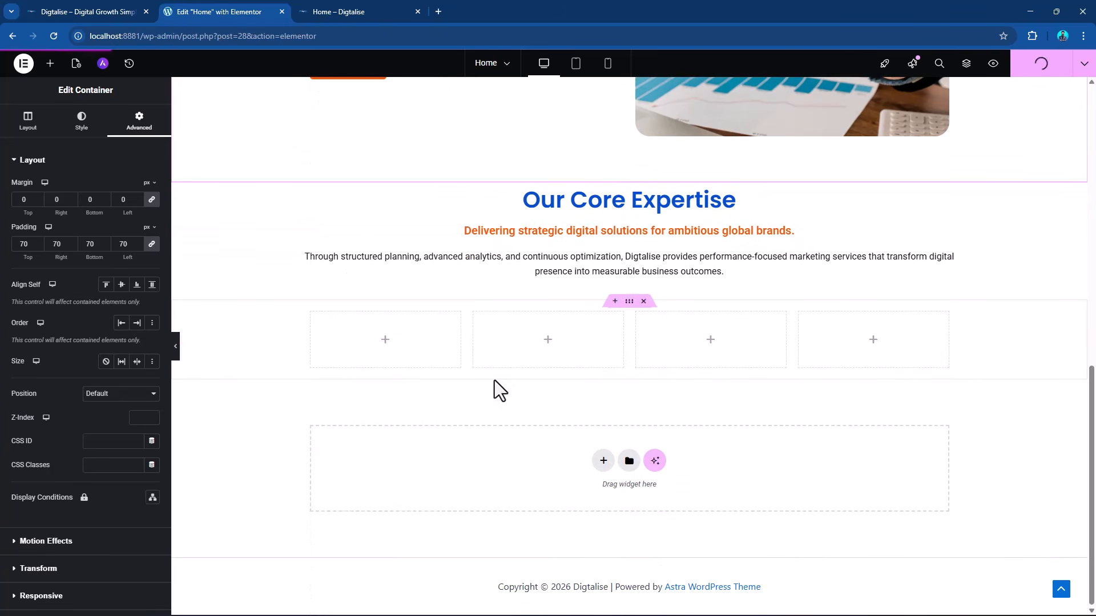
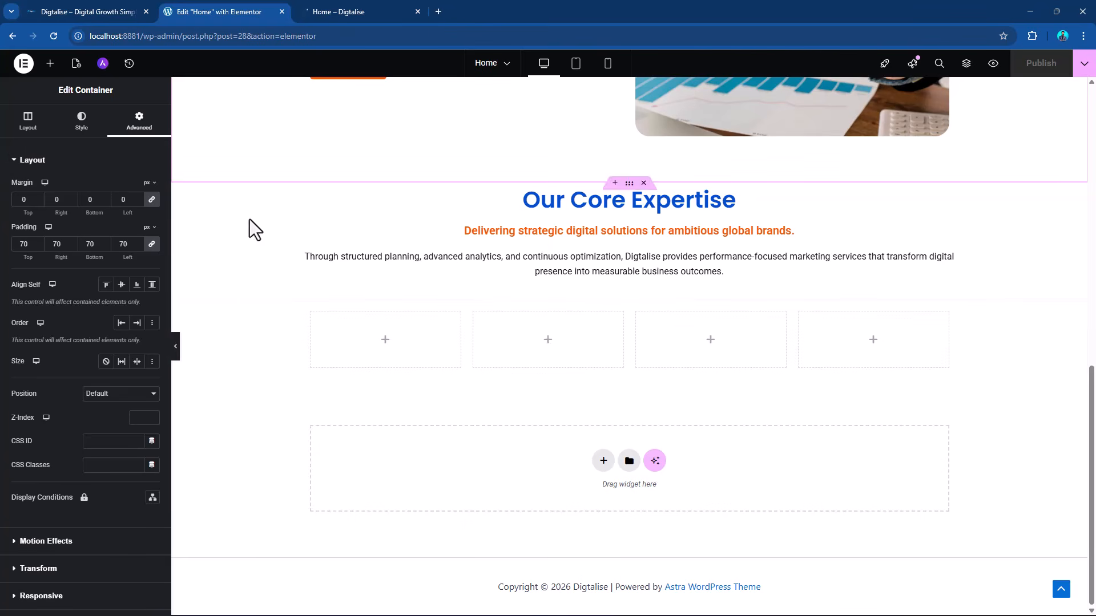
Add an Image widget to the first of the four columns and paste a copy of the "Our Core Expertise" heading beneath it.
left_click(50, 64)
left_click_drag(125, 303, 390, 347)
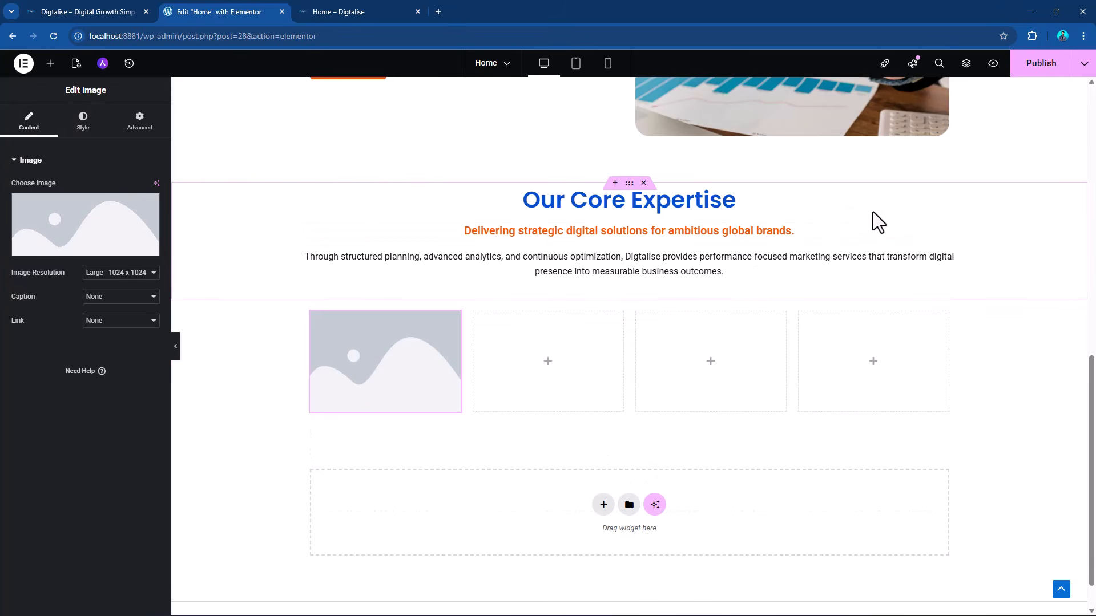
right_click(949, 203)
left_click(975, 264)
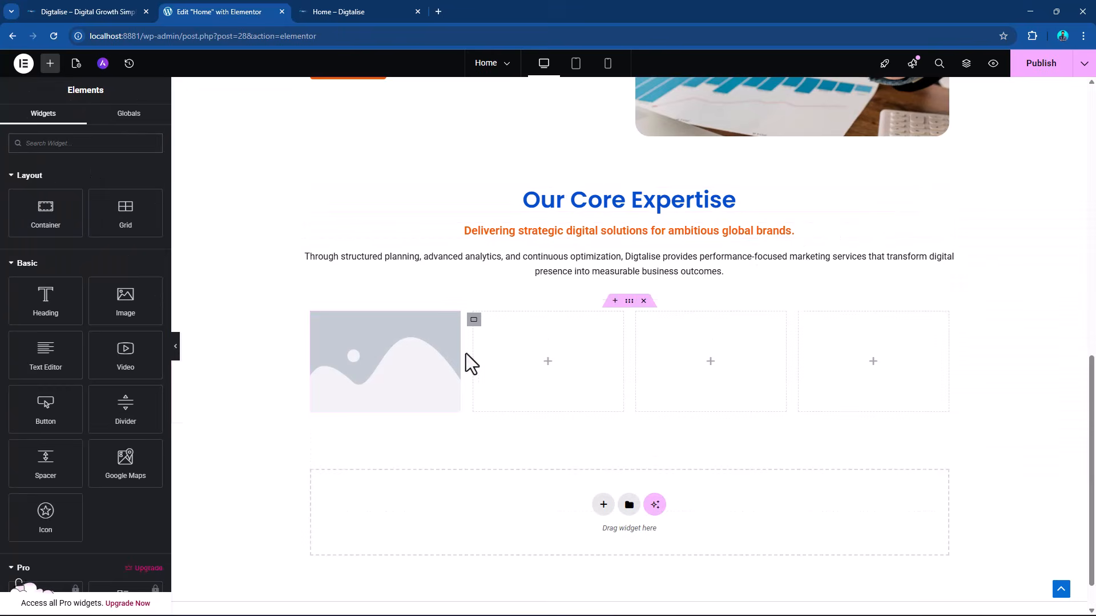
right_click(452, 331)
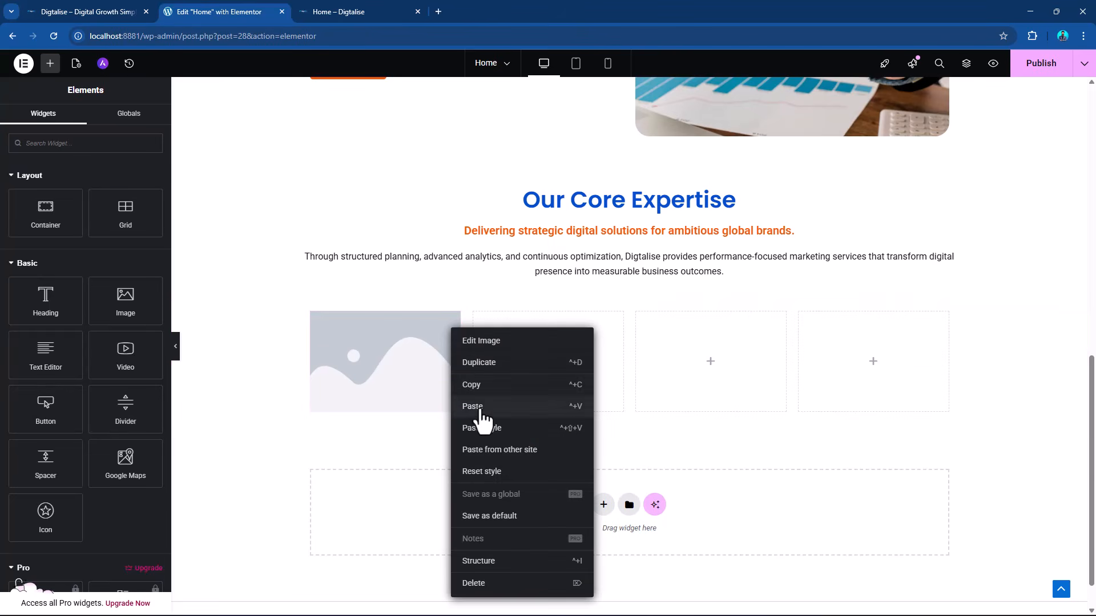
left_click(481, 406)
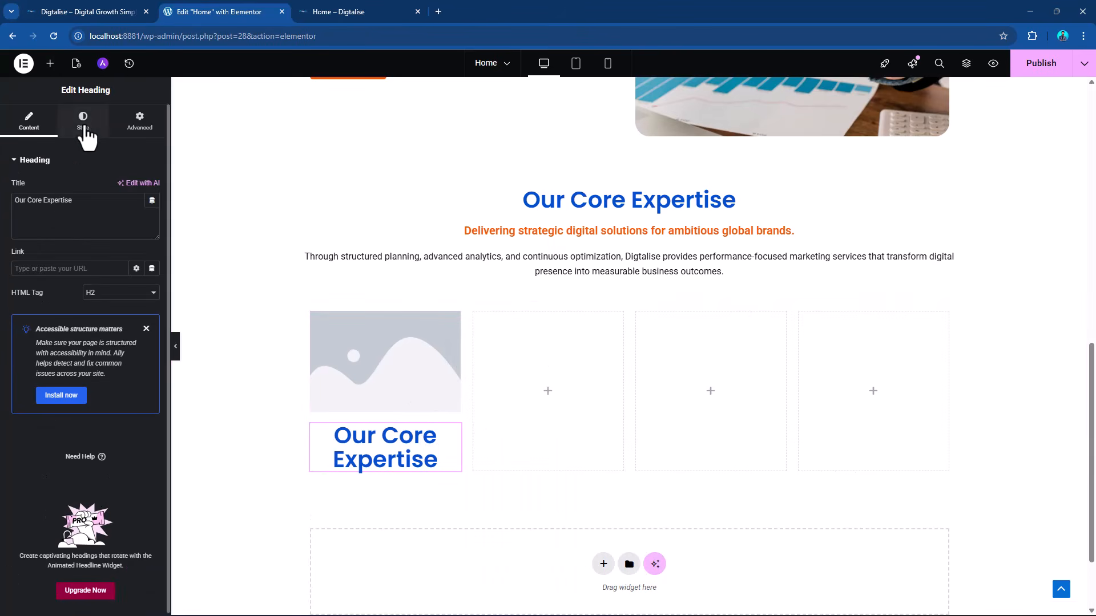
Set the first column heading's typography to 25 px size and 700 (Bold) weight.
left_click(84, 123)
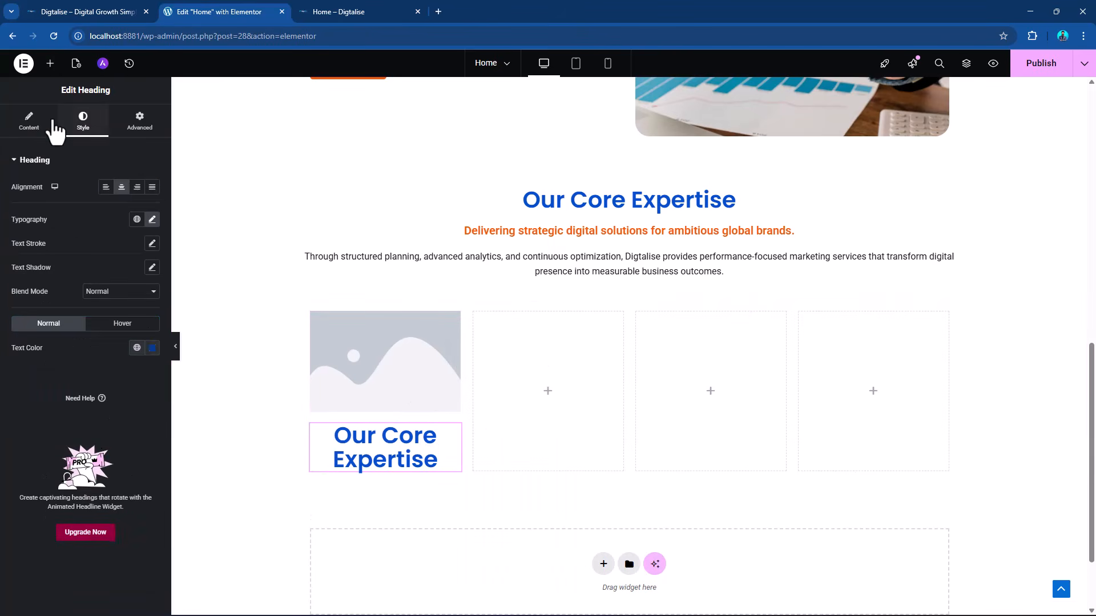
left_click(151, 219)
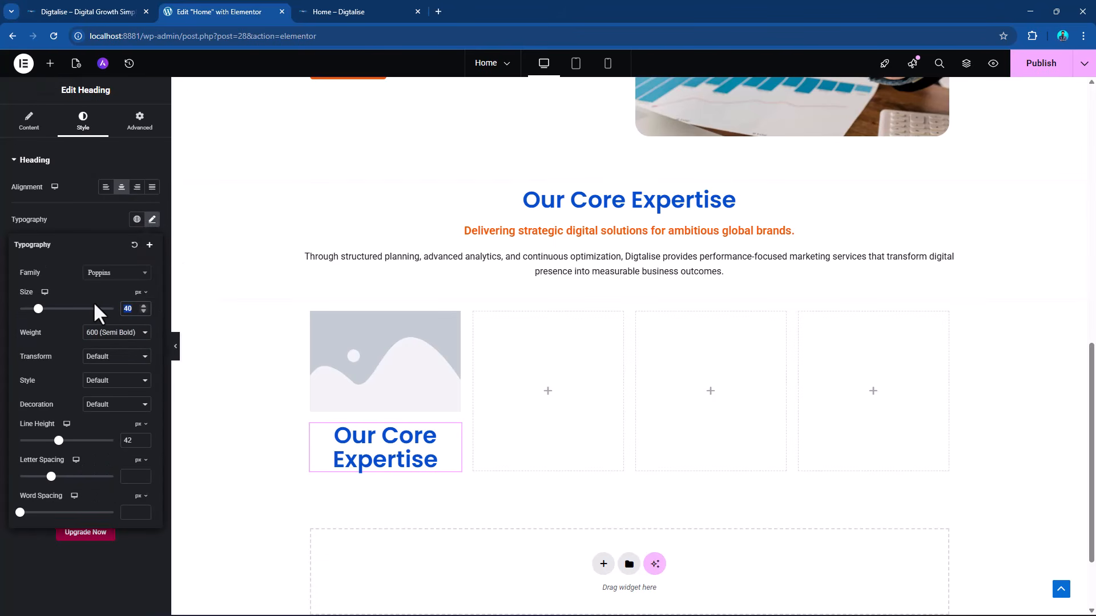
type("20")
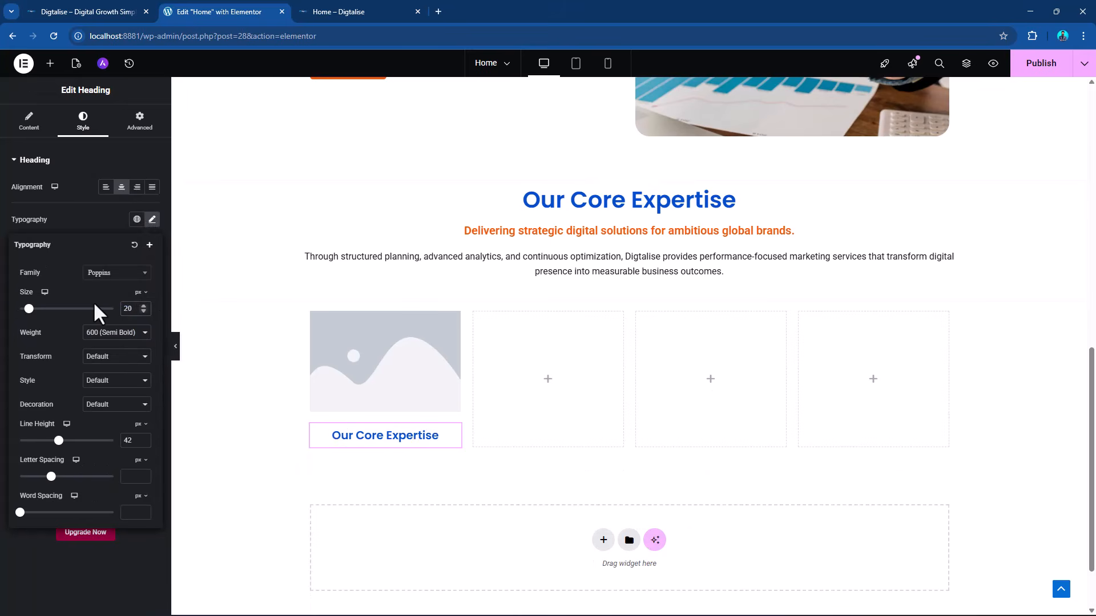
left_click(99, 334)
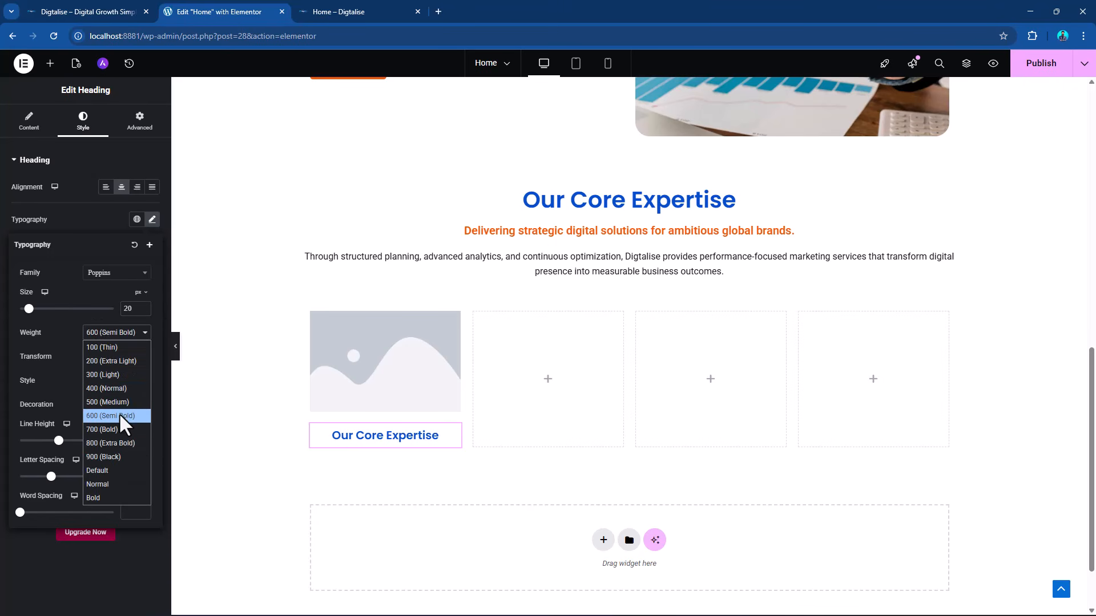
left_click(137, 428)
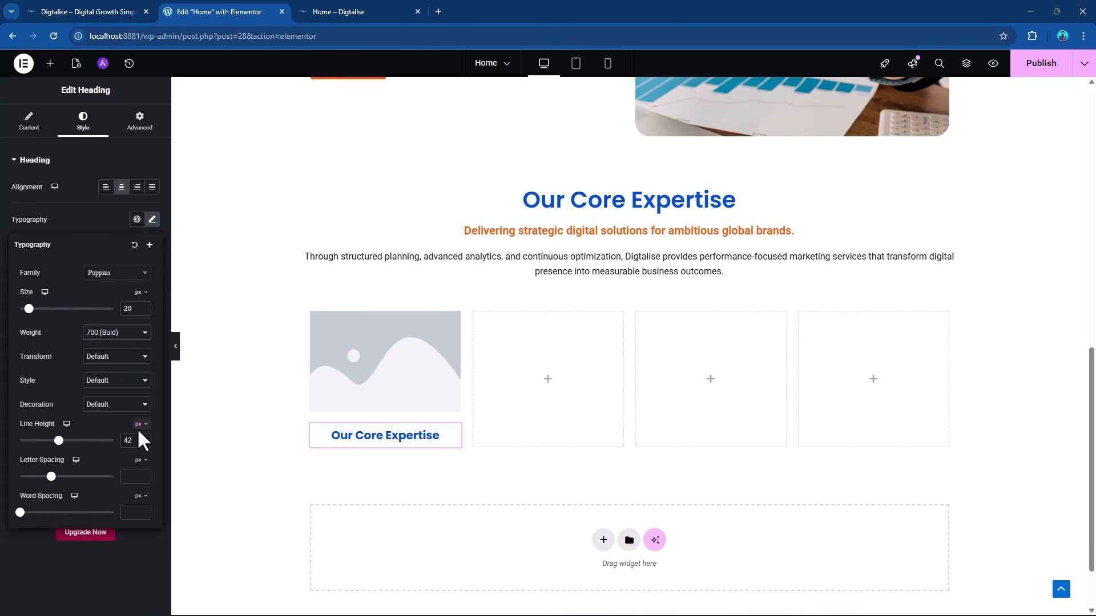
double_click(129, 311)
type("25")
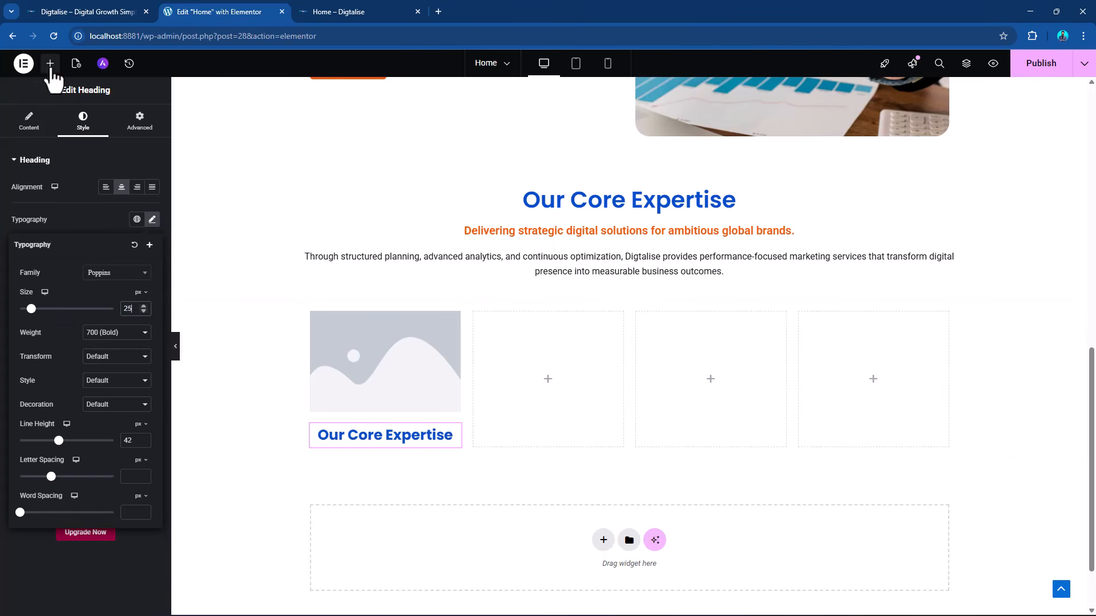
Copy the section's "Through structured planning" paragraph and paste it beneath the first column's heading.
right_click(950, 274)
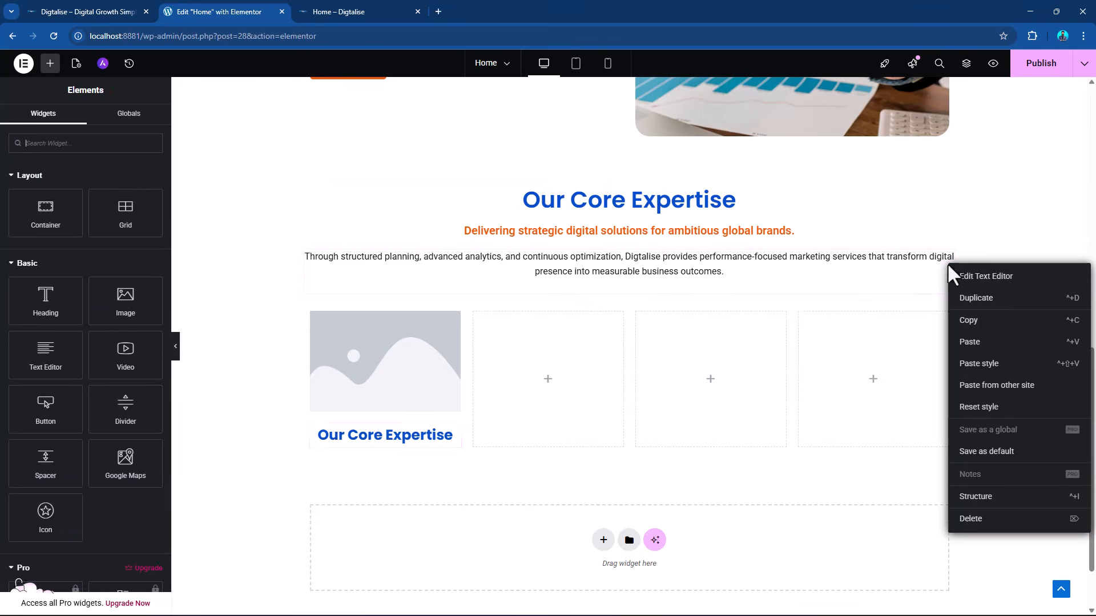
left_click(971, 328)
right_click(452, 448)
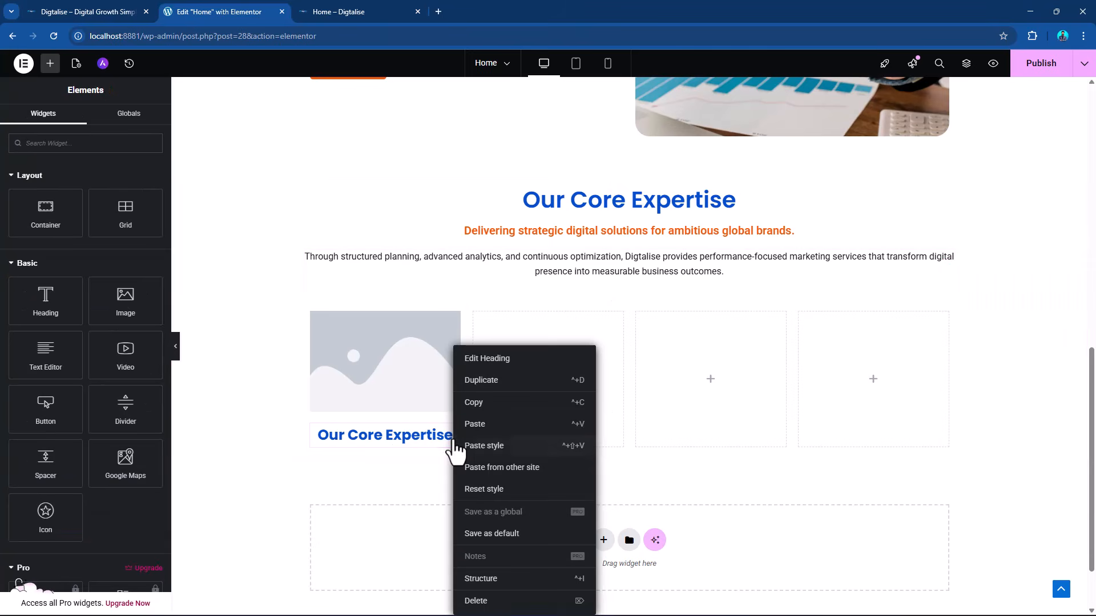
left_click(477, 424)
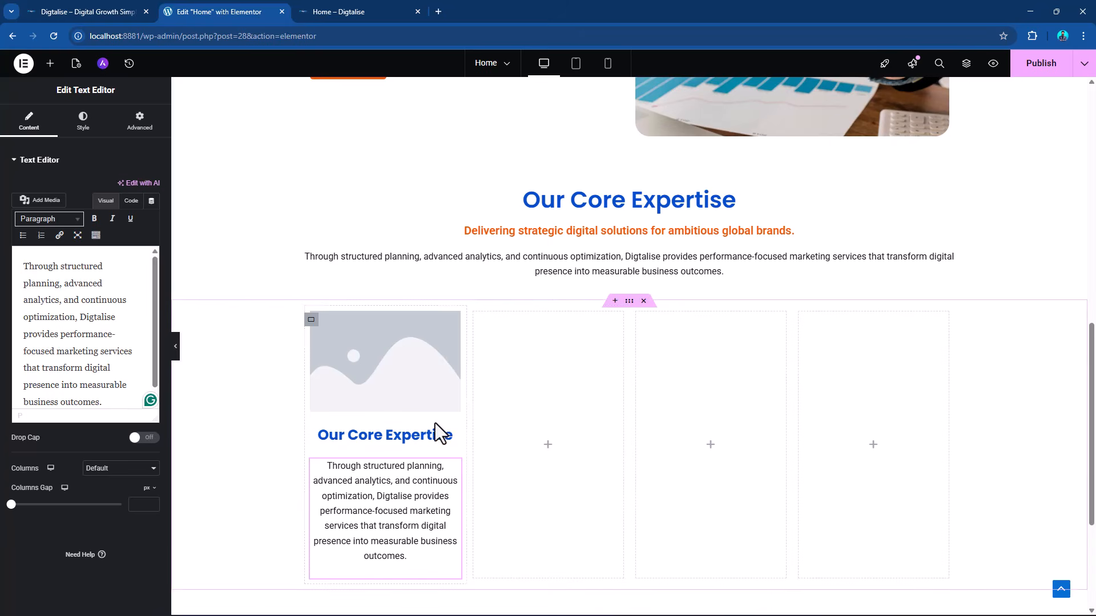
scroll(415, 424, "down", 2)
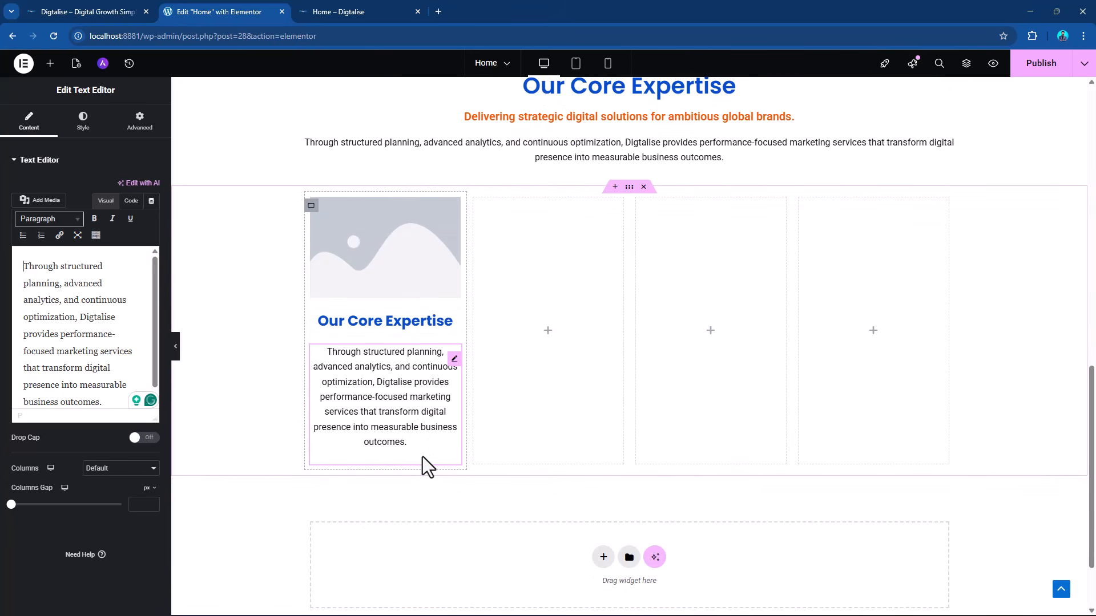
Replace the first column's heading text with "SEO & Organic Growth", copied from the services table in DIGTALISE.docx in Word.
key("alt+Tab")
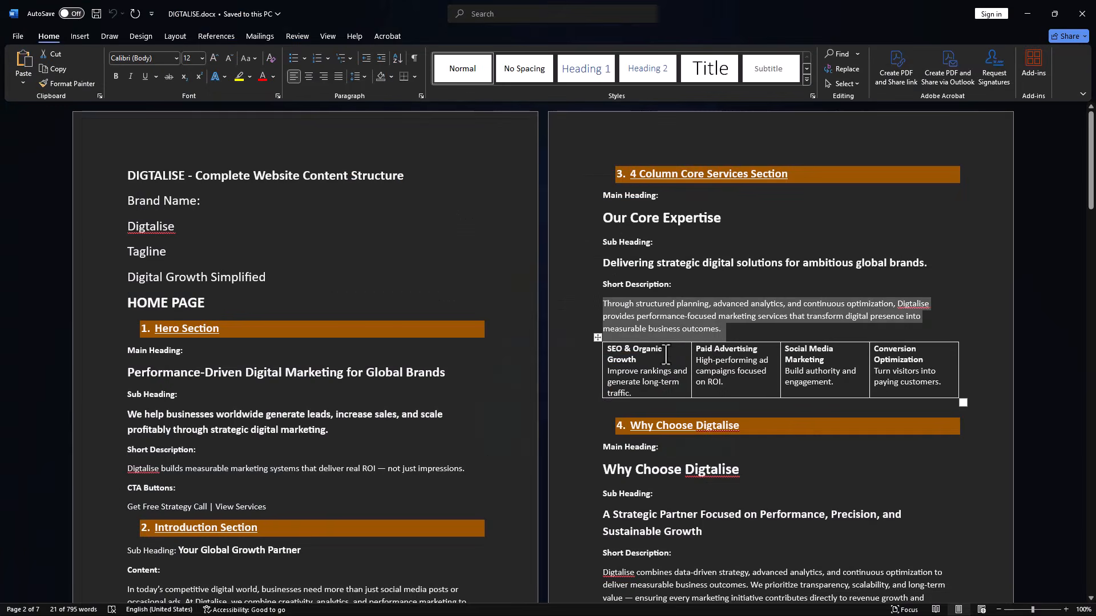
double_click(648, 349)
left_click(635, 362)
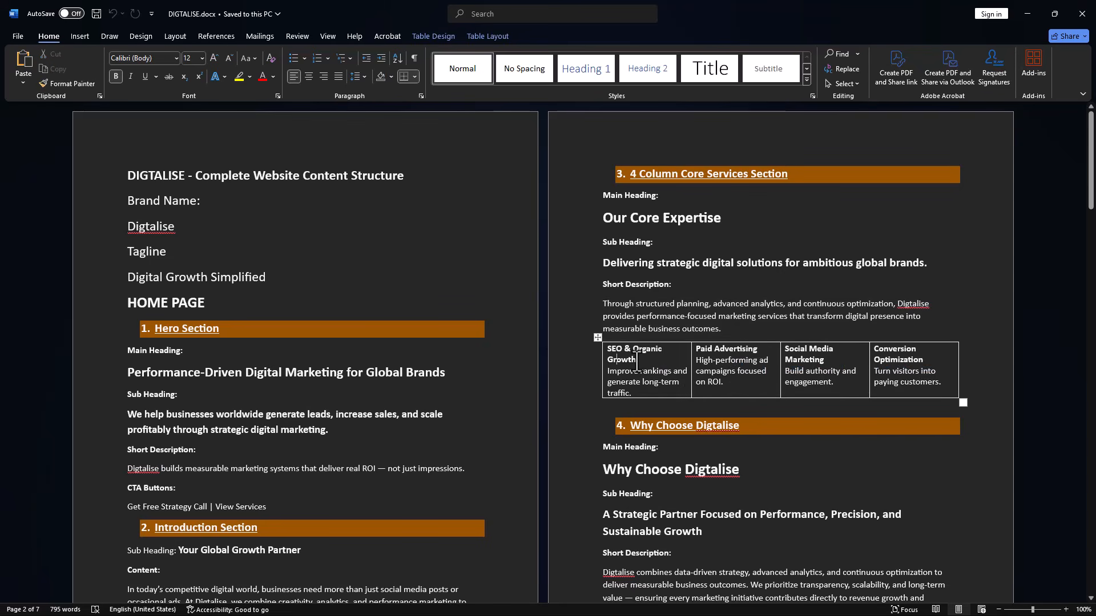
left_click_drag(635, 361, 610, 349)
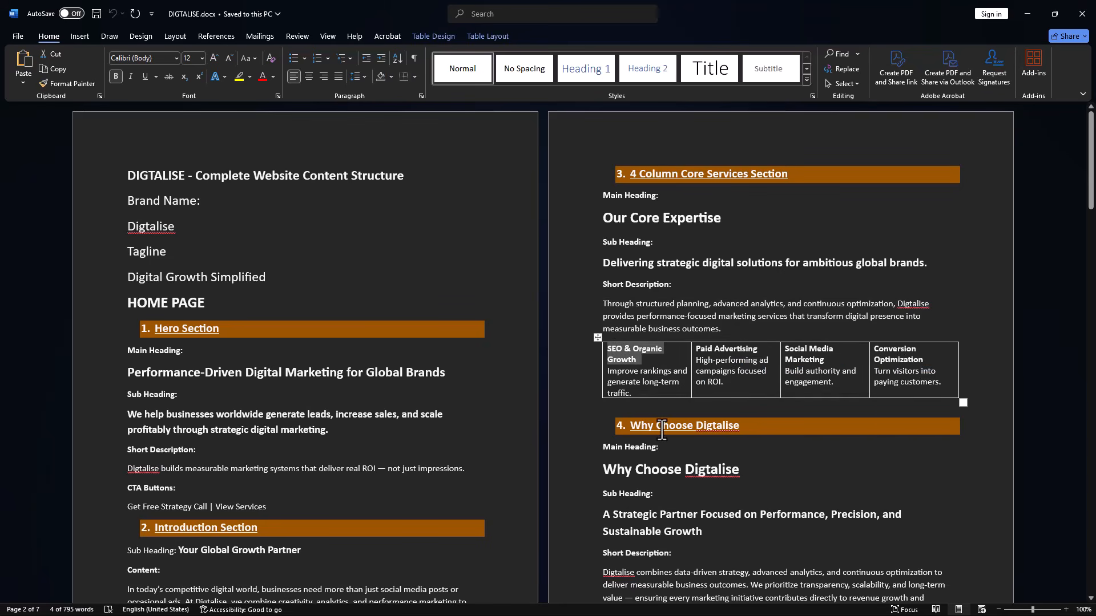
key("alt+Tab")
left_click(449, 329)
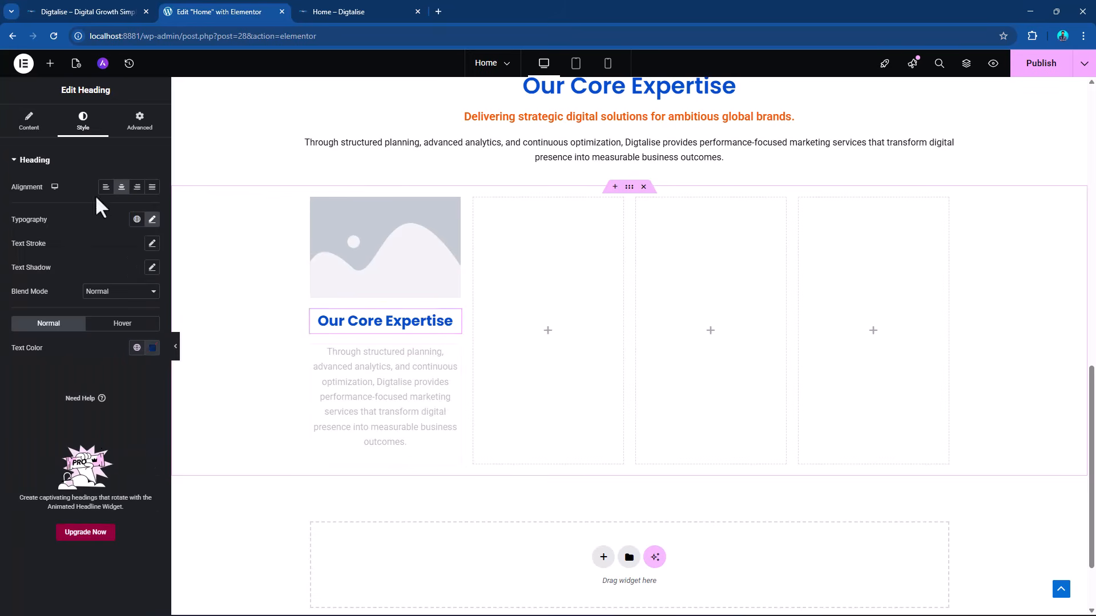
left_click(29, 121)
double_click(83, 212)
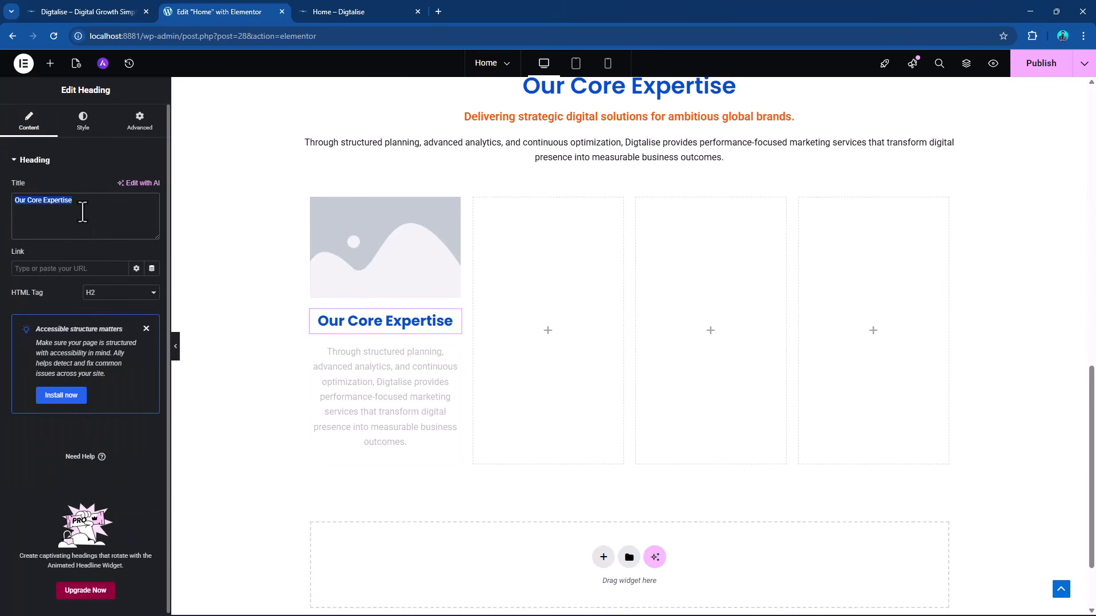
key("ctrl+v")
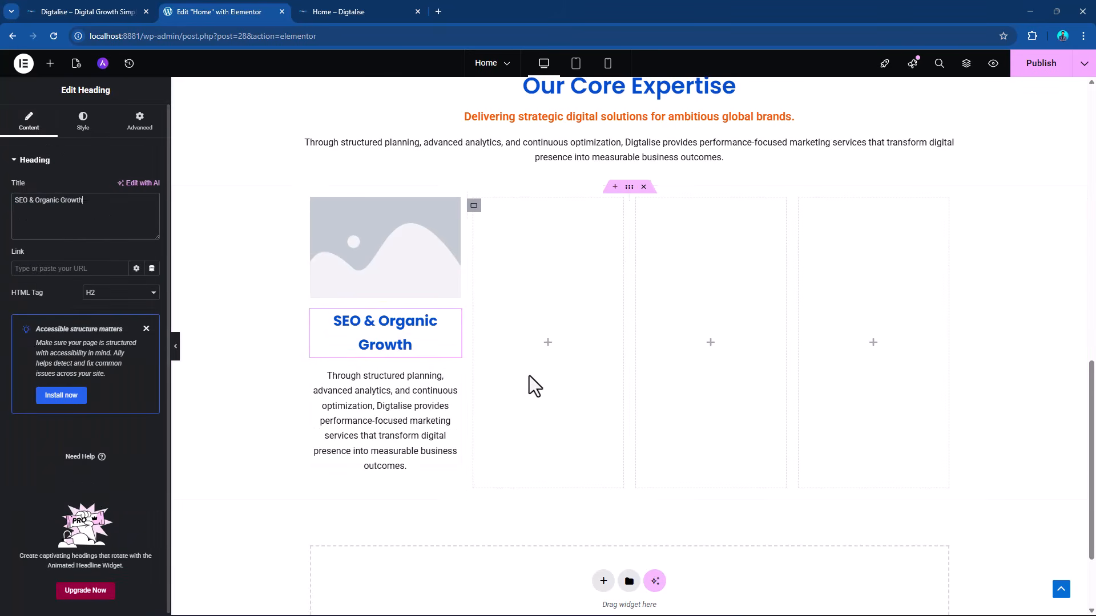
Replace the first column's paragraph with "Improve rankings and generate long-term traffic." from DIGTALISE.docx in Word, pasted without its source formatting.
key("alt+Tab")
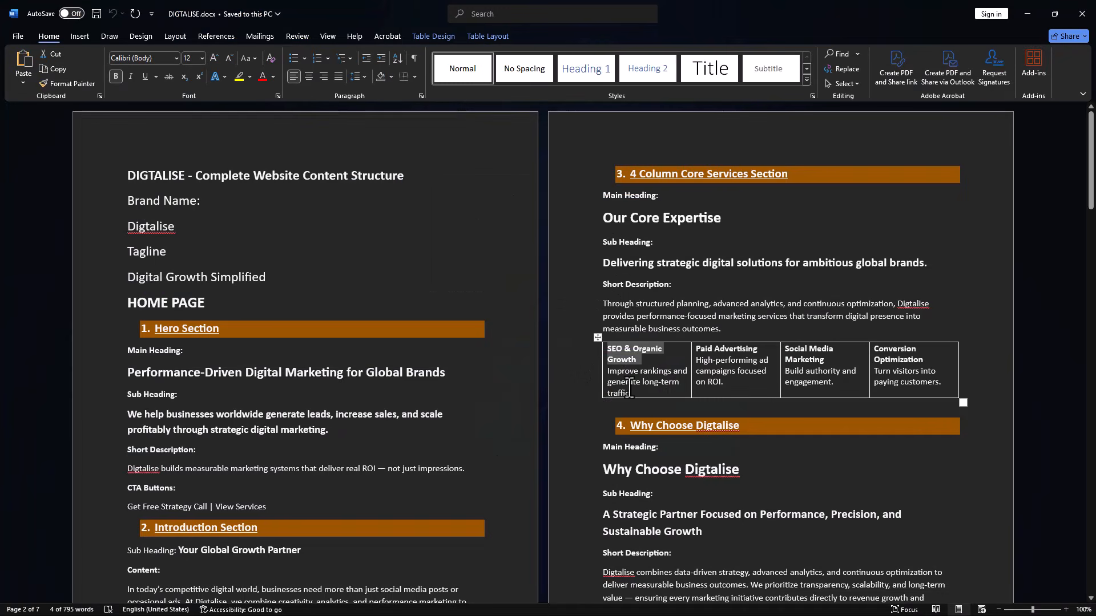
triple_click(628, 385)
left_click(616, 382)
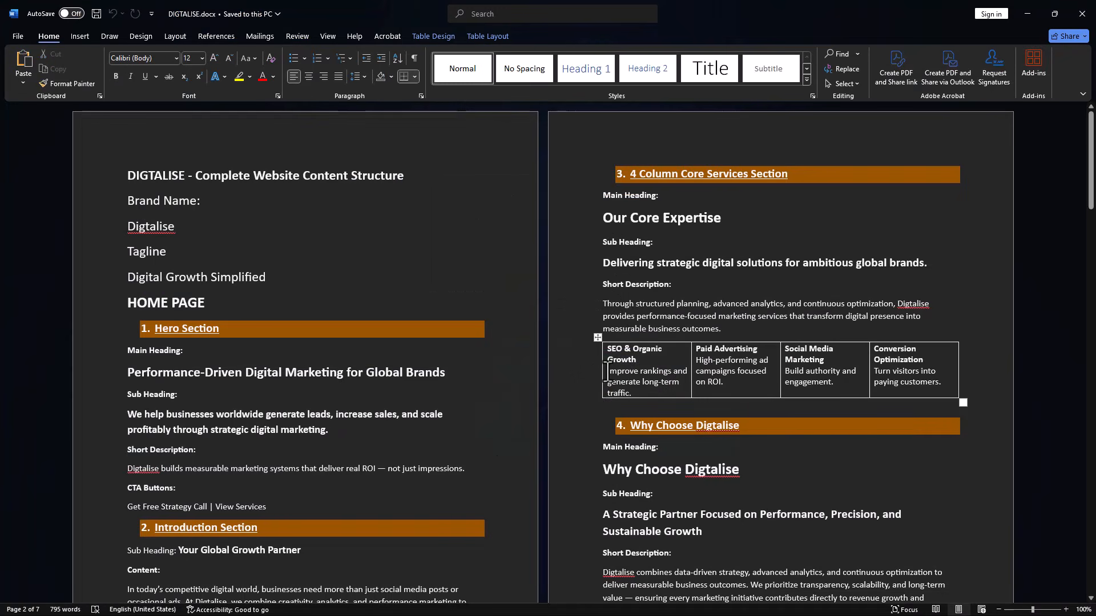
left_click_drag(606, 372, 632, 394)
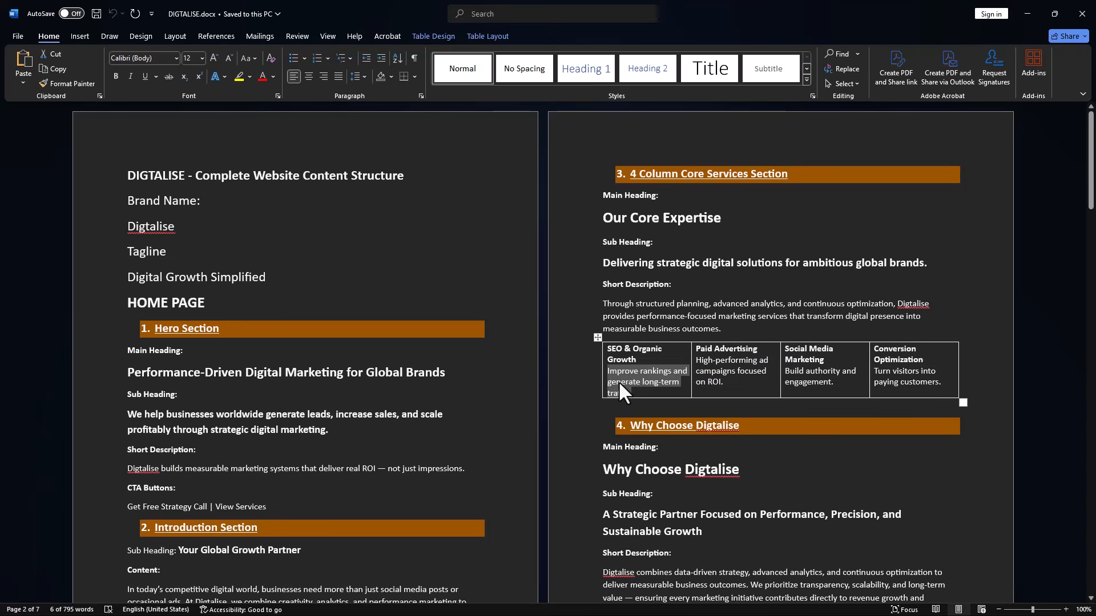
key("alt+Tab")
left_click(462, 398)
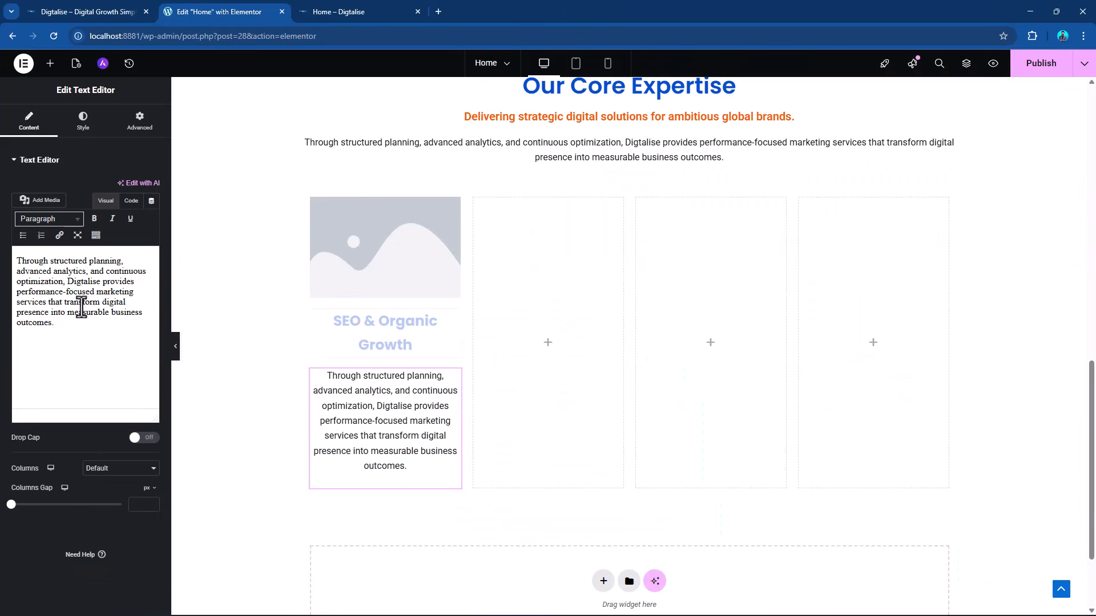
triple_click(74, 323)
key("ctrl+v")
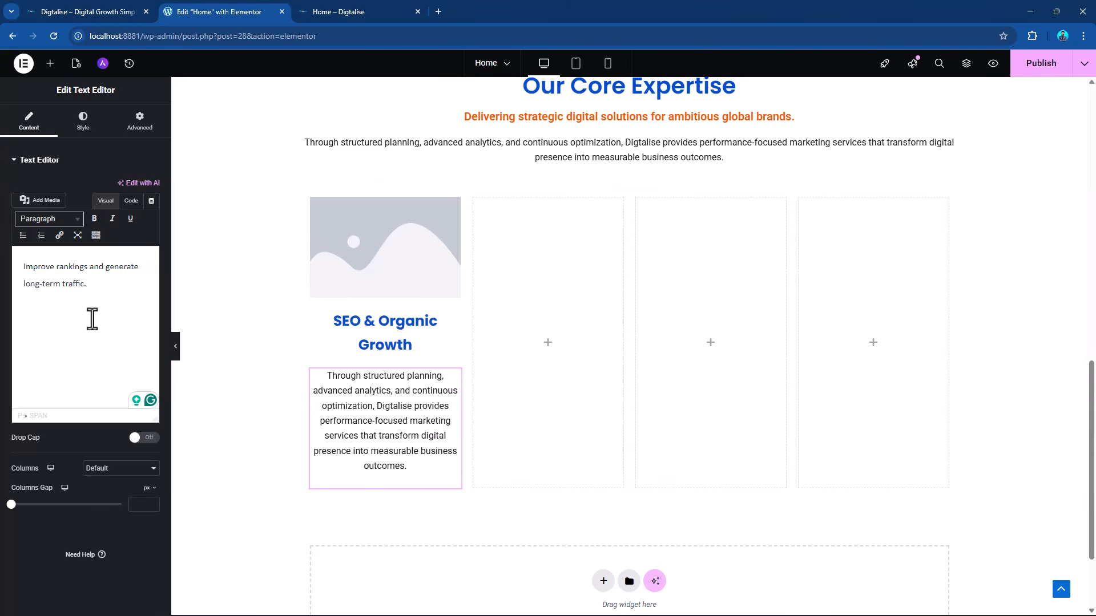
triple_click(90, 318)
key("ctrl+shift+v")
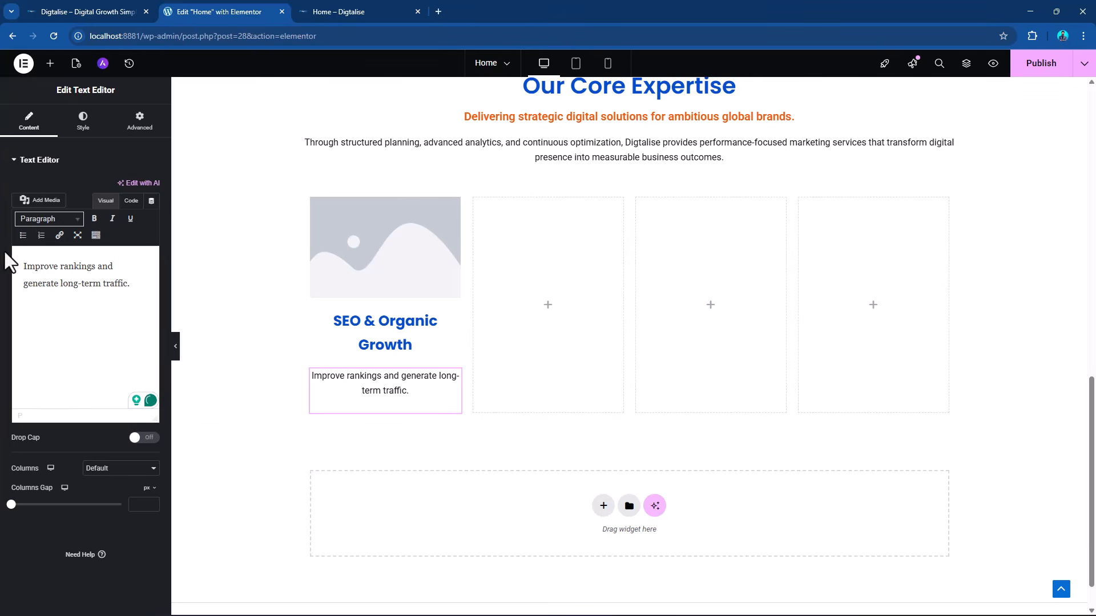
key("alt+Tab")
key("alt+Tab")
Paste a copy of the previous section's Contact Now button beneath the first column's description and center it.
left_click(50, 63)
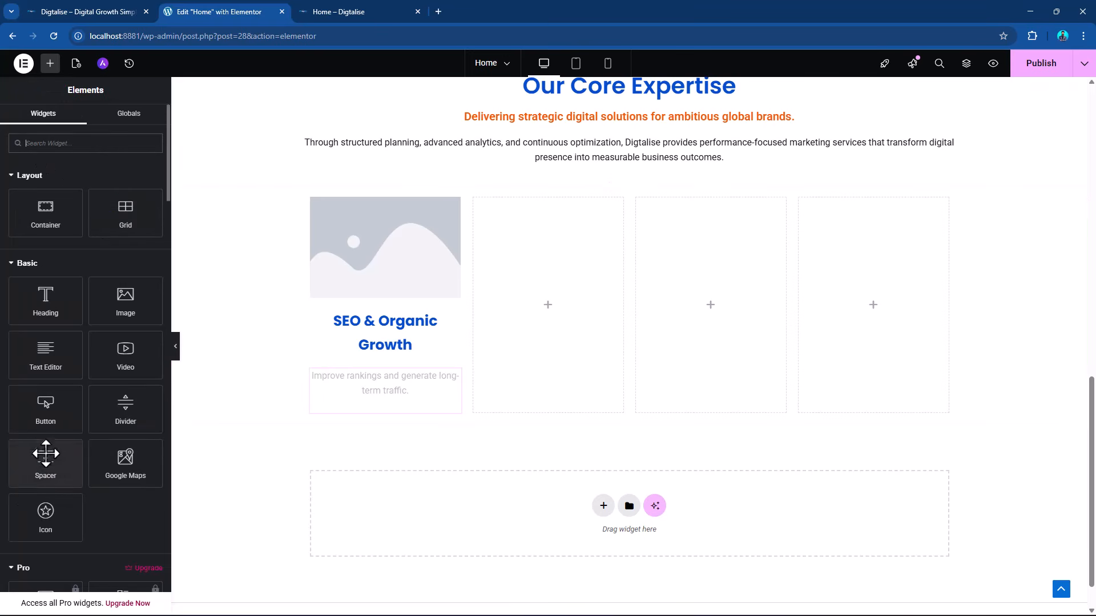
scroll(547, 314, "up", 3)
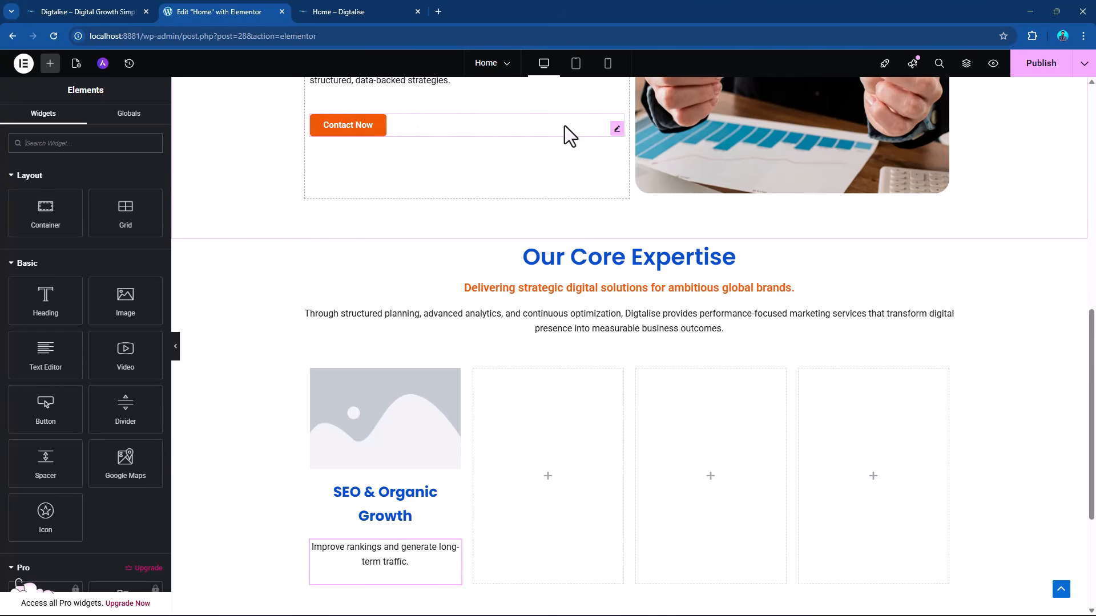
right_click(620, 143)
left_click(641, 182)
scroll(360, 383, "down", 4)
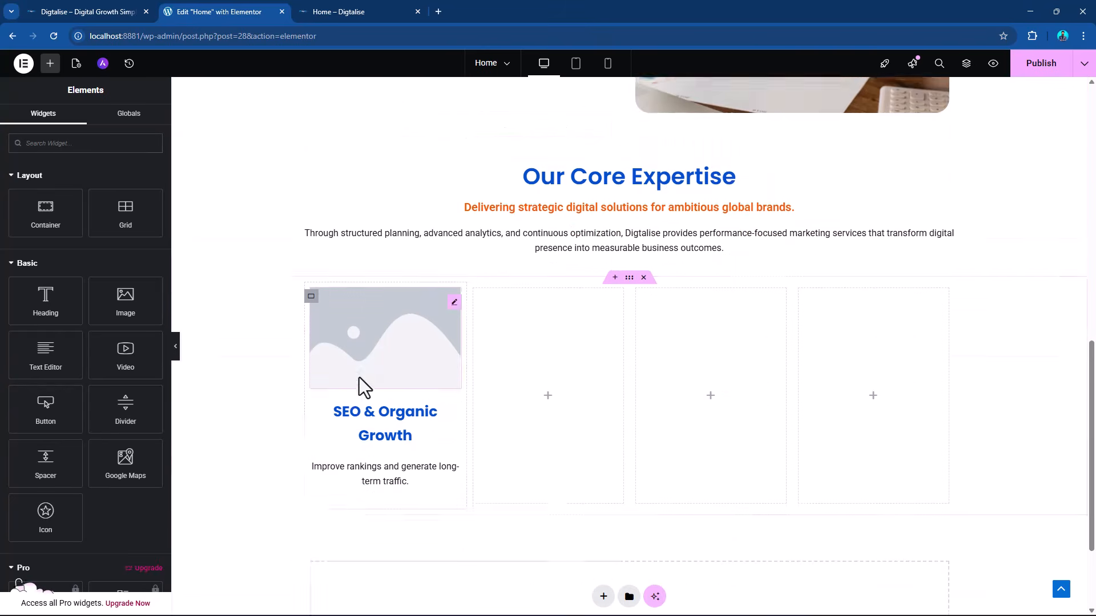
right_click(453, 357)
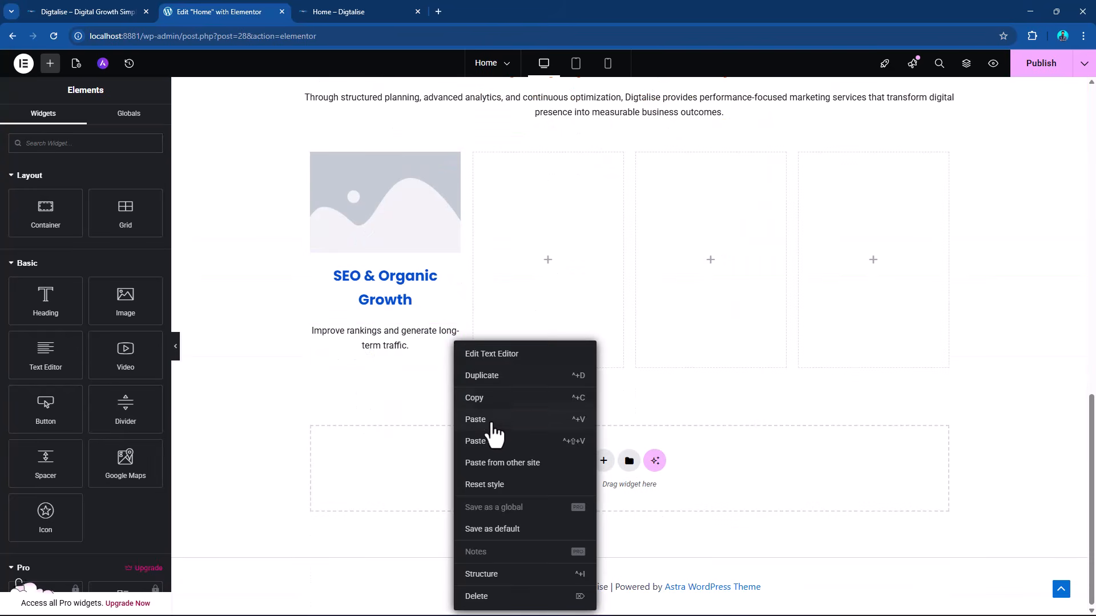
left_click(490, 421)
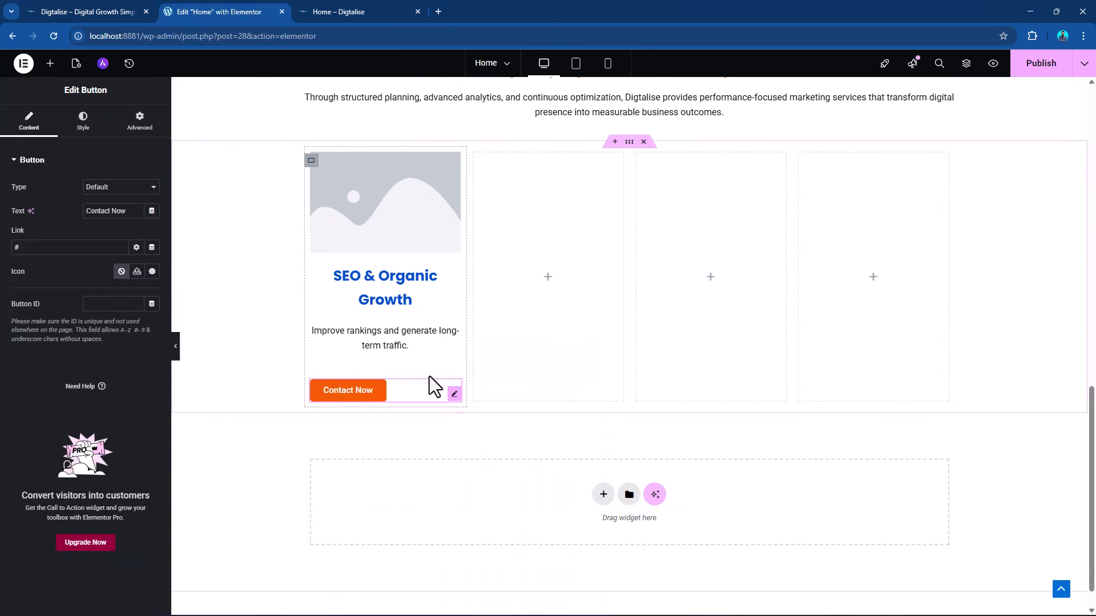
left_click(83, 127)
left_click(122, 186)
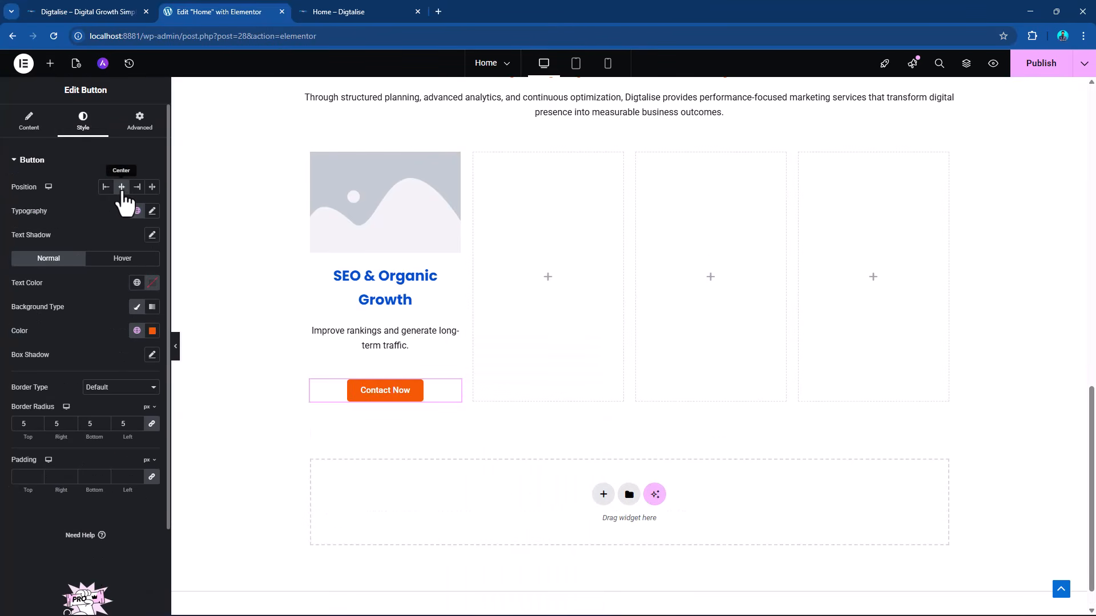
Replace the first column's placeholder image with the SEO laptop picture 127578.jpg from the media library.
scroll(495, 399, "up", 2)
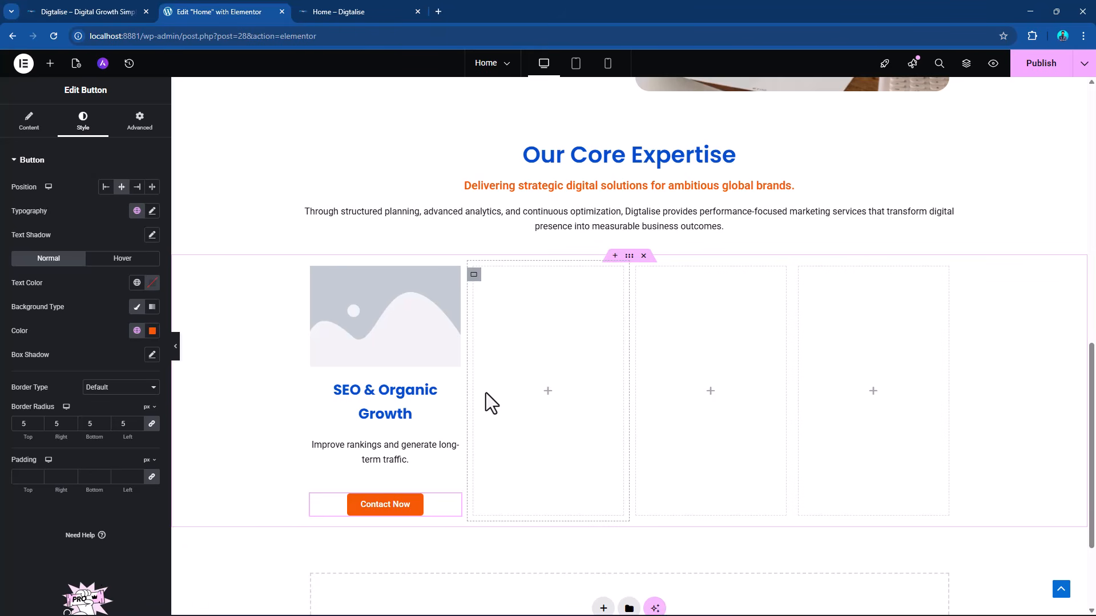
left_click(453, 287)
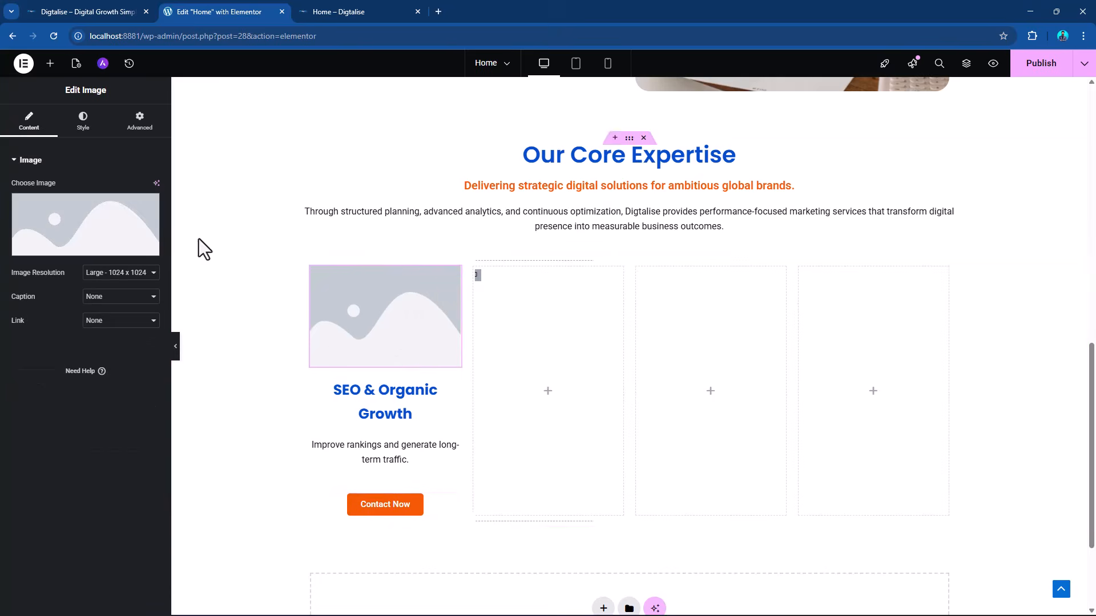
left_click(111, 238)
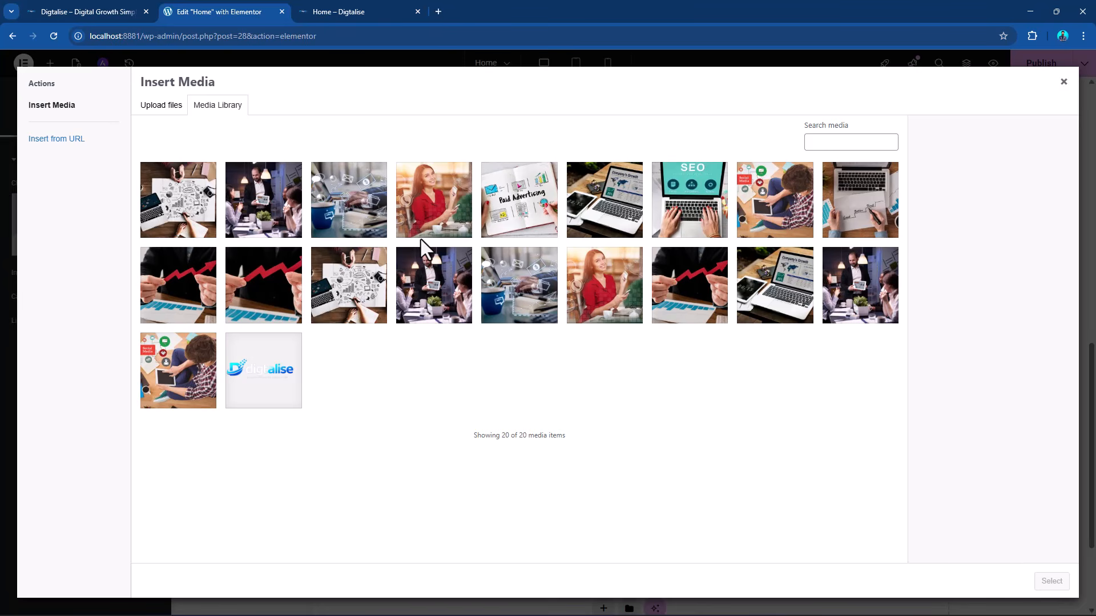
left_click(695, 209)
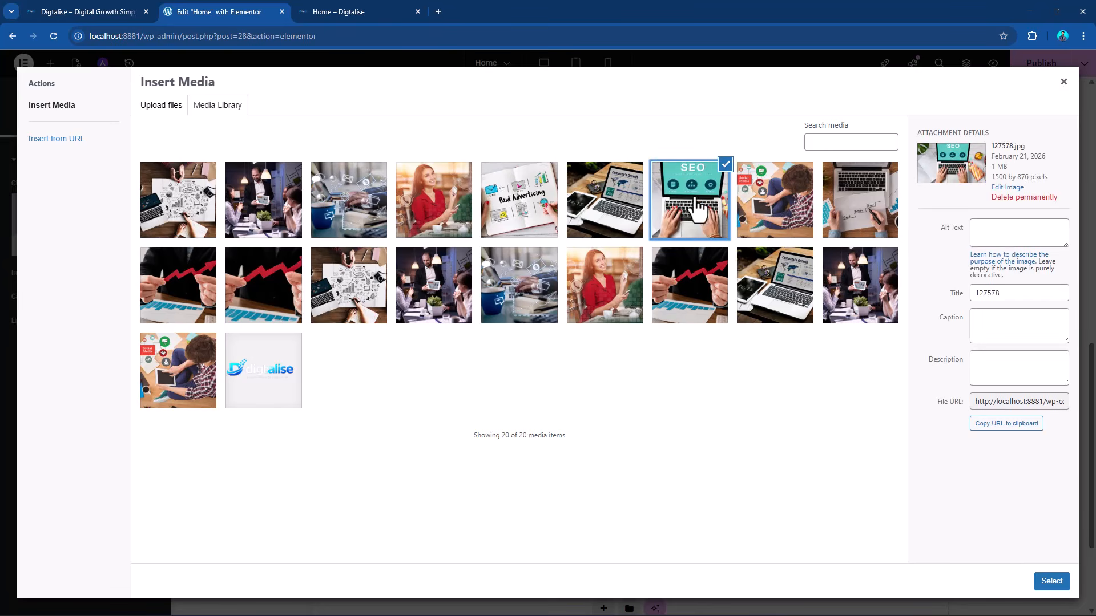
left_click(1044, 583)
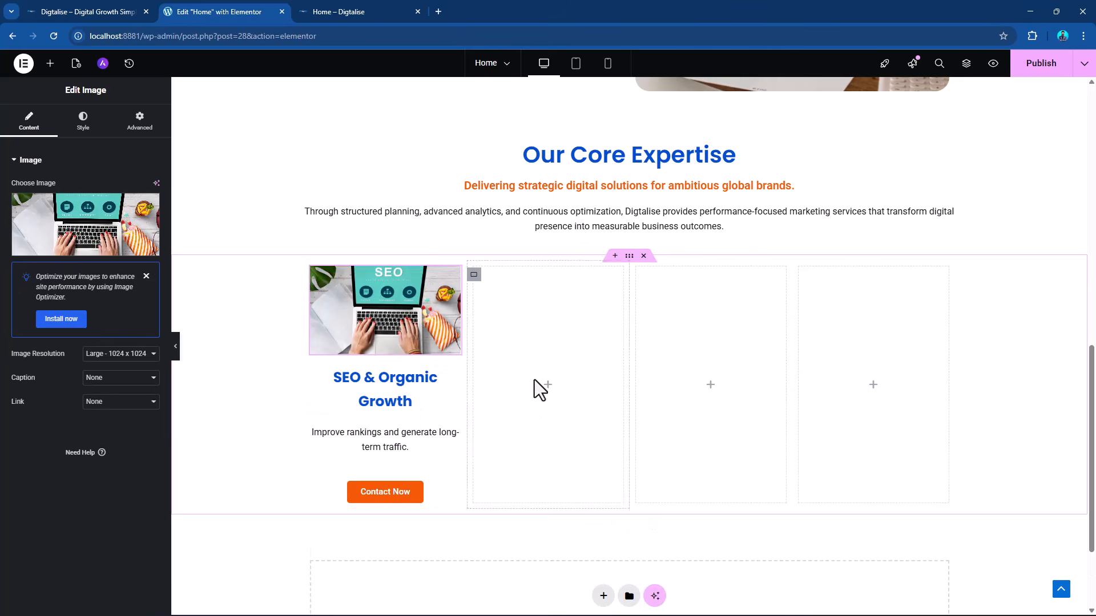
Give the "Our Core Expertise" heading container a classic background in the global color "brand background color".
scroll(629, 406, "up", 2)
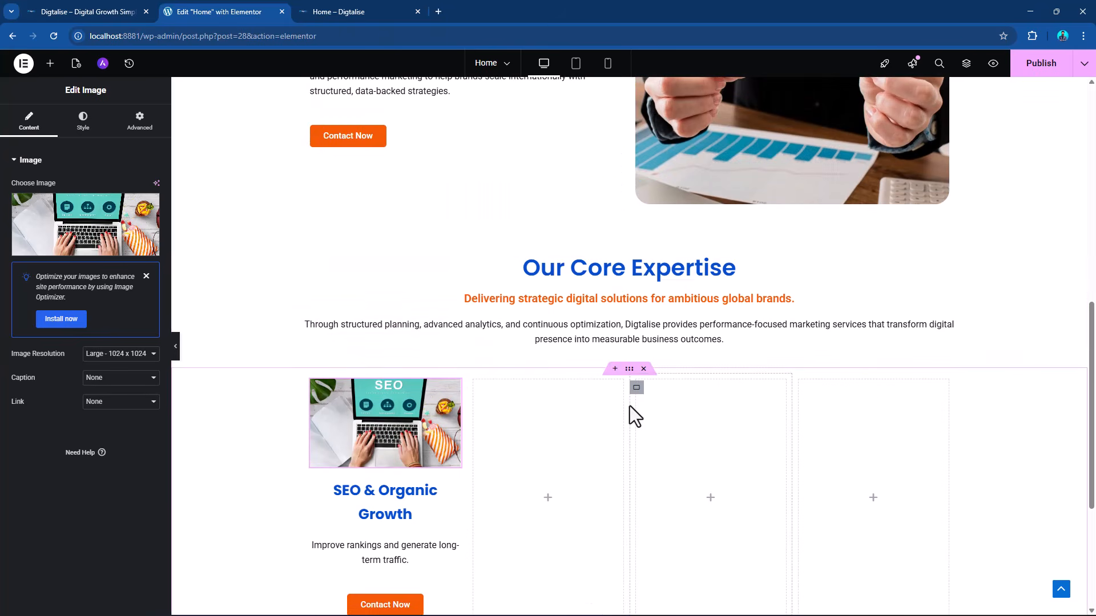
left_click(629, 252)
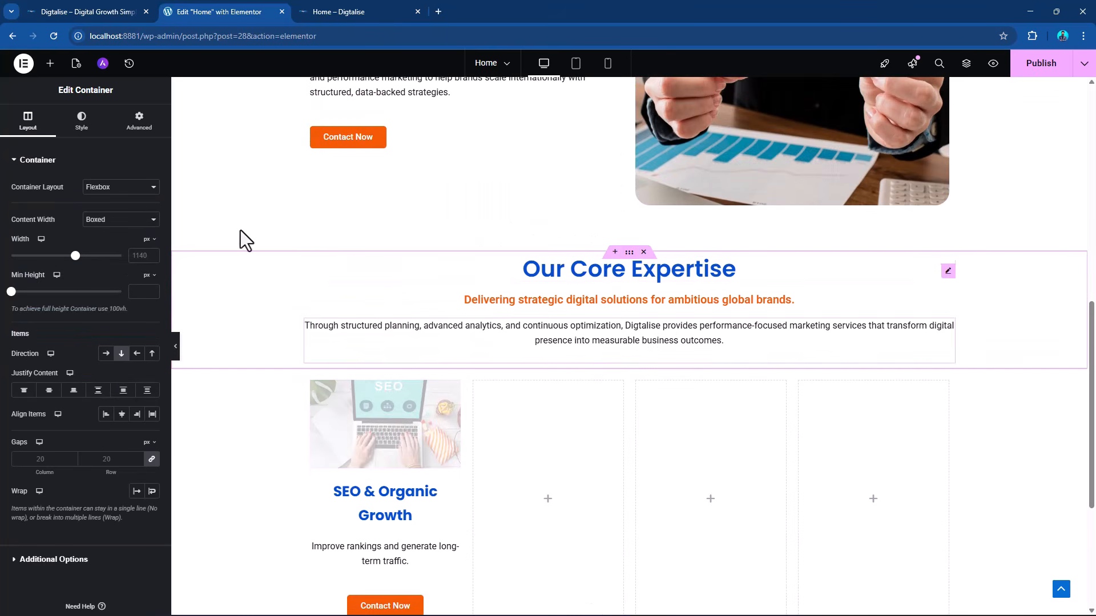
left_click(81, 121)
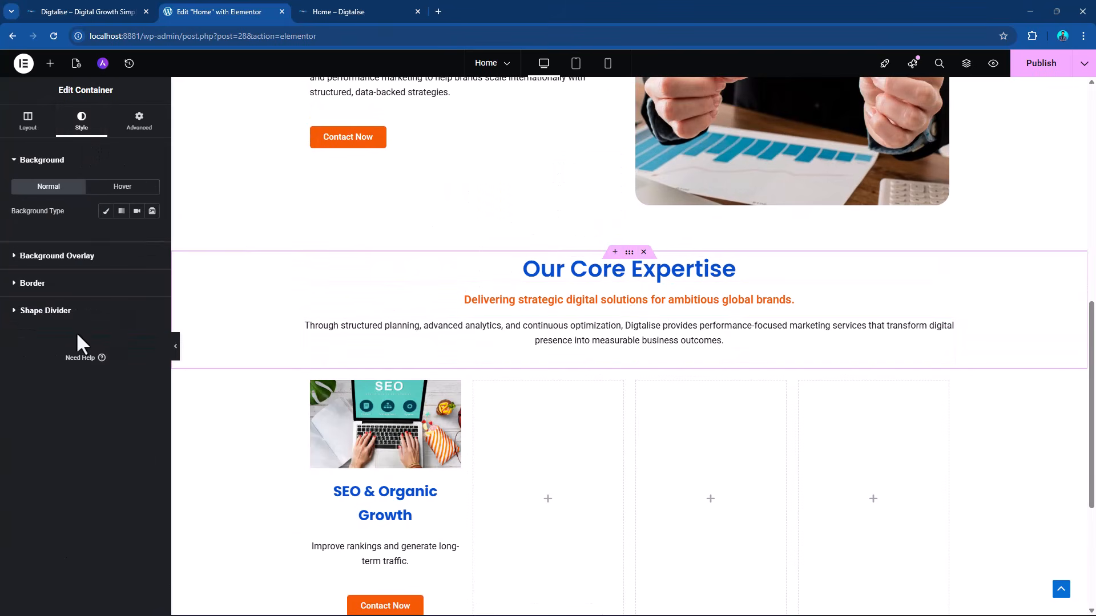
left_click(106, 211)
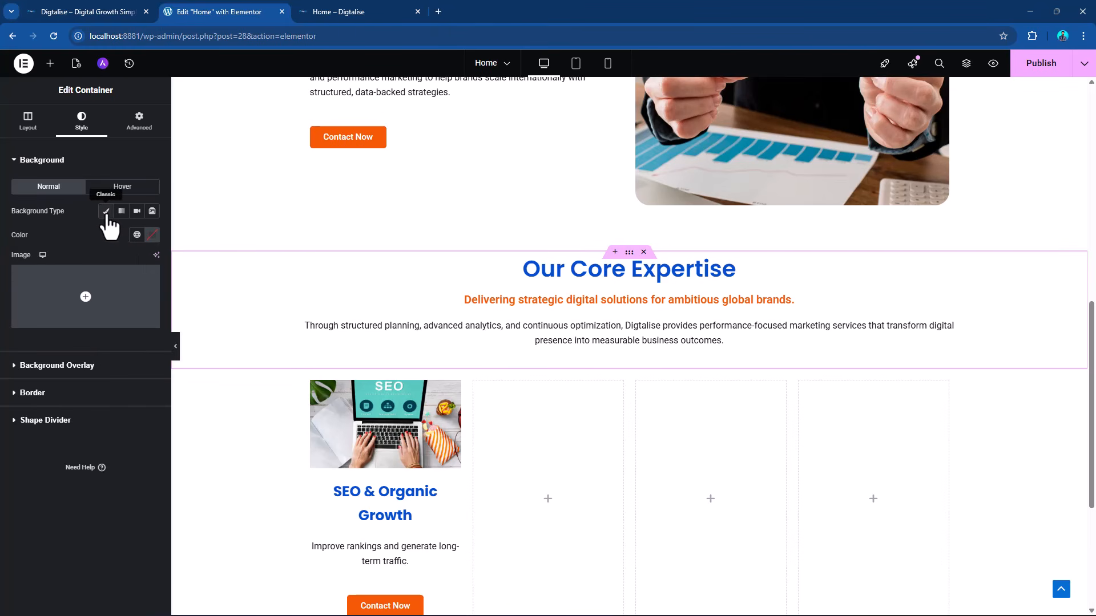
left_click(152, 235)
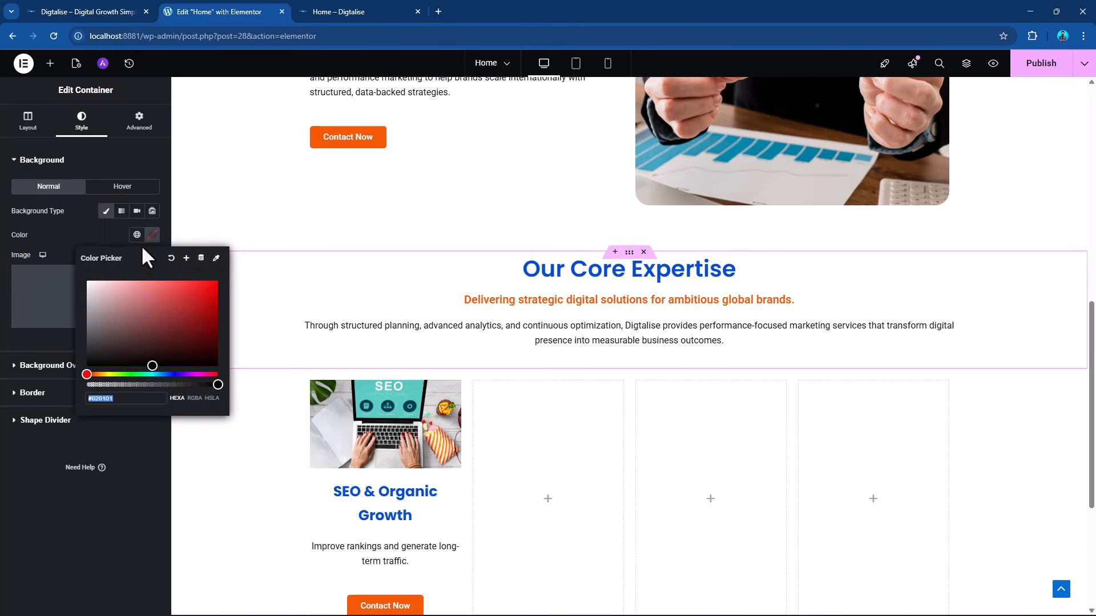
left_click(137, 234)
scroll(103, 412, "down", 2)
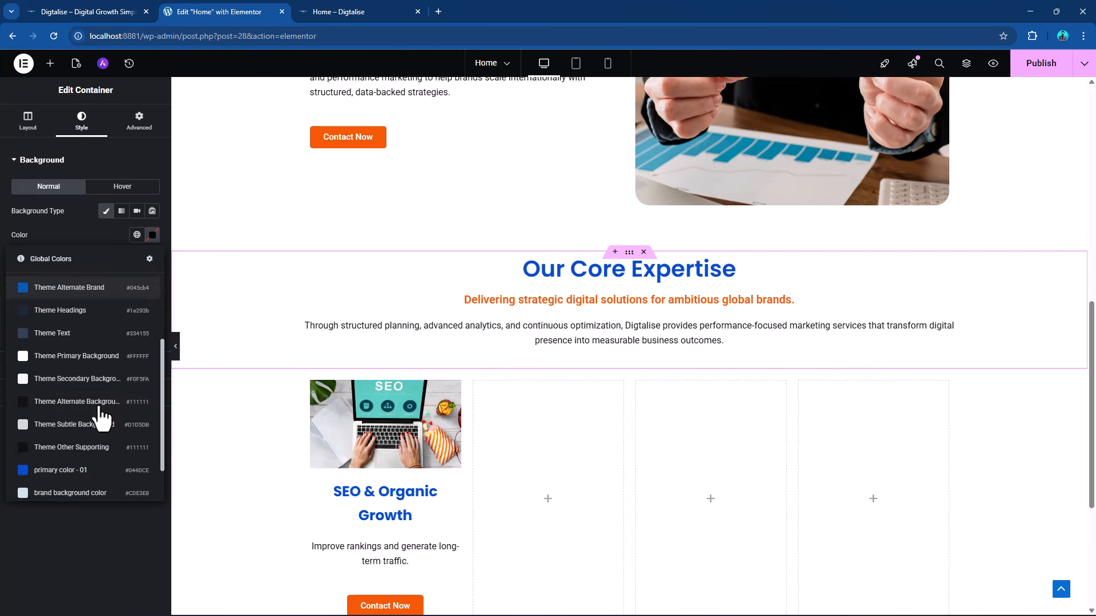
scroll(100, 407, "down", 2)
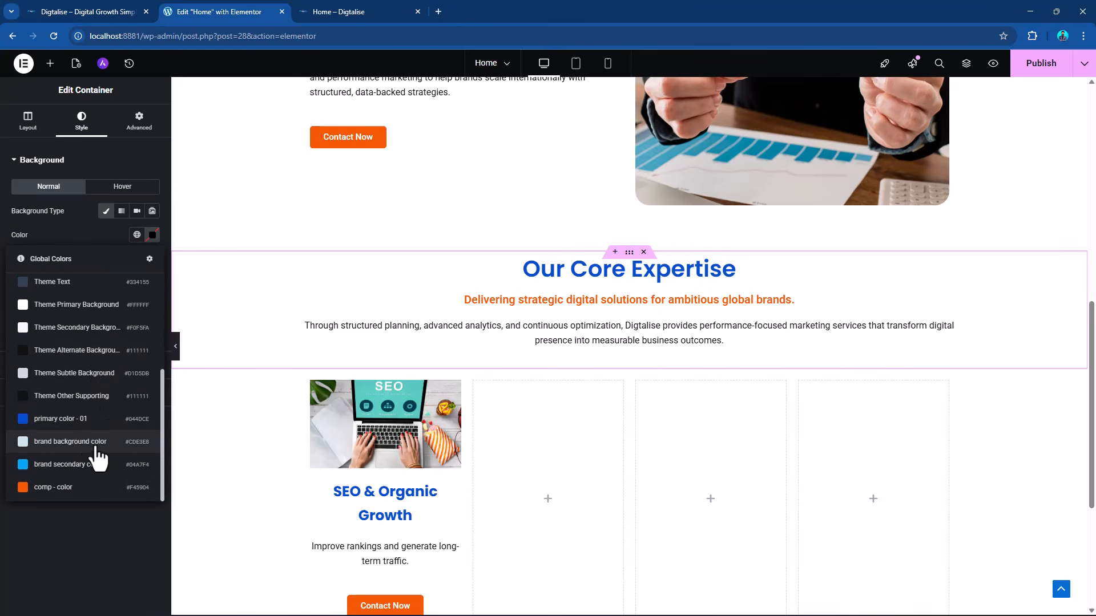
left_click(70, 441)
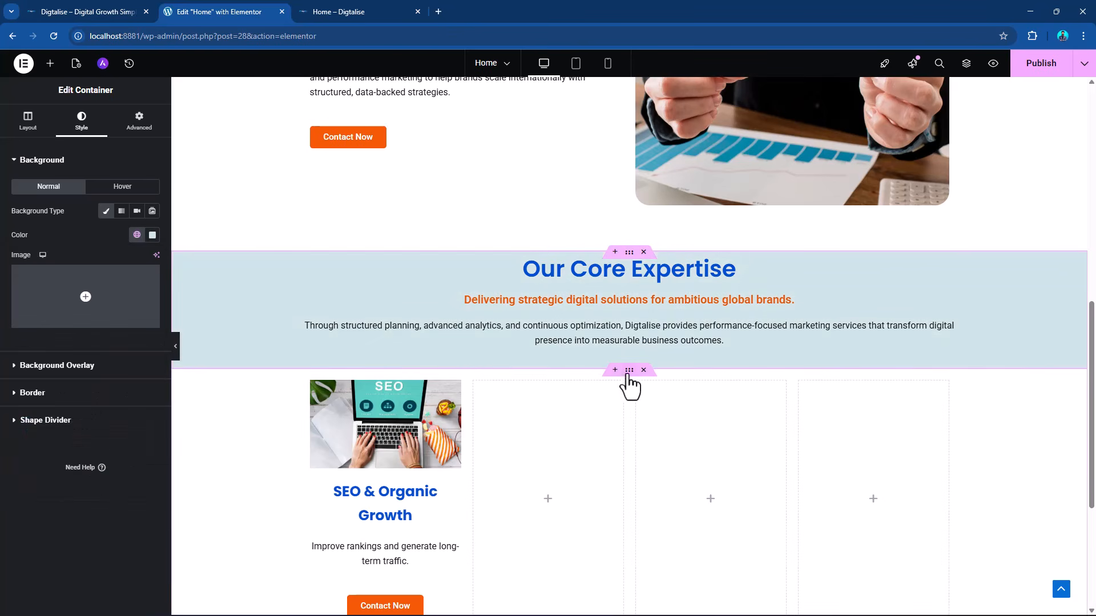
Apply a classic background in the global "brand background color" to the four-column container beneath the heading.
left_click(629, 371)
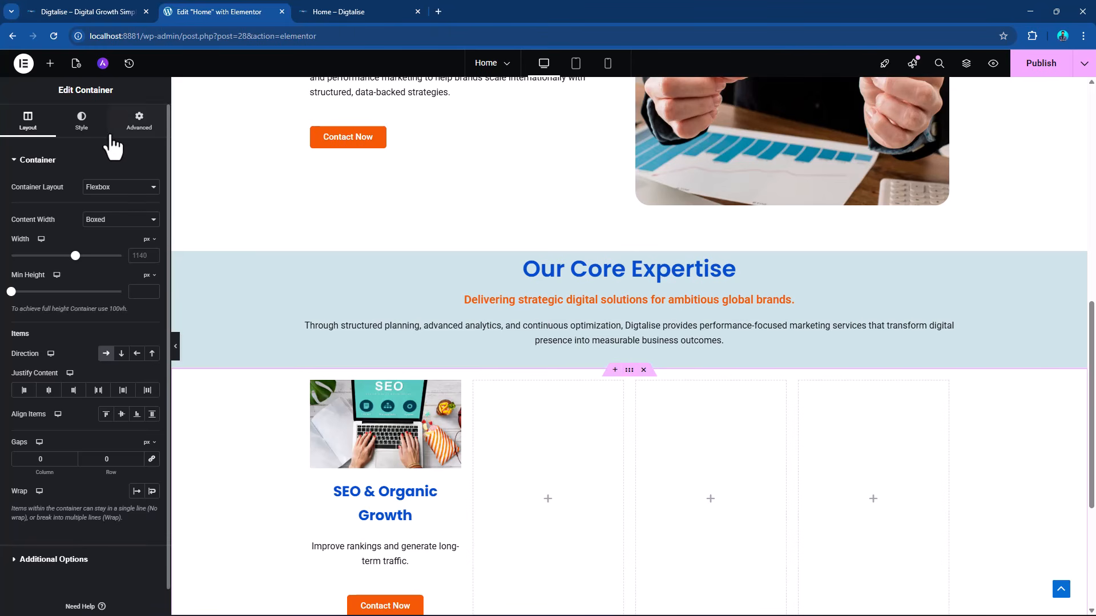
left_click(81, 123)
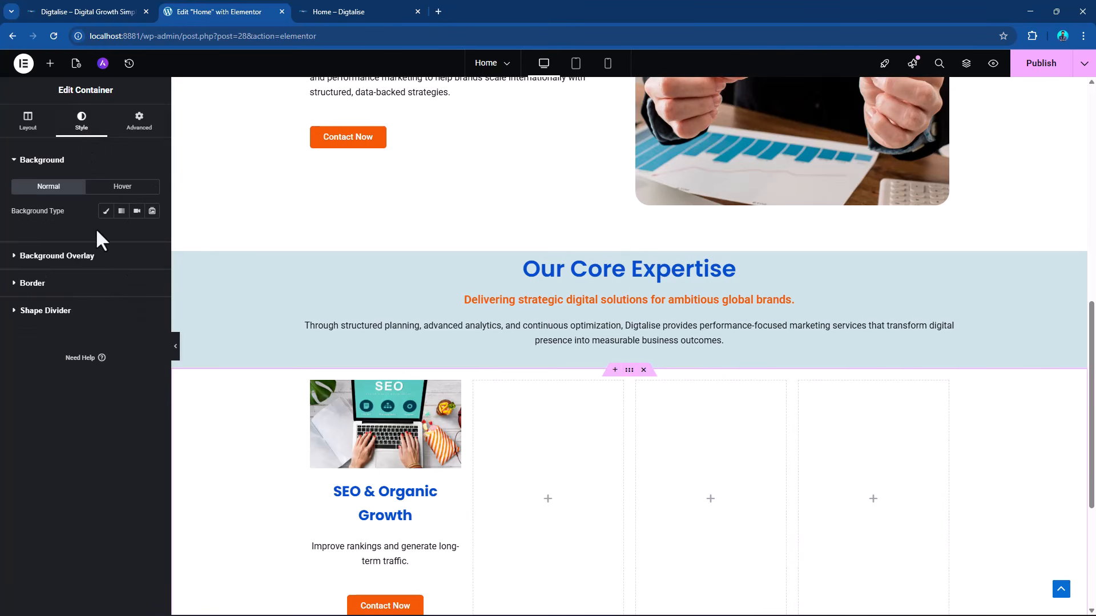
left_click(105, 211)
left_click(137, 234)
scroll(108, 398, "down", 3)
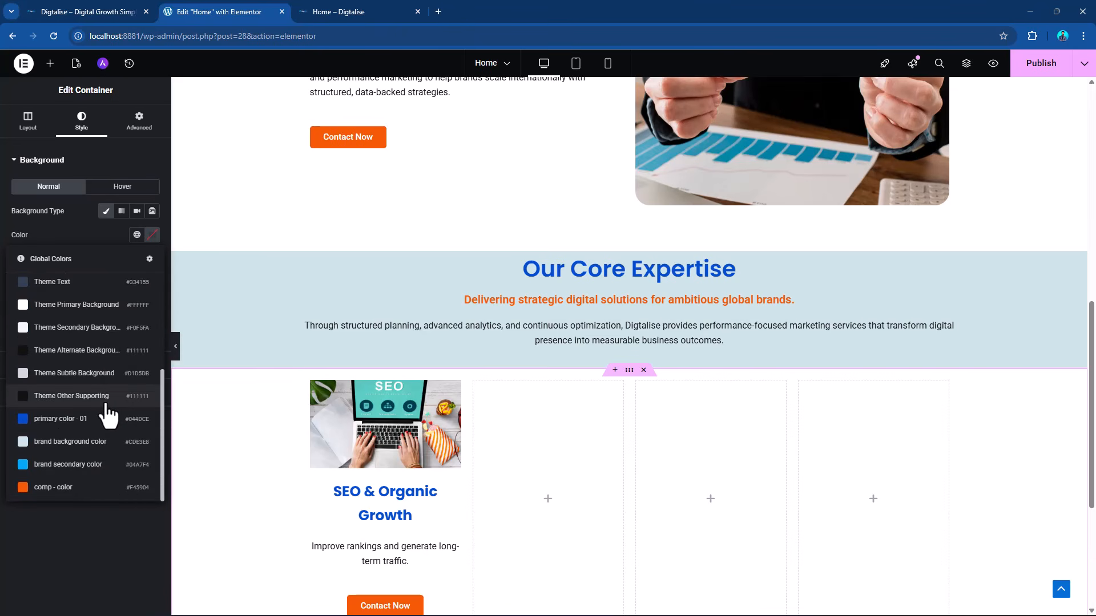
left_click(80, 443)
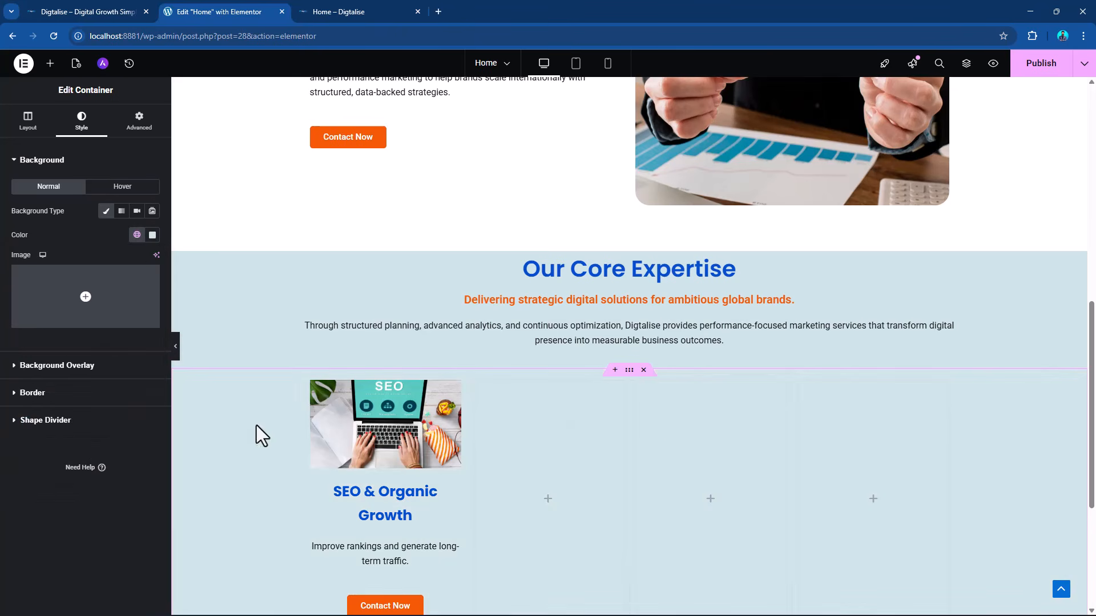
Unlink the heading container's padding values and set the top padding to 70 px and the bottom padding to 0.
scroll(688, 425, "down", 2)
scroll(687, 425, "up", 2)
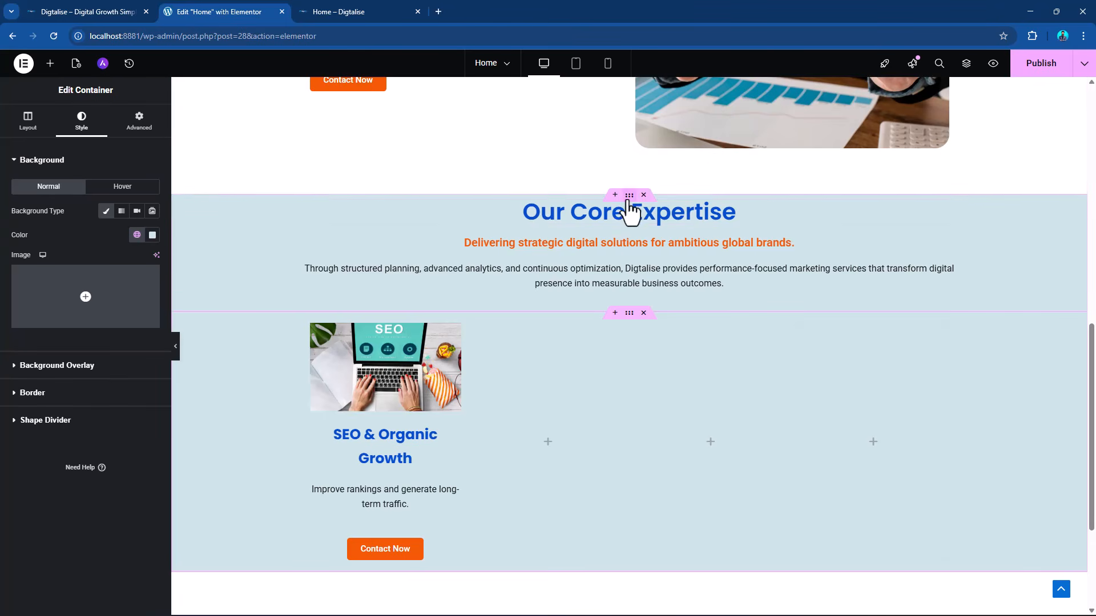
left_click(629, 196)
left_click(139, 123)
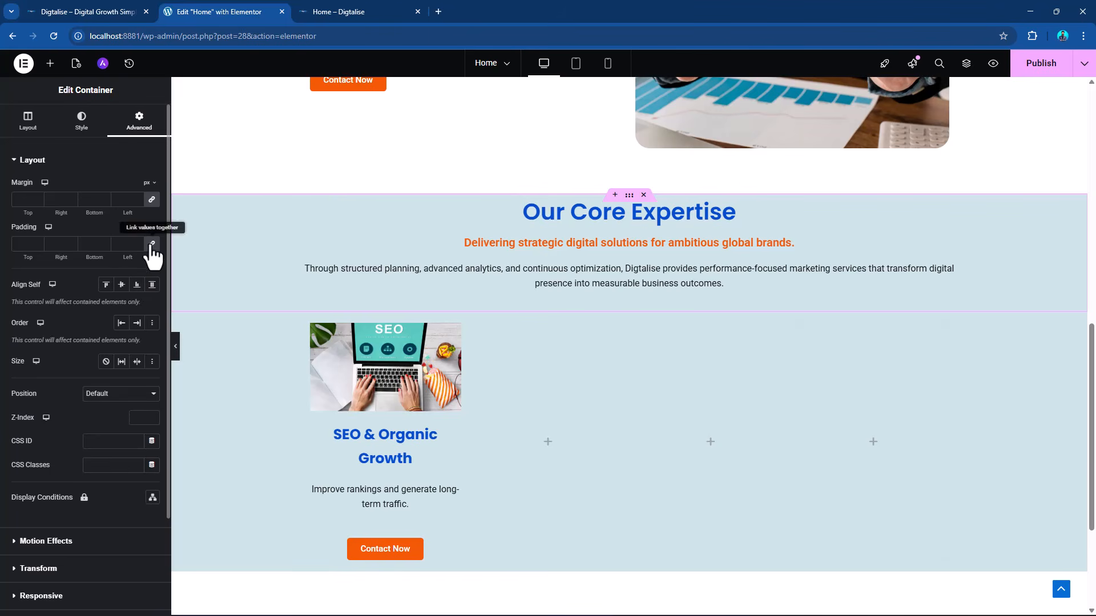
left_click_drag(30, 246, 15, 245)
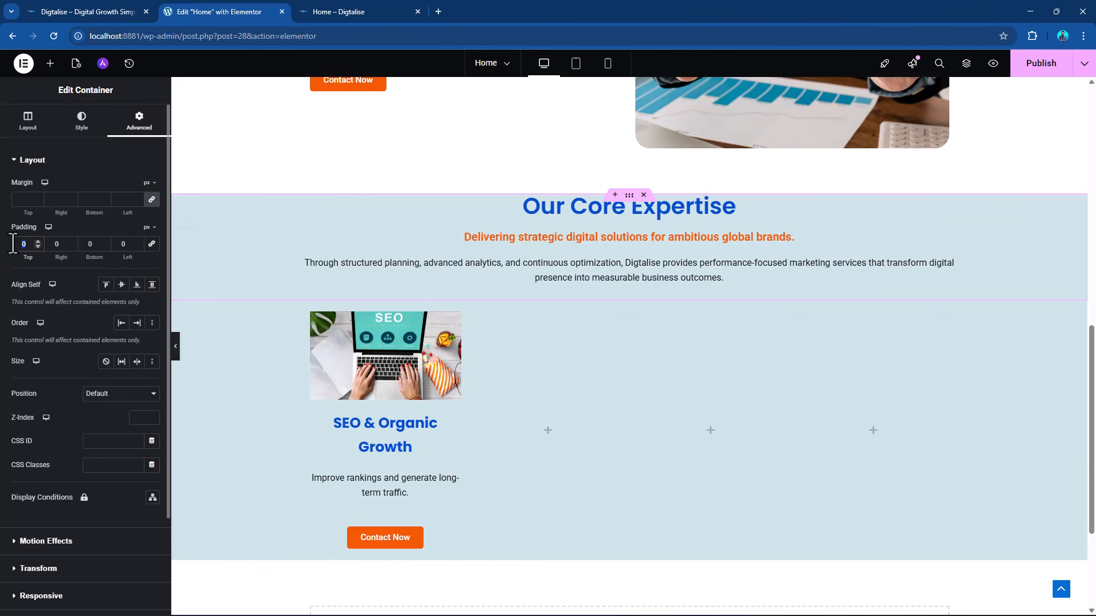
type("70")
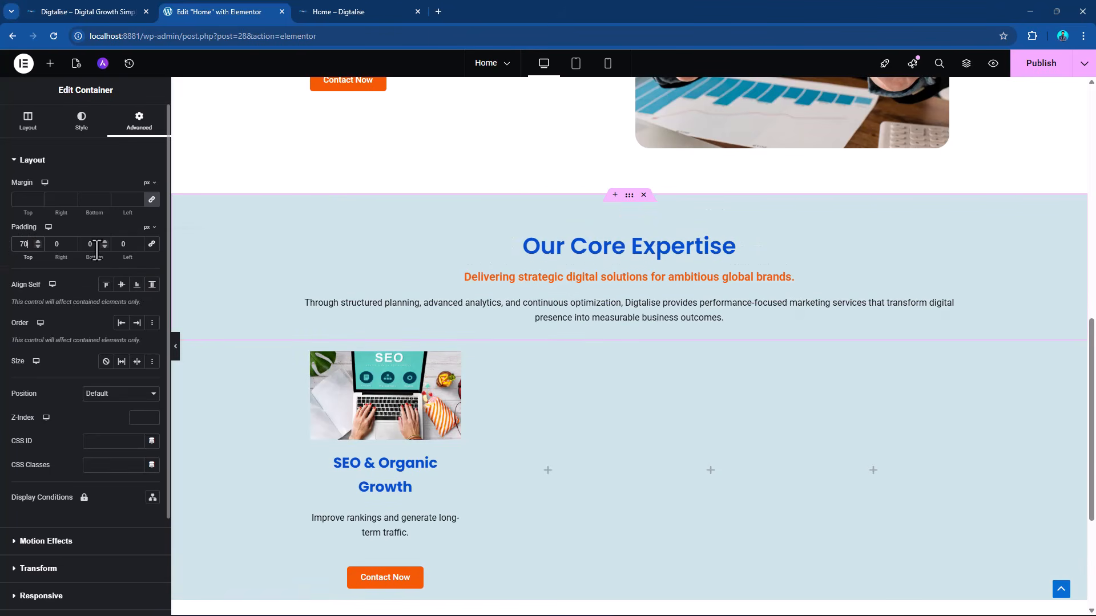
left_click_drag(94, 244, 79, 246)
type("70")
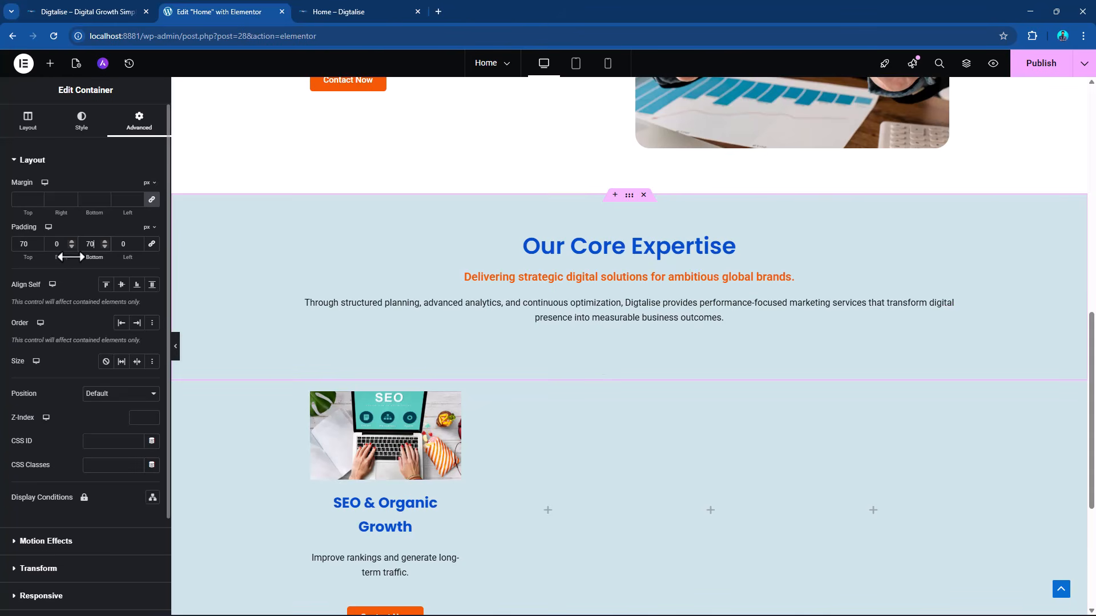
double_click(93, 247)
type("0")
Unlink the four-column container's padding values and set its bottom padding to 70 px.
left_click(628, 342)
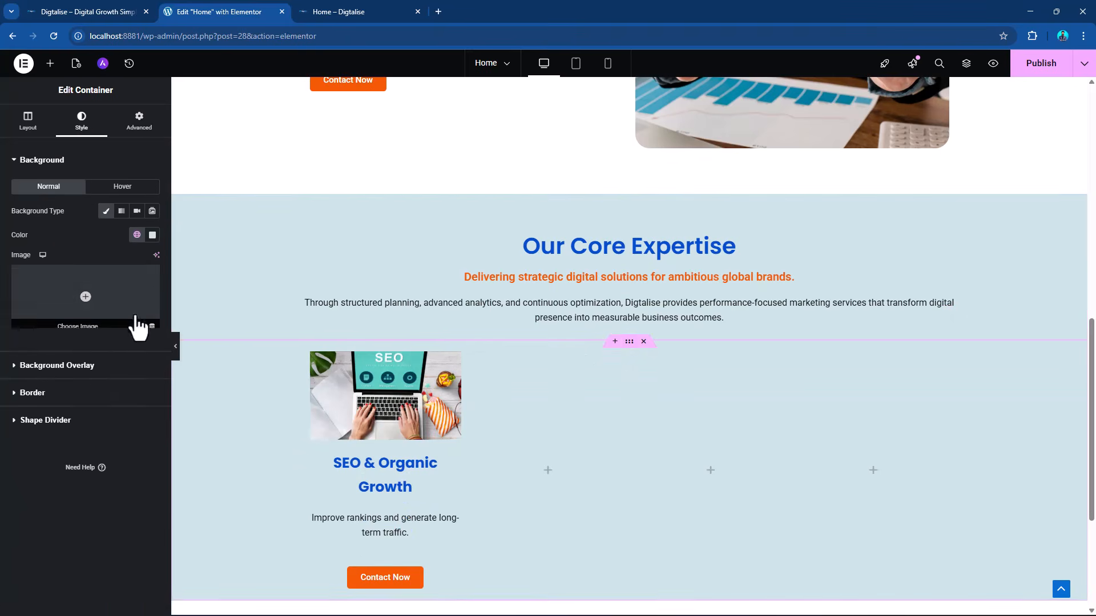
left_click(143, 123)
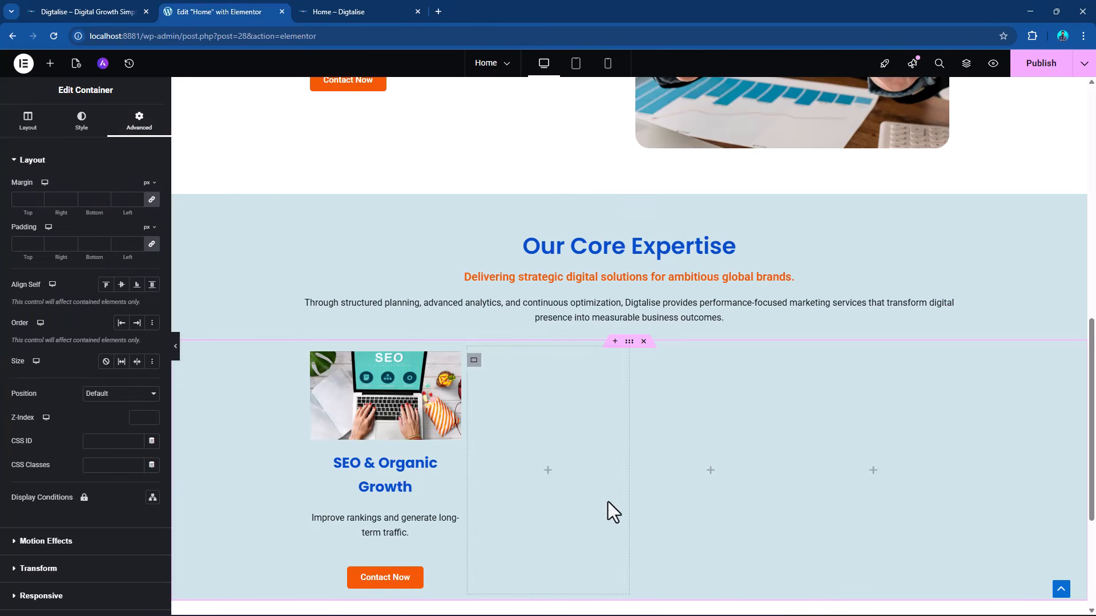
left_click(151, 246)
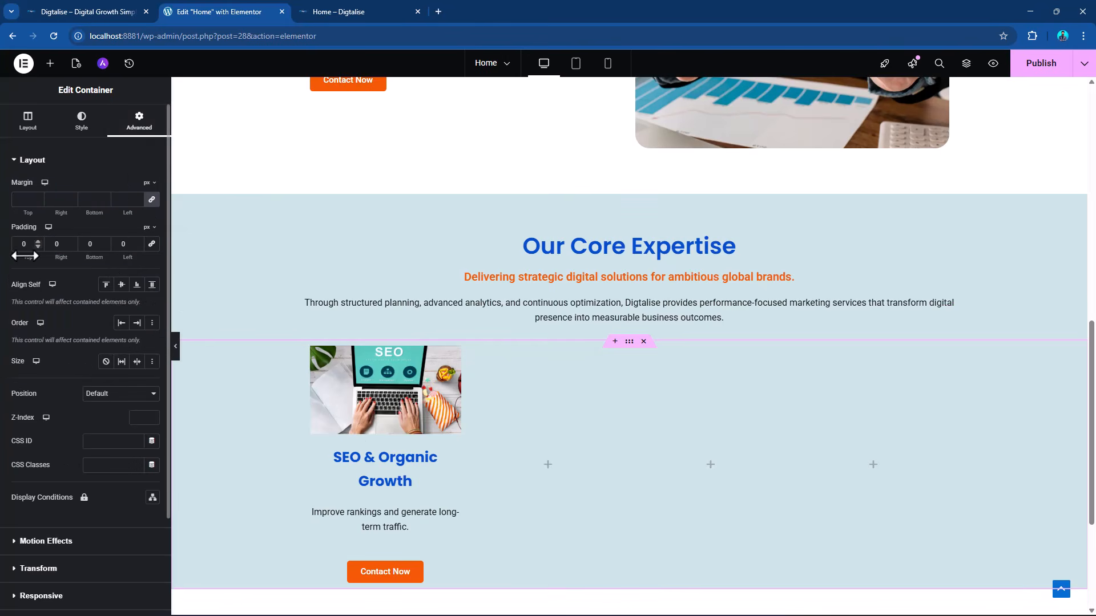
double_click(90, 244)
type("70")
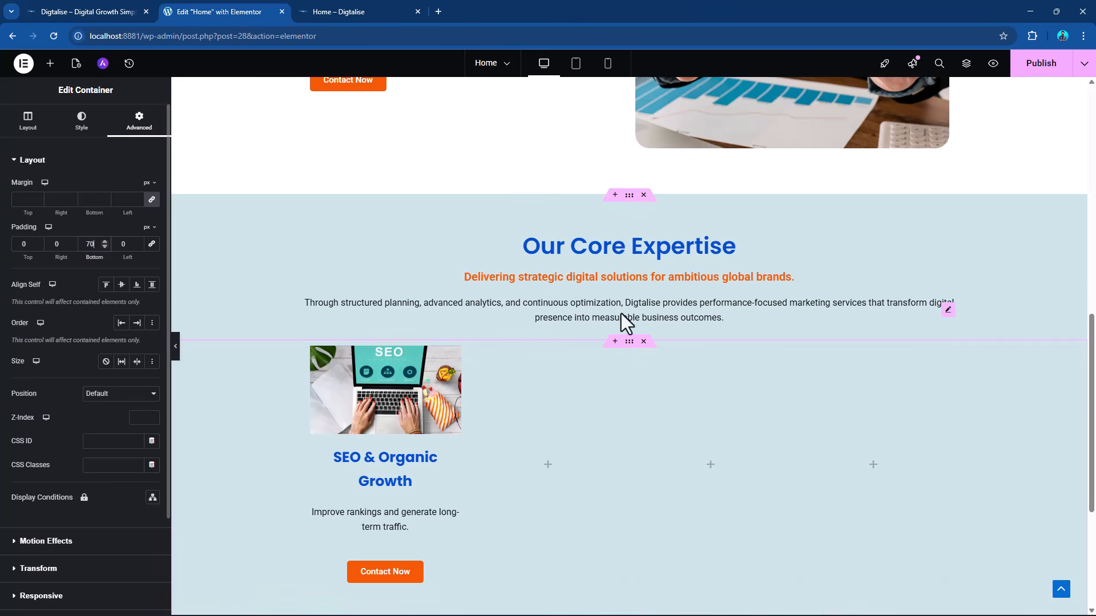
Give the SEO & Organic Growth column's container a classic background in a white global theme background color.
scroll(779, 358, "down", 3)
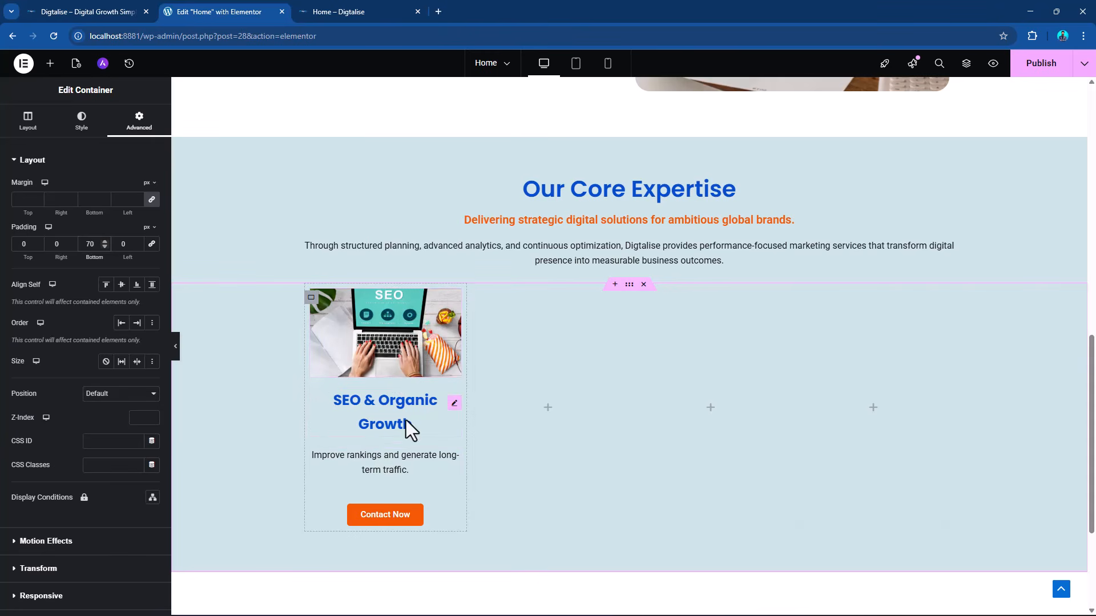
left_click(311, 299)
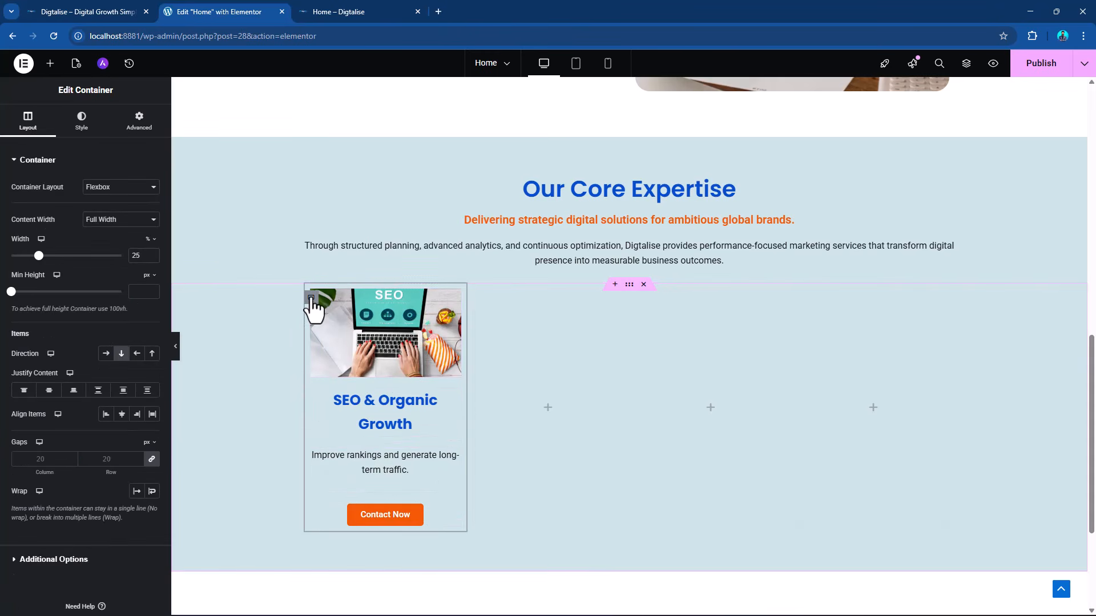
left_click(82, 126)
left_click(106, 211)
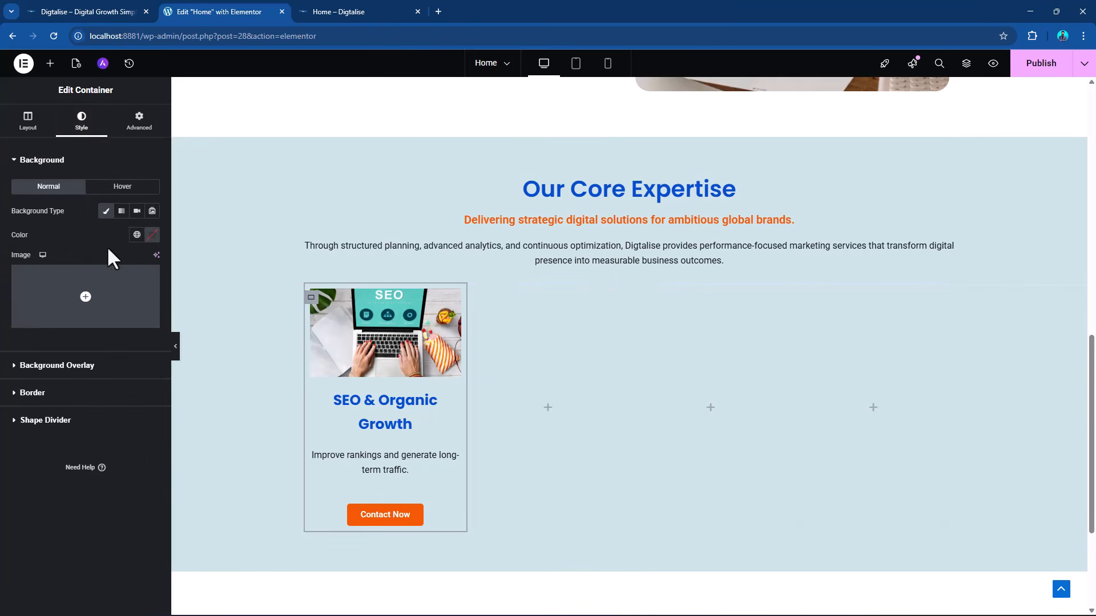
left_click(137, 234)
scroll(102, 397, "down", 2)
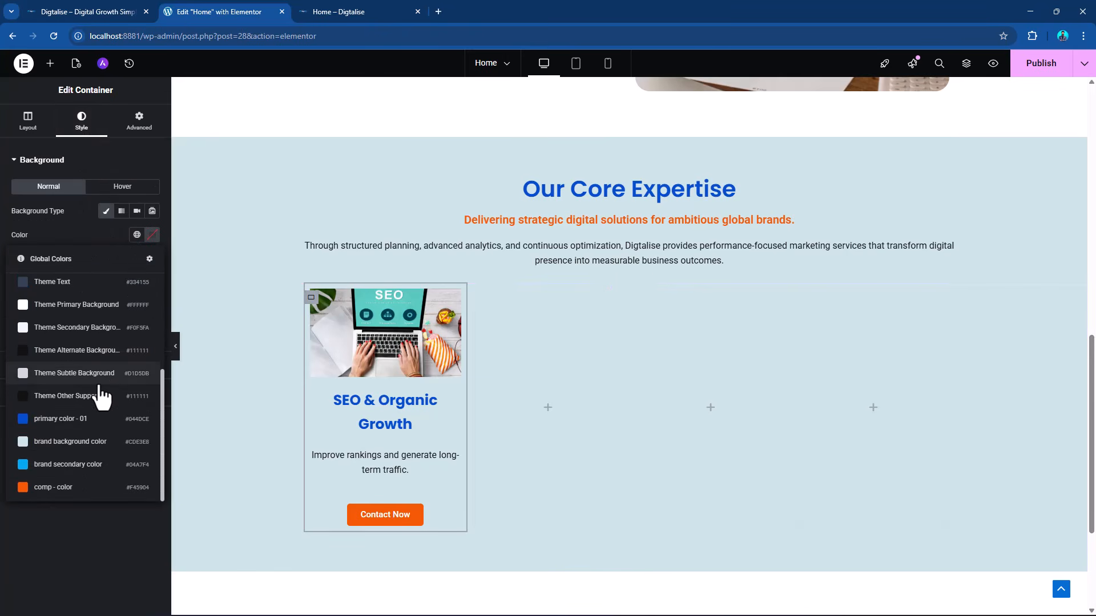
left_click(49, 328)
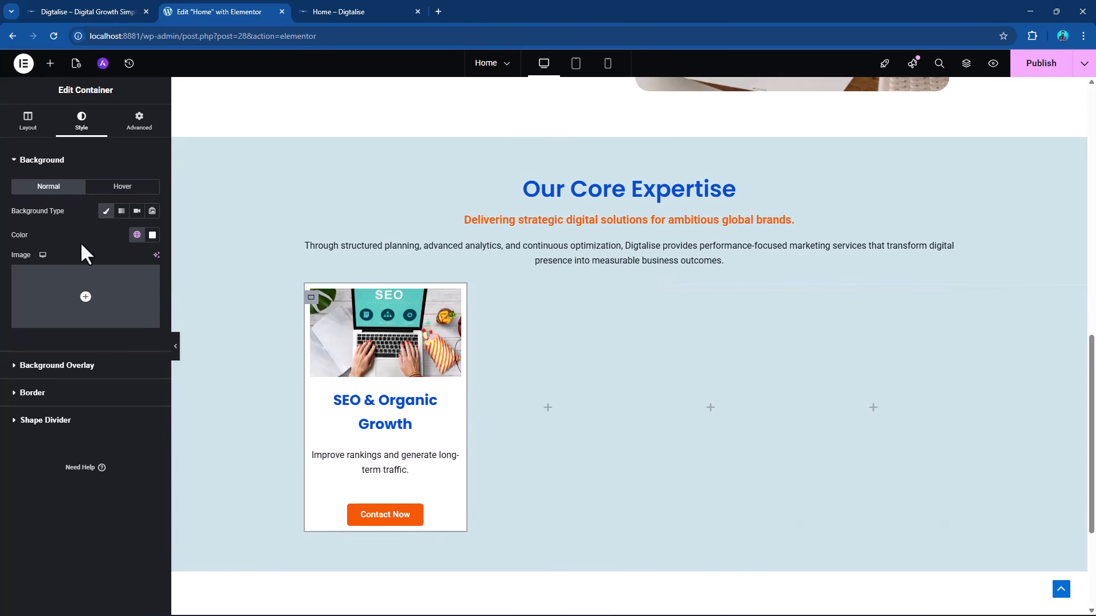
Round the SEO & Organic Growth column's container with a border radius of 25 px on all corners.
left_click(56, 394)
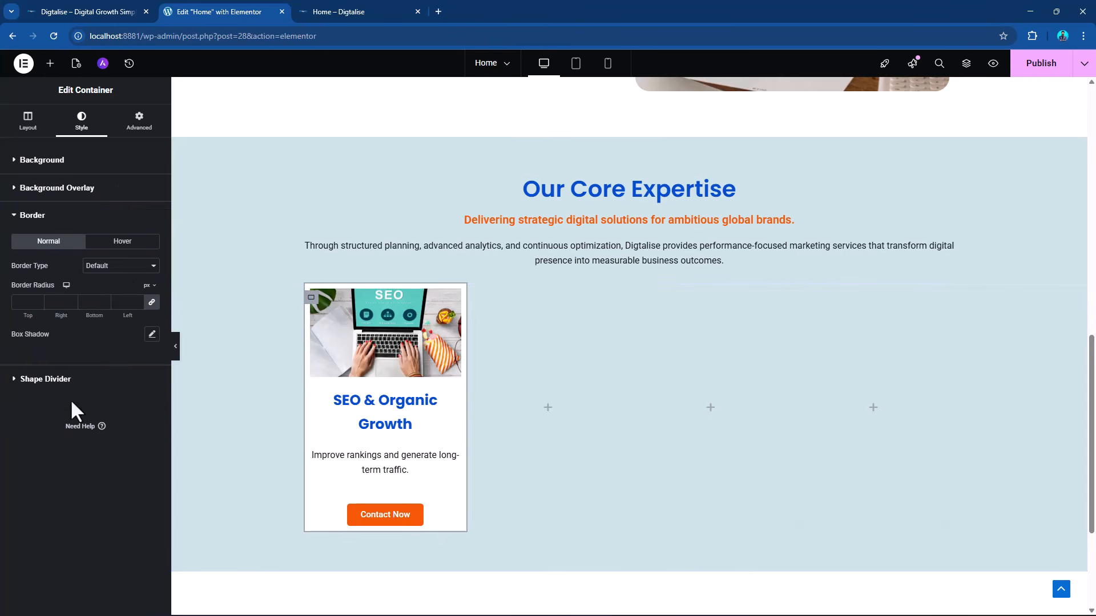
left_click(27, 302)
type("25")
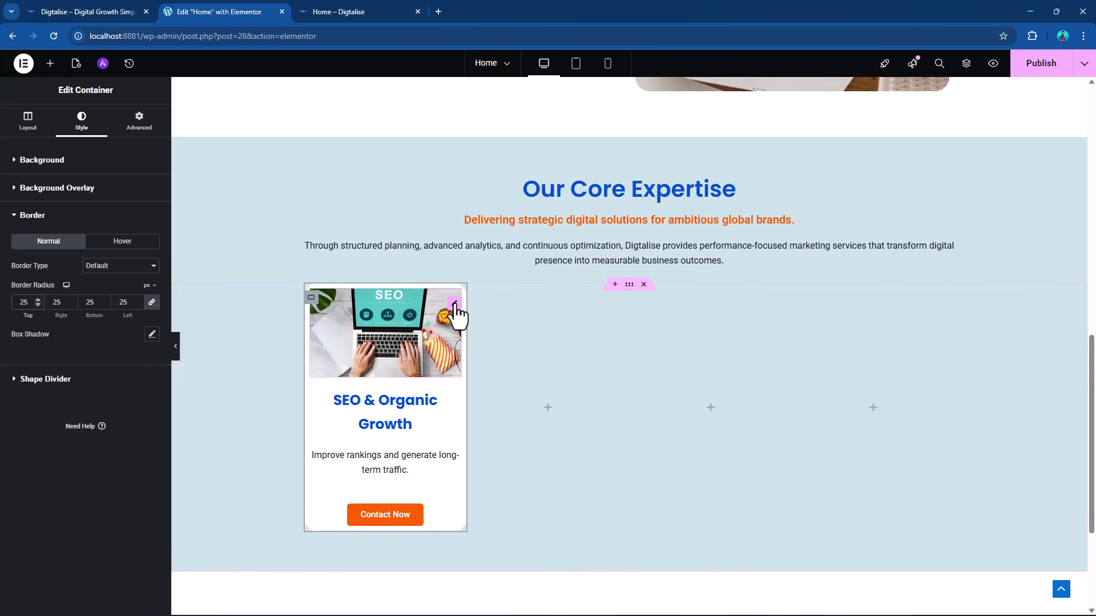
Round the SEO & Organic Growth card's image with a border radius of 15 px on all corners.
left_click(455, 305)
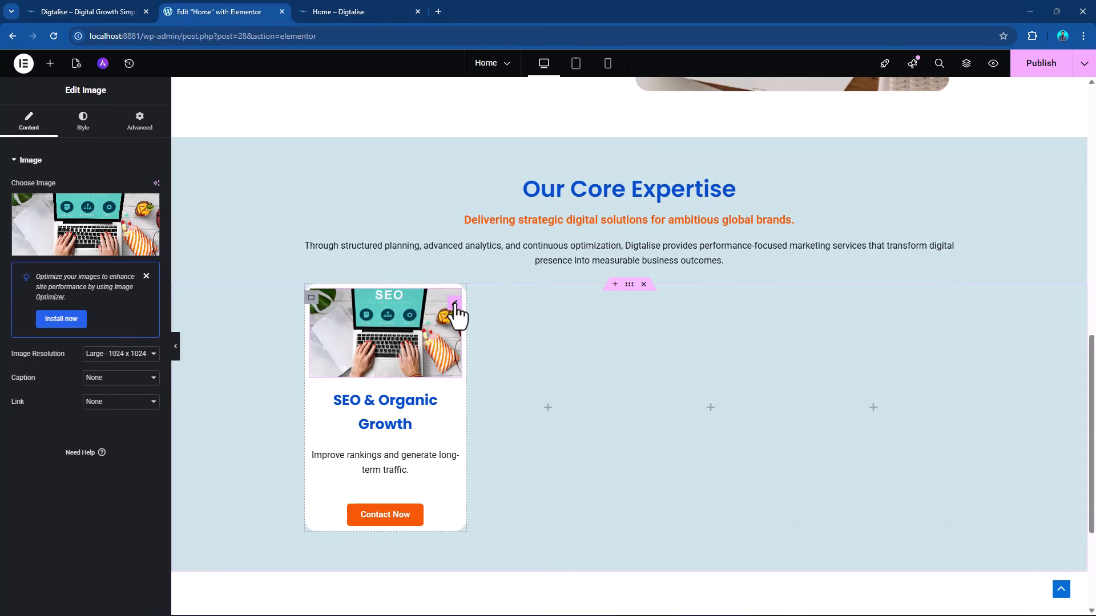
left_click(84, 122)
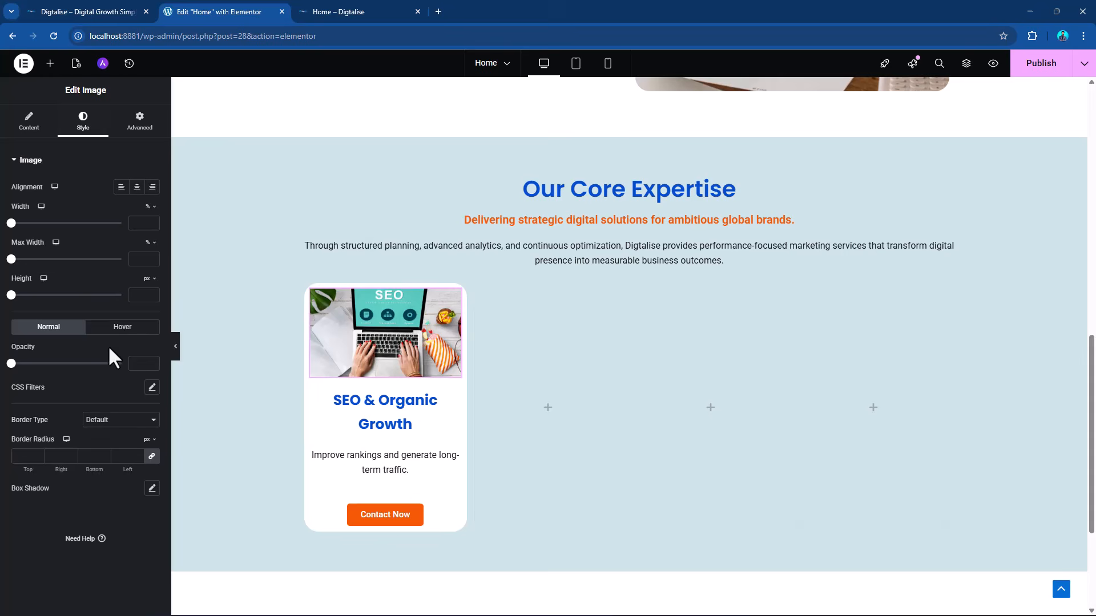
left_click(21, 457)
type("25")
left_click_drag(32, 456, 3, 465)
type("20")
type("15")
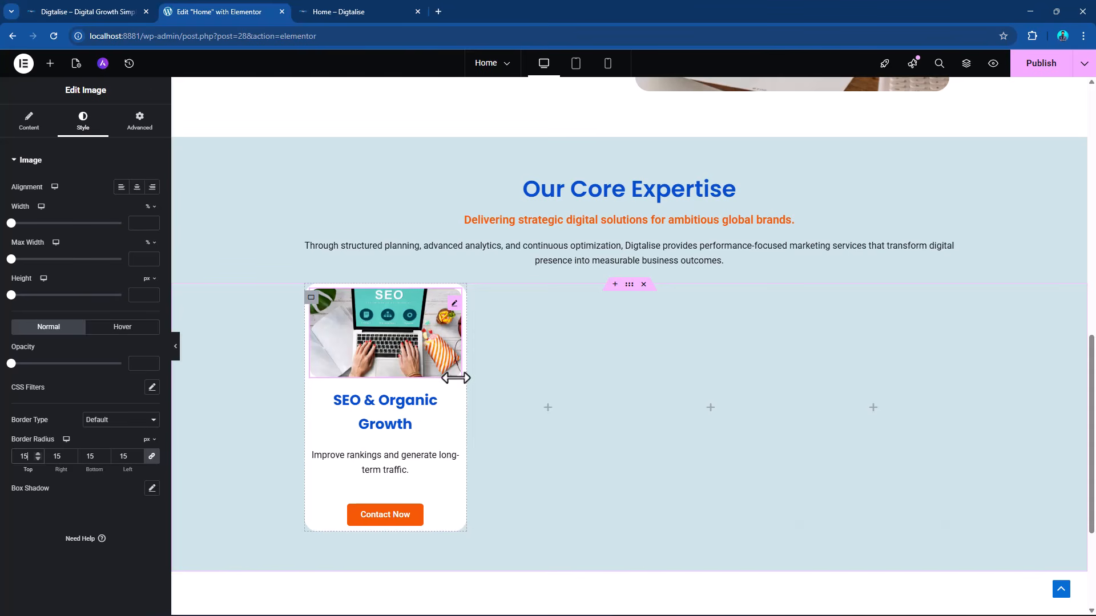
Unlink the image's border radius values, keeping top and right at 15 px and setting bottom and left to 0.
left_click(152, 458)
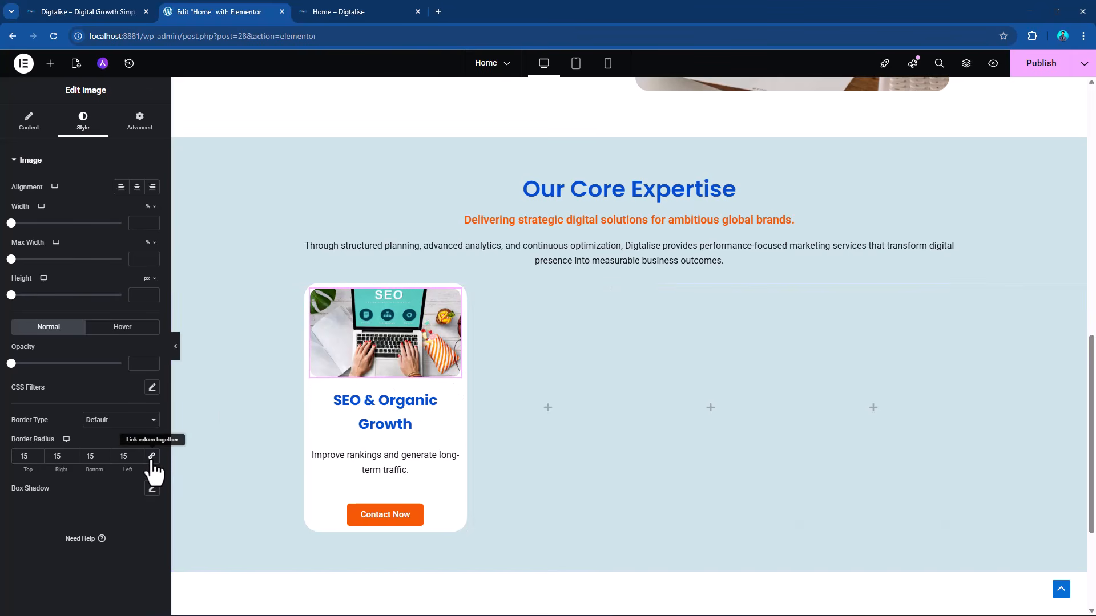
left_click(58, 456)
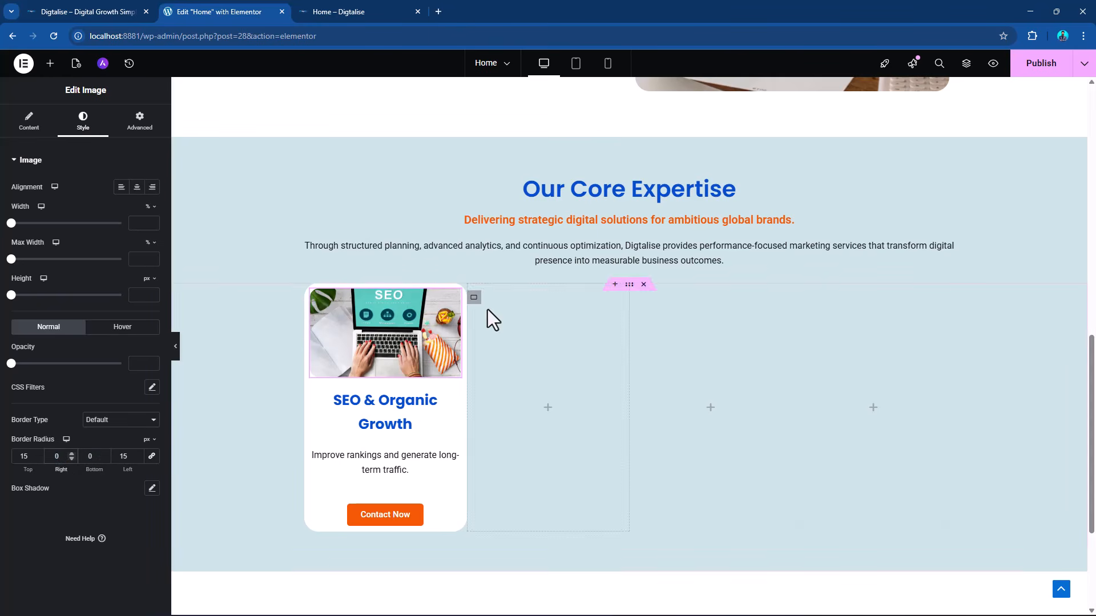
double_click(44, 457)
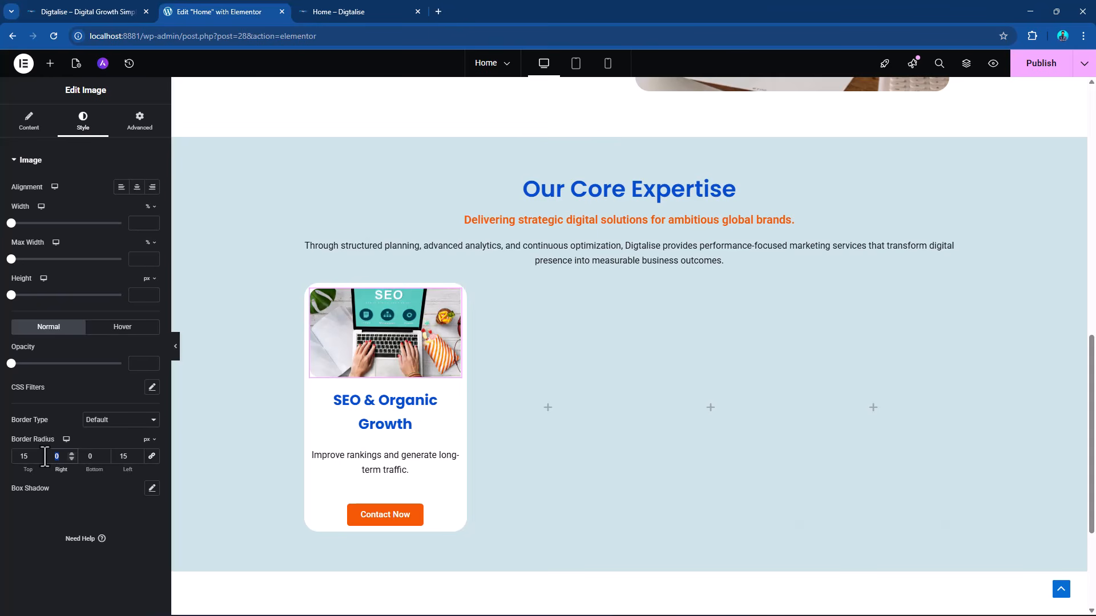
left_click_drag(128, 457, 98, 457)
type("0")
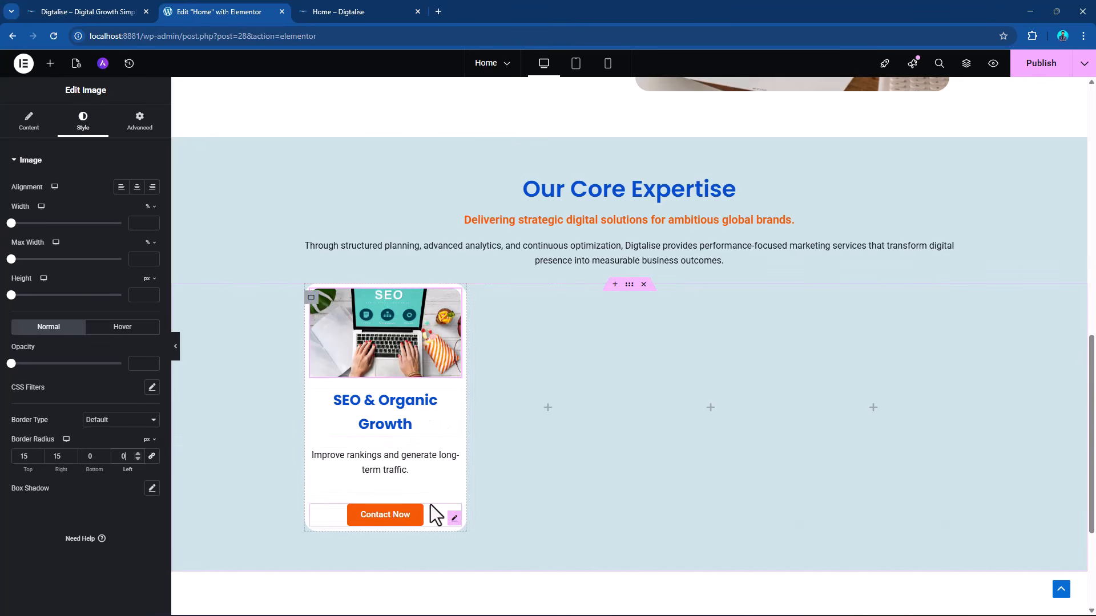
Add an outline box shadow to the SEO & Organic Growth card's container with blur 8 and spread -20.
left_click(422, 468)
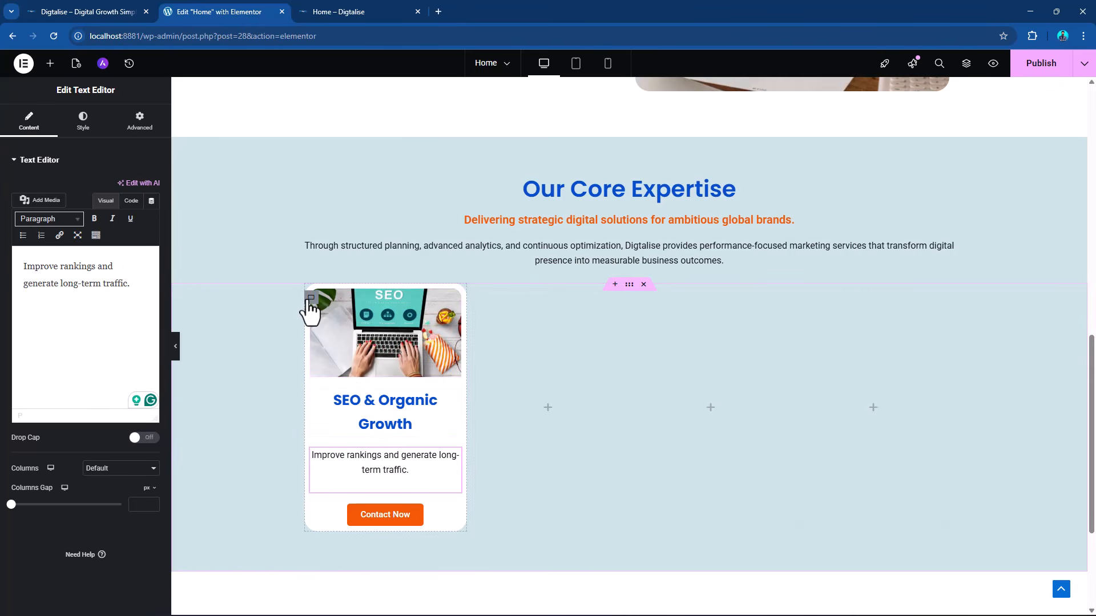
left_click(311, 298)
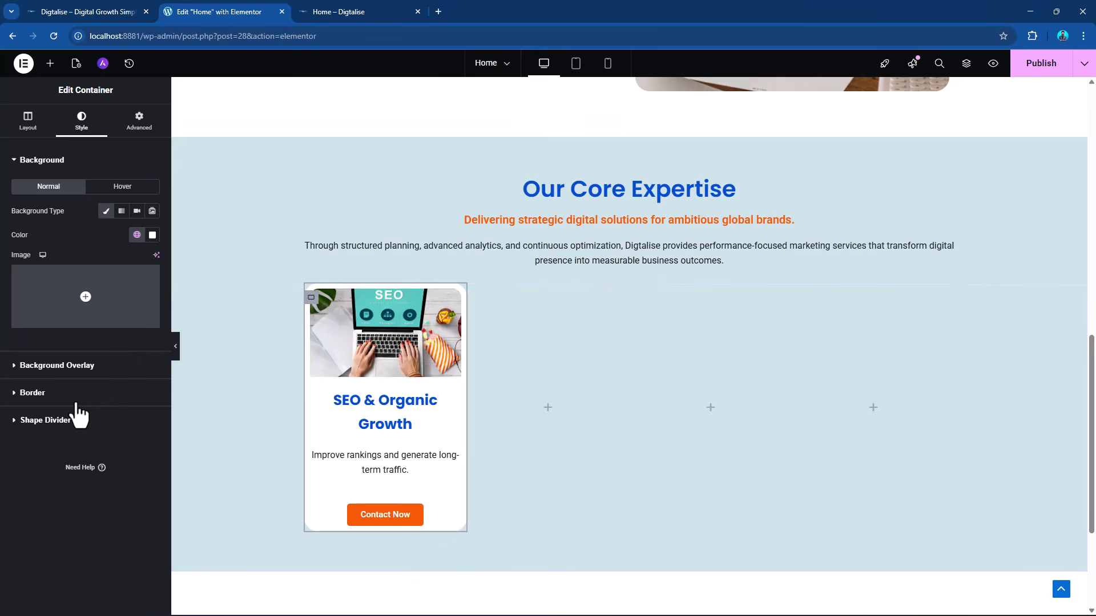
left_click(76, 404)
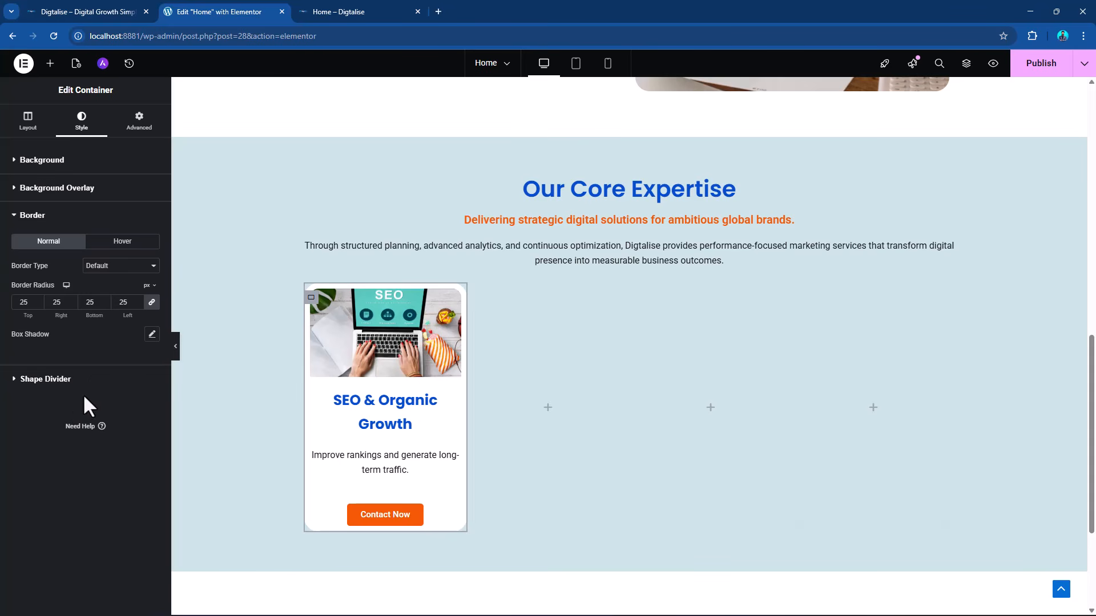
left_click(153, 335)
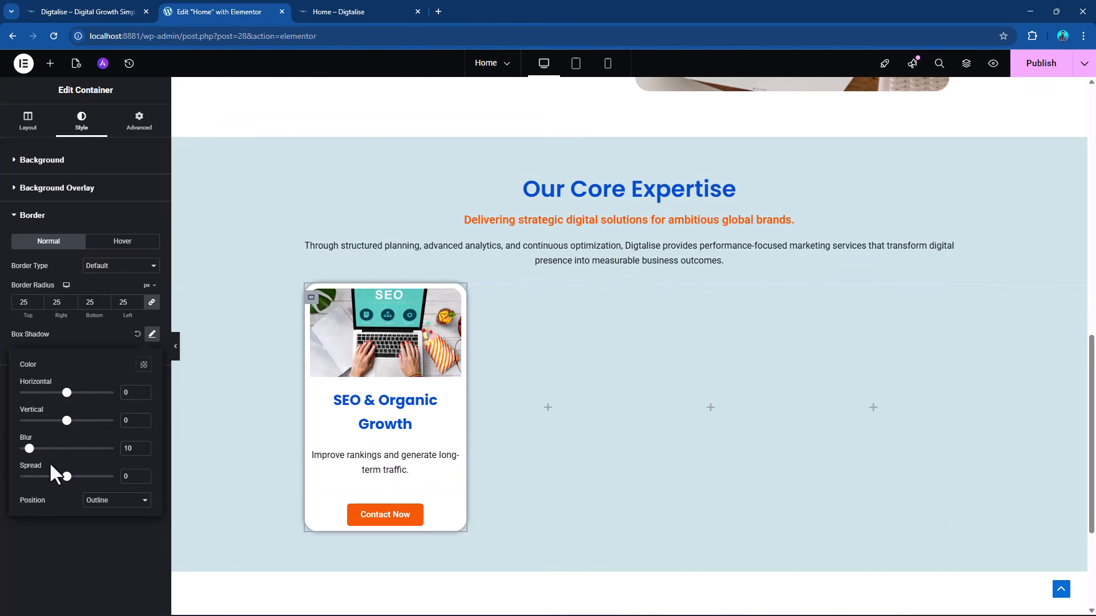
left_click_drag(29, 449, 57, 477)
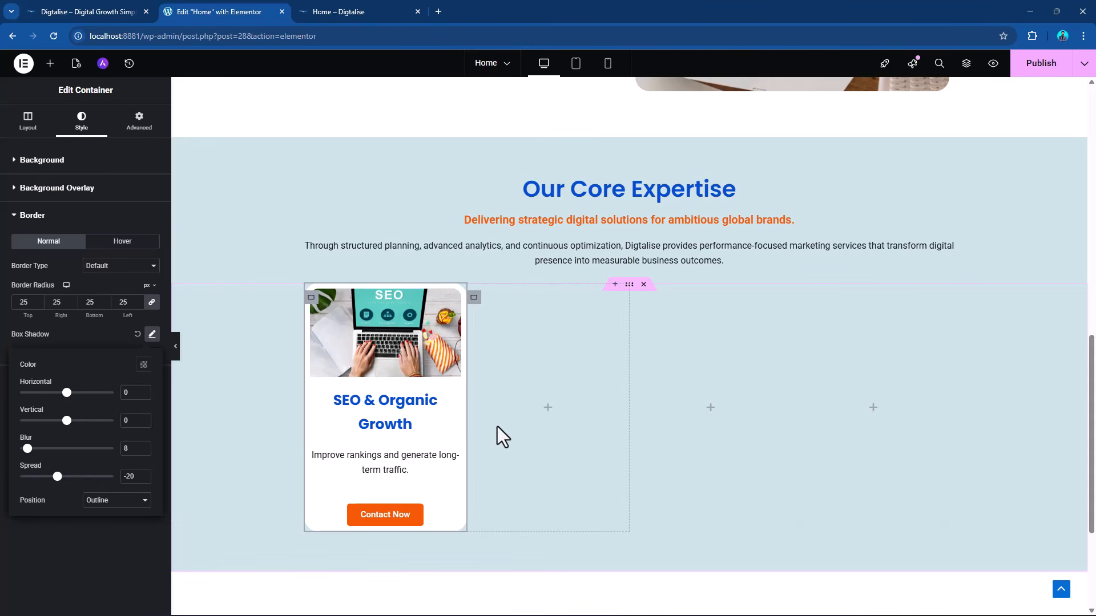
Duplicate the SEO & Organic Growth card's container three times to make four identical cards.
right_click(311, 298)
left_click(361, 341)
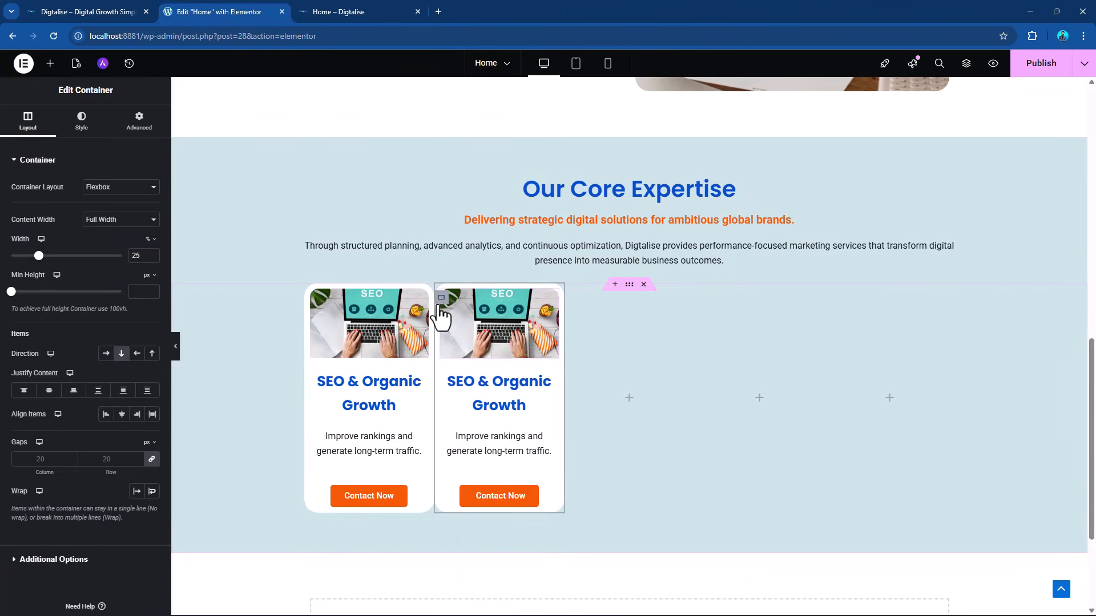
right_click(440, 318)
left_click(507, 335)
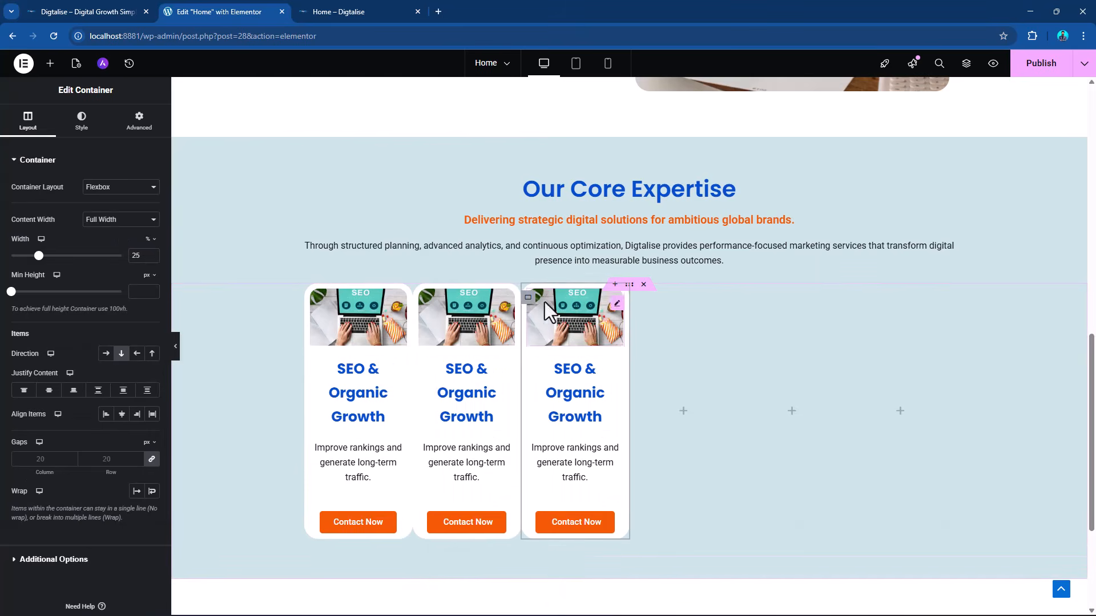
right_click(531, 300)
left_click(548, 333)
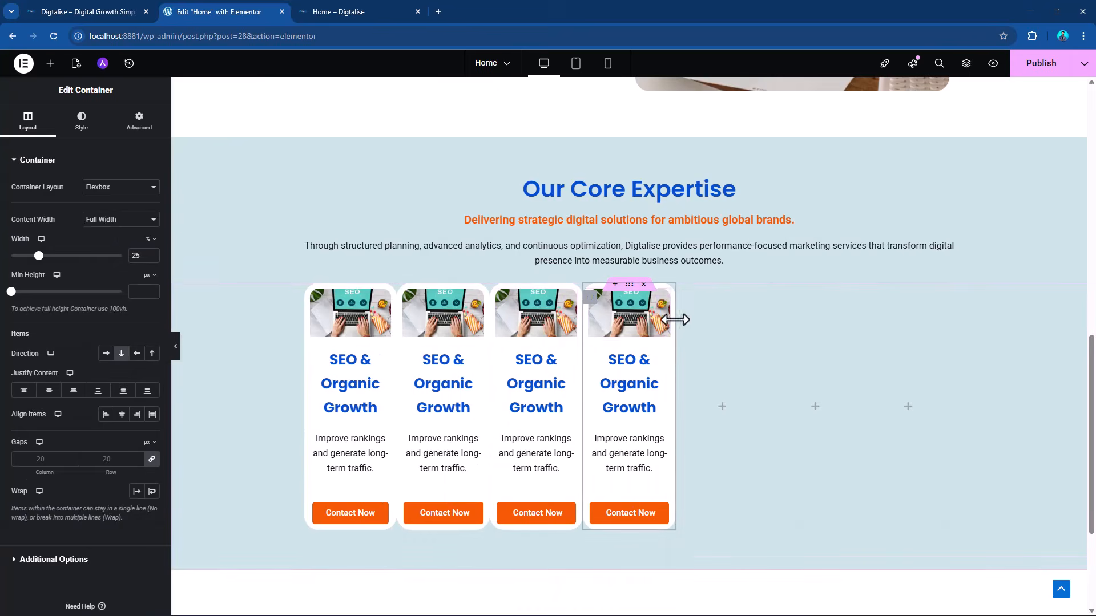
Delete the three empty column containers beside the four service cards.
right_click(685, 296)
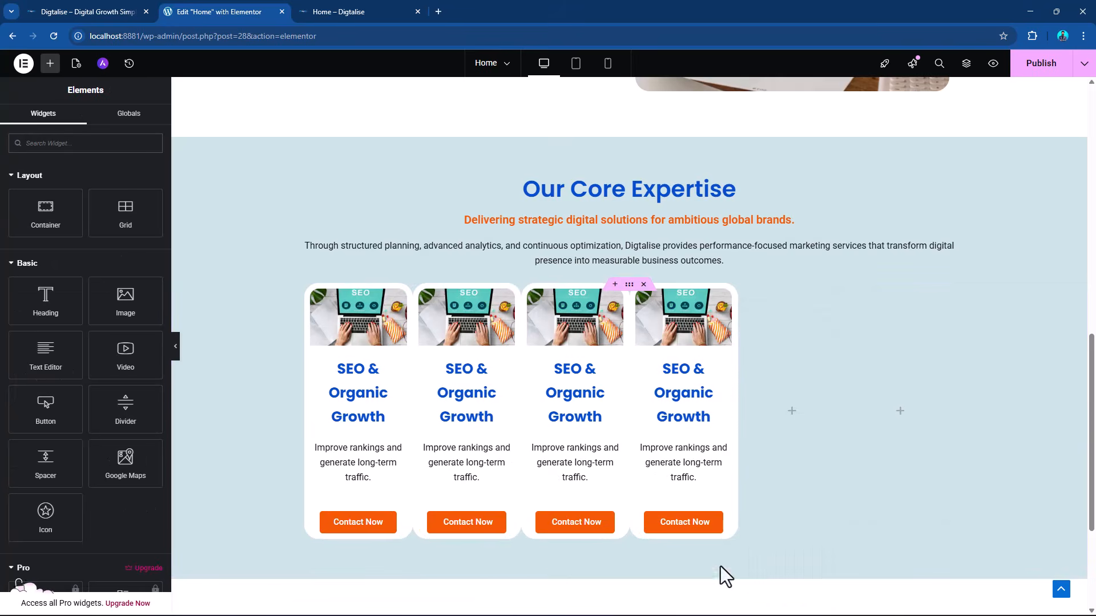
right_click(745, 299)
left_click(778, 597)
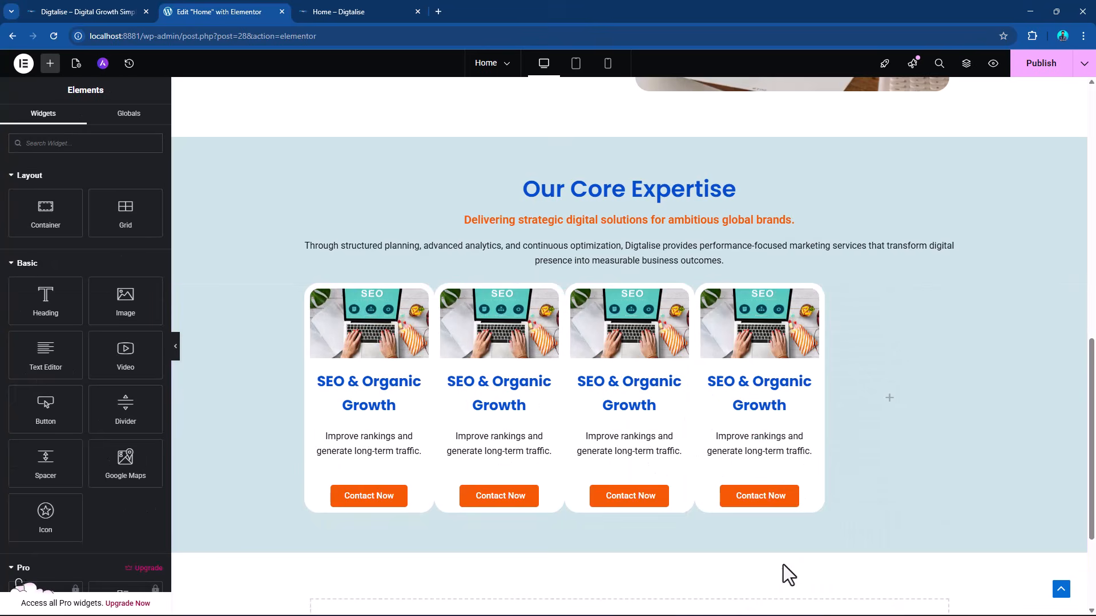
right_click(831, 300)
left_click(881, 596)
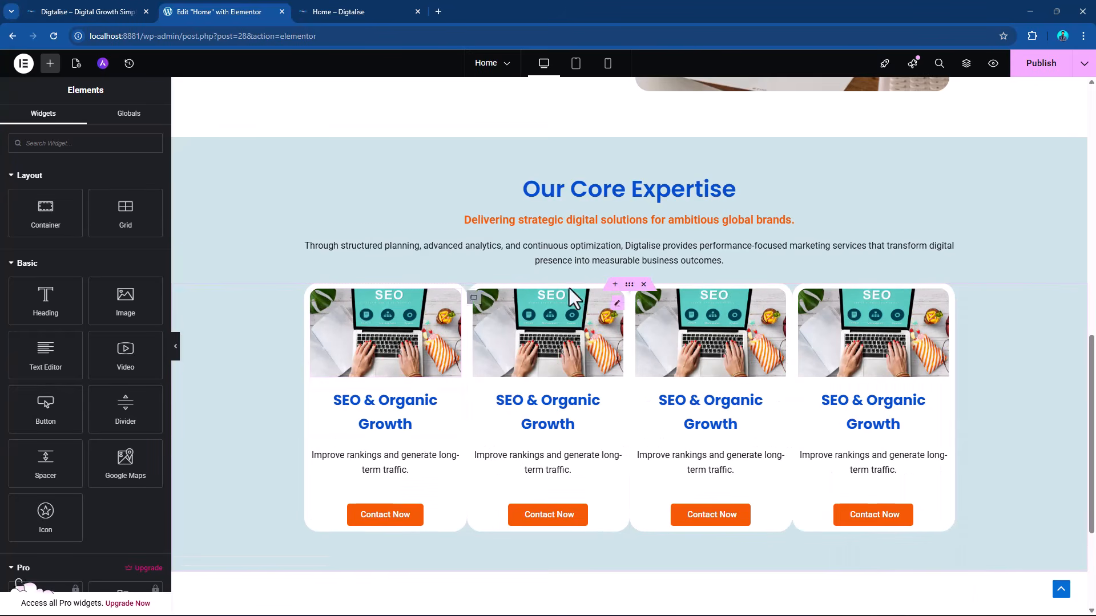
Set the column gap of the parent container holding the four cards to 10 px.
left_click(628, 285)
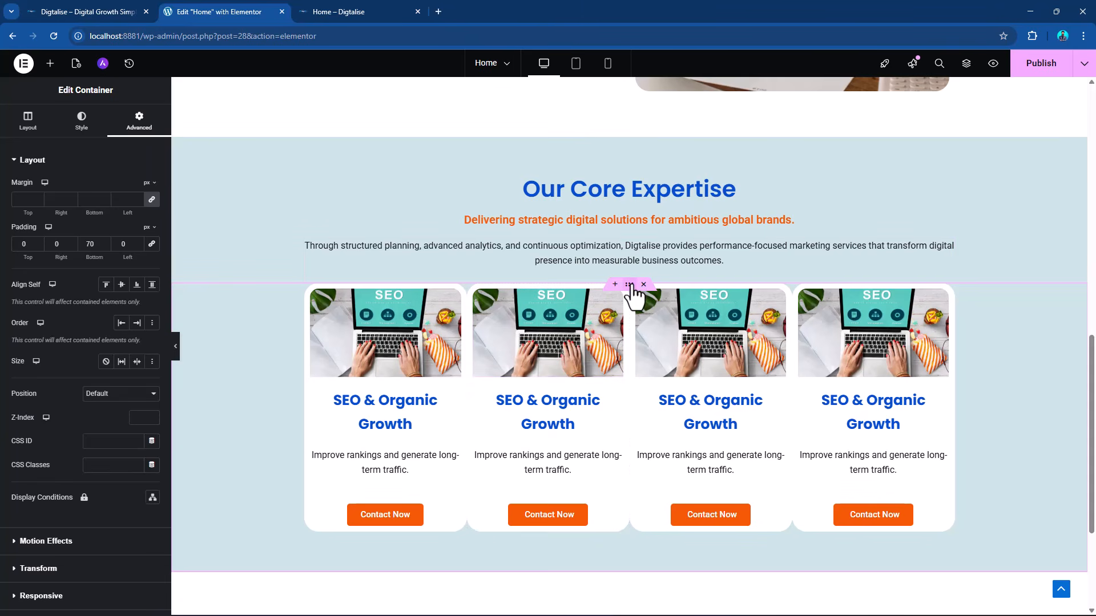
left_click(28, 121)
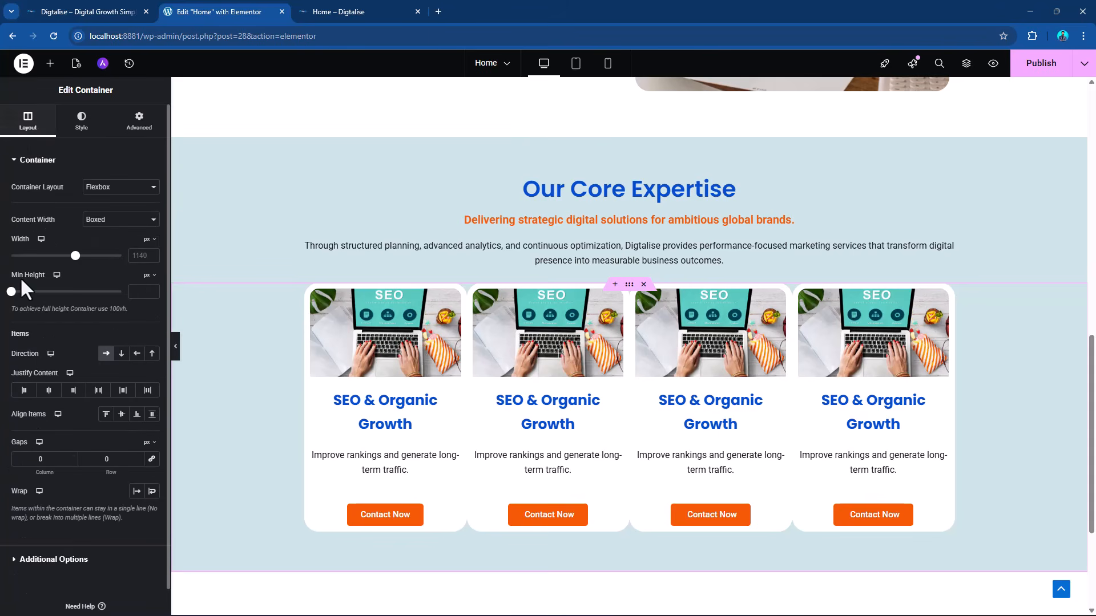
left_click_drag(46, 461, 20, 459)
type("10")
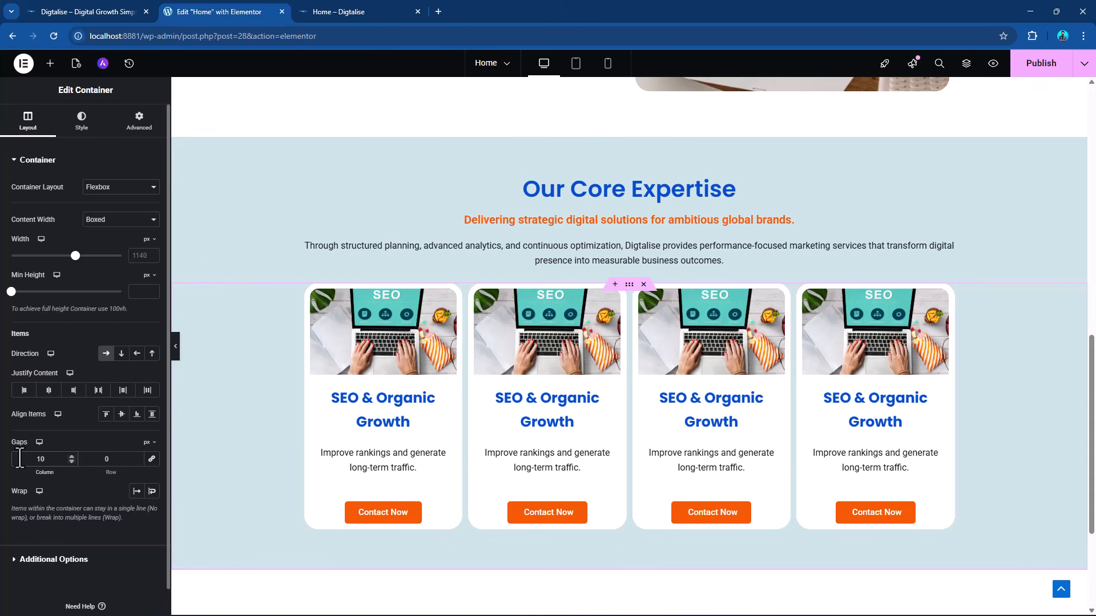
Give the first card's container a padding of 15 px on all sides and unlink the padding values.
scroll(820, 485, "down", 3)
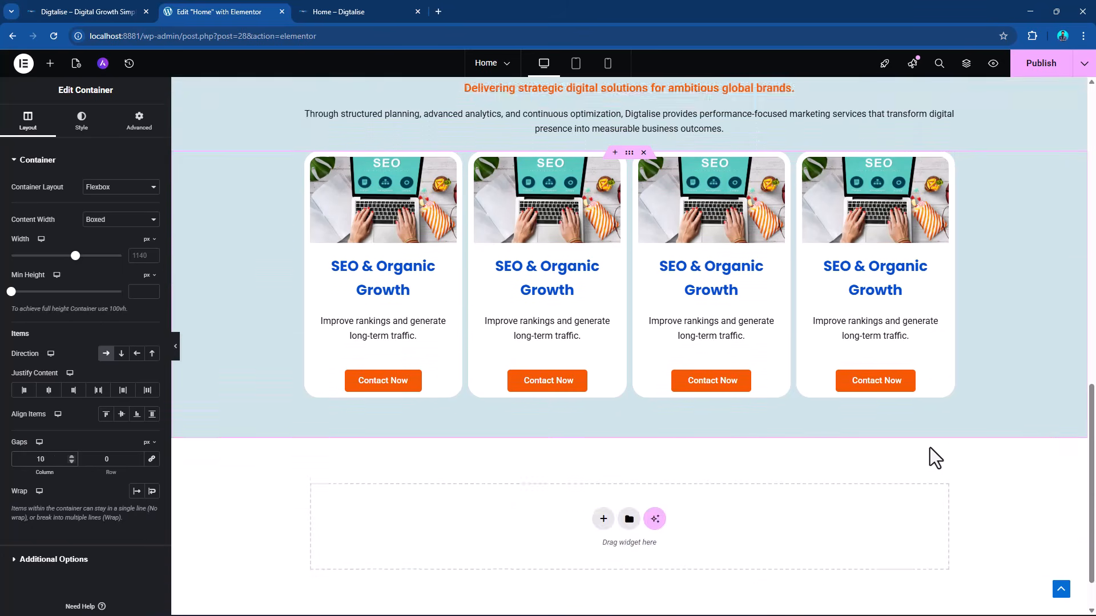
scroll(931, 449, "up", 3)
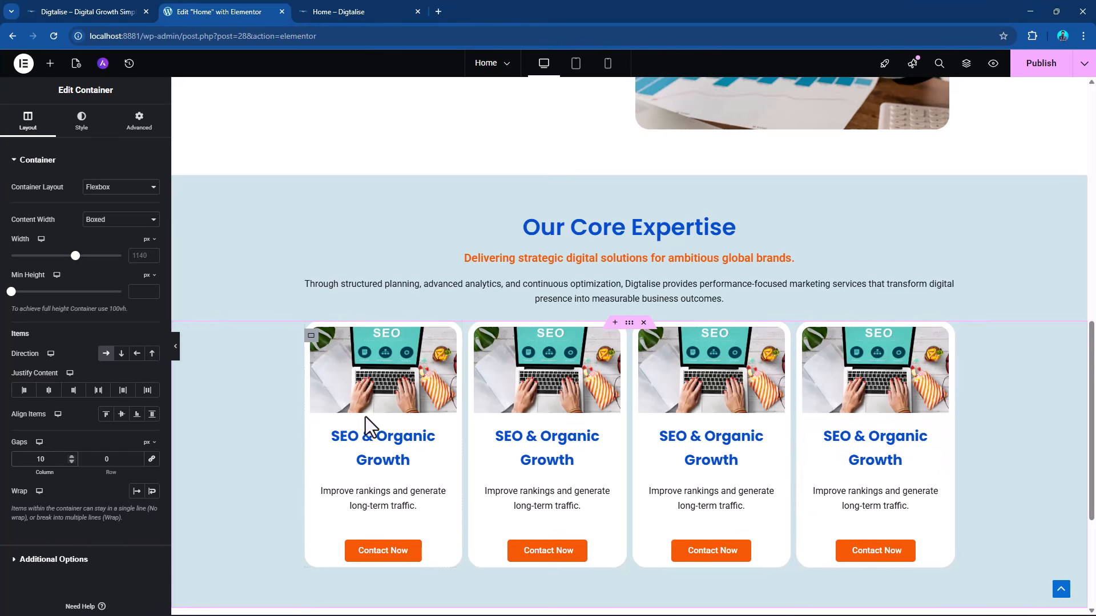
scroll(354, 399, "down", 1)
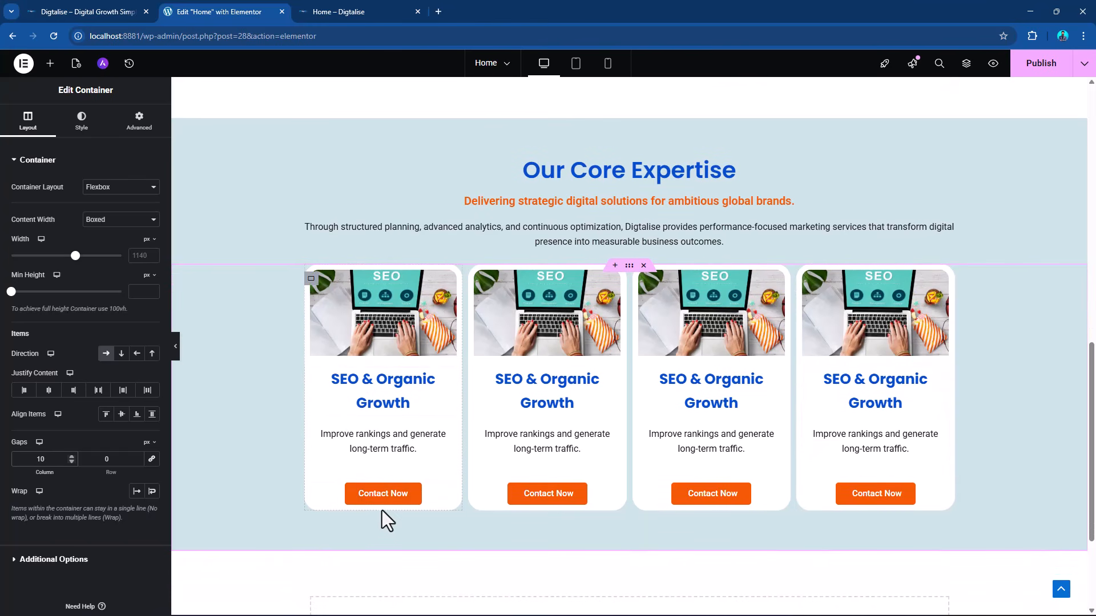
left_click(312, 279)
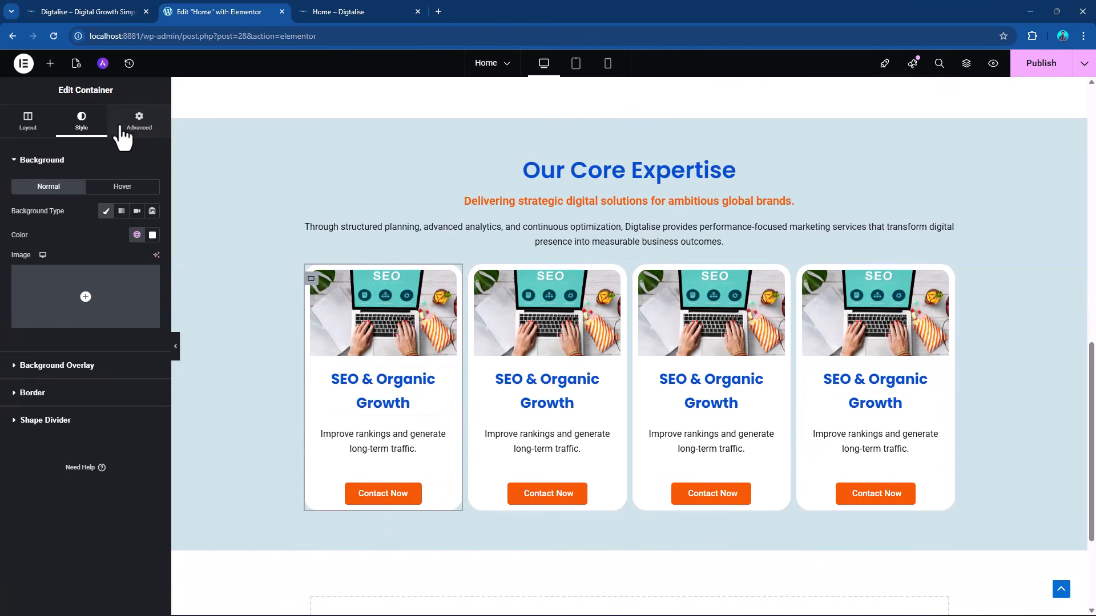
left_click(139, 121)
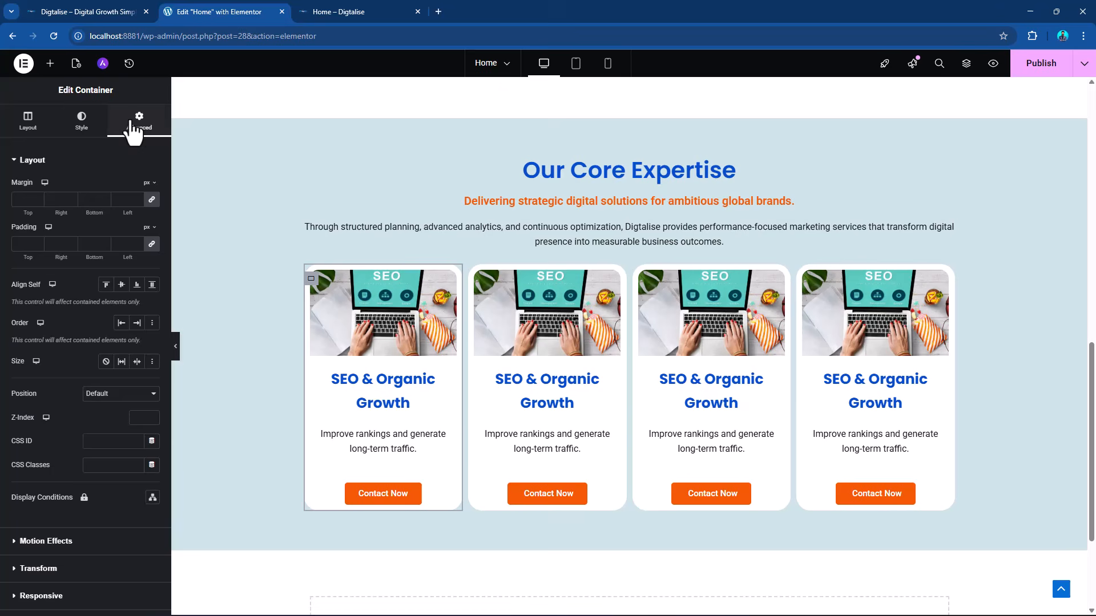
left_click(26, 249)
type("15")
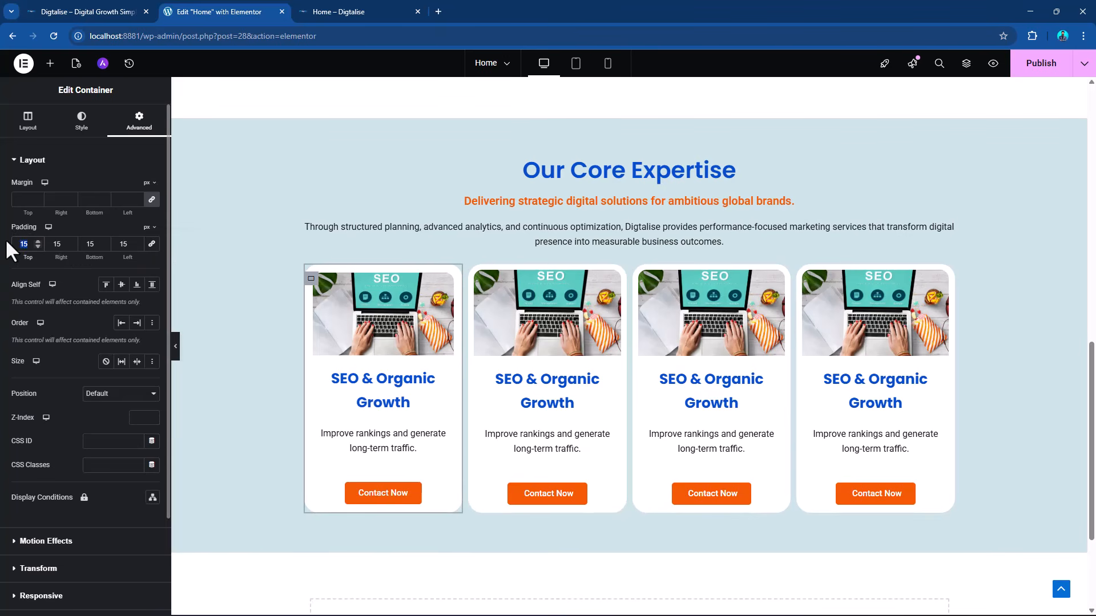
Set the top, right and left padding of the first card's container to 0.
type("0")
key("Tab")
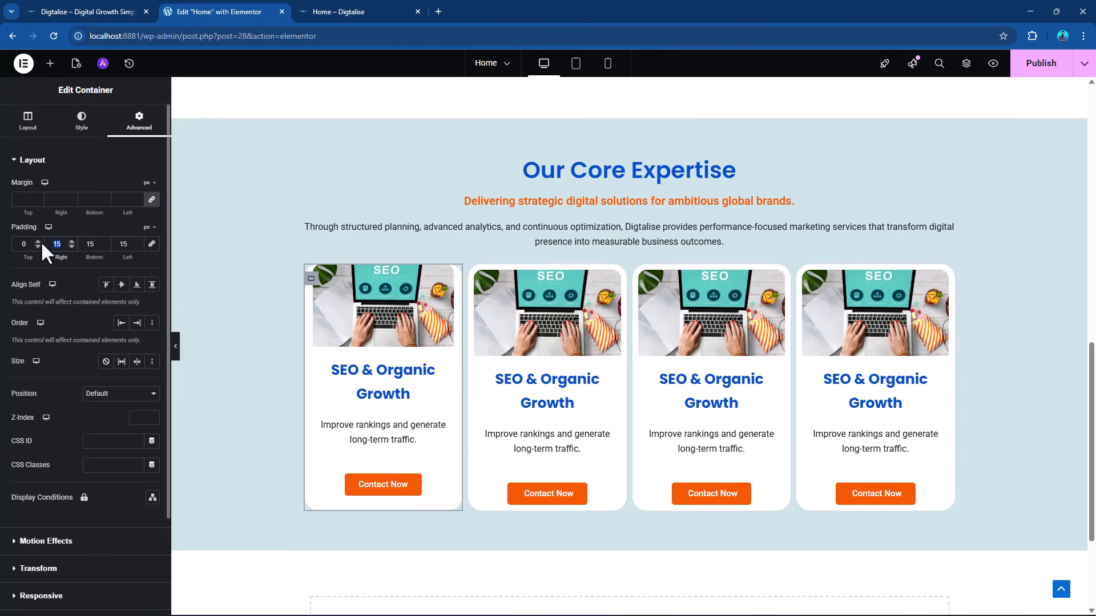
type("0")
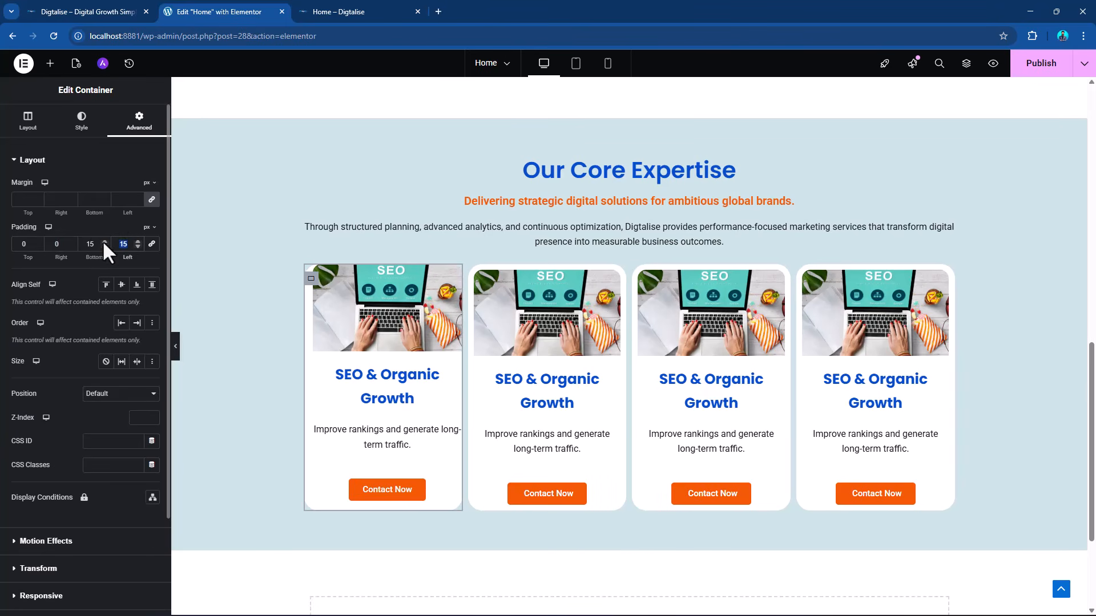
type("0")
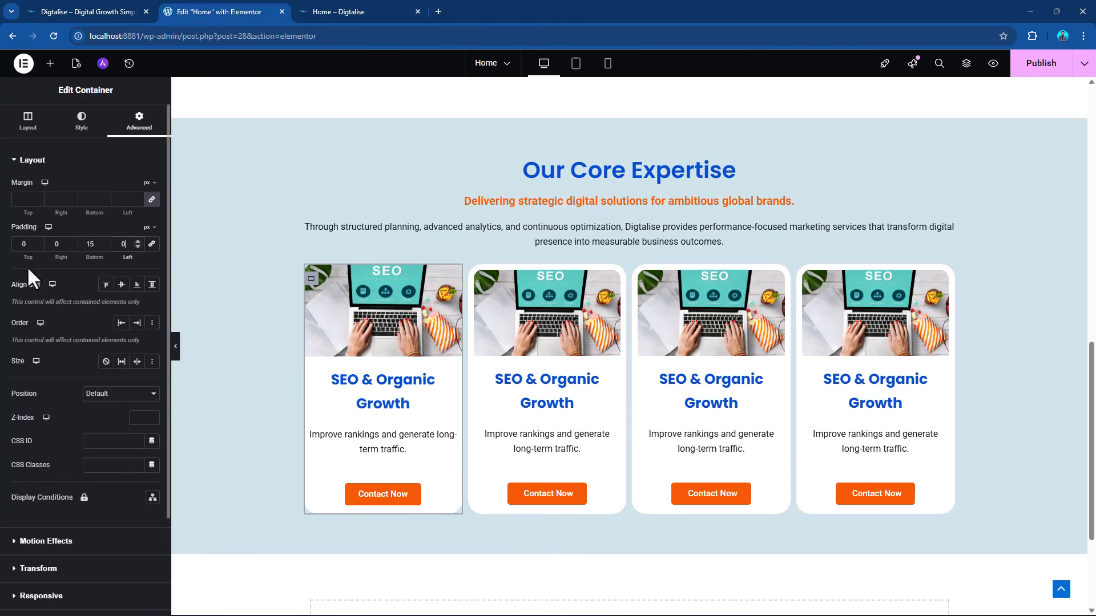
Set the bottom padding of the first card's container to 0, with the top padding also at 0.
left_click(25, 244)
double_click(25, 244)
double_click(91, 244)
type("0")
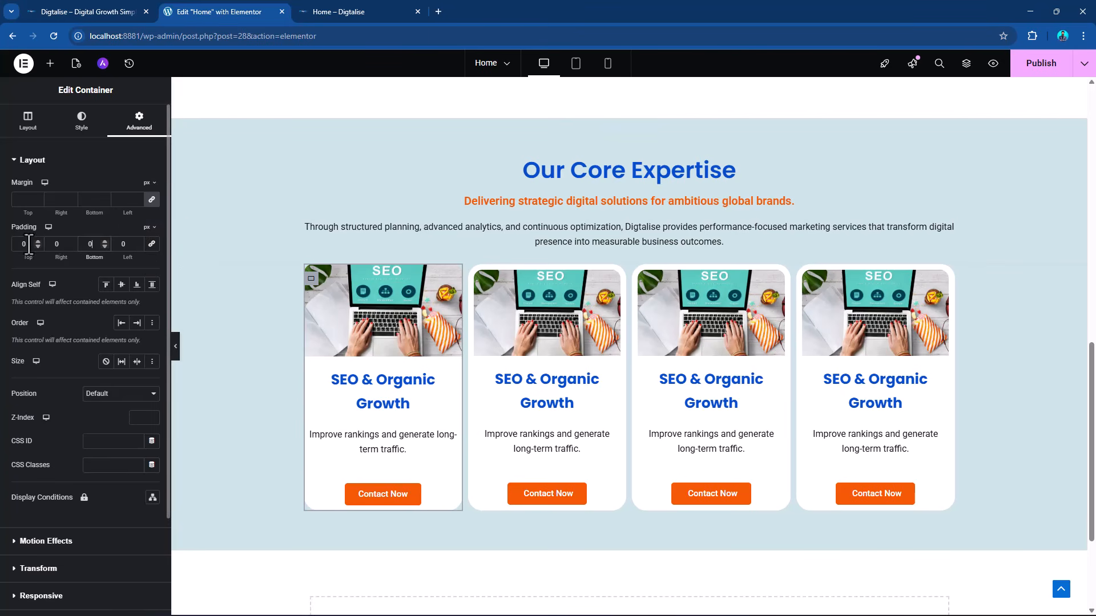
type("0")
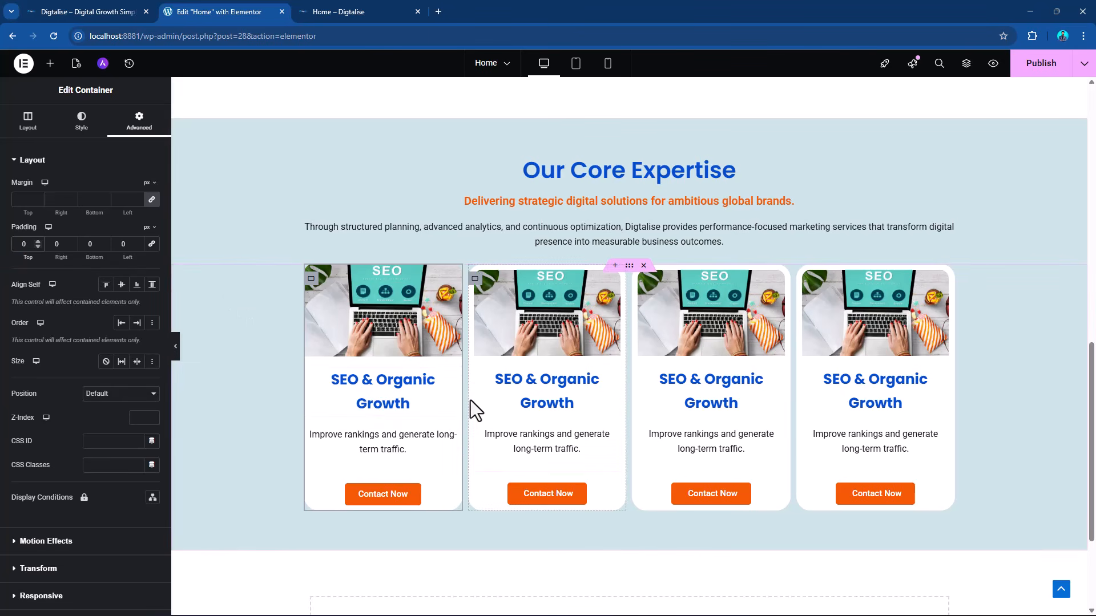
type("0")
Undo the zero padding values on the first card's right, bottom and left sides, and set its top padding to 0.
key("Tab")
key("Tab")
key("shift+Tab")
key("shift+Tab")
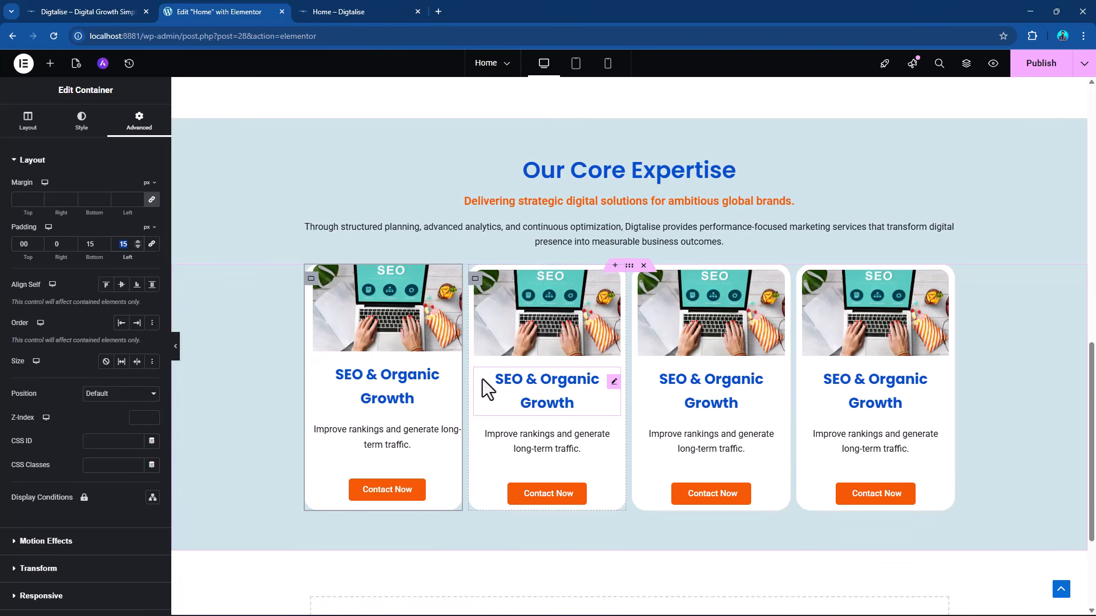
key("ctrl+z")
key("ctrl+z")
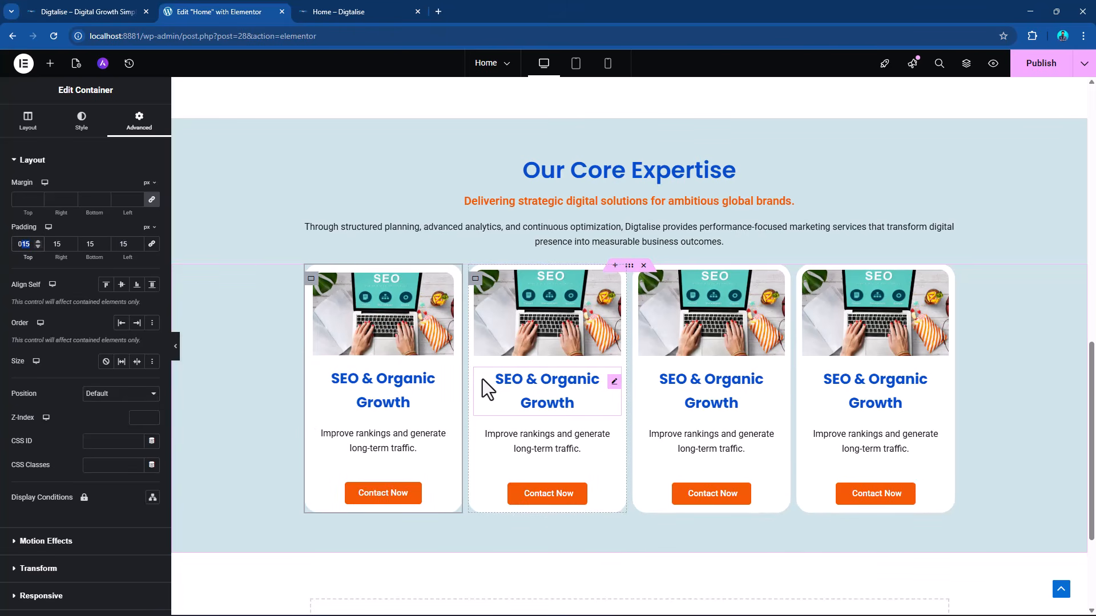
key("BackSpace")
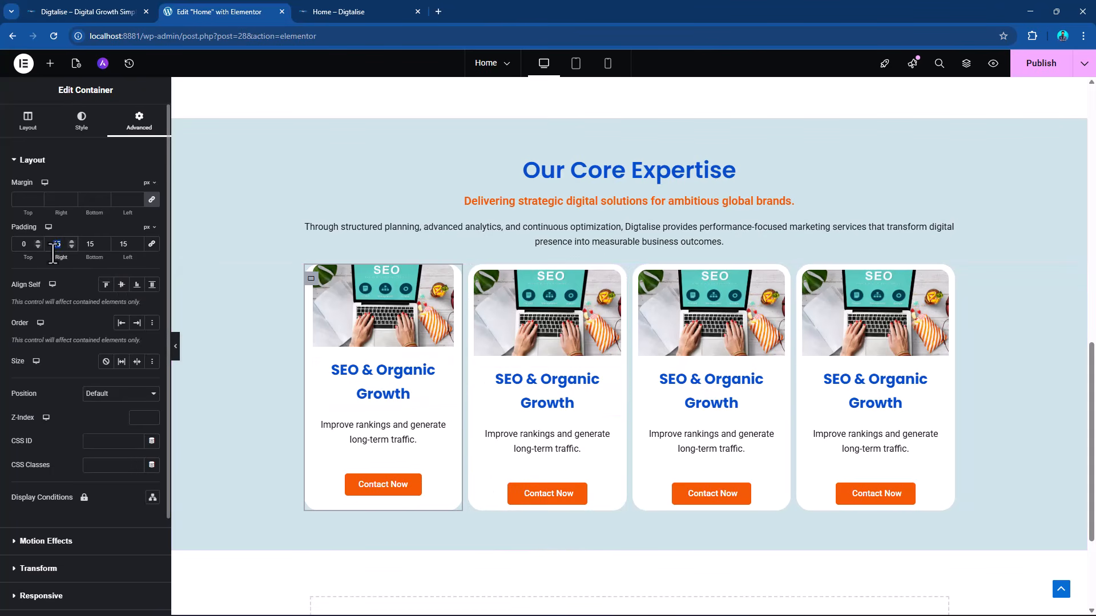
Set the right, bottom and left padding of the first card's container to 0.
type("0")
double_click(92, 245)
type("0")
double_click(125, 242)
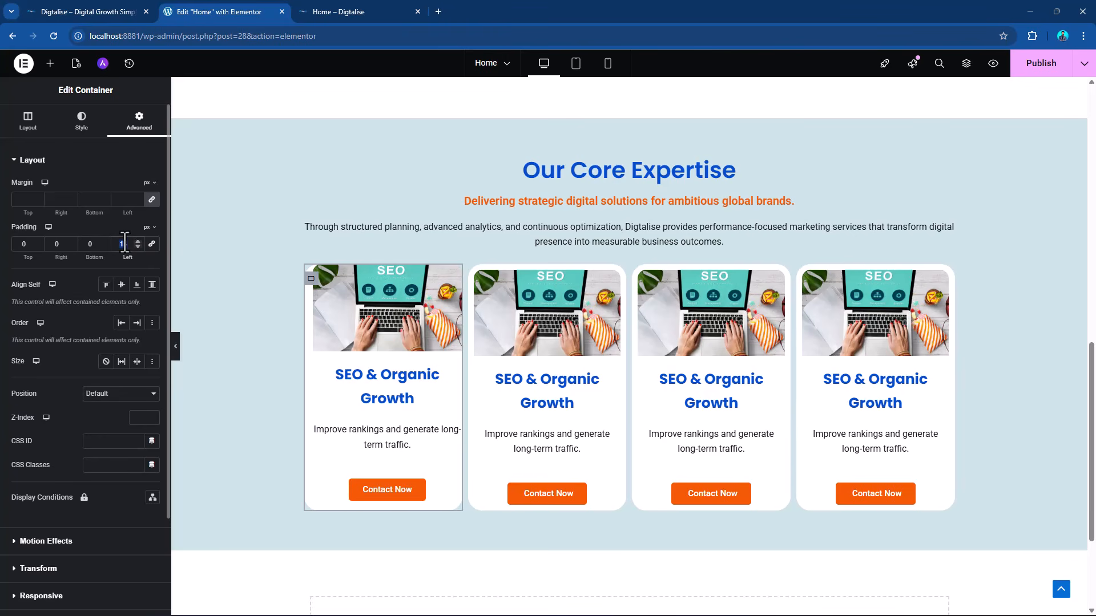
type("0")
left_click(15, 243)
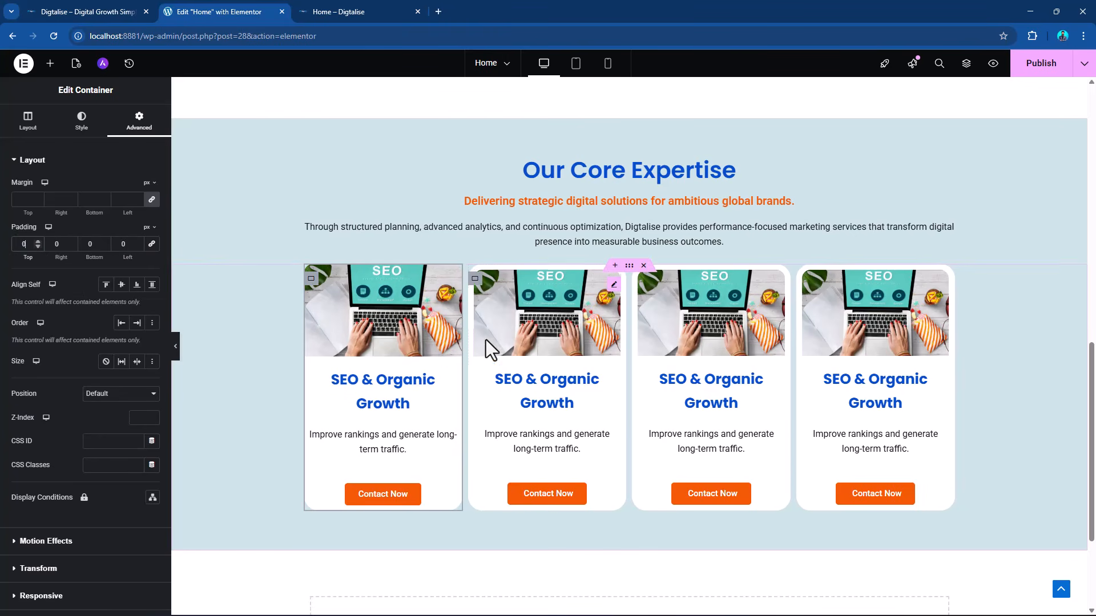
Copy the second card's container and paste its style onto the first card's container.
left_click(474, 279)
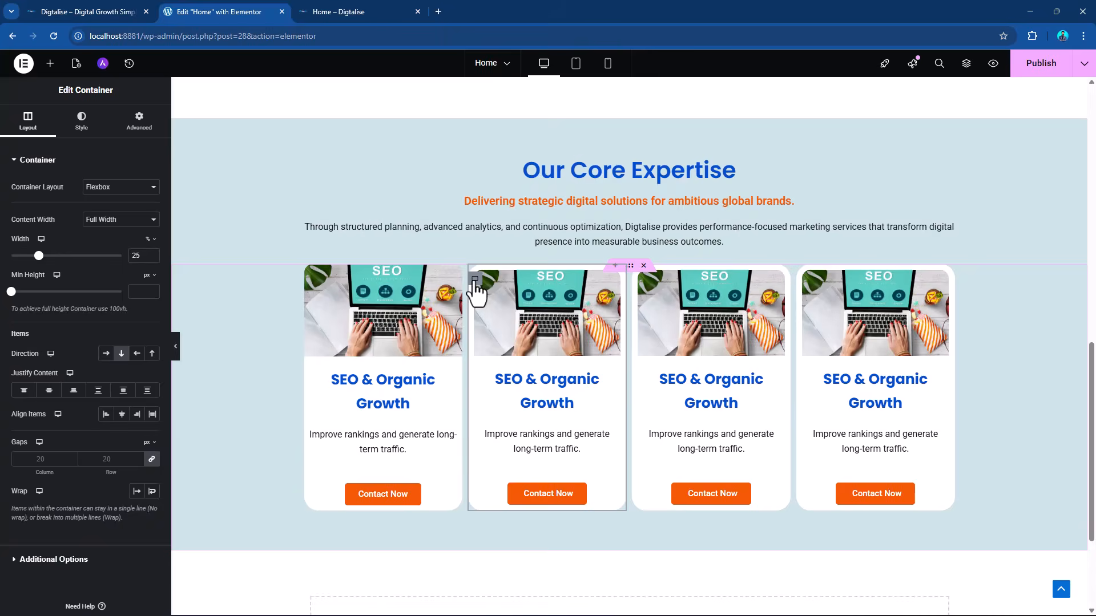
right_click(475, 284)
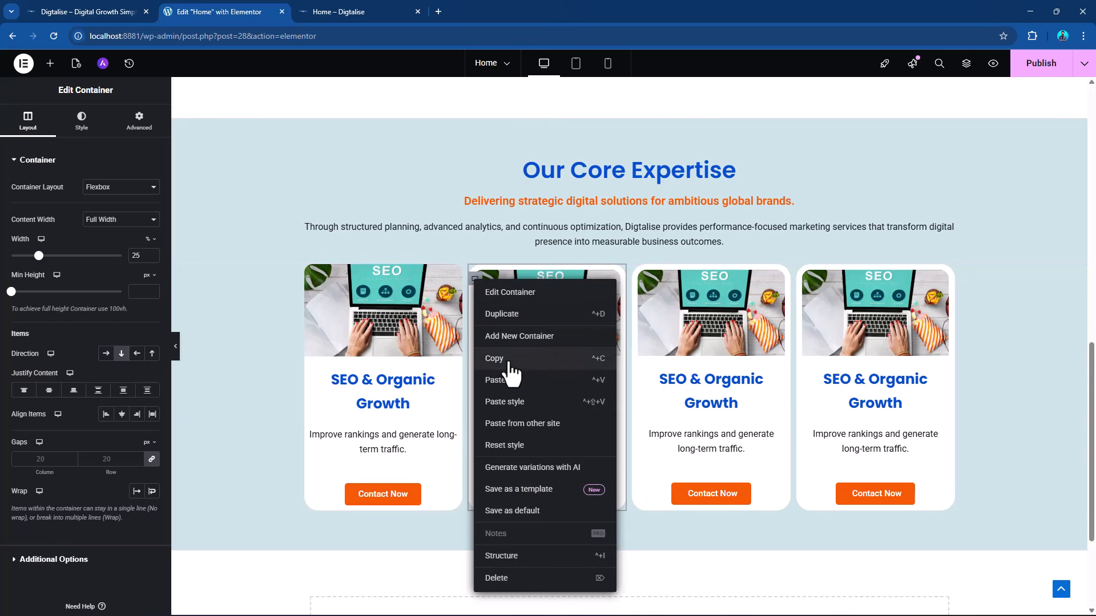
left_click(509, 359)
right_click(310, 287)
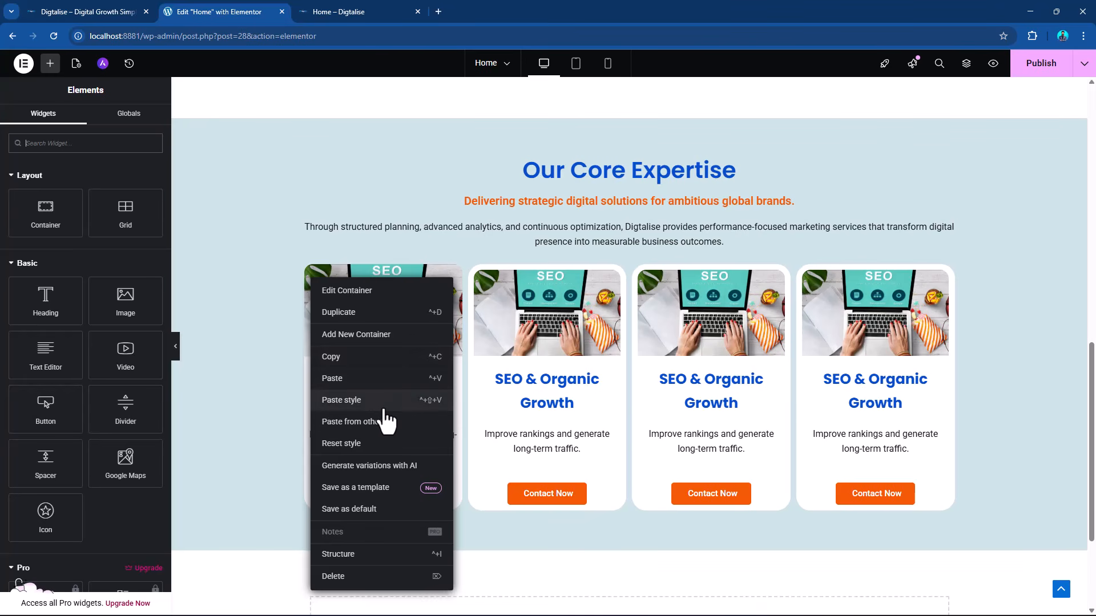
left_click(368, 401)
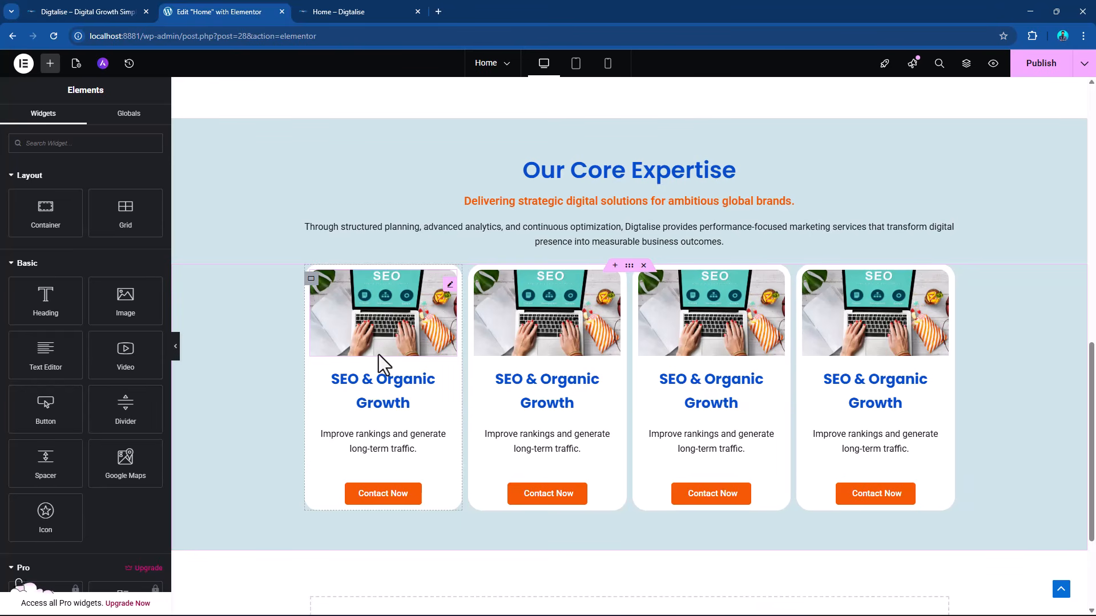
Unlink the first card's container padding values and set the bottom padding to 20 px.
left_click(312, 281)
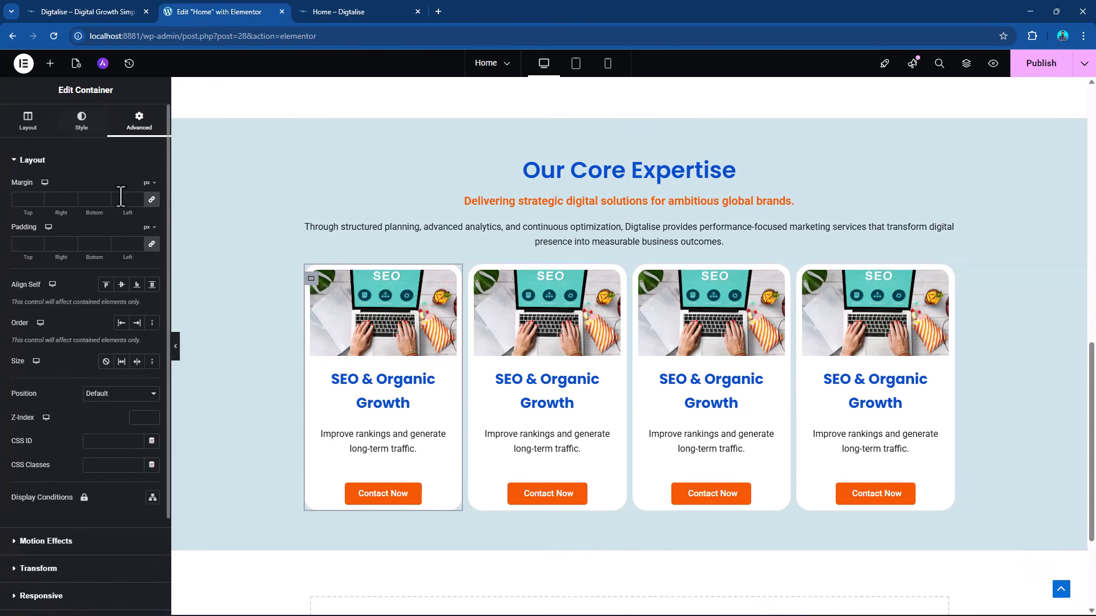
left_click(151, 248)
left_click(91, 244)
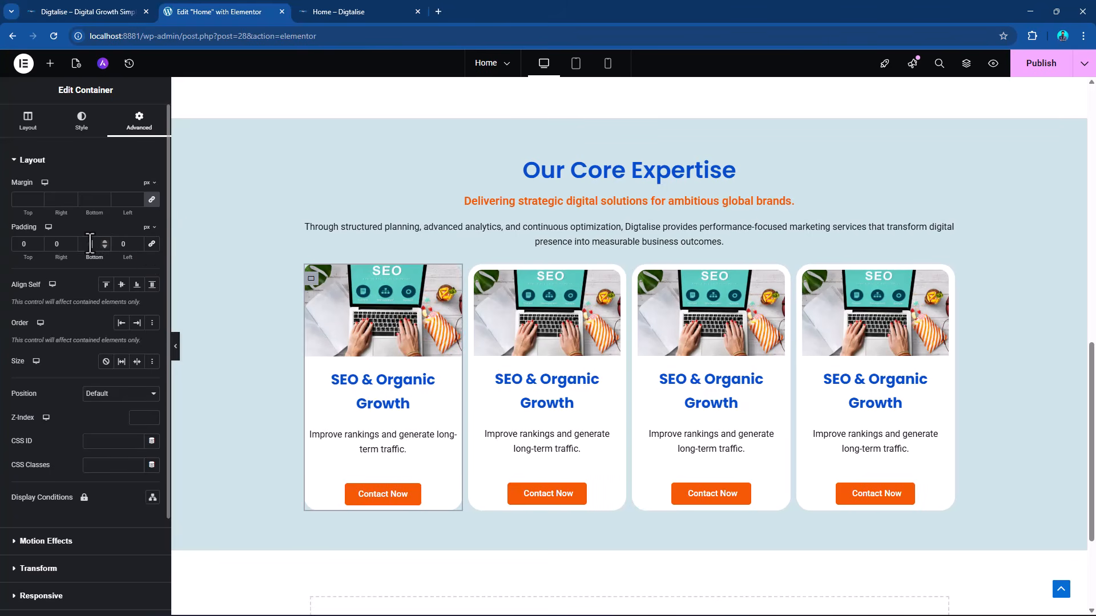
left_click_drag(91, 244, 80, 240)
type("10")
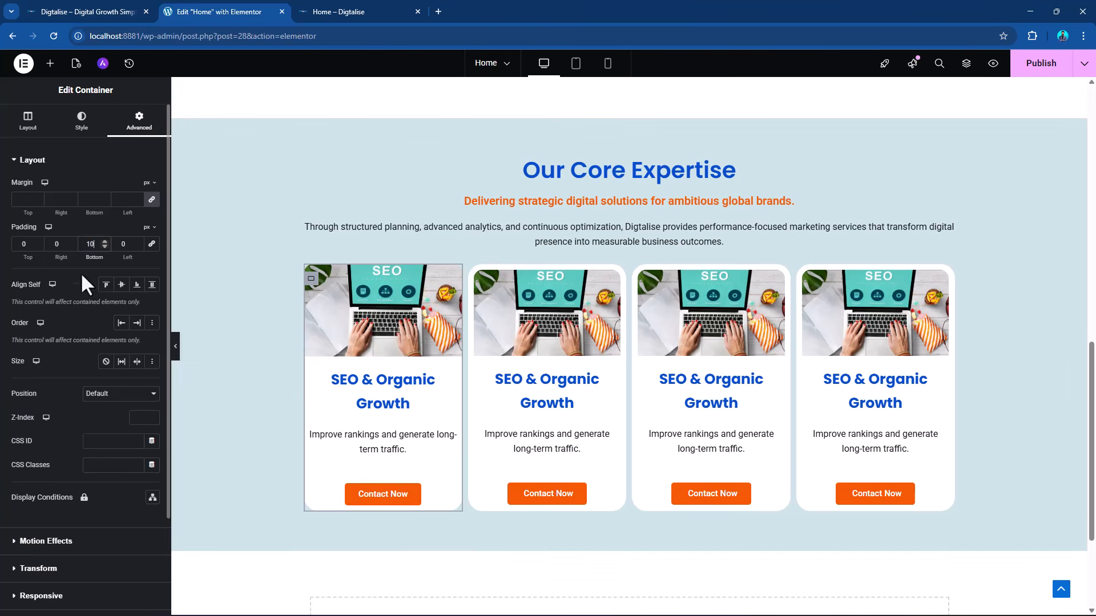
double_click(91, 244)
type("20")
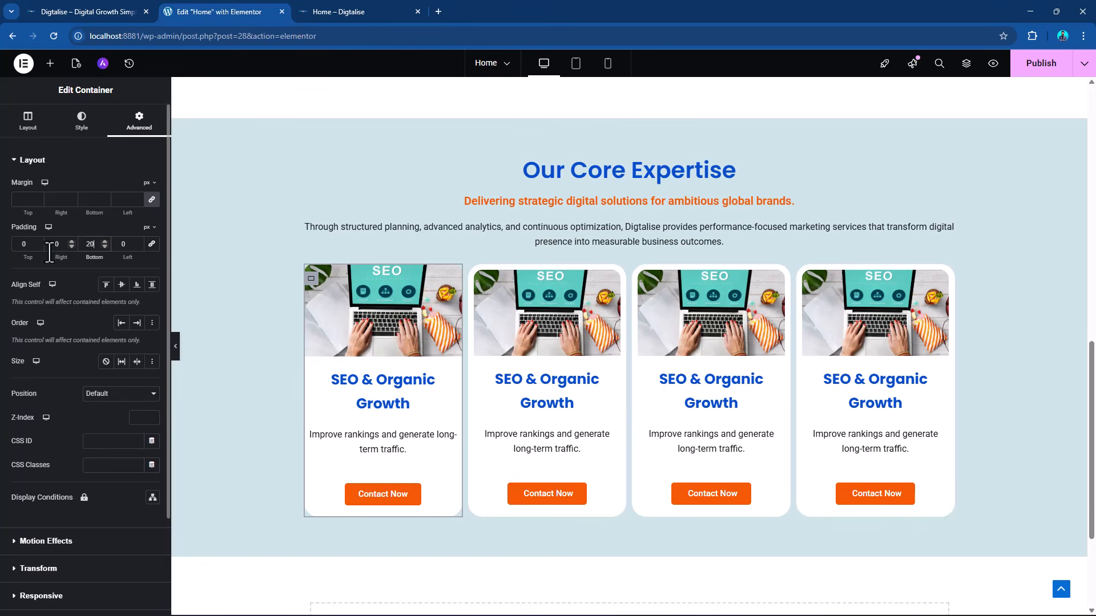
Set the top, right and left padding of the first card's container to 10 px.
double_click(12, 240)
type("20")
key("Tab")
type("10")
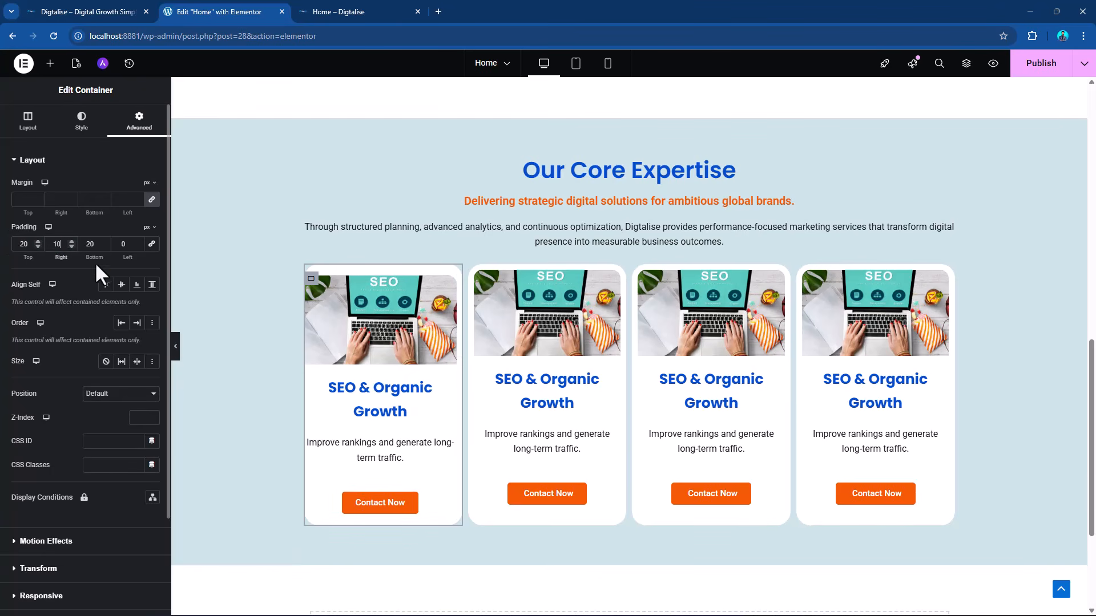
key("Tab")
key("Tab")
type("10")
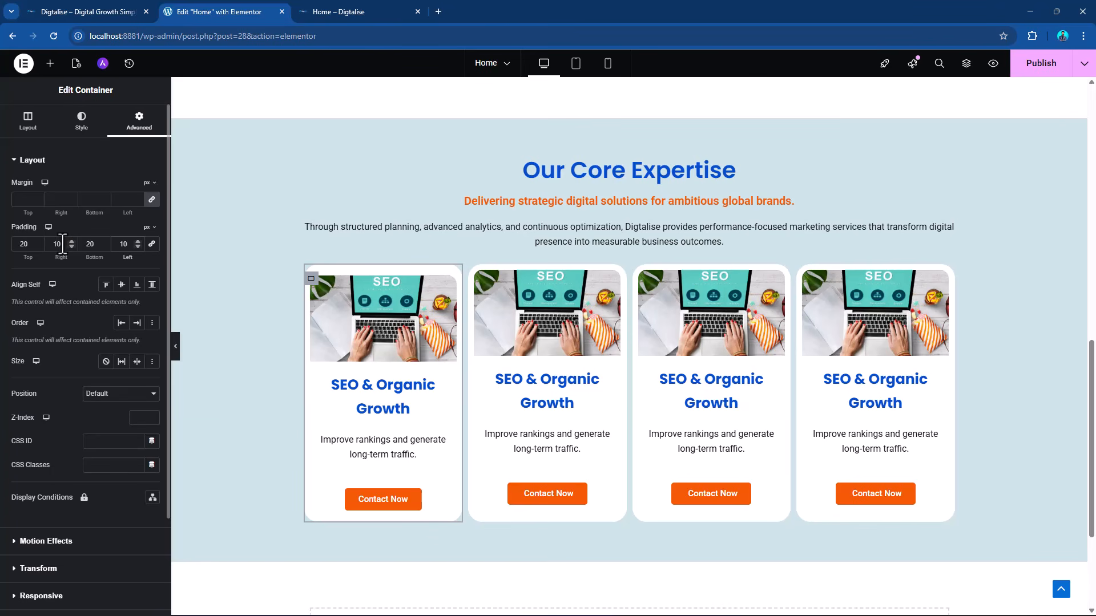
left_click_drag(63, 244, 12, 244)
type("10")
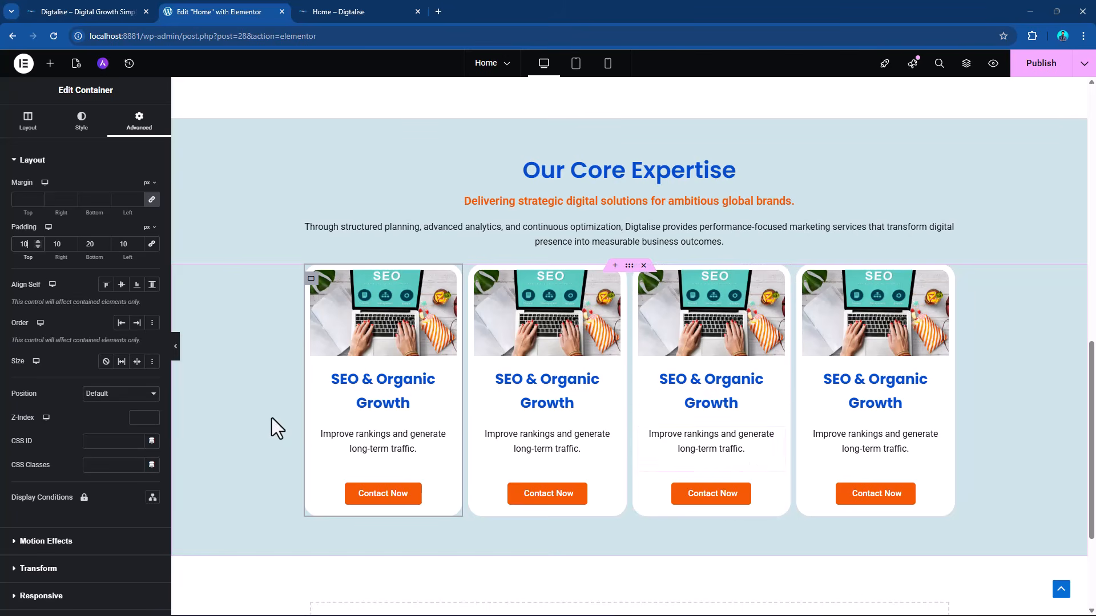
Copy the first card's container and paste its style onto the second, third and fourth cards.
right_click(314, 281)
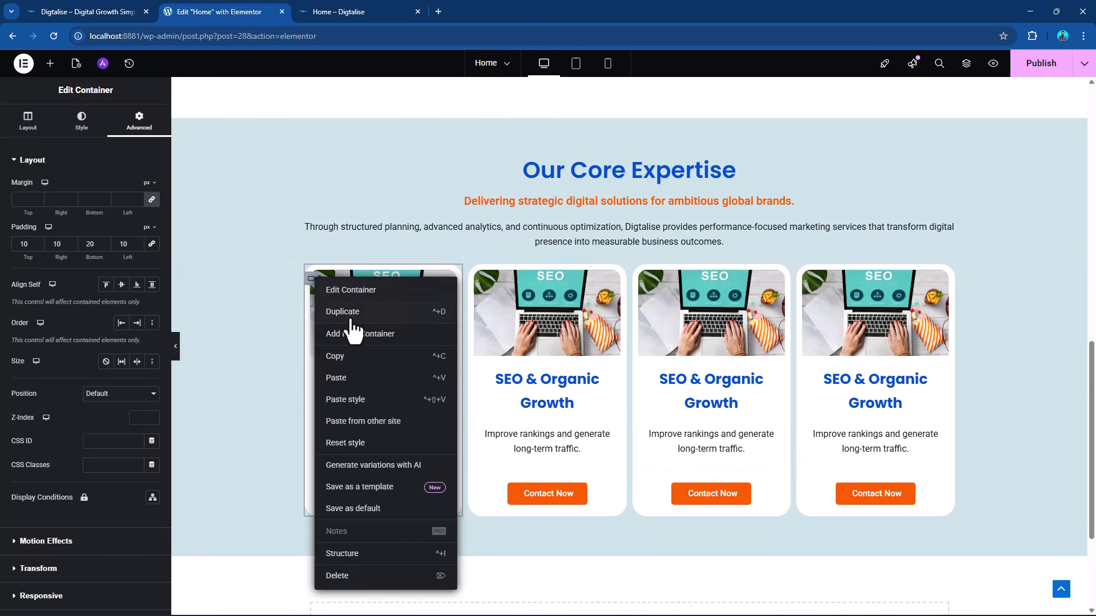
left_click(345, 360)
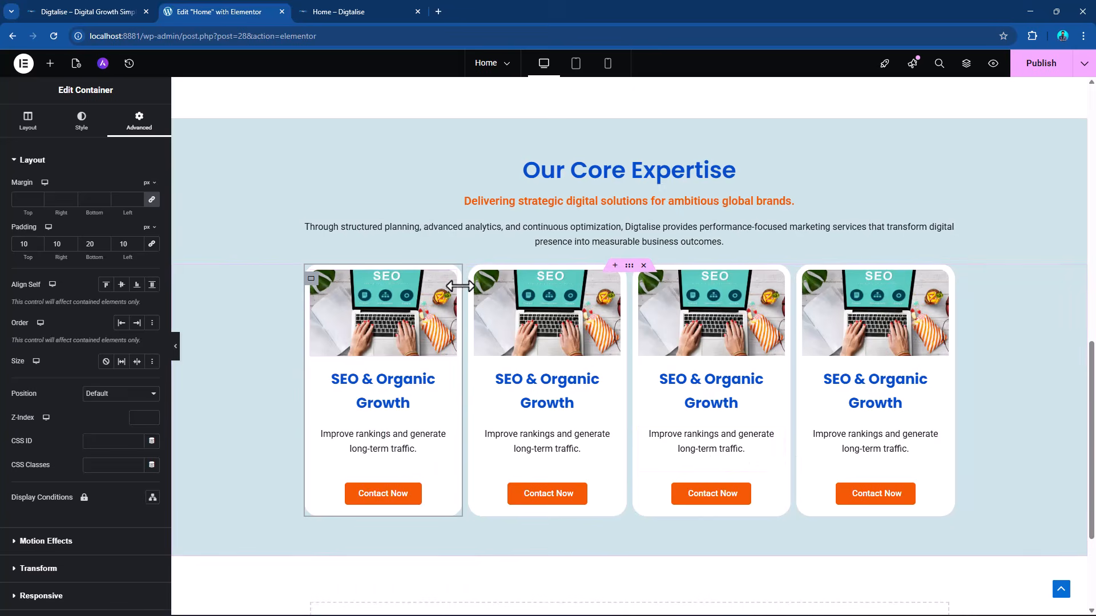
right_click(472, 283)
left_click(524, 399)
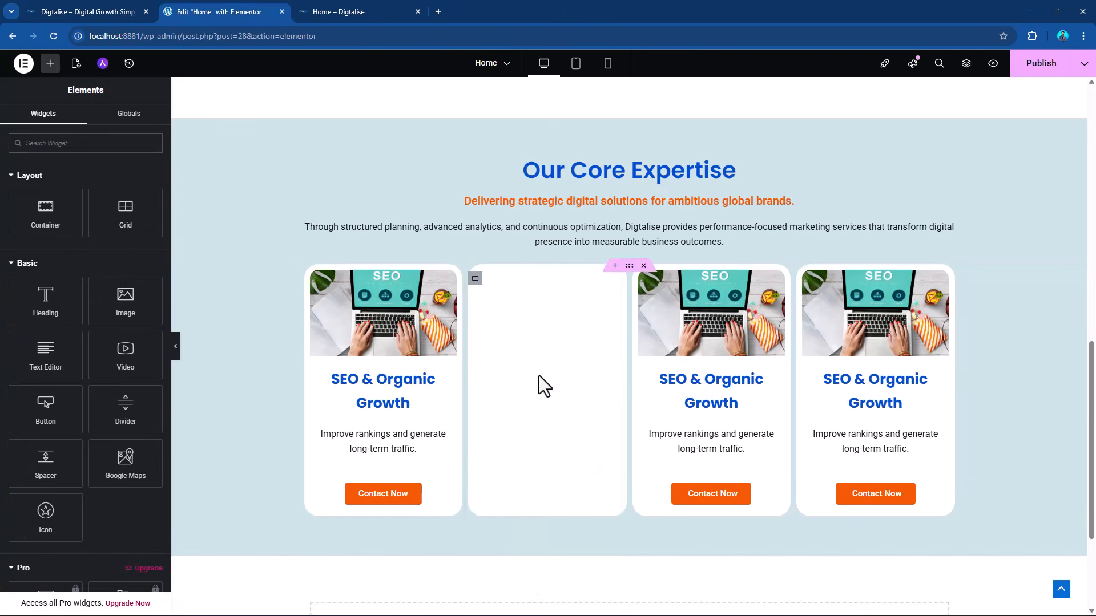
right_click(637, 283)
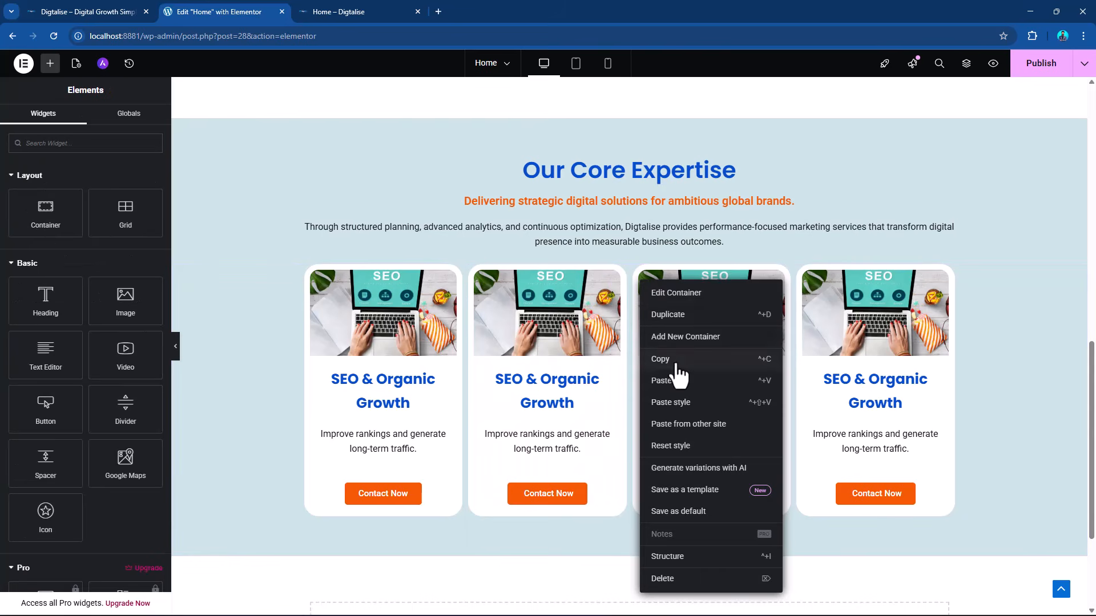
left_click(697, 402)
right_click(807, 283)
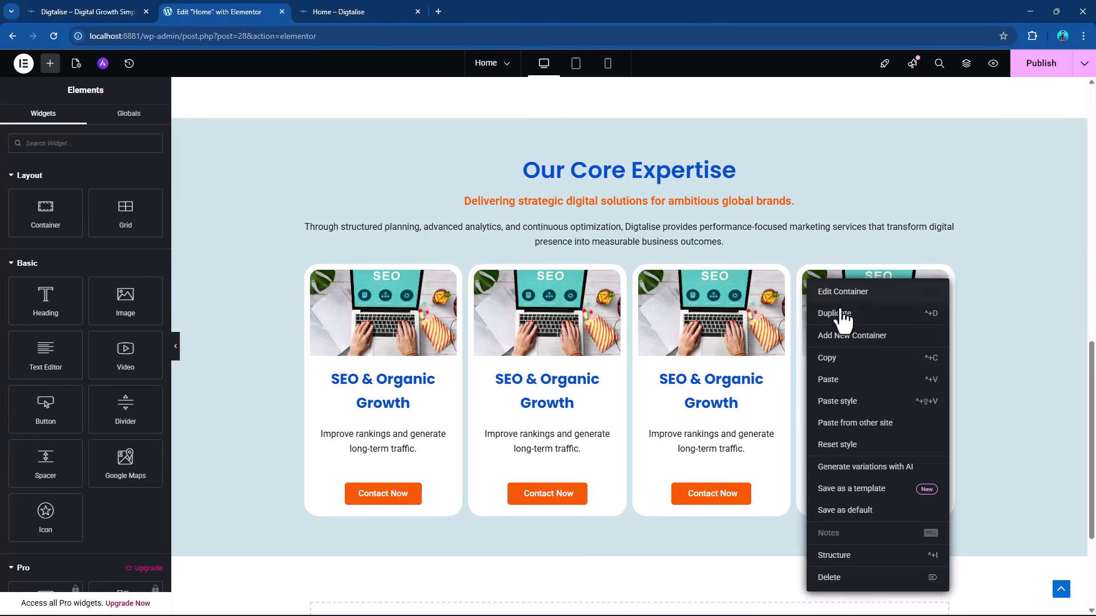
left_click(857, 402)
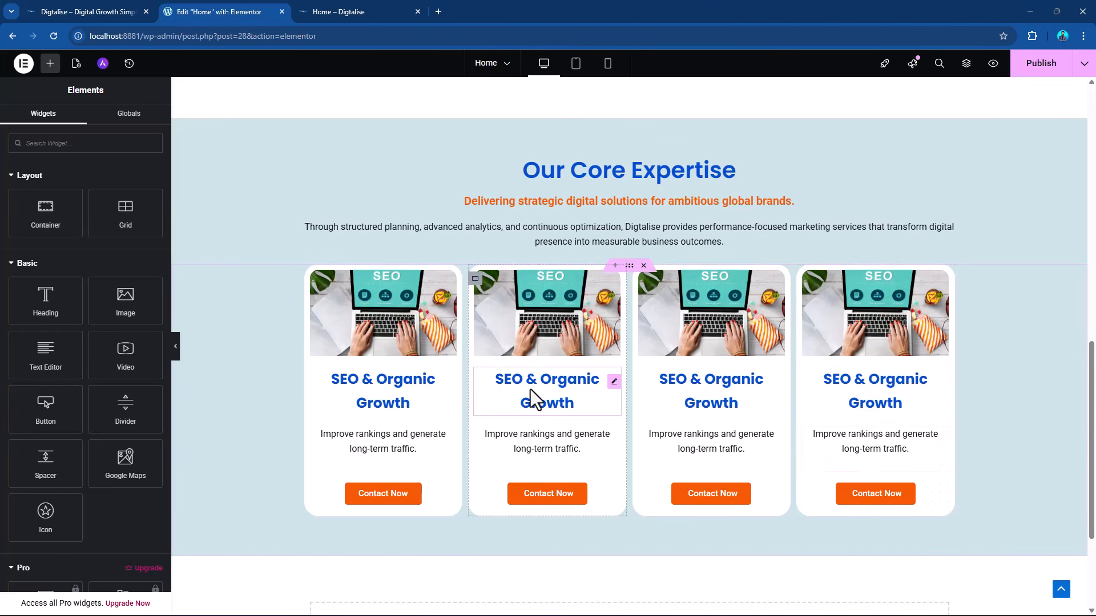
Copy "Paid Advertising" from the DIGTALISE Word document and replace the second card's heading with it in Elementor.
key("alt+Tab")
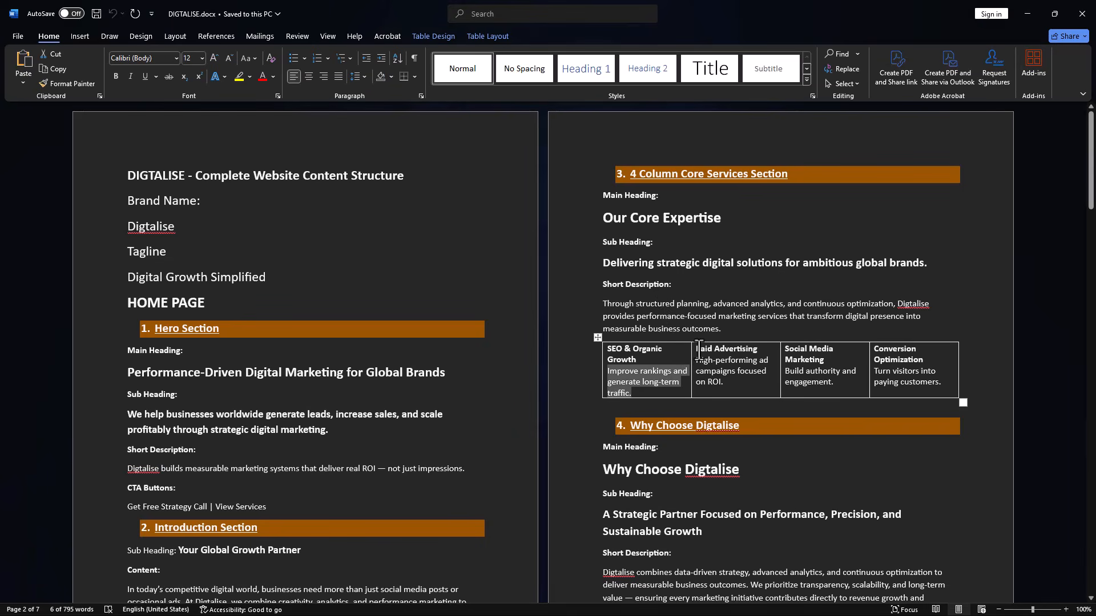
left_click_drag(696, 348, 758, 346)
key("alt+Tab")
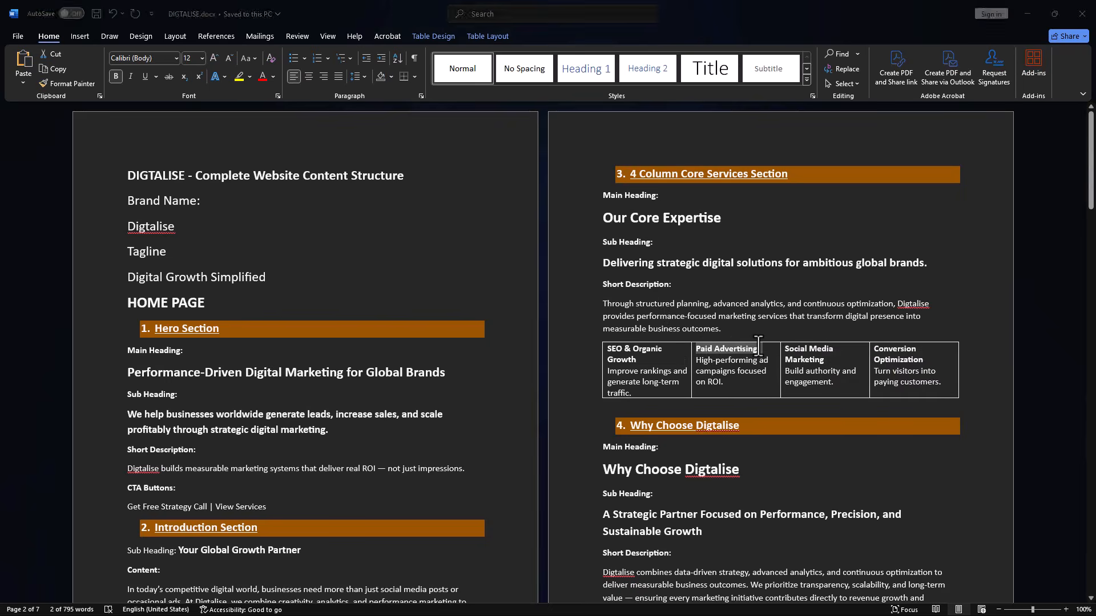
left_click(614, 382)
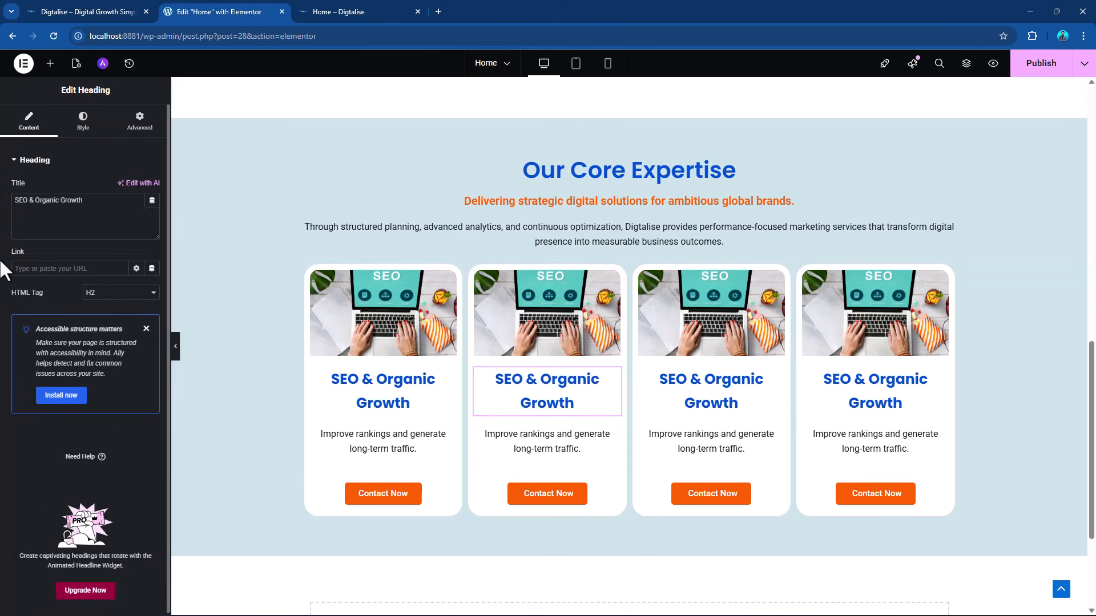
left_click(41, 208)
key("ctrl+a")
key("ctrl+v")
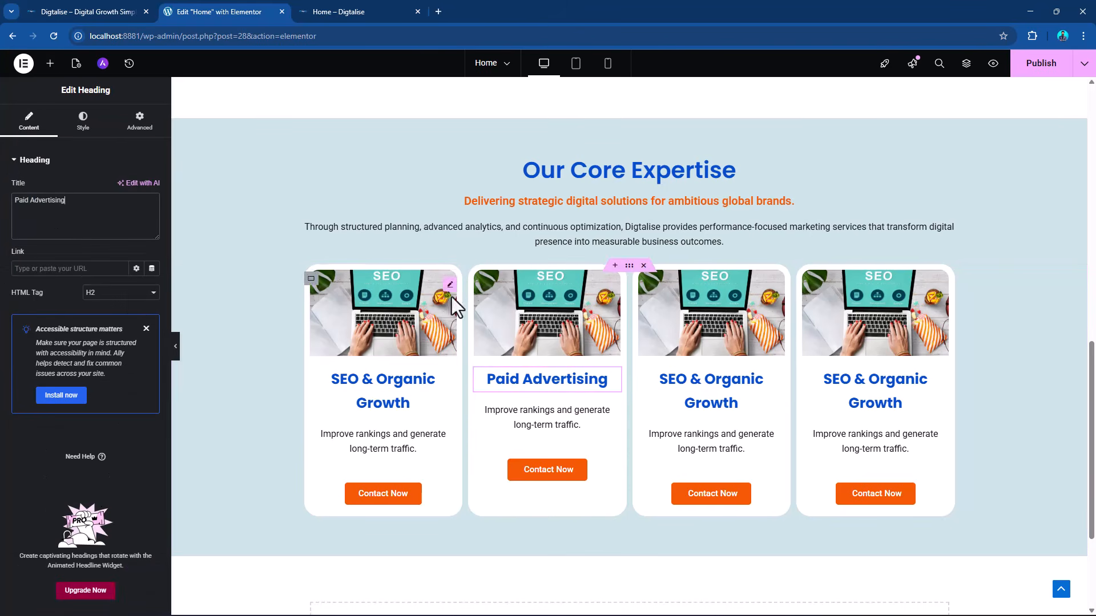
Copy "High-performing ad campaigns focused on ROI." from the Word document and try replacing the second card's description with it in Elementor.
key("alt+Tab")
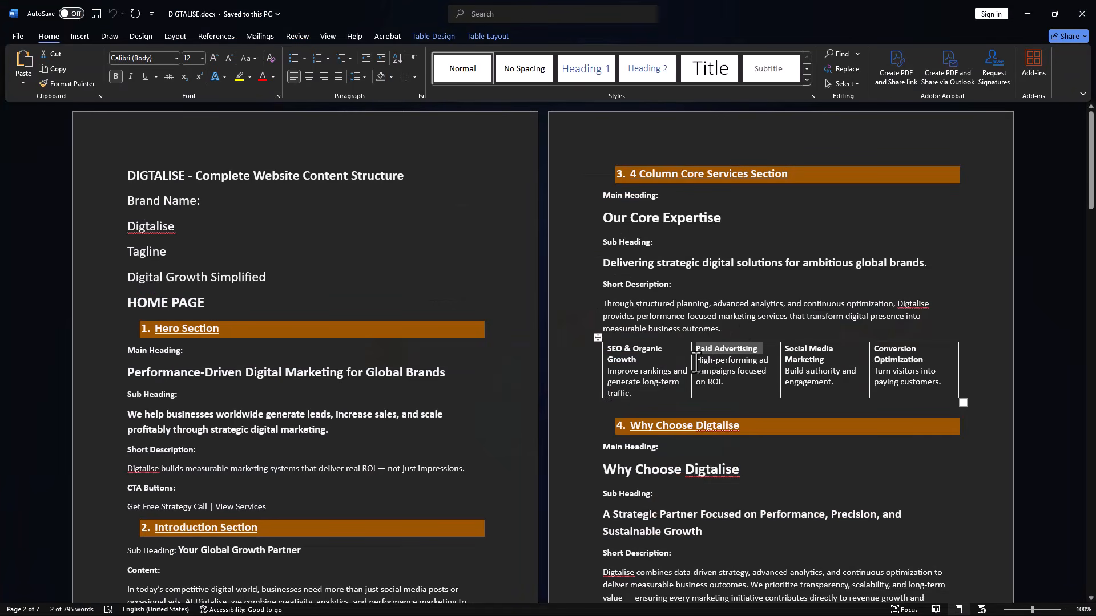
left_click_drag(697, 360, 724, 386)
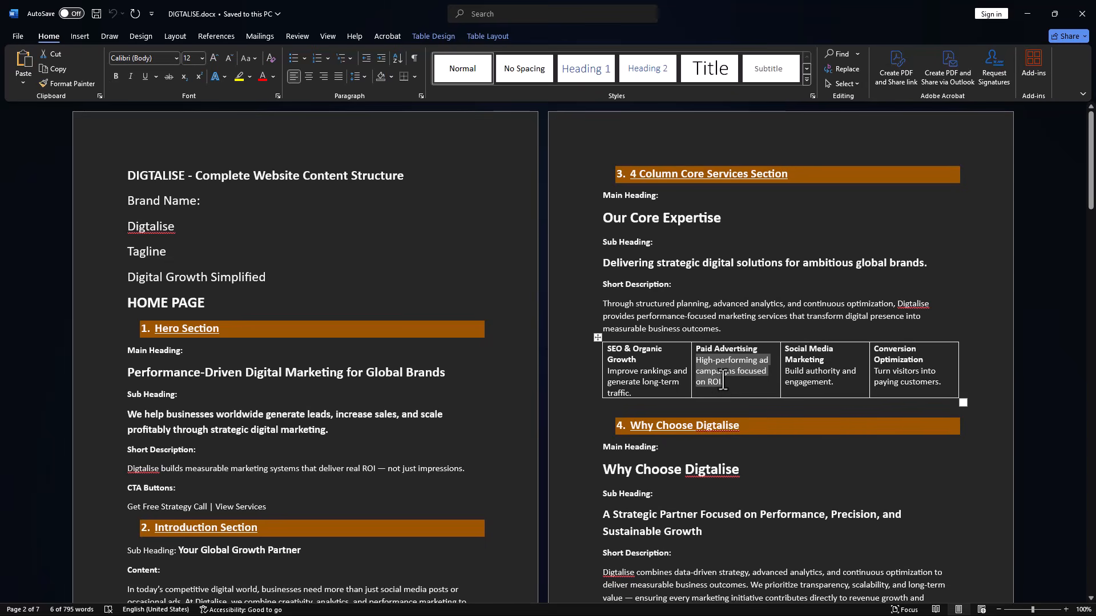
key("alt+Tab")
left_click(613, 421)
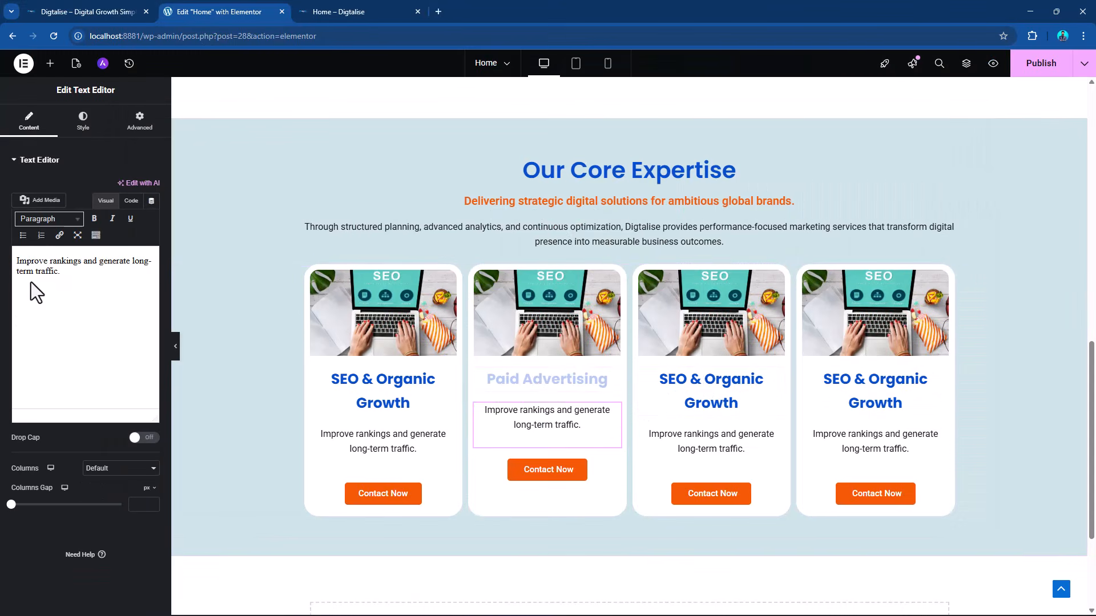
triple_click(50, 261)
key("ctrl+v")
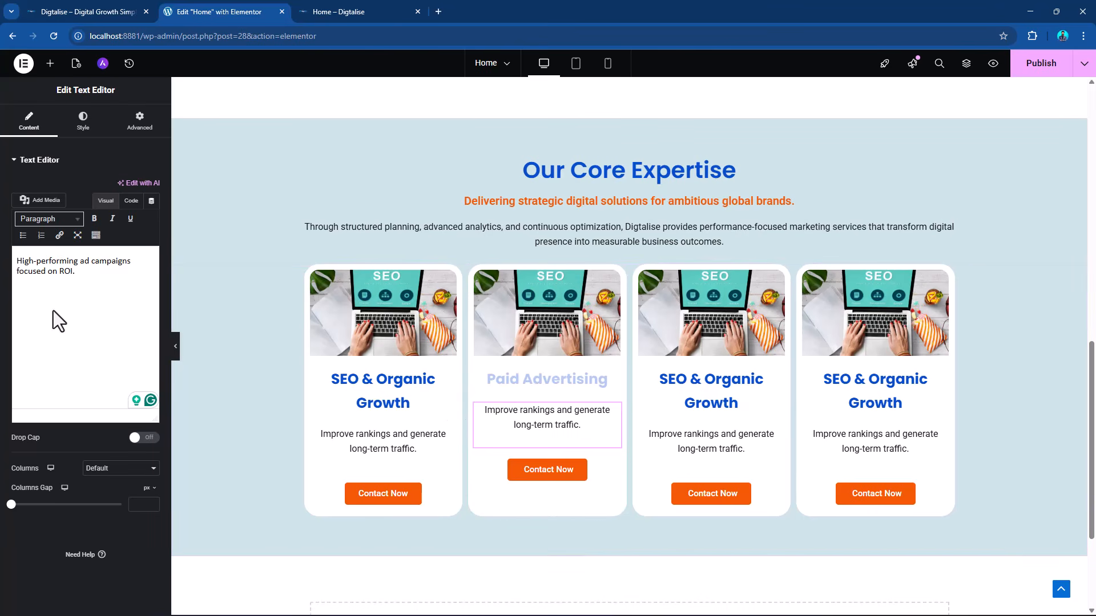
triple_click(67, 277)
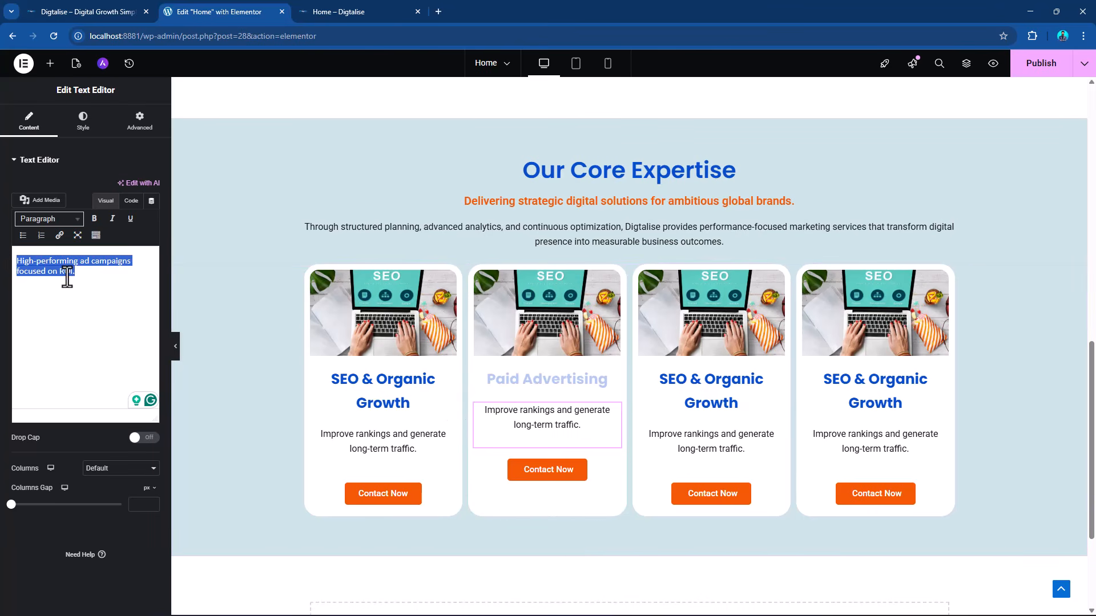
left_click(67, 276)
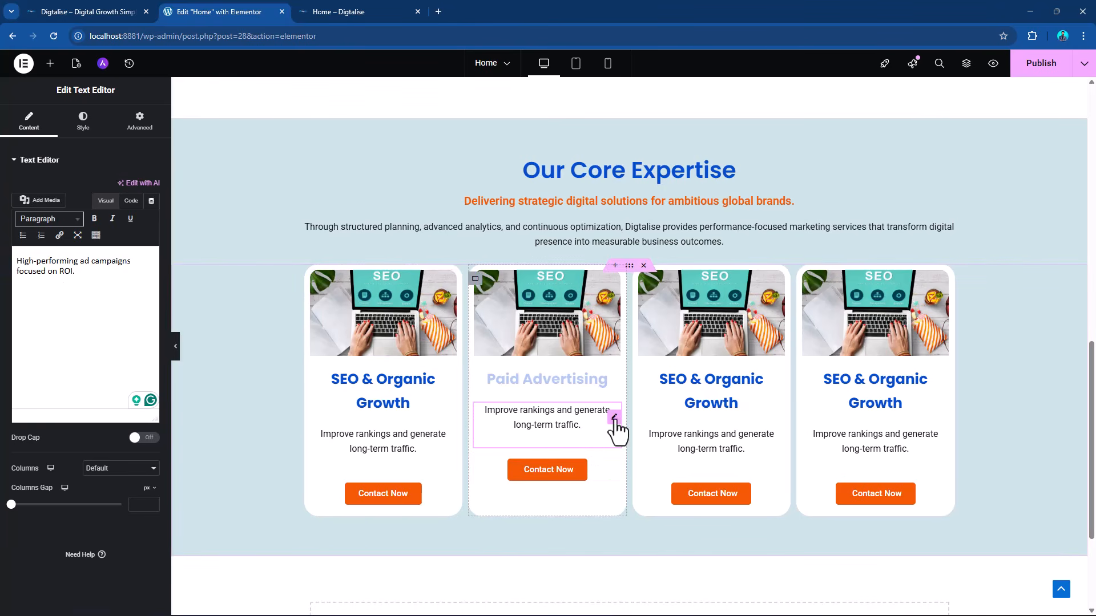
Reload the second card's text settings and paste "High-performing ad campaigns focused on ROI." over the whole description again.
left_click(82, 131)
left_click(25, 130)
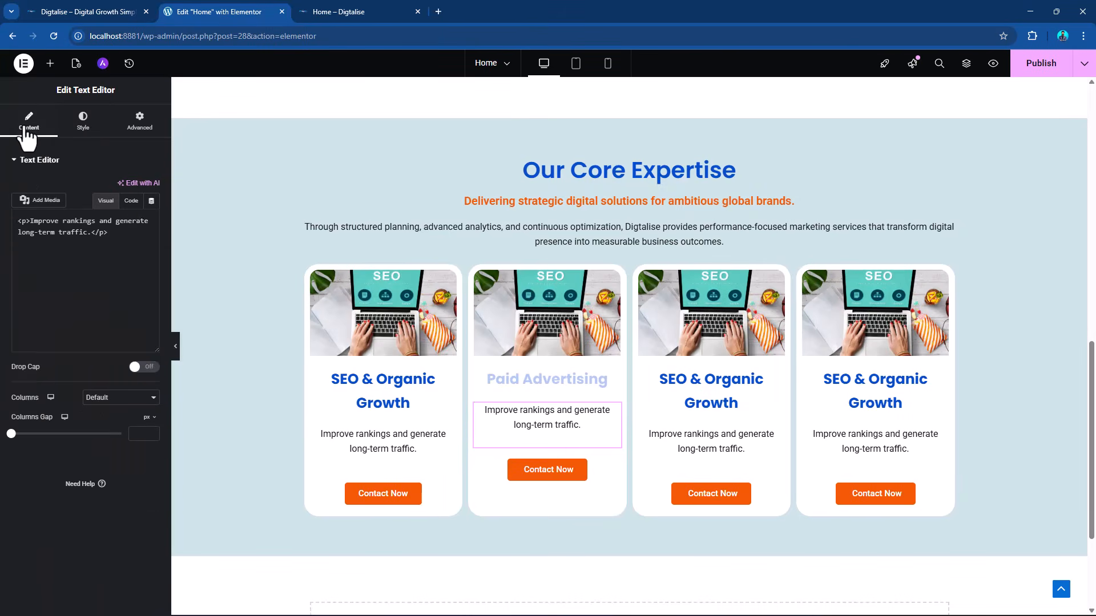
left_click(66, 273)
left_click_drag(66, 273, 8, 257)
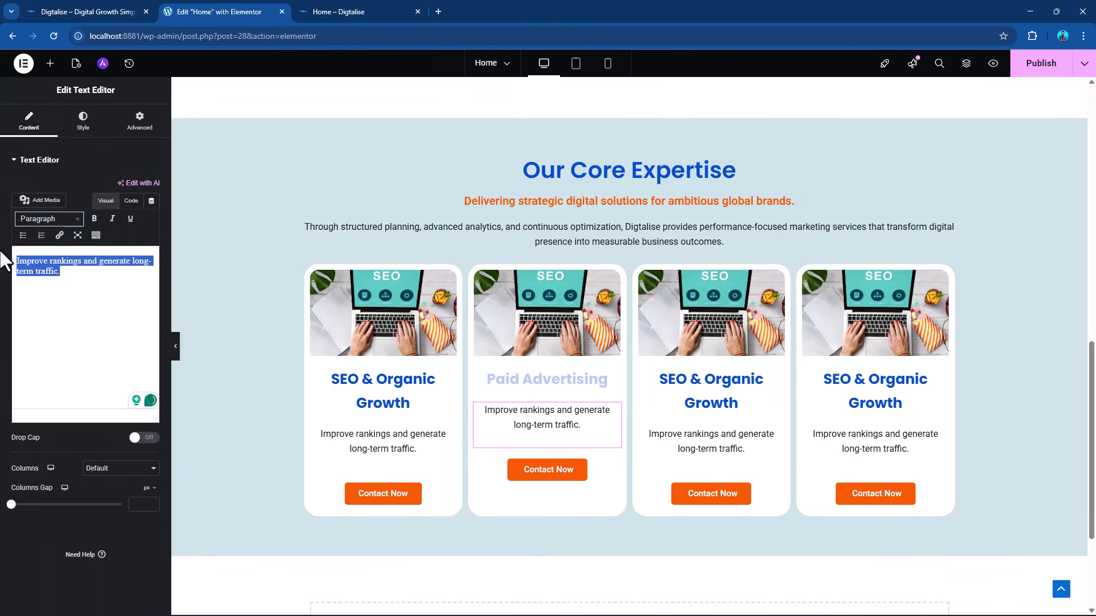
key("ctrl+v")
Copy "Social Media Marketing" from the DIGTALISE Word document and replace the third card's heading with it in Elementor.
key("alt+Tab")
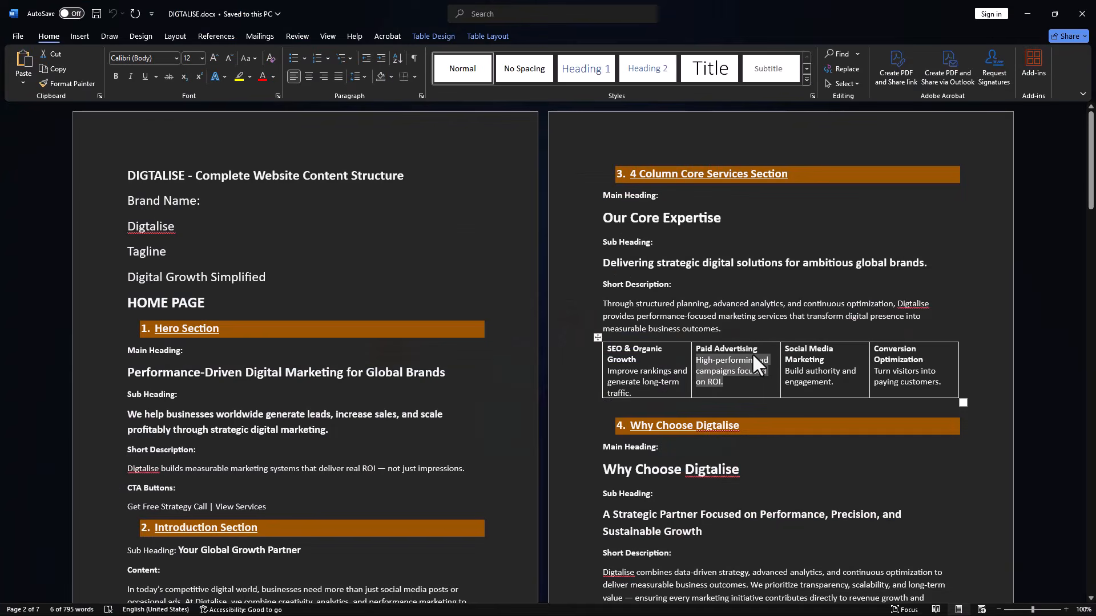
left_click_drag(785, 349, 819, 357)
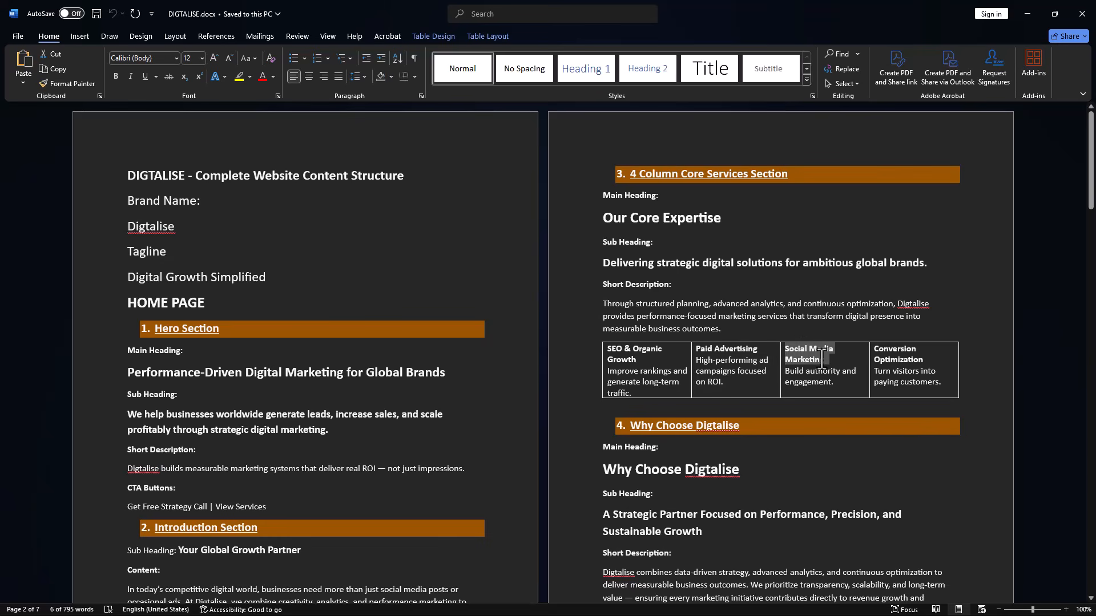
key("alt+Tab")
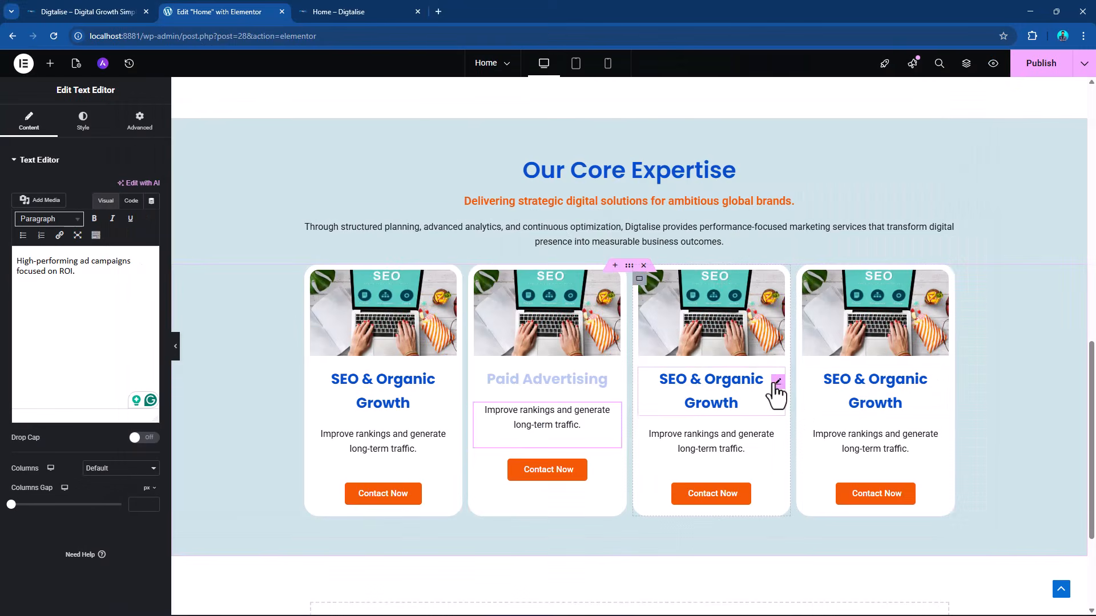
left_click(771, 393)
triple_click(48, 210)
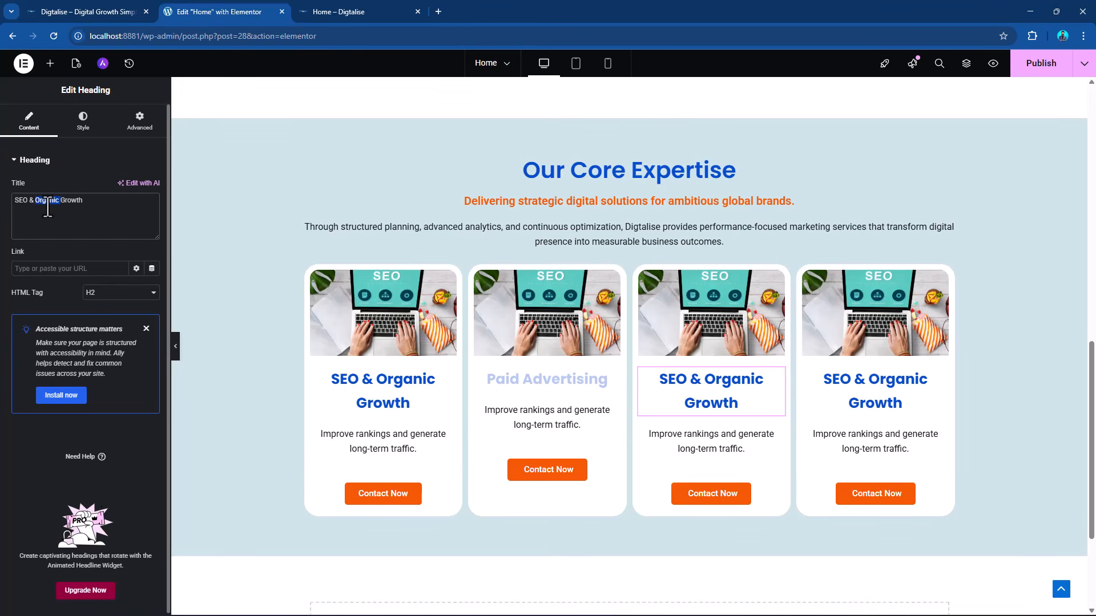
type("Social Media Marketing")
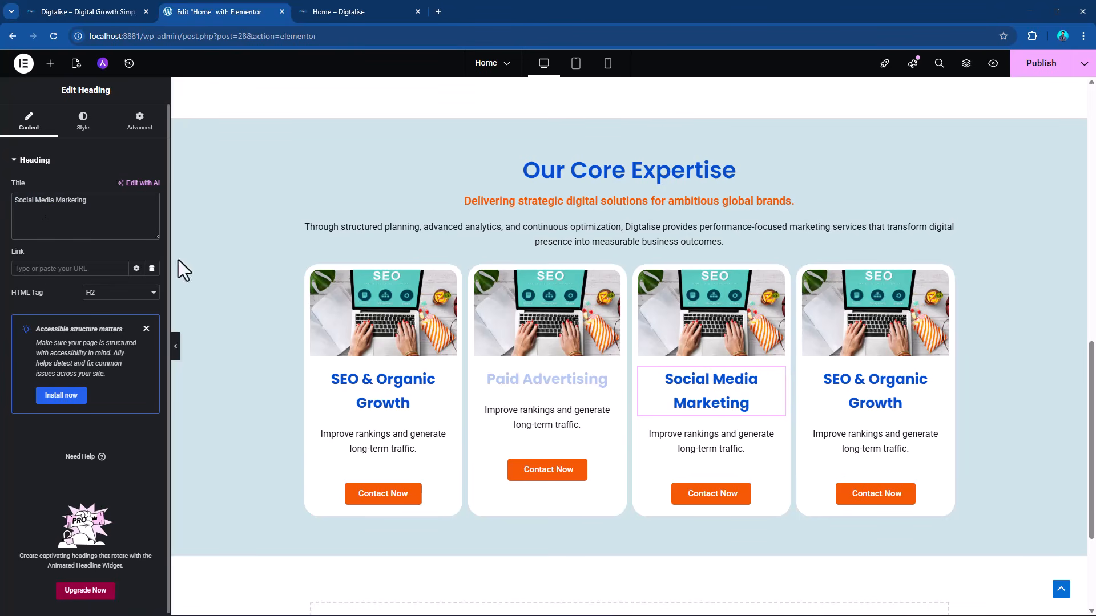
Copy "Conversion Optimization" from the Word document, replace the fourth card's heading with it in Elementor, and publish the page.
key("alt+Tab")
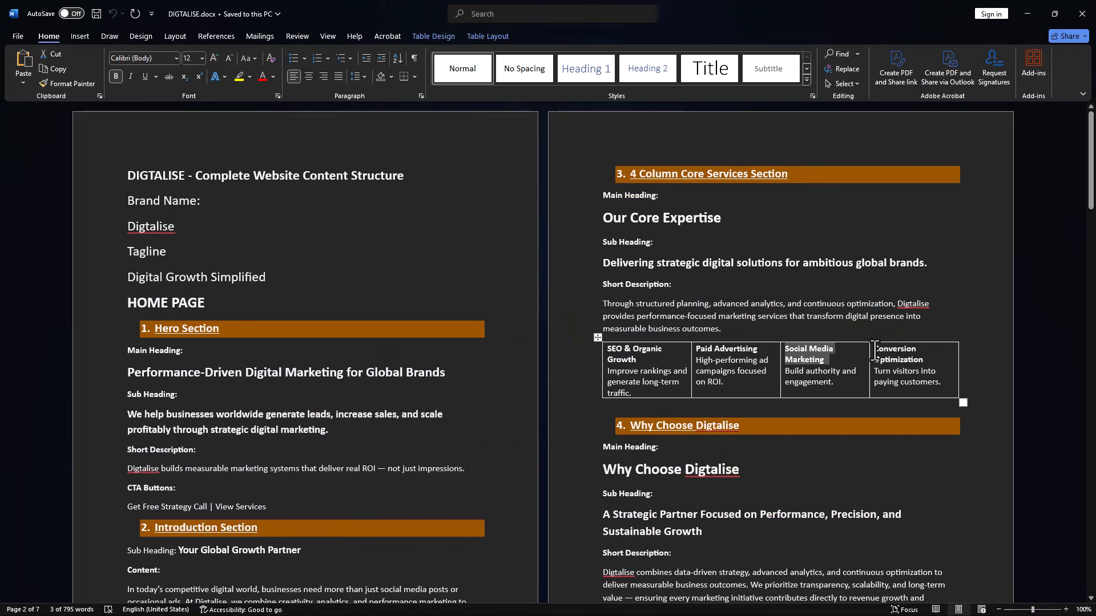
left_click_drag(874, 351, 928, 359)
key("ctrl+c")
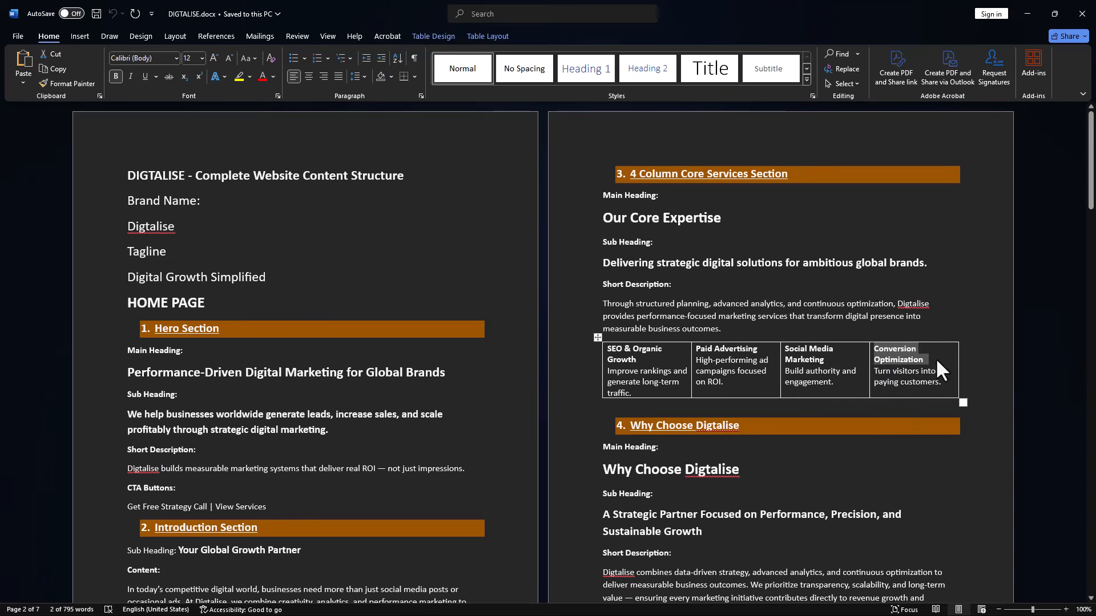
key("alt+Tab")
left_click(939, 391)
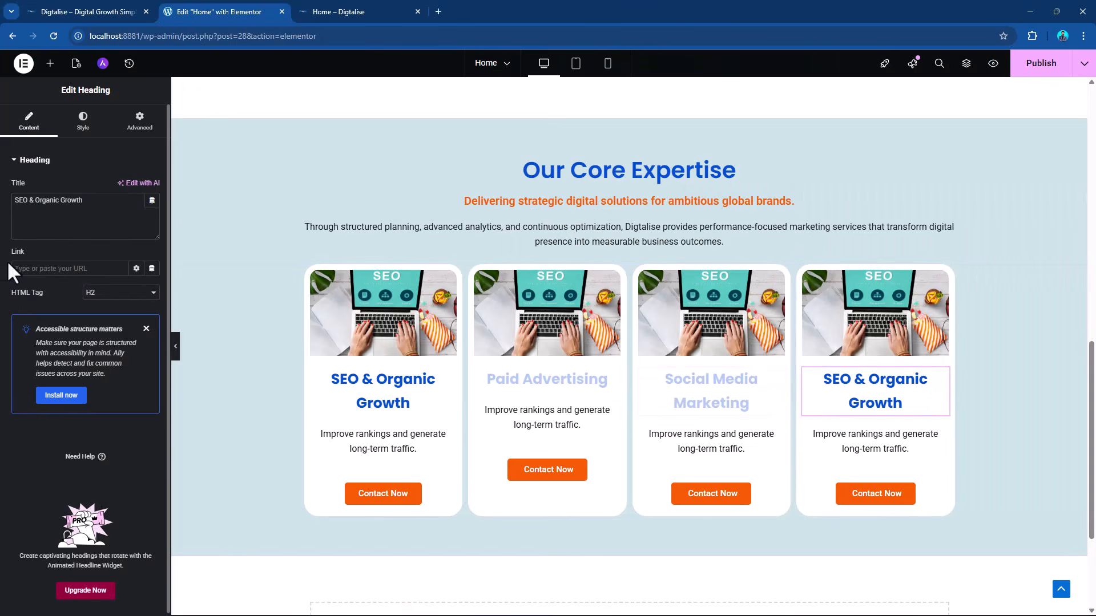
triple_click(43, 204)
key("ctrl+v")
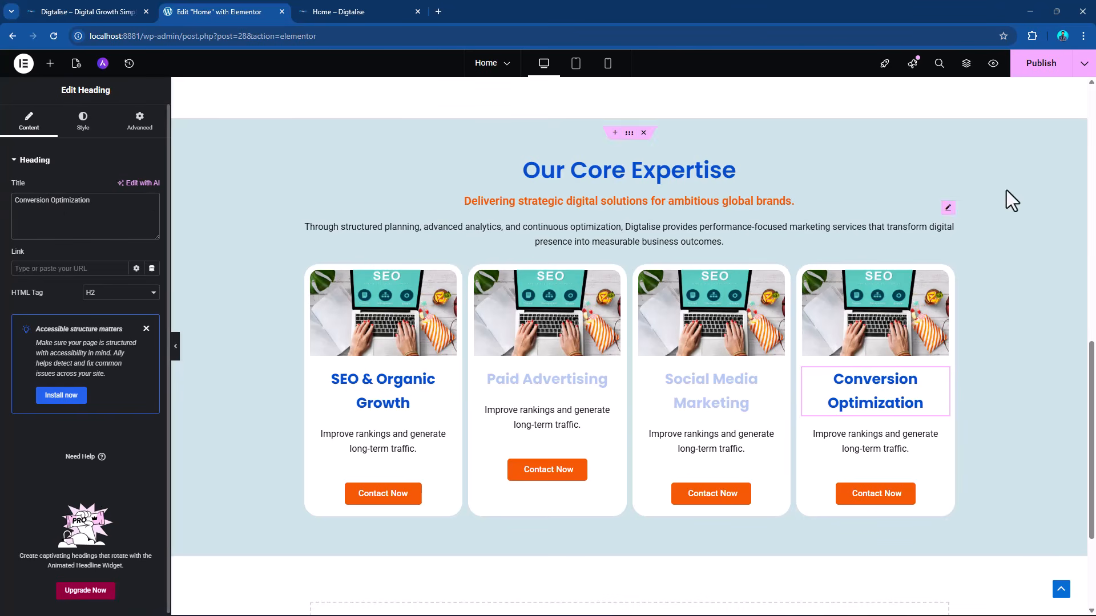
left_click(1040, 63)
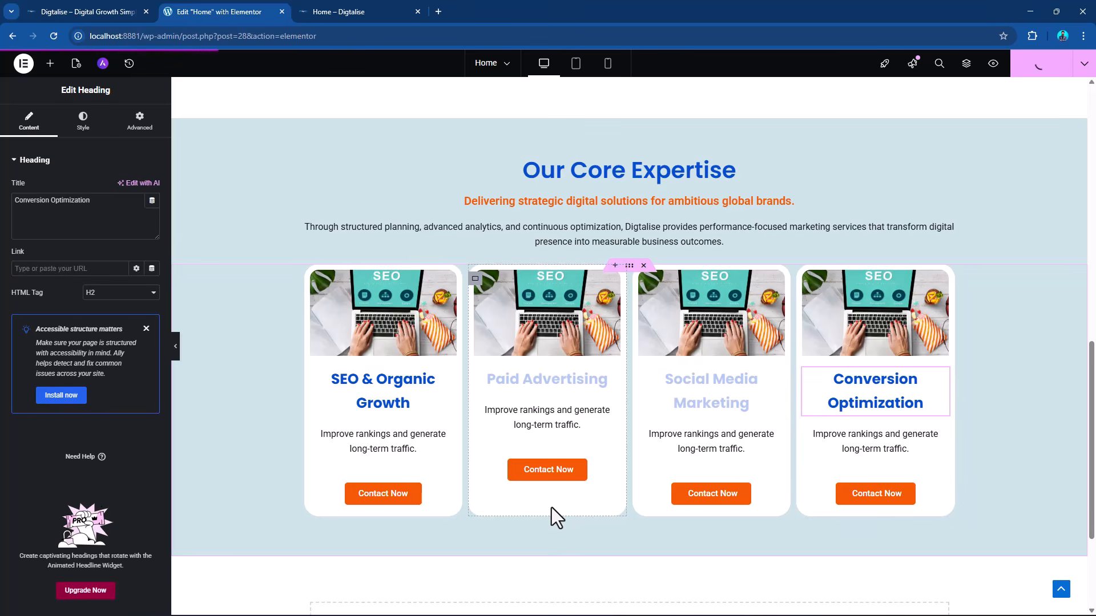
Insert a </br> line break after "Paid" in the second card's heading and publish the page.
left_click(612, 386)
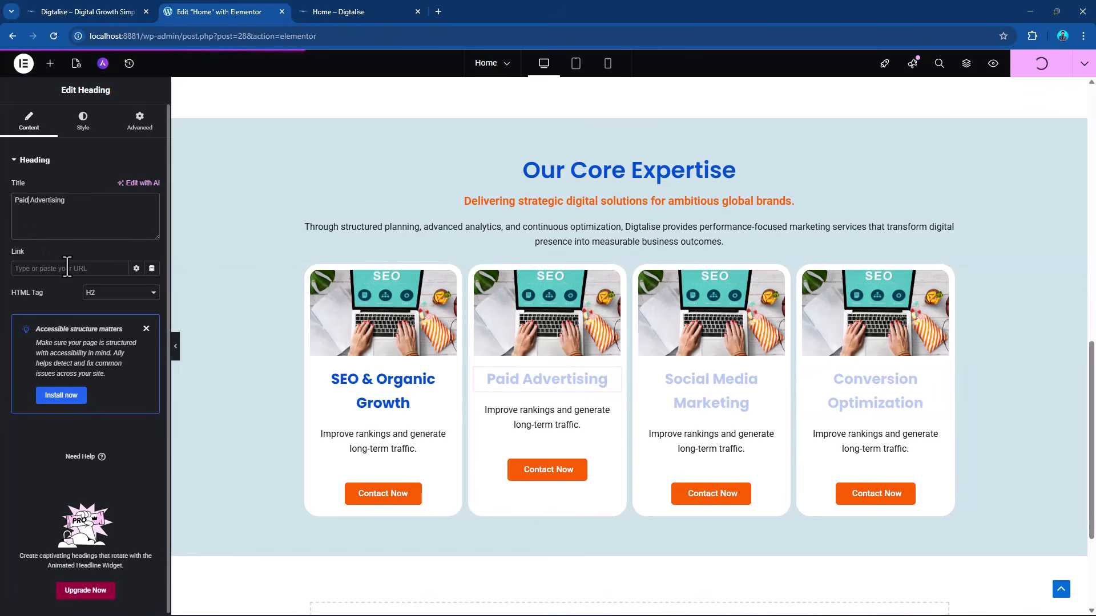
type("<")
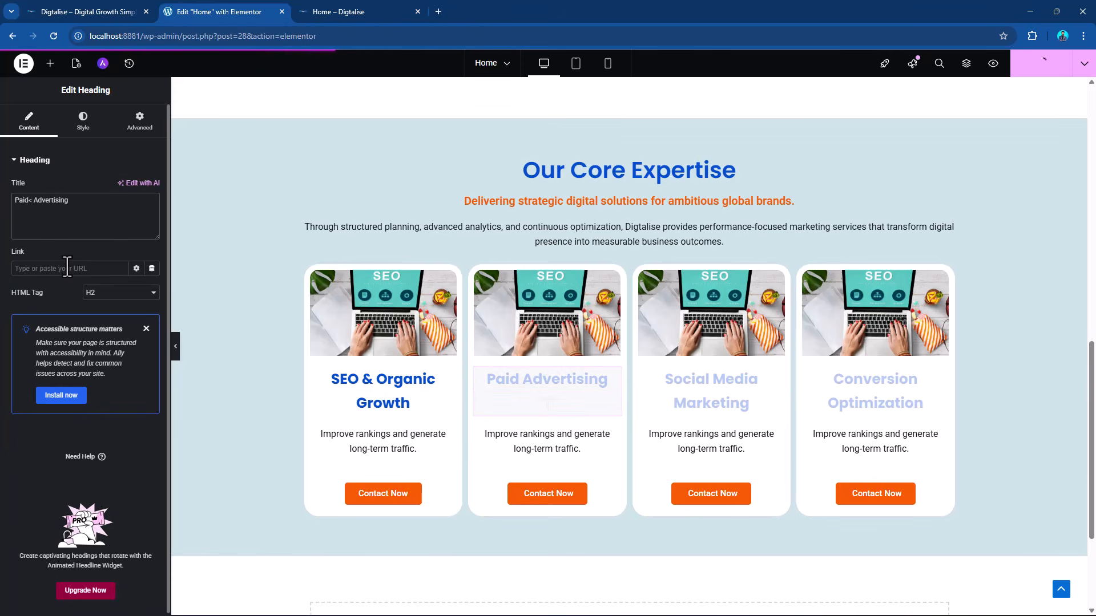
type("/br")
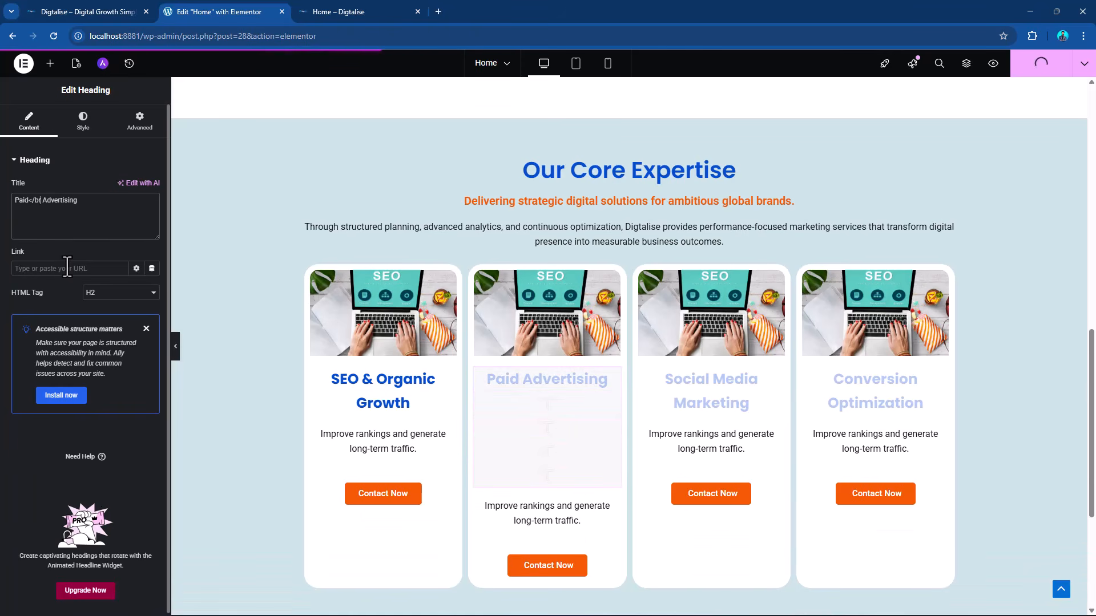
type(">")
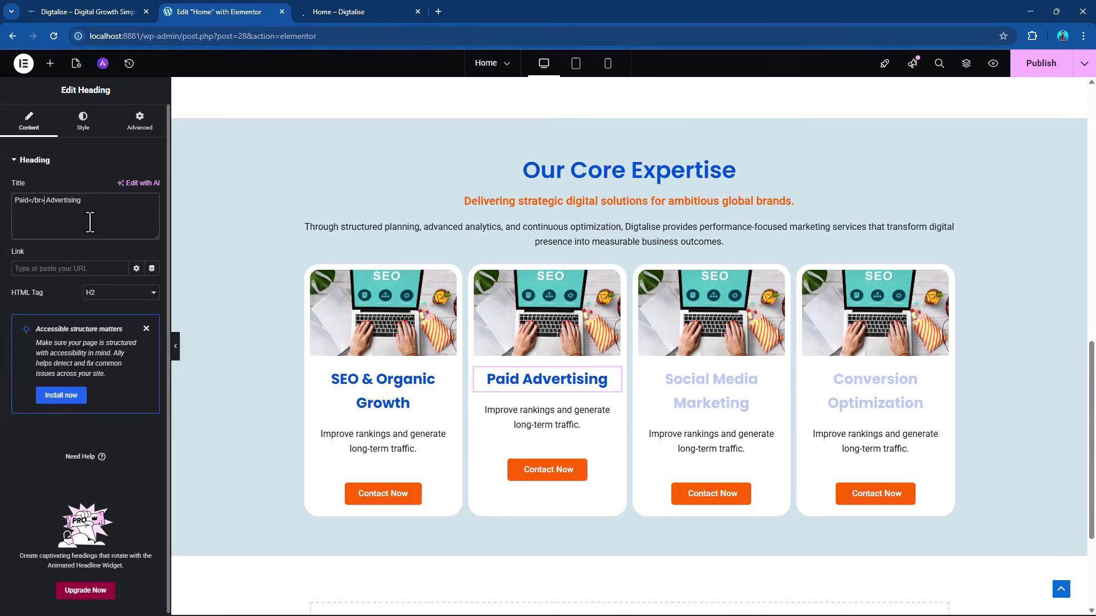
left_click(1039, 67)
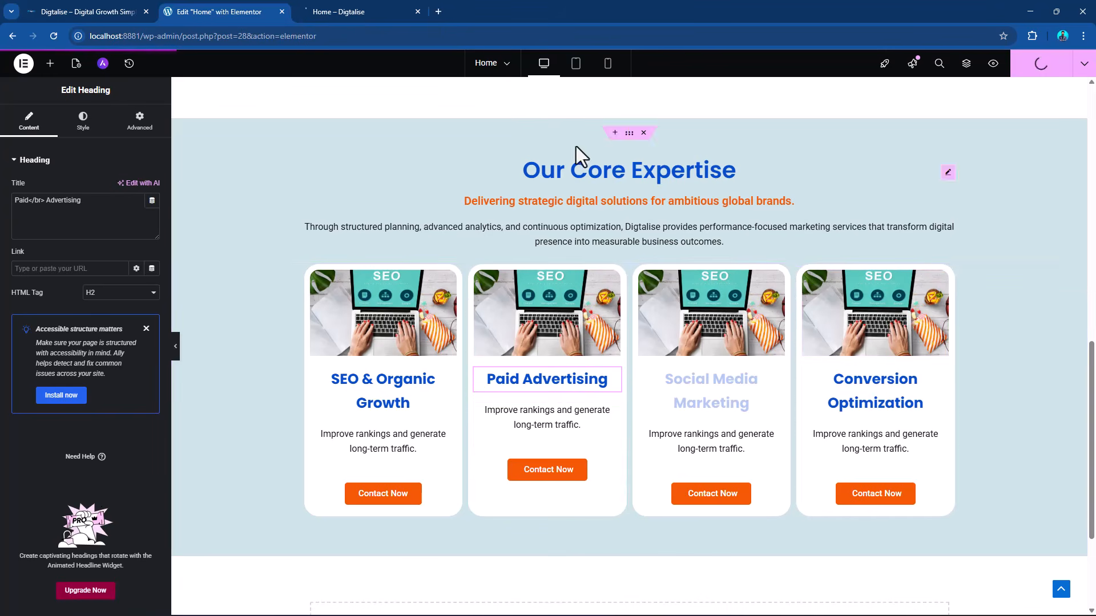
In the mobile preview, set the padding of the "Our Core Expertise" heading container to 15 px on all sides.
left_click(611, 71)
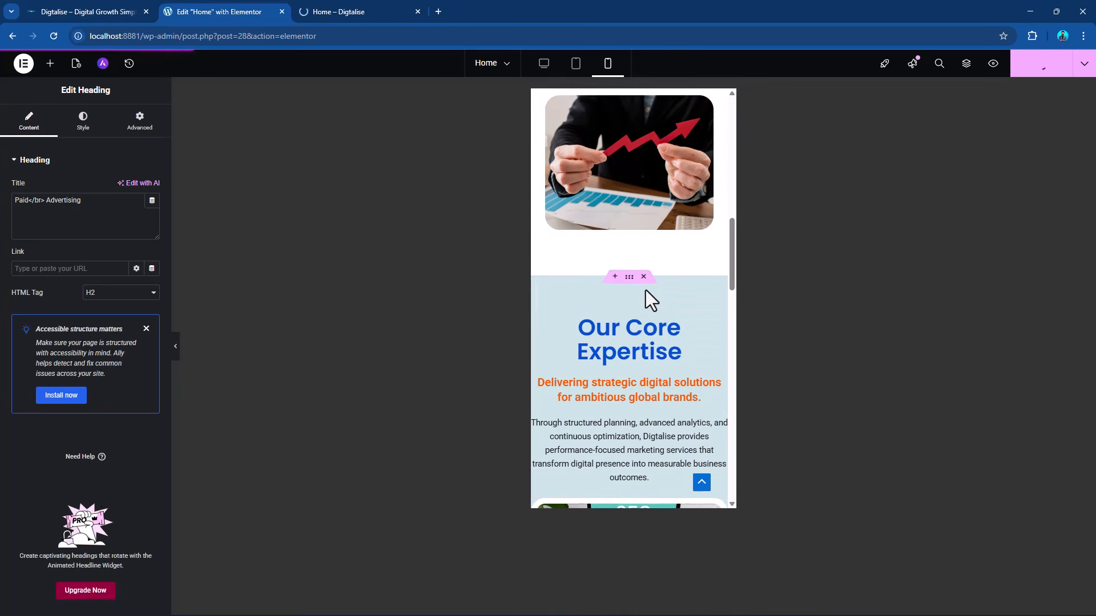
scroll(679, 291, "down", 5)
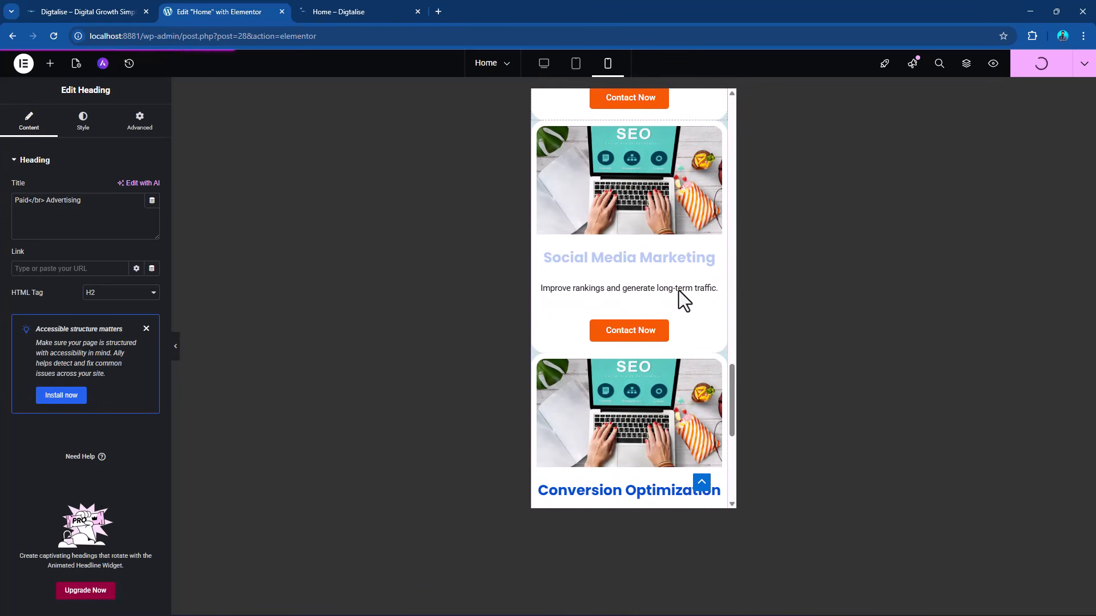
scroll(679, 291, "up", 11)
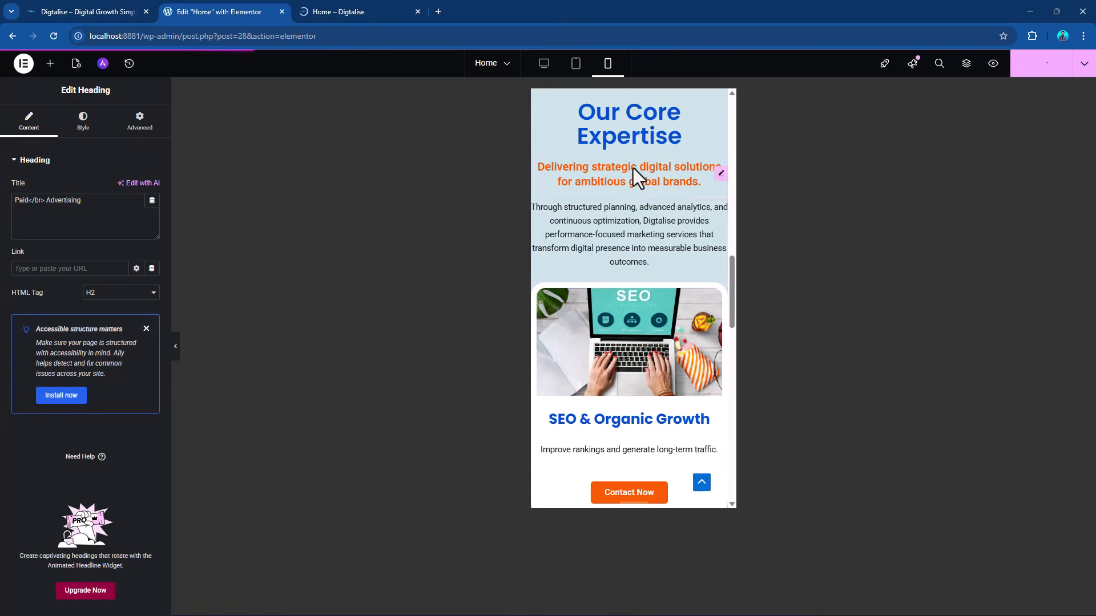
scroll(639, 194, "up", 4)
left_click(629, 291)
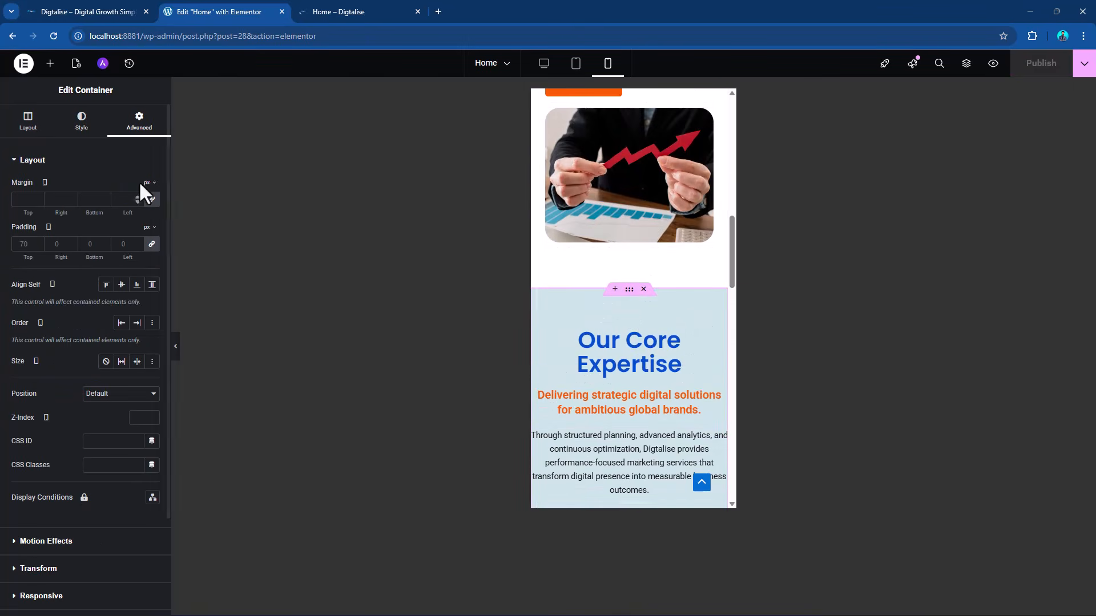
left_click(49, 244)
type("15")
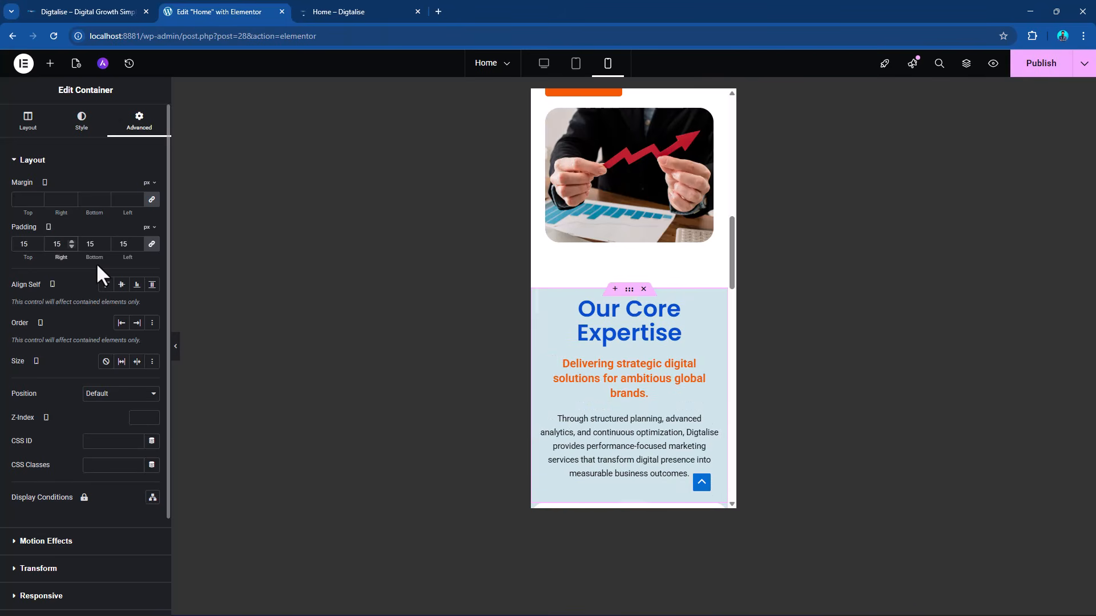
Unlink the heading container's mobile padding values and set the top and bottom padding to 70 px.
left_click(150, 246)
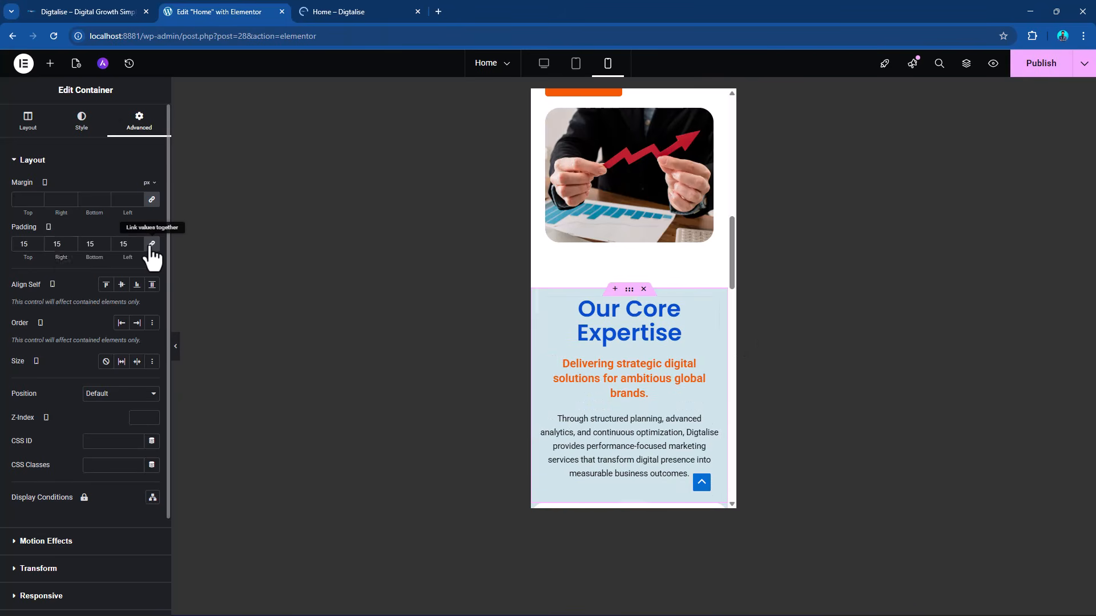
left_click_drag(29, 241, 11, 242)
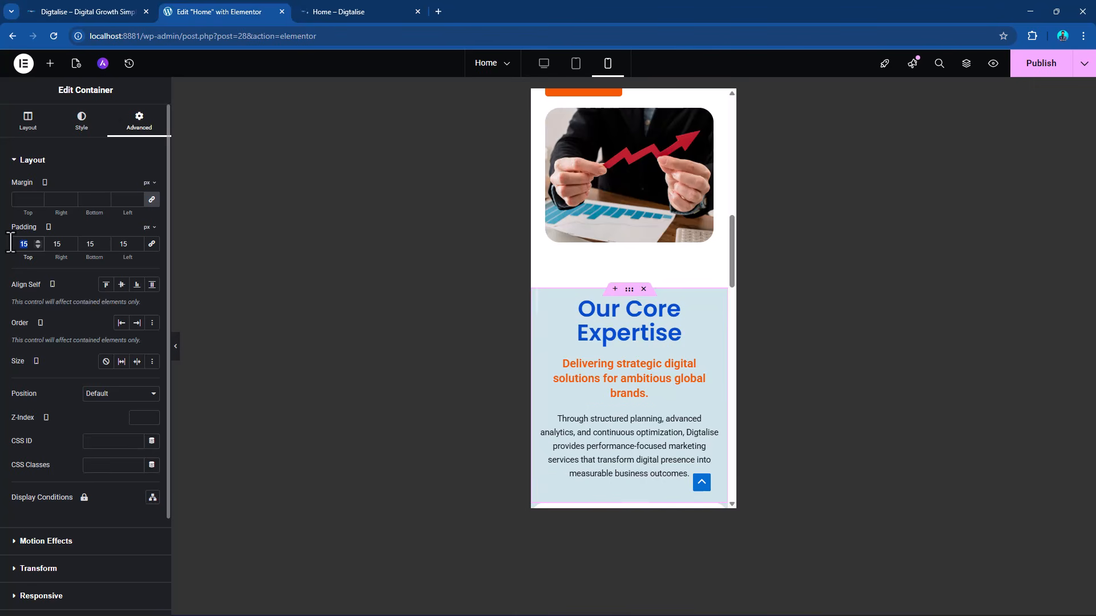
type("70")
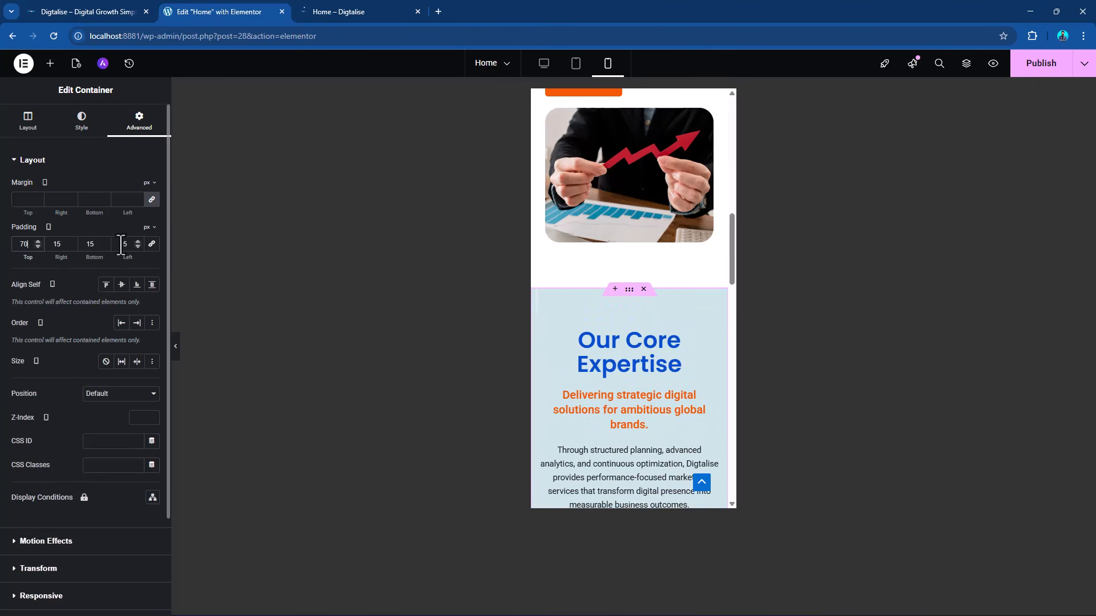
double_click(80, 239)
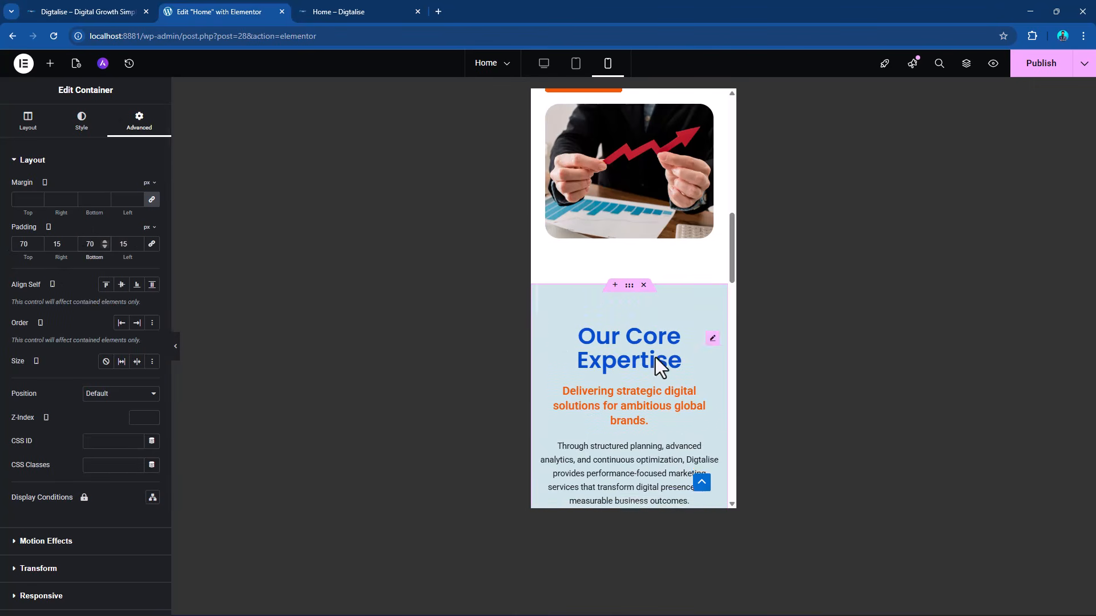
Check the mobile spacing around the section, return to the desktop preview and publish the page.
scroll(656, 357, "down", 5)
scroll(634, 338, "up", 3)
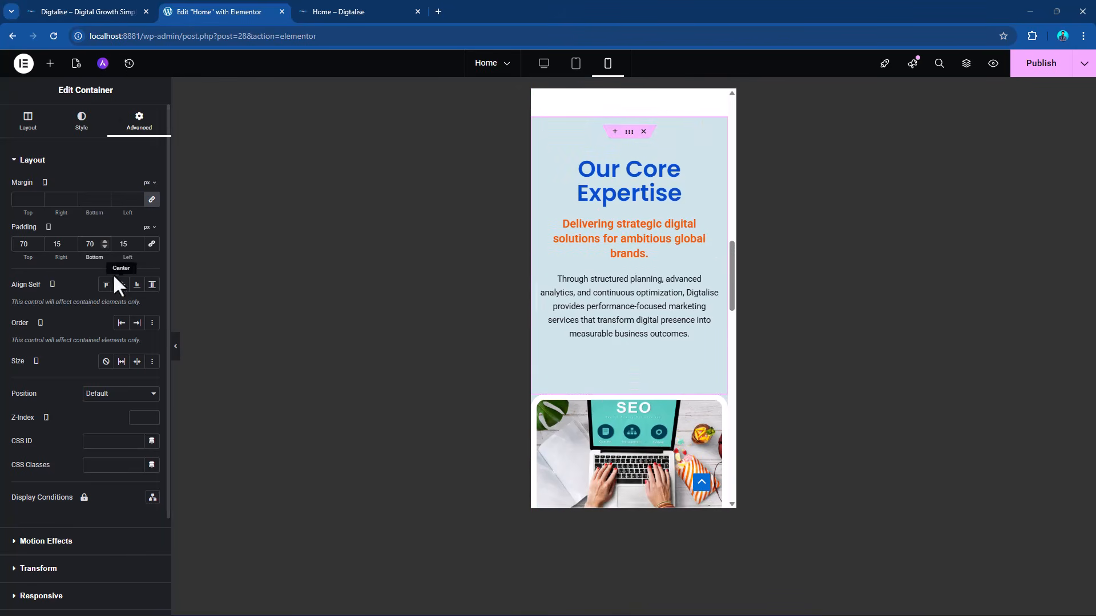
scroll(588, 326, "up", 2)
scroll(589, 324, "down", 5)
scroll(590, 325, "up", 10)
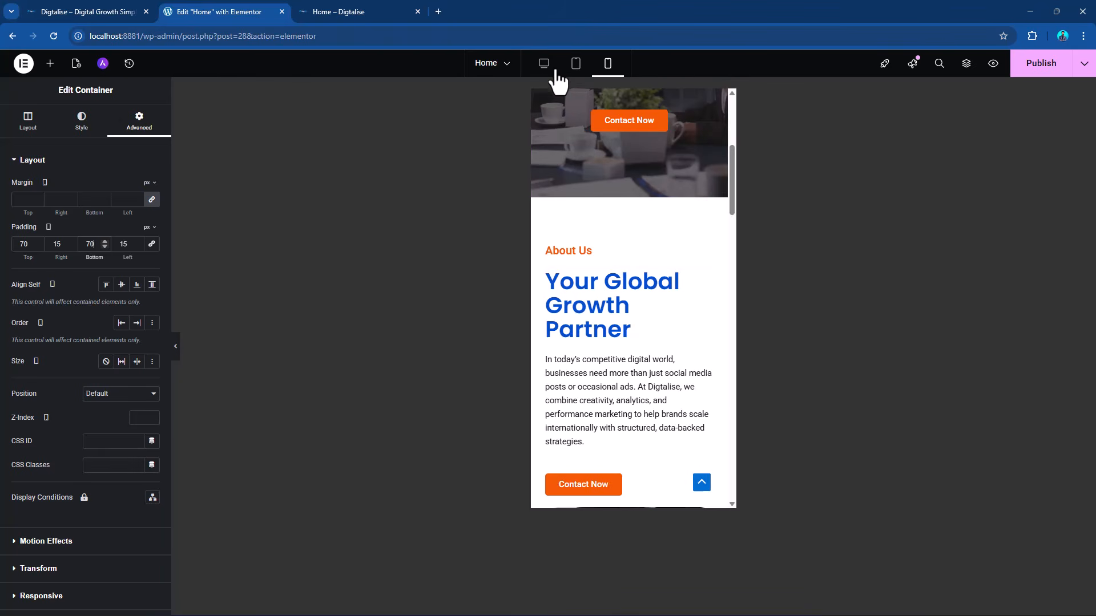
left_click(545, 64)
left_click(1050, 71)
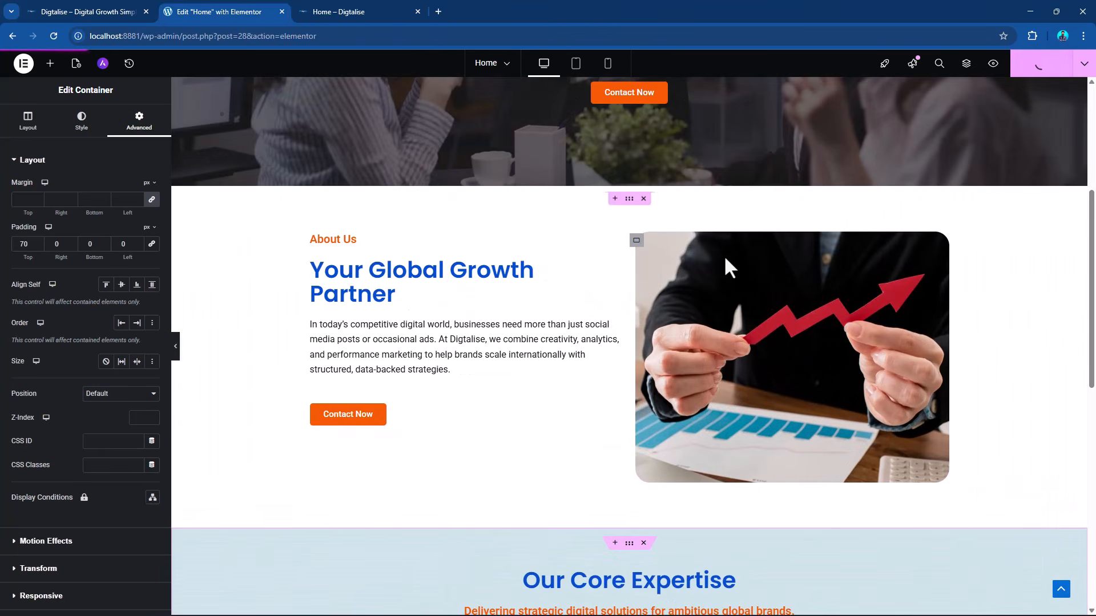
Replace the second card's image with the "Paid Advertising" notebook picture from the media library.
scroll(749, 320, "down", 7)
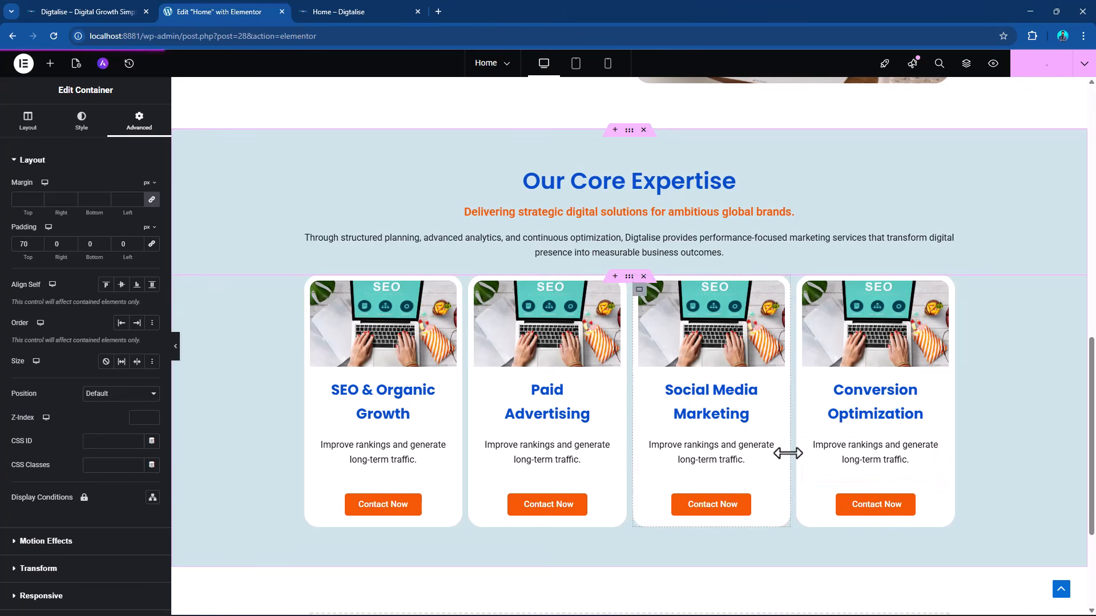
left_click(615, 309)
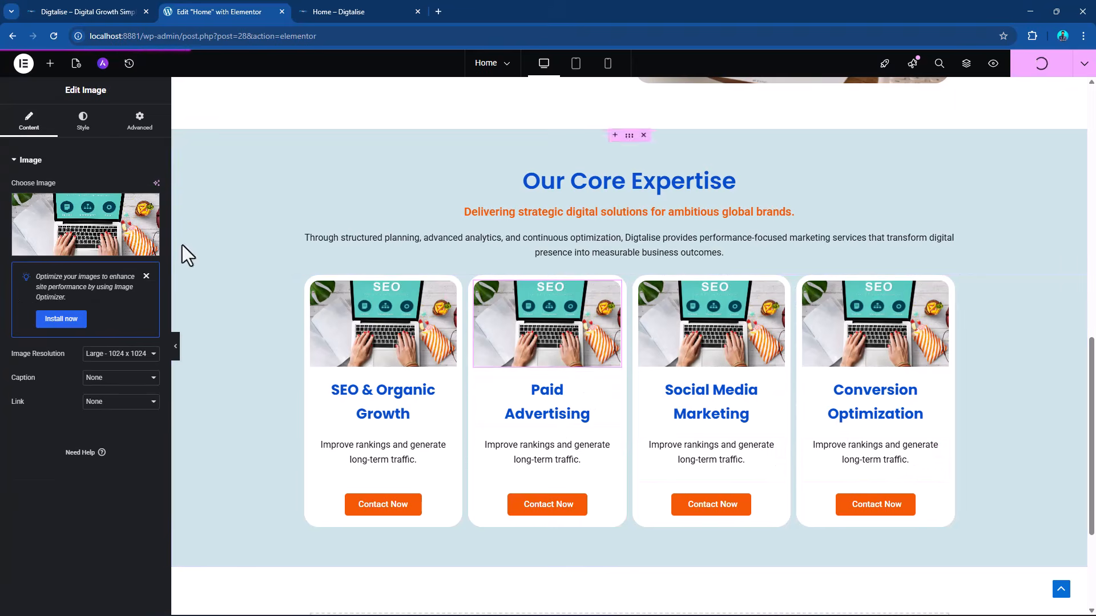
left_click(74, 247)
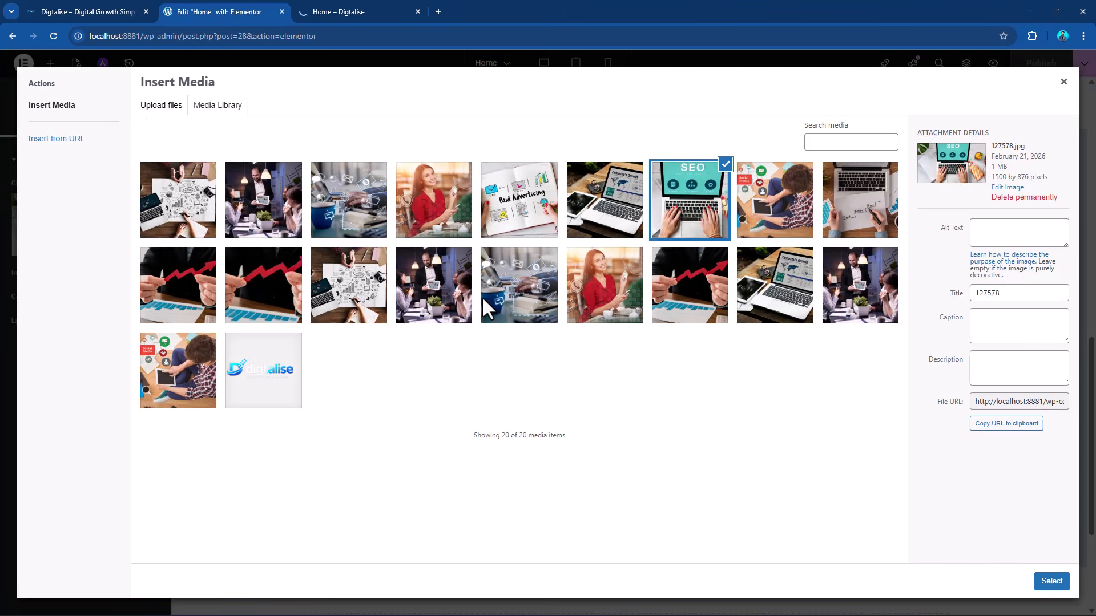
left_click(491, 214)
left_click(1049, 577)
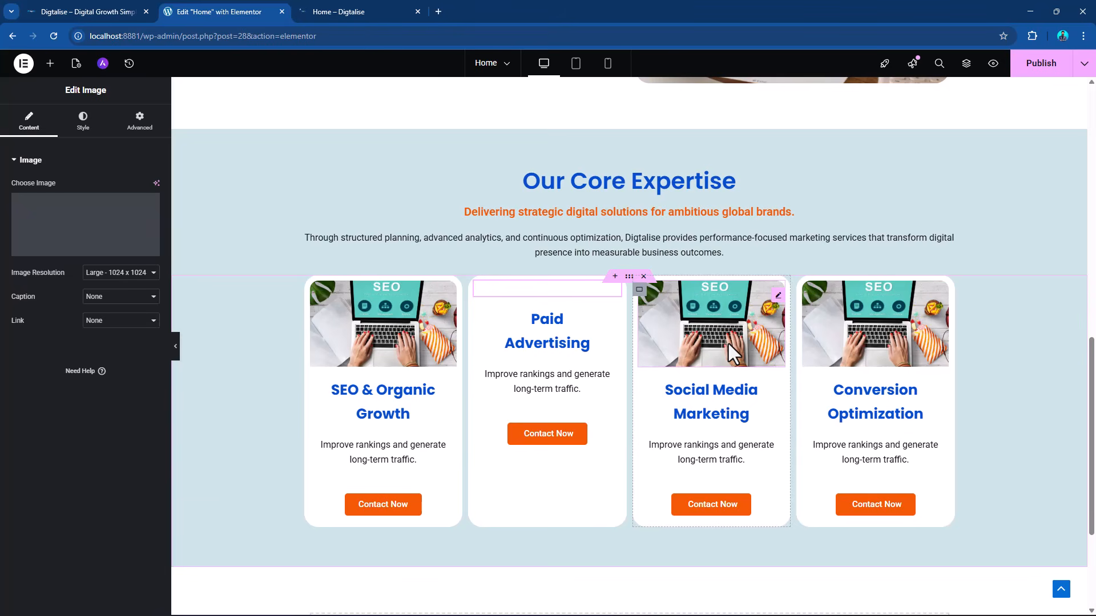
Replace the third card's image with 768-1.jpg, the social media picture, from the media library.
left_click(778, 297)
left_click(78, 248)
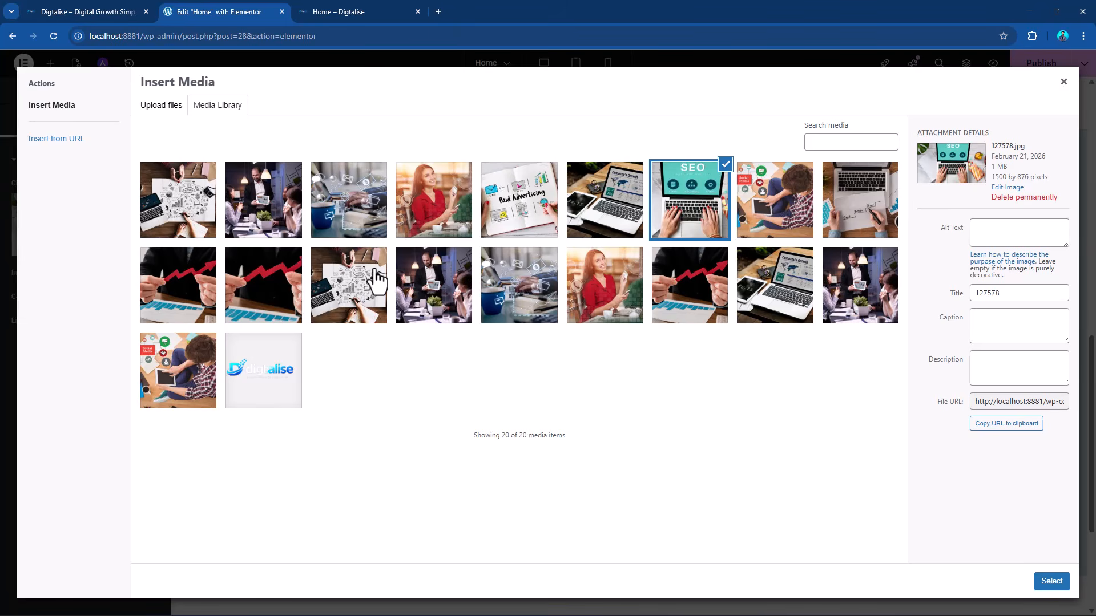
left_click(783, 202)
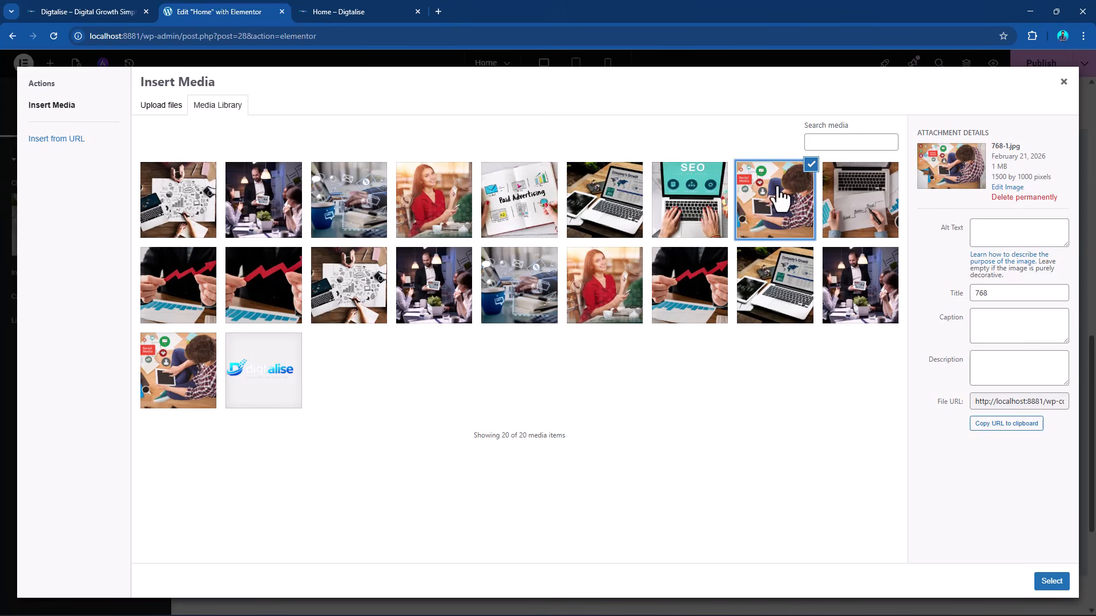
left_click(1054, 582)
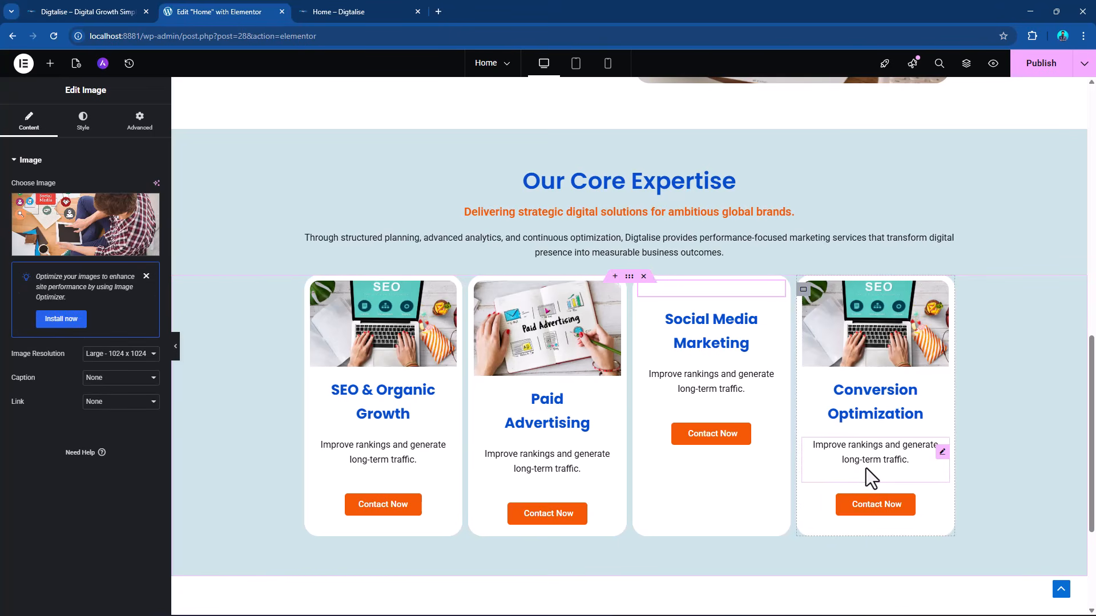
Replace the fourth card's image with 105723-1.jpg, the laptop and sketches picture, from the media library.
left_click(942, 303)
left_click(110, 243)
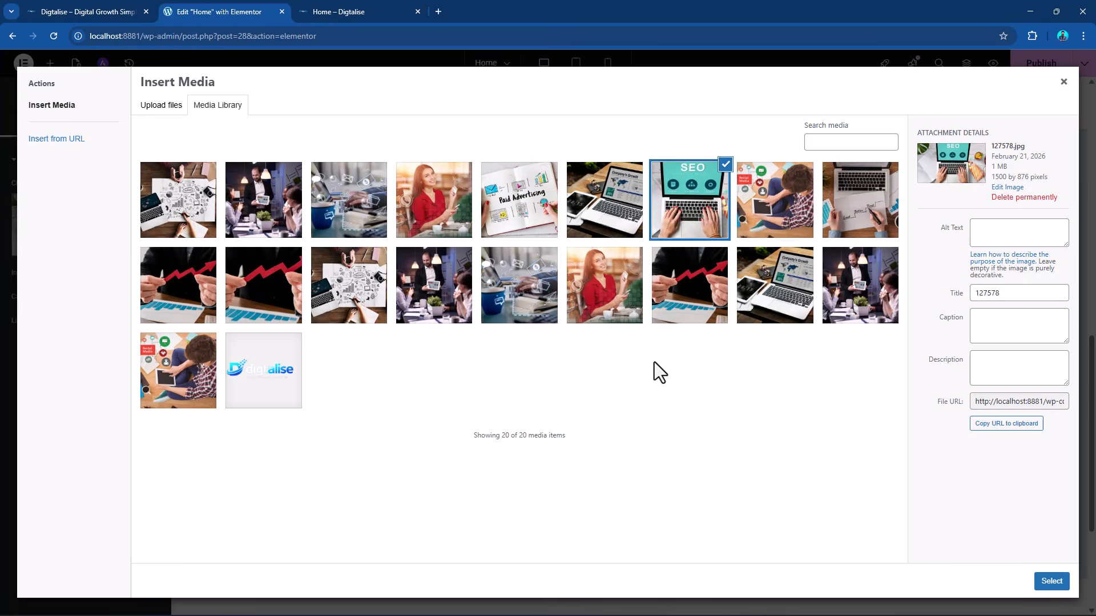
left_click(170, 198)
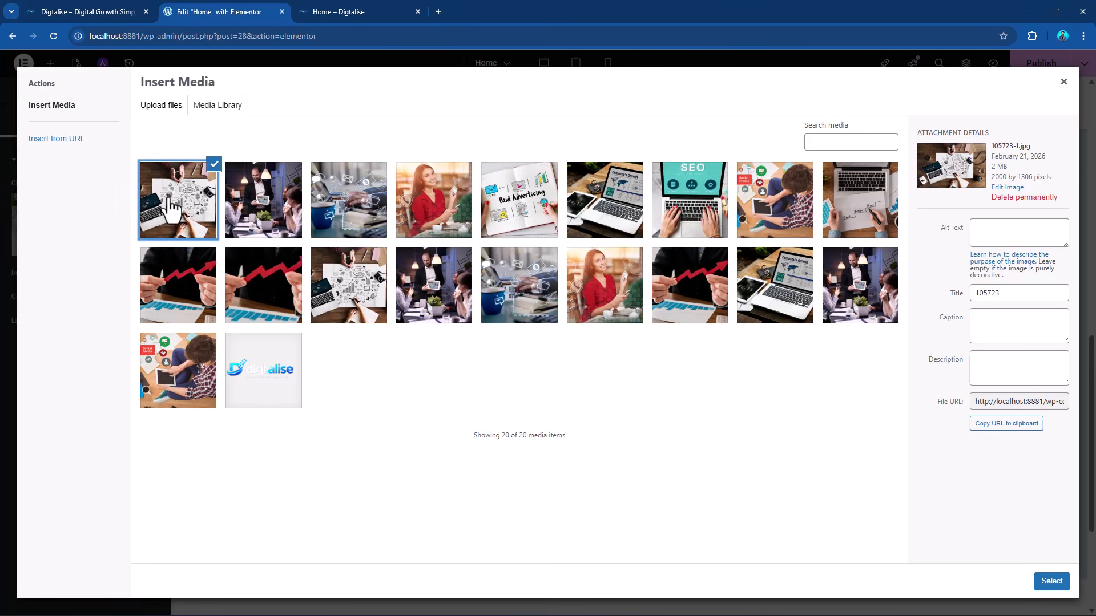
left_click(1057, 587)
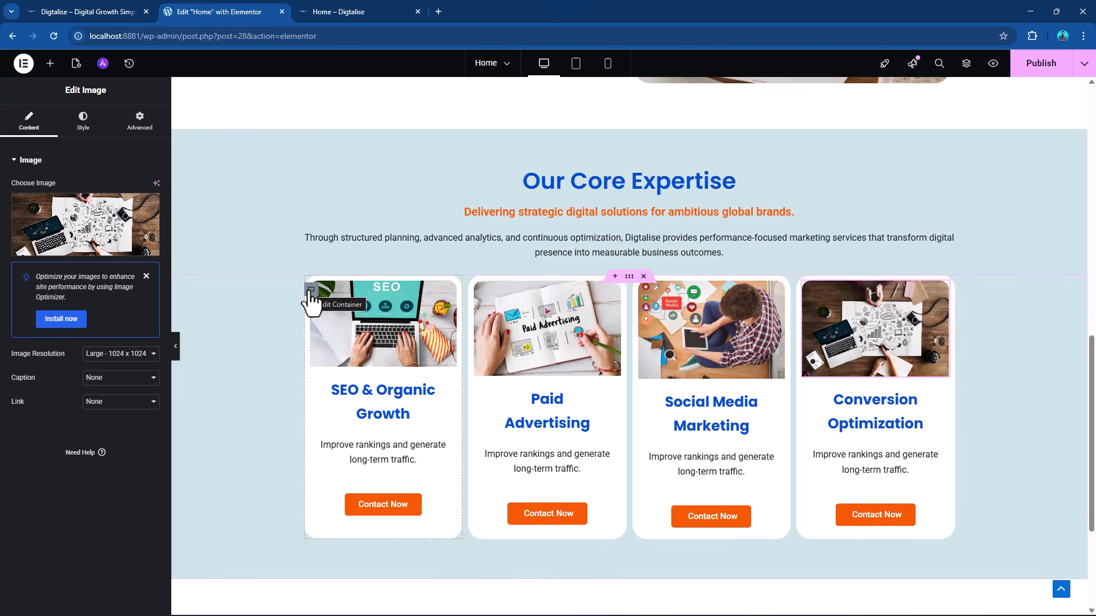
Compare the pixel dimensions of the first and second cards' images in their media library attachment details.
left_click(442, 317)
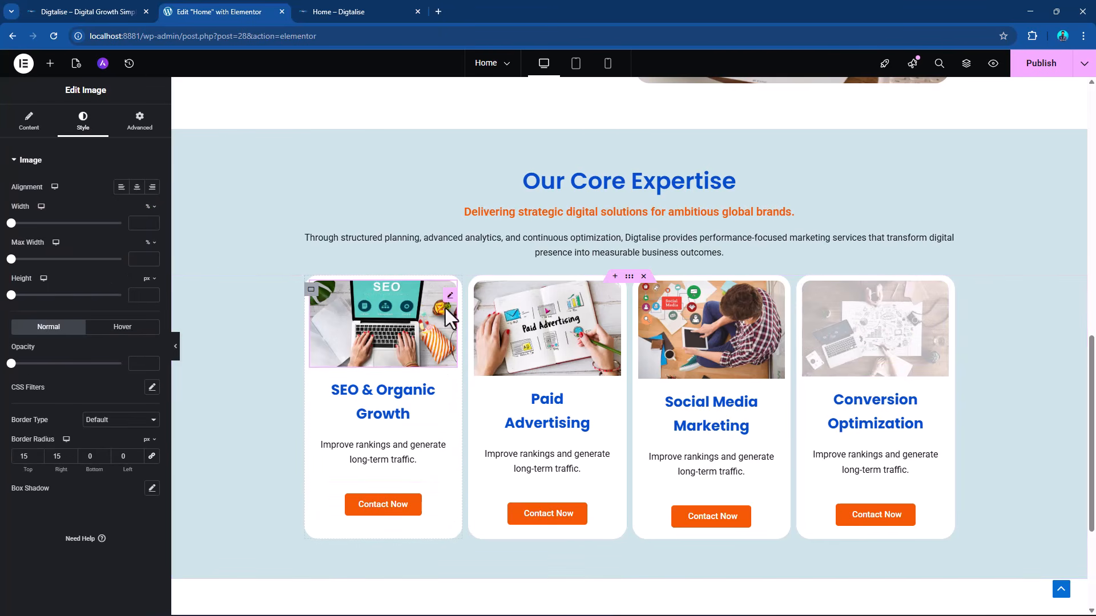
left_click(33, 122)
left_click(93, 242)
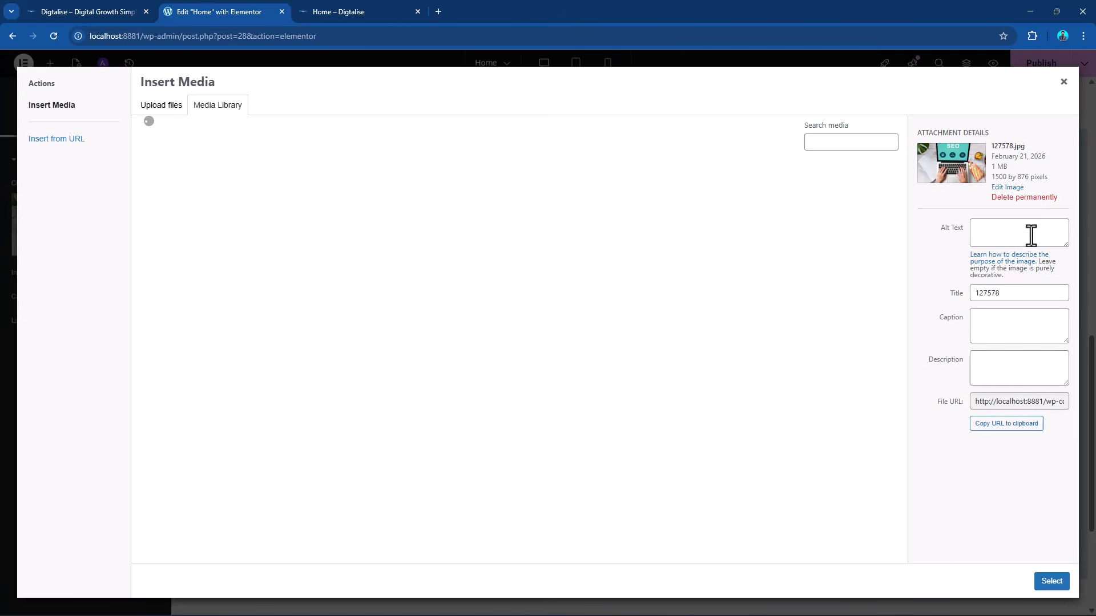
left_click(1063, 81)
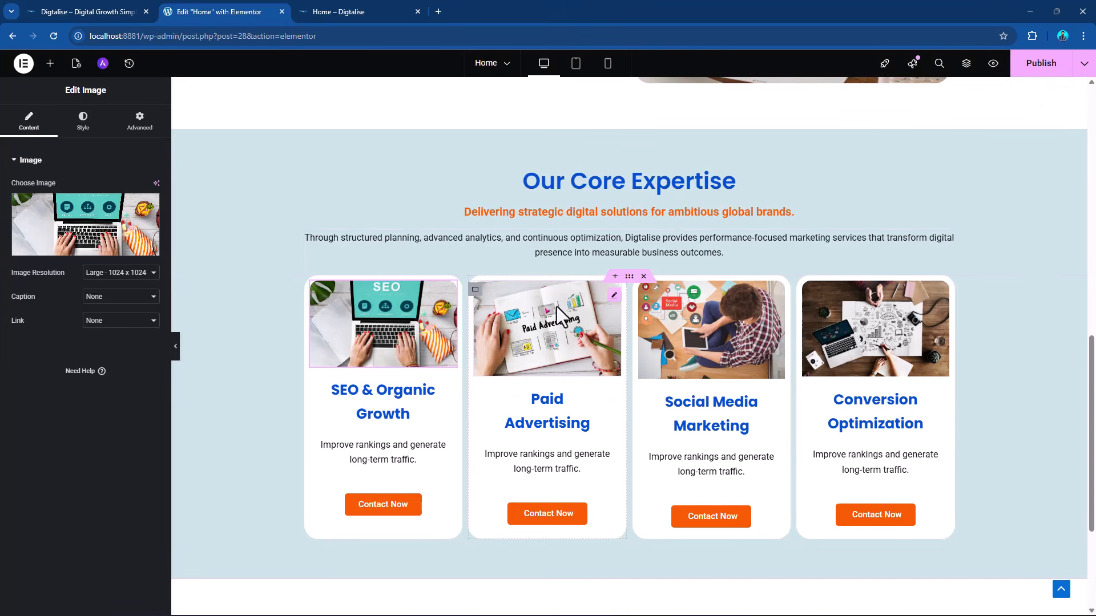
left_click(617, 306)
left_click(153, 234)
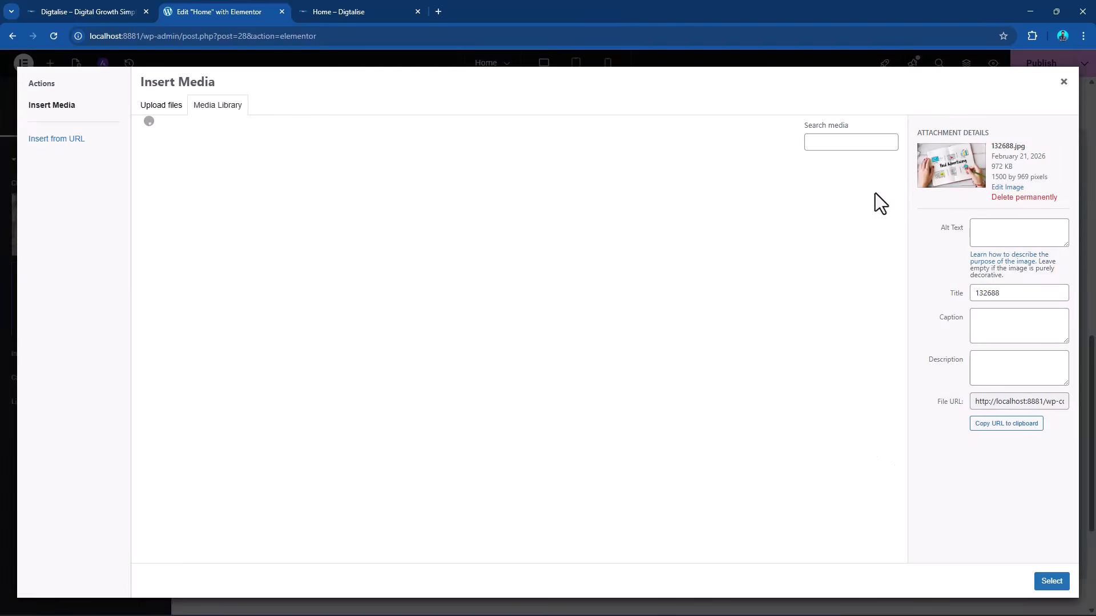
left_click_drag(992, 176, 1030, 174)
left_click(1032, 172)
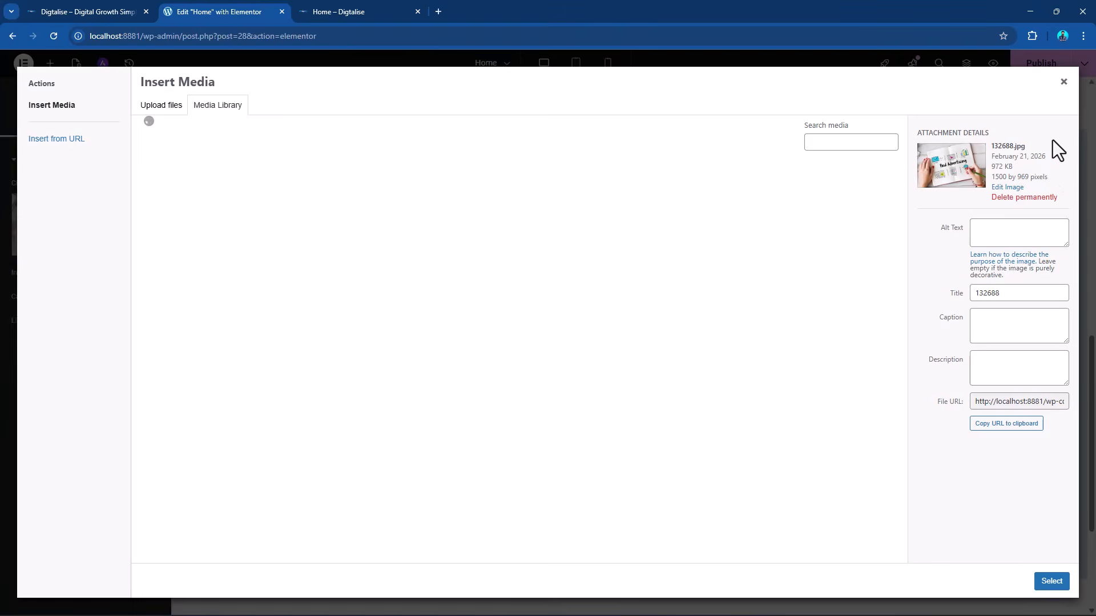
left_click(1062, 84)
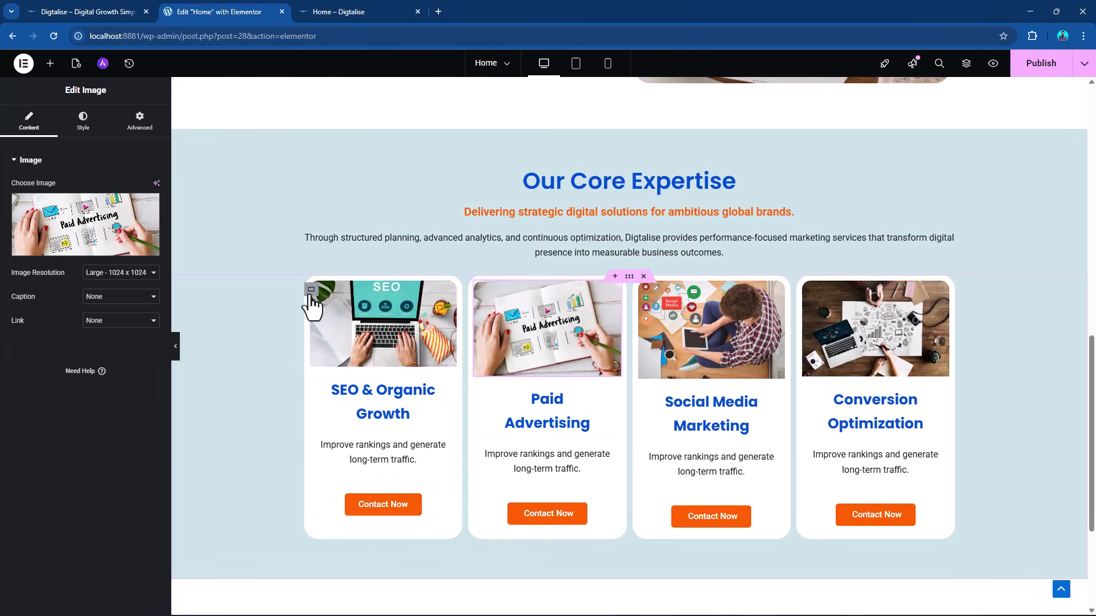
Set Justify Content to Space Evenly on each of the four card containers.
left_click(311, 290)
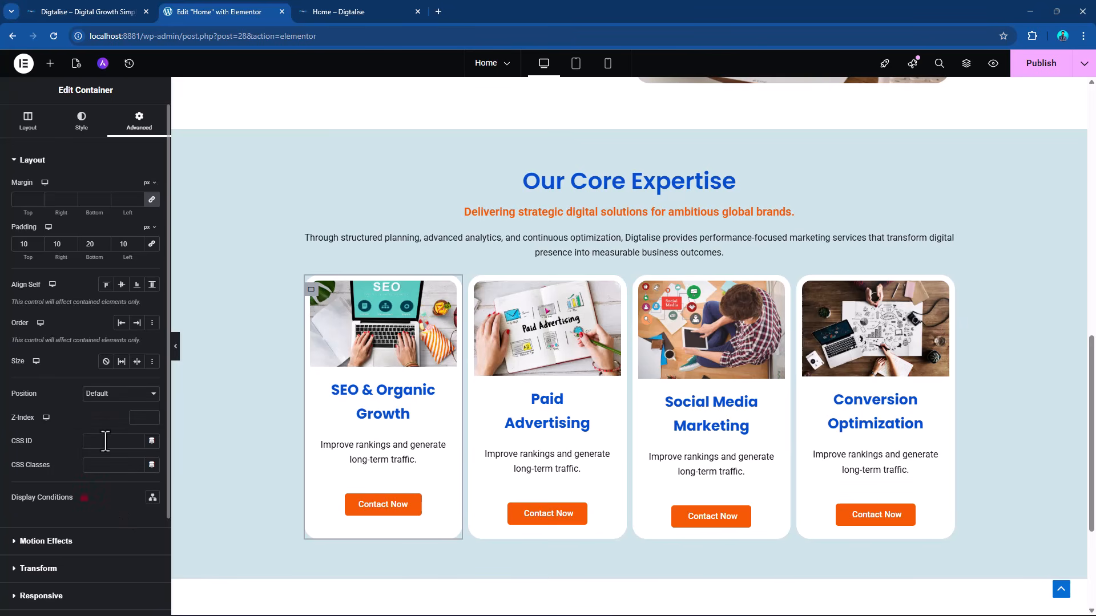
left_click(28, 123)
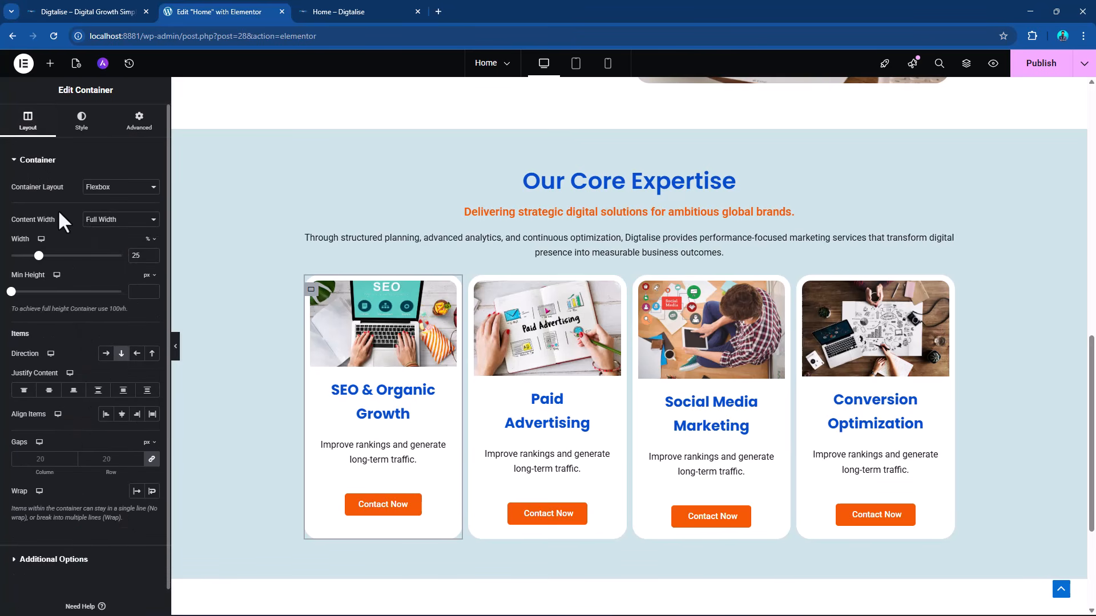
left_click(147, 391)
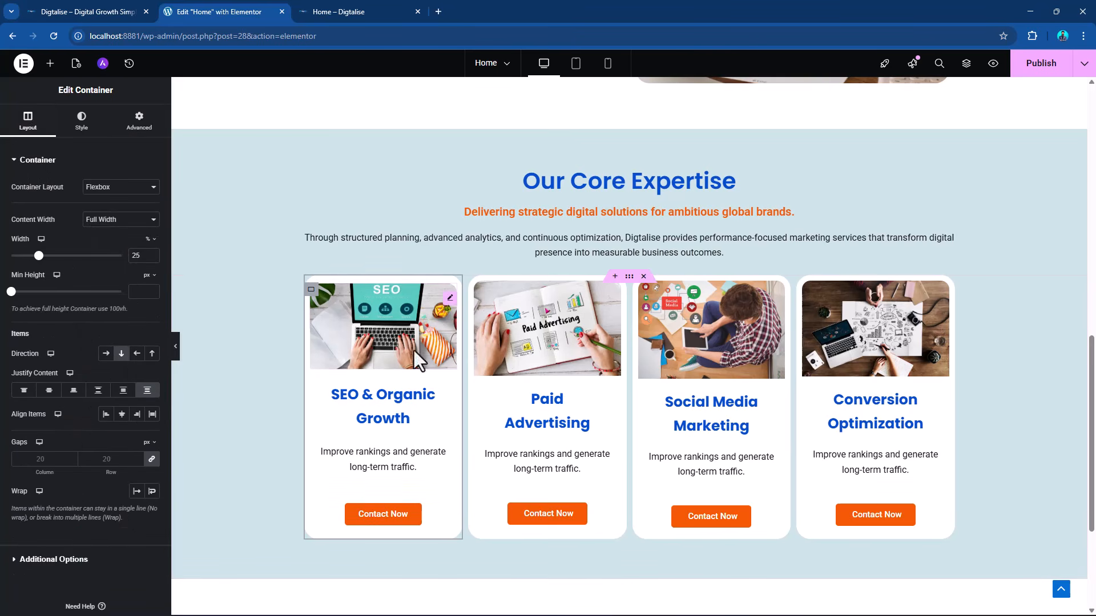
left_click(475, 291)
left_click(147, 390)
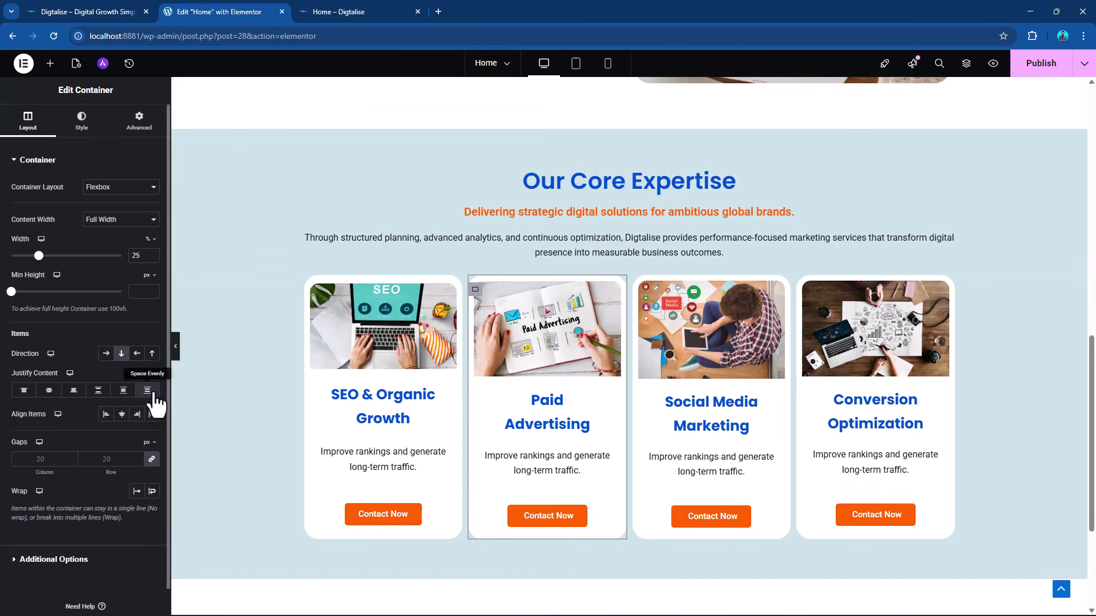
left_click(641, 291)
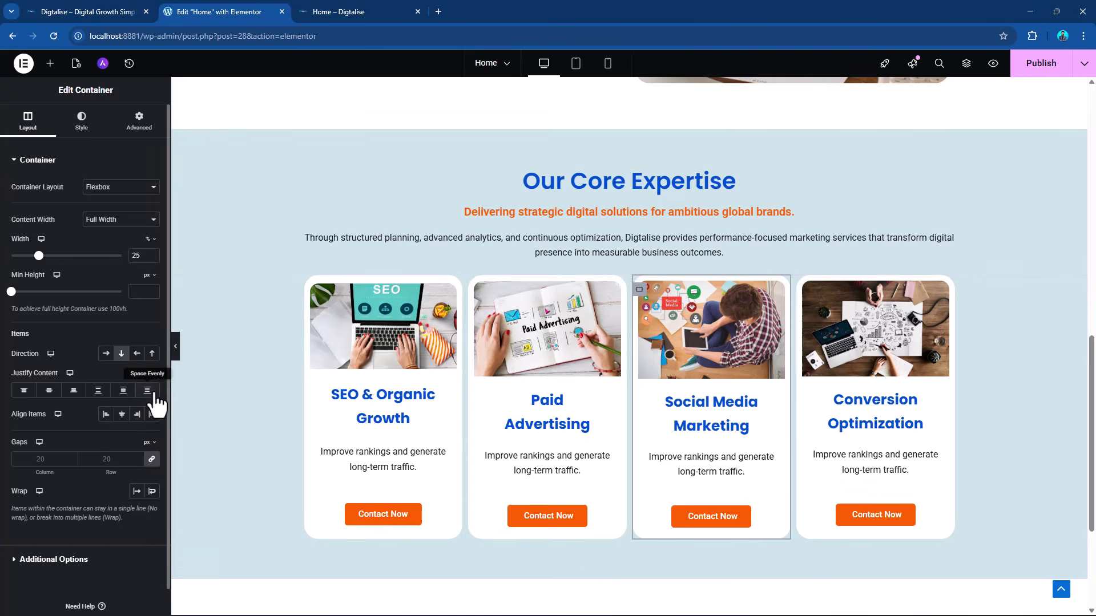
left_click(803, 295)
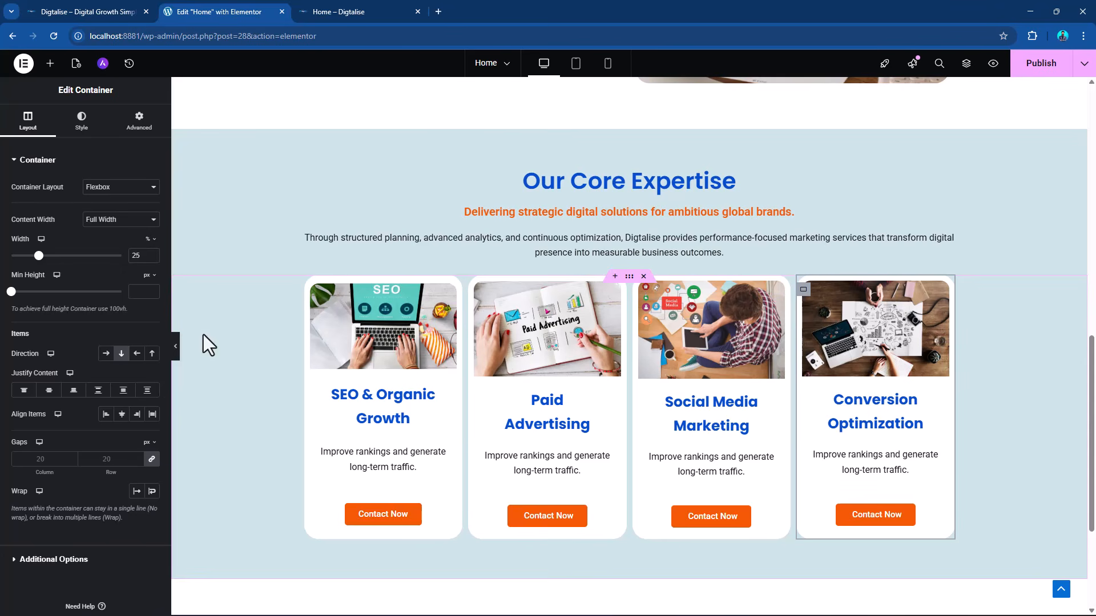
left_click(147, 390)
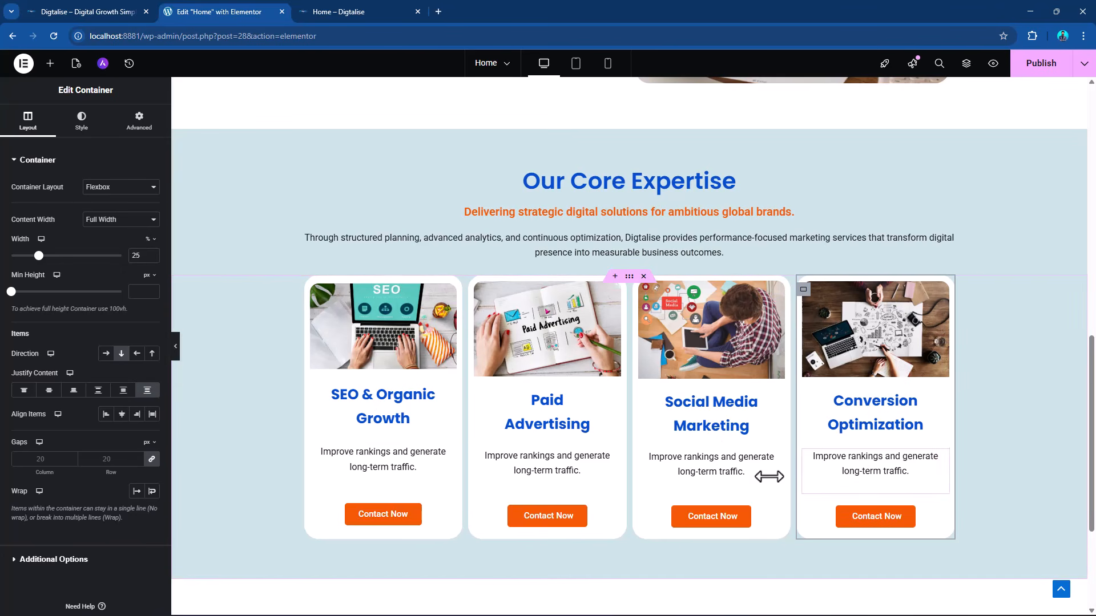
Check the evenly spaced cards against the neighbouring sections and publish the page.
scroll(960, 264, "up", 6)
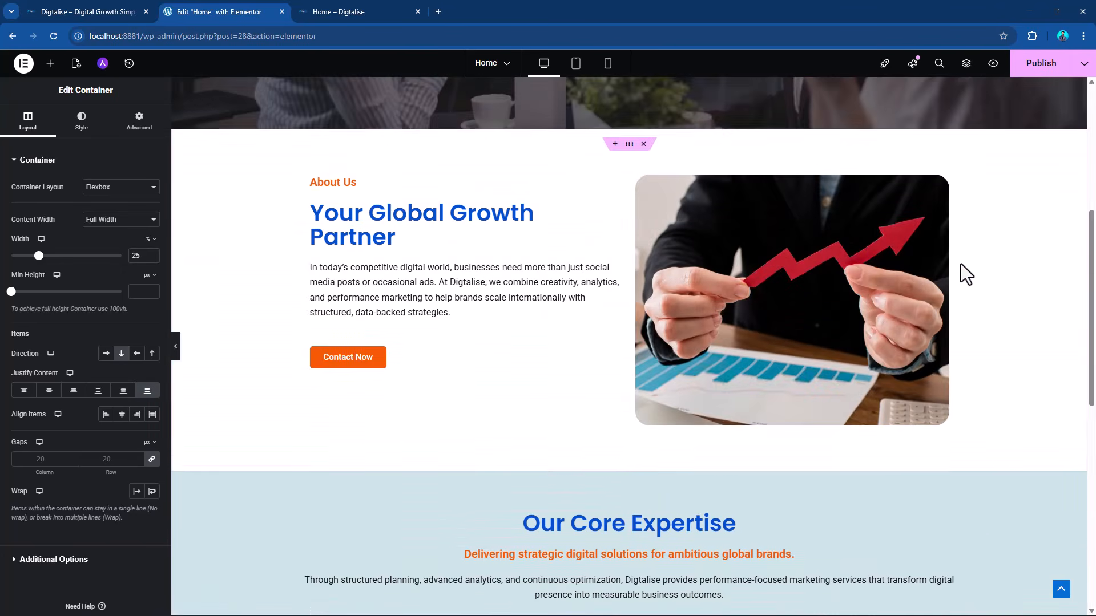
scroll(960, 264, "down", 4)
scroll(960, 264, "down", 5)
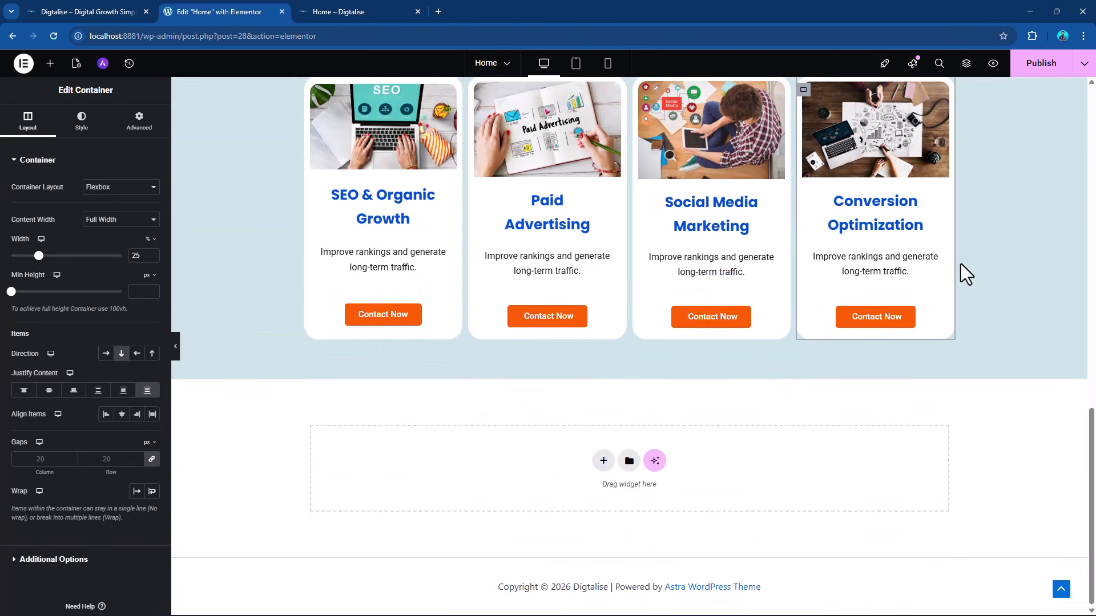
scroll(962, 268, "up", 3)
left_click(1038, 67)
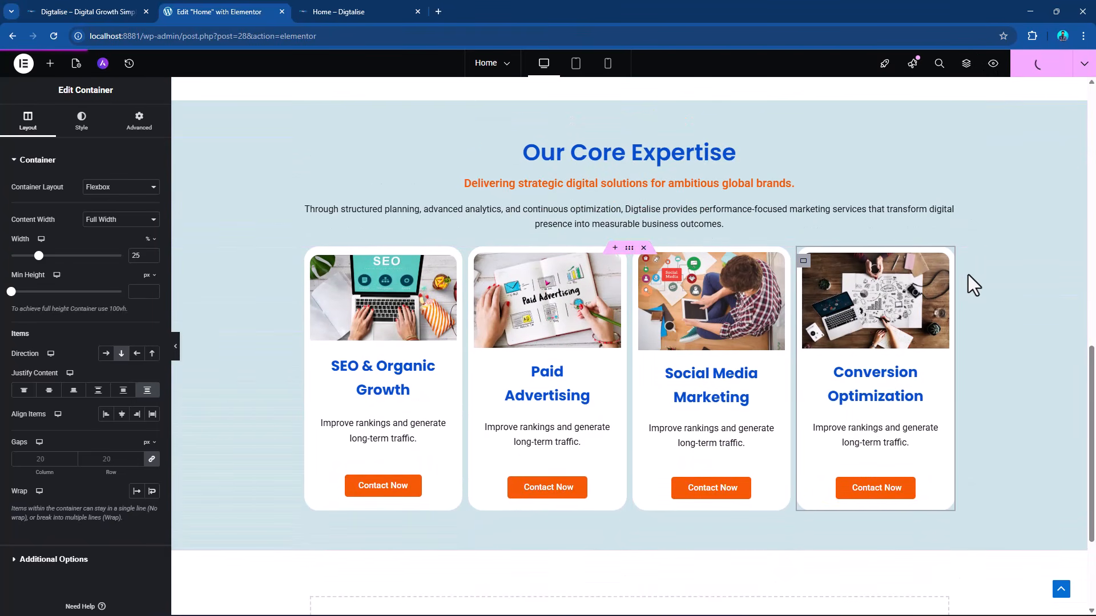
scroll(676, 268, "up", 12)
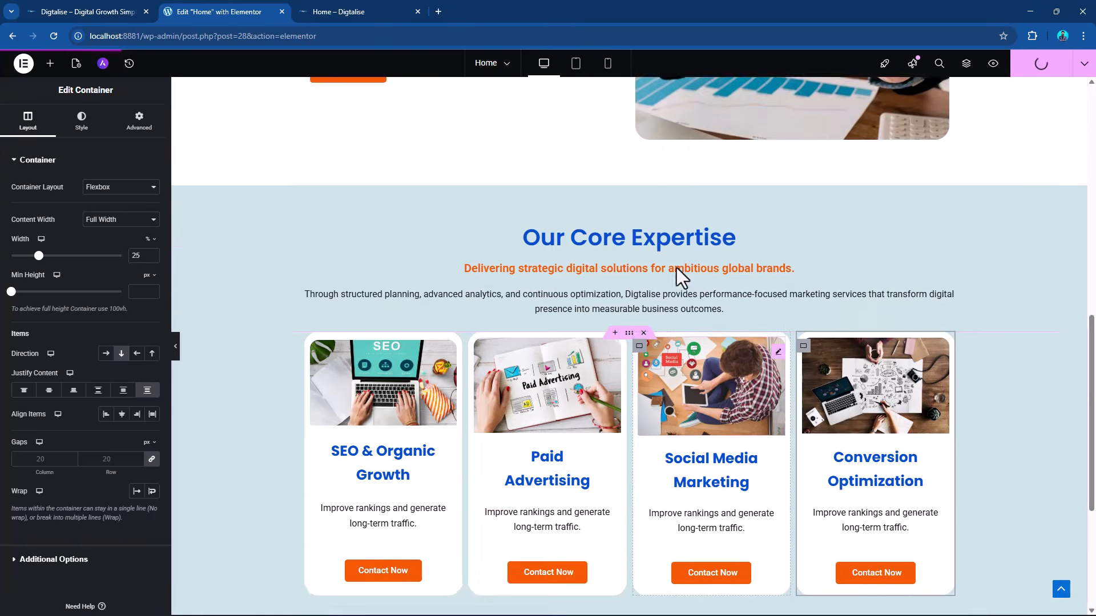
scroll(775, 201, "down", 12)
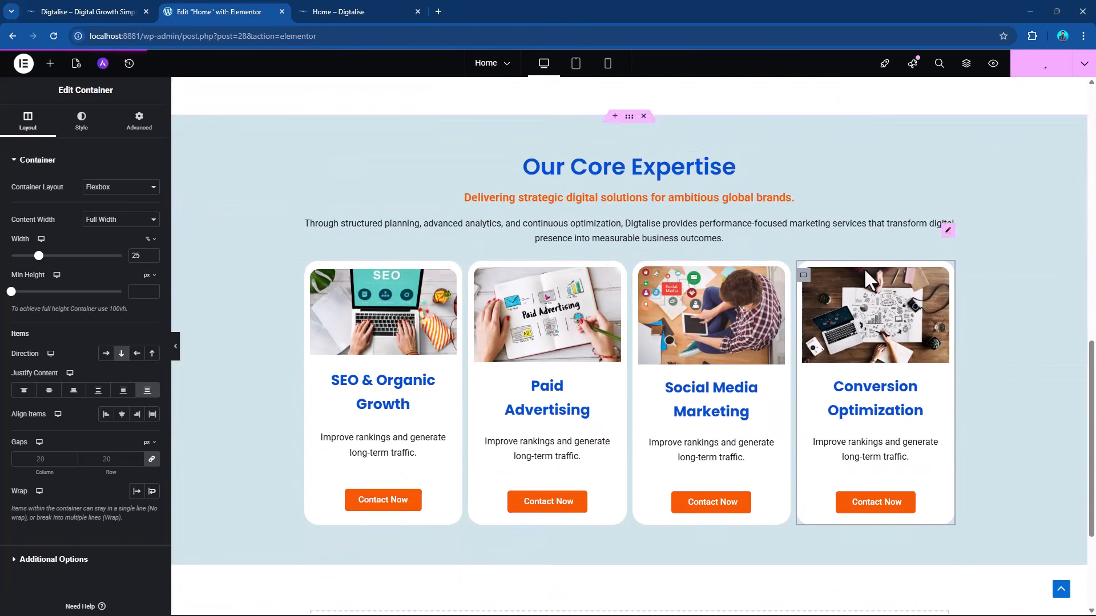
scroll(656, 337, "up", 2)
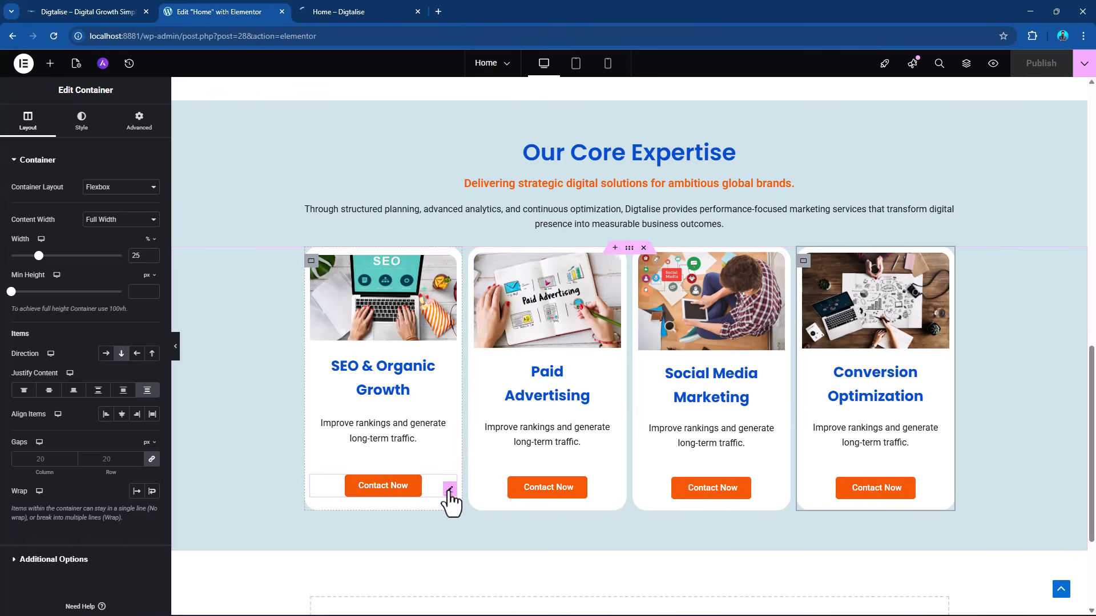
Change the button text to "Read More" on the SEO & Organic Growth and Paid Advertising cards.
left_click(436, 478)
left_click(32, 123)
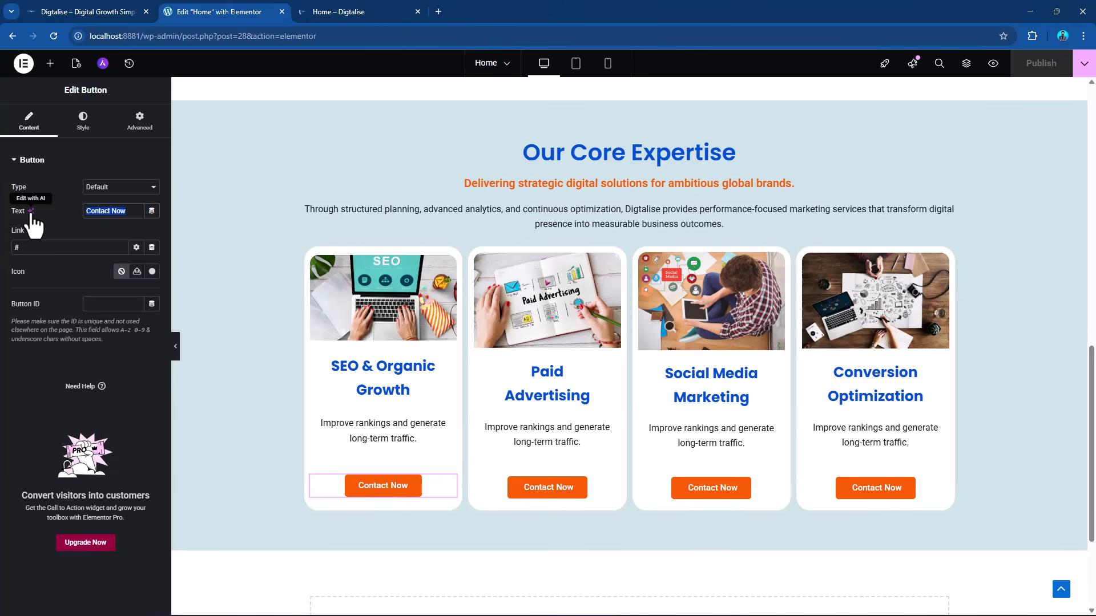
type("Read More")
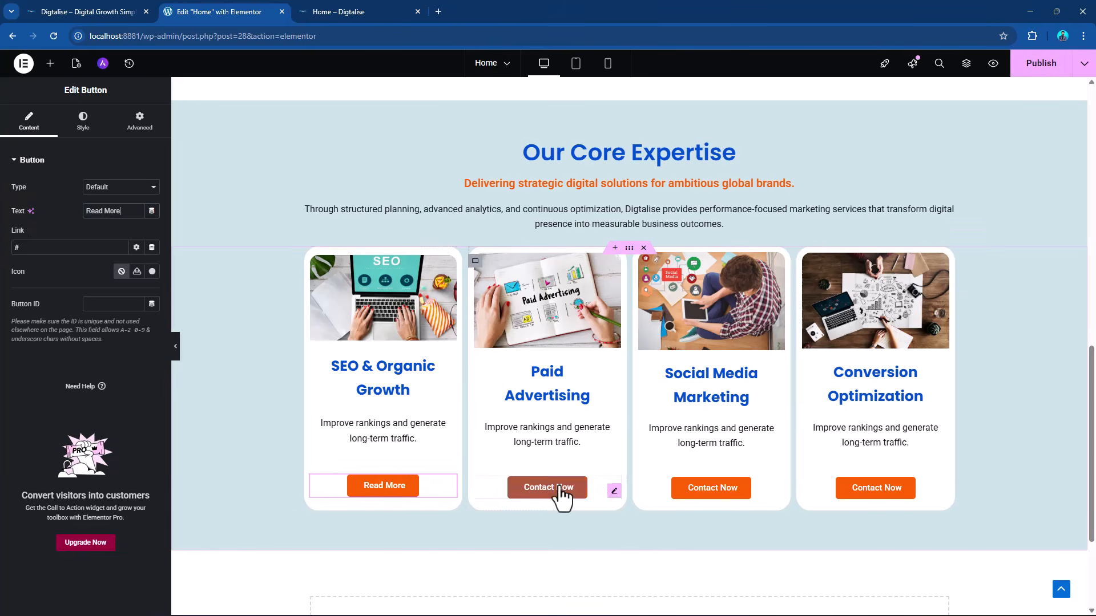
left_click(612, 491)
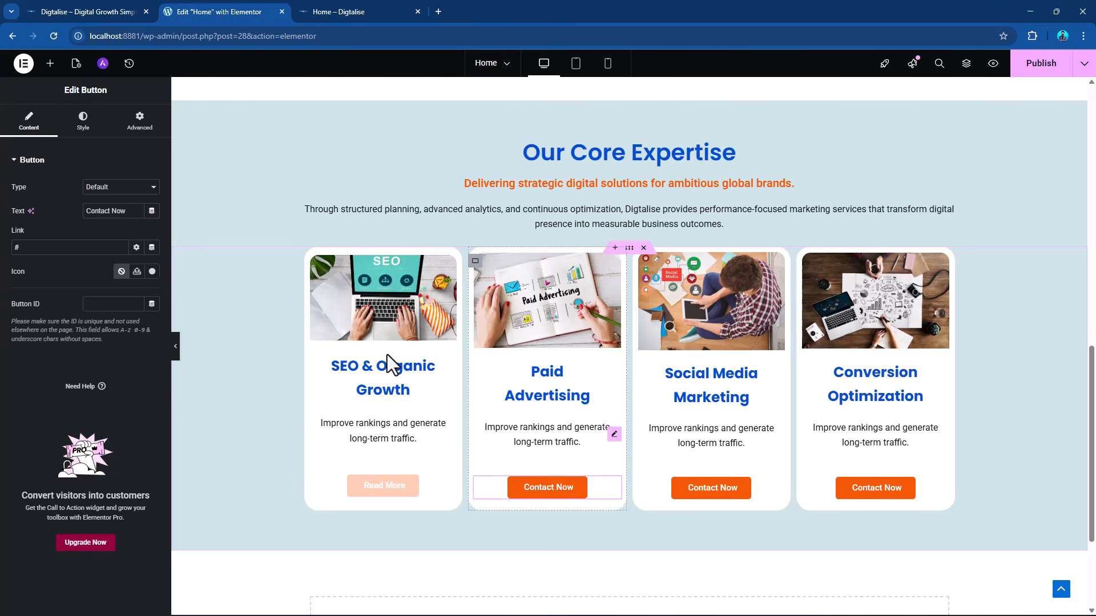
triple_click(125, 211)
type("Read Mo")
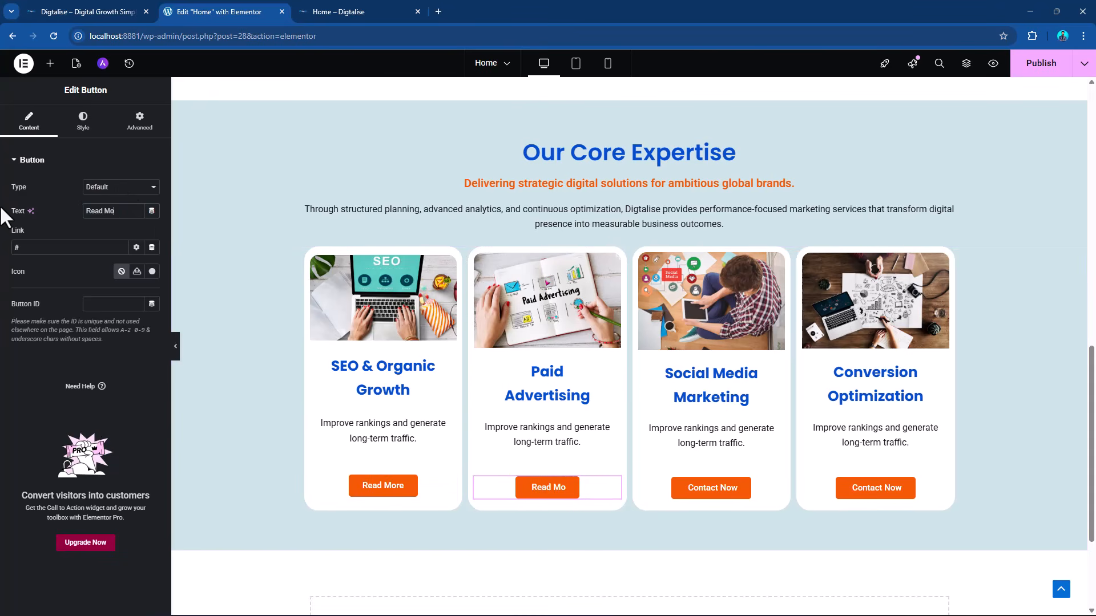
type("re")
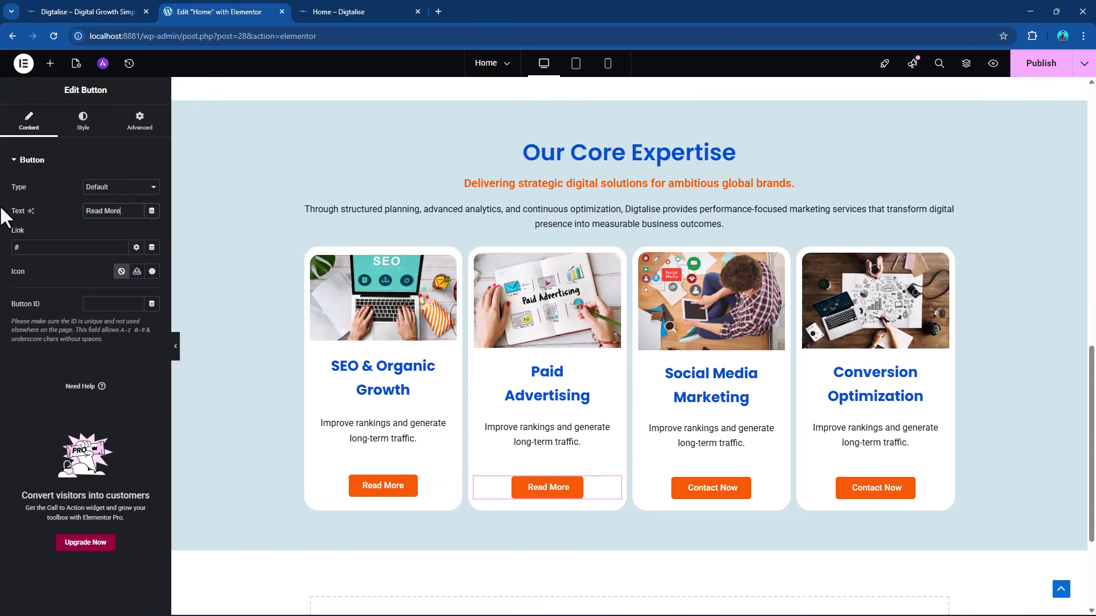
Change the button text to "Read More" on the Social Media Marketing and Conversion Optimization cards.
left_click(768, 487)
triple_click(125, 211)
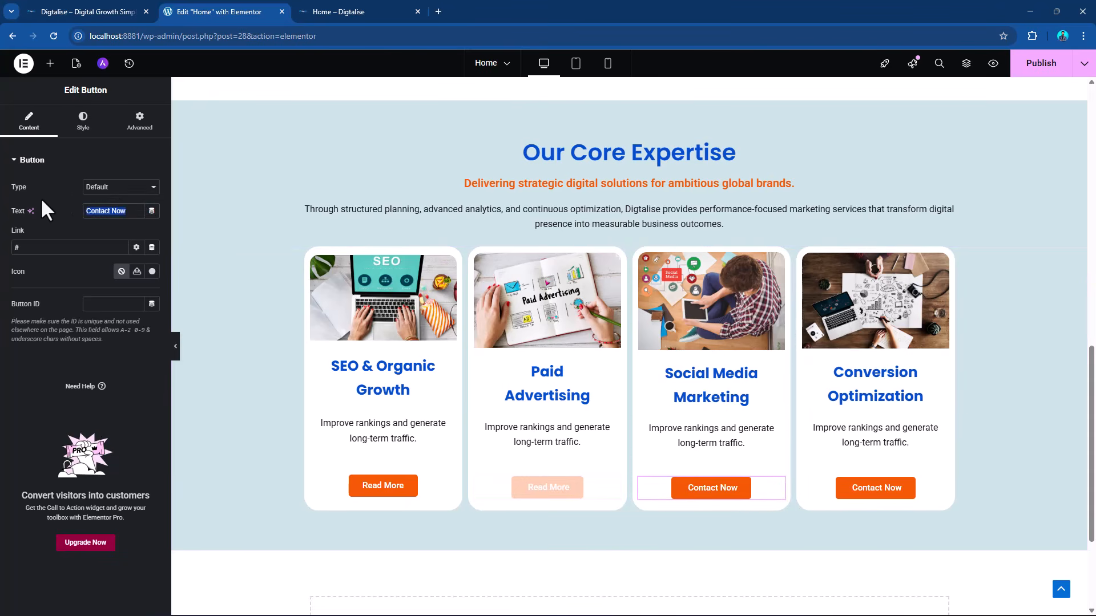
type("Read More")
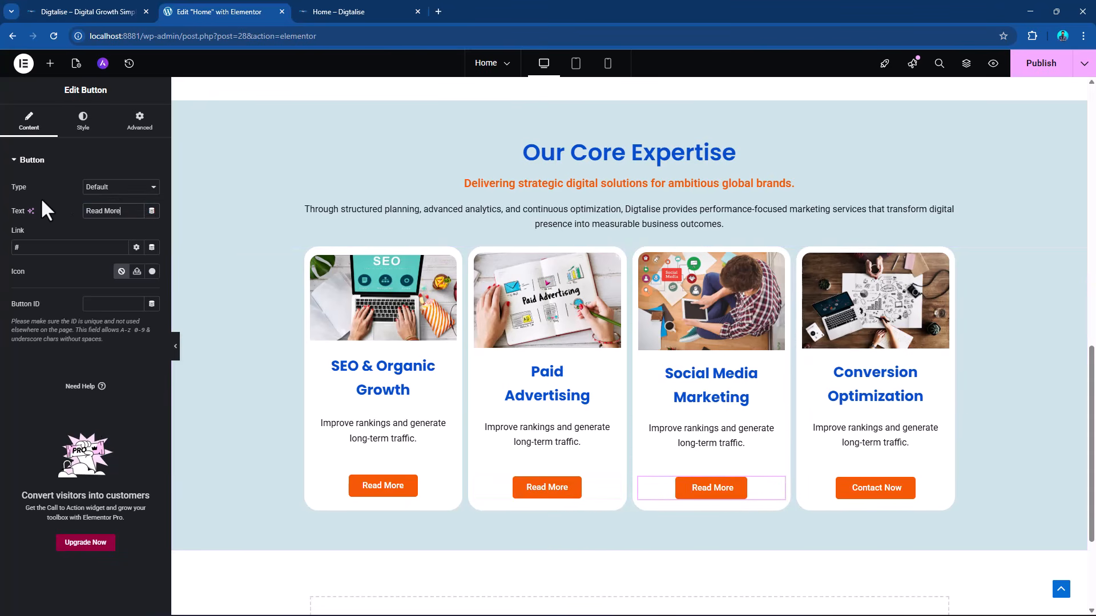
key("Tab")
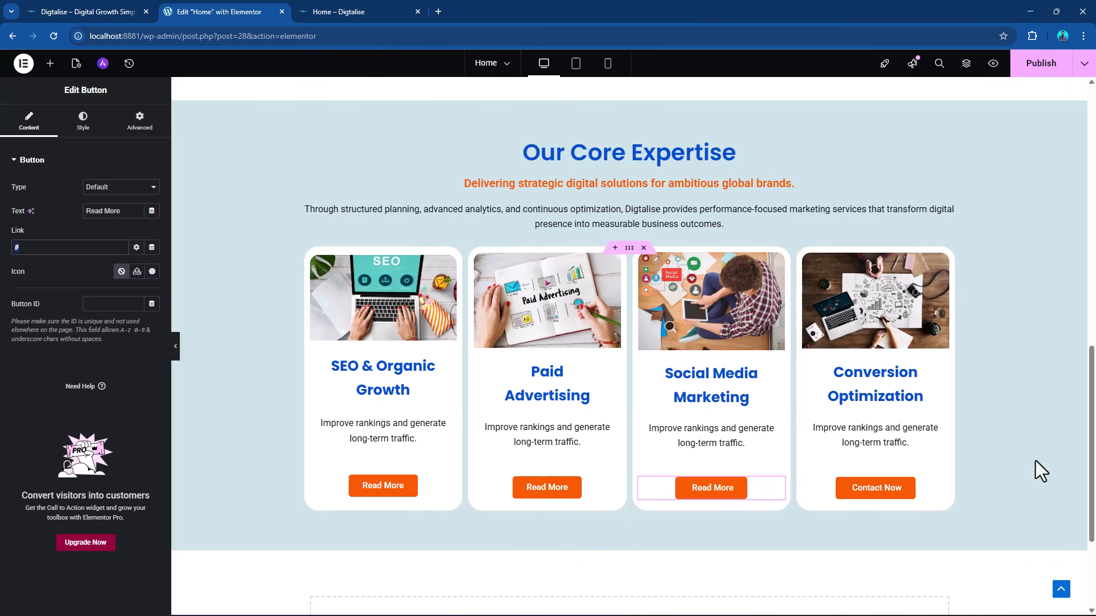
left_click(908, 495)
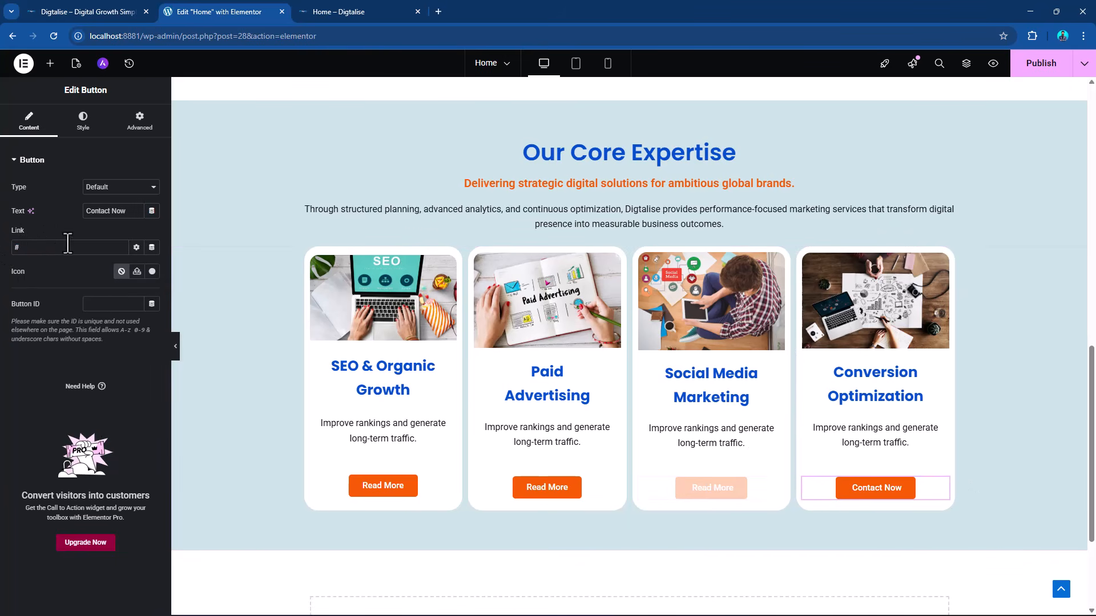
triple_click(127, 211)
type("Read")
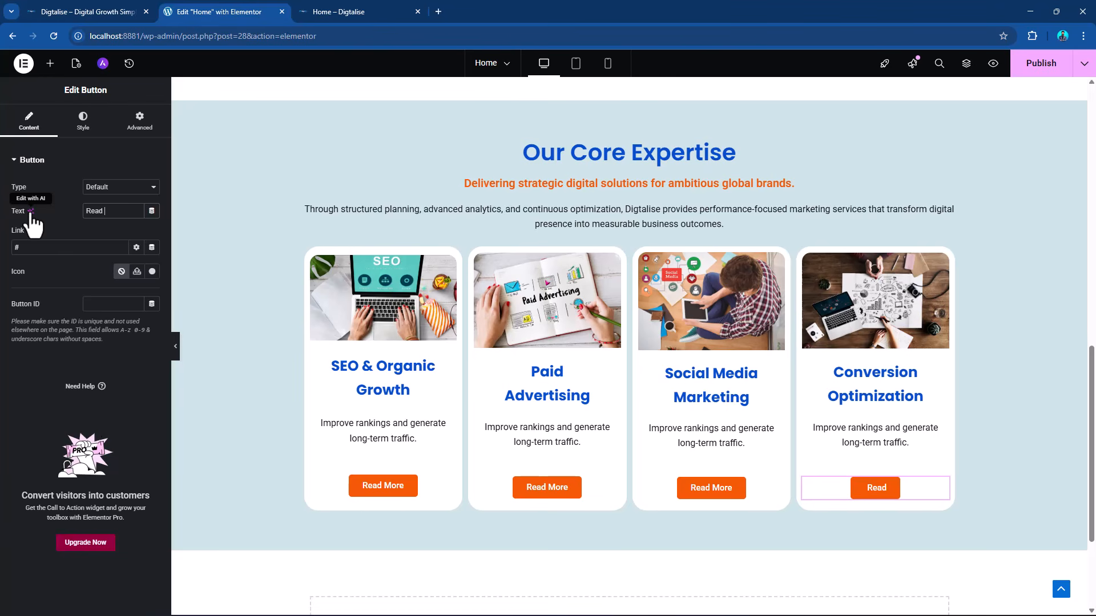
type(" More")
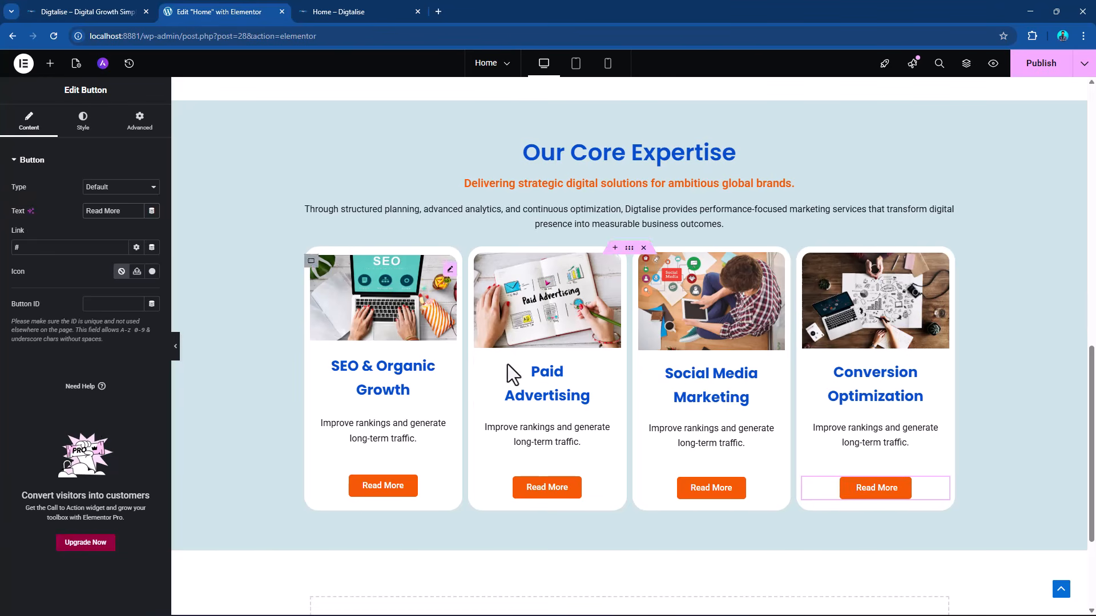
Publish the page with the new card button texts and review the section.
scroll(547, 392, "up", 5)
scroll(547, 391, "up", 6)
scroll(674, 228, "down", 10)
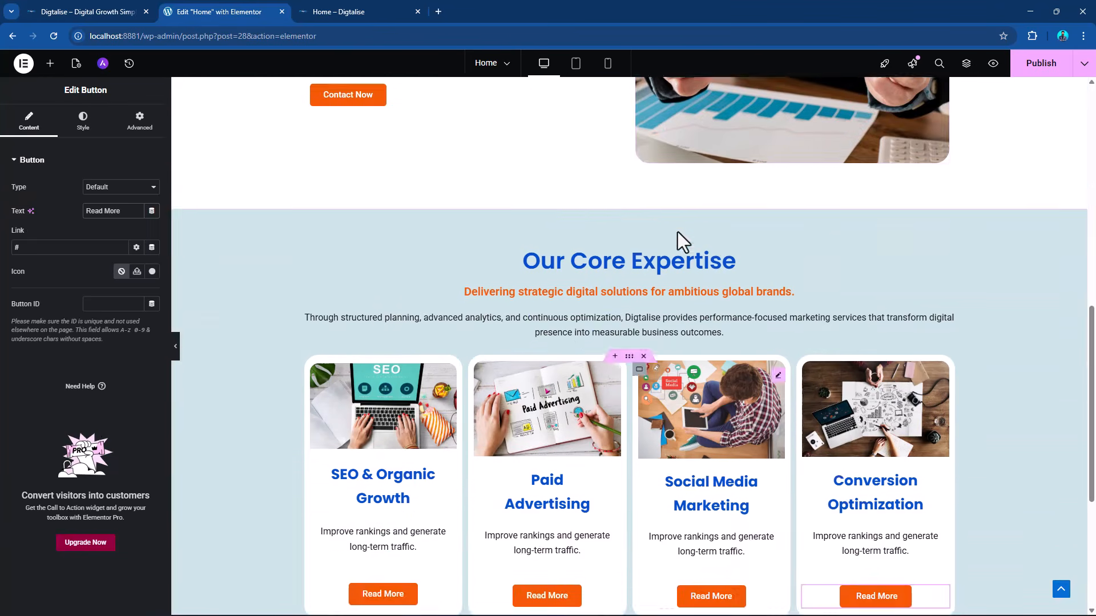
scroll(677, 232, "up", 5)
left_click(1037, 67)
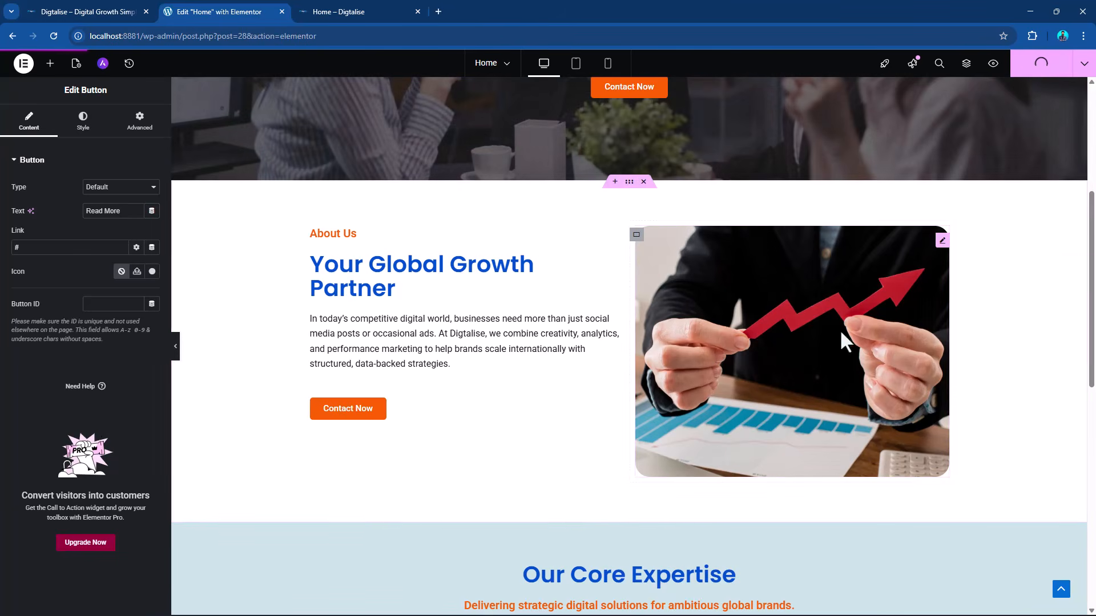
scroll(742, 325, "down", 5)
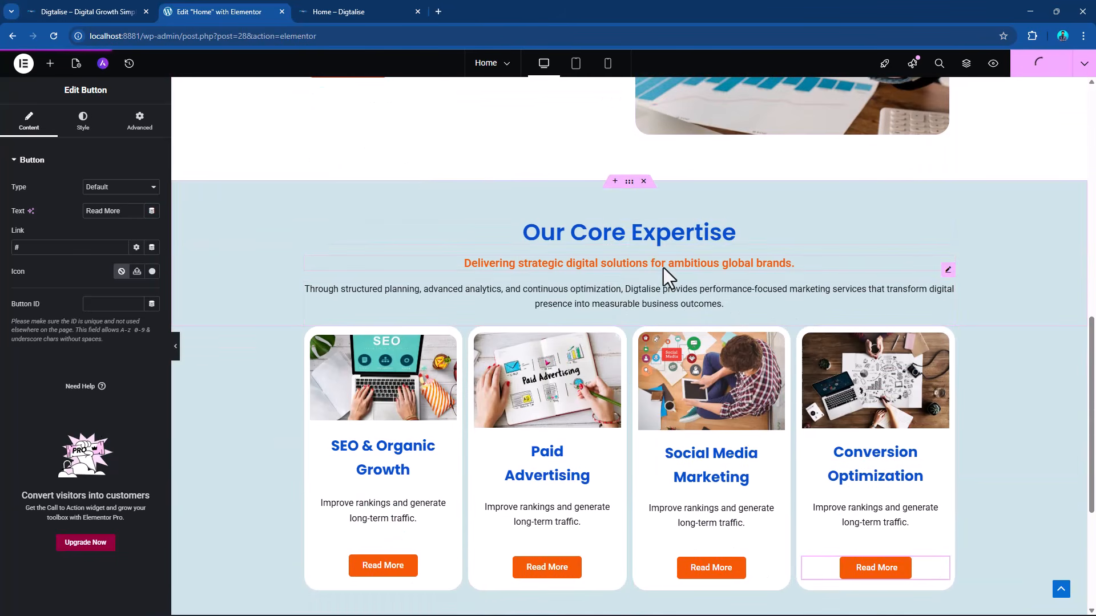
Switch to the DIGTALISE.docx document in Word and read the content planned for the "Why Choose Digtalise" section.
scroll(663, 268, "down", 2)
scroll(556, 433, "down", 2)
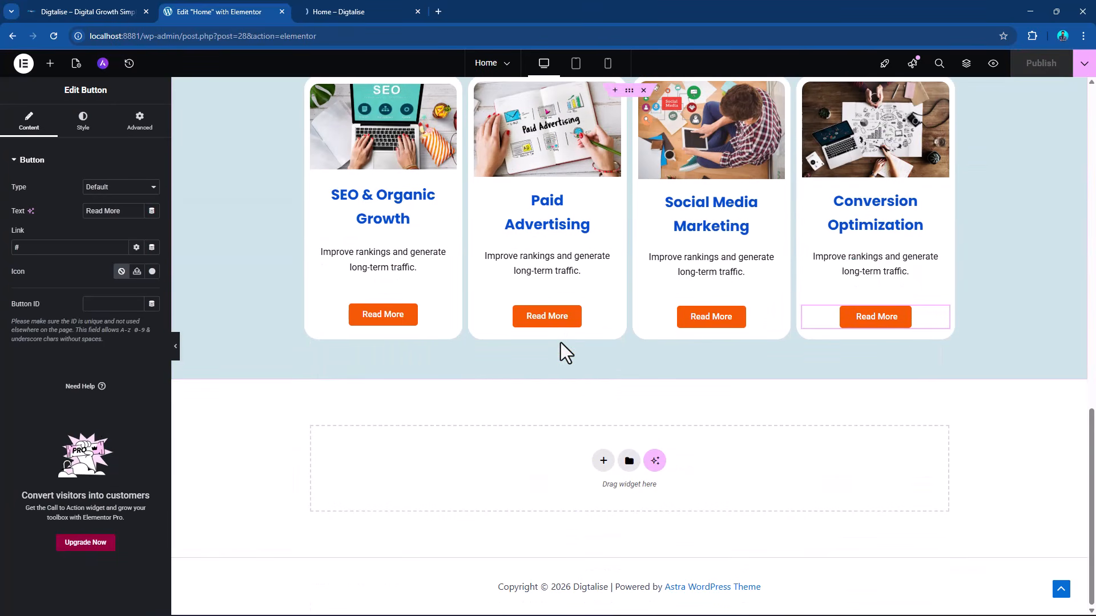
key("alt+Tab")
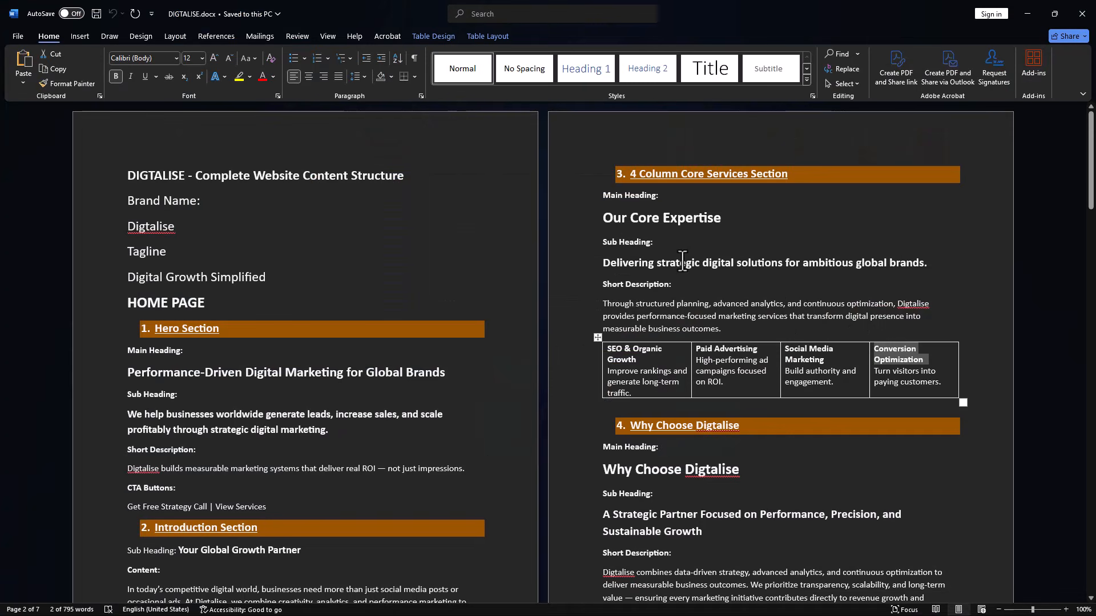
scroll(682, 262, "down", 3)
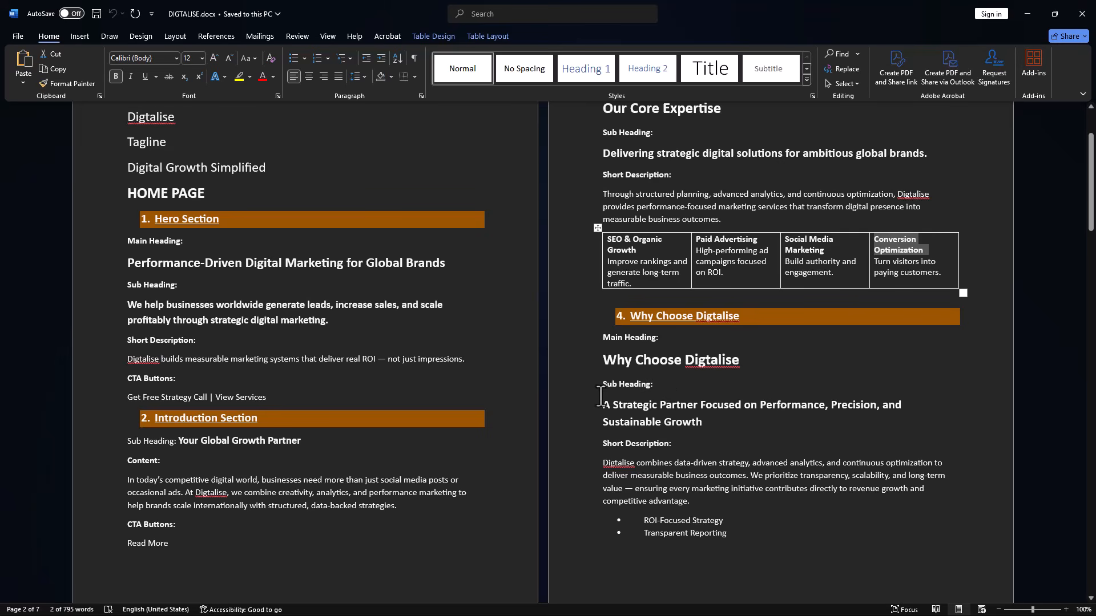
scroll(747, 503, "down", 2)
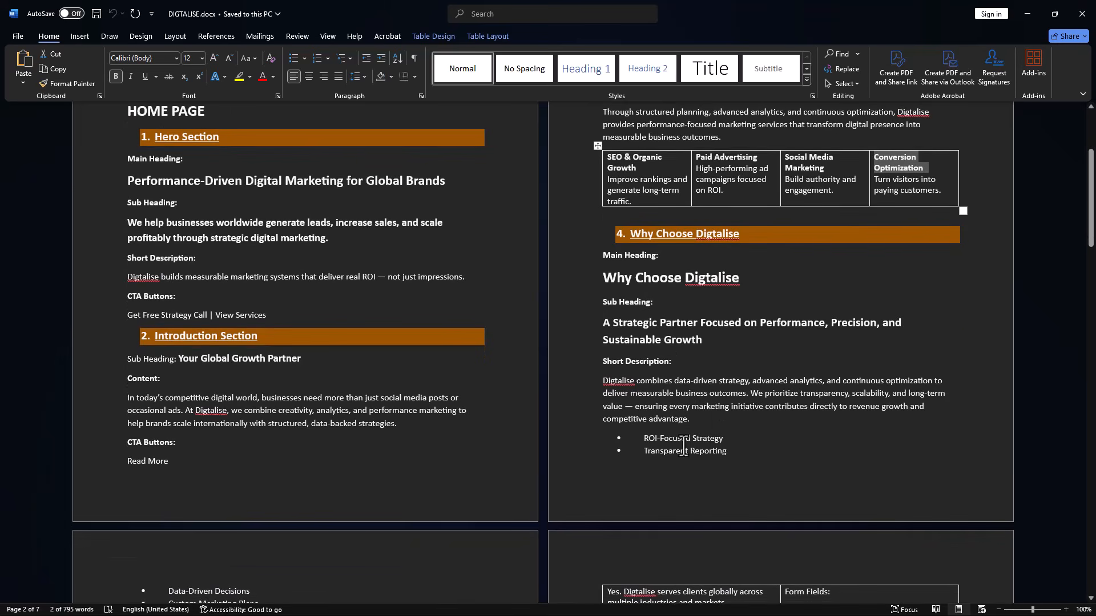
scroll(678, 449, "down", 2)
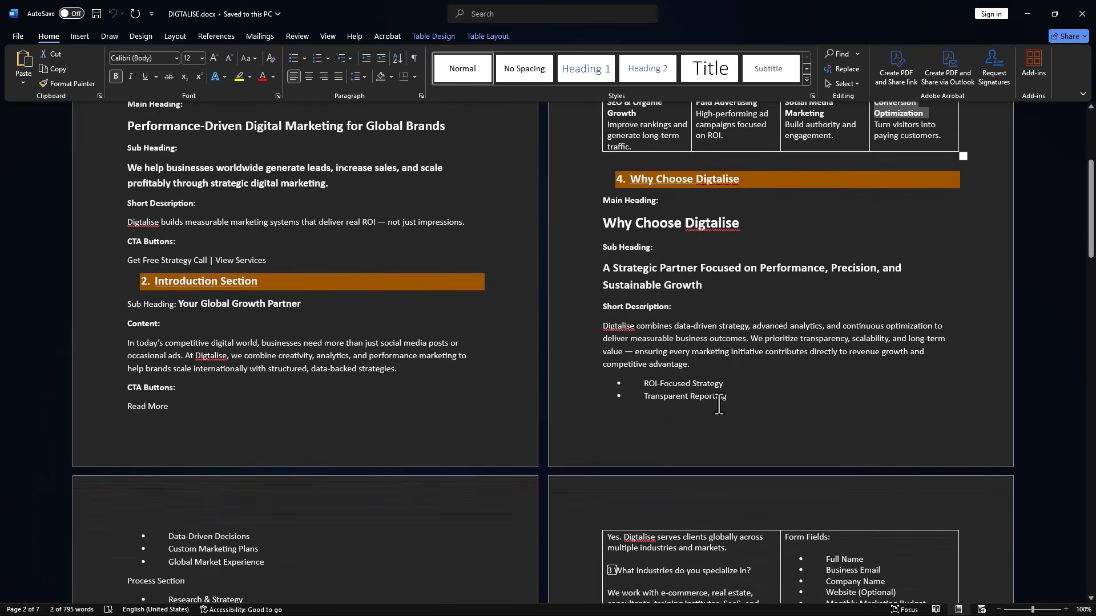
Switch back to Elementor in Chrome and add an equal two-column container below the "Our Core Expertise" section.
key("alt+Tab")
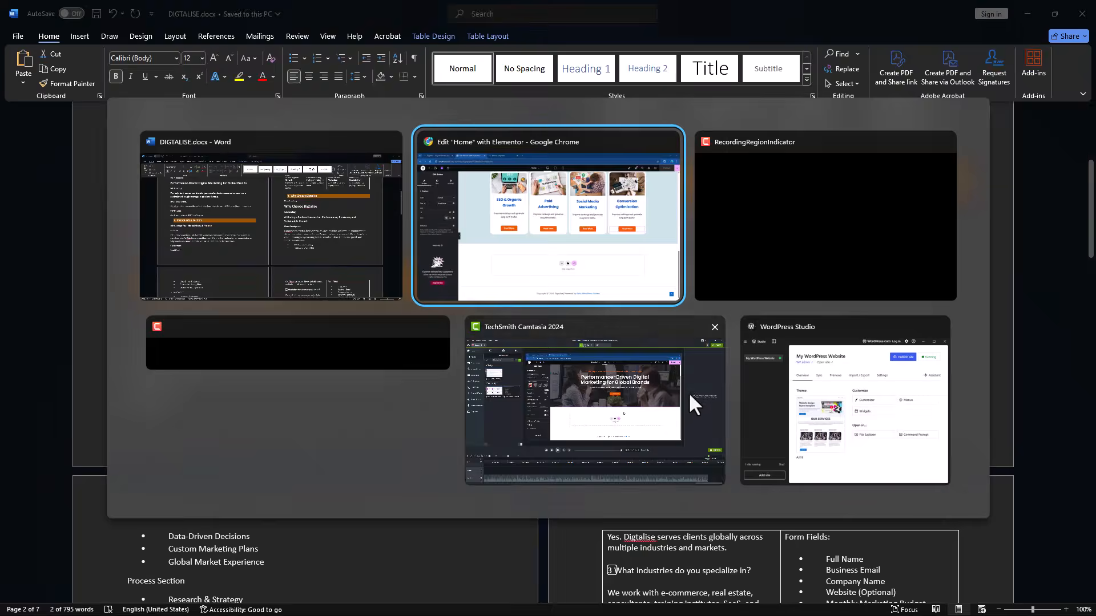
scroll(490, 421, "up", 3)
scroll(489, 421, "up", 5)
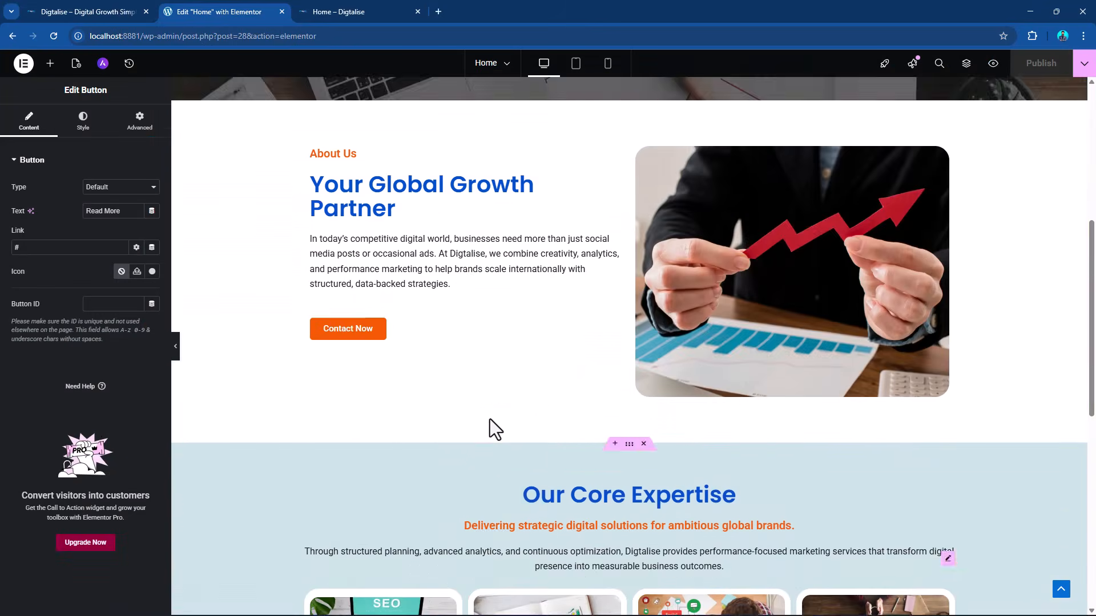
scroll(489, 418, "down", 5)
scroll(489, 417, "down", 3)
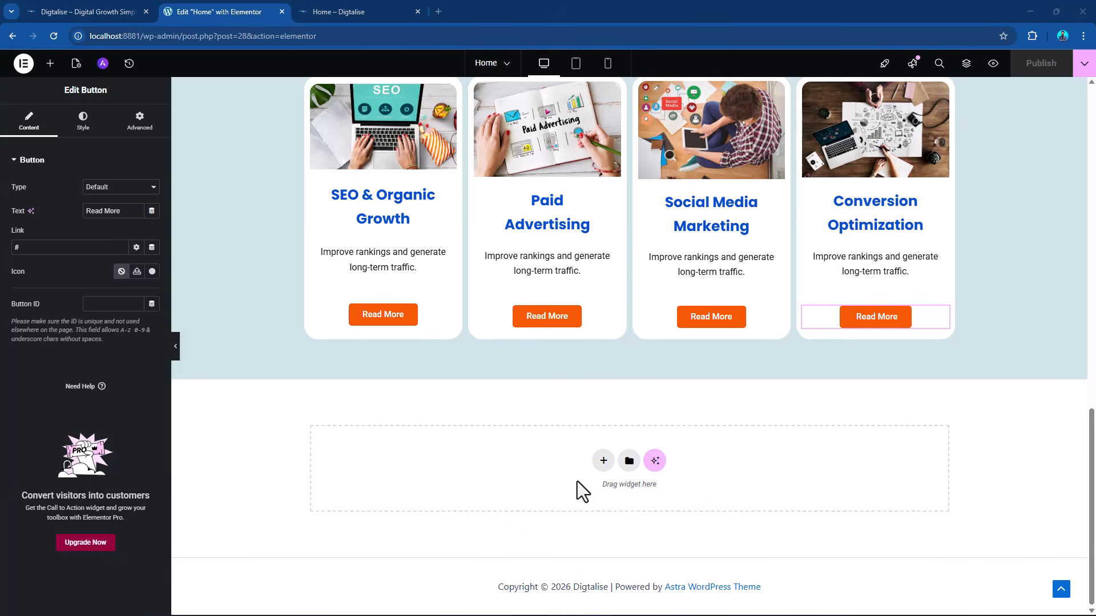
left_click(50, 63)
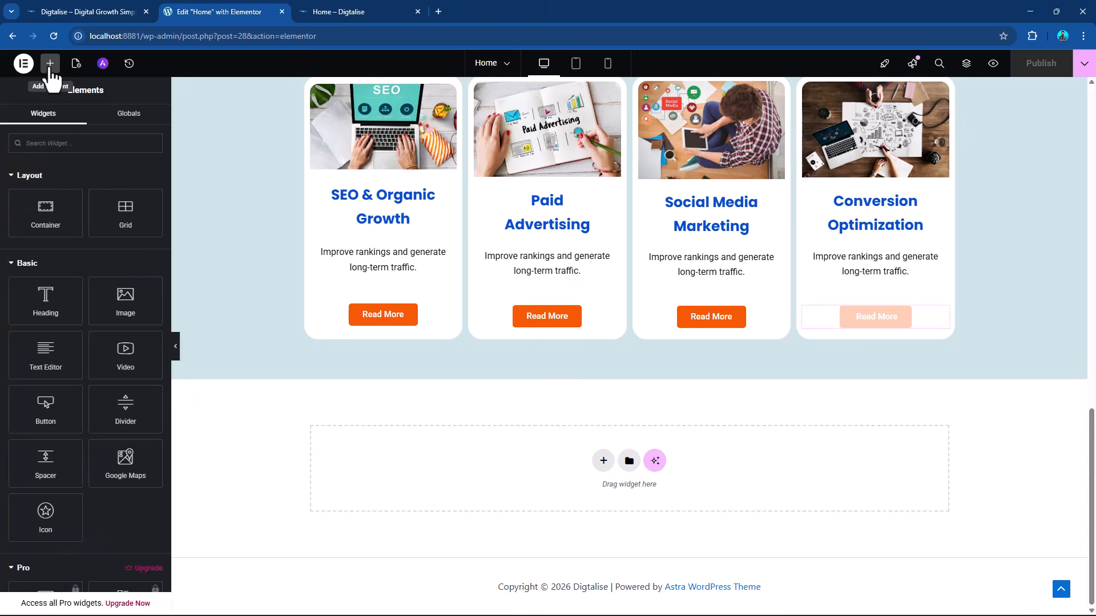
scroll(104, 382, "down", 1)
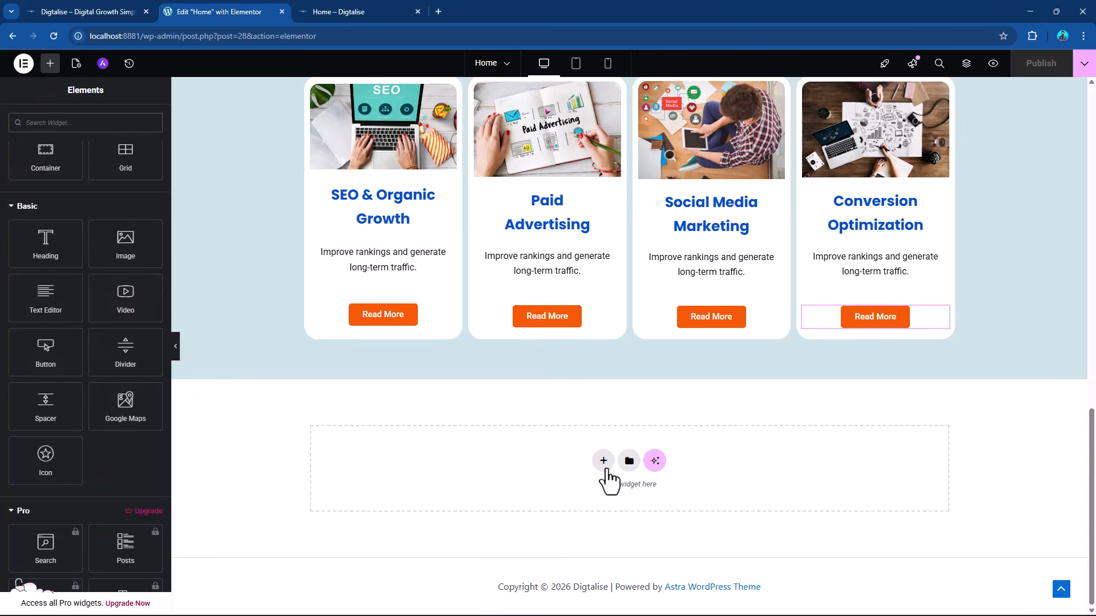
left_click(603, 461)
left_click(582, 495)
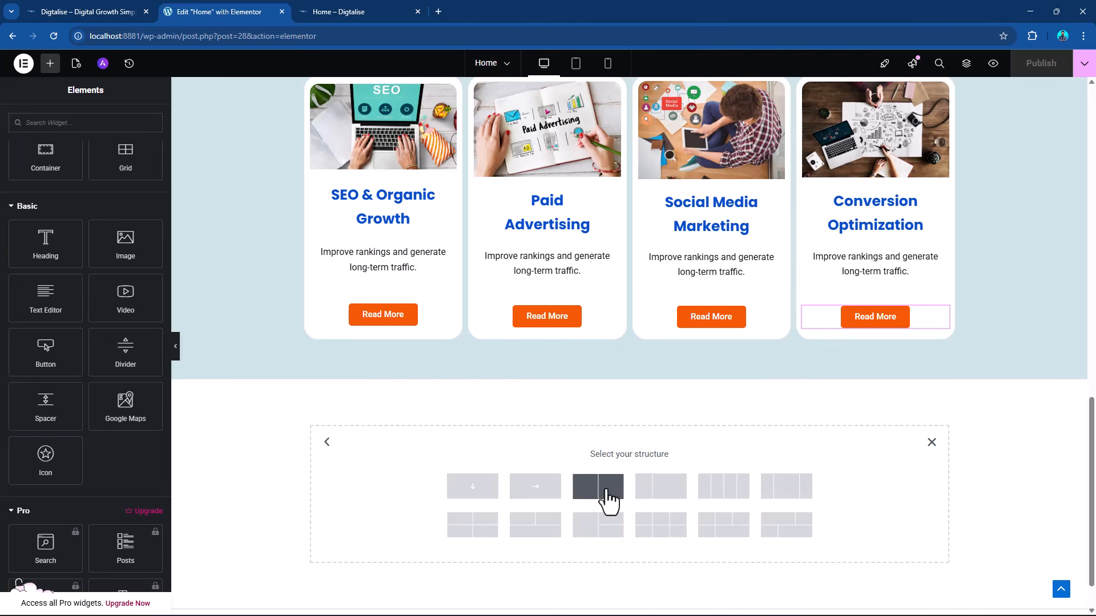
left_click(608, 498)
Add a Video widget to the right column of the new container and set its source to Self Hosted.
left_click(49, 62)
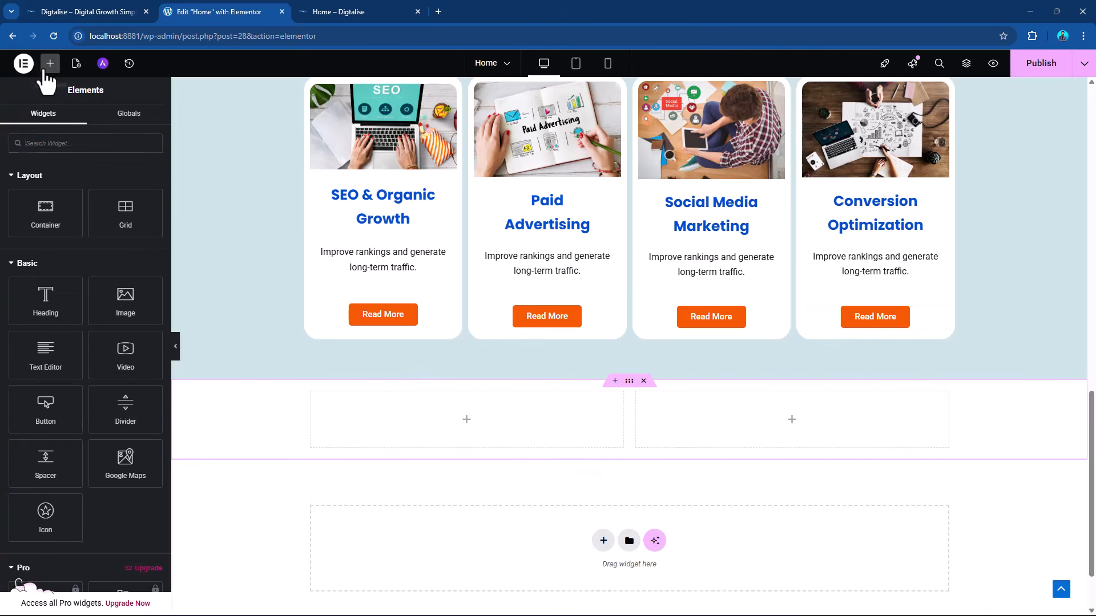
left_click_drag(129, 359, 768, 456)
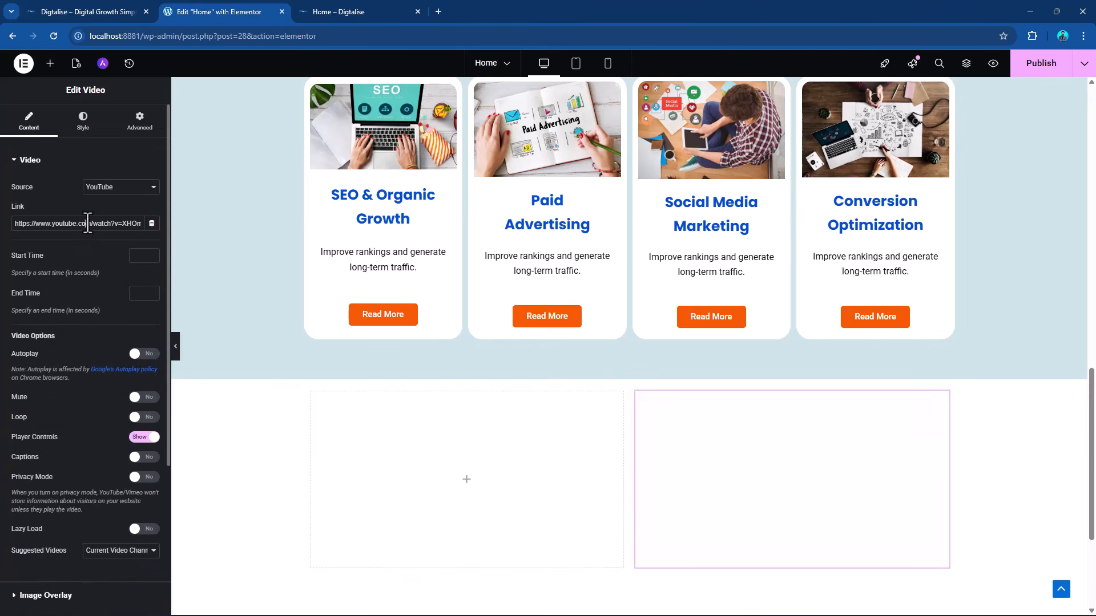
triple_click(83, 224)
left_click(136, 190)
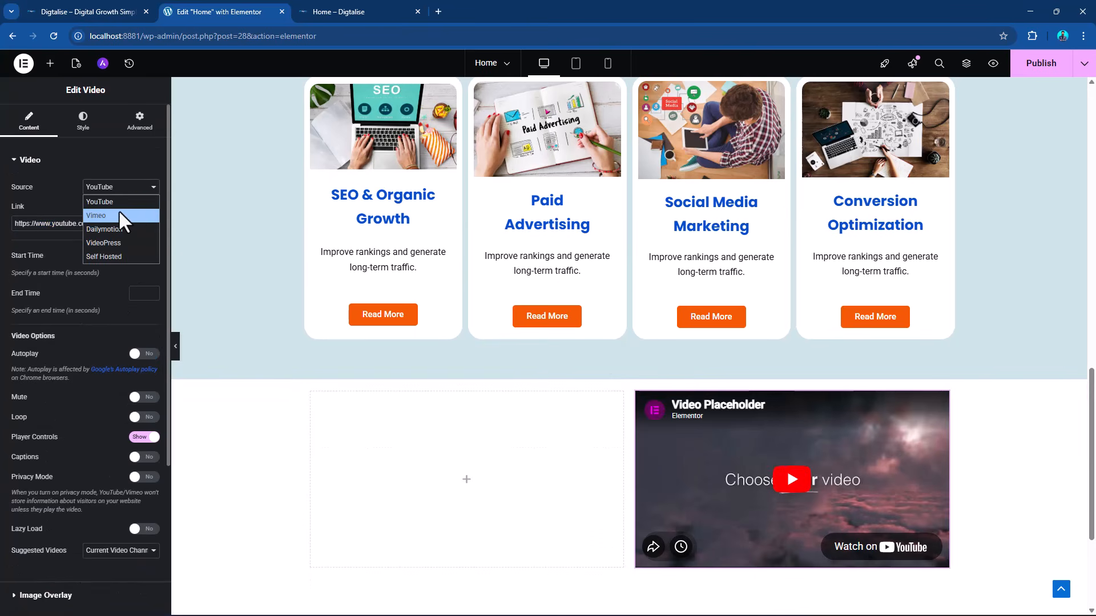
left_click(117, 256)
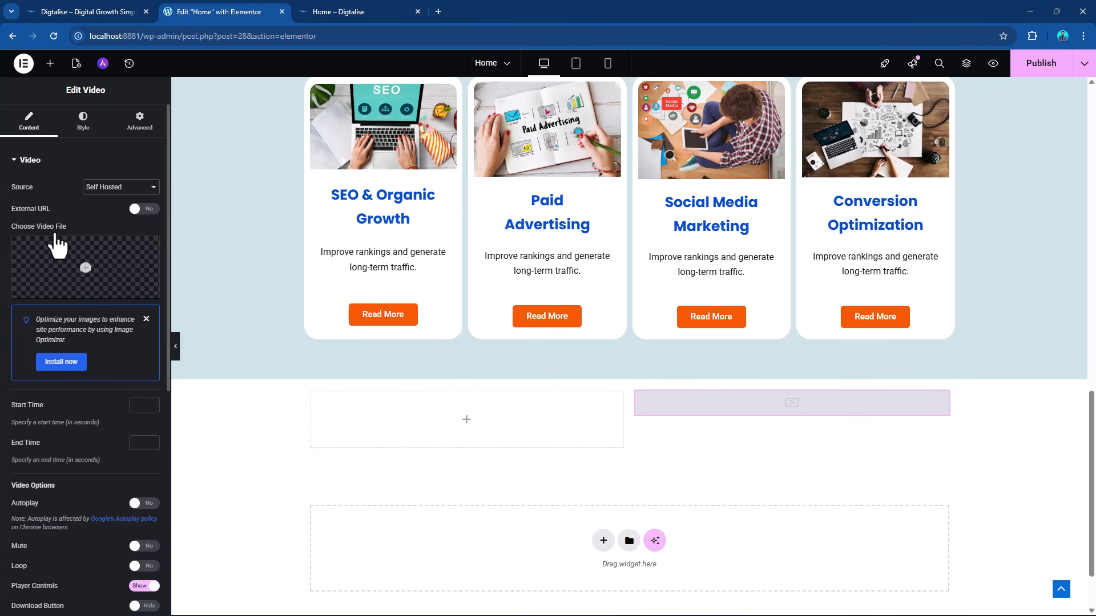
Add a Divider widget to the empty left column beside the video.
left_click(56, 71)
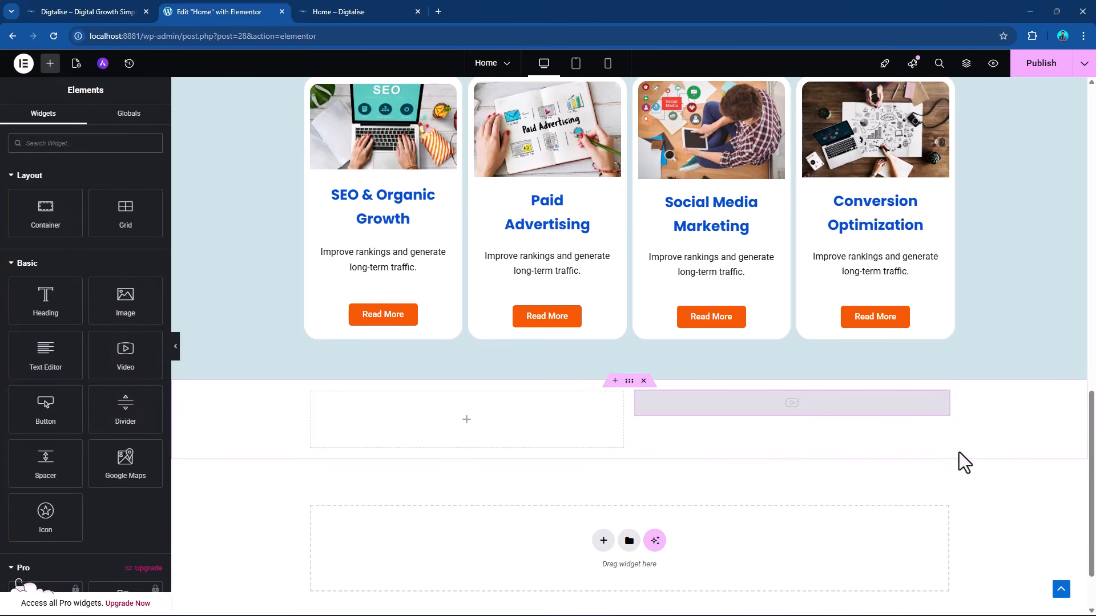
scroll(947, 440, "up", 4)
scroll(920, 445, "down", 5)
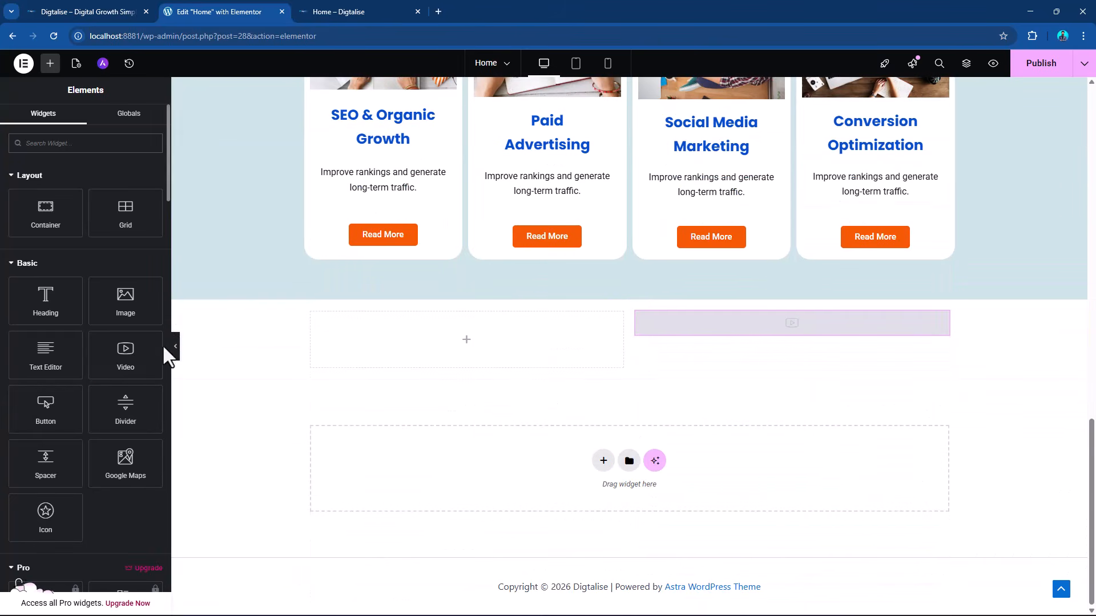
left_click_drag(119, 414, 442, 348)
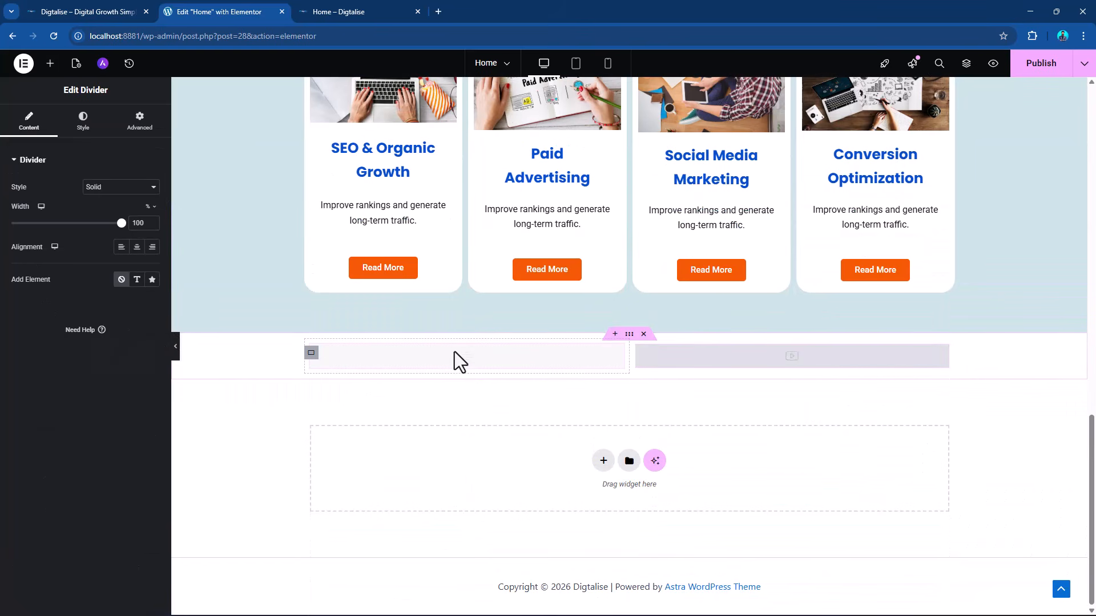
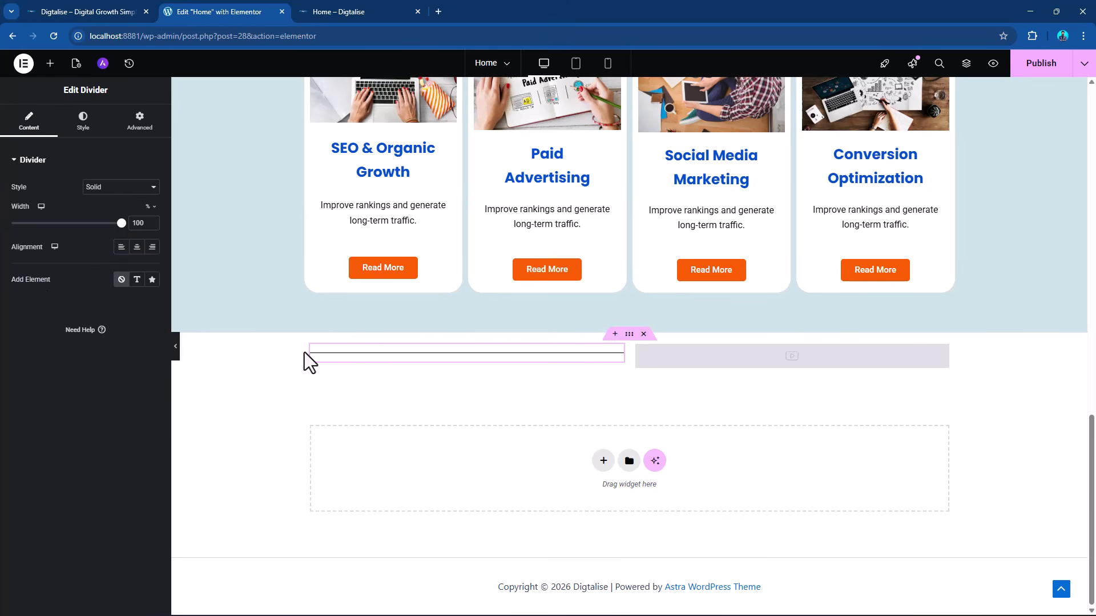
Give the divider a star icon element and the Squared line style, trying the Text element along the way.
left_click(152, 280)
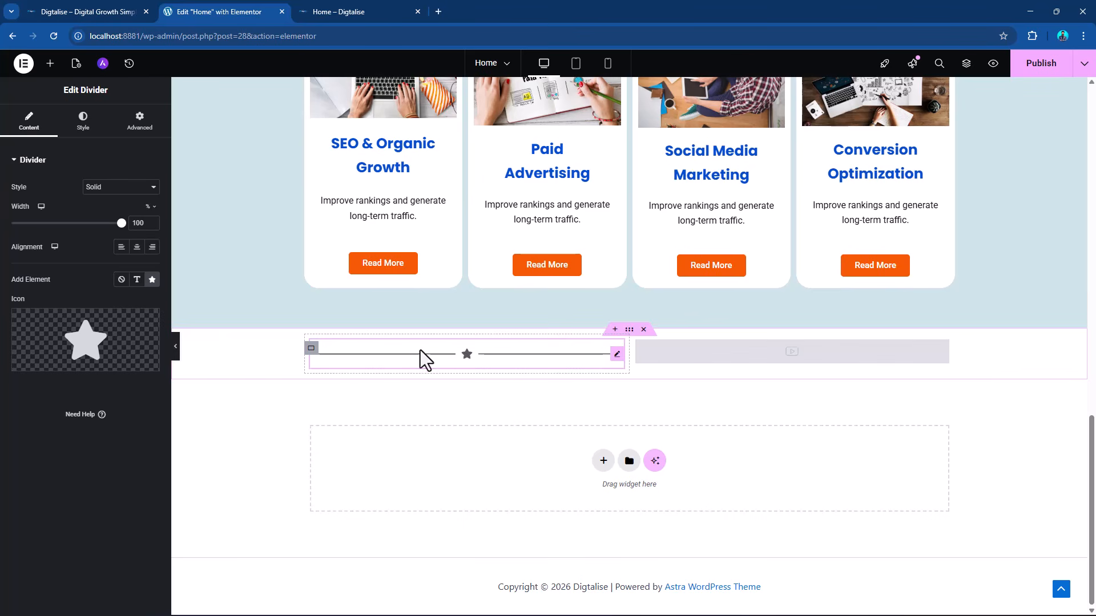
left_click(125, 188)
left_click(109, 240)
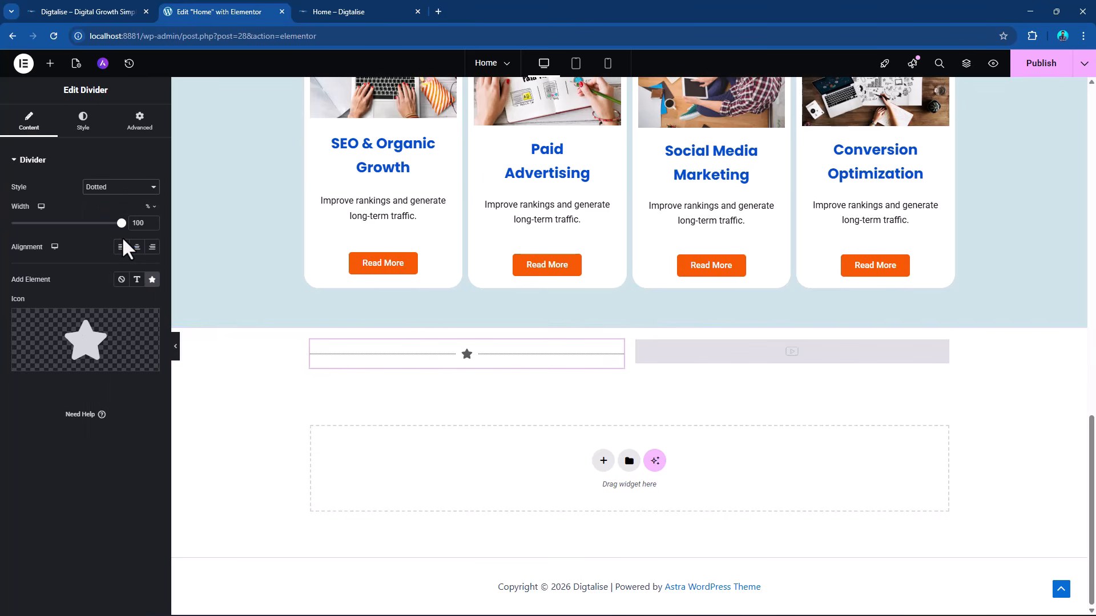
left_click(111, 187)
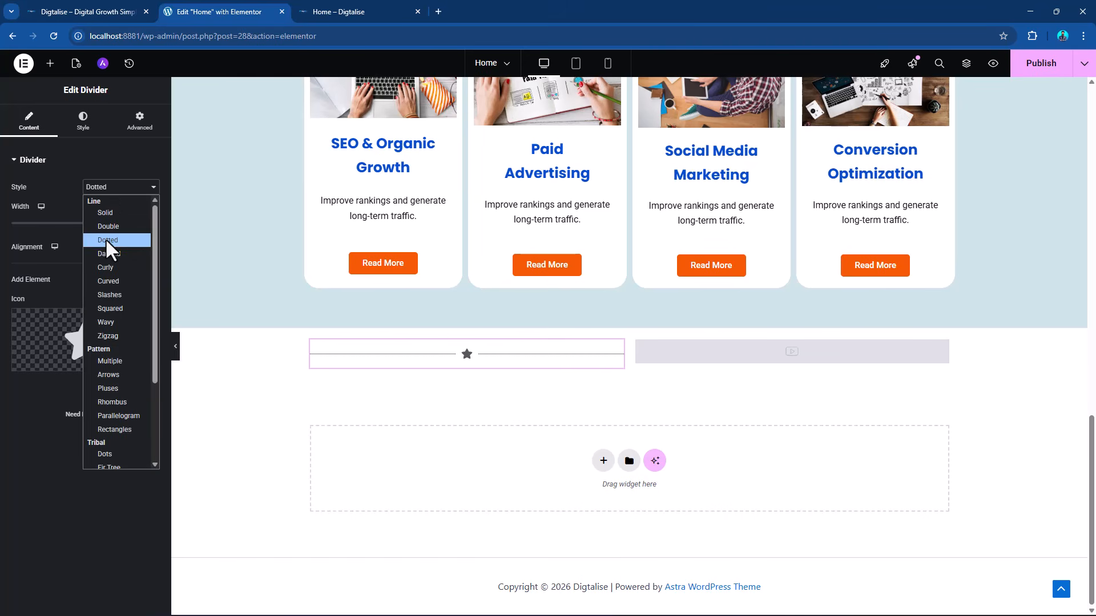
left_click(108, 308)
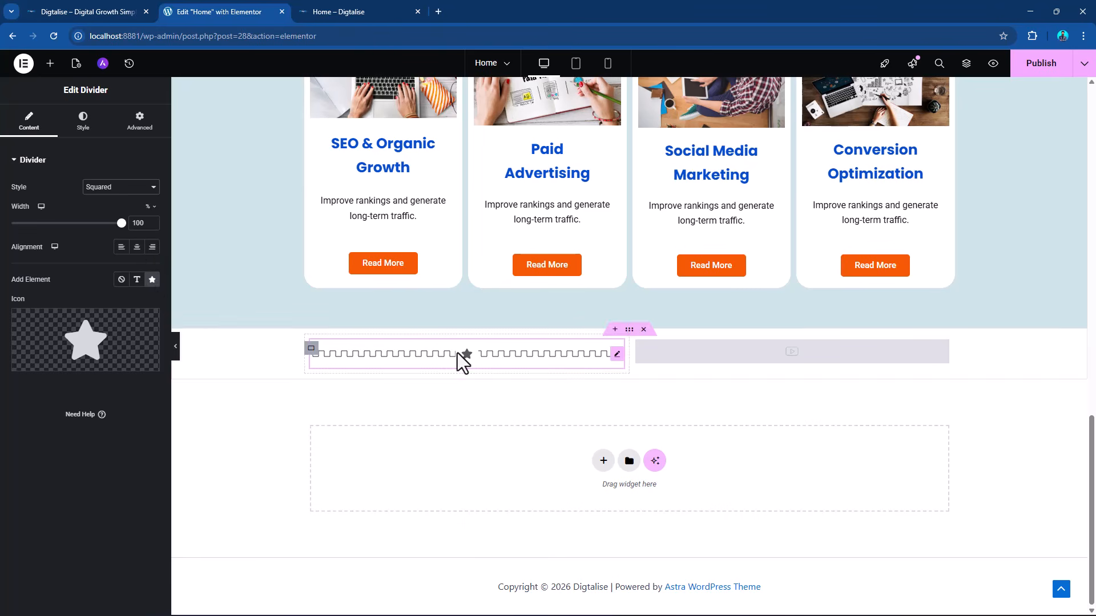
left_click(137, 279)
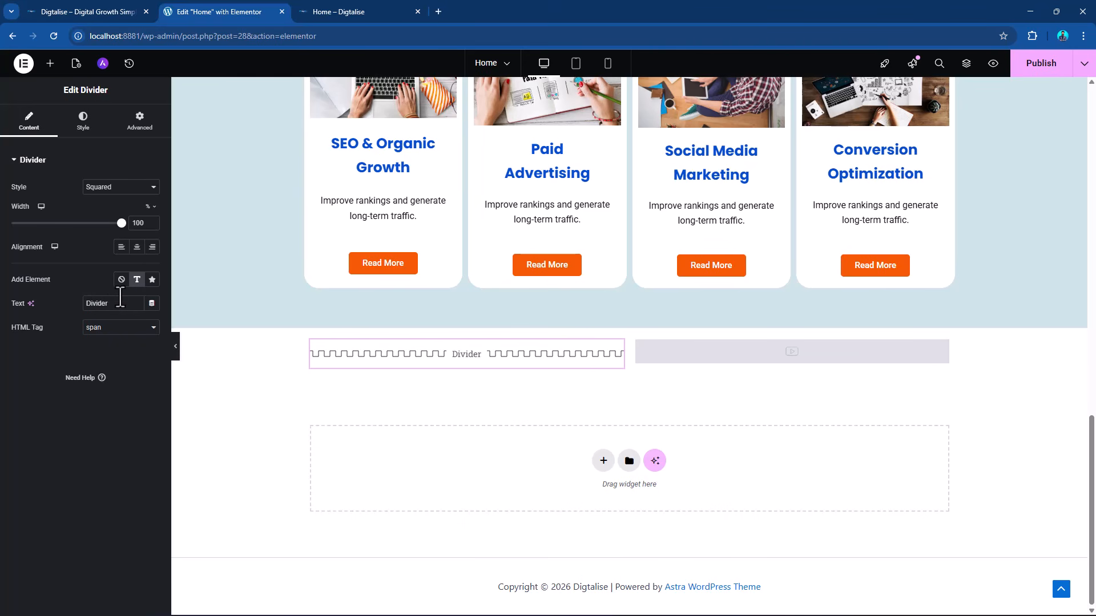
left_click(152, 279)
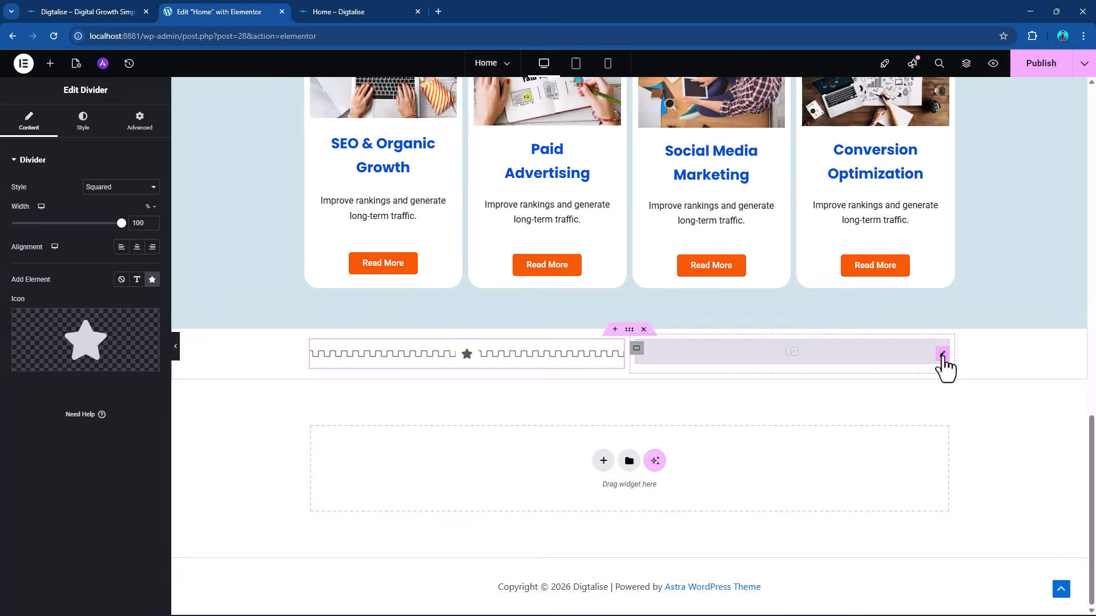
Delete the Video widget from the right column of the two-column container.
right_click(942, 367)
left_click(967, 601)
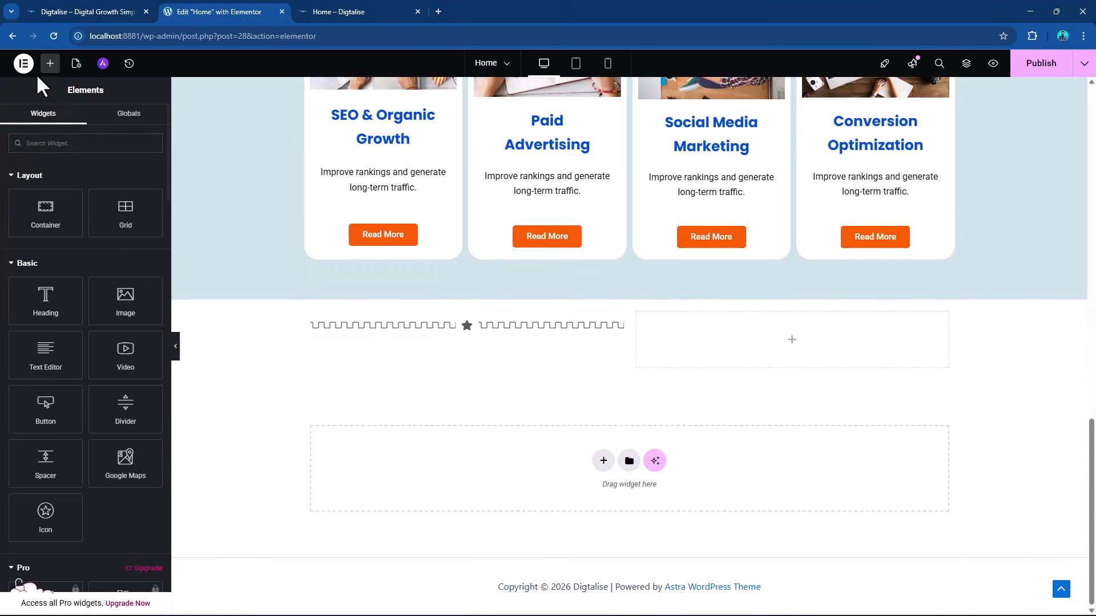
Add a Spacer widget beneath the "Our Core Expertise" heading and delete it again.
scroll(766, 367, "up", 7)
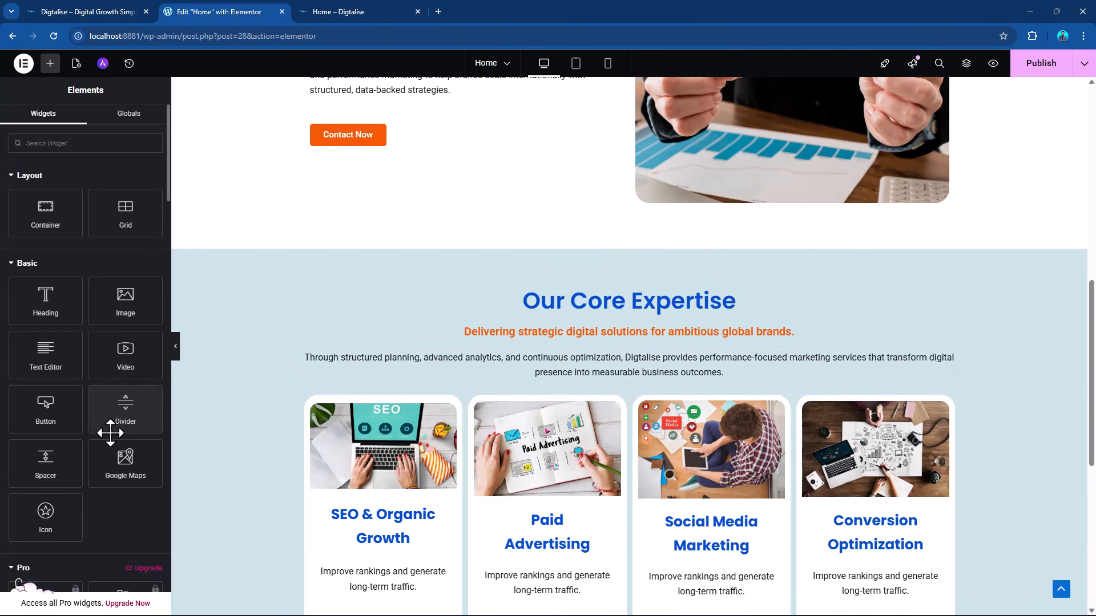
left_click_drag(39, 457, 587, 337)
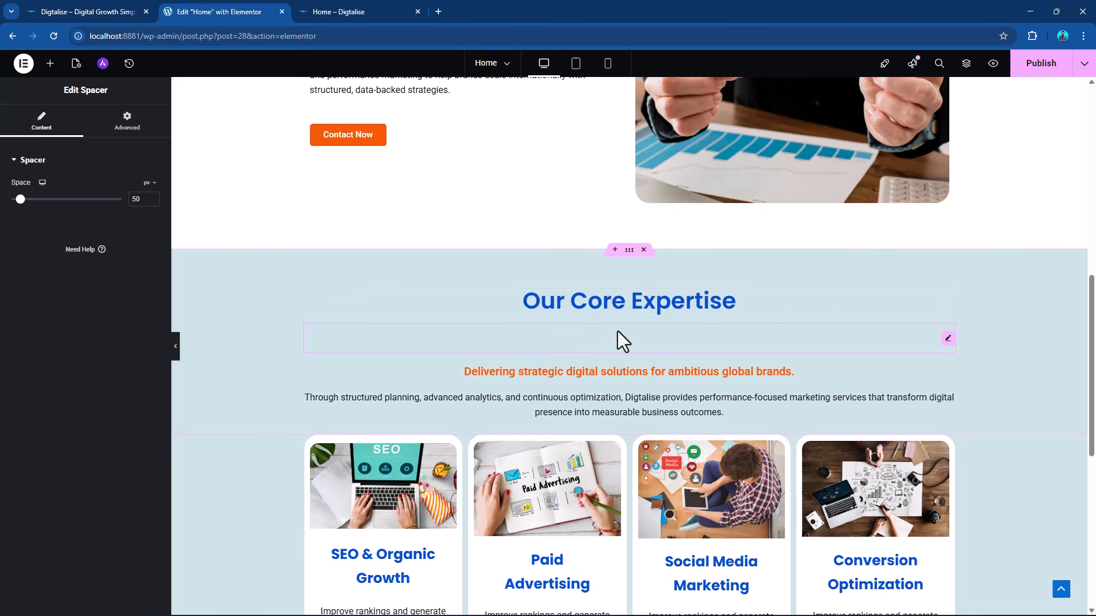
right_click(948, 339)
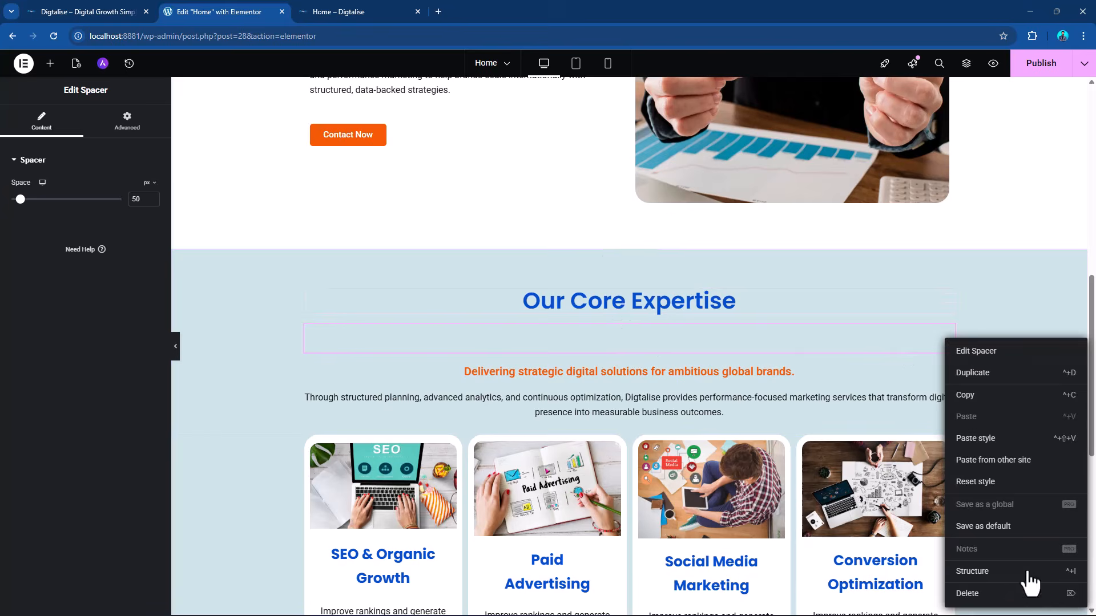
left_click(994, 599)
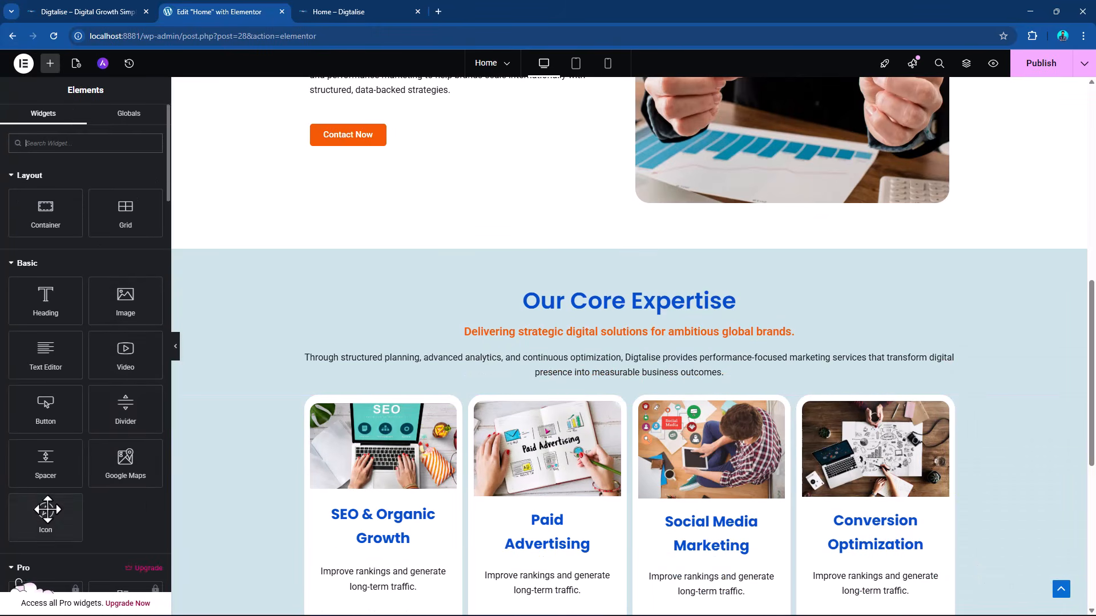
Add an Icon widget between the image and the title of the "Paid Advertising" card.
scroll(550, 383, "down", 4)
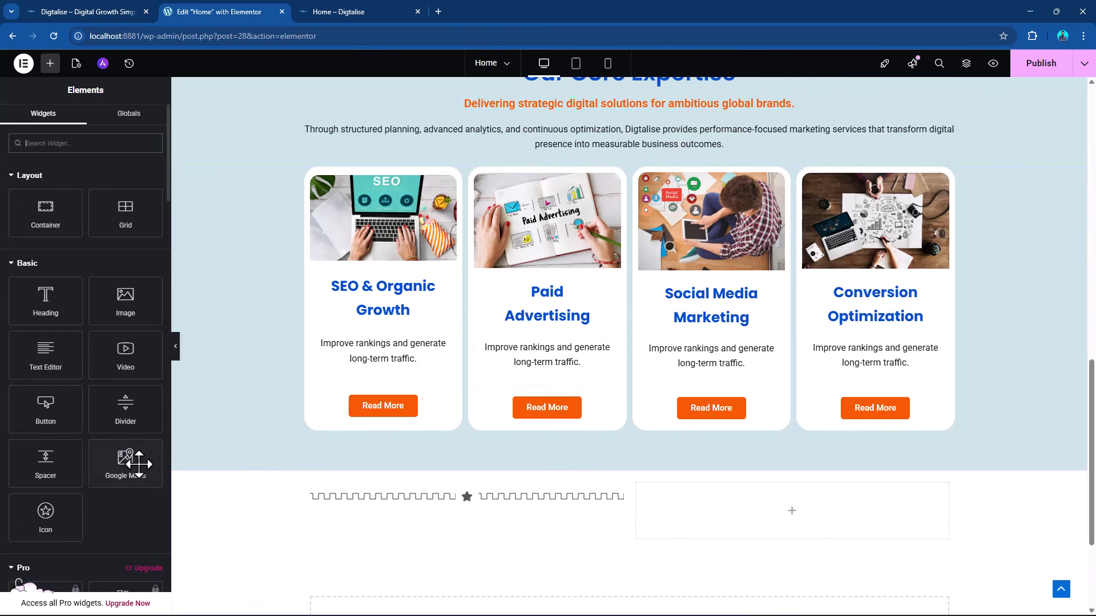
left_click_drag(57, 520, 533, 294)
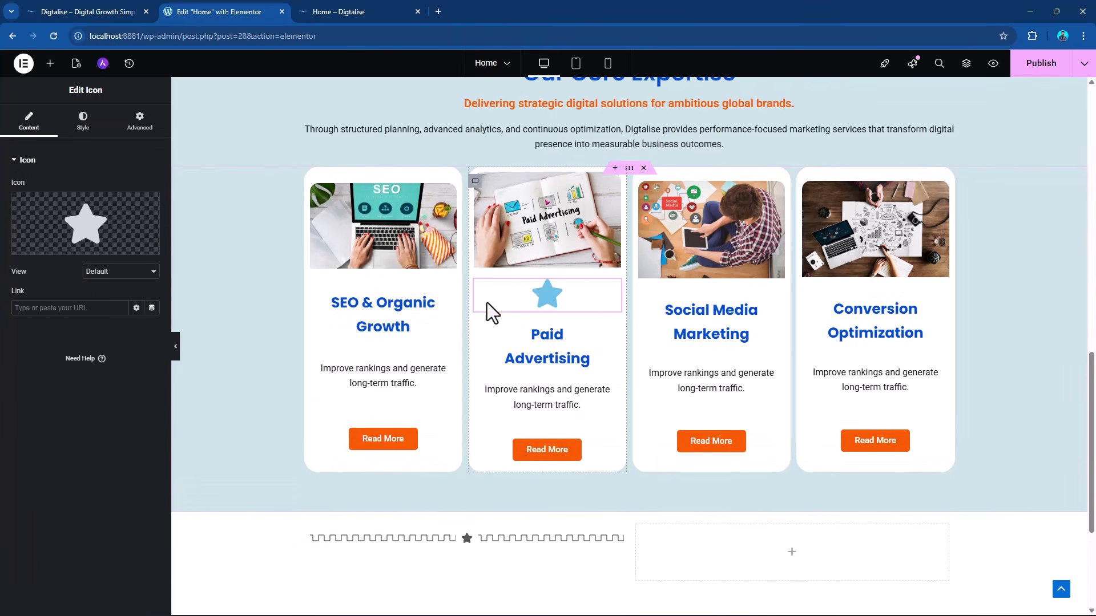
mouse_move(105, 254)
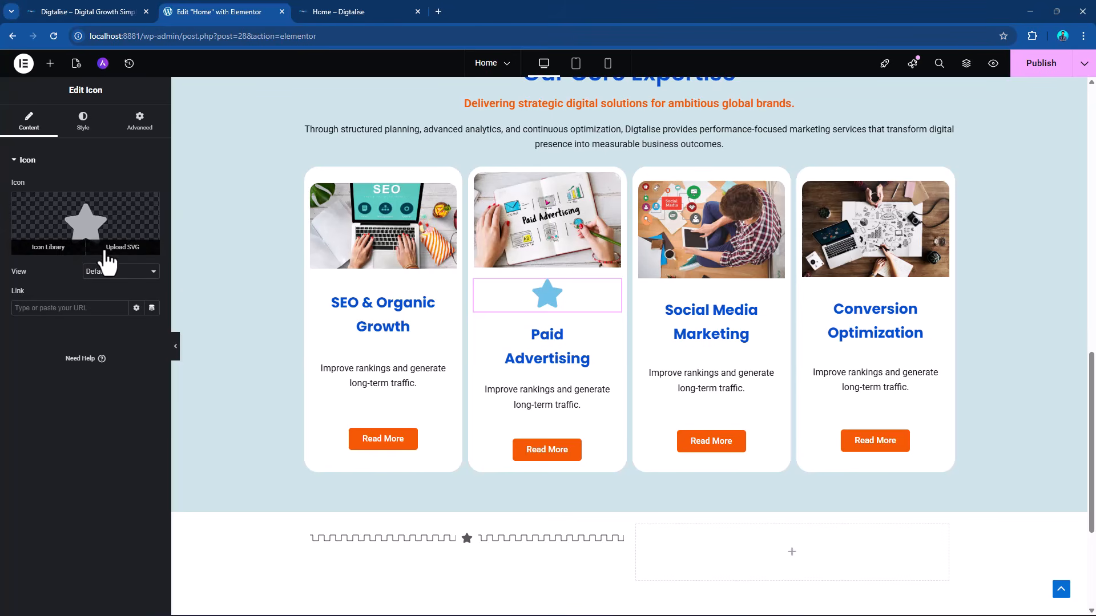
Try other icons in the Icon Library without inserting one, and delete the Icon widget from the "Paid Advertising" card.
left_click(51, 247)
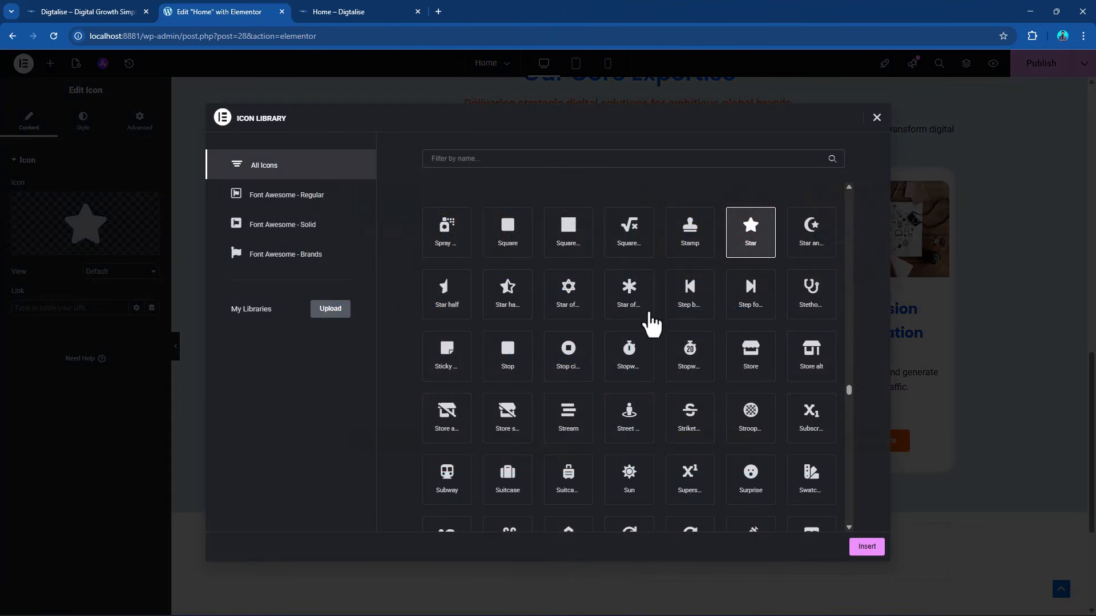
left_click(691, 252)
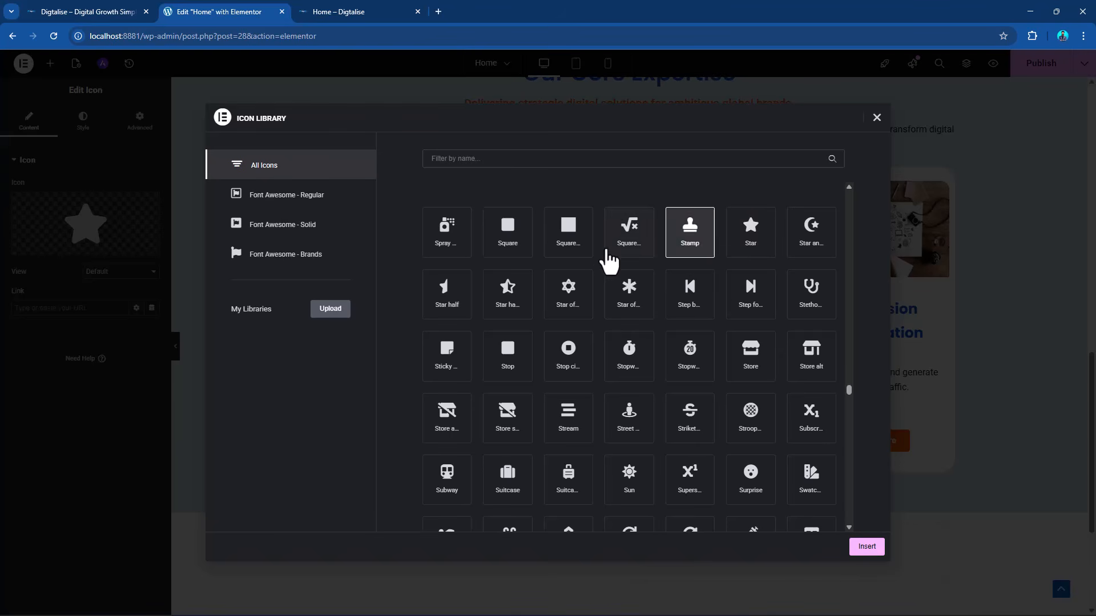
left_click(612, 247)
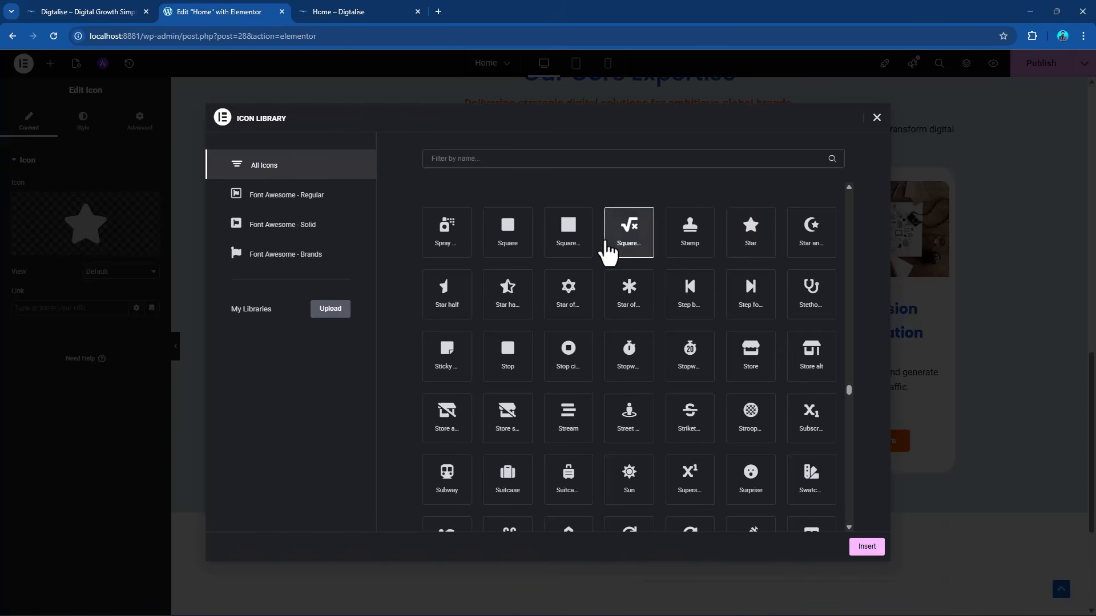
left_click(877, 118)
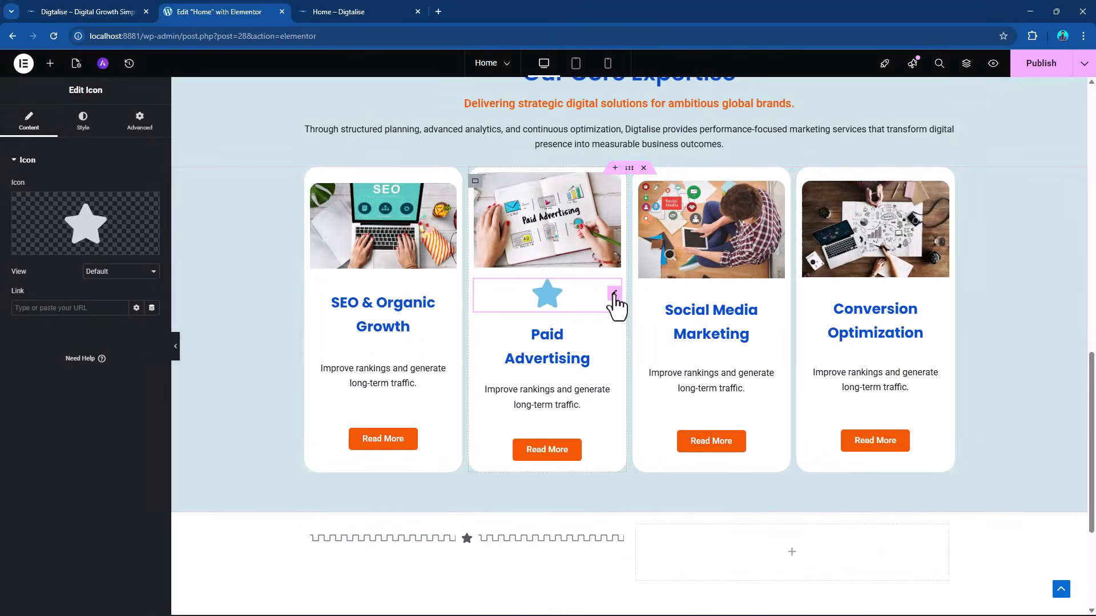
right_click(616, 301)
left_click(639, 549)
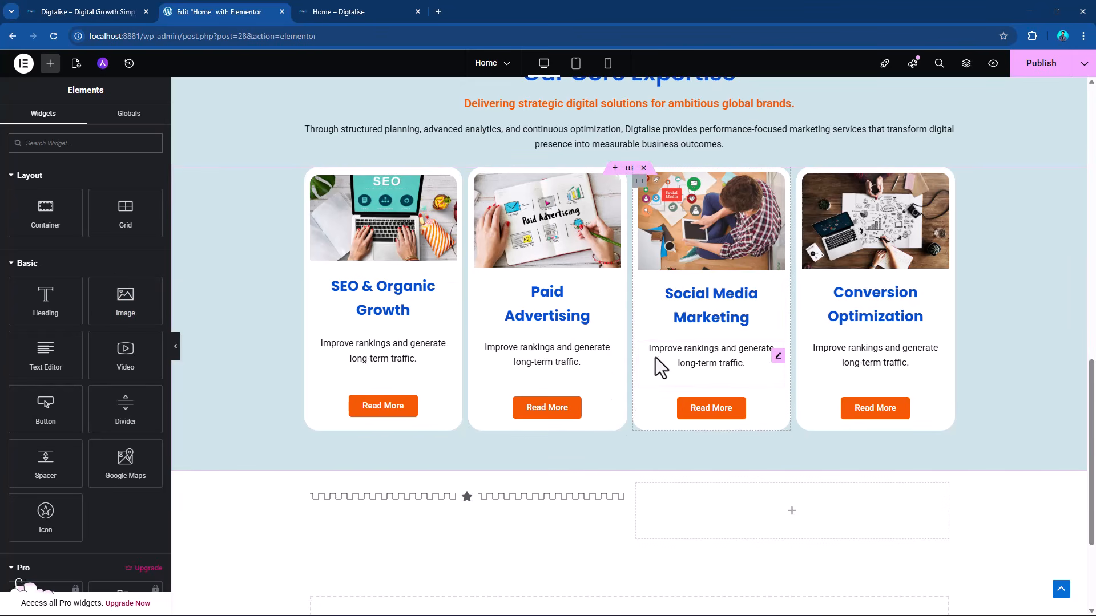
Delete the two-column container holding the divider below the "Our Core Expertise" section.
scroll(690, 331, "up", 3)
scroll(689, 331, "down", 3)
scroll(690, 331, "up", 7)
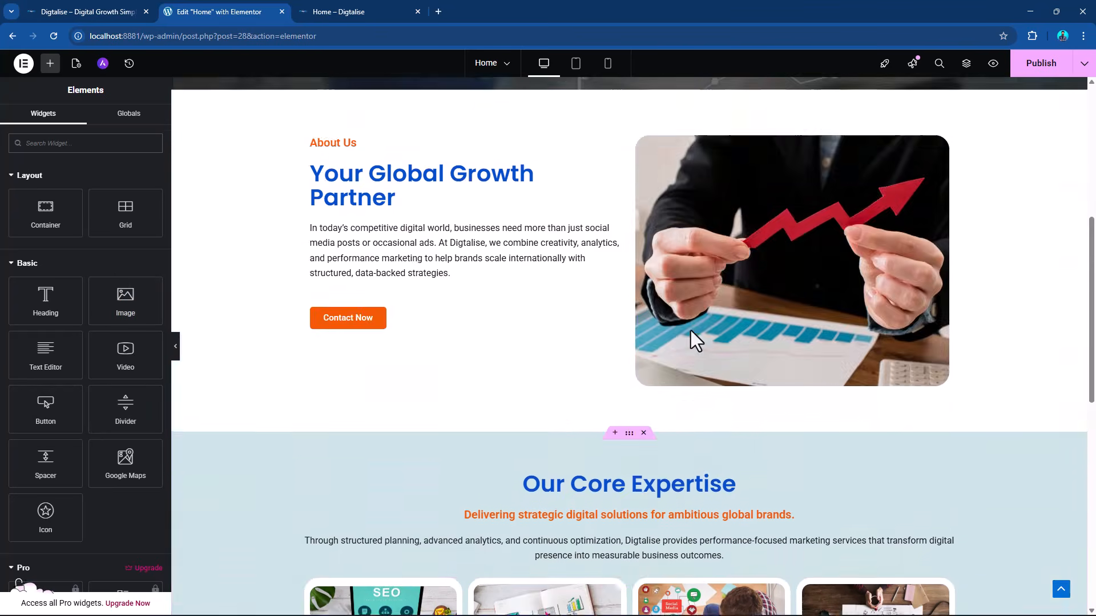
scroll(690, 331, "down", 10)
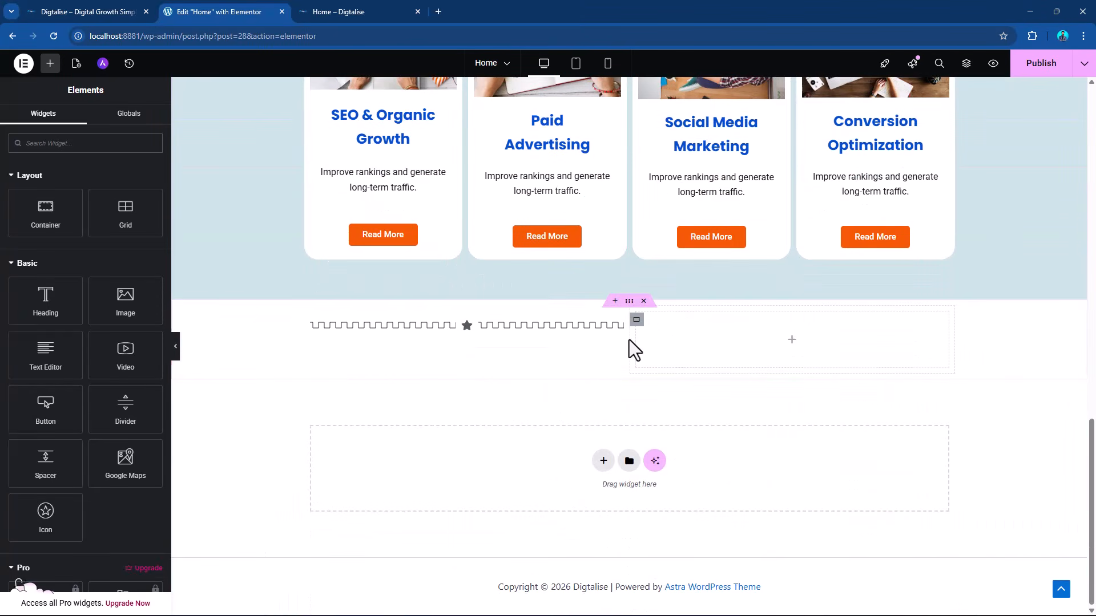
left_click(643, 301)
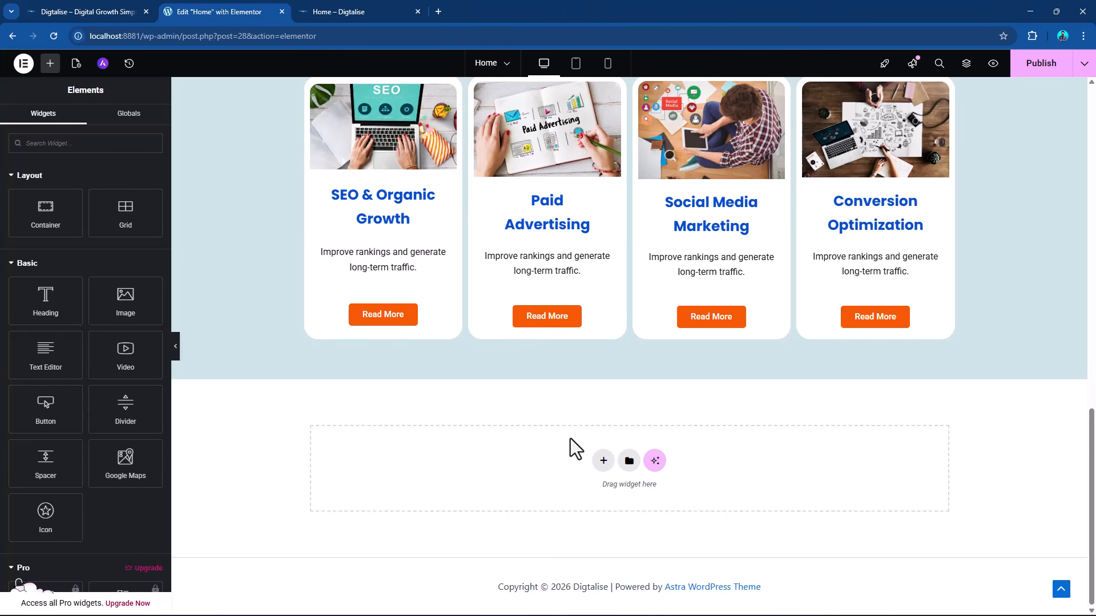
Add a Flexbox container with two equal columns below the "Our Core Expertise" section.
scroll(553, 439, "up", 8)
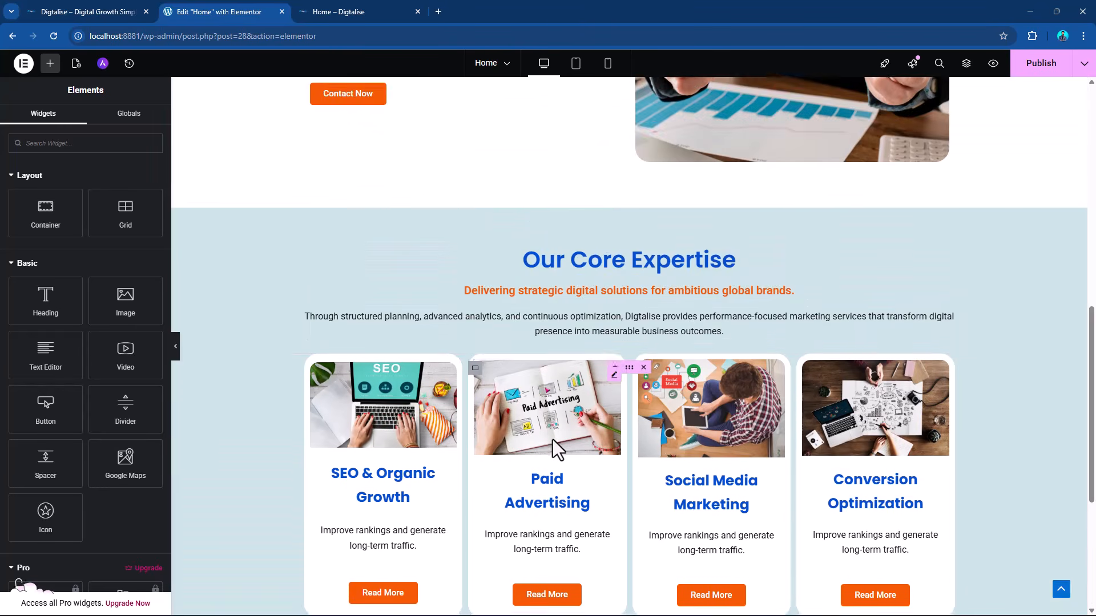
scroll(542, 411, "down", 7)
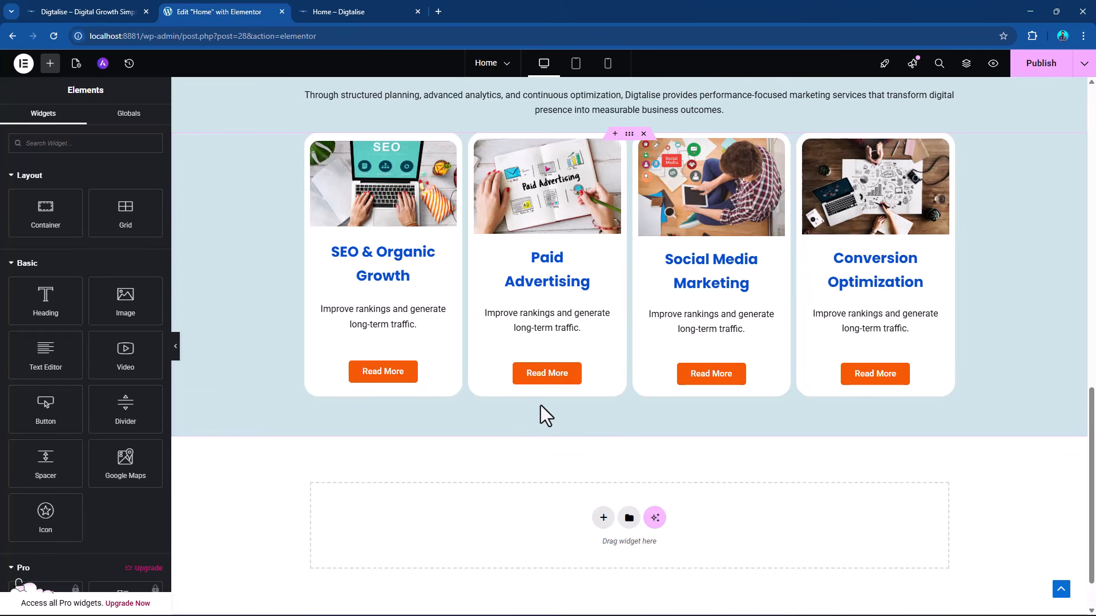
left_click(603, 517)
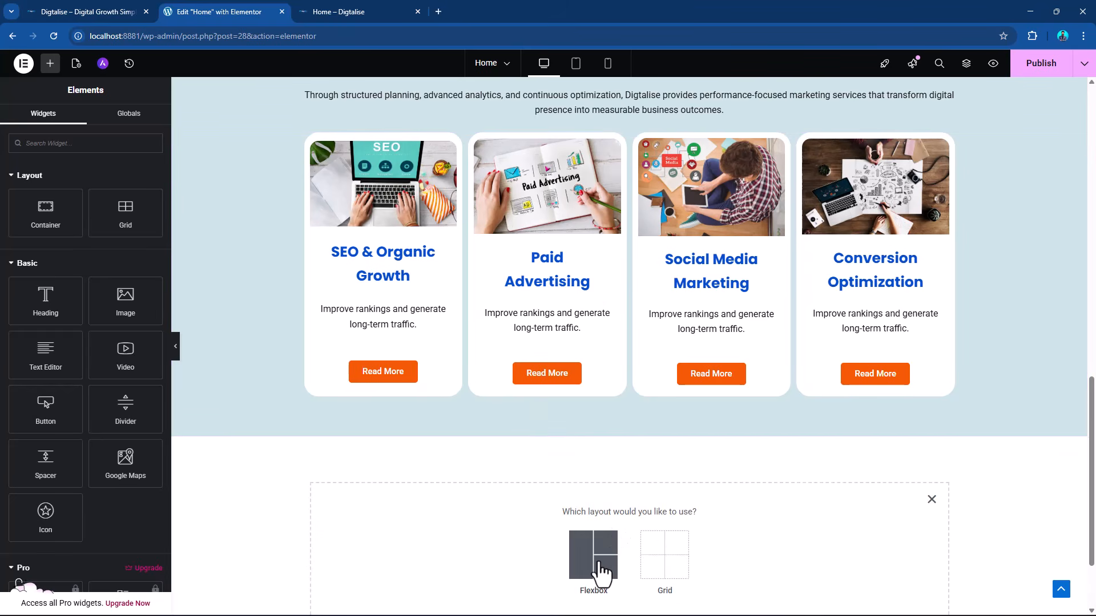
left_click(592, 557)
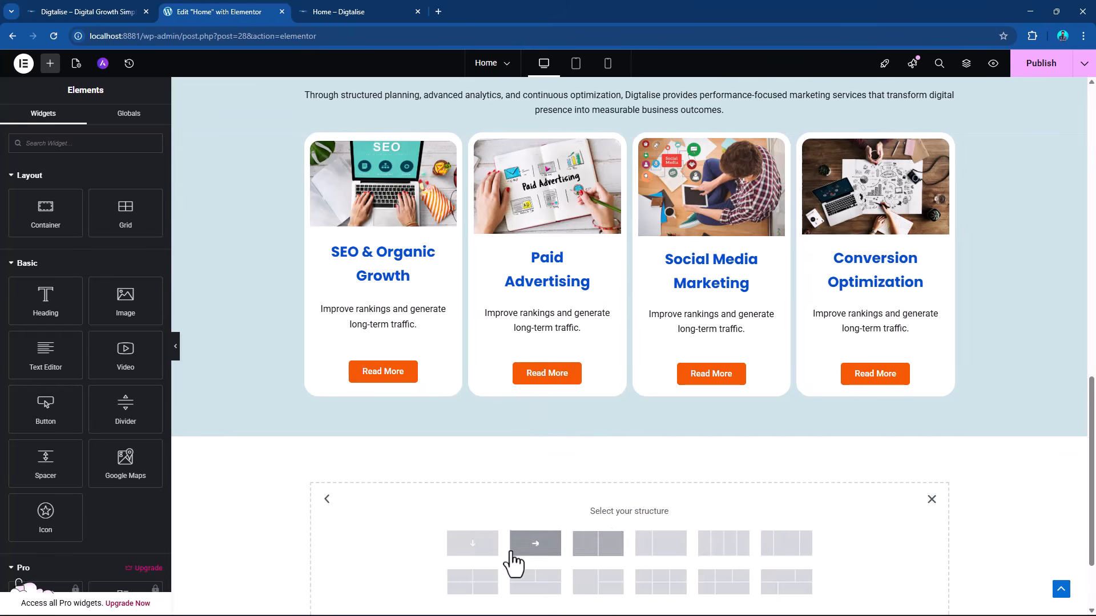
left_click(604, 547)
Copy the "Our Core Expertise" heading and paste it into the left column of the new container.
scroll(495, 441, "up", 4)
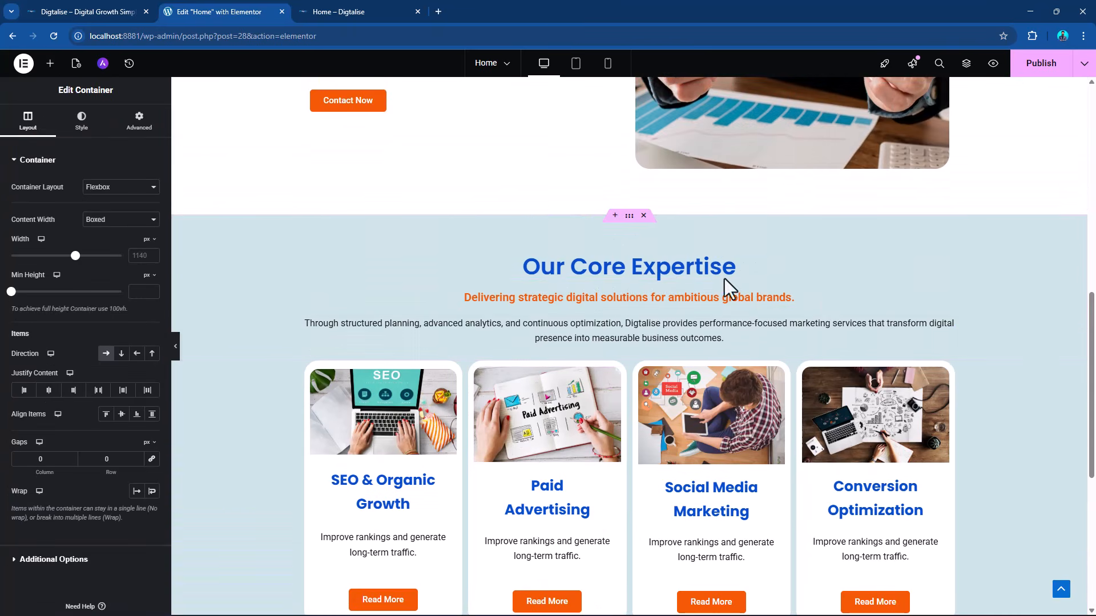
right_click(948, 274)
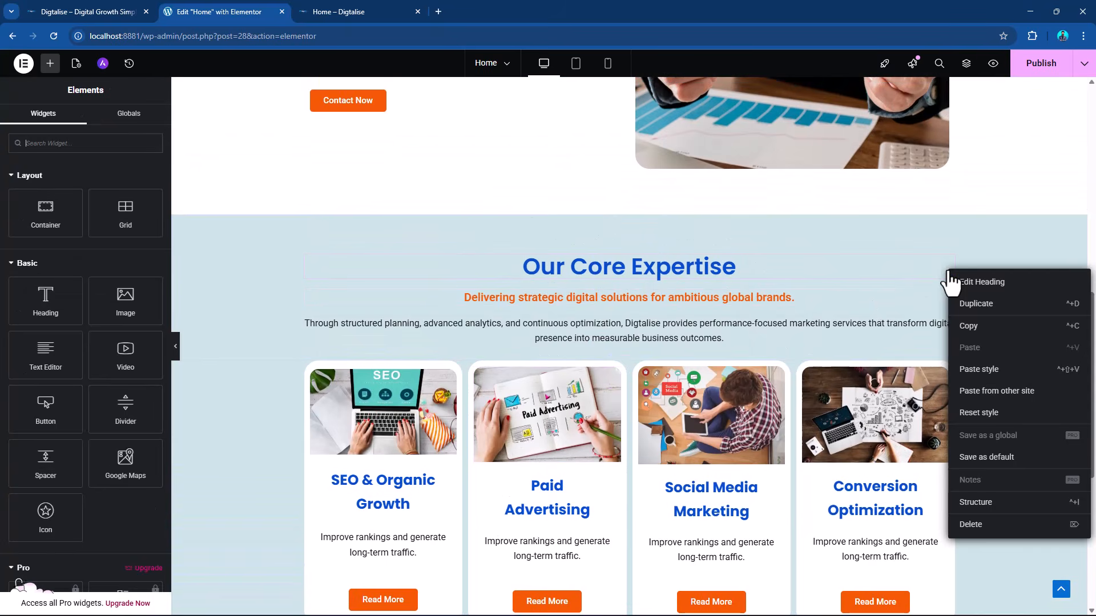
left_click(968, 326)
scroll(296, 403, "down", 5)
right_click(467, 371)
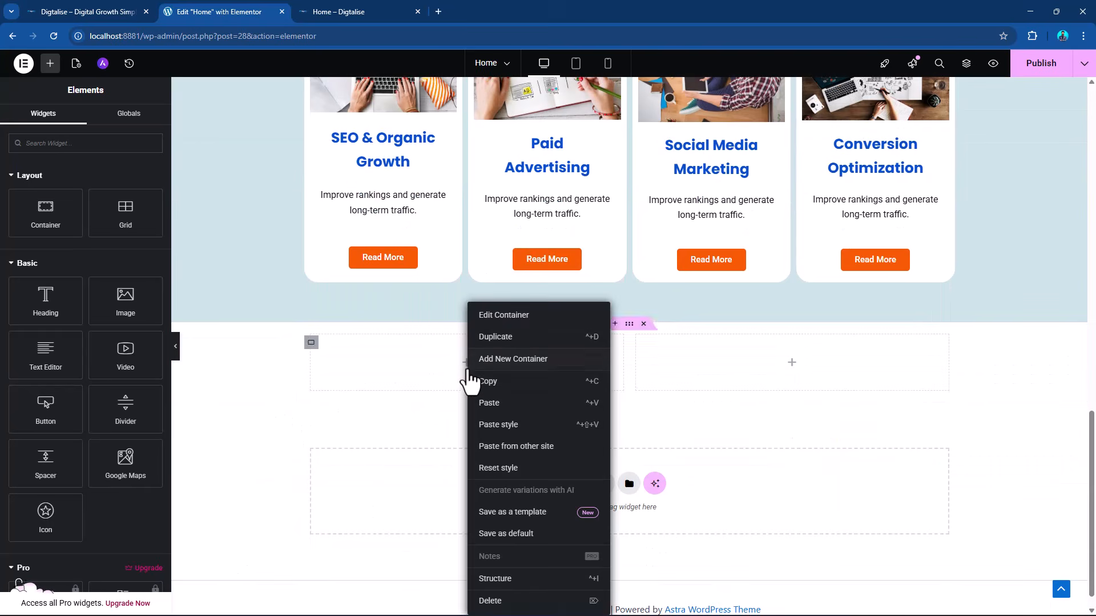
left_click(514, 416)
Copy the orange "Delivering strategic digital solutions for ambitious global brands." subheading and paste it beneath the copied heading in the left column.
scroll(957, 300, "up", 3)
scroll(957, 300, "up", 5)
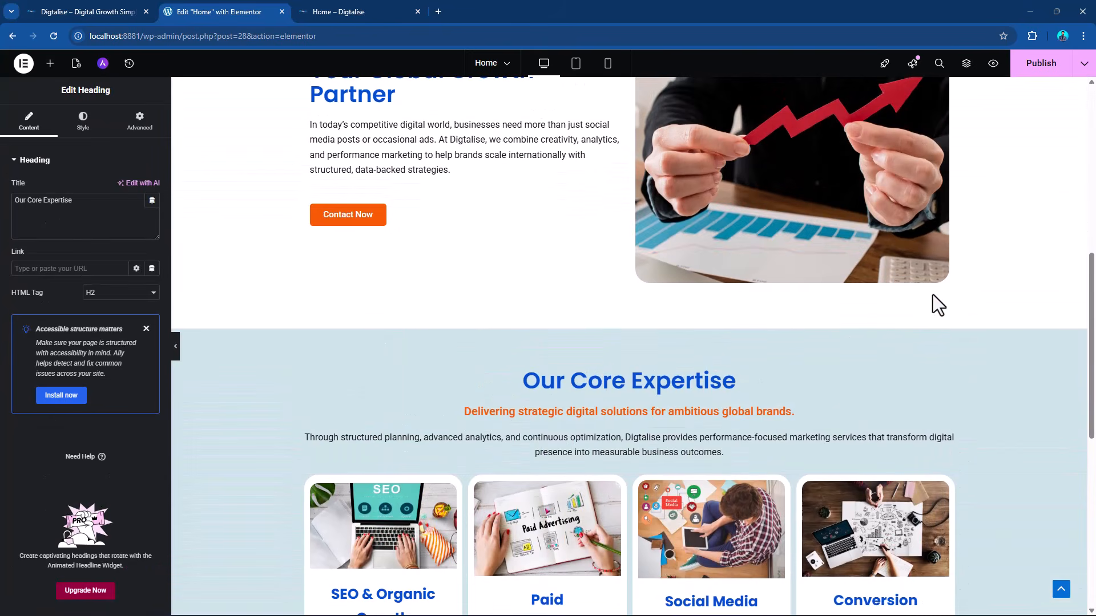
right_click(946, 417)
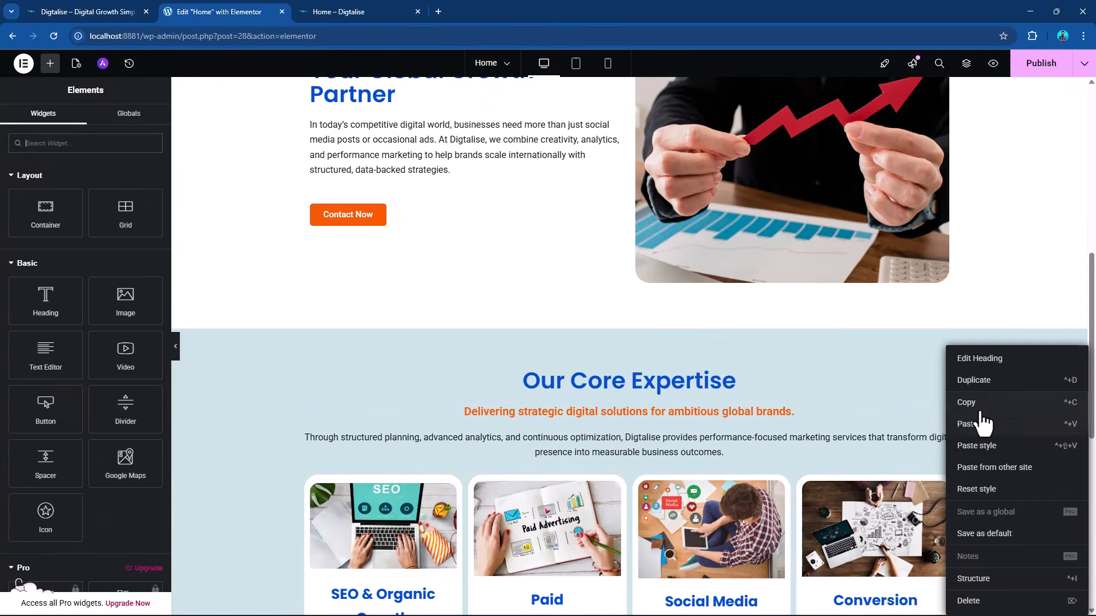
left_click(970, 404)
scroll(913, 408, "down", 6)
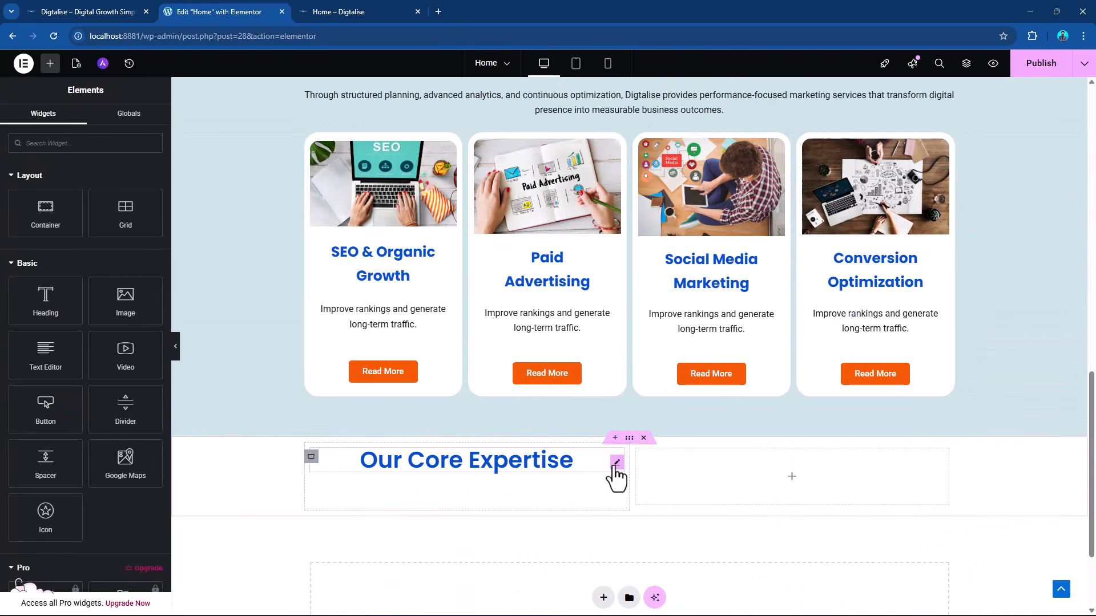
right_click(618, 475)
left_click(648, 422)
Copy the centered description paragraph from the "Our Core Expertise" section and paste it beneath the orange subheading in the new container.
scroll(893, 360, "up", 5)
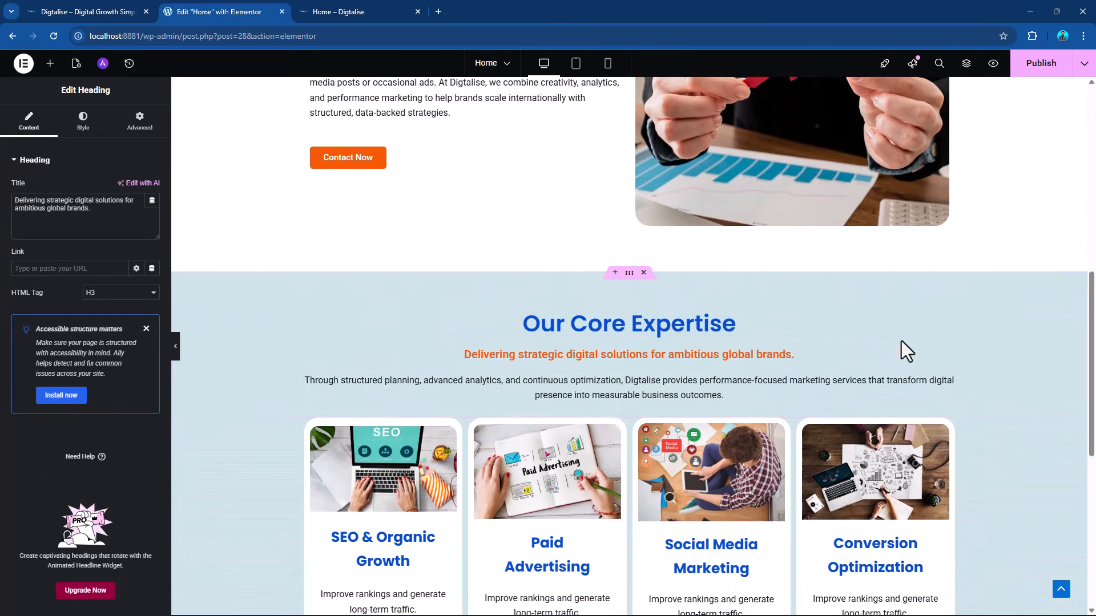
right_click(949, 393)
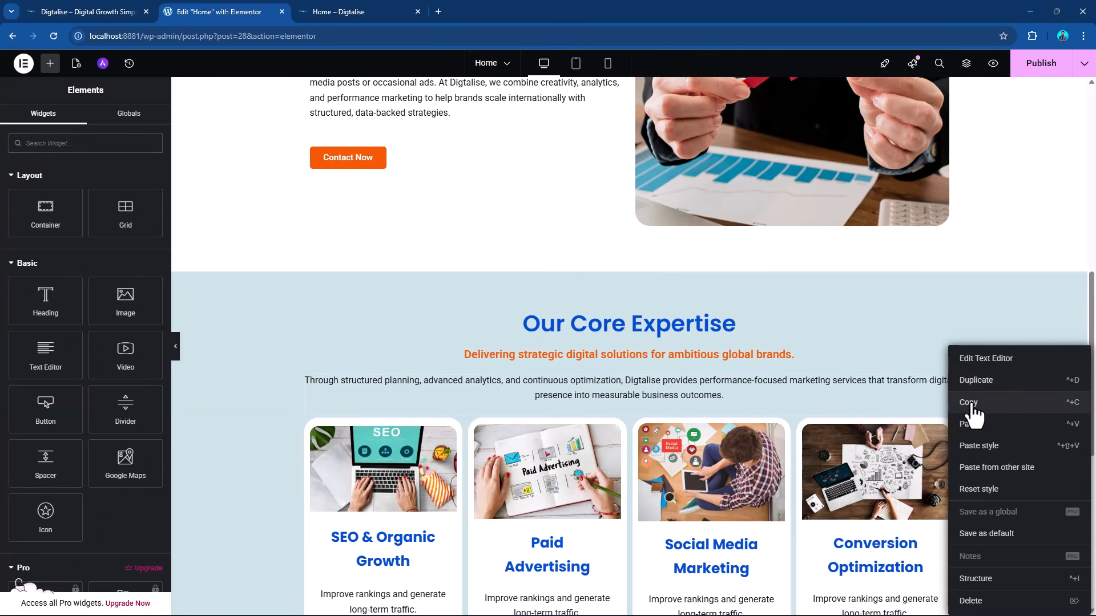
left_click(968, 406)
scroll(392, 409, "down", 8)
right_click(615, 365)
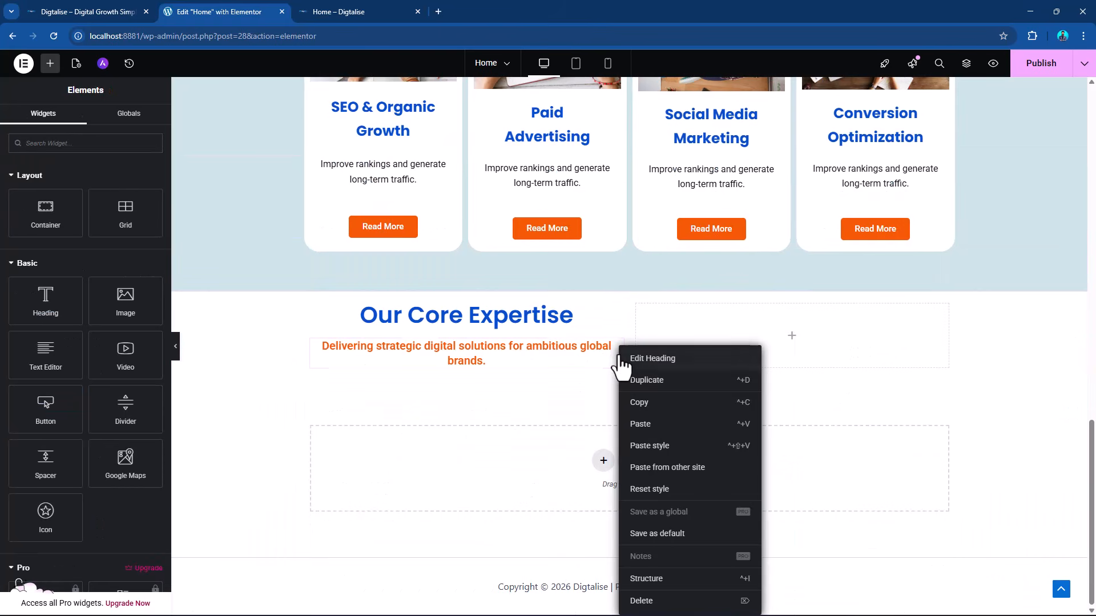
left_click(640, 424)
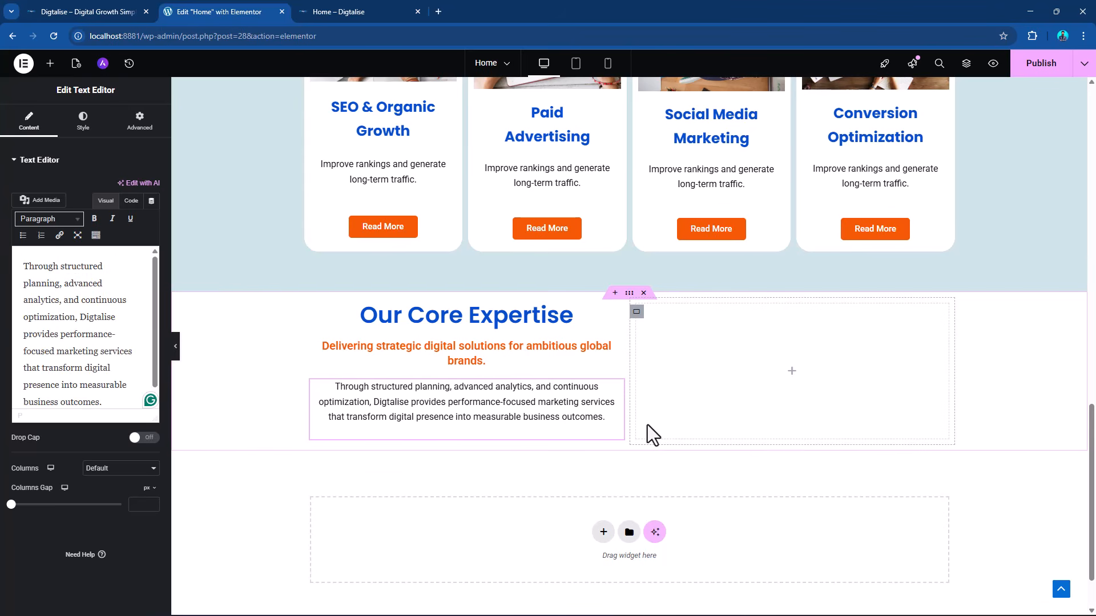
Switch to the DIGTALISE.docx document in Word and copy the "Why Choose Digtalise" main heading.
key("alt+Tab")
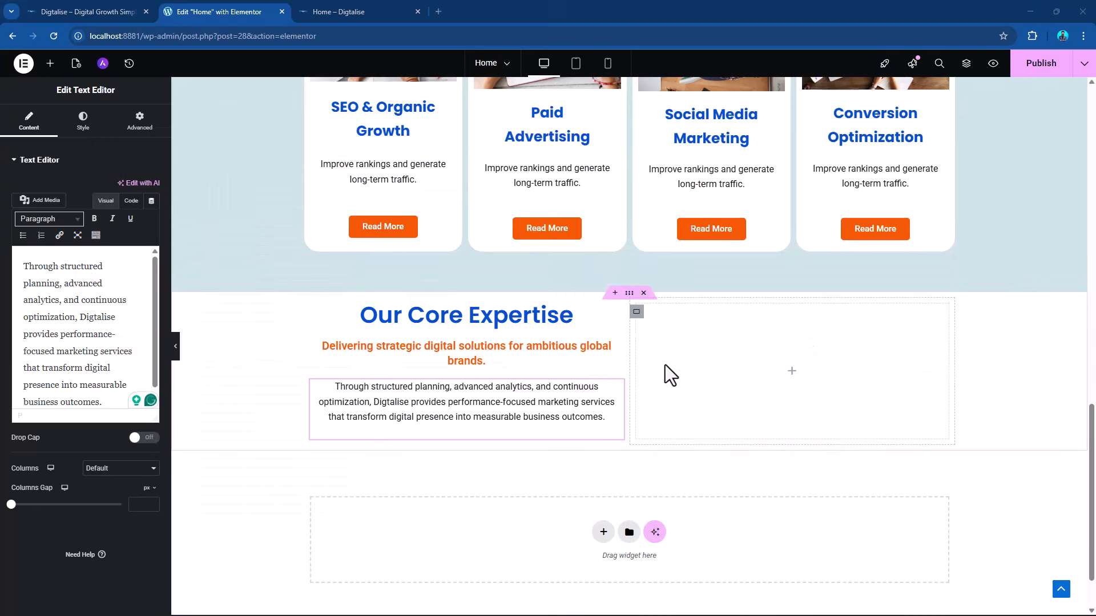
key("alt+Tab")
key("alt+Tab")
key("alt+Tab")
key("alt+Tab")
key("alt+Tab")
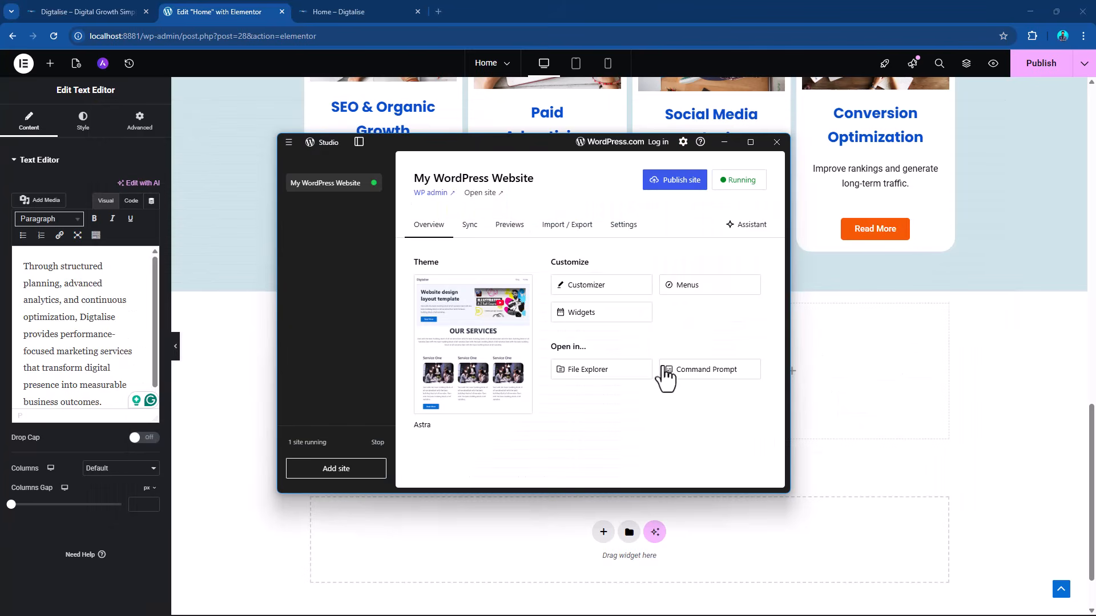
key("alt+Tab")
key("alt+Tab")
key("alt+Tab")
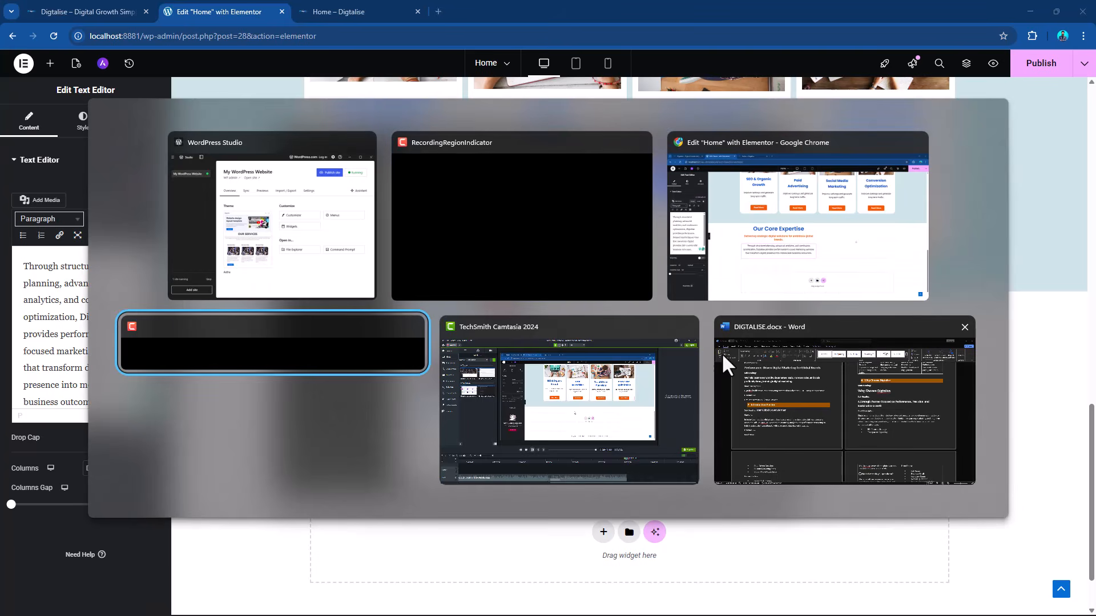
left_click(721, 353)
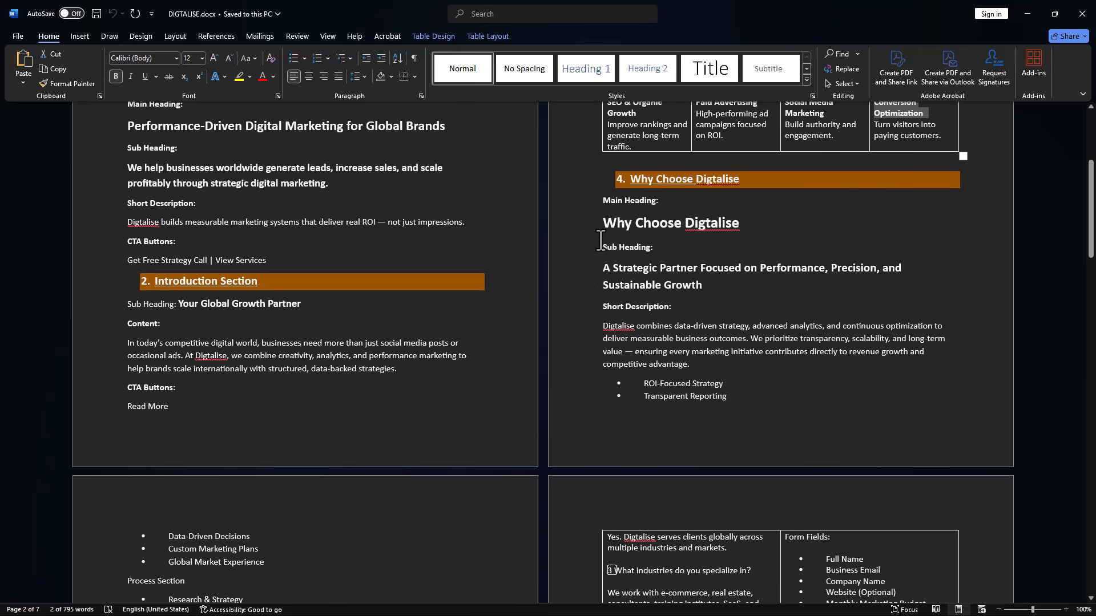
left_click_drag(606, 226, 745, 226)
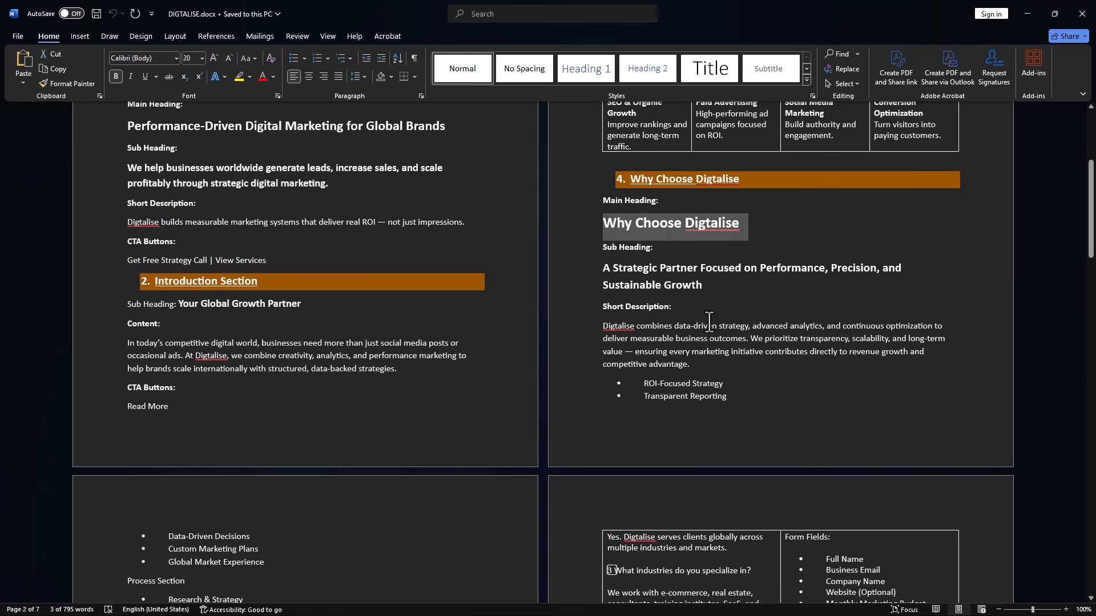
Switch back to Elementor in Chrome and replace the pasted "Our Core Expertise" heading text with "Why Choose Digtalise".
key("alt+Tab")
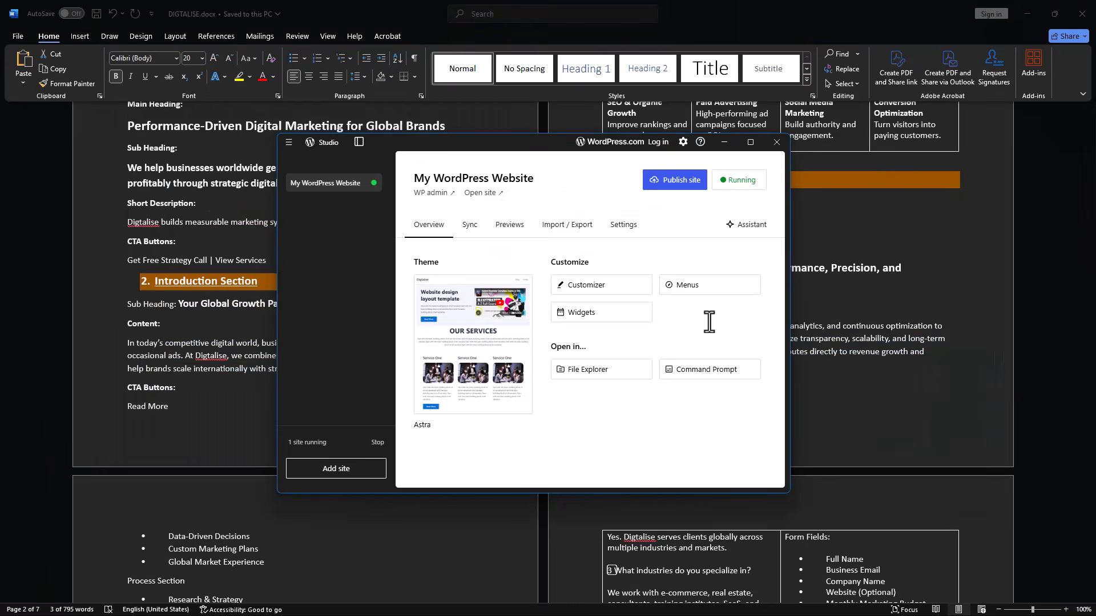
key("alt+Tab")
key("alt+Tab")
key("alt+Tab")
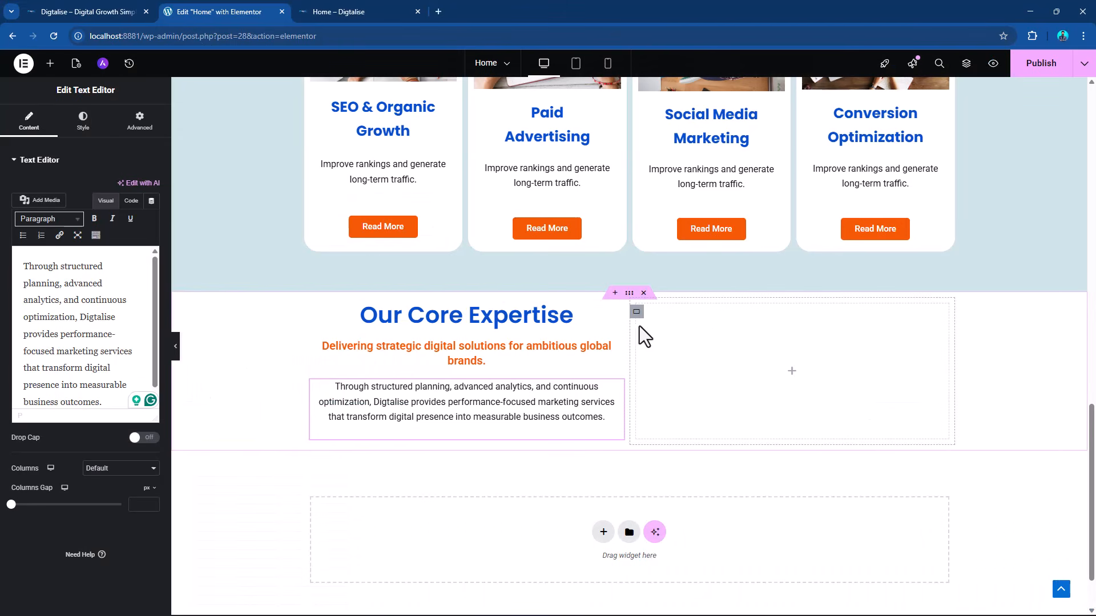
left_click(616, 319)
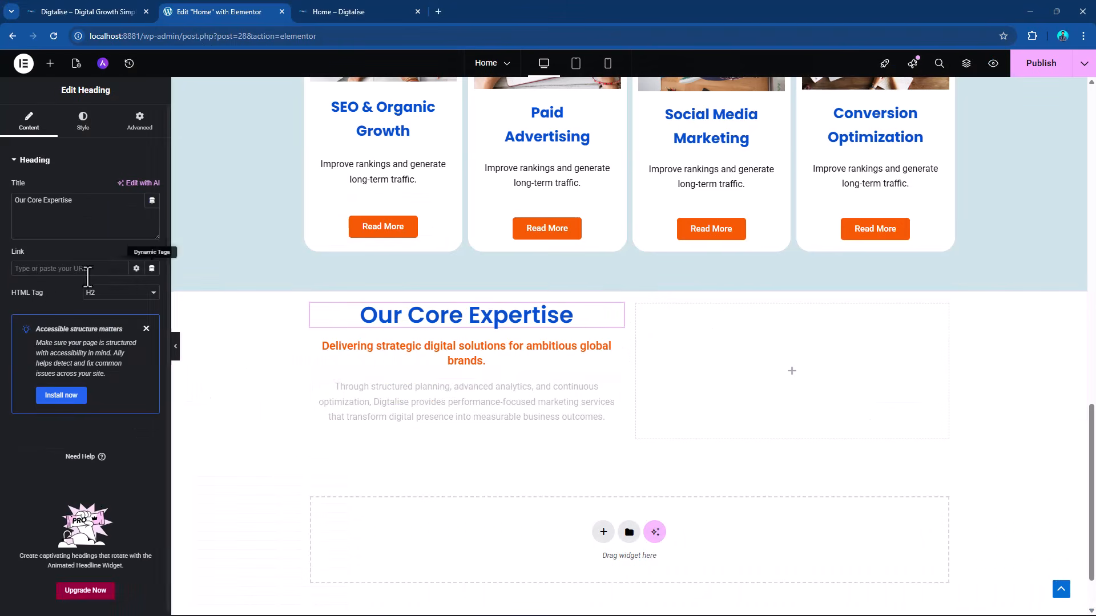
triple_click(43, 201)
key("ctrl+v")
Replace the orange subheading with "A Strategic Partner Focused on Performance, Precision, and Sustainable Growth" copied from the Word document.
key("alt+Tab")
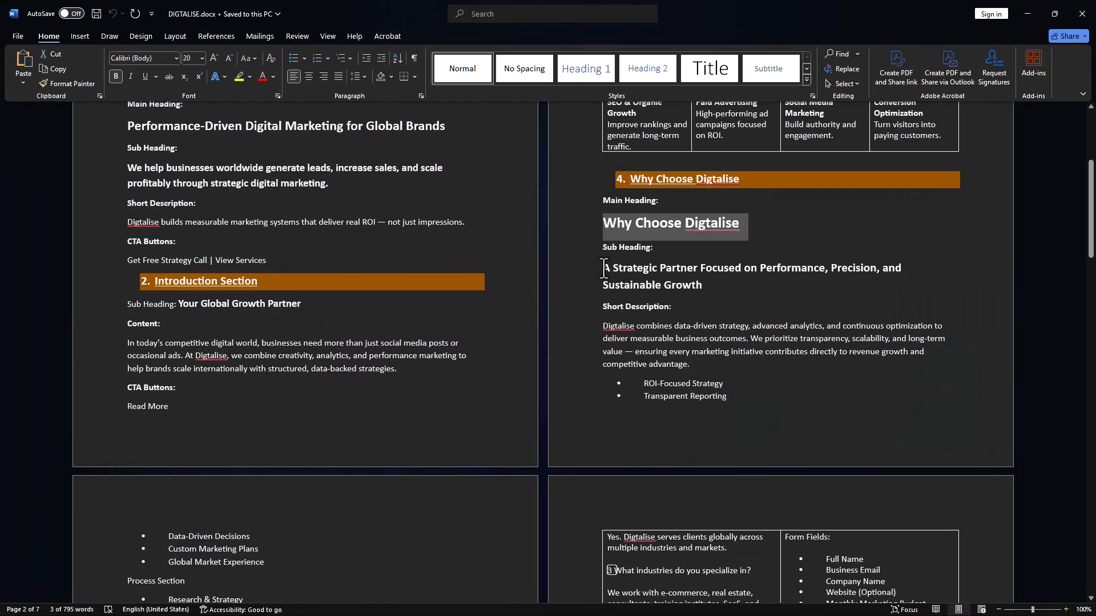
left_click_drag(603, 268, 708, 288)
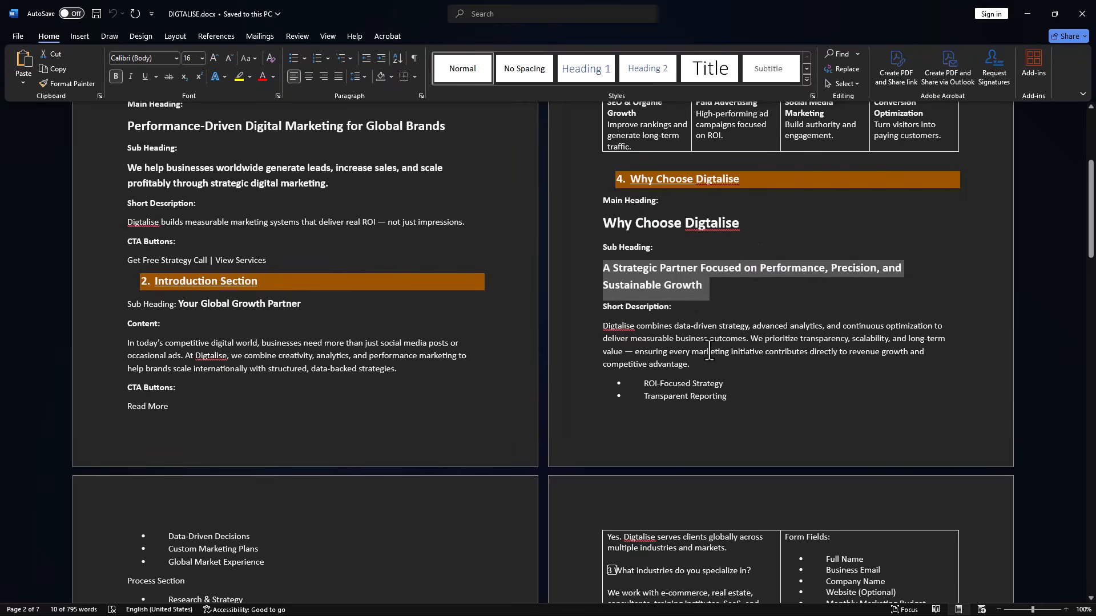
key("alt+Tab")
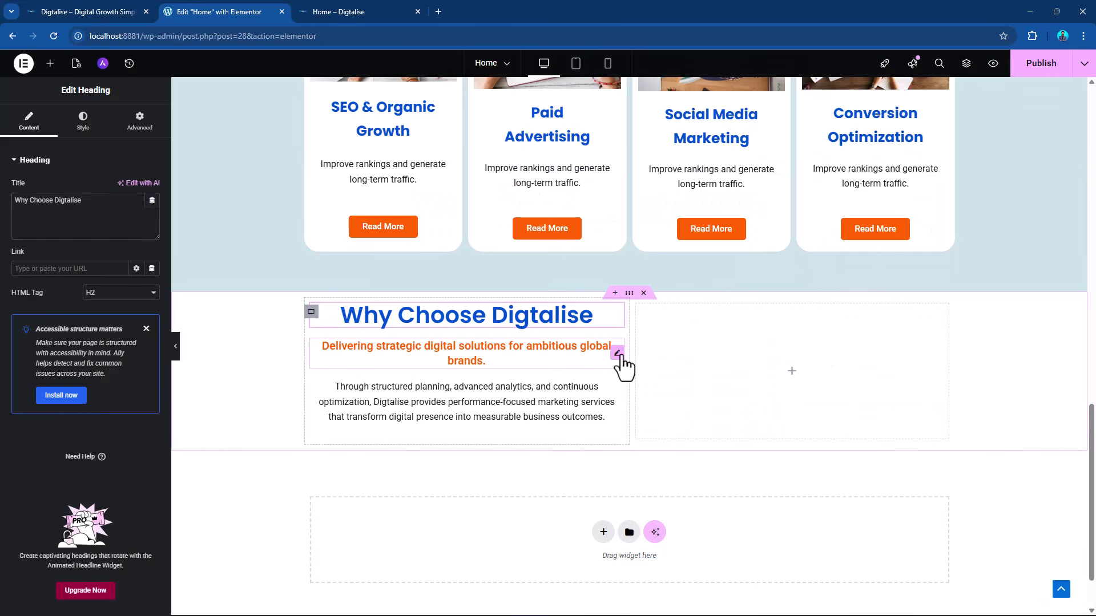
left_click(621, 362)
triple_click(65, 215)
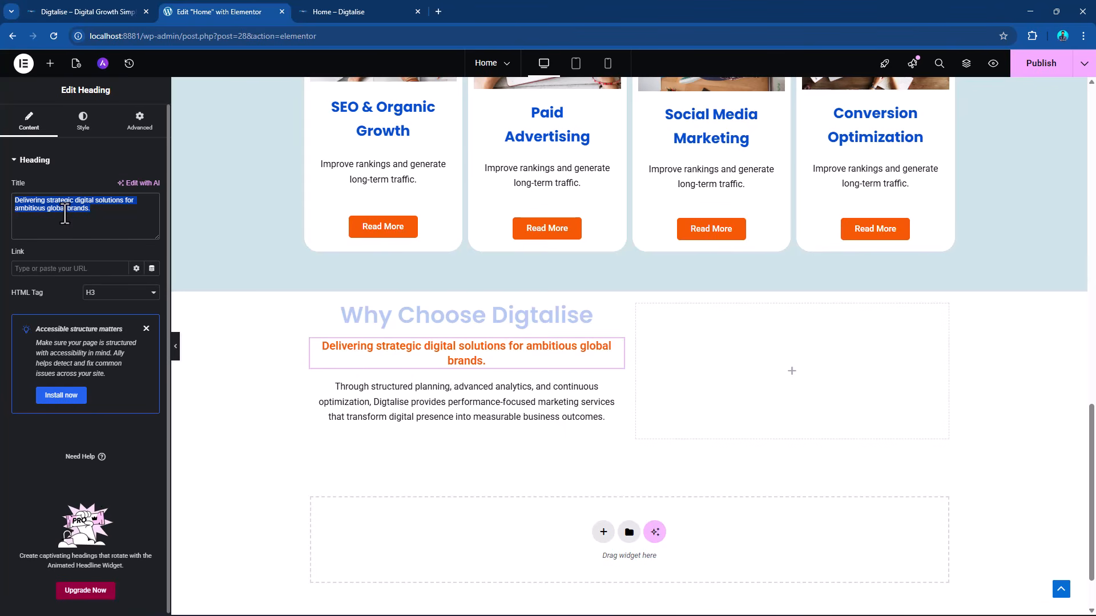
key("ctrl+v")
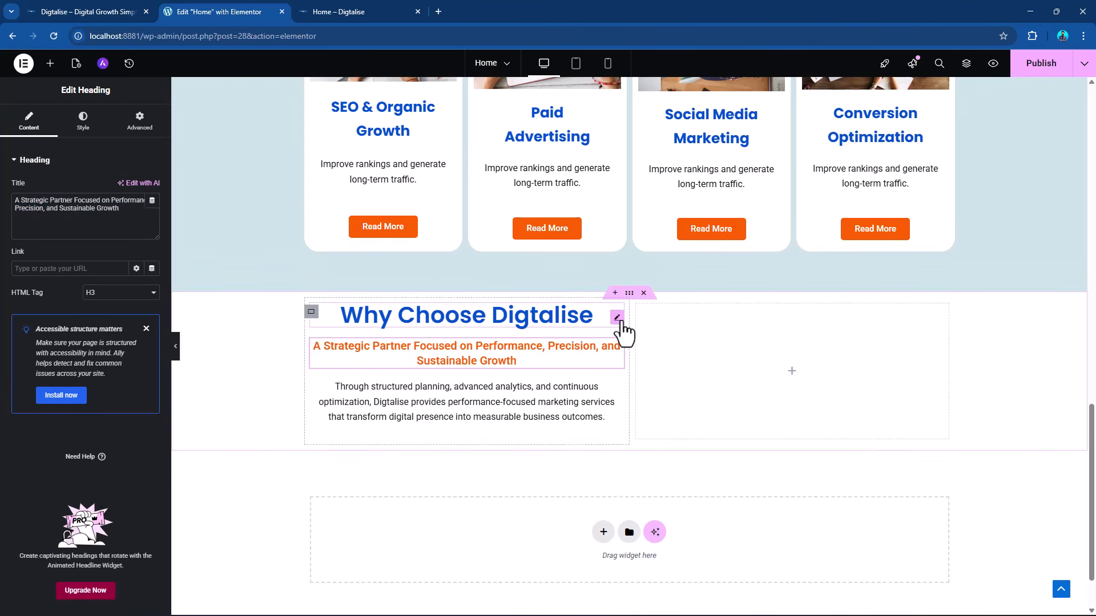
Left-align the "Why Choose Digtalise" heading and the orange subheading beneath it.
left_click(617, 318)
left_click(86, 123)
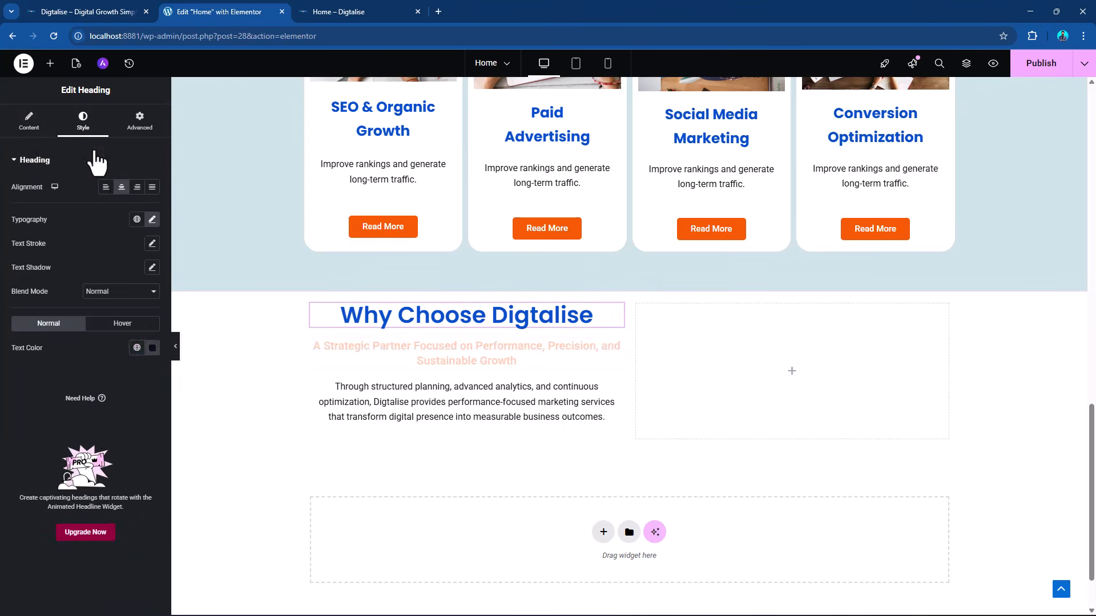
left_click(106, 187)
left_click(616, 353)
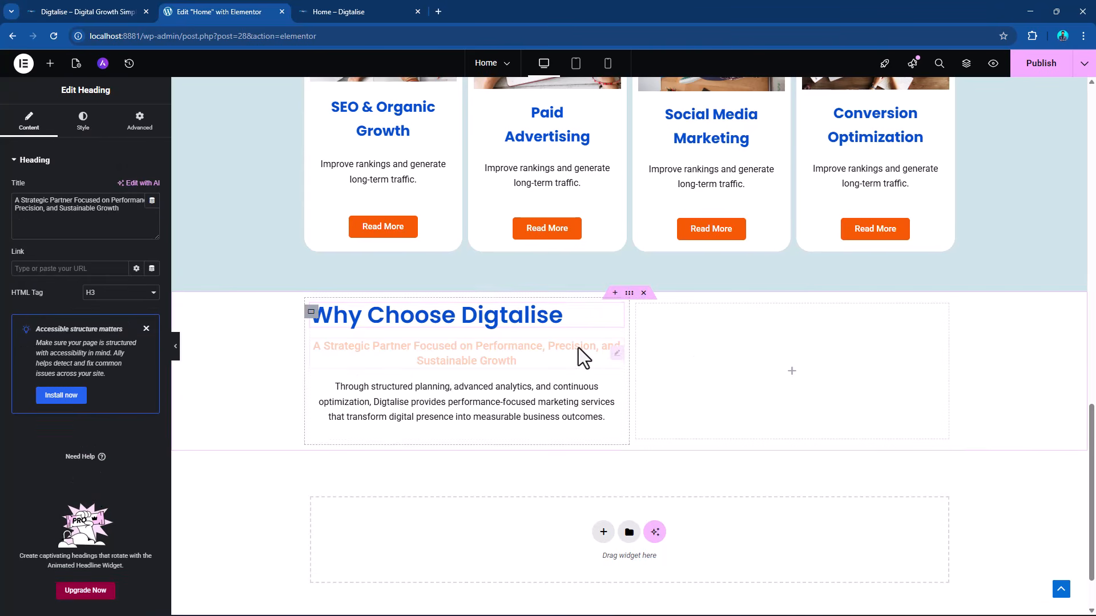
left_click(83, 122)
left_click(106, 187)
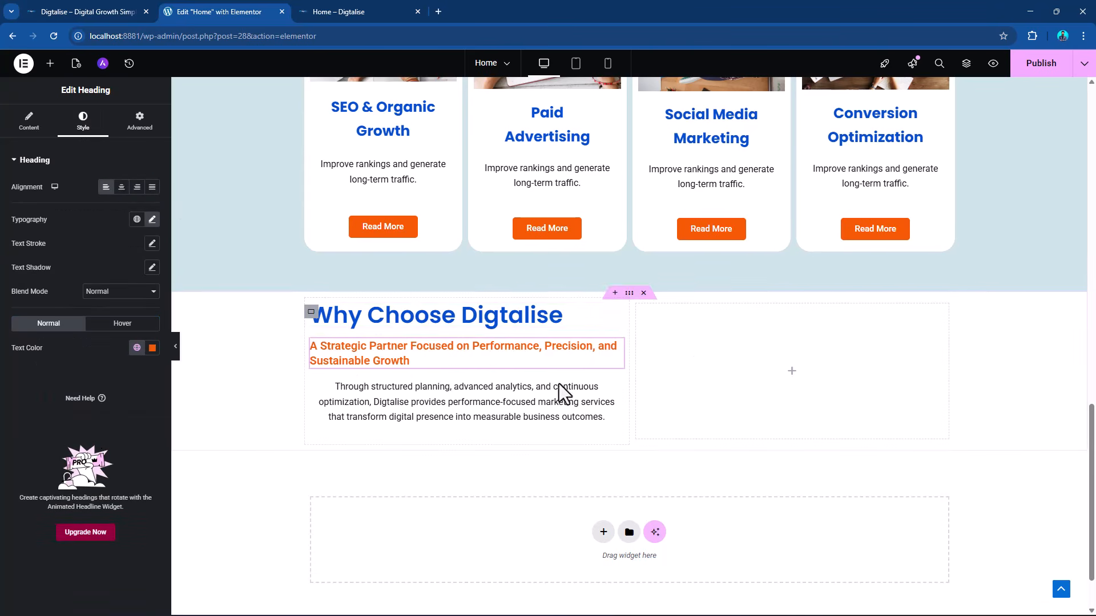
Copy the short description starting "Digtalise combines data-driven strategy" from the Word document, keeping it intact there, and return to Elementor.
key("alt+Tab")
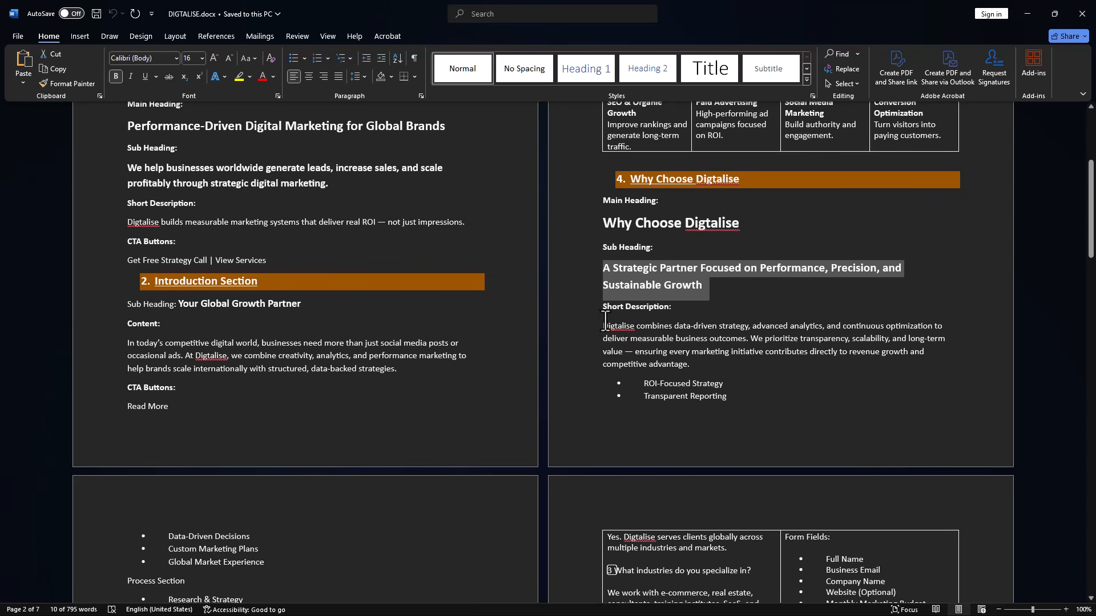
left_click_drag(602, 326, 685, 363)
key("ctrl+c")
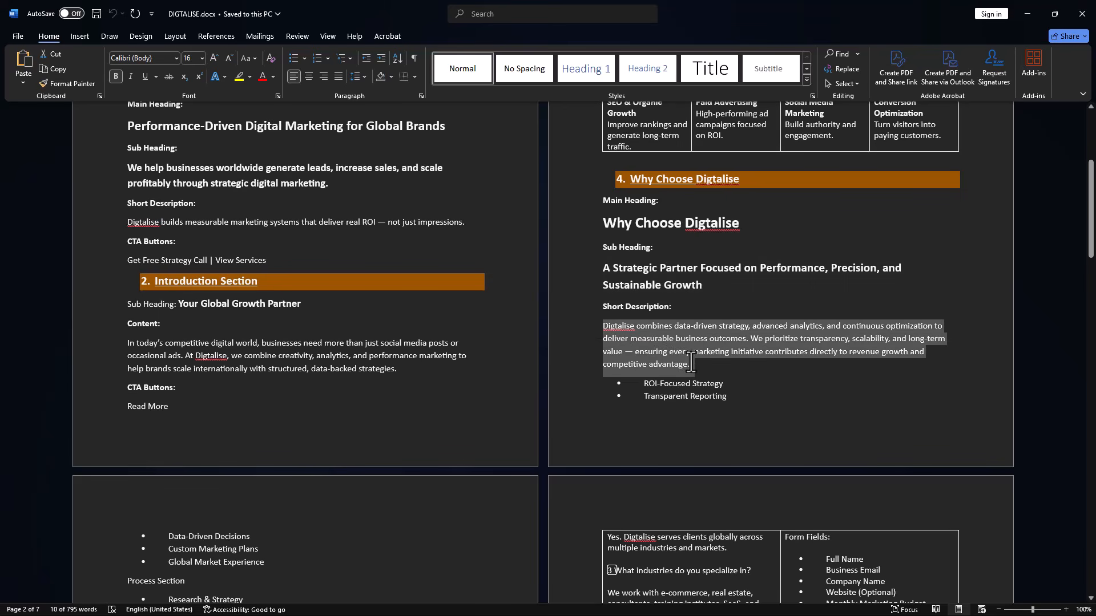
key("Delete")
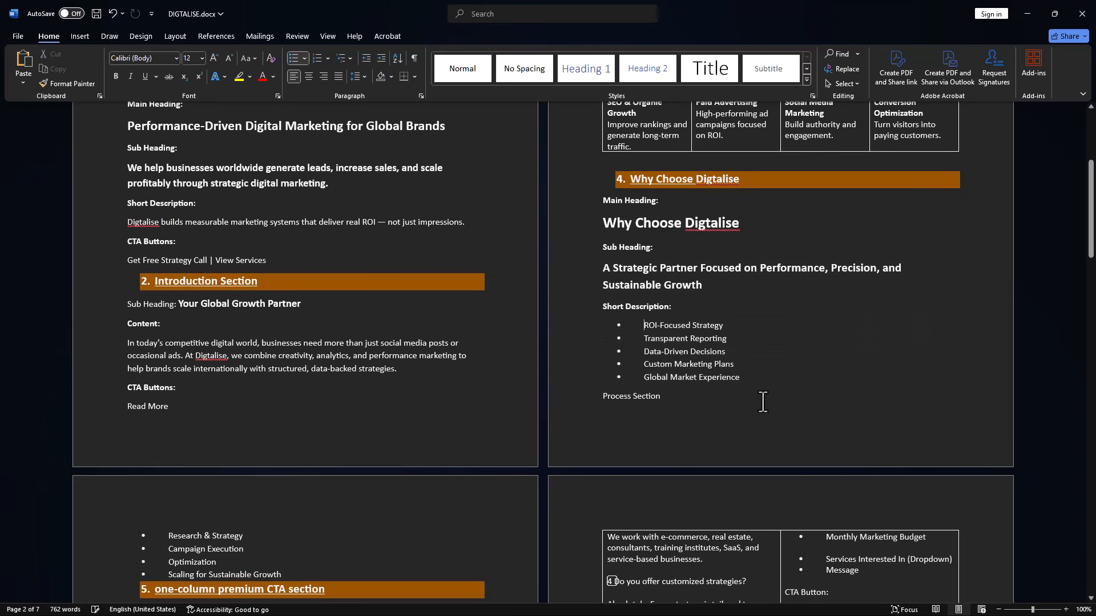
key("ctrl+z")
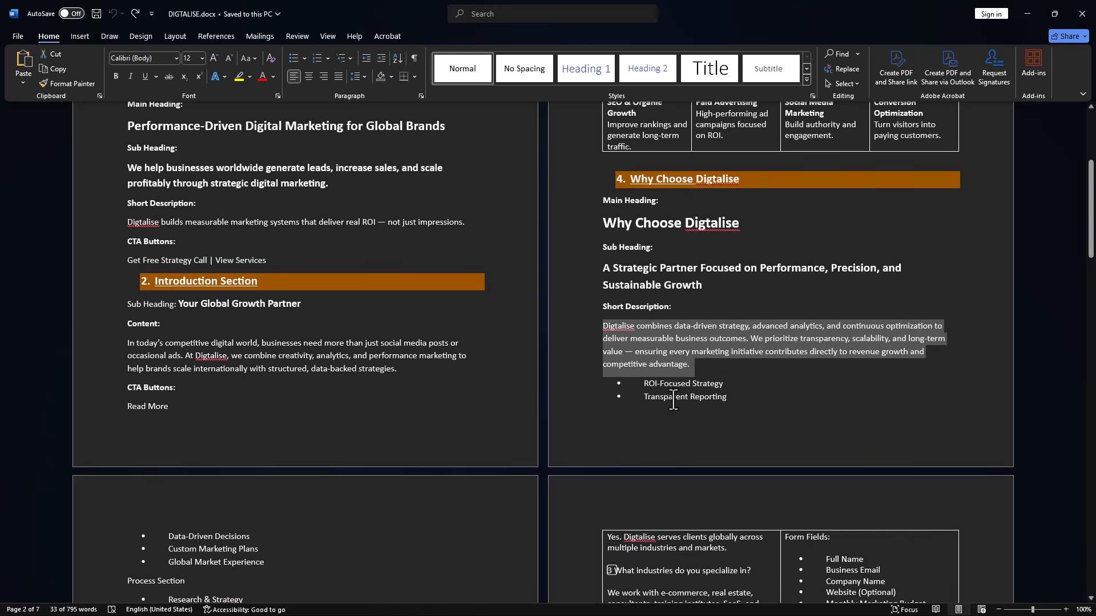
key("alt+Tab")
Try to replace the paragraph under the orange subheading with the copied short description.
left_click(621, 403)
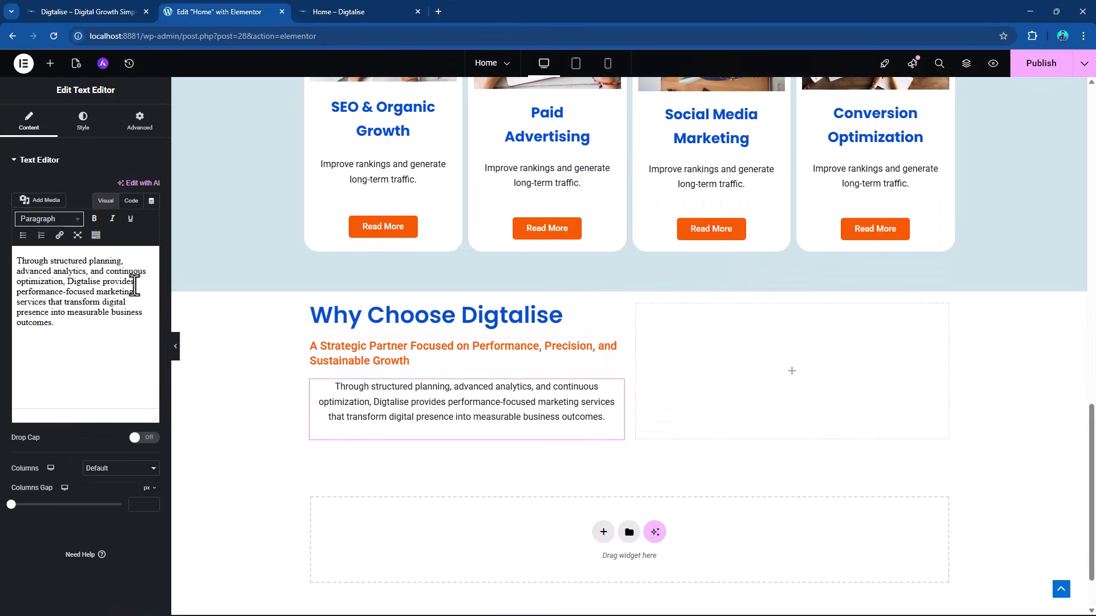
double_click(91, 282)
key("ctrl+a")
key("ctrl+v")
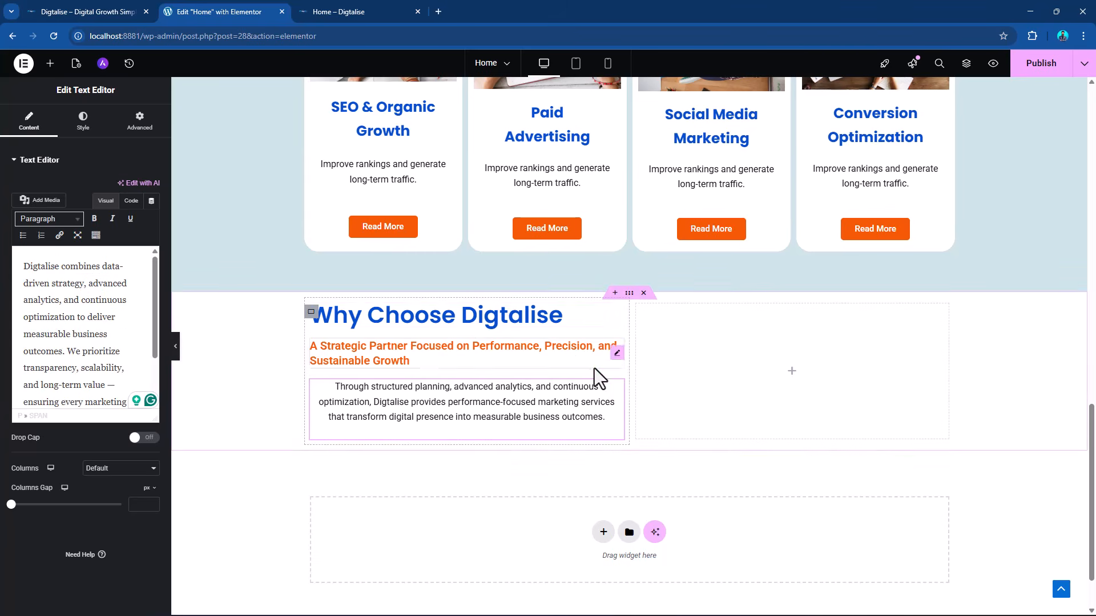
Left-align the paragraph under the orange subheading and replace its text with the copied "Digtalise combines data-driven strategy" description.
left_click(83, 121)
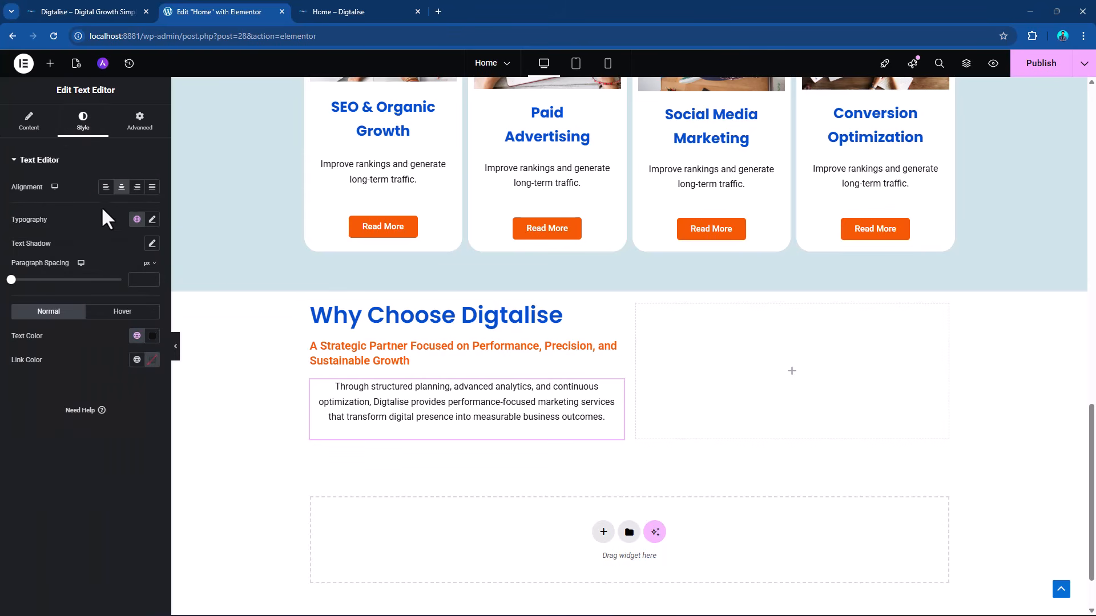
left_click(106, 187)
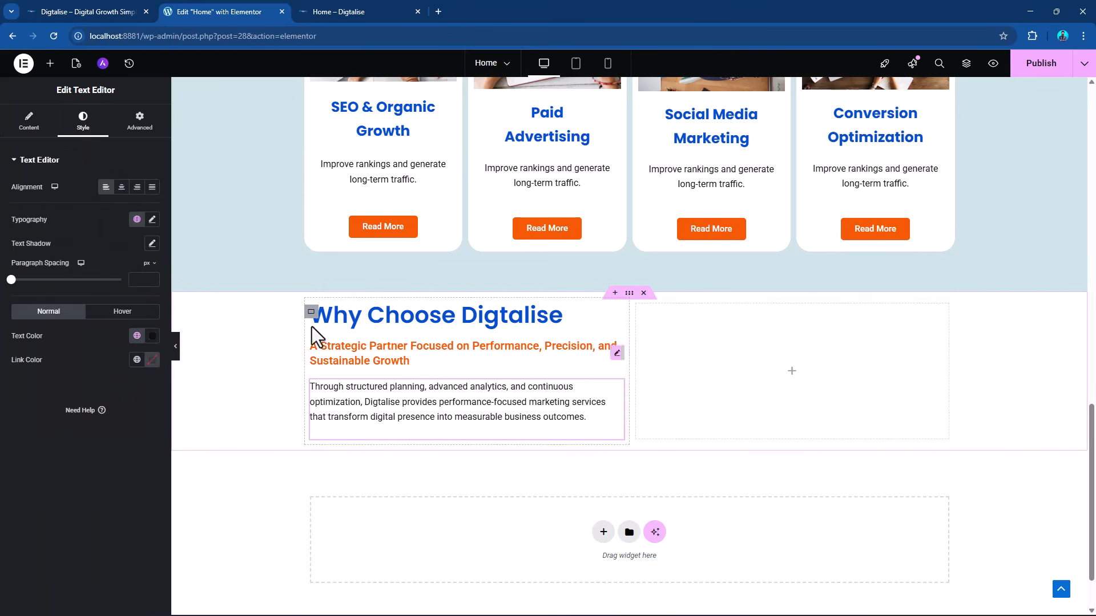
left_click(42, 134)
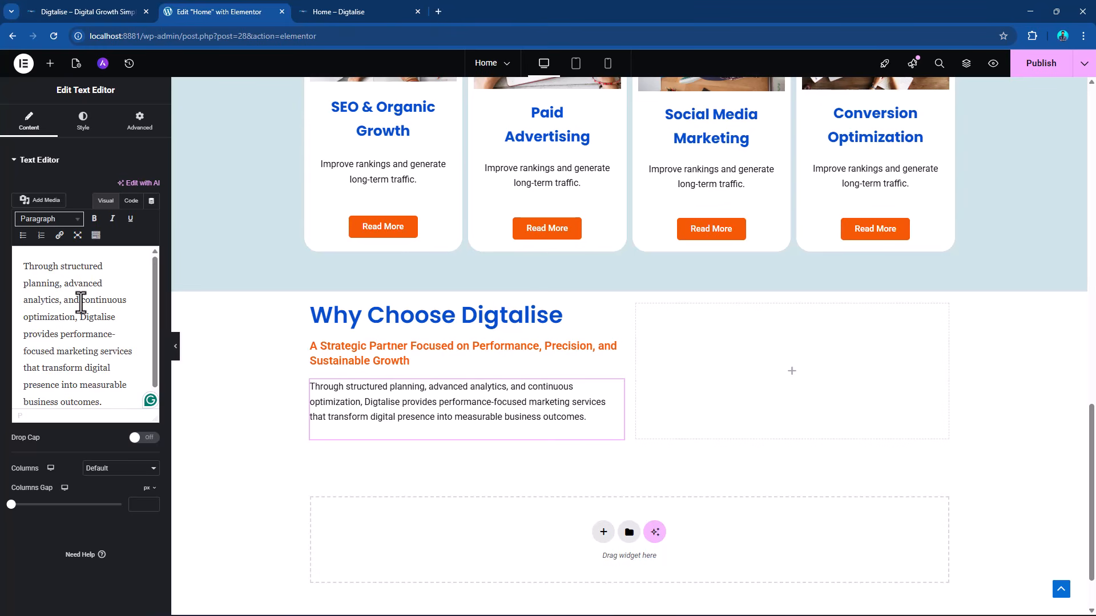
key("ctrl+a")
key("BackSpace")
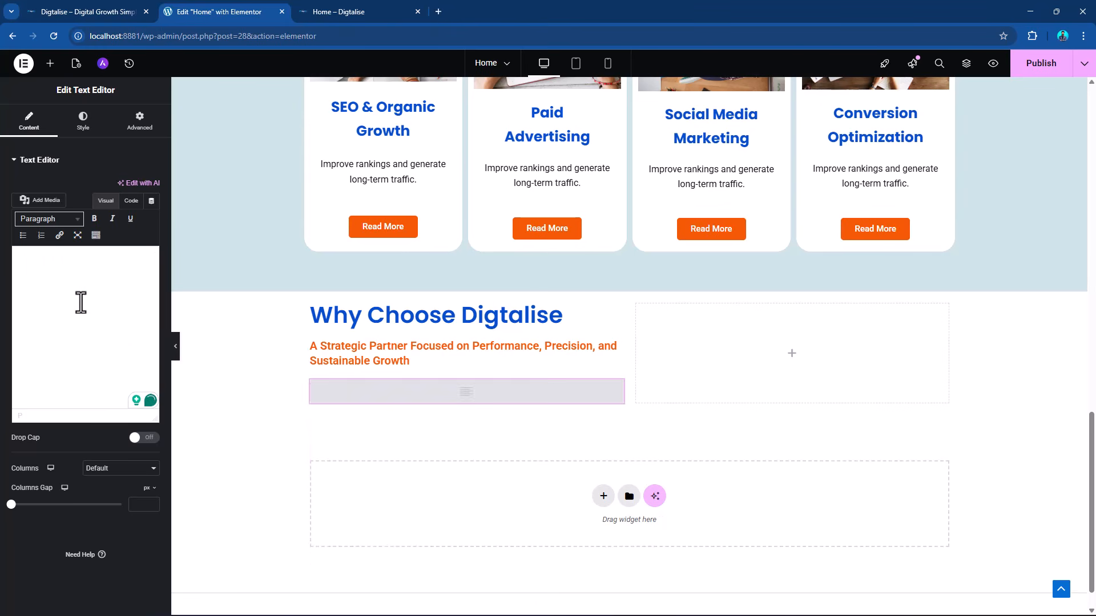
key("ctrl+v")
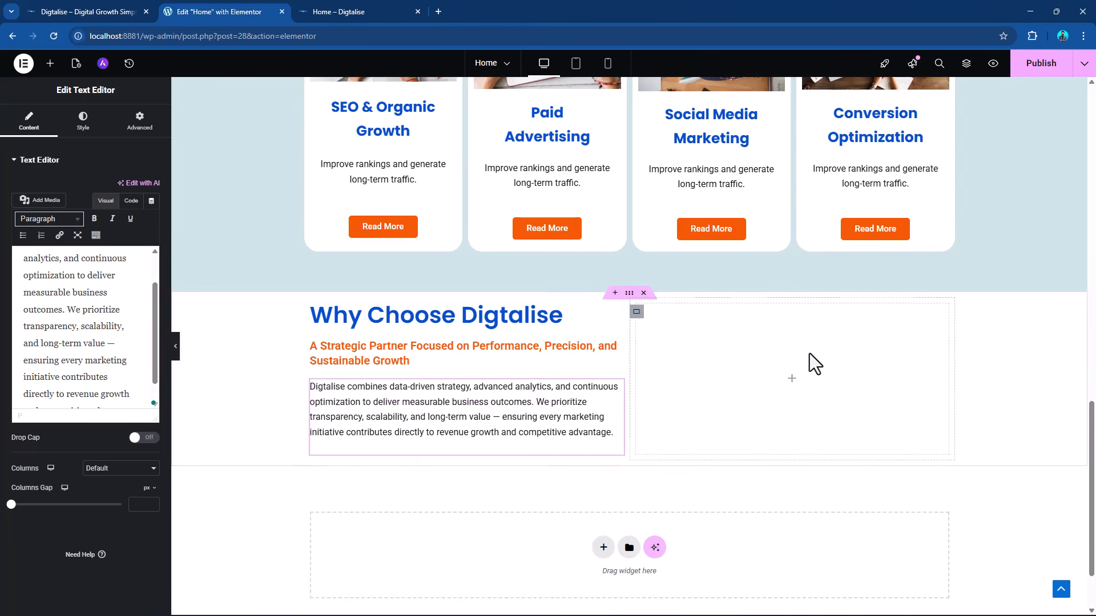
Set the padding of the "Why Choose Digtalise" container to 70 px on all sides.
left_click(628, 293)
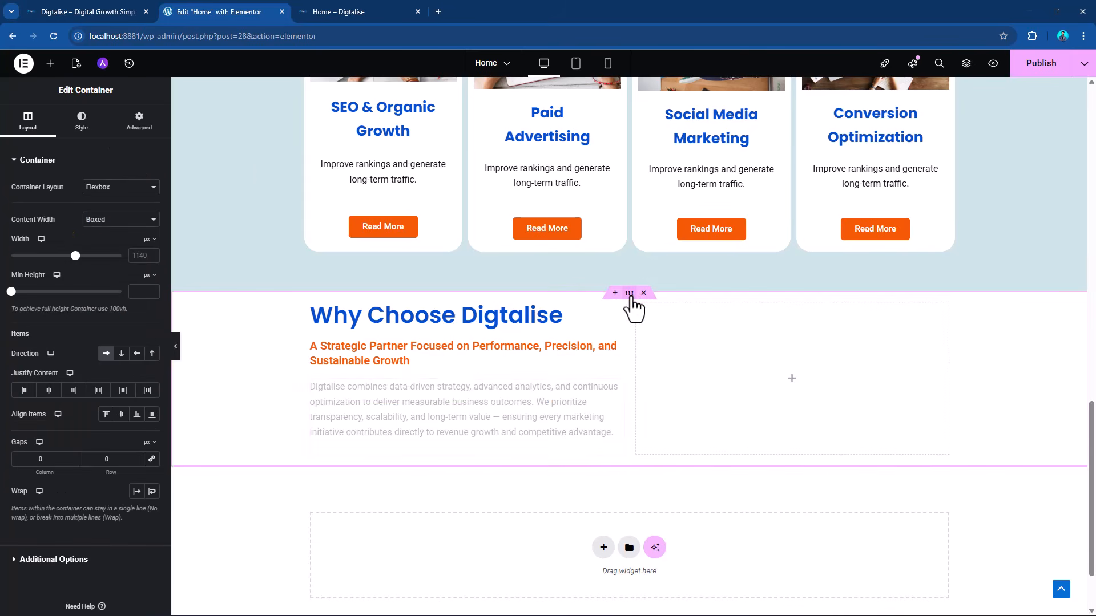
left_click(139, 123)
left_click(18, 246)
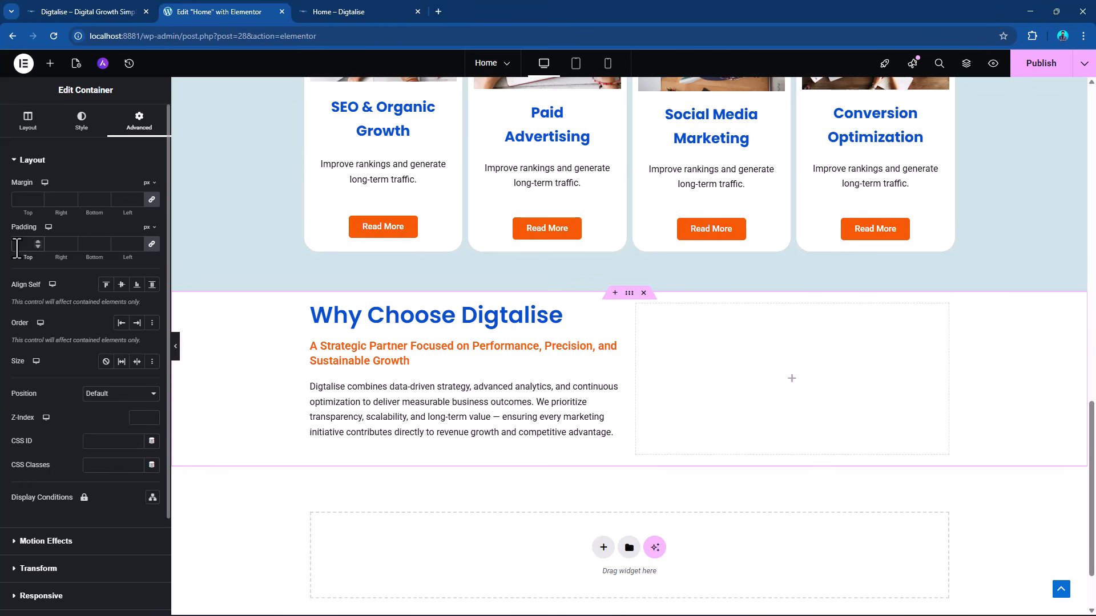
type("70")
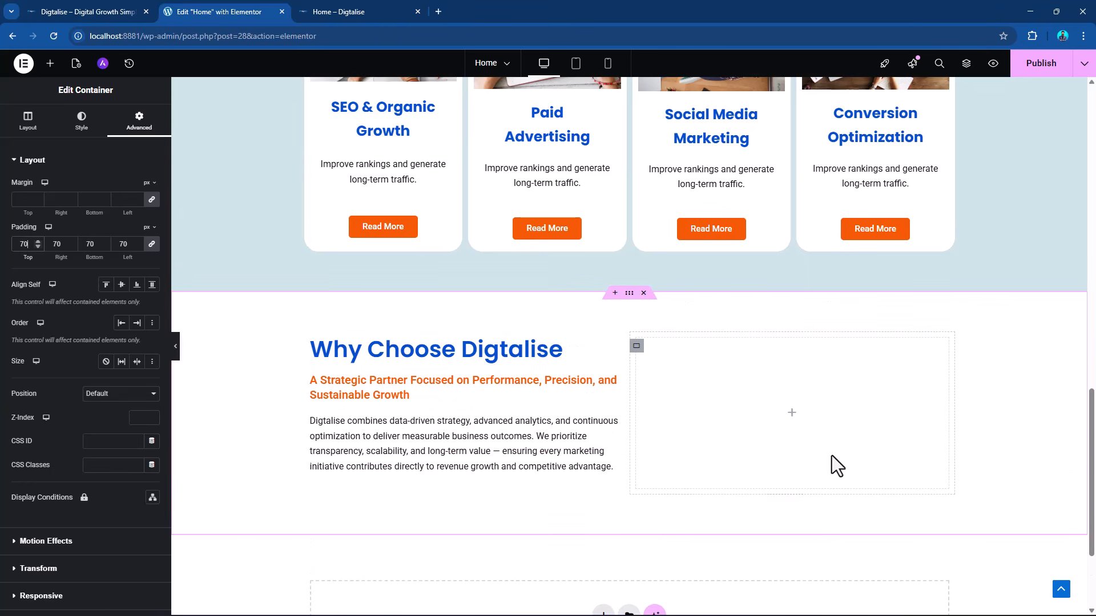
Review the "Why Choose Digtalise" bullet points and the process section in the Word document, and return to Elementor.
key("alt+Tab")
scroll(676, 399, "down", 3)
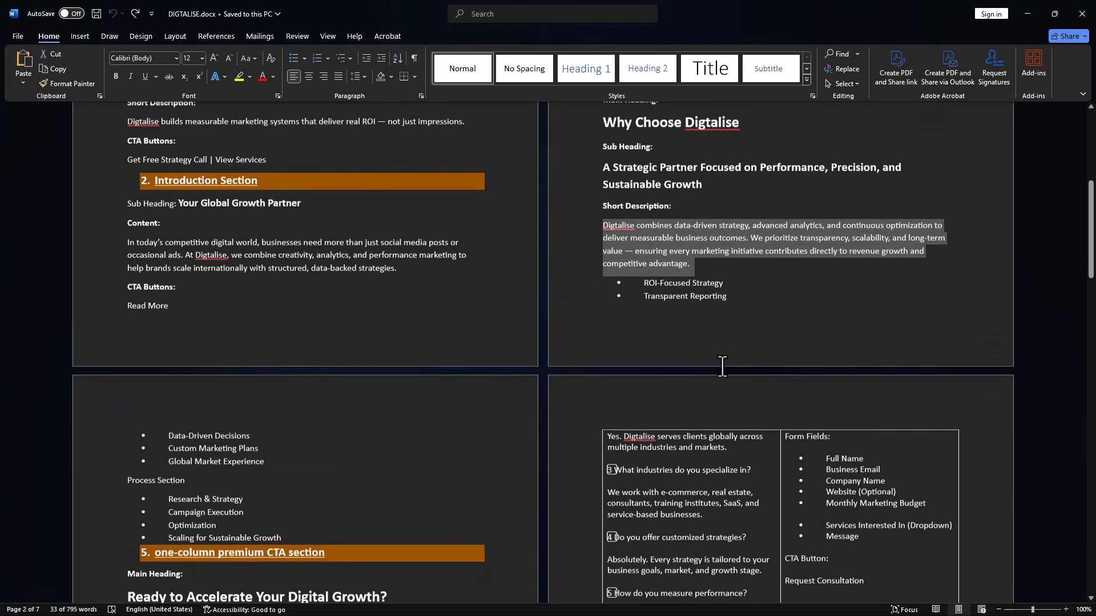
scroll(693, 302, "up", 8, "ctrl")
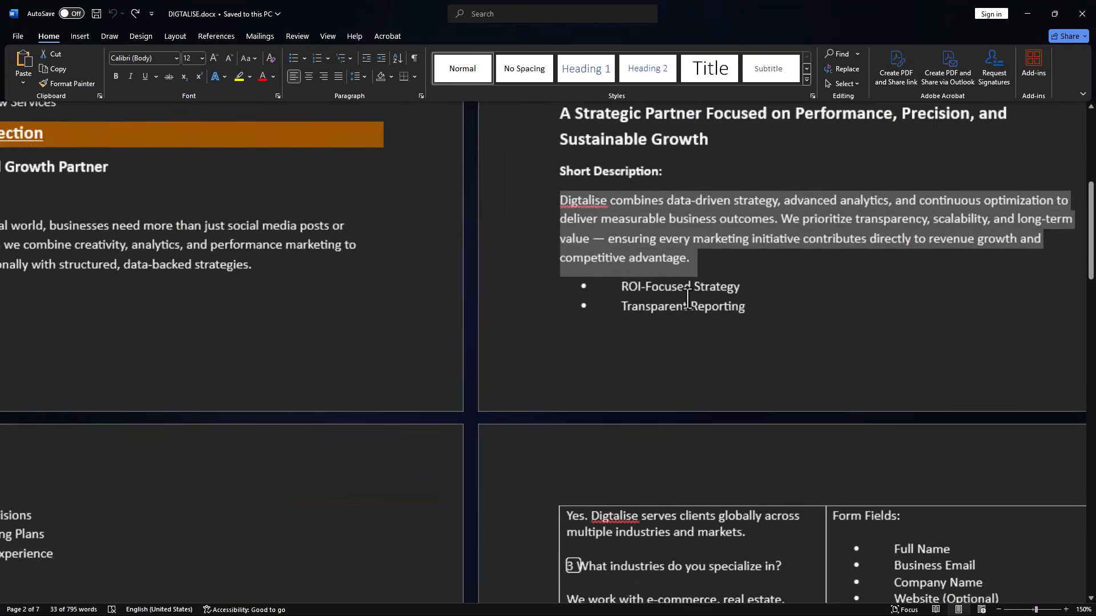
scroll(656, 303, "up", 1, "ctrl")
scroll(399, 318, "down", 5)
scroll(409, 316, "up", 1)
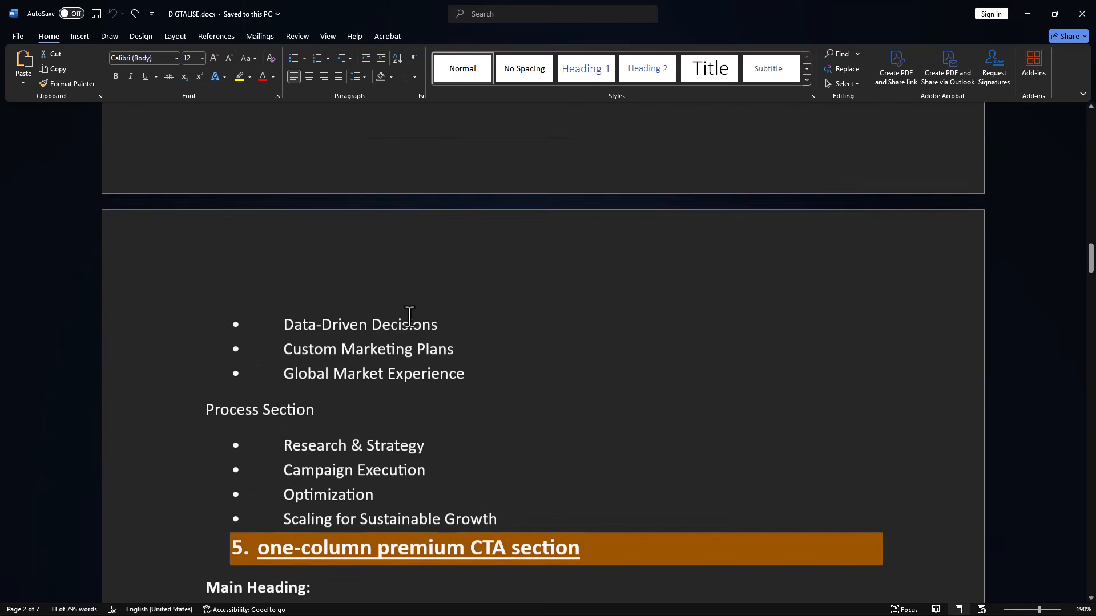
scroll(410, 317, "up", 2)
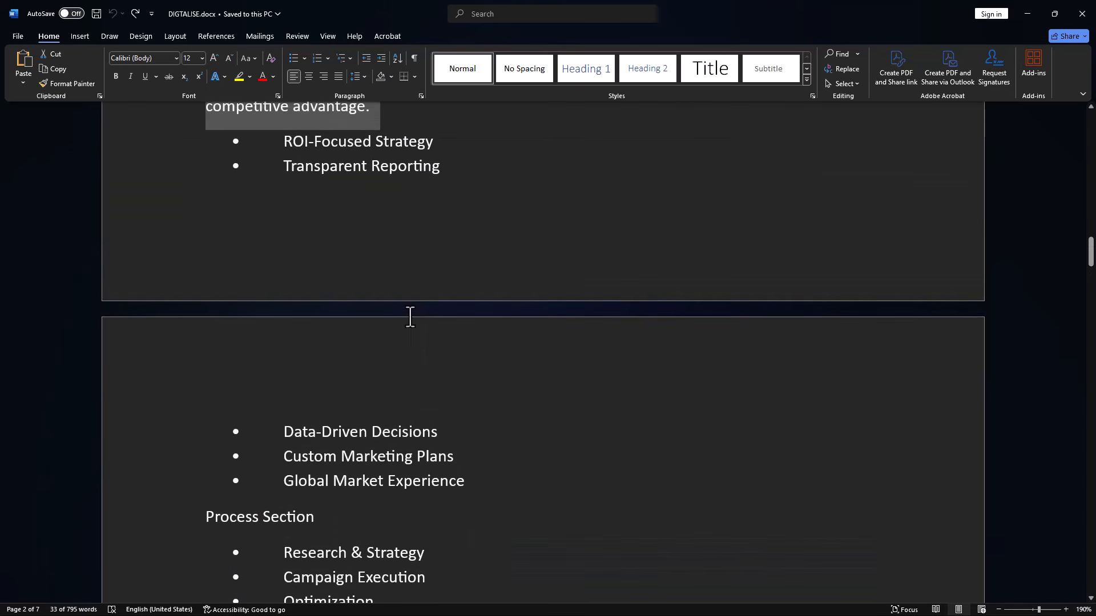
scroll(409, 316, "up", 2)
scroll(294, 279, "down", 1)
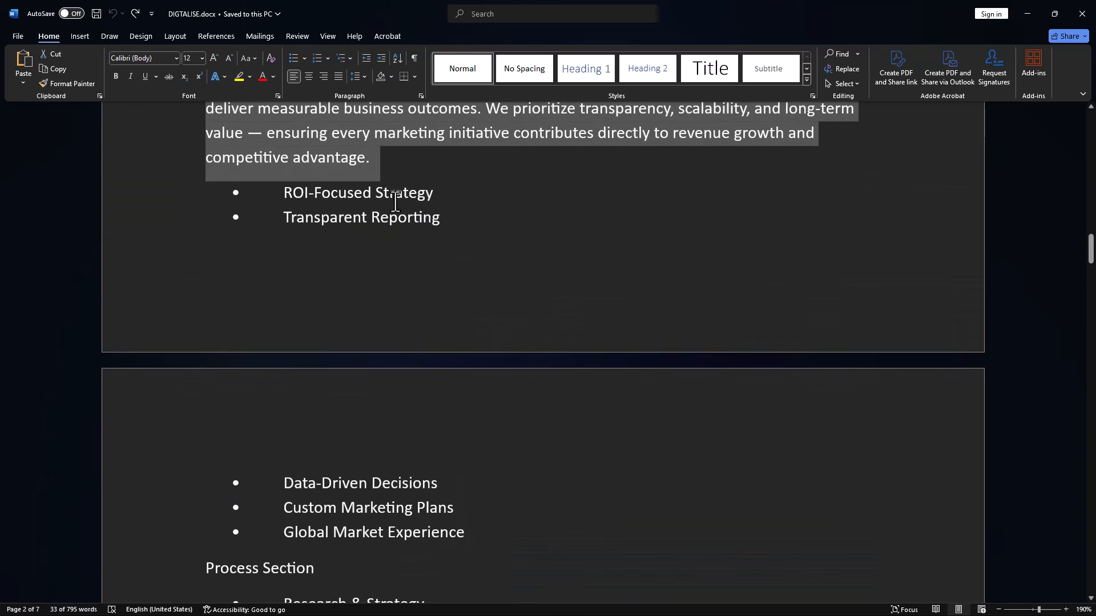
scroll(360, 379, "down", 3)
scroll(409, 391, "up", 3)
scroll(408, 391, "down", 4)
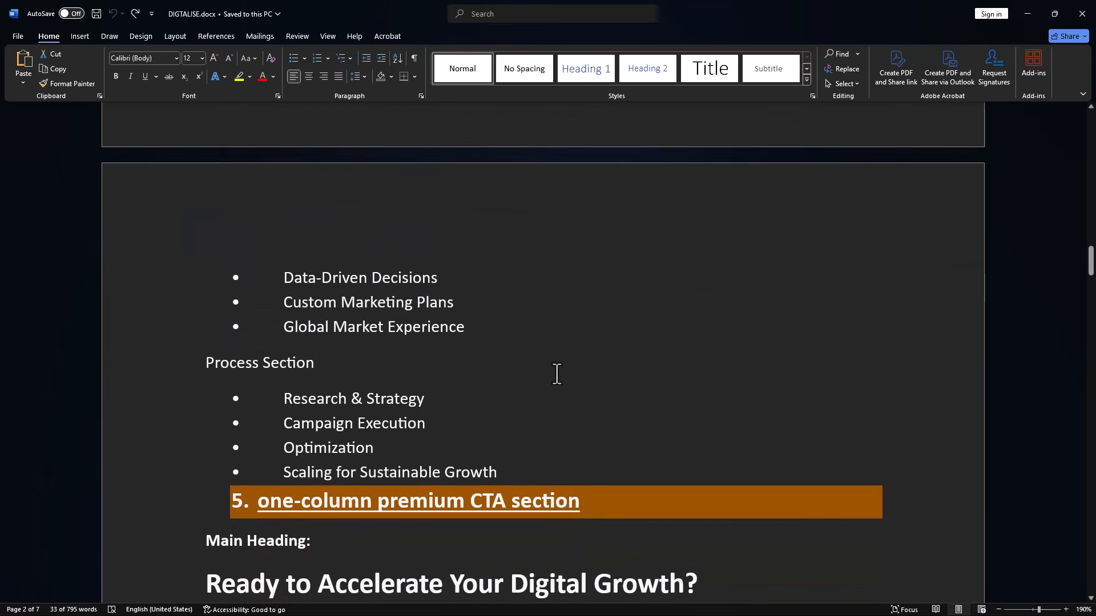
scroll(571, 378, "up", 5)
key("alt+Tab")
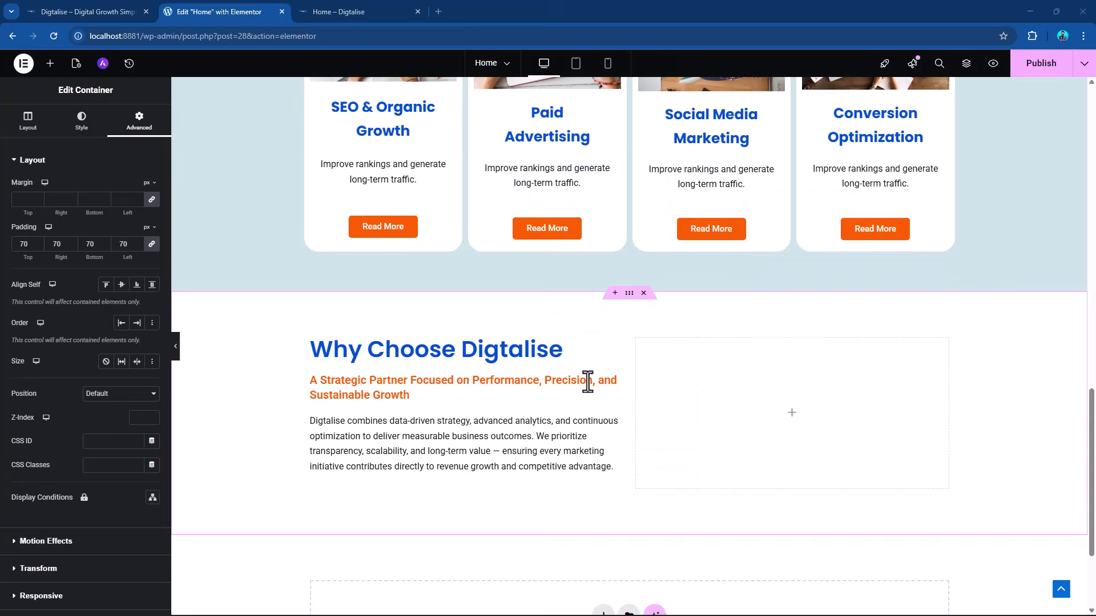
Add an Icon List widget to the empty right-hand column of the "Why Choose Digtalise" section.
left_click(50, 64)
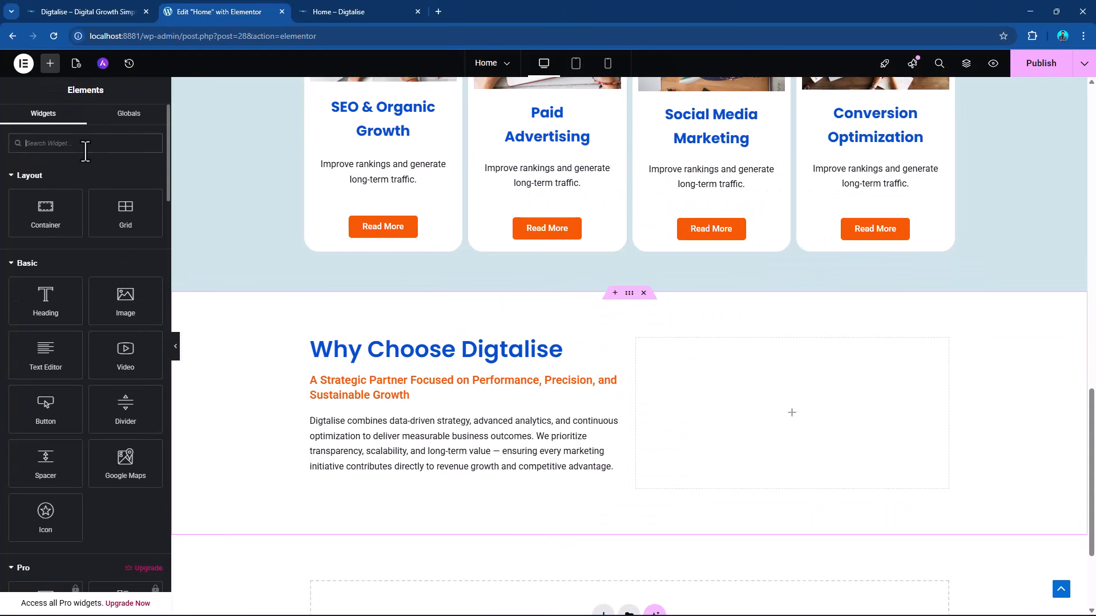
left_click(85, 143)
type("icon")
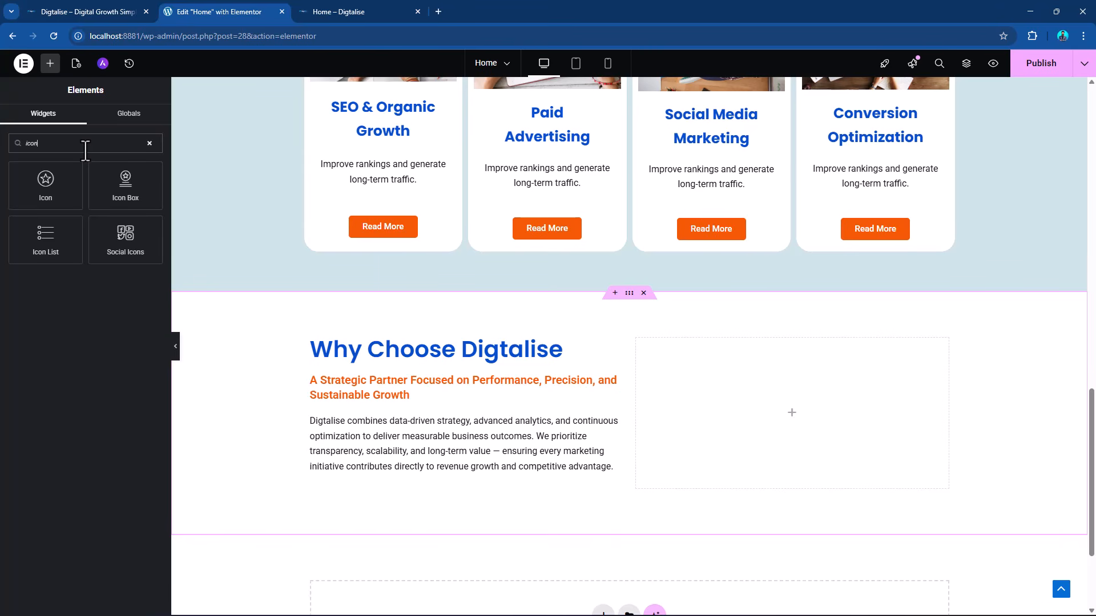
left_click_drag(46, 238, 823, 395)
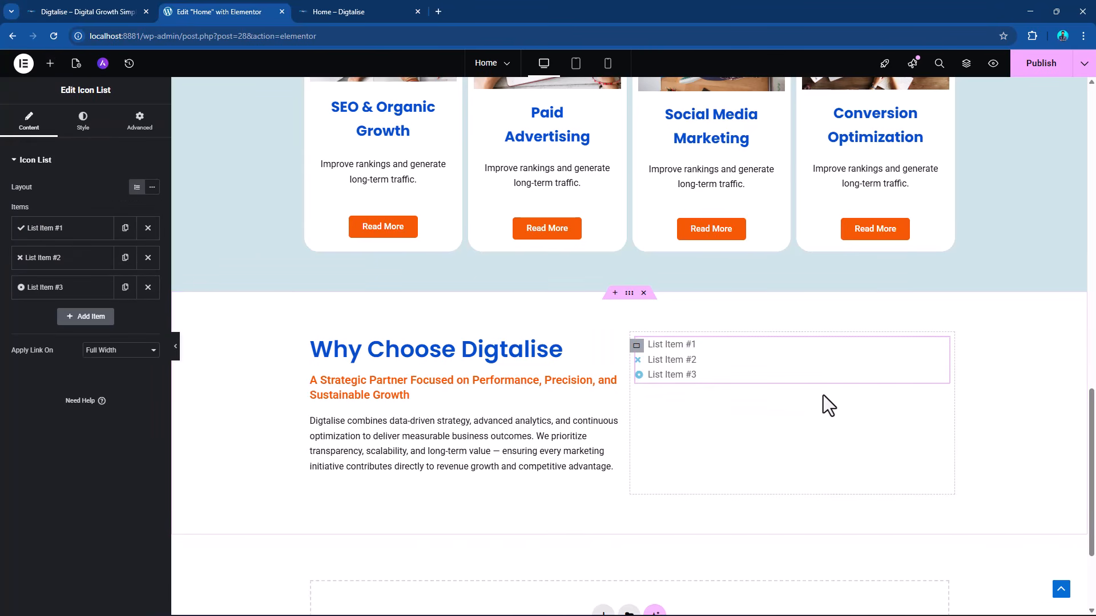
Copy "ROI-Focused Strategy" from the Word document and use it as the first icon list item's text in Elementor.
left_click(49, 240)
key("alt+Tab")
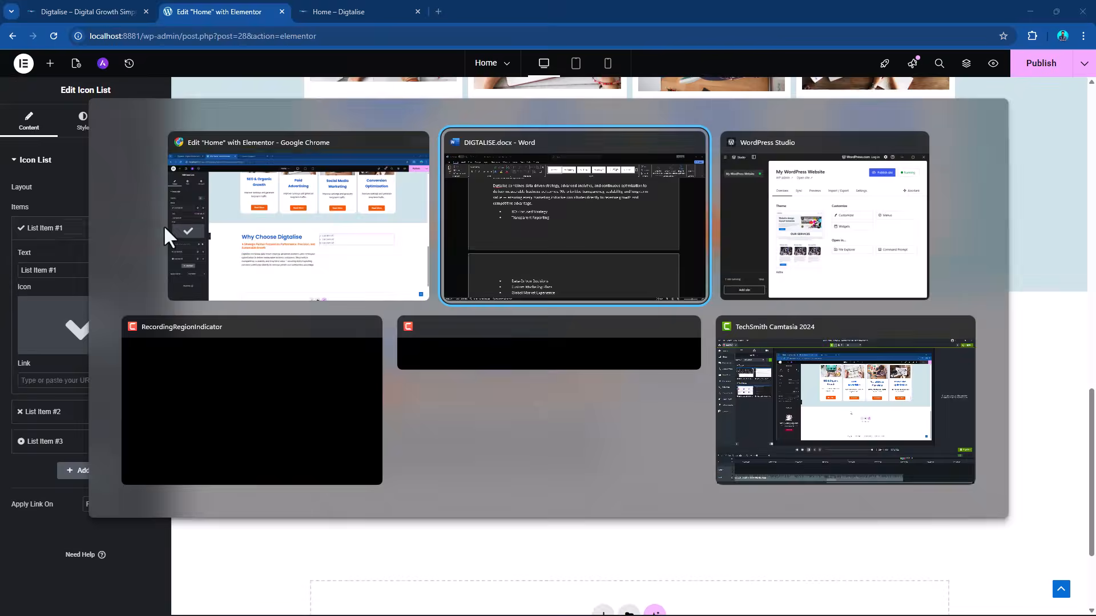
left_click_drag(279, 248, 412, 251)
key("alt+Tab")
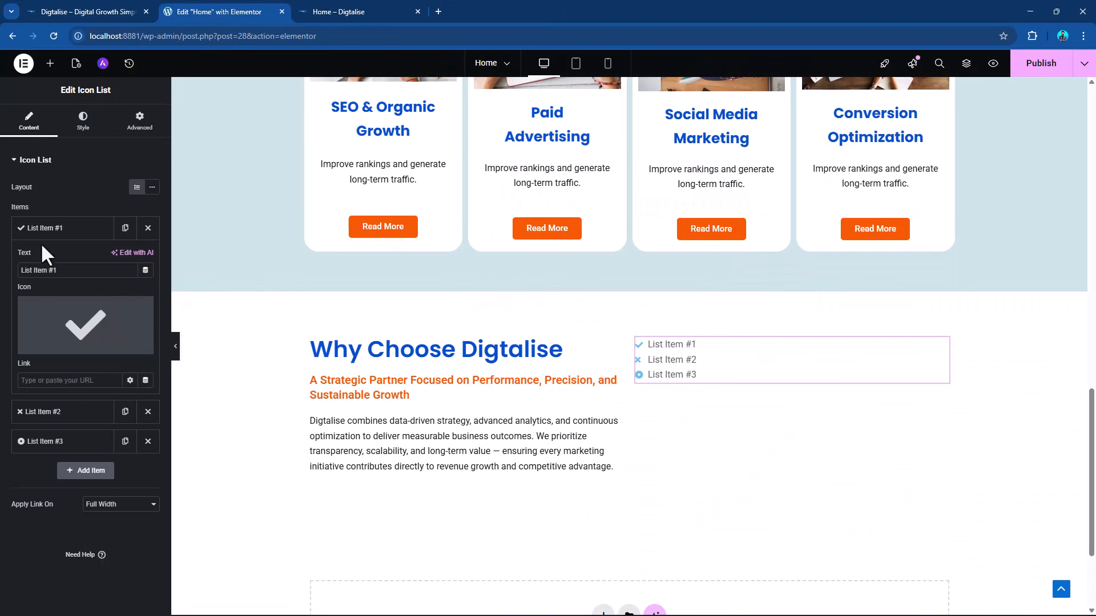
left_click_drag(80, 269, 3, 280)
type("• ROI-Focused Strategy")
Find circle icons in the icon library with "circ" and give the first list item the open, notched circle icon.
left_click(64, 349)
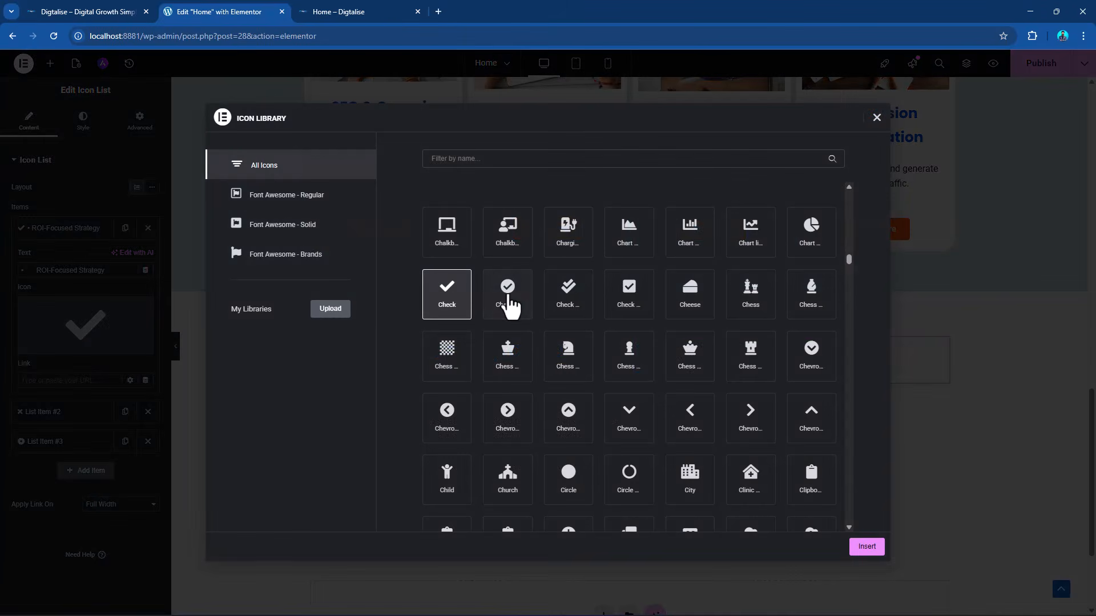
left_click(544, 160)
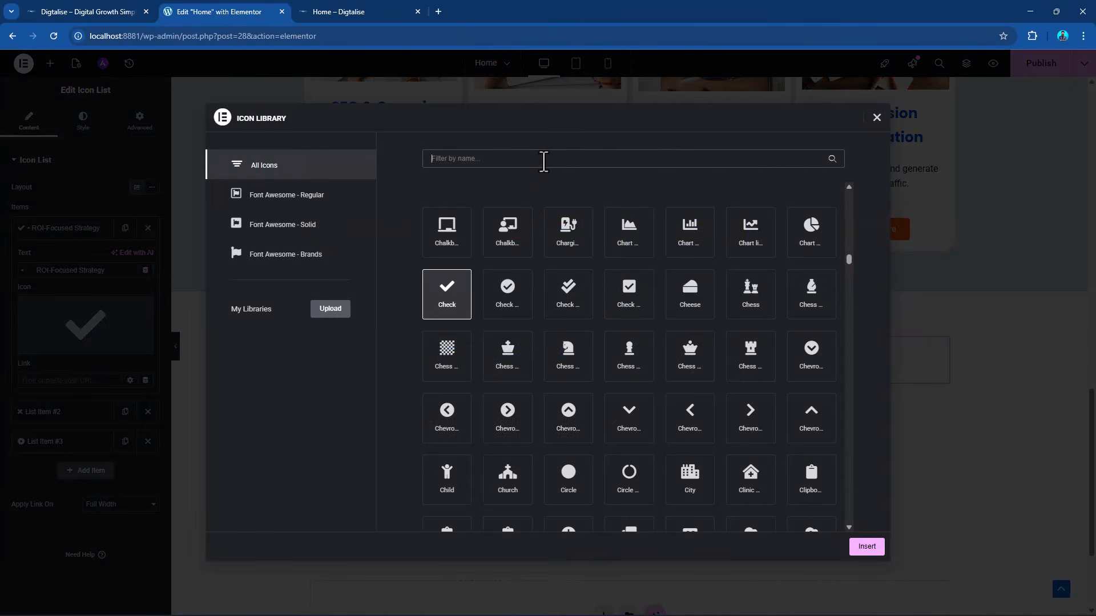
type("circ")
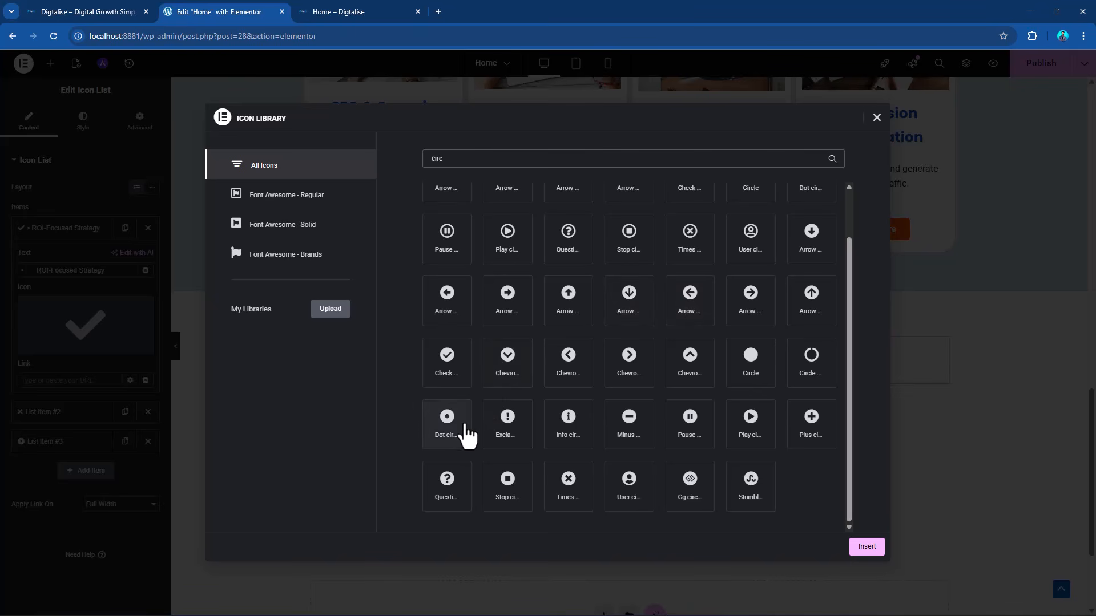
left_click(803, 369)
left_click(862, 548)
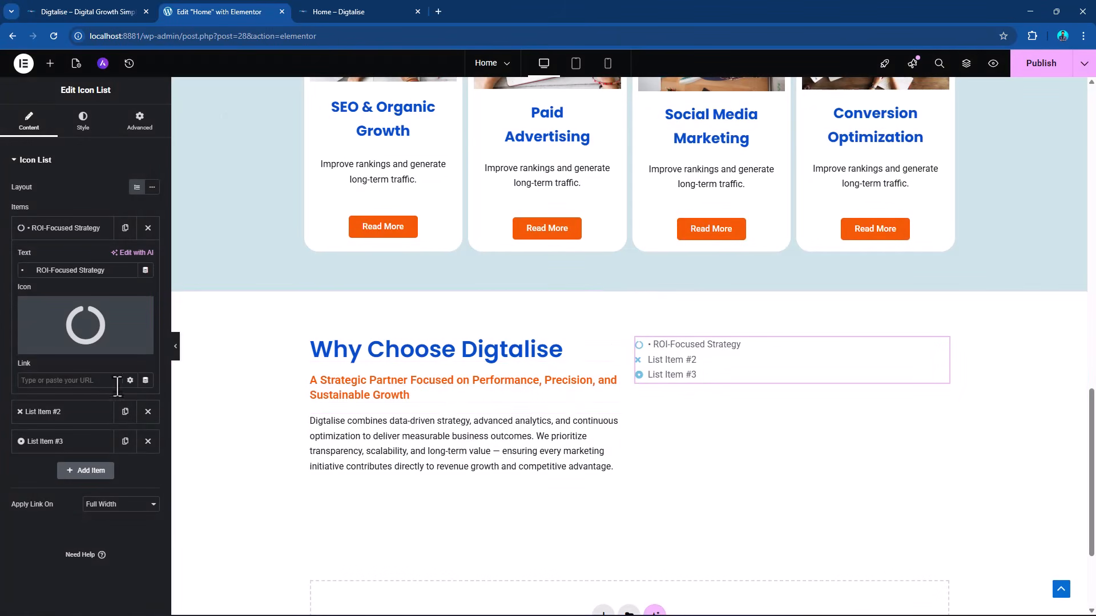
left_click(57, 231)
Copy "Transparent Reporting" from the Word document and use it as the second icon list item's text in Elementor.
key("alt+Tab")
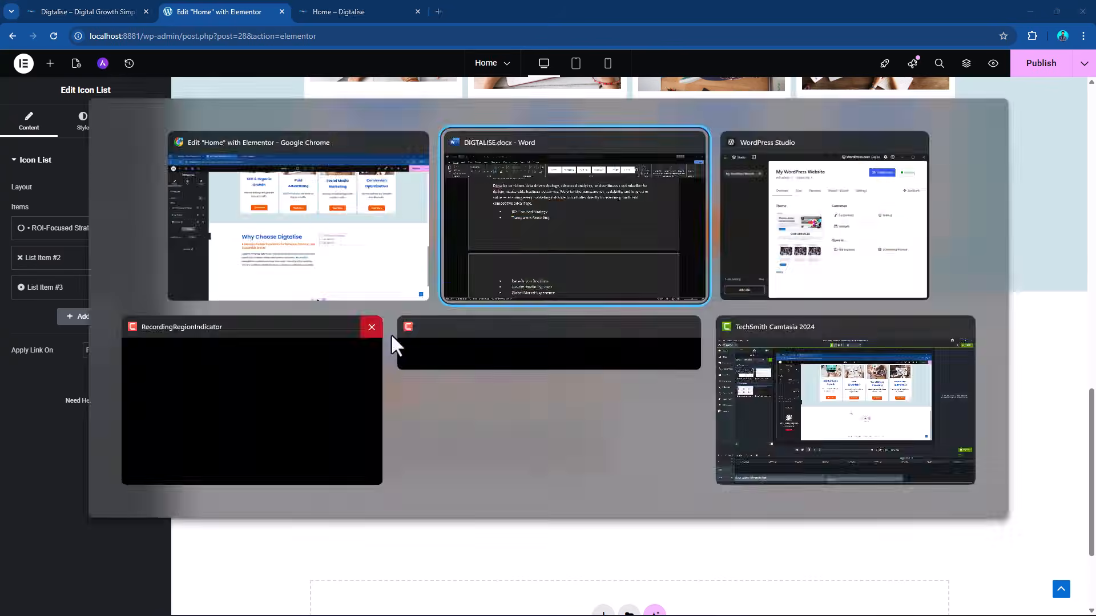
left_click_drag(280, 270, 426, 295)
key("ctrl+c")
key("alt+Tab")
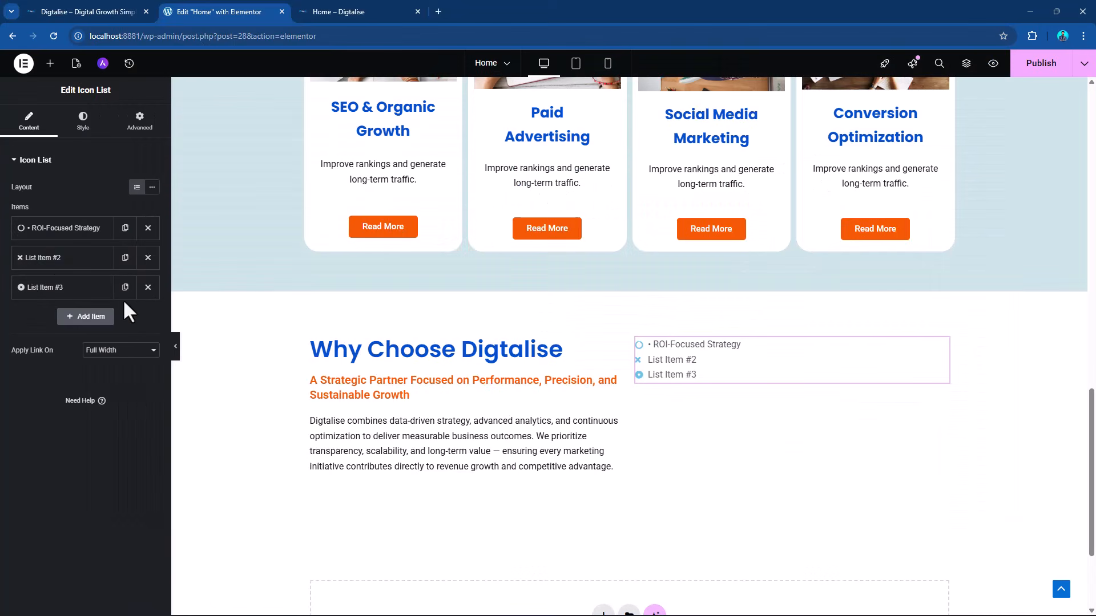
left_click(61, 258)
left_click_drag(80, 300, 2, 315)
key("ctrl+v")
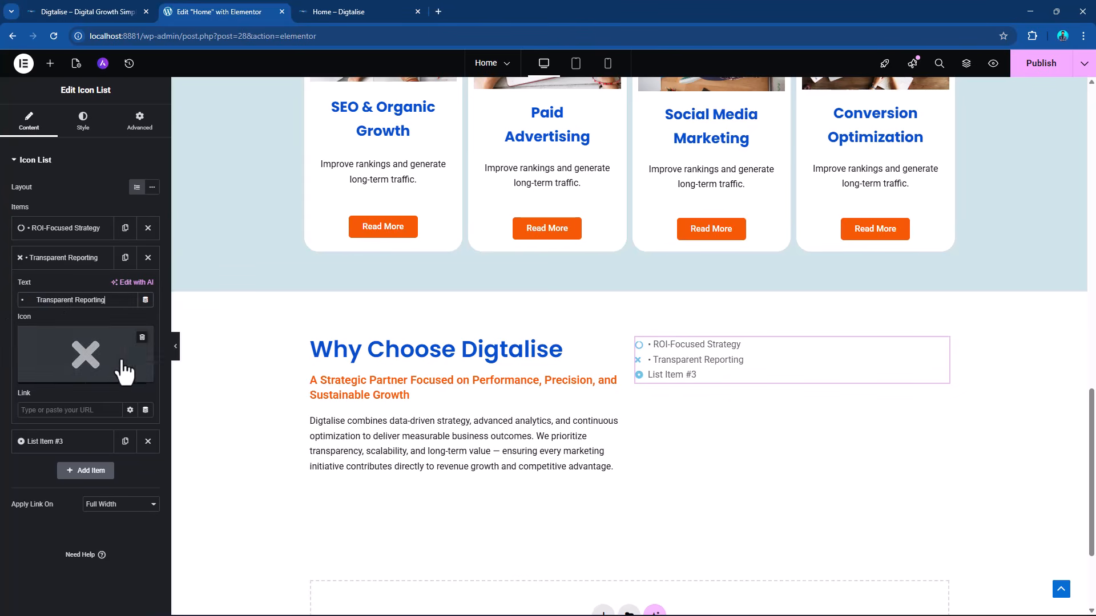
Replace the third icon list item's text with "Data-Driven Decisions" copied from the Word document, without the pasted bullet character.
key("alt+Tab")
scroll(287, 312, "down", 3)
left_click_drag(284, 329, 442, 330)
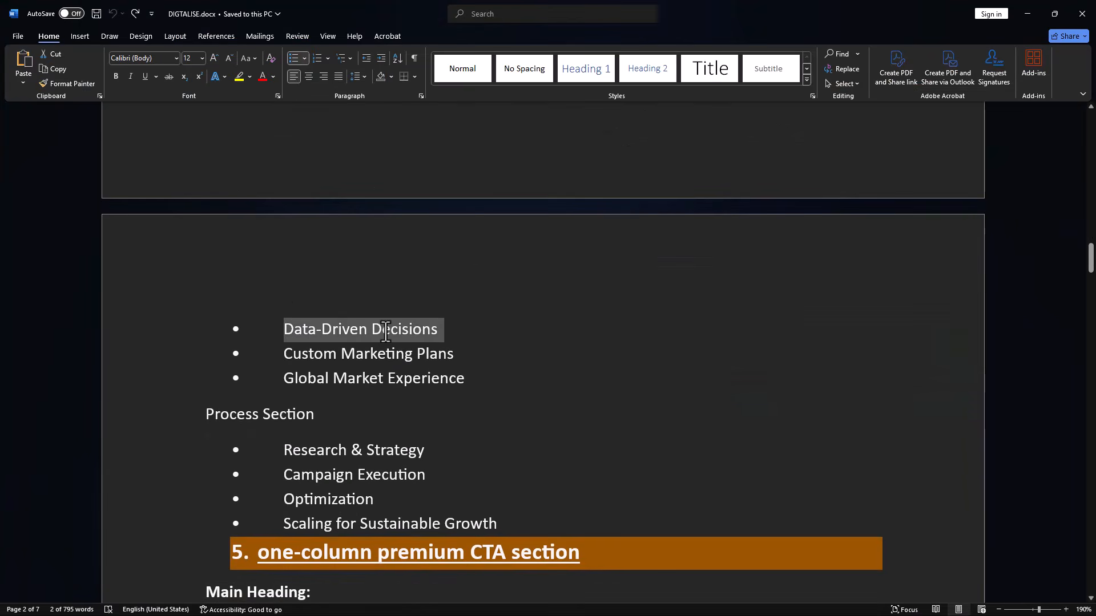
key("alt+Tab")
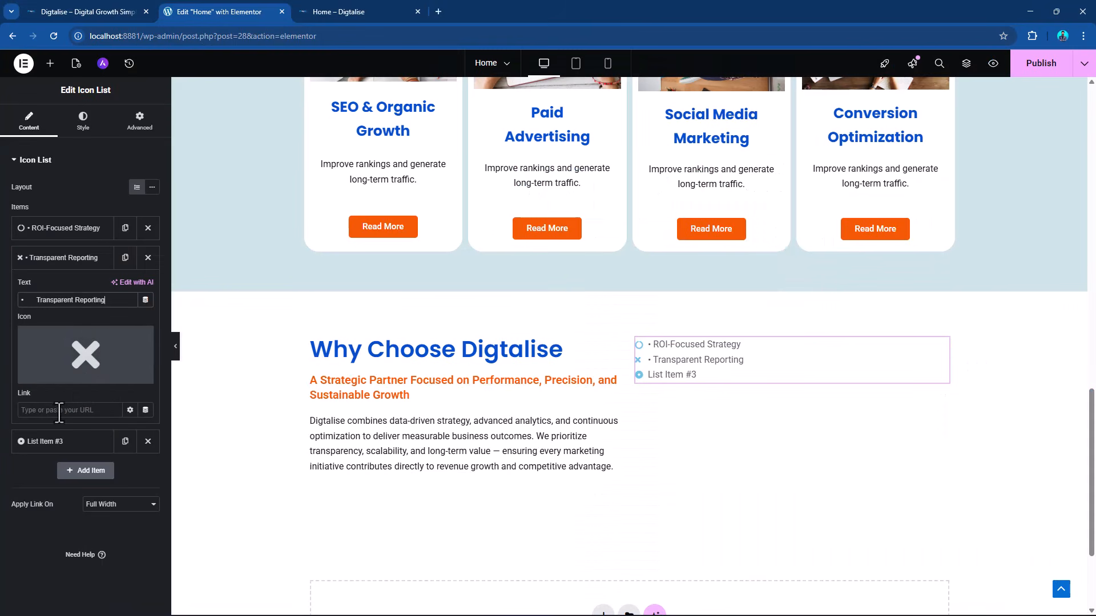
left_click(57, 441)
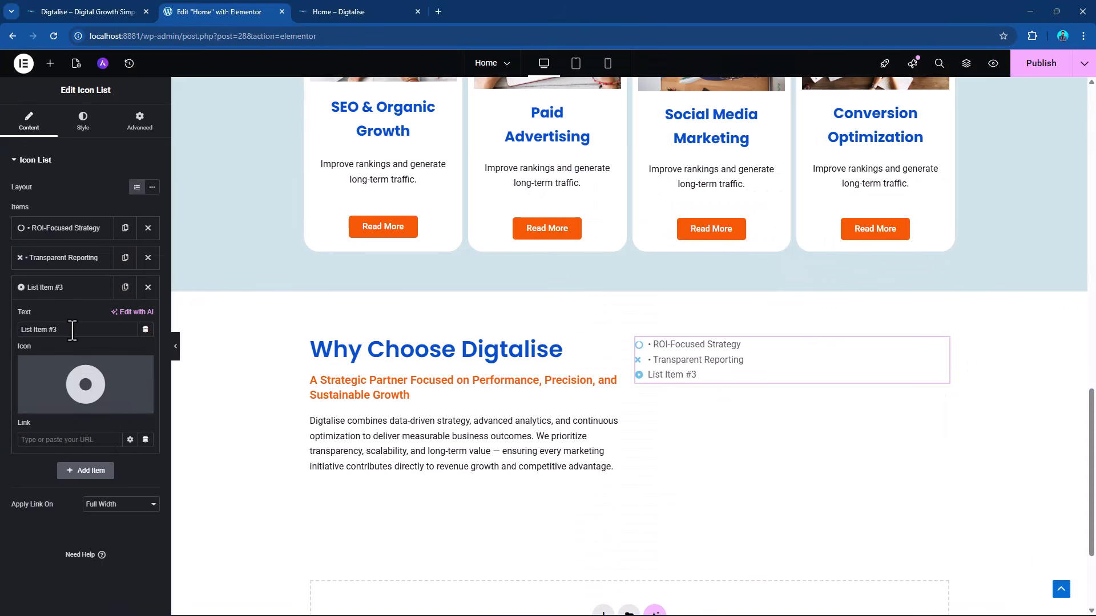
left_click_drag(72, 330, 1, 330)
type("•\tData-Driven Decisions")
key("BackSpace")
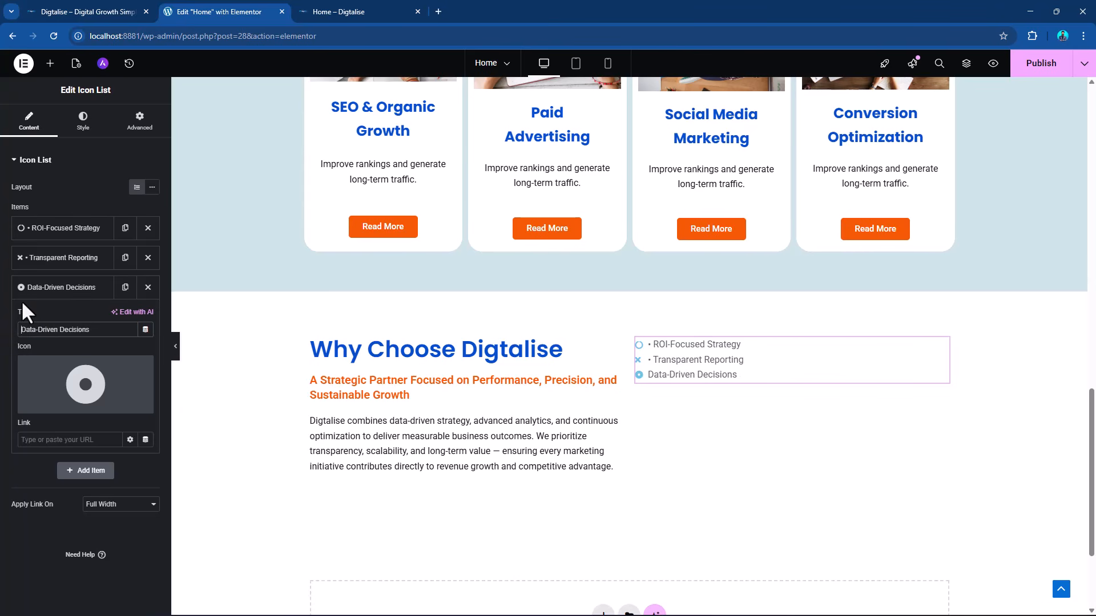
Remove the leading bullet characters from the "Transparent Reporting" and "ROI-Focused Strategy" list items.
left_click(51, 257)
left_click_drag(34, 306, 5, 313)
key("BackSpace")
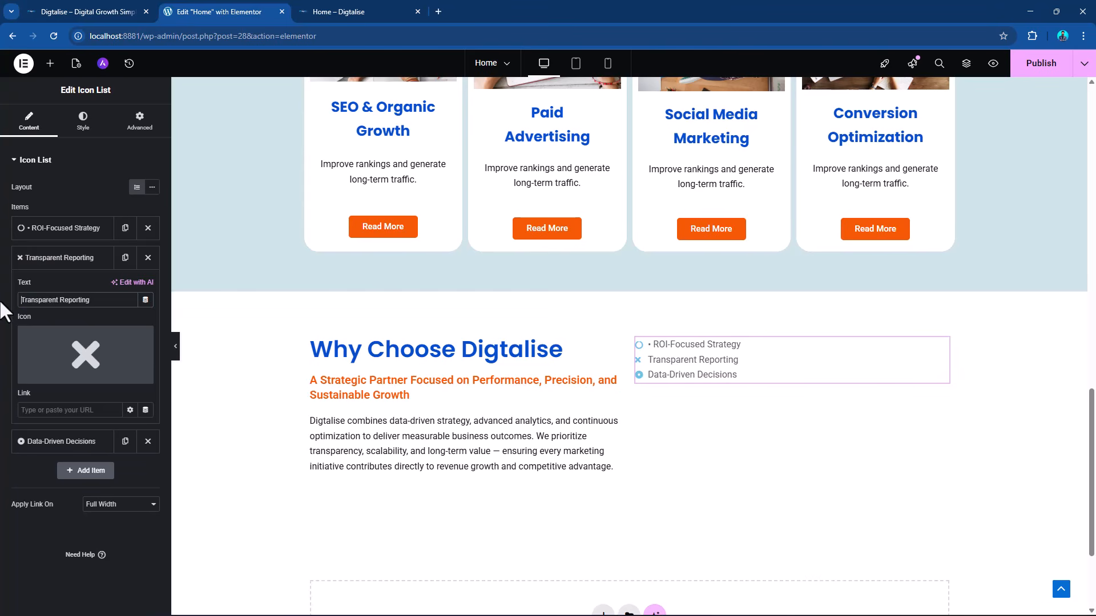
left_click(49, 228)
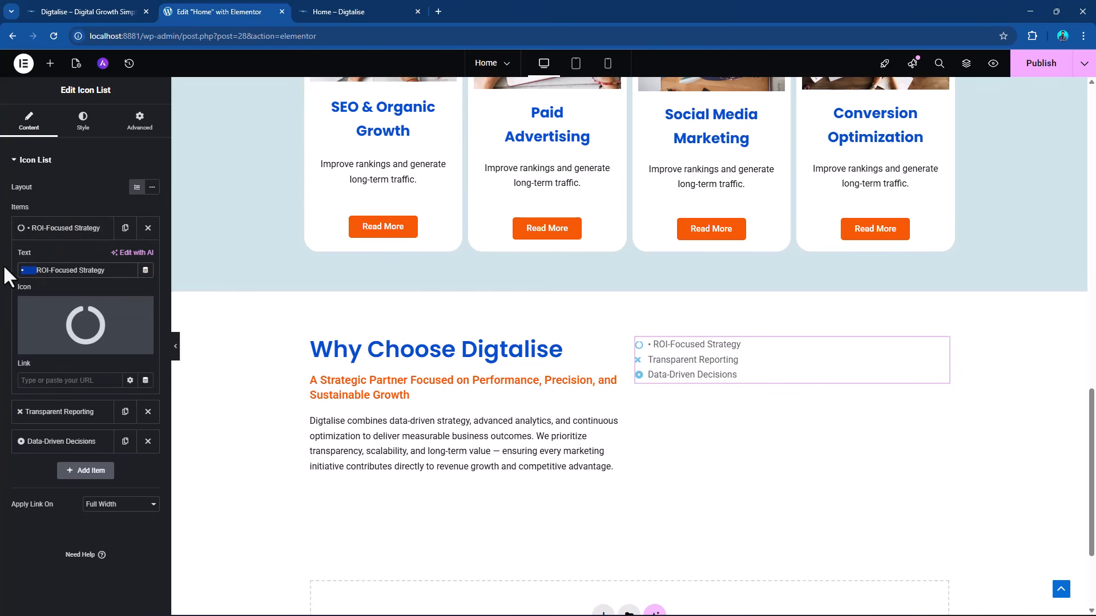
key("BackSpace")
left_click(58, 228)
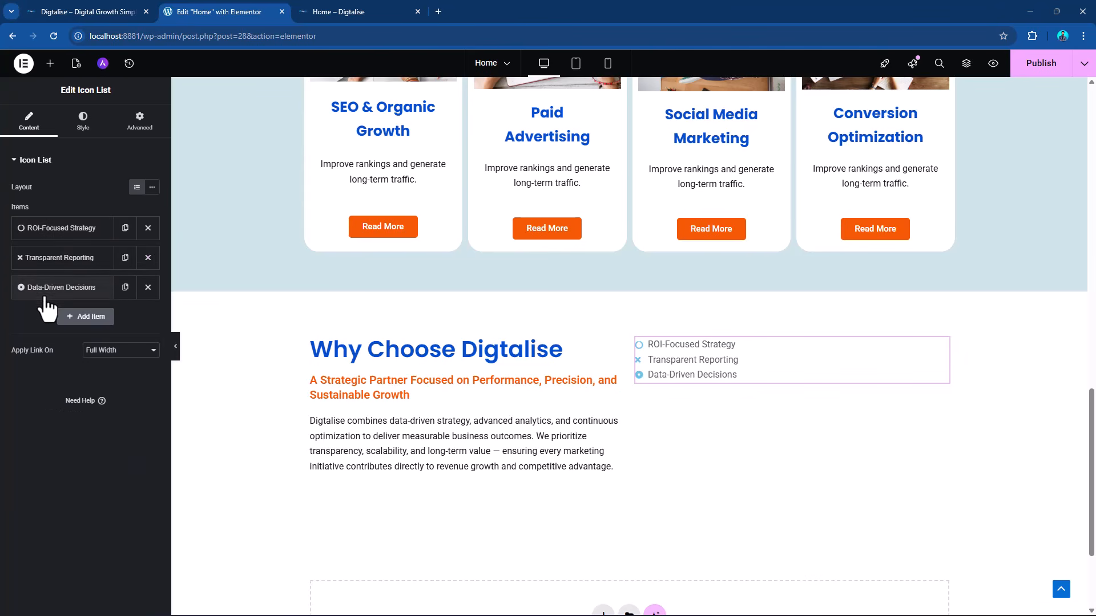
Add a fourth icon list item with the text "Custom Marketing Plans" copied from the Word document, without the bullet character.
left_click(100, 323)
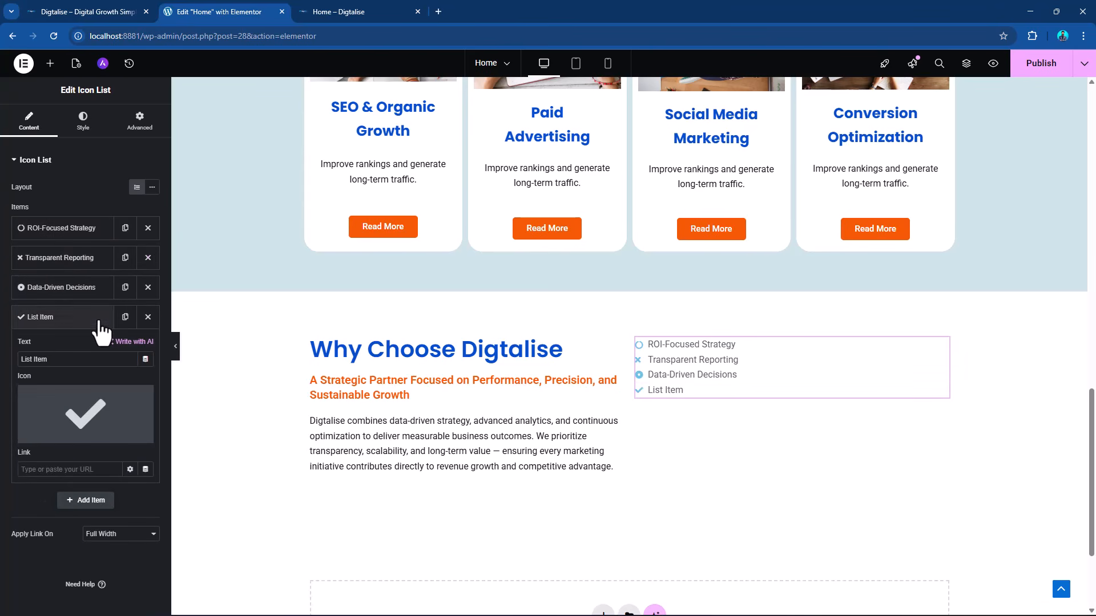
key("alt+Tab")
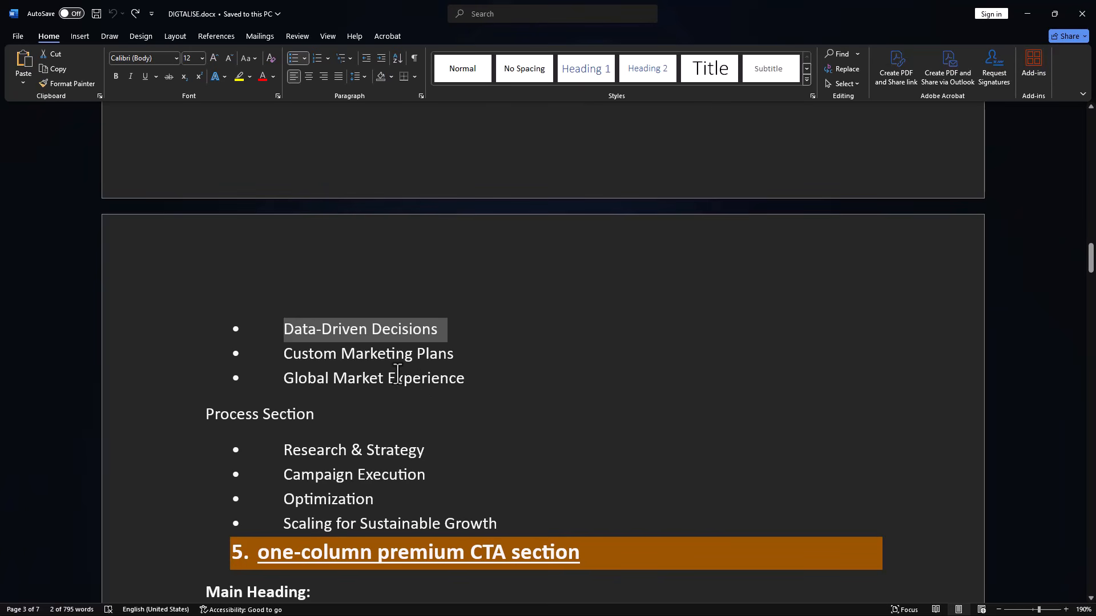
left_click_drag(287, 358, 436, 371)
key("alt+Tab")
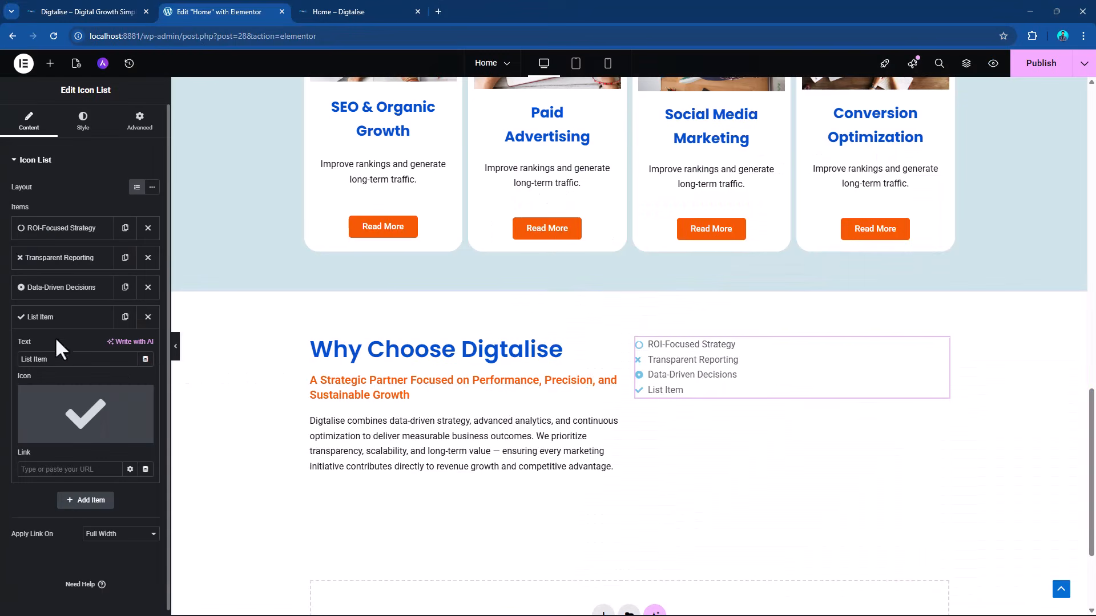
left_click_drag(82, 366, 2, 368)
type("• Custom Marketing Plans")
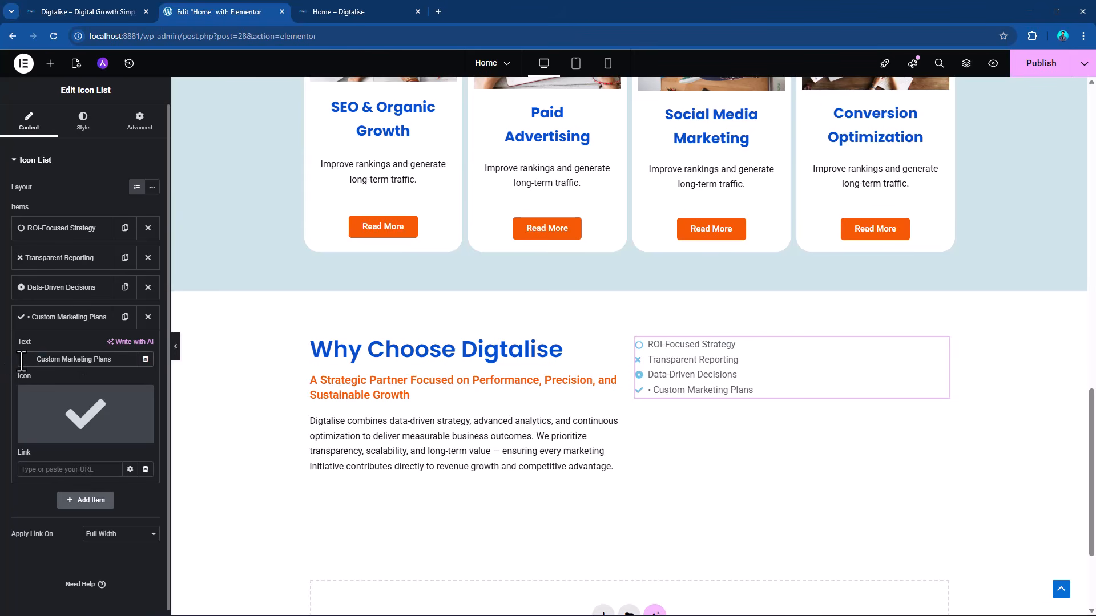
key("BackSpace")
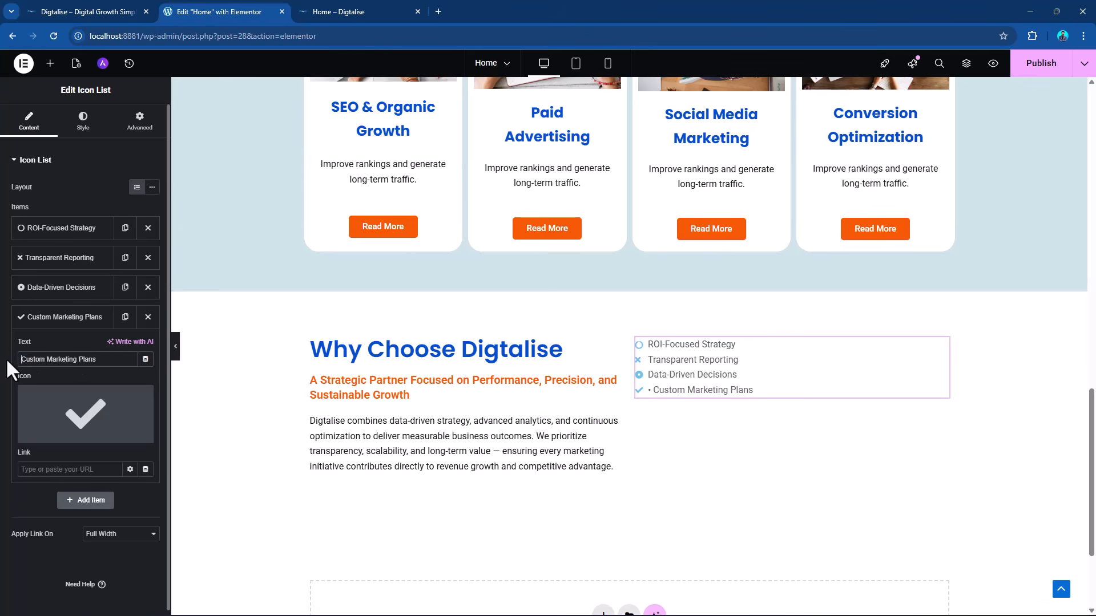
Add a fifth icon list item with the text "Global Market Experience" copied from the Word document, without the pasted bullet character.
key("alt+Tab")
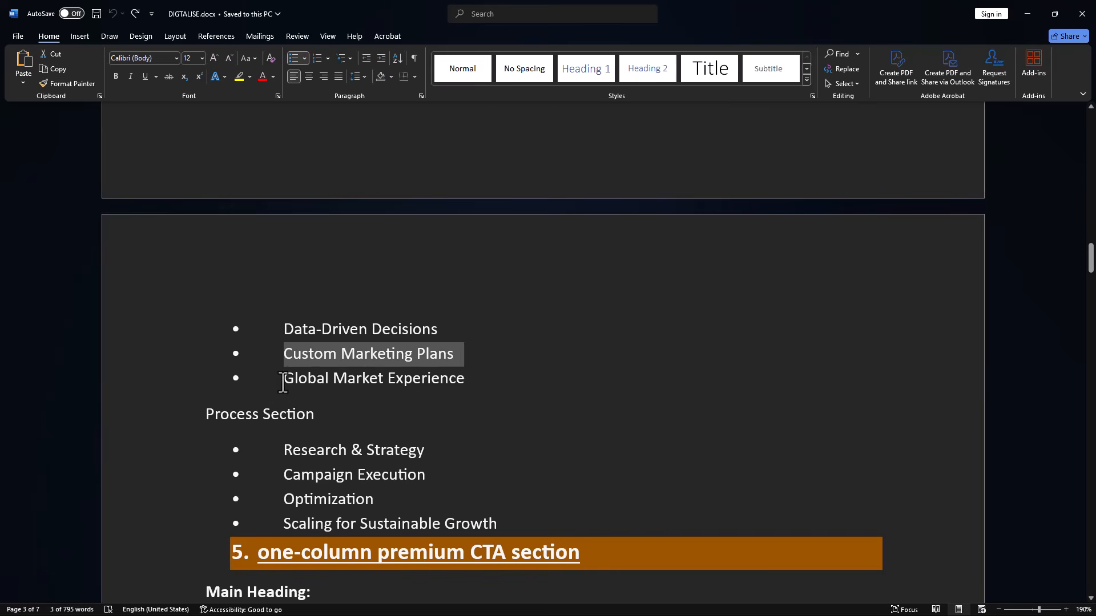
left_click_drag(283, 379, 420, 396)
key("alt+Tab")
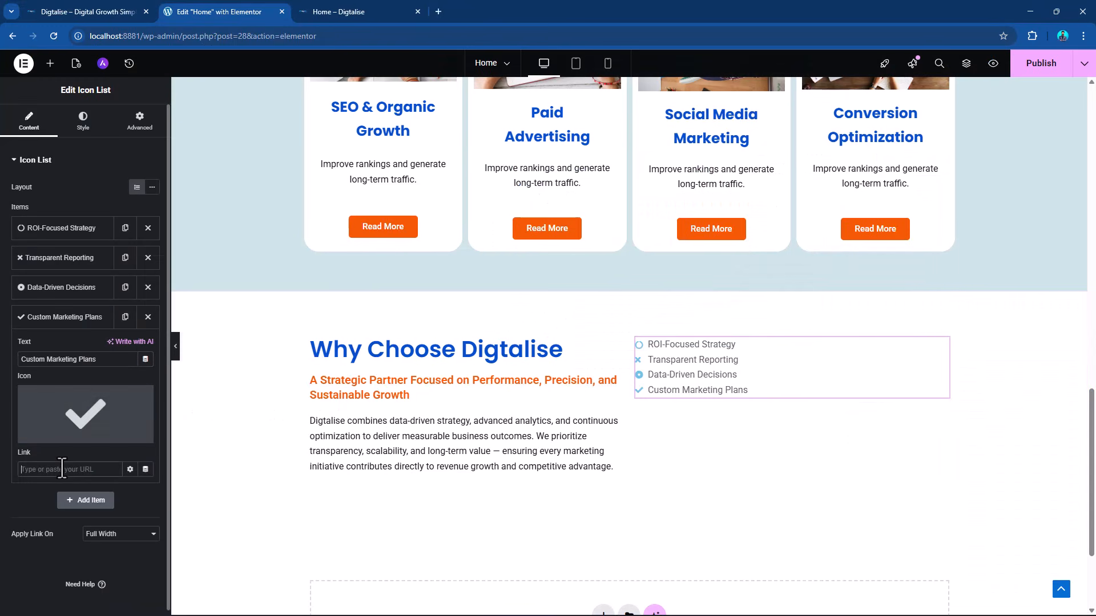
left_click(62, 320)
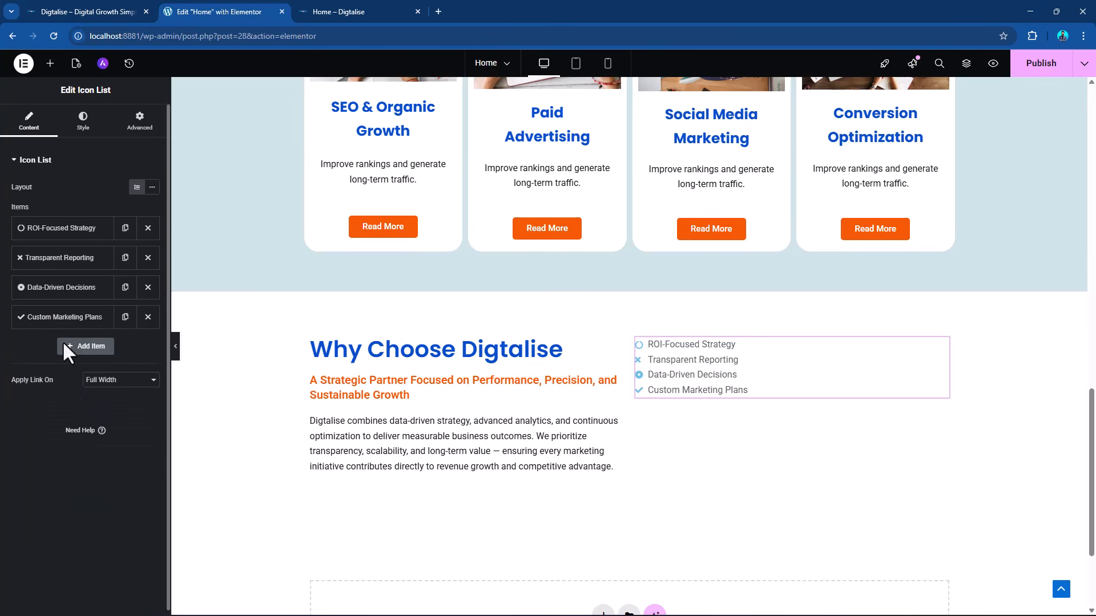
left_click(81, 346)
left_click_drag(63, 388, 3, 393)
type("•\tGlobal Market Experience")
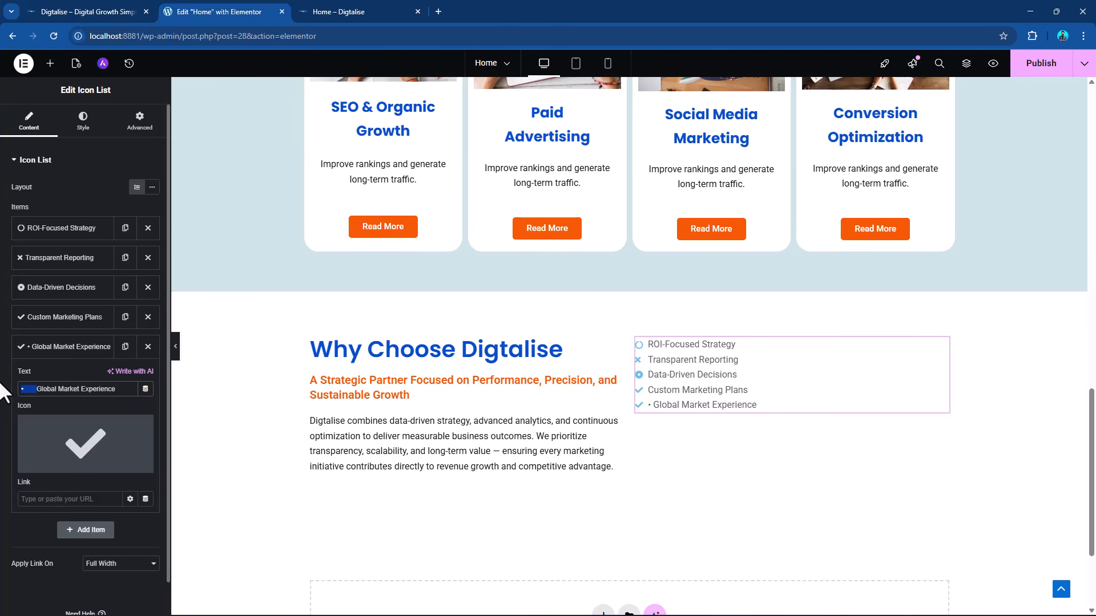
key("BackSpace")
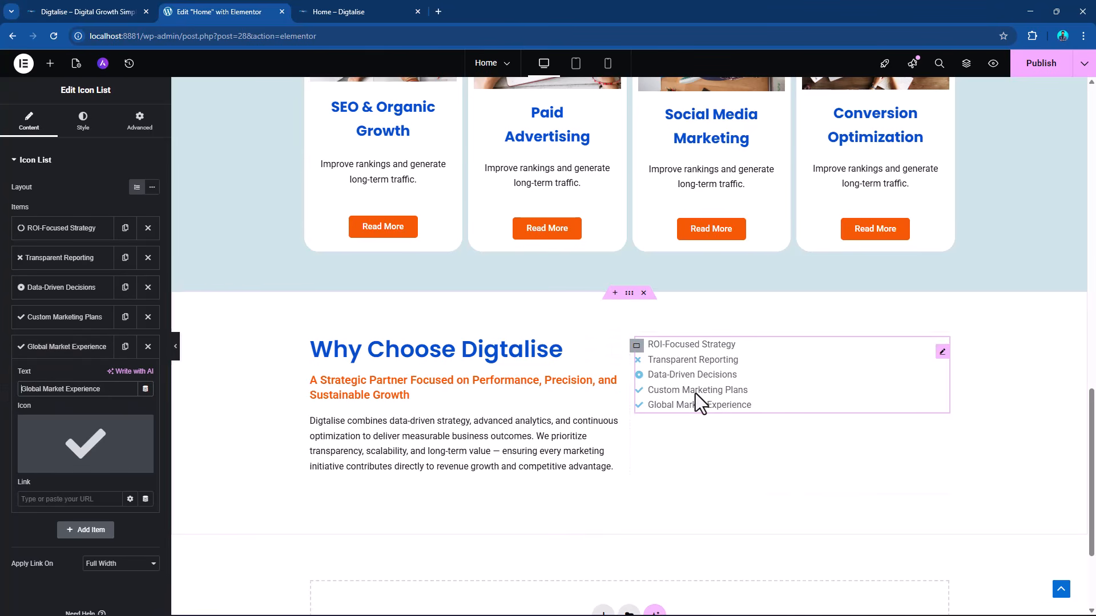
Change the "Transparent Reporting" item's icon to the open-ring circle, filtering the icon library by "circ".
left_click(41, 265)
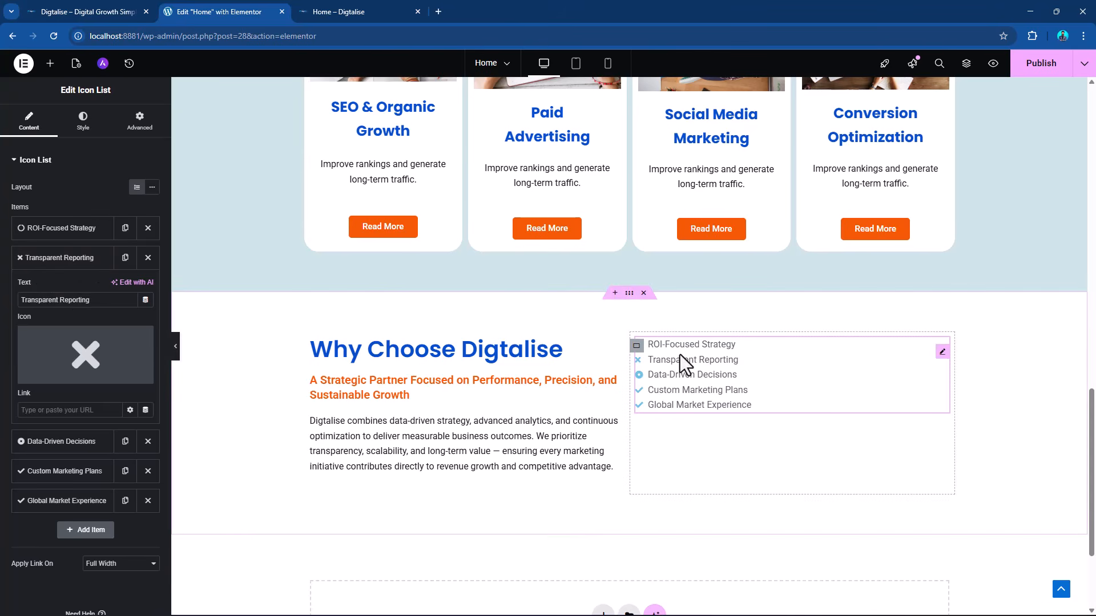
left_click(60, 261)
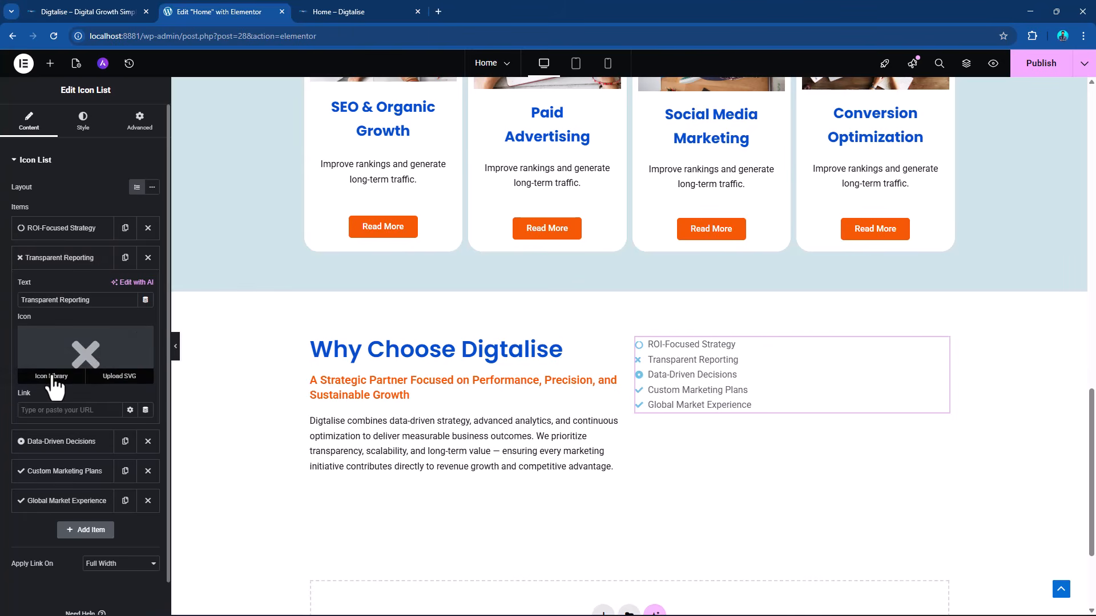
left_click(55, 377)
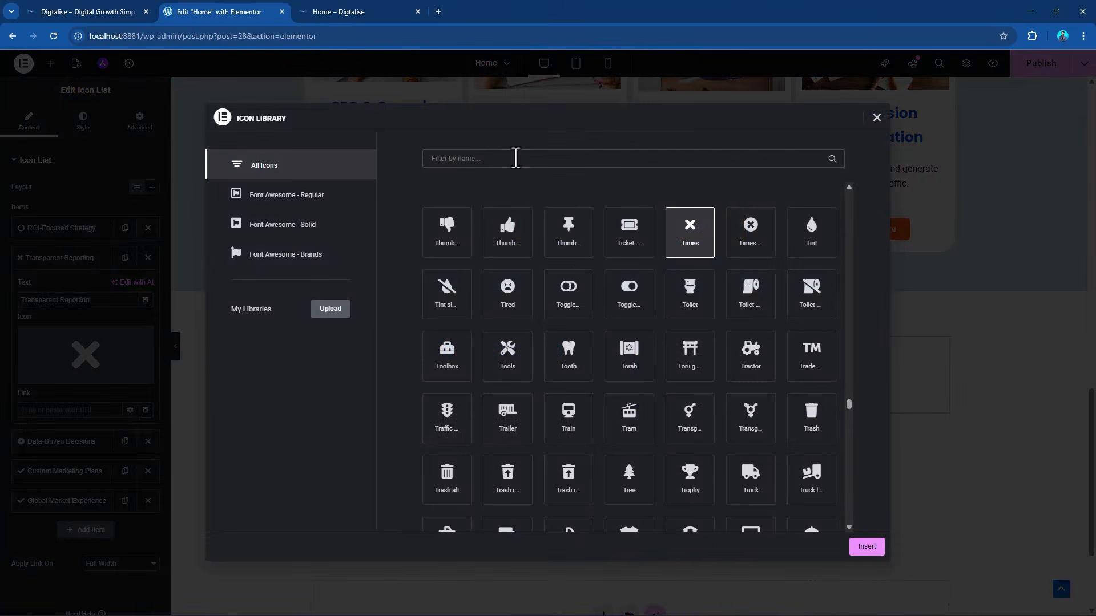
left_click(516, 158)
type("cir")
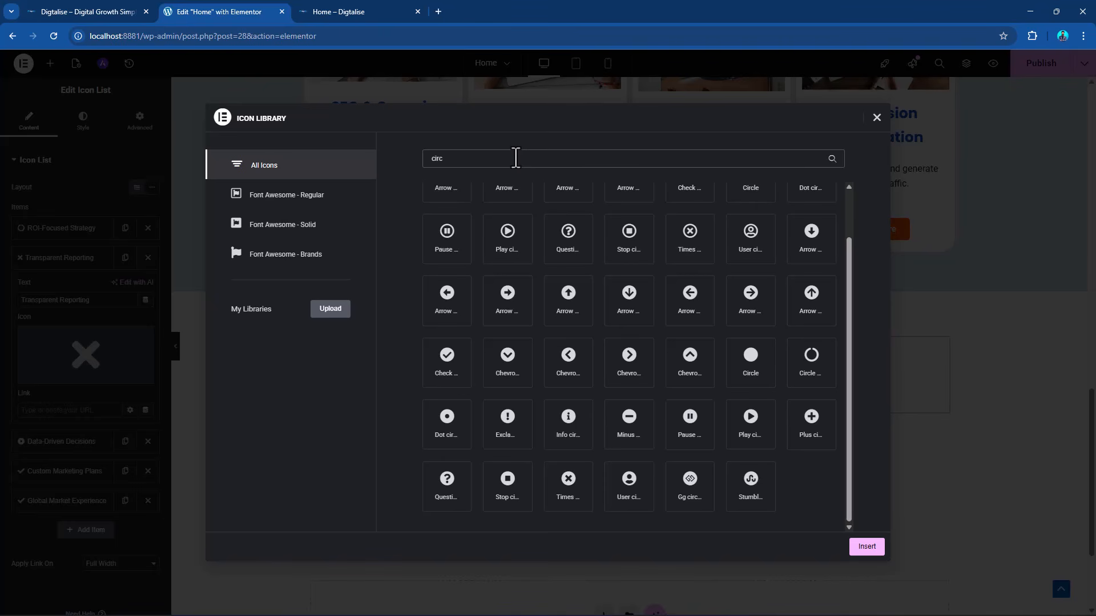
type("c")
left_click(822, 371)
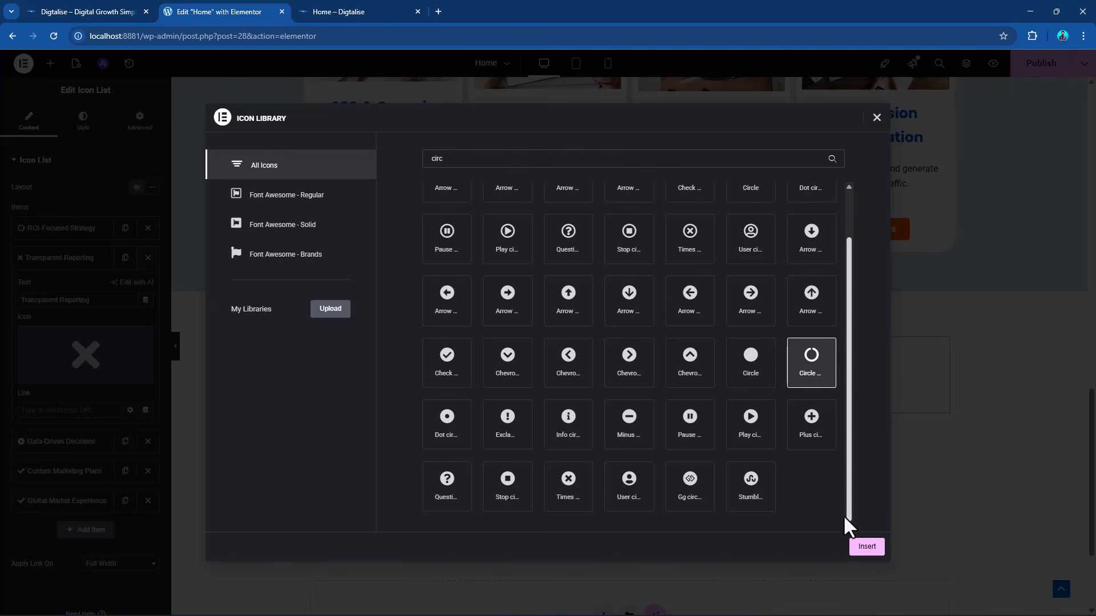
left_click(865, 547)
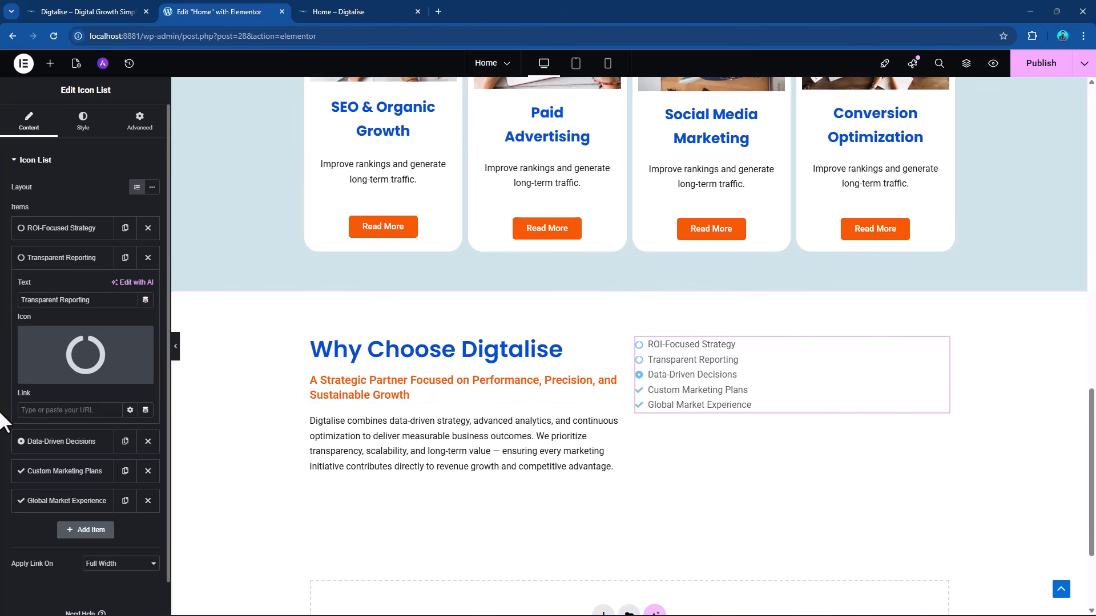
scroll(63, 448, "down", 1)
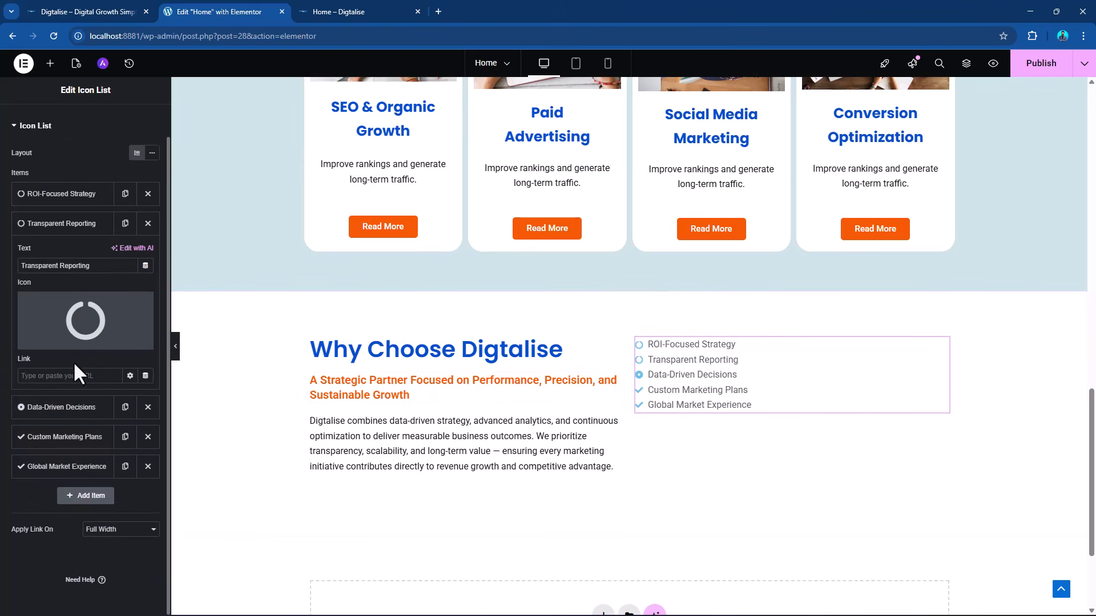
mouse_move(114, 326)
left_click(74, 407)
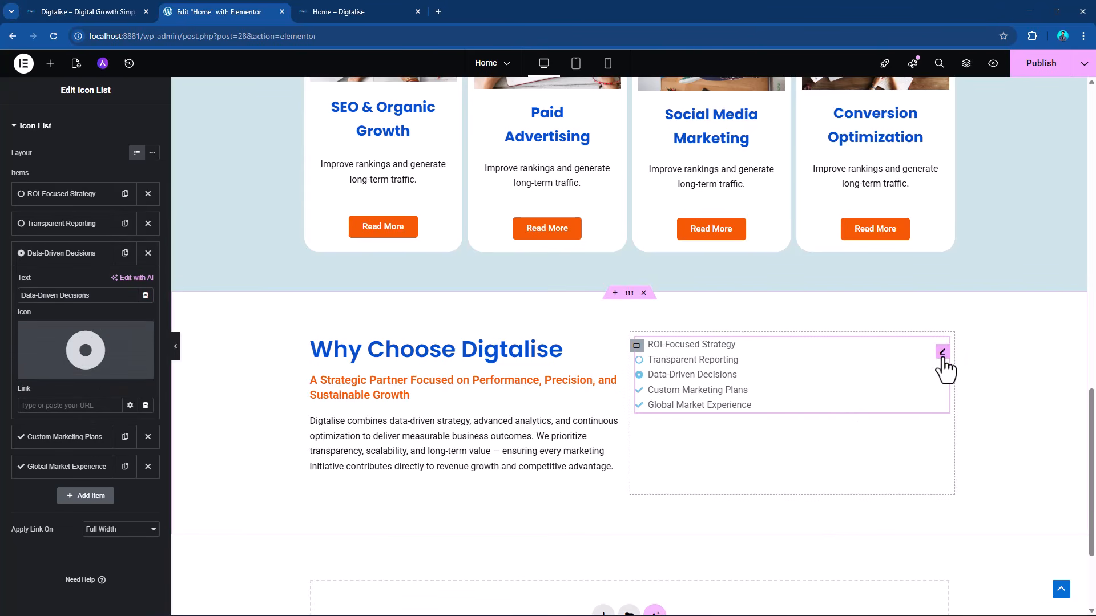
right_click(942, 357)
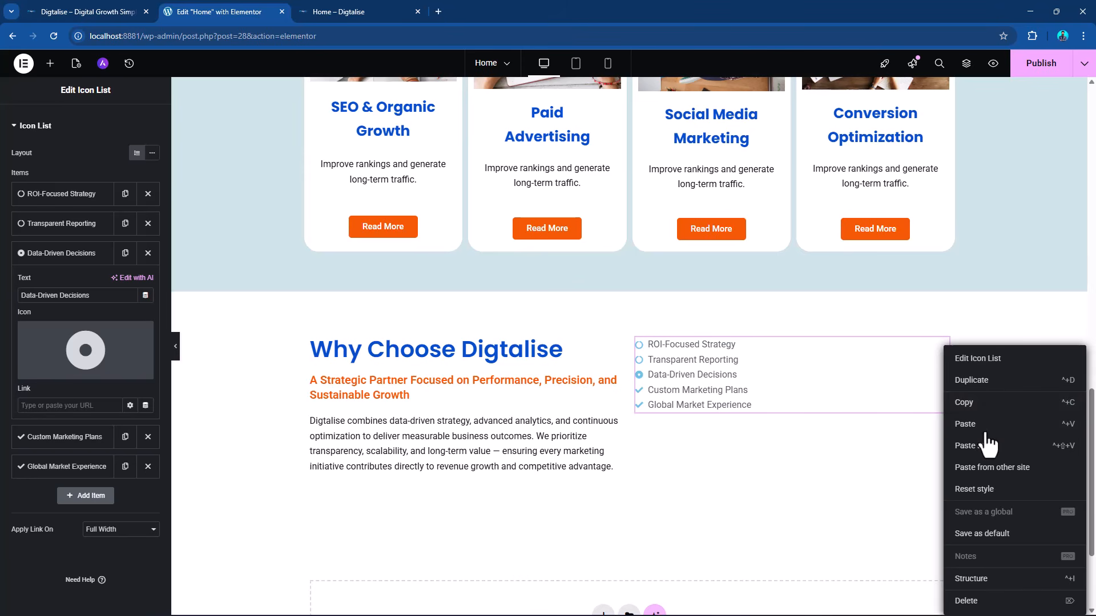
Change the "Custom Marketing Plans" item's icon to the open-ring circle found by filtering the icon library by "circ".
left_click(59, 438)
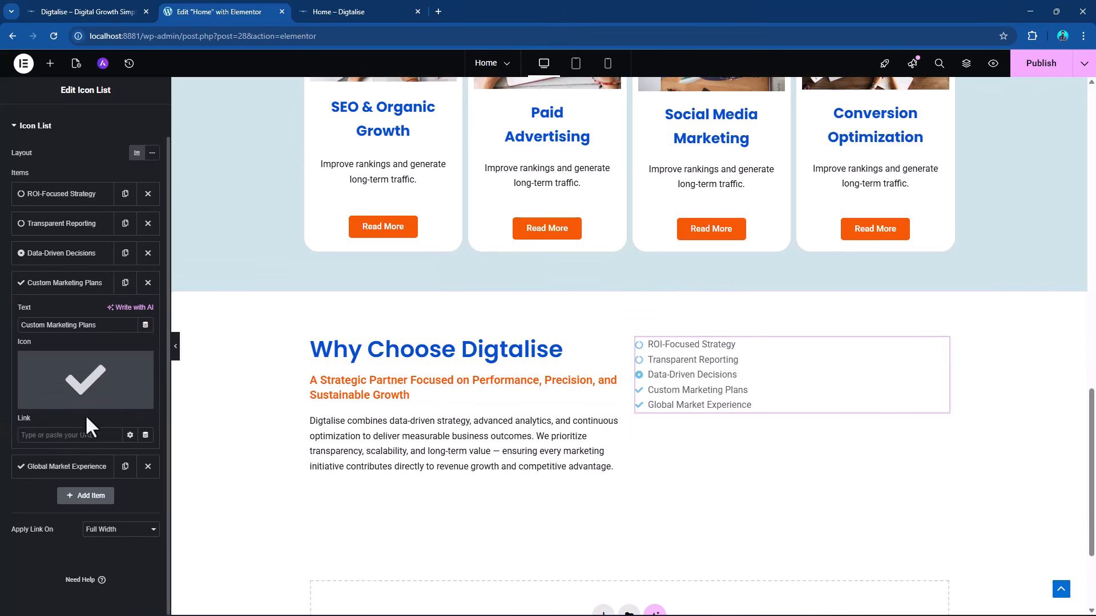
left_click(60, 407)
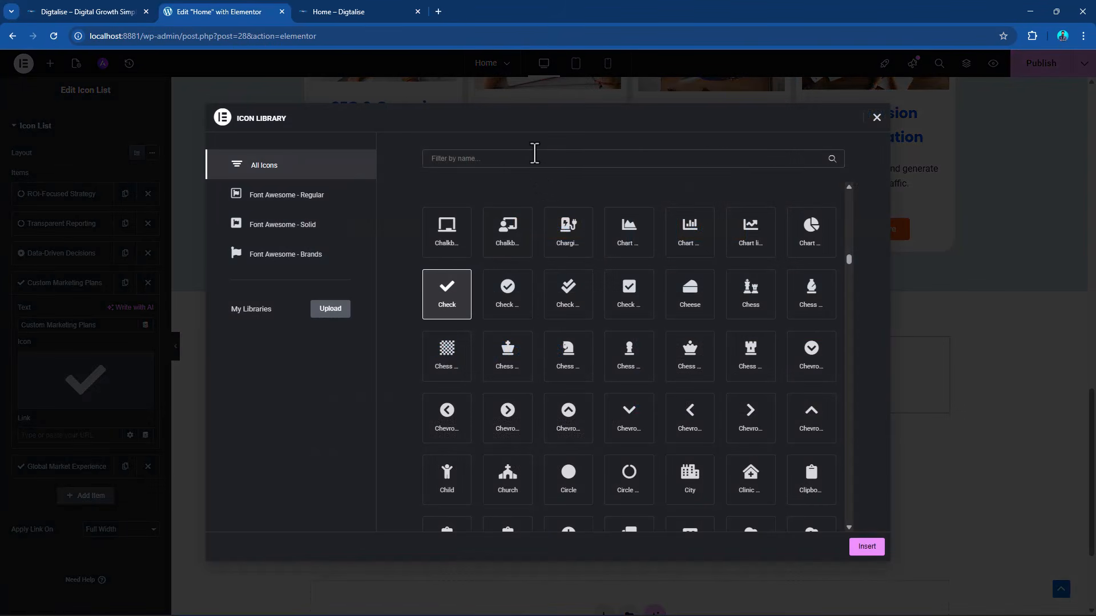
left_click(535, 153)
type("ic")
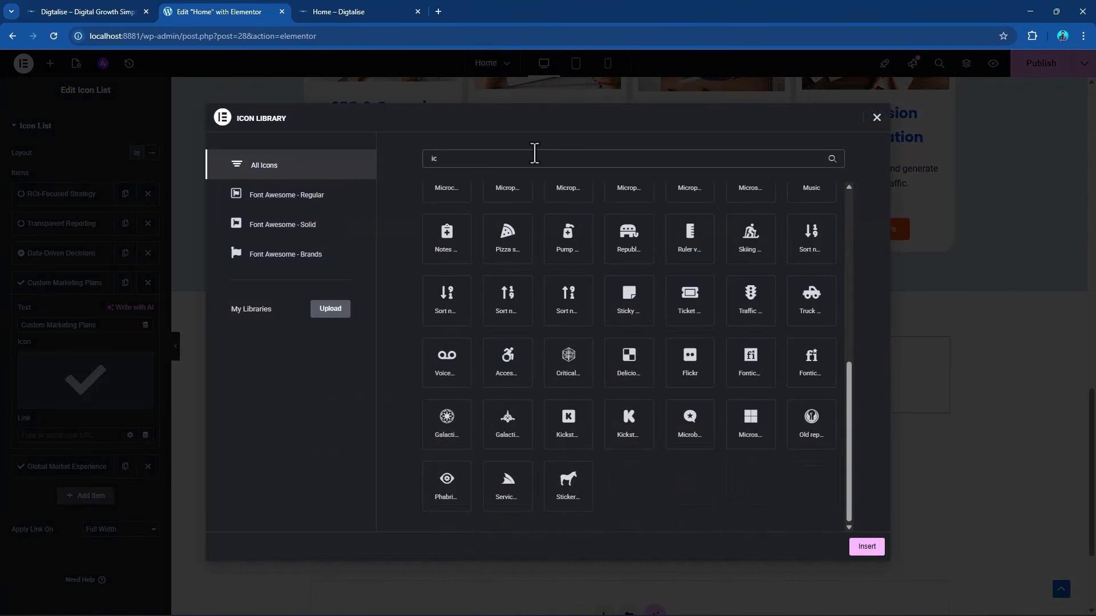
key("BackSpace")
key("BackSpace")
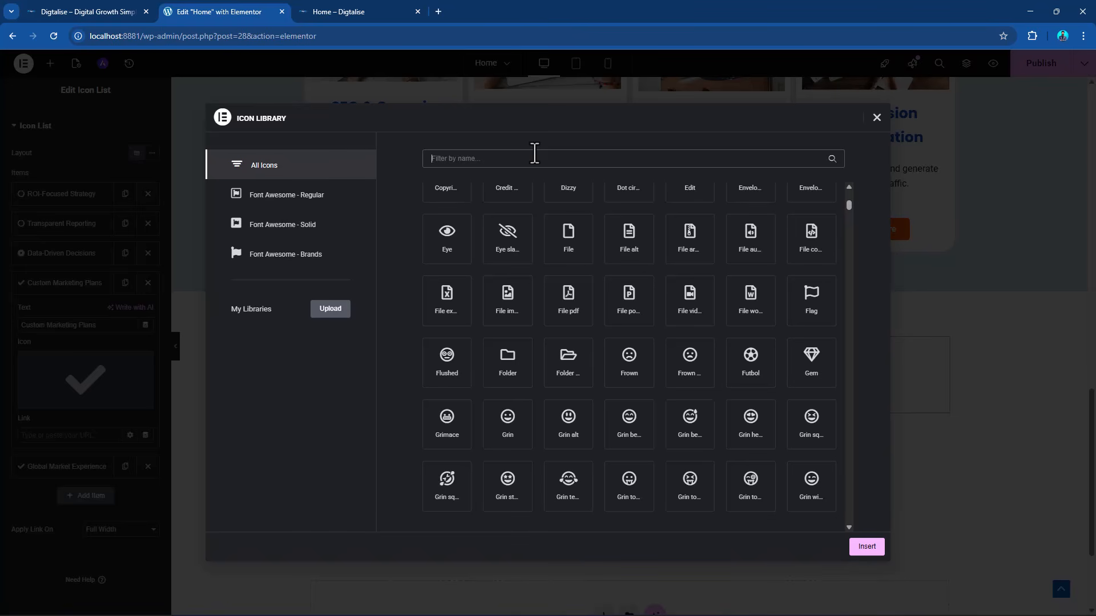
type("circ")
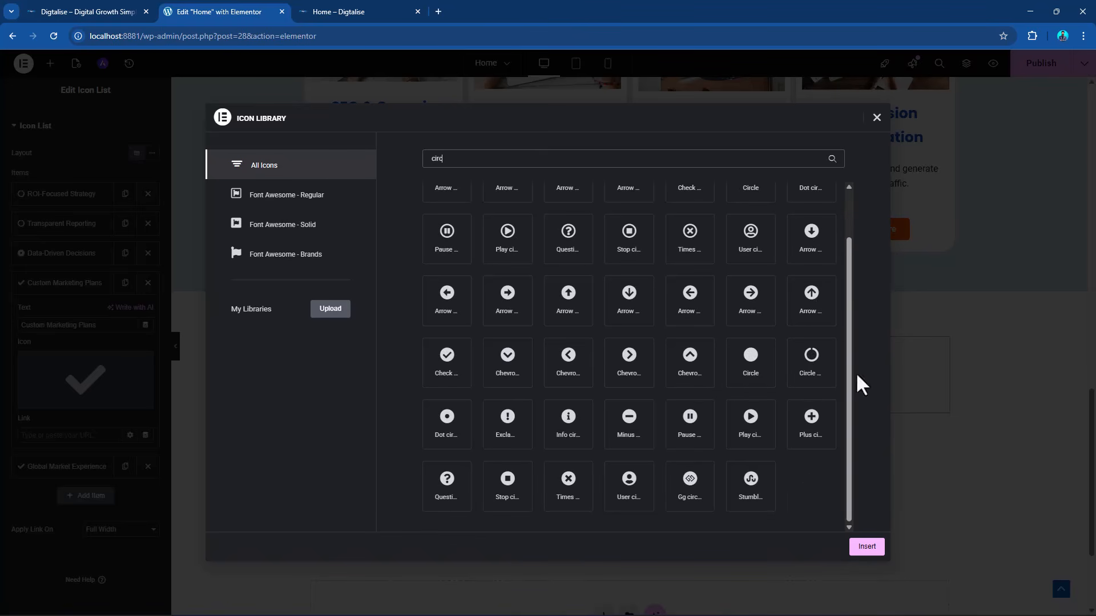
left_click(811, 359)
left_click(862, 549)
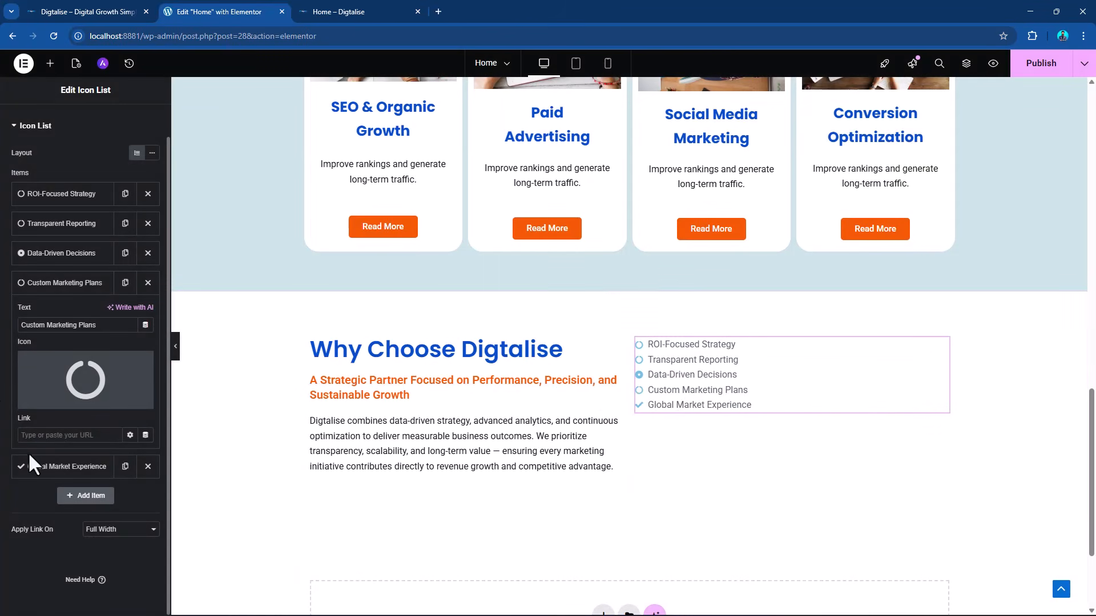
Replace the "Global Market Experience" item's check icon with the open-ring circle, filtering the icon library by "circ".
left_click(57, 471)
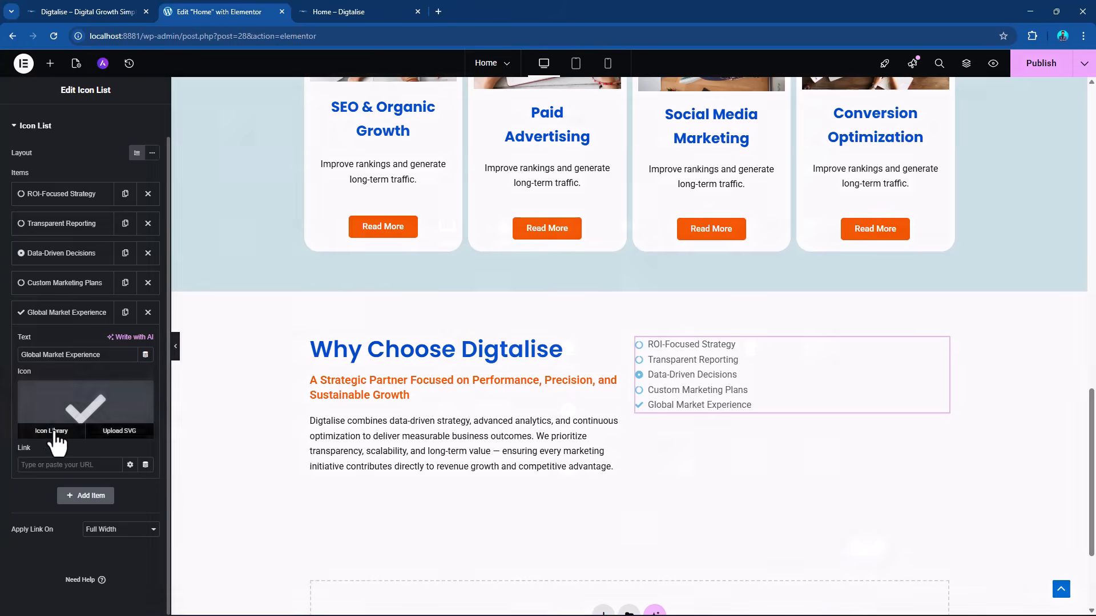
left_click(50, 431)
left_click(540, 159)
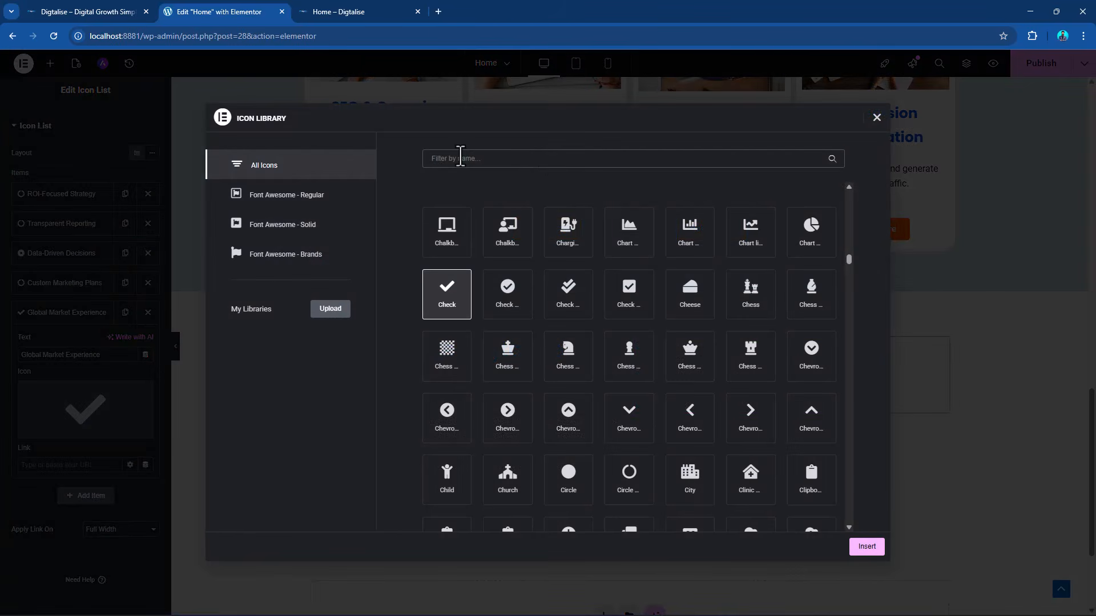
type("cu")
key("BackSpace")
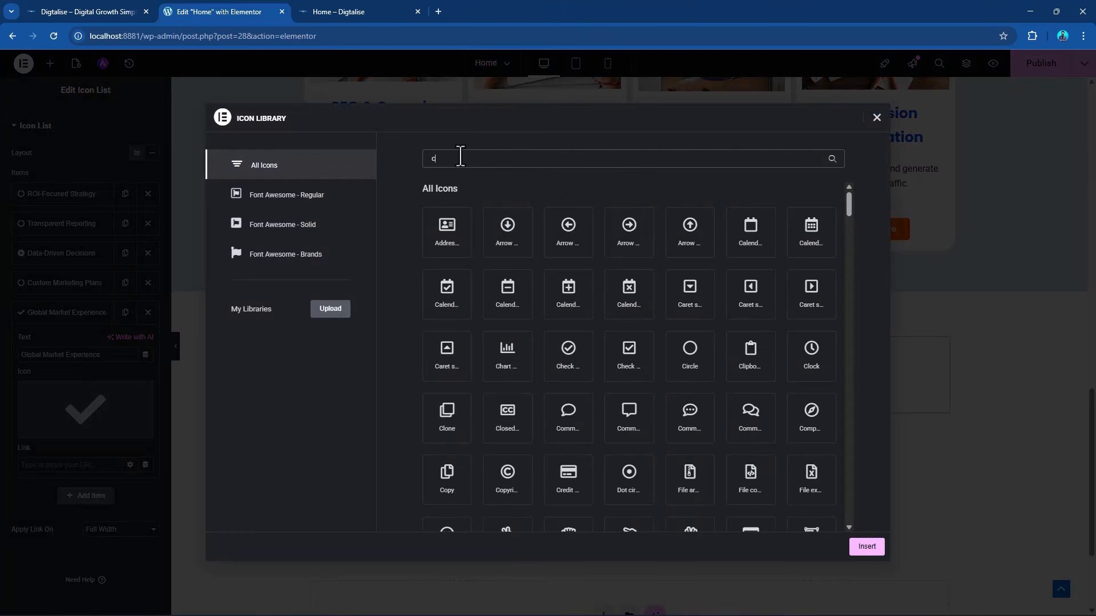
type("irc")
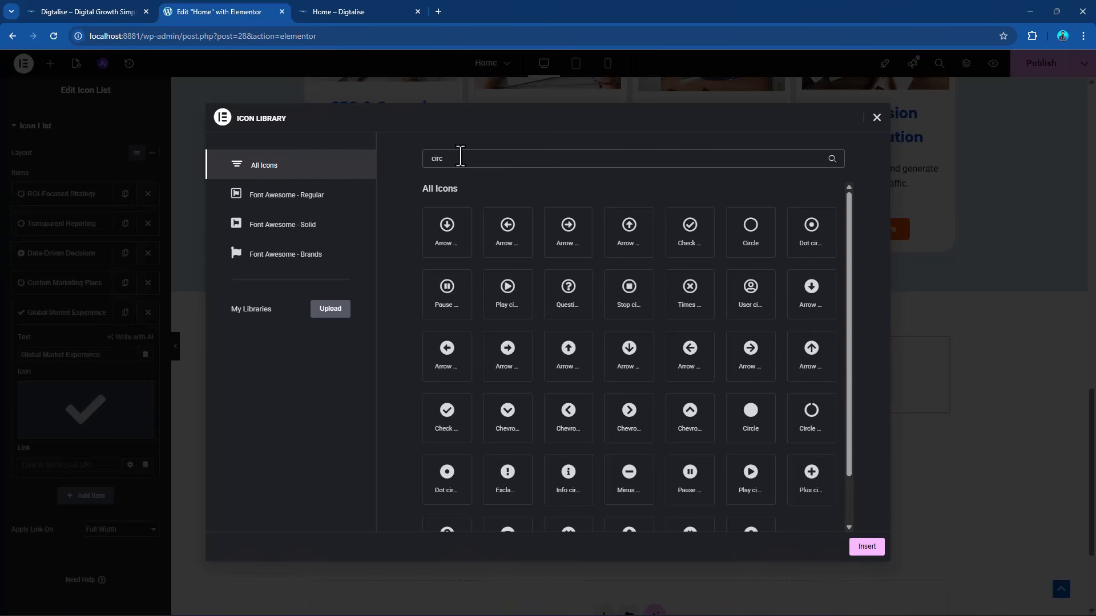
left_click(822, 434)
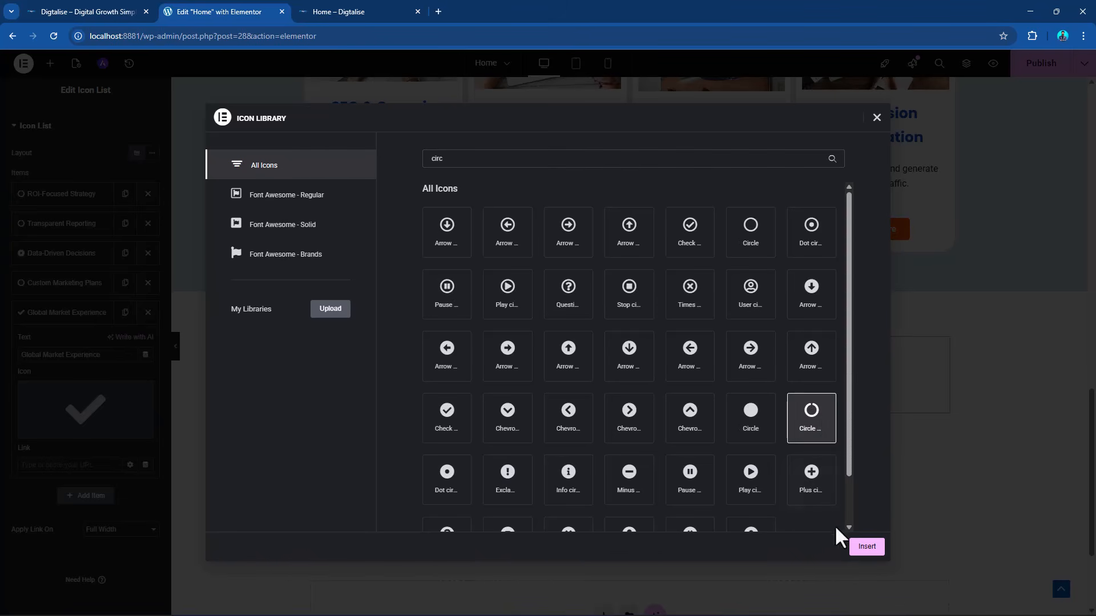
left_click(862, 549)
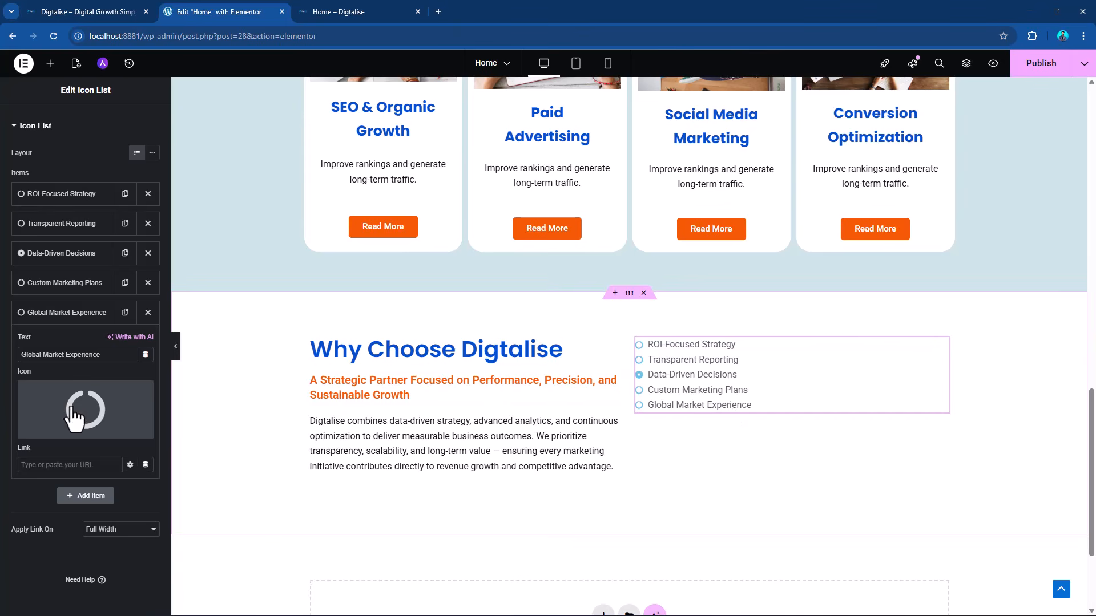
Duplicate the "Global Market Experience" list item and undo the duplication.
left_click(50, 314)
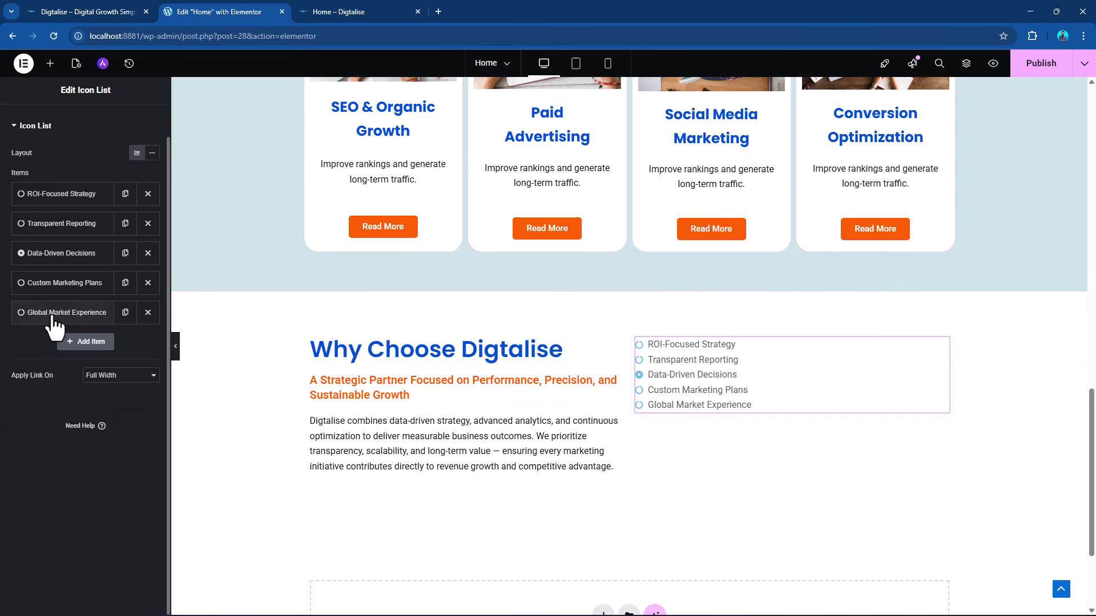
left_click(125, 312)
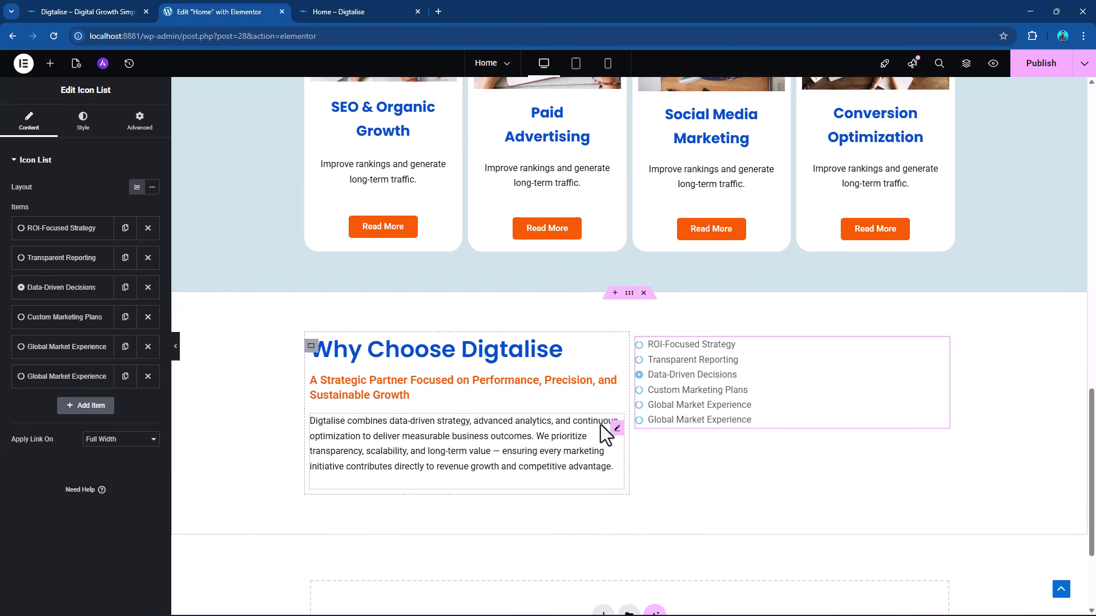
key("ctrl+z")
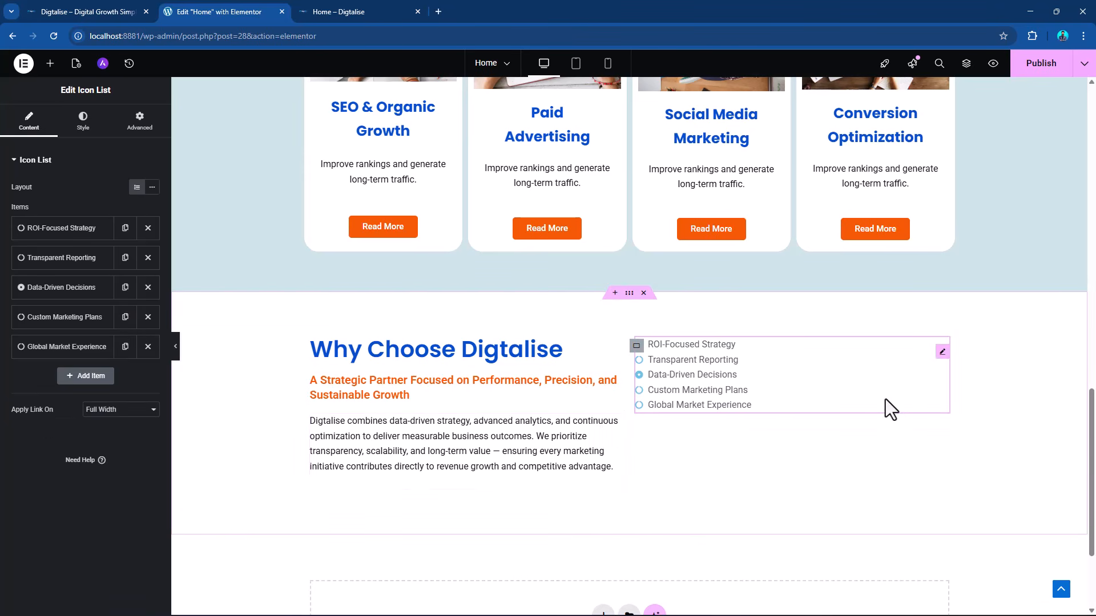
Replace the "Data-Driven Decisions" item's dot circle icon with the open-ring circle, filtering the icon library by "circ".
left_click(40, 292)
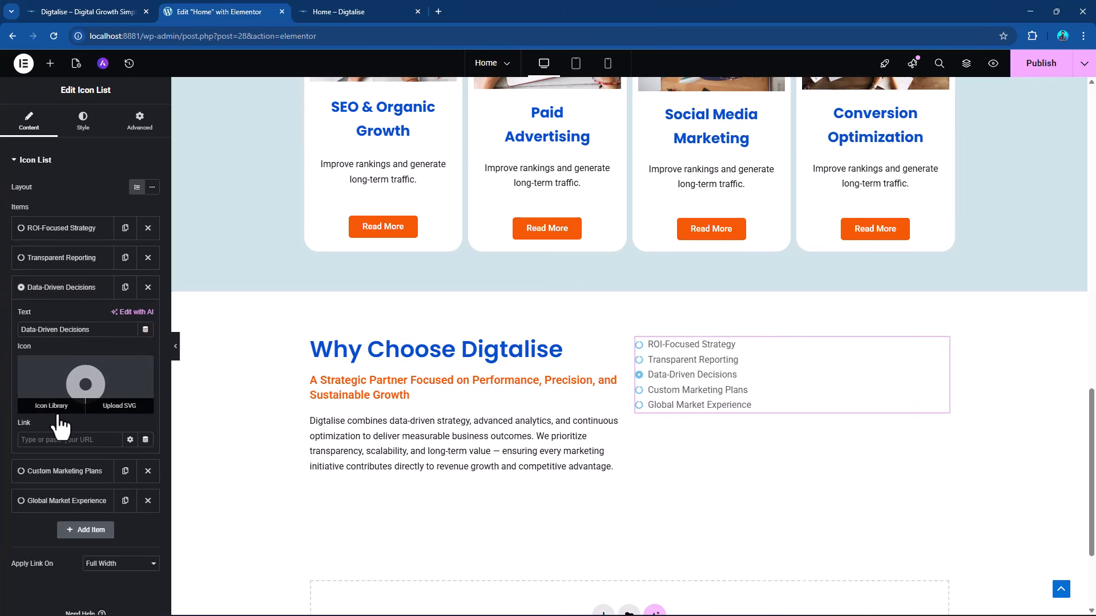
left_click(51, 409)
type("c")
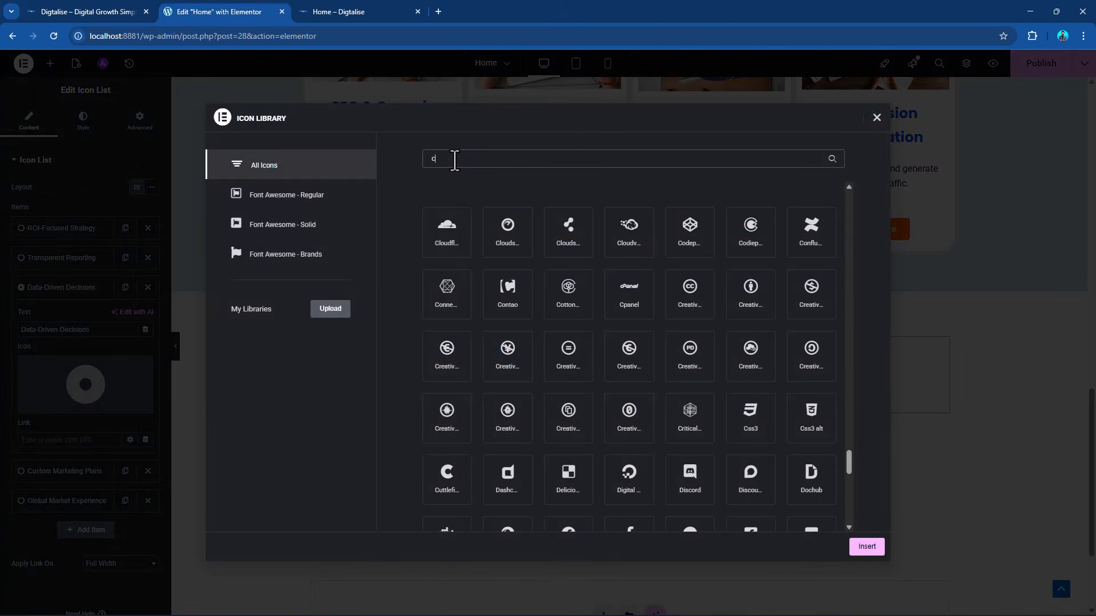
type("irc")
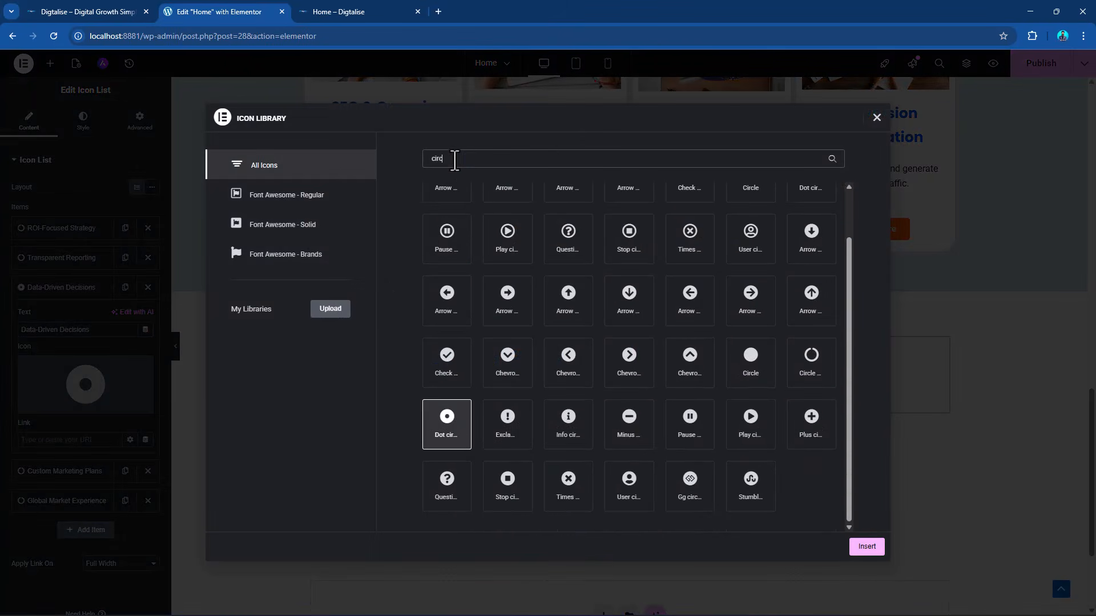
left_click(827, 371)
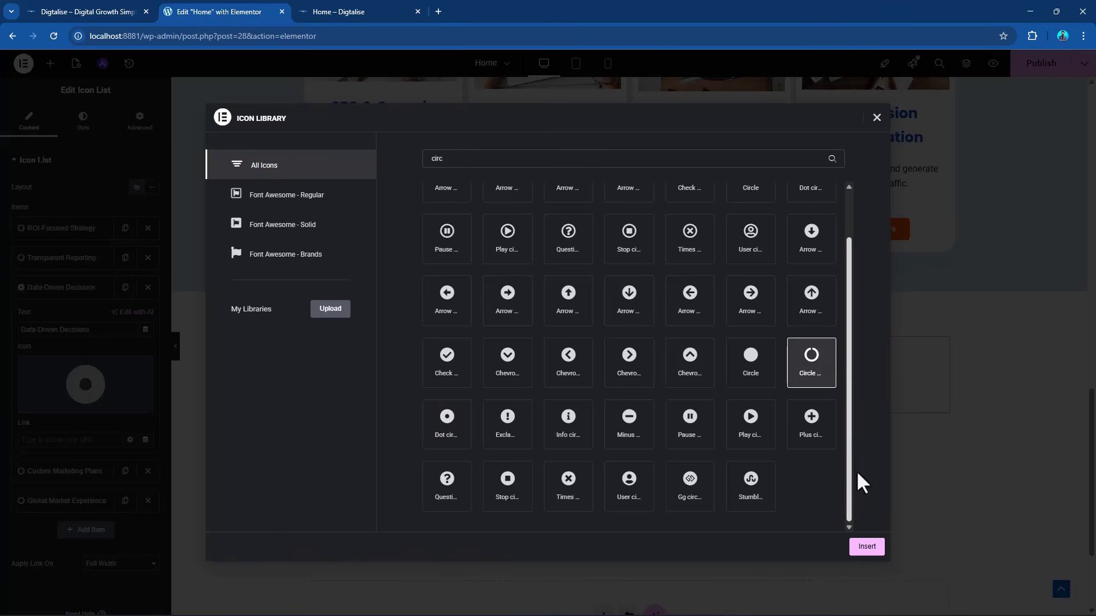
left_click(864, 547)
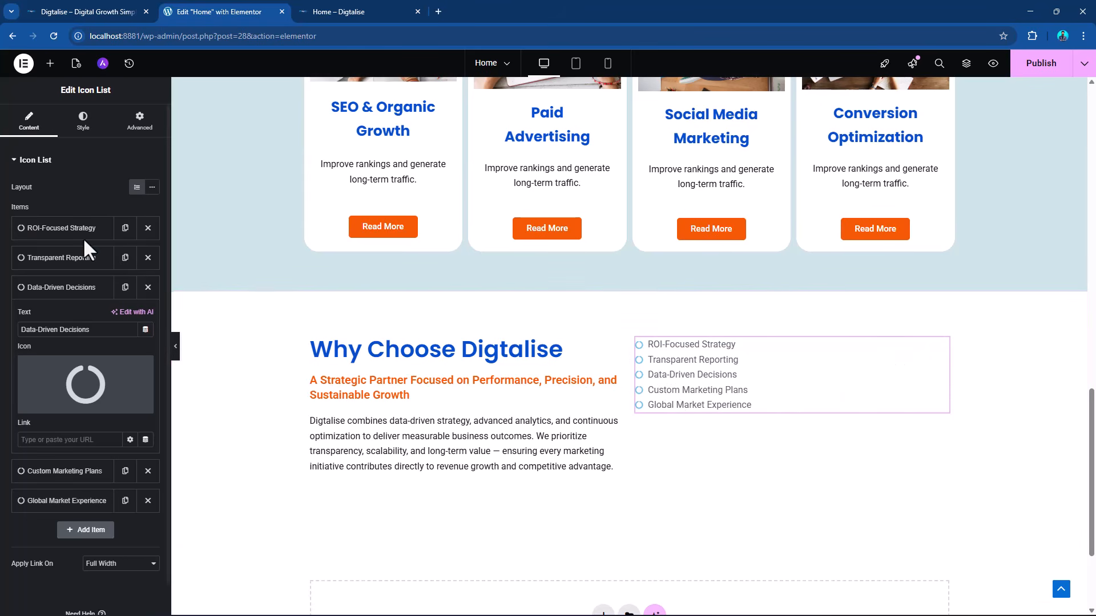
Color the list icons with the global "primary color - 01" and enlarge them to 24 px.
left_click(83, 123)
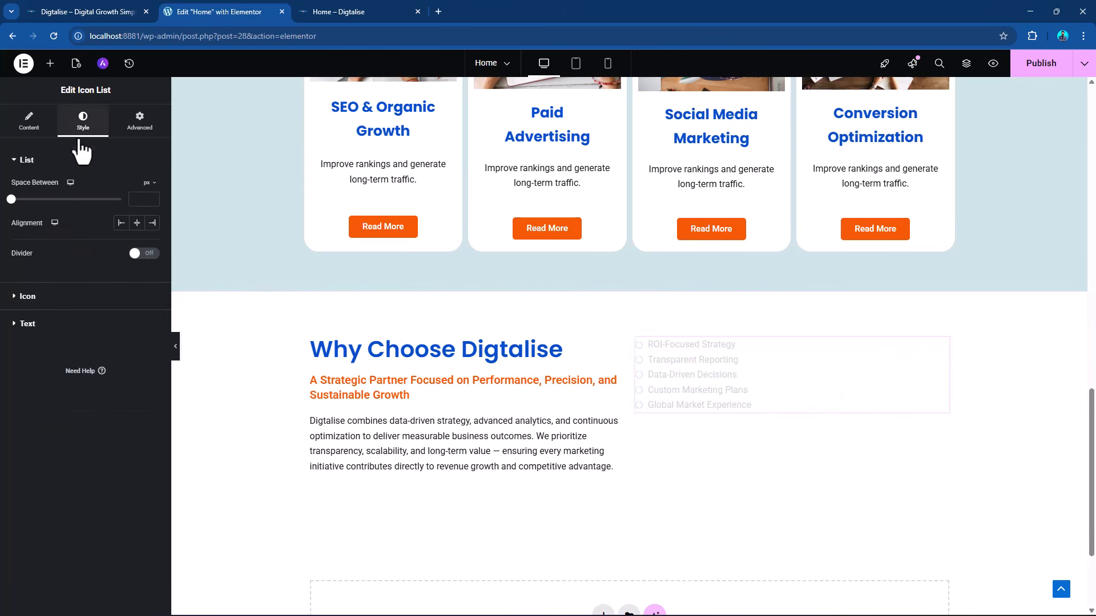
left_click(31, 300)
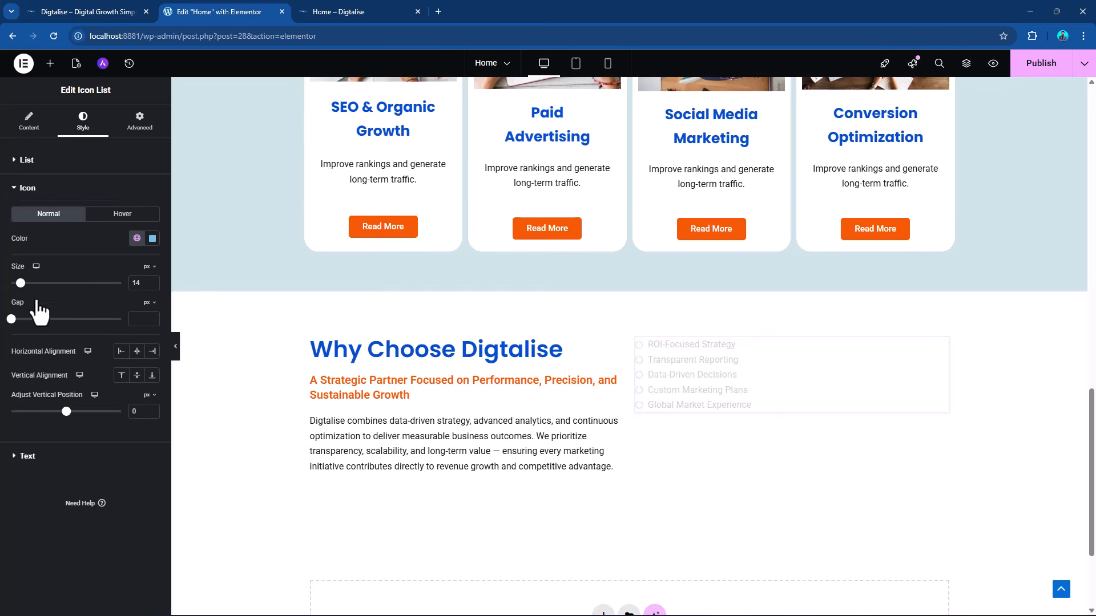
left_click(137, 238)
scroll(83, 380, "down", 3)
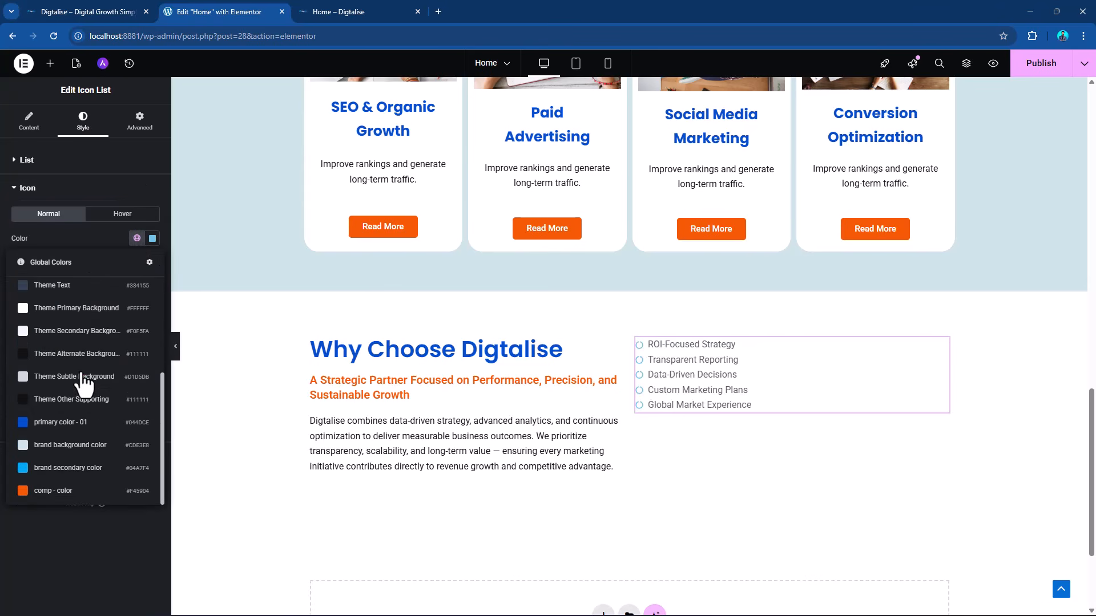
left_click(86, 422)
left_click_drag(23, 284, 32, 283)
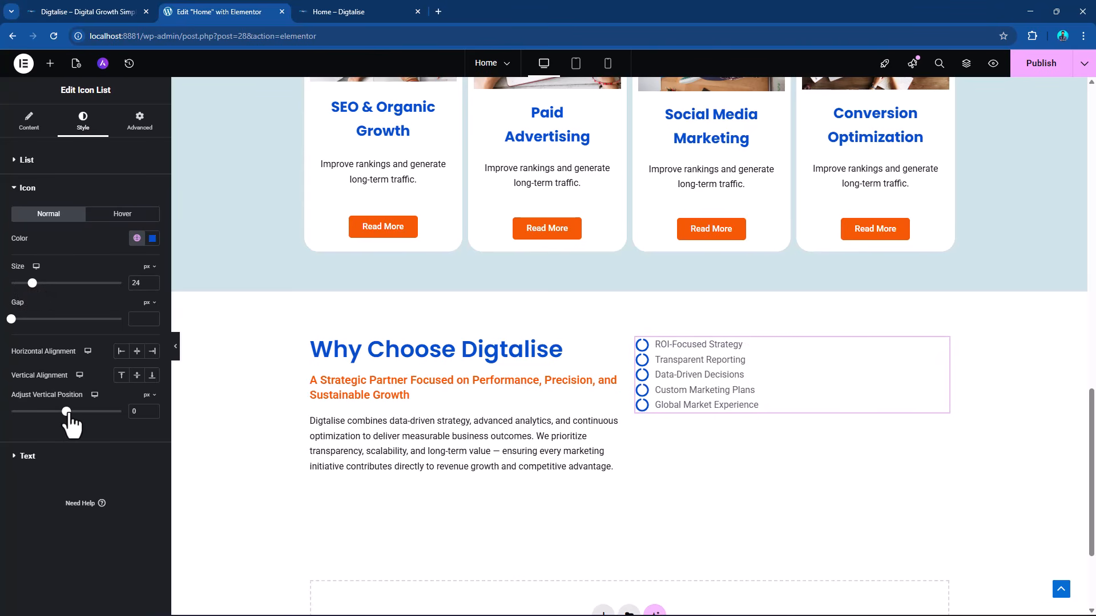
Align the list icons to the start horizontally and center vertically, with a 1 px gap and a 21 px size.
left_click_drag(68, 412, 81, 413)
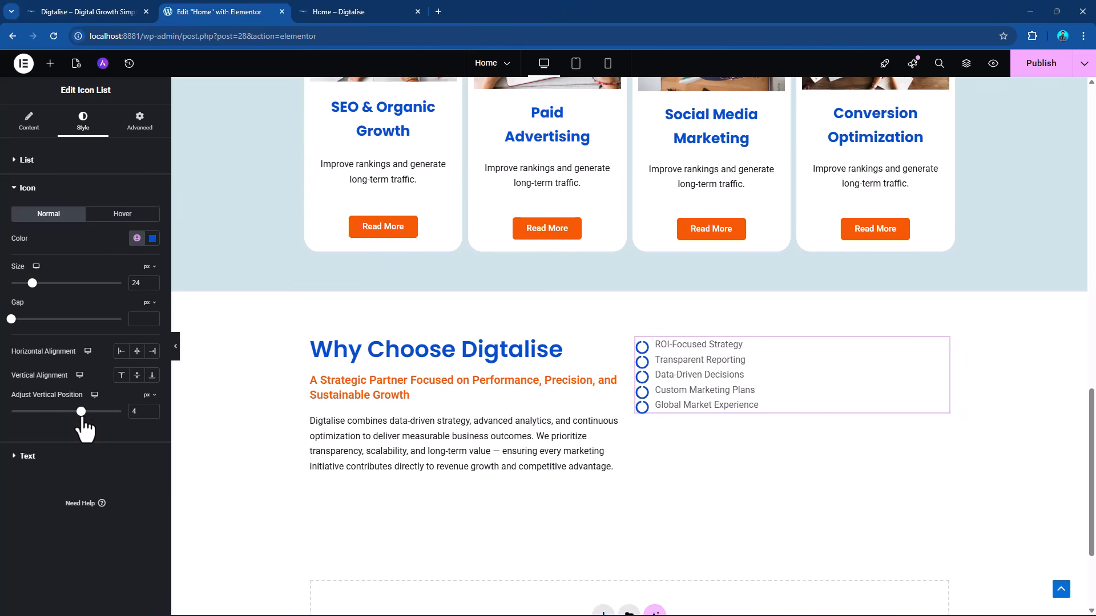
key("ctrl+z")
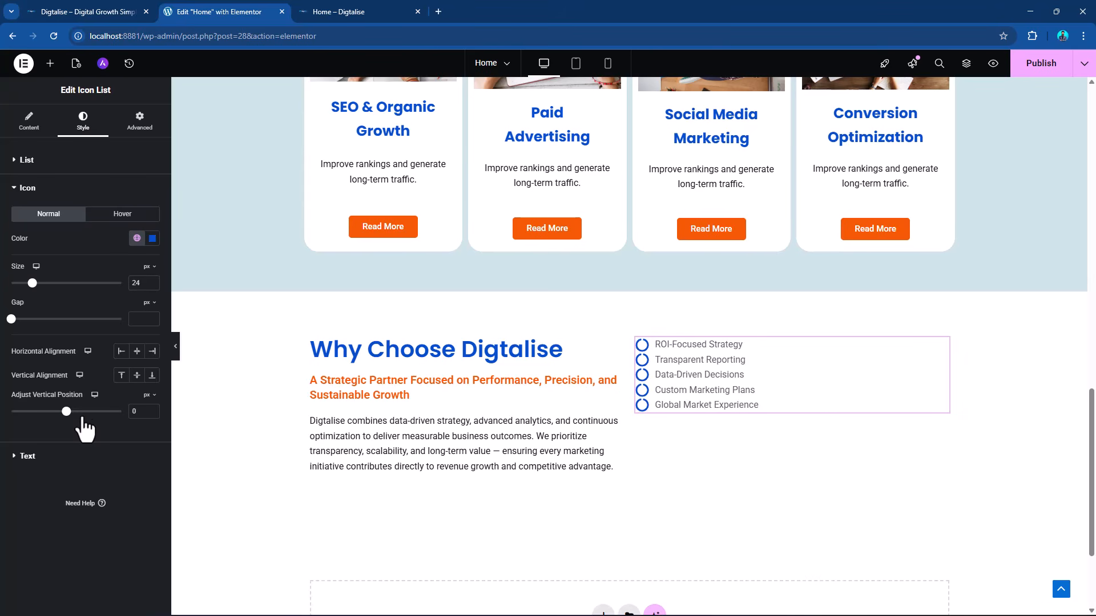
left_click(138, 353)
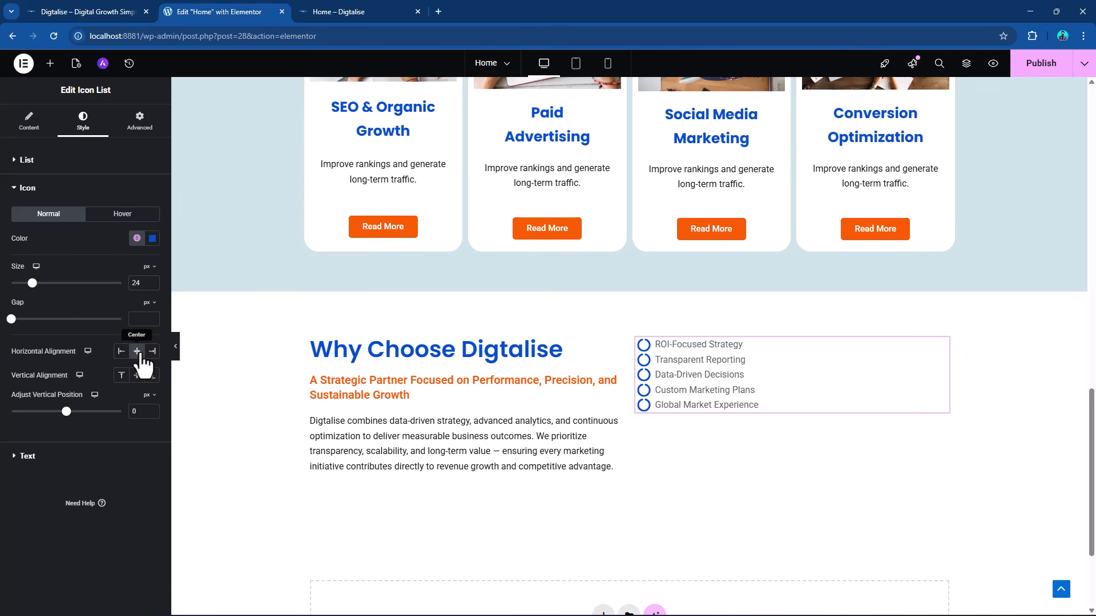
left_click(122, 353)
left_click(137, 352)
left_click(122, 352)
left_click(135, 378)
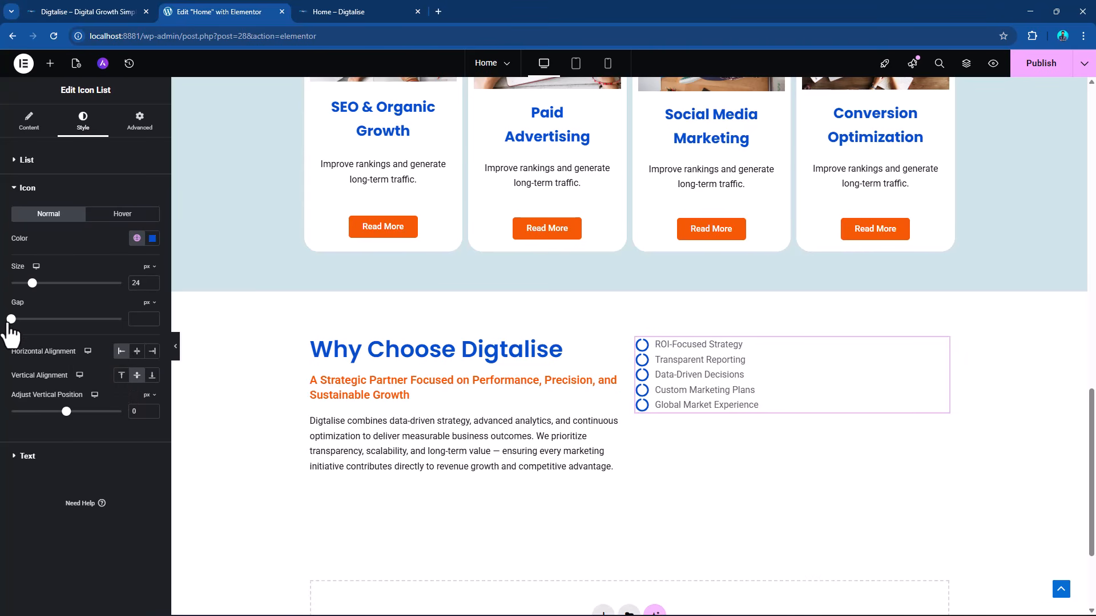
left_click_drag(11, 319, 28, 285)
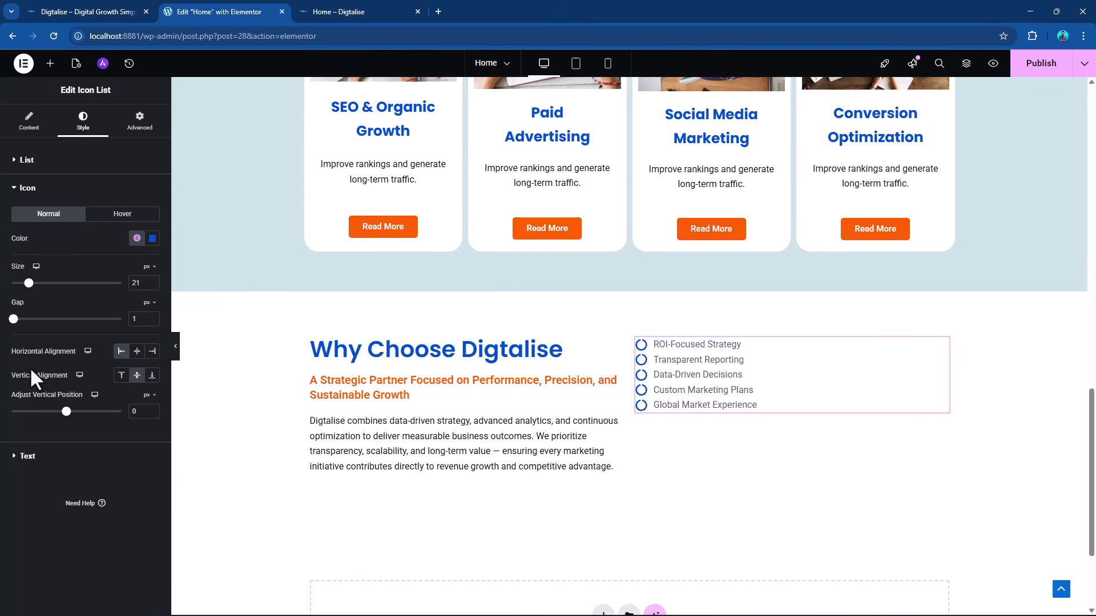
Change the icon list's text color to the near-black global color #111111.
left_click(24, 457)
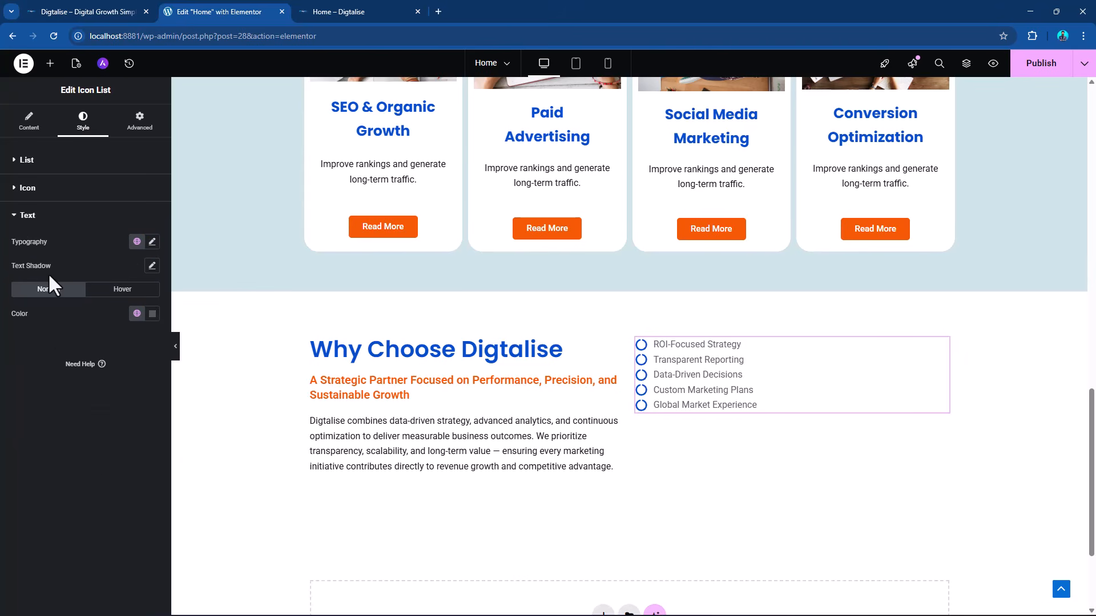
left_click(153, 244)
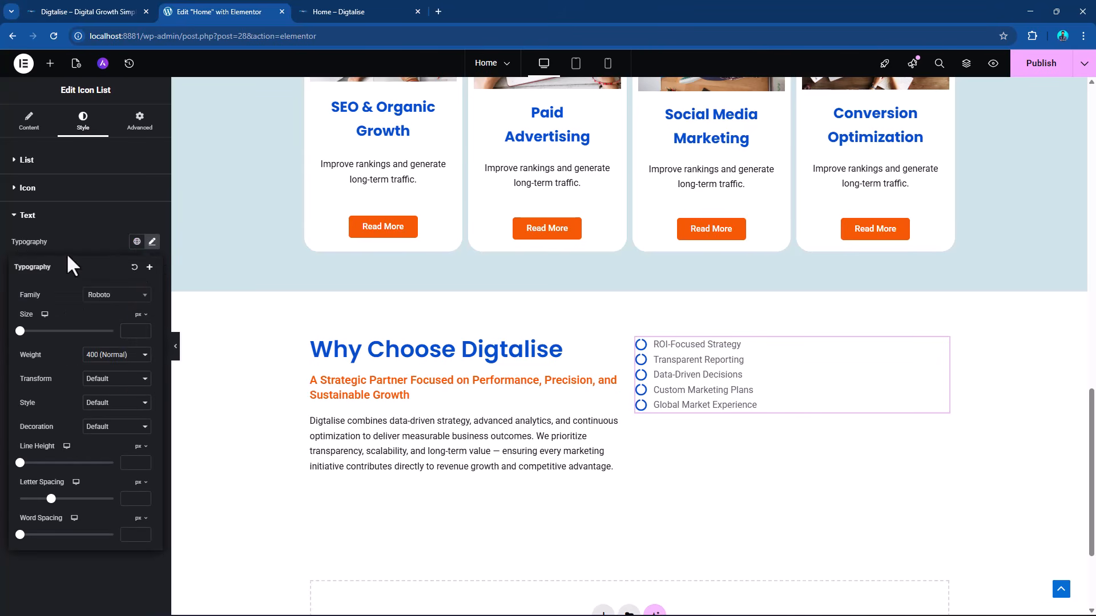
left_click(82, 229)
left_click(27, 219)
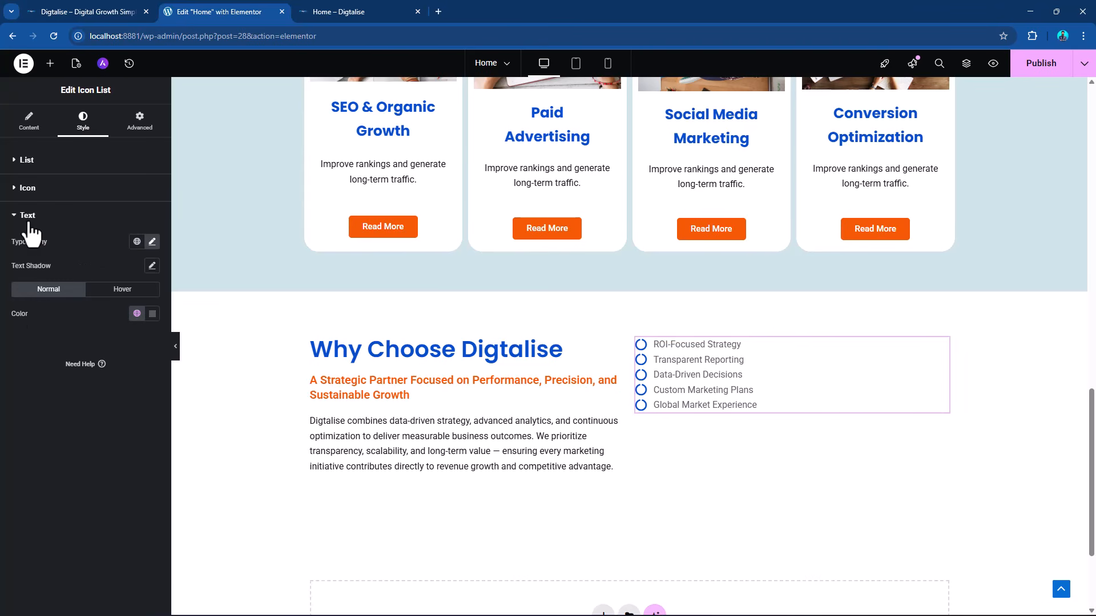
left_click(137, 313)
scroll(86, 428, "down", 5)
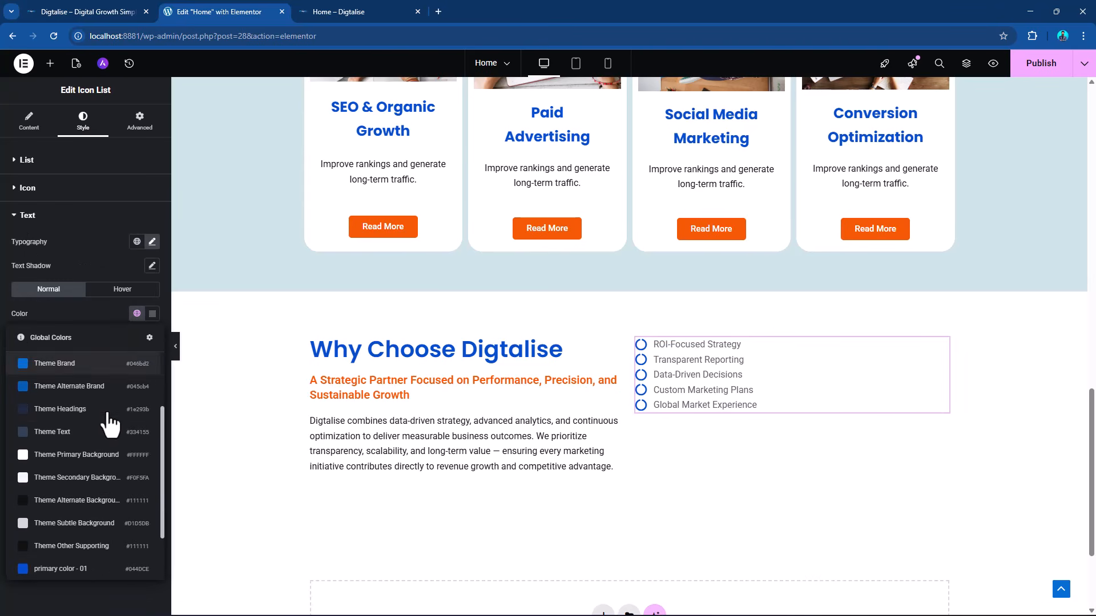
left_click(85, 480)
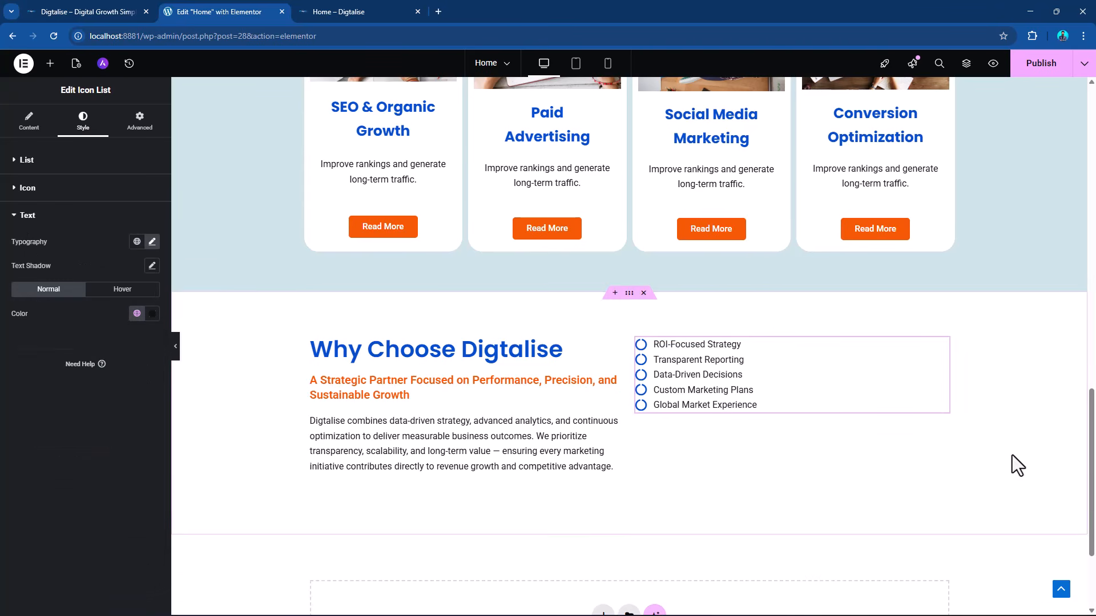
Set the icon list text's weight to 600 (Semi Bold) and publish the page.
scroll(977, 406, "up", 2)
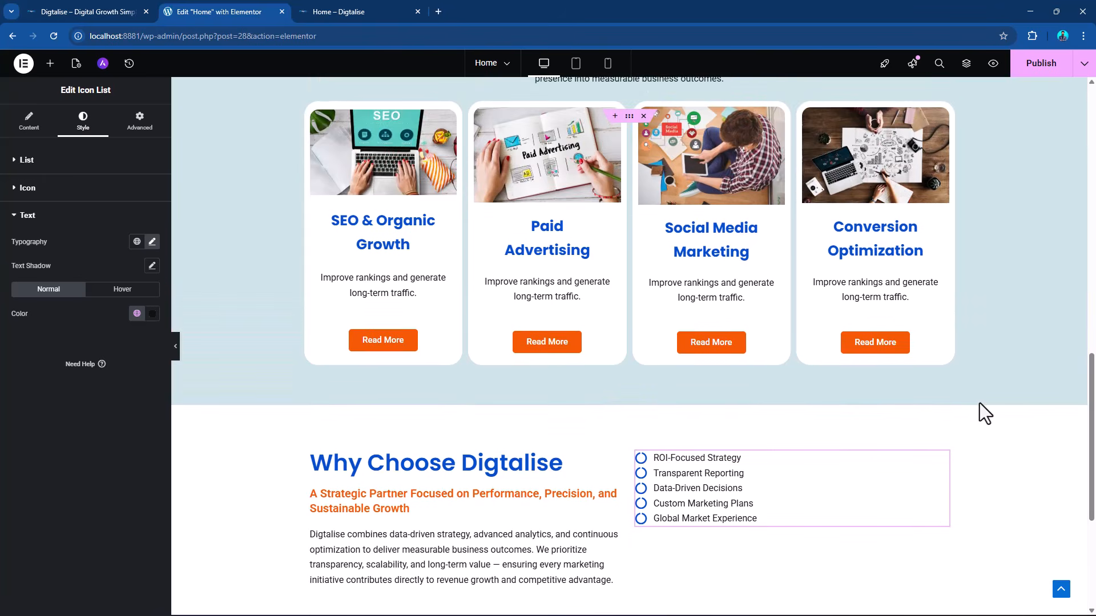
scroll(993, 401, "down", 3)
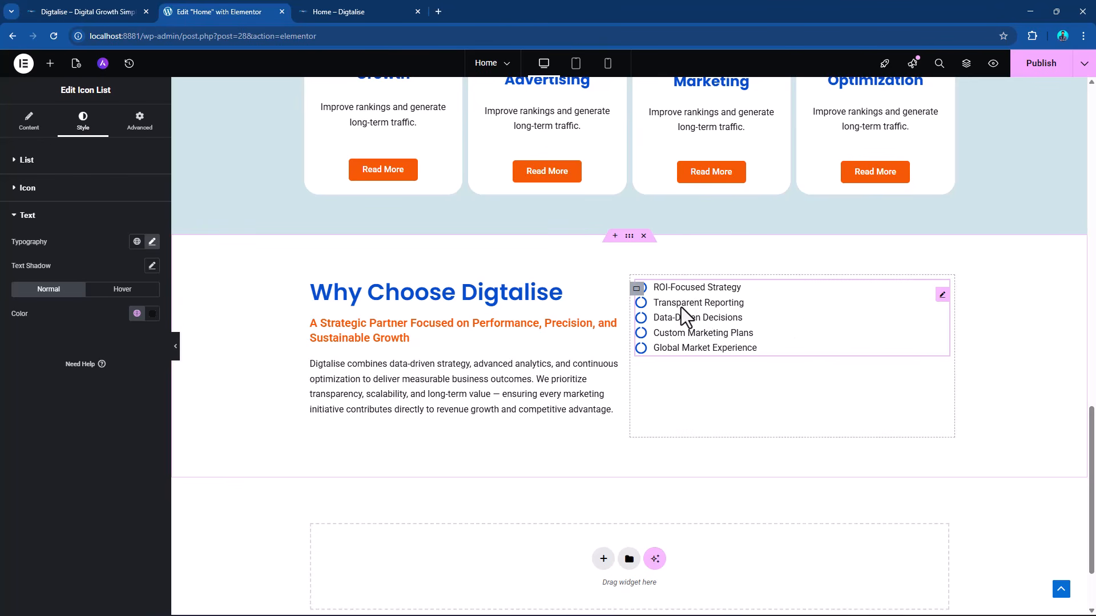
left_click(137, 242)
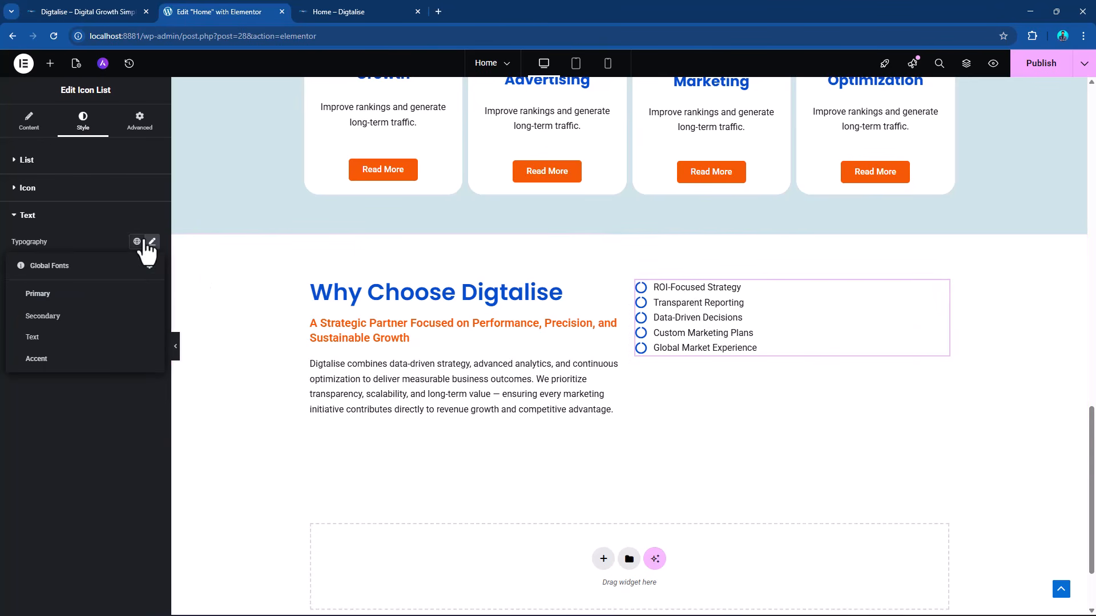
left_click(150, 243)
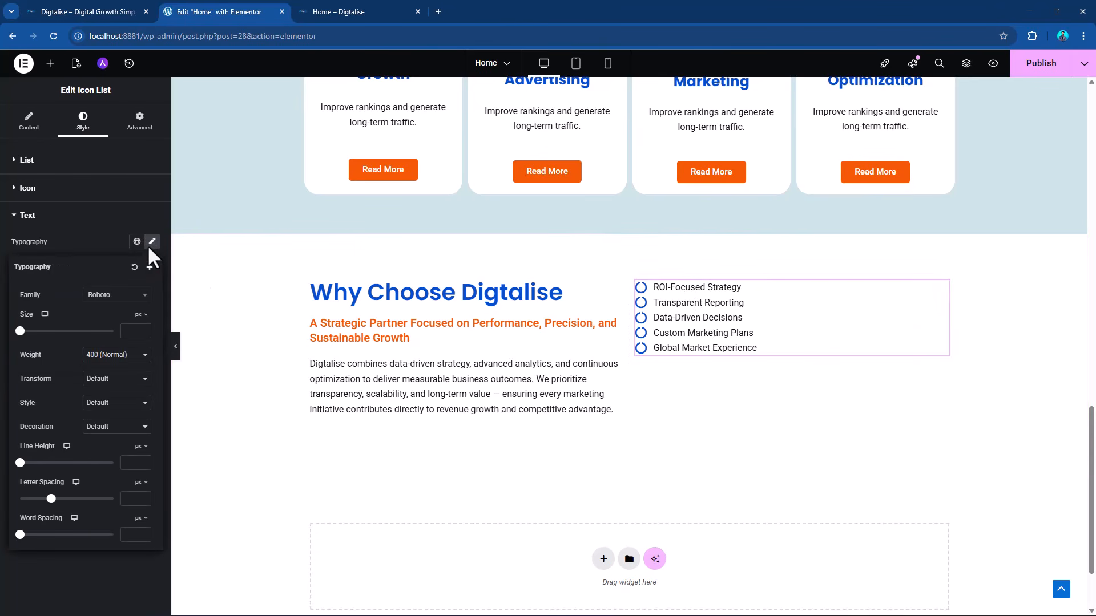
left_click(114, 356)
left_click(126, 438)
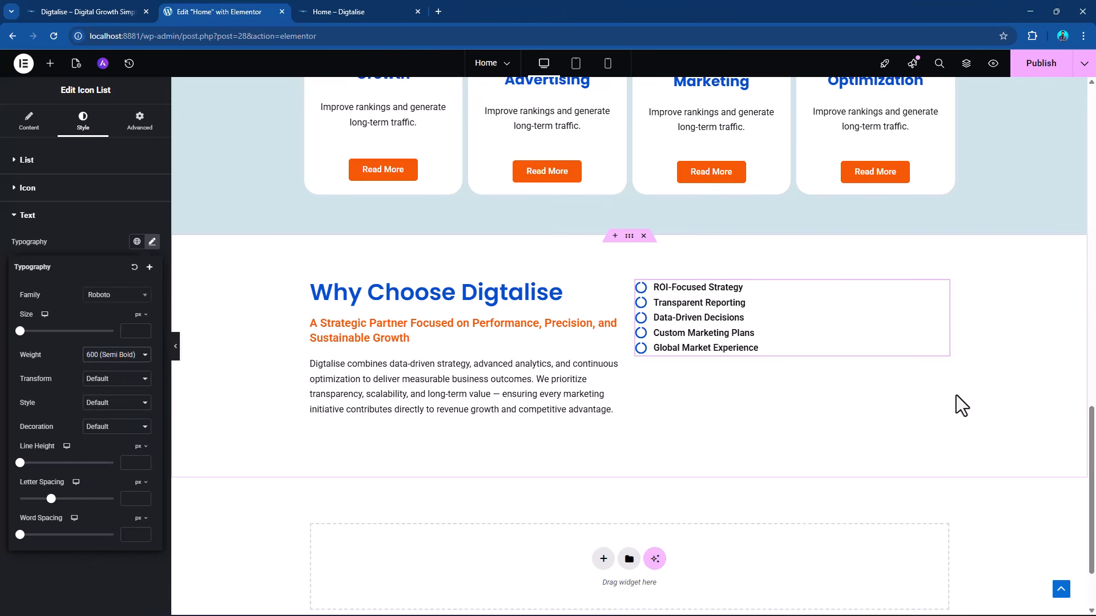
scroll(967, 375, "up", 4)
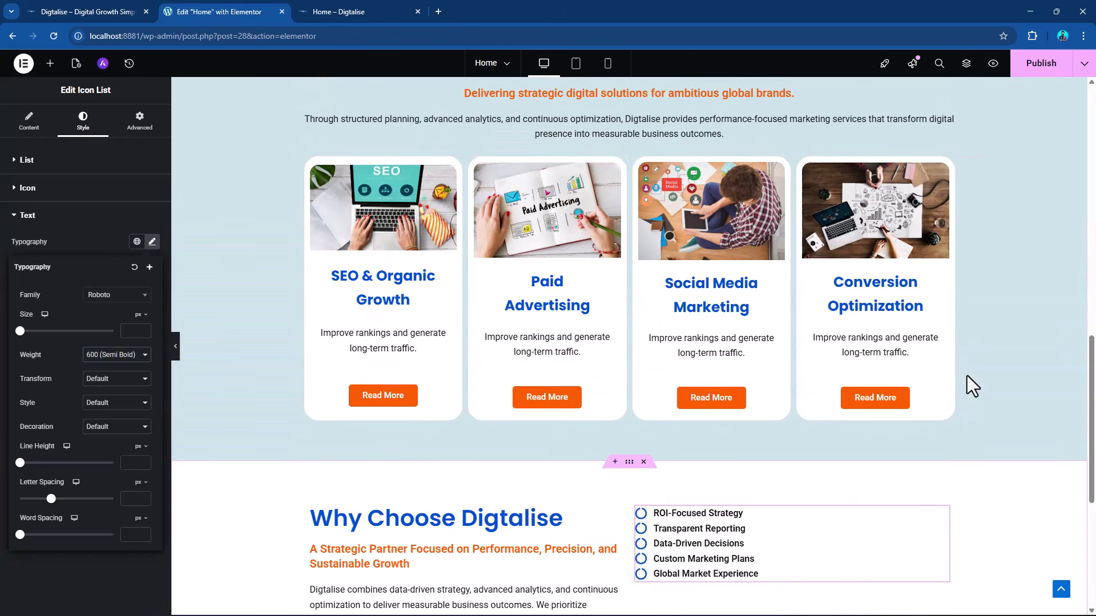
left_click(1056, 64)
Add a single-column flexbox container below the "Why Choose Digtalise" section.
scroll(490, 465, "down", 4)
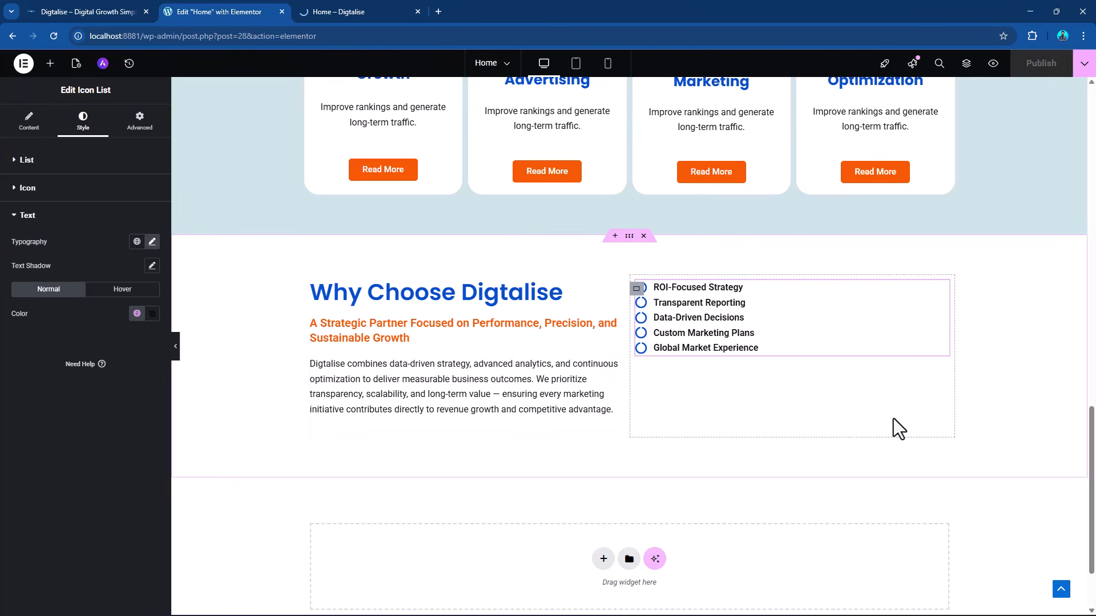
scroll(893, 419, "down", 2)
scroll(895, 416, "up", 8)
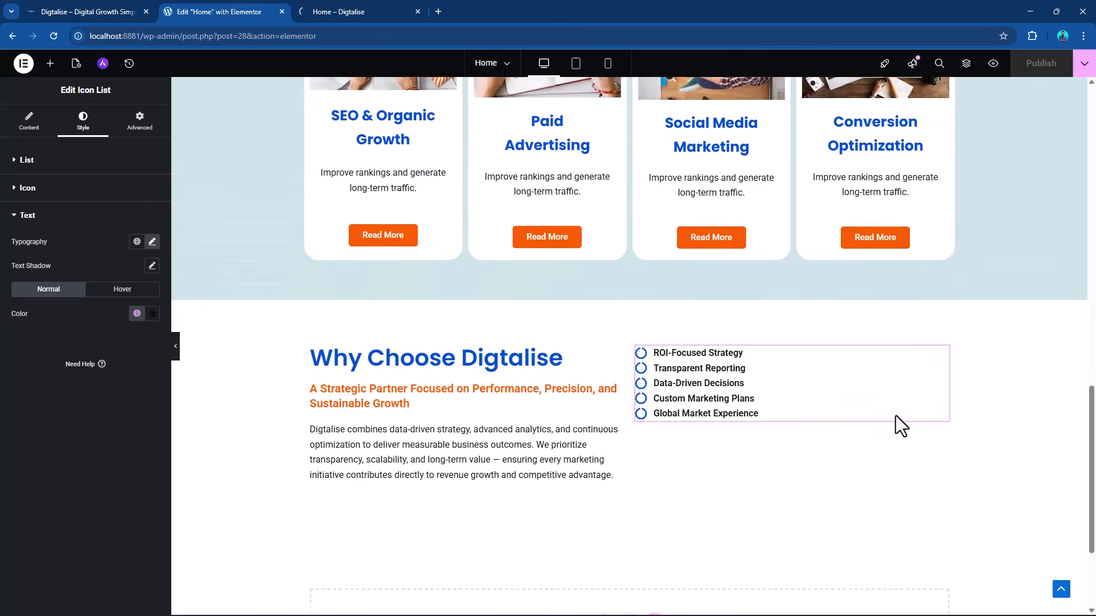
scroll(899, 413, "down", 6)
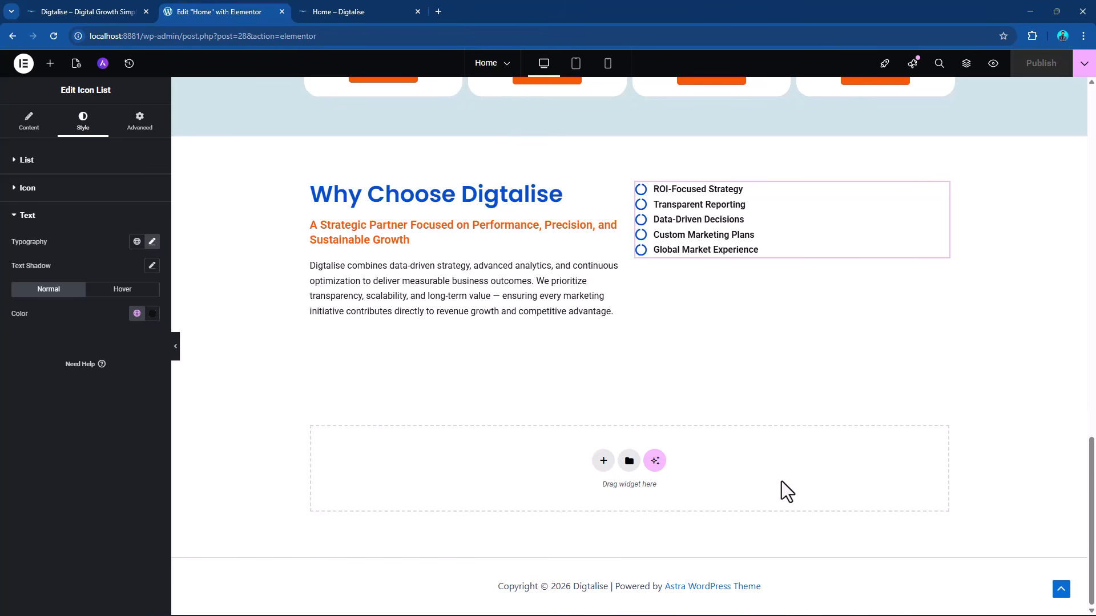
left_click(603, 461)
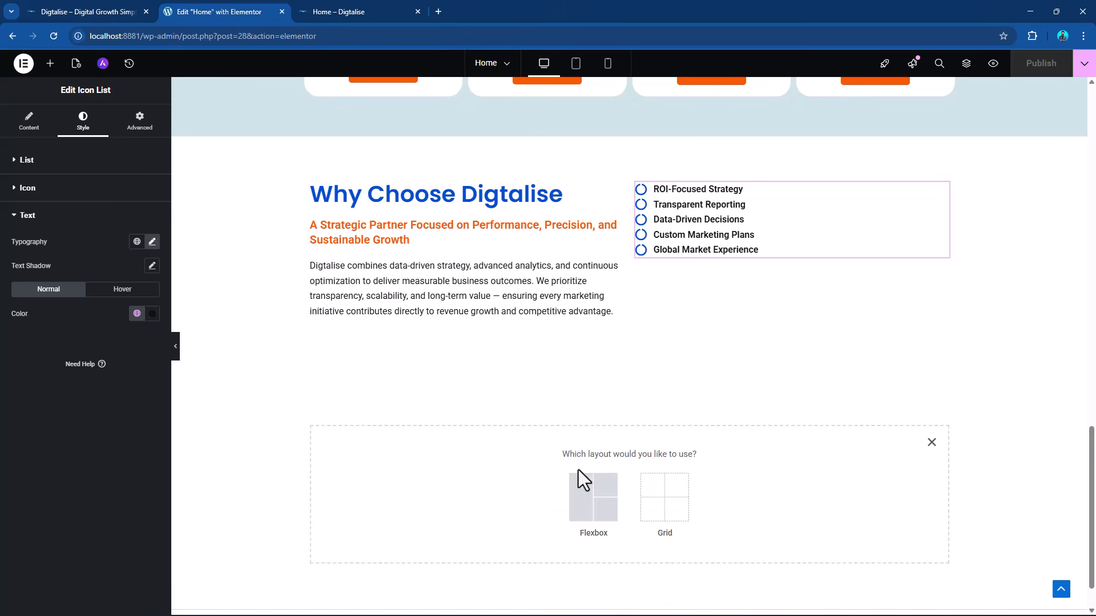
left_click(585, 485)
left_click(471, 487)
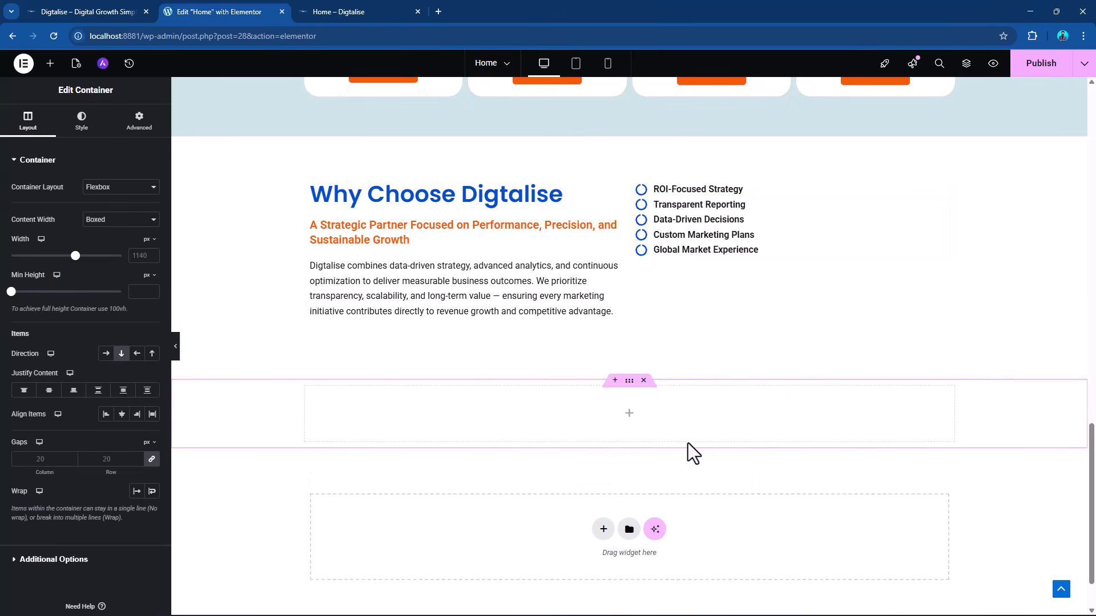
Switch to DIGTALISE.docx in Word, select the CTA main heading "Ready to Accelerate Your Digital Growth?", and return to the Elementor page.
key("alt+Tab")
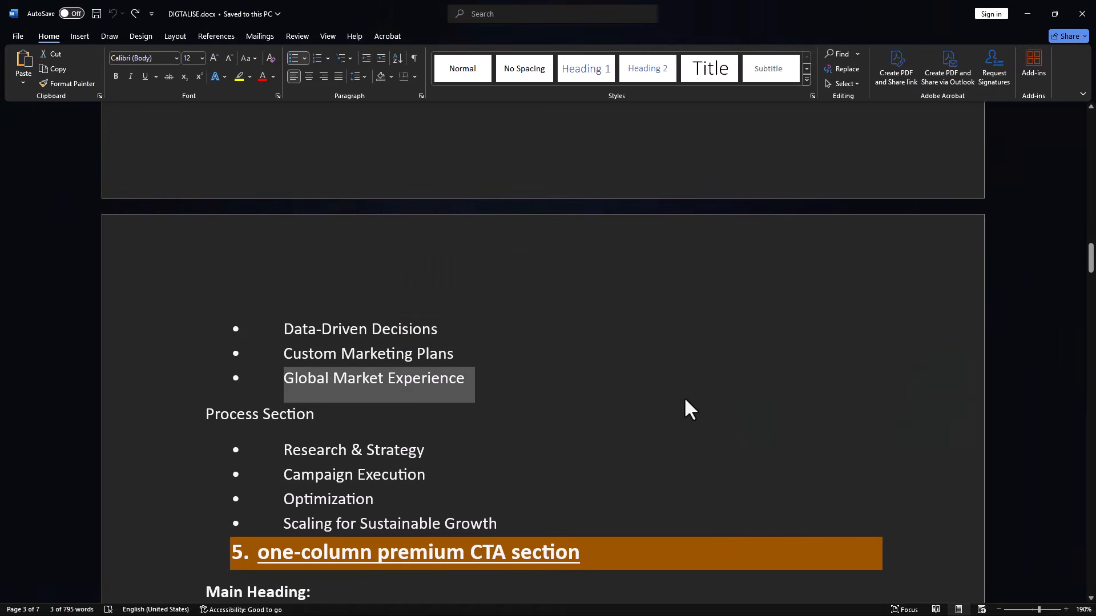
scroll(649, 386, "down", 4)
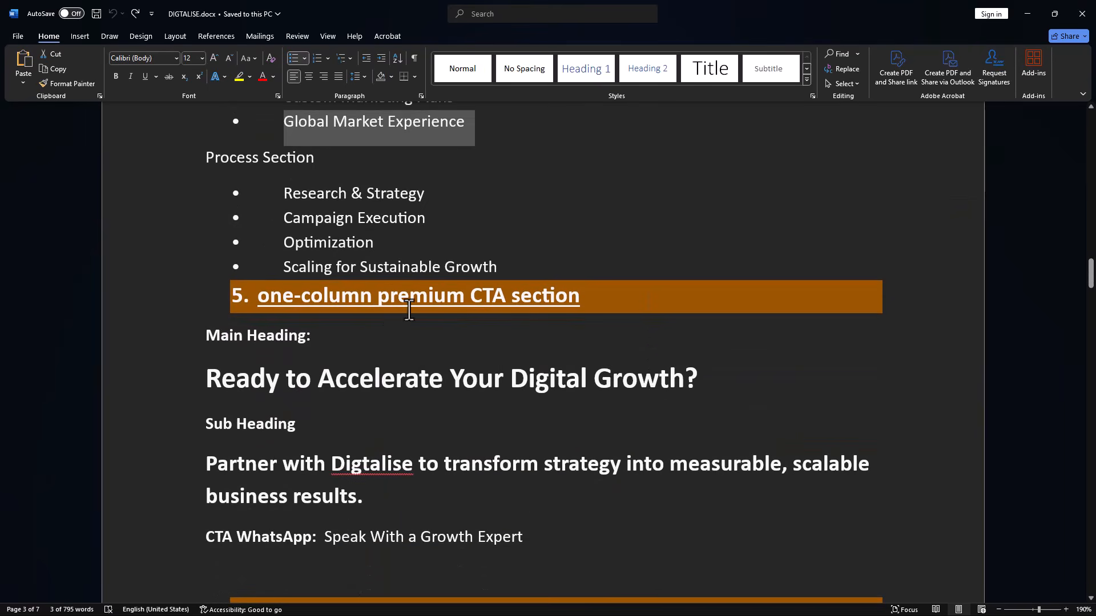
scroll(423, 335, "down", 1)
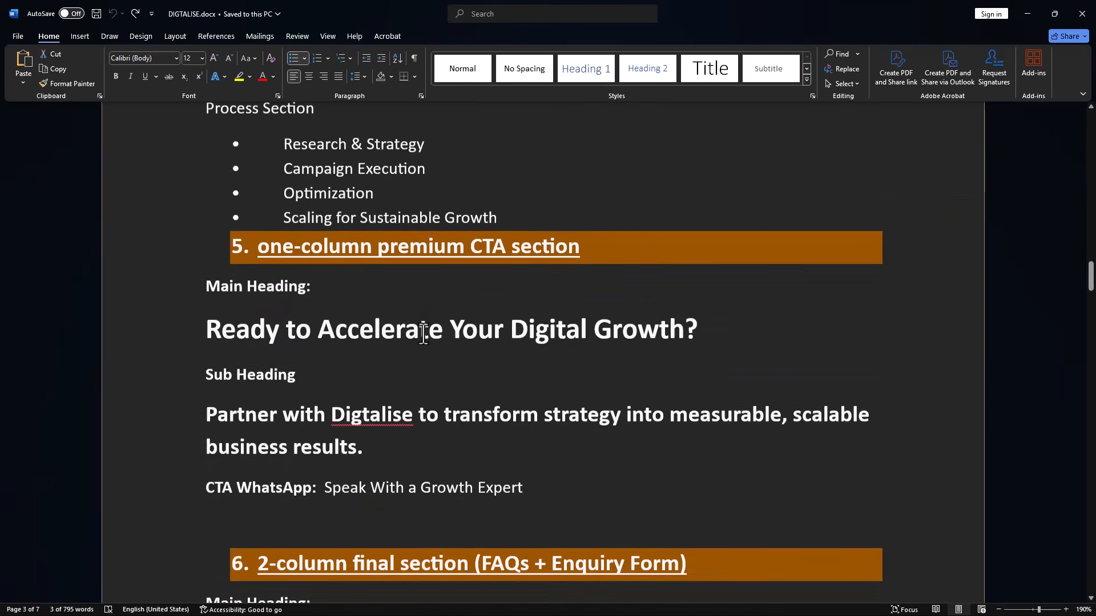
left_click_drag(206, 331, 693, 328)
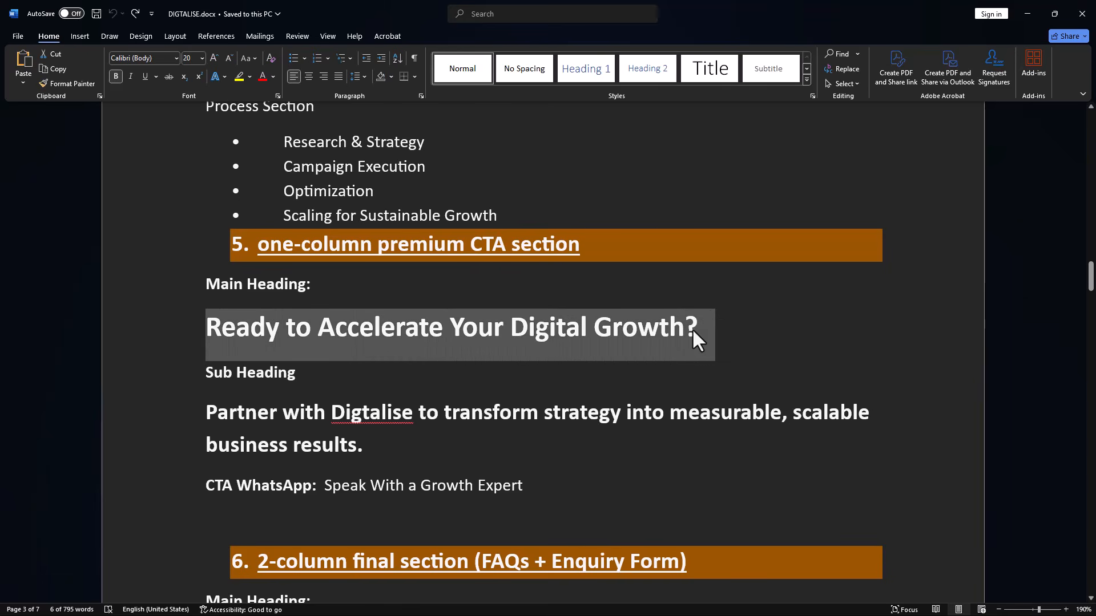
key("alt+Tab")
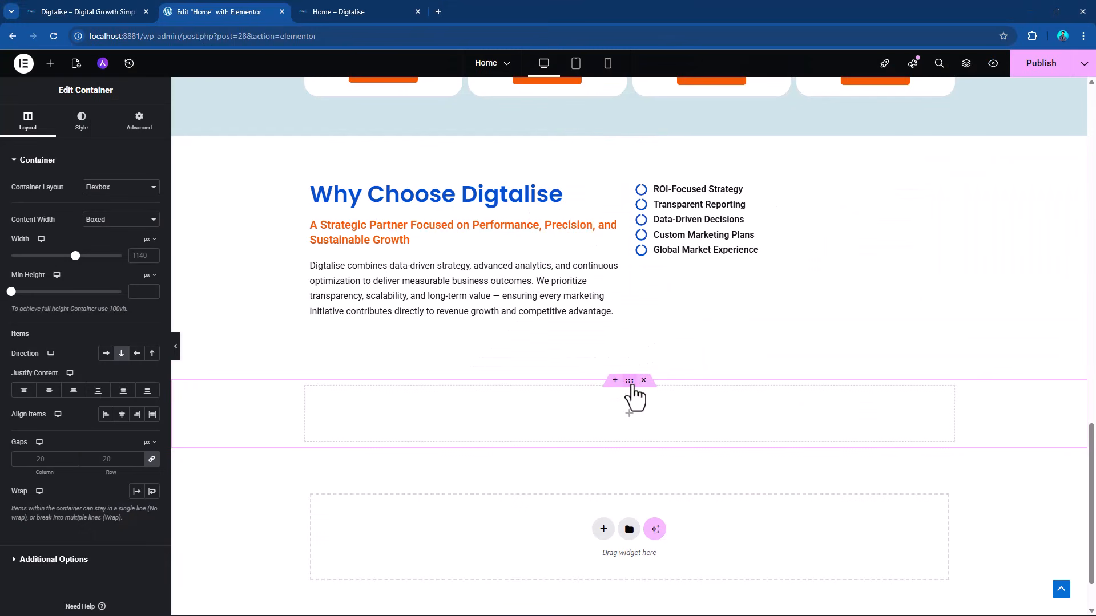
Give the new container a classic background image, using the media library photo of hands on a laptop with a blue mug.
left_click(131, 133)
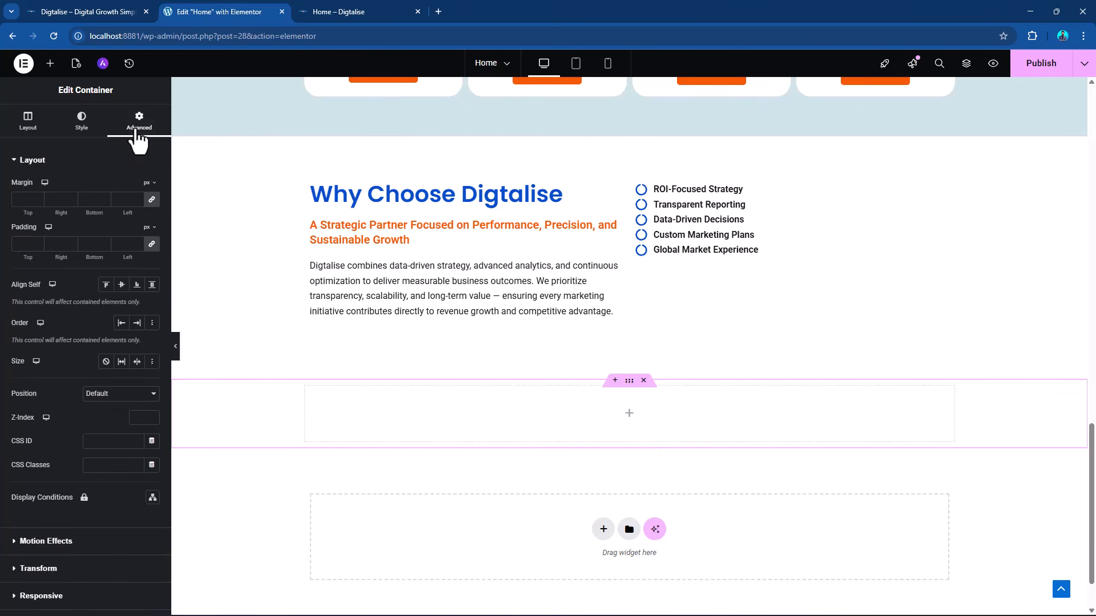
left_click(81, 121)
left_click(106, 211)
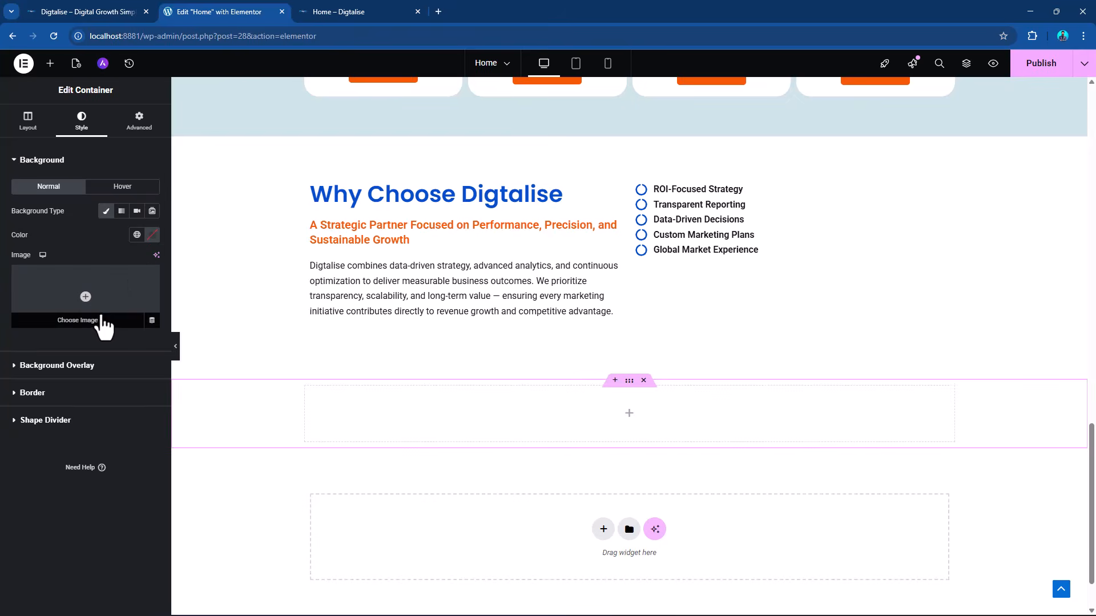
left_click(101, 286)
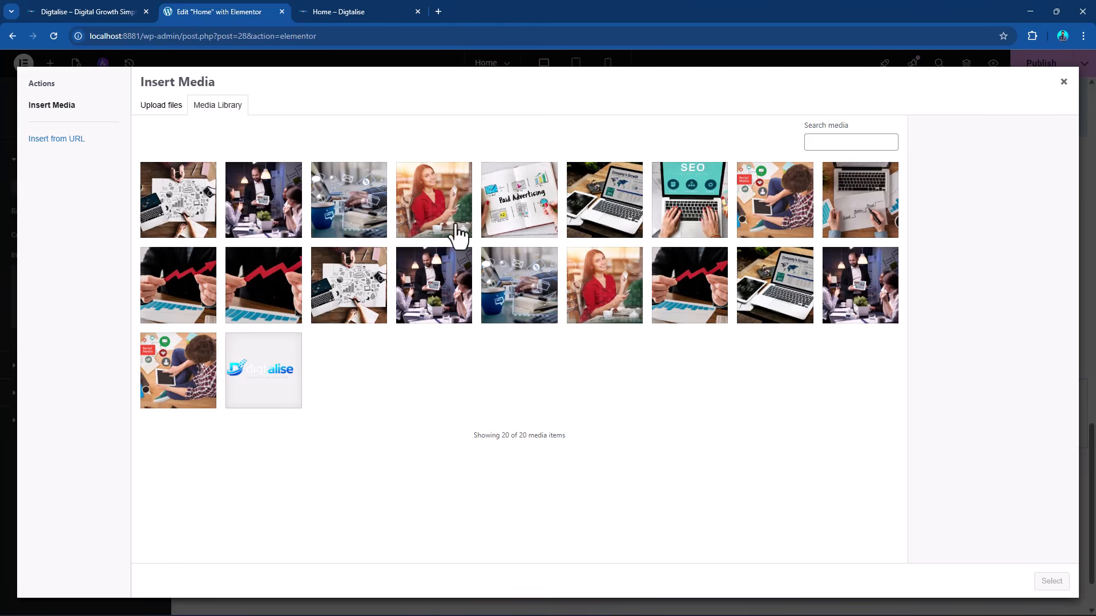
left_click(430, 193)
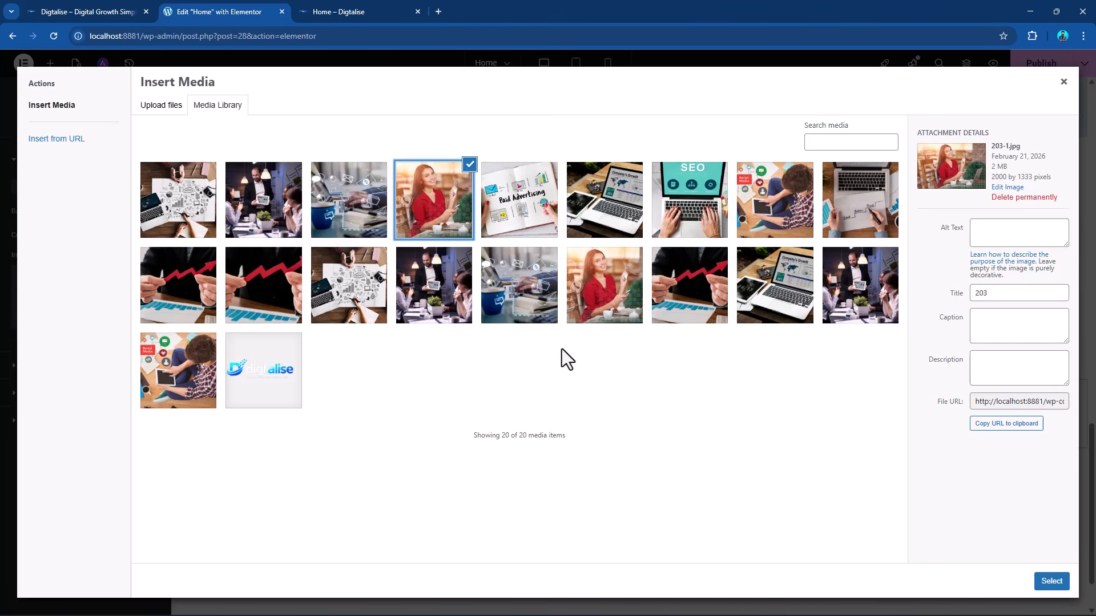
left_click(495, 292)
left_click(1051, 581)
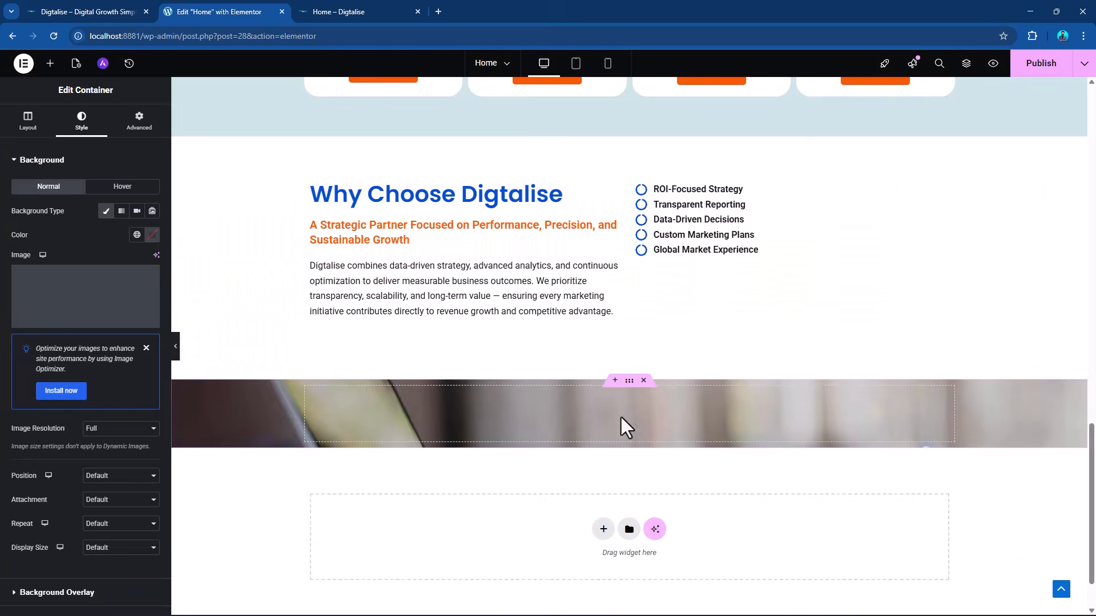
Set the CTA container's minimum height to 400 px and its background image position to Center Center.
left_click(28, 120)
left_click(132, 289)
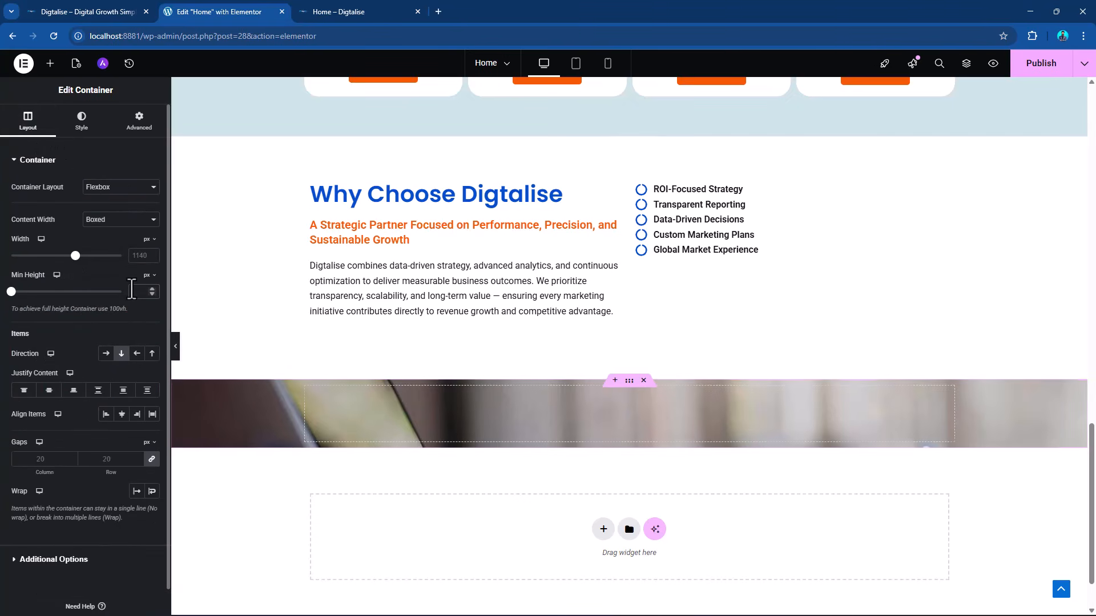
type("400")
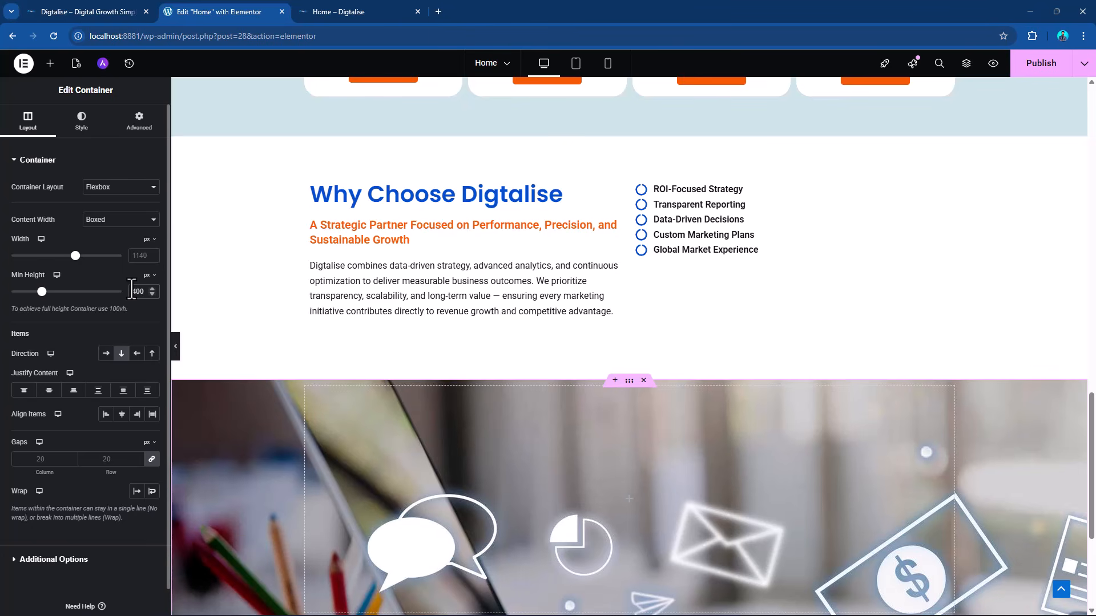
scroll(749, 382, "down", 4)
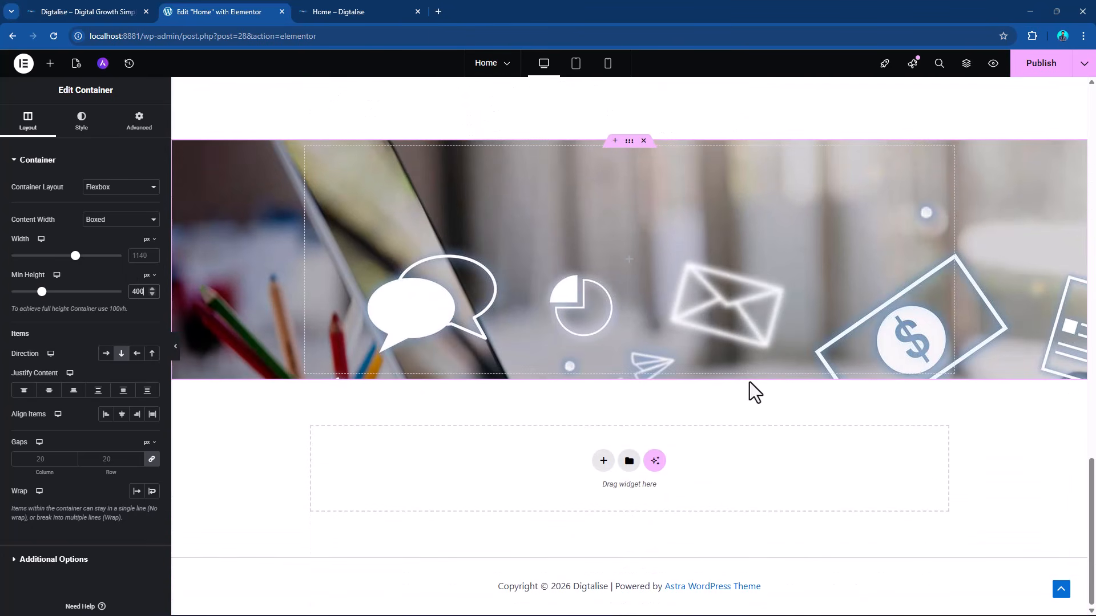
left_click(81, 122)
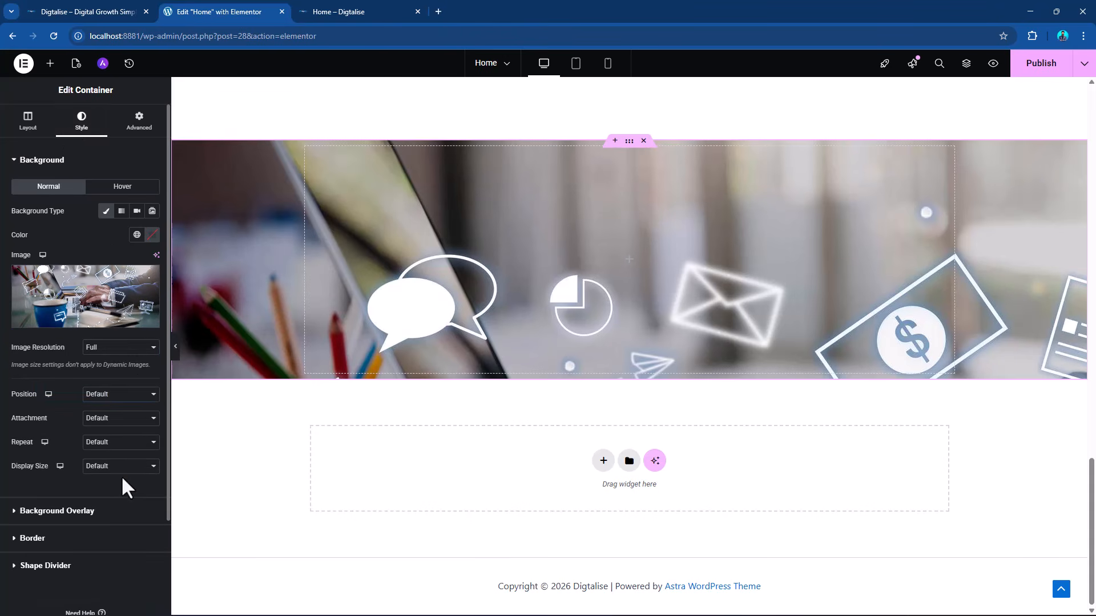
left_click(93, 395)
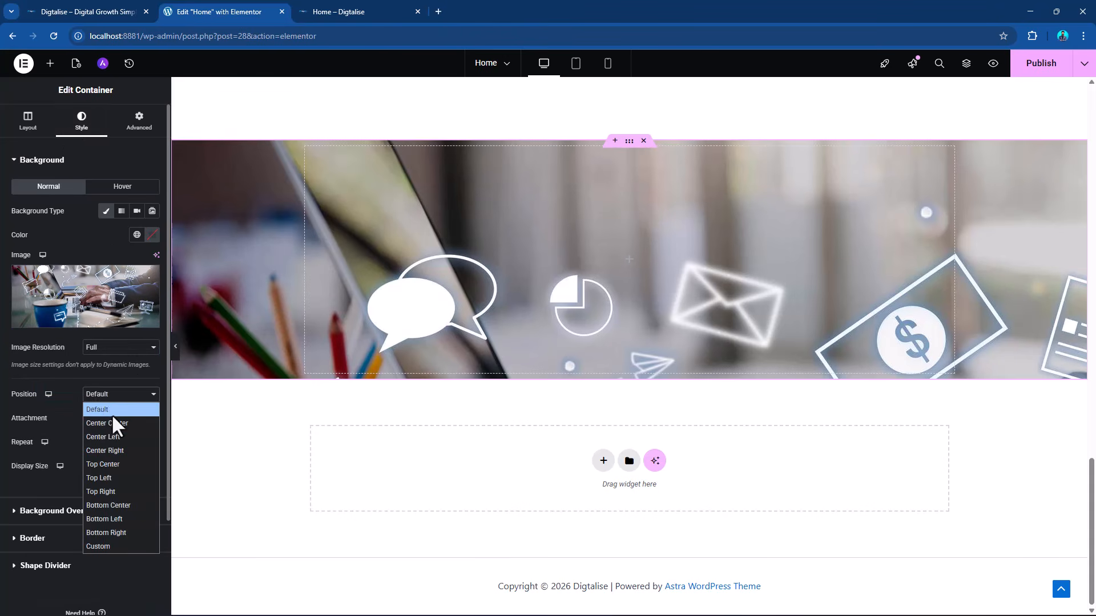
left_click(114, 423)
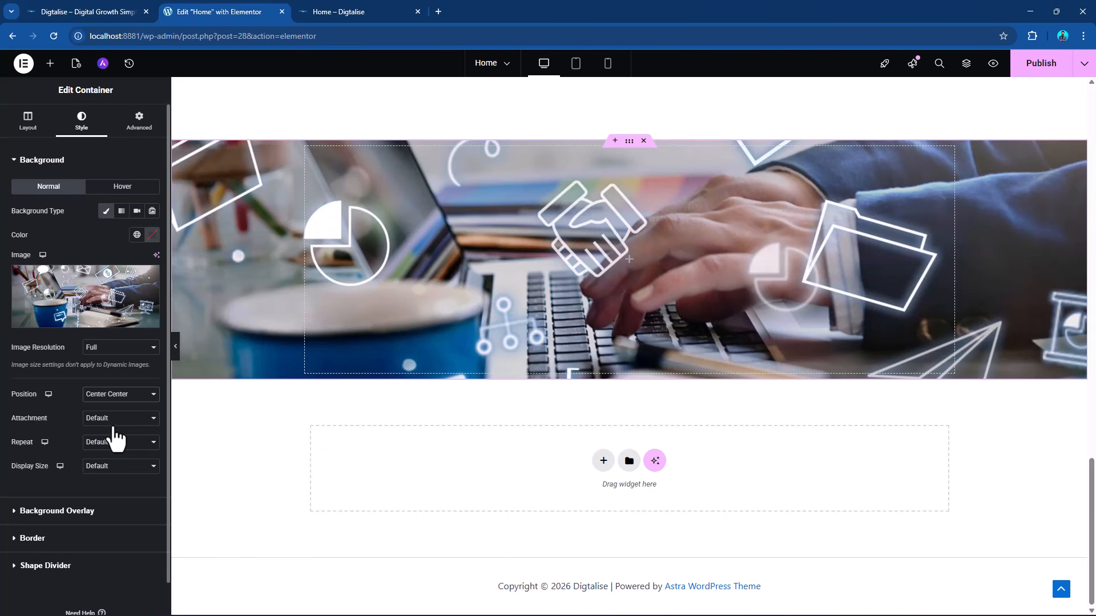
Add a gradient background overlay to the CTA container, using the global blue as its first color.
left_click(107, 512)
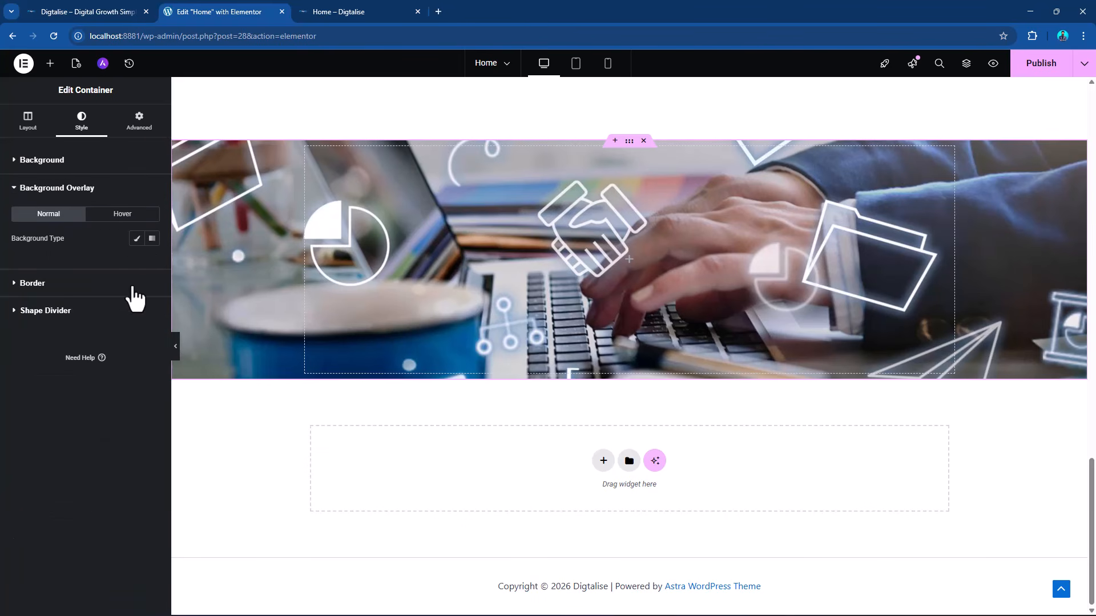
left_click(136, 238)
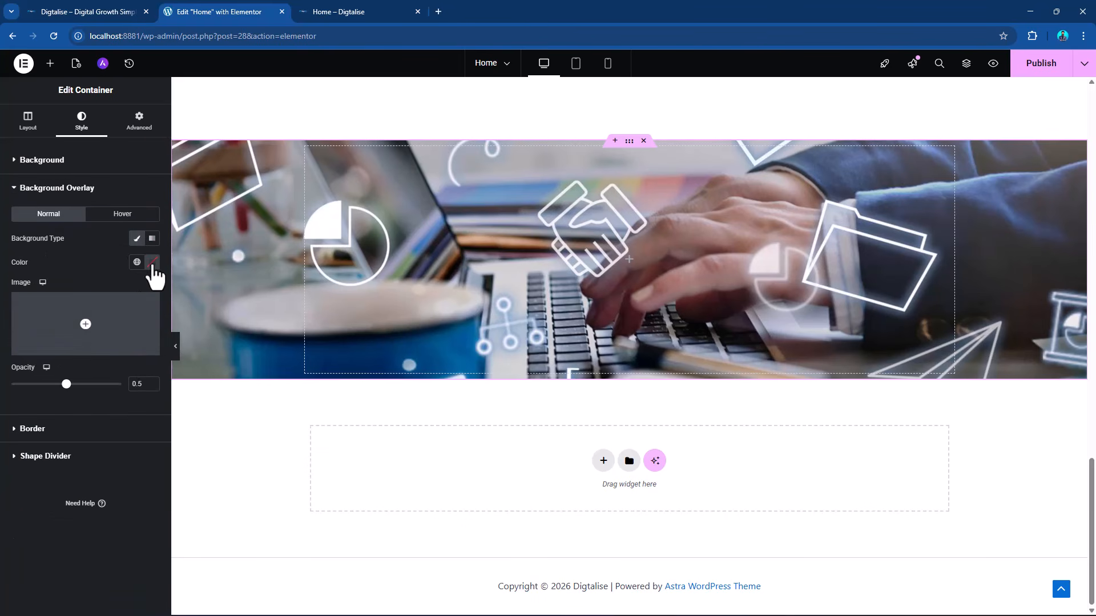
left_click(152, 239)
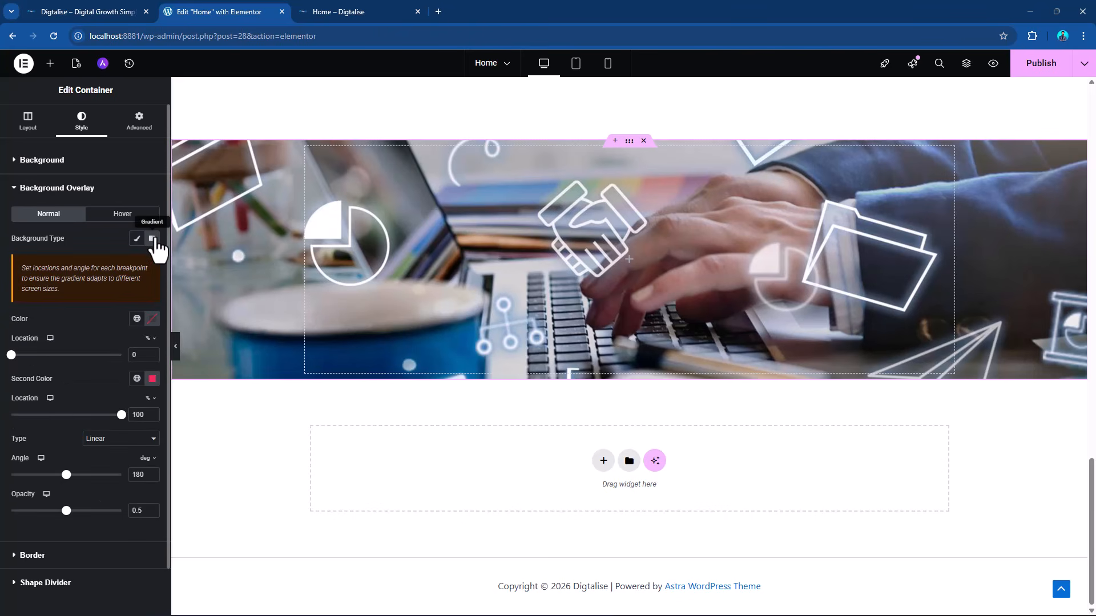
left_click(152, 319)
left_click(204, 376)
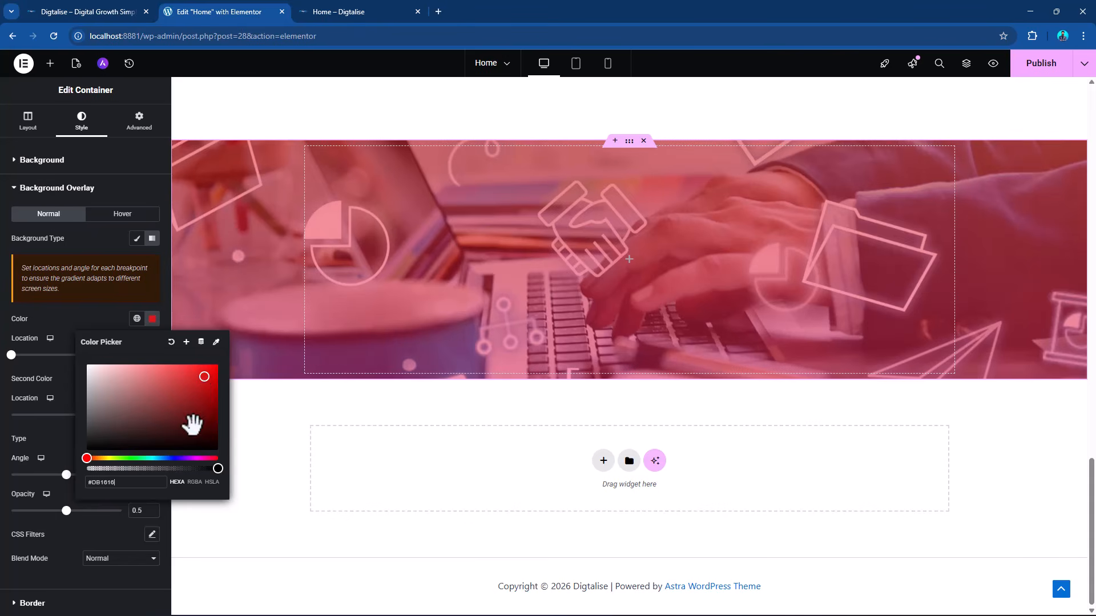
left_click(137, 319)
scroll(66, 542, "down", 5)
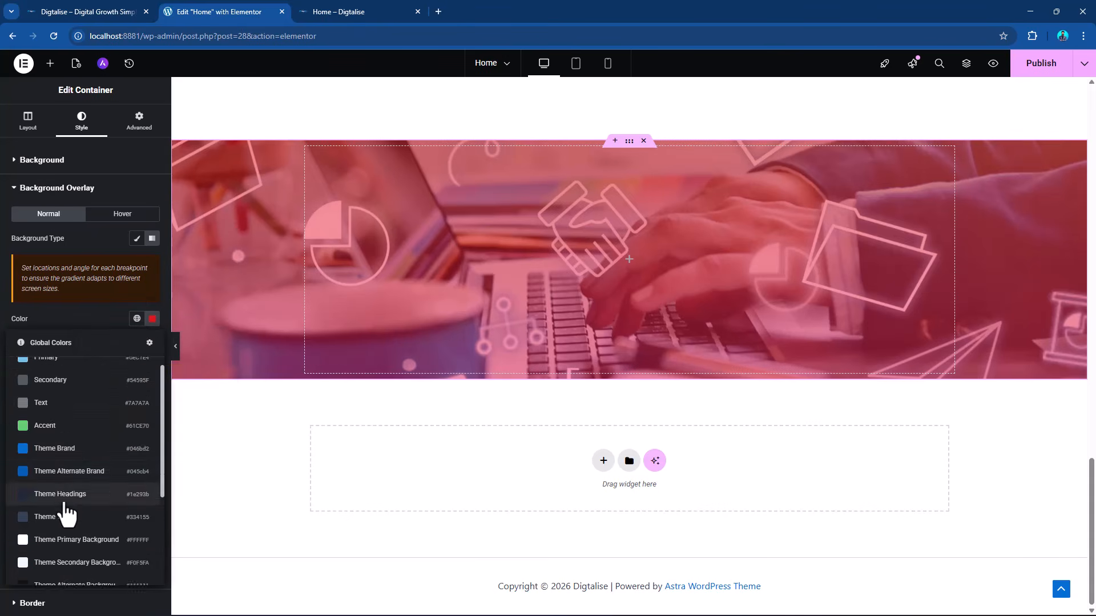
left_click(85, 503)
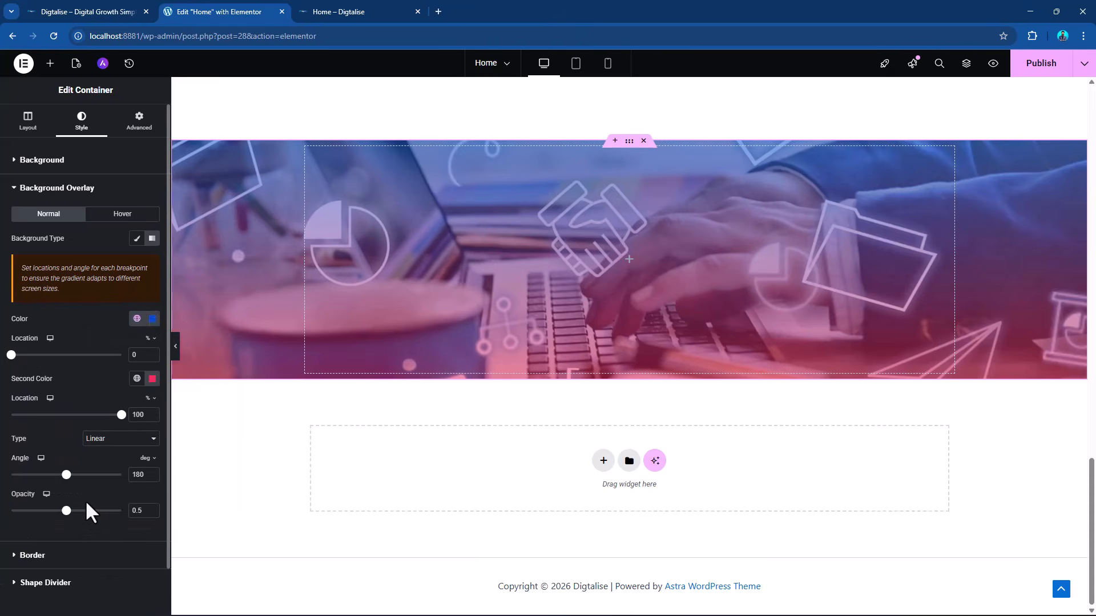
Set the gradient overlay's second color to the global orange and its opacity to 0.72.
left_click(137, 378)
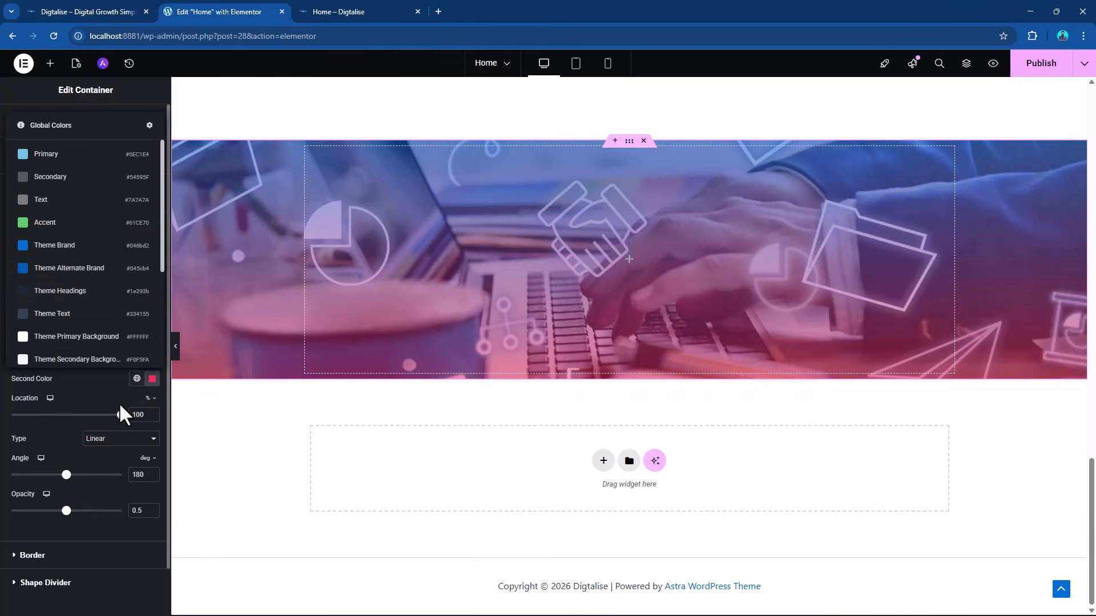
scroll(69, 331, "down", 5)
left_click(63, 357)
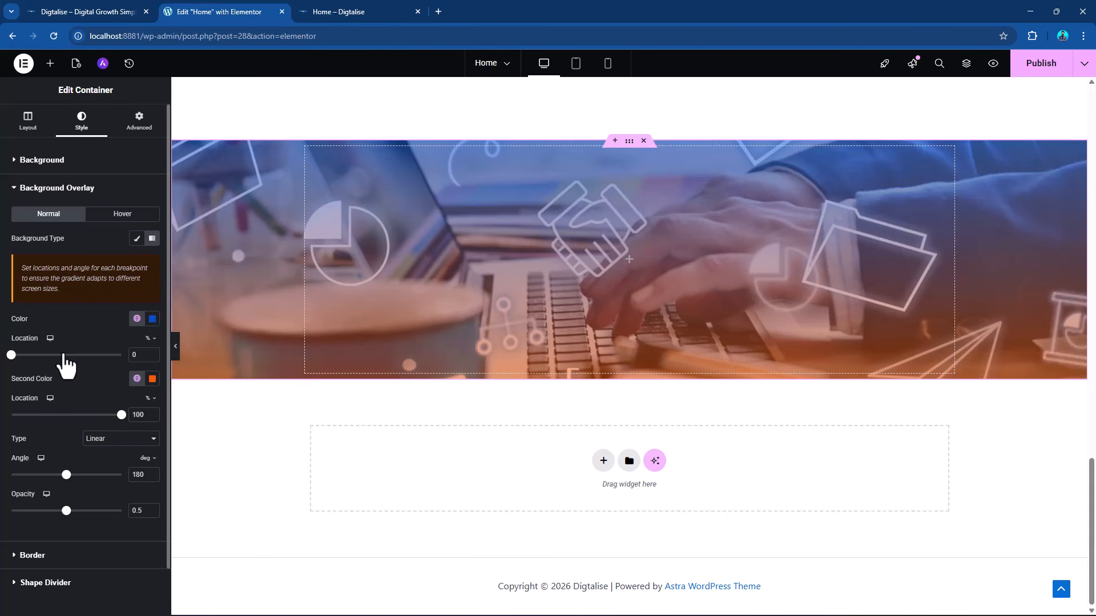
left_click_drag(69, 512, 99, 512)
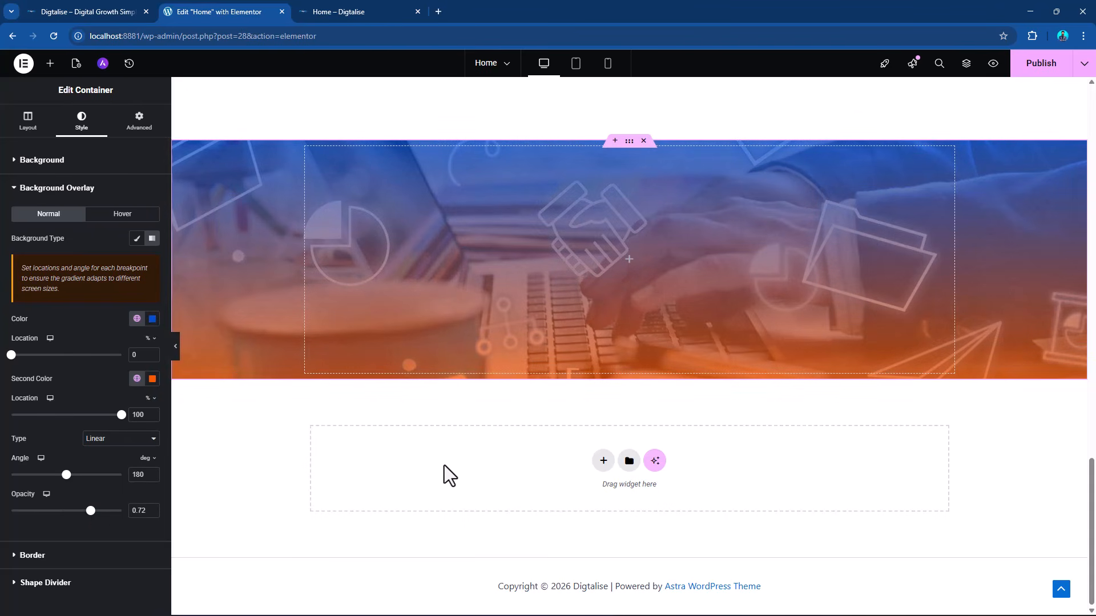
Copy the hero section's main heading "Performance-Driven Digital Marketing for Global Brands" and paste it into the CTA container.
scroll(529, 265, "up", 8)
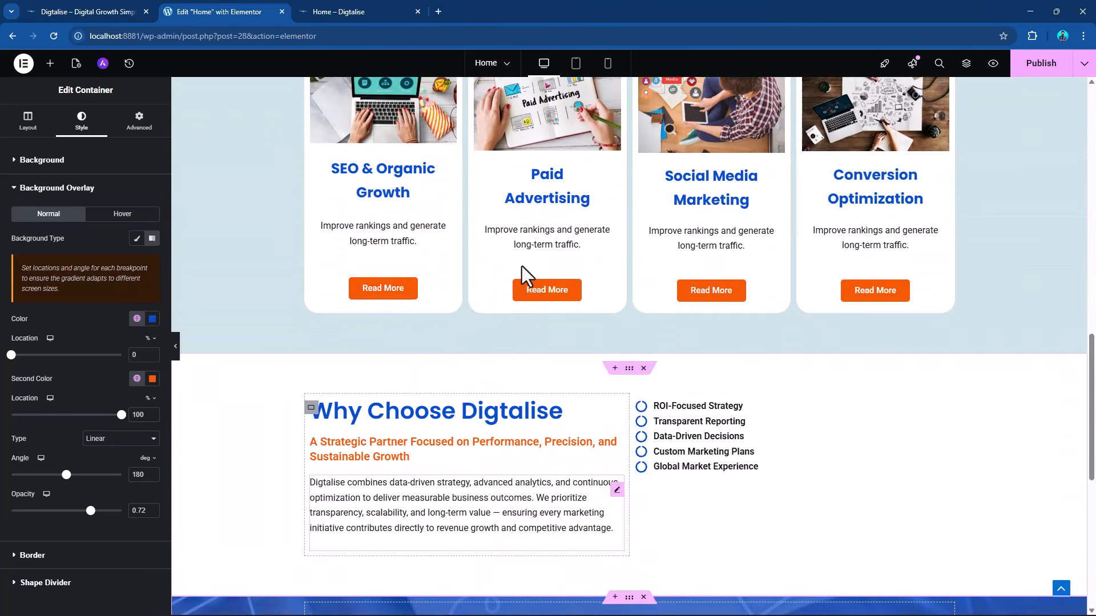
scroll(490, 313, "down", 3)
scroll(502, 262, "up", 20)
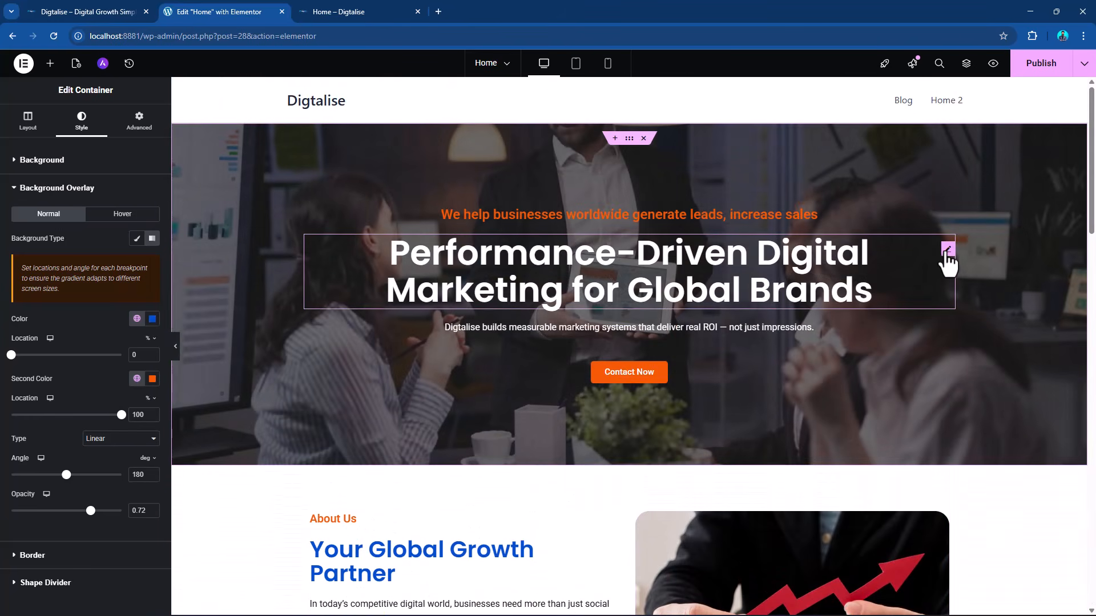
right_click(946, 251)
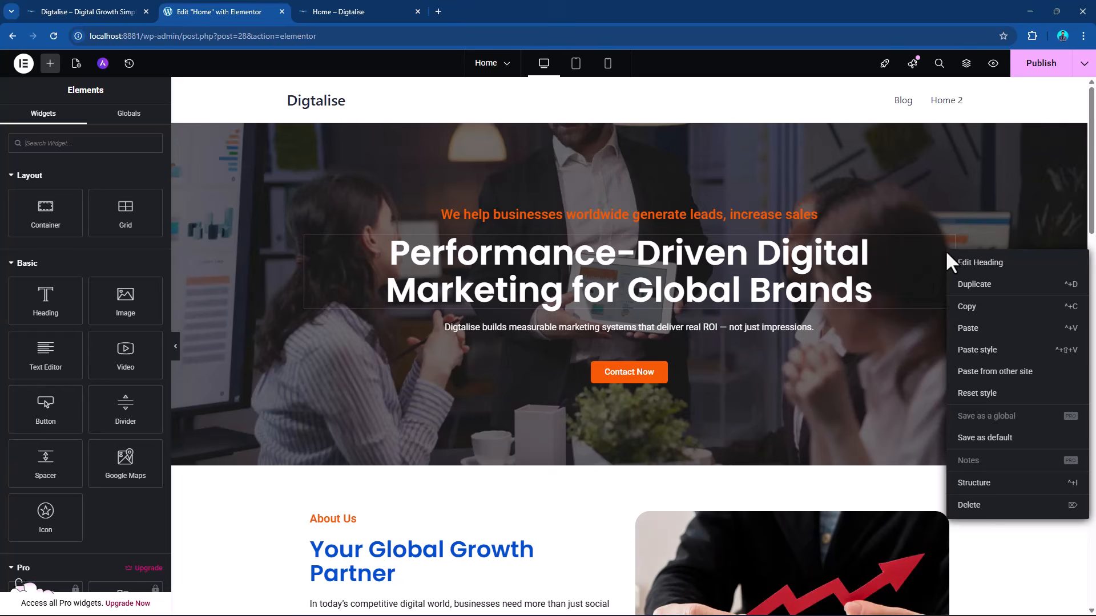
left_click(968, 307)
scroll(628, 310, "down", 7)
scroll(618, 310, "down", 12)
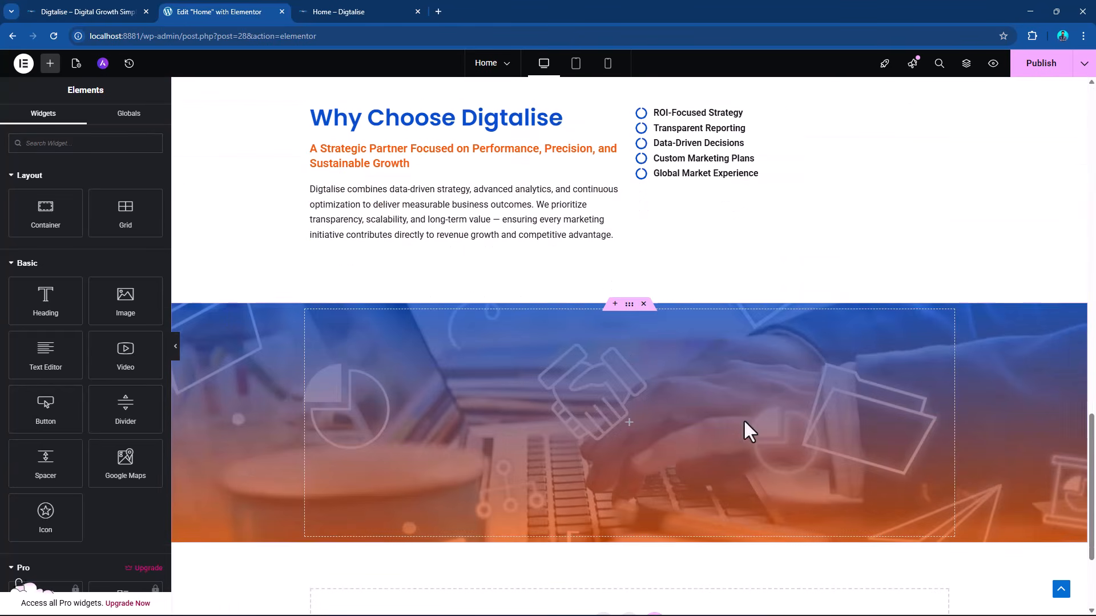
right_click(627, 423)
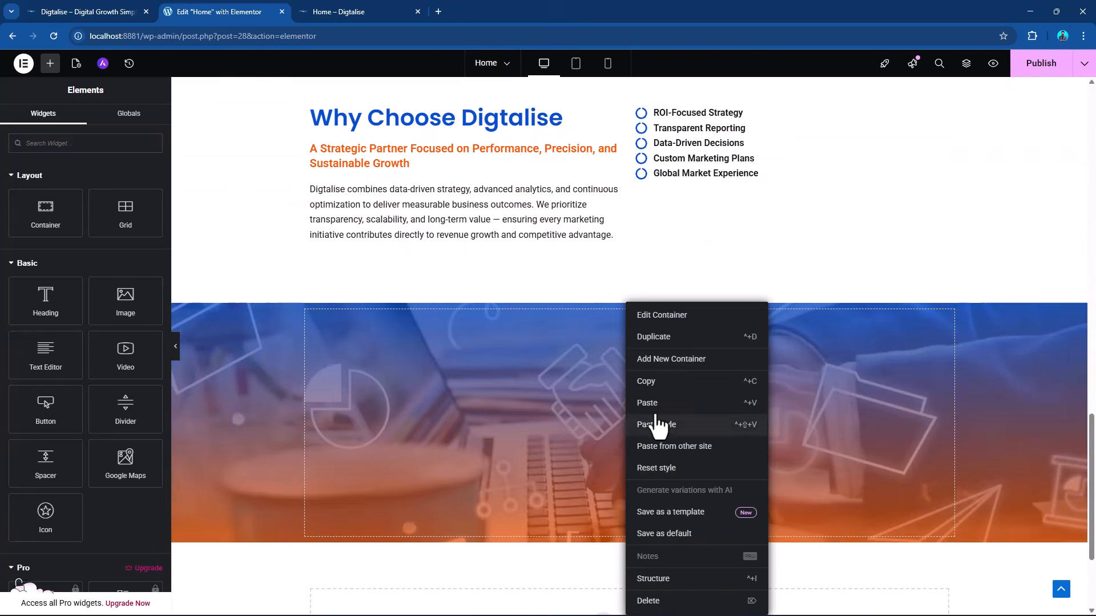
left_click(654, 404)
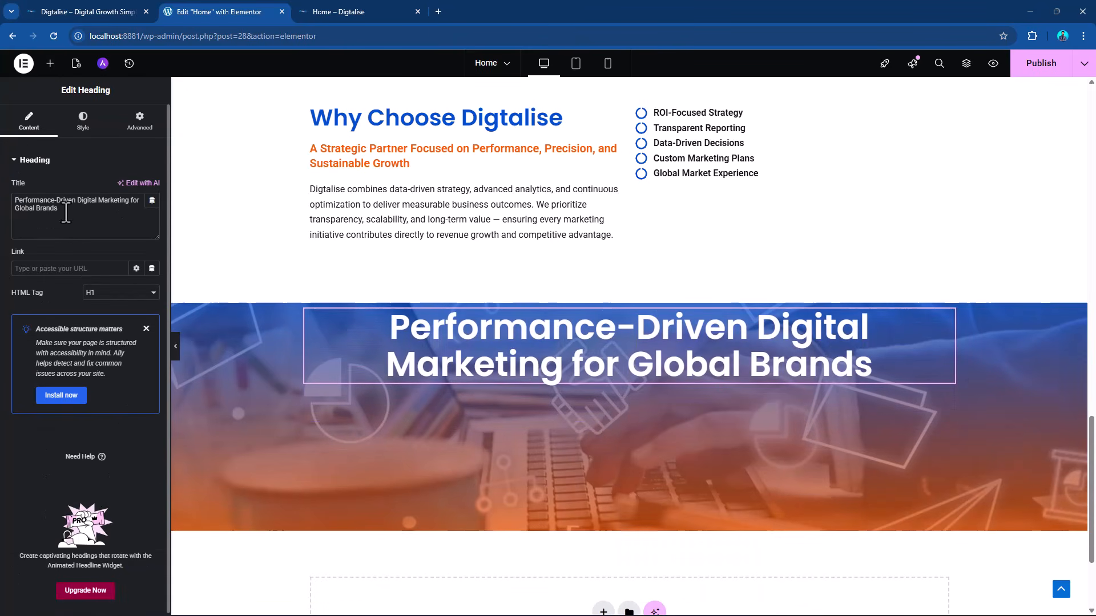
Replace the pasted heading's title with "Ready to Accelerate Your Digital Growth?".
left_click_drag(60, 210, 2, 201)
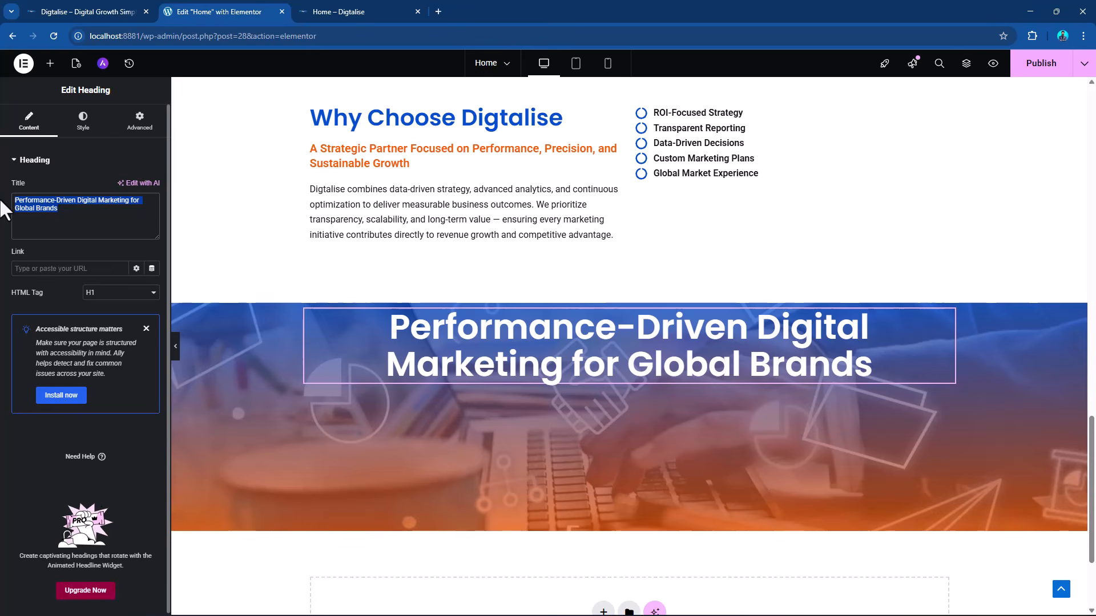
key("super+v")
left_click(120, 362)
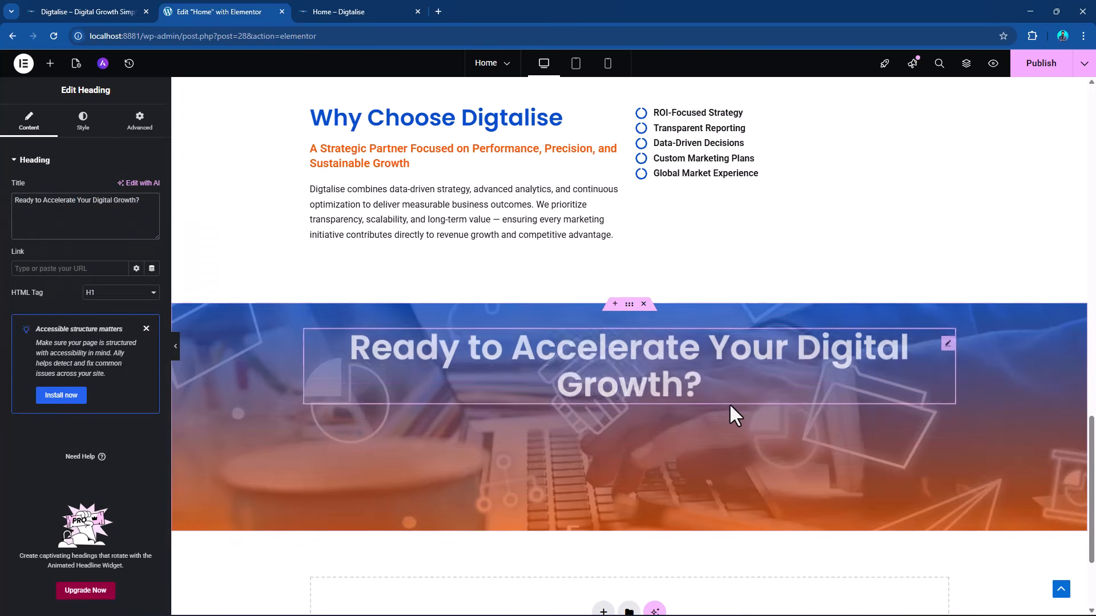
Switch to DIGTALISE.docx in Word, copy the CTA subheading beginning "Partner with Digtalise", and return to the Elementor page.
key("alt+Tab")
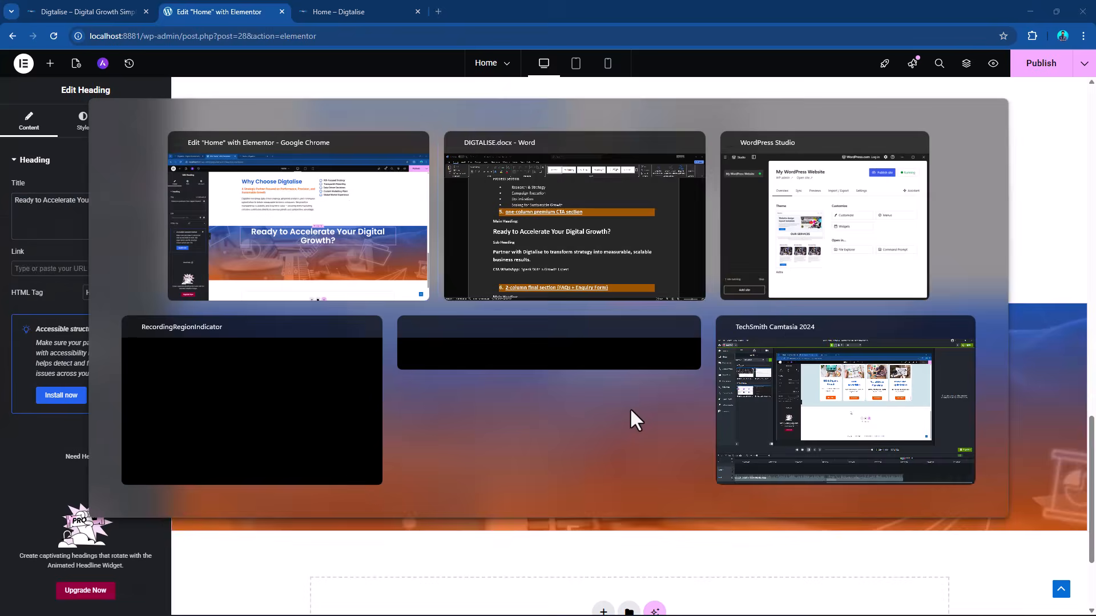
scroll(232, 363, "down", 3)
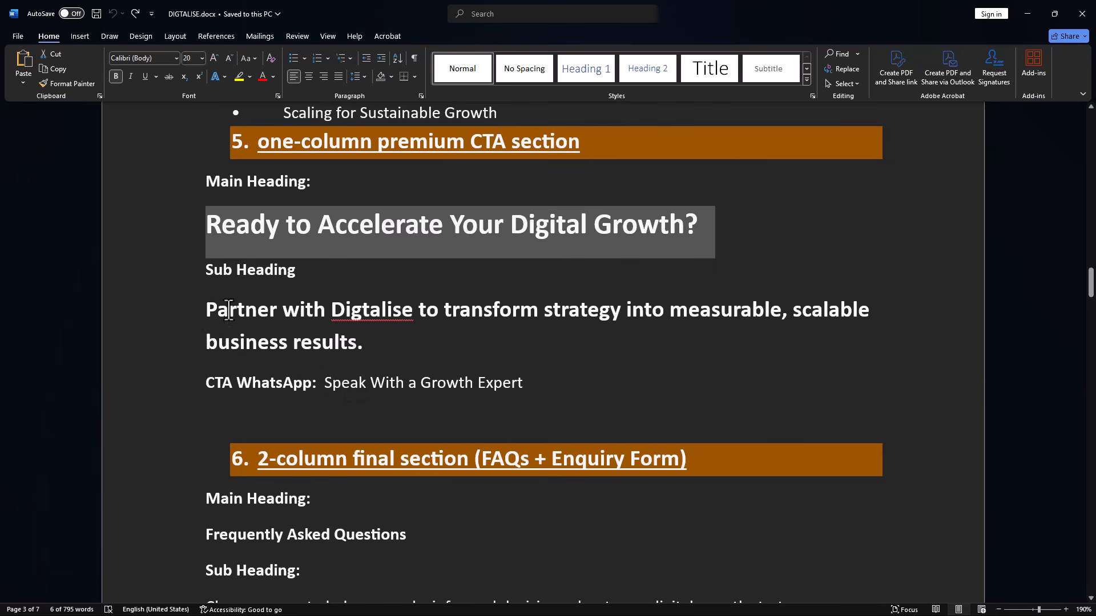
left_click_drag(228, 311, 408, 359)
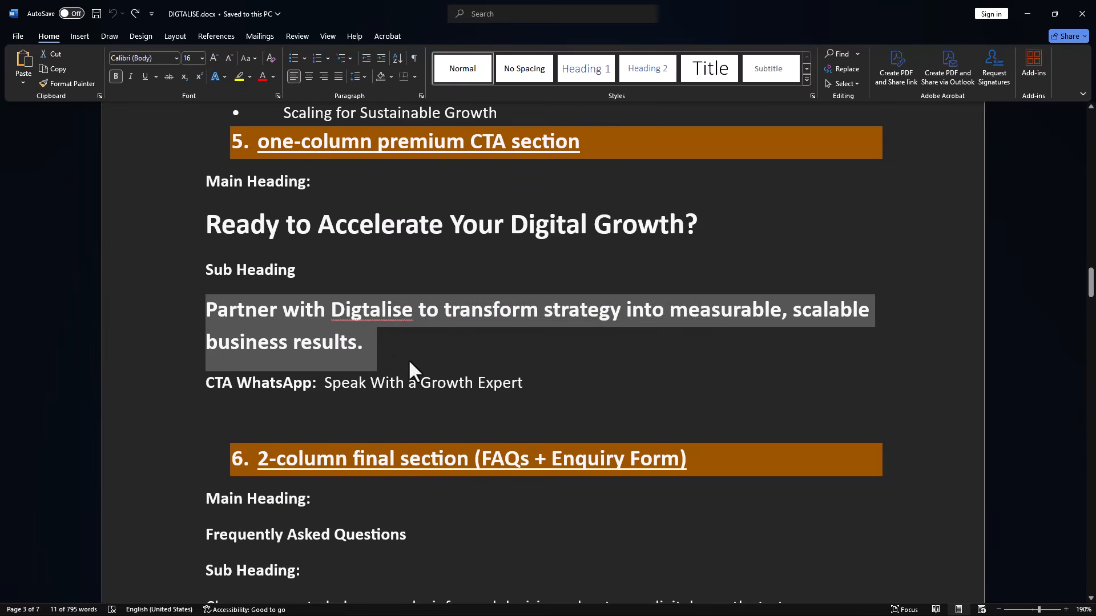
key("alt+Tab")
Copy the orange subheading widget from the "Why Choose Digtalise" section and paste it below the CTA main heading.
scroll(622, 219, "up", 1)
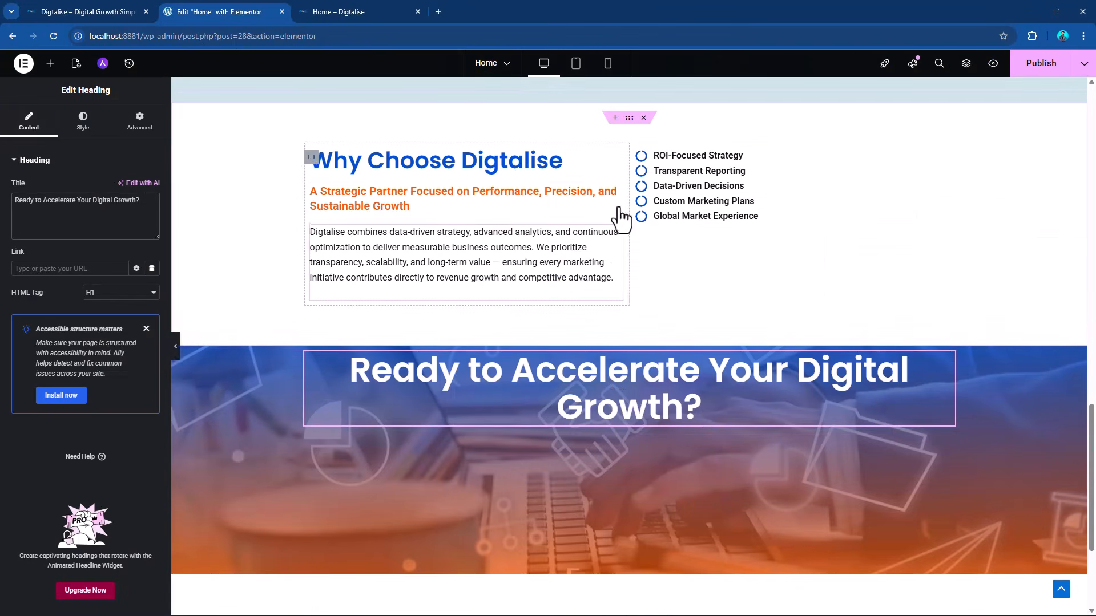
right_click(621, 210)
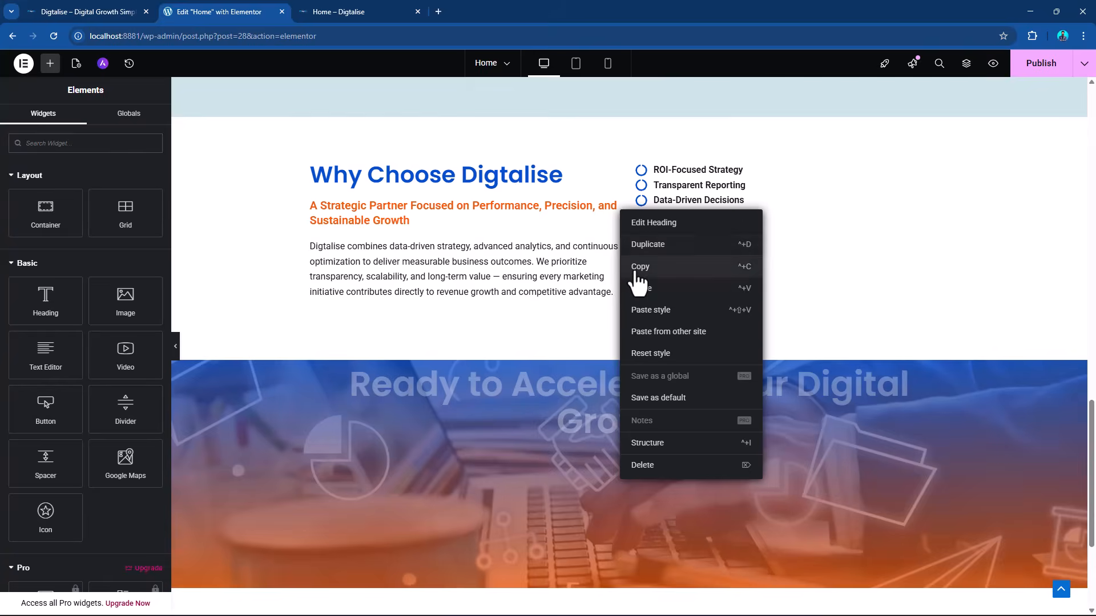
left_click(637, 266)
right_click(944, 392)
left_click(963, 429)
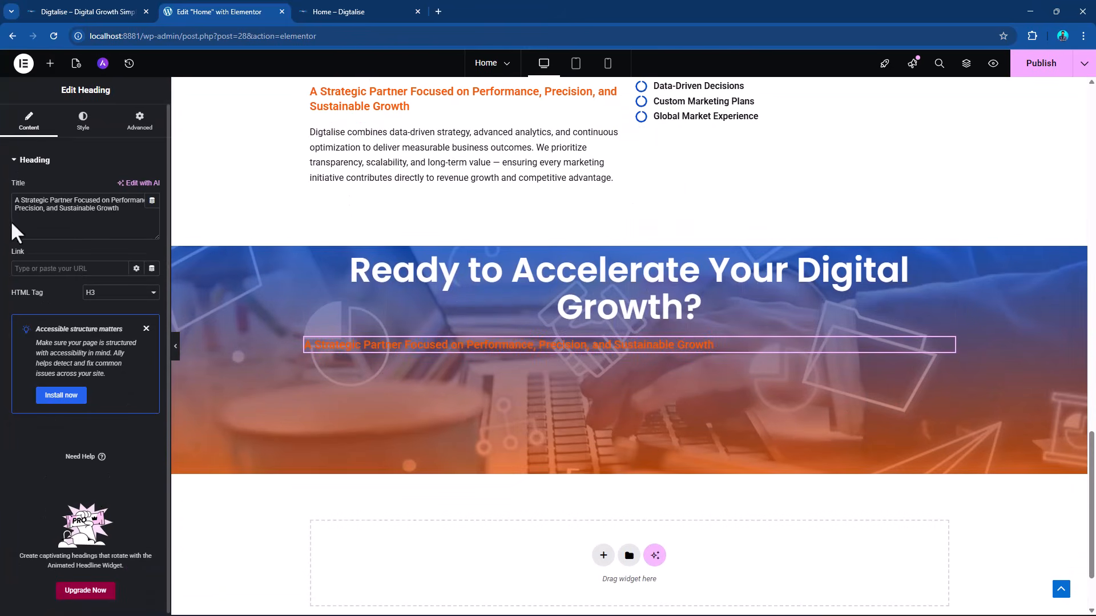
Replace the pasted subheading's title with "Partner with Digtalise to transform strategy into measurable, scalable business results.".
triple_click(46, 209)
key("ctrl+v")
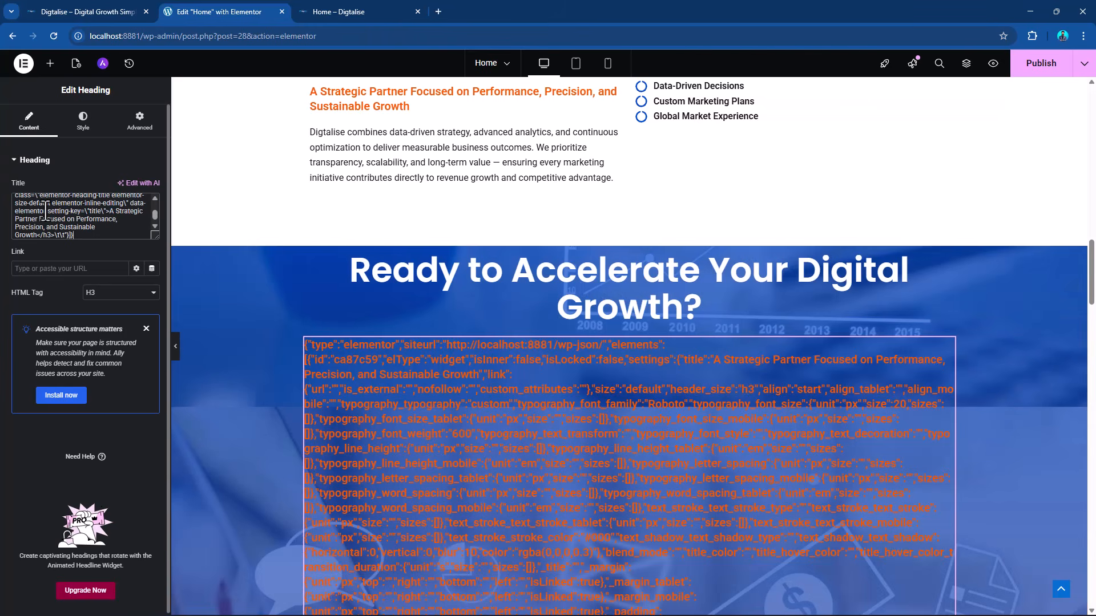
triple_click(46, 211)
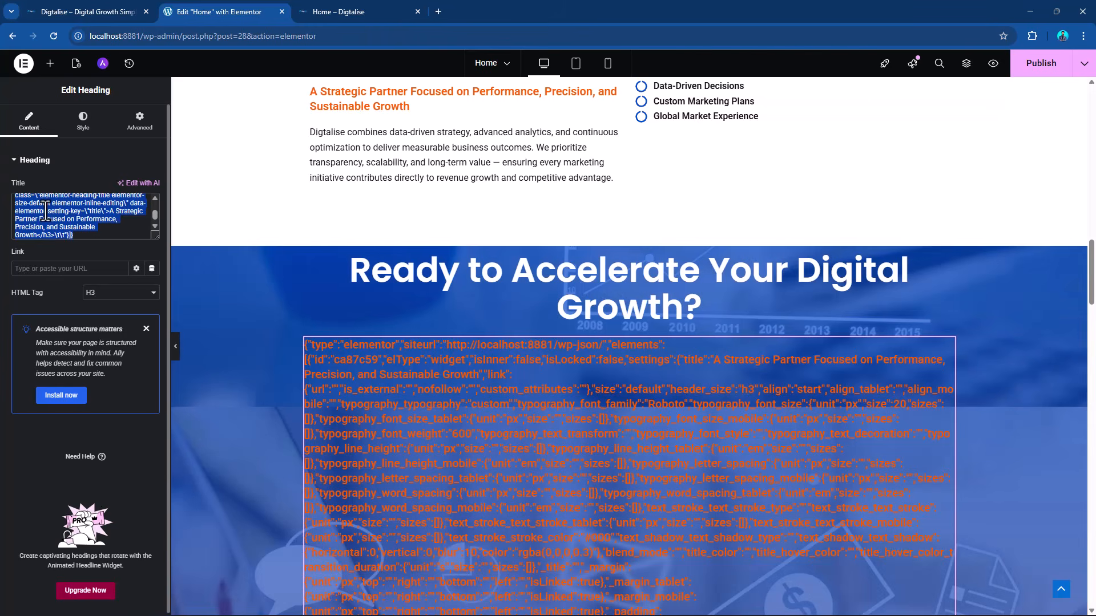
key("BackSpace")
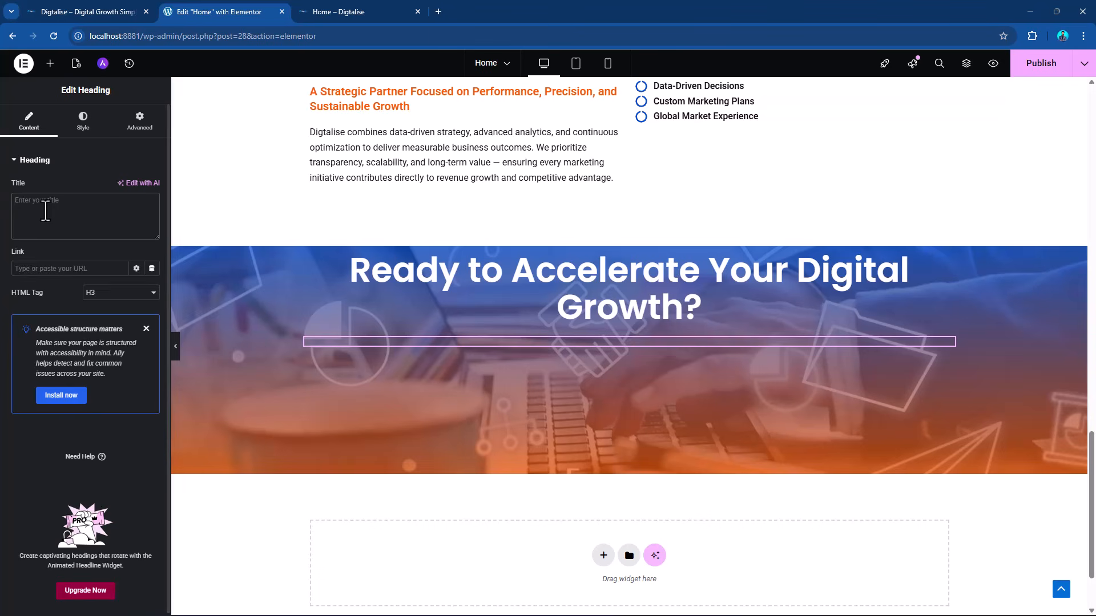
key("super+v")
left_click(105, 358)
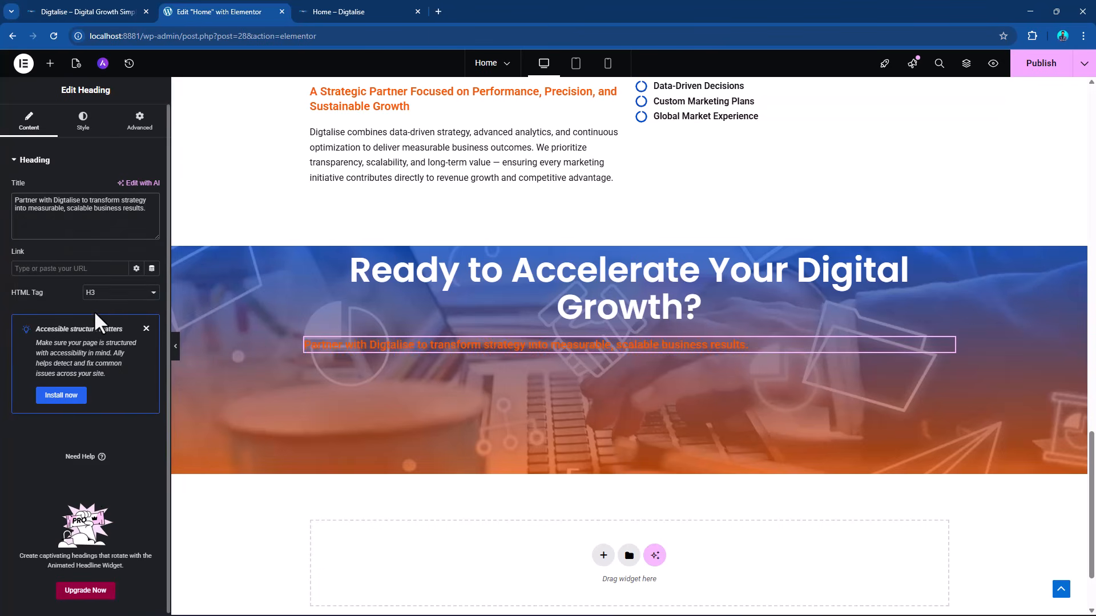
Move the CTA subheading above the main heading and center-align it.
left_click_drag(950, 358, 920, 281)
left_click(83, 121)
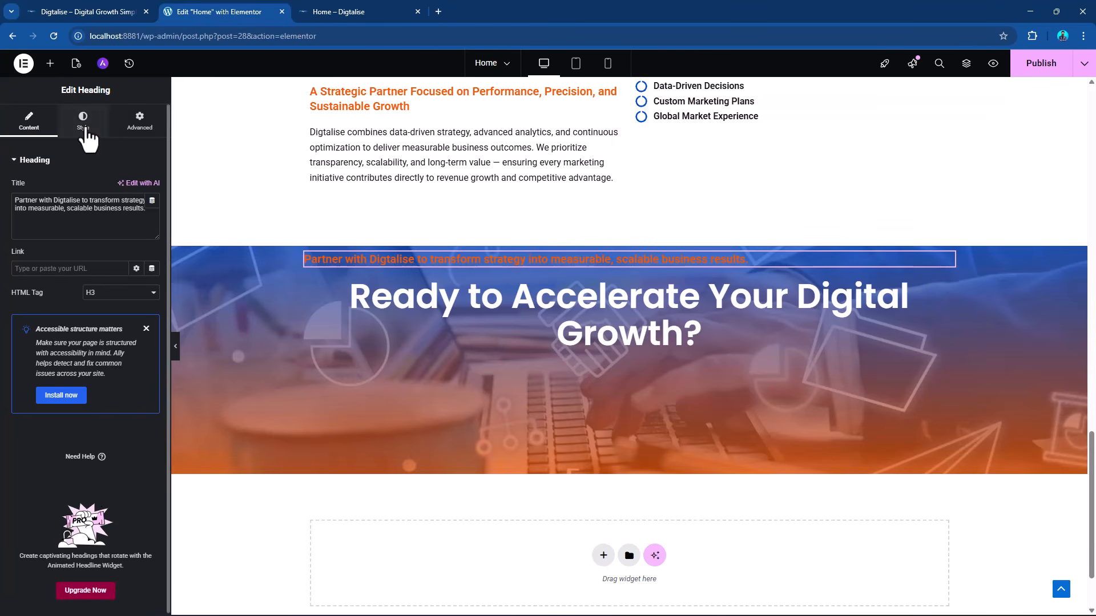
left_click(121, 188)
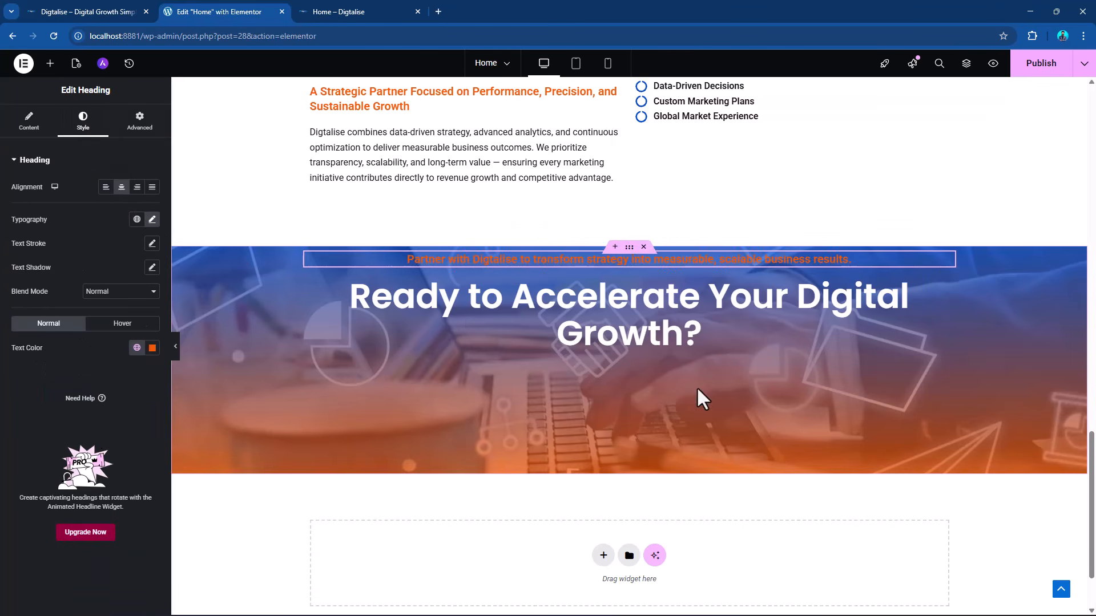
Add a default button widget below the CTA main heading.
left_click(50, 63)
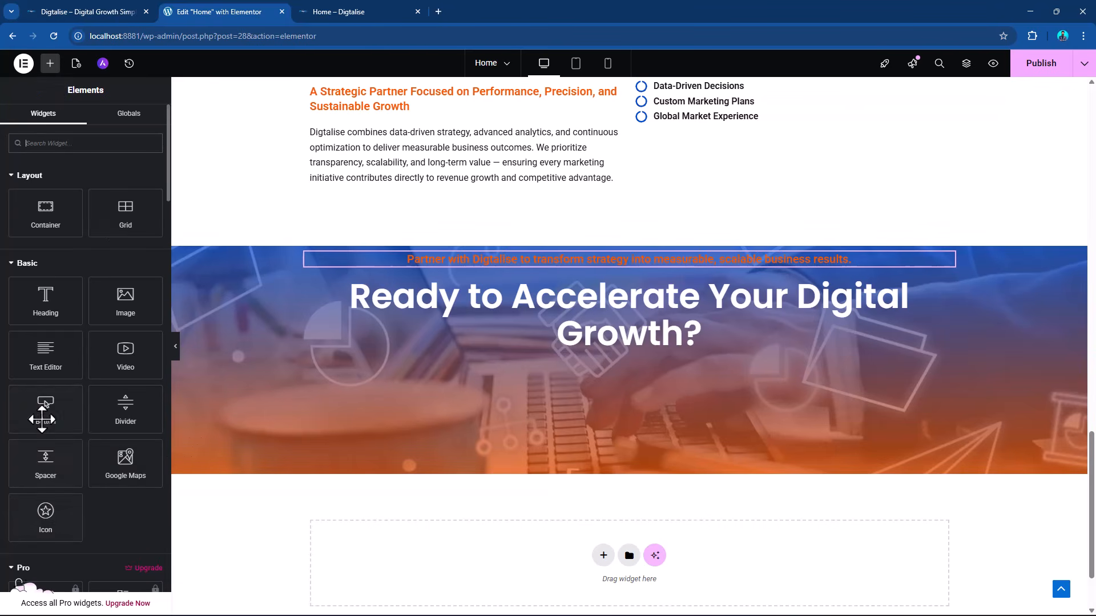
left_click_drag(44, 406, 602, 349)
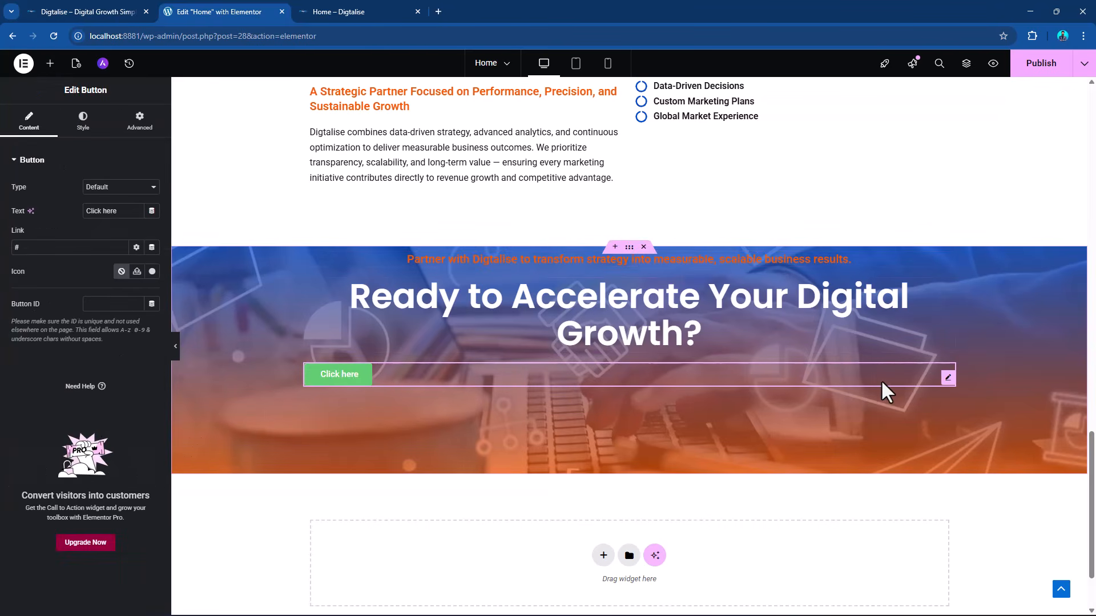
Replace the default "Click here" button in the CTA section with a copy of the "Contact Now" button from the About Us section.
scroll(588, 318, "up", 2)
scroll(561, 257, "up", 6)
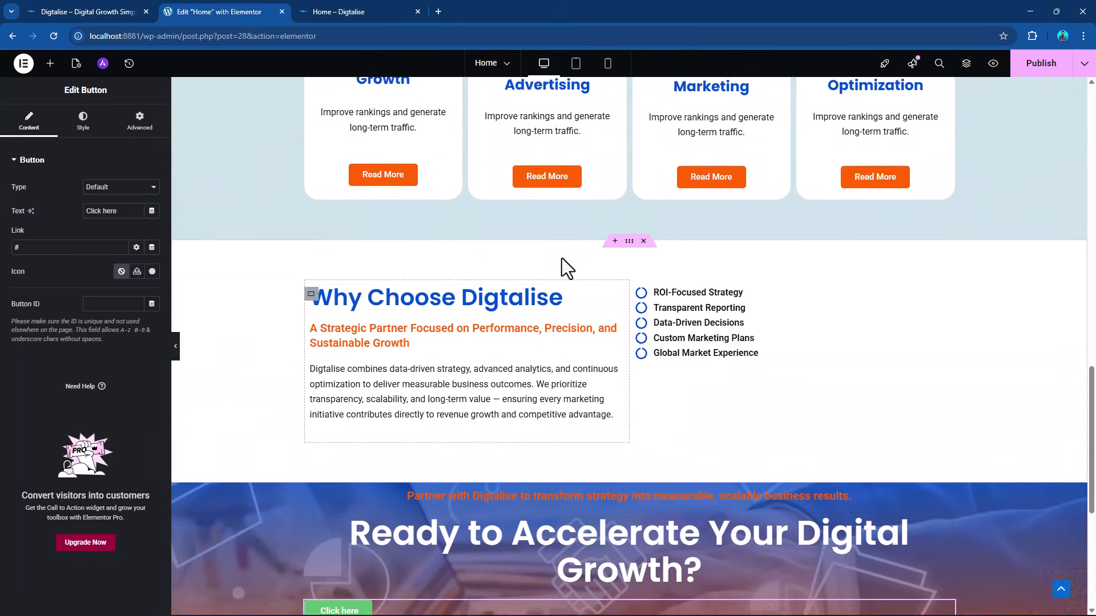
scroll(513, 260, "up", 6)
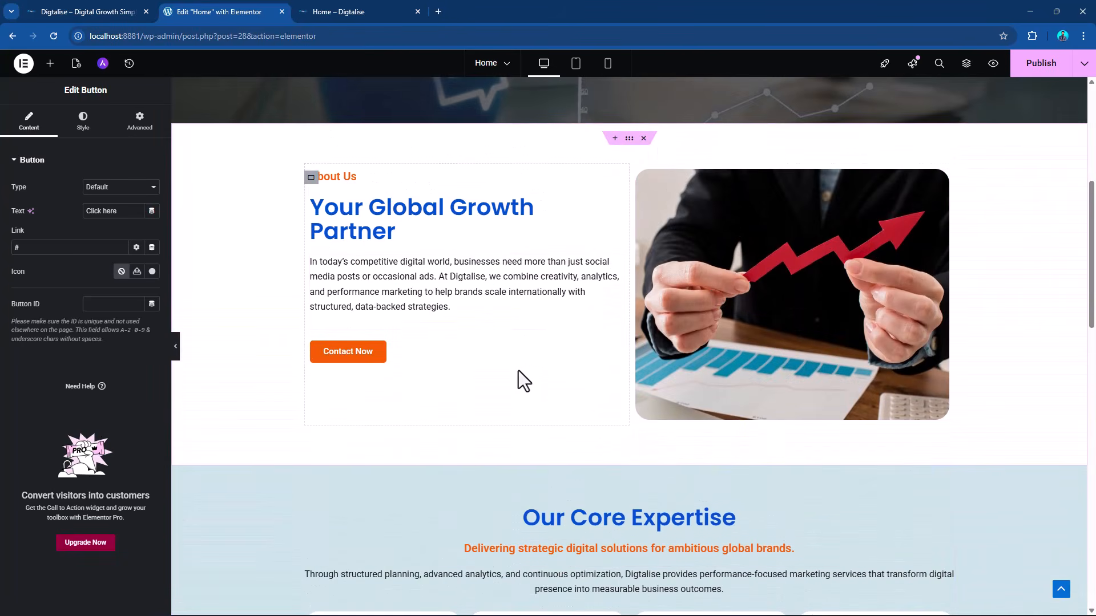
right_click(617, 355)
left_click(642, 402)
scroll(553, 318, "down", 10)
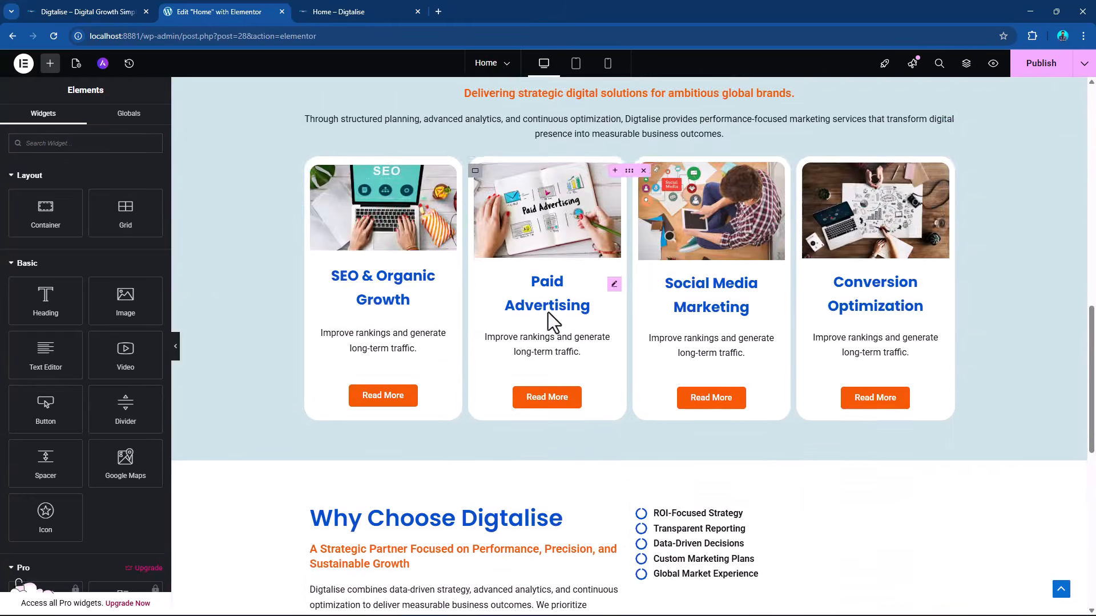
scroll(557, 327, "down", 3)
right_click(945, 377)
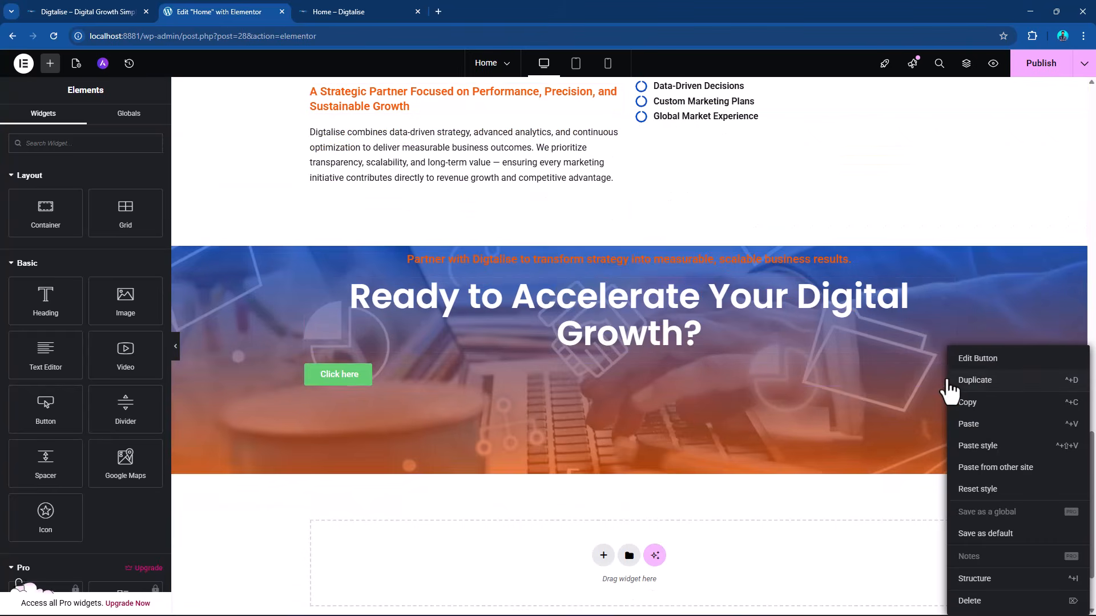
left_click(978, 427)
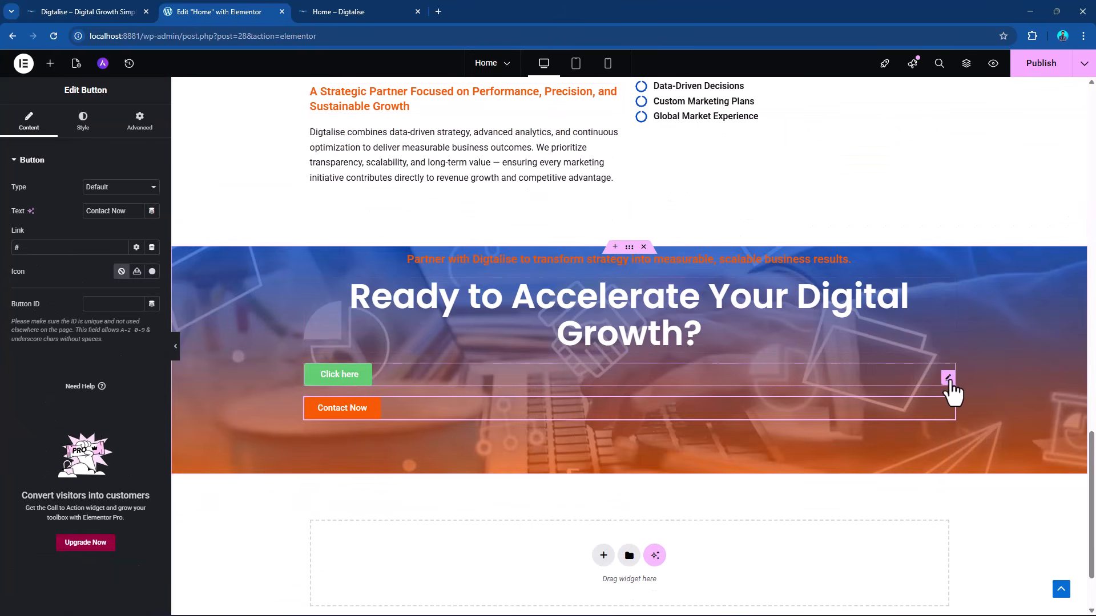
right_click(948, 381)
left_click(984, 606)
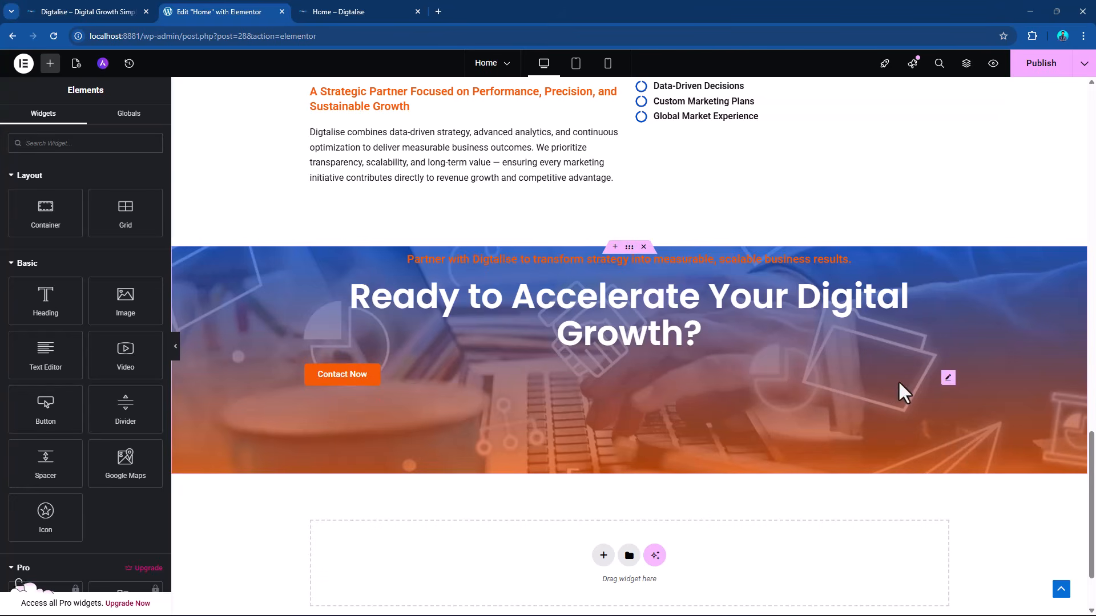
Center the position of the "Contact Now" button in the CTA section.
left_click(947, 379)
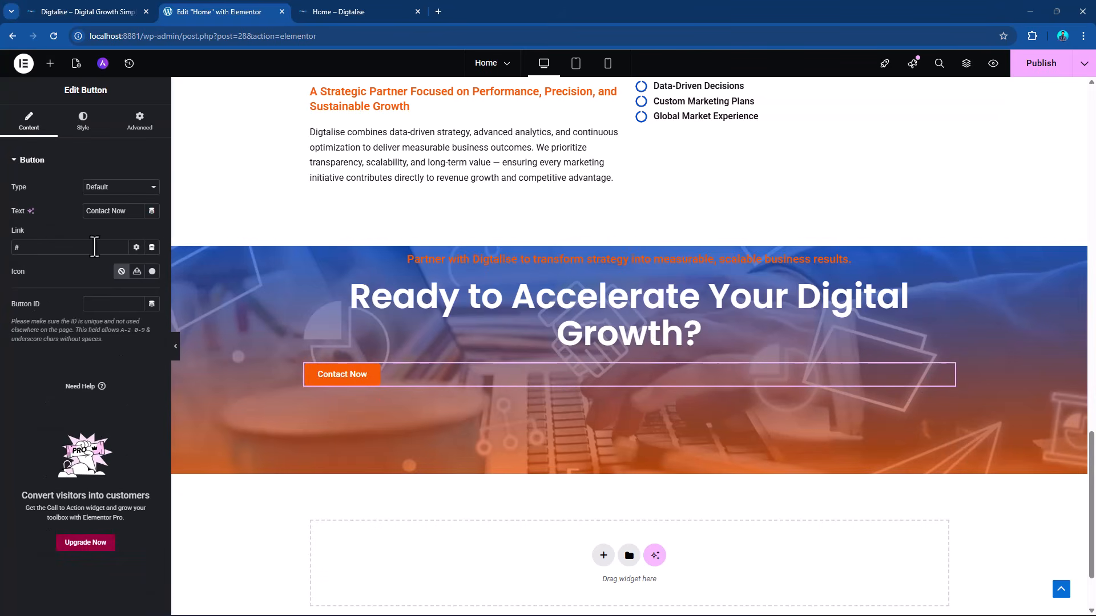
left_click(83, 121)
left_click(123, 193)
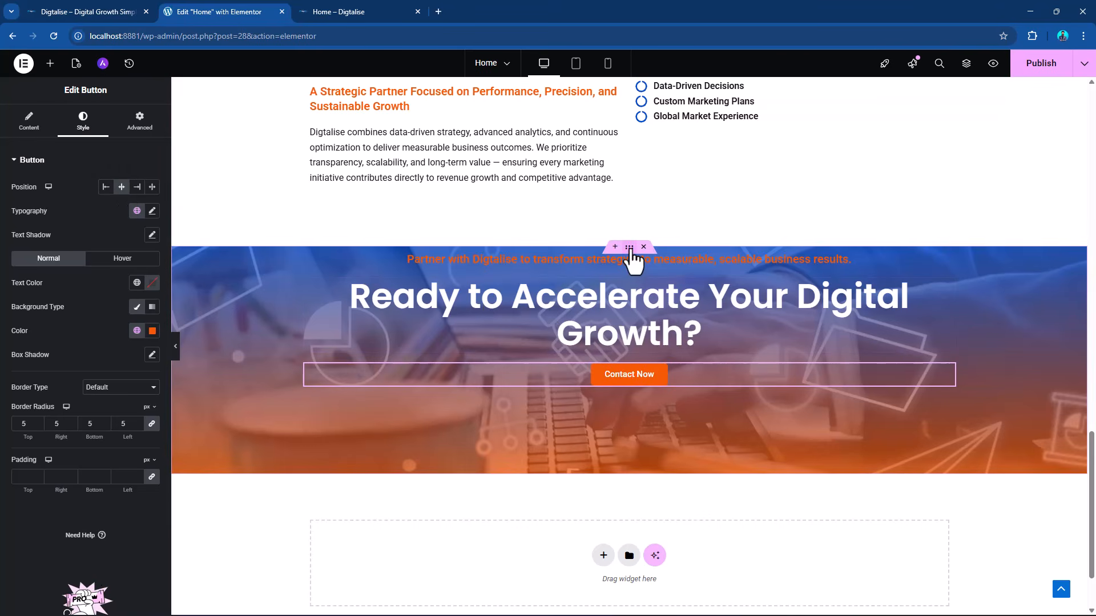
Set the CTA container's Justify Content to center and publish the page.
left_click(629, 249)
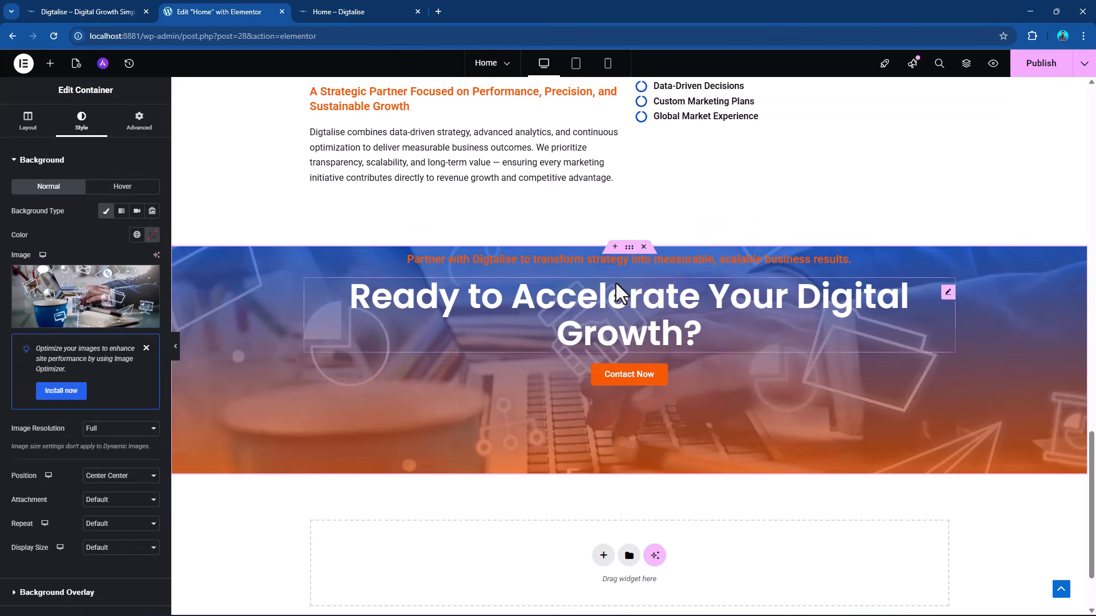
left_click(30, 123)
left_click(48, 391)
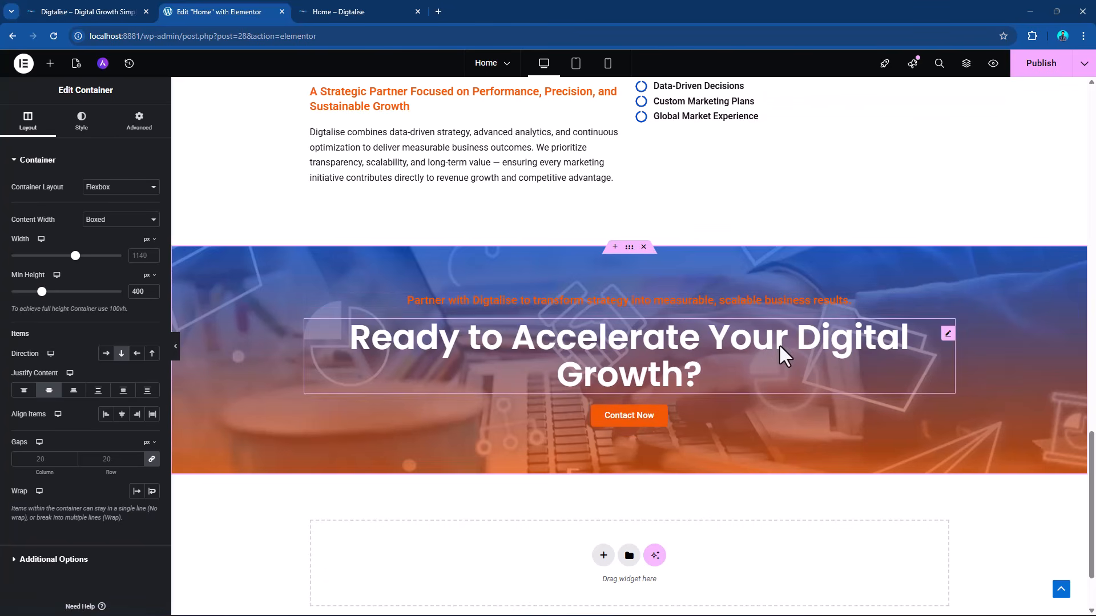
left_click(1040, 66)
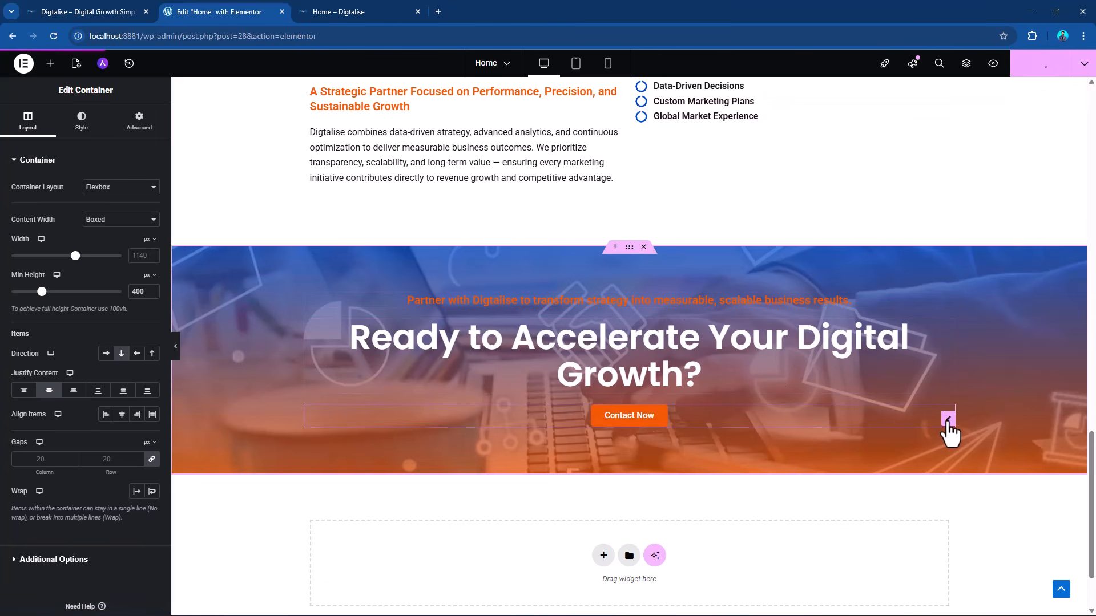
Add the plain WhatsApp icon from the icon library to the CTA "Contact Now" button.
left_click(947, 421)
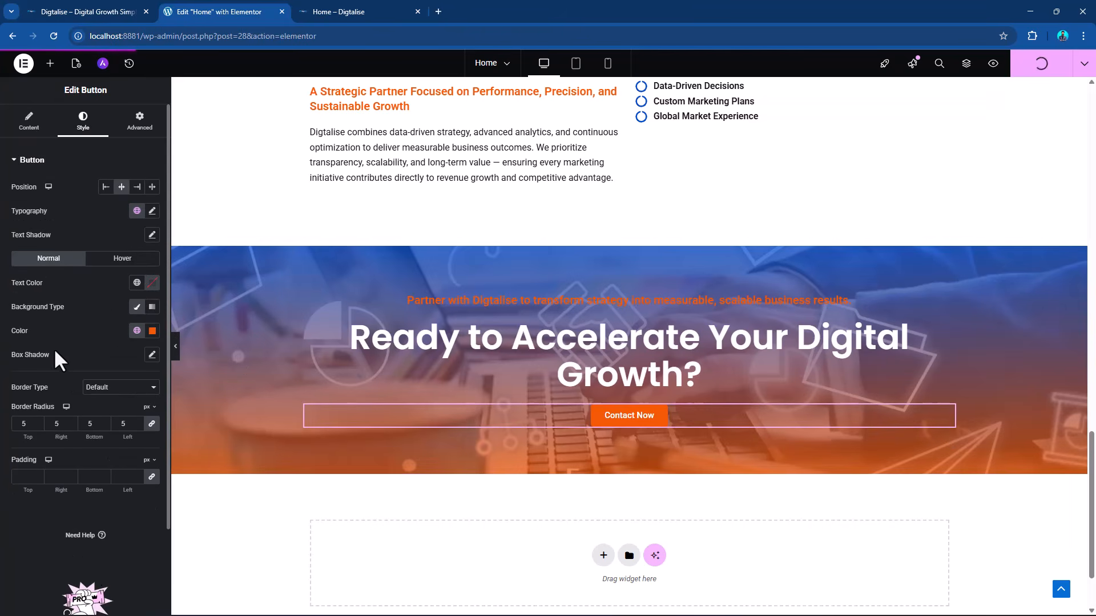
left_click(30, 123)
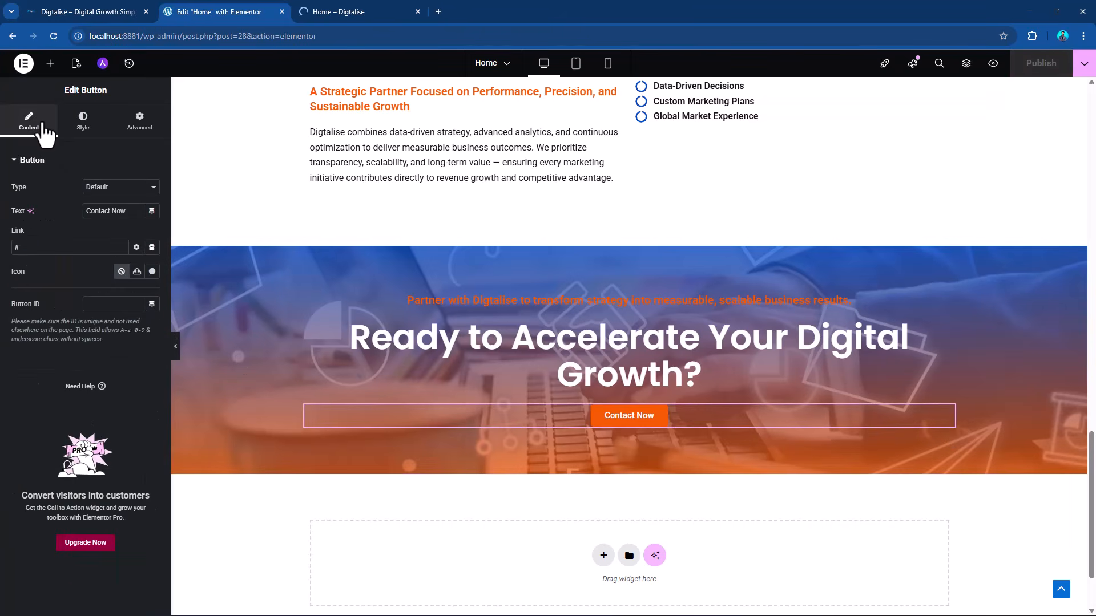
left_click(153, 271)
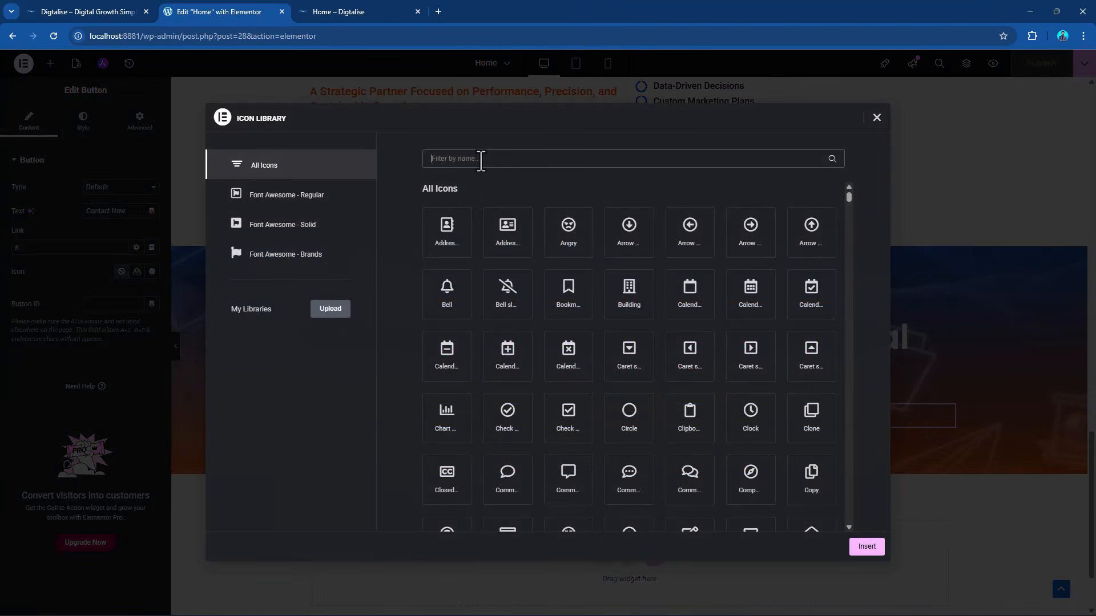
type("what")
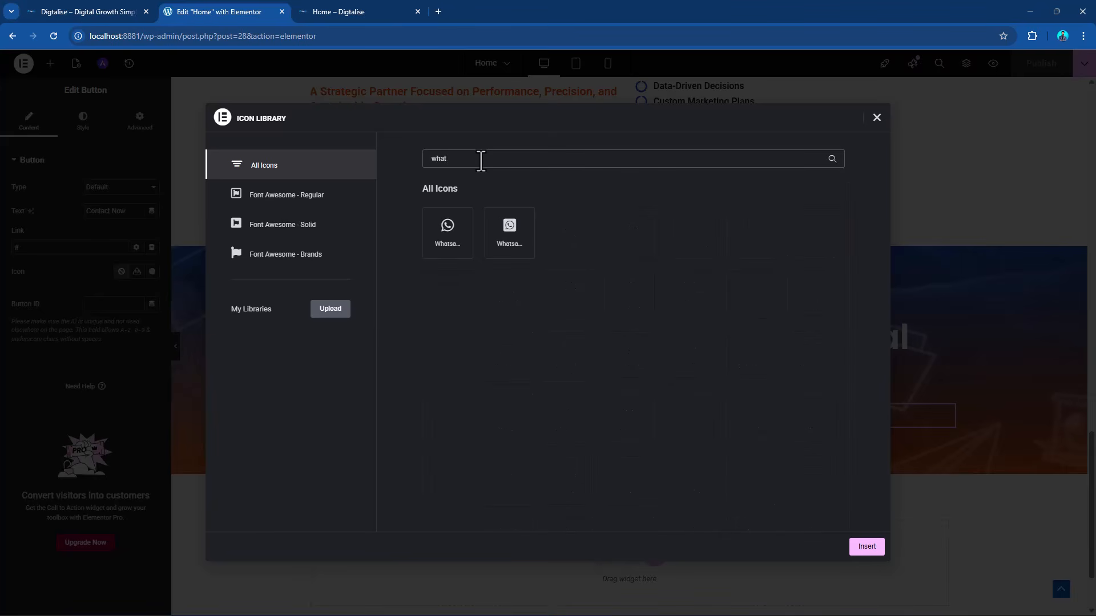
left_click(448, 231)
left_click(868, 549)
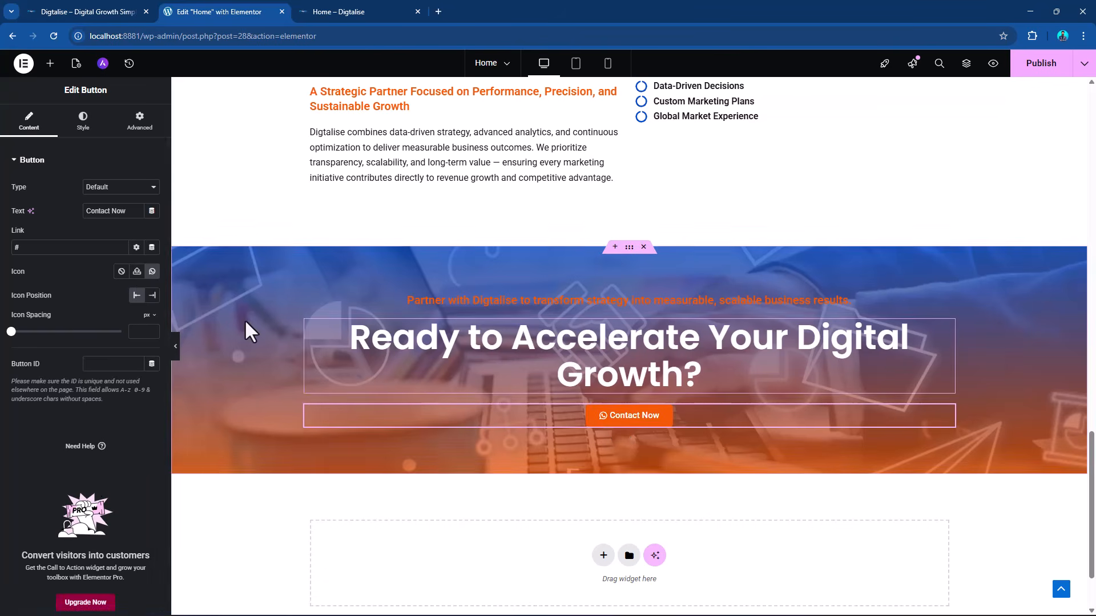
Place the WhatsApp icon after the button text and set the icon spacing to 17 px.
left_click(152, 296)
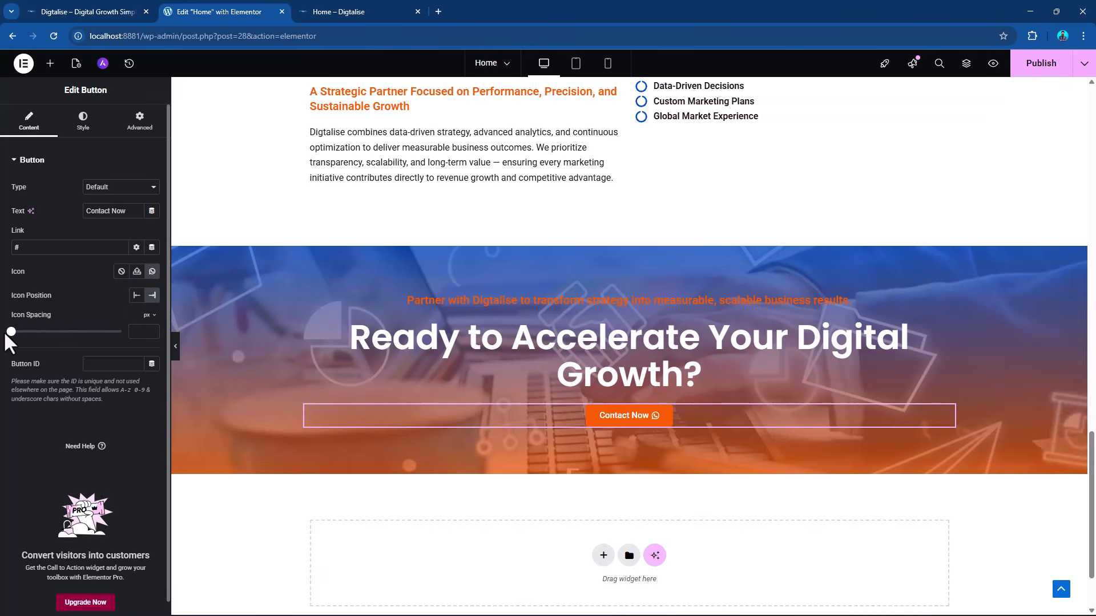
left_click_drag(11, 332, 49, 332)
left_click(85, 130)
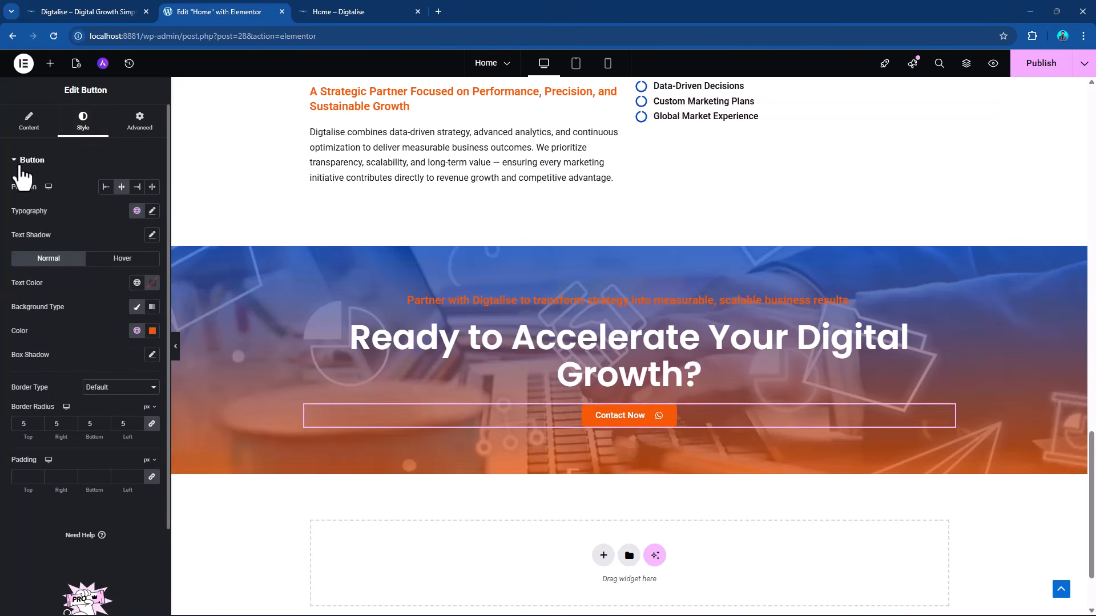
left_click(29, 126)
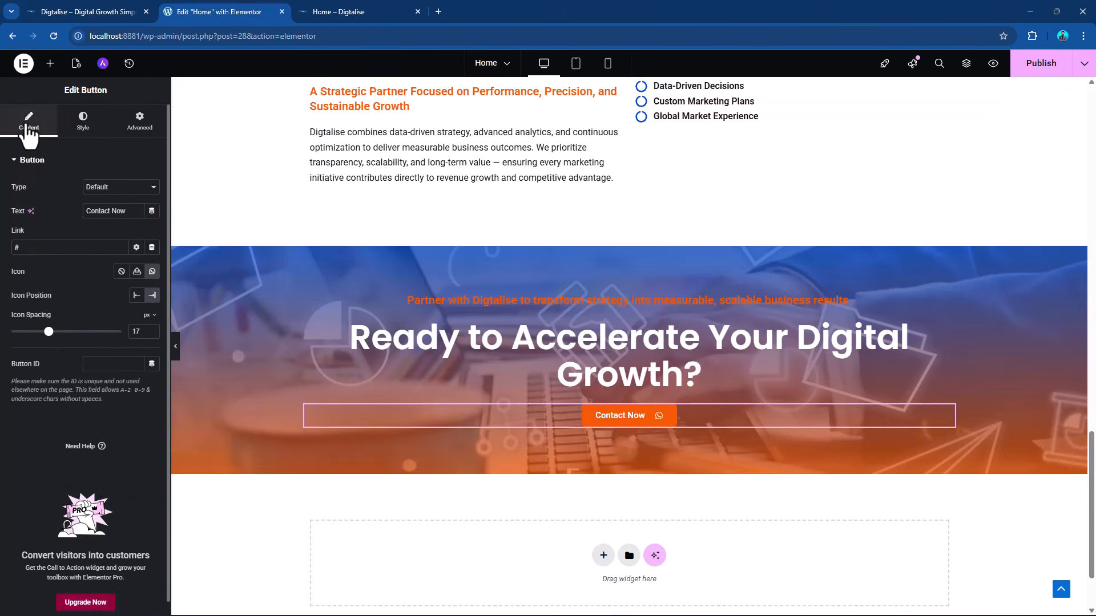
Copy "Speak With a Growth Expert" from DIGTALISE.docx in Word and use it as the CTA button's text in Elementor.
key("alt+Tab")
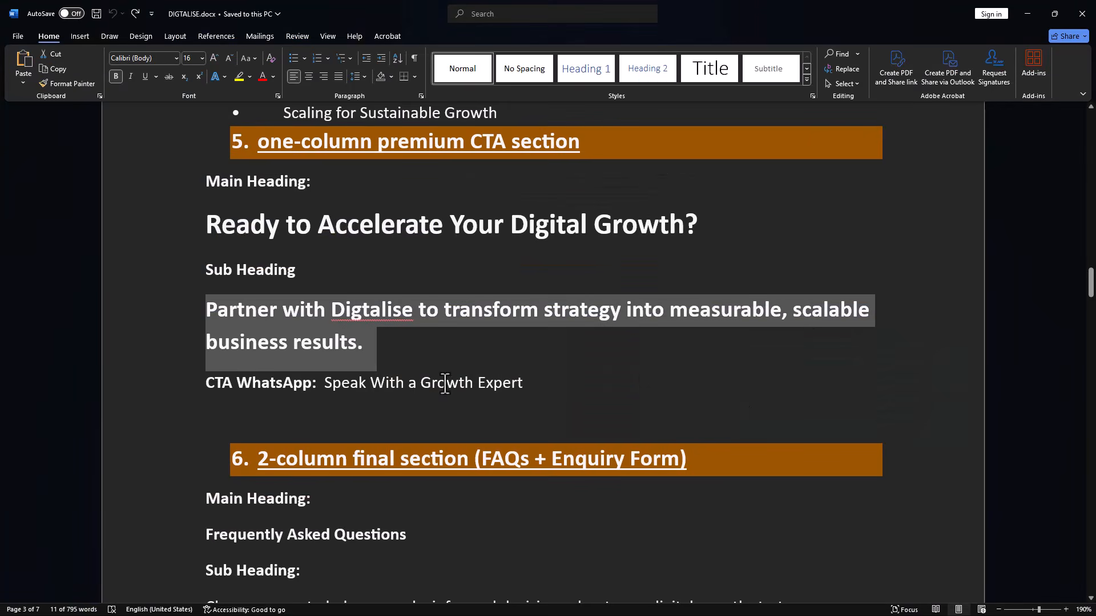
scroll(339, 401, "down", 1)
left_click_drag(327, 331, 499, 336)
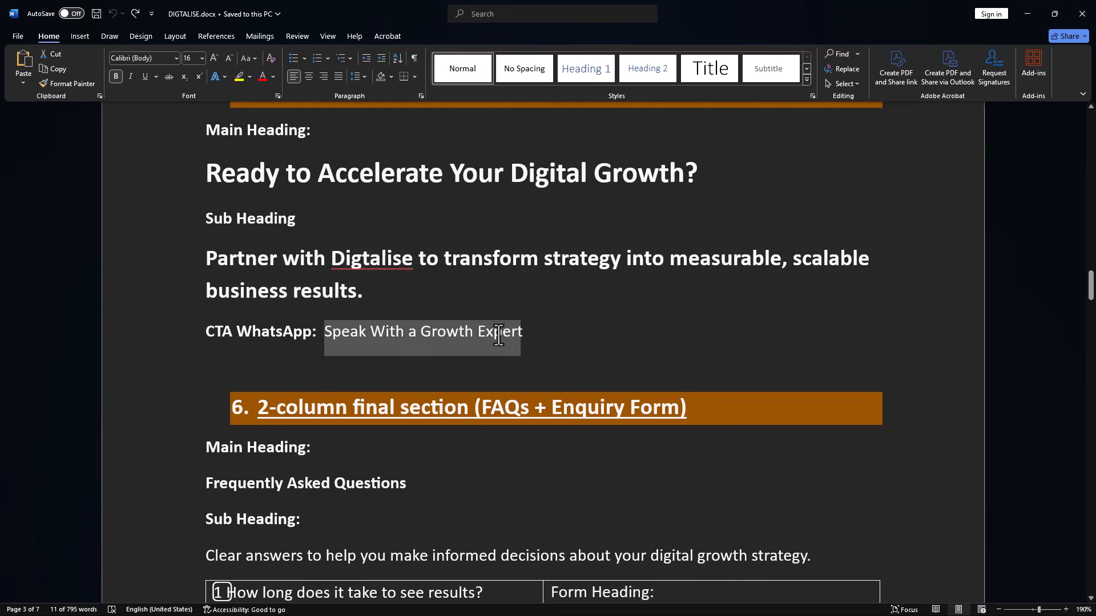
key("alt+Tab")
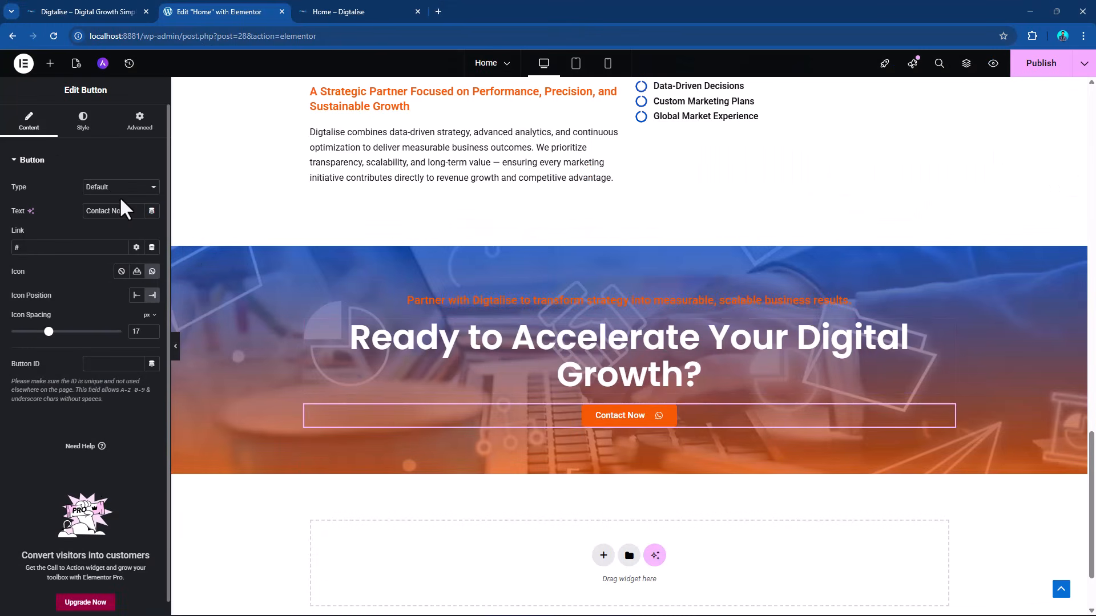
key("ctrl+v")
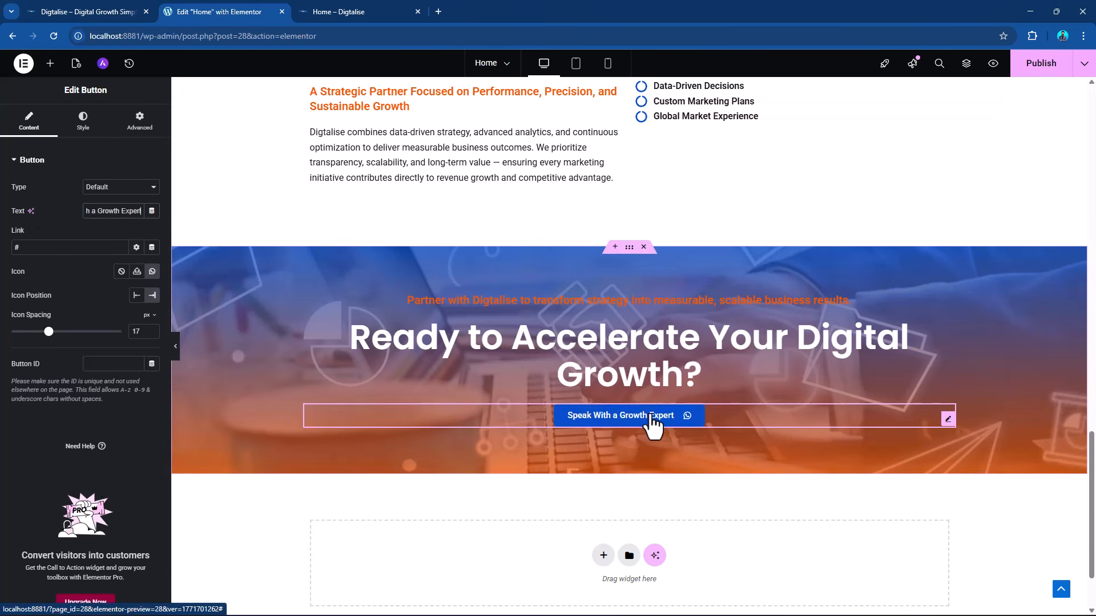
Set the CTA button's normal background color to the green Accent global color.
left_click(85, 128)
left_click(137, 331)
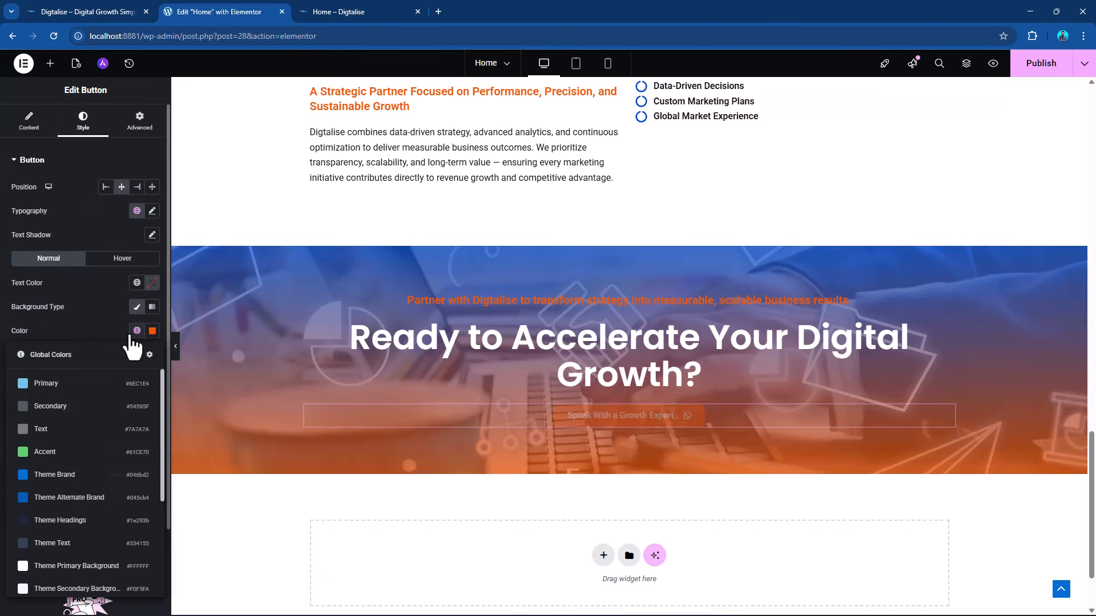
left_click(70, 489)
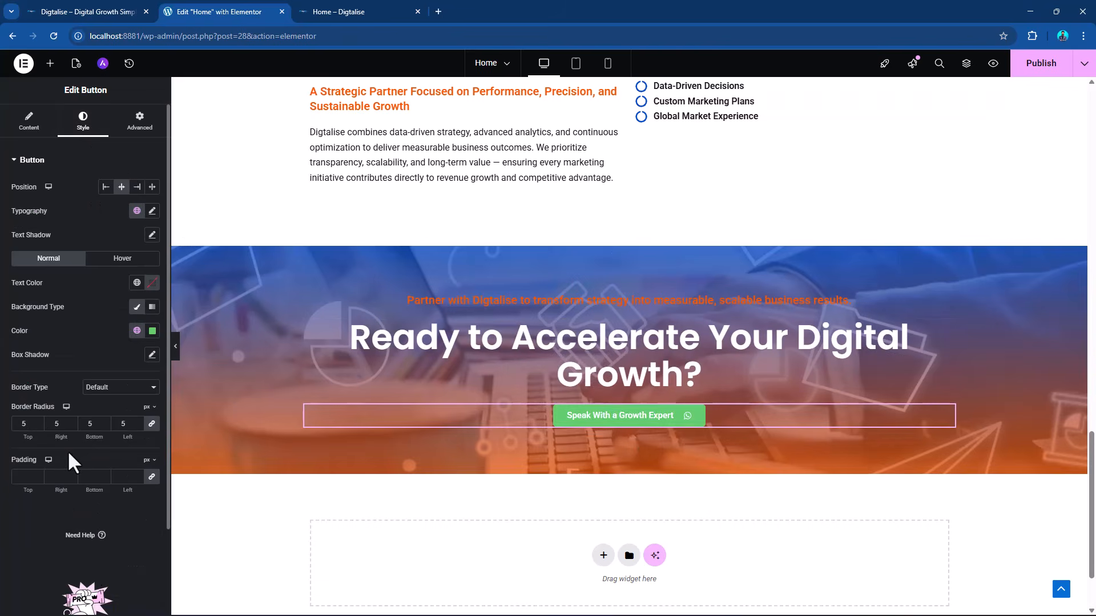
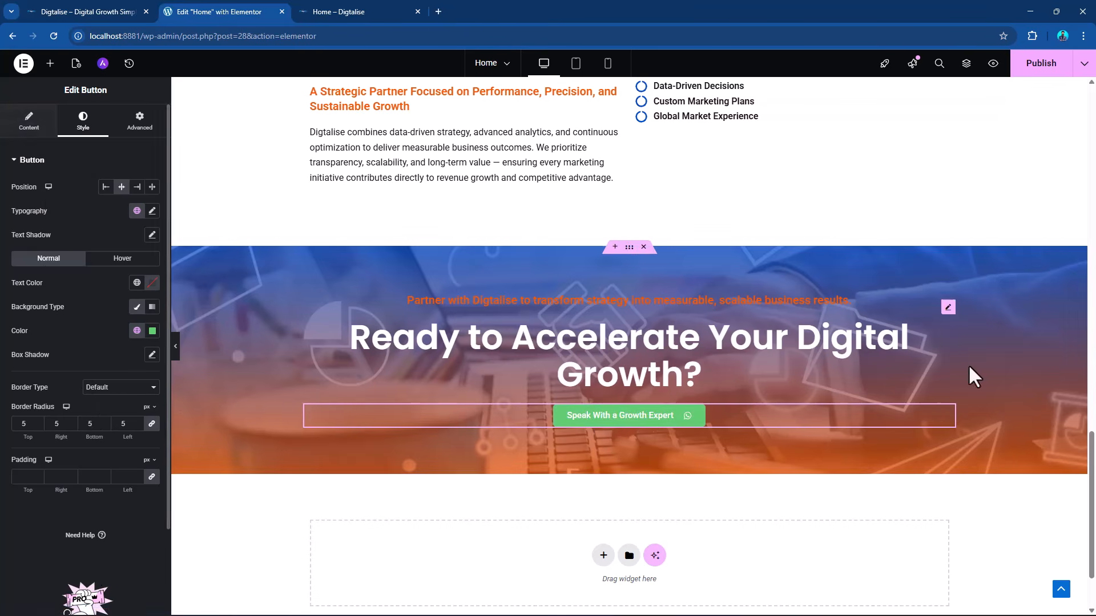
Remove the WhatsApp icon from the CTA button and publish the page.
left_click(28, 121)
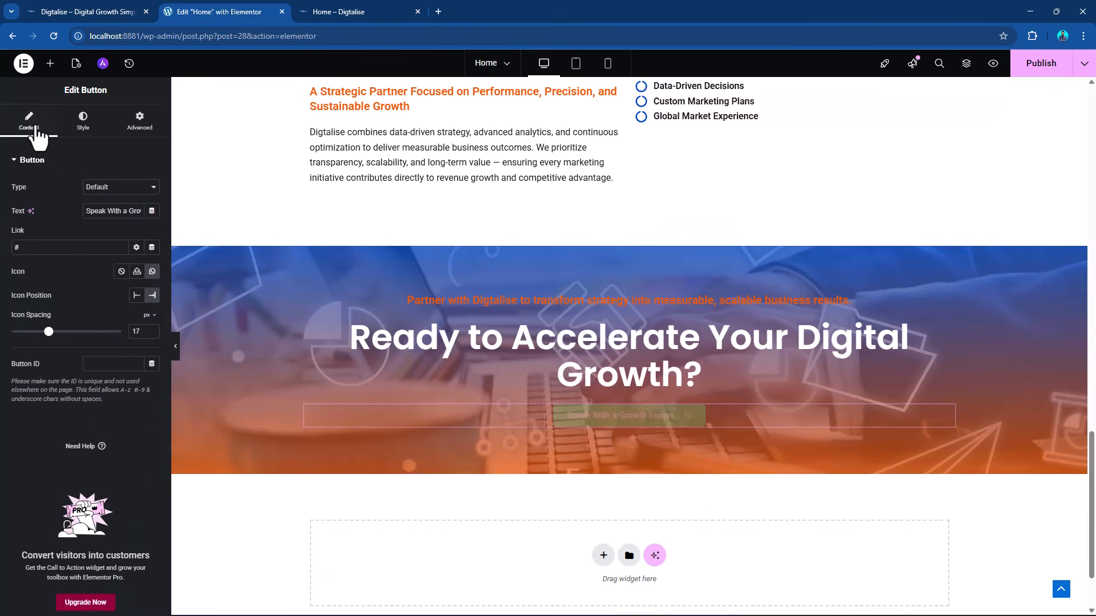
left_click(121, 272)
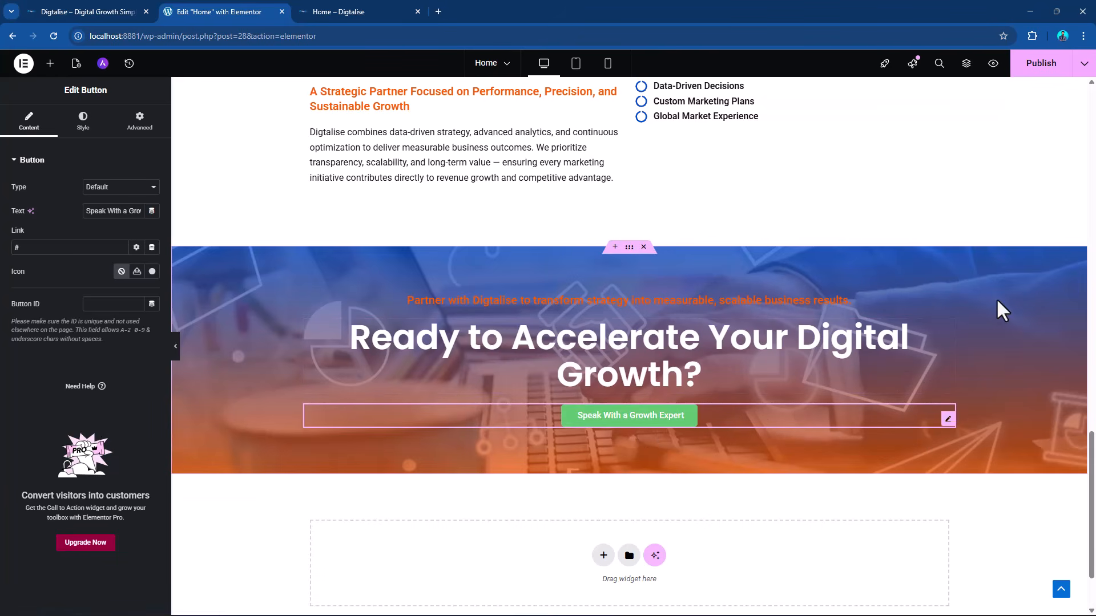
left_click(1040, 64)
Review the page from the service cards through the Why Choose Digtalise section to the CTA section.
scroll(926, 377, "up", 6)
scroll(948, 364, "down", 7)
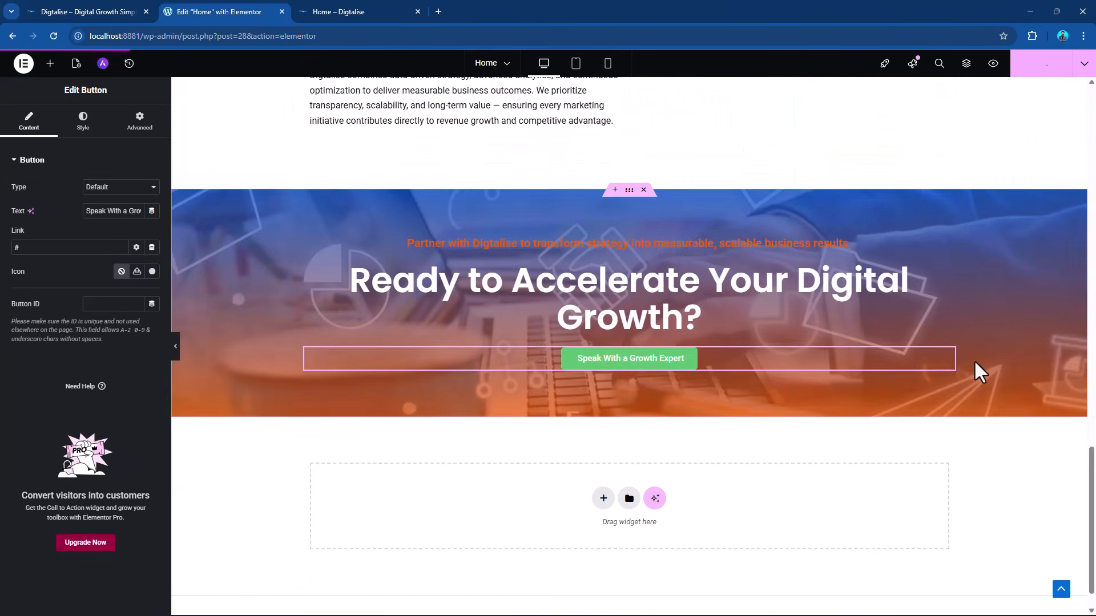
scroll(594, 343, "down", 1)
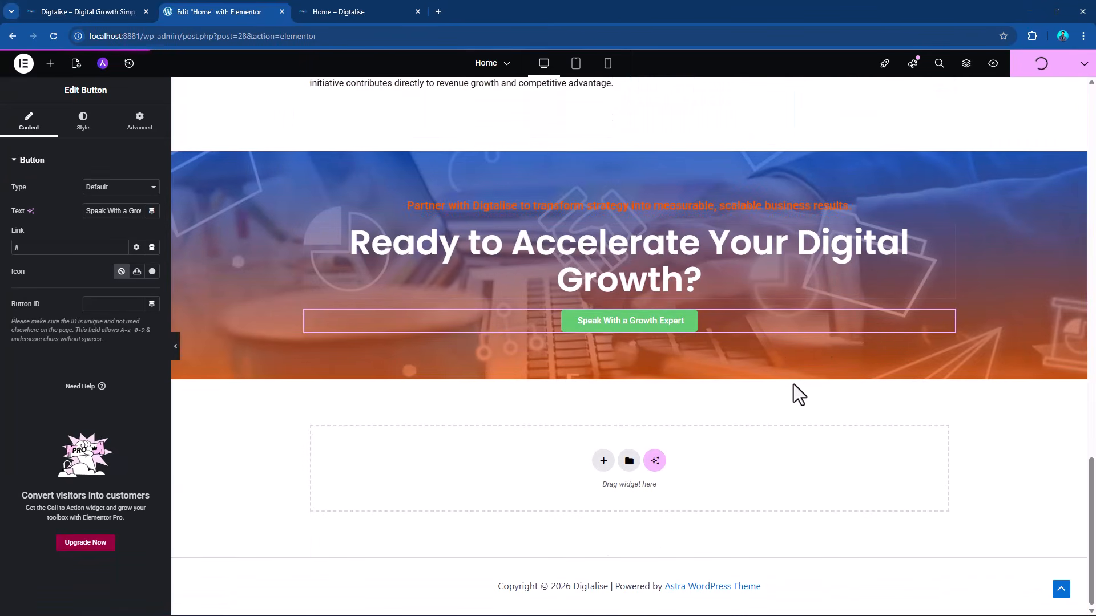
scroll(793, 385, "up", 17)
scroll(825, 369, "down", 14)
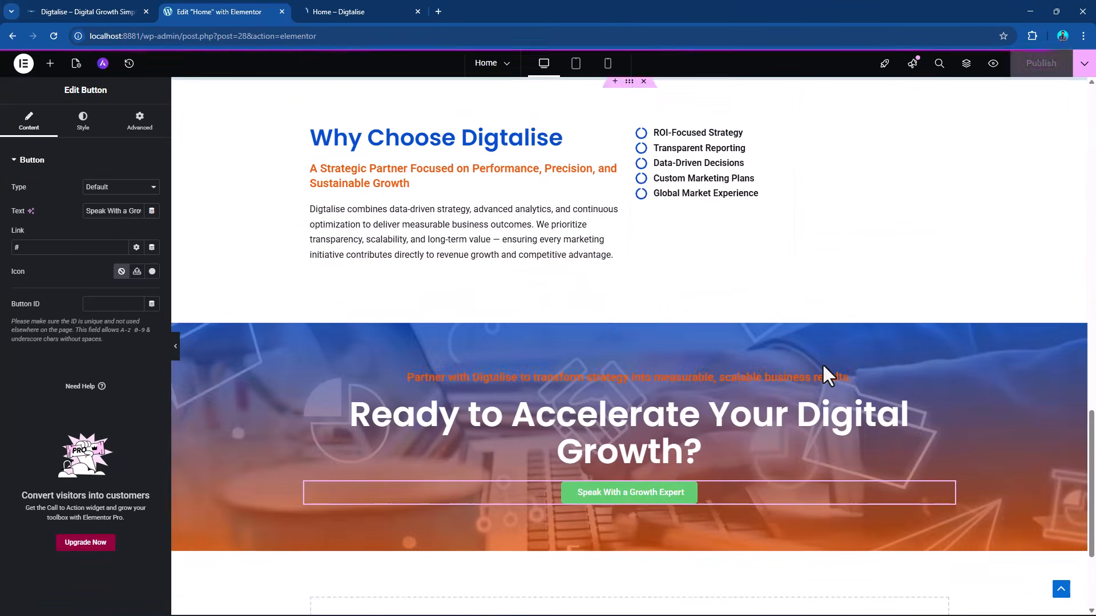
scroll(823, 366, "up", 20)
scroll(822, 361, "down", 14)
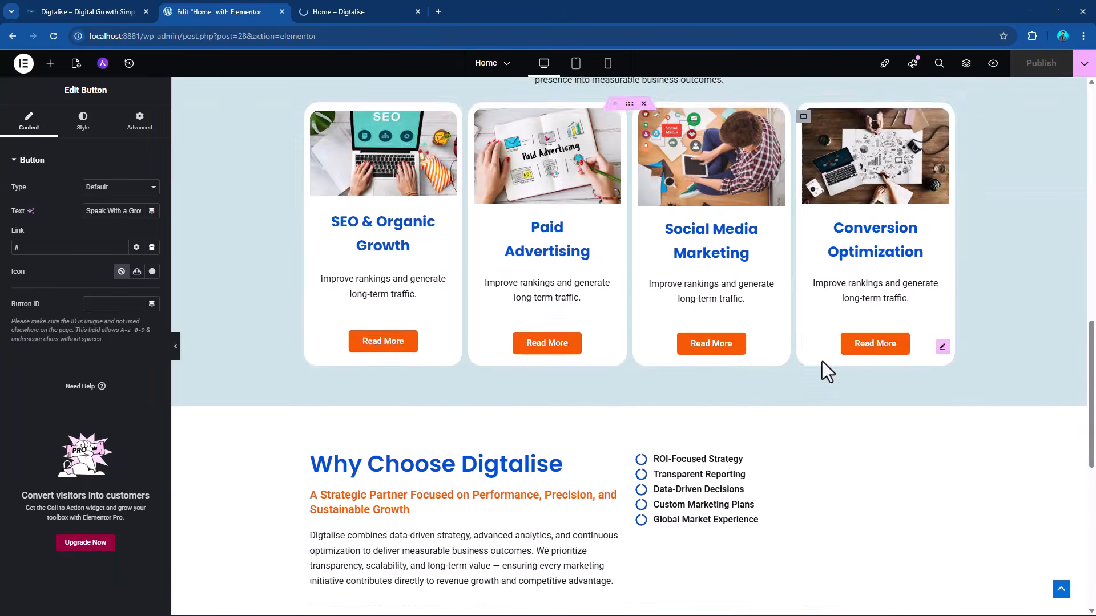
scroll(822, 361, "down", 7)
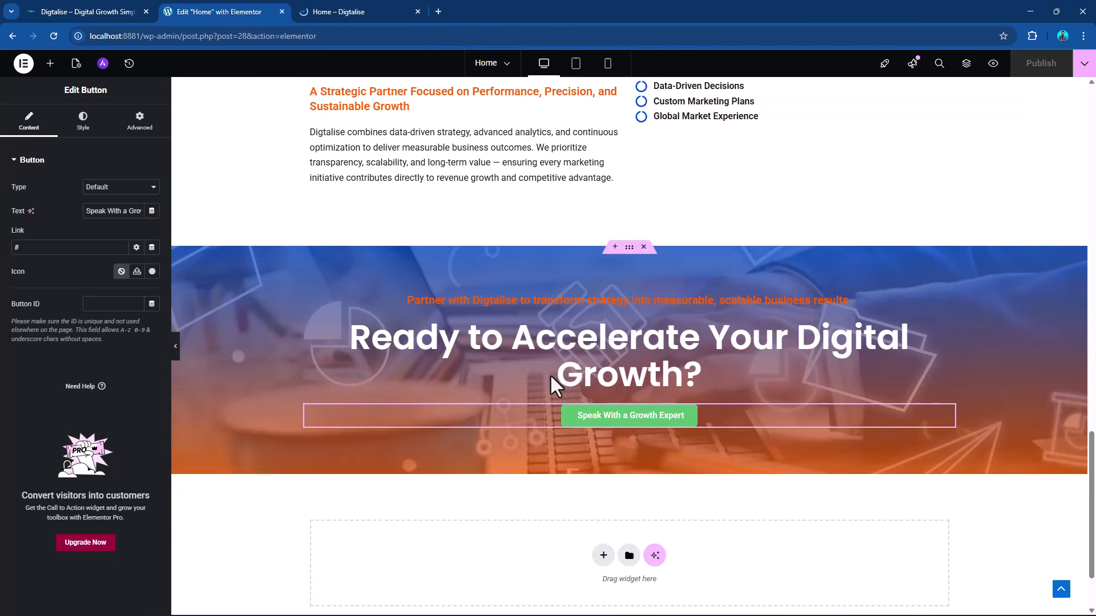
Set the CTA container's gradient background overlay to 0.53 opacity and its second color's location to 96%.
left_click(629, 248)
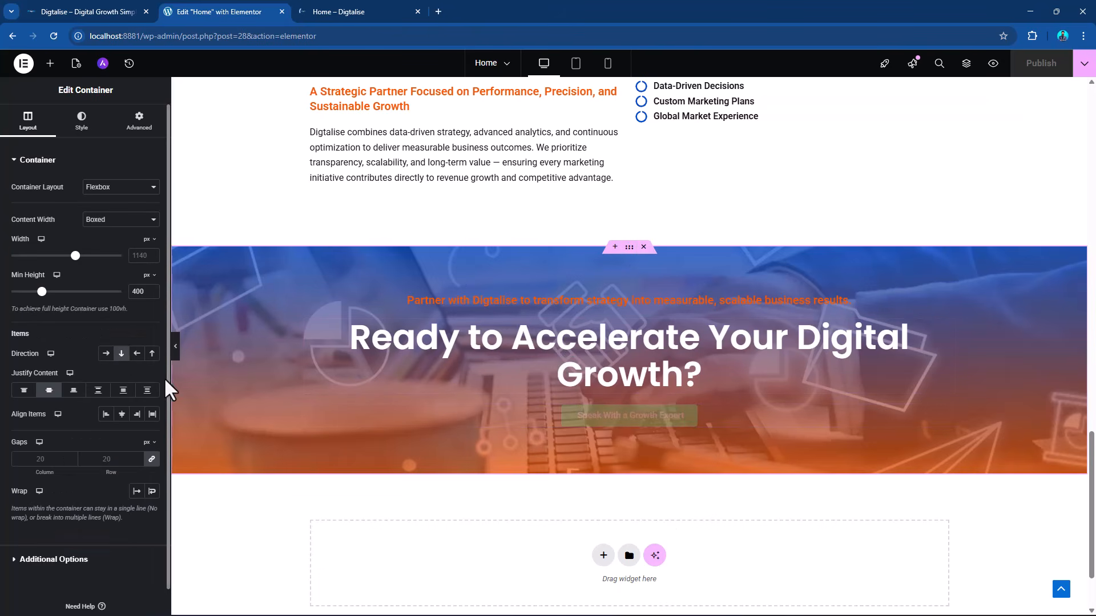
left_click(81, 120)
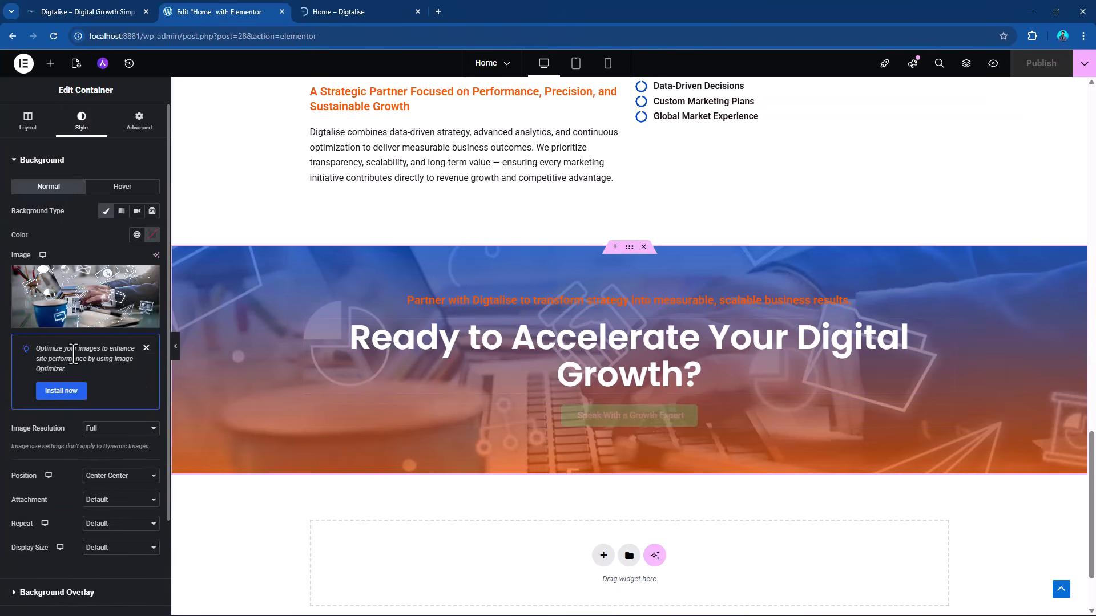
scroll(77, 348, "down", 2)
left_click(86, 482)
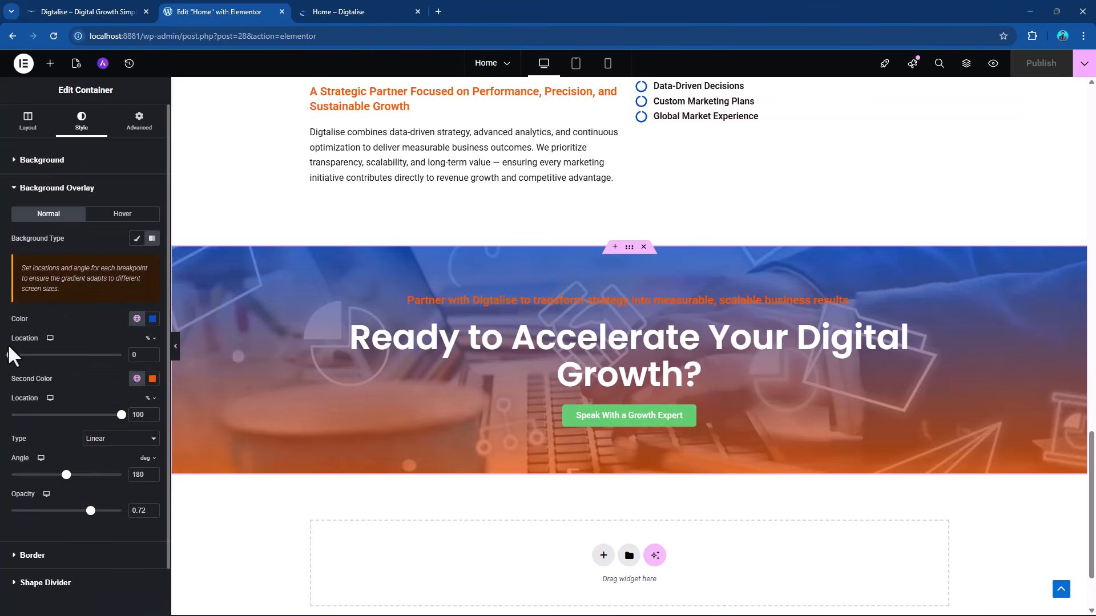
left_click_drag(99, 514, 71, 511)
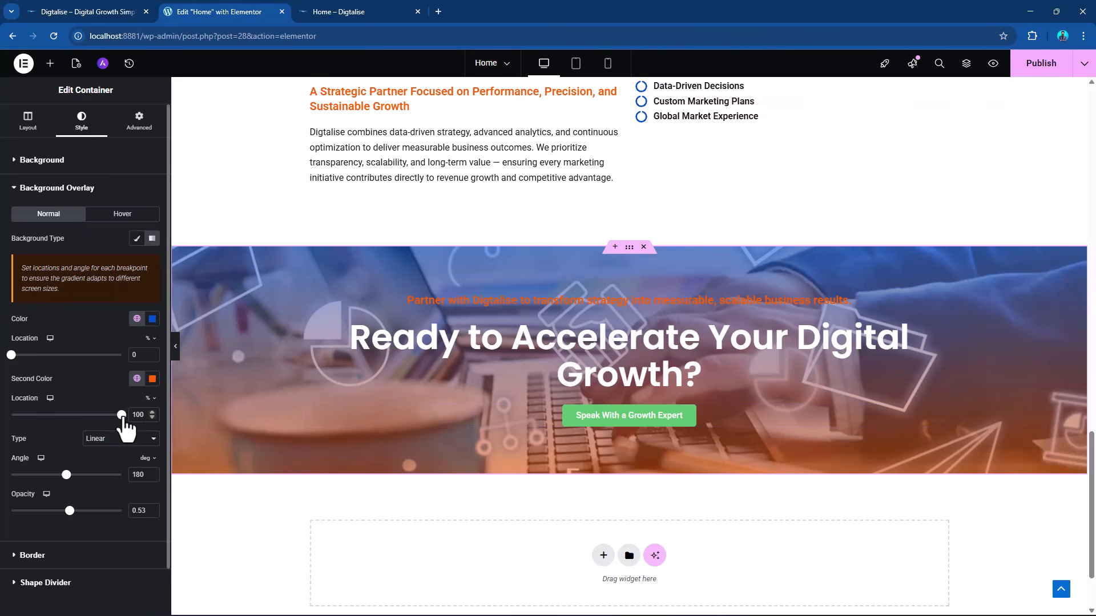
mouse_move(122, 415)
left_mouse_down()
mouse_move(77, 415)
mouse_move(117, 415)
left_mouse_up()
Try the Radial gradient type on the CTA container's background overlay and return it to Linear.
left_click(119, 439)
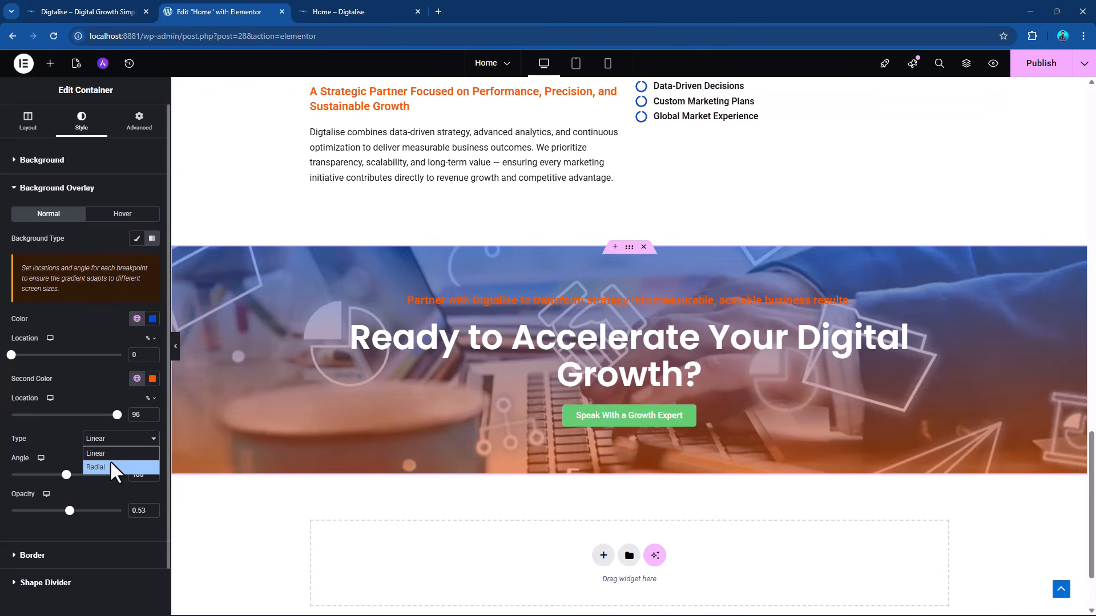
left_click(111, 467)
left_click(112, 446)
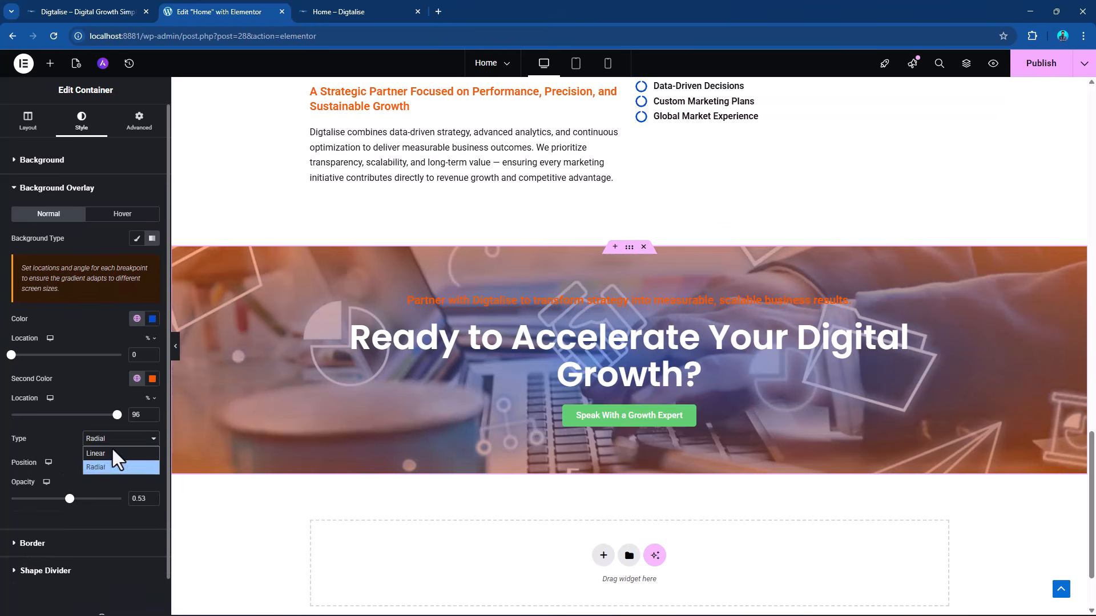
left_click(112, 451)
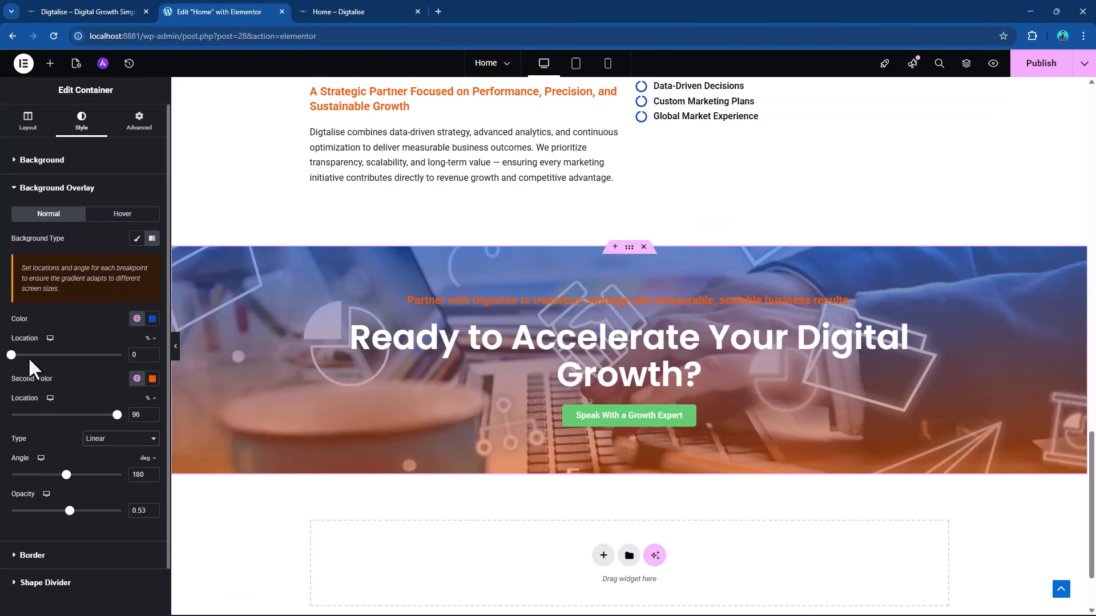
Set the CTA overlay's first gradient color location to 13% and publish the page.
mouse_move(14, 354)
left_mouse_down()
mouse_move(44, 358)
mouse_move(7, 356)
mouse_move(32, 364)
left_mouse_up()
scroll(881, 395, "down", 2)
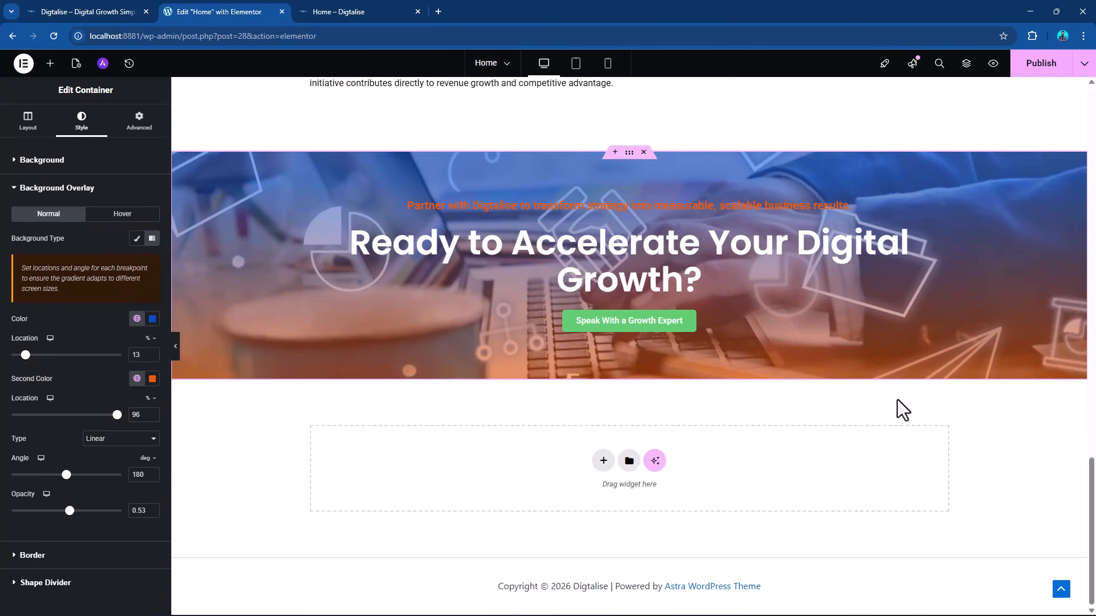
scroll(808, 412, "up", 15)
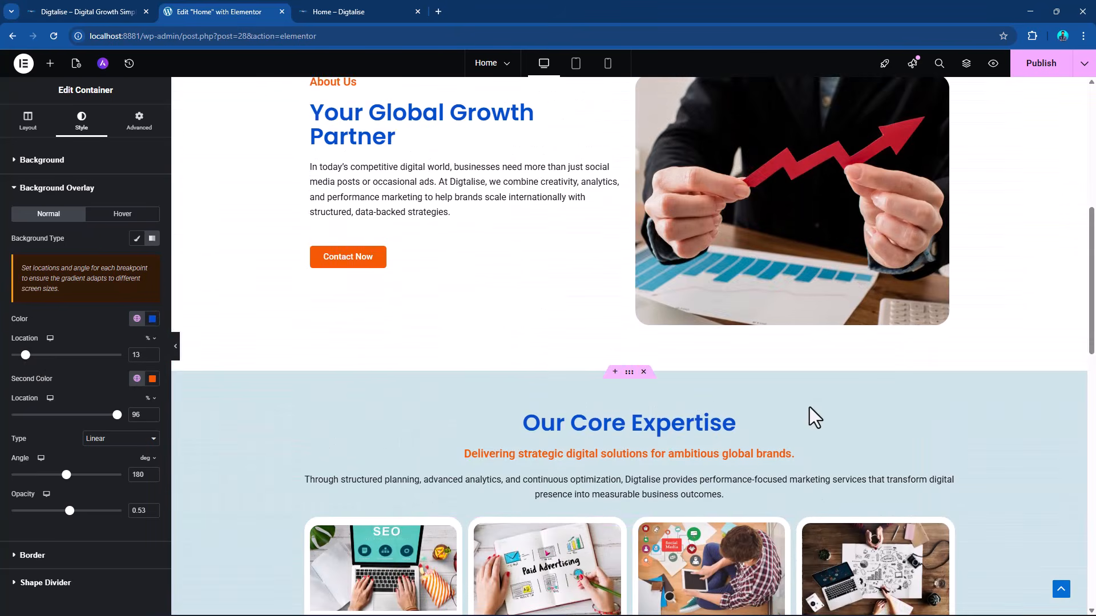
scroll(811, 403, "down", 15)
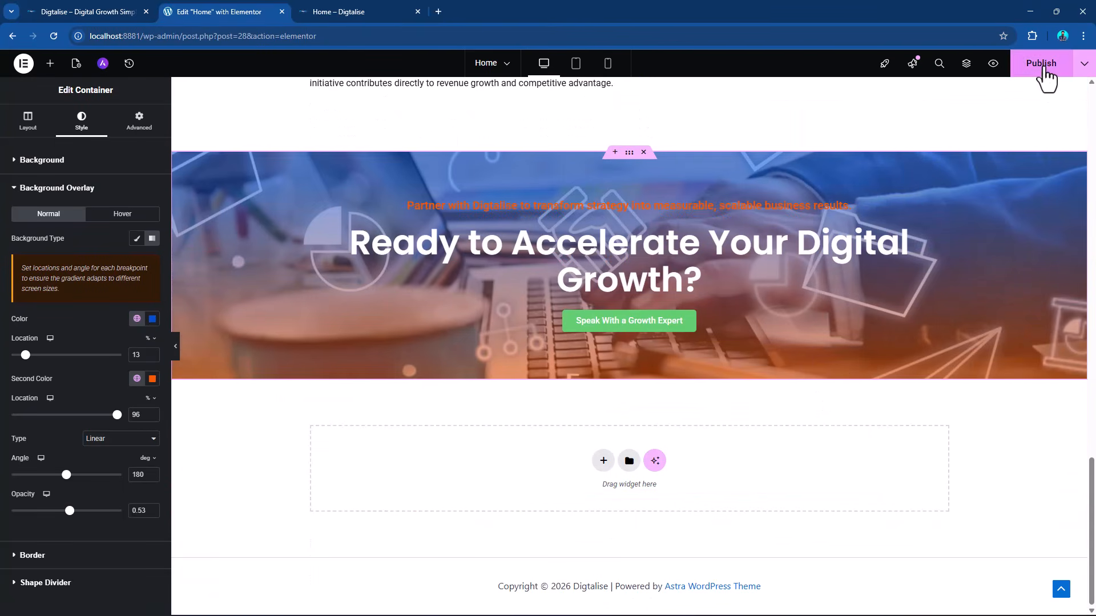
left_click(1040, 64)
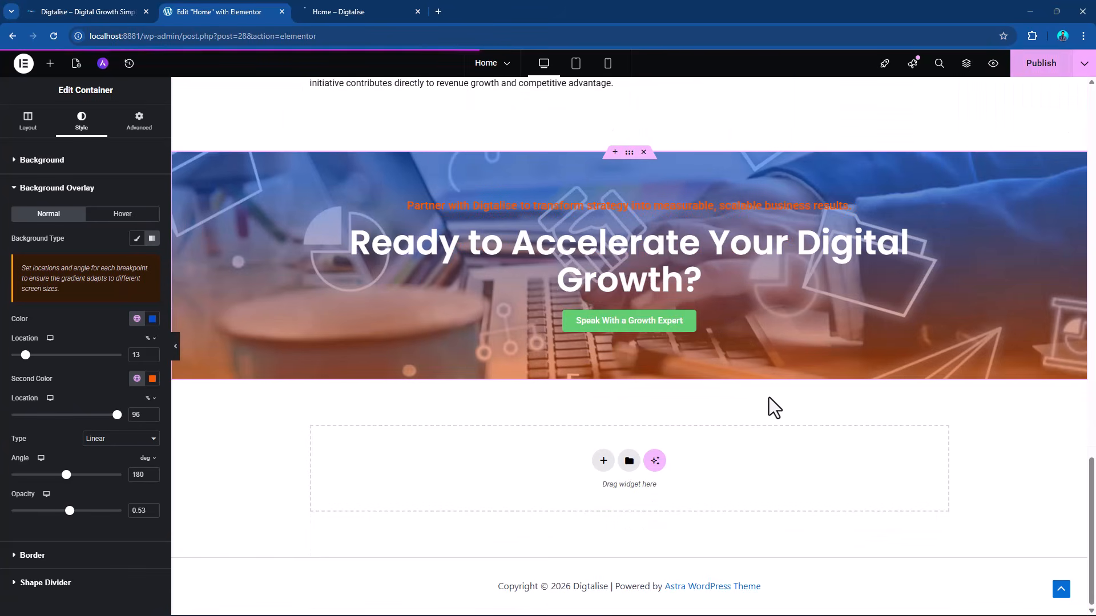
Add a one-column Flexbox container below the CTA section.
left_click(600, 463)
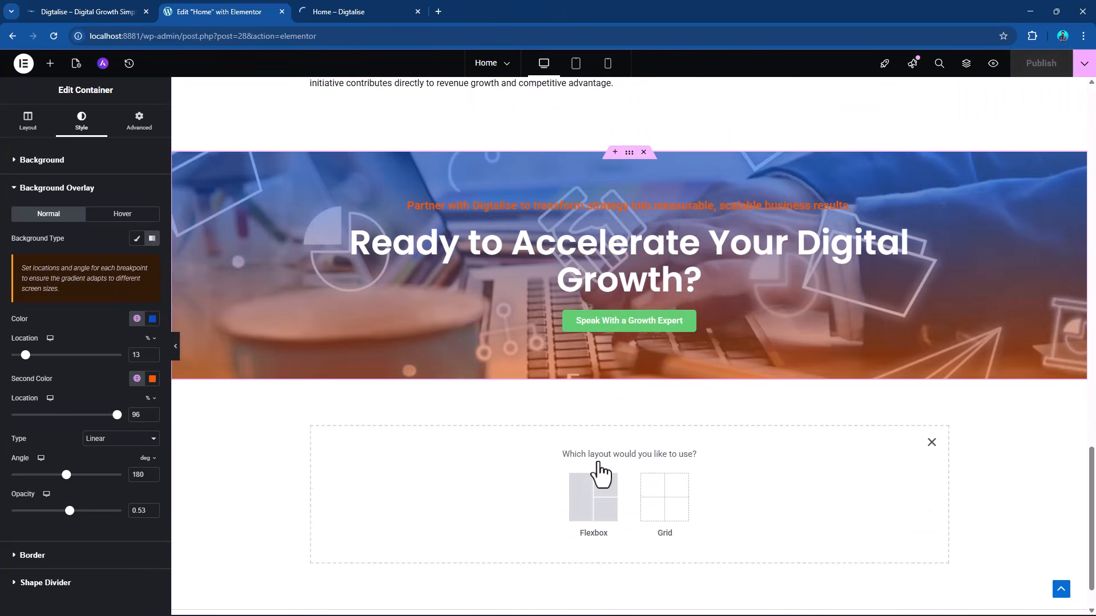
left_click(592, 510)
left_click(470, 490)
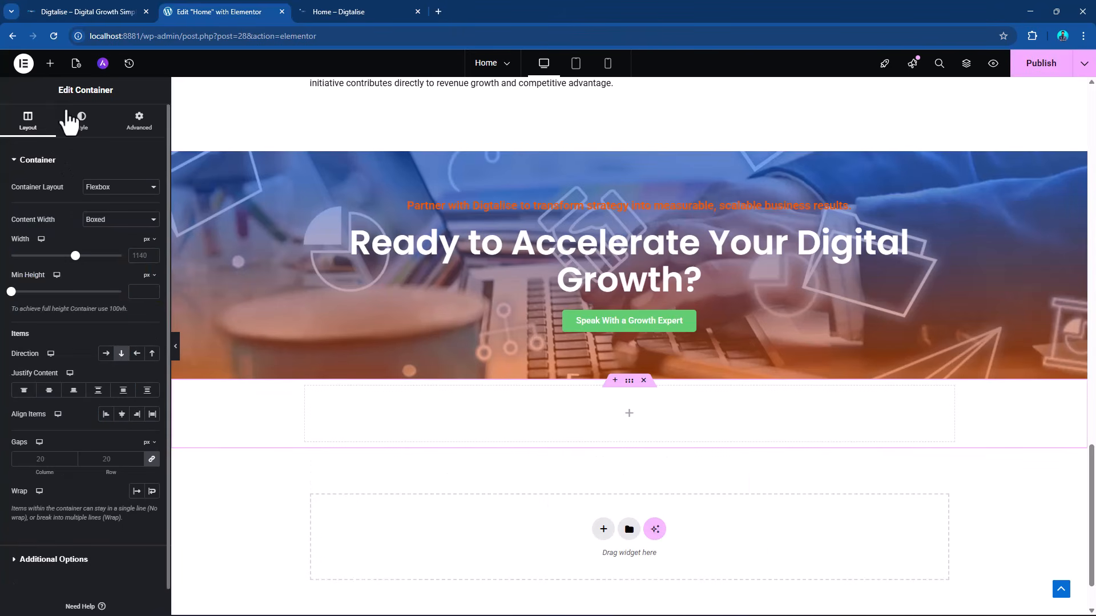
Place a Tabs widget from the General widgets in the empty container below the CTA.
left_click(50, 63)
scroll(110, 308, "down", 20)
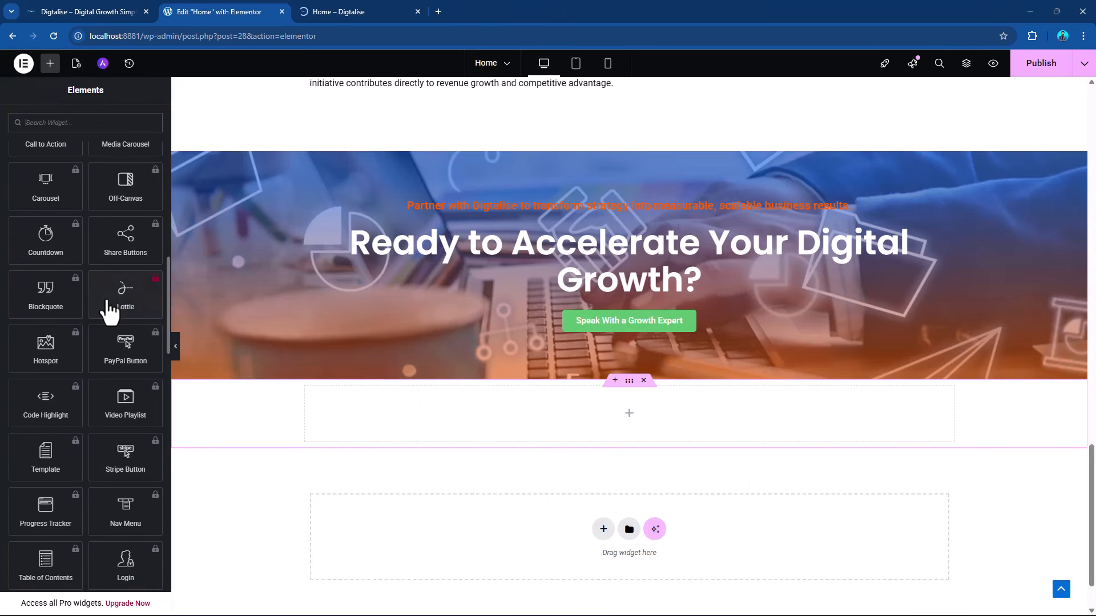
scroll(54, 350, "down", 1)
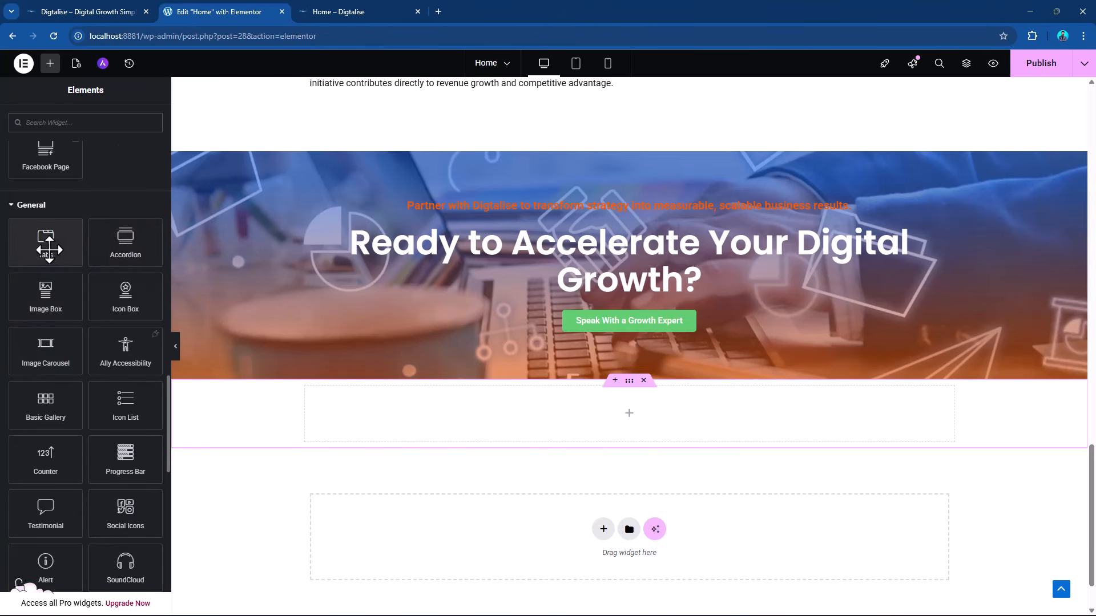
left_click_drag(48, 242, 516, 433)
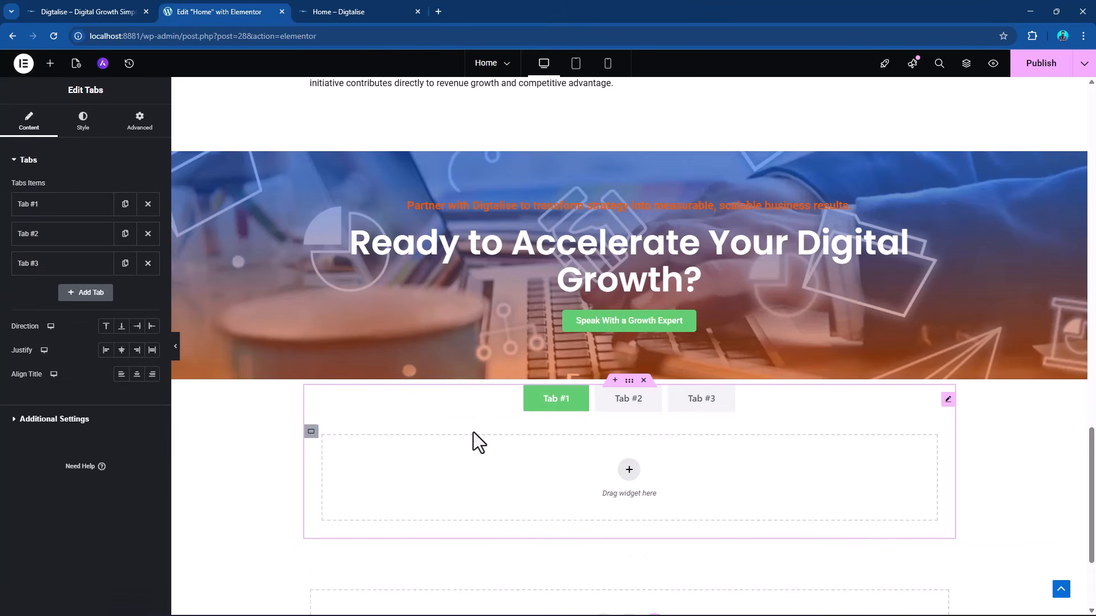
Preview the three tabs and the first tab's settings, and delete the Tabs widget from the container.
left_click(639, 414)
left_click(568, 406)
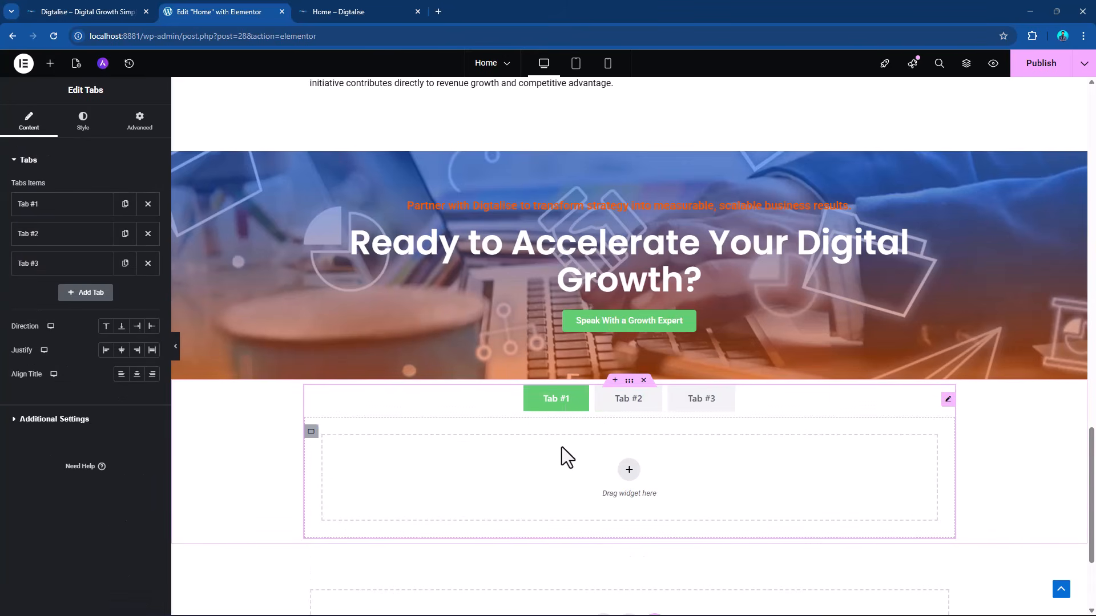
left_click(58, 208)
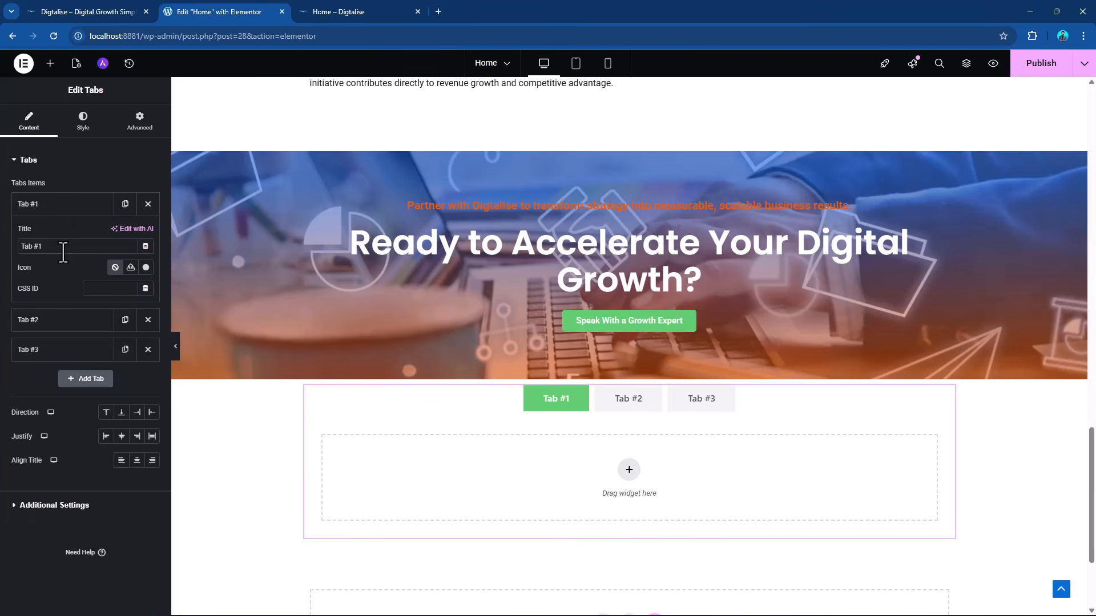
left_click(646, 415)
left_click(710, 412)
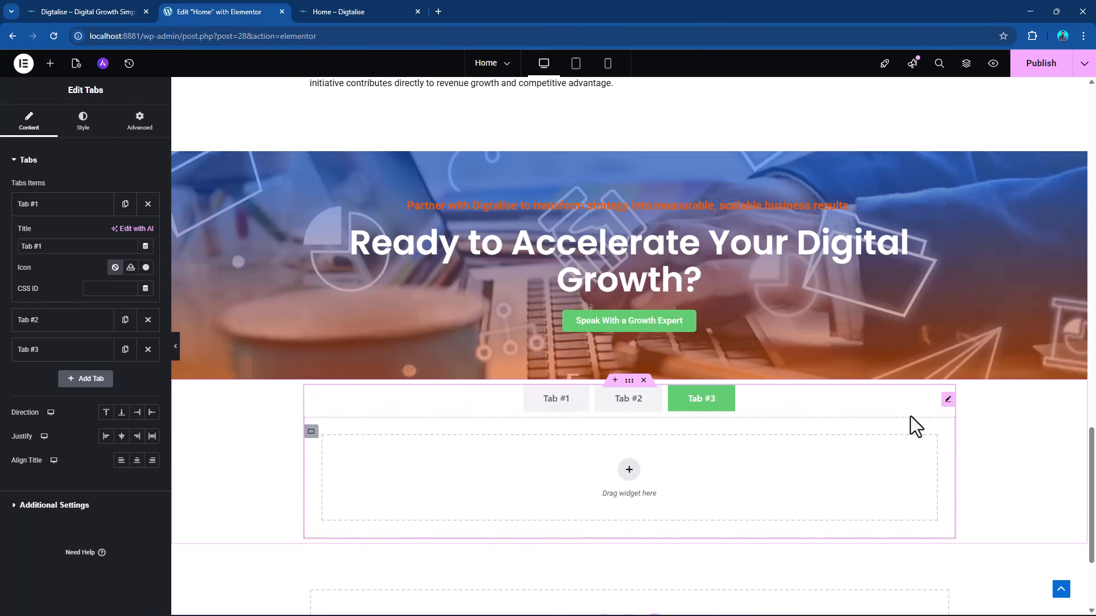
right_click(947, 408)
left_click(986, 603)
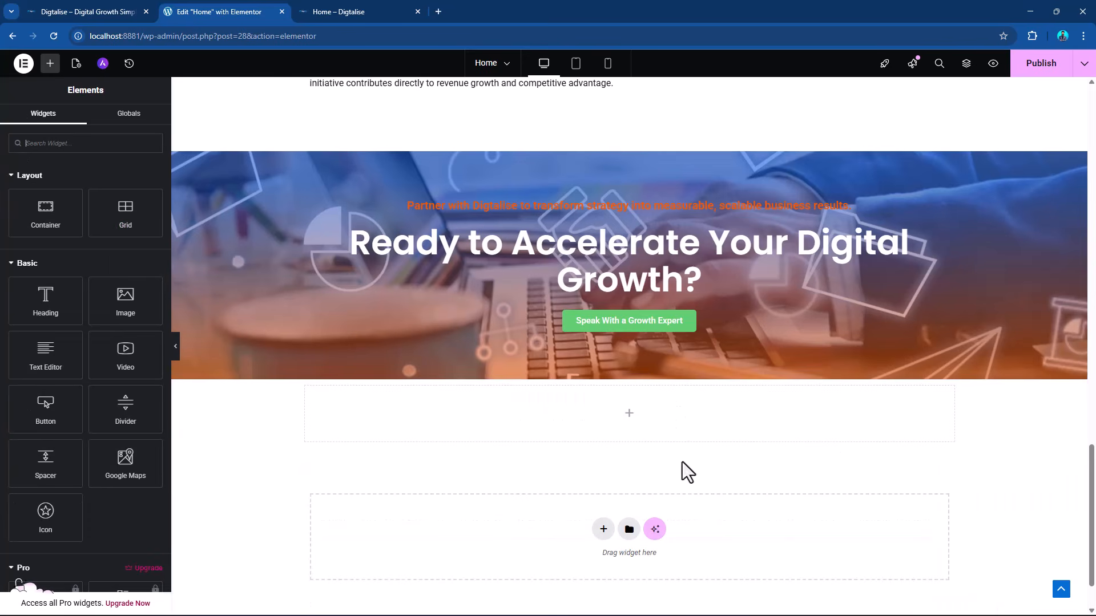
Place an Image Box widget in the empty container below the CTA and examine its title and description fields.
left_click(49, 63)
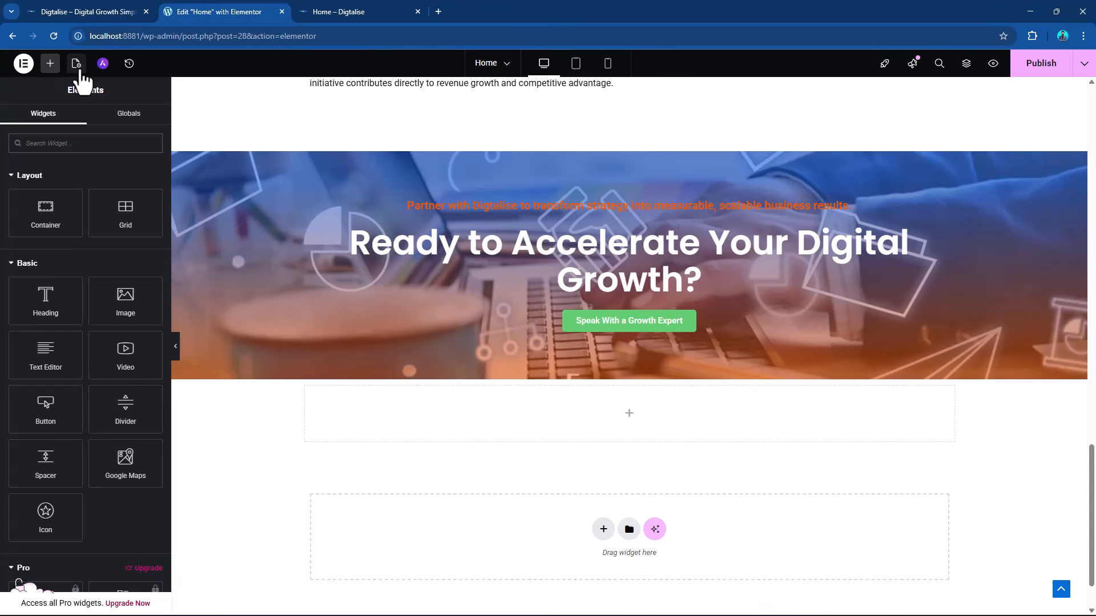
scroll(87, 321, "down", 20)
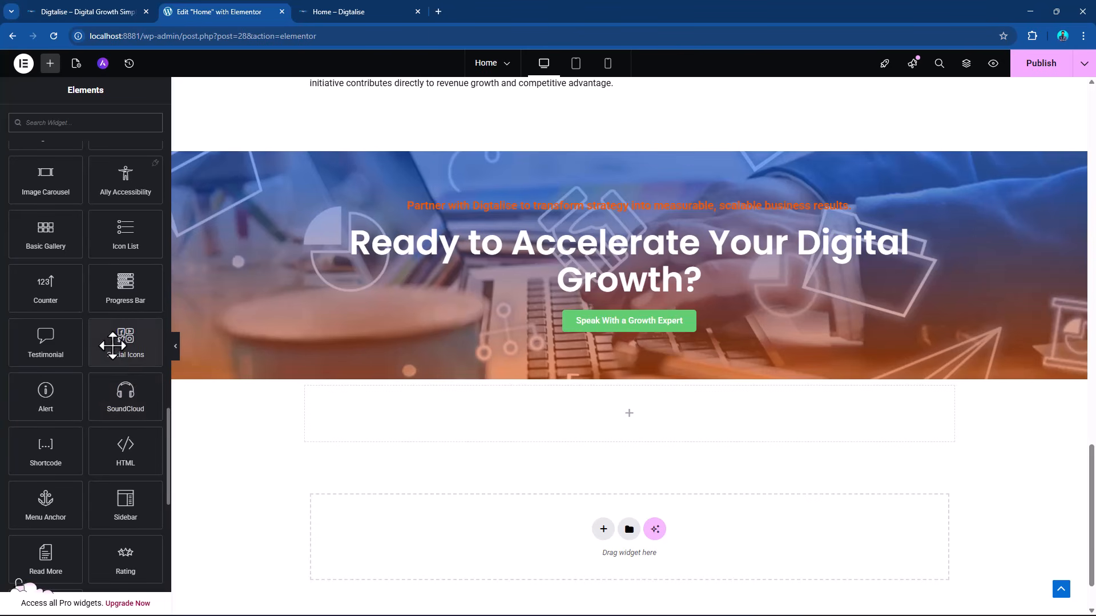
scroll(114, 348, "up", 4)
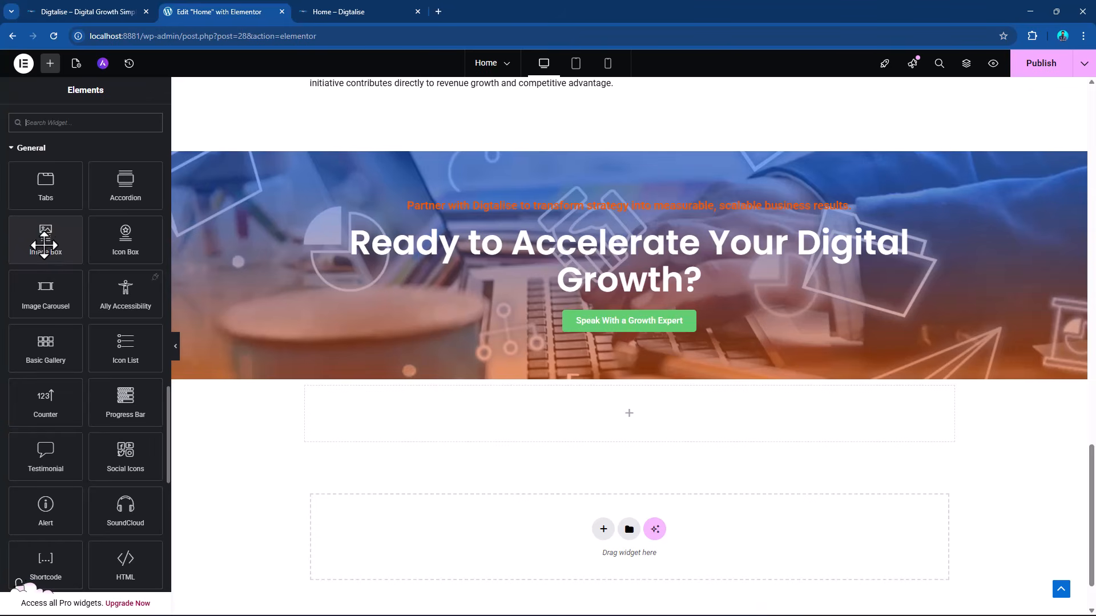
left_click_drag(45, 245, 428, 417)
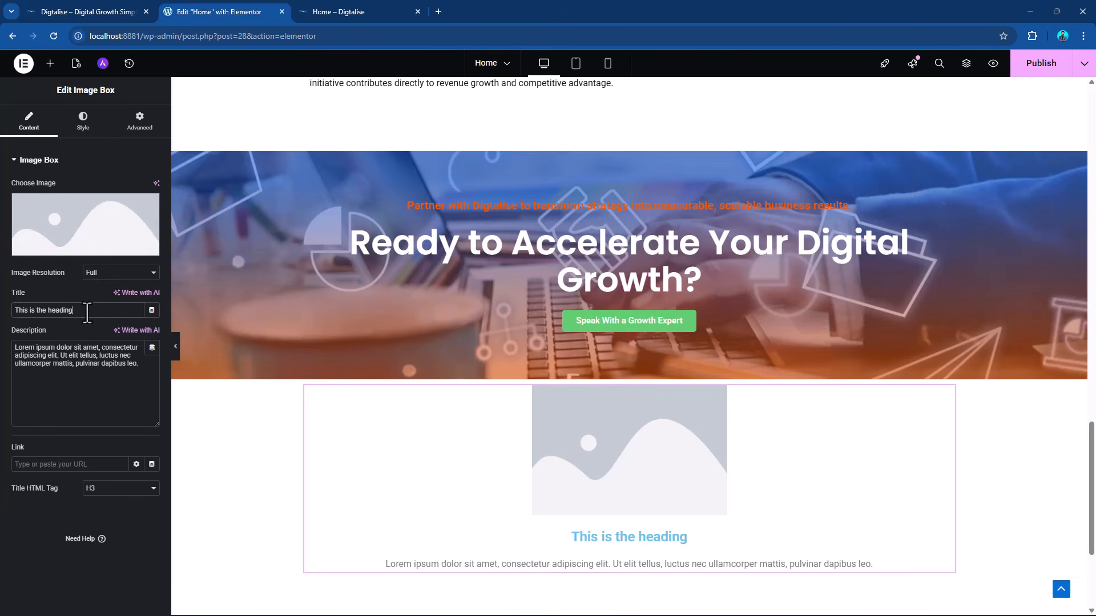
left_click_drag(126, 363, 5, 358)
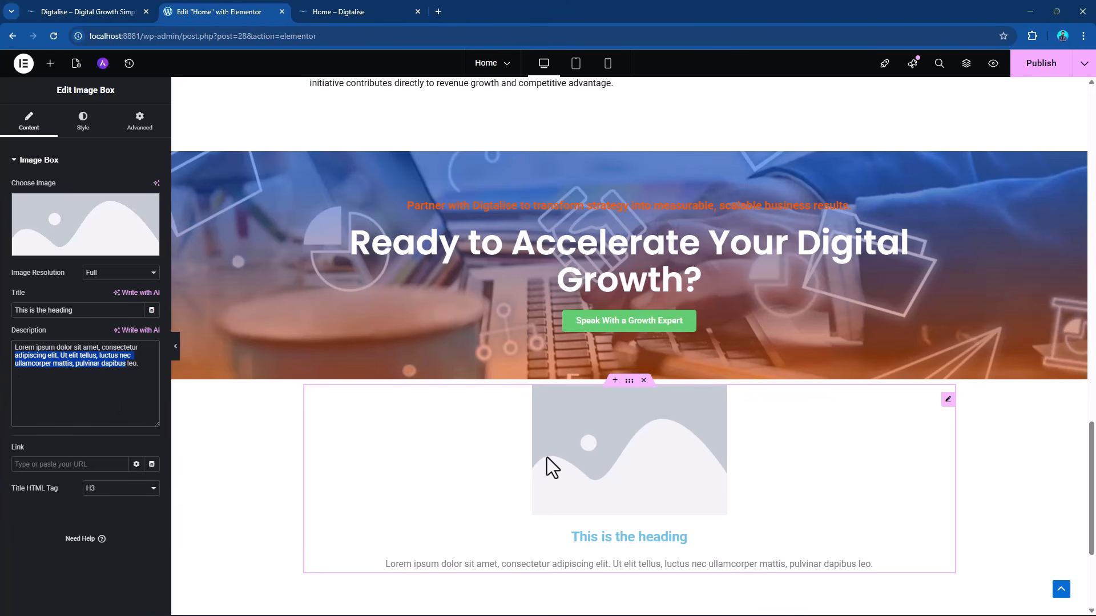
Delete the Image Box widget and the empty container that held it below the CTA section.
scroll(656, 440, "up", 10)
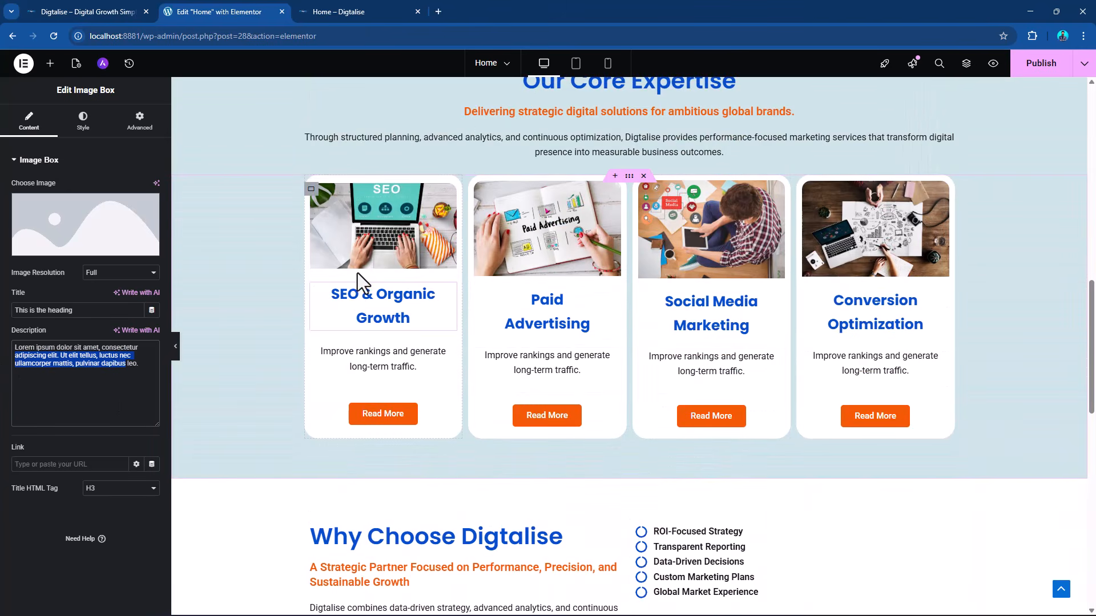
scroll(563, 344, "down", 10)
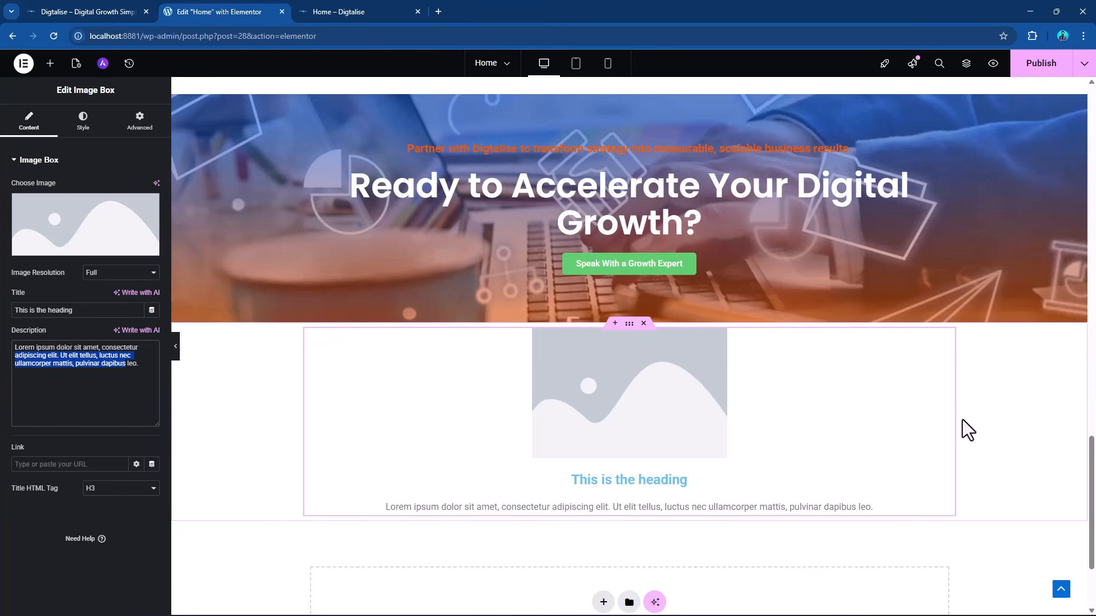
right_click(941, 355)
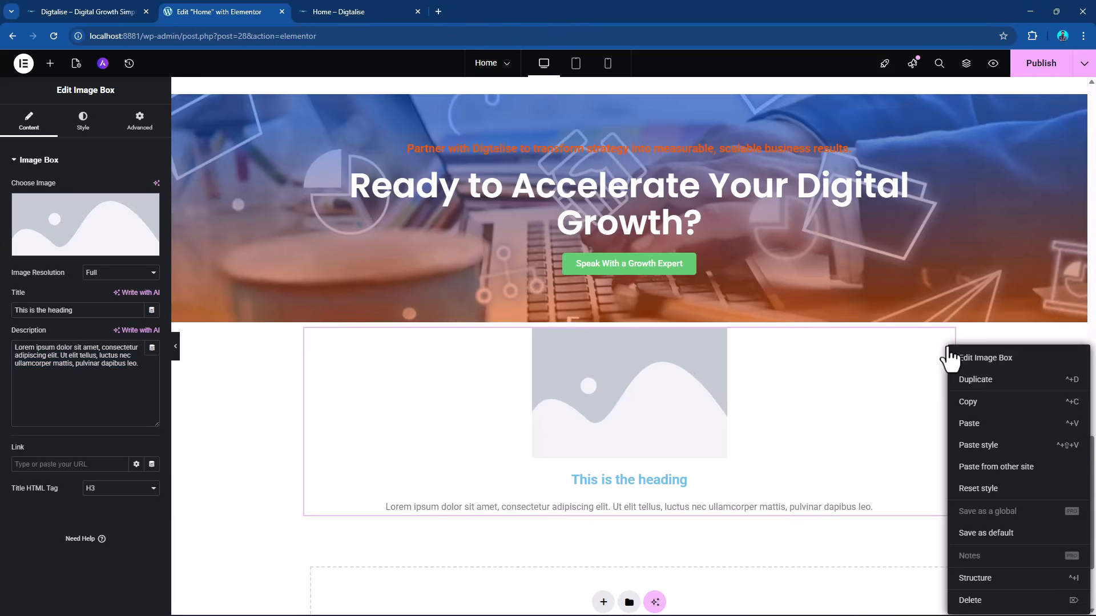
left_click(969, 603)
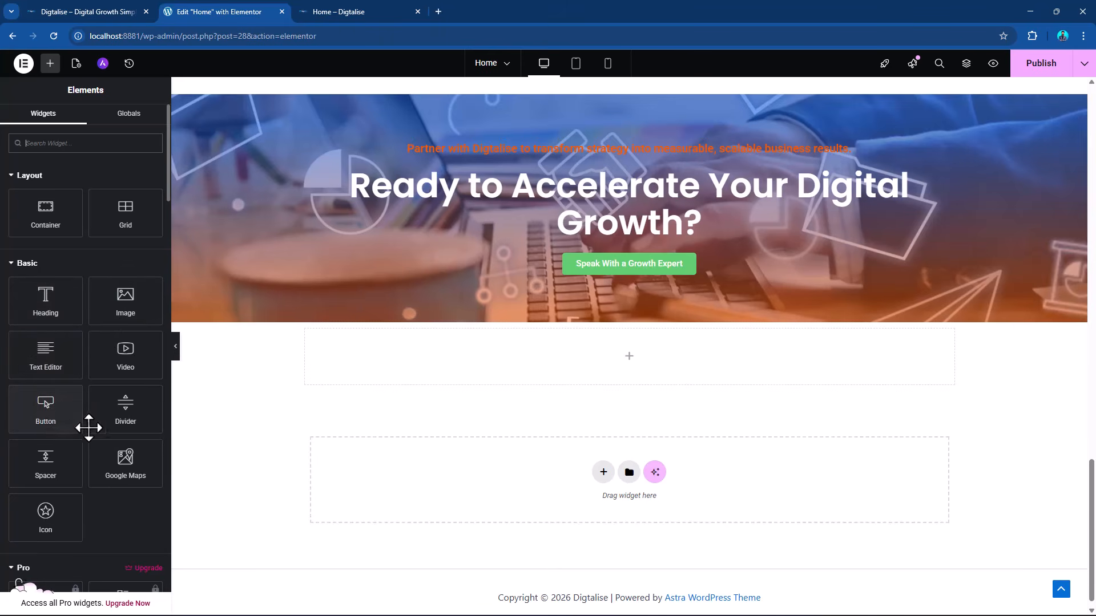
scroll(750, 372, "up", 4)
scroll(620, 329, "down", 4)
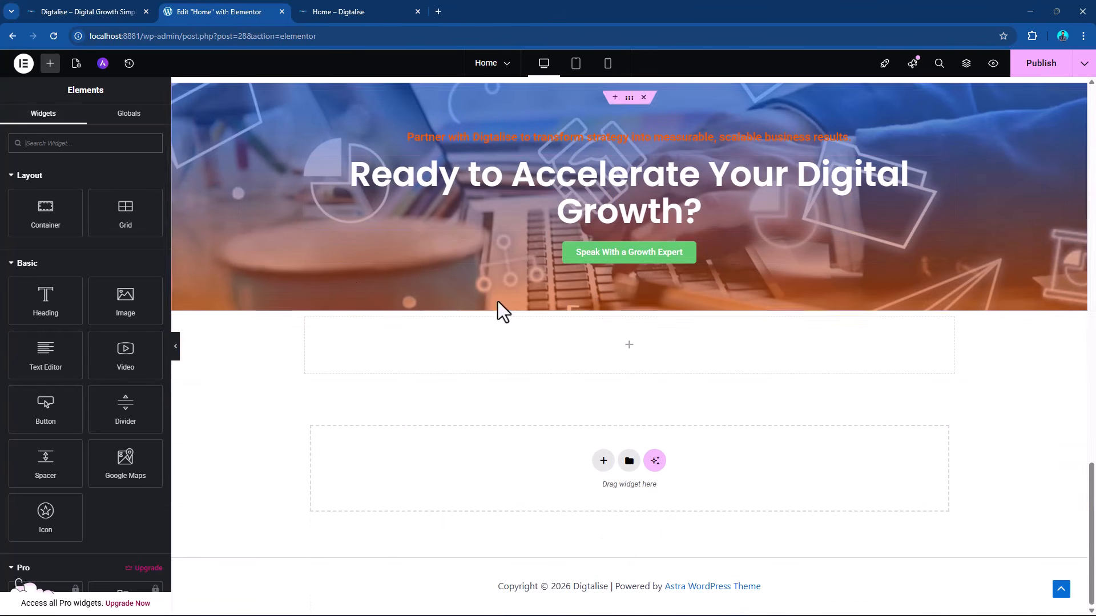
left_click(643, 313)
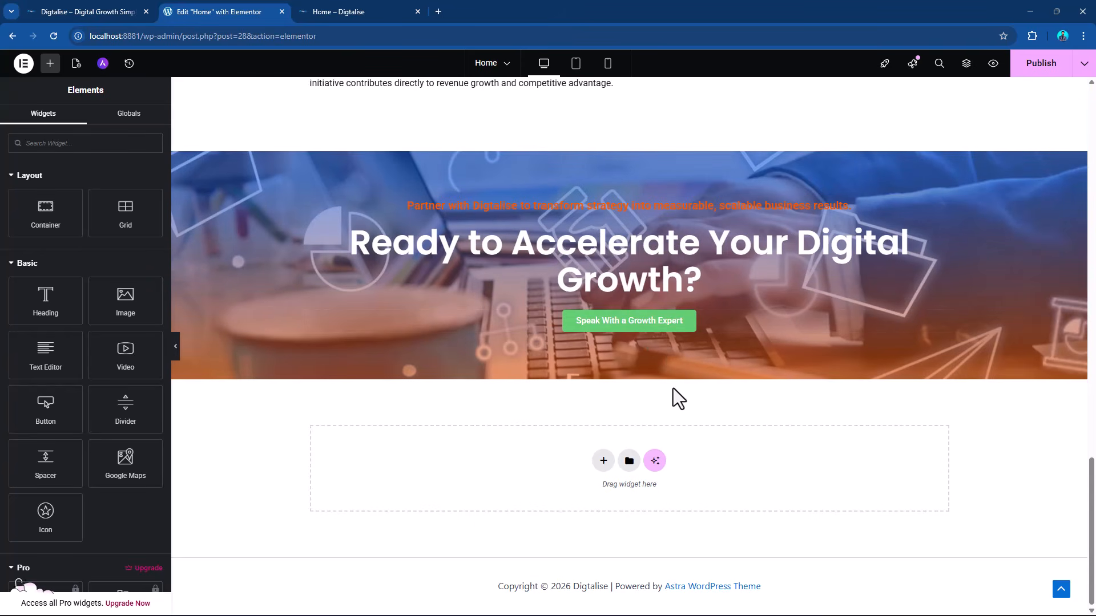
Switch to the DIGTALISE.docx document in Word and review the content for the 2-column final section (FAQs + Enquiry Form).
key("alt+Tab")
scroll(623, 349, "down", 5)
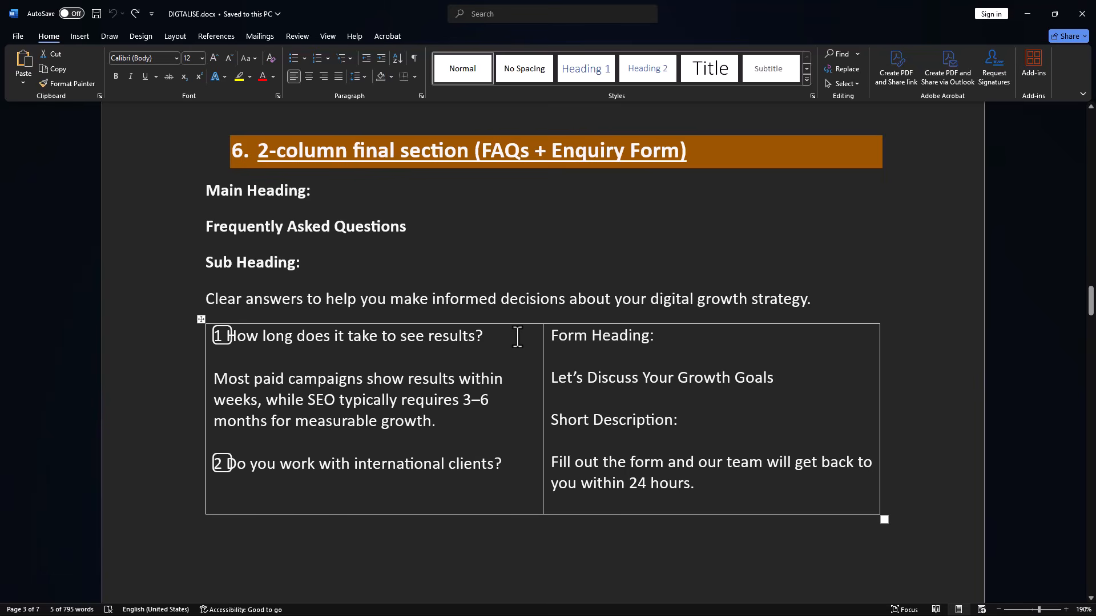
scroll(517, 337, "up", 3)
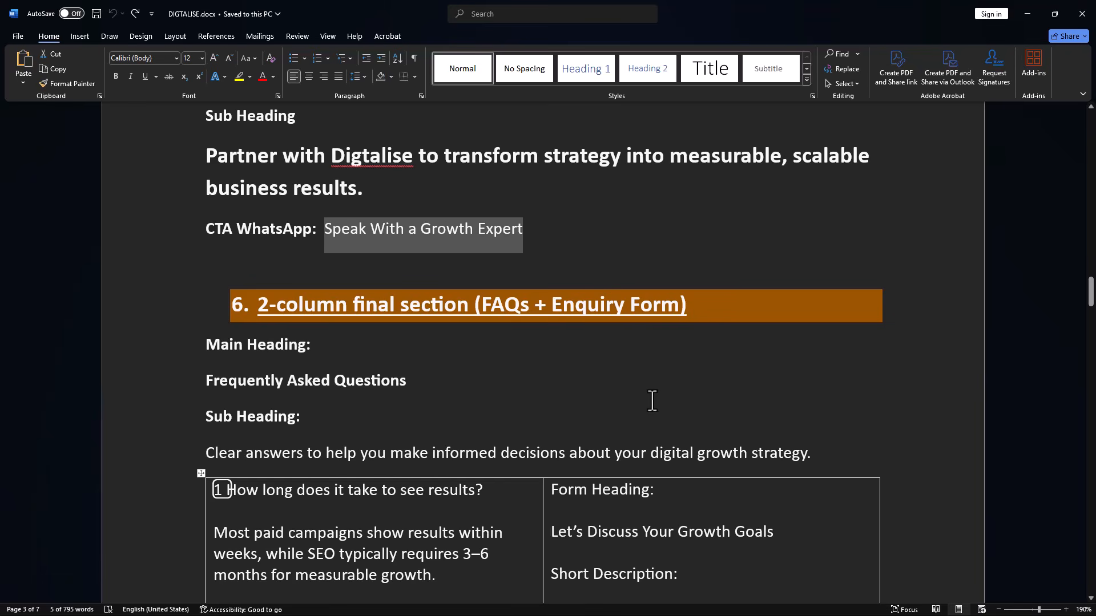
scroll(652, 401, "down", 4)
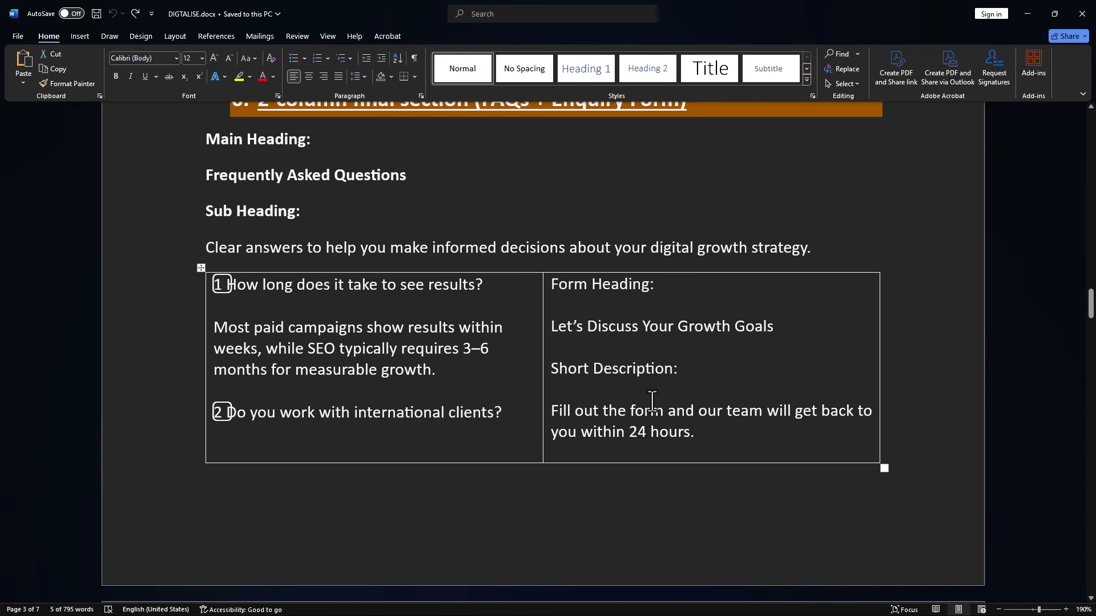
key("alt+Tab")
In the Elementor editor, look through the General widgets and the page sections around the CTA for the next section.
scroll(771, 384, "up", 6)
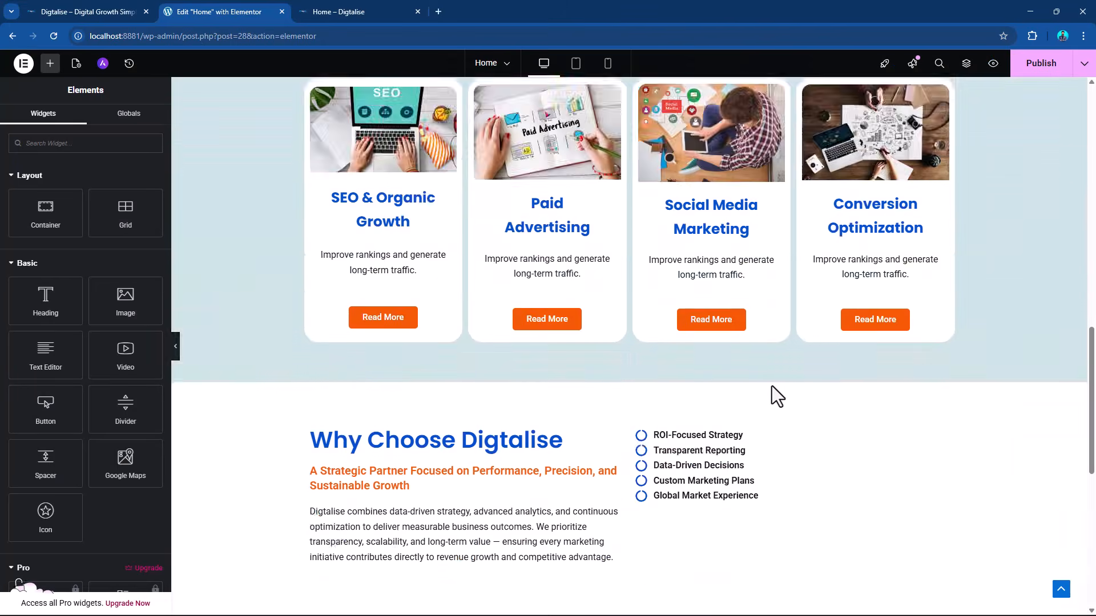
scroll(771, 386, "down", 8)
scroll(98, 308, "down", 1)
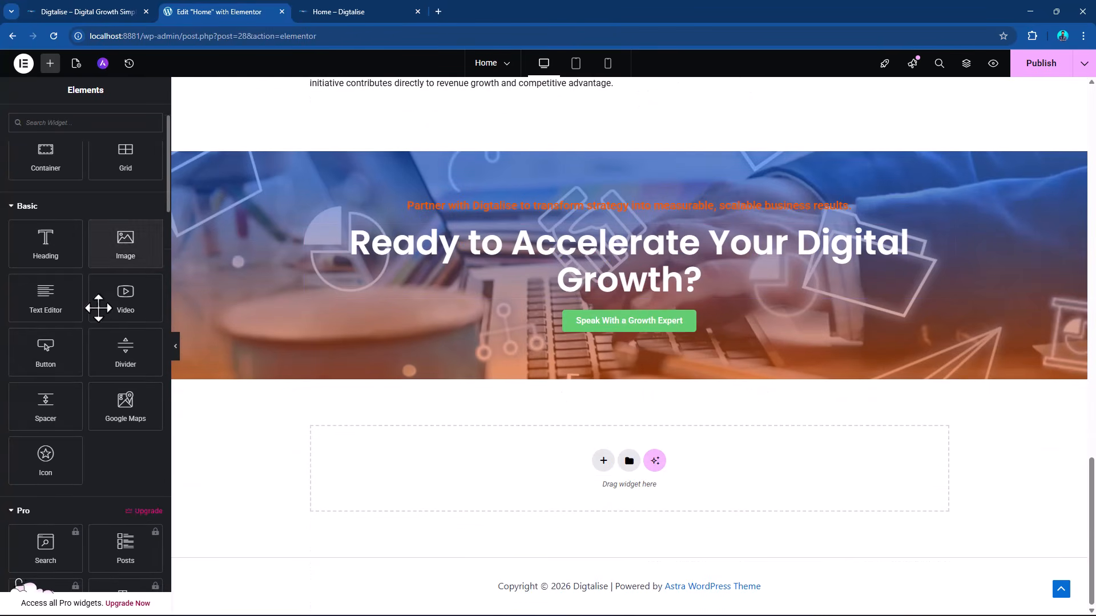
scroll(98, 308, "down", 20)
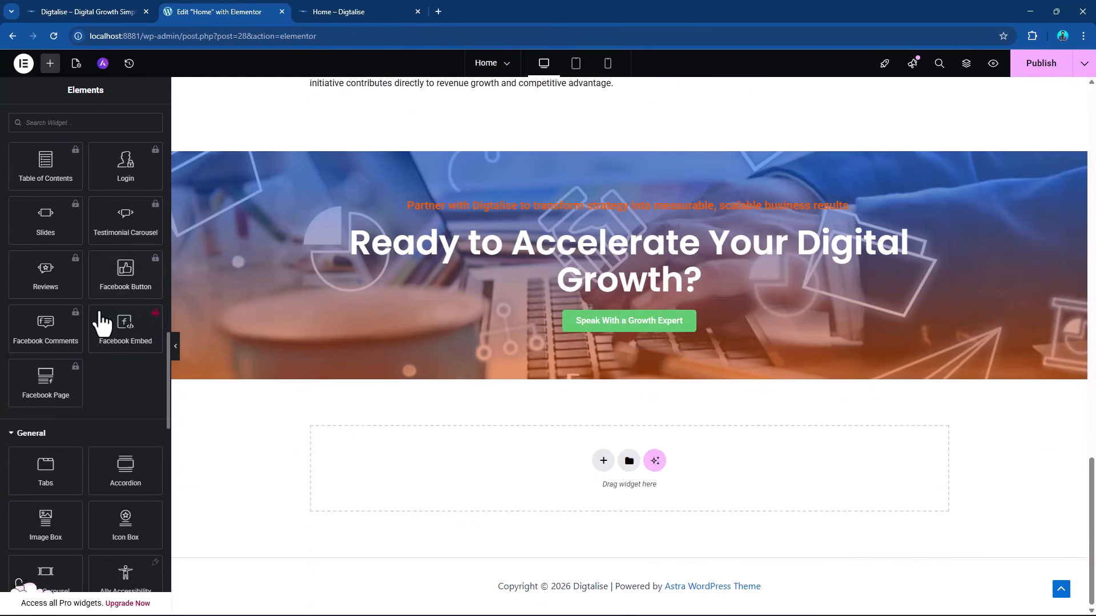
scroll(100, 317, "down", 3)
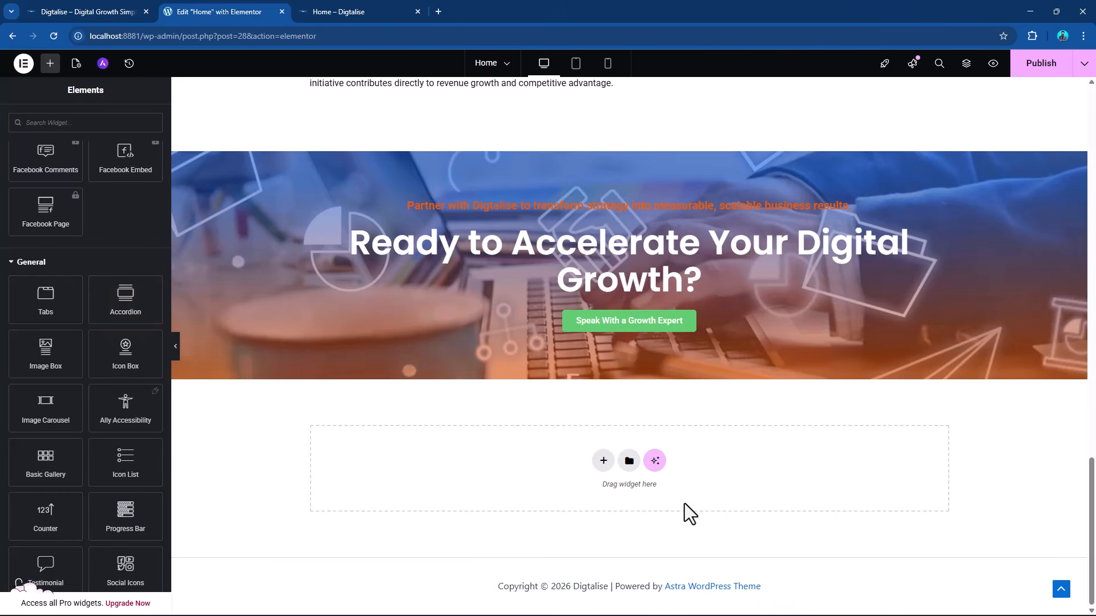
scroll(686, 502, "up", 4)
scroll(700, 490, "down", 4)
scroll(703, 486, "up", 5)
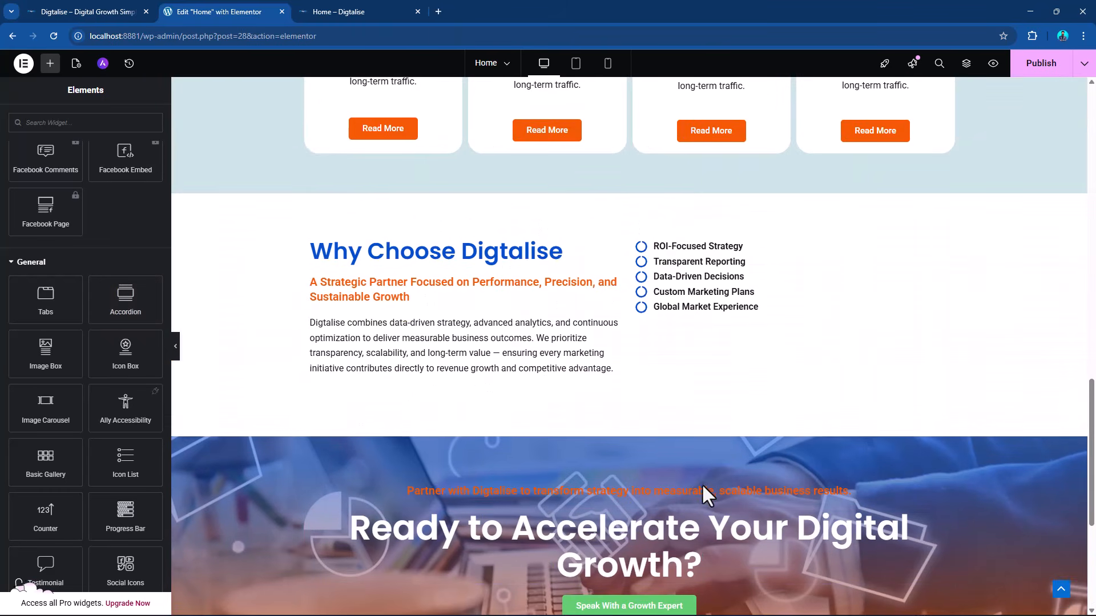
scroll(631, 408, "down", 4)
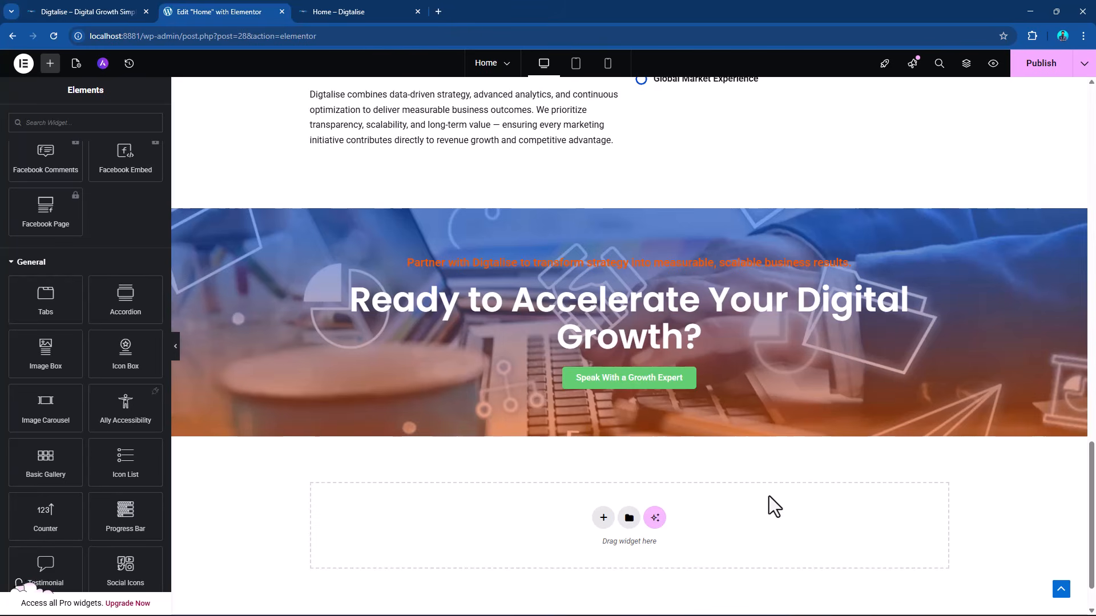
scroll(769, 495, "up", 2)
scroll(770, 490, "down", 3)
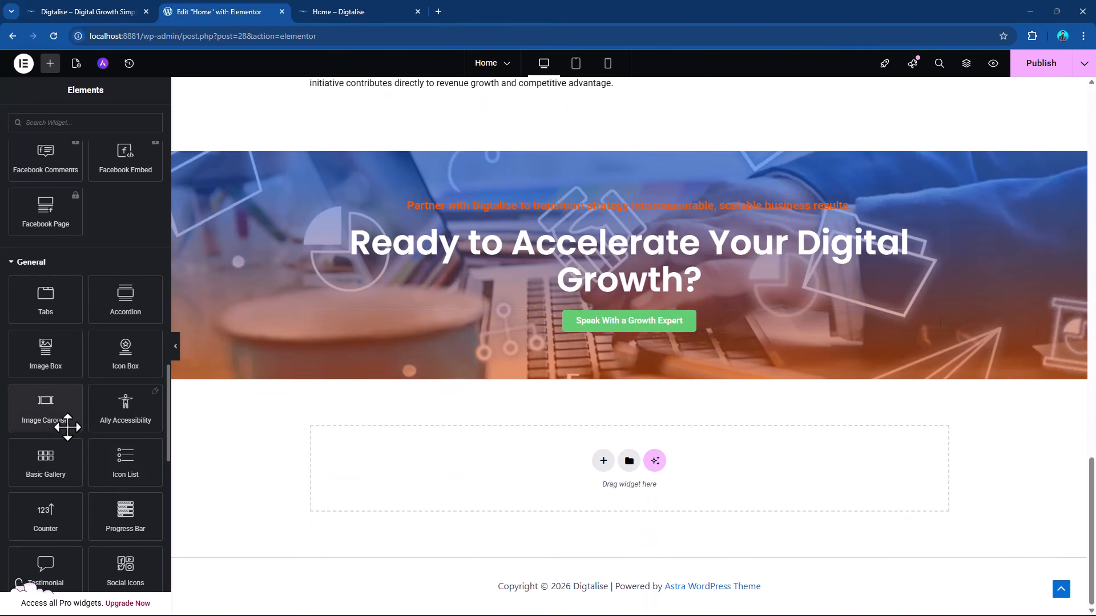
Copy the Our Core Expertise heading container and paste it into the empty area below the CTA section.
scroll(680, 470, "up", 15)
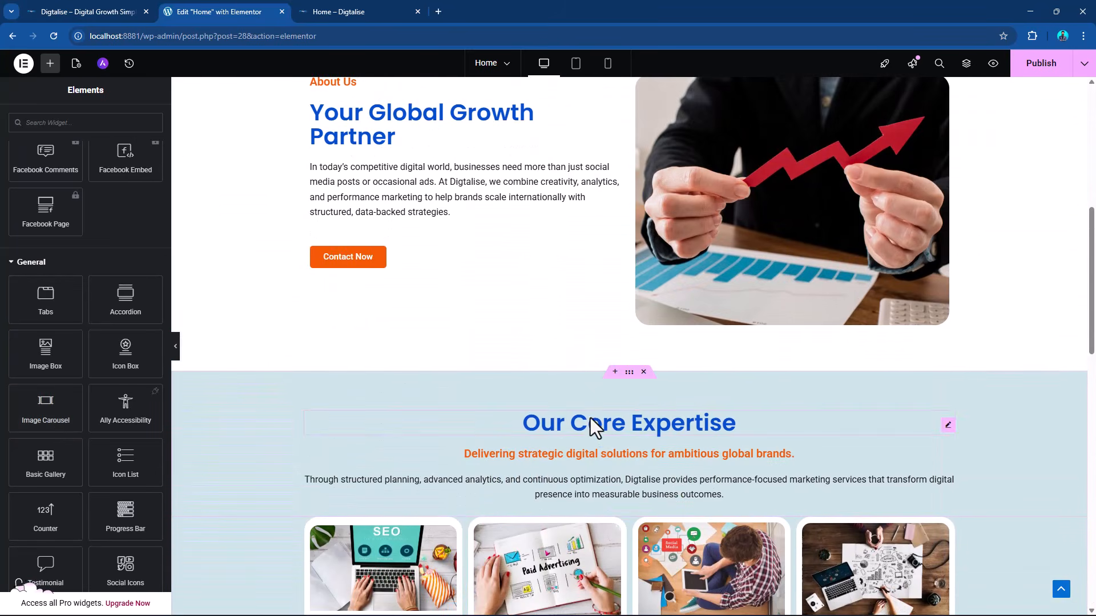
left_click(629, 374)
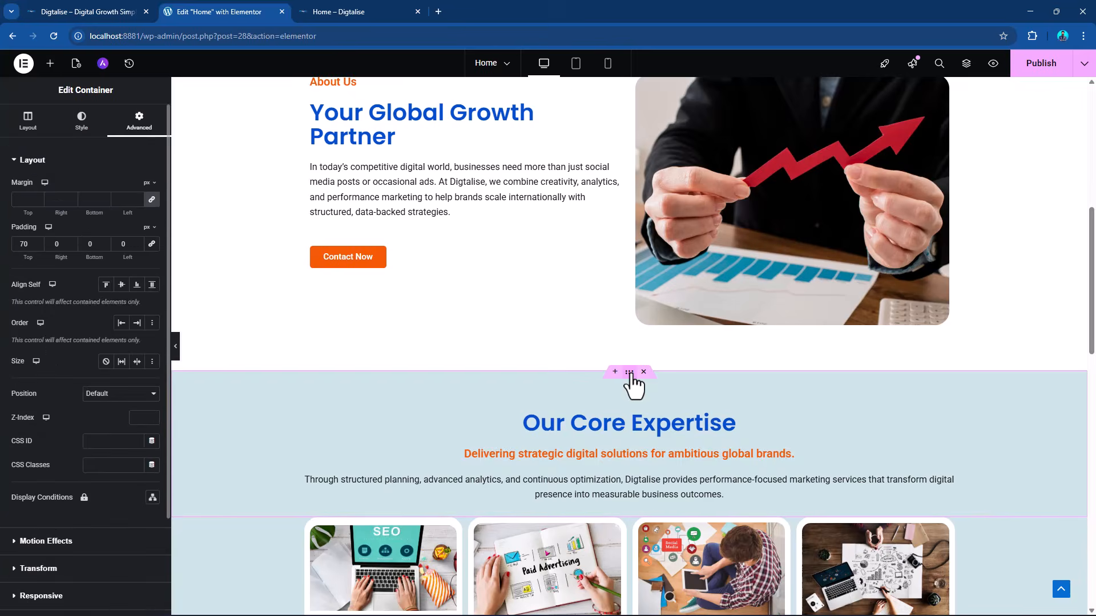
right_click(629, 373)
left_click(656, 382)
scroll(668, 428, "down", 8)
scroll(640, 456, "down", 7)
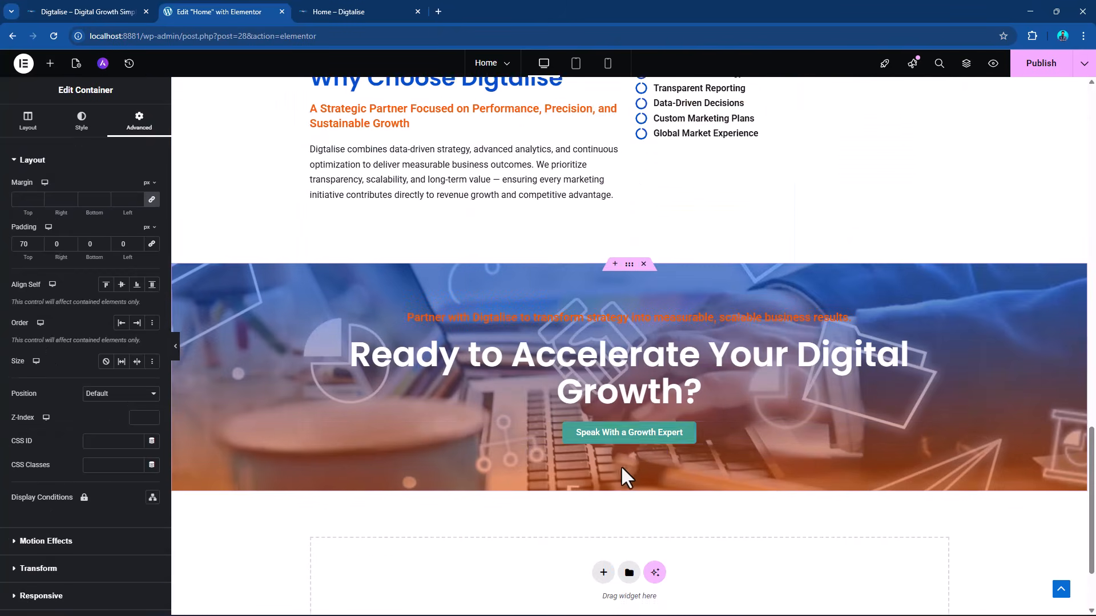
left_click(602, 463)
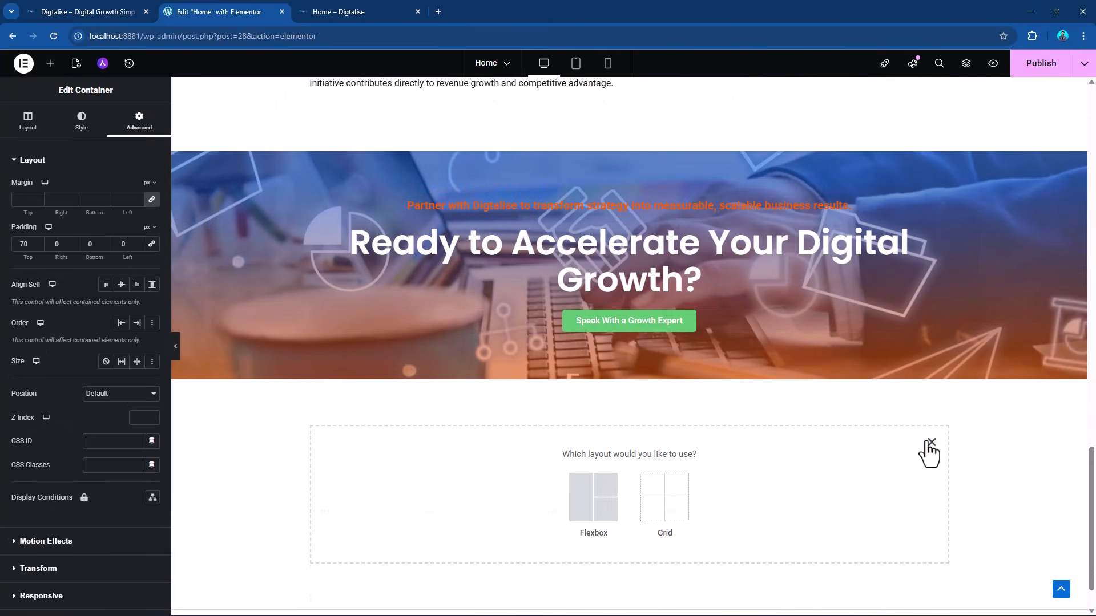
left_click(930, 444)
right_click(610, 471)
left_click(619, 478)
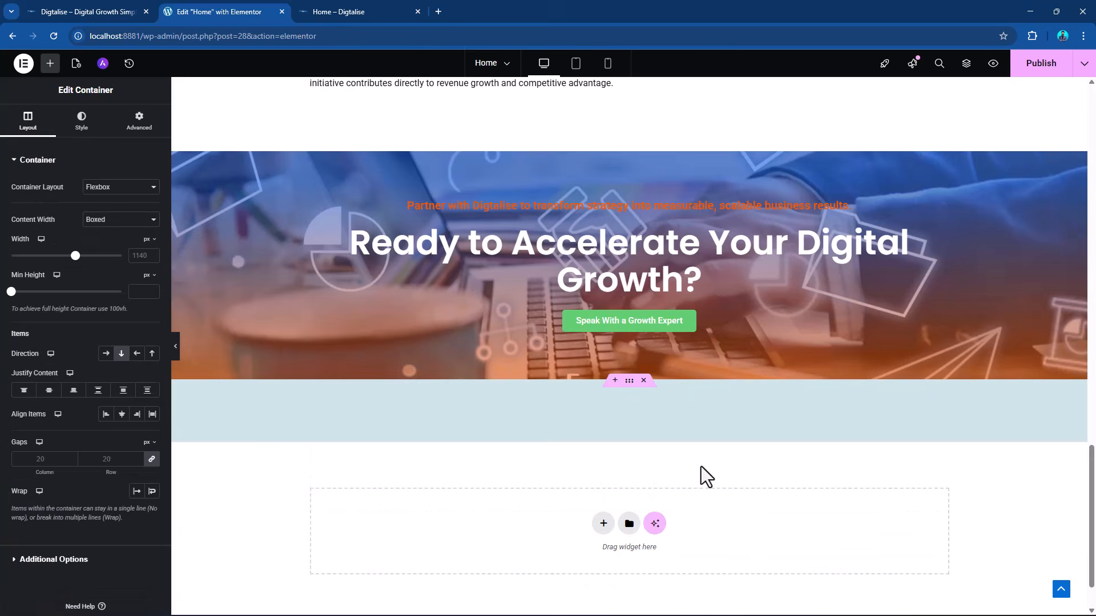
Change the title of the pasted section's main heading to "Our Clients".
scroll(736, 465, "down", 2)
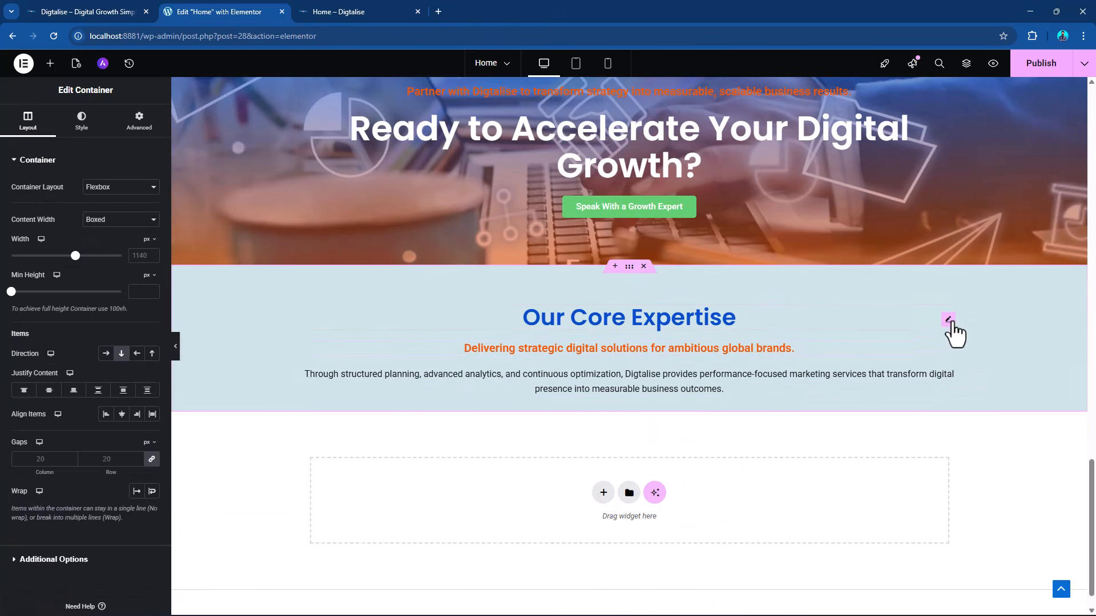
left_click(949, 321)
left_click_drag(91, 201, 2, 200)
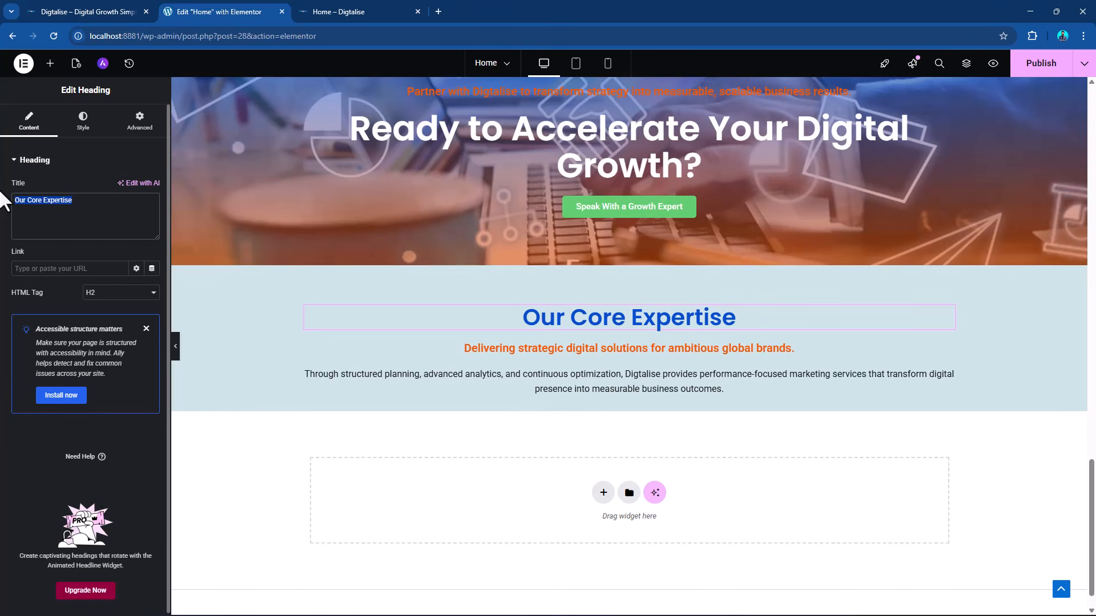
type("Our C")
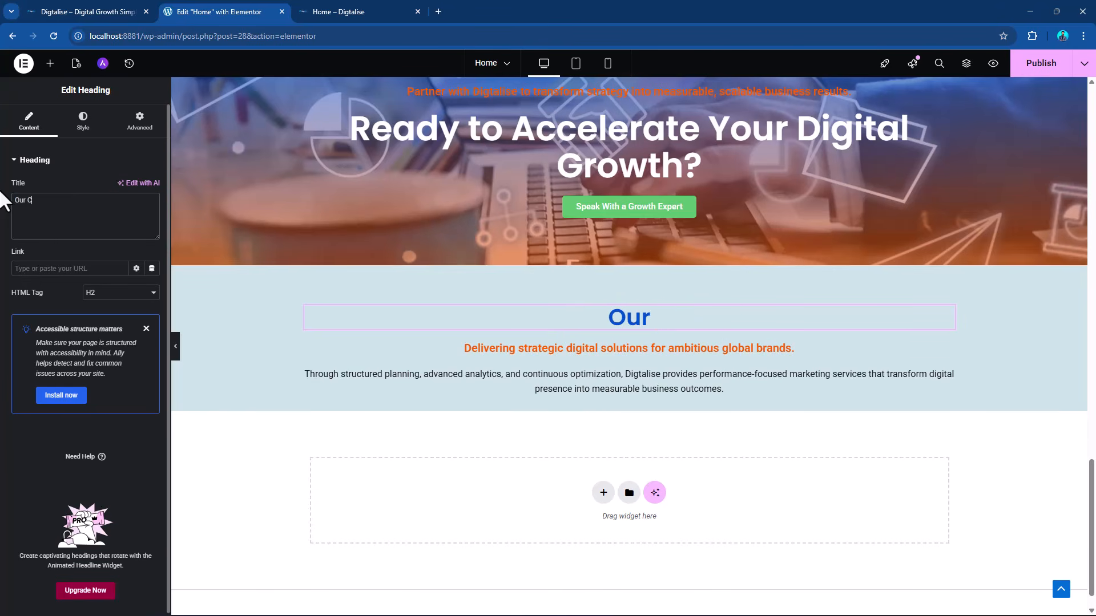
type("lients")
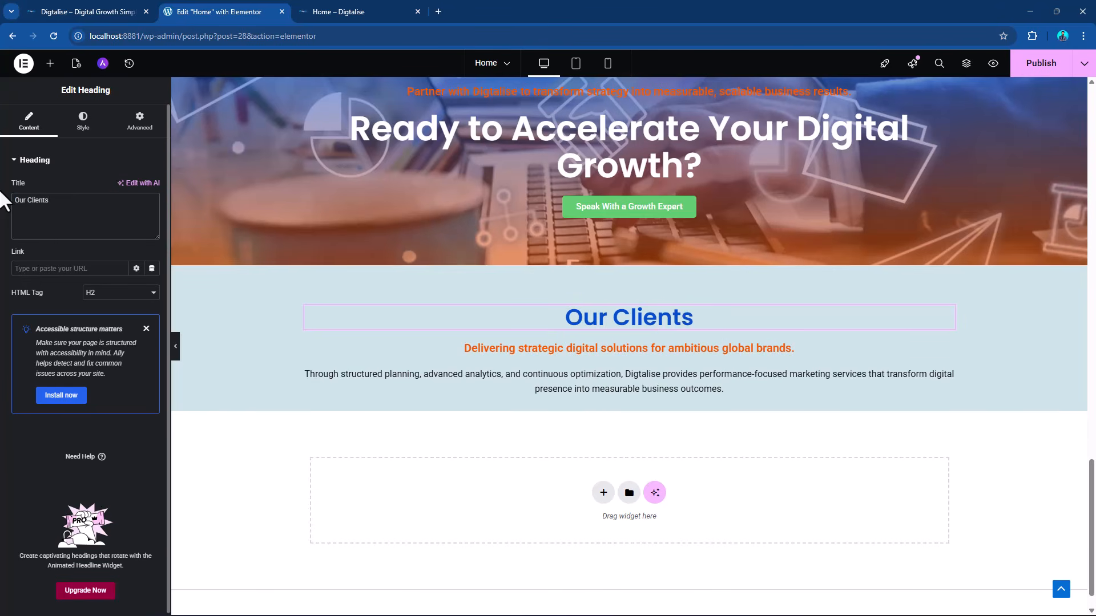
Add a one-column Flexbox container below the Our Clients heading section.
left_click(602, 492)
left_click(580, 523)
left_click(481, 519)
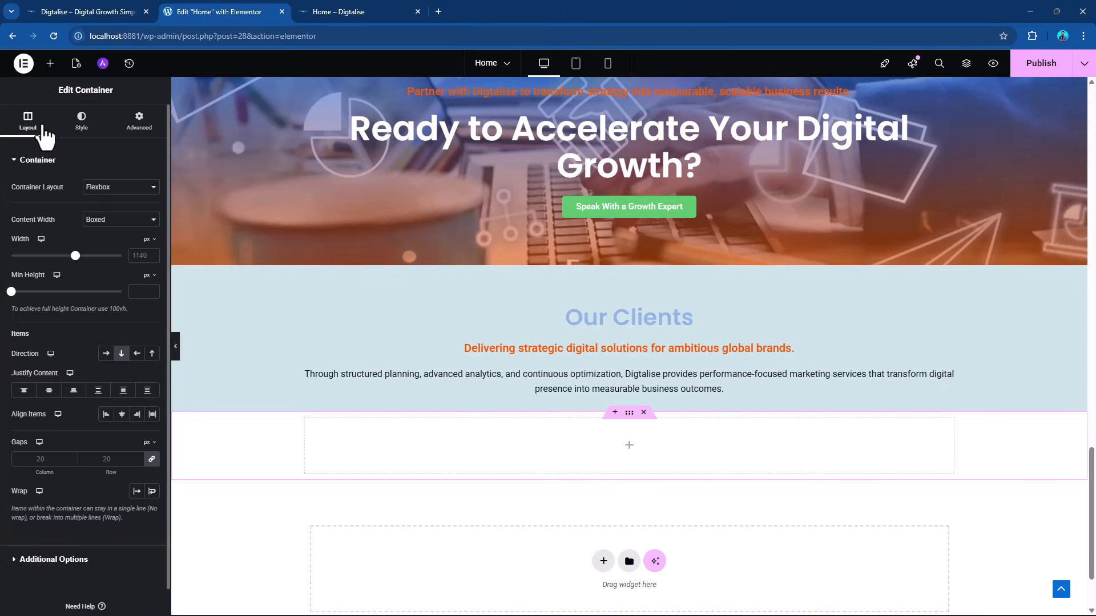
Place an Image Carousel widget from the General widgets in the empty container below Our Clients.
left_click(50, 63)
scroll(43, 374, "down", 20)
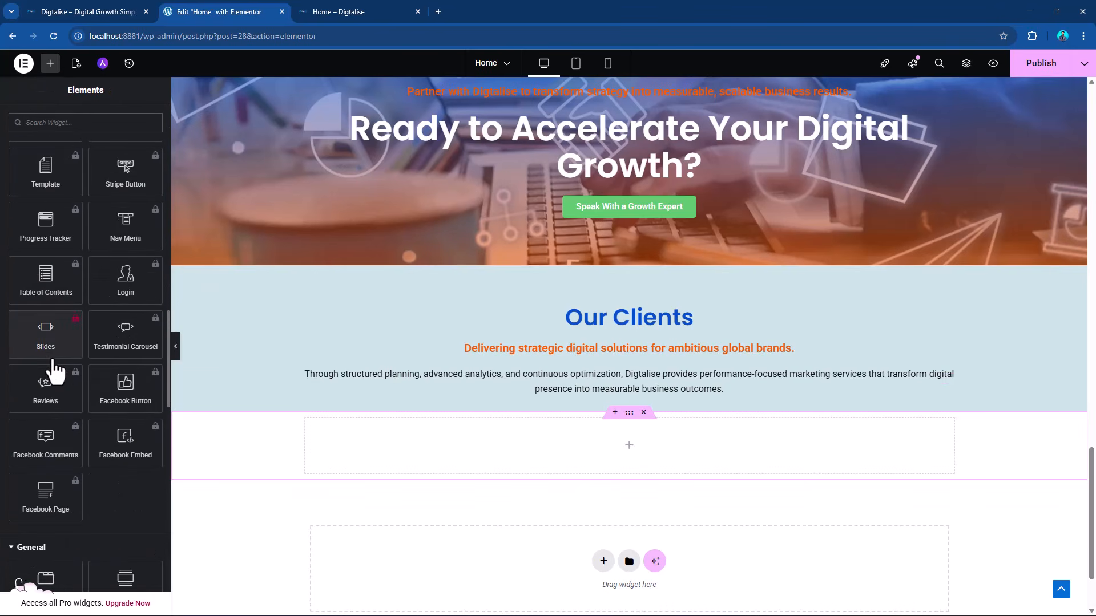
scroll(54, 359, "down", 4)
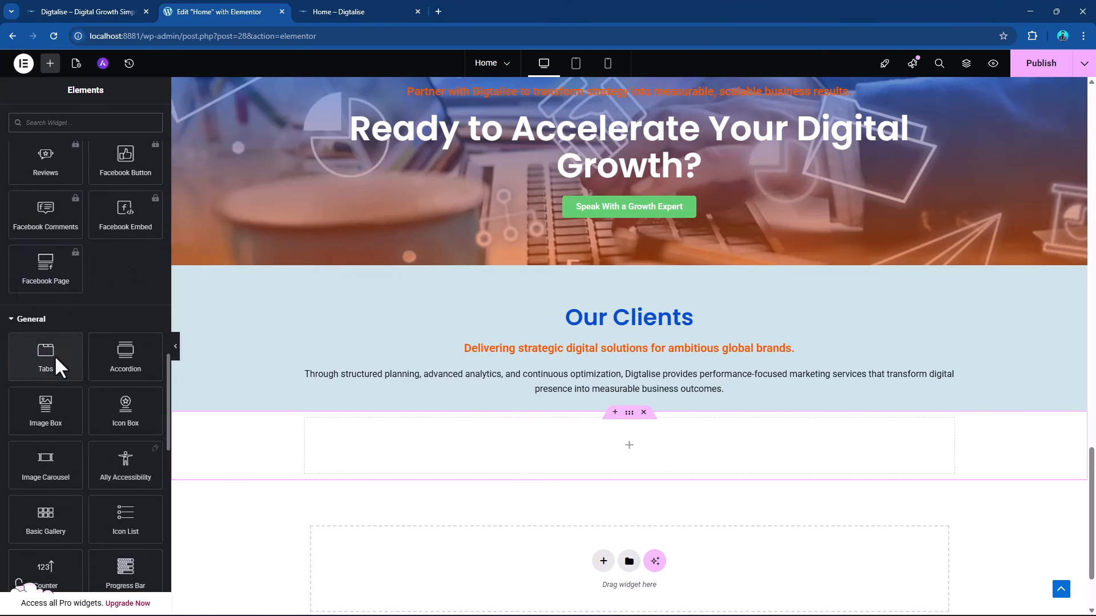
scroll(53, 359, "down", 1)
left_click_drag(51, 388, 419, 435)
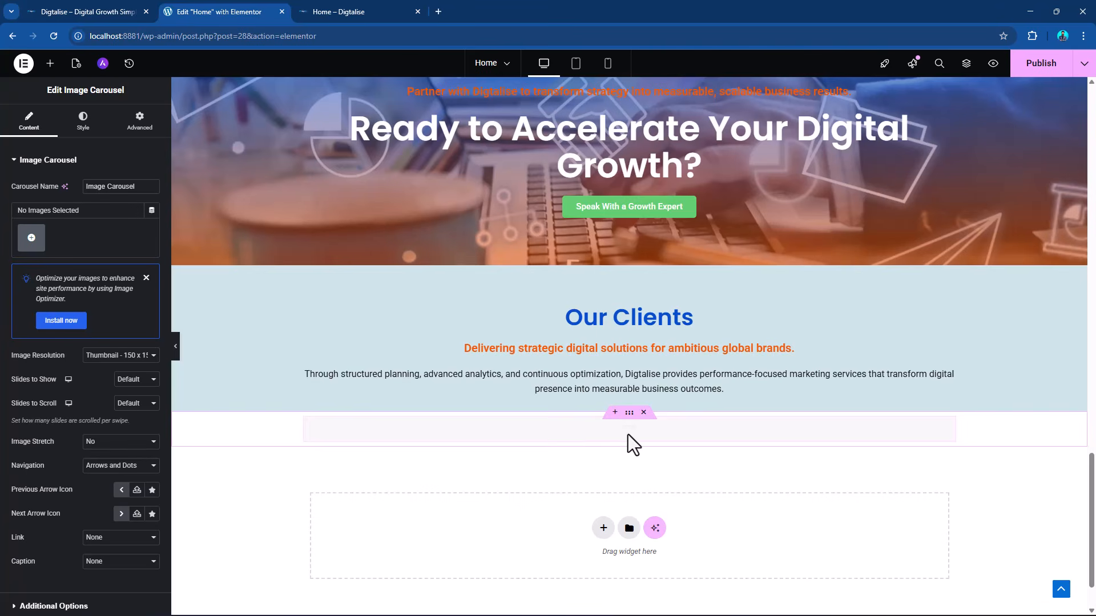
Upload the eight logo images Artboard 1.jpg to Artboard 8.jpg from the Clientss folder for the carousel's gallery.
left_click(36, 238)
left_click(162, 106)
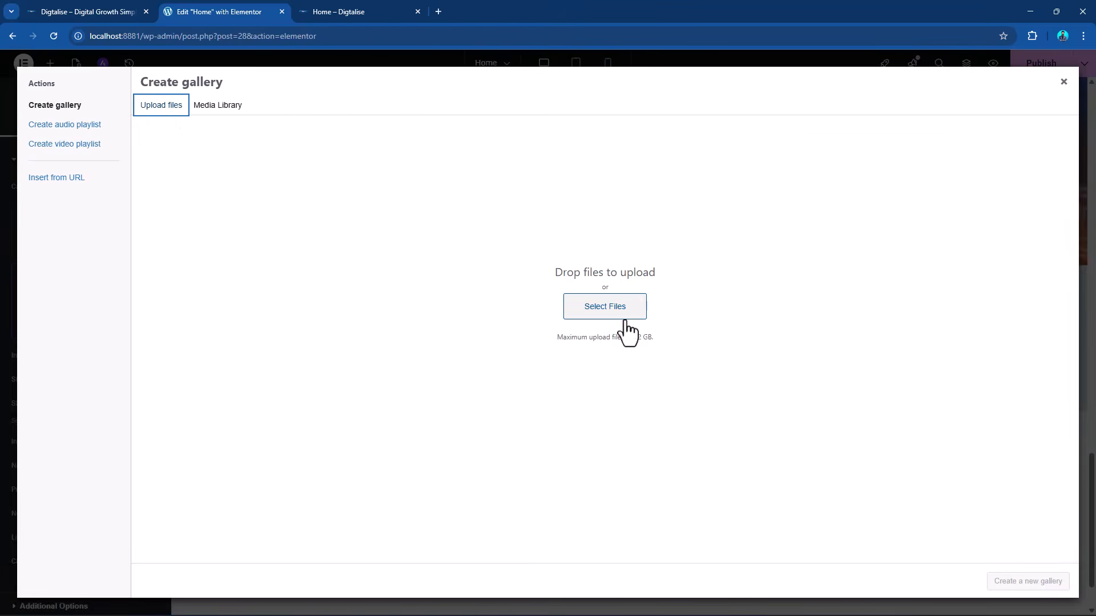
left_click(606, 305)
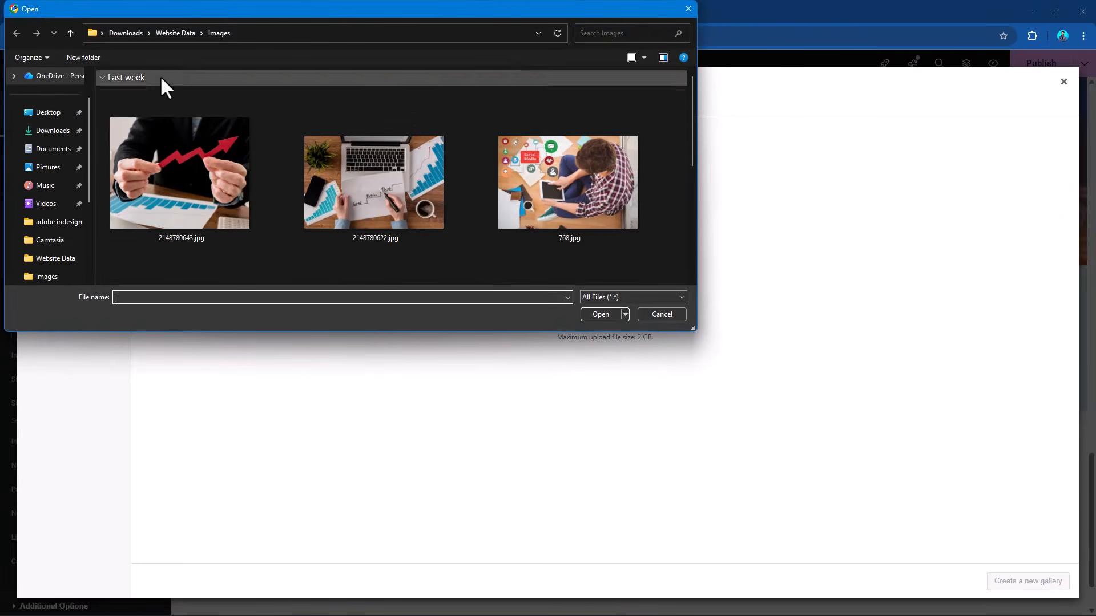
left_click(175, 33)
double_click(136, 155)
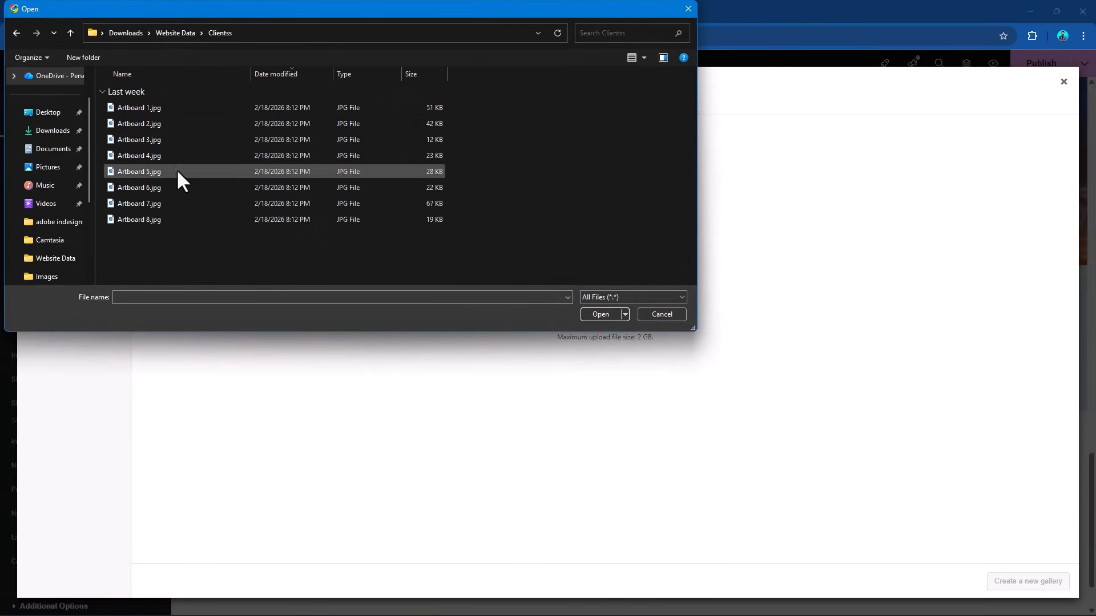
right_click(509, 143)
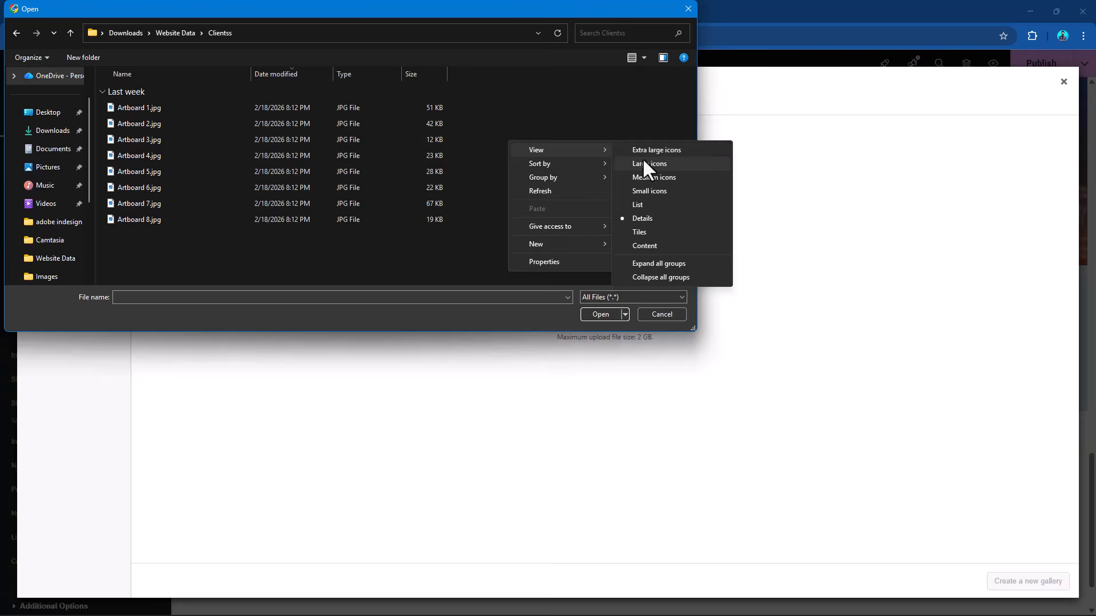
left_click(645, 163)
left_click_drag(646, 166, 130, 109)
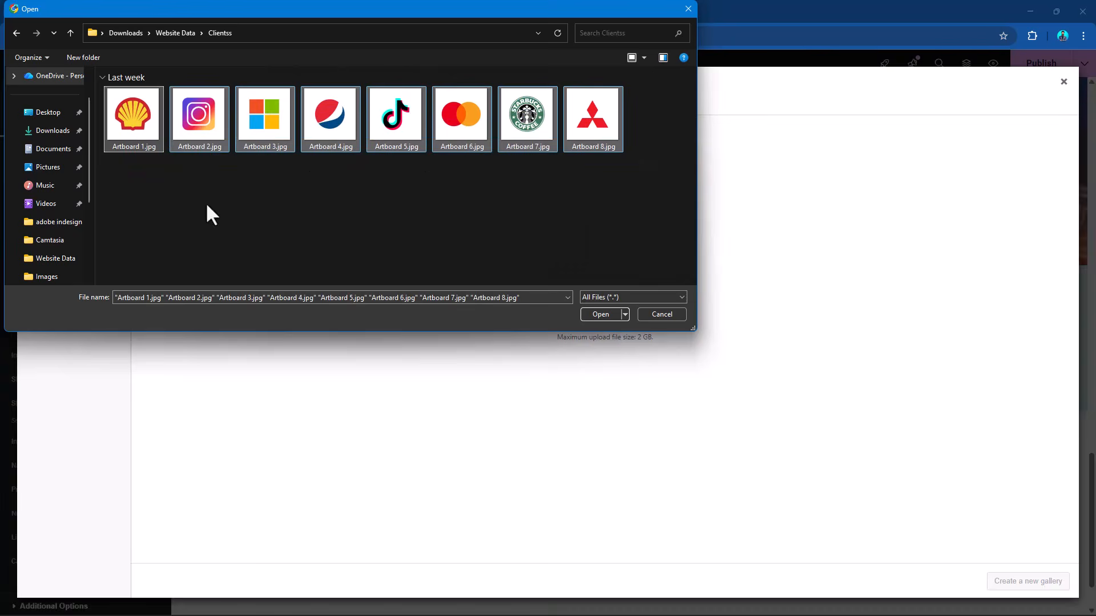
left_click(588, 316)
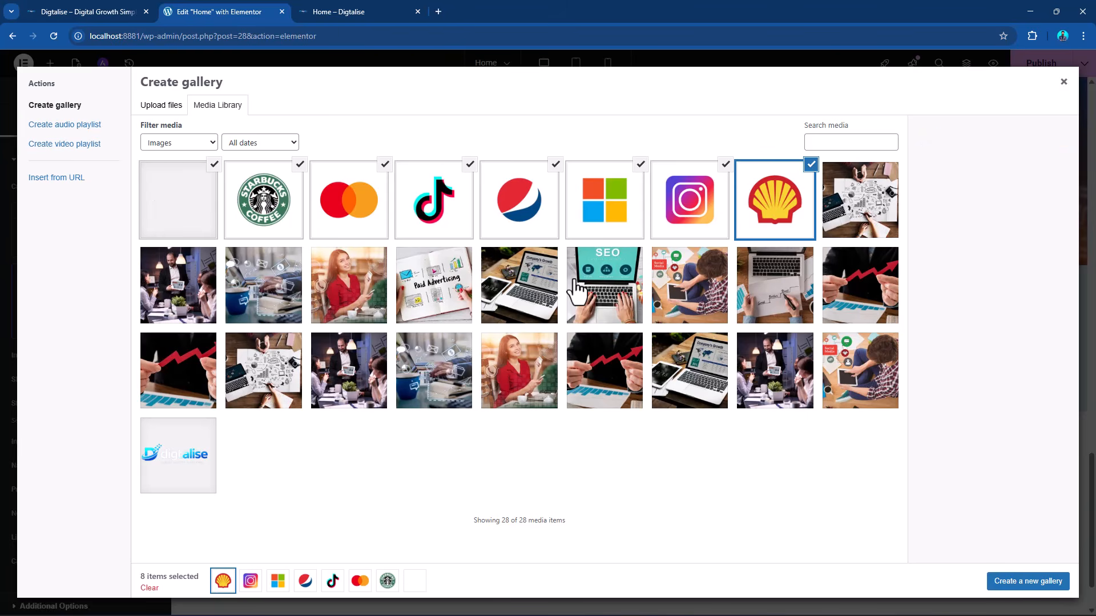
Create a gallery from the eight selected logo images and insert it into the Image Carousel.
left_click(1019, 582)
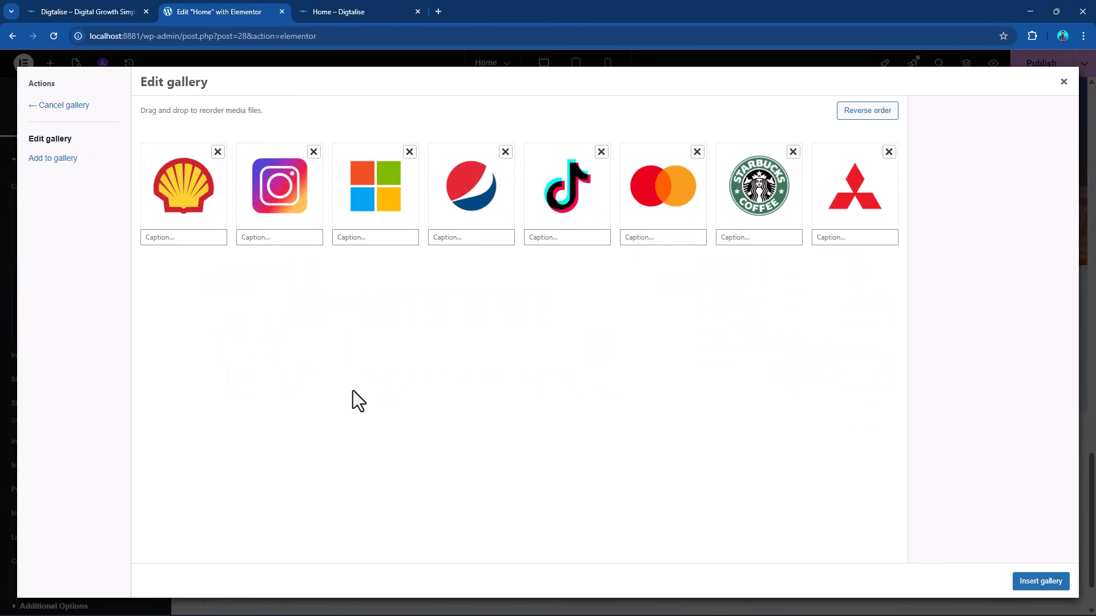
left_click(1042, 583)
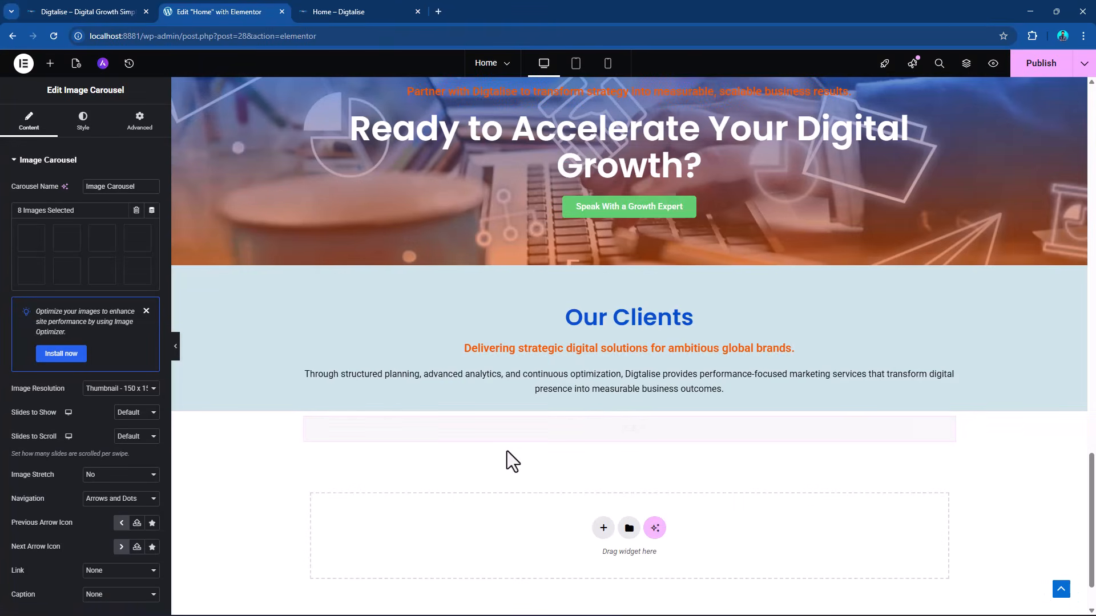
Clear the background color of the container holding the Our Clients heading and text.
scroll(588, 411, "down", 1)
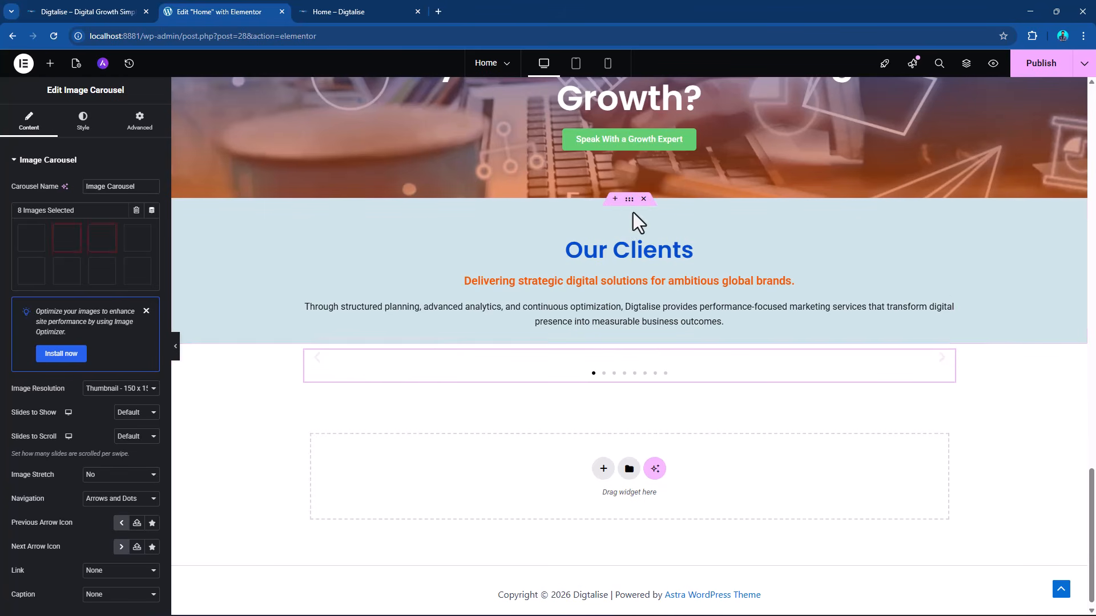
left_click(629, 200)
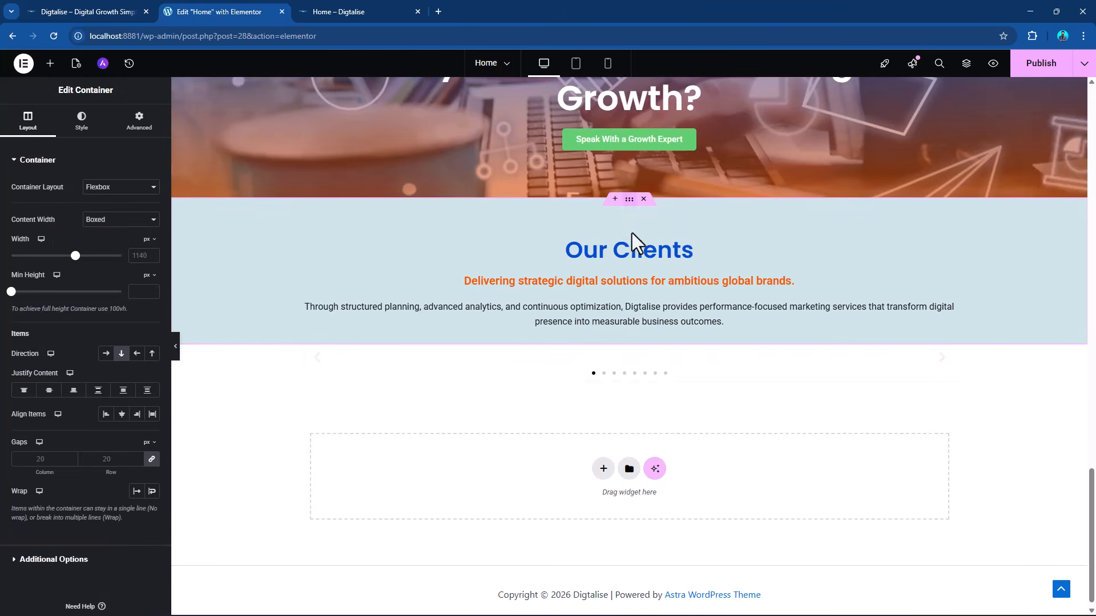
left_click(80, 122)
left_click(152, 235)
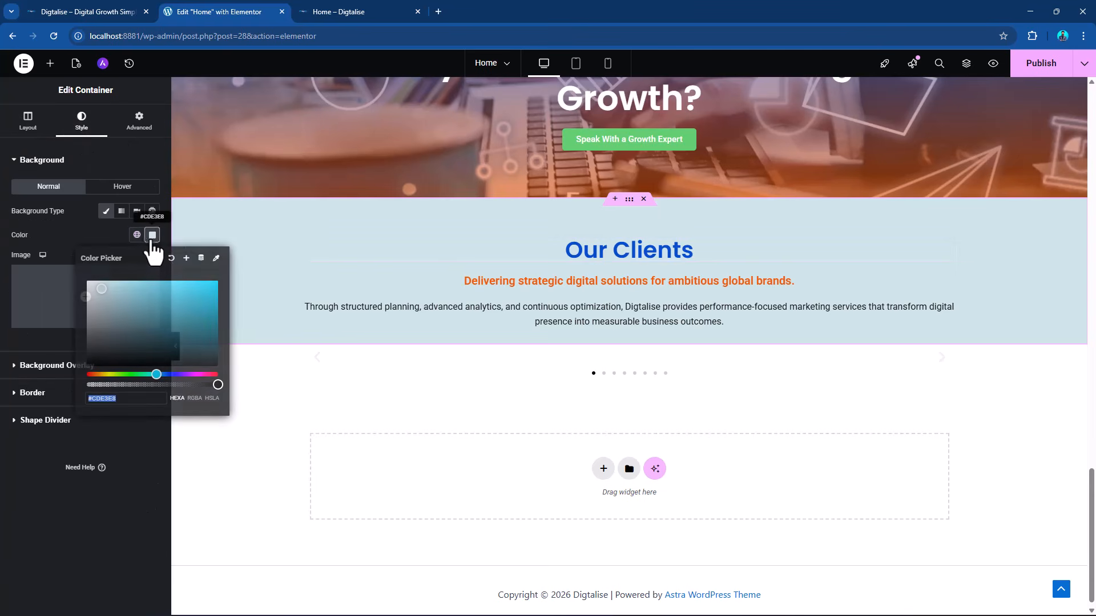
left_click(437, 280)
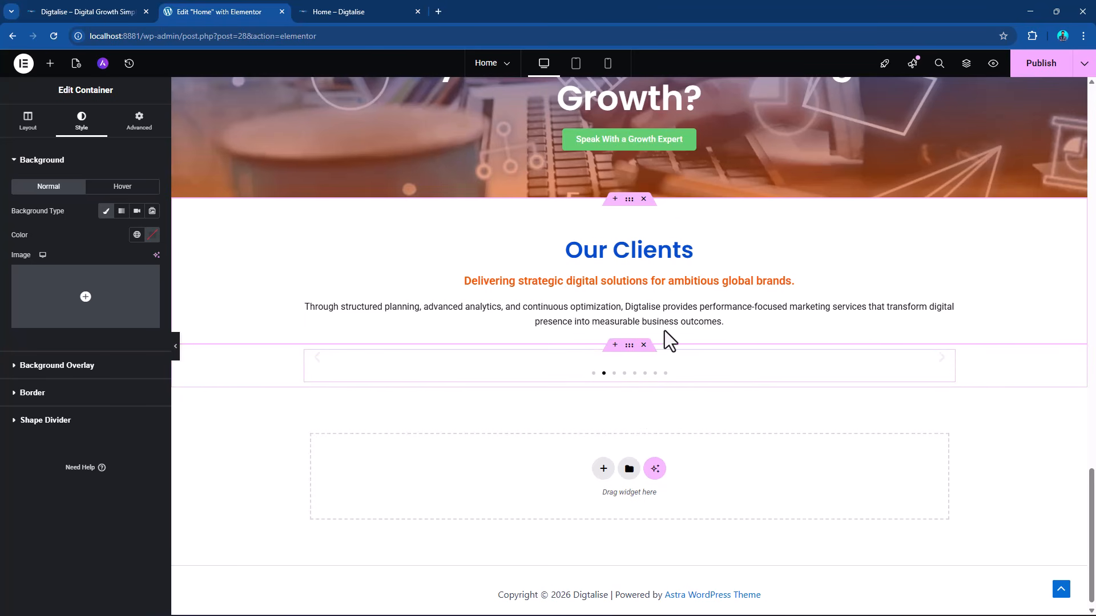
Set the number of slides shown in the client logo carousel to 6.
scroll(828, 311, "up", 13)
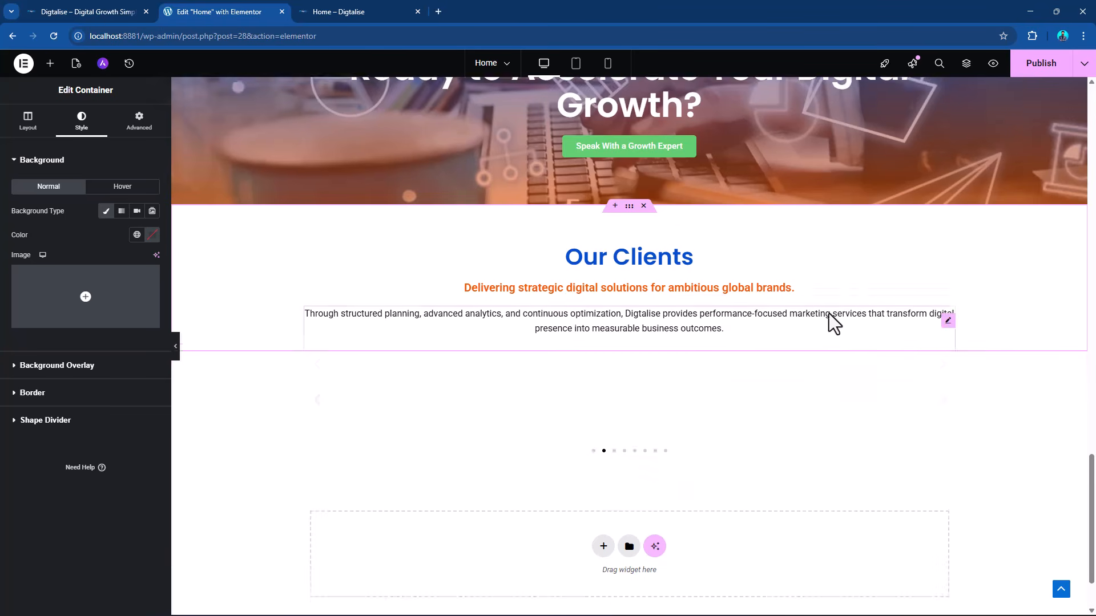
scroll(830, 317, "up", 4)
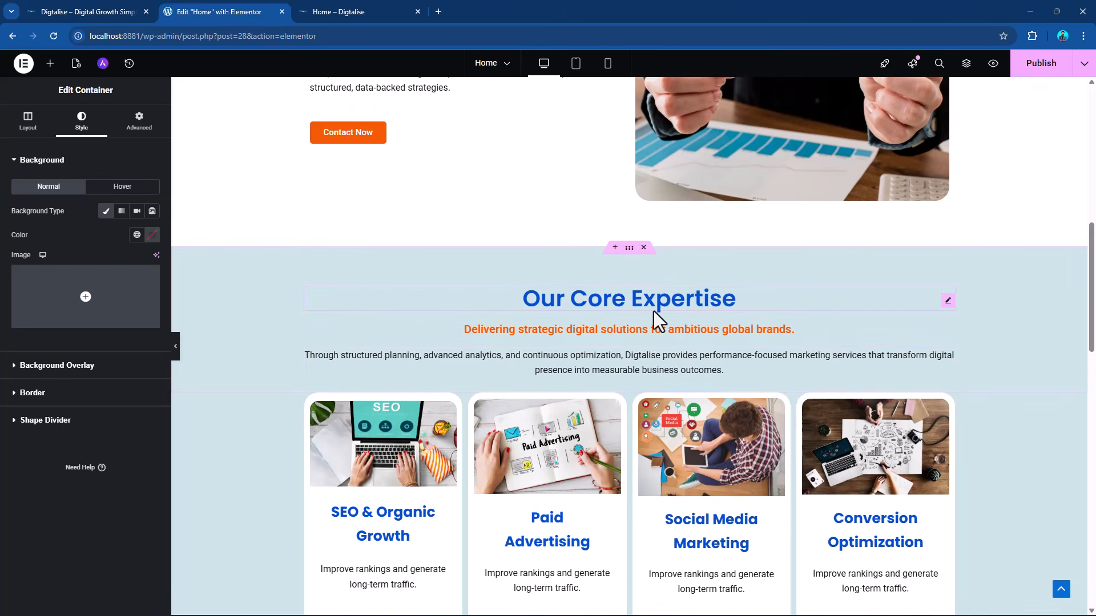
scroll(707, 308, "down", 15)
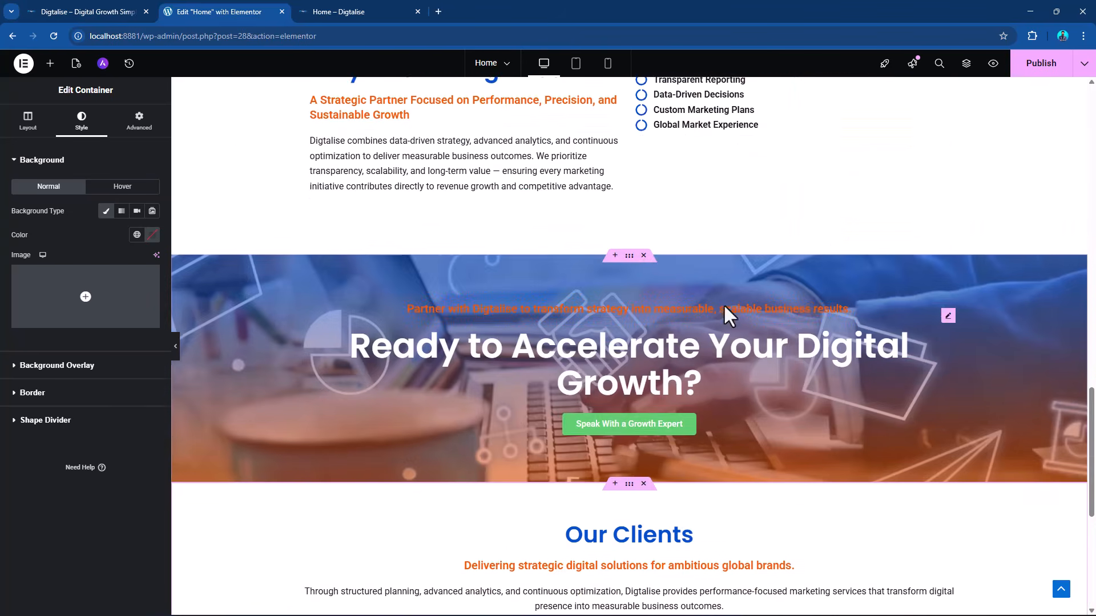
scroll(666, 346, "down", 3)
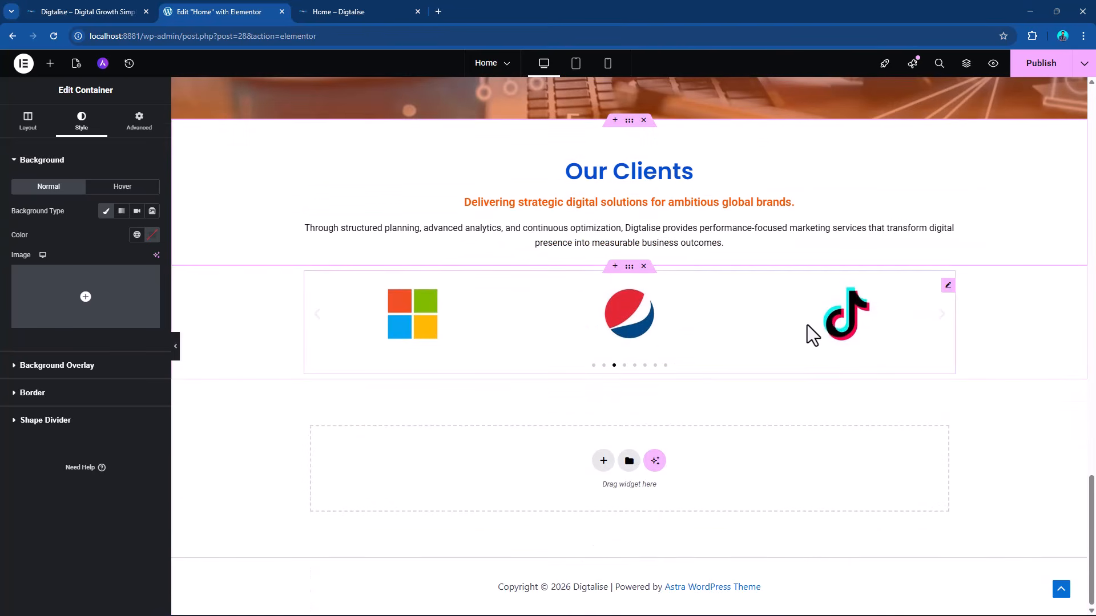
left_click(950, 286)
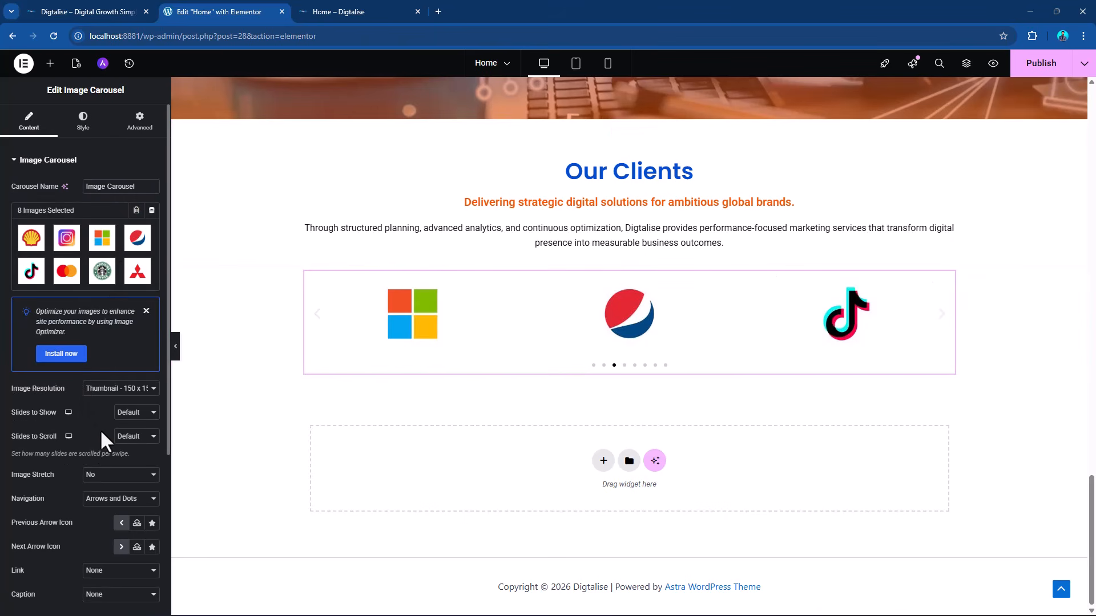
left_click(135, 413)
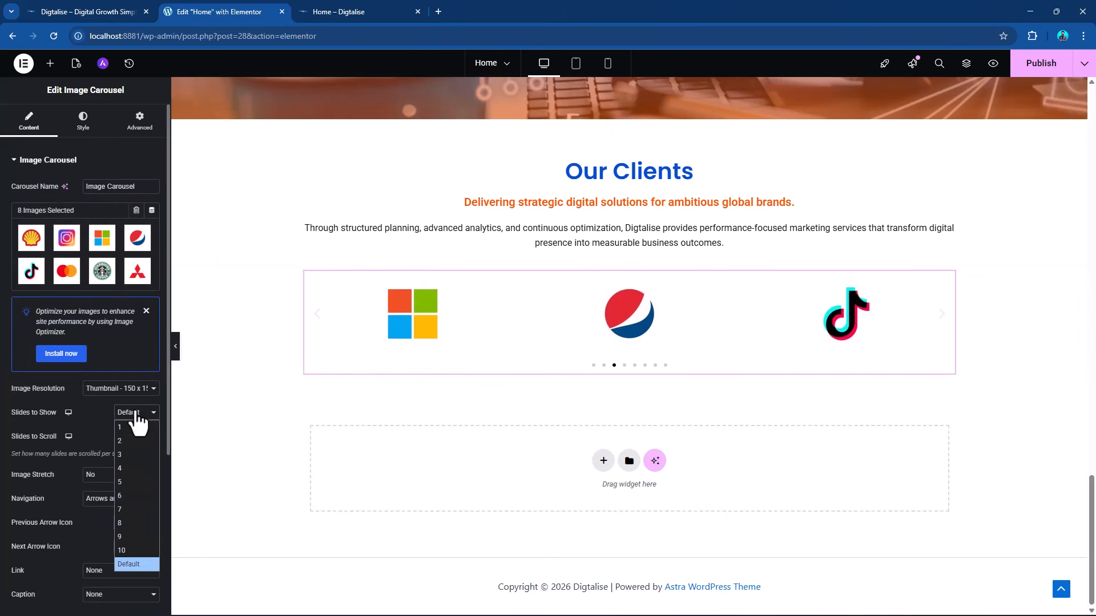
left_click(137, 482)
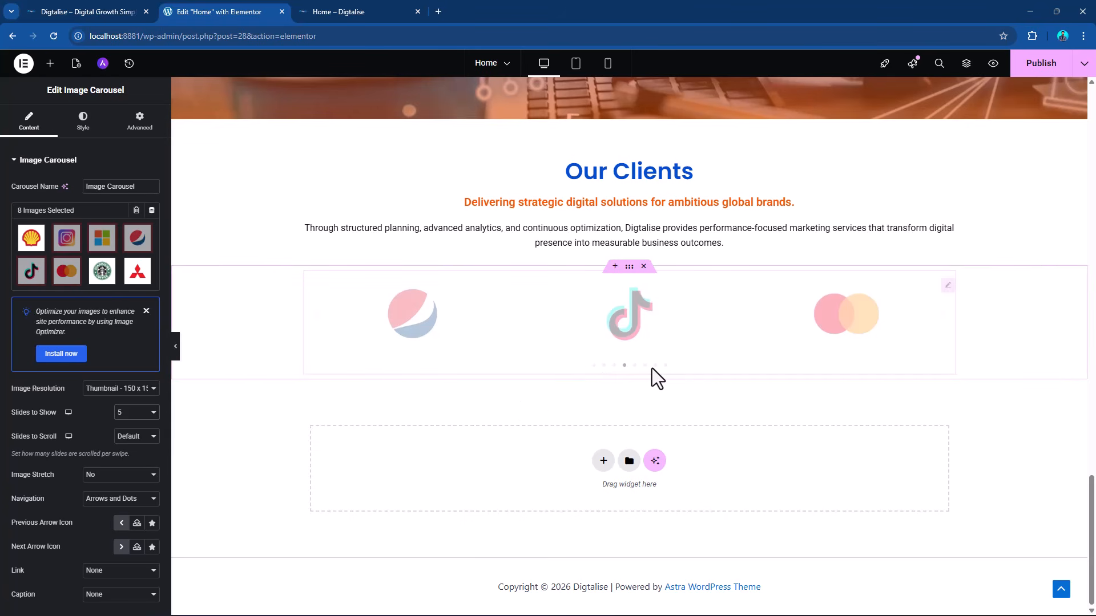
left_click(152, 437)
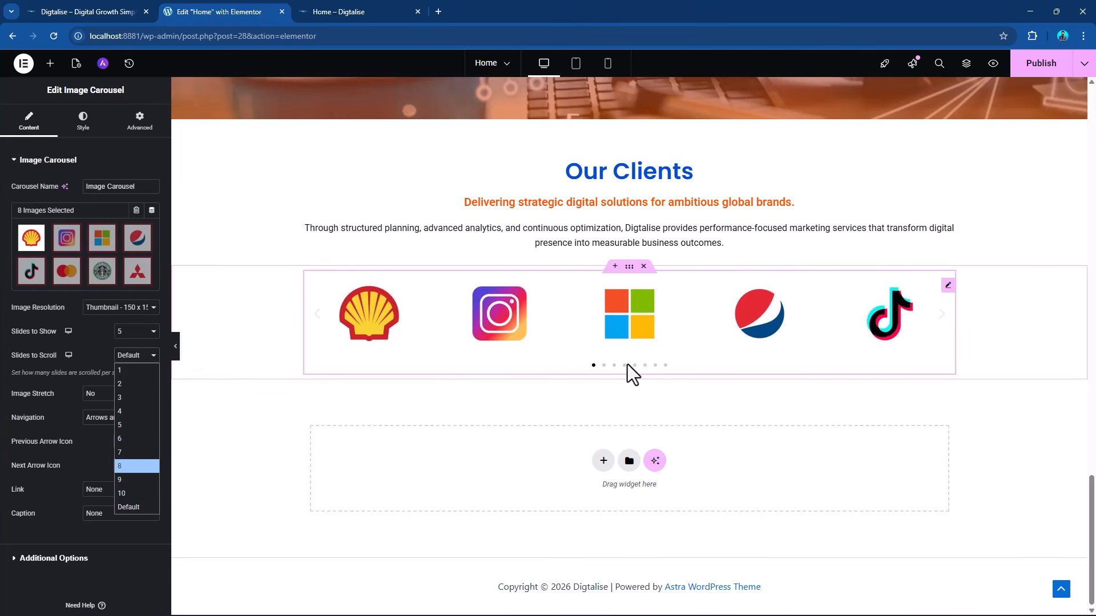
left_click(145, 333)
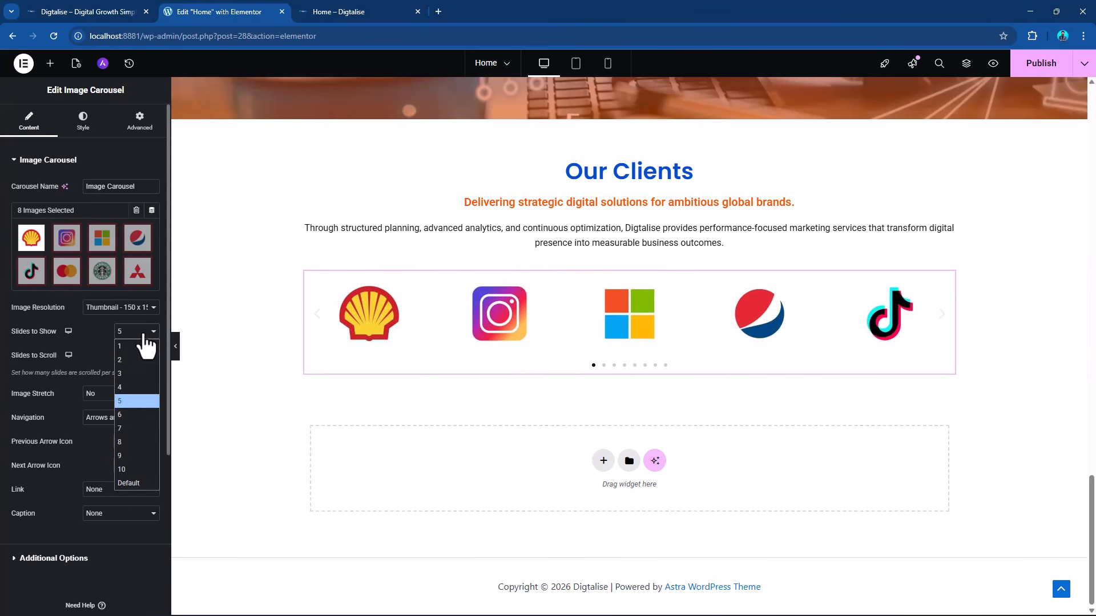
left_click(137, 413)
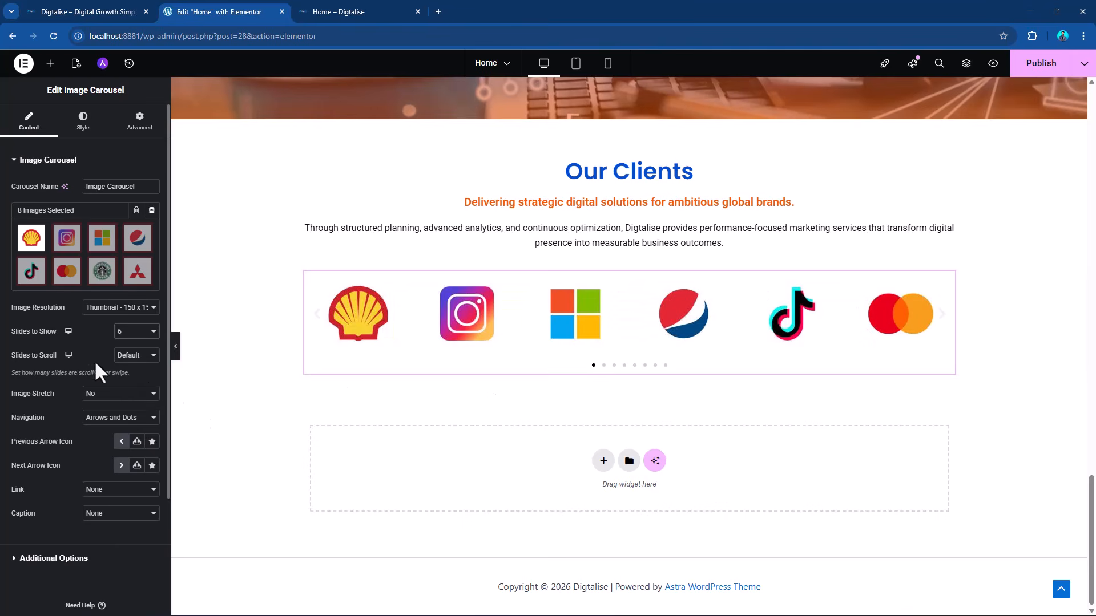
Set the logo carousel's Slides to Scroll to 3 and test it by going to the last page of logos.
left_click(127, 358)
left_click(142, 405)
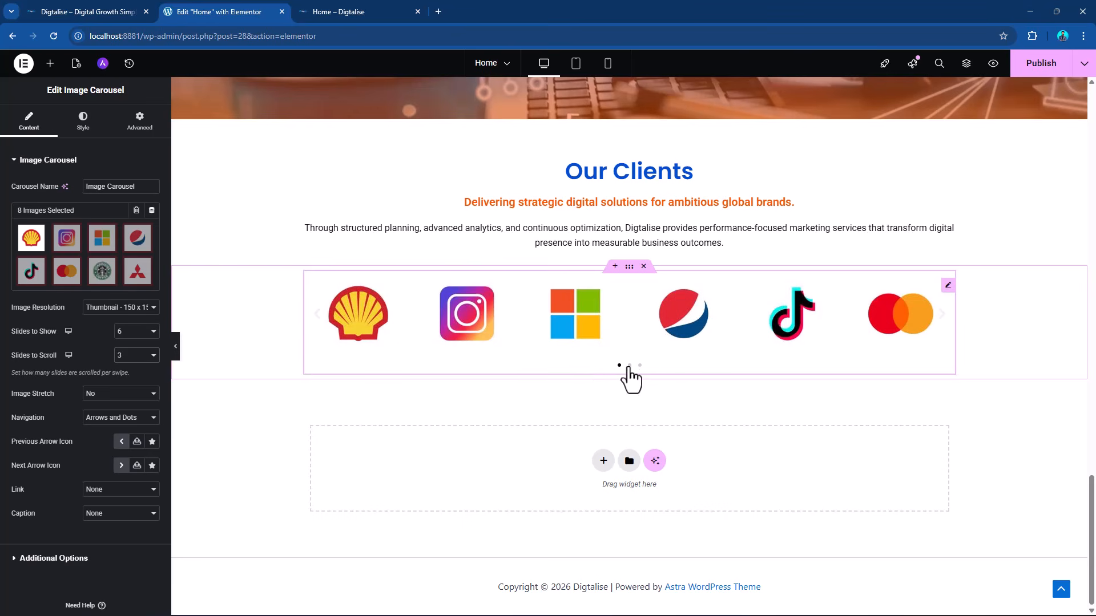
left_click(639, 365)
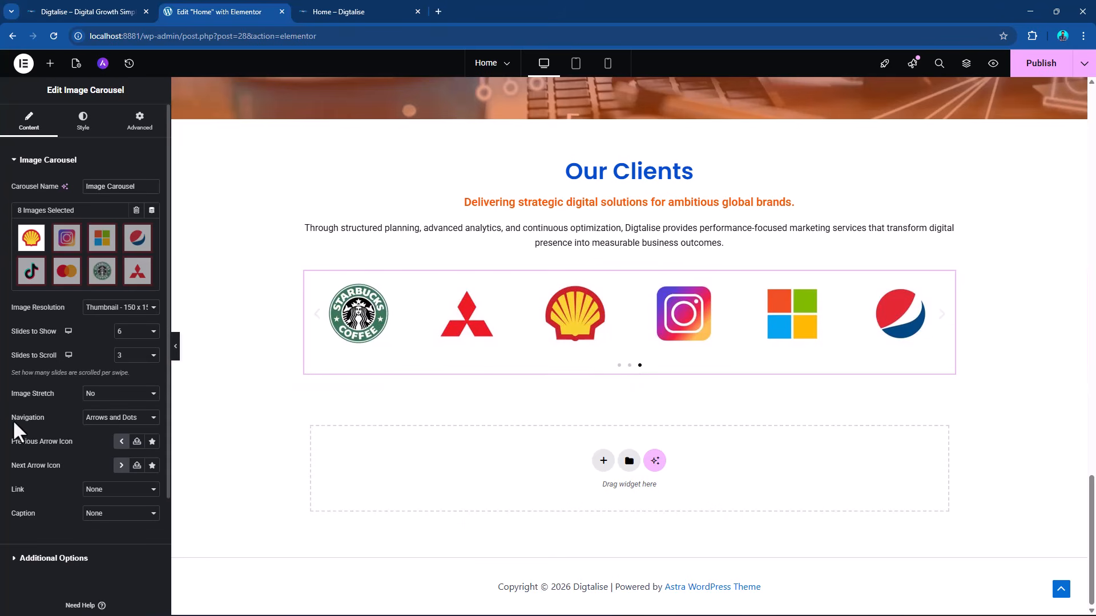
Set Image Stretch to Yes for the logo carousel and page backward through the logos to test it.
left_click(113, 395)
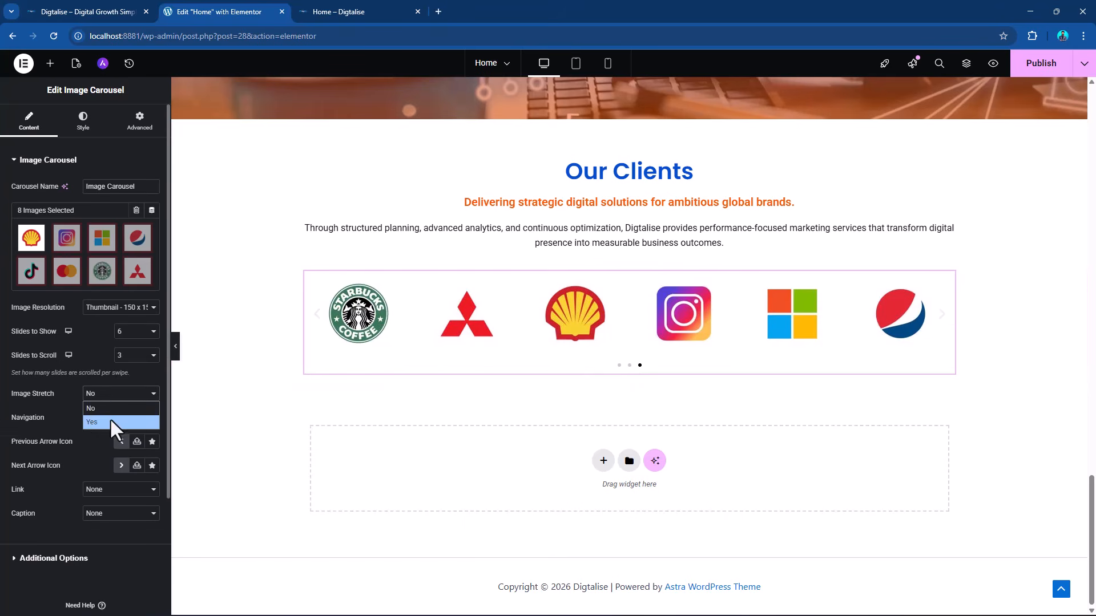
left_click(111, 419)
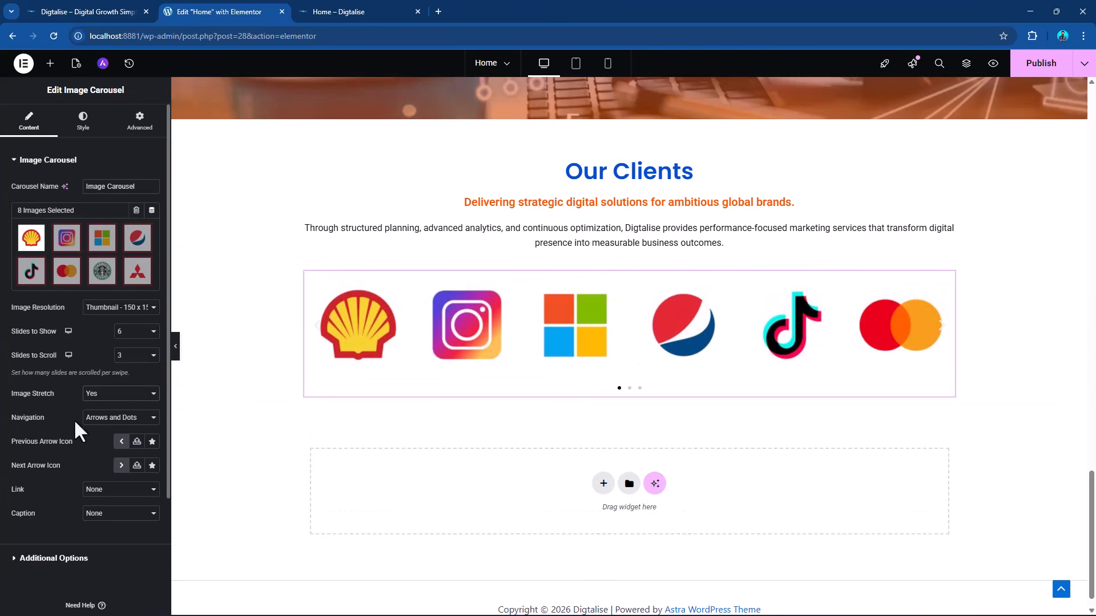
left_click(318, 329)
left_click(318, 330)
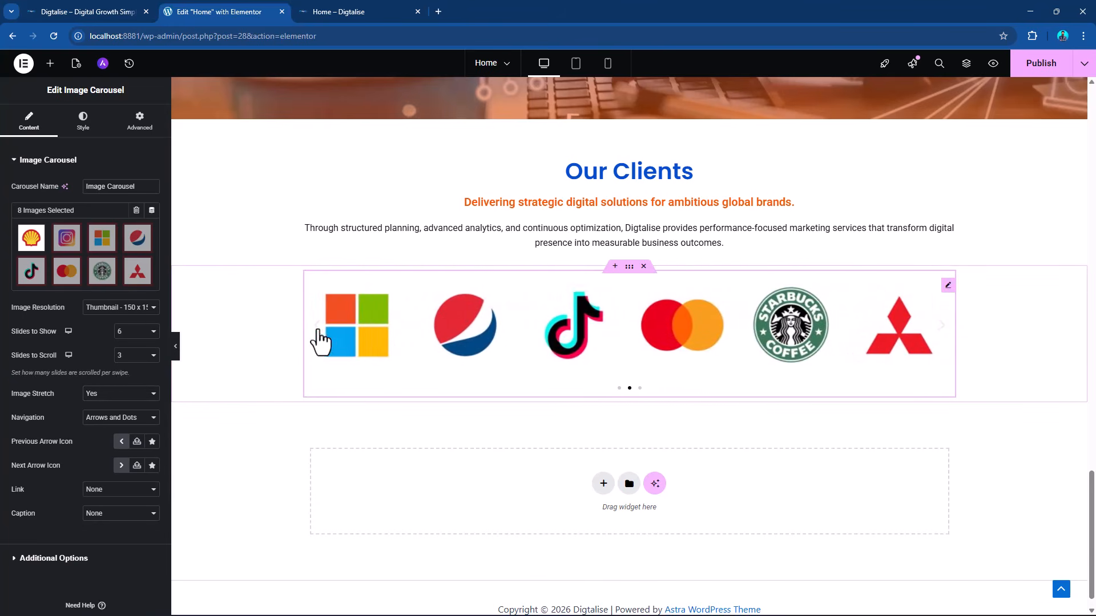
Try the Arrows navigation on the logo carousel and page backward through the logos with it.
left_click(142, 420)
left_click(112, 443)
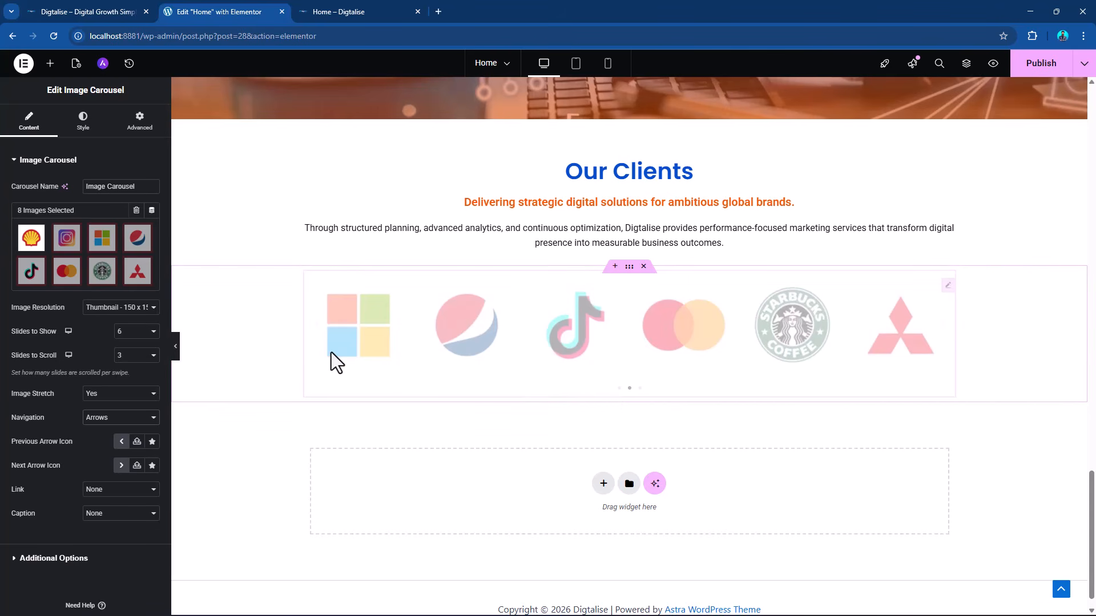
left_click(317, 330)
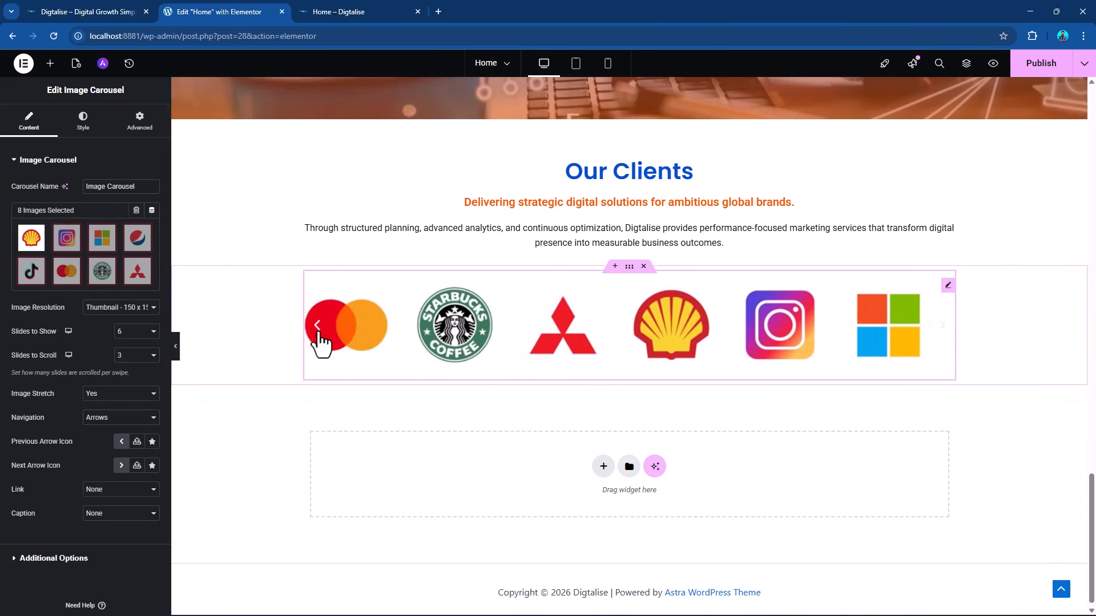
left_click(318, 331)
Set the logo carousel's Navigation to None.
left_click(120, 421)
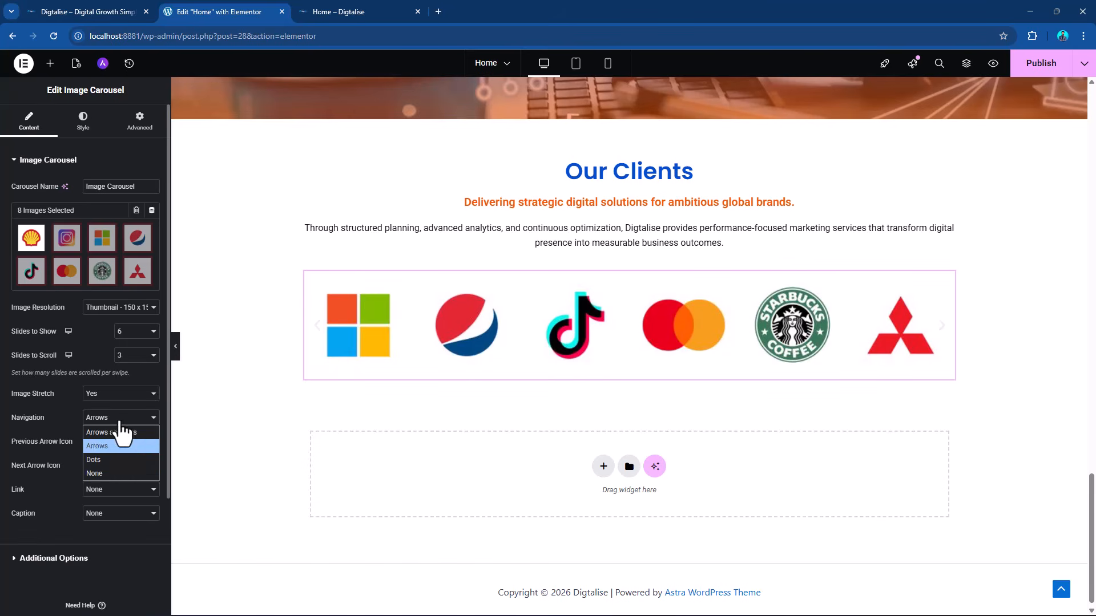
left_click(114, 473)
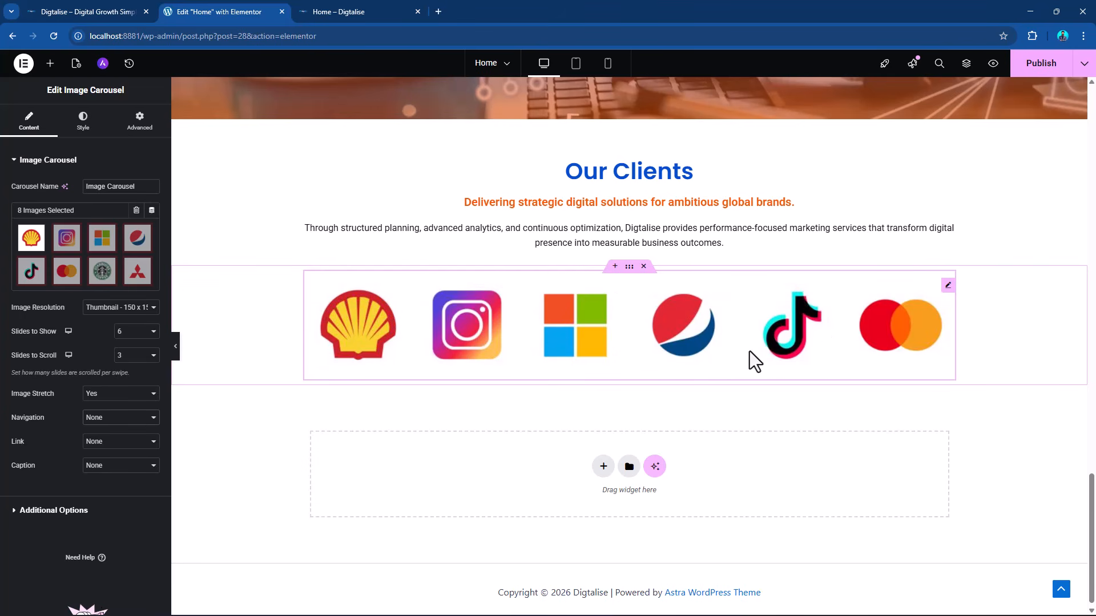
Give the carousel images a Solid border 1 px wide on all sides with a 10 px border radius.
left_click(83, 122)
left_click(120, 235)
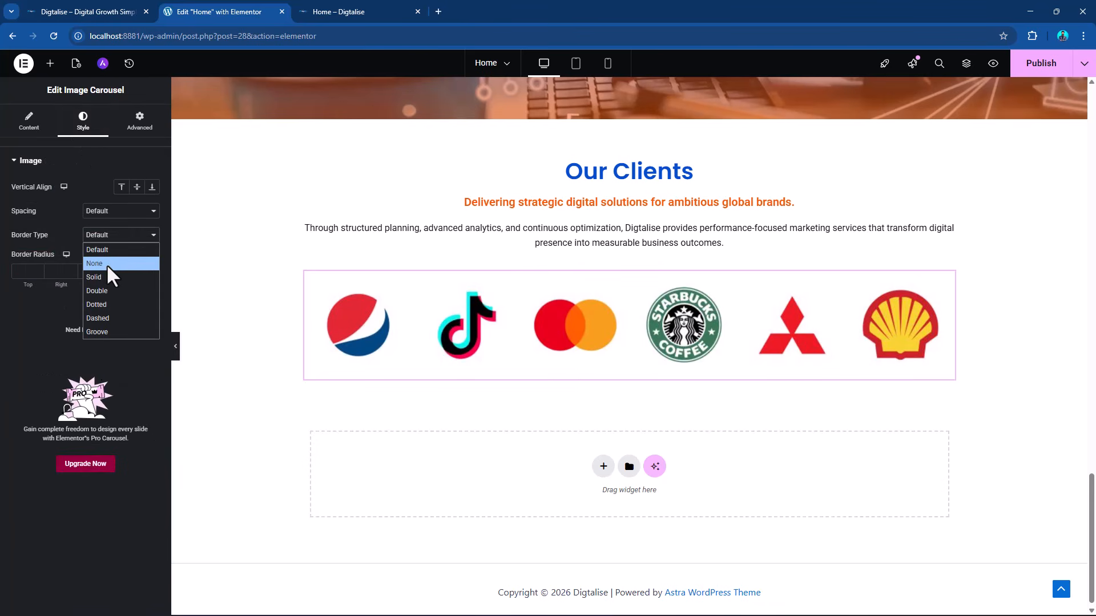
left_click(107, 272)
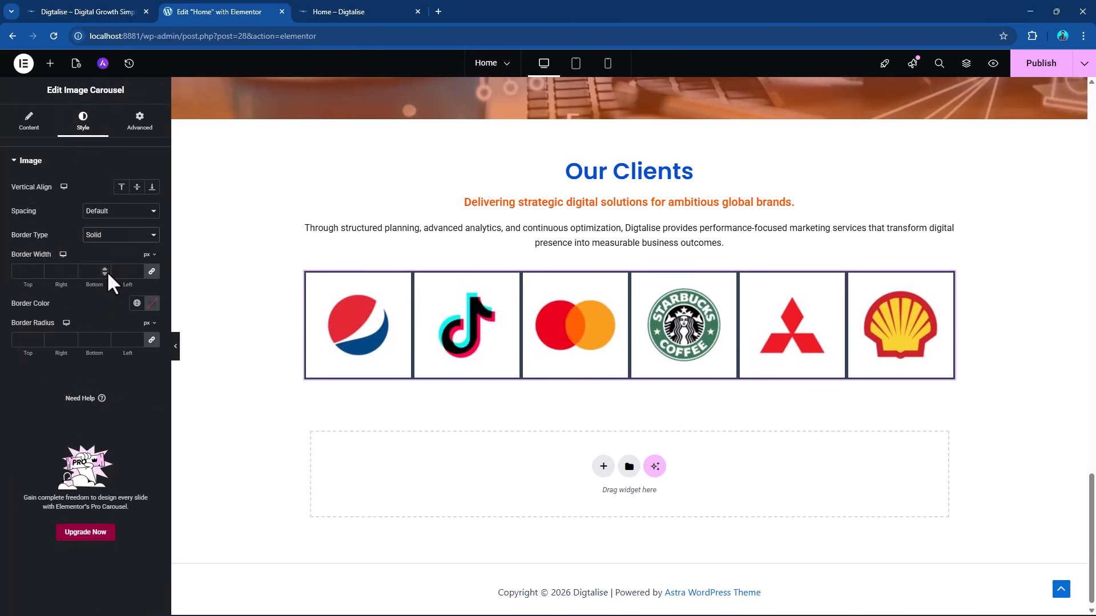
left_click(20, 271)
type("1")
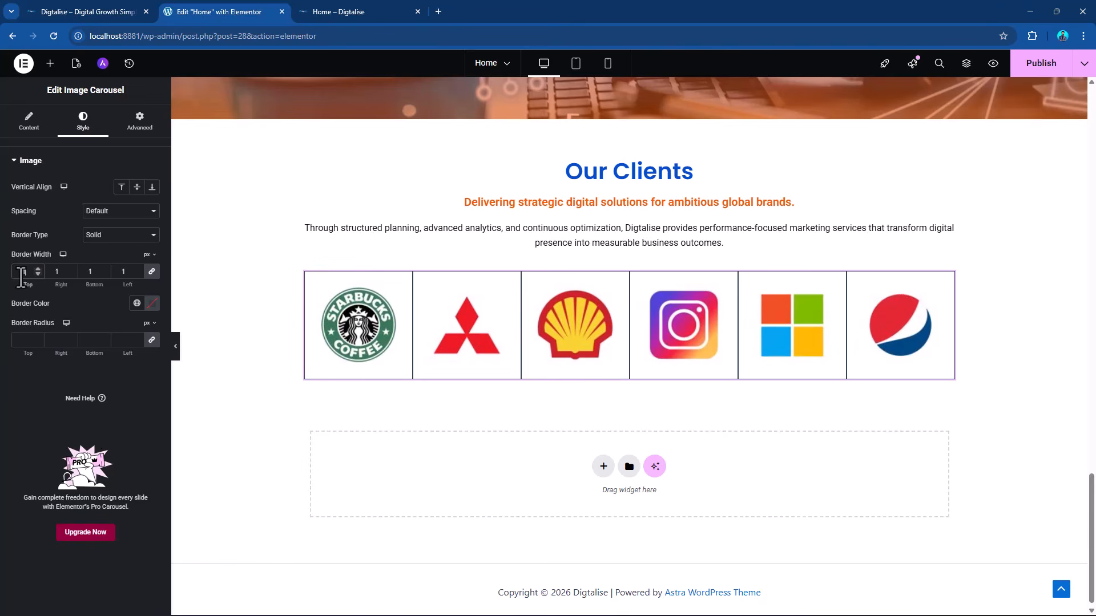
double_click(25, 340)
type("10")
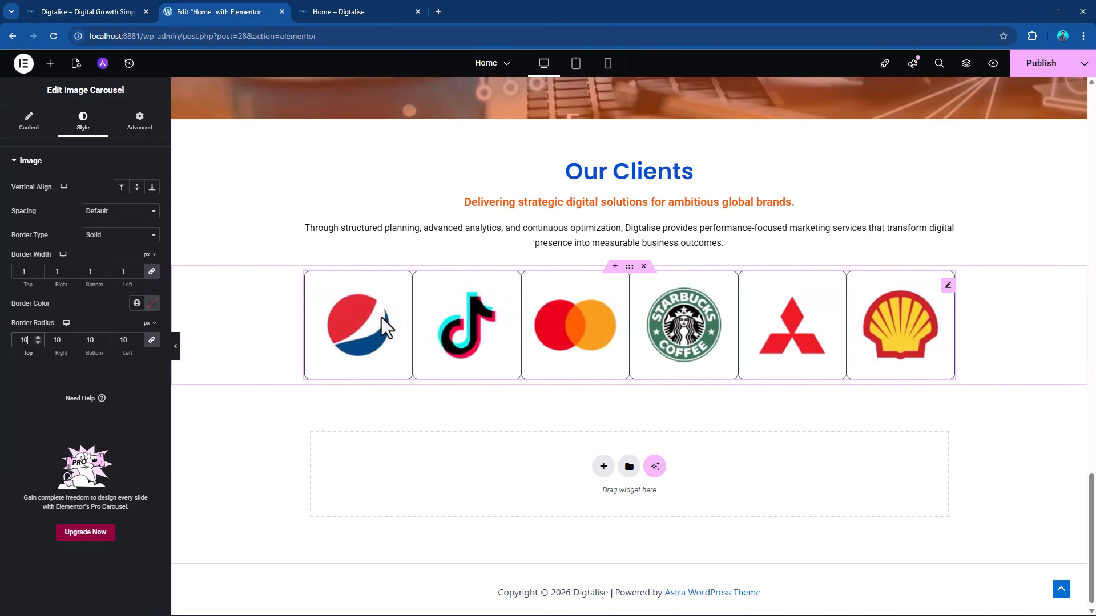
Look through the logo carousel's content, style and advanced layout settings for further adjustment options.
left_click(29, 121)
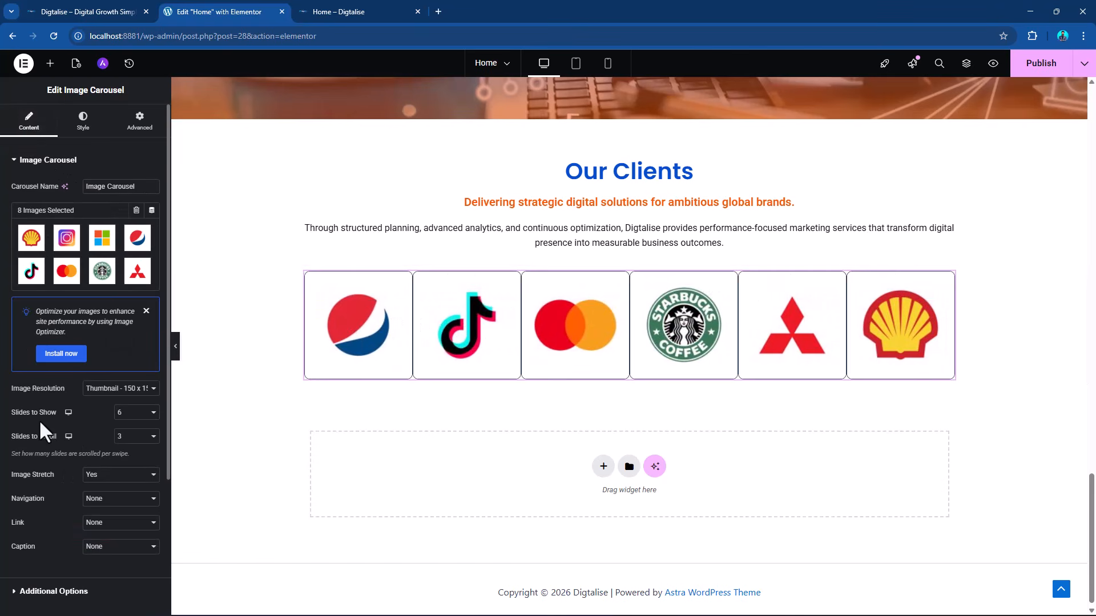
scroll(46, 422, "down", 3)
scroll(57, 399, "up", 3)
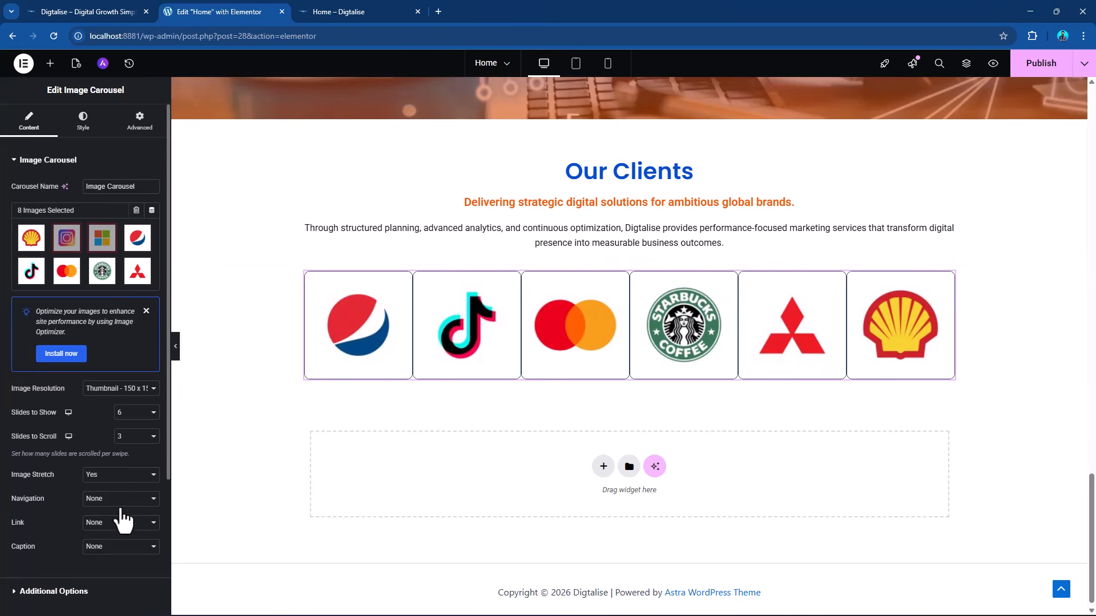
left_click(83, 123)
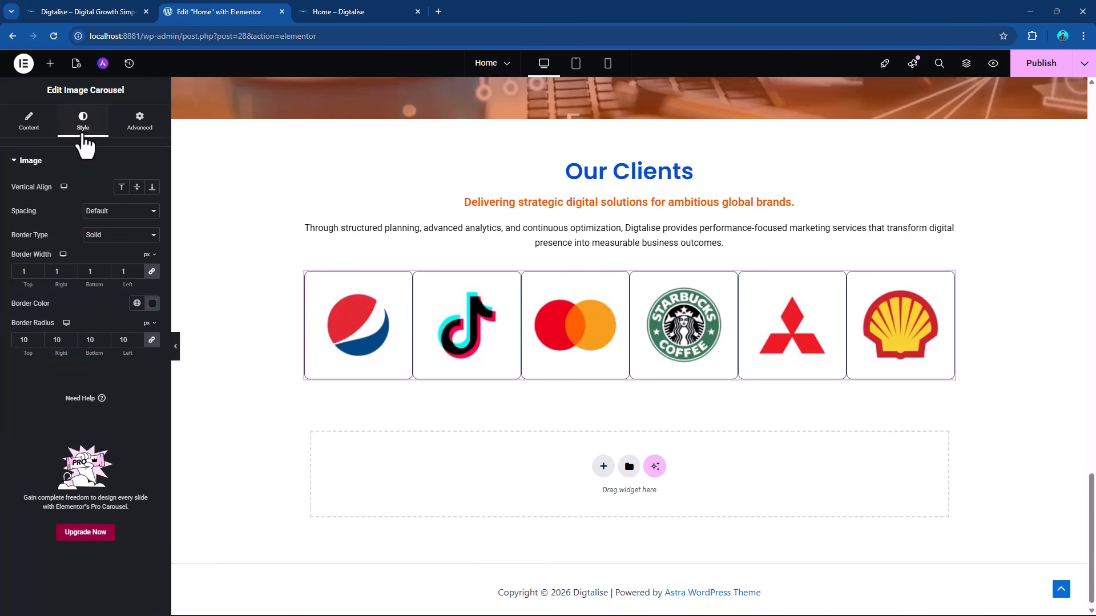
left_click(140, 126)
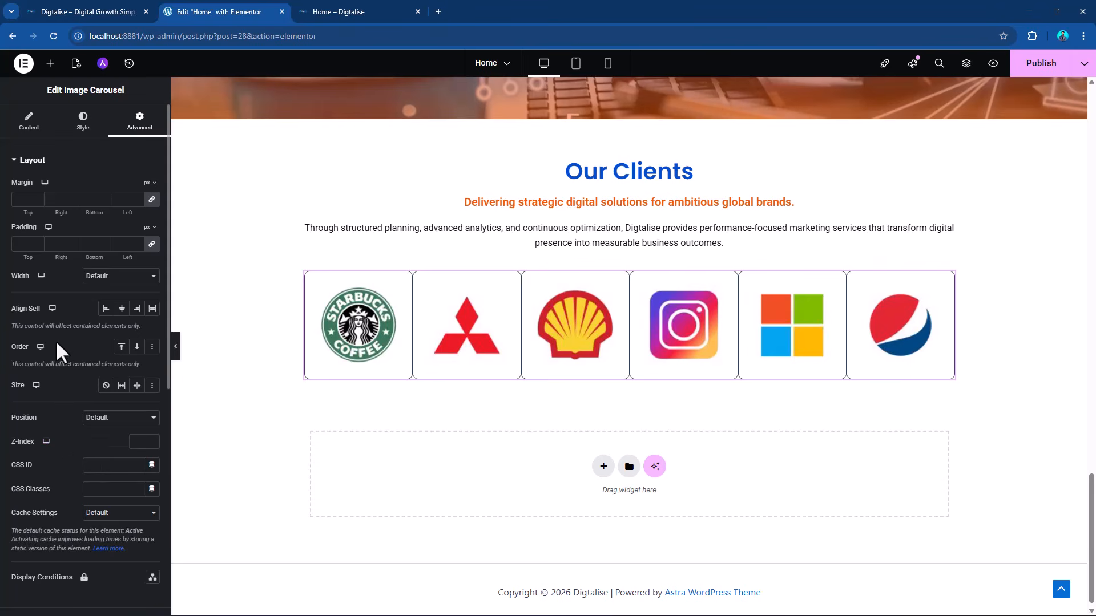
scroll(58, 339, "down", 3)
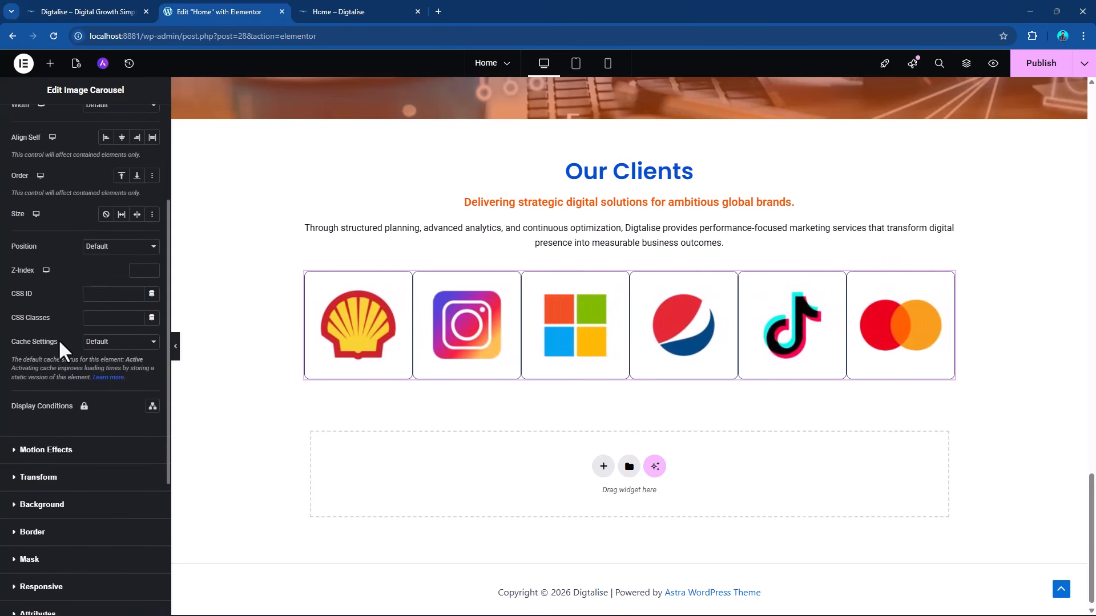
scroll(58, 339, "down", 3)
scroll(53, 195, "up", 4)
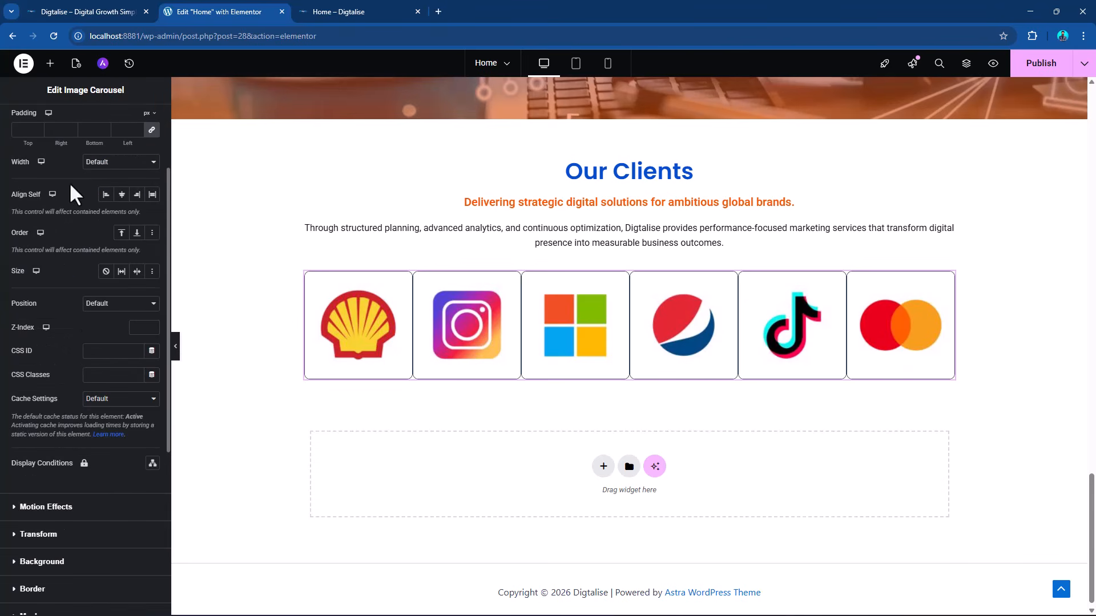
Set the logo carousel's image spacing to Custom with a value of 10.
scroll(80, 171, "up", 3)
left_click(91, 124)
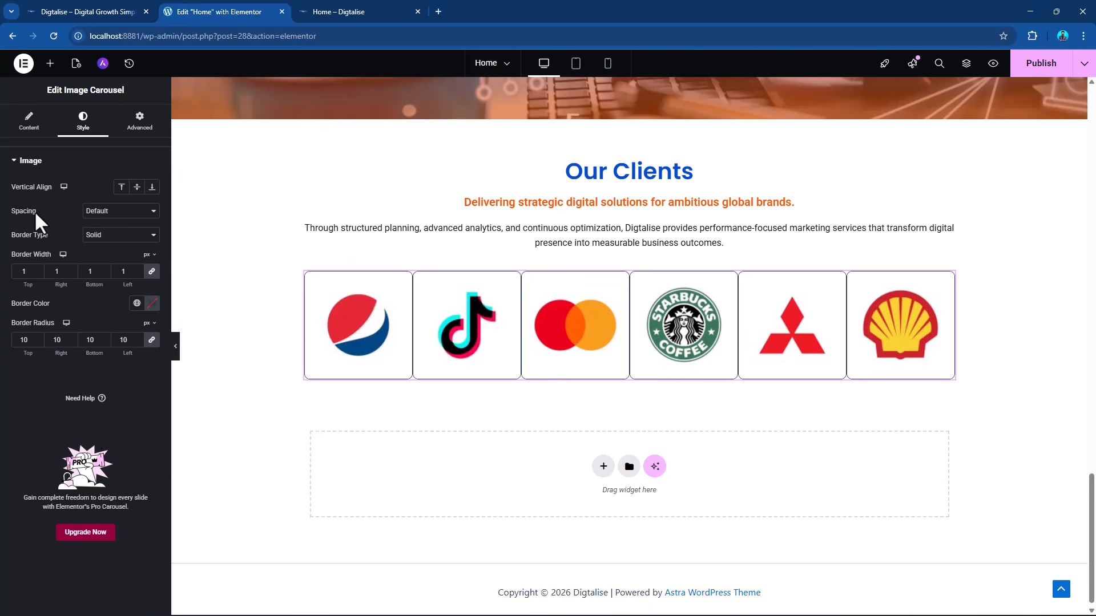
left_click(120, 212)
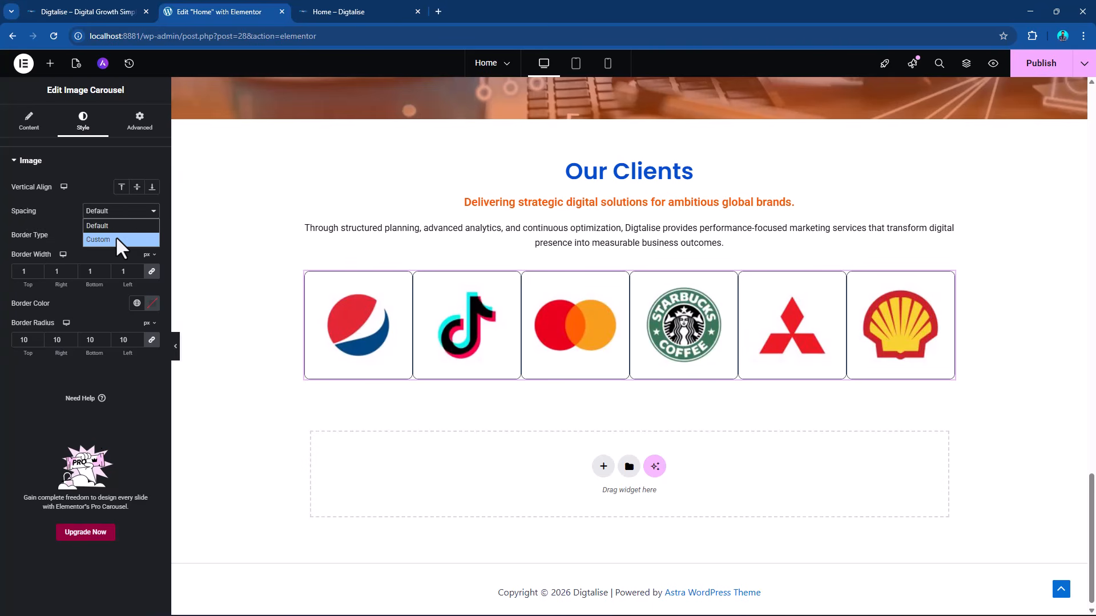
left_click(116, 239)
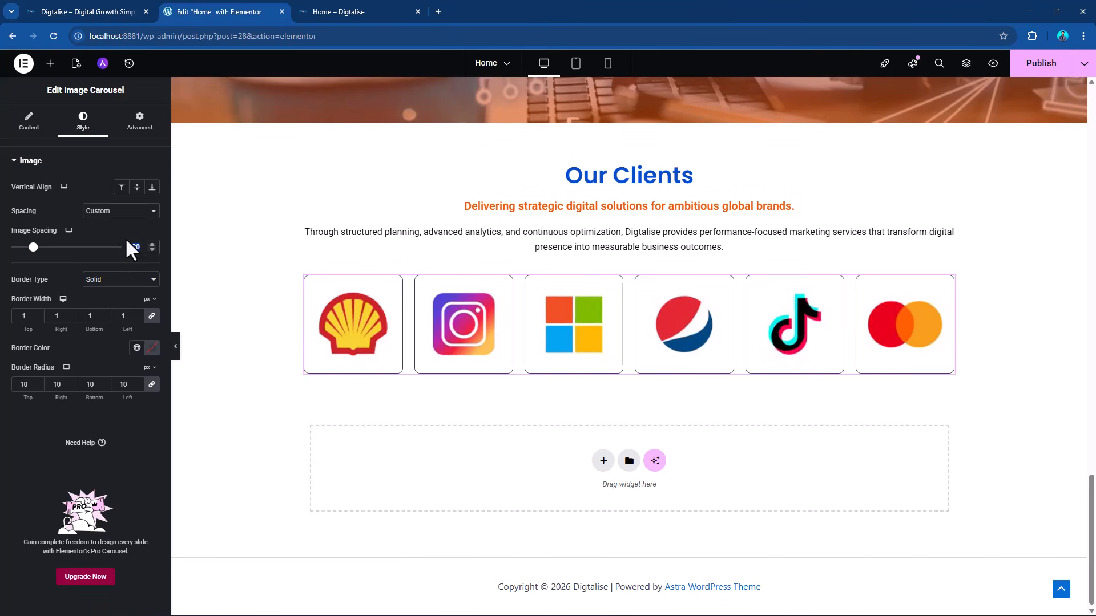
type("10")
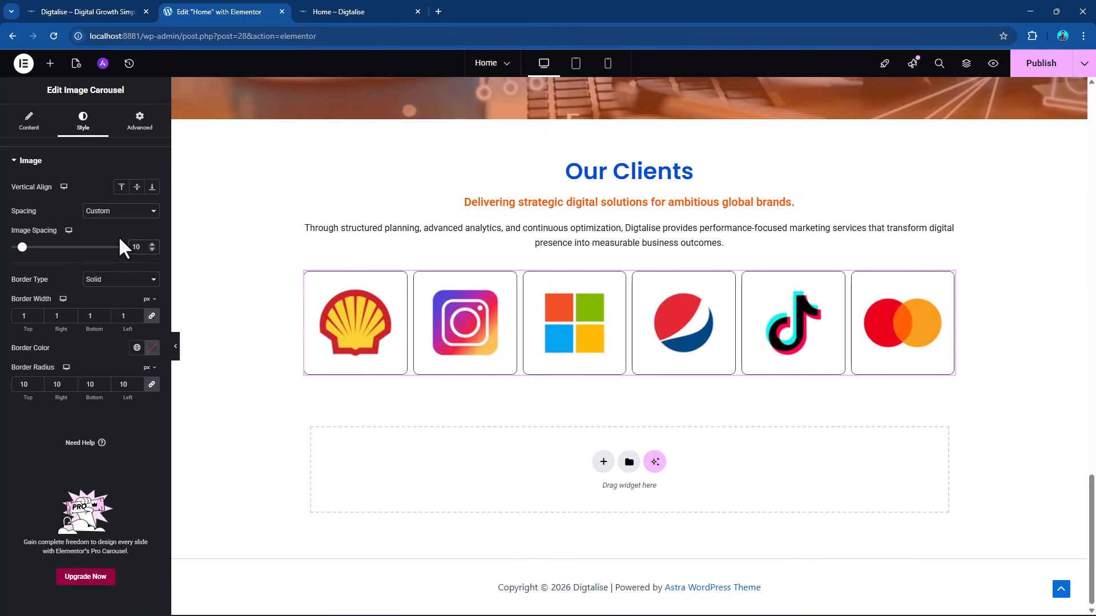
scroll(988, 314, "up", 3)
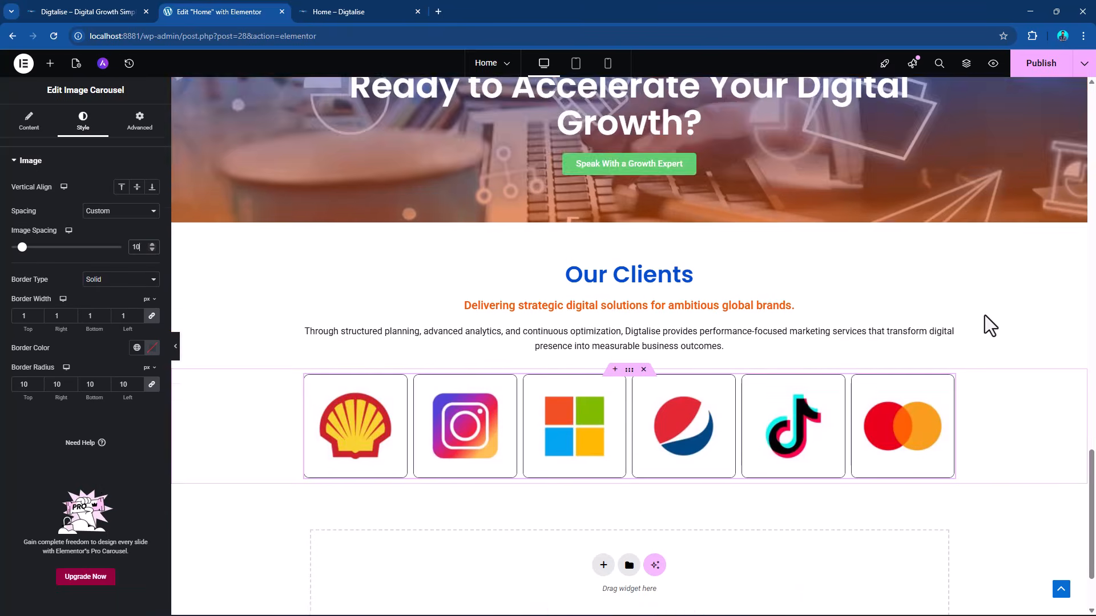
scroll(984, 315, "down", 2)
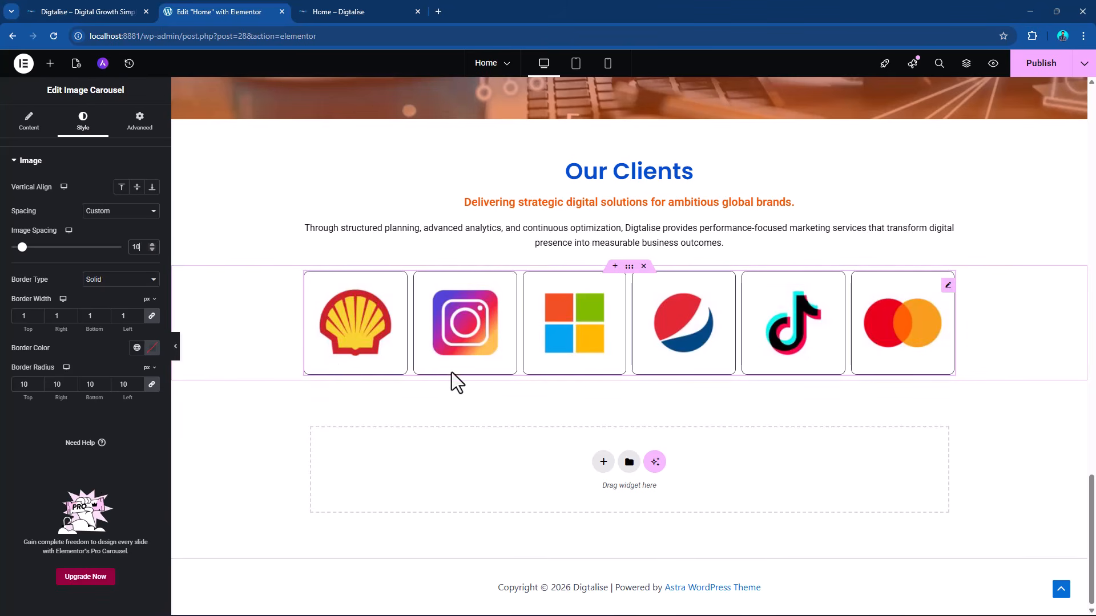
Publish the updated home page and look over its sections.
scroll(888, 344, "up", 3)
scroll(884, 337, "down", 3)
scroll(936, 280, "up", 5)
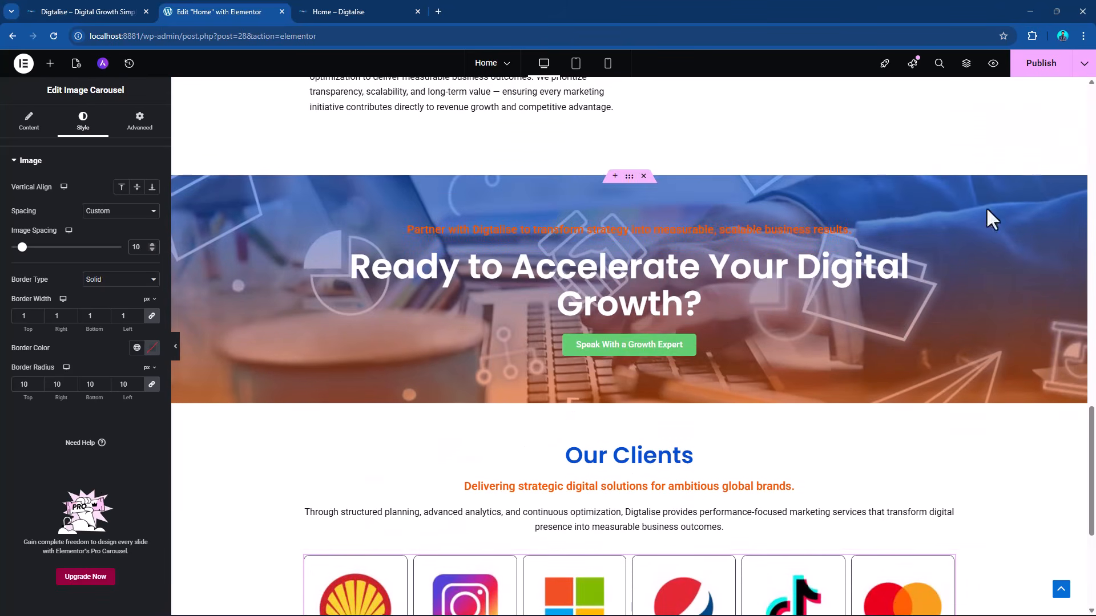
left_click(1050, 66)
scroll(960, 375, "down", 4)
scroll(967, 371, "up", 20)
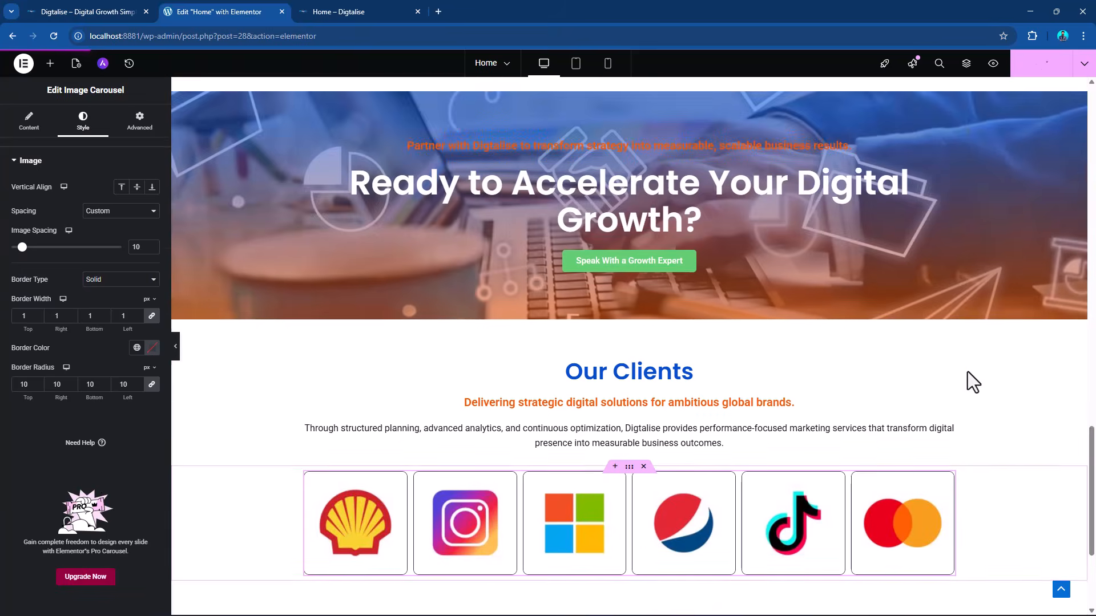
scroll(966, 370, "down", 20)
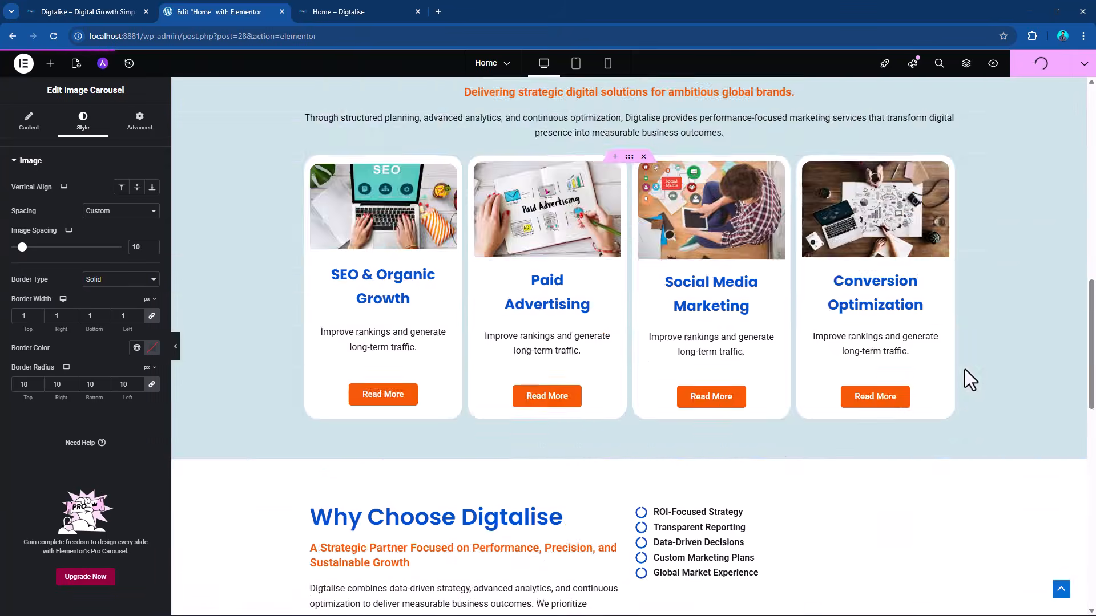
scroll(963, 371, "down", 3)
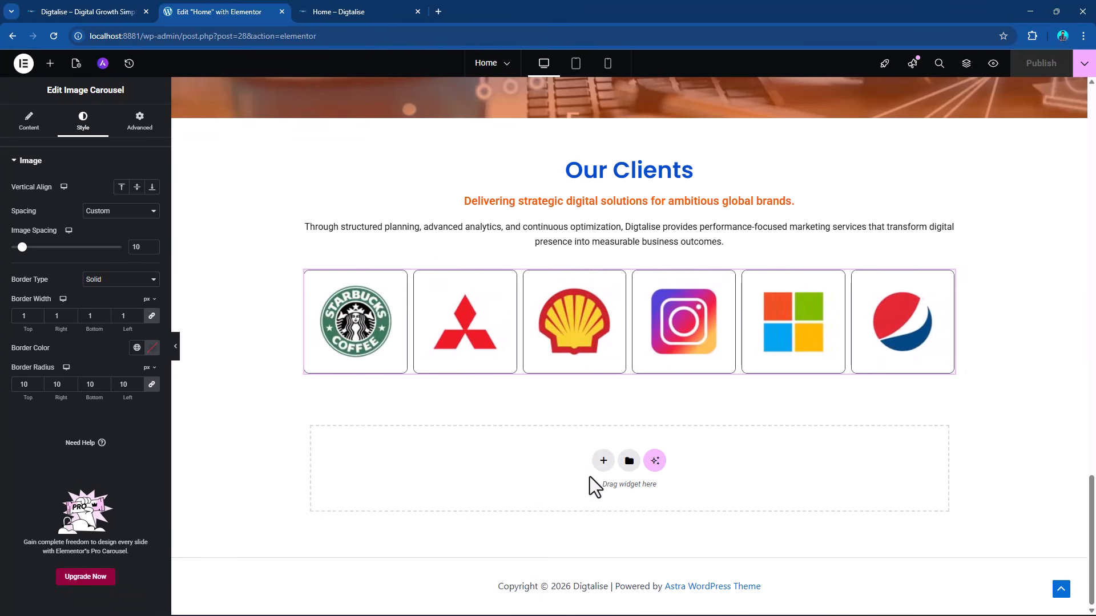
Add a two-column Flexbox container below the logo carousel with 70 px padding on all sides.
left_click(602, 461)
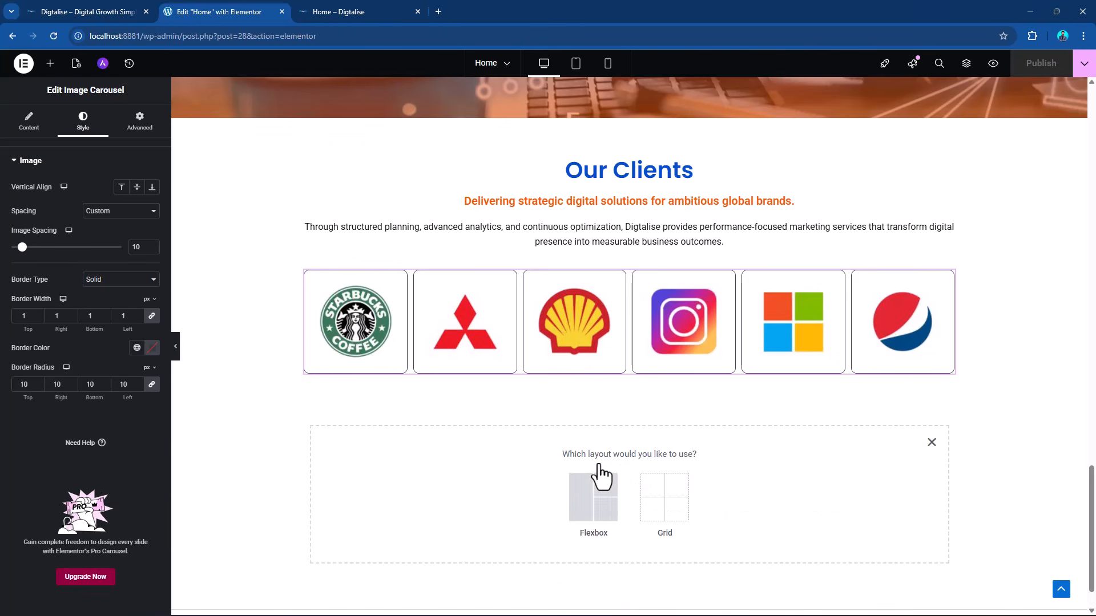
left_click(579, 505)
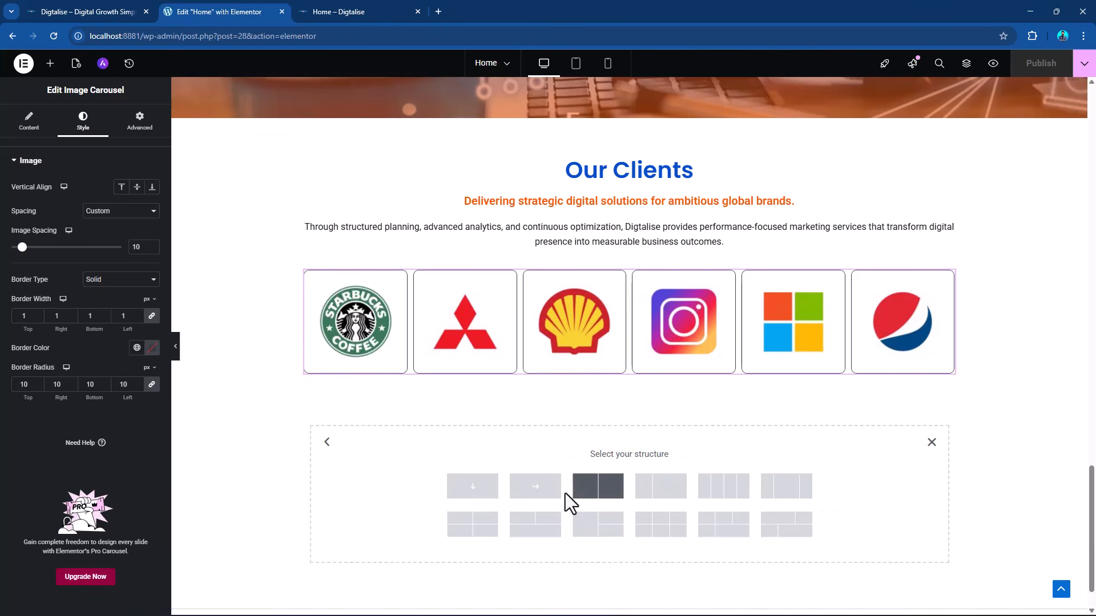
left_click(599, 489)
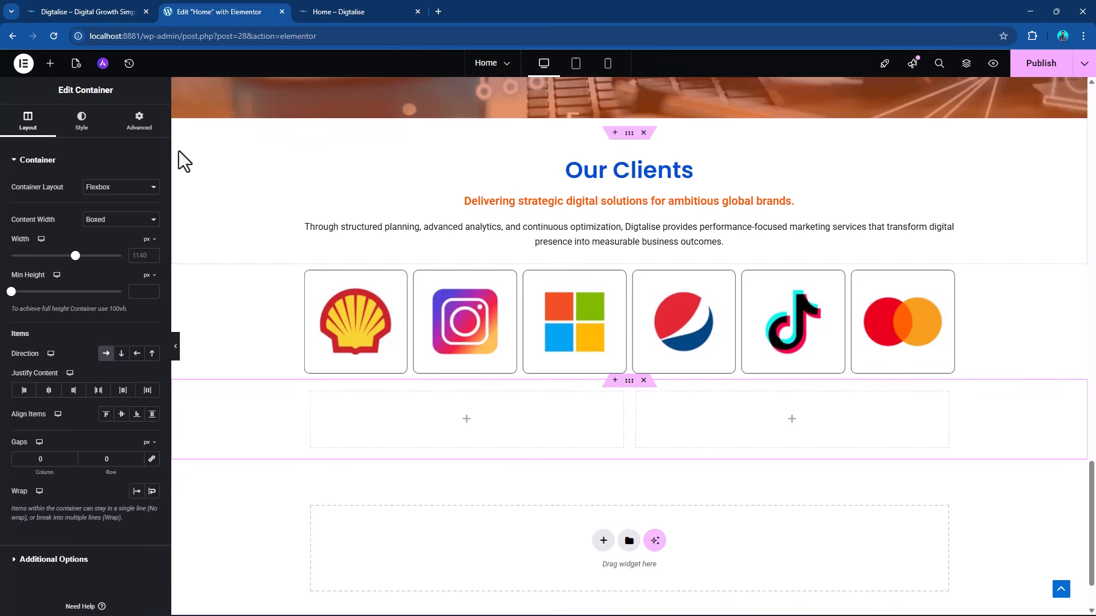
left_click(137, 121)
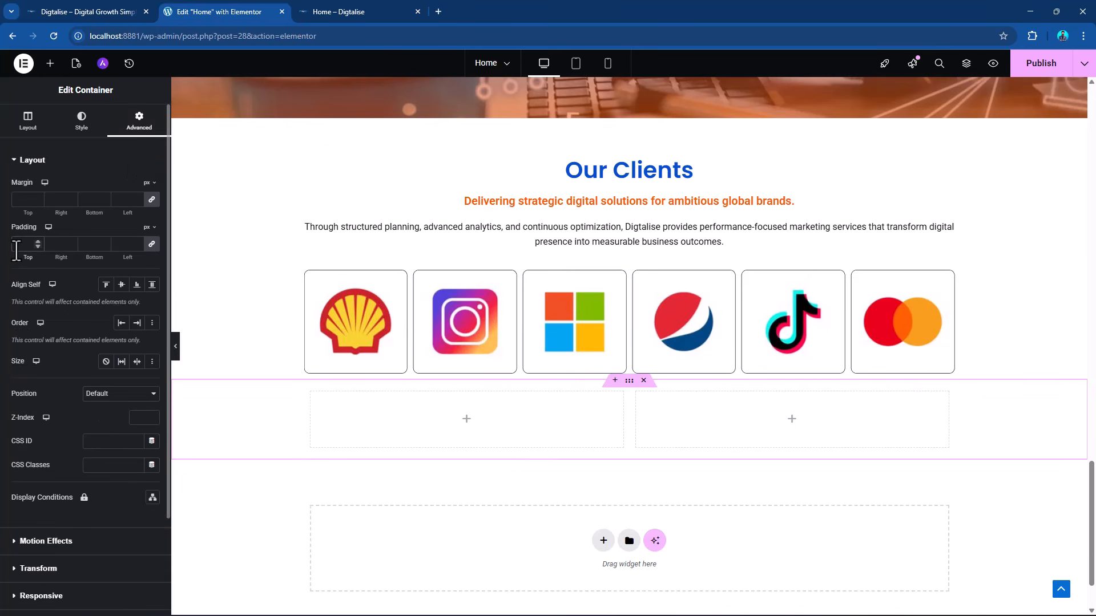
left_click(23, 244)
type("70")
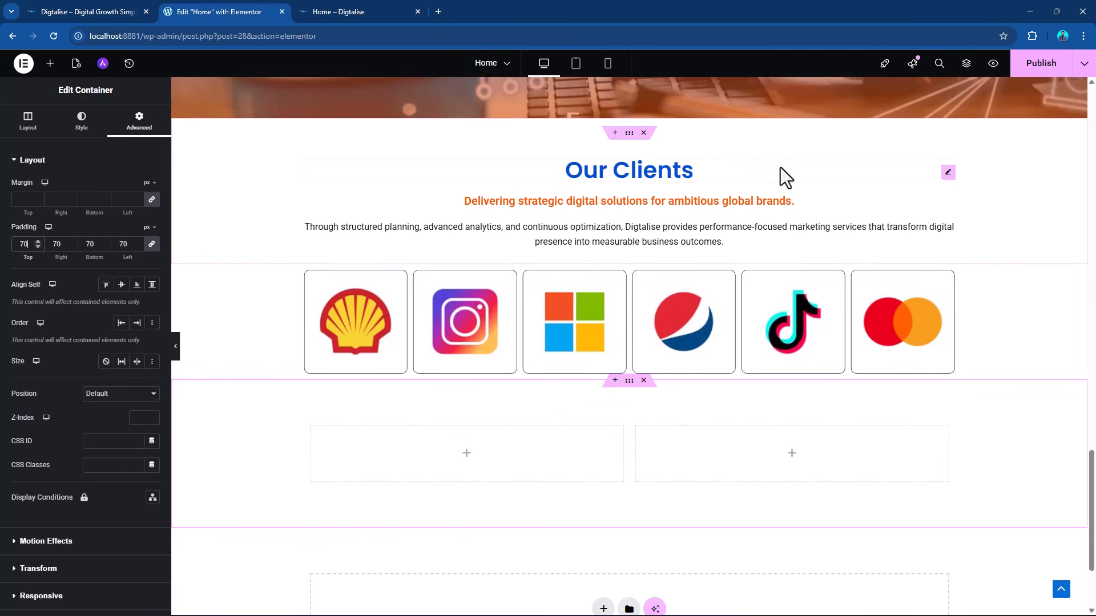
Copy the Our Clients heading into the first column of the new container.
right_click(949, 173)
left_click(968, 232)
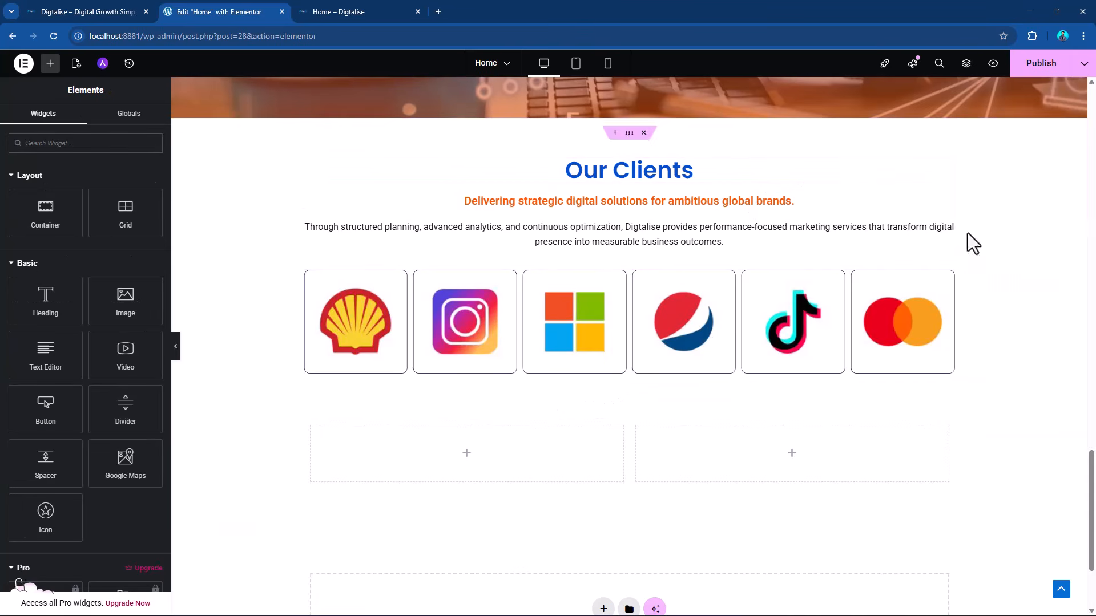
right_click(466, 474)
left_click(502, 405)
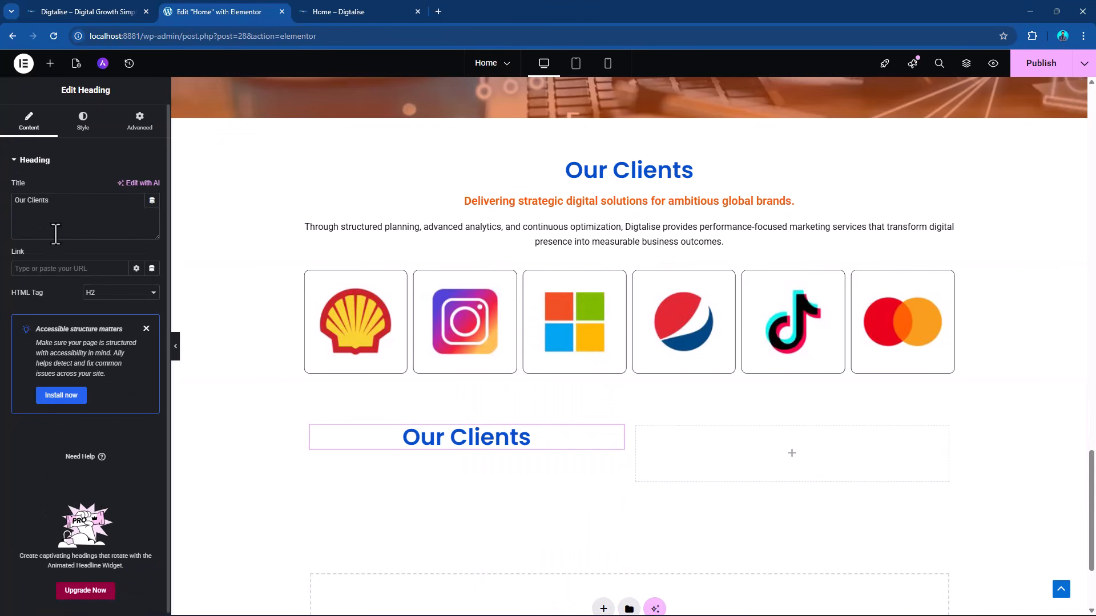
Change the copied heading's title to "FAQs" and align it left.
left_click_drag(64, 215, 22, 186)
type("F")
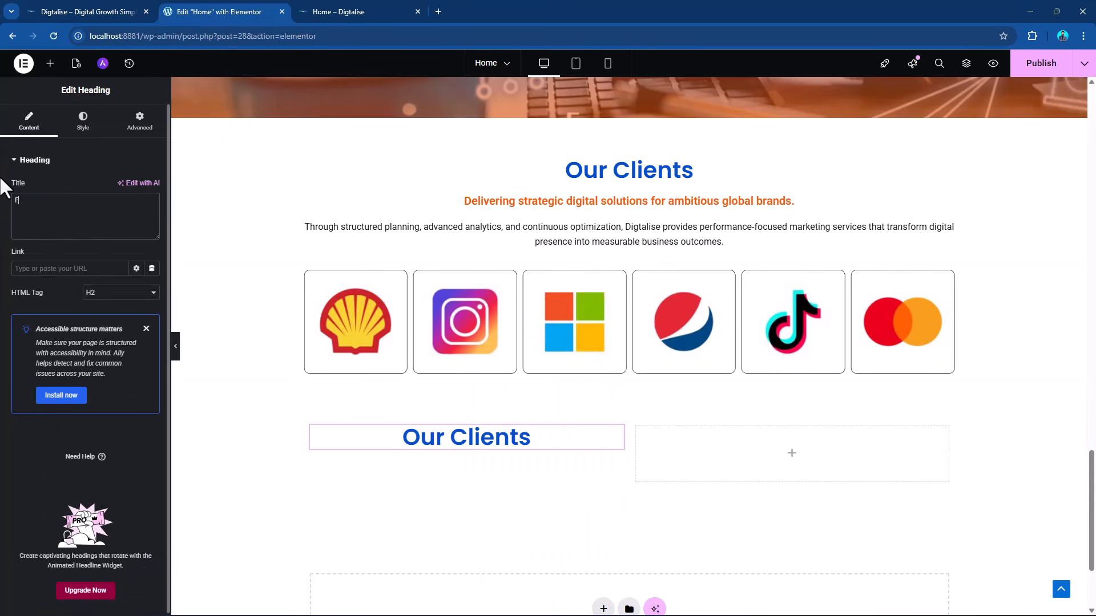
type("AQs")
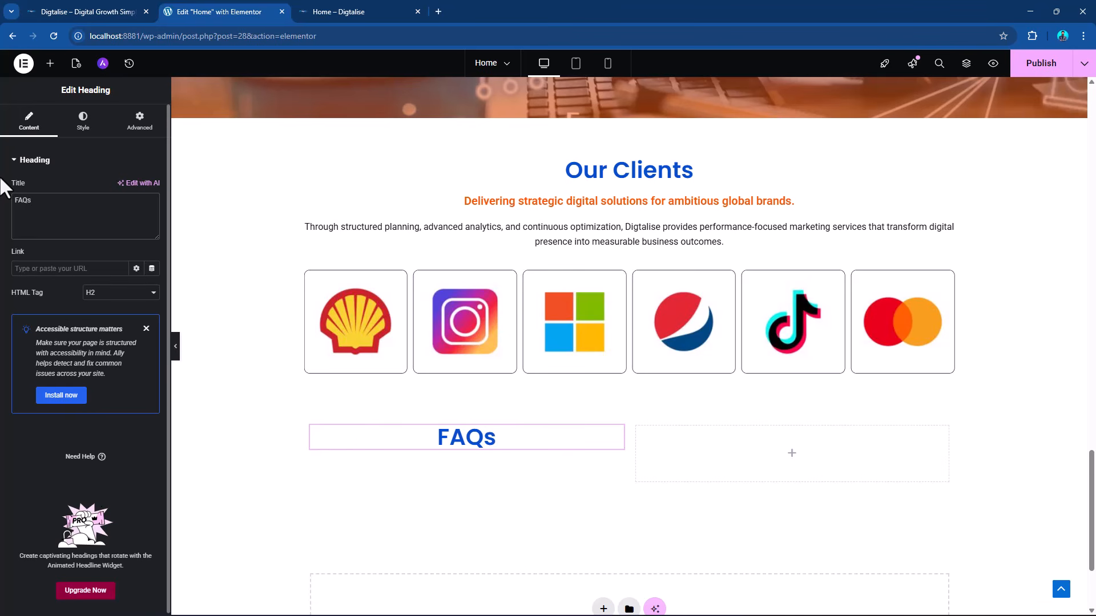
left_click(82, 120)
left_click(106, 187)
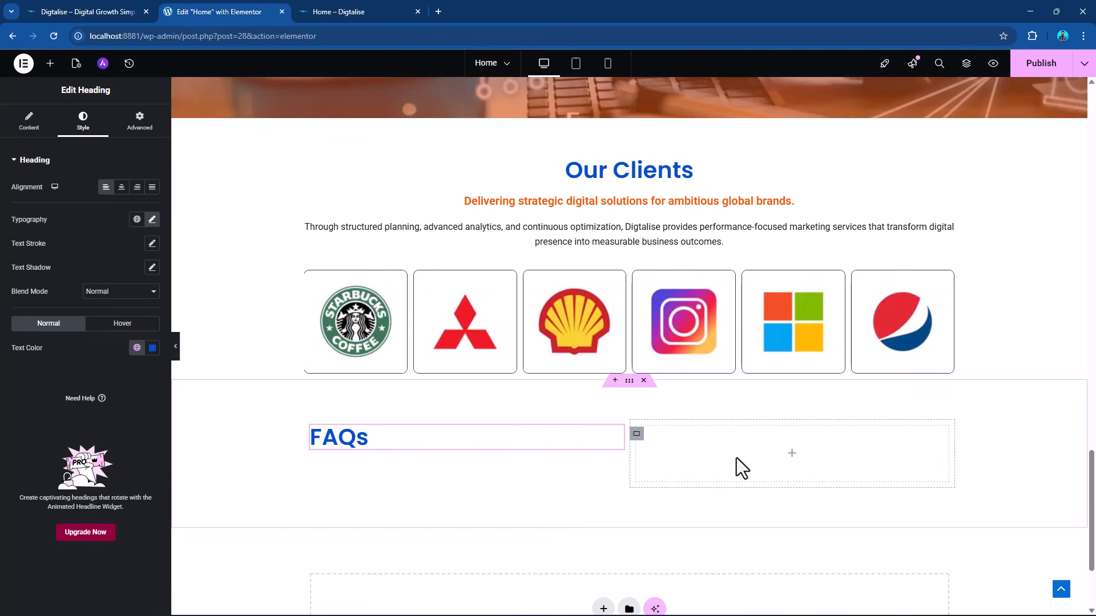
Add a Progress Bar widget to the empty column beside the FAQs heading and set its percentage to 69.
scroll(402, 454, "down", 1)
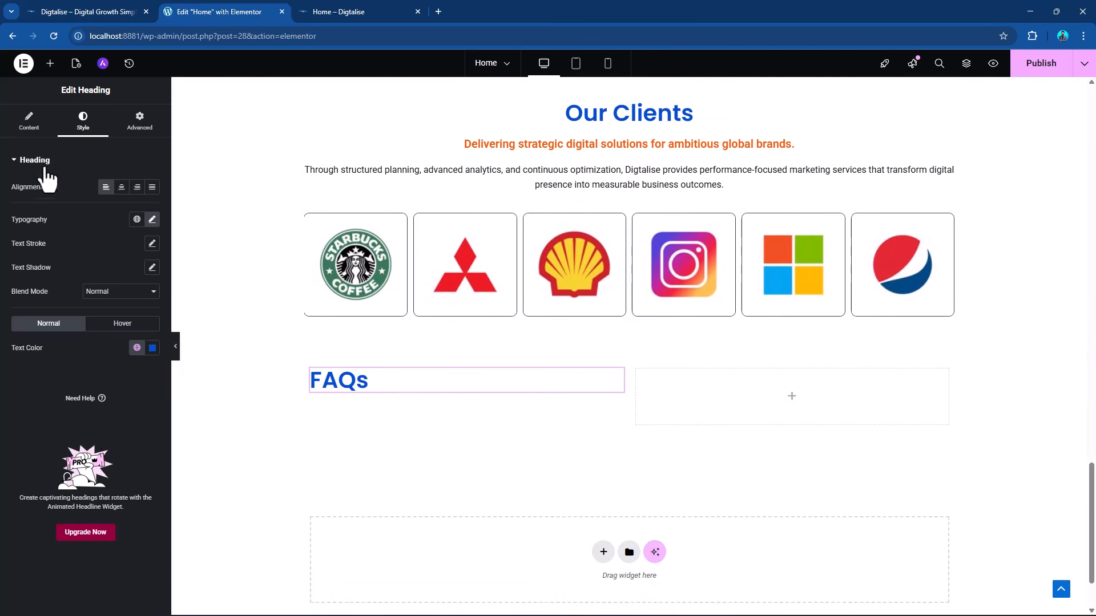
left_click(49, 64)
scroll(80, 318, "down", 3)
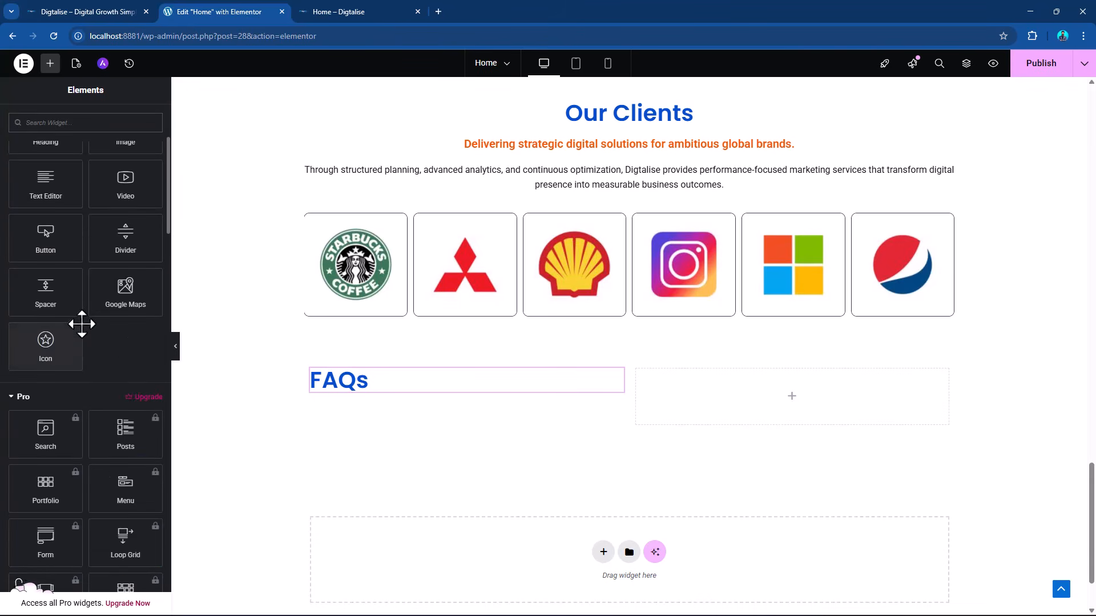
scroll(82, 325, "down", 15)
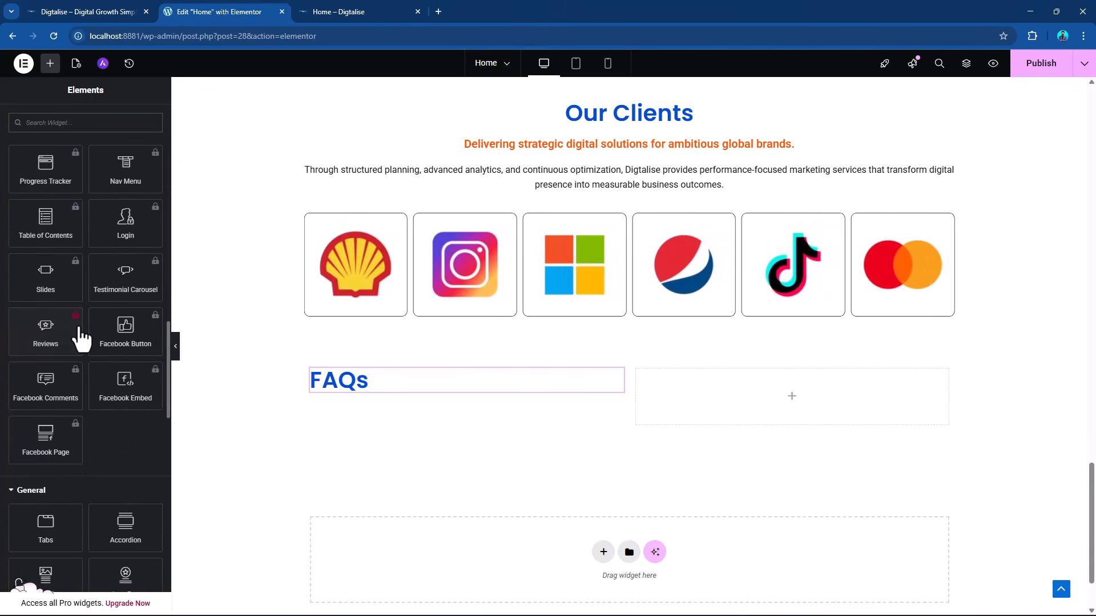
scroll(82, 337, "down", 3)
scroll(82, 339, "down", 1)
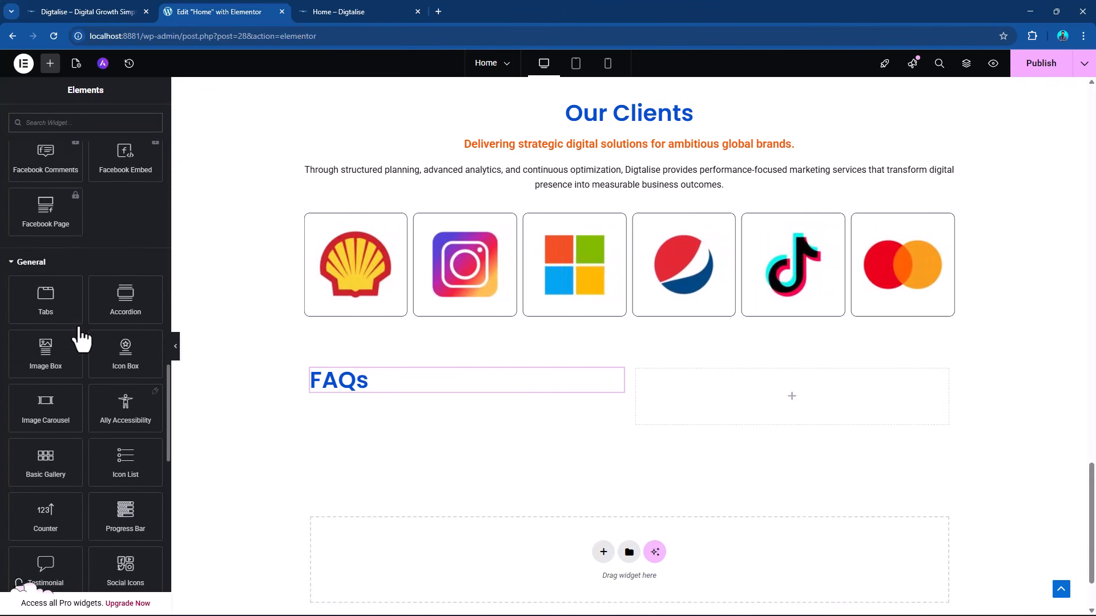
scroll(82, 339, "down", 1)
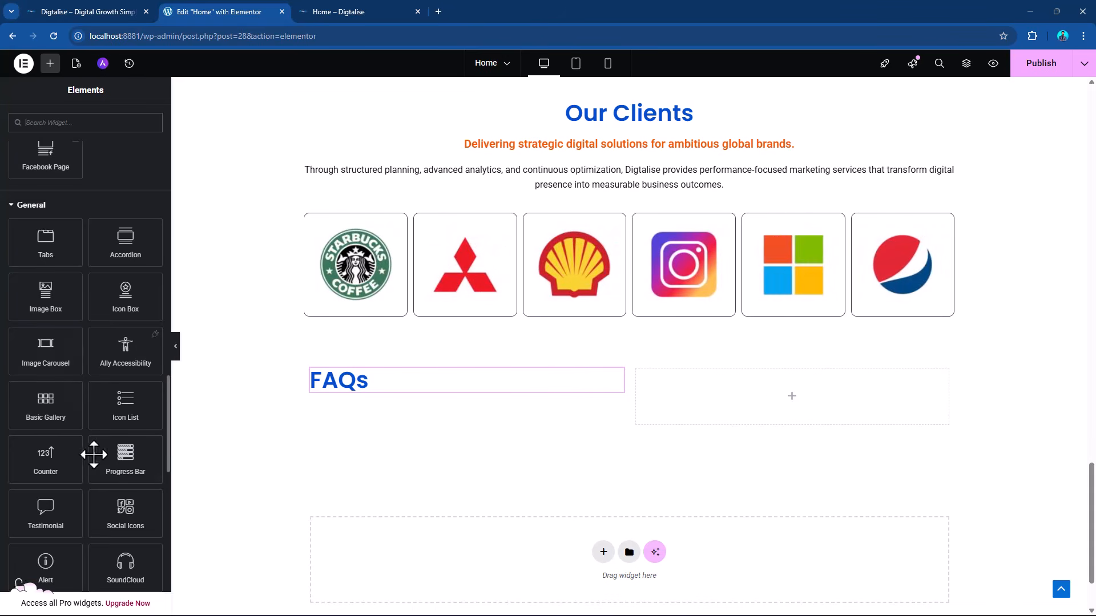
left_click_drag(93, 455, 791, 399)
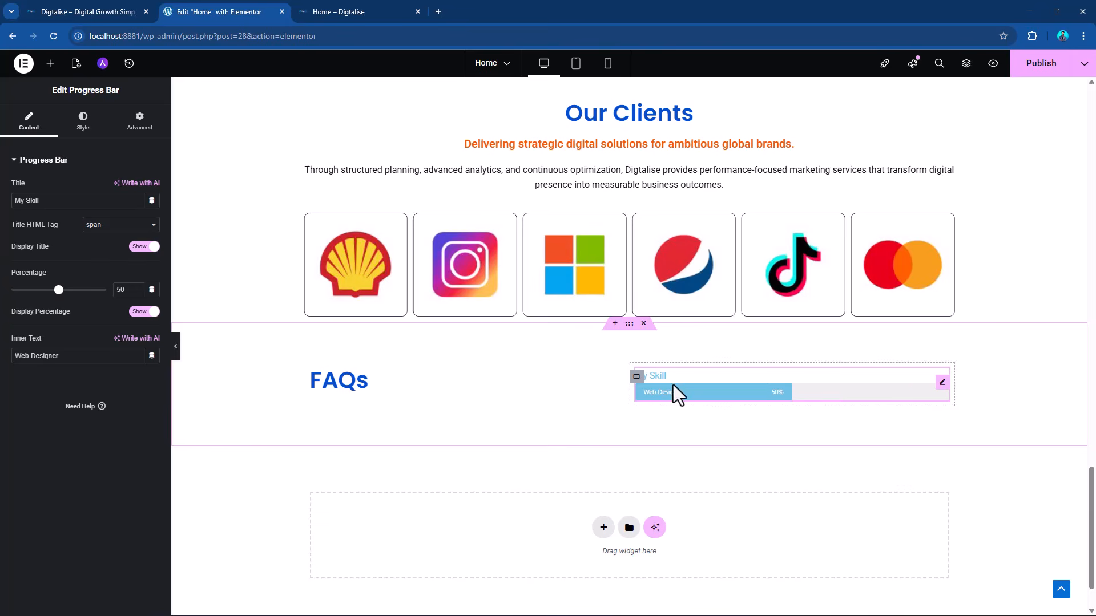
left_click_drag(59, 290, 76, 290)
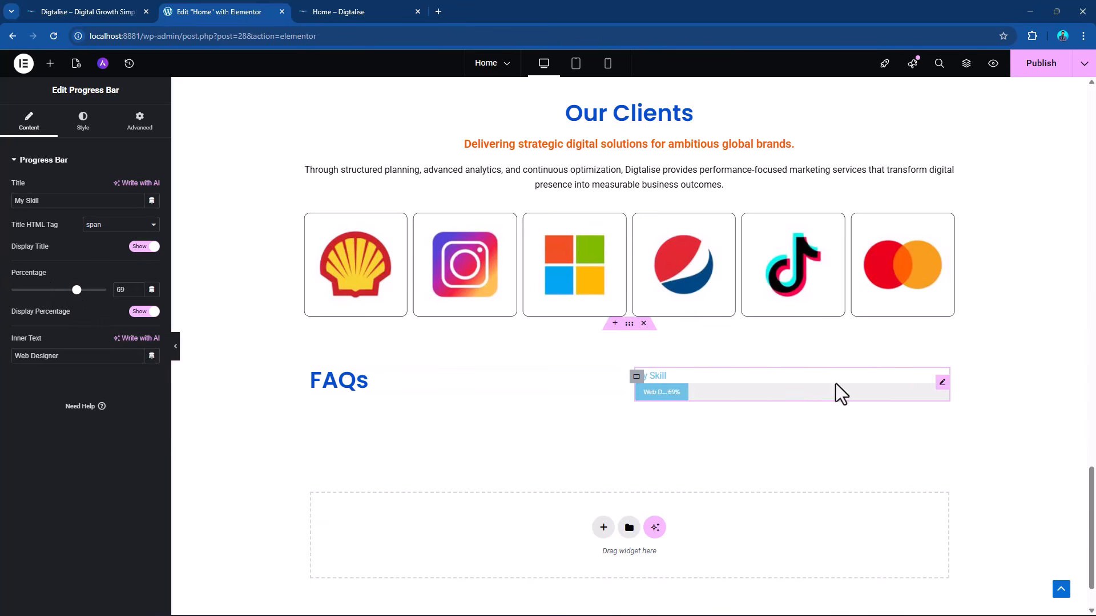
left_click(77, 124)
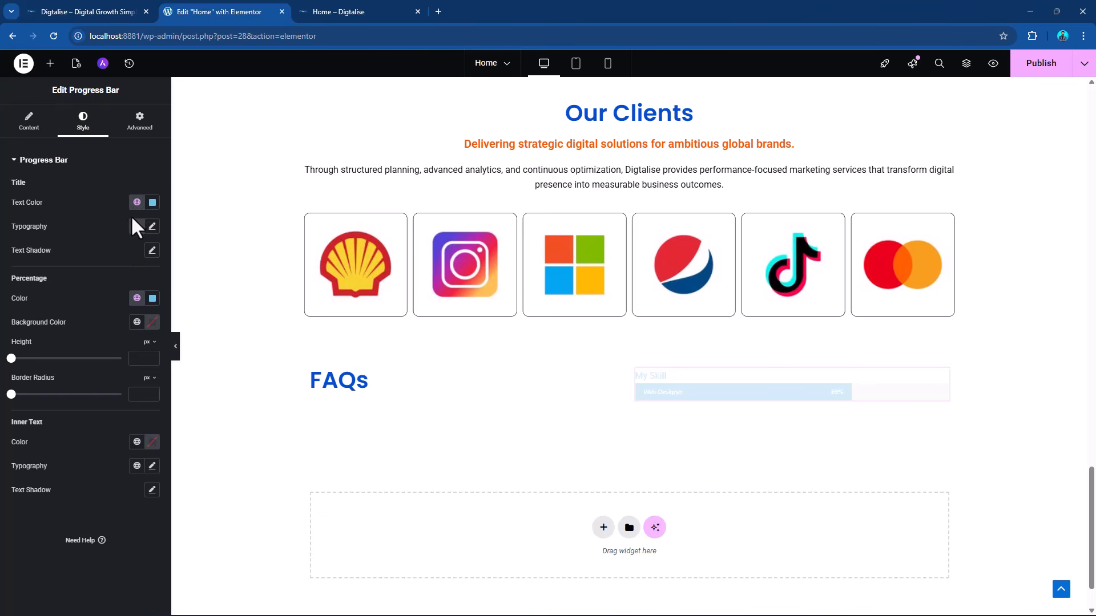
Add a Counter widget below the progress bar in the column beside the FAQs heading.
left_click(50, 64)
scroll(98, 391, "down", 12)
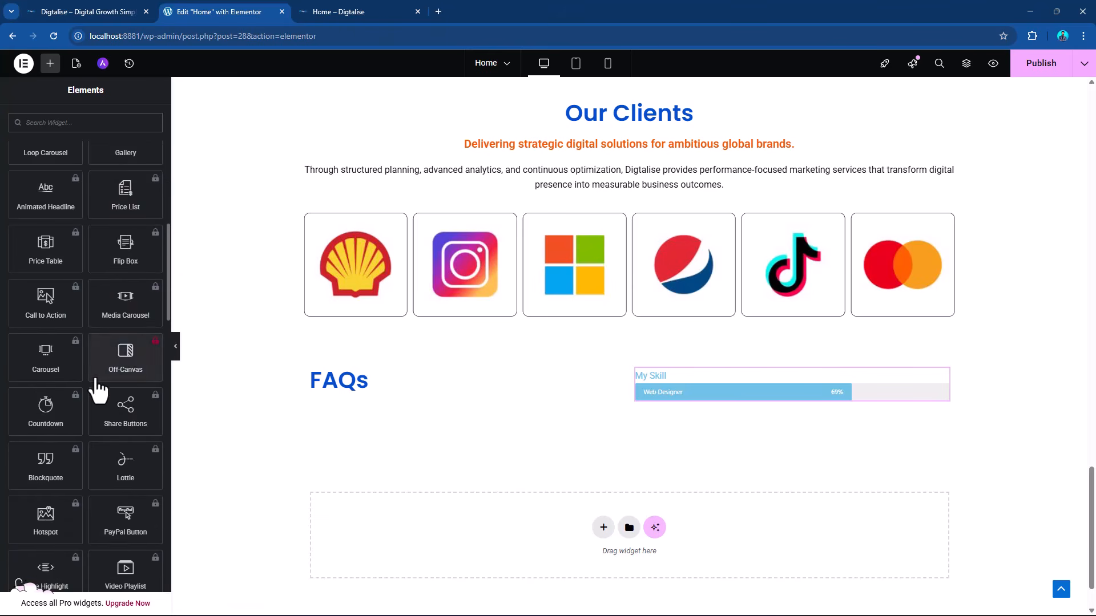
scroll(98, 391, "down", 5)
scroll(102, 386, "up", 4)
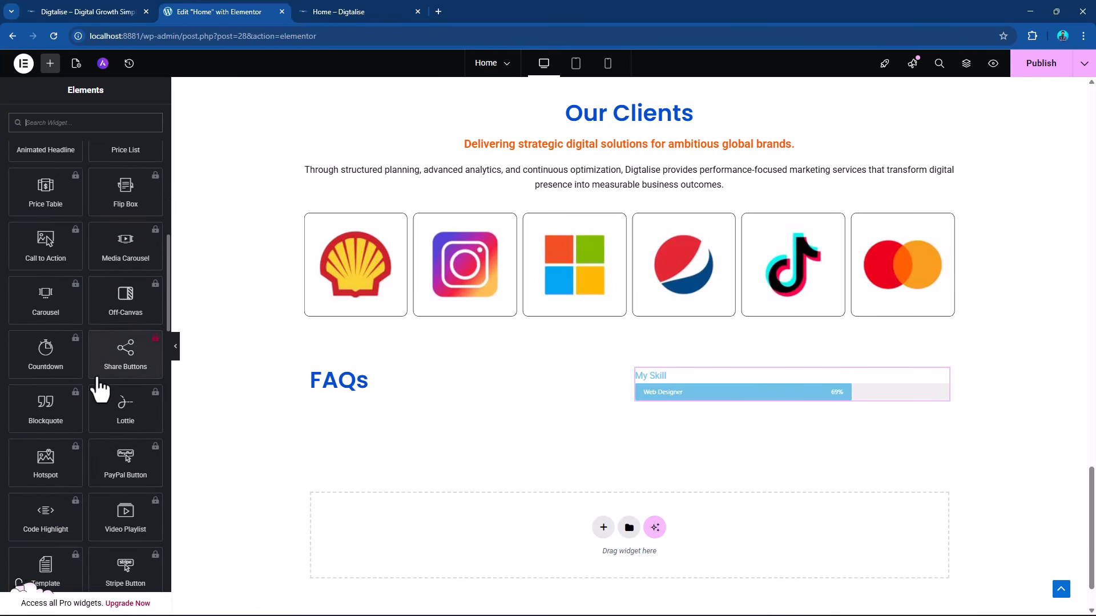
scroll(101, 387, "up", 3)
scroll(102, 391, "down", 8)
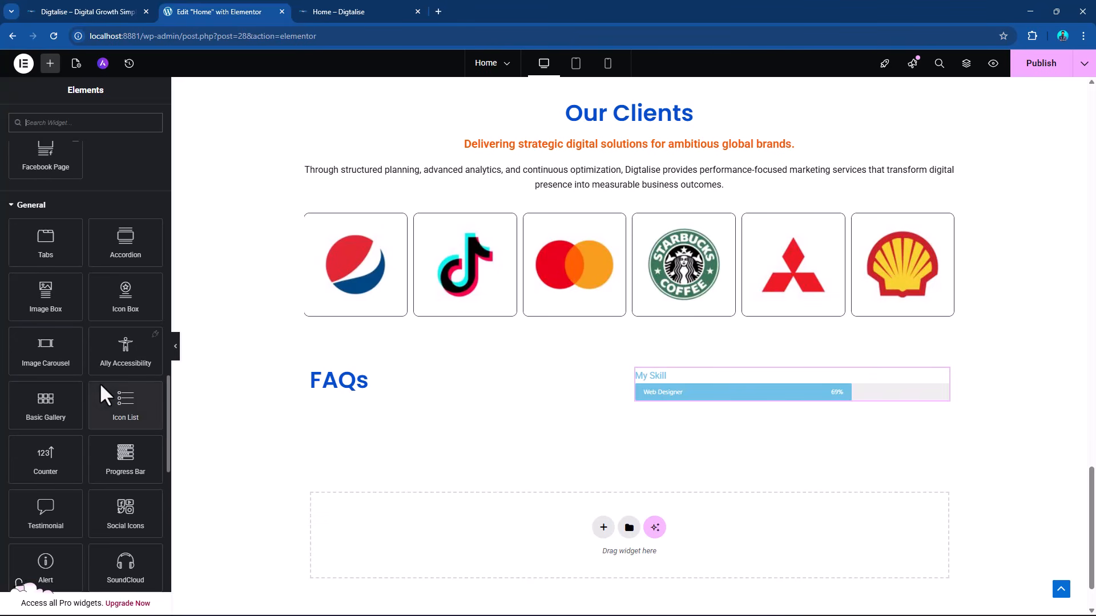
scroll(39, 392, "down", 1)
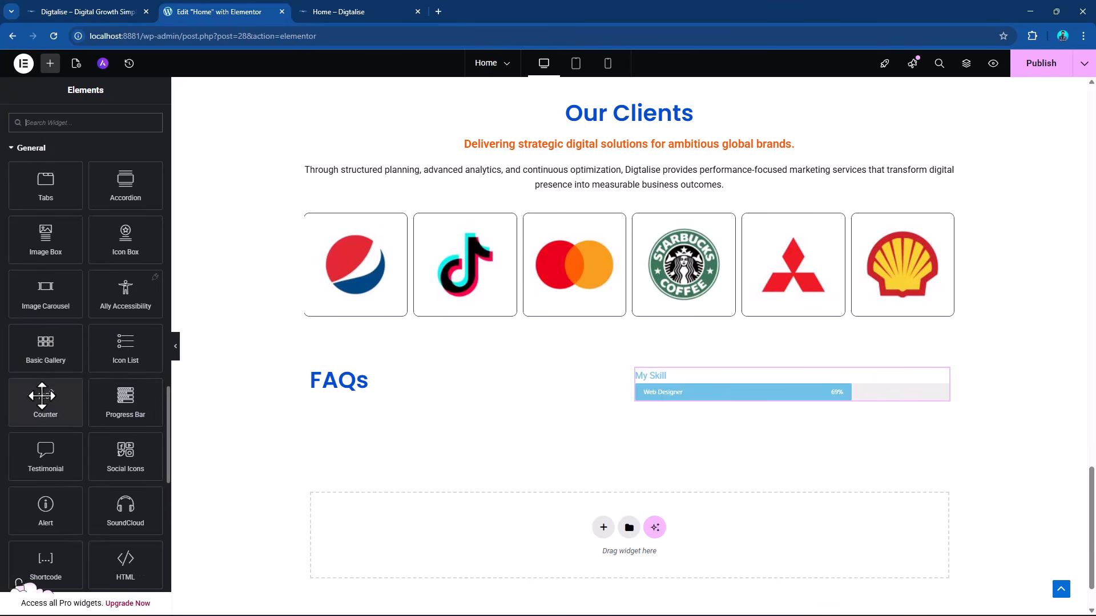
left_click_drag(42, 395, 711, 395)
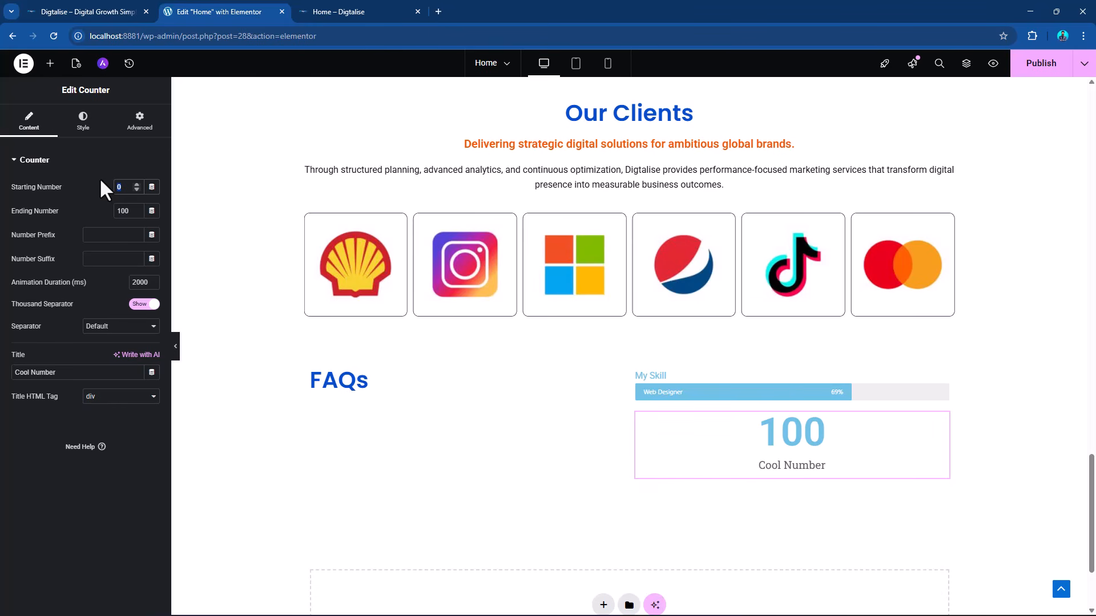
Set the counter's starting number to 10 and its ending number to 20.
type("10")
key("Tab")
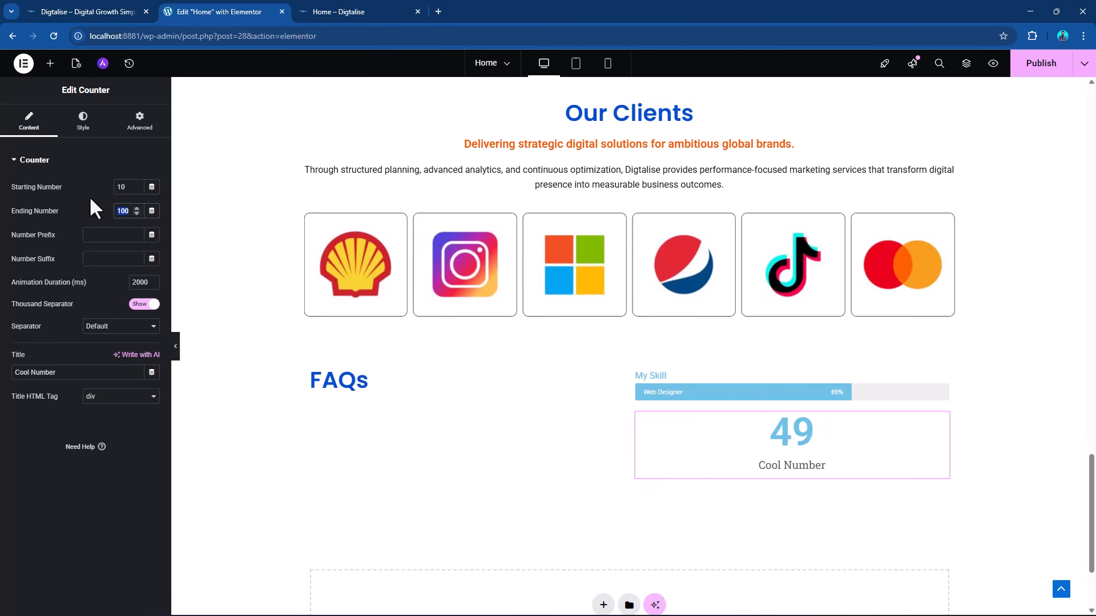
type("20")
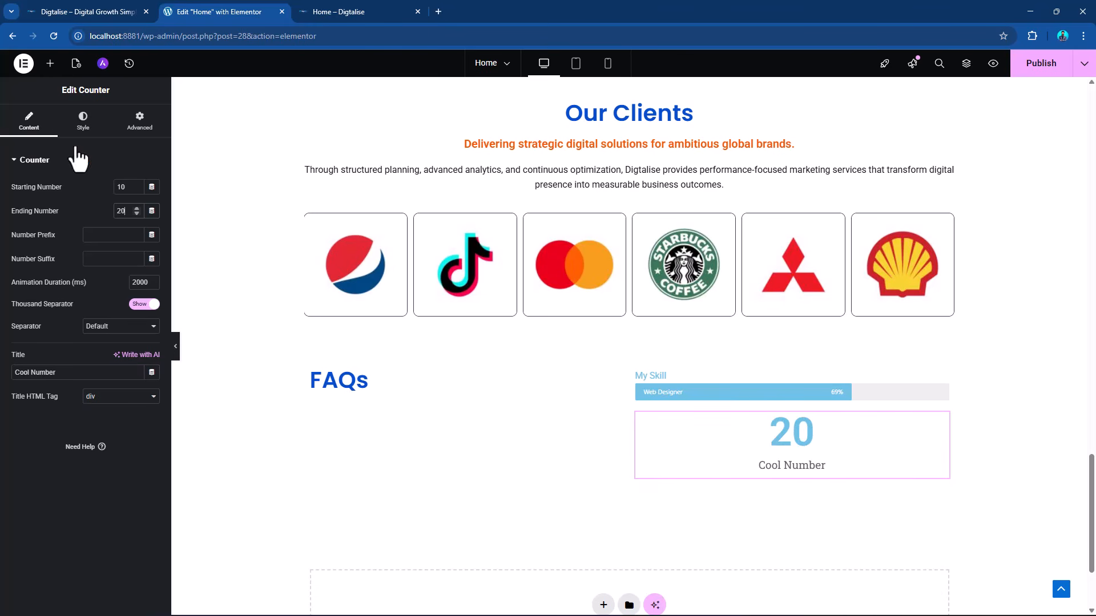
Add a Testimonial widget below the counter in the column beside the FAQs heading.
left_click(50, 63)
scroll(77, 338, "down", 6)
scroll(79, 339, "down", 12)
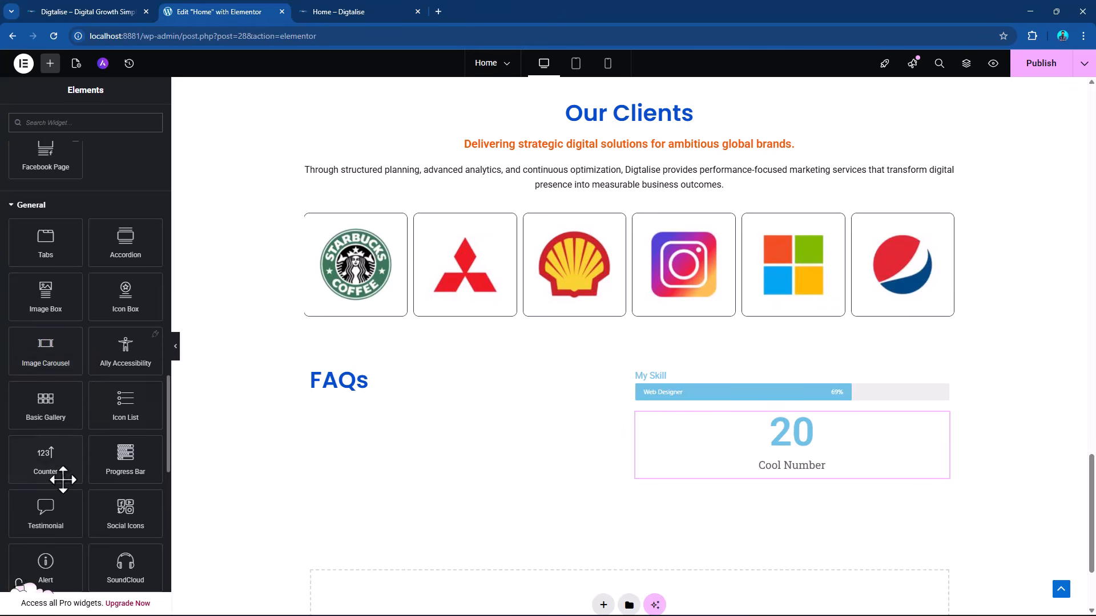
scroll(67, 485, "down", 1)
left_click_drag(37, 457, 712, 473)
scroll(787, 481, "down", 2)
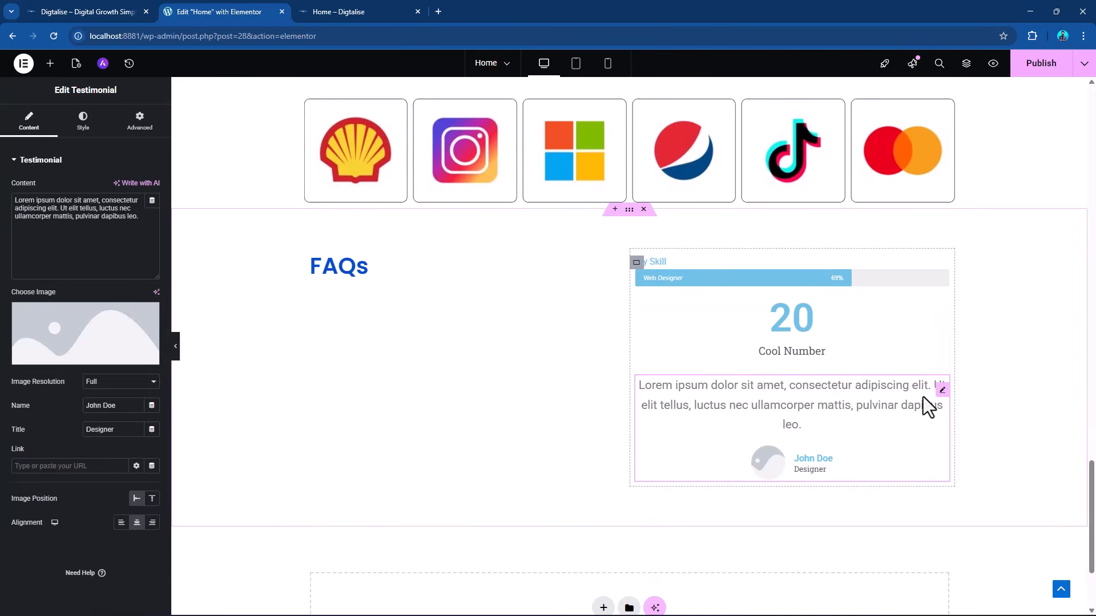
mouse_move(92, 361)
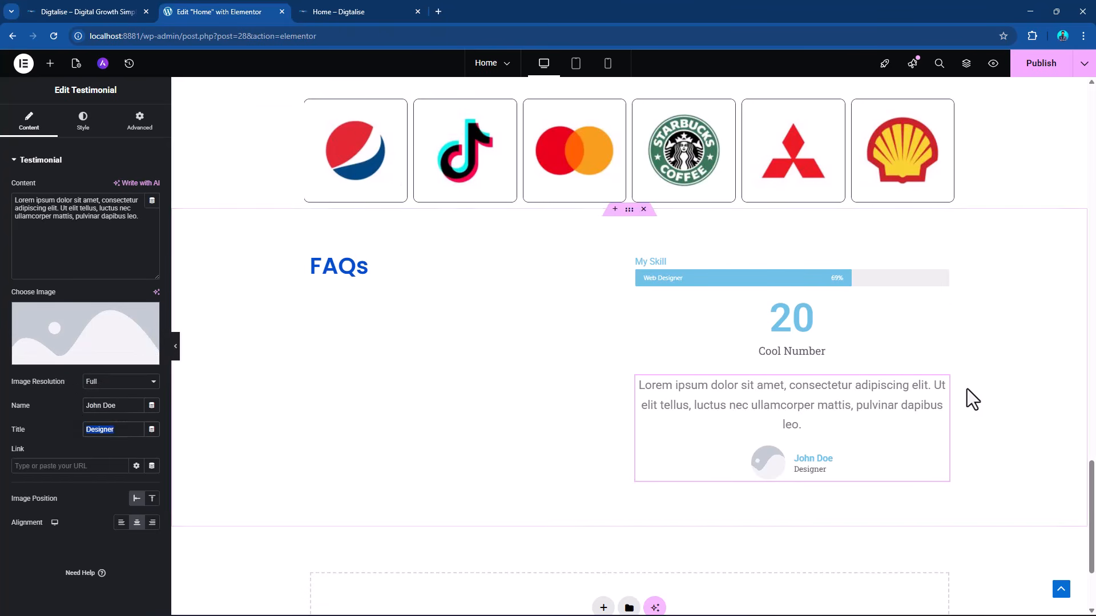
Delete the Progress Bar, Counter and Testimonial widgets from the column beside the FAQs heading.
right_click(945, 280)
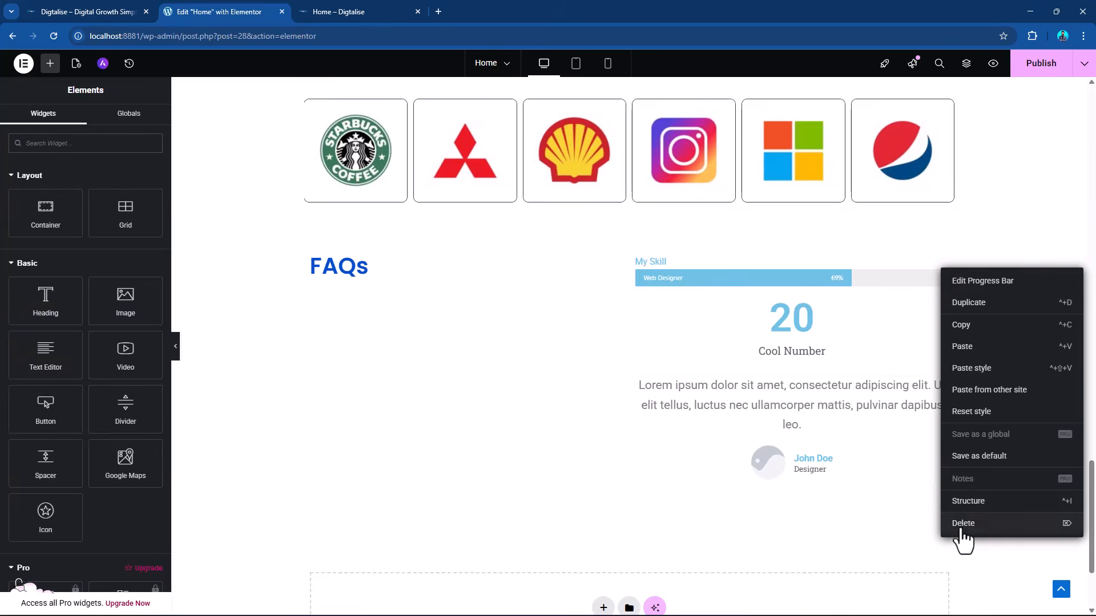
left_click(960, 522)
right_click(936, 279)
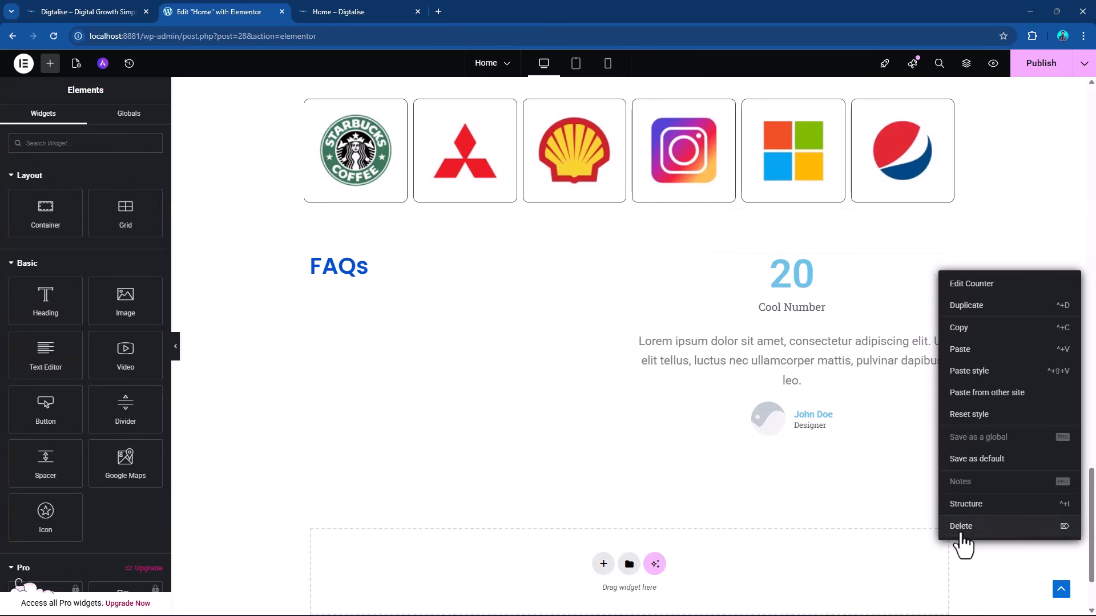
left_click(959, 523)
right_click(941, 275)
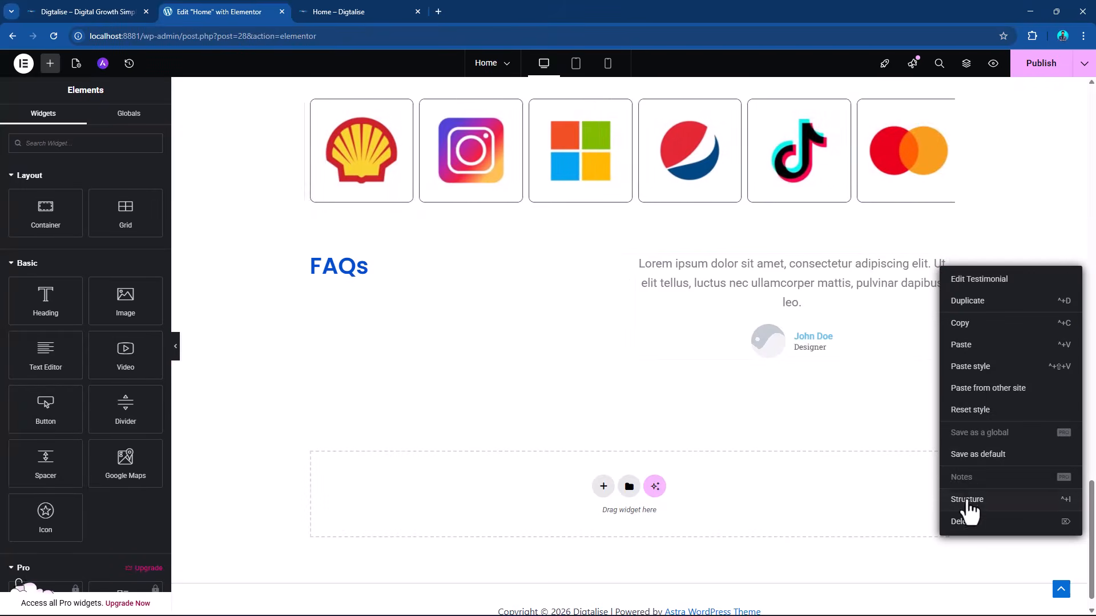
left_click(961, 523)
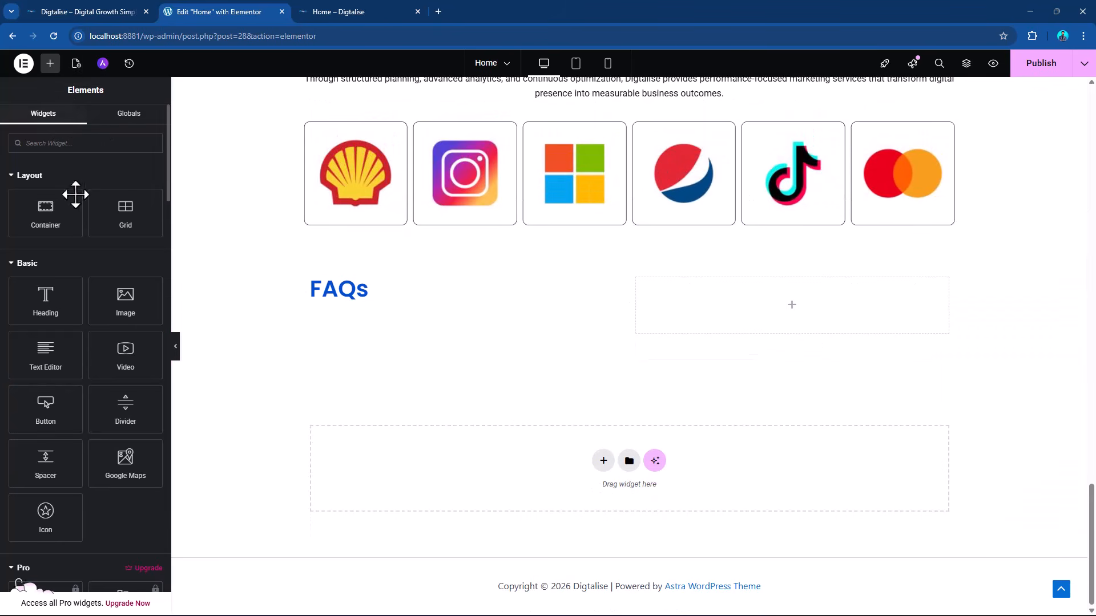
Add an Accordion widget below the FAQs heading and try collapsing and expanding its first item.
scroll(98, 288, "down", 20)
scroll(103, 283, "down", 8)
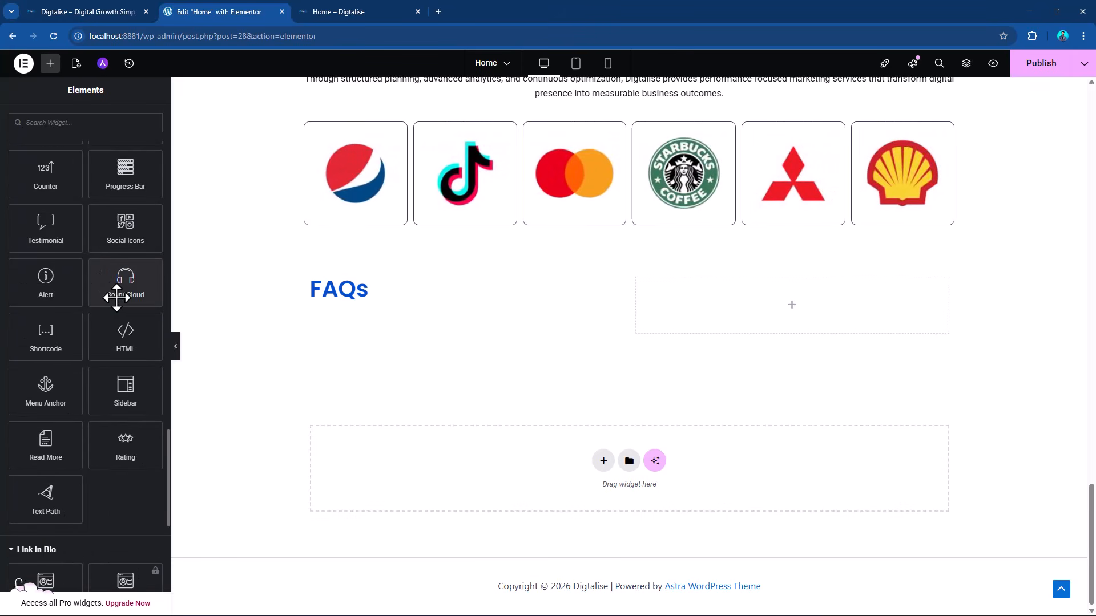
scroll(126, 297, "down", 2)
scroll(126, 297, "up", 7)
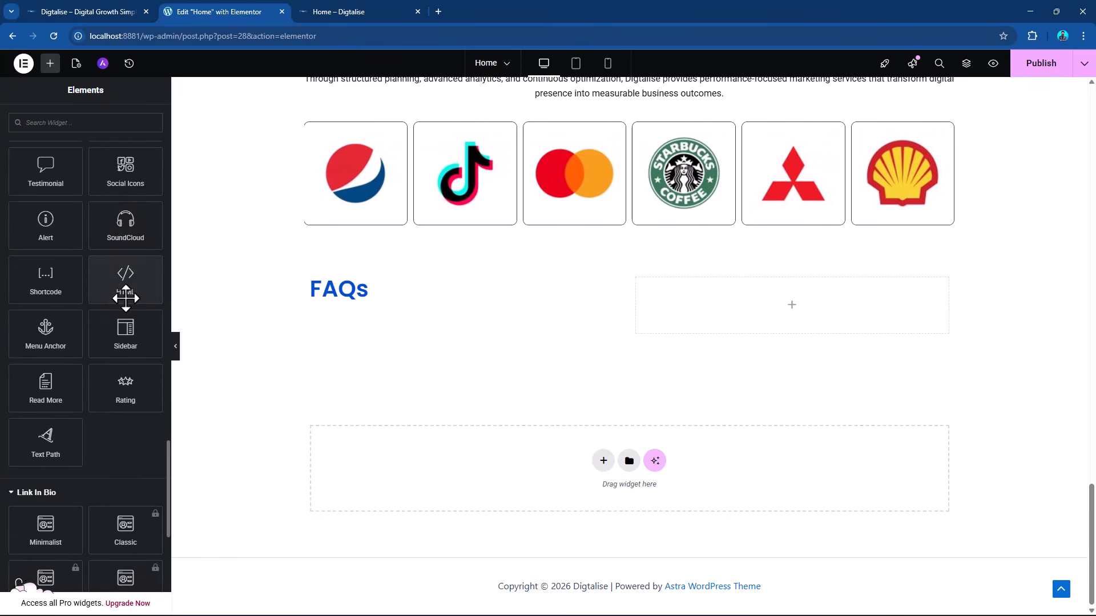
scroll(126, 297, "up", 1)
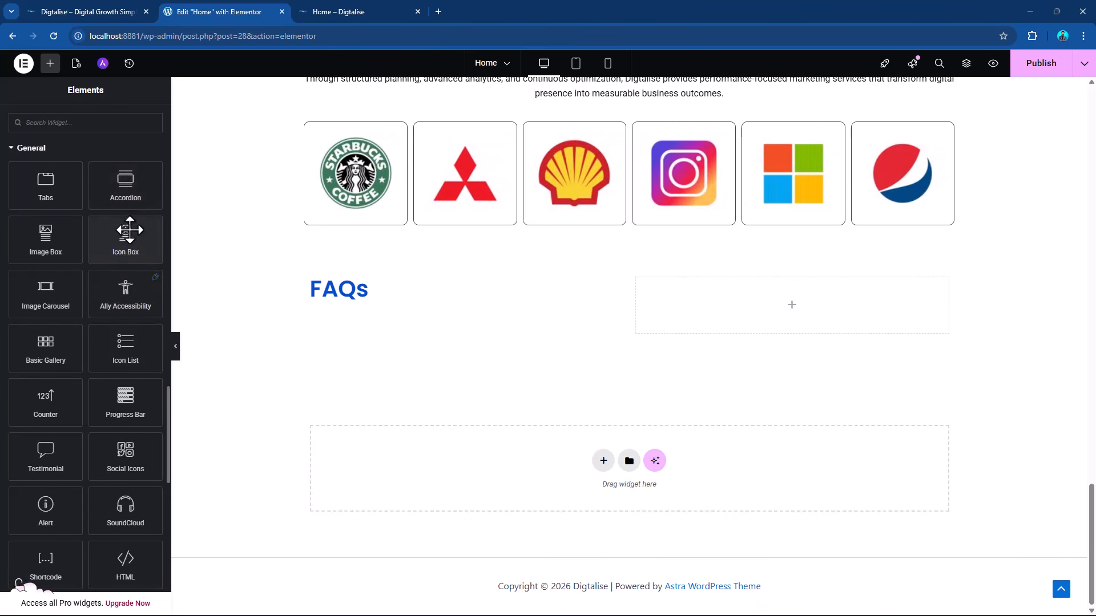
left_click_drag(122, 183, 387, 301)
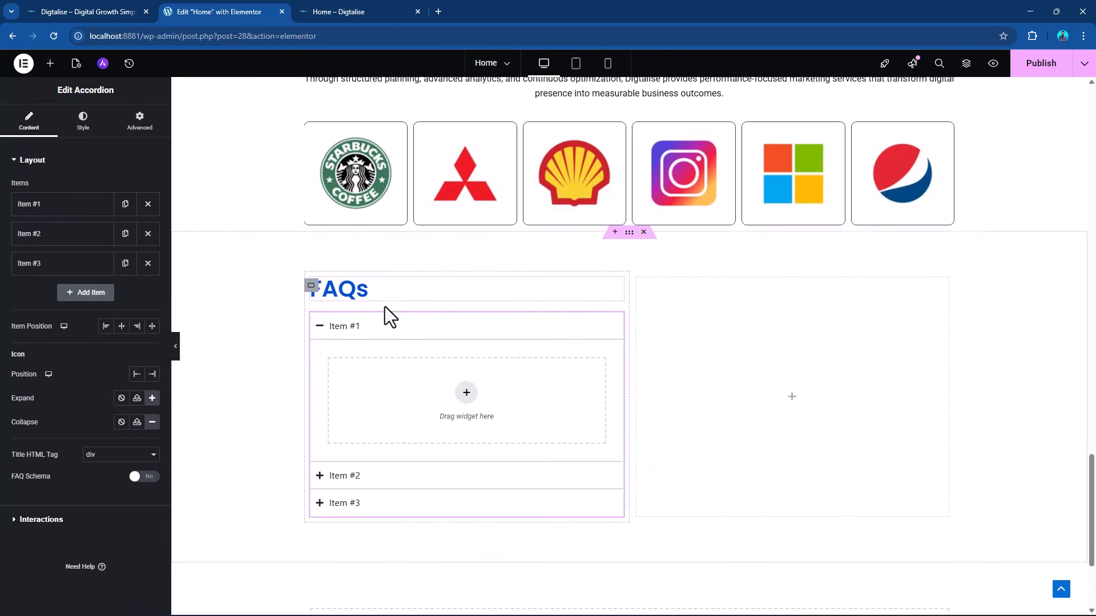
left_click(360, 330)
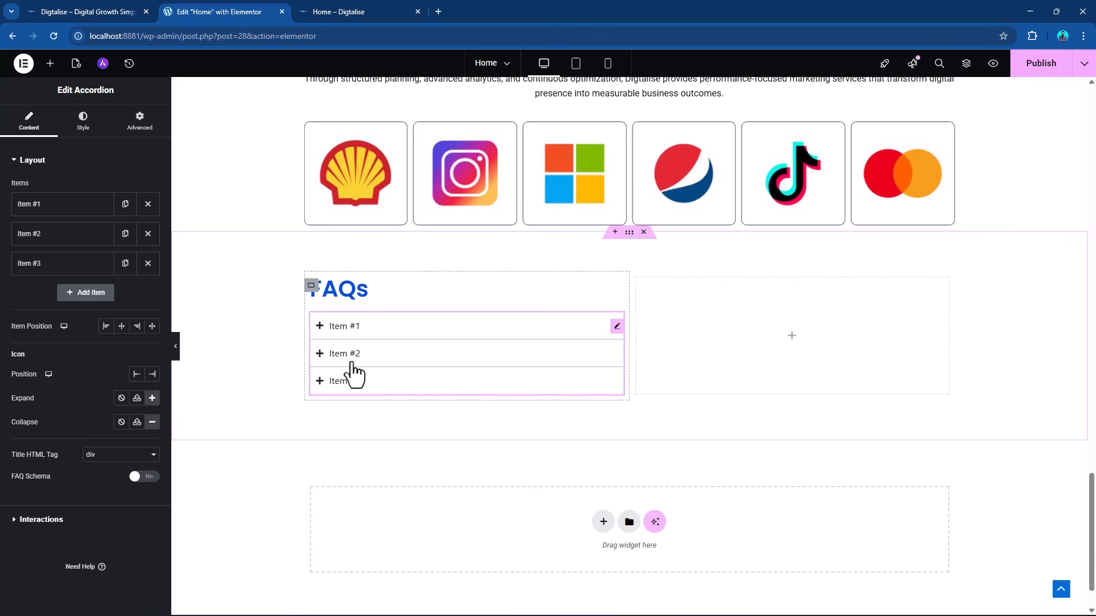
left_click(354, 329)
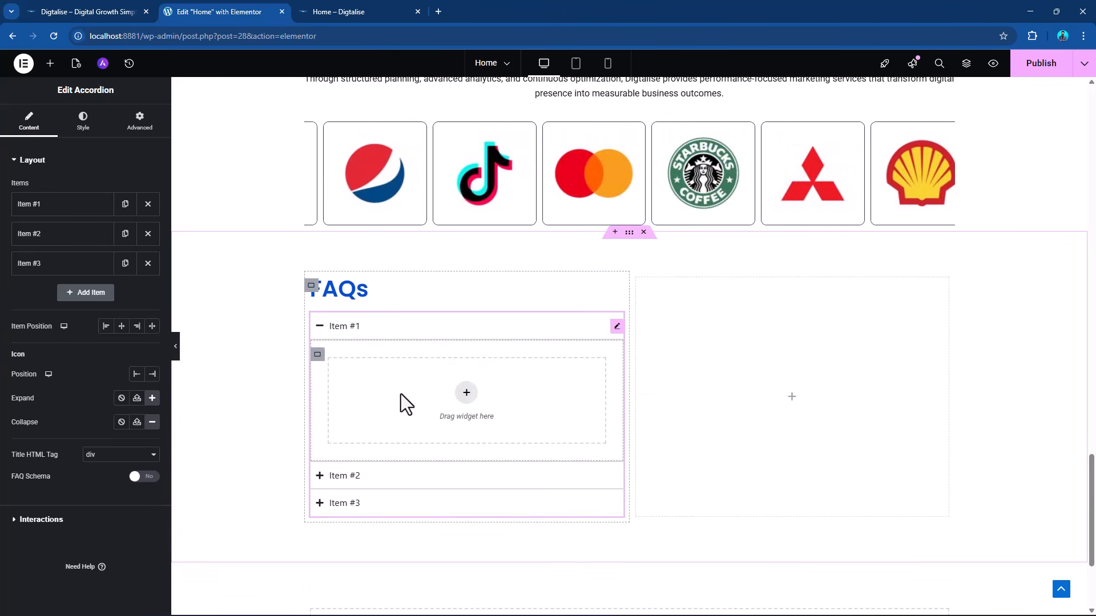
left_click(370, 329)
Copy the first question from the DIGTALISE.docx Word document and title the first accordion item "How long does it take to see results?".
key("alt+Tab")
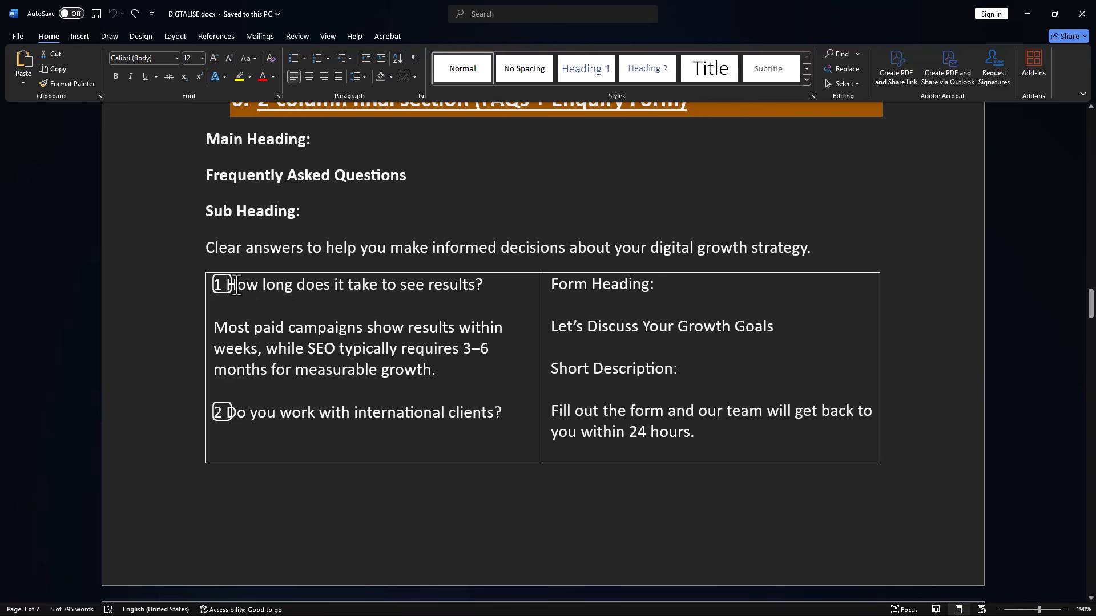
left_click_drag(236, 284, 493, 283)
key("ctrl+c")
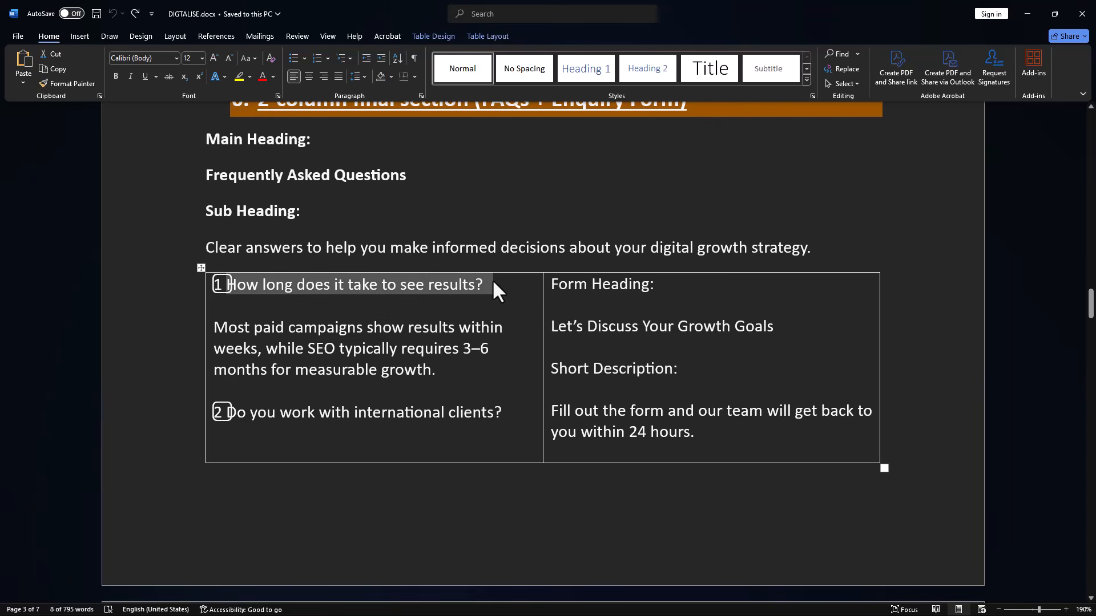
key("alt+Tab")
left_click(378, 328)
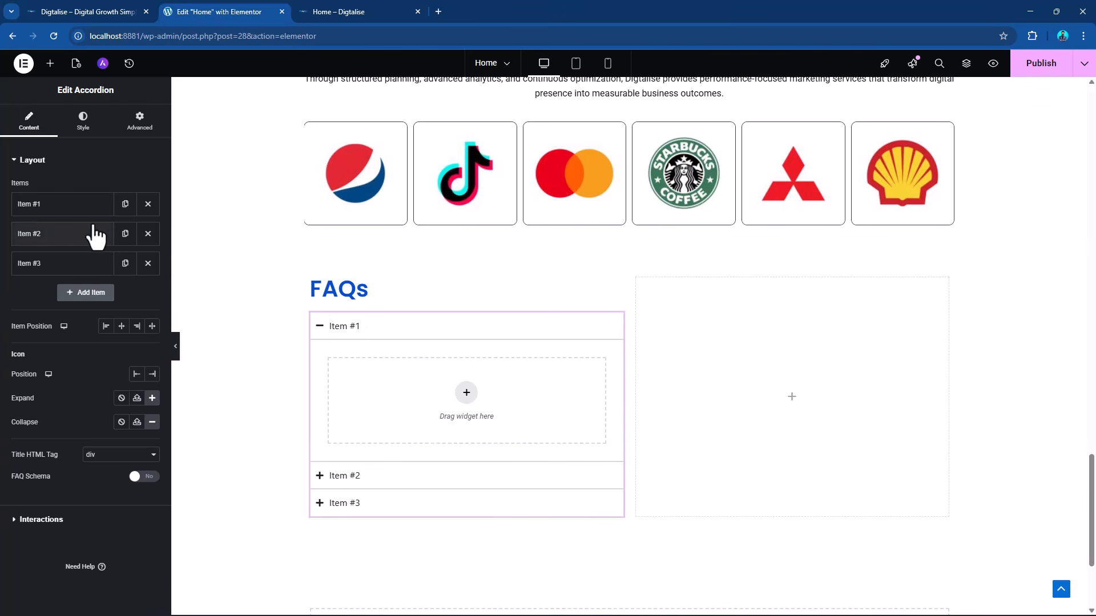
left_click(51, 205)
left_click_drag(68, 244, 3, 261)
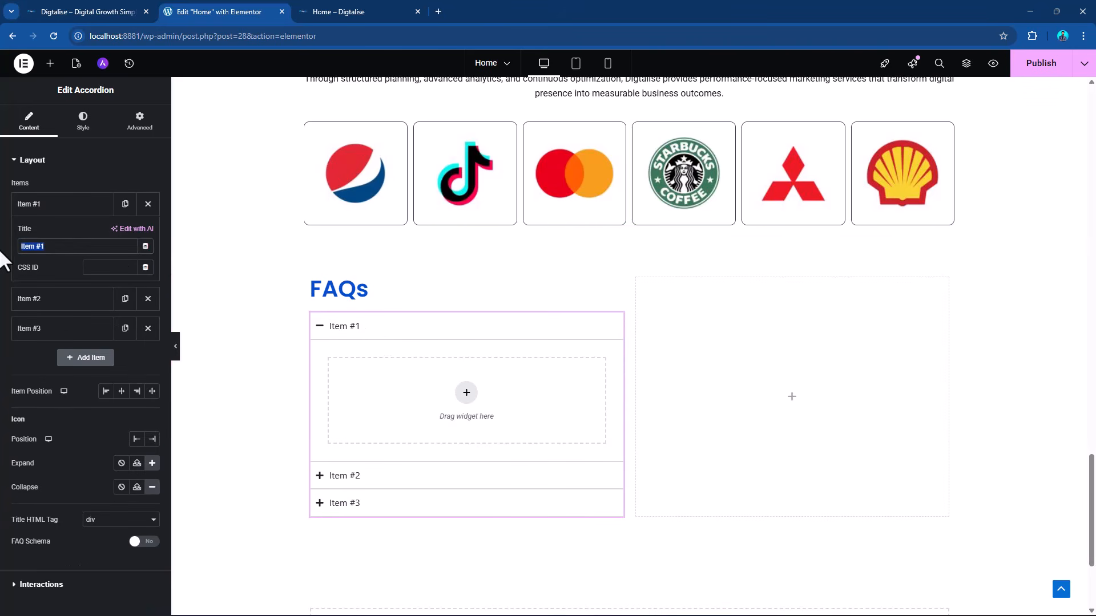
key("ctrl+v")
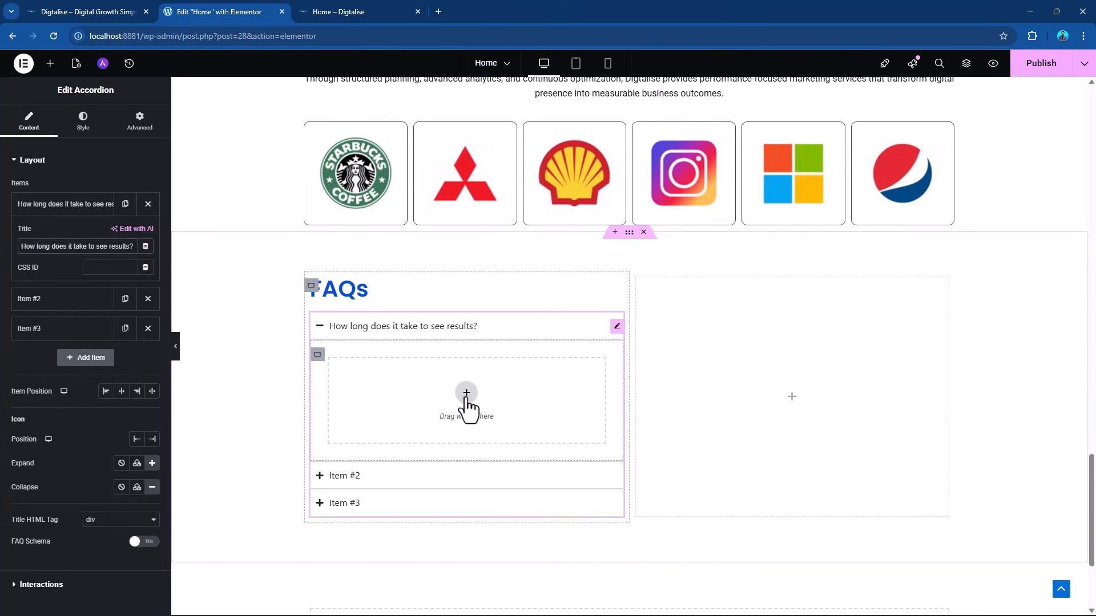
Add a Text Editor widget inside the first accordion item and replace its placeholder text with the first FAQ answer copied from the Word document.
left_click(49, 64)
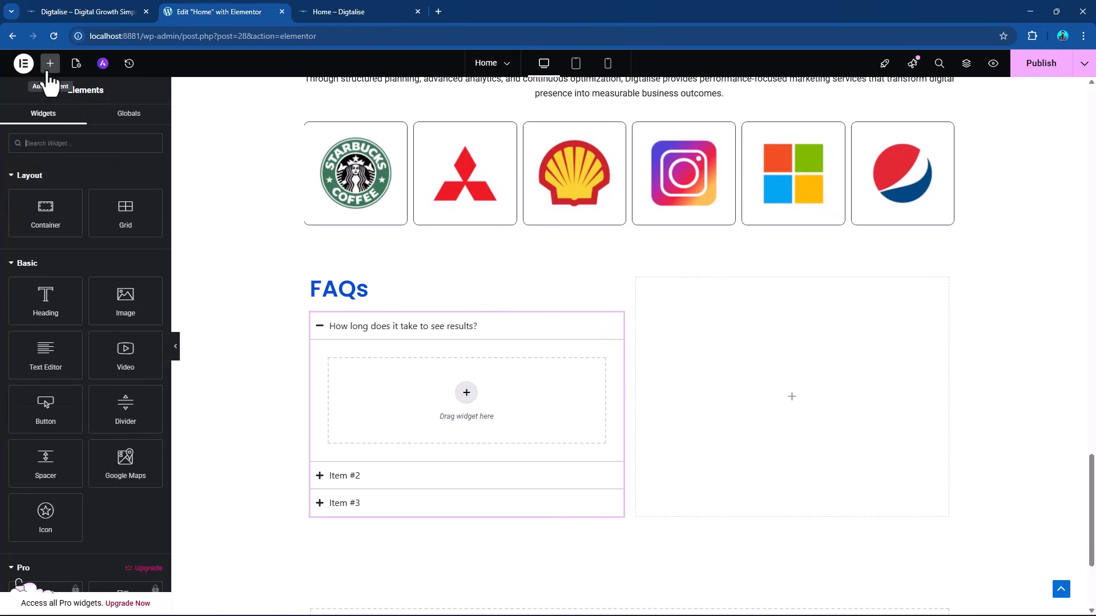
left_click_drag(46, 358, 478, 402)
key("alt+Tab")
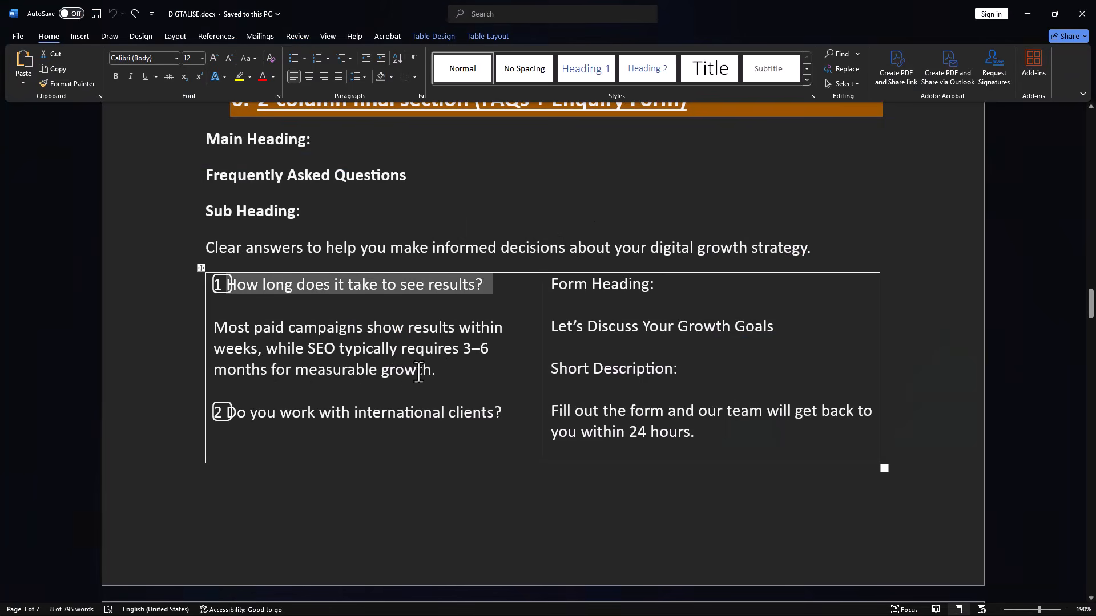
left_click_drag(214, 324, 433, 366)
key("ctrl+c")
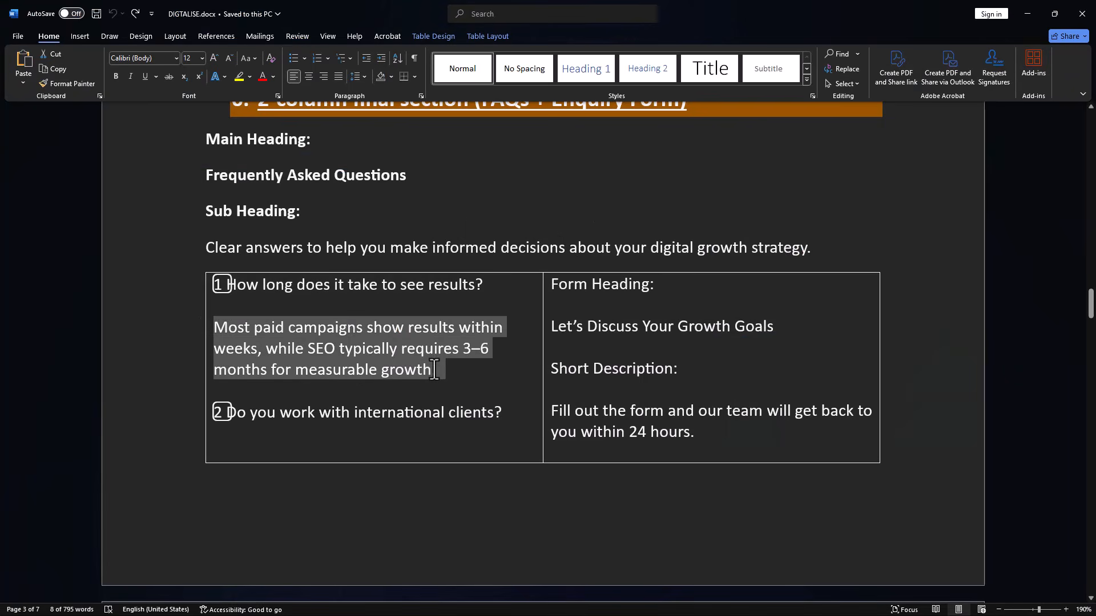
key("alt+Tab")
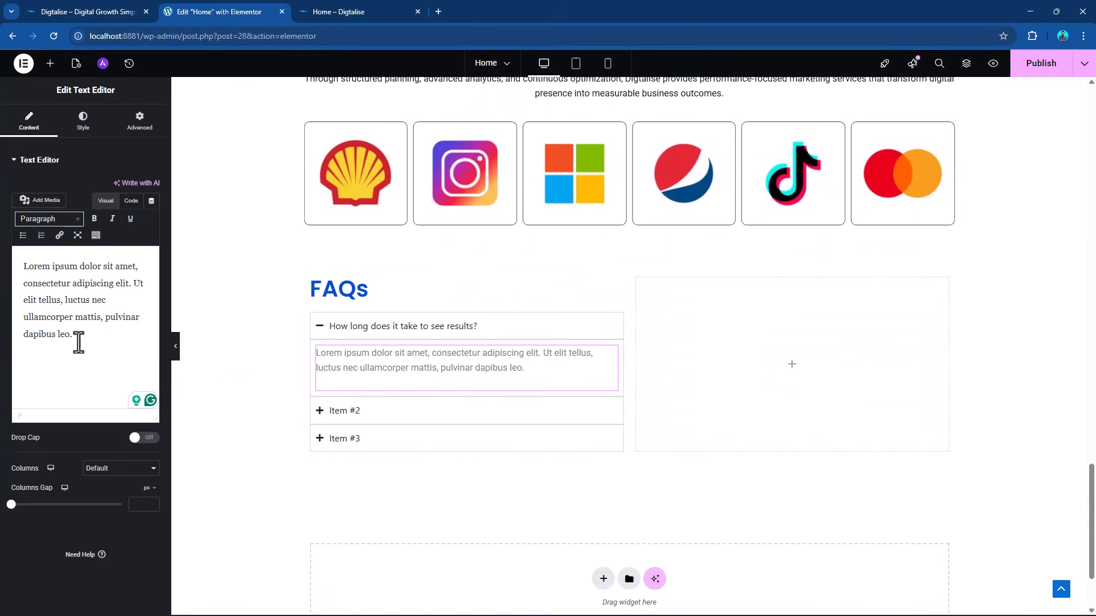
left_click_drag(83, 331, 3, 253)
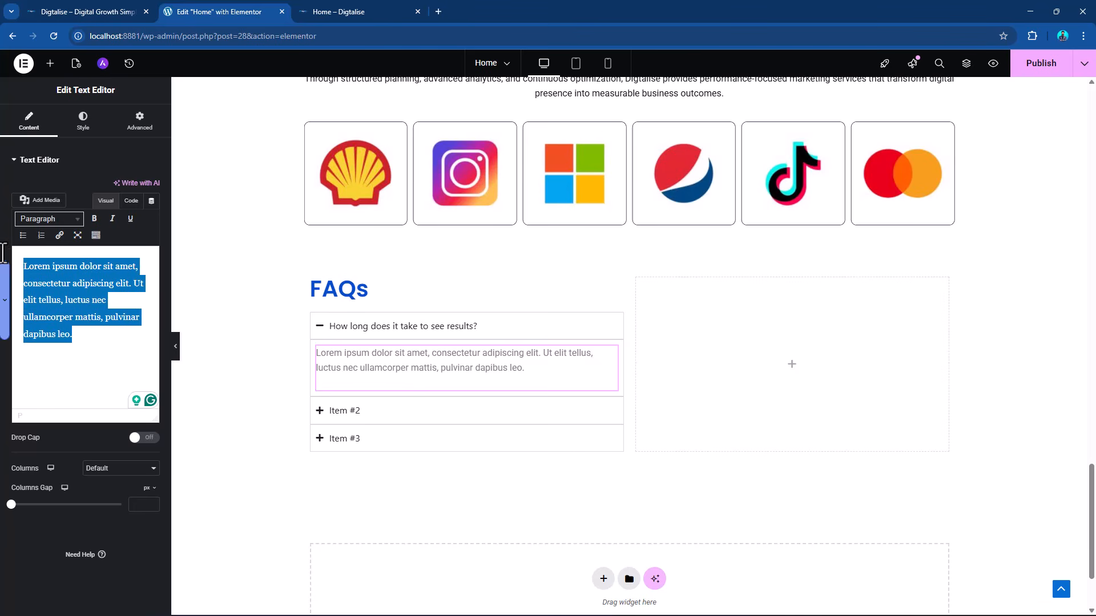
key("ctrl+v")
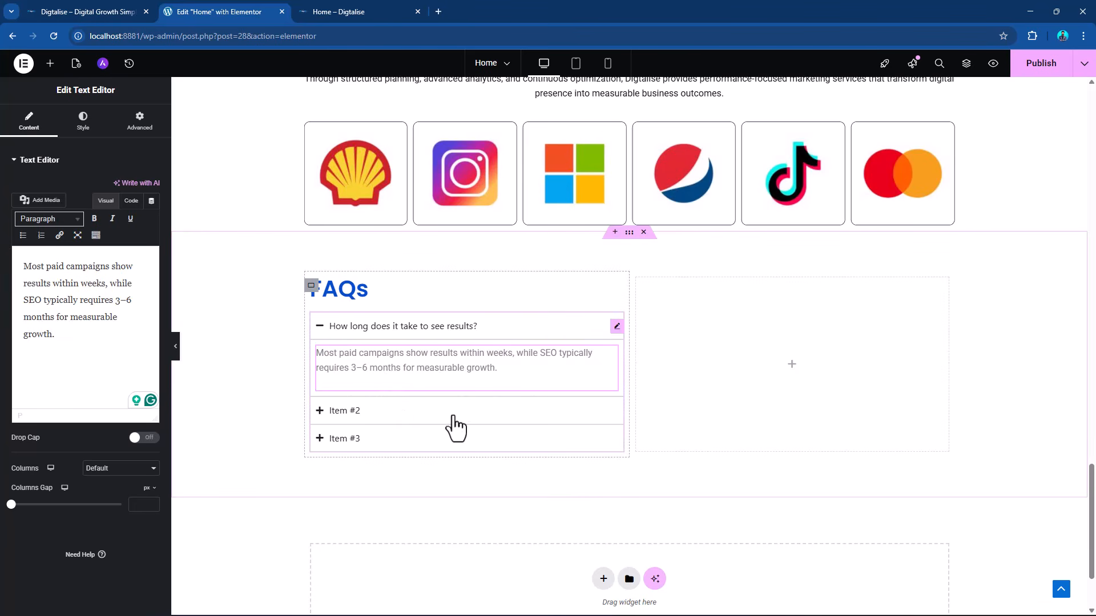
Copy the second question from the Word document and title the second accordion item "Do you work with international clients?".
key("alt+Tab")
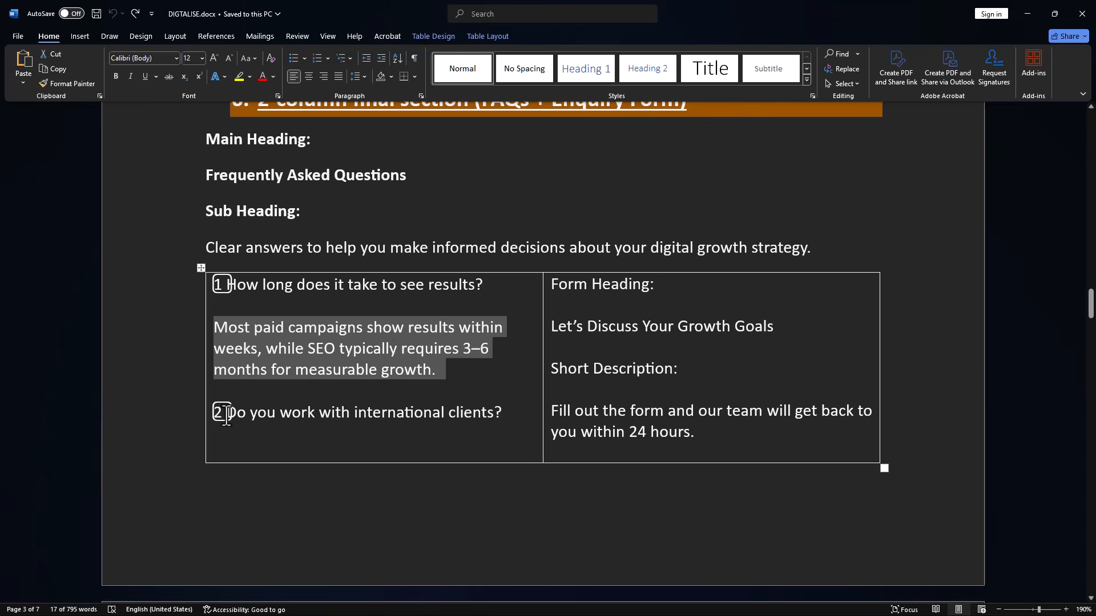
left_click_drag(227, 417, 470, 416)
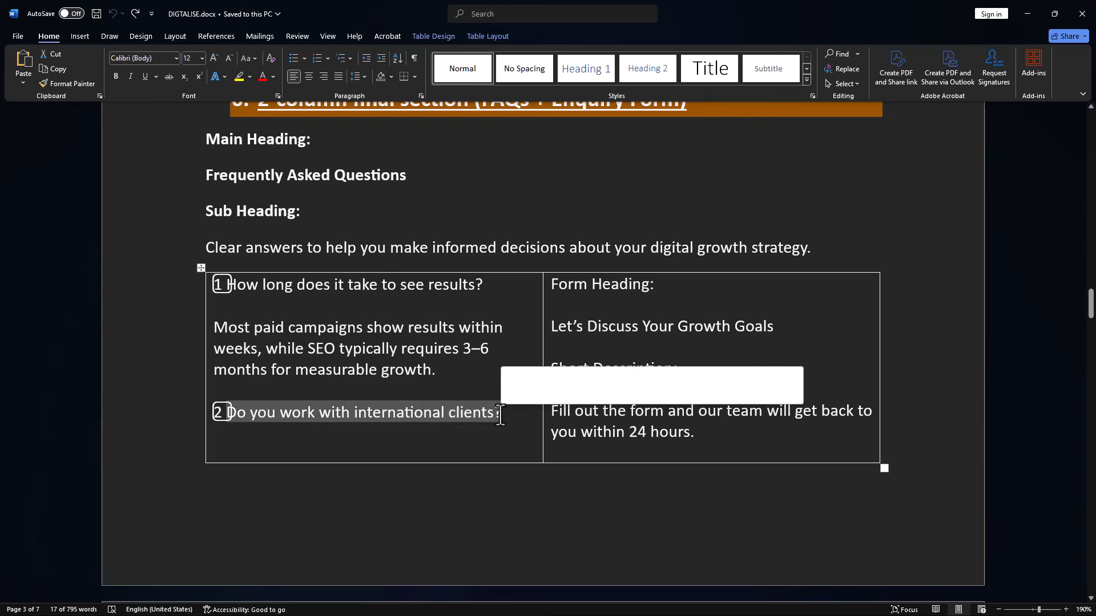
key("ctrl+c")
key("alt+Tab")
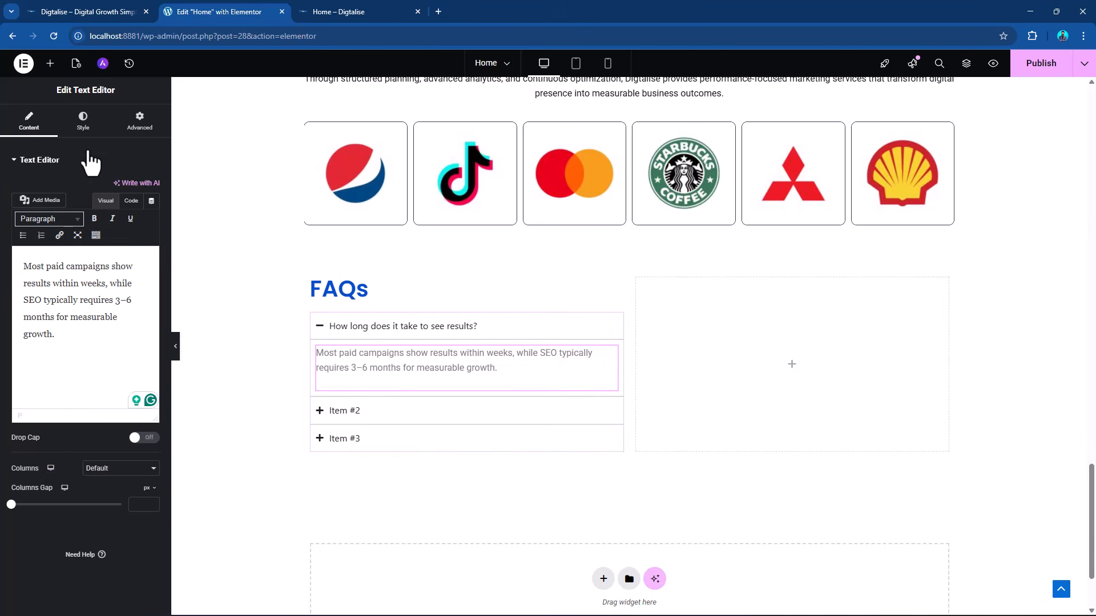
left_click(14, 164)
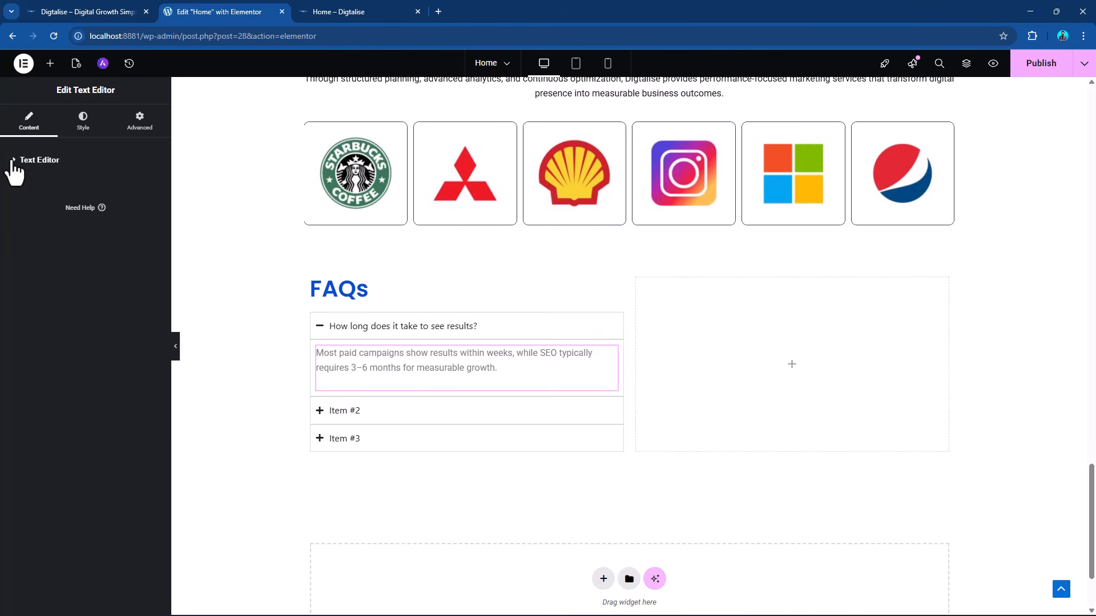
left_click(14, 164)
left_click(517, 326)
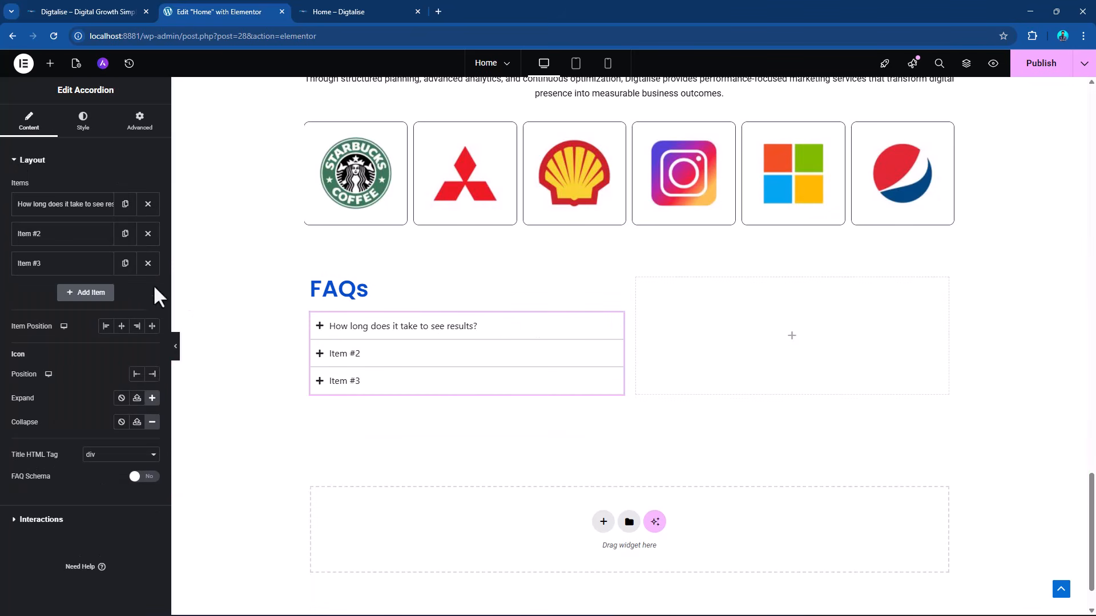
left_click(69, 235)
left_click_drag(64, 277, 3, 277)
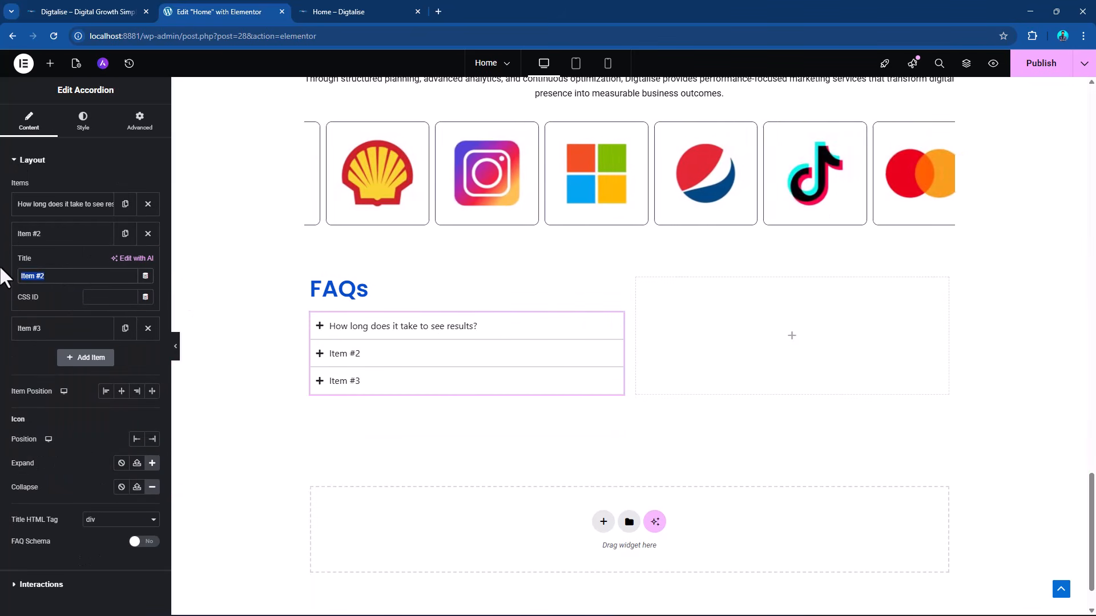
key("ctrl+v")
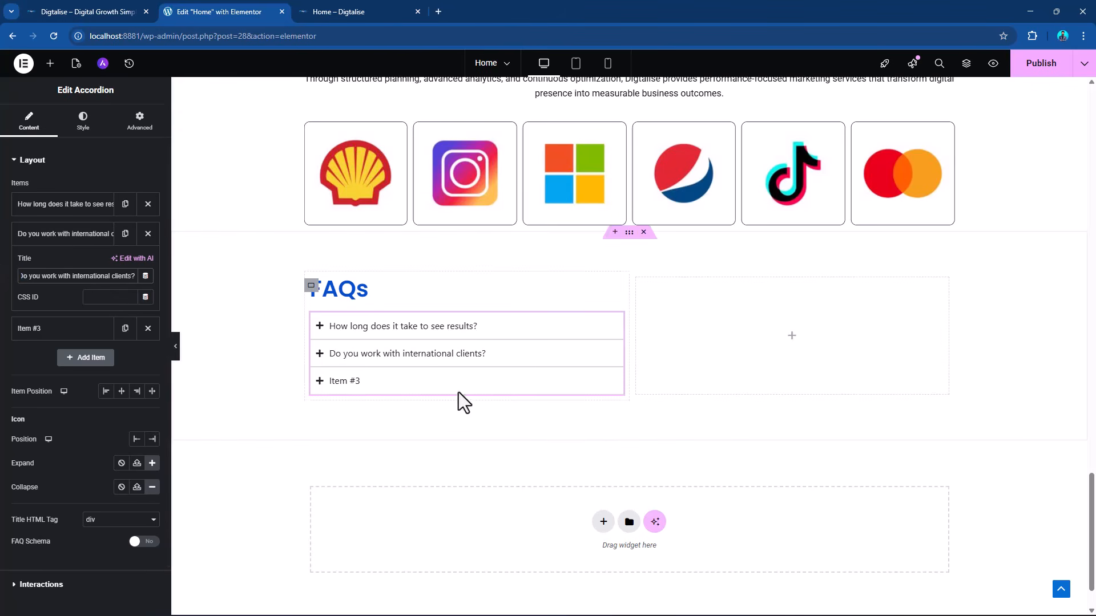
Copy the second answer from the Word document into a new Text Editor widget inside the "Do you work with international clients?" accordion item.
key("alt+Tab")
scroll(350, 350, "down", 4)
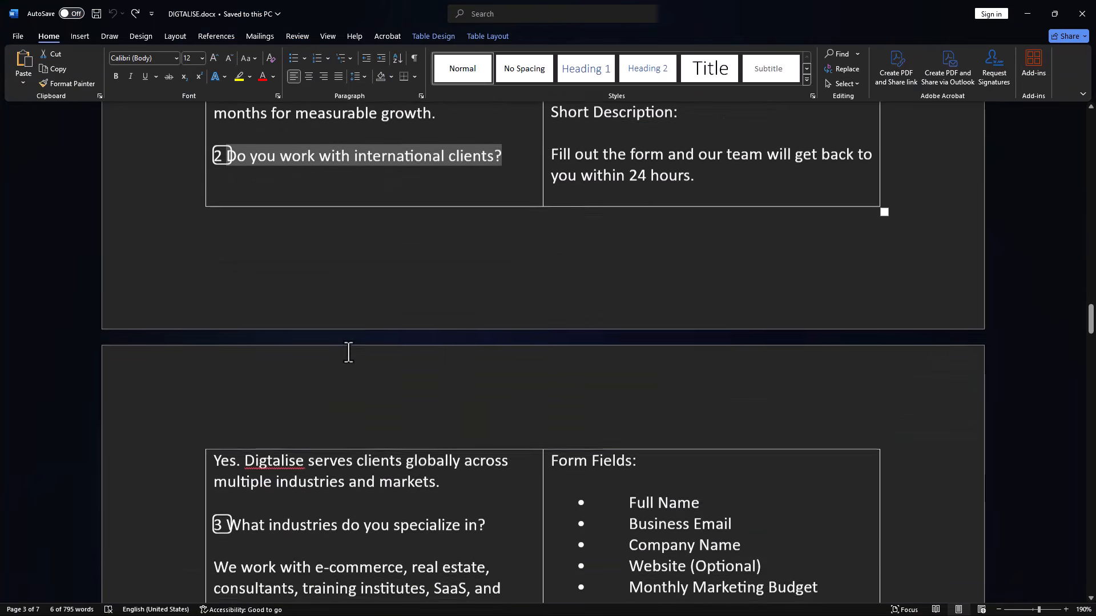
left_click_drag(215, 460, 451, 475)
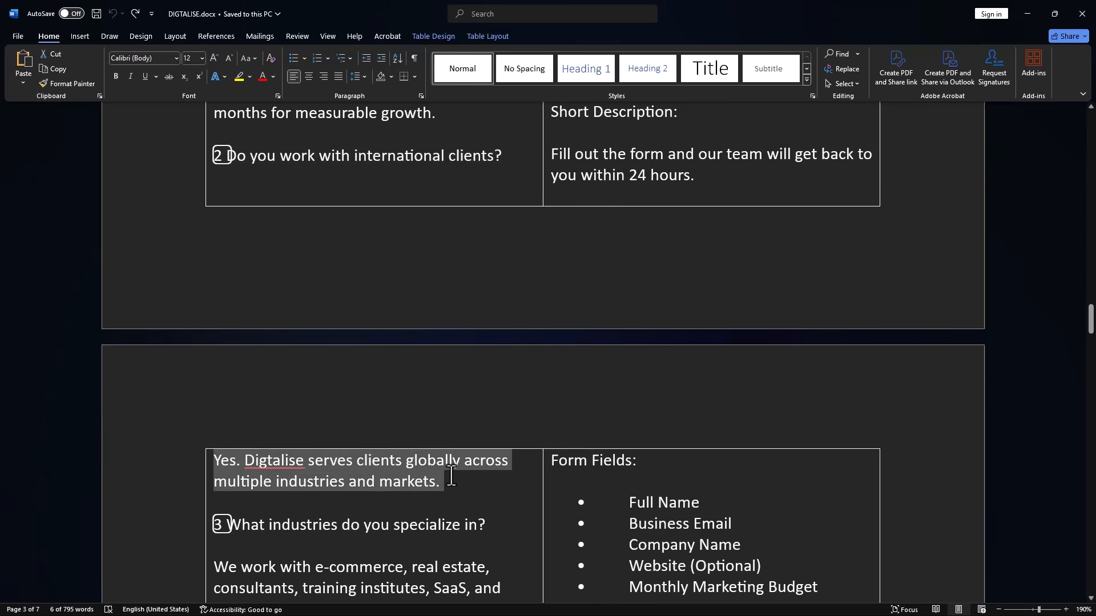
key("alt+Tab")
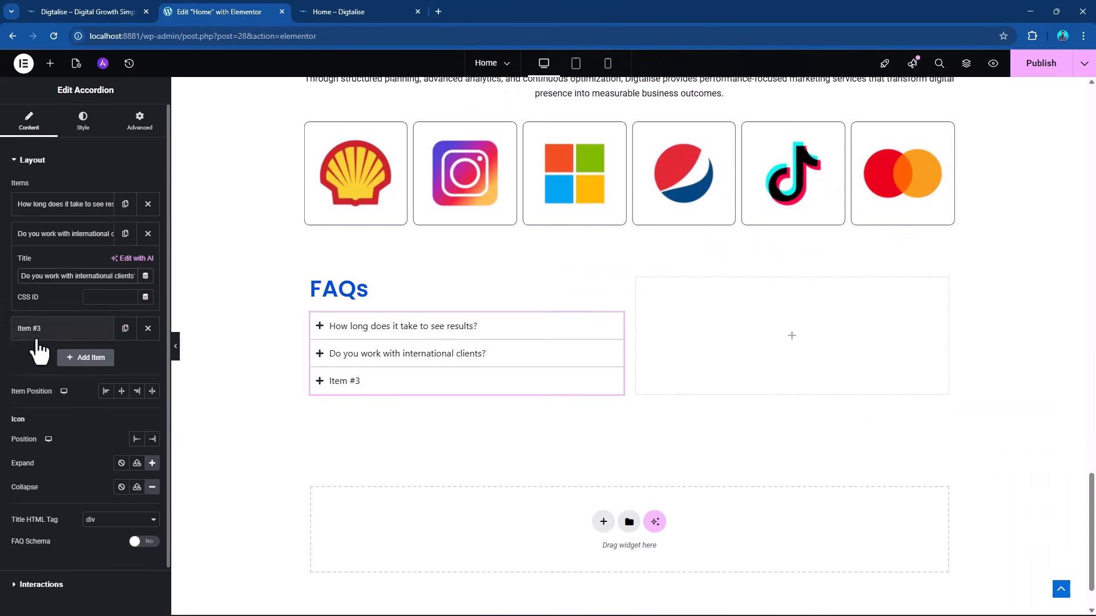
left_click(425, 355)
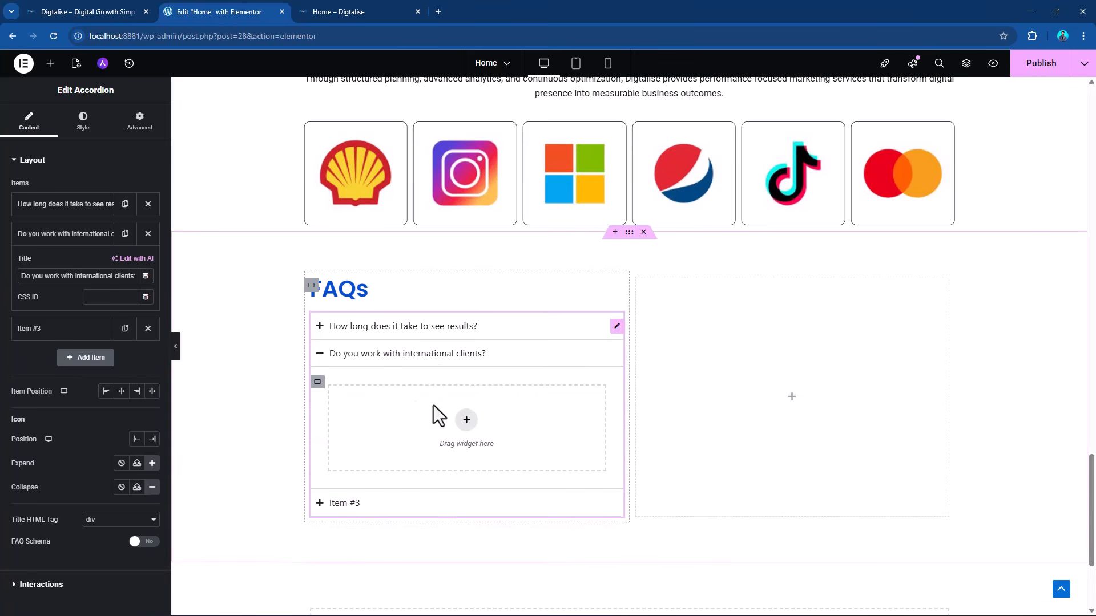
left_click(49, 65)
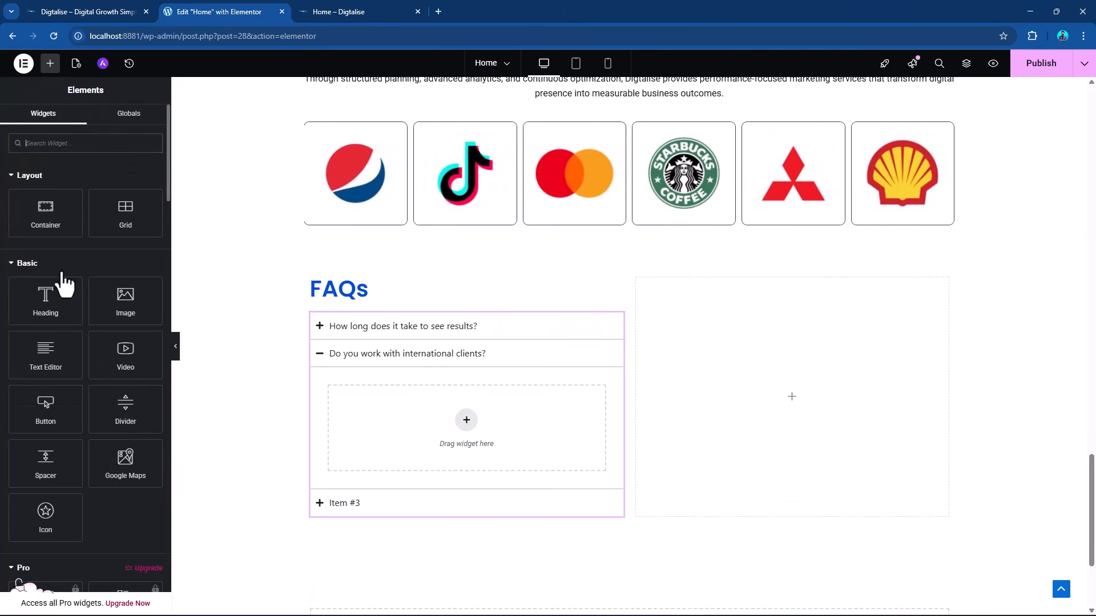
left_click_drag(49, 359, 466, 423)
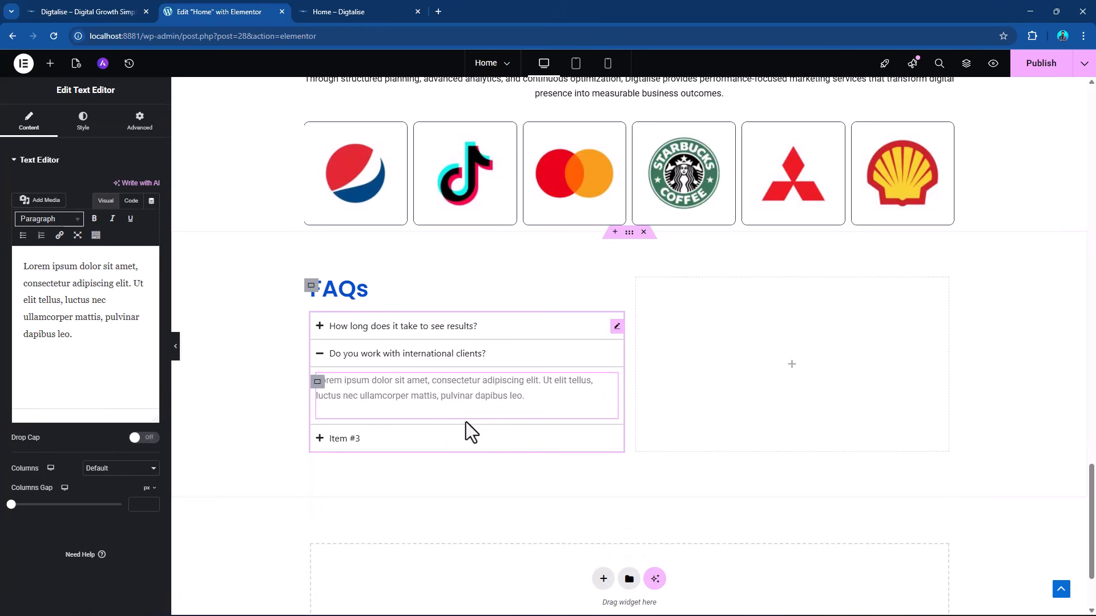
triple_click(66, 274)
key("ctrl+v")
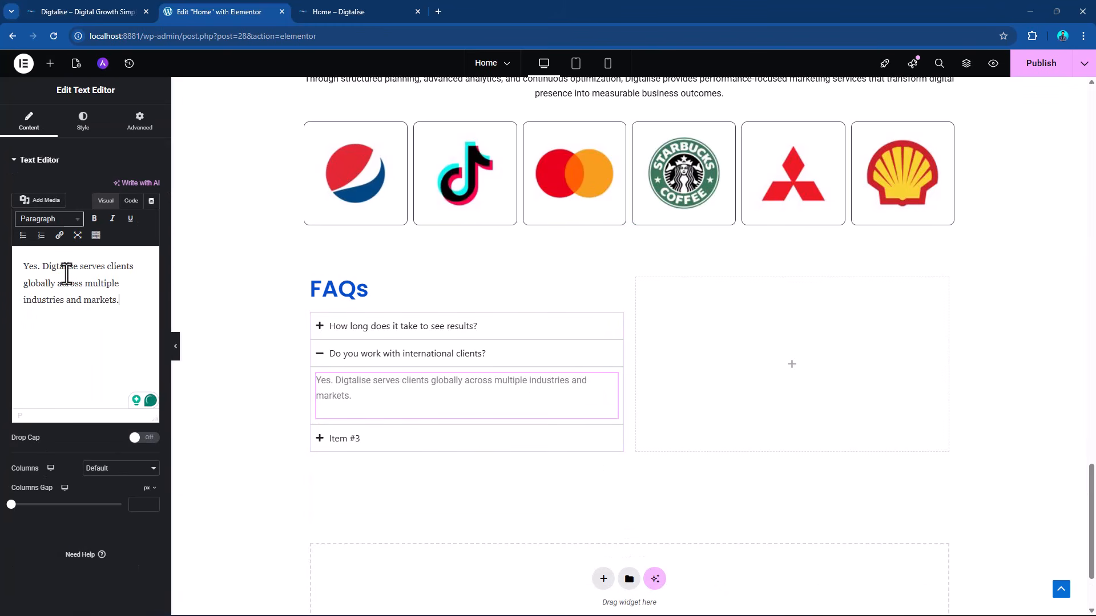
Copy the third question from the Word document and title the third accordion item "What industries do you specialize in?".
key("alt+Tab")
scroll(416, 350, "down", 3)
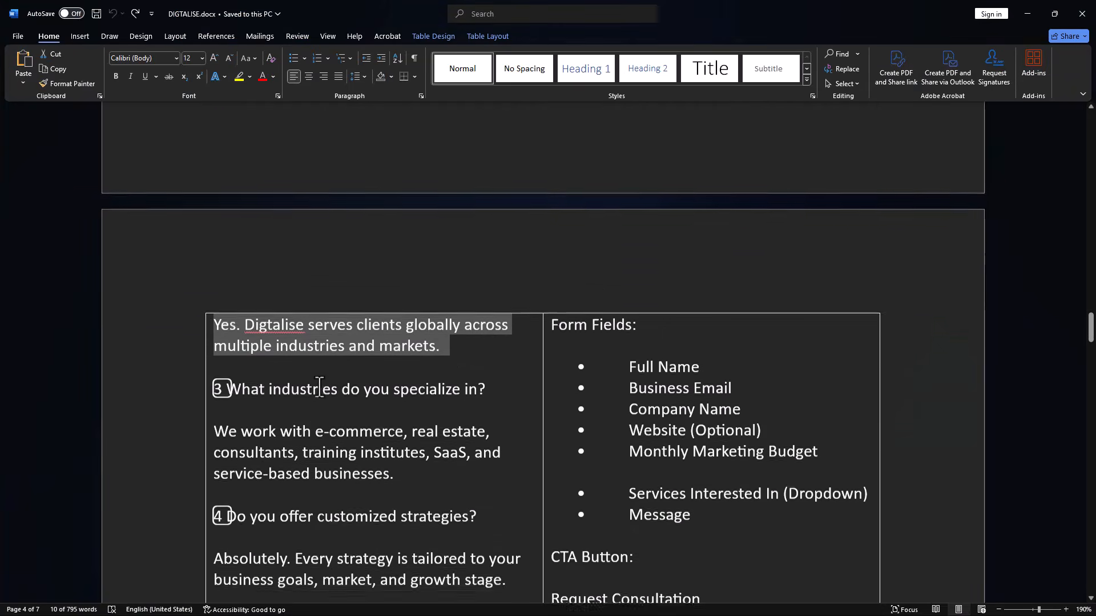
left_click_drag(228, 374, 490, 378)
key("alt+Tab")
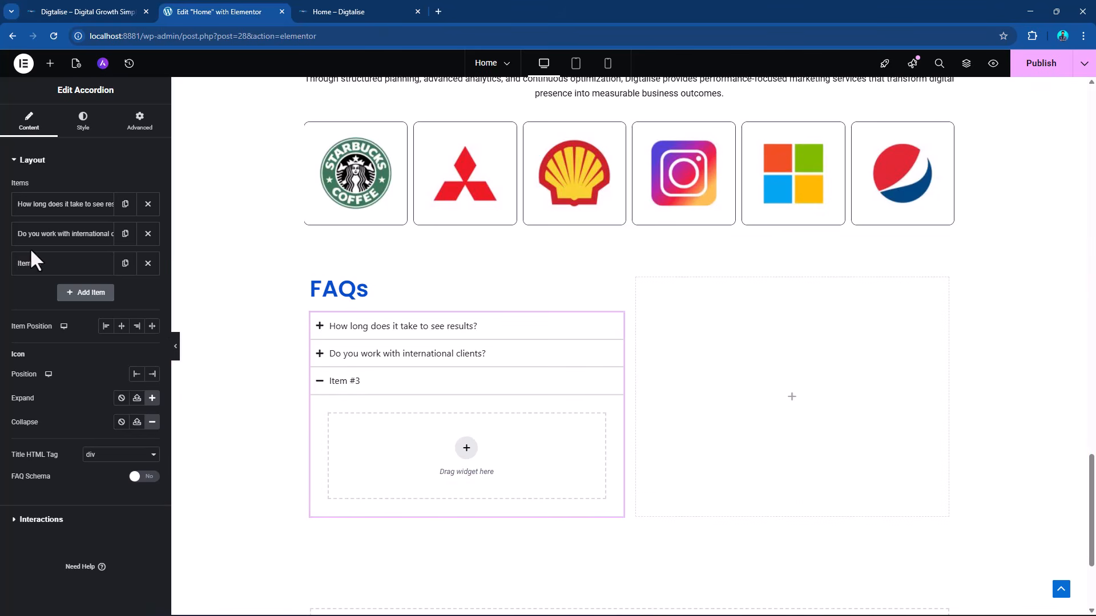
left_click(35, 263)
left_click_drag(69, 305, 3, 302)
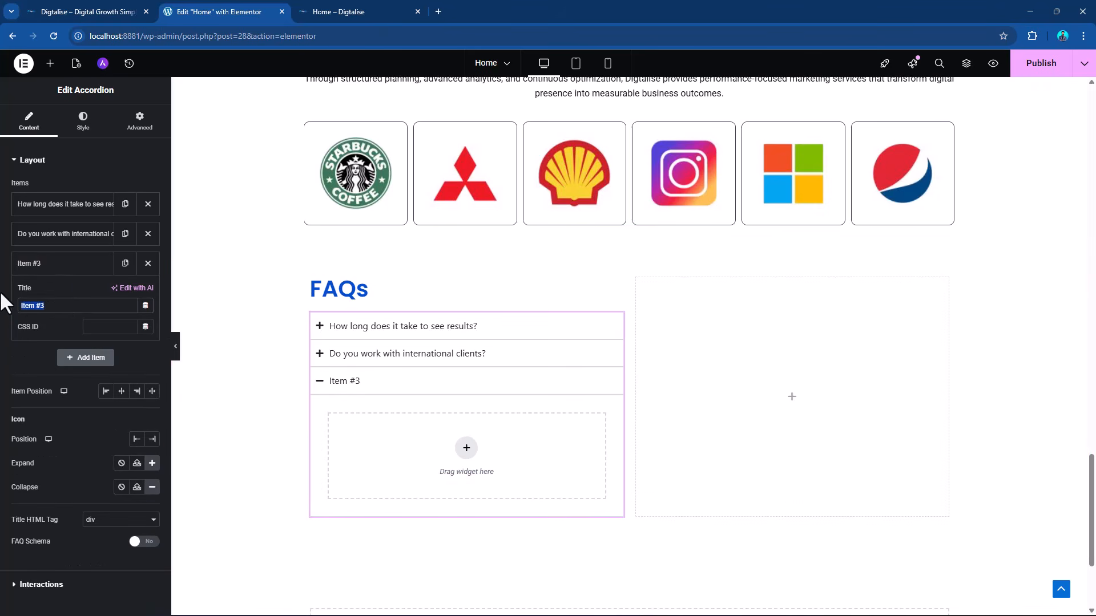
key("ctrl+v")
Copy the third answer from the Word document into a new Text Editor widget inside the third accordion item, and collapse the item.
key("alt+Tab")
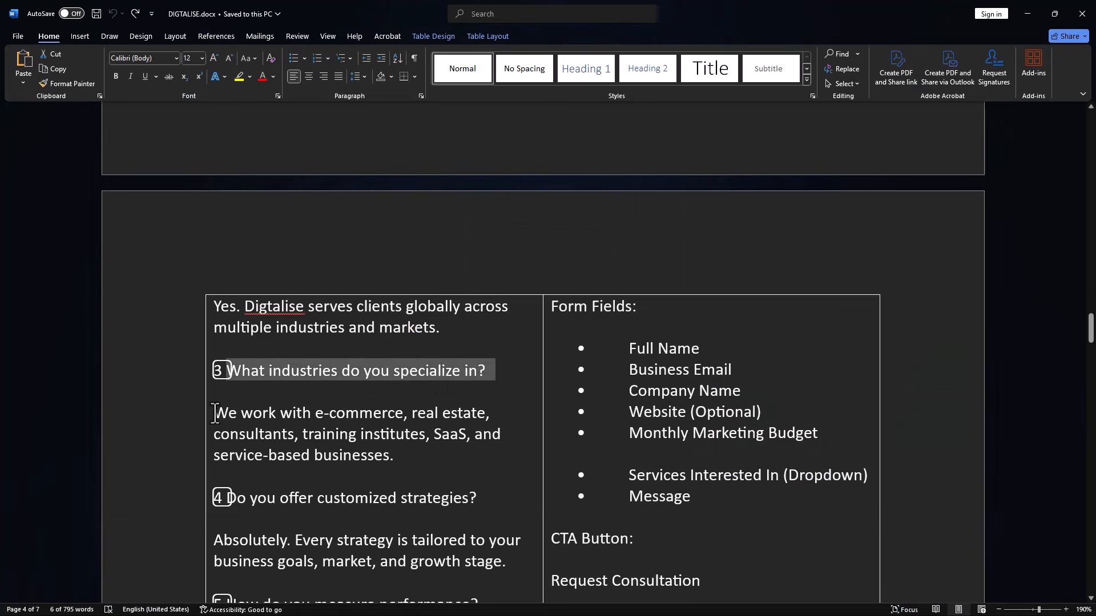
left_click_drag(215, 413, 423, 450)
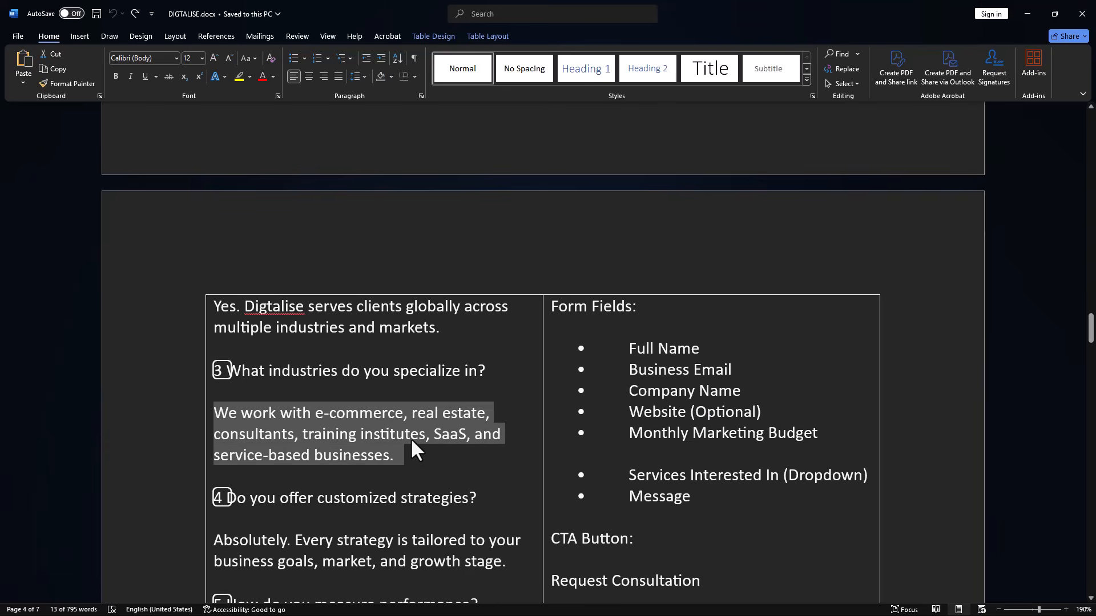
key("ctrl+c")
key("alt+Tab")
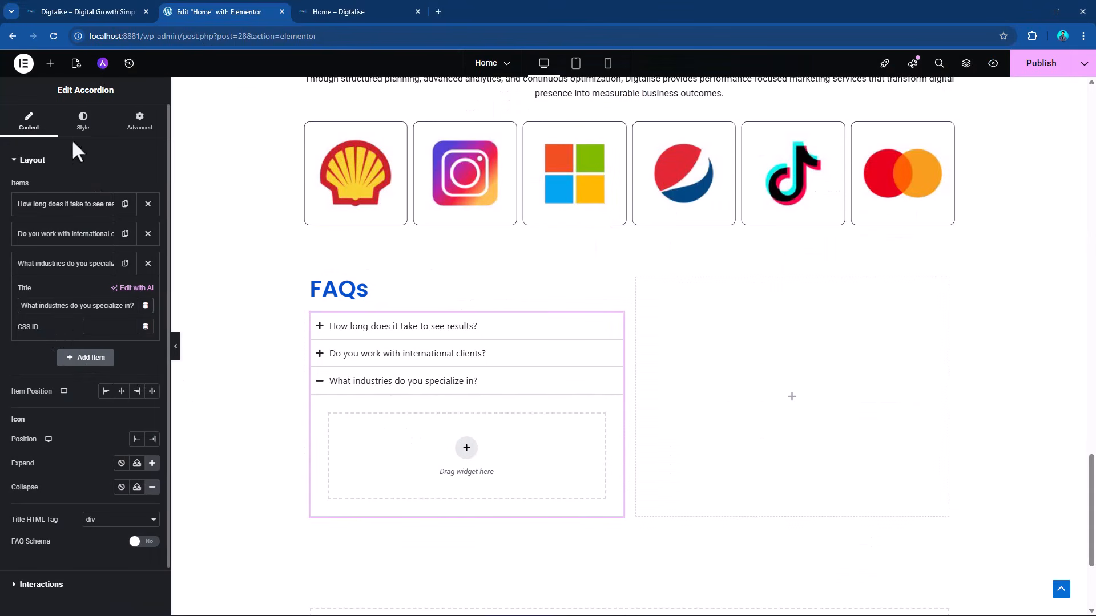
left_click(50, 63)
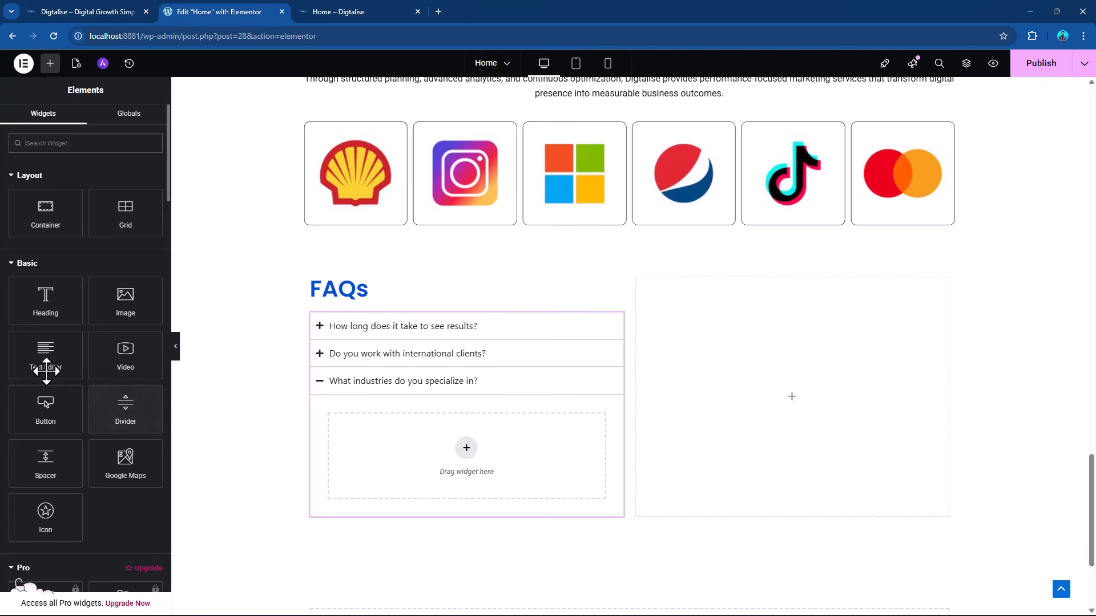
left_click_drag(47, 371, 477, 454)
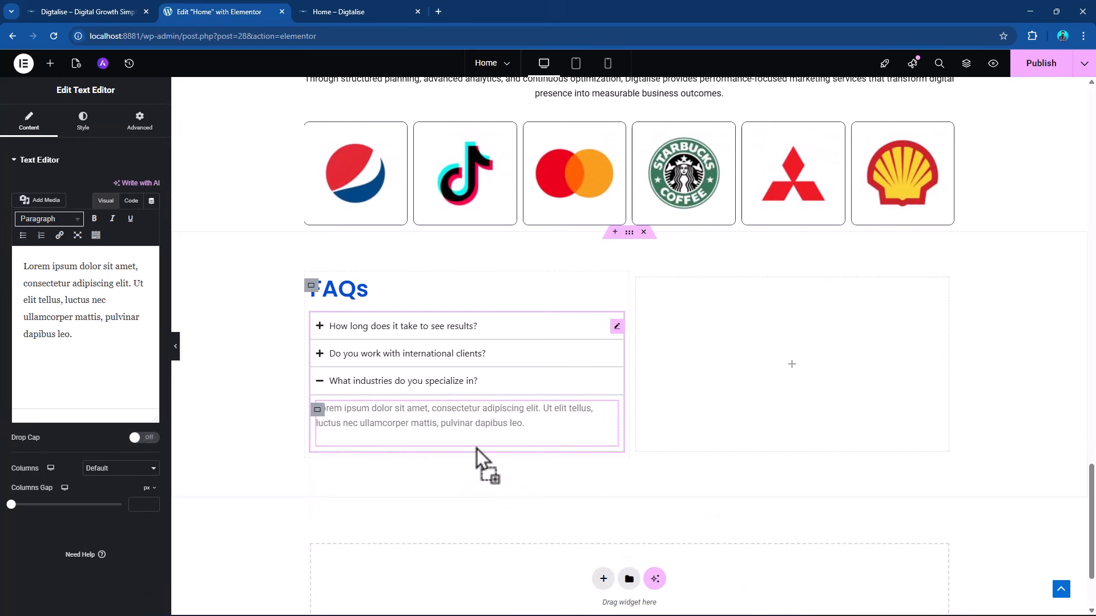
left_click_drag(140, 341, 19, 268)
key("ctrl+v")
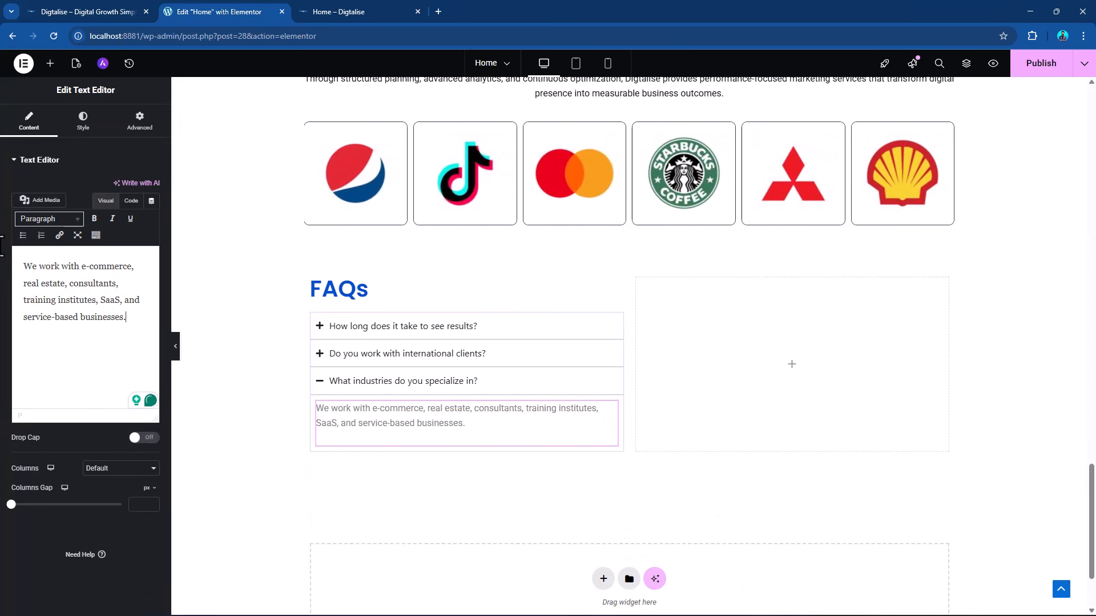
left_click(382, 394)
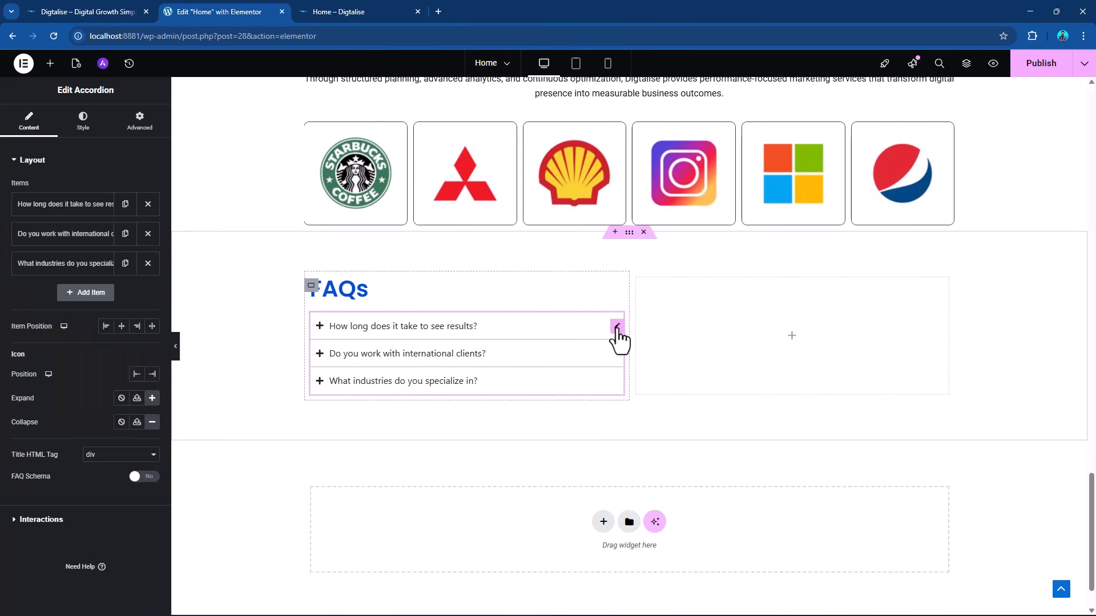
left_click(83, 125)
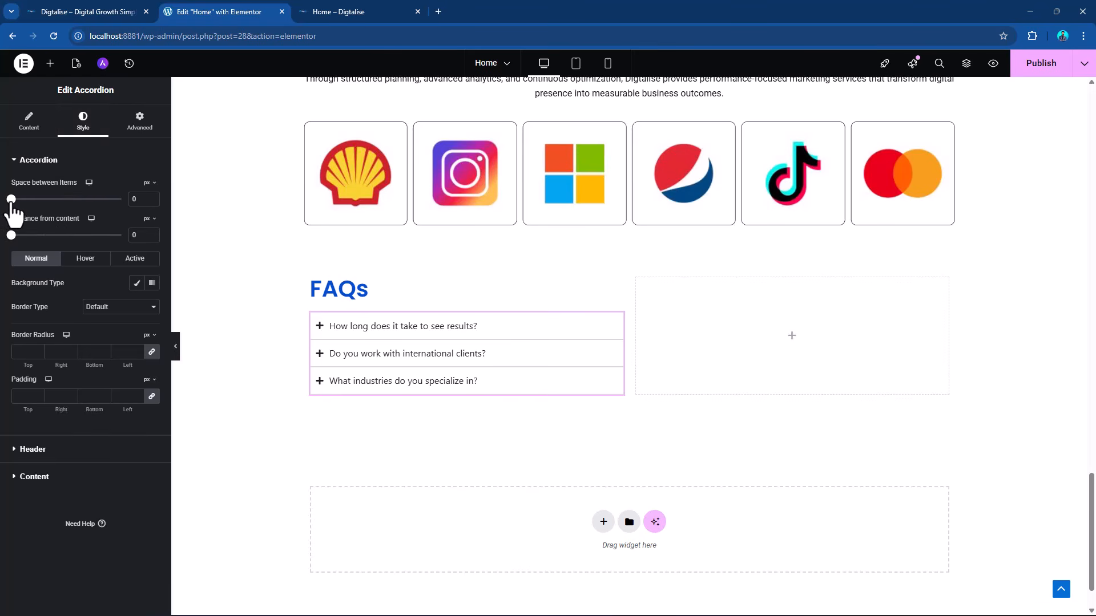
left_click_drag(11, 199, 10, 200)
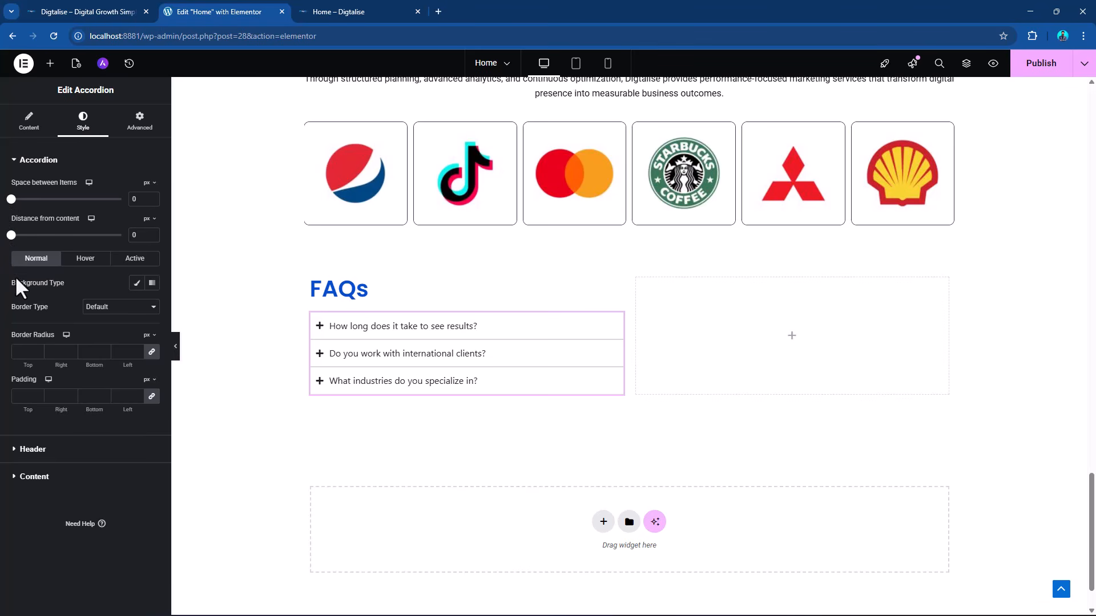
left_click(103, 308)
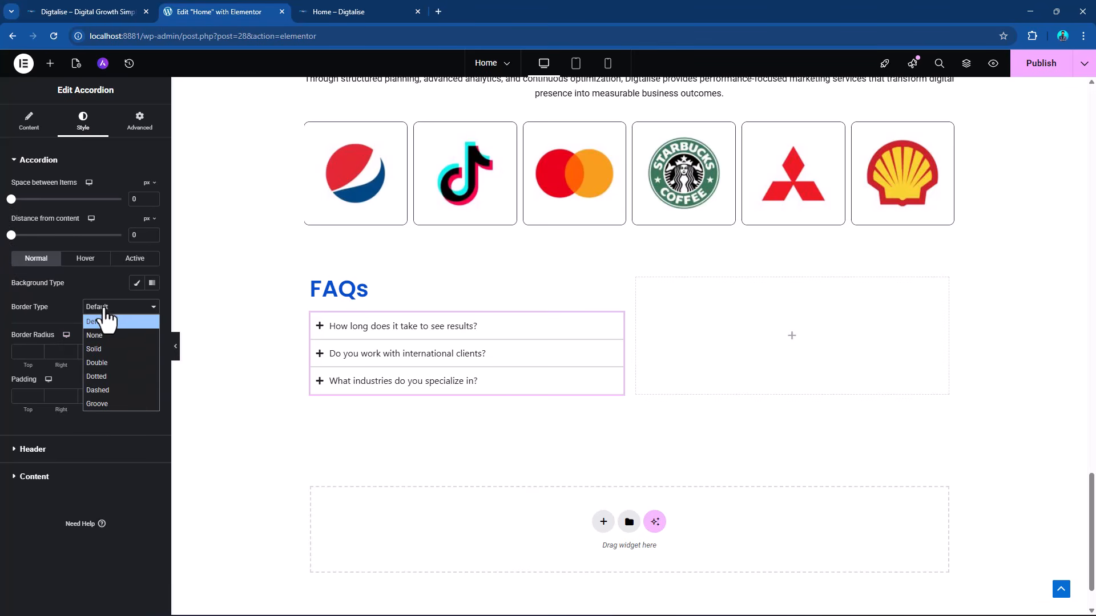
left_click(28, 121)
left_click(30, 122)
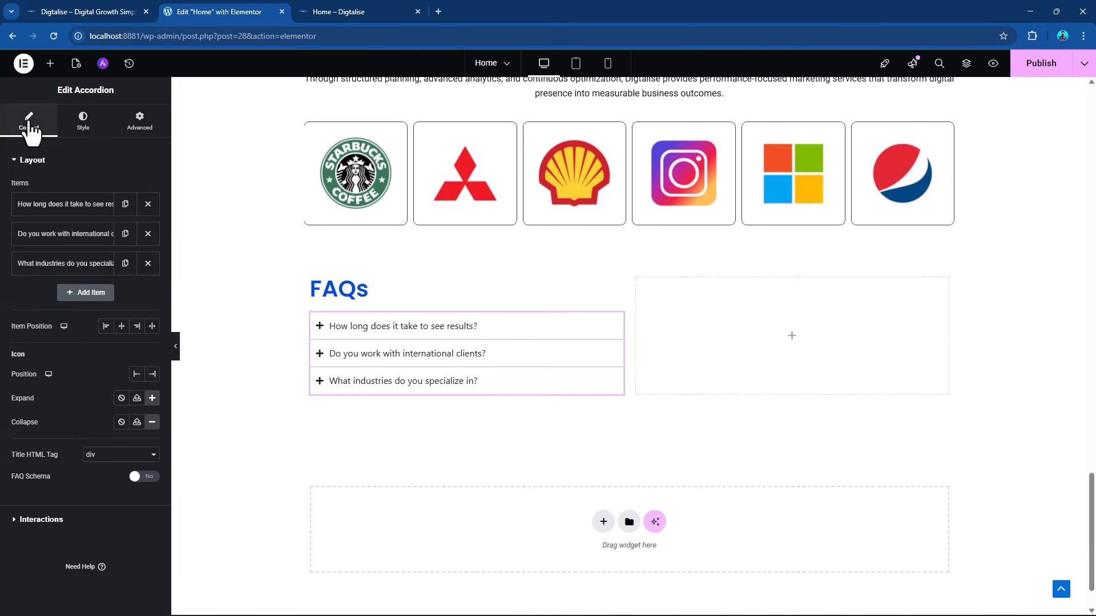
Try the end position for the accordion's icons and return them to the start position.
left_click(152, 374)
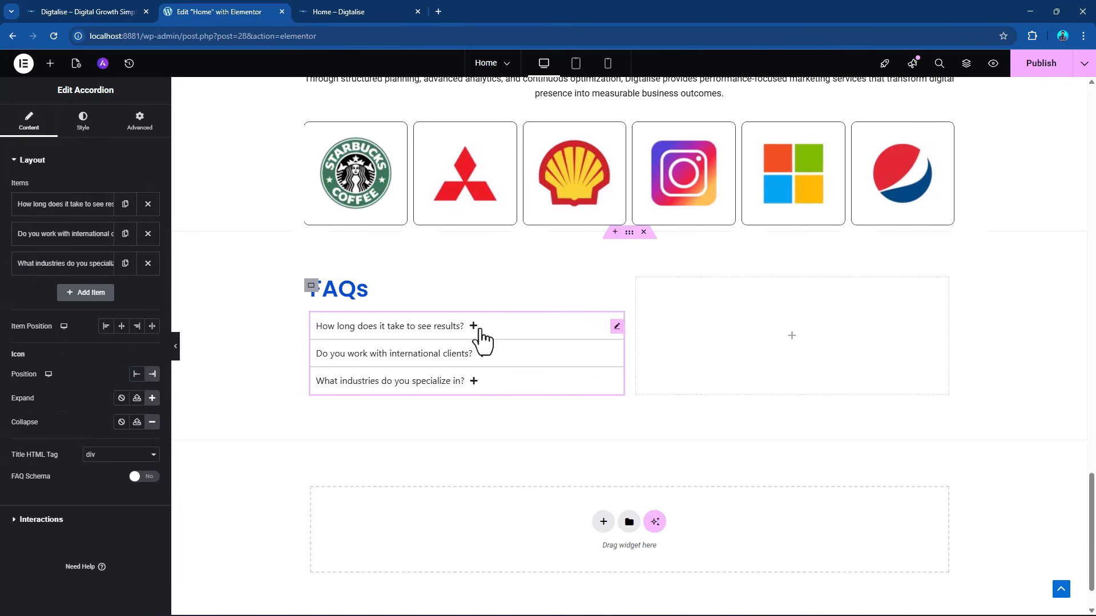
left_click(137, 375)
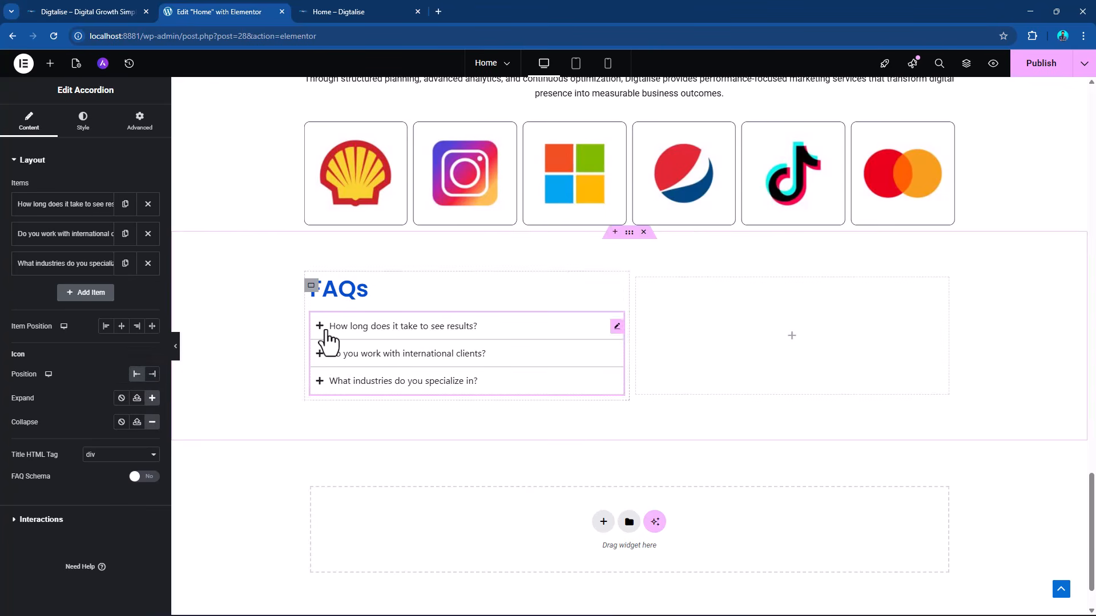
left_click(152, 422)
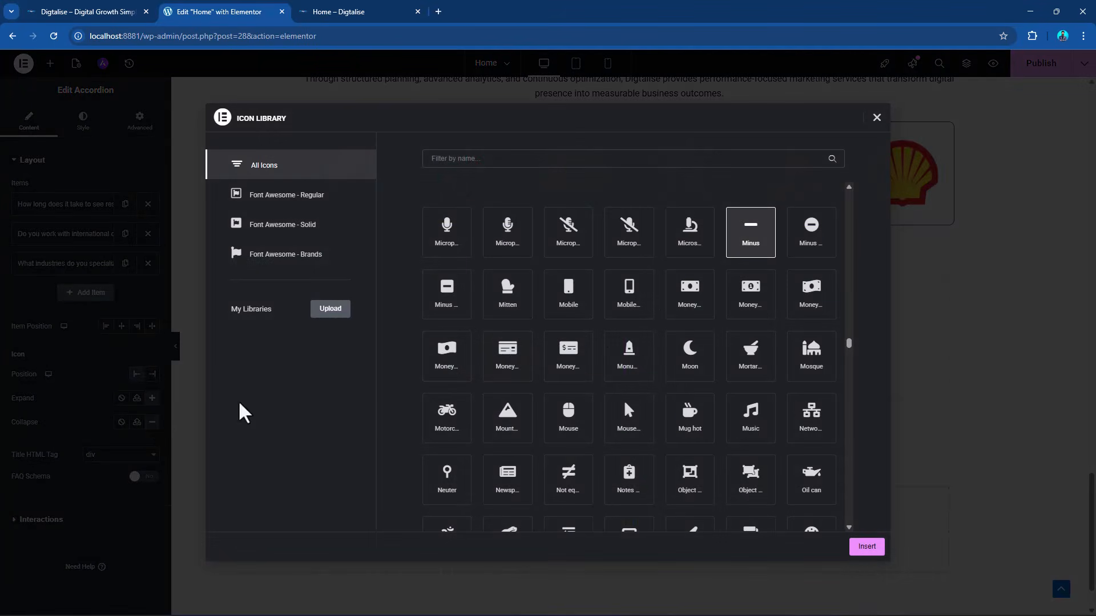
left_click(876, 117)
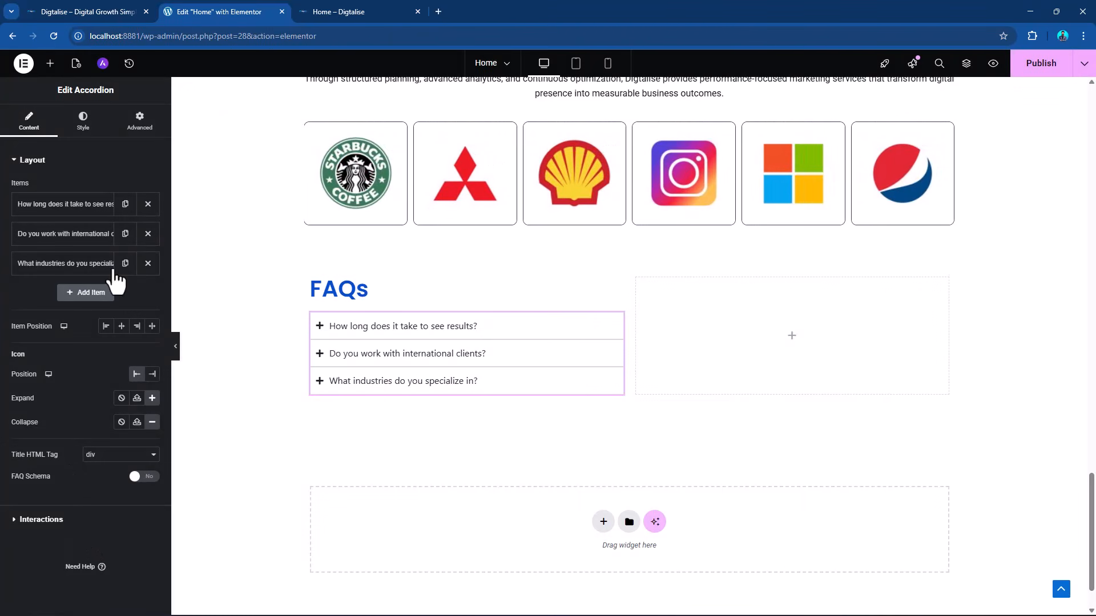
Check the accordion's interaction settings and try expanding and collapsing its first item.
left_click(30, 520)
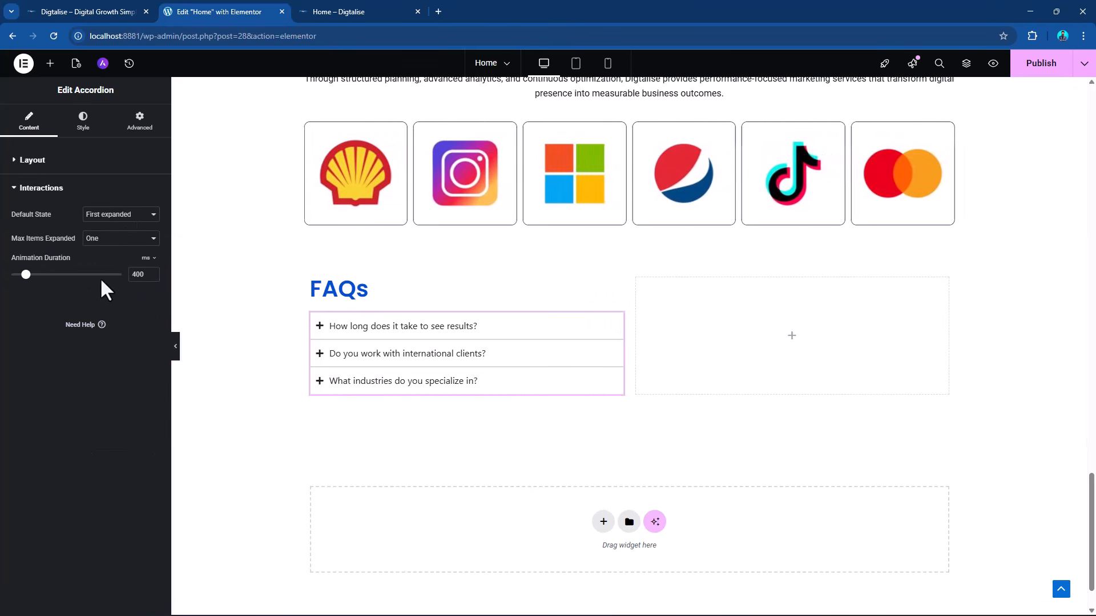
left_click(545, 338)
left_click(545, 339)
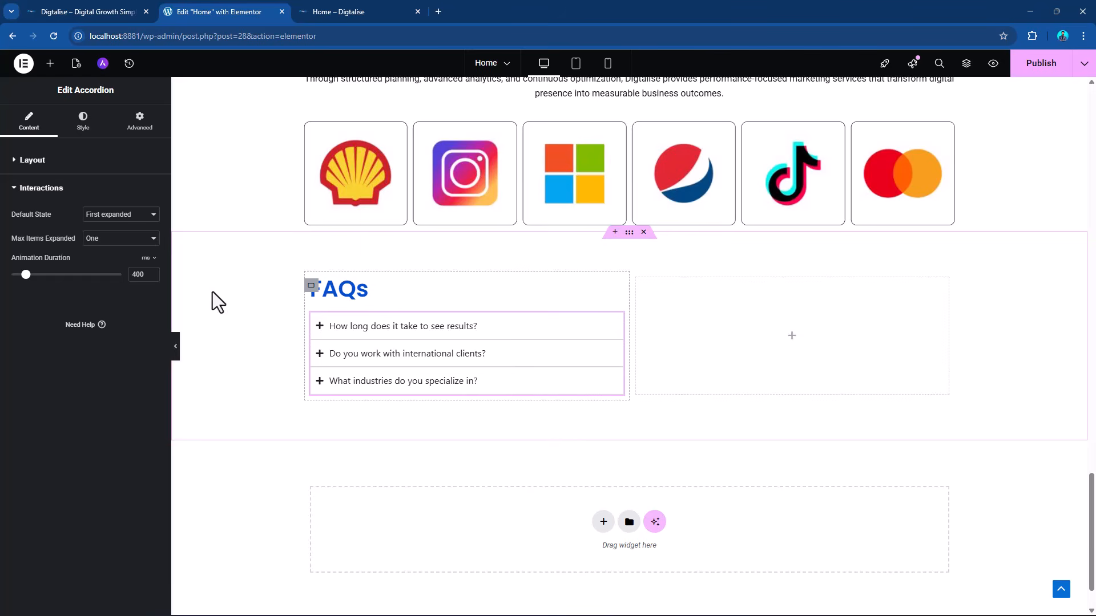
Set the normal color of the accordion's header titles to the global color "primary color - 01".
left_click(84, 131)
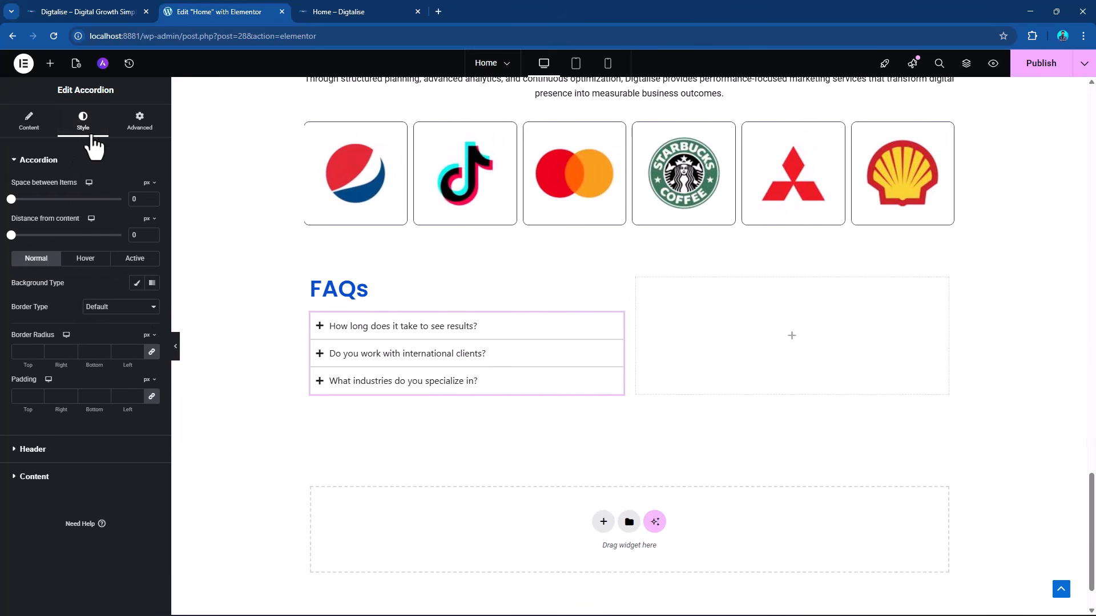
left_click(34, 450)
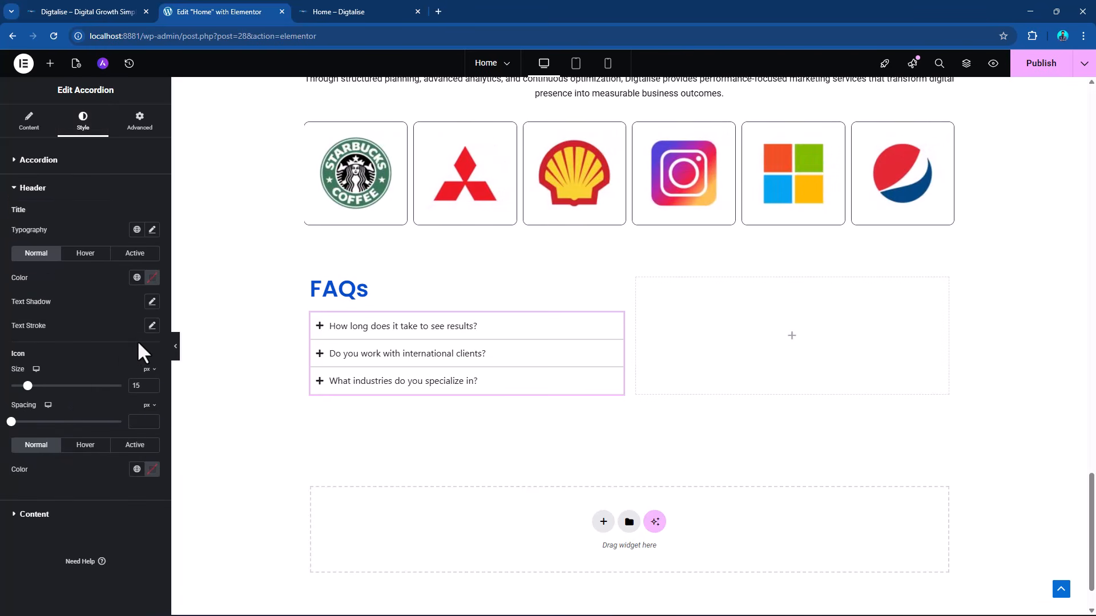
left_click(137, 278)
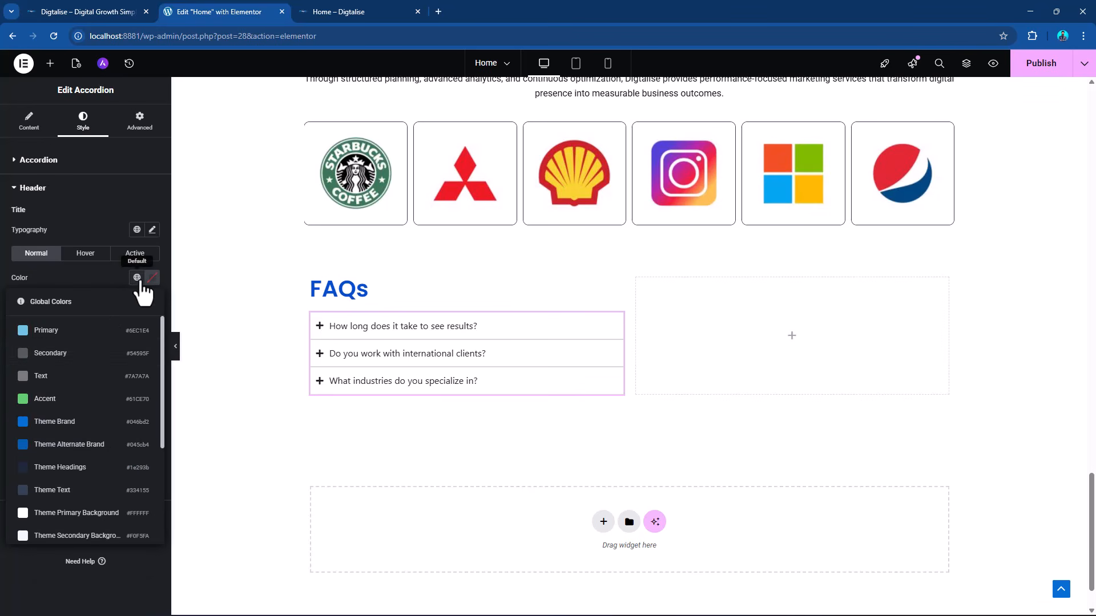
scroll(78, 448, "down", 3)
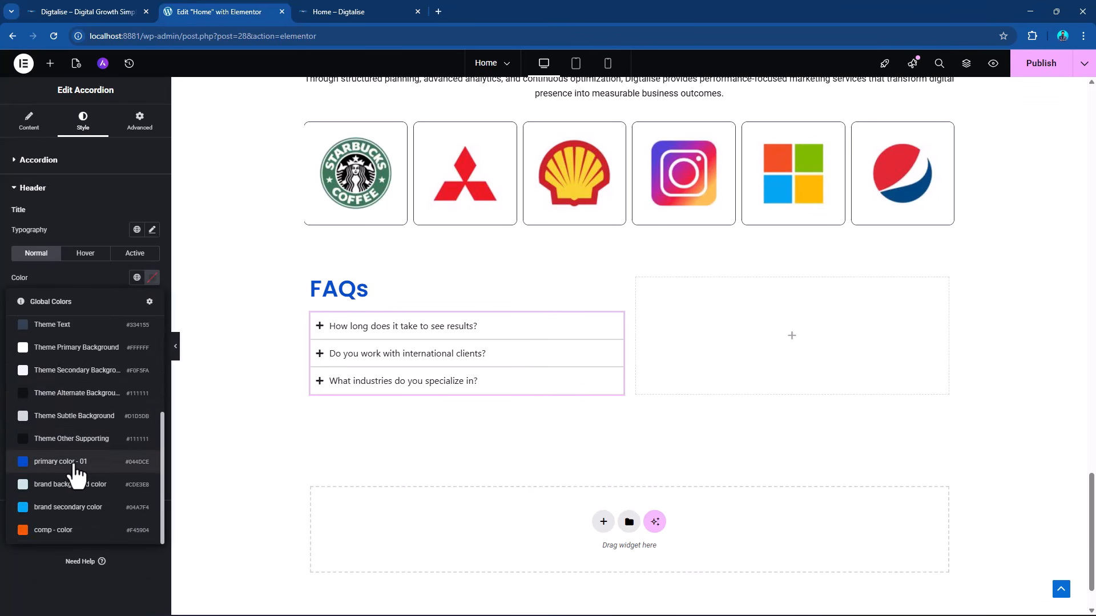
left_click(73, 459)
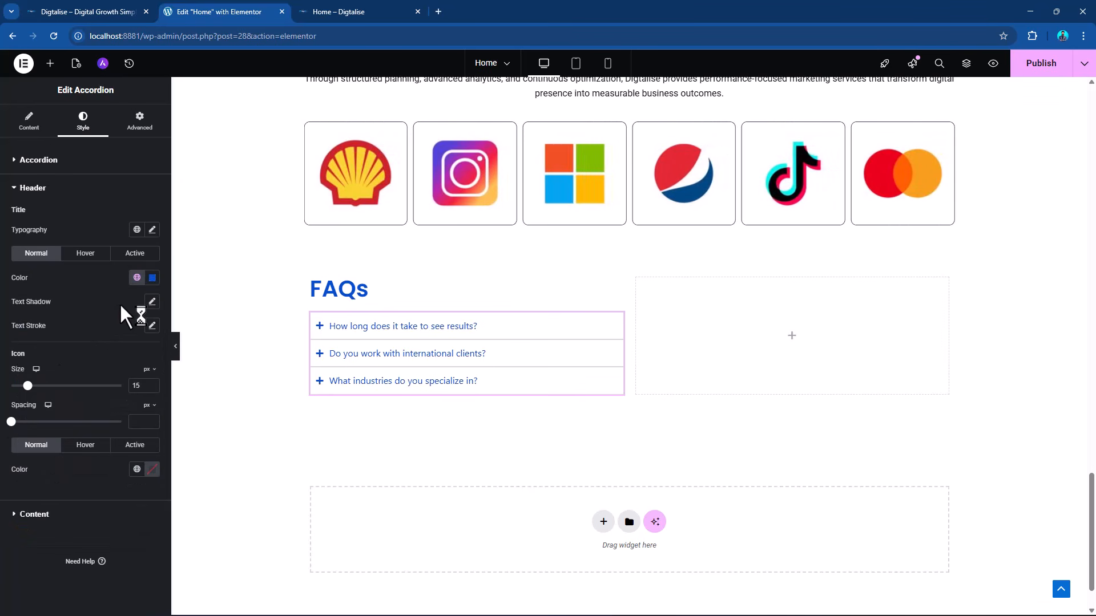
Set the accordion's header icon size to 19 px and its normal color to the global color "comp - color".
left_click_drag(27, 386, 32, 387)
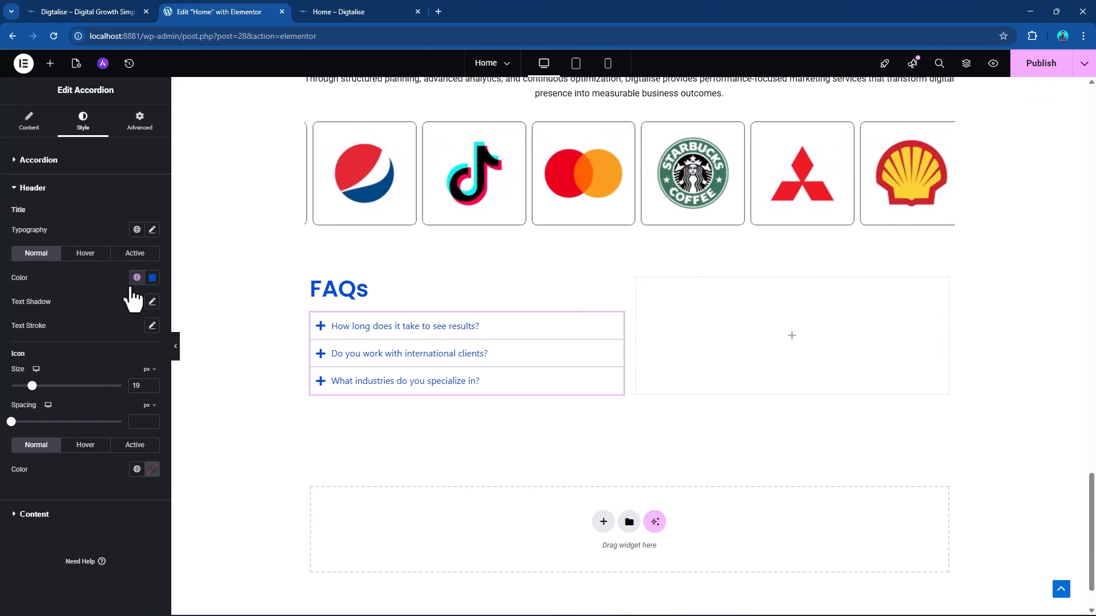
left_click(138, 474)
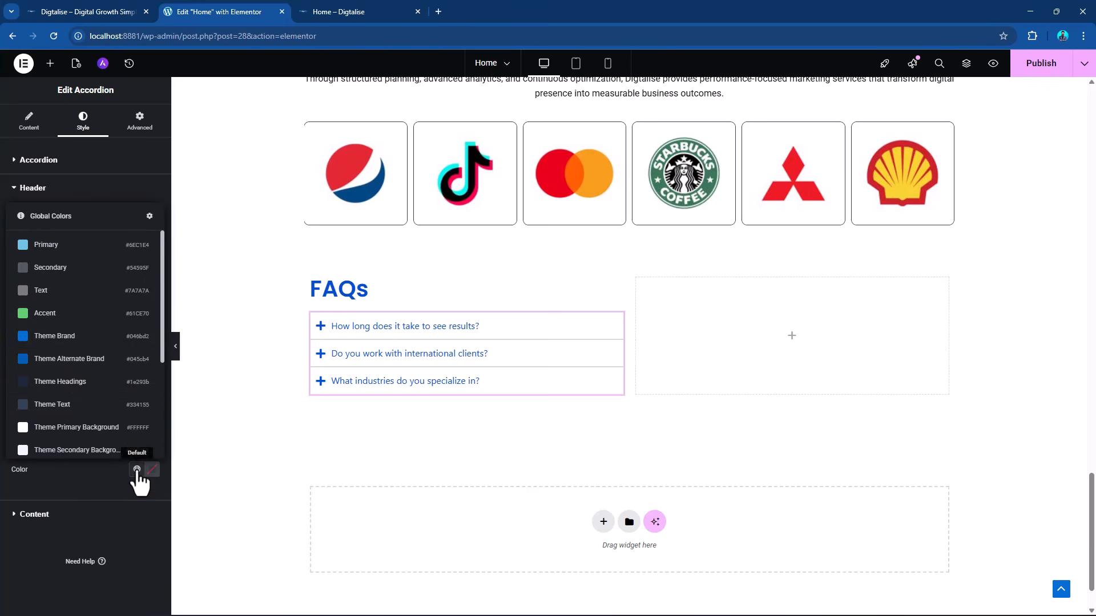
scroll(78, 400, "down", 3)
left_click(76, 454)
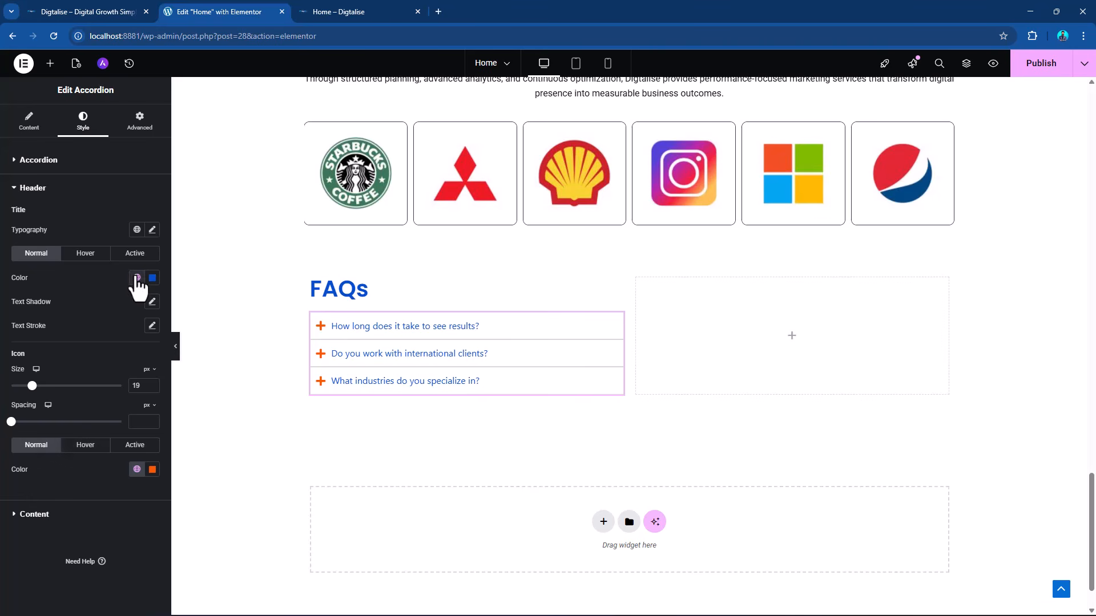
Set the normal color of the accordion's header titles to the near-black global color #111111.
left_click(137, 278)
scroll(115, 400, "down", 3)
left_click(80, 448)
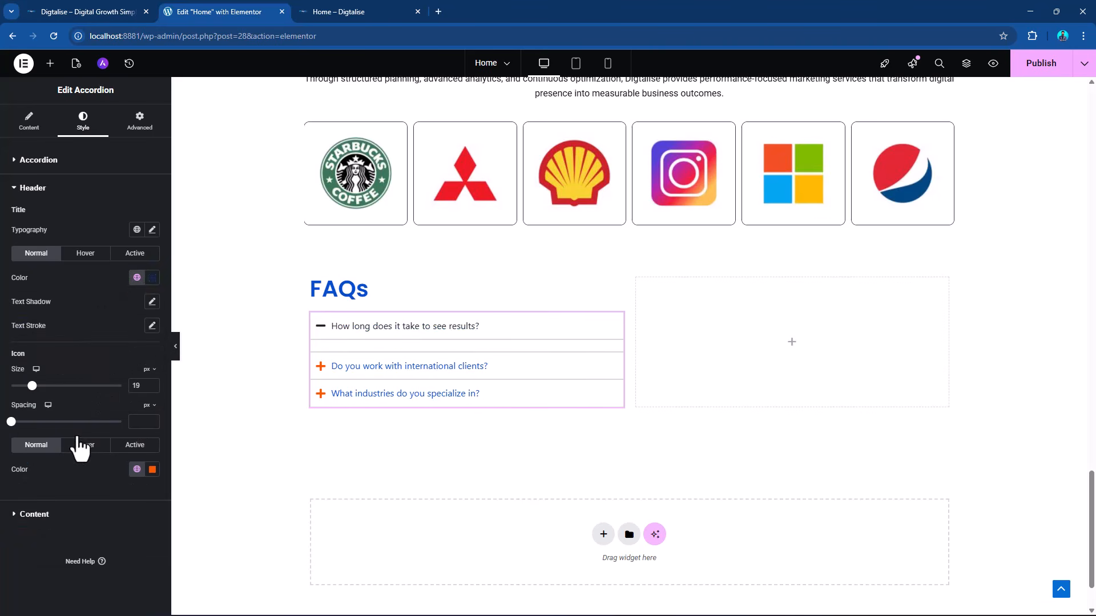
left_click(318, 335)
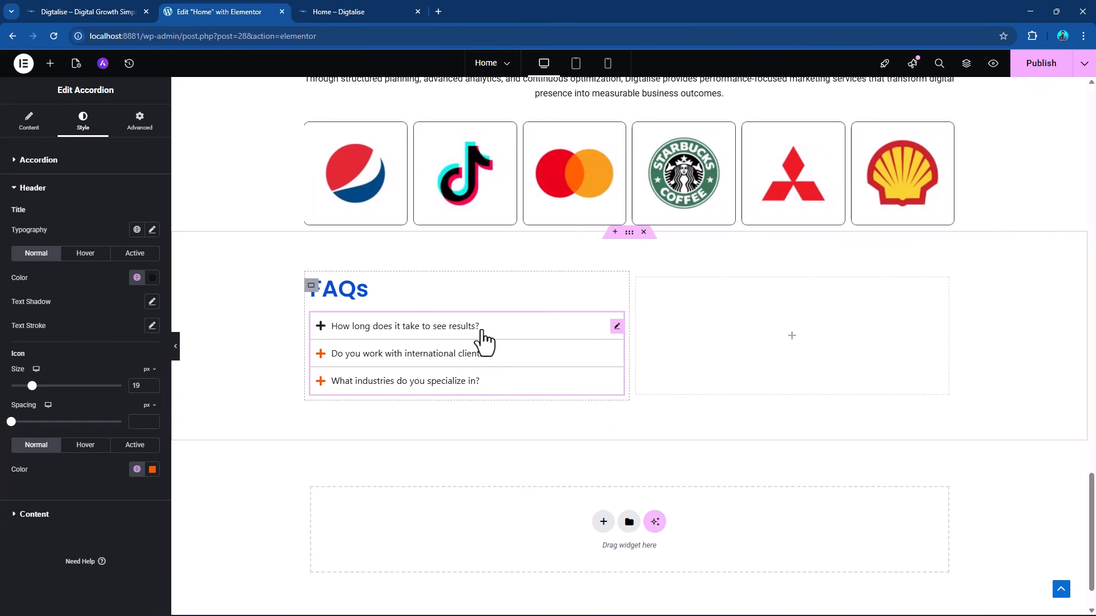
Give the FAQs section's outer container a classic background in the global color "brand background color".
left_click(629, 232)
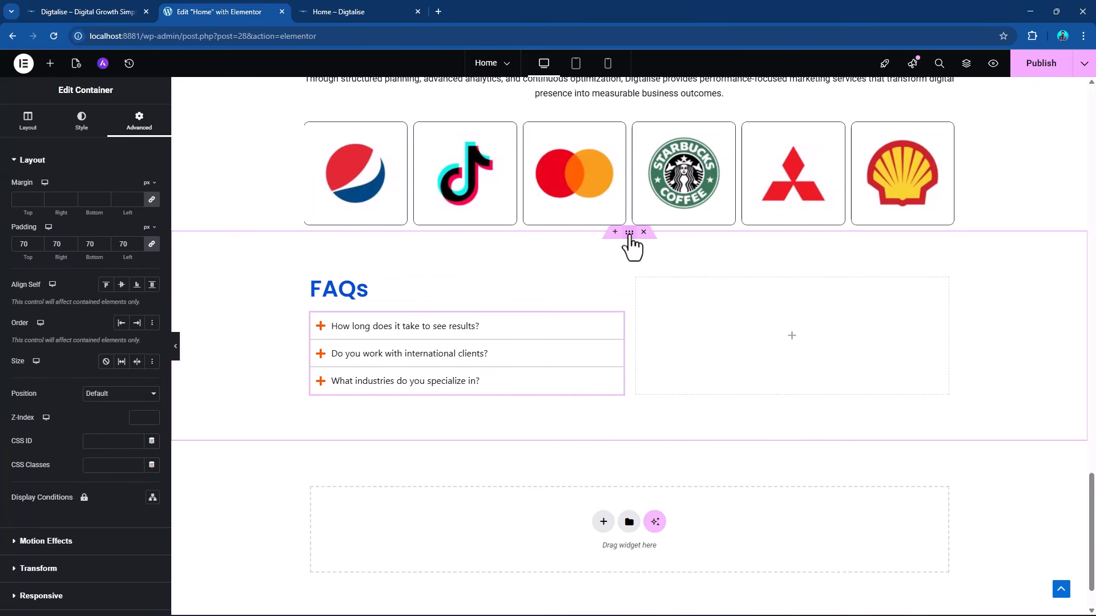
left_click(83, 131)
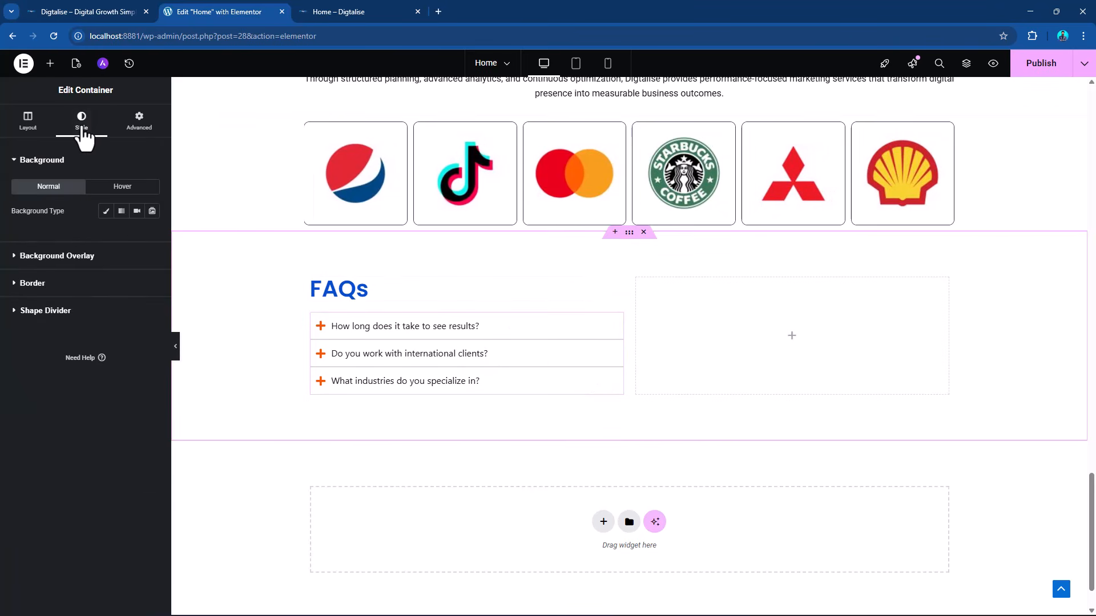
left_click(105, 212)
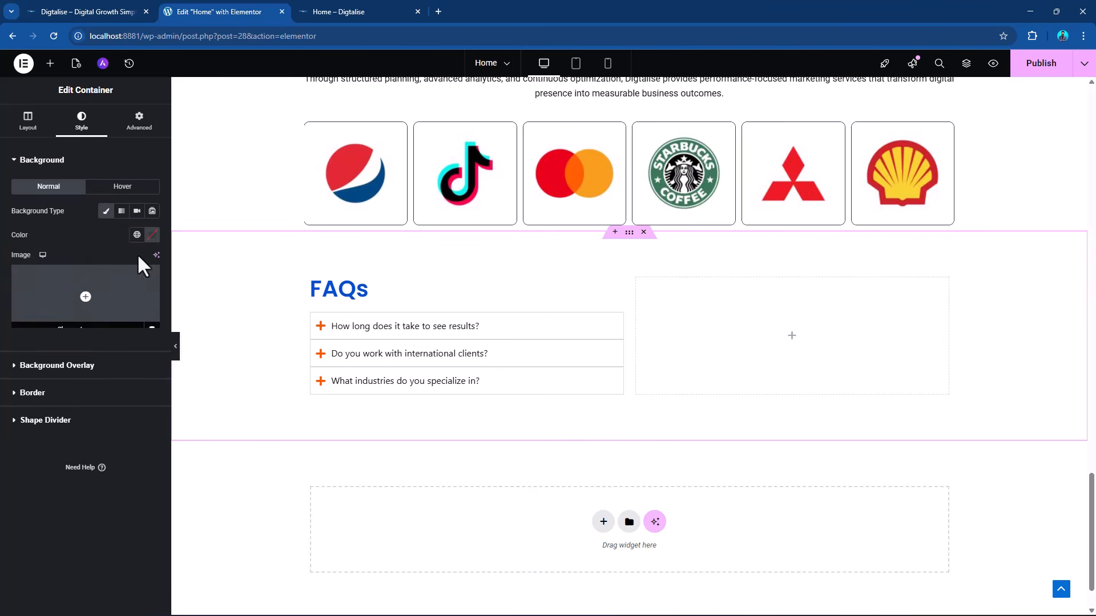
left_click(137, 235)
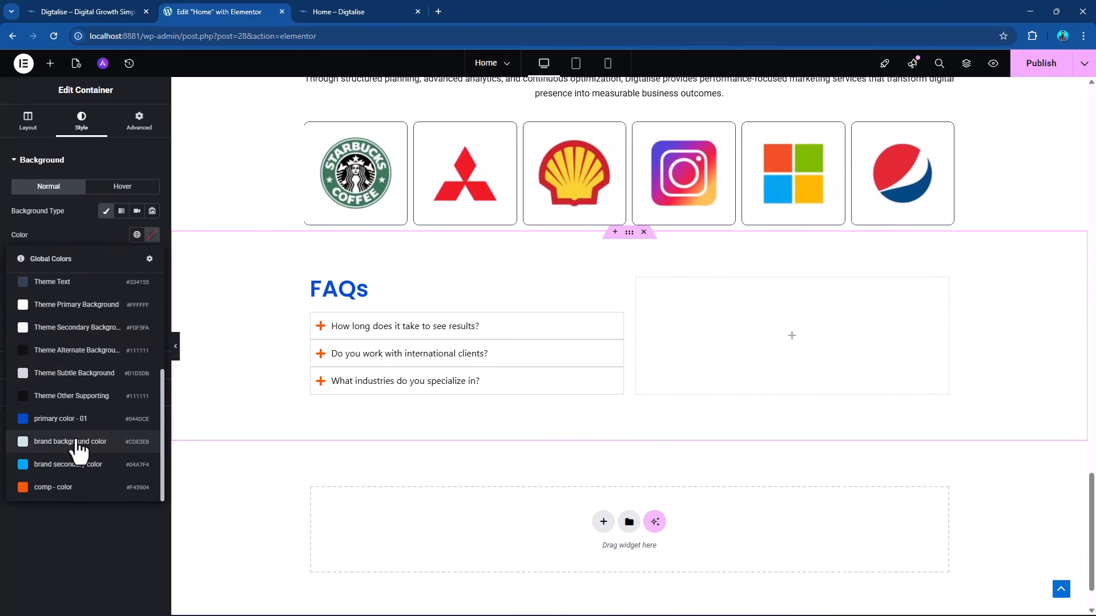
left_click(78, 441)
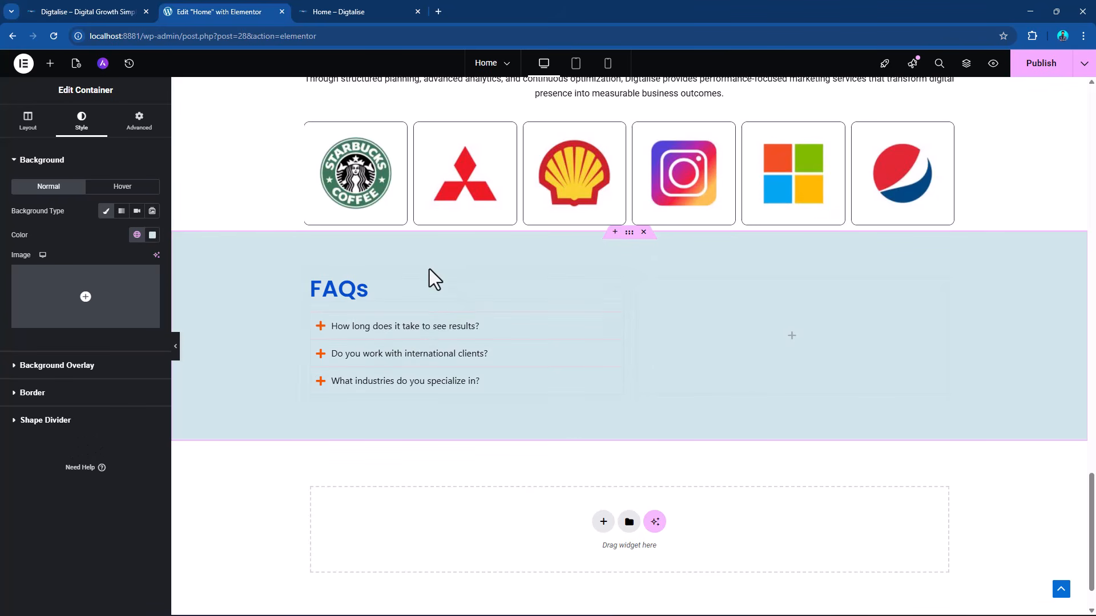
Try 70 px bottom padding on the Our Clients text container, and reduce it to 7 px.
scroll(619, 365, "up", 4)
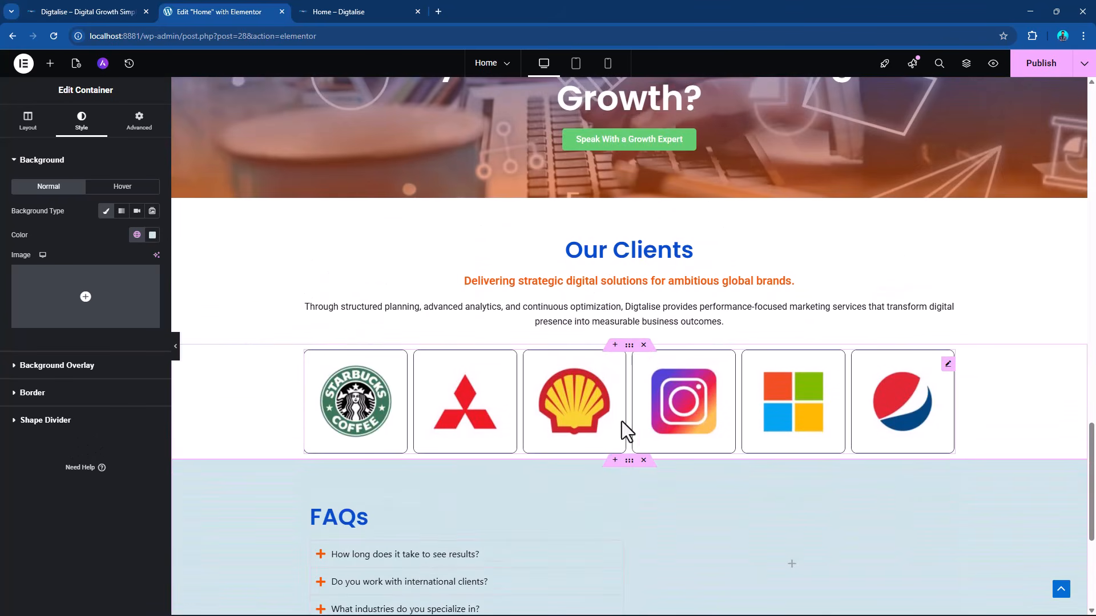
left_click(568, 210)
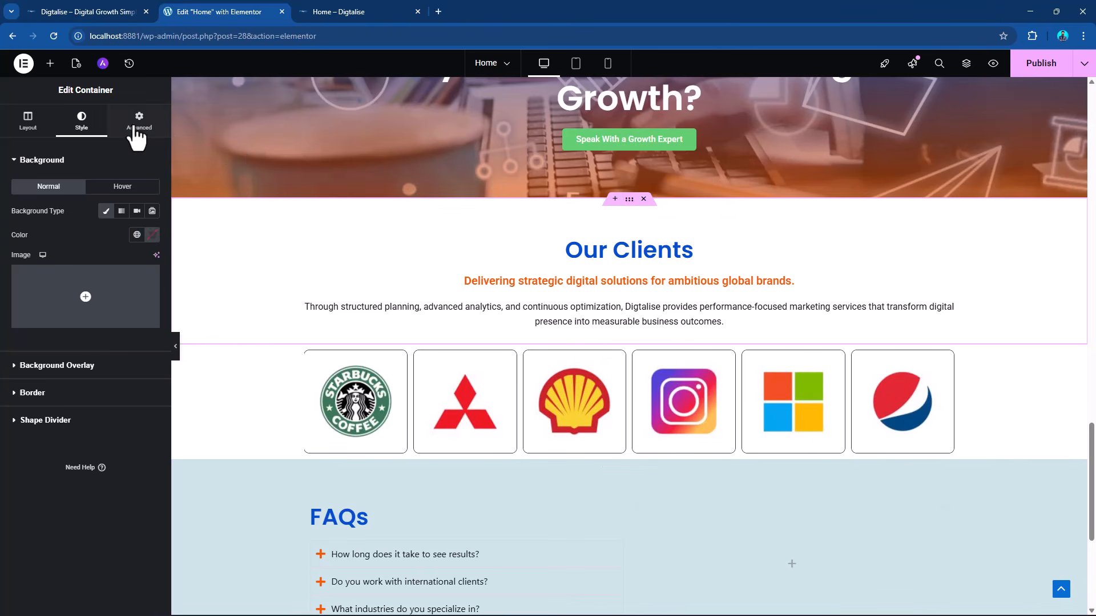
left_click(137, 127)
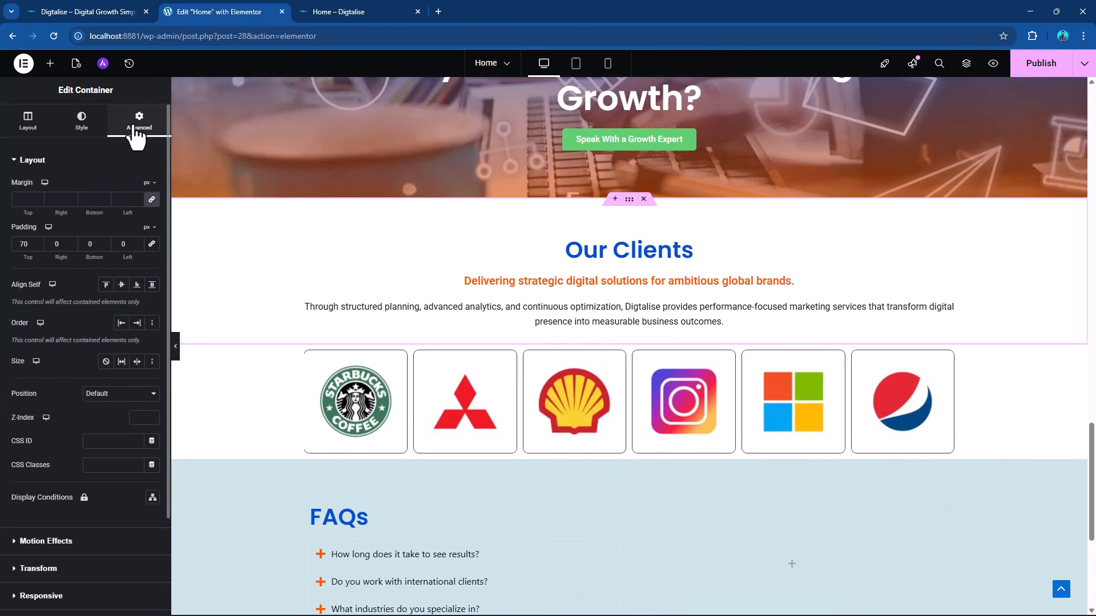
double_click(91, 243)
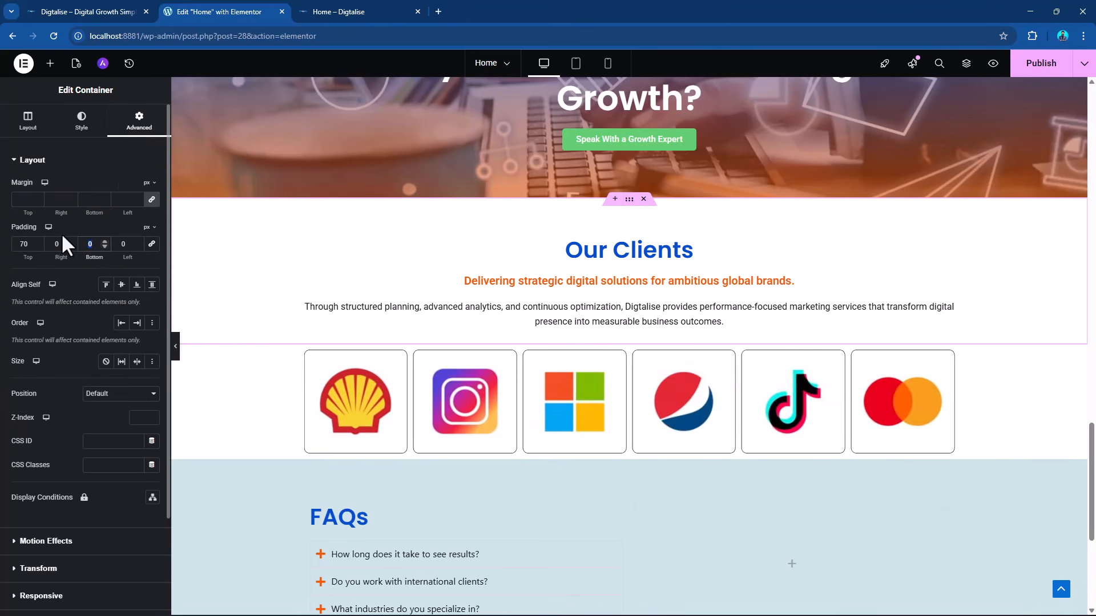
type("70")
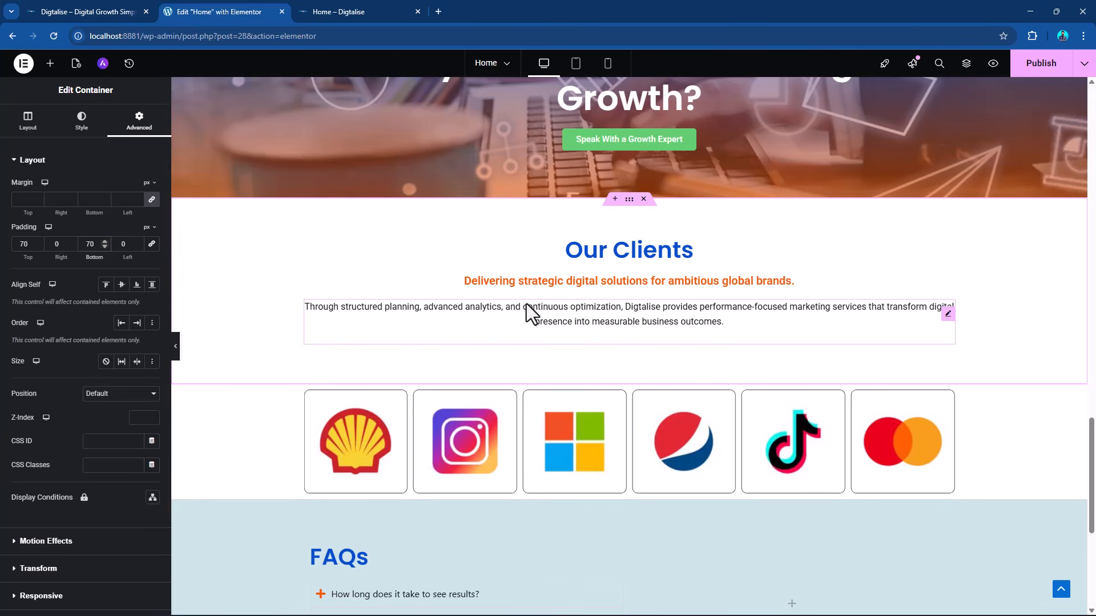
key("BackSpace")
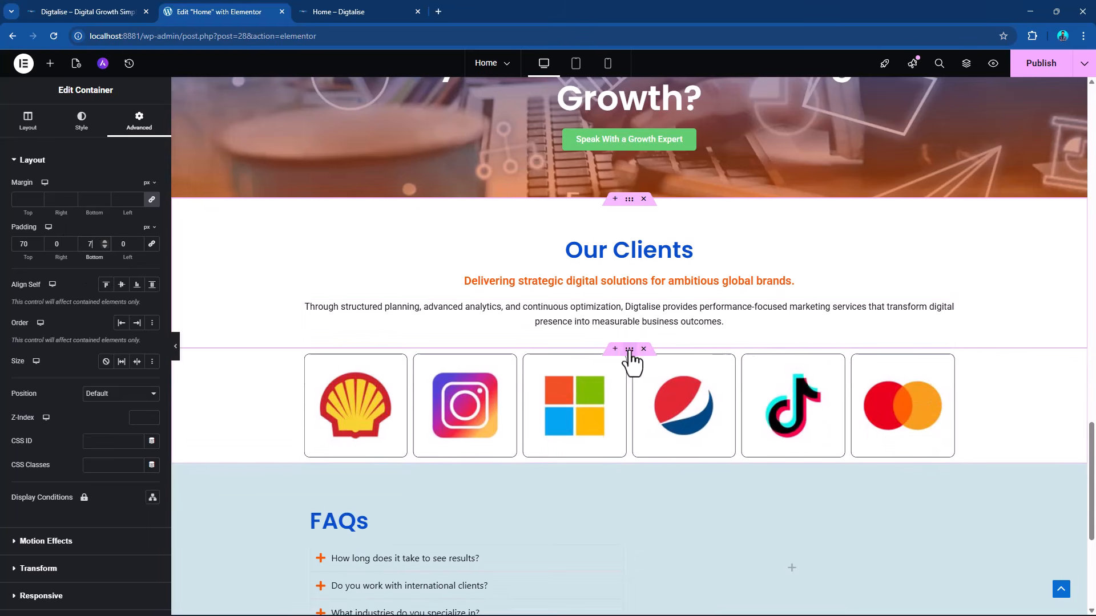
Set the client logo container's padding to 0 at the top and 70 px on the right, bottom and left sides.
left_click(629, 348)
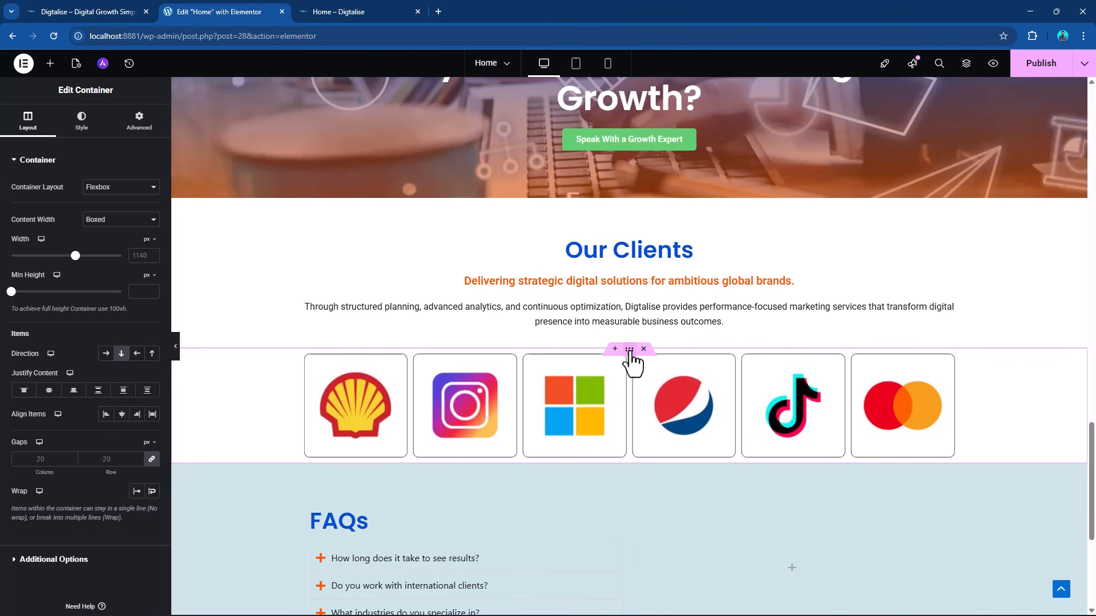
left_click(143, 123)
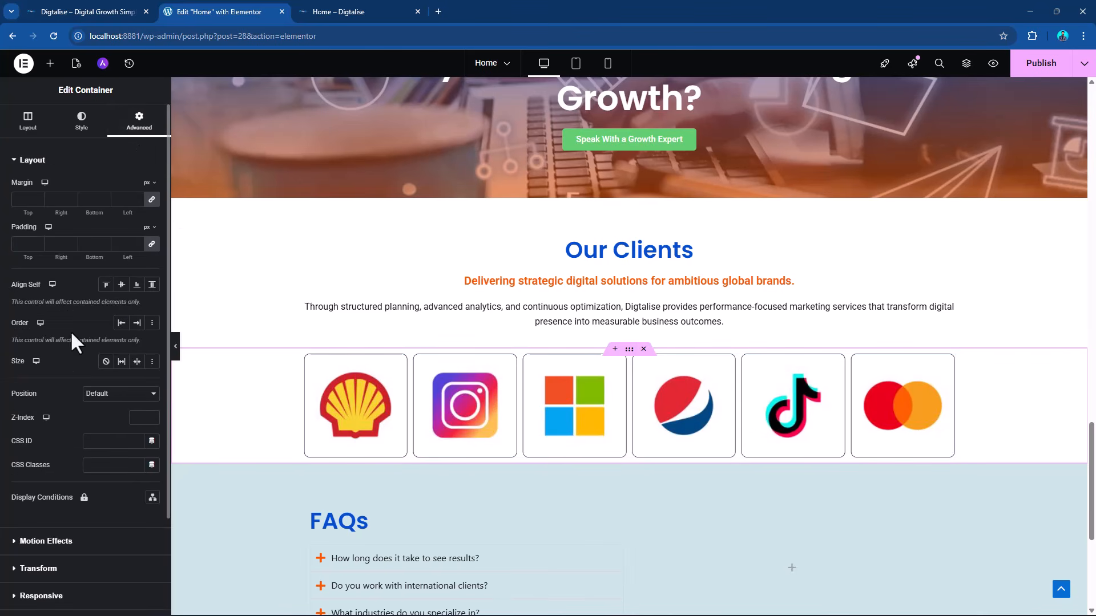
left_click(89, 247)
type("70")
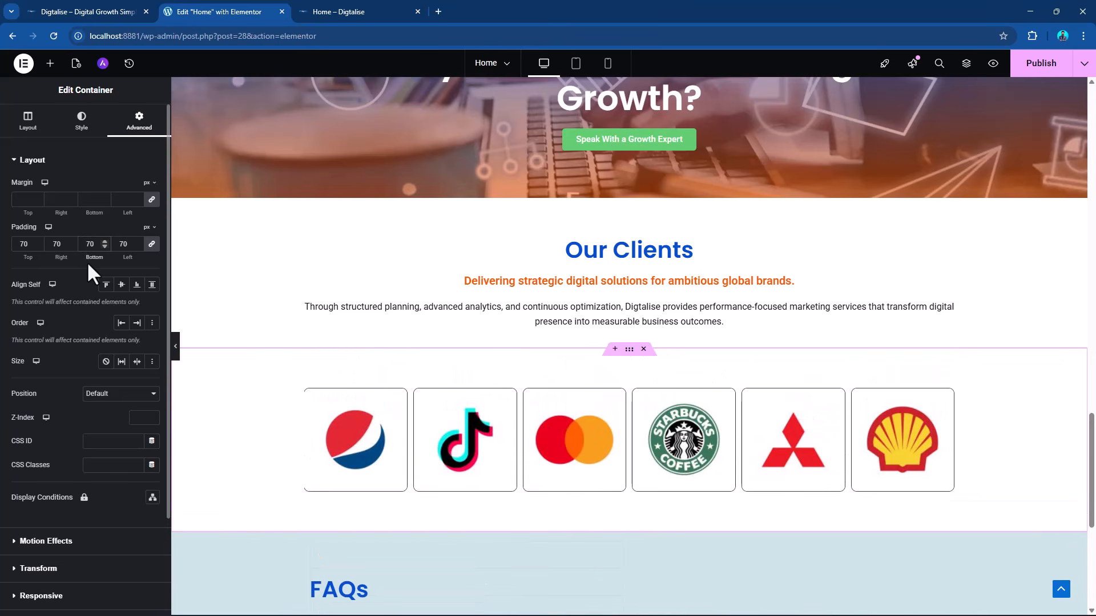
left_click_drag(33, 242, 12, 243)
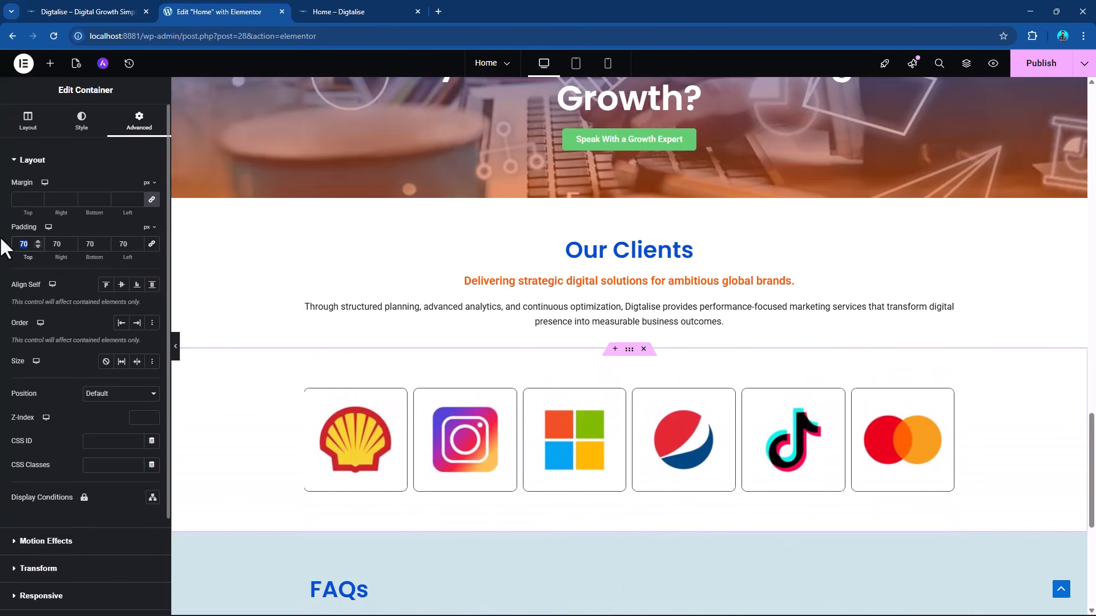
type("0")
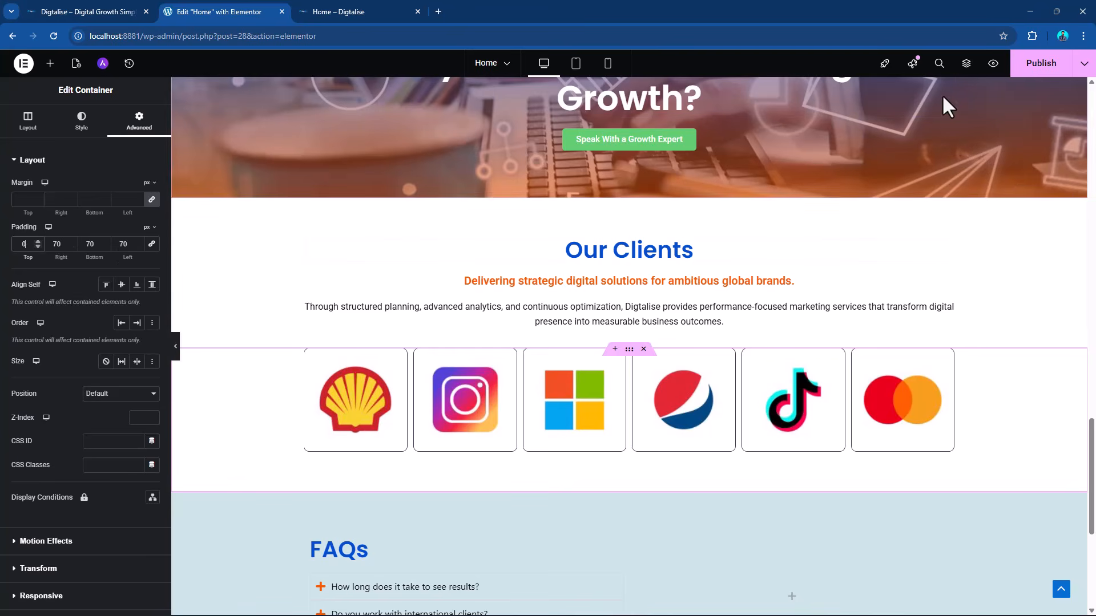
Publish the page and review its sections for consistent spacing and colors.
left_click(1027, 74)
scroll(639, 314, "down", 4)
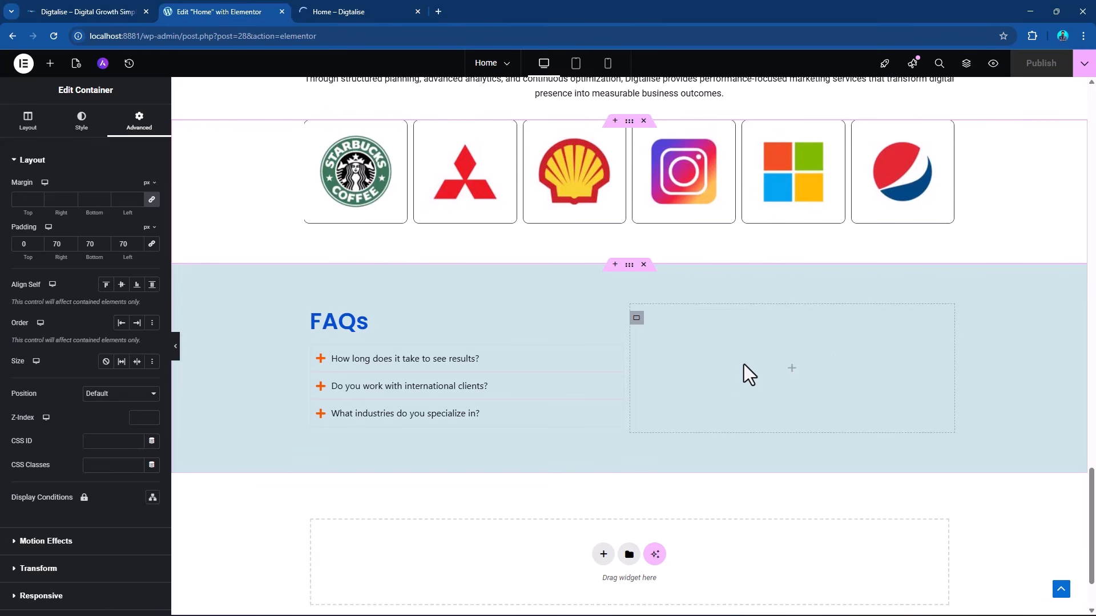
scroll(919, 351, "up", 20)
scroll(916, 338, "up", 5)
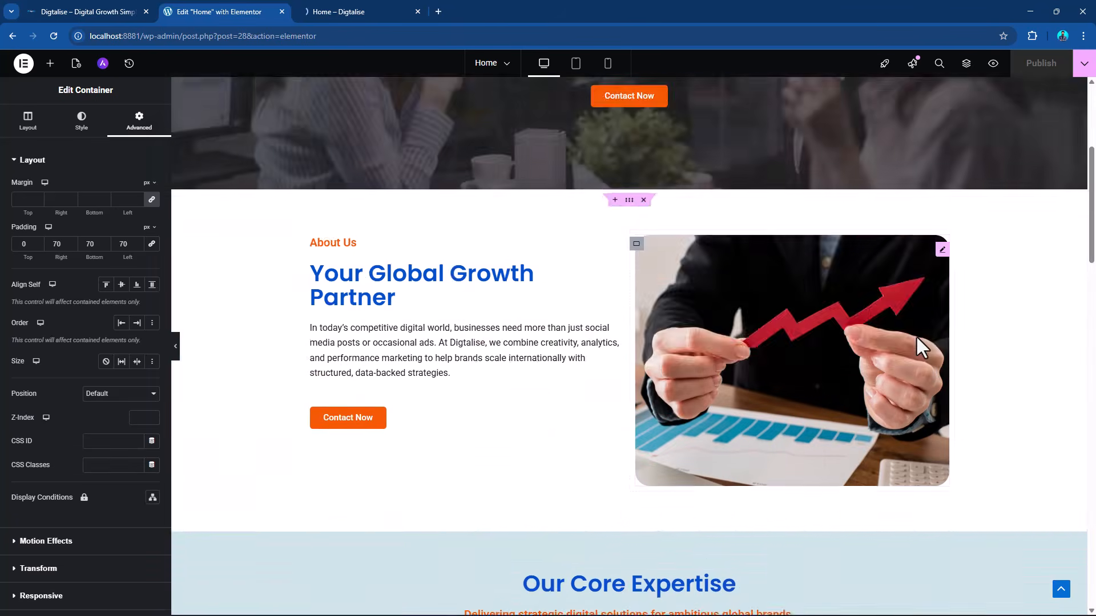
scroll(916, 338, "down", 20)
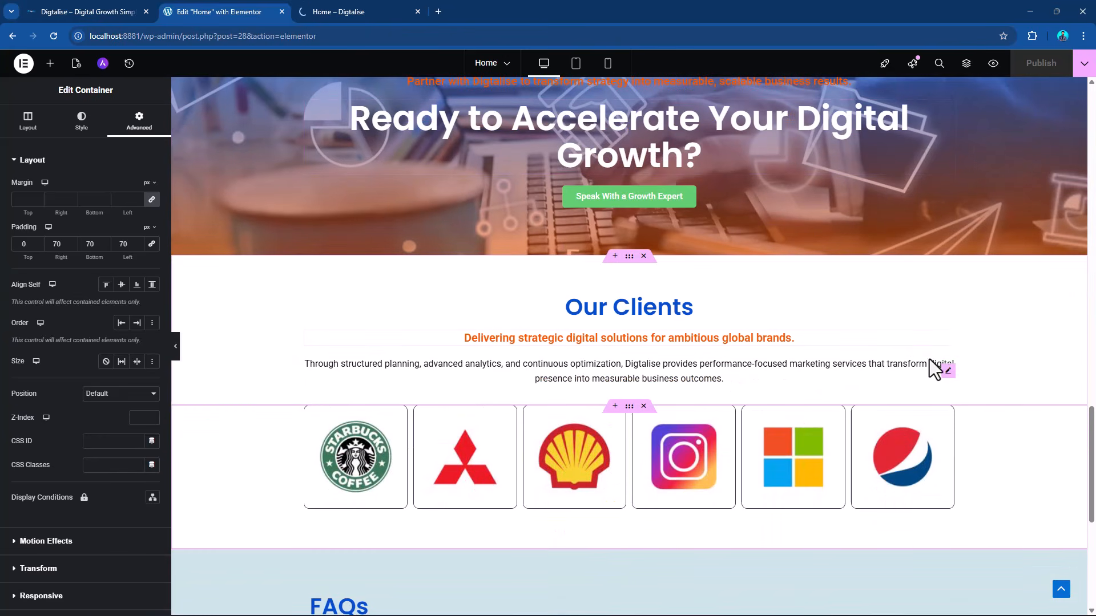
Set the text color of the subheading under Our Clients to the near-black global color #111111.
left_click(948, 345)
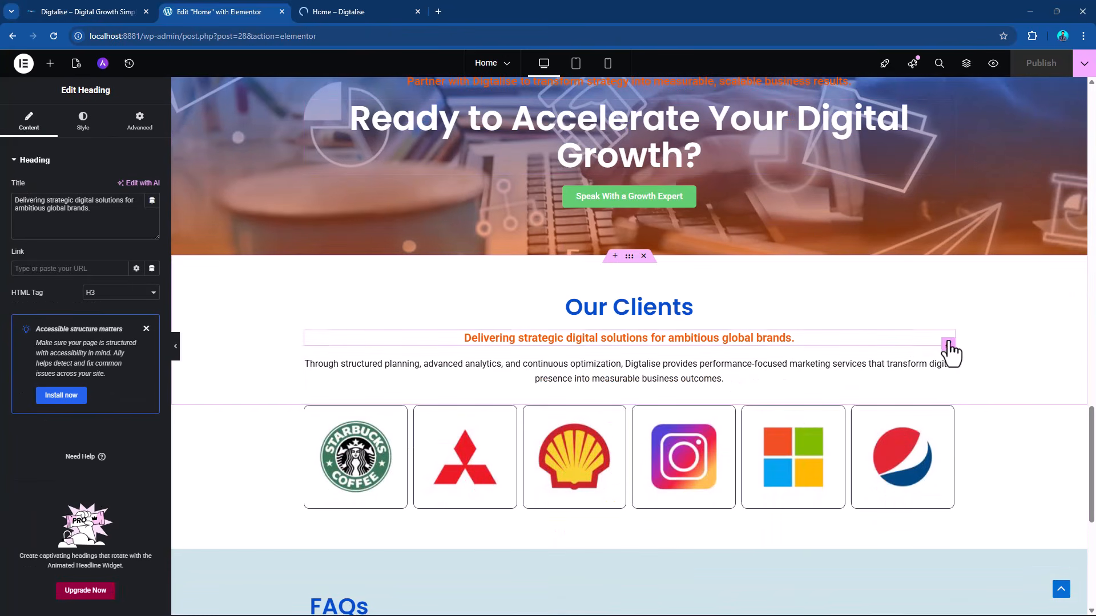
left_click(83, 121)
left_click(137, 348)
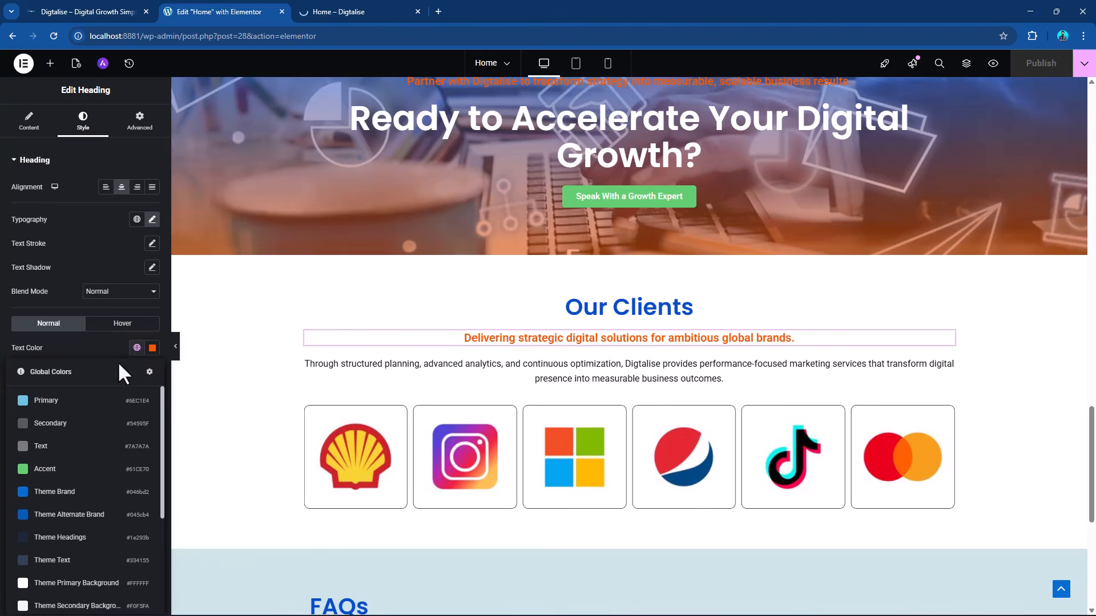
scroll(108, 450, "down", 3)
left_click(79, 463)
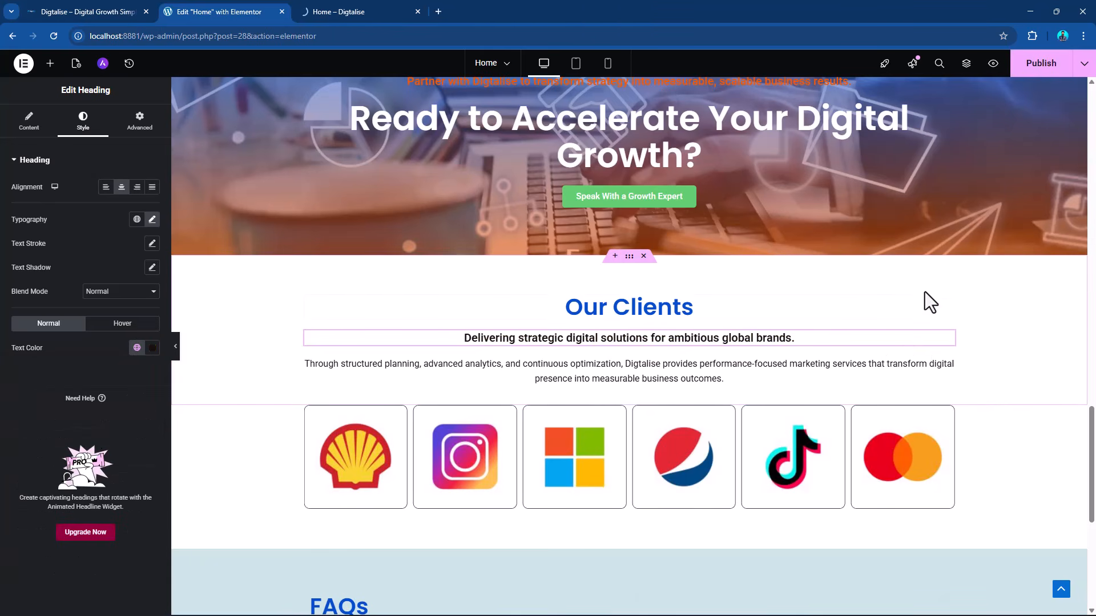
Publish the updated page and look through its browser preview.
left_click(1033, 68)
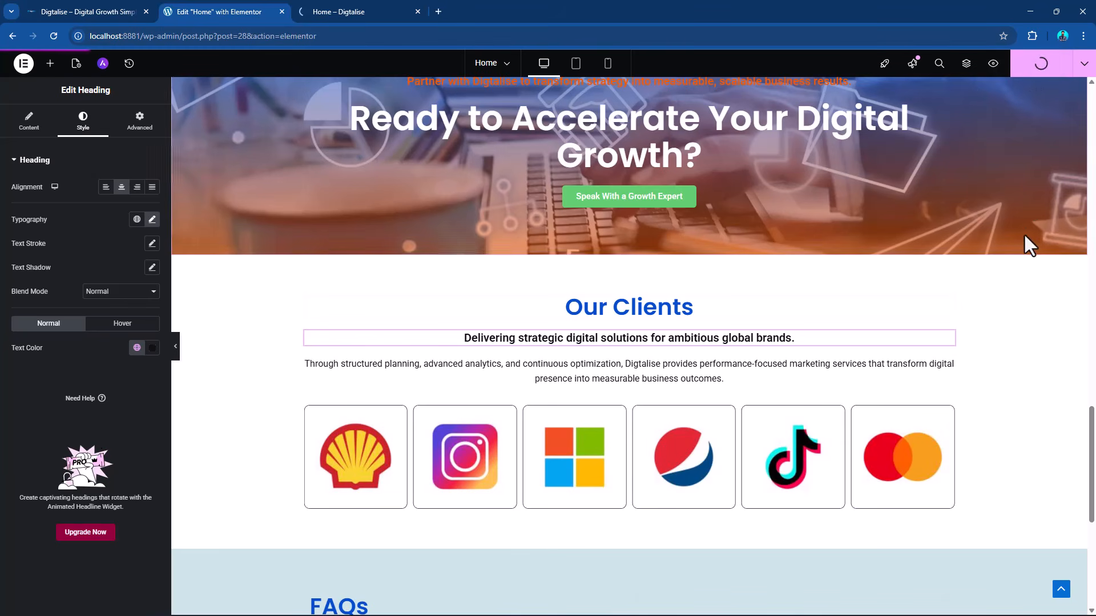
scroll(877, 354, "down", 6)
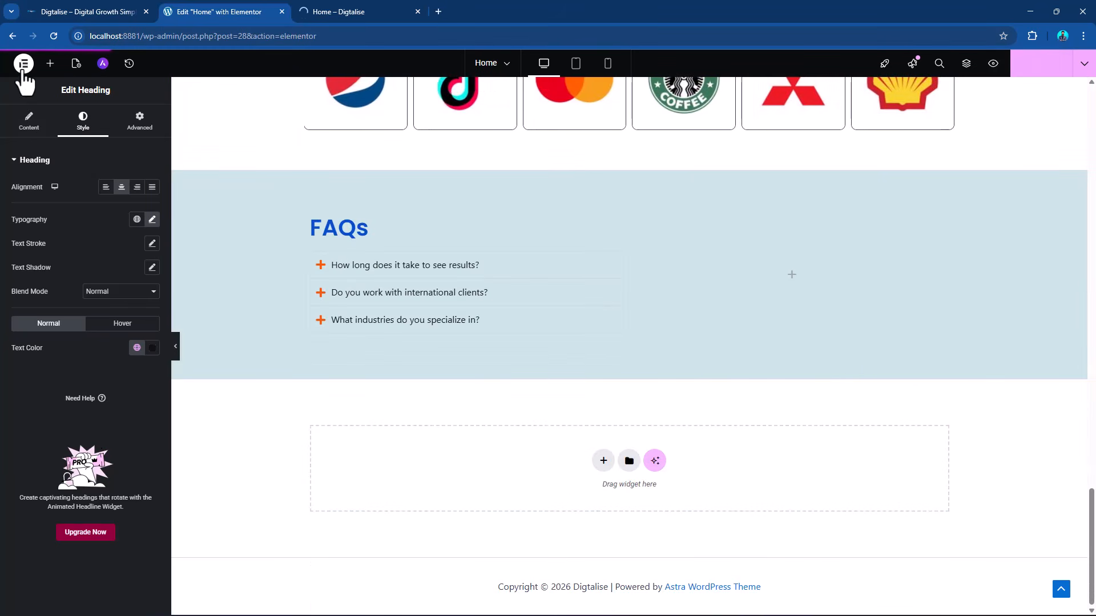
left_click(347, 12)
scroll(555, 367, "down", 20)
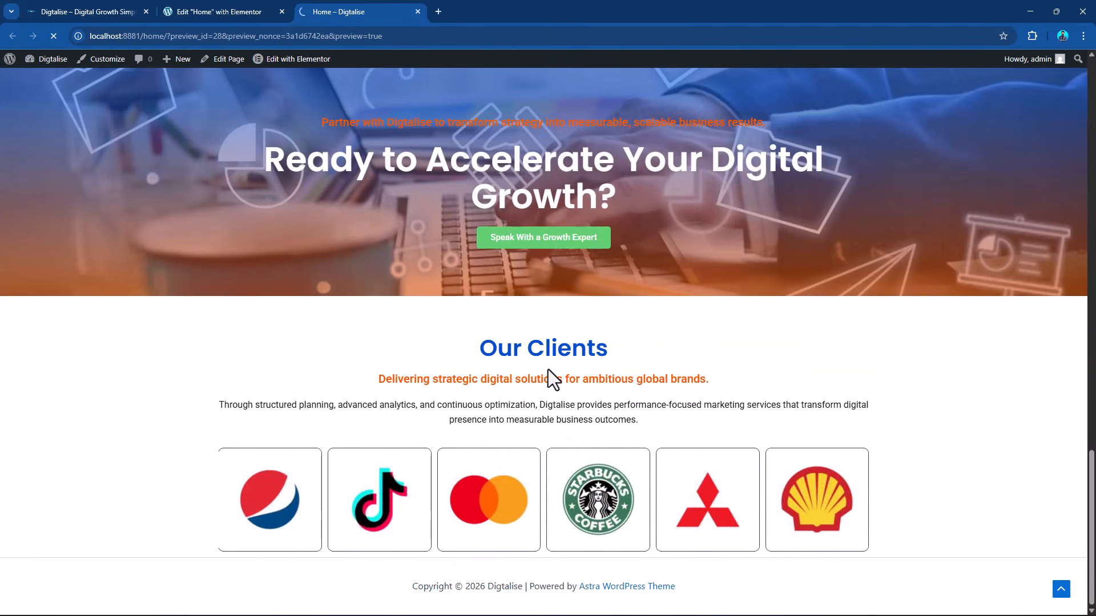
scroll(548, 369, "up", 20)
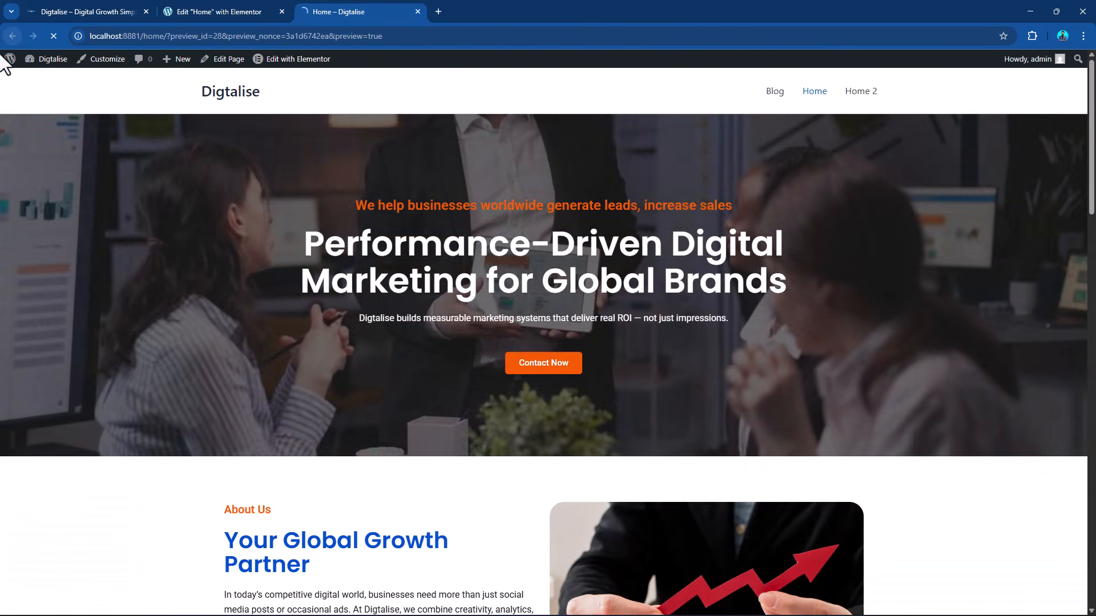
Open the WordPress plugin installer from the site dashboard and search for "wp form".
mouse_move(9, 63)
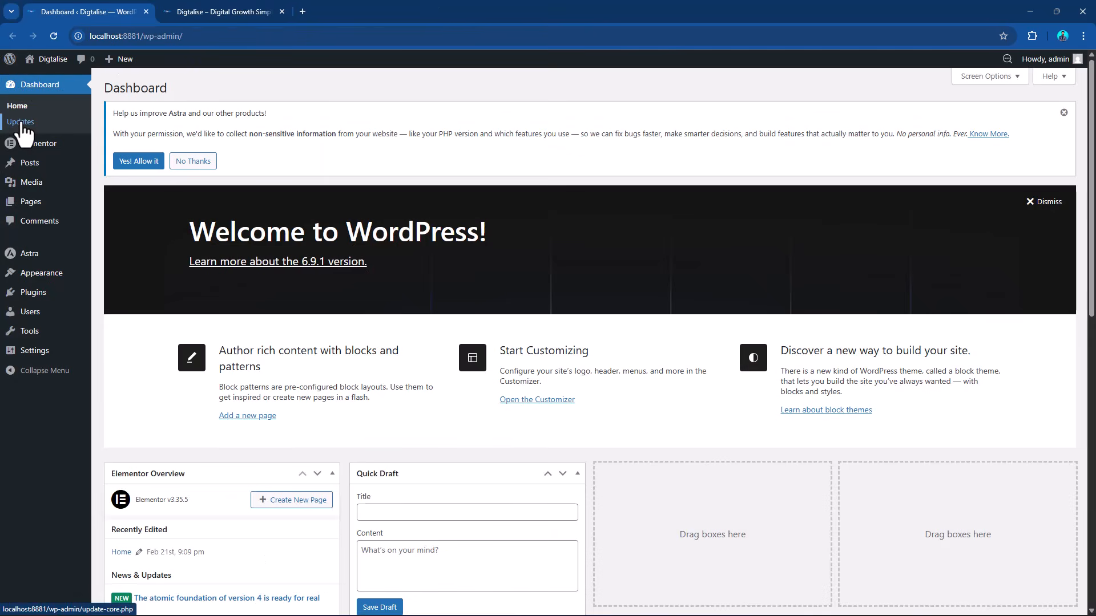
mouse_move(40, 295)
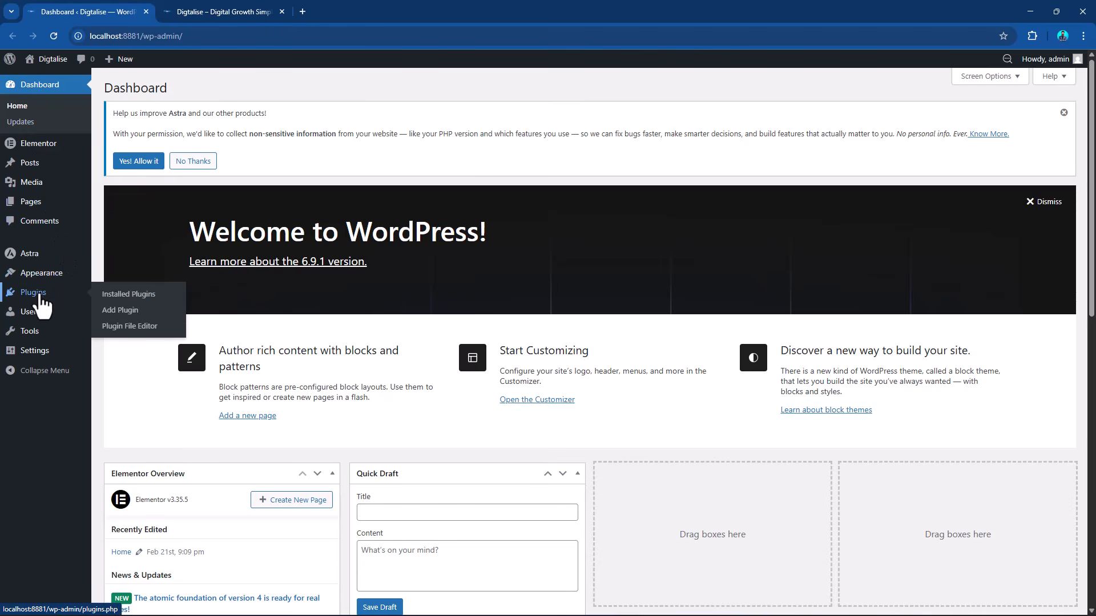
left_click(117, 310)
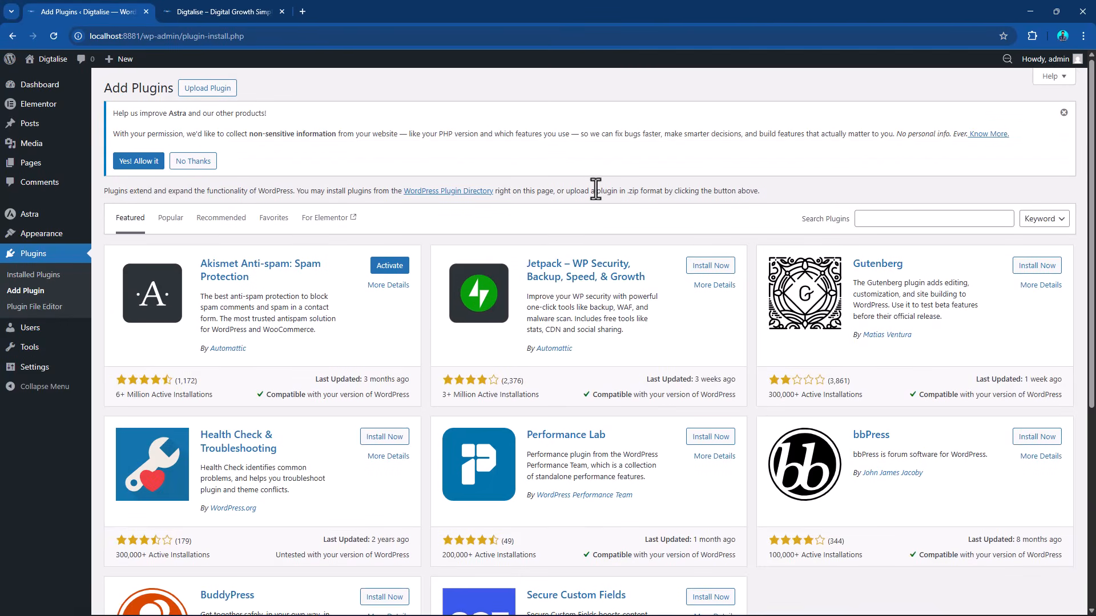
left_click(898, 219)
type("w")
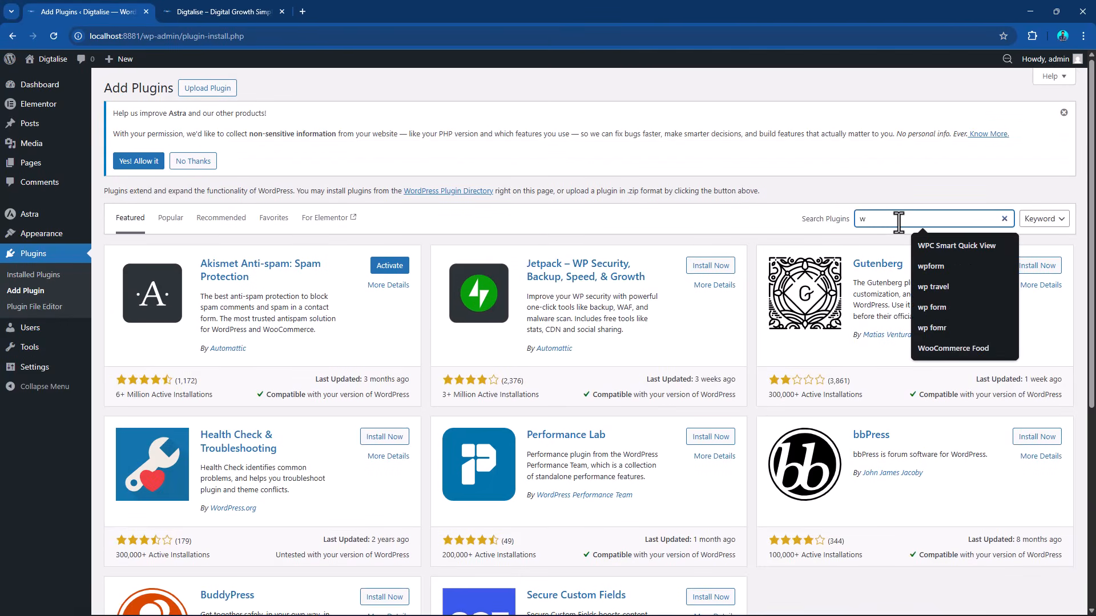
type("p form")
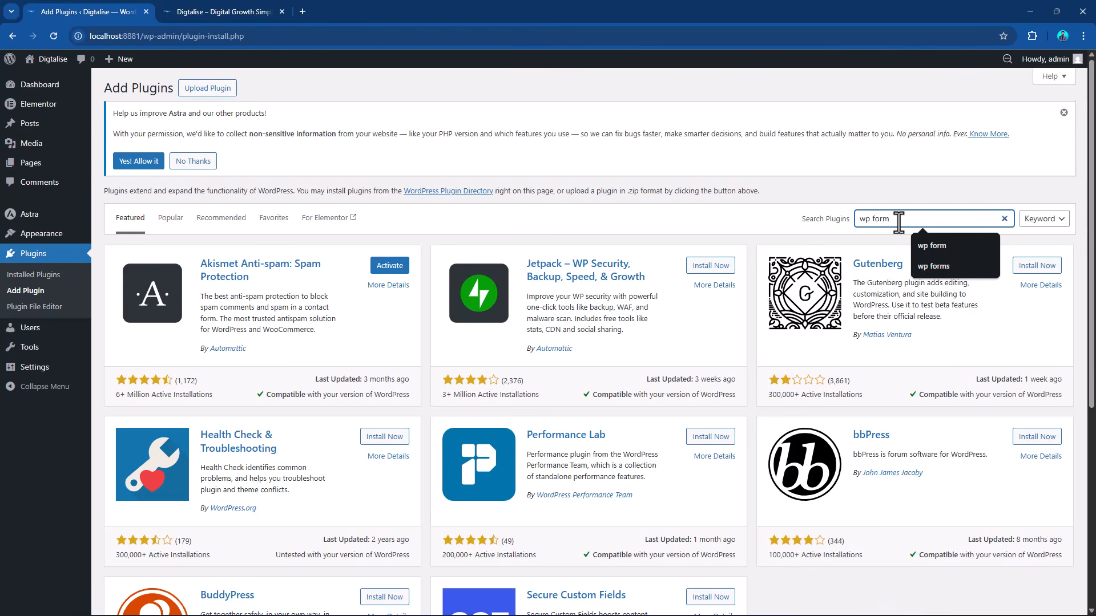
key("Return")
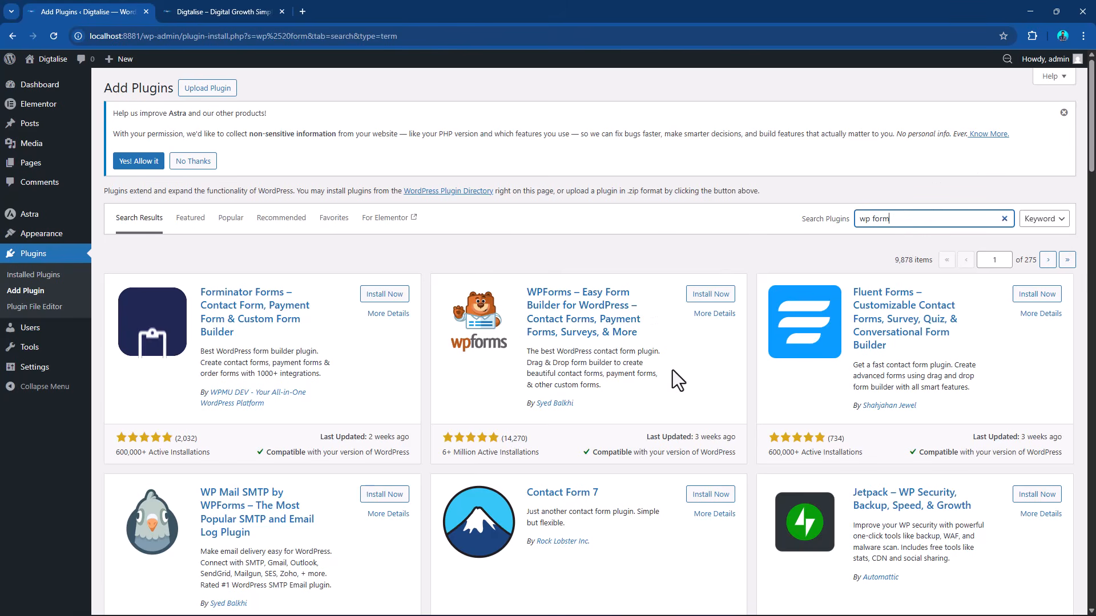
Look over the form plugins found and install WPForms – Easy Form Builder for WordPress.
left_click(450, 437)
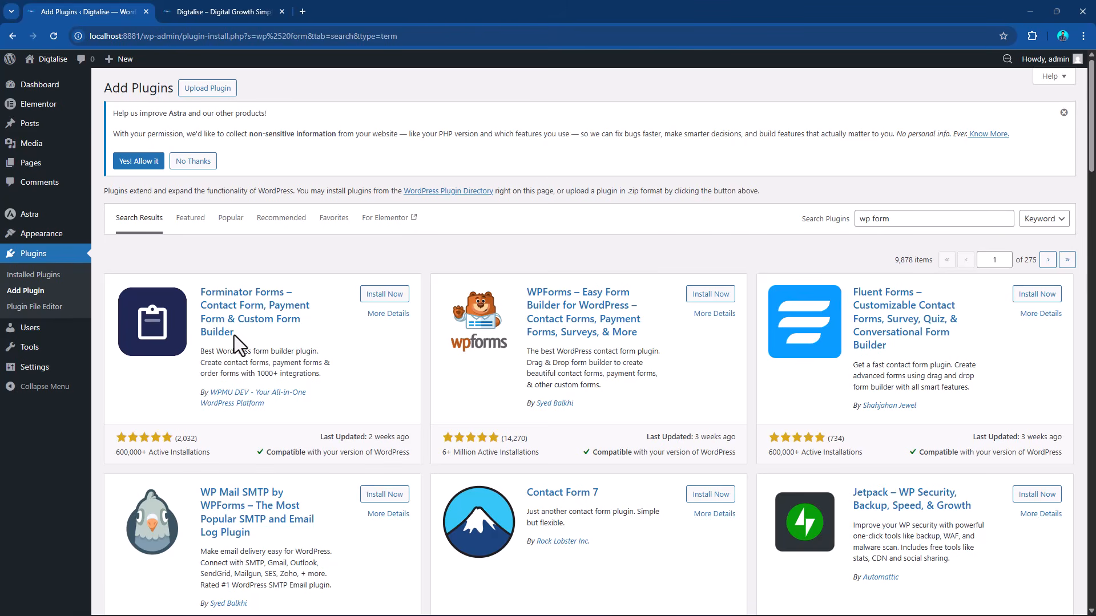
scroll(634, 505, "down", 1)
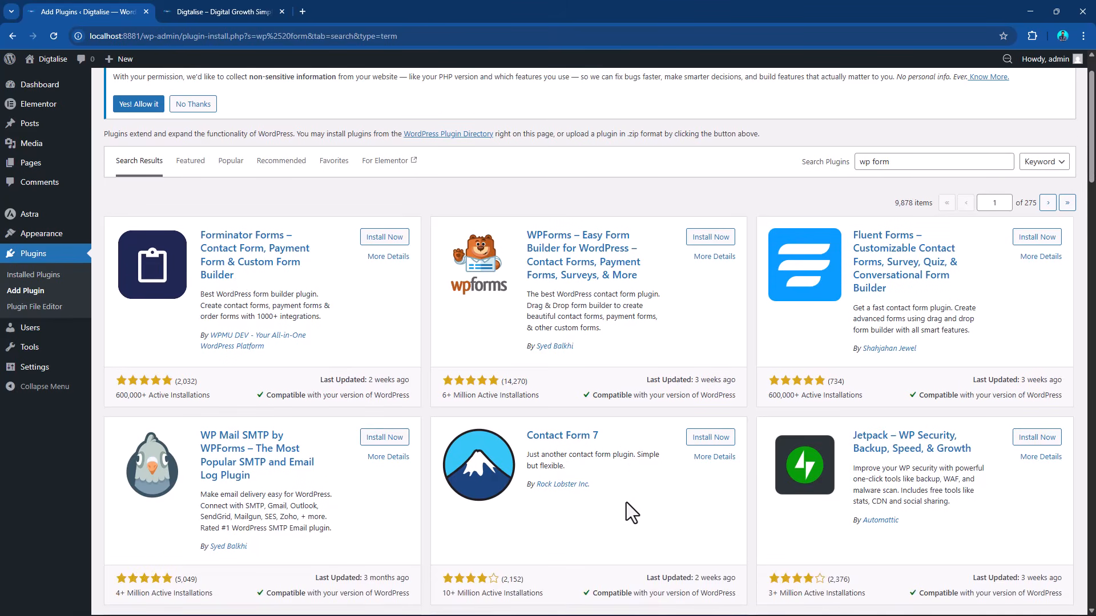
scroll(664, 354, "up", 1)
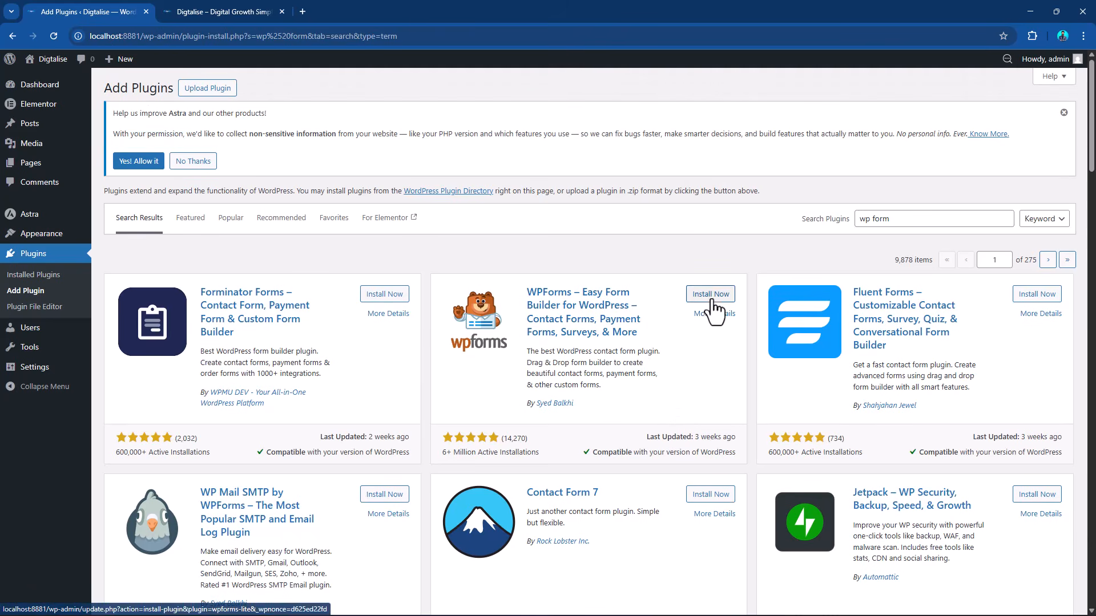
left_click(707, 294)
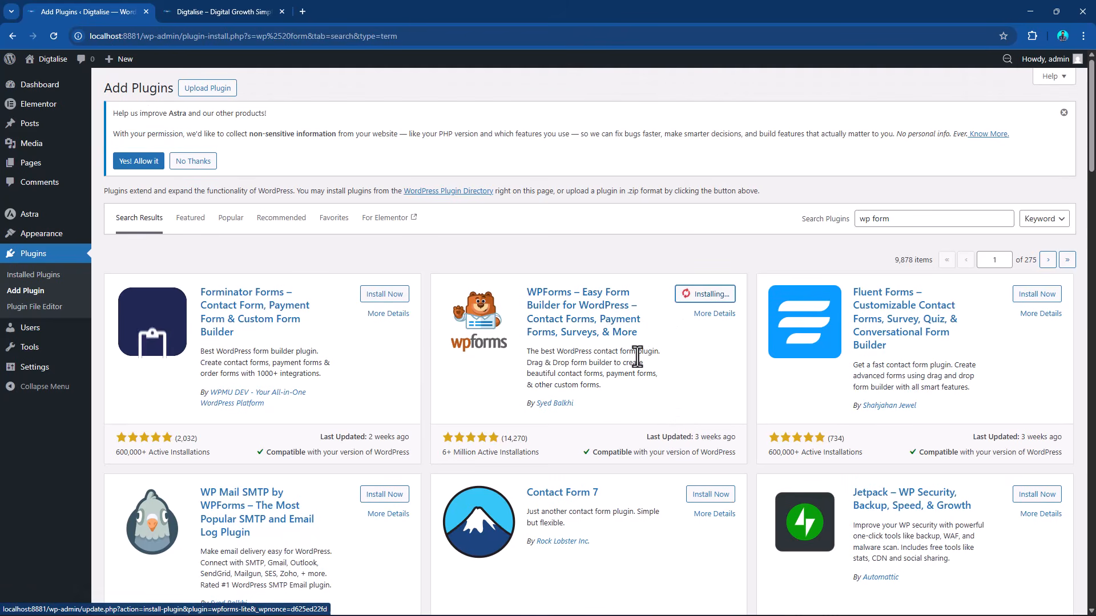
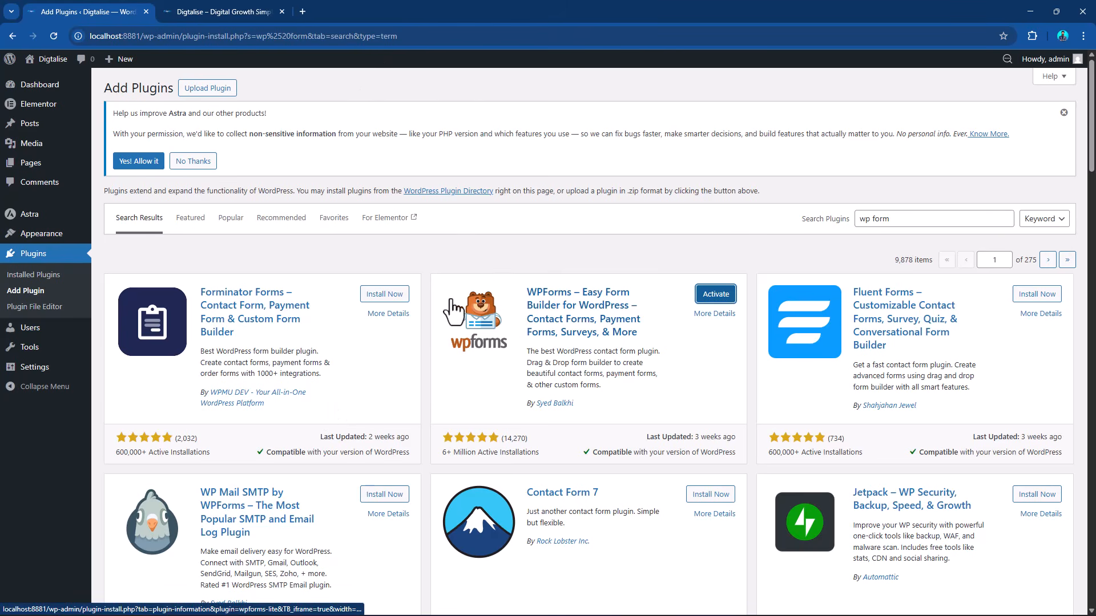
Activate the WPForms plugin and view the live Digtalise site in a new browser tab.
left_click(714, 295)
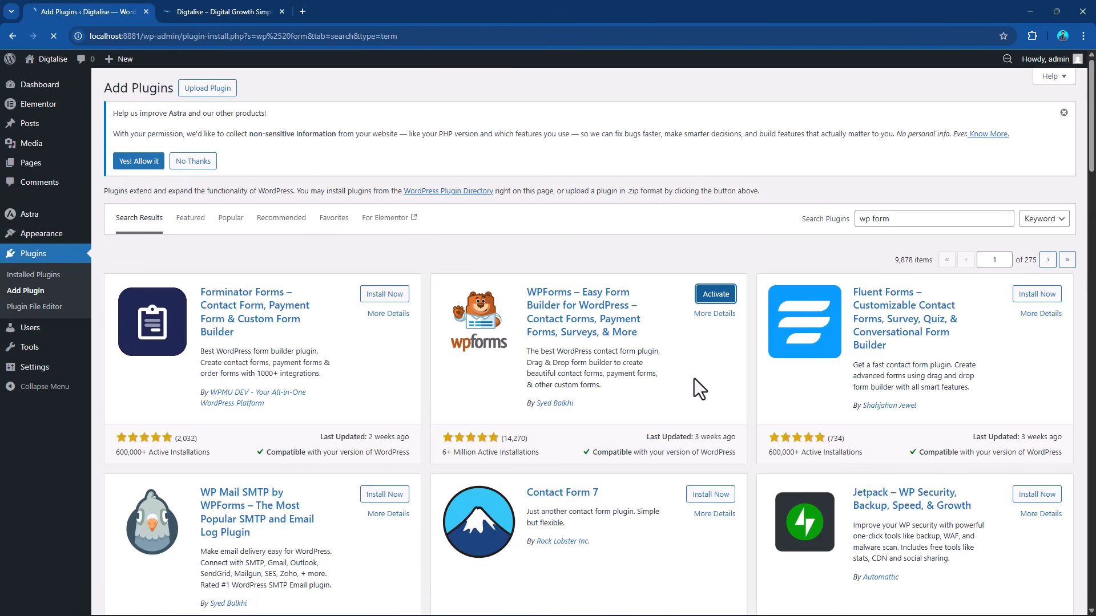
mouse_move(33, 334)
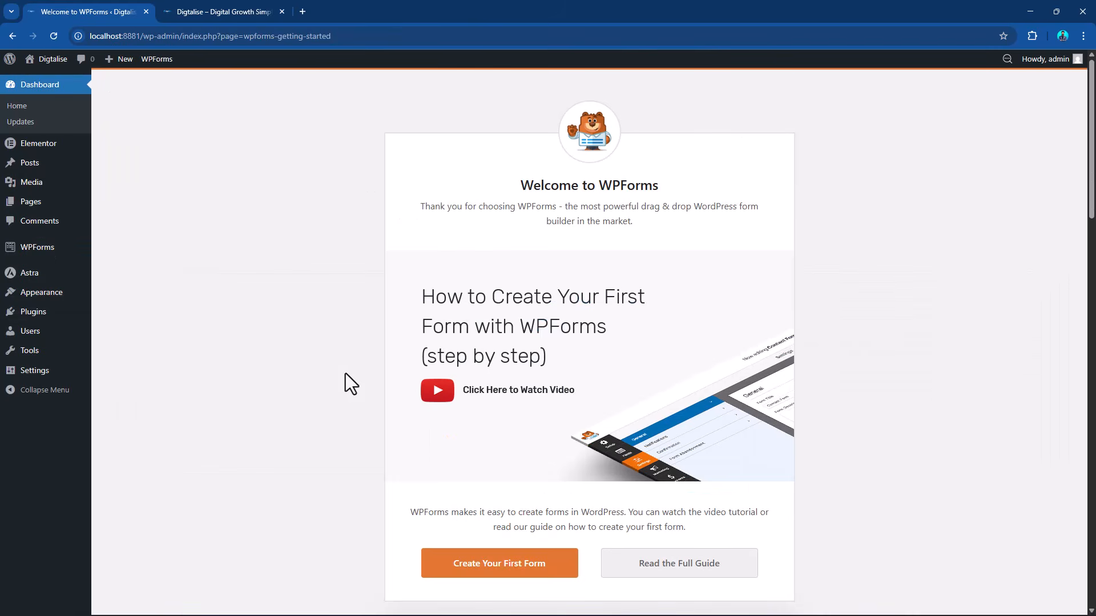
mouse_move(56, 64)
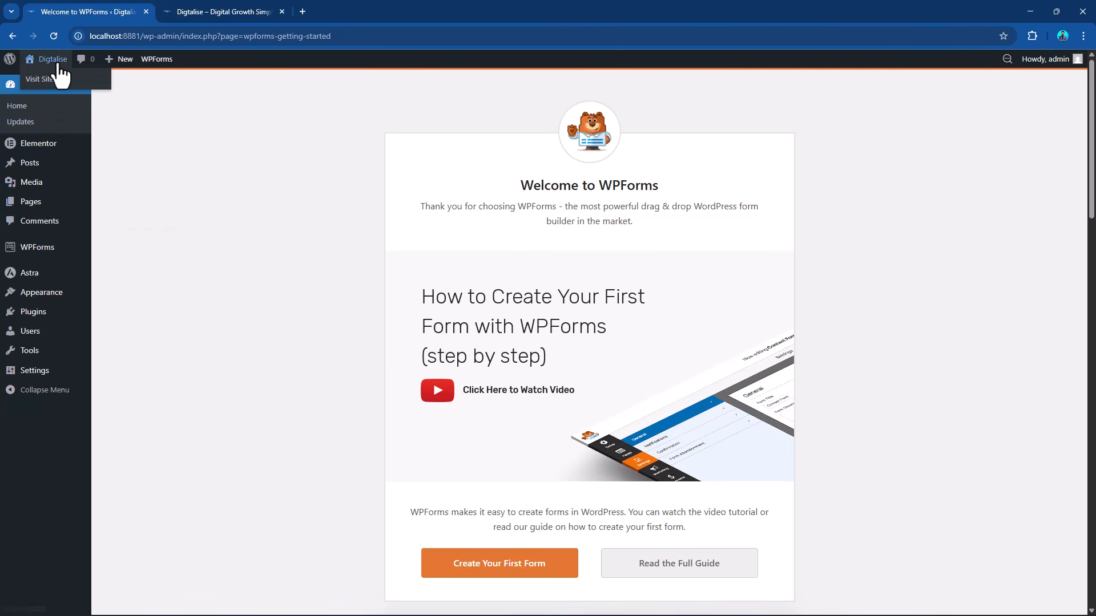
middle_click(41, 80)
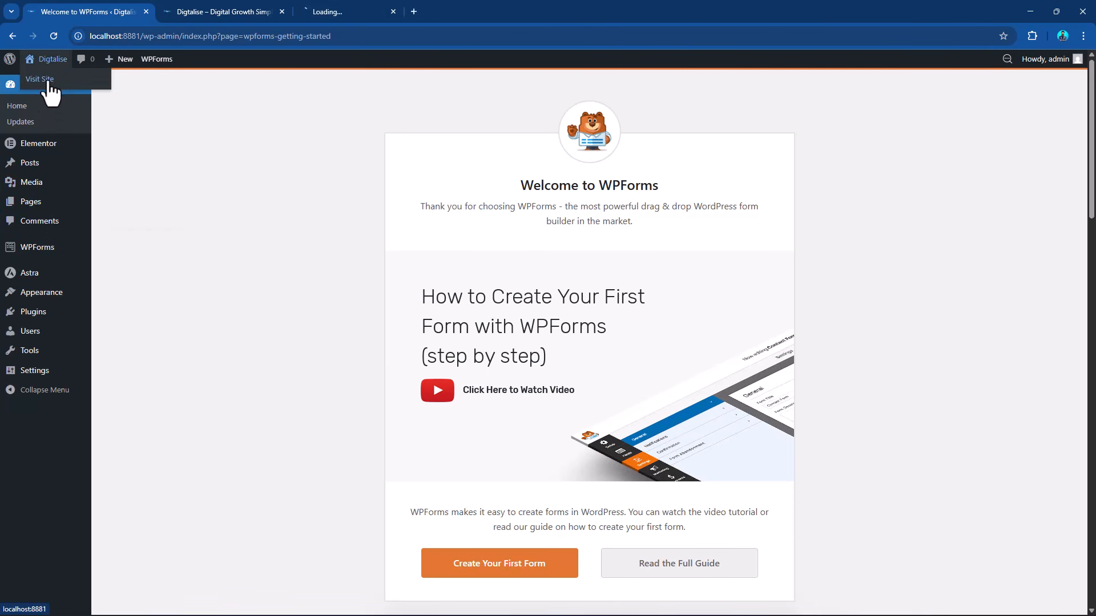
left_click(374, 10)
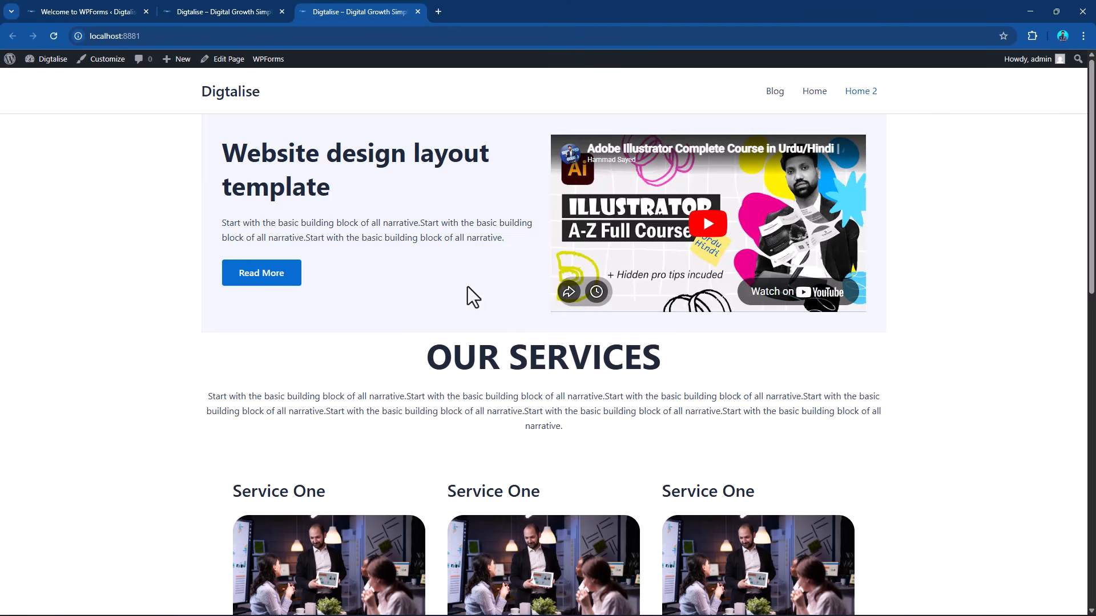
scroll(467, 301, "down", 9)
scroll(460, 282, "up", 9)
left_click(86, 5)
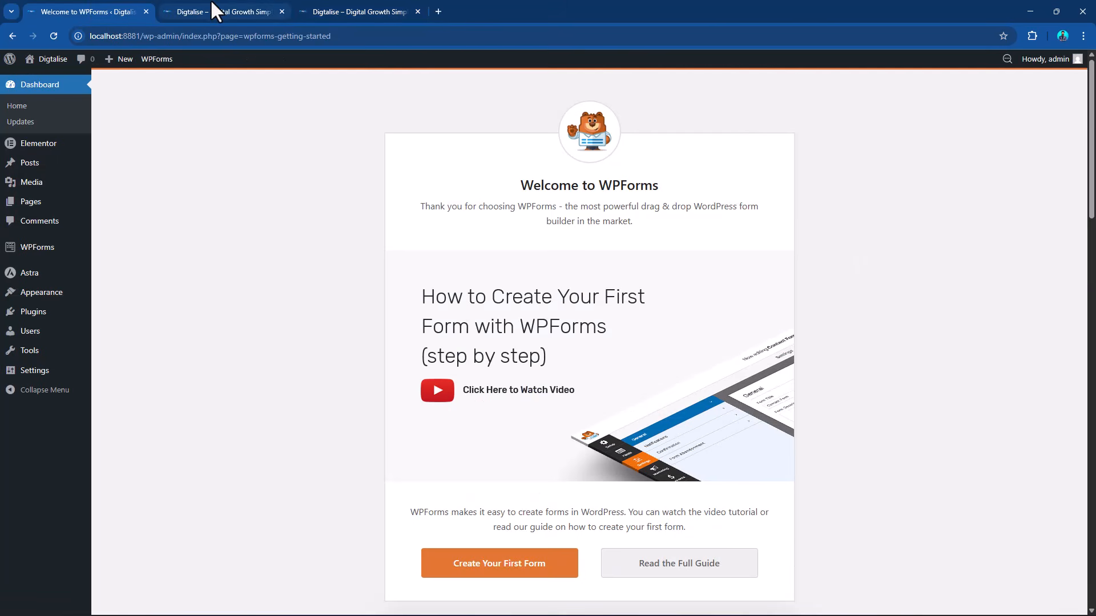
Set the site's static homepage to the Home page in the reading settings and save the changes.
mouse_move(61, 294)
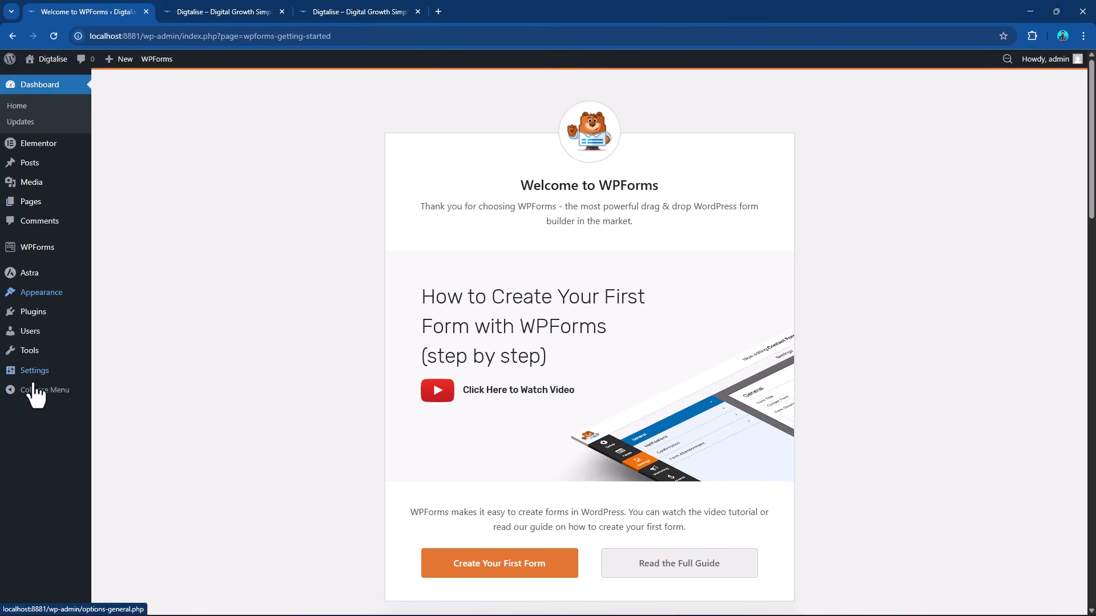
mouse_move(35, 373)
left_click(115, 406)
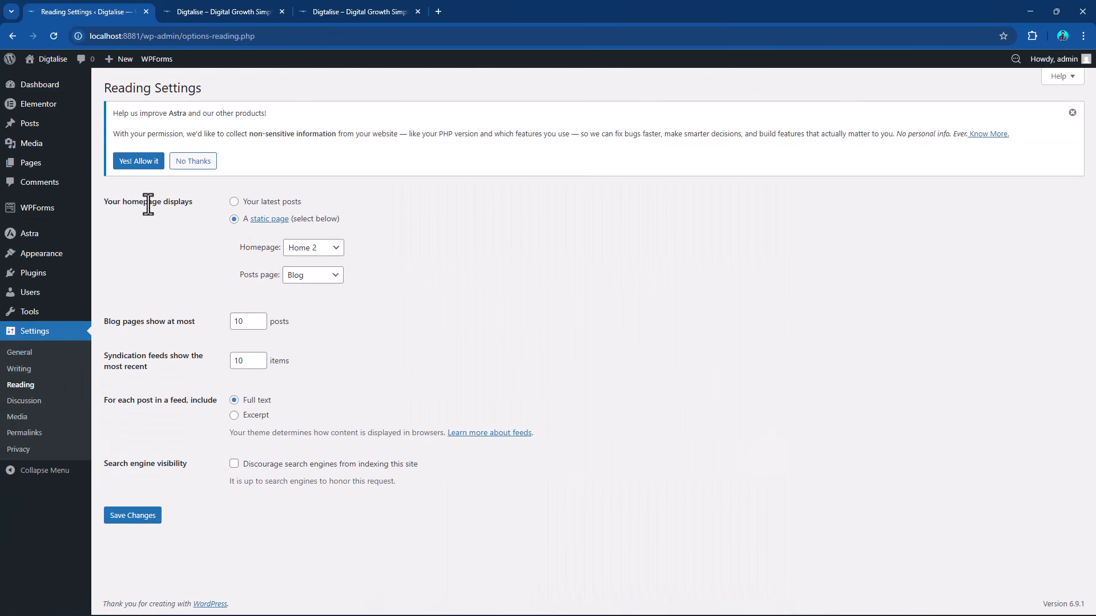
left_click(299, 249)
left_click(316, 294)
left_click(133, 515)
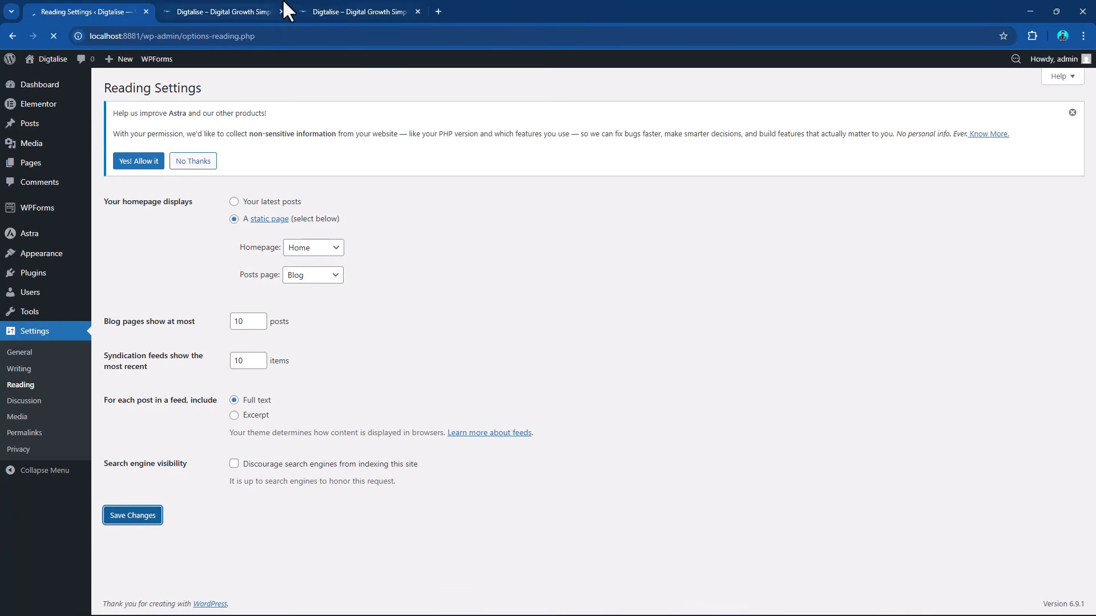
Check the live front page and close the outdated site tab that still shows the Home 2 layout.
left_click(369, 9)
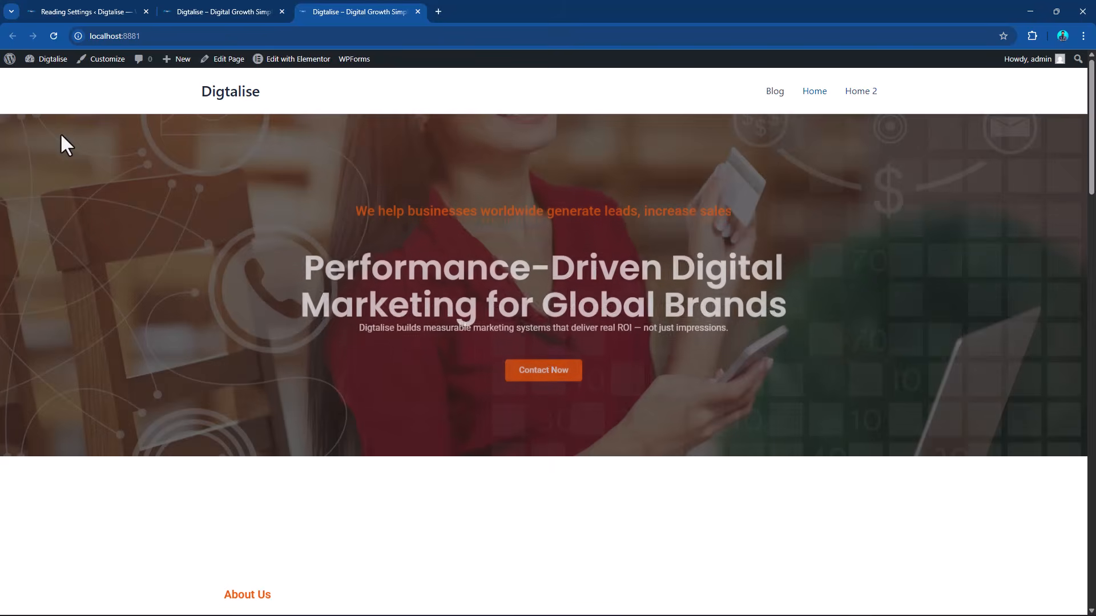
scroll(148, 220, "down", 5)
scroll(148, 224, "up", 5)
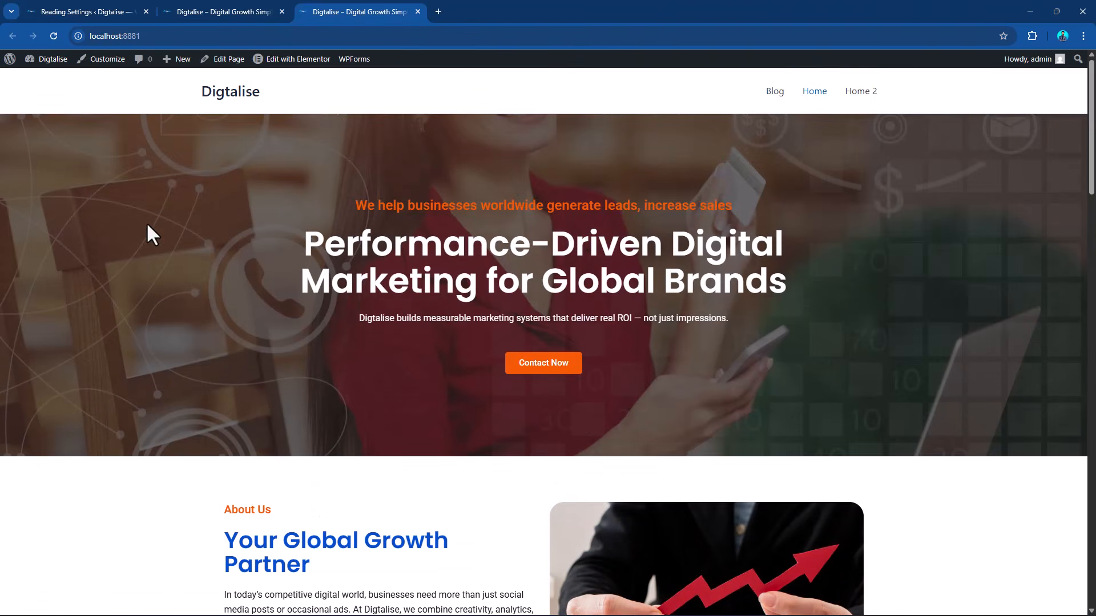
left_click(74, 4)
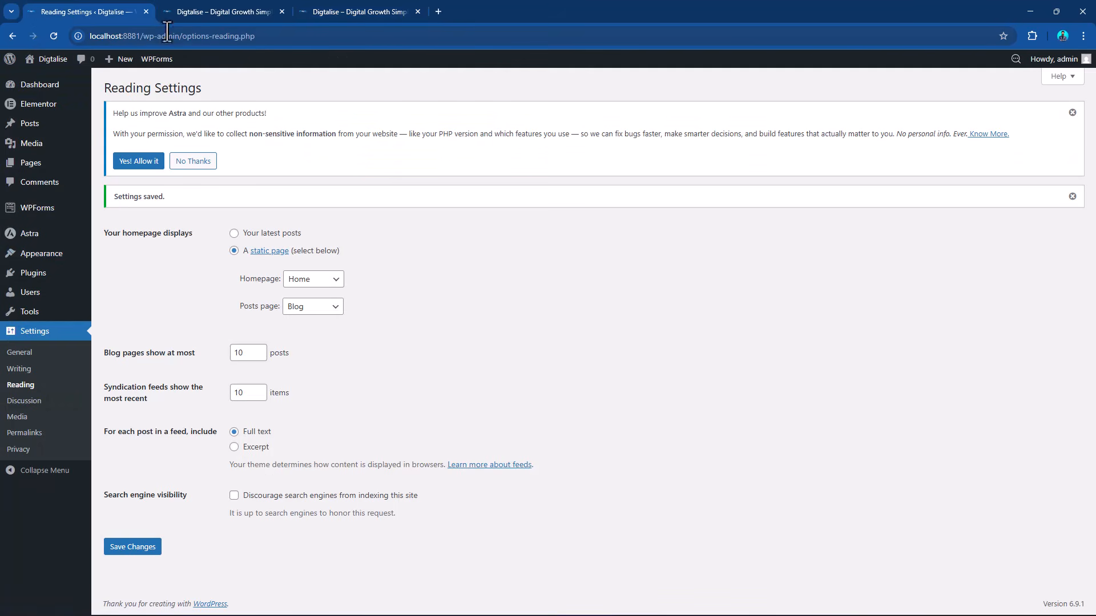
left_click(185, 14)
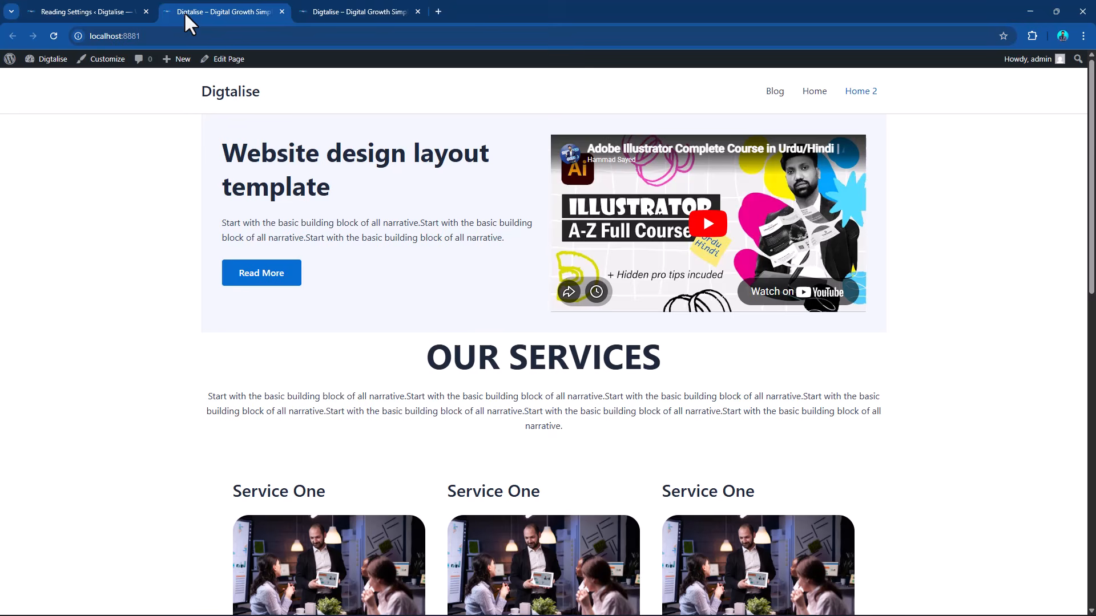
left_click(282, 12)
left_click(53, 6)
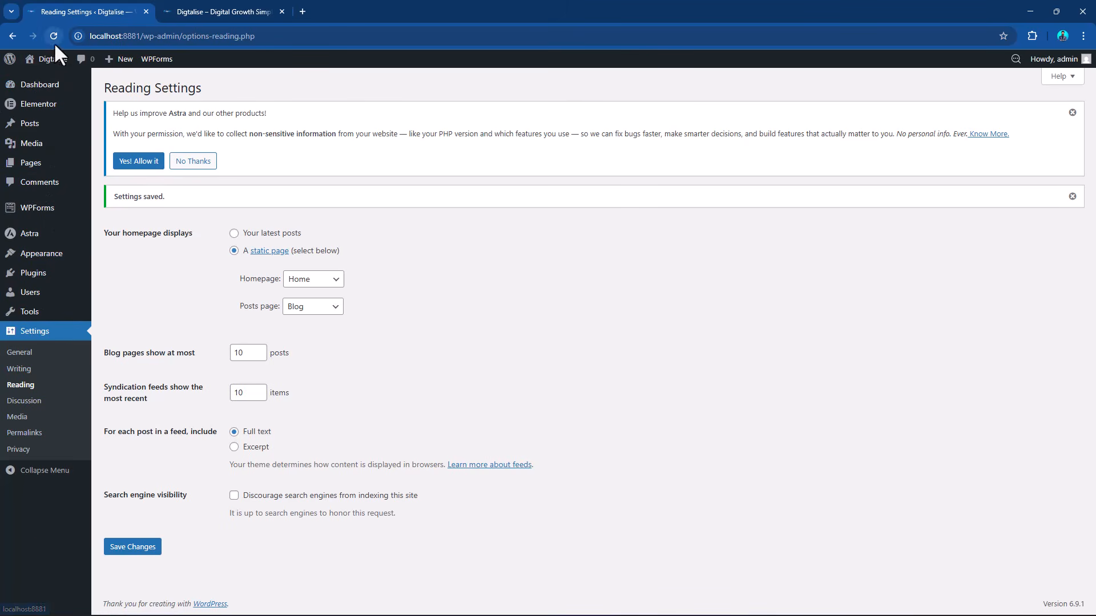
Check the installed plugins for WPForms Lite, then start a new form in WPForms and pass its welcome message.
left_click(41, 278)
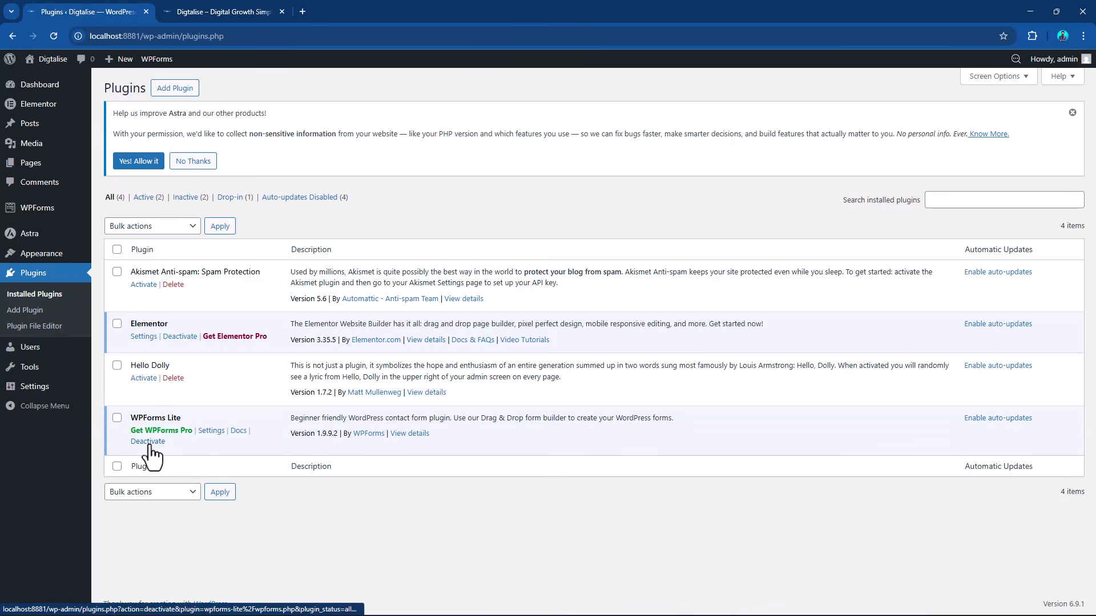
mouse_move(43, 214)
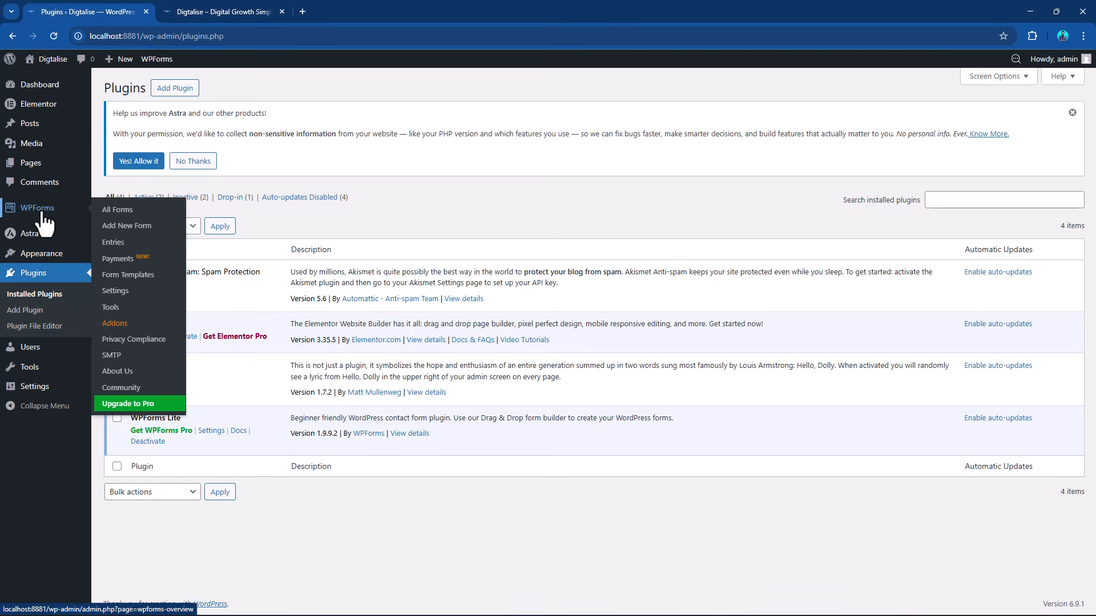
left_click(130, 216)
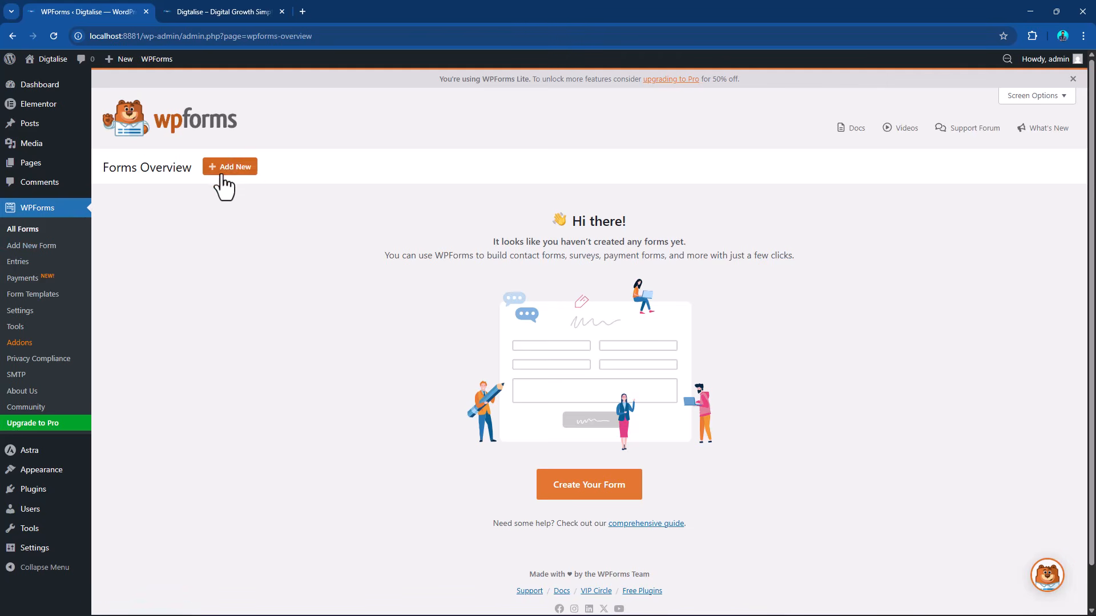
left_click(238, 167)
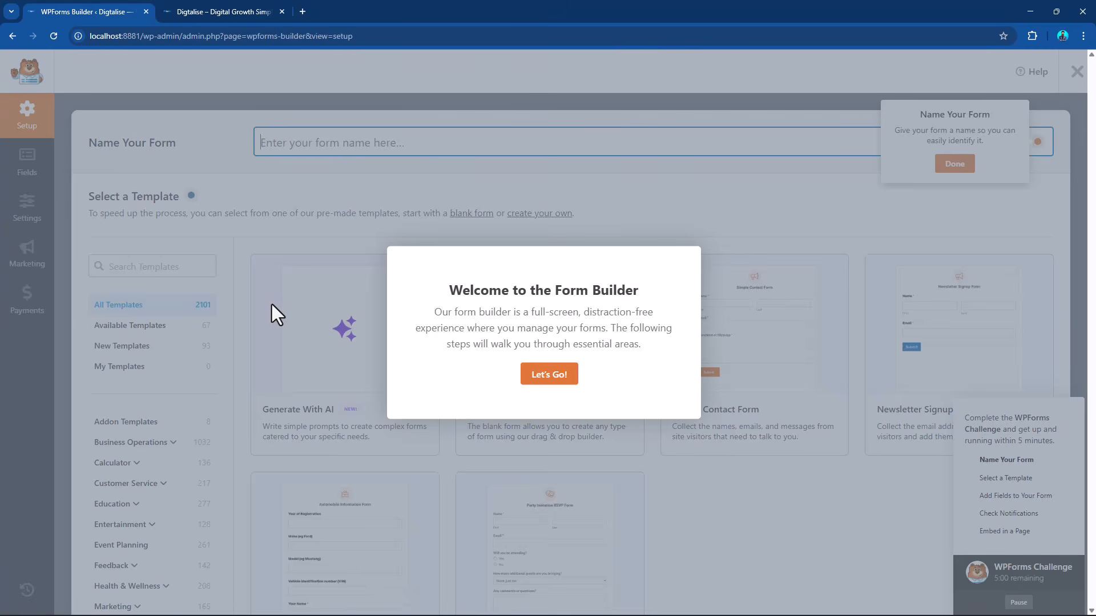
left_click(549, 378)
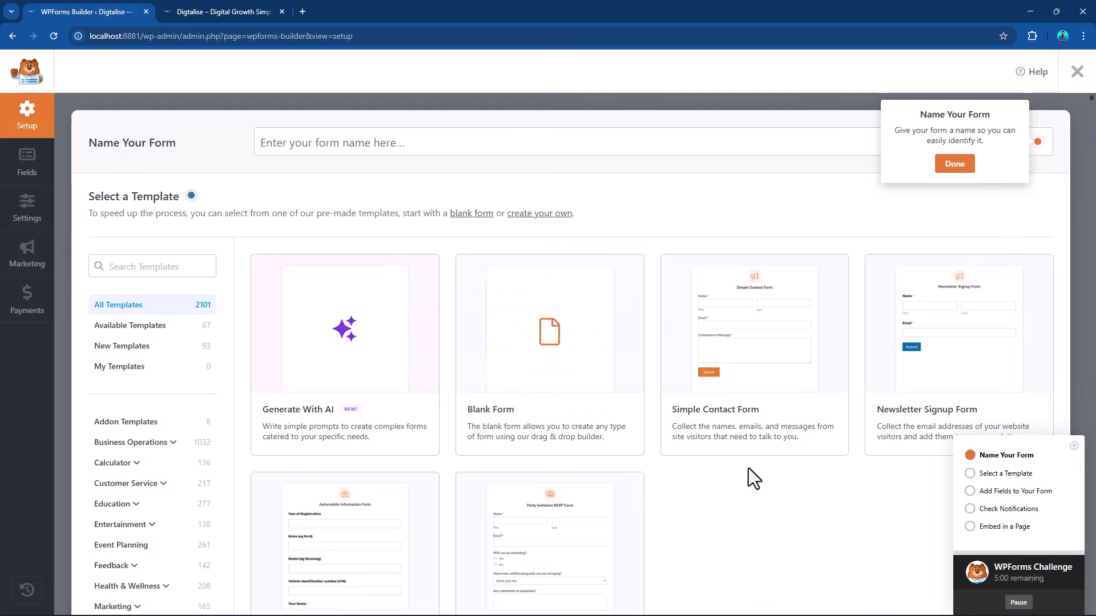
Dismiss the WPForms Challenge checklist and create a form from the Blank Form template.
mouse_move(525, 346)
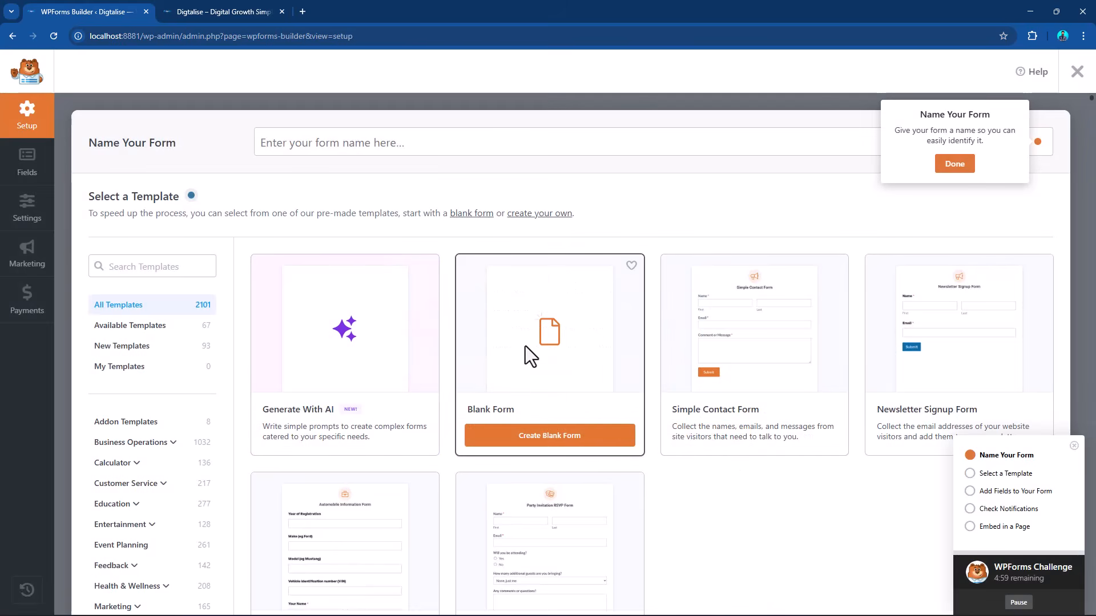
mouse_move(754, 344)
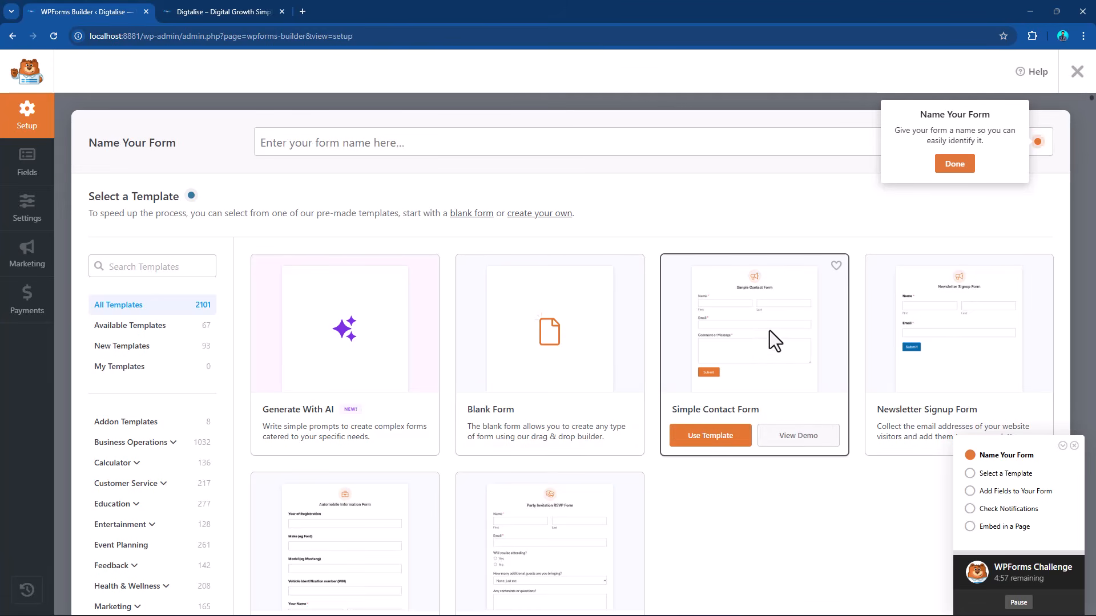
mouse_move(968, 393)
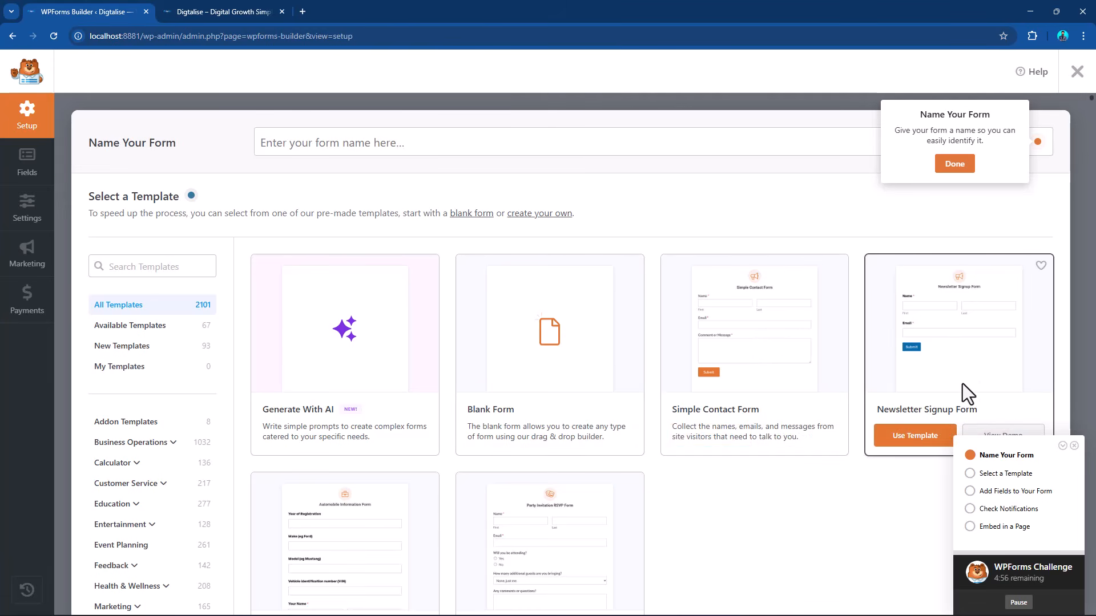
left_click(1074, 446)
mouse_move(668, 437)
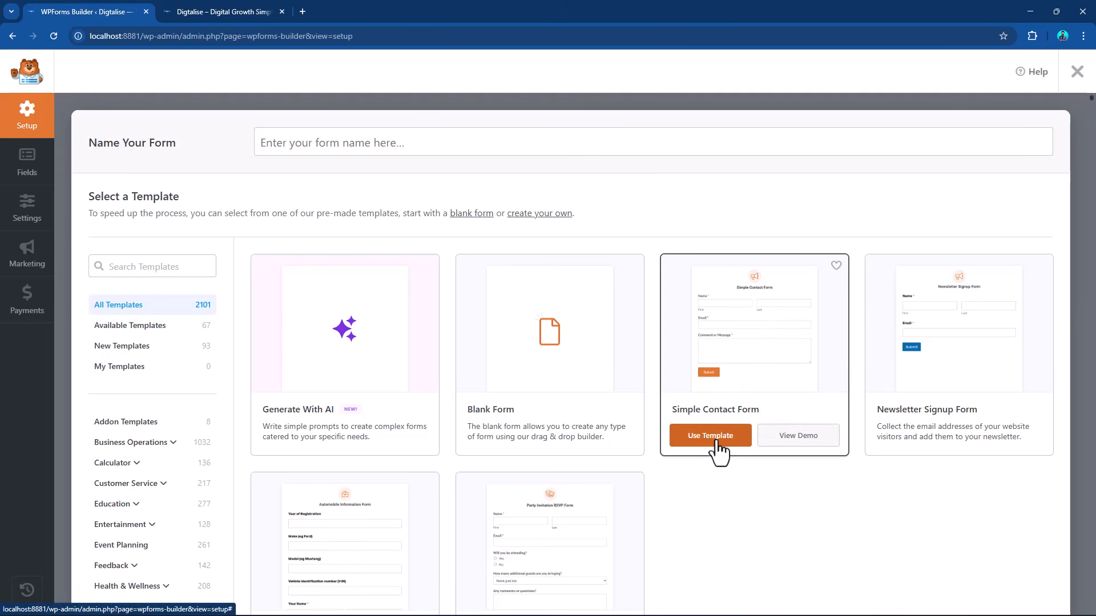
mouse_move(571, 374)
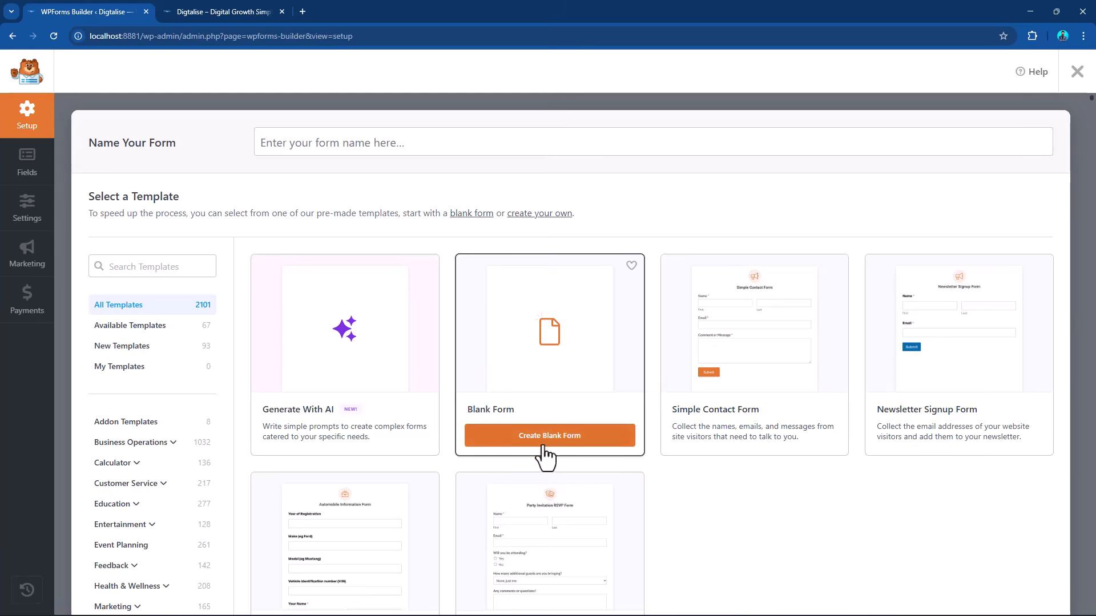
left_click(549, 446)
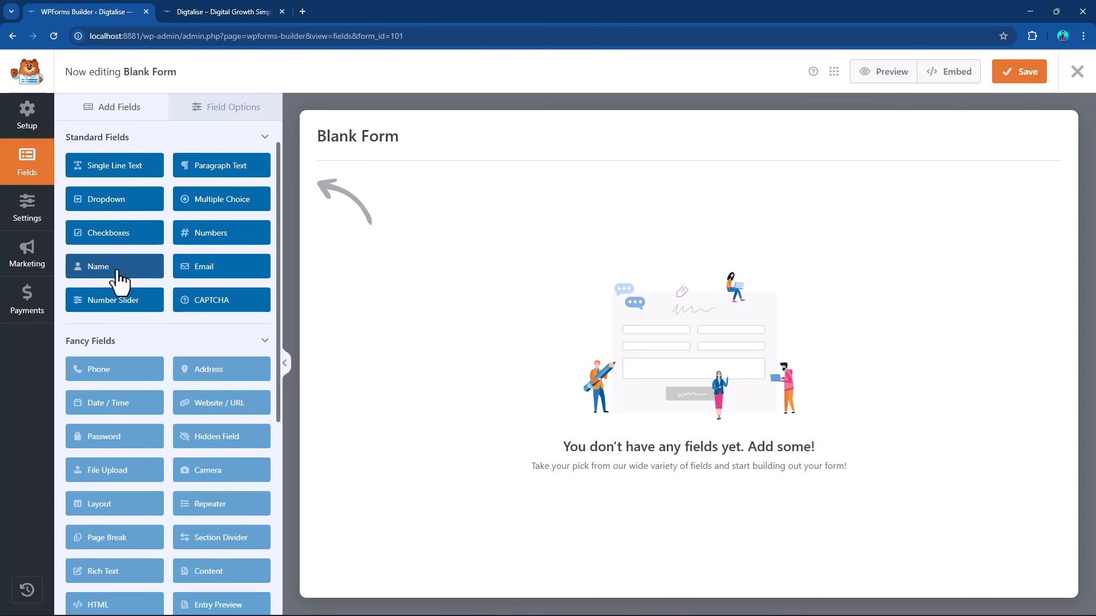
Add Name, Email, Dropdown, Numbers and Paragraph Text fields to the blank form in that order.
left_click_drag(122, 272, 518, 265)
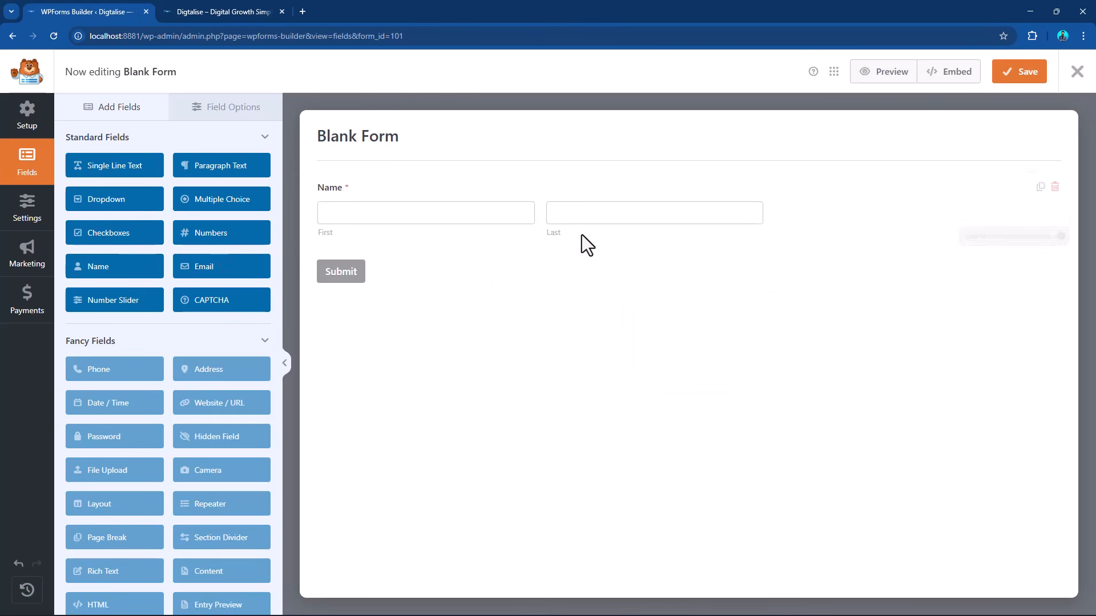
left_click(202, 275)
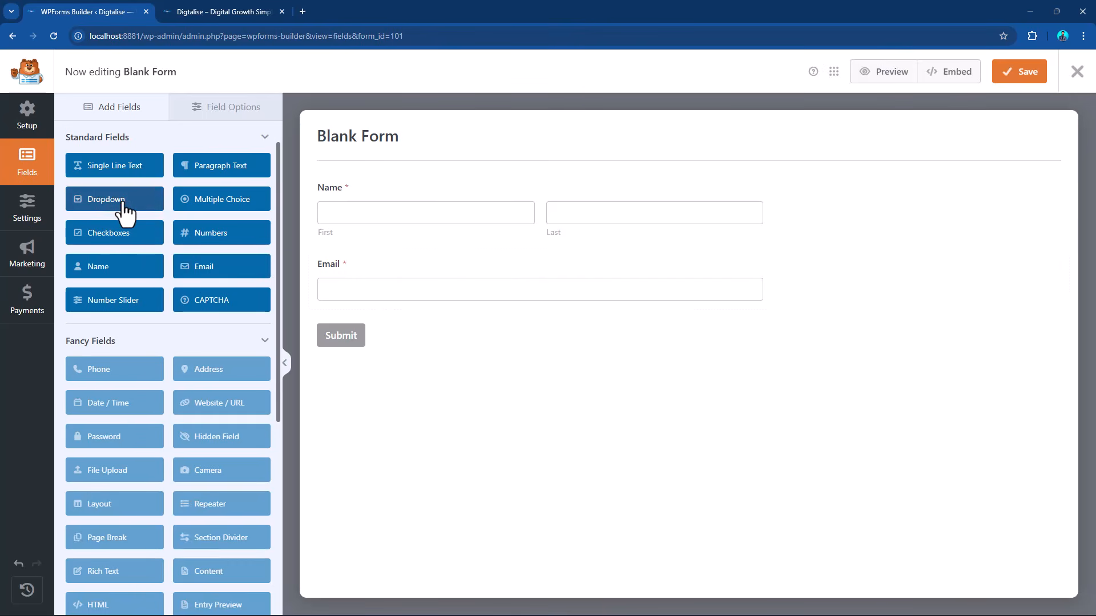
left_click(122, 204)
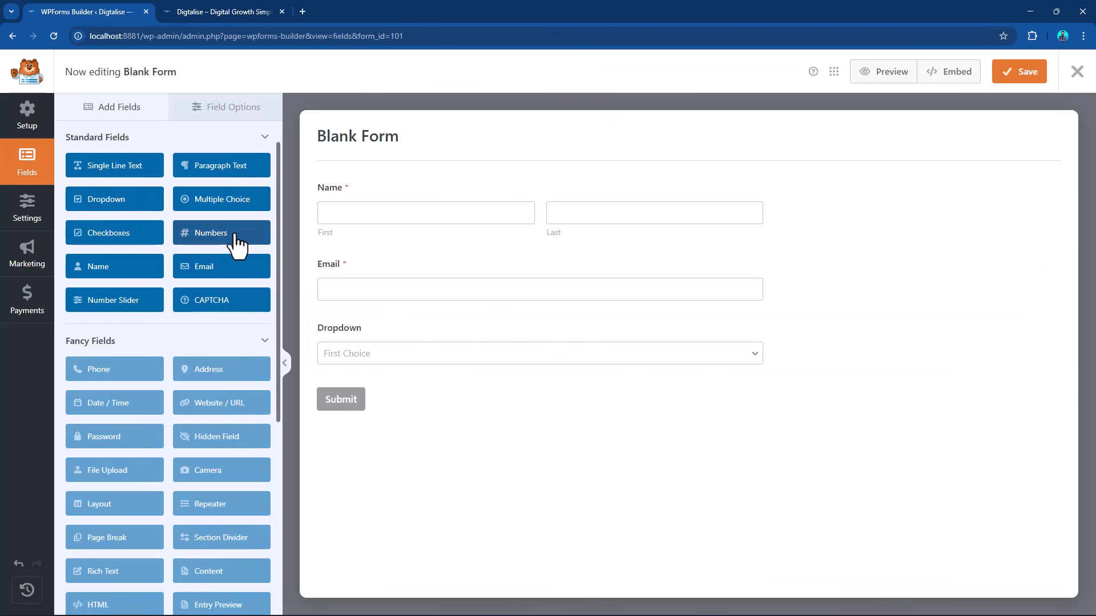
left_click(234, 236)
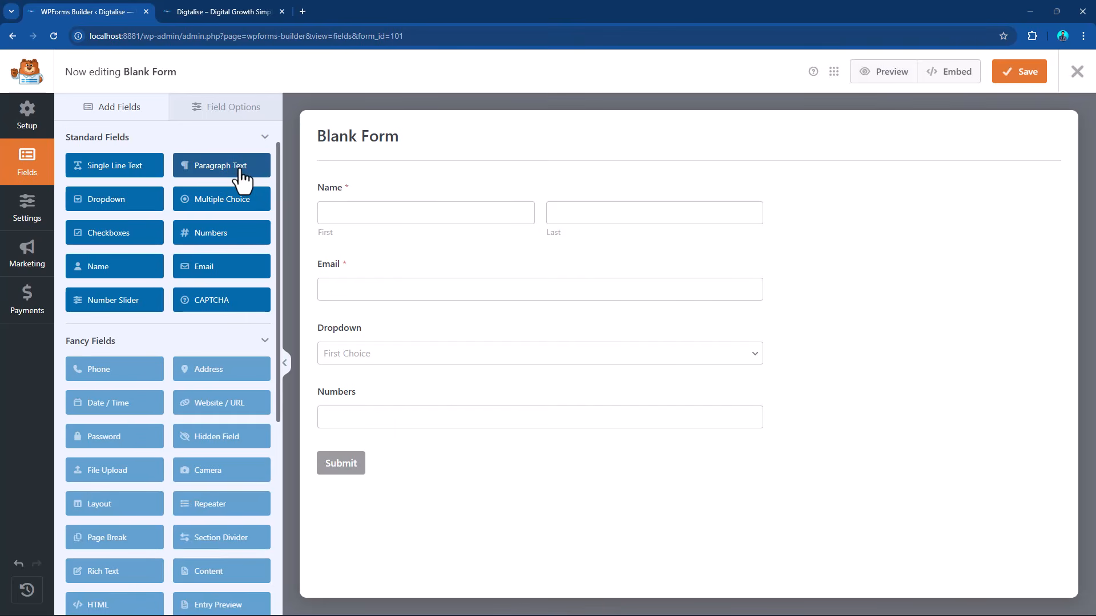
left_click(234, 178)
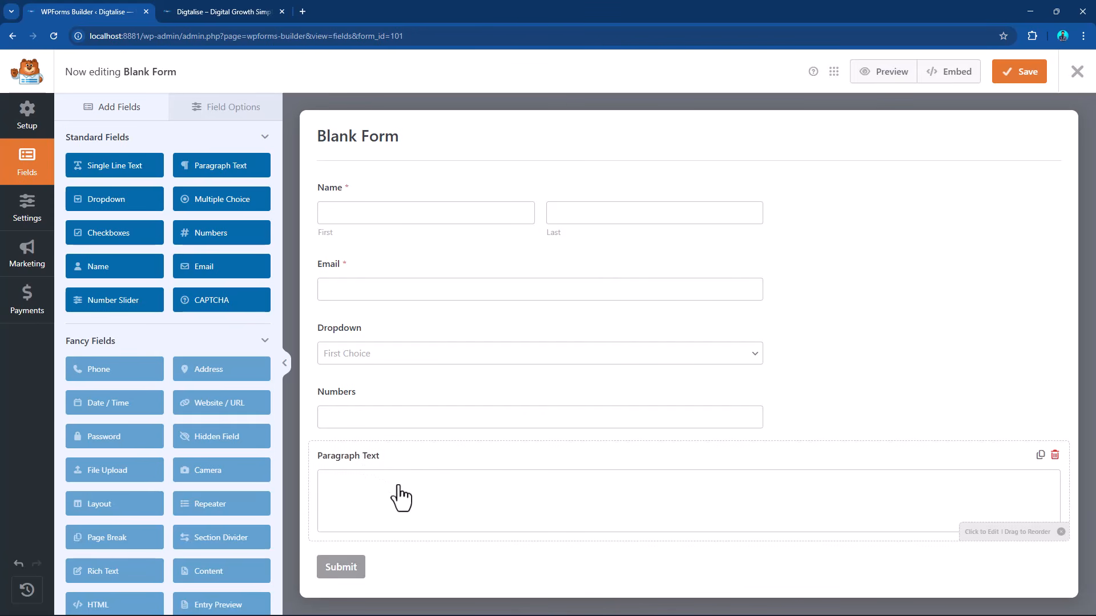
Change the Name field's format to Simple.
left_click(368, 200)
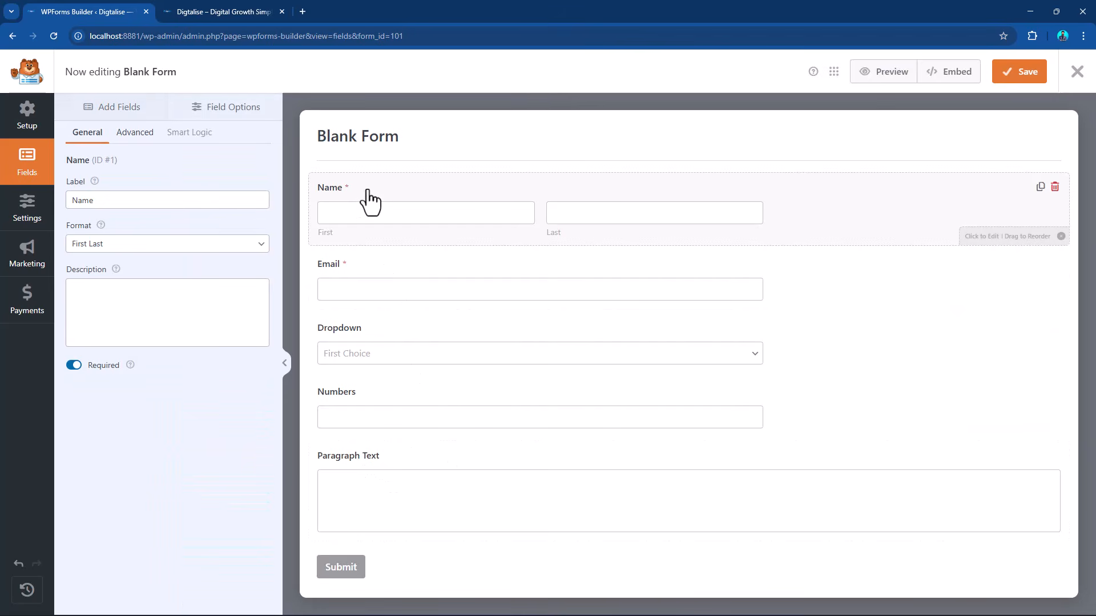
left_click(142, 246)
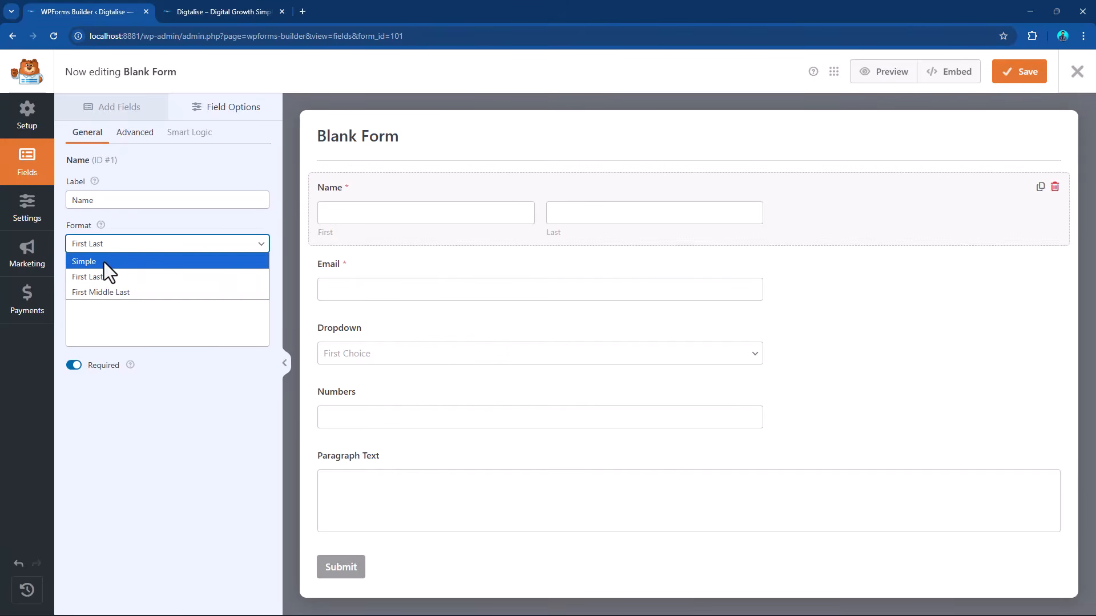
left_click(104, 262)
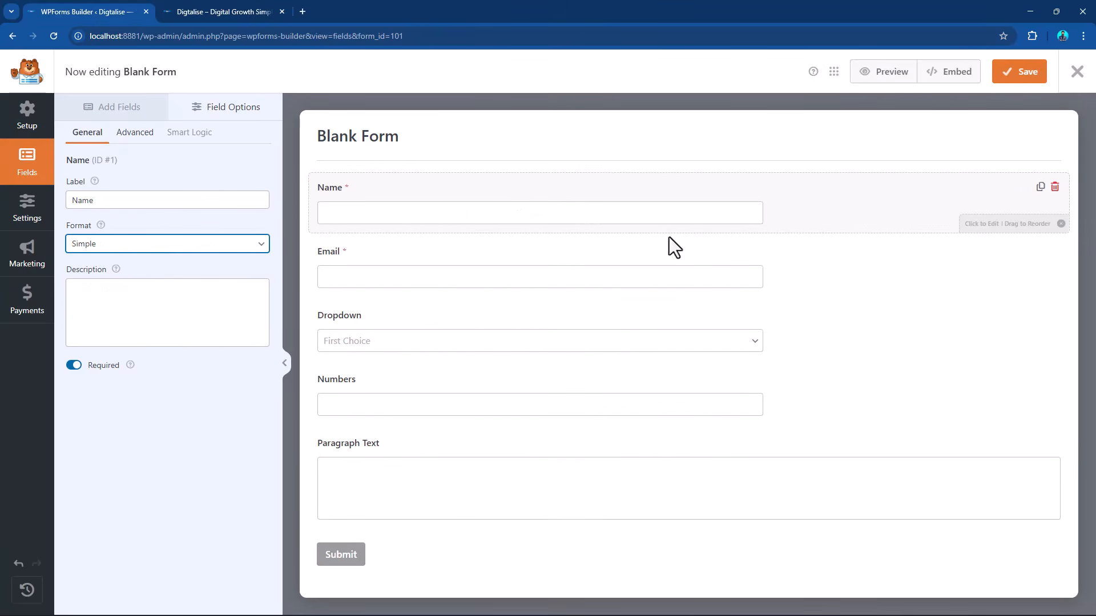
Replace the Dropdown field's first choice with the service title "SEO & Organic Growth" copied from the Digtalise home page.
left_click(462, 265)
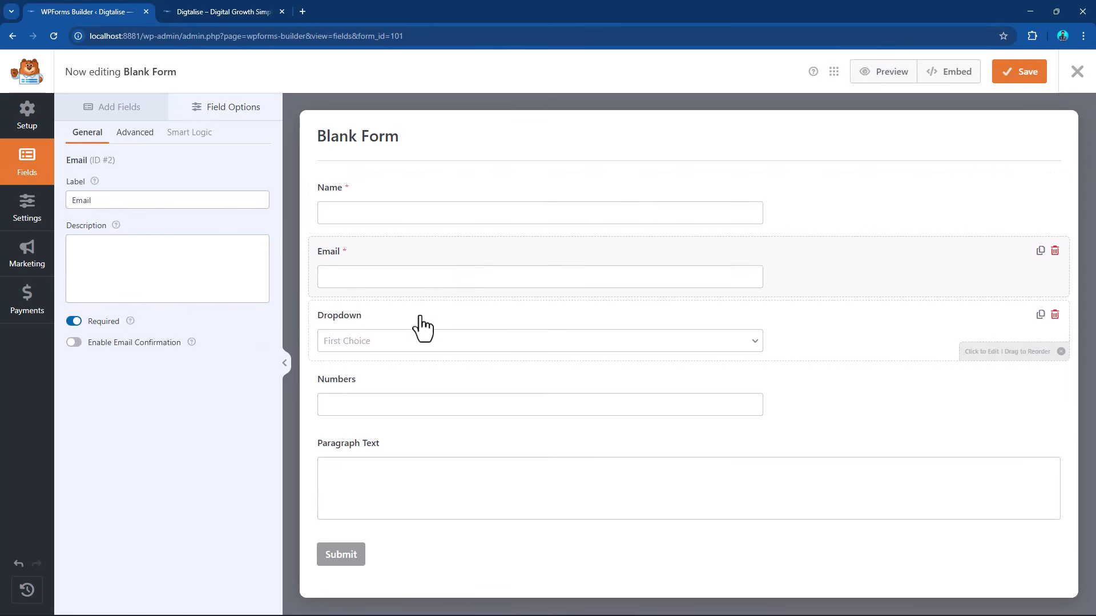
left_click(412, 334)
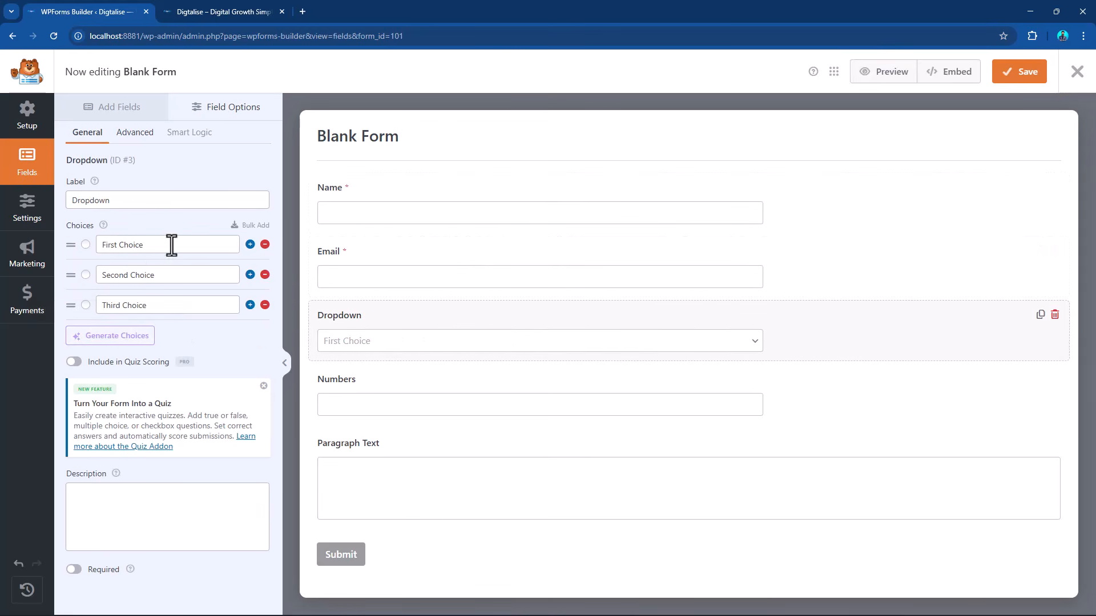
left_click(254, 10)
scroll(303, 285, "down", 15)
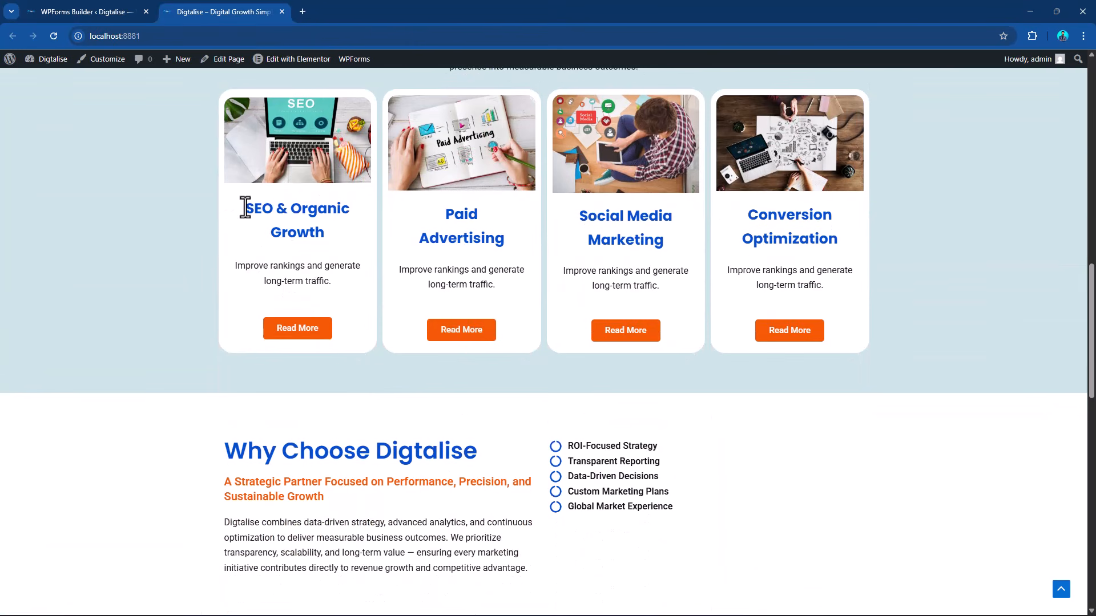
left_click_drag(245, 207, 328, 237)
key("ctrl+c")
left_click(107, 9)
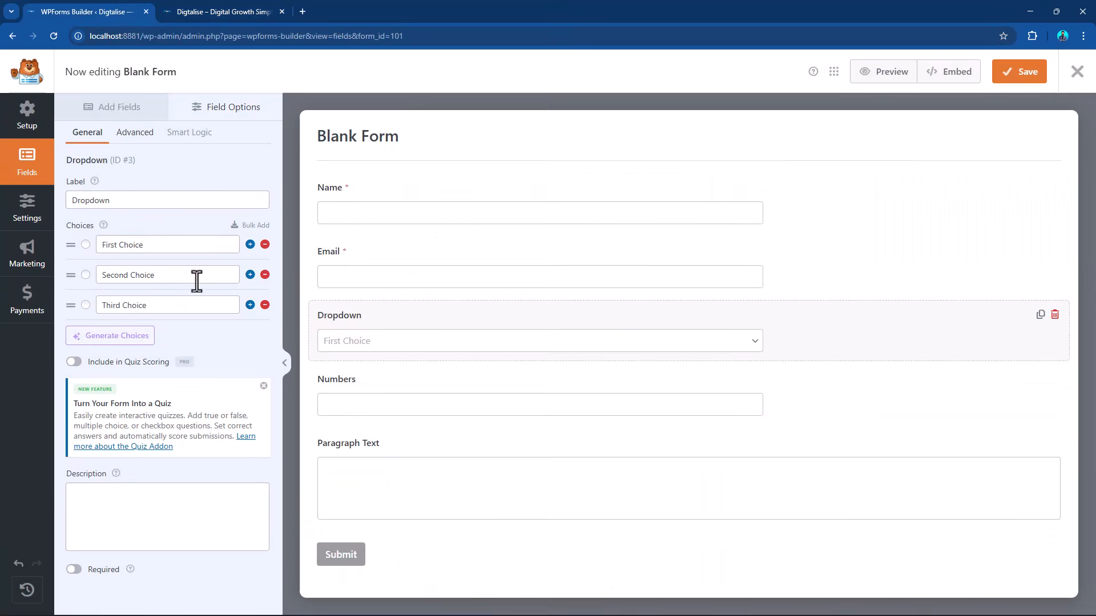
left_click_drag(171, 244, 69, 237)
key("ctrl+v")
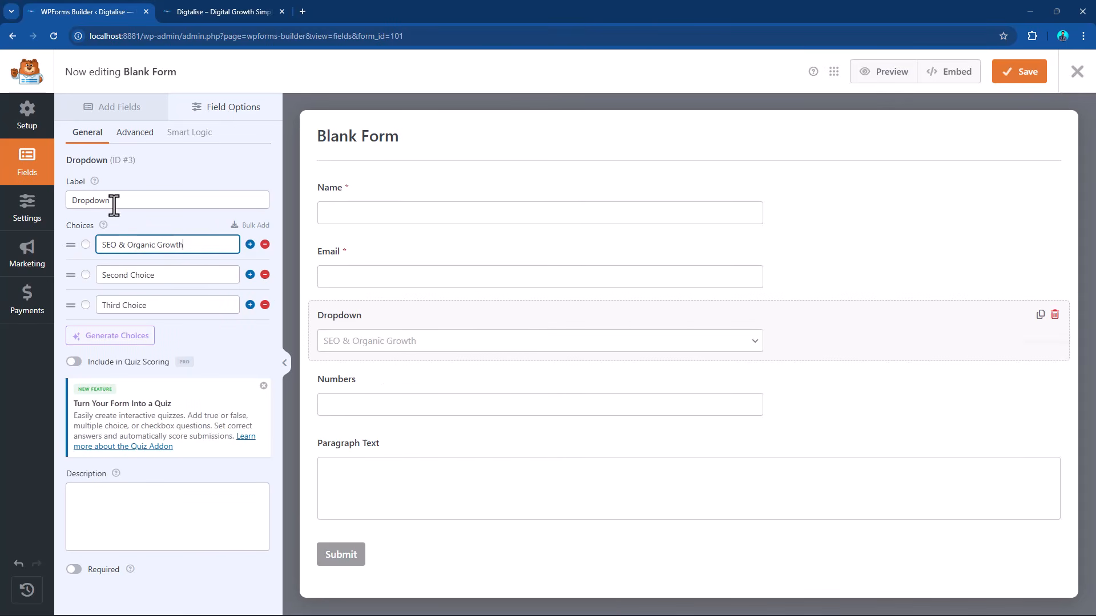
Set the Dropdown field's label to "Select Service".
left_click_drag(114, 200, 5, 191)
type("S")
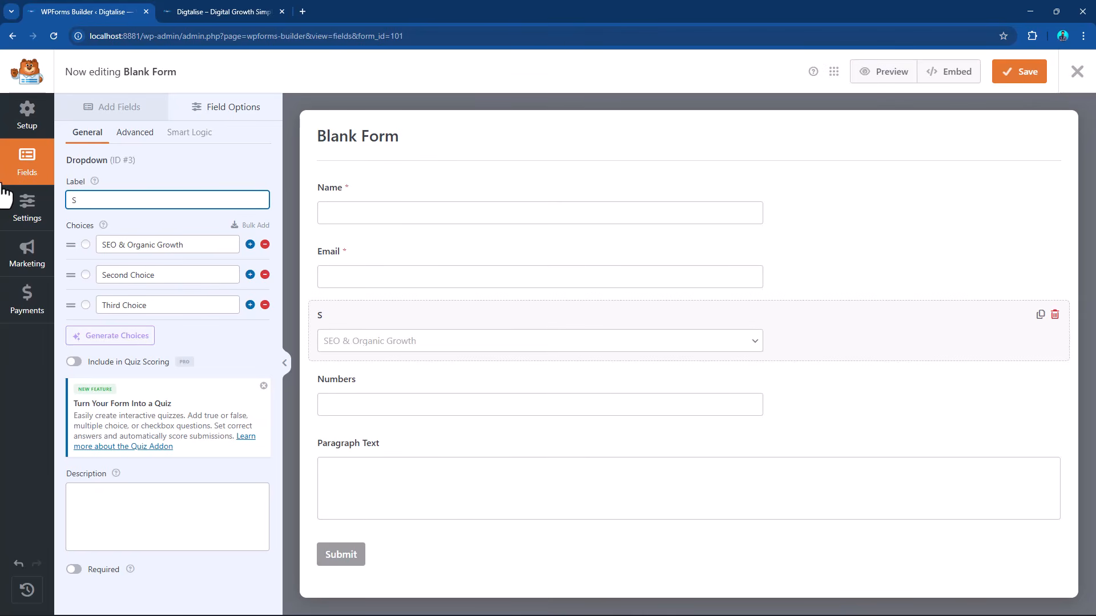
type("lelect Service")
Replace the Select Service field's second choice with "Paid Advertising" copied from the Digtalise home page.
left_click(222, 11)
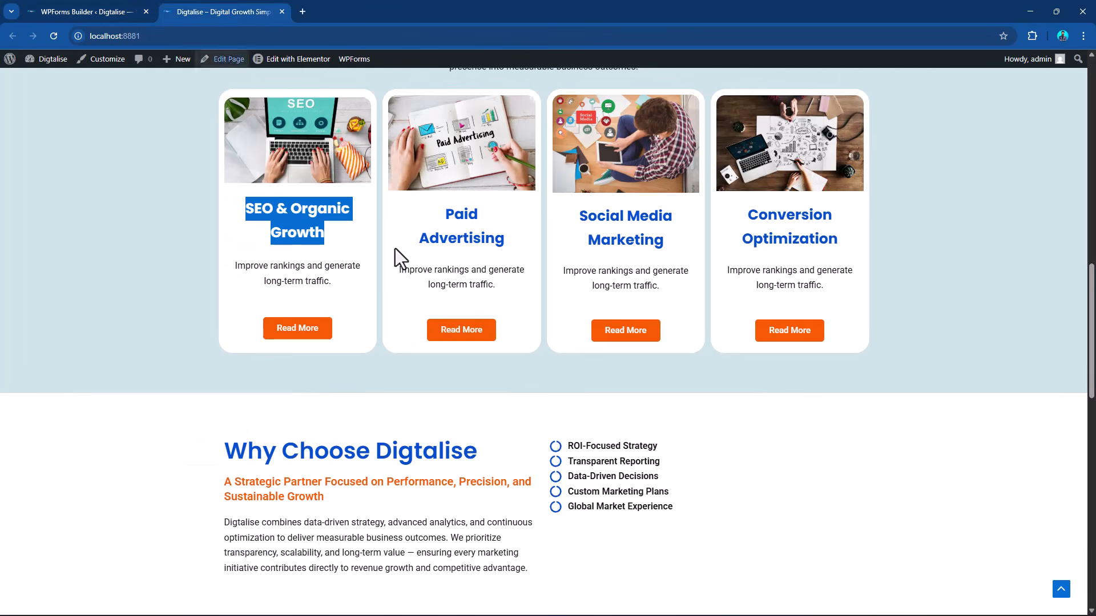
left_click_drag(438, 214, 535, 244)
key("ctrl+c")
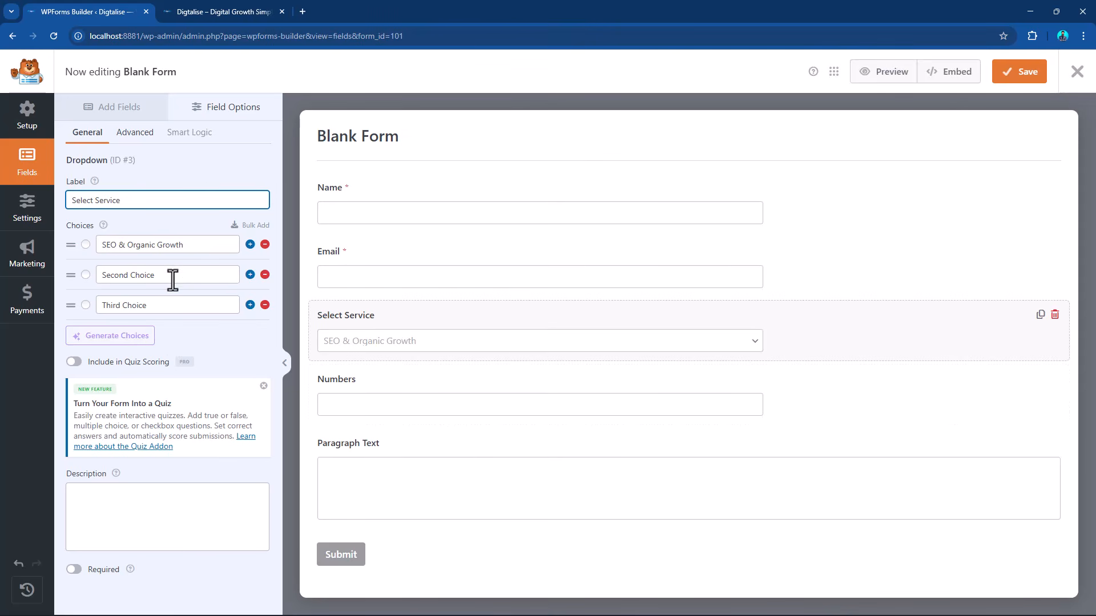
left_click_drag(169, 276, 70, 269)
key("ctrl+v")
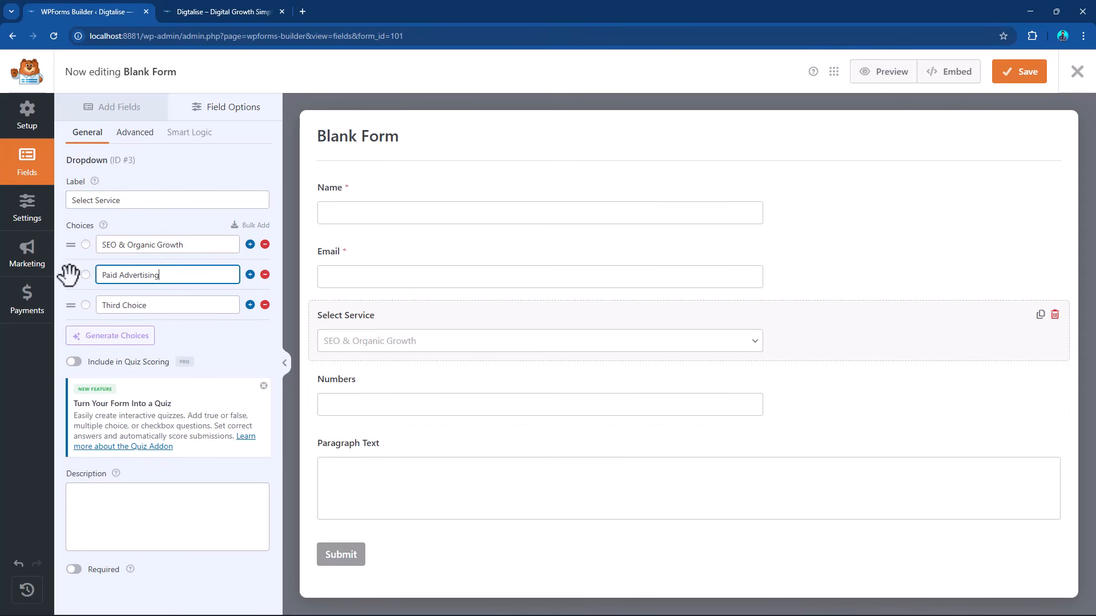
Replace the Select Service field's third choice with "Social Media Marketing" copied from the Digtalise home page.
left_click(241, 1)
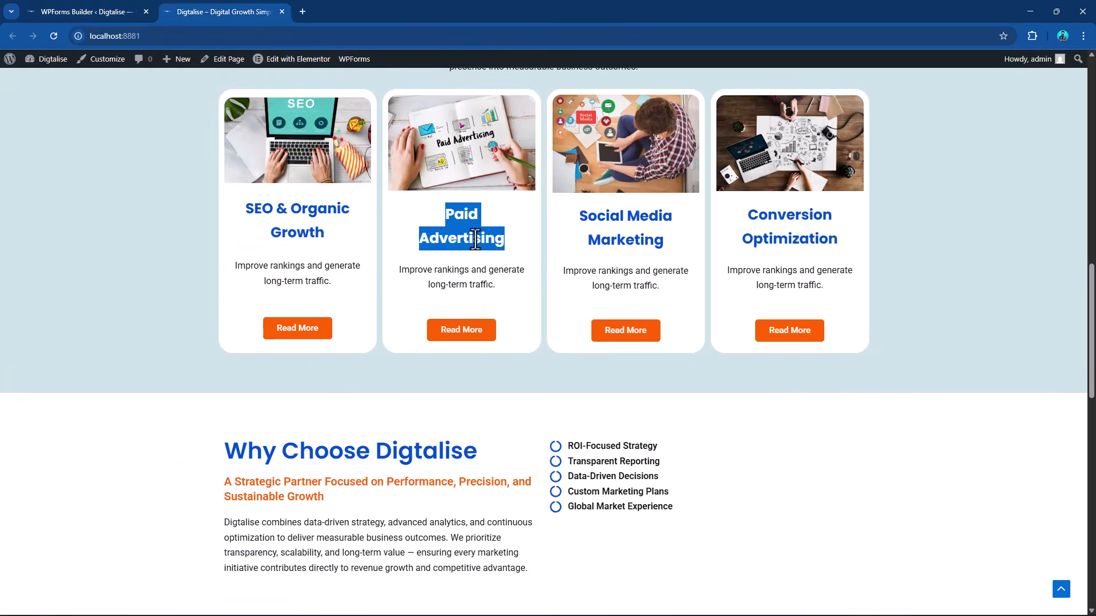
left_click_drag(571, 219, 666, 238)
key("ctrl+c")
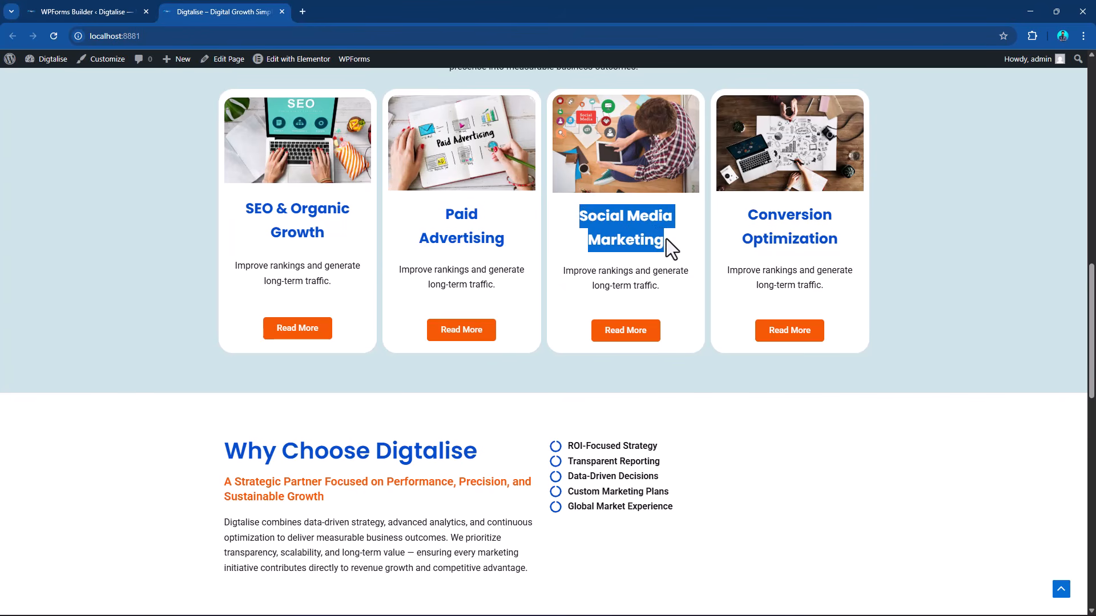
left_click(122, 7)
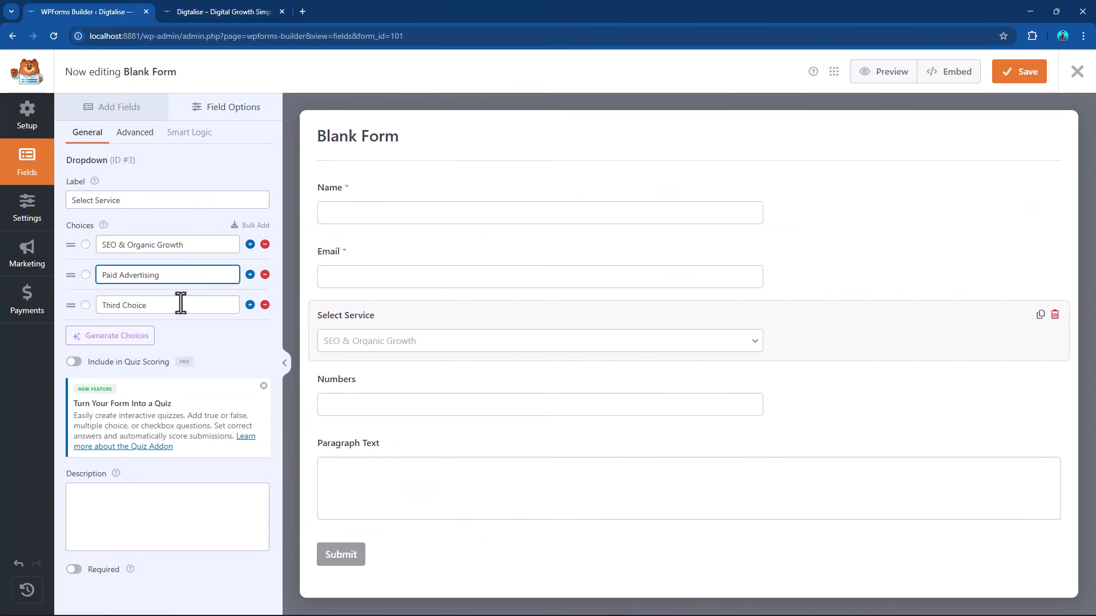
left_click_drag(181, 304, 95, 300)
key("ctrl+v")
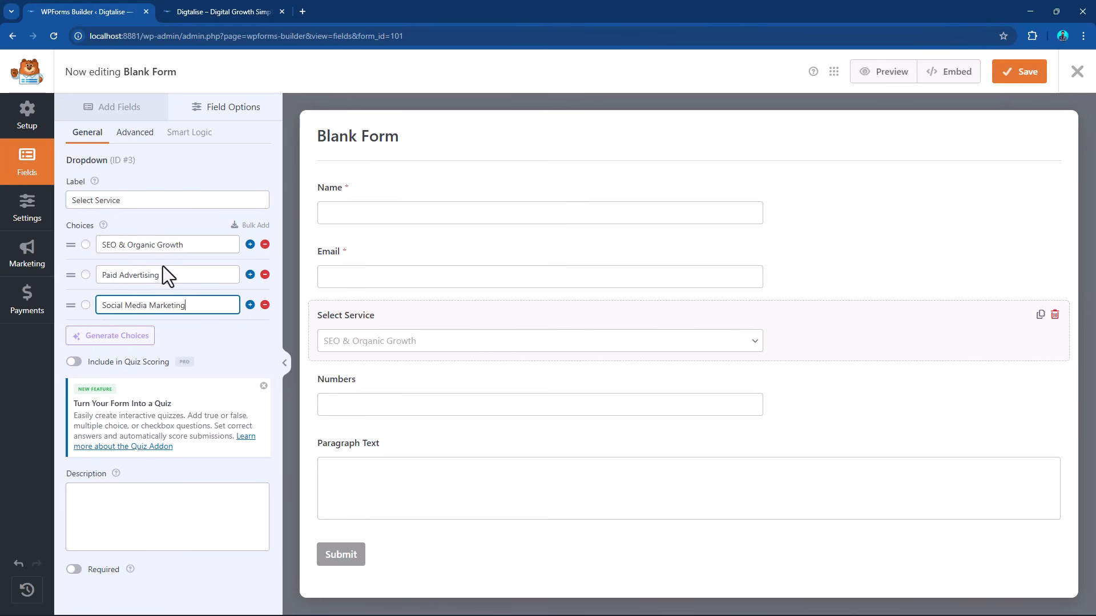
Add a fourth choice, "Conversion Optimization", copied from the home page, below Social Media Marketing in the Select Service field.
left_click(251, 225)
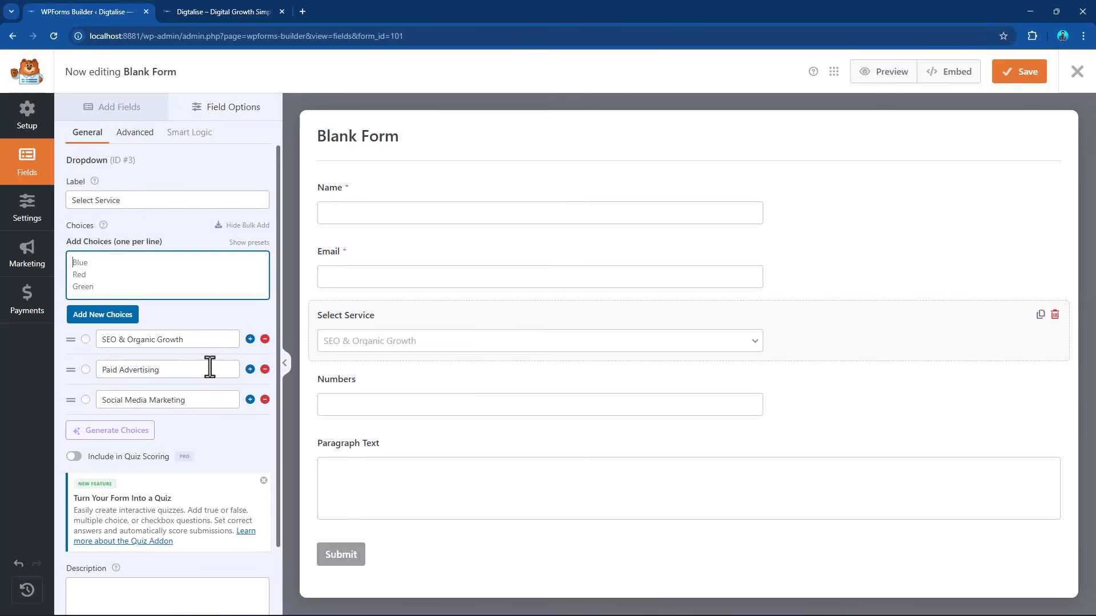
left_click(248, 7)
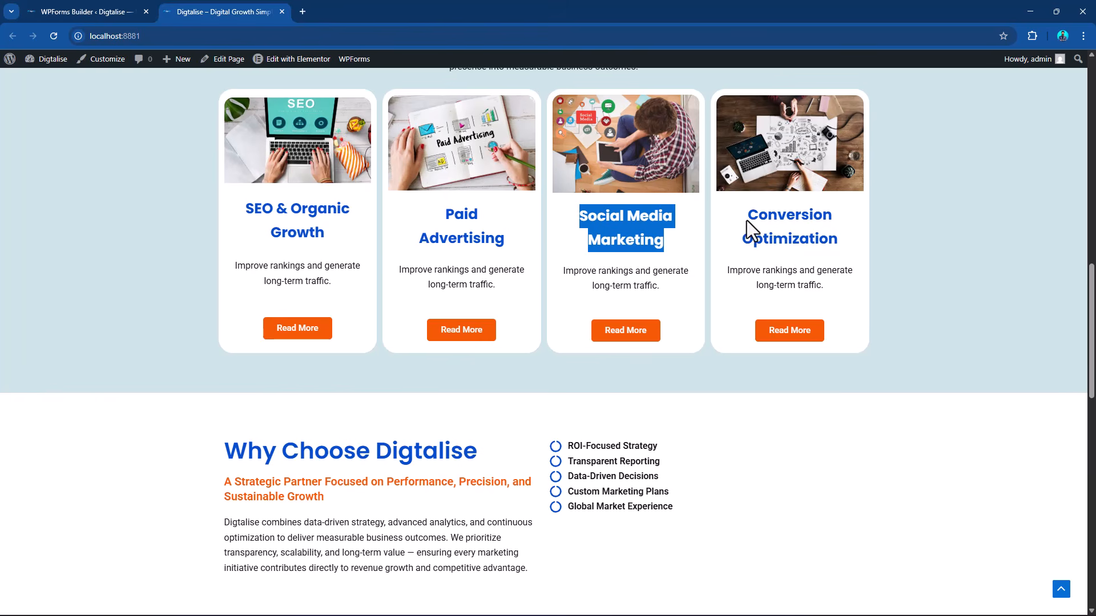
left_click_drag(746, 220, 845, 244)
key("ctrl+c")
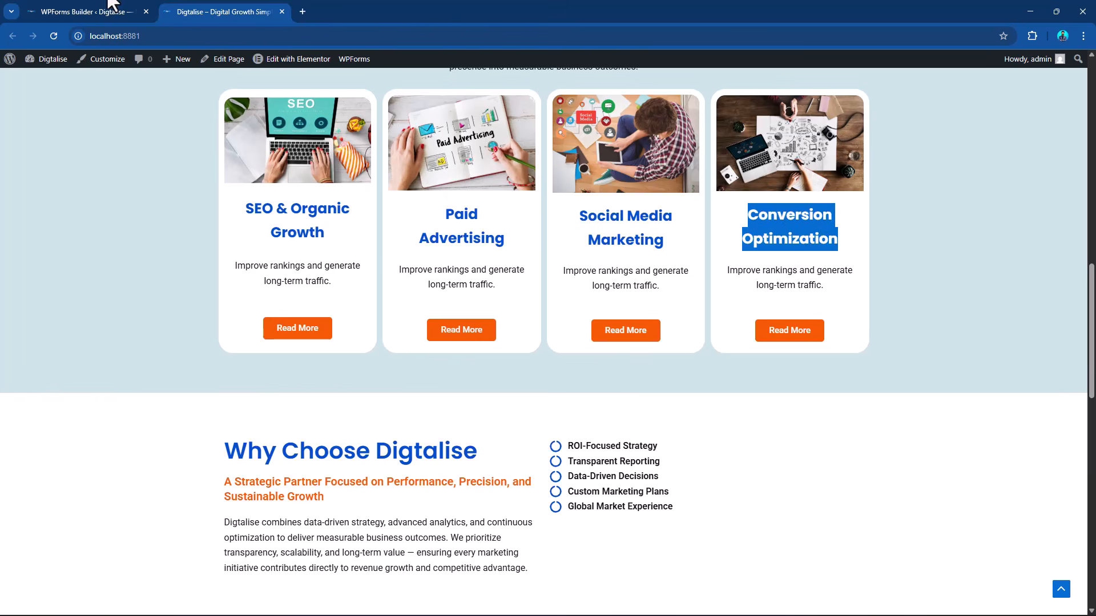
left_click(92, 10)
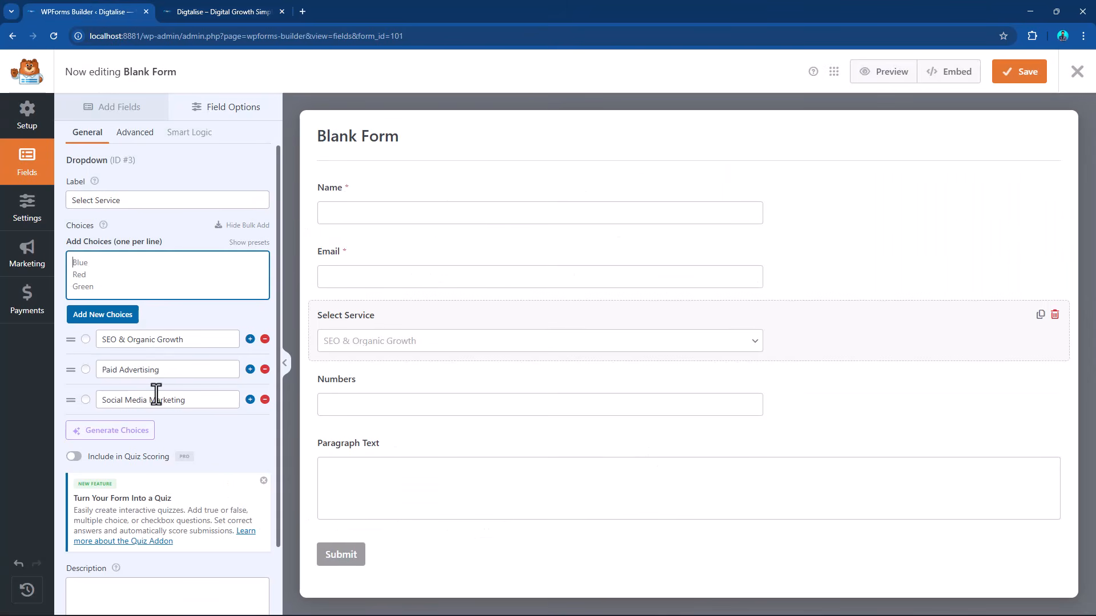
left_click(250, 399)
left_click(170, 431)
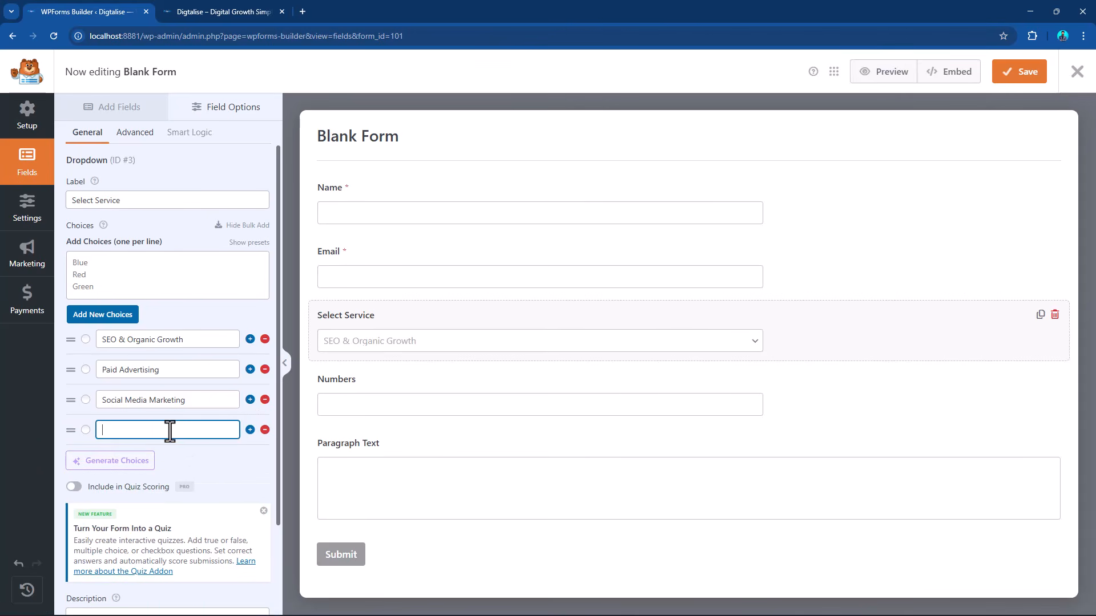
key("ctrl+v")
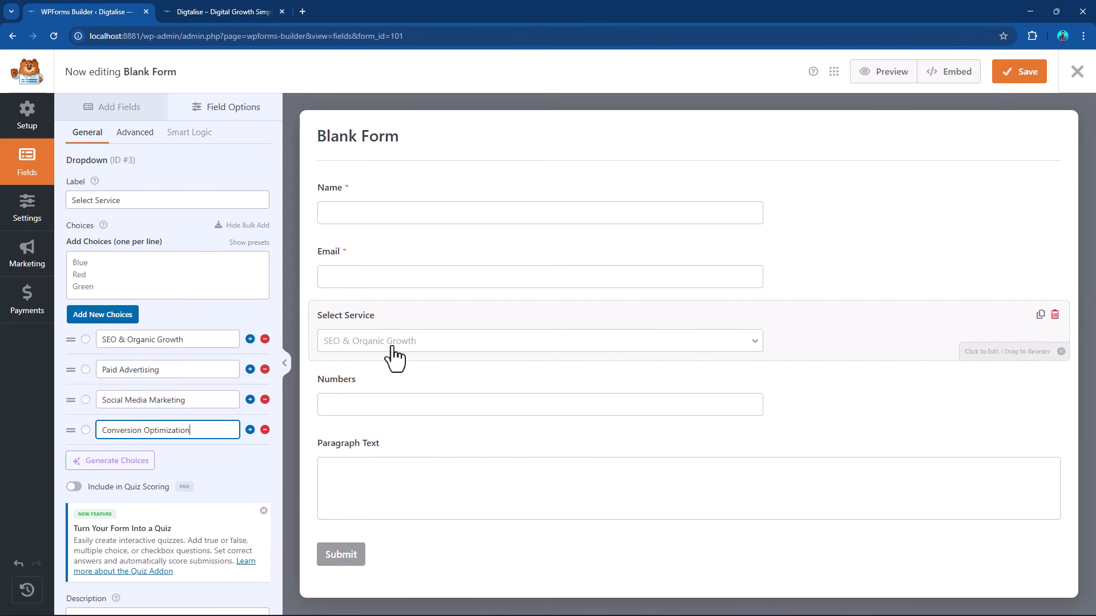
Set the Numbers field's label to "Phone No.".
left_click(360, 385)
left_click_drag(132, 200, 19, 203)
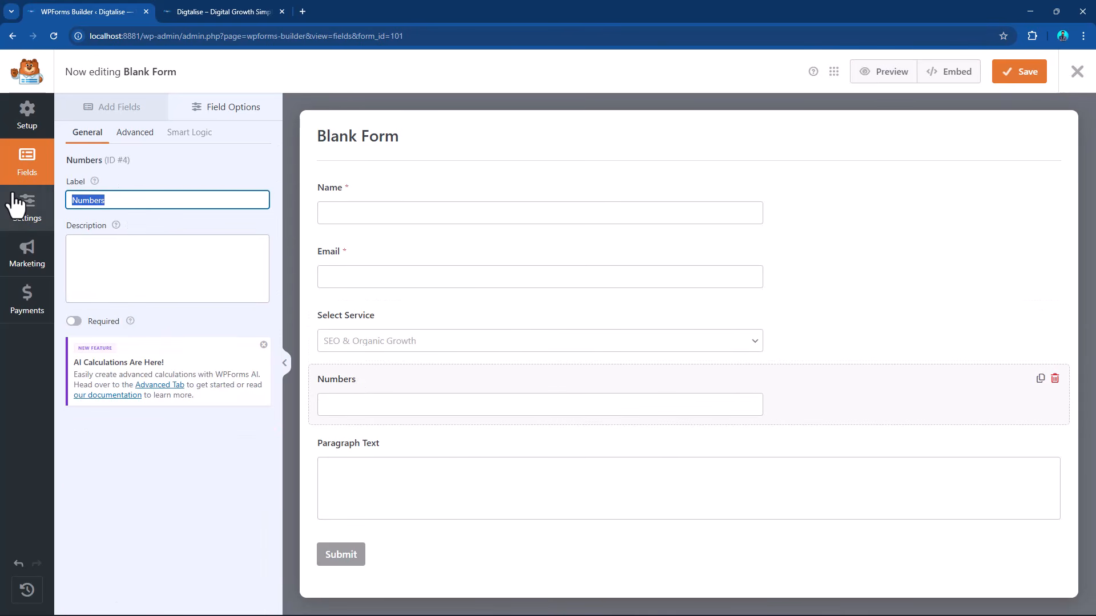
type("Phone No.")
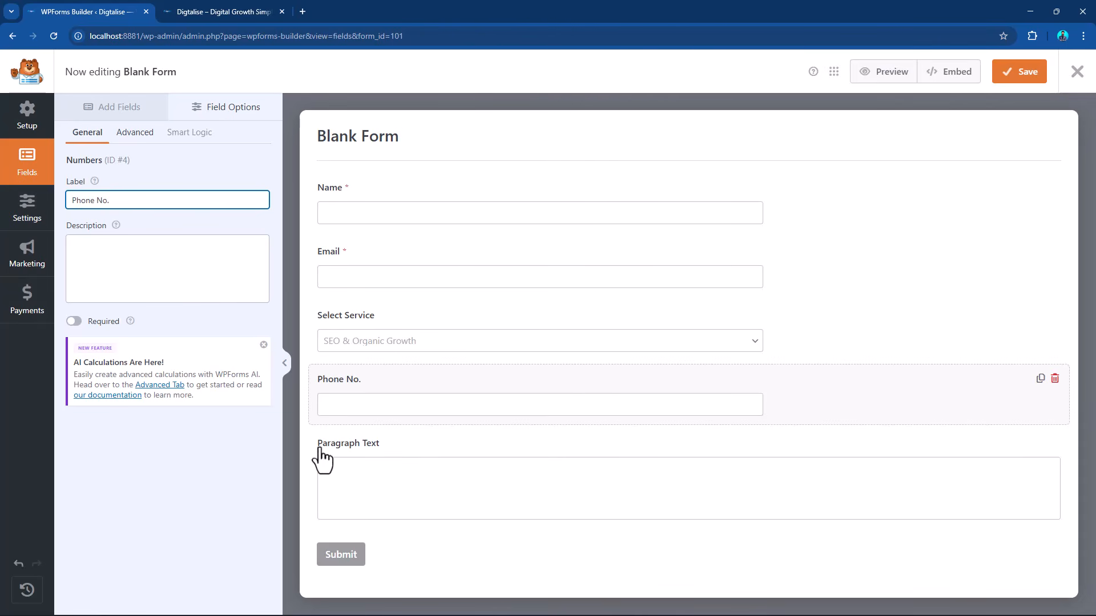
Set the Paragraph Text field's label to "Message" and save the form.
left_click(350, 451)
left_click_drag(144, 201, 9, 203)
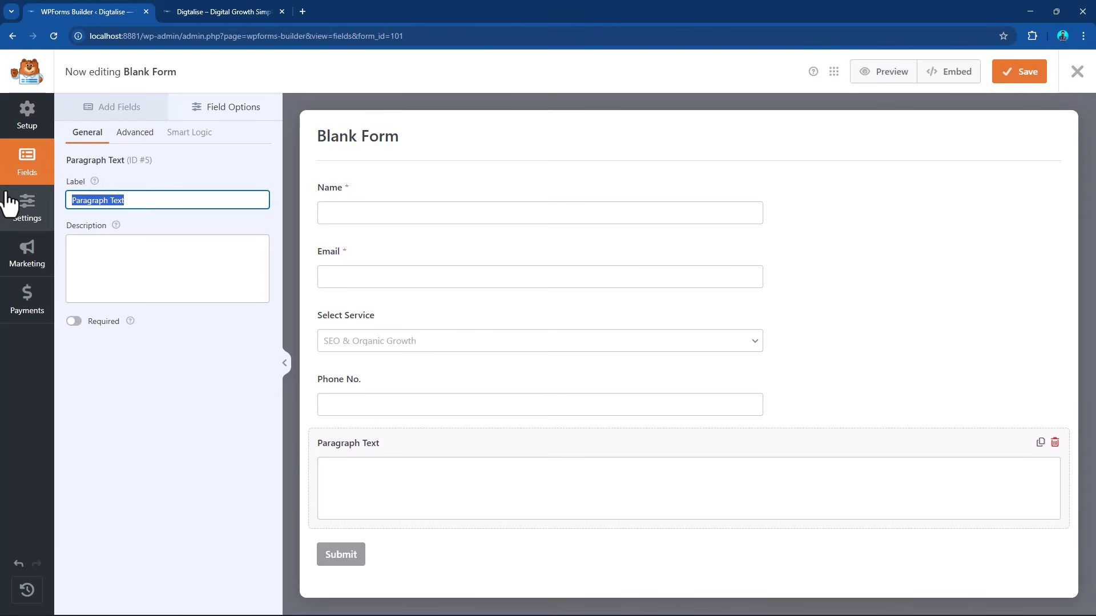
type("Message")
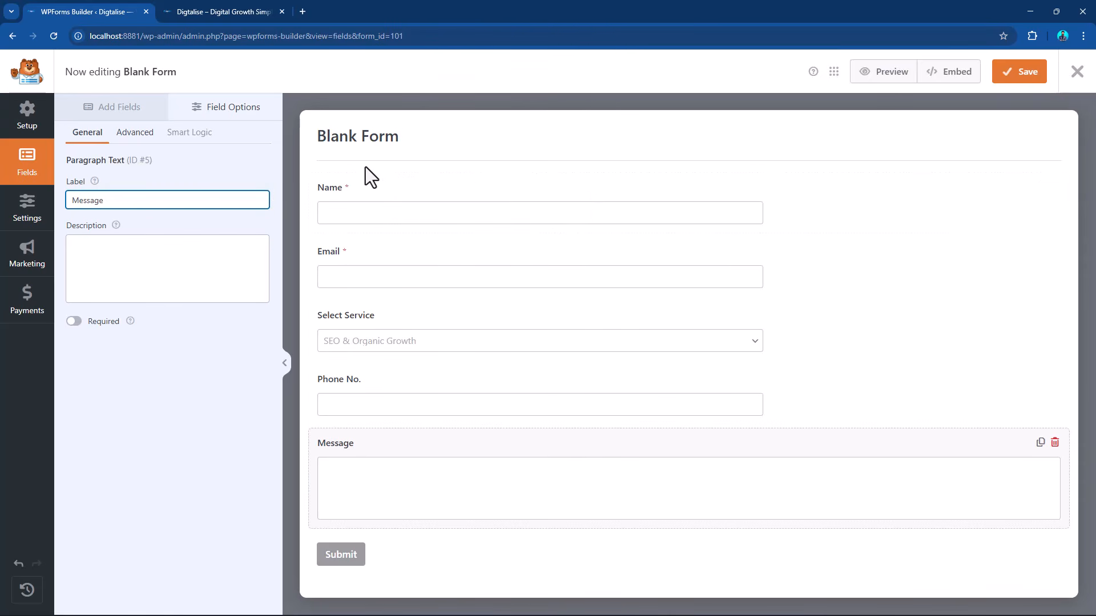
left_click(1025, 77)
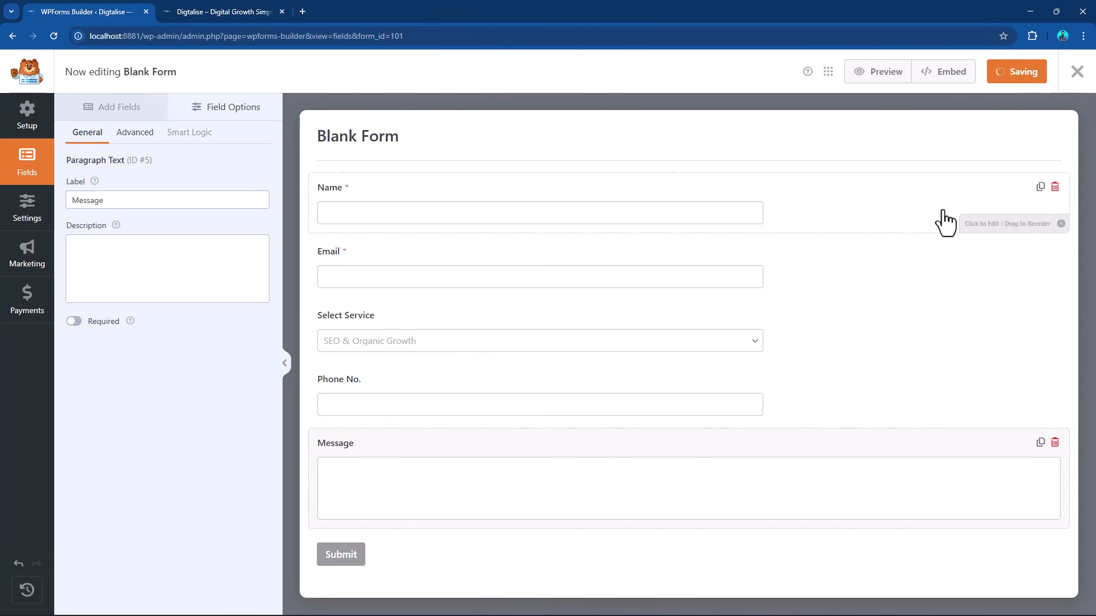
Rename the form from its title as "Inquiry Fomr" in the general settings and save it.
left_click(350, 140)
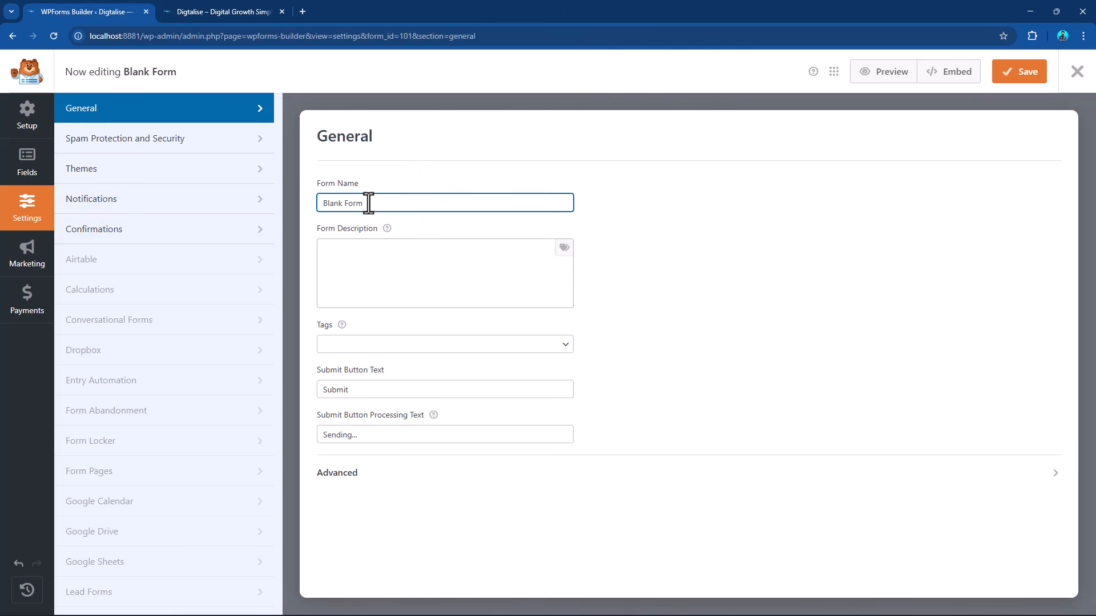
left_click_drag(367, 202, 307, 202)
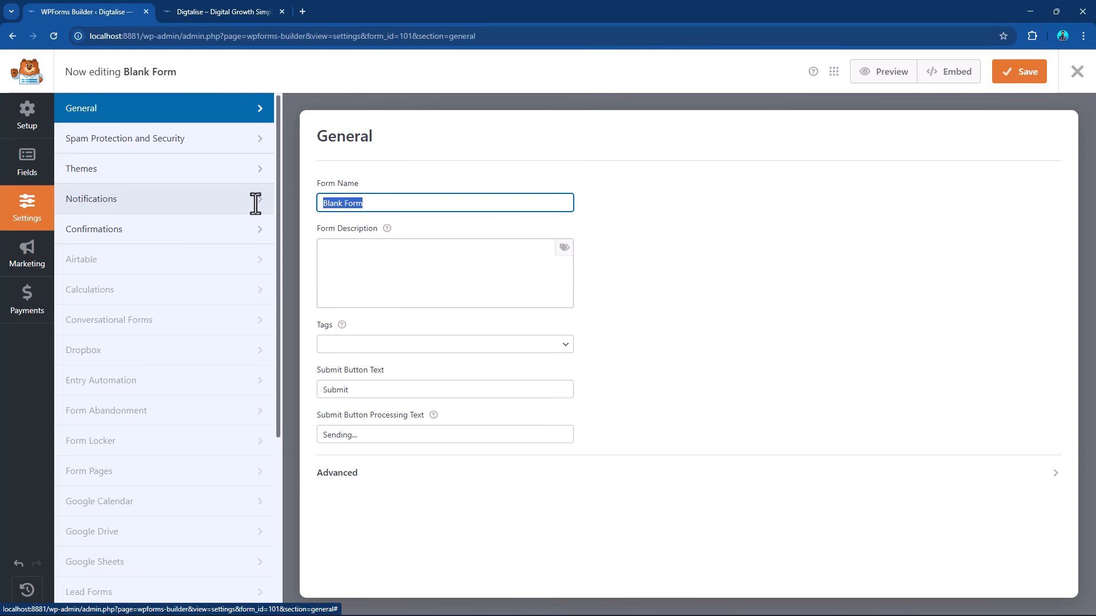
type("Inqur")
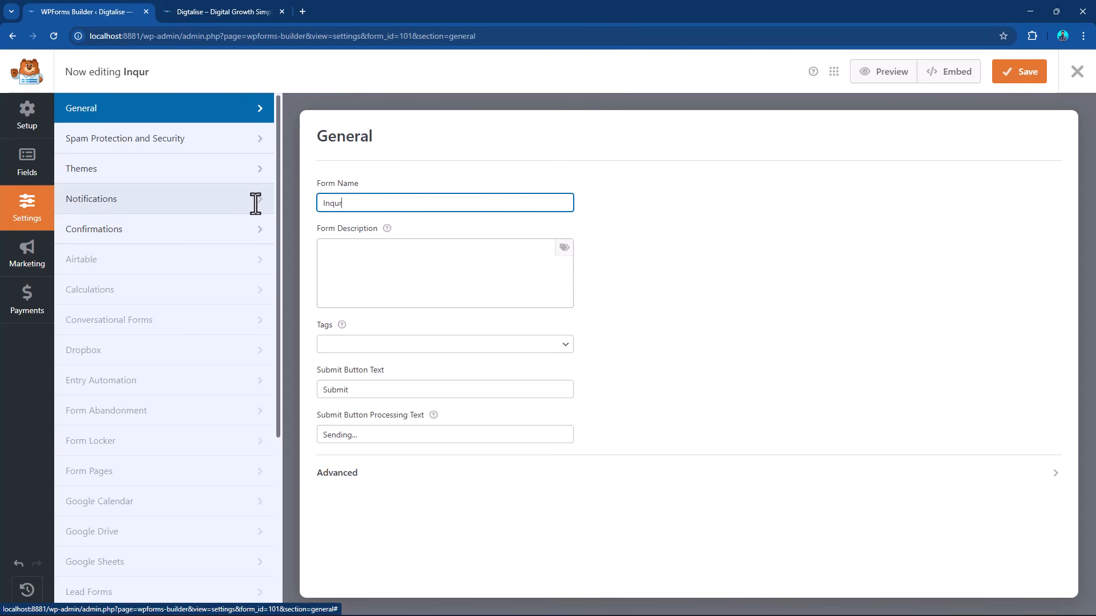
type("y Fomr")
left_click(338, 206)
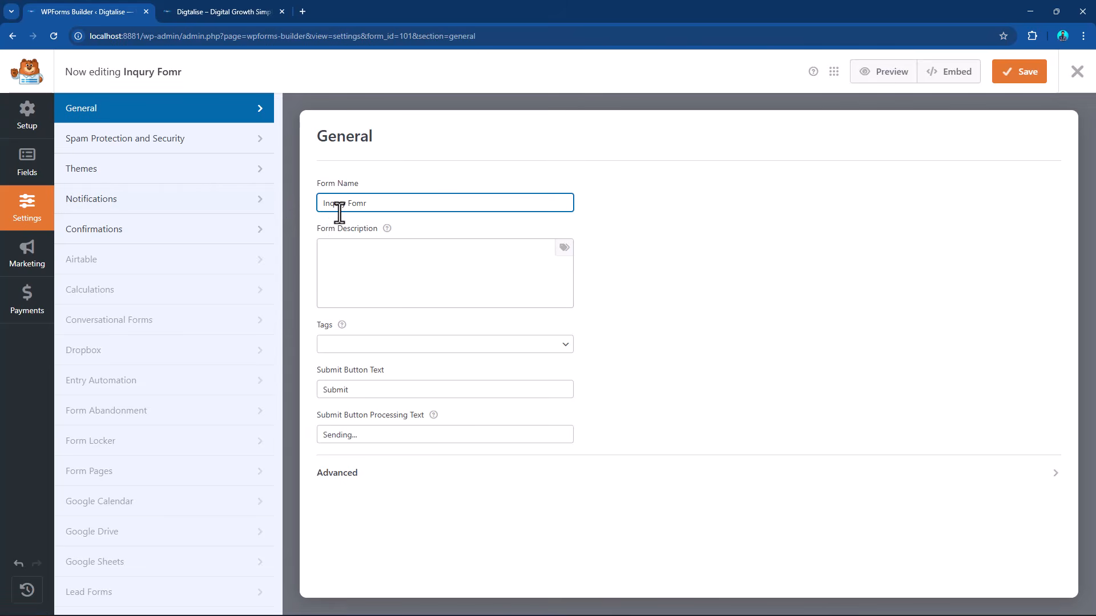
type("i")
left_click(1017, 74)
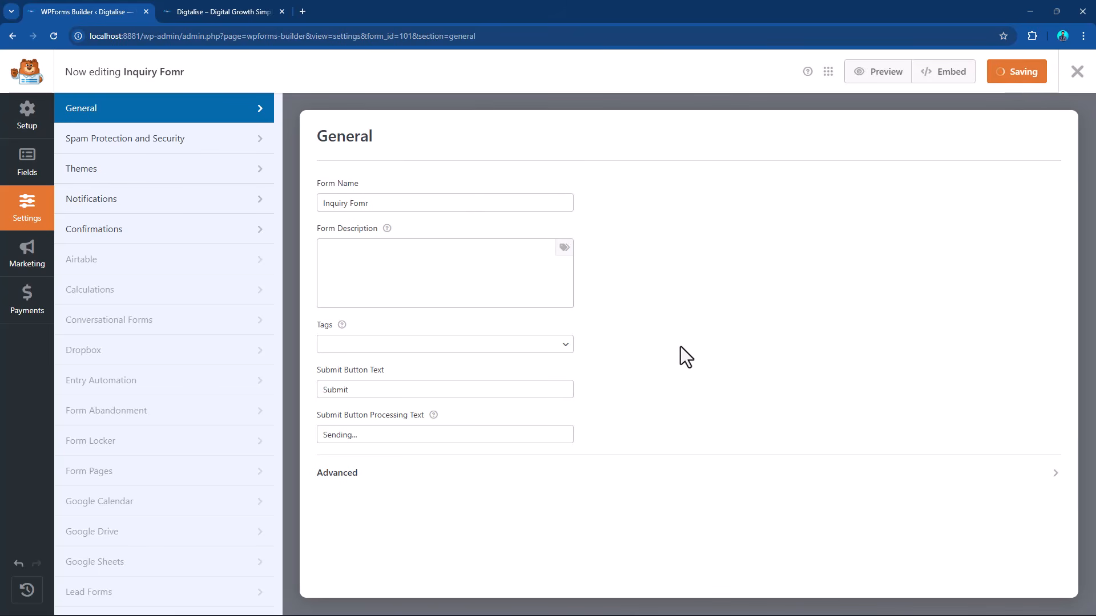
Try the Small and Large field sizes on the Name field, return it to Medium and save the form.
left_click(35, 174)
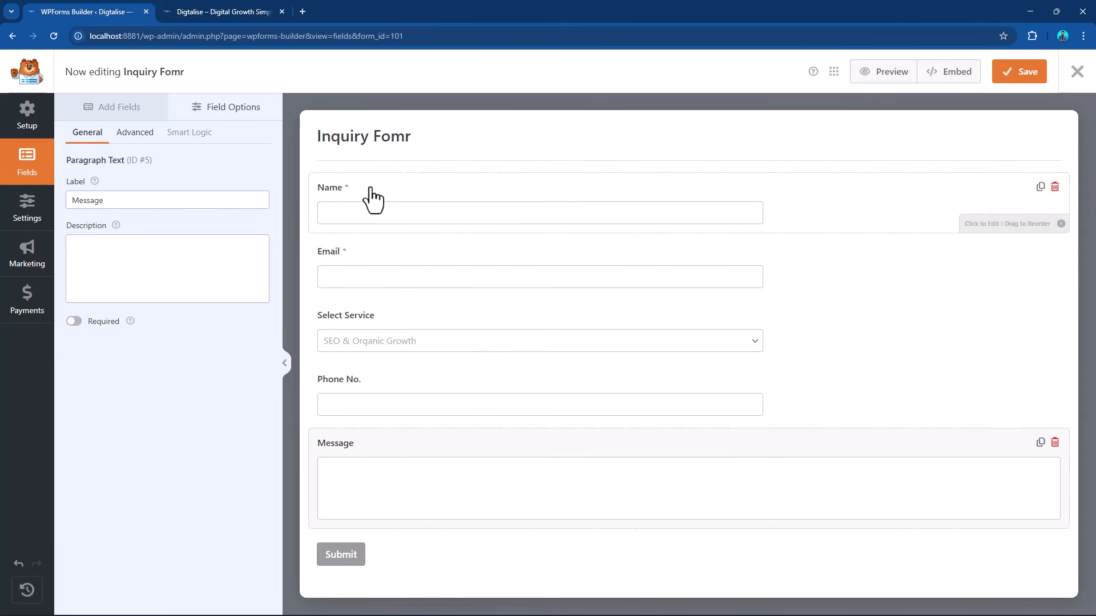
left_click(330, 216)
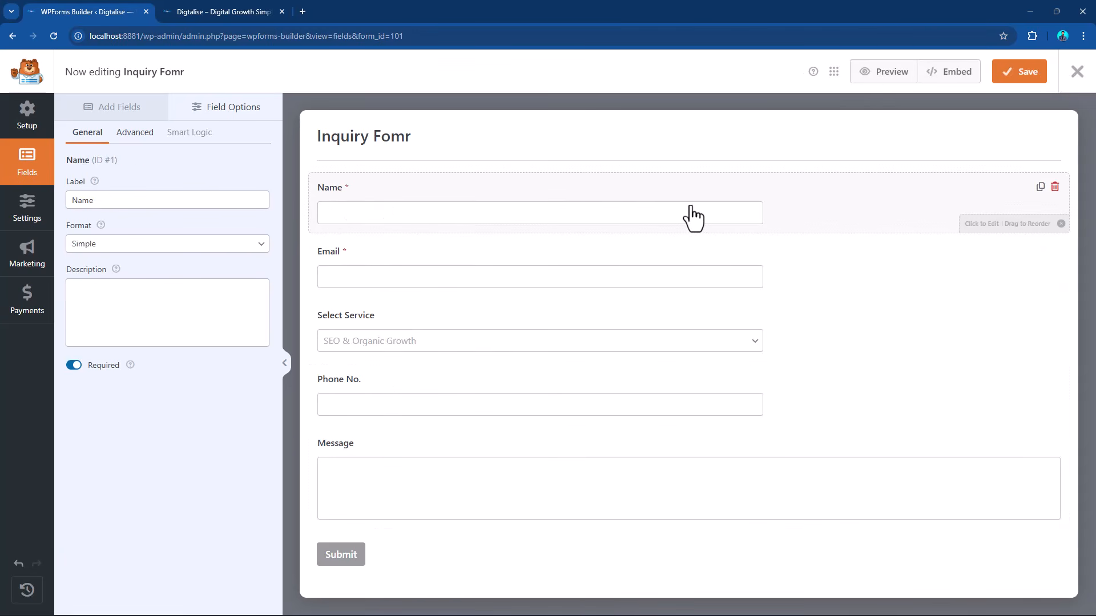
left_click(136, 133)
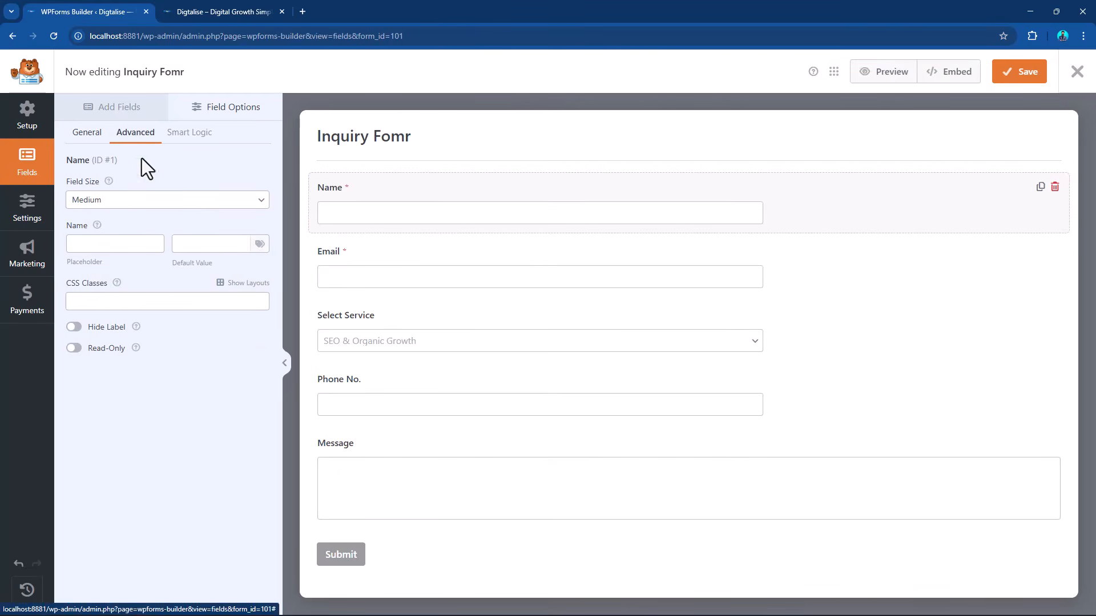
left_click(119, 201)
left_click(111, 216)
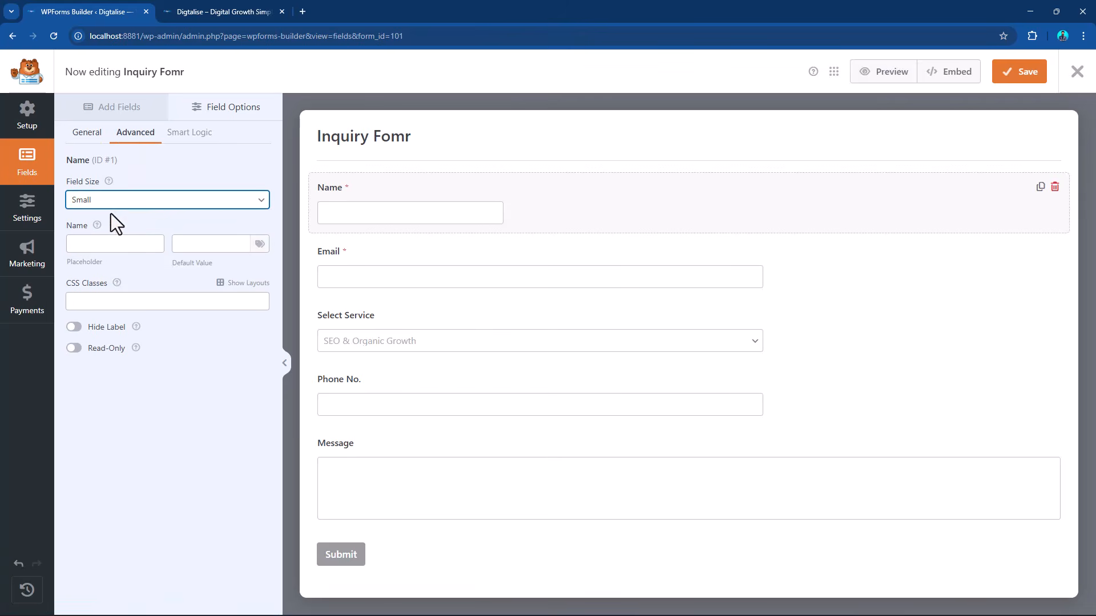
left_click(126, 202)
left_click(105, 247)
left_click(125, 204)
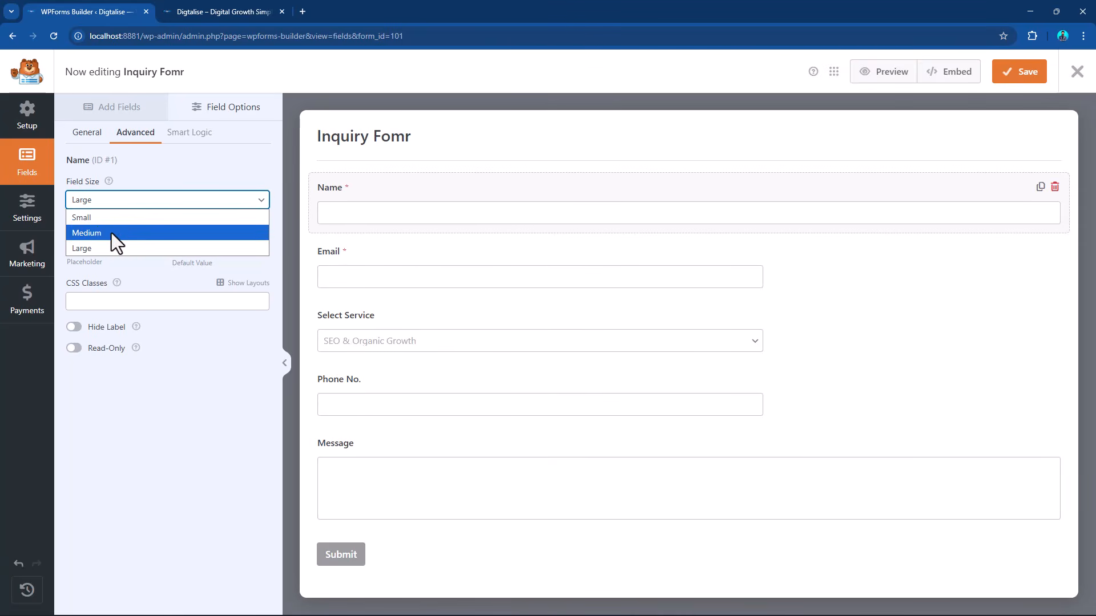
left_click(111, 233)
left_click(1020, 79)
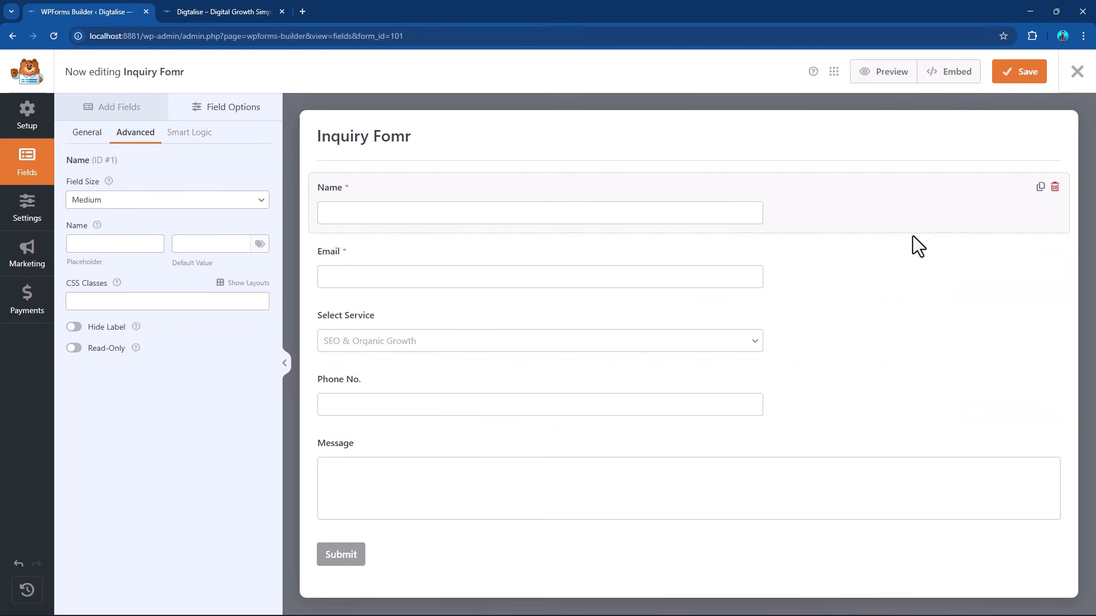
Copy the inquiry form's embed shortcode, dismiss the embed dialog and close the form builder.
left_click(947, 73)
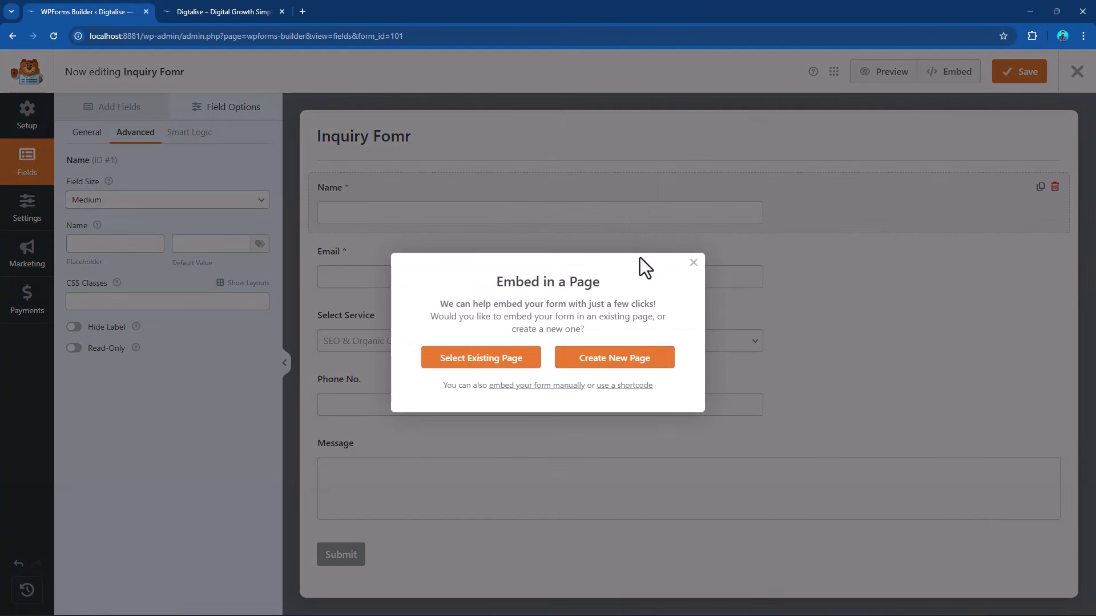
left_click(632, 387)
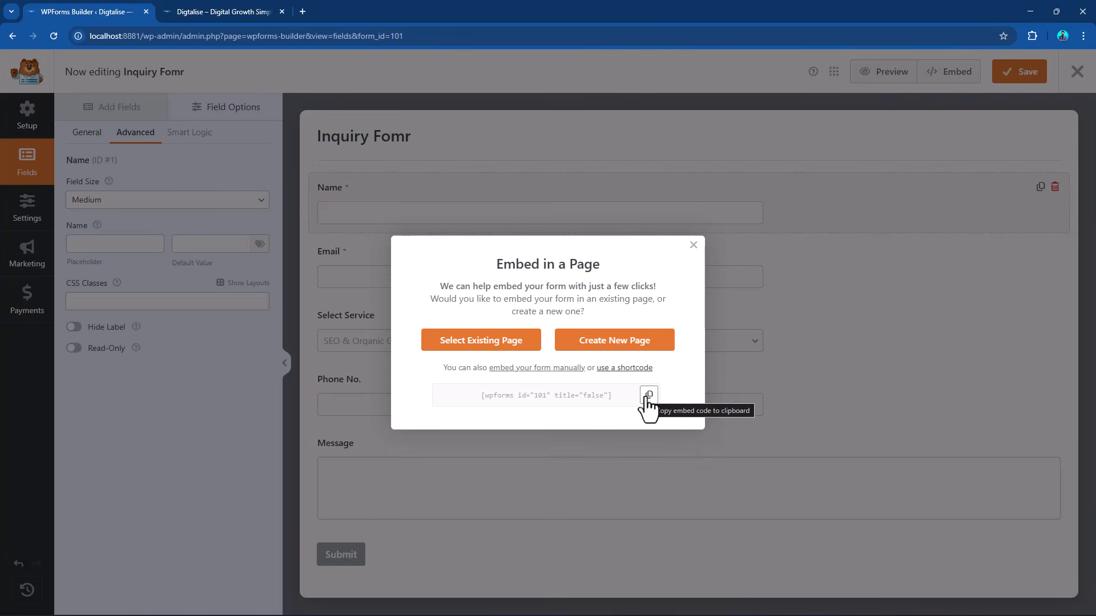
left_click(648, 395)
left_click(693, 245)
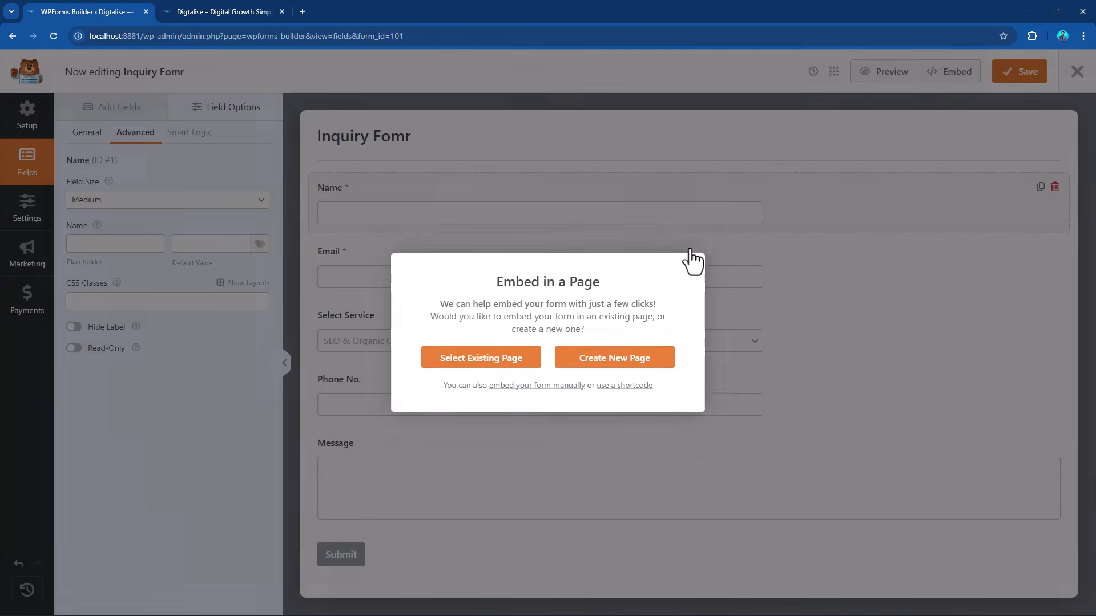
left_click(1078, 80)
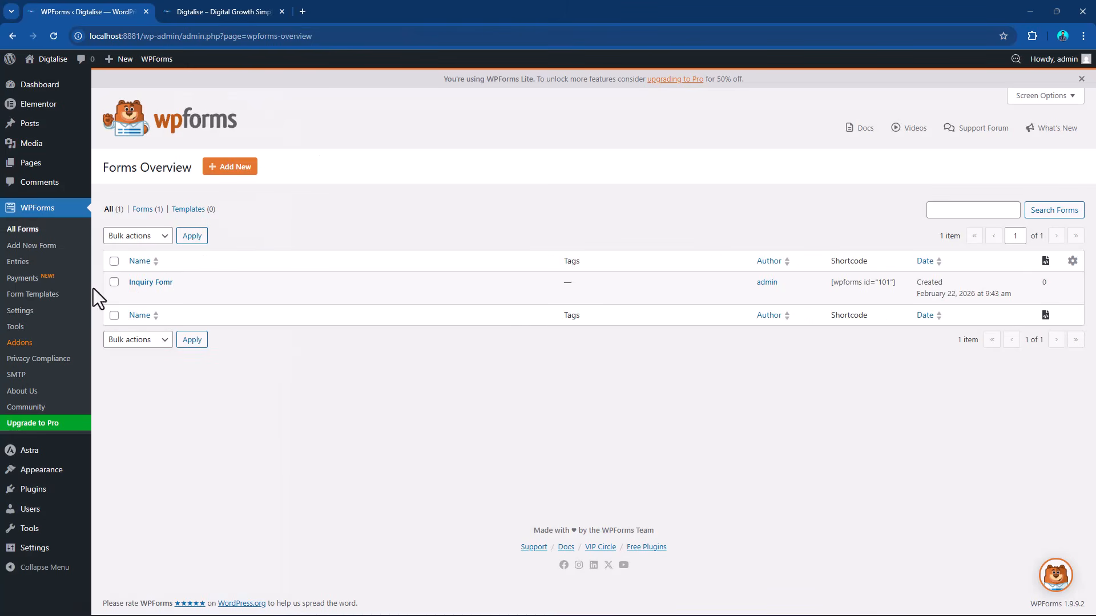
Open the Home front page from the site's page list for editing with Elementor.
left_click(43, 165)
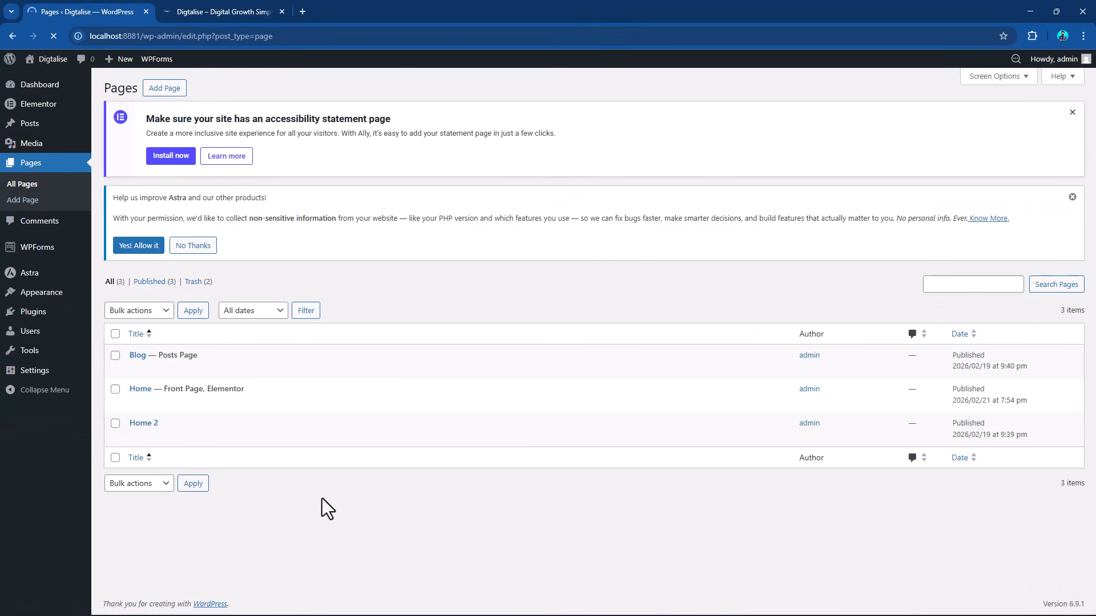
mouse_move(150, 408)
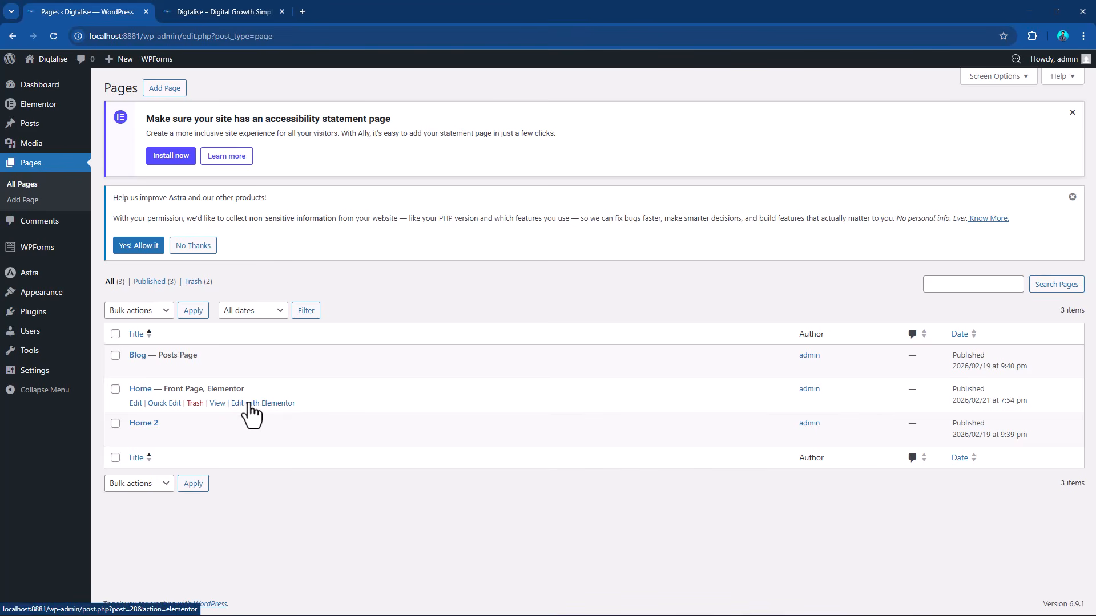
mouse_move(145, 431)
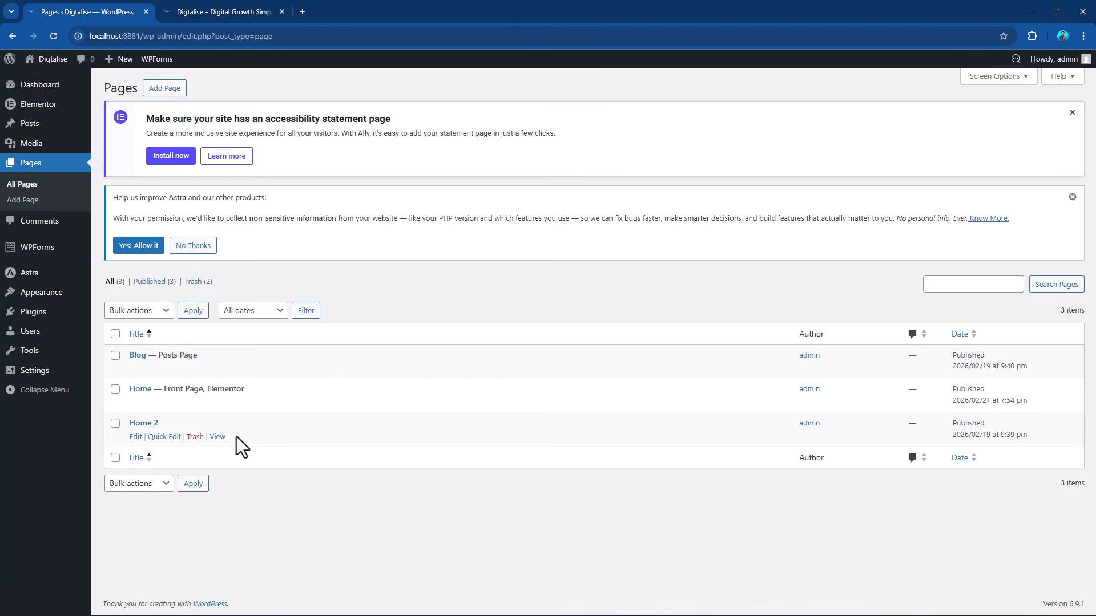
left_click_drag(208, 392, 245, 392)
left_click(275, 403)
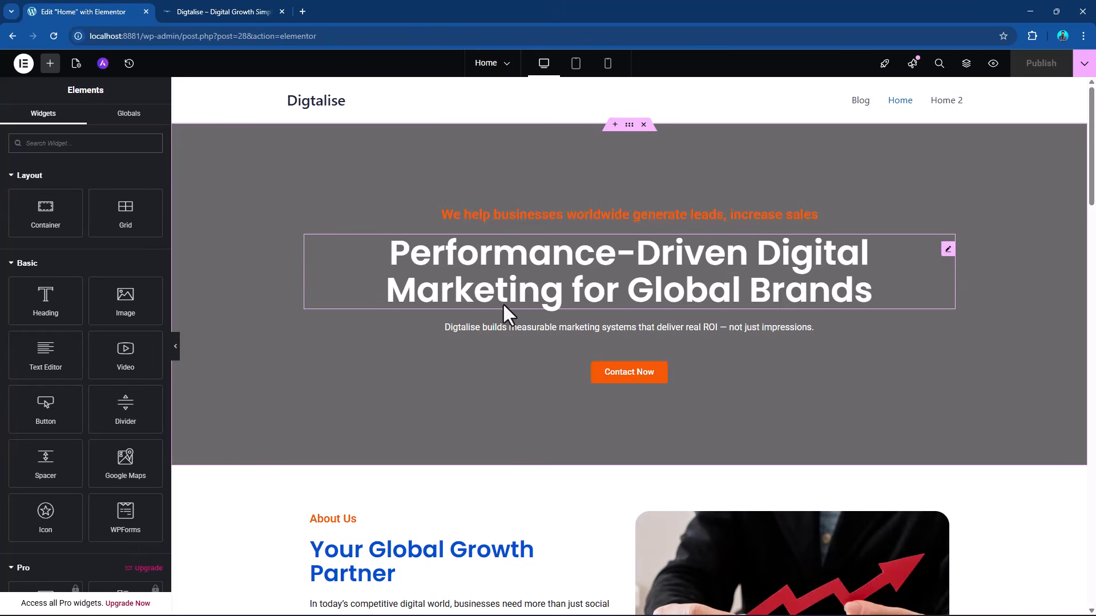
Add a WPForms widget to the empty column beside the FAQs and select the "Inquiry Fomr" form for it.
scroll(503, 302, "down", 20)
scroll(504, 307, "down", 5)
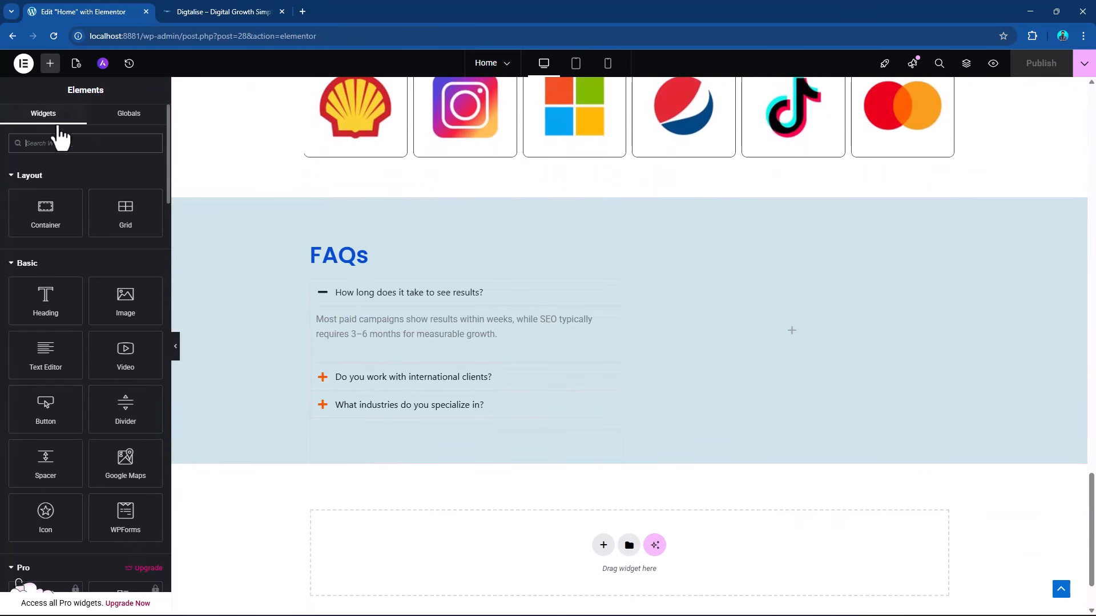
scroll(80, 291, "down", 2)
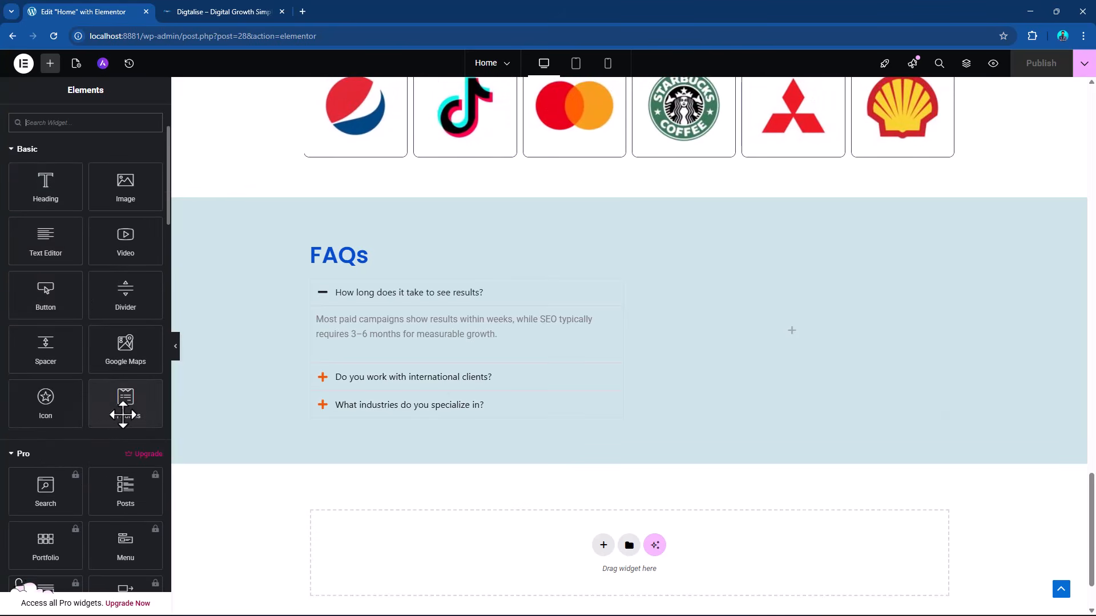
left_click_drag(125, 408, 776, 384)
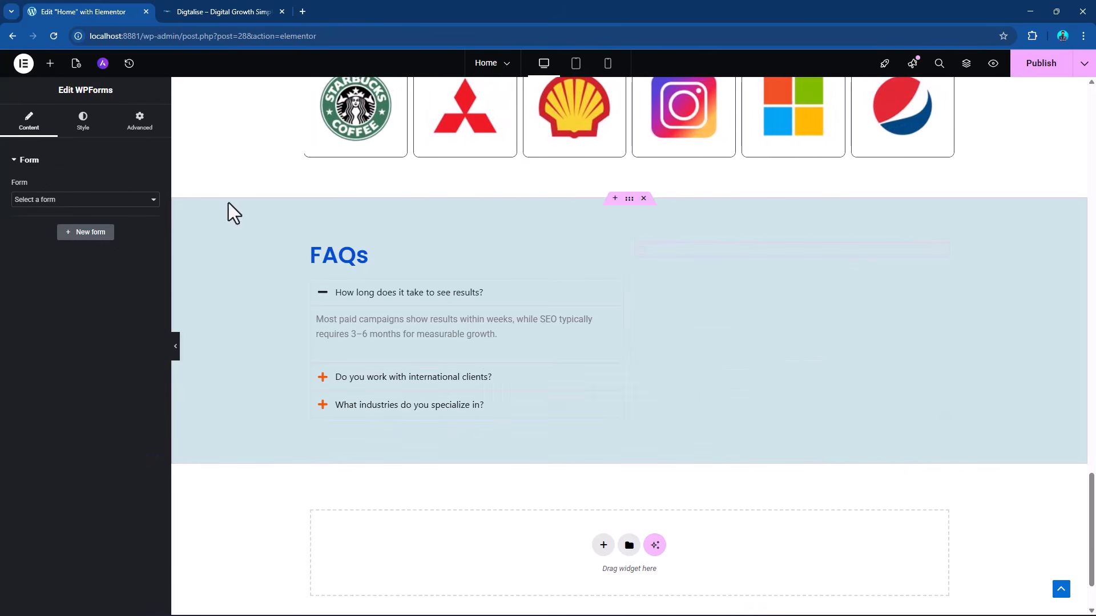
left_click(84, 201)
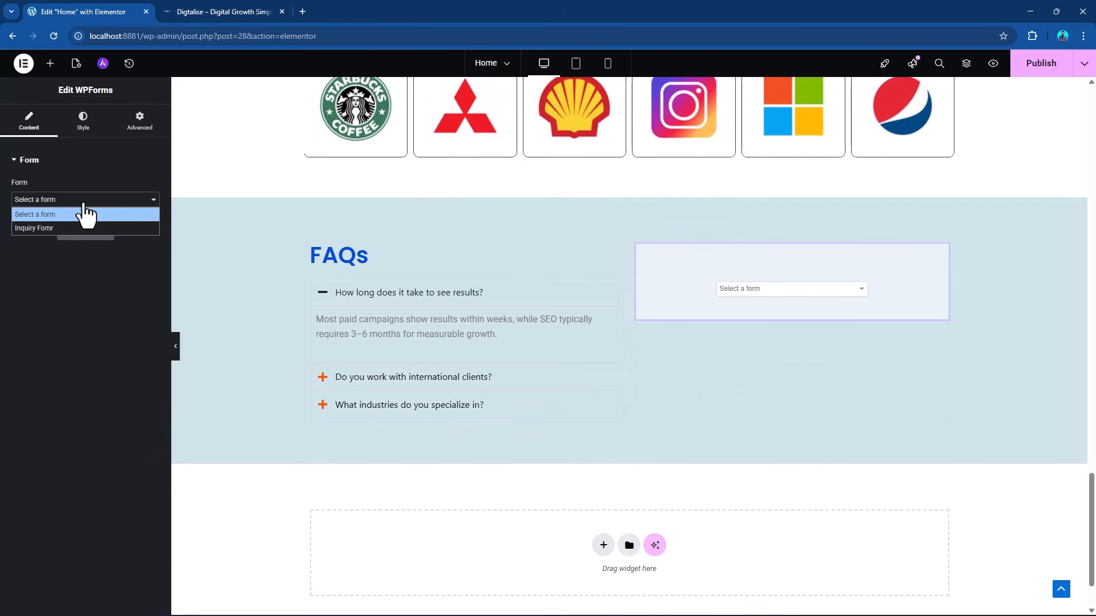
left_click(51, 228)
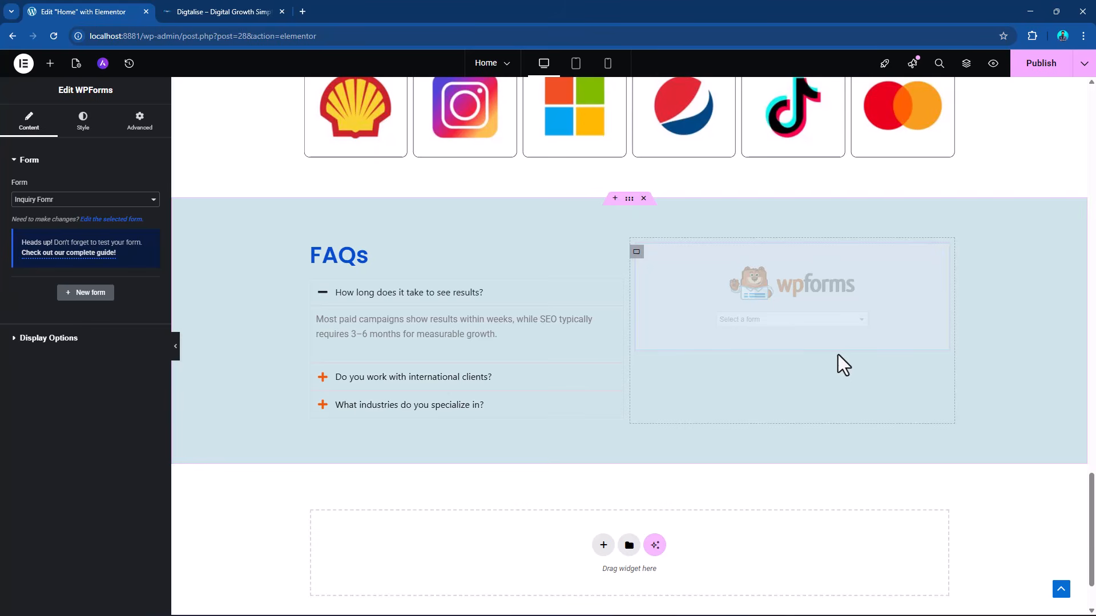
scroll(872, 315, "down", 5)
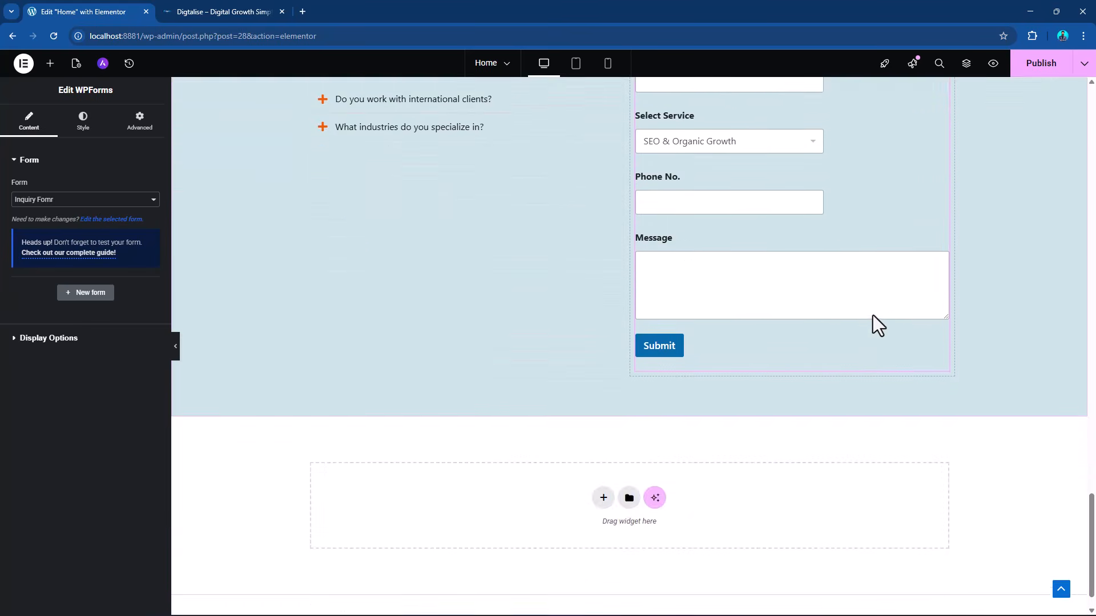
scroll(872, 315, "up", 4)
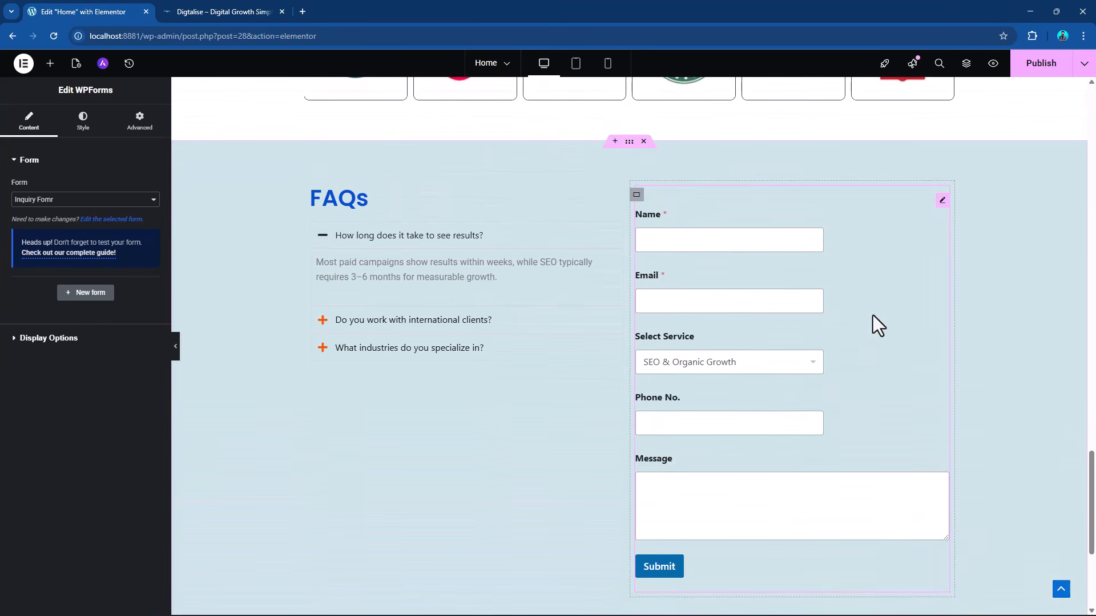
Replace the WPForms widget beside the FAQs with a Shortcode widget containing [wpforms id="101" title="false"] and publish the page.
right_click(941, 214)
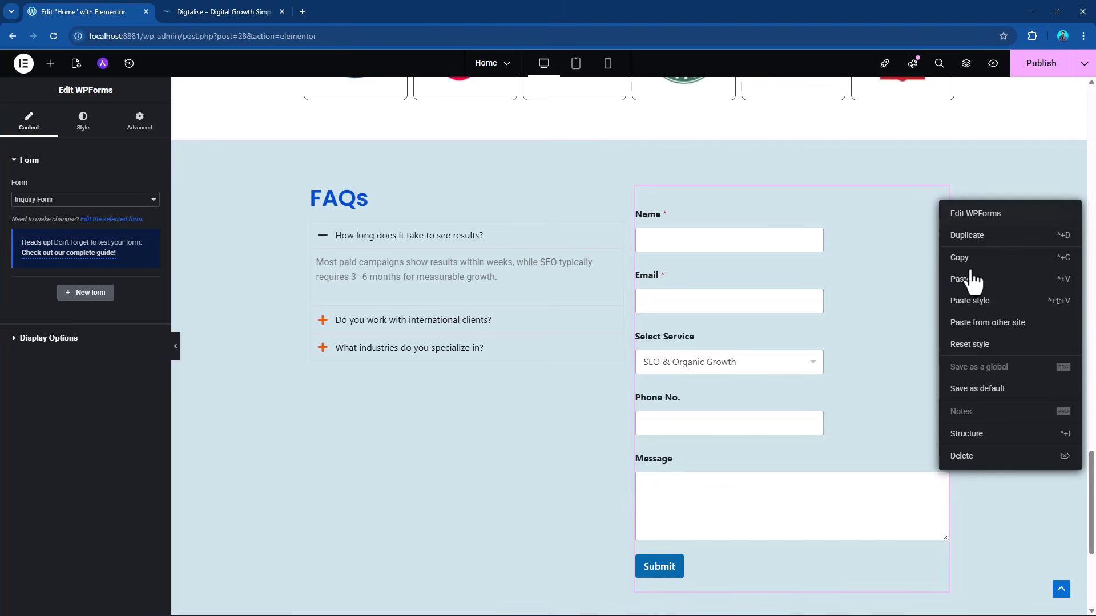
left_click(968, 457)
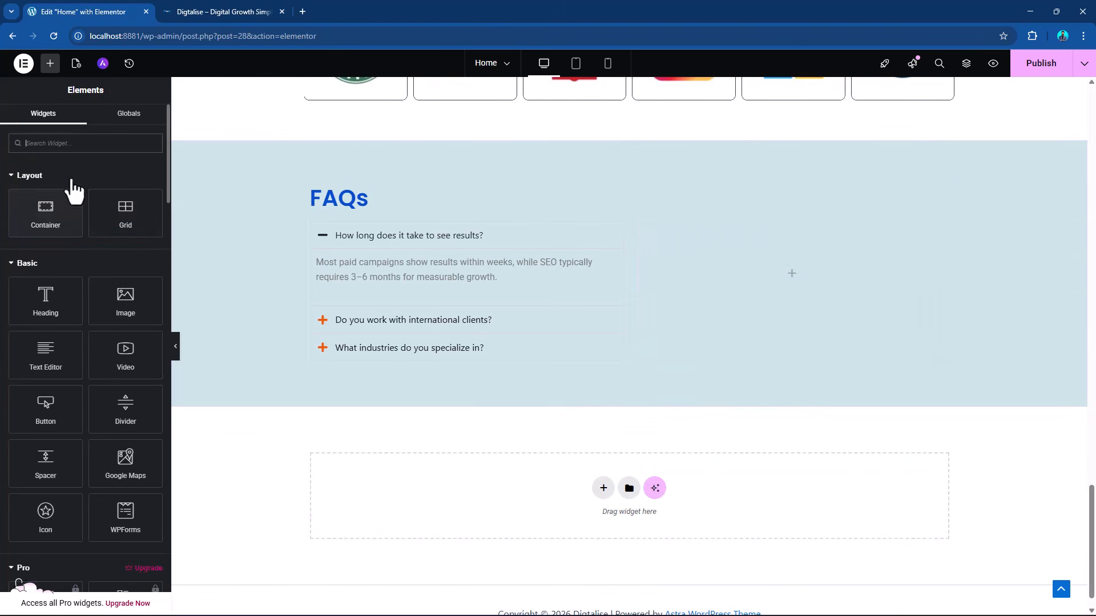
left_click(75, 145)
type("shor")
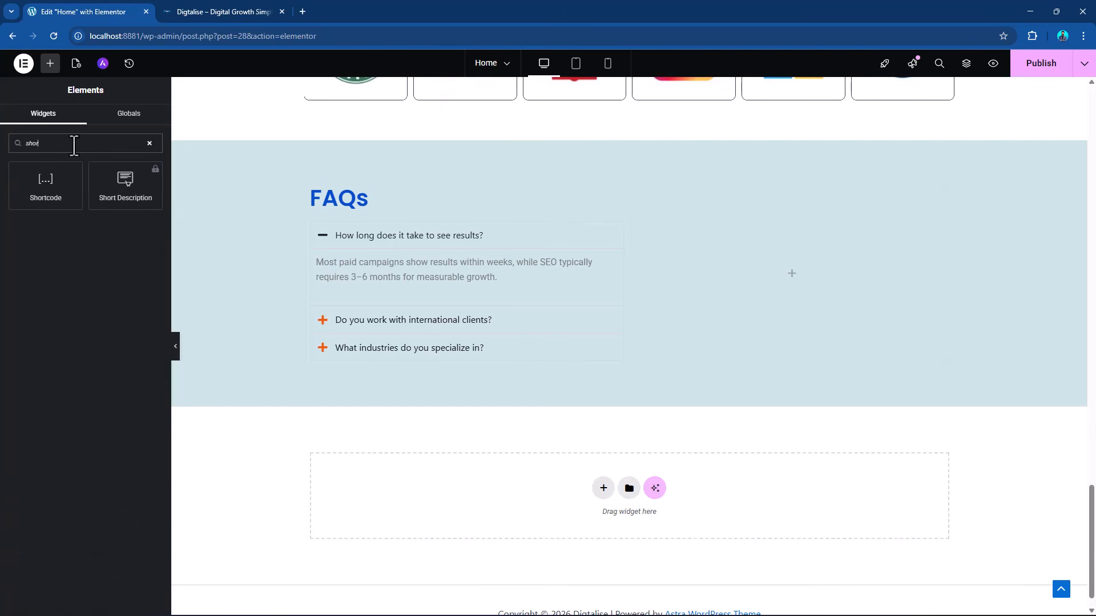
left_click_drag(46, 183, 782, 276)
left_click(73, 226)
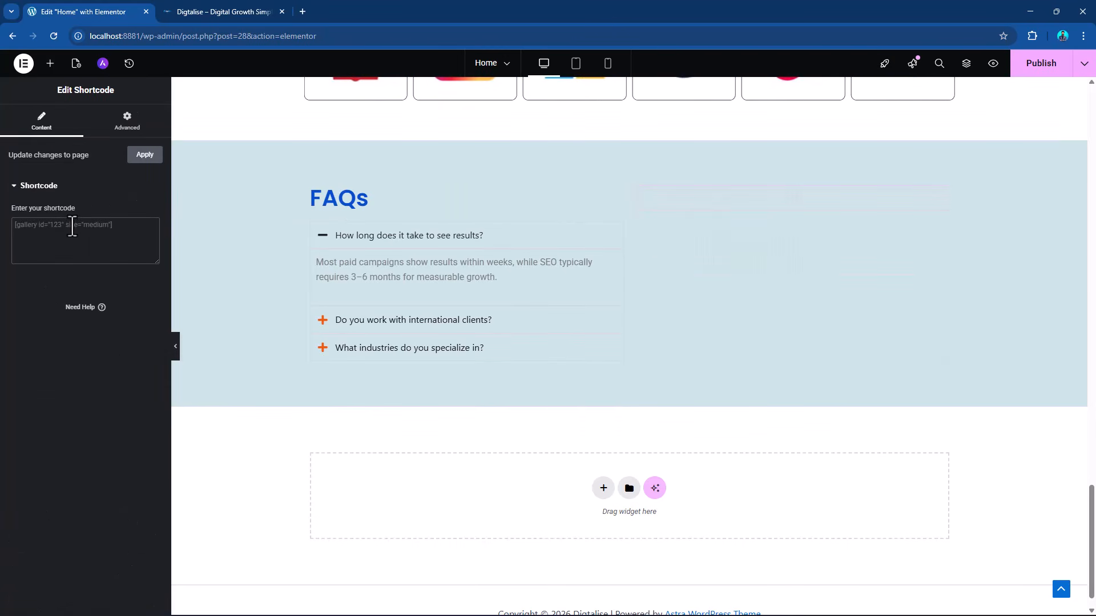
key("ctrl+v")
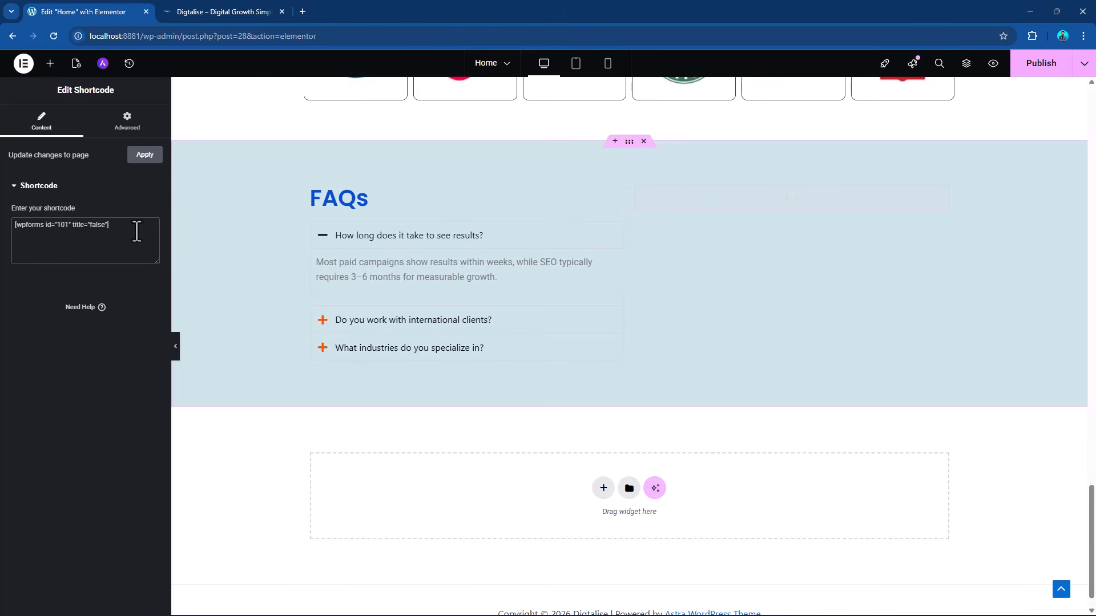
left_click(1038, 63)
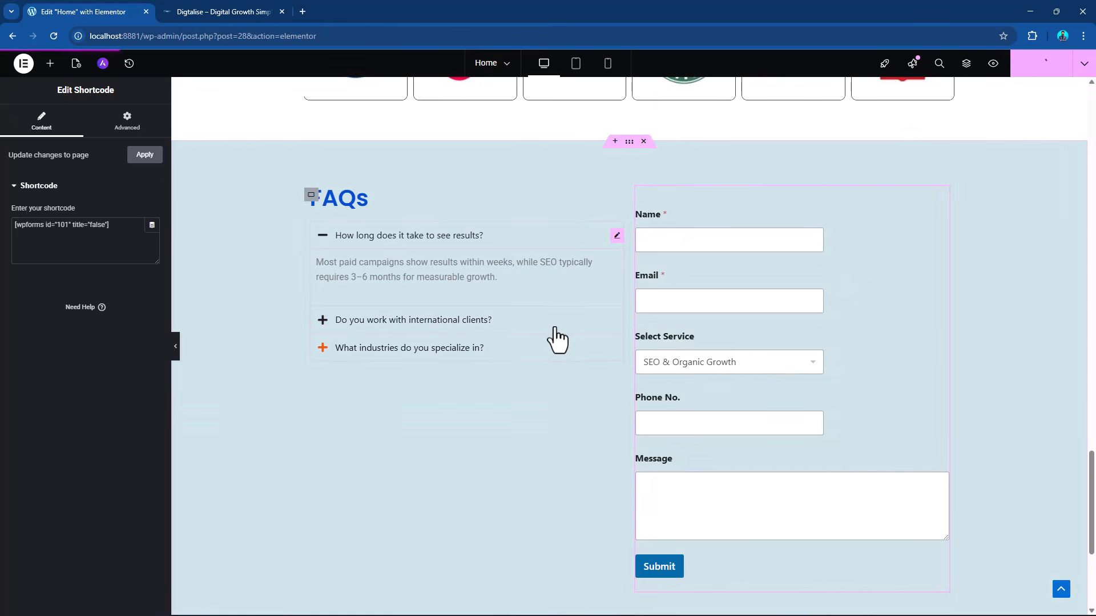
Replace the Shortcode widget beside the FAQs with a WPForms widget that shows the "Inquiry Fomr" form.
right_click(942, 216)
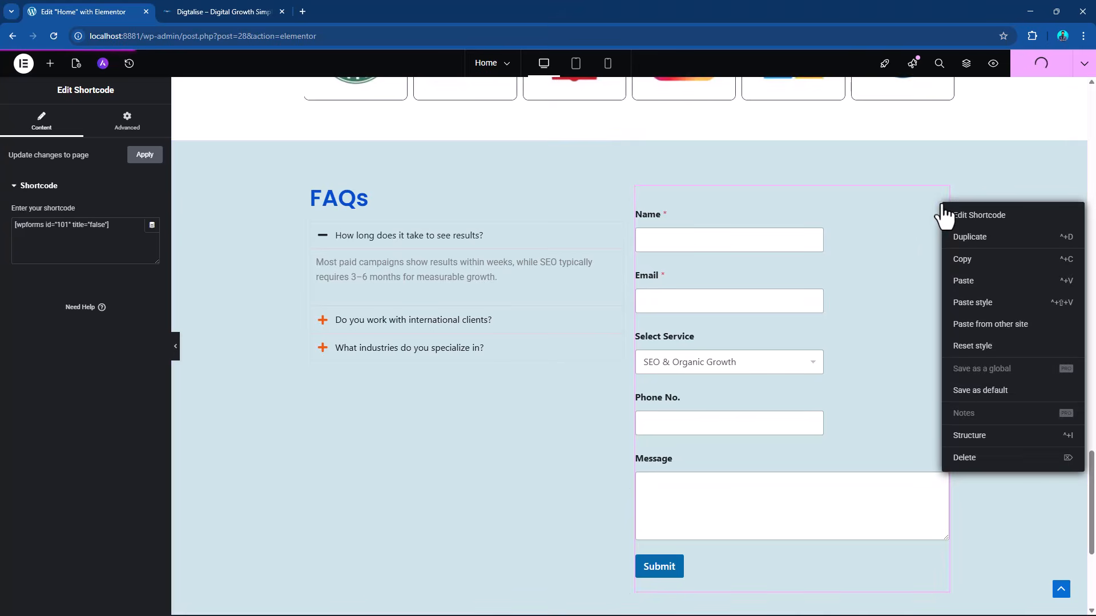
left_click(977, 465)
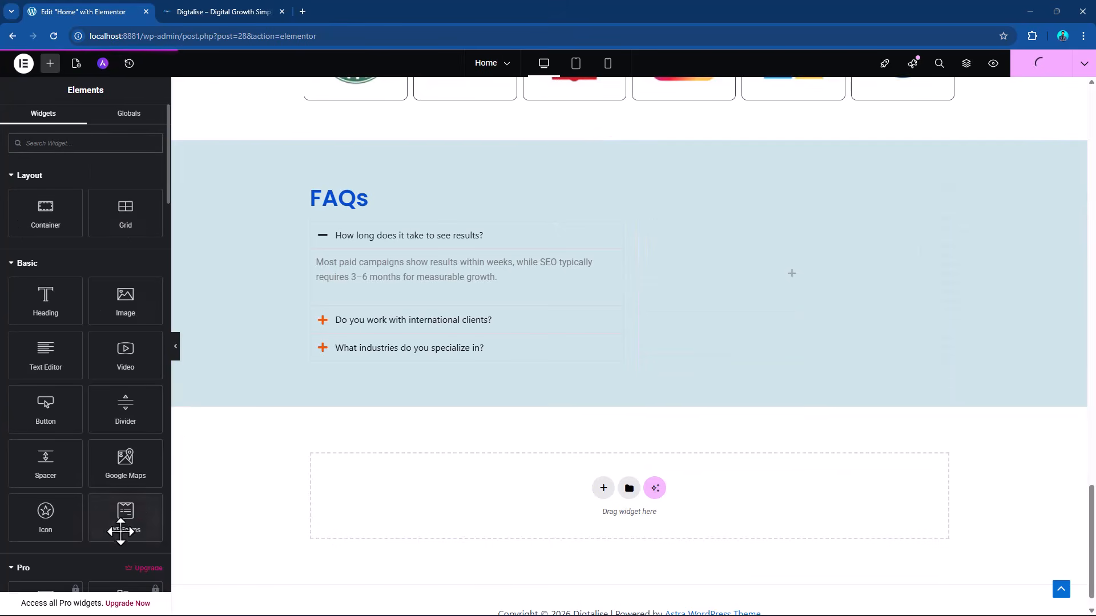
left_click_drag(126, 517, 765, 323)
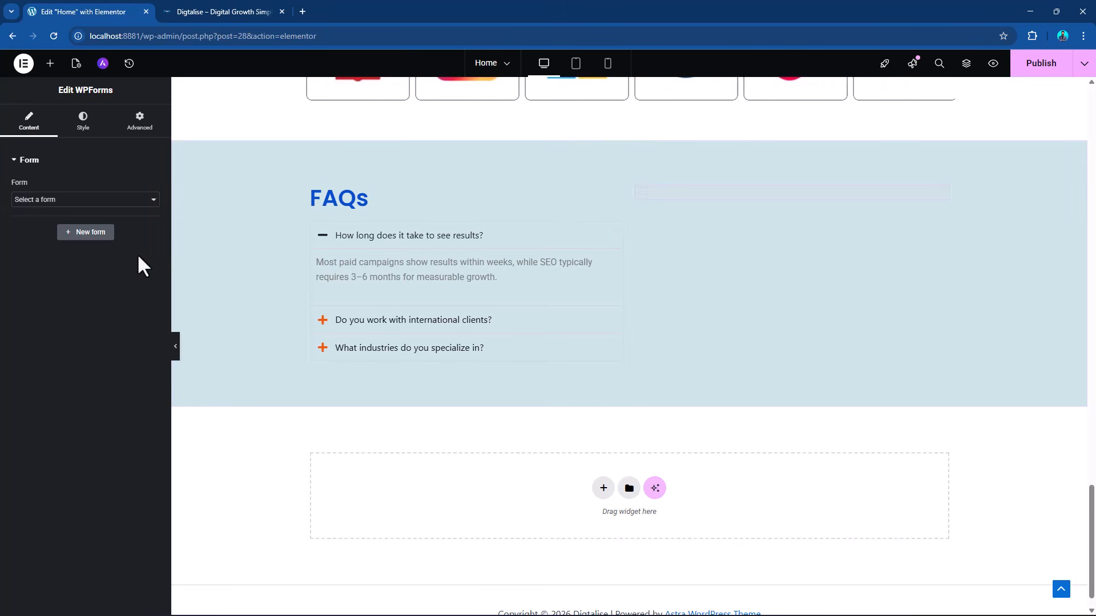
left_click(105, 201)
left_click(63, 228)
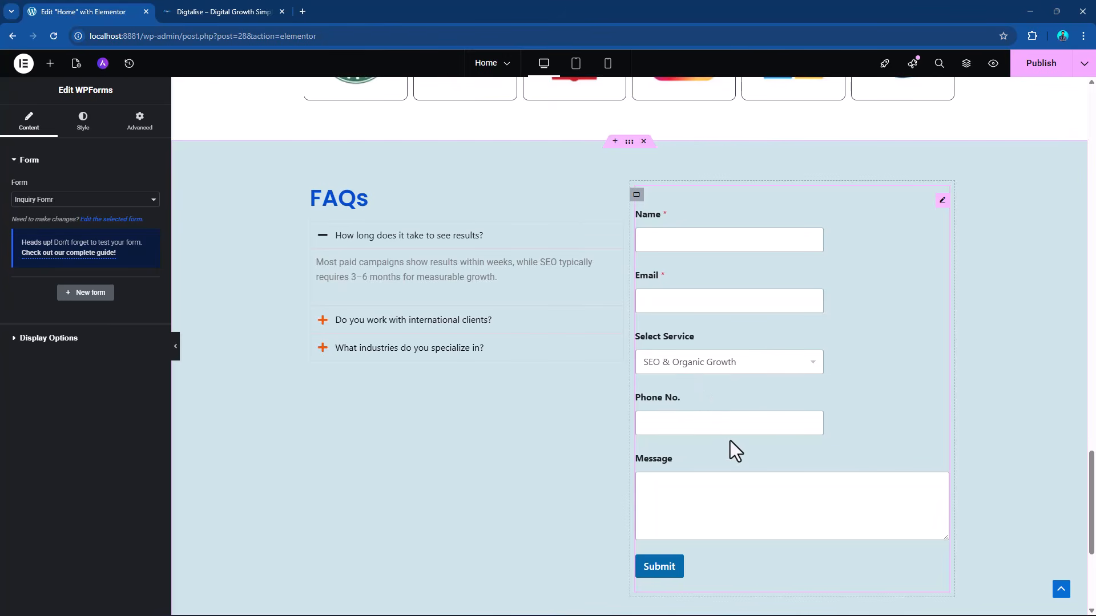
Set the background of the form's Submit button to the global color "comp - color".
left_click(88, 130)
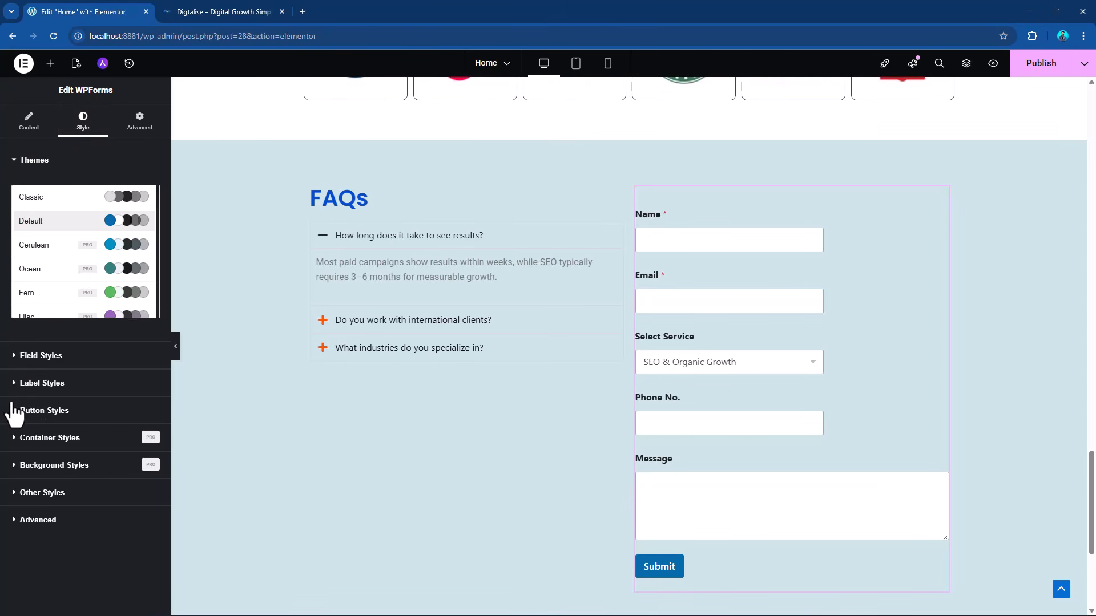
left_click(22, 383)
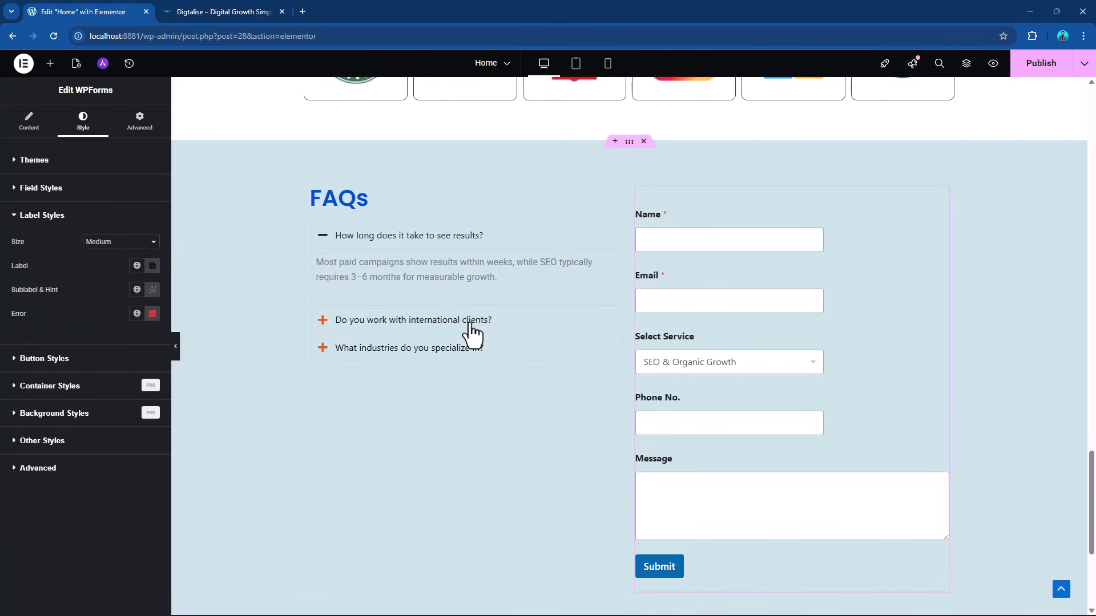
left_click(73, 359)
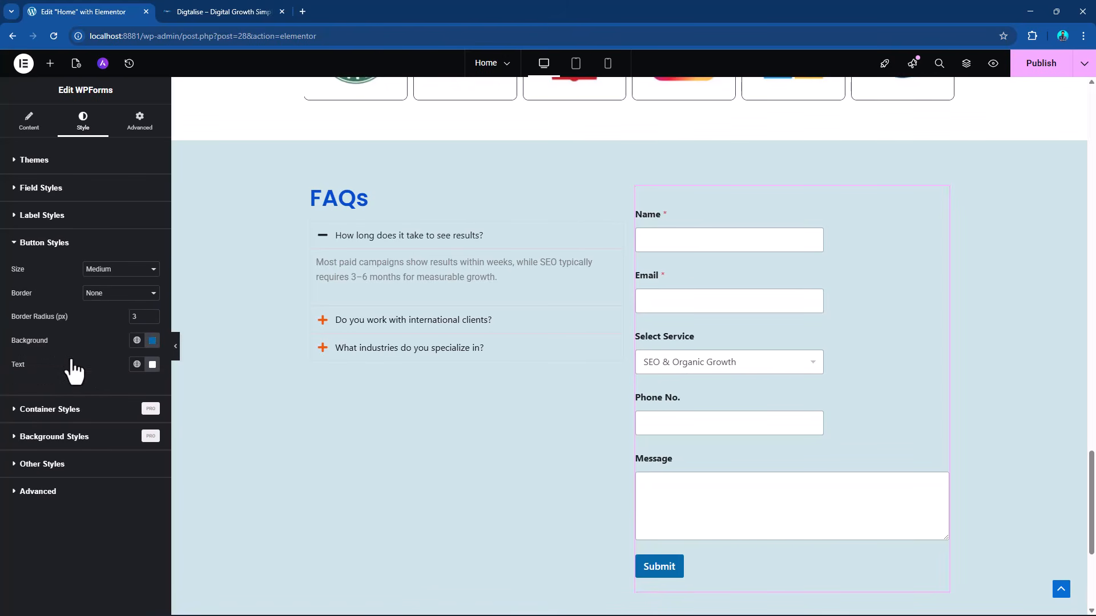
left_click(138, 347)
scroll(137, 451, "down", 3)
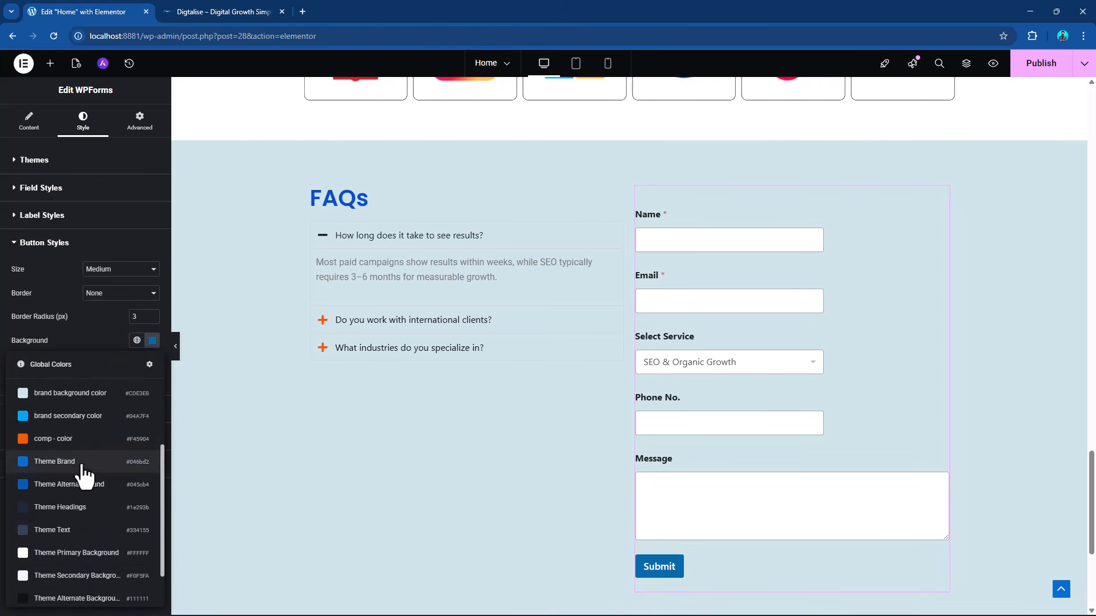
left_click(53, 439)
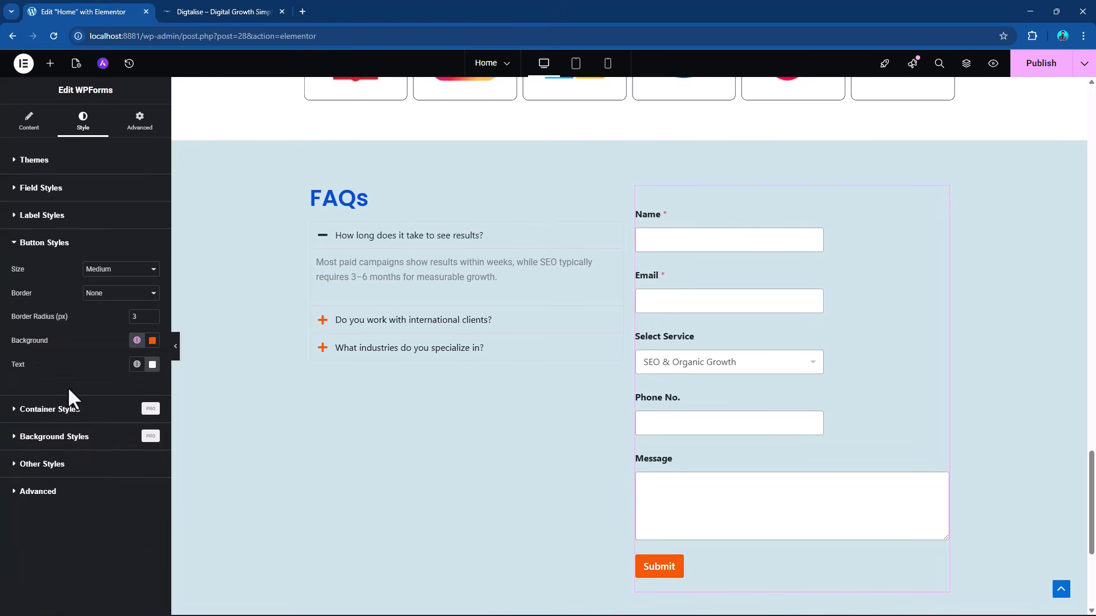
Try the Large and Small field sizes on the inquiry form, then return the field size to Medium.
left_click(57, 215)
left_click(54, 194)
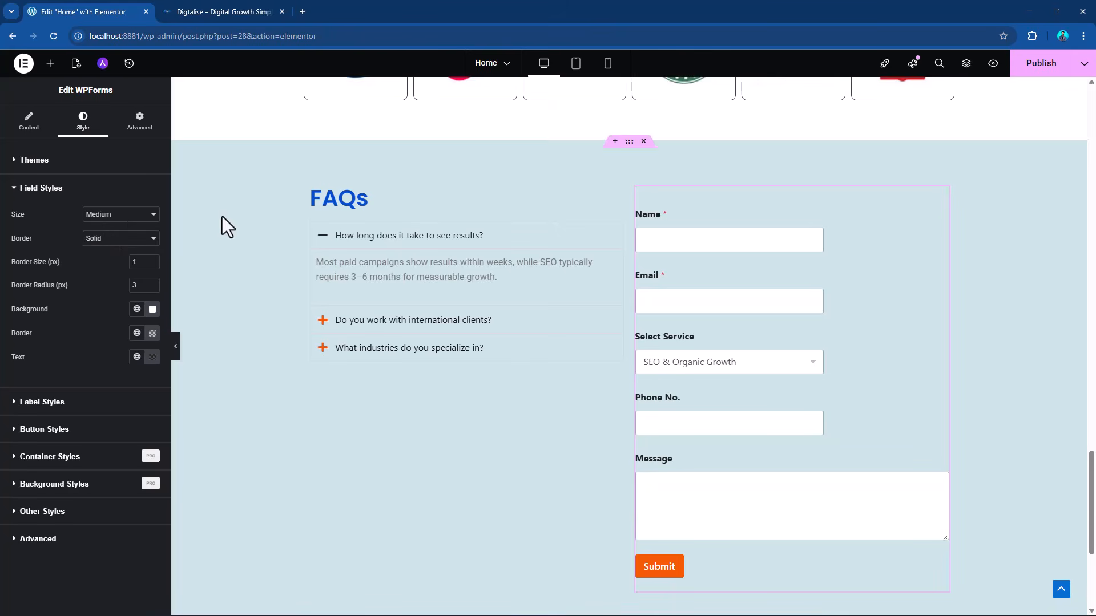
left_click(124, 216)
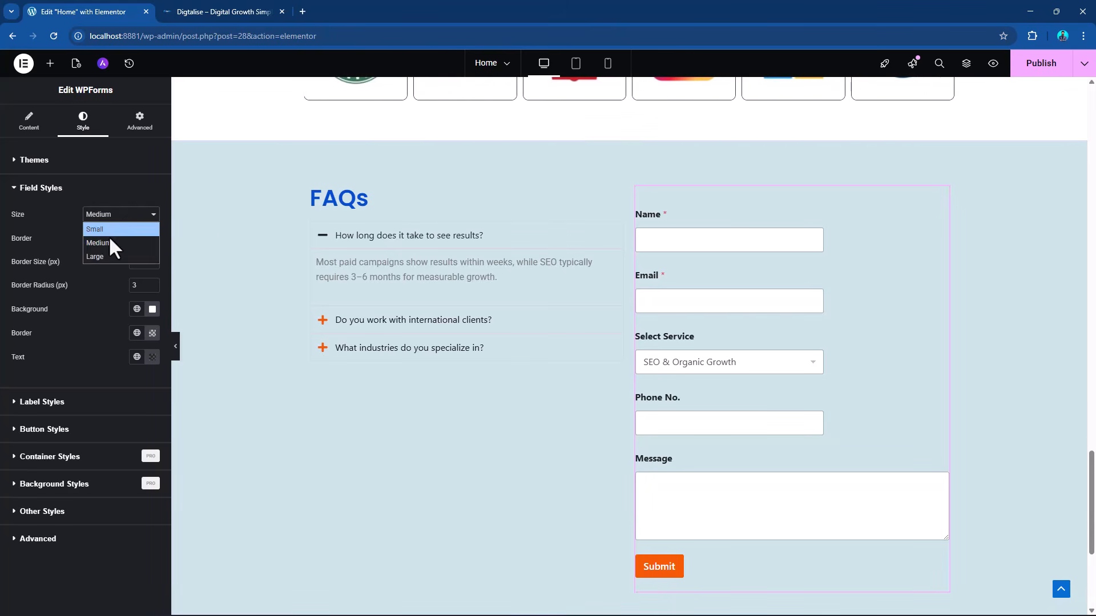
left_click(104, 255)
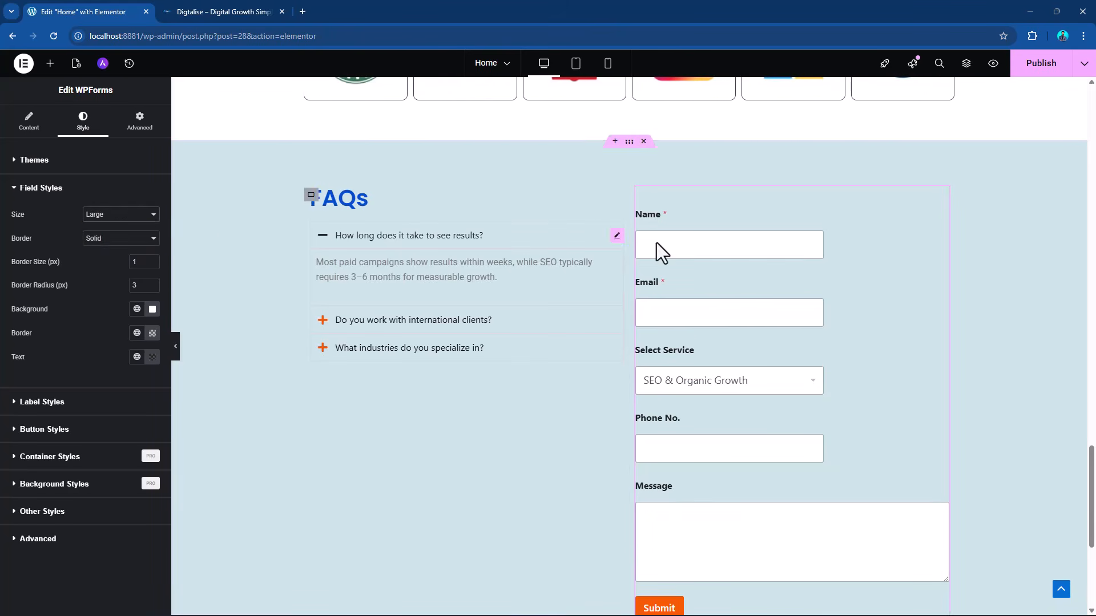
left_click(121, 215)
left_click(115, 229)
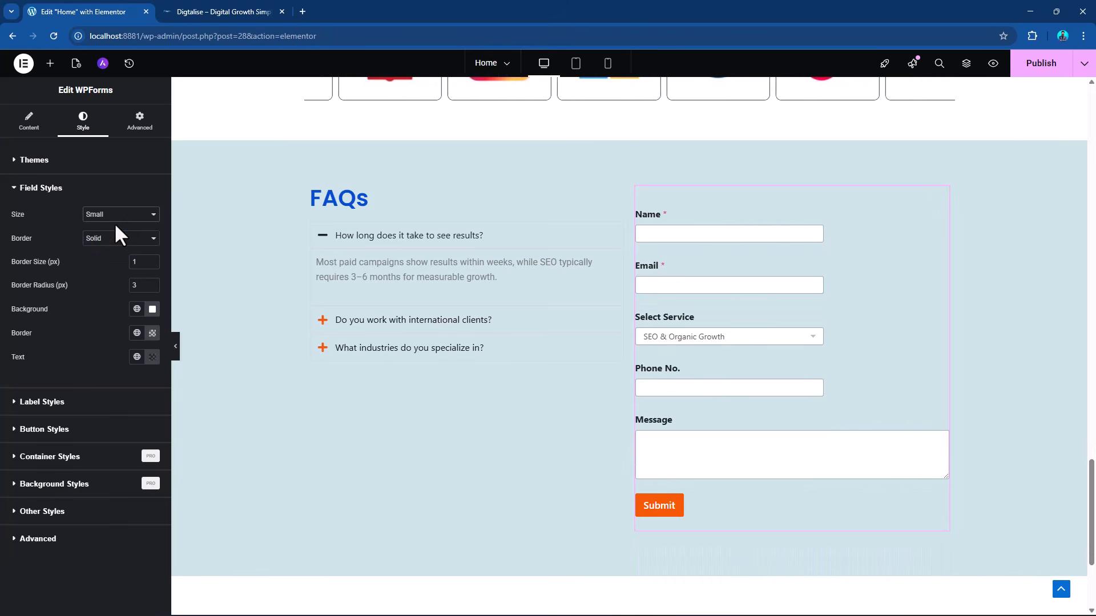
left_click(120, 217)
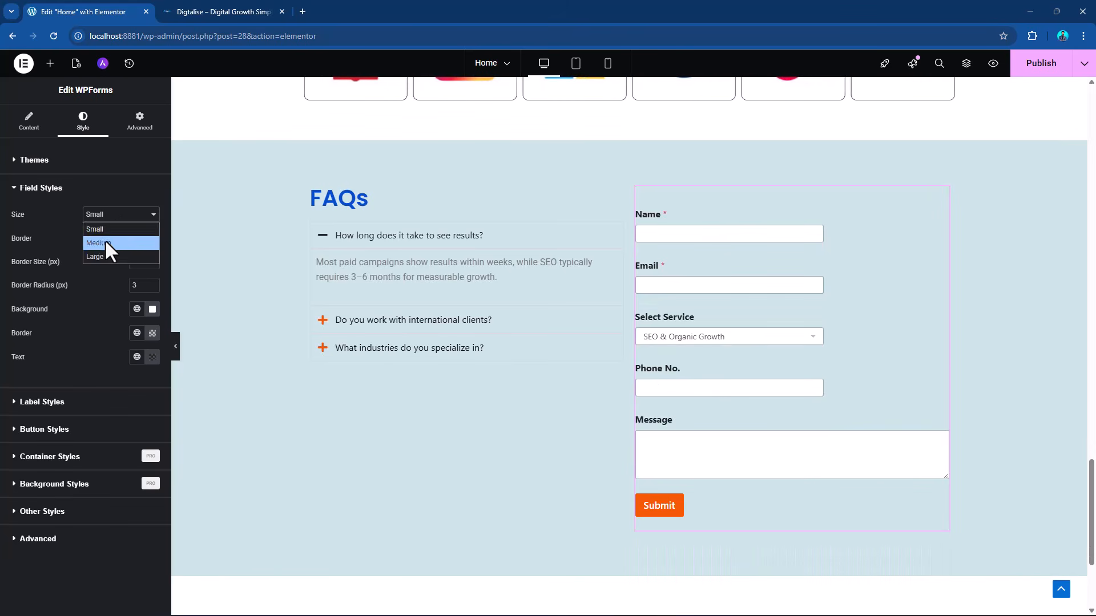
left_click(105, 239)
Publish the page and open the "Inquiry Fomr" form for editing in the WPForms builder from the WordPress admin.
left_click(1033, 63)
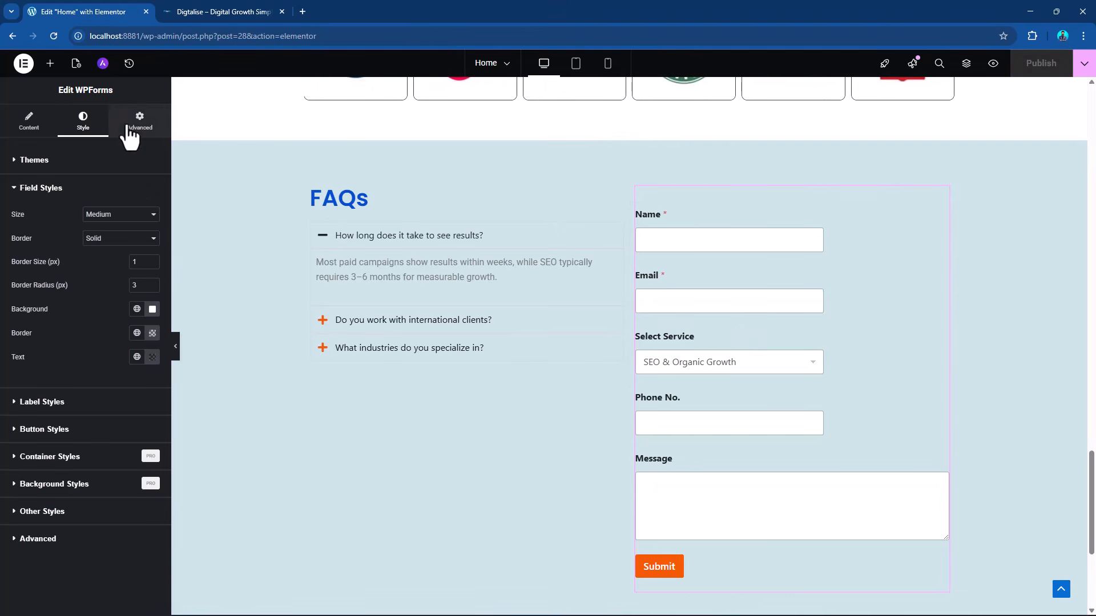
left_click(211, 7)
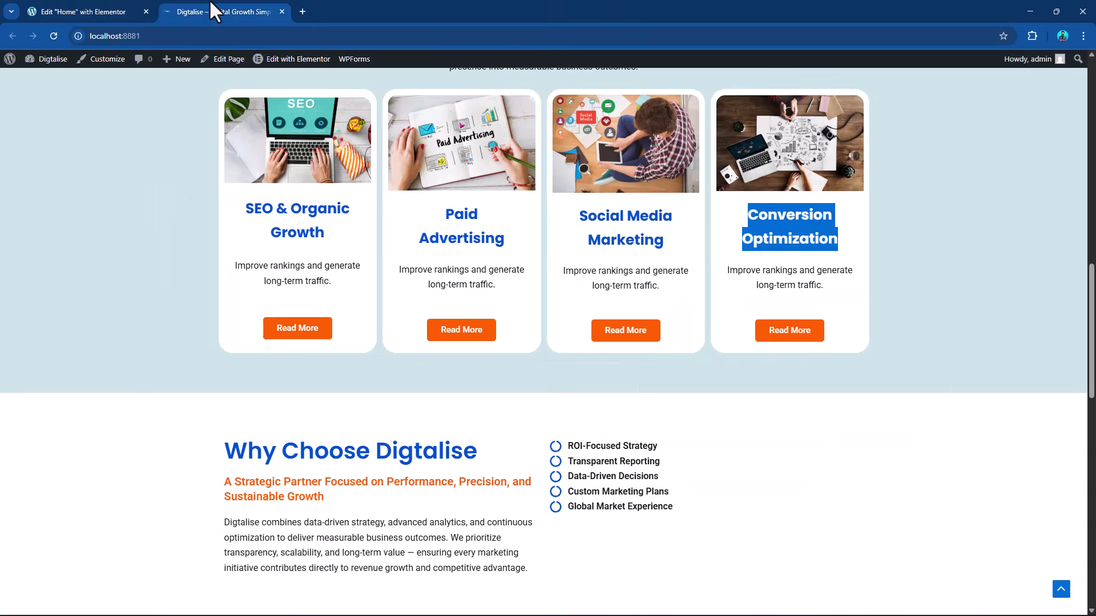
left_click(10, 61)
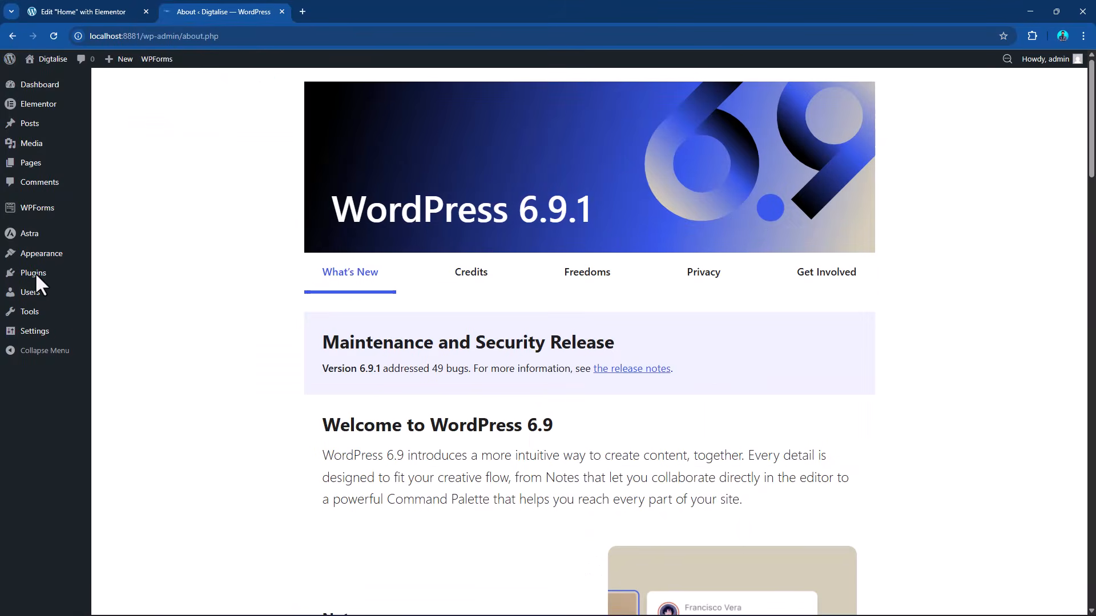
mouse_move(48, 212)
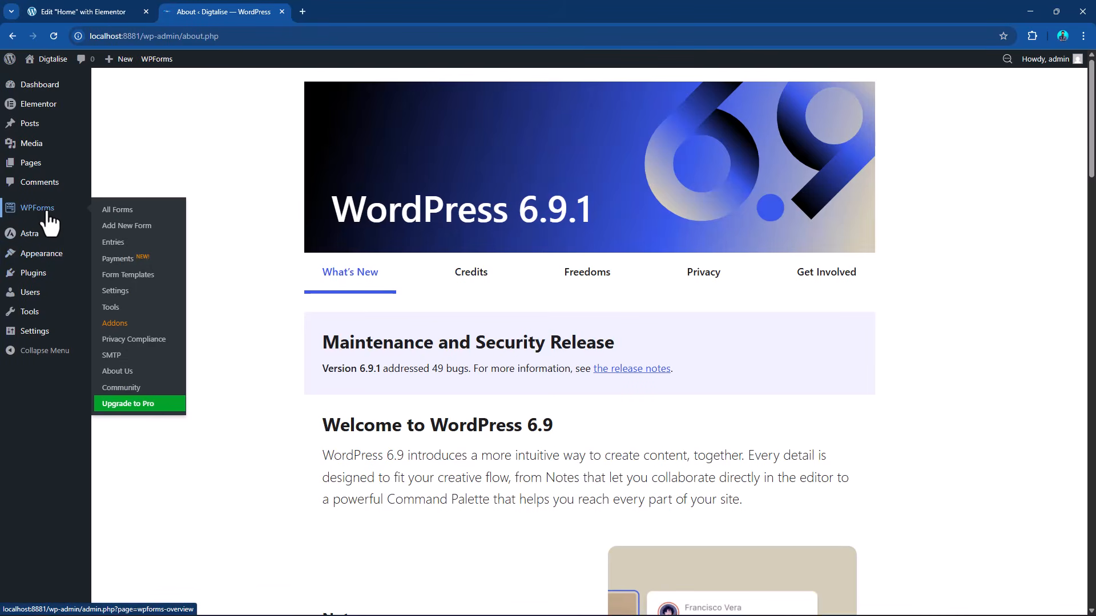
left_click(114, 211)
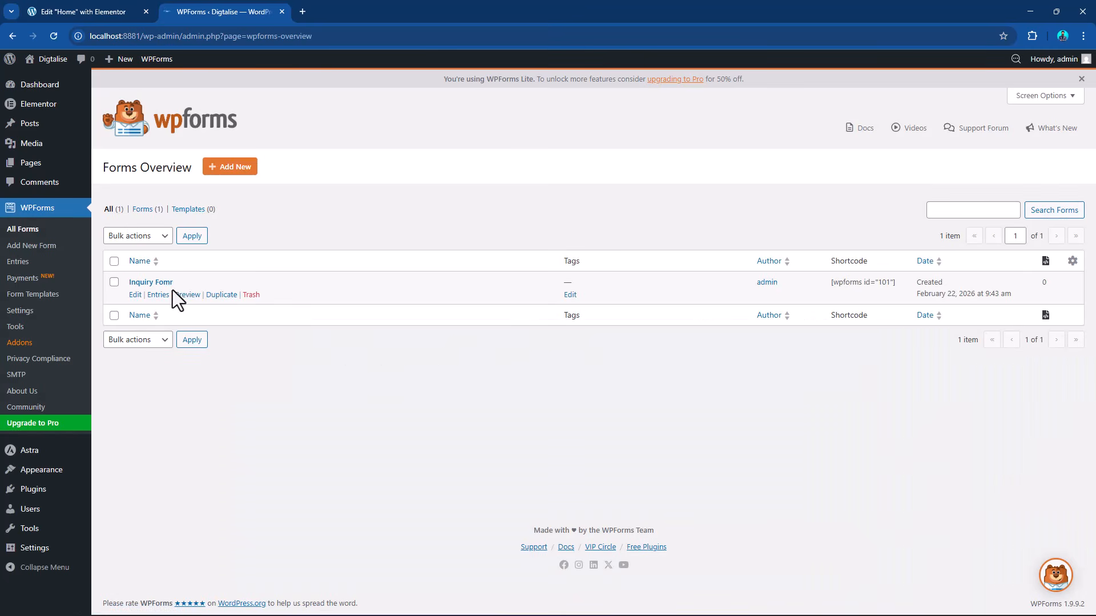
left_click(135, 296)
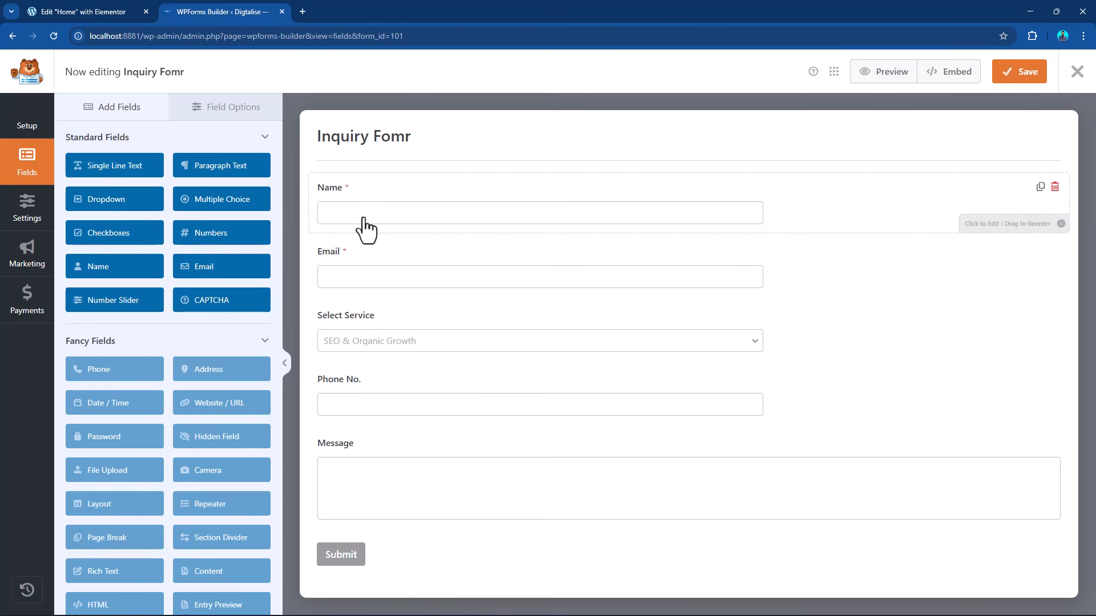
Correct the form's name to "Inquiry Form" in its setup.
left_click(28, 128)
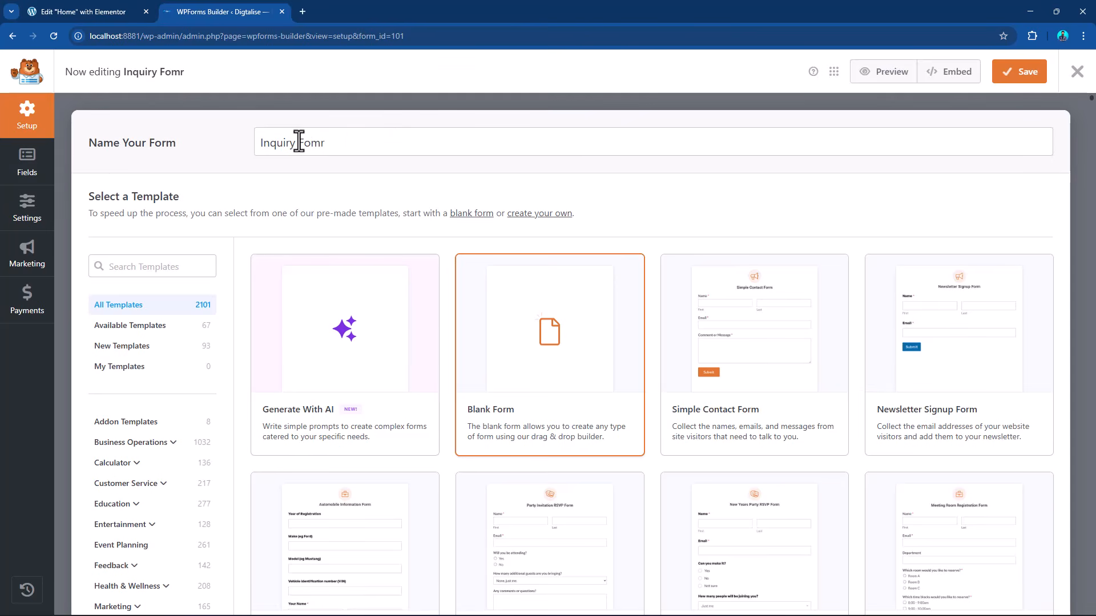
left_click_drag(299, 142, 347, 143)
type("Form")
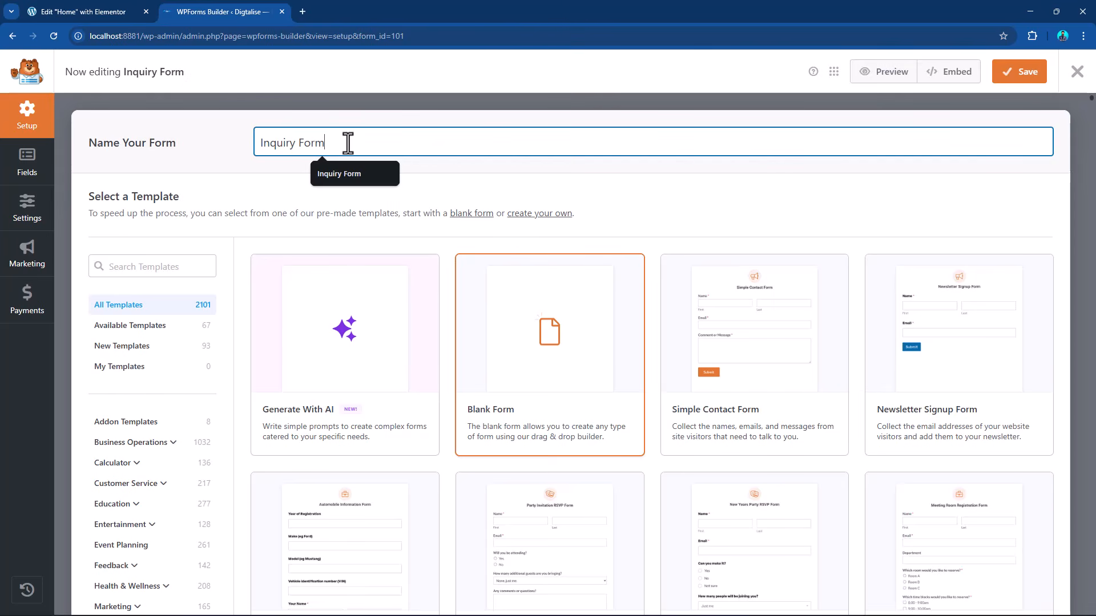
Set the field size of the form's Name field to Large.
left_click(26, 173)
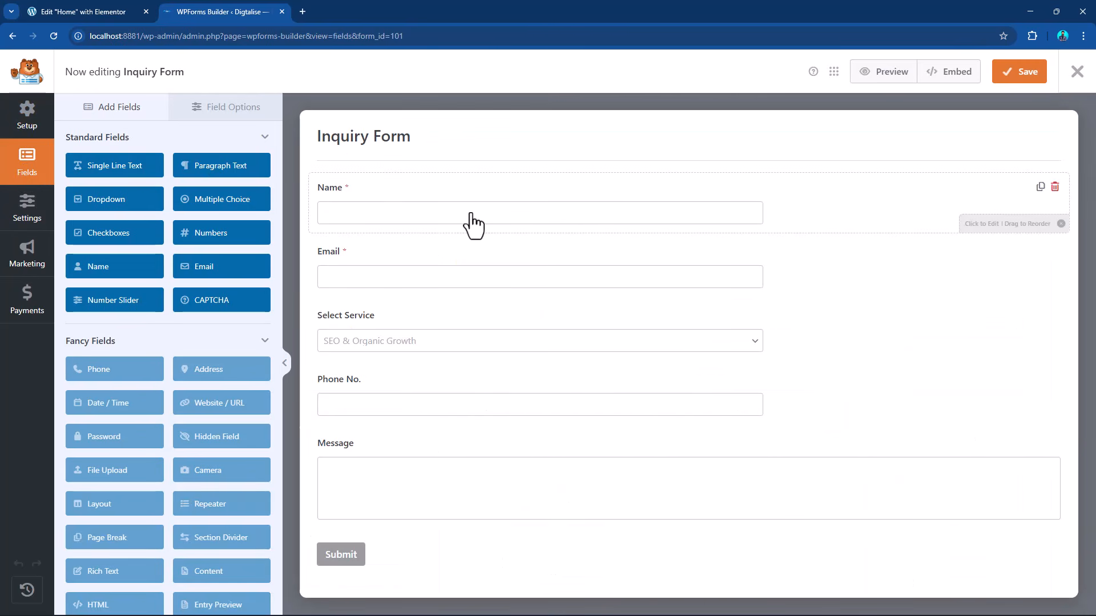
left_click(442, 212)
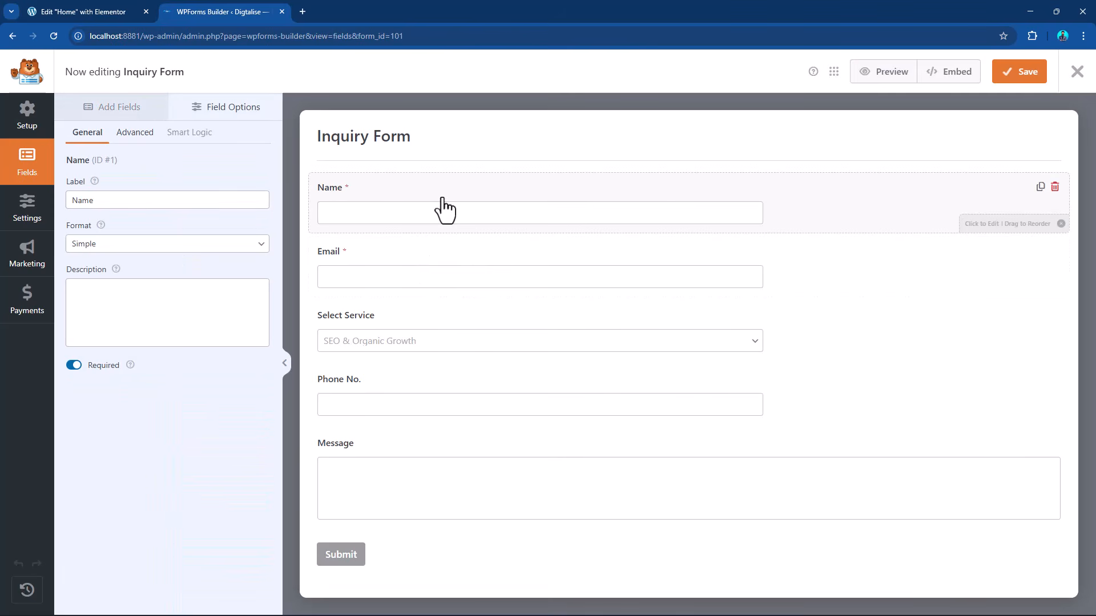
left_click(134, 133)
left_click(124, 200)
left_click(108, 247)
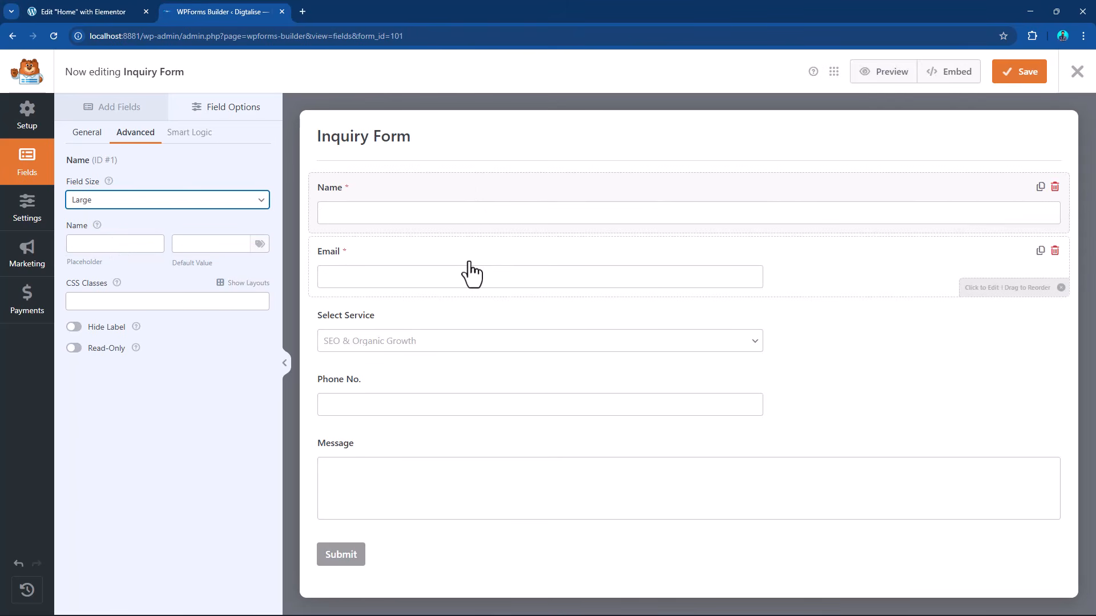
Move Phone No. directly below Email and assign the Email field to the first half of a two-column layout.
left_click_drag(418, 384, 394, 317)
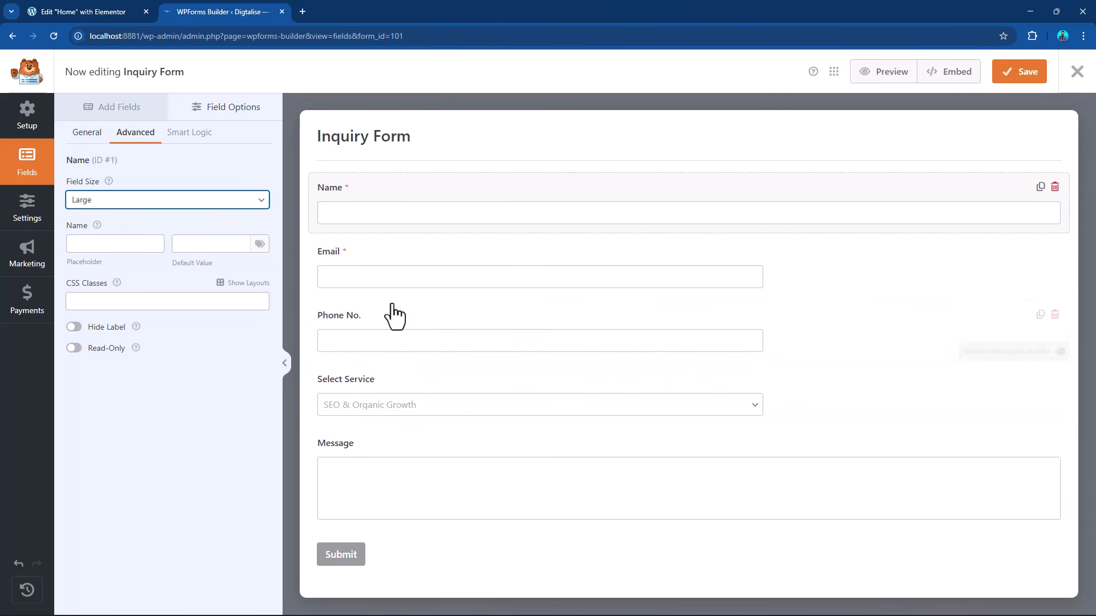
left_click(381, 255)
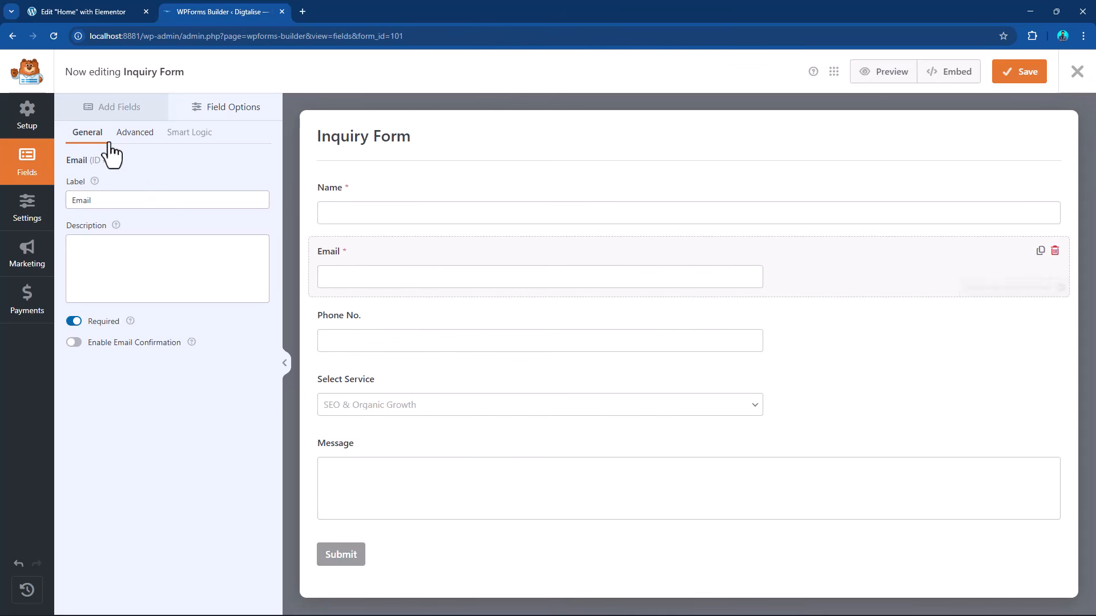
left_click(132, 141)
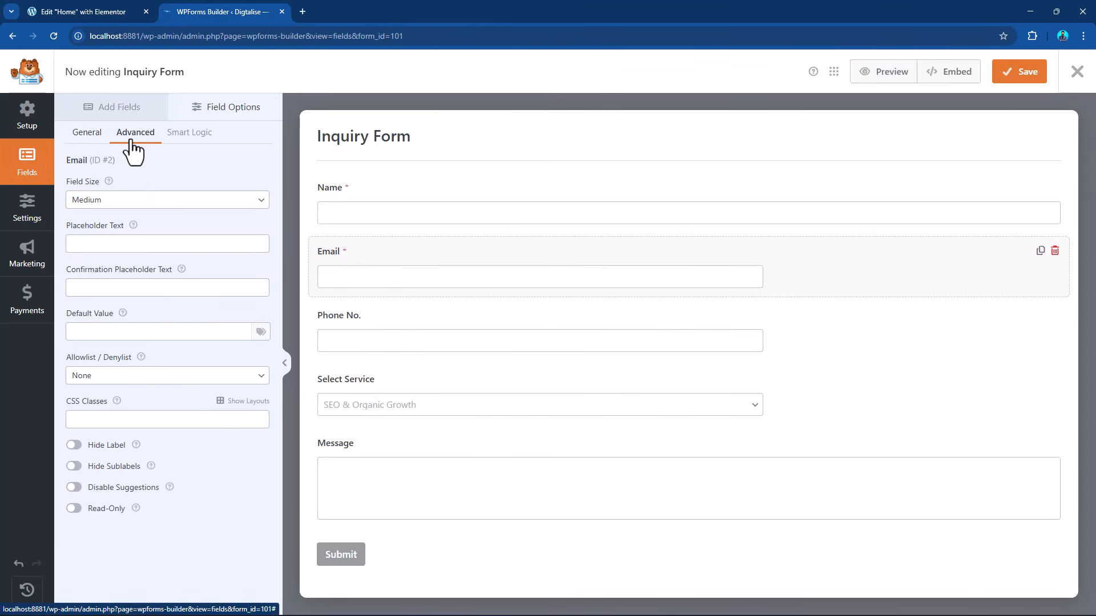
left_click(249, 401)
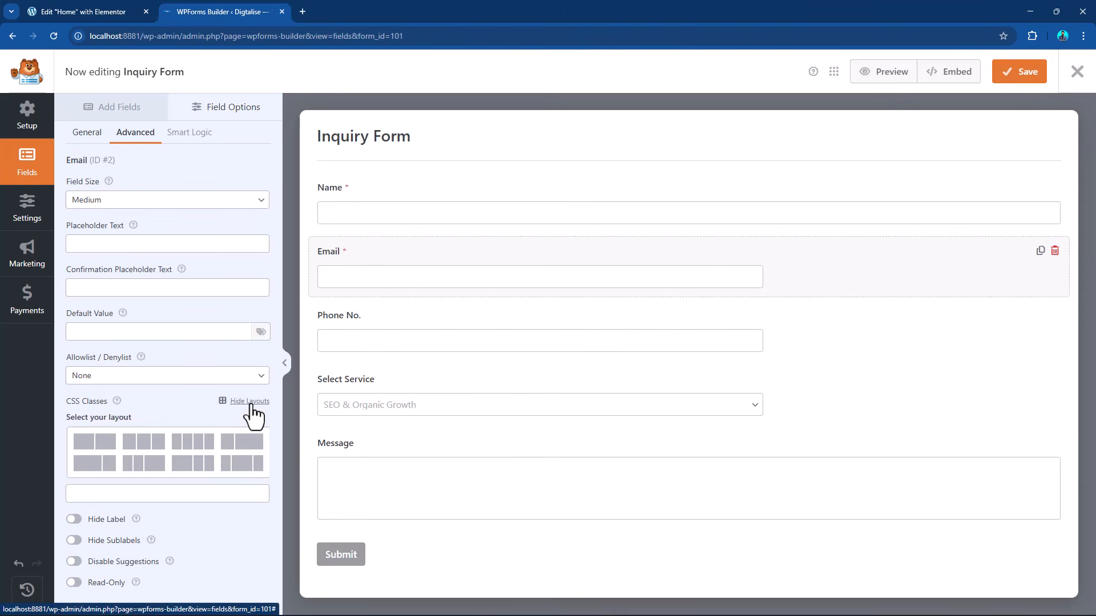
left_click(86, 451)
left_click(85, 457)
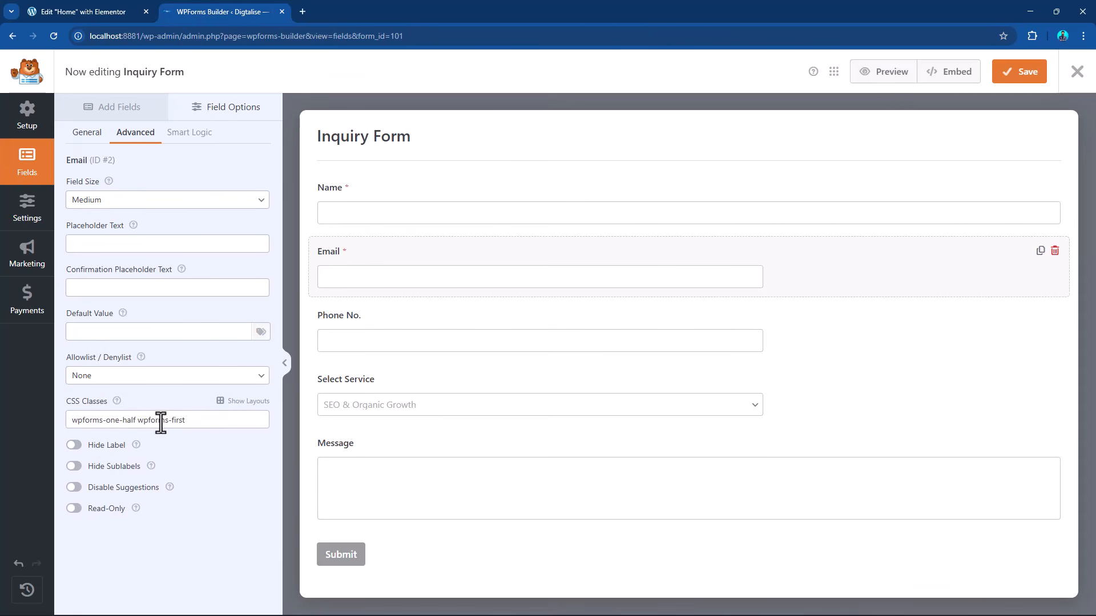
Assign the Phone No. field to the second half of the two-column layout and save the form.
left_click(376, 328)
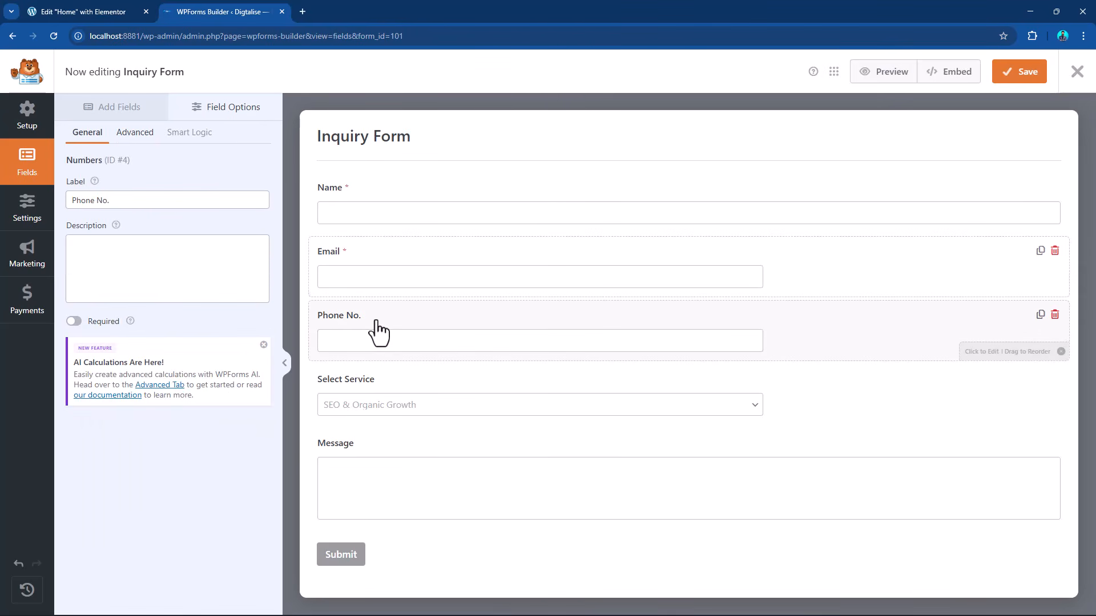
left_click(136, 133)
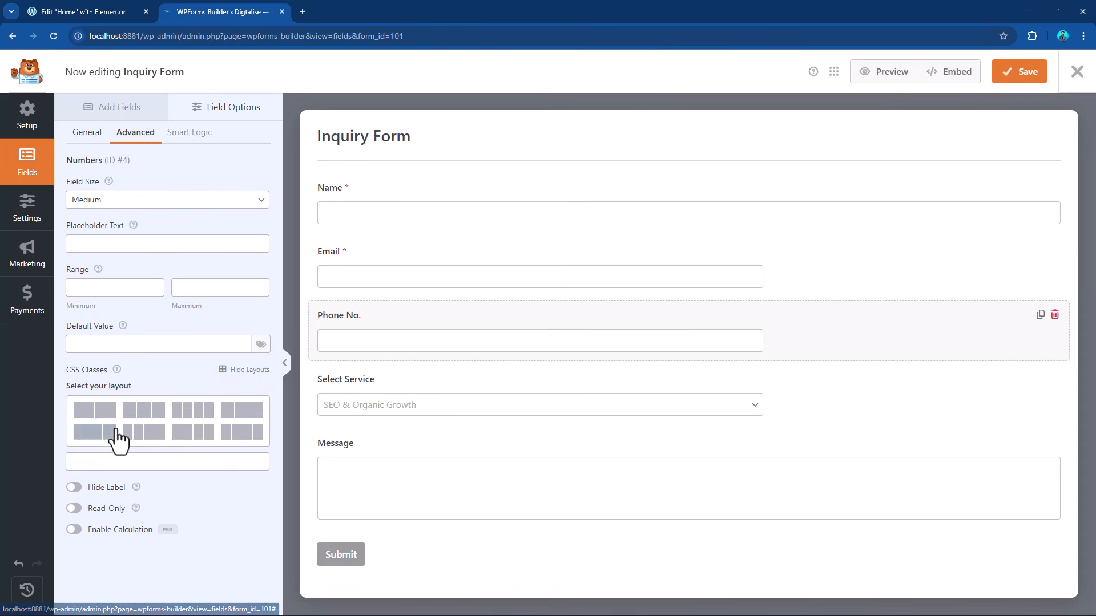
left_click(218, 432)
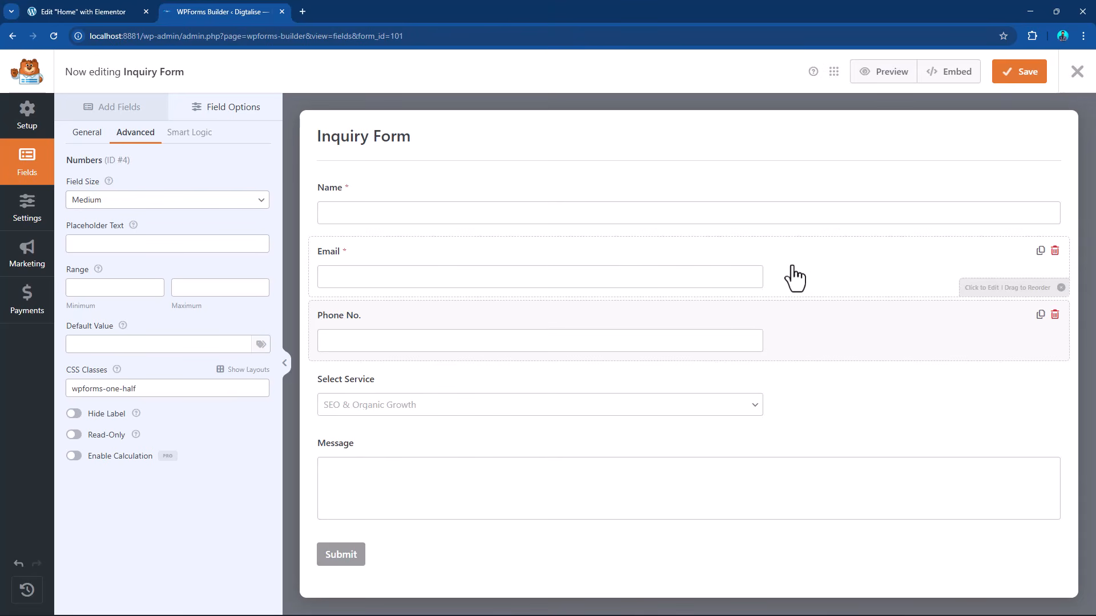
left_click(1022, 71)
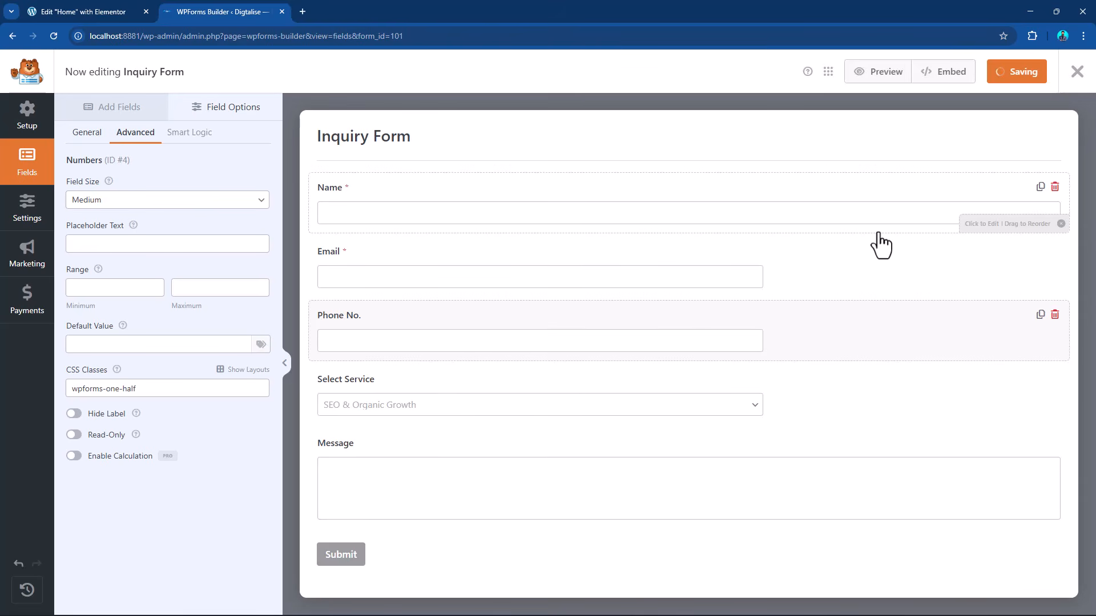
Reload the Home page in the Elementor editor and check the updated form layout beside the FAQs.
left_click(75, 7)
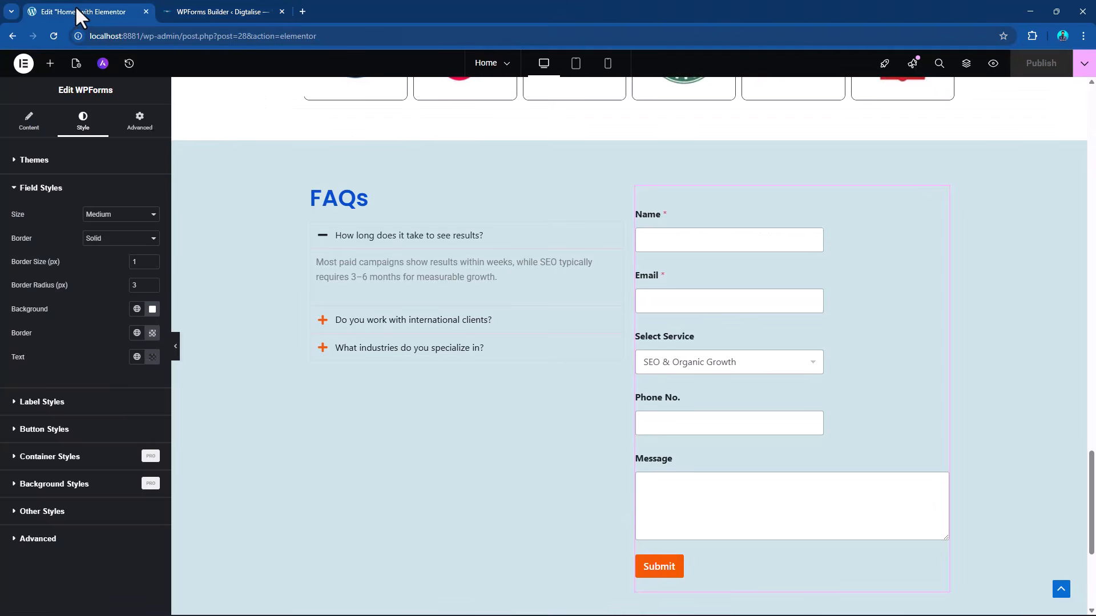
left_click(54, 36)
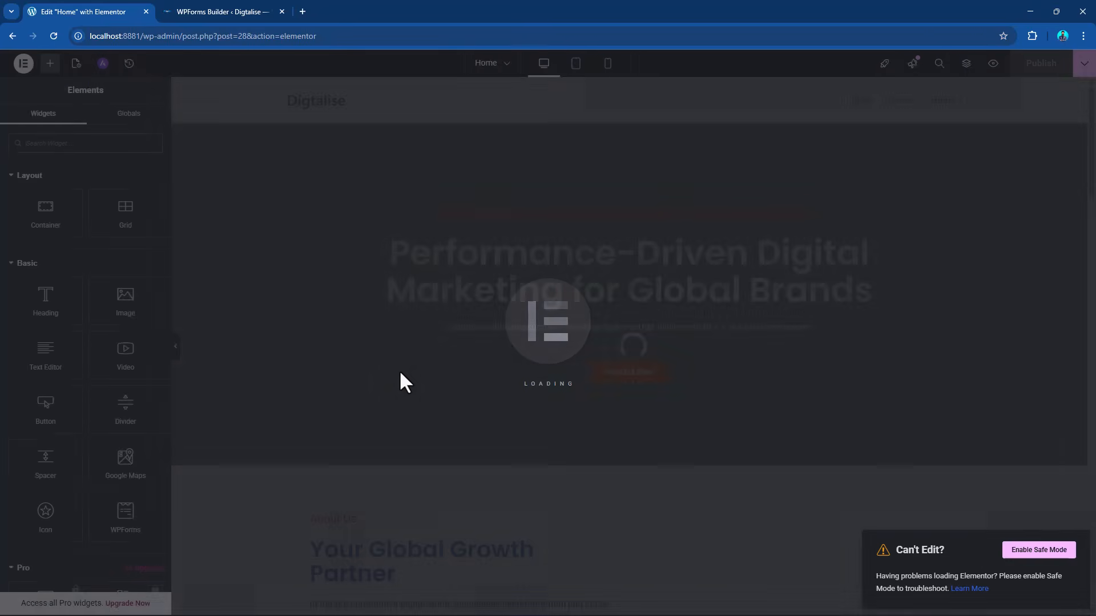
scroll(607, 325, "down", 20)
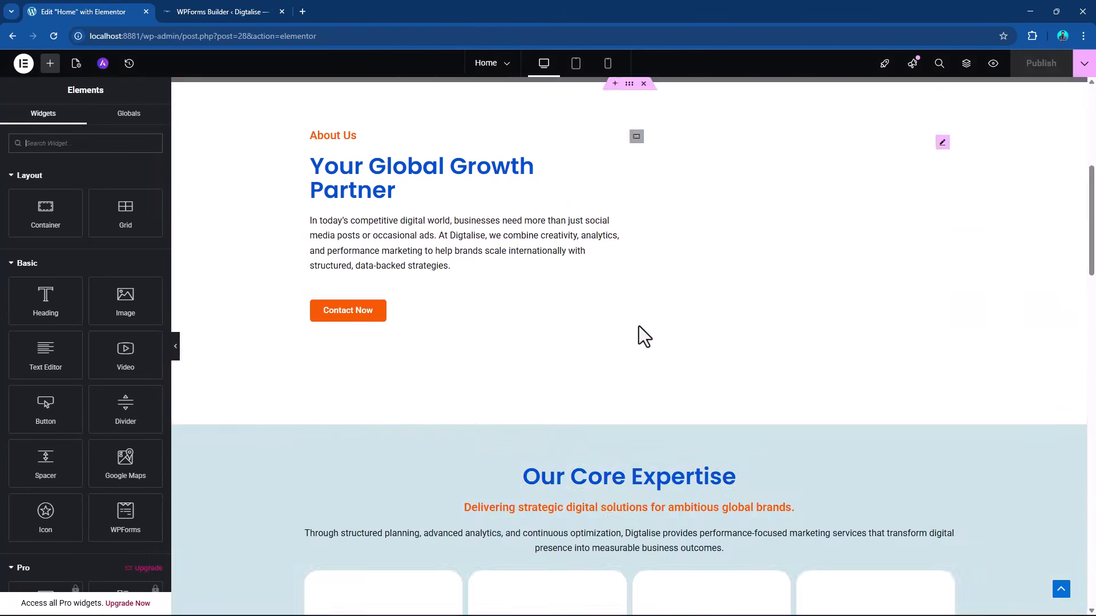
scroll(608, 326, "down", 1)
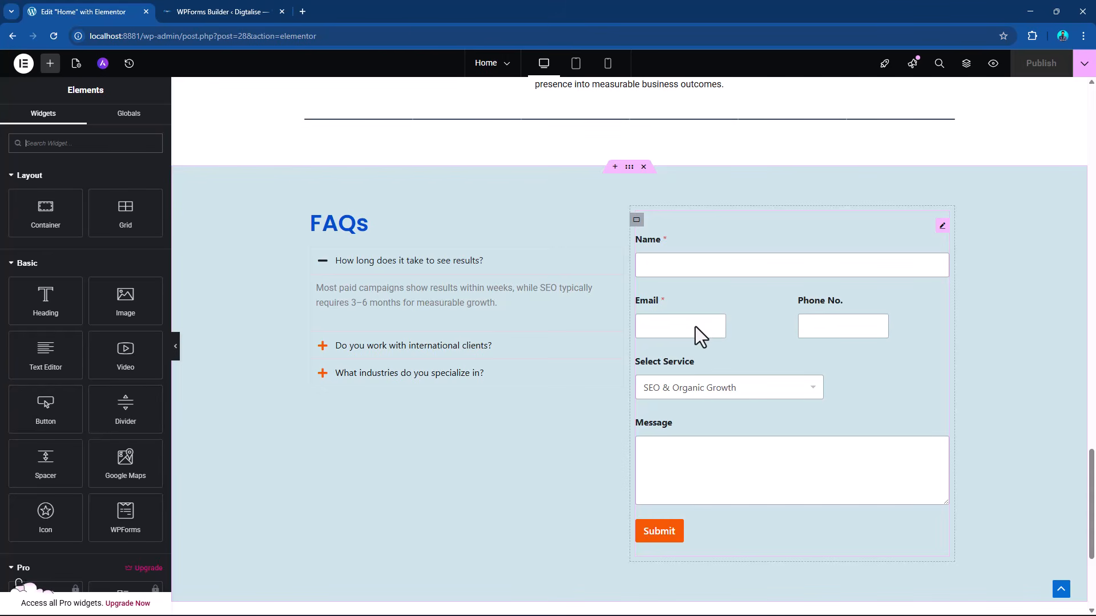
Return to the WPForms builder and set the Email field's size to Large.
left_click(229, 12)
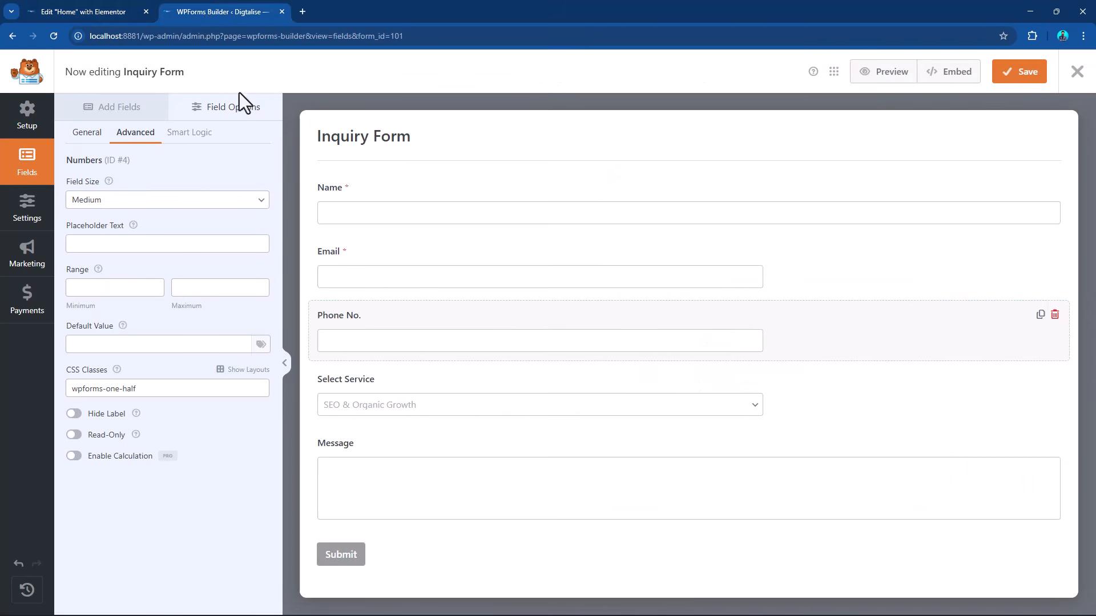
left_click(376, 264)
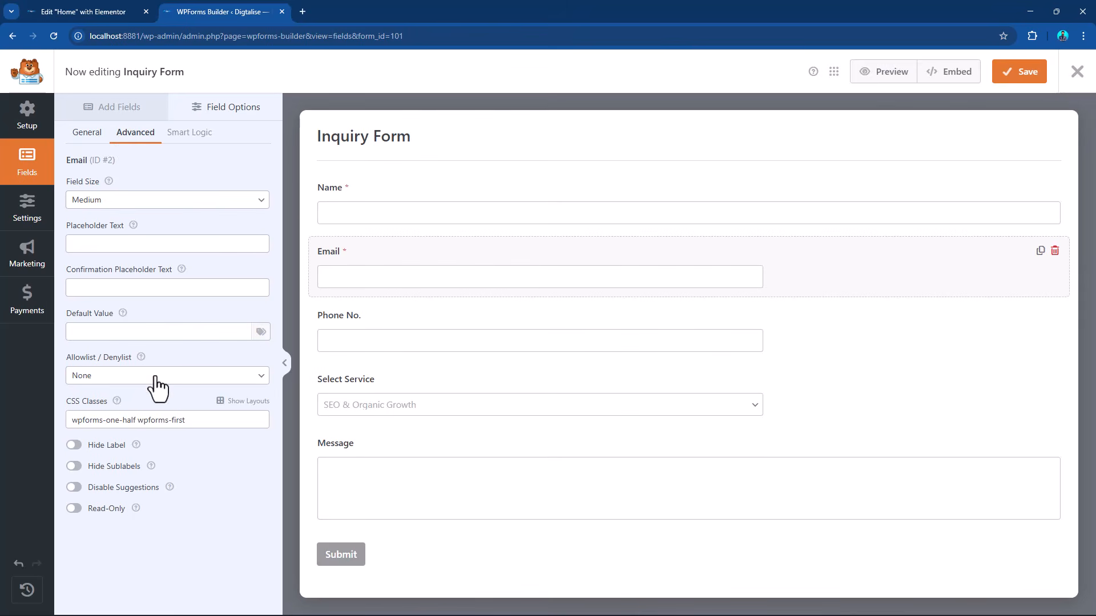
left_click(117, 203)
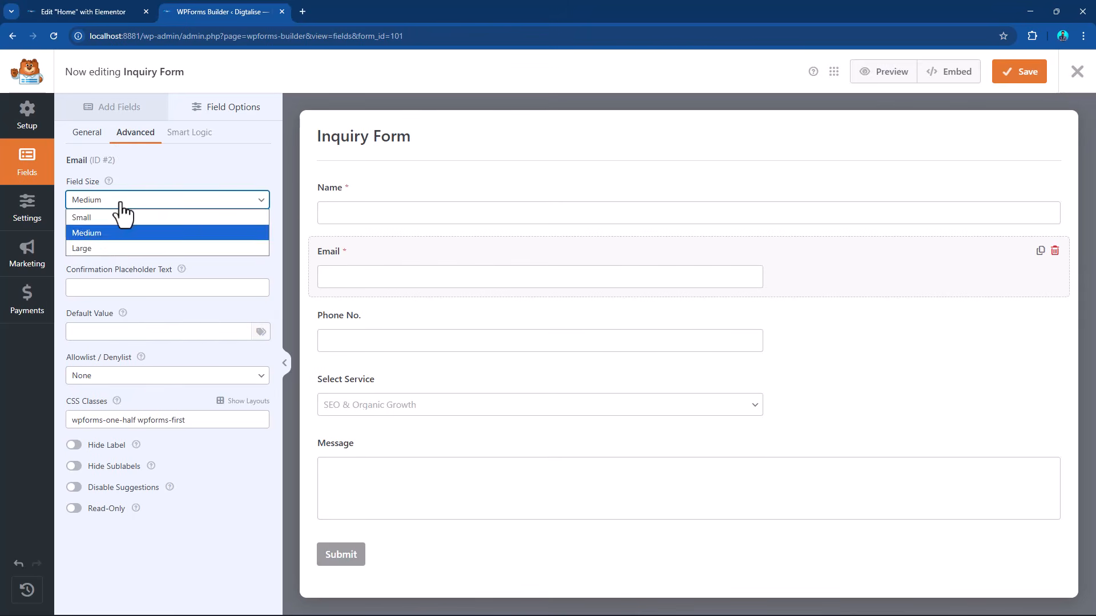
left_click(111, 247)
Set the Phone No. field's size to Large and save the form.
left_click(371, 320)
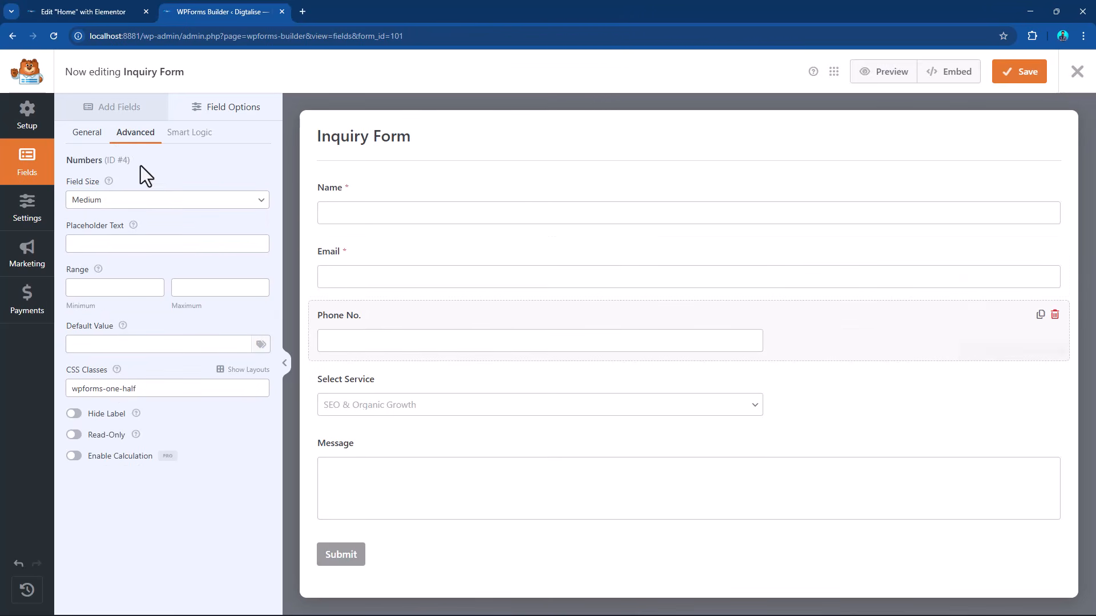
left_click(149, 203)
left_click(127, 247)
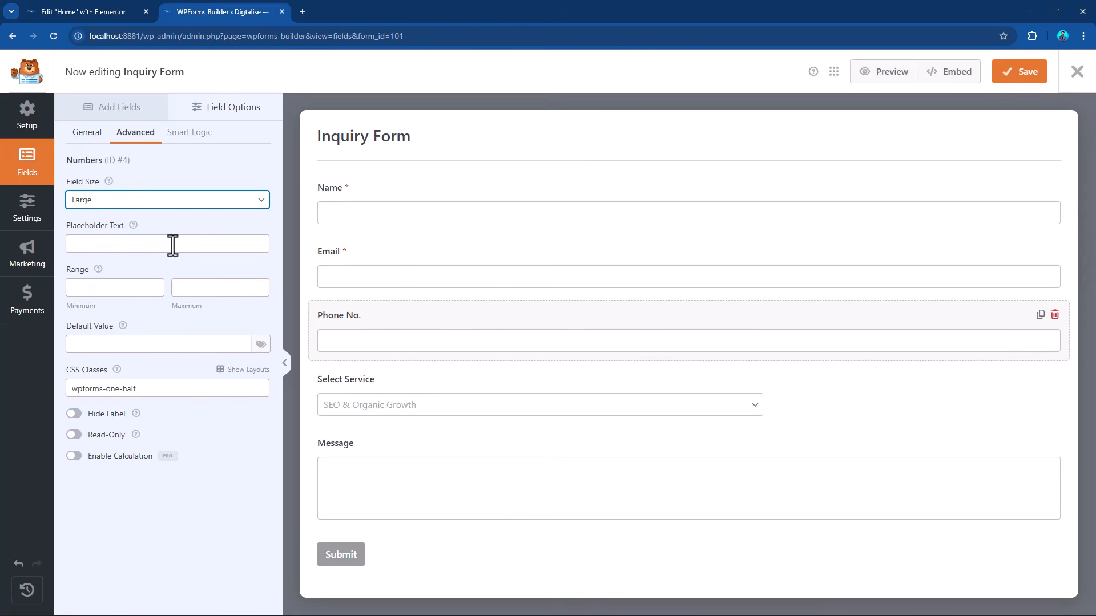
left_click(1025, 74)
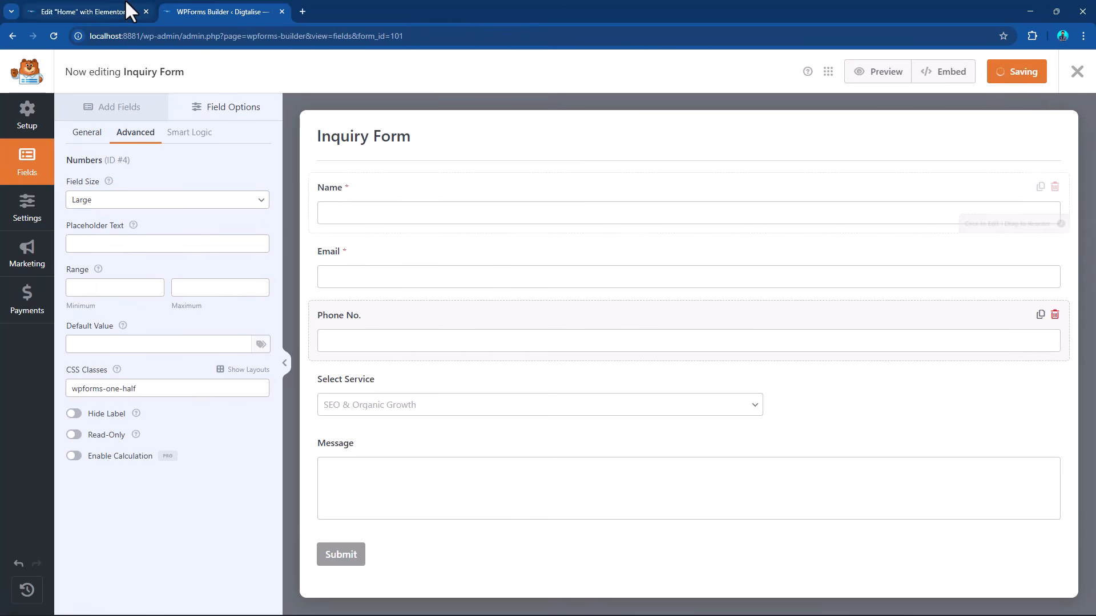
Switch back to the Elementor editor, reload the Home page, and check the widths of the Email and Phone No. fields beside the FAQs.
left_click(106, 13)
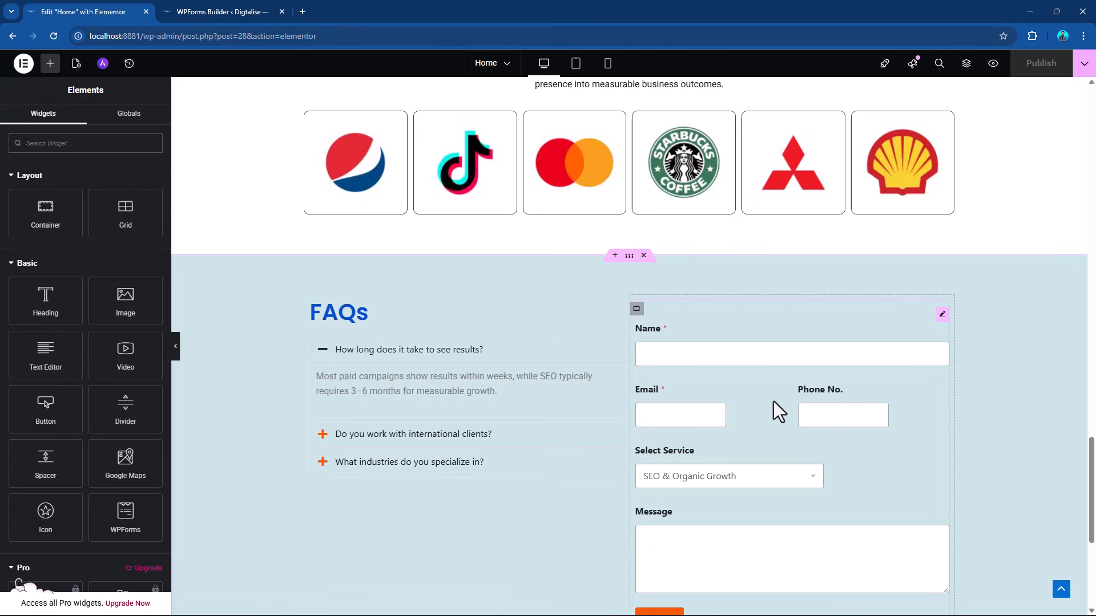
scroll(821, 402, "down", 3)
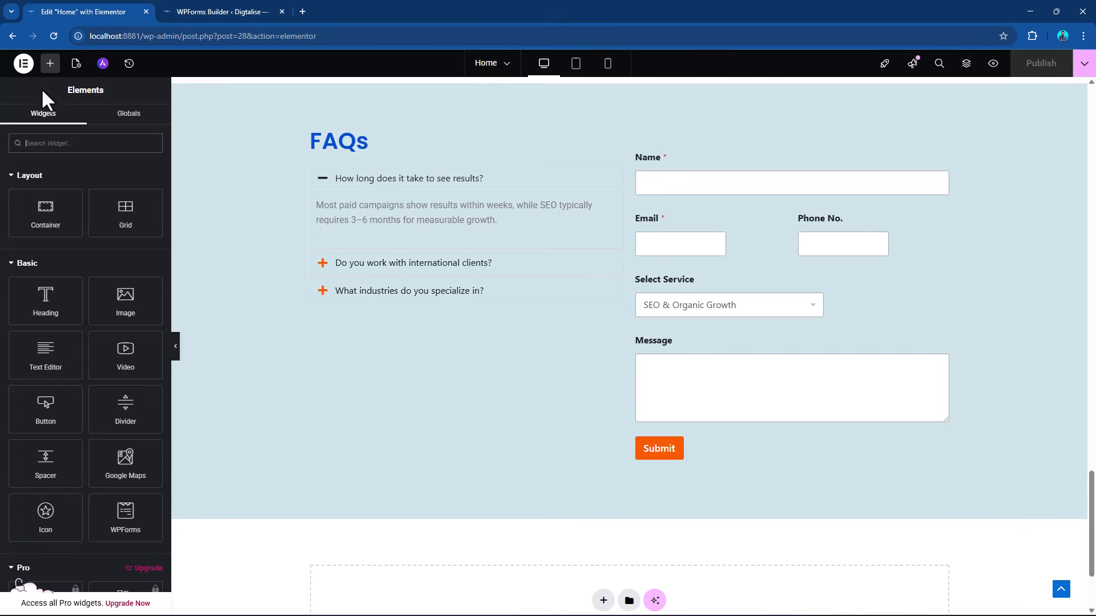
left_click(54, 35)
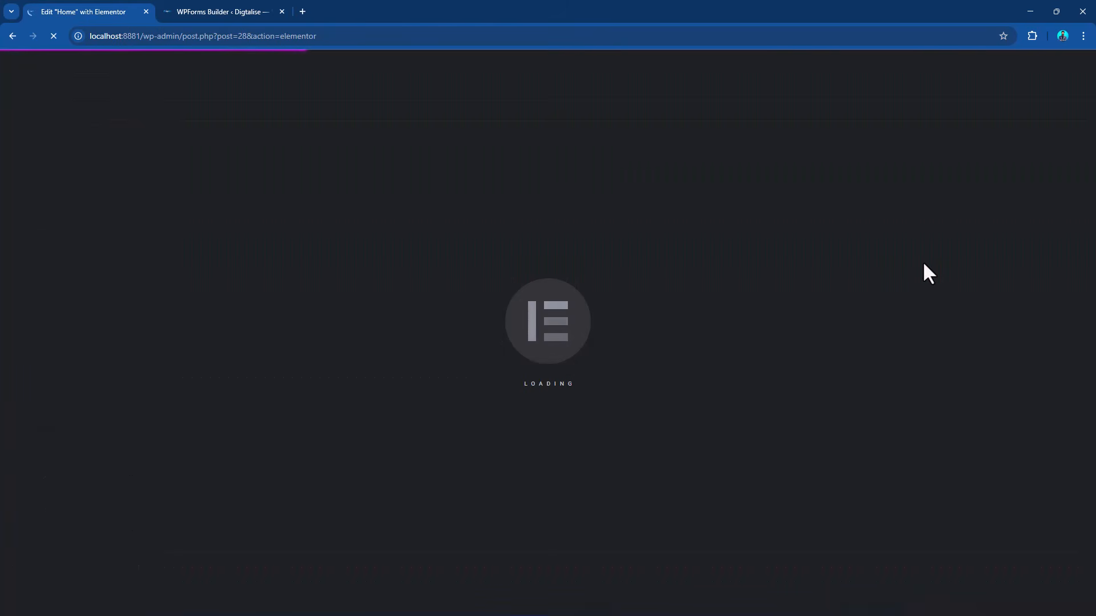
left_click(223, 11)
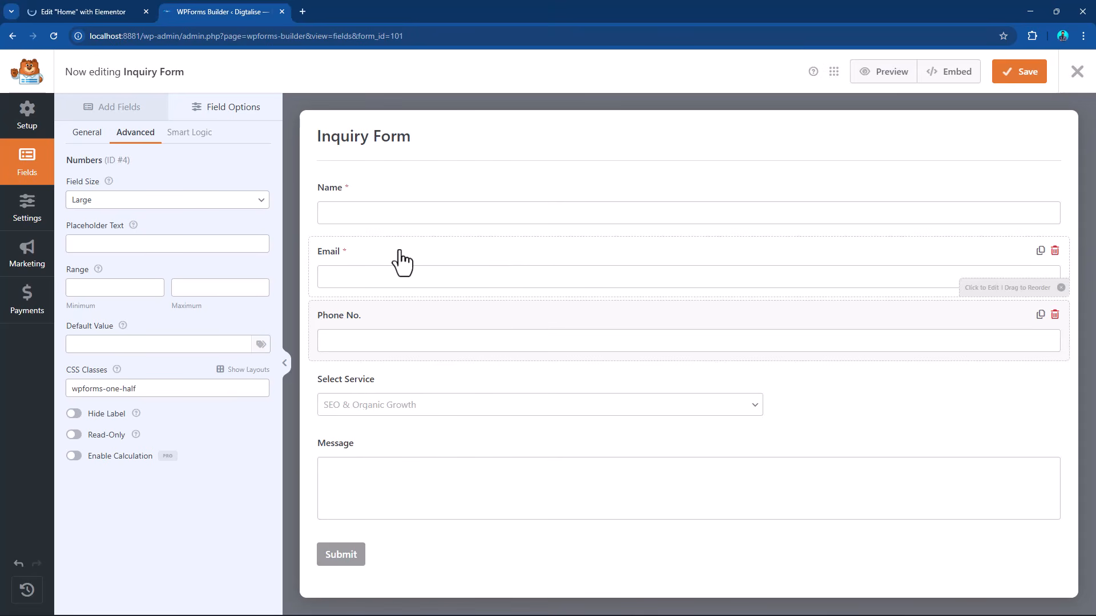
left_click(67, 5)
left_click(237, 11)
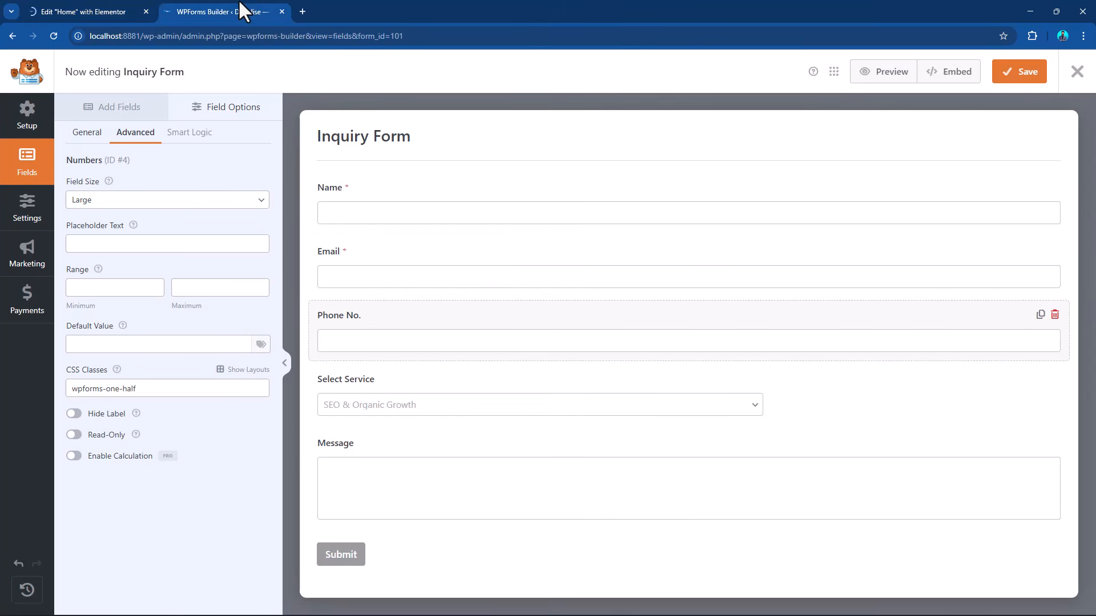
left_click(70, 6)
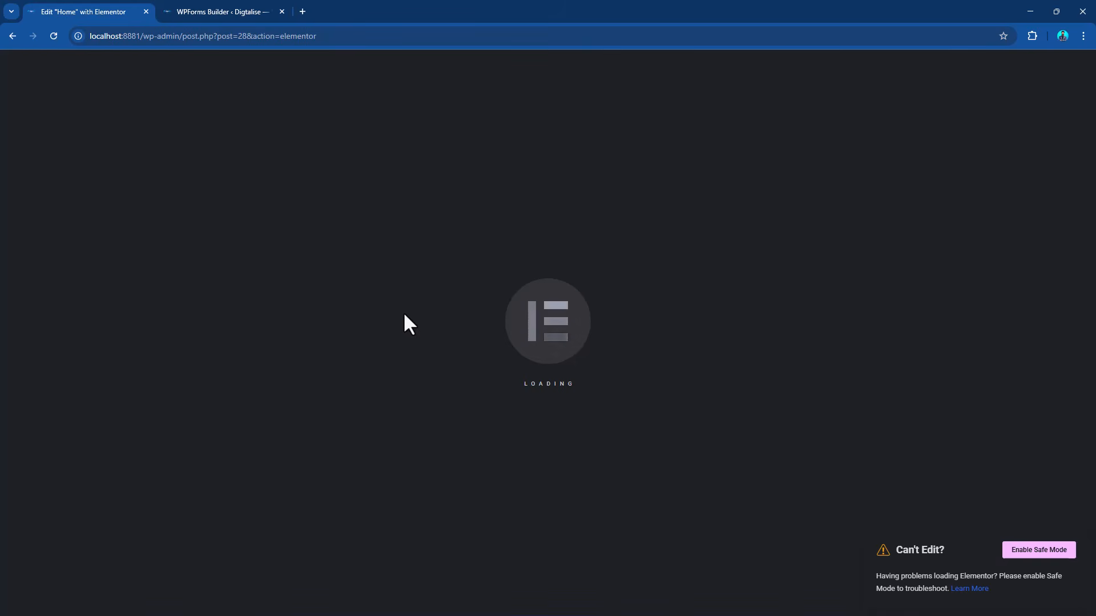
scroll(588, 288, "down", 20)
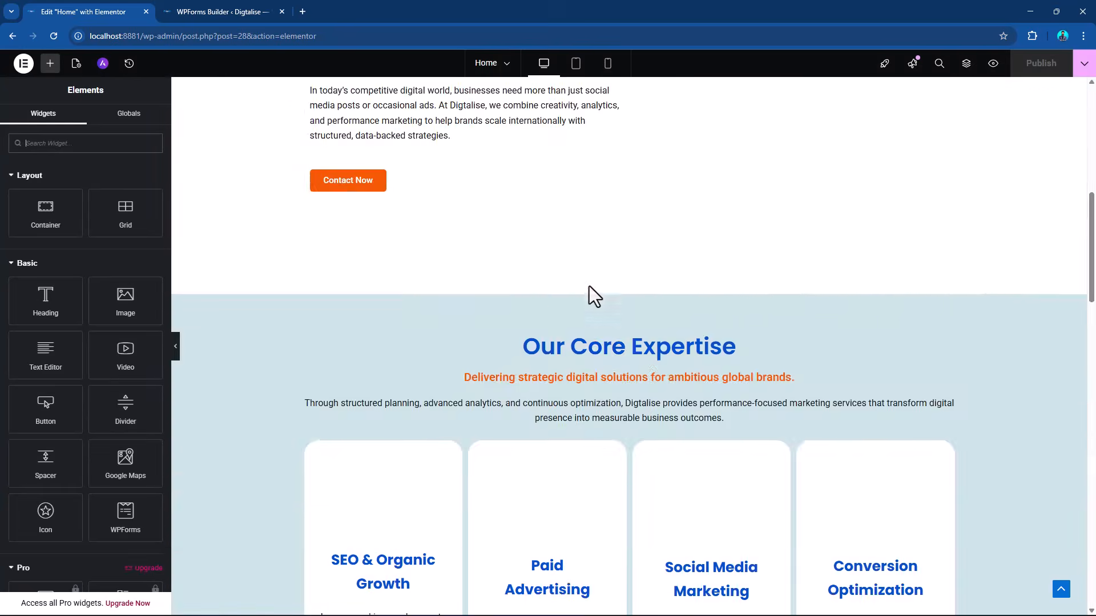
scroll(592, 285, "up", 5)
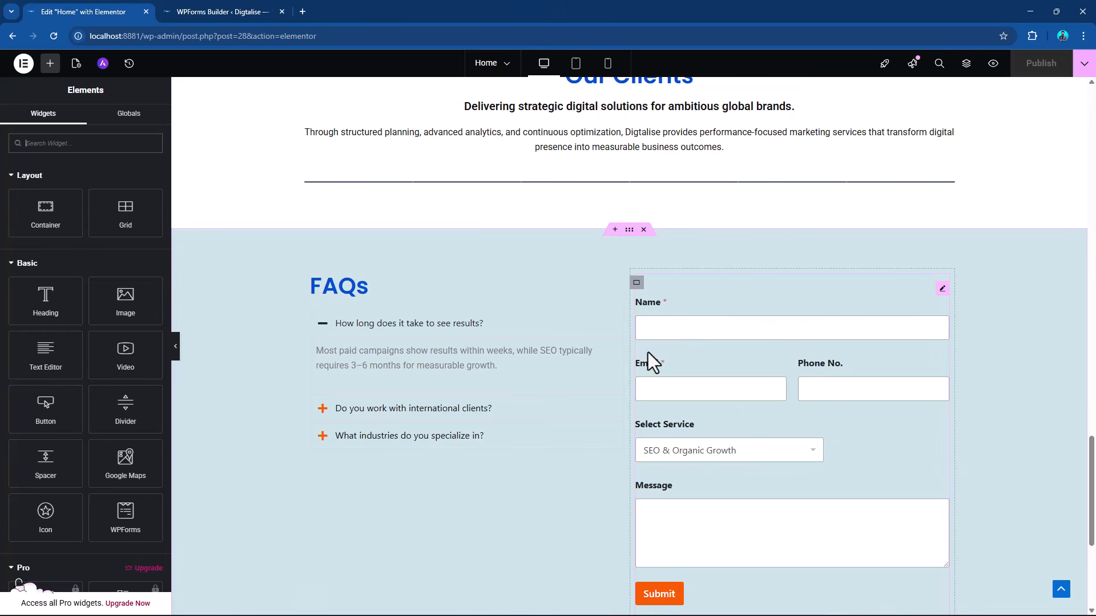
scroll(848, 401, "down", 3)
scroll(848, 401, "up", 2)
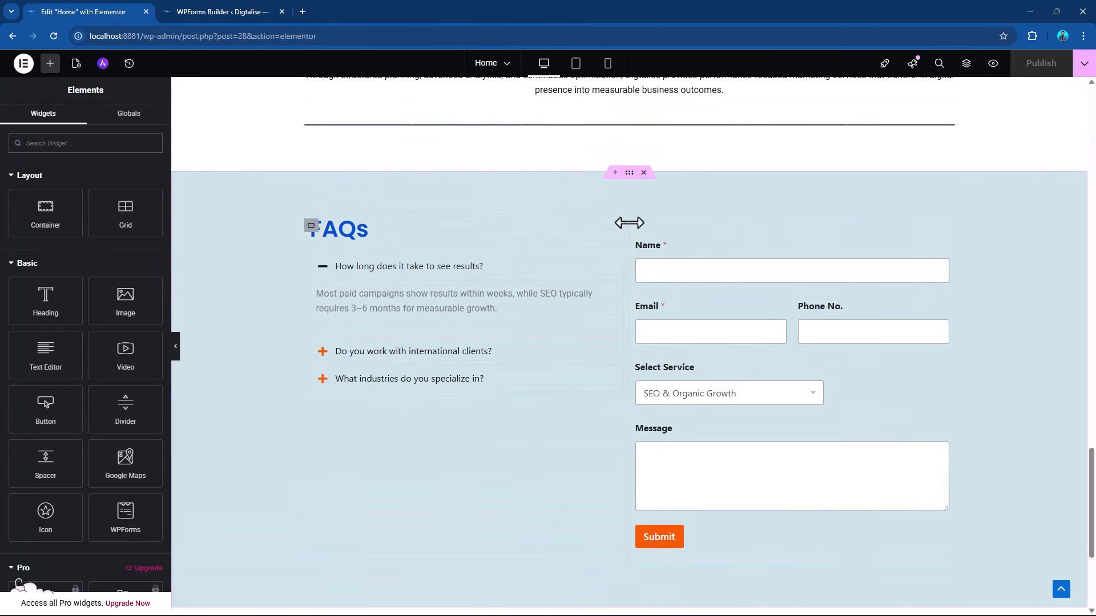
Give the container holding the inquiry form a classic background in the white global color.
scroll(648, 357, "up", 2)
left_click(636, 319)
scroll(638, 342, "down", 3)
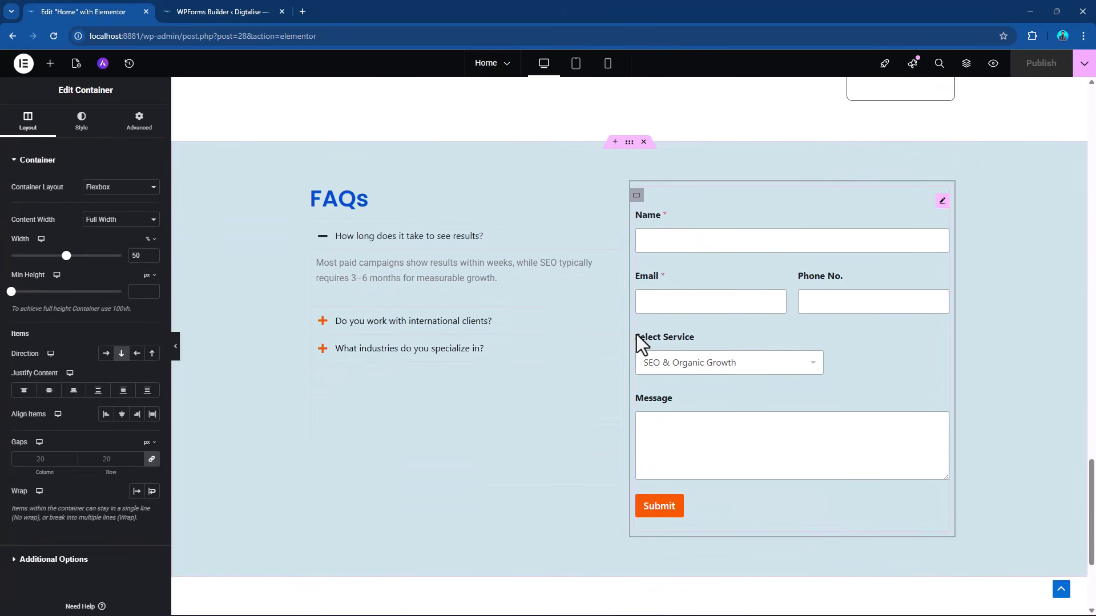
left_click(81, 123)
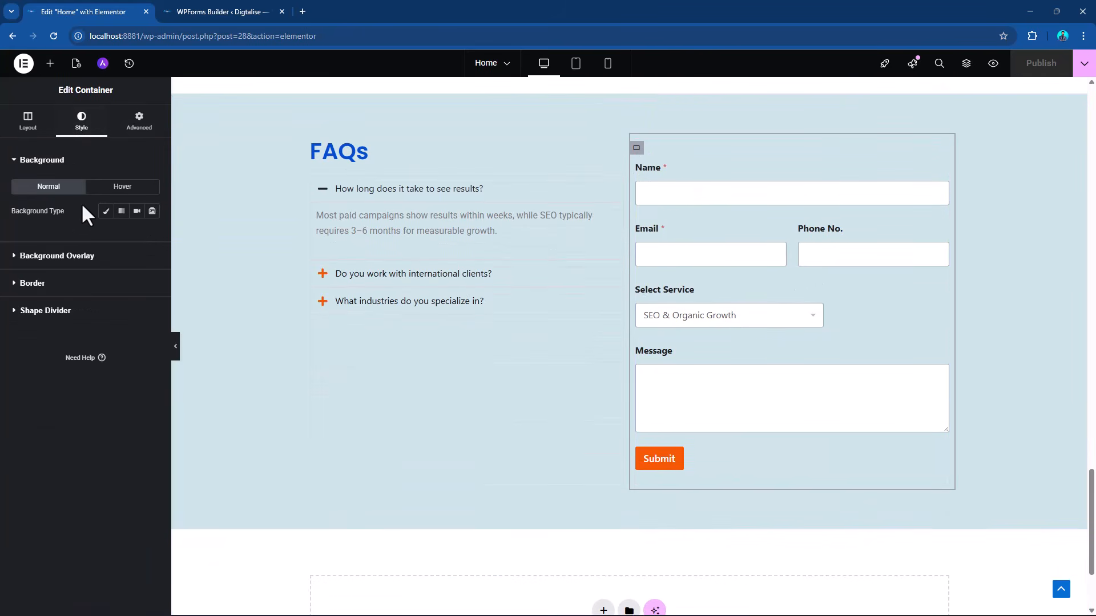
left_click(137, 235)
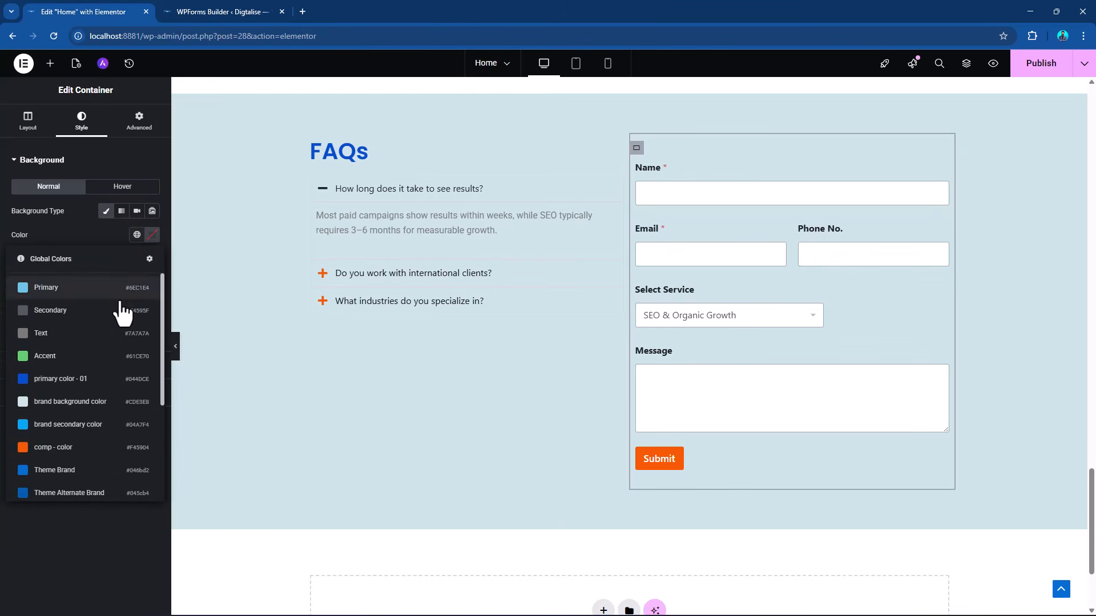
scroll(115, 320, "down", 5)
left_click(63, 398)
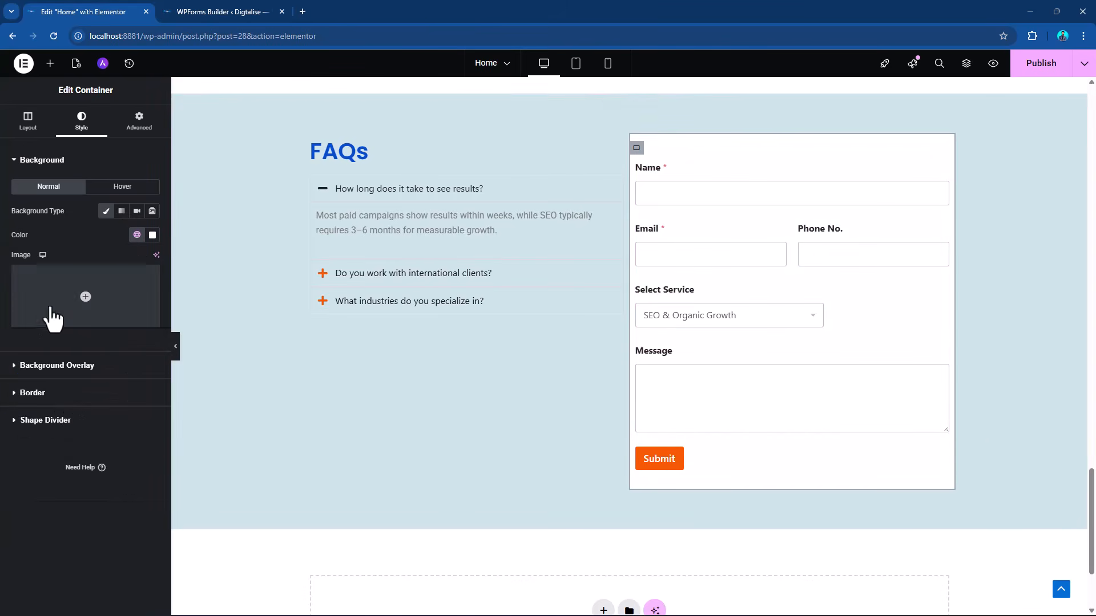
Round the form container's corners with a 15 px border radius on all sides and publish the page.
left_click(25, 392)
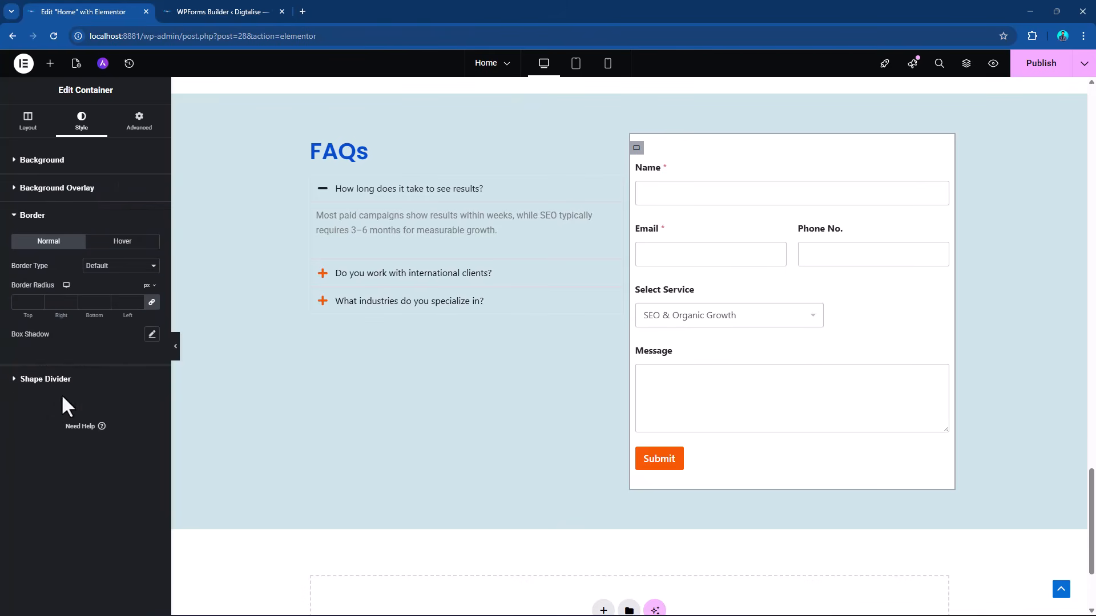
left_click(23, 303)
type("15")
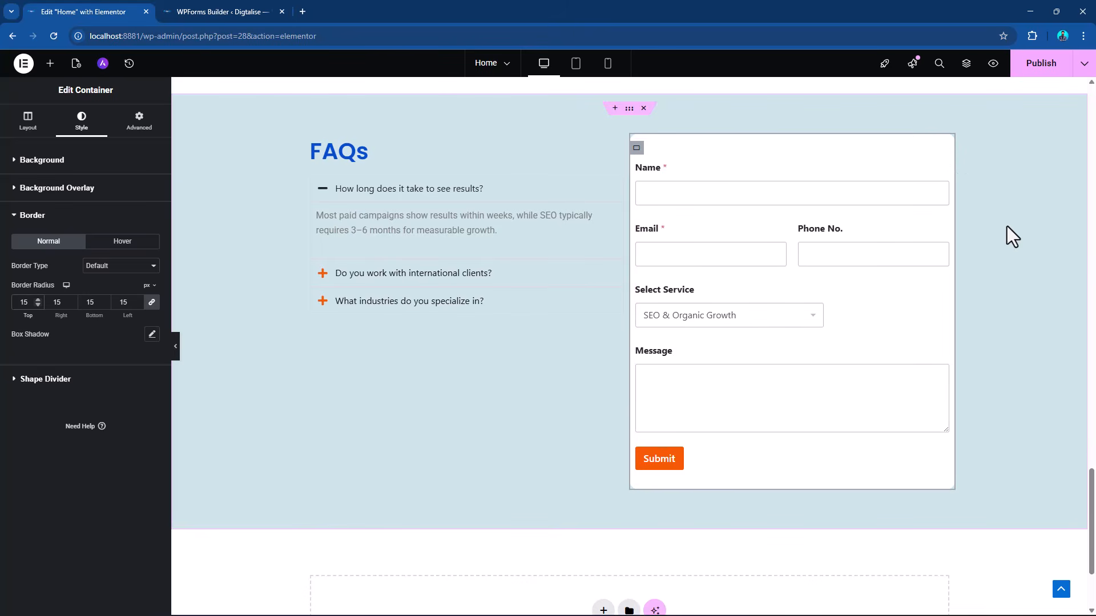
scroll(1022, 268, "up", 1)
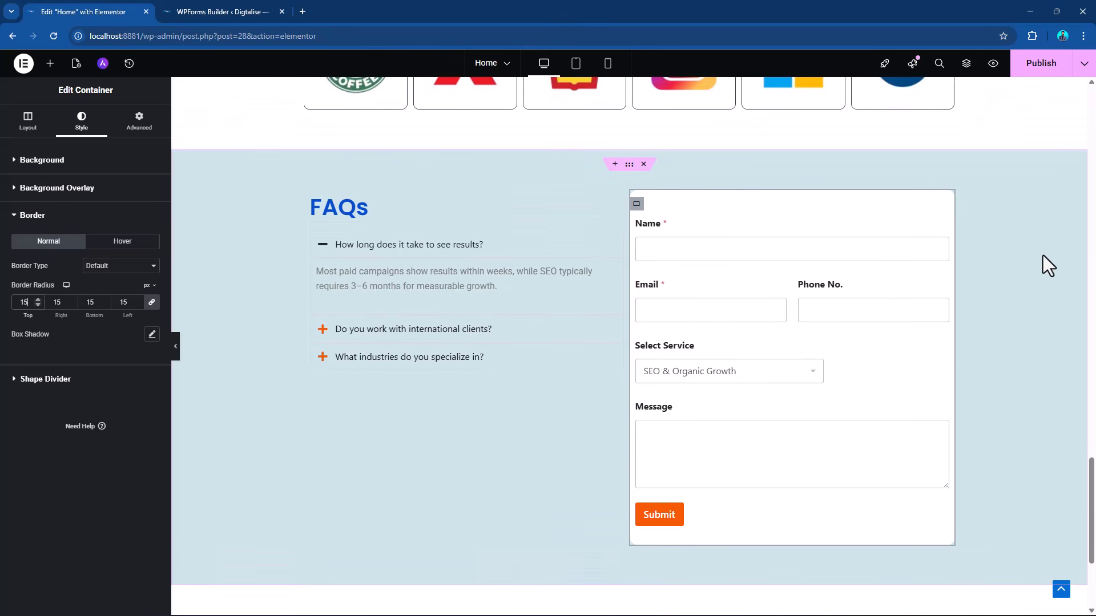
left_click(1049, 66)
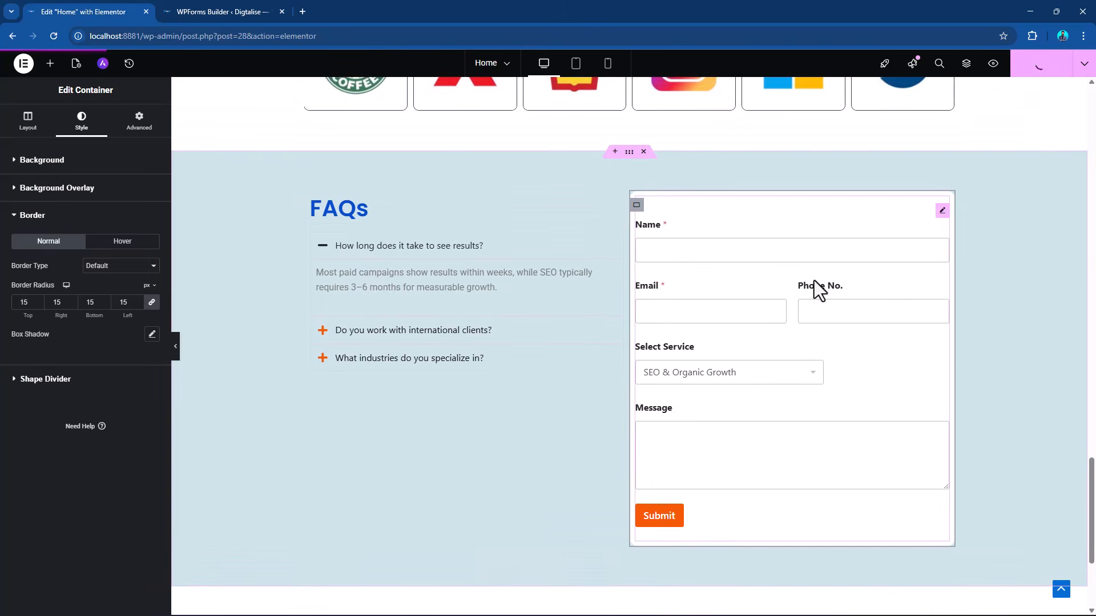
Add an Image widget below the FAQ accordion and fill it with the Digtalise logo from the media library.
scroll(819, 393, "up", 1)
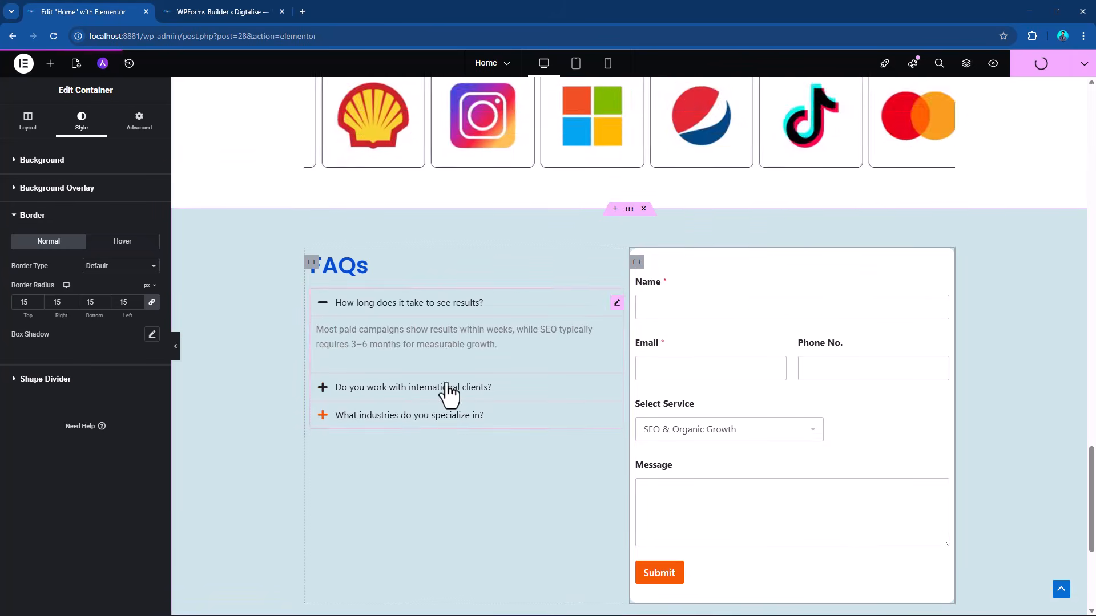
scroll(457, 388, "down", 1)
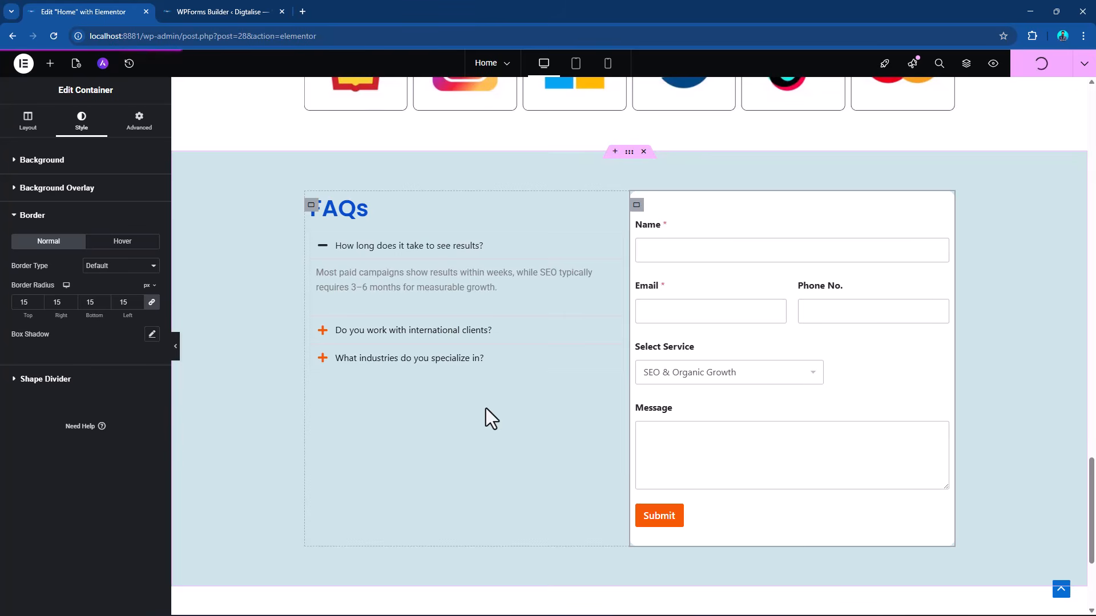
left_click(50, 63)
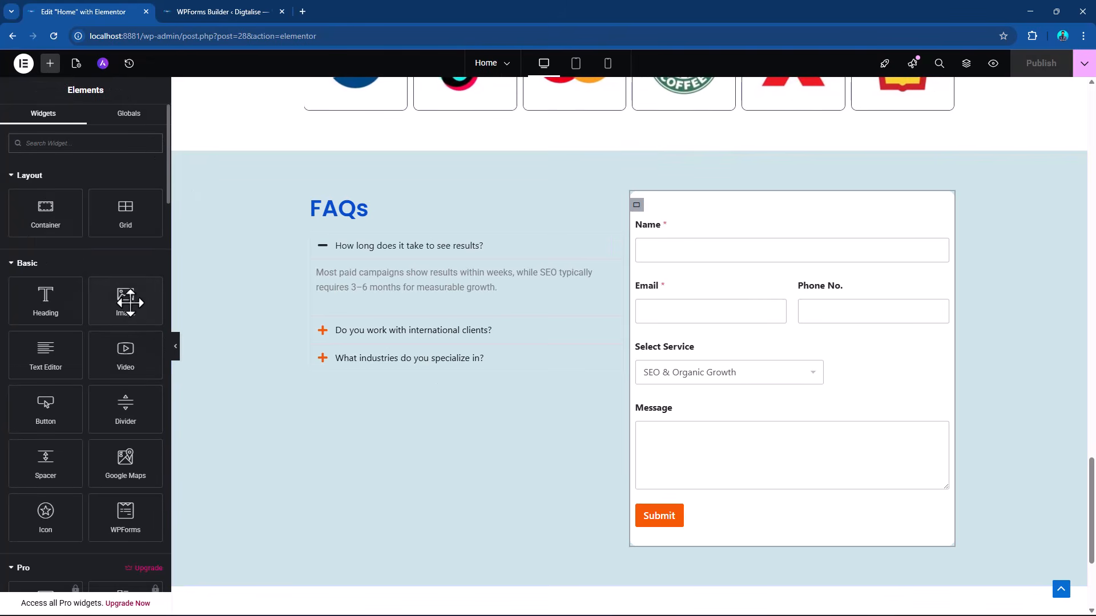
left_click_drag(127, 299, 394, 368)
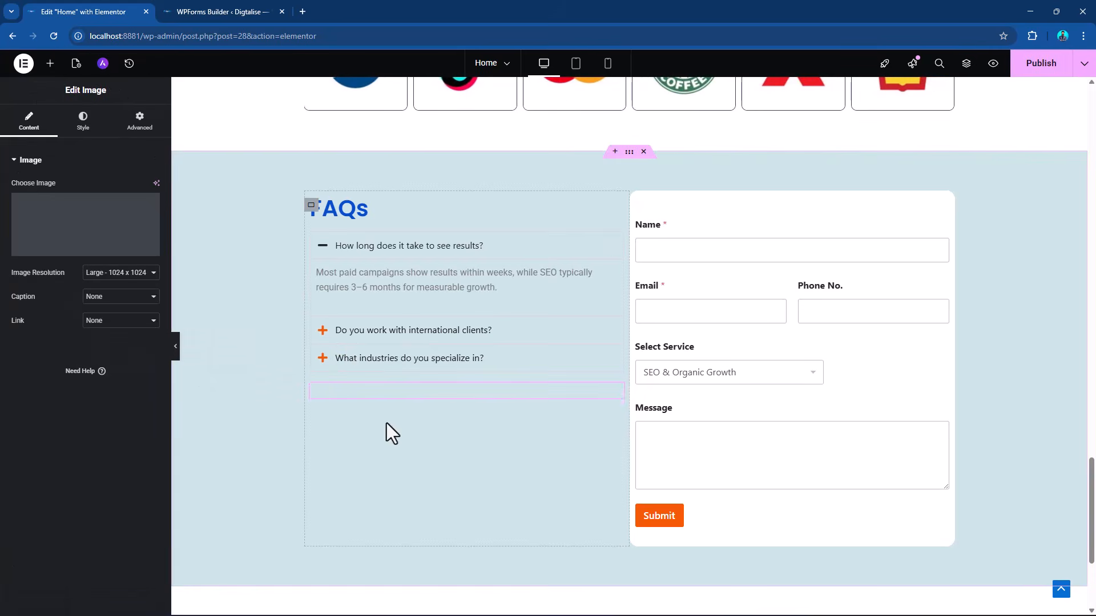
left_click(80, 245)
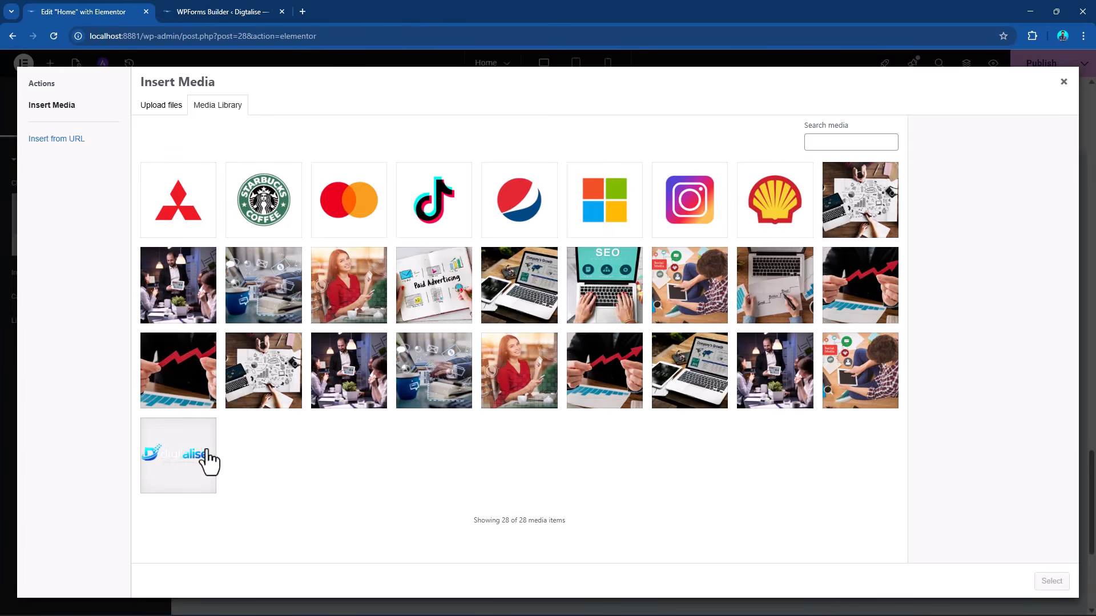
left_click(208, 454)
left_click(1051, 581)
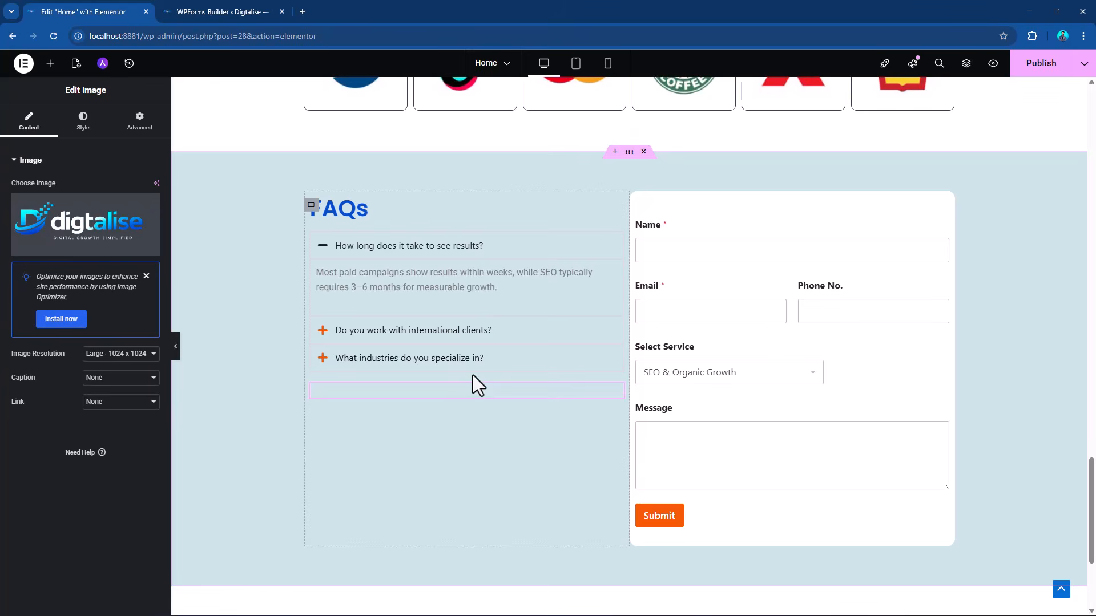
Publish the Home page with the added logo image and look over its sections from the hero banner down.
scroll(973, 342, "up", 5)
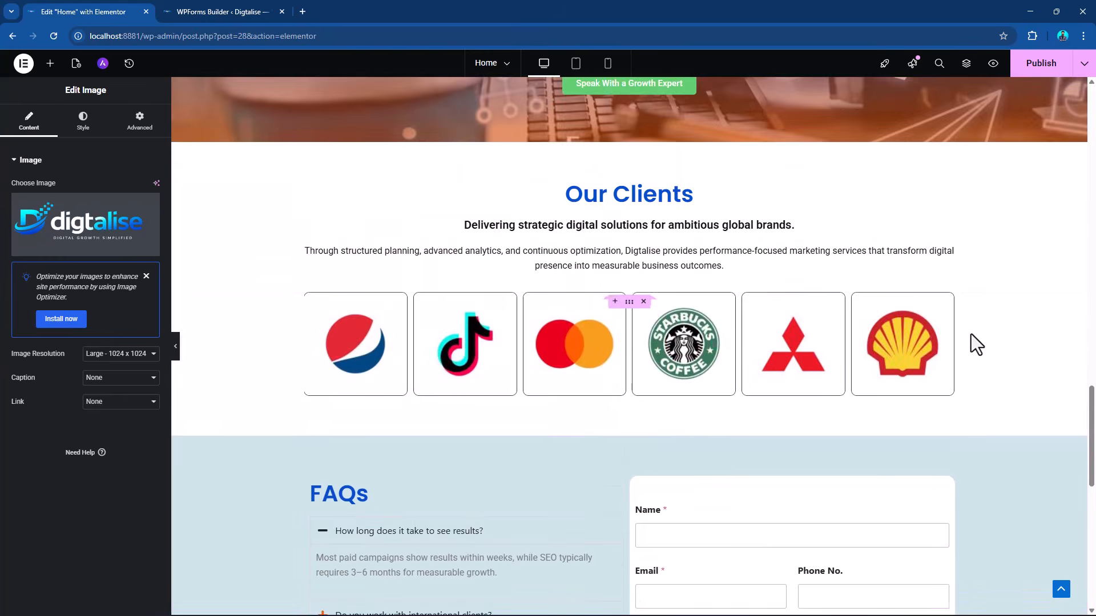
scroll(970, 331, "up", 20)
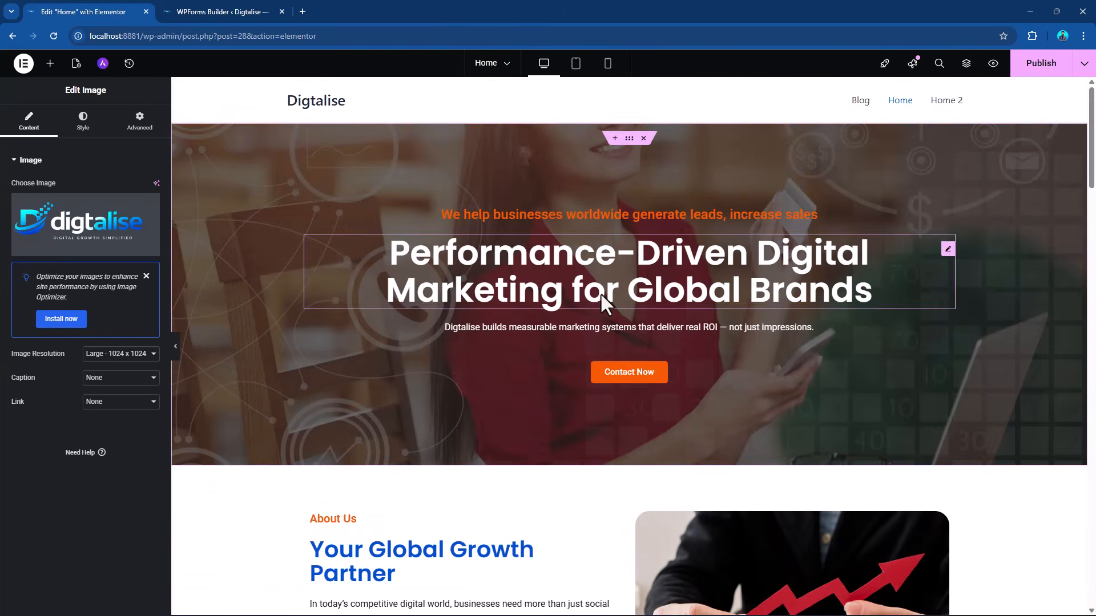
scroll(629, 249, "down", 20)
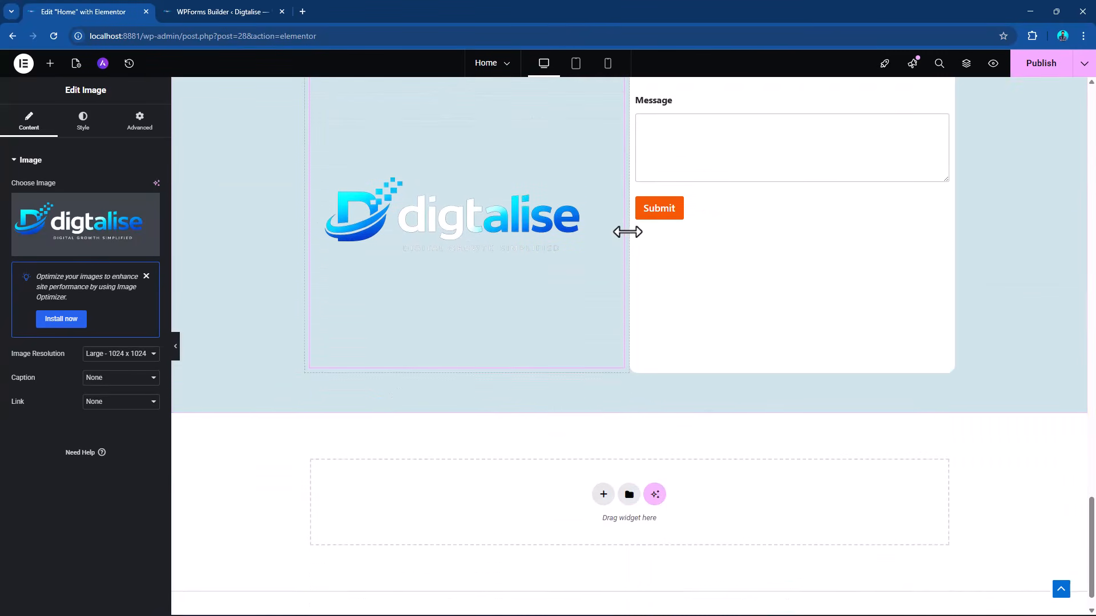
scroll(1022, 251, "up", 20)
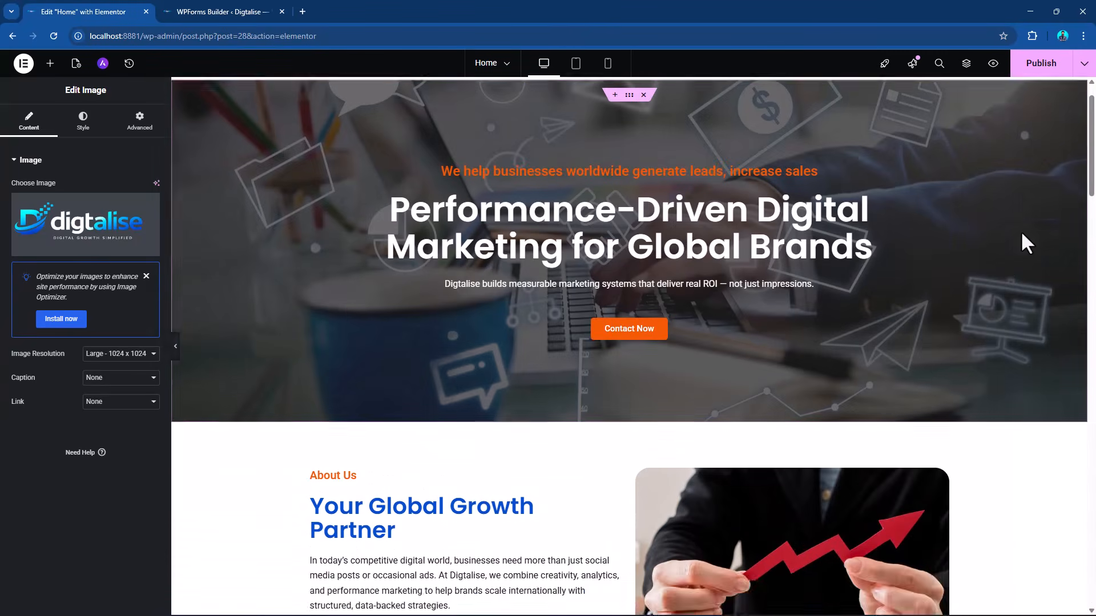
scroll(1021, 231, "up", 1)
left_click(1036, 65)
scroll(476, 338, "down", 10)
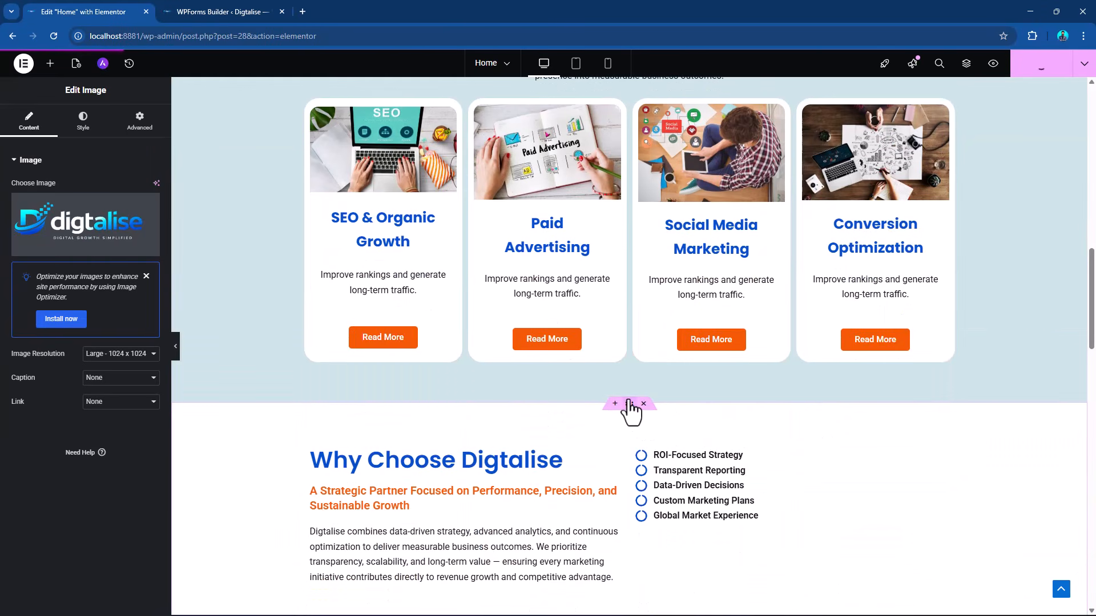
scroll(631, 393, "up", 15)
scroll(632, 390, "up", 1)
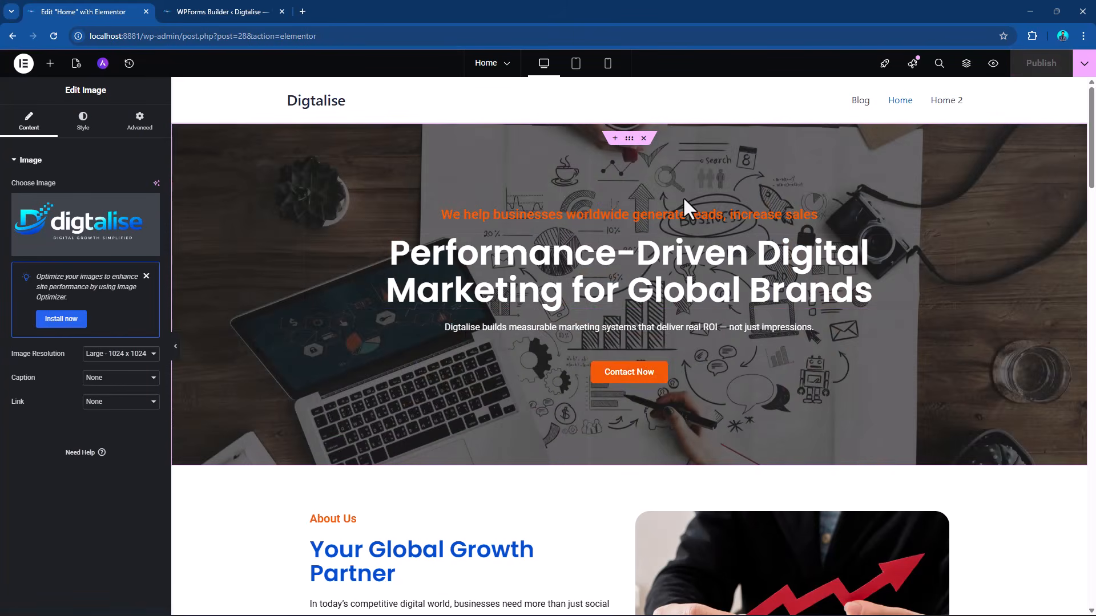
scroll(684, 198, "down", 12)
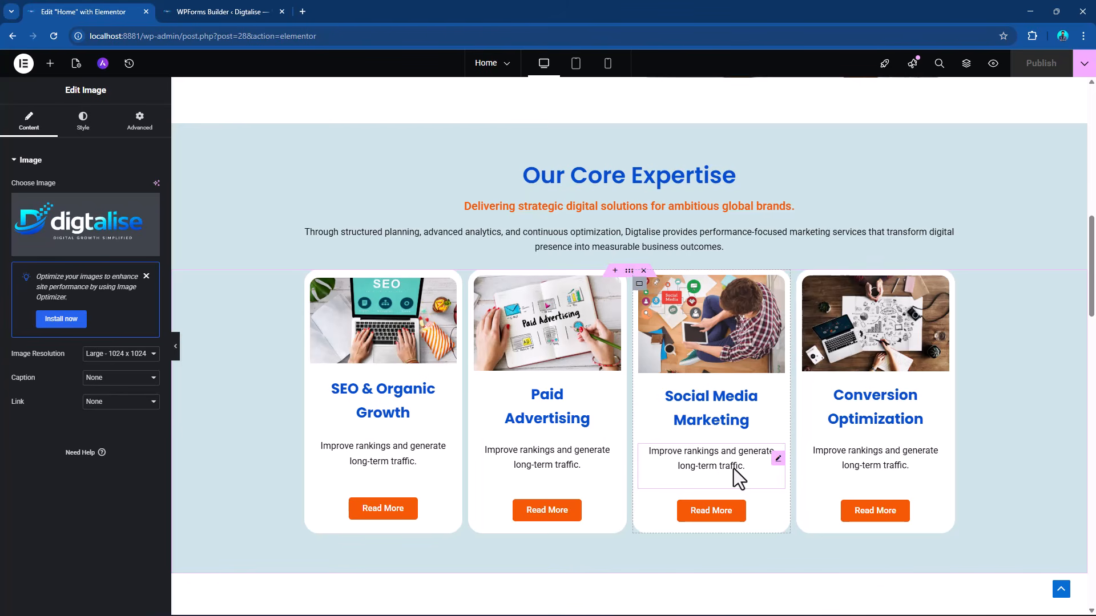
scroll(733, 470, "up", 10)
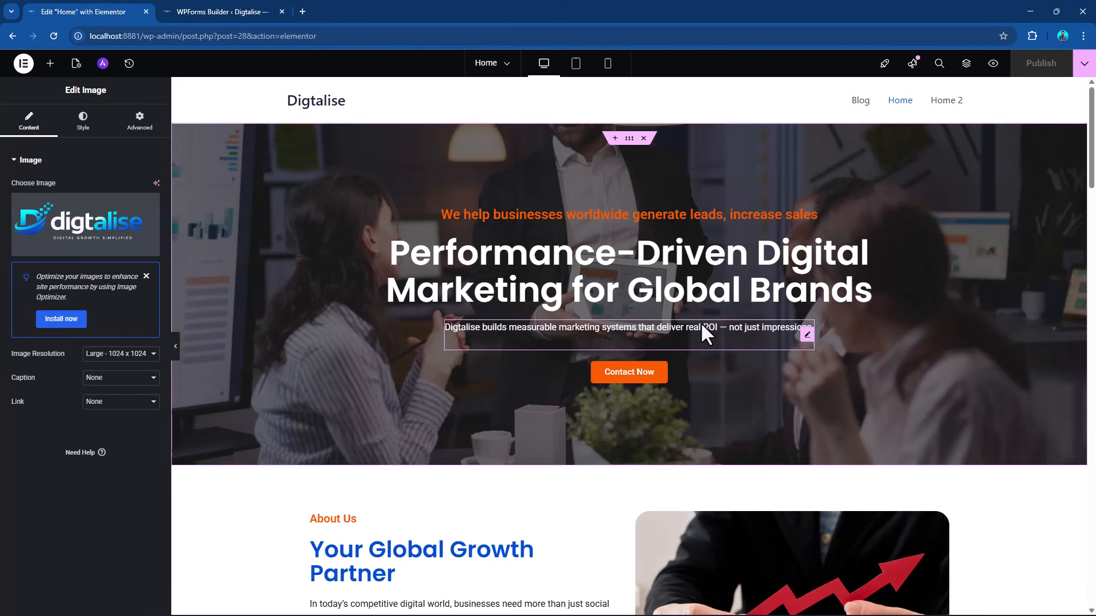
Leave the WPForms builder for the WordPress dashboard and open the list of all pages.
left_click(24, 63)
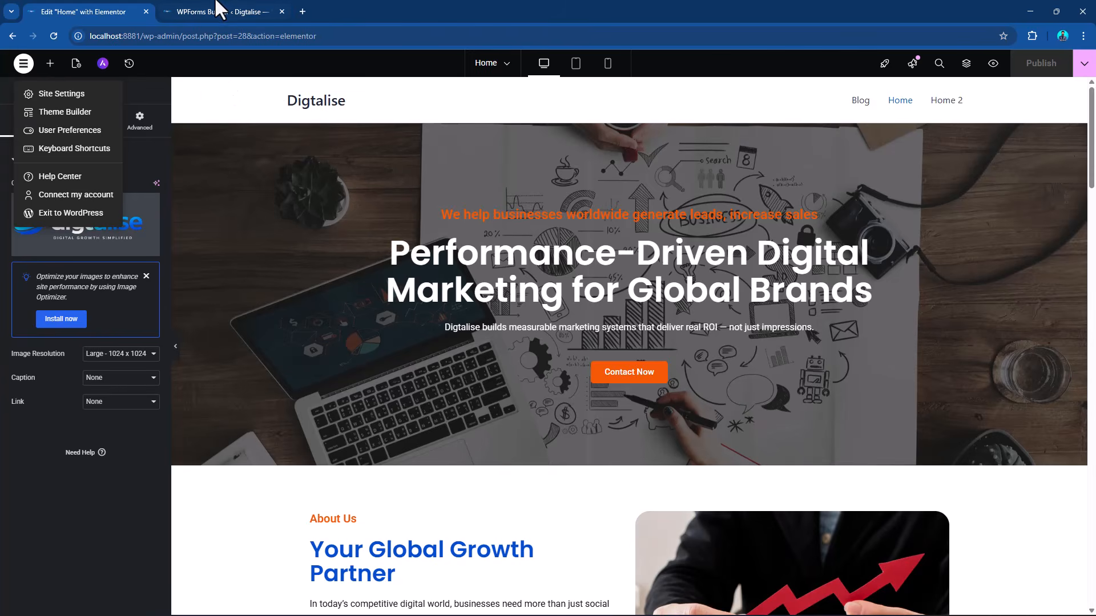
left_click(225, 3)
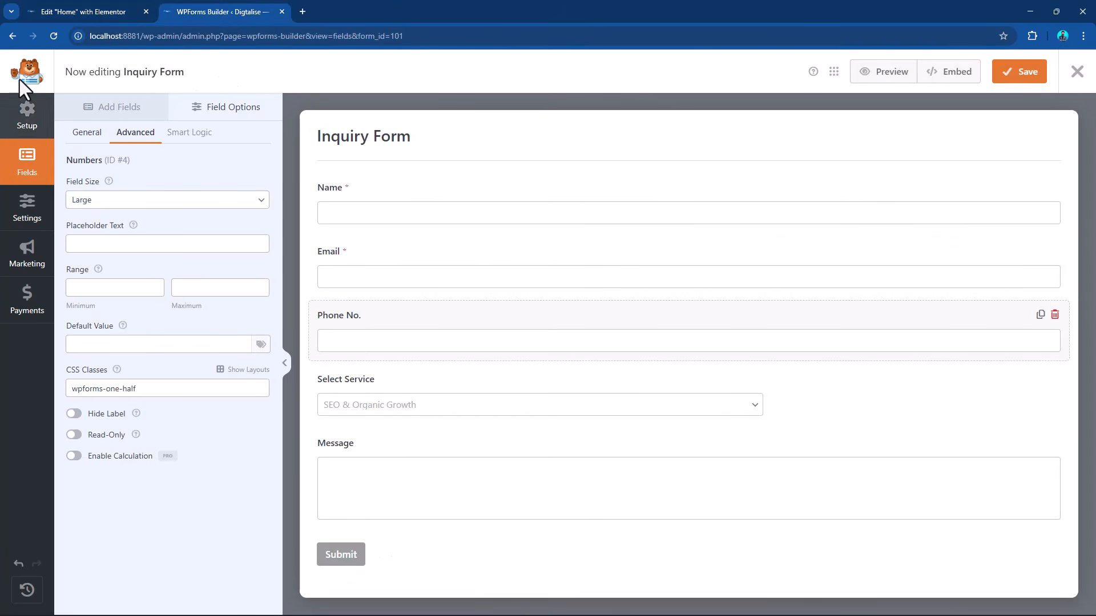
left_click(10, 37)
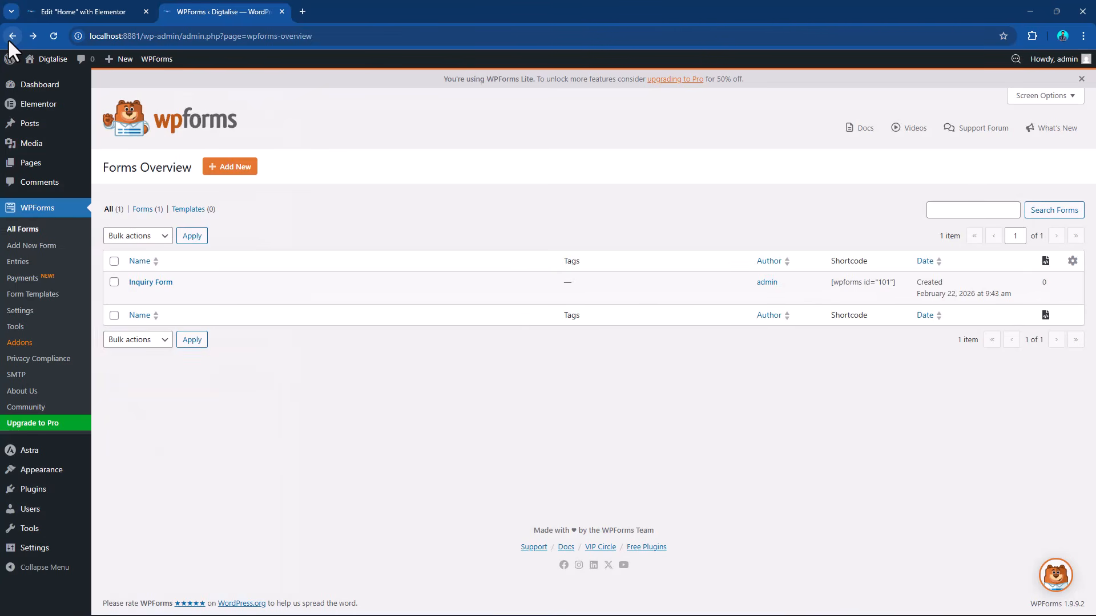
left_click(24, 166)
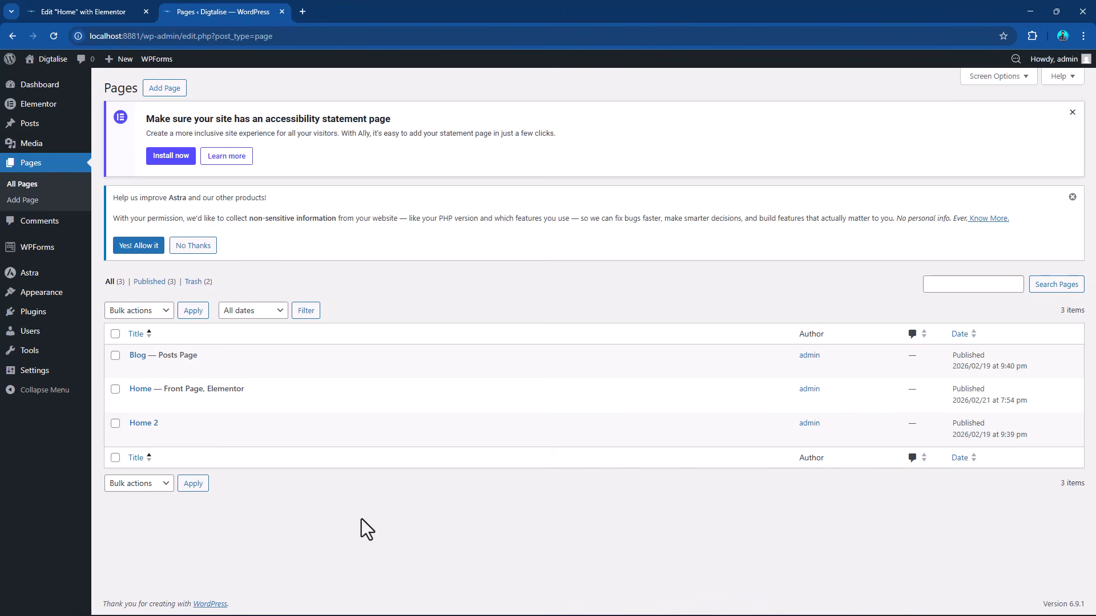
mouse_move(157, 435)
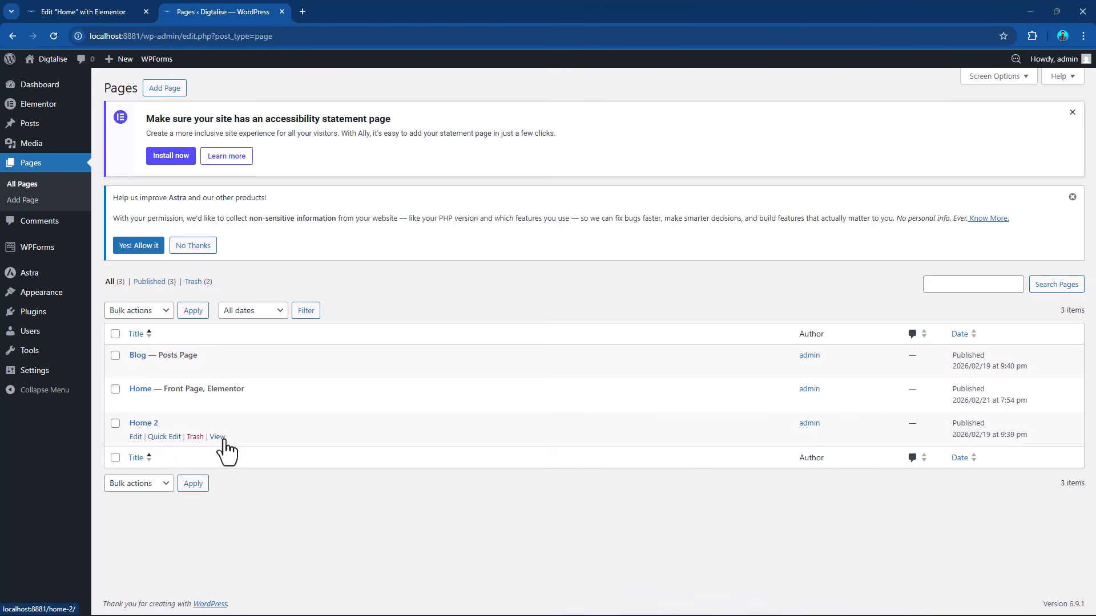
Change the Home 2 page's status to Draft and update the page.
left_click(166, 439)
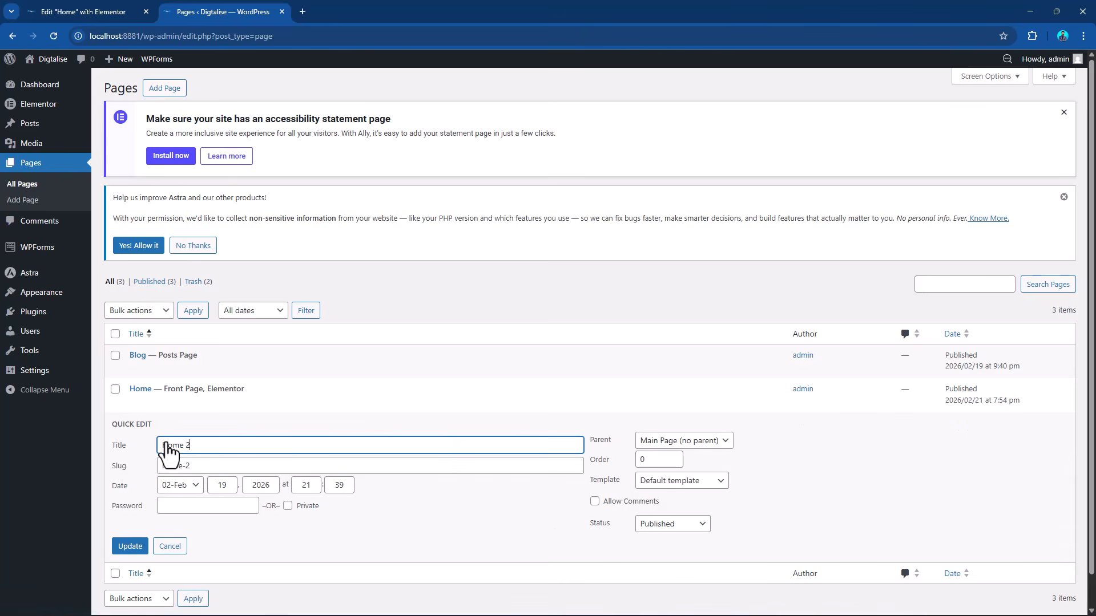
left_click(672, 525)
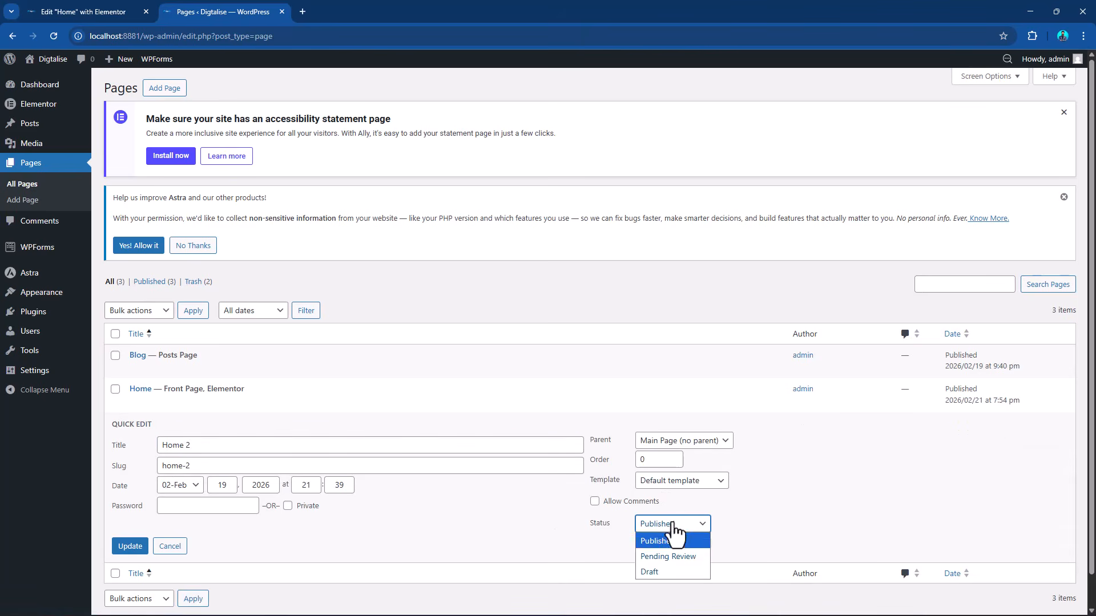
left_click(668, 568)
left_click(129, 549)
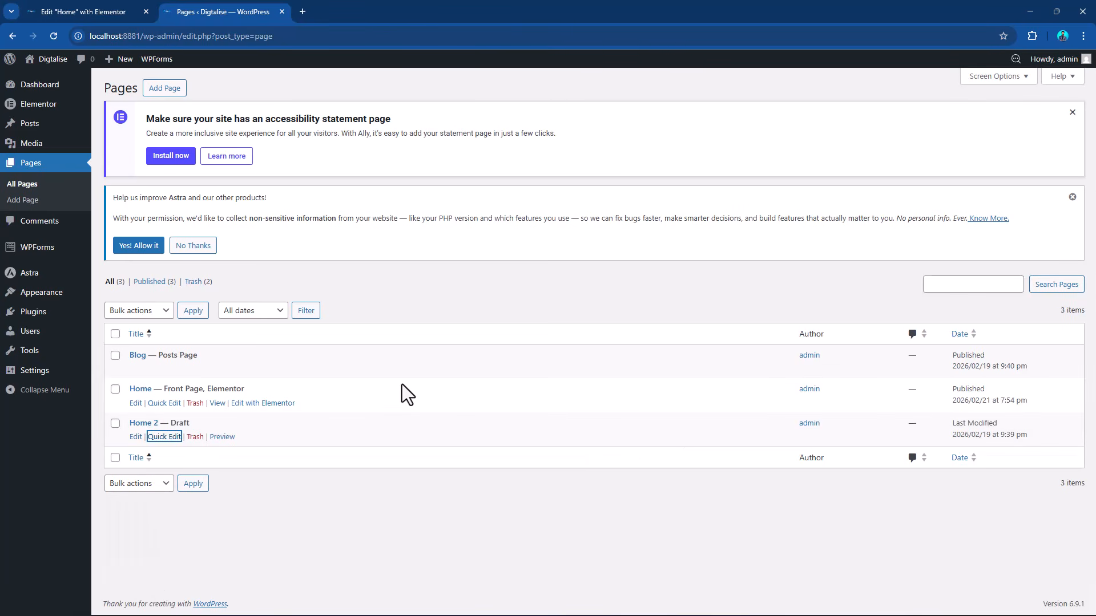
Add a new page and open it for editing with Elementor.
left_click(162, 89)
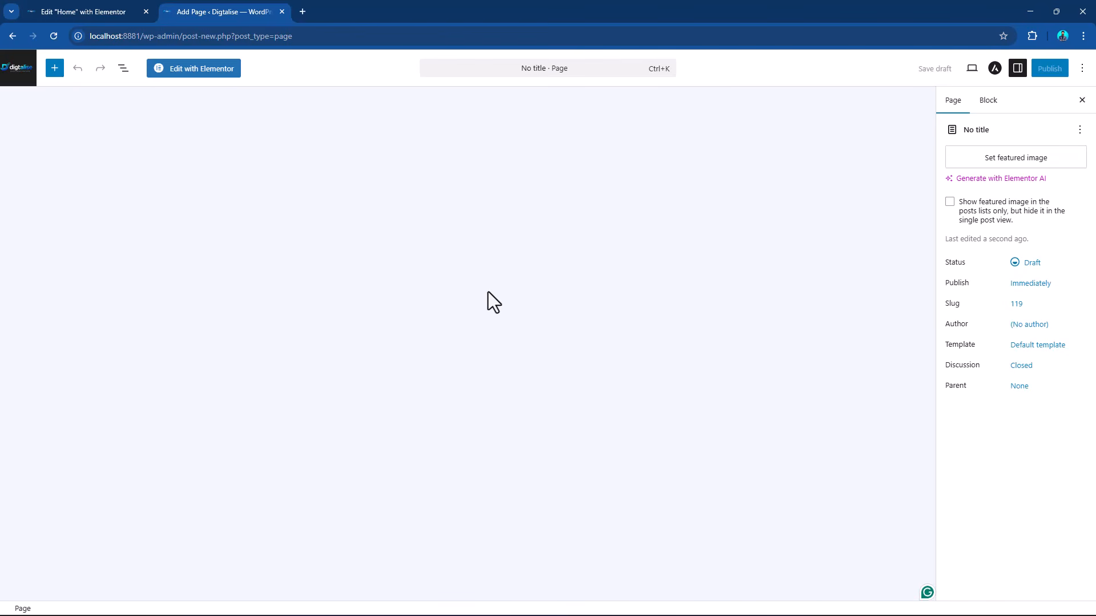
left_click(190, 71)
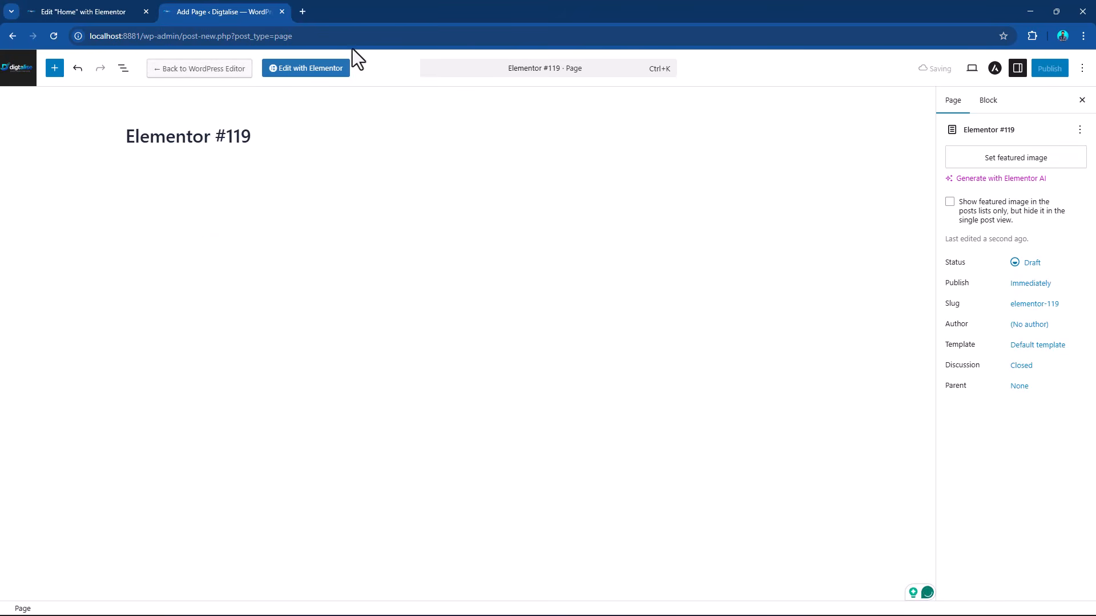
left_click(318, 73)
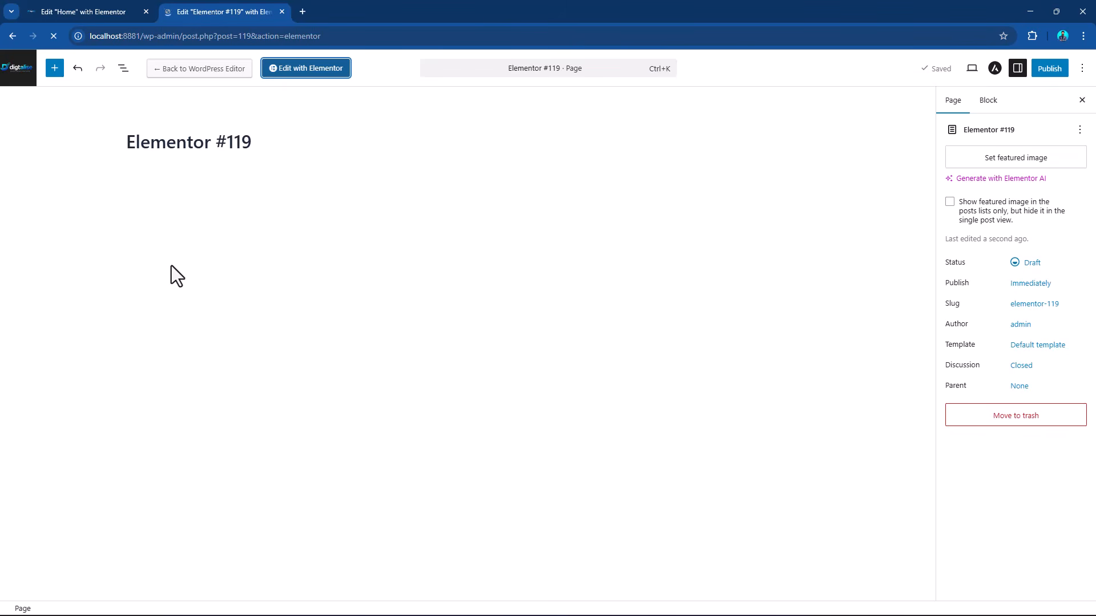
left_click(80, 3)
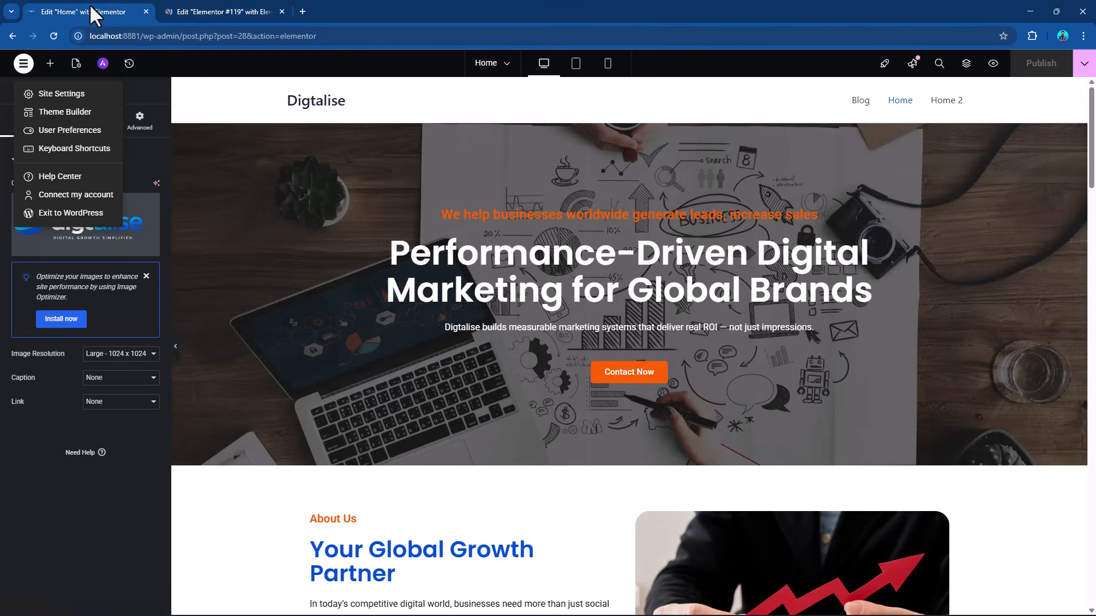
left_click(236, 3)
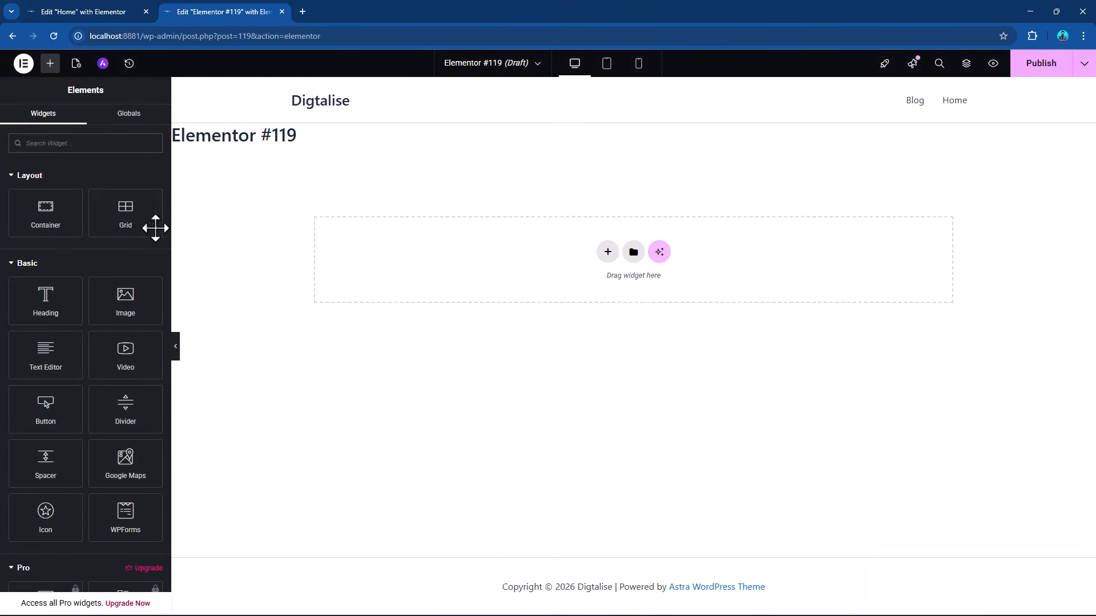
Title the new page About Us, hide its title on the page and publish it.
left_click(76, 64)
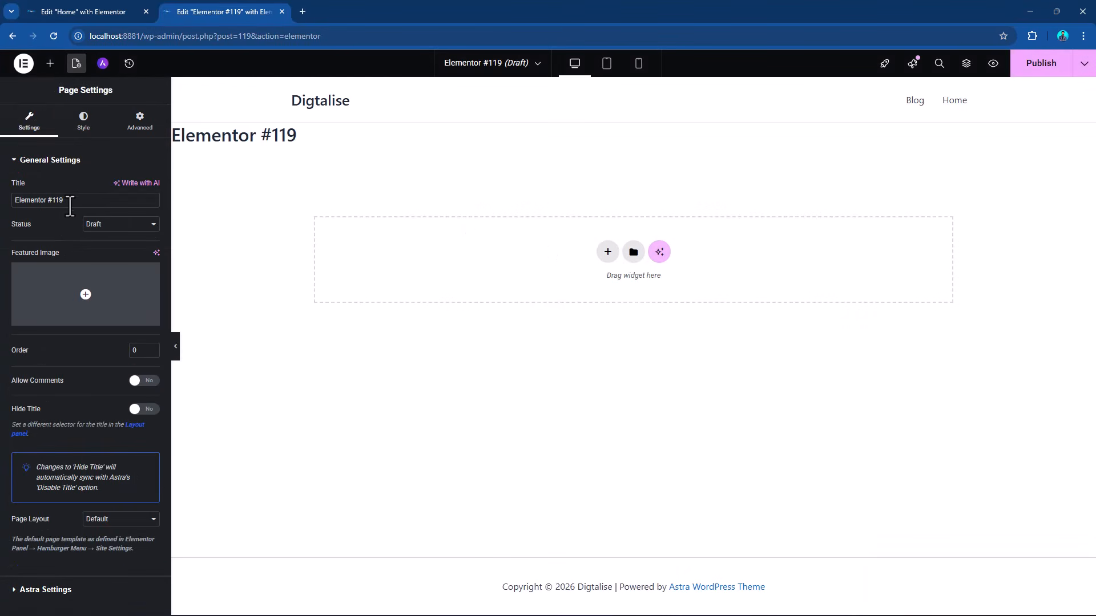
left_click_drag(69, 201, 9, 207)
type("About Us")
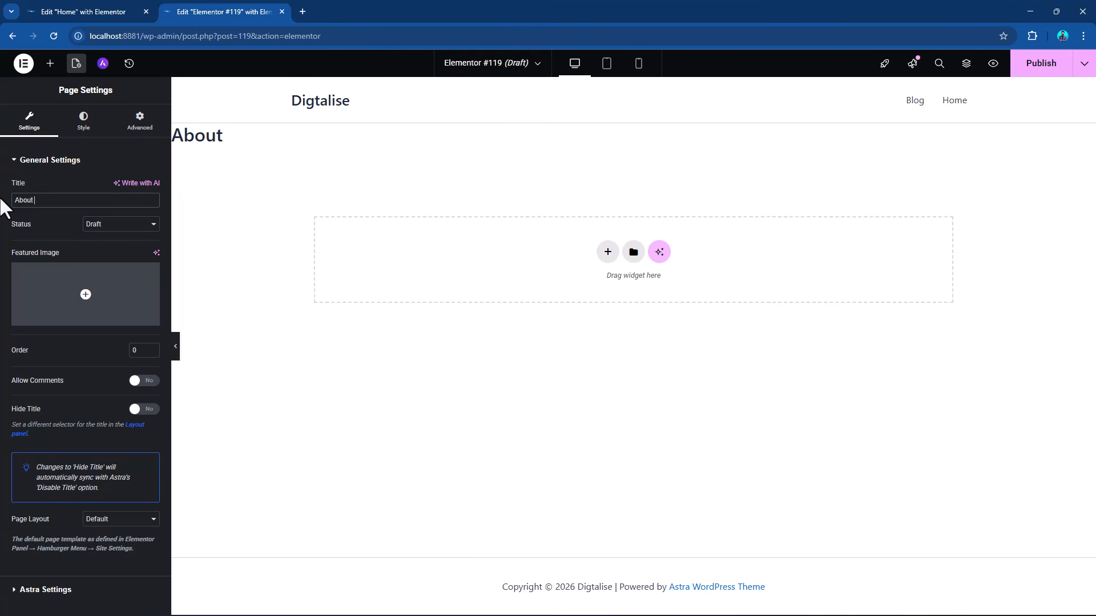
left_click(151, 411)
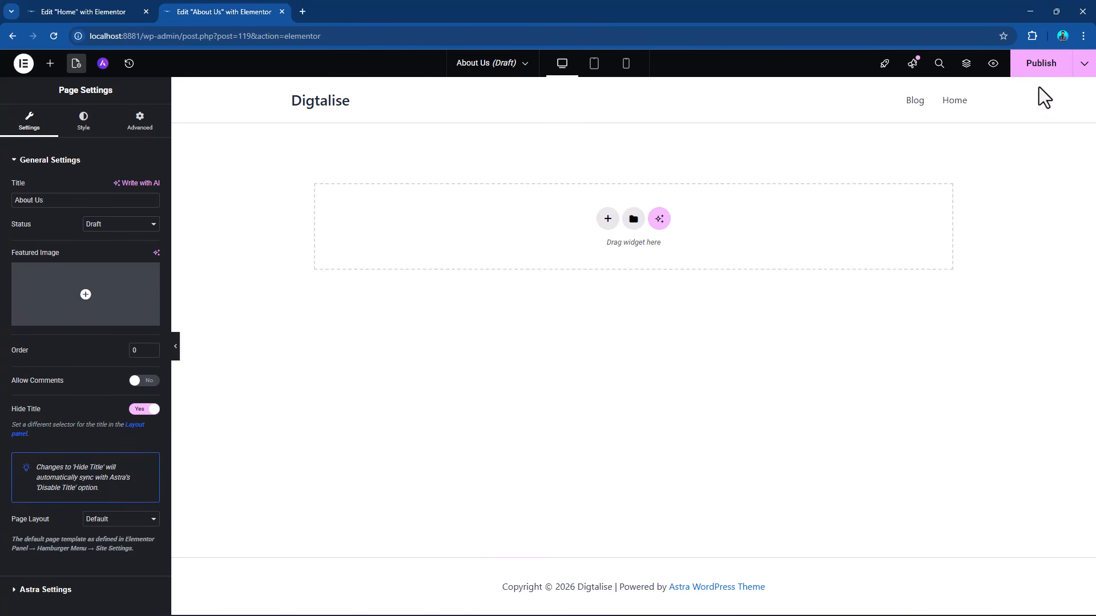
left_click(1044, 71)
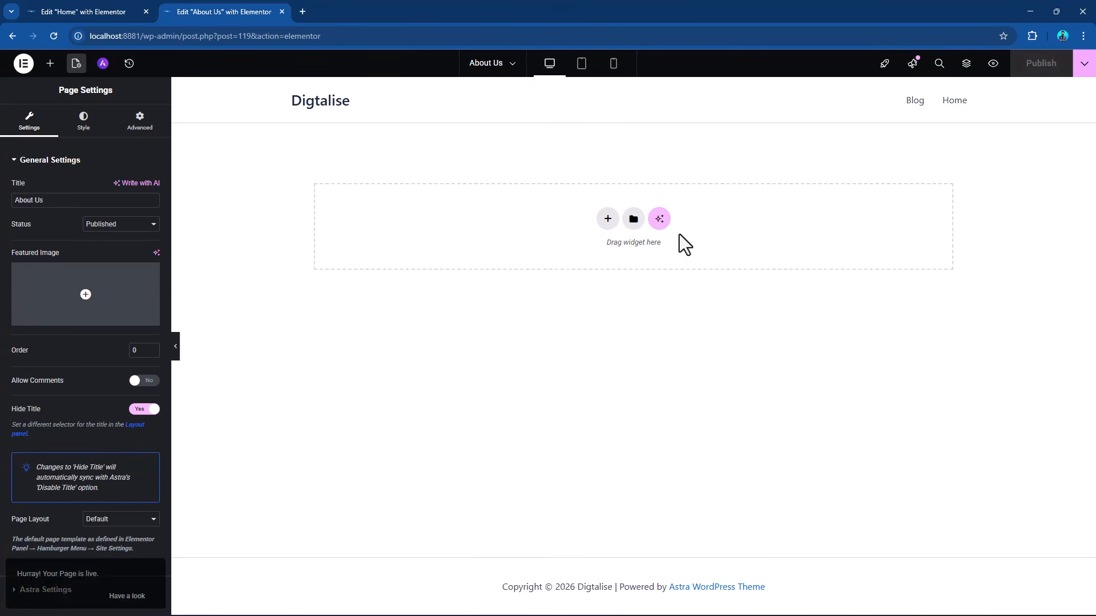
Exit the Elementor editor to WordPress and open the list of installed plugins.
left_click(23, 65)
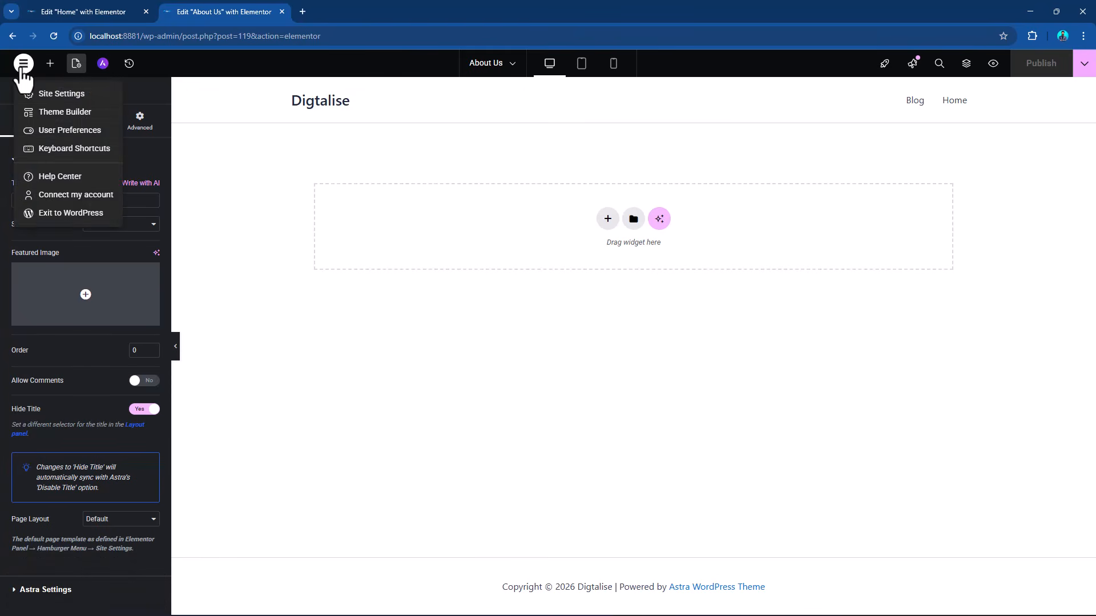
left_click(30, 215)
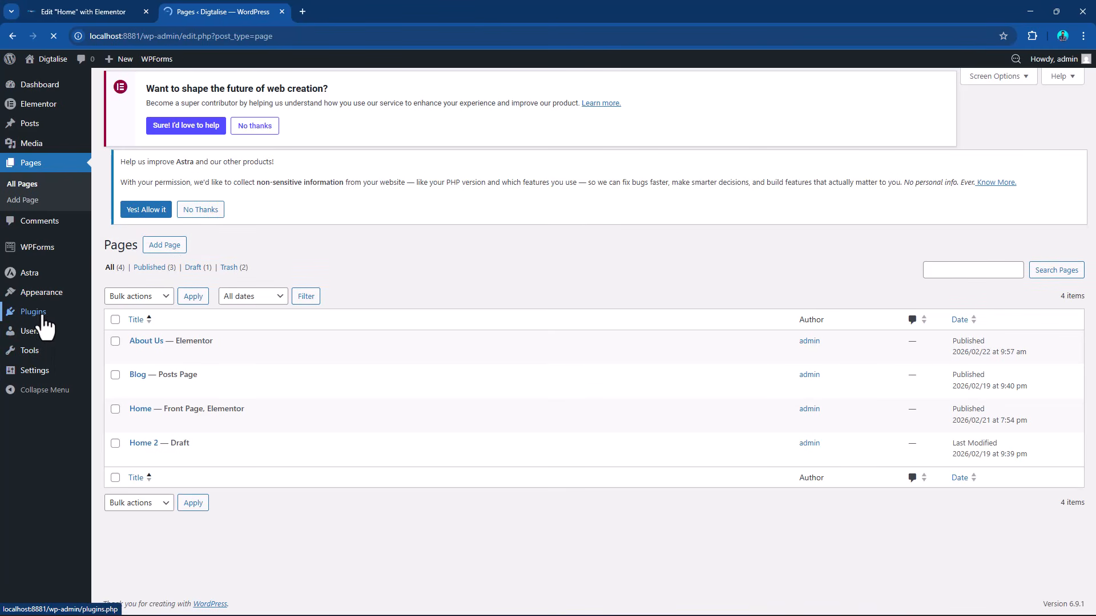
mouse_move(43, 318)
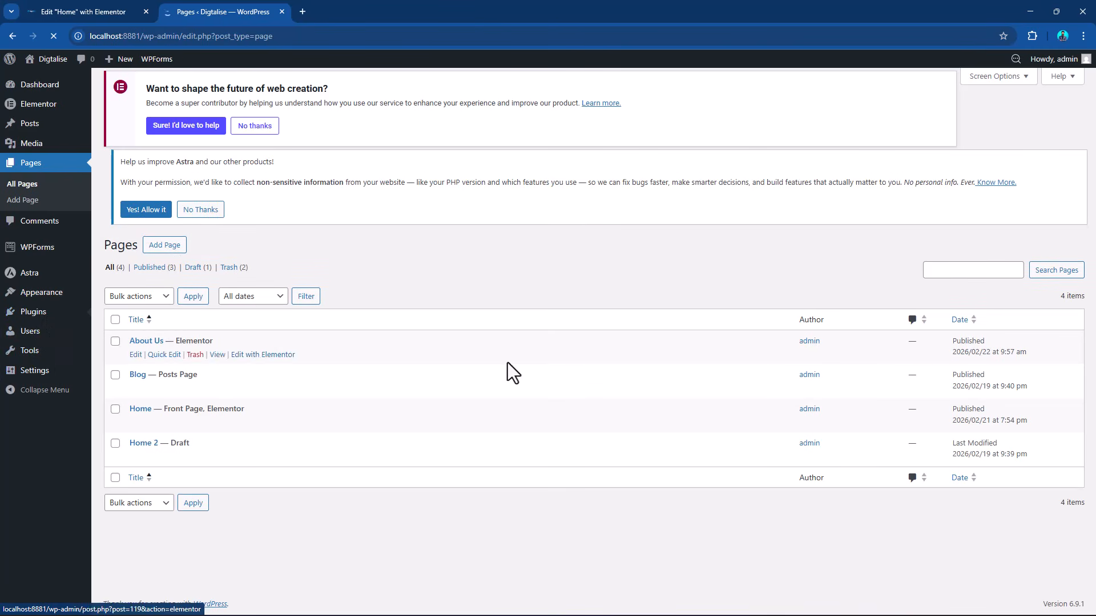
left_click(42, 320)
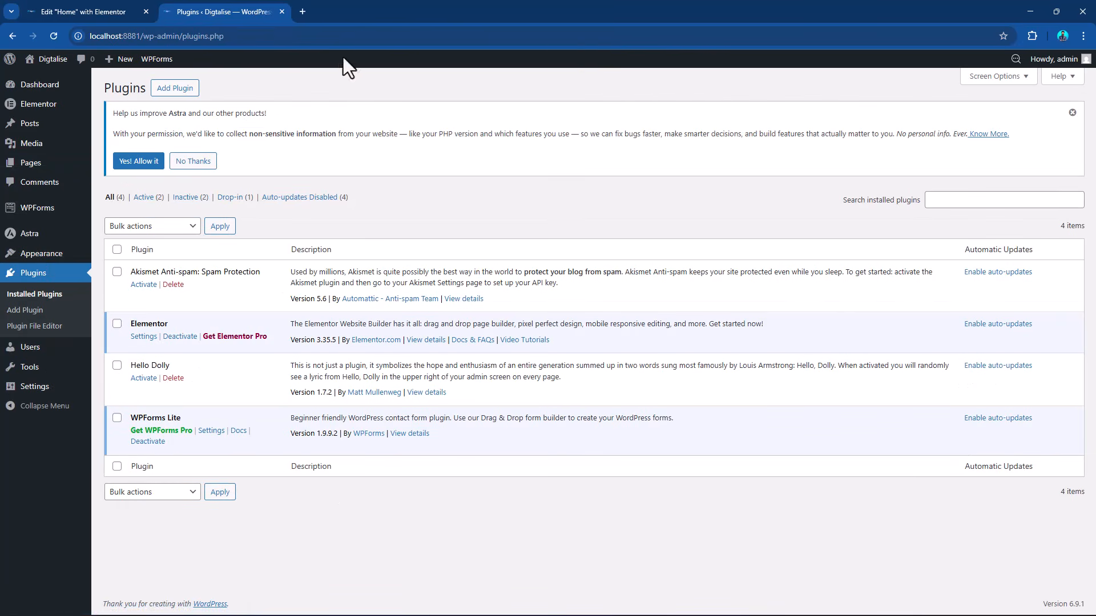
Find the Duplicate Page plugin by searching new plugins for "duplicate", and install and activate it.
left_click(172, 91)
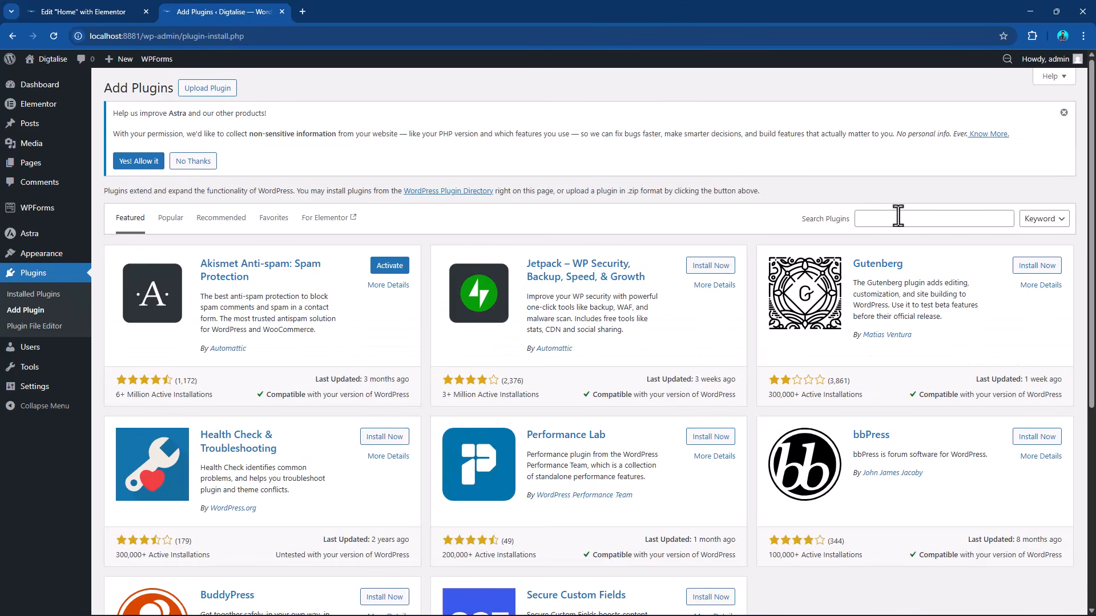
left_click(898, 216)
type("duplicate")
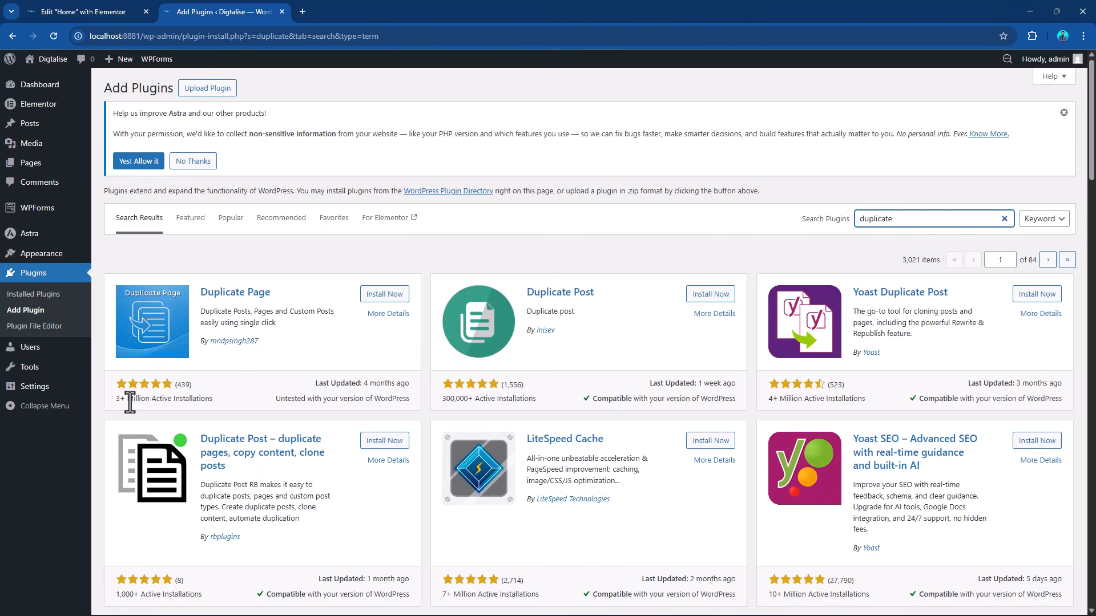
left_click(381, 303)
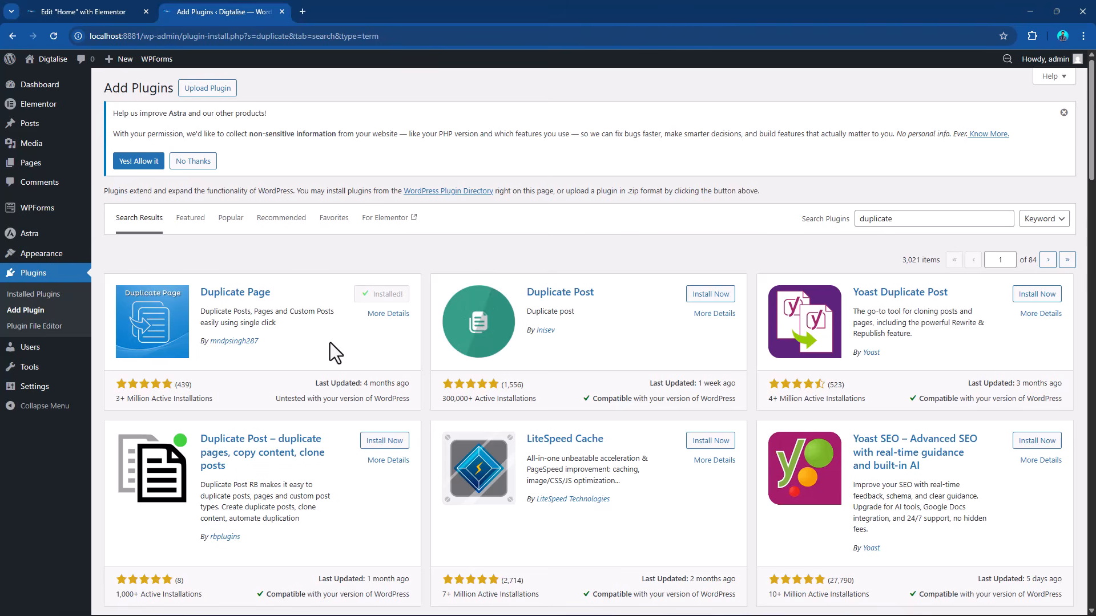
left_click(382, 294)
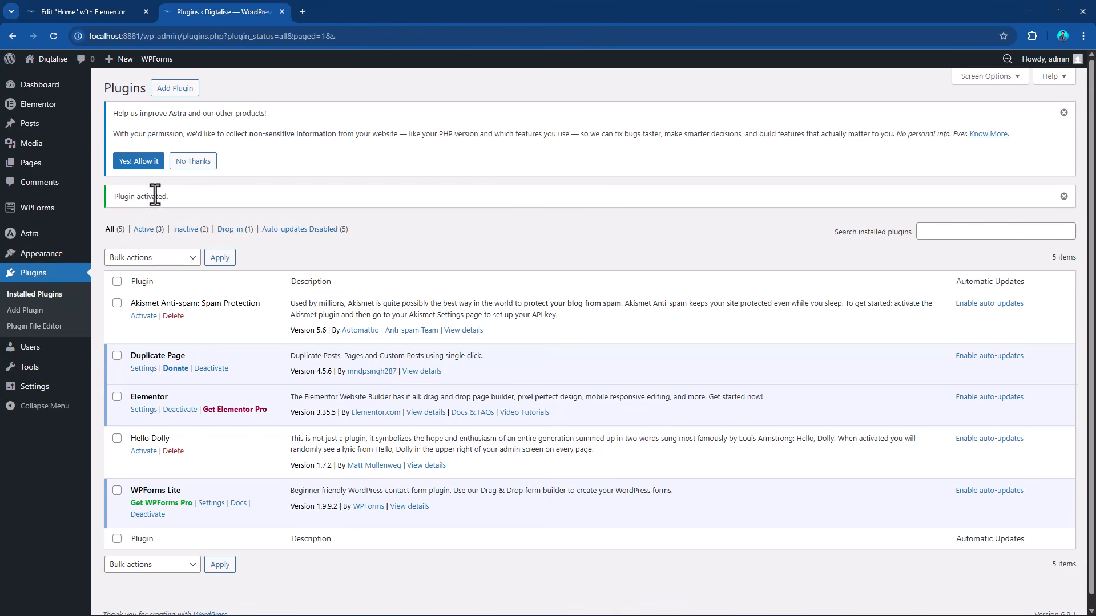
Duplicate the About Us page and give the draft copy the title and slug Services.
left_click(23, 163)
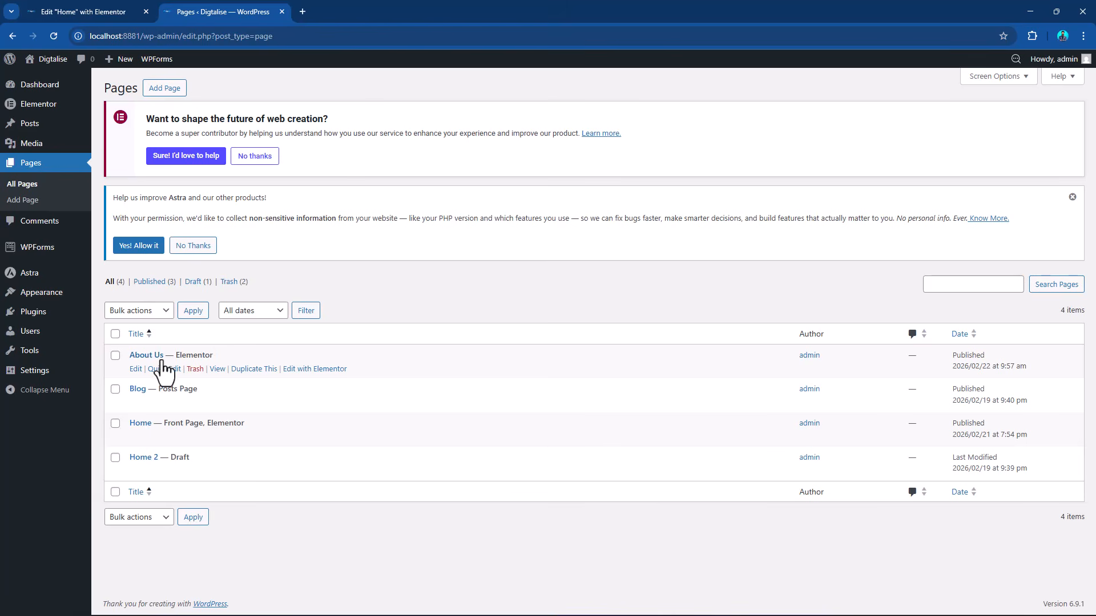
left_click(255, 371)
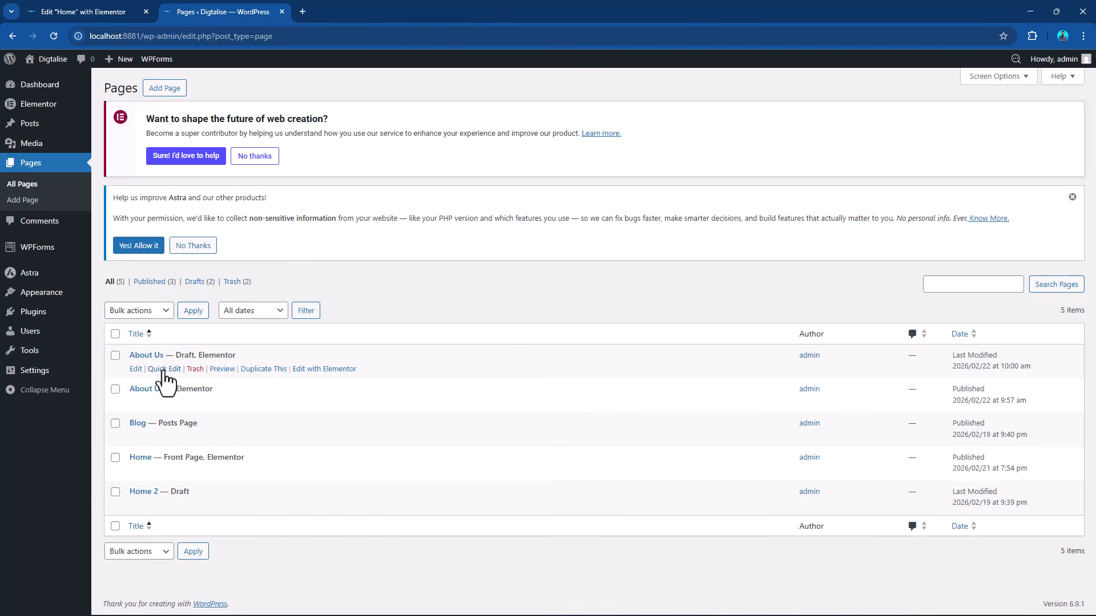
left_click(164, 370)
left_click_drag(210, 381, 142, 384)
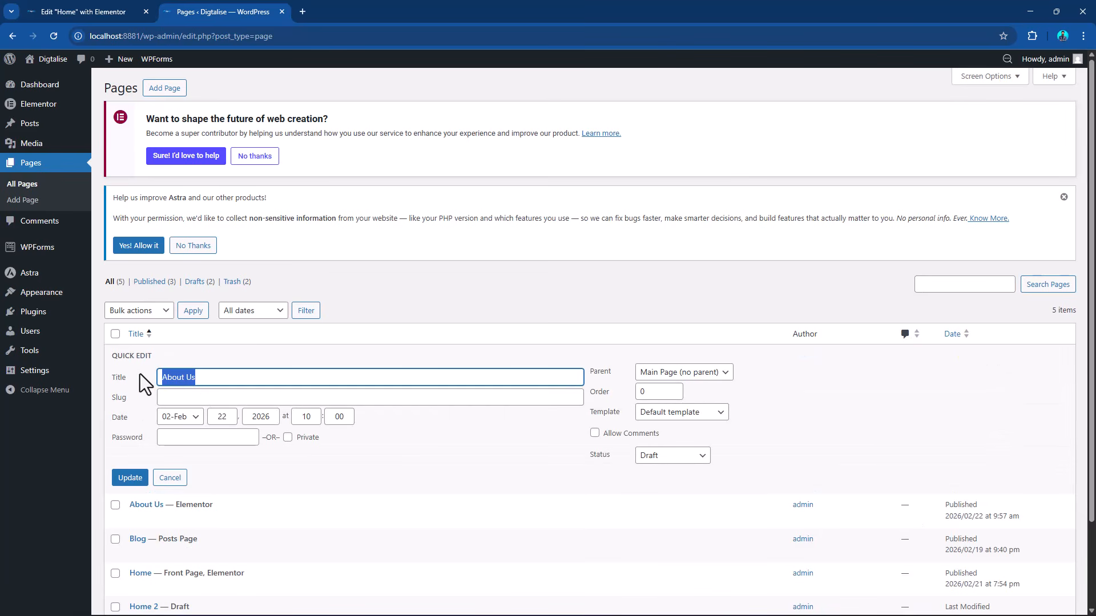
type("Service")
left_click_drag(191, 375, 133, 385)
key("ctrl+c")
left_click(178, 396)
key("ctrl+v")
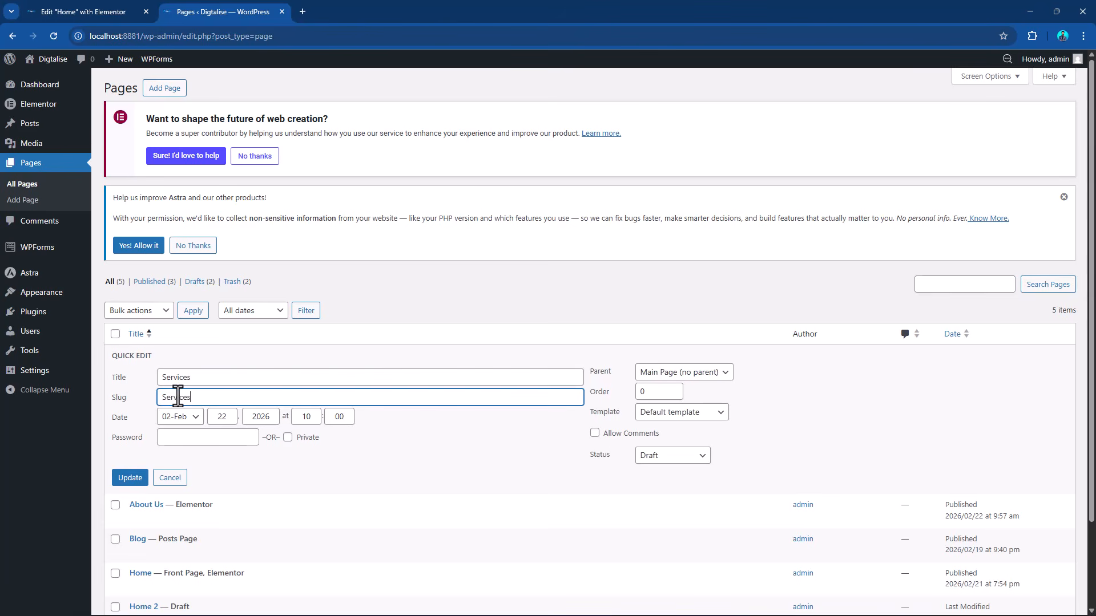
left_click(131, 480)
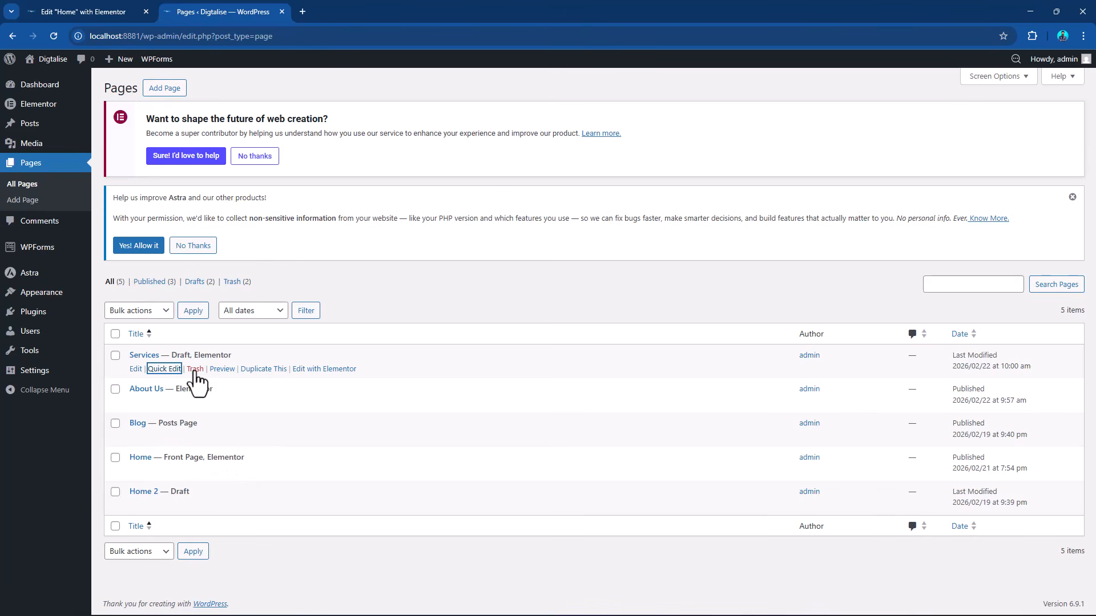
Change the Services page's status to Published and duplicate that page.
left_click(174, 369)
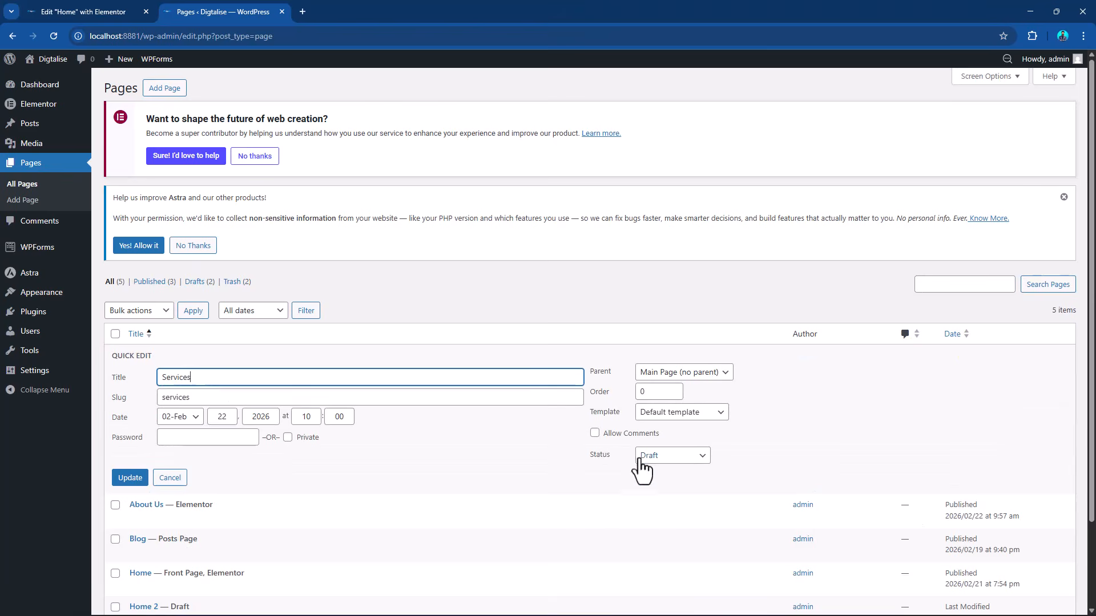
left_click(673, 466)
left_click(673, 471)
left_click(146, 477)
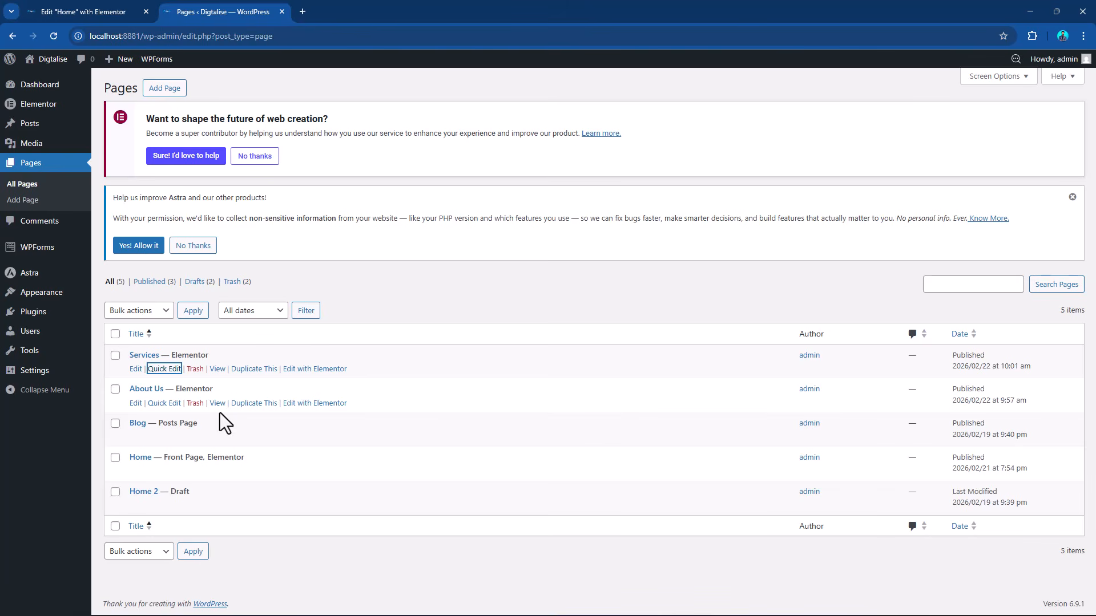
left_click(246, 370)
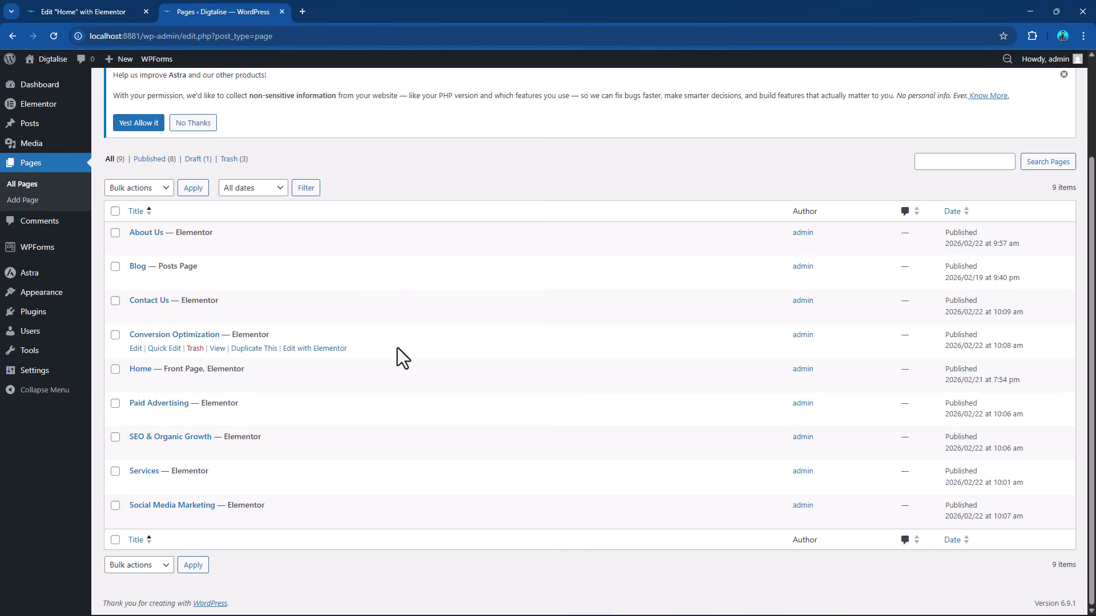
Check the header navigation on the live site and open the Menus screen in the WordPress admin, dismissing the Astra notice.
left_click(50, 74)
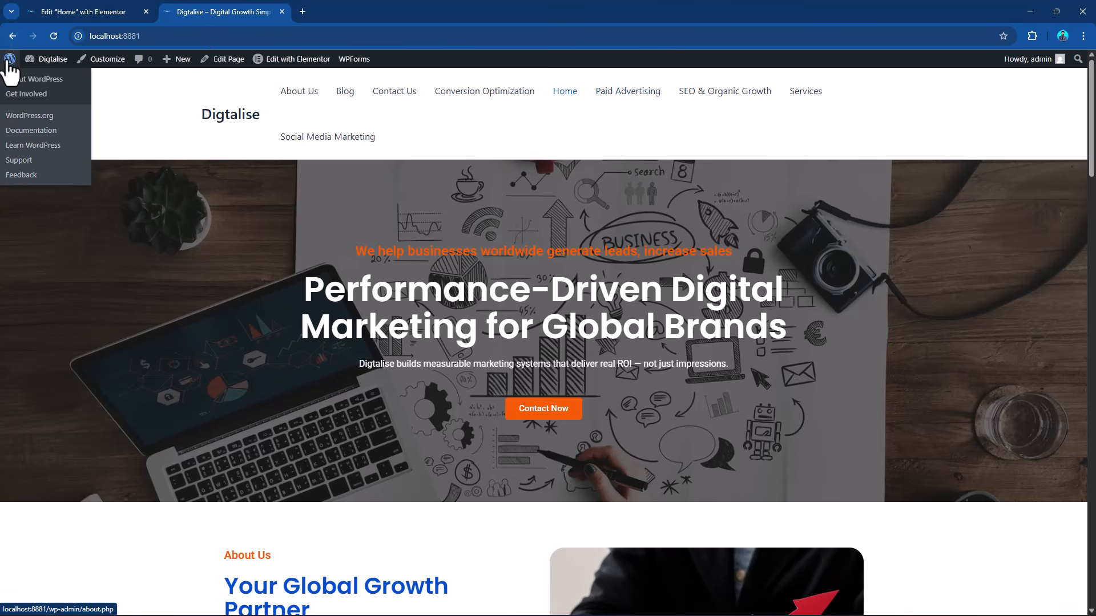
left_click(9, 59)
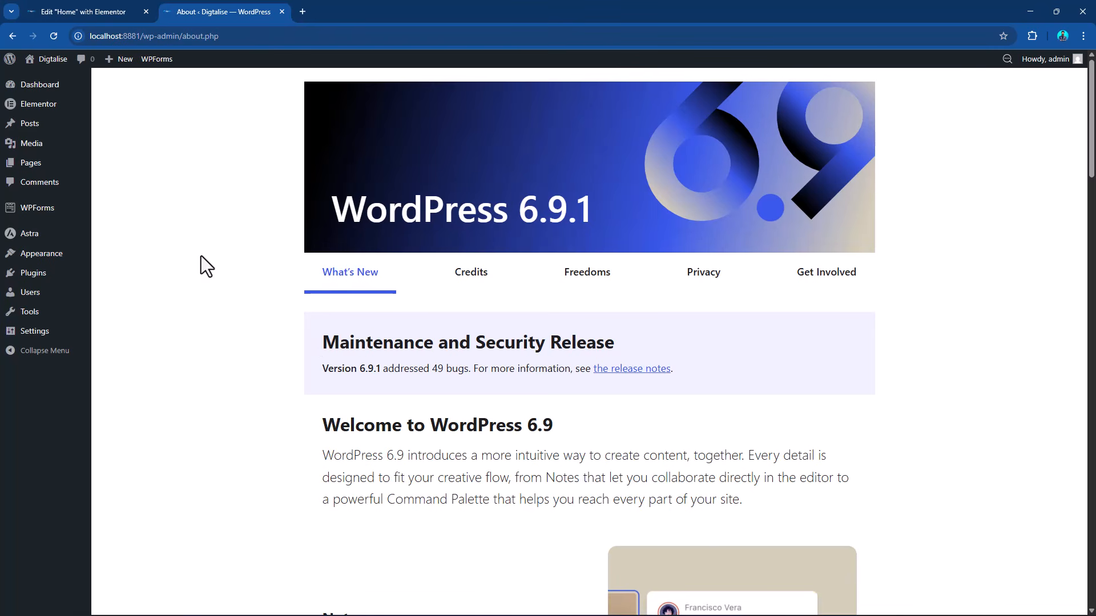
mouse_move(37, 251)
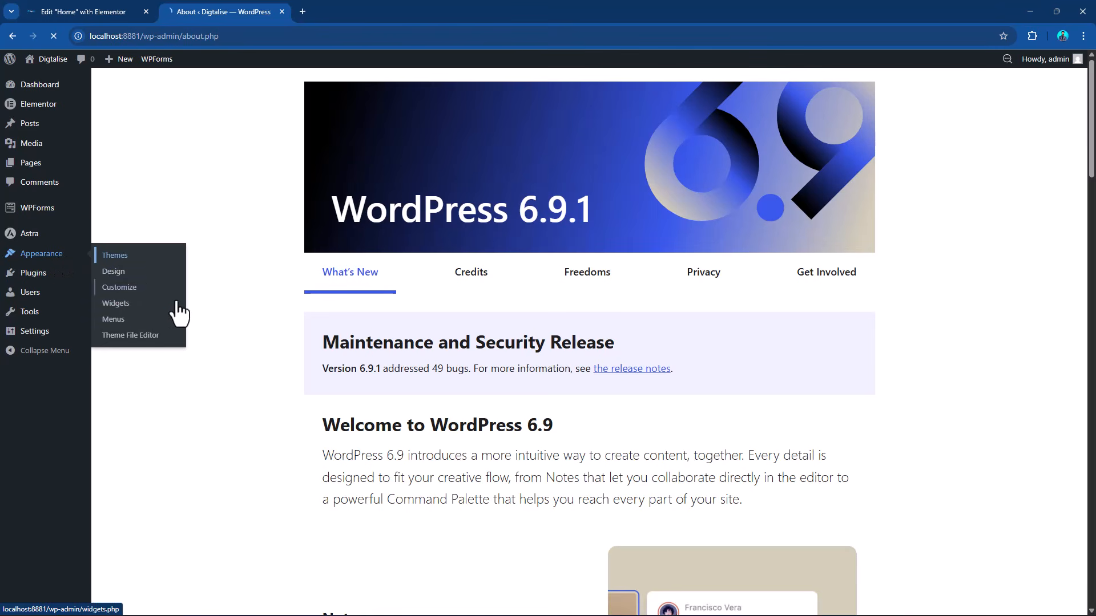
left_click(109, 318)
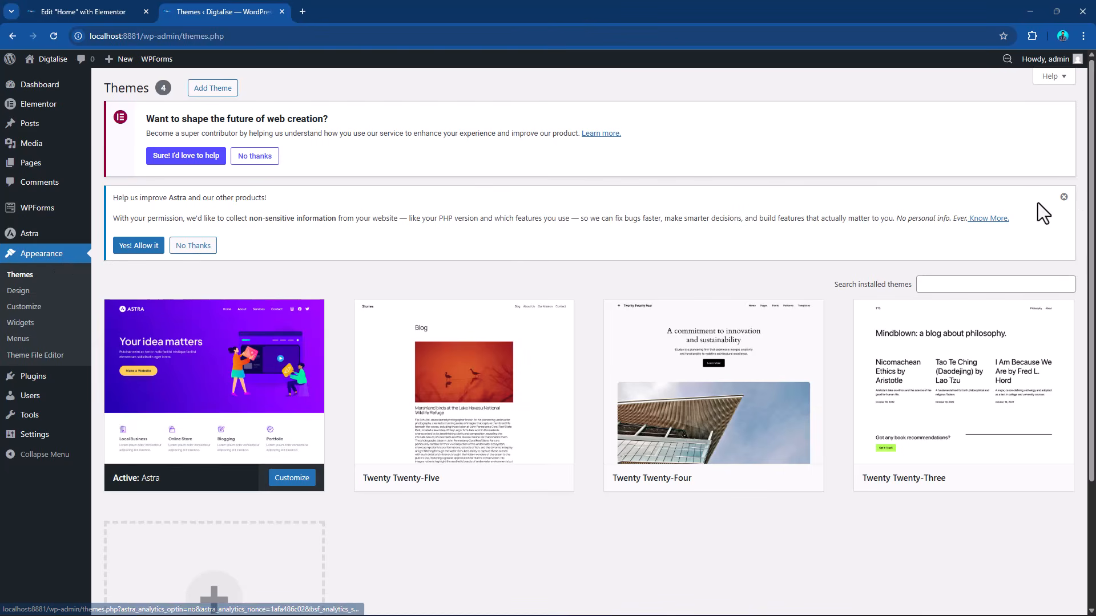
left_click(1063, 197)
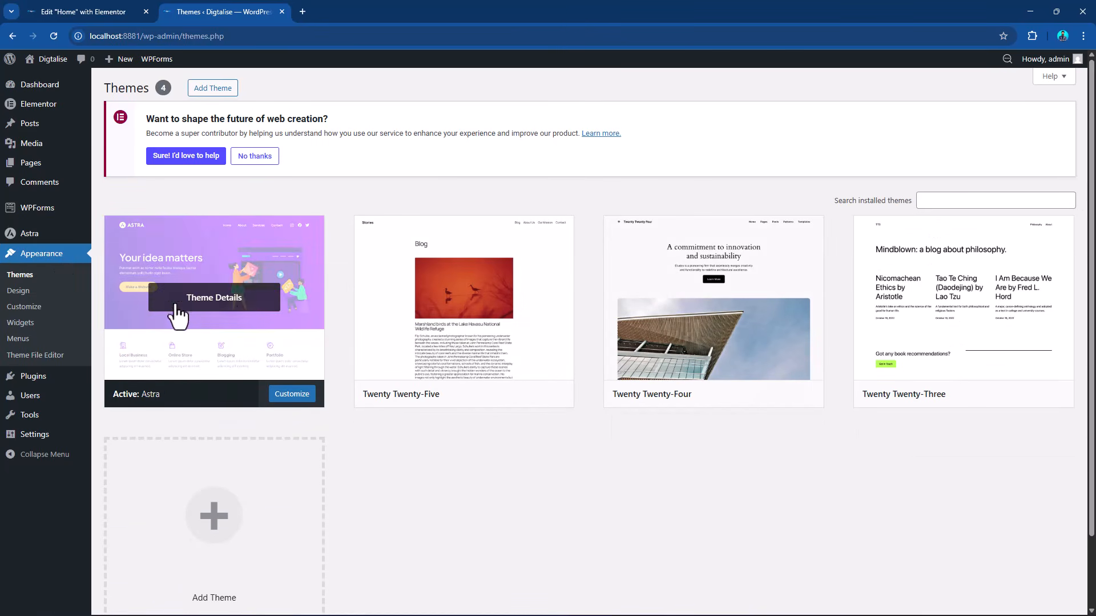
left_click(19, 339)
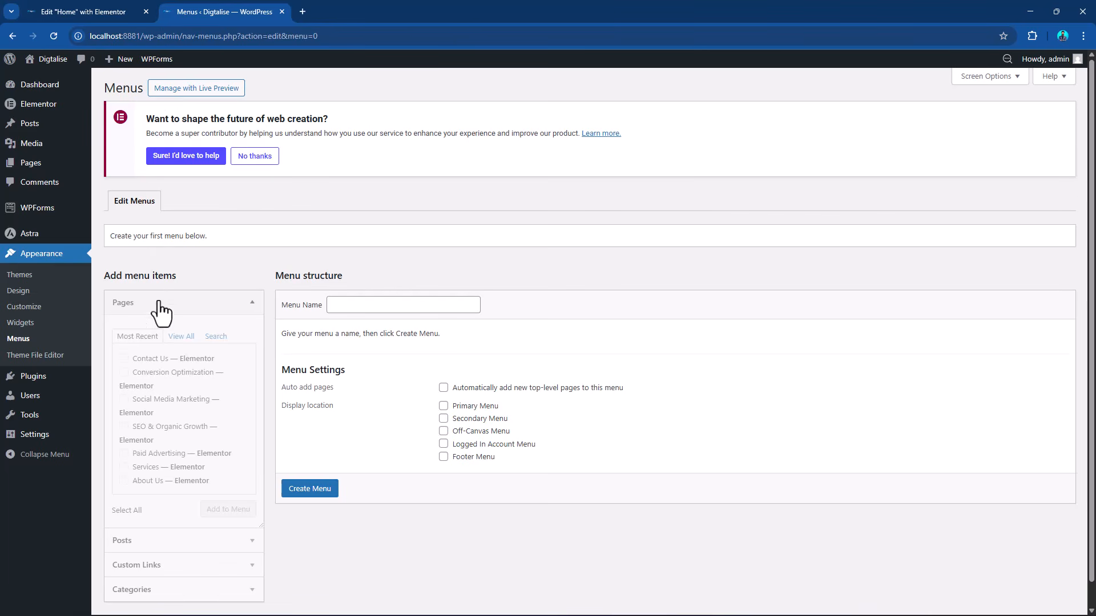
Create a menu named "top header menu" and assign it to the Primary Menu and Off-Canvas Menu locations.
scroll(194, 314, "down", 1)
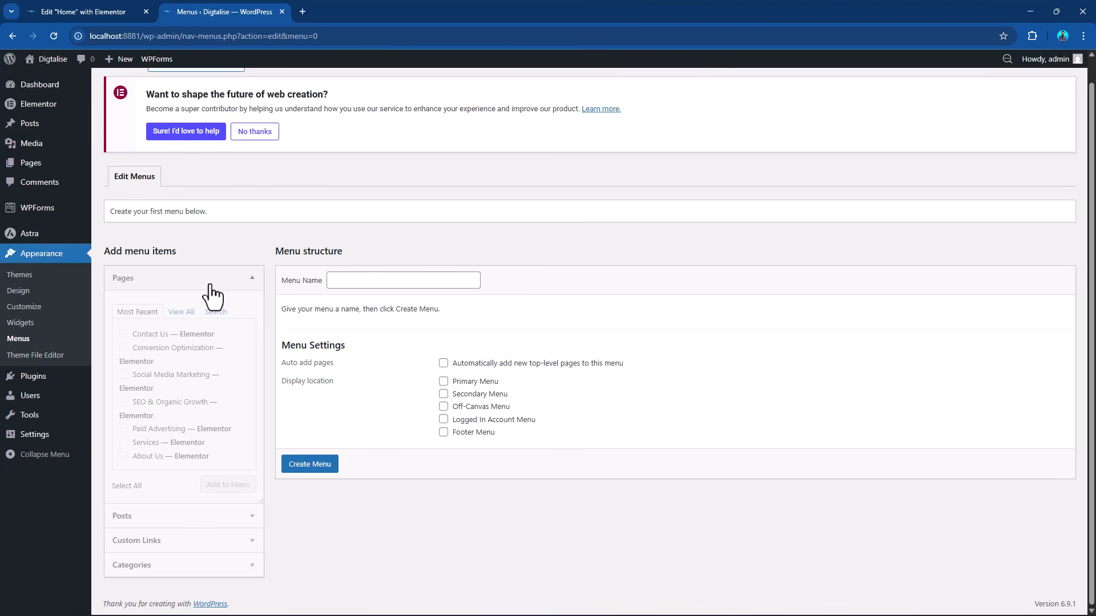
left_click(353, 280)
type("top header menu")
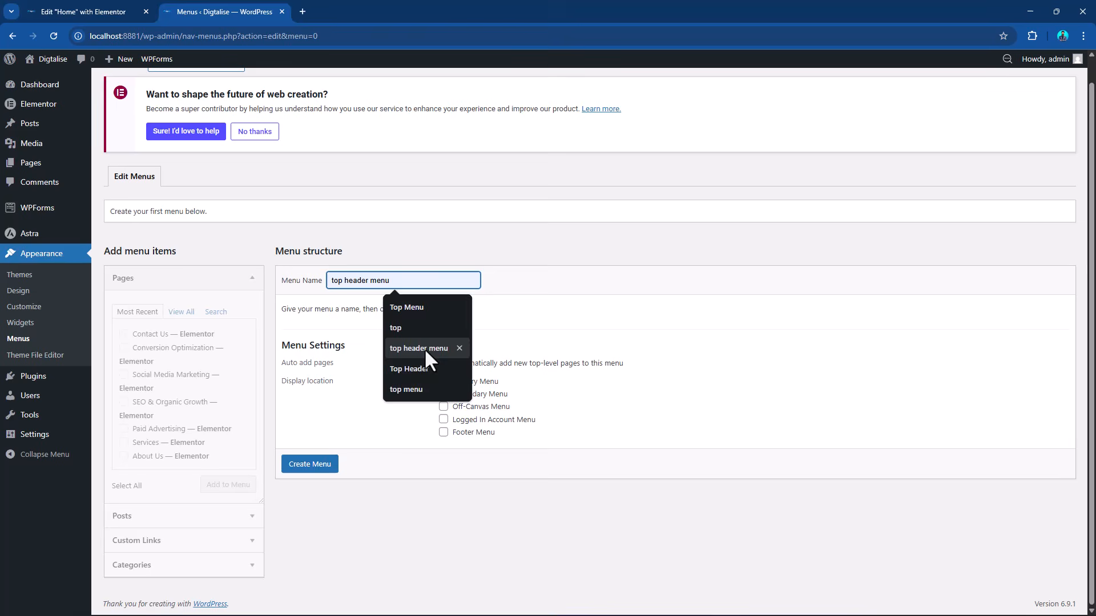
left_click(424, 348)
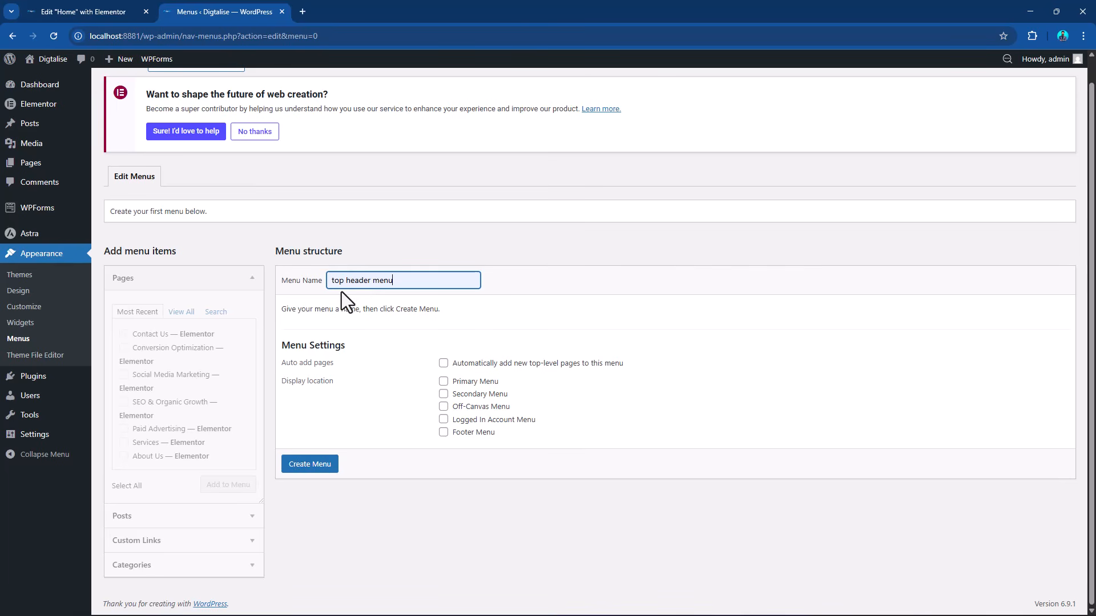
left_click(444, 383)
left_click(444, 408)
left_click(311, 465)
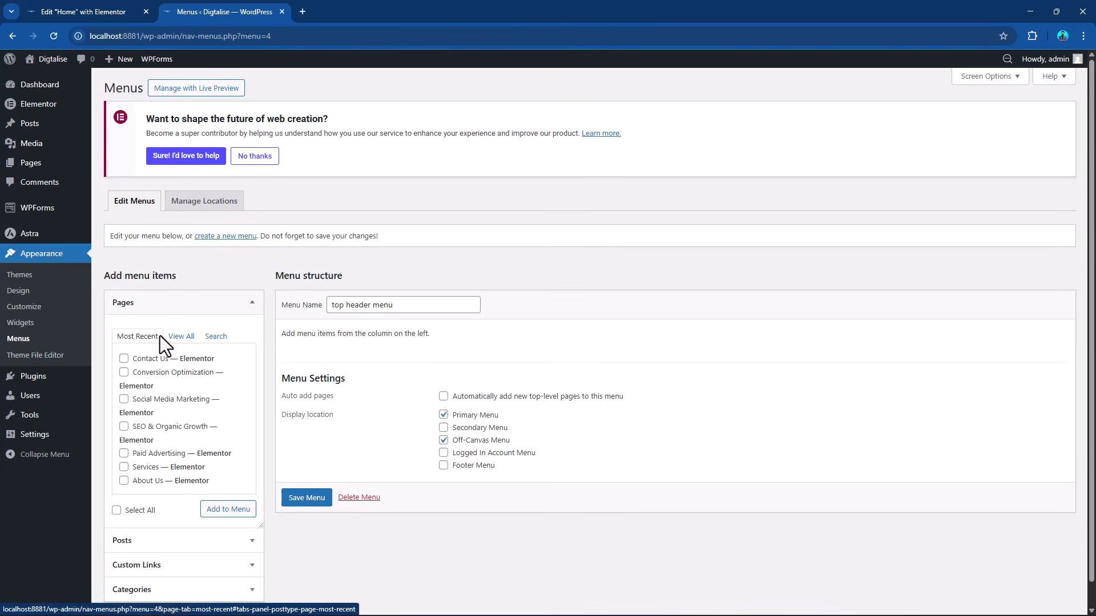
left_click(131, 308)
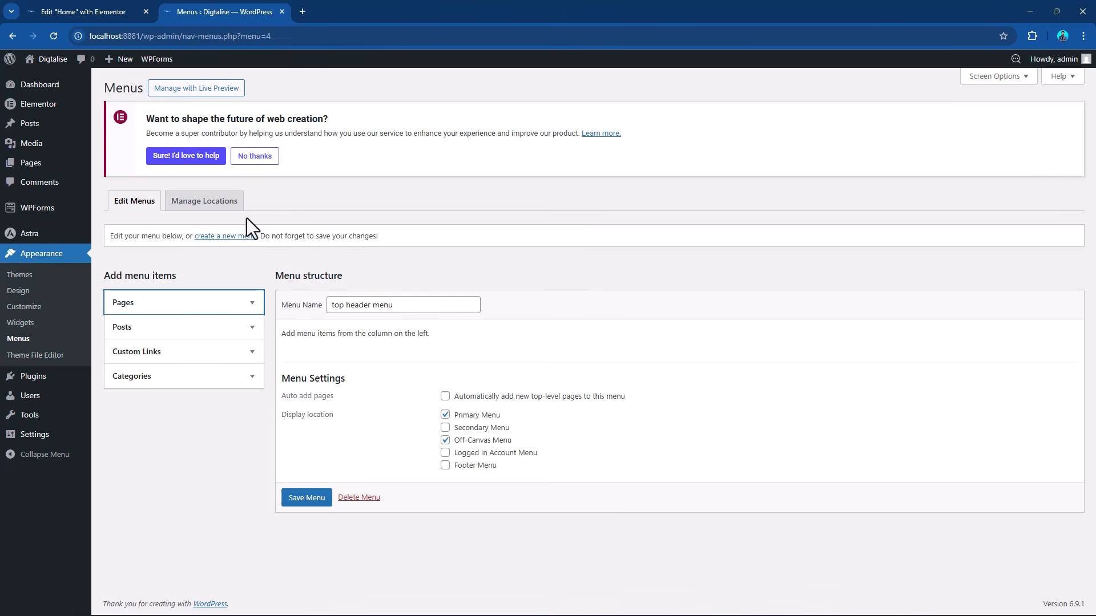
left_click(1014, 77)
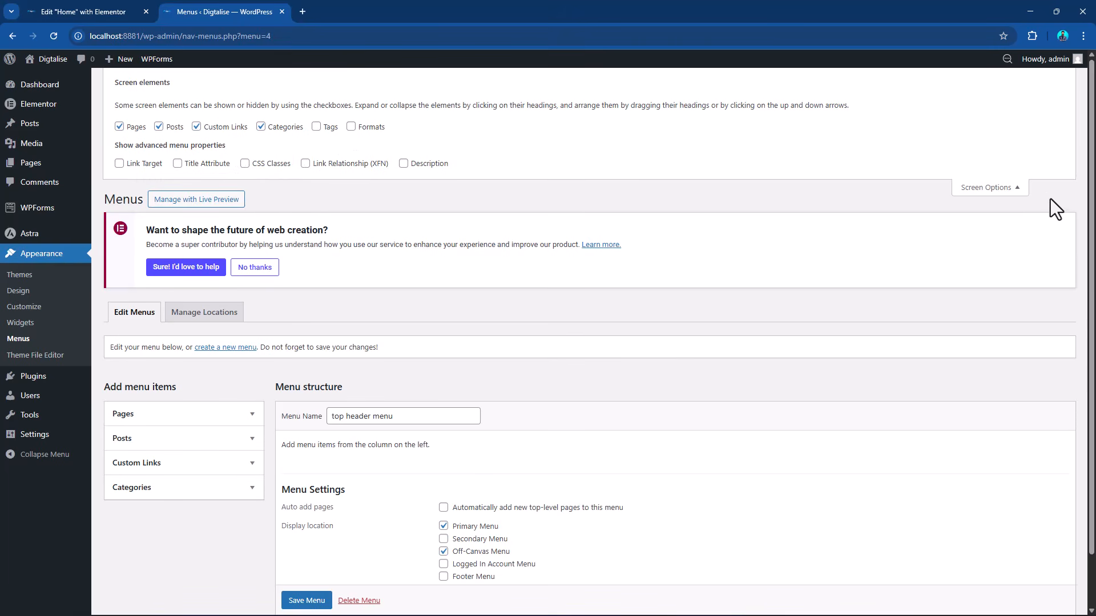
left_click(1013, 191)
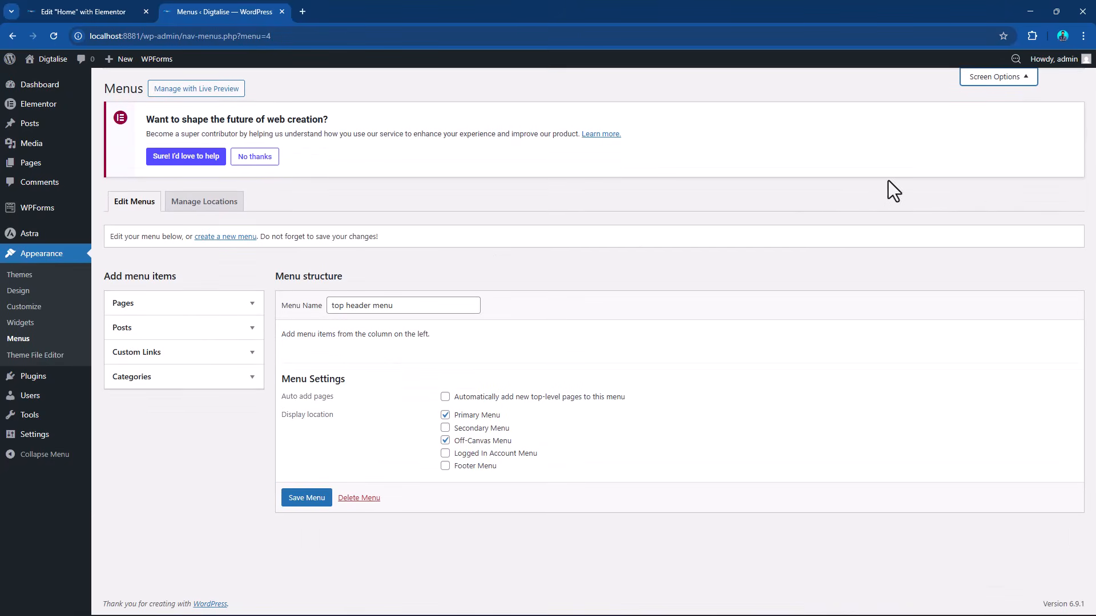
left_click(127, 311)
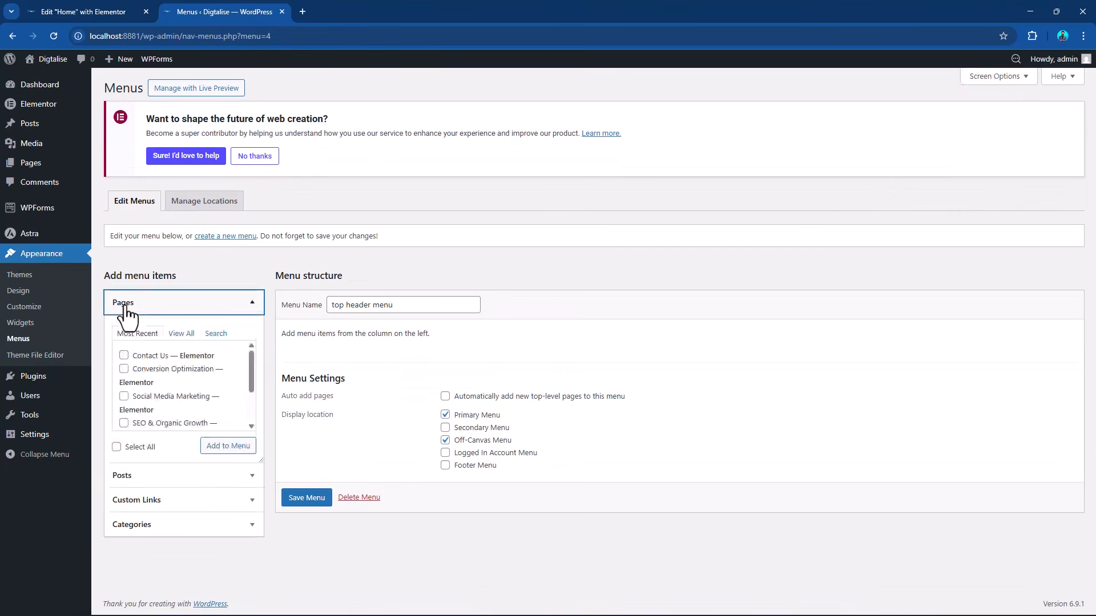
Add all of the site's pages to the top header menu and save the menu.
left_click(182, 337)
left_click(116, 541)
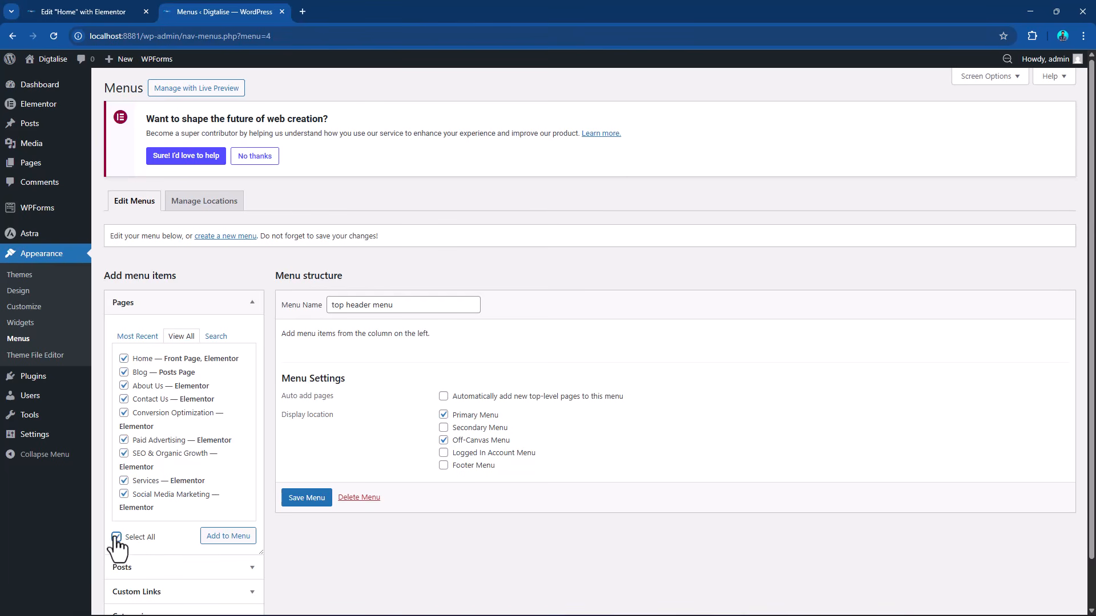
left_click(227, 537)
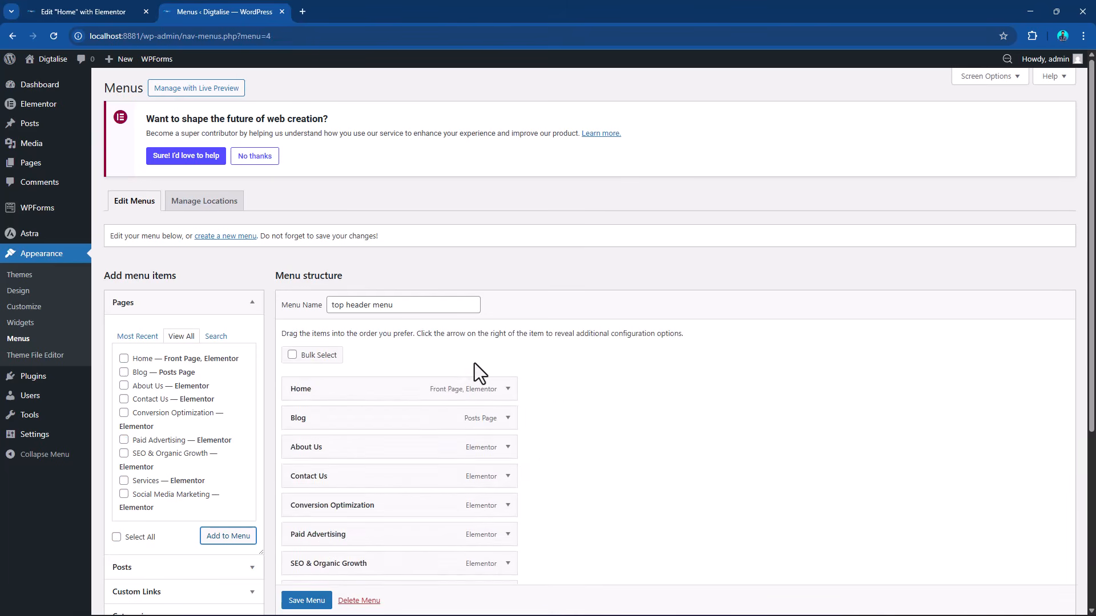
scroll(475, 371, "down", 3)
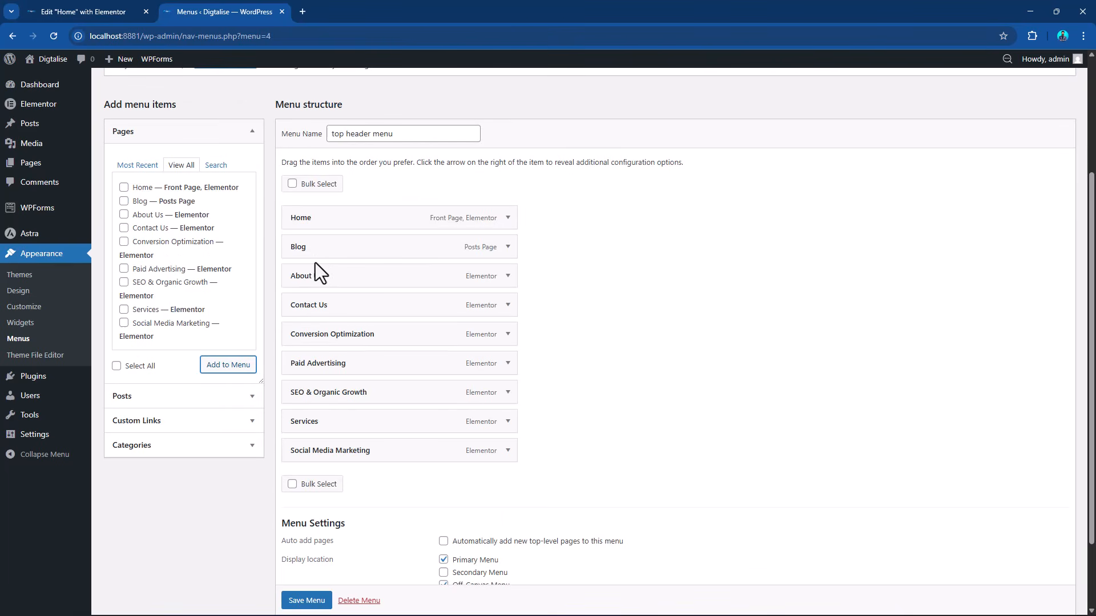
left_click(316, 604)
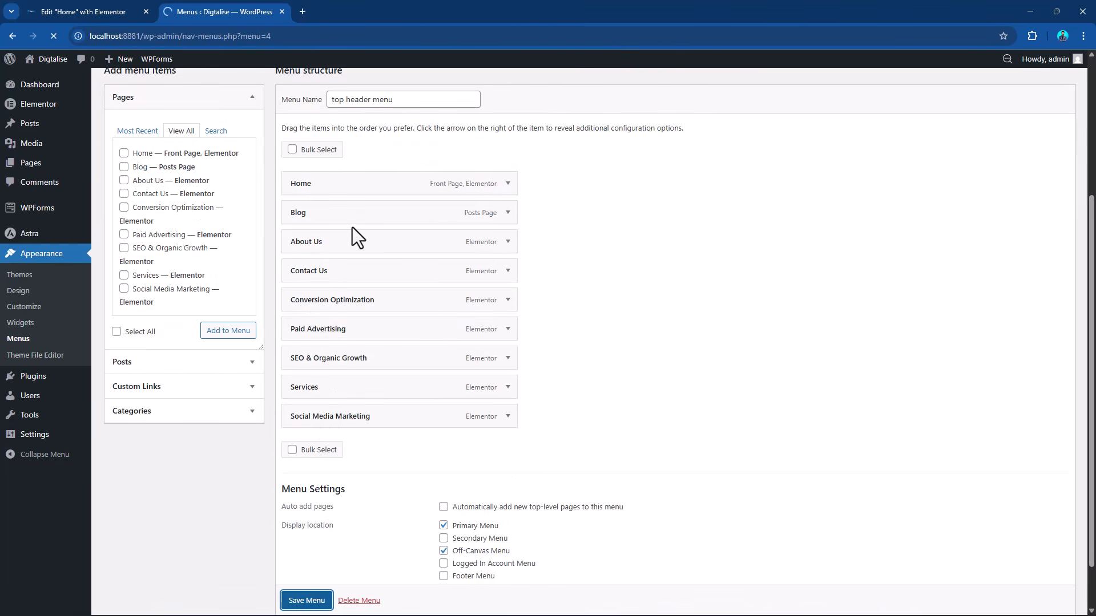
Preview the Home page from the Elementor editor and check the header navigation.
left_click(85, 11)
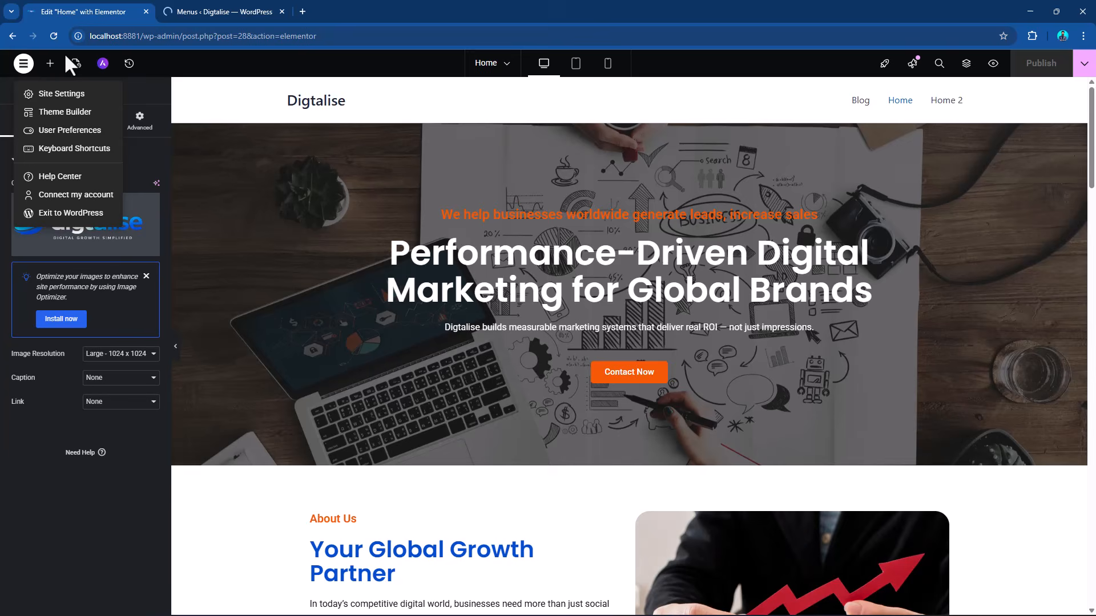
left_click(993, 64)
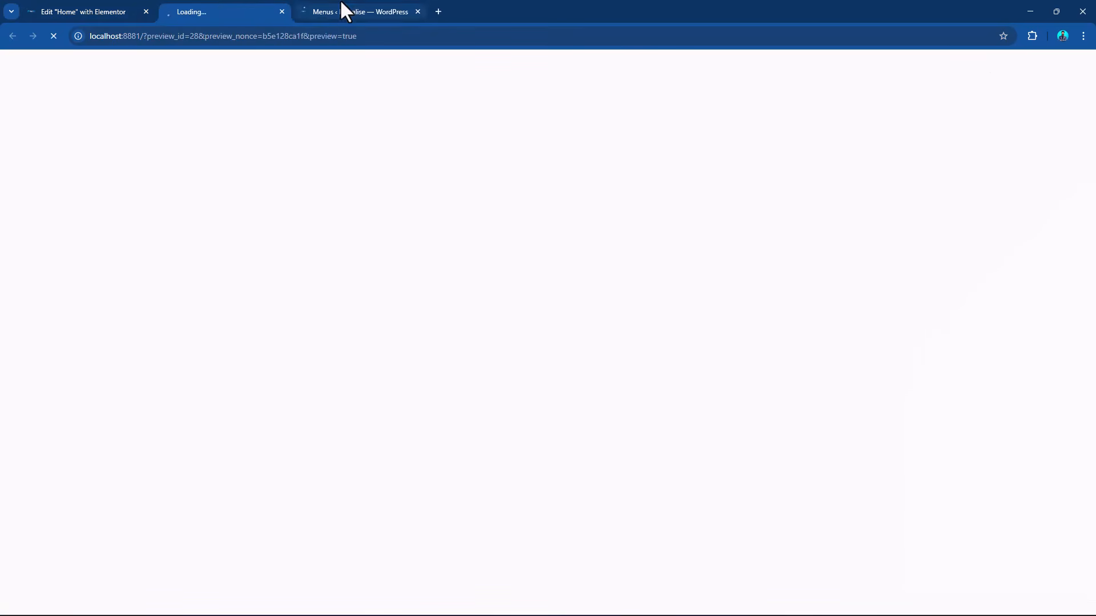
left_click(342, 9)
left_click(220, 12)
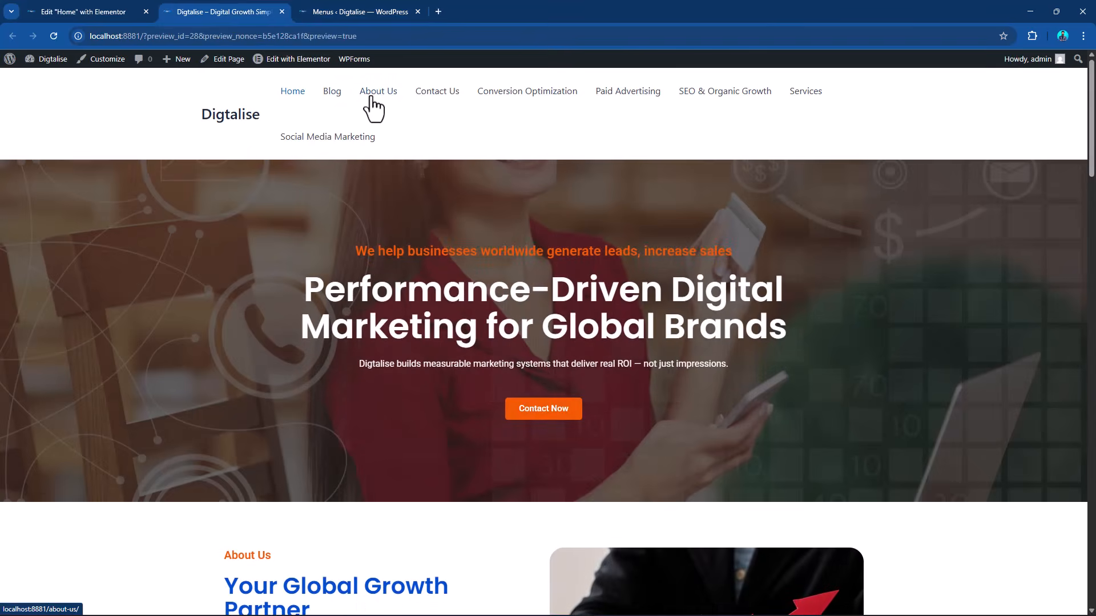
Back in the menu structure, move About Us directly below Home and Services directly below About Us.
left_click(325, 8)
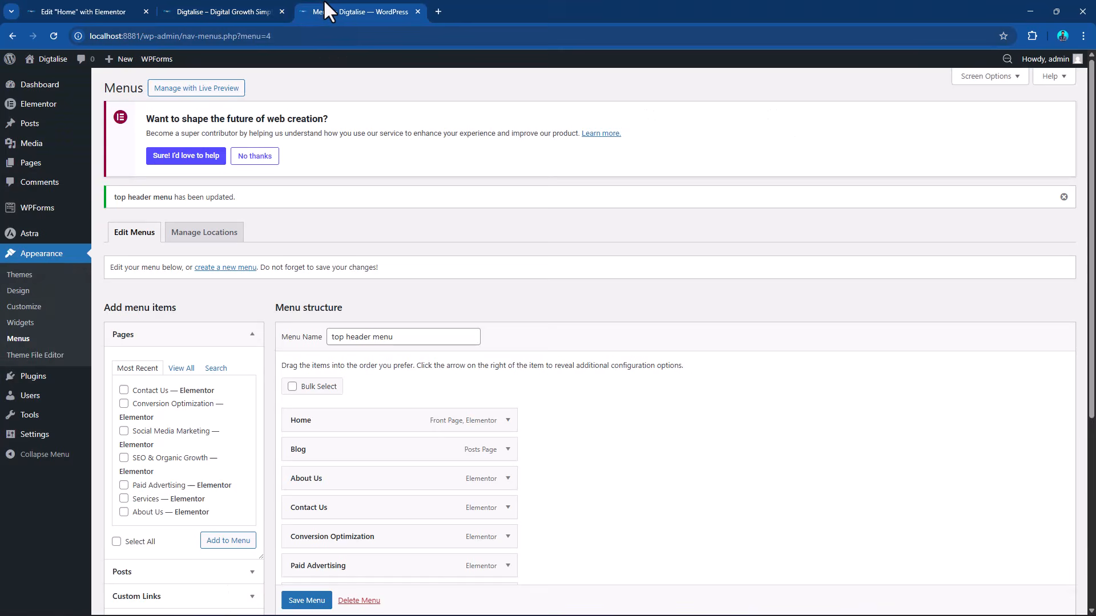
scroll(344, 376, "down", 4)
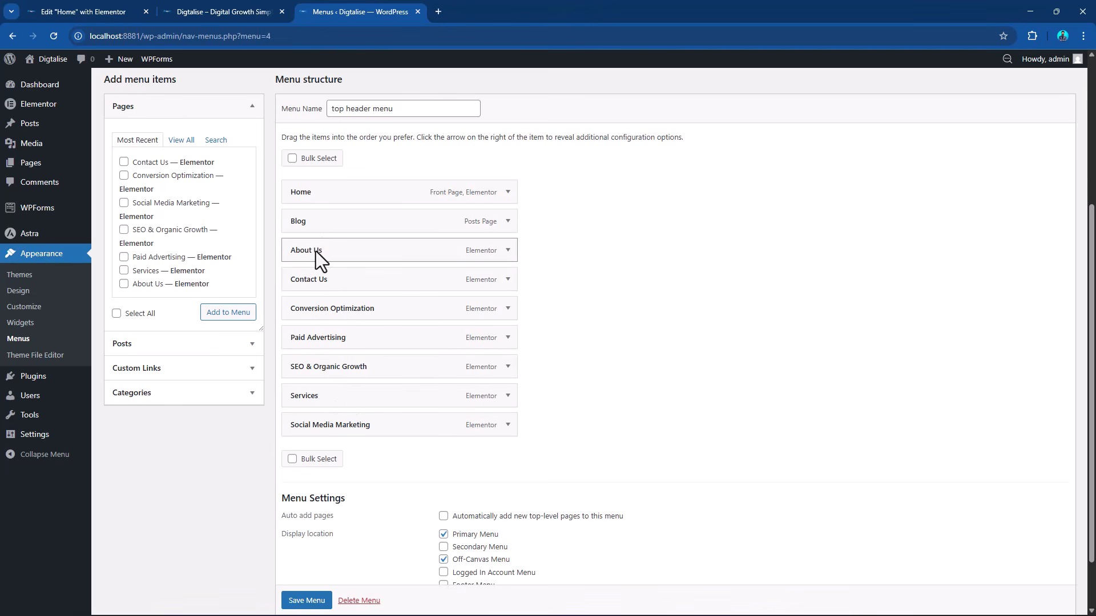
left_click_drag(317, 251, 311, 213)
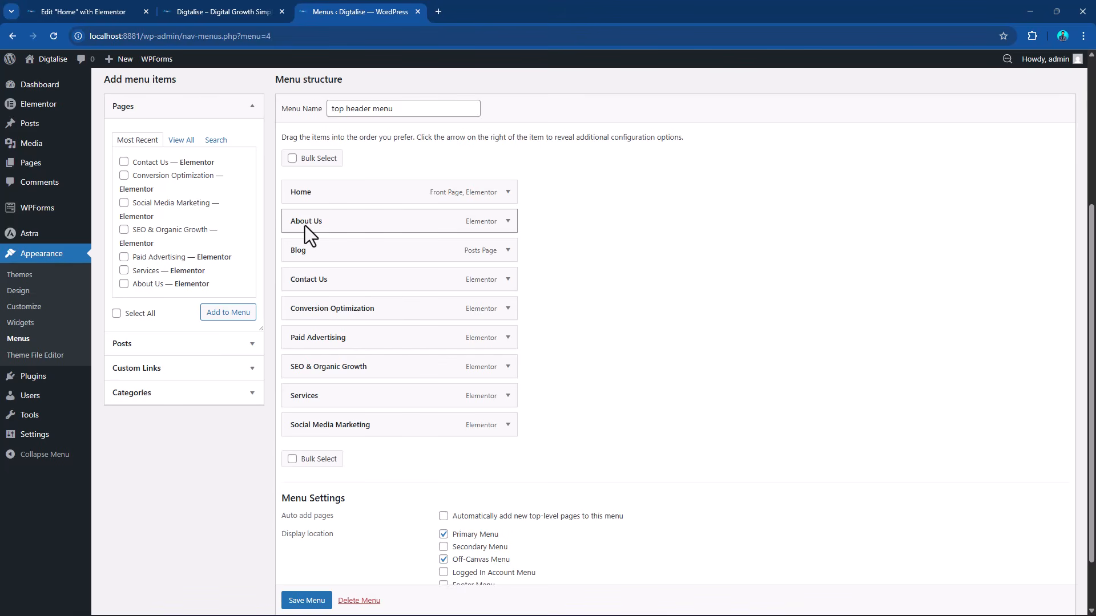
left_click_drag(317, 398, 322, 255)
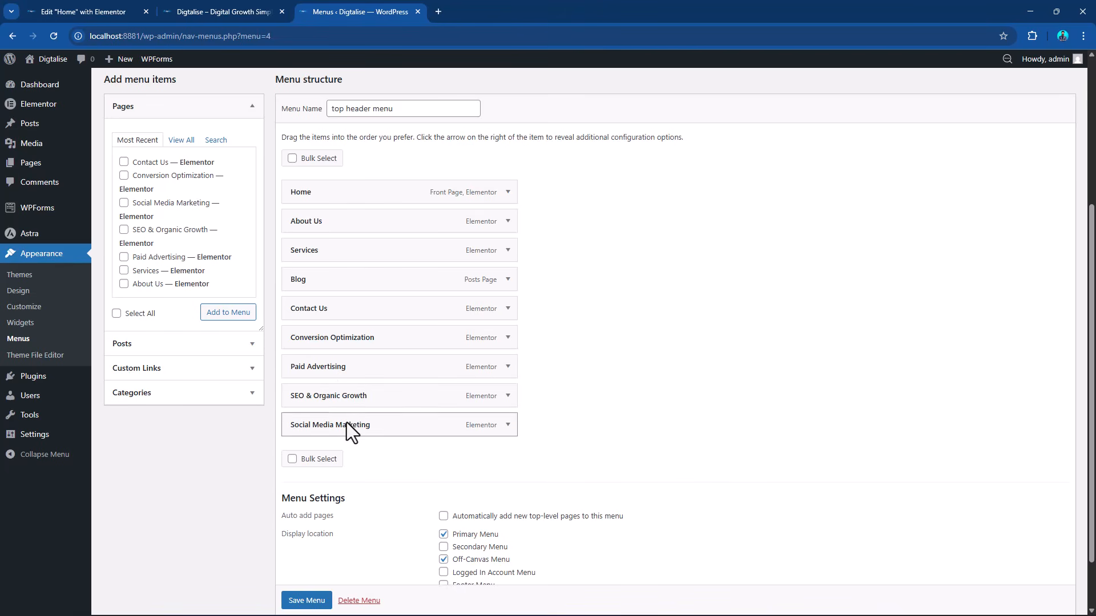
Nest the SEO & Organic Growth and Paid Advertising items under Services as sub items.
left_click_drag(354, 396, 313, 248)
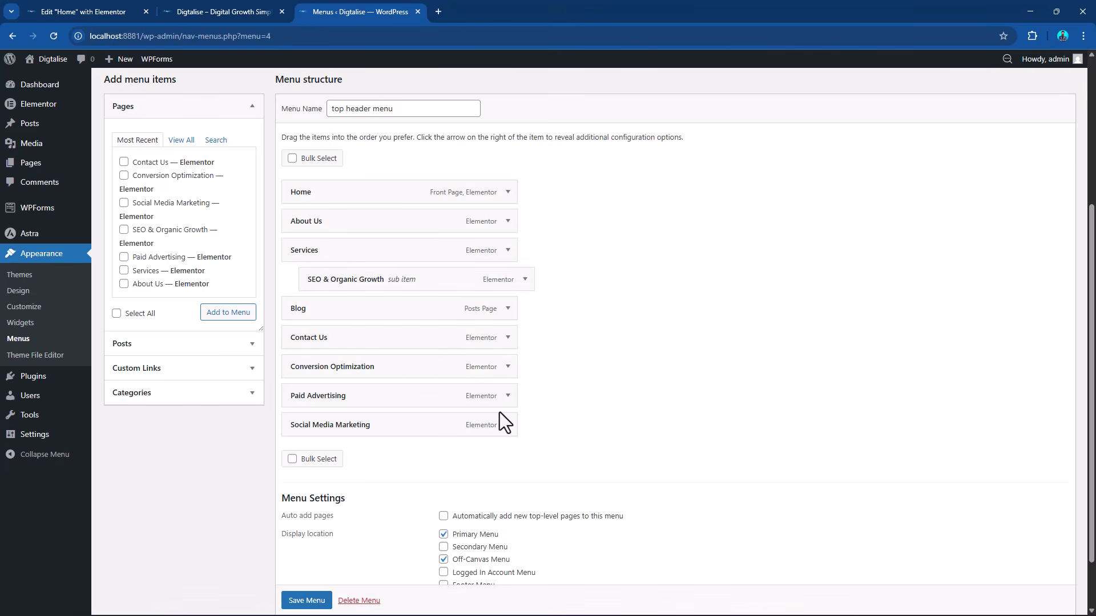
left_click(508, 396)
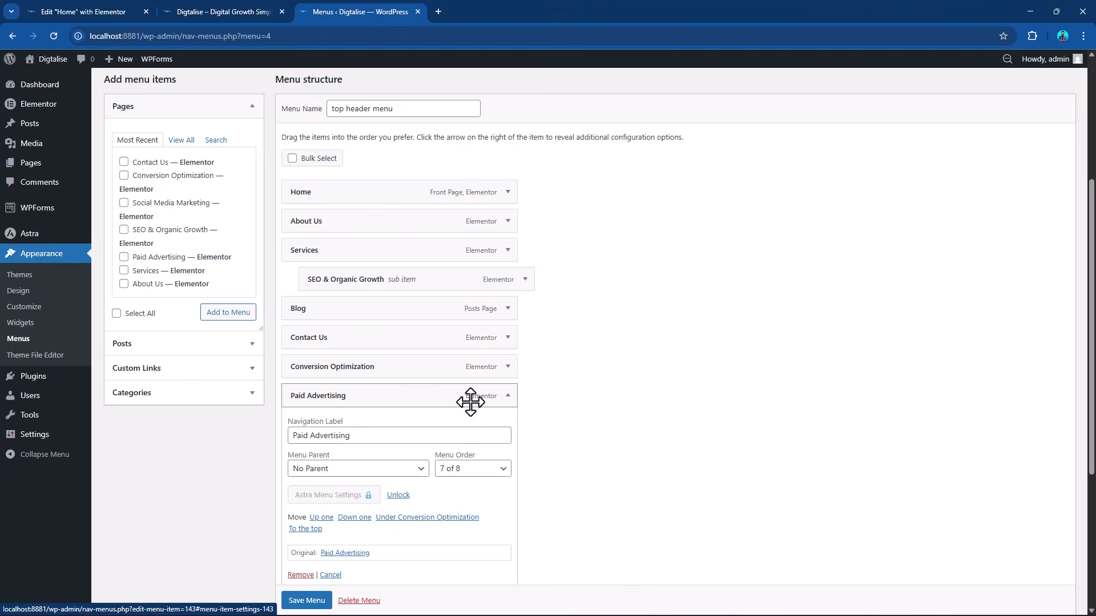
left_click(334, 469)
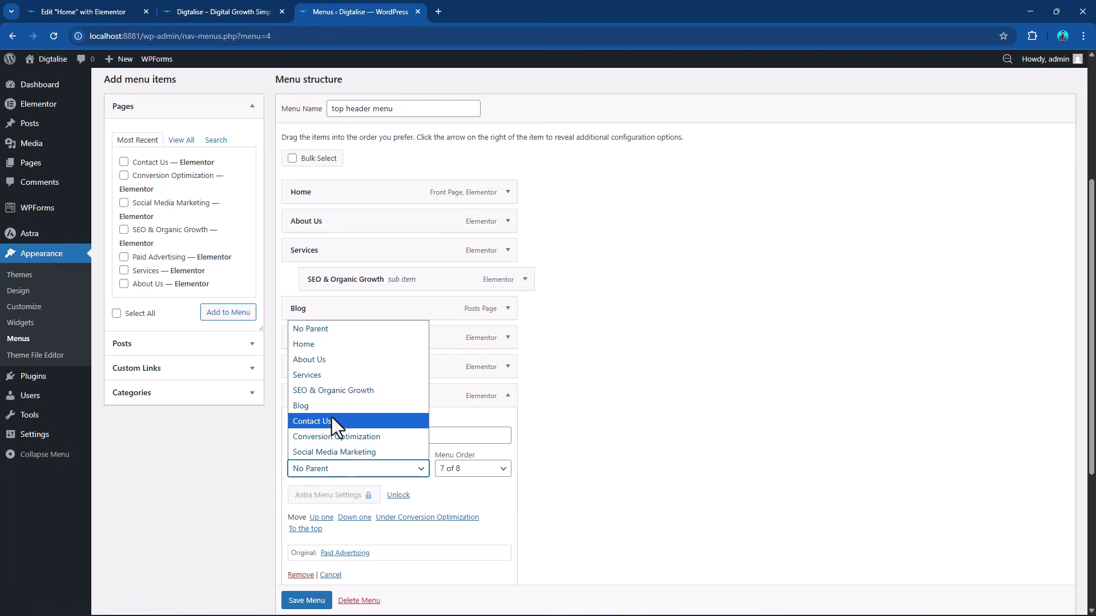
left_click(334, 375)
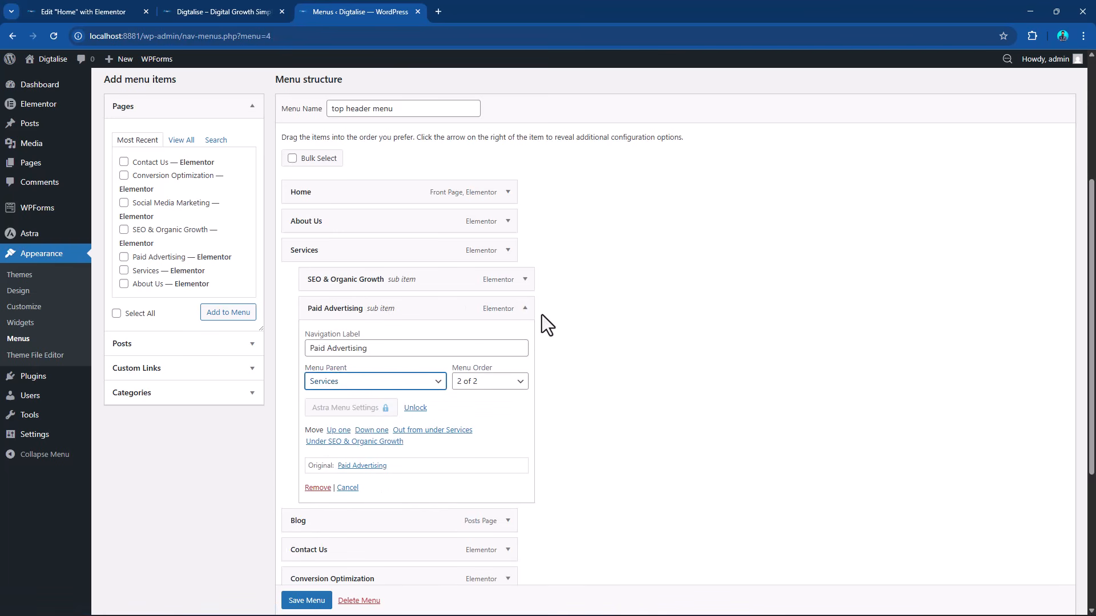
left_click(524, 310)
scroll(553, 349, "down", 1)
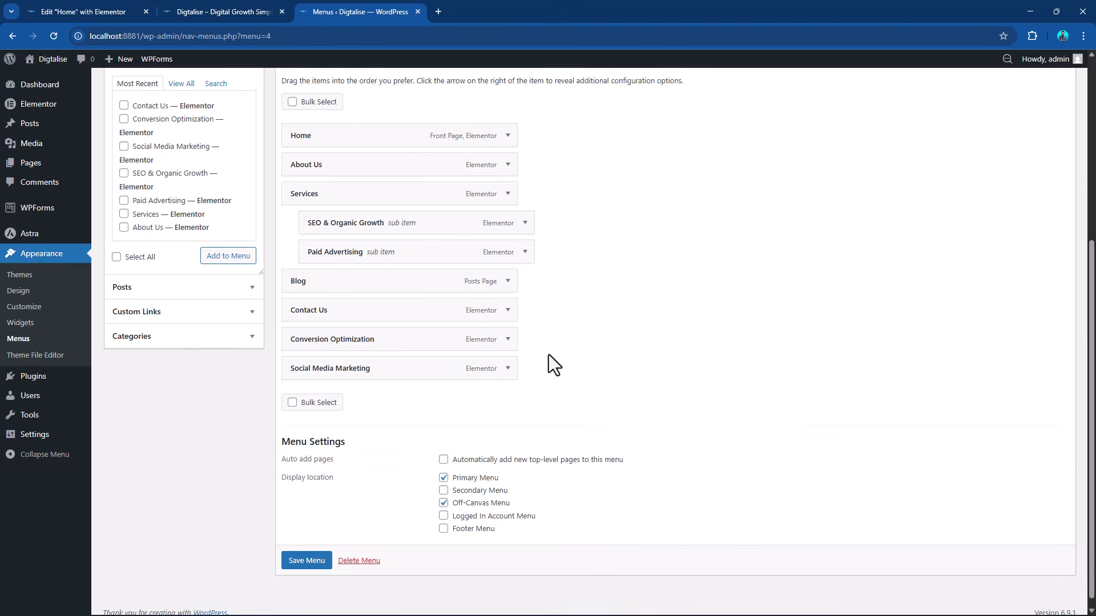
Nest Conversion Optimization and Social Media Marketing under Services as sub items and save the menu.
left_click(507, 339)
left_click(373, 412)
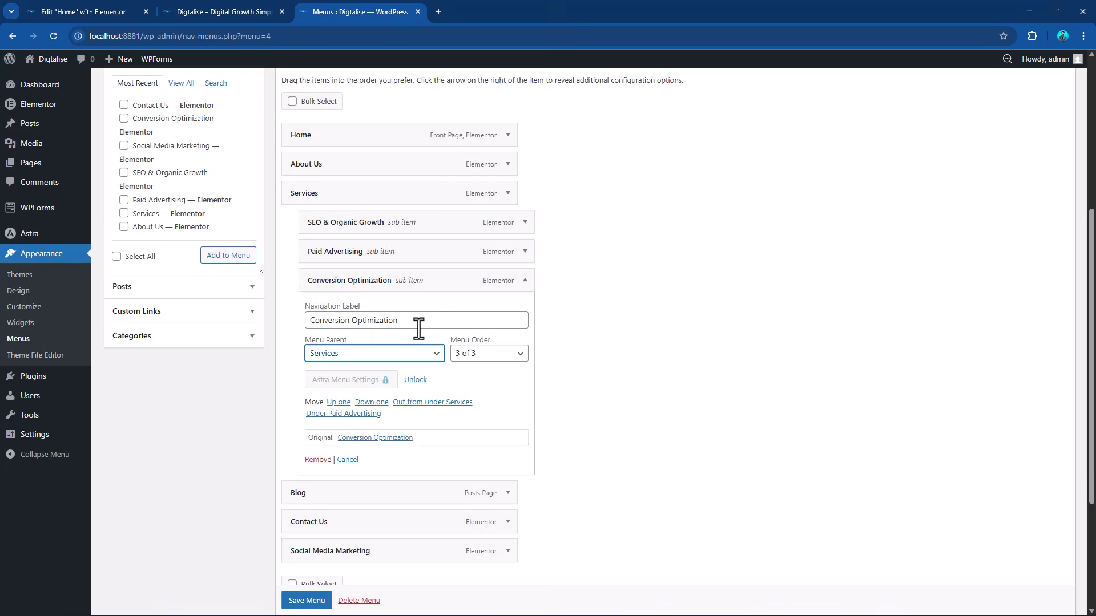
left_click(524, 280)
left_click_drag(355, 368, 392, 316)
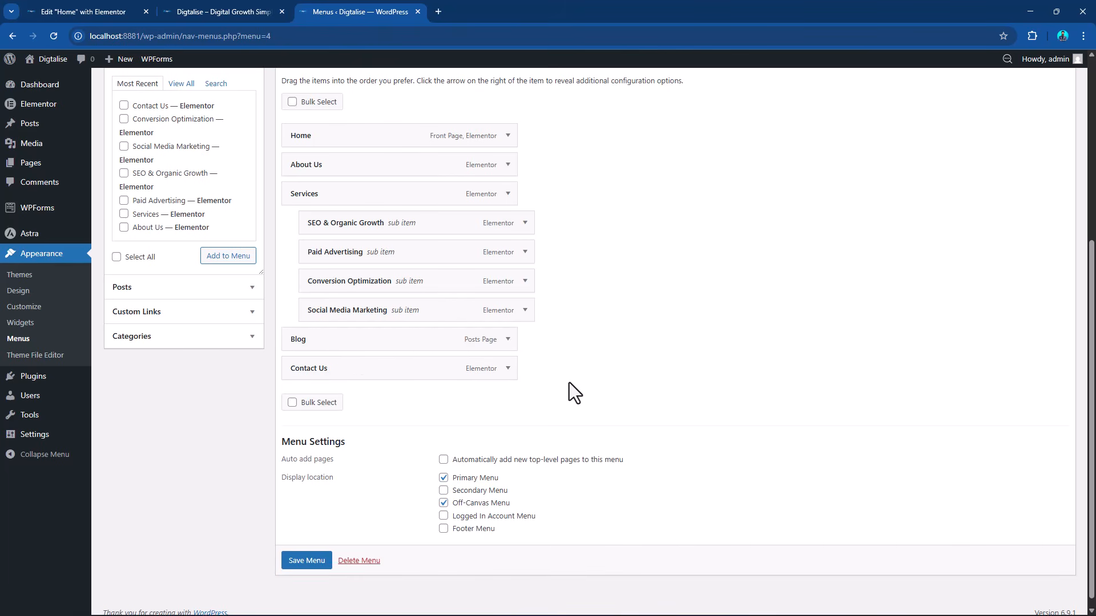
scroll(565, 382, "up", 1)
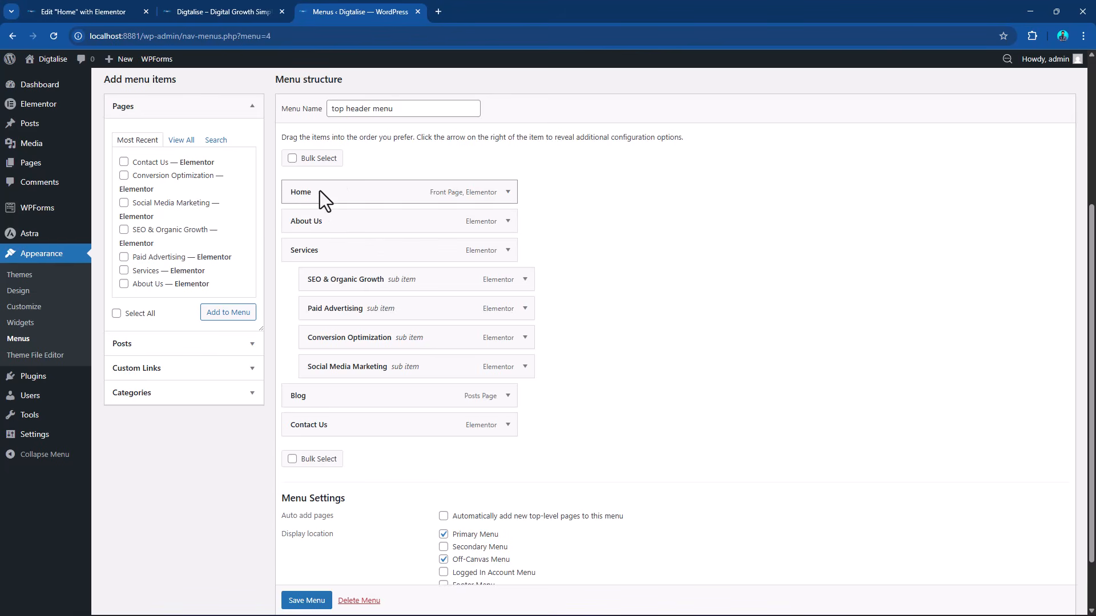
scroll(358, 377, "down", 1)
left_click(302, 553)
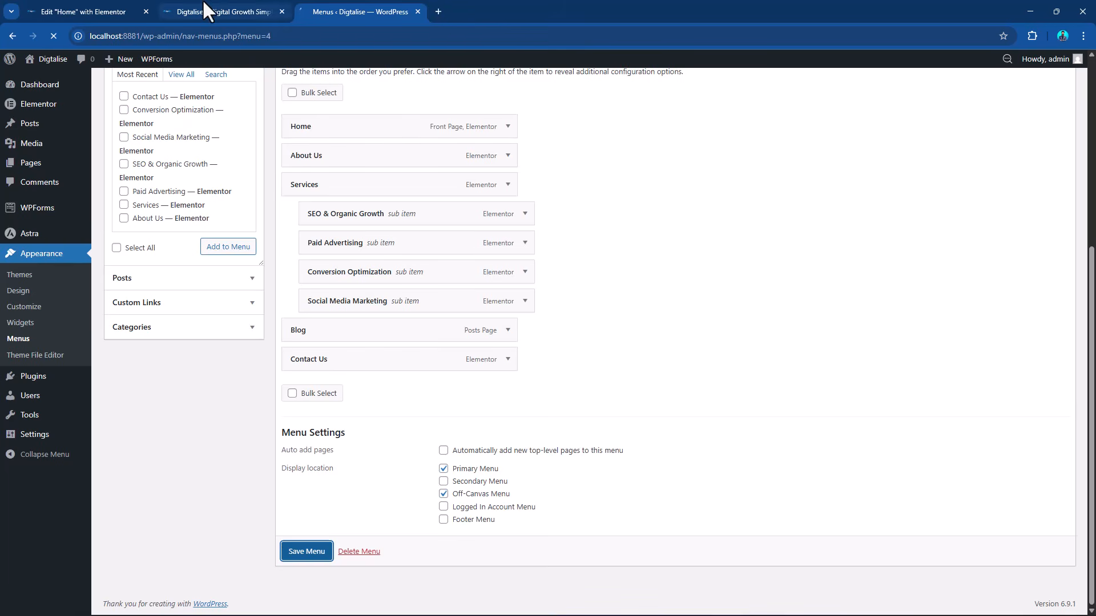
Reload the site preview and check the header navigation, including the Services submenu and the About Us and Blog links.
left_click(228, 12)
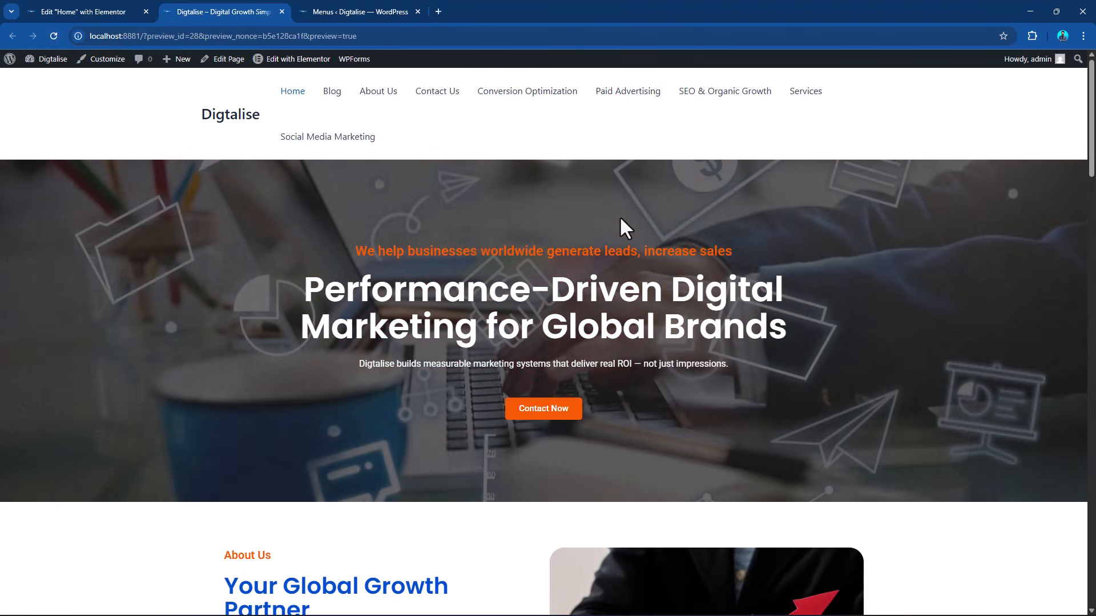
left_click(55, 37)
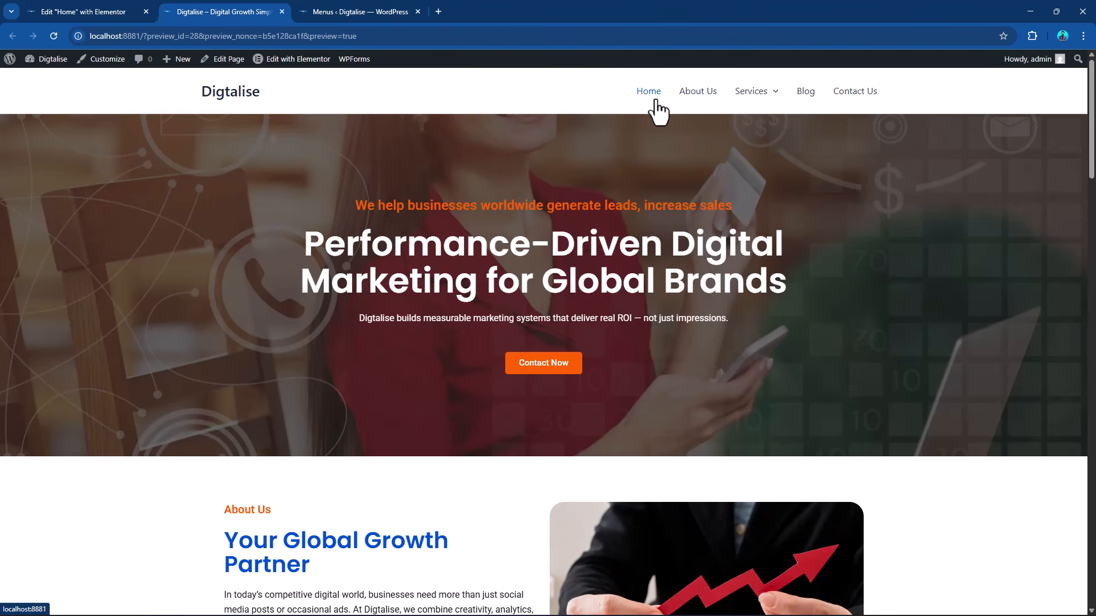
left_click(688, 95)
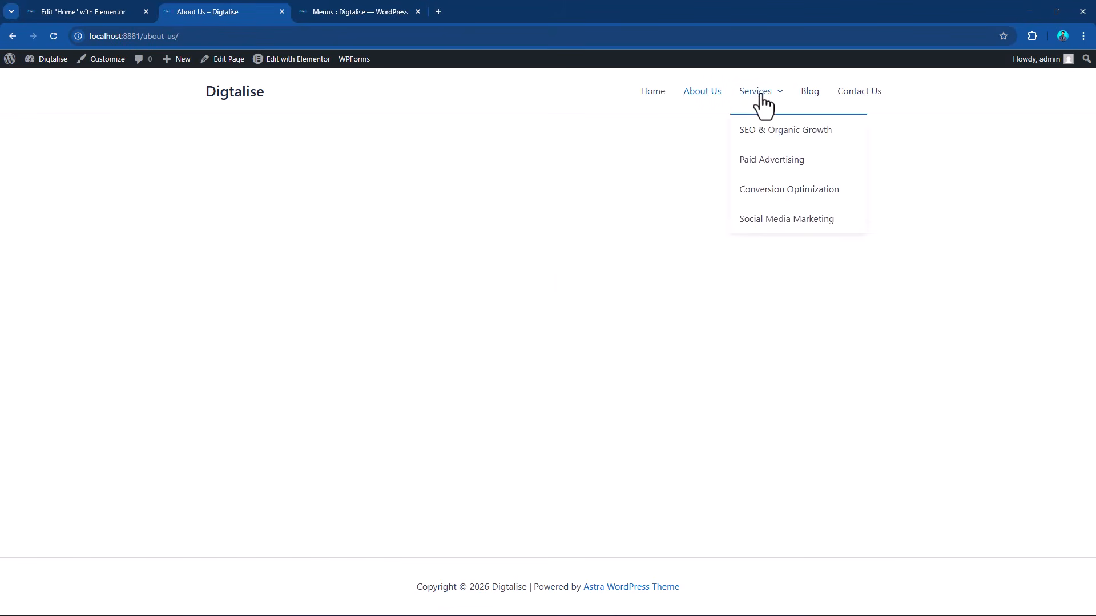
left_click(805, 103)
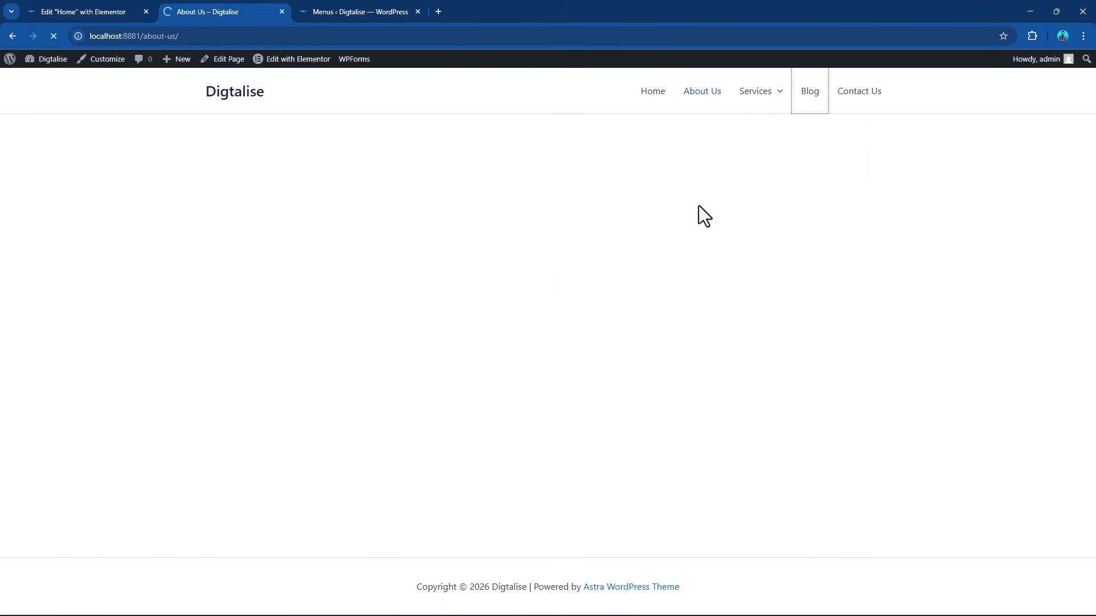
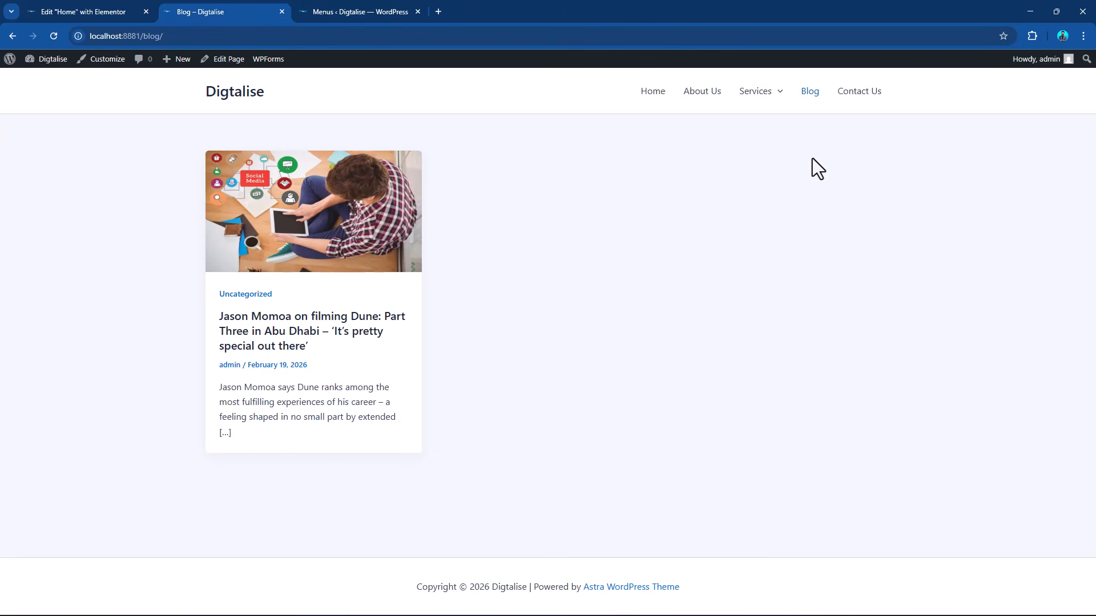
View the SEO & Organic Growth page from the site's Services submenu and return to the home page.
mouse_move(752, 96)
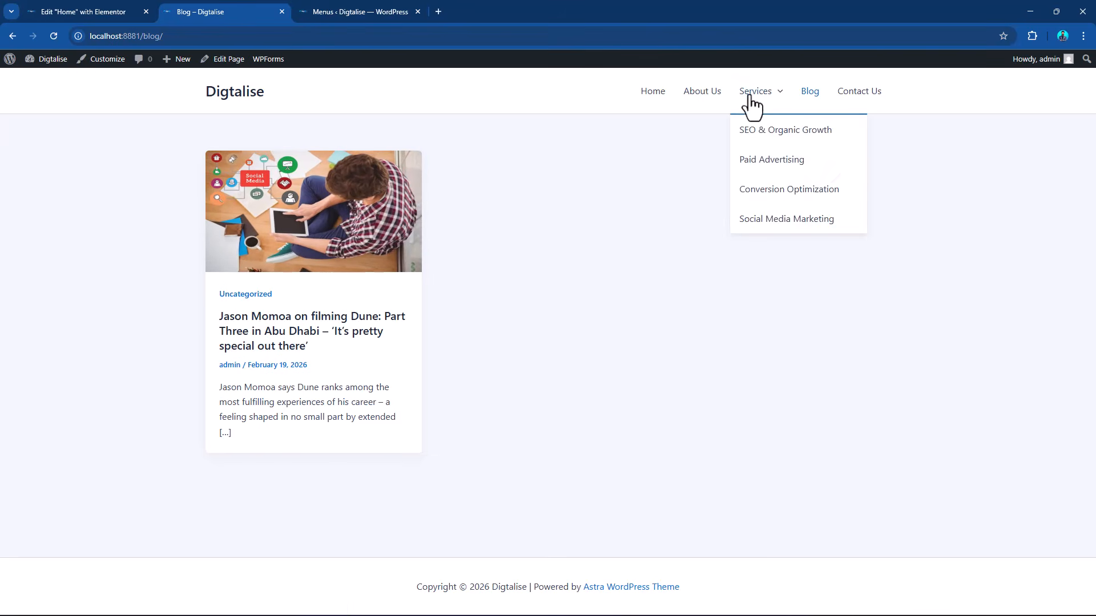
left_click(763, 130)
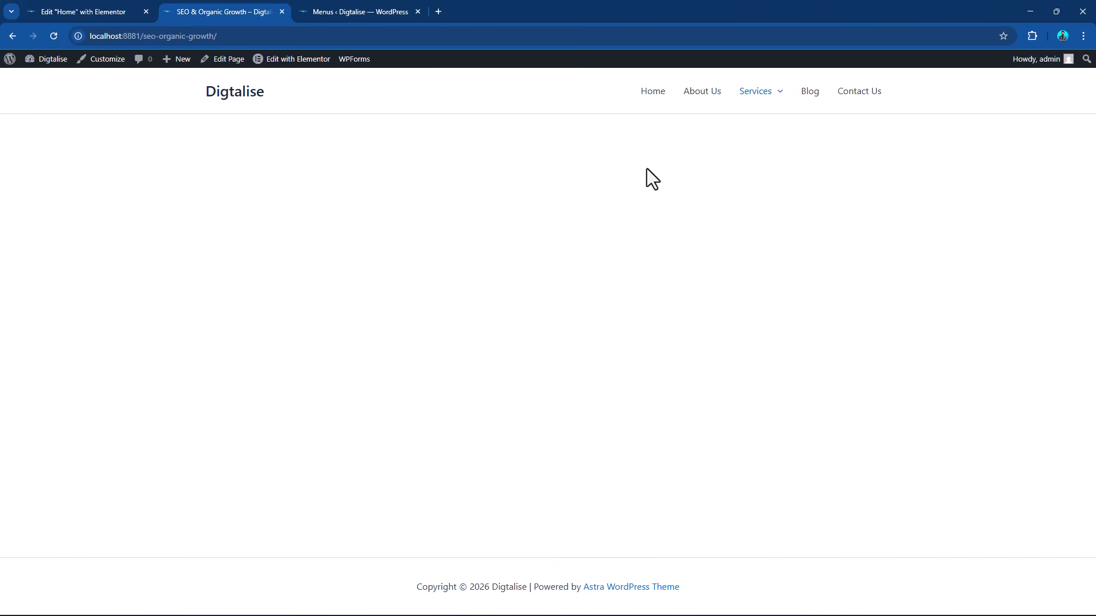
left_click(651, 96)
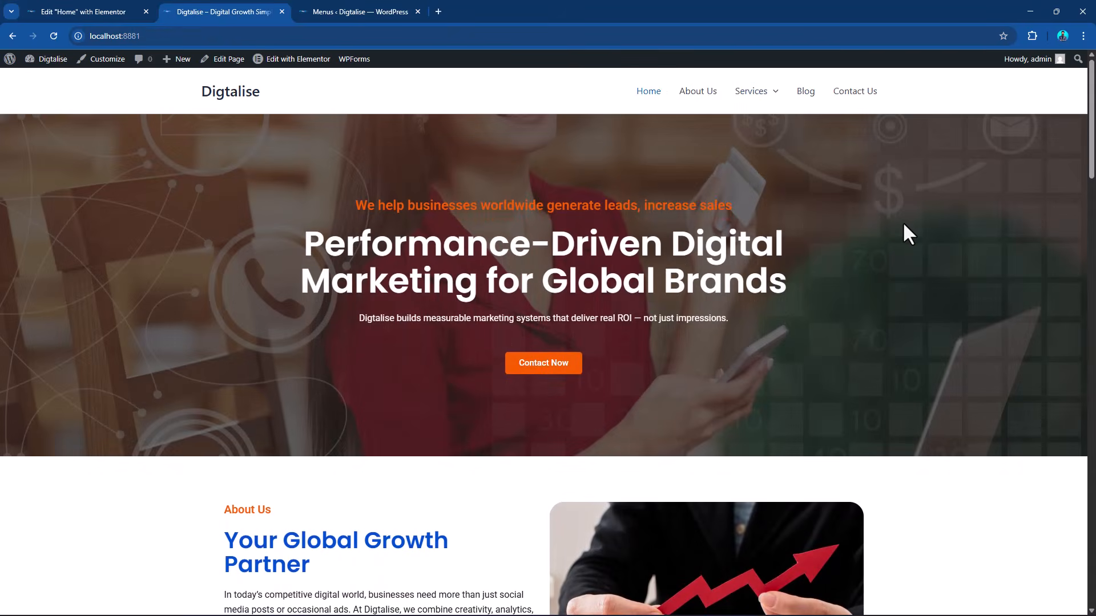
Look over the Elementor Home page editor and the item structure of the top header menu.
left_click(98, 8)
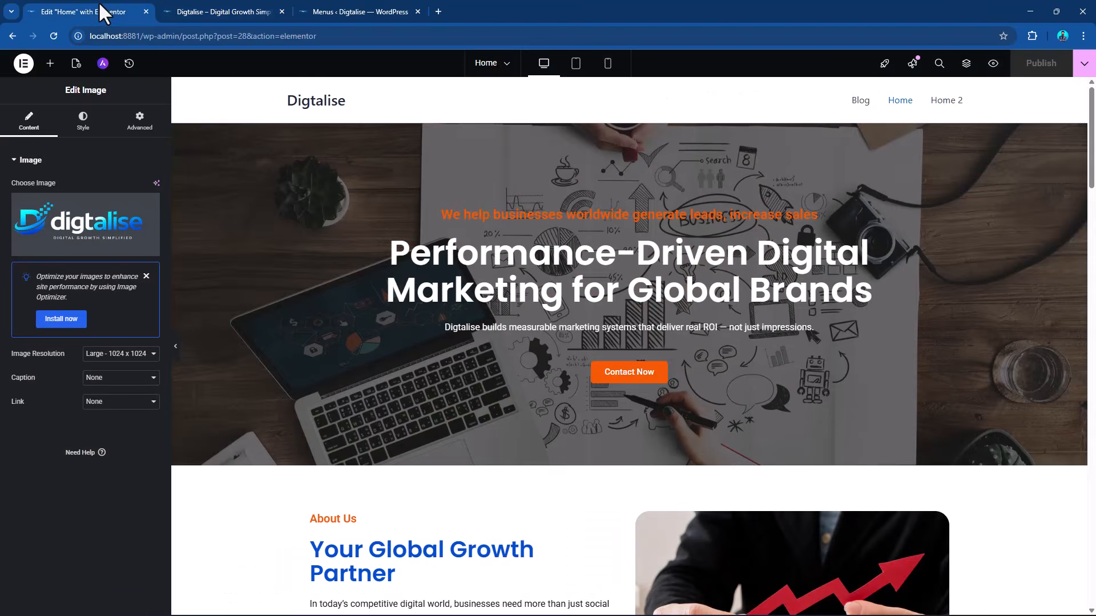
left_click(365, 8)
scroll(577, 388, "down", 4)
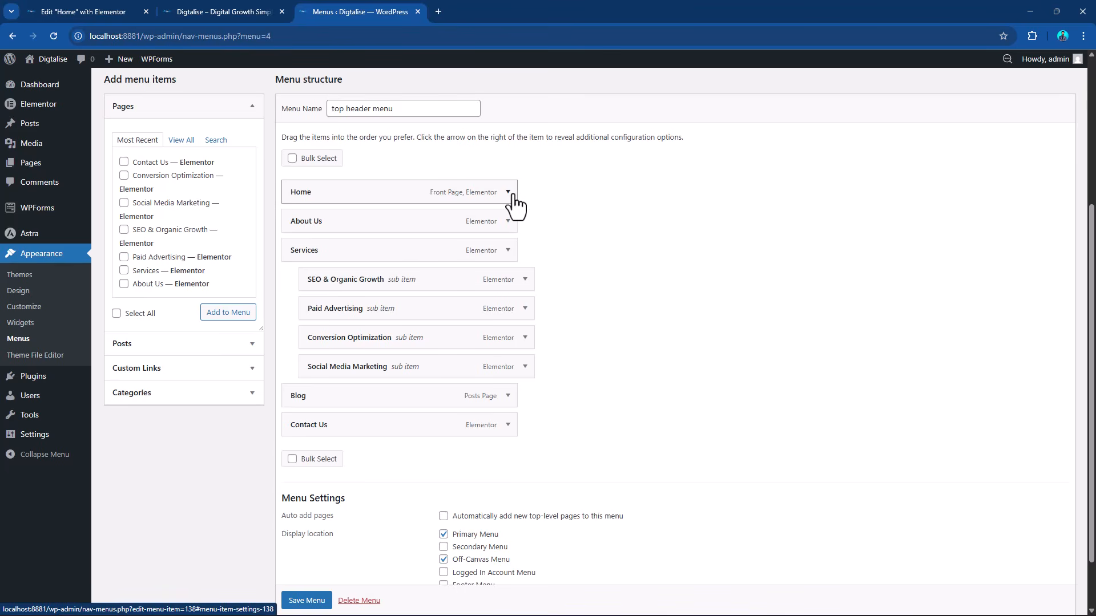
Quick-edit the Home page in the WordPress page list and set its title to "Home - company name".
mouse_move(29, 171)
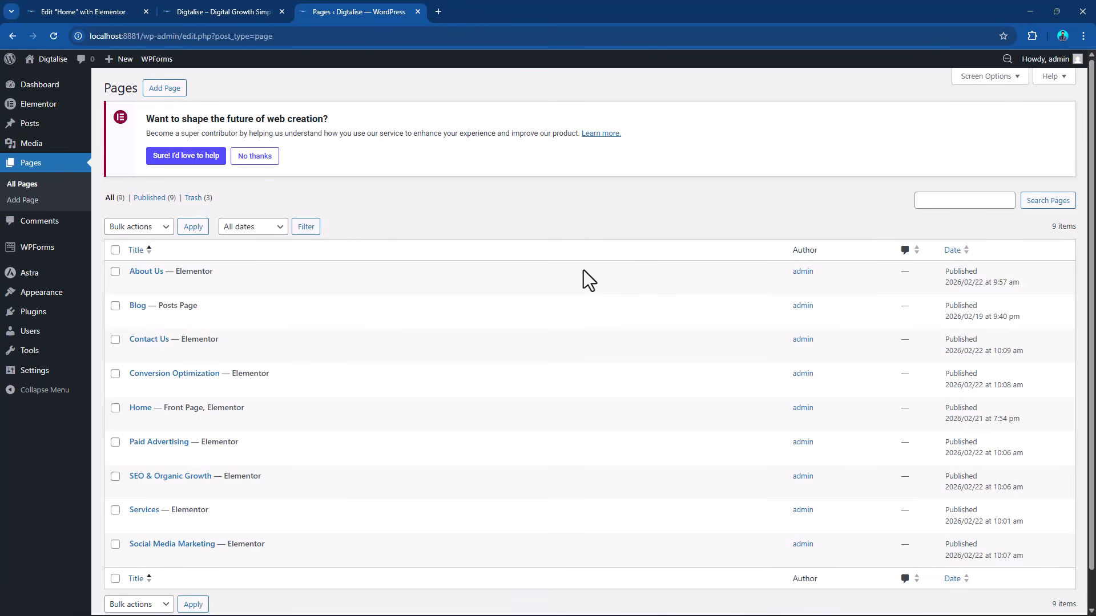
scroll(582, 279, "down", 2)
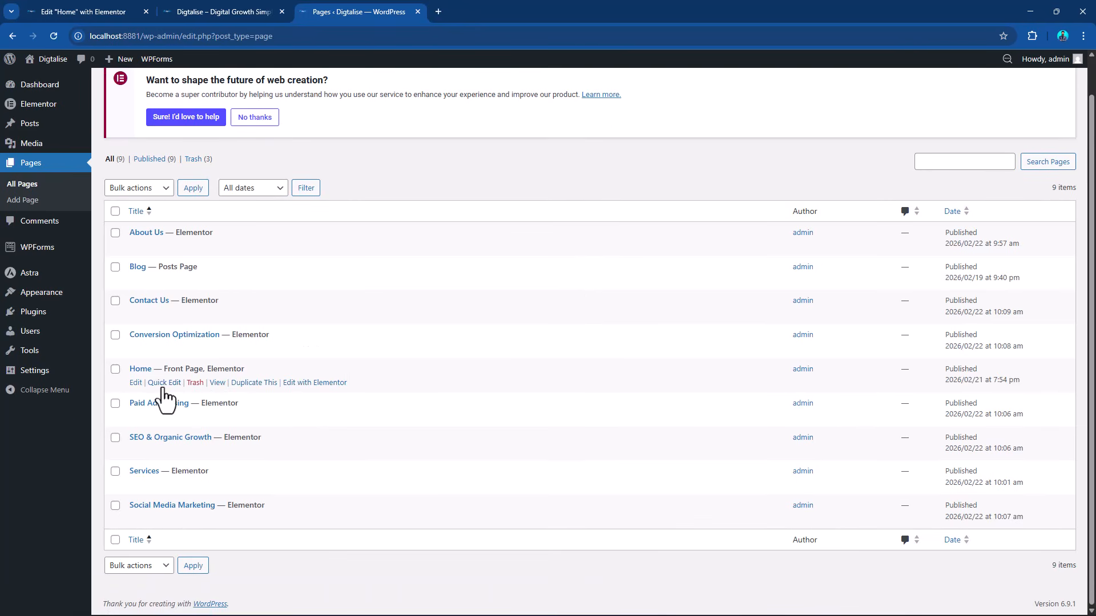
left_click(165, 382)
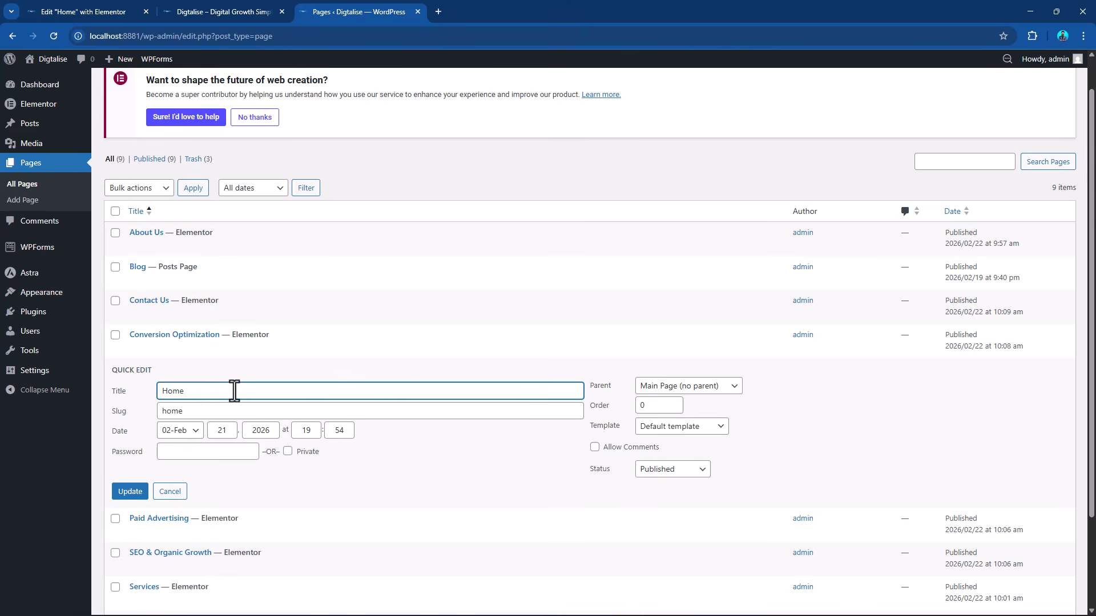
type("- company name")
Replace the Home page's slug with a copy of its title, "Home - company name", and update the page.
left_click_drag(269, 391, 140, 403)
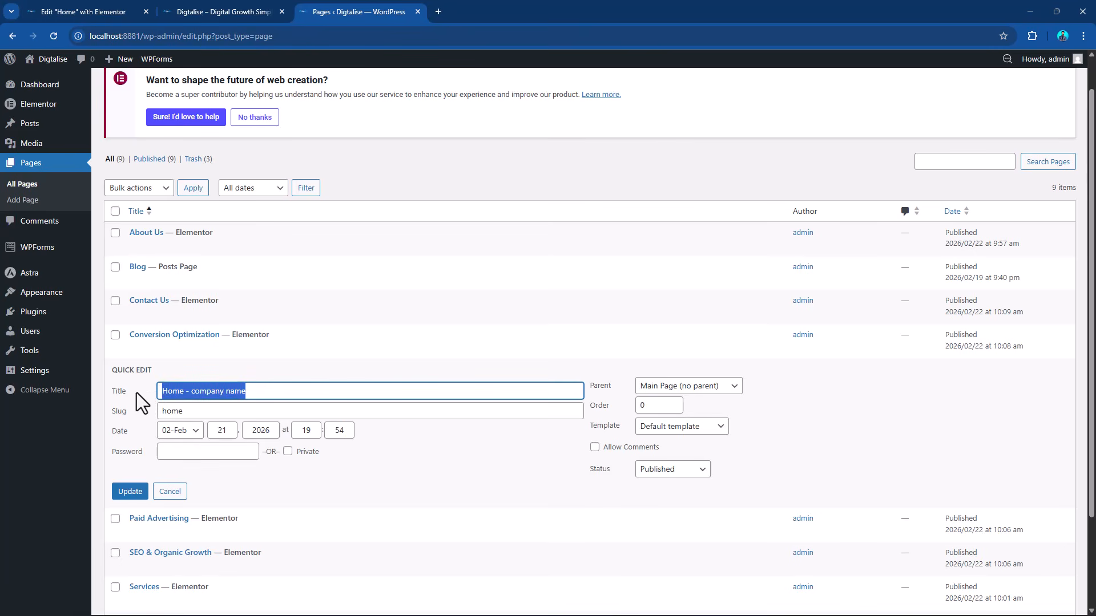
key("ctrl+c")
double_click(170, 411)
key("ctrl+v")
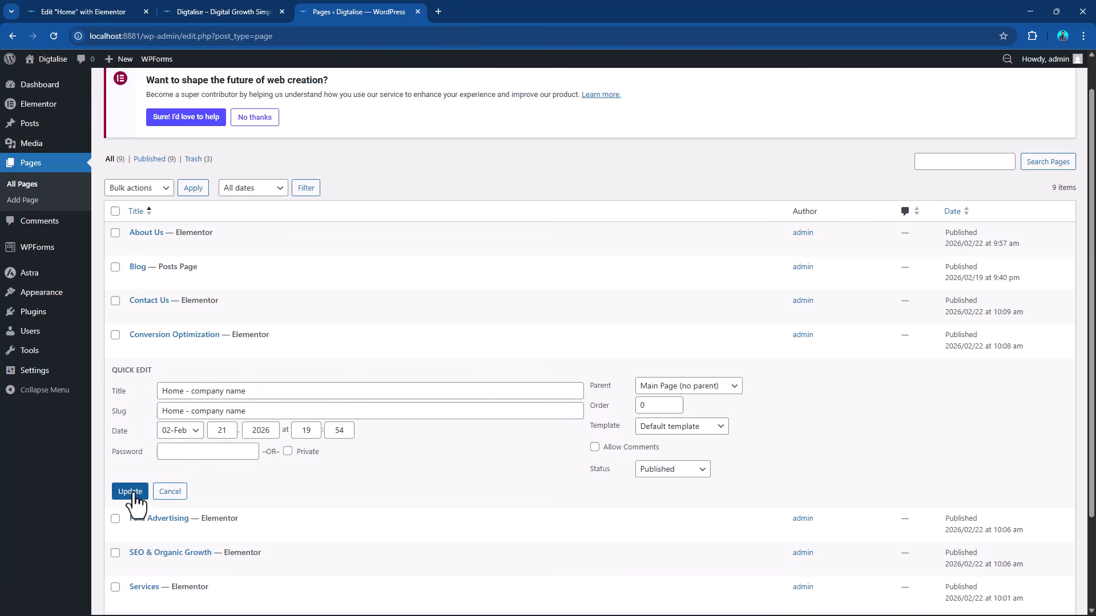
left_click(131, 492)
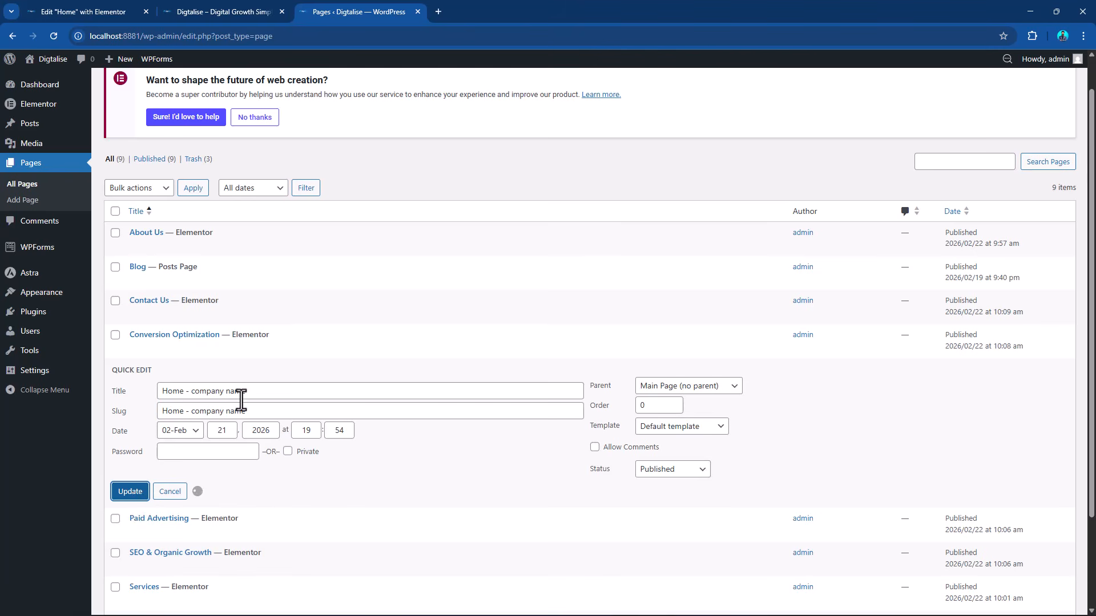
Open the menu editor and reload the live home page to check the renamed page's label in the header navigation.
mouse_move(56, 296)
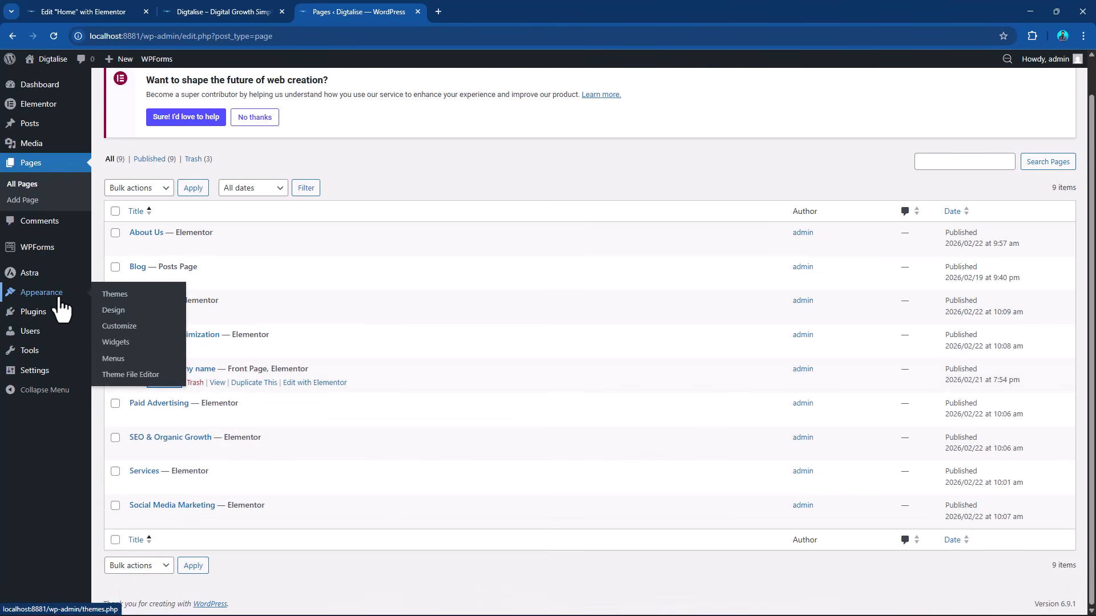
left_click(116, 360)
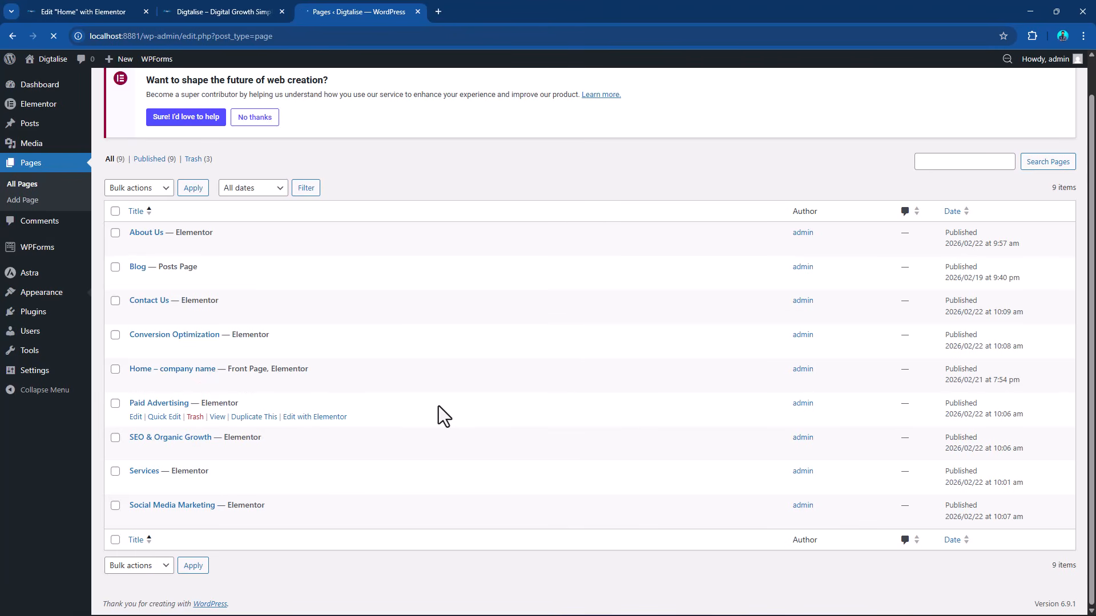
left_click(252, 2)
left_click(54, 36)
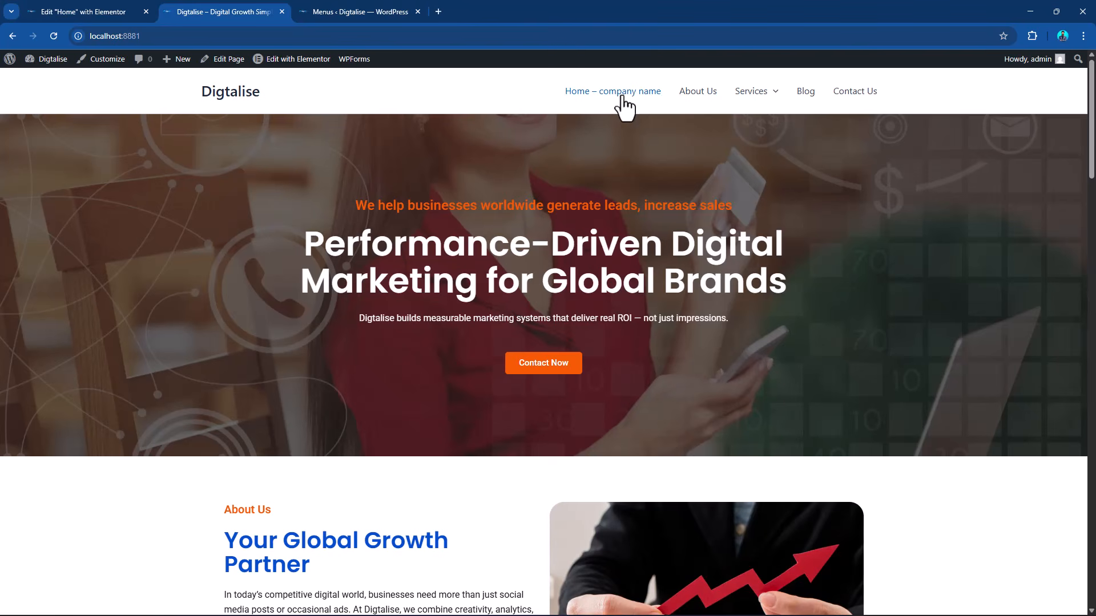
Shorten the navigation label of the "Home – company name" menu item to "Home" in the top header menu.
left_click(359, 4)
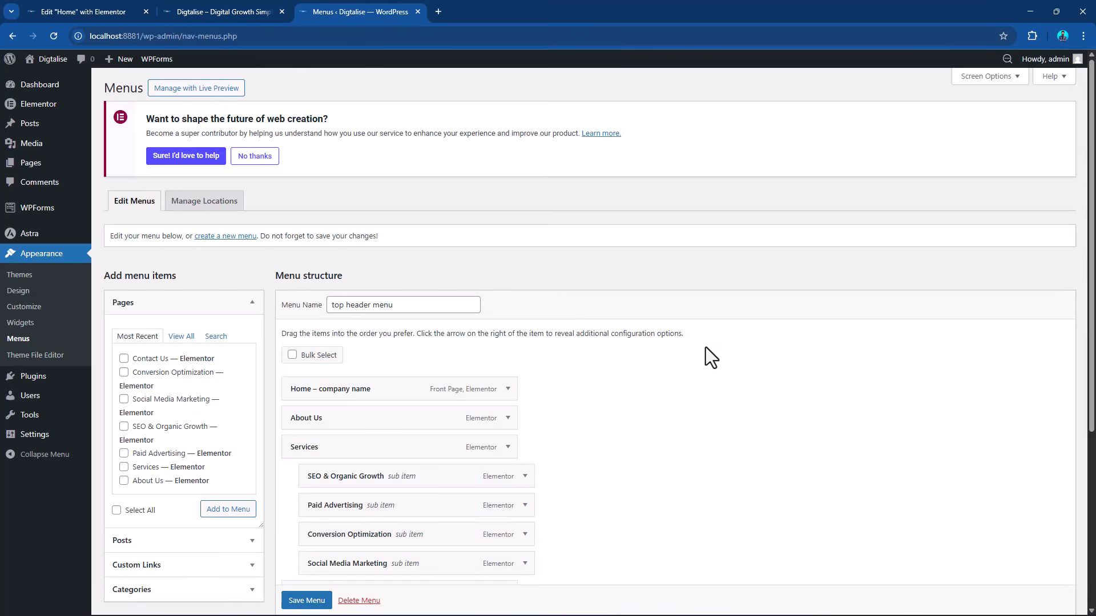
scroll(705, 346, "down", 3)
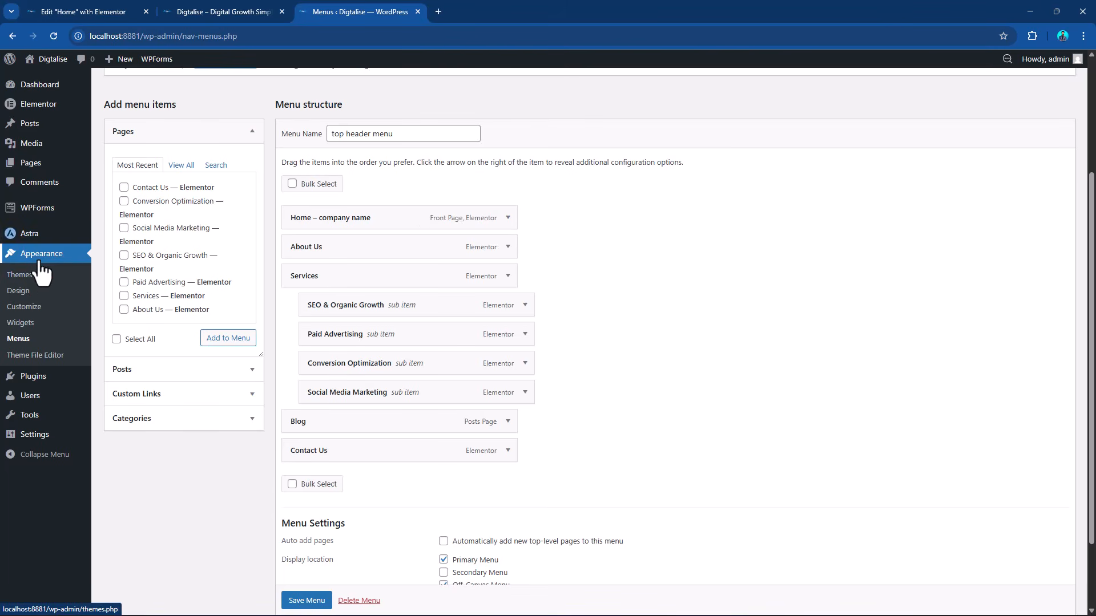
left_click(507, 217)
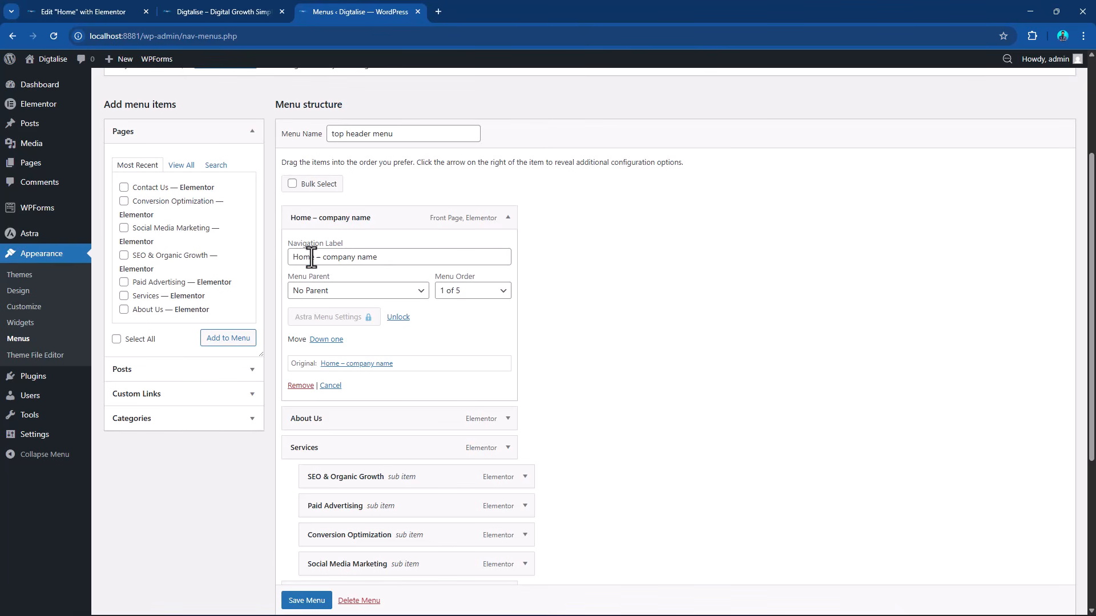
left_click_drag(316, 257, 429, 260)
key("BackSpace")
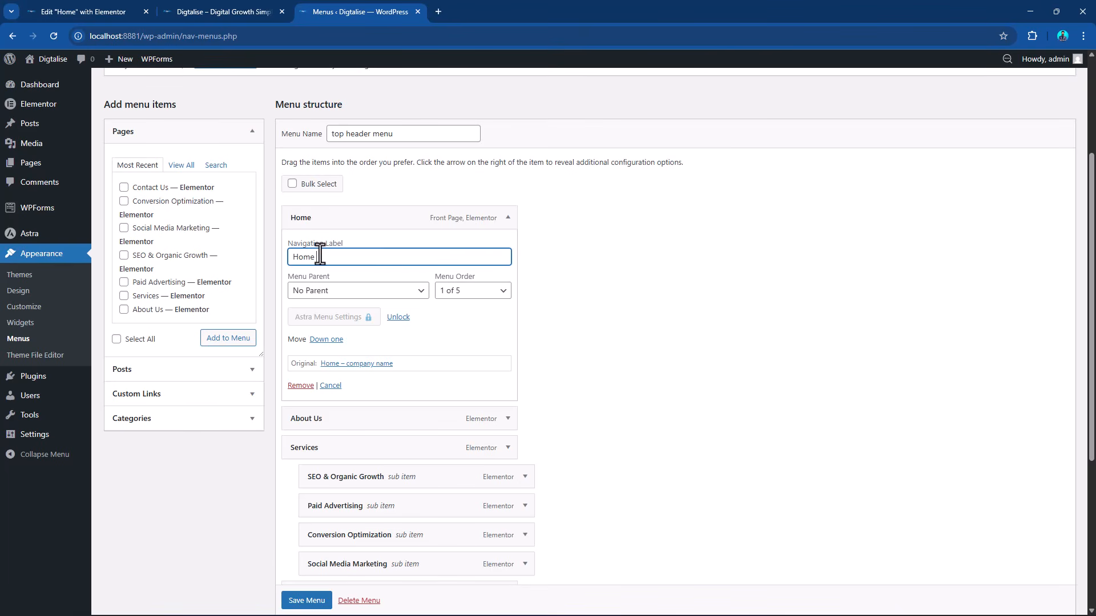
left_click(508, 218)
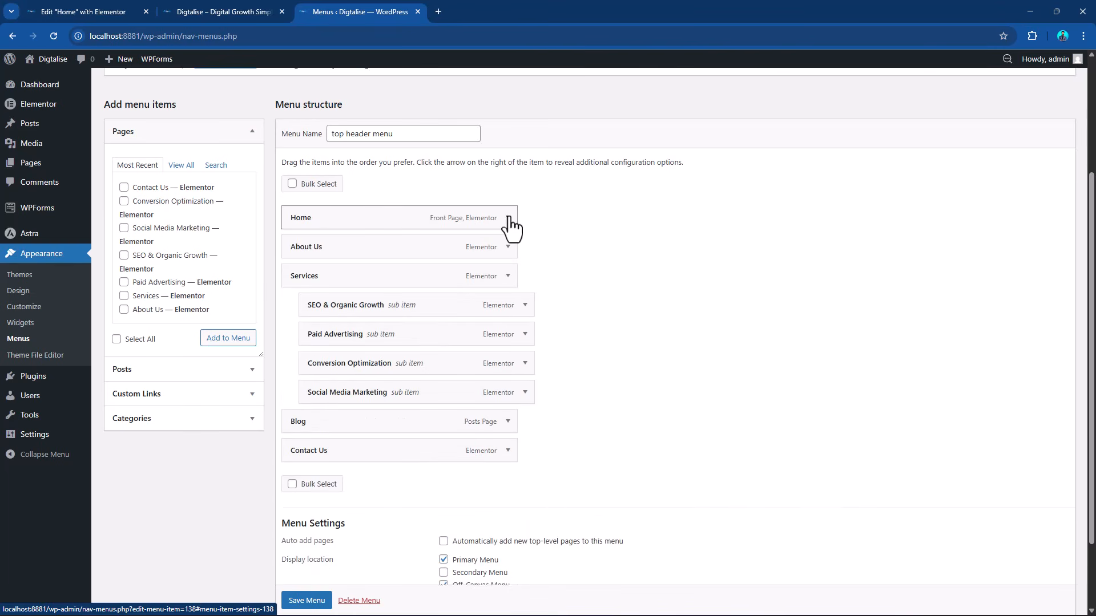
Remove the Blog item from the top header menu.
scroll(426, 343, "down", 2)
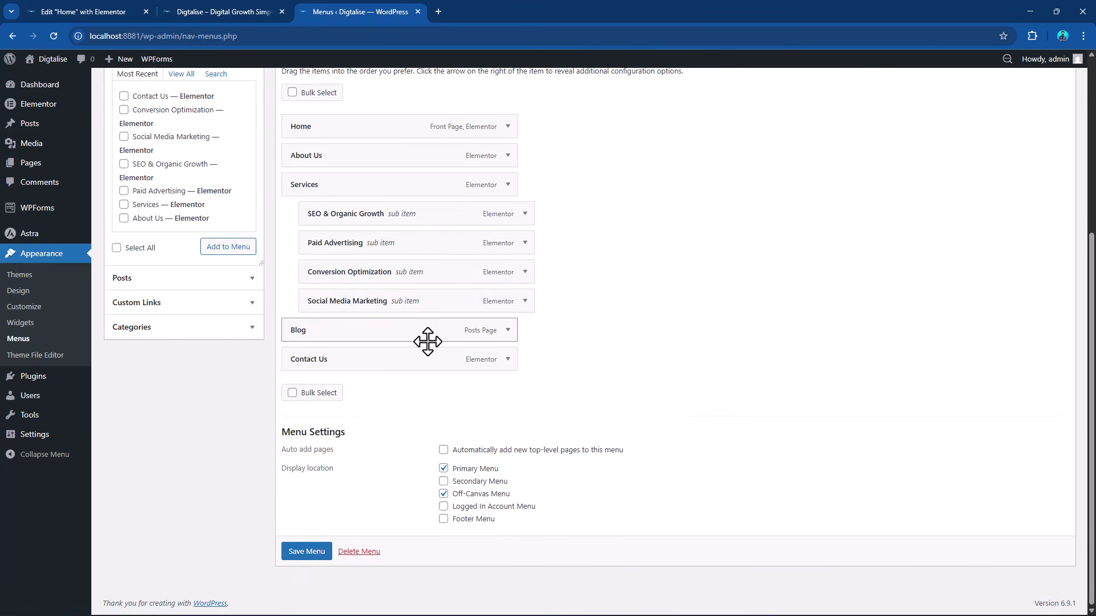
left_click(508, 330)
left_click(298, 498)
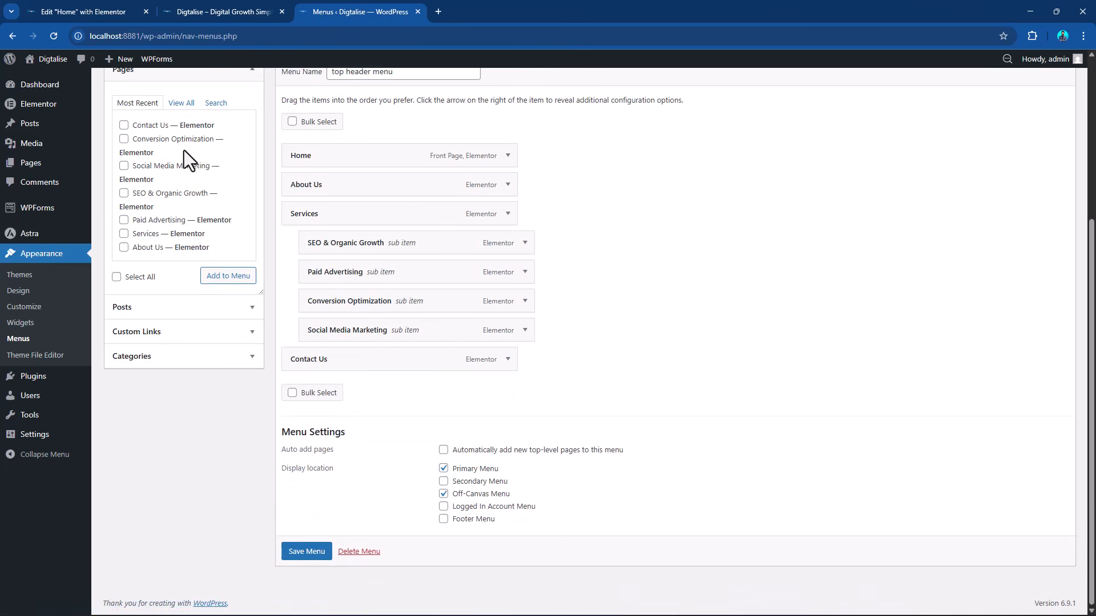
Add the Blog page to the top header menu and place it directly above Contact Us.
left_click(179, 104)
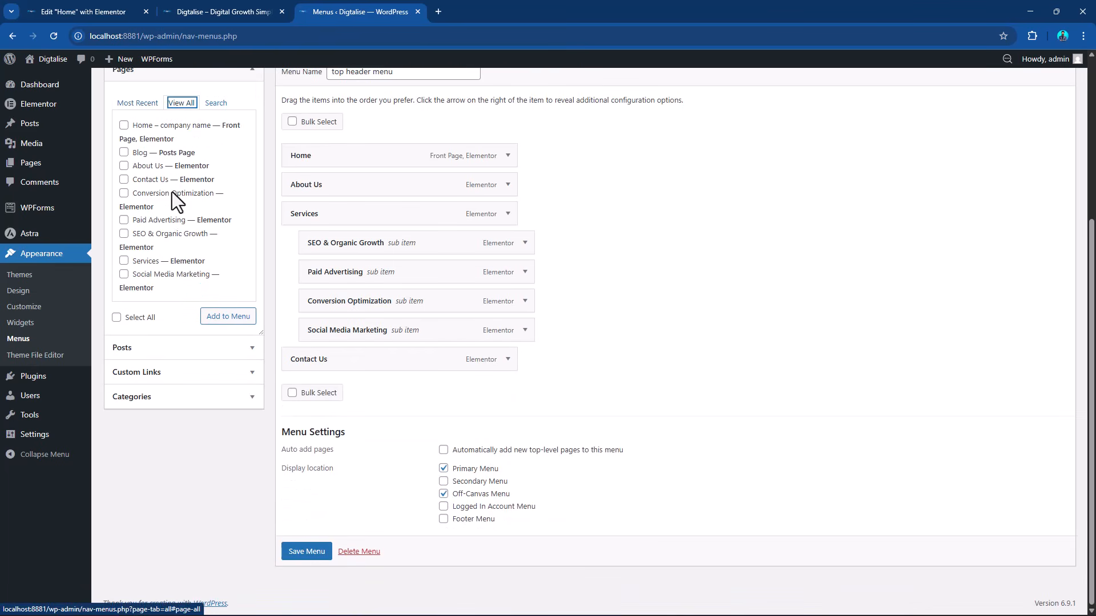
left_click(124, 153)
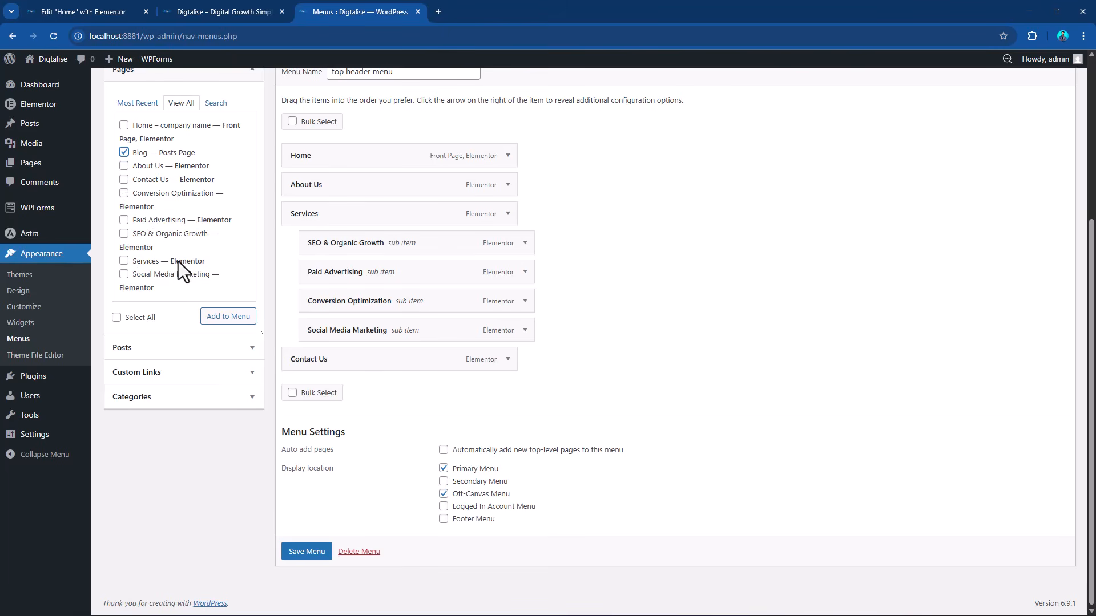
left_click(217, 319)
left_click_drag(393, 395, 331, 358)
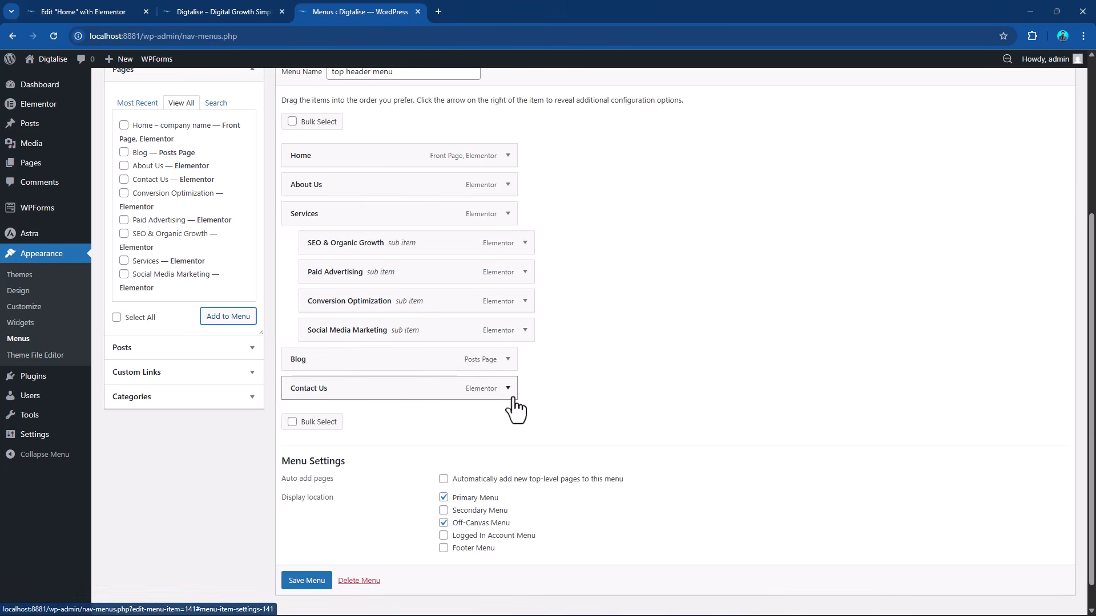
Shorten the Social Media Marketing sub item's navigation label to "Social Media" and restore it to "Social Media Marketing".
left_click(525, 331)
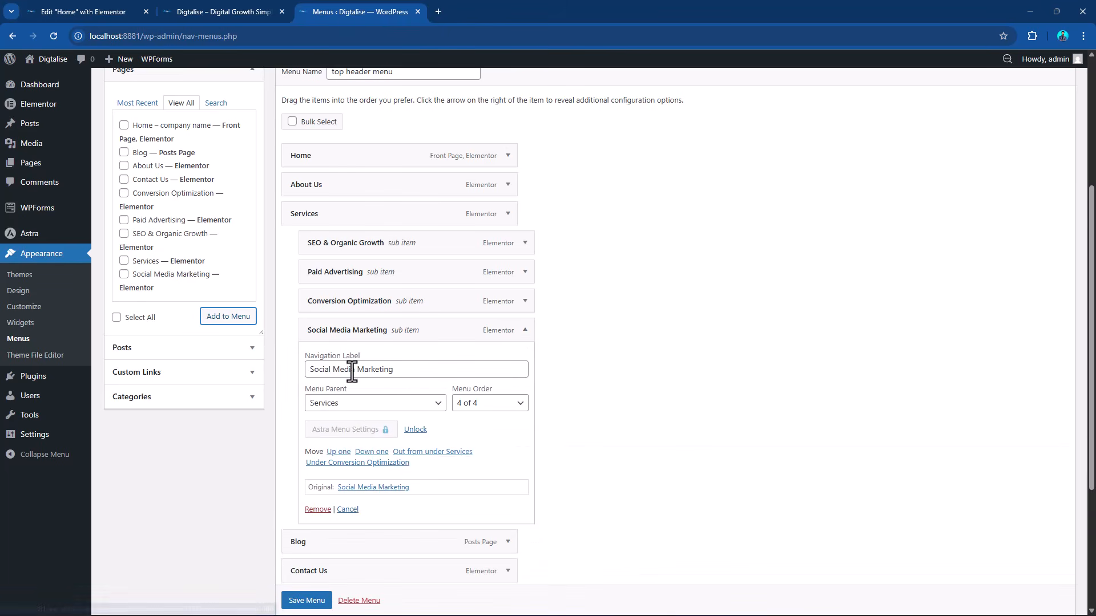
left_click_drag(357, 369, 436, 371)
key("BackSpace")
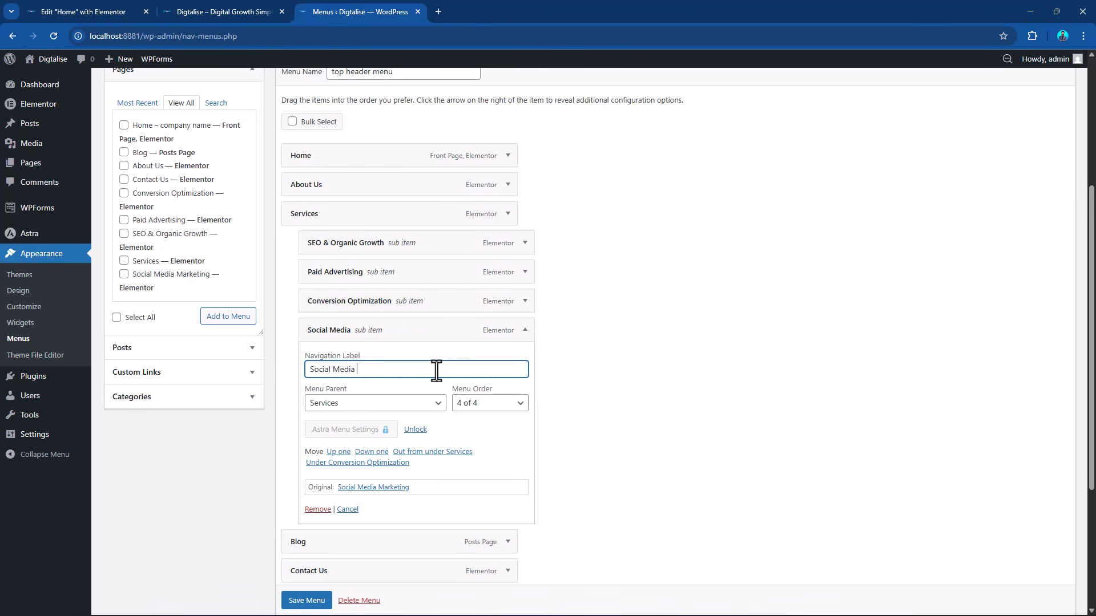
type("Marketing")
left_click(525, 331)
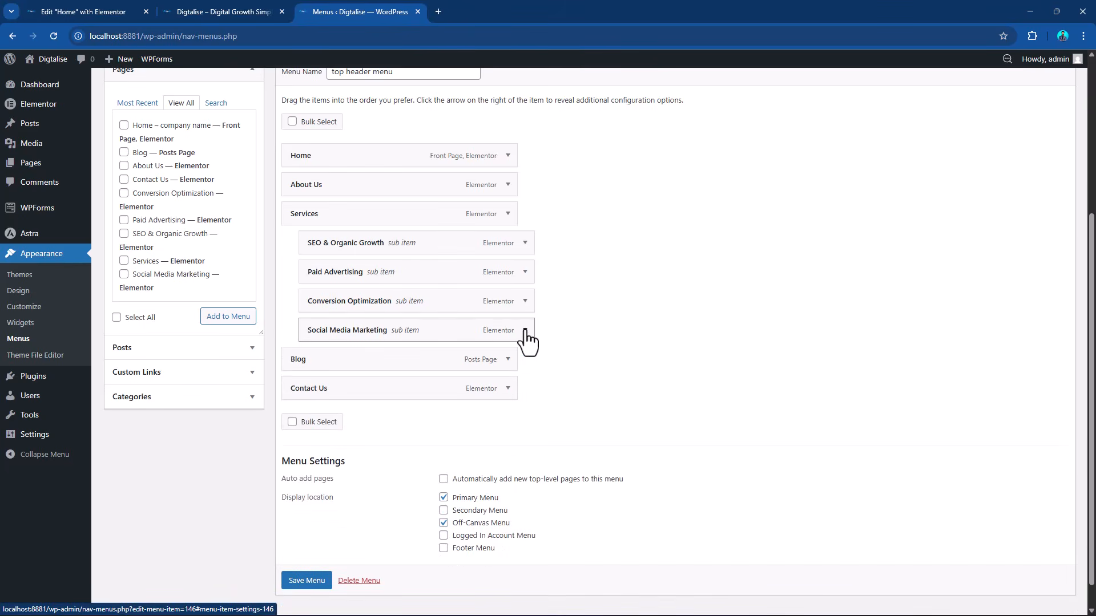
Save the changes to the top header menu.
left_click(305, 580)
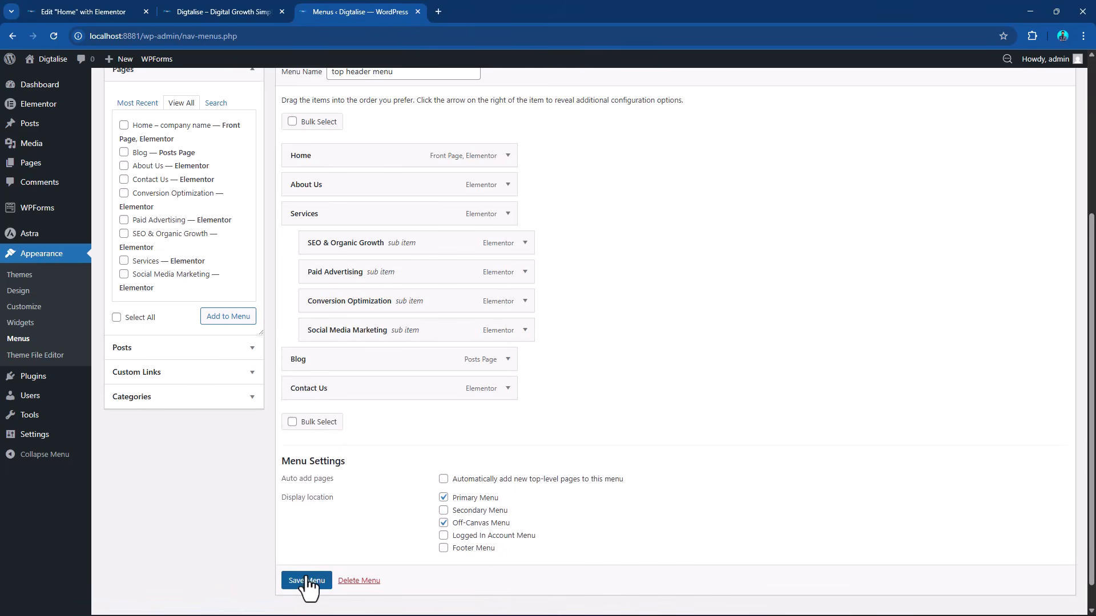
scroll(306, 579, "down", 1)
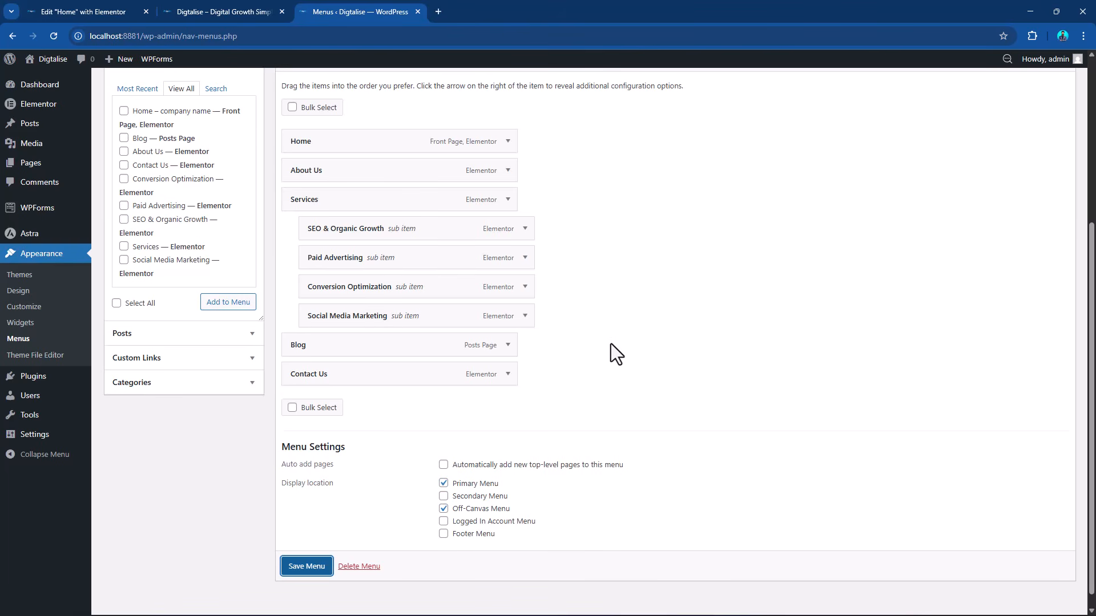
scroll(617, 351, "up", 2)
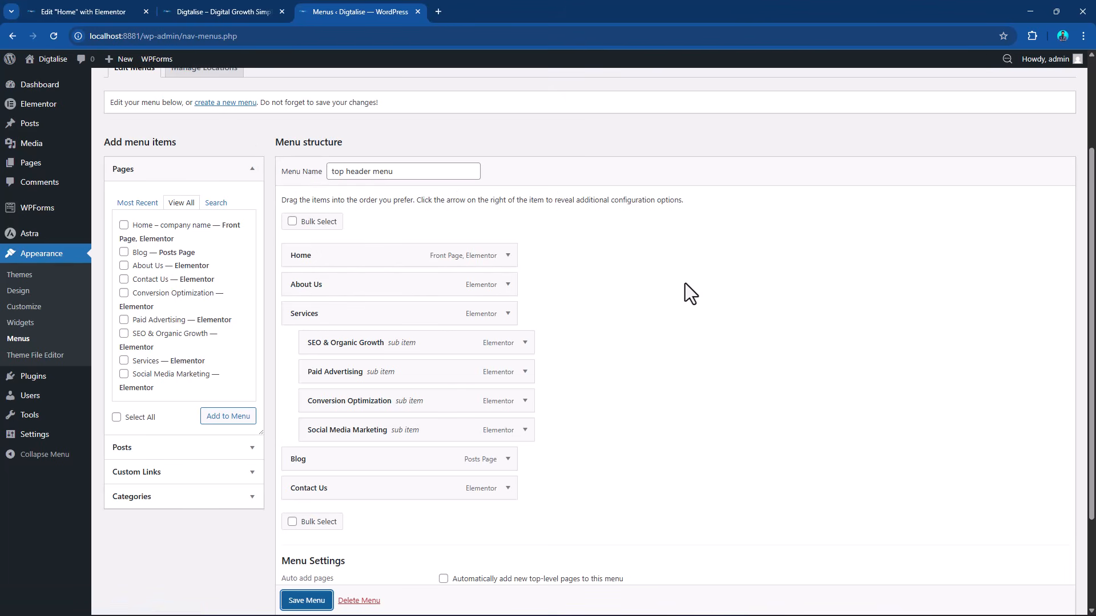
left_click(210, 104)
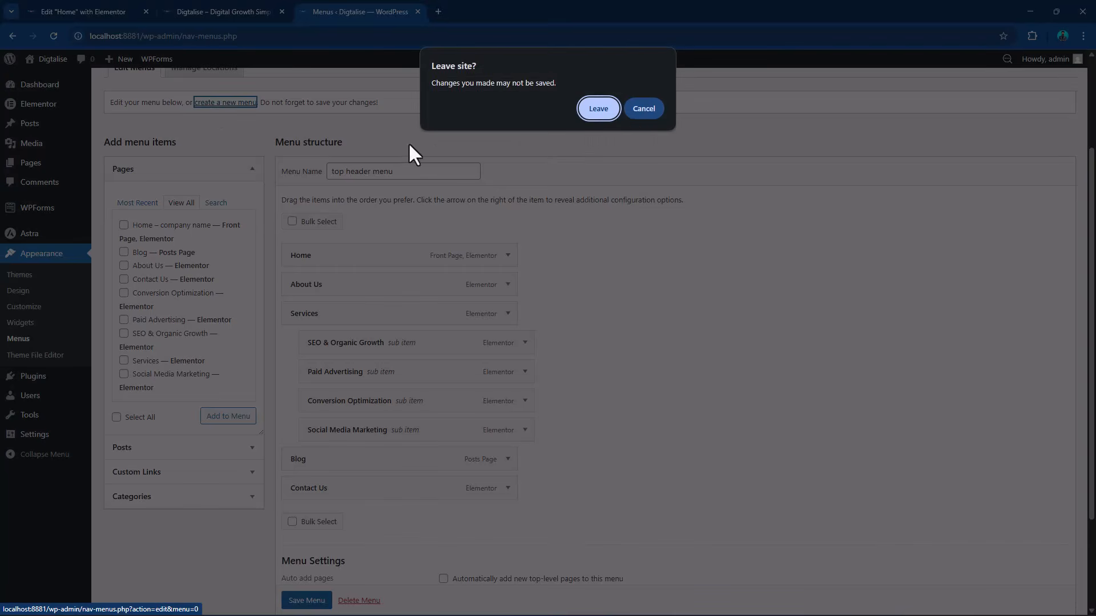
left_click(635, 112)
scroll(298, 593, "down", 1)
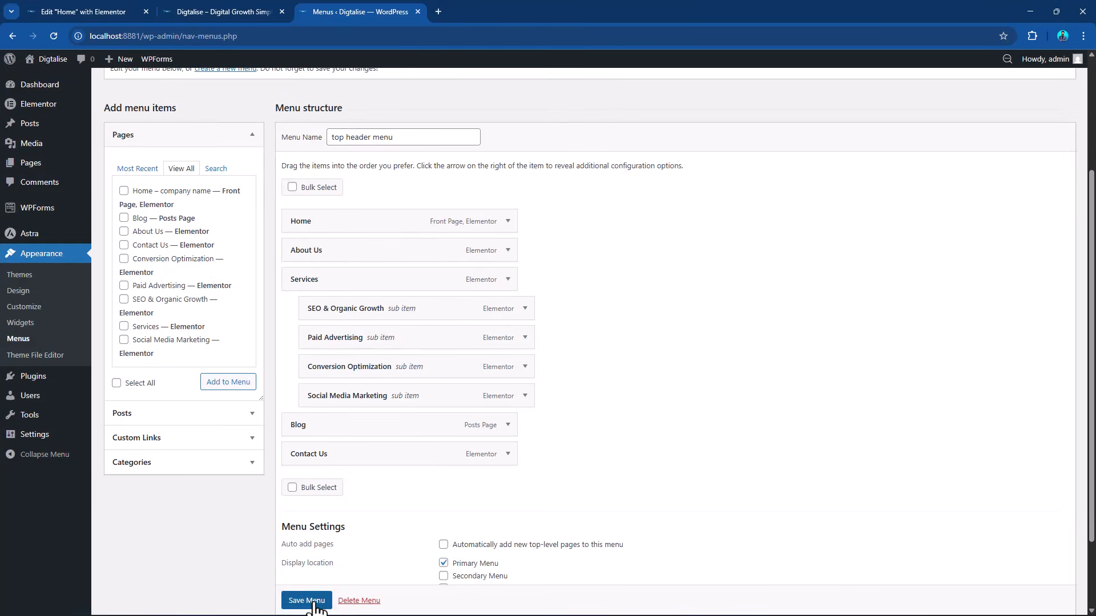
left_click(306, 600)
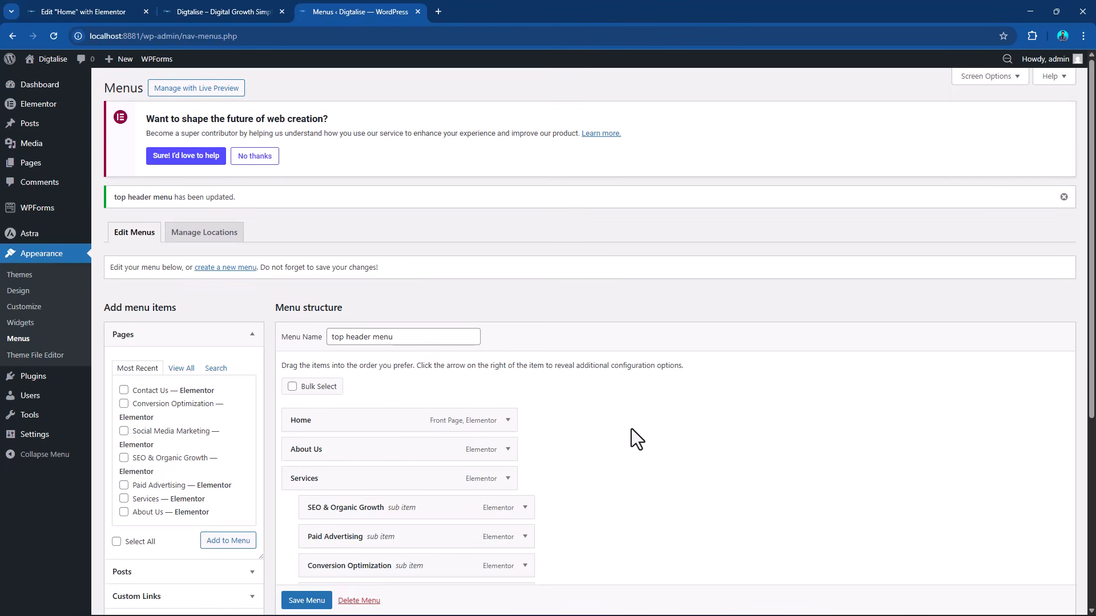
Create a new menu named "Services" without assigning it to a display location.
scroll(631, 429, "down", 2)
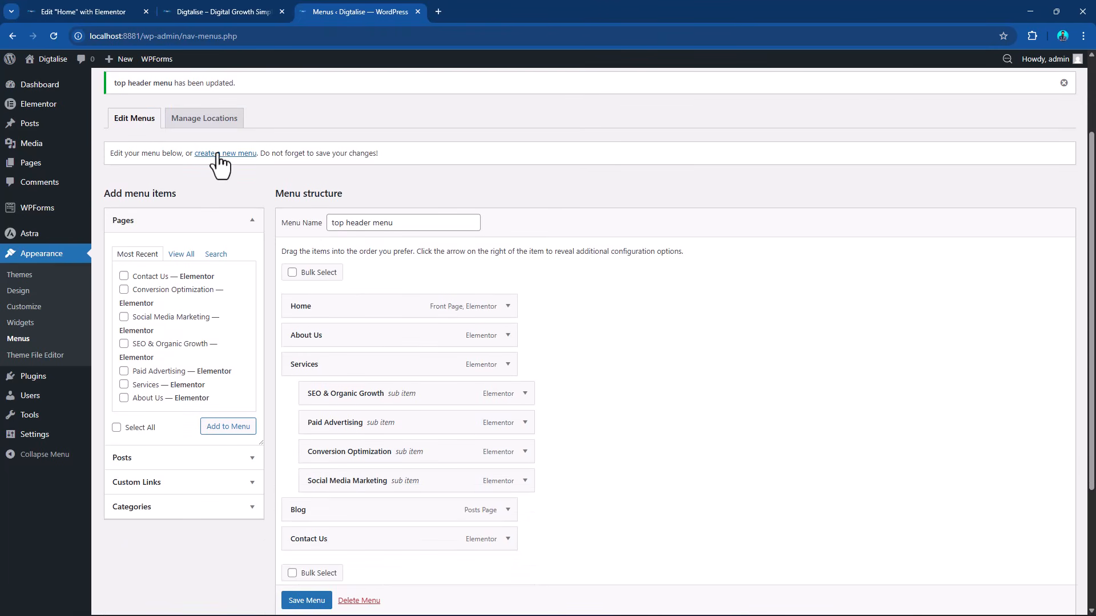
left_click(217, 154)
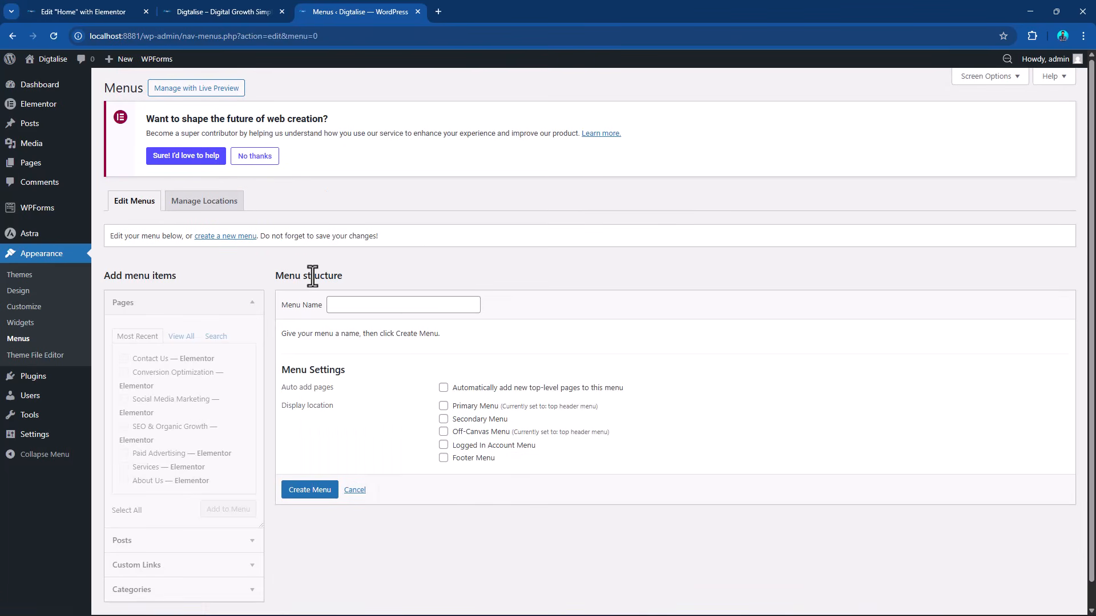
left_click(348, 305)
type("Ser")
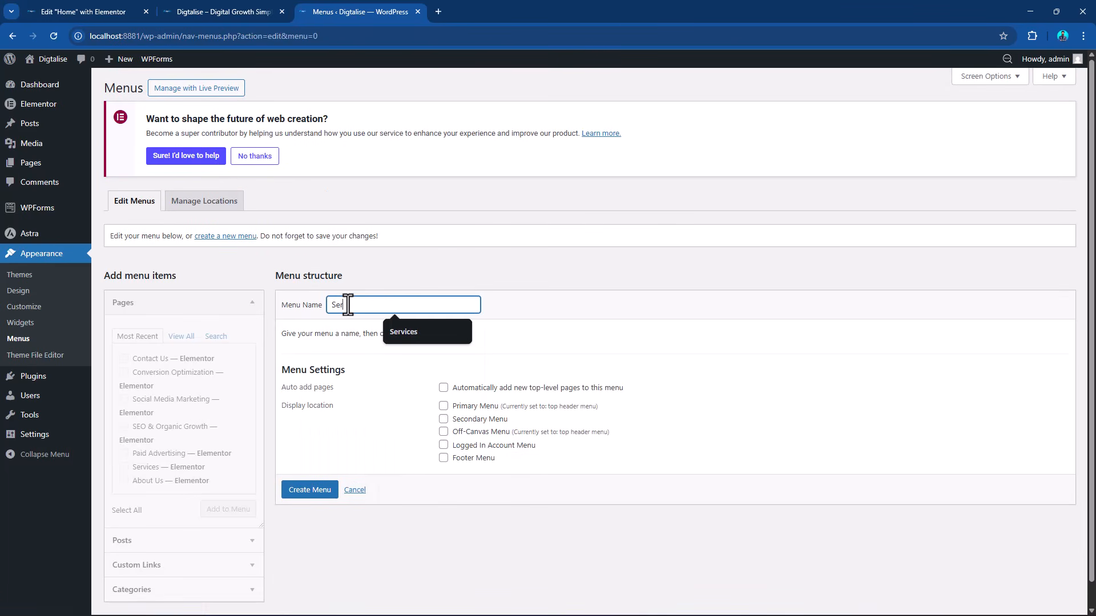
type("vices")
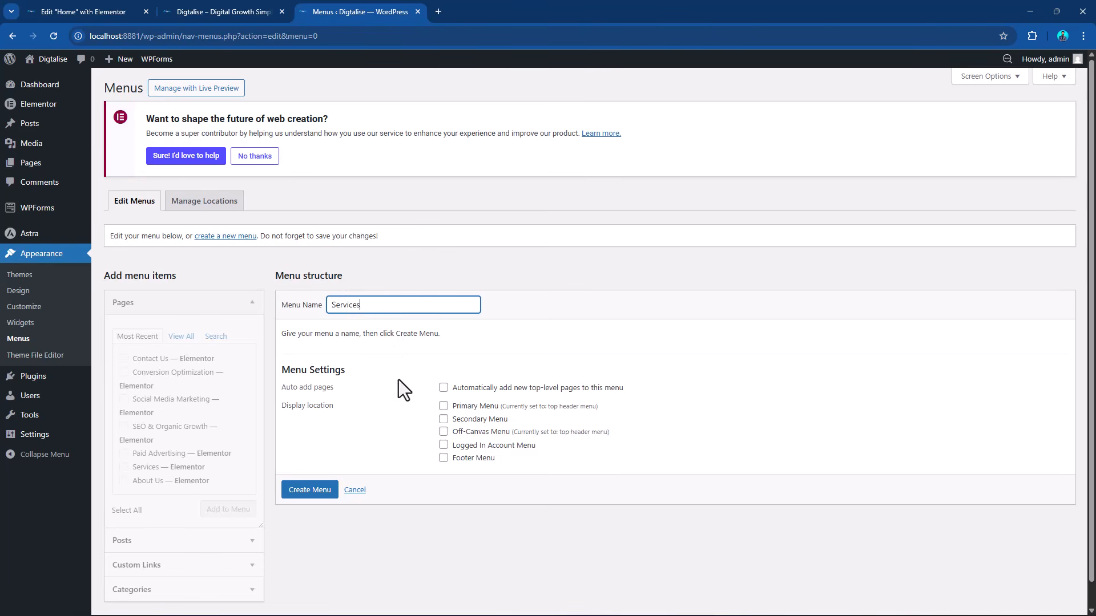
left_click(304, 493)
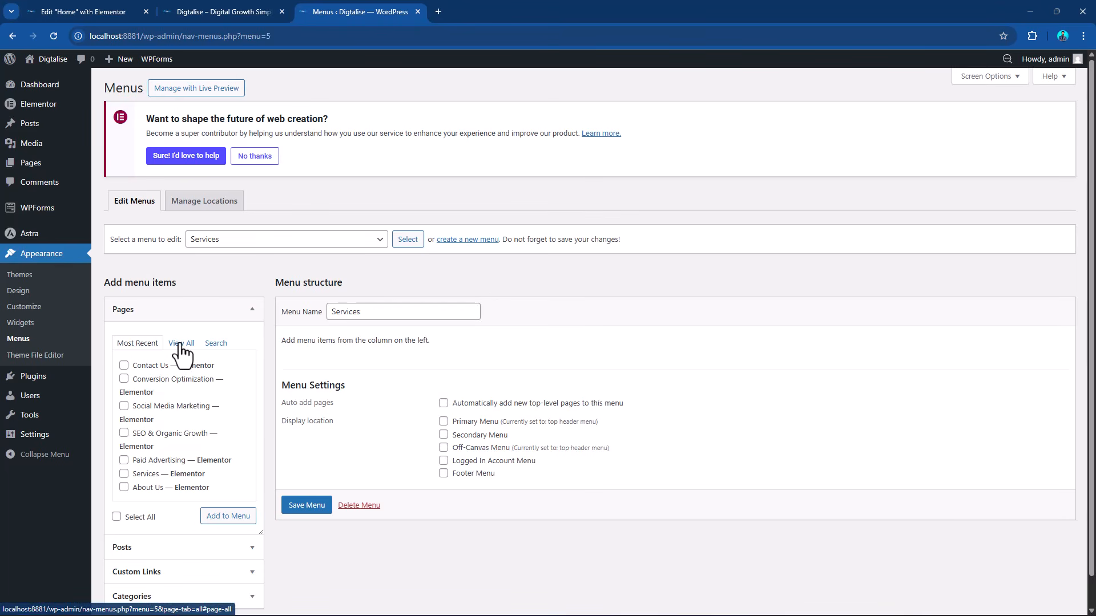
Add the Conversion Optimization, Social Media Marketing, SEO & Organic Growth and Paid Advertising pages to the Services menu and save it.
scroll(156, 414, "down", 1)
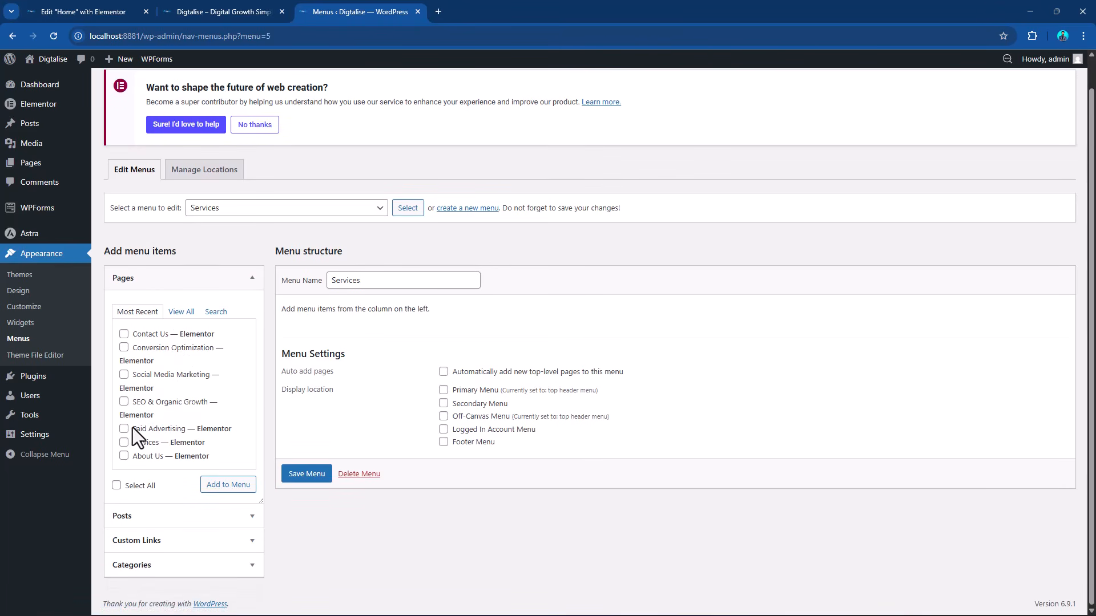
left_click(124, 402)
left_click(124, 374)
left_click(124, 428)
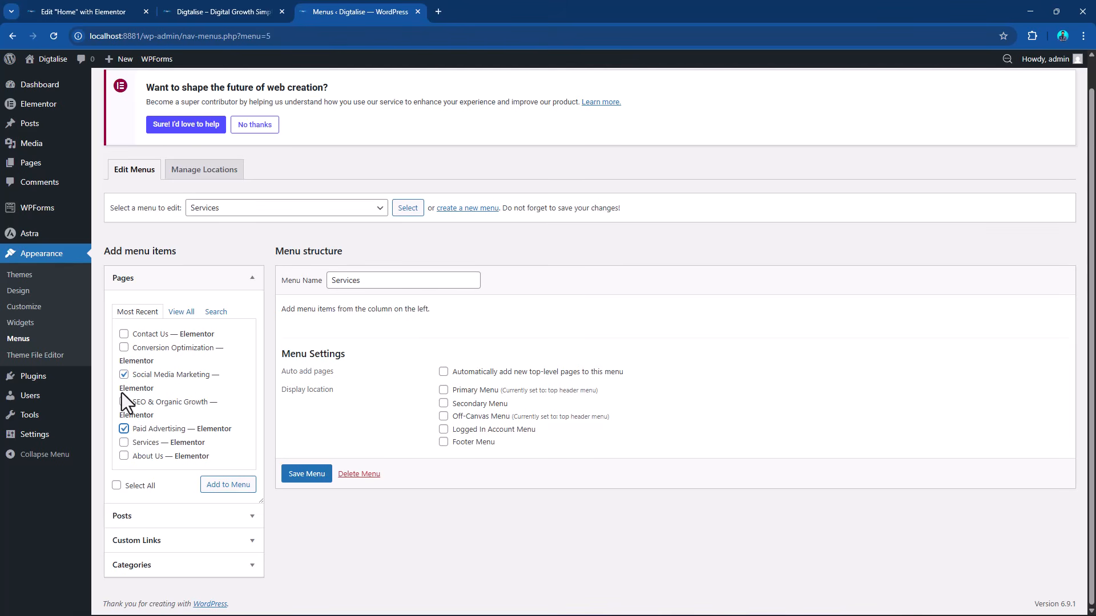
left_click(124, 348)
left_click(228, 485)
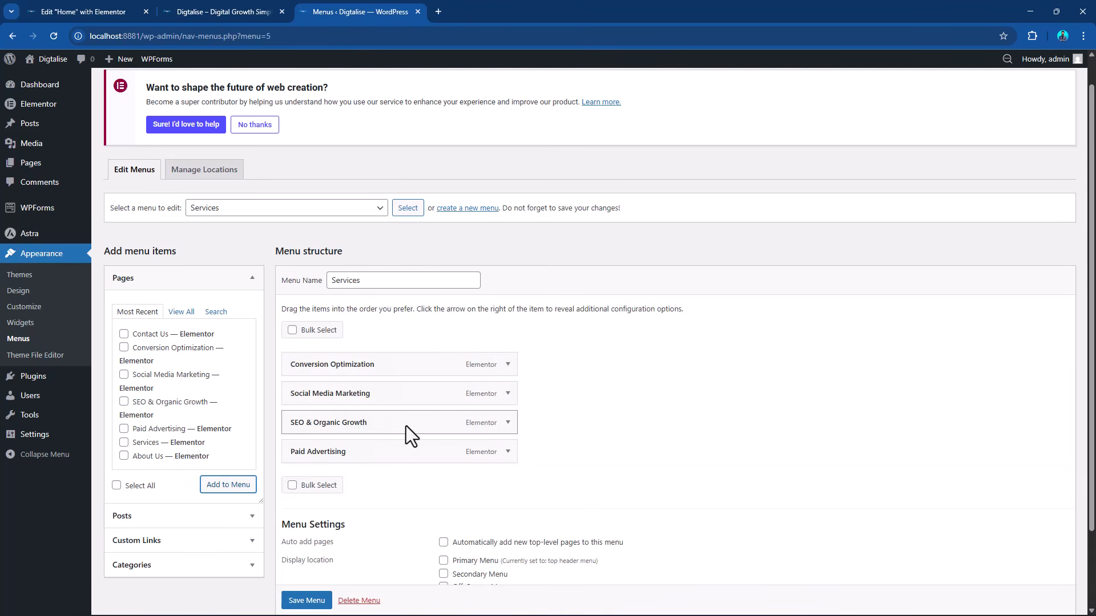
scroll(406, 435, "down", 2)
left_click(305, 552)
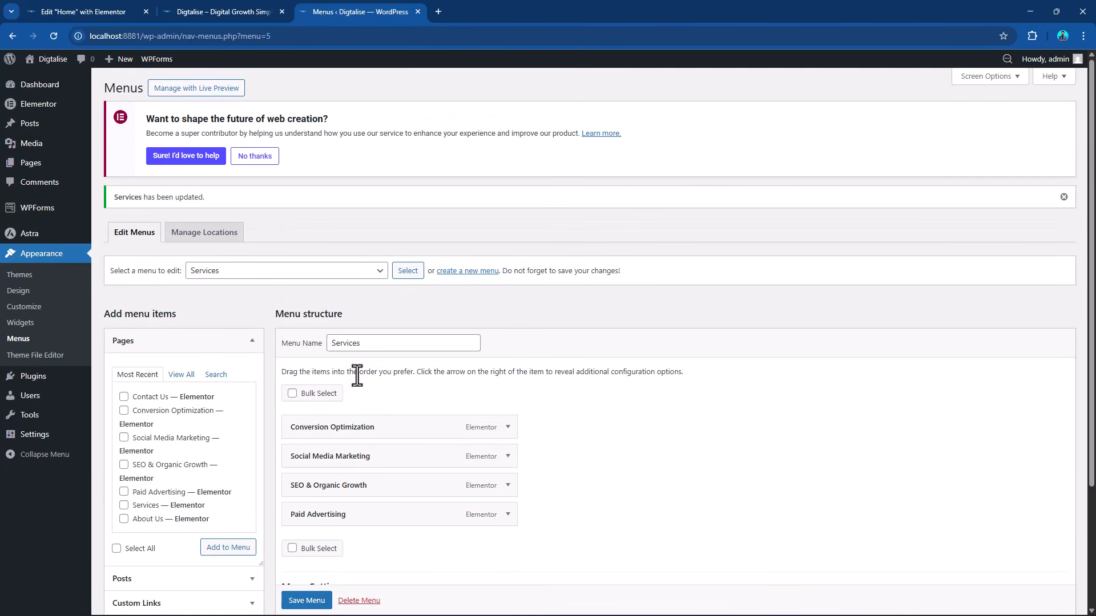
Load the top header menu for editing and review its items and display locations.
left_click(289, 273)
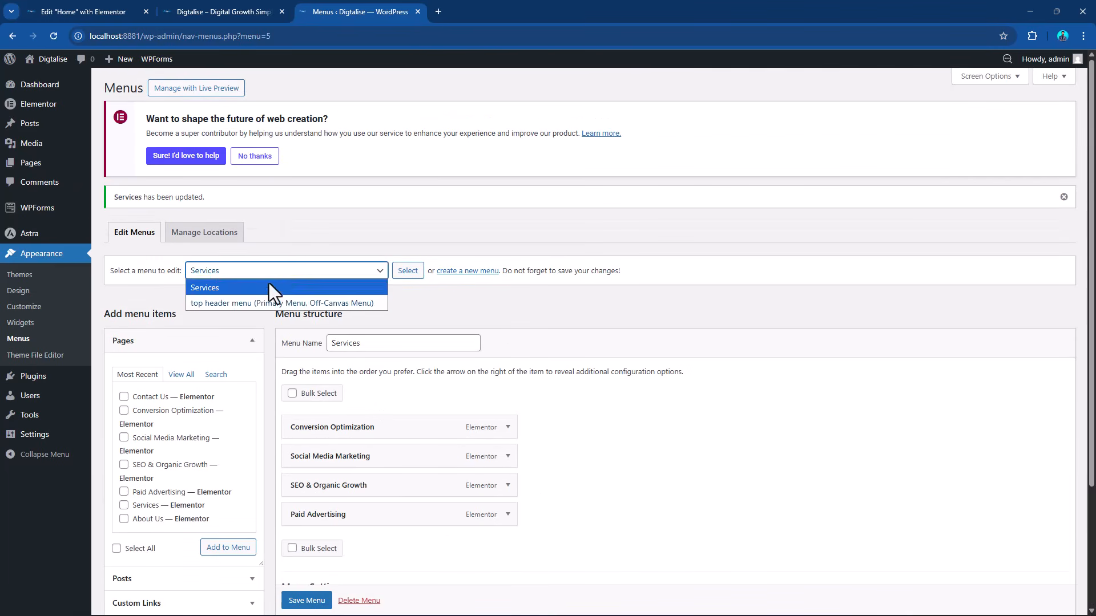
left_click(251, 303)
left_click(411, 273)
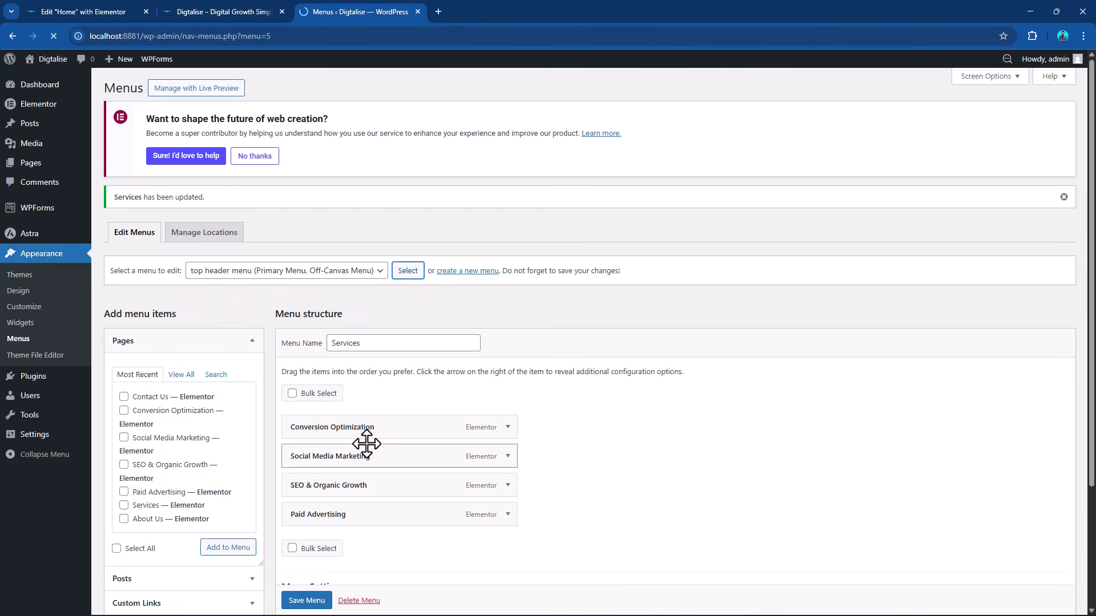
scroll(447, 422, "down", 4)
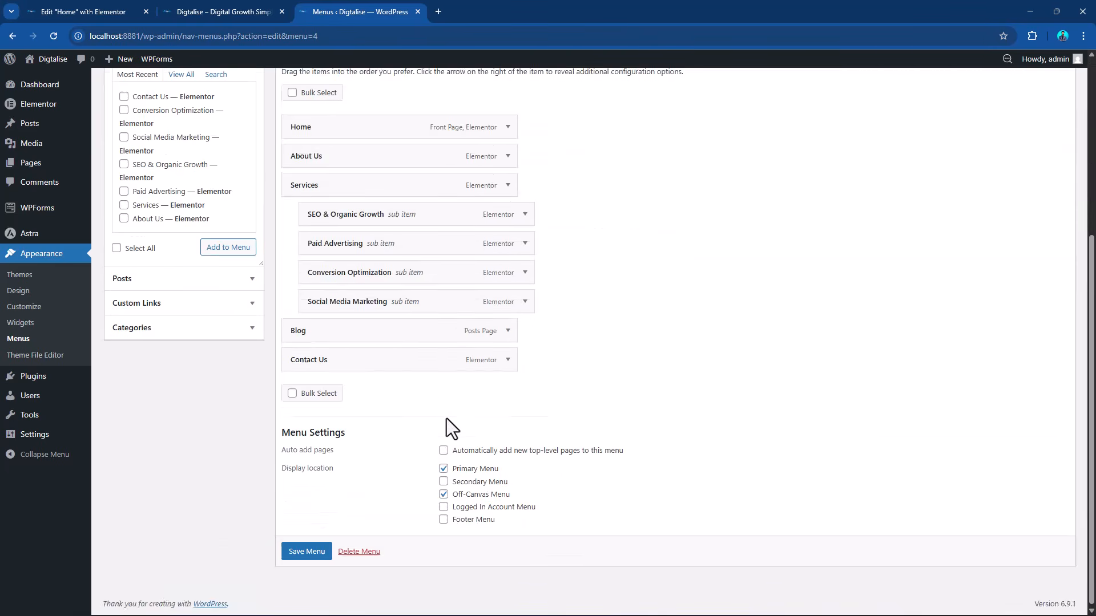
scroll(447, 422, "up", 4)
scroll(428, 432, "down", 4)
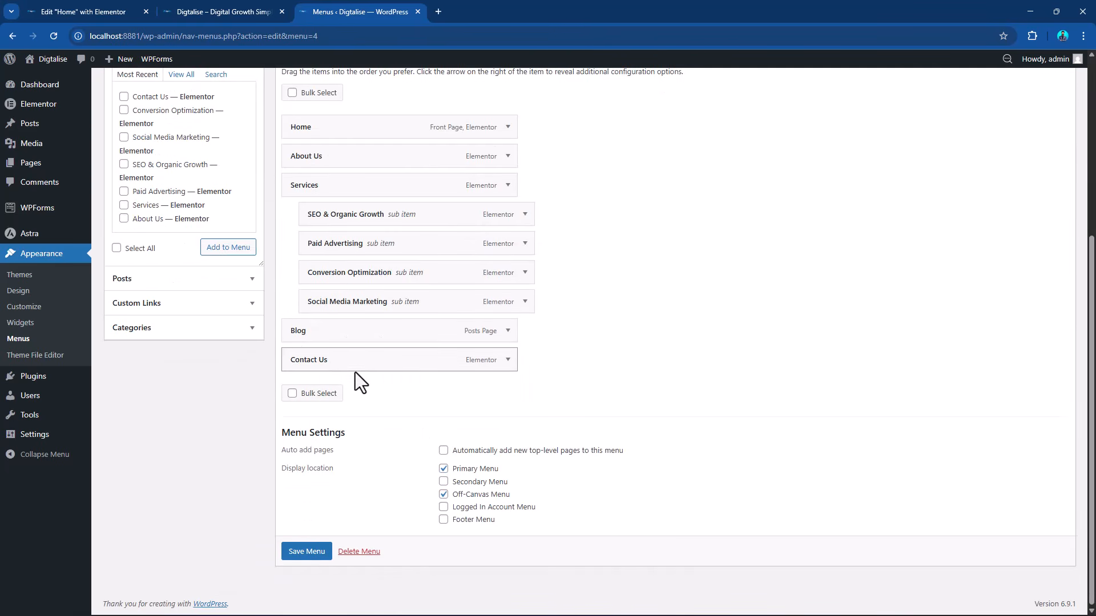
scroll(451, 380, "up", 3)
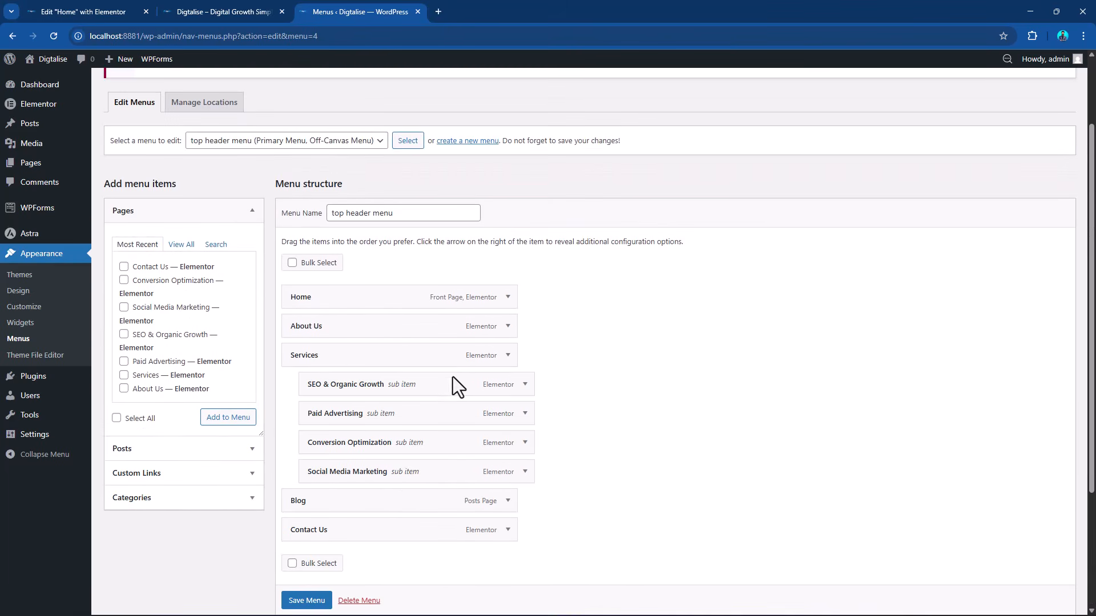
Create another new menu named "news".
left_click(476, 143)
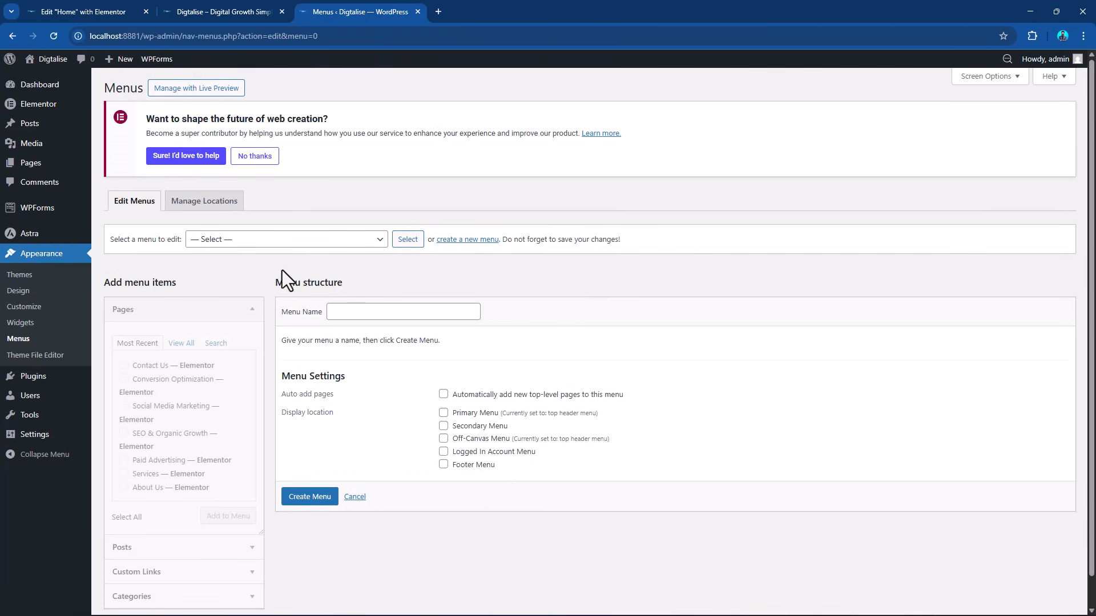
left_click(390, 311)
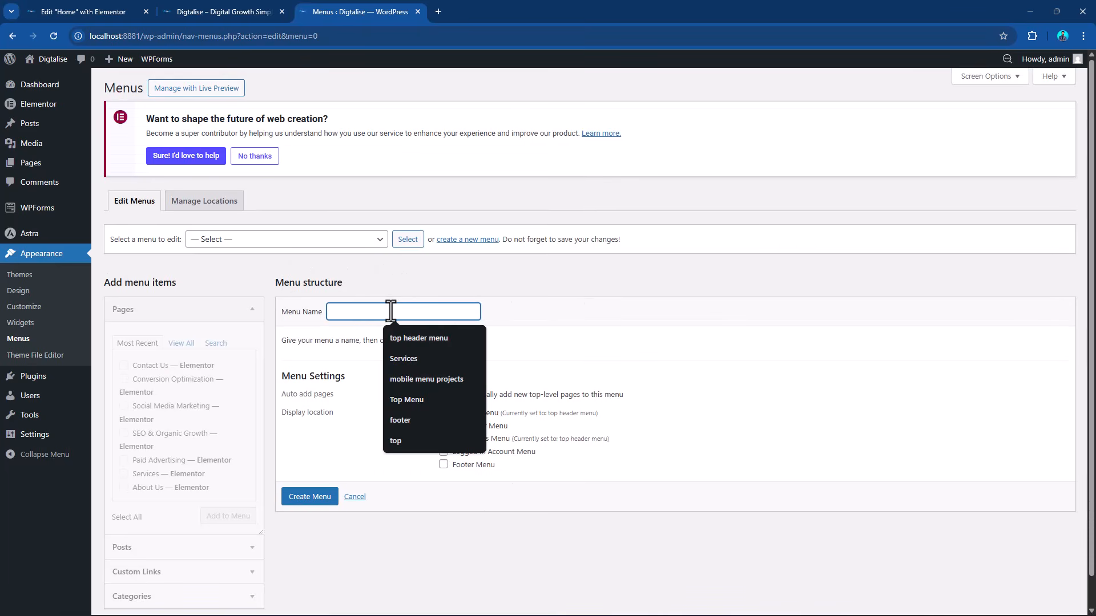
type("post")
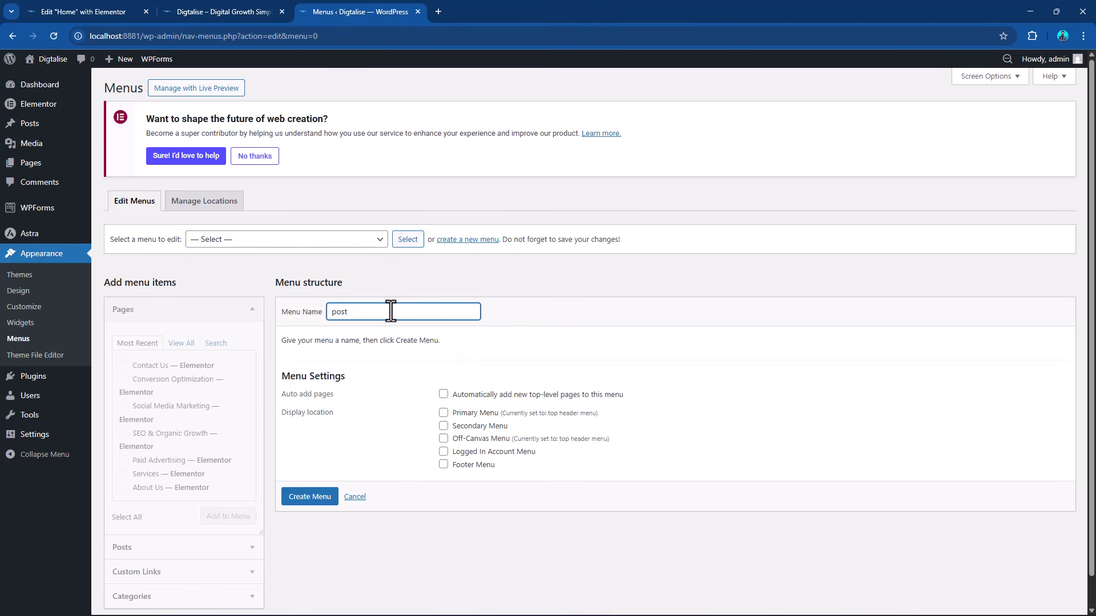
left_click_drag(390, 311, 329, 311)
type("news")
left_click(304, 498)
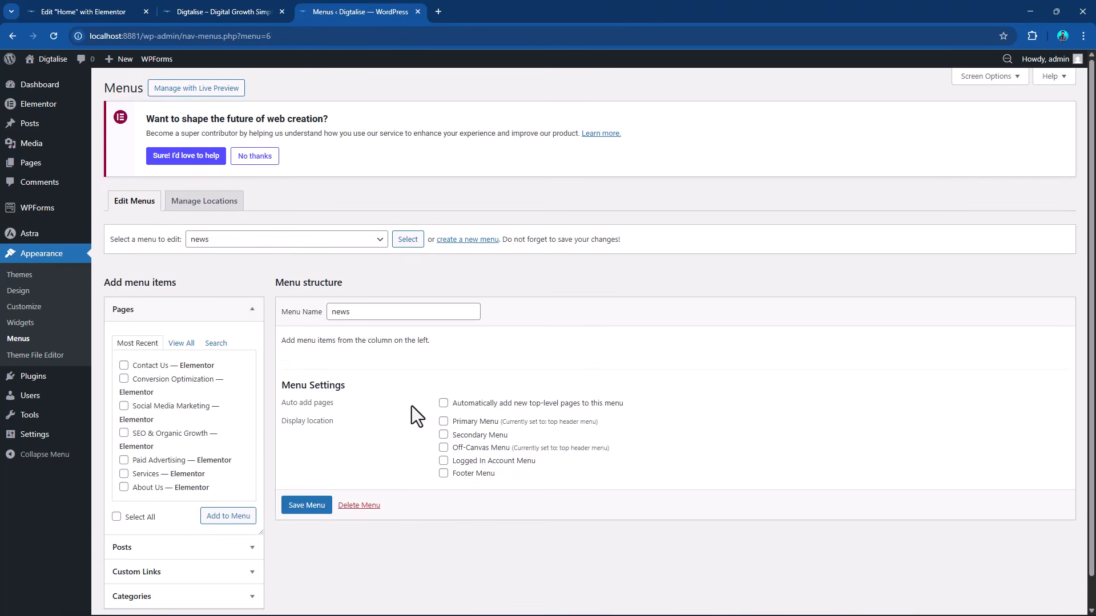
Add the Jason Momoa post about filming Dune: Part Three to the news menu.
left_click(145, 551)
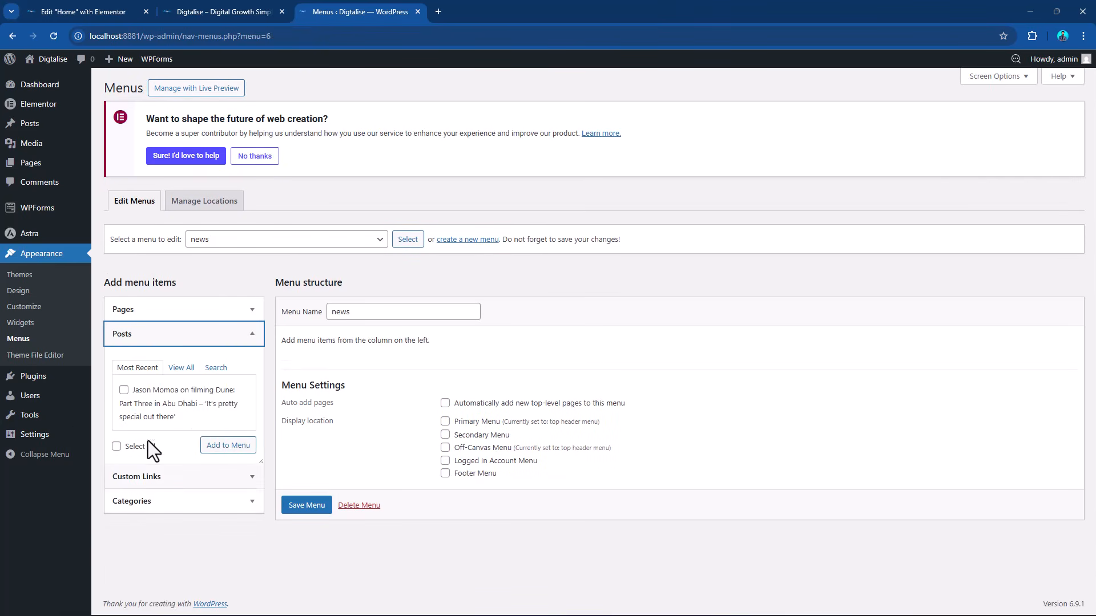
left_click(123, 391)
left_click(224, 448)
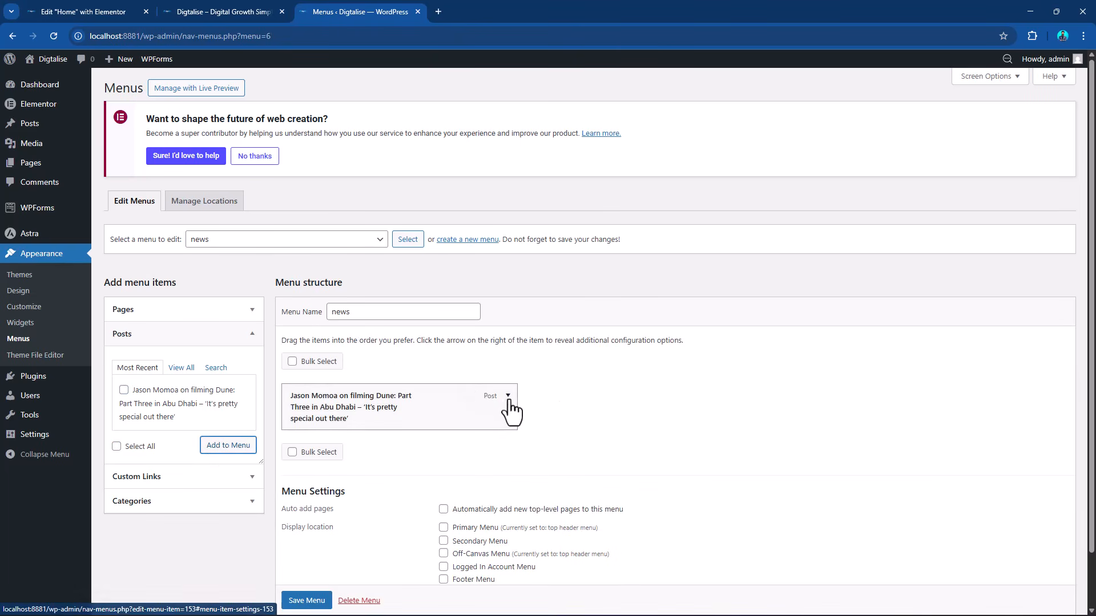
Shorten the post item's navigation label to "Jason Momoa on filming Dune" and save the news menu.
left_click(508, 396)
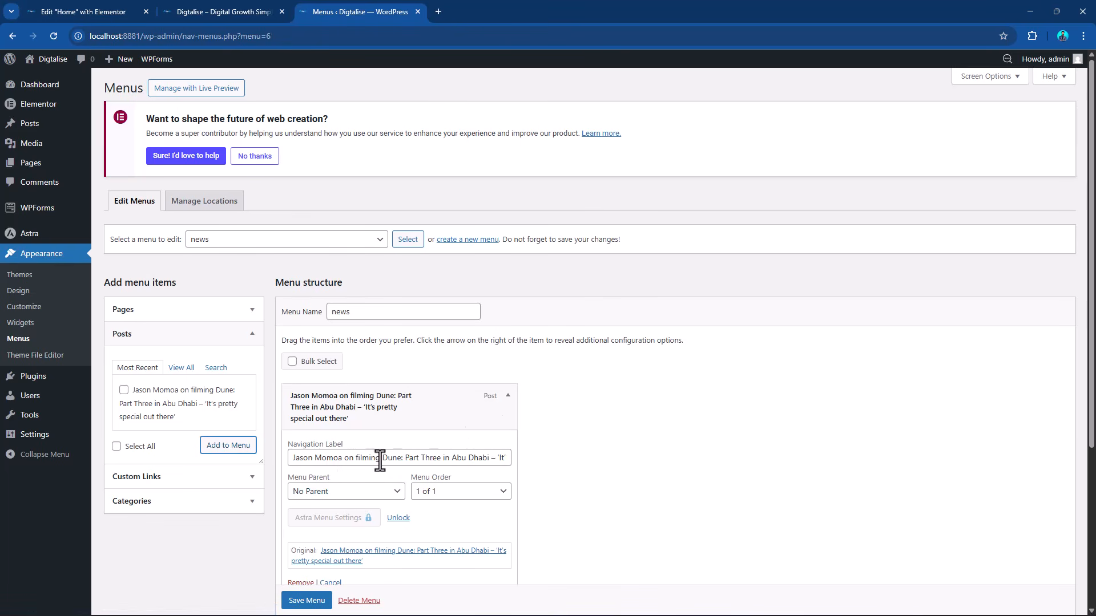
left_click_drag(402, 458, 568, 456)
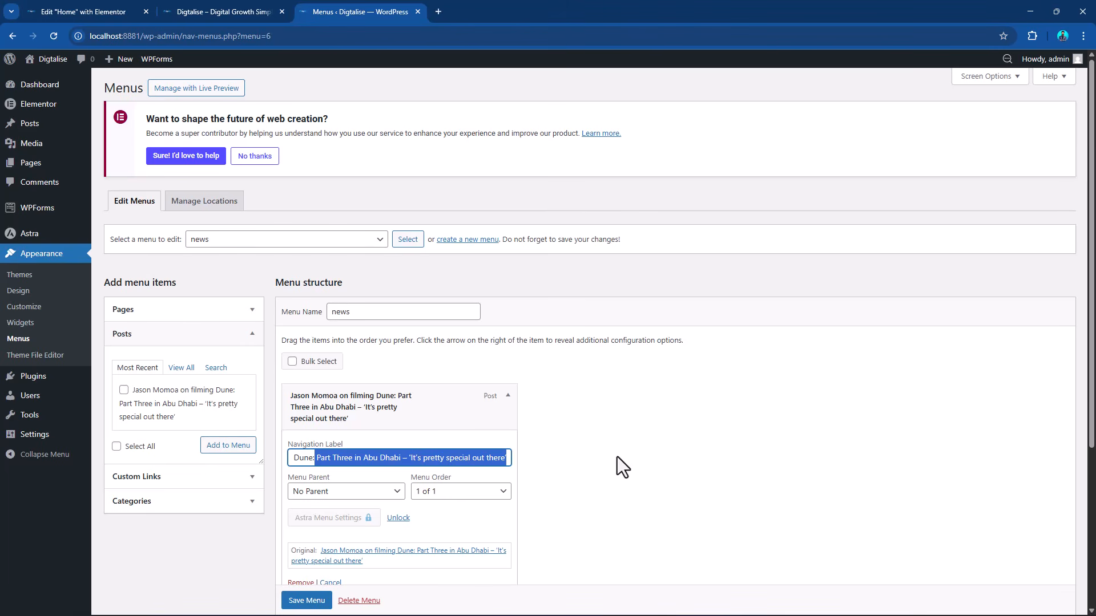
key("BackSpace")
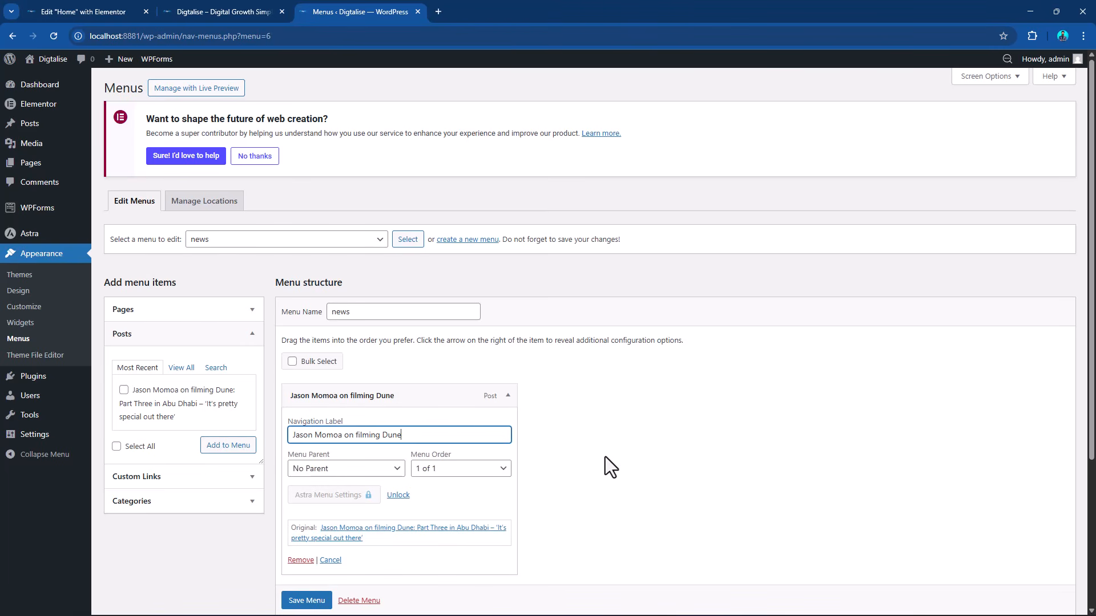
left_click(301, 601)
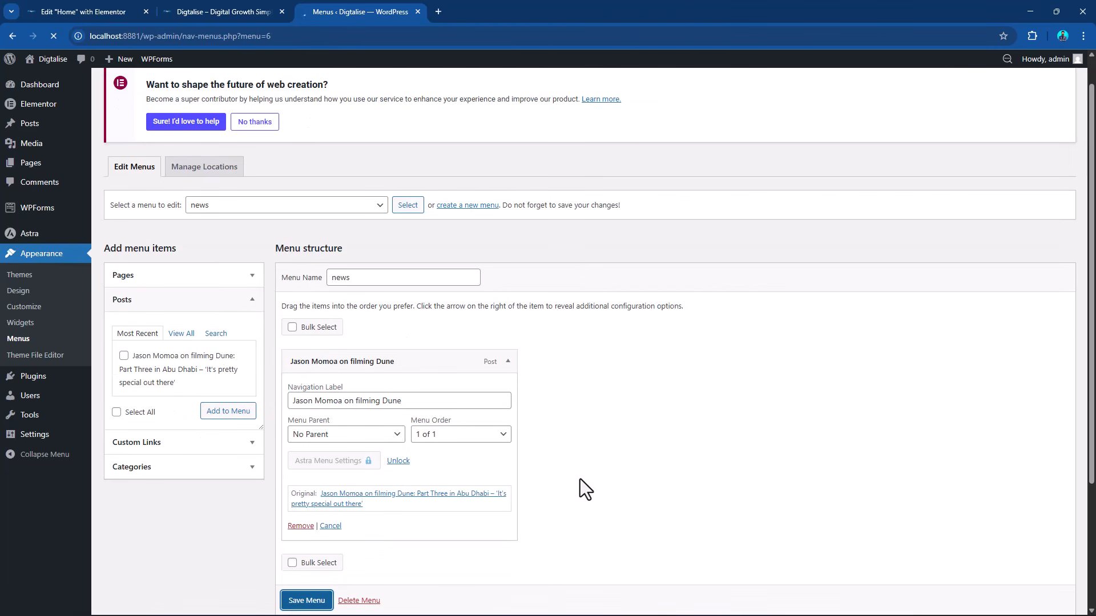
left_click(152, 301)
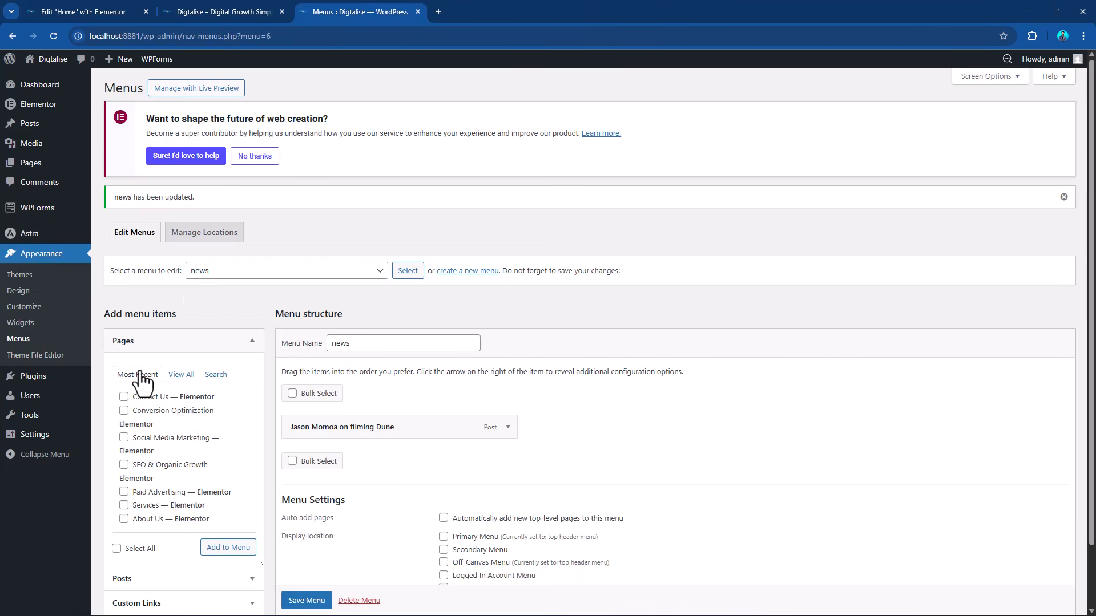
left_click(146, 349)
left_click(154, 394)
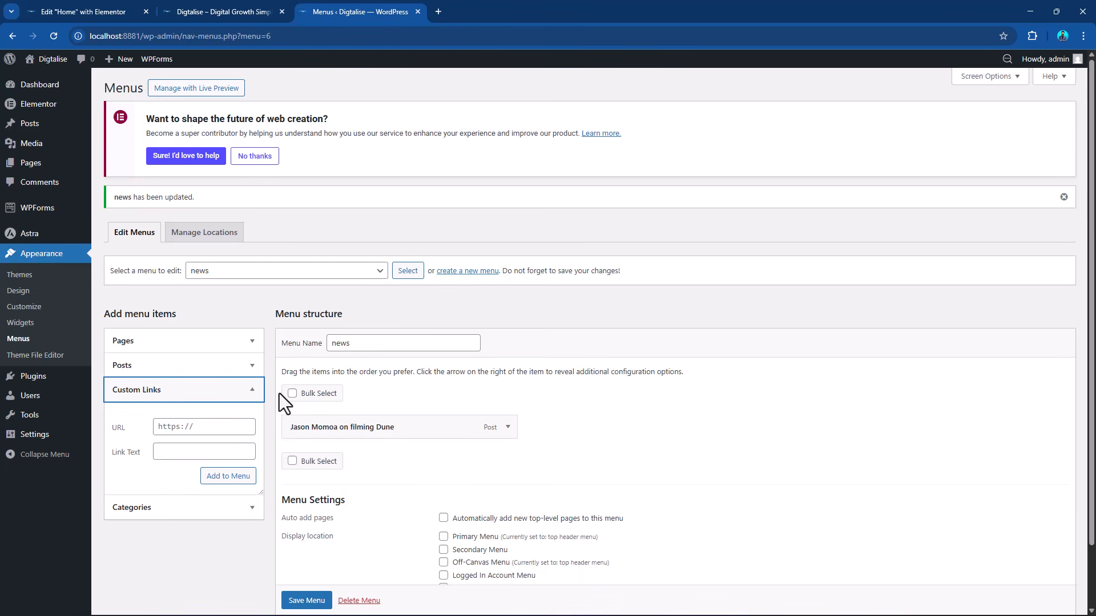
Load the Services menu for editing and open the custom link options.
left_click(297, 273)
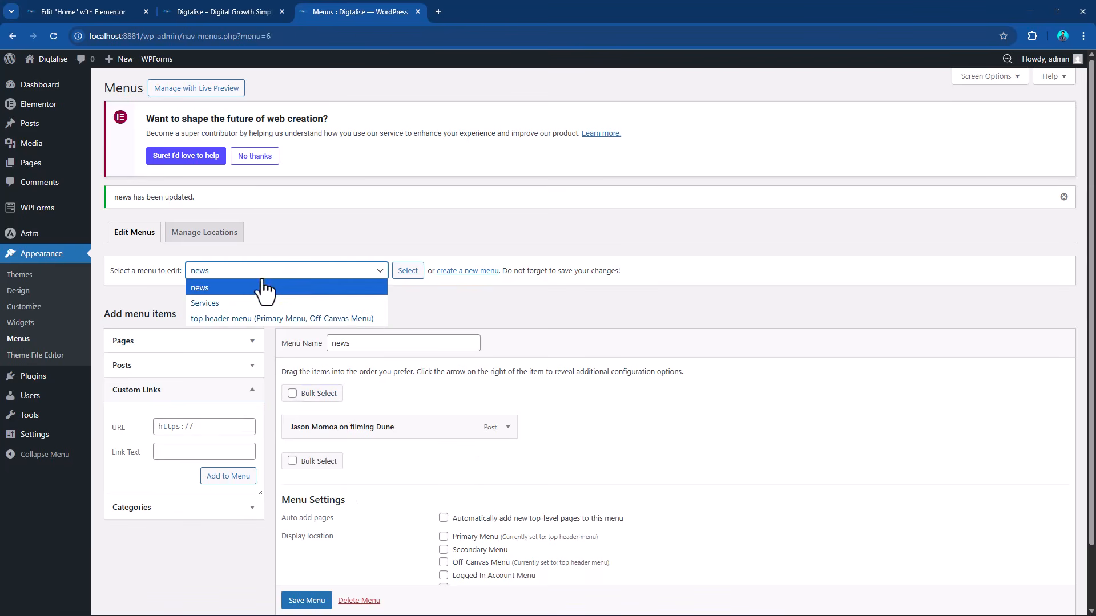
left_click(240, 303)
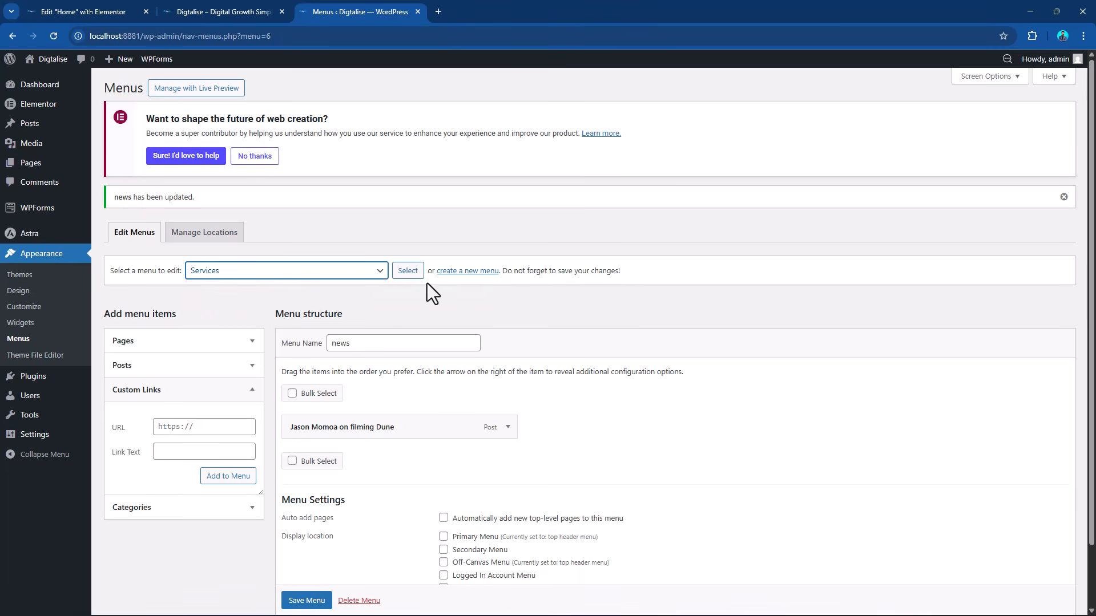
left_click(407, 271)
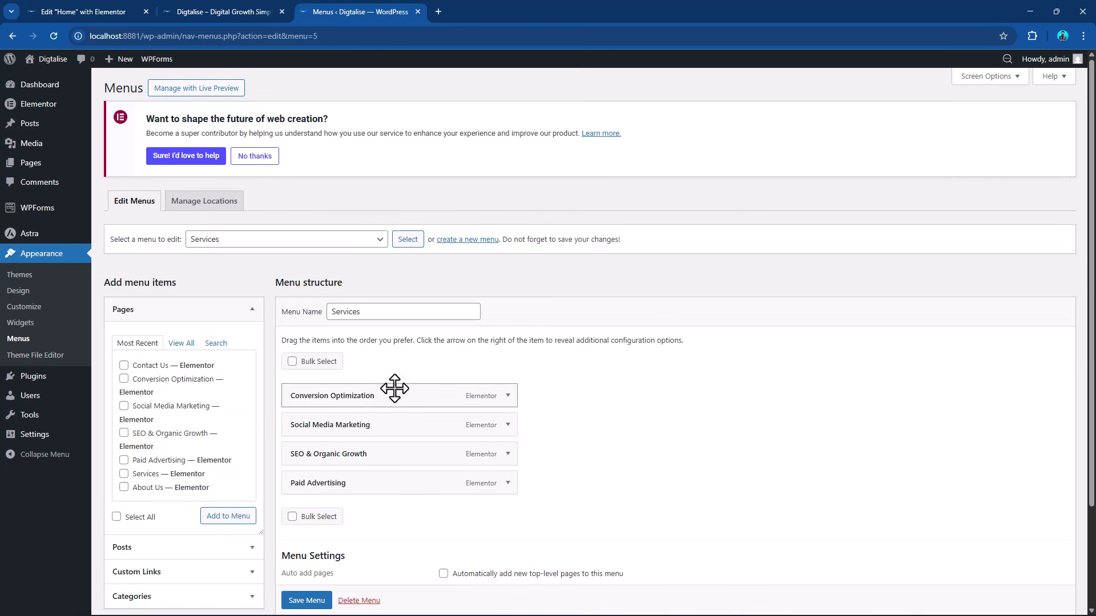
scroll(392, 391, "down", 3)
left_click(188, 453)
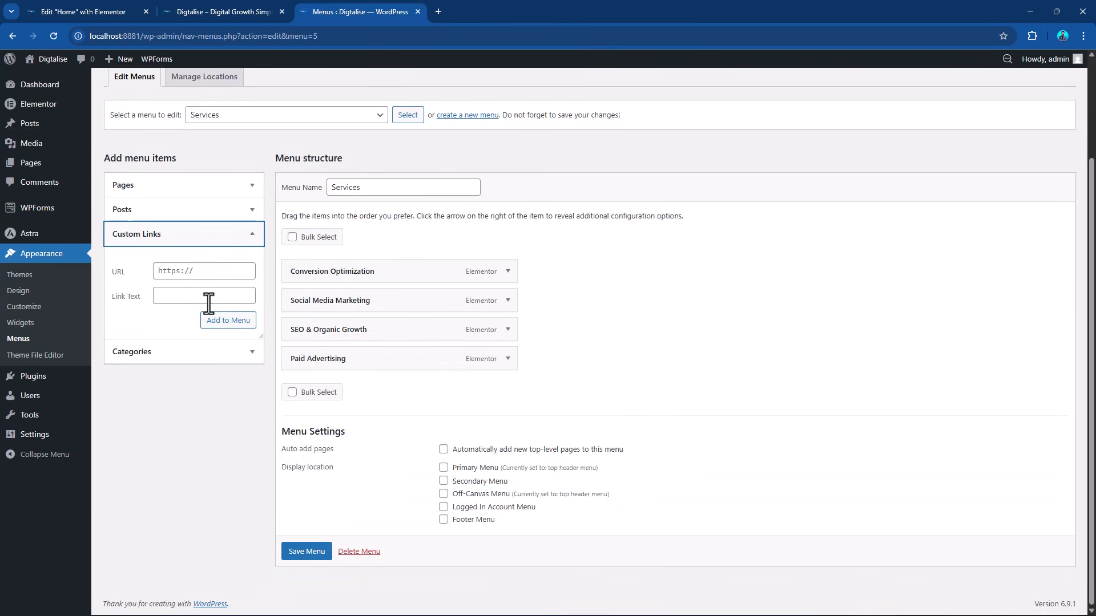
Try to add a custom link to the Services menu with URL "wwww.google.com" and link text "Visit Google".
left_click(191, 271)
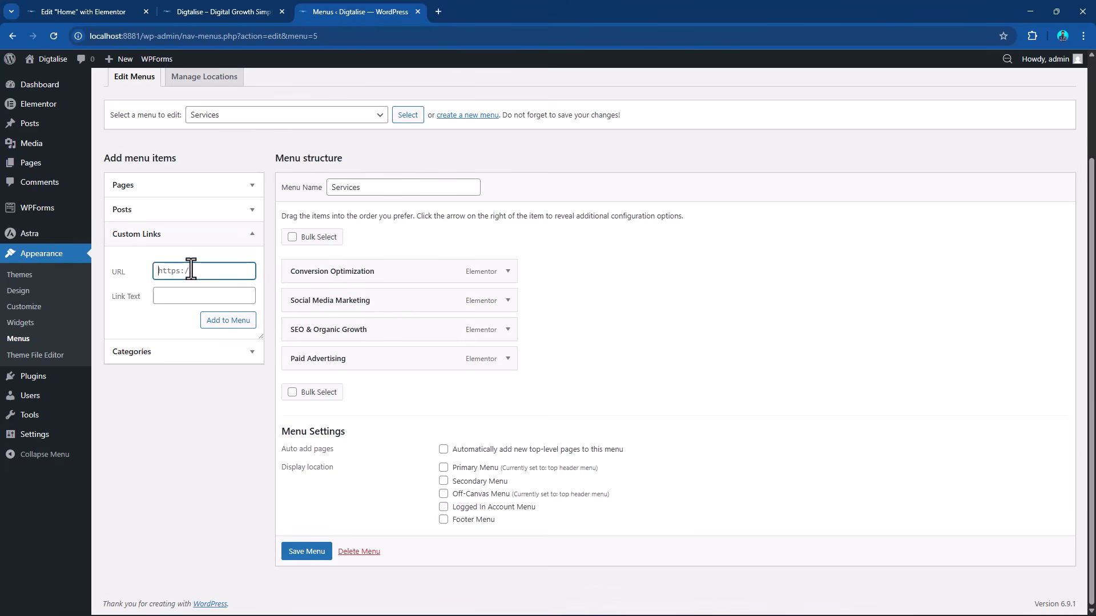
type("wwww.google.com")
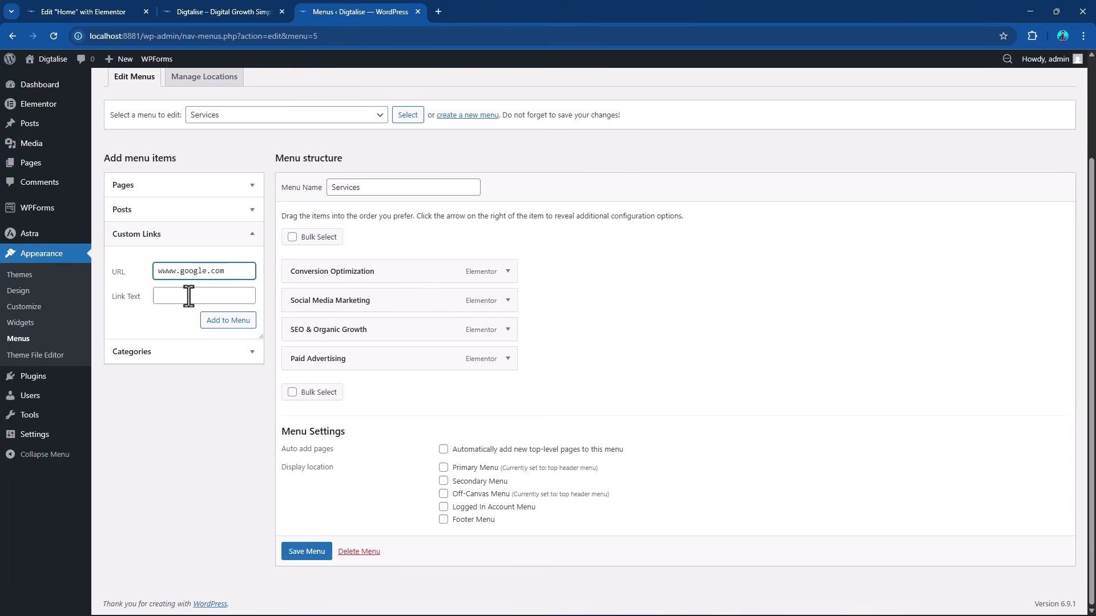
left_click(189, 295)
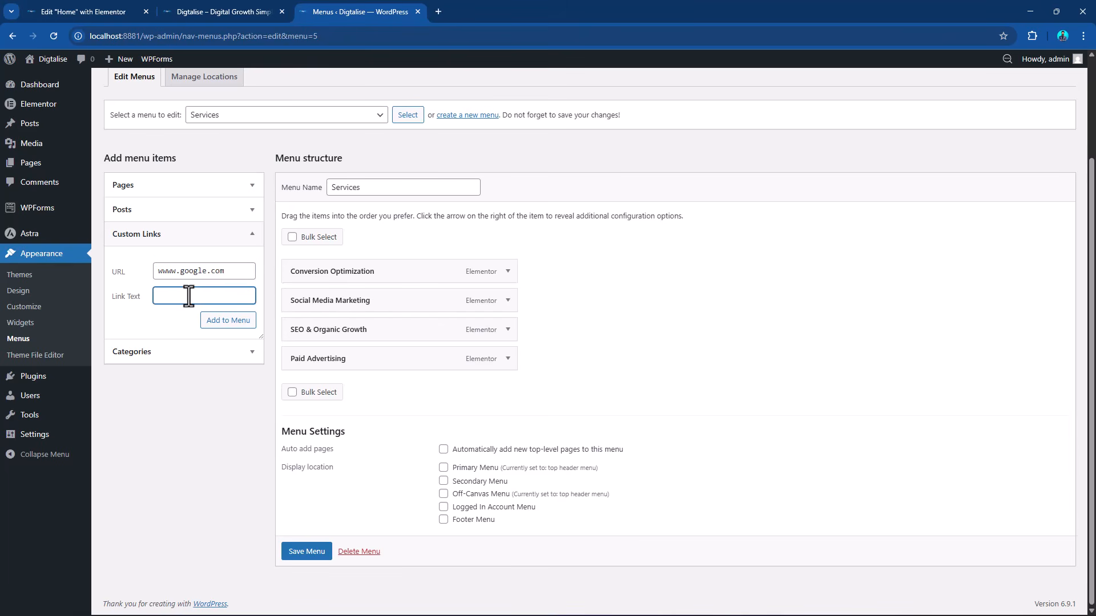
type("Visit Google")
left_click(231, 321)
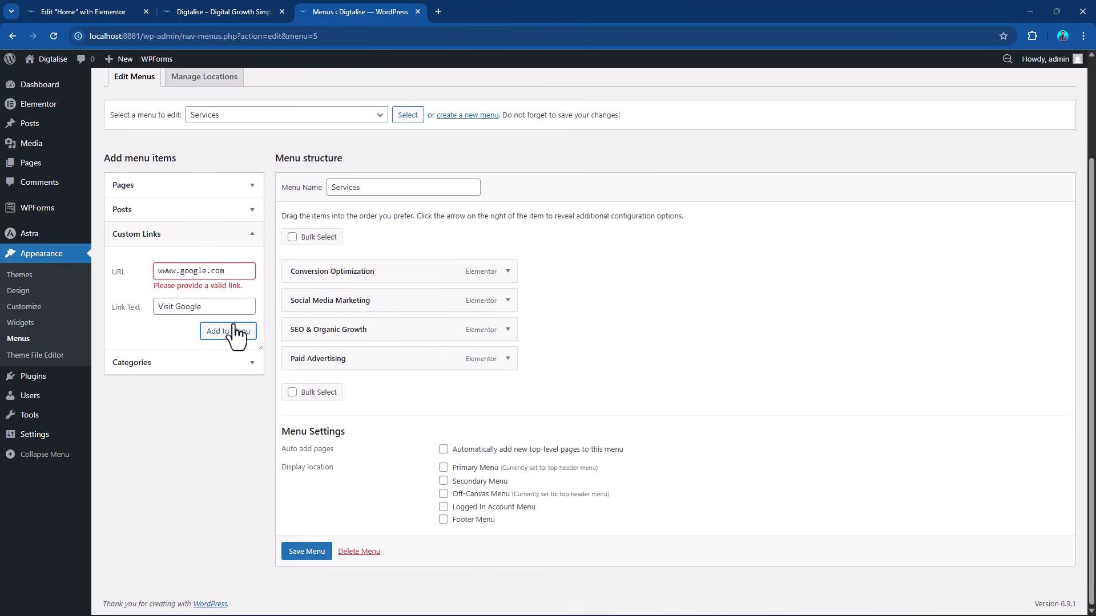
Select the rejected custom link URL, open Google's homepage in a new browser tab and copy its full address.
left_click_drag(227, 271, 157, 271)
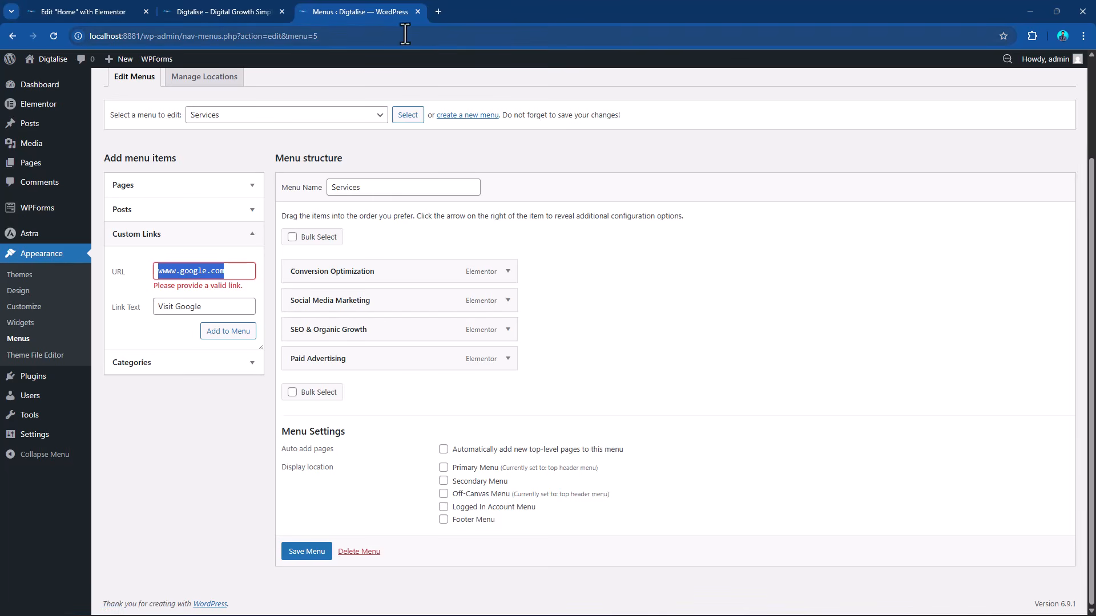
left_click(438, 11)
type("g")
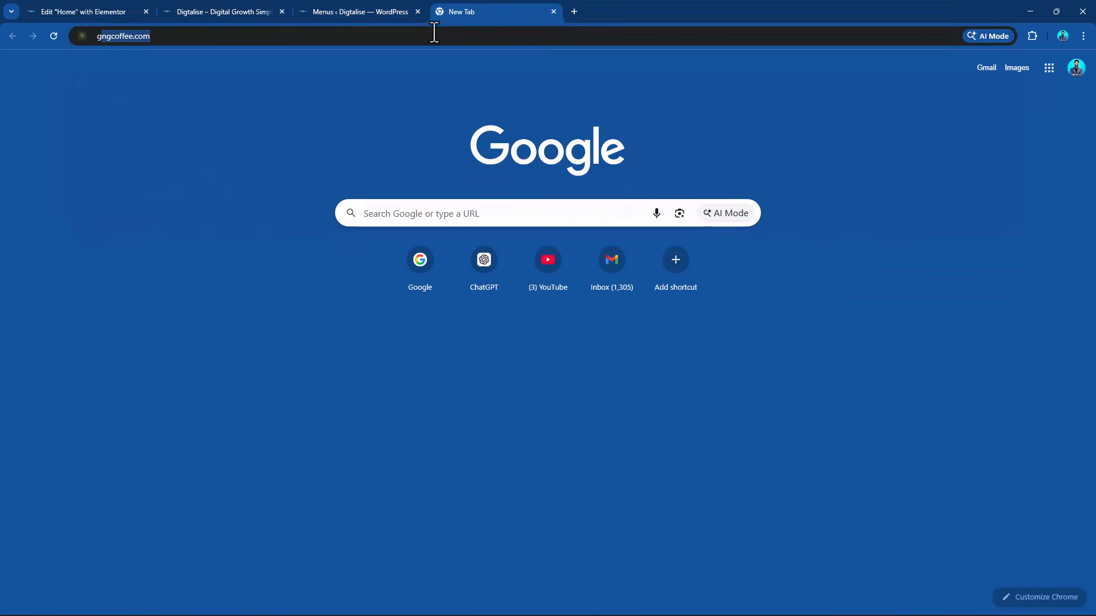
type("oo")
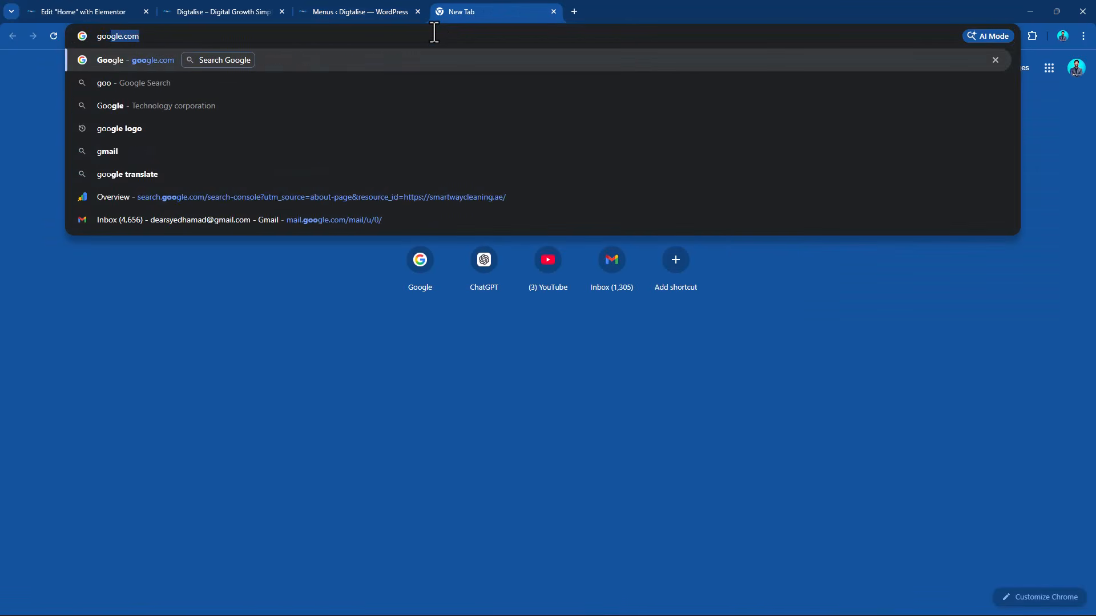
key("Return")
left_click(434, 33)
key("ctrl+c")
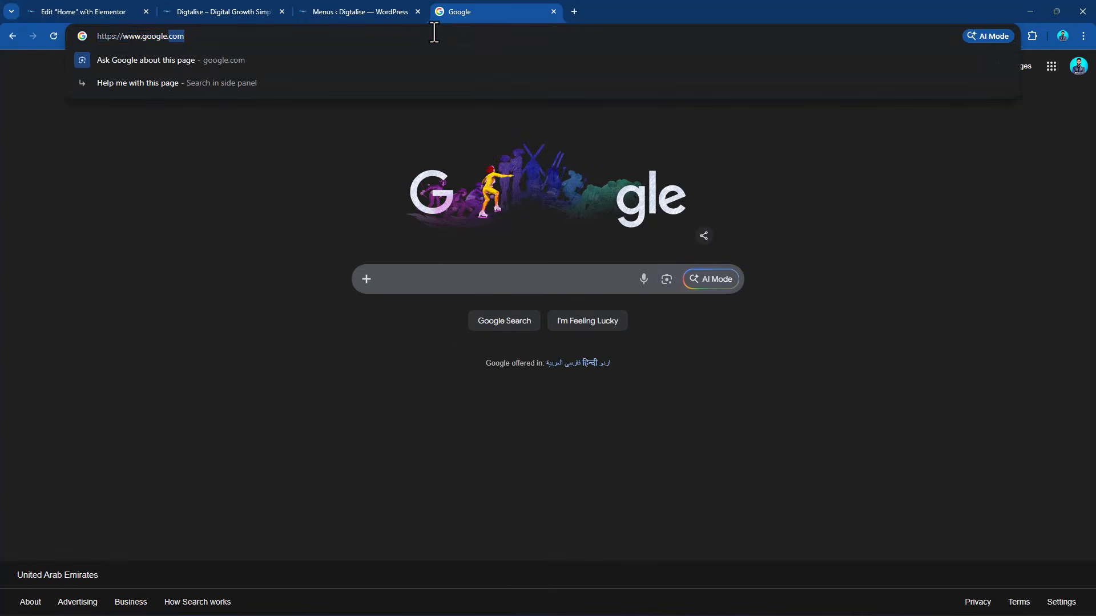
left_click(346, 9)
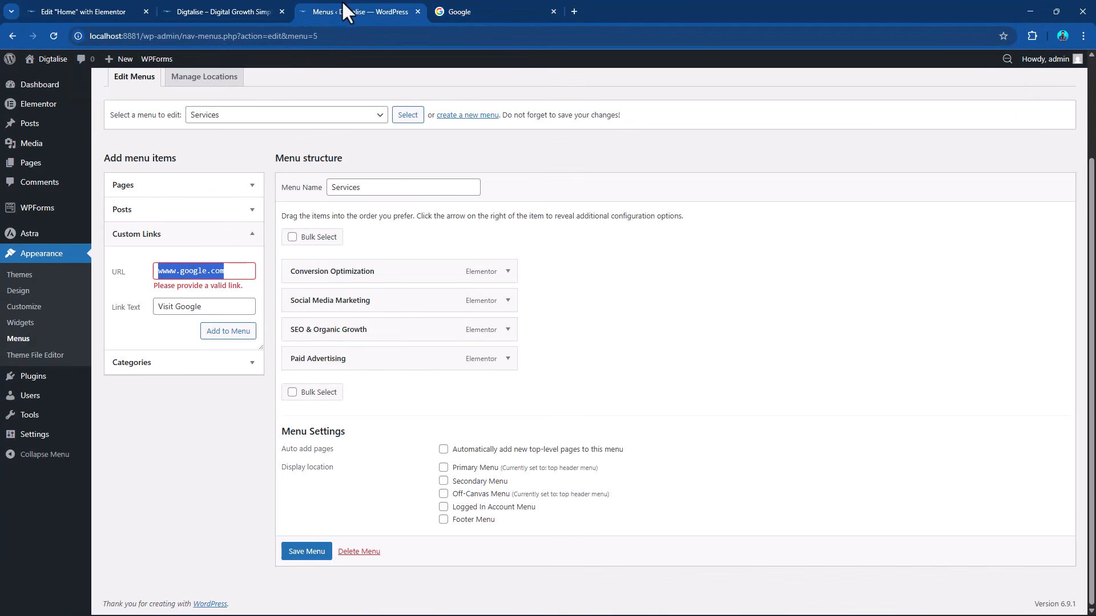
key("ctrl+v")
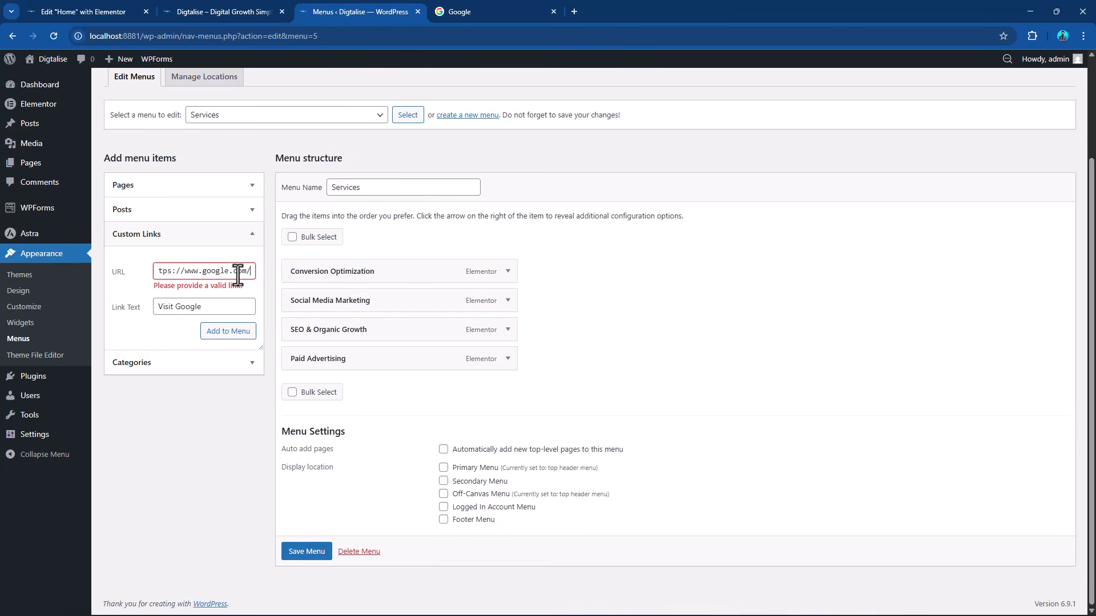
left_click(227, 330)
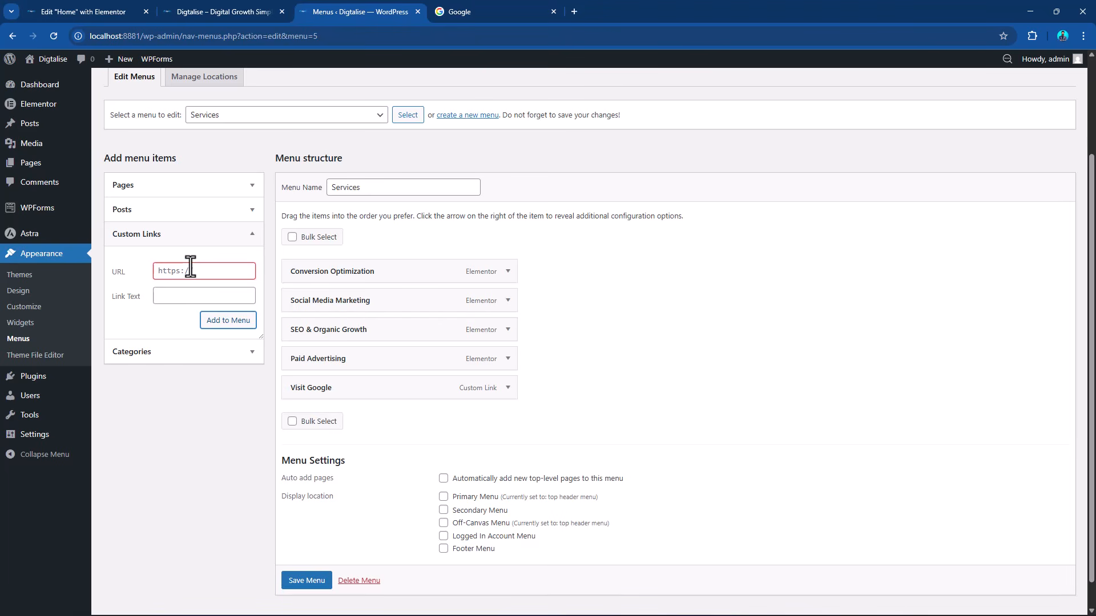
Open the category options for adding menu items and save the Services menu.
left_click(187, 354)
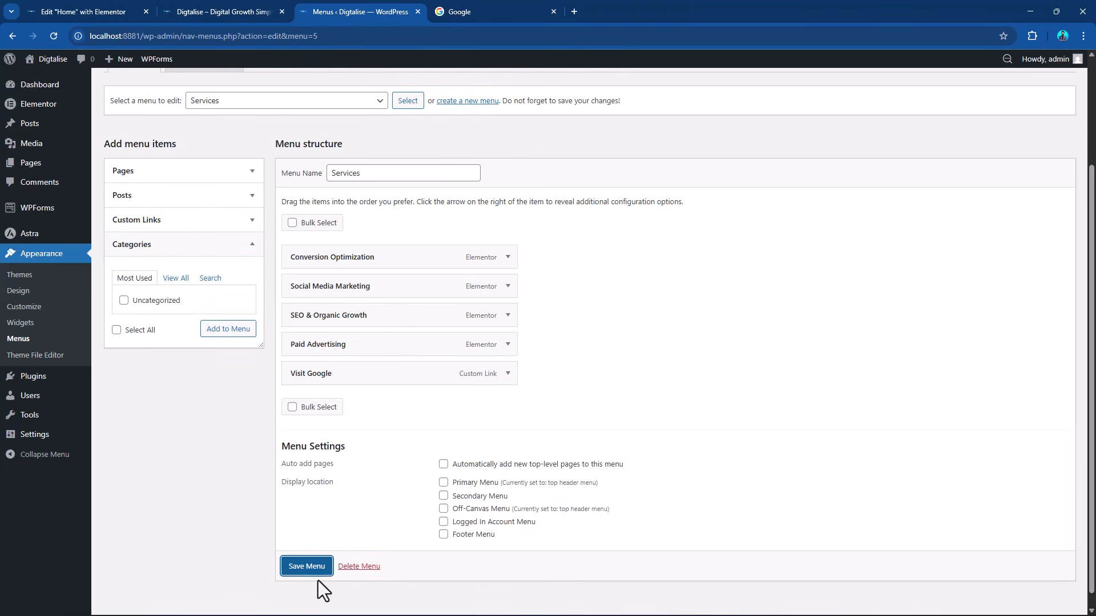
scroll(317, 580, "down", 1)
left_click(311, 568)
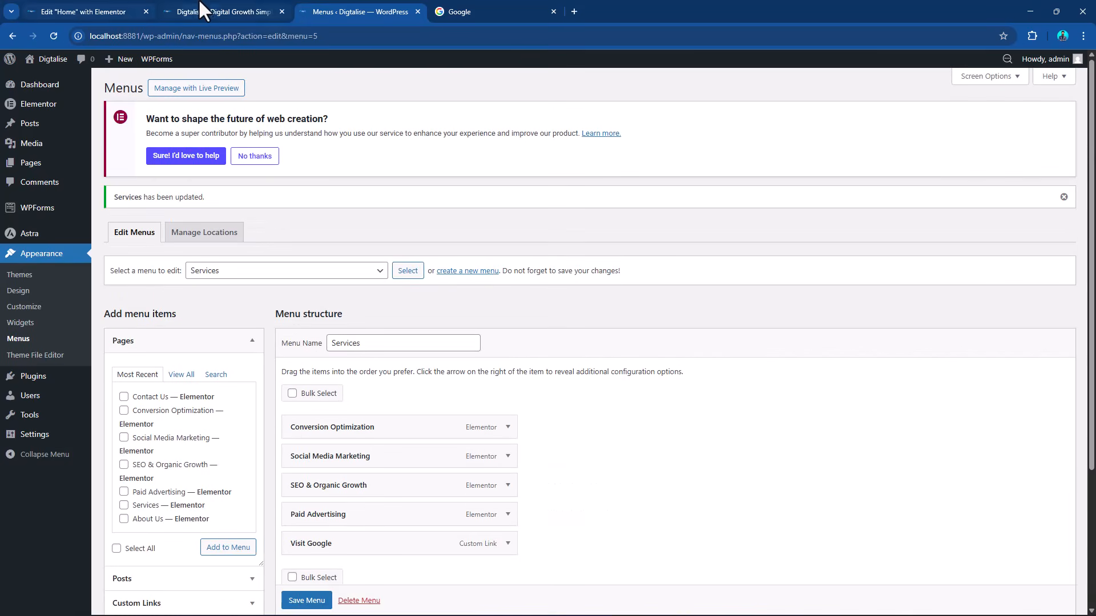
Reload the live Digtalise home page and review its header navigation and page content down to the footer.
left_click(202, 9)
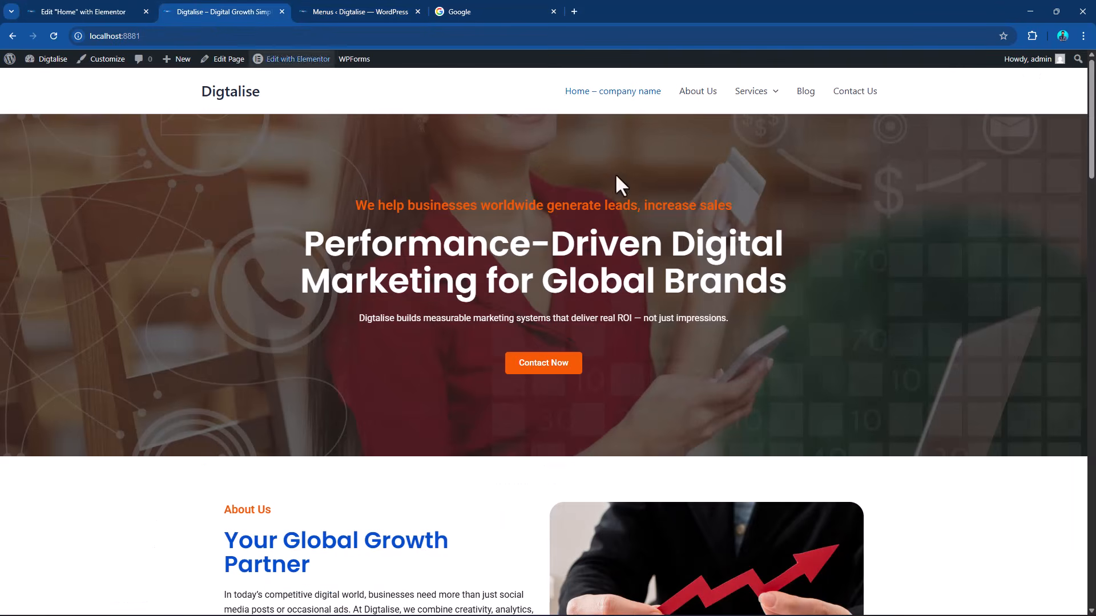
left_click(54, 36)
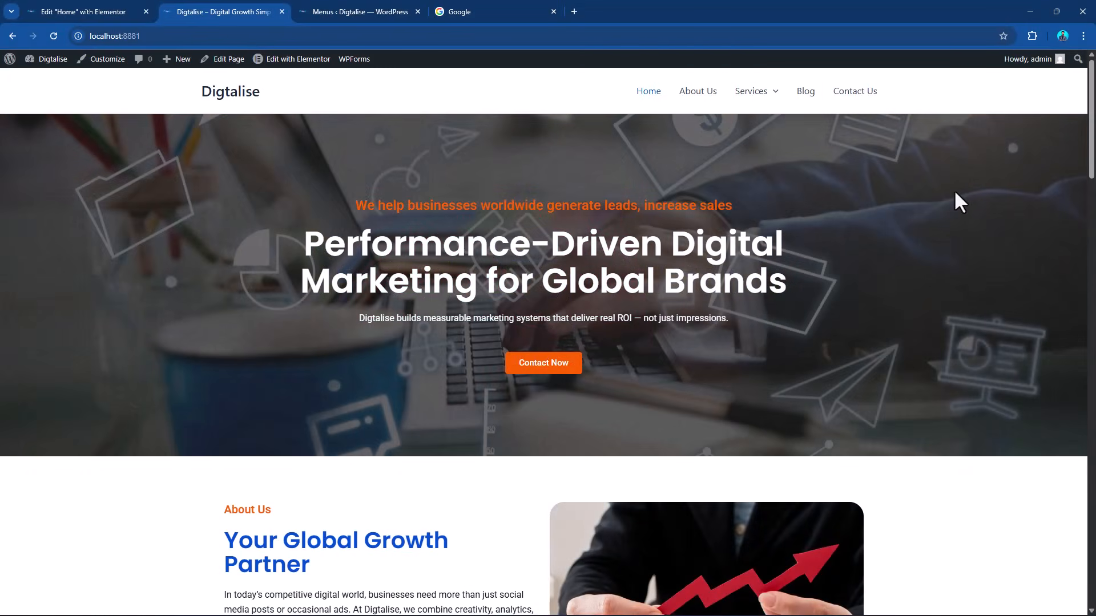
mouse_move(759, 94)
scroll(588, 345, "down", 20)
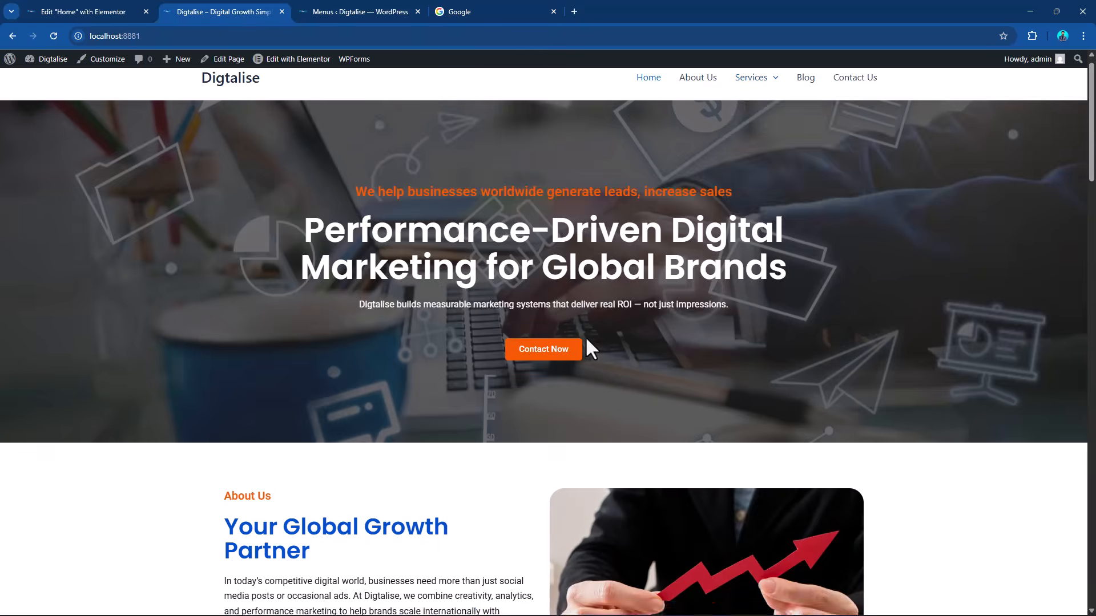
scroll(538, 580, "down", 3)
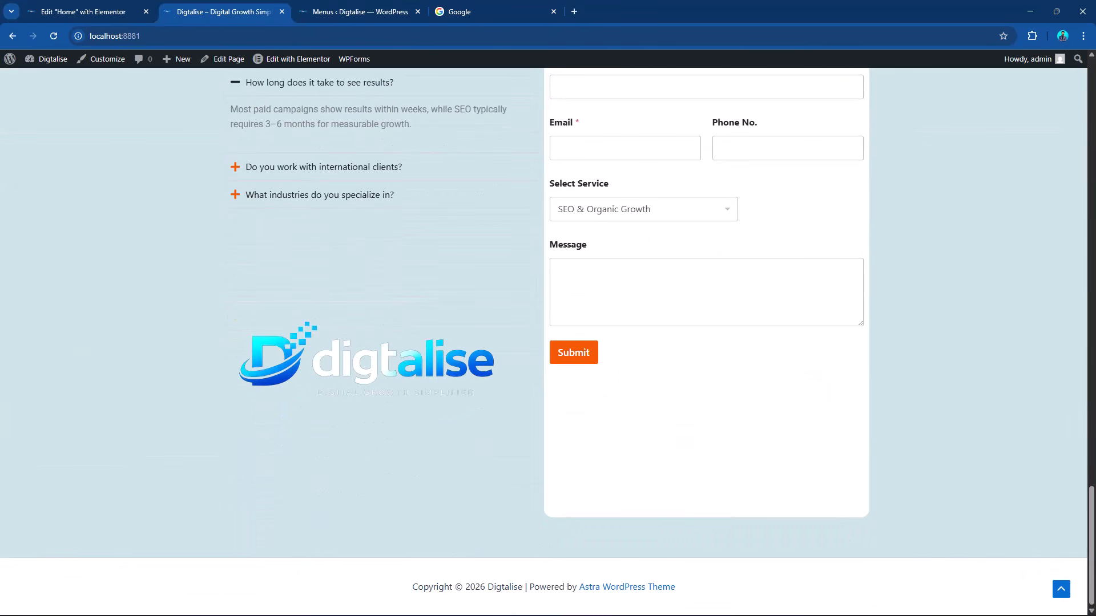
scroll(417, 439, "up", 18)
scroll(424, 399, "up", 15)
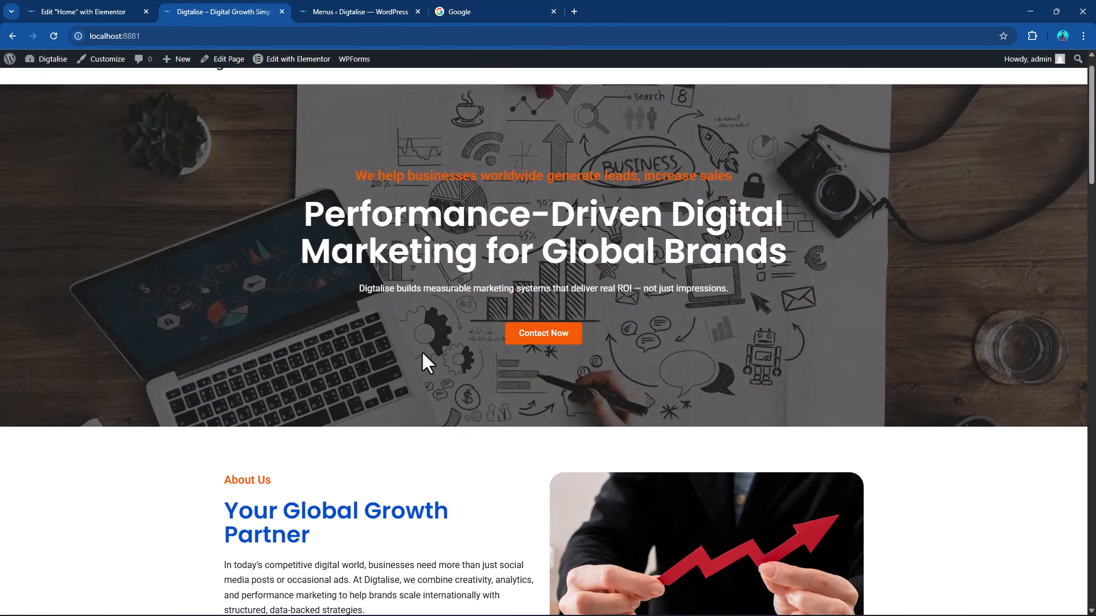
scroll(423, 353, "up", 1)
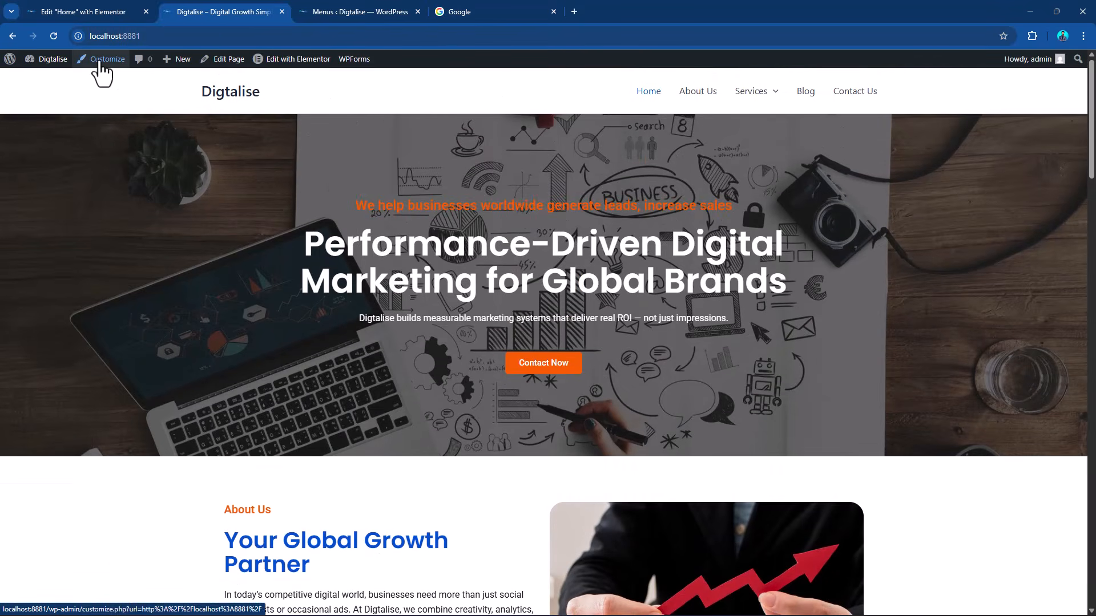
Open the theme customizer's Header section and the Site Title & Logo settings.
left_click(9, 58)
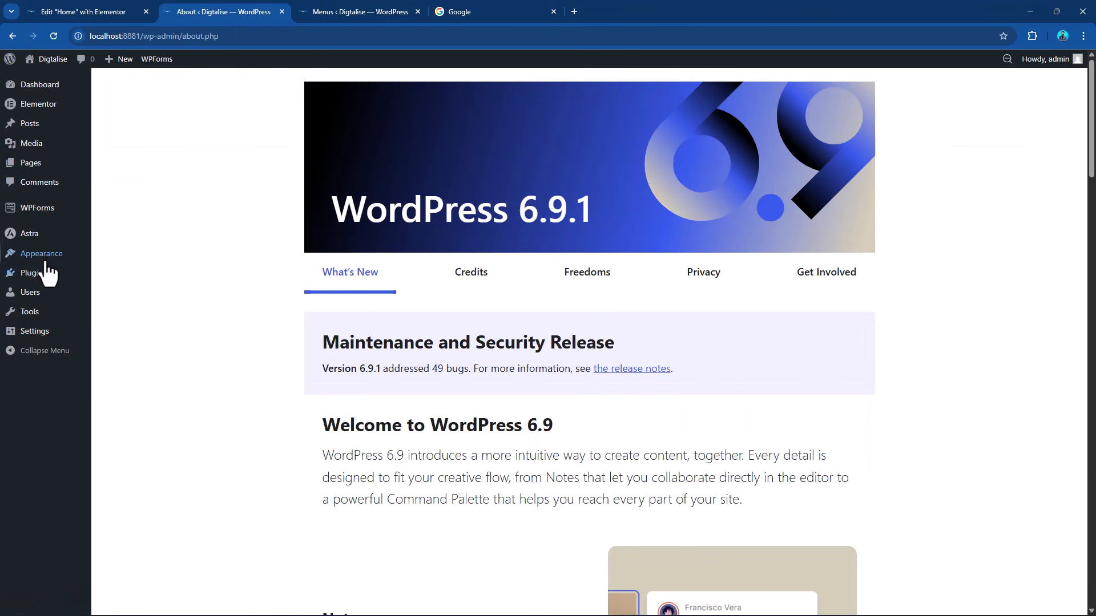
mouse_move(46, 261)
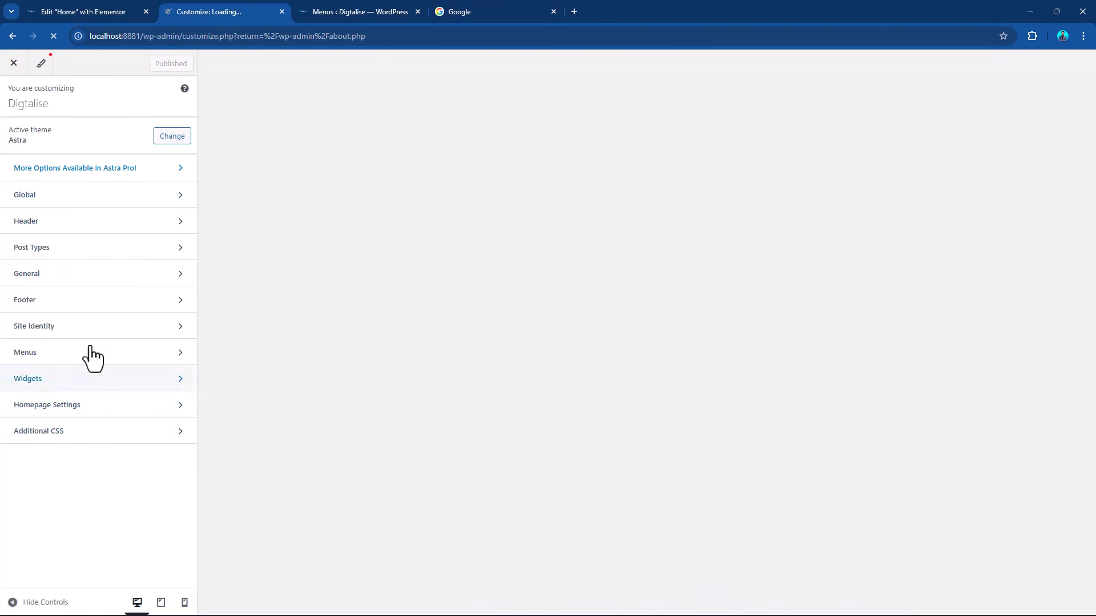
left_click(135, 225)
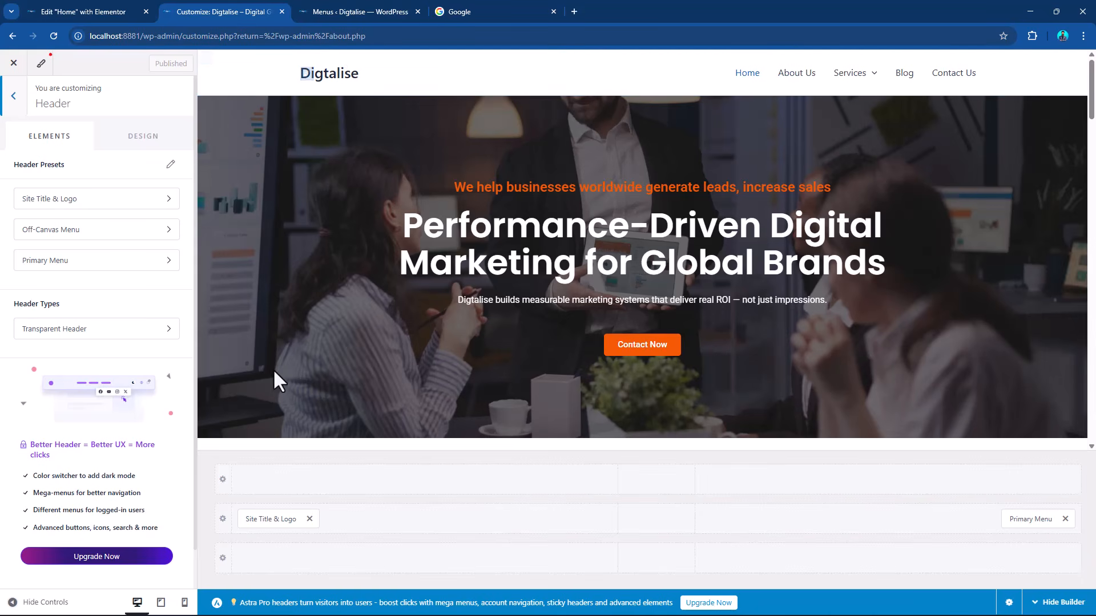
left_click(266, 517)
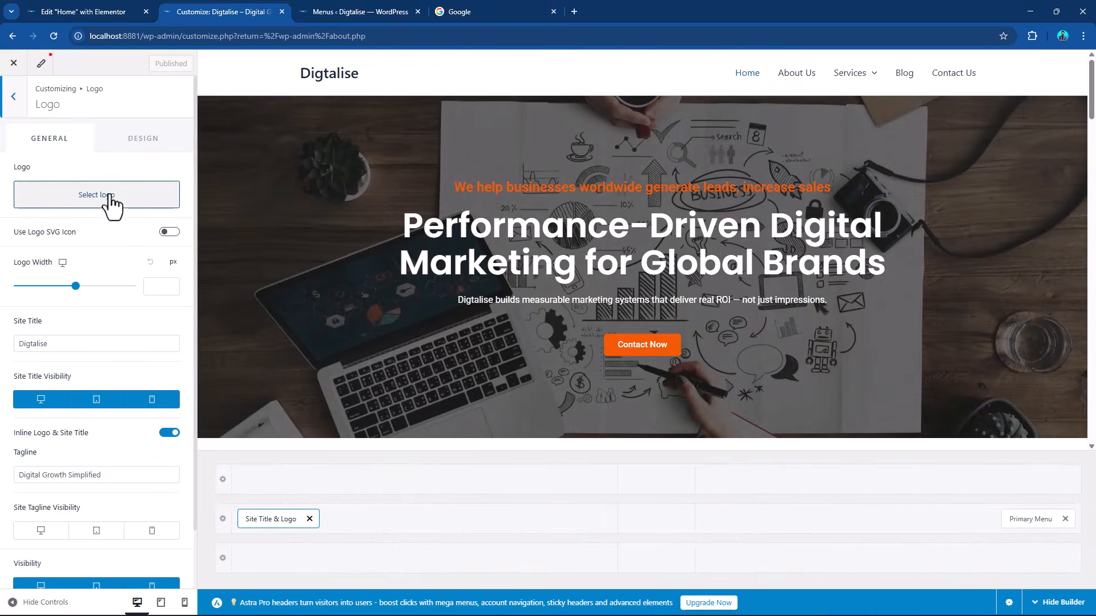
Try cropped-Logo.png as the header logo without cropping, at a logo width of 106 px, and remove it.
left_click(111, 197)
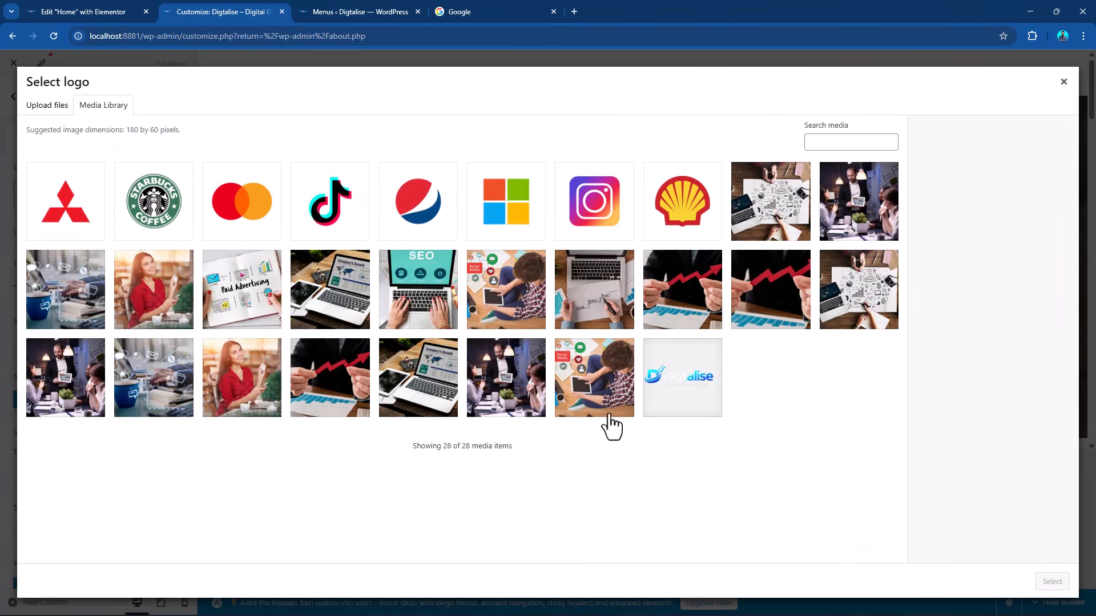
left_click(672, 379)
left_click(1052, 582)
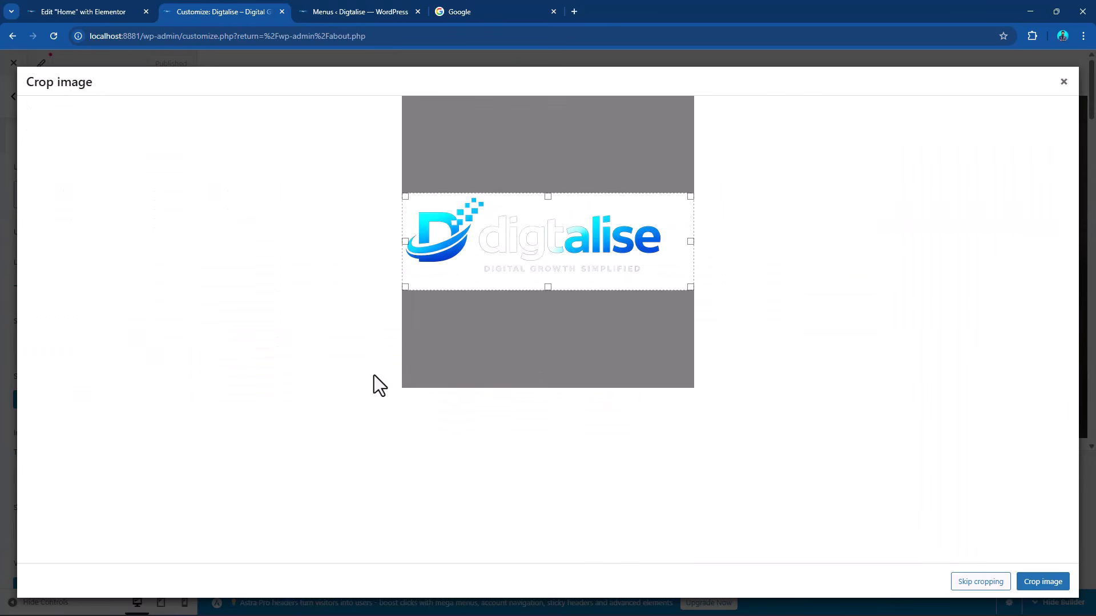
left_click(977, 585)
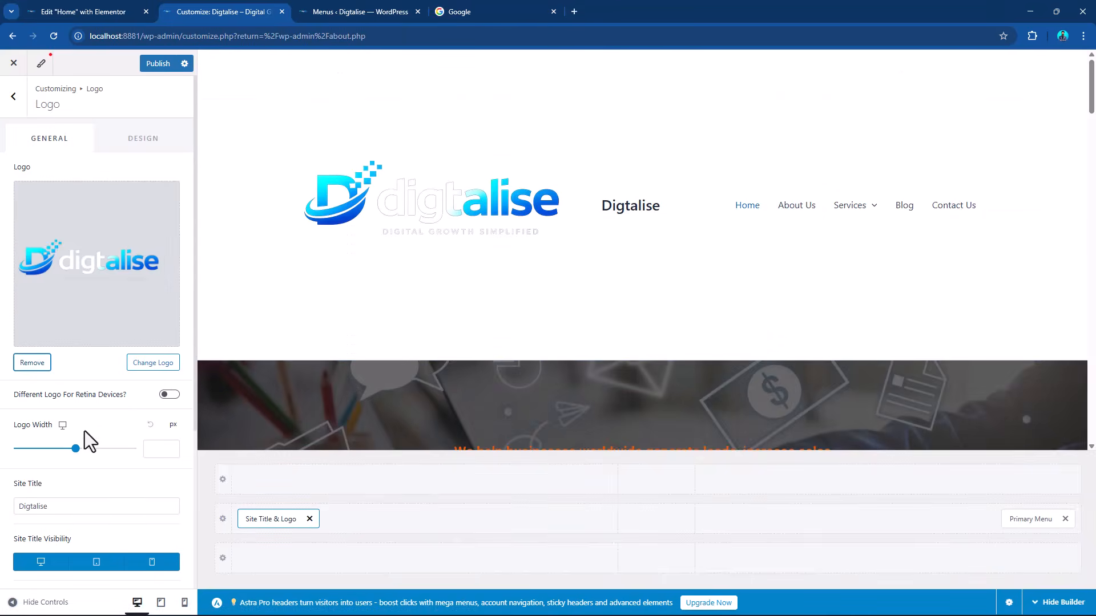
left_click_drag(75, 449, 38, 450)
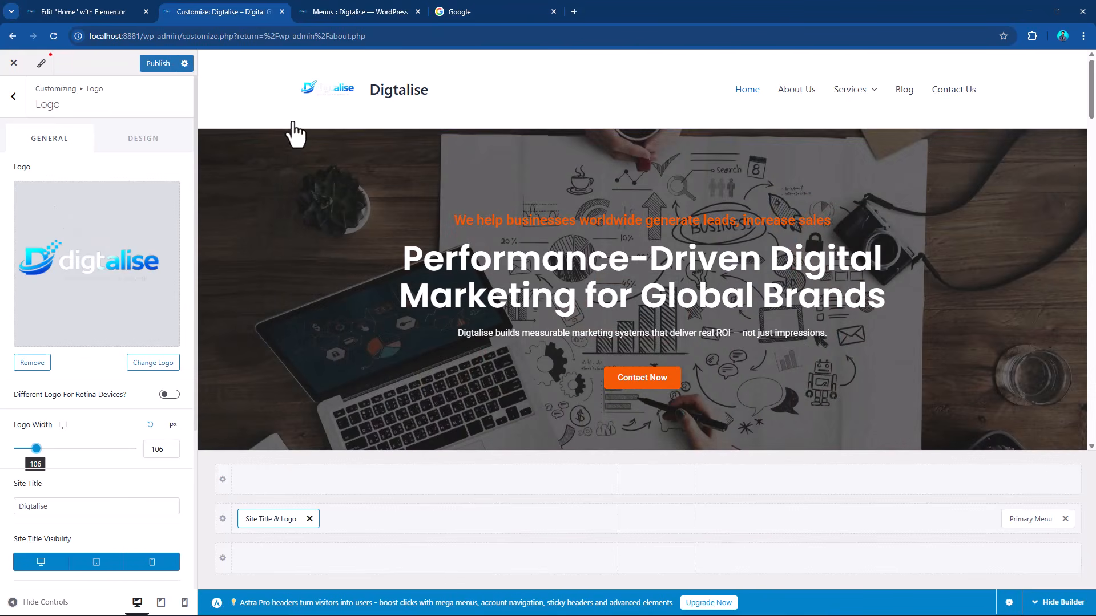
left_click(30, 369)
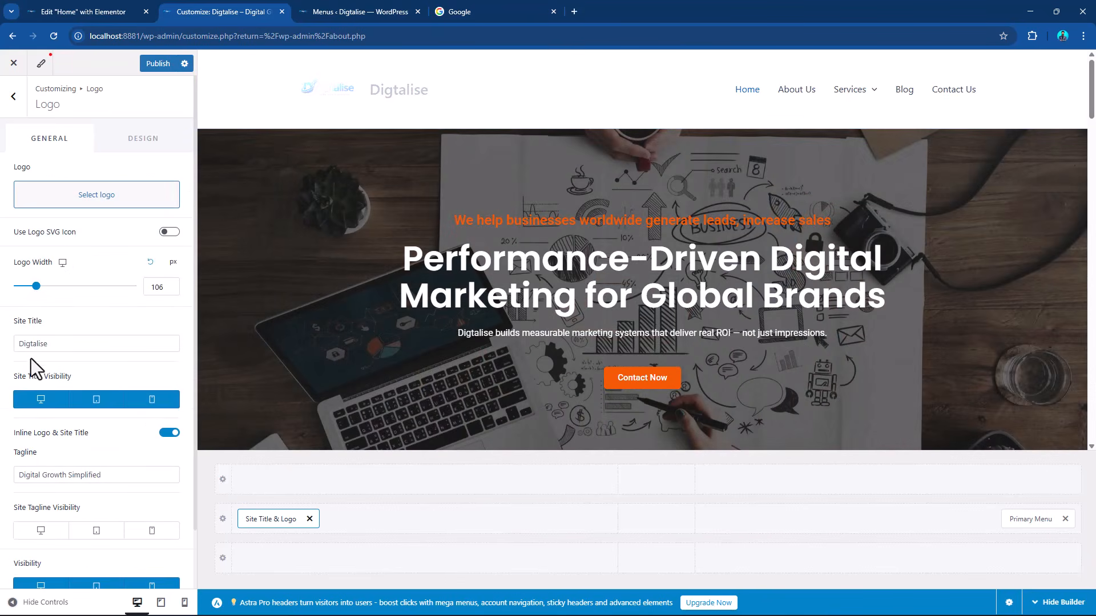
Set cropped-Logo.png as the header logo using the suggested crop and a logo width of 169 px.
left_click(102, 200)
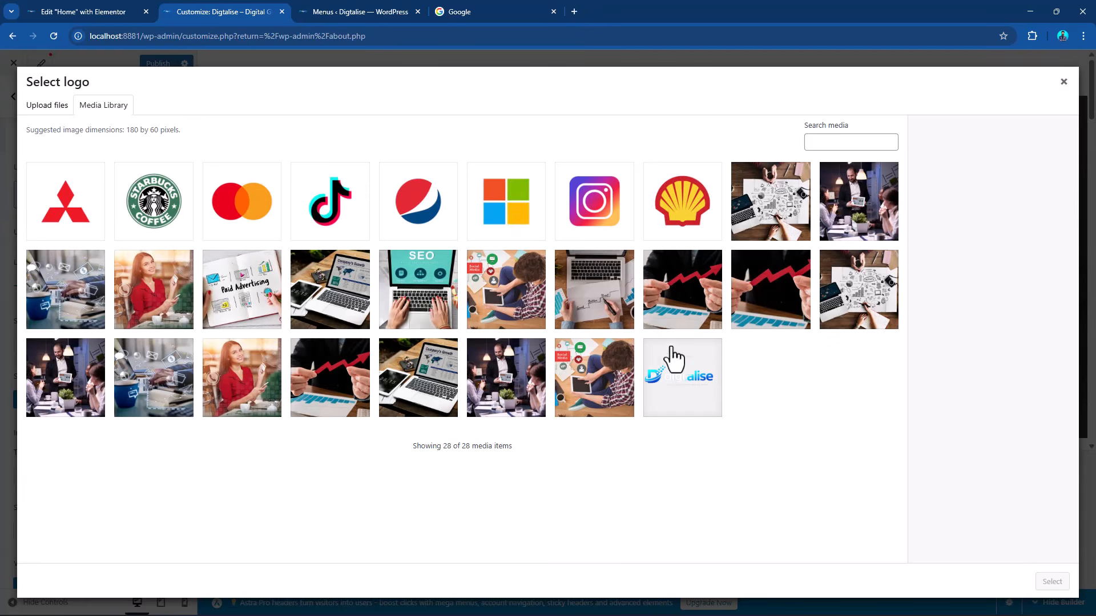
left_click(656, 376)
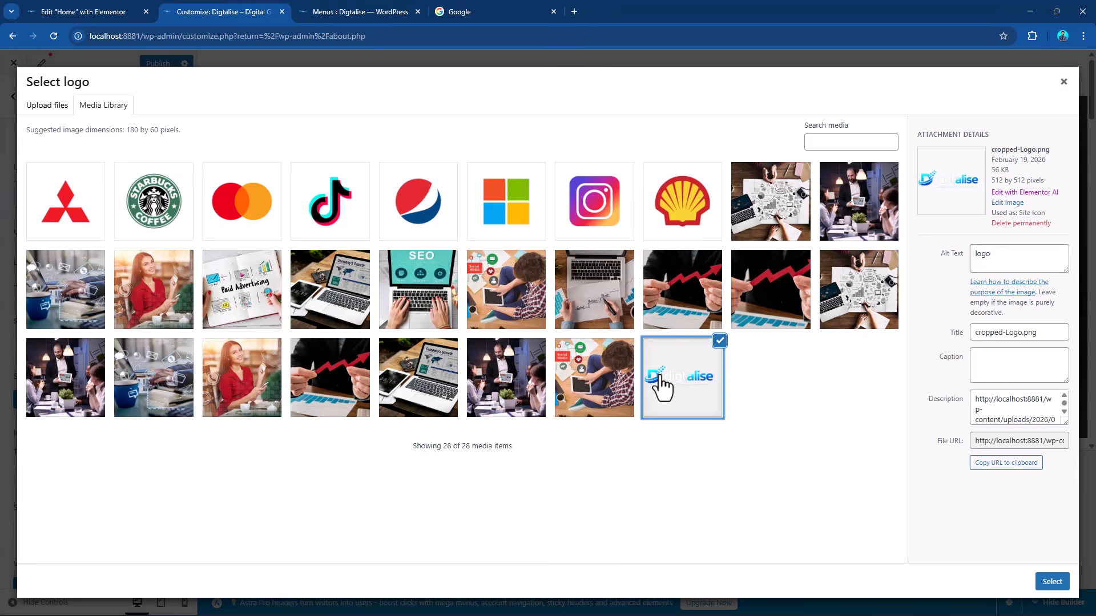
left_click(1052, 583)
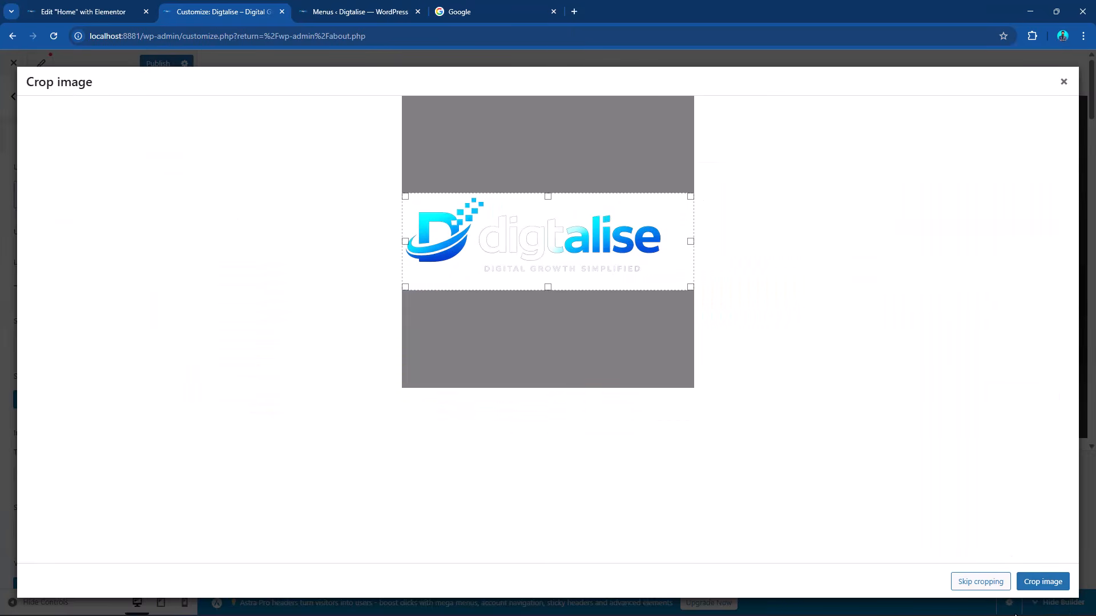
left_click(1044, 583)
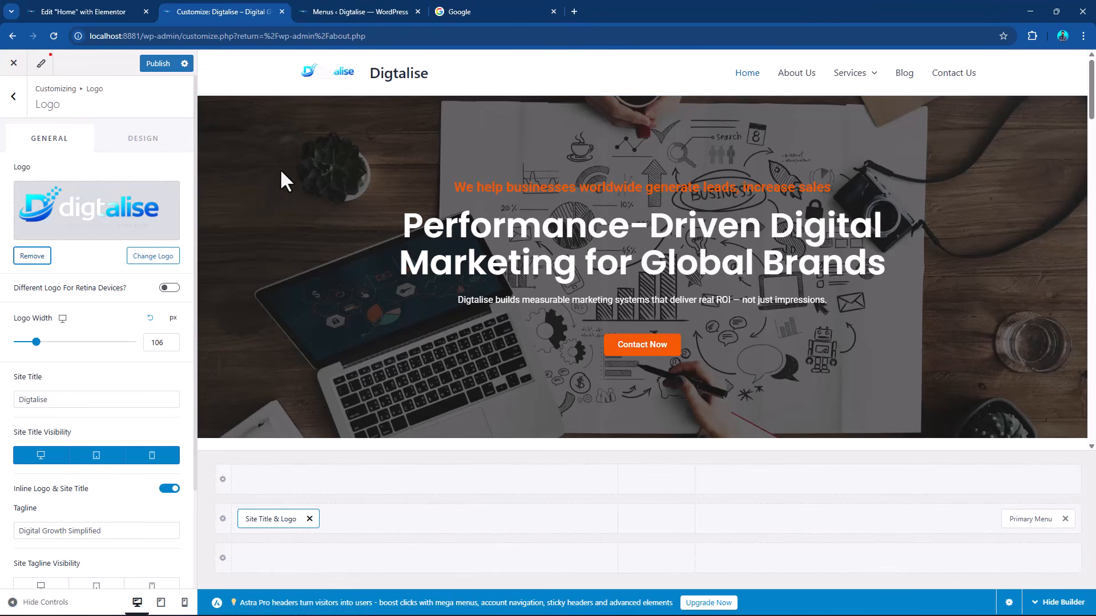
left_click_drag(36, 342, 49, 342)
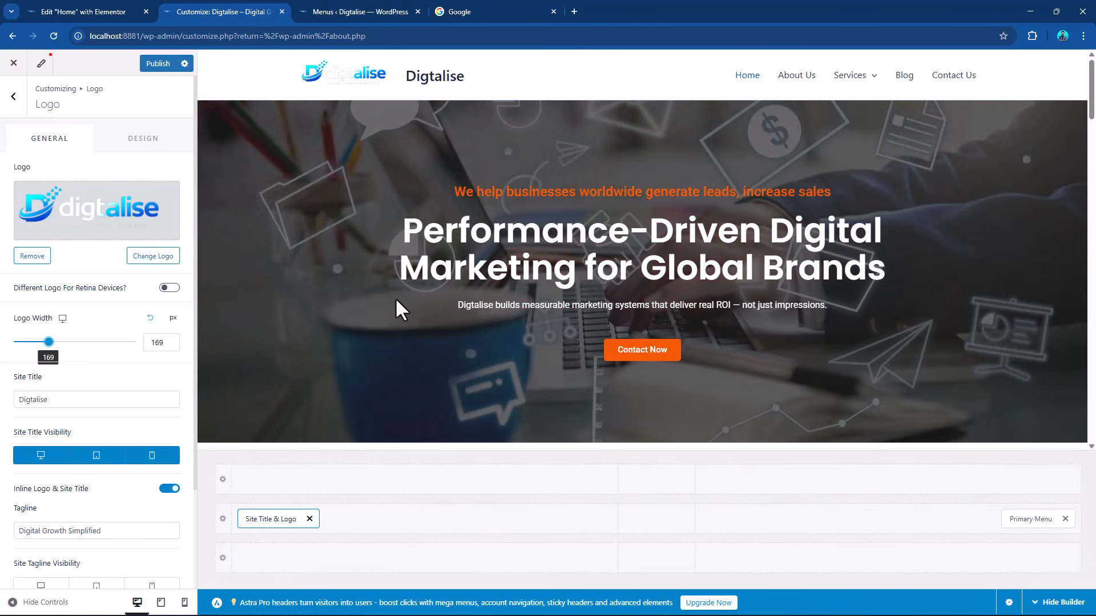
Open the primary header row's design settings and set its background color to light pink #F0CCCC.
left_click(223, 519)
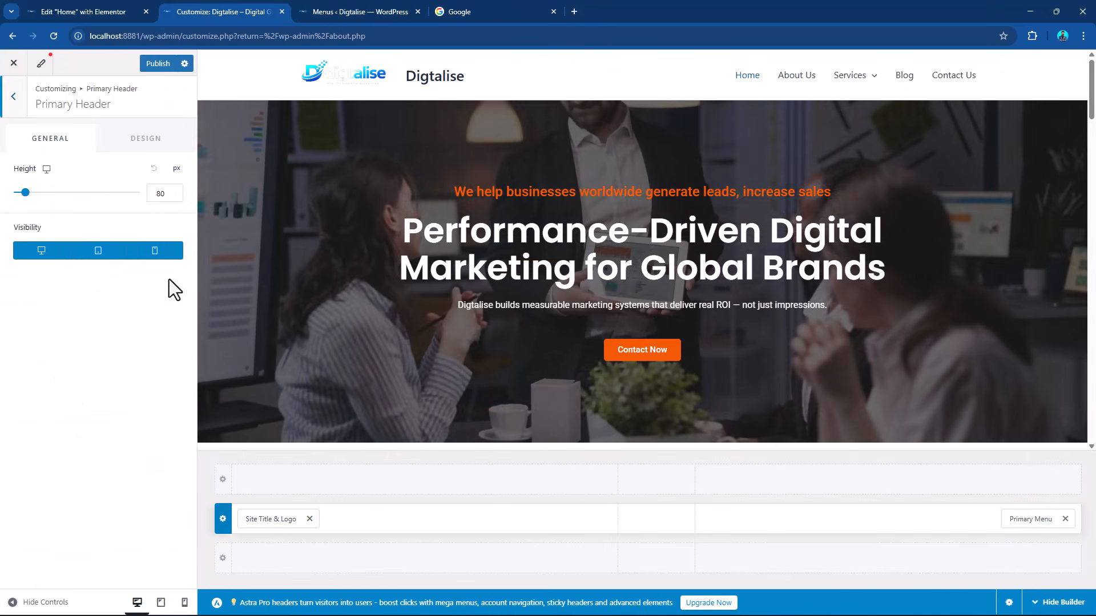
left_click(133, 148)
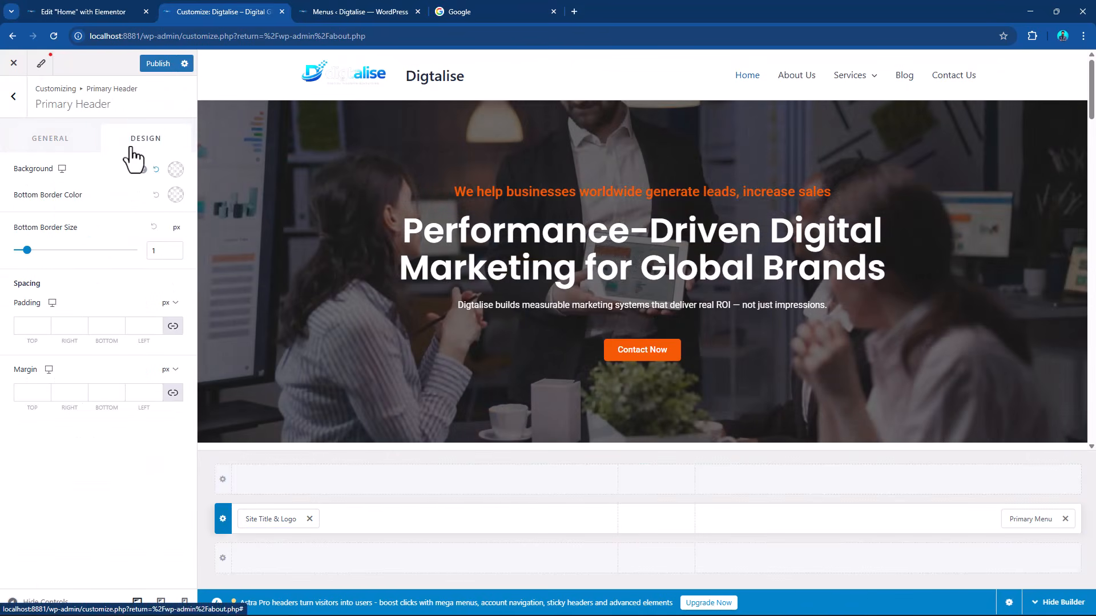
left_click(175, 170)
left_click_drag(54, 259, 38, 247)
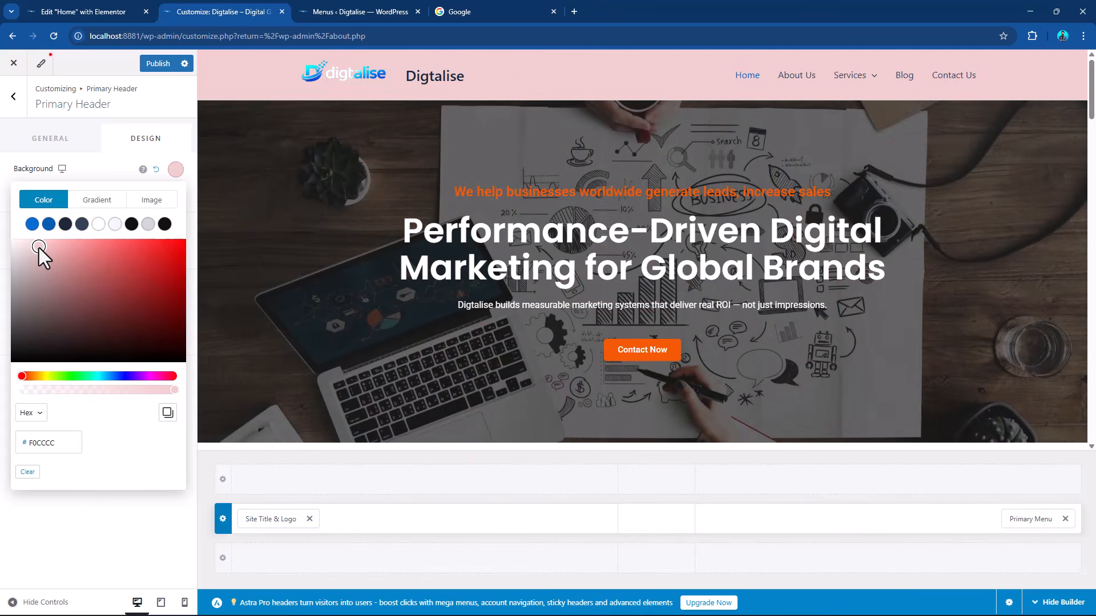
Switch to the Home page in Elementor and copy the background color code #CDE3E8 from the "Our Core Expertise" container.
left_click(117, 7)
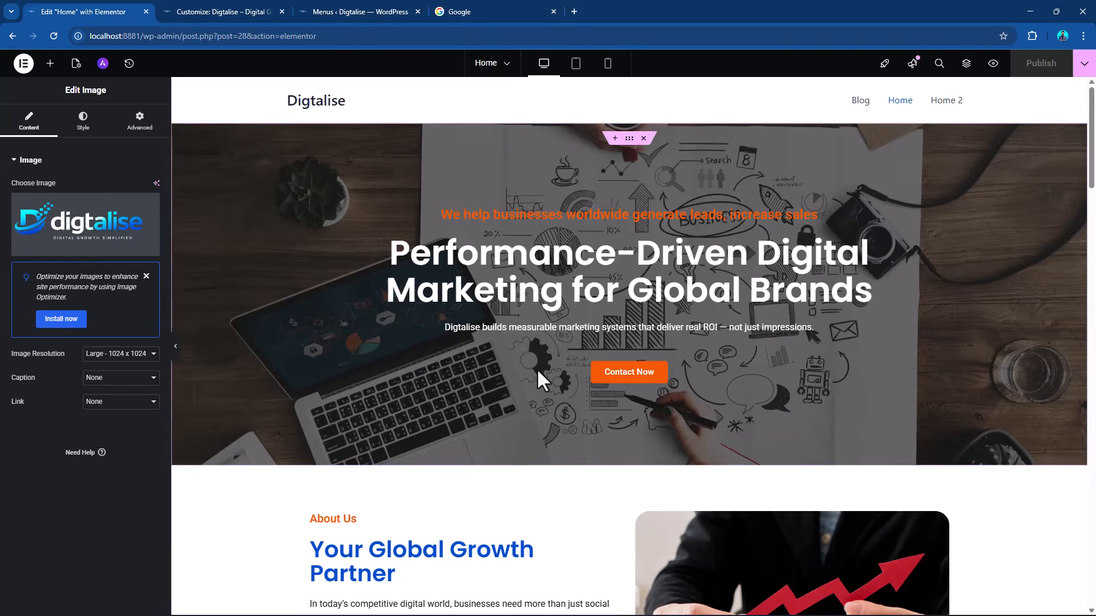
scroll(547, 365, "down", 9)
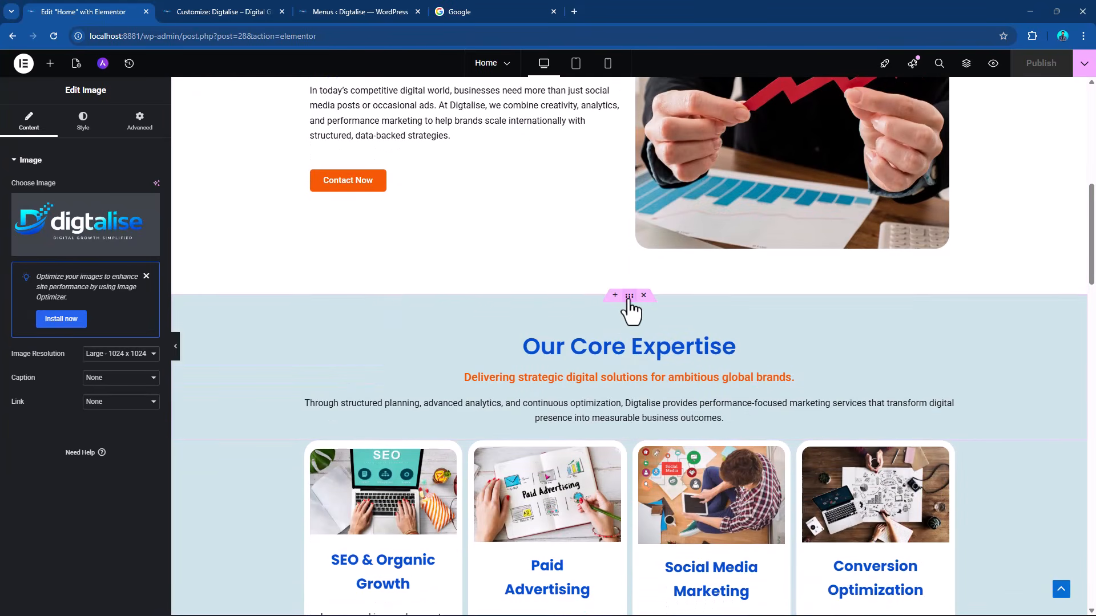
left_click(629, 296)
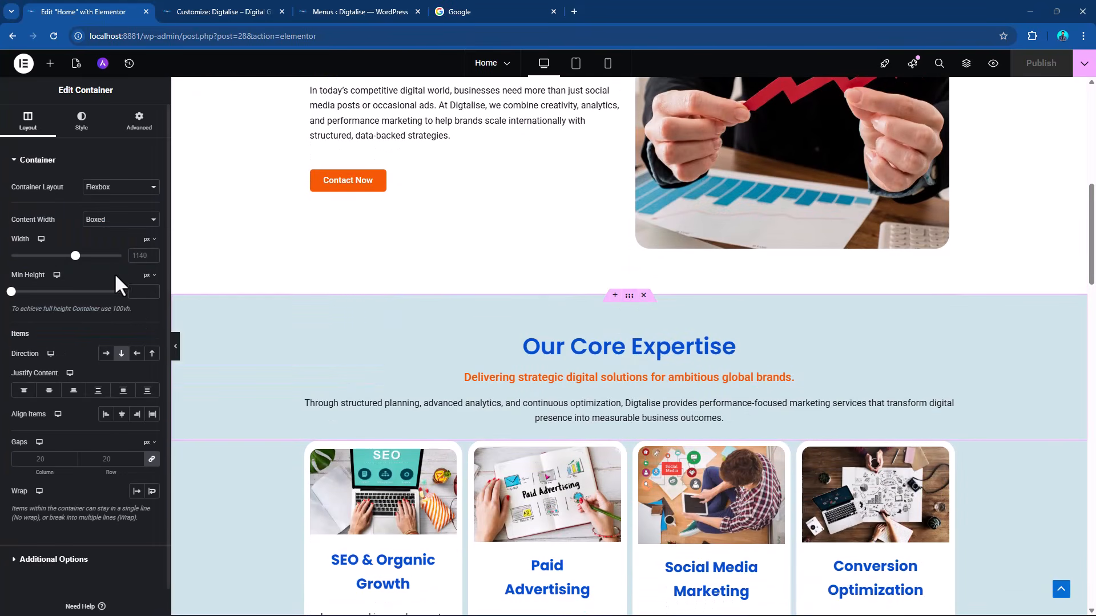
left_click(82, 121)
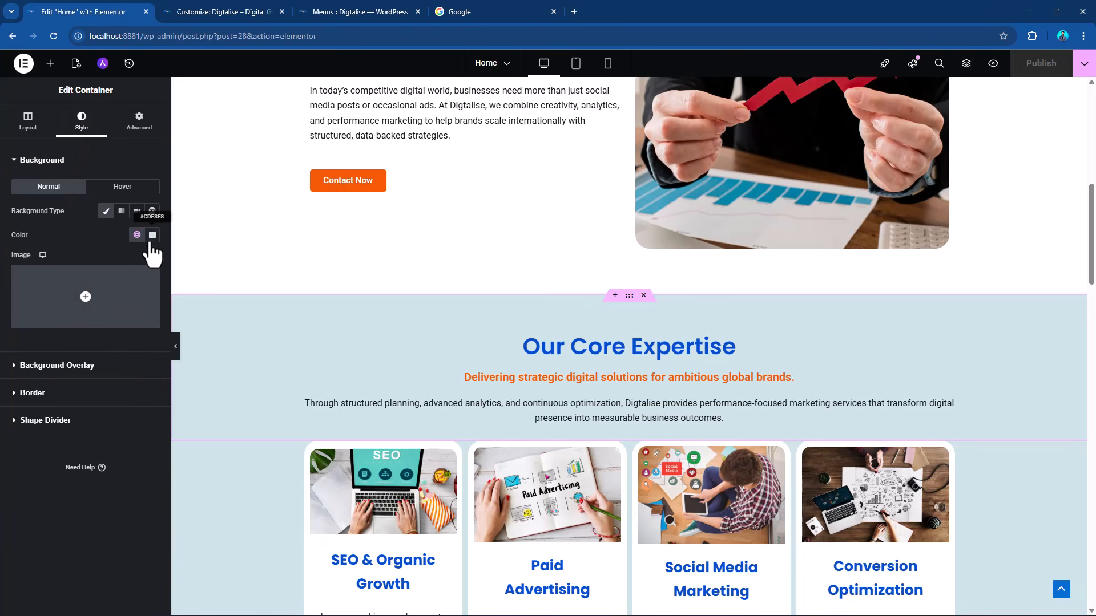
left_click(152, 235)
key("ctrl+c")
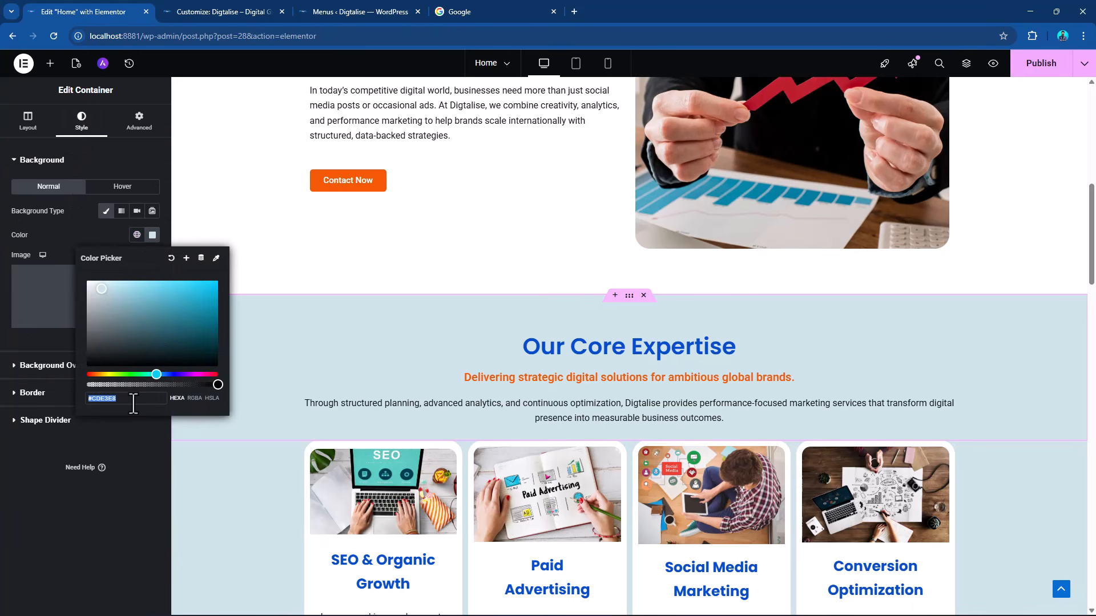
left_click_drag(134, 403, 66, 400)
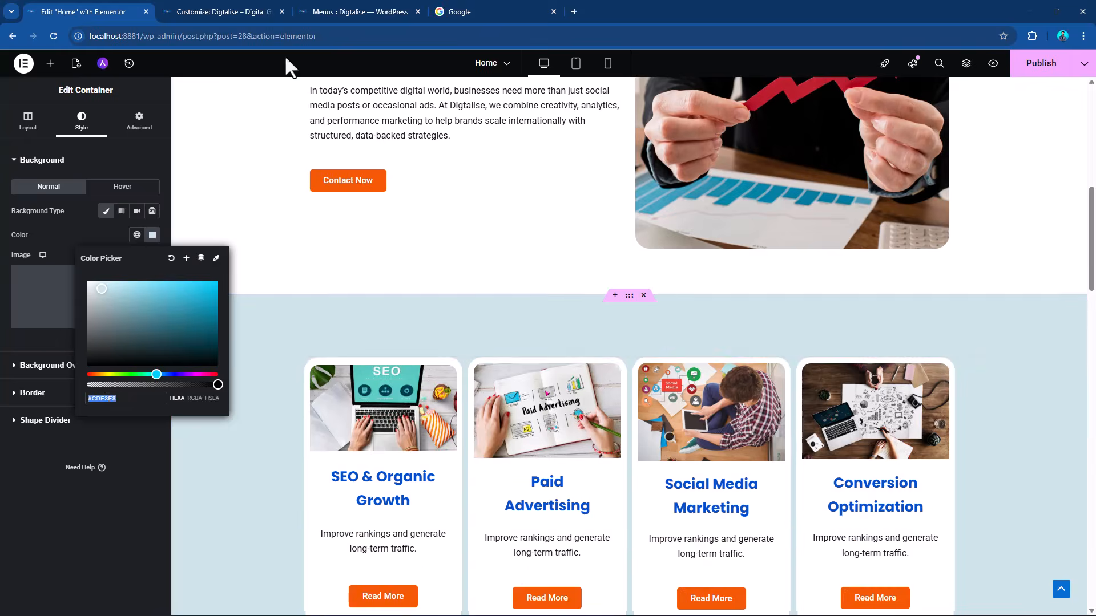
left_click(240, 4)
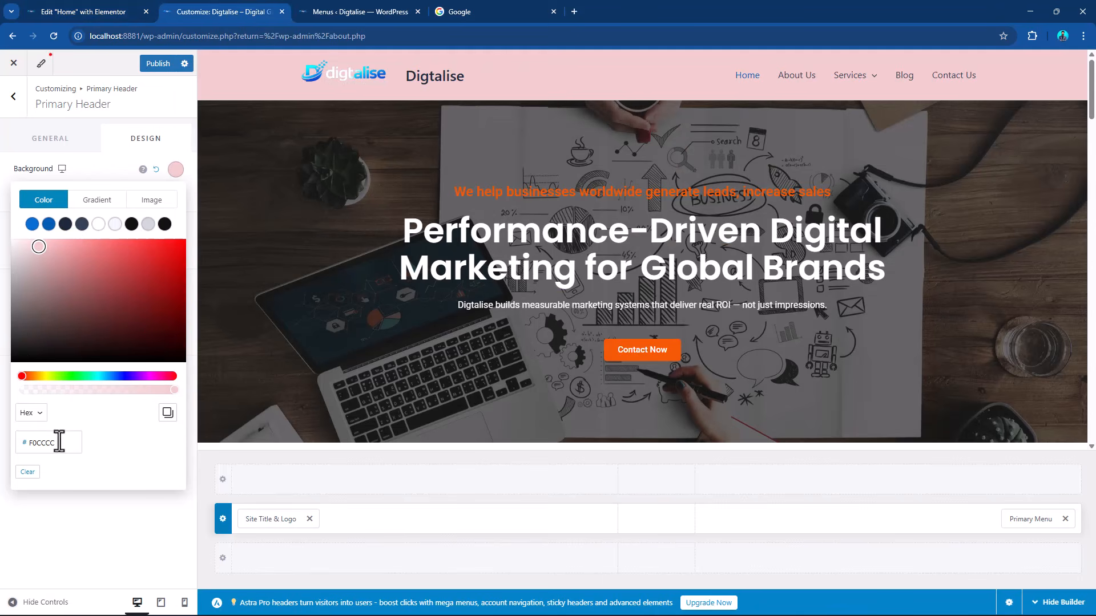
left_click(8, 455)
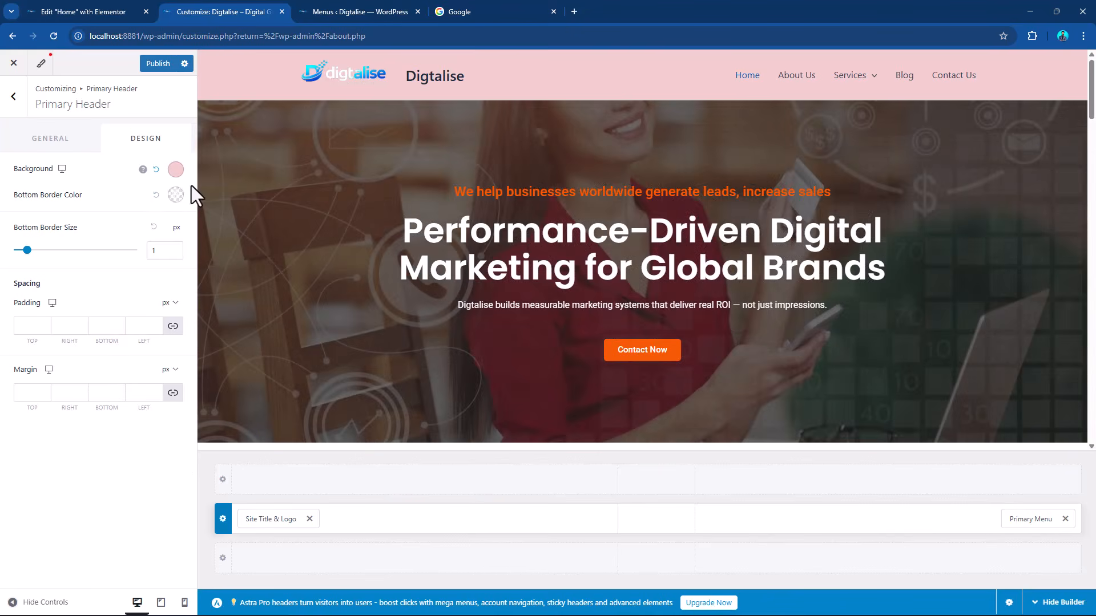
left_click(176, 170)
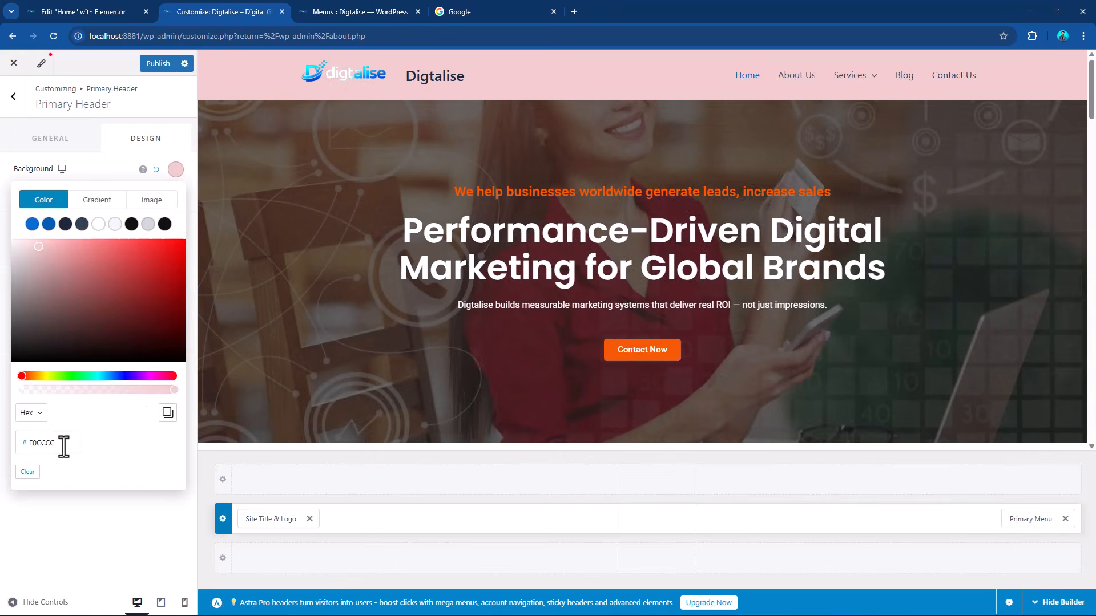
left_click(2, 457)
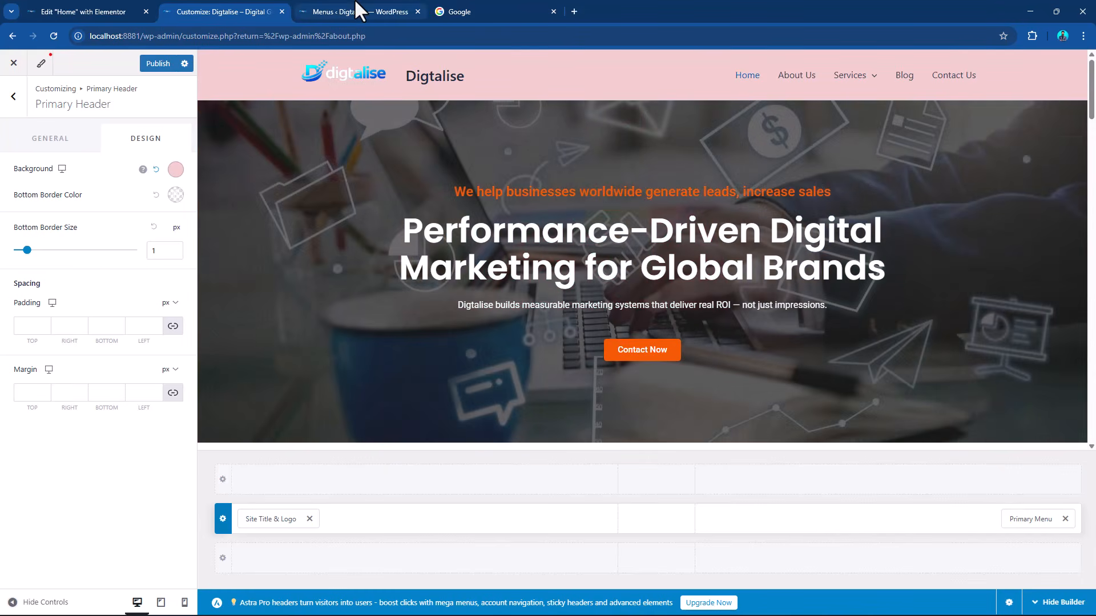
left_click(356, 11)
Copy the "Our Core Expertise" container's color code and set the primary header's background color to #CDE3E8 in the customizer.
left_click(105, 13)
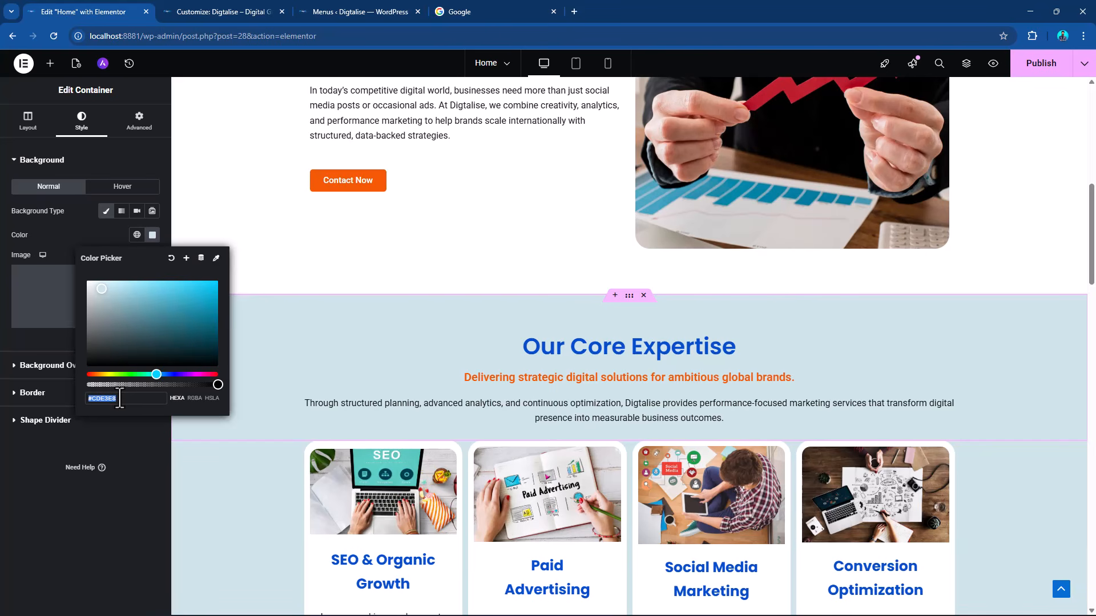
left_click(207, 3)
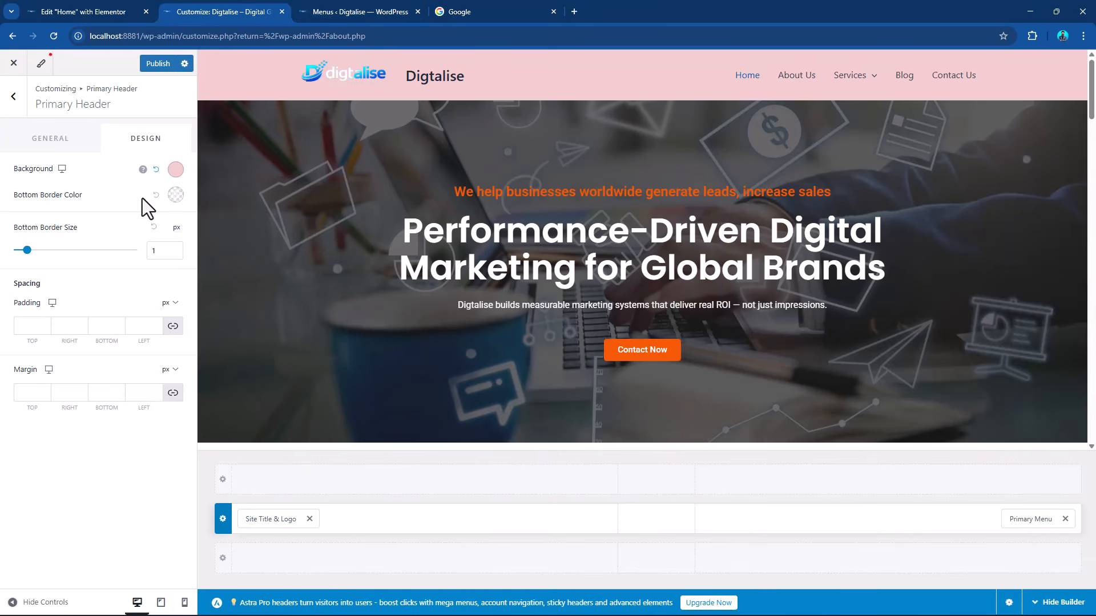
left_click(176, 170)
left_click(52, 444)
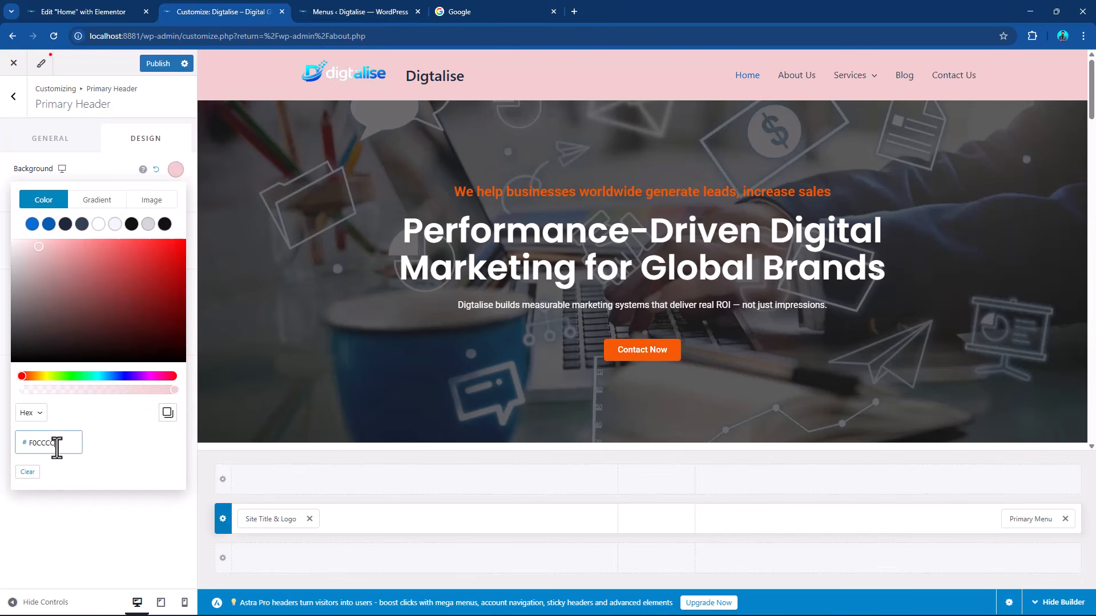
double_click(61, 447)
key("ctrl+v")
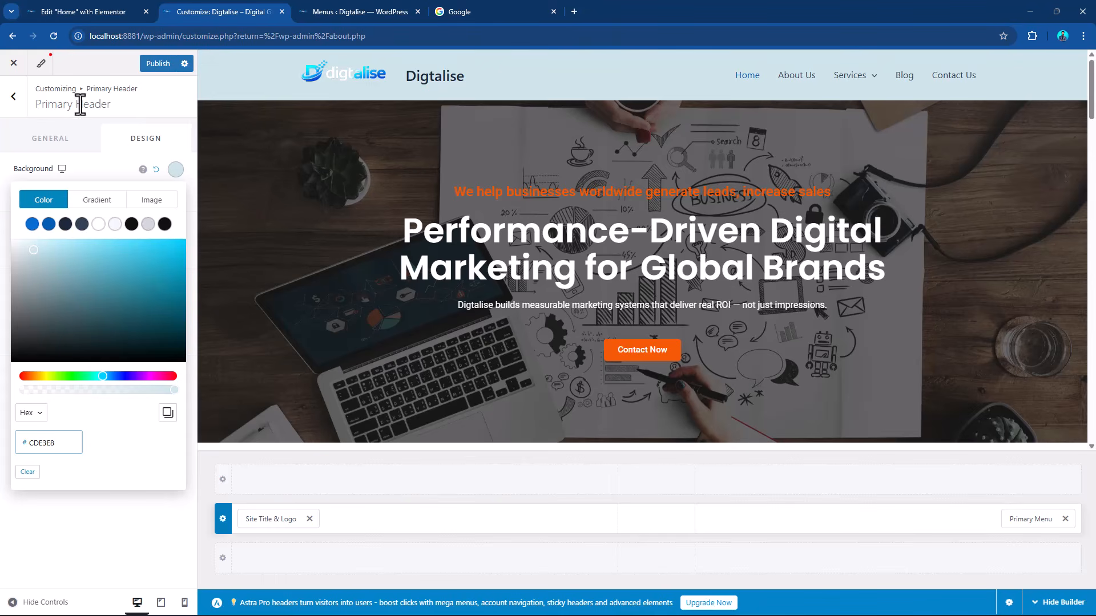
left_click(145, 99)
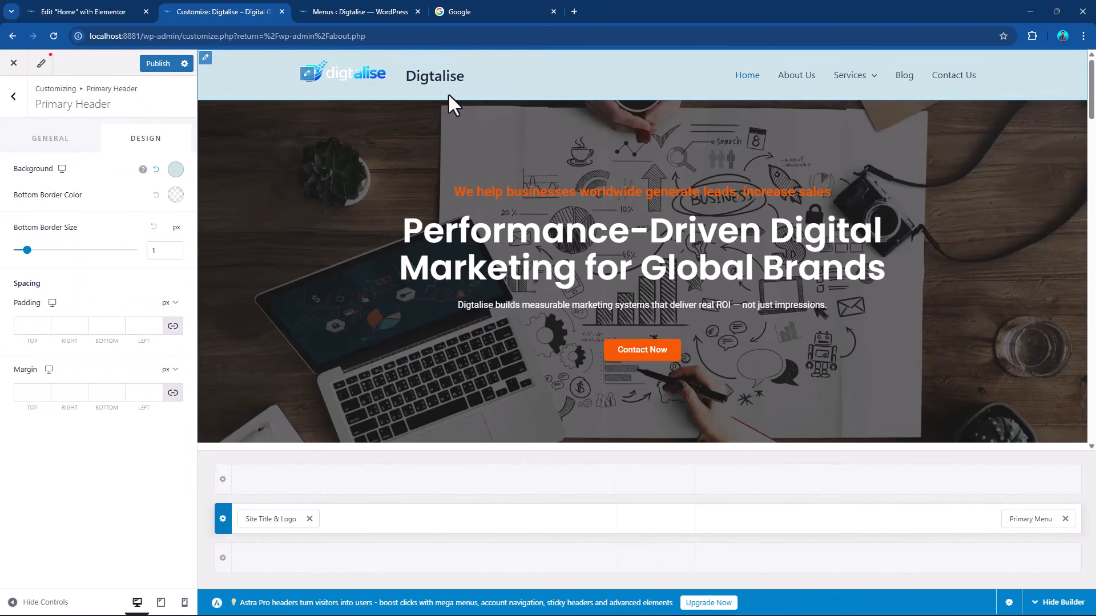
Hide the site title beside the header logo on desktop, tablet and mobile.
left_click(263, 517)
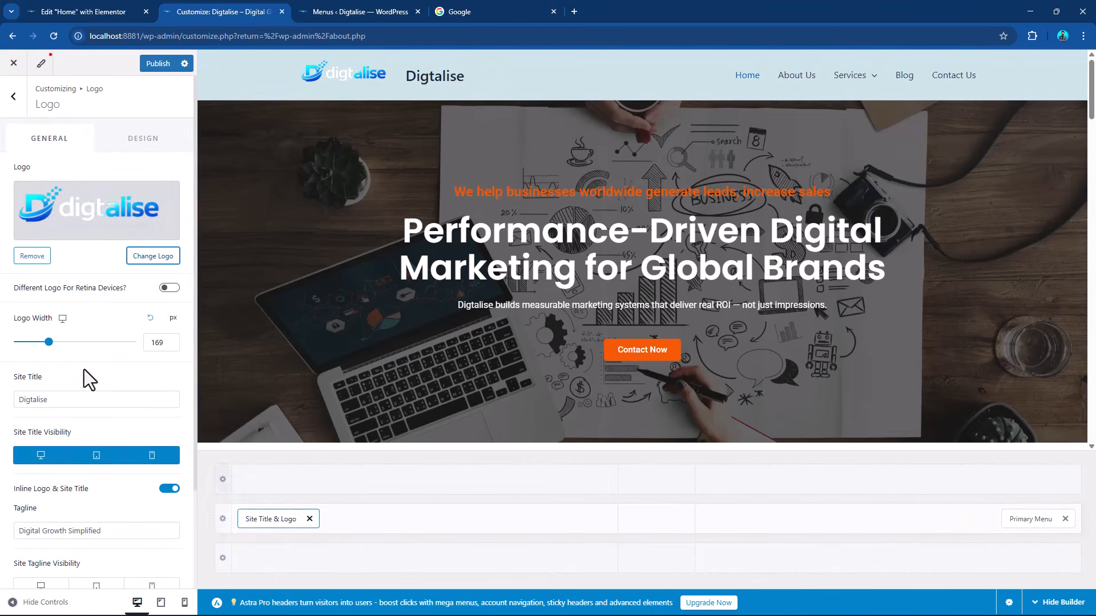
scroll(106, 375, "down", 2)
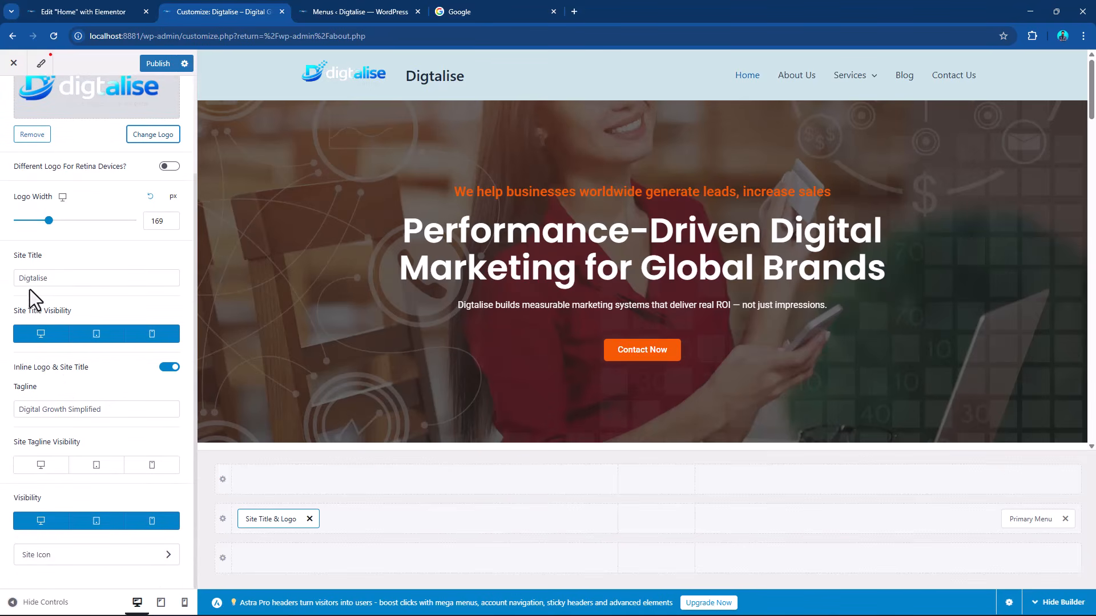
left_click(42, 338)
left_click(96, 337)
left_click(151, 335)
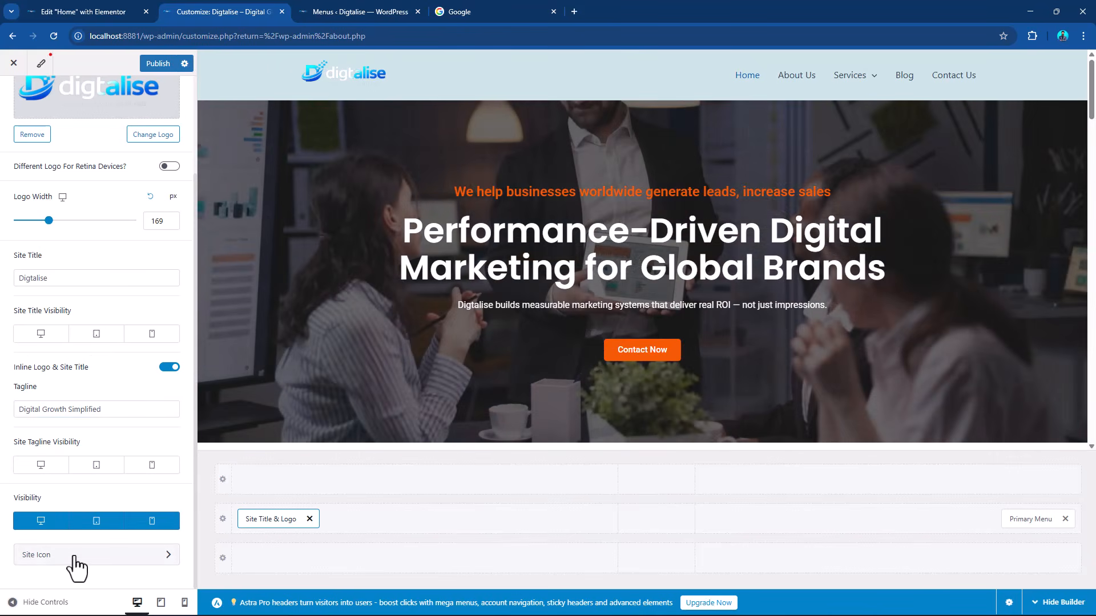
Check the site icon settings under Site Identity and return to the Header section.
left_click(74, 556)
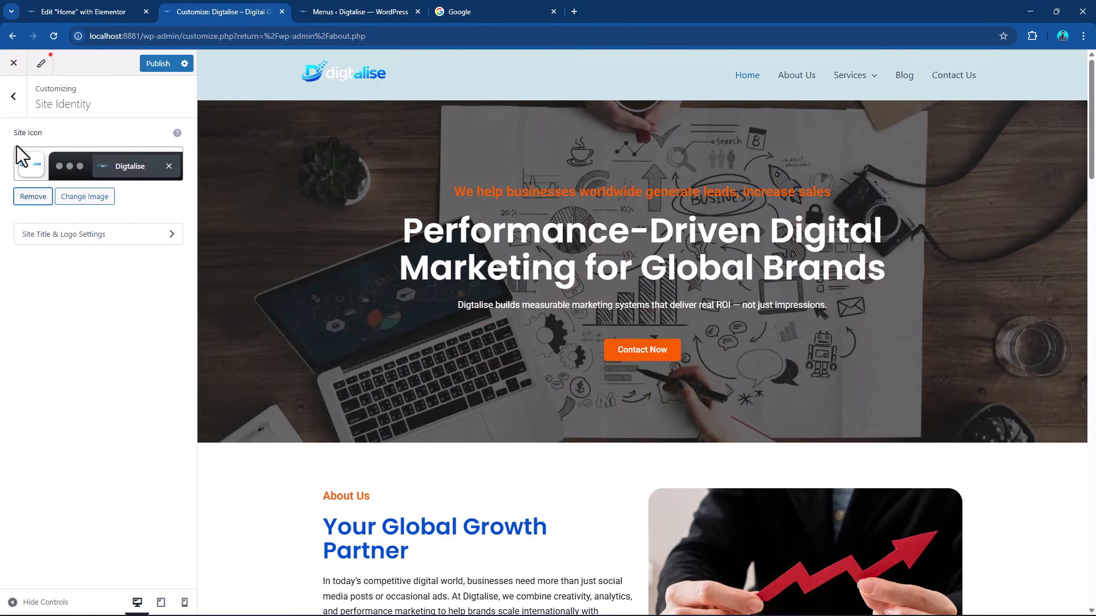
left_click(13, 97)
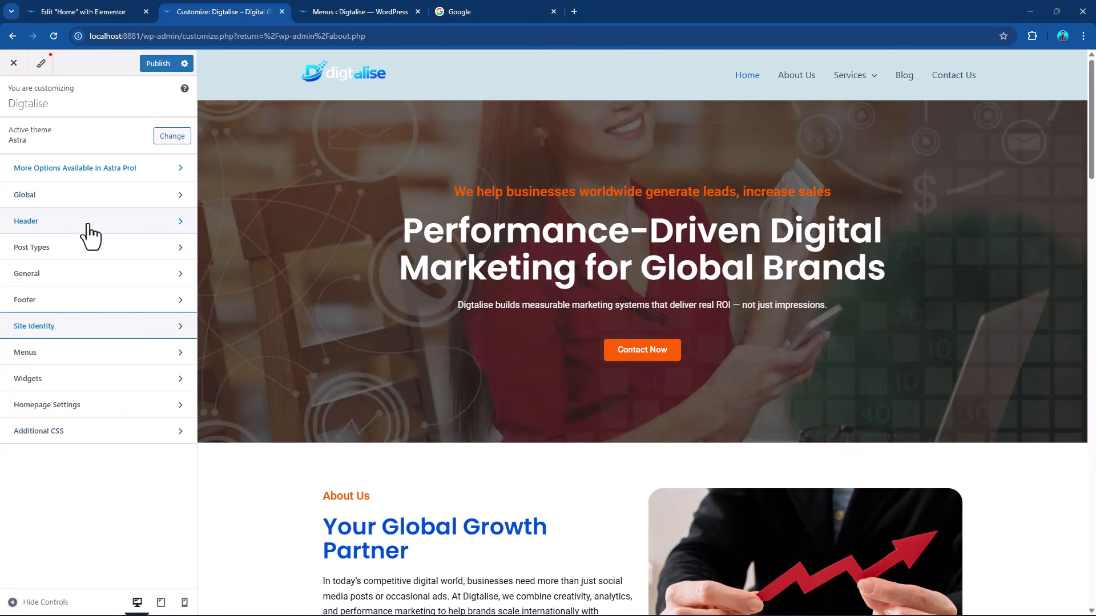
left_click(89, 225)
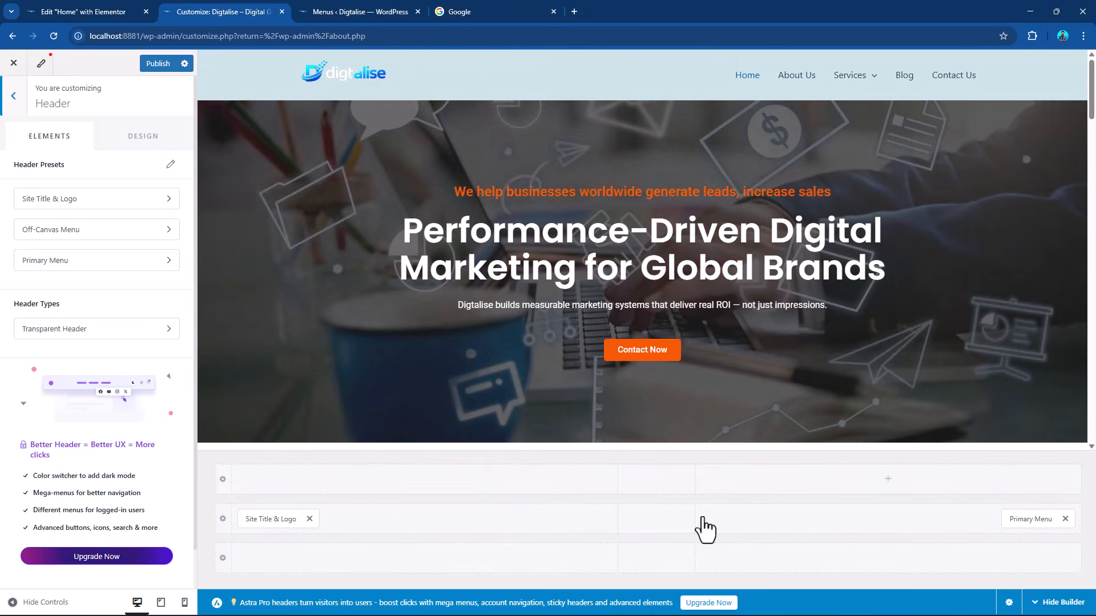
Cancel leaving the customizer and publish the header changes.
left_click(896, 481)
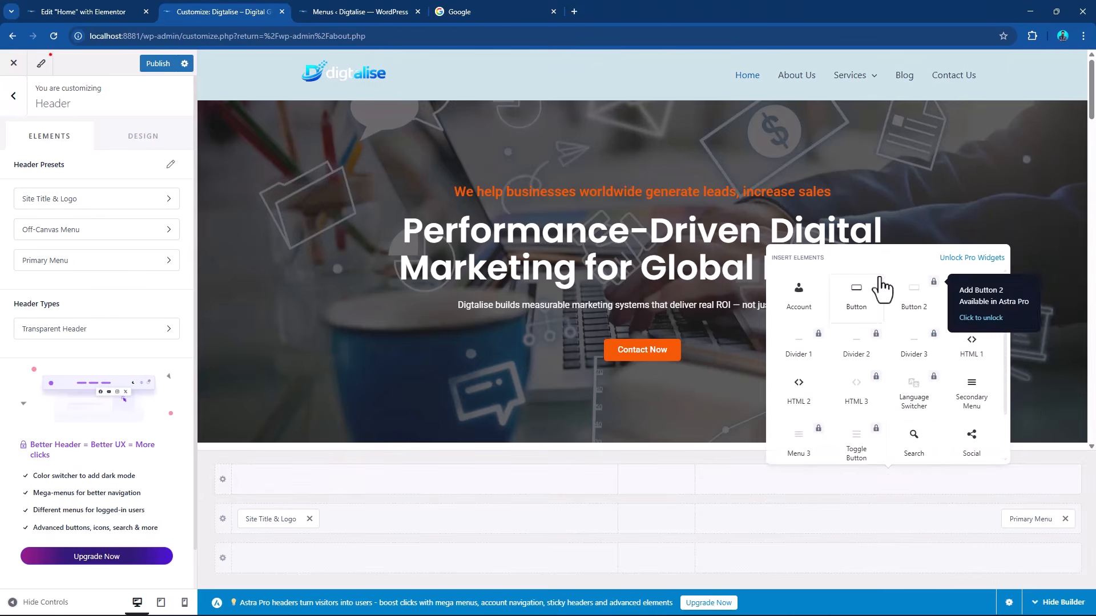
key("ctrl+w")
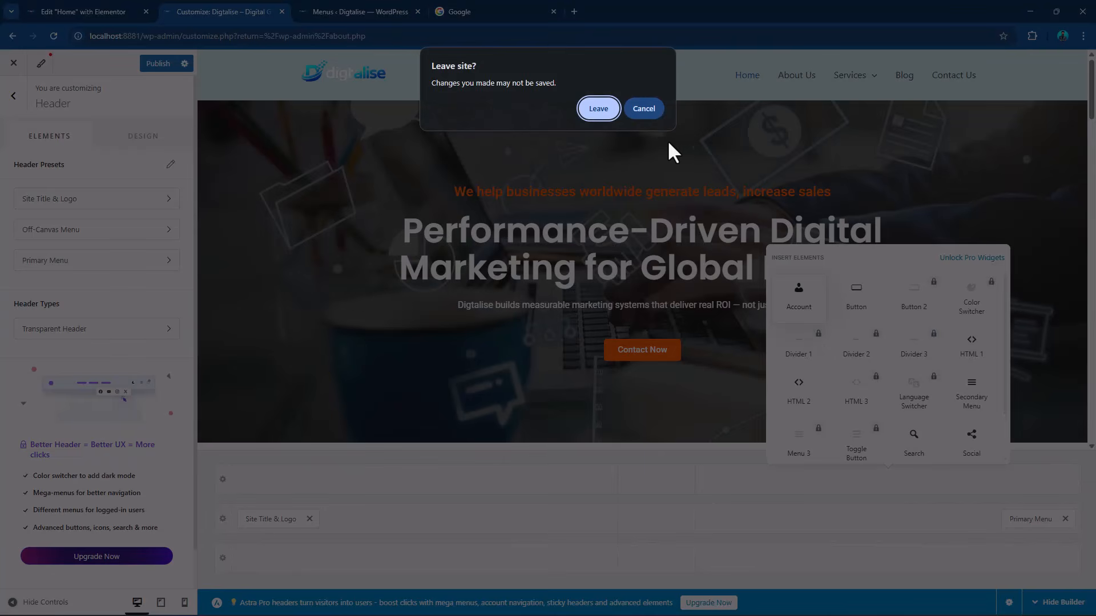
left_click(651, 109)
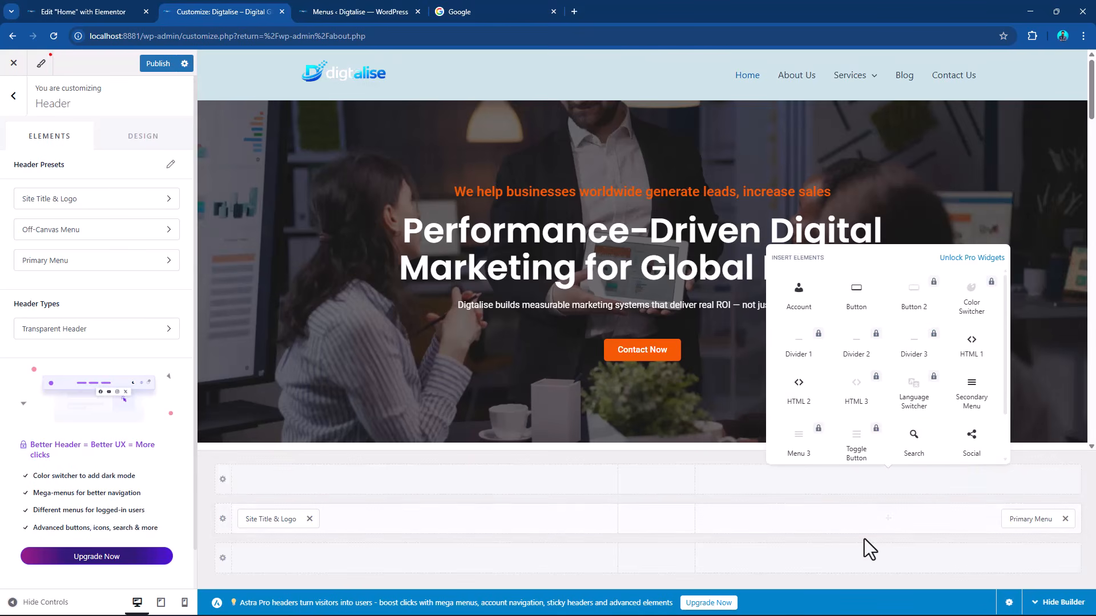
left_click(158, 64)
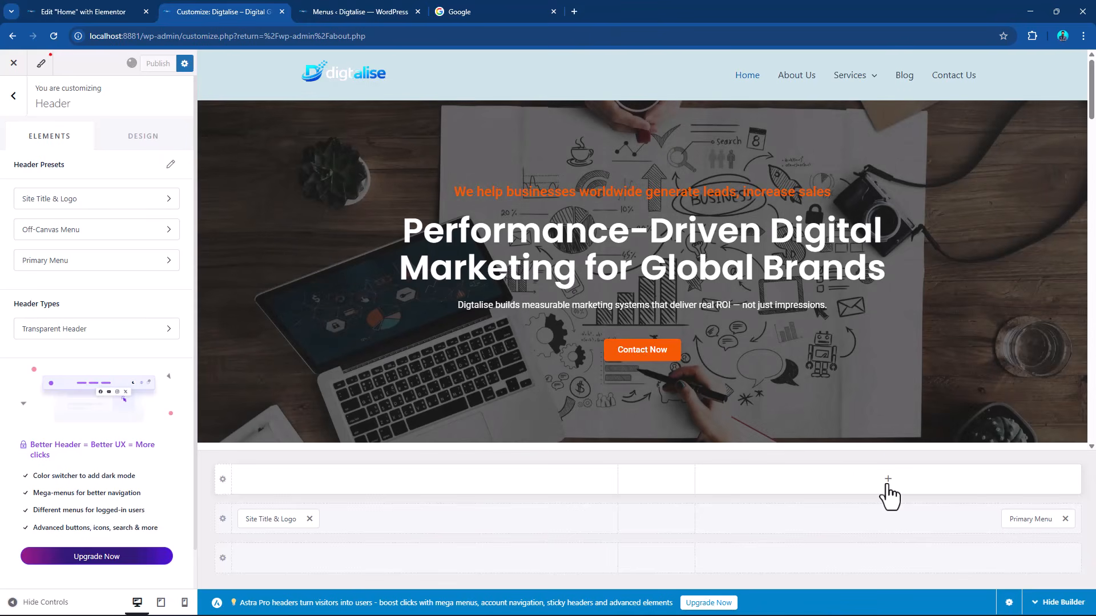
Add Search and Account elements to the primary header row, placed in that order after the Primary Menu.
left_click(888, 483)
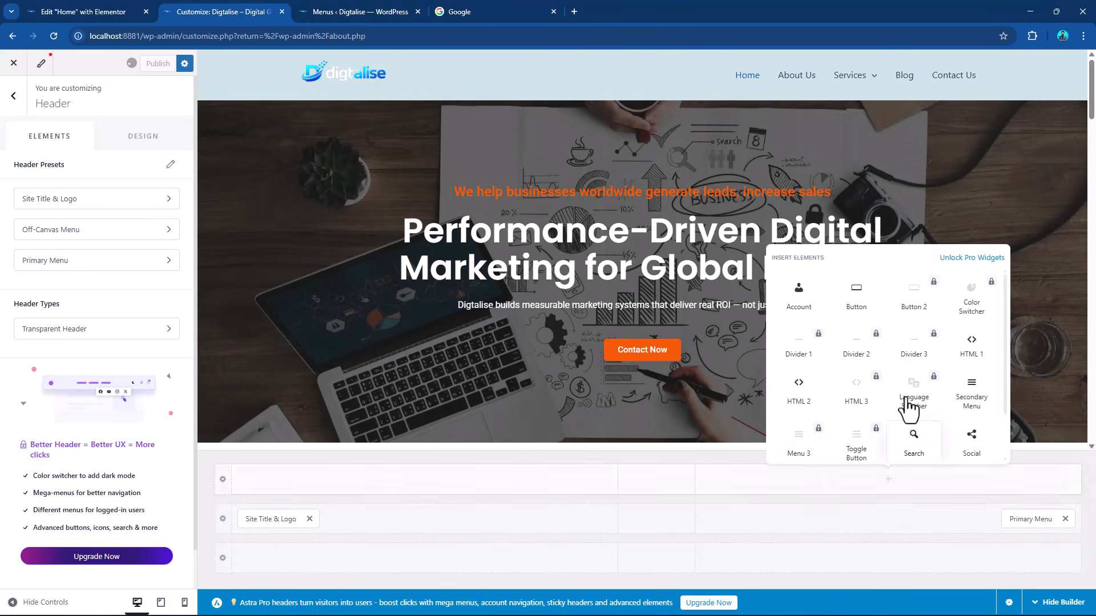
left_click(914, 443)
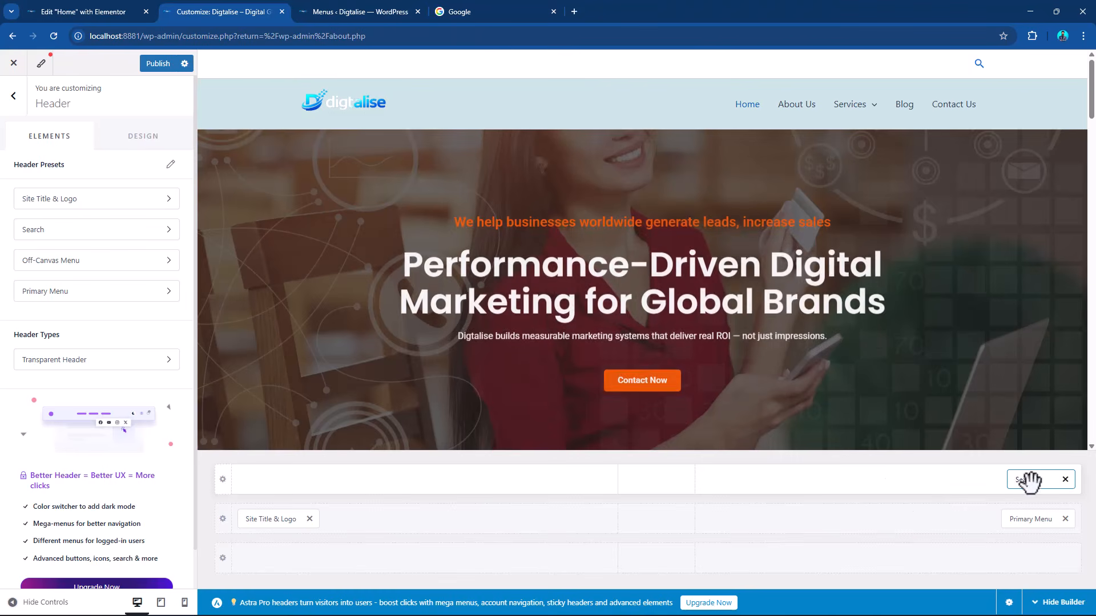
left_click_drag(1030, 481, 985, 522)
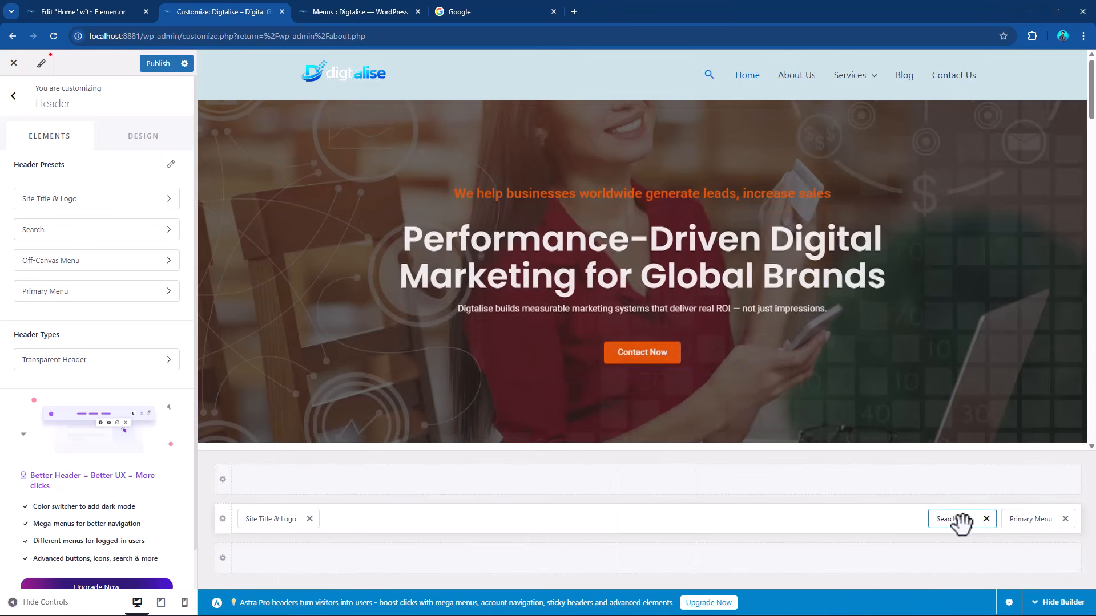
left_click_drag(959, 520, 1030, 525)
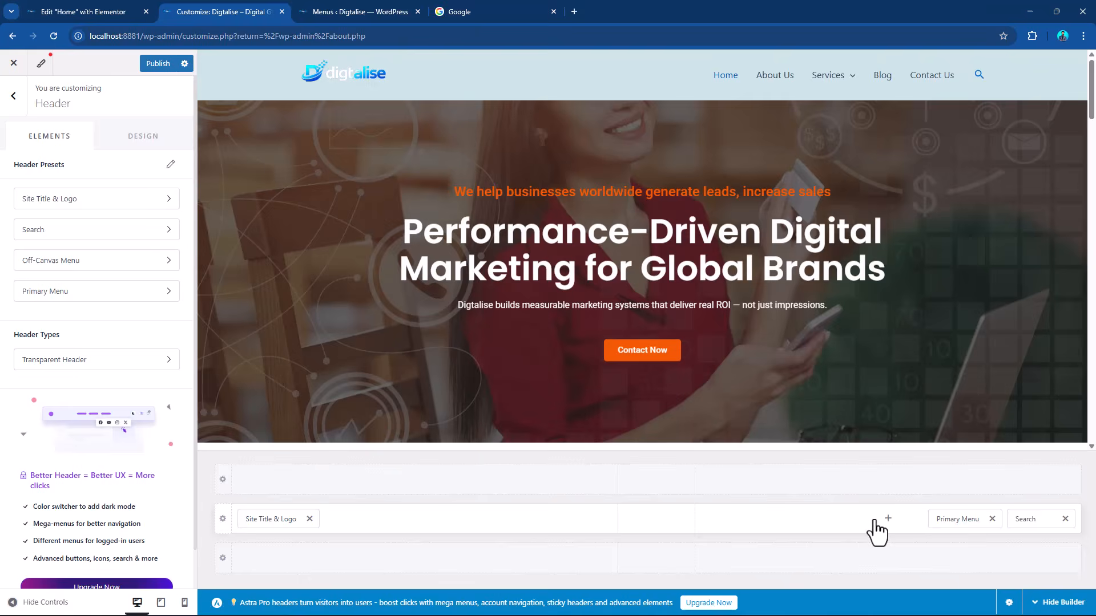
left_click(874, 521)
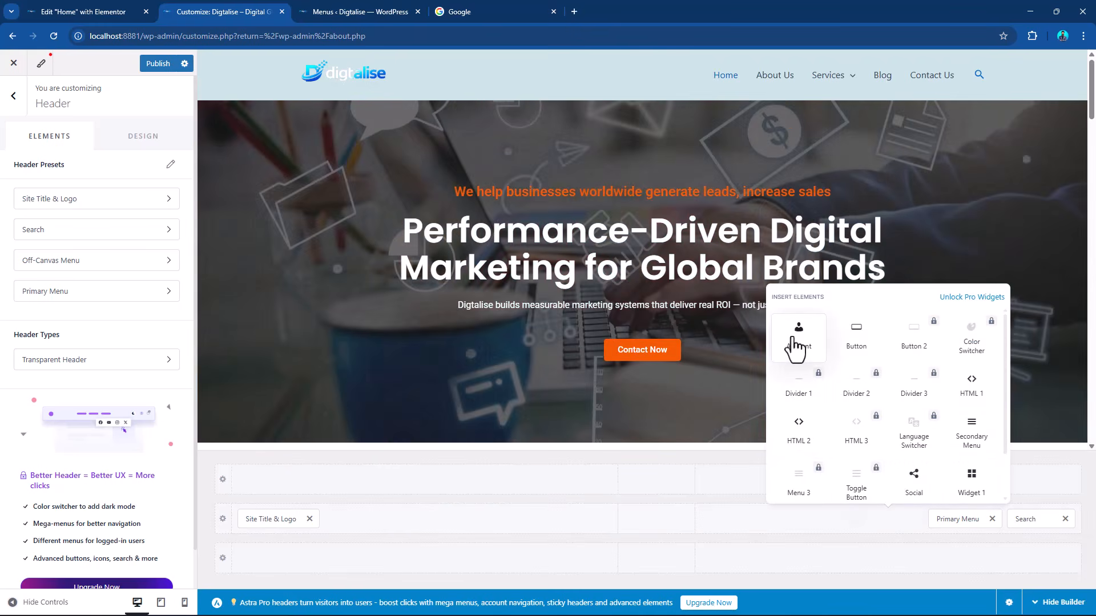
left_click(797, 342)
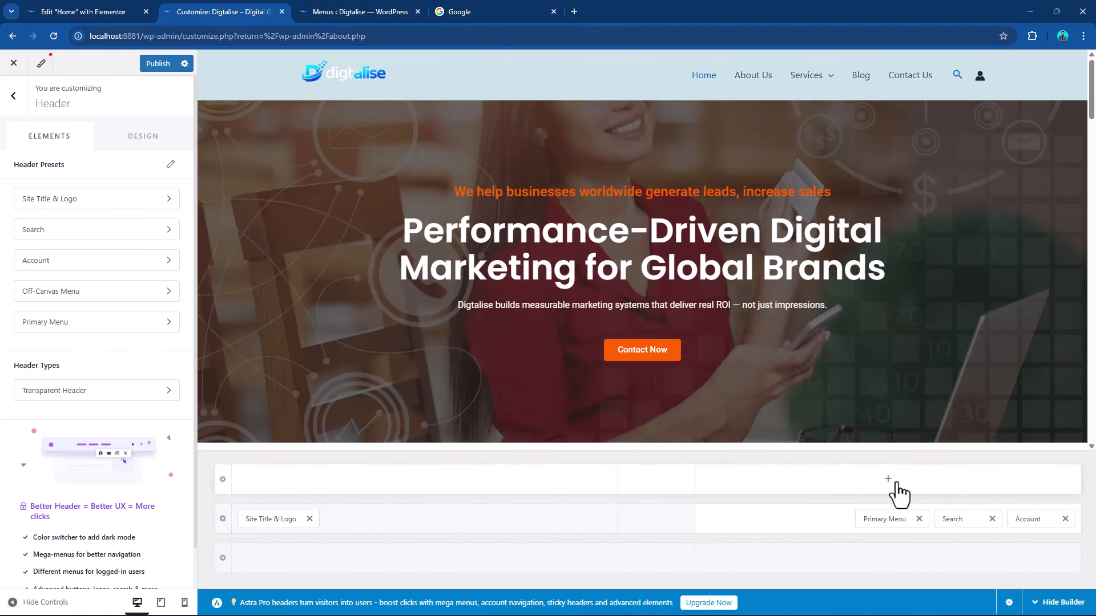
Add an HTML 1 element to the center of the row above the primary header and open its content settings.
left_click(656, 481)
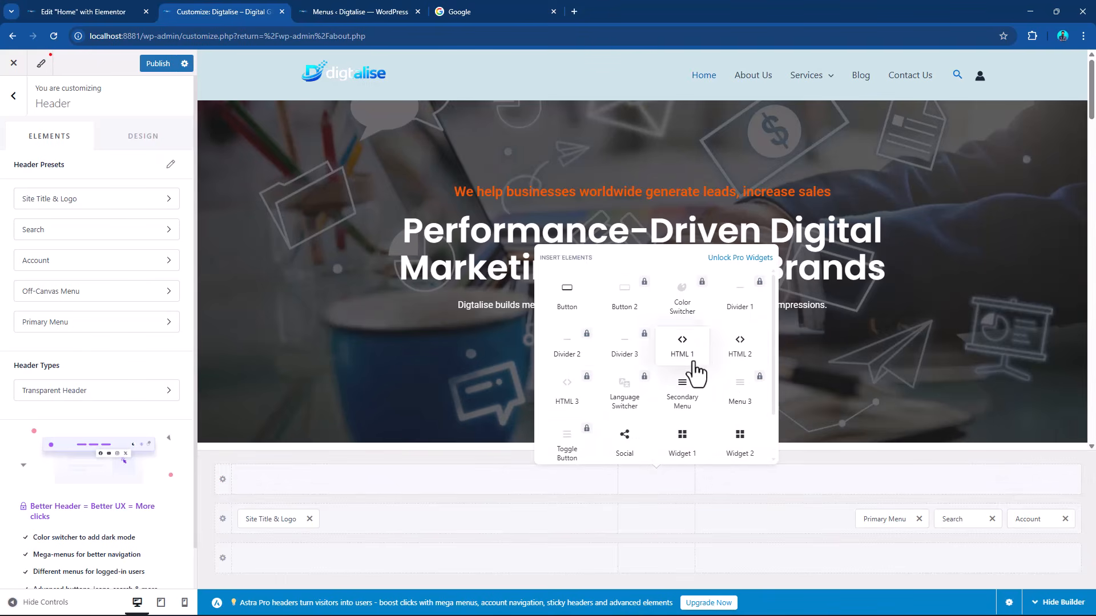
scroll(691, 376, "down", 1)
scroll(702, 396, "up", 2)
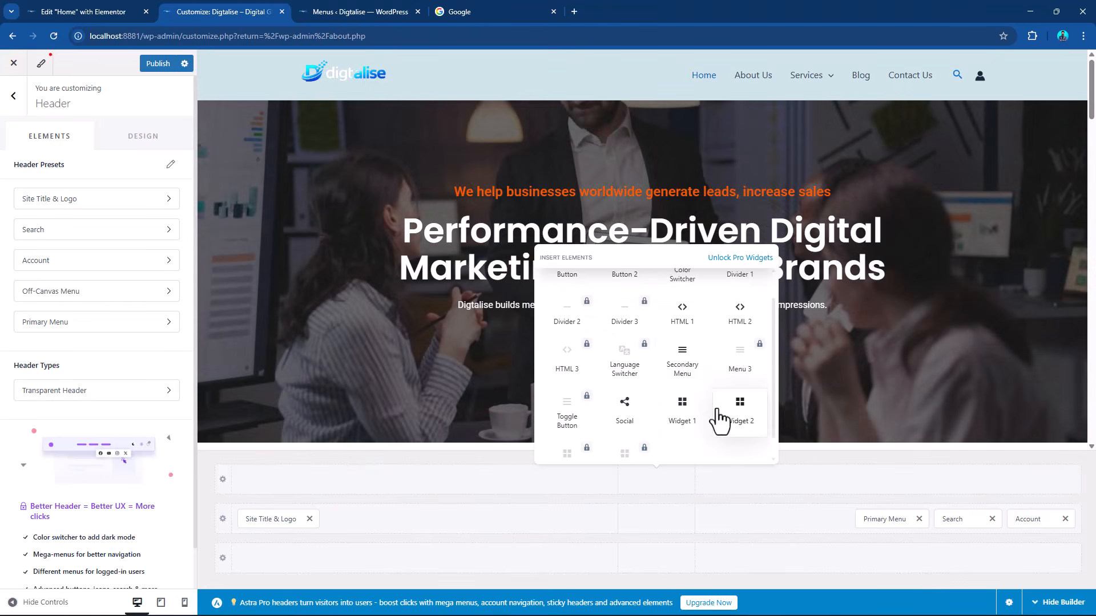
left_click(695, 370)
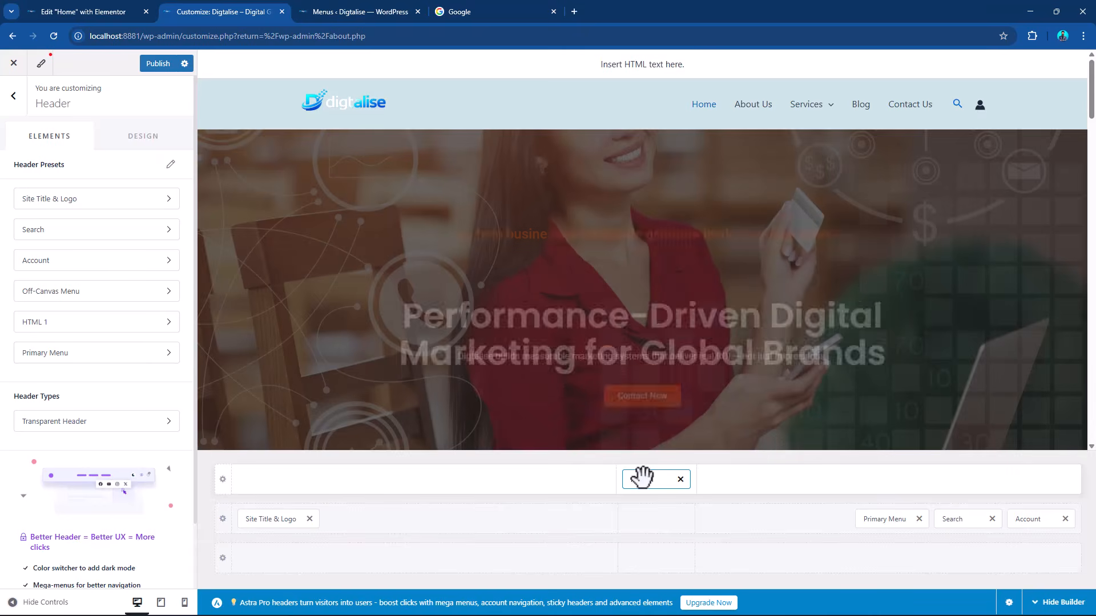
left_click(644, 480)
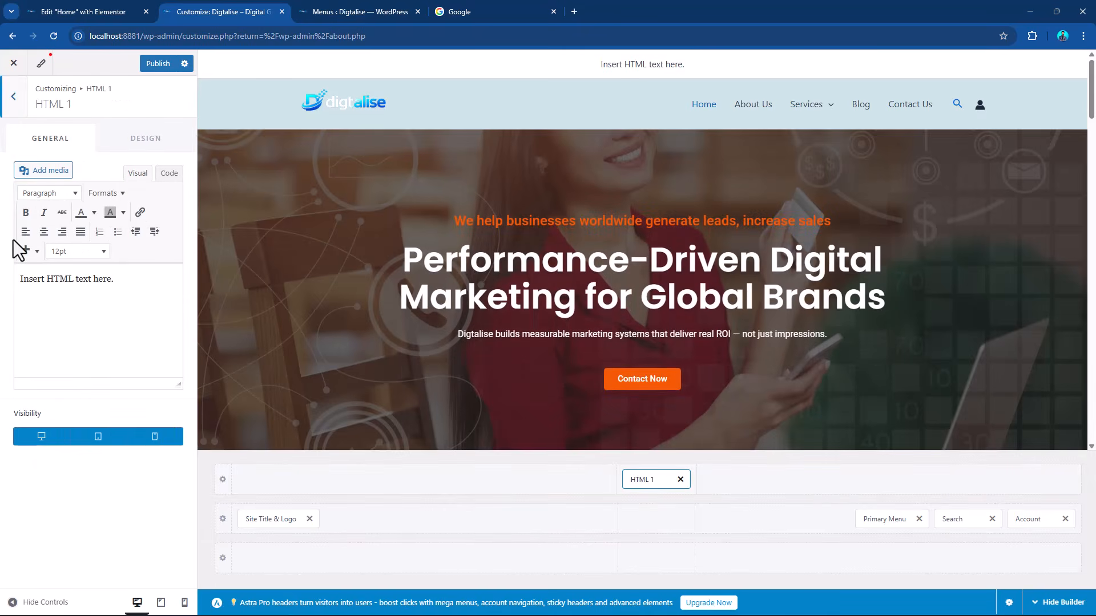
Replace the HTML 1 placeholder text with "We are open now" and add a Social element to the end of the row below the primary header.
left_click_drag(122, 278, 3, 280)
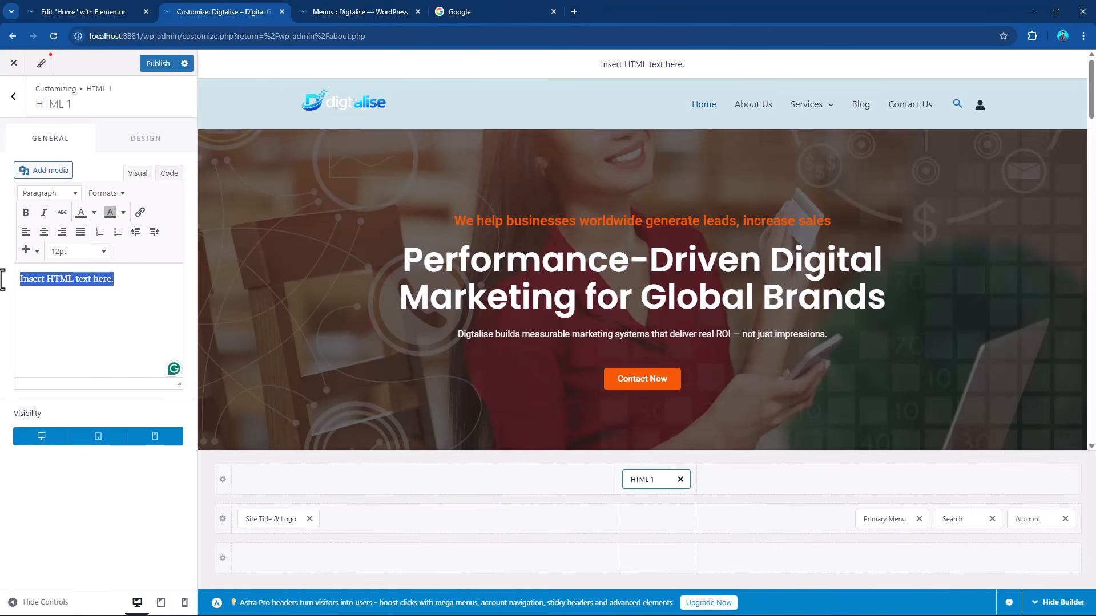
type("We are open now")
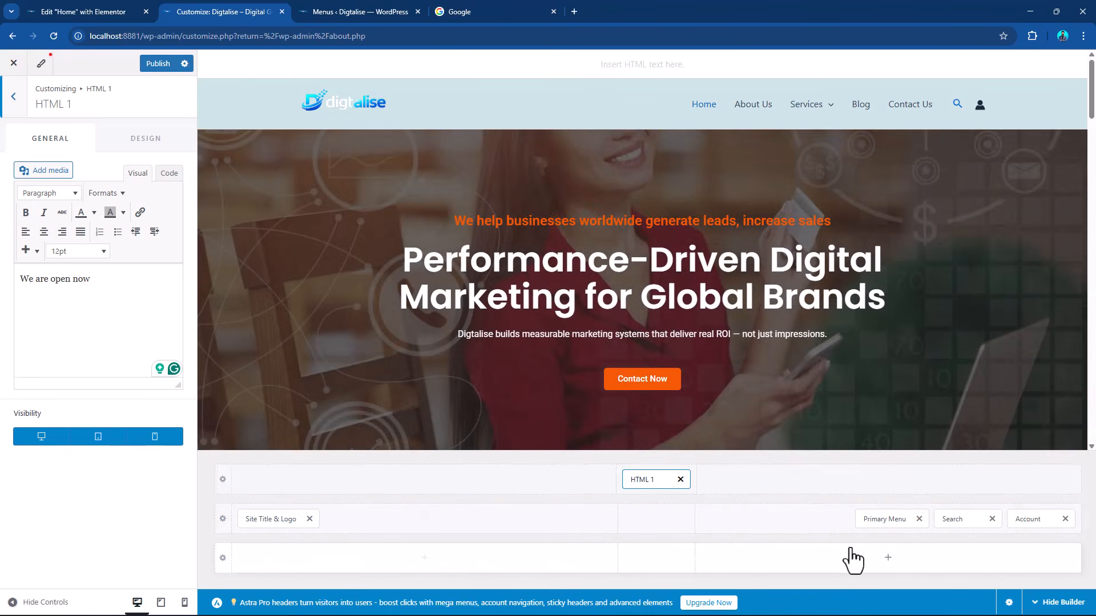
left_click(857, 562)
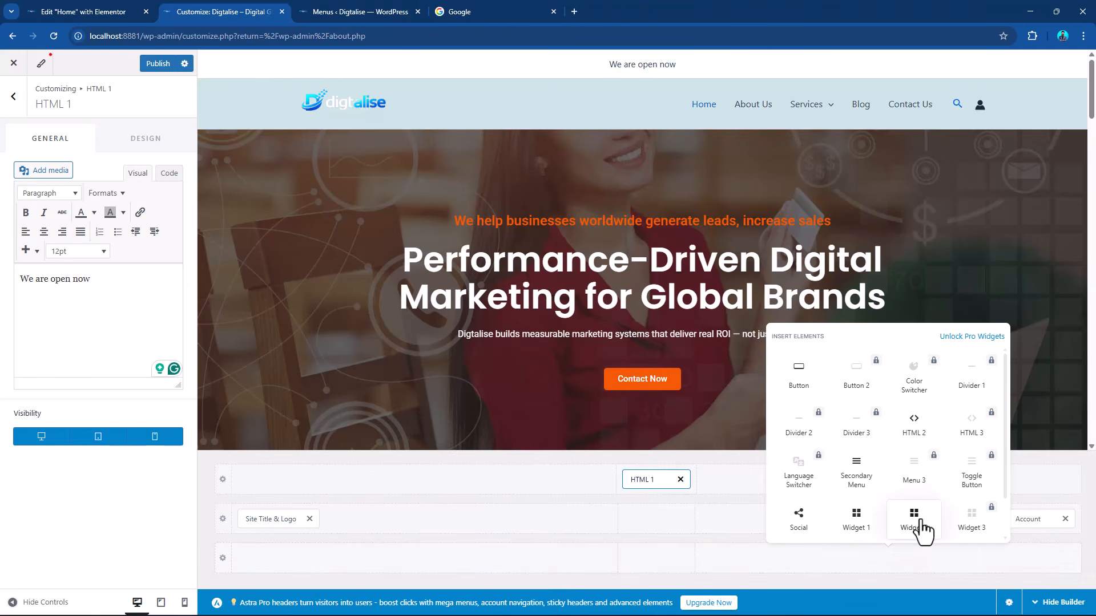
scroll(910, 457, "down", 1)
scroll(868, 508, "up", 1)
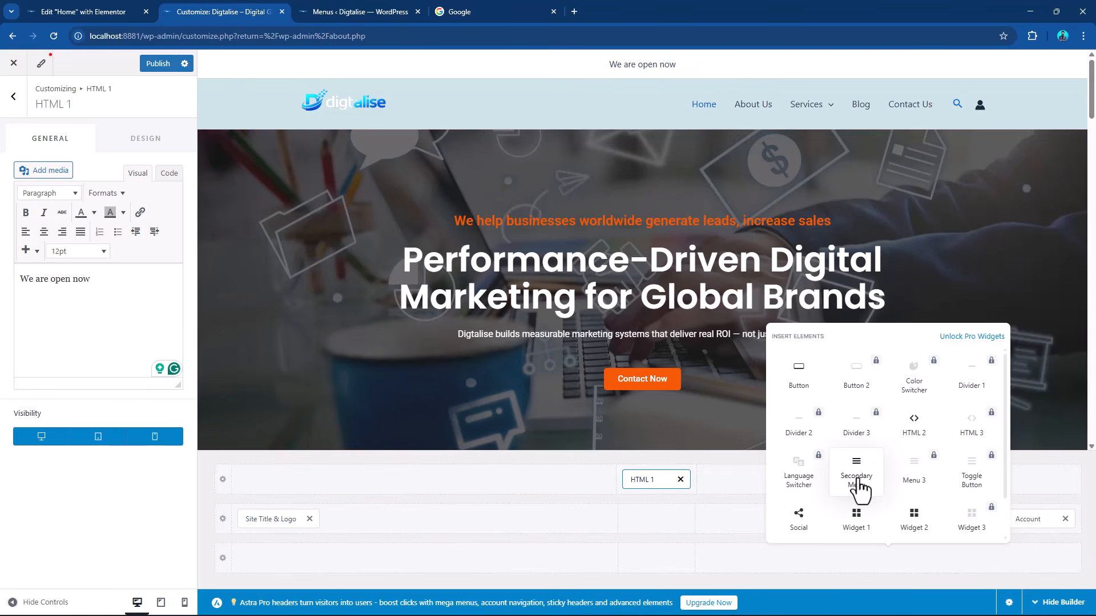
left_click(804, 522)
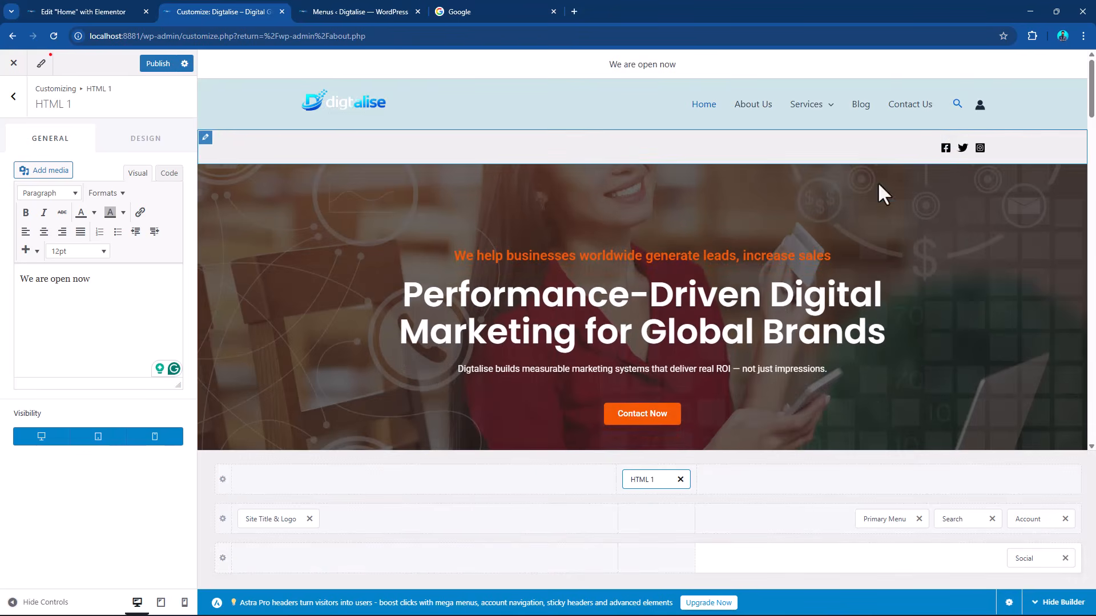
Remove the Social element from the lower header row and the HTML 1 element from the upper one.
left_click(1065, 559)
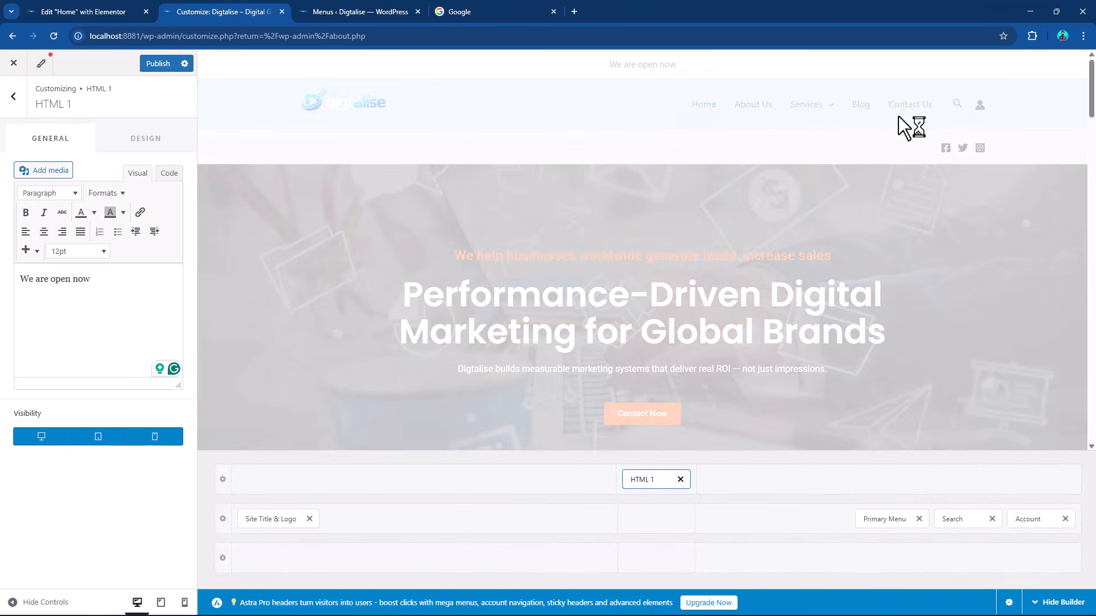
left_click(680, 479)
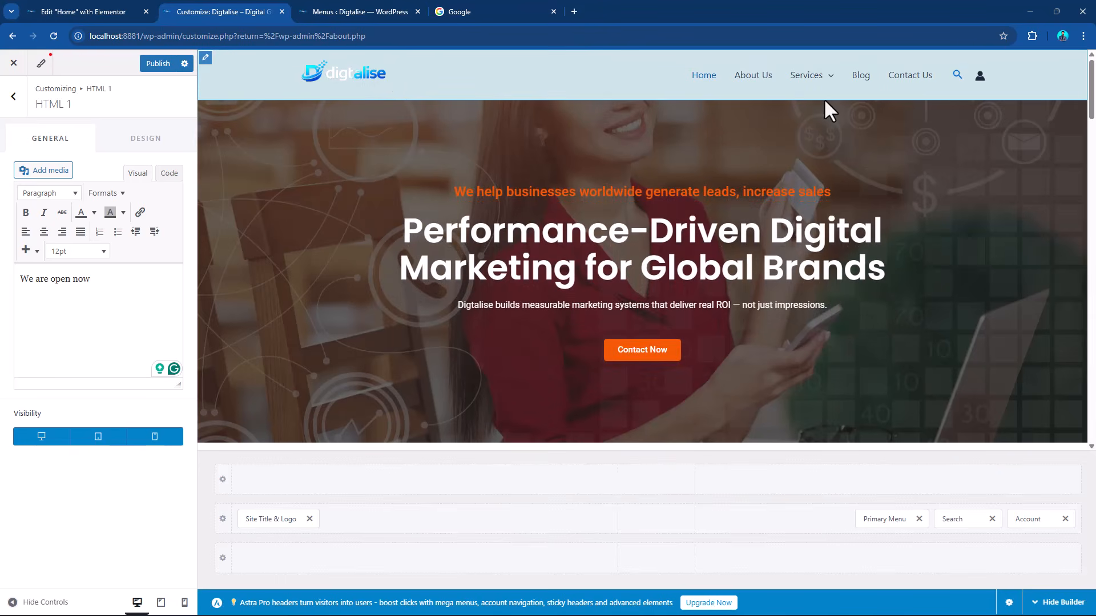
Check the mobile header's off-canvas menu assignment, test its toggle in the mobile preview, and return to the main customizer list.
left_click(184, 603)
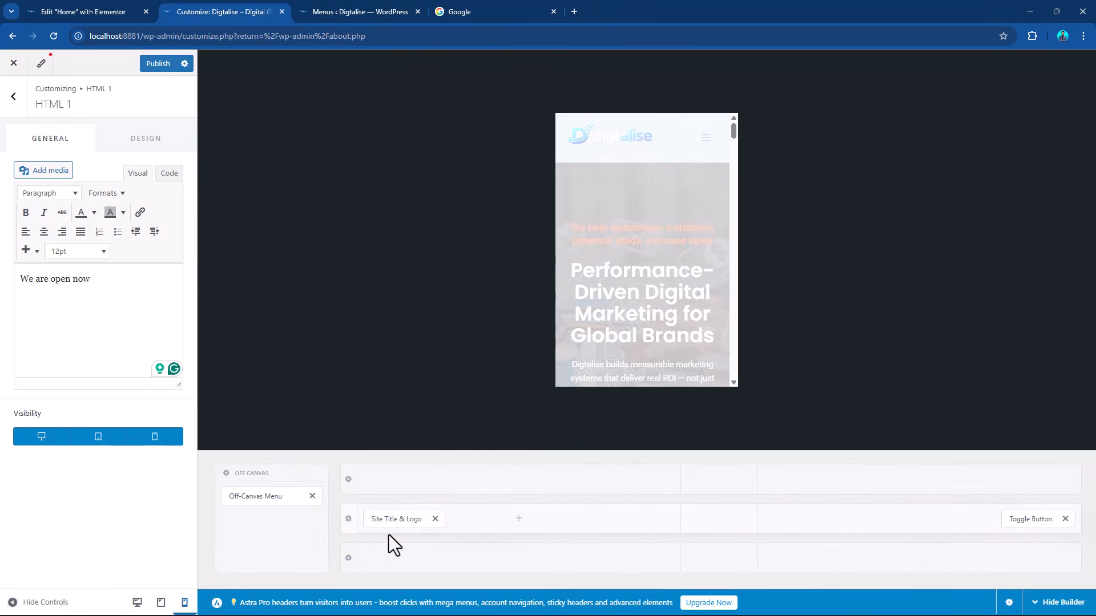
left_click(267, 496)
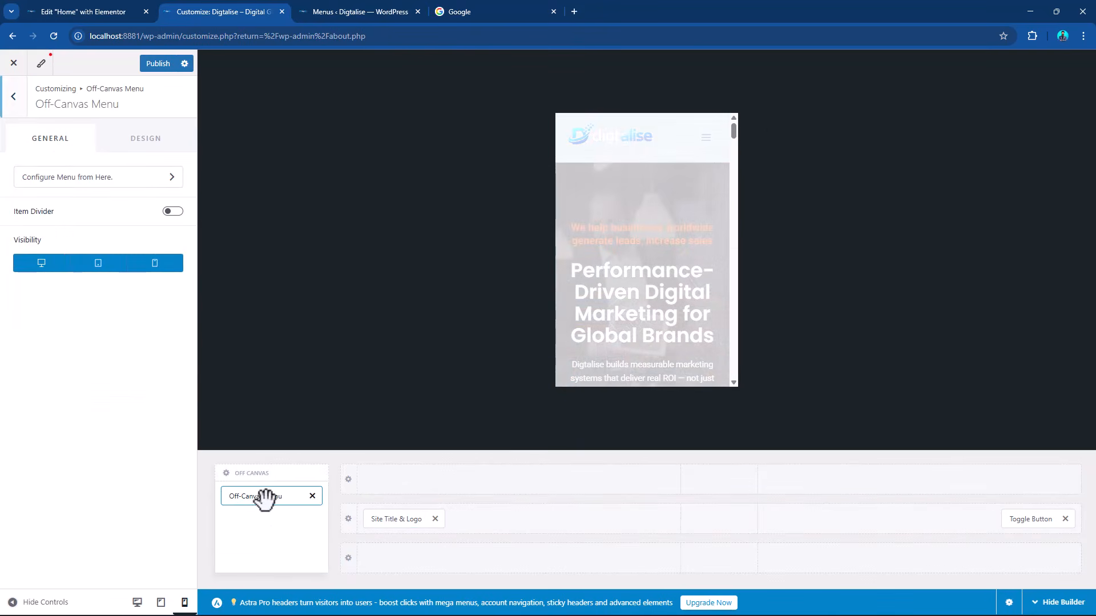
left_click(95, 179)
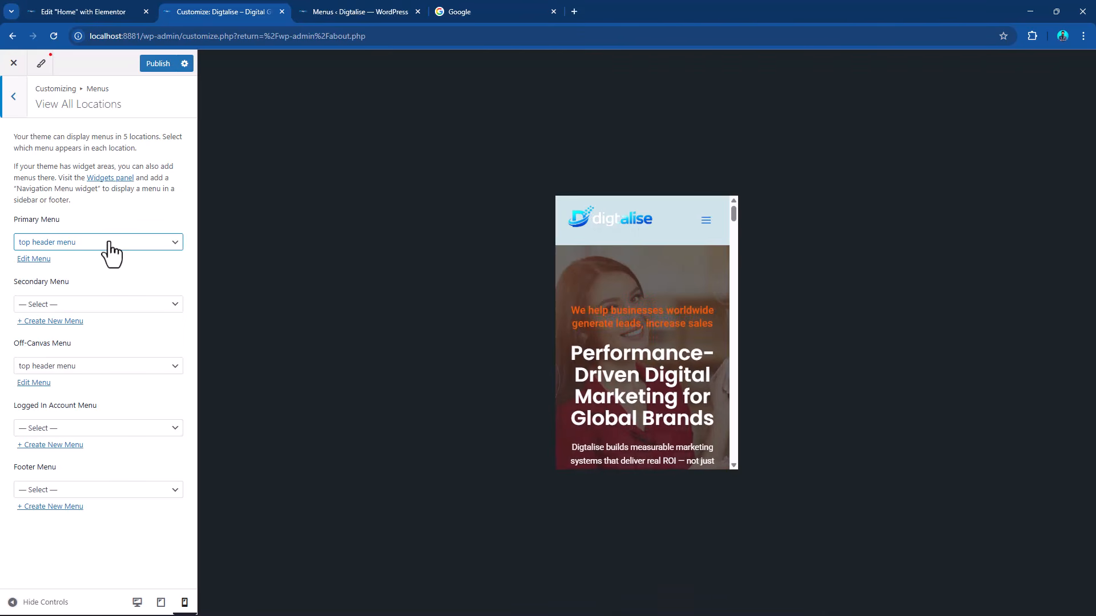
left_click(706, 221)
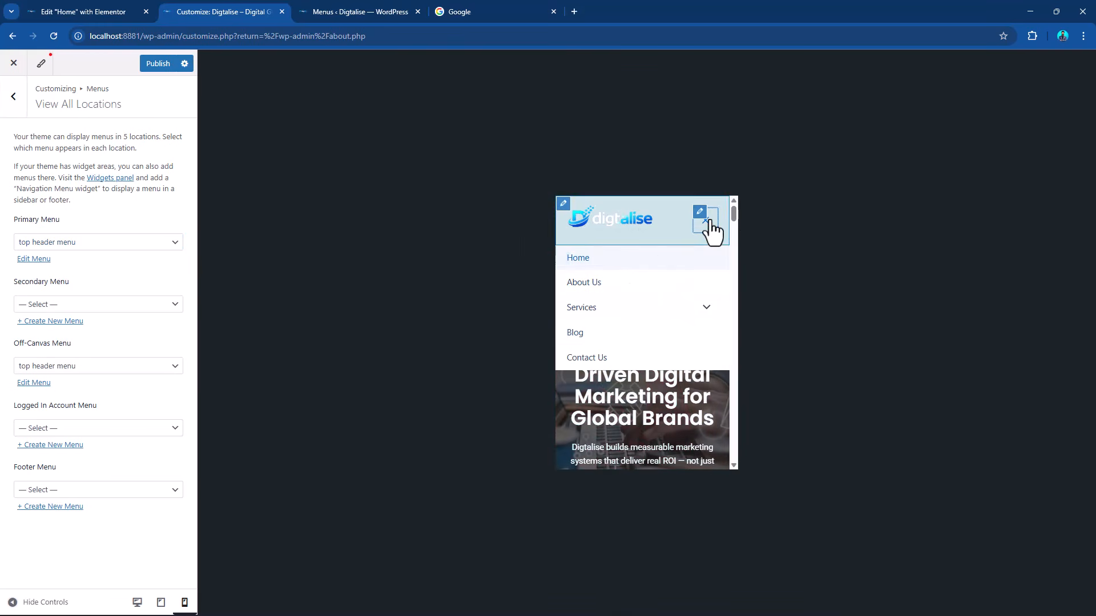
left_click(707, 225)
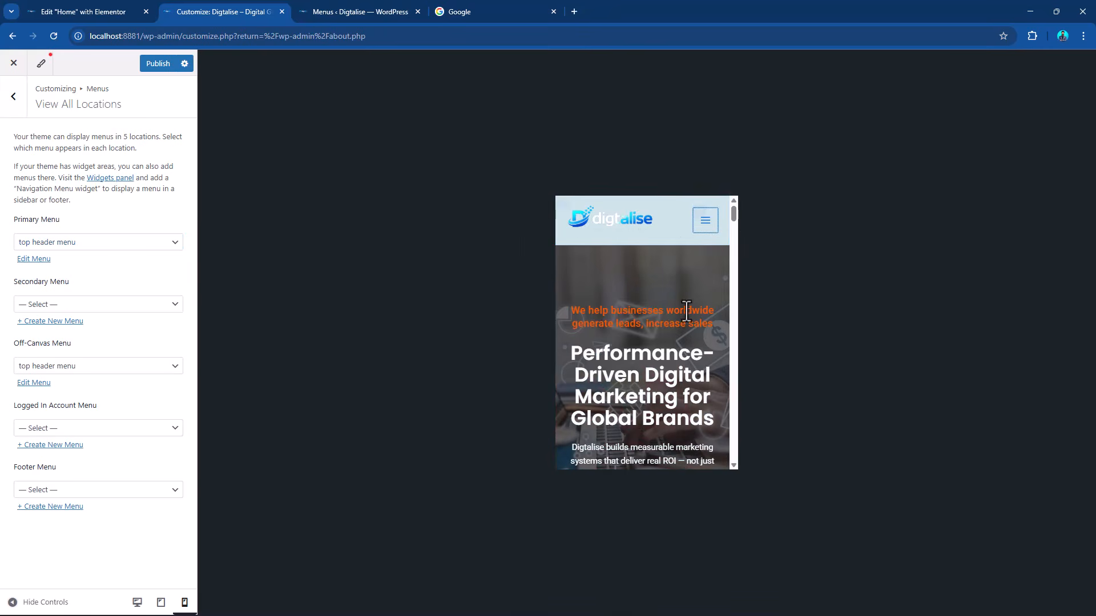
left_click(13, 108)
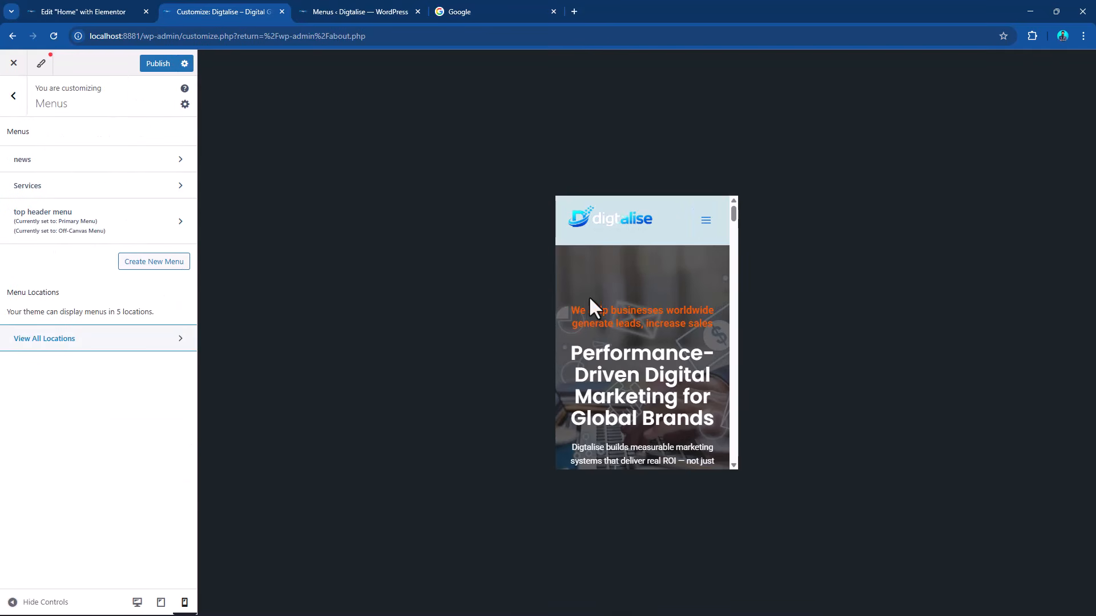
left_click(13, 97)
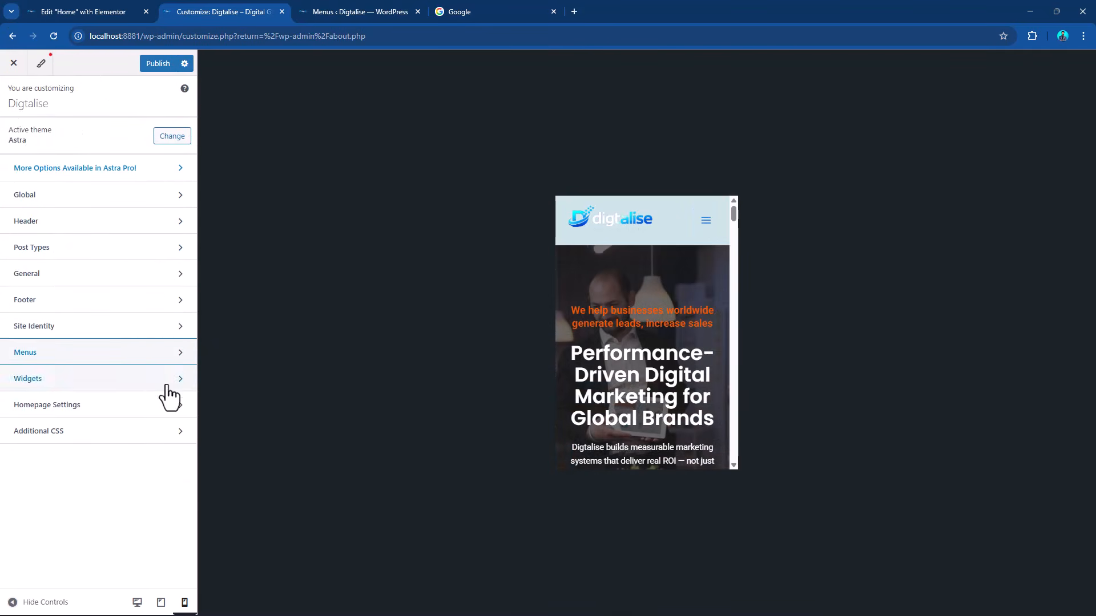
Preview the site in tablet and desktop sizes and publish the header changes.
left_click(161, 604)
left_click(137, 604)
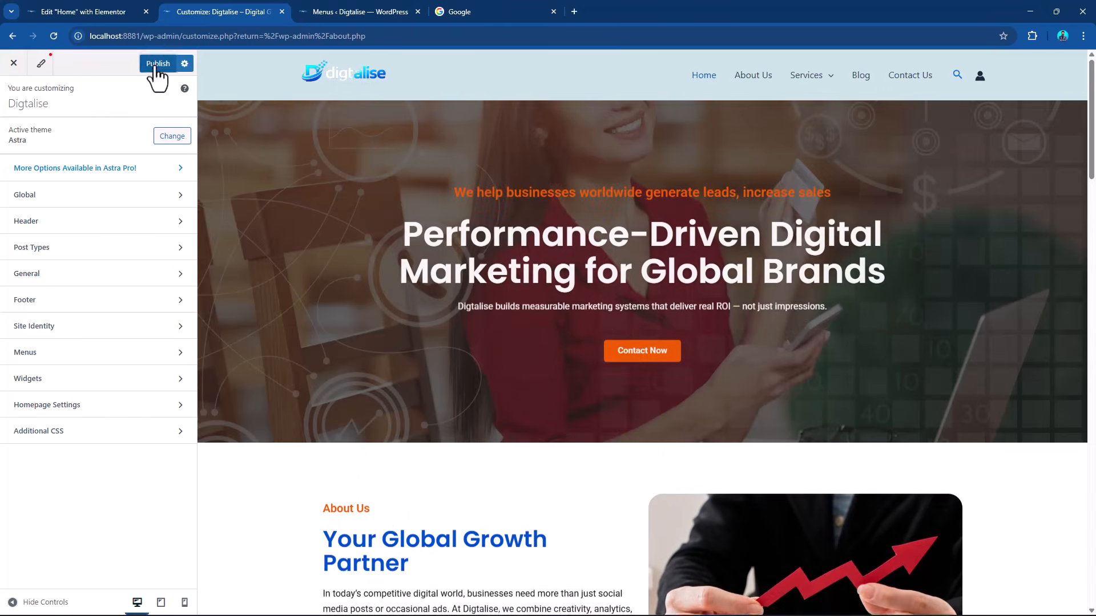
left_click(156, 66)
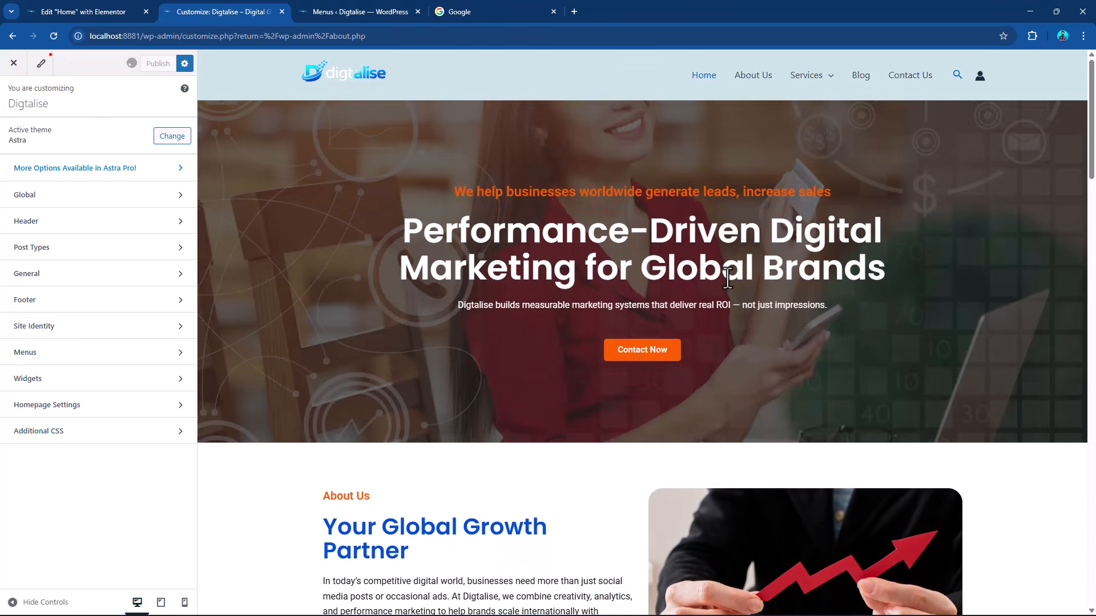
Open the Footer builder and set the Primary Footer row to 4 columns.
scroll(697, 306, "down", 20)
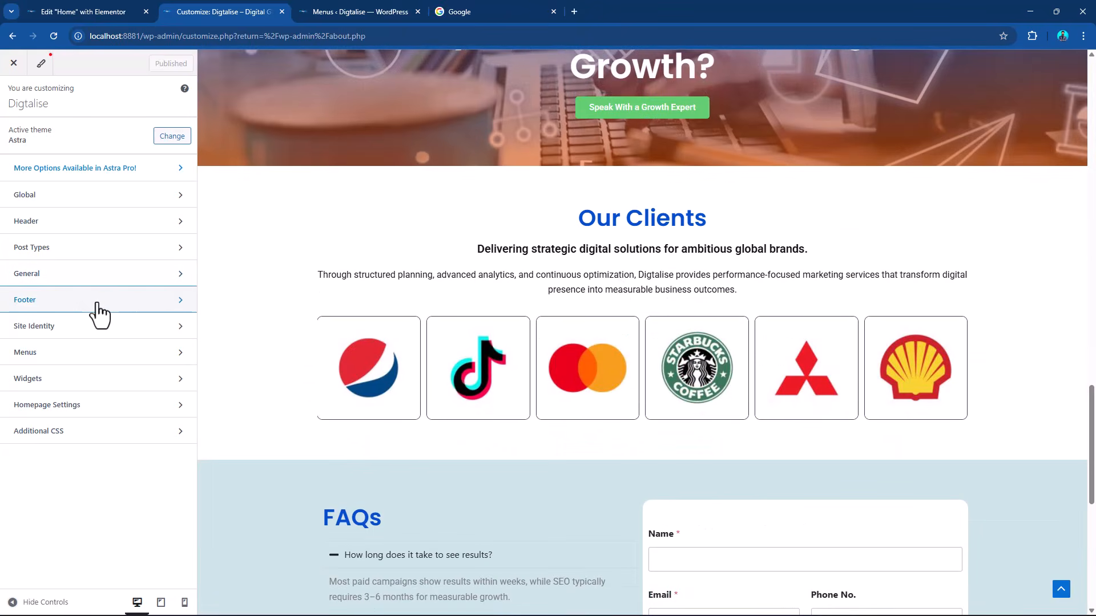
left_click(97, 301)
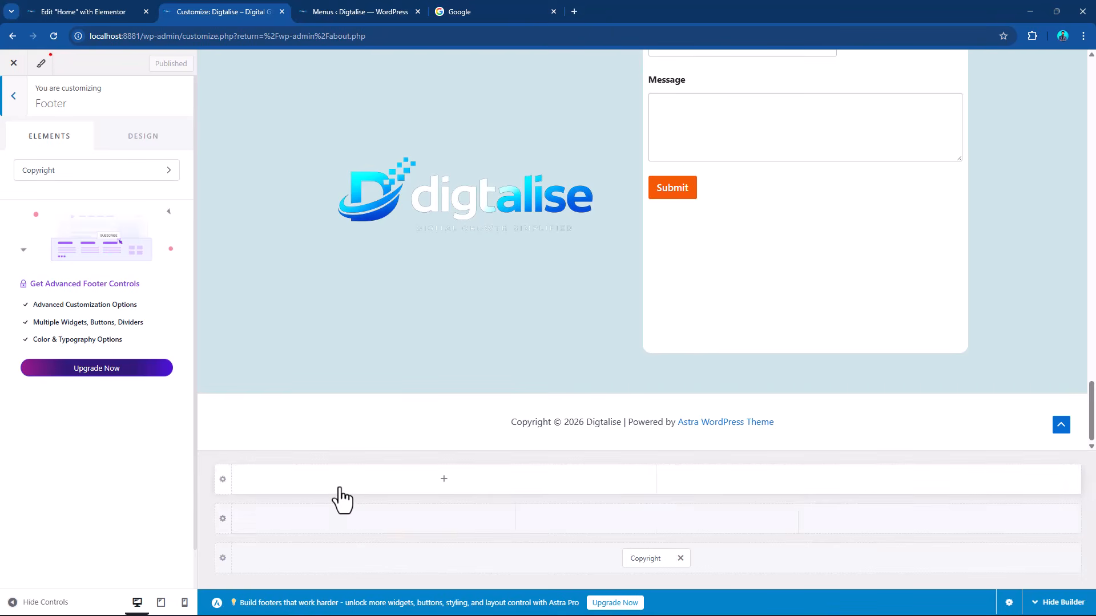
left_click(222, 519)
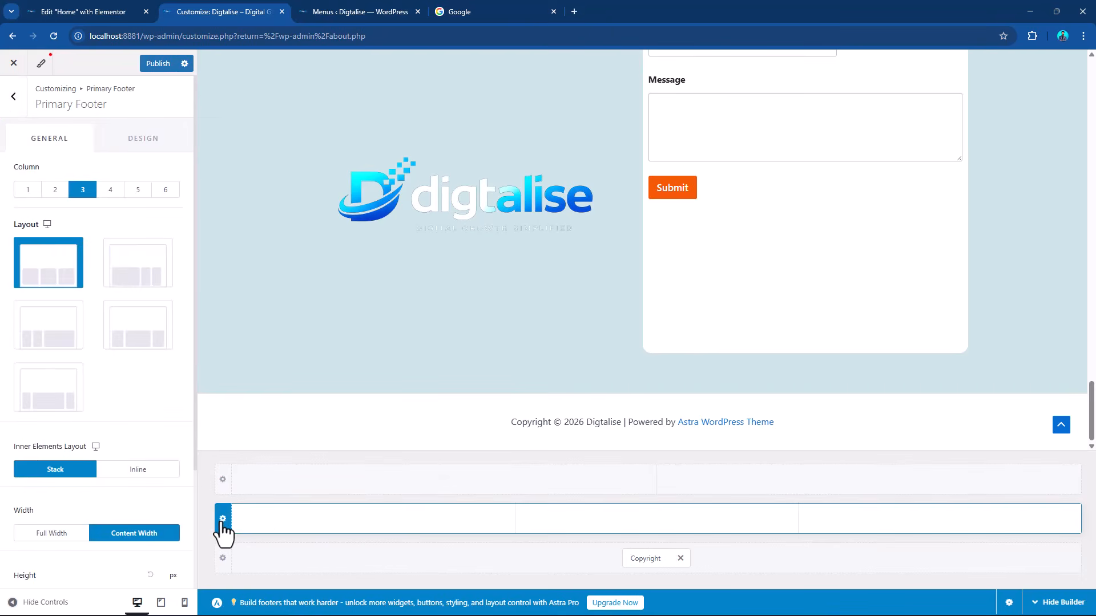
left_click(111, 190)
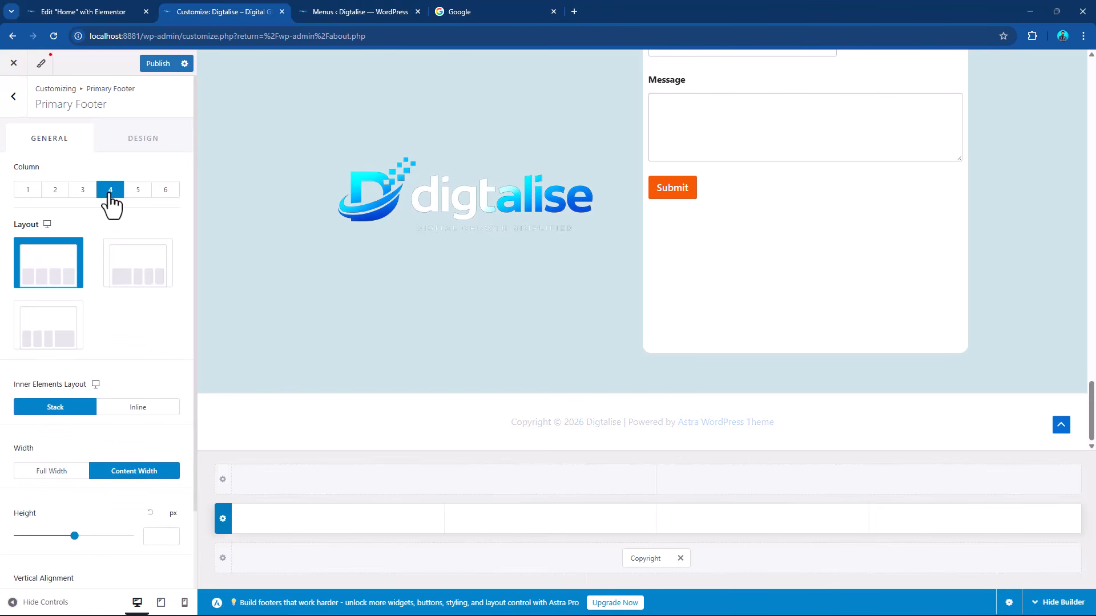
Remove "| Powered by [theme_author]" from the footer's Copyright text and publish the change.
left_click(642, 558)
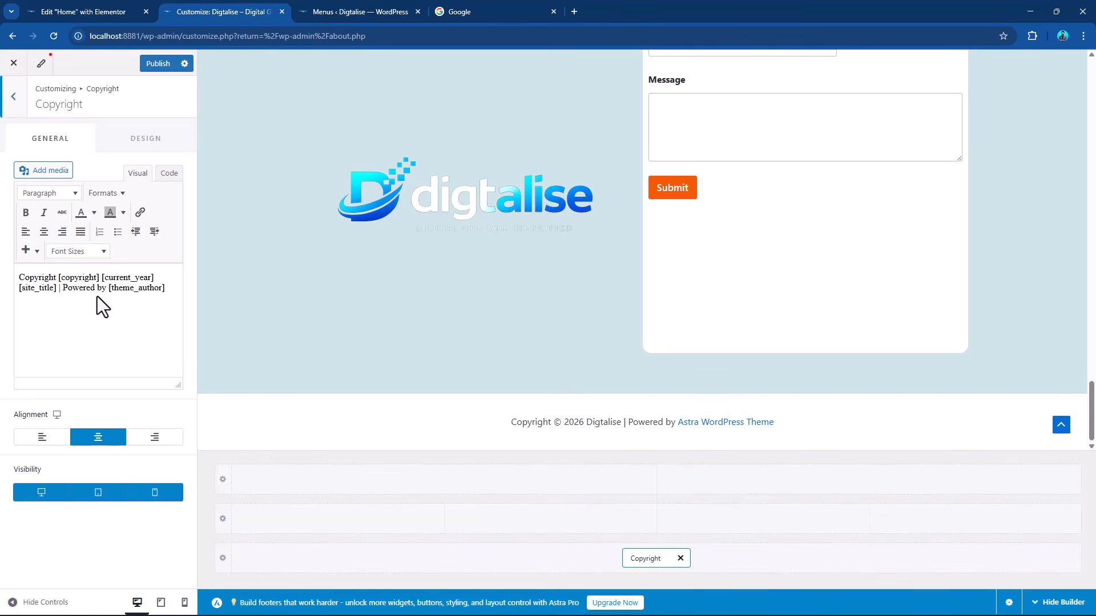
left_click_drag(107, 287, 172, 302)
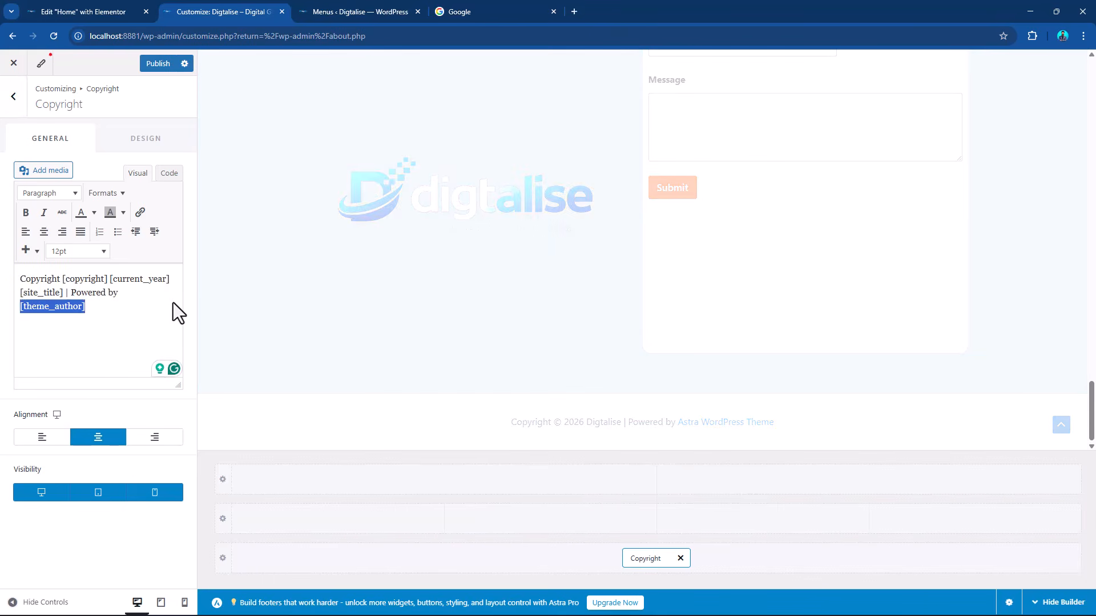
key("BackSpace")
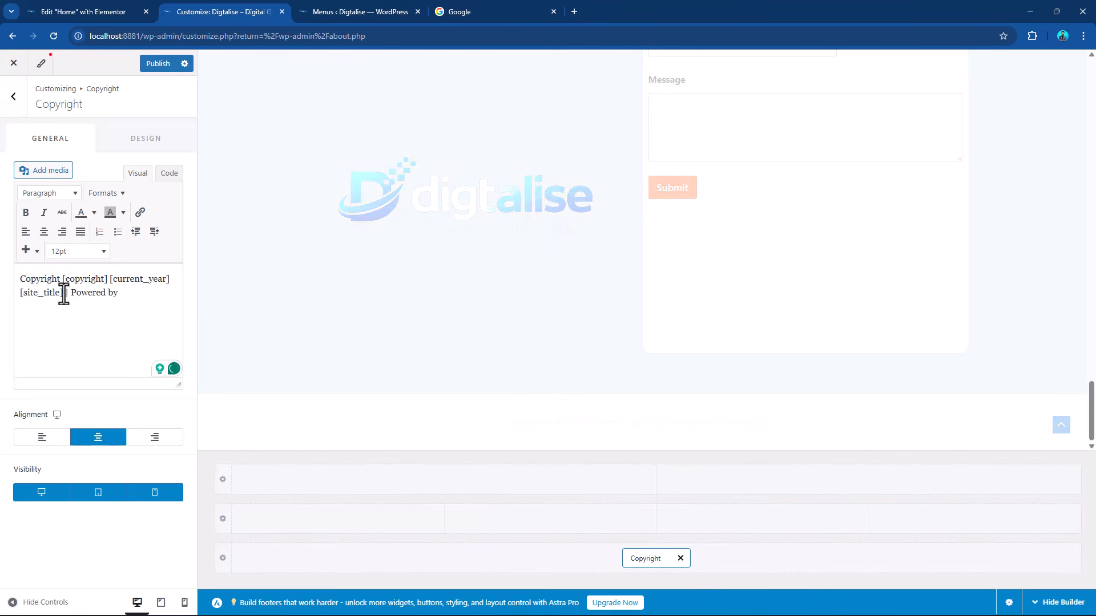
left_click_drag(64, 295, 137, 306)
key("BackSpace")
left_click(151, 66)
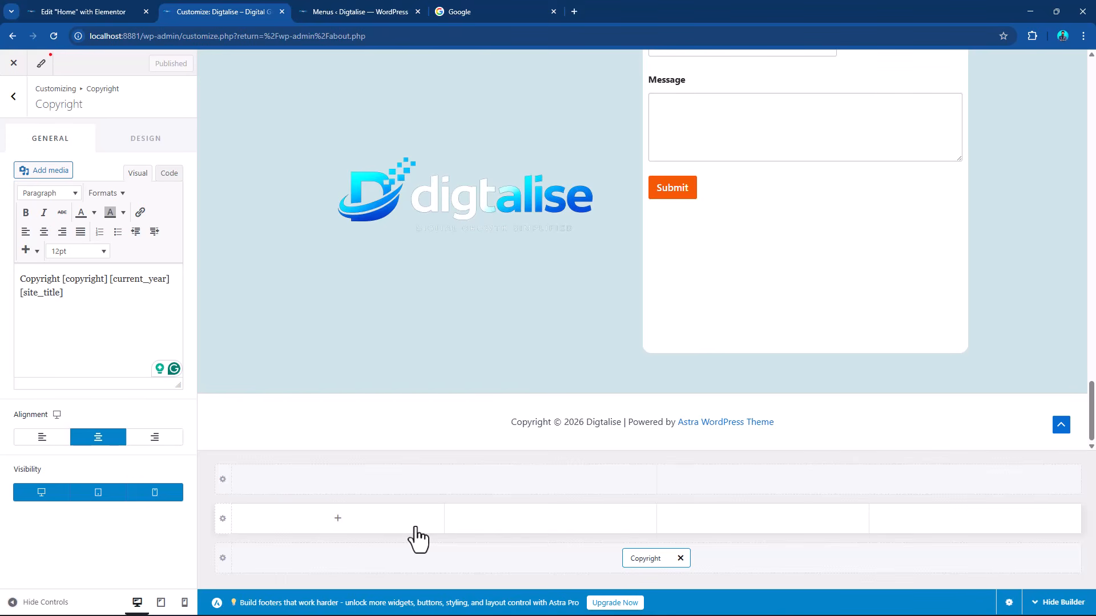
Add a Footer Menu element to the first column of the primary footer row and open its menu location settings.
left_click(337, 519)
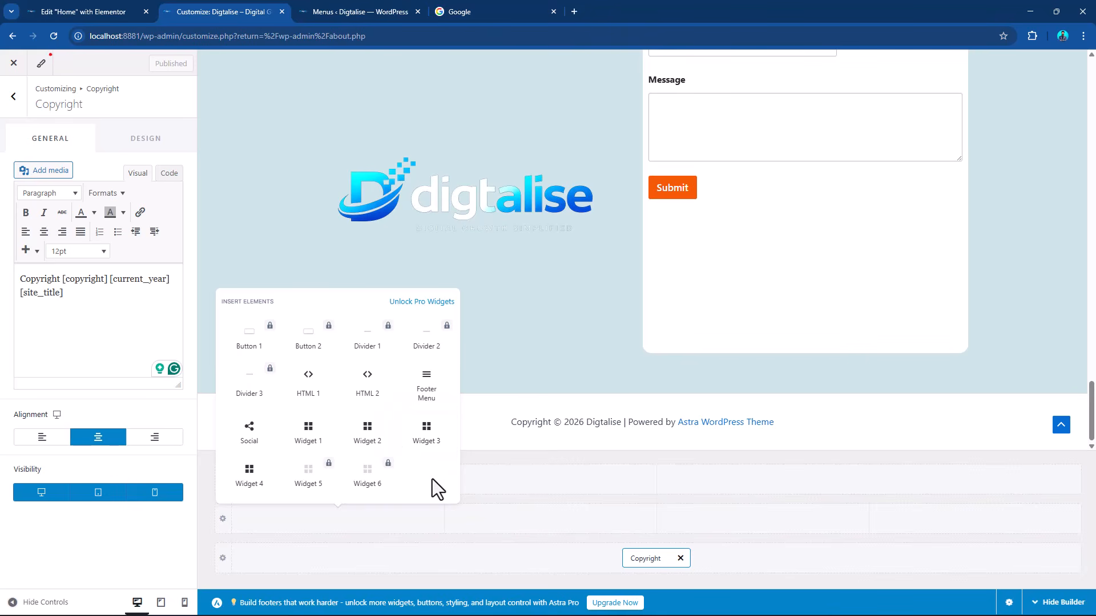
left_click(429, 394)
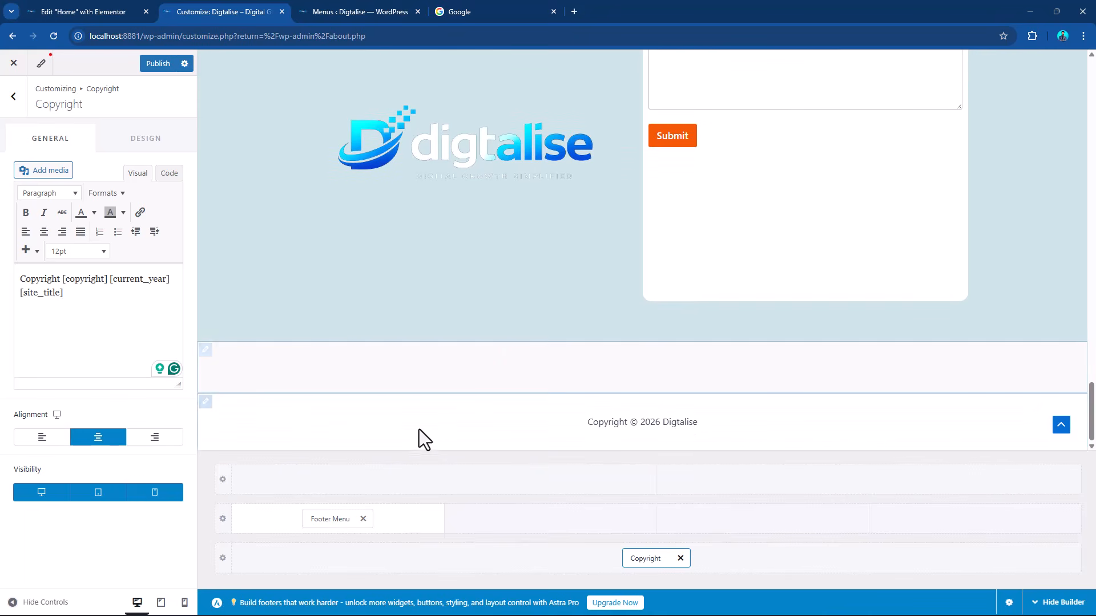
left_click(329, 516)
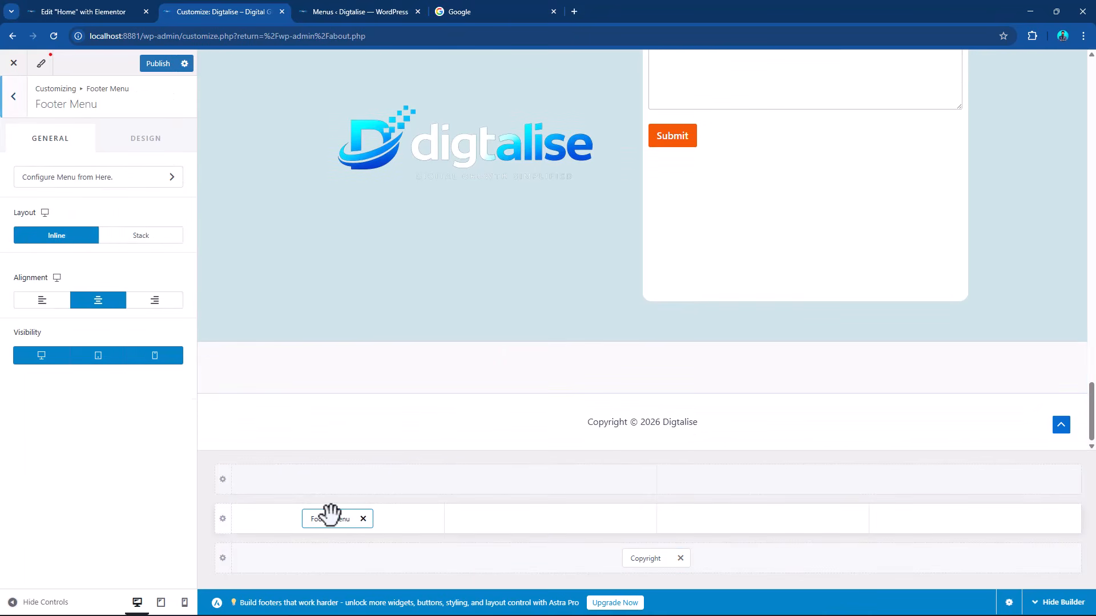
left_click(129, 180)
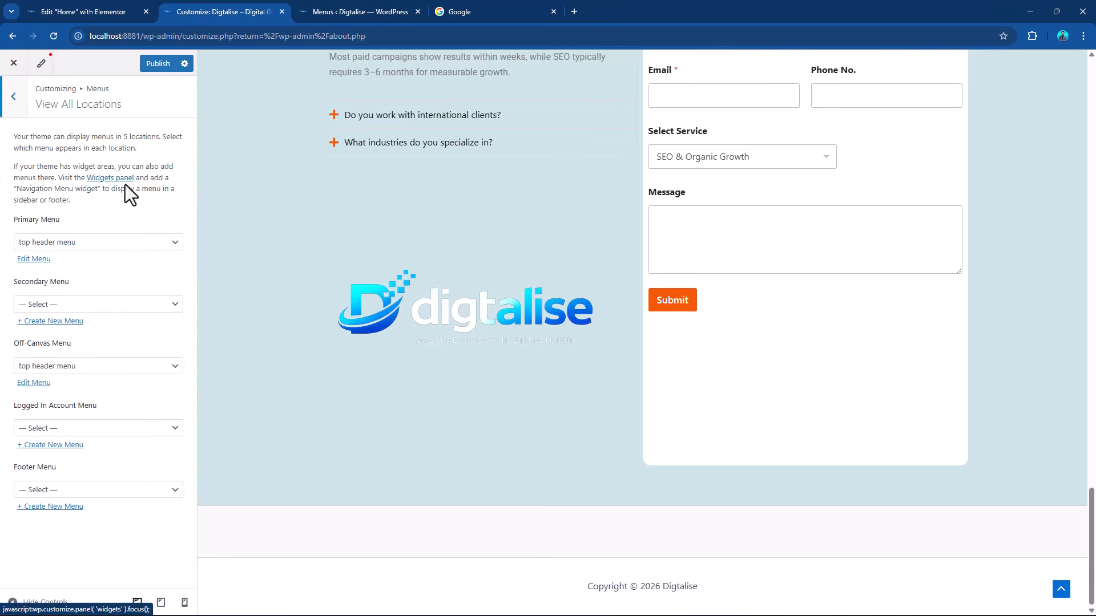
Assign the Services menu to the Primary Menu location and publish the change.
left_click(109, 244)
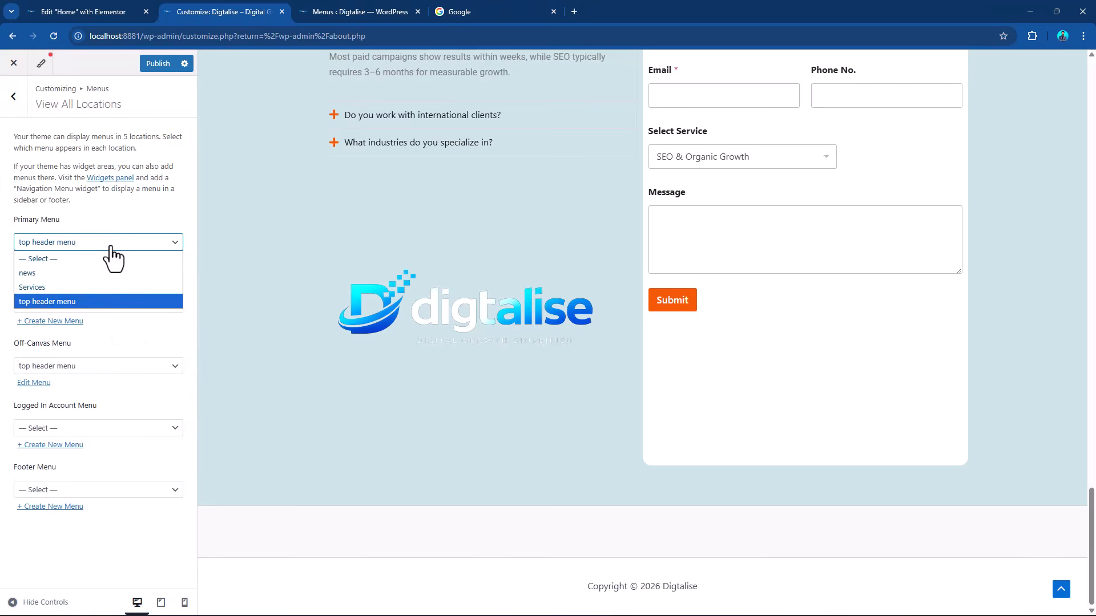
left_click(74, 287)
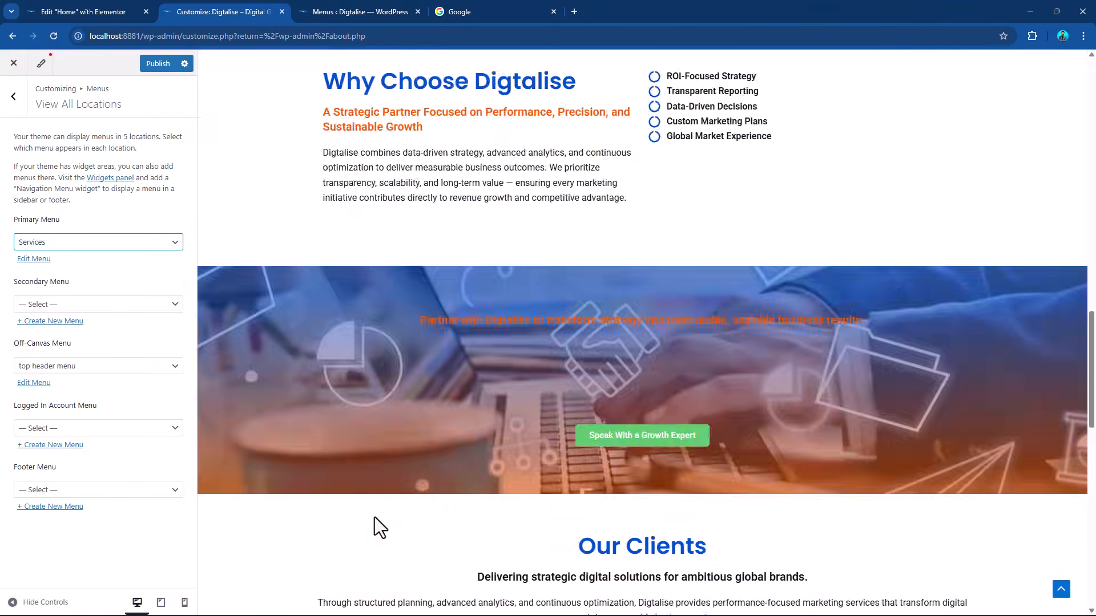
scroll(465, 425, "down", 1)
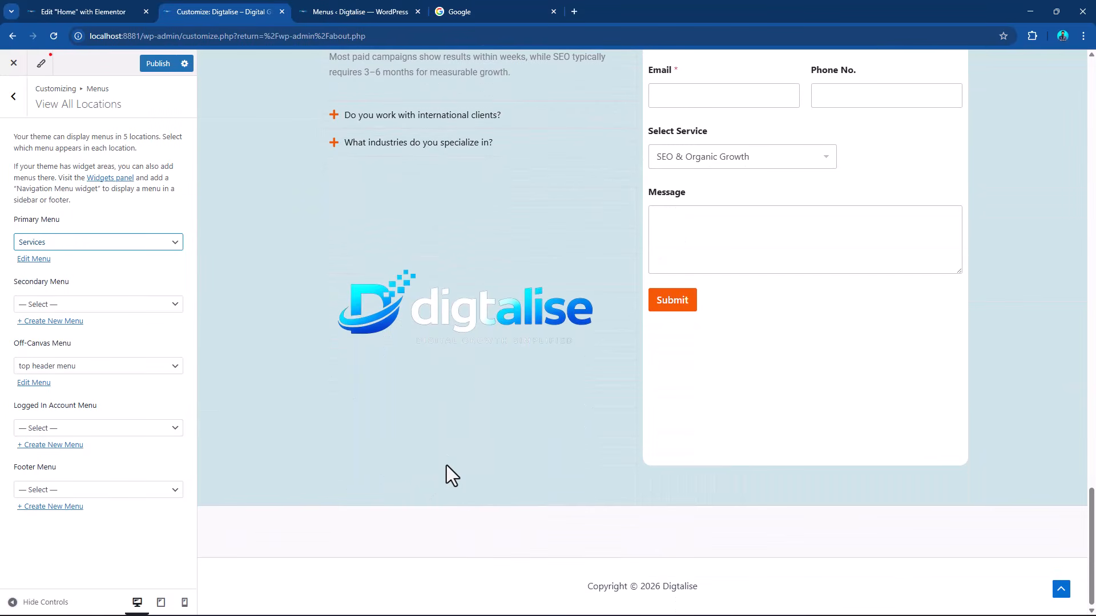
left_click(154, 65)
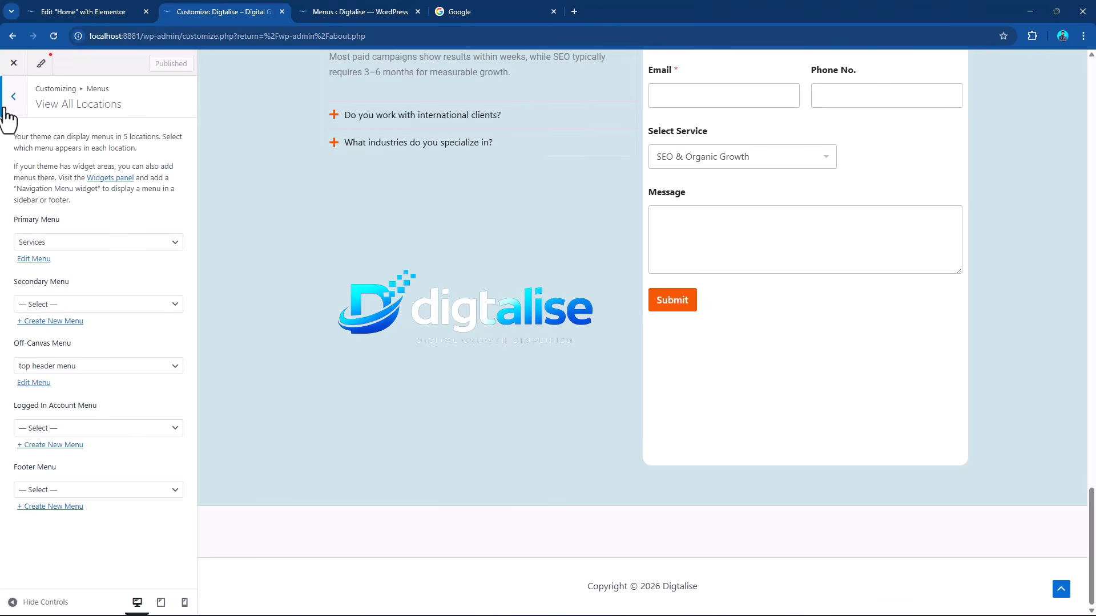
Assign top header menu to the Primary Menu location and Services to the Footer Menu location, publishing the changes.
left_click(91, 242)
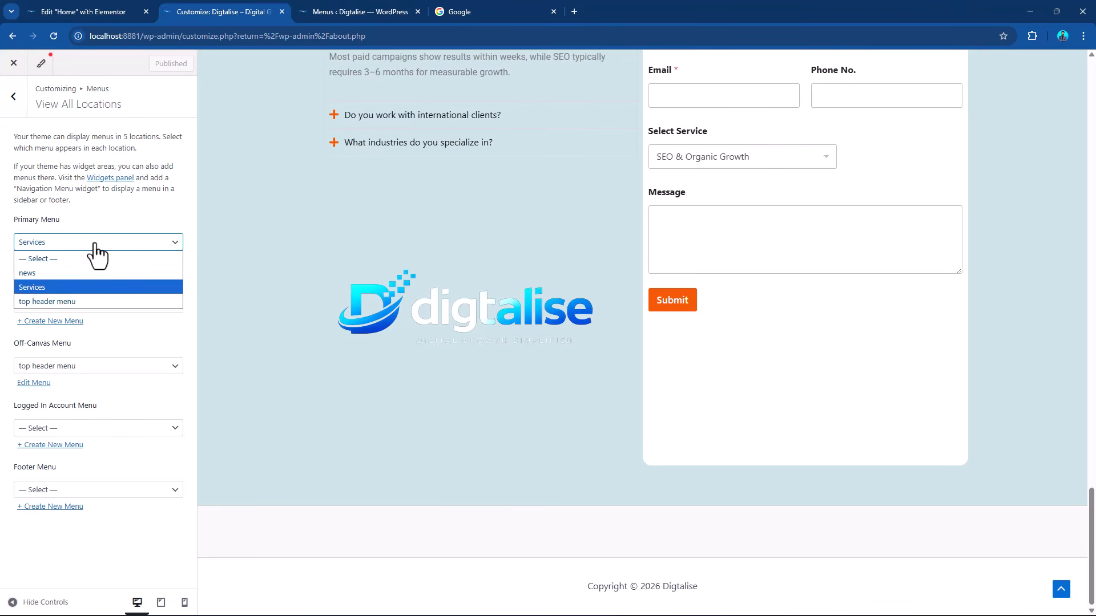
left_click(83, 300)
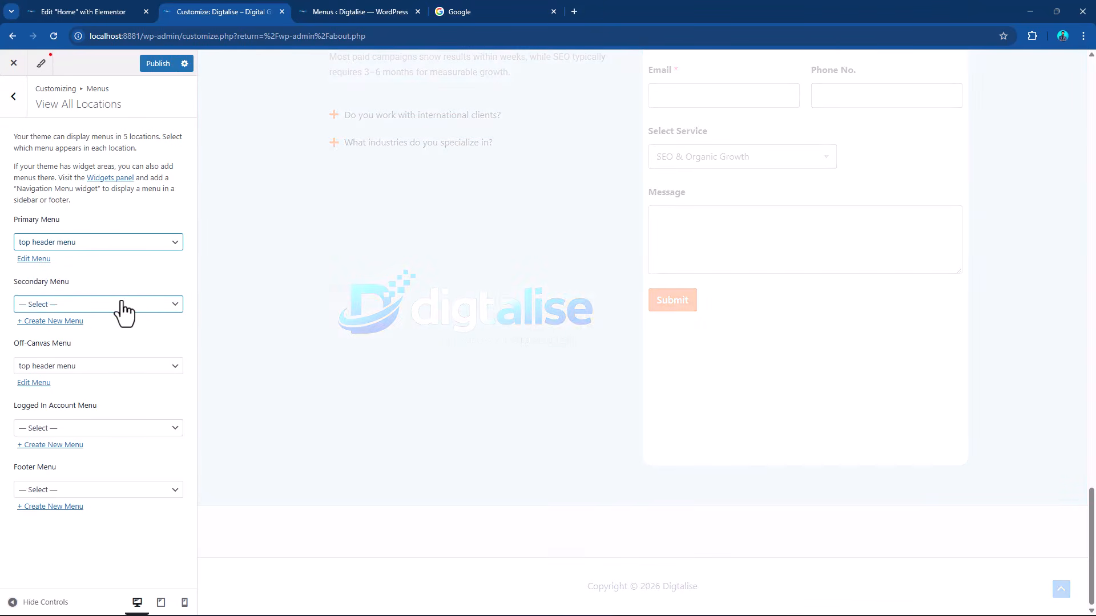
left_click(111, 494)
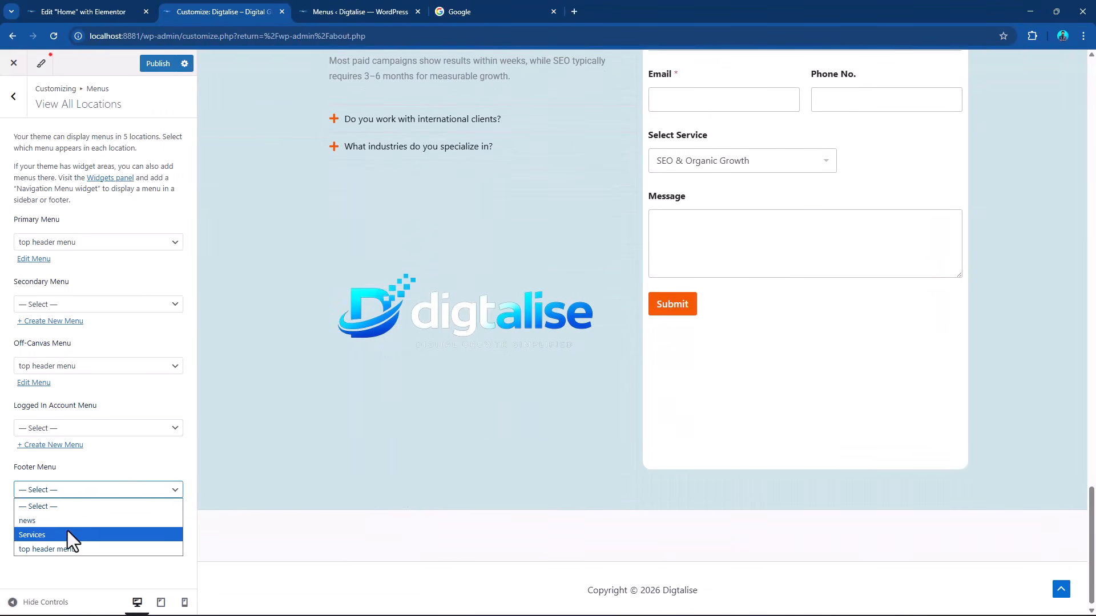
left_click(67, 532)
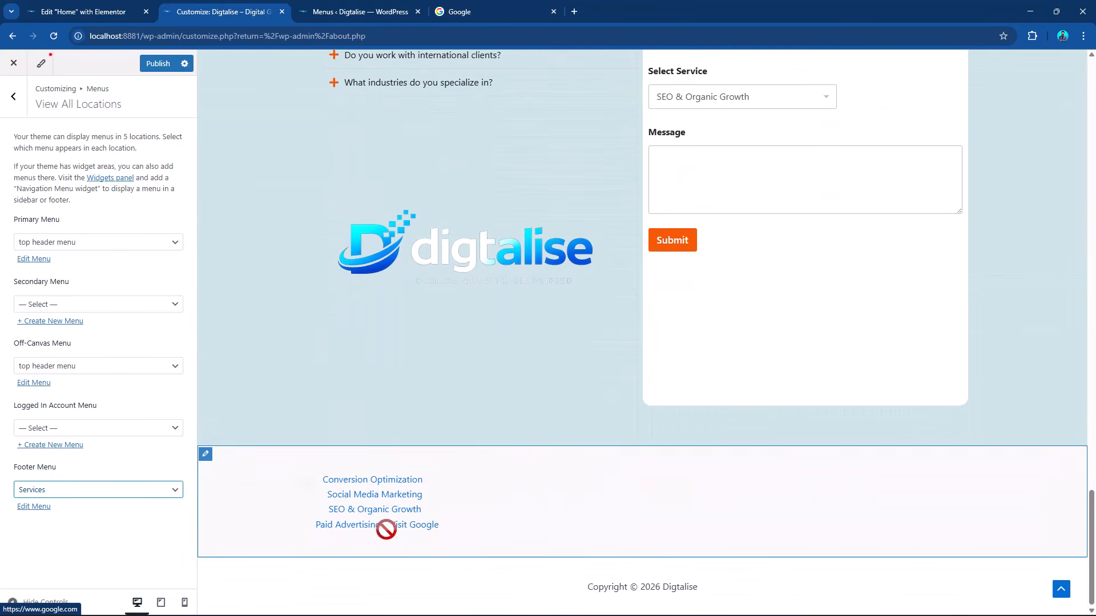
left_click(157, 64)
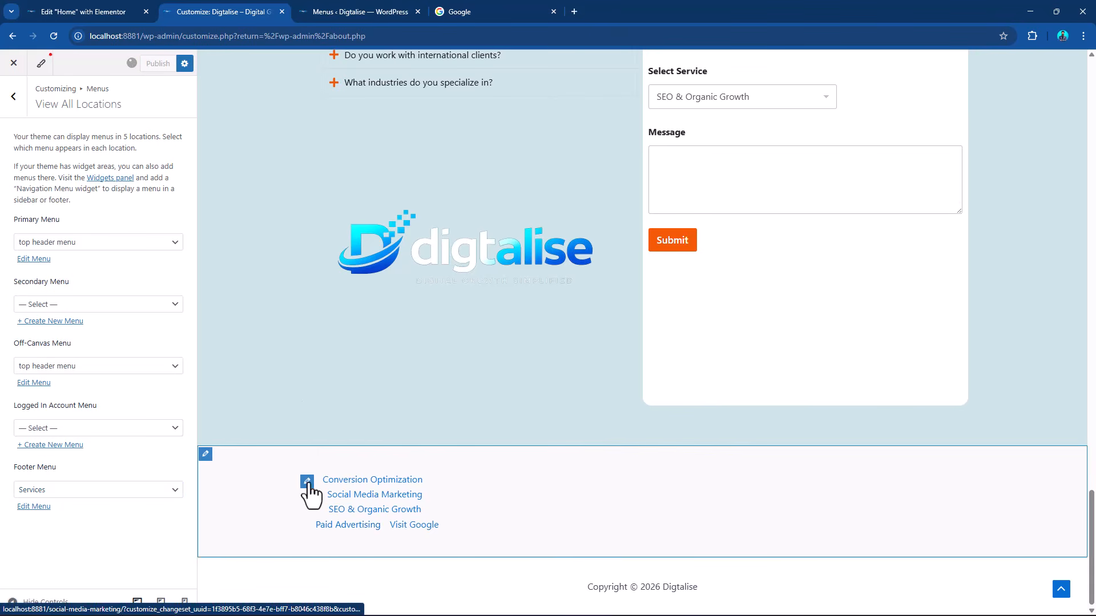
Set the Footer Menu element's alignment to left and its layout to Stack.
left_click(307, 482)
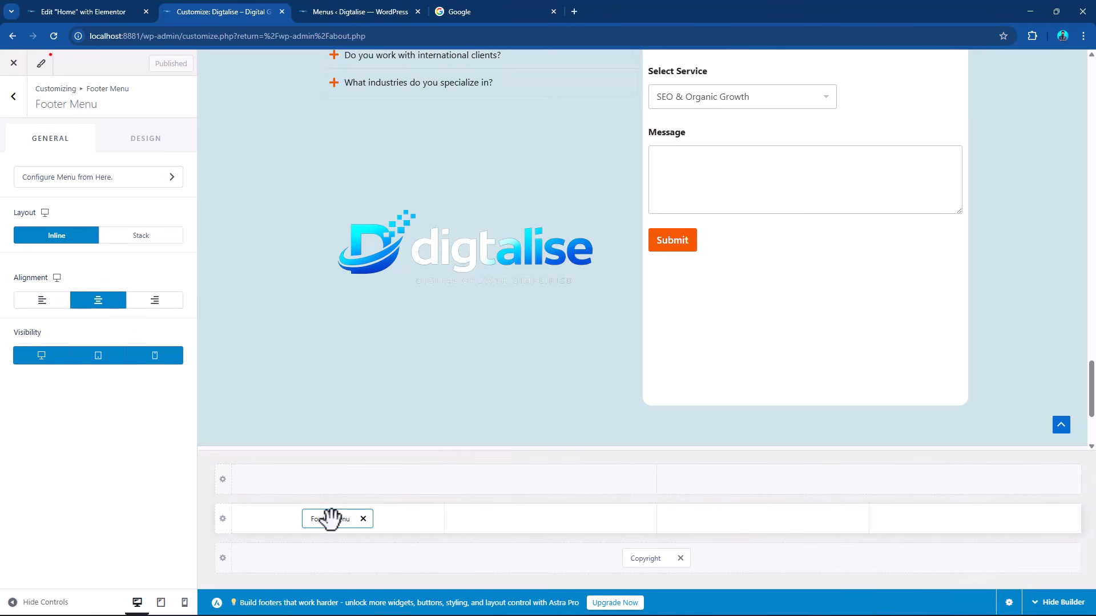
left_click(42, 301)
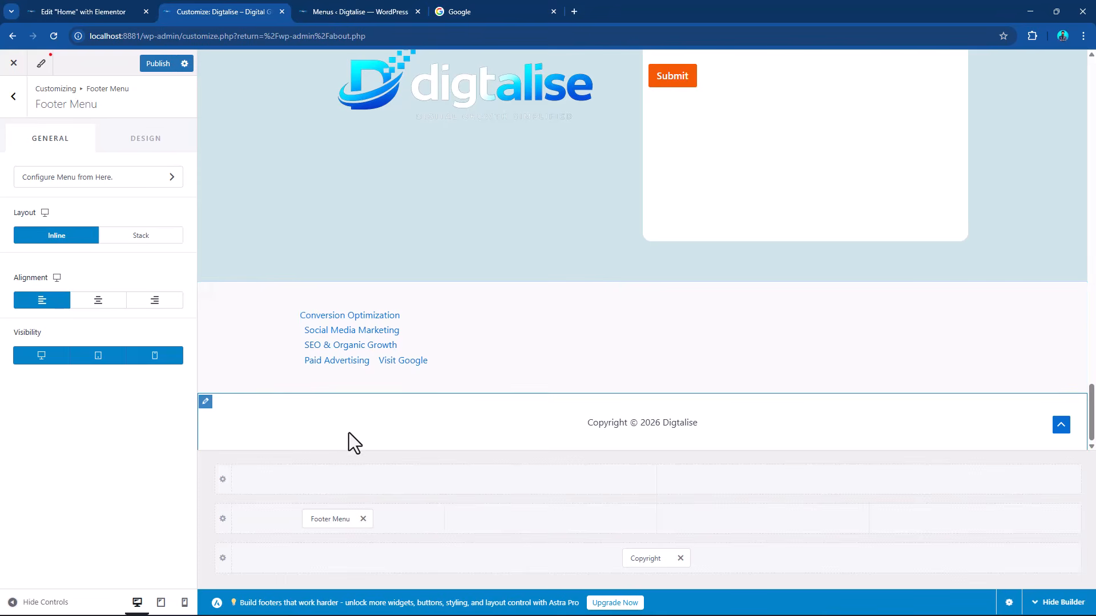
left_click(127, 236)
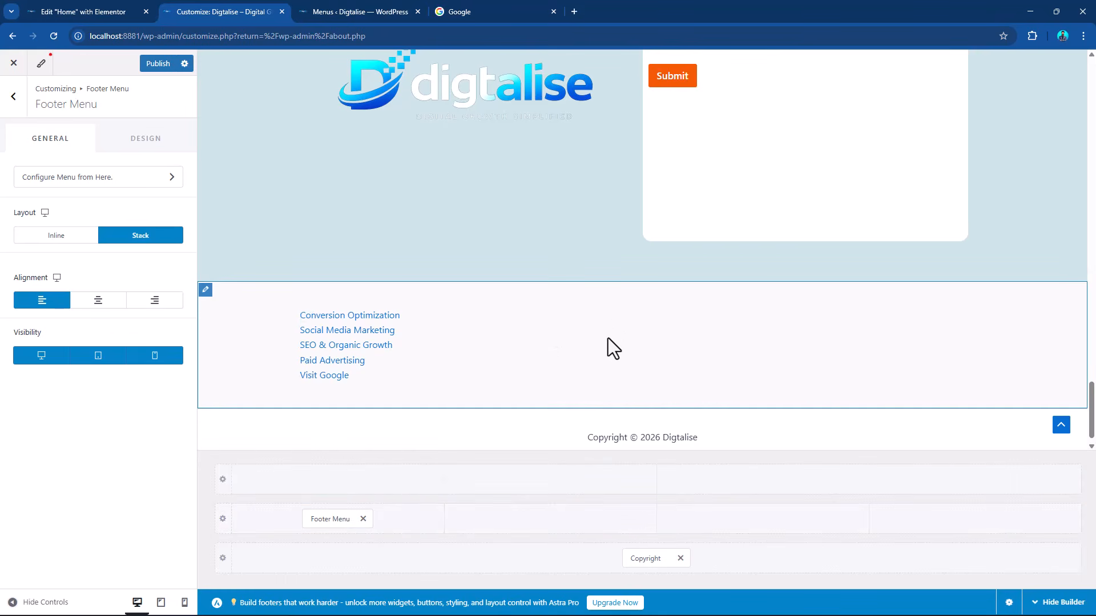
Add an HTML 2 element to the second column of the primary footer row and replace its placeholder text with "About Us".
left_click(548, 520)
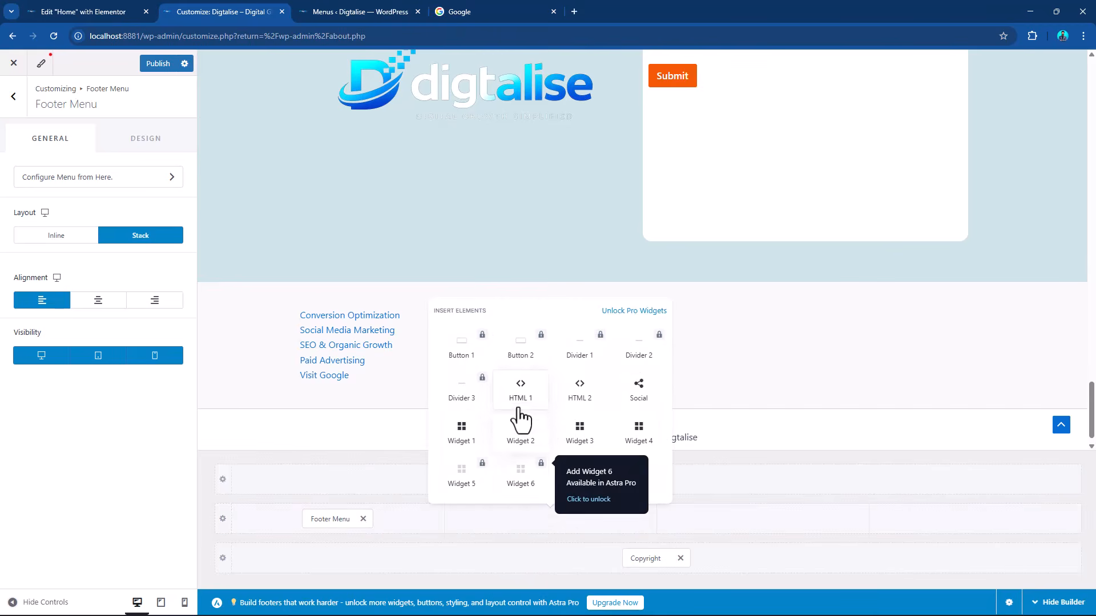
left_click(580, 397)
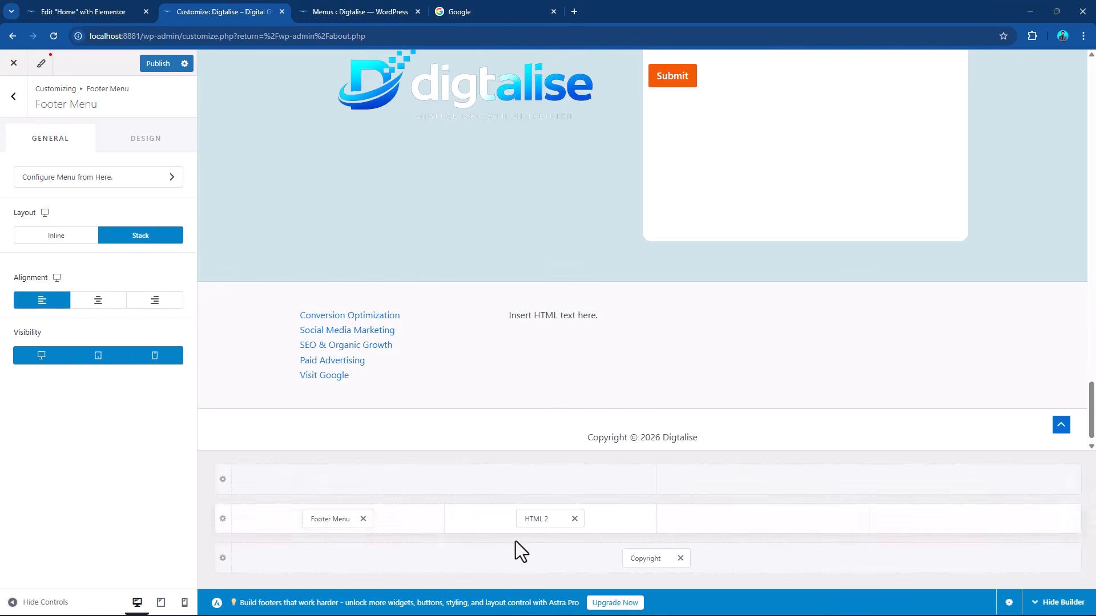
left_click(533, 519)
left_click_drag(129, 279, 3, 279)
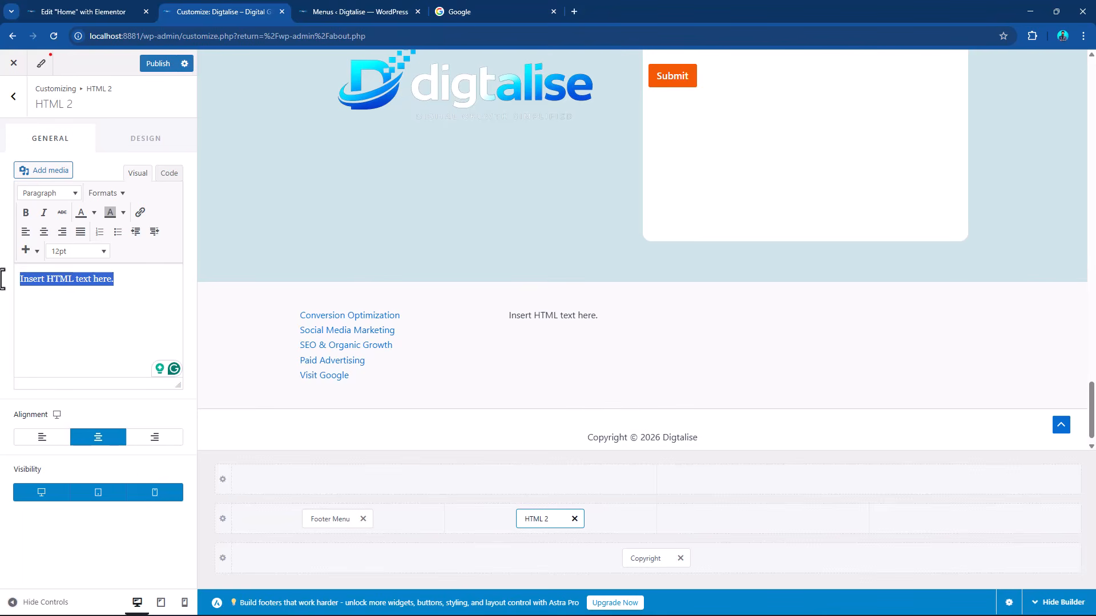
type("About")
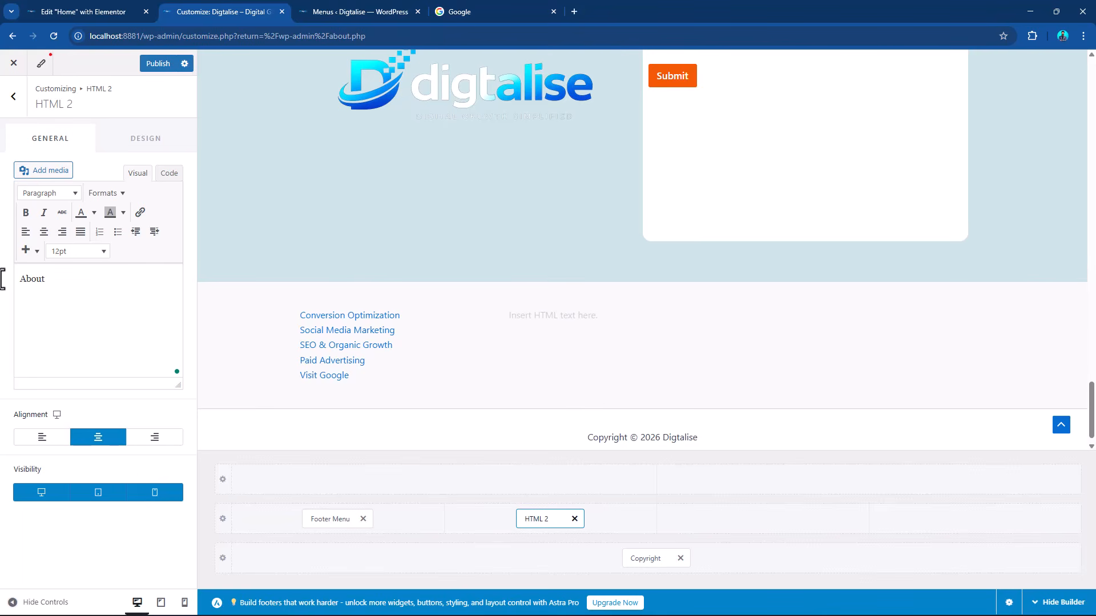
type(" Us")
Format the "About Us" text in the HTML 2 element as Heading 3.
left_click_drag(63, 281, 2, 265)
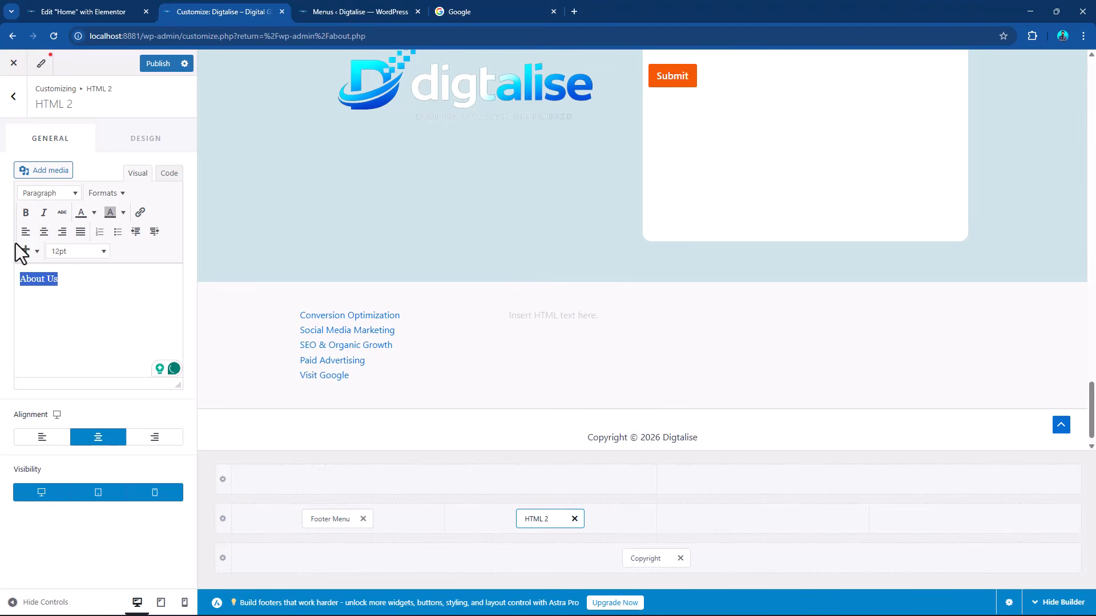
left_click(51, 196)
left_click(89, 282)
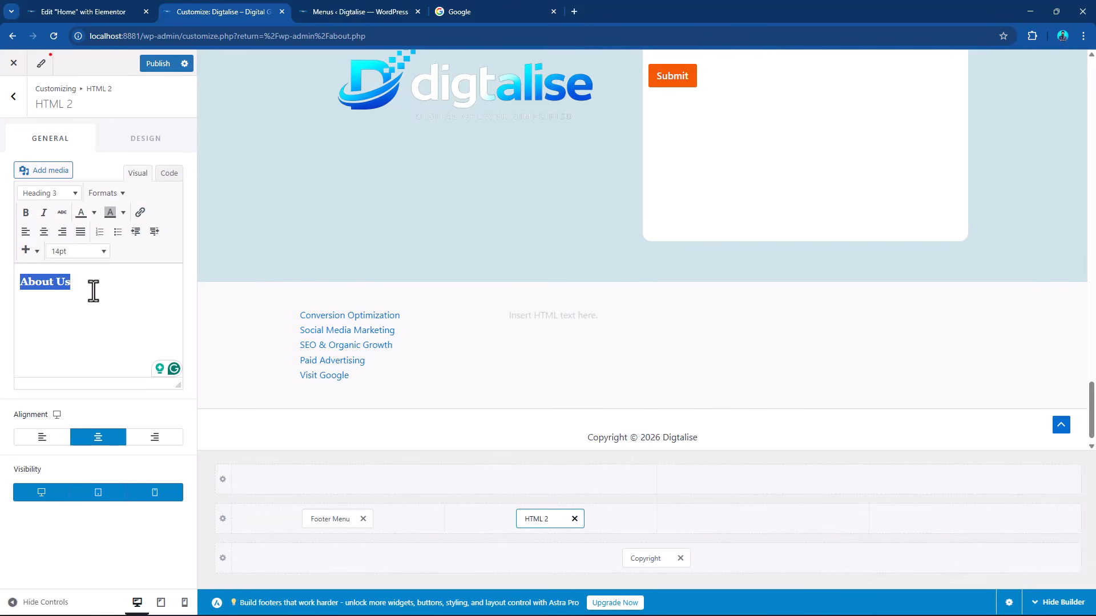
left_click(99, 294)
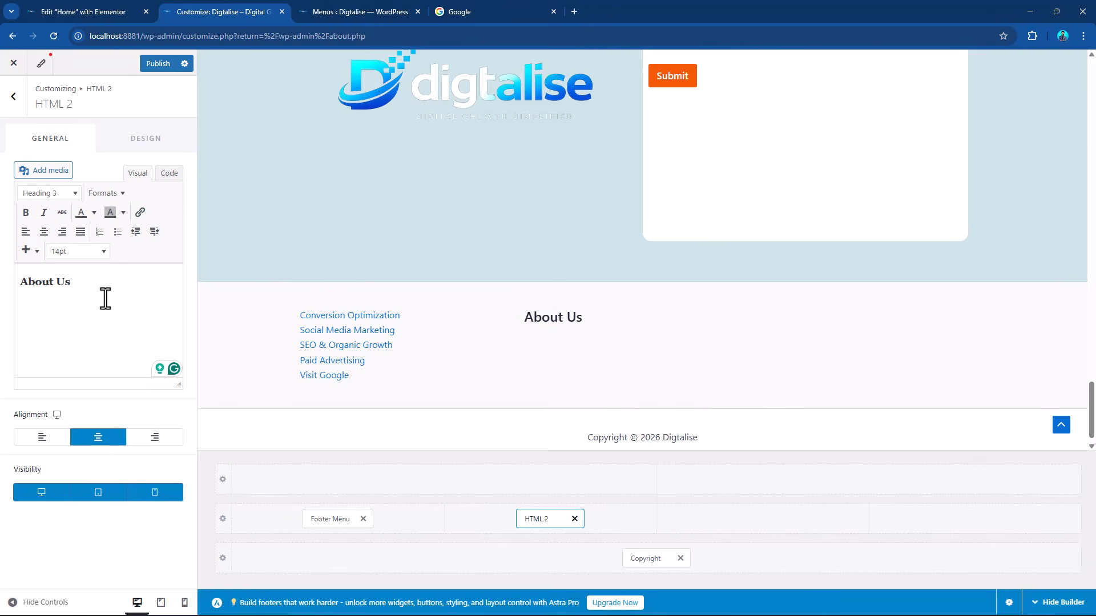
Copy the first sentence of the homepage's About Us section beneath the HTML 2 heading and left-align both heading and text.
key("Return")
left_click(353, 3)
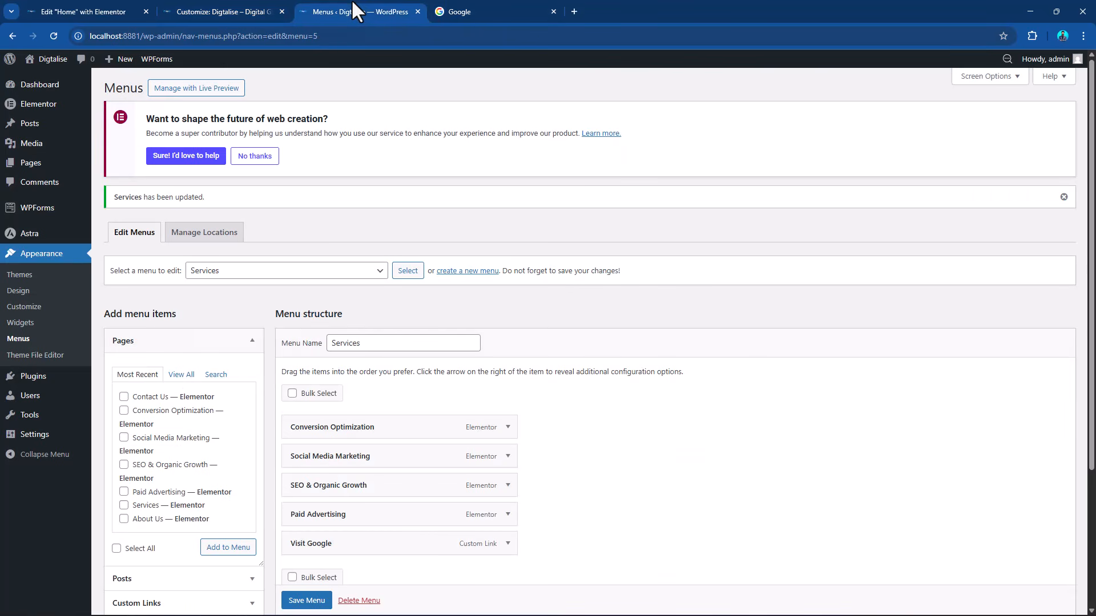
left_click(47, 80)
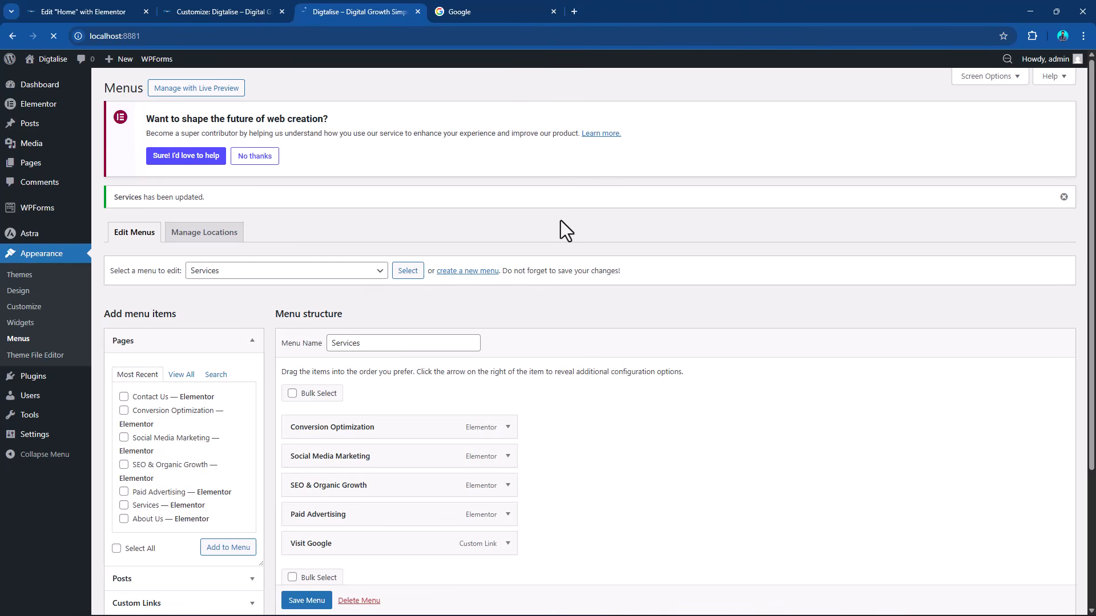
scroll(365, 276, "down", 5)
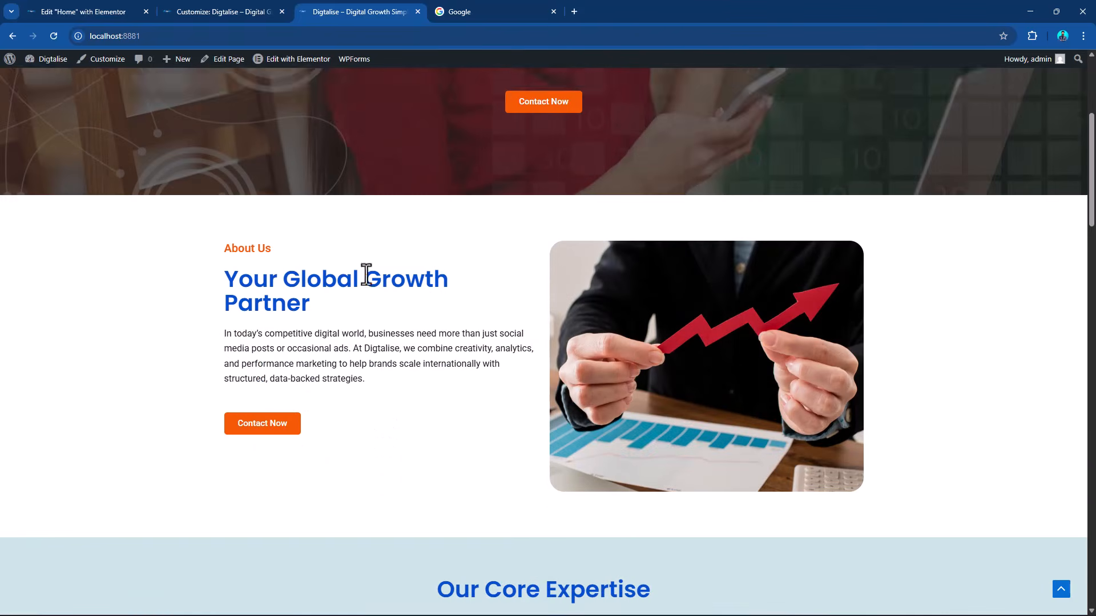
left_click_drag(225, 313, 351, 334)
key("ctrl+c")
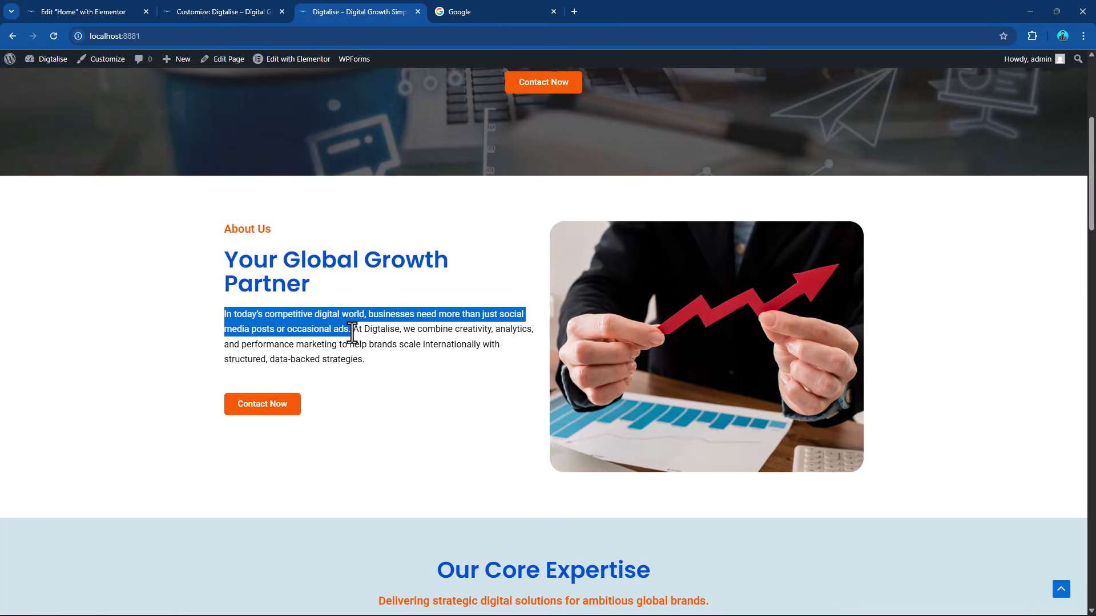
left_click(105, 7)
left_click(165, 6)
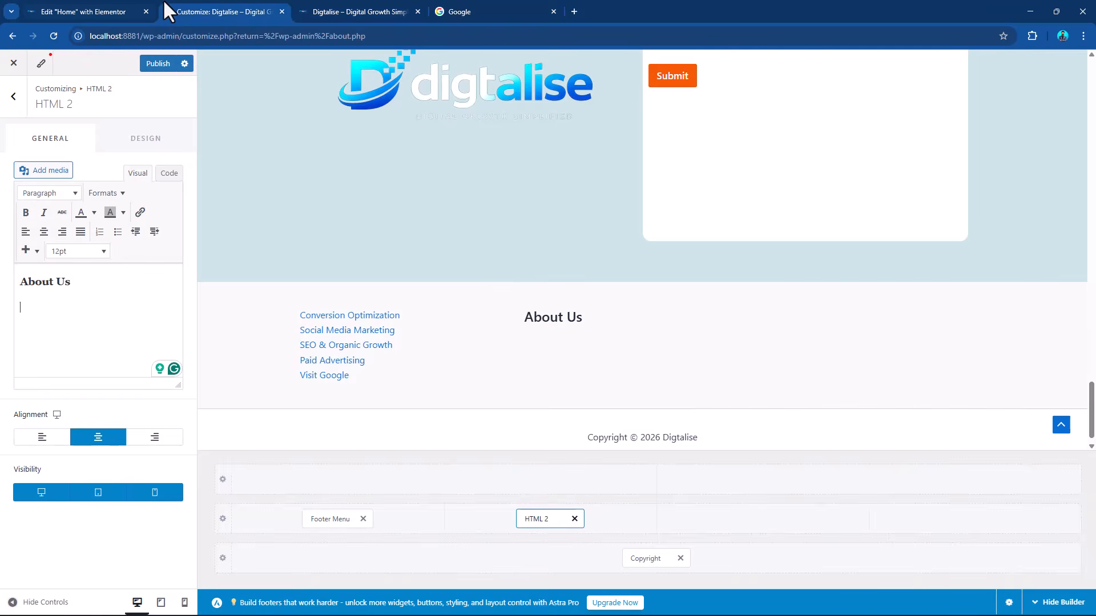
left_click(44, 325)
key("ctrl+v")
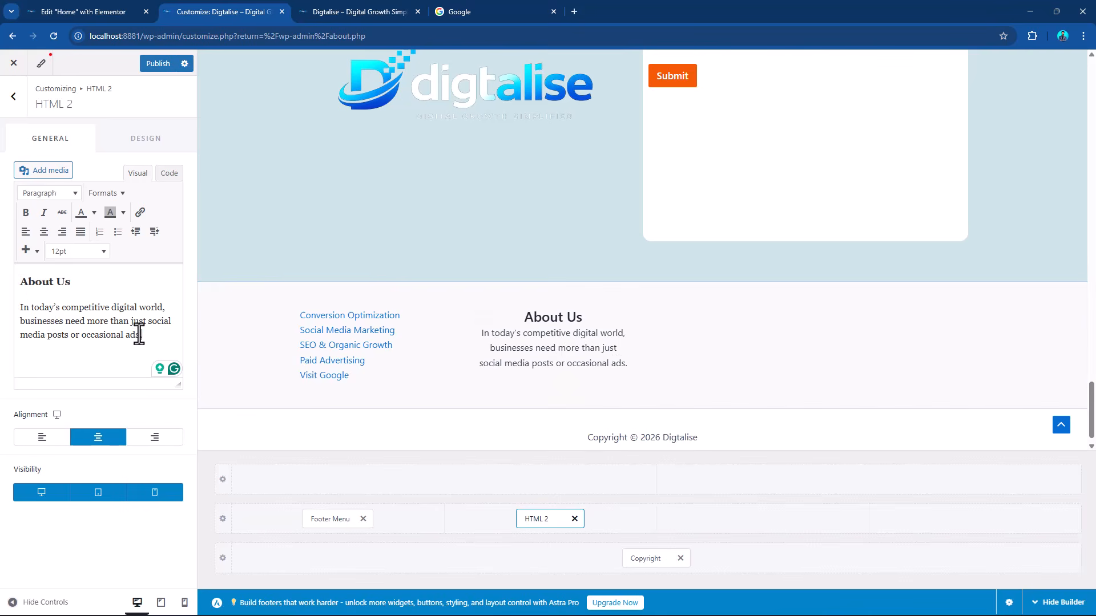
left_click_drag(142, 335, 16, 280)
left_click(25, 232)
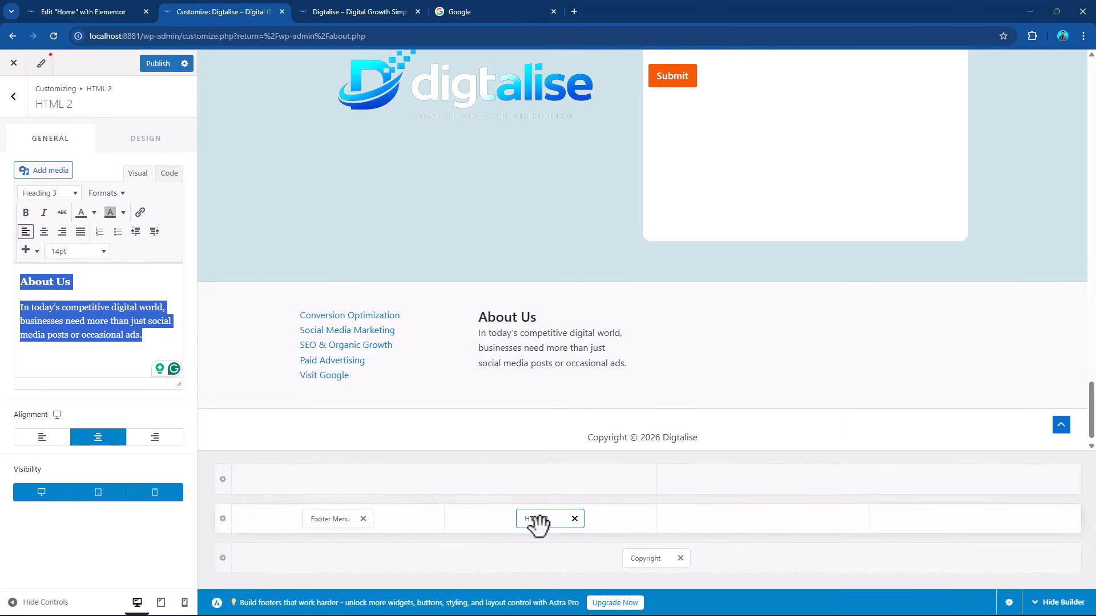
Rearrange the primary footer row so HTML 2 sits in the first column and Footer Menu in the second.
left_click_drag(314, 516, 676, 521)
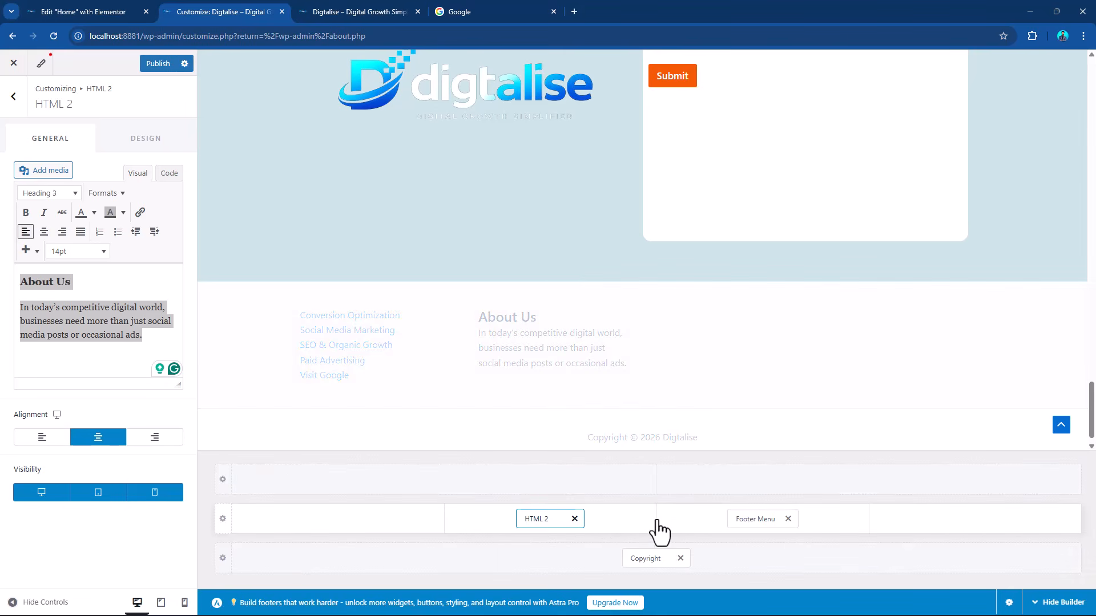
left_click_drag(533, 518, 362, 524)
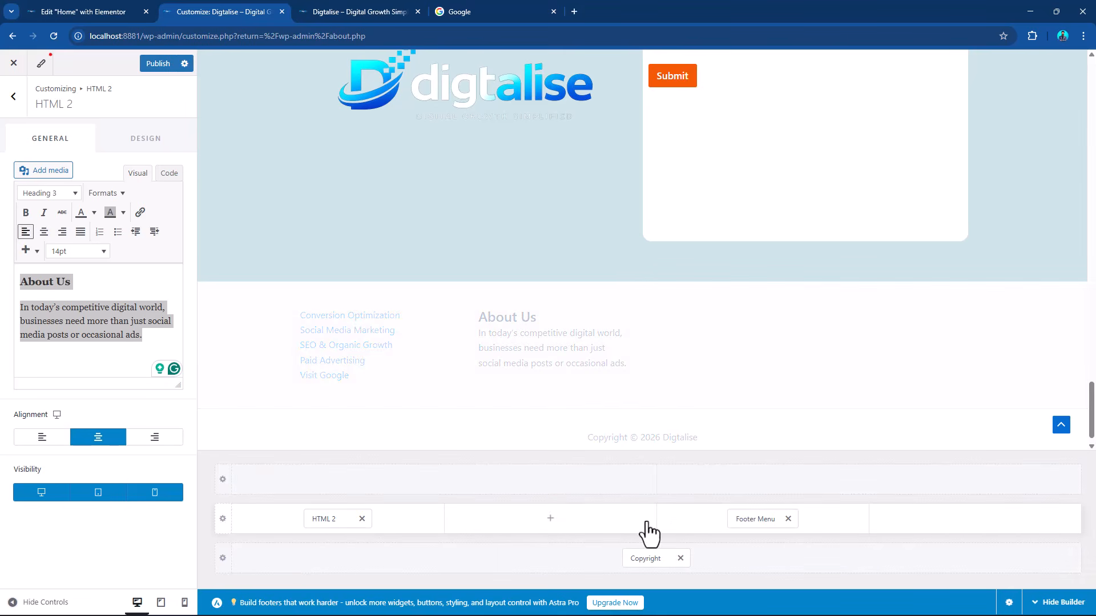
left_click_drag(749, 516, 580, 522)
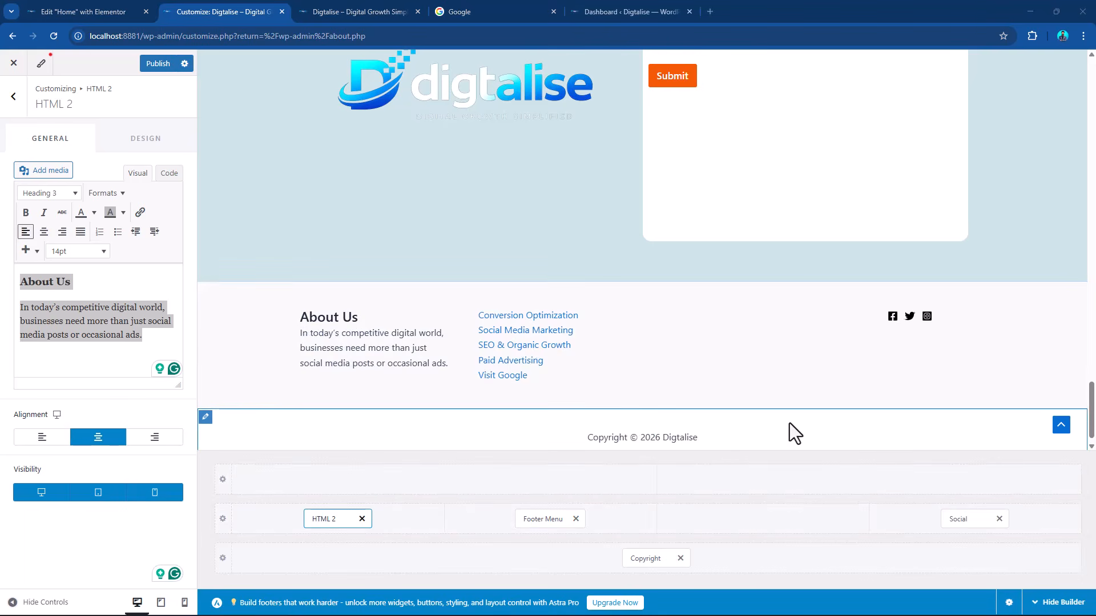
left_click(494, 308, "shift")
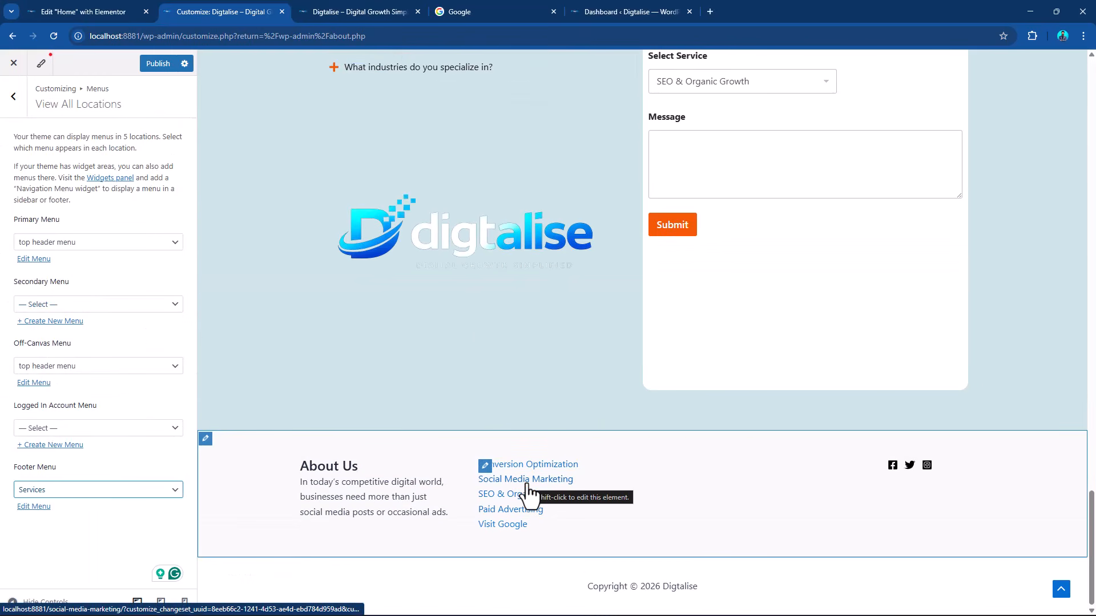
left_click(13, 97)
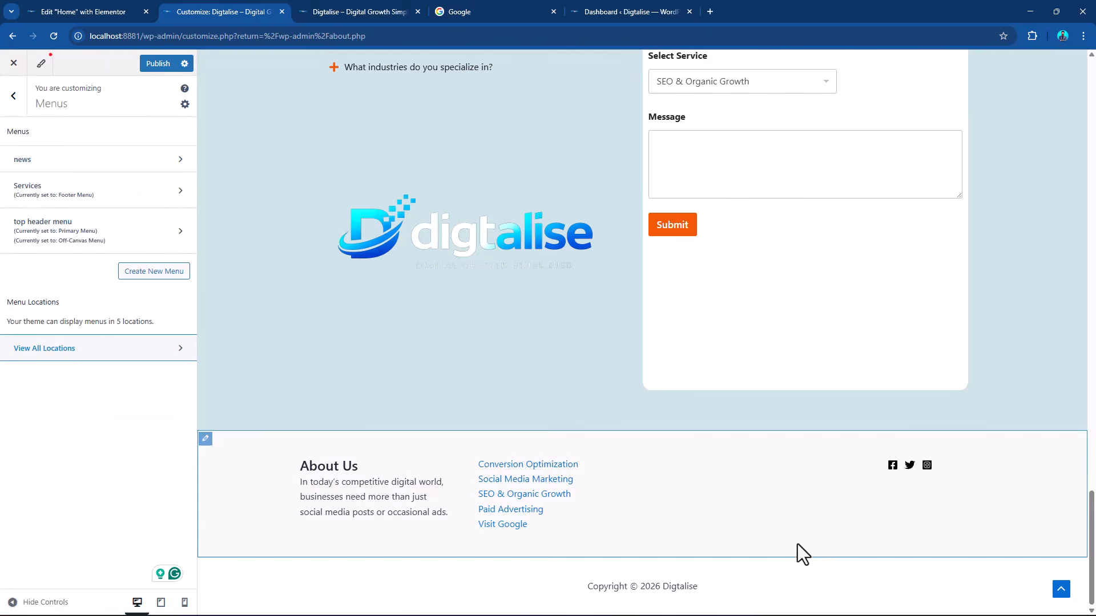
left_click(17, 97)
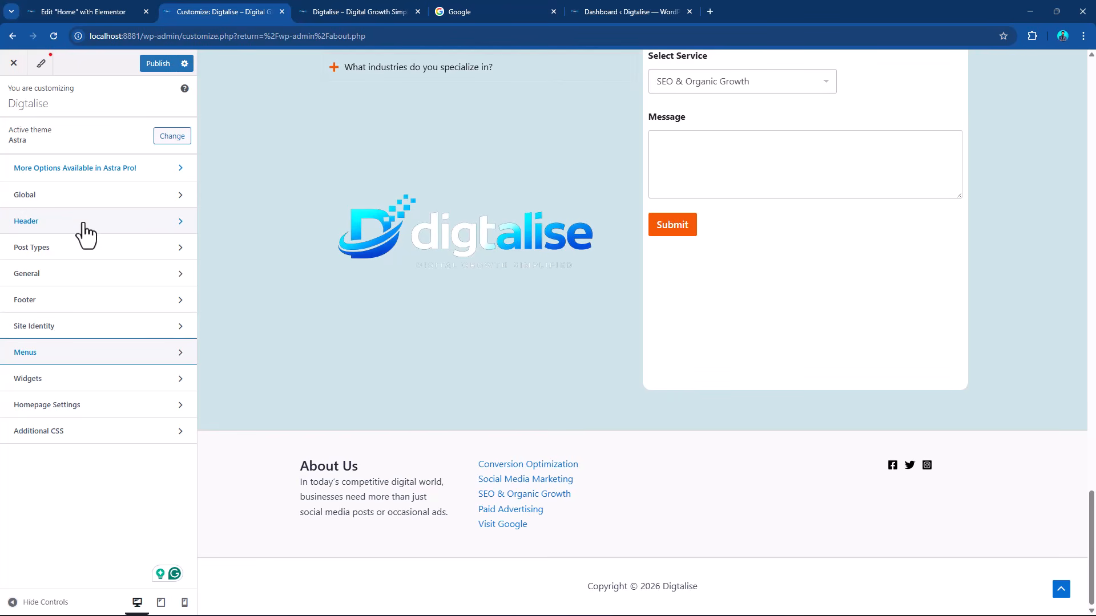
left_click(77, 304)
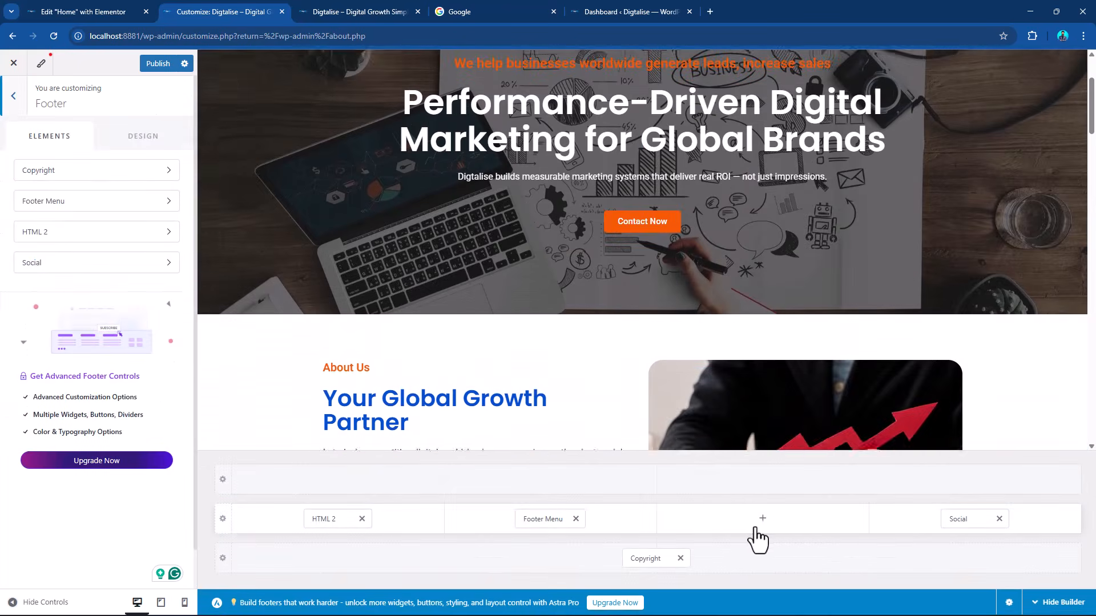
Add Widget 2 to the third column of the primary footer row and insert a Navigation Menu widget in it.
left_click(765, 526)
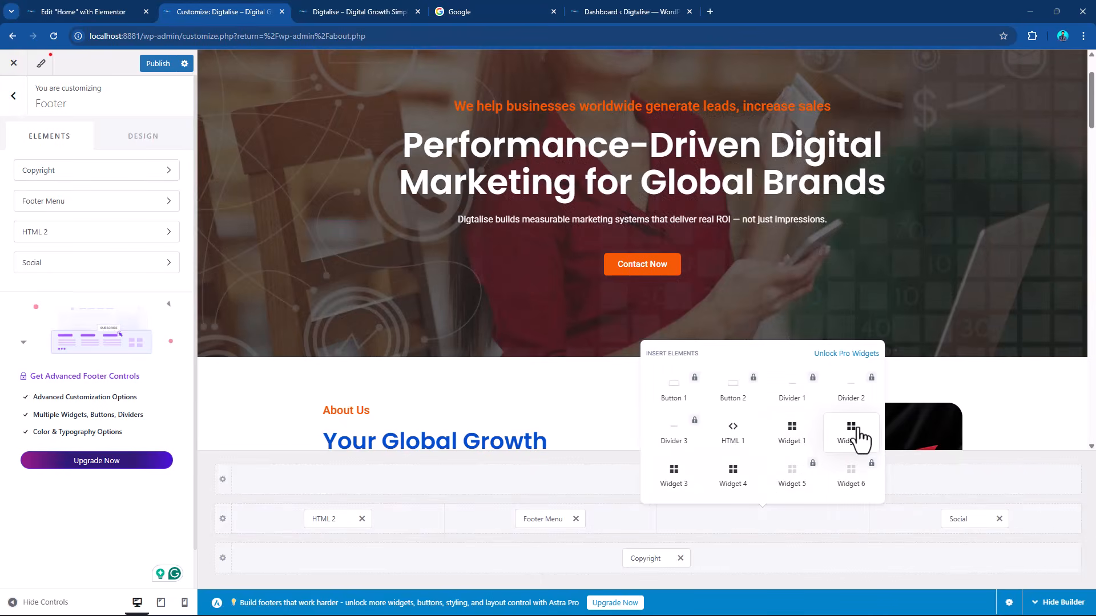
left_click(851, 432)
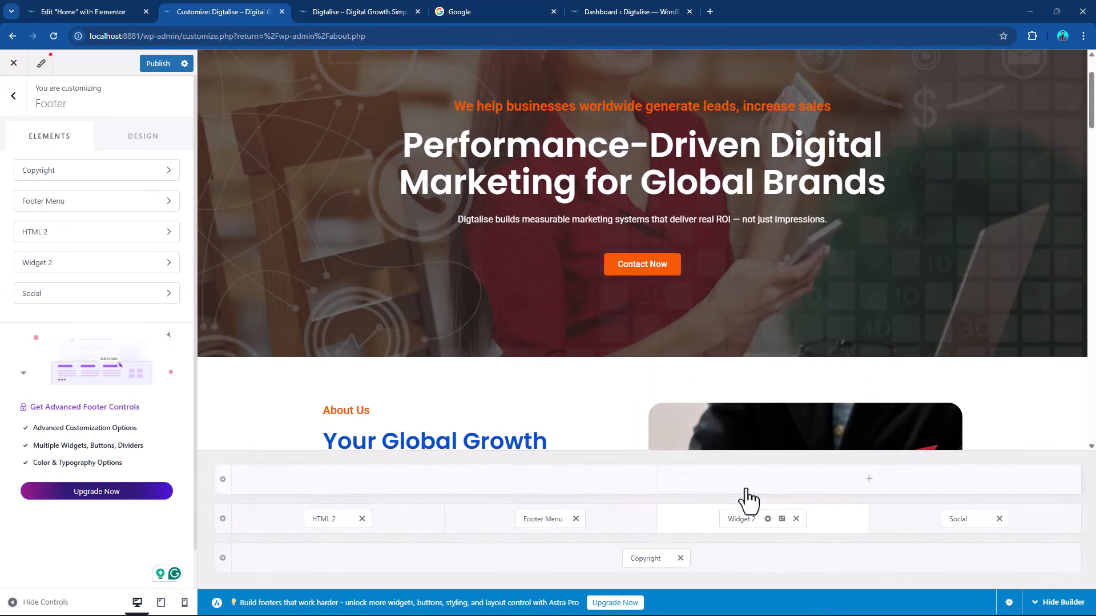
left_click(738, 518)
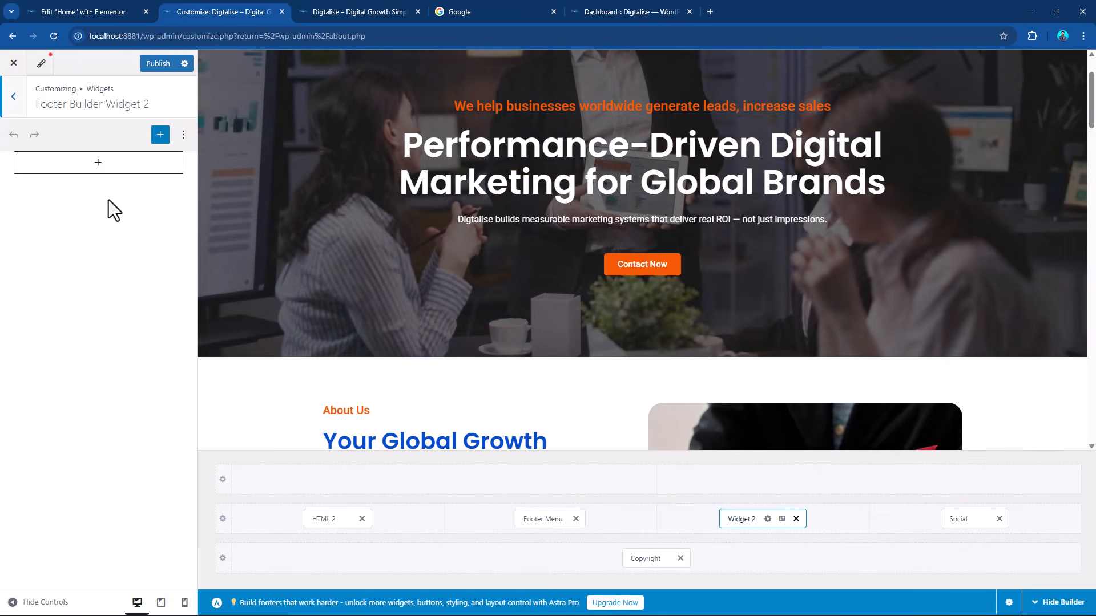
left_click(106, 164)
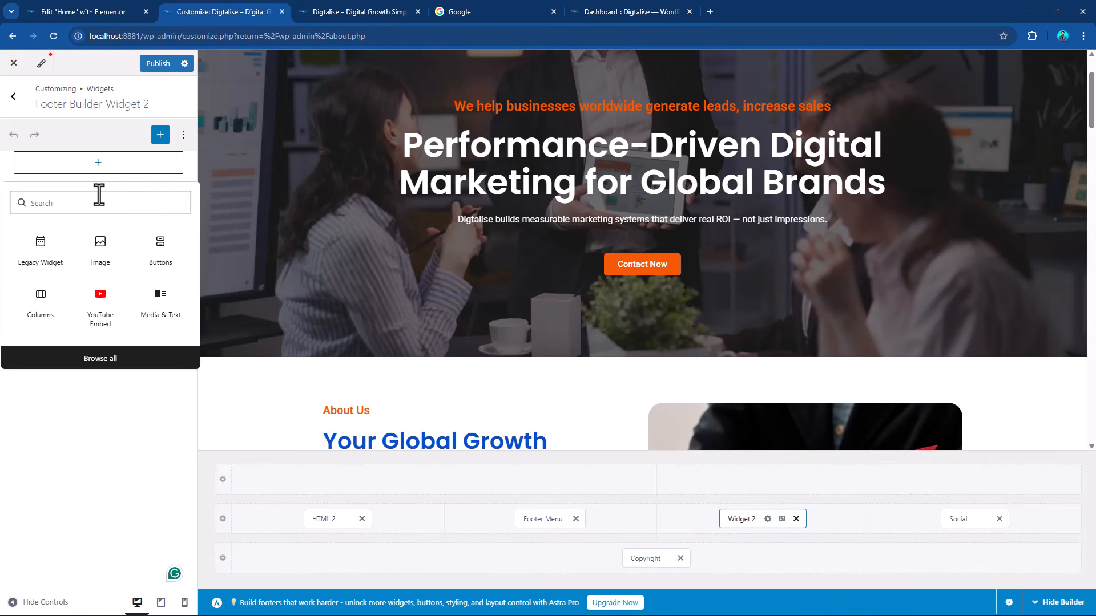
type("na")
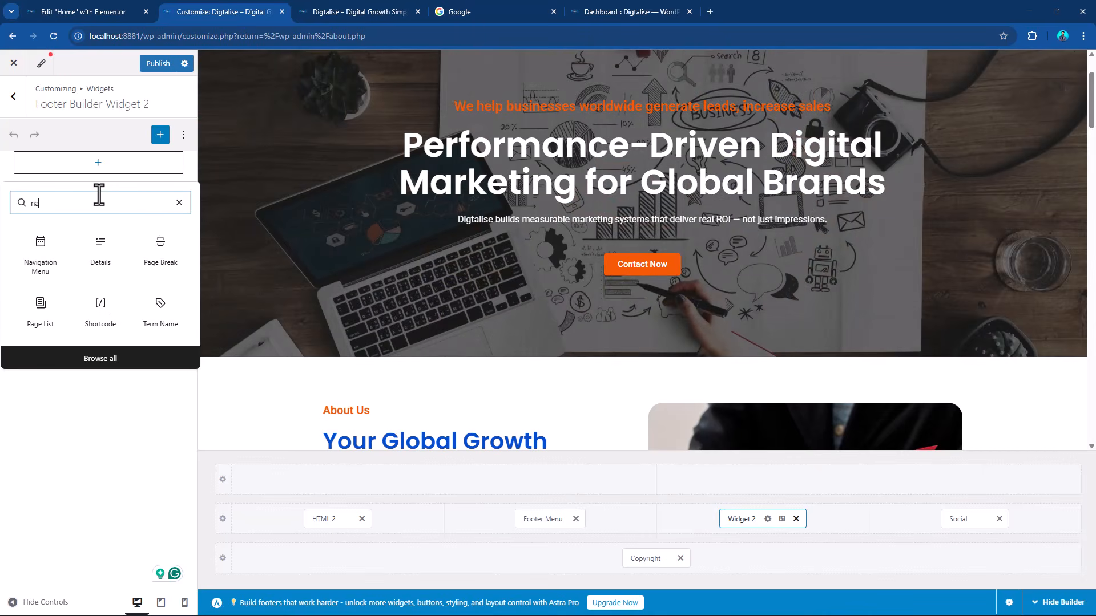
left_click(44, 264)
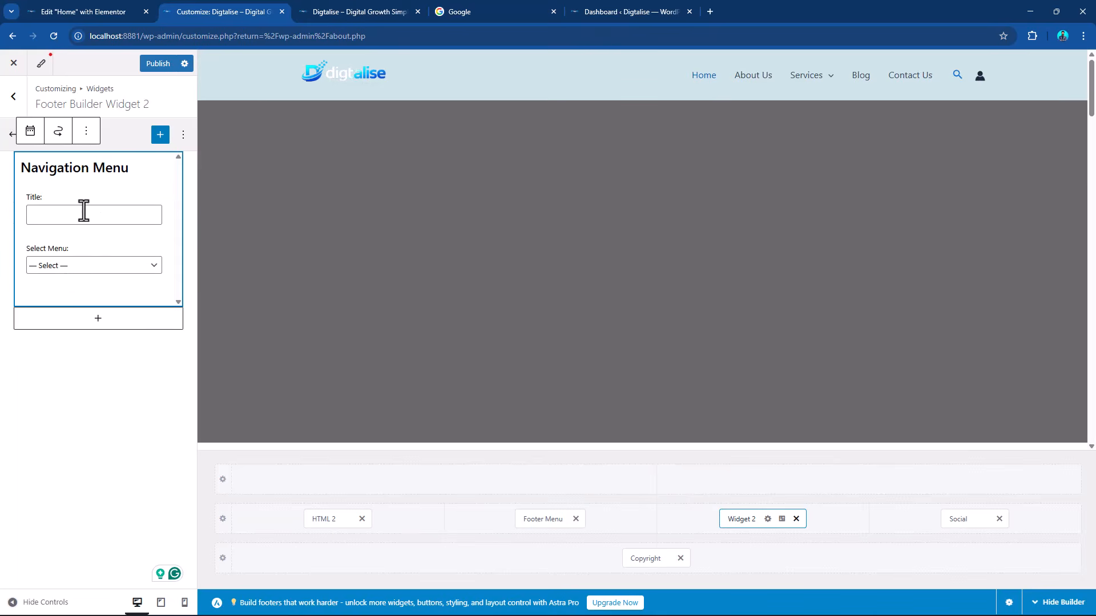
Title the Navigation Menu widget in Widget 2 "Services" and assign the Services menu to it.
left_click(84, 211)
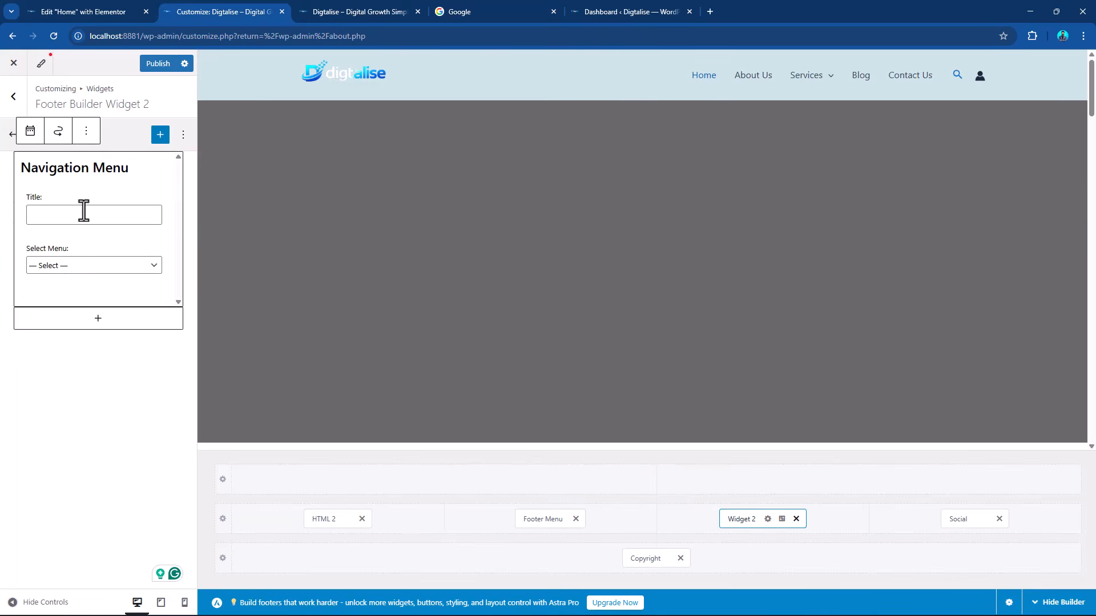
type("Services")
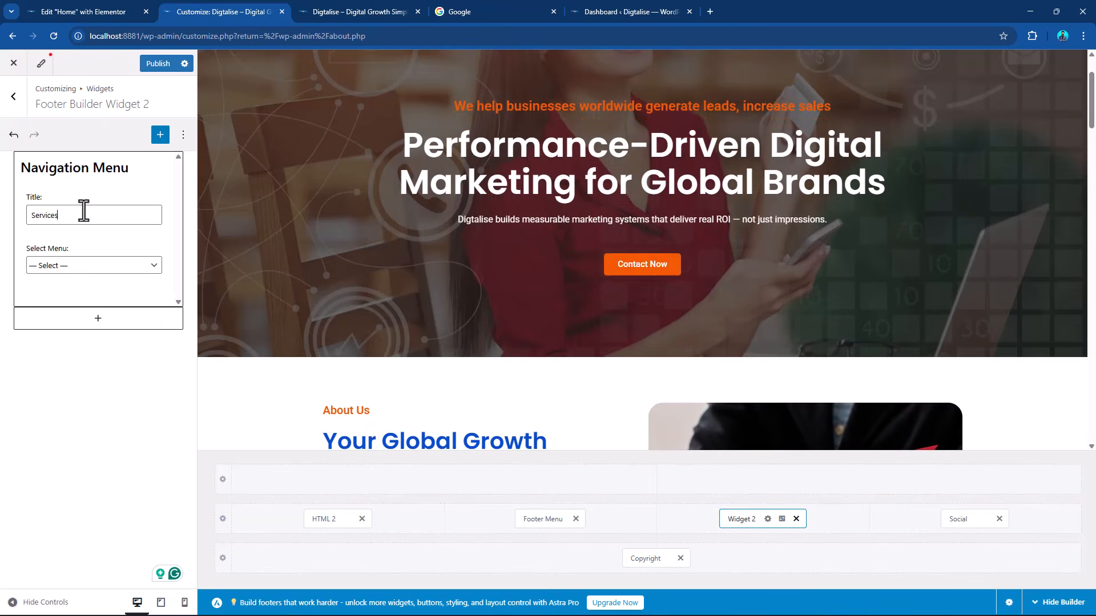
left_click(80, 265)
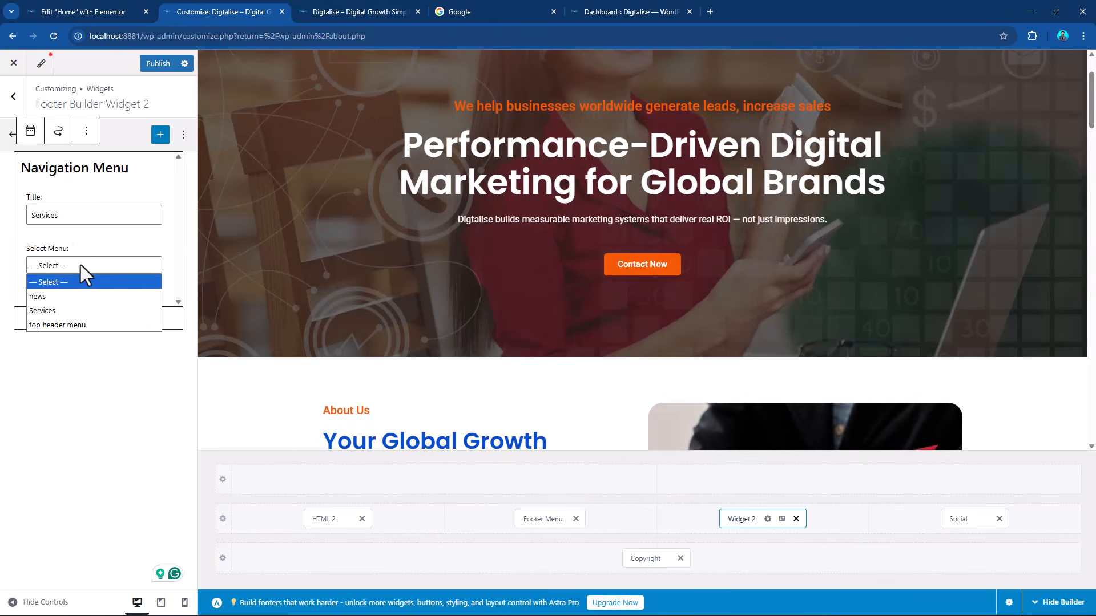
left_click(68, 310)
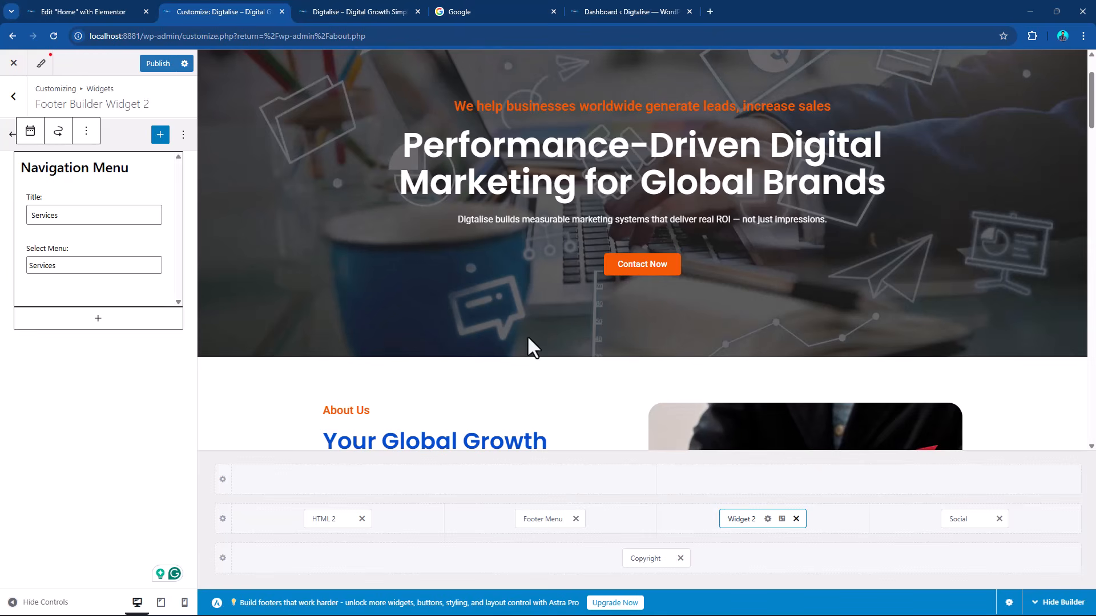
scroll(881, 257, "down", 10)
scroll(869, 225, "down", 10)
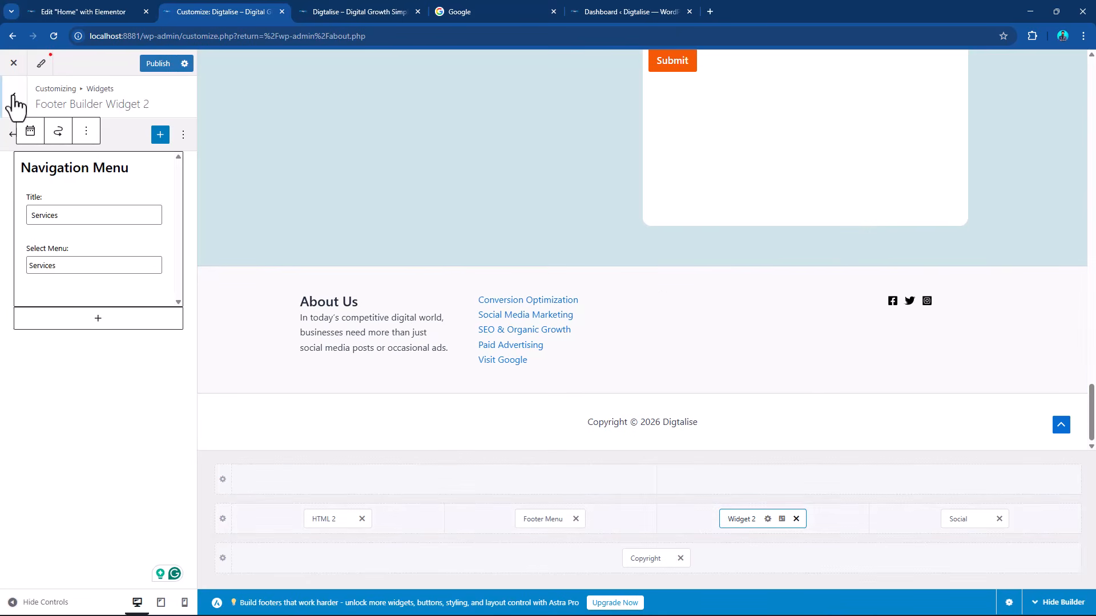
Publish the customizer changes and check the footer's Services column in the preview.
left_click(152, 65)
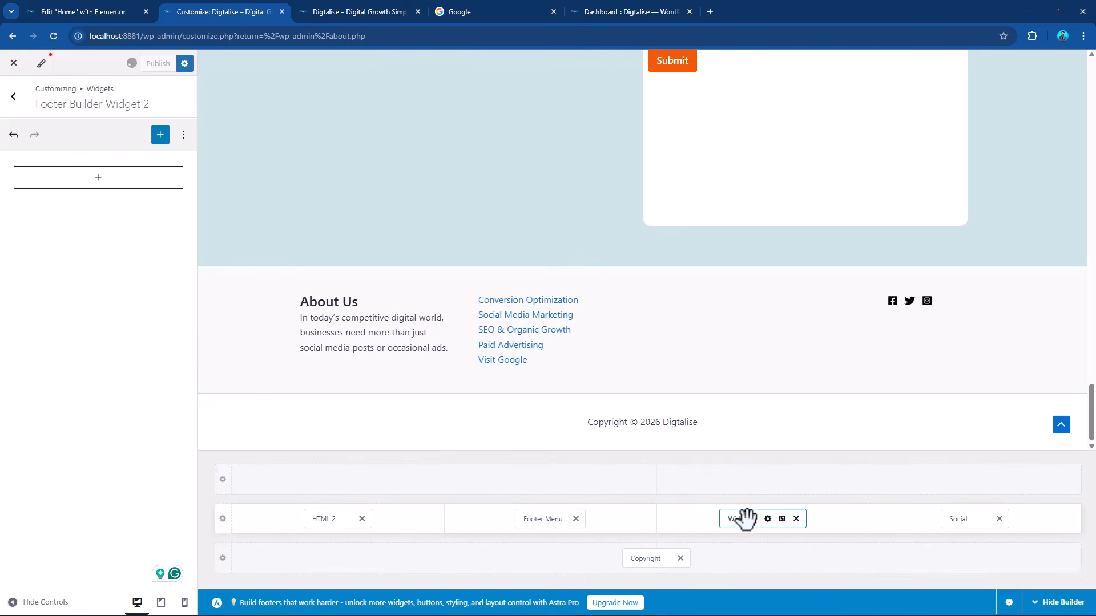
scroll(776, 288, "up", 6)
scroll(776, 289, "down", 5)
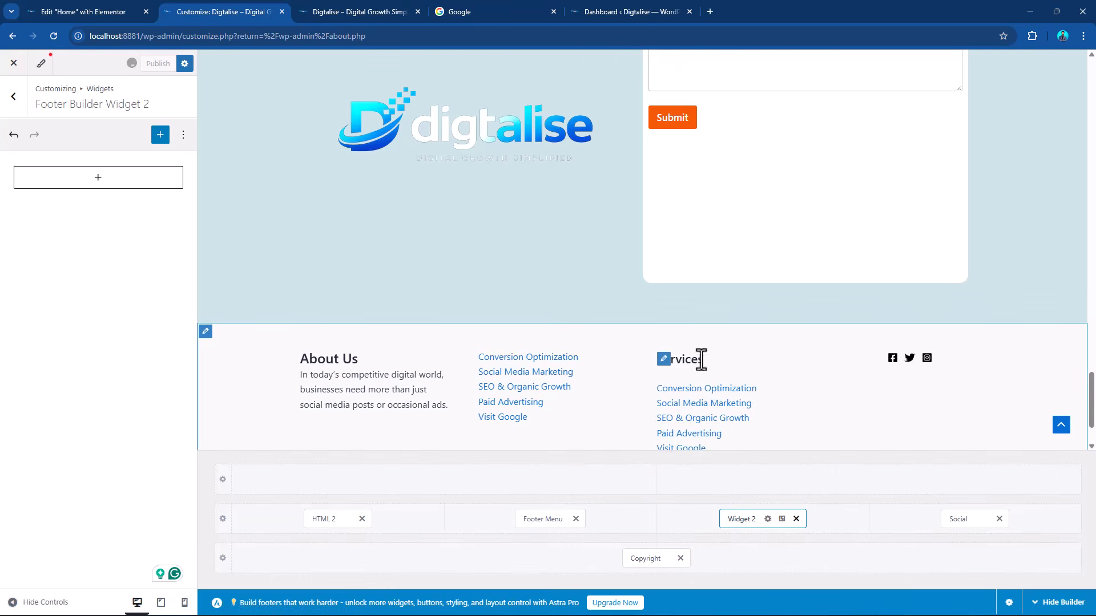
scroll(708, 366, "down", 1)
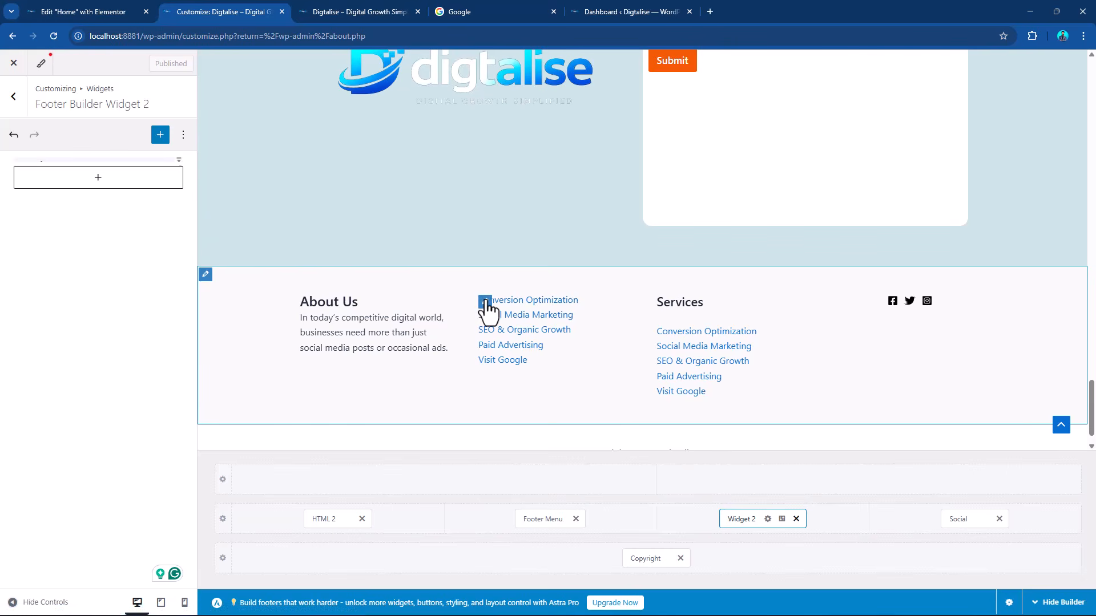
Remove the Footer Menu element from the second column of the primary footer row.
left_click(485, 303)
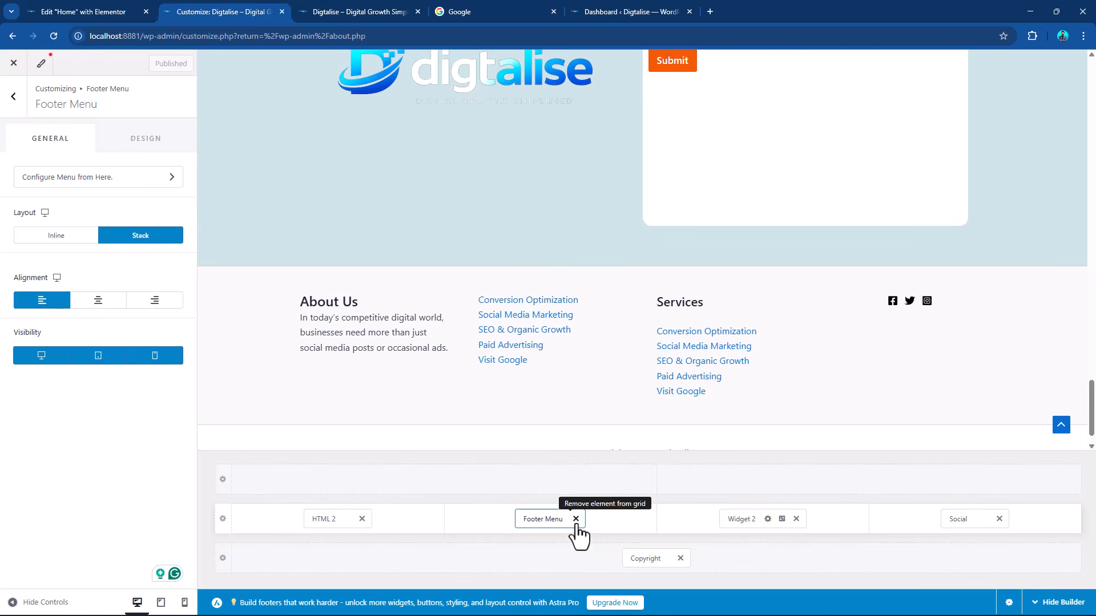
left_click(576, 519)
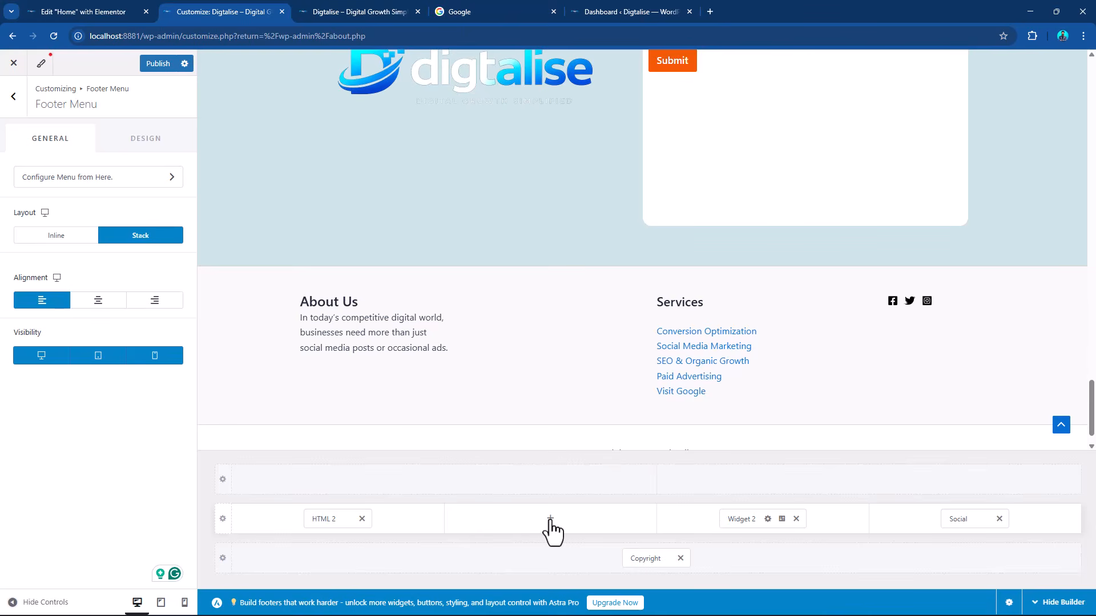
Add HTML 1 to the primary footer row's second column and replace its placeholder text with "Home" and "About Us" on separate lines.
left_click(550, 519)
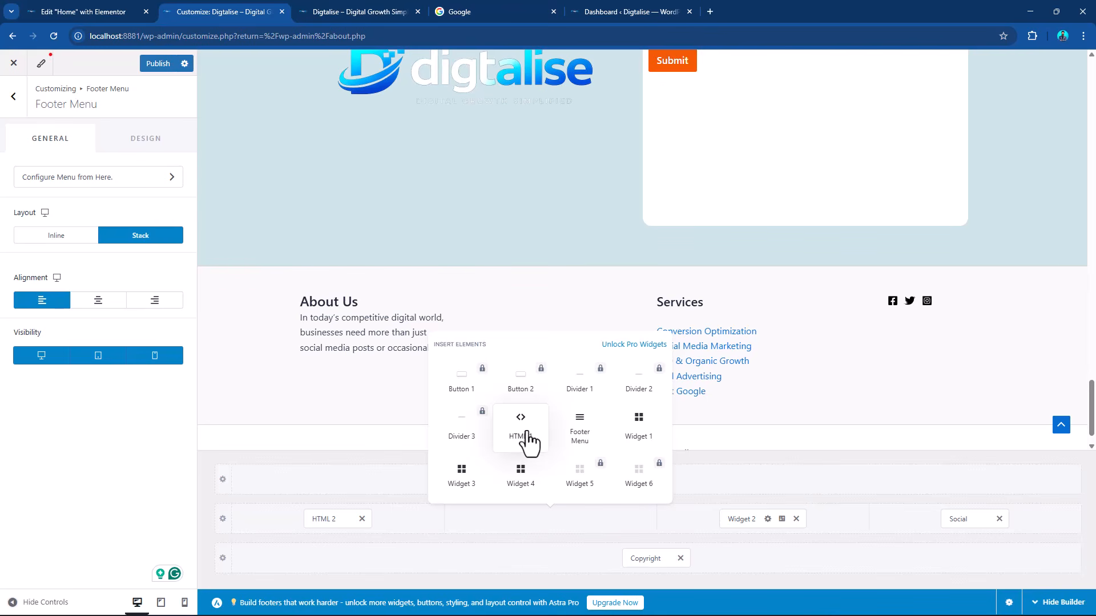
left_click(520, 428)
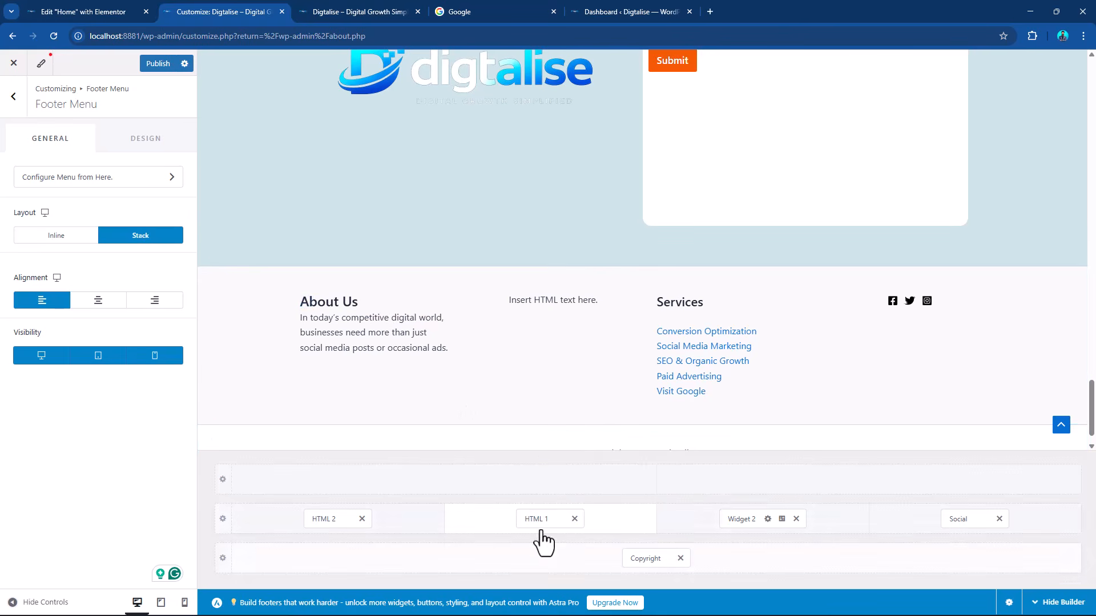
left_click(540, 519)
left_click_drag(117, 278, 4, 278)
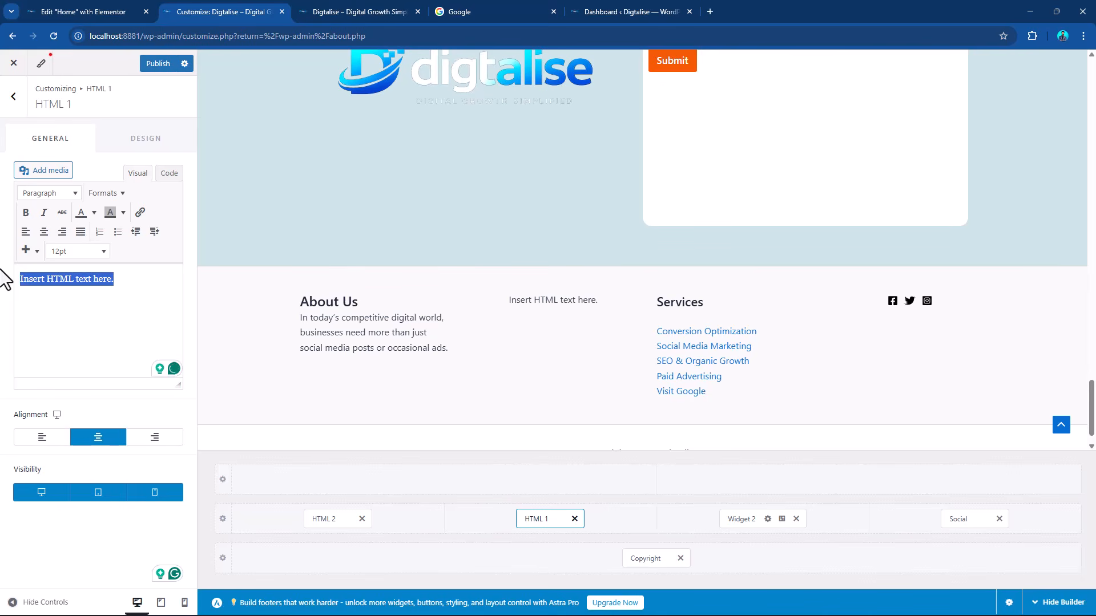
type("HOme")
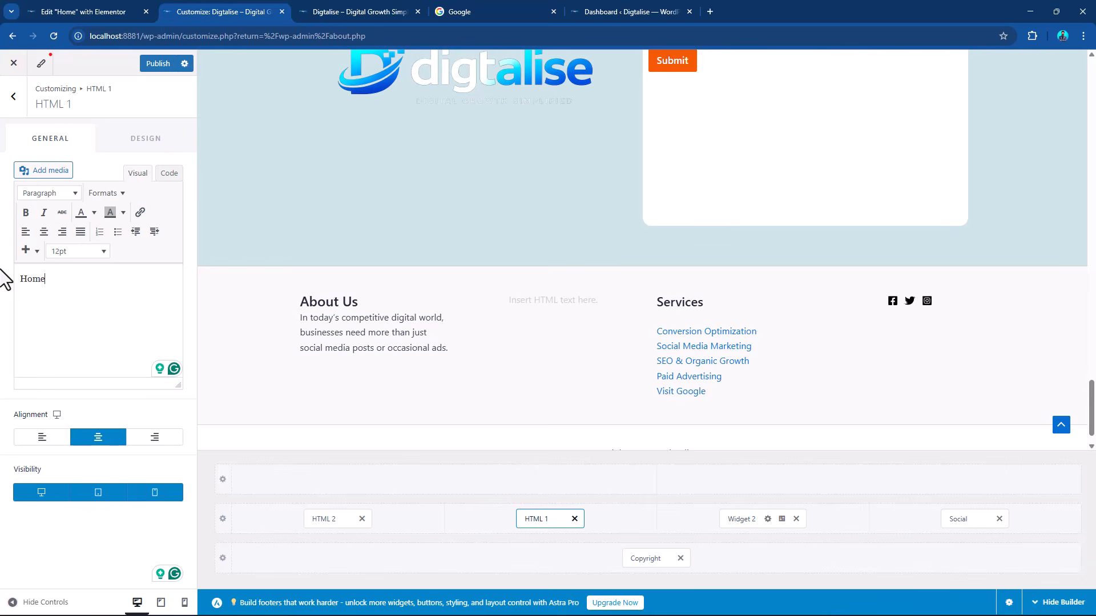
type("About Us")
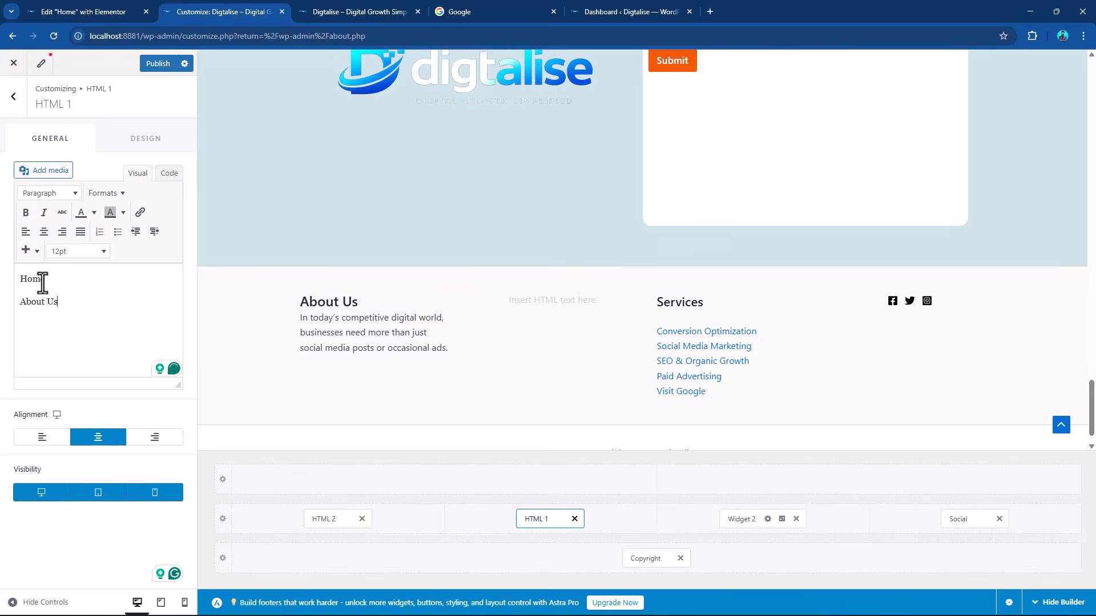
Try to add a link to "Home", clear the HTML 1 text and remove HTML 1 from the primary footer row.
left_click_drag(51, 280, 2, 278)
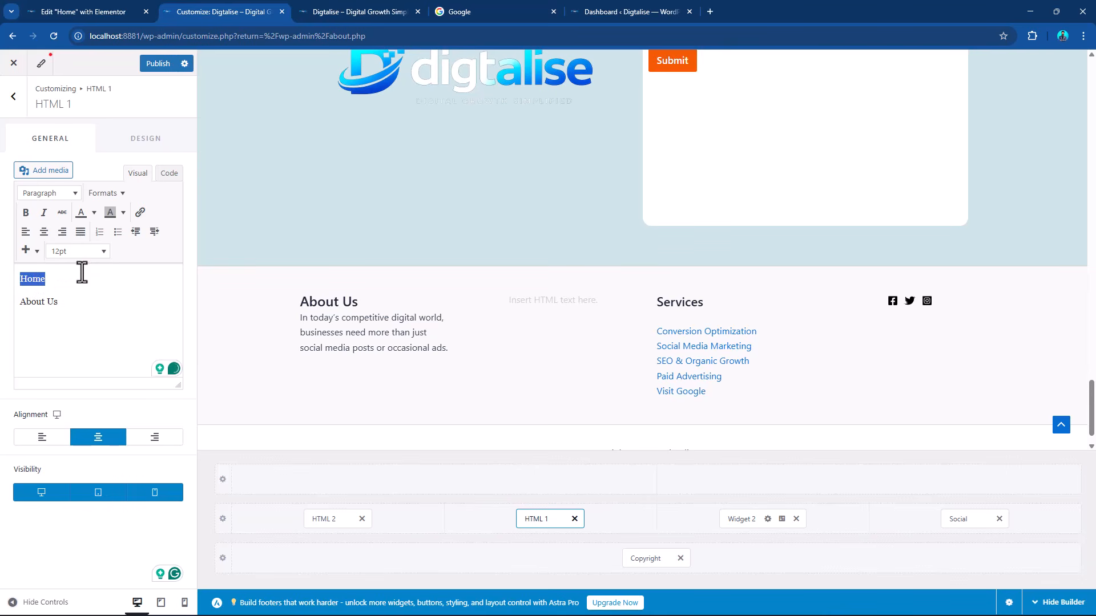
left_click(140, 214)
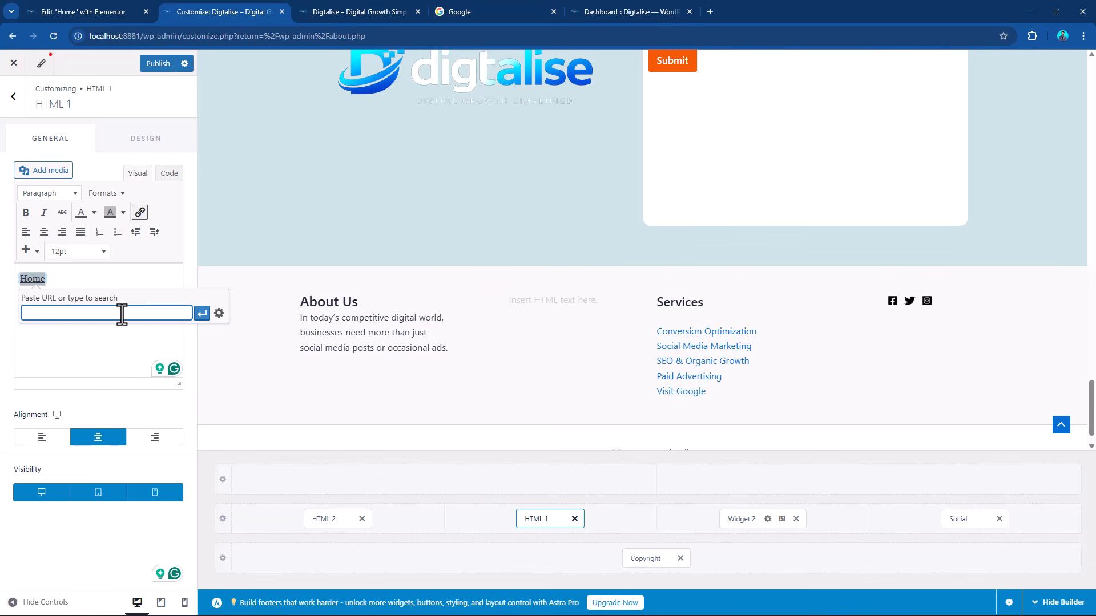
left_click(99, 341)
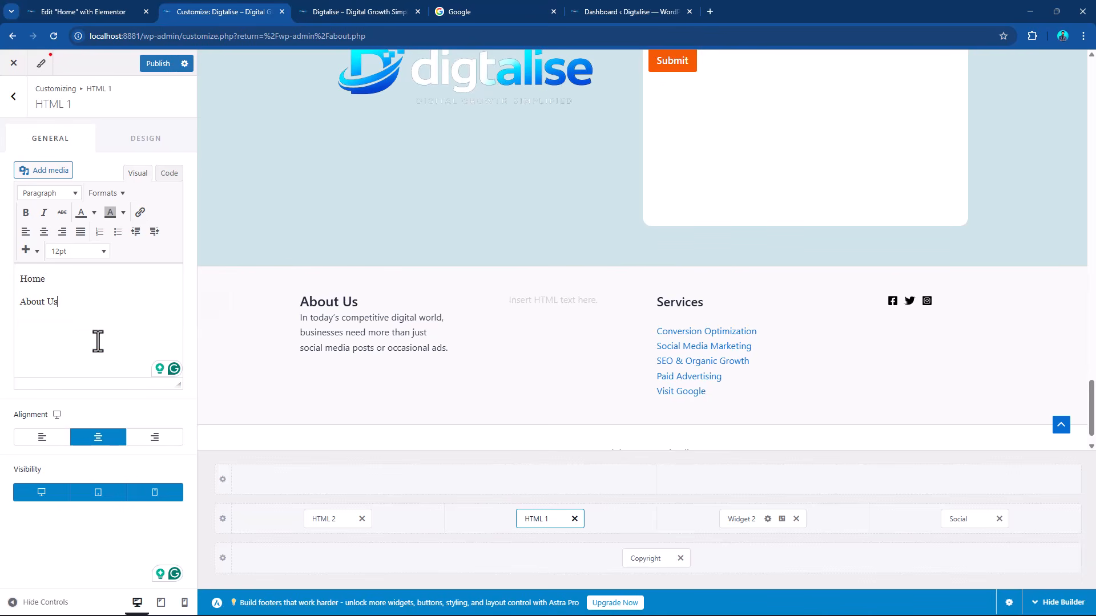
left_click_drag(58, 302, 7, 274)
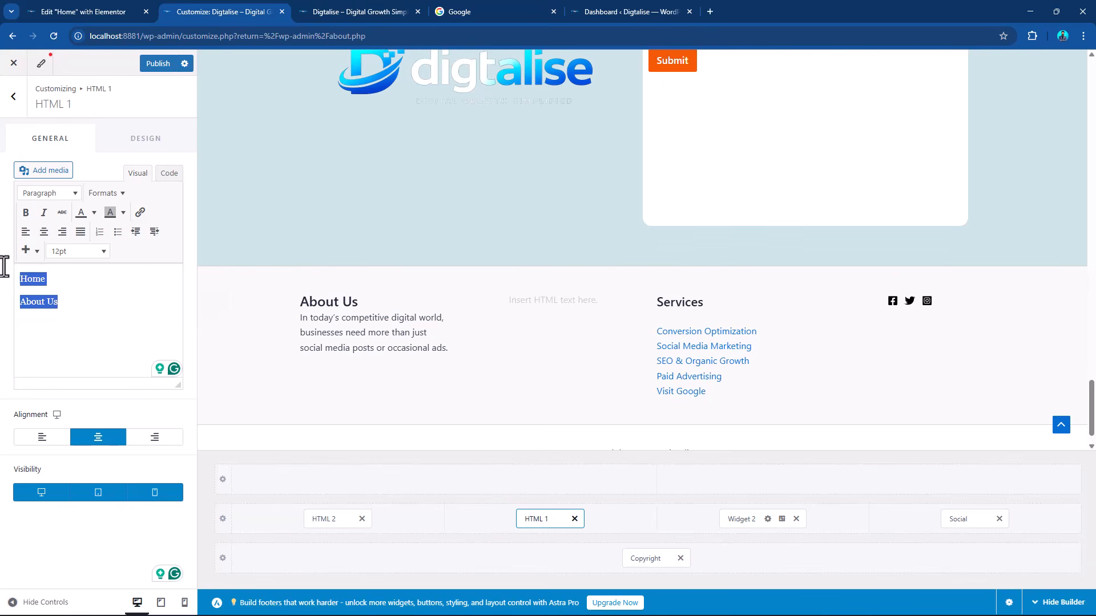
key("BackSpace")
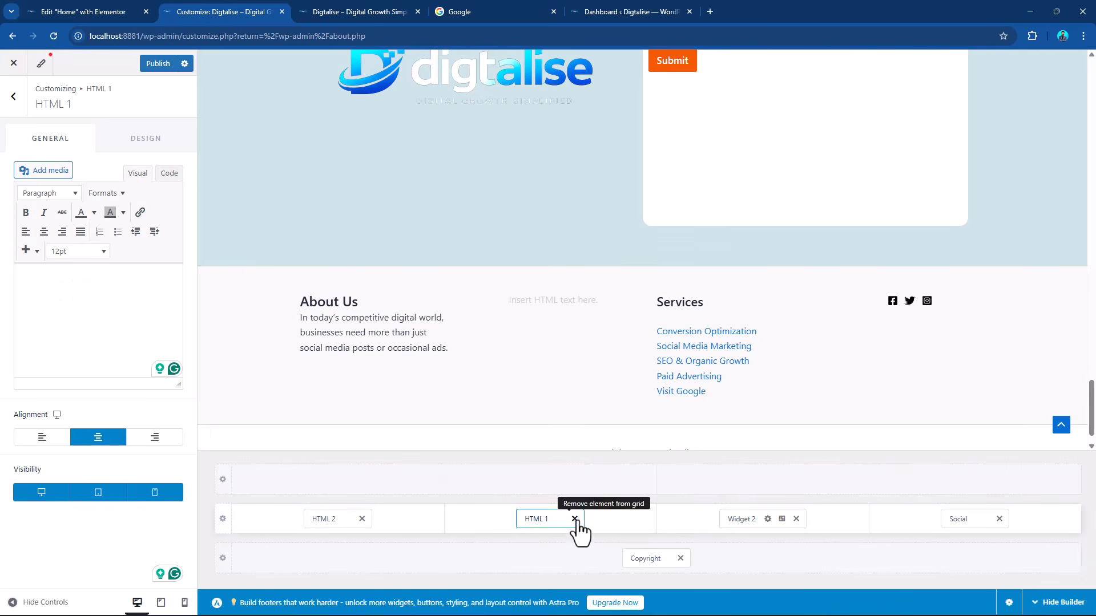
left_click(575, 518)
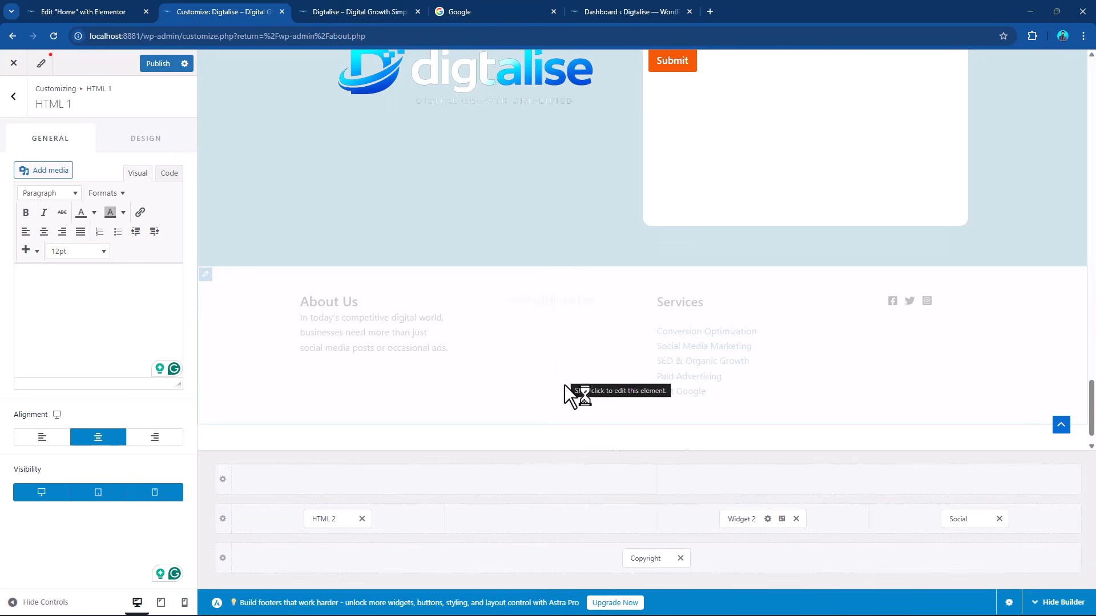
Add Widget 1 to the second column of the primary footer row and open its widget settings.
left_click(549, 522)
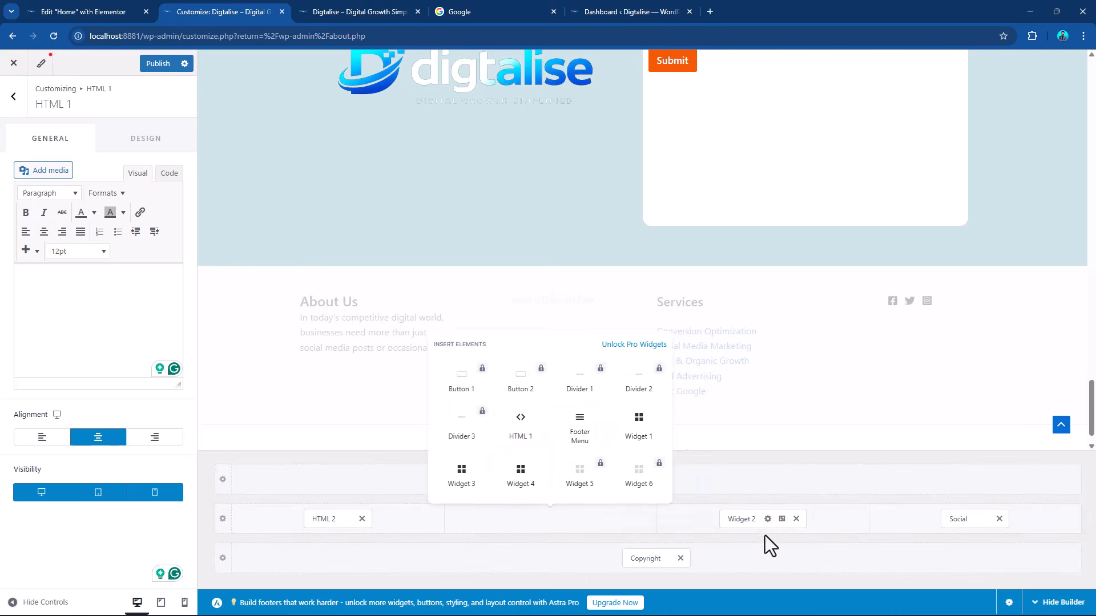
left_click(642, 437)
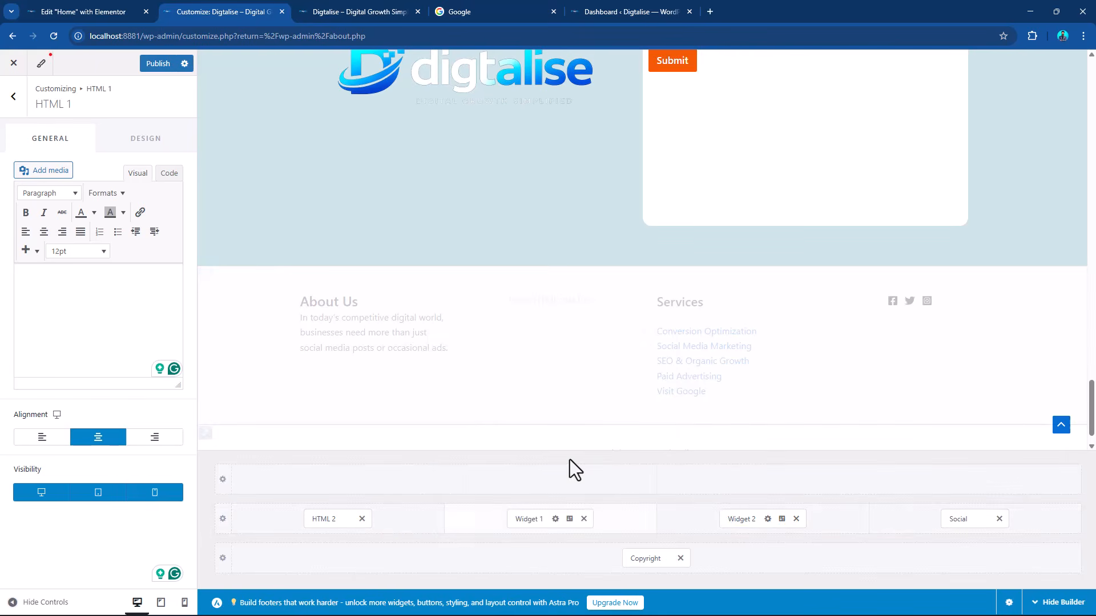
left_click(522, 520)
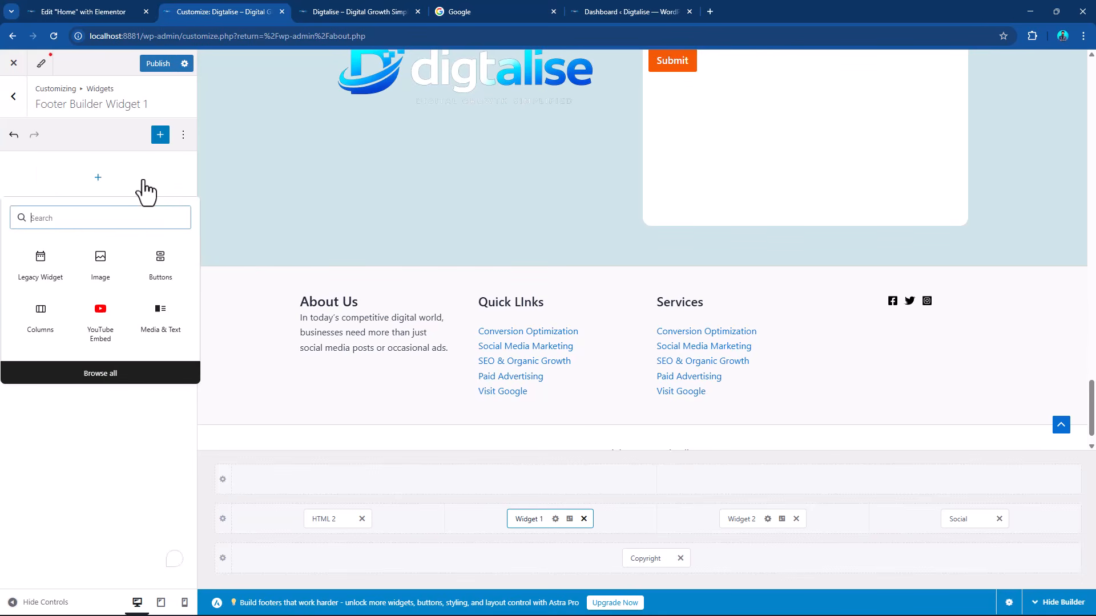
Delete the existing Quick Links Navigation Menu block from Widget 1.
left_click(143, 184)
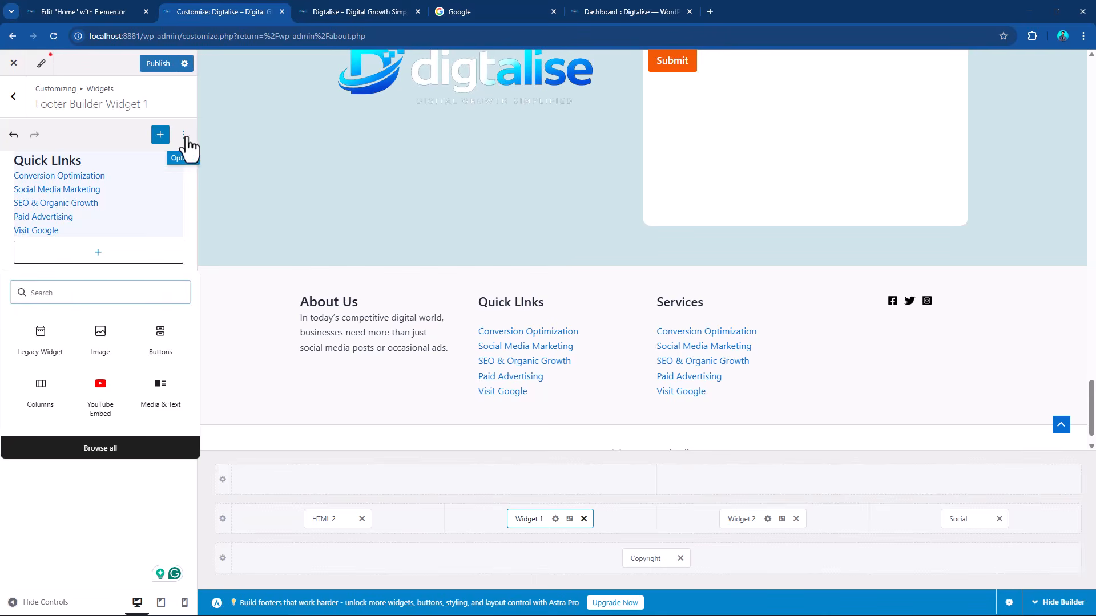
left_click(178, 181)
left_click(183, 136)
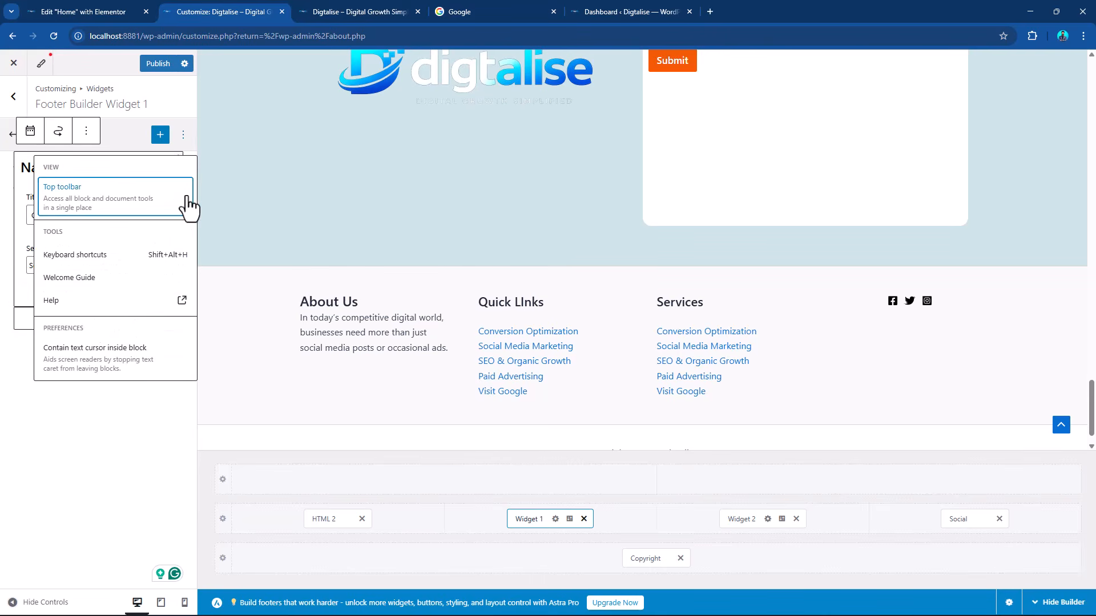
left_click(97, 439)
left_click(150, 228)
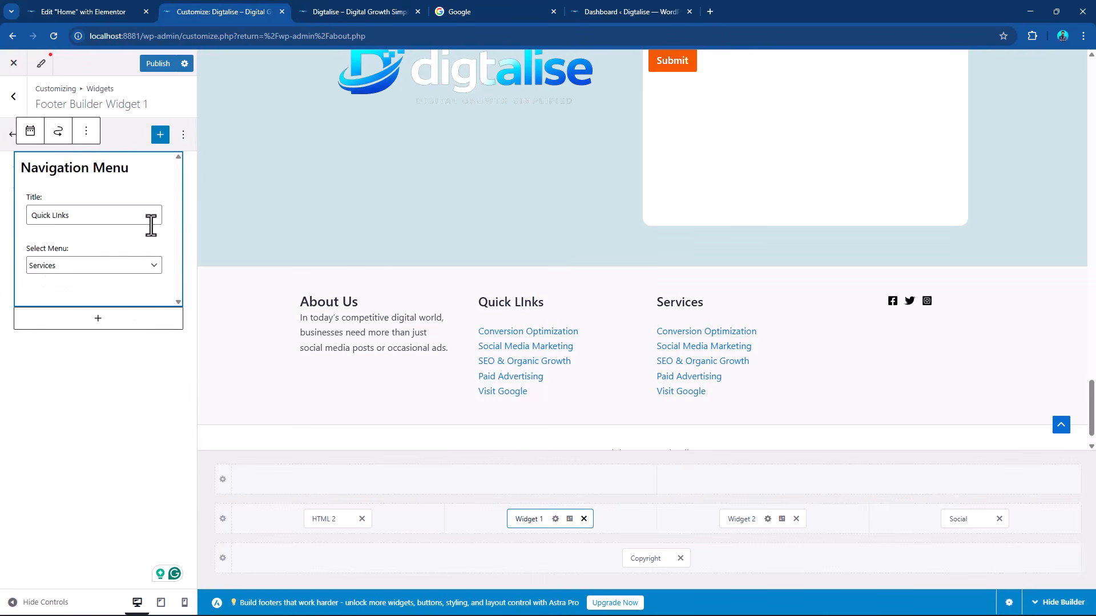
left_click(86, 131)
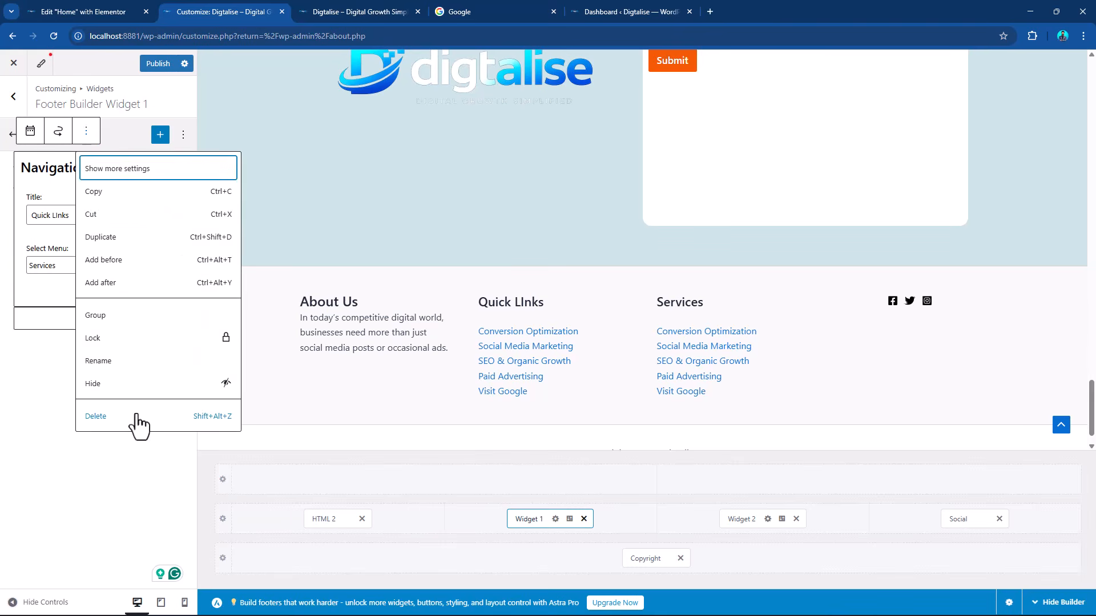
left_click(137, 427)
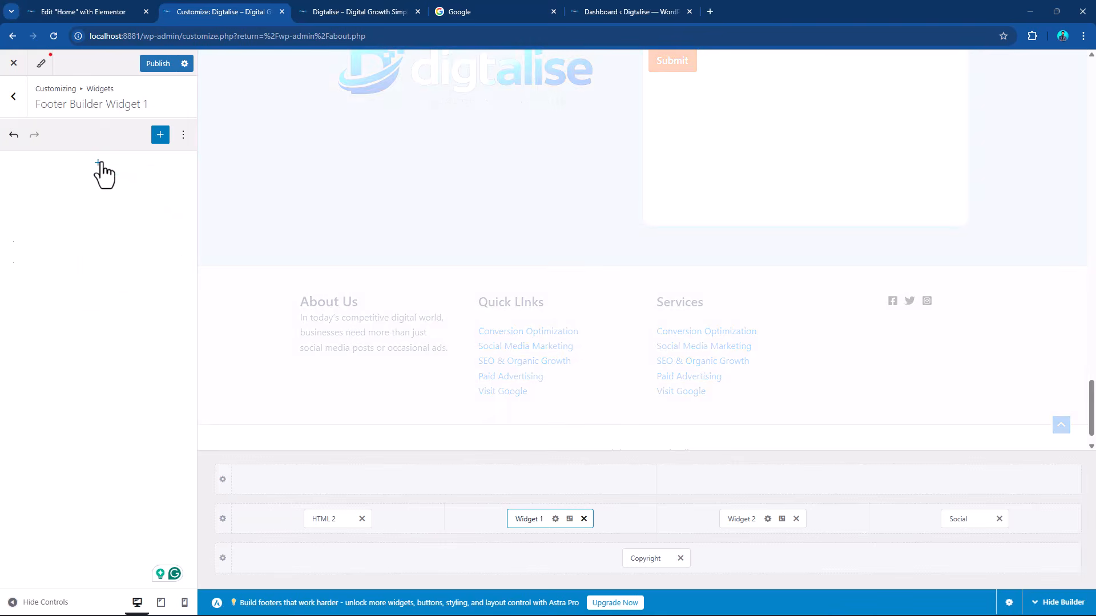
Add an Image block to the empty Footer Builder Widget 1.
left_click(99, 164)
type("image")
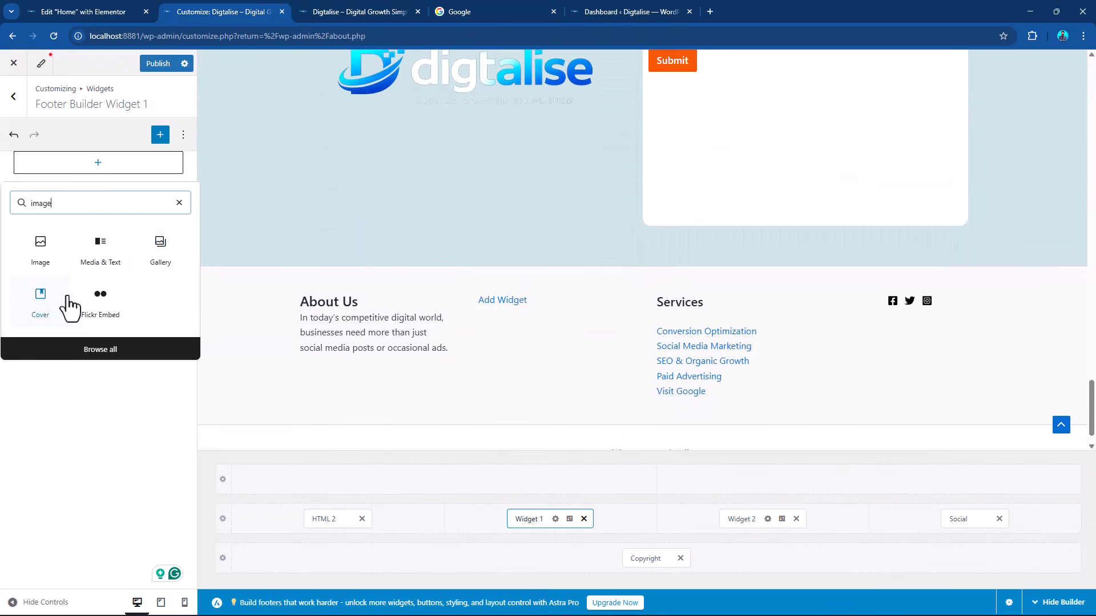
left_click(38, 251)
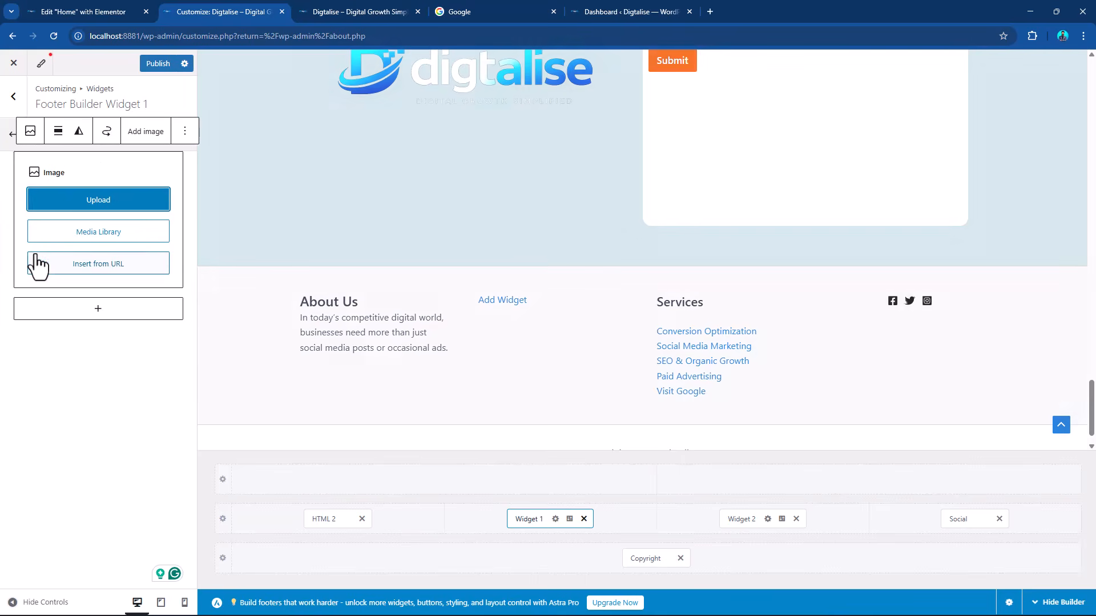
Upload Logo.png from the Website Data folder into the Image block of Widget 1.
left_click(140, 202)
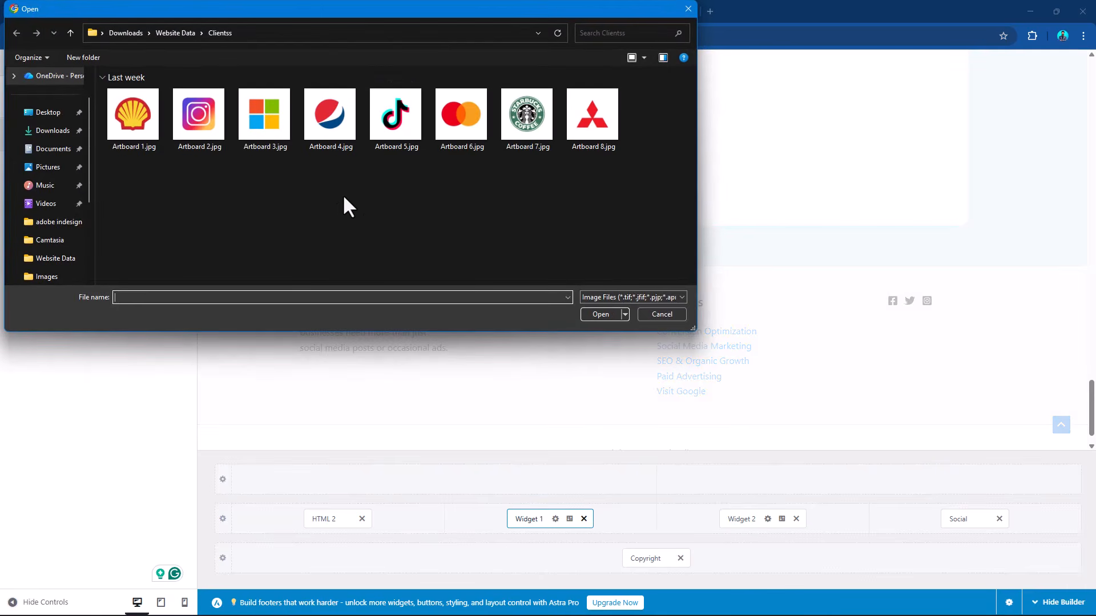
left_click(171, 32)
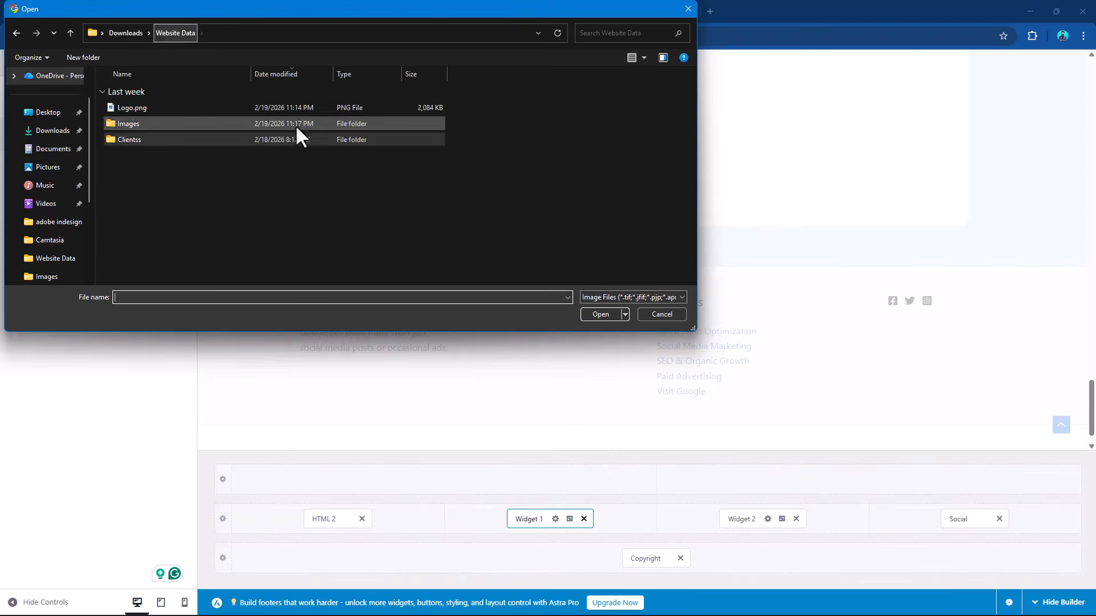
double_click(156, 124)
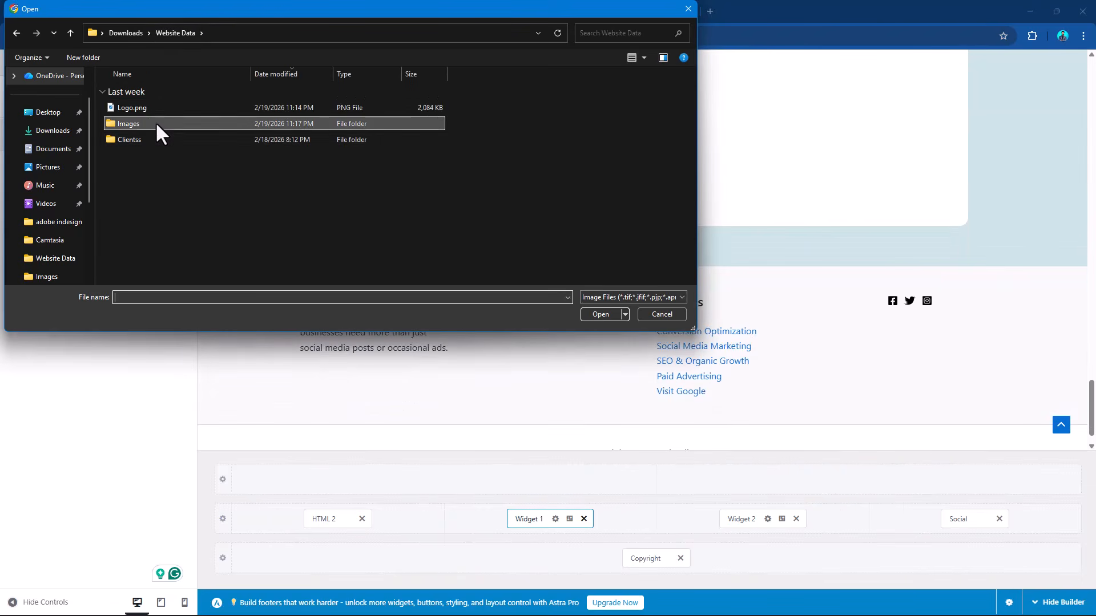
scroll(473, 220, "down", 2)
scroll(472, 220, "up", 5)
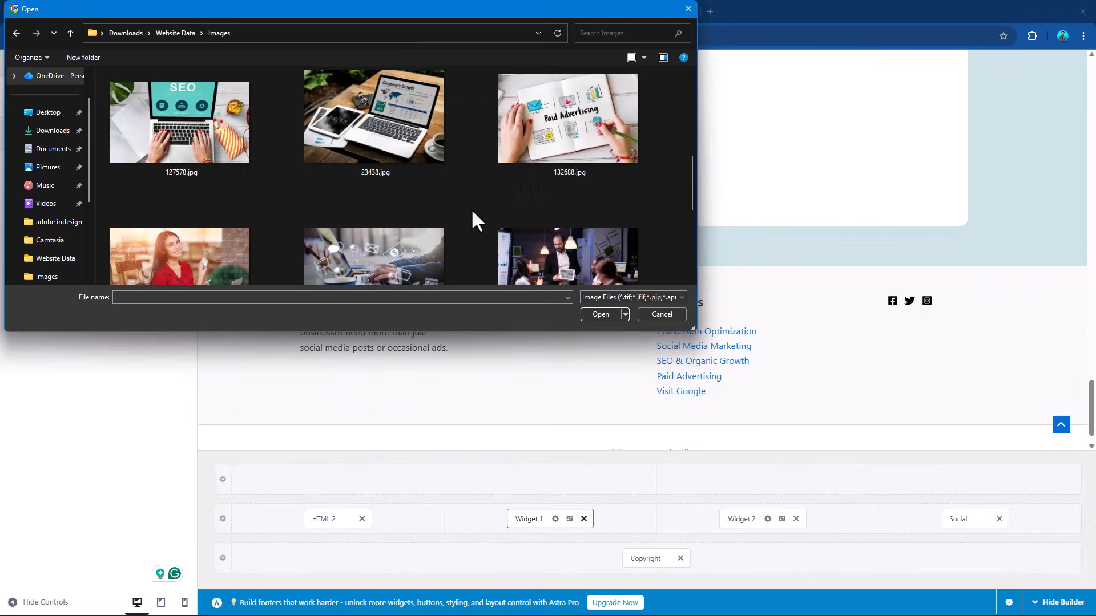
left_click(175, 33)
left_click(136, 133)
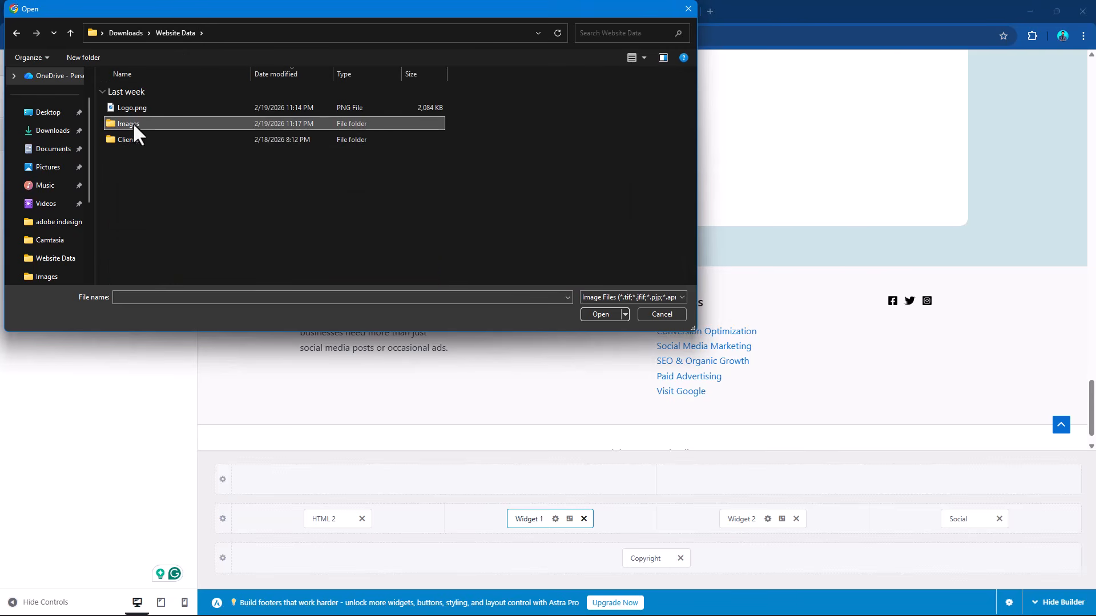
double_click(139, 108)
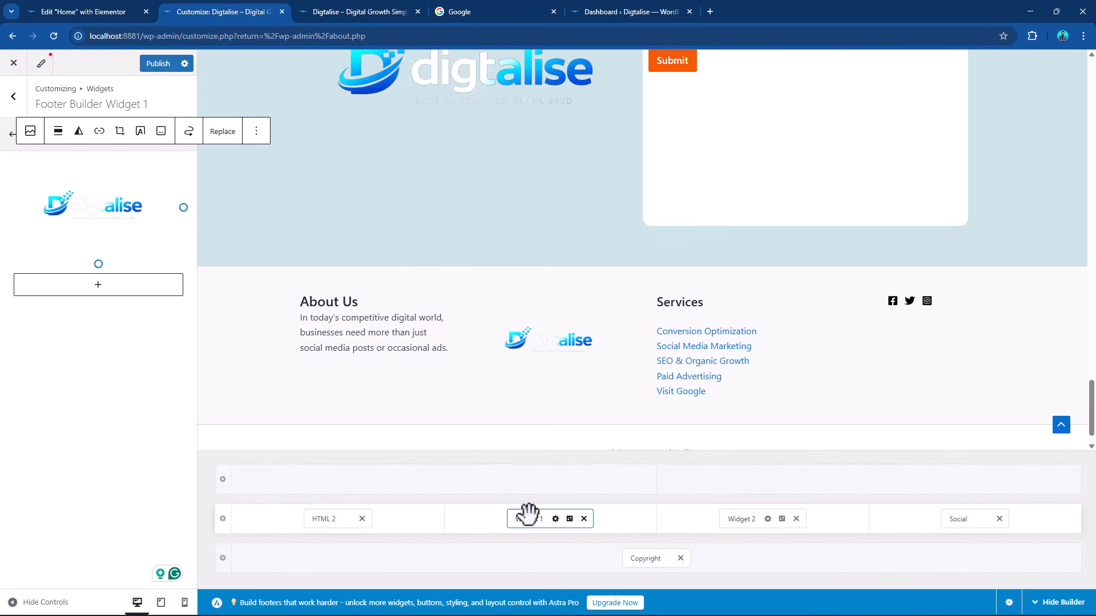
Move Widget 1 to the first column of the primary footer row and HTML 2 to the second column.
left_click_drag(527, 516, 346, 531)
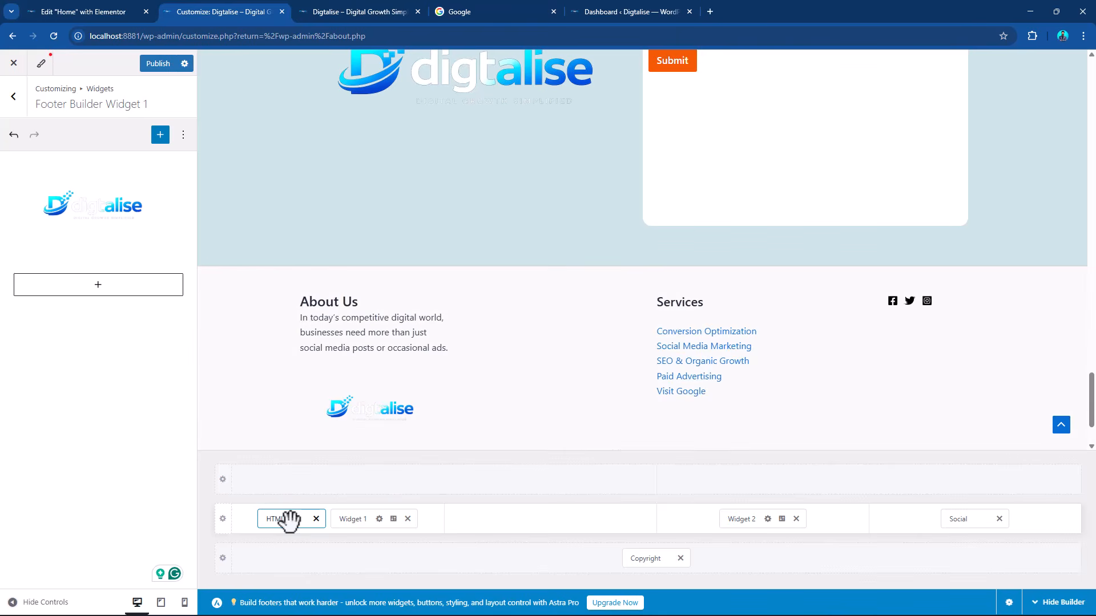
left_click_drag(309, 517, 519, 518)
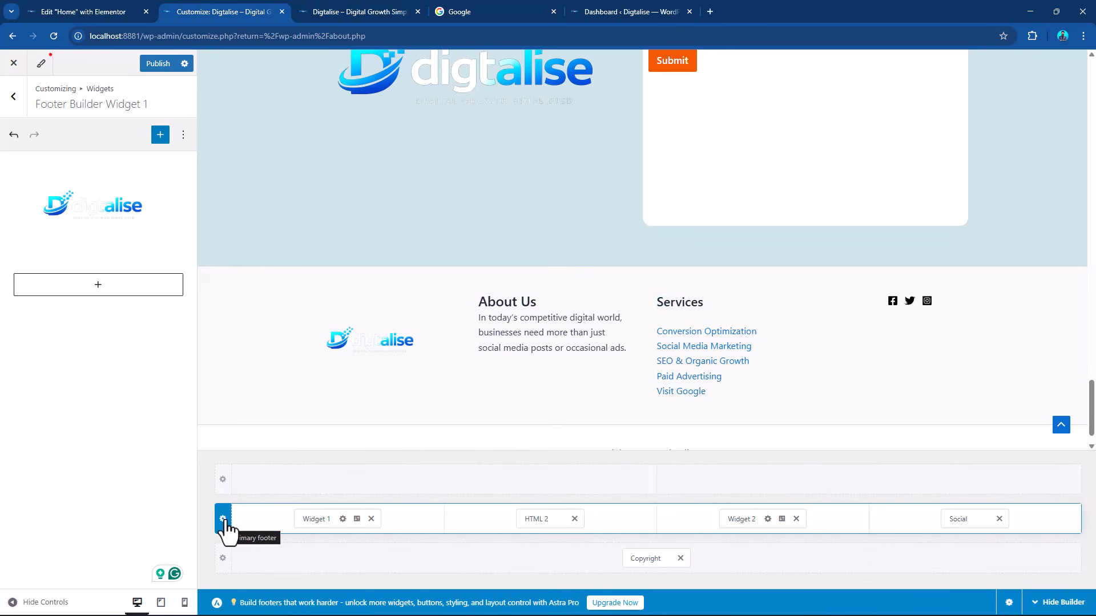
Set the primary footer row's background to the black palette color 111111.
left_click(223, 521)
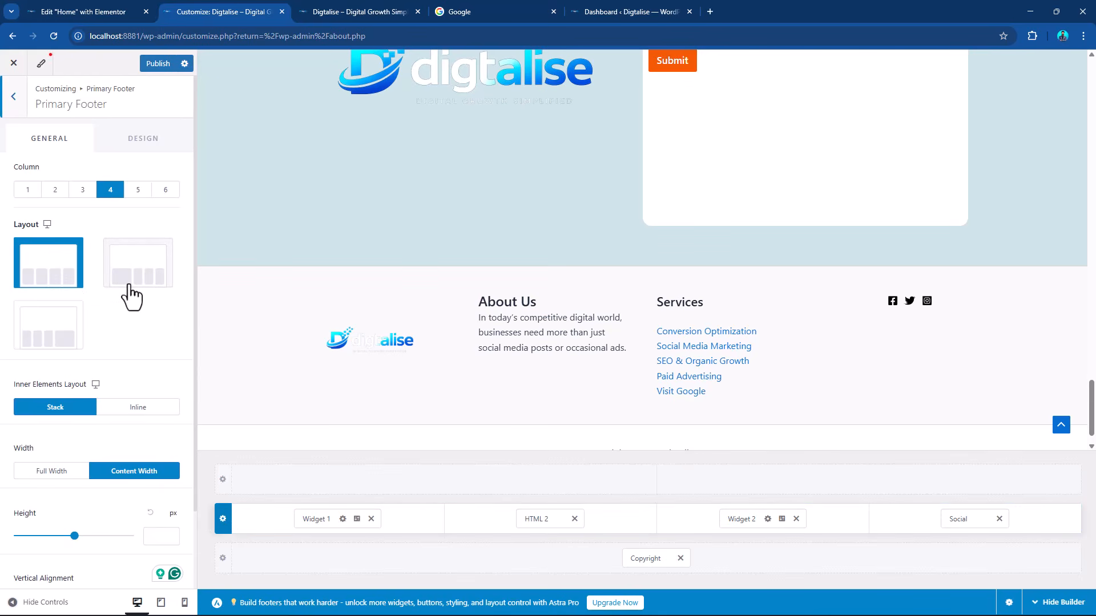
left_click(130, 146)
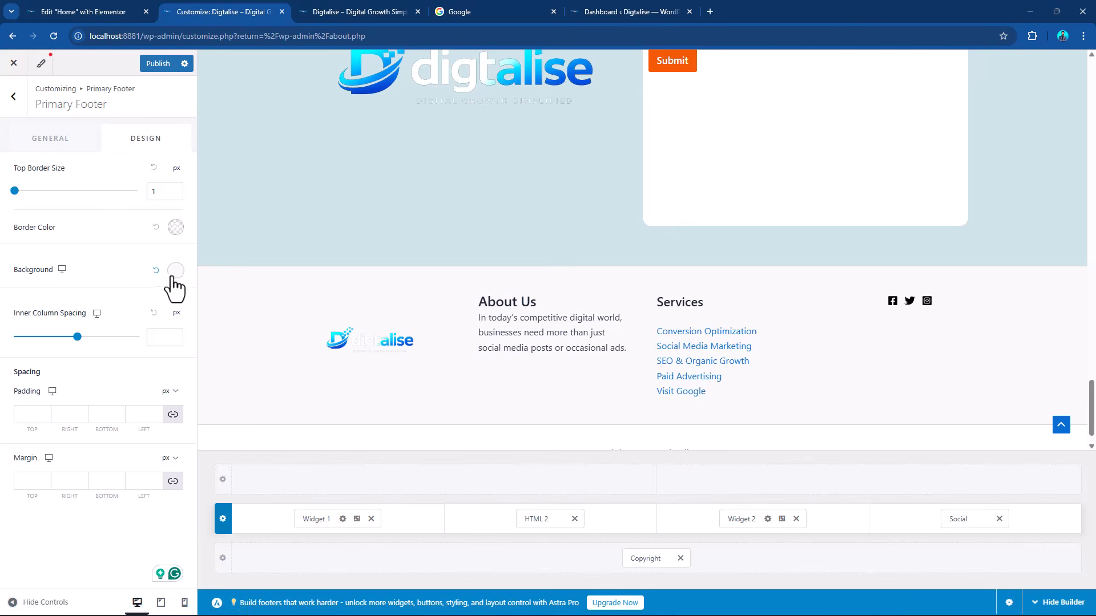
left_click(174, 271)
left_click(113, 325)
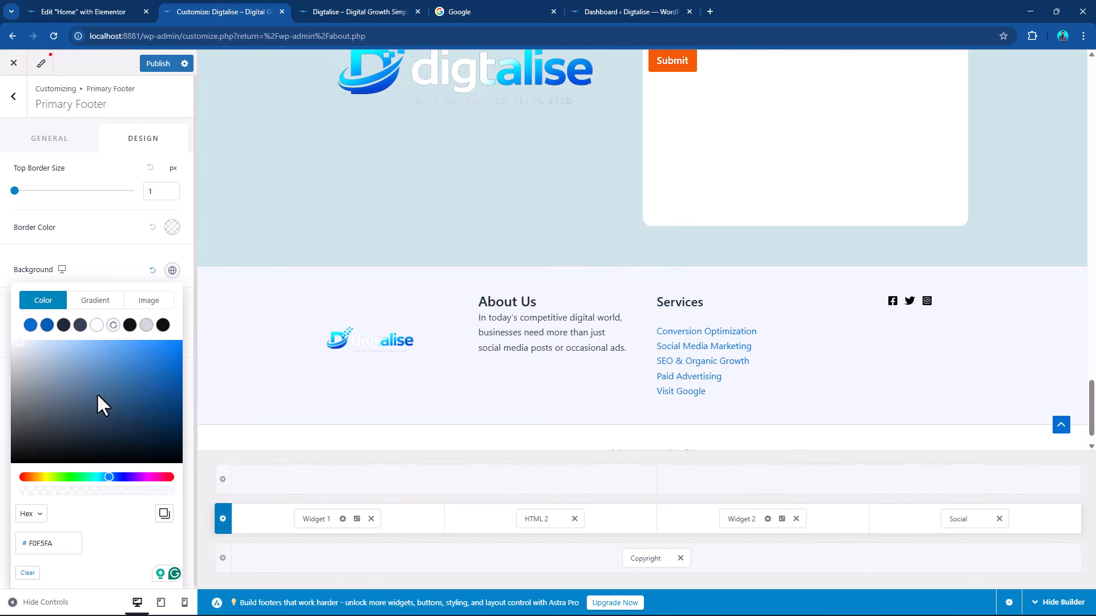
left_click(131, 326)
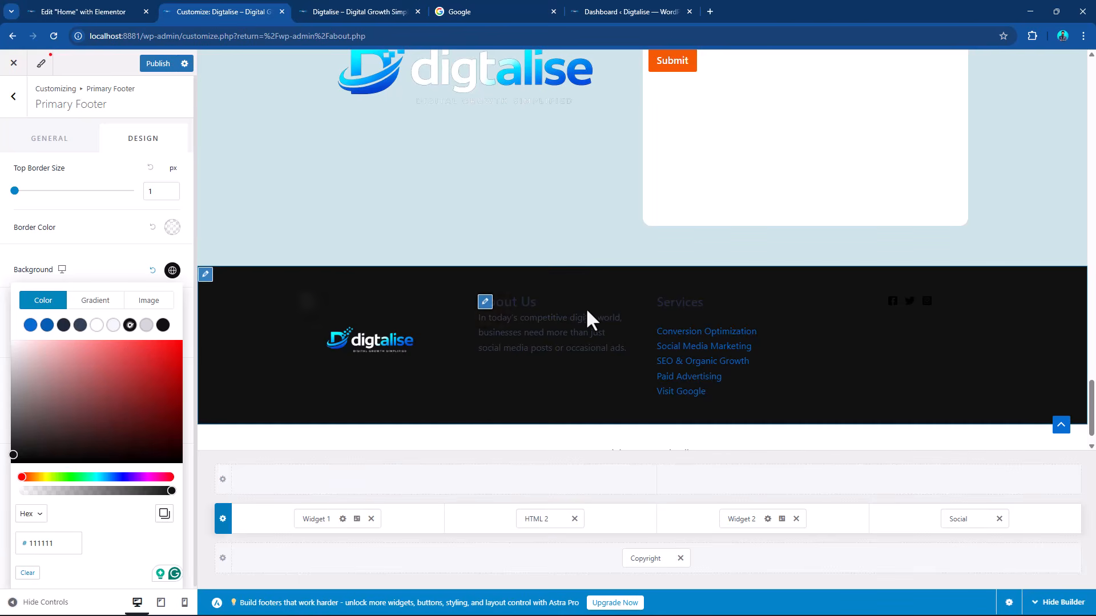
Color the whole About Us heading and paragraph in HTML 2 white.
left_click(485, 302)
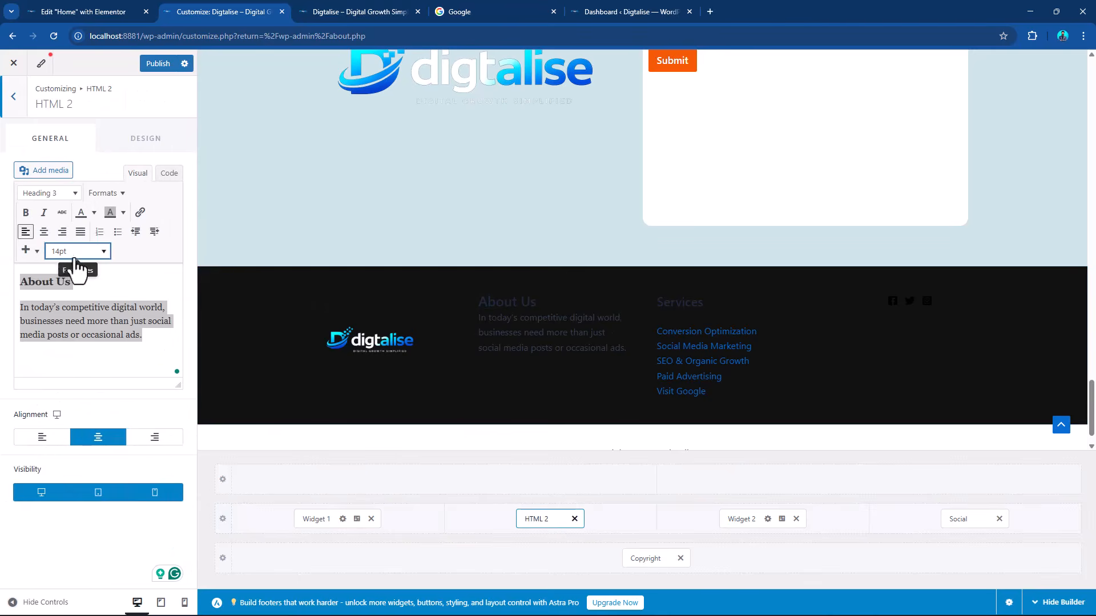
left_click(94, 212)
left_click(119, 269)
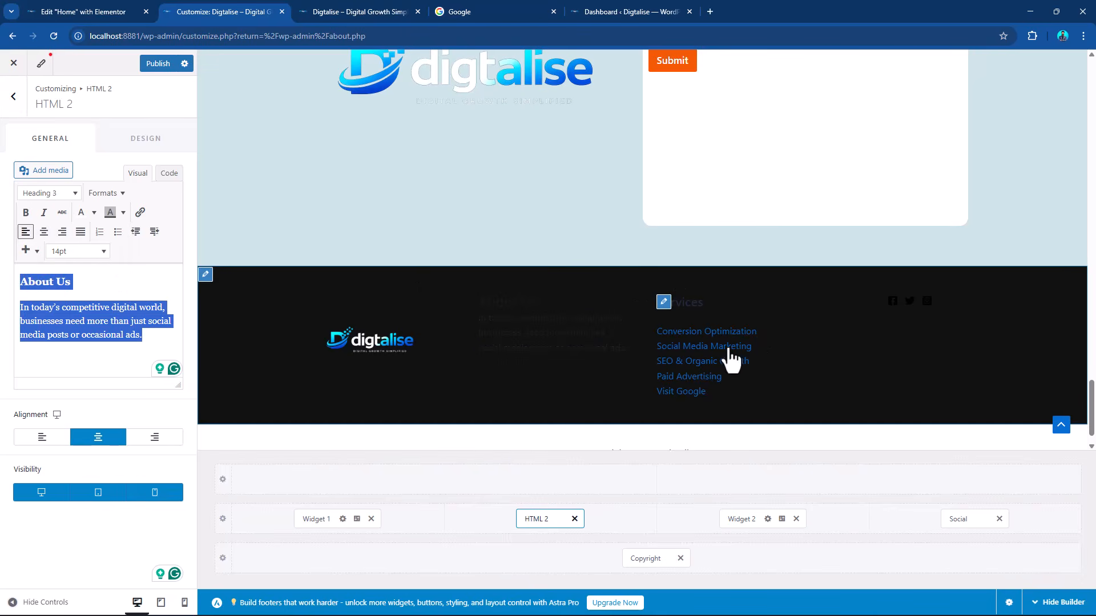
Inspect the Services menu's settings and the list of menus, and check the footer in the page preview.
left_click(663, 305)
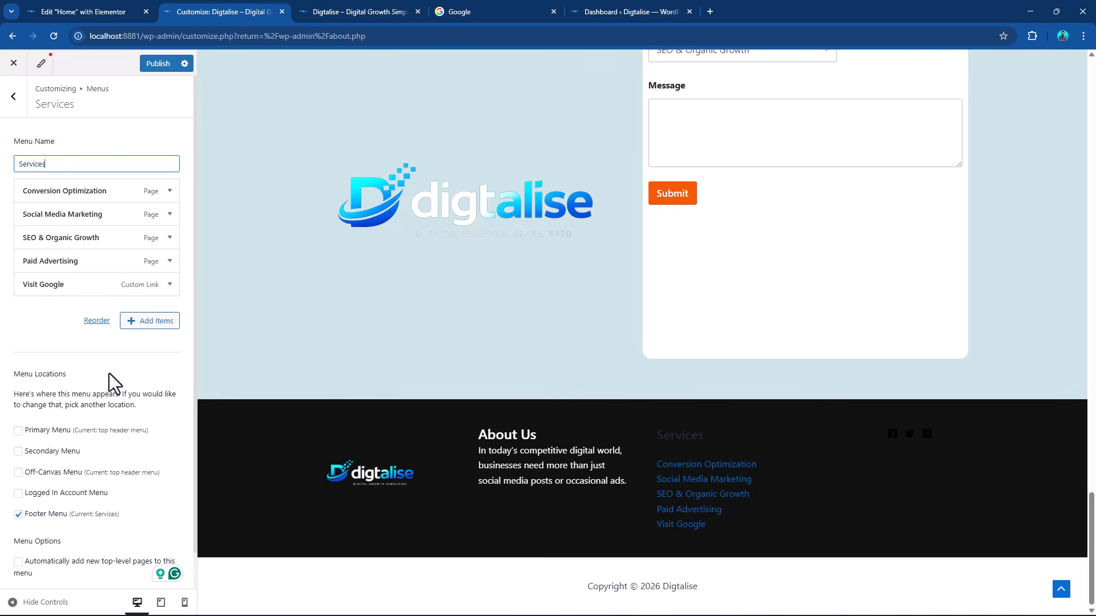
left_click(13, 97)
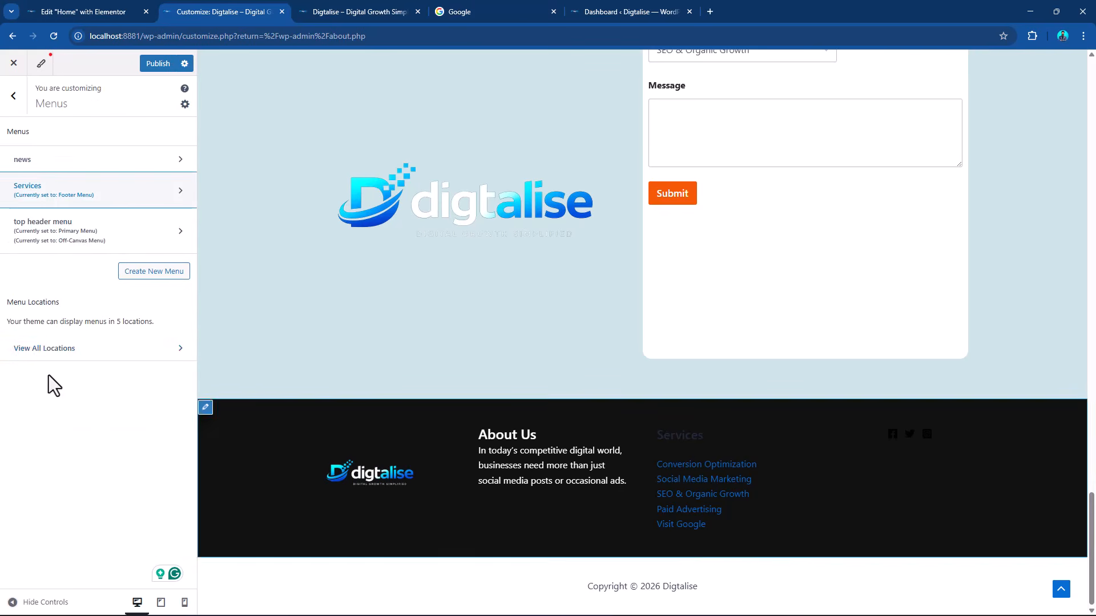
scroll(818, 471, "up", 2)
scroll(819, 473, "down", 2)
scroll(594, 455, "up", 10)
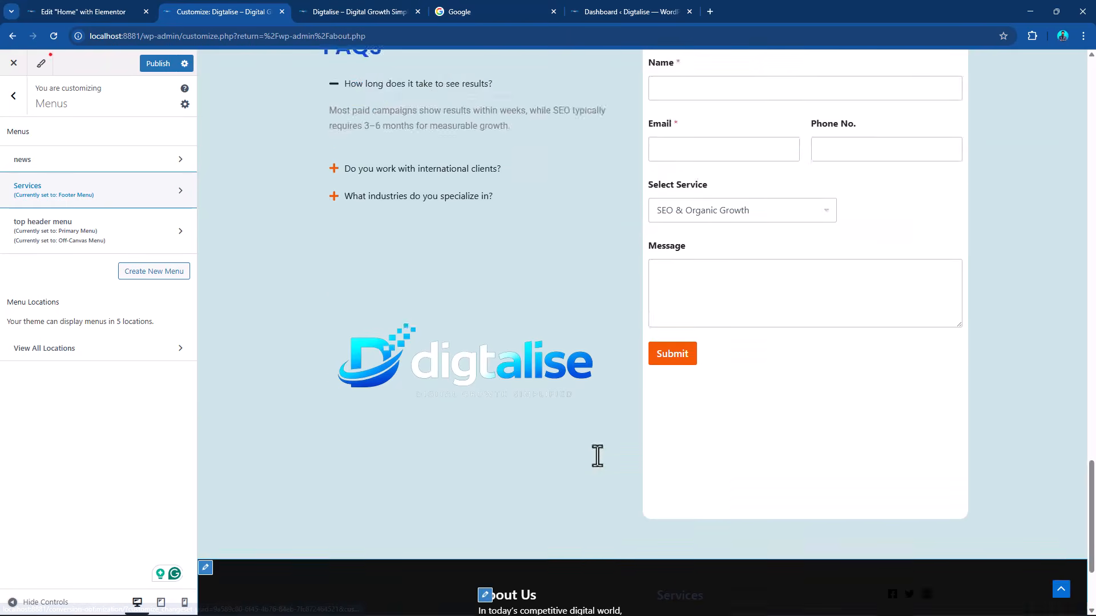
scroll(602, 439, "up", 3)
scroll(607, 443, "down", 12)
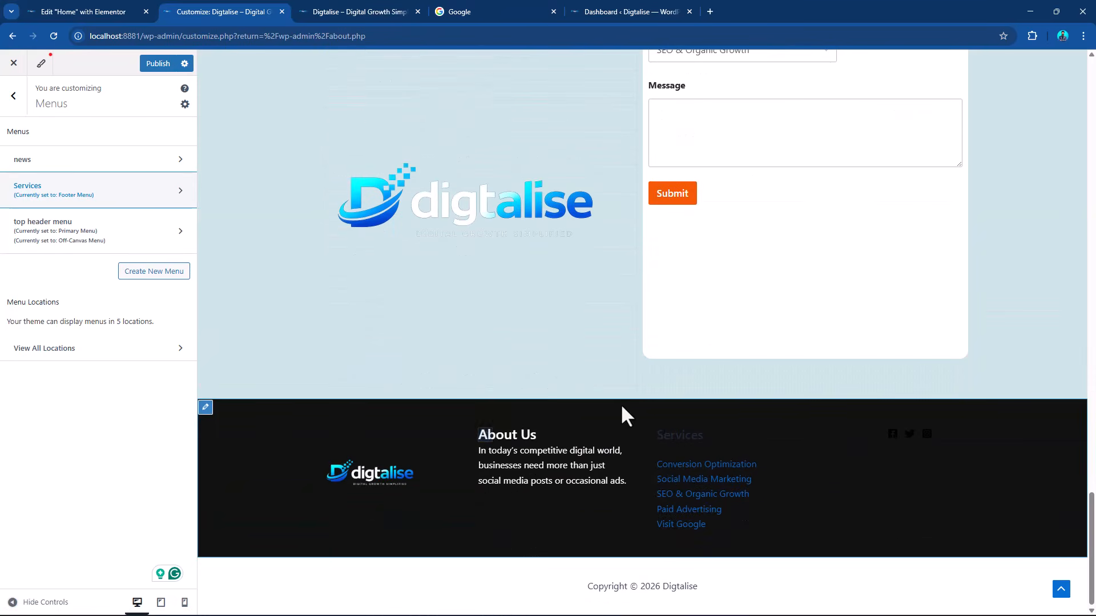
Leave the Customizer, go to the list of all pages and open the SEO & Organic Growth page for editing with Elementor.
left_click(13, 95)
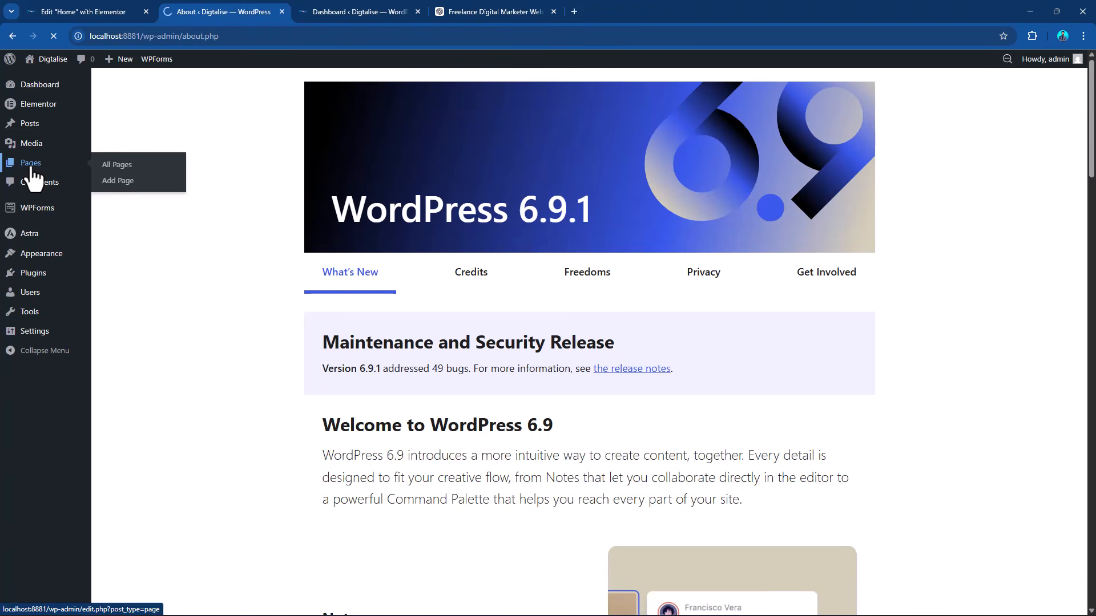
left_click(31, 164)
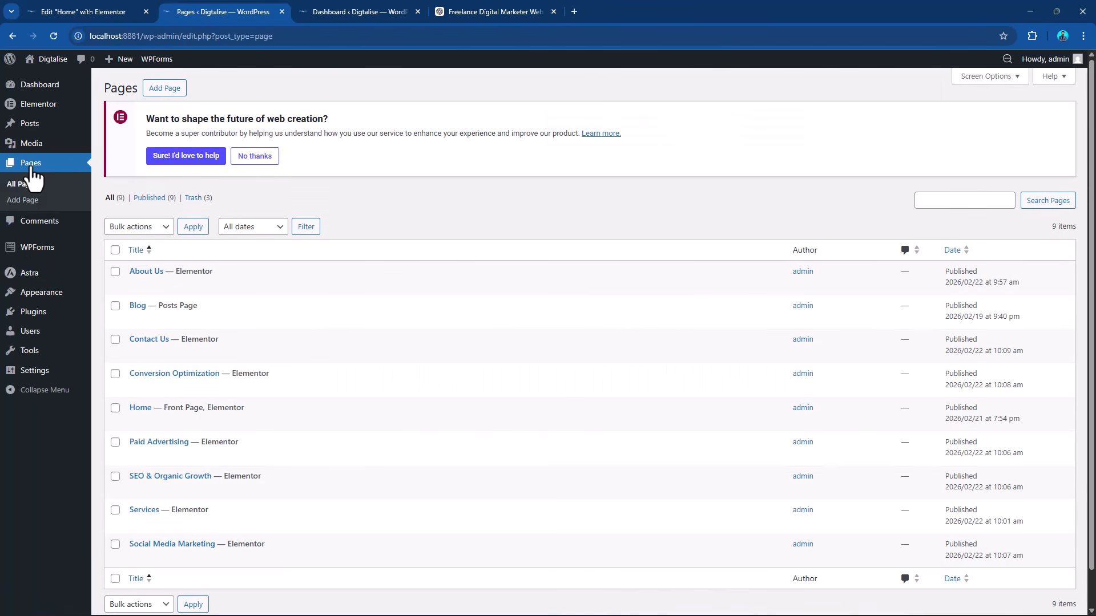
scroll(404, 391, "down", 1)
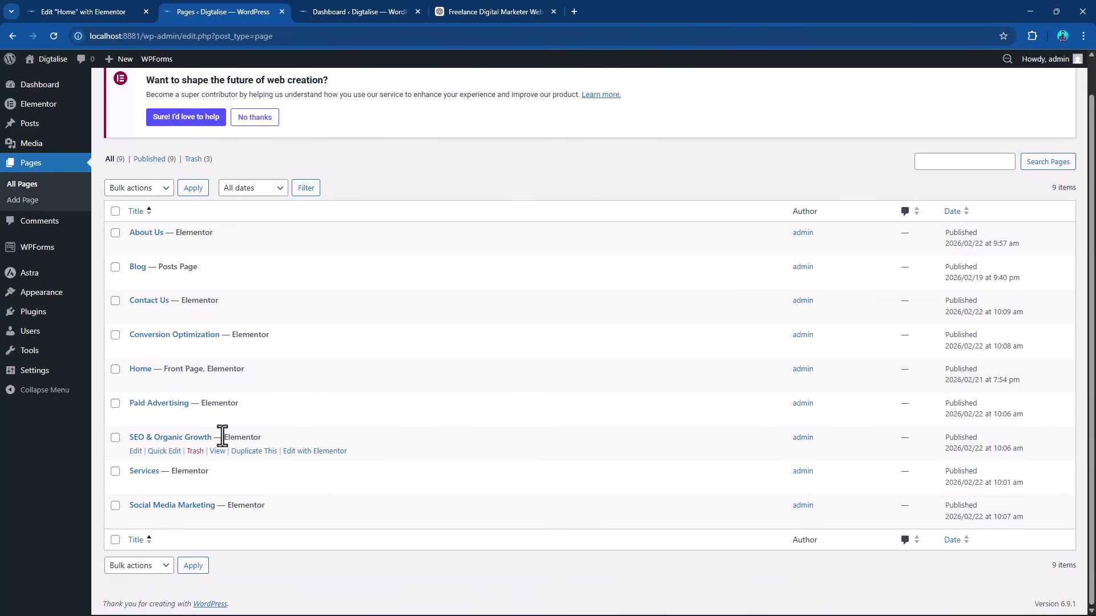
left_click(329, 454)
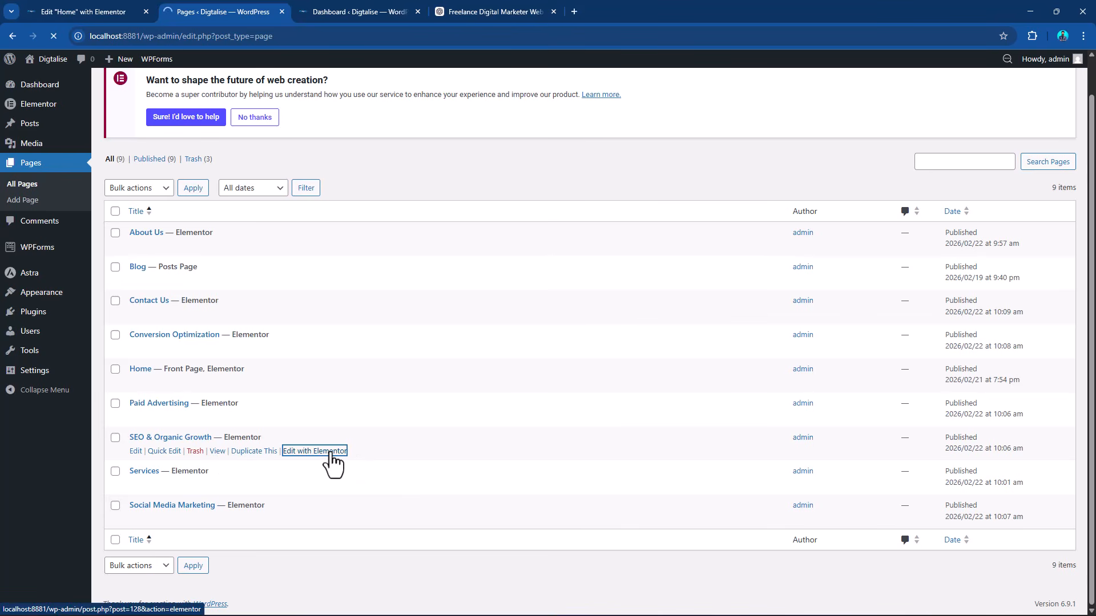
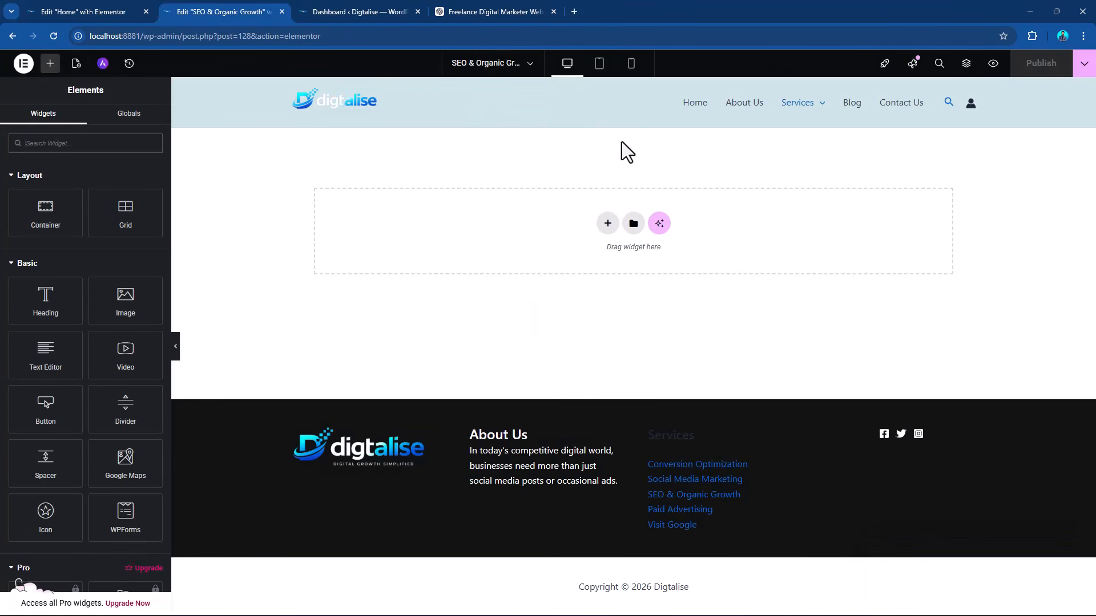
left_click(607, 223)
left_click(598, 274)
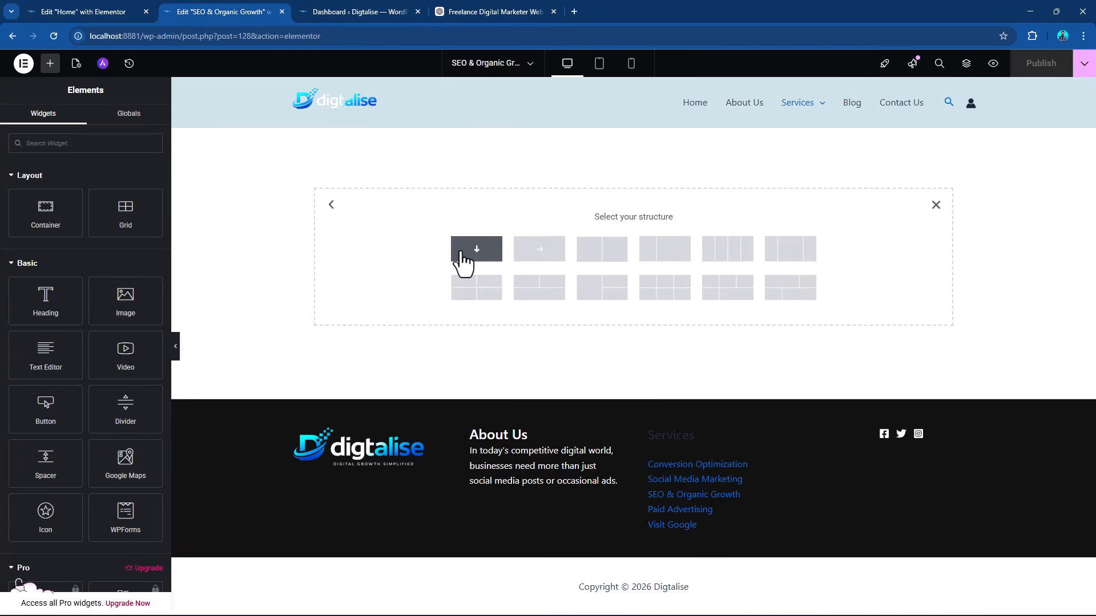
left_click(462, 260)
Switch to the Home page's Elementor editor and copy the main H1 heading of the hero section.
left_click(115, 11)
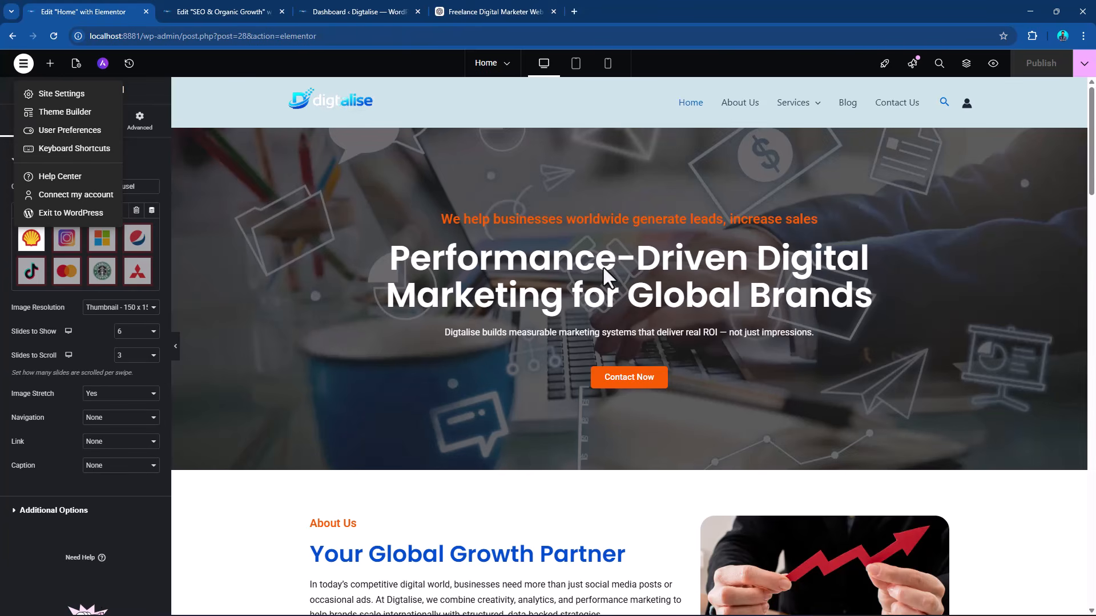
left_click(419, 259)
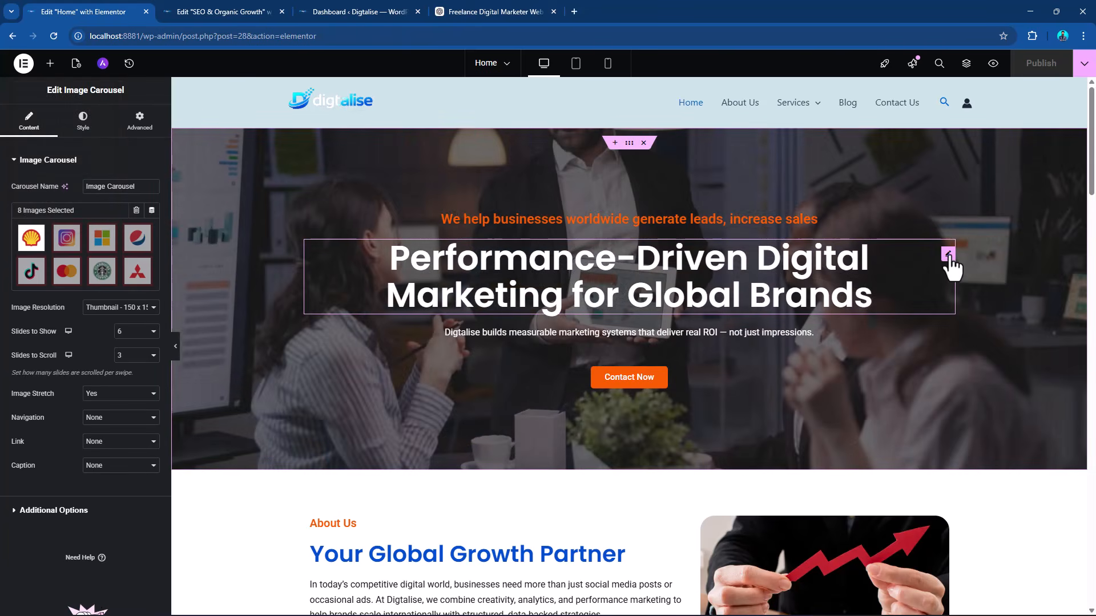
left_click(948, 255)
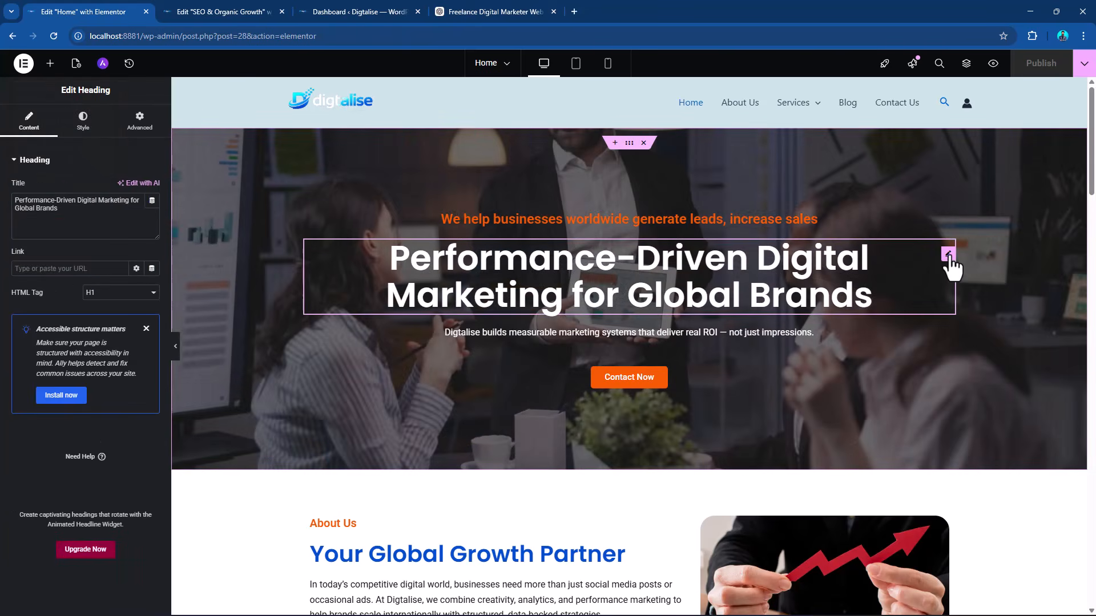
right_click(950, 256)
left_click(963, 310)
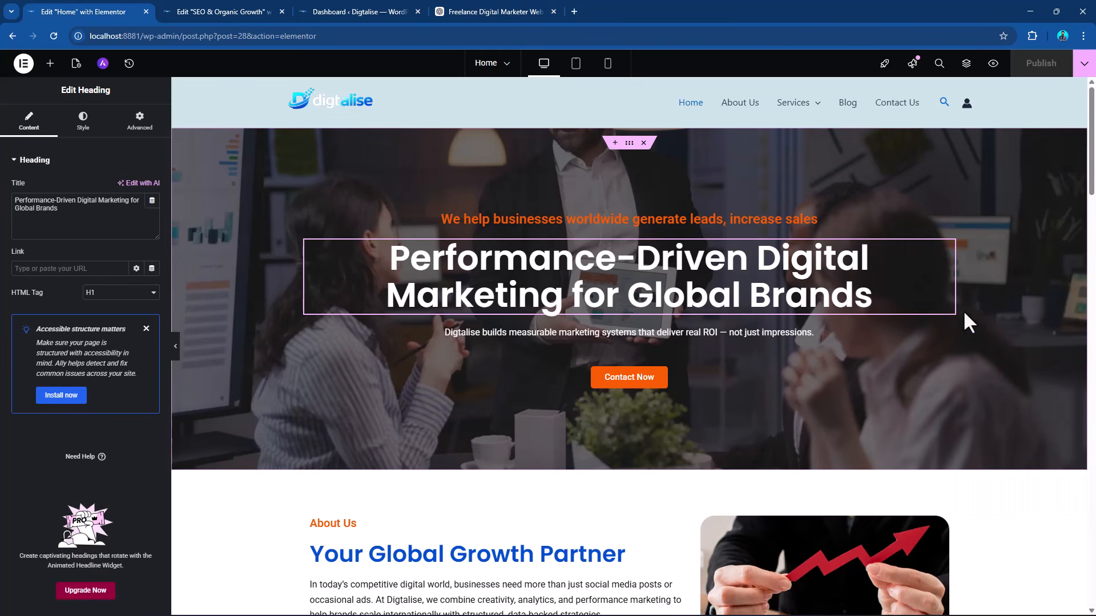
Return to the SEO & Organic Growth page editor, delete the empty container and paste the copied heading into the page.
left_click(371, 12)
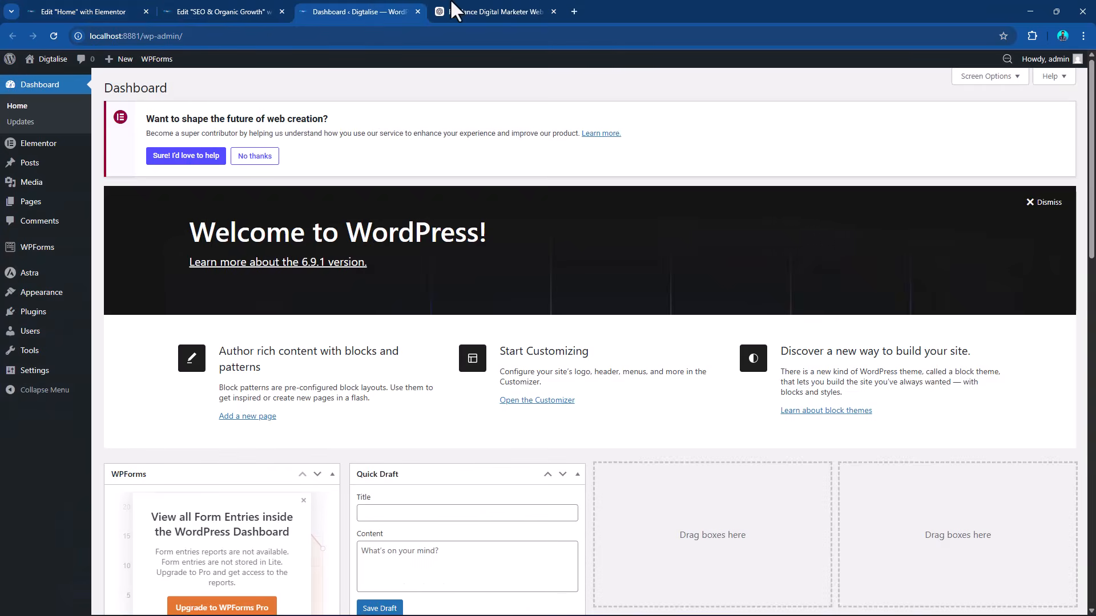
left_click(473, 11)
left_click(247, 10)
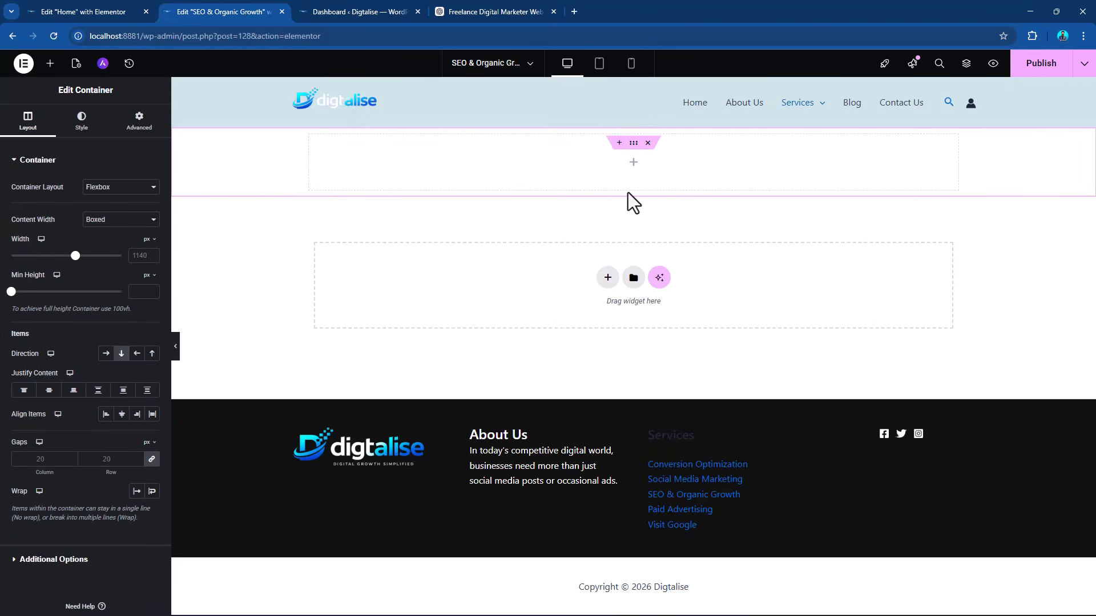
left_click(648, 142)
right_click(608, 229)
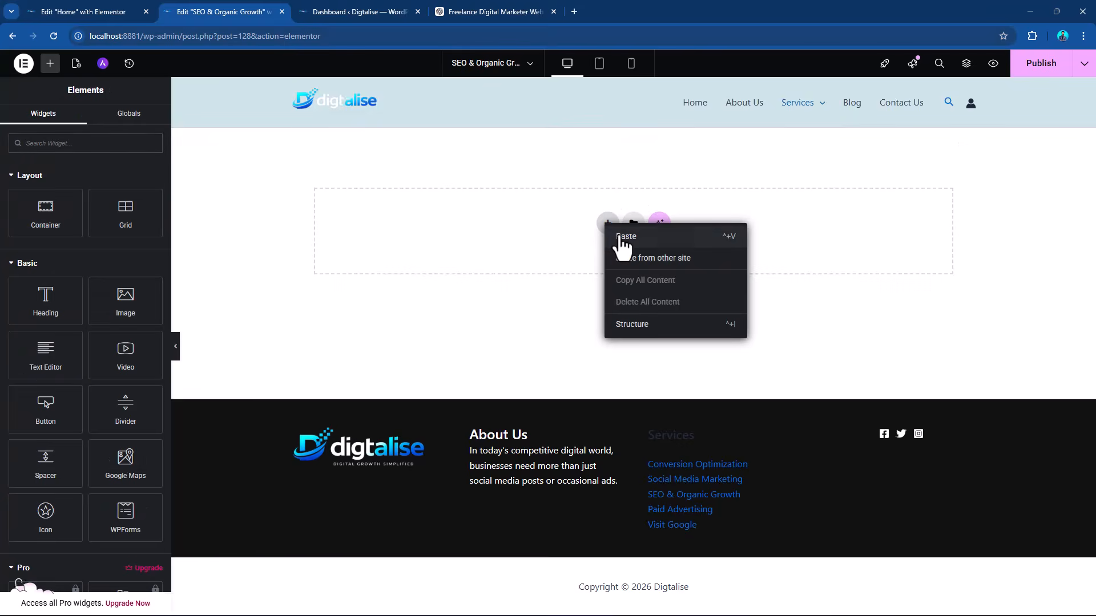
left_click(619, 237)
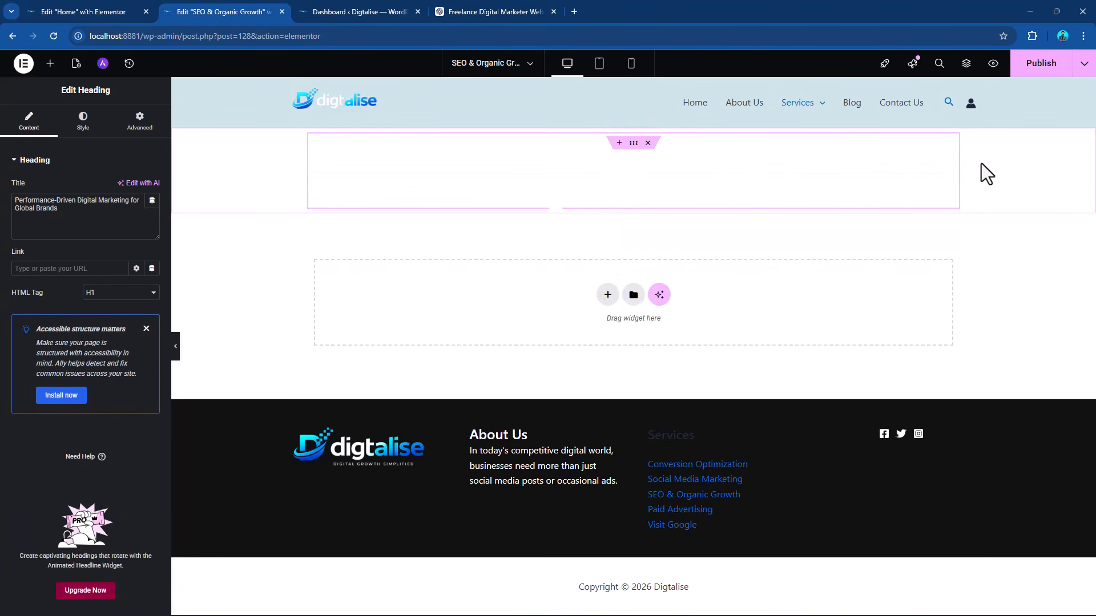
Set the heading container's classic background to the global color "primary color - 01".
left_click(633, 144)
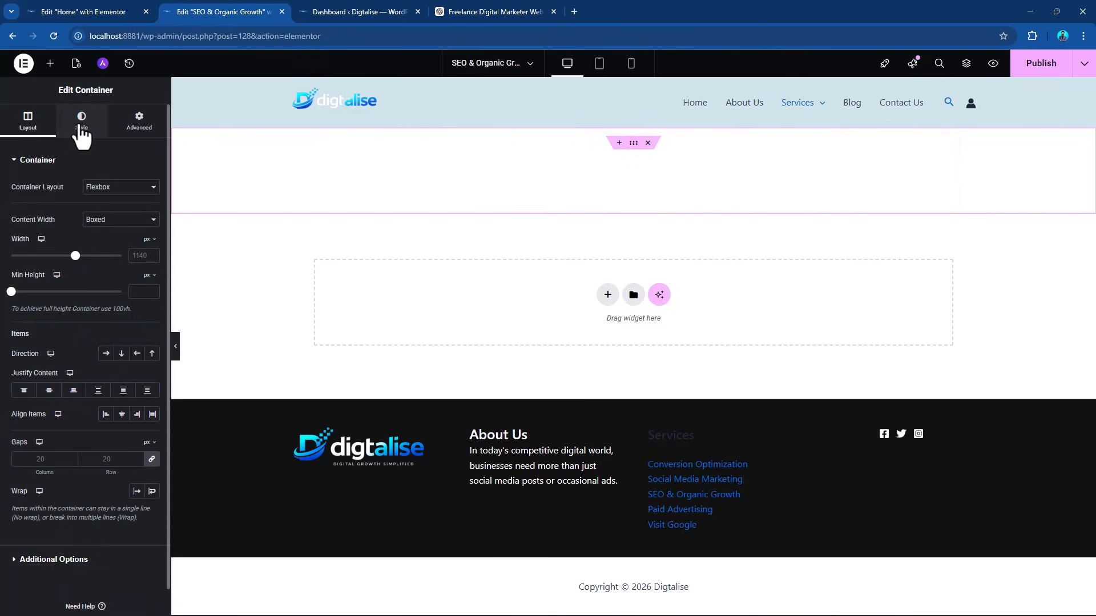
left_click(82, 123)
left_click(106, 211)
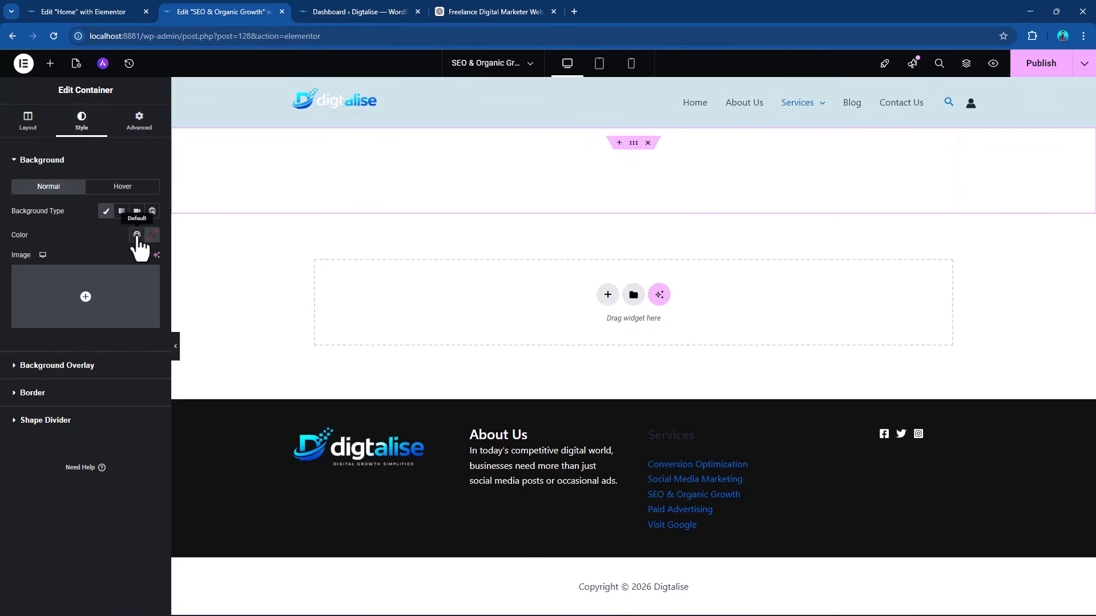
left_click(137, 235)
scroll(114, 377, "down", 4)
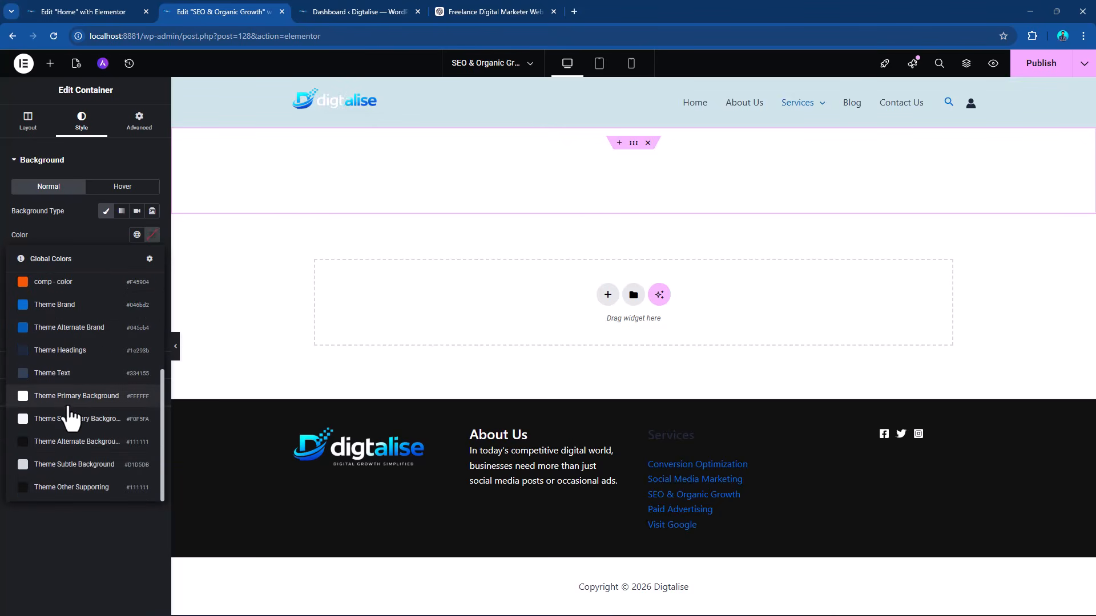
scroll(71, 420, "up", 5)
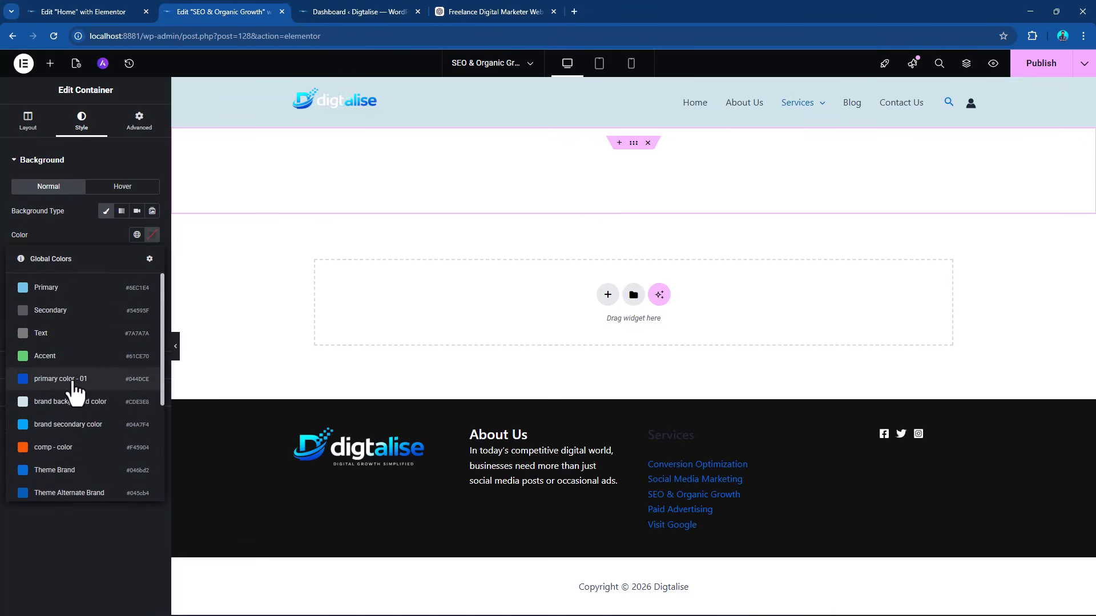
left_click(73, 381)
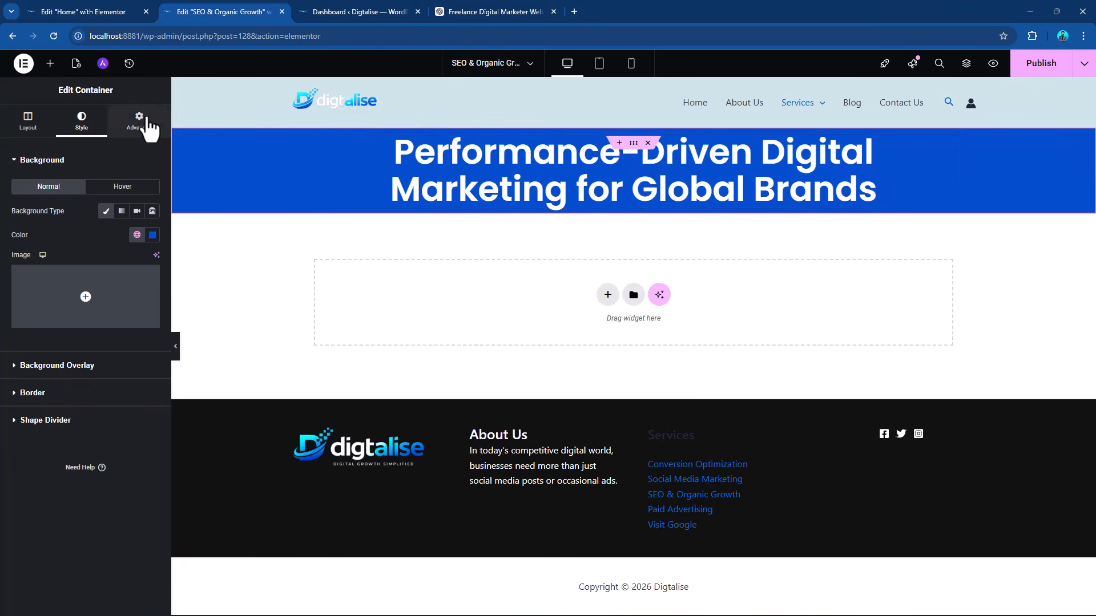
Set the heading container's padding to 70 px on all sides.
left_click(139, 121)
left_click(20, 244)
type("70")
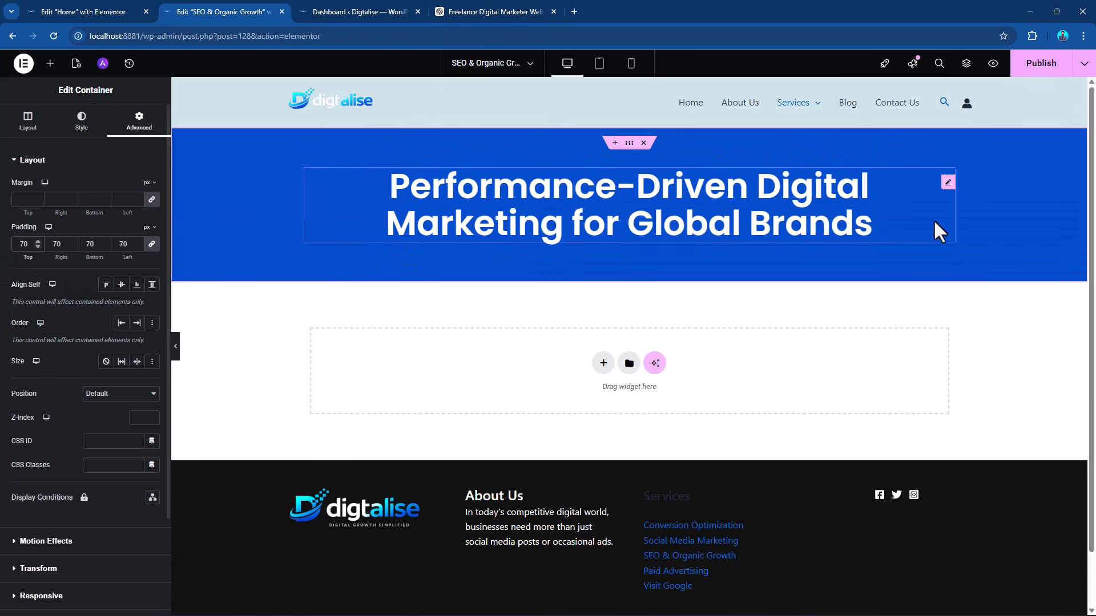
Replace the heading text with the SEO title from the ChatGPT conversation, trimmed to "Professional SEO Services for Sustainable Organic Growth".
left_click(948, 186)
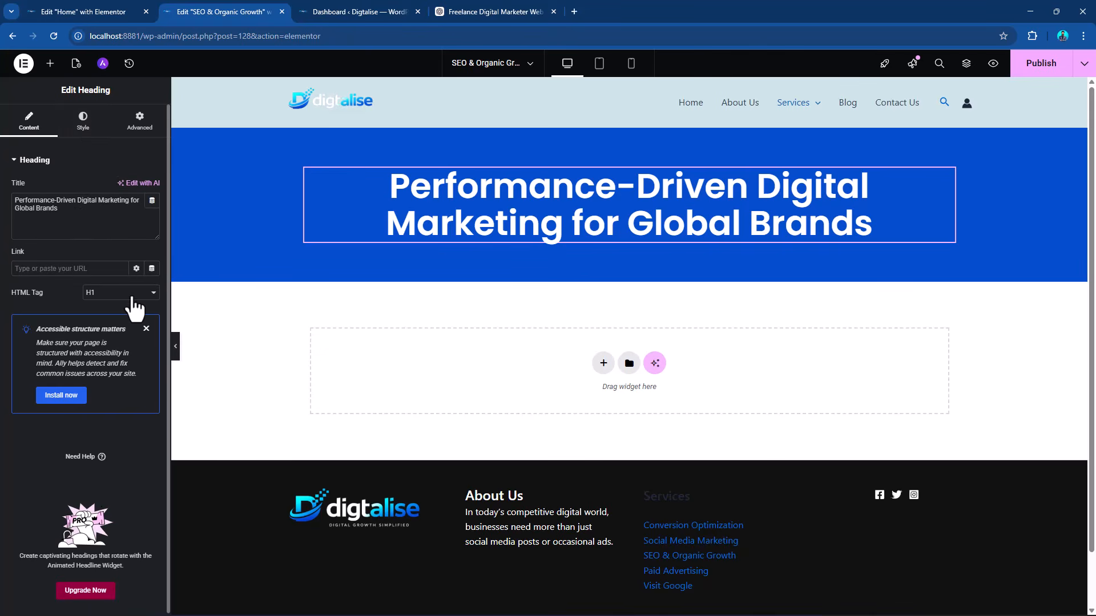
left_click(495, 10)
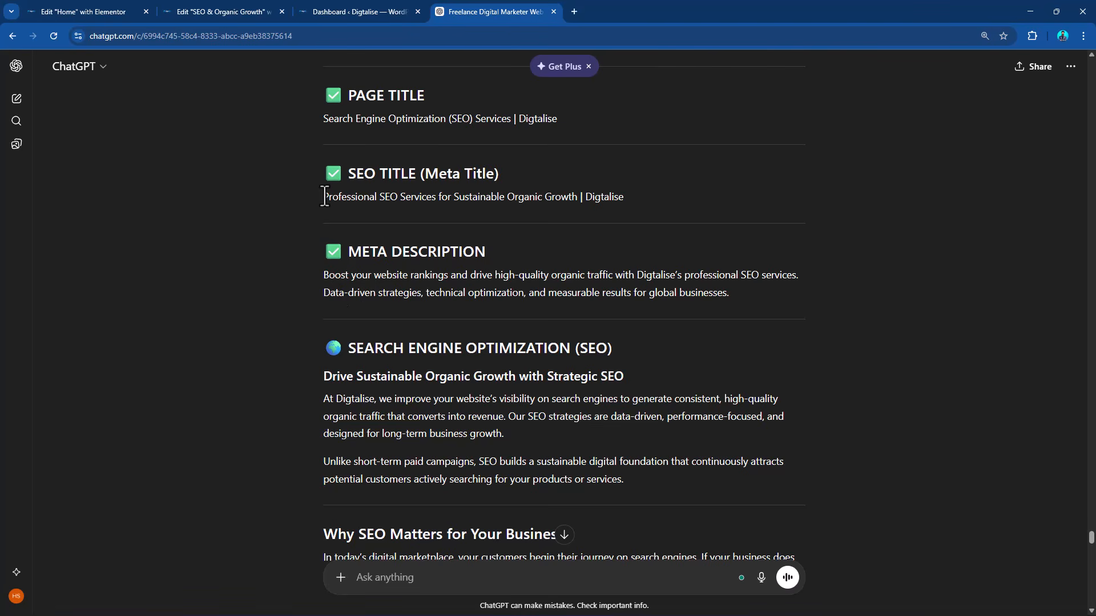
left_click_drag(324, 197, 626, 201)
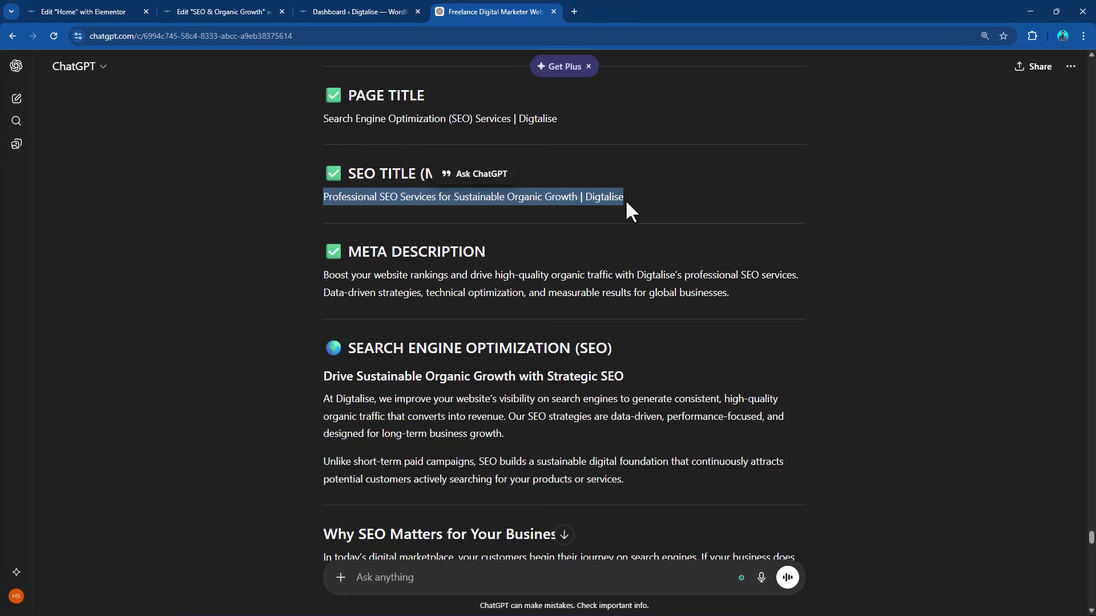
left_click(368, 8)
left_click(235, 10)
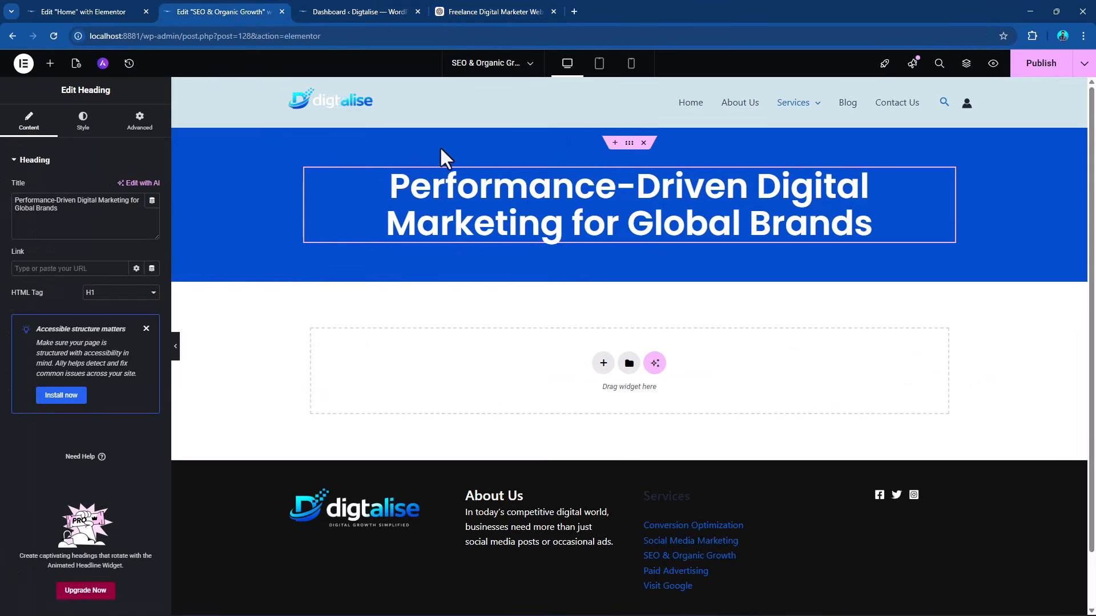
key("ctrl+a")
key("ctrl+v")
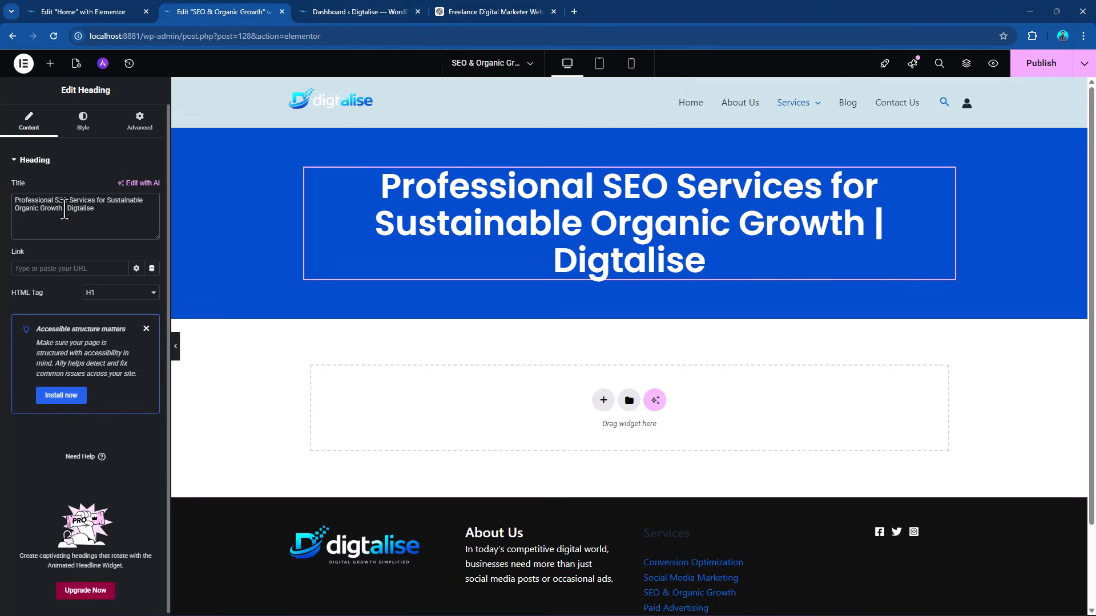
left_click_drag(64, 209, 109, 215)
key("BackSpace")
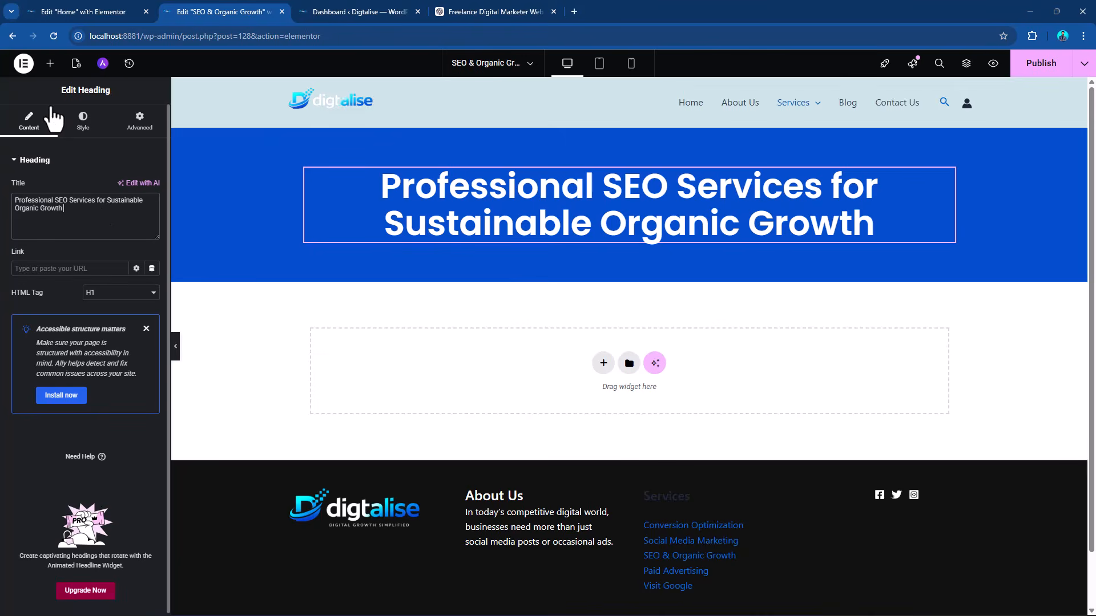
Add a Text Editor widget below the heading and replace its placeholder with the meta description copied from the ChatGPT conversation.
left_click(50, 63)
left_click_drag(51, 357, 659, 241)
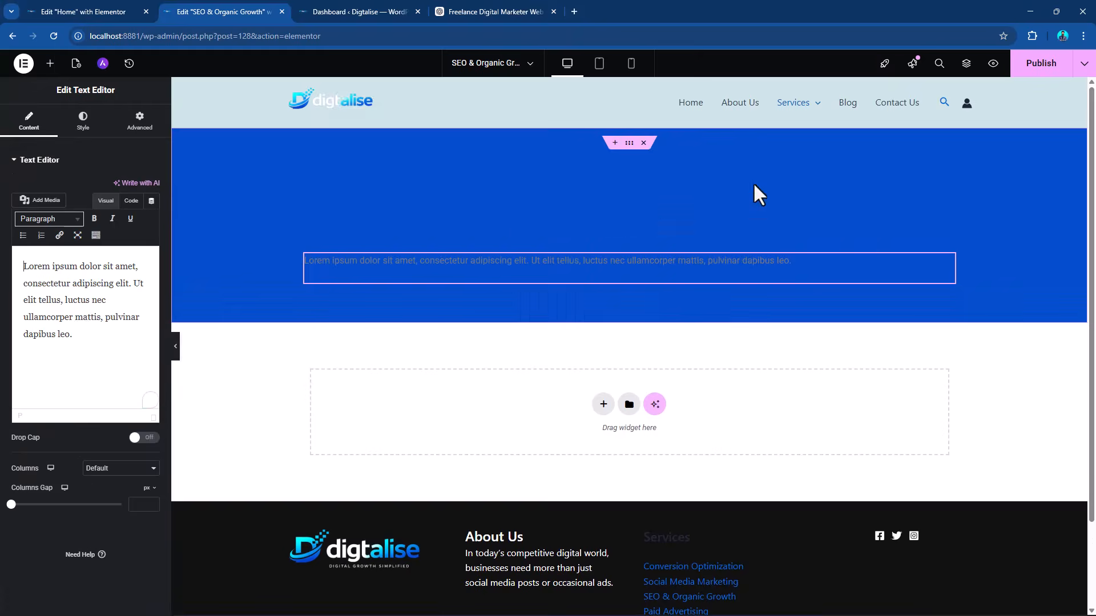
left_click(502, 11)
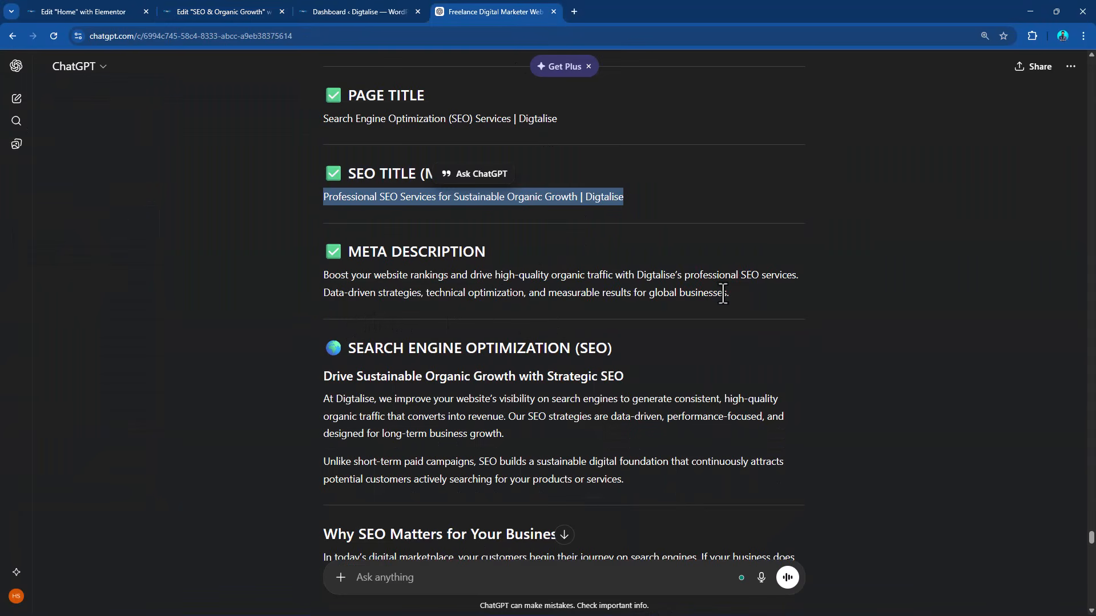
left_click_drag(723, 293, 323, 274)
key("ctrl+c")
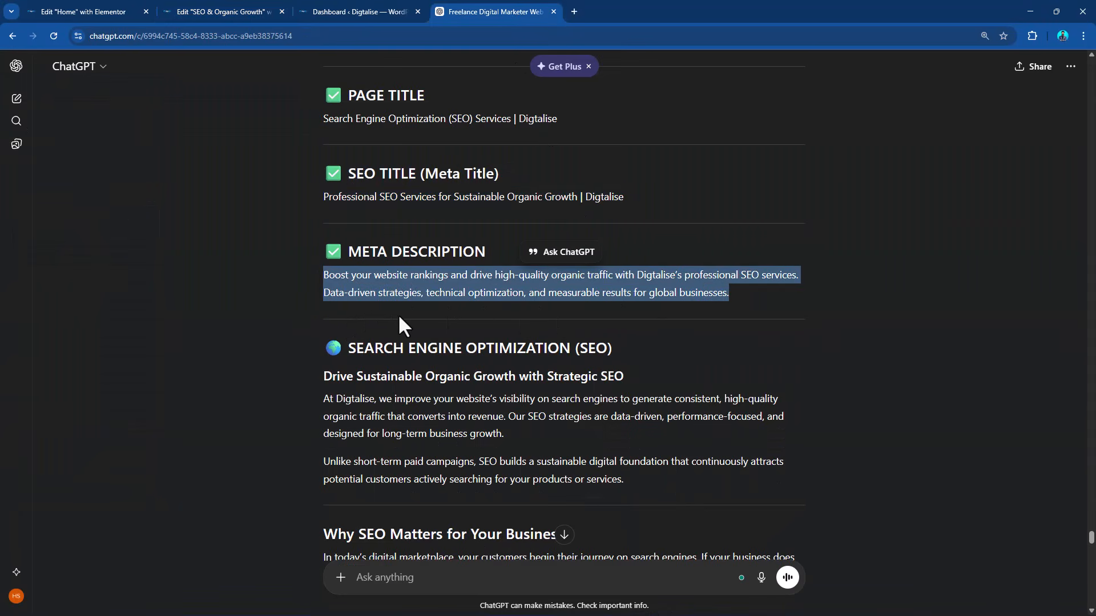
left_click(226, 8)
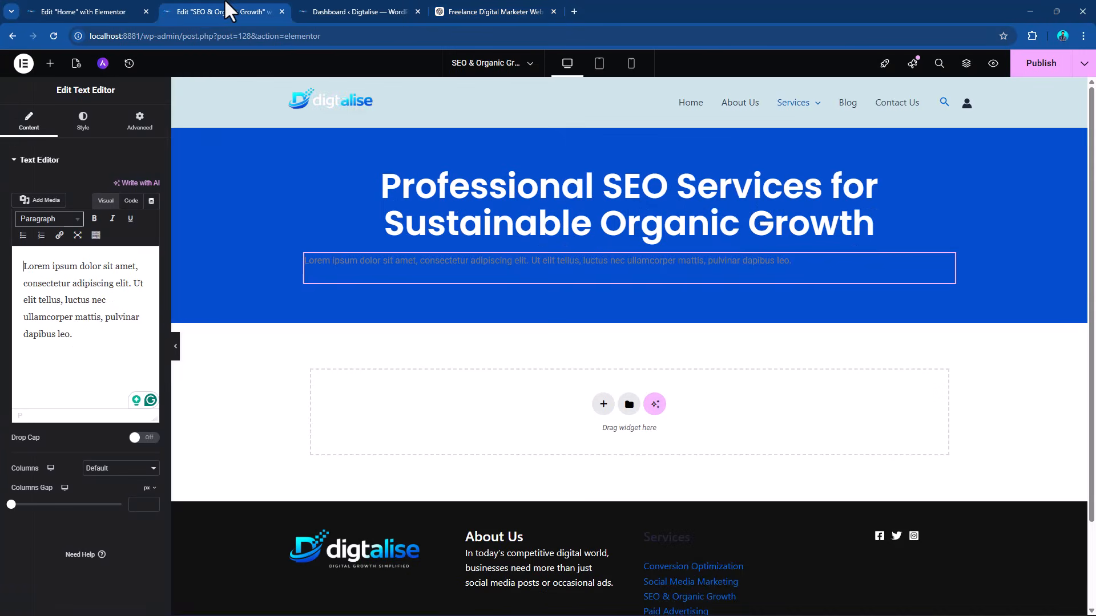
triple_click(48, 305)
key("BackSpace")
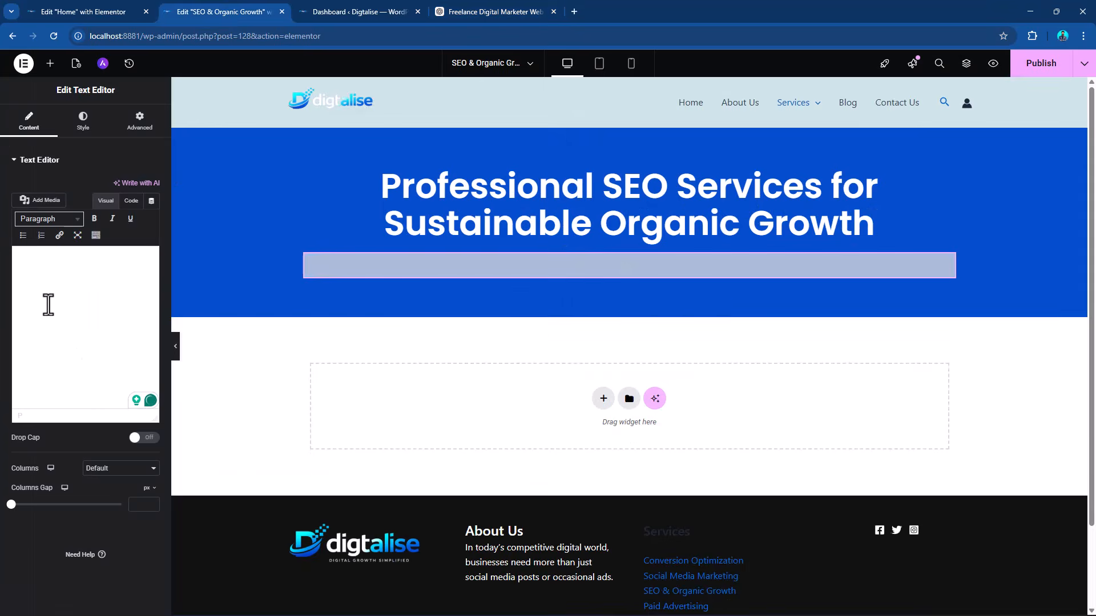
key("ctrl+v")
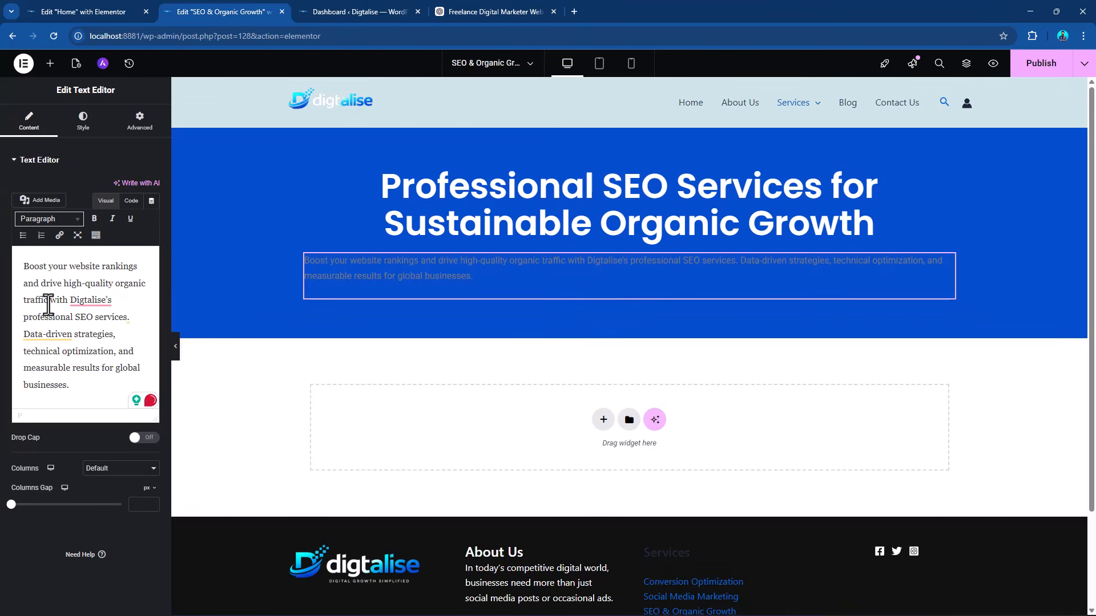
Set the text color of the paragraph below the heading to the global white "Theme Primary Background" (#FFFFFF).
key("ctrl+a")
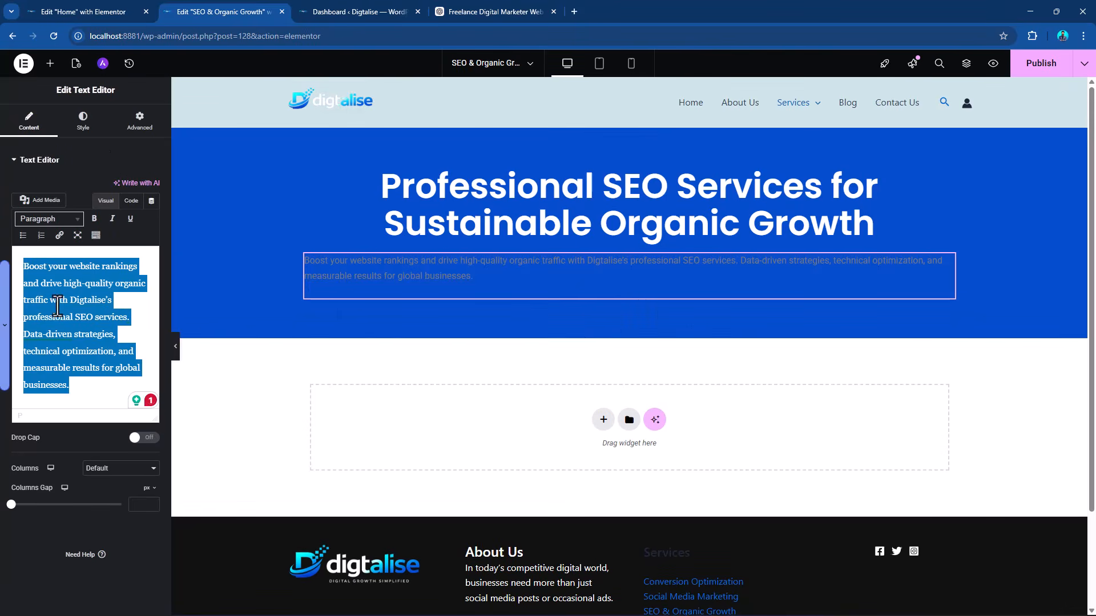
left_click(83, 121)
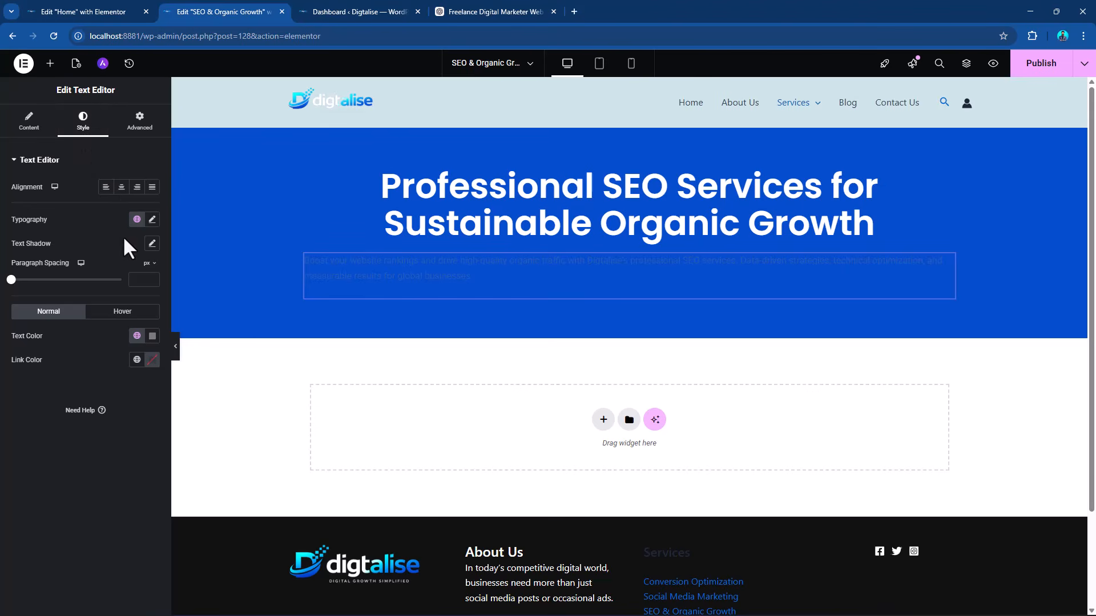
left_click(137, 337)
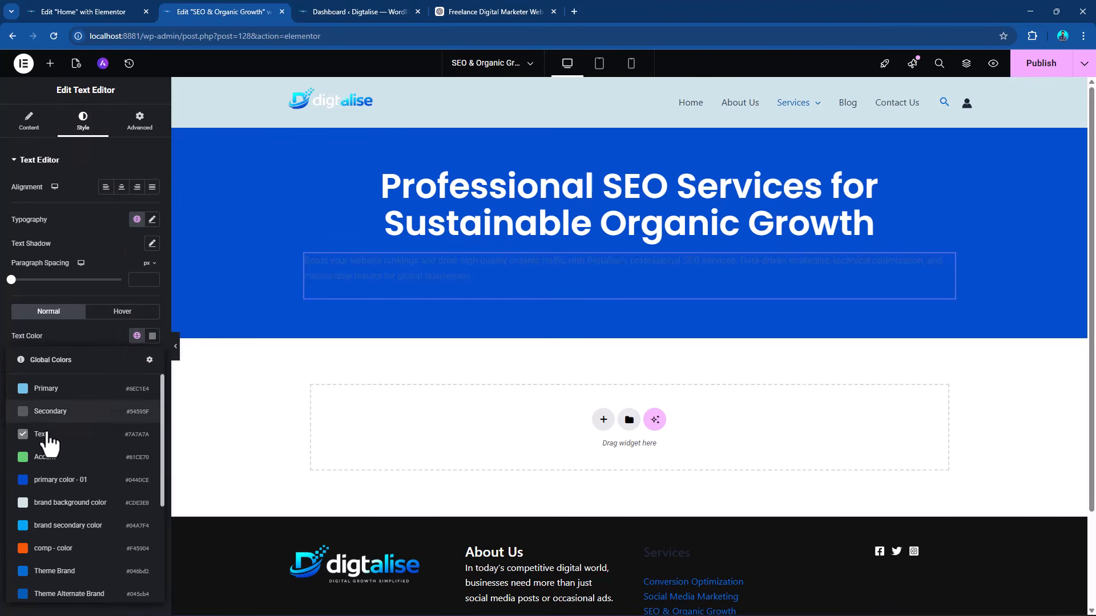
scroll(86, 496, "down", 5)
left_click(78, 498)
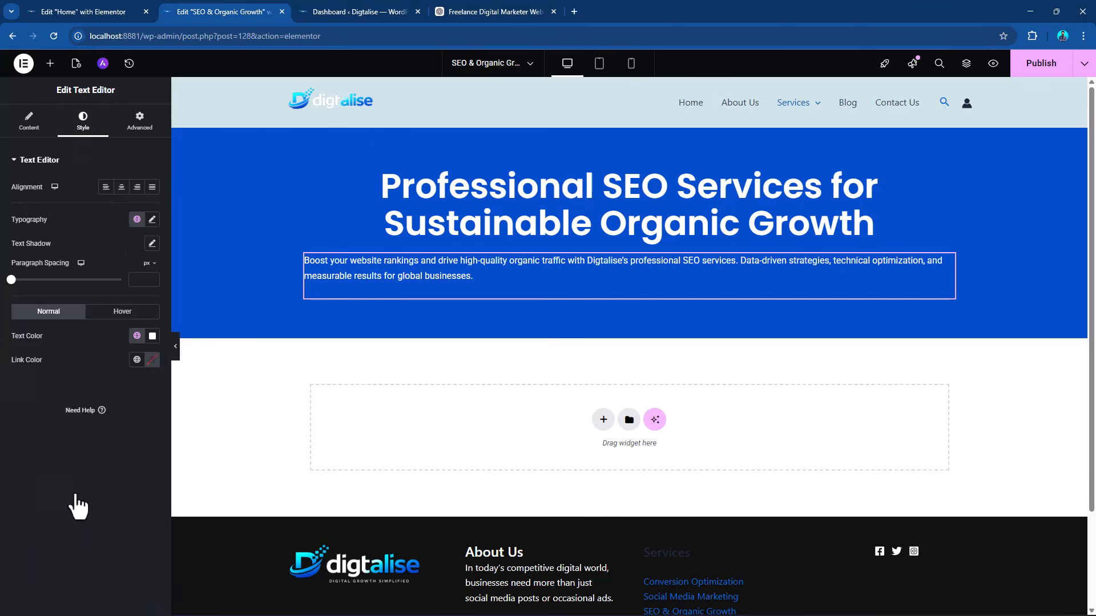
left_click(137, 336)
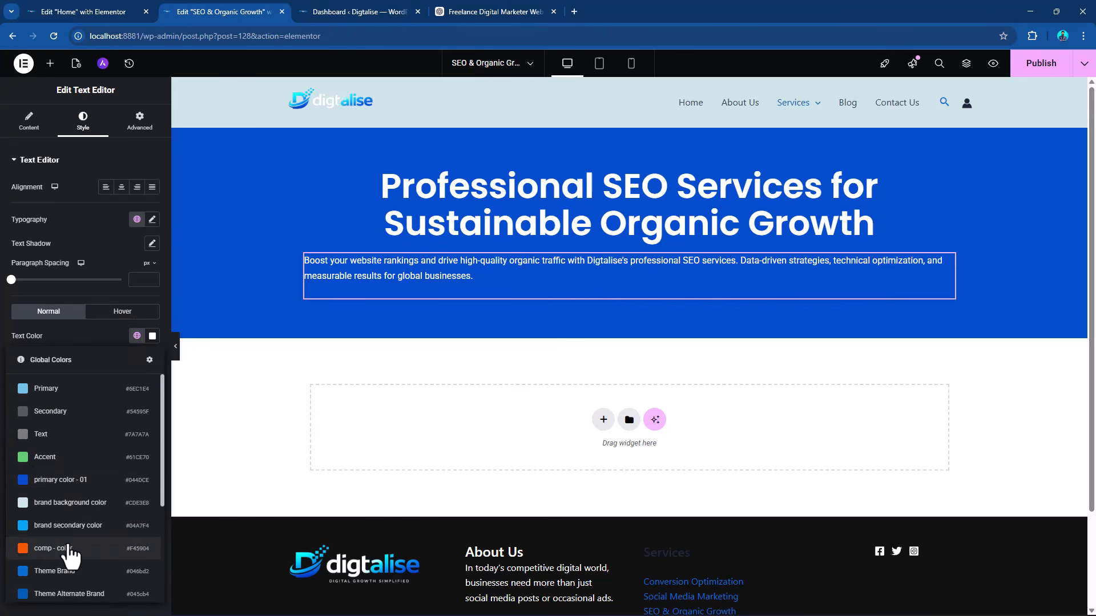
left_click(69, 554)
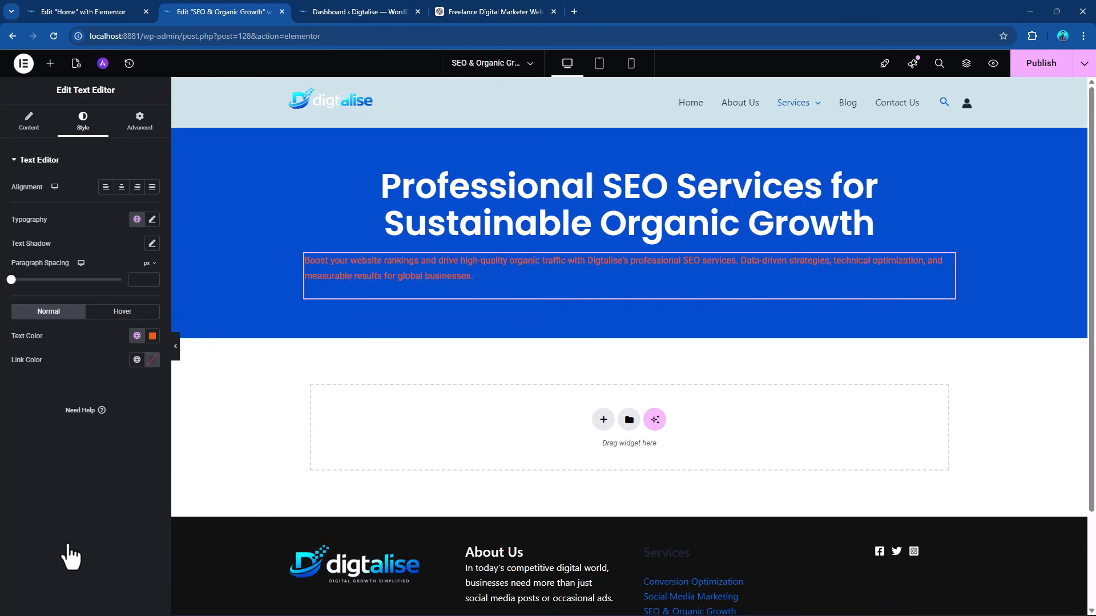
left_click(135, 340)
scroll(88, 486, "down", 5)
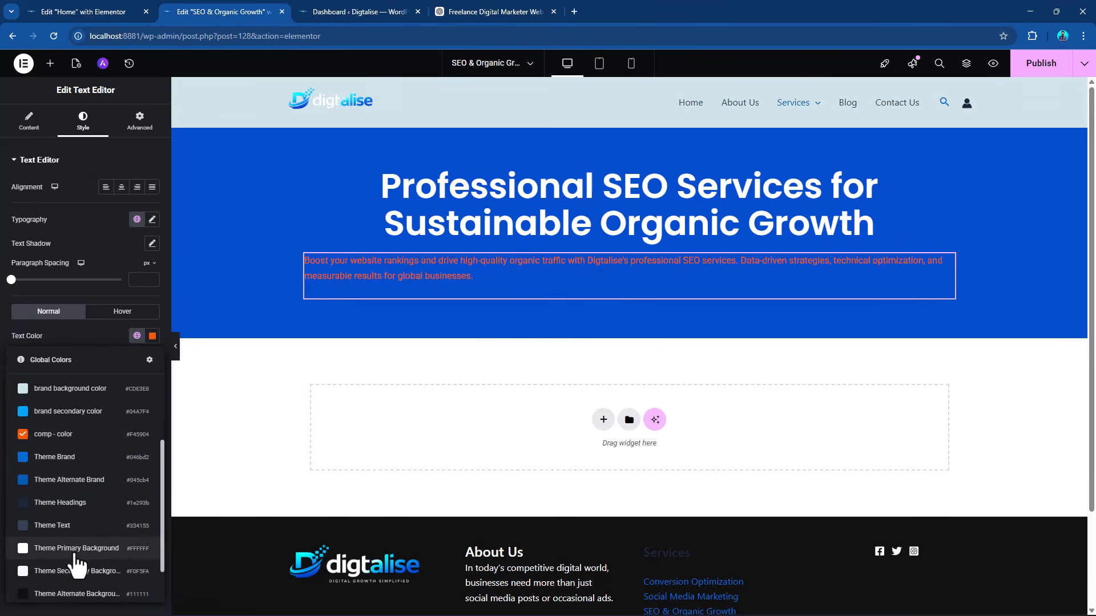
left_click(74, 549)
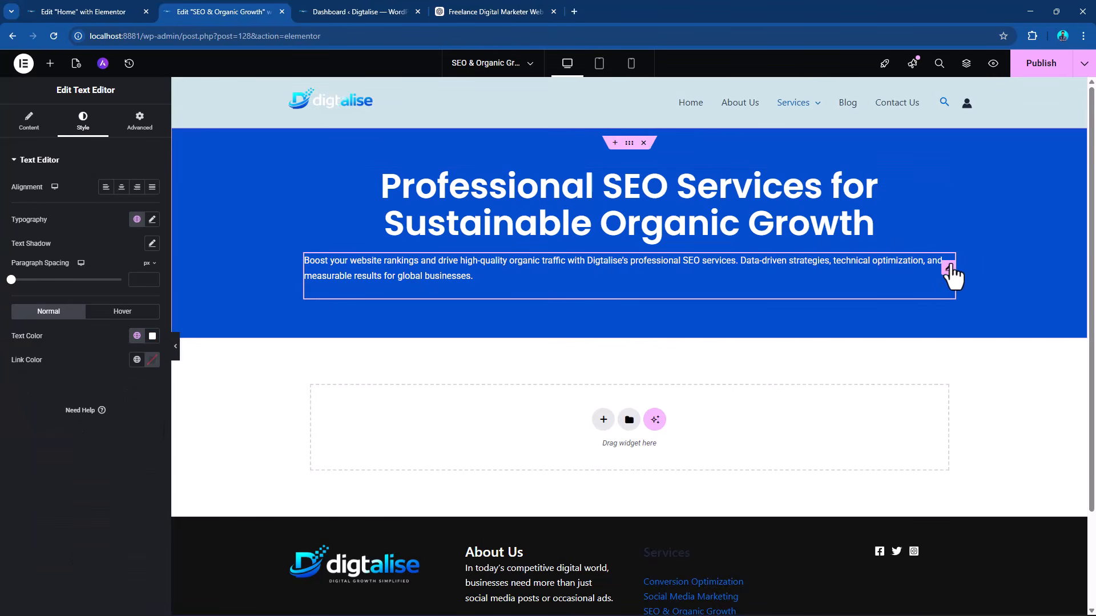
Center-align the paragraph below the heading.
left_click(121, 187)
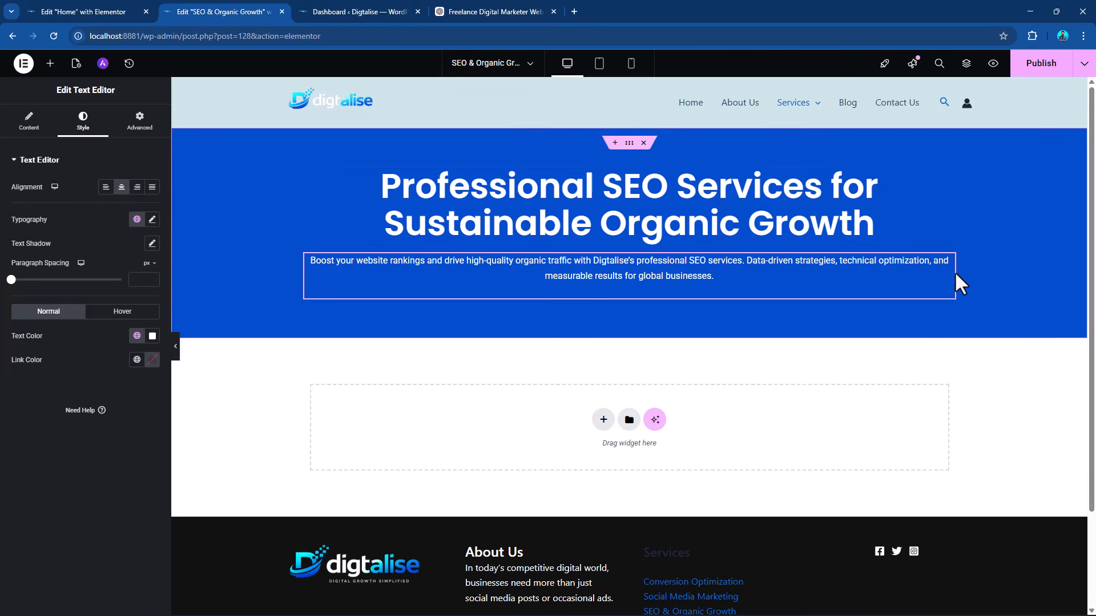
left_click(144, 124)
left_click(18, 243)
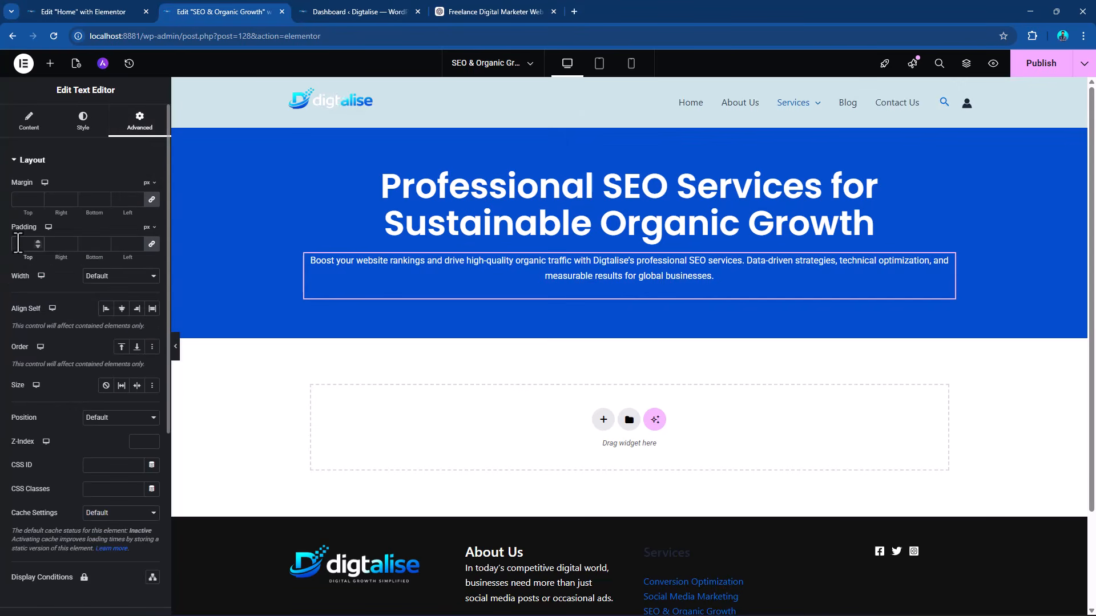
Copy the Contact Now button from the Home page, paste it below the SEO page's hero paragraph, and center it.
left_click(104, 5)
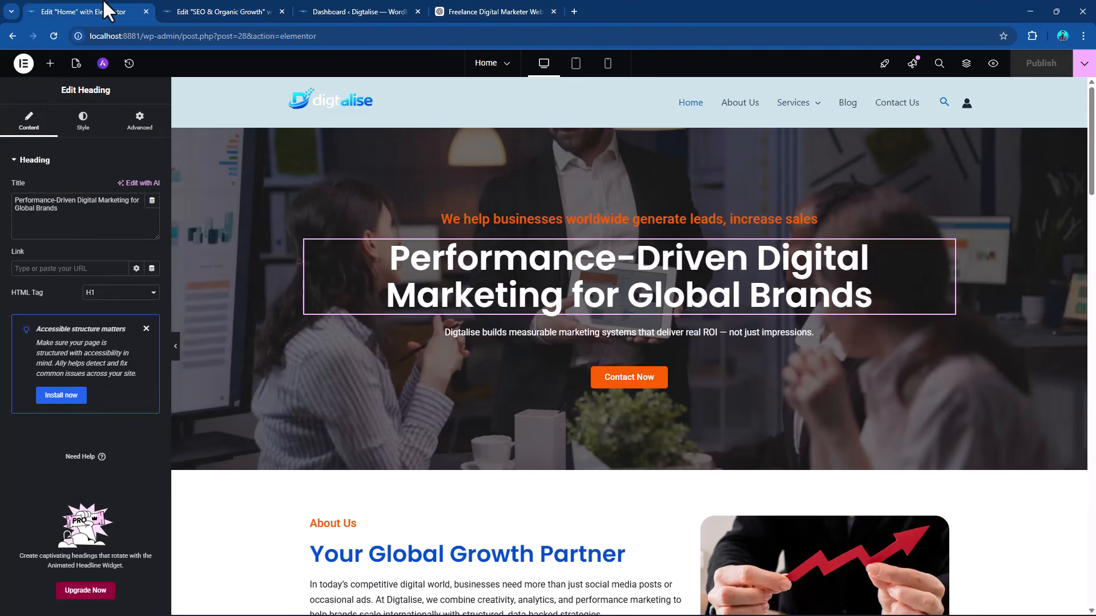
right_click(657, 381)
left_click(682, 402)
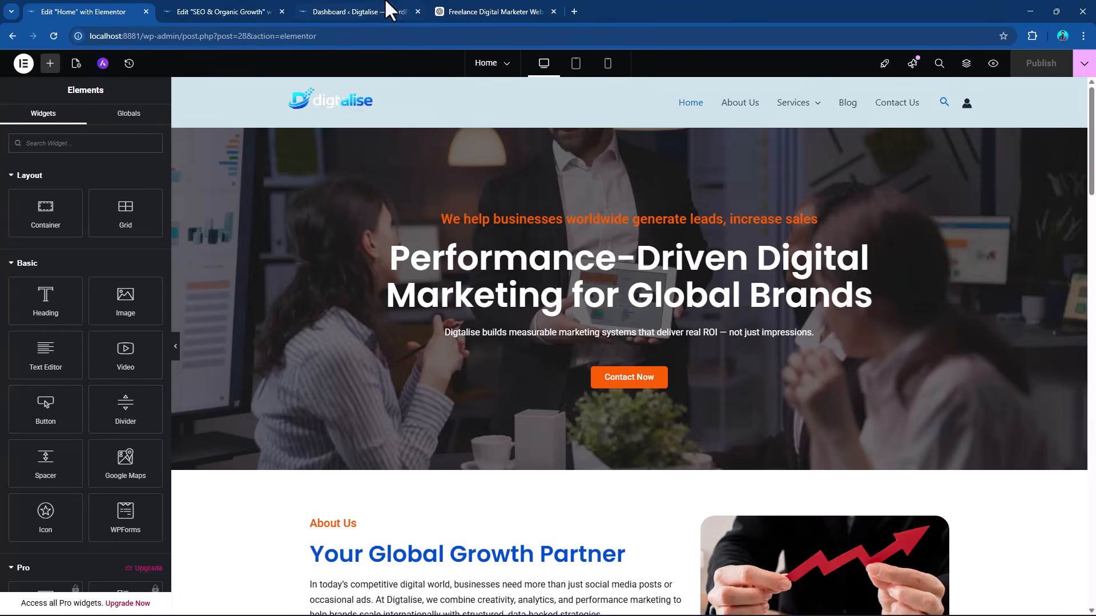
left_click(351, 10)
left_click(488, 7)
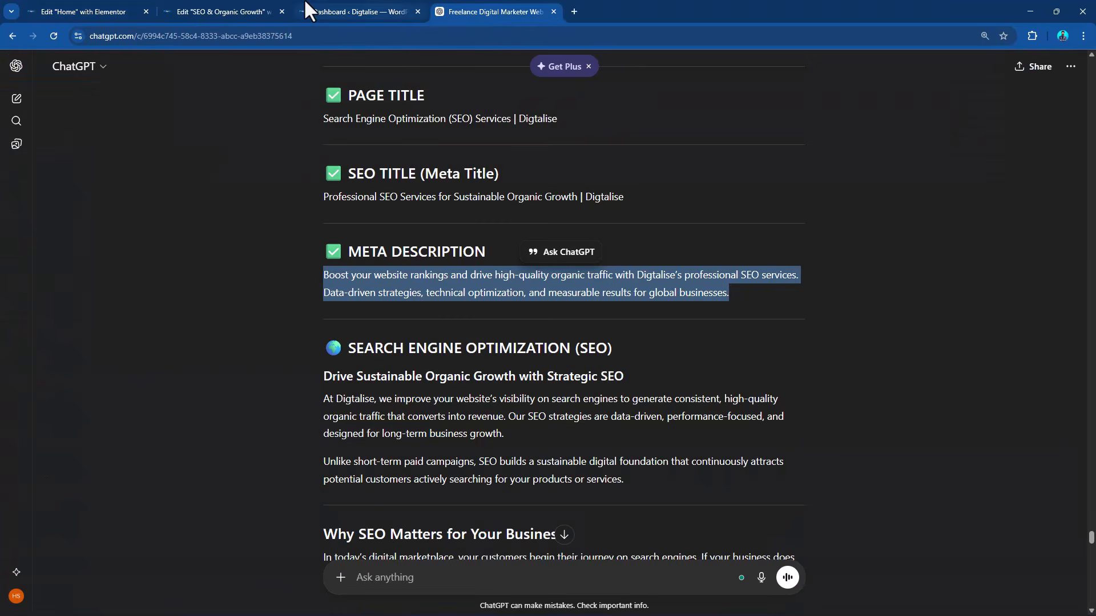
left_click(223, 11)
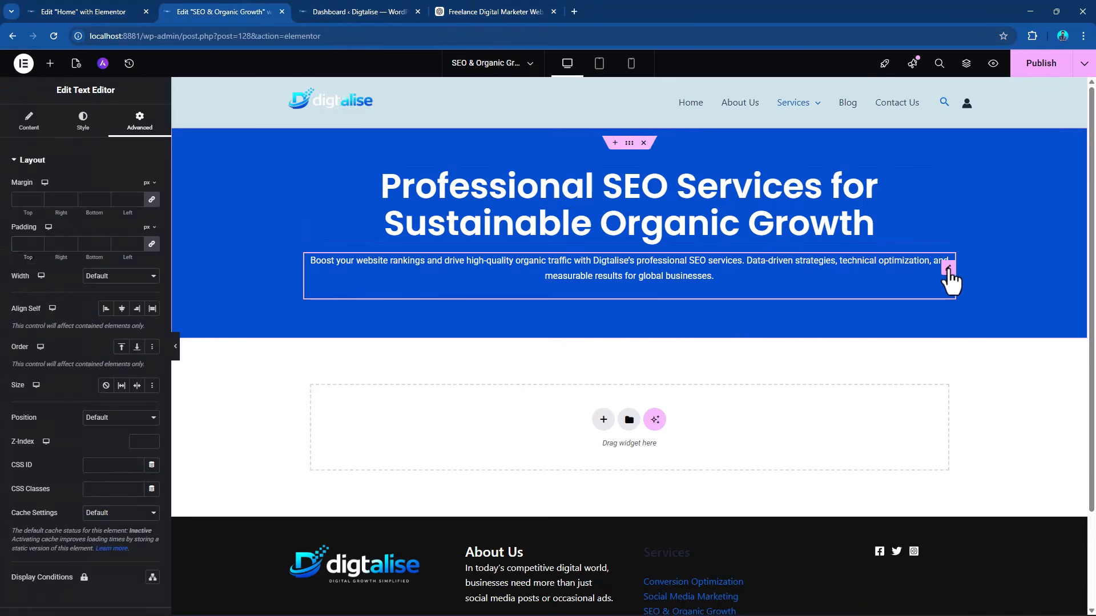
right_click(949, 271)
left_click(971, 345)
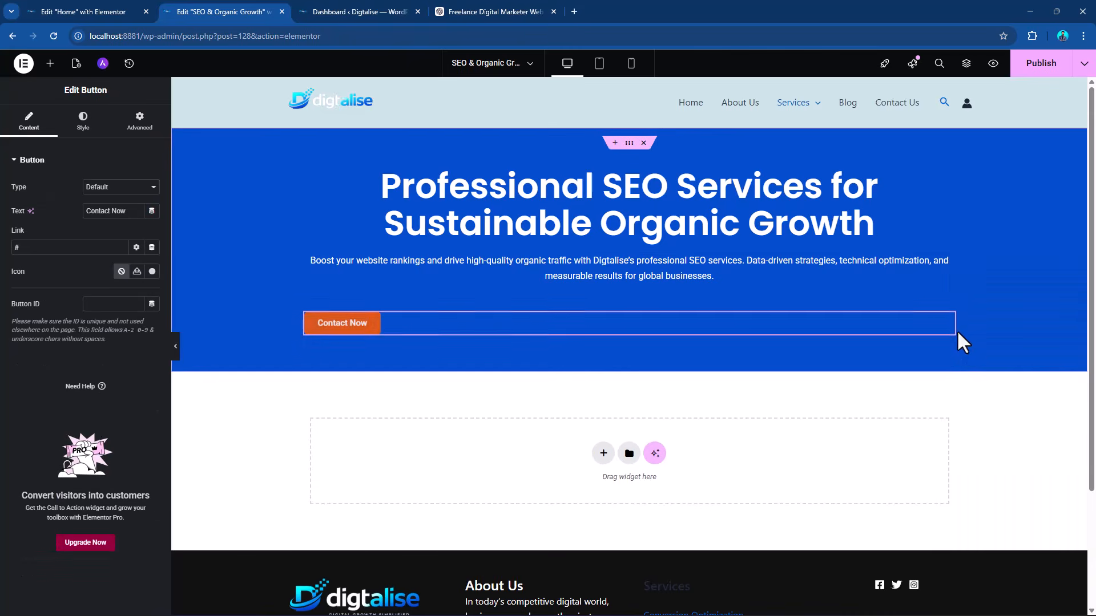
left_click(83, 122)
left_click(122, 187)
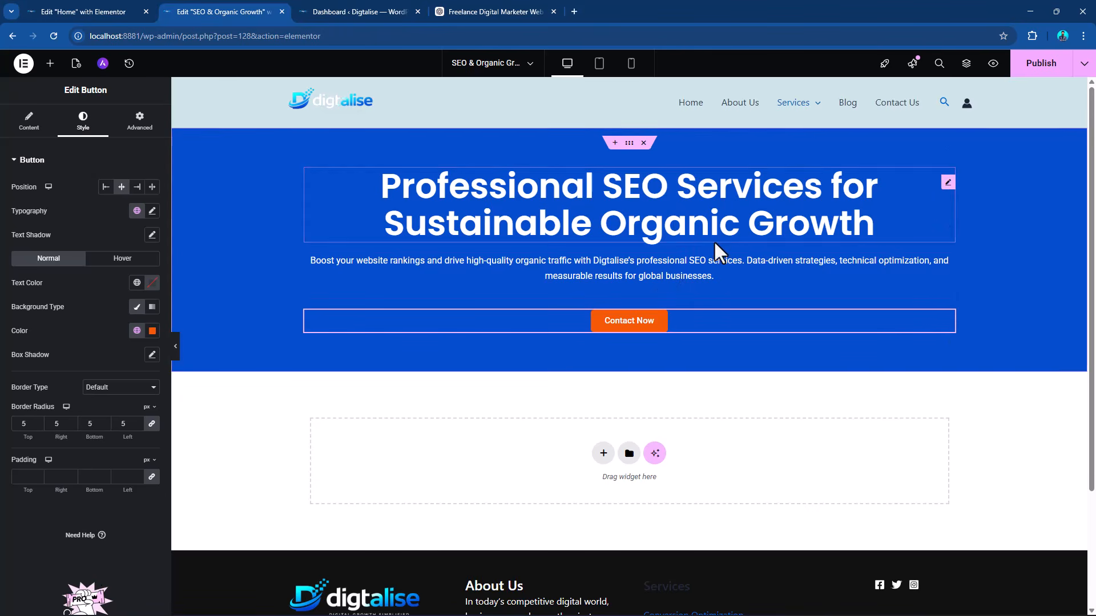
Set the hero heading's font size to 50 px and publish the page.
left_click(948, 182)
left_click(83, 122)
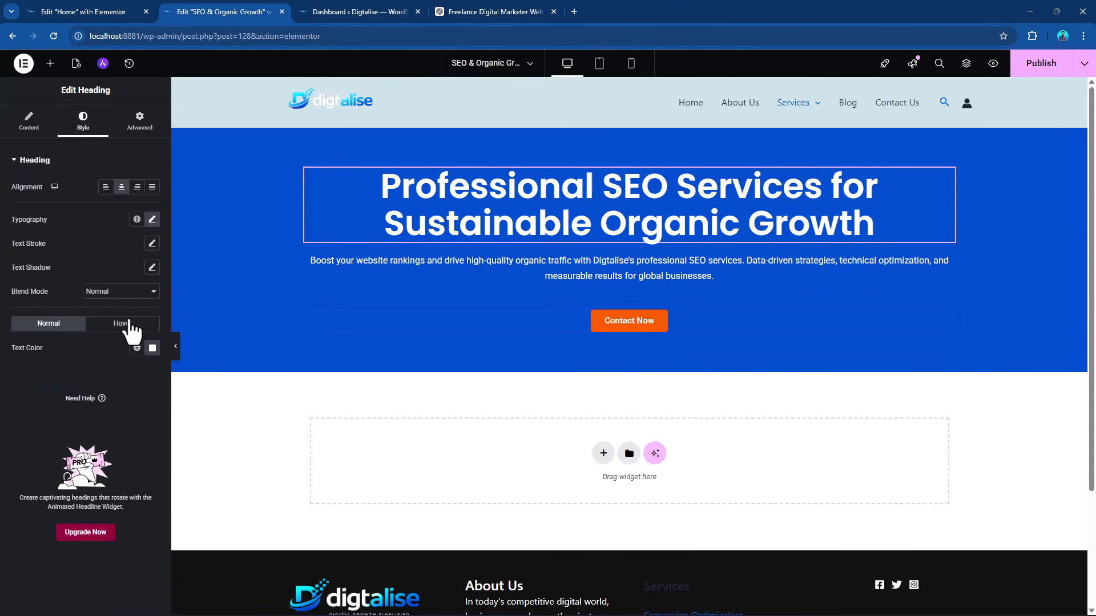
left_click(152, 220)
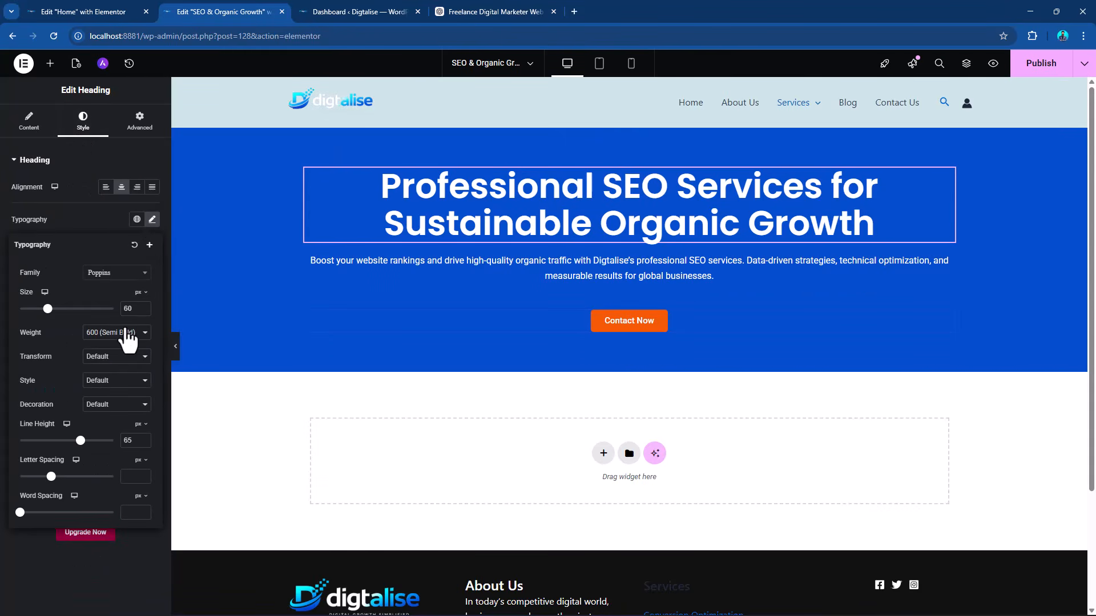
type("40")
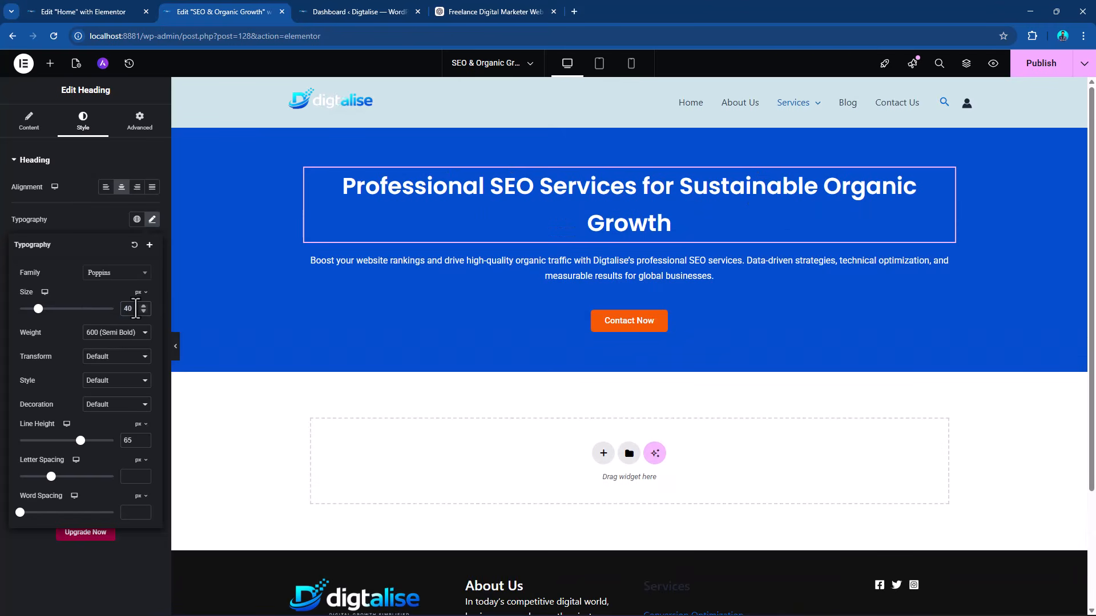
key("ctrl+a")
type("50")
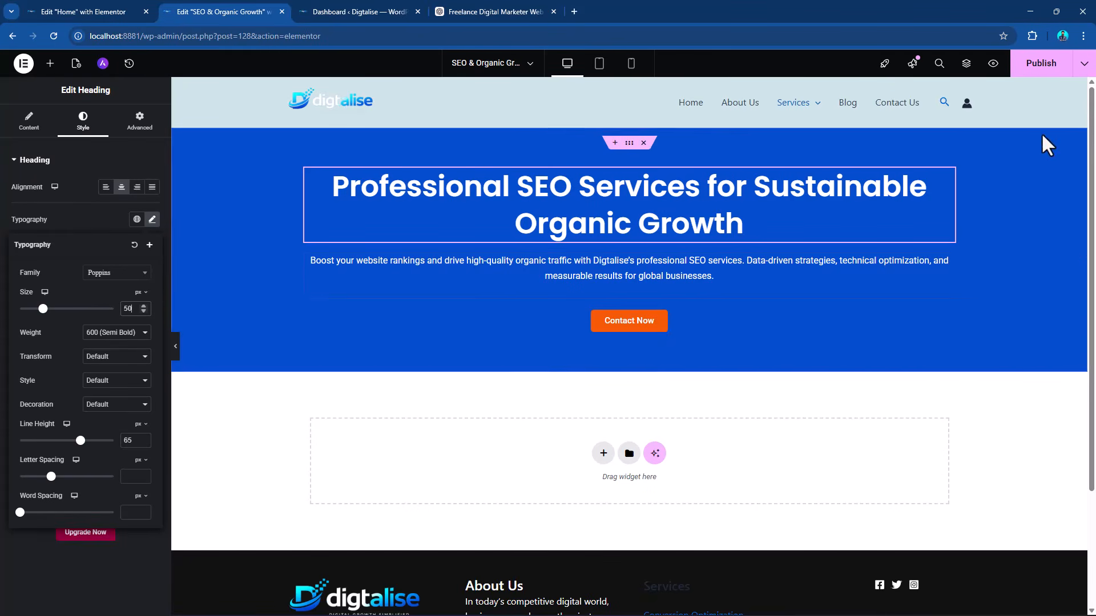
left_click(1037, 64)
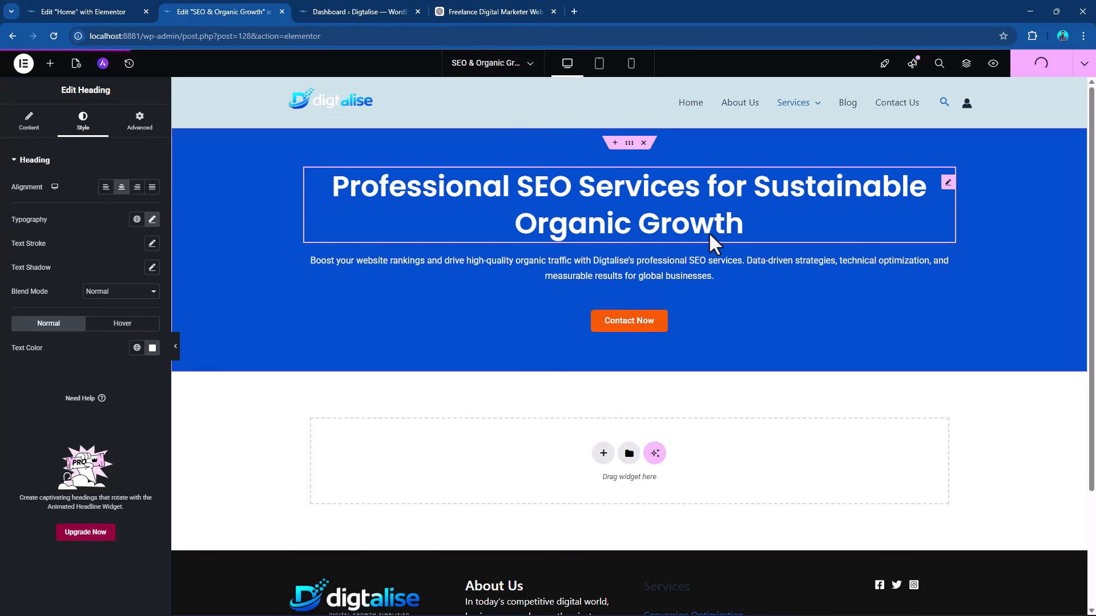
For mobile only, set the hero container's padding to 70 px top and bottom and 15 px left and right, and publish.
left_click(631, 64)
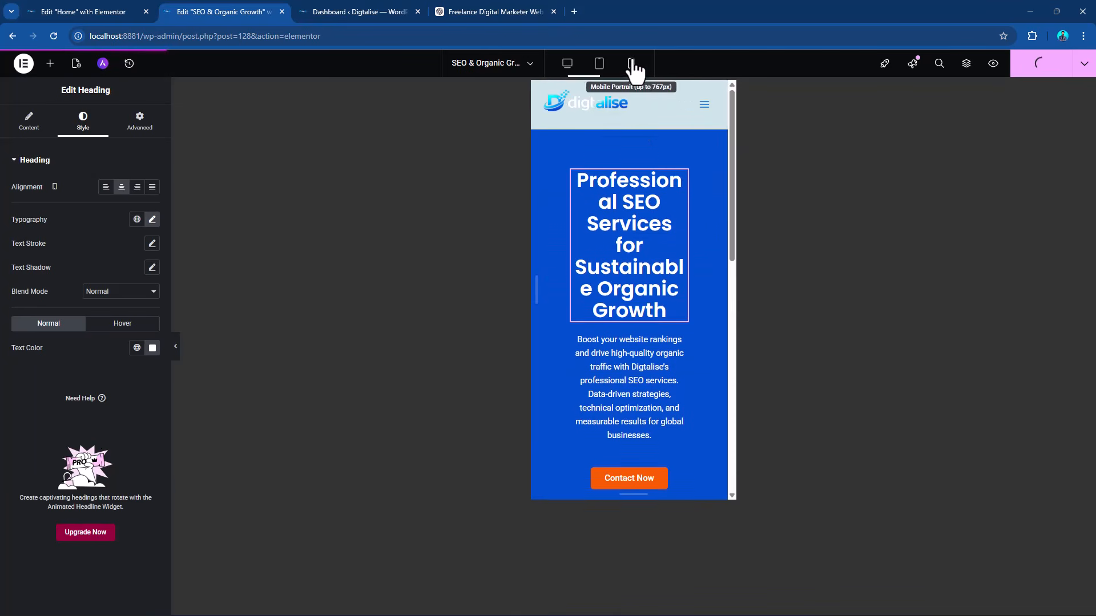
left_click(630, 154)
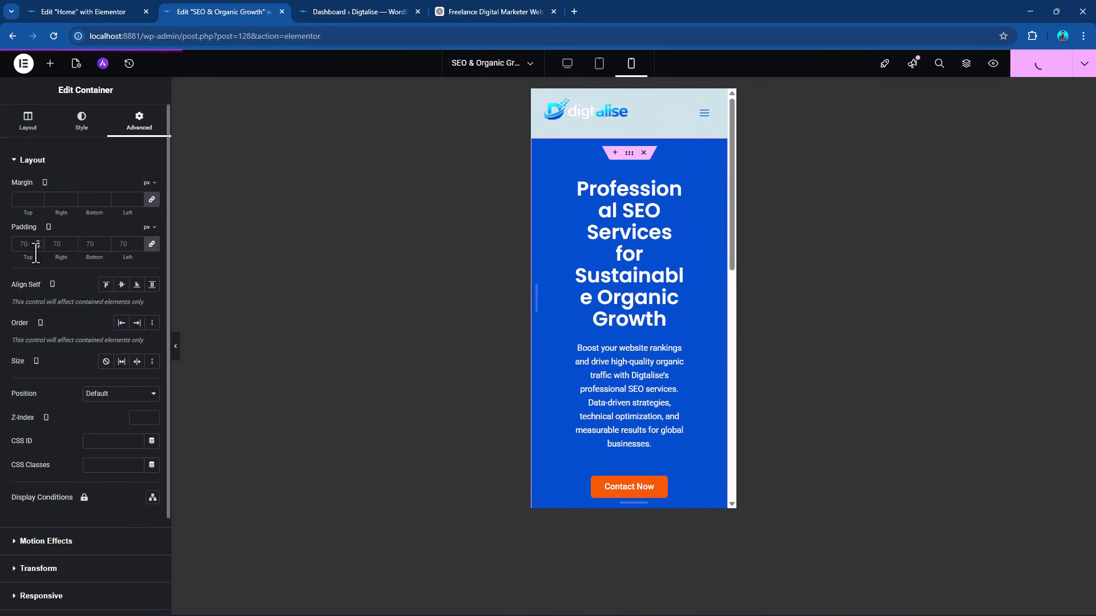
left_click(27, 244)
type("15")
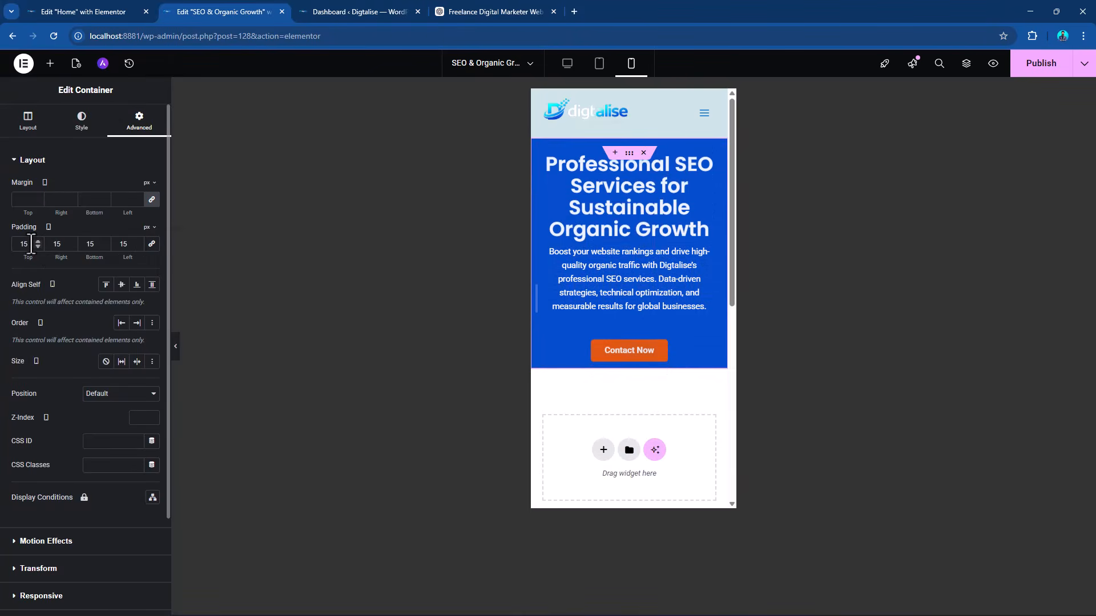
left_click_drag(29, 244, 3, 243)
type("70")
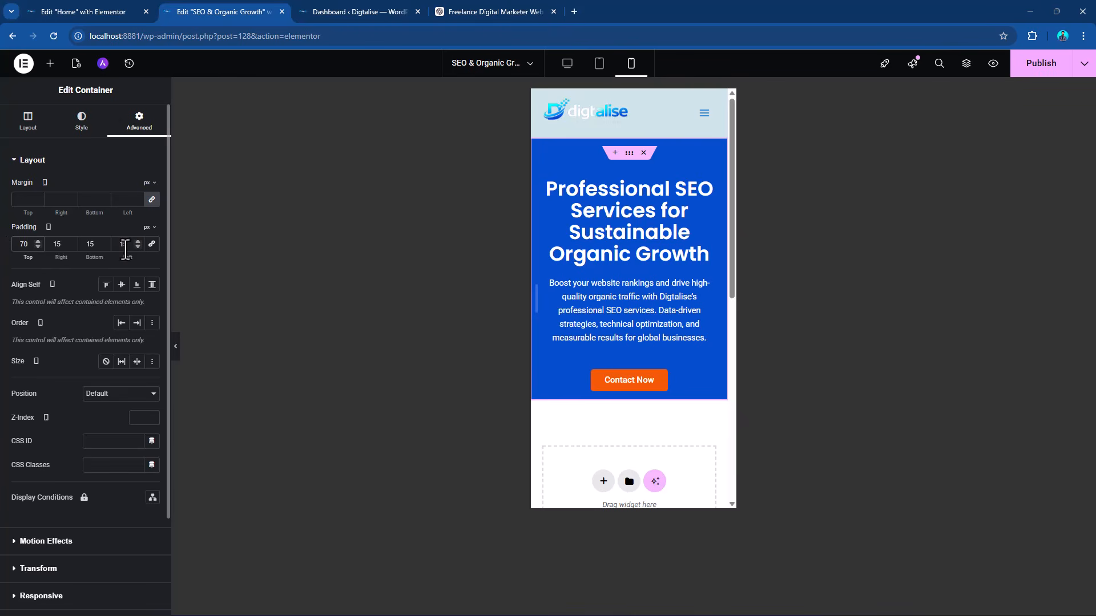
type("70")
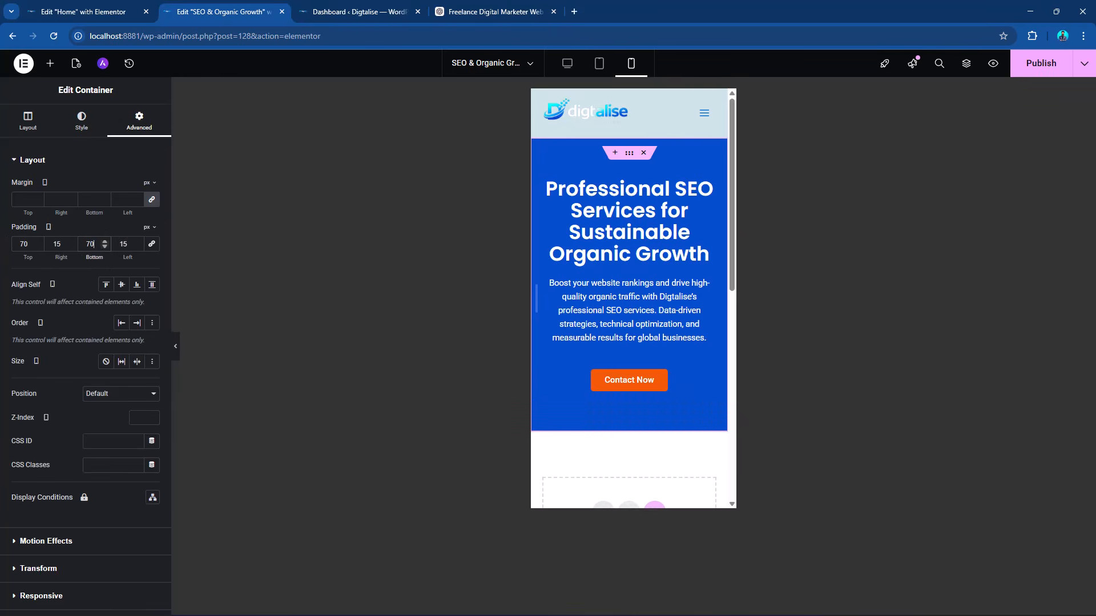
left_click(1041, 66)
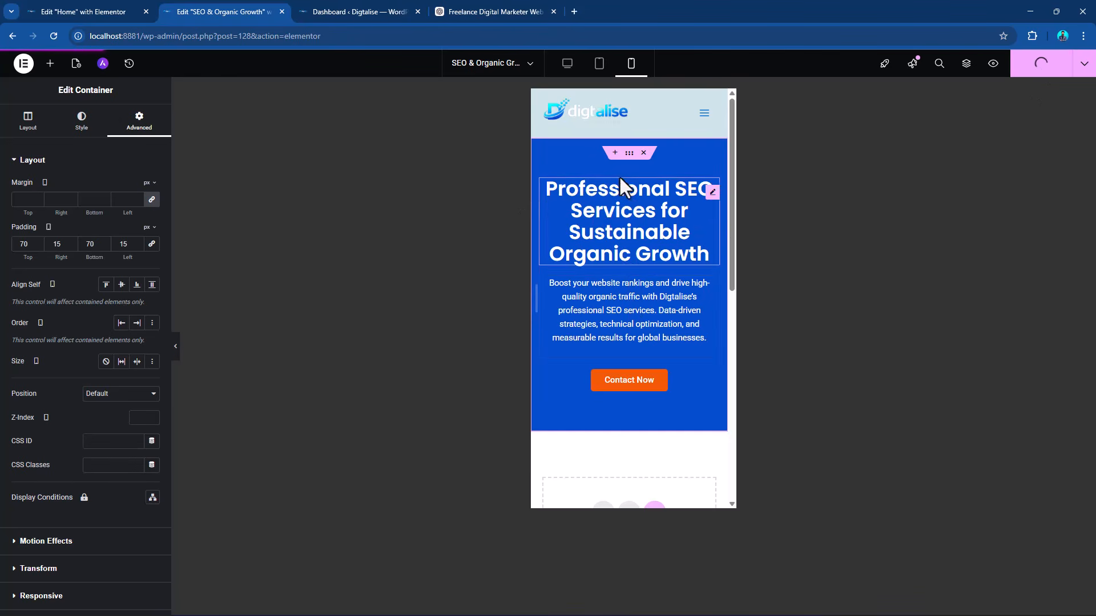
left_click(567, 64)
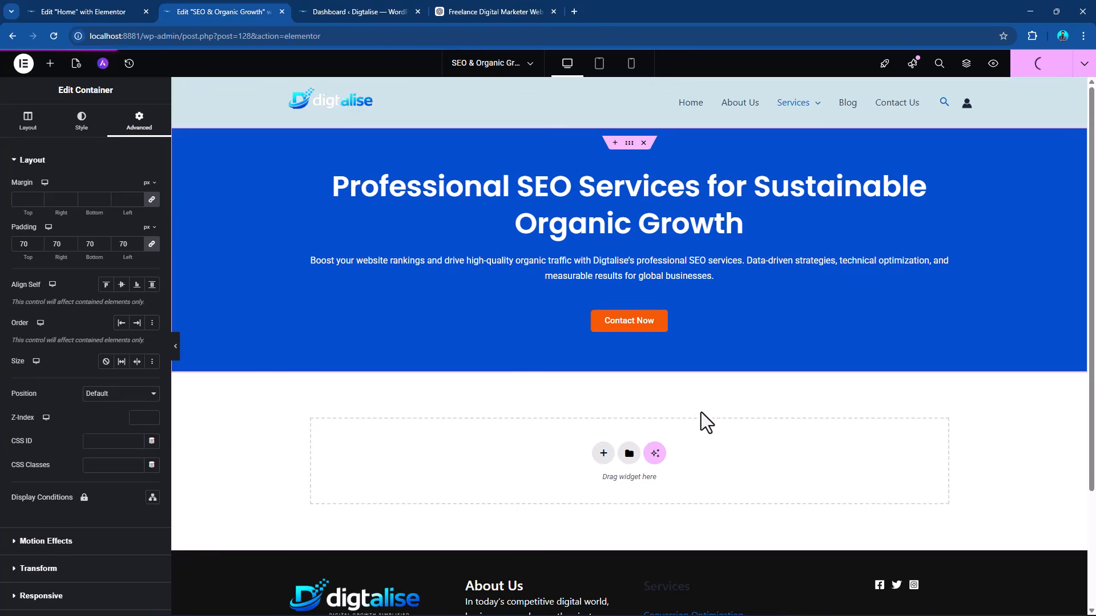
Add a two-column container below the hero section, with the wide column first and the 33.33% column beside it.
scroll(706, 422, "down", 3)
scroll(710, 411, "up", 2)
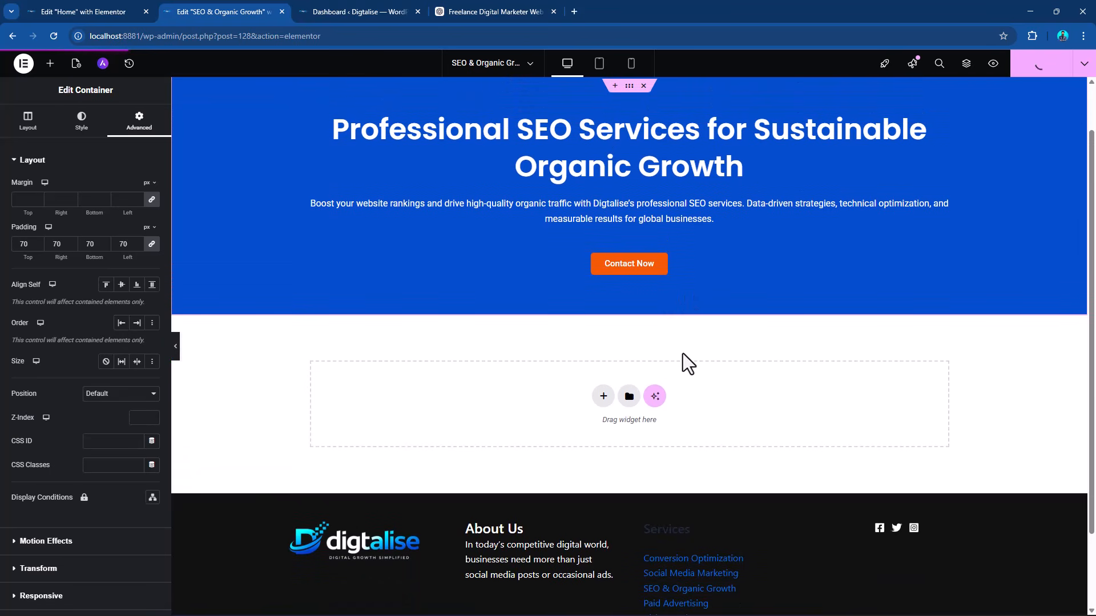
left_click(603, 400)
left_click(578, 451)
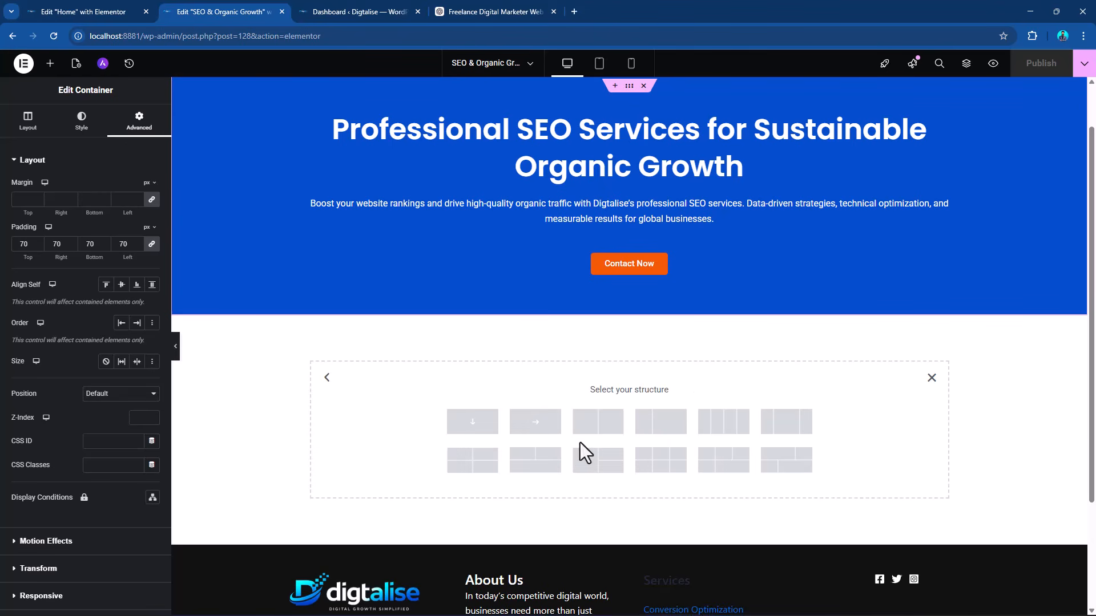
left_click(674, 437)
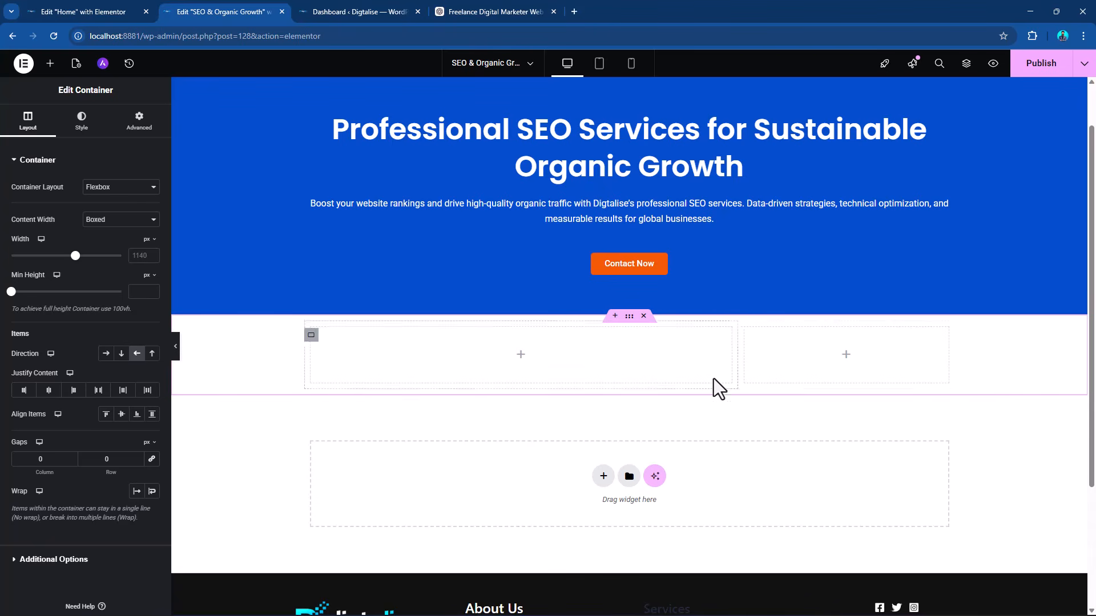
Give the narrow column of the new section a classic background in the global orange "comp - color".
left_click(745, 336)
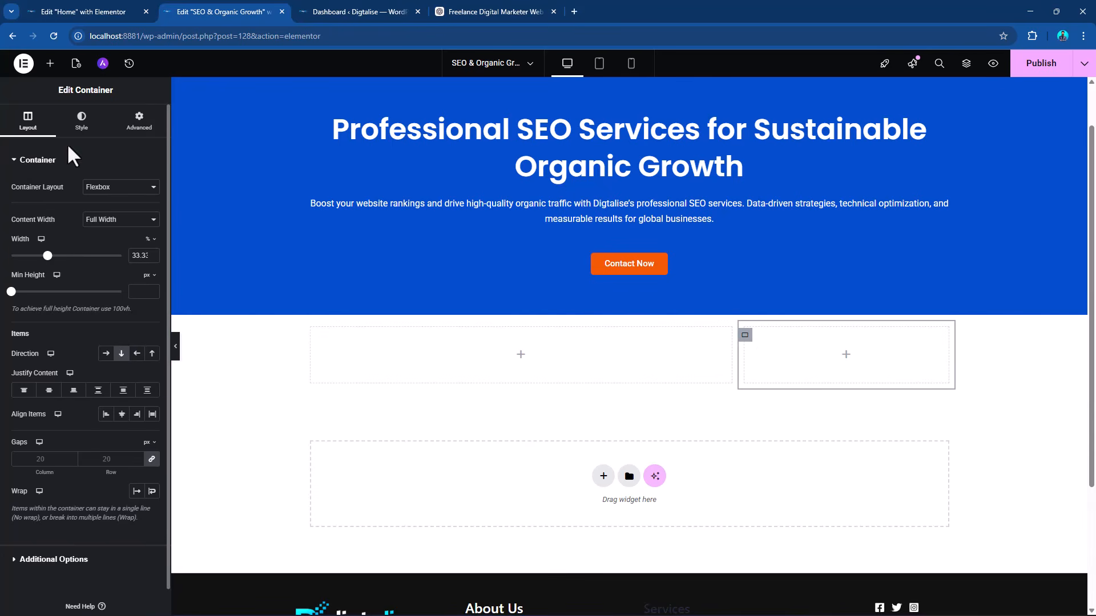
left_click(83, 124)
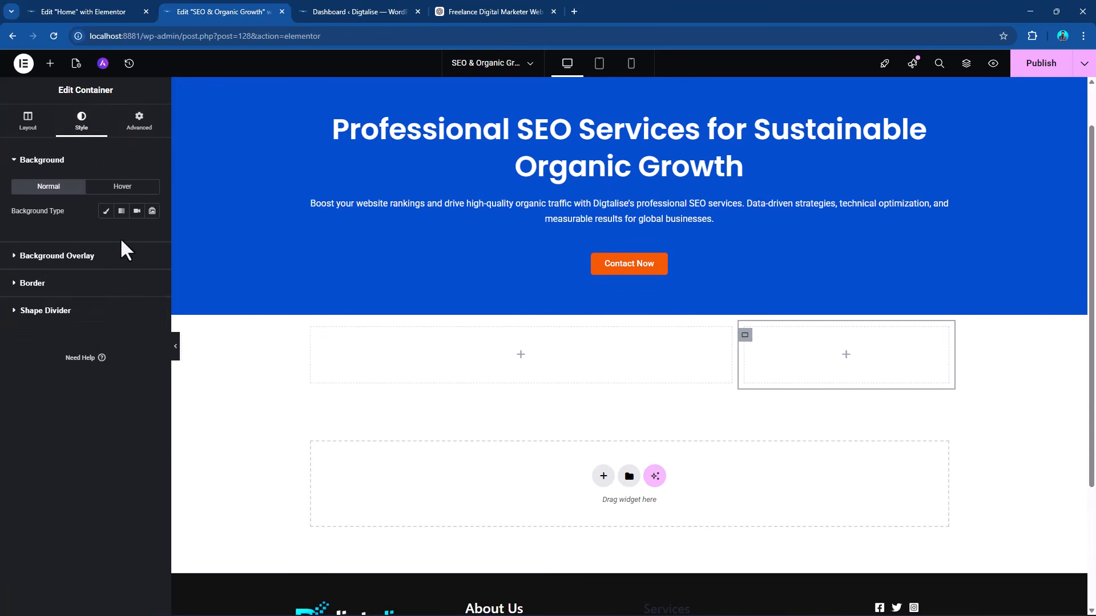
left_click(105, 211)
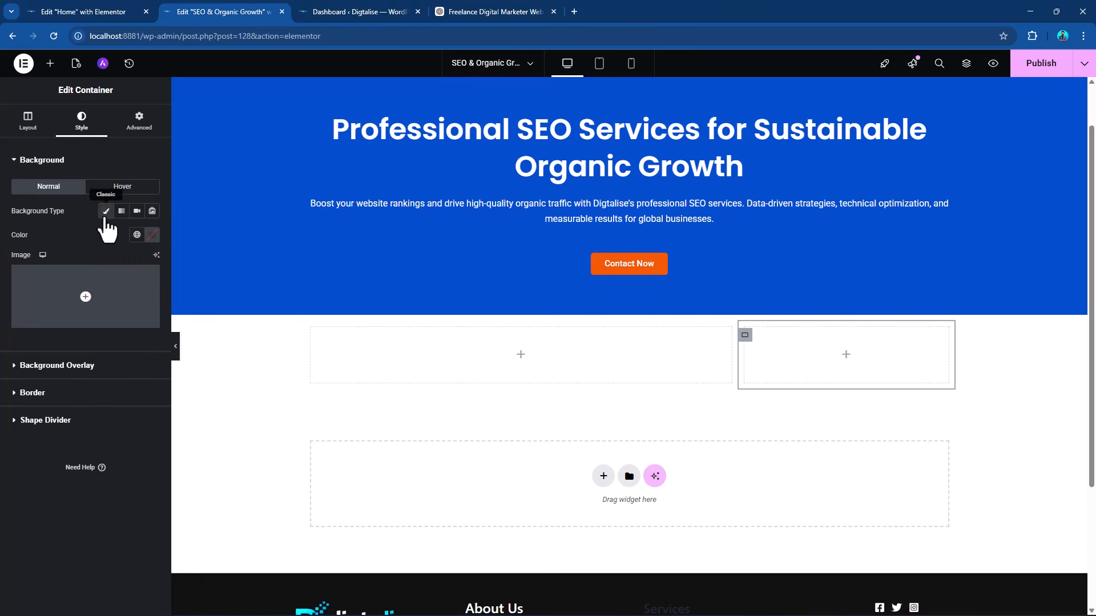
left_click(137, 236)
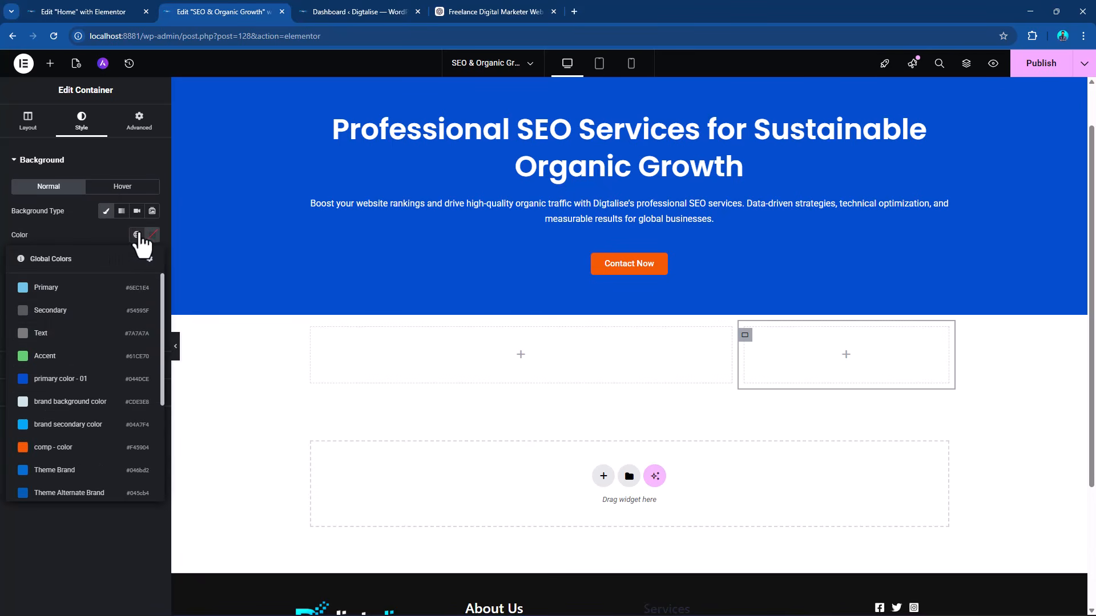
left_click(80, 450)
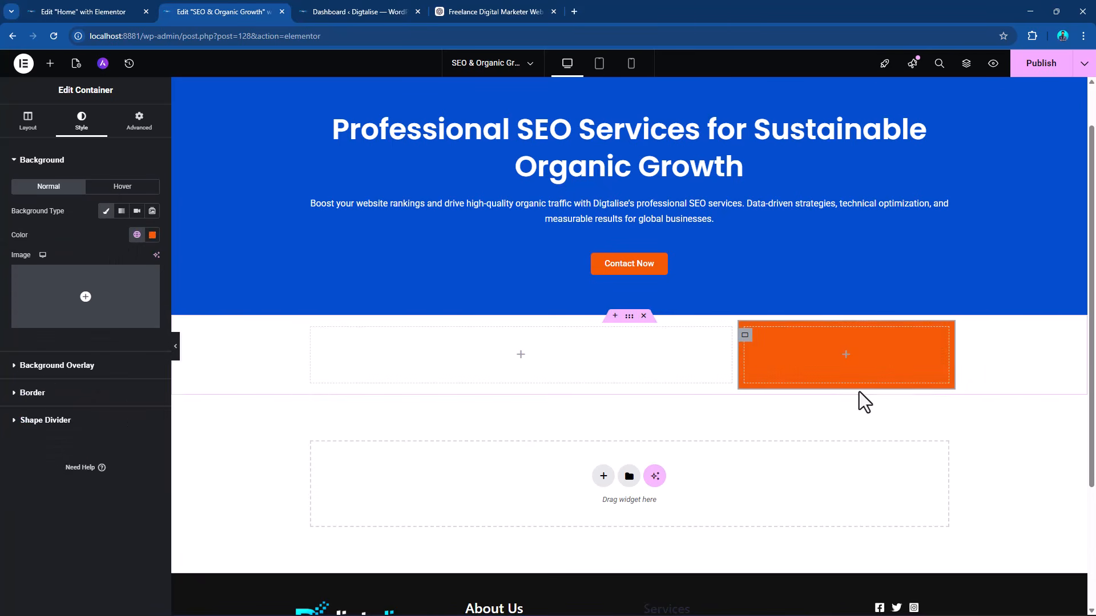
Copy the hero heading and paste it into the wide column of the new section.
right_click(949, 139)
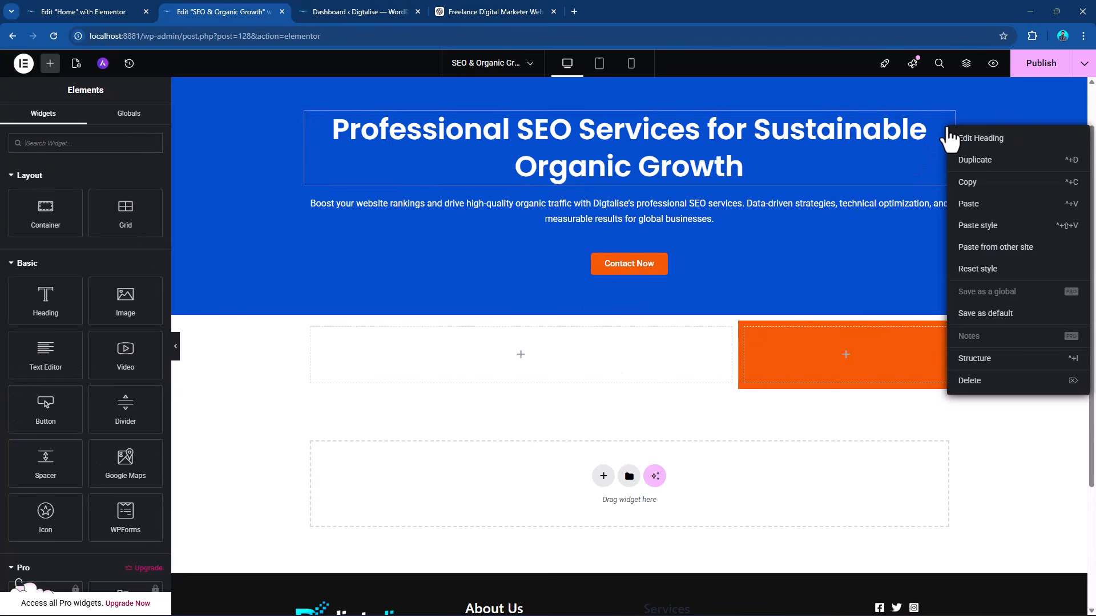
left_click(966, 182)
right_click(521, 367)
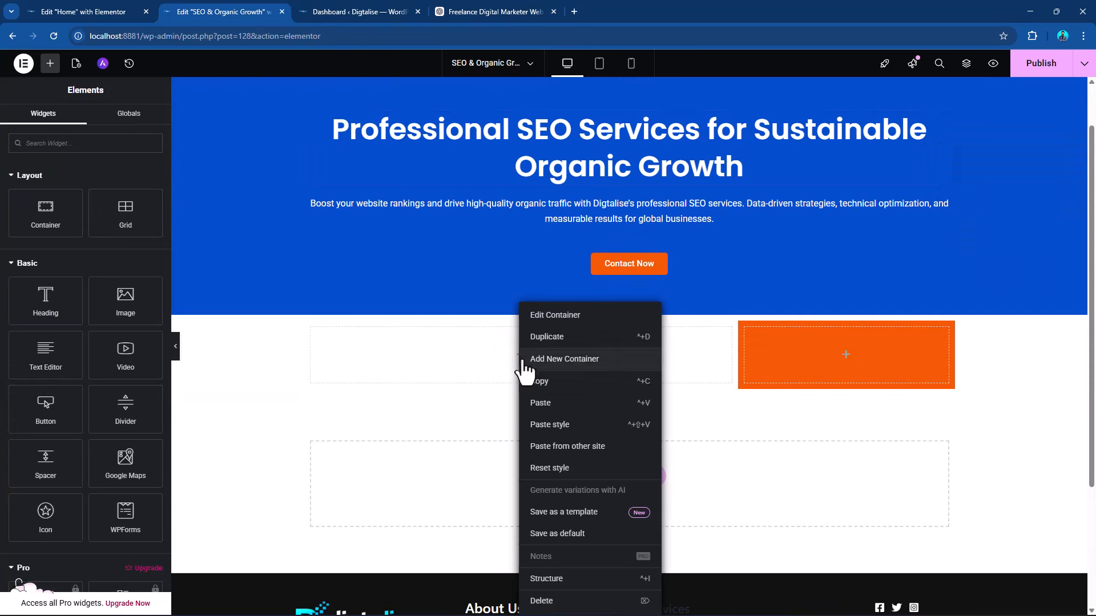
left_click(553, 404)
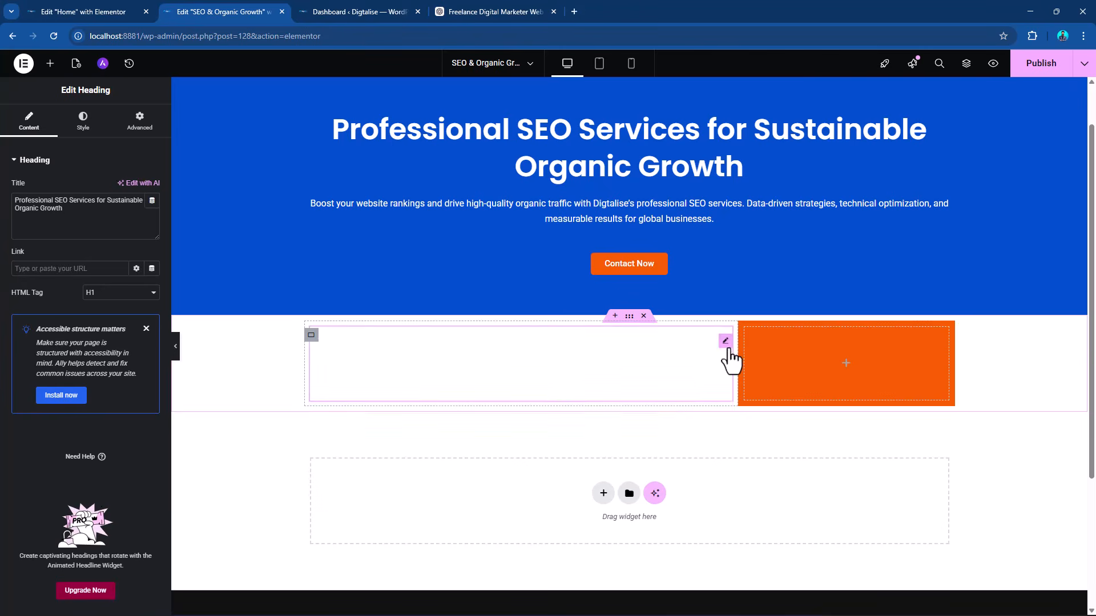
Set the pasted heading's text color to the global "Theme Alternate Background" (#111111) and open its content settings.
left_click(83, 121)
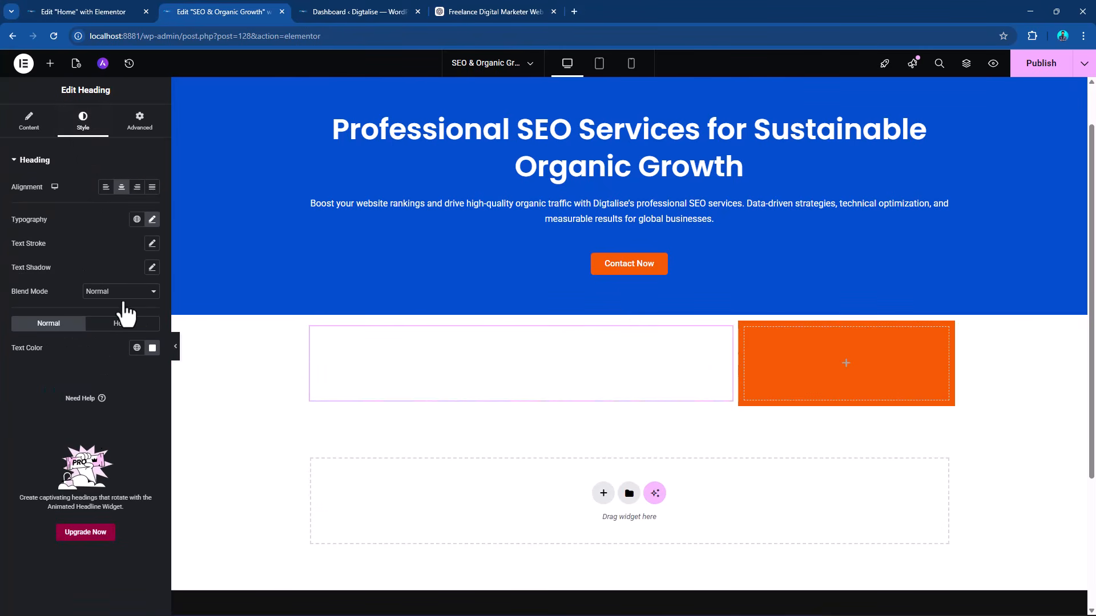
left_click(137, 348)
scroll(34, 457, "down", 5)
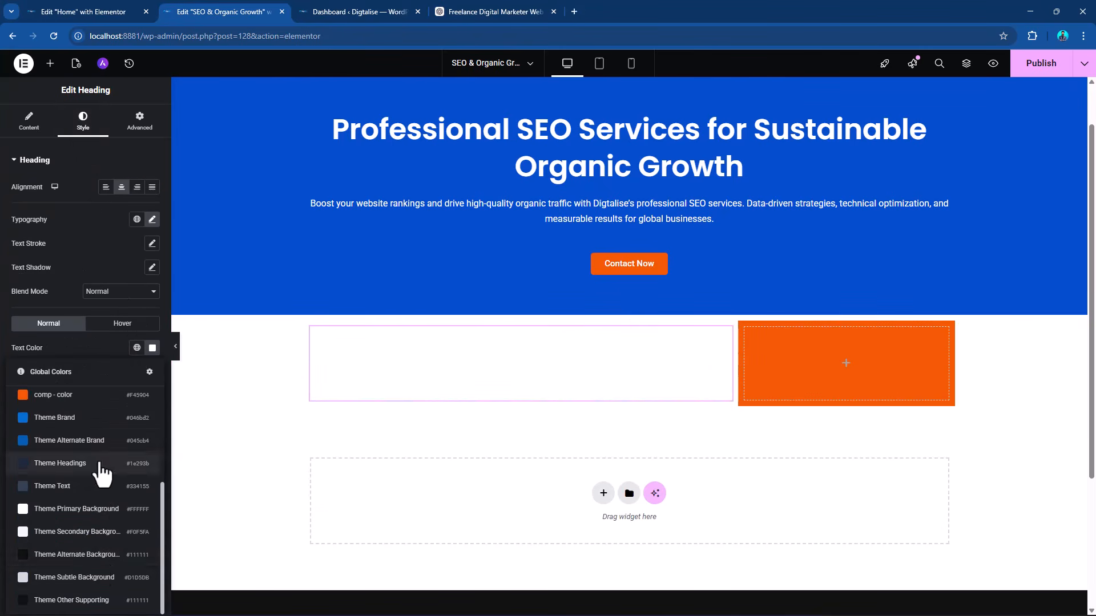
left_click(102, 556)
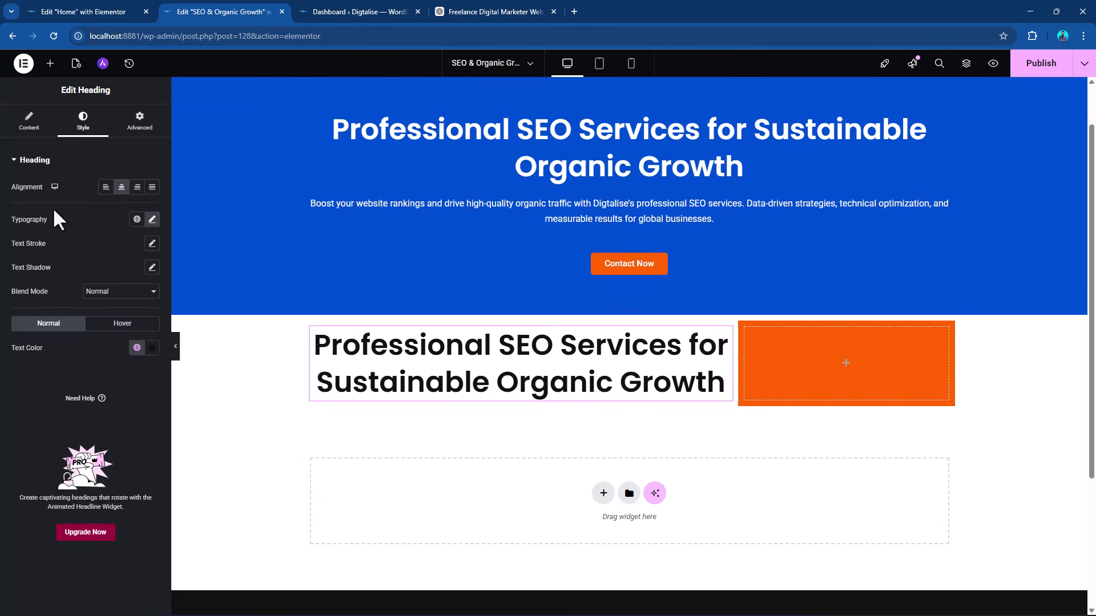
left_click(24, 126)
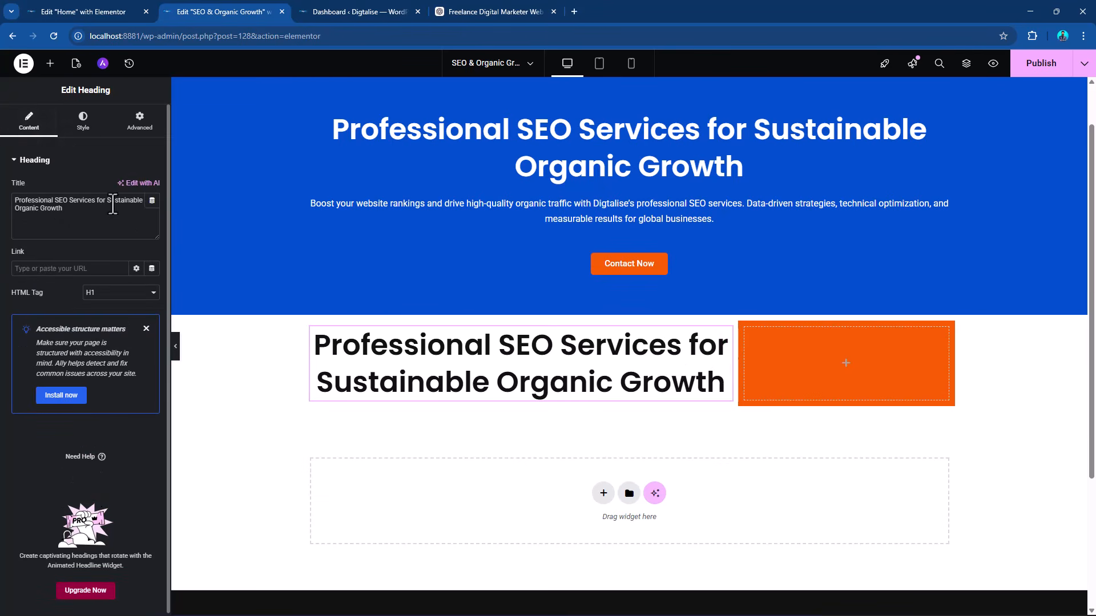
Set the wide column heading's font size to 40 px, its alignment to Start and its line height to 42 px, and publish the page.
left_click(83, 122)
left_click(152, 220)
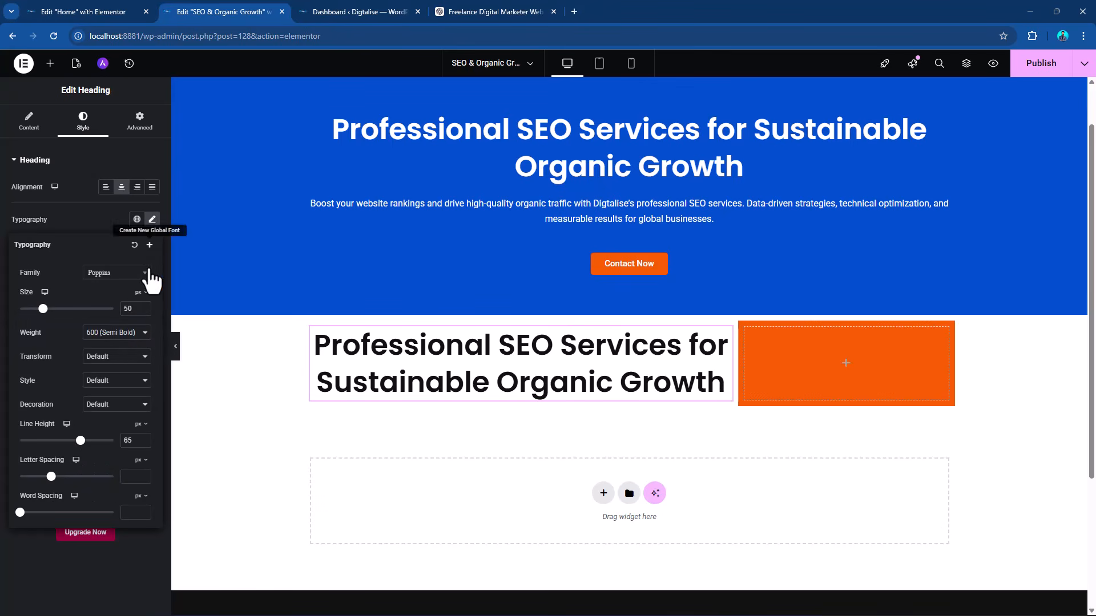
type("40")
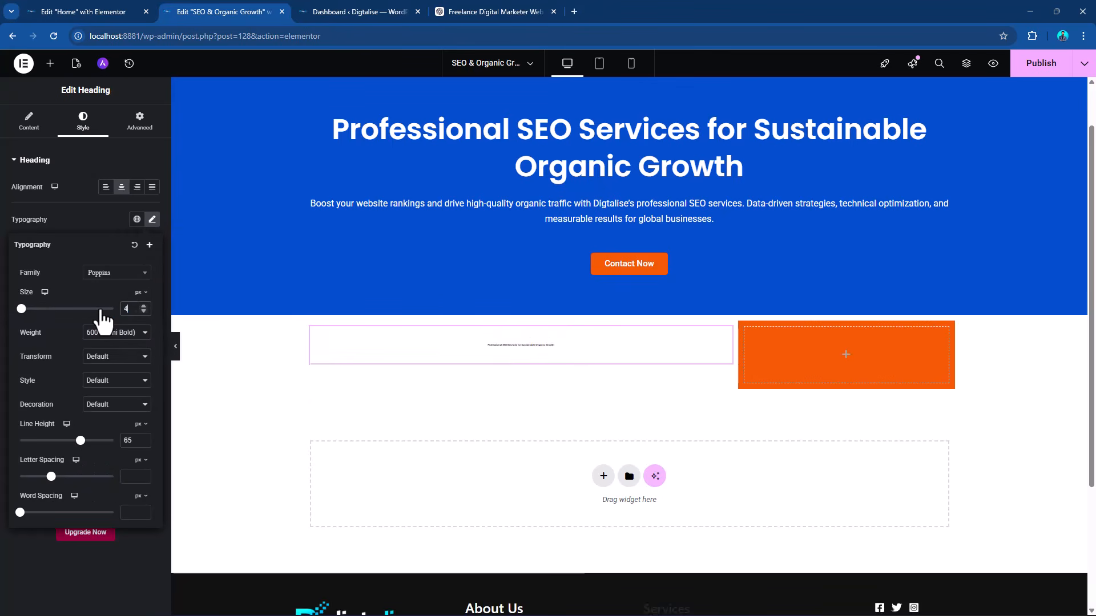
left_click(105, 187)
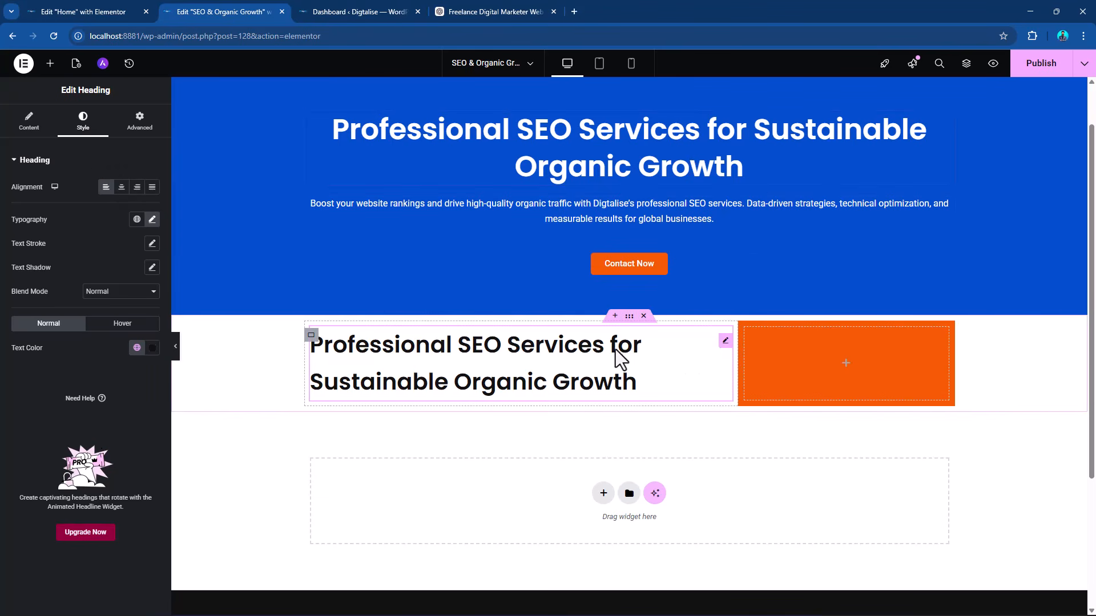
left_click(151, 219)
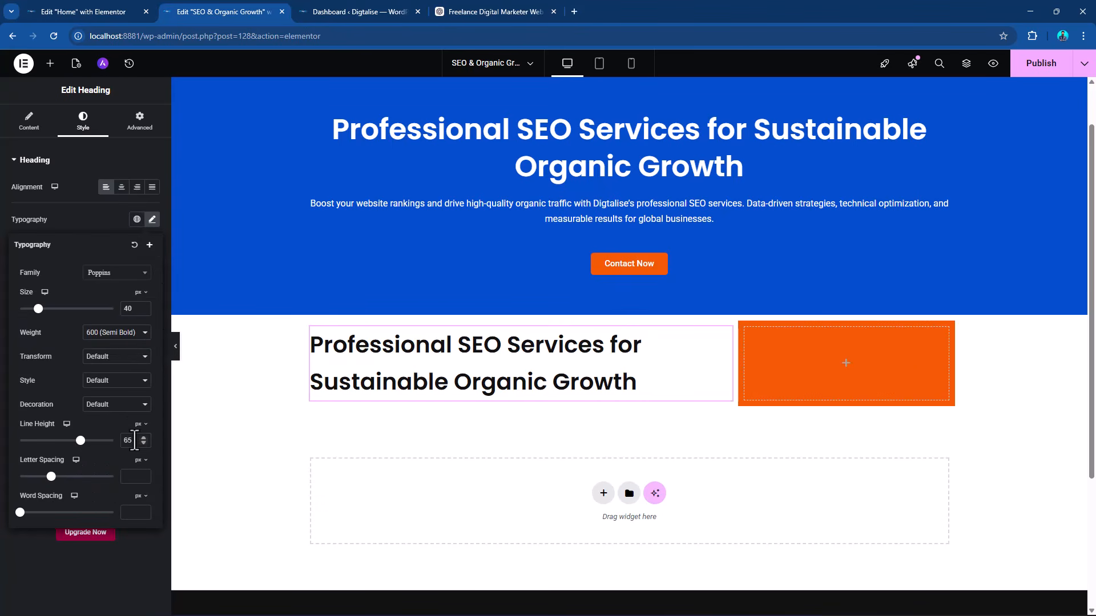
type("40")
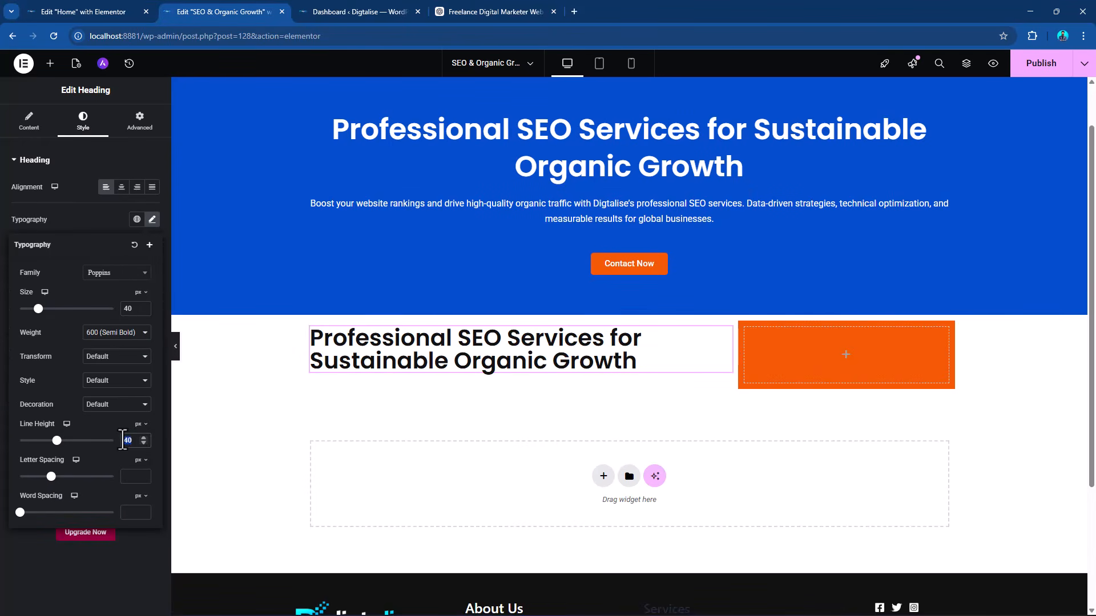
type("42")
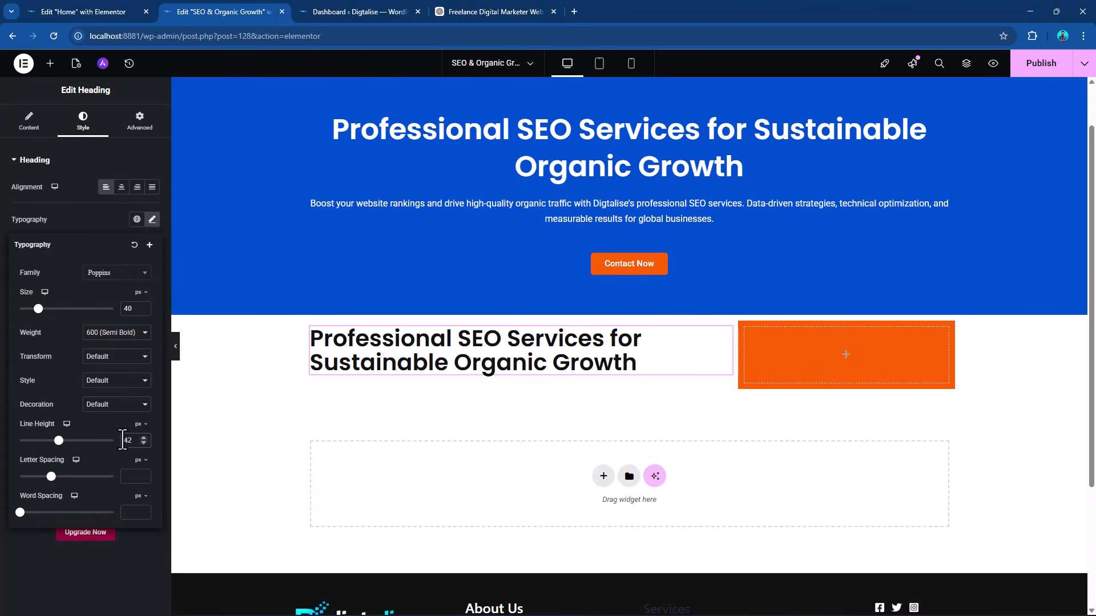
left_click(1041, 64)
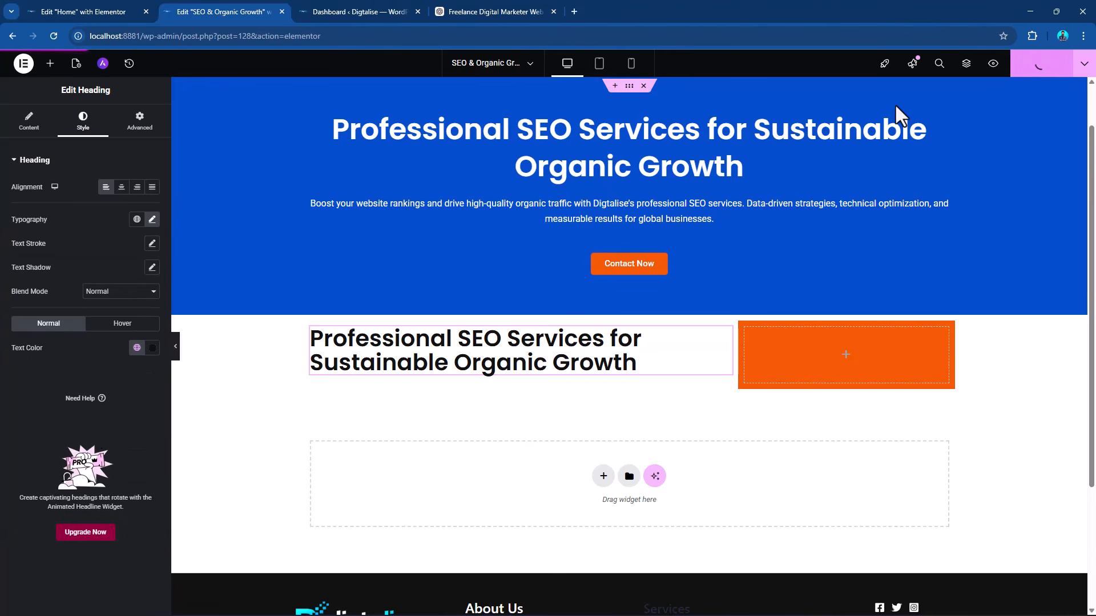
Copy the heading "Drive Sustainable Organic Growth with Strategic SEO" from the ChatGPT conversation and return to the SEO & Organic Growth page editor.
left_click(476, 8)
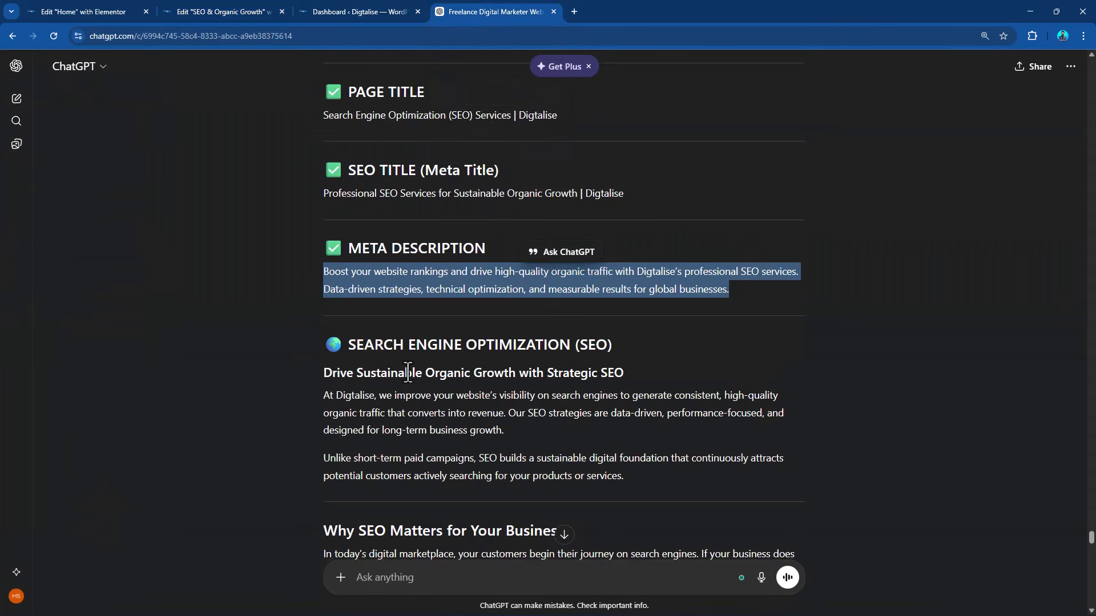
scroll(402, 375, "down", 1)
left_click_drag(323, 317, 624, 323)
key("ctrl+c")
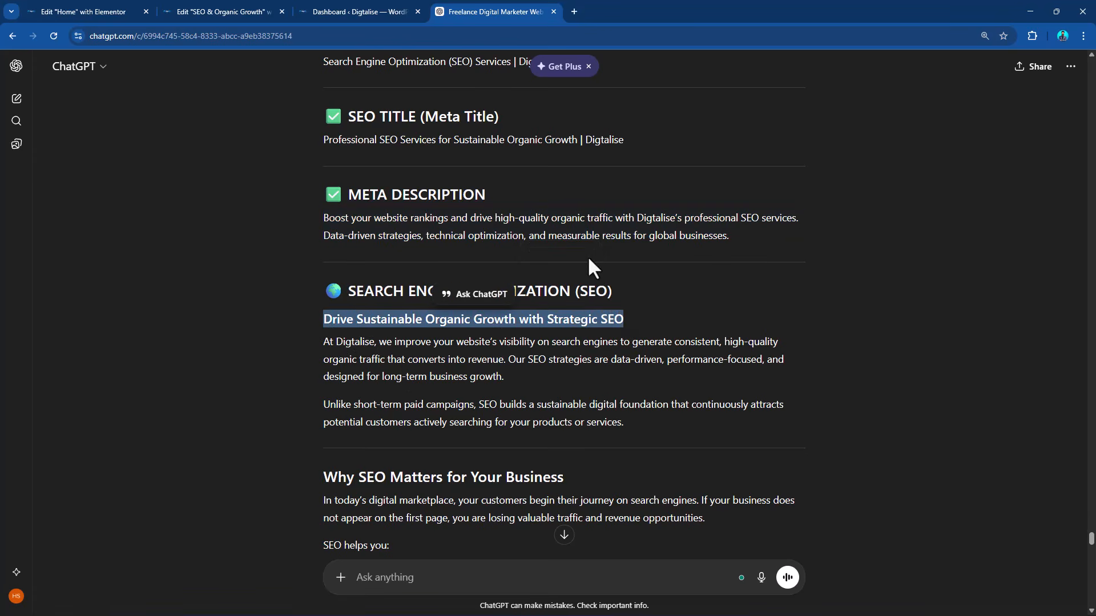
left_click(374, 5)
left_click(245, 4)
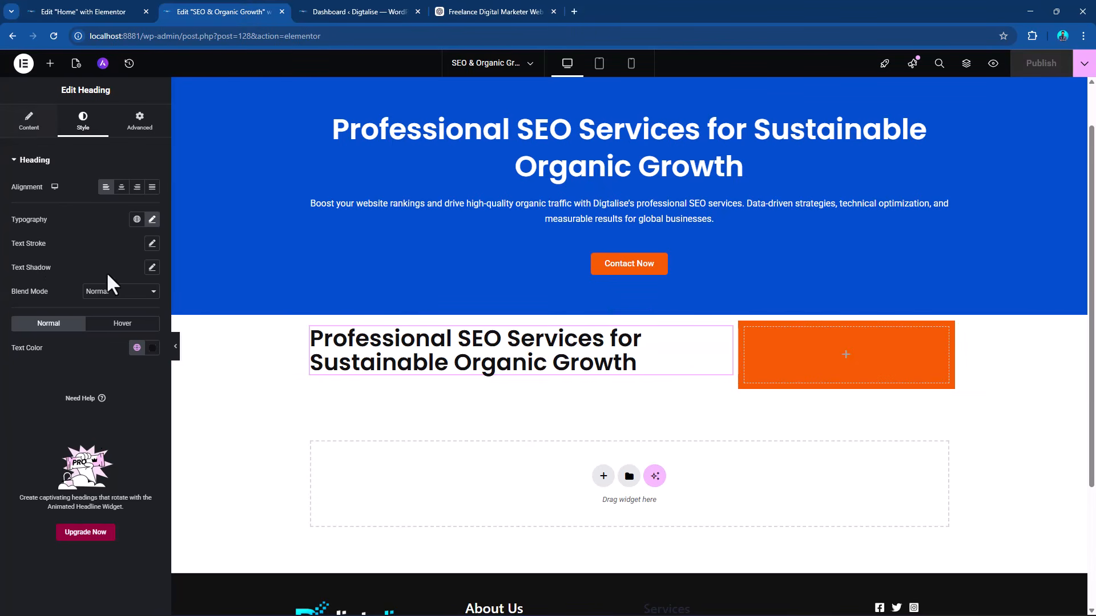
Change the wide column heading's HTML tag to H2 and replace its title with "Drive Sustainable Organic Growth with Strategic SEO".
left_click(29, 121)
left_click(107, 294)
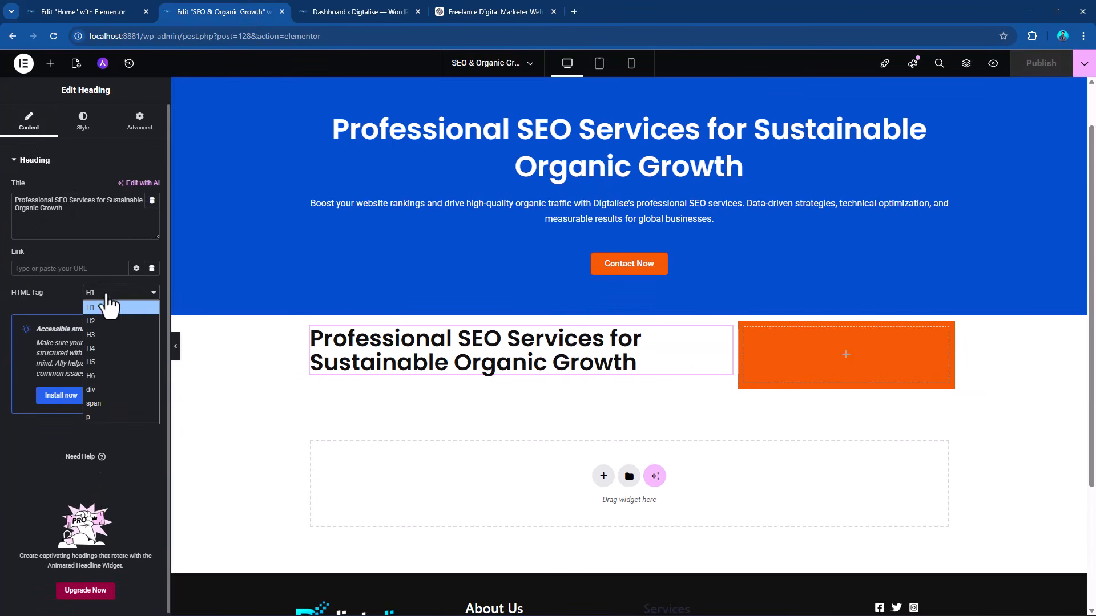
left_click(110, 323)
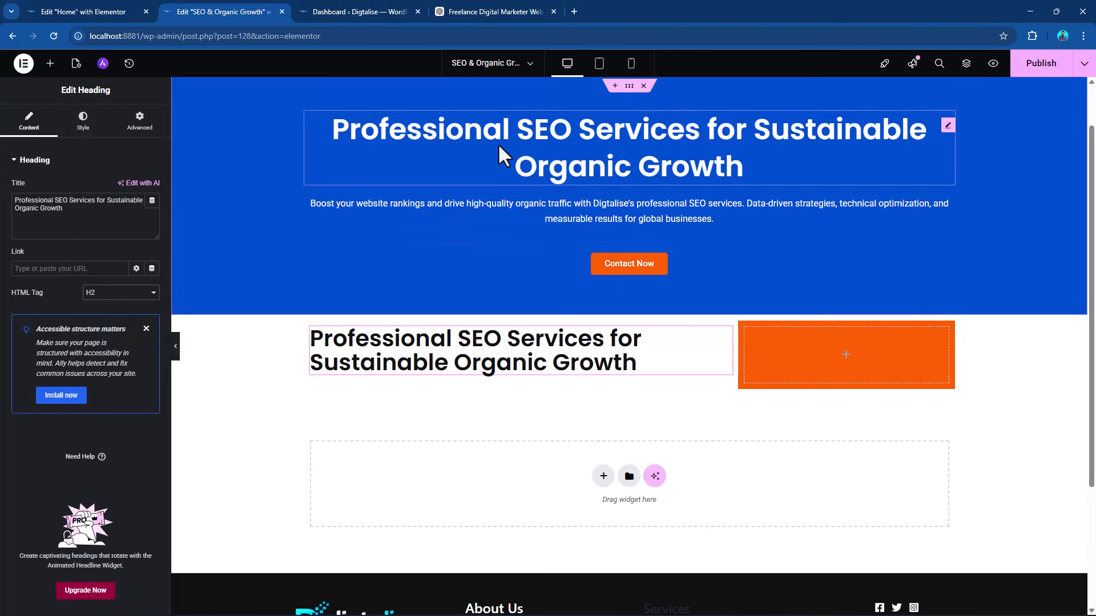
left_click_drag(78, 220, 2, 199)
key("ctrl+v")
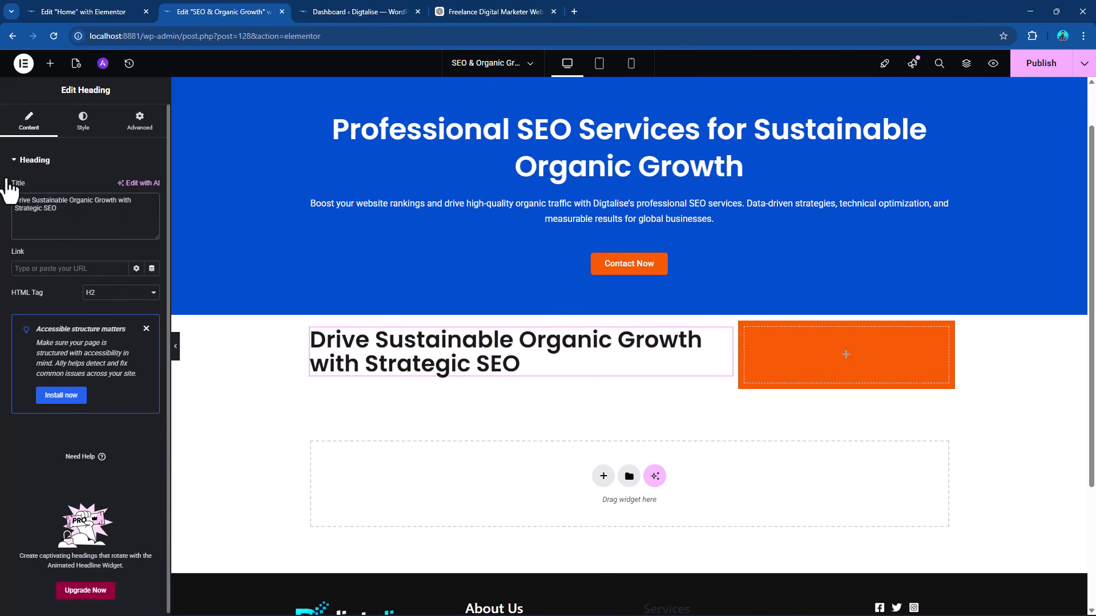
Add a Text Editor widget below the H2 heading and replace its placeholder with ChatGPT's two paragraphs from "At Digtalise" to "products or services.".
left_click(50, 63)
left_click_drag(91, 375, 450, 375)
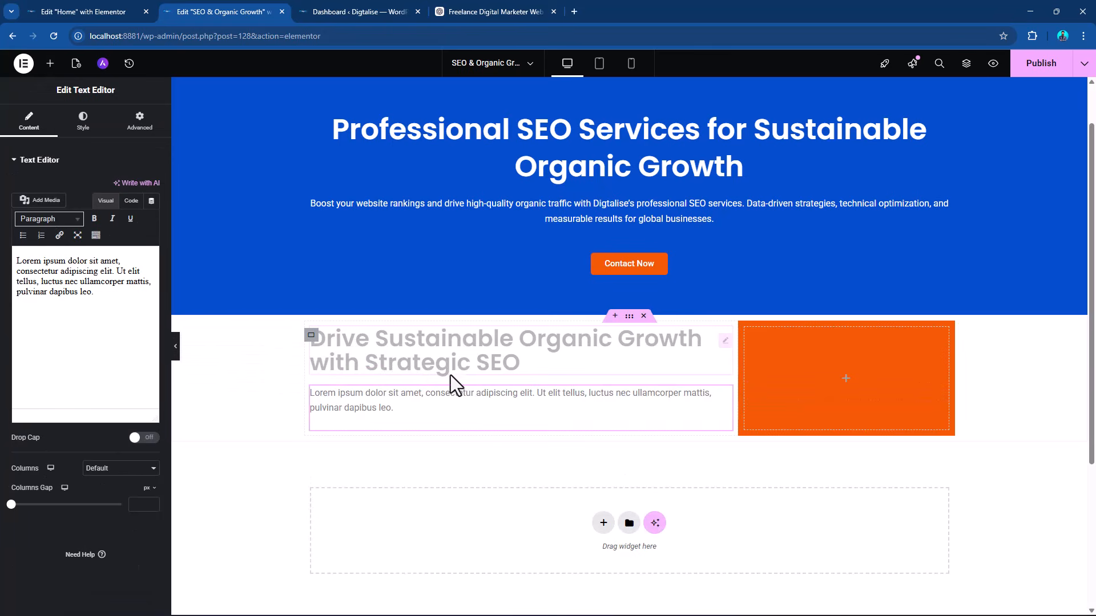
left_click(481, 10)
left_click_drag(323, 347, 629, 425)
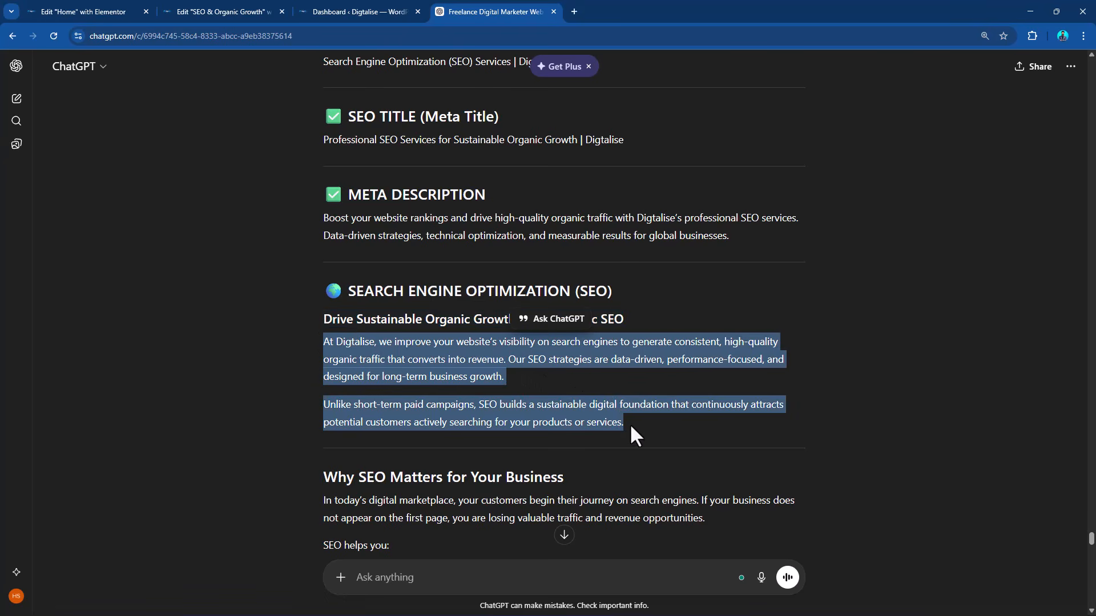
left_click(227, 7)
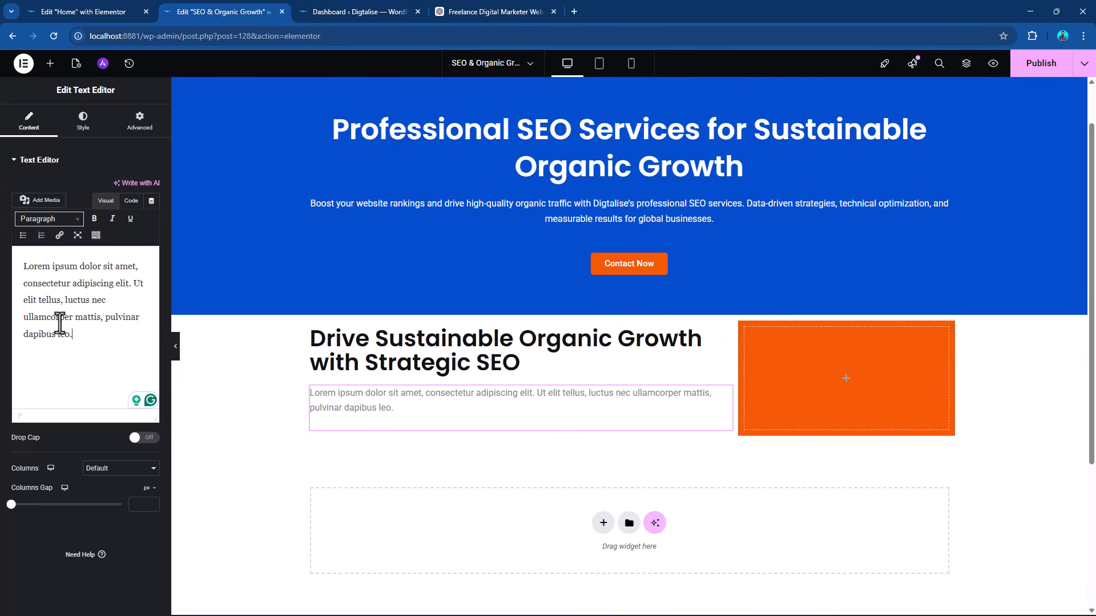
key("ctrl+a")
key("BackSpace")
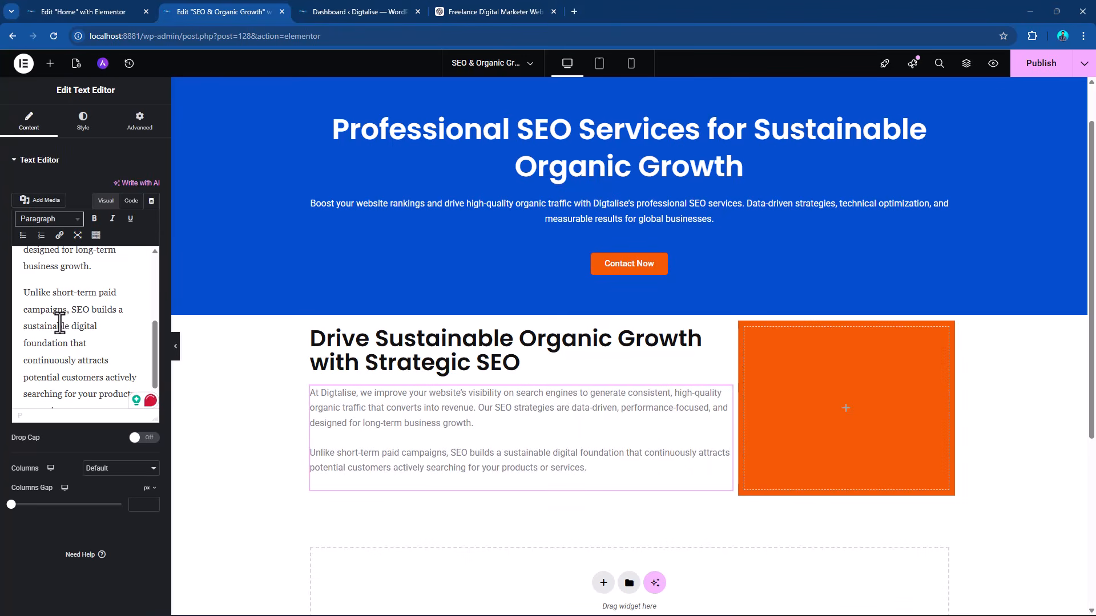
Set the new paragraph text's color to the global "Theme Alternate Background" (#111111) and publish the page.
key("ctrl+a")
left_click(83, 120)
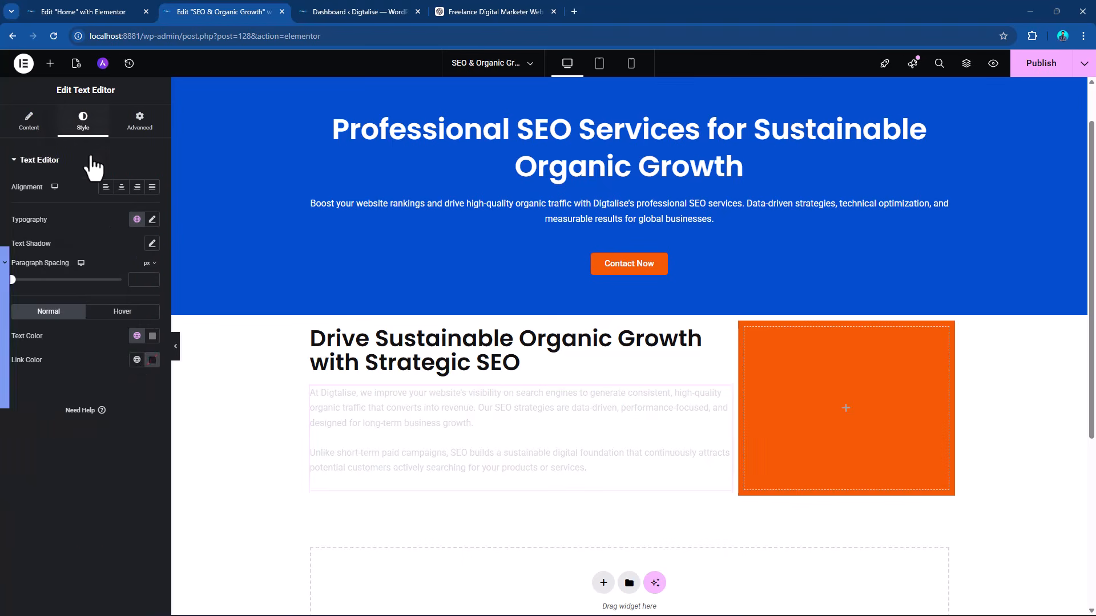
left_click(137, 335)
scroll(88, 471, "down", 1)
scroll(86, 472, "down", 3)
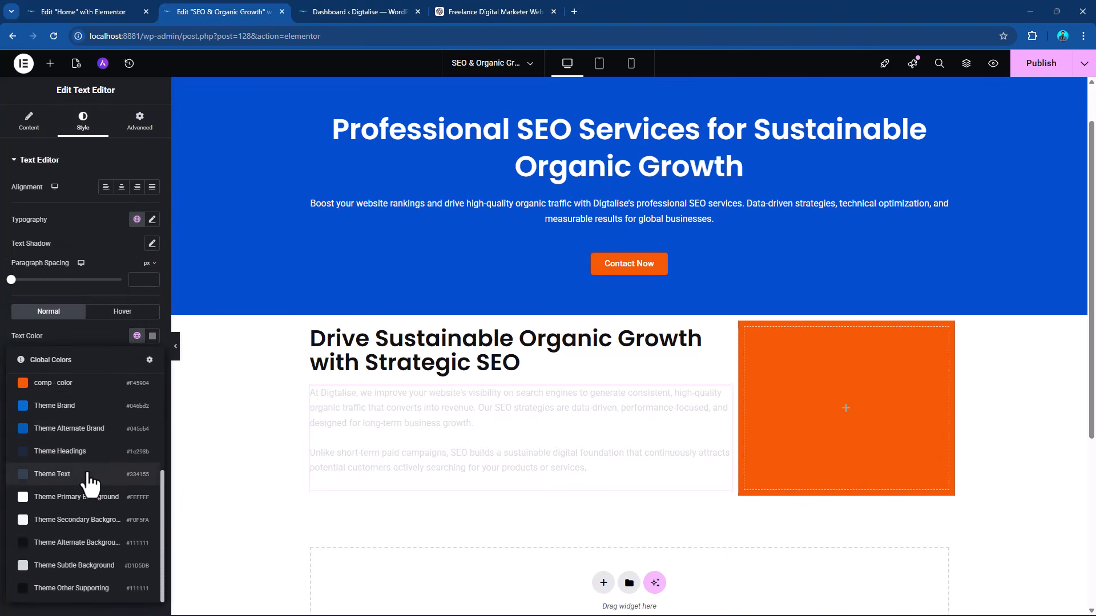
left_click(73, 549)
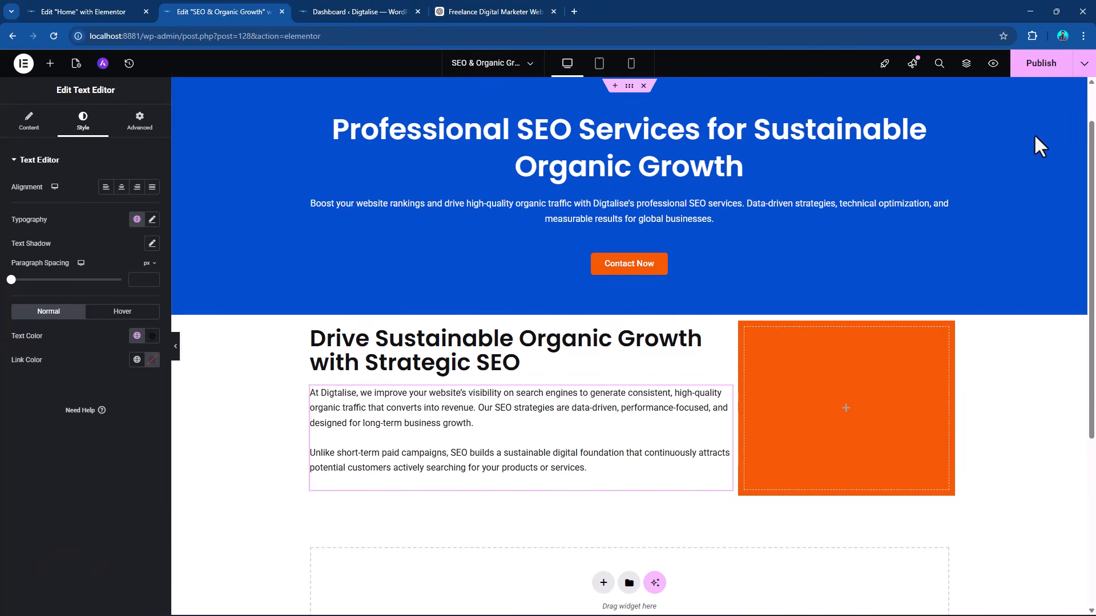
left_click(1039, 67)
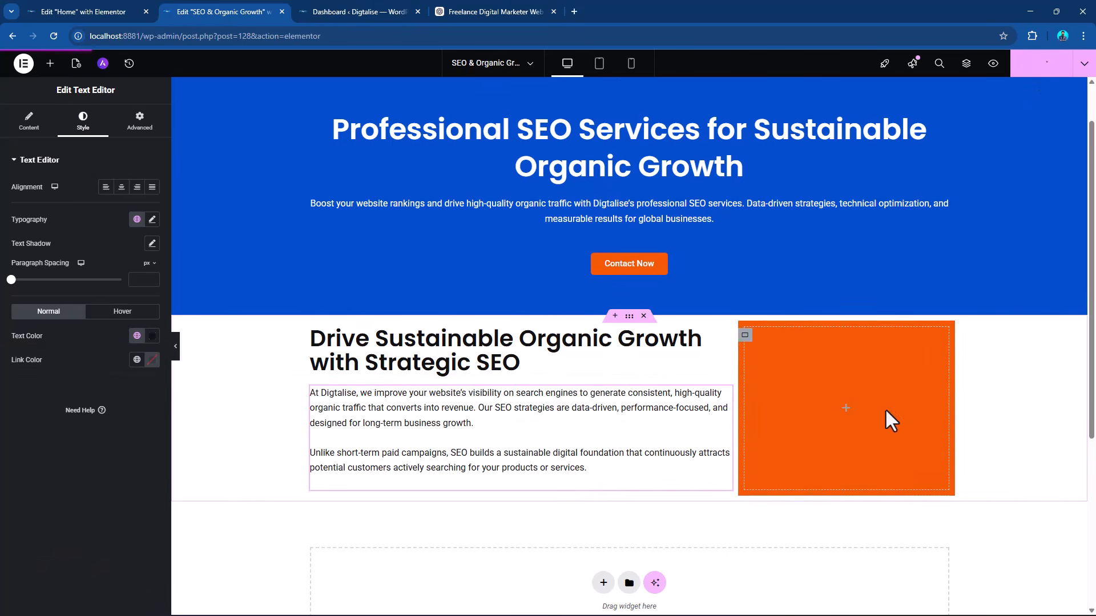
Set the padding of the two-column container to 70 px on all sides.
left_click(629, 316)
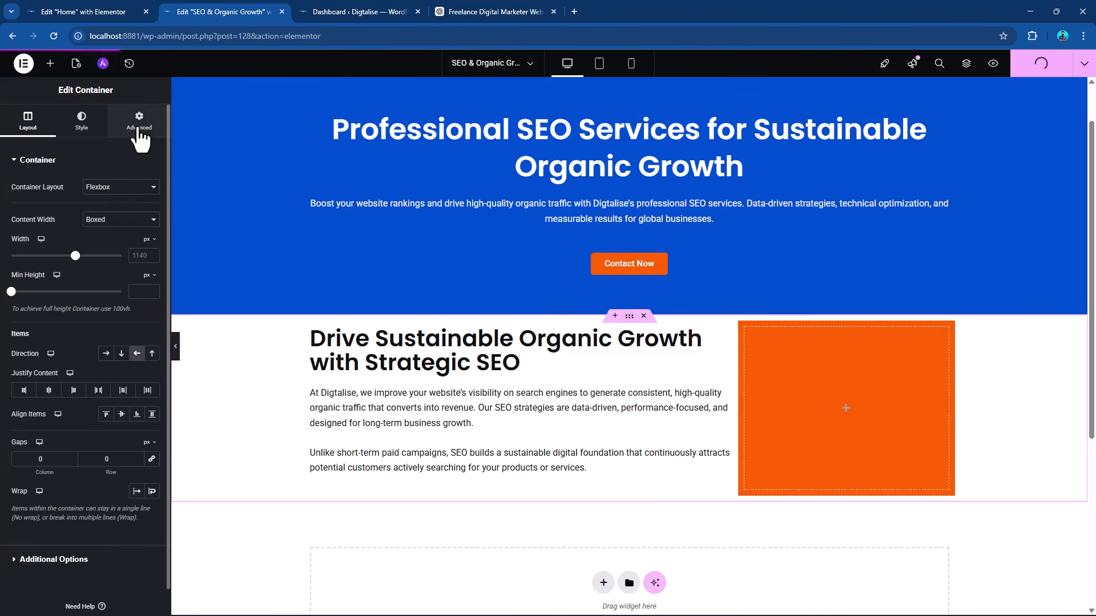
left_click(138, 121)
left_click(23, 244)
type("7")
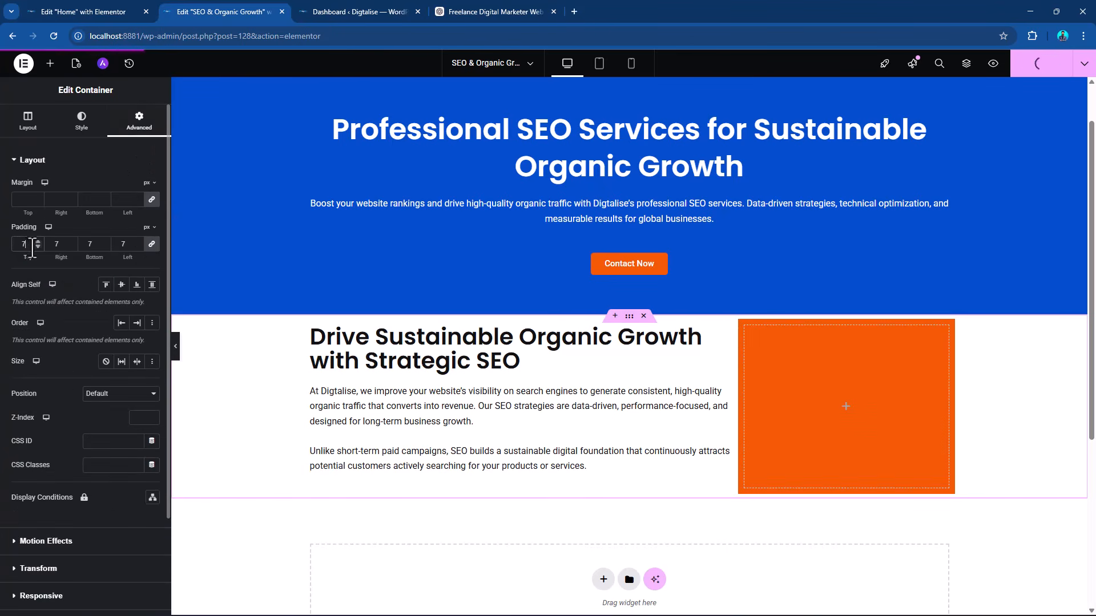
left_click_drag(33, 246, 14, 247)
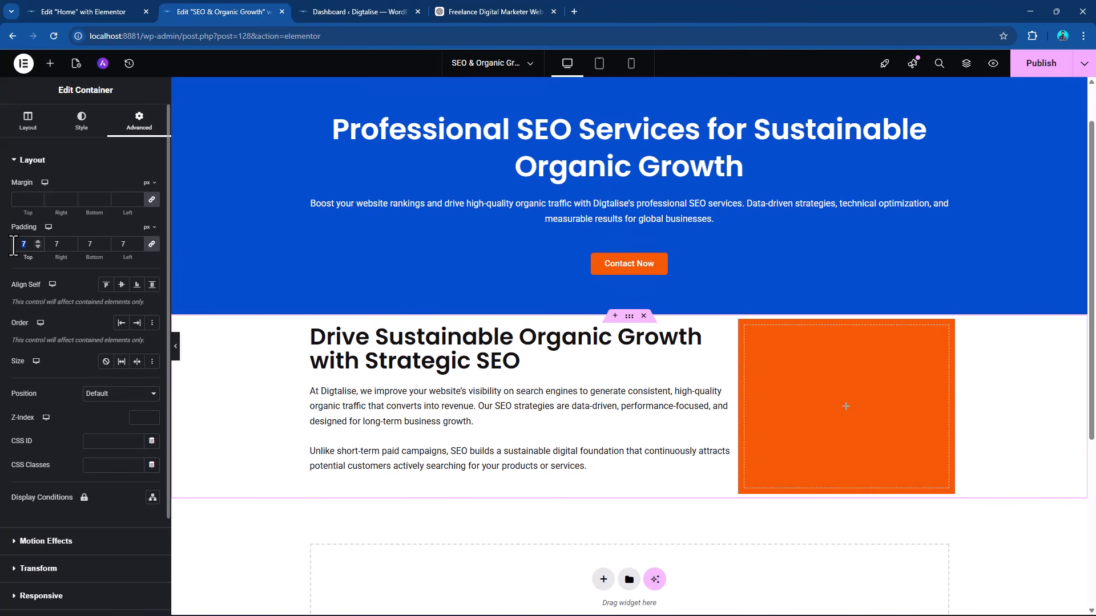
type("70")
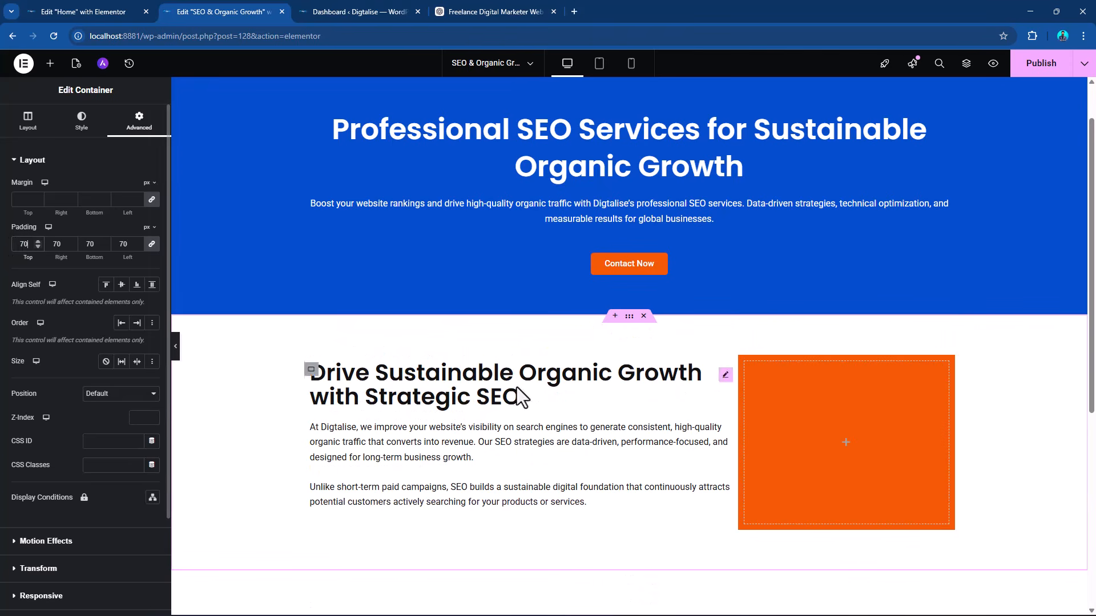
Add an Image widget to the orange column and open the media library to choose its picture.
left_click(50, 63)
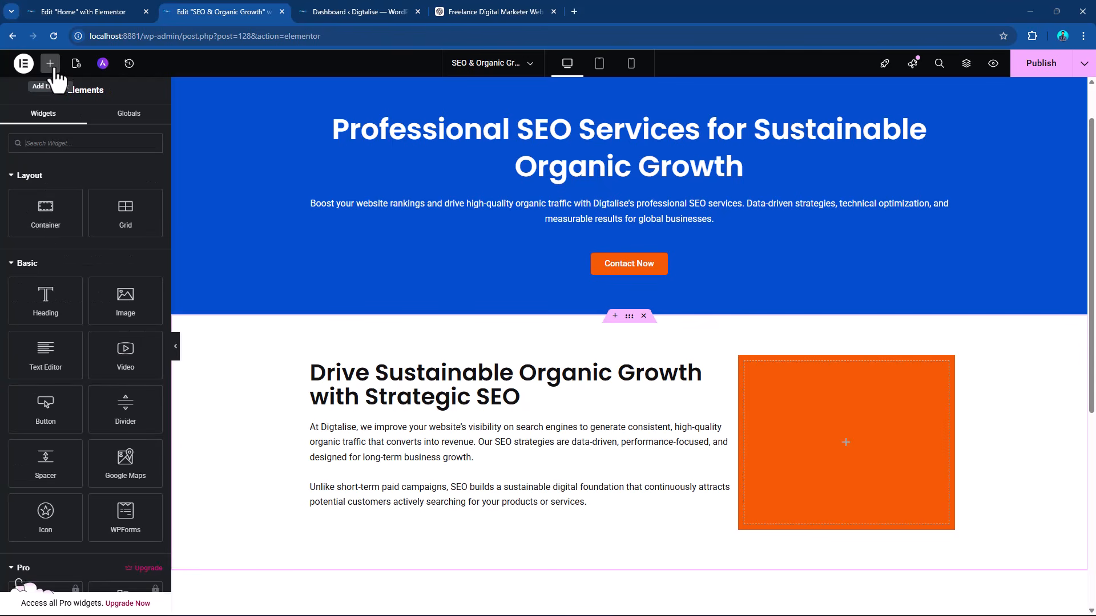
left_click_drag(122, 300, 805, 451)
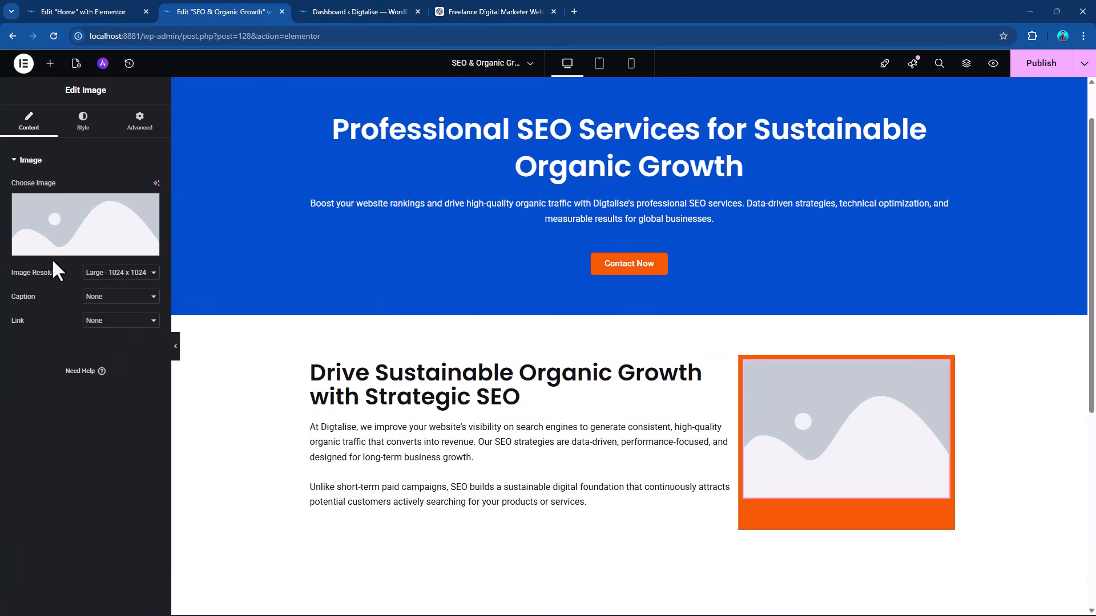
left_click(66, 250)
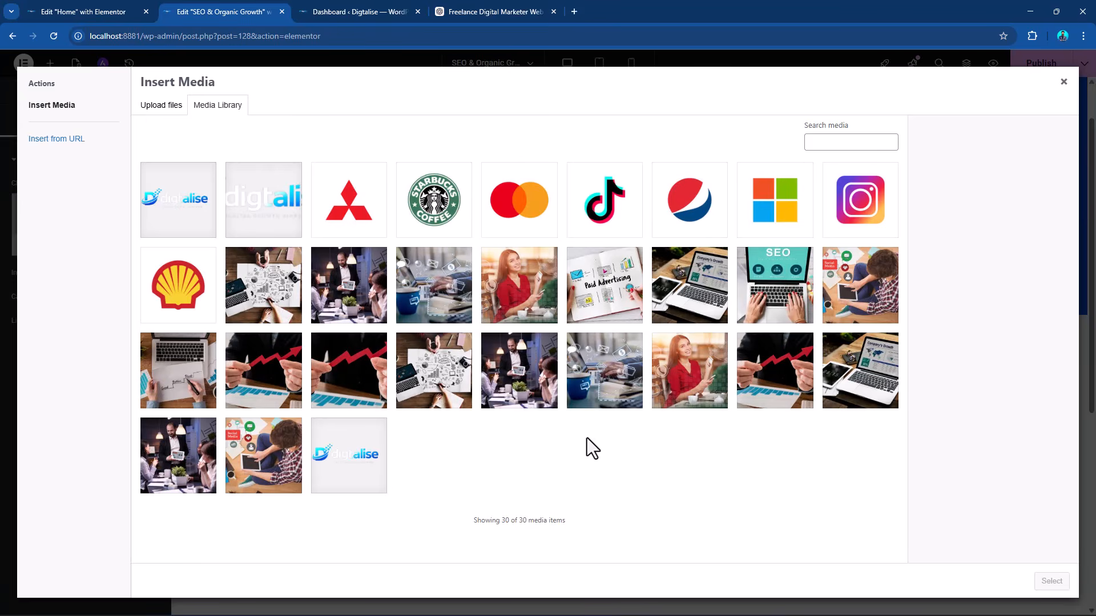
Insert the SEO laptop picture 127578.jpg into the Image widget, with alt text "seo" and its title cleared.
left_click(777, 294)
left_click(992, 238)
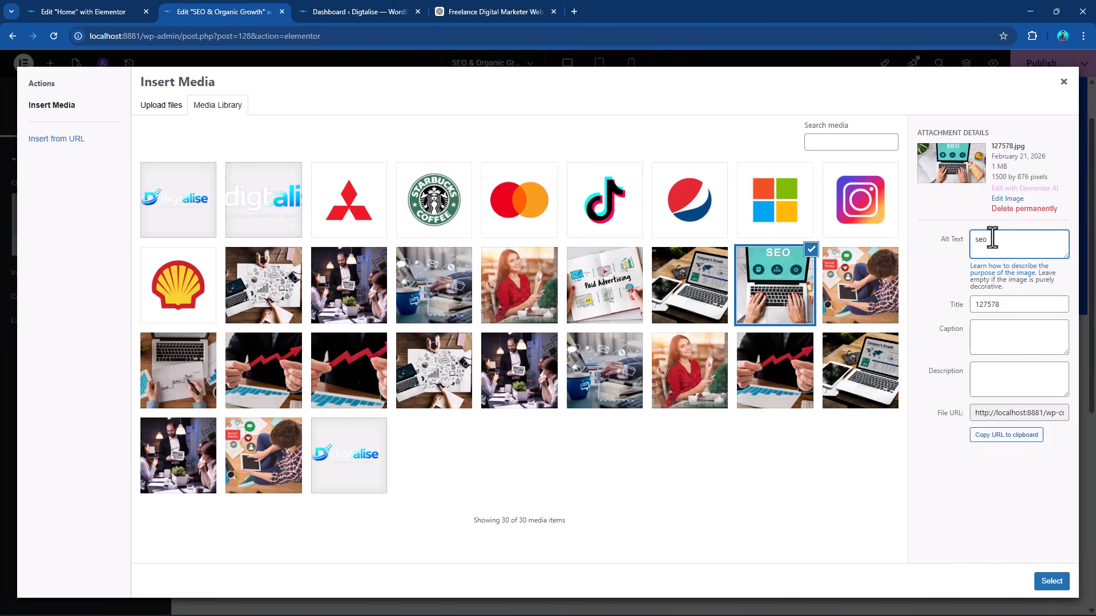
double_click(1011, 307)
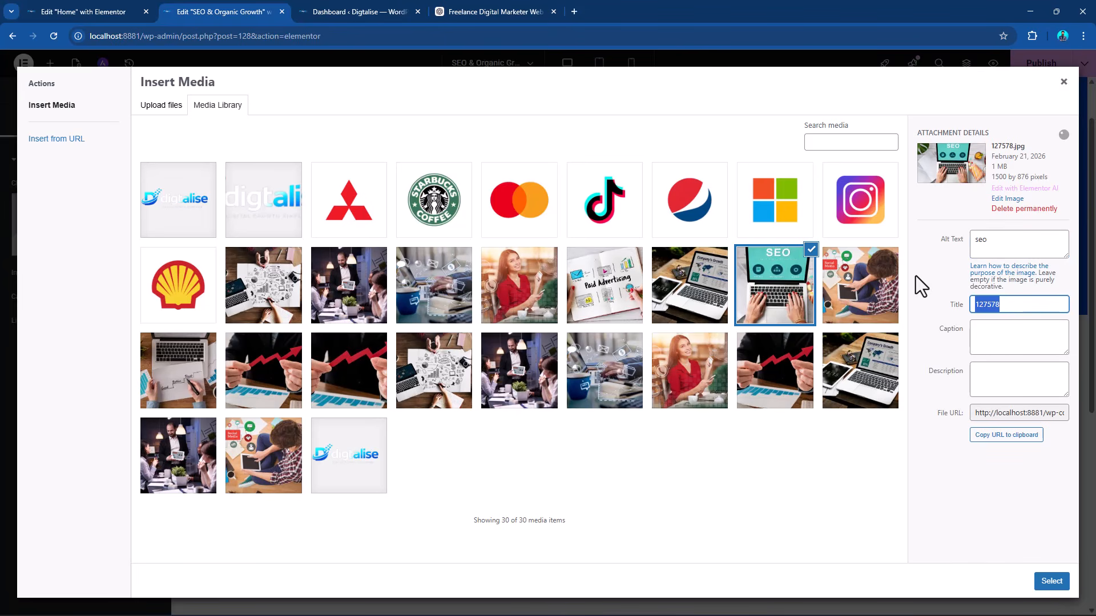
key("BackSpace")
left_click(1044, 580)
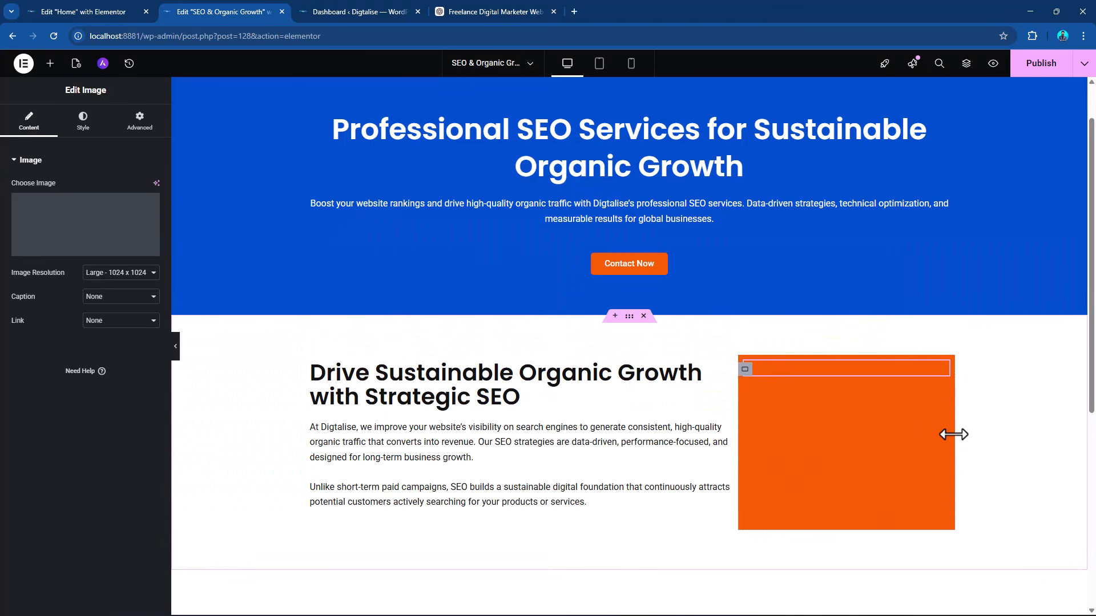
Copy the wide column's H2 heading, paste it below the image in the orange column and open its style settings.
scroll(834, 328, "down", 3)
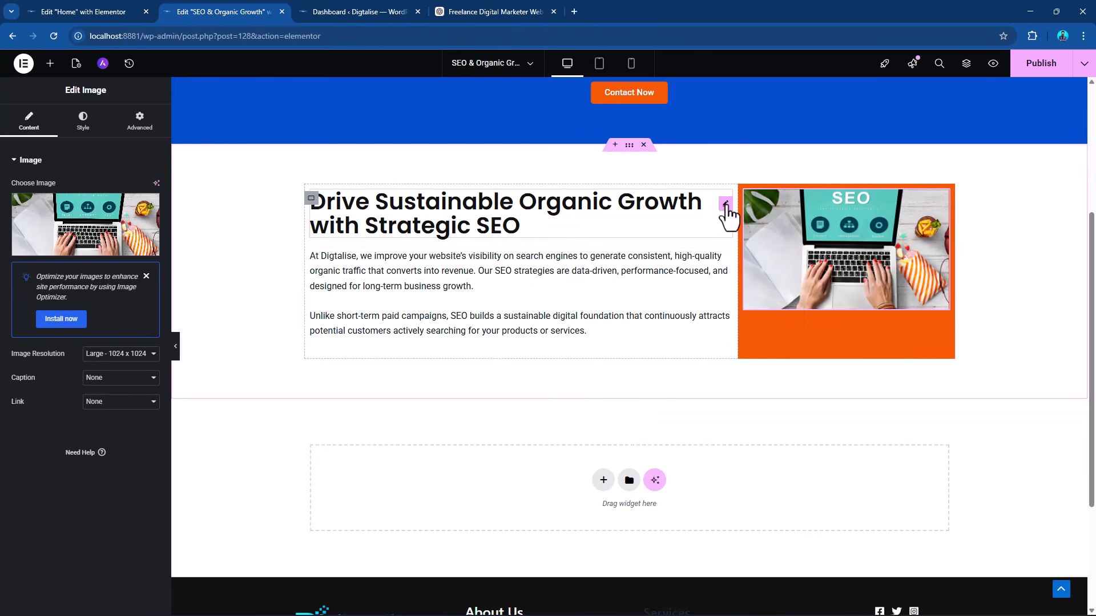
right_click(726, 213)
left_click(751, 274)
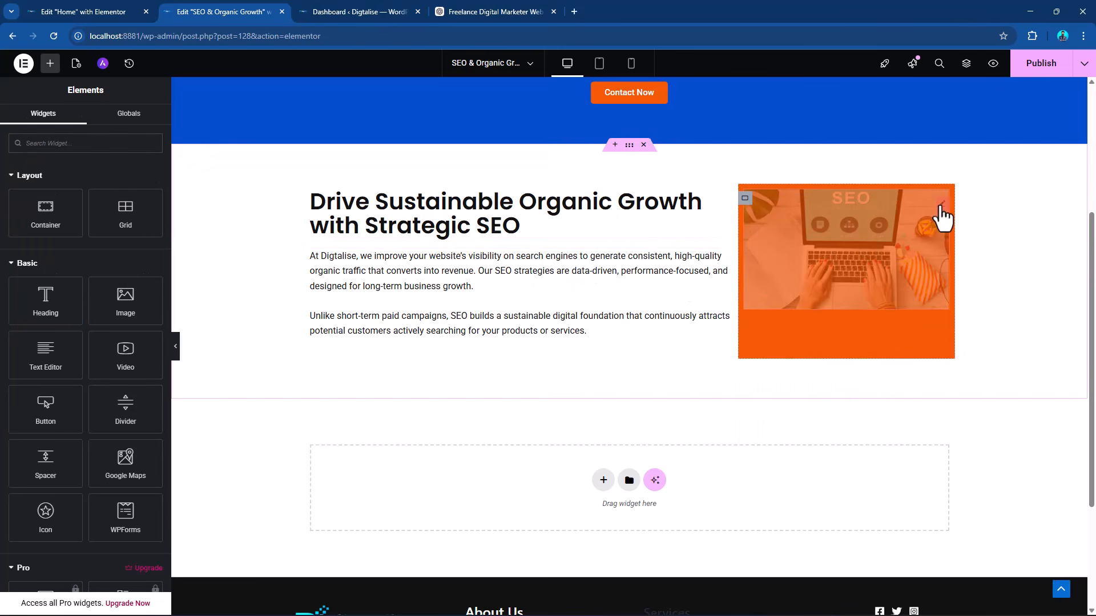
right_click(942, 216)
left_click(960, 279)
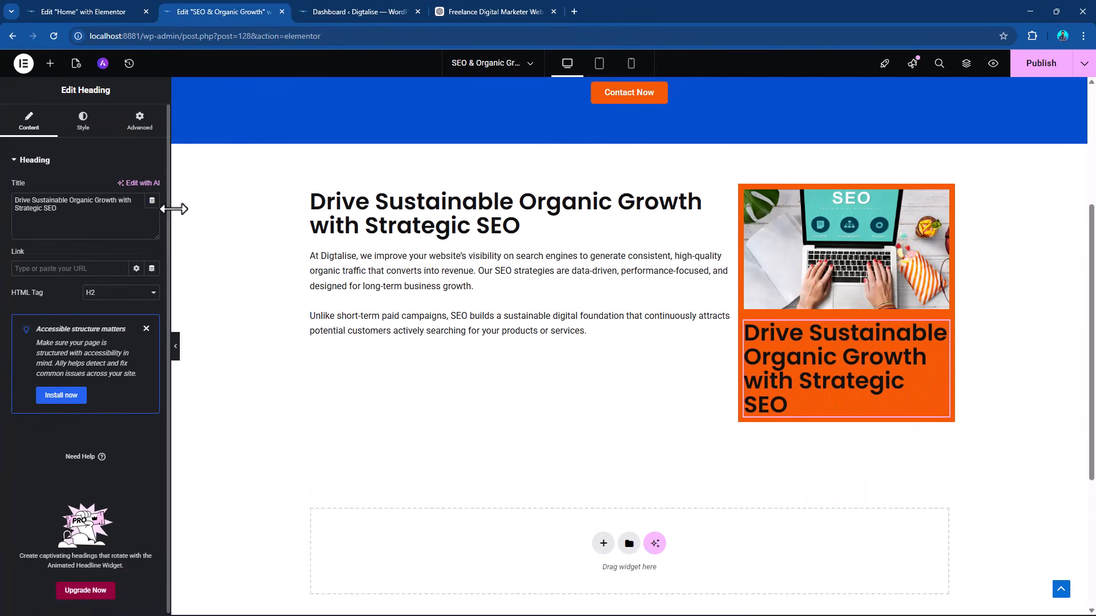
left_click(91, 132)
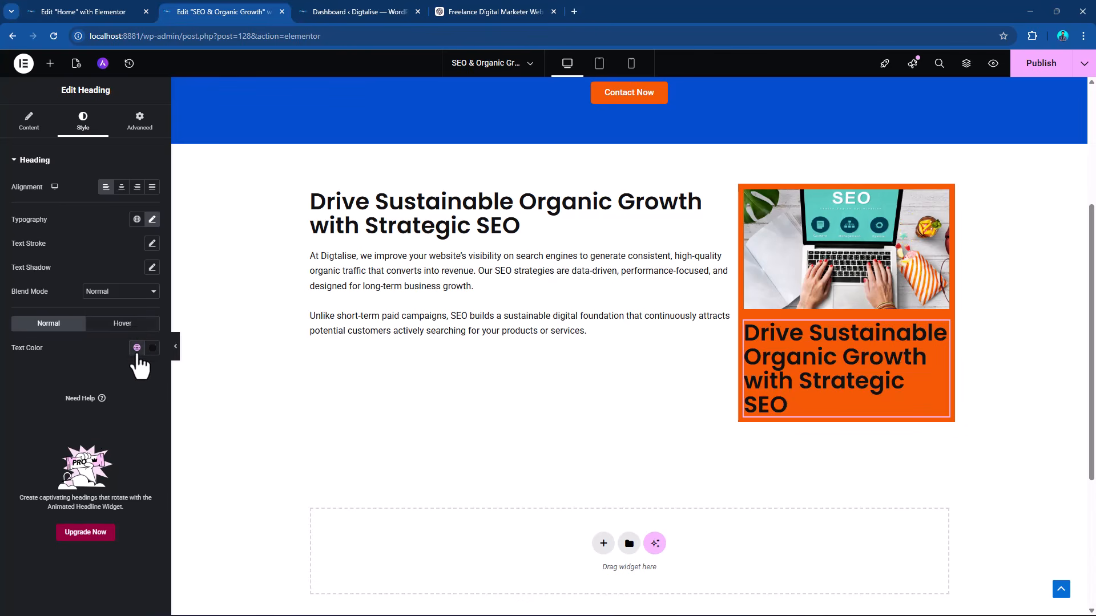
Give the heading in the orange column the Theme Primary Background text colour, a 30 px font size and a 35 px line height.
left_click(137, 348)
scroll(89, 516, "down", 4)
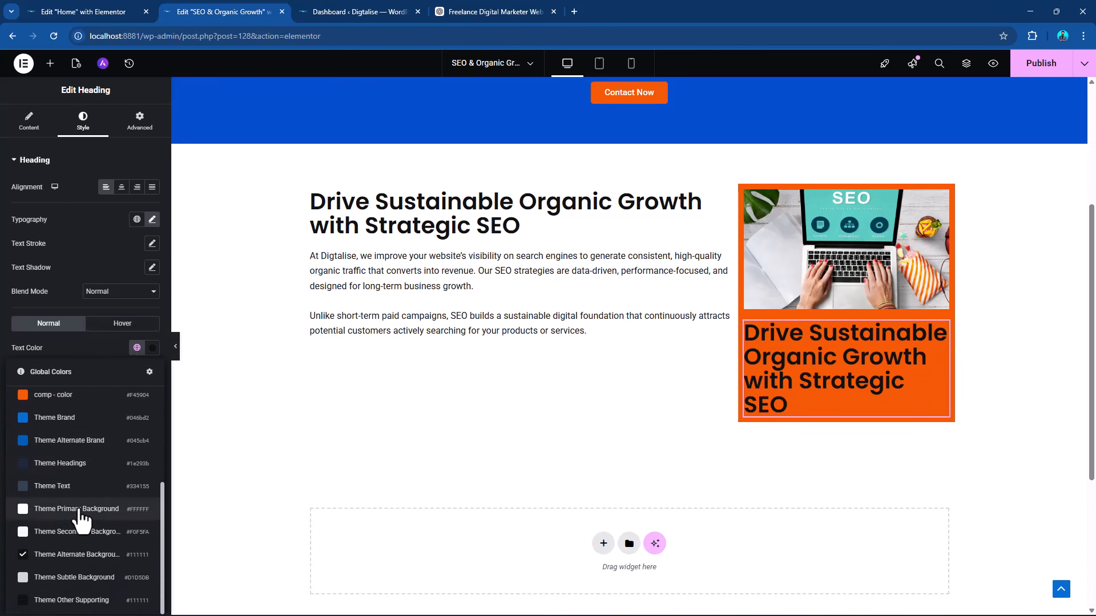
left_click(85, 519)
left_click(152, 219)
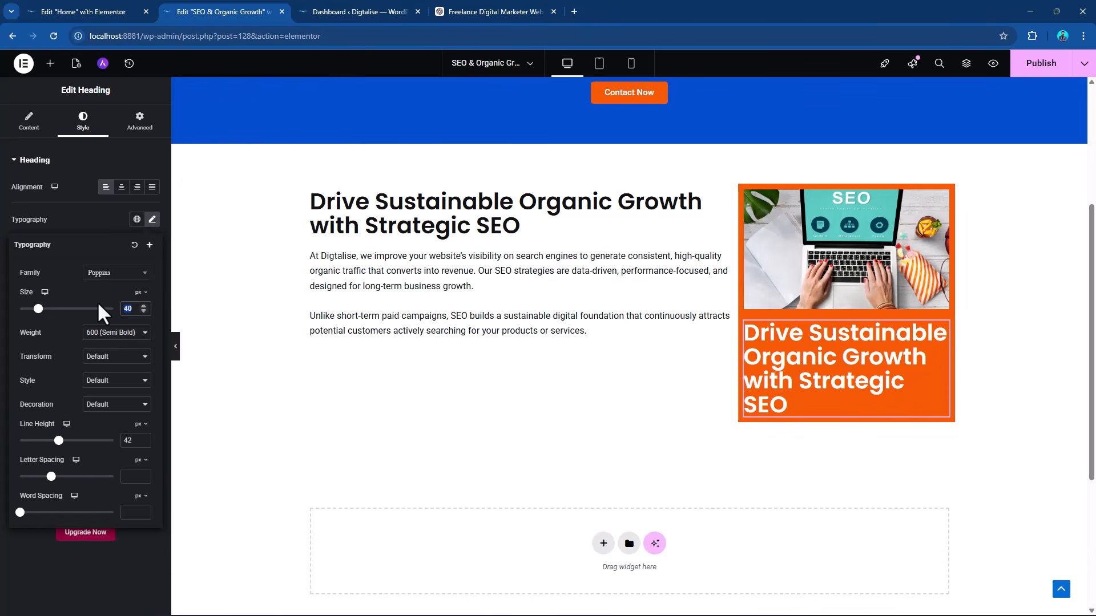
type("30")
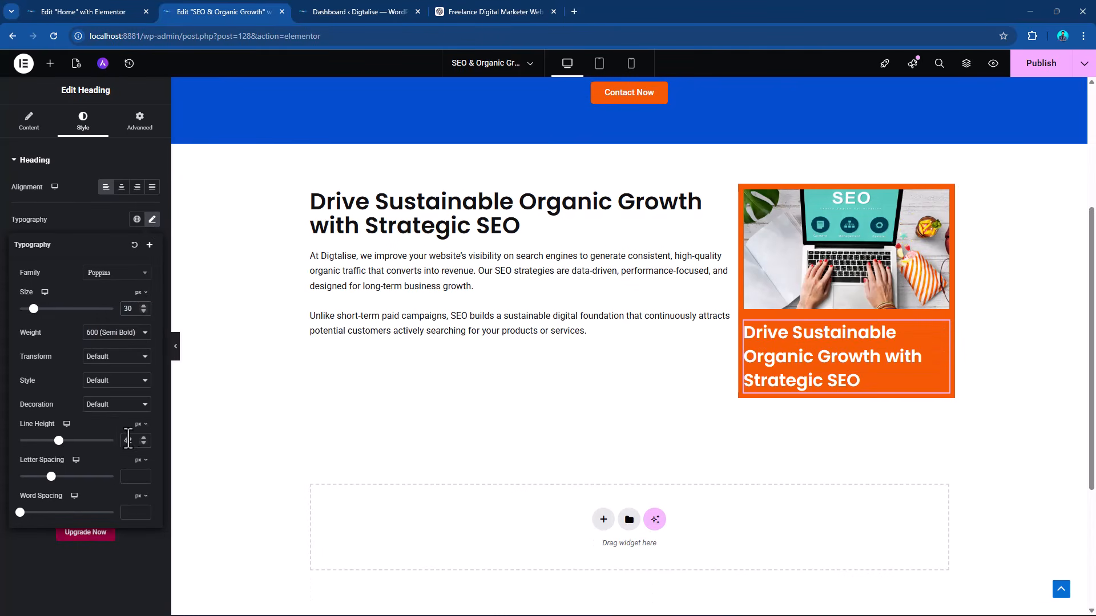
type("30")
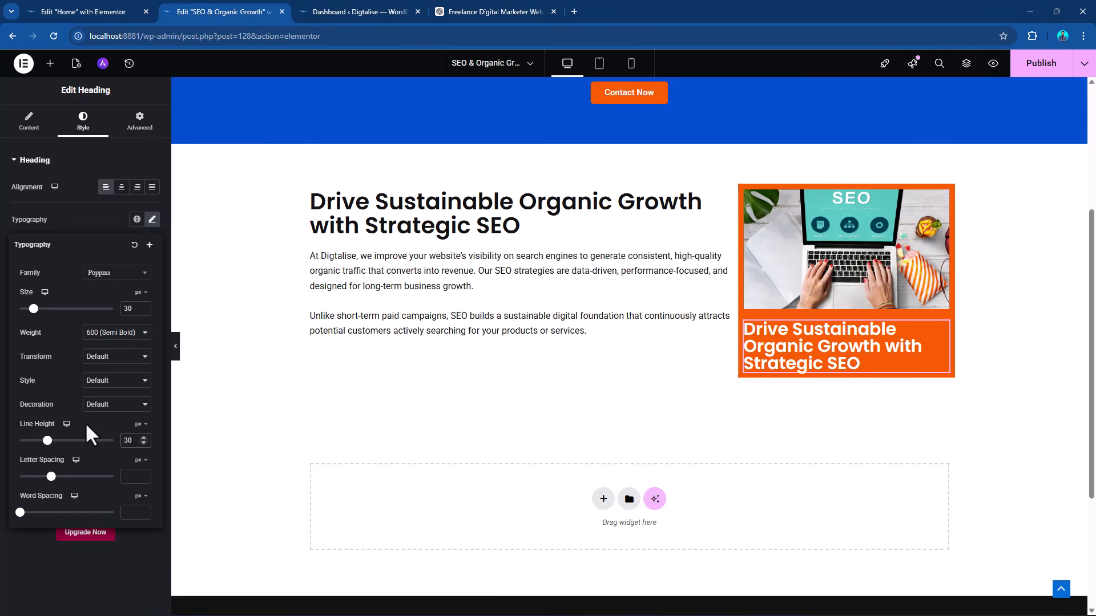
double_click(129, 440)
type("35")
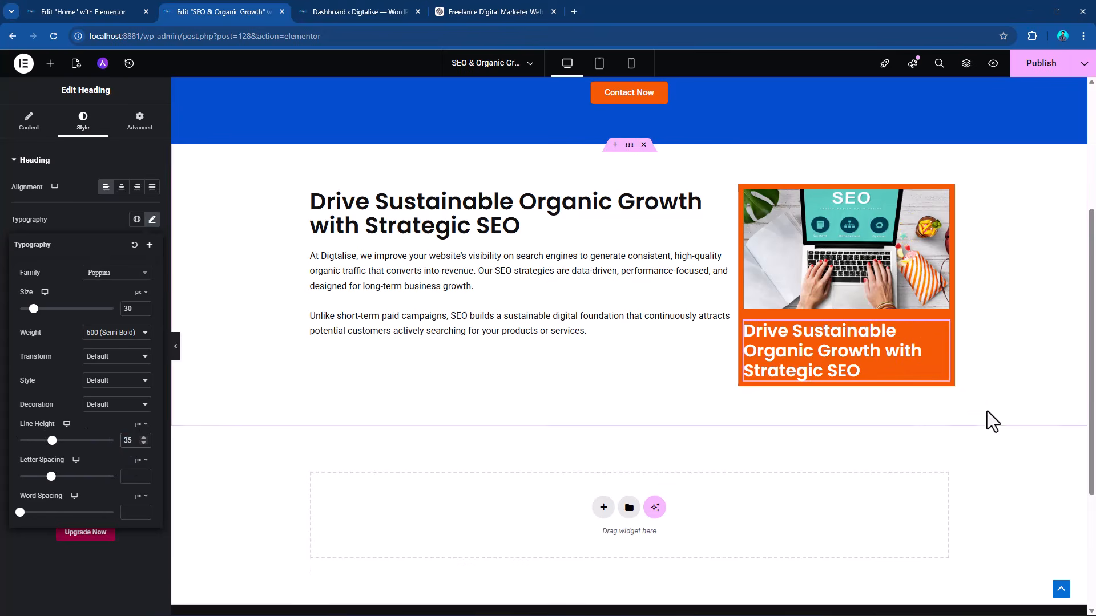
Add a WPForms widget below the heading in the orange column and make it show the Inquiry Form.
left_click(49, 63)
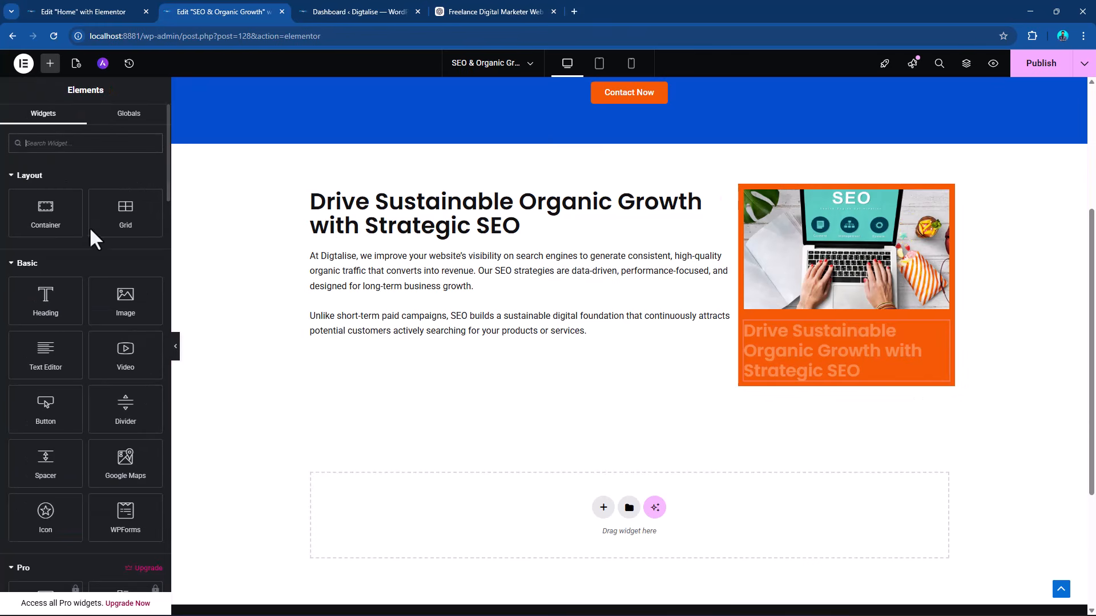
left_click_drag(126, 516, 866, 372)
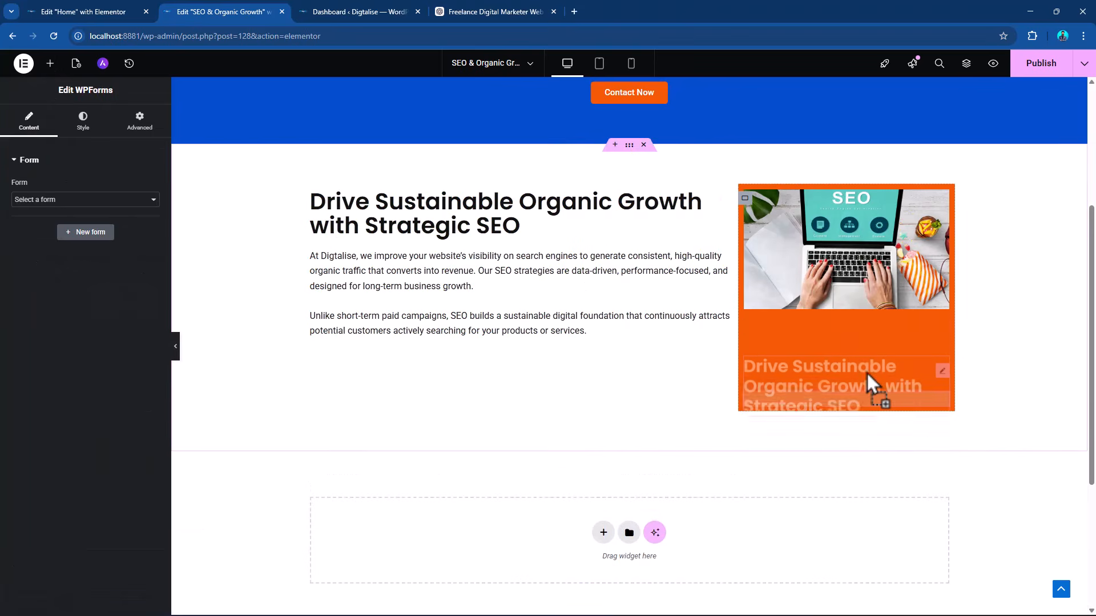
left_click(71, 201)
left_click(51, 228)
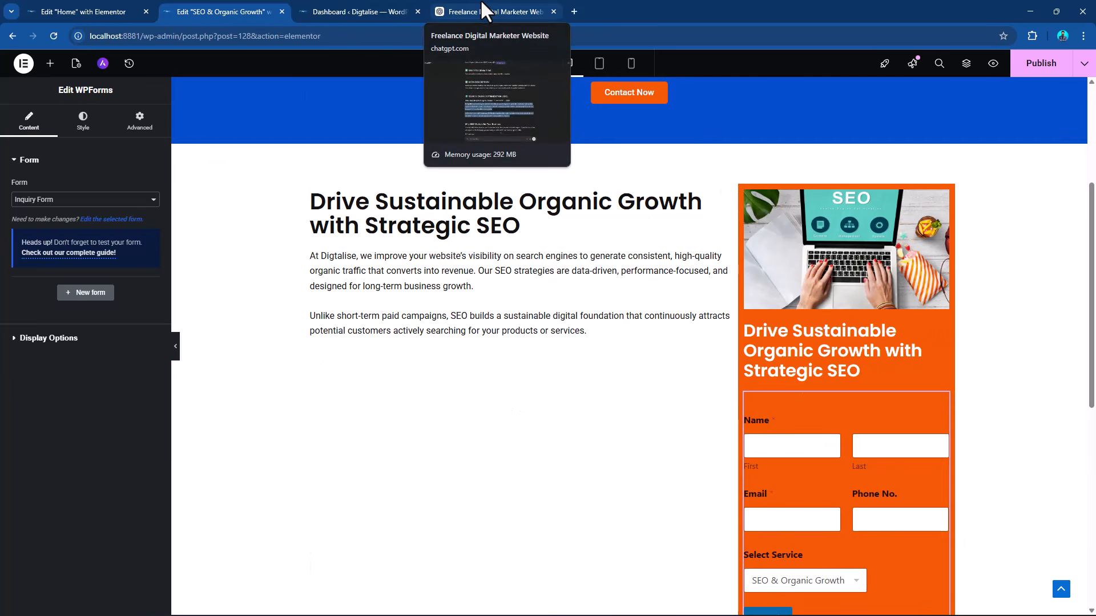
scroll(837, 415, "down", 2)
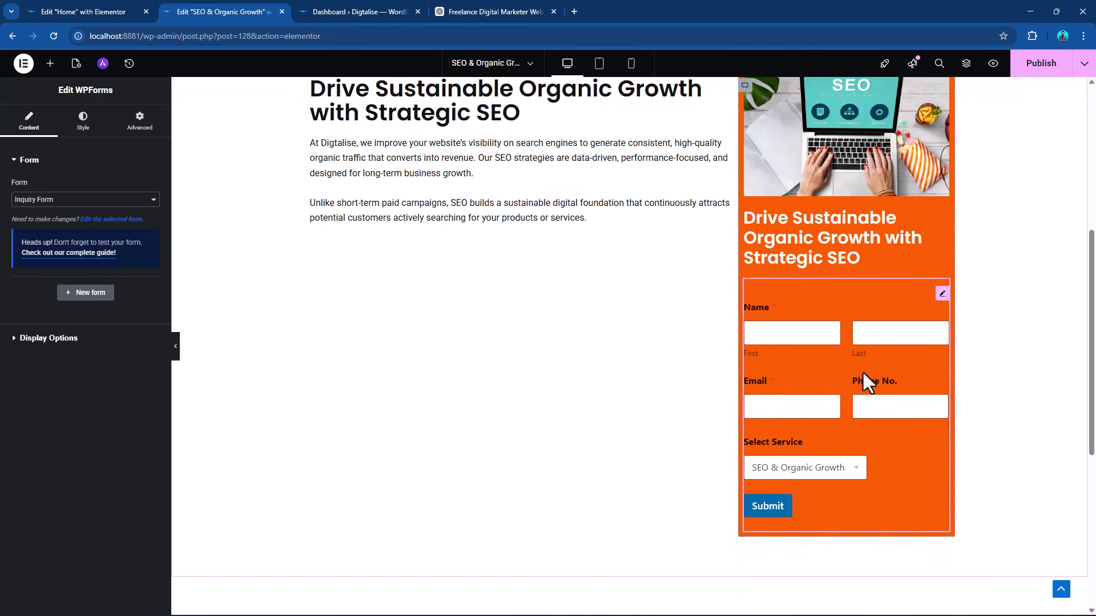
Try the Classic theme on the inquiry form and return it to the Default theme.
left_click(79, 129)
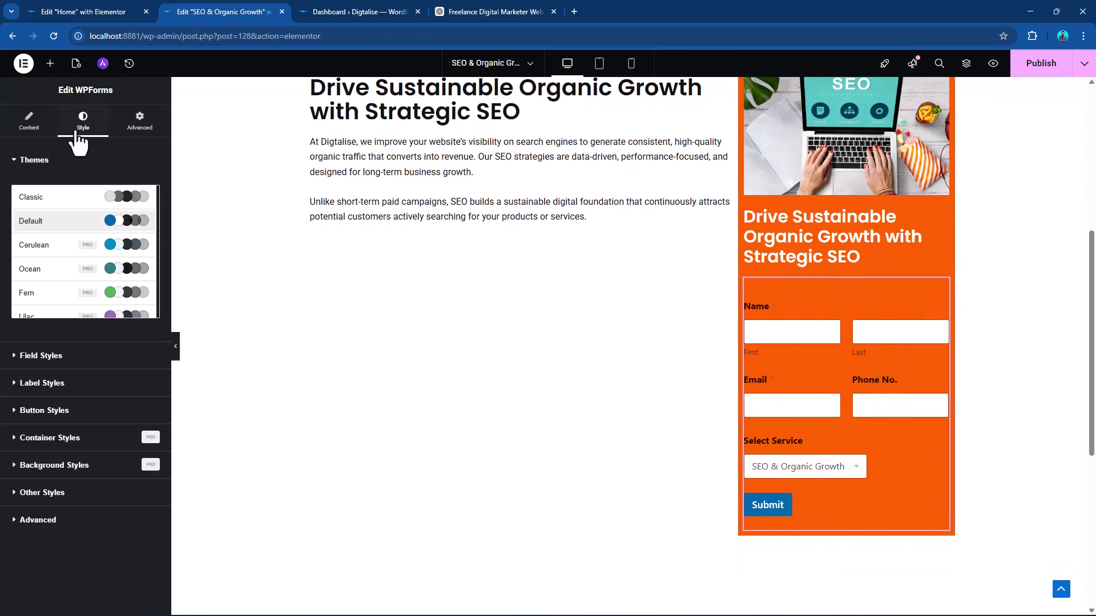
left_click(67, 201)
left_click(68, 220)
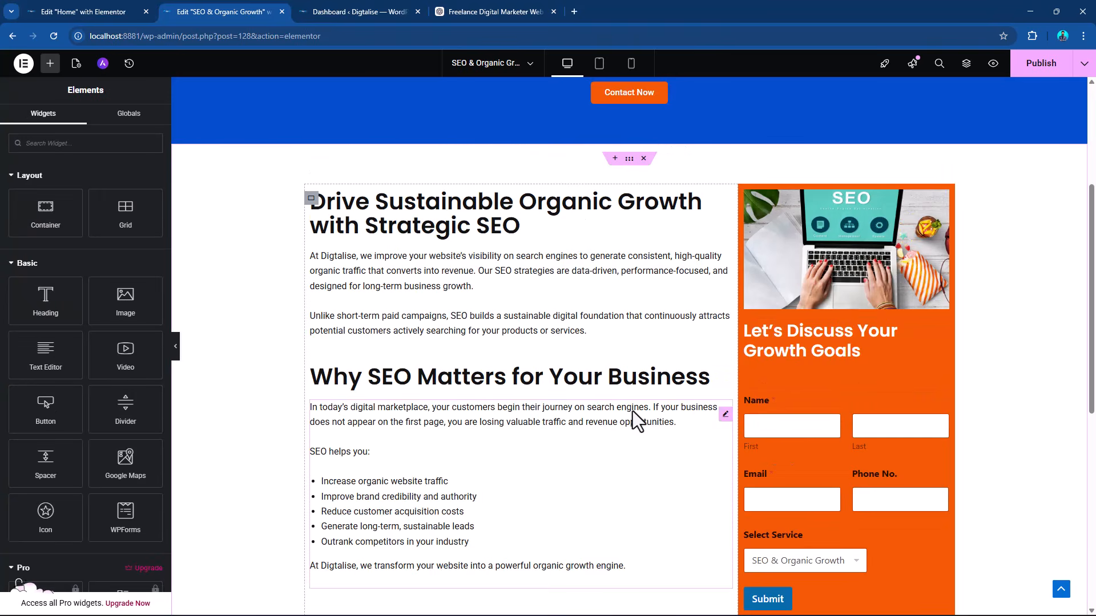
Apply a Fade In Up entrance animation with Normal duration to the hero heading "Professional SEO Services for Sustainable Organic Growth".
scroll(632, 411, "up", 3)
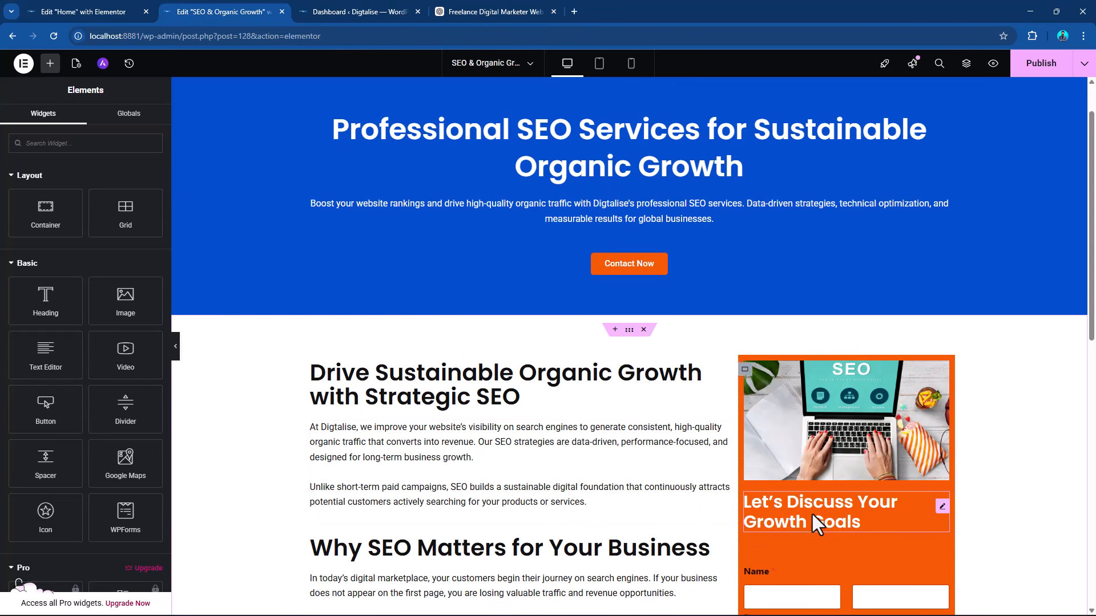
scroll(707, 333, "down", 1)
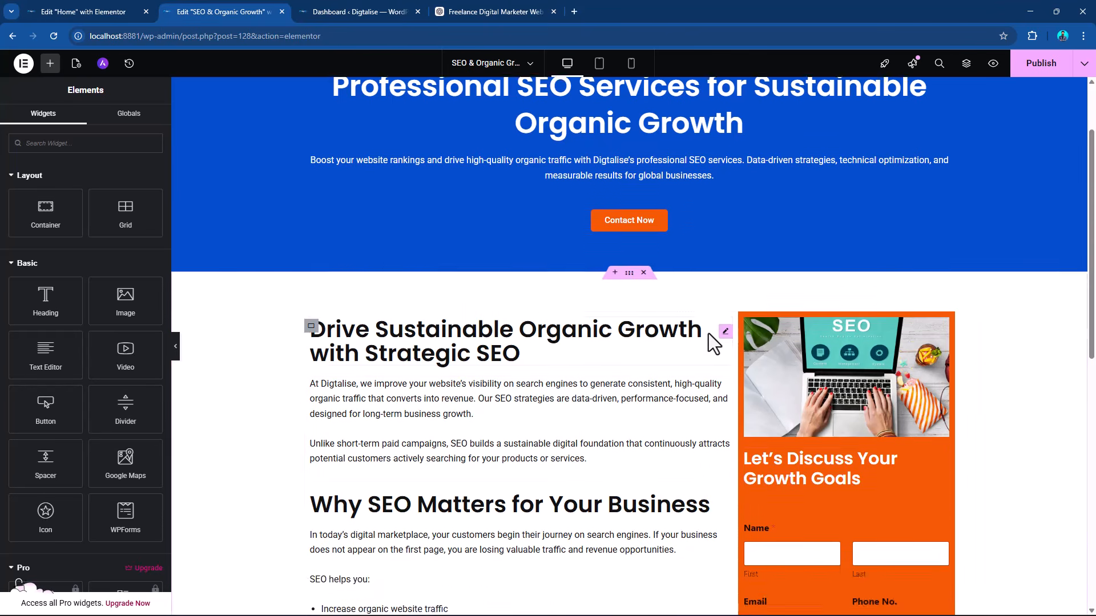
scroll(708, 333, "up", 2)
left_click(945, 182)
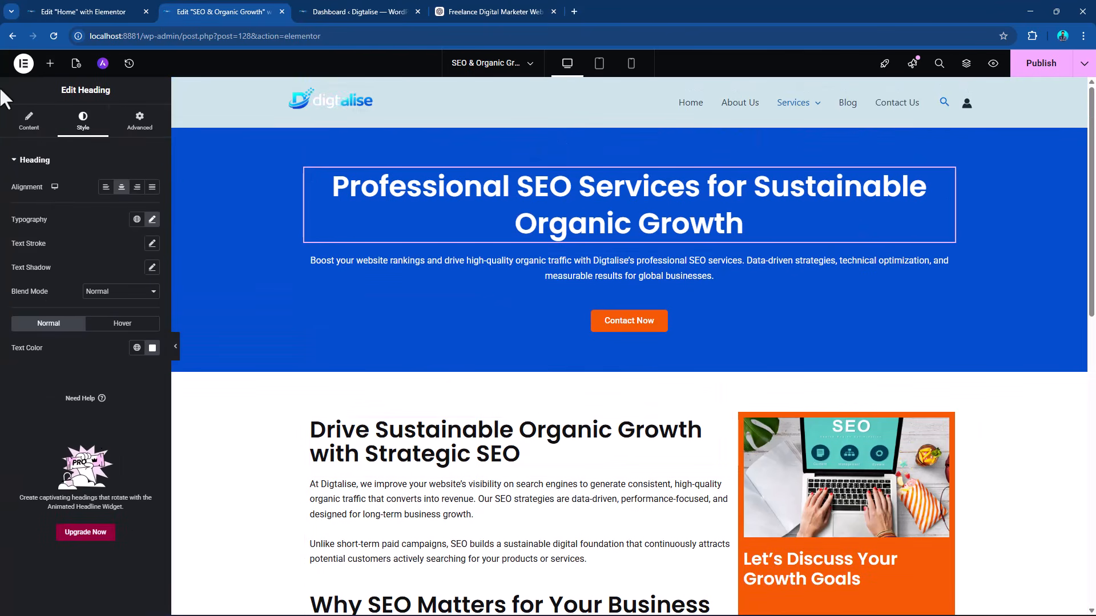
left_click(143, 127)
scroll(115, 297, "down", 4)
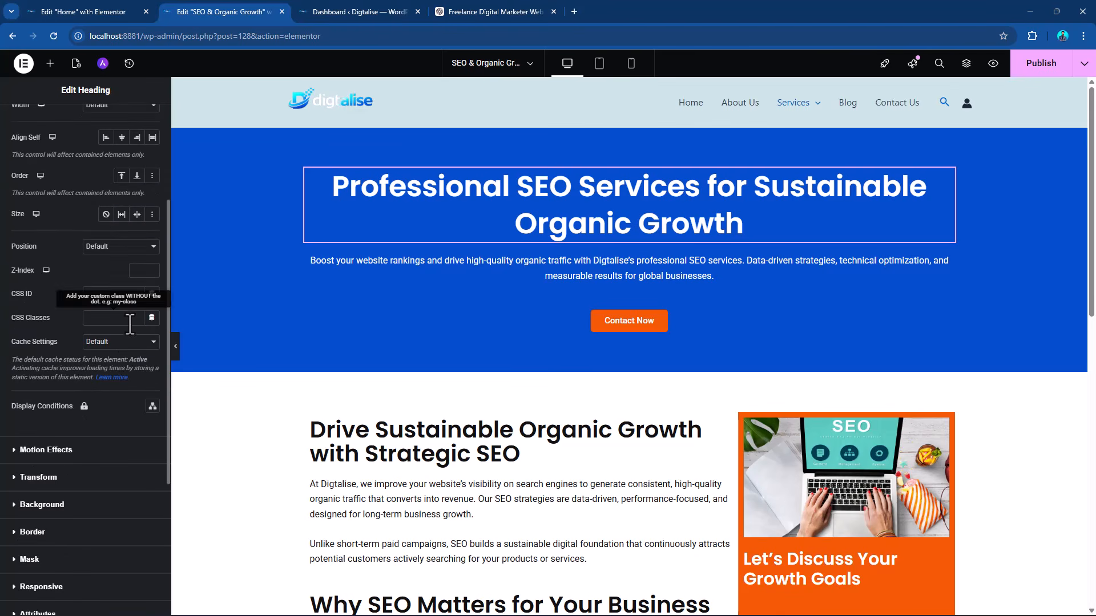
left_click(17, 451)
left_click(103, 351)
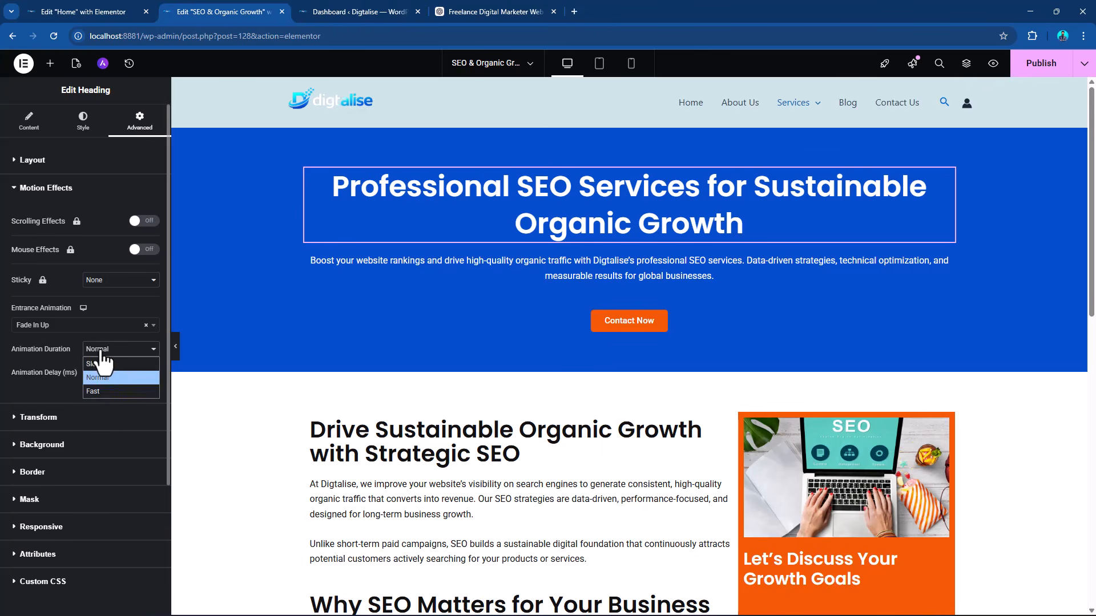
left_click(46, 331)
left_click(46, 331)
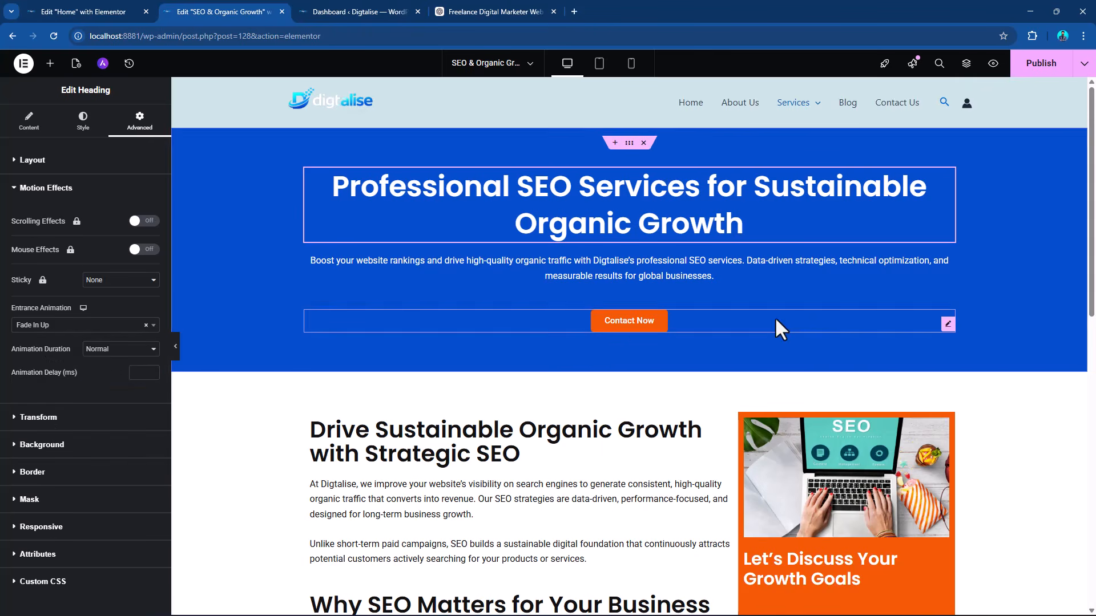
Apply the Fade In Up entrance animation to the hero's description text.
left_click(942, 270)
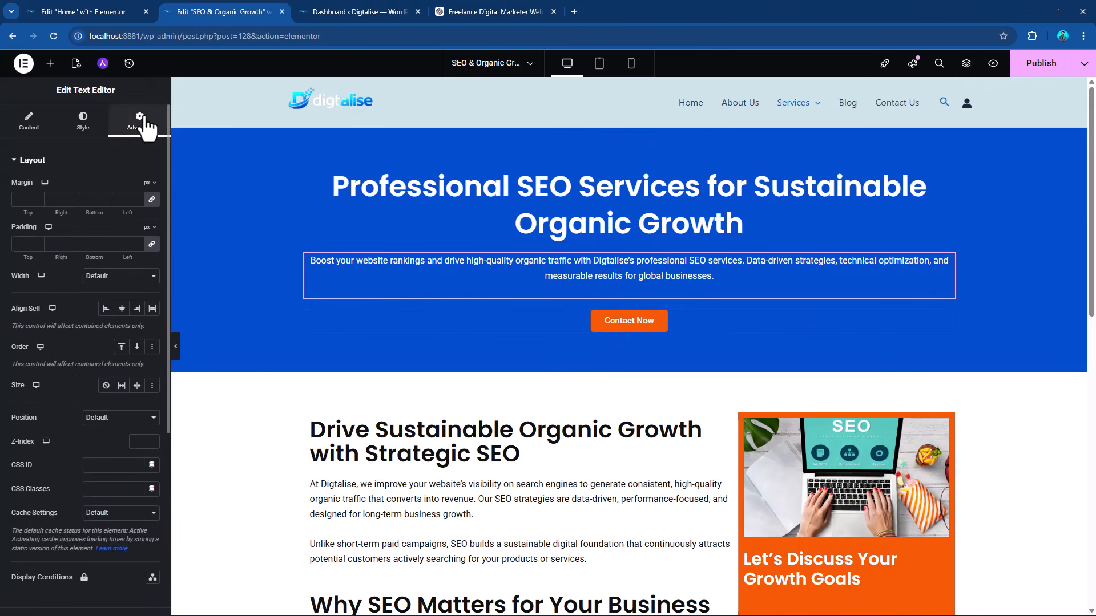
scroll(85, 394, "down", 2)
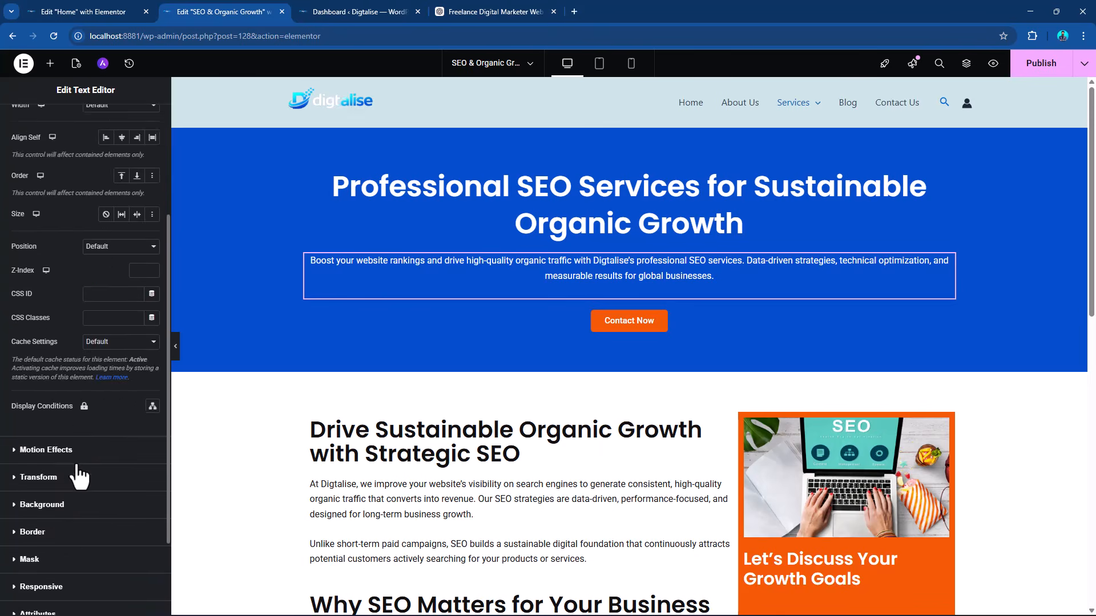
left_click(78, 479)
left_click(51, 327)
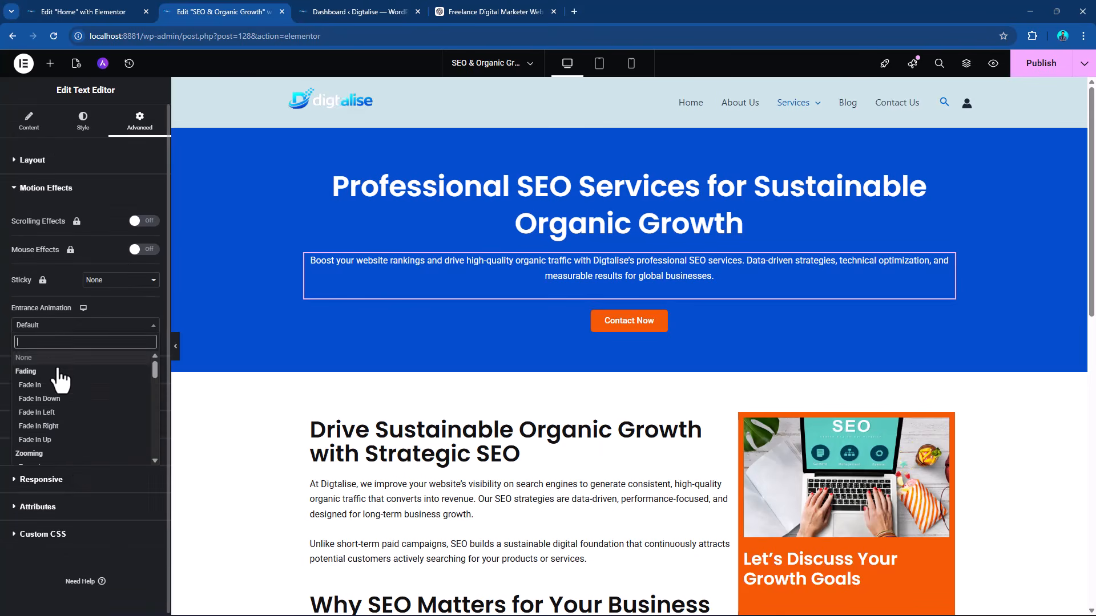
left_click(61, 445)
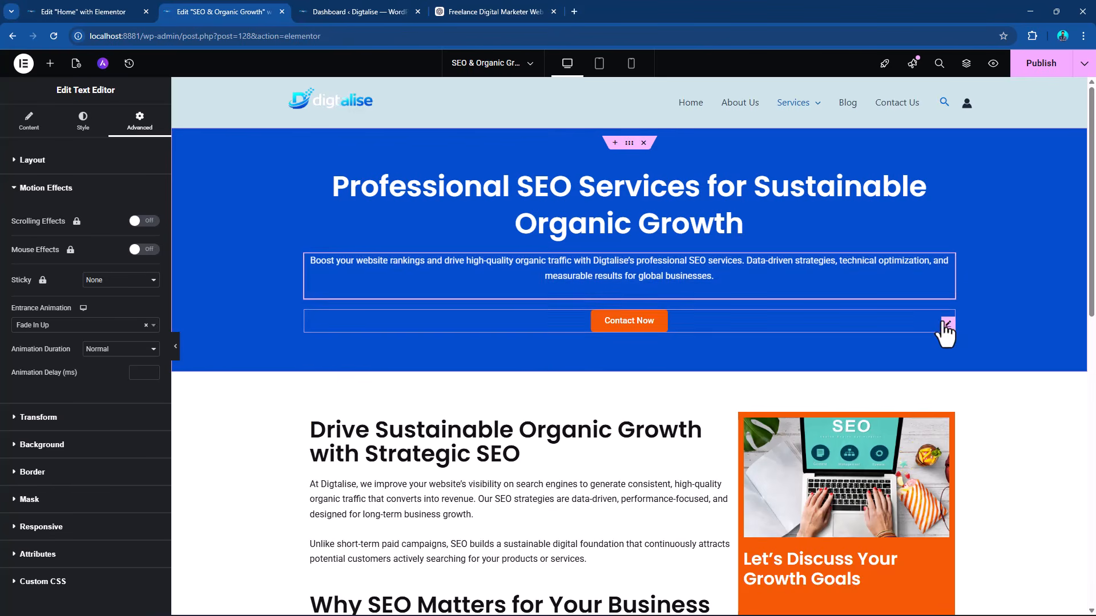
Apply the Fade In Up entrance animation to the hero's Contact Now button.
left_click(947, 324)
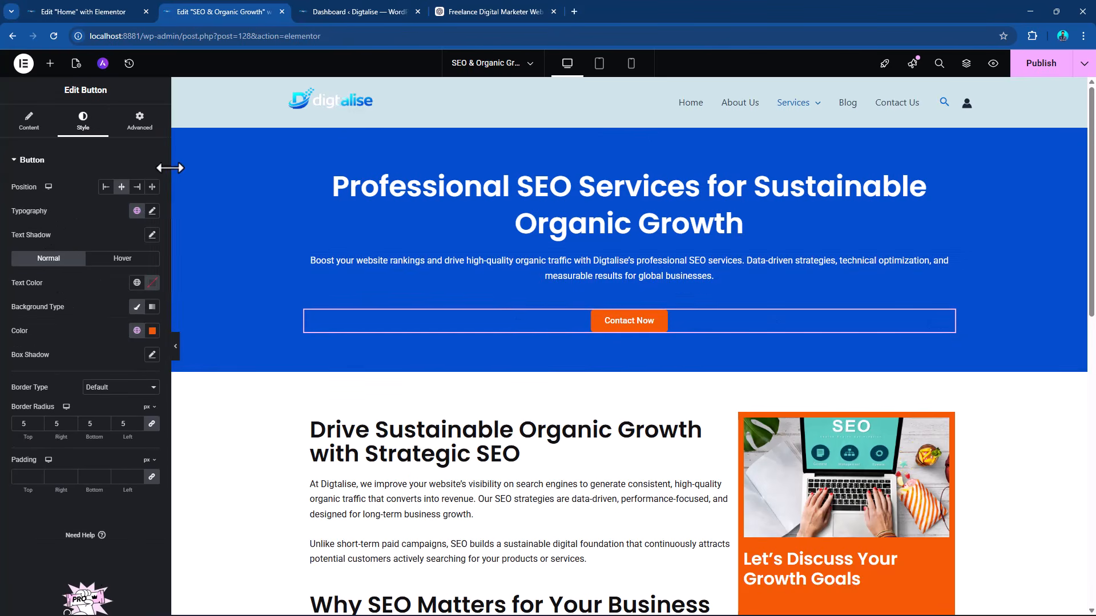
left_click(137, 121)
scroll(78, 415, "down", 1)
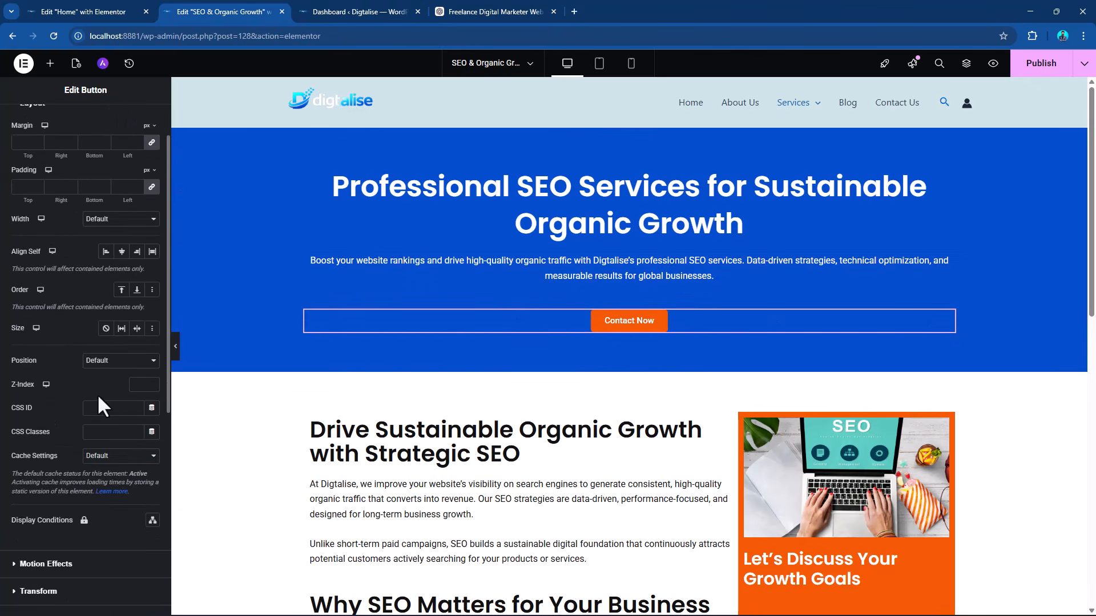
scroll(100, 388, "down", 3)
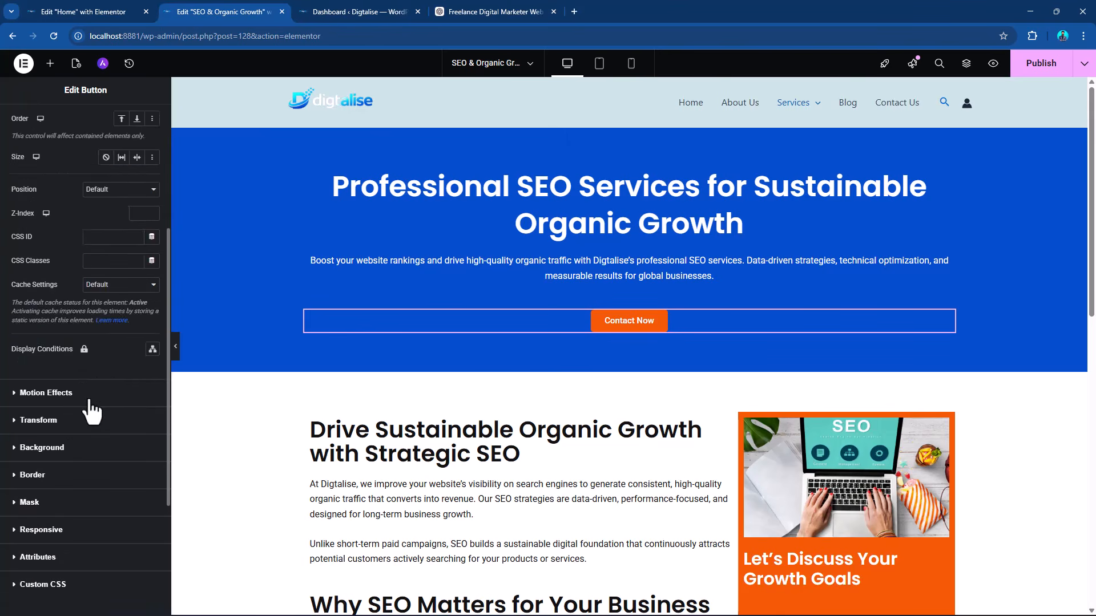
left_click(74, 393)
left_click(96, 328)
left_click(96, 328)
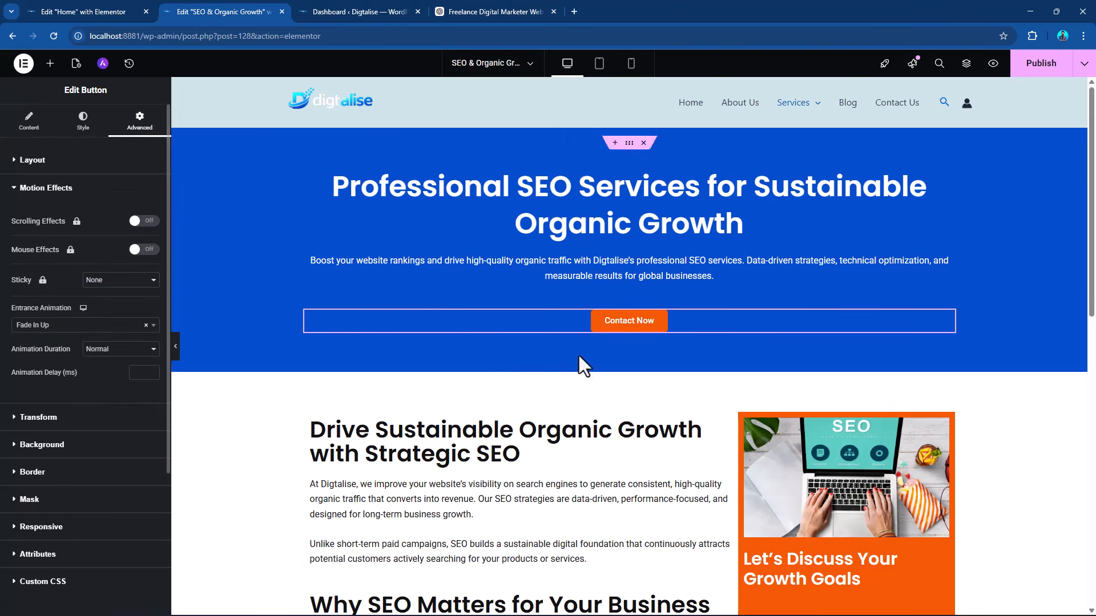
Apply the Fade In Up entrance animation to the wide text column's container in the two-column section.
scroll(681, 381, "down", 3)
left_click(310, 252)
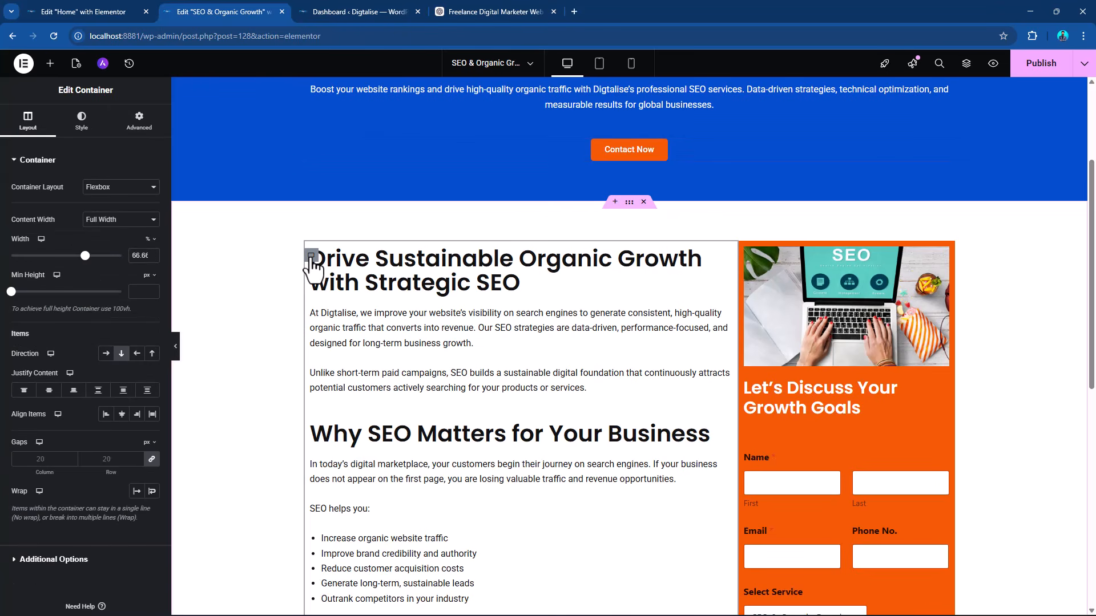
left_click(142, 137)
scroll(68, 390, "down", 3)
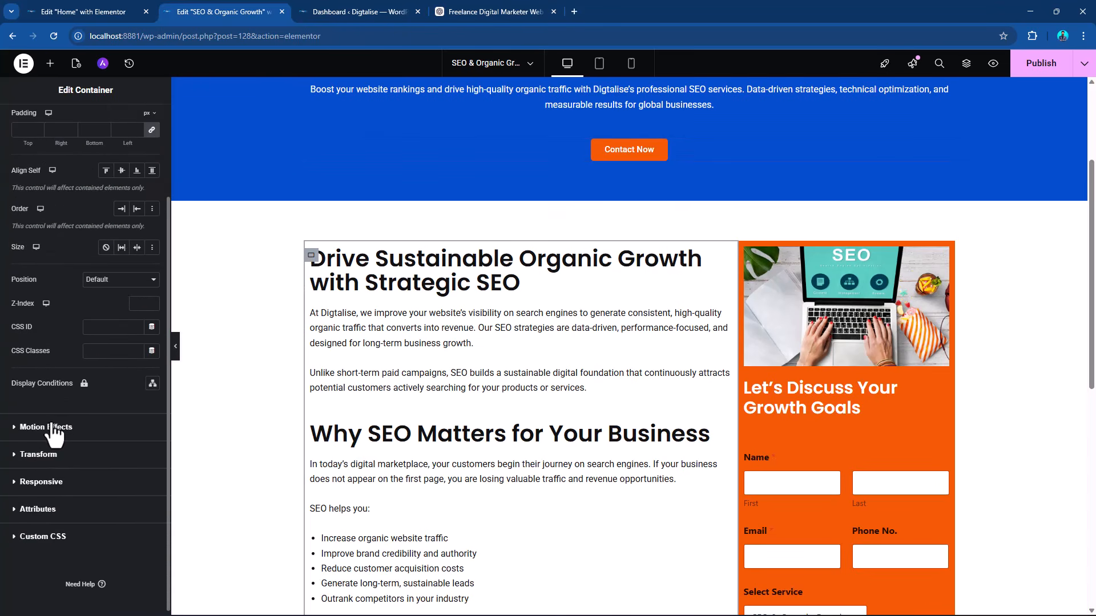
left_click(54, 428)
left_click(64, 326)
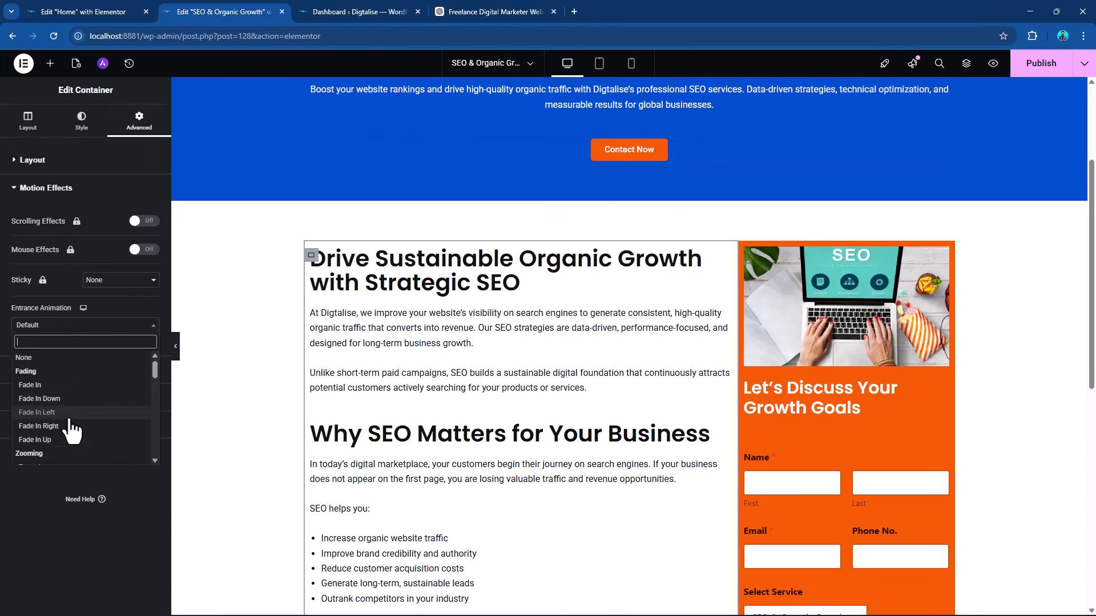
left_click(65, 440)
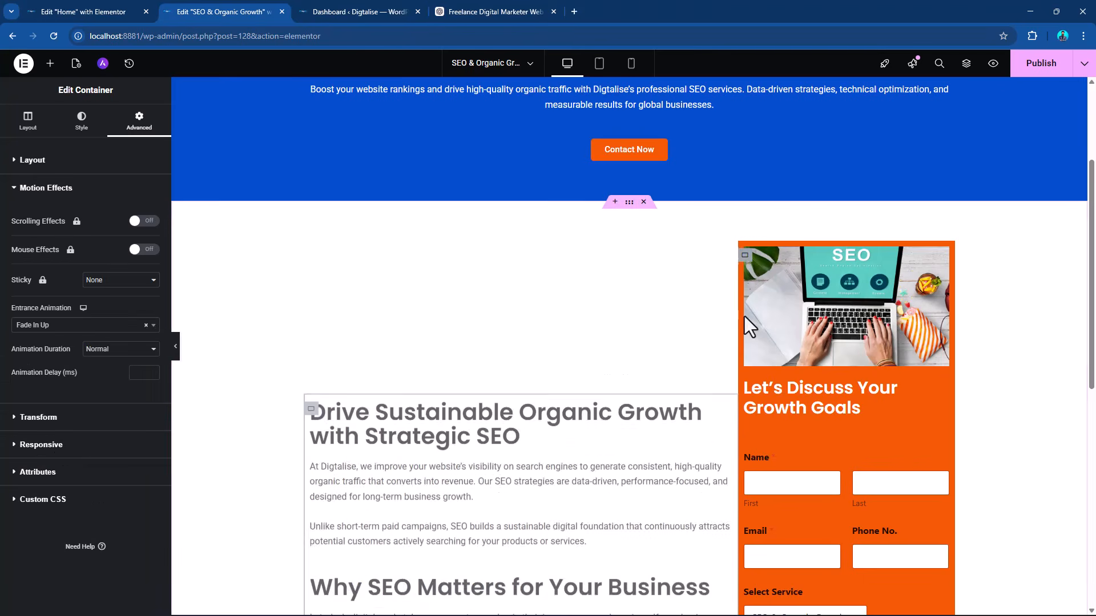
Apply the Fade In Up entrance animation to the orange column's container and publish the SEO & Organic Growth page.
left_click(745, 256)
left_click(132, 126)
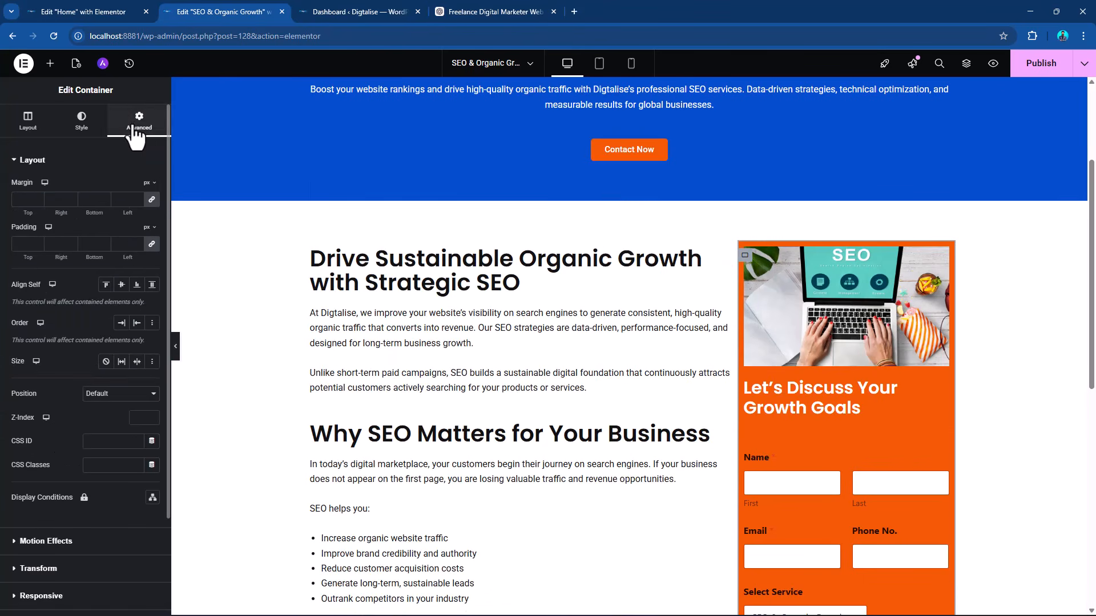
left_click(34, 540)
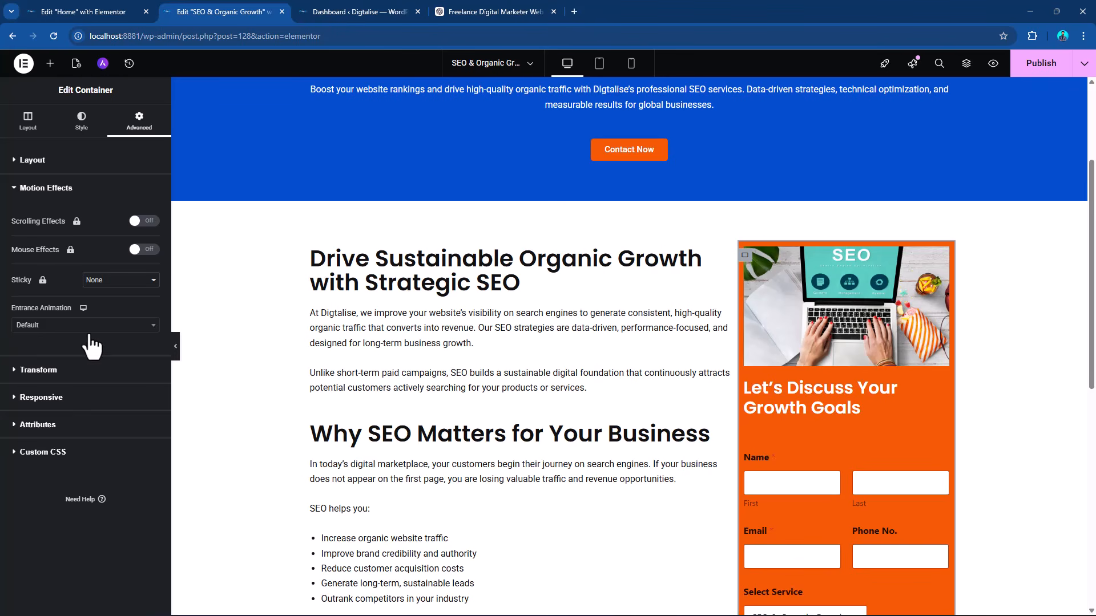
left_click(65, 326)
left_click(54, 440)
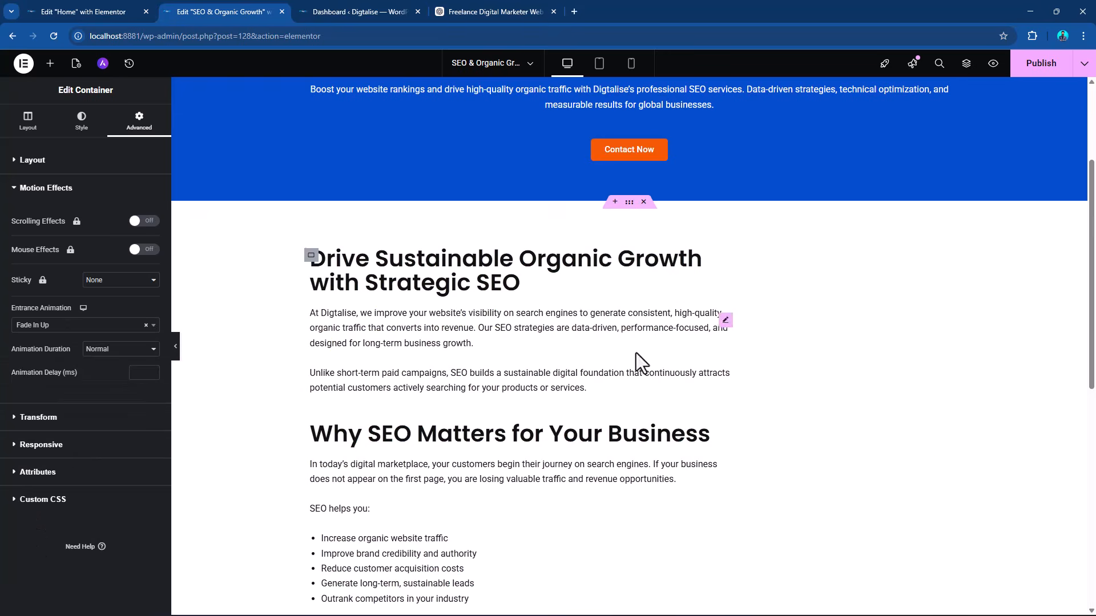
left_click(1040, 63)
scroll(913, 267, "up", 3)
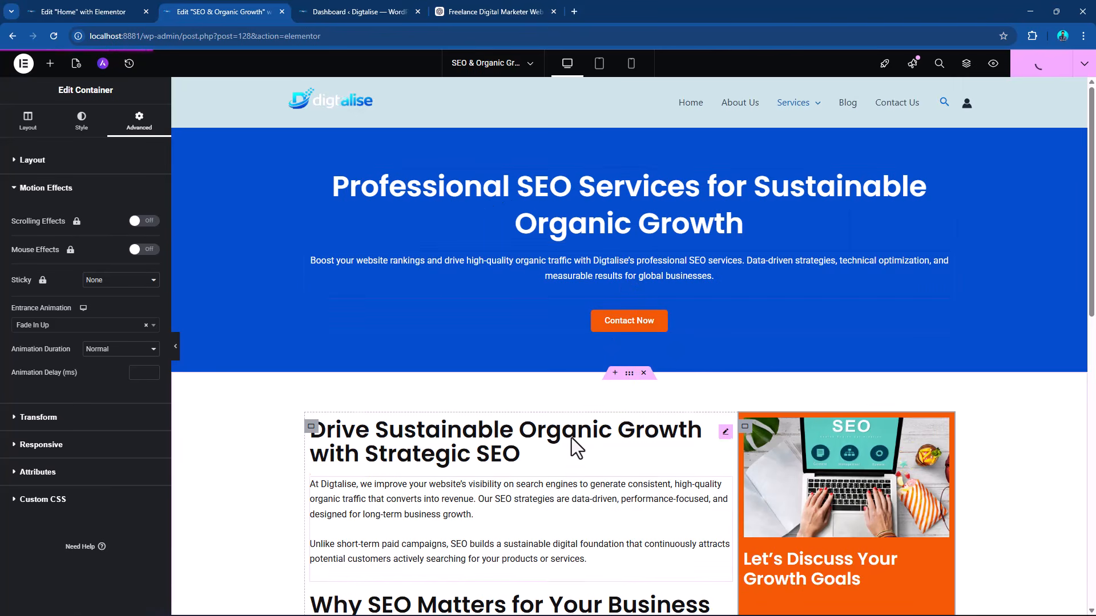
Copy the container holding the Our Clients heading and intro text from the Home page.
left_click(93, 12)
scroll(685, 342, "down", 15)
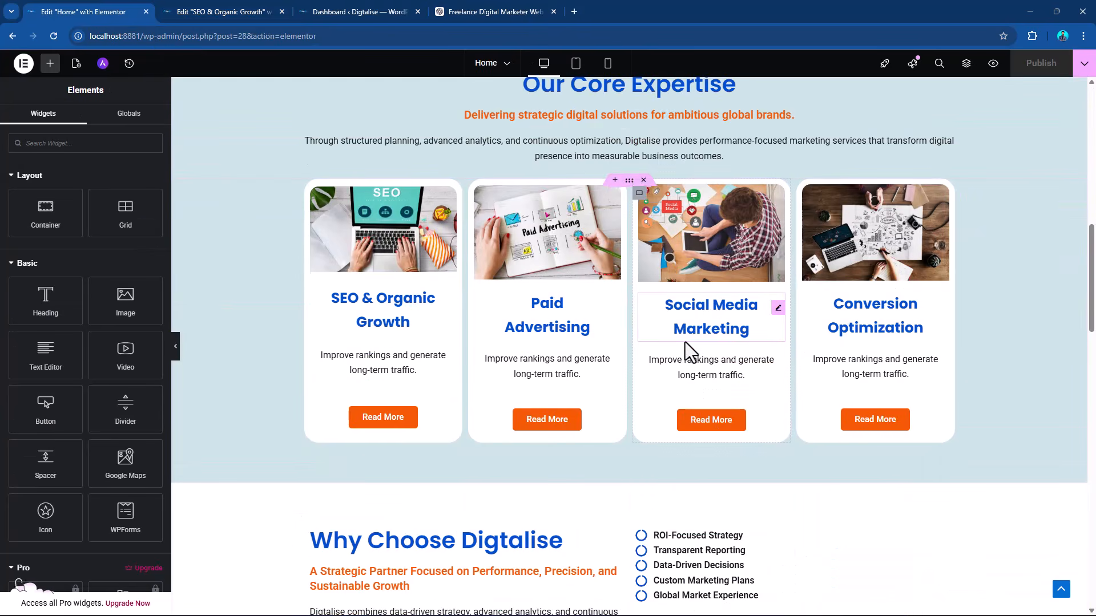
scroll(639, 341, "down", 3)
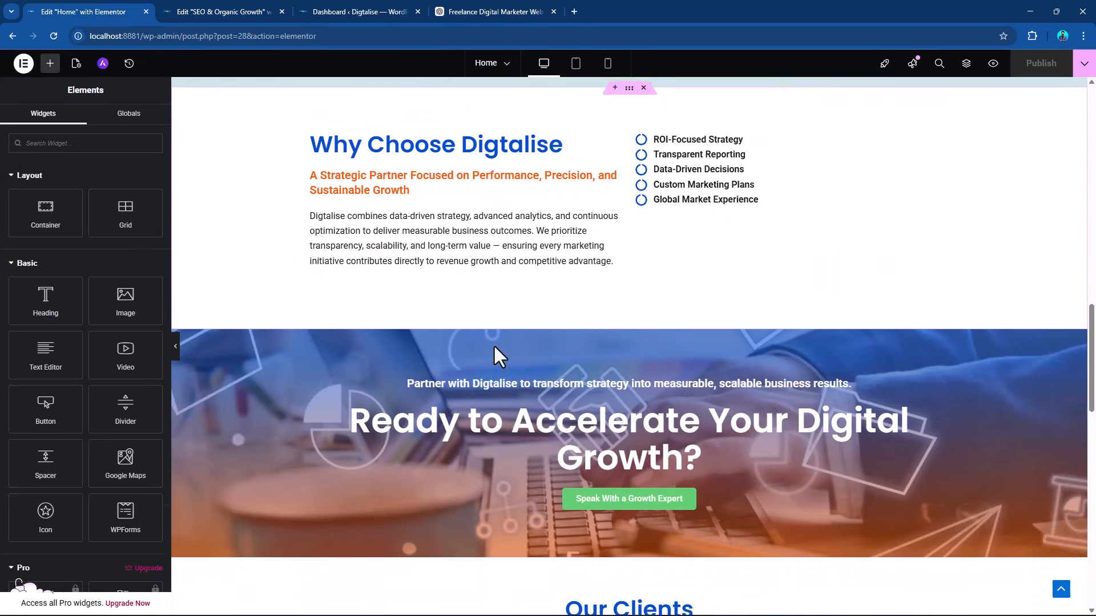
scroll(627, 345, "down", 8)
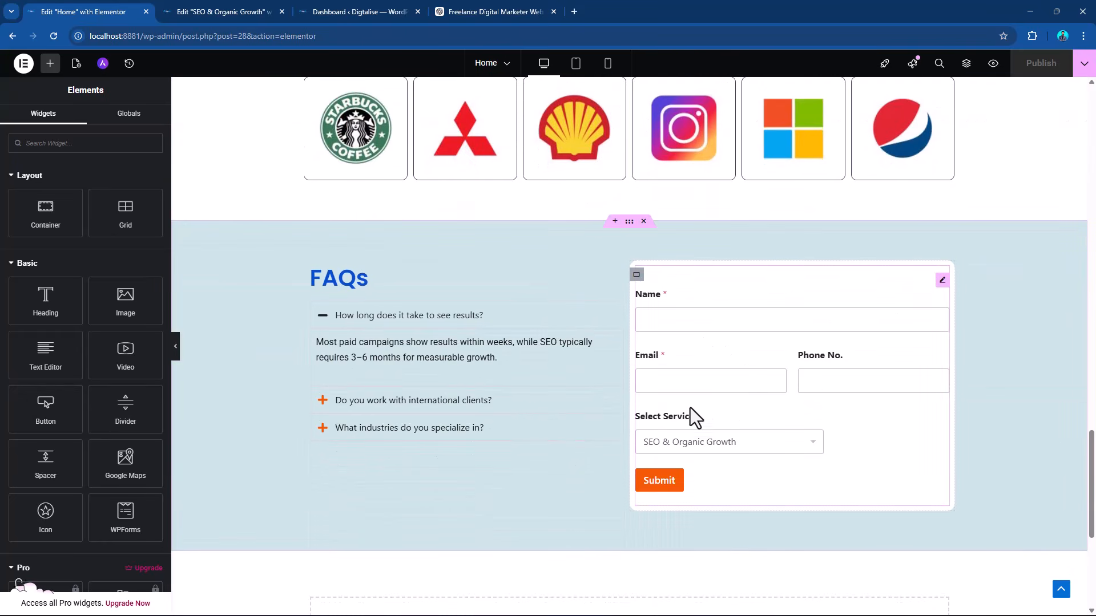
scroll(680, 410, "up", 4)
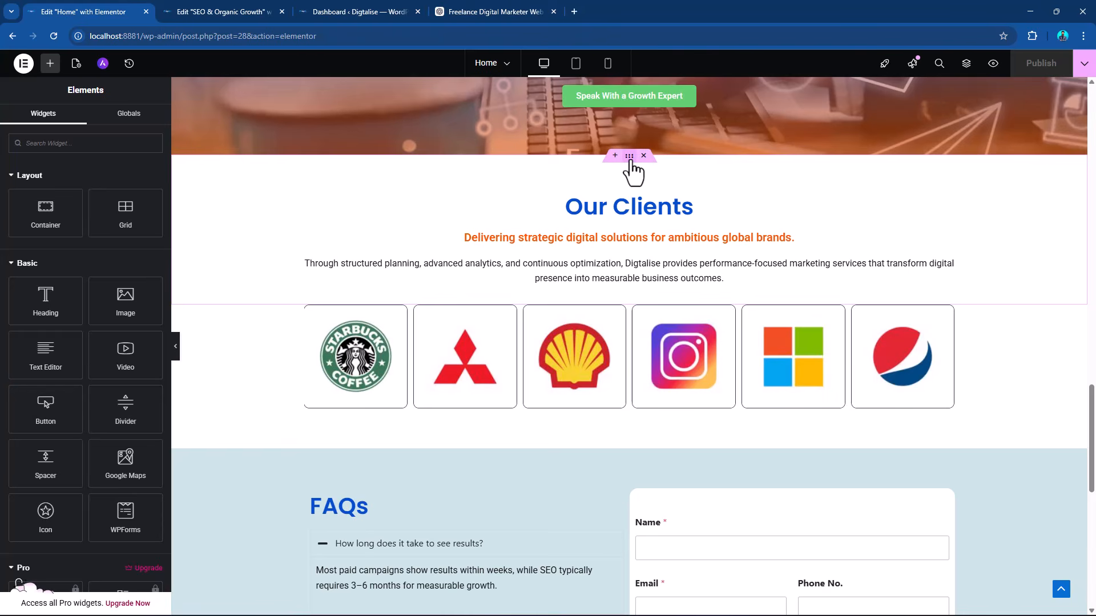
left_click(630, 160)
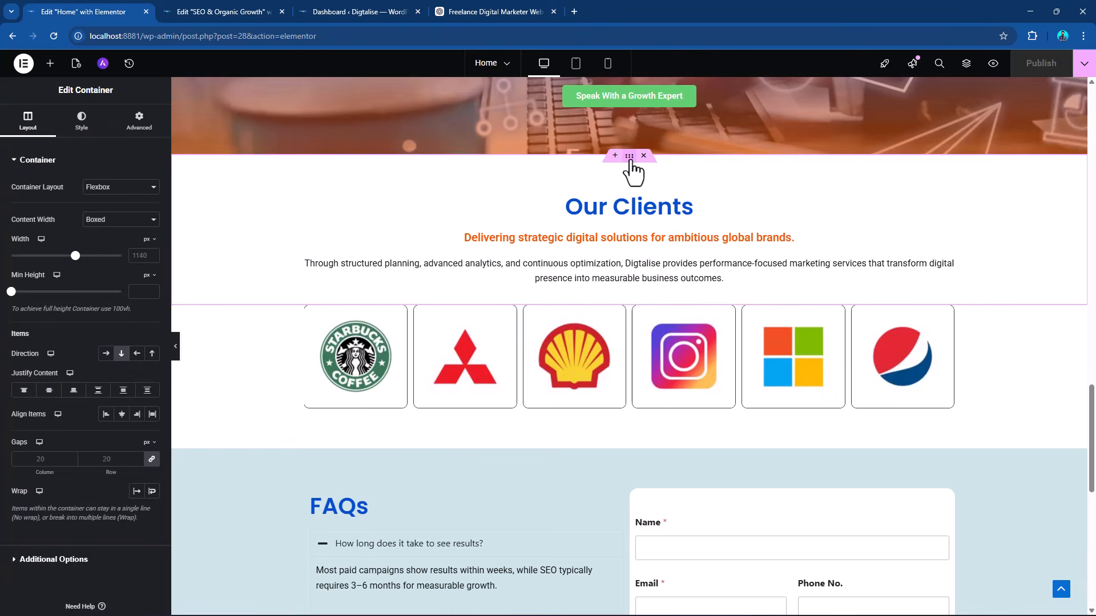
right_click(630, 162)
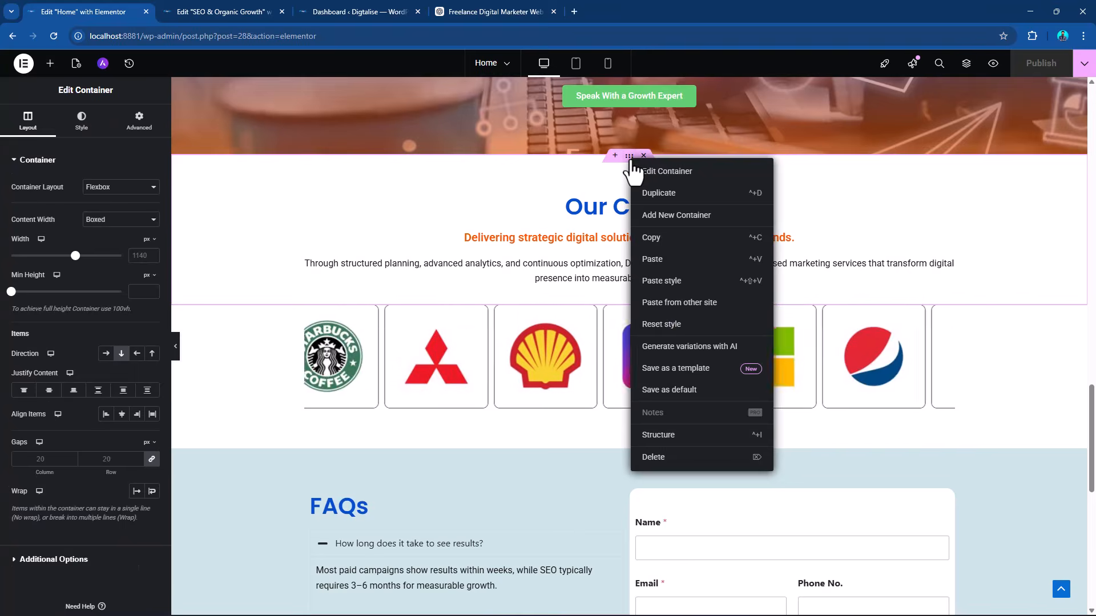
left_click(664, 240)
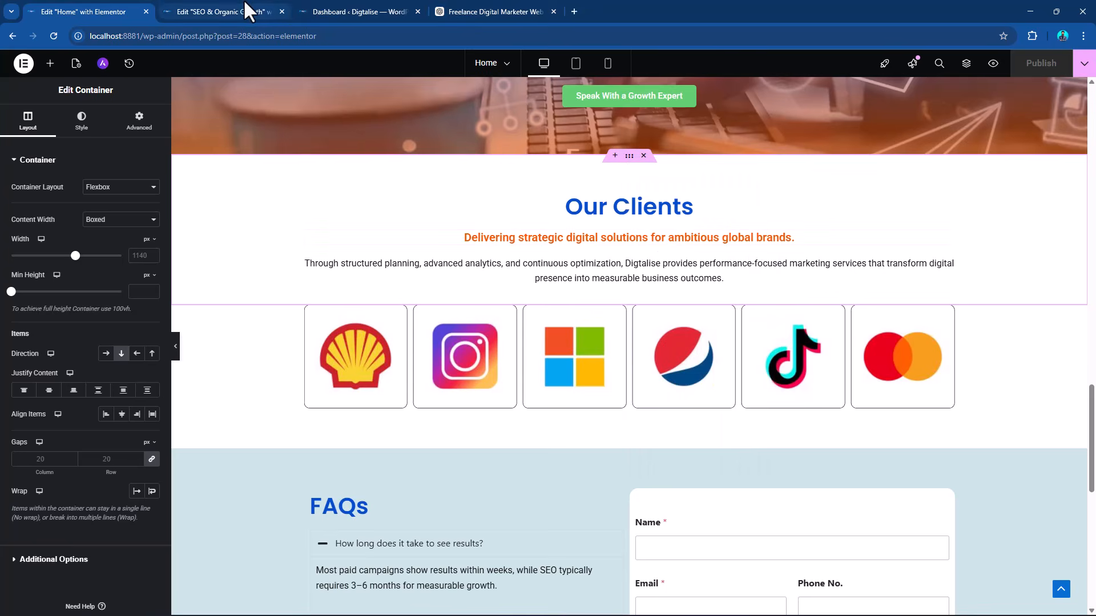
Paste the copied Our Clients heading container at the end of the SEO & Organic Growth page.
left_click(366, 11)
left_click(263, 1)
scroll(567, 385, "down", 8)
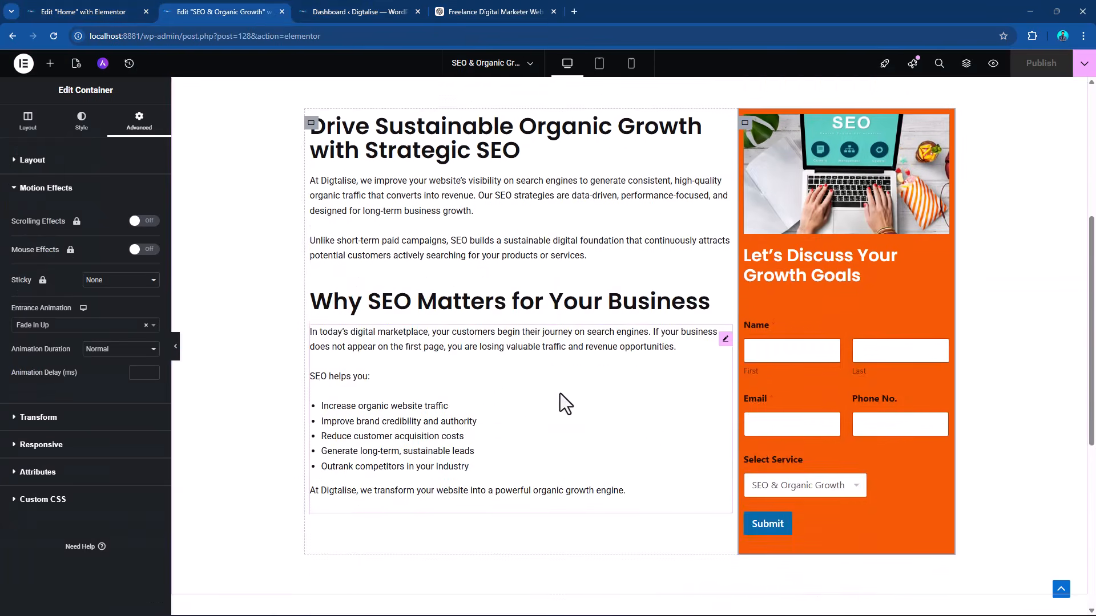
right_click(602, 359)
left_click(616, 364)
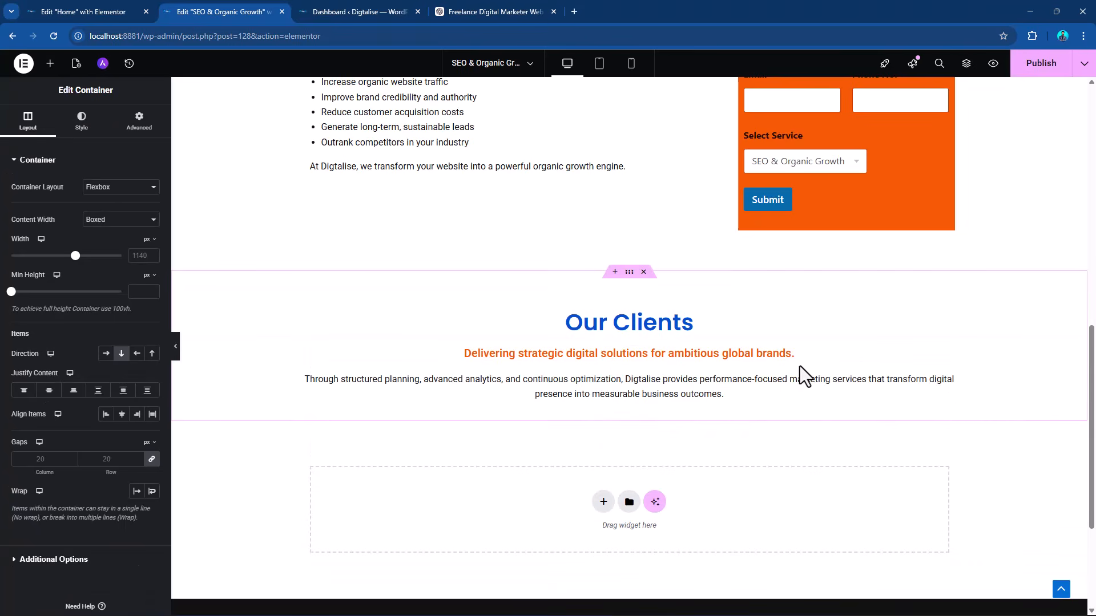
Copy the client logo carousel's container from the Home page.
left_click(352, 2)
left_click(457, 2)
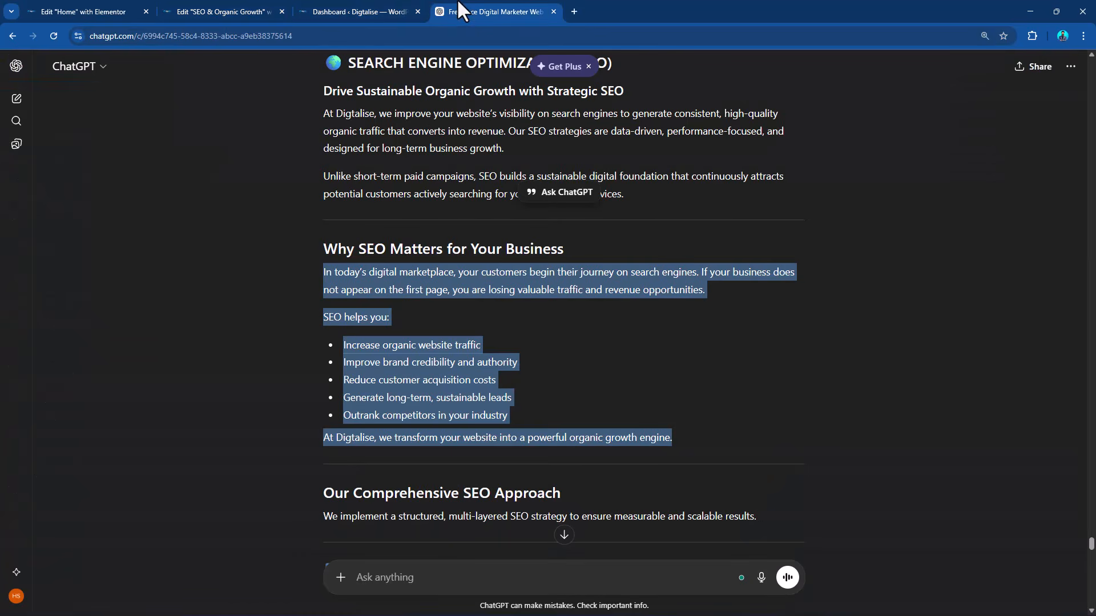
left_click(92, 7)
scroll(603, 372, "down", 2)
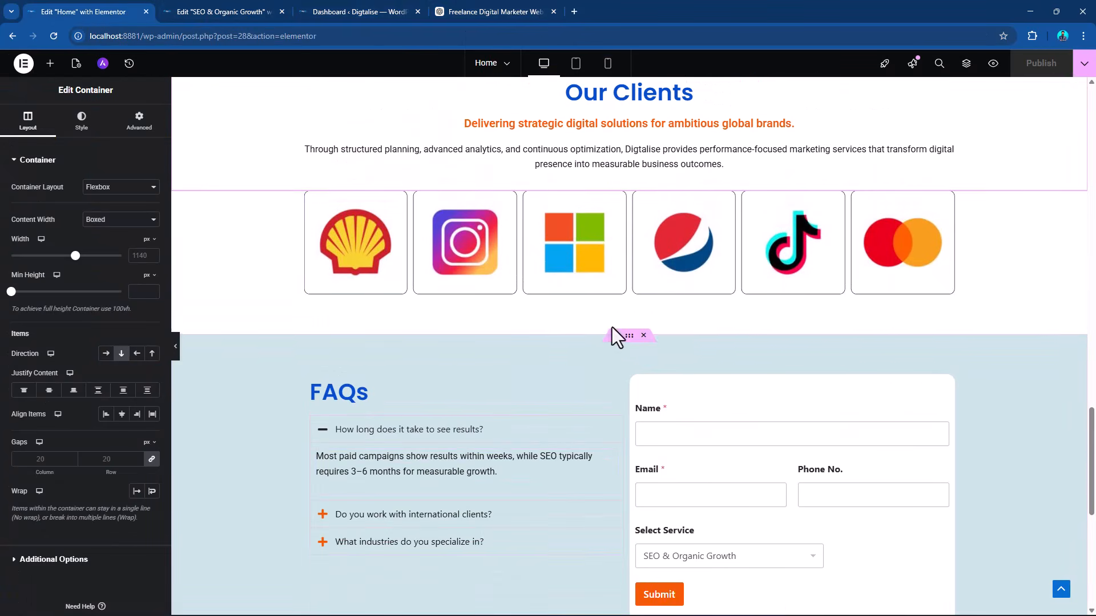
right_click(630, 194)
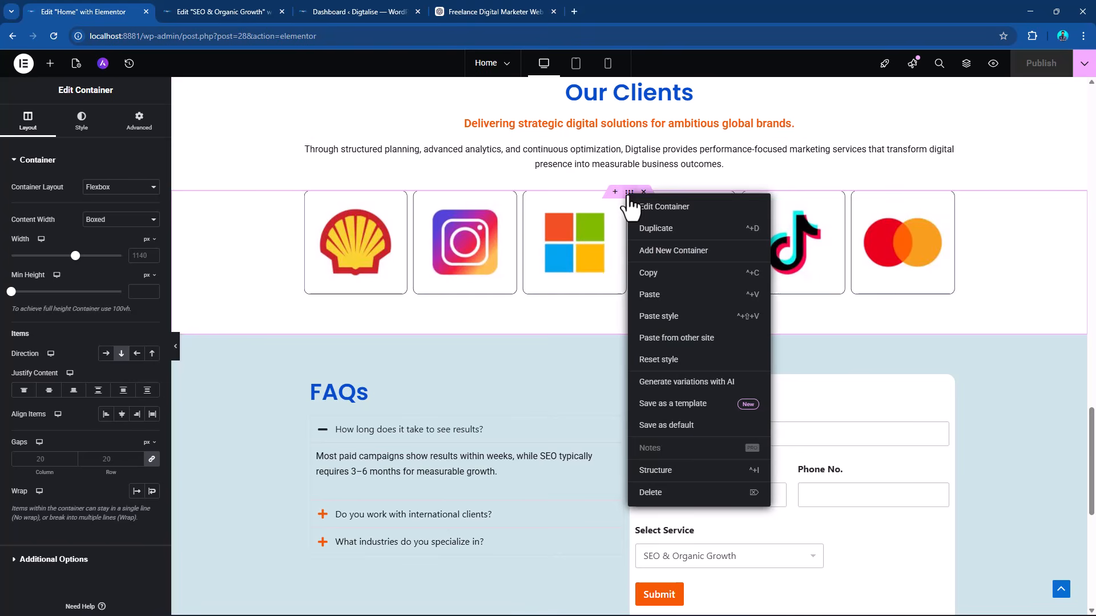
left_click(648, 274)
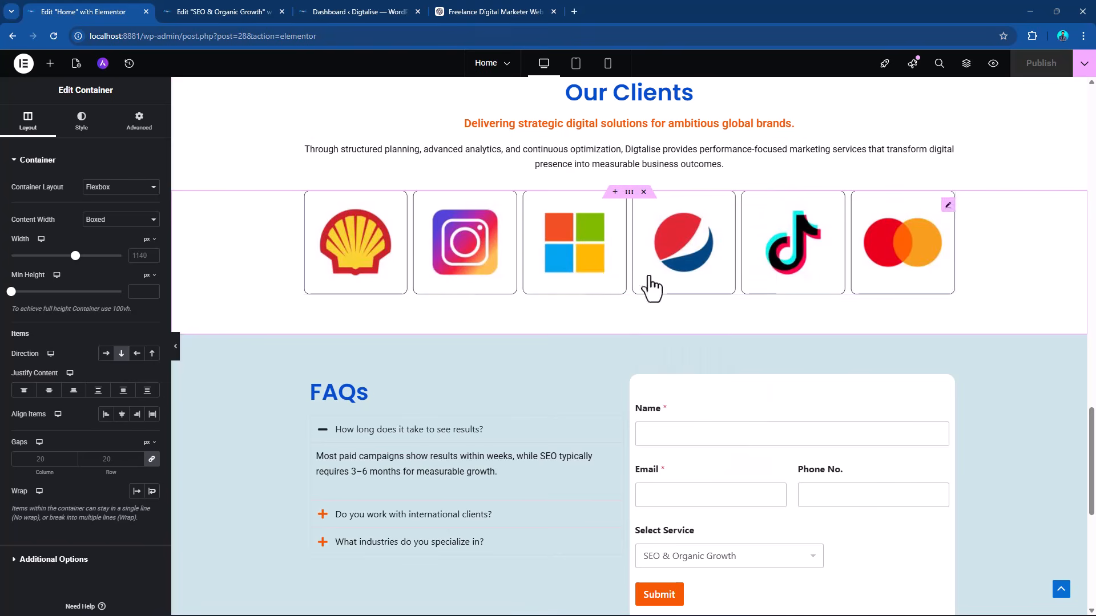
Paste the logo carousel container below the Our Clients heading on the SEO & Organic Growth page.
left_click(252, 2)
right_click(606, 512)
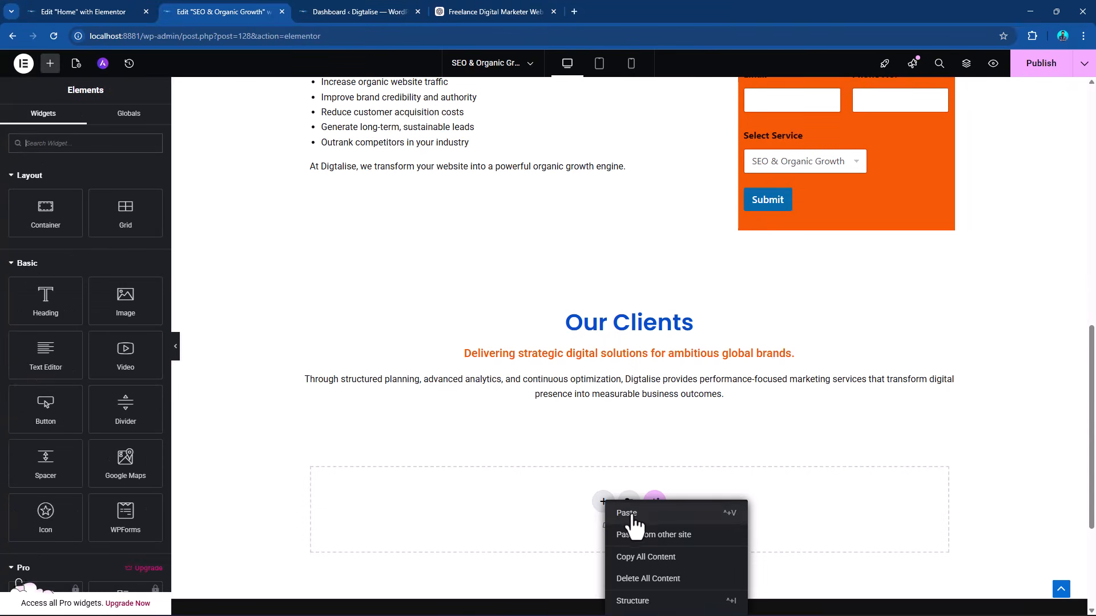
left_click(625, 509)
scroll(742, 343, "up", 9)
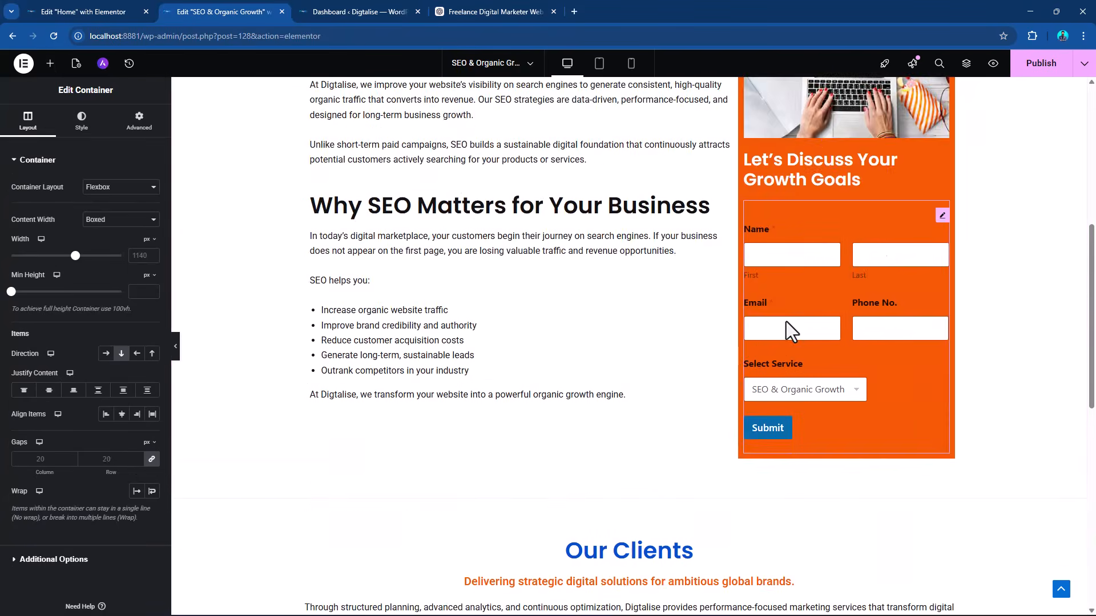
Set the Our Clients heading container's background to the global brand background color.
scroll(764, 327, "down", 10)
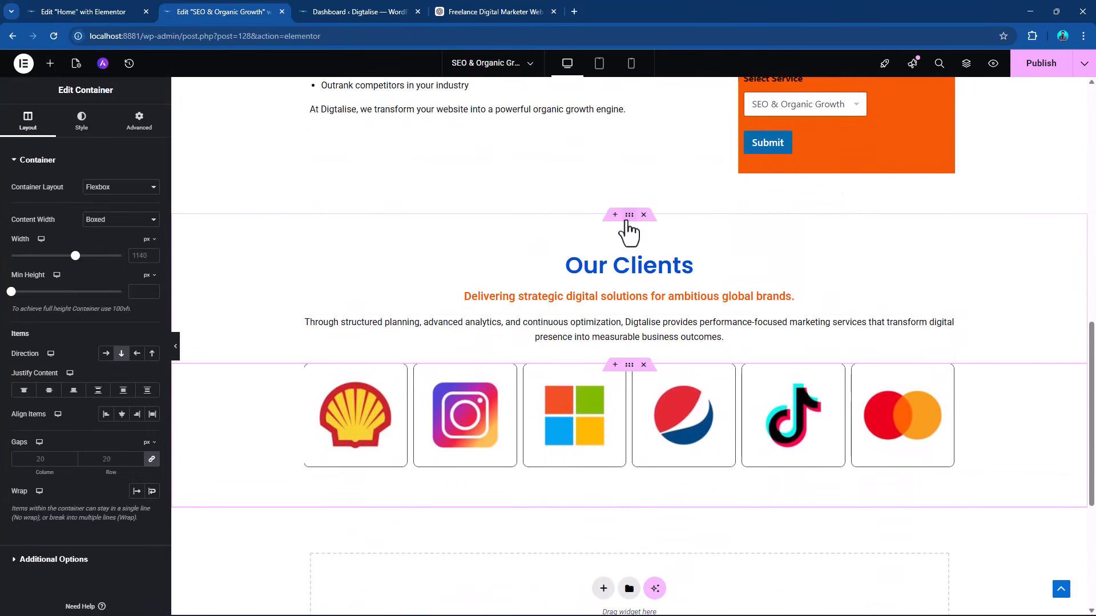
left_click(138, 121)
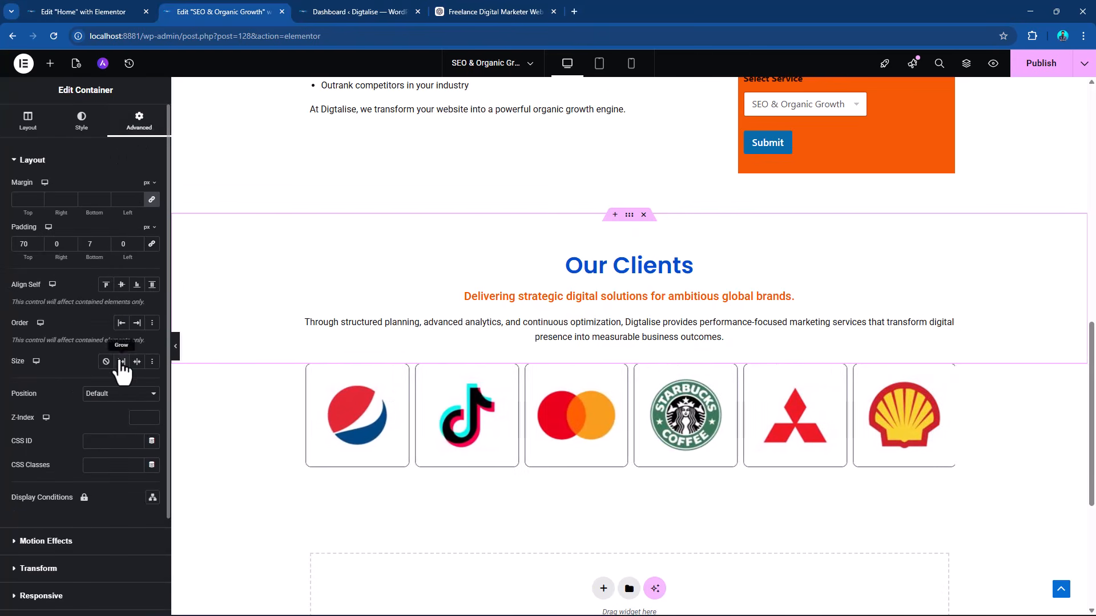
left_click(82, 123)
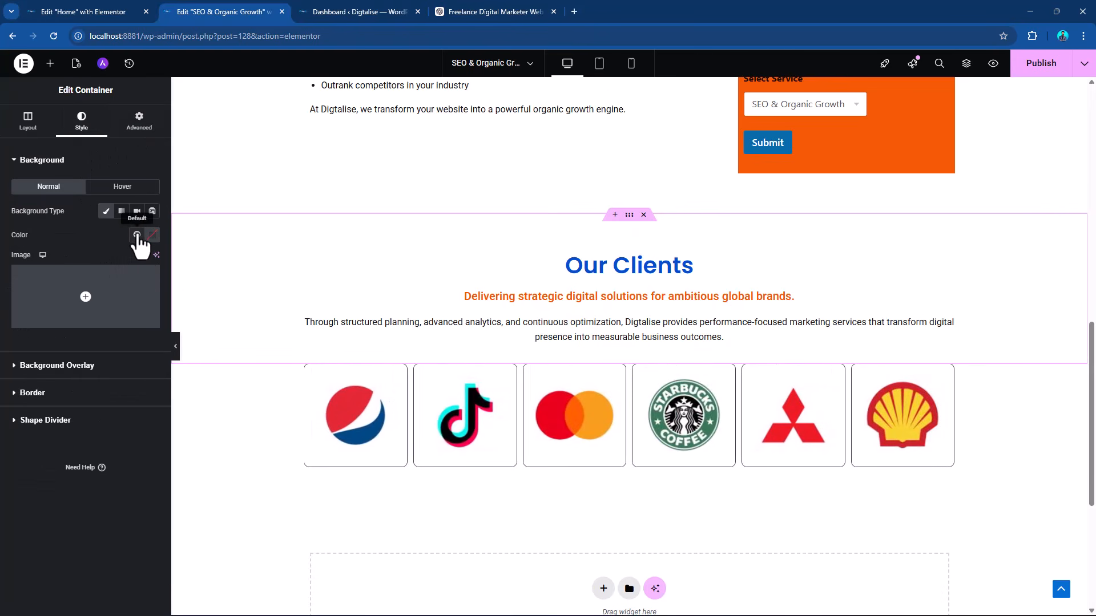
left_click(137, 235)
scroll(88, 437, "down", 3)
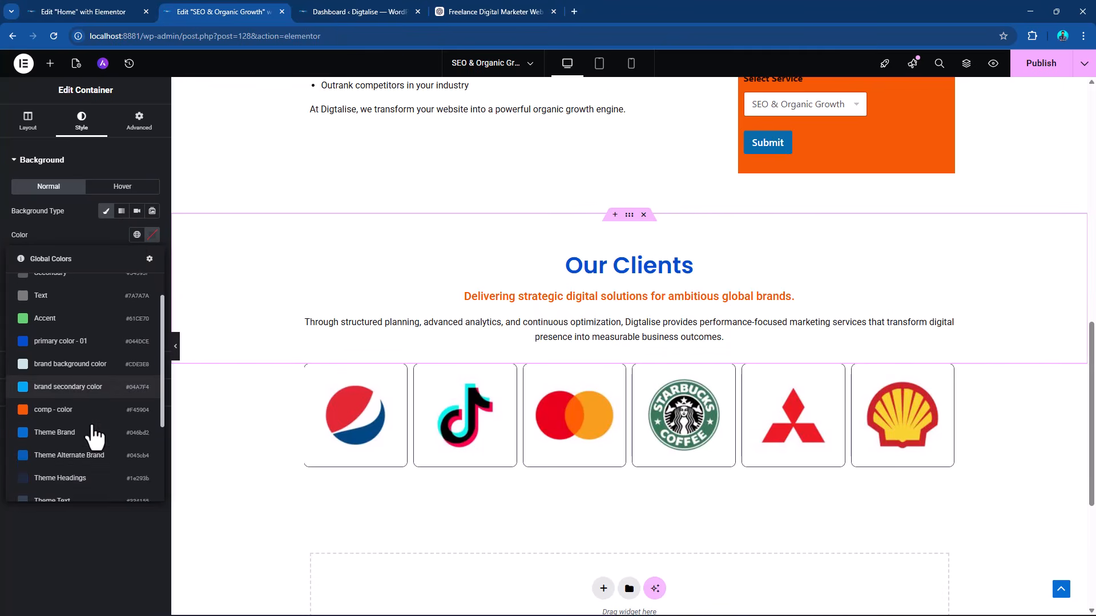
scroll(88, 439, "up", 2)
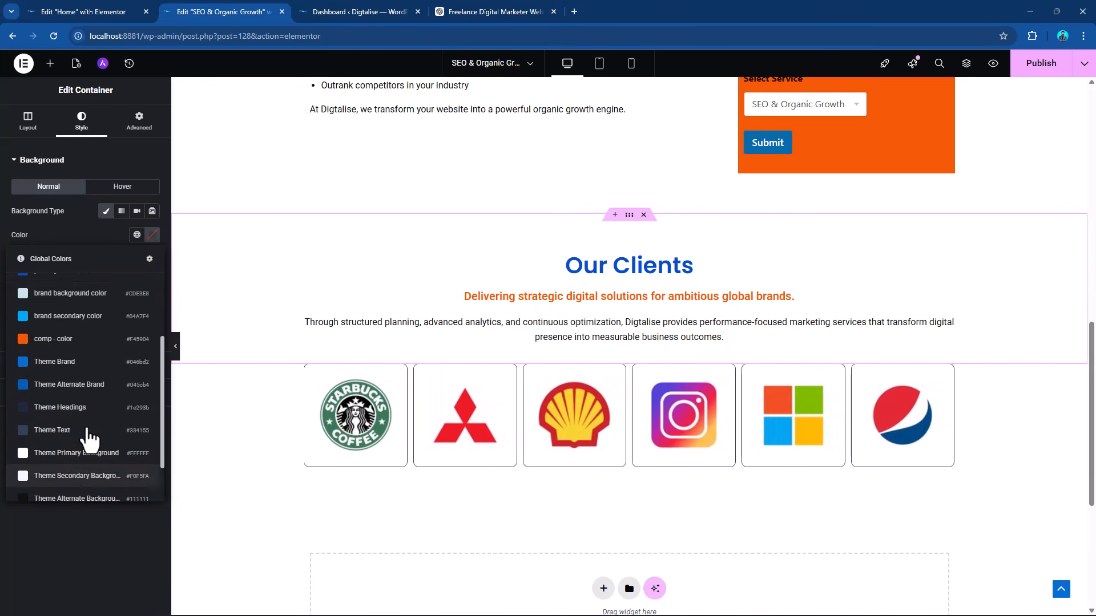
left_click(68, 294)
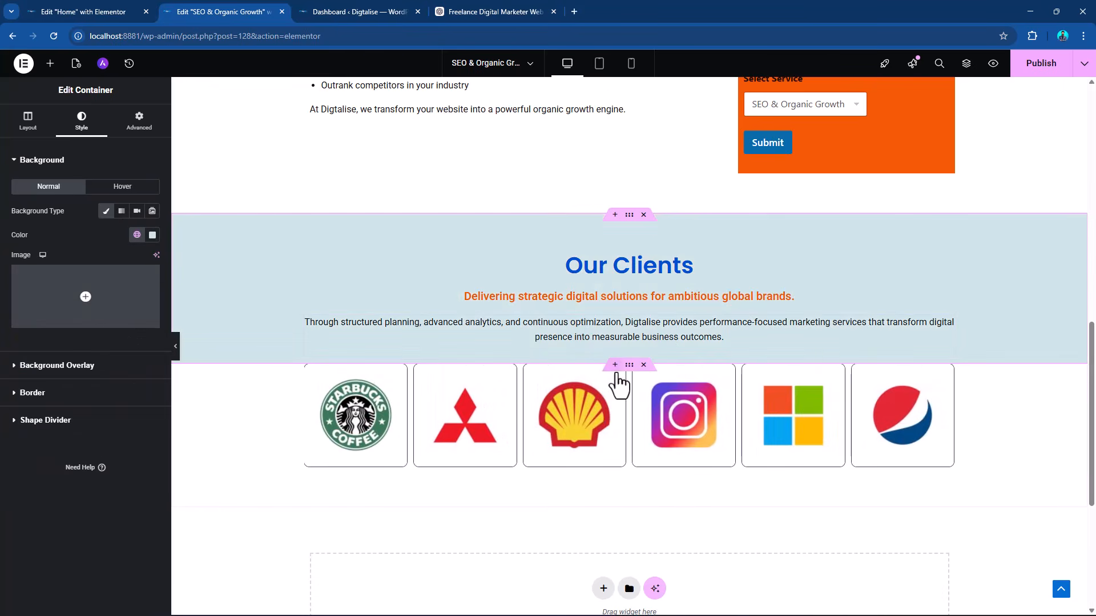
Give the client logo carousel's container a classic background in the global brand background color.
left_click(629, 365)
left_click(150, 125)
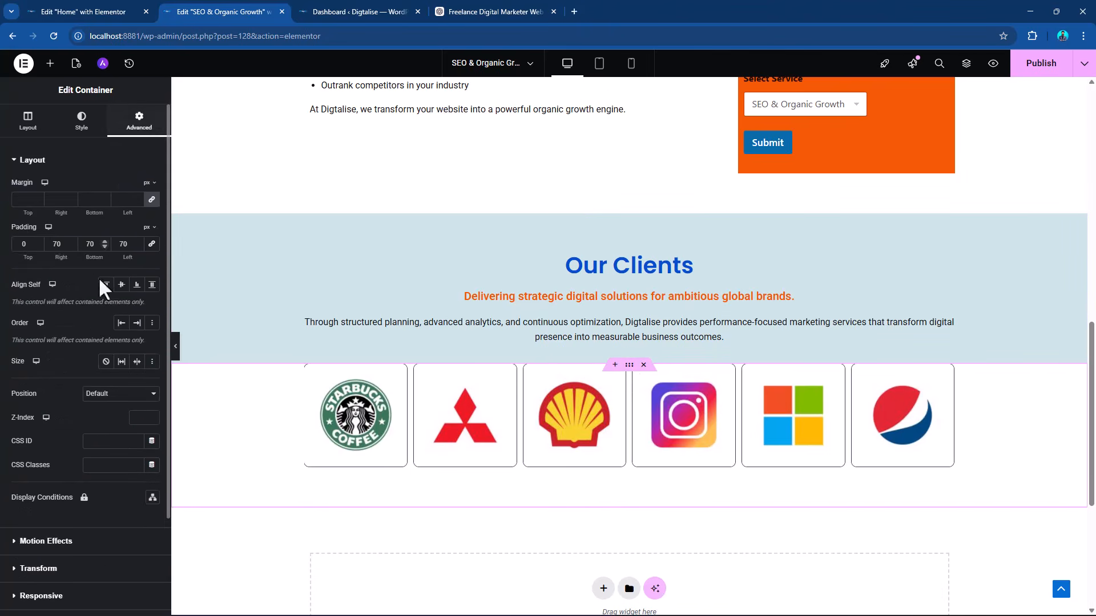
scroll(100, 342, "down", 3)
scroll(77, 406, "up", 2)
left_click(81, 121)
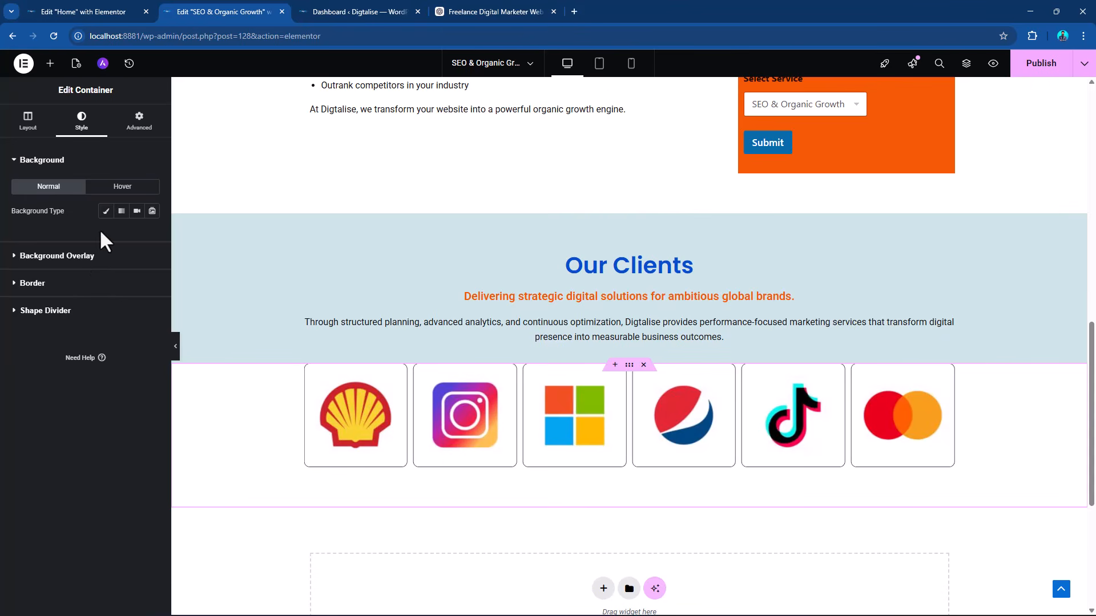
left_click(106, 211)
left_click(137, 235)
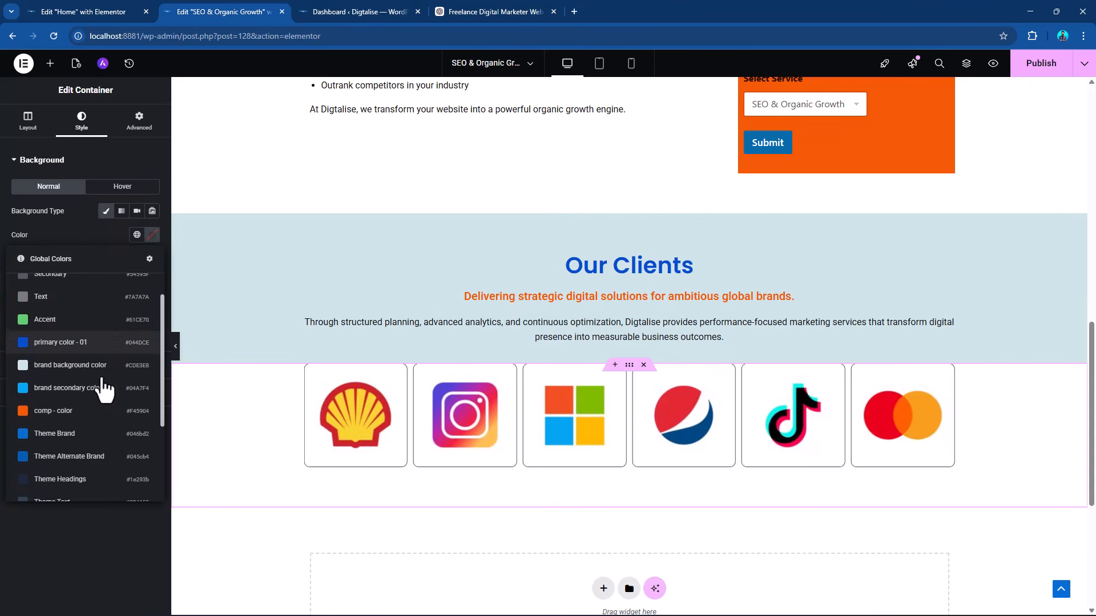
scroll(104, 411, "down", 2)
scroll(104, 389, "down", 1)
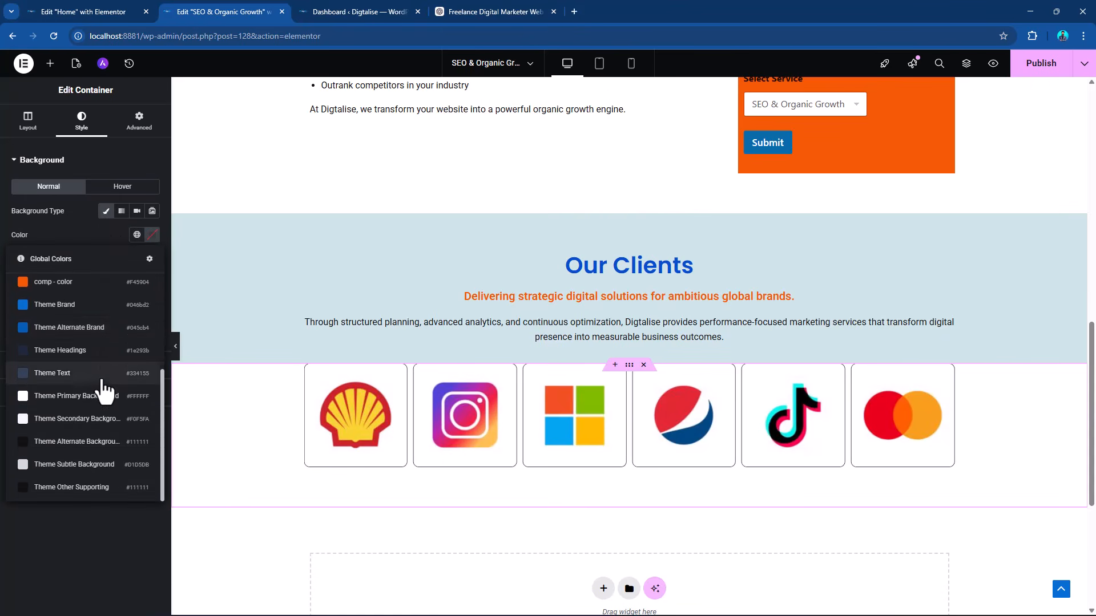
scroll(103, 391, "up", 2)
left_click(82, 378)
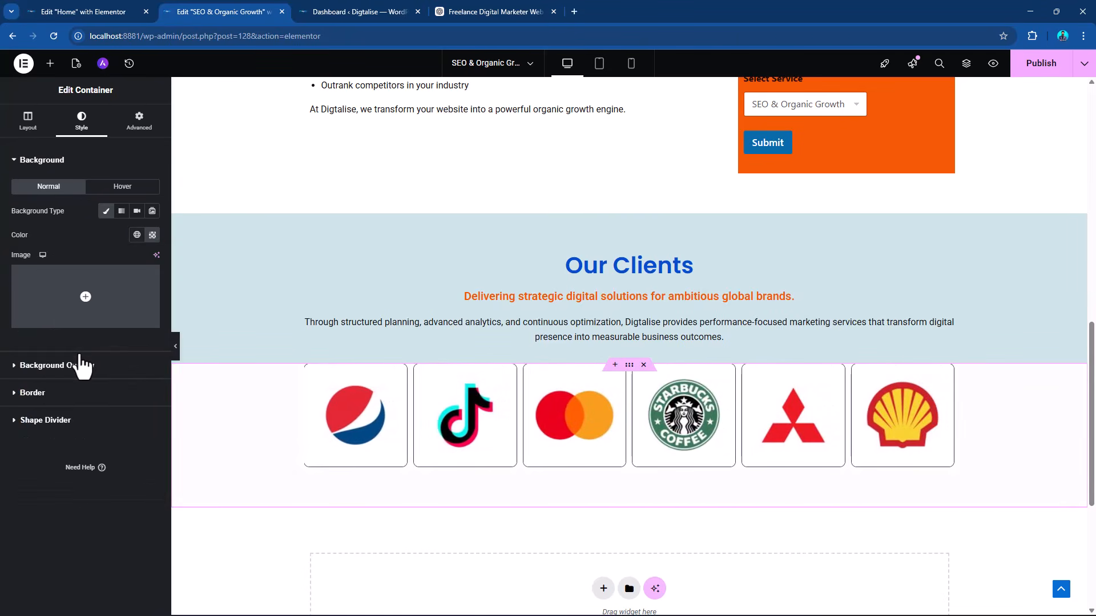
Review the SEO & Organic Growth page from top to bottom and publish its changes.
scroll(966, 394, "up", 10)
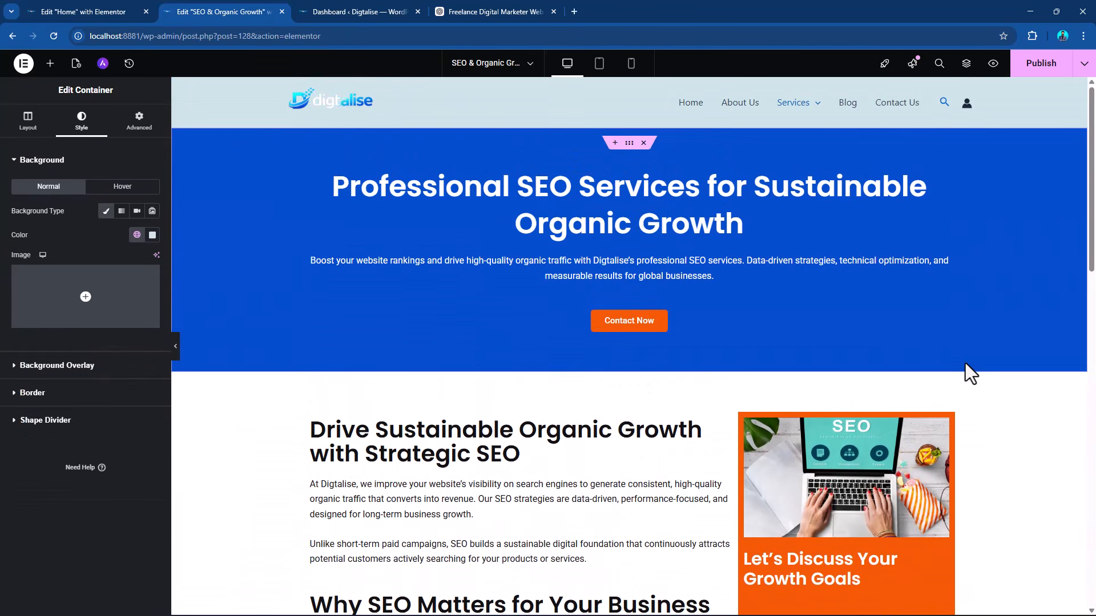
scroll(853, 397, "down", 5)
scroll(854, 398, "up", 5)
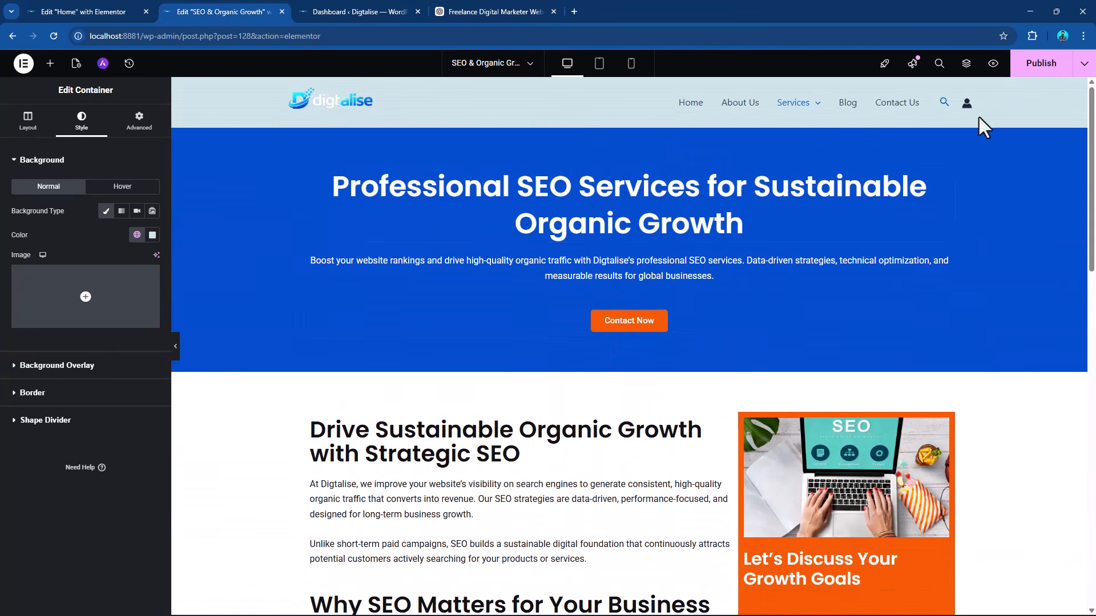
left_click(1037, 65)
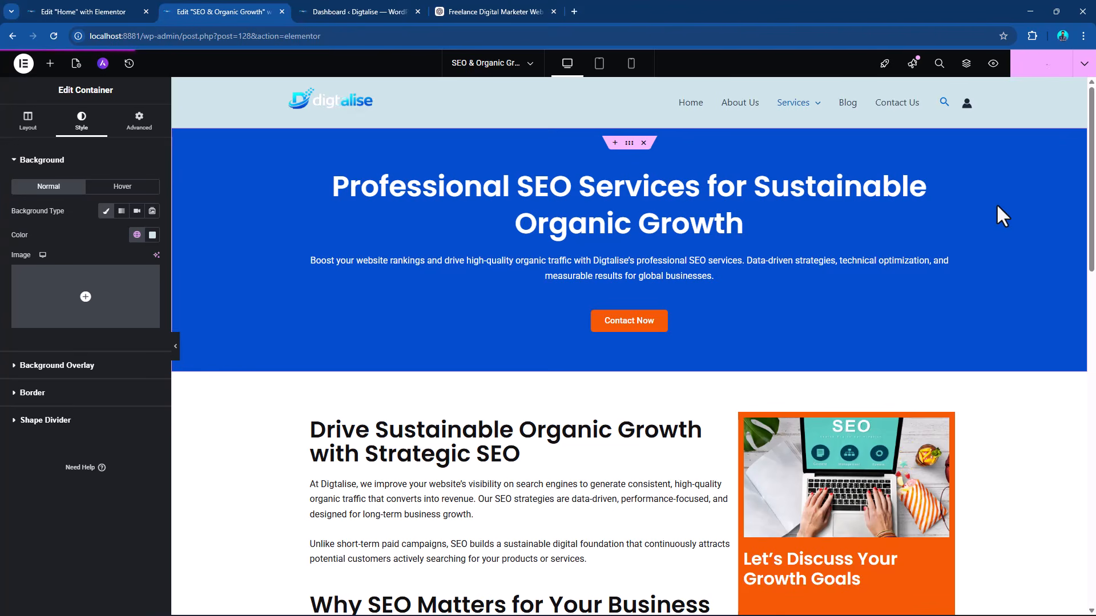
left_click(98, 11)
scroll(523, 316, "up", 15)
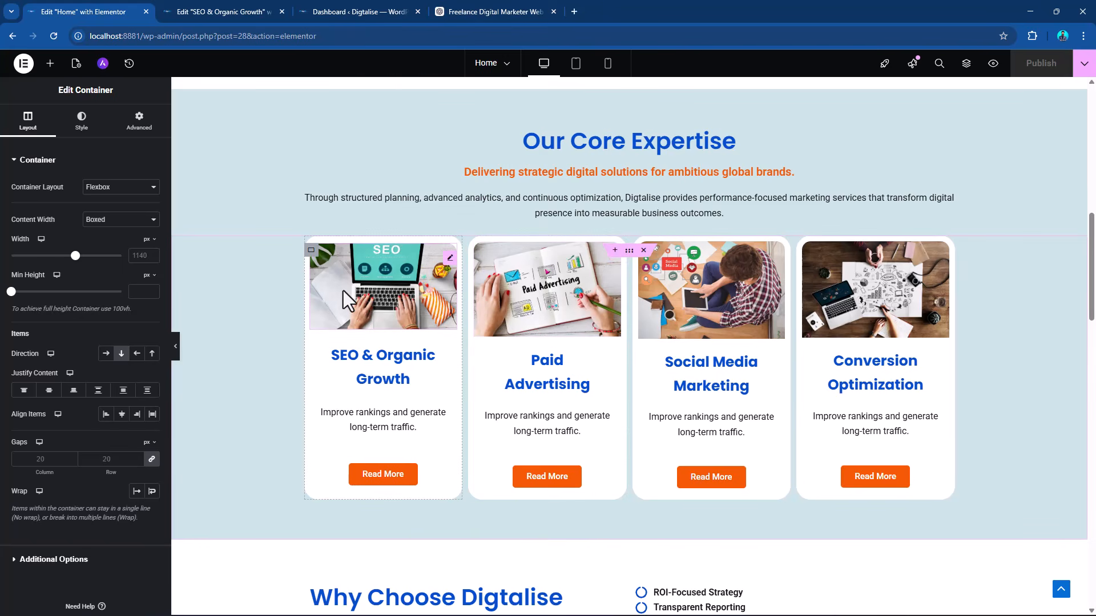
left_click(501, 5)
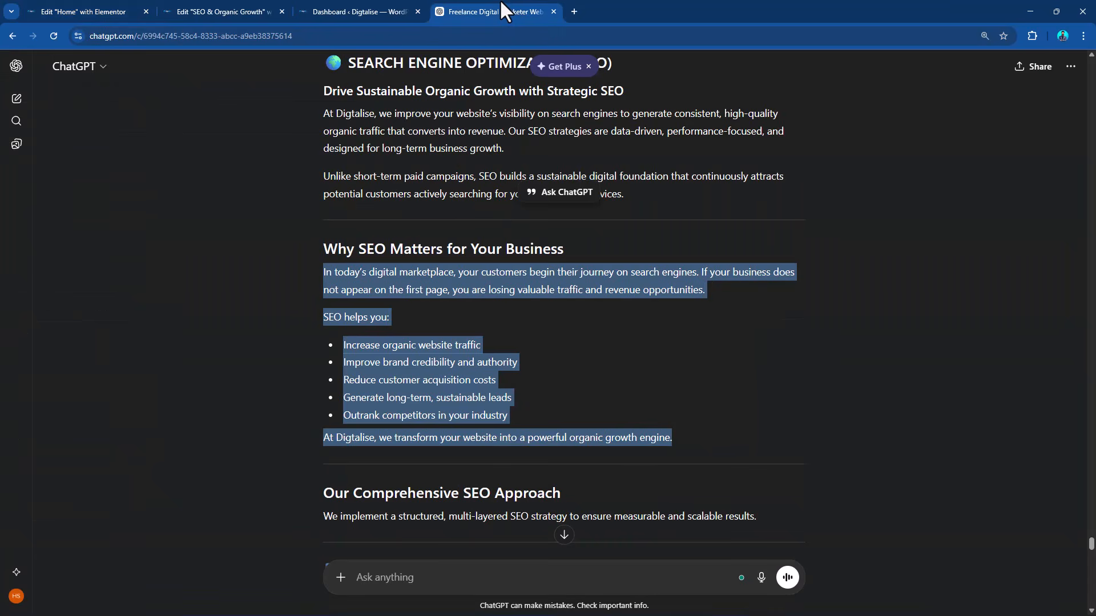
left_click(239, 10)
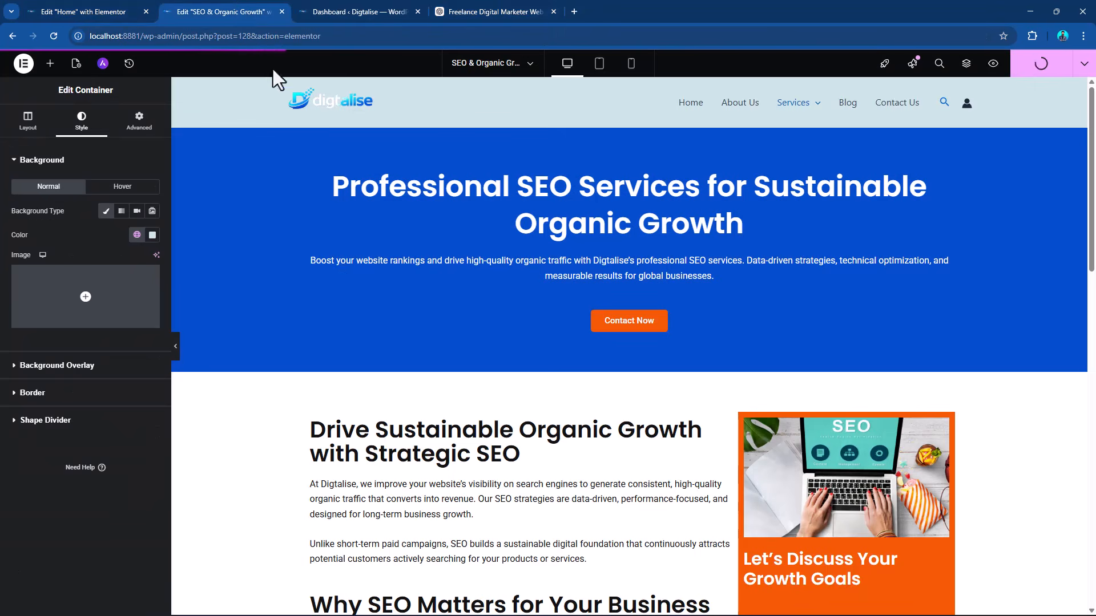
scroll(478, 244, "down", 7)
scroll(479, 244, "up", 7)
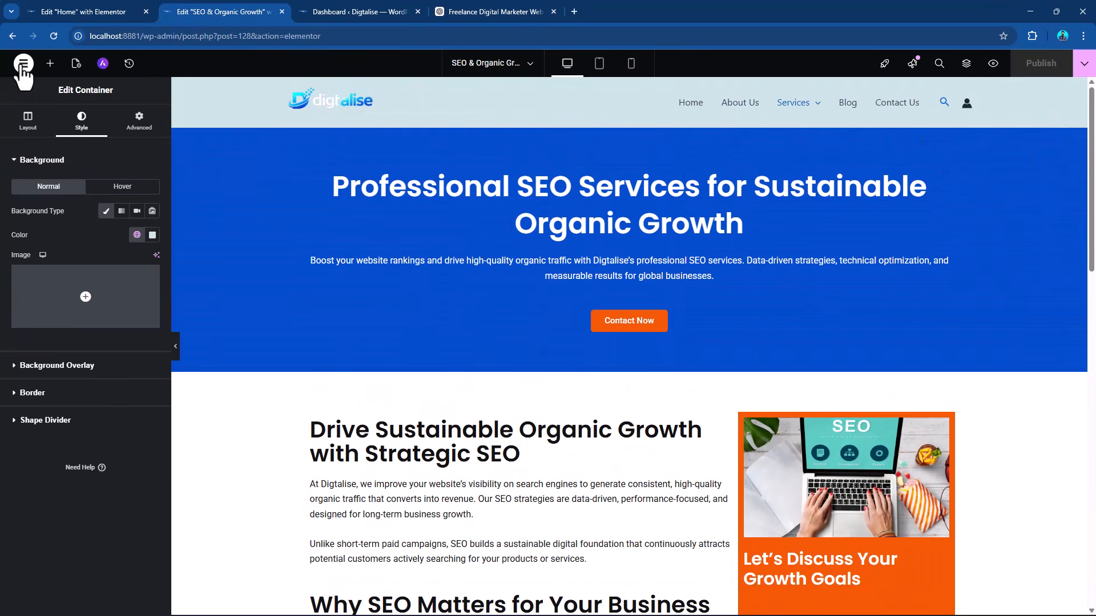
Leave the page editor for the WordPress list of all pages and find the SEO & Organic Growth entry.
left_click(24, 63)
left_click(68, 215)
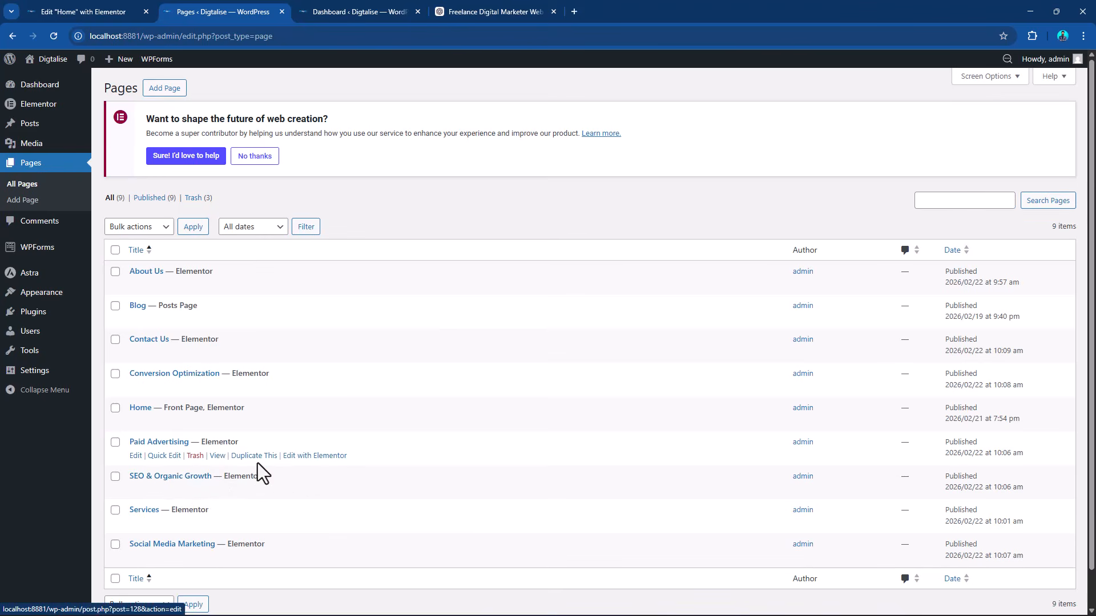
scroll(257, 464, "down", 1)
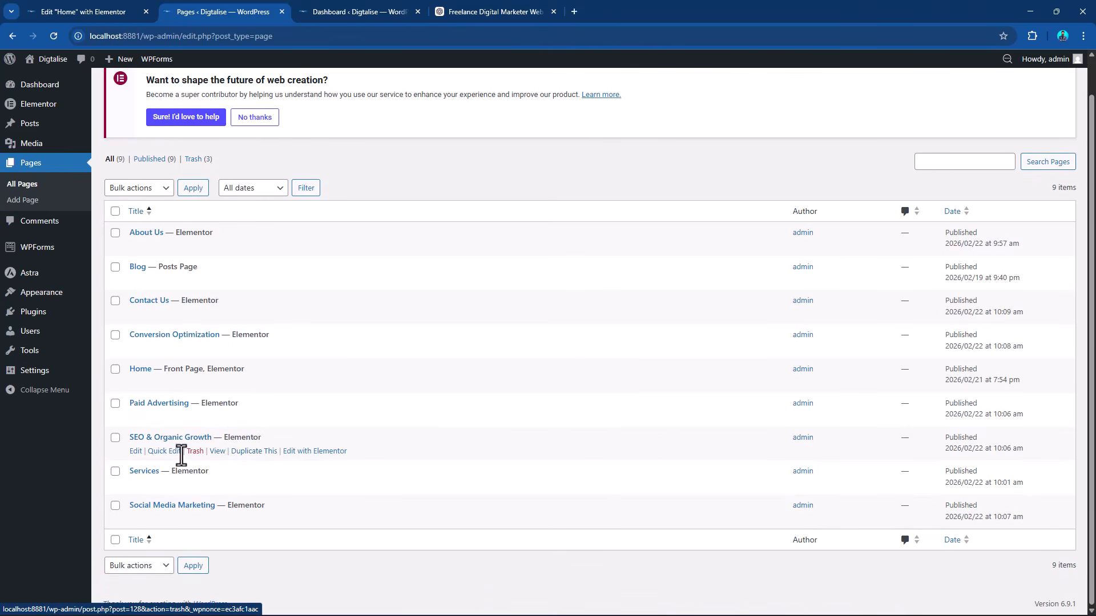
Open the published SEO & Organic Growth page in a new tab and copy its link address.
left_click(221, 452, "ctrl")
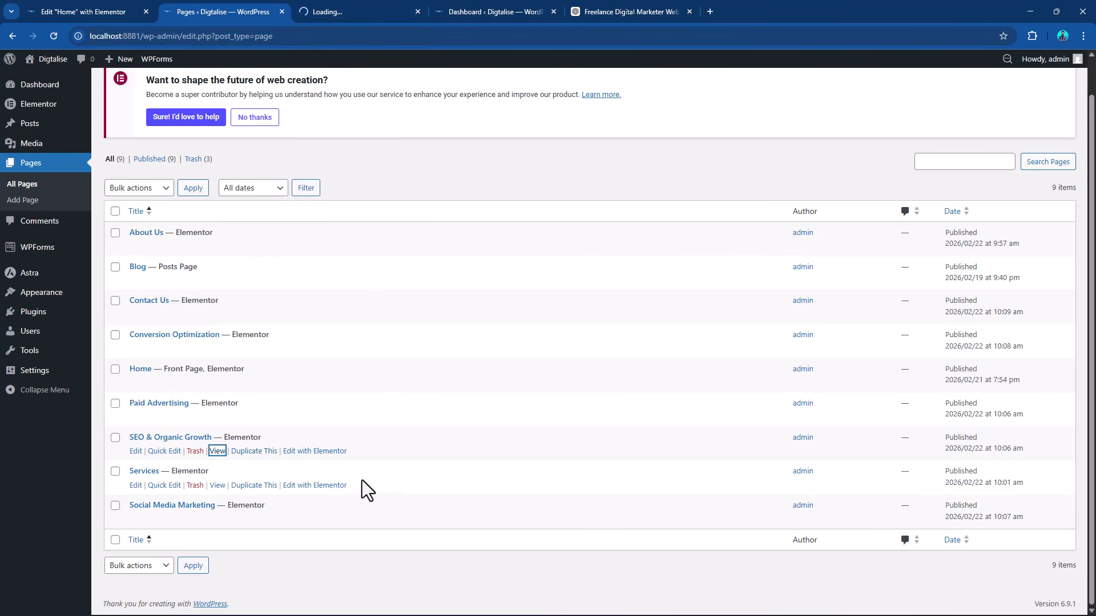
right_click(217, 452)
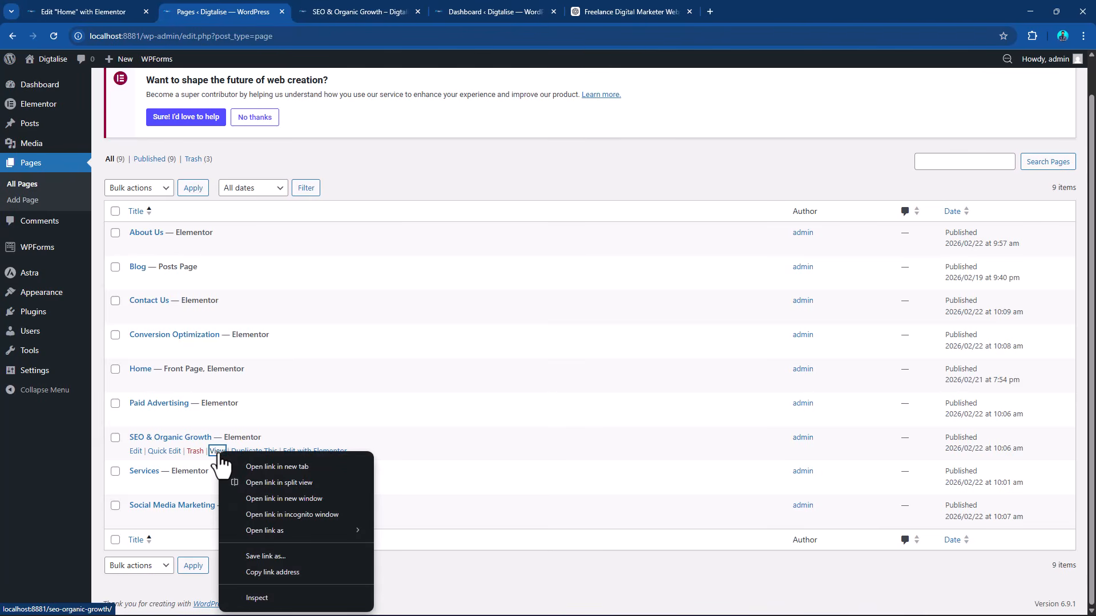
left_click(287, 573)
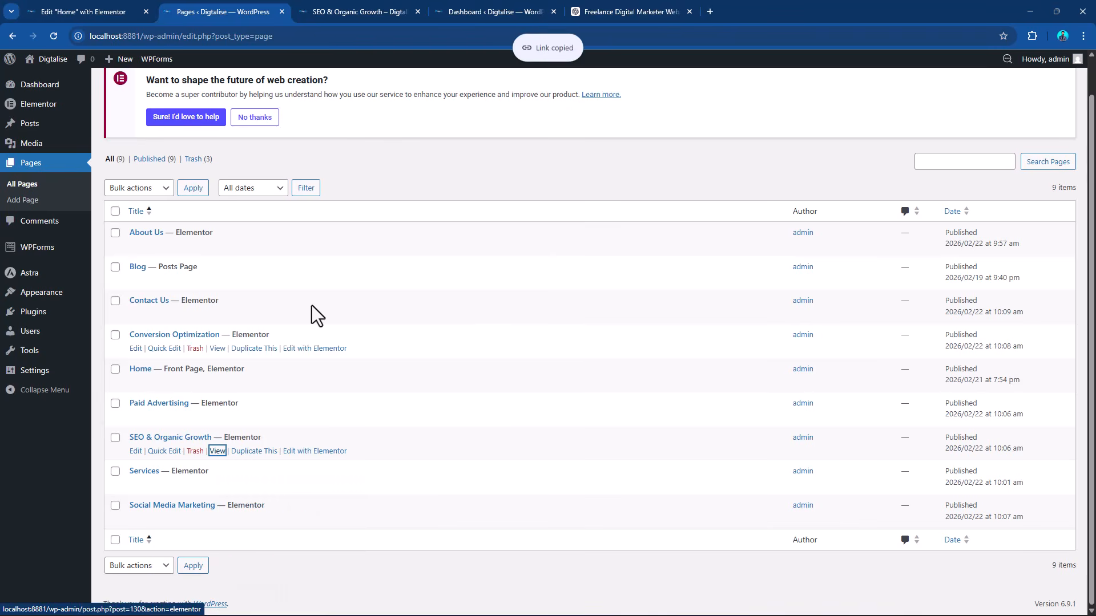
left_click(382, 2)
left_click(105, 36)
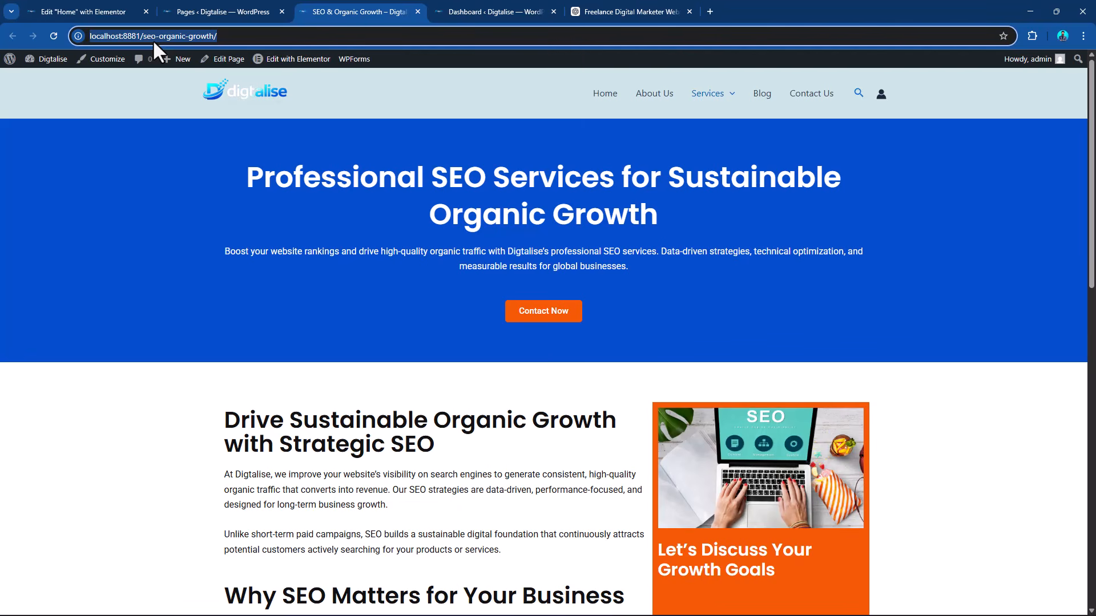
left_click(57, 2)
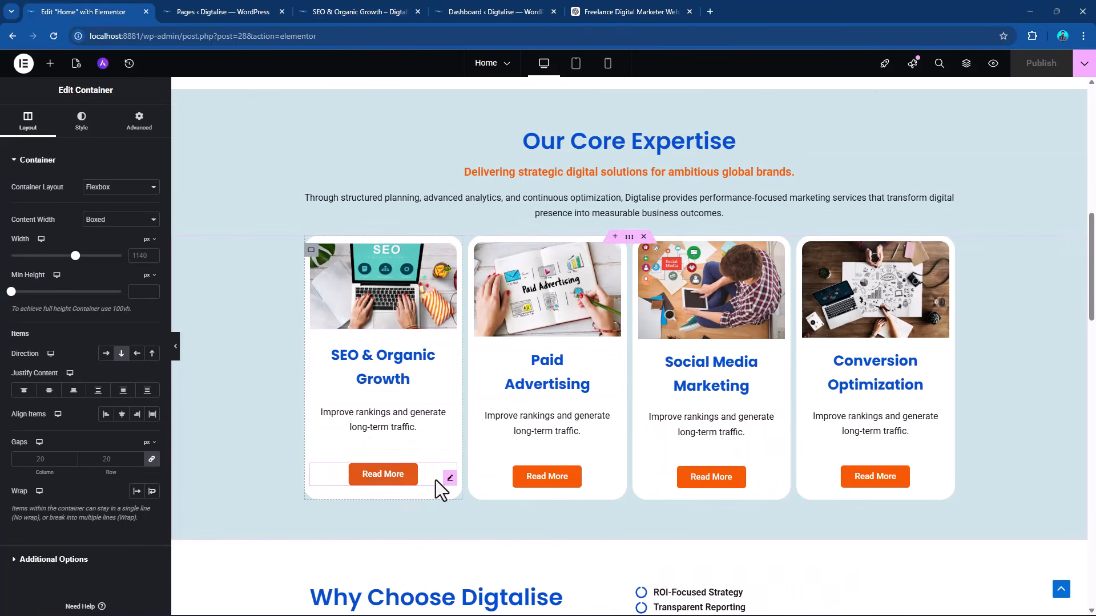
left_click(450, 484)
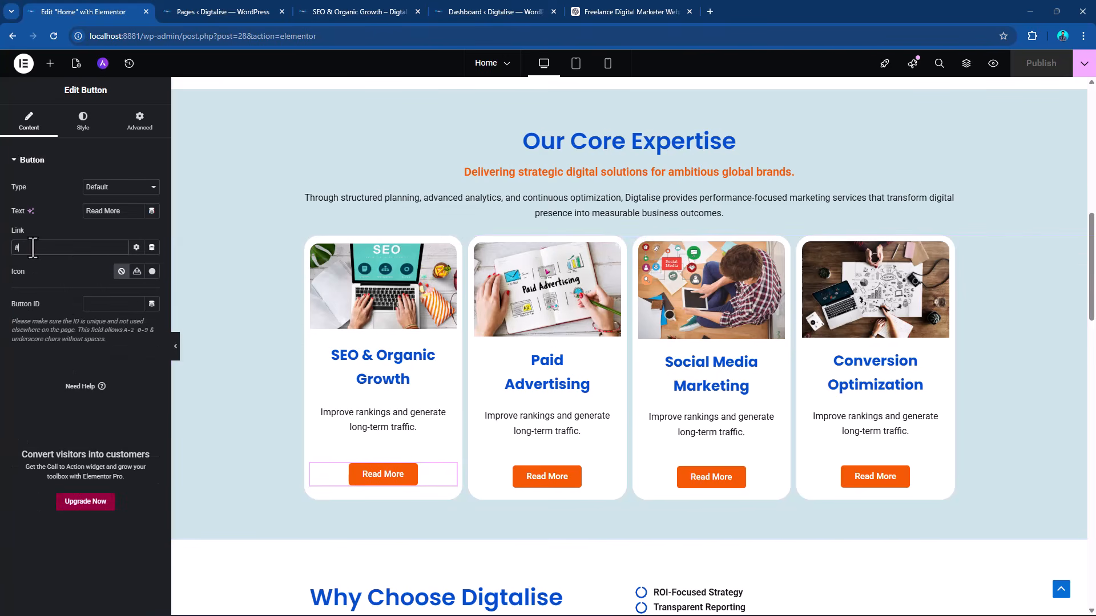
left_click_drag(28, 244, 1, 244)
key("ctrl+v")
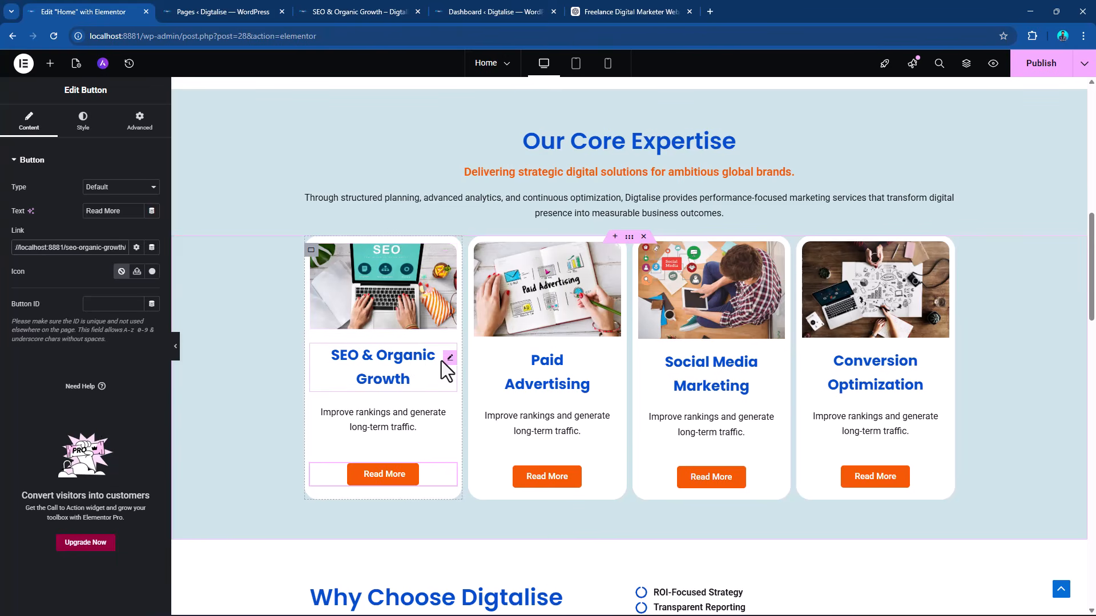
left_click(449, 358)
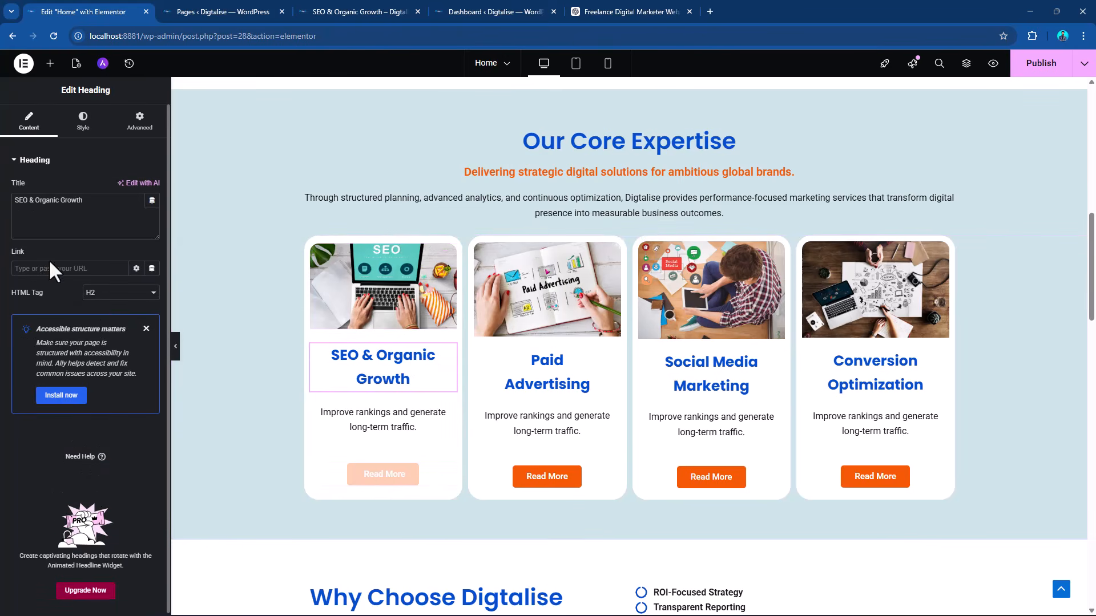
key("ctrl+v")
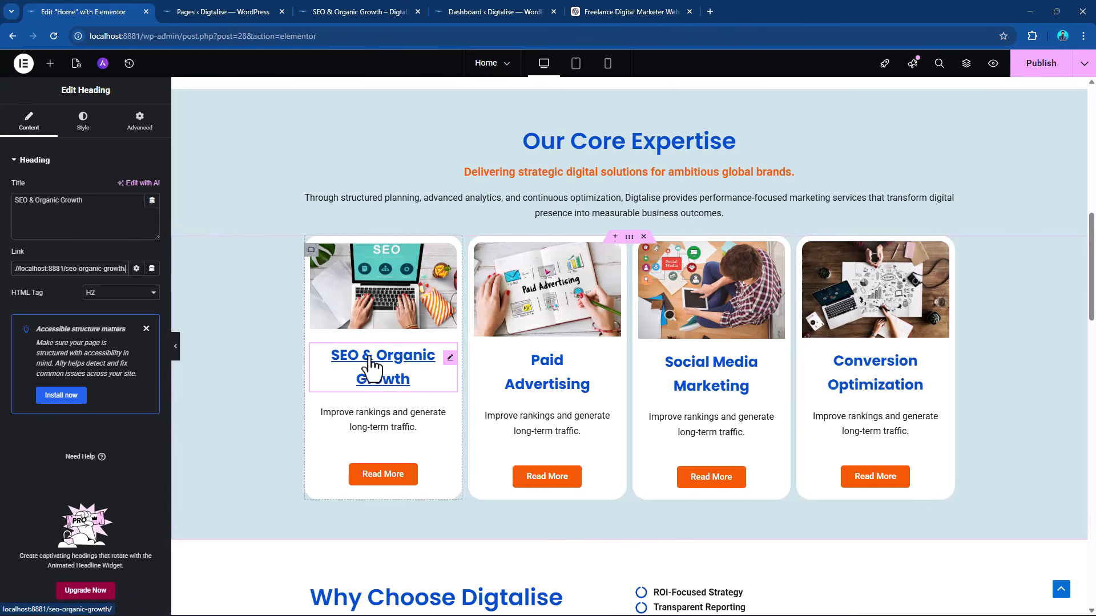
left_click(450, 258)
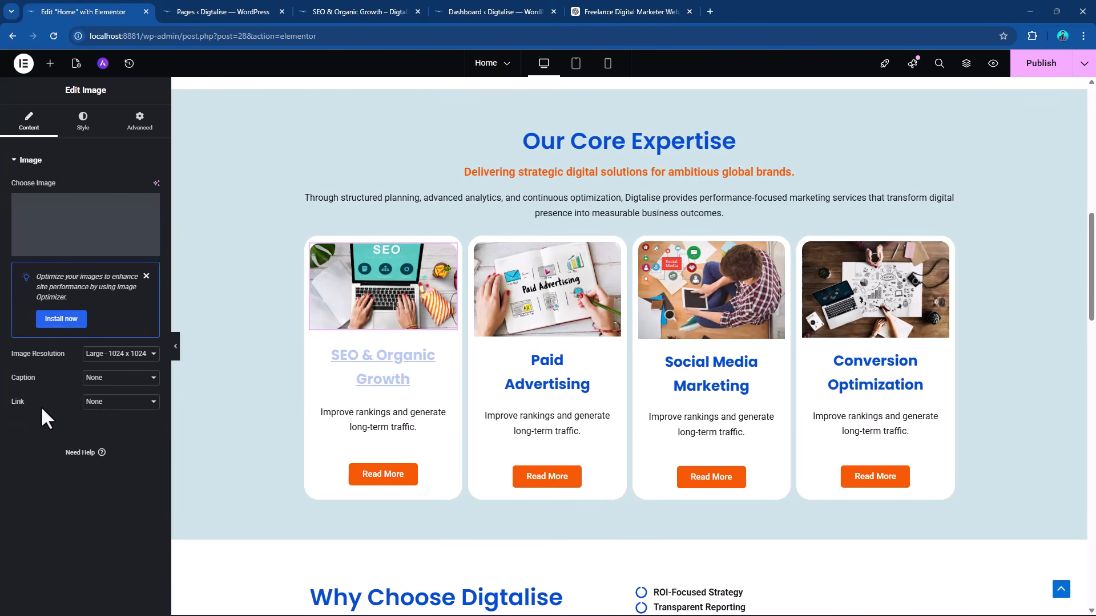
left_click(111, 417)
left_click(117, 440)
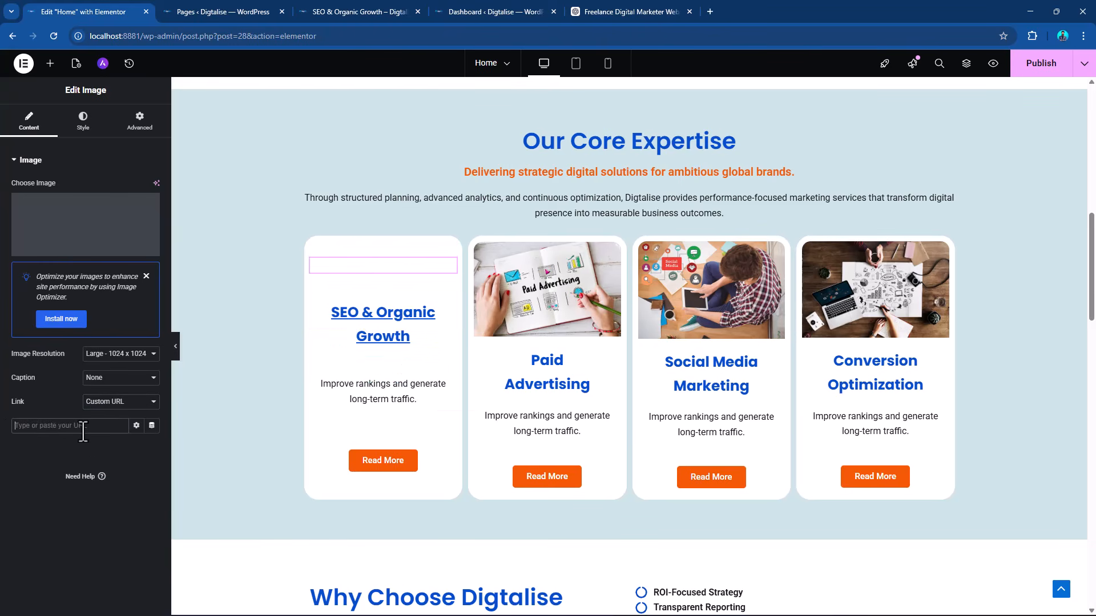
left_click(84, 427)
key("ctrl+v")
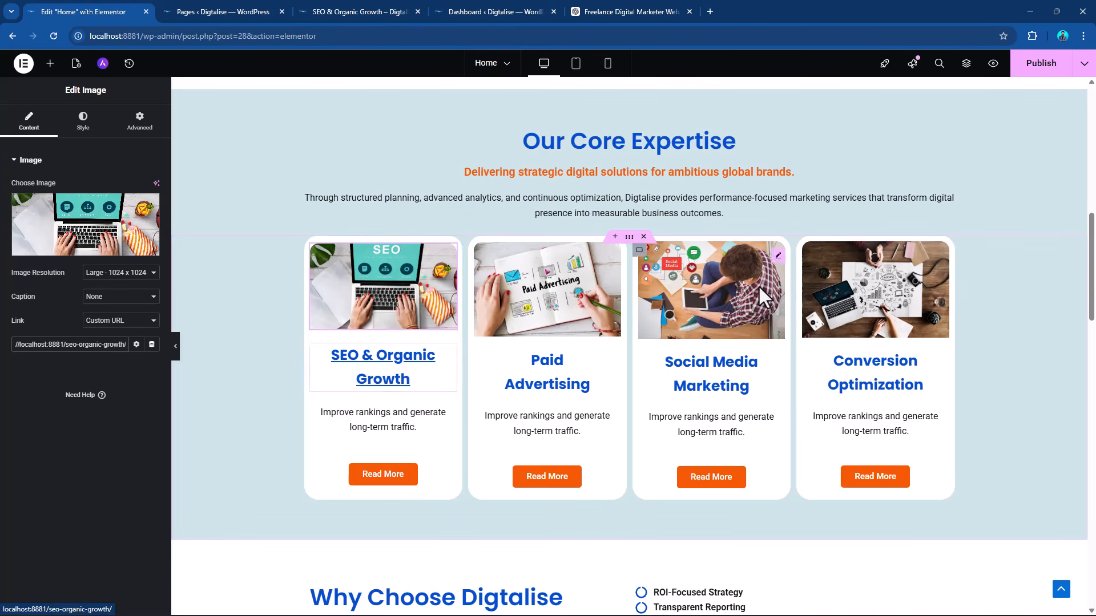
left_click(1035, 65)
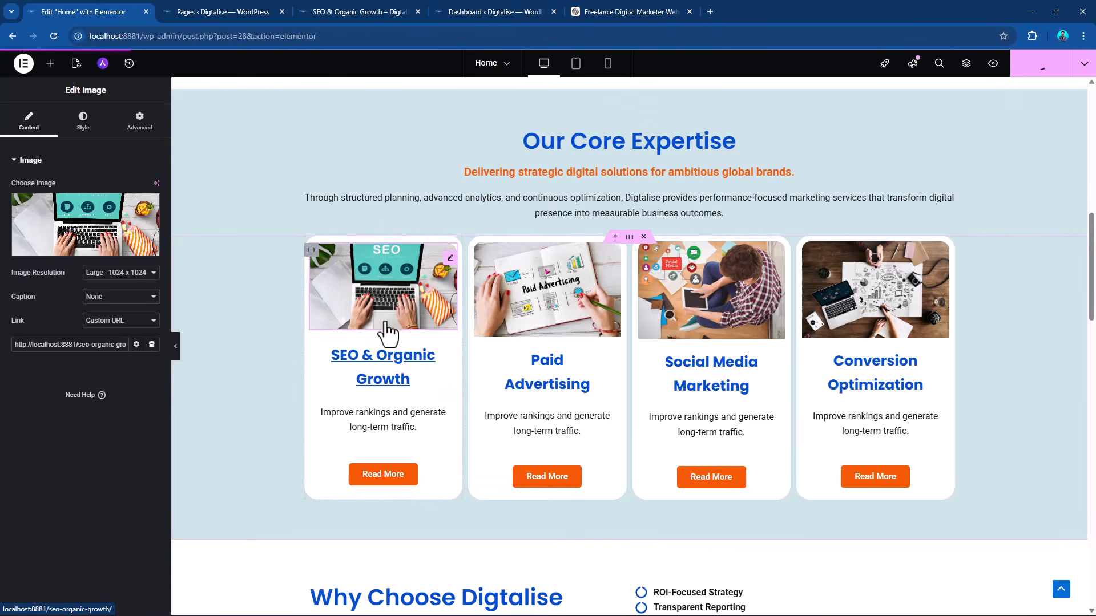
In the theme customizer's global typography settings, turn off Underline Content Links and publish the change.
left_click(217, 10)
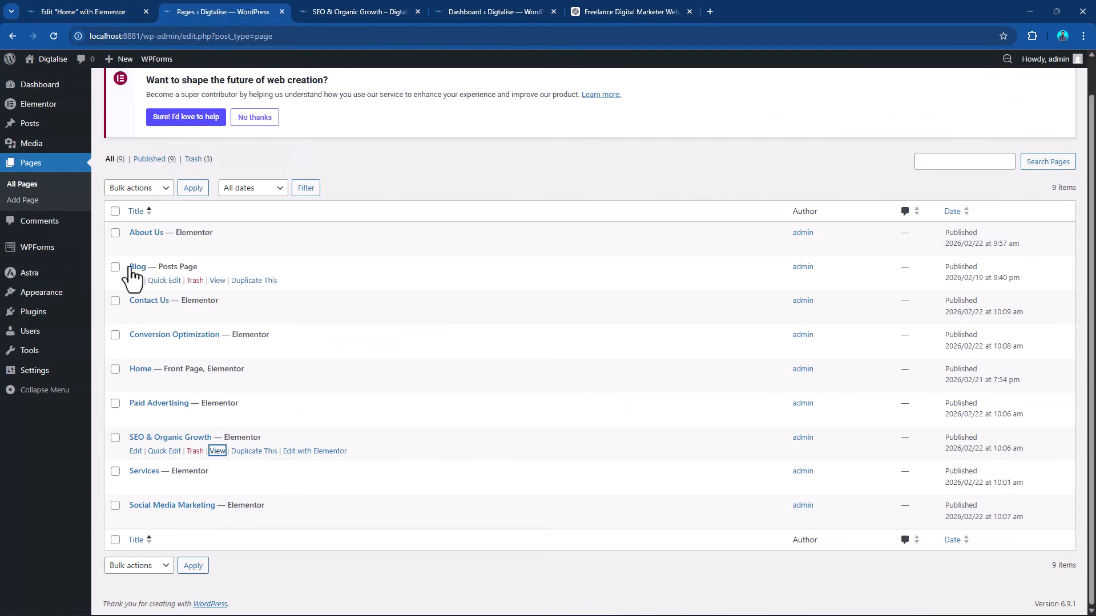
mouse_move(35, 294)
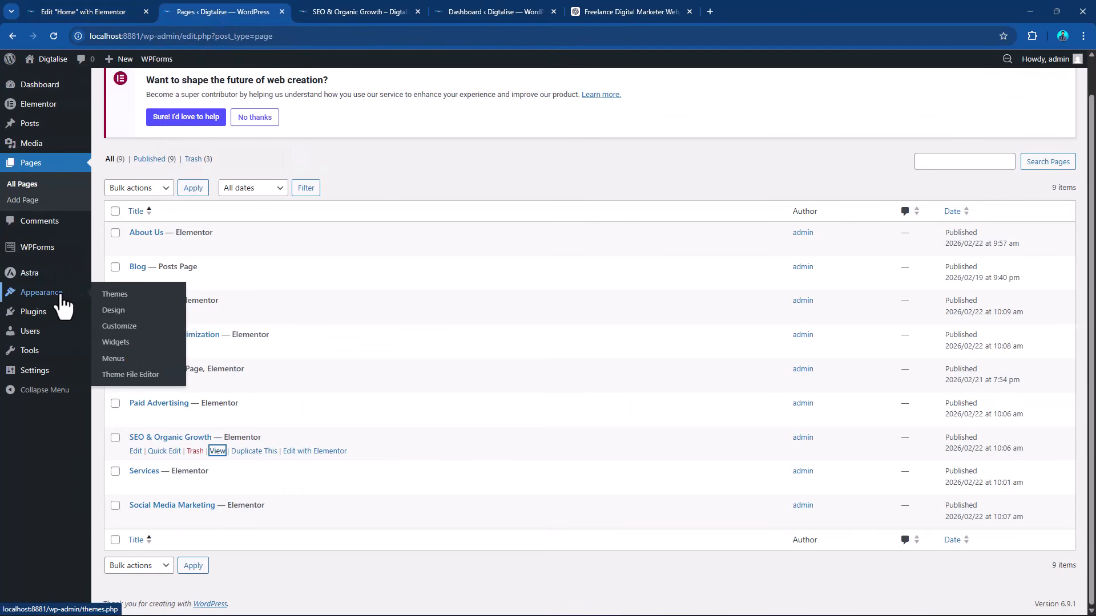
left_click(129, 332)
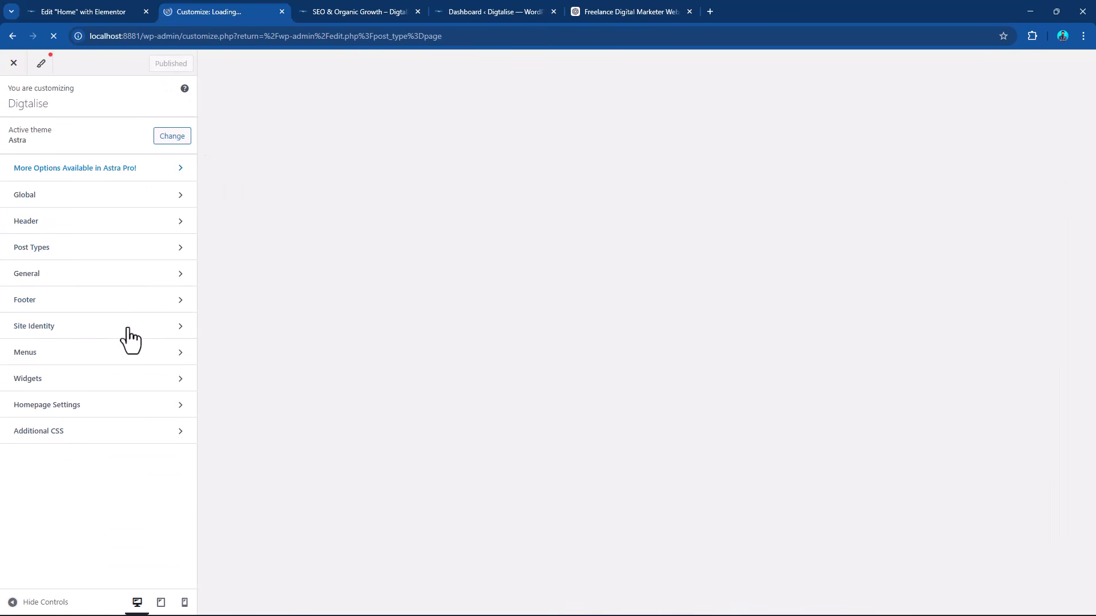
left_click(139, 199)
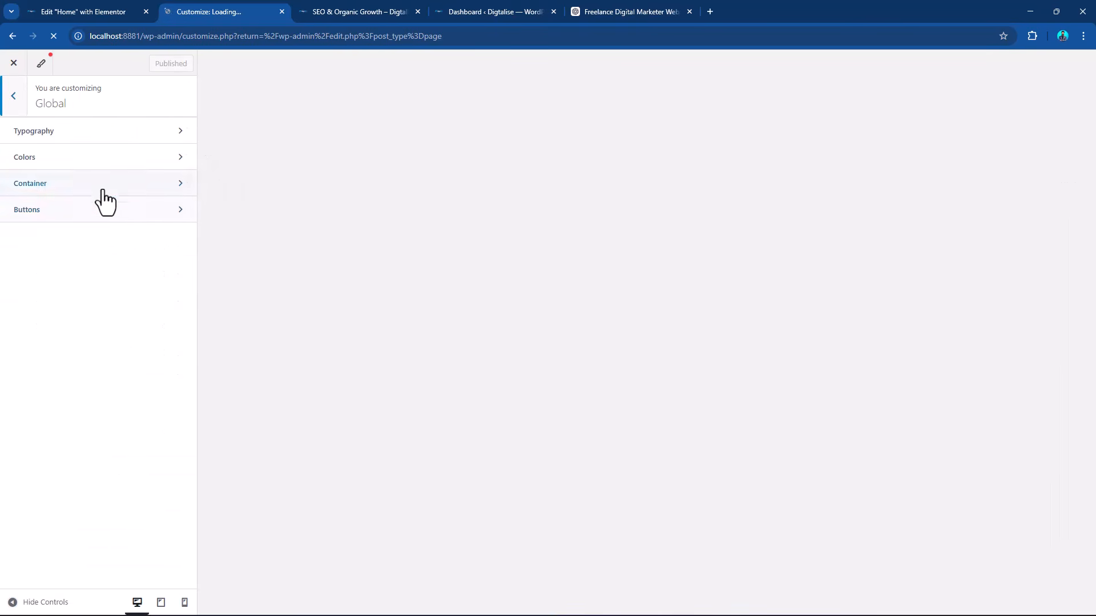
left_click(67, 135)
scroll(127, 326, "down", 3)
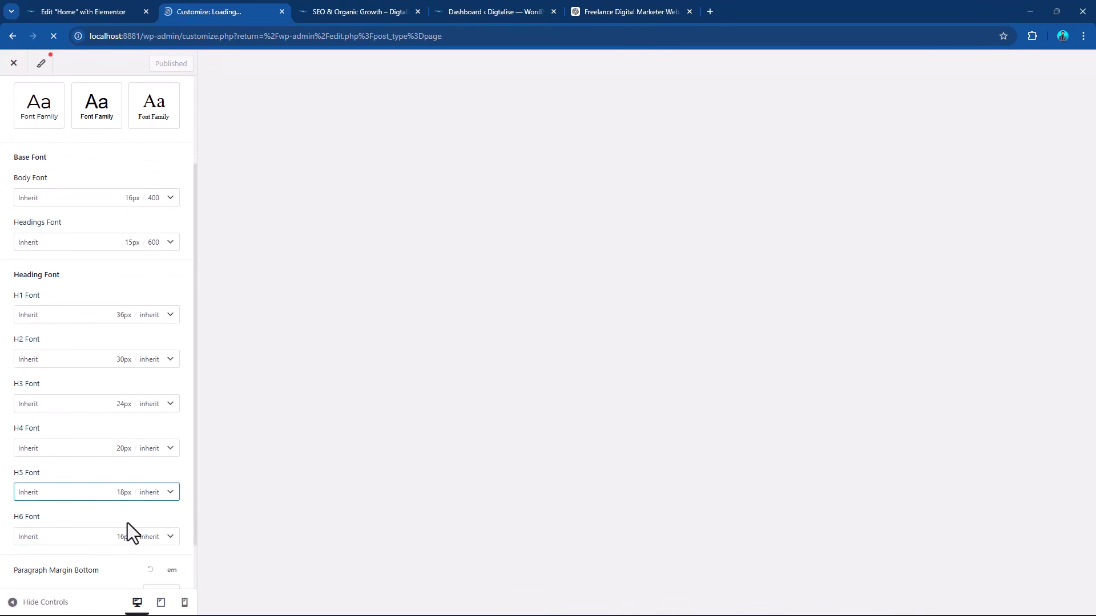
scroll(135, 546, "down", 1)
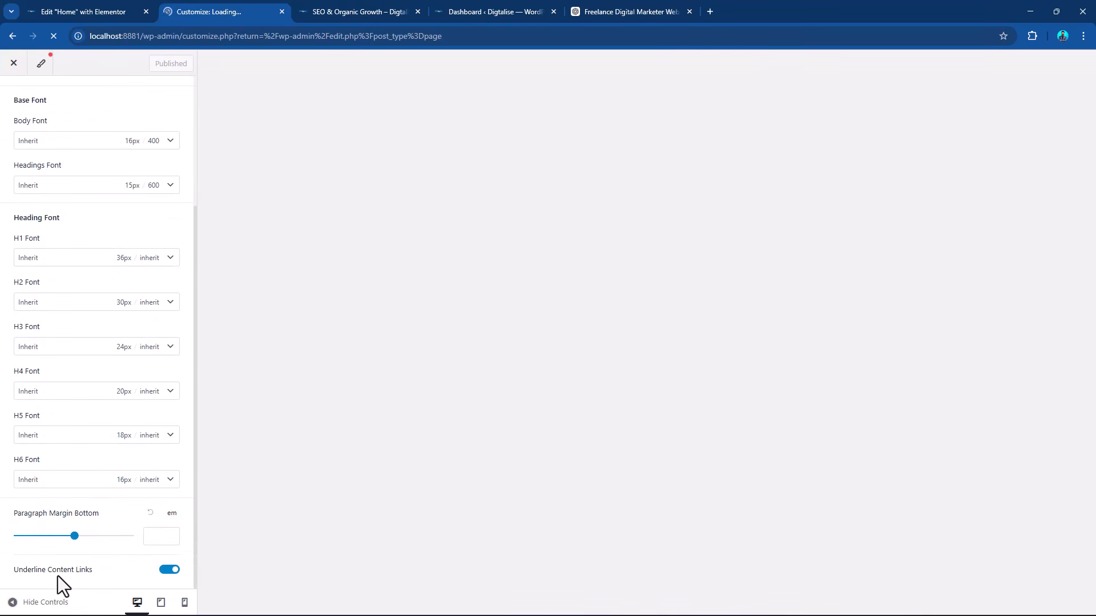
left_click(167, 571)
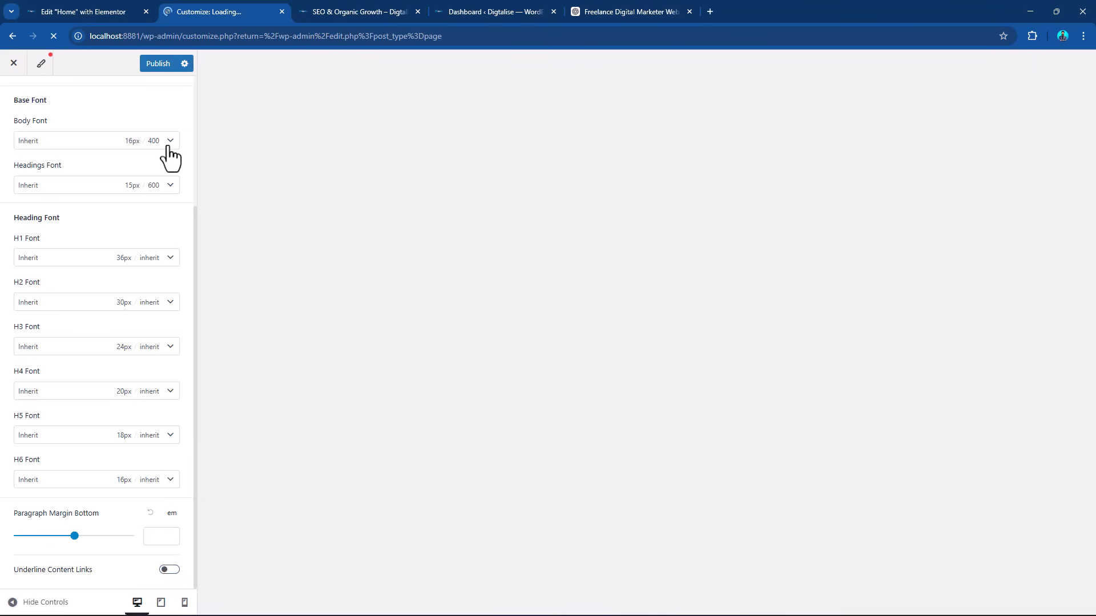
left_click(154, 64)
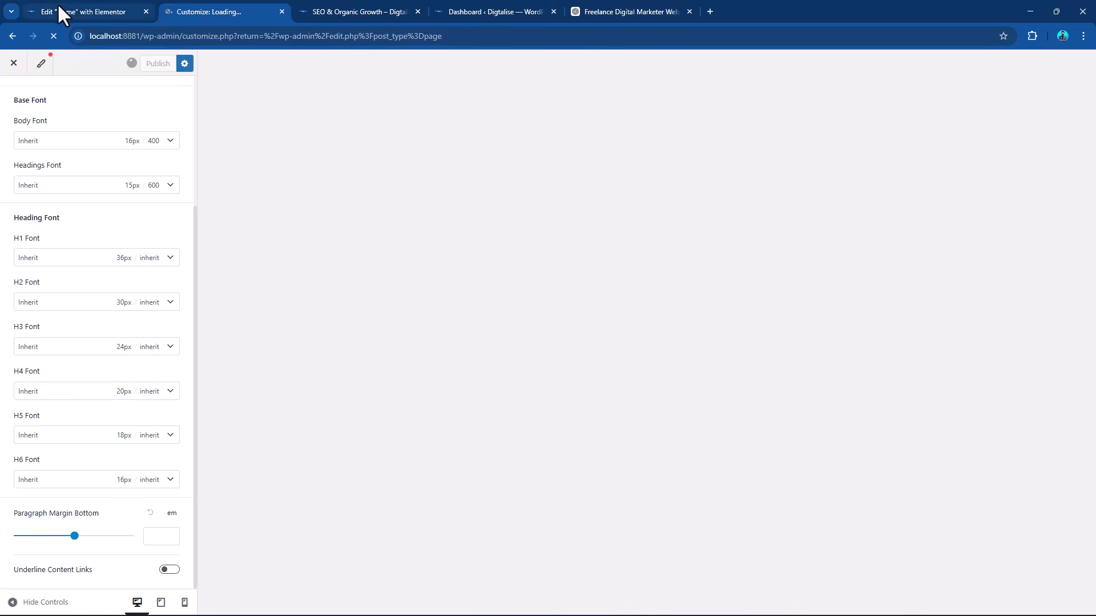
Preview the Home page and check the heading link styling on the SEO & Organic Growth card under Our Core Expertise.
left_click(85, 10)
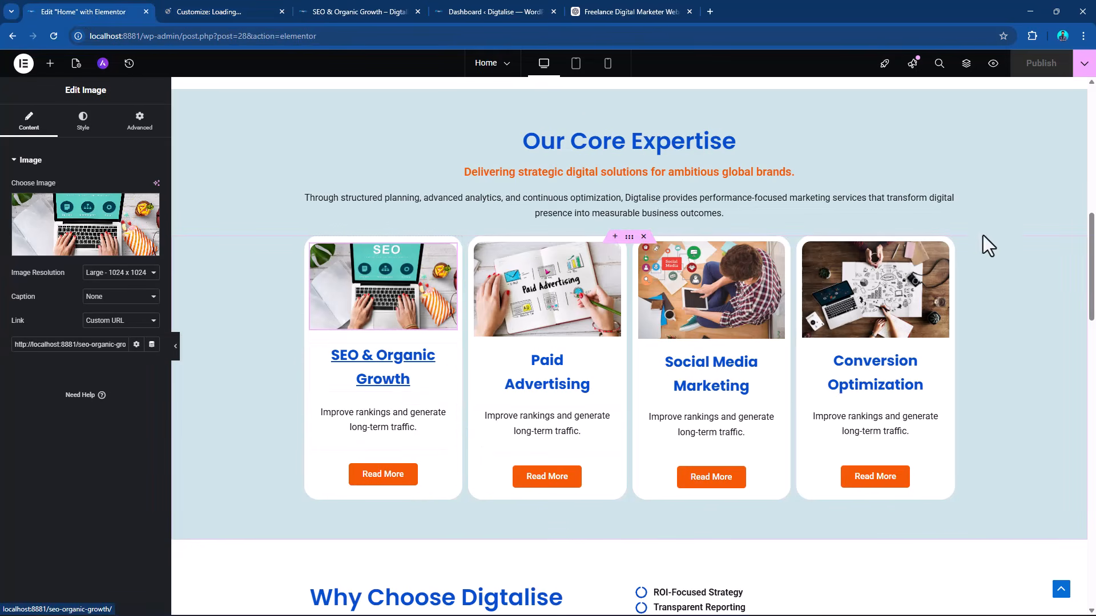
left_click(993, 63)
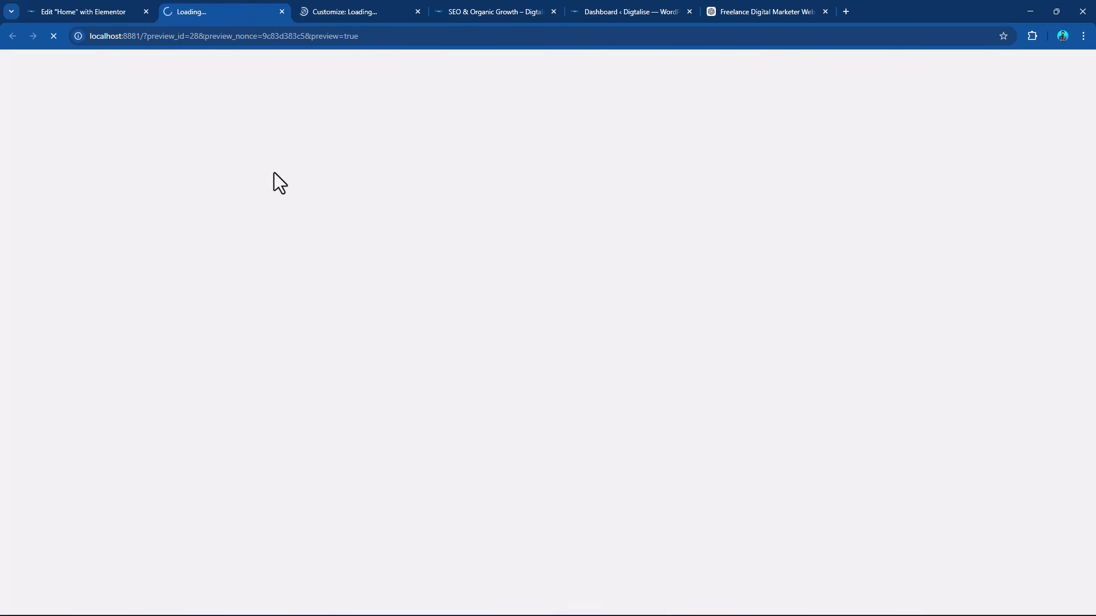
left_click(352, 8)
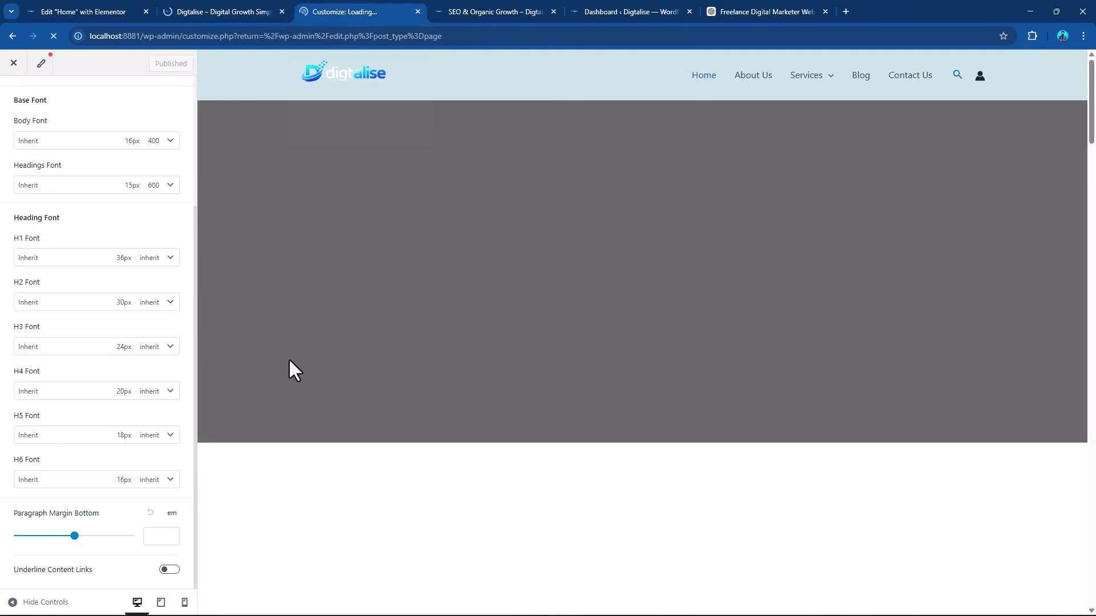
left_click(222, 12)
scroll(454, 265, "down", 15)
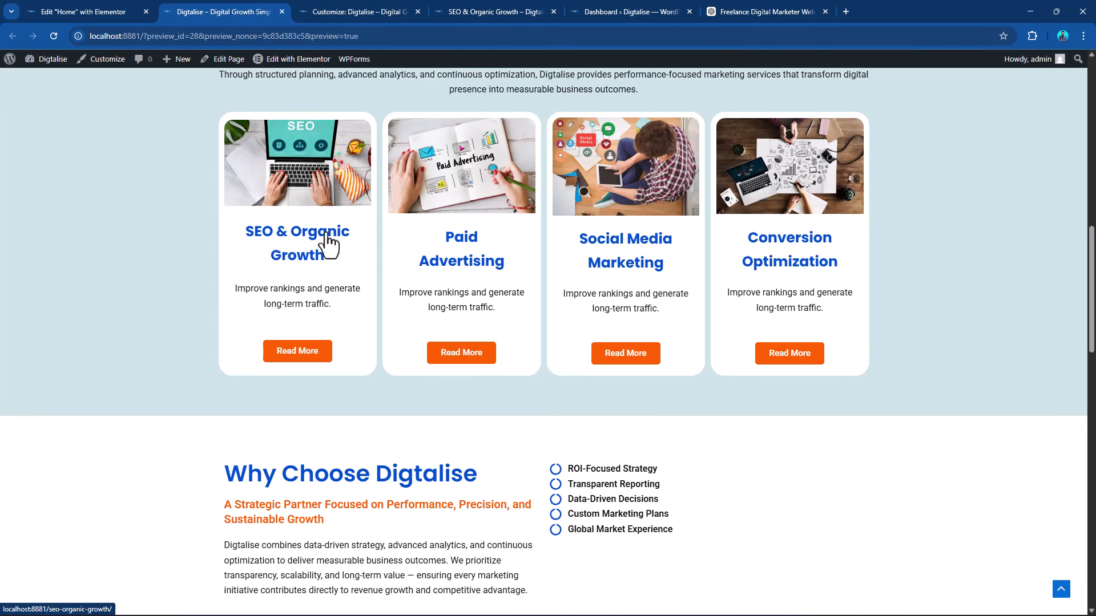
scroll(288, 258, "up", 1)
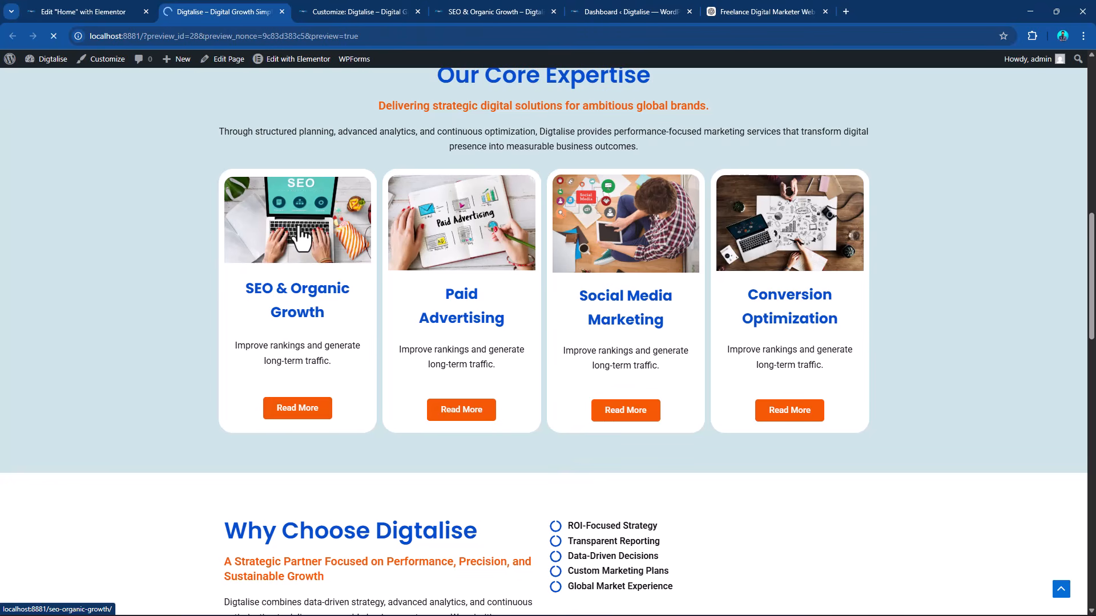
Follow the SEO & Organic Growth card's image link and review the opened page and its Services submenu.
left_click(296, 234)
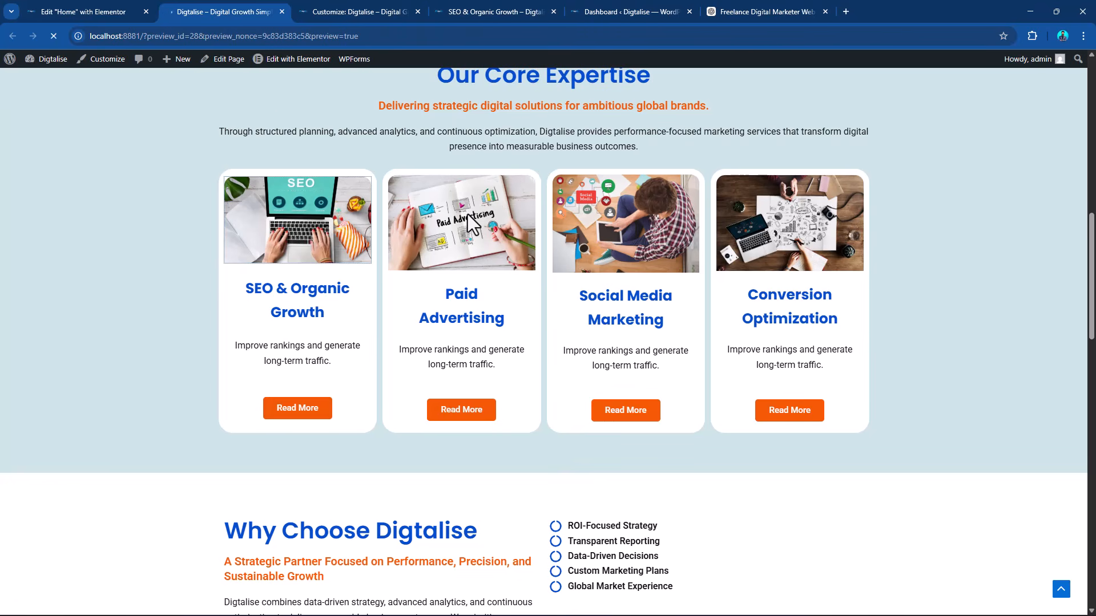
left_click(286, 247)
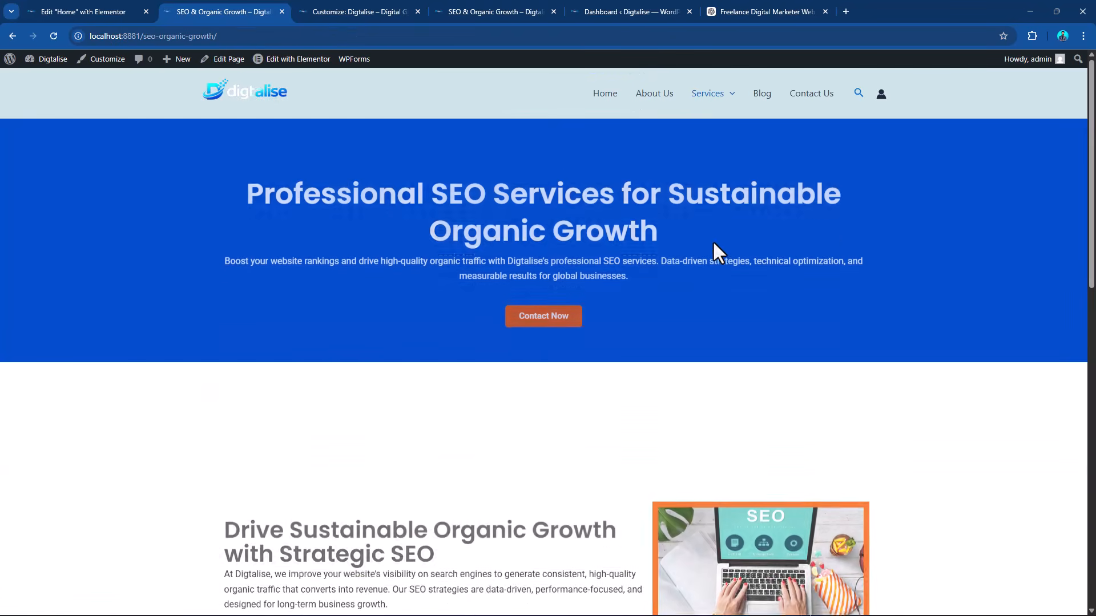
scroll(714, 245, "down", 5)
scroll(717, 245, "down", 6)
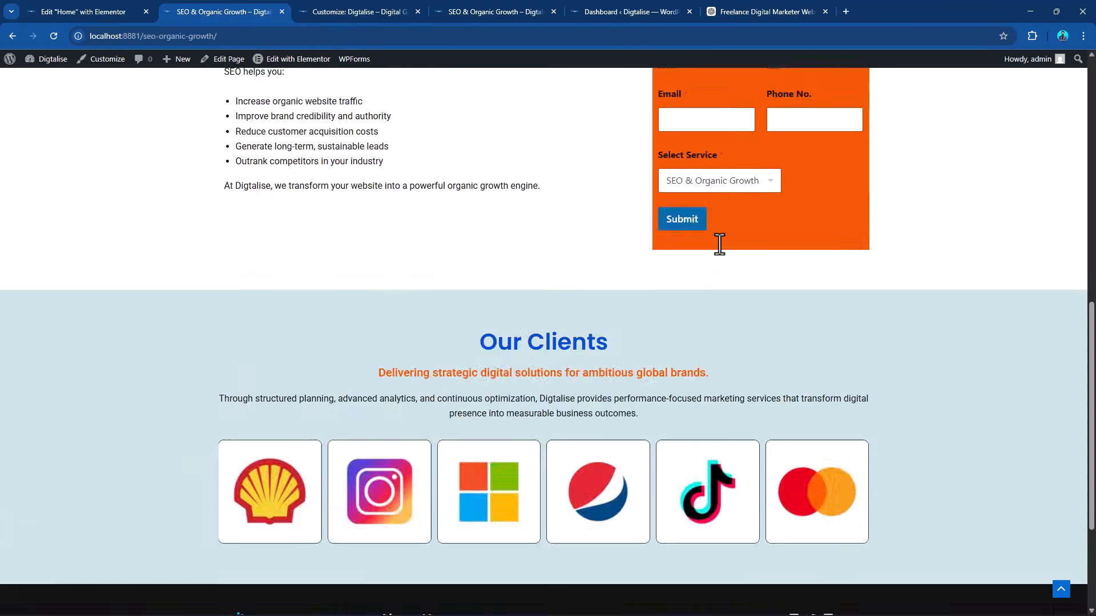
scroll(719, 249, "up", 12)
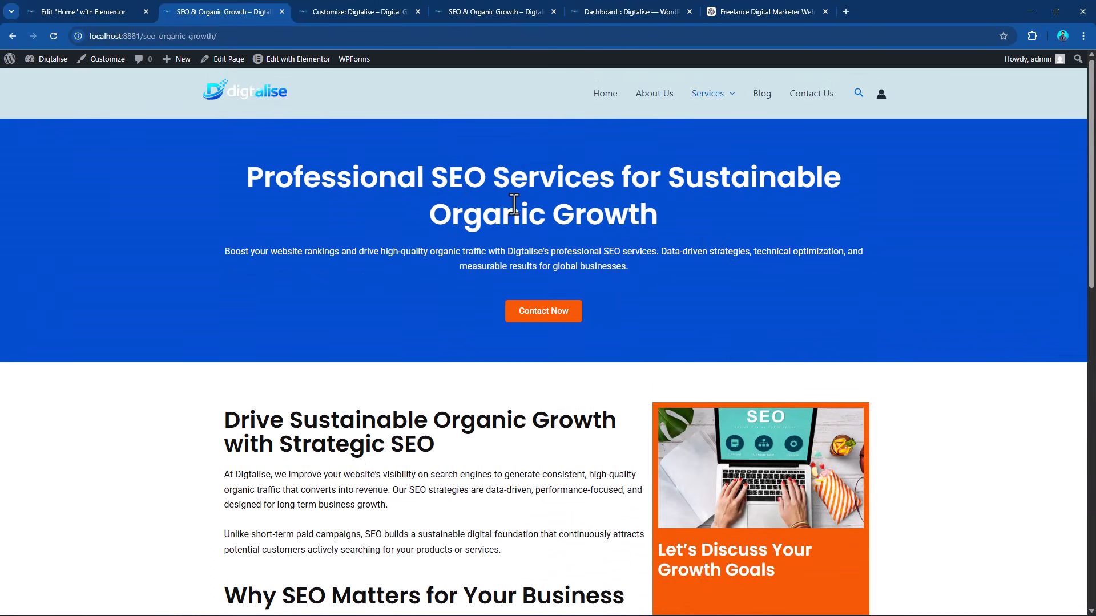
mouse_move(711, 94)
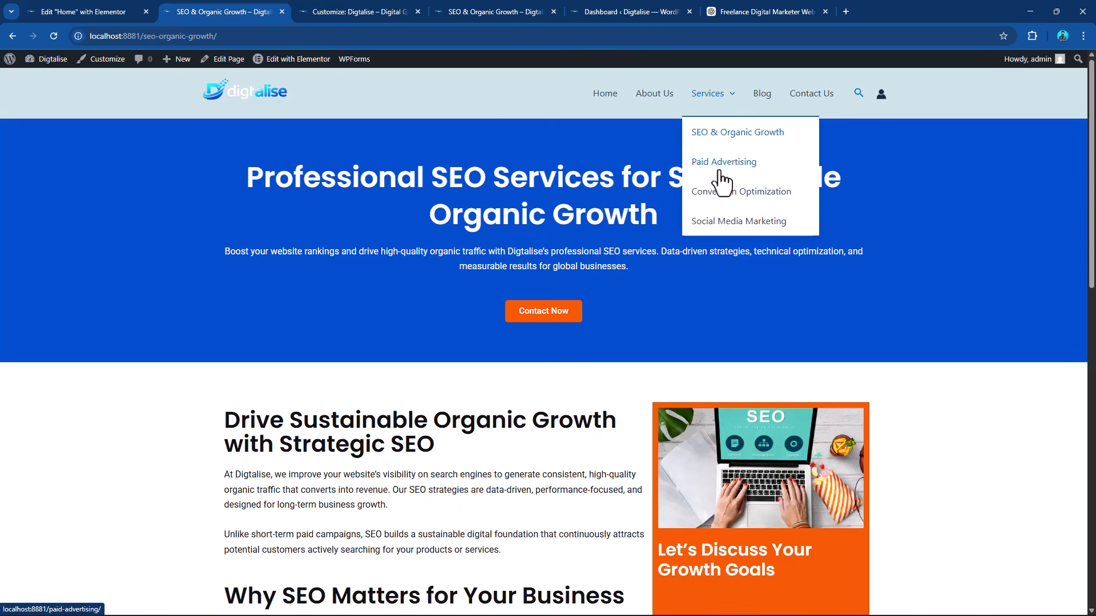
left_click(110, 12)
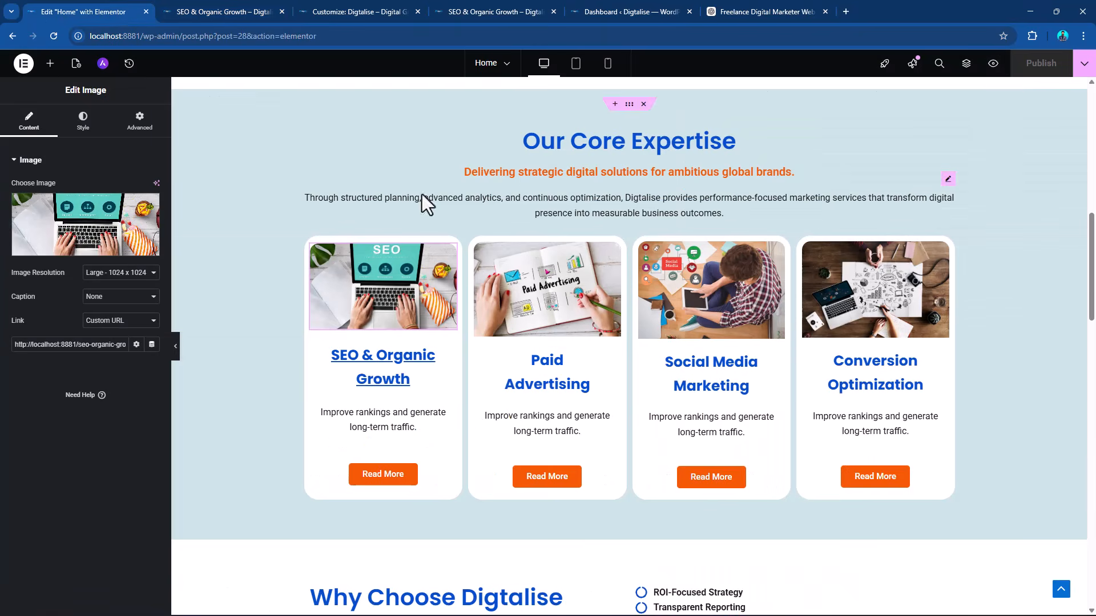
scroll(631, 173, "up", 2)
right_click(630, 207)
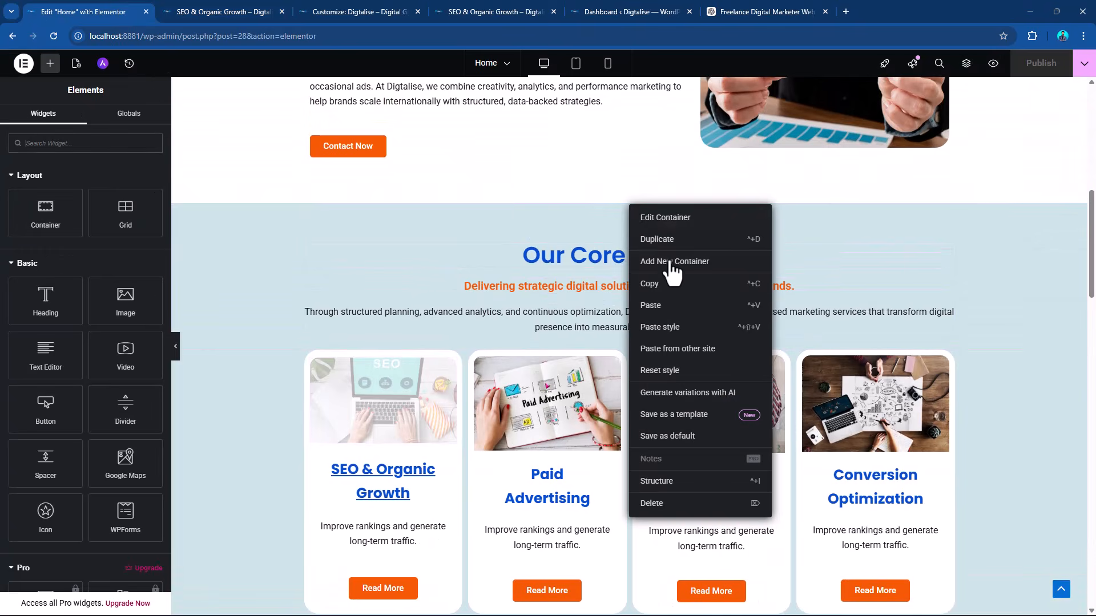
scroll(953, 248, "up", 5)
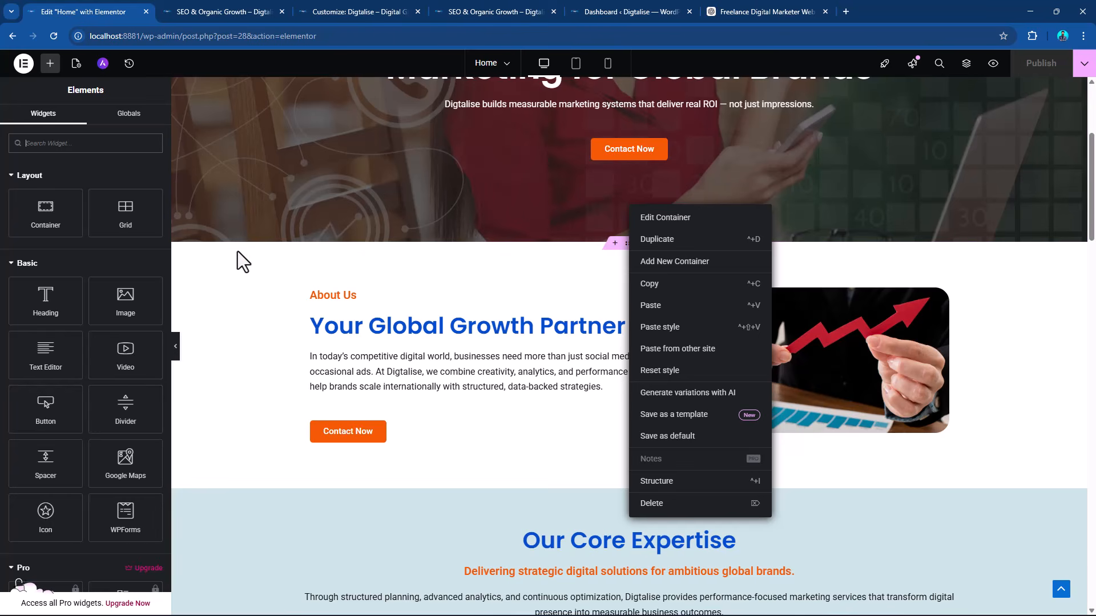
From the WordPress dashboard's list of pages, open the Contact Us page for editing with Elementor.
left_click(202, 3)
left_click(10, 60)
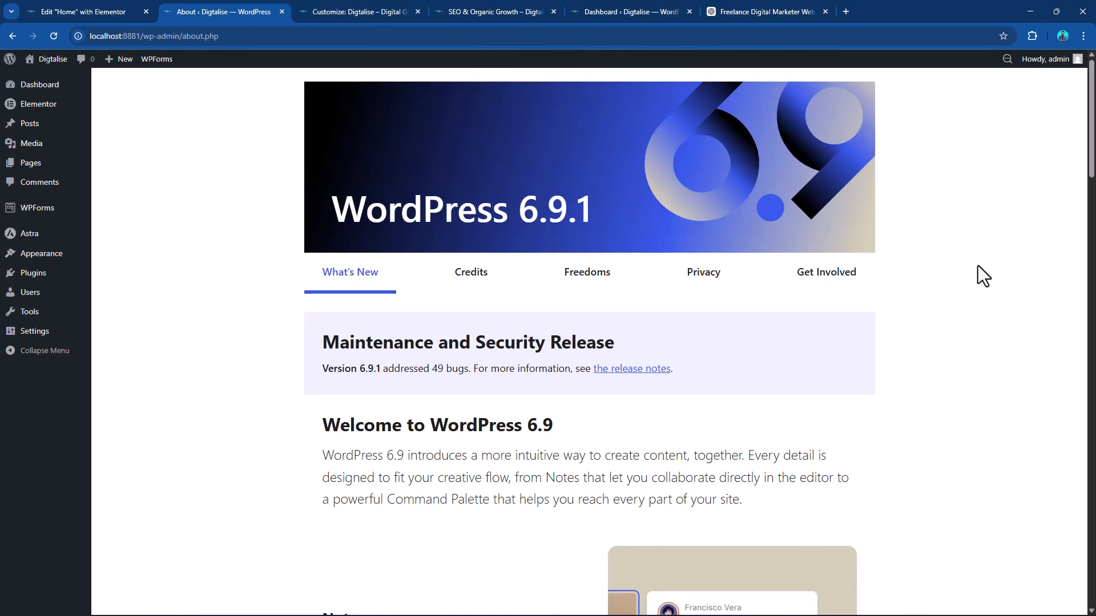
left_click(29, 165)
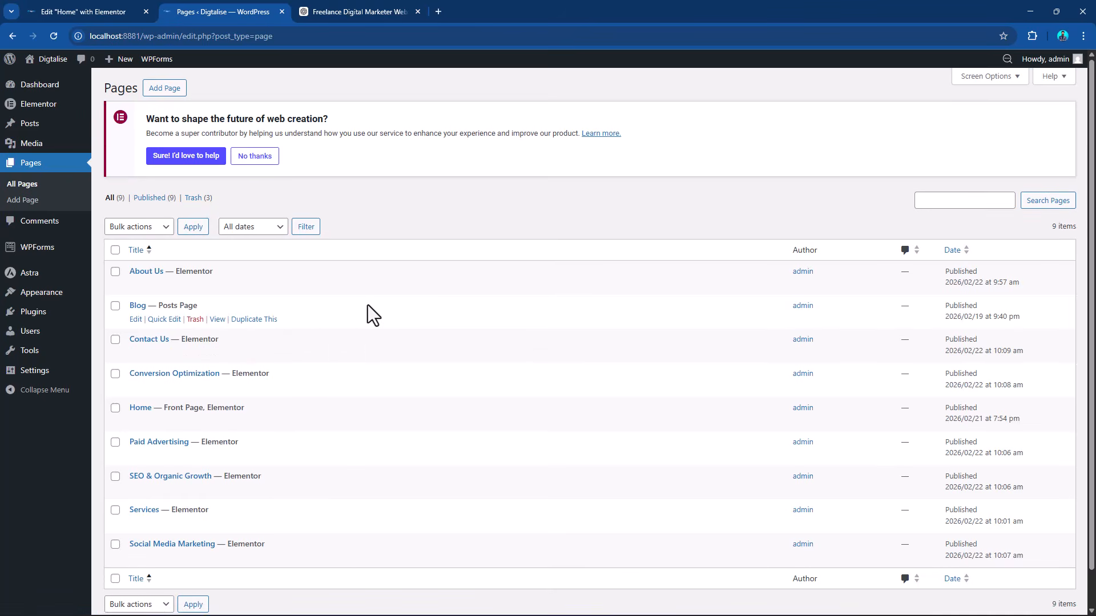
scroll(368, 305, "down", 1)
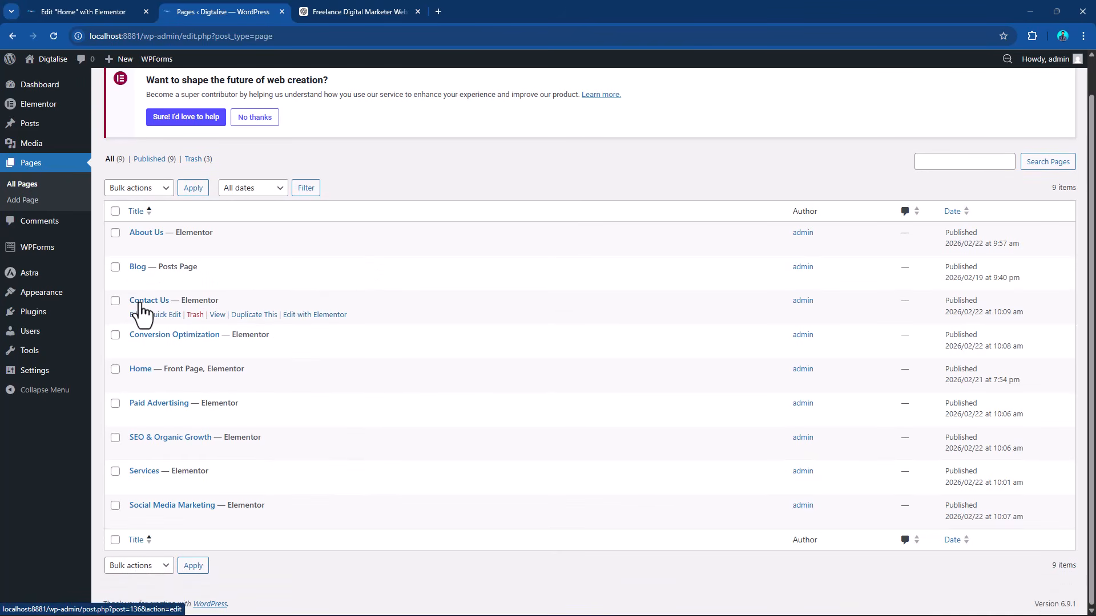
left_click(330, 320)
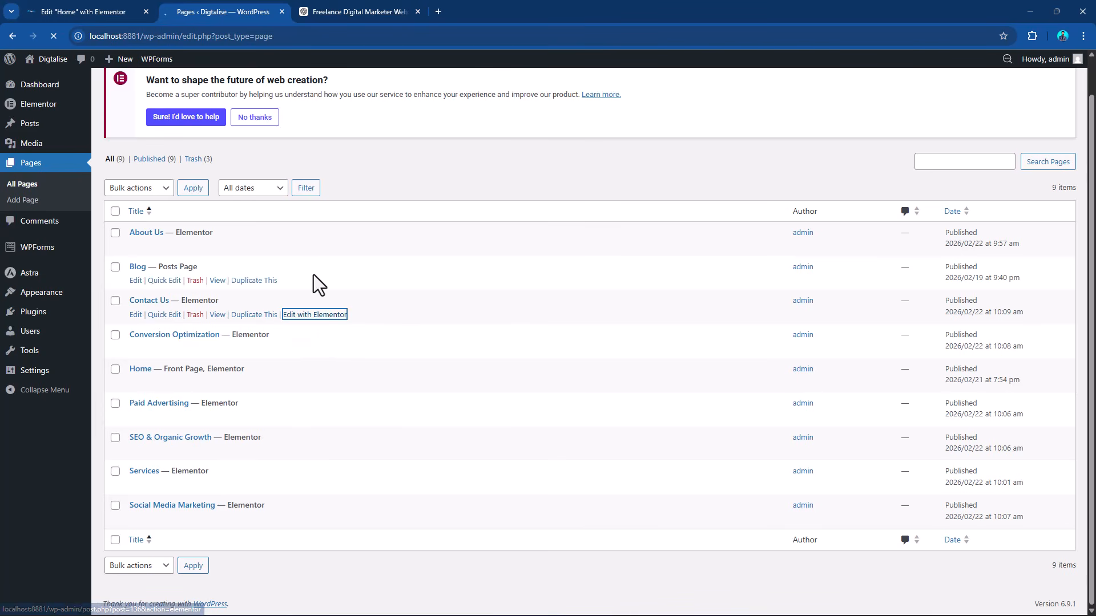
Glance at the ChatGPT copy for the Contact Us page, return to the Home page's Elementor editor and exit it to WordPress.
left_click(86, 12)
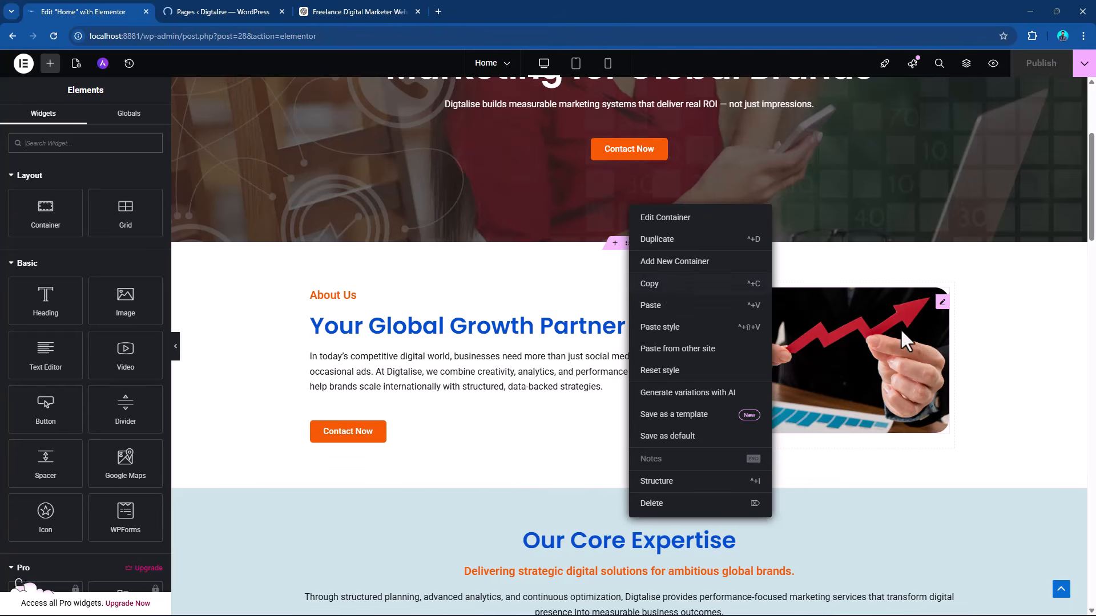
scroll(807, 350, "up", 5)
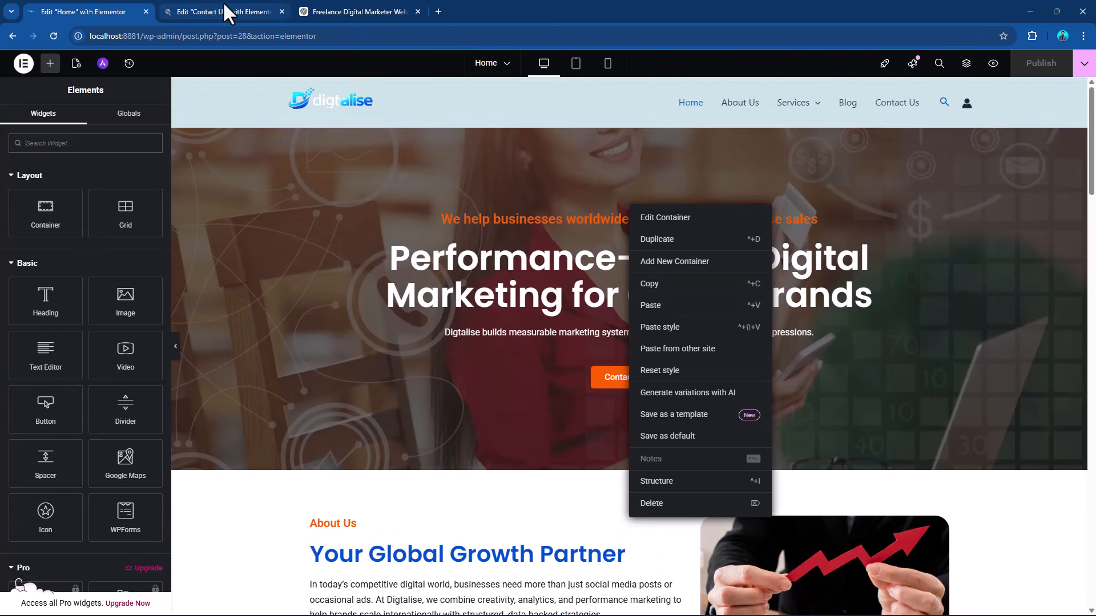
left_click(223, 4)
left_click(369, 8)
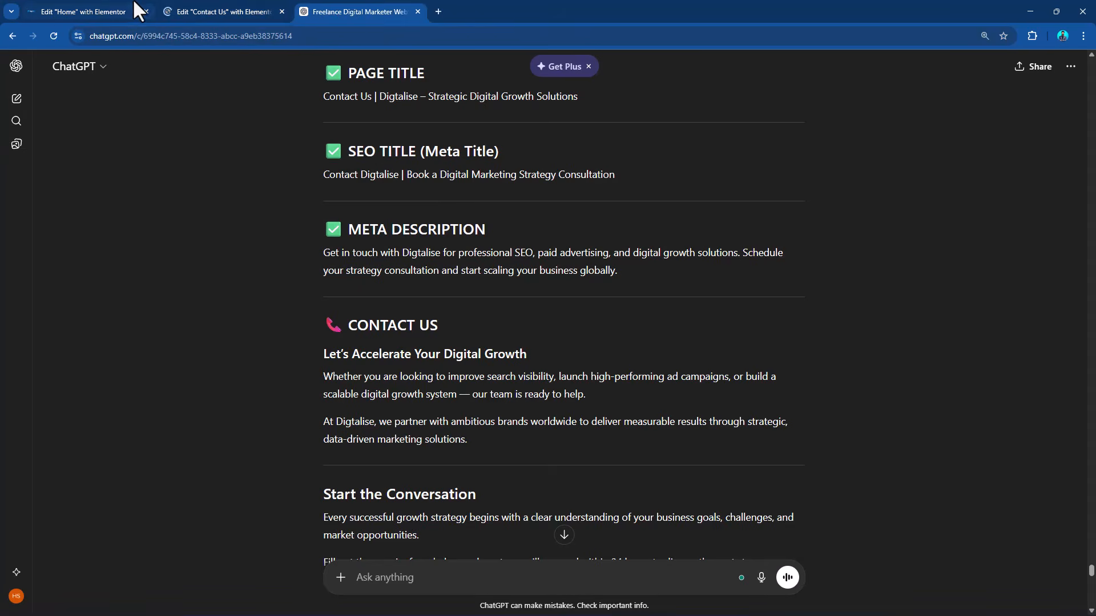
left_click(102, 2)
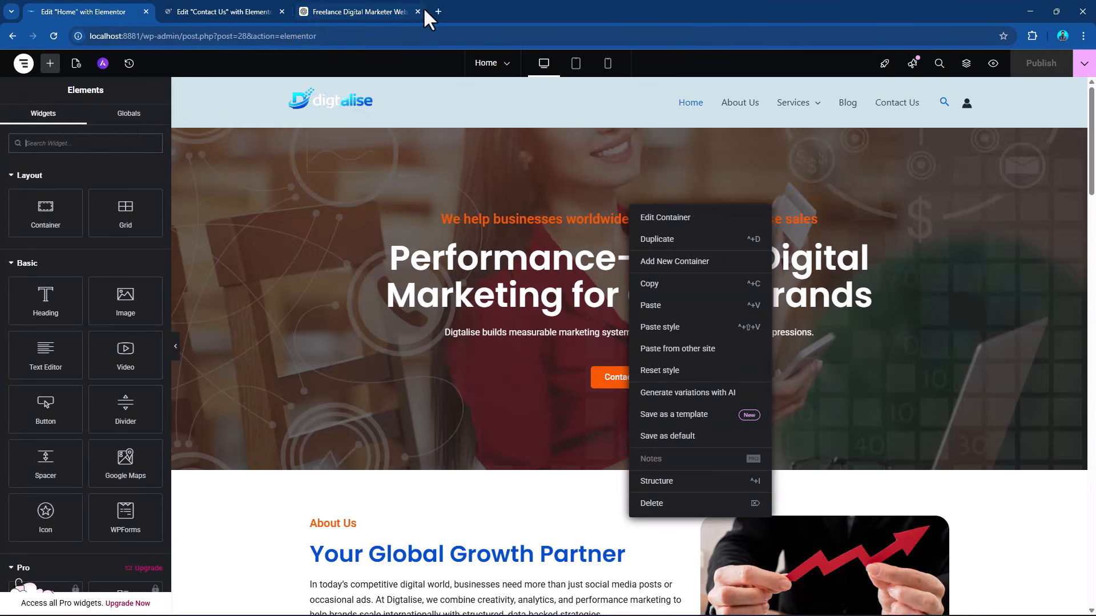
left_click(23, 64)
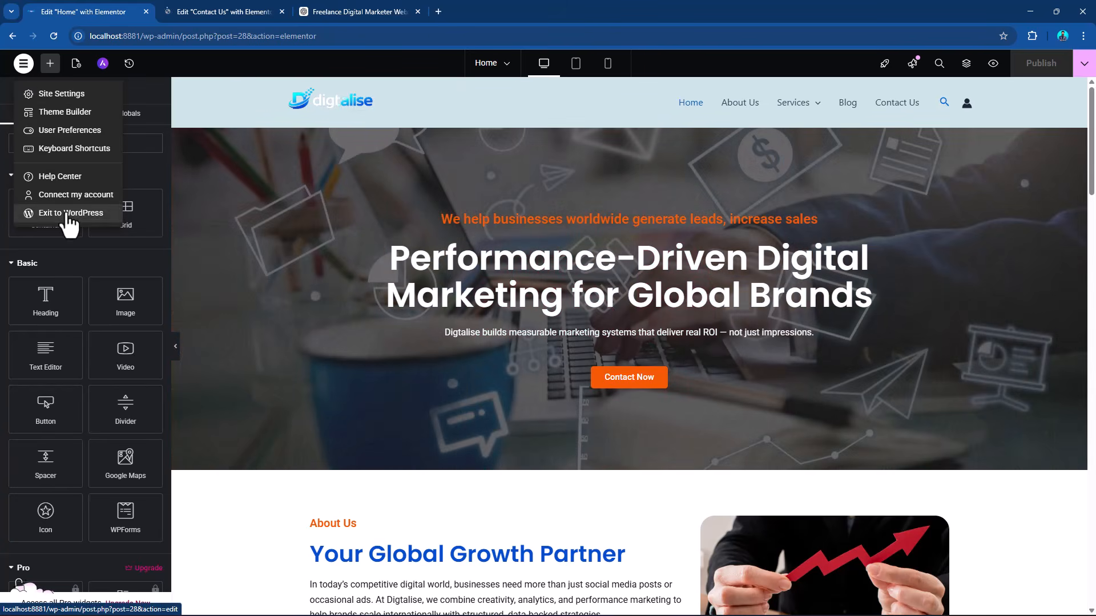
left_click(40, 214)
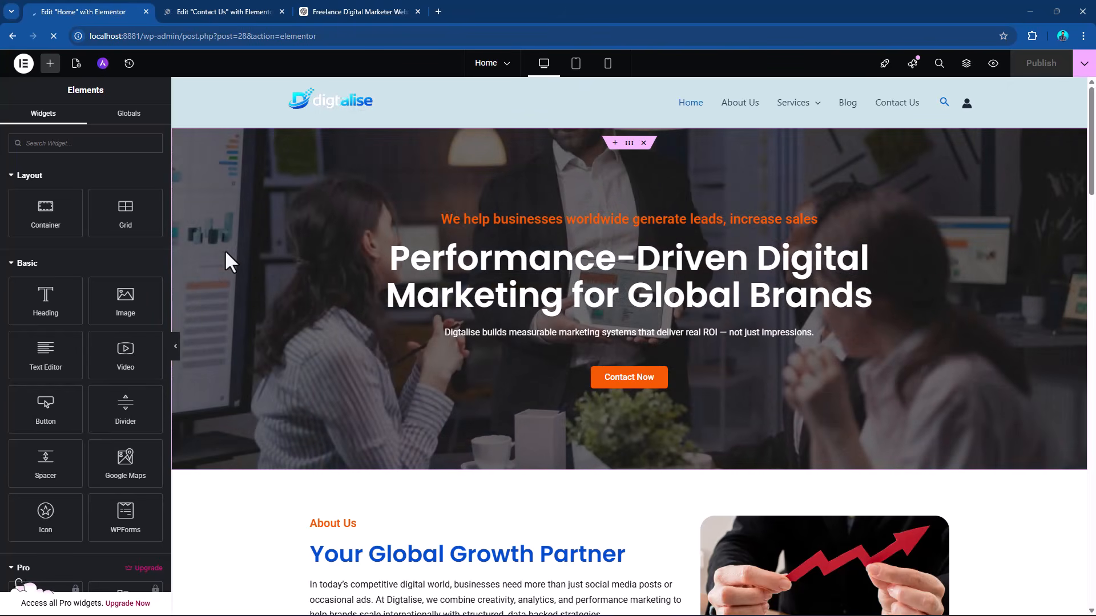
Preview the Home page, follow its Services submenu to SEO & Organic Growth, and open that page for editing with Elementor.
left_click(993, 64)
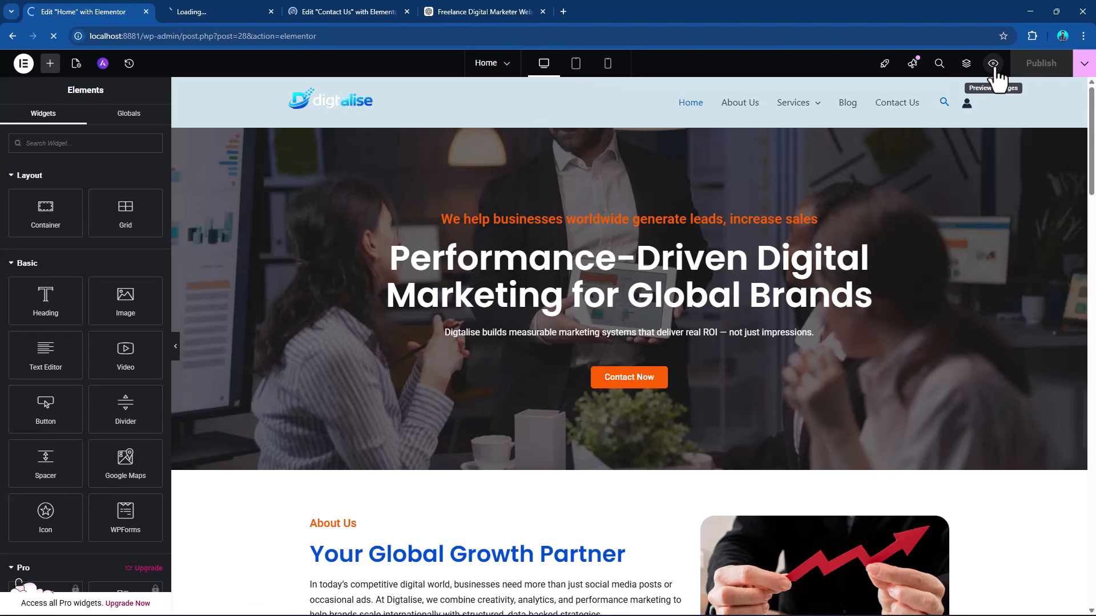
left_click(201, 14)
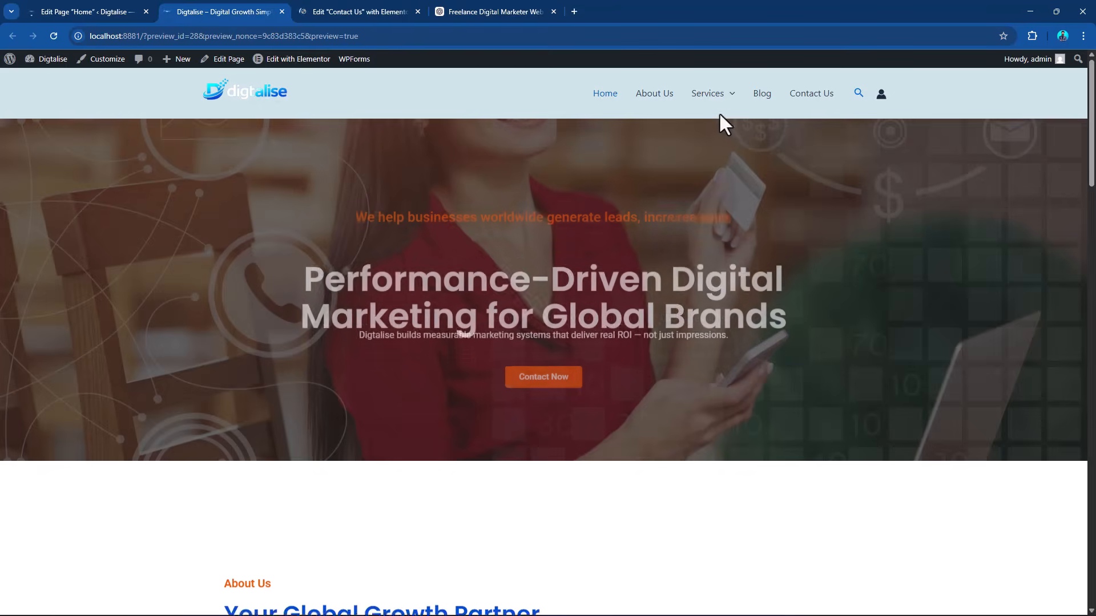
mouse_move(719, 112)
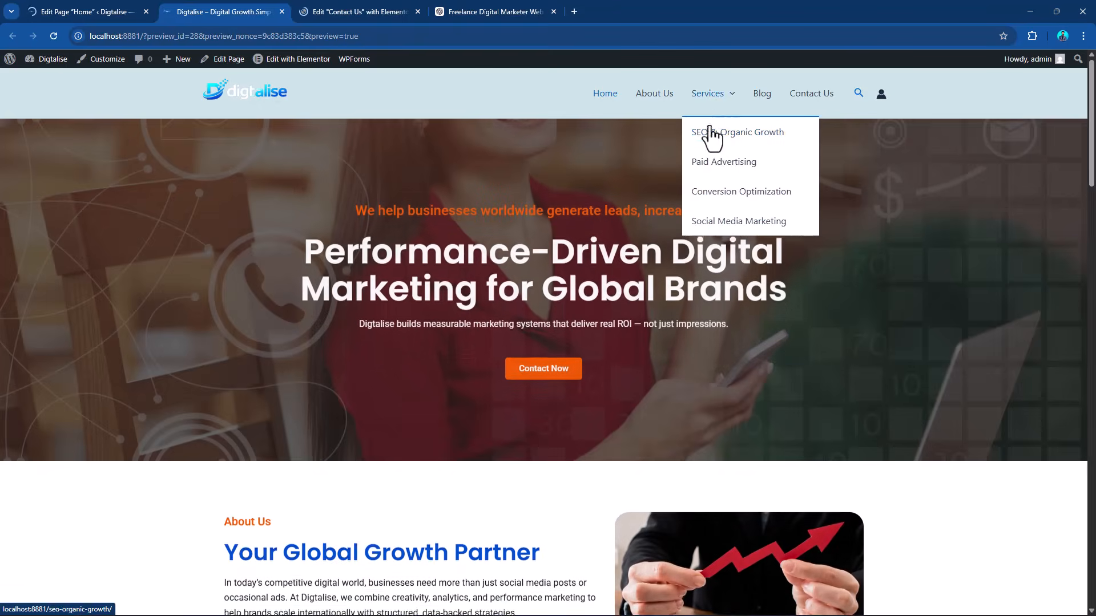
left_click(722, 132)
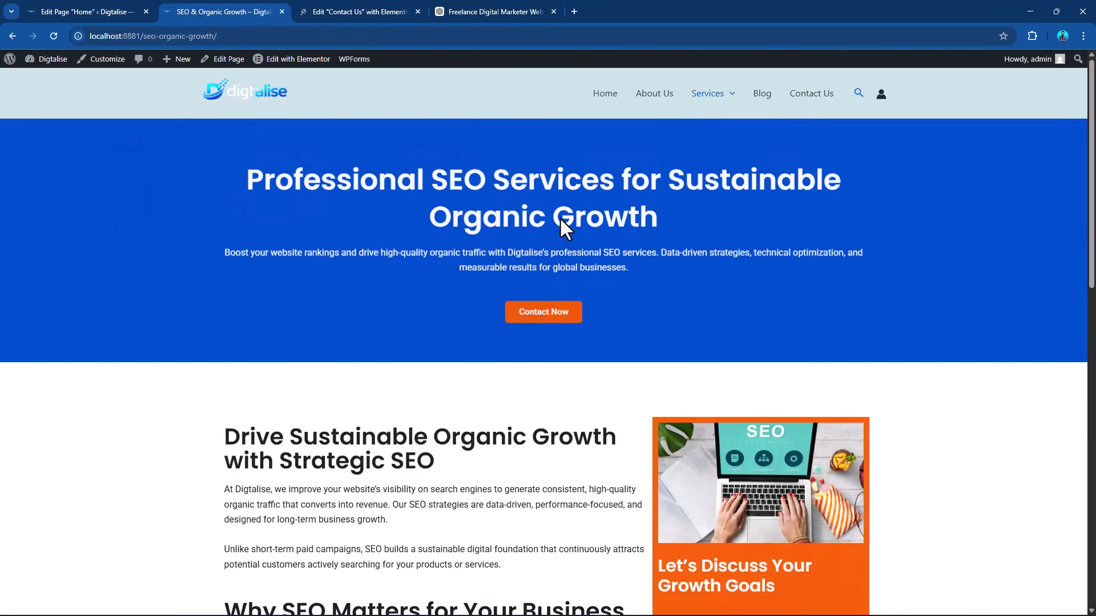
mouse_move(292, 60)
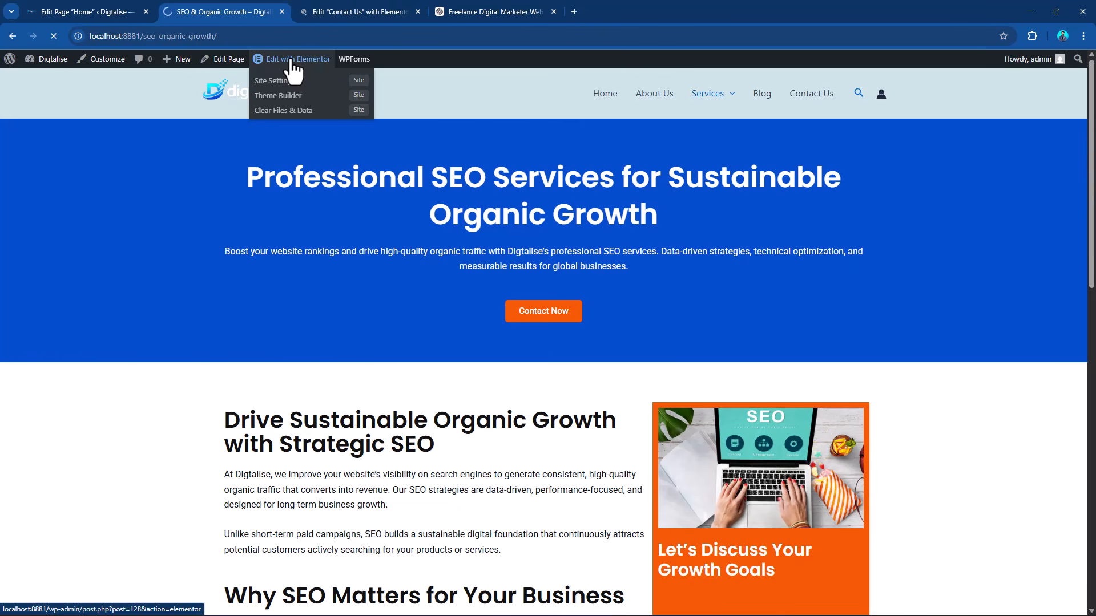
left_click(292, 60)
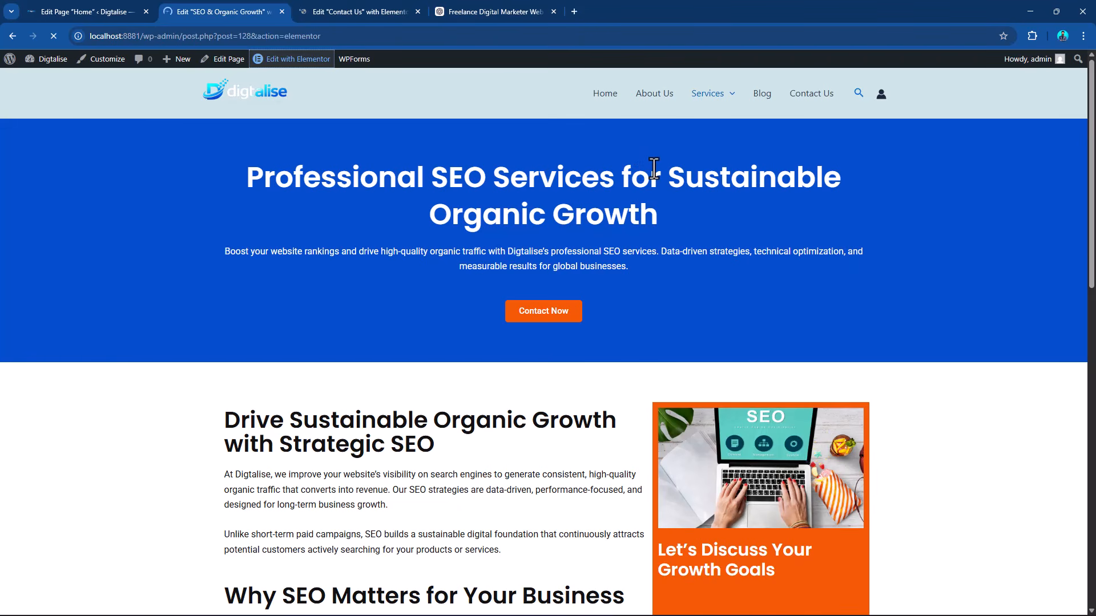
Switch to the Contact Us page's Elementor editor.
left_click(336, 11)
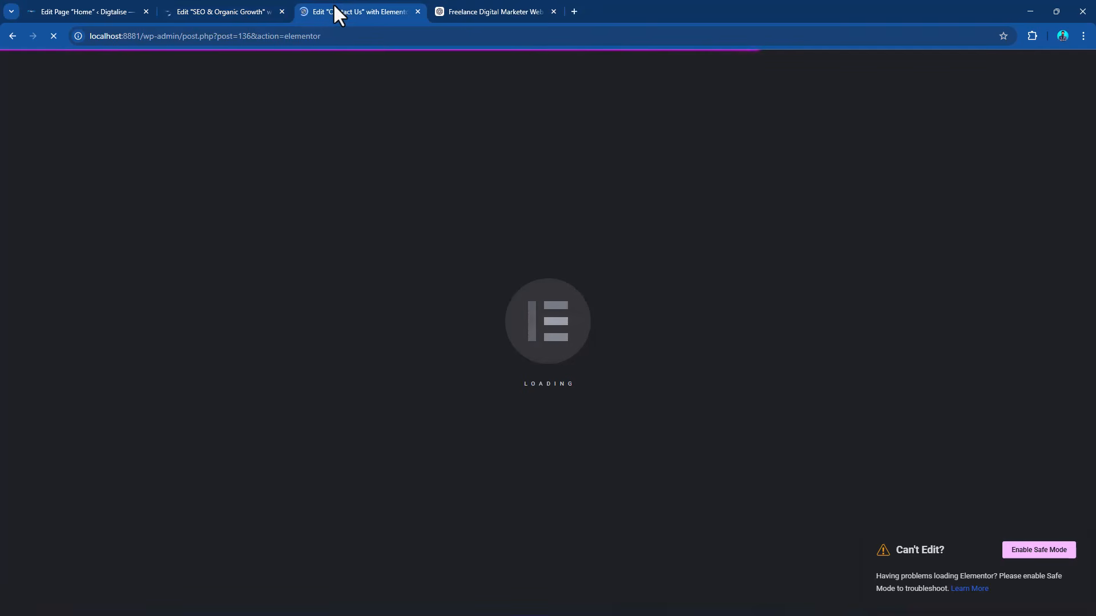
left_click(237, 8)
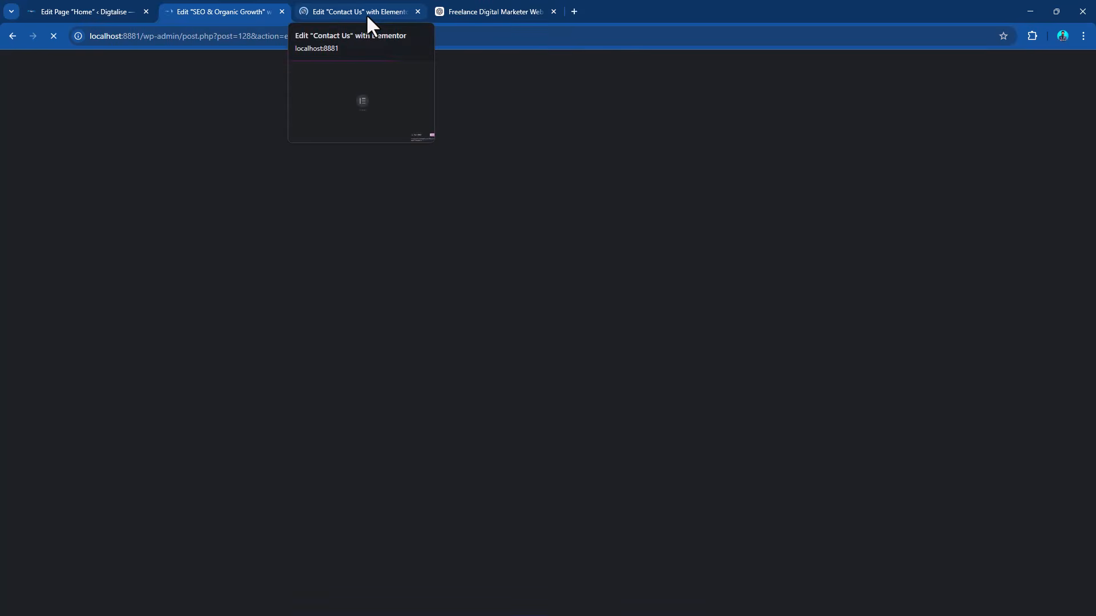
left_click(365, 13)
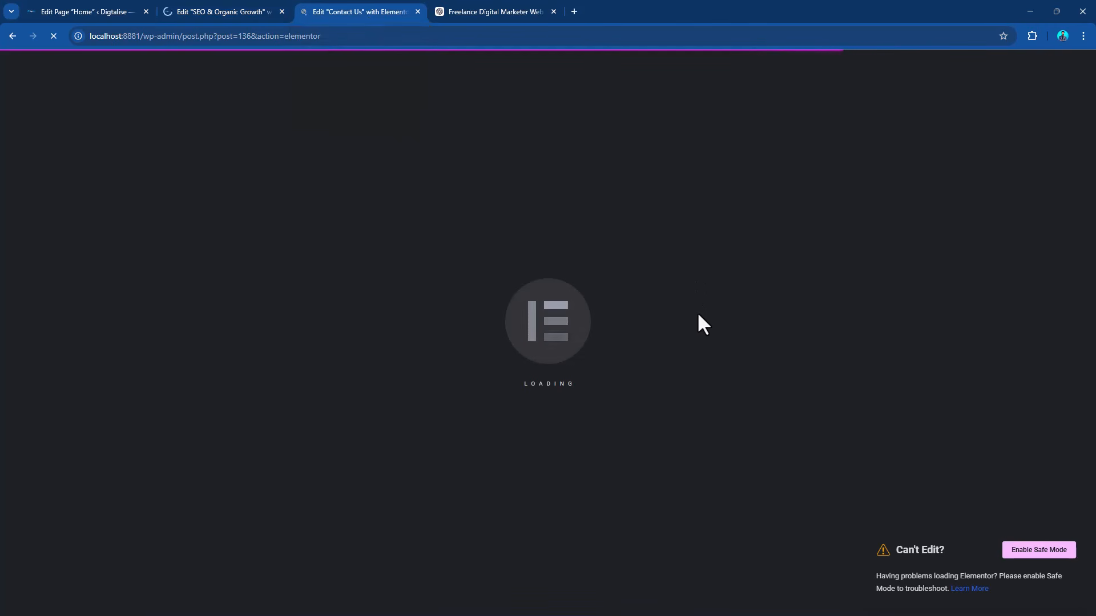
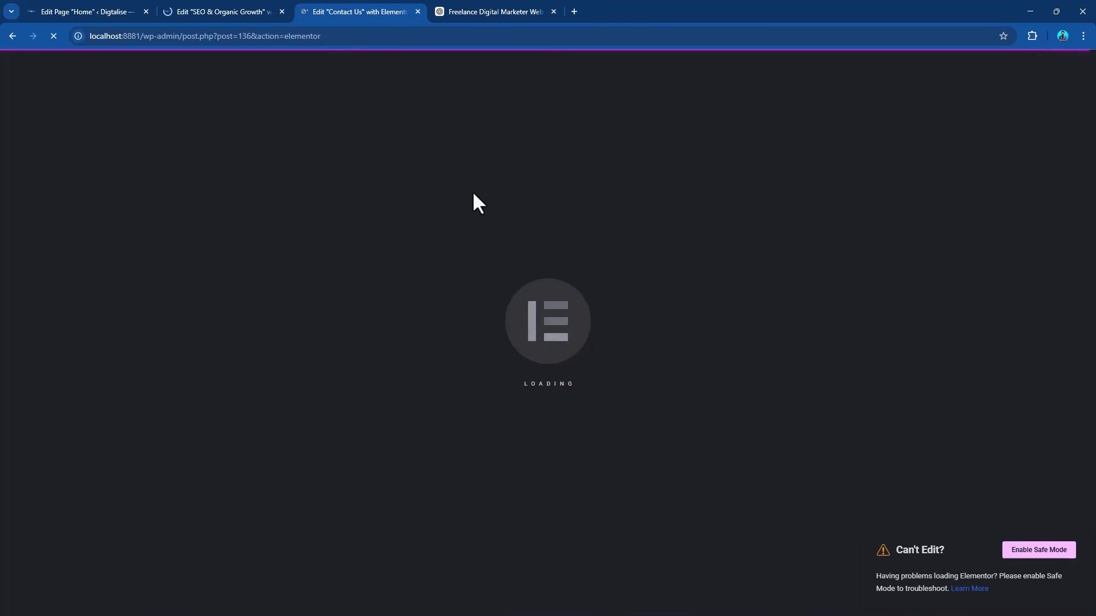
Leave the Home page's WordPress editor and return to the list of all pages.
left_click(237, 9)
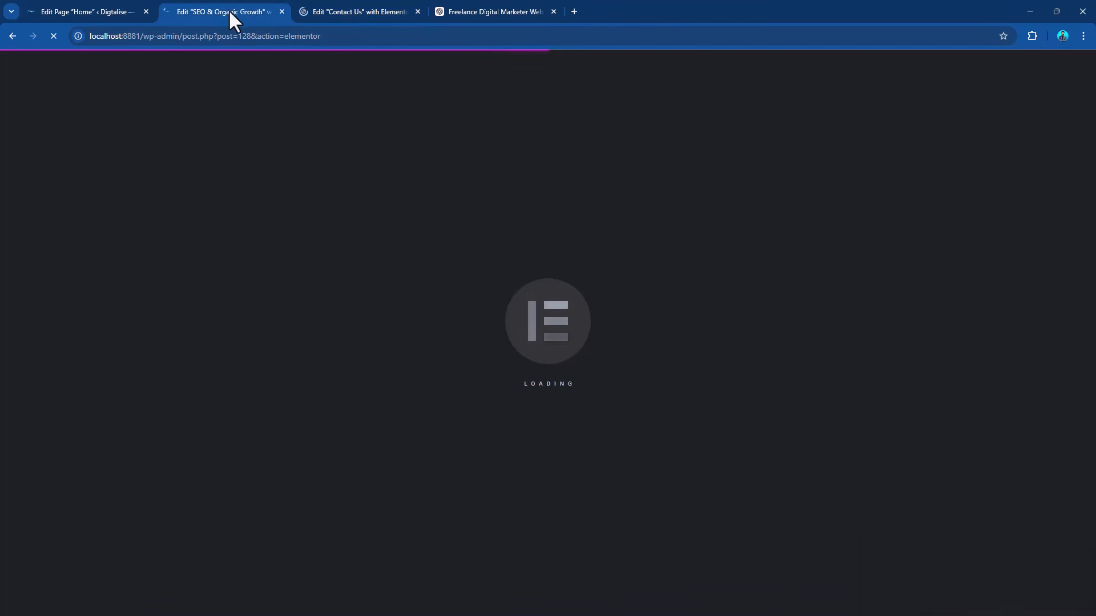
left_click(77, 8)
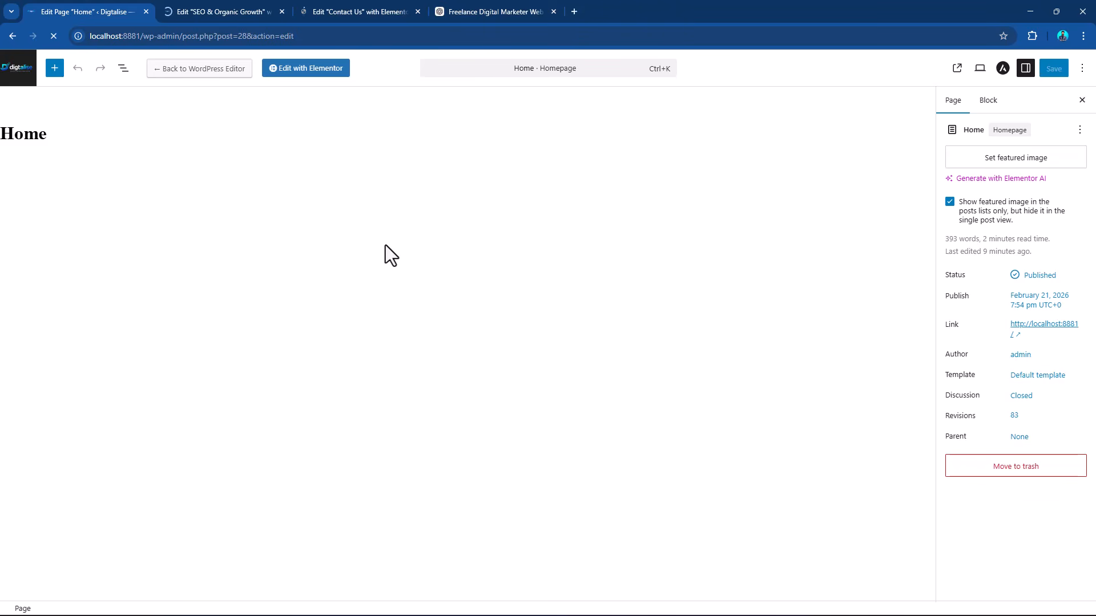
left_click(12, 69)
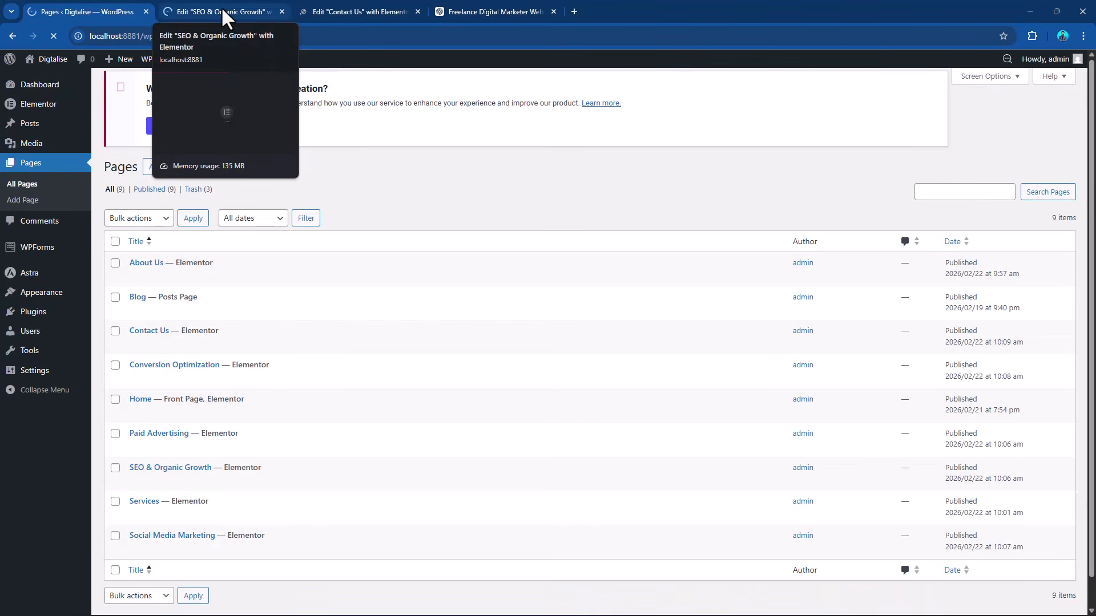
left_click(222, 9)
left_click(330, 7)
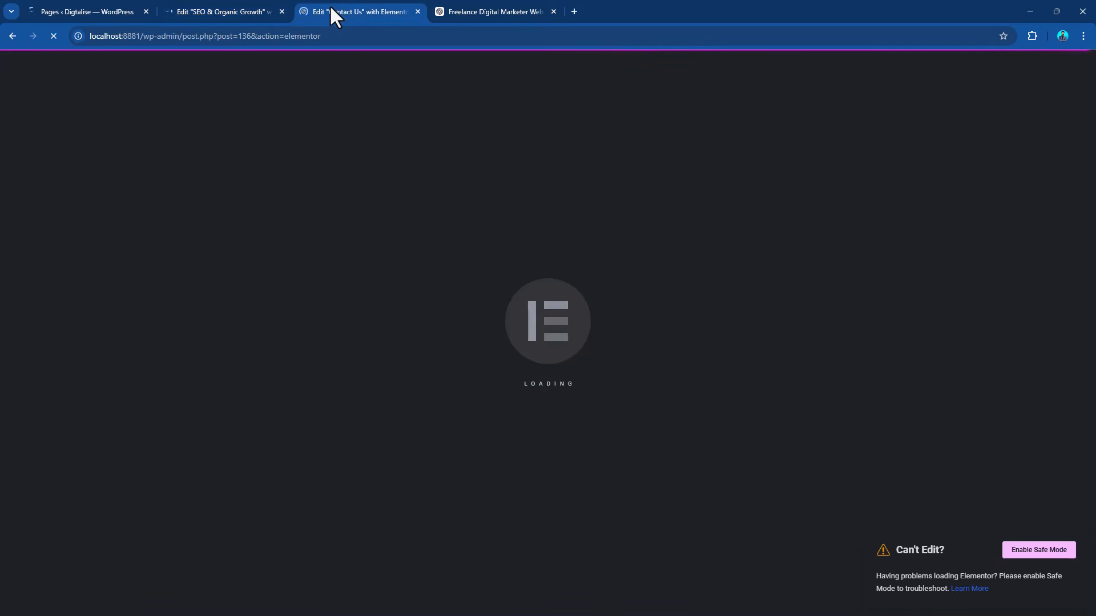
left_click(470, 7)
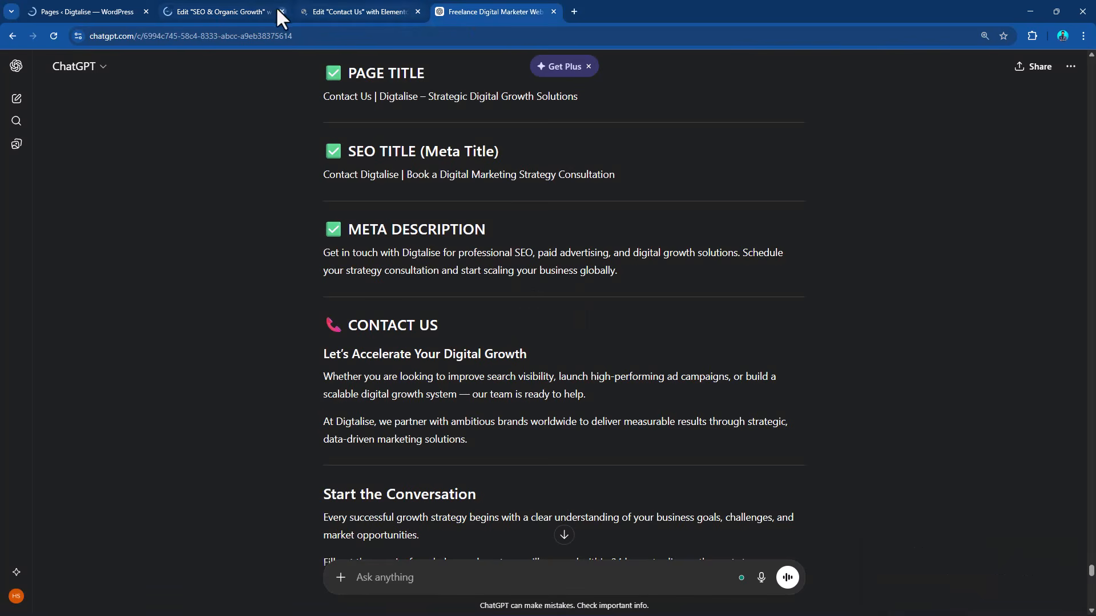
left_click(232, 9)
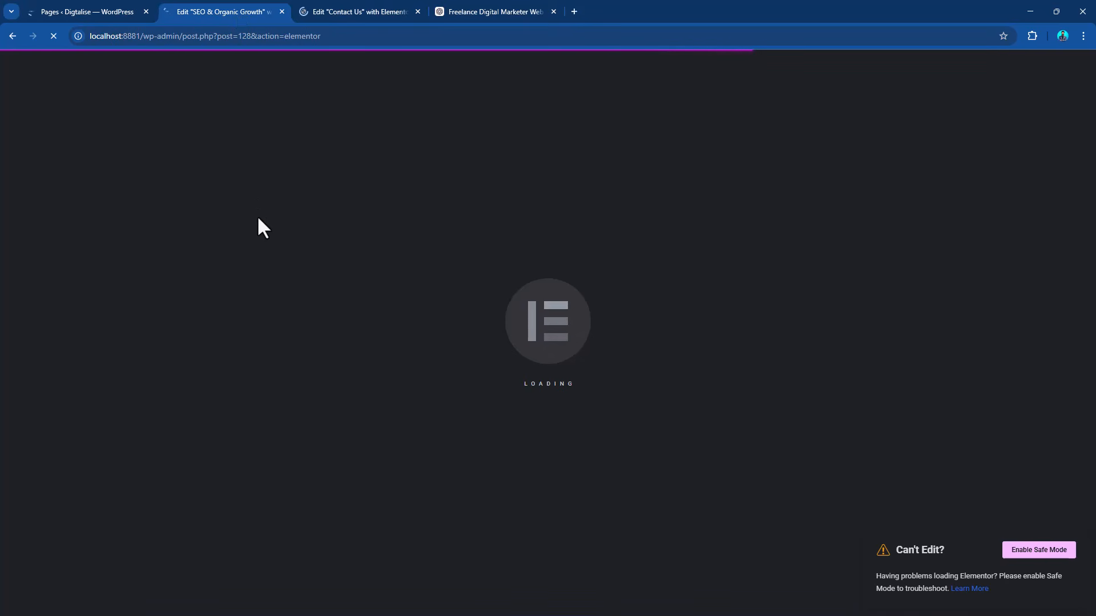
key("ctrl+Tab")
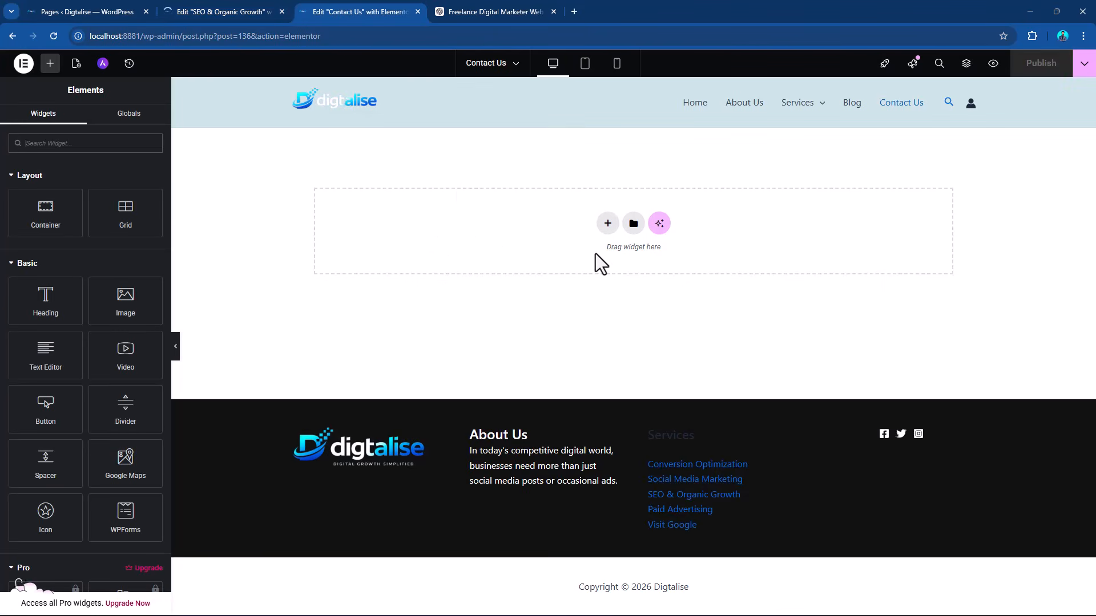
Copy the blue hero container from the SEO & Organic Growth page and paste it into the empty Contact Us page.
left_click(235, 10)
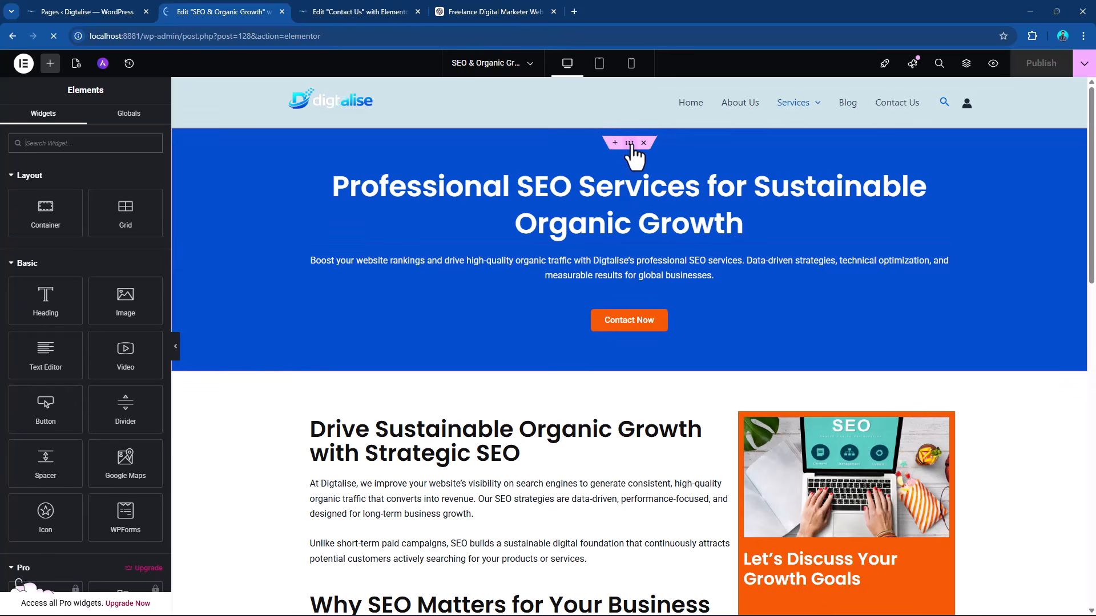
right_click(628, 142)
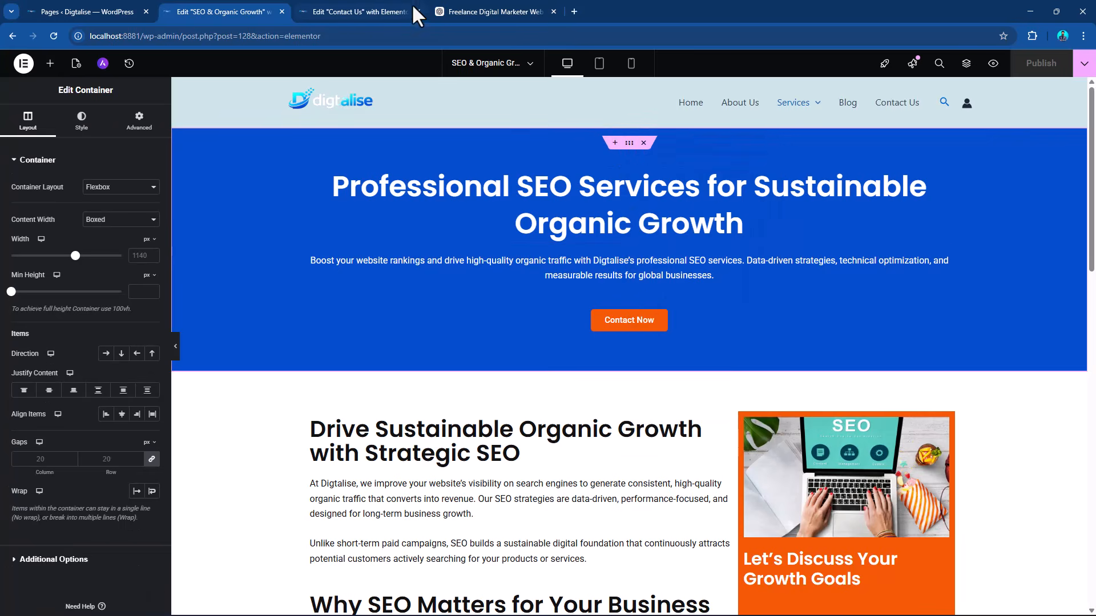
left_click(357, 11)
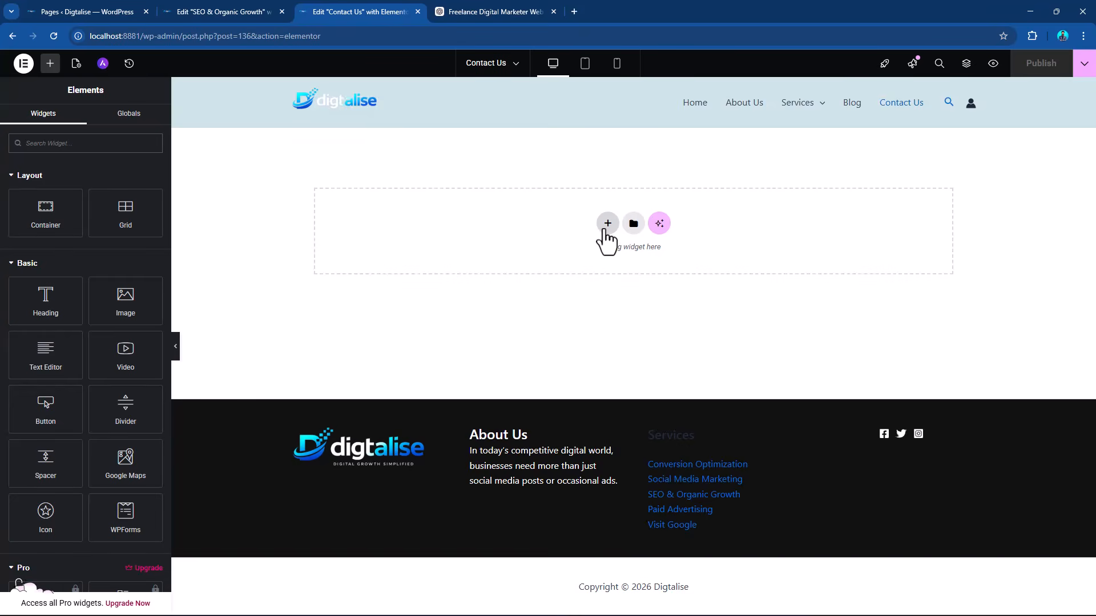
right_click(624, 234)
left_click(634, 238)
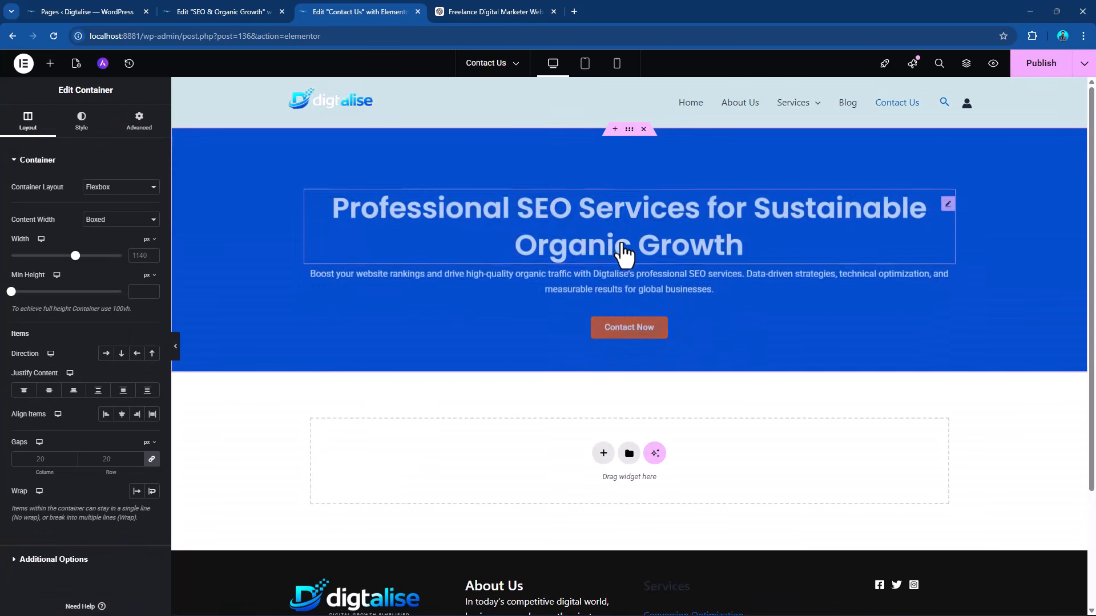
Replace the Contact Us hero heading with the SEO title from ChatGPT, "Contact Digtalise | Book a Digital Marketing Strategy Consultation".
left_click(492, 12)
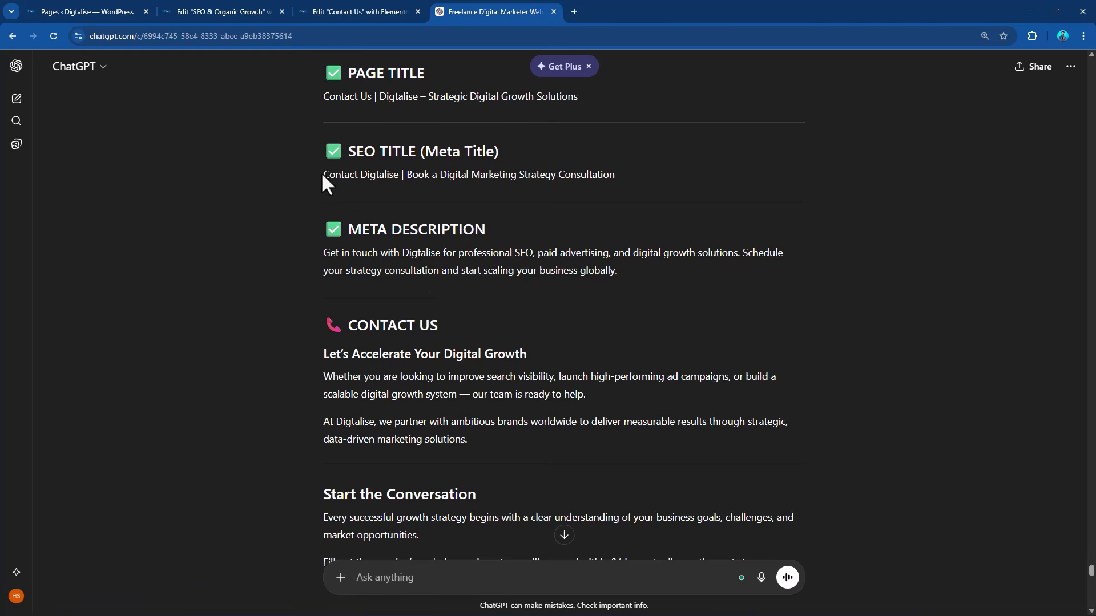
left_click_drag(322, 173, 647, 176)
key("ctrl+c")
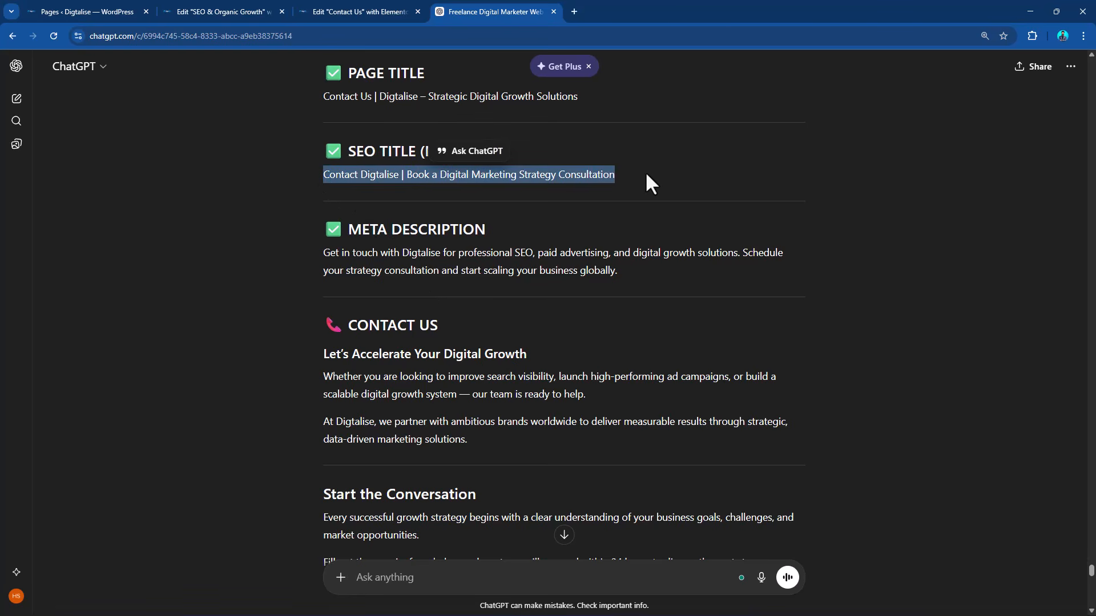
left_click(341, 12)
left_click(949, 185)
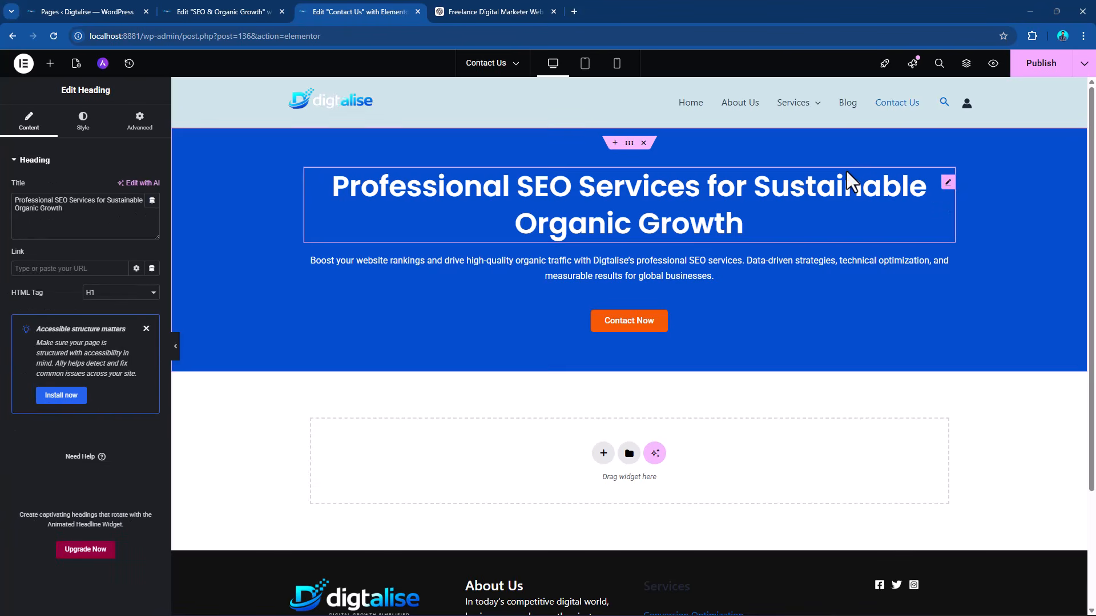
triple_click(101, 212)
key("ctrl+v")
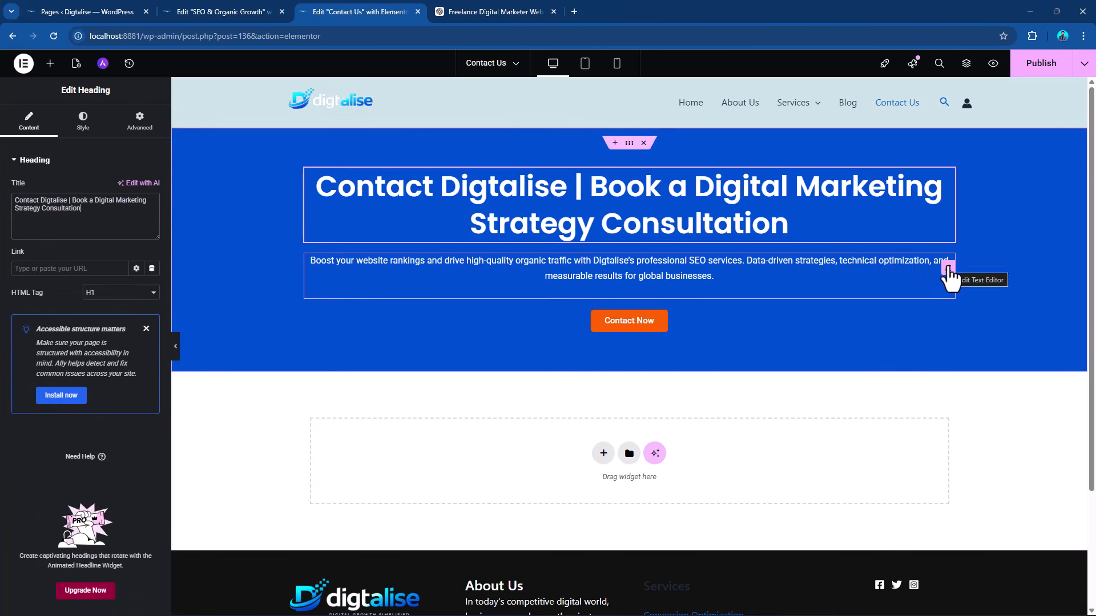
Delete the description text and the Contact Now button from the Contact Us hero container.
right_click(949, 271)
left_click(973, 521)
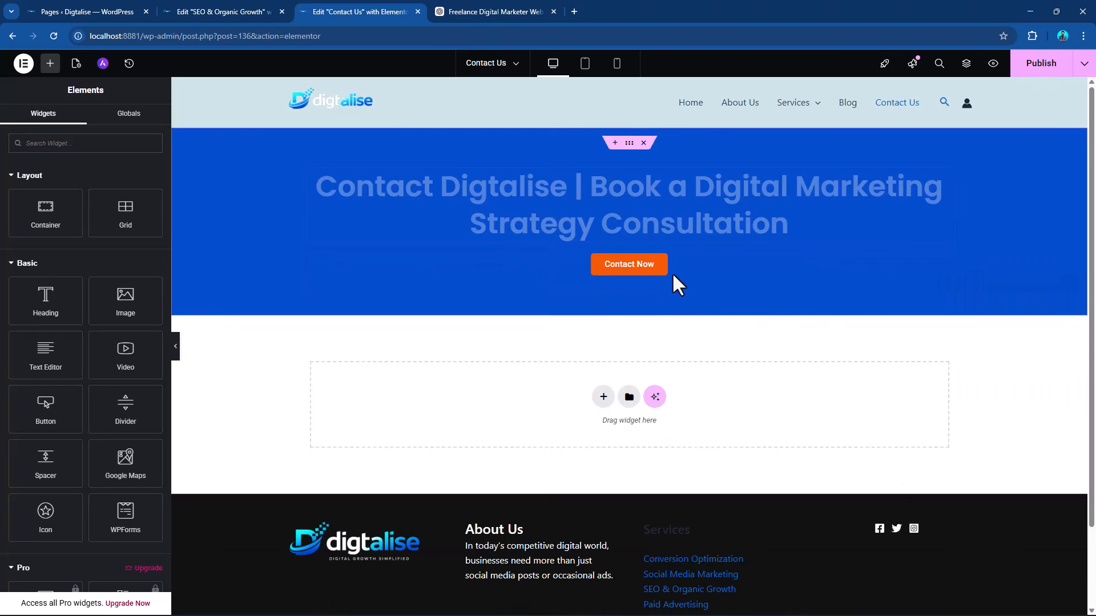
right_click(949, 272)
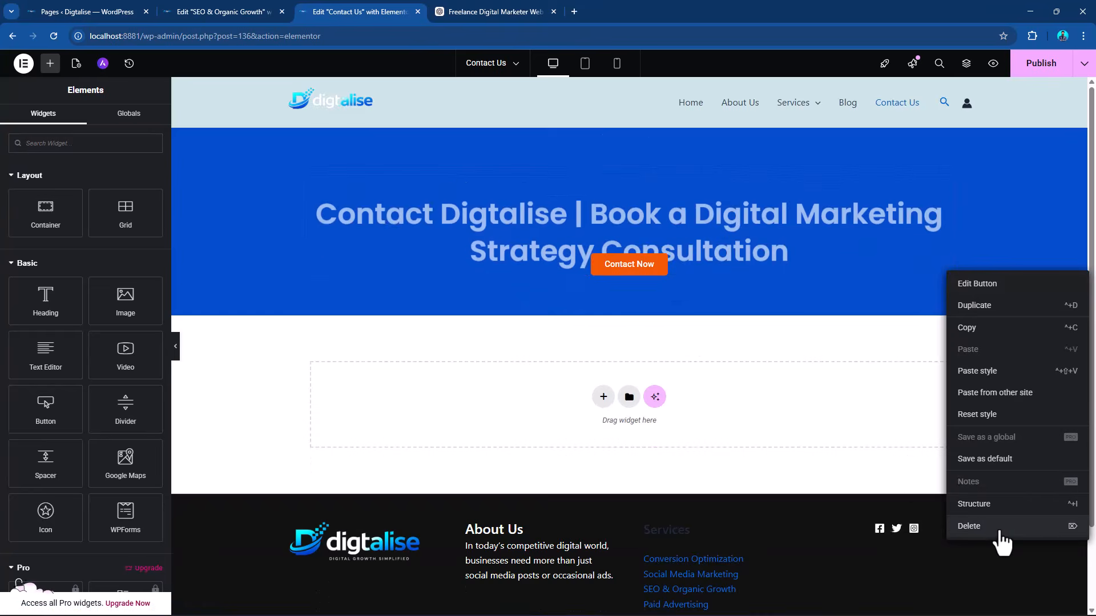
left_click(1069, 526)
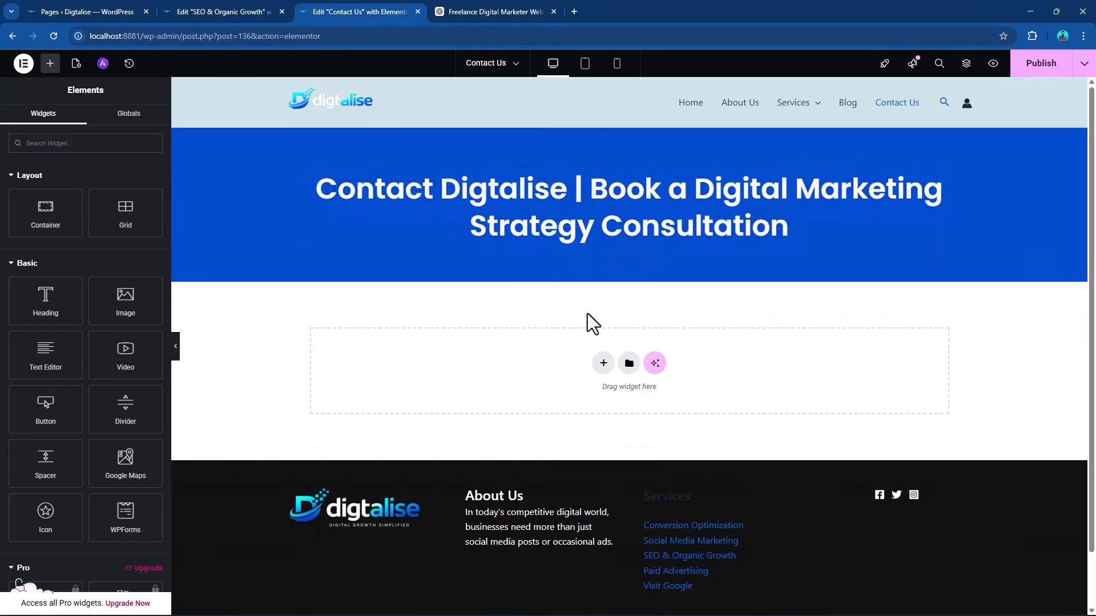
Add a Flexbox container with two equal columns below the Contact Us hero section.
left_click(600, 368)
left_click(577, 409)
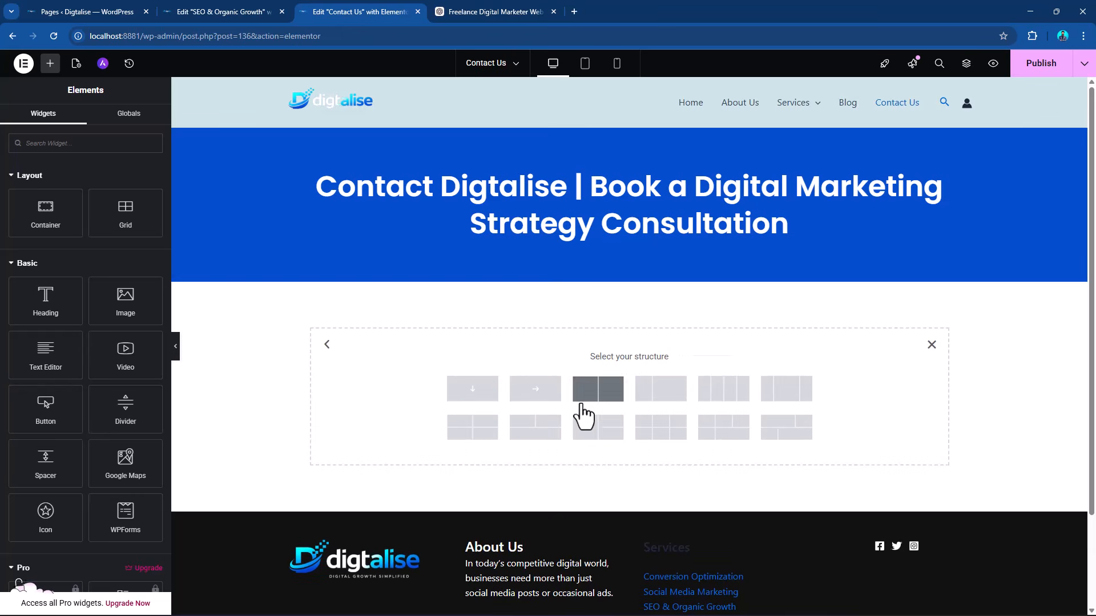
left_click(610, 404)
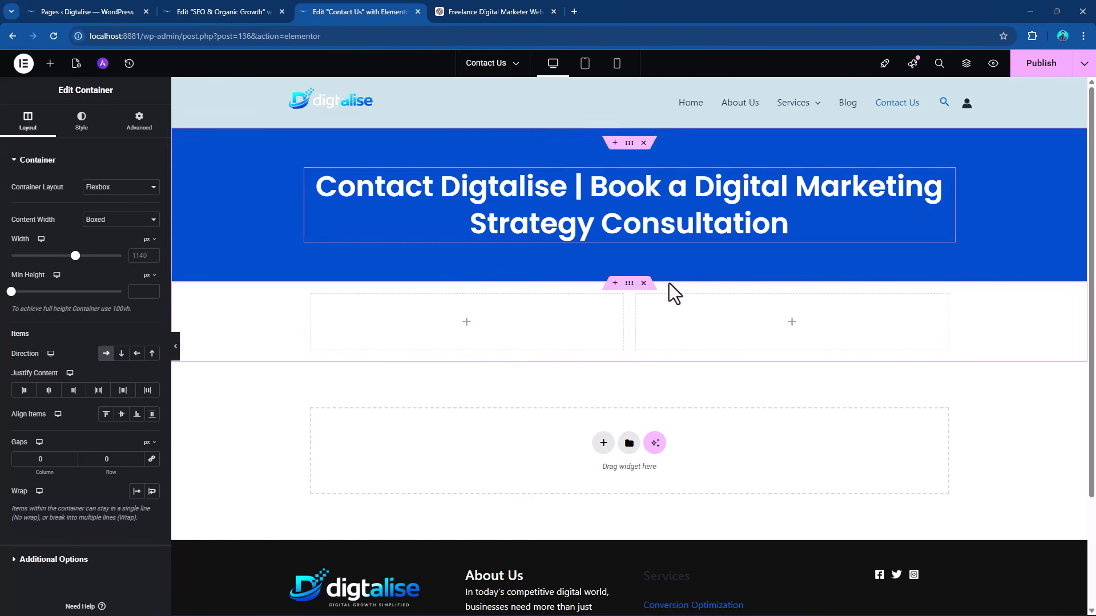
Copy the "Drive Sustainable Organic Growth with Strategic SEO" heading from the SEO page into the left column of the Contact Us page's new container.
left_click(212, 8)
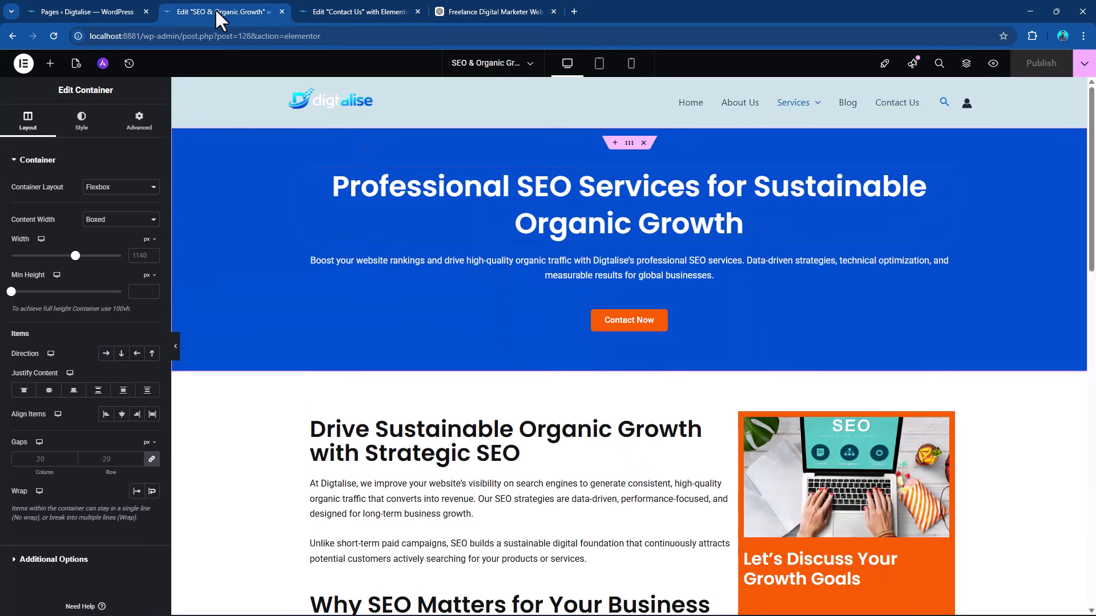
scroll(729, 389, "down", 2)
right_click(730, 333)
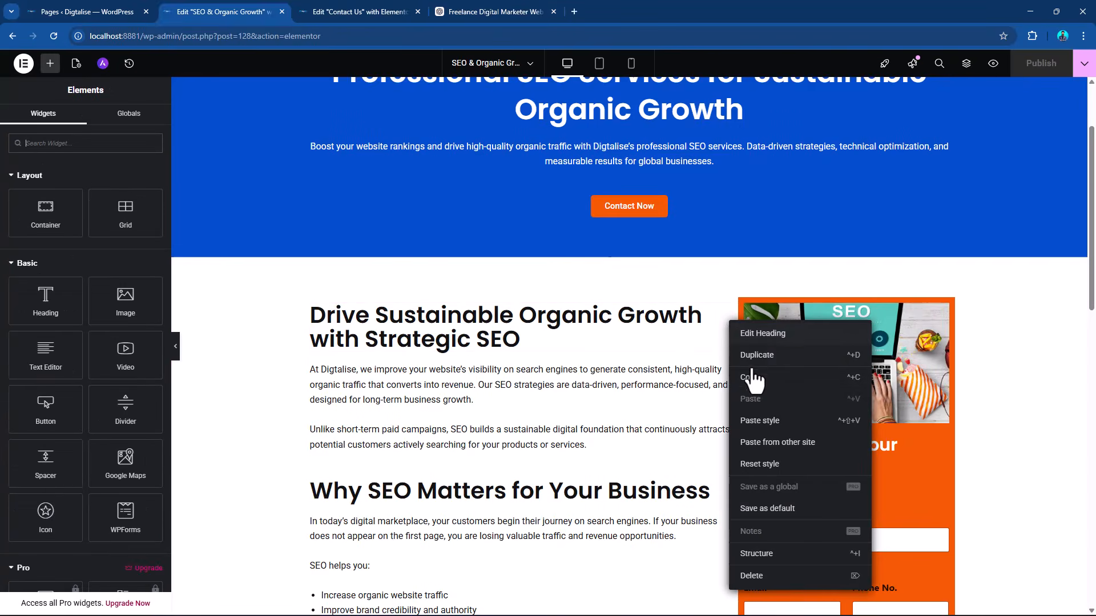
left_click(717, 347)
left_click(509, 6)
left_click(378, 4)
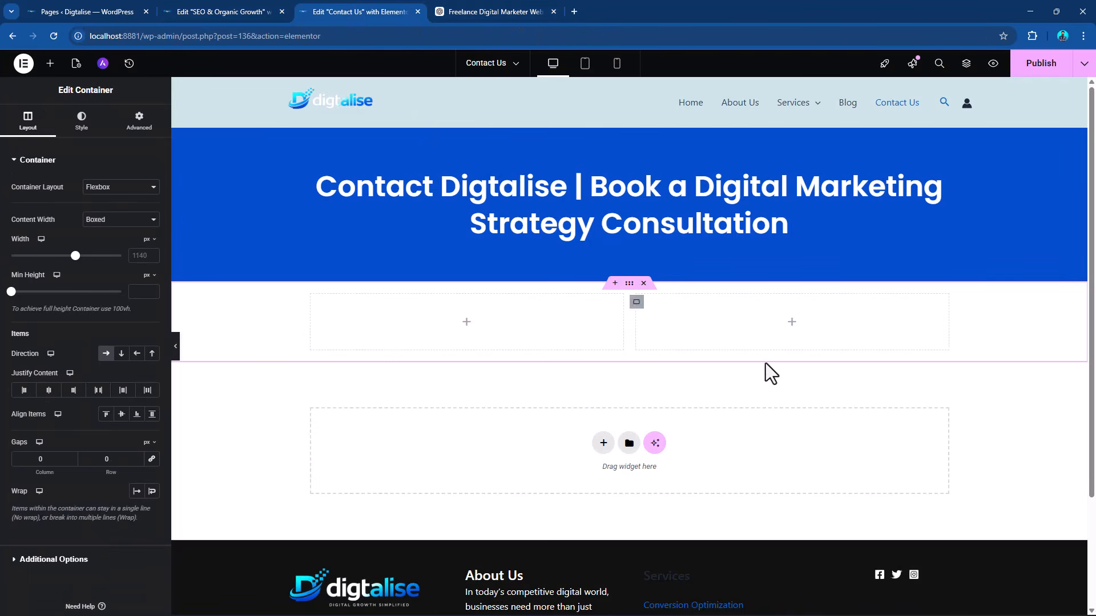
right_click(462, 325)
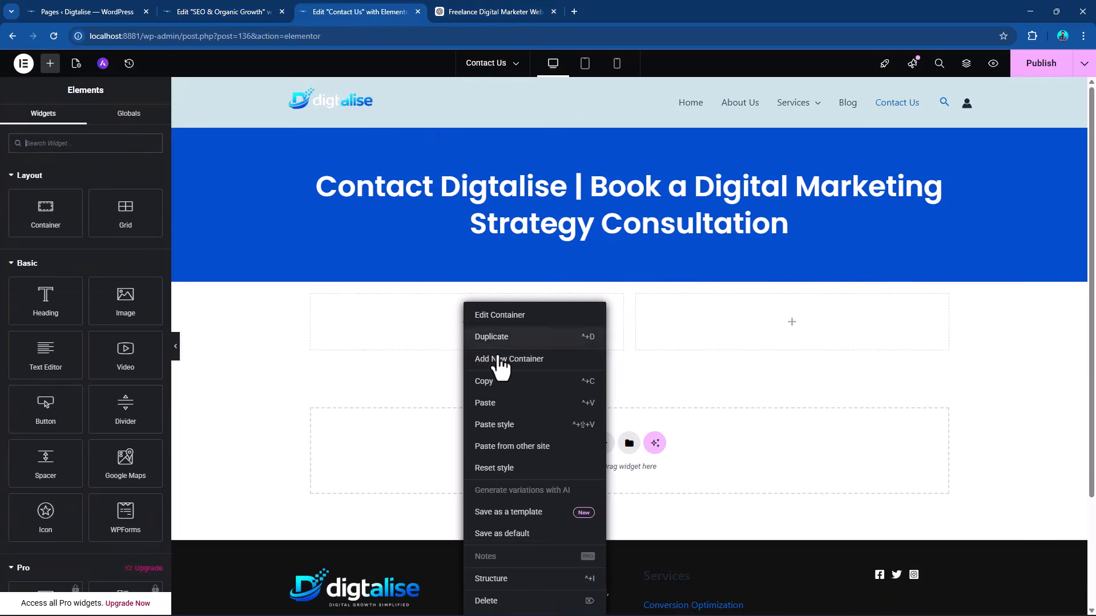
left_click(498, 403)
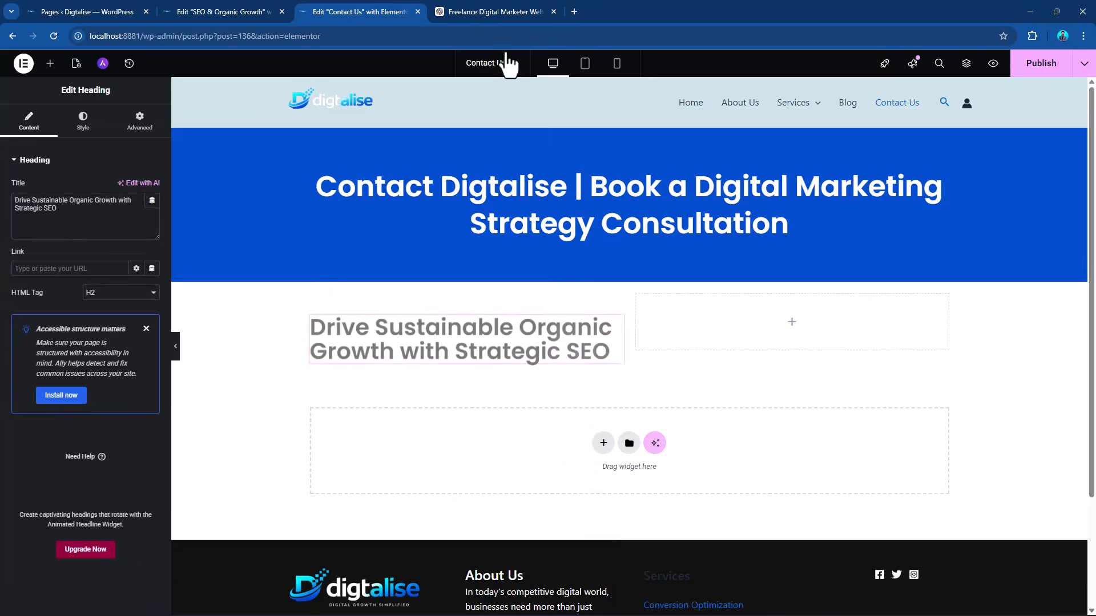
Replace the left column's heading text with "Let's Accelerate Your Digital Growth" from the ChatGPT copy.
left_click(497, 11)
left_click_drag(323, 358, 552, 361)
key("ctrl+c")
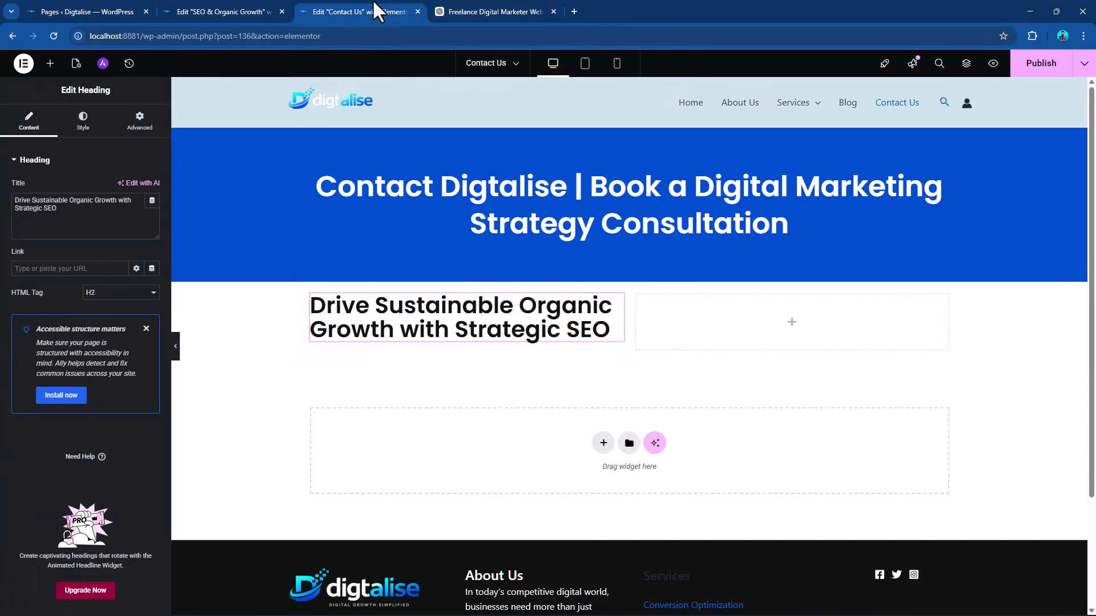
left_click(365, 10)
left_click(80, 200)
key("ctrl+a")
key("ctrl+v")
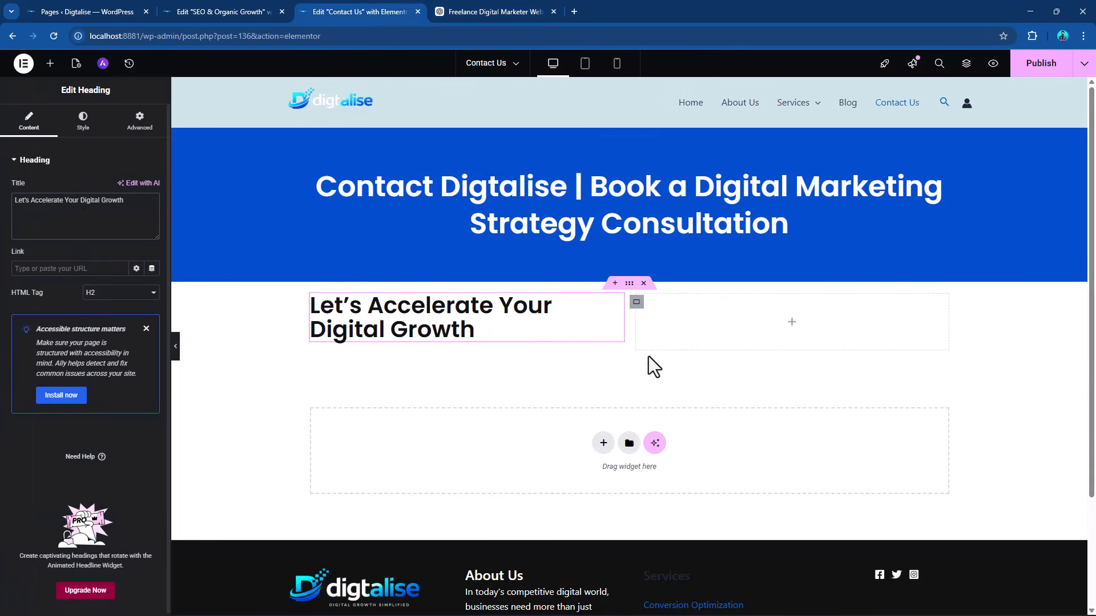
Add a single-column Flexbox container below the two-column section and place a Google Maps widget in it.
left_click(50, 63)
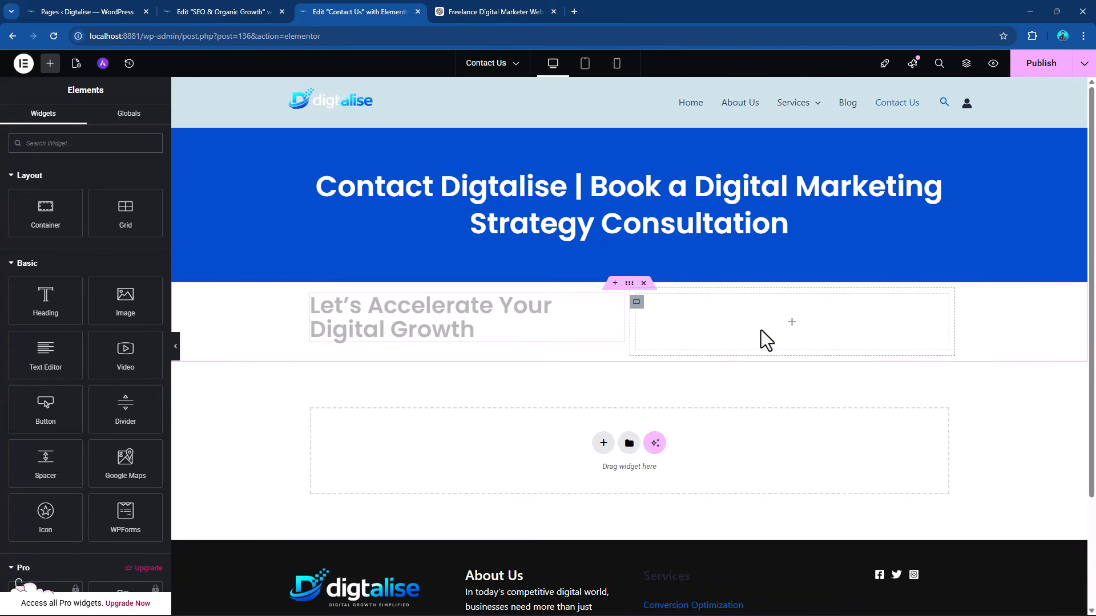
left_click(603, 444)
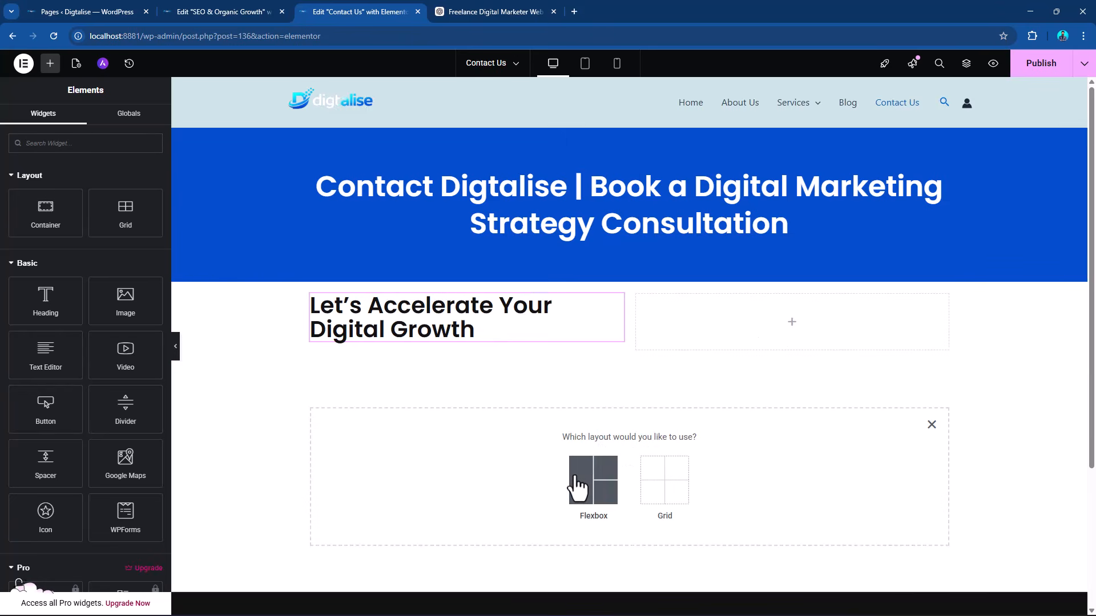
left_click(581, 488)
left_click(469, 469)
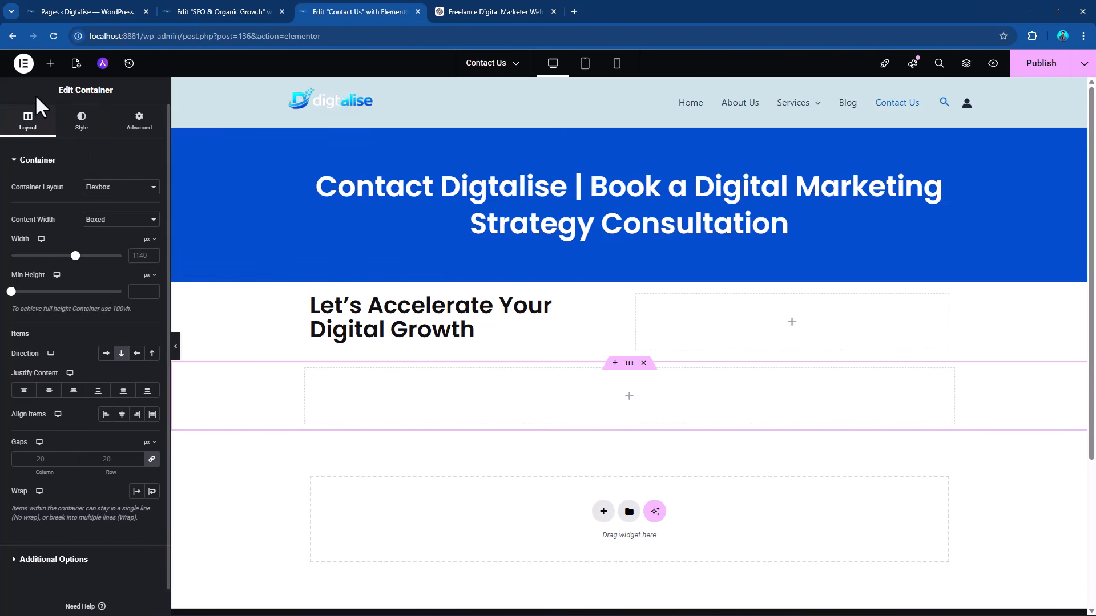
left_click(50, 63)
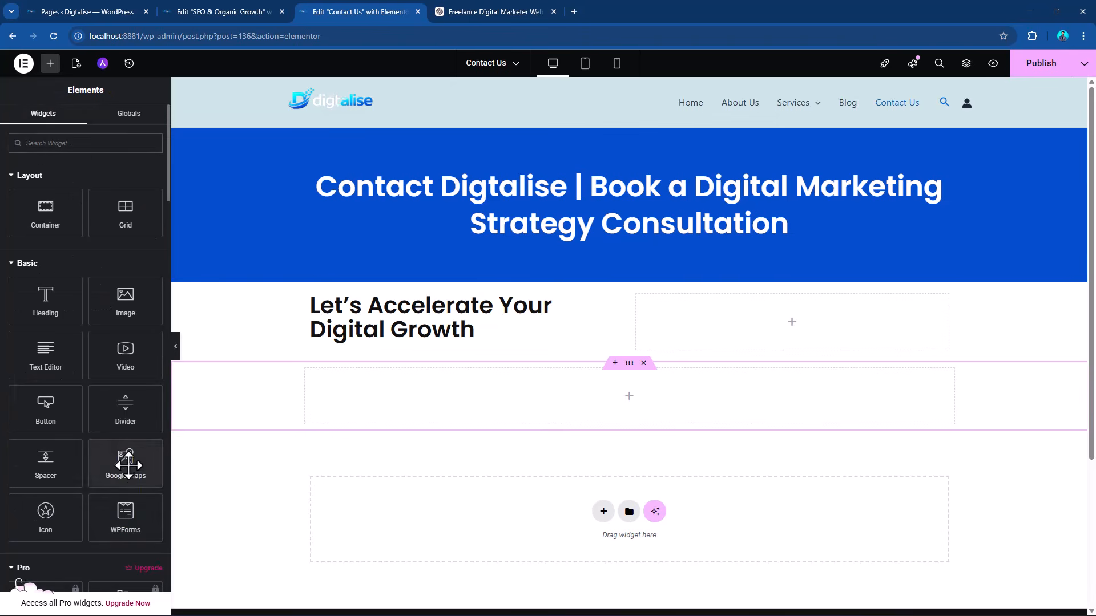
left_click_drag(126, 464, 535, 392)
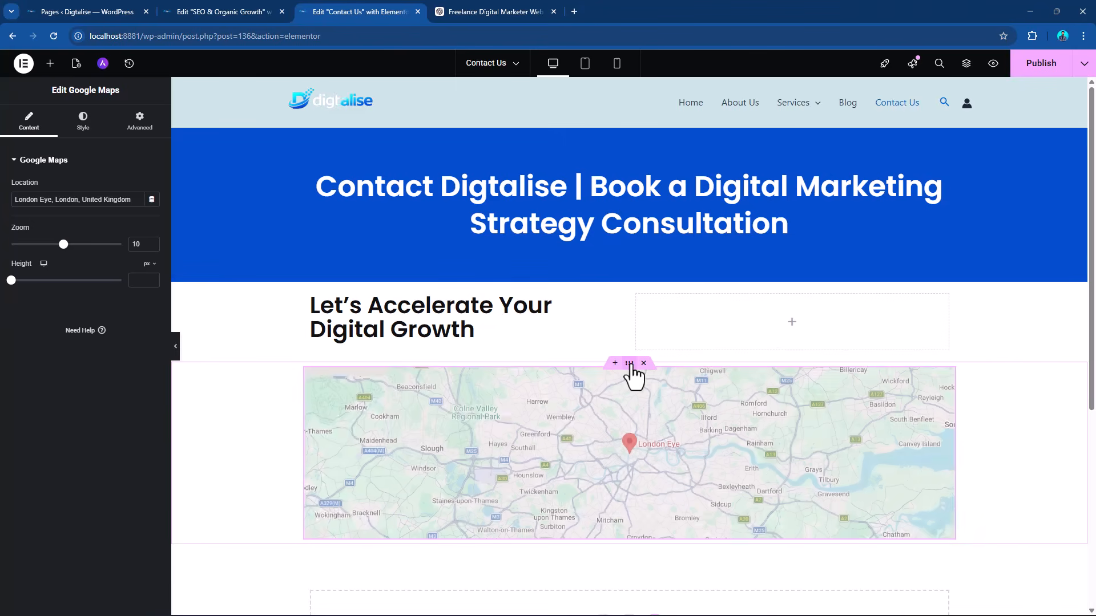
Set the map container's content width to Full Width and open the Google Maps widget's settings.
left_click(630, 363)
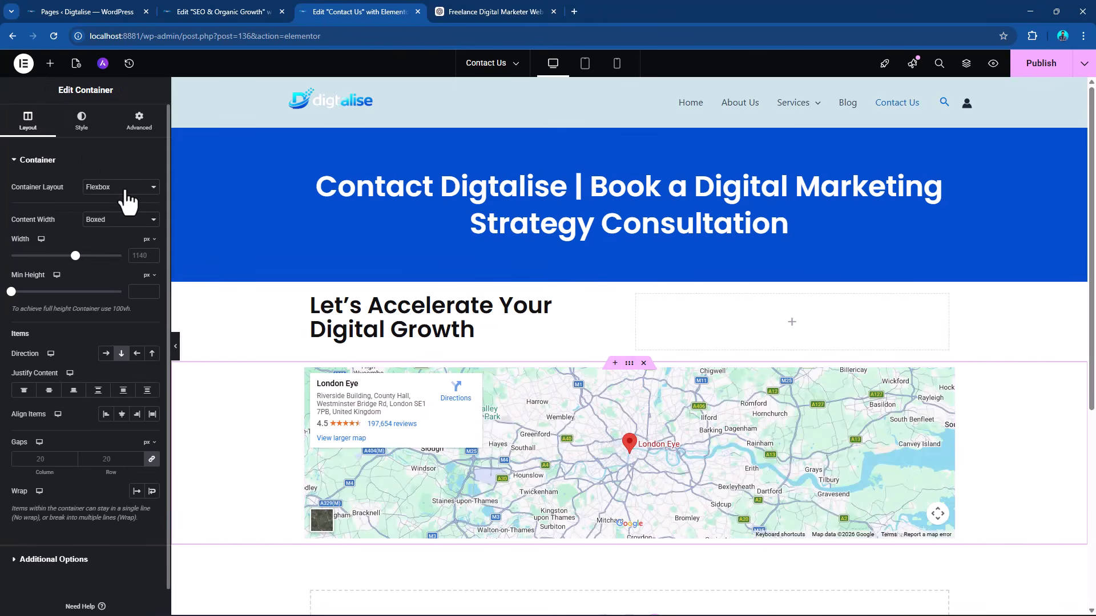
left_click(119, 220)
left_click(112, 245)
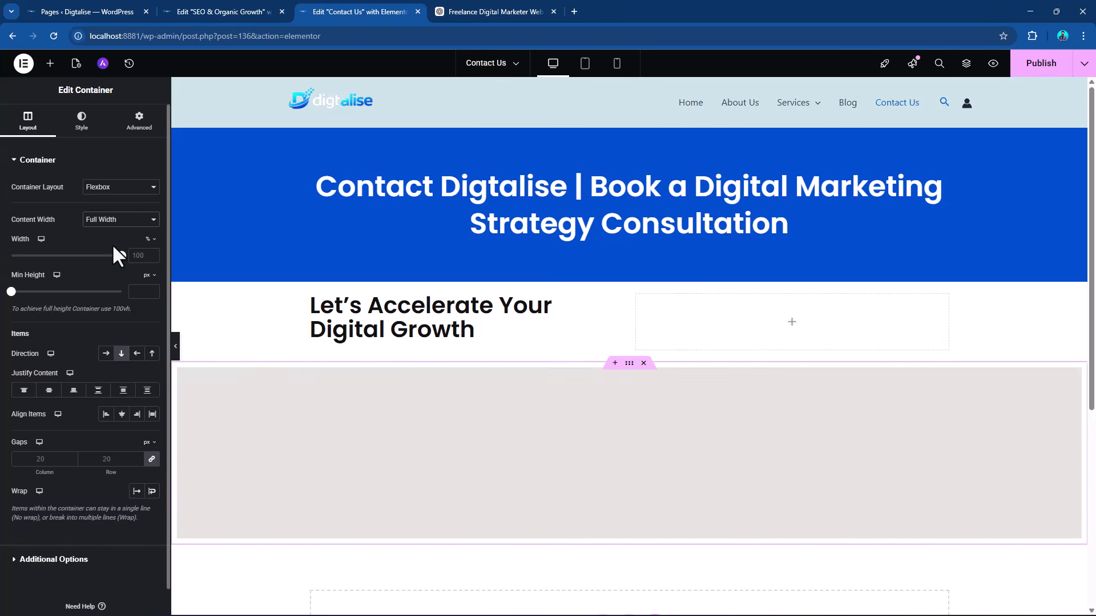
left_click(1074, 383)
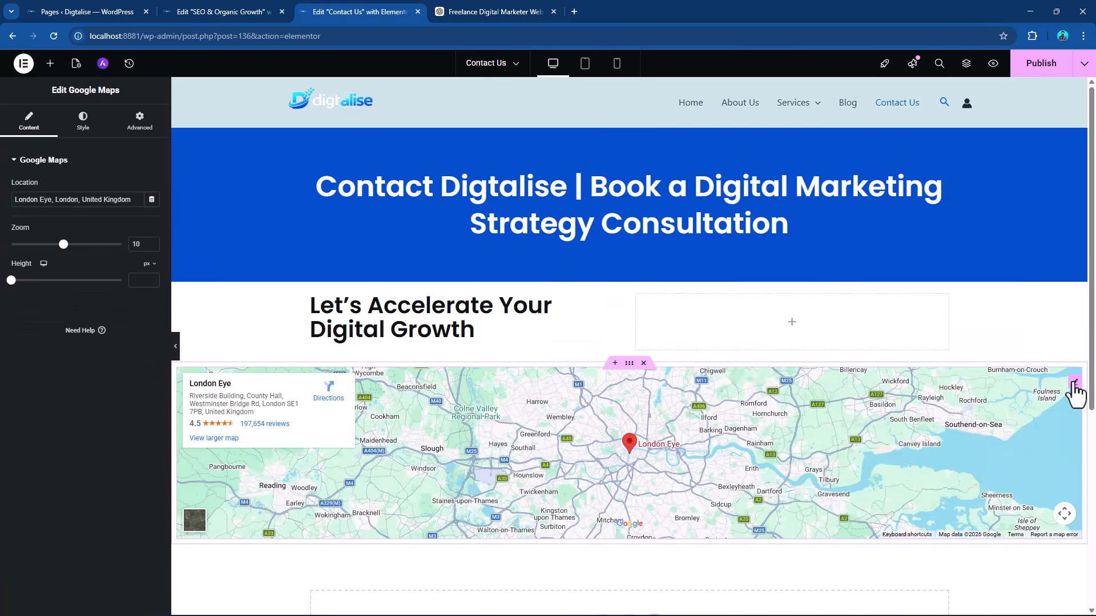
Set the Google Maps widget's location to "Abu Dhbi UAE".
triple_click(79, 201)
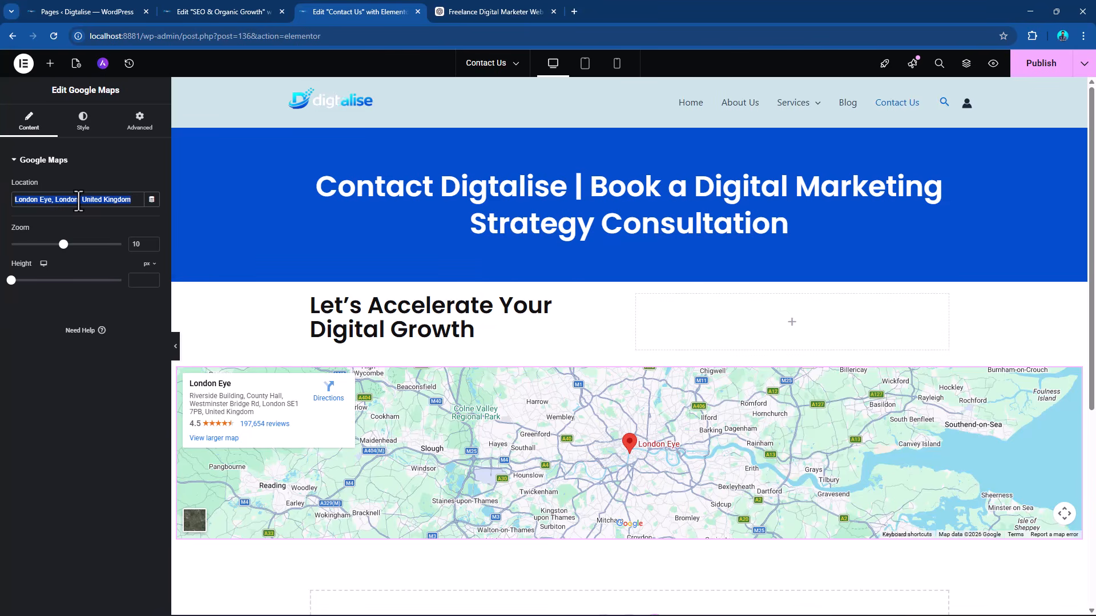
key("BackSpace")
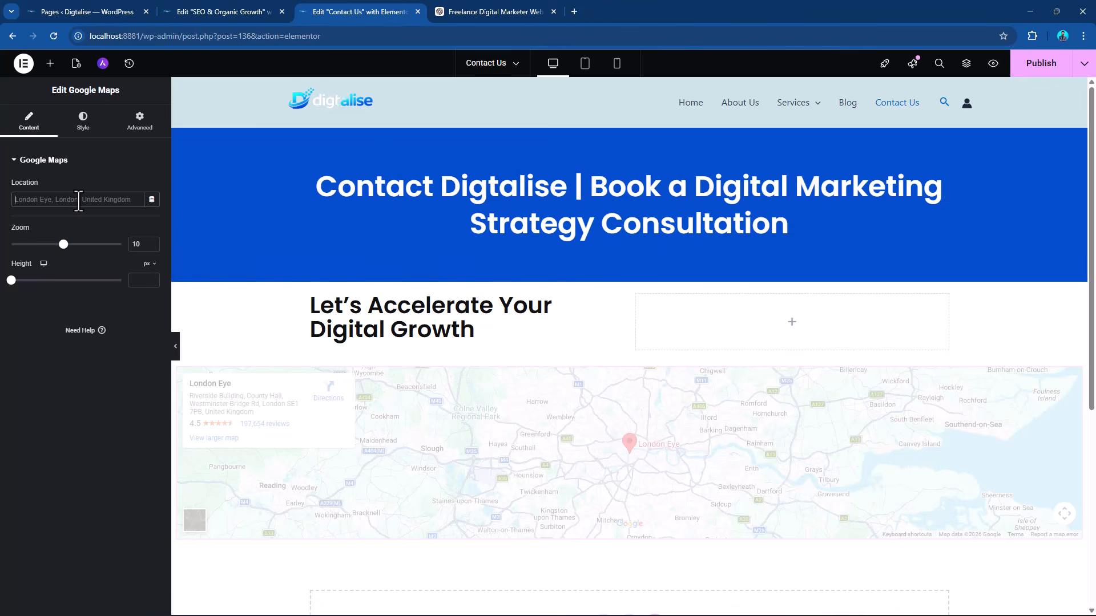
type("Abu Dhbi UAE")
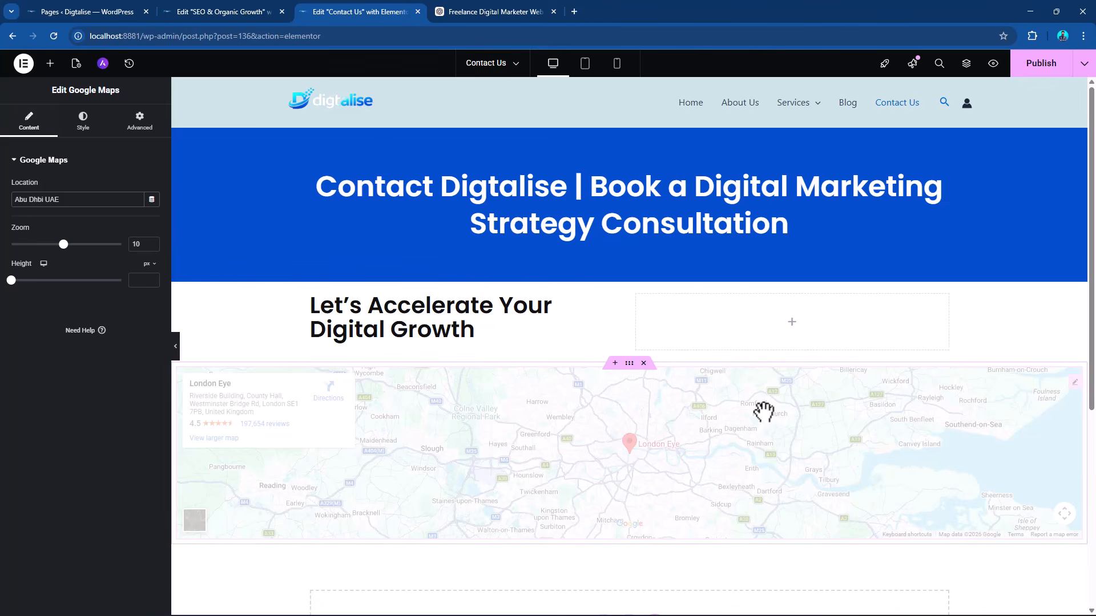
Set the padding of the two-column container under the hero to 70 px on all sides.
left_click(625, 284)
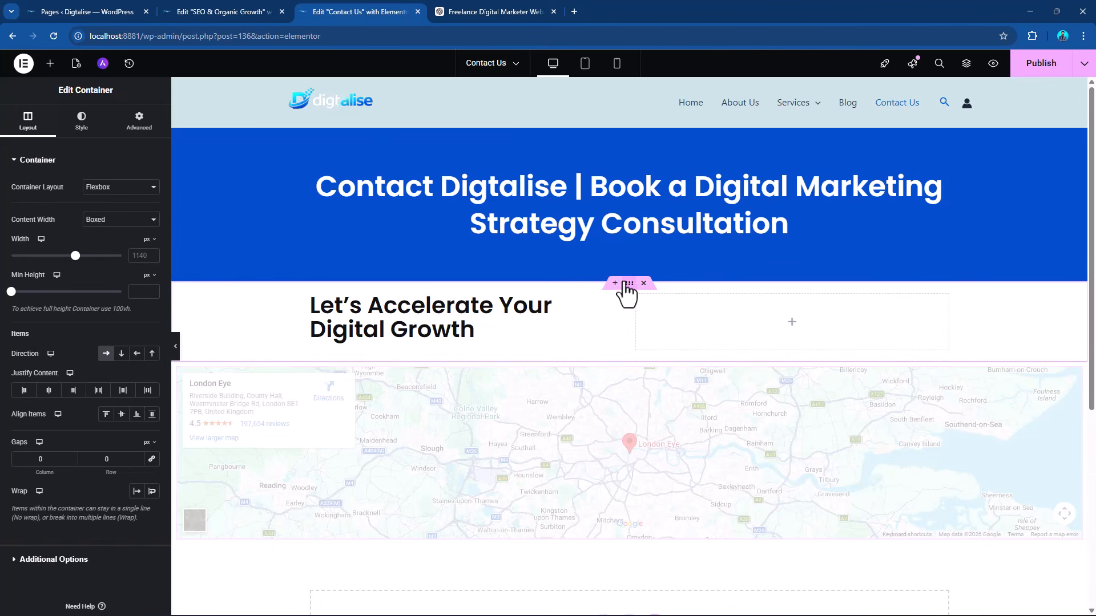
left_click(136, 123)
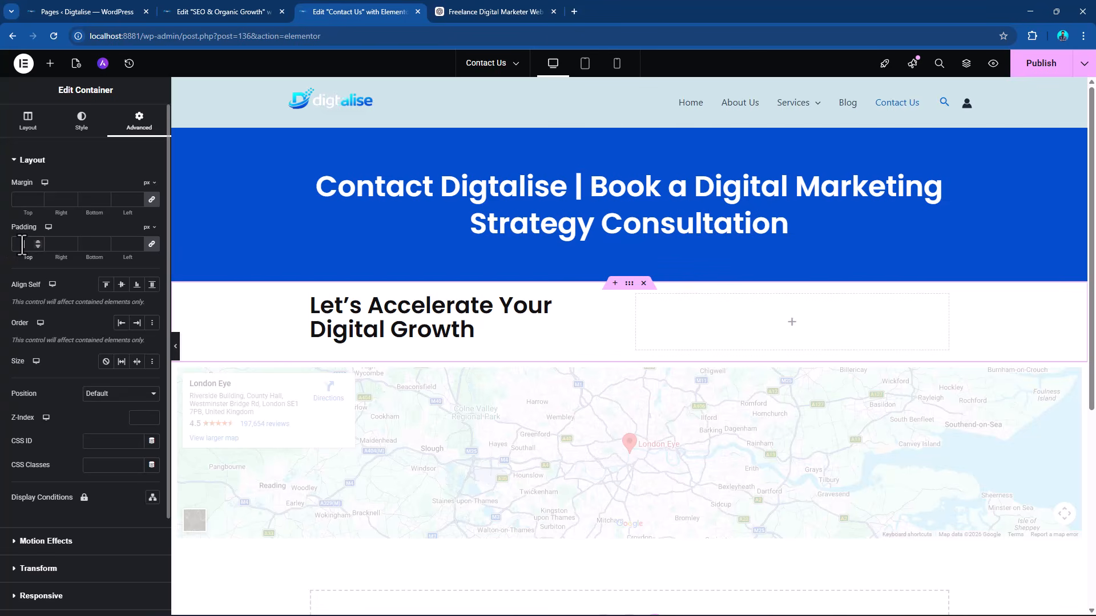
left_click(22, 244)
type("70")
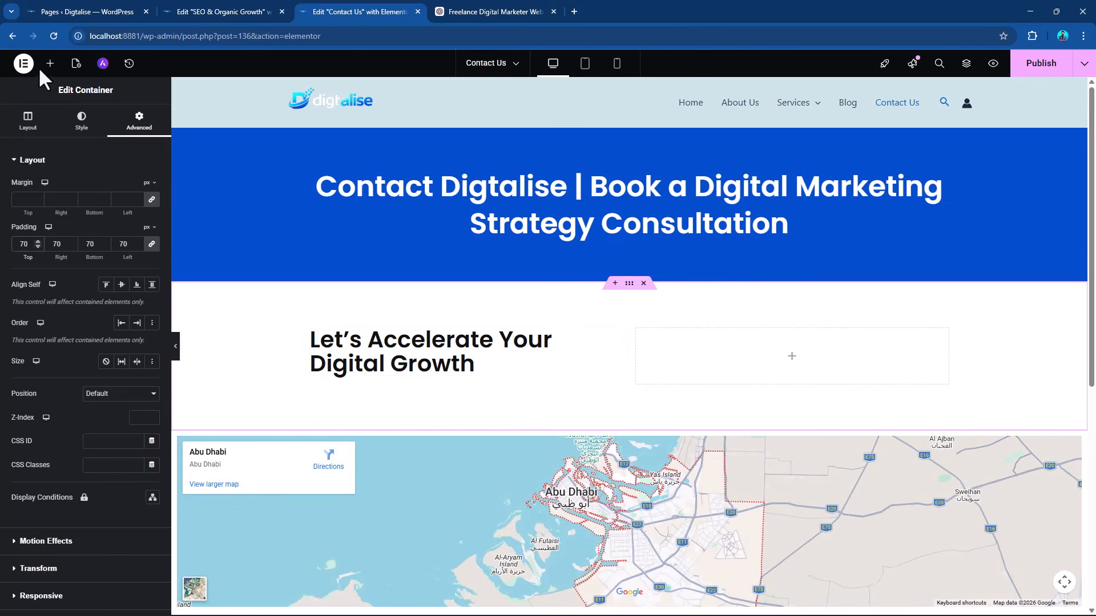
Add a WPForms widget to the empty right column and choose the Inquiry Form for it.
left_click(50, 63)
left_click_drag(127, 508, 725, 362)
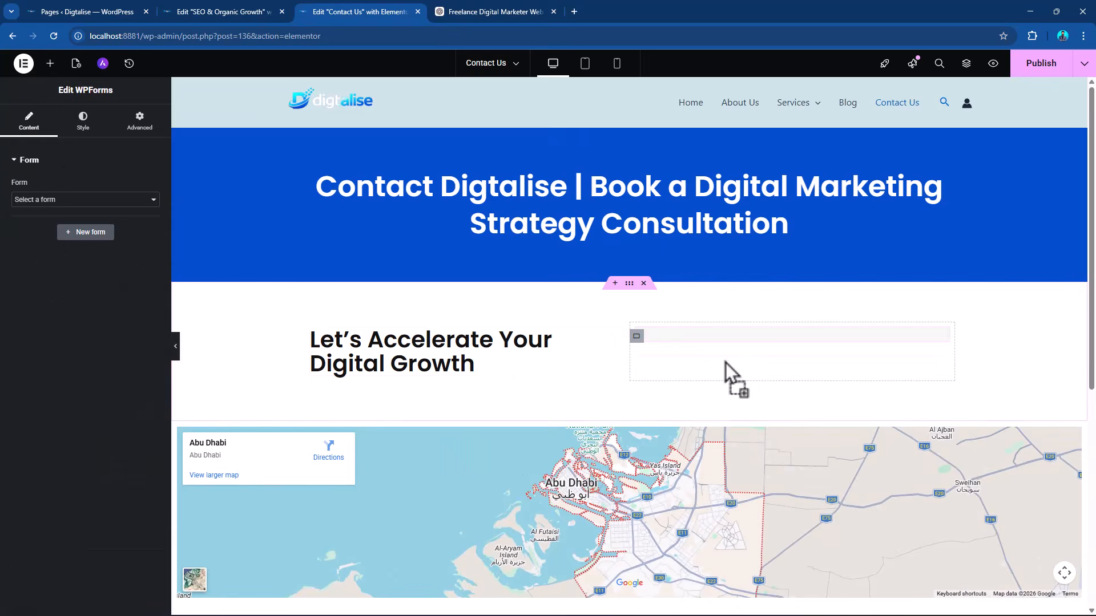
left_click(50, 199)
left_click(40, 227)
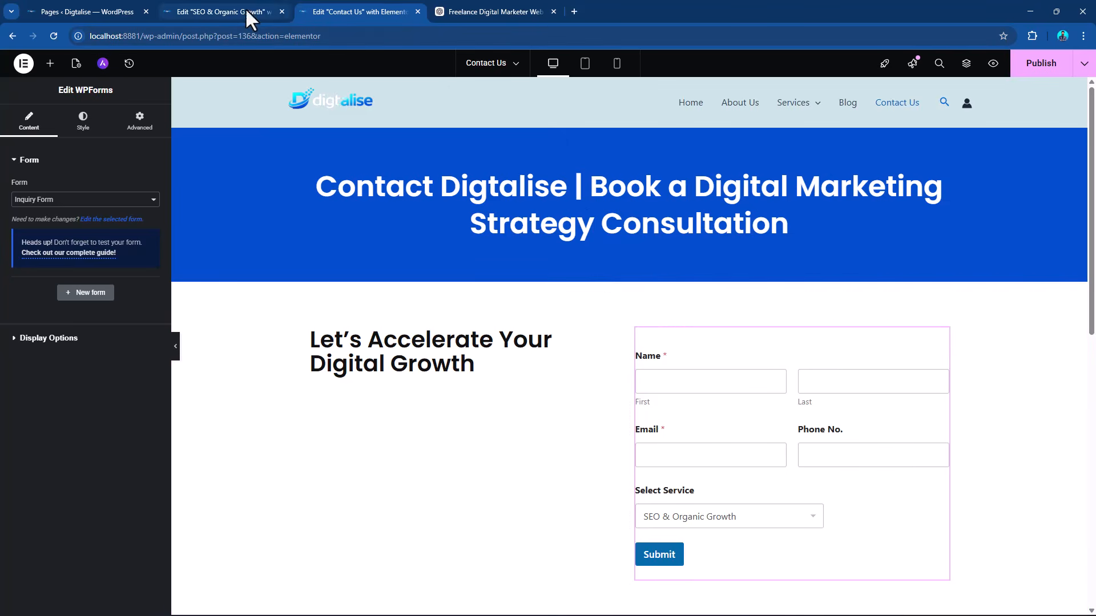
Copy the "At Digtalise, we improve your website's visibility" text block from the SEO page and paste it below the Contact Us page's left-column heading.
left_click(247, 11)
right_click(730, 380)
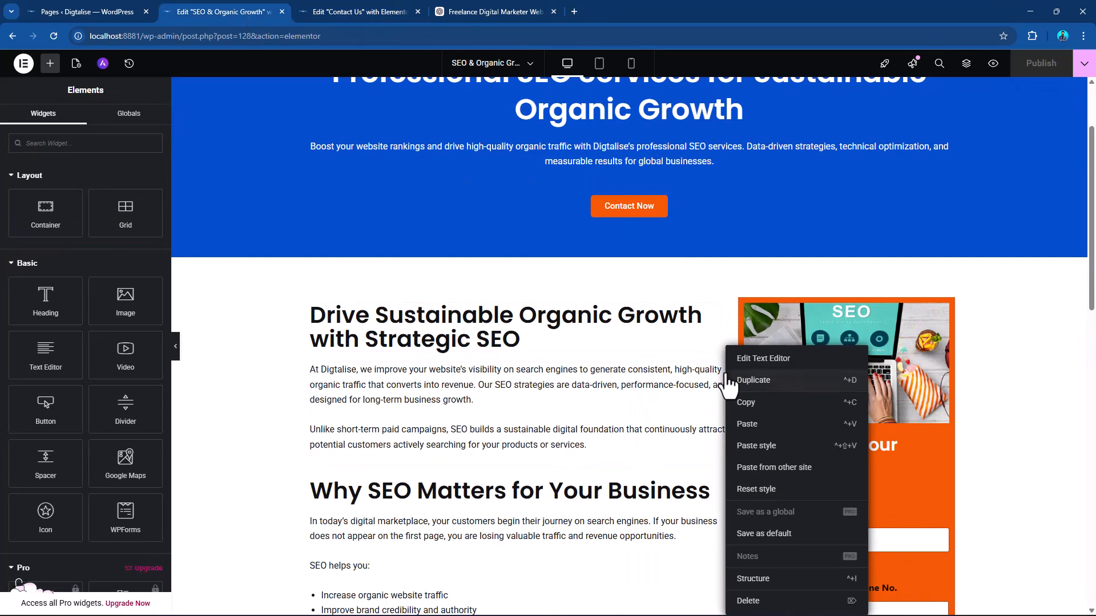
left_click(739, 403)
left_click(348, 12)
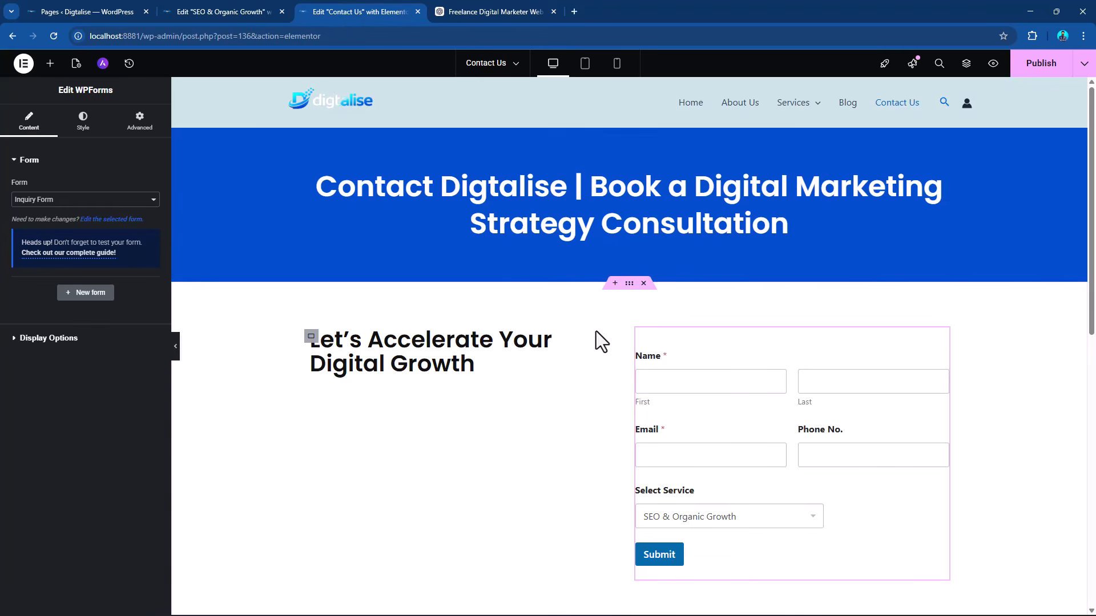
right_click(621, 339)
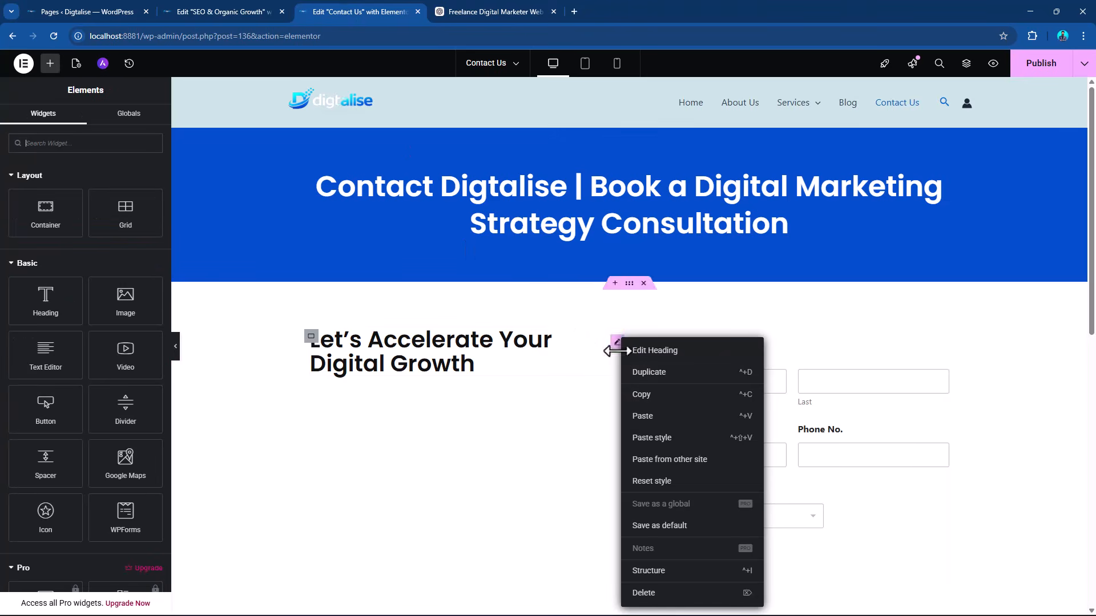
left_click(658, 418)
Replace the pasted block's first paragraph with the two paragraphs under "Let's Accelerate Your Digital Growth" from the ChatGPT copy, and publish the page.
left_click(490, 12)
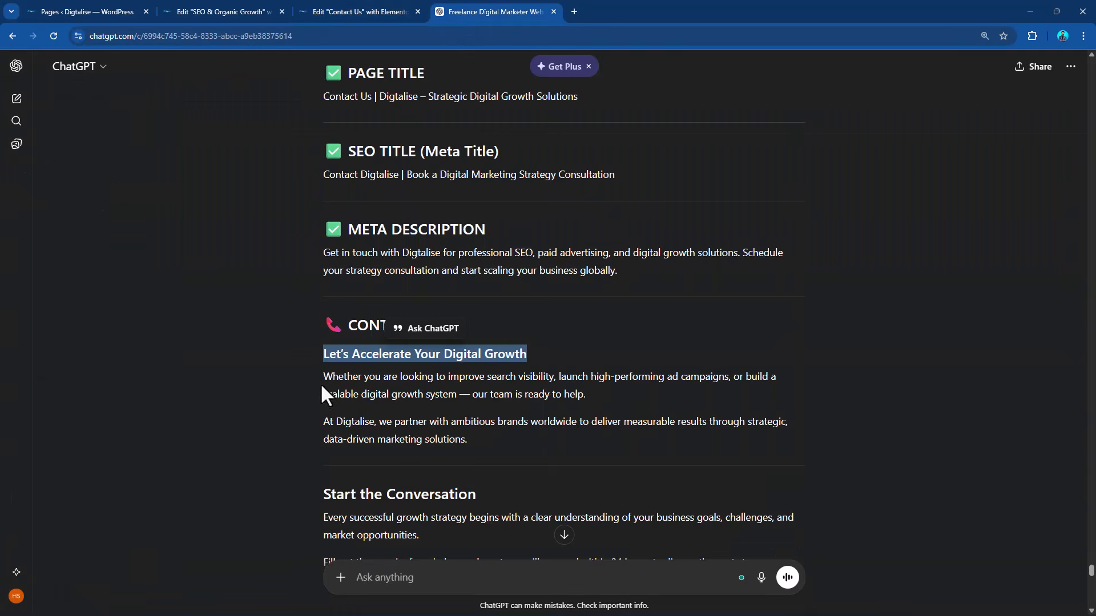
left_click_drag(322, 387, 494, 443)
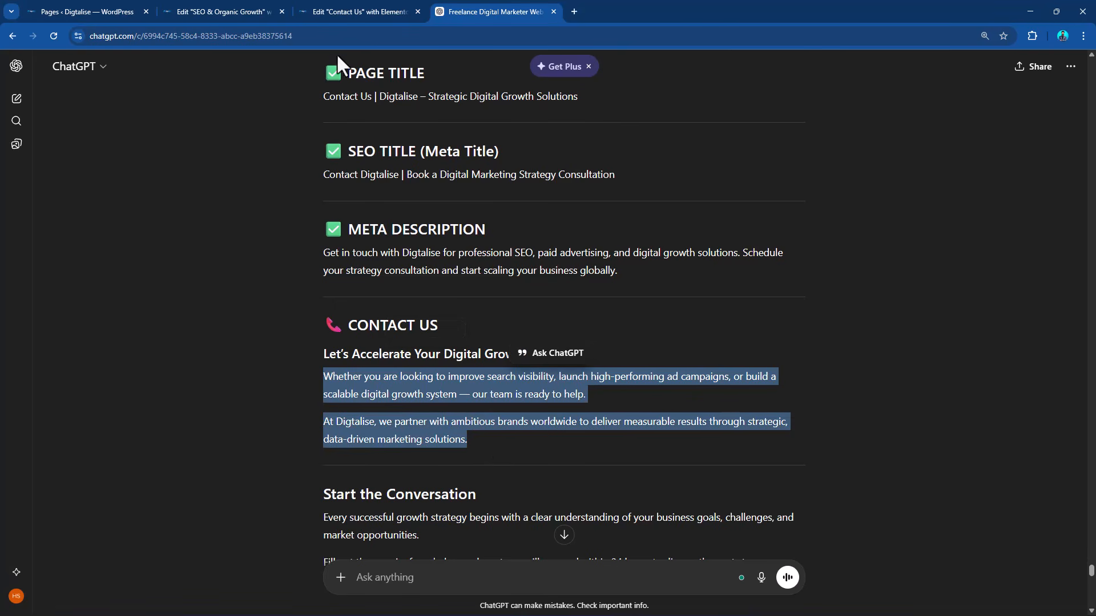
left_click(342, 10)
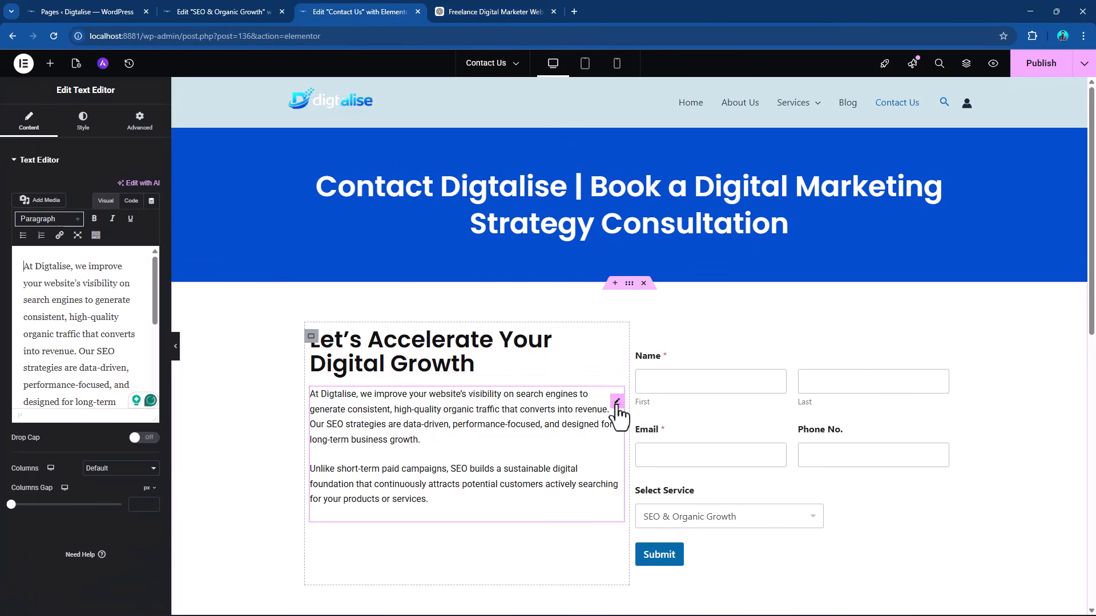
triple_click(106, 337)
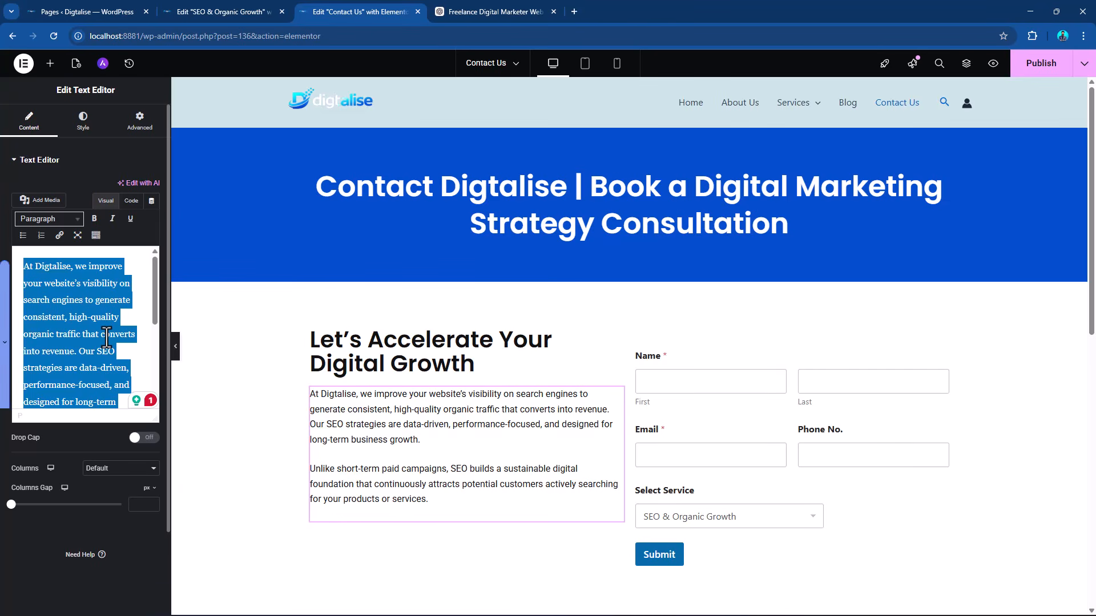
key("ctrl+v")
scroll(664, 367, "down", 1)
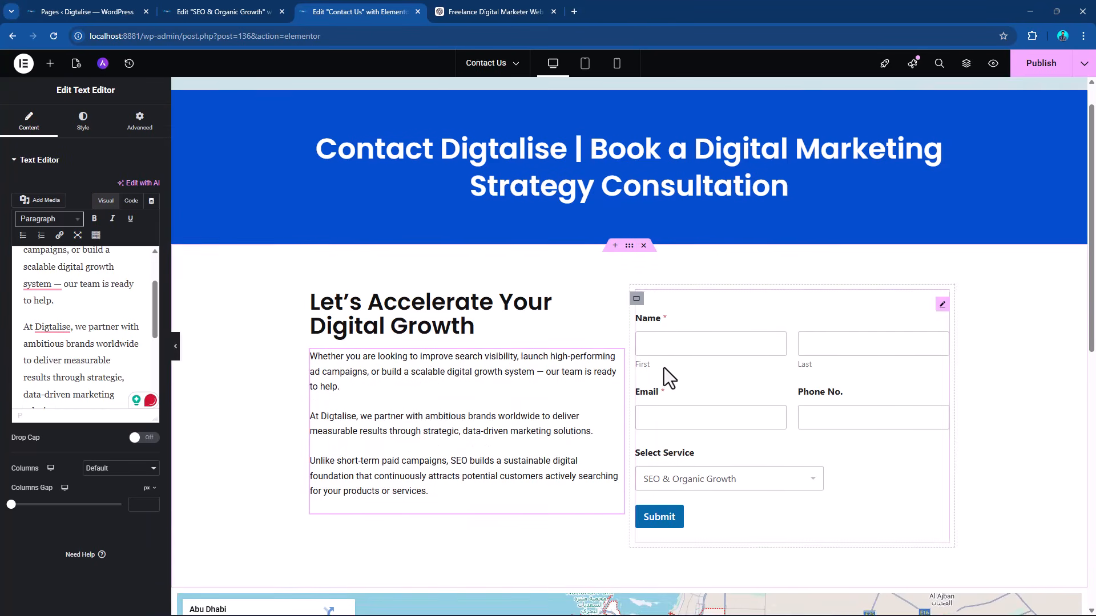
left_click(1041, 64)
scroll(941, 319, "up", 1)
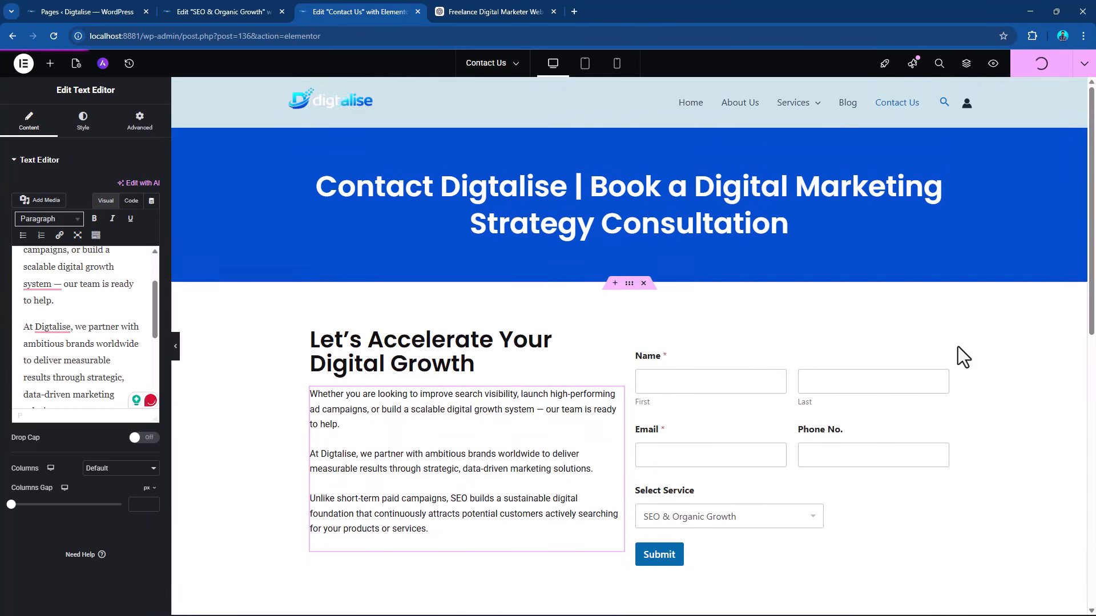
Delete all text in the left-column text block after the paragraph ending "our team is ready to help.".
scroll(468, 289, "down", 2)
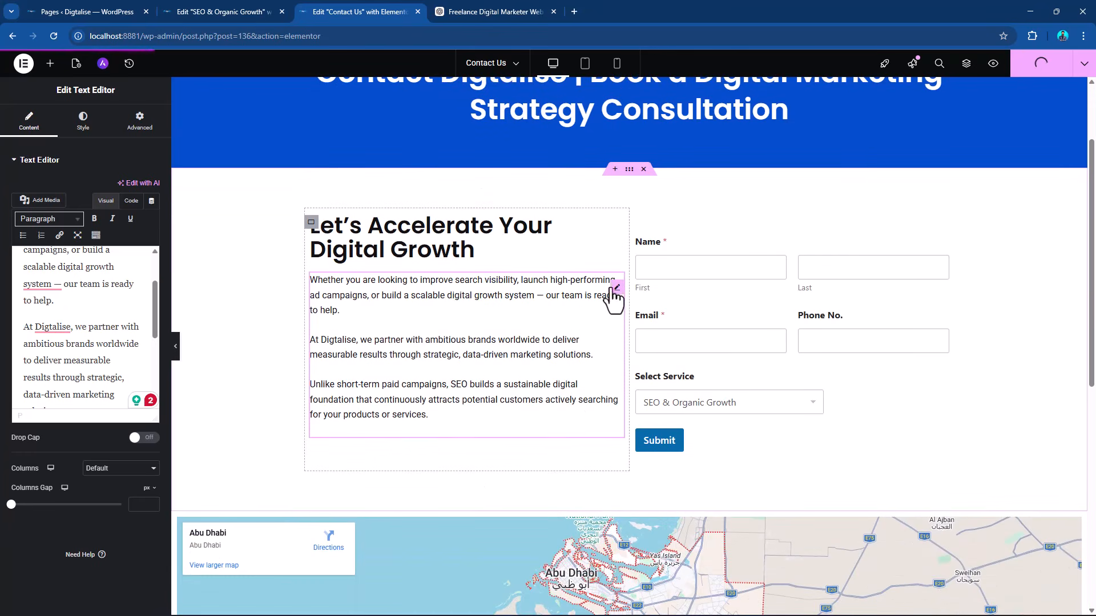
left_click_drag(23, 326, 79, 378)
key("BackSpace")
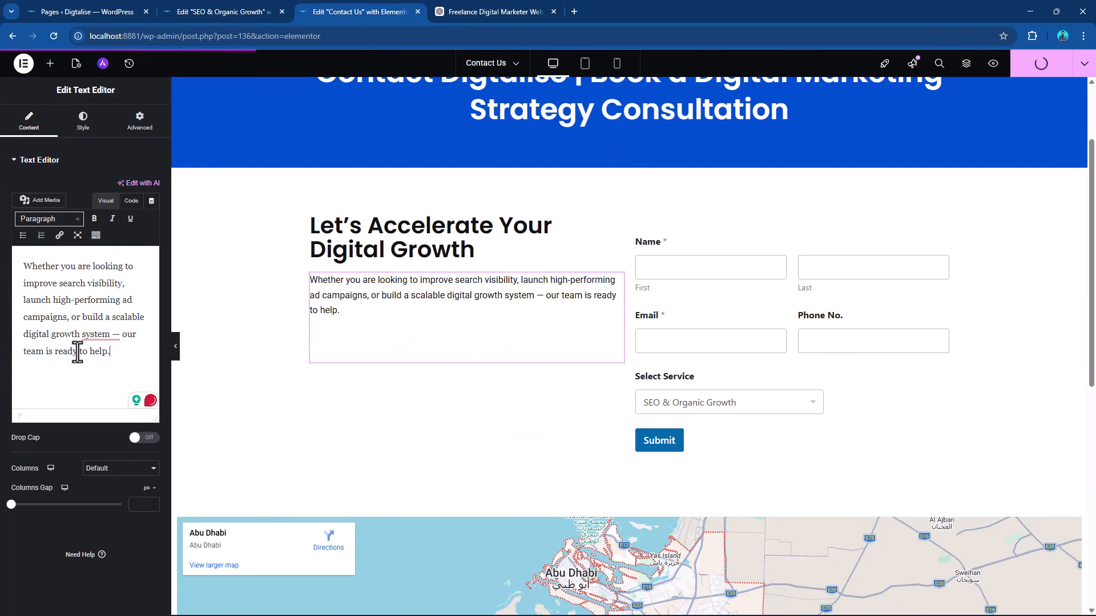
Find the Icon List widget and place it below the left column's paragraph.
left_click(49, 63)
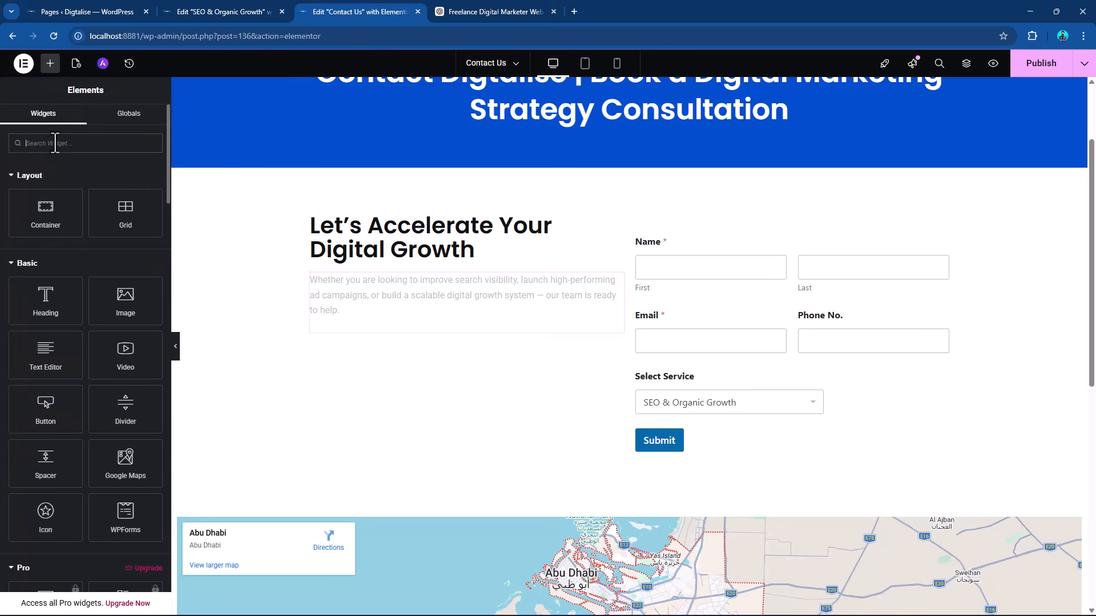
type("icon")
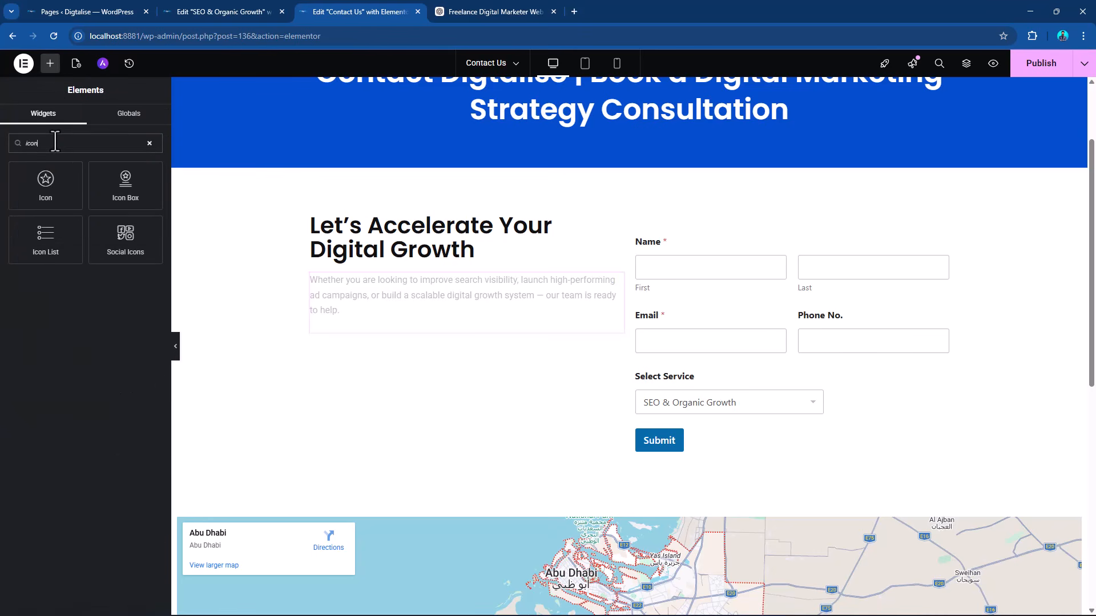
left_click_drag(57, 234, 388, 327)
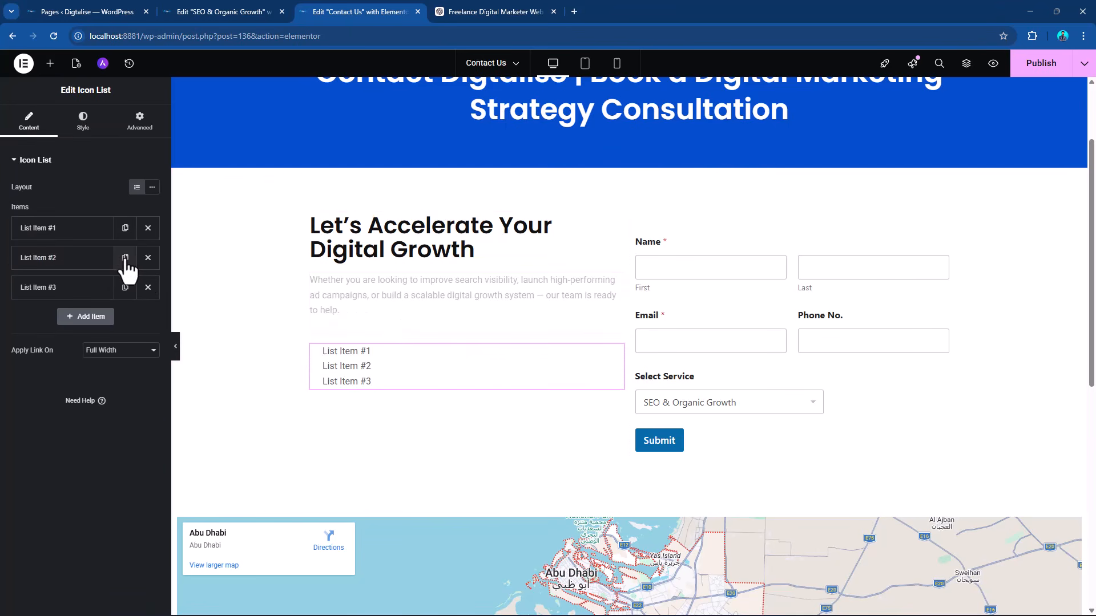
Replace the text of the first icon list item with the business's contact phone number.
left_click(48, 231)
left_click_drag(58, 270, 3, 285)
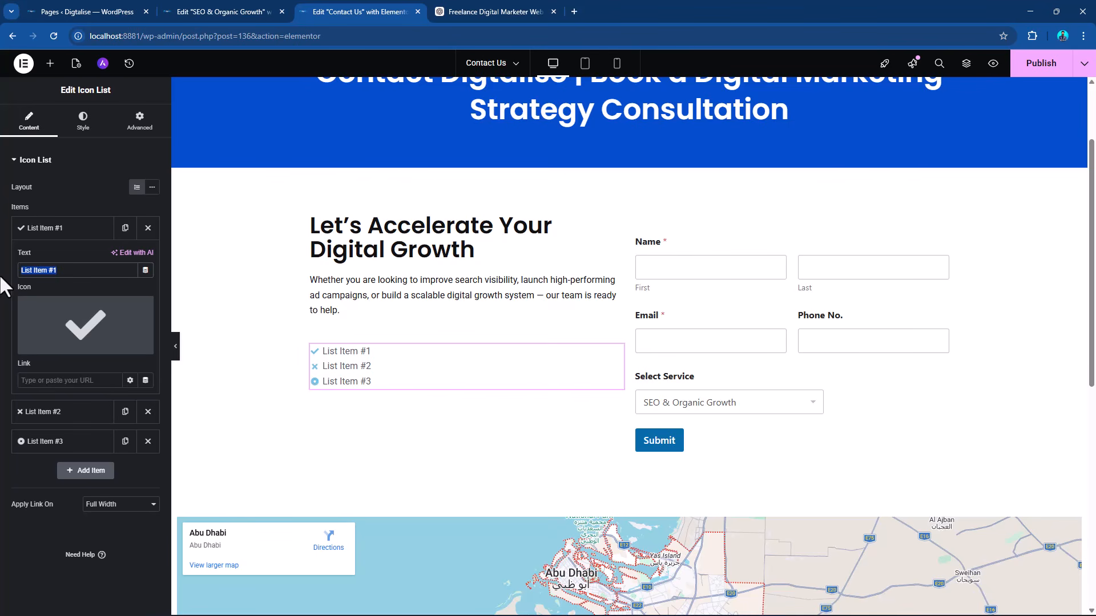
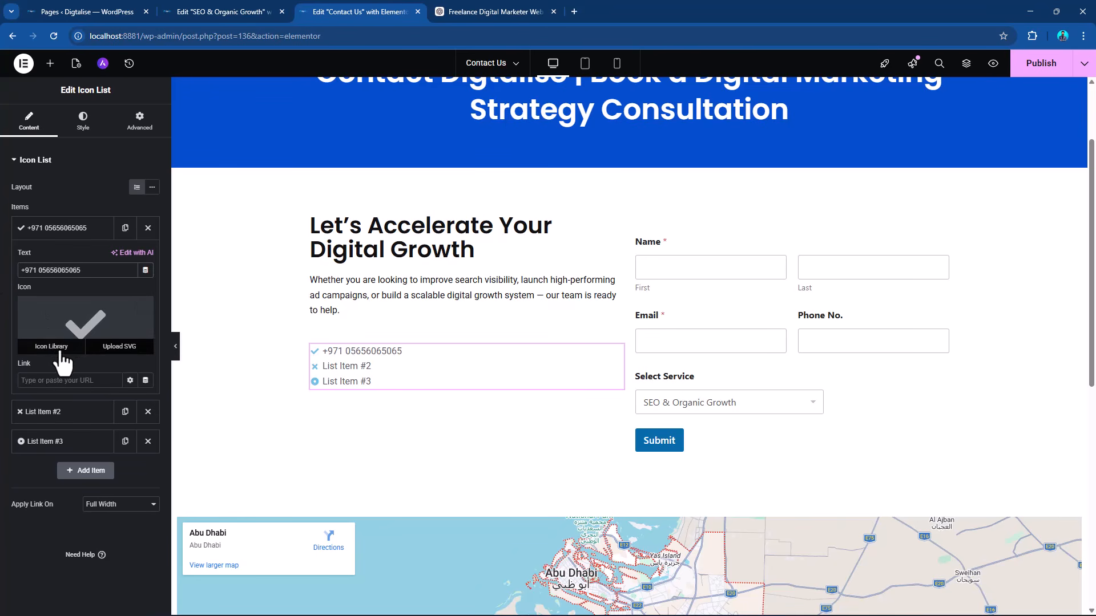
Change the first list item's icon to a phone handset from the icon library and collapse the item.
left_click(52, 347)
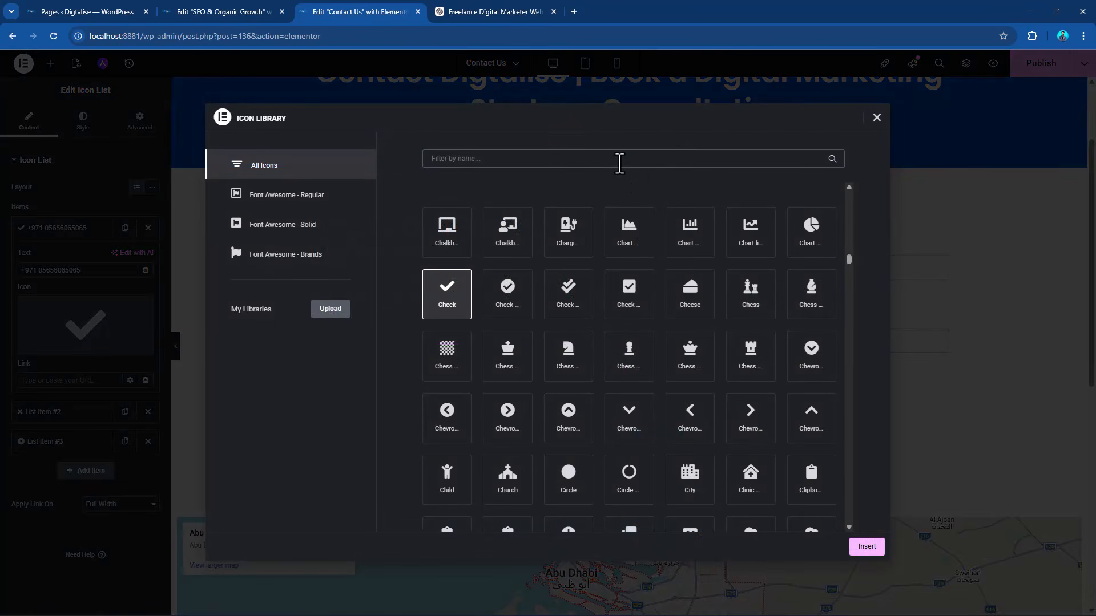
type("pho")
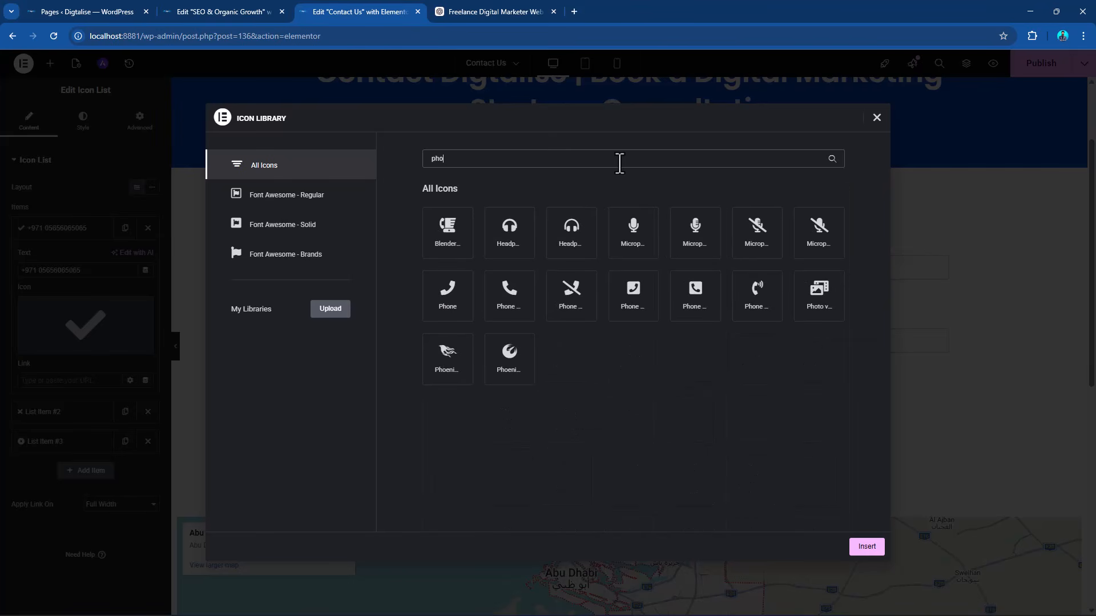
left_click(510, 290)
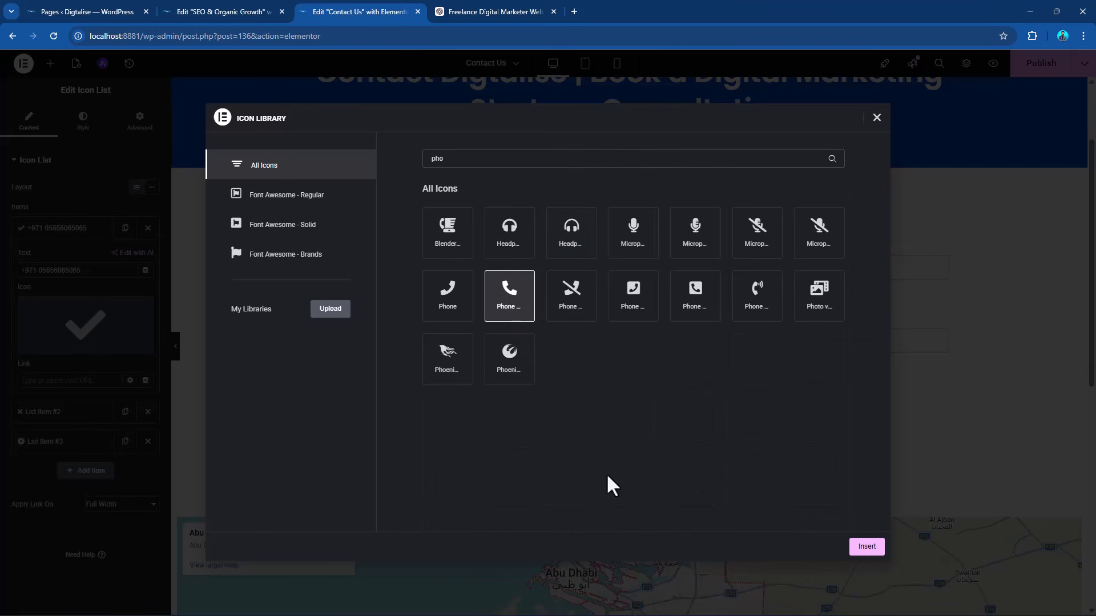
left_click(865, 548)
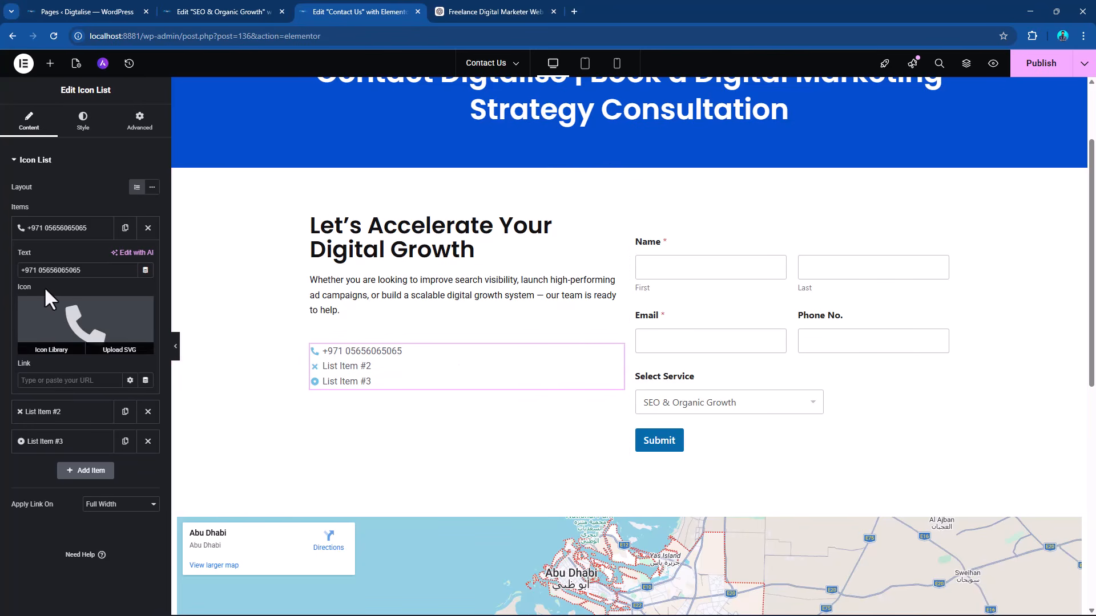
left_click(48, 234)
Change the icon of List Item #2 to the solid Envelope from the icon library.
left_click(44, 260)
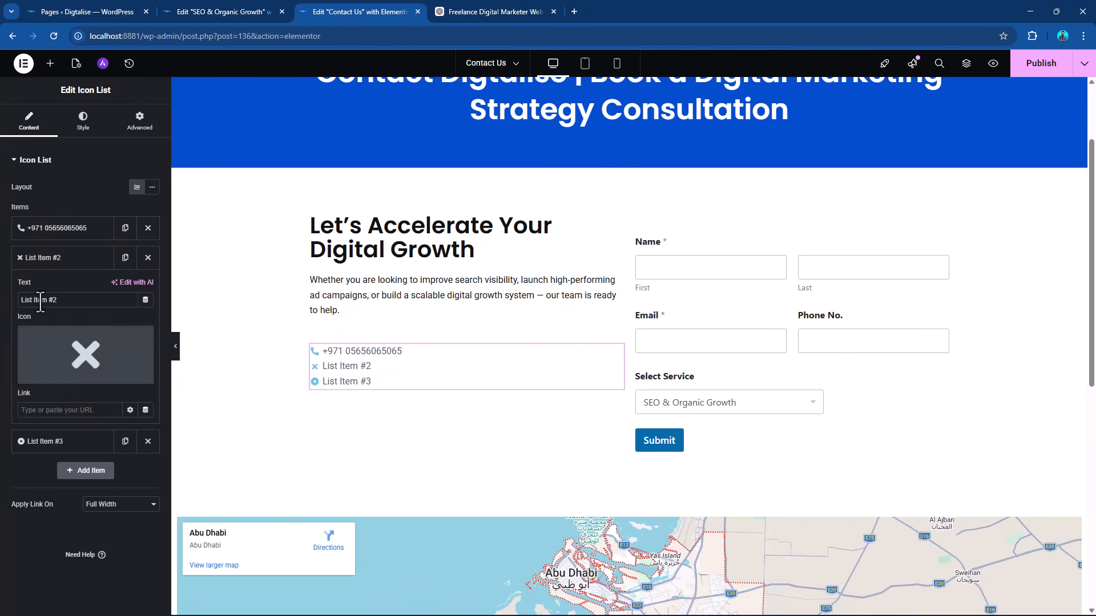
left_click(53, 384)
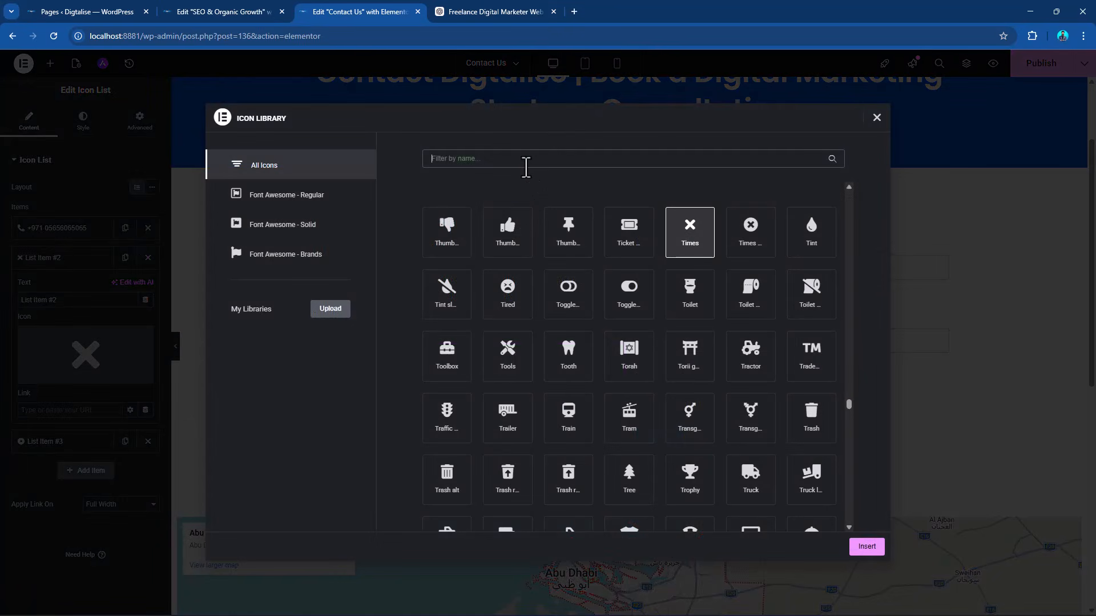
type("emial")
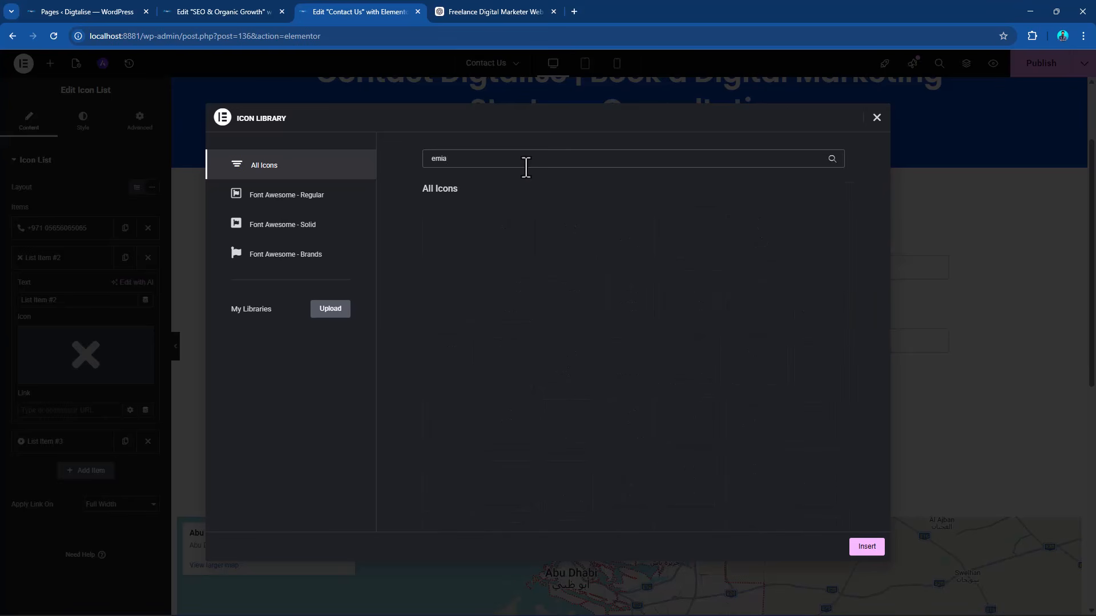
key("BackSpace")
key("BackSpace")
key("BackSpace")
key("BackSpace")
type("env")
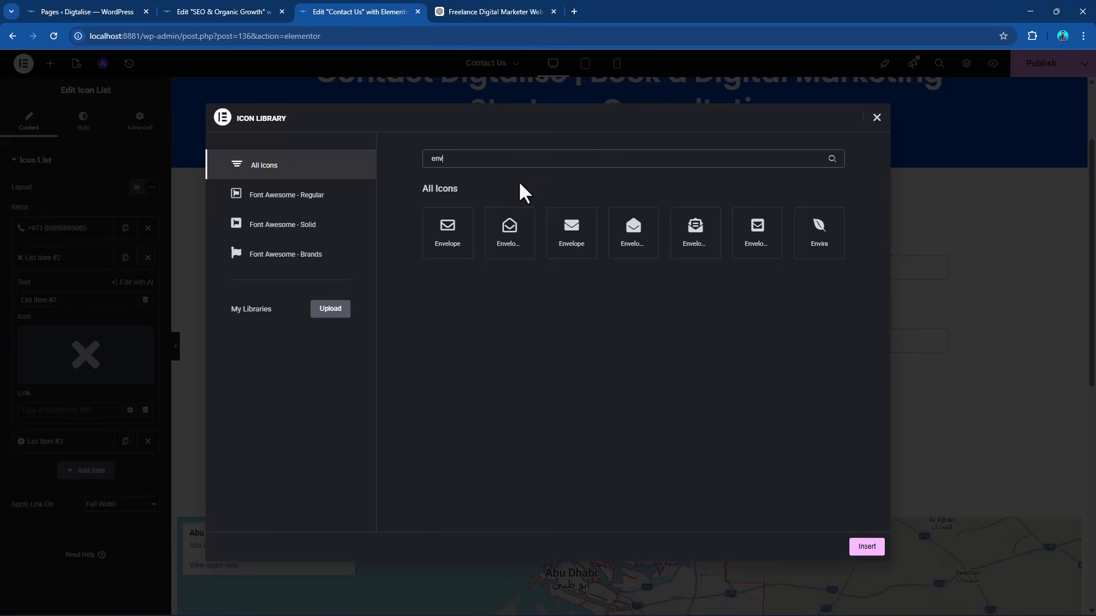
left_click(564, 242)
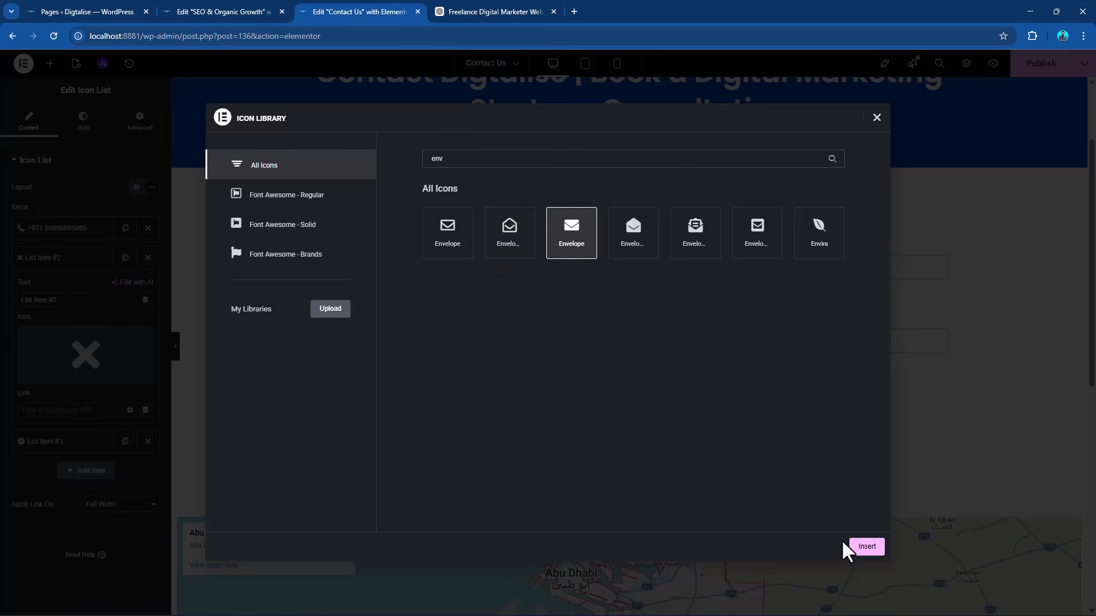
left_click(866, 549)
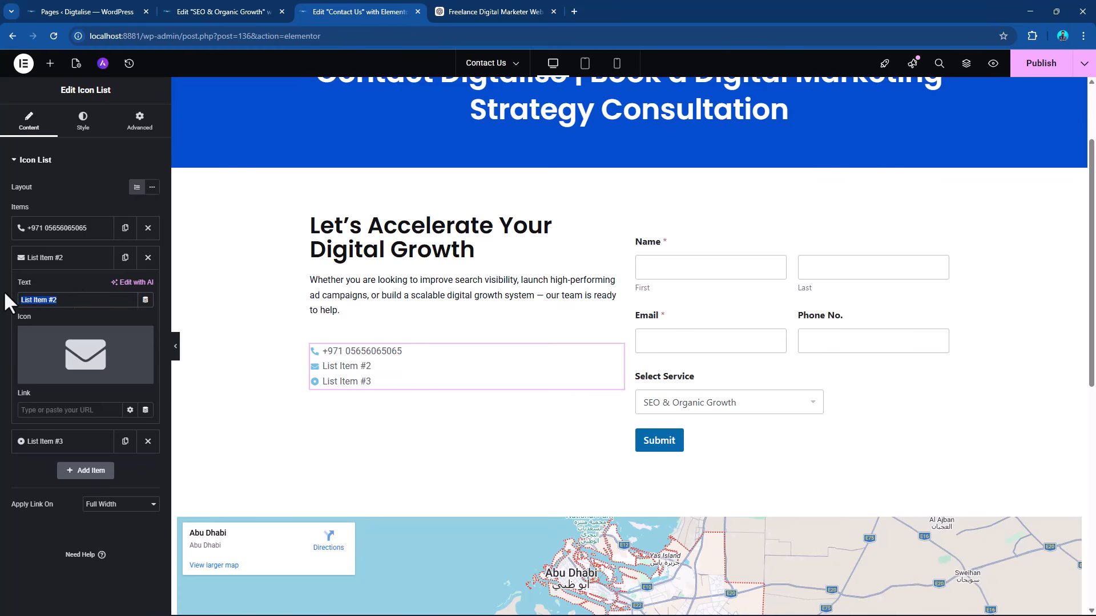
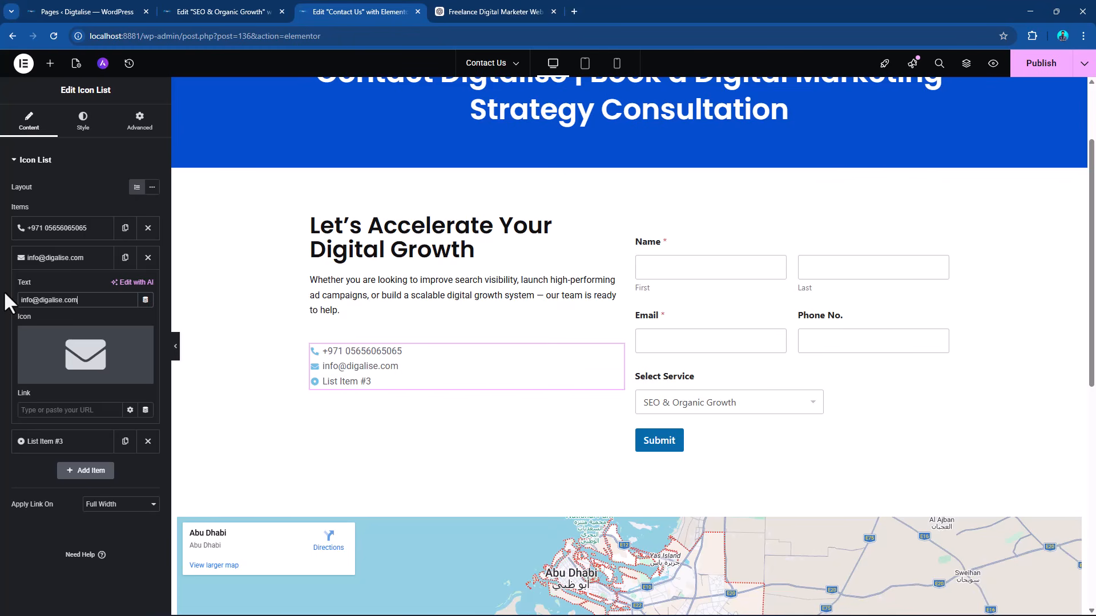
Replace the text of List Item #2 with the business's contact e-mail and collapse the item.
left_click(63, 257)
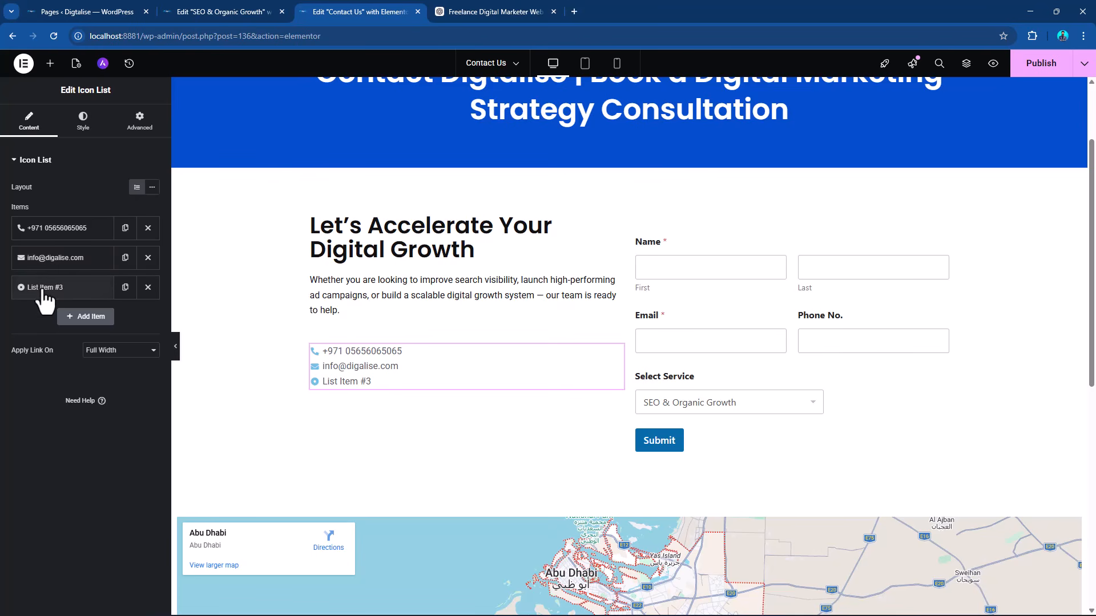
Change the icon of List Item #3 to the map marker with a round hole, searching the icon library for "map".
left_click(45, 288)
left_click(49, 415)
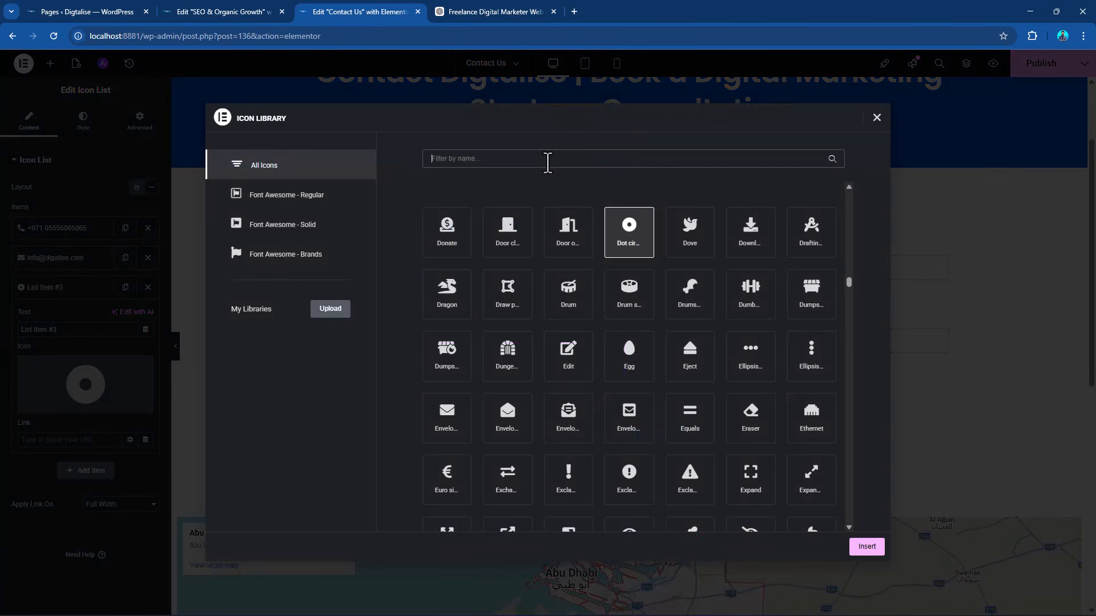
type("loca")
key("BackSpace")
key("BackSpace")
key("BackSpace")
key("BackSpace")
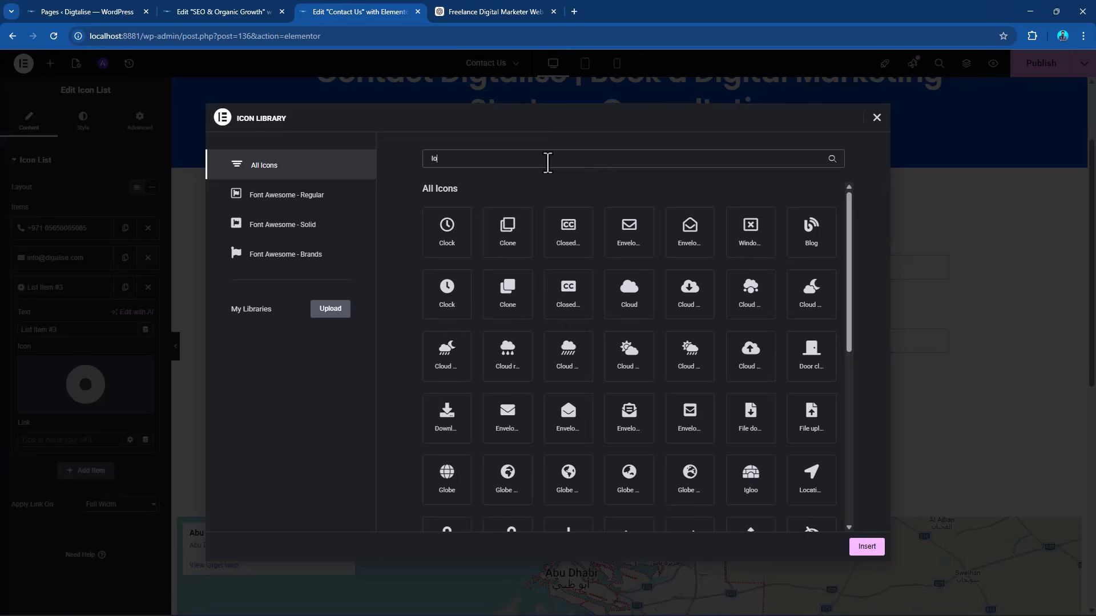
type("map")
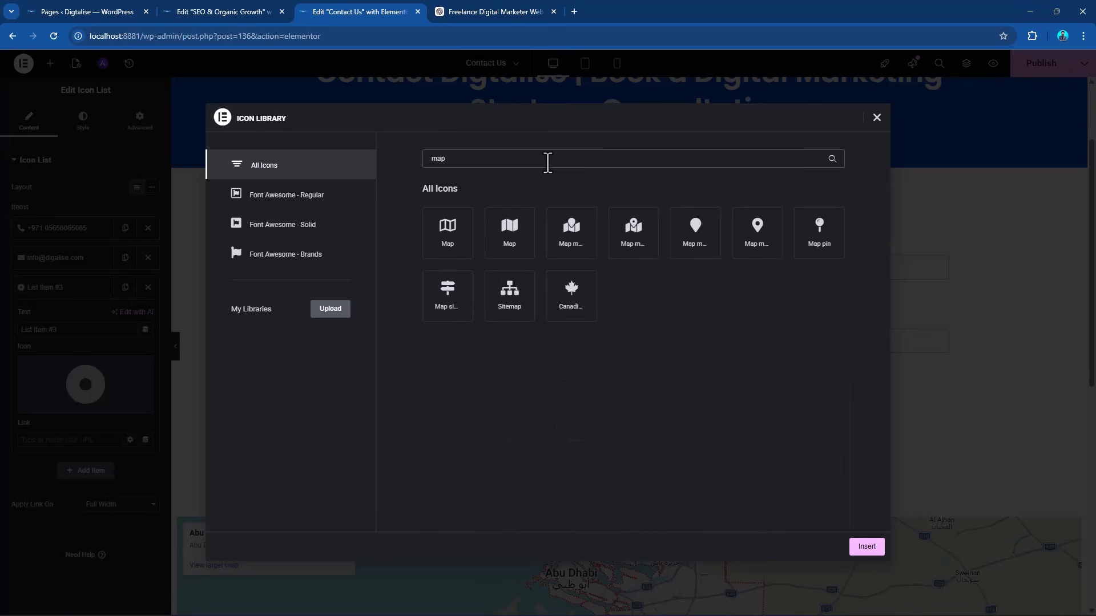
left_click(749, 251)
left_click(850, 548)
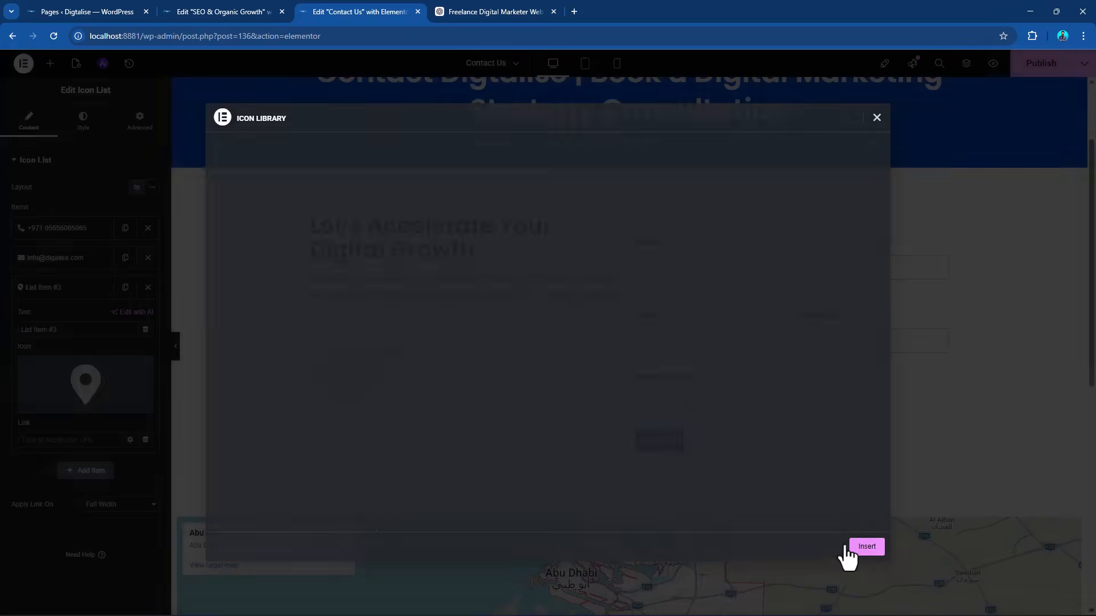
Replace the text of List Item #3 with "Address: Street name, Building Name".
left_click_drag(57, 330, 3, 334)
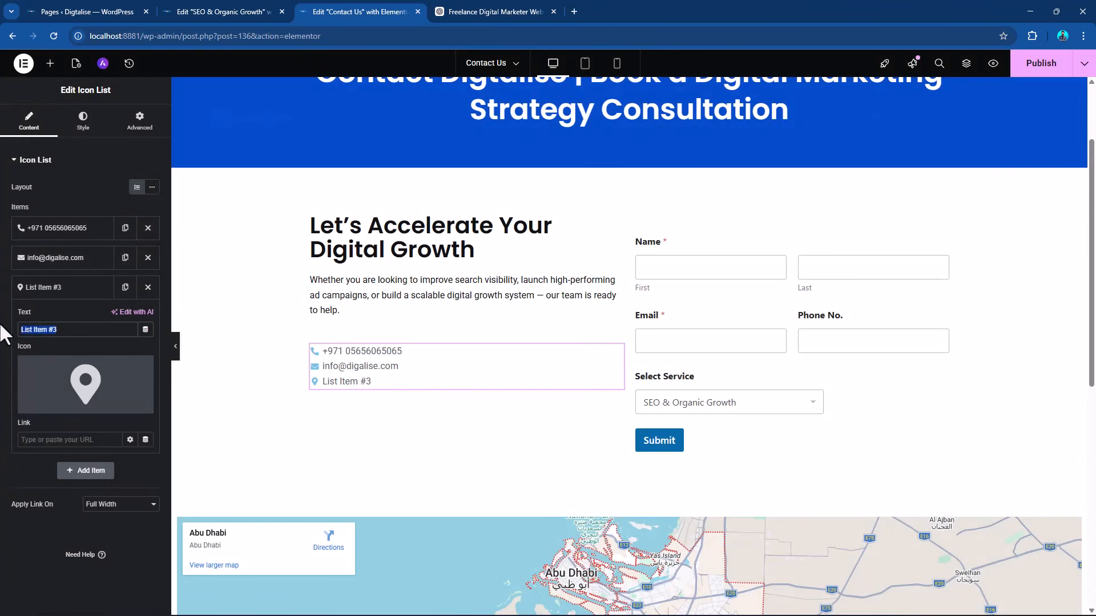
type("Address: Street n")
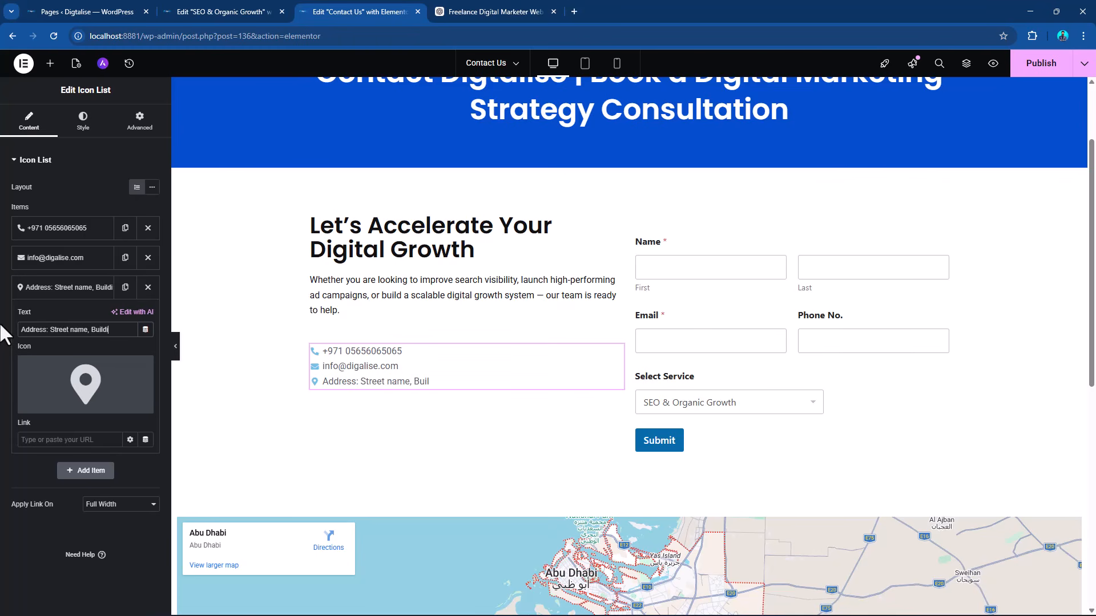
type("ame")
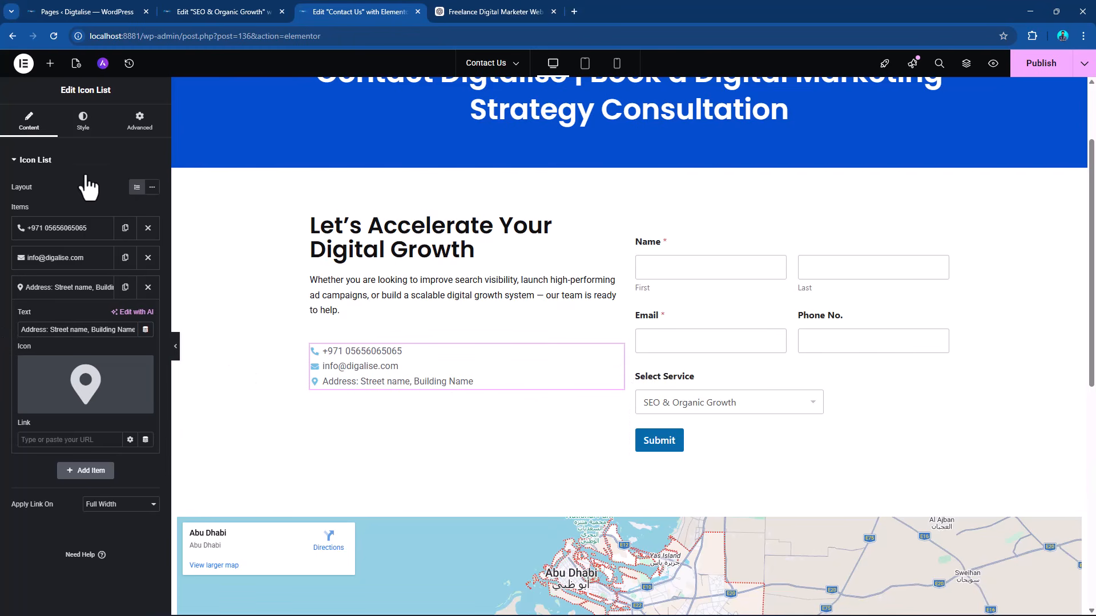
Set the icon list's icon color to the global color "comp - color".
left_click(83, 131)
left_click(33, 293)
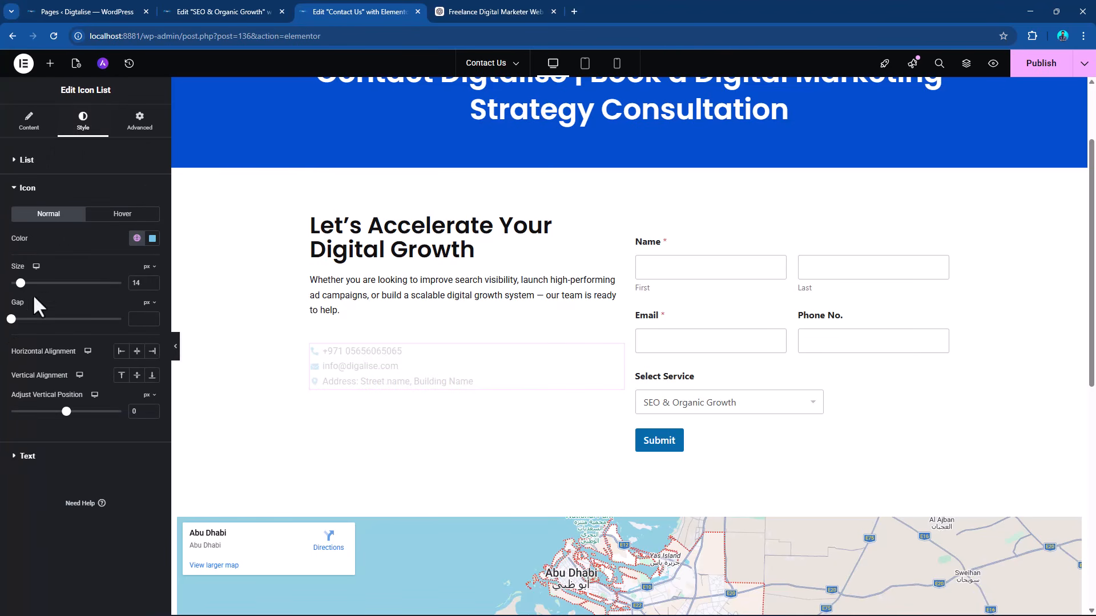
left_click(137, 238)
scroll(97, 360, "down", 3)
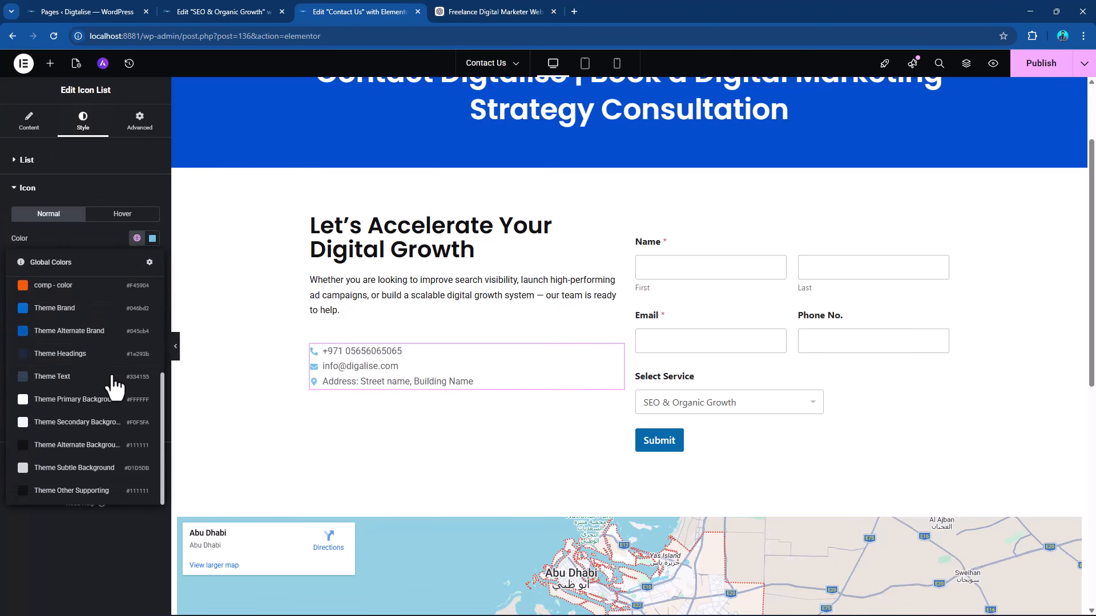
scroll(97, 365, "up", 2)
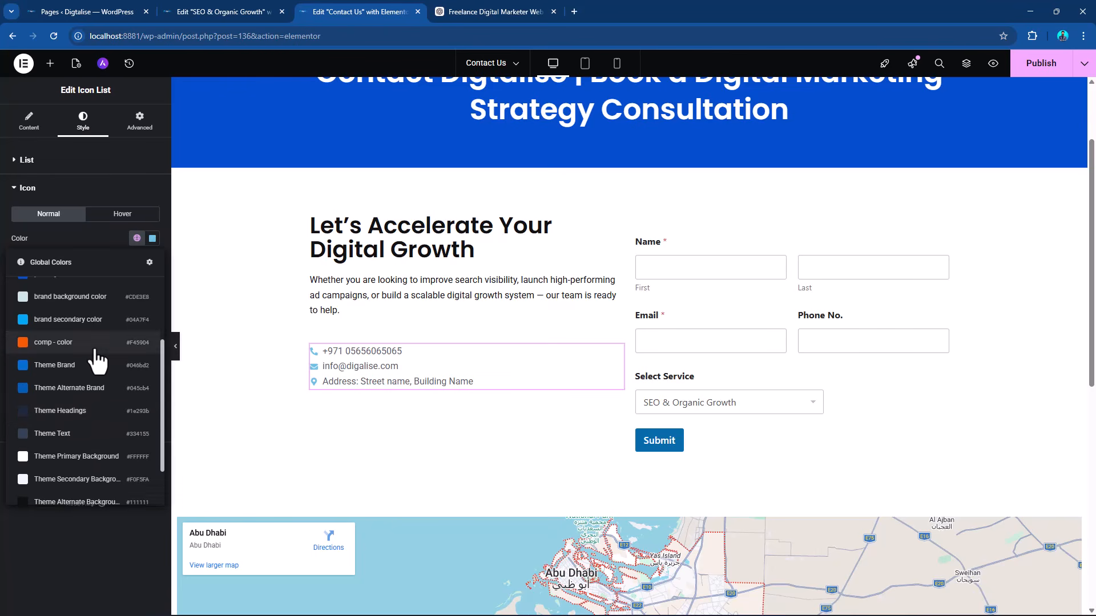
scroll(93, 371, "down", 2)
left_click(68, 287)
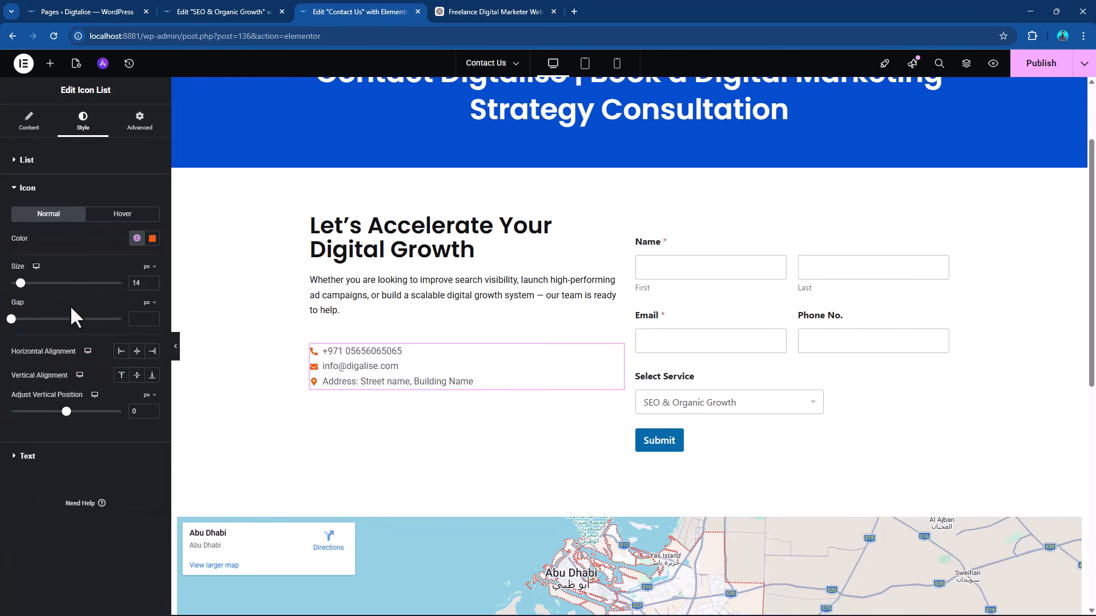
Set the icon list's text color to a near-black global color and publish the page.
left_click(52, 455)
left_click(137, 313)
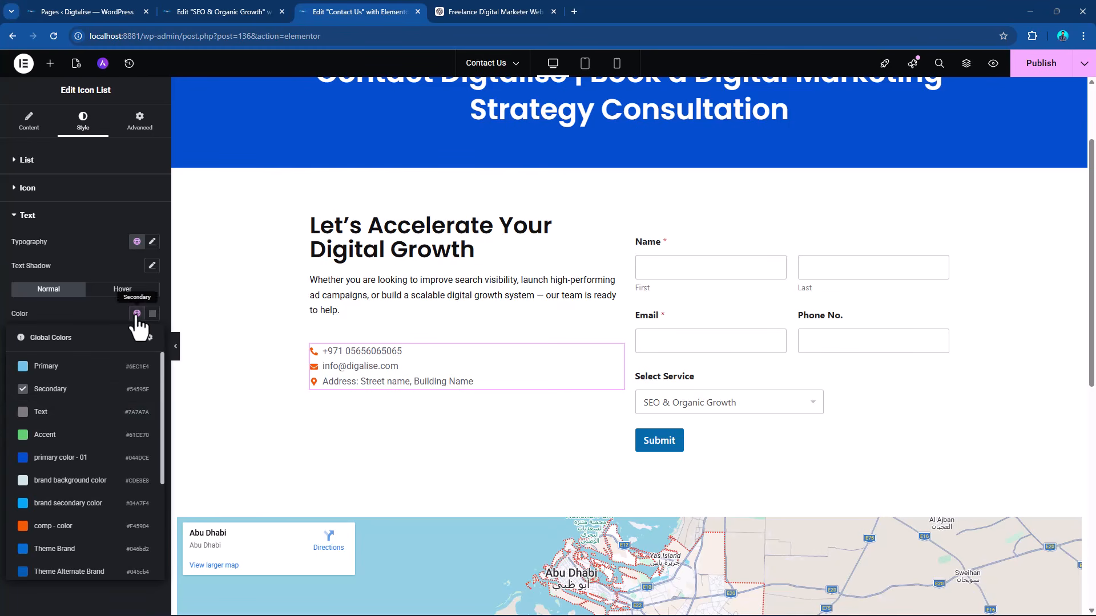
scroll(17, 428, "down", 3)
scroll(72, 502, "down", 2)
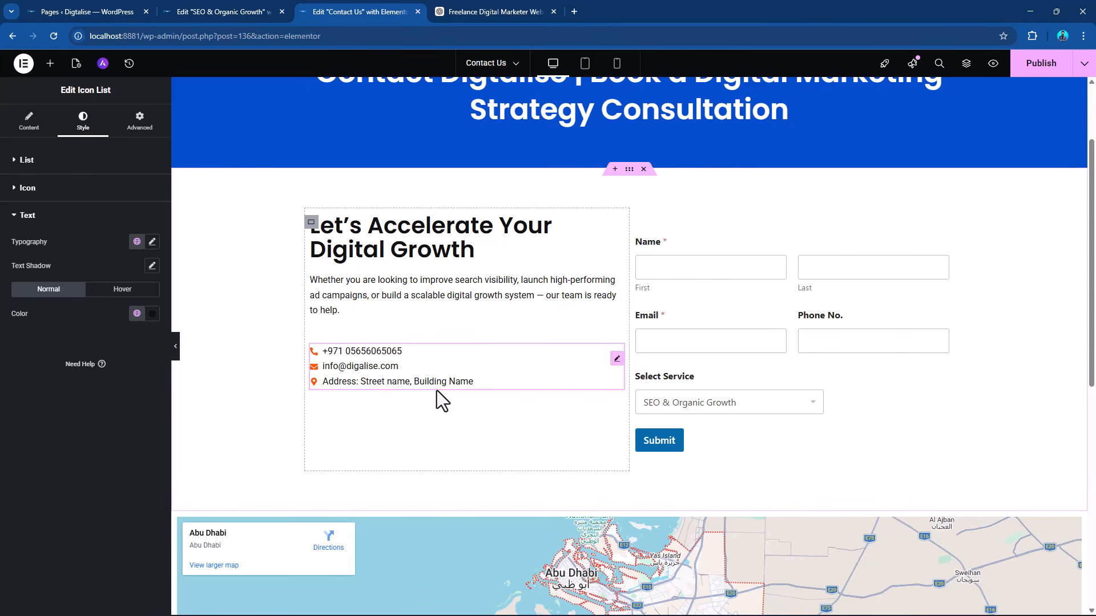
left_click(1031, 68)
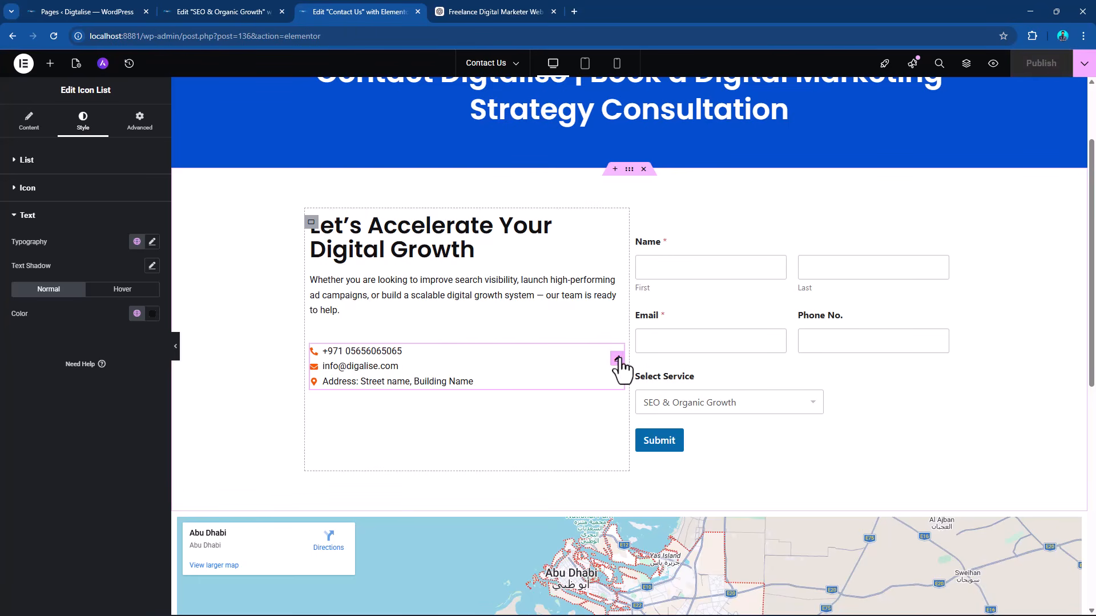
Switch to ChatGPT, request "make wordpress clickable link for whatsapp, and call and email" and copy the example WhatsApp link.
left_click(472, 7)
left_click(445, 570)
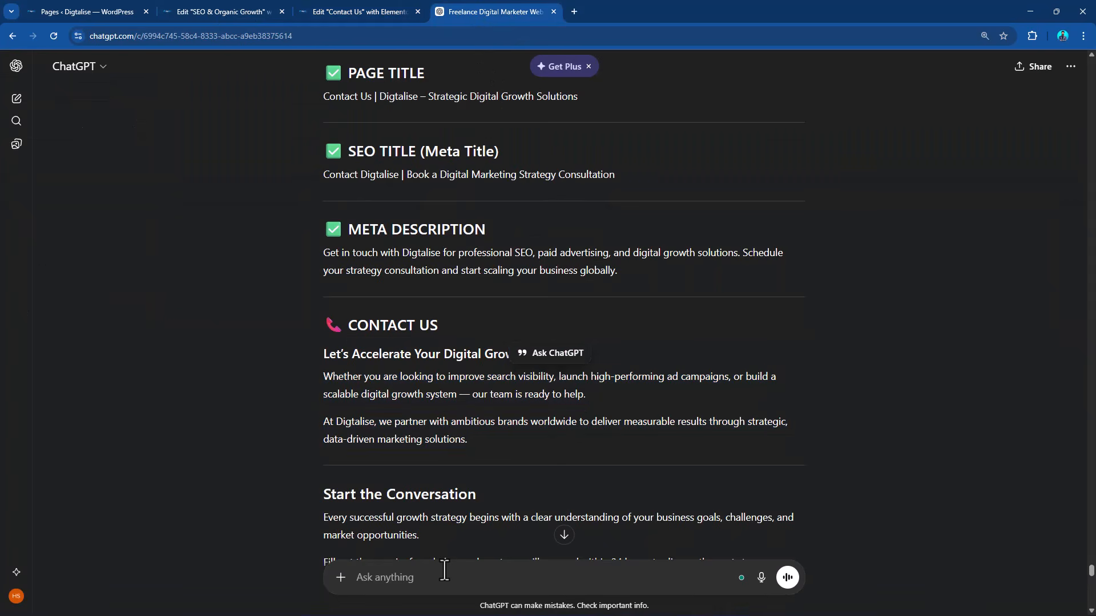
type("make wordpress clickable link for whatsapp, and call and email")
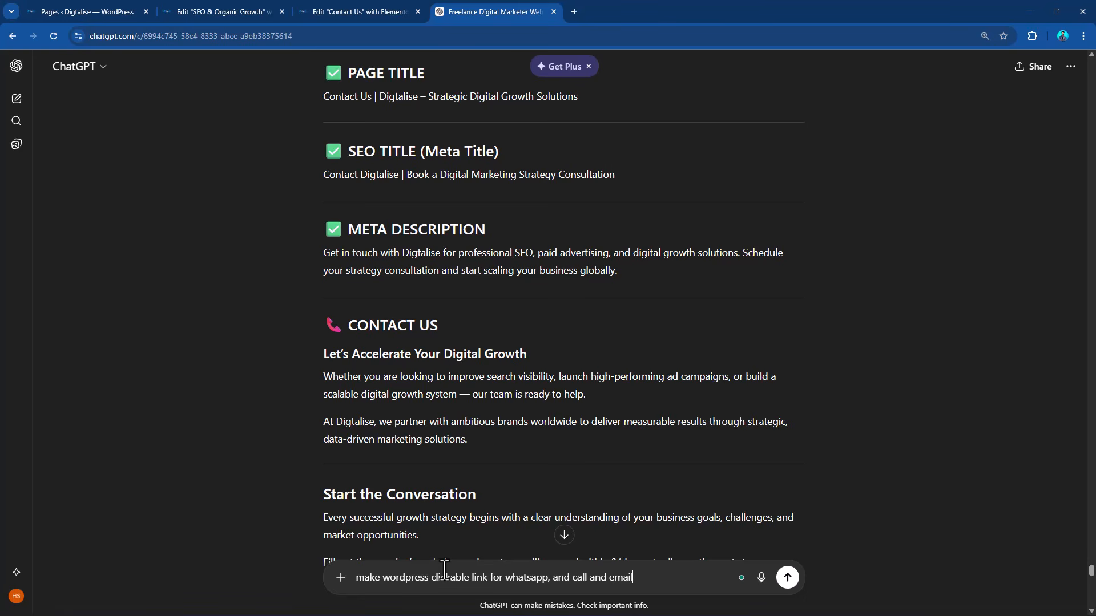
key("Return")
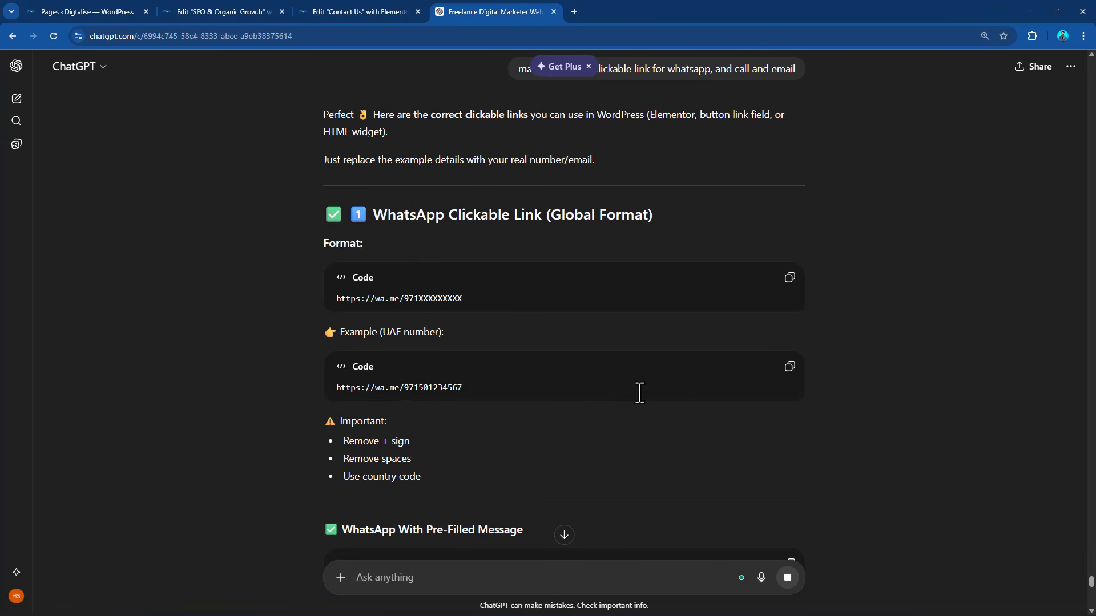
left_click(791, 368)
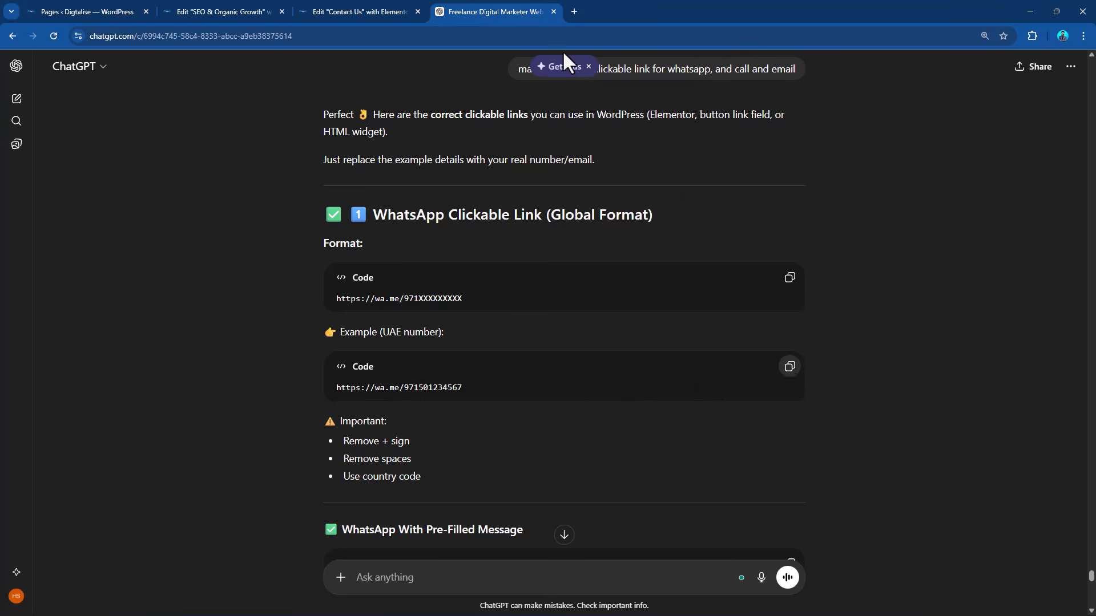
Back in Elementor, duplicate the phone list item and change the first one's icon to the round WhatsApp icon.
left_click(362, 10)
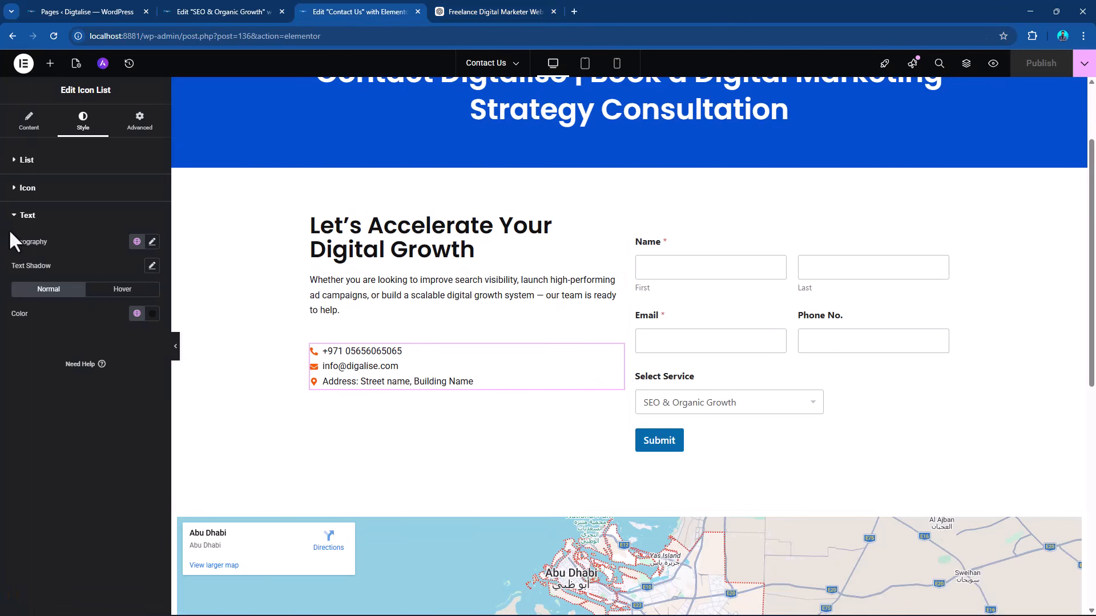
left_click(29, 123)
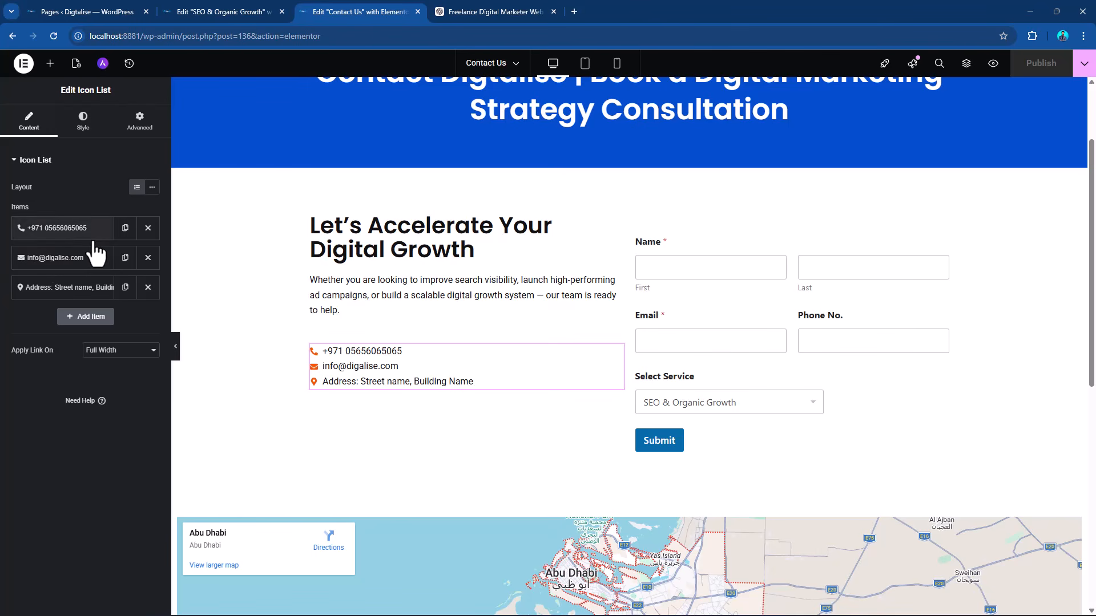
left_click(125, 228)
left_click(65, 231)
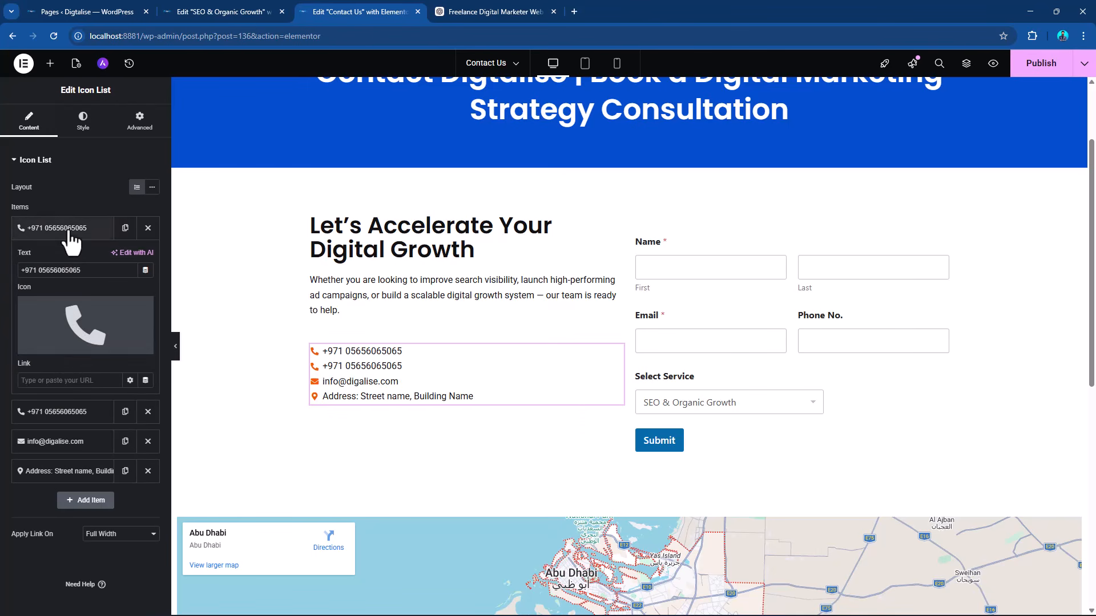
left_click(48, 349)
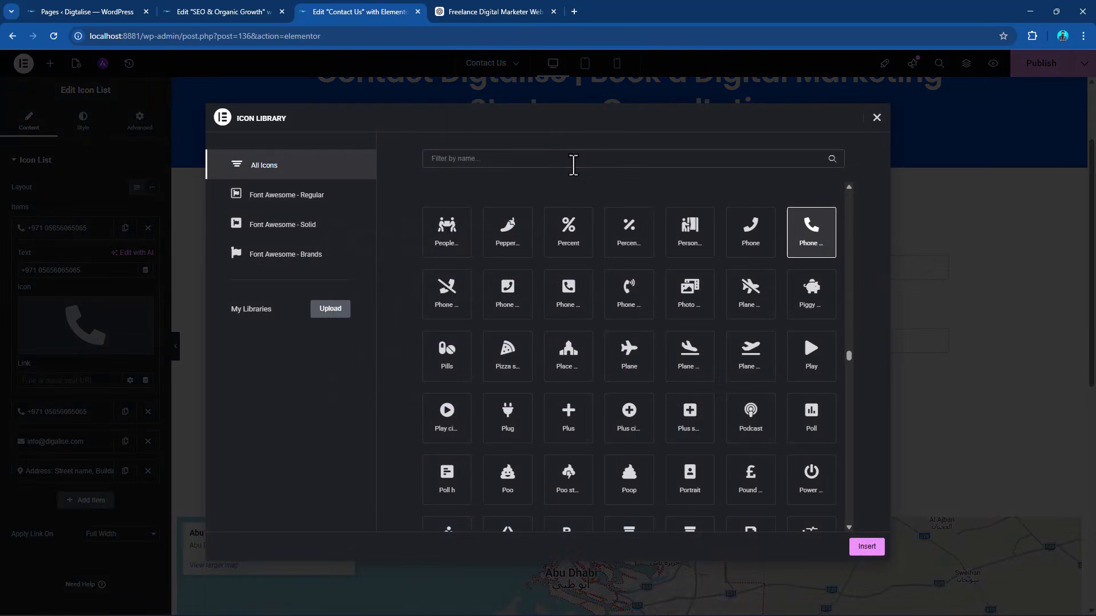
type("what")
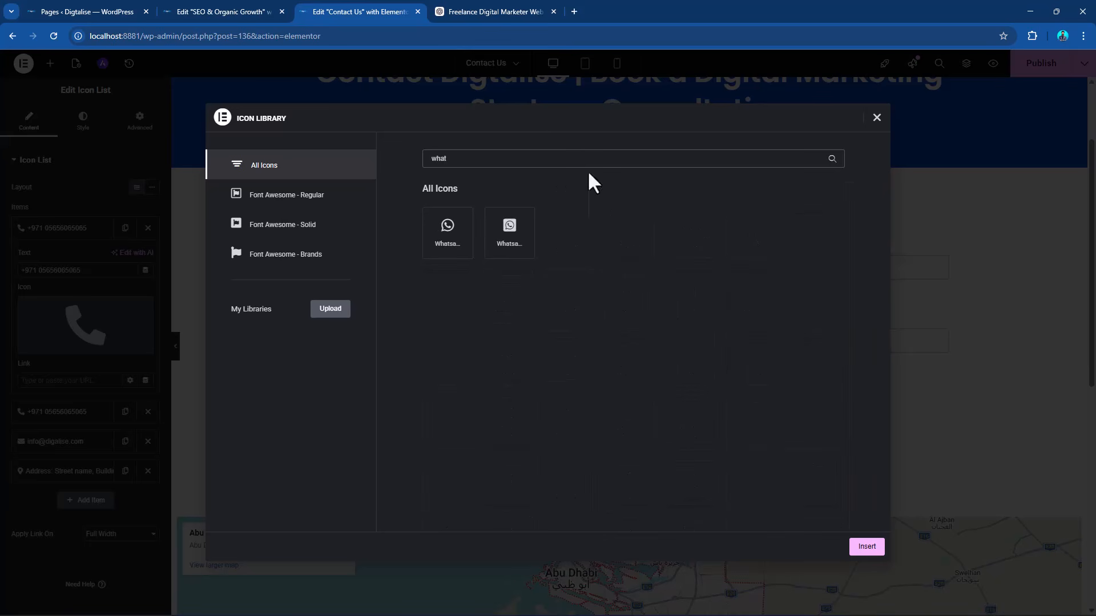
left_click(448, 227)
left_click(856, 548)
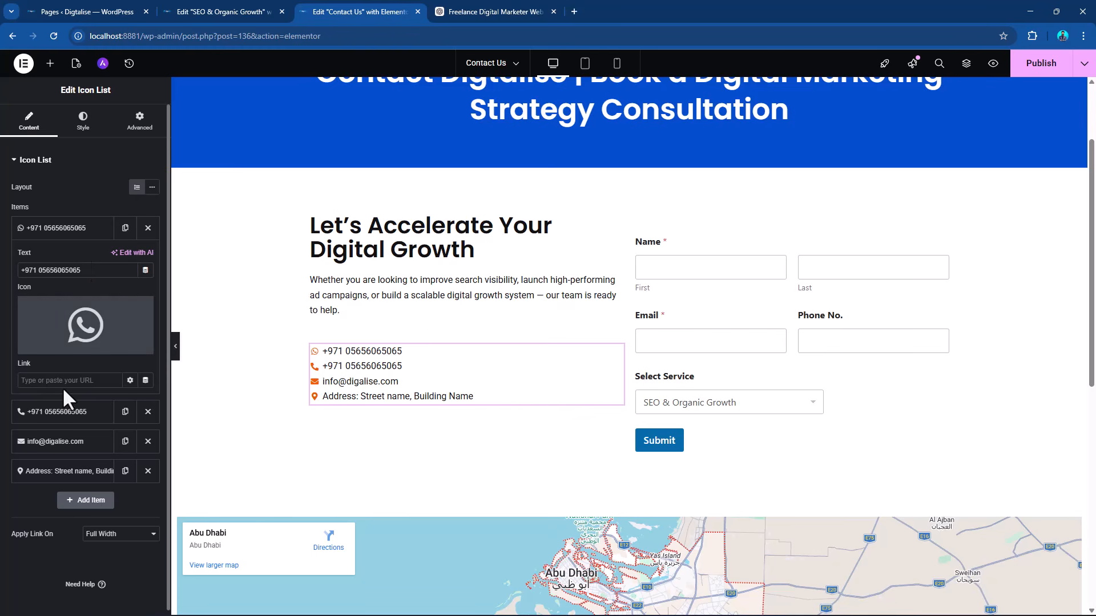
Paste the copied WhatsApp link into the first item and replace the number after +971 in its text with the link's number.
key("ctrl+v")
left_click_drag(65, 384, 107, 382)
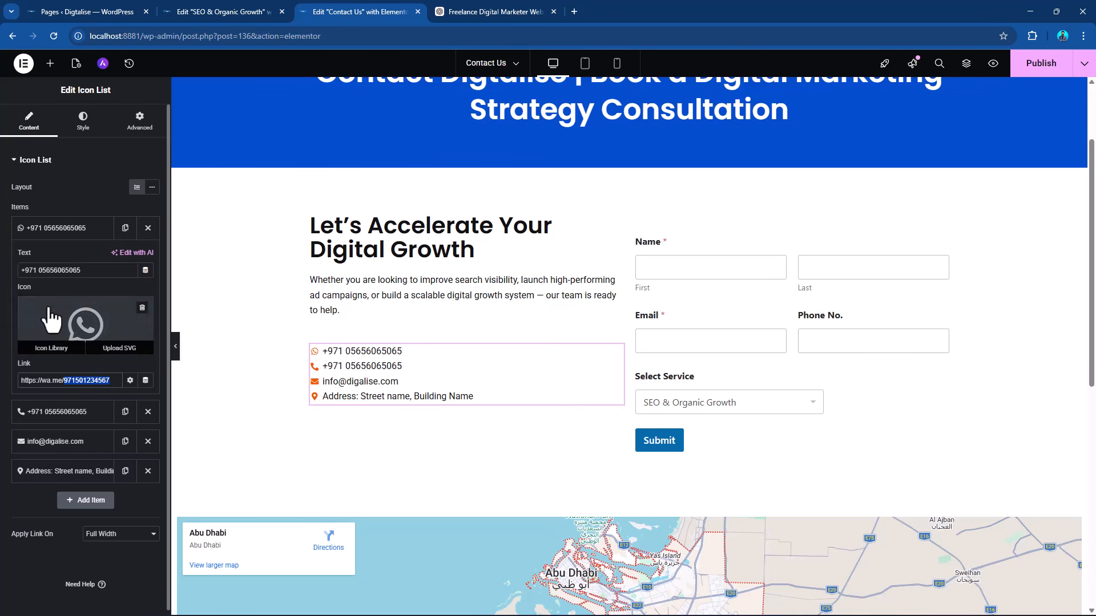
left_click_drag(38, 270, 97, 278)
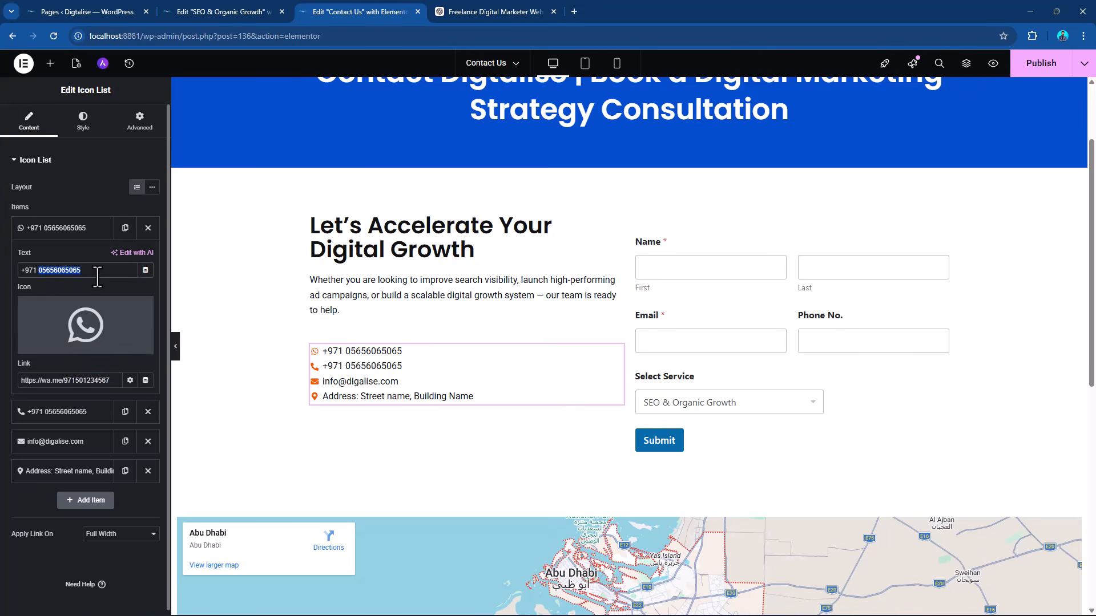
key("ctrl+v")
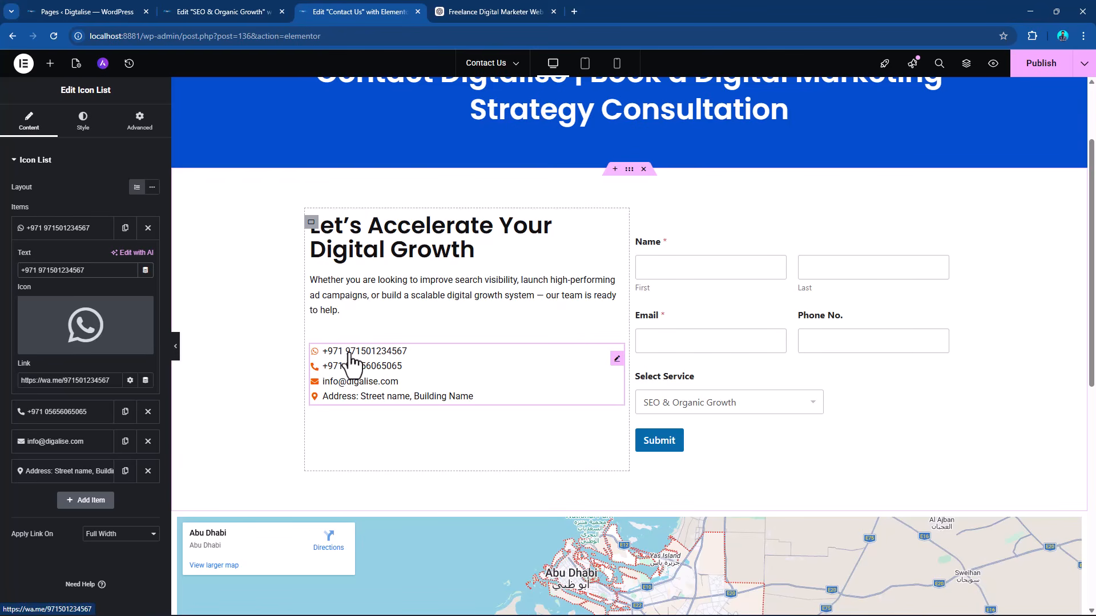
Switch to ChatGPT and copy the tel: link from the Call Clickable Link section.
left_click(499, 11)
scroll(513, 251, "down", 3)
scroll(481, 334, "down", 2)
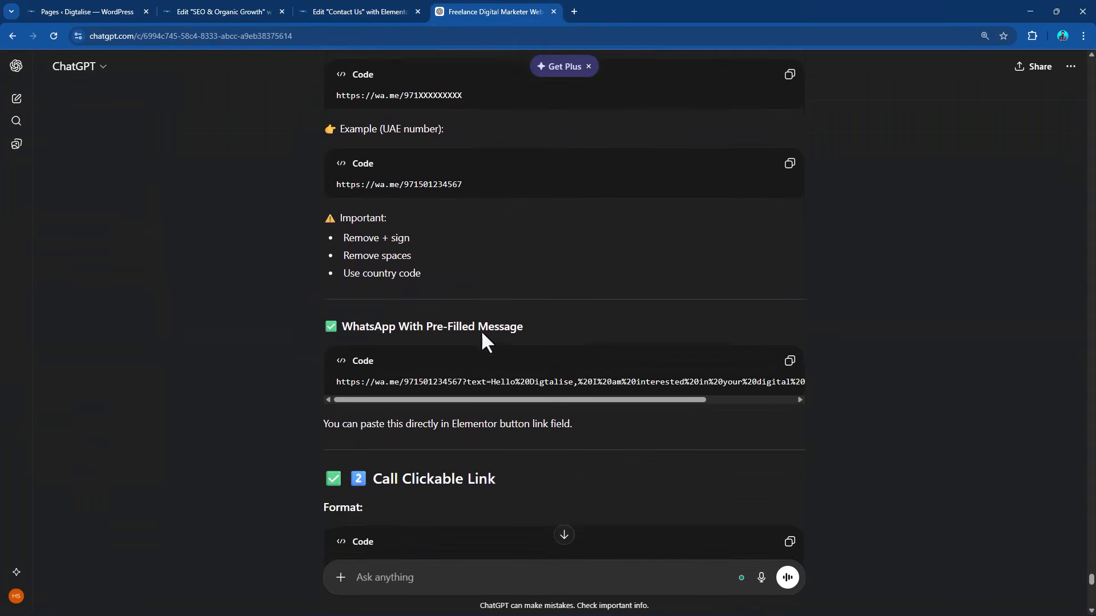
scroll(478, 337, "down", 2)
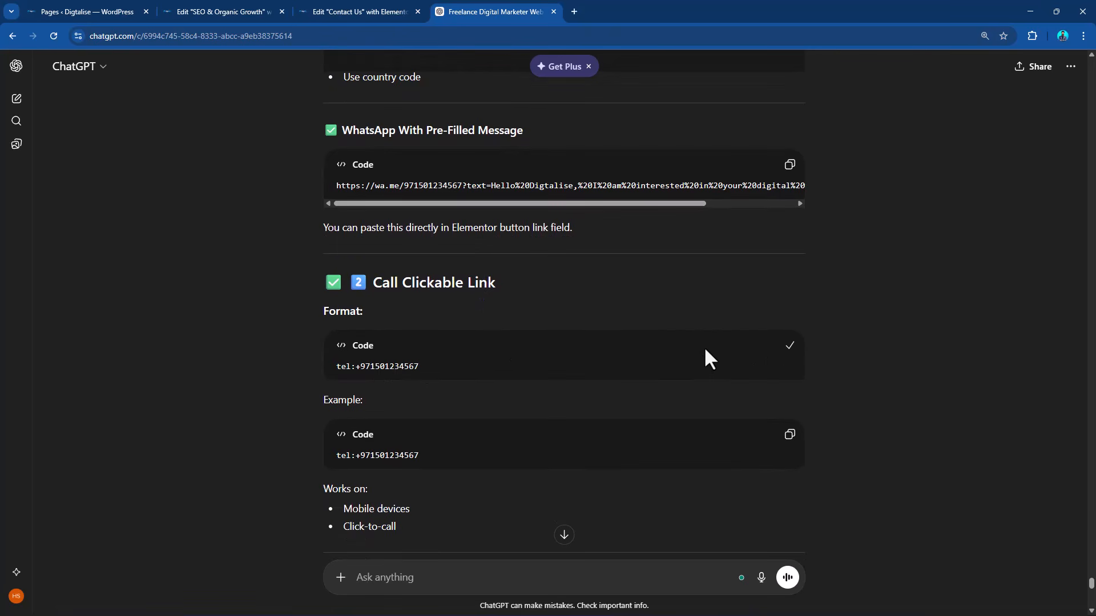
Switch back to the Contact Us page in Elementor and paste the copied tel: link into the phone list item's link.
left_click(342, 11)
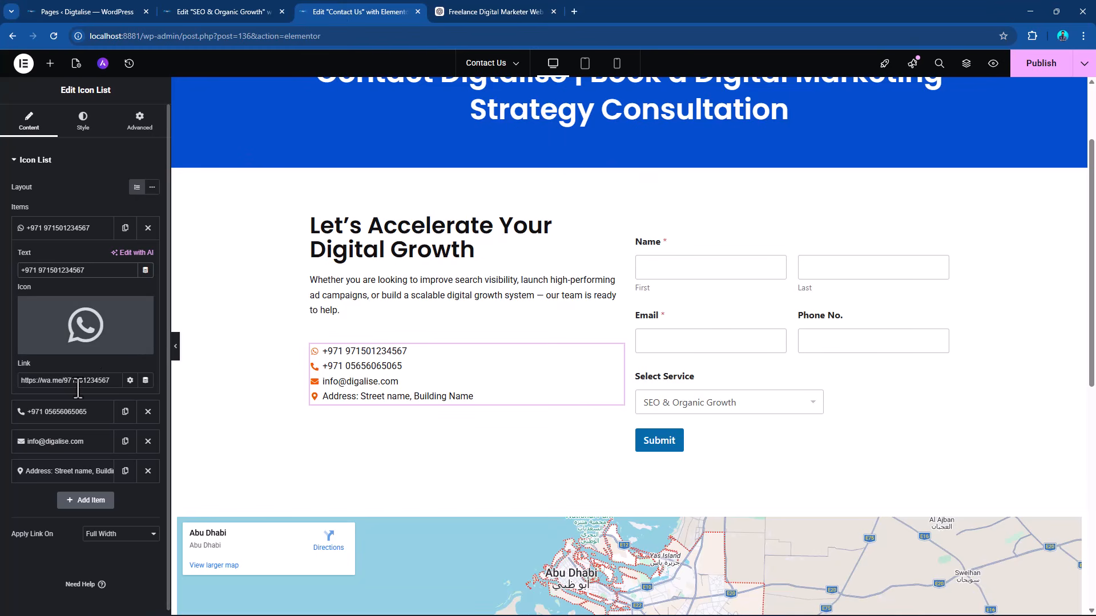
left_click(42, 412)
left_click(72, 411)
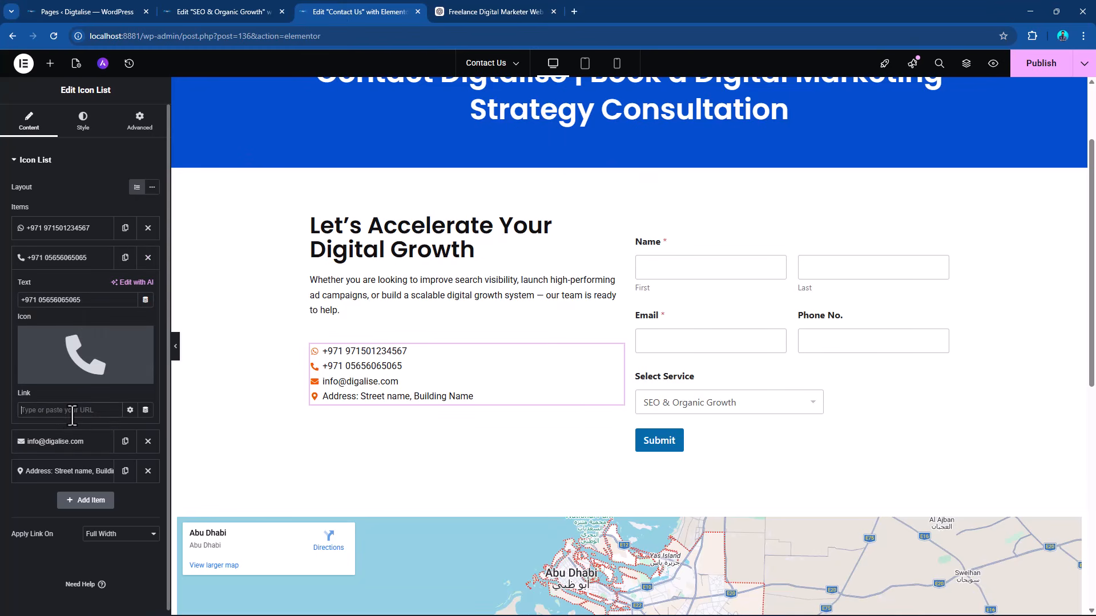
key("ctrl+v")
Replace the phone item's text with the number from its link, prefixed with "+", and publish the Contact Us page.
left_click_drag(33, 410, 85, 414)
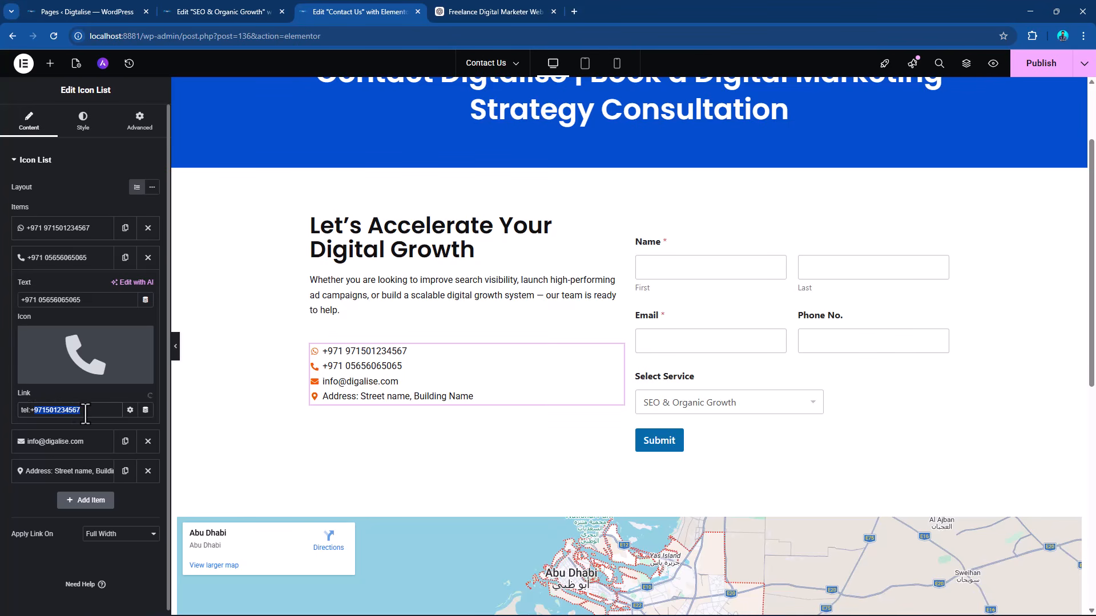
left_click_drag(81, 300, 2, 303)
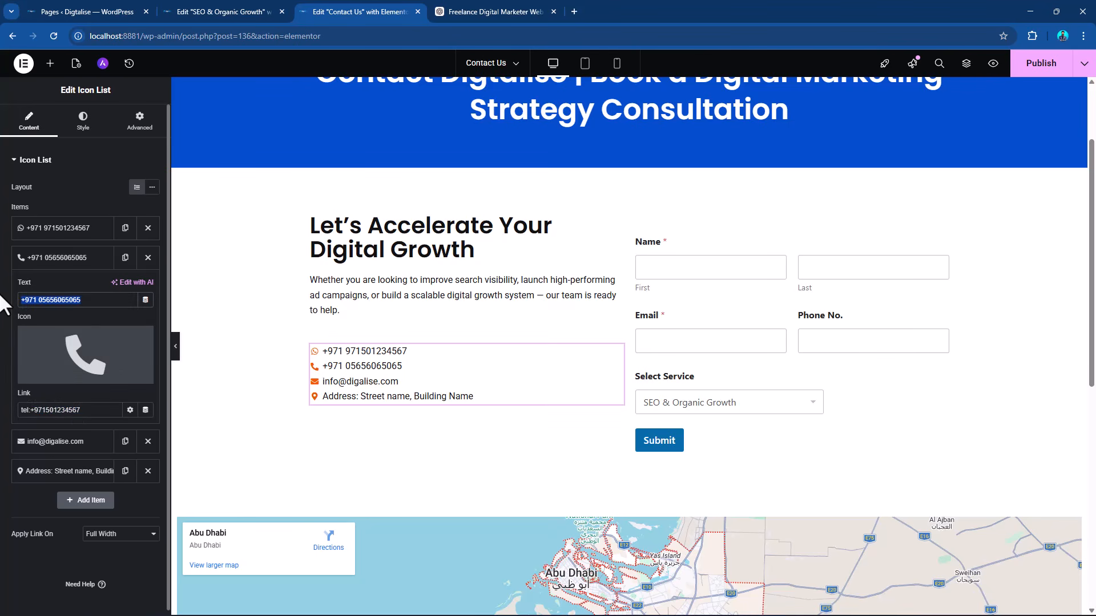
key("ctrl+v")
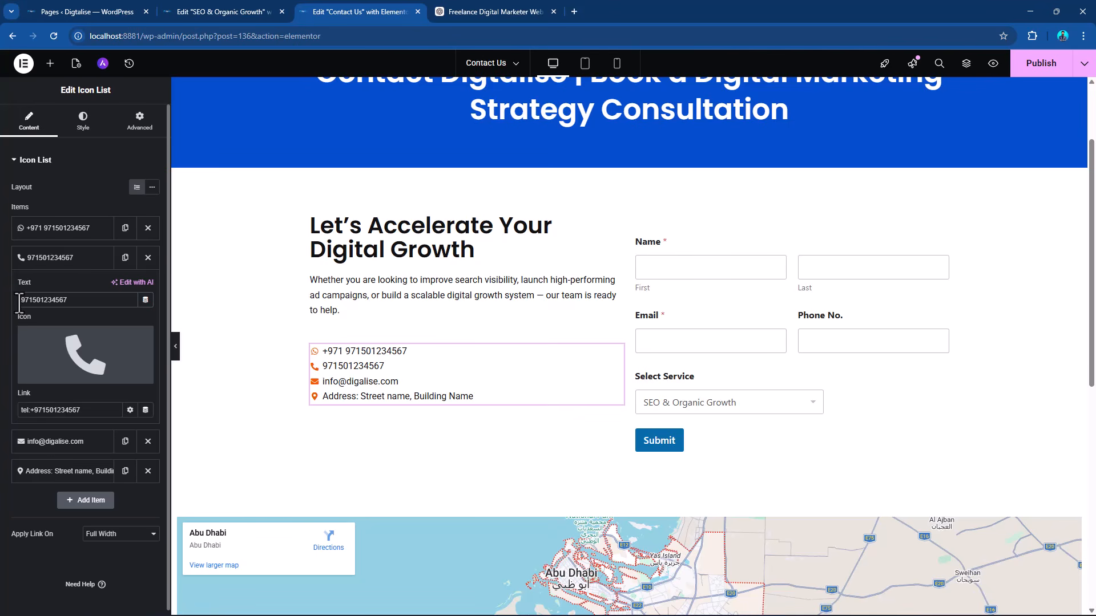
type("+")
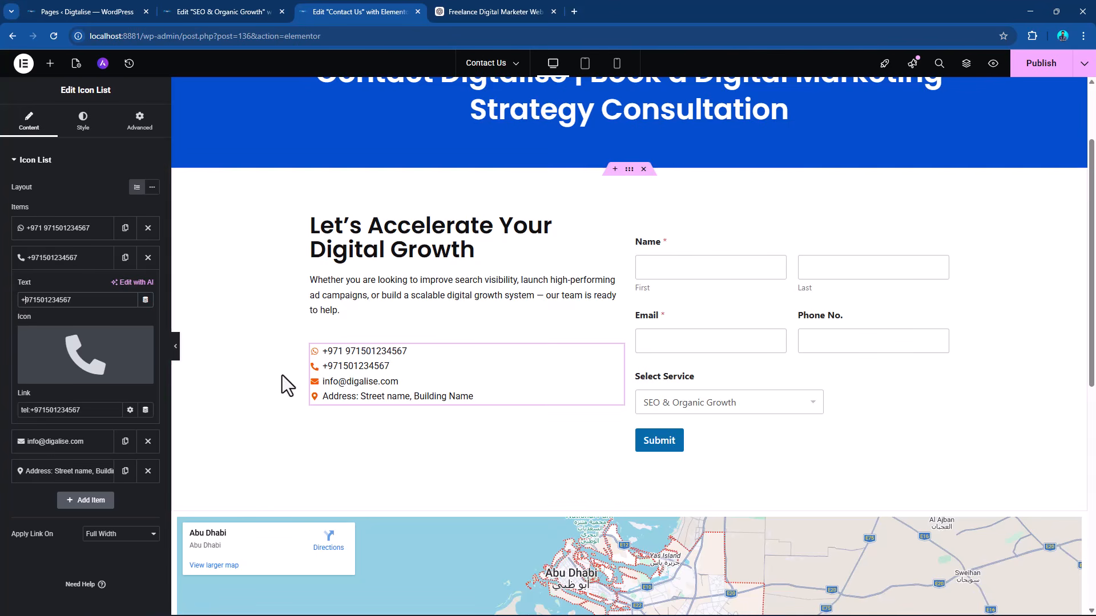
left_click(1044, 64)
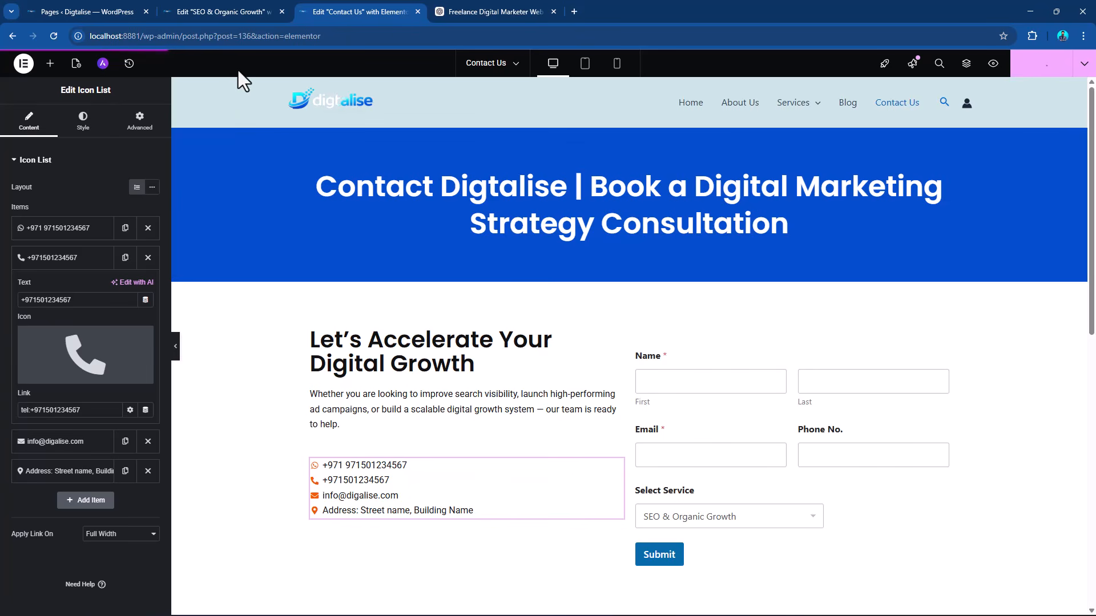
Preview the Contact Us page, open its live version from the site navigation and copy its URL.
left_click(221, 12)
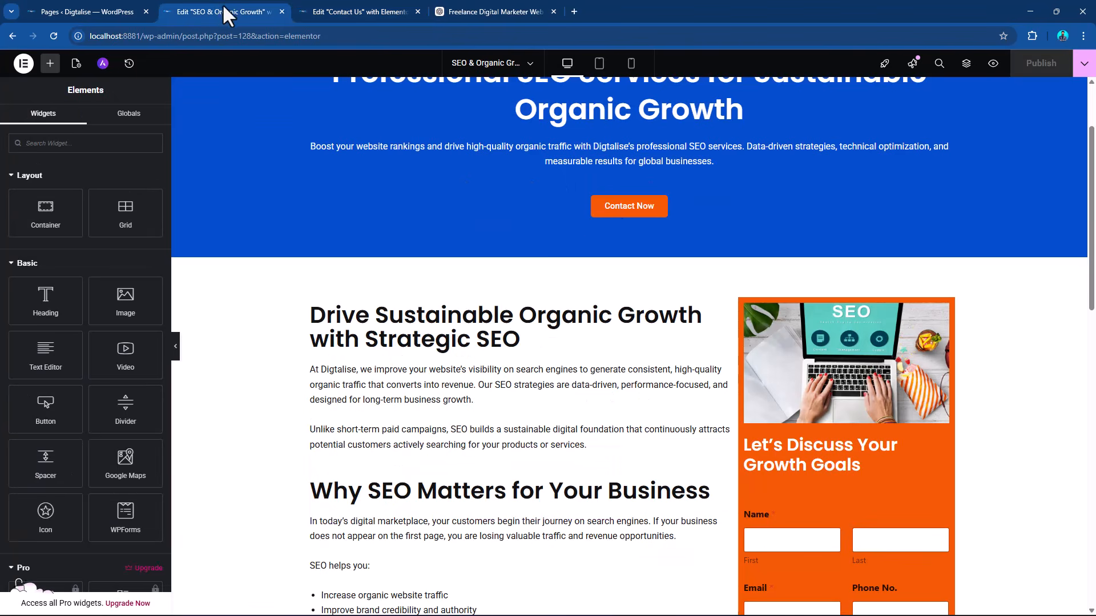
left_click(334, 11)
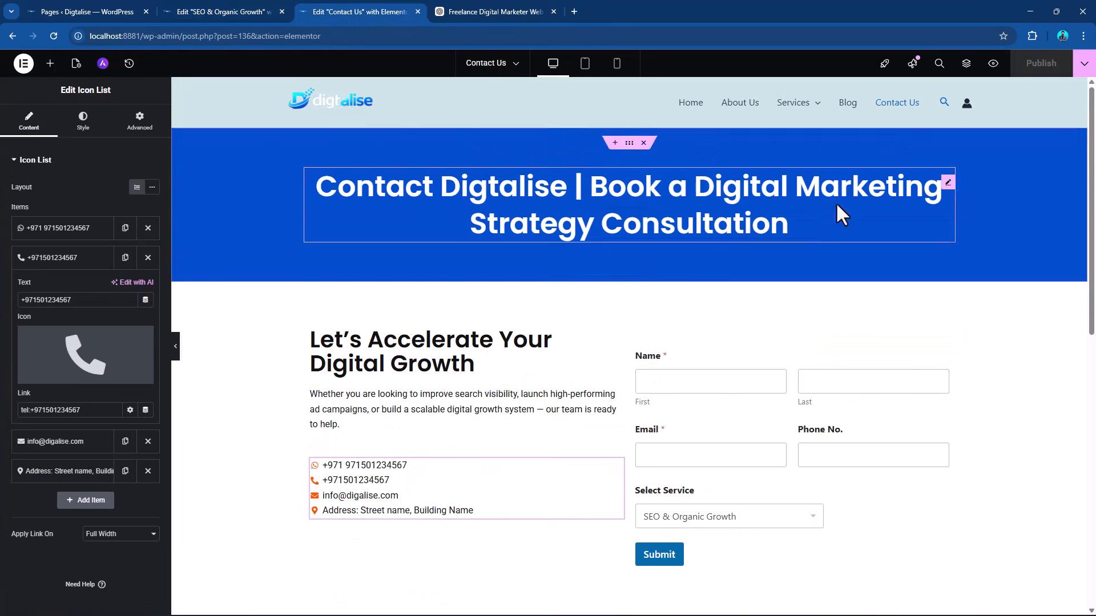
left_click(994, 64)
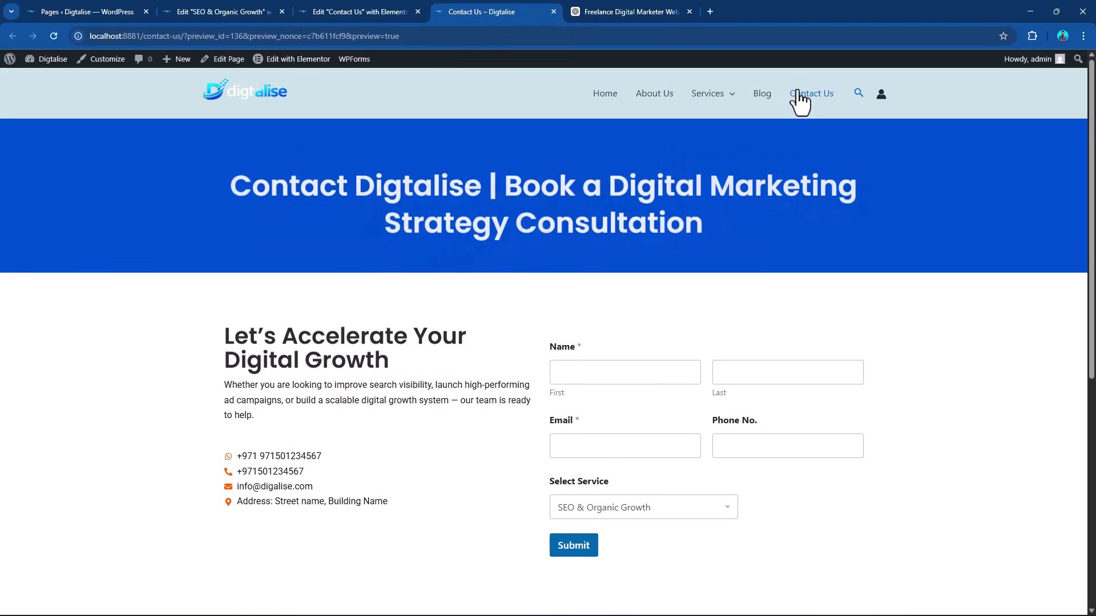
left_click(805, 97)
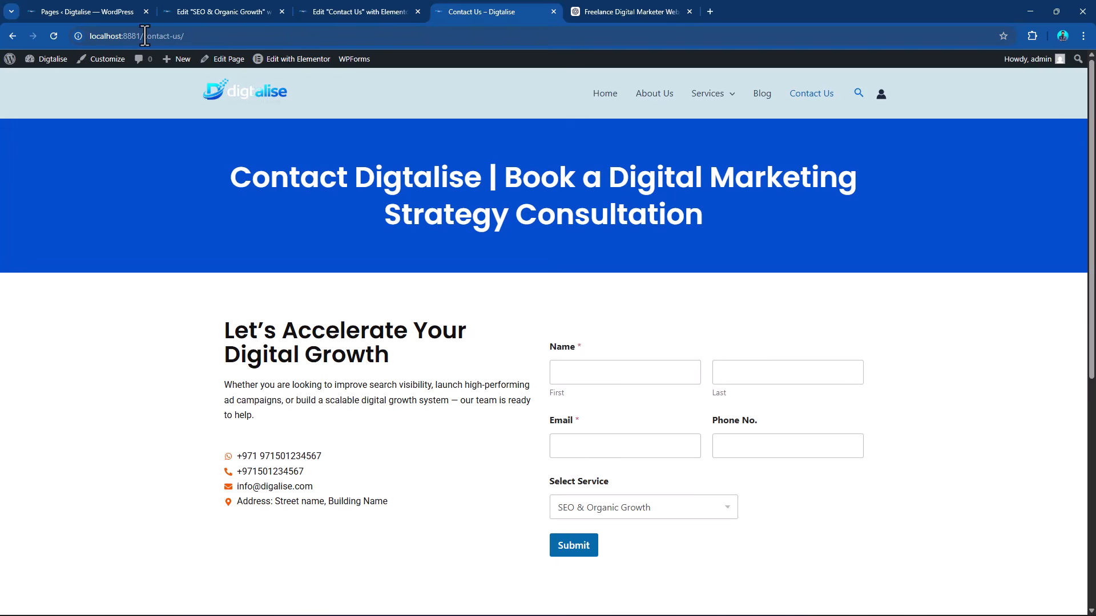
left_click_drag(144, 36, 67, 36)
left_click_drag(227, 36, 75, 33)
key("ctrl+c")
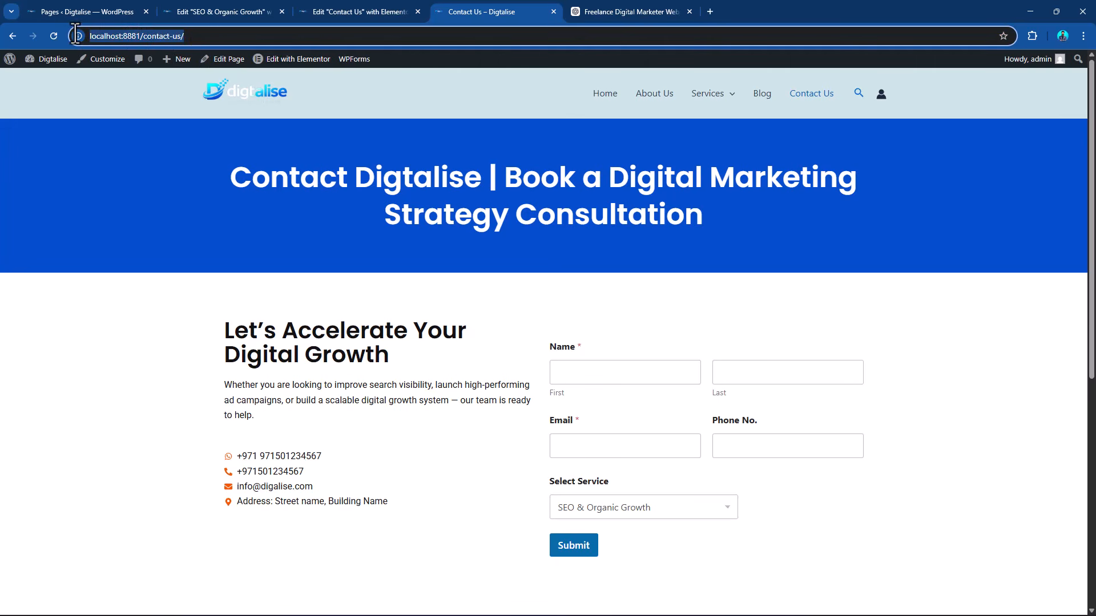
left_click(357, 12)
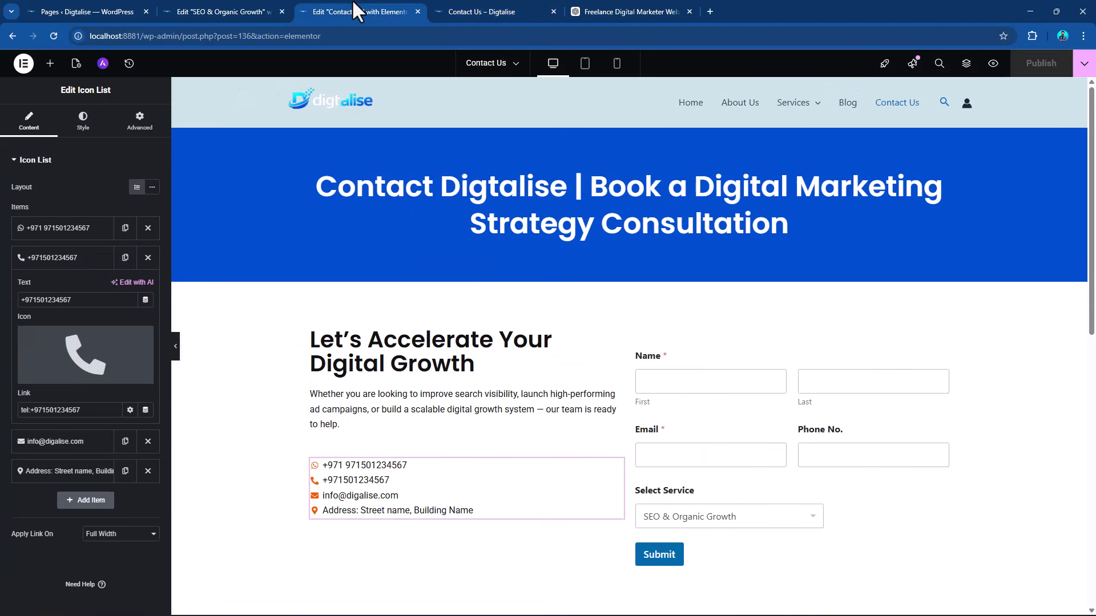
left_click(252, 8)
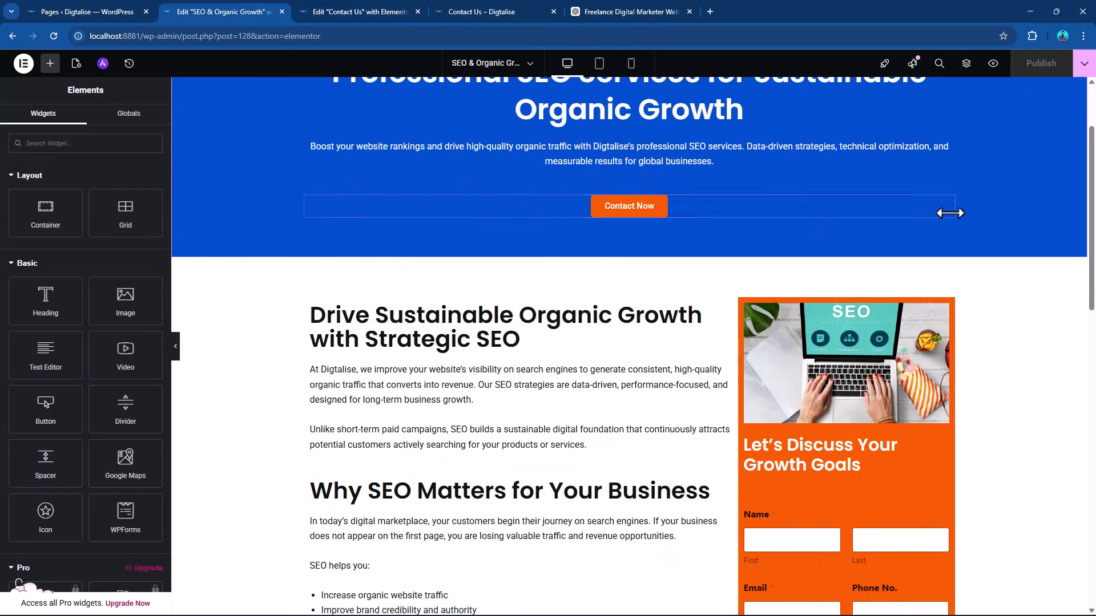
left_click(947, 212)
key("ctrl+a")
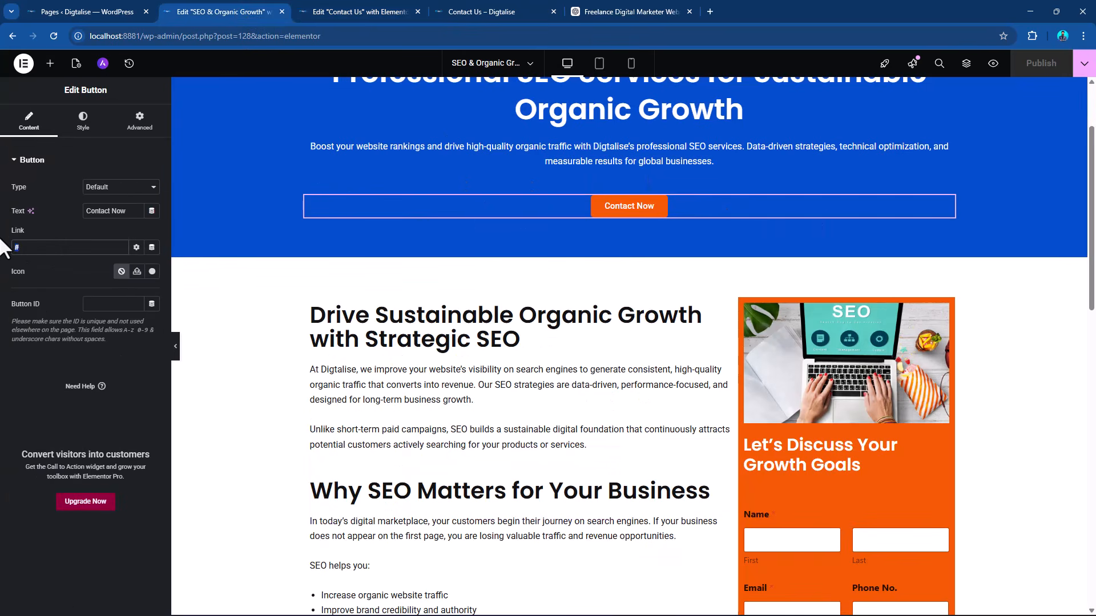
key("ctrl+v")
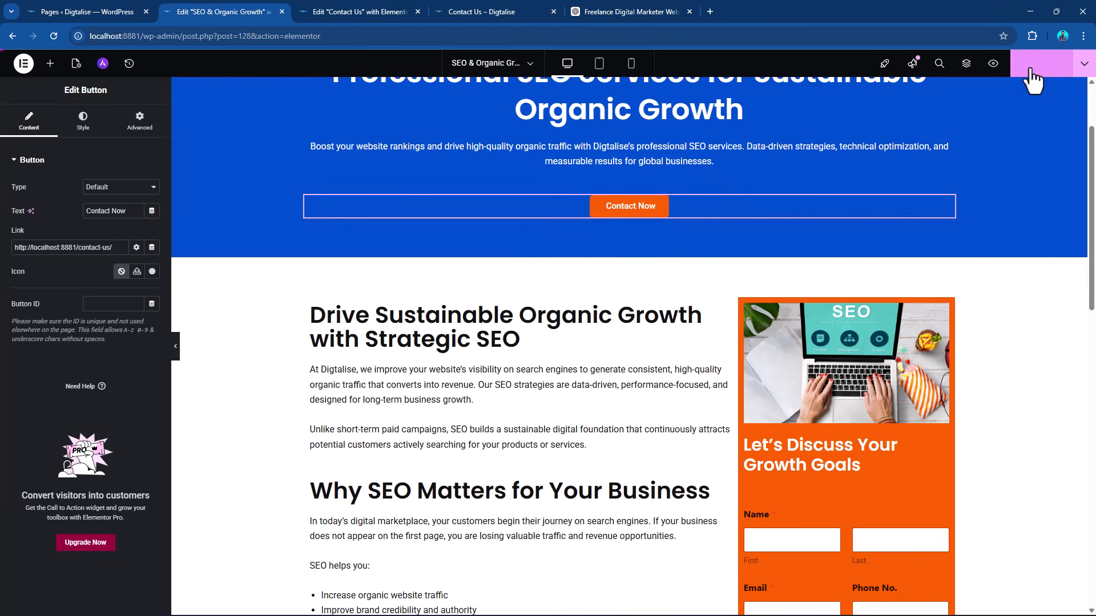
left_click(1040, 64)
scroll(669, 225, "down", 3)
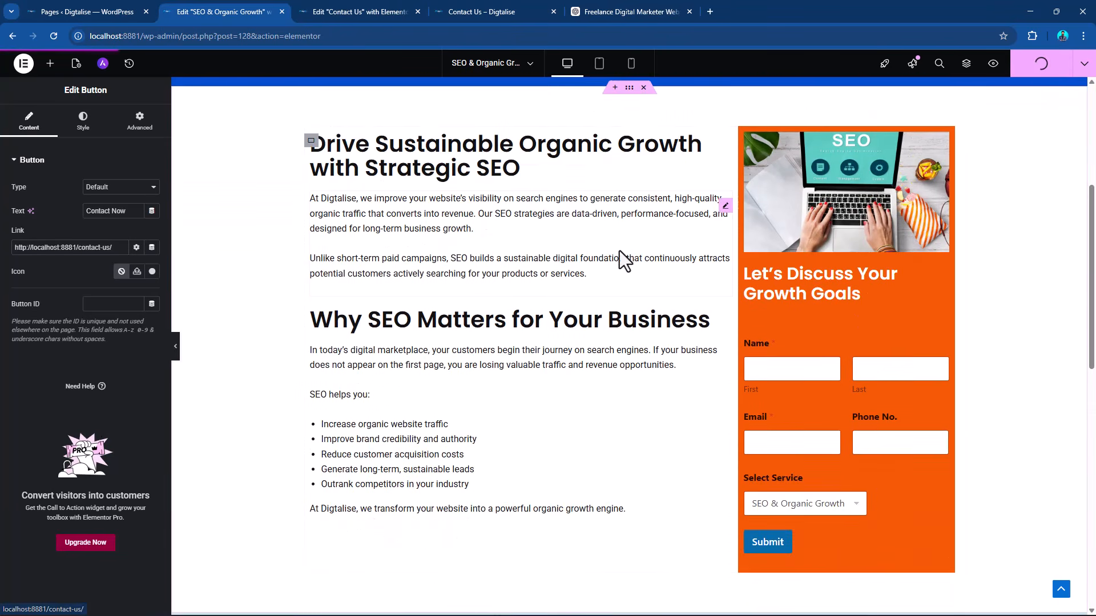
scroll(622, 257, "up", 5)
left_click(86, 12)
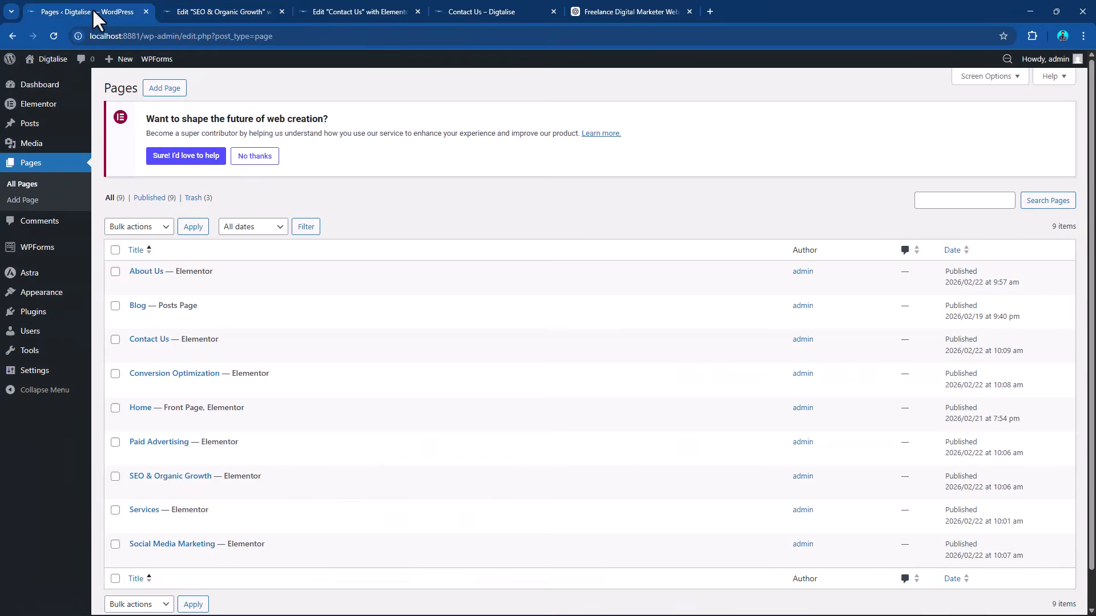
left_click(360, 12)
left_click(473, 12)
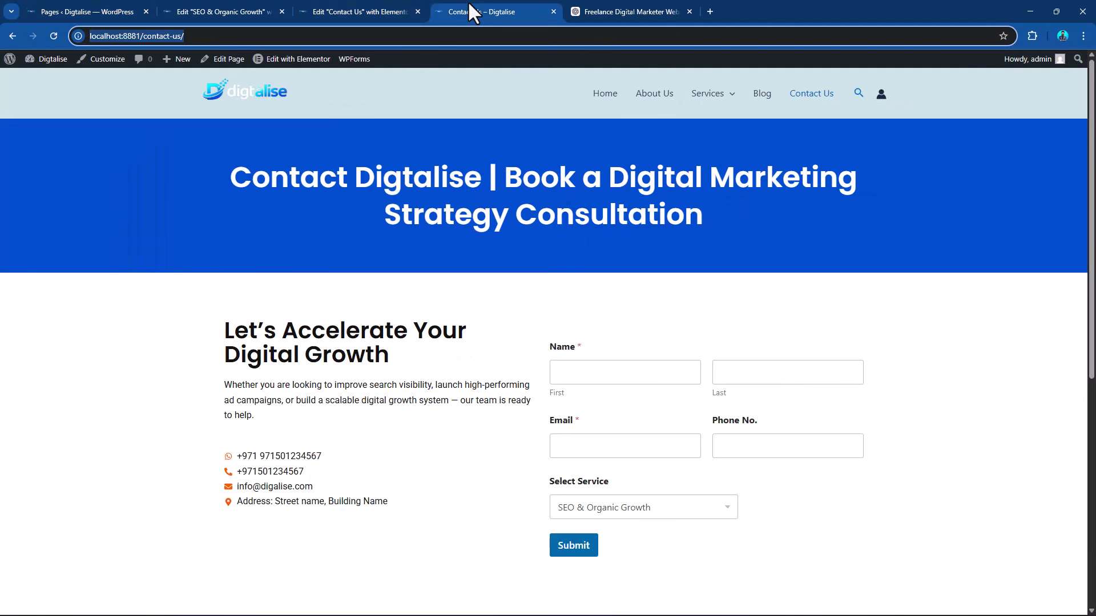
scroll(657, 274, "down", 10)
scroll(656, 274, "up", 10)
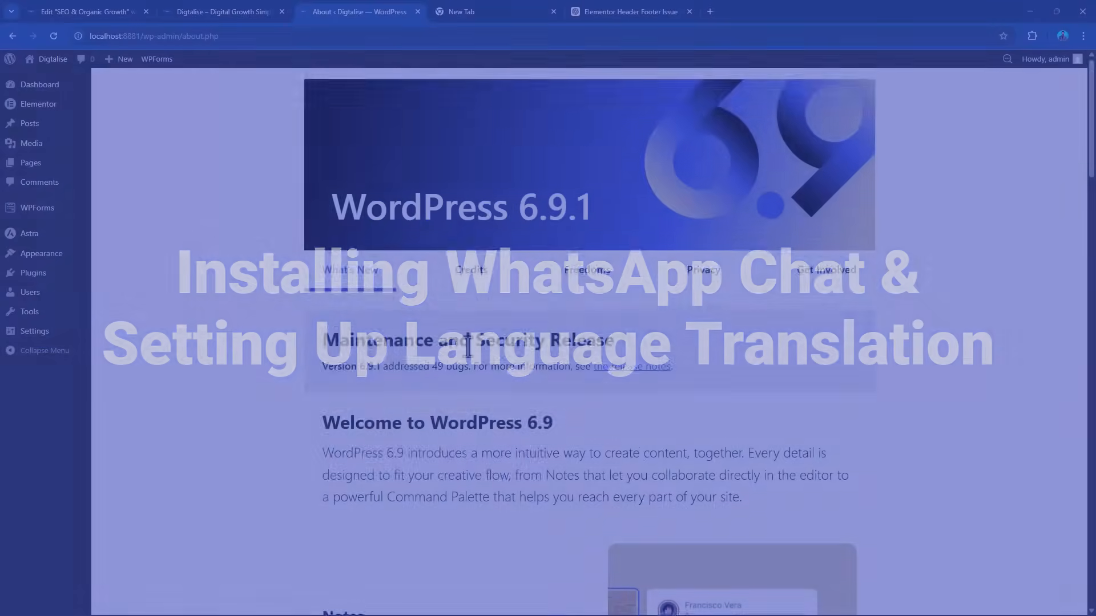
Search the WordPress plugin directory for "chat", then install and activate Click to Chat – HoliThemes.
scroll(299, 436, "down", 5)
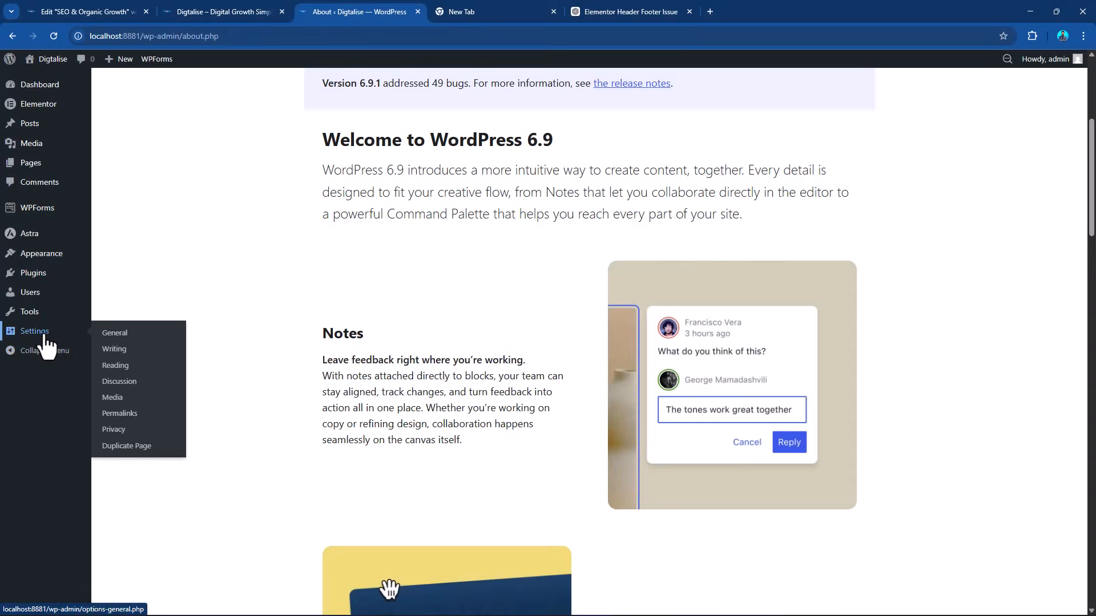
mouse_move(36, 280)
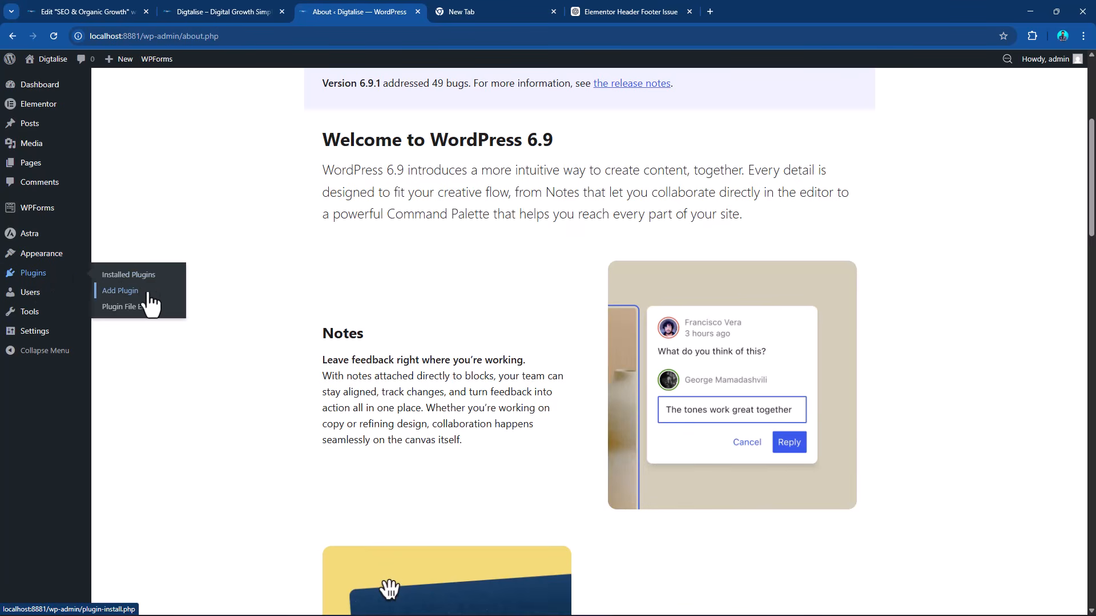
left_click(118, 293)
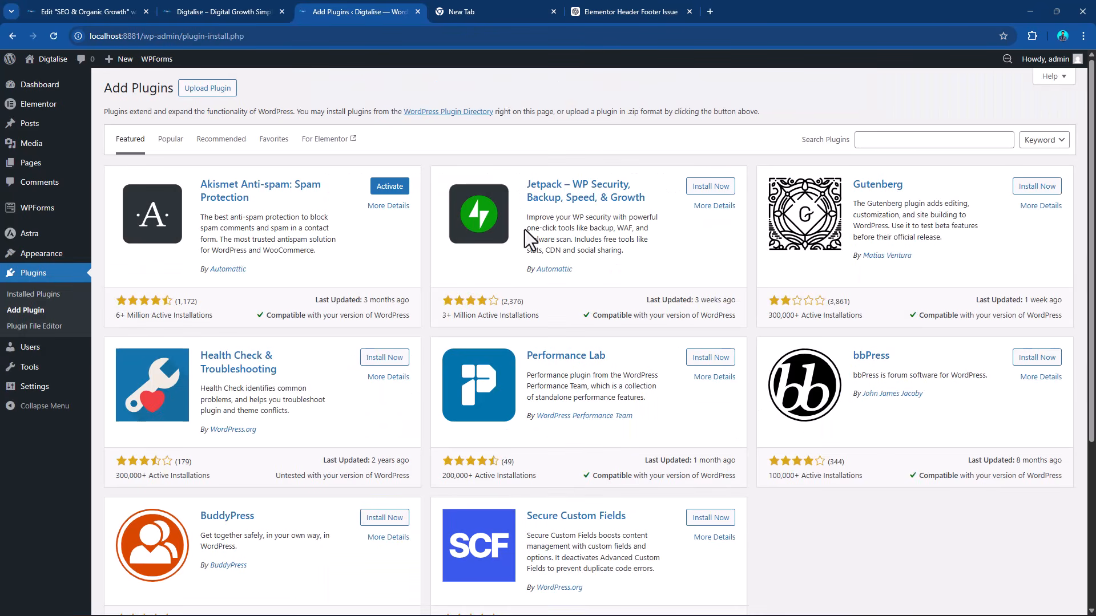
left_click(866, 139)
type("chat")
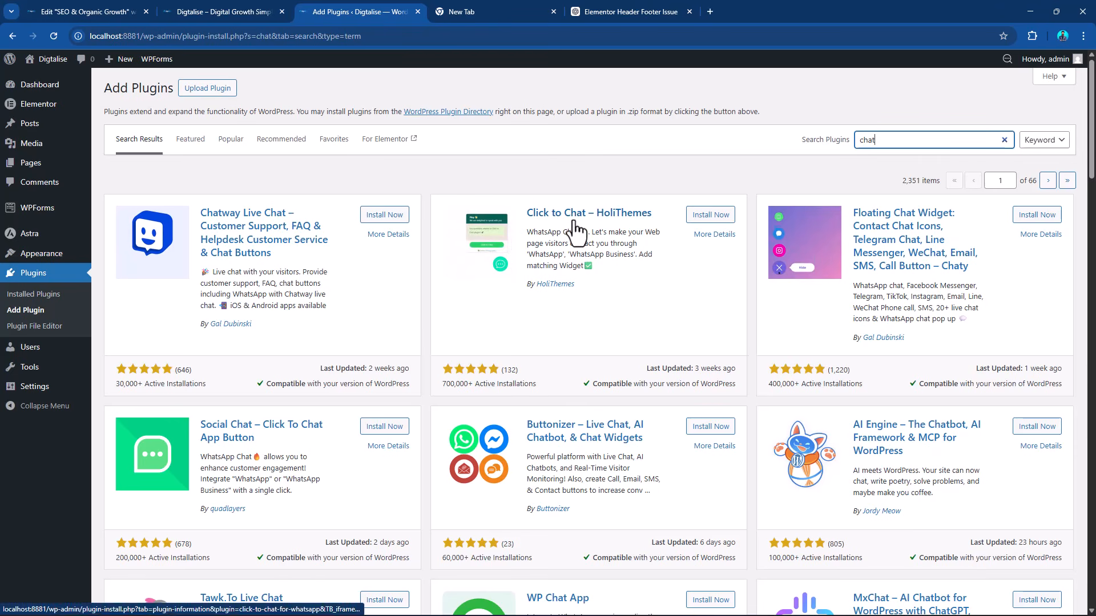
left_click(709, 218)
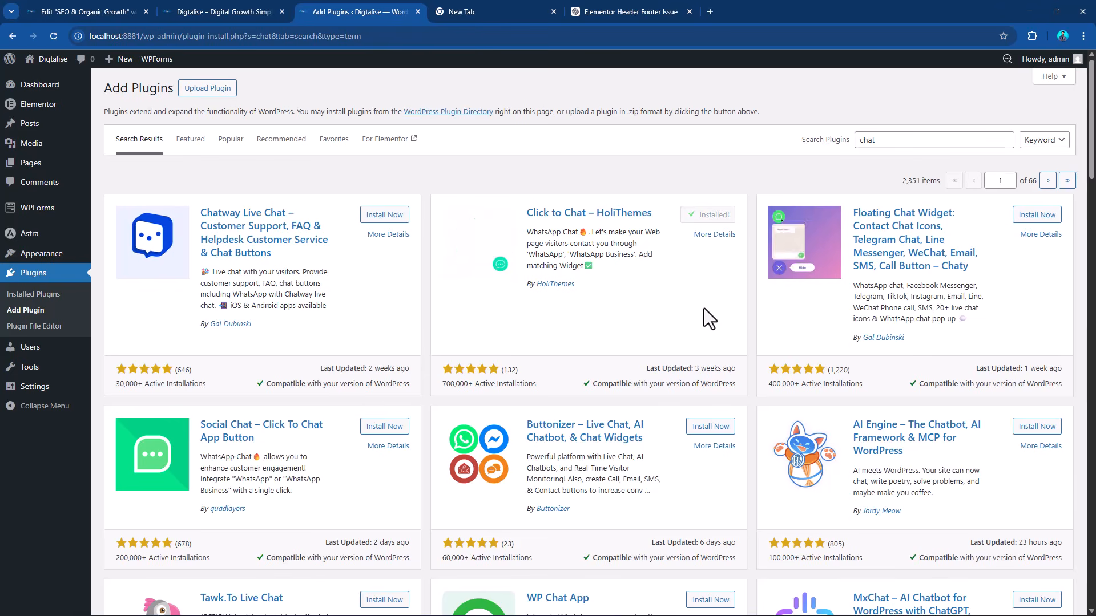
left_click(717, 217)
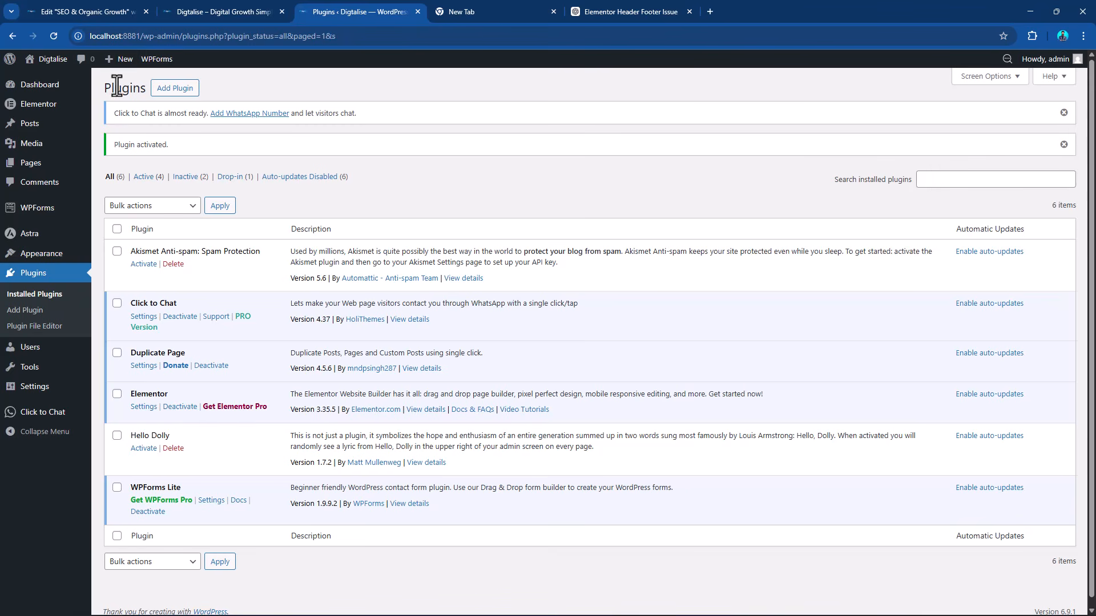
Search for "translate" among the available plugins, then install and activate Translate WordPress with GTranslate.
left_click(176, 90)
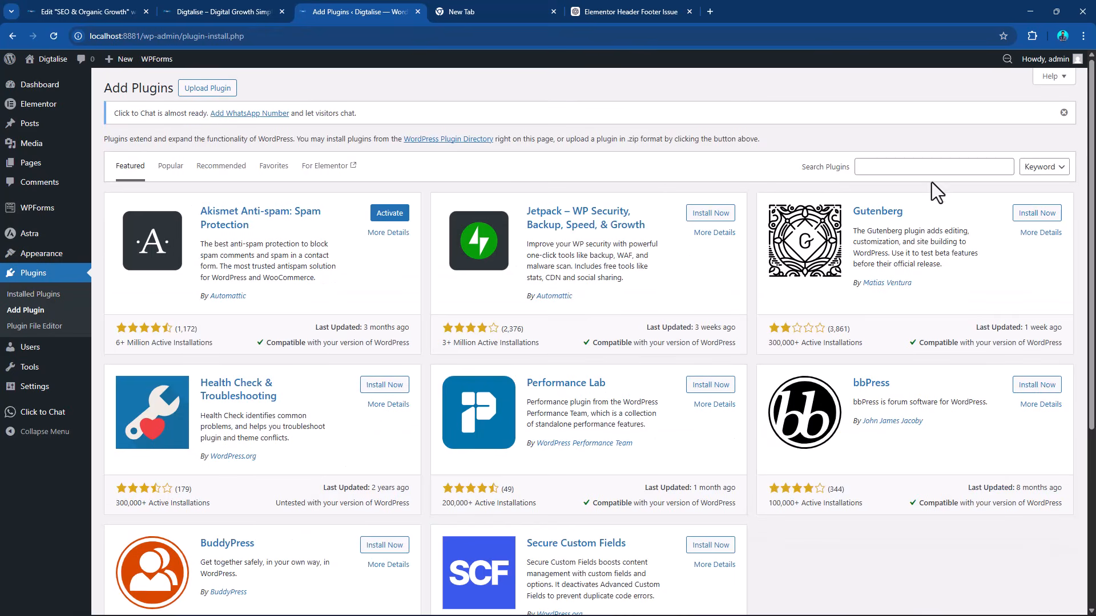
left_click(925, 166)
type("tra")
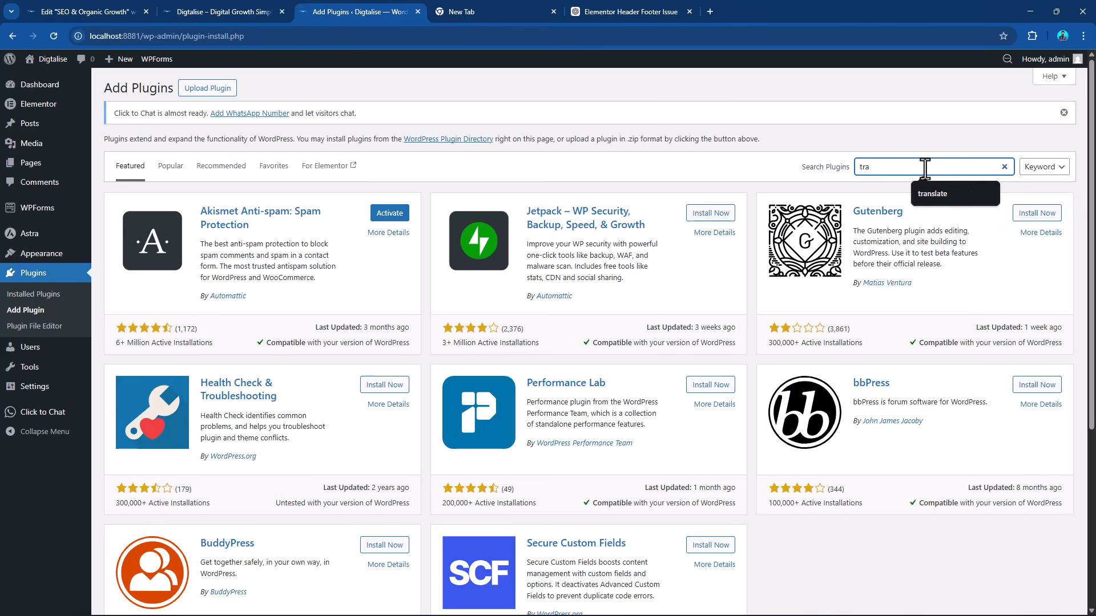
type("nslate")
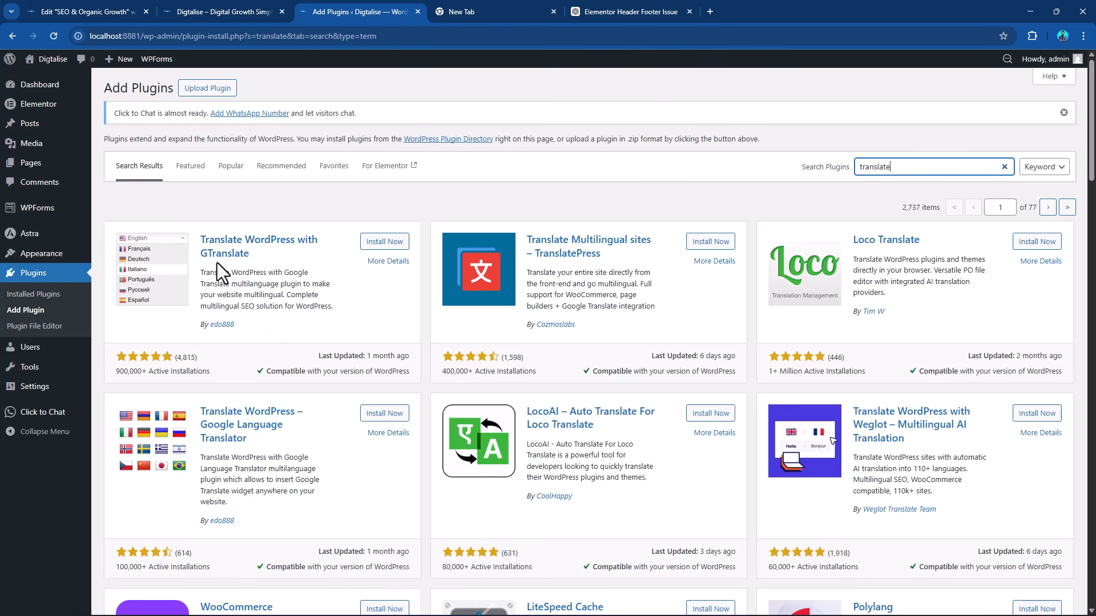
left_click(382, 241)
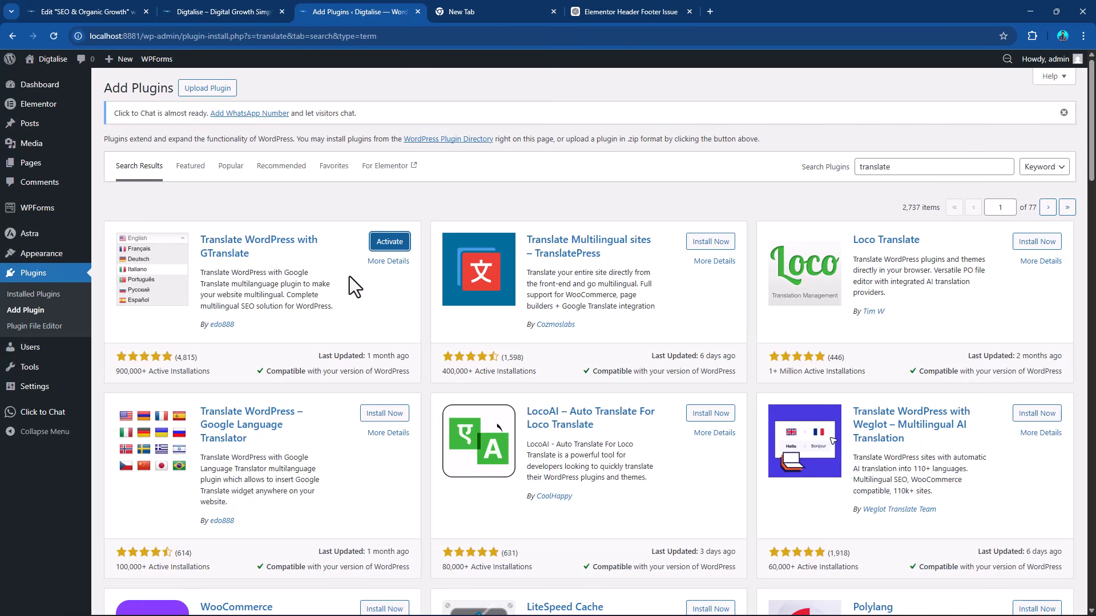
left_click(382, 248)
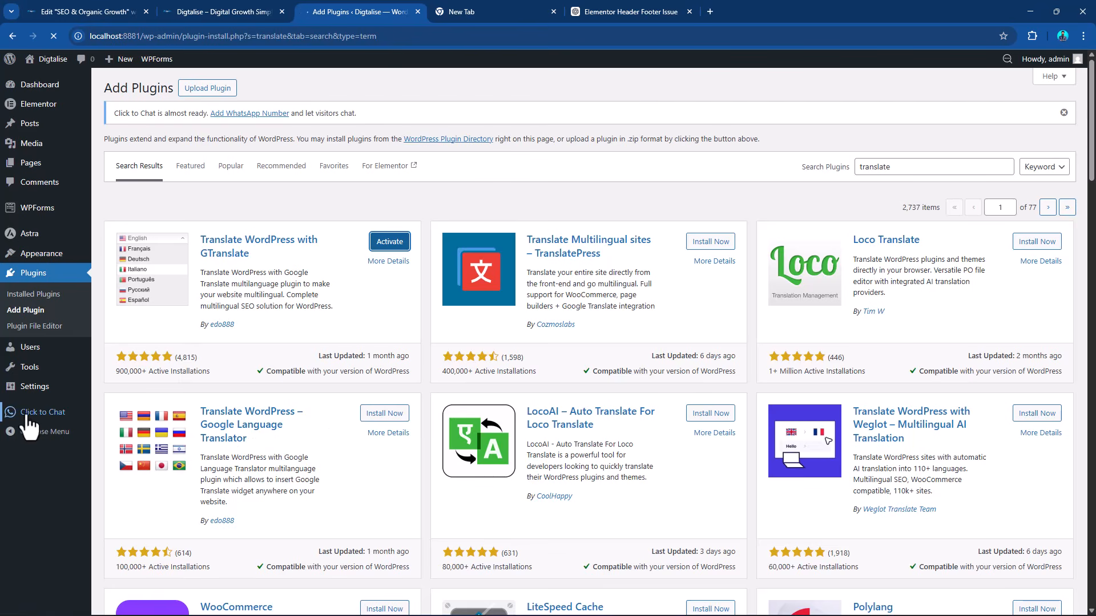
Open the Click to Chat settings and enter the business's WhatsApp number after the +971 country code.
mouse_move(38, 417)
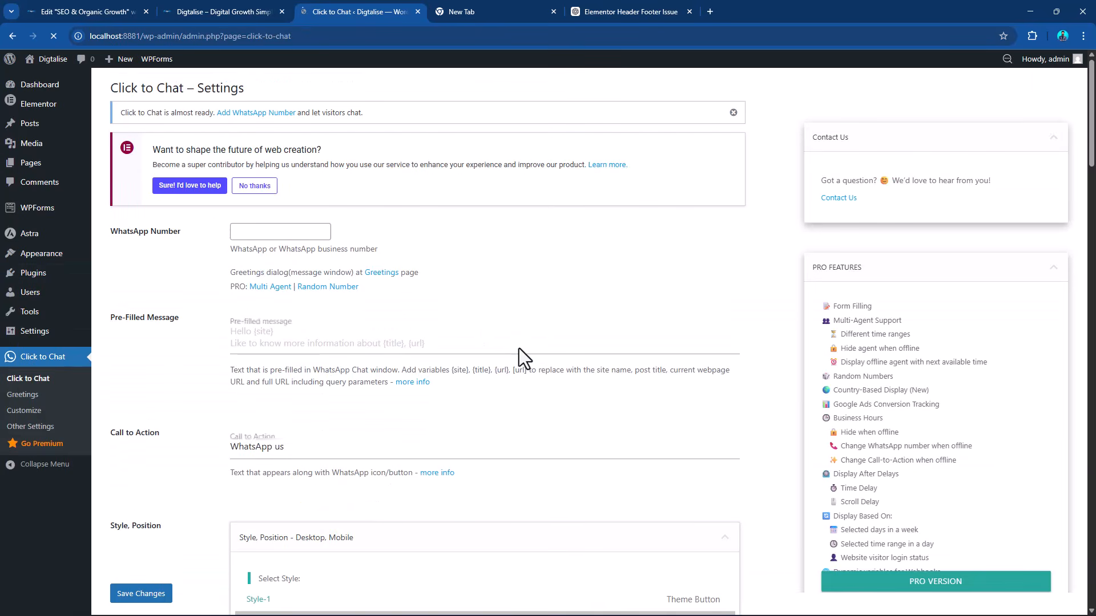
left_click(301, 231)
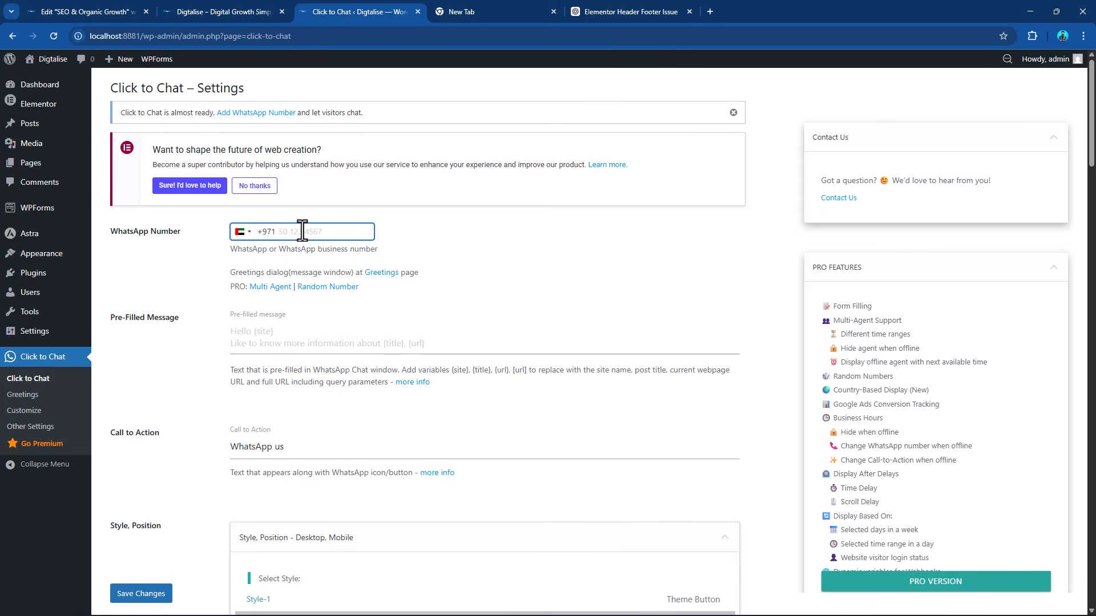
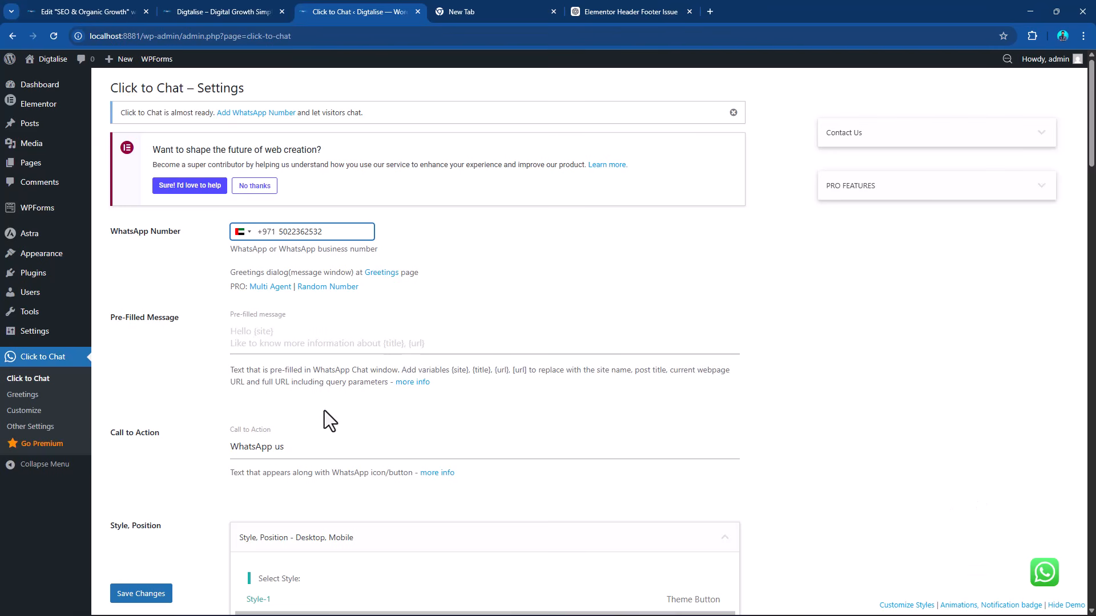
Choose Style-3, the plain icon, as the WhatsApp button's style in the Click to Chat settings.
left_click_drag(293, 447, 209, 443)
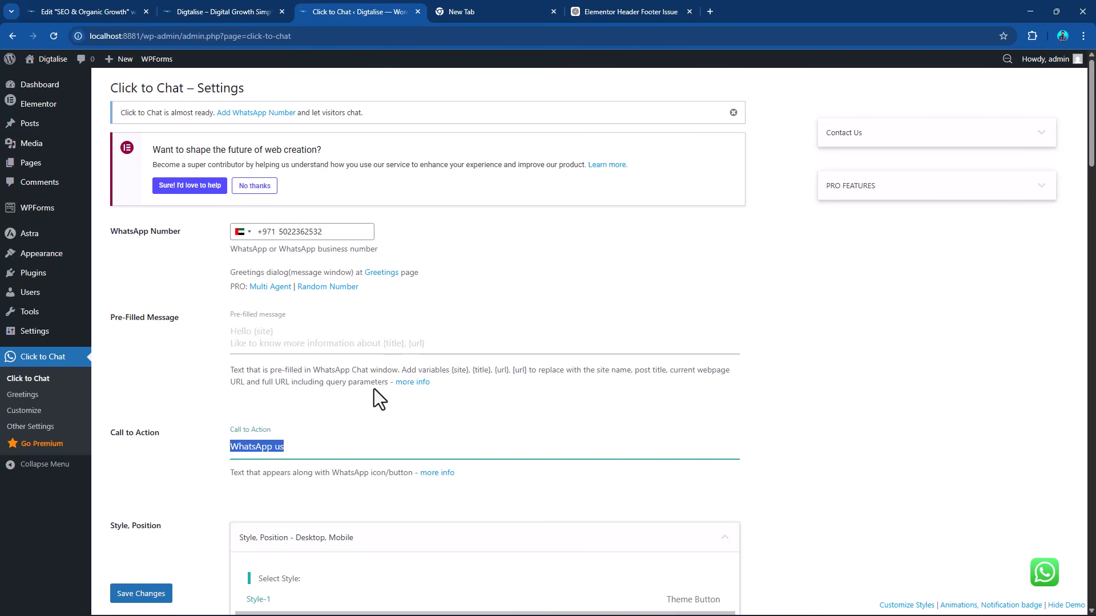
scroll(374, 389, "down", 4)
left_click(282, 423)
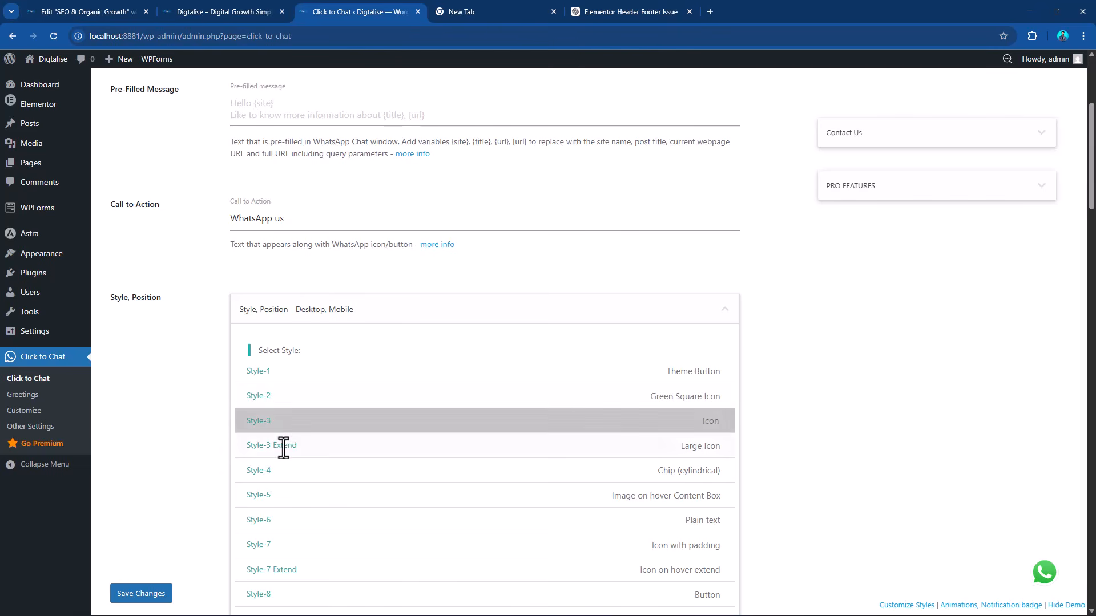
scroll(362, 425, "down", 4)
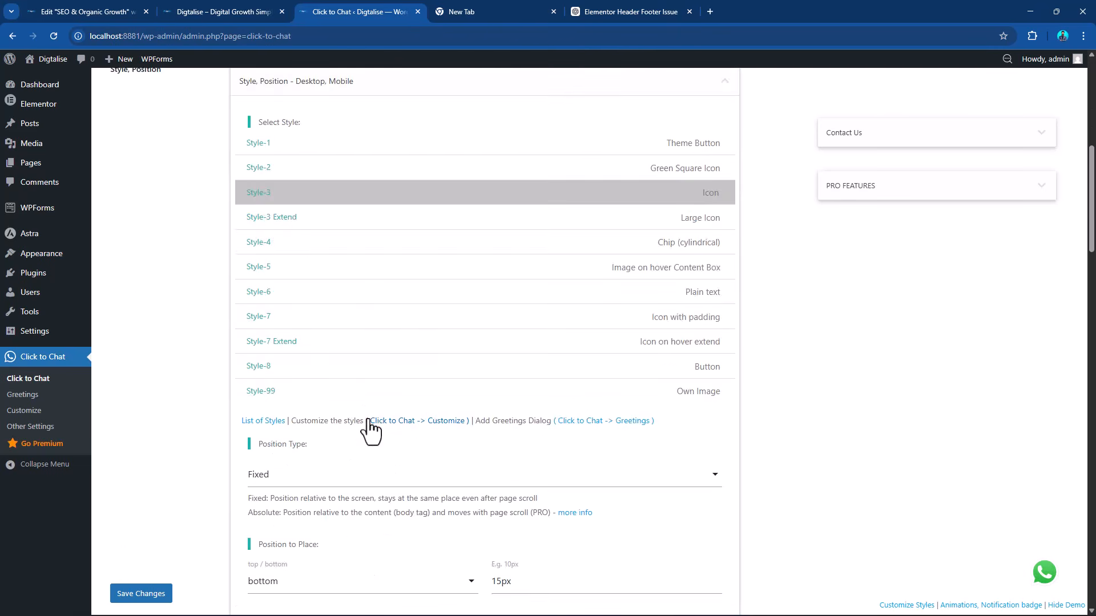
Place the WhatsApp button on the left side of the page and save the Click to Chat settings.
scroll(368, 431, "down", 4)
left_click(290, 428)
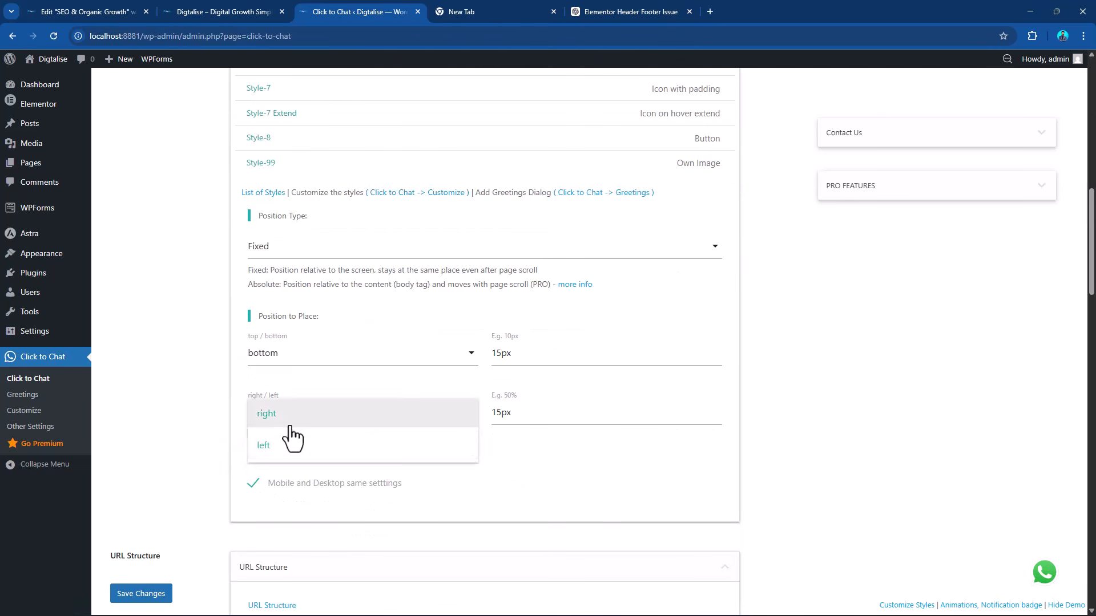
left_click(282, 444)
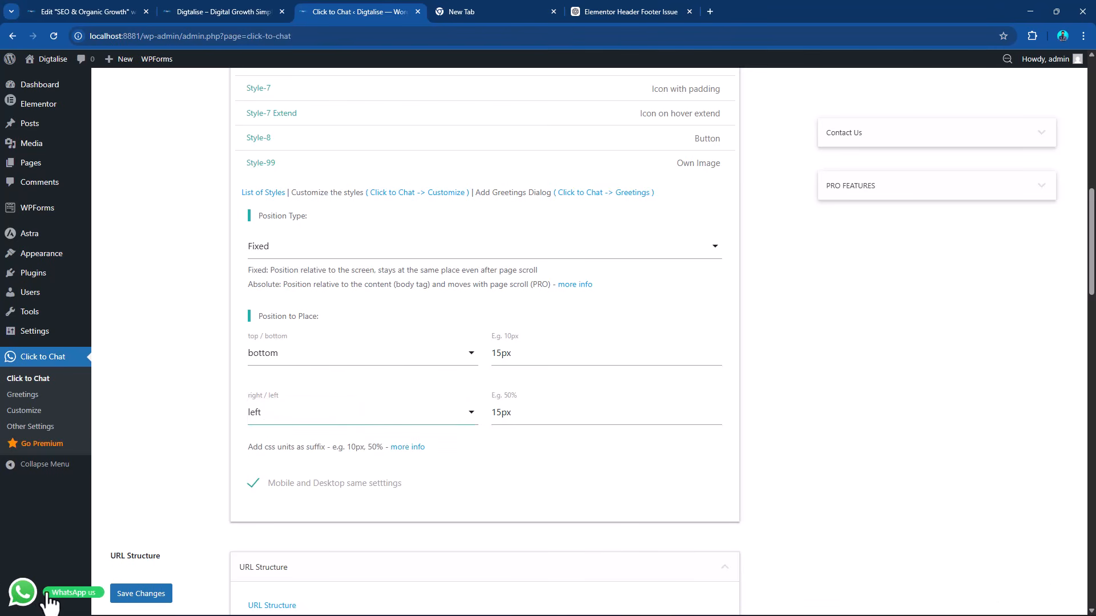
scroll(493, 448, "up", 12)
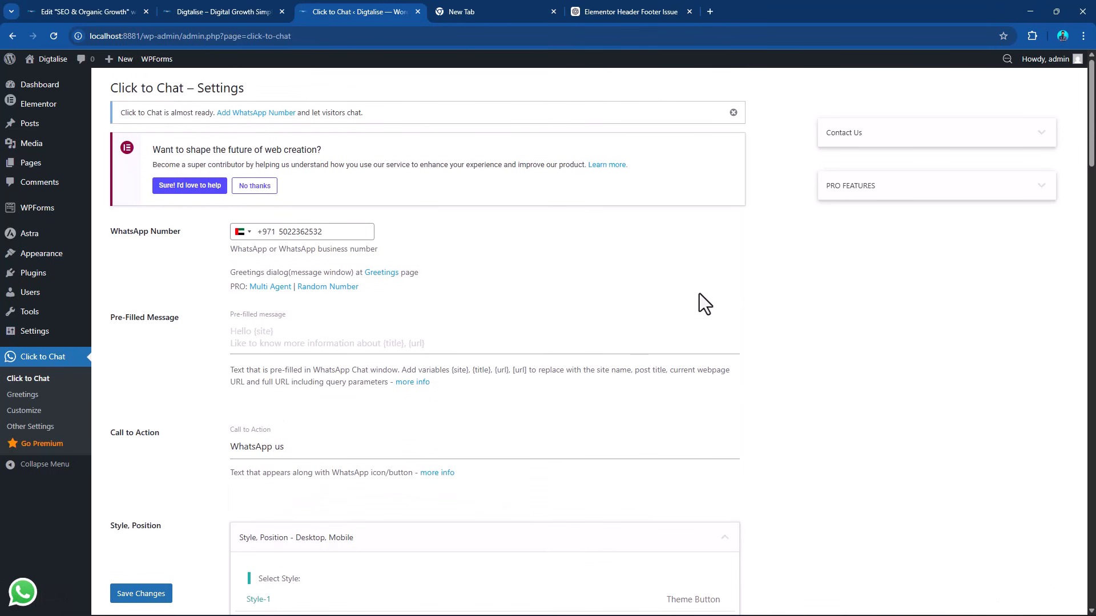
left_click(137, 596)
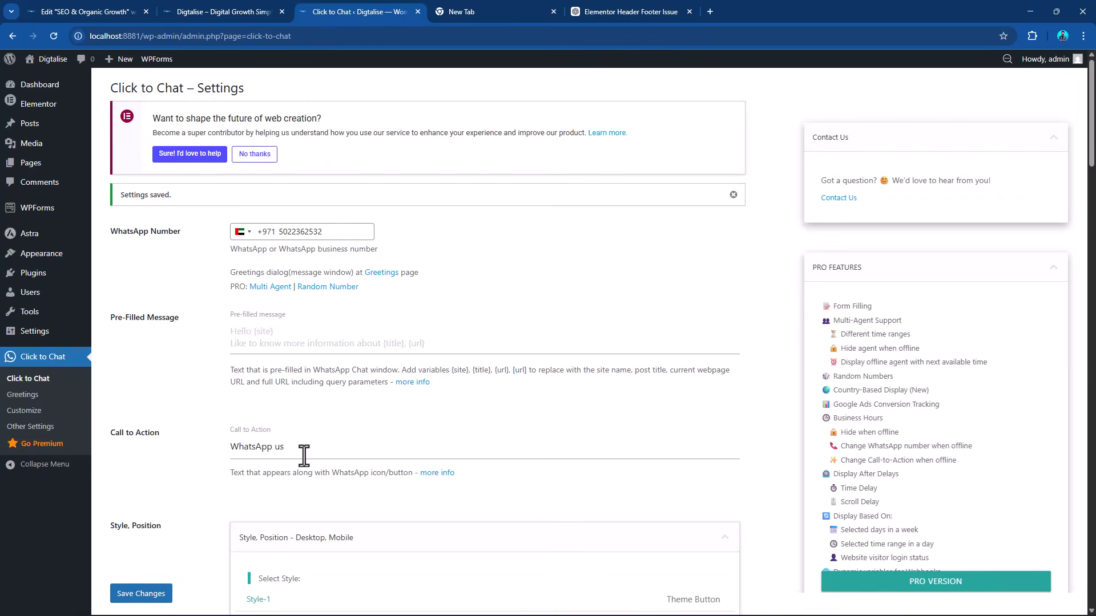
Reload the Digtalise homepage and test the WhatsApp chat button to check where it leads.
left_click(248, 3)
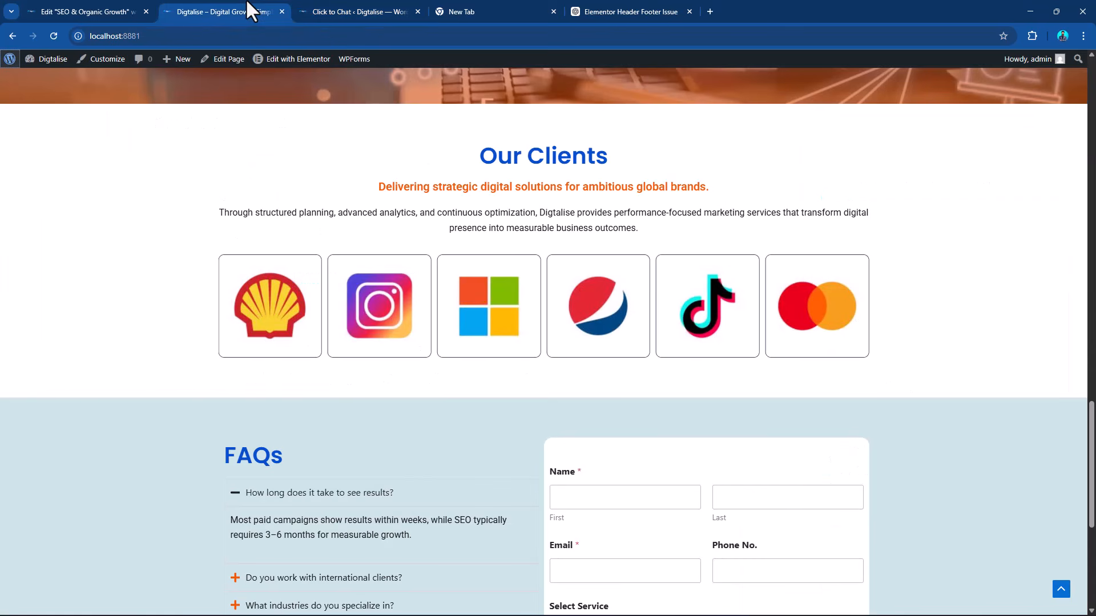
left_click(54, 37)
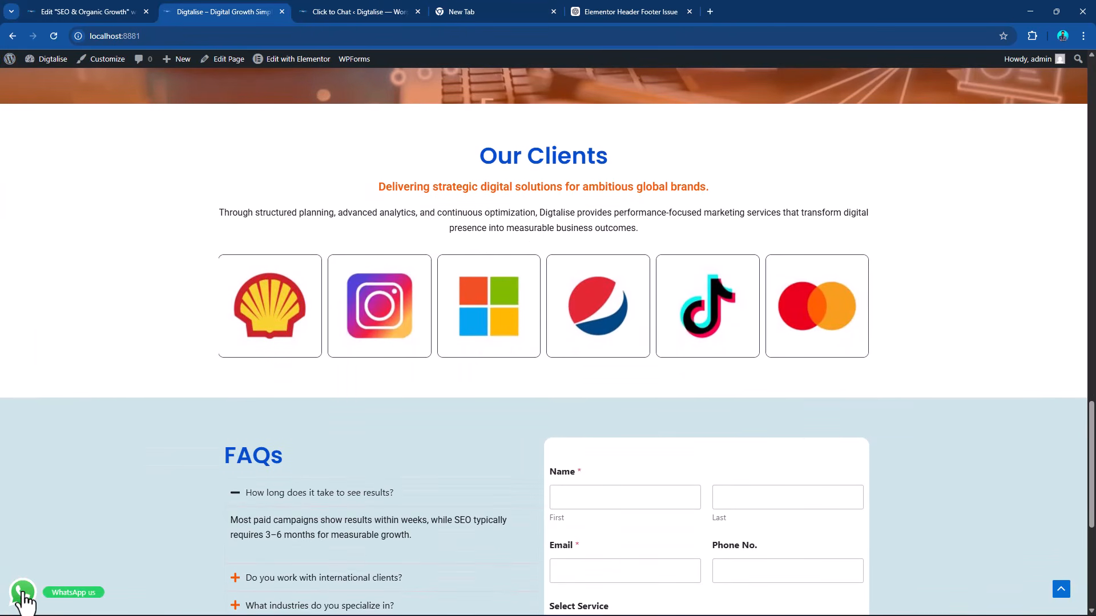
left_click(22, 593)
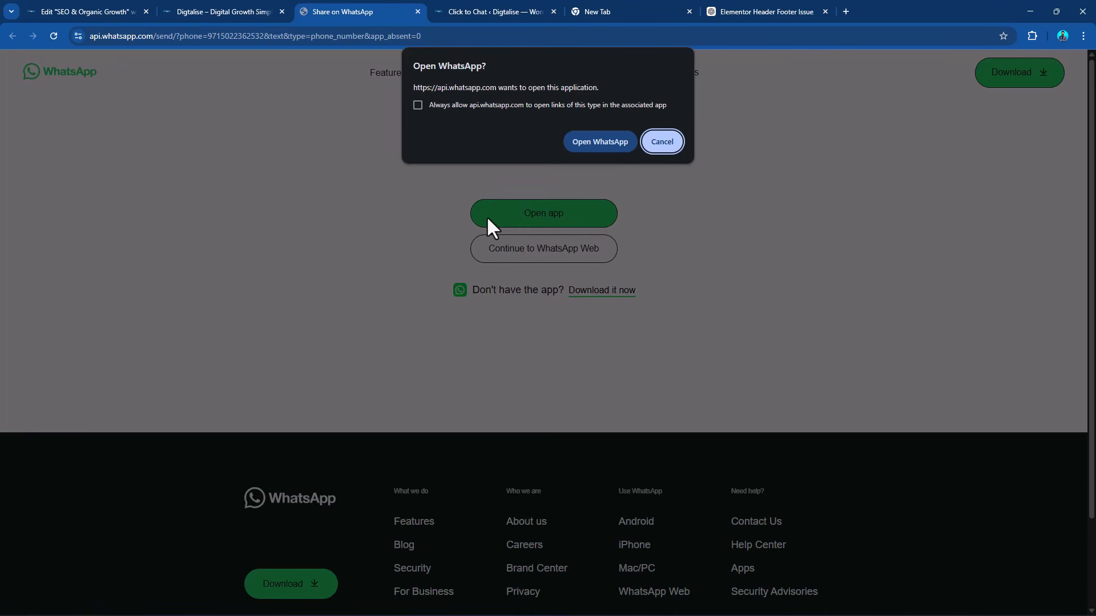
left_click(206, 12)
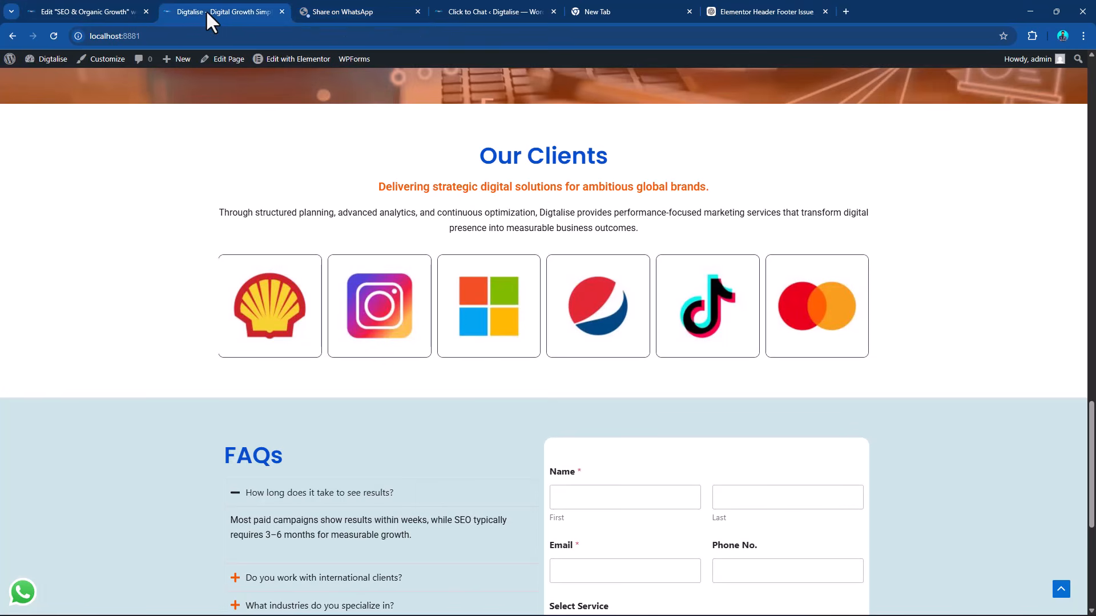
left_click(113, 10)
left_click(394, 9)
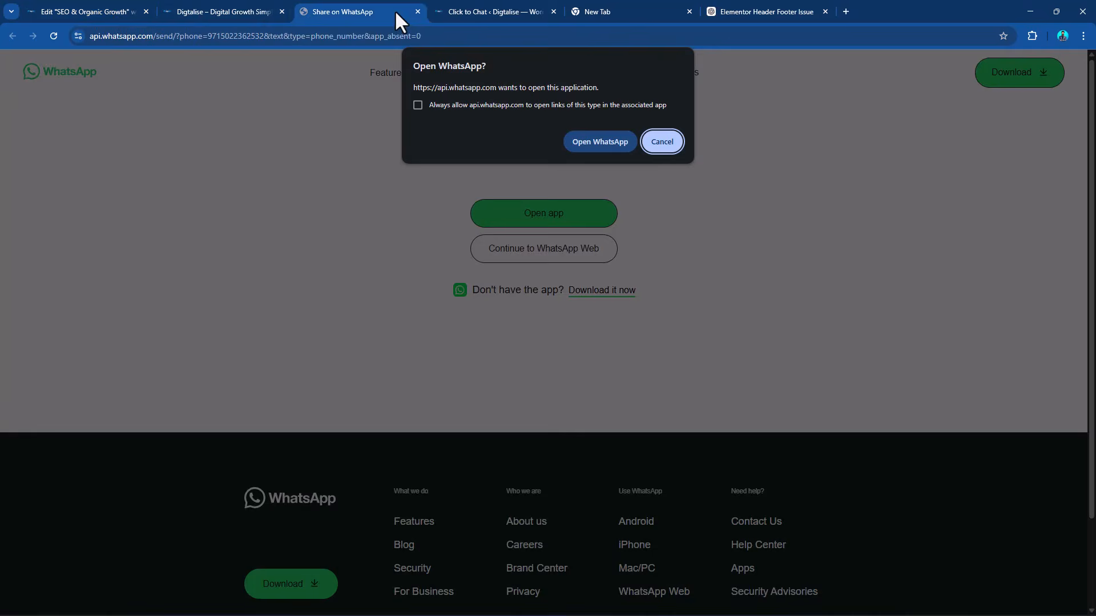
Return to the site admin and open the GTranslate settings from the installed plugins.
left_click(480, 10)
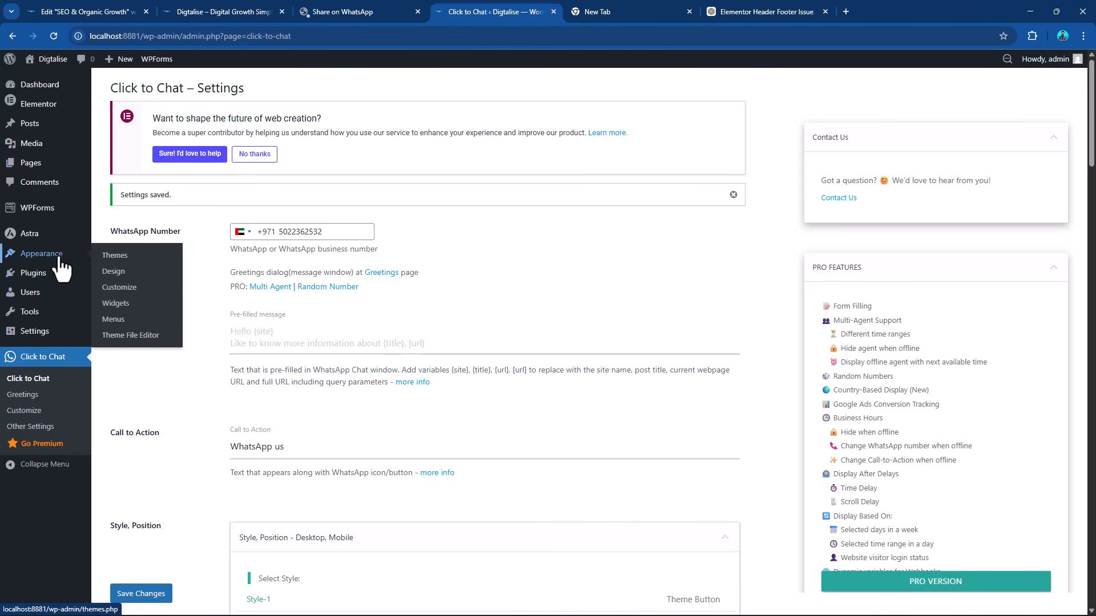
left_click(40, 279)
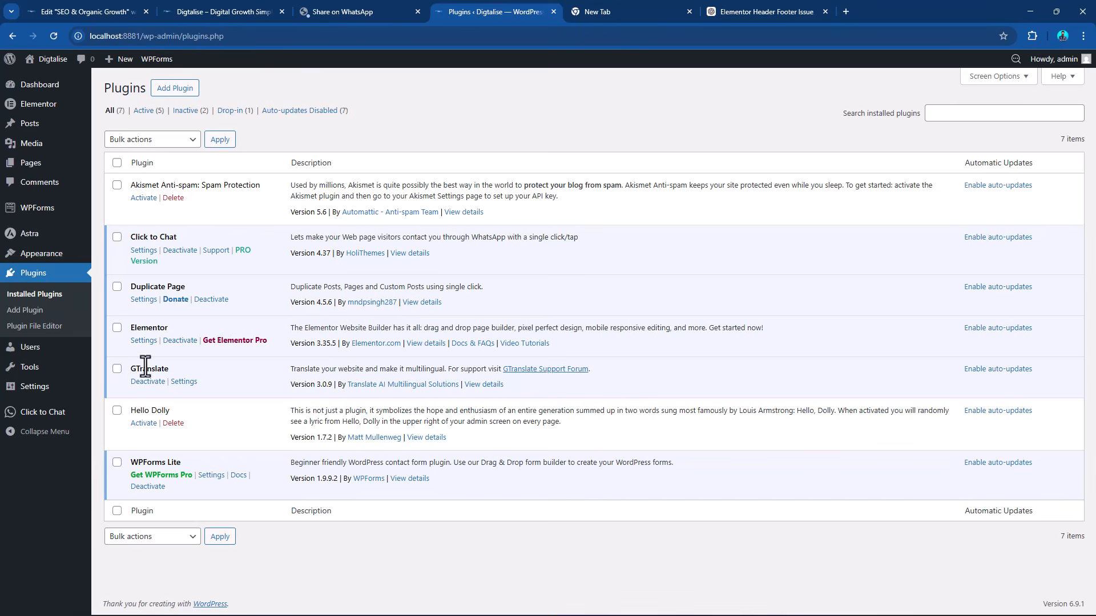
left_click(183, 382)
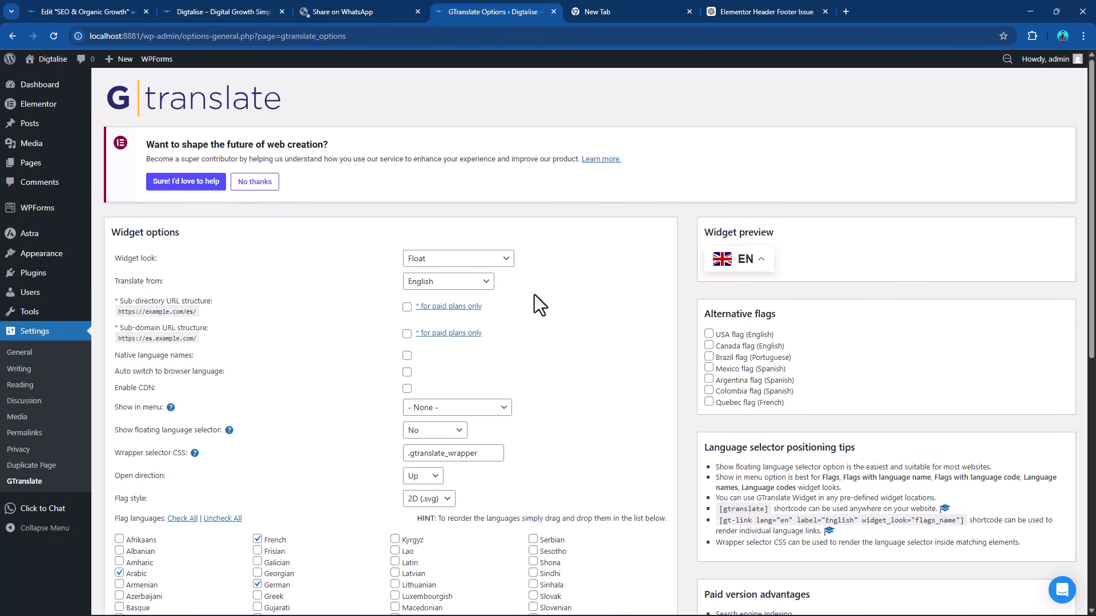
Disable Chinese (Simplified), Dutch, German, French, Italian, Portuguese, Russian and Spanish as flag languages, and enable Urdu alongside Arabic and English.
scroll(530, 303, "down", 4)
scroll(271, 403, "down", 2)
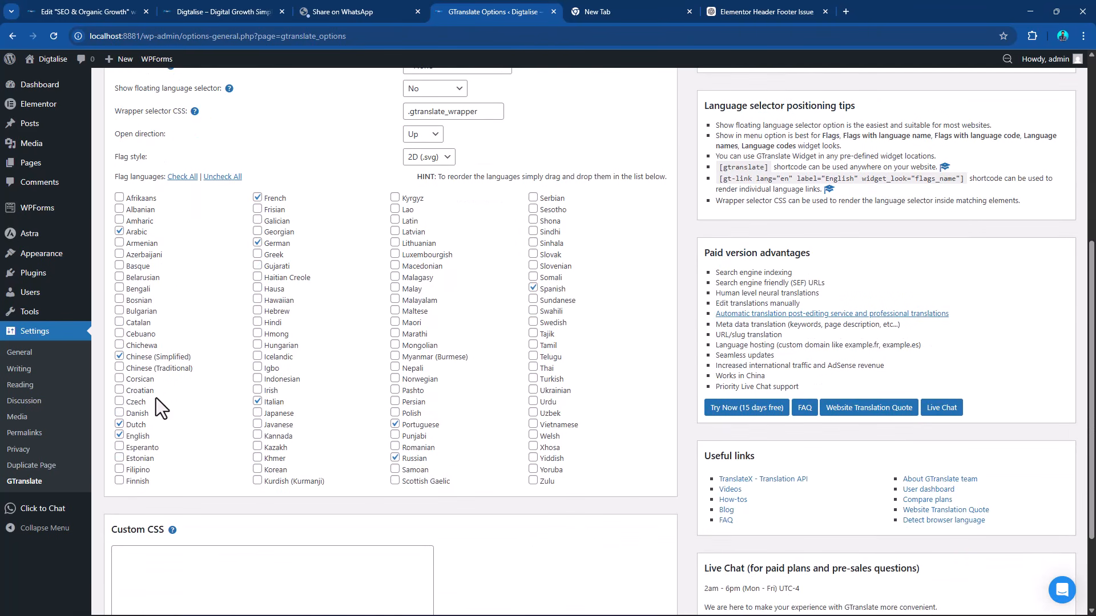
left_click(119, 357)
left_click(119, 425)
left_click(258, 243)
left_click(258, 197)
left_click(257, 401)
left_click(395, 425)
left_click(395, 458)
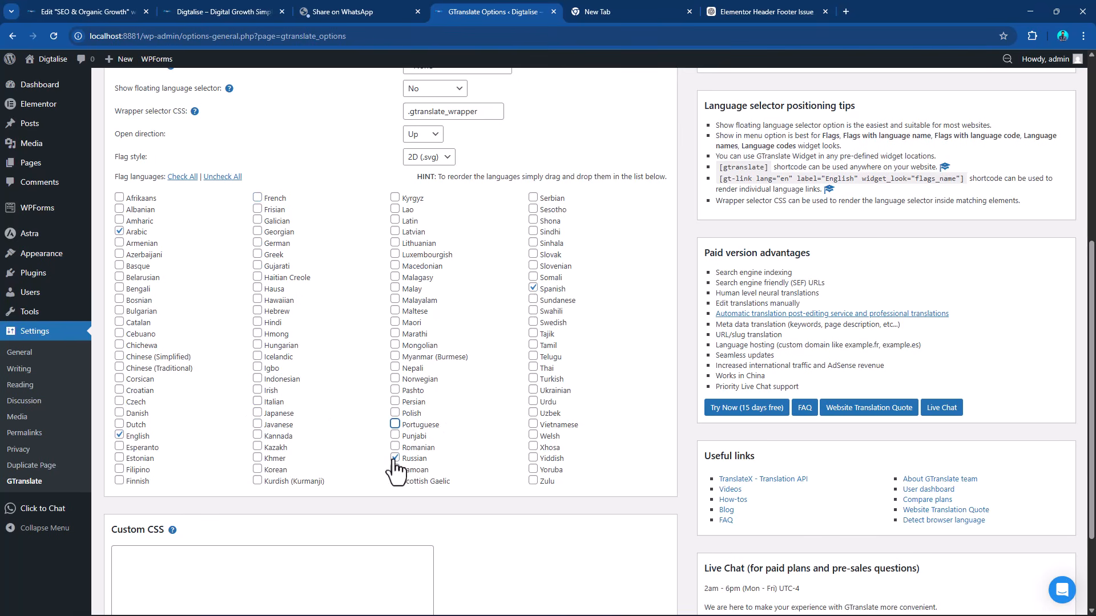
left_click(533, 288)
left_click(533, 401)
Preview the Nice dropdown with flags, Popup, Dropdown, Flags, and Flags and dropdown widget looks, and return to Float.
scroll(615, 411, "up", 3)
scroll(615, 411, "up", 3)
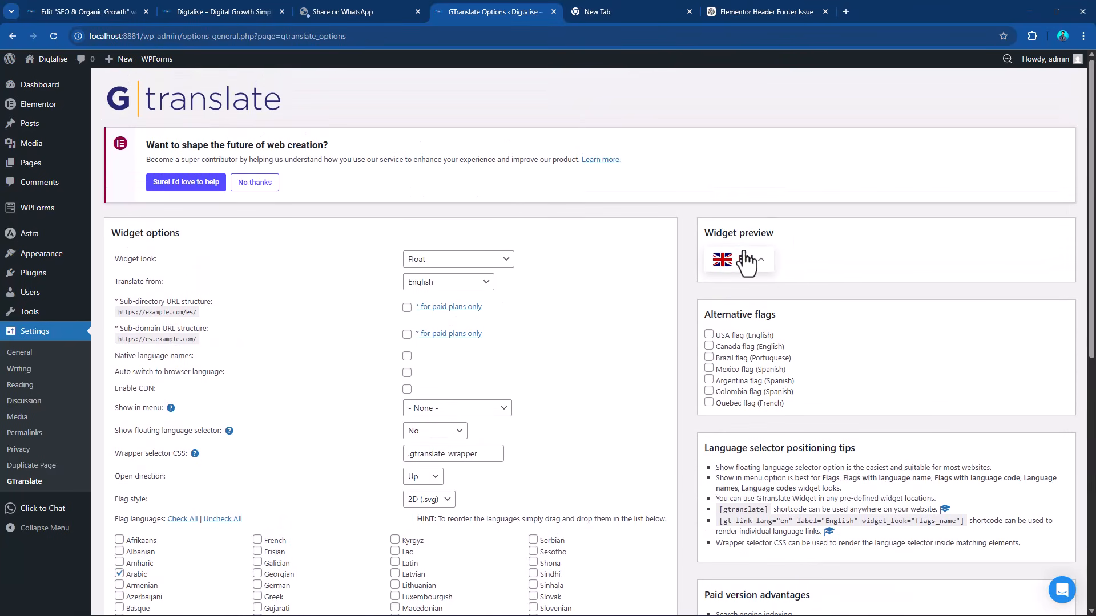
left_click(480, 264)
left_click(474, 289)
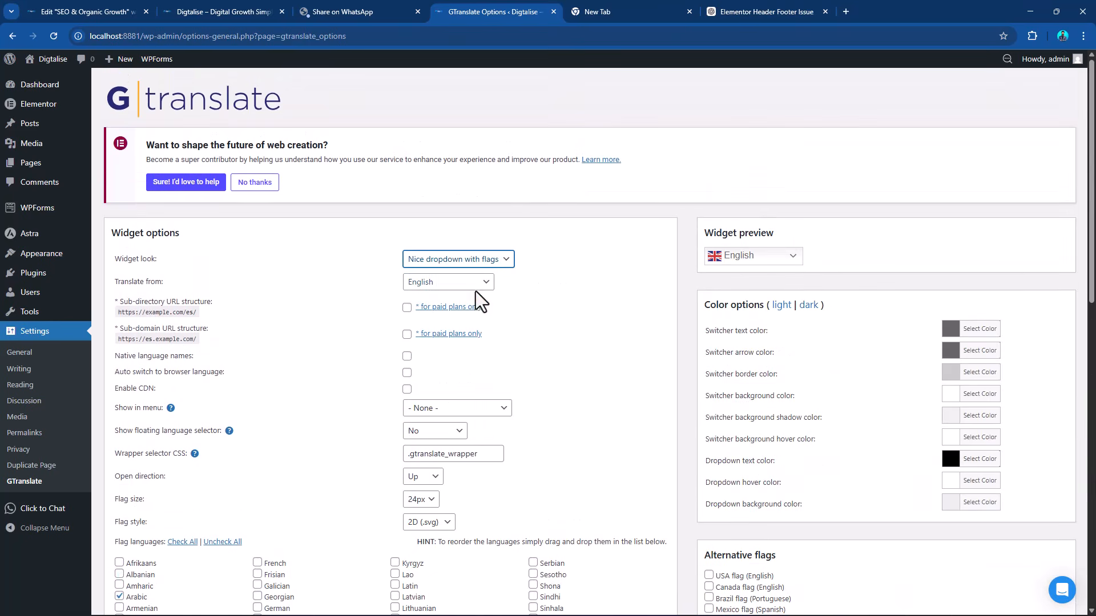
left_click(480, 264)
left_click(462, 304)
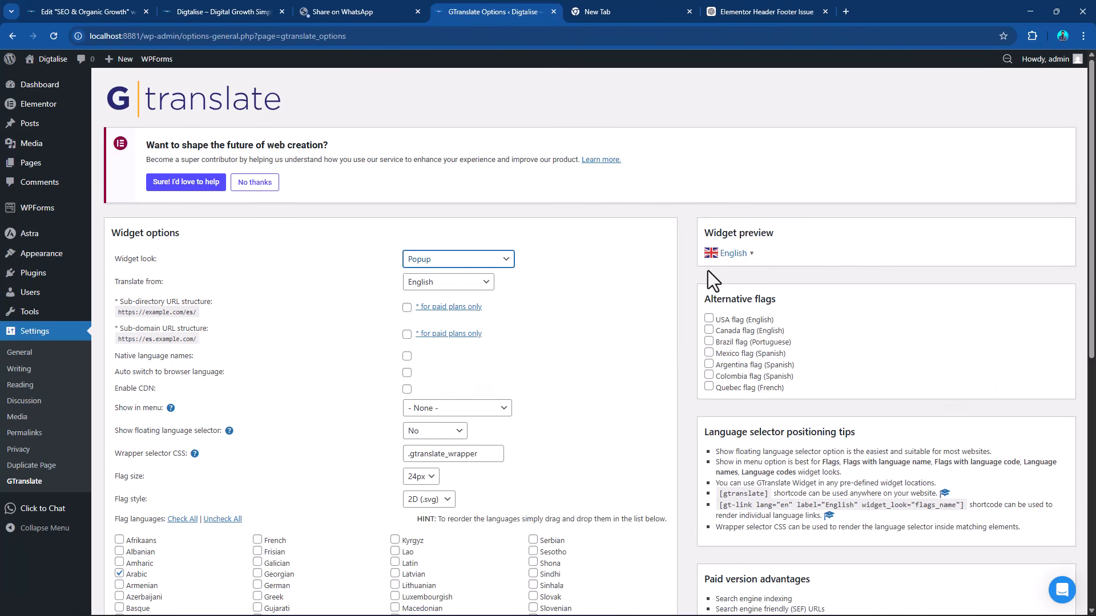
left_click(480, 262)
left_click(474, 320)
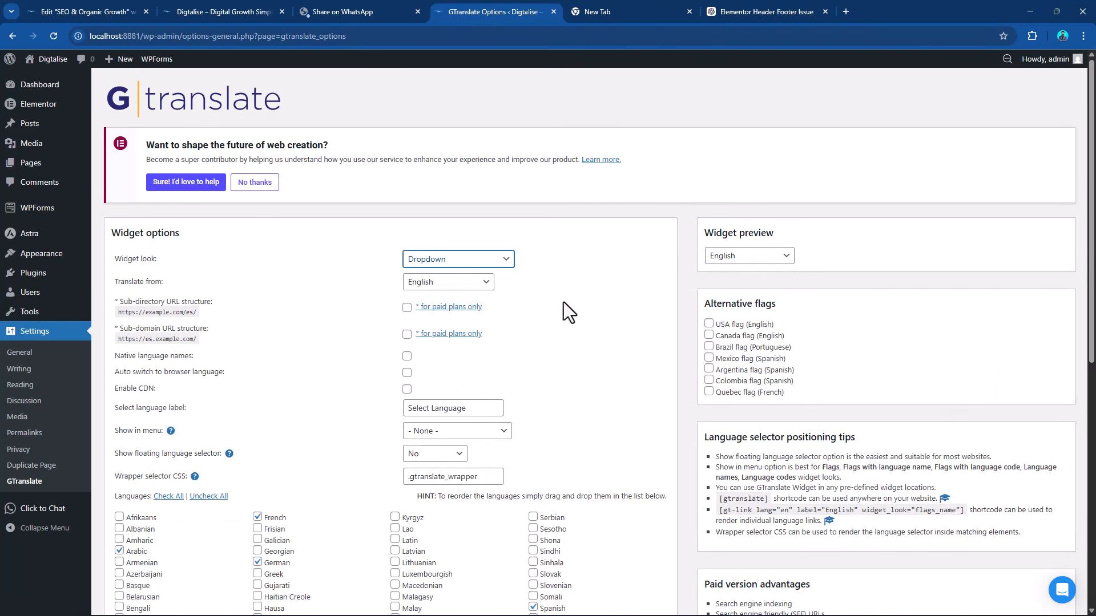
left_click(506, 262)
left_click(479, 342)
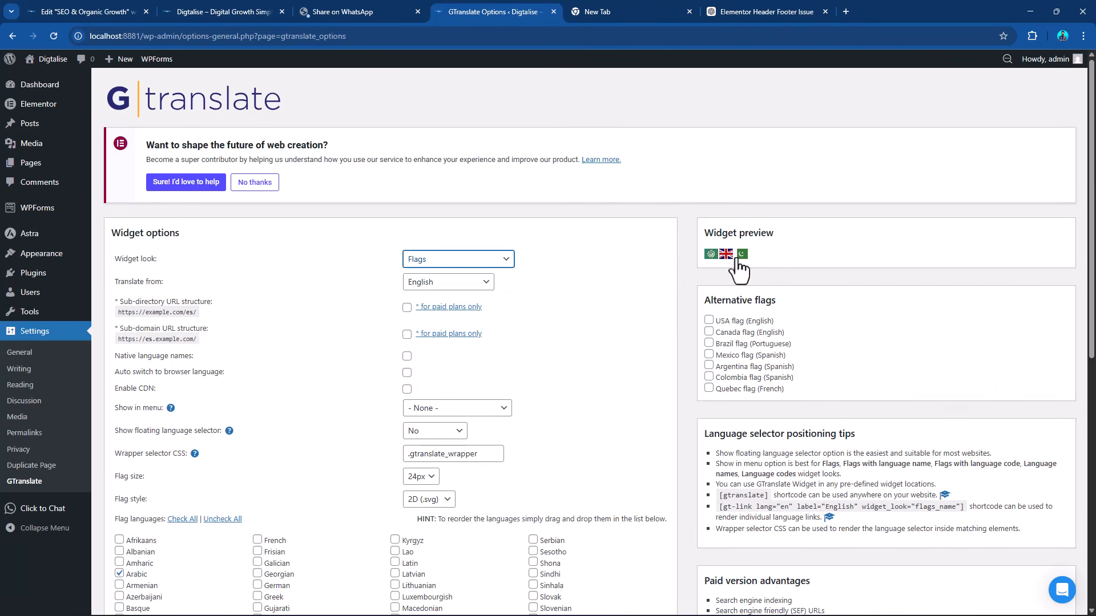
left_click(486, 264)
left_click(475, 352)
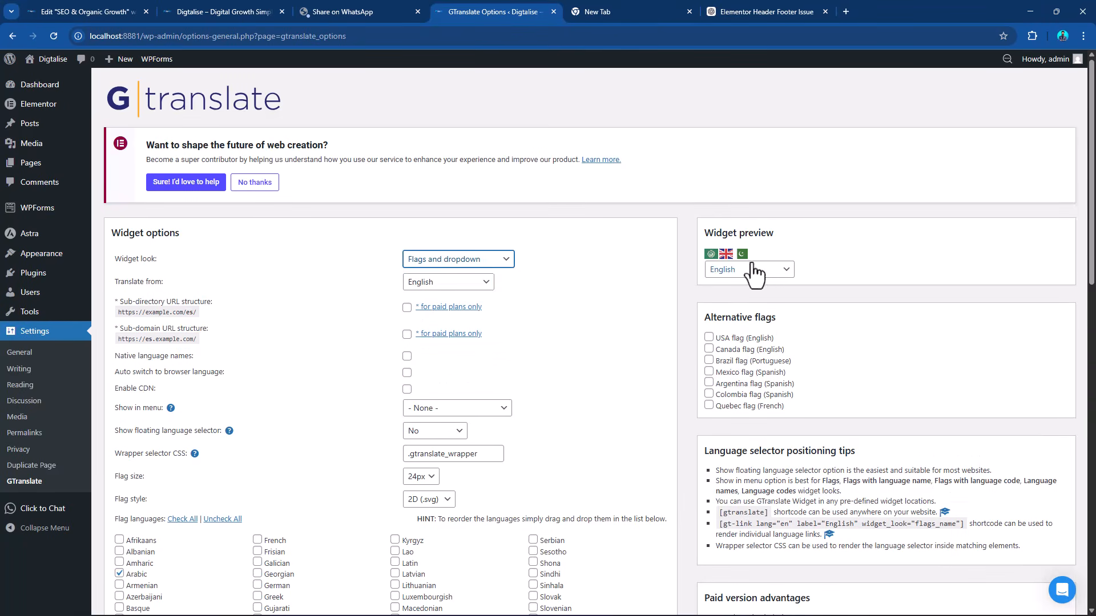
left_click(502, 264)
left_click(447, 276)
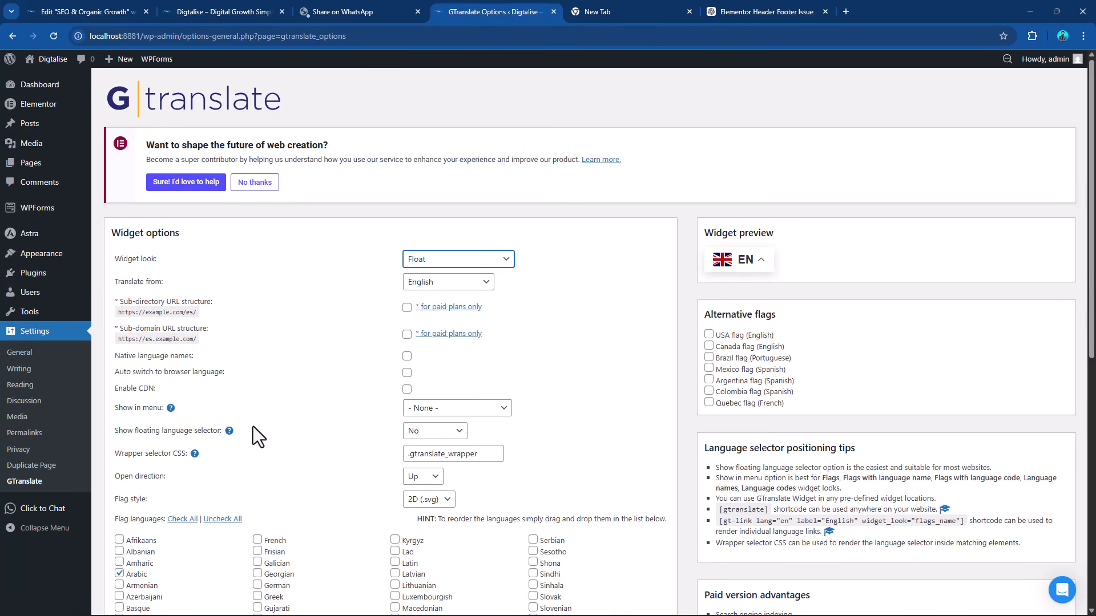
scroll(345, 433, "down", 1)
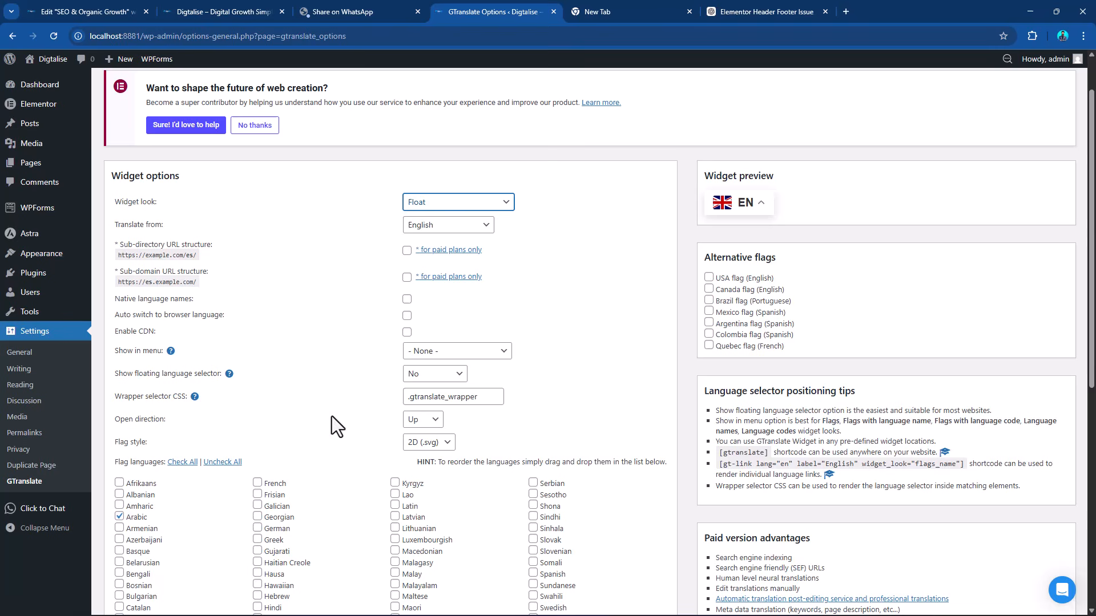
left_click(456, 377)
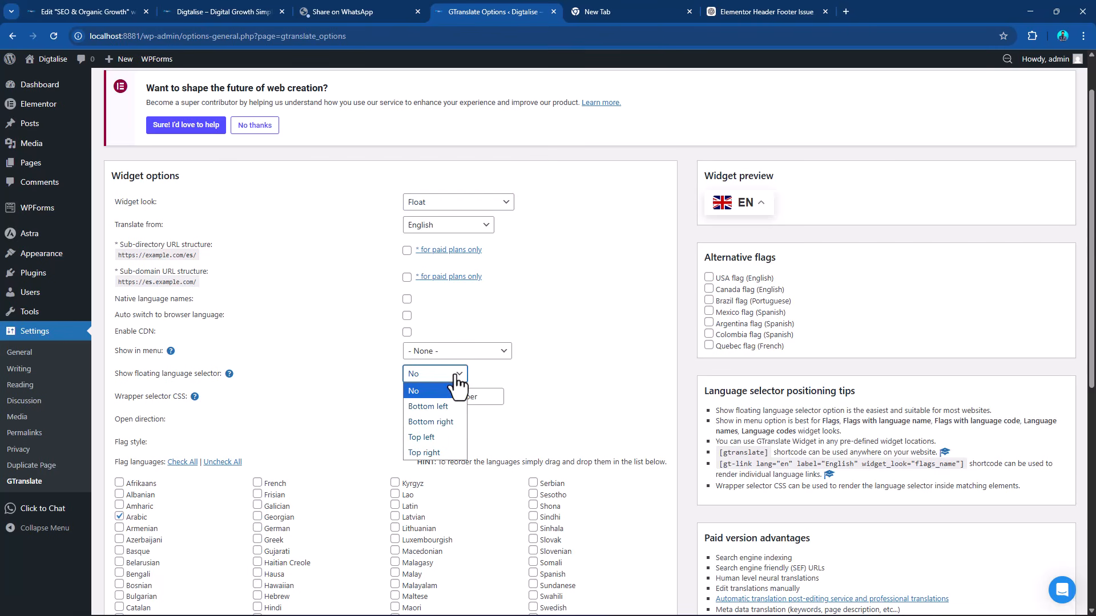
left_click(457, 381)
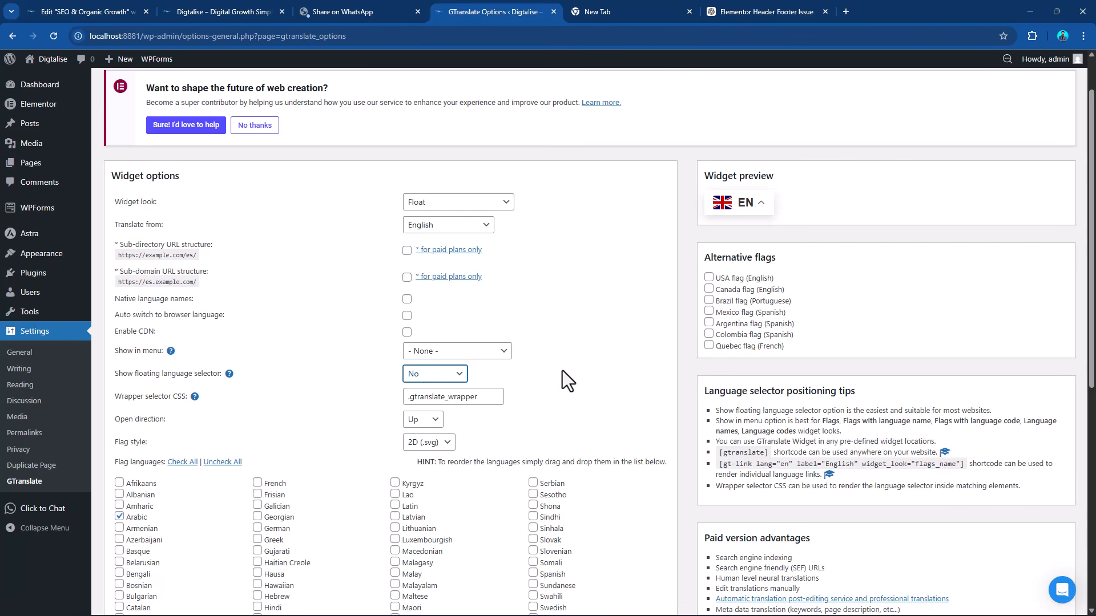
Add Hindi to the GTranslate flag languages and save the changes.
scroll(572, 365, "down", 4)
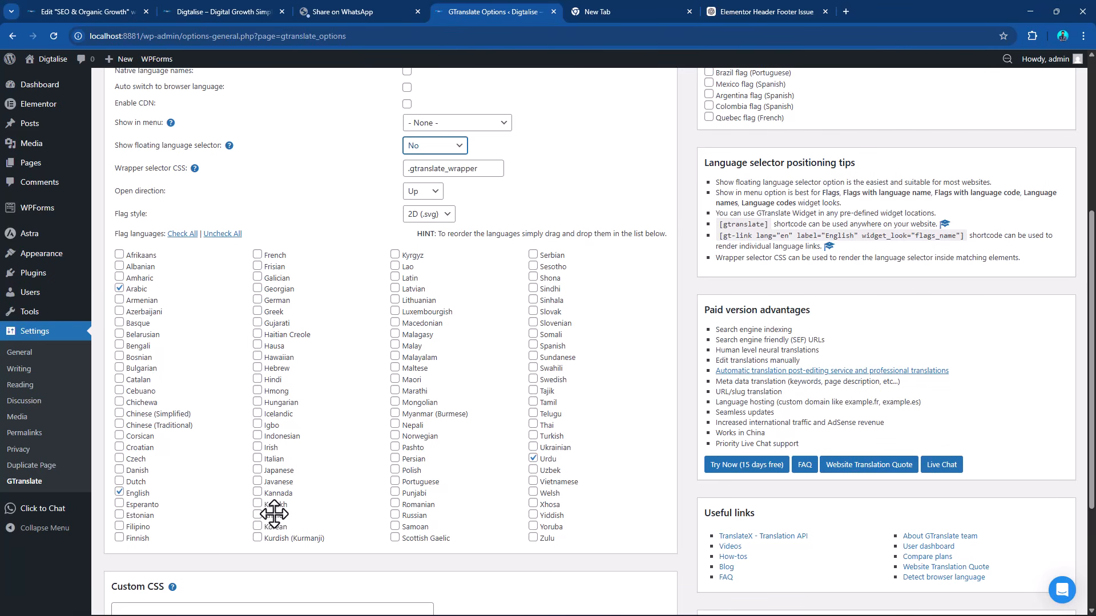
left_click(258, 380)
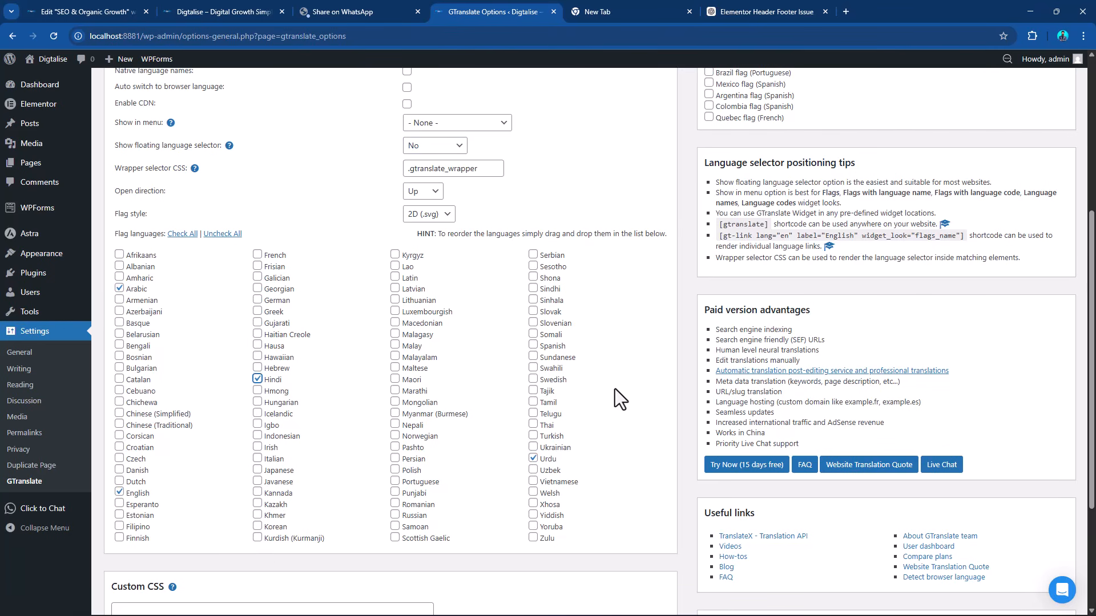
scroll(629, 386, "down", 3)
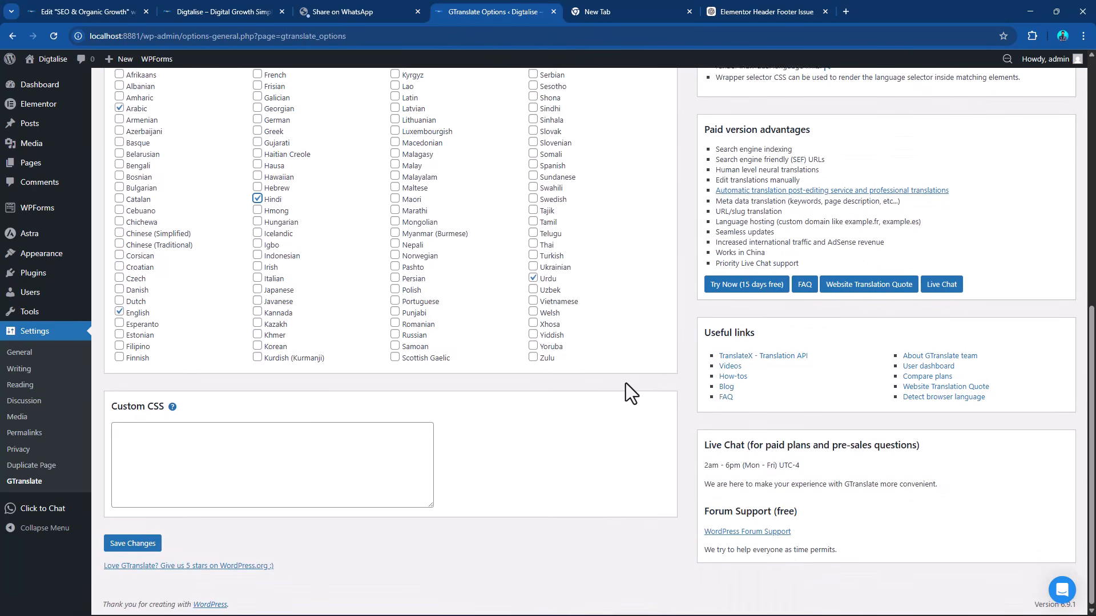
scroll(627, 384, "up", 7)
scroll(625, 383, "up", 1)
scroll(626, 382, "down", 3)
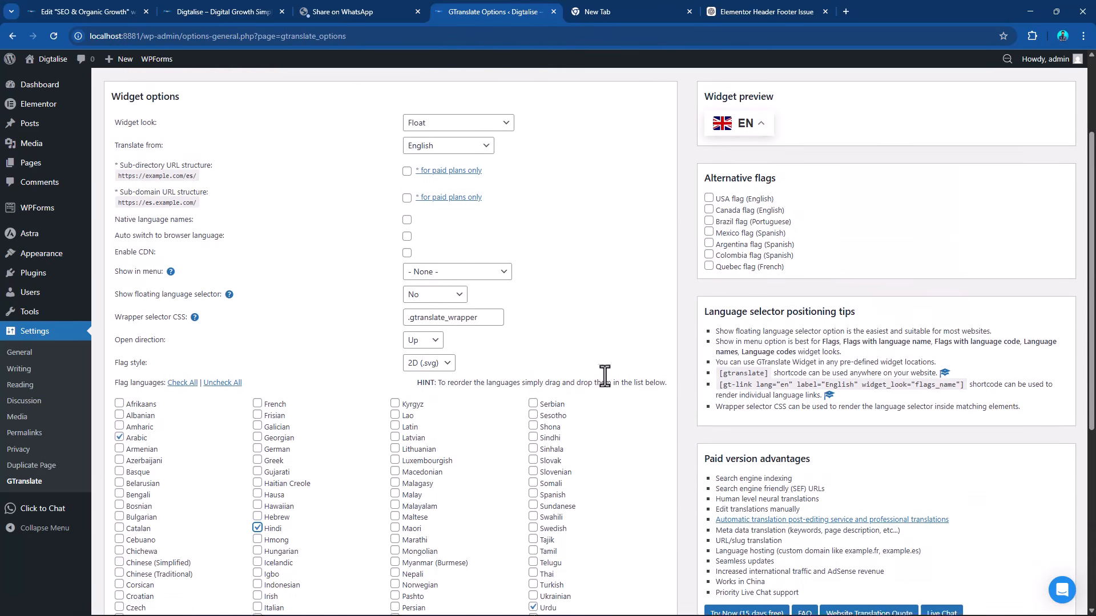
scroll(593, 279, "down", 5)
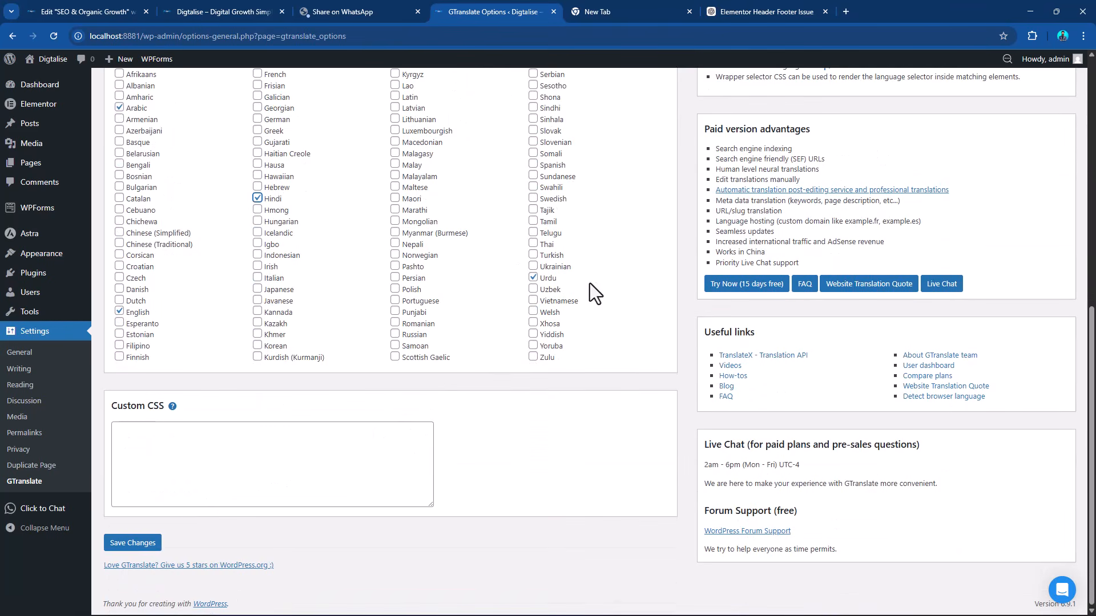
left_click(134, 545)
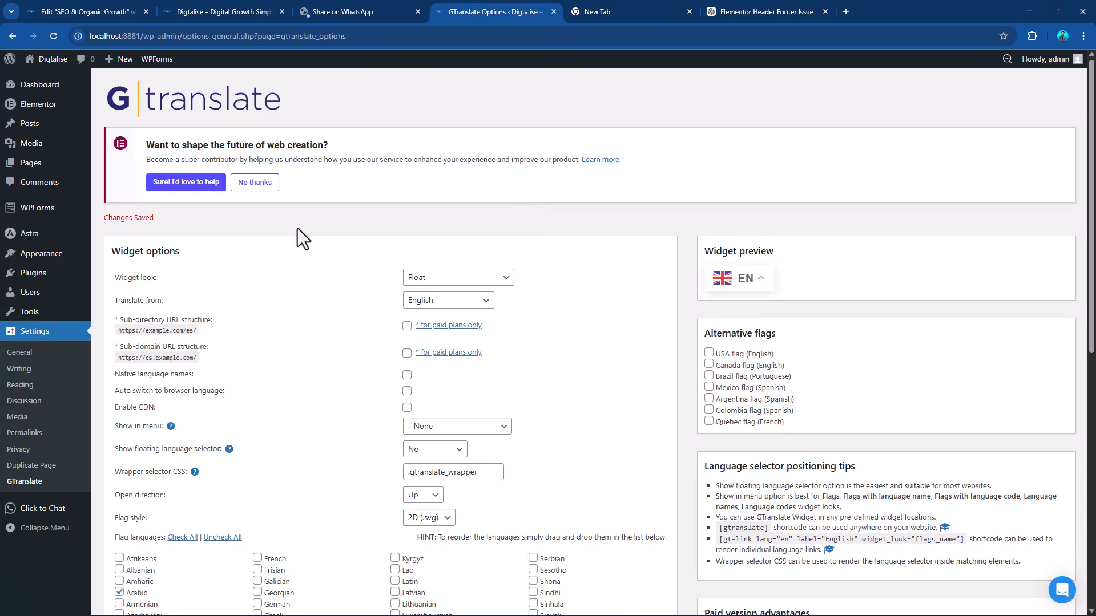
Switch to the Digtalise homepage and examine its header area for placing the language selector.
left_click(251, 2)
scroll(898, 225, "up", 20)
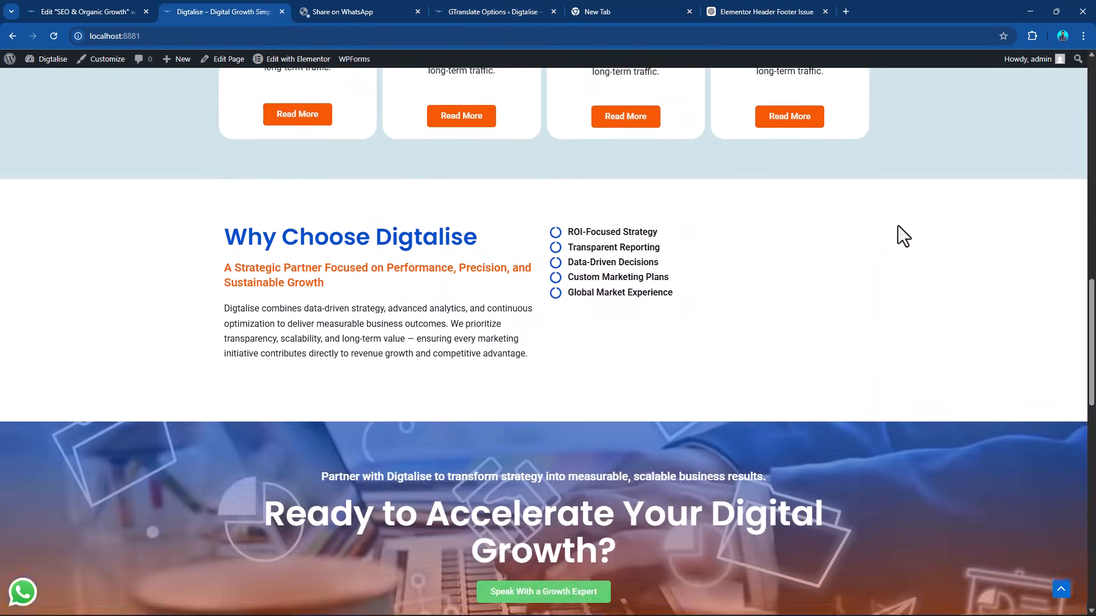
scroll(898, 225, "up", 5)
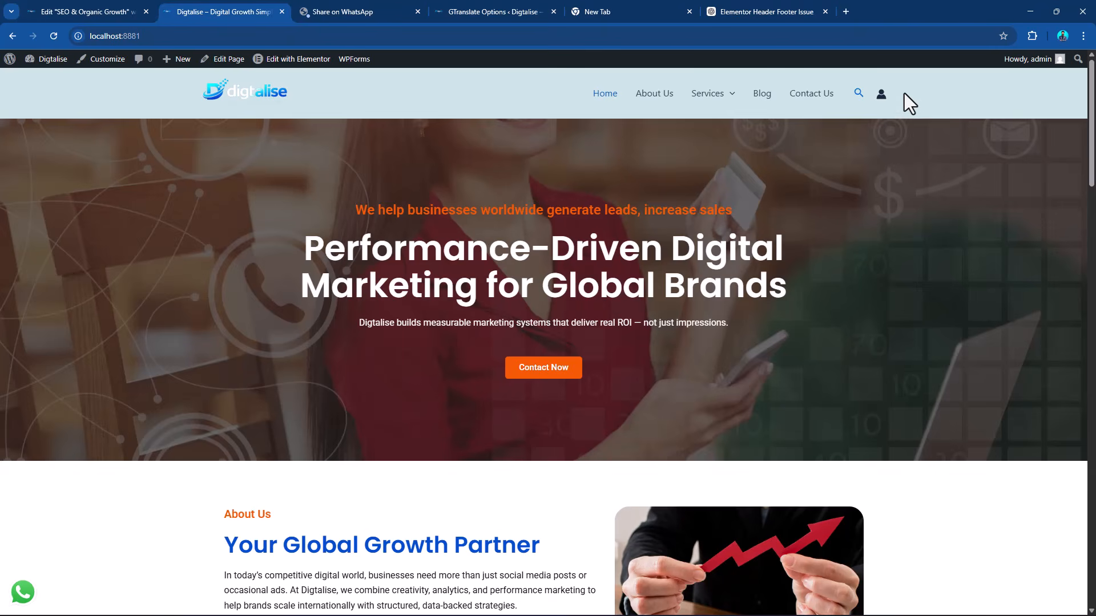
scroll(888, 362, "down", 20)
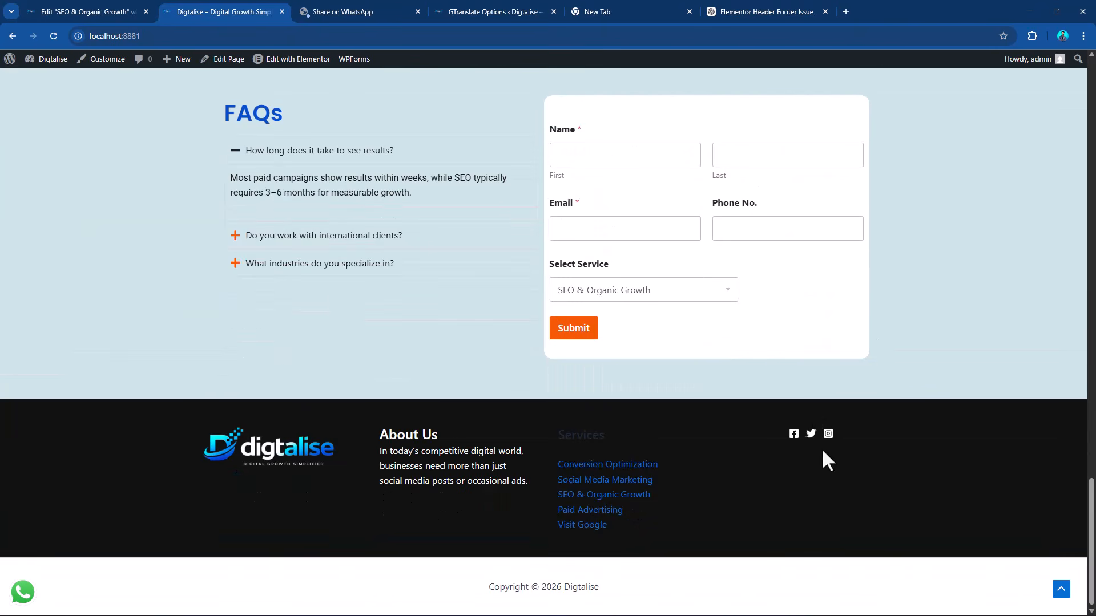
left_click(91, 9)
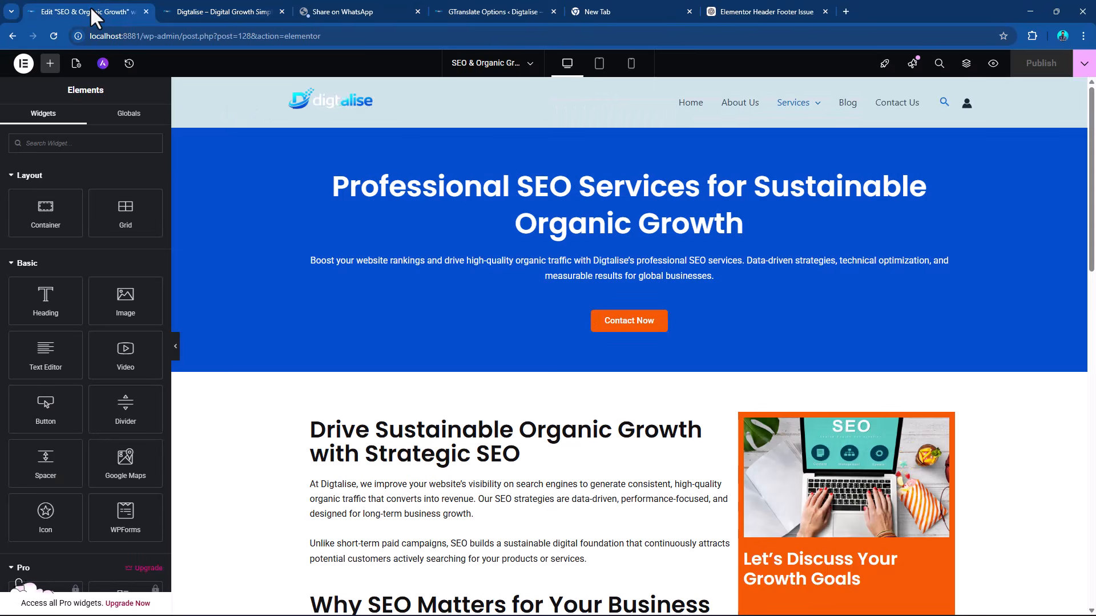
left_click(232, 8)
left_click(330, 8)
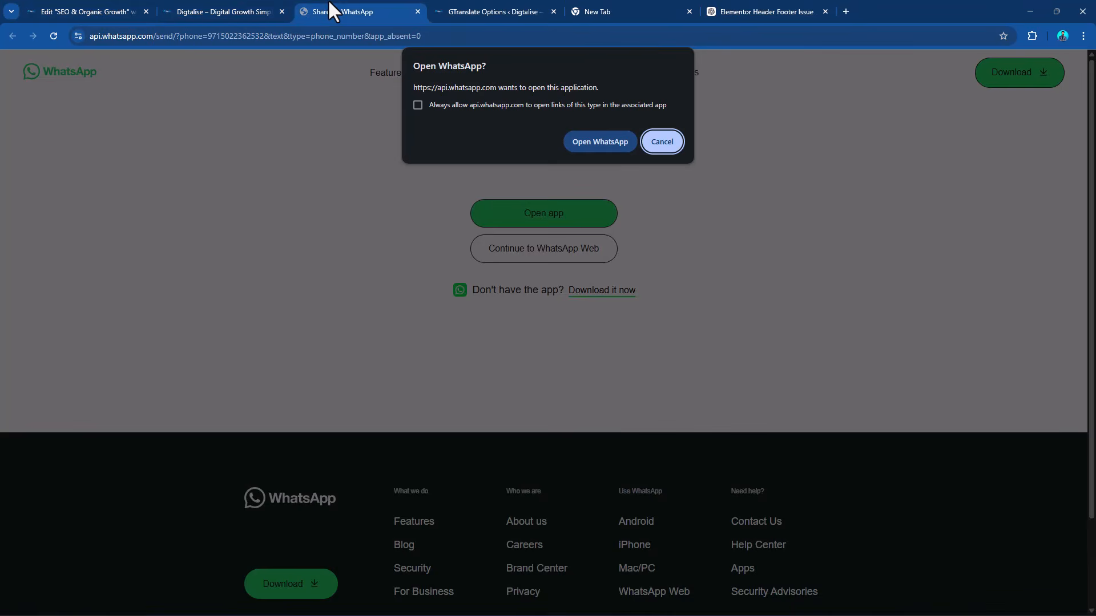
left_click(268, 10)
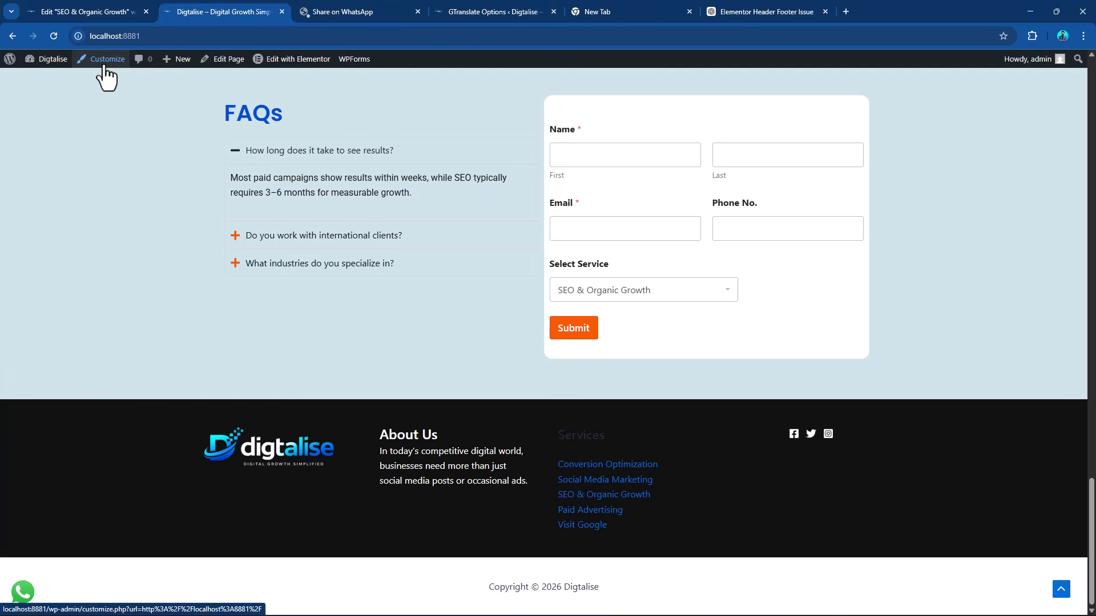
Open the header builder in the theme customizer, add Widget 2 after Account in the main header row, and open its settings.
left_click(105, 72)
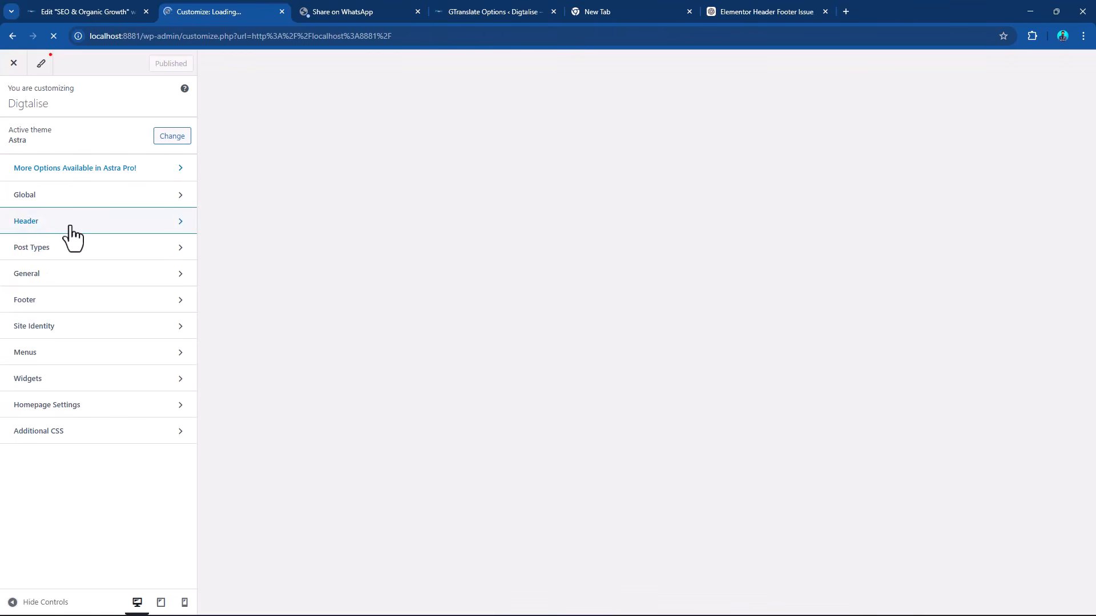
left_click(71, 228)
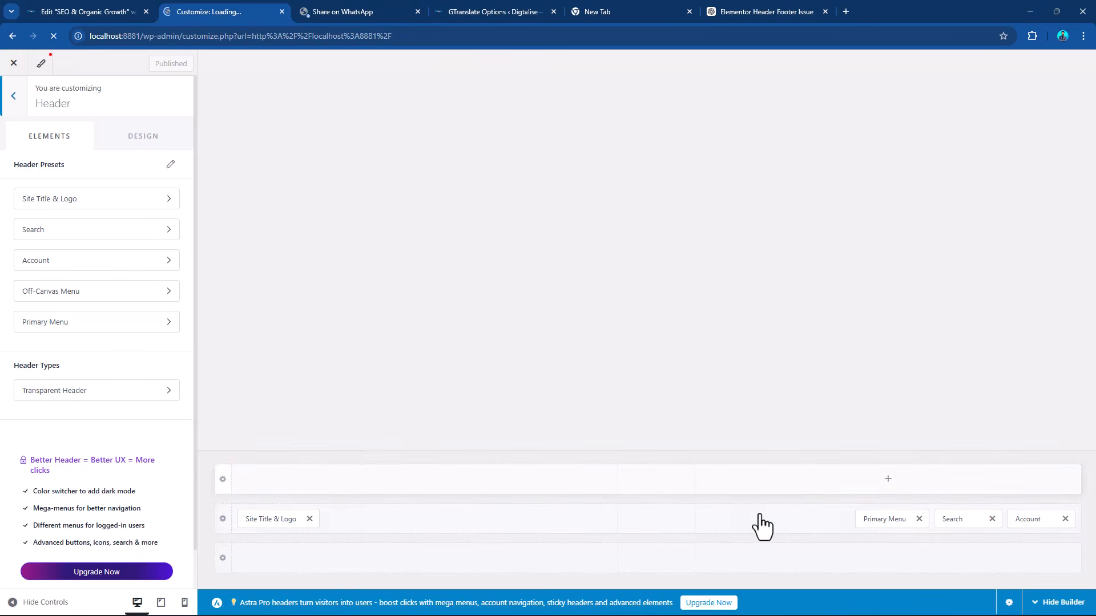
left_click(802, 534)
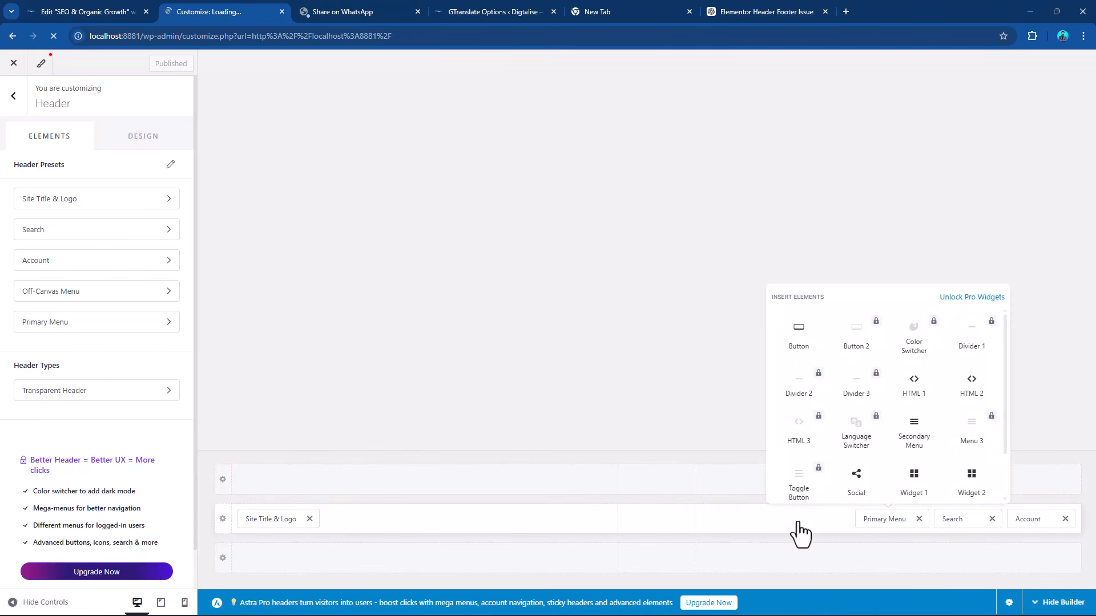
scroll(970, 465, "down", 2)
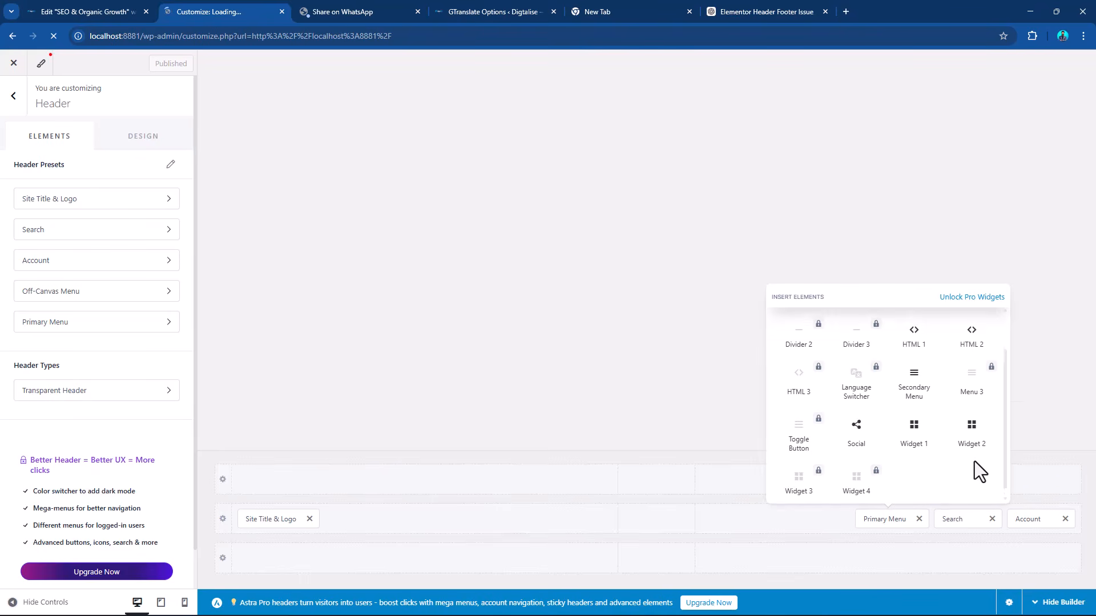
scroll(974, 461, "up", 2)
scroll(965, 399, "down", 2)
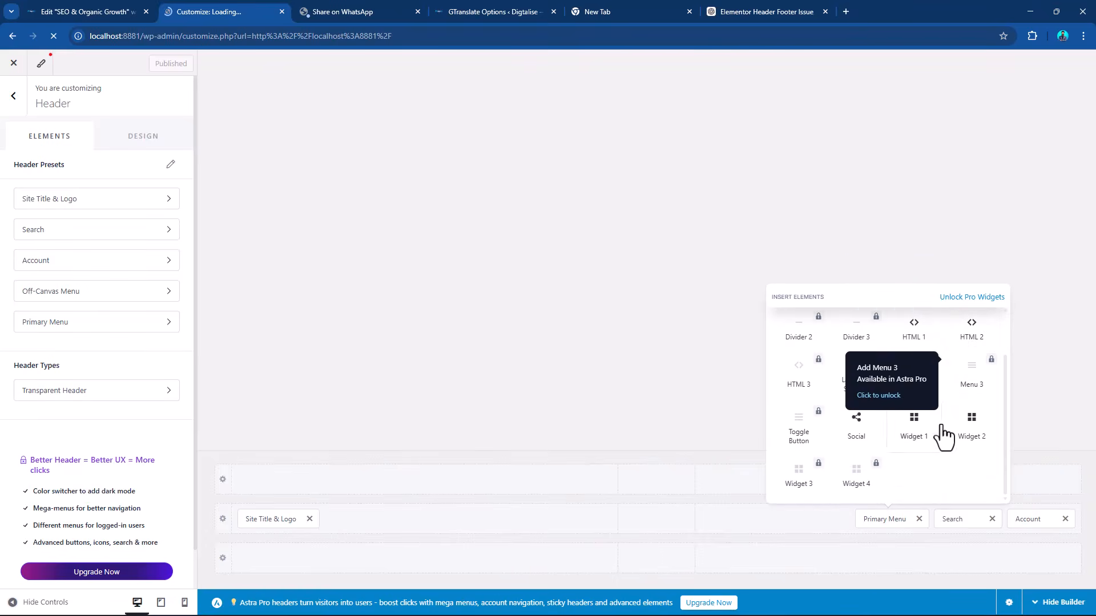
left_click(969, 439)
left_click(1017, 519)
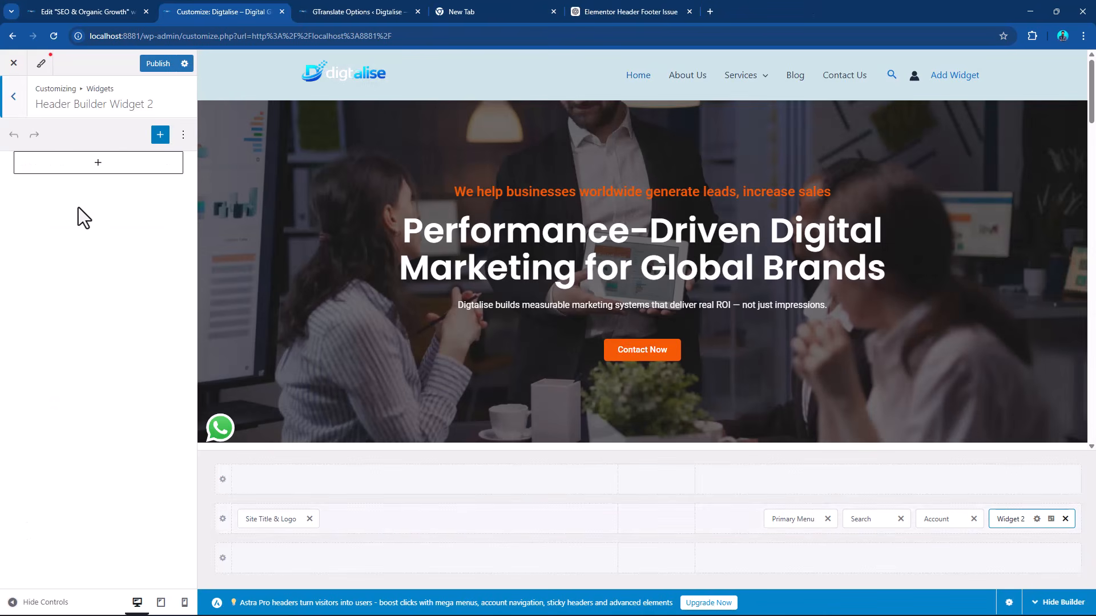
Insert the GTranslate widget into Header Builder Widget 2 and publish the header change.
left_click(99, 182)
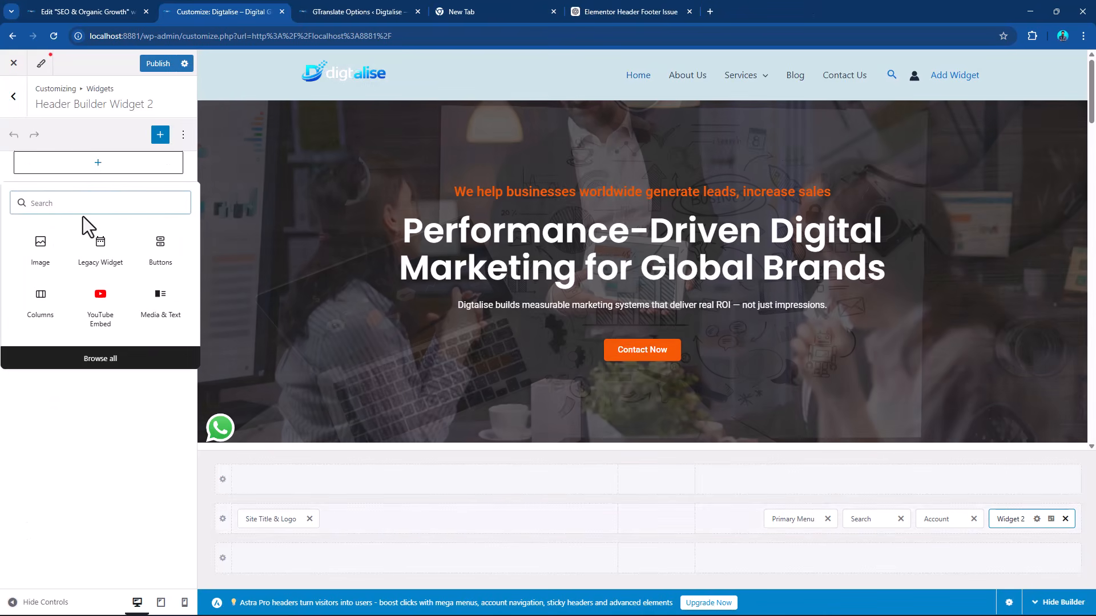
type("gt")
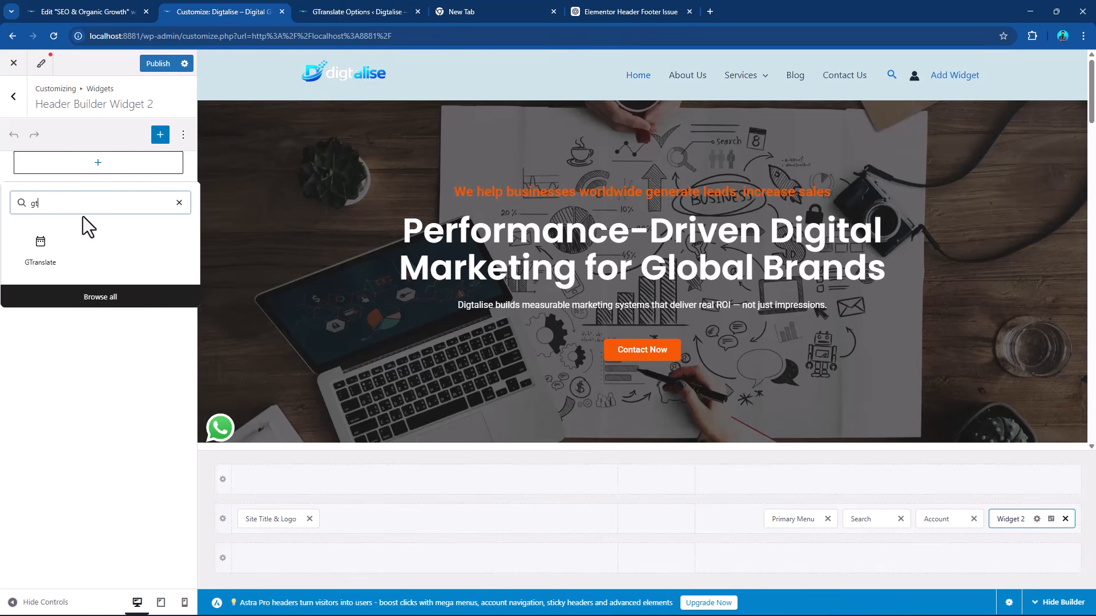
left_click(40, 254)
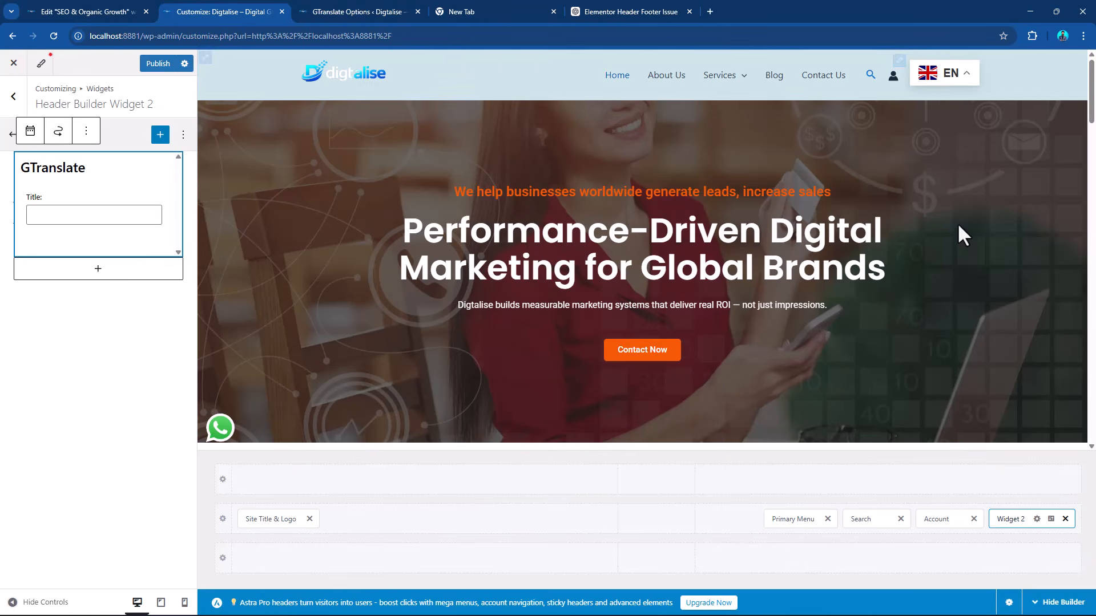
left_click(154, 66)
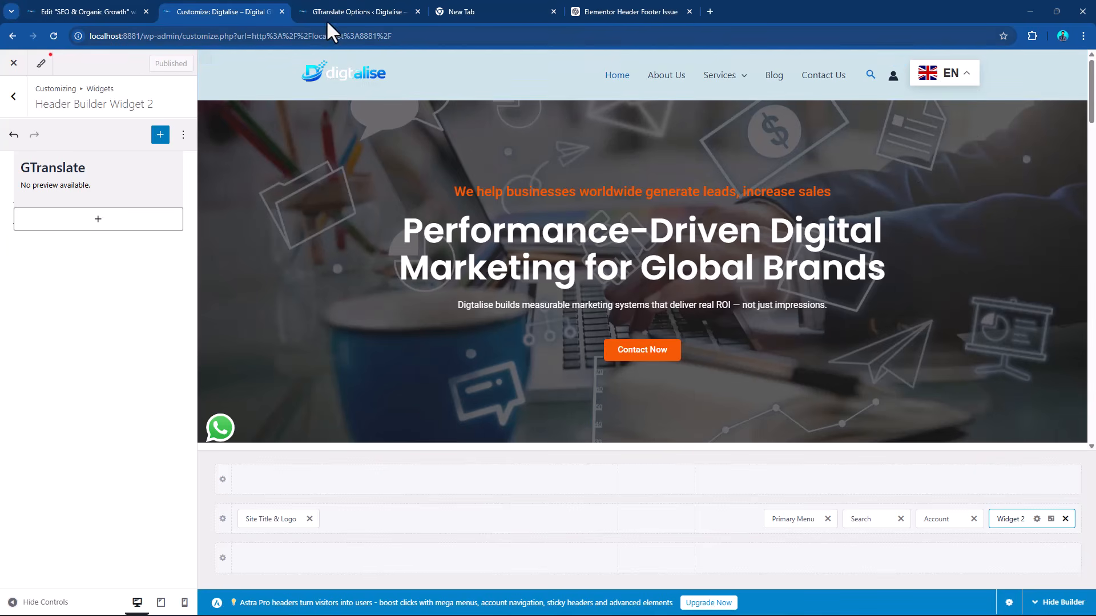
In the GTranslate options, preview the Nice dropdown with flags, Dropdown, Flags, Flags with language code, Language names and Language codes widget looks.
left_click(340, 12)
scroll(493, 111, "up", 5)
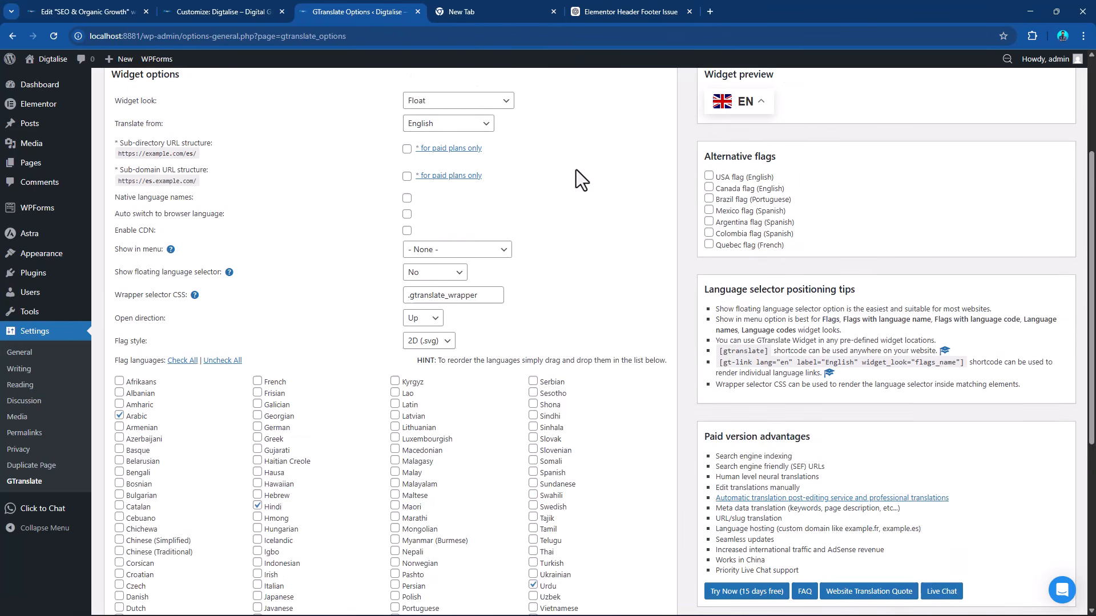
left_click(468, 278)
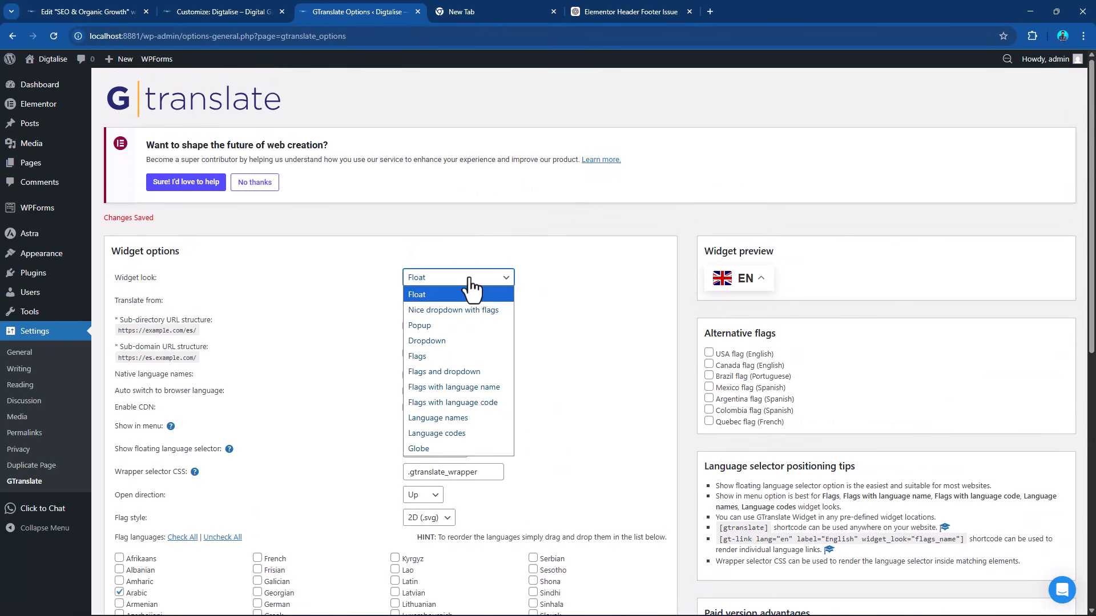
left_click(447, 310)
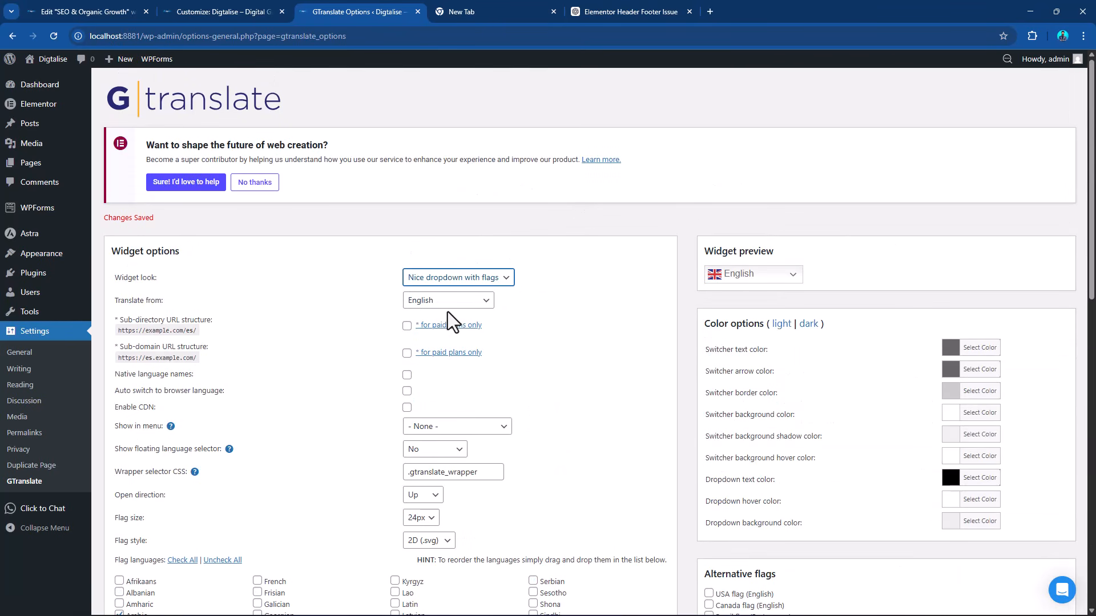
left_click(481, 280)
left_click(453, 341)
left_click(456, 278)
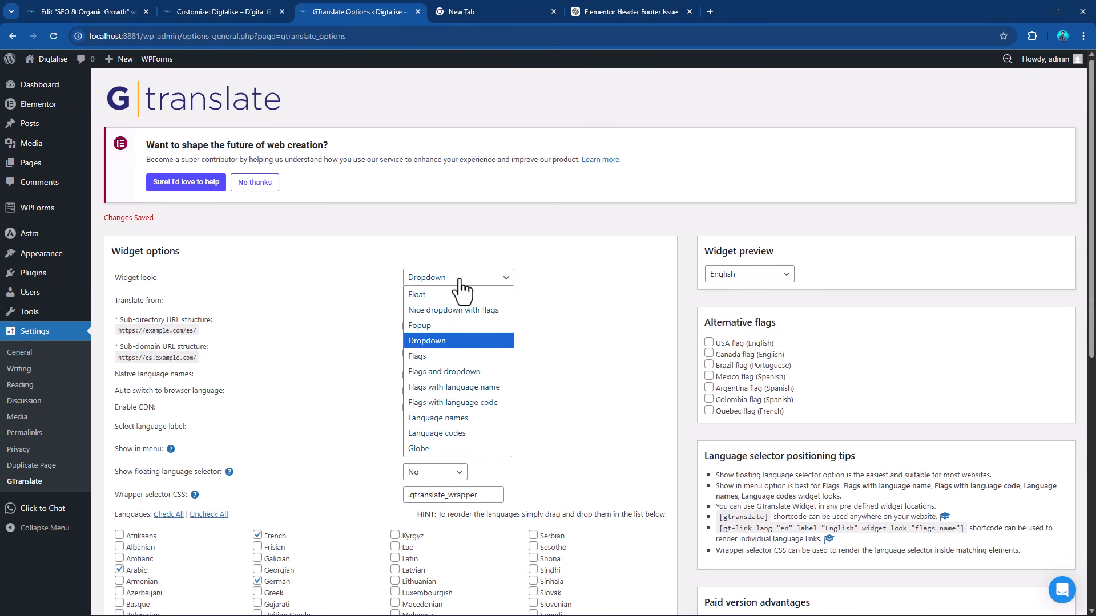
left_click(458, 356)
left_click(502, 279)
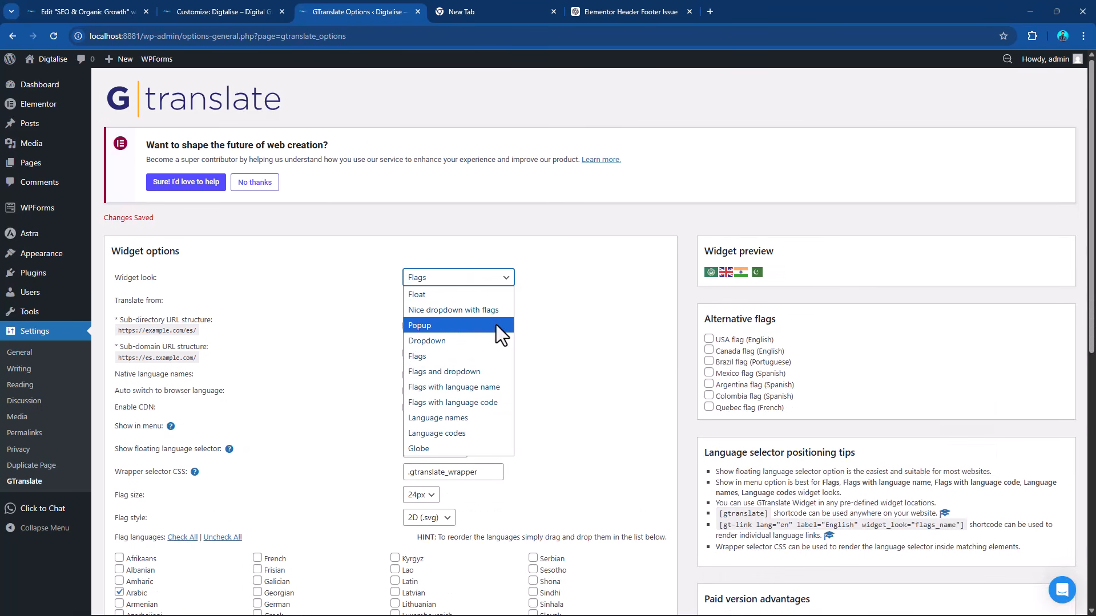
left_click(476, 402)
left_click(471, 278)
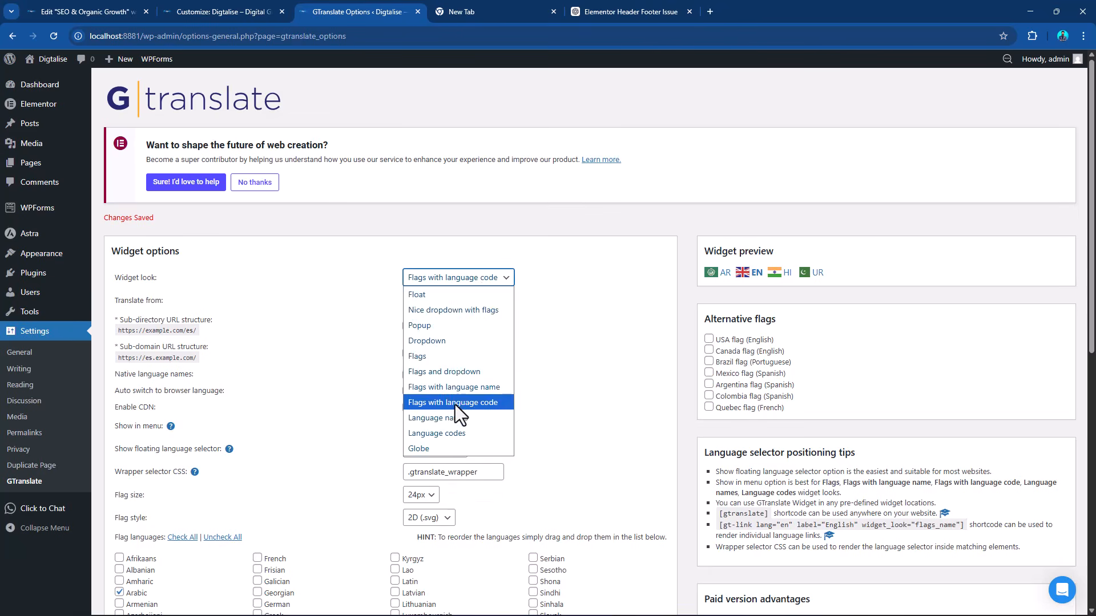
left_click(454, 417)
left_click(456, 278)
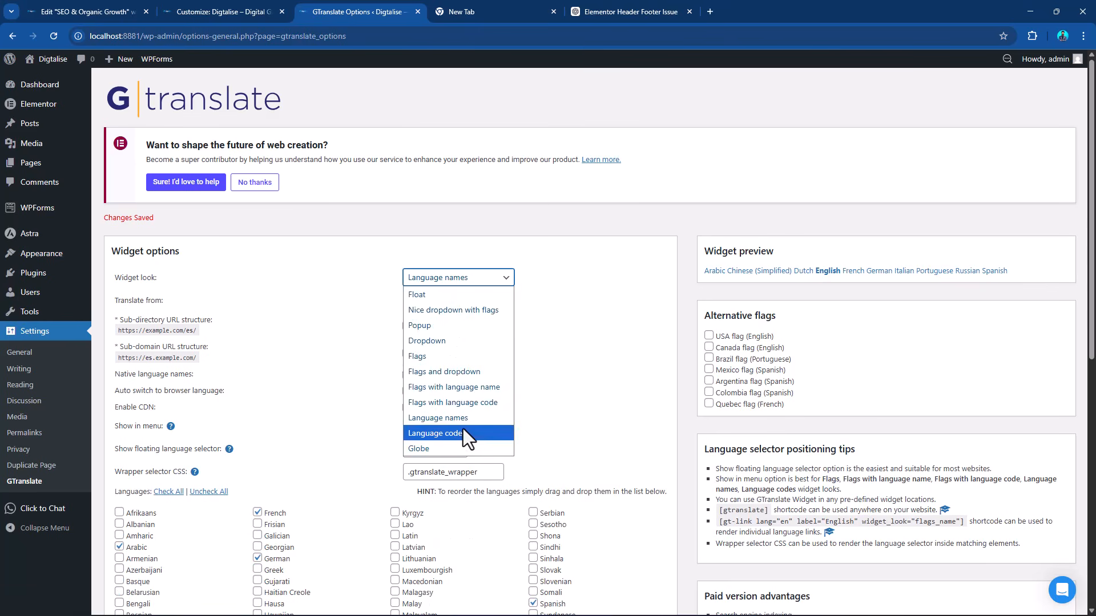
left_click(463, 429)
left_click(457, 277)
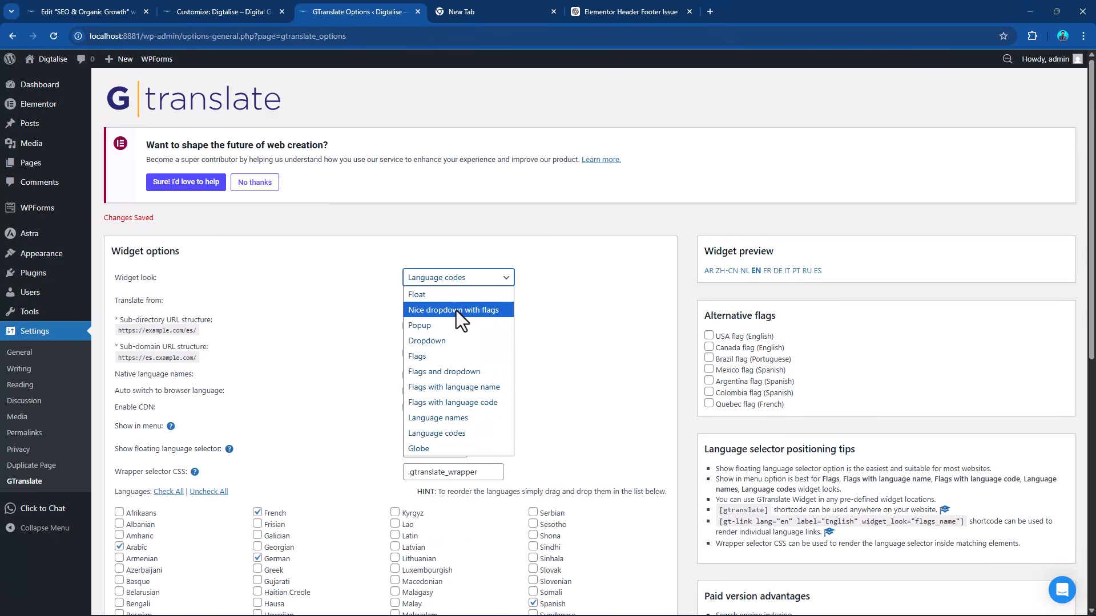
Set the GTranslate widget look to Popup and save the changes.
left_click(456, 310)
left_click(491, 278)
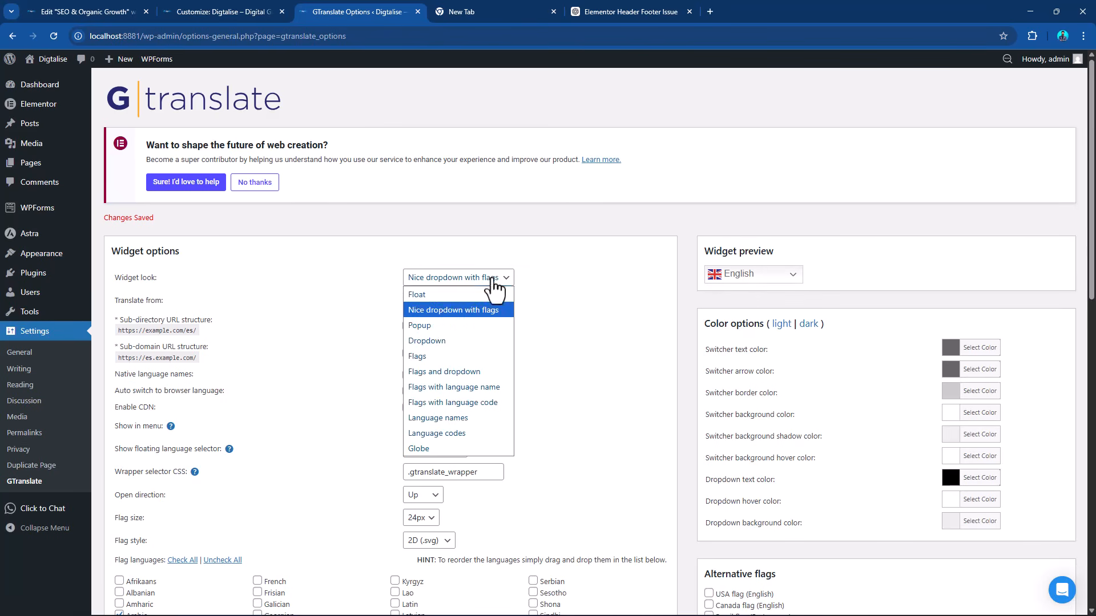
left_click(446, 310)
left_click(454, 280)
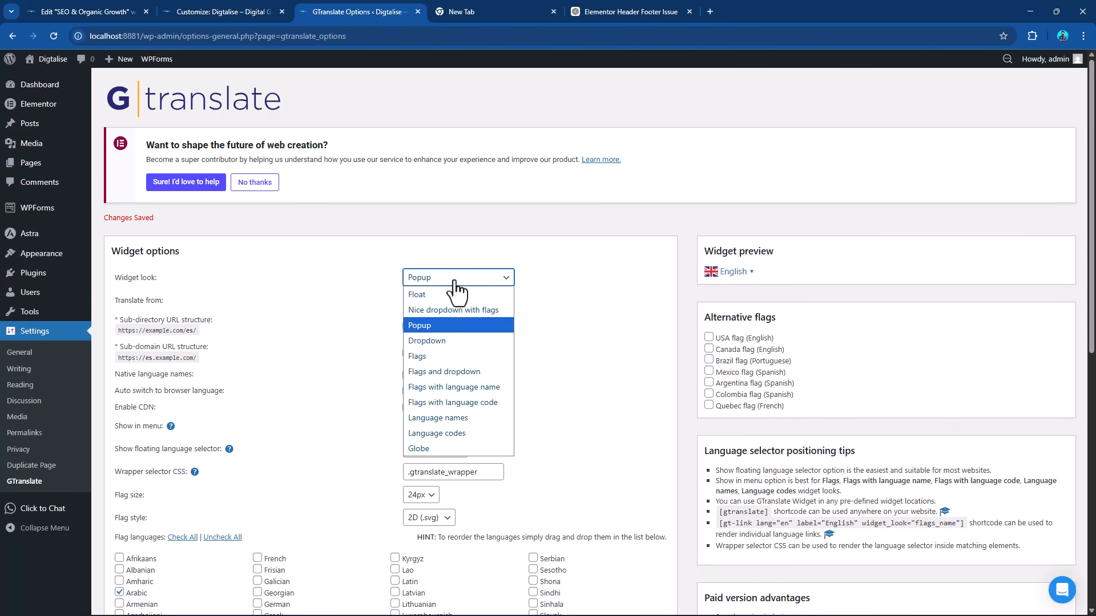
left_click(454, 281)
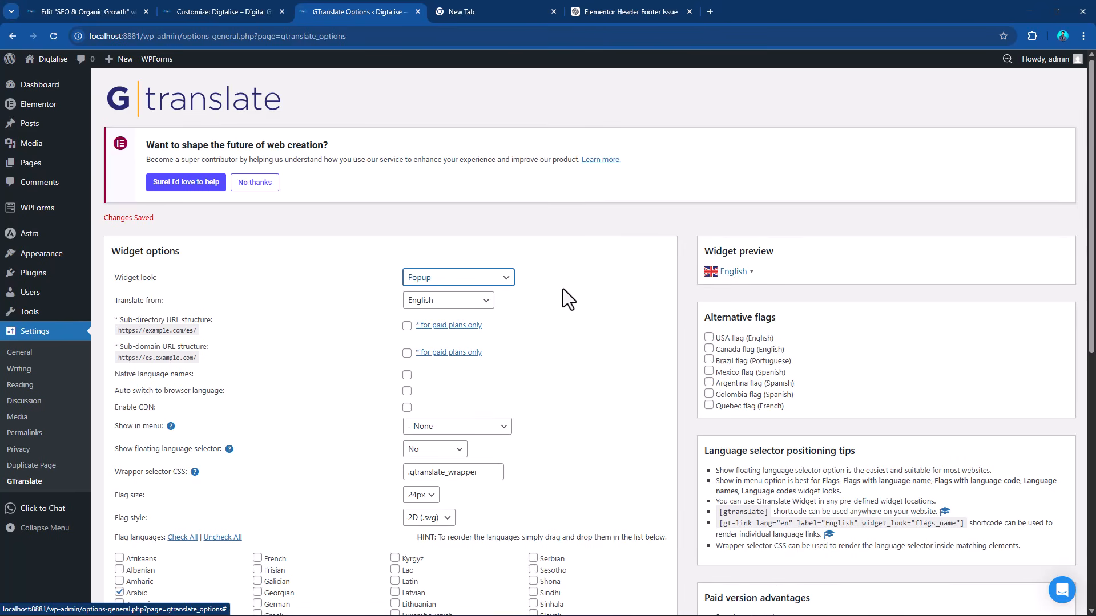
scroll(218, 276, "down", 5)
scroll(218, 277, "down", 3)
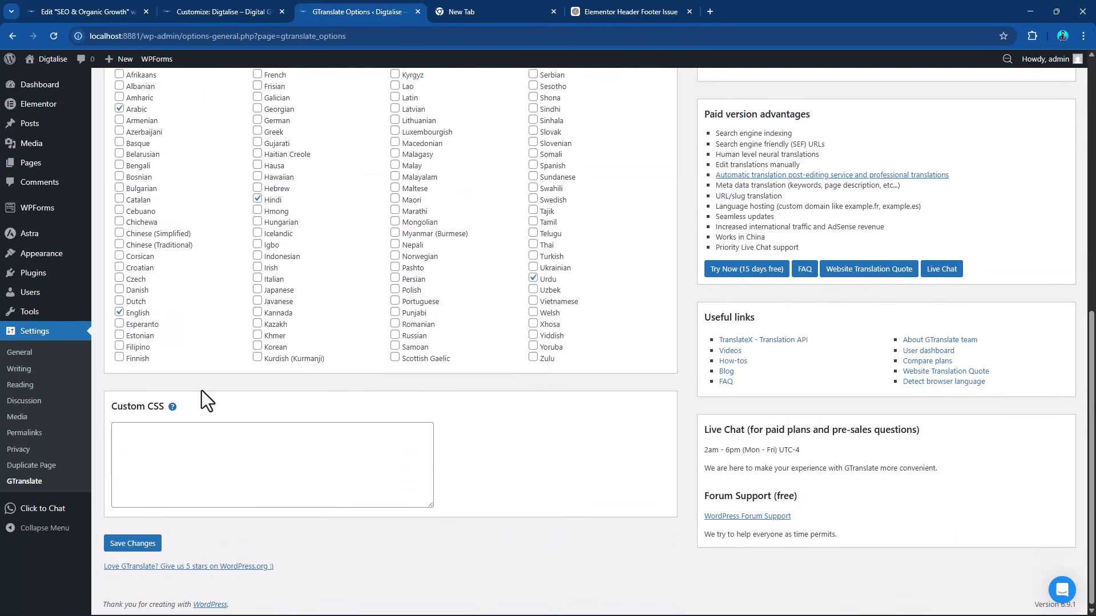
left_click(143, 545)
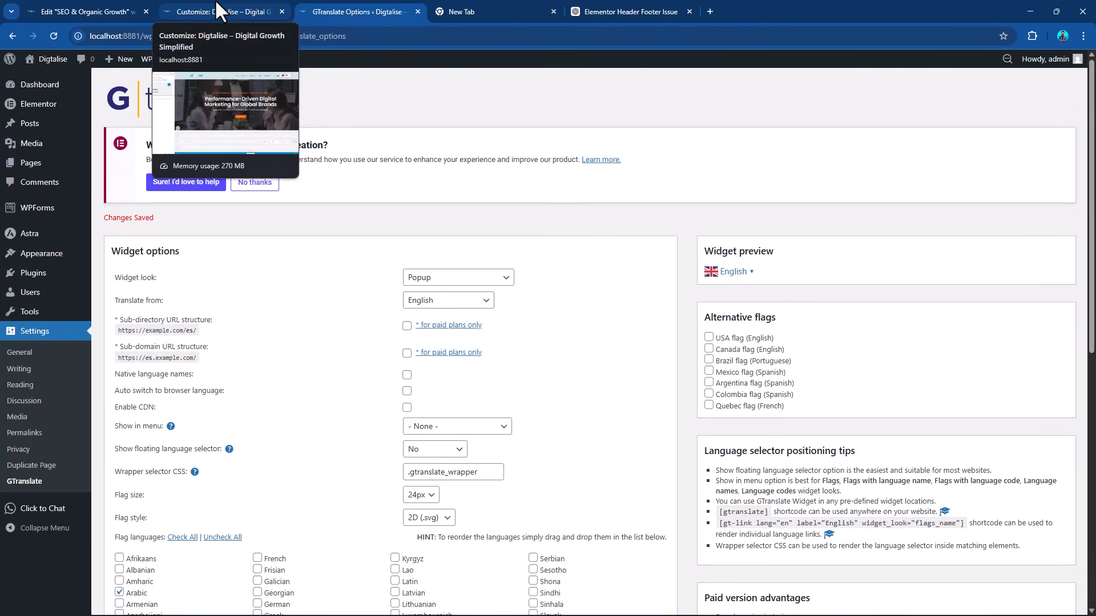
Close the SEO & Organic Growth editor tab and open the live Digtalise homepage from the GTranslate options page.
left_click(216, 3)
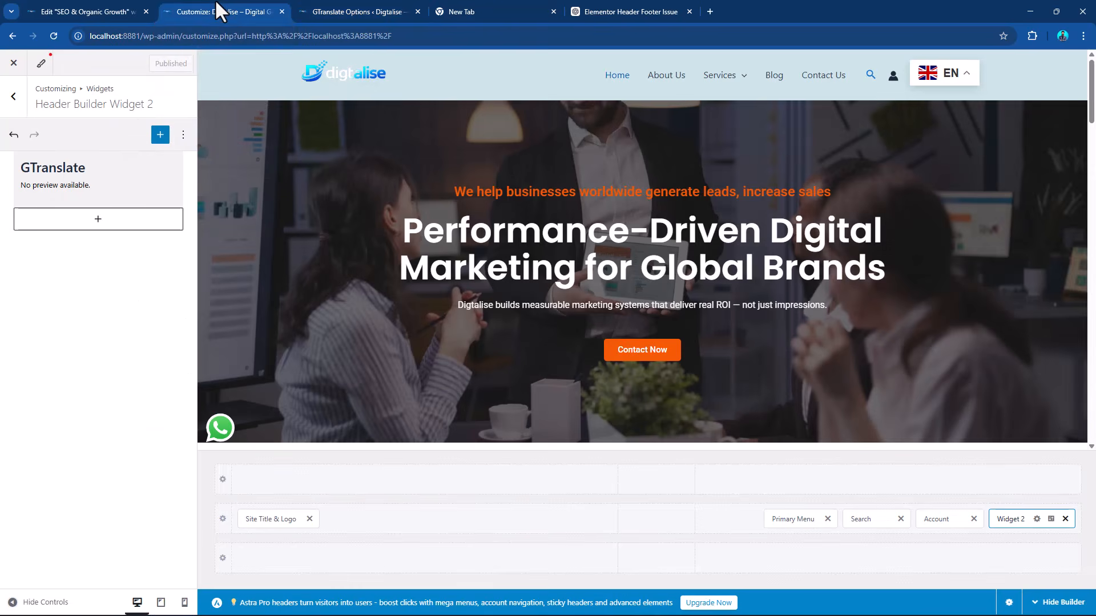
left_click(80, 7)
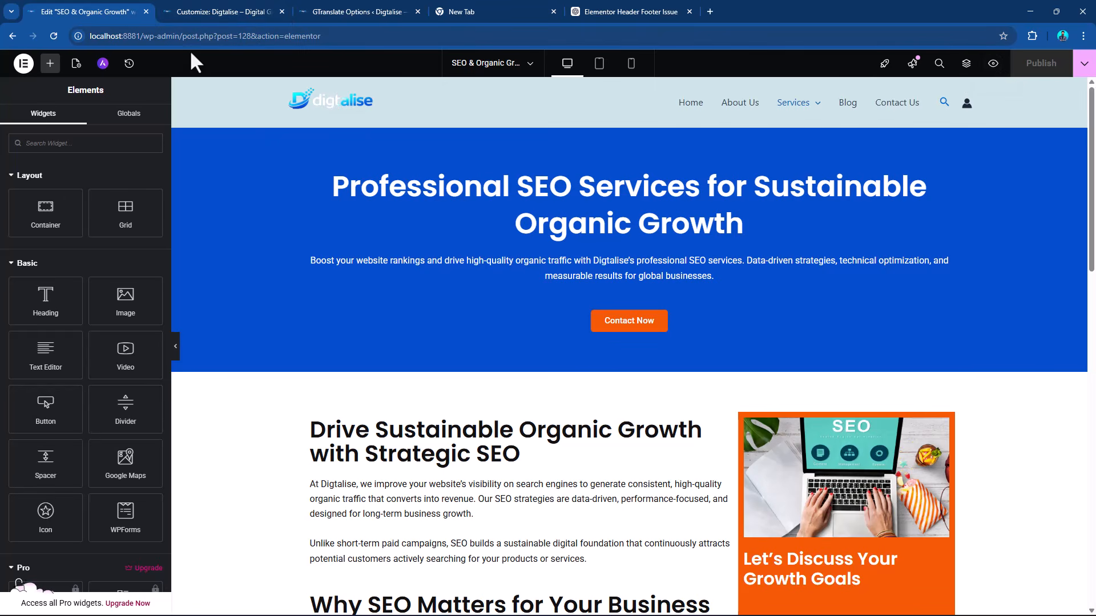
left_click(145, 11)
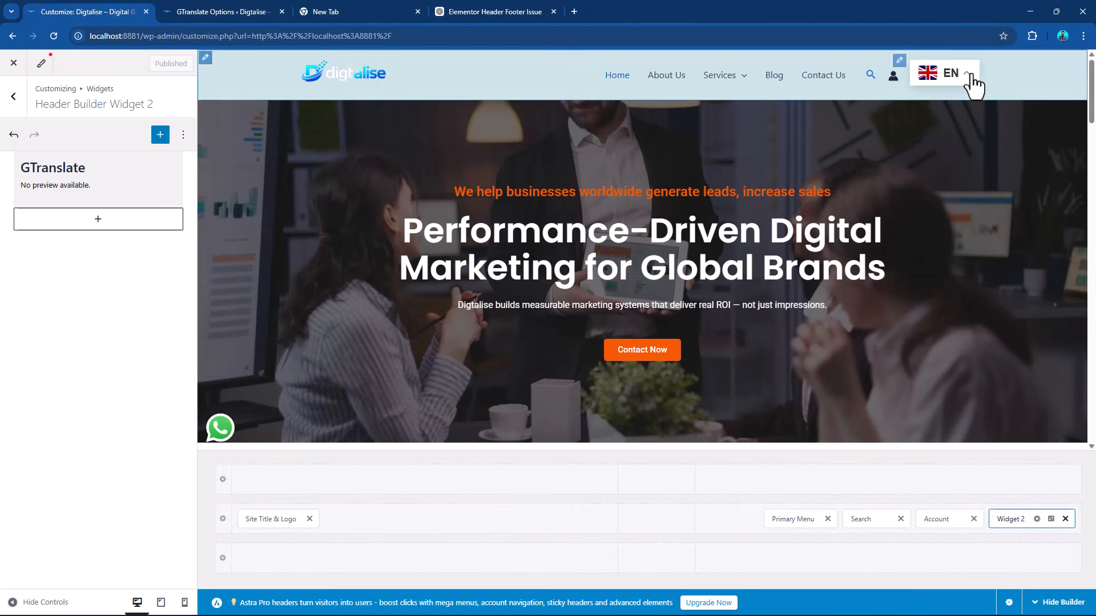
left_click(215, 4)
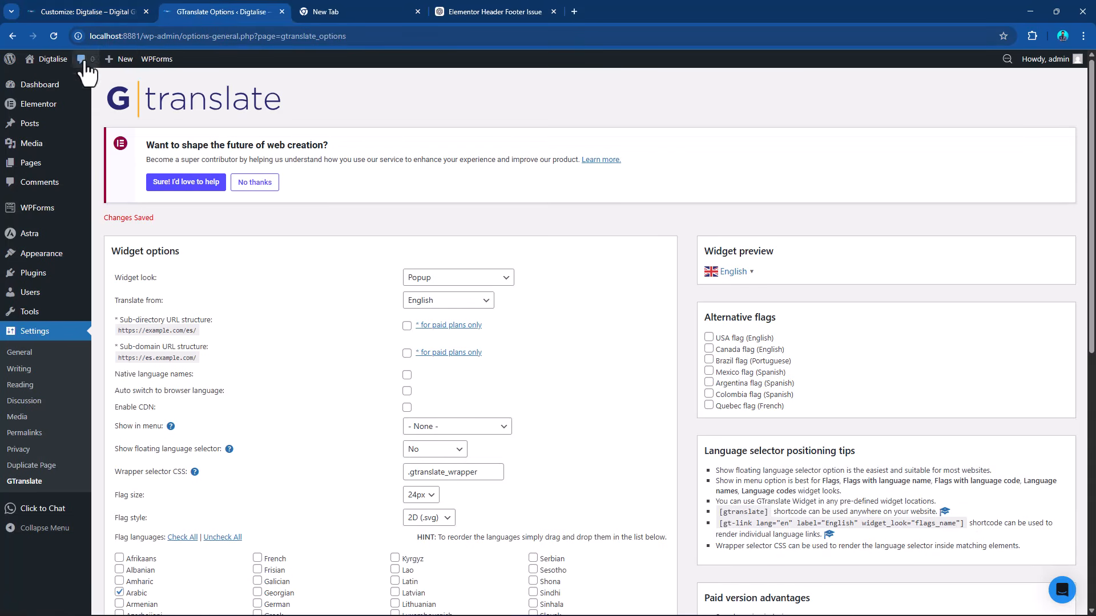
left_click(35, 79)
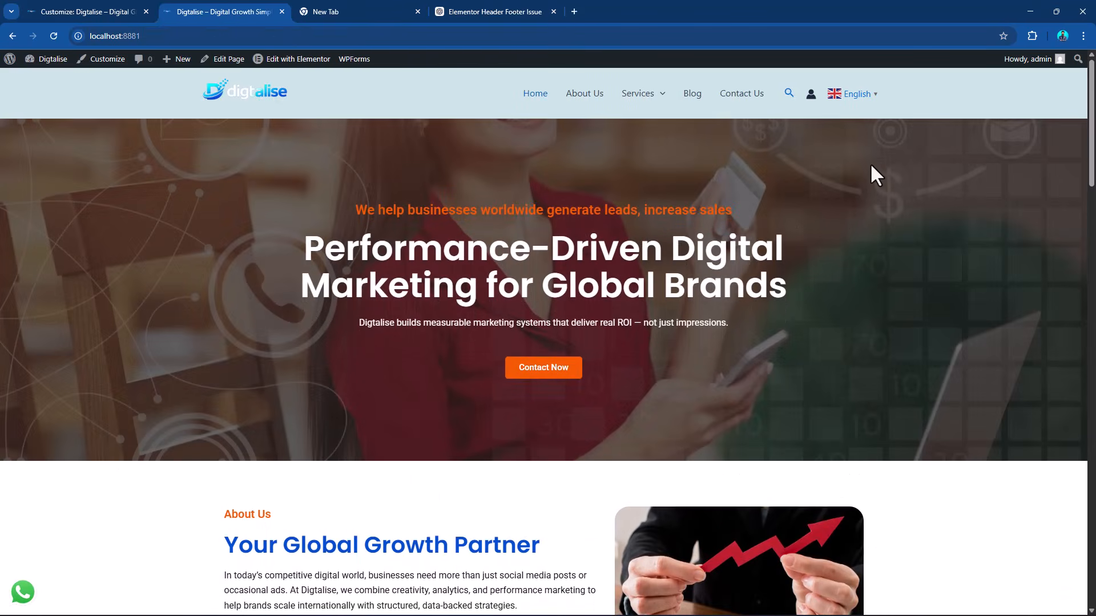
Test the header language selector by switching the homepage to Urdu and review the translated sections.
left_click(869, 97)
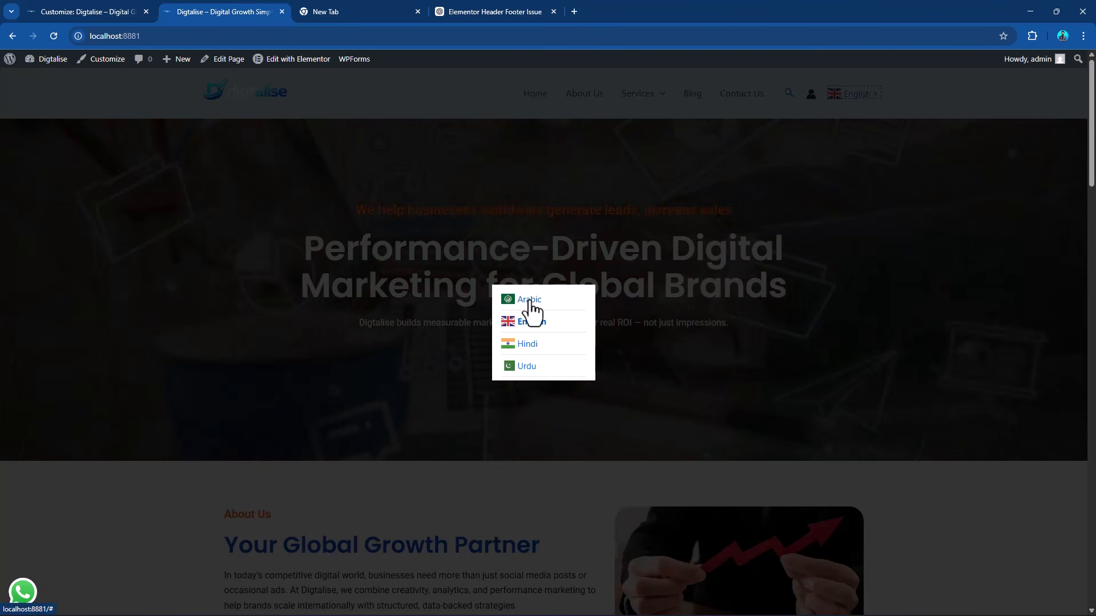
left_click(526, 367)
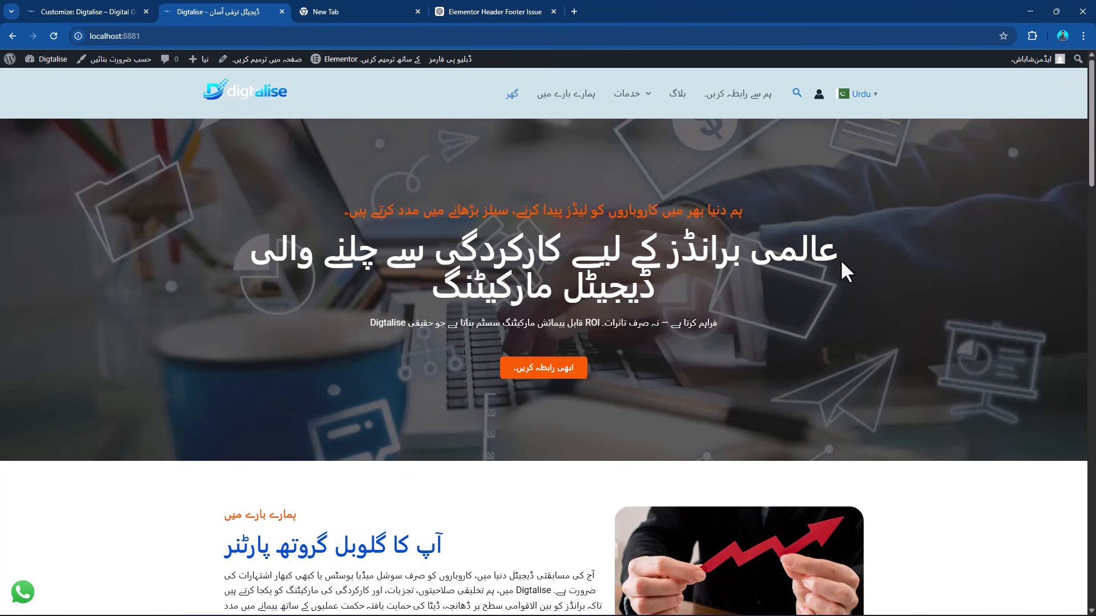
scroll(893, 247, "down", 15)
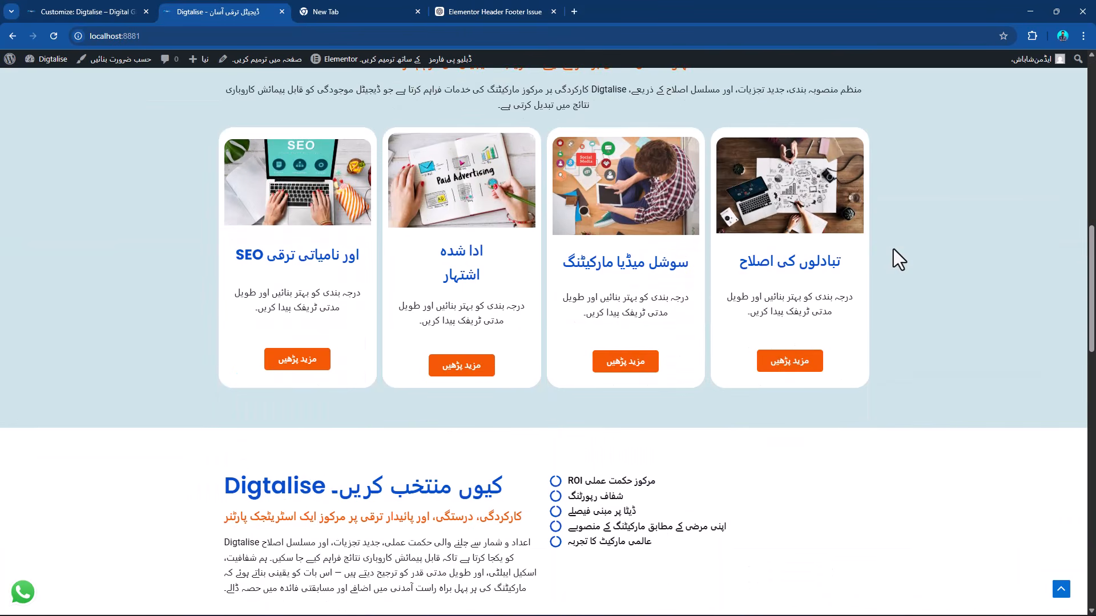
Test the header language selector by switching the homepage to Hindi and review the translated sections.
scroll(893, 249, "down", 12)
scroll(892, 249, "up", 20)
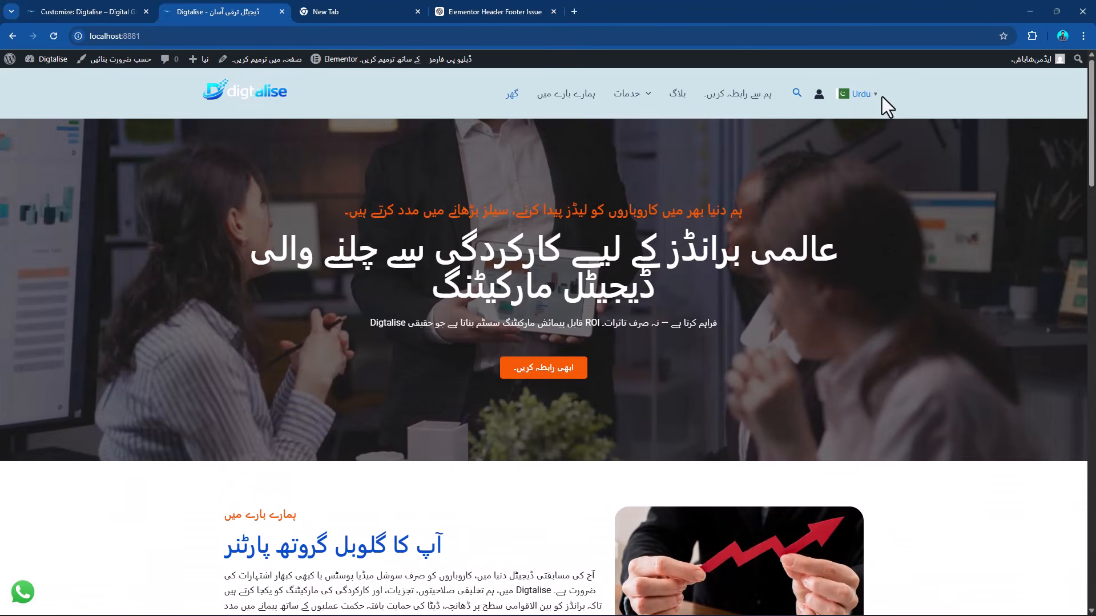
left_click(873, 96)
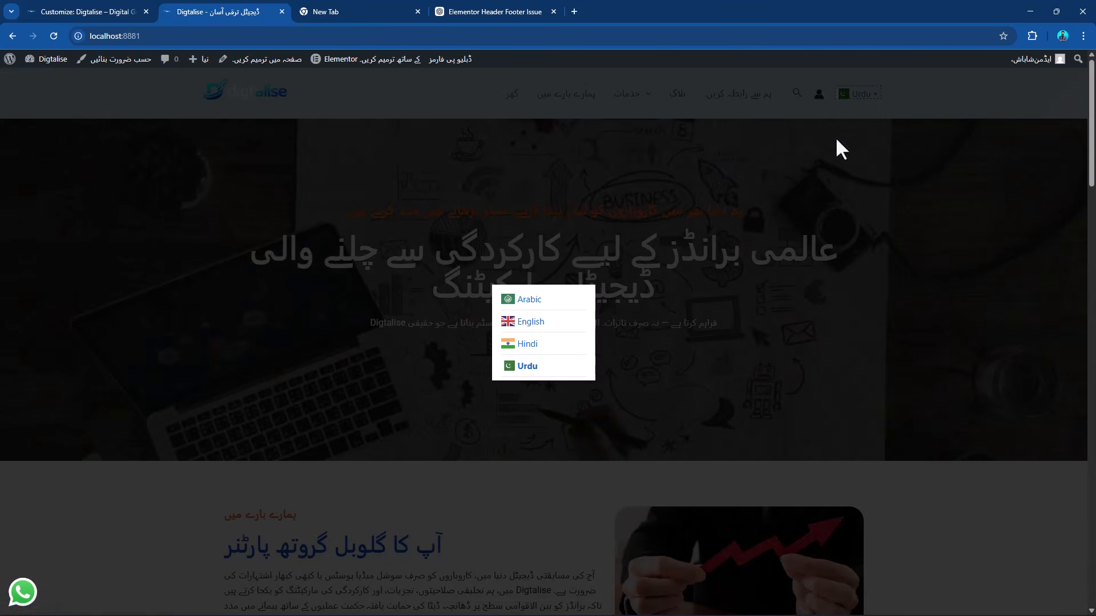
left_click(527, 344)
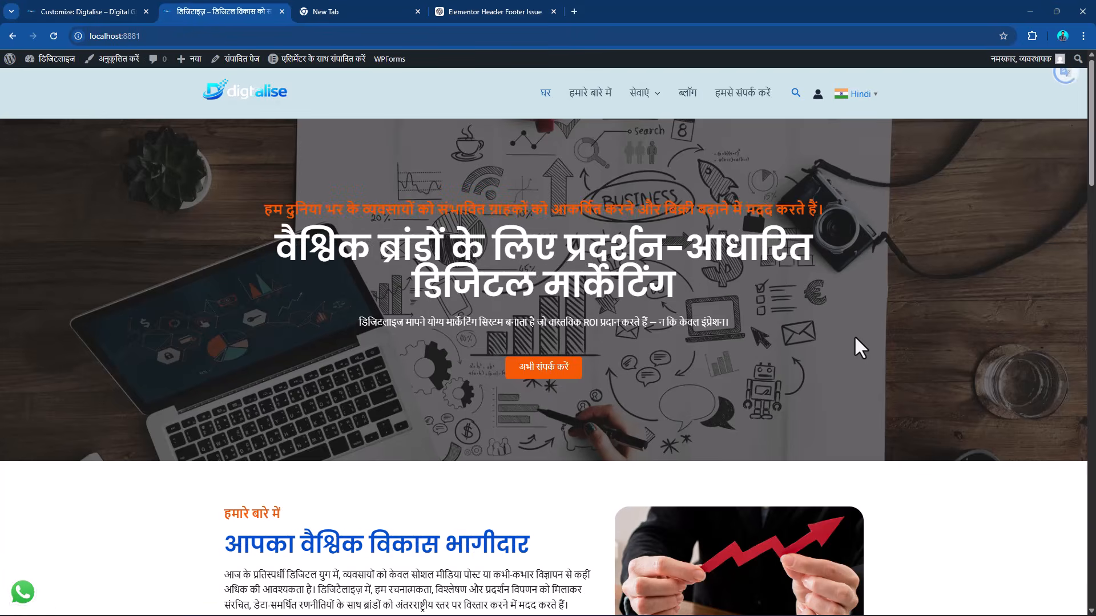
scroll(854, 334, "down", 15)
scroll(855, 337, "down", 5)
scroll(855, 337, "up", 20)
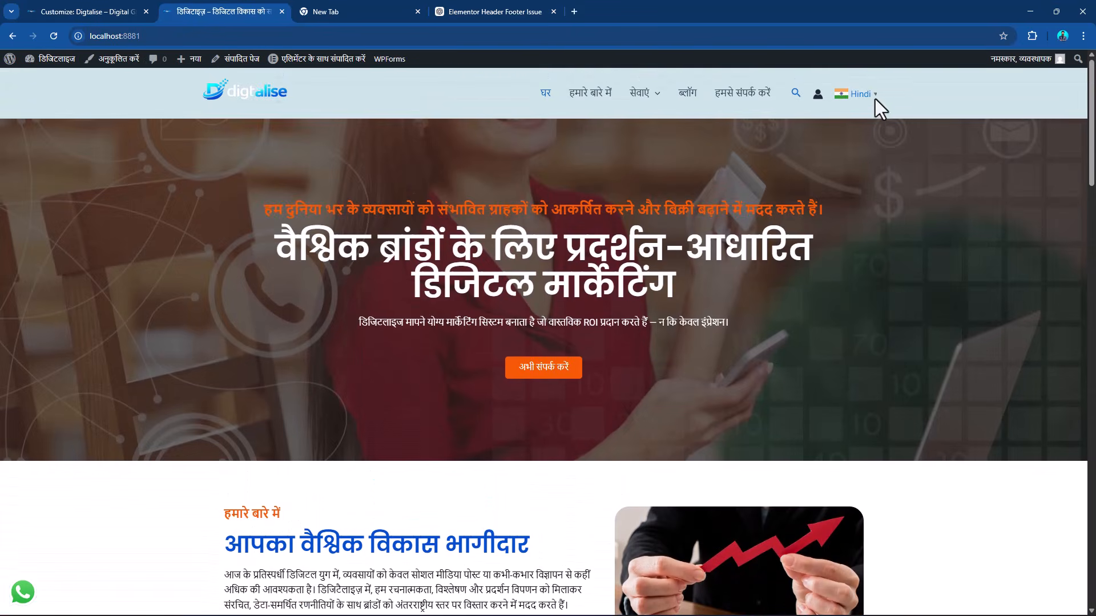
Switch the homepage back to English with the header language selector and review the page down to the footer.
left_click(875, 97)
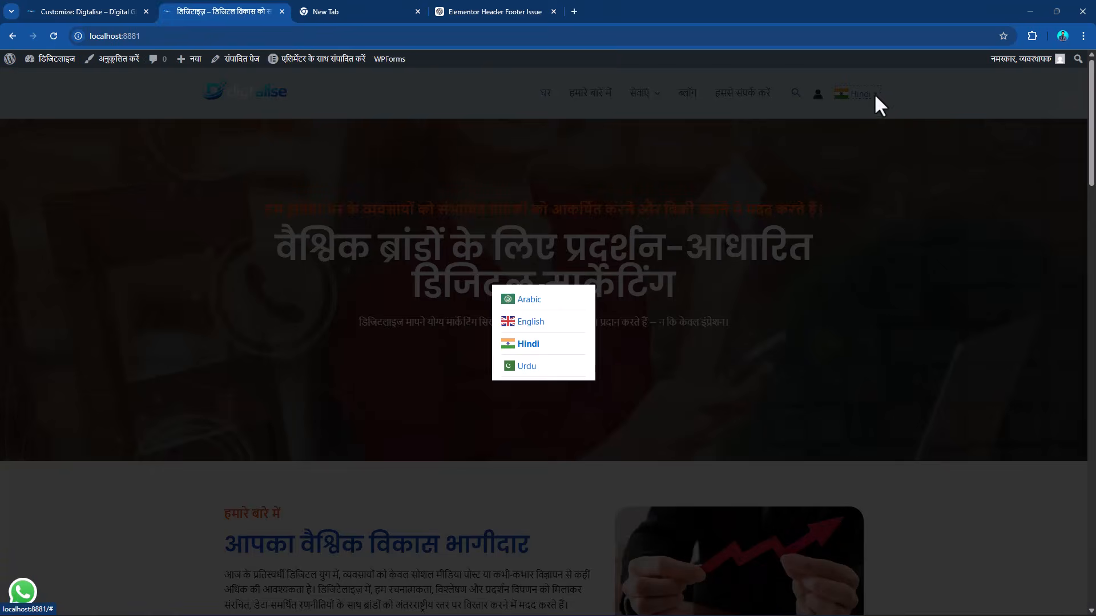
left_click(524, 324)
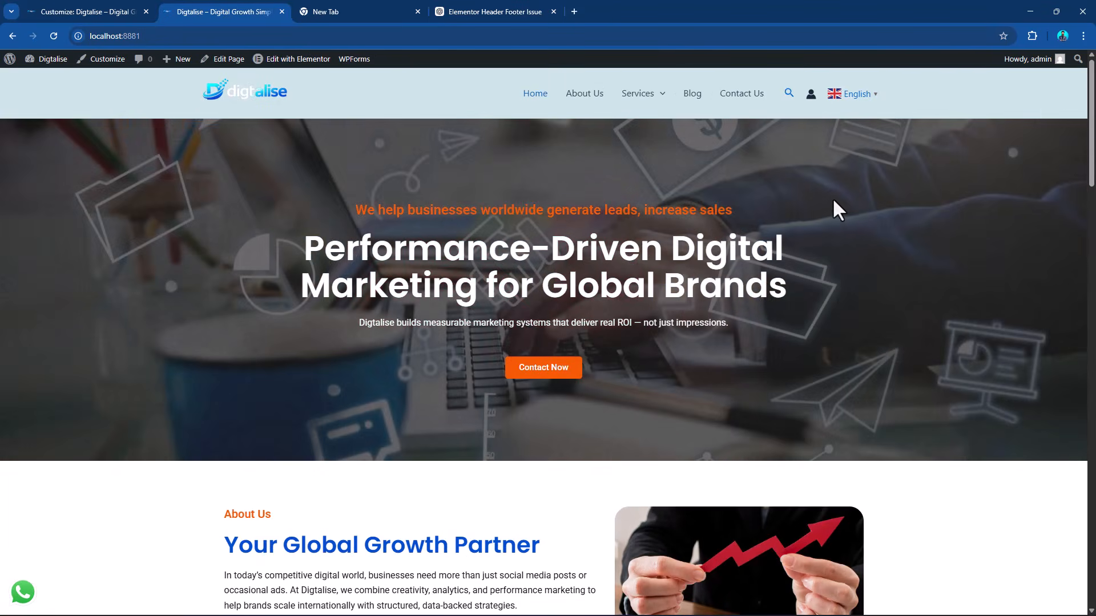
scroll(718, 280, "down", 20)
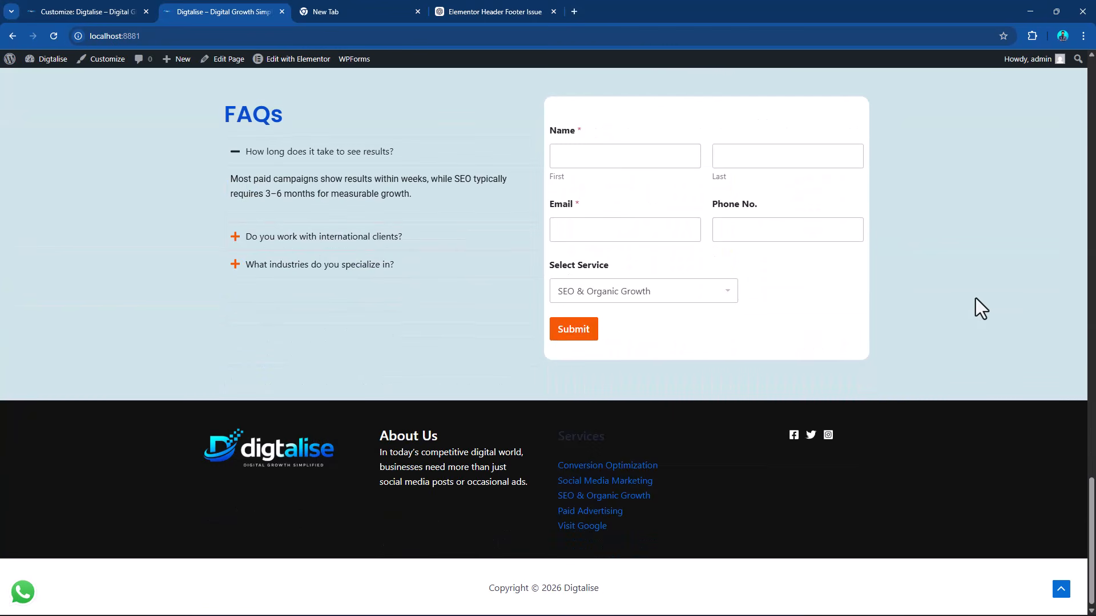
scroll(974, 288, "up", 20)
scroll(973, 288, "up", 4)
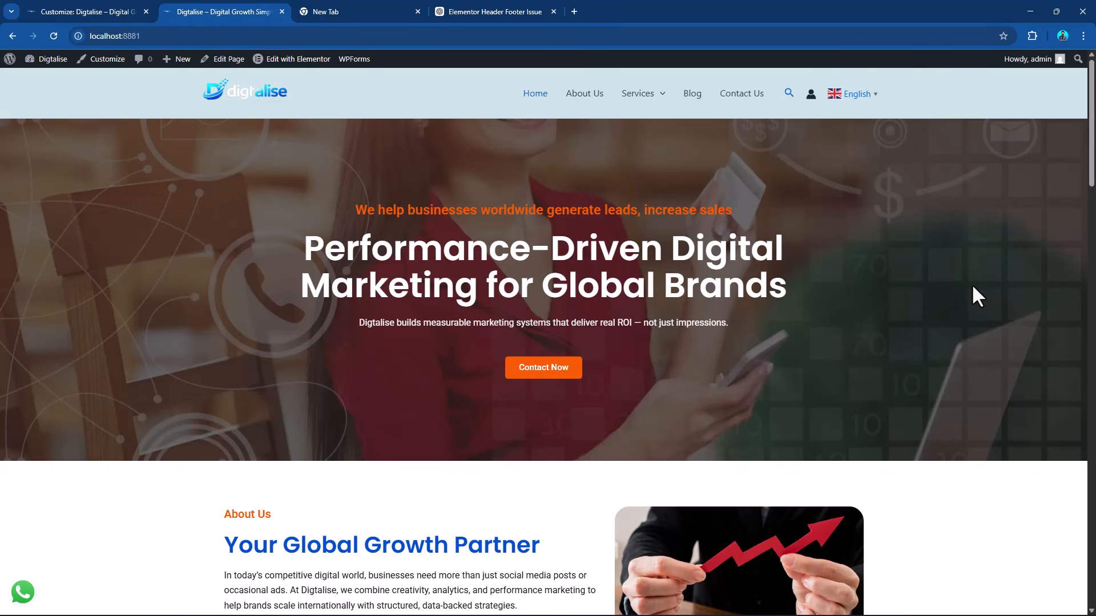
Switch to WordPress Studio, open the preview sharing options of My WordPress Website and start the WordPress.com login.
left_click(1028, 10)
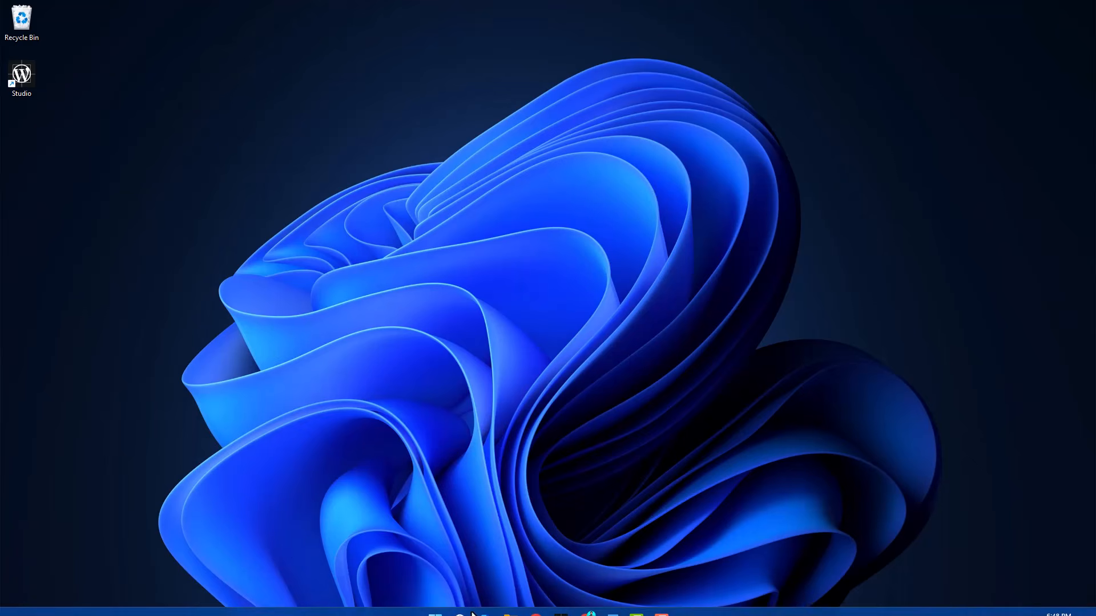
left_click(559, 602)
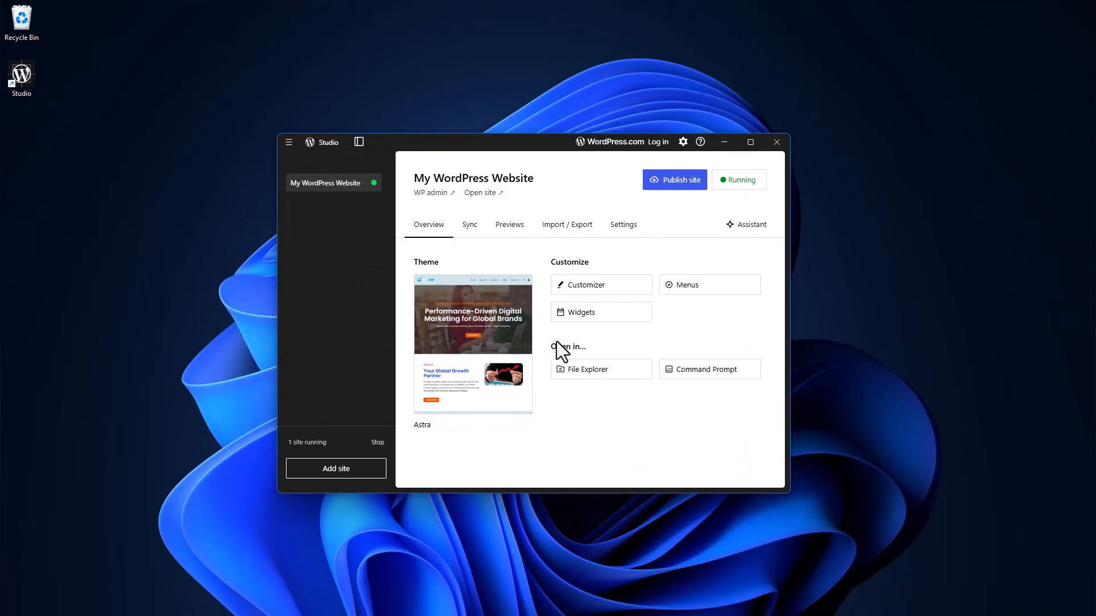
left_click(511, 227)
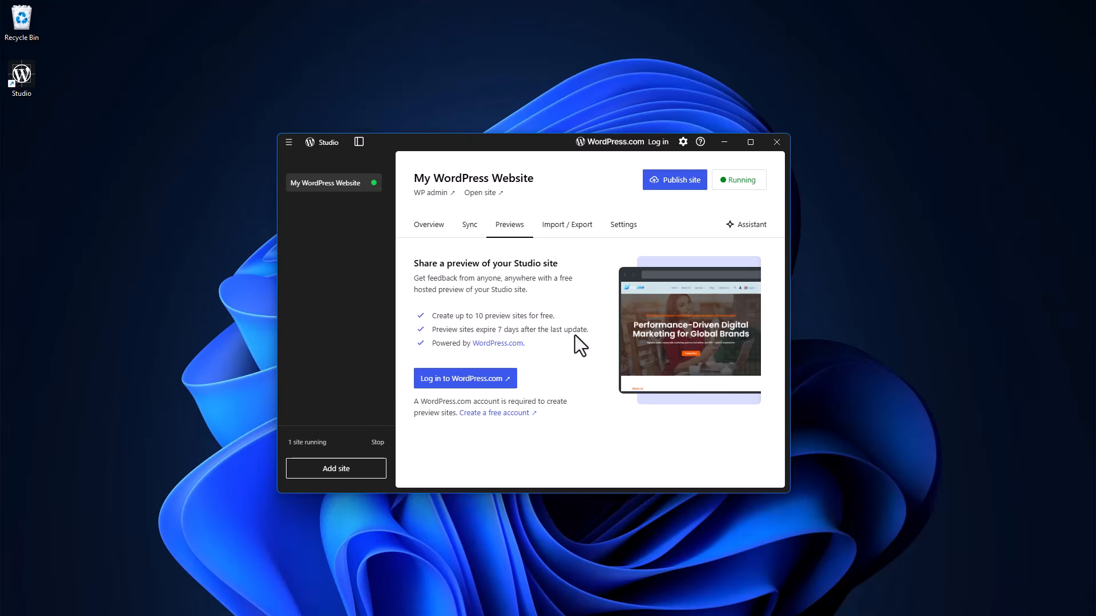
left_click(463, 381)
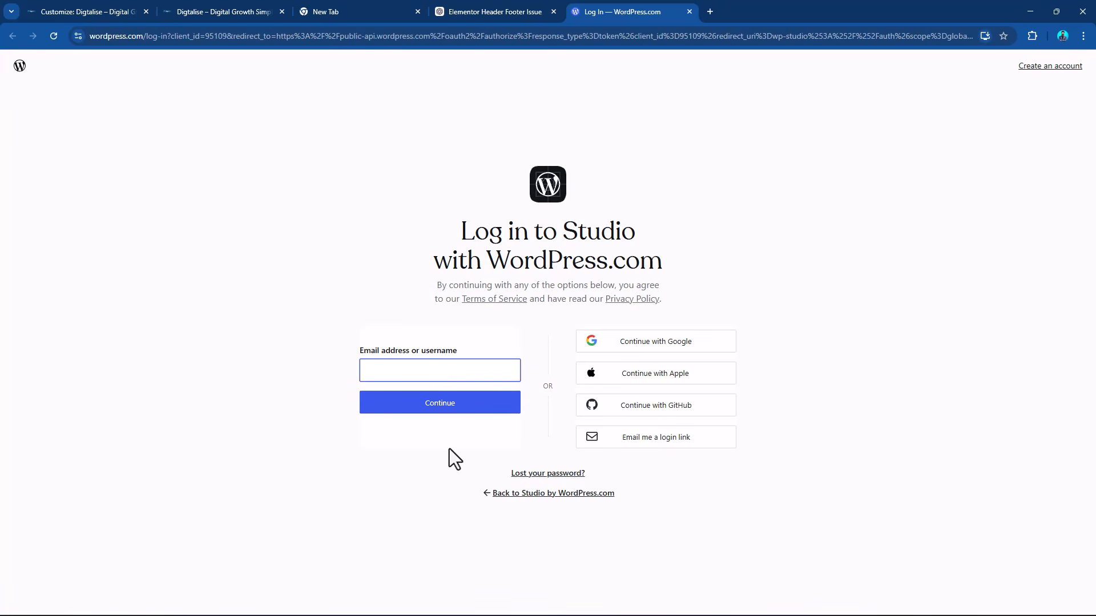
Log in to WordPress.com starting with the Google account and continuing through the emailed login link in Gmail.
left_click(671, 346)
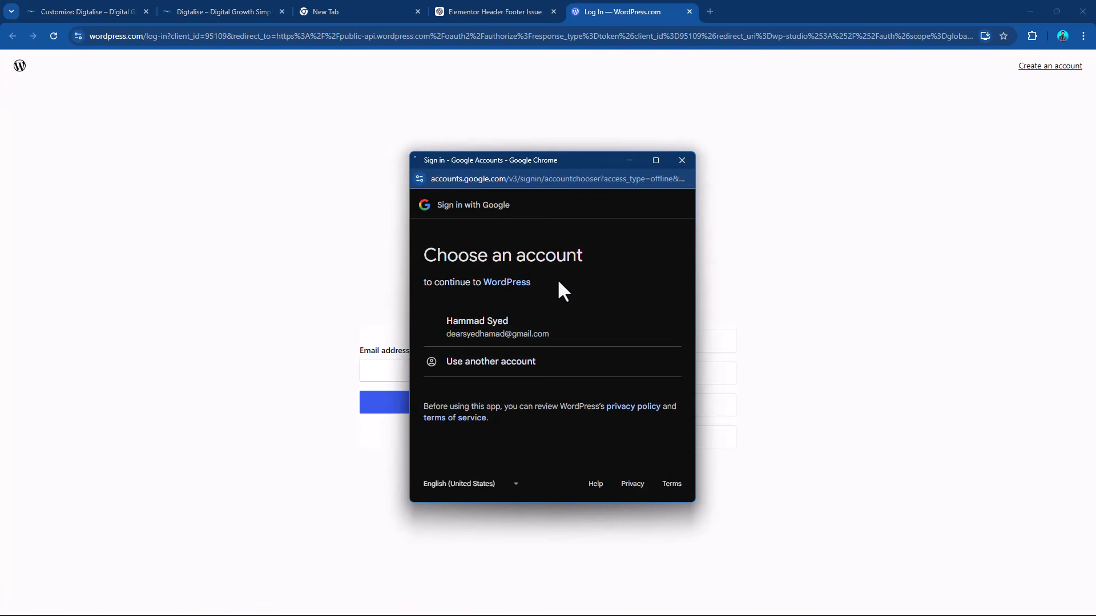
left_click(505, 322)
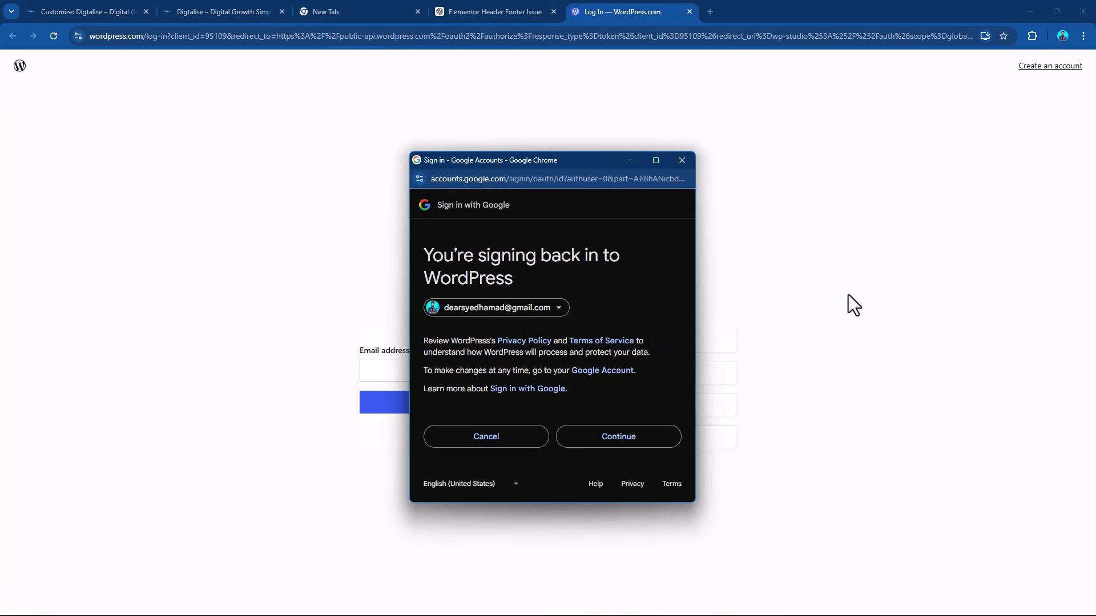
left_click(604, 442)
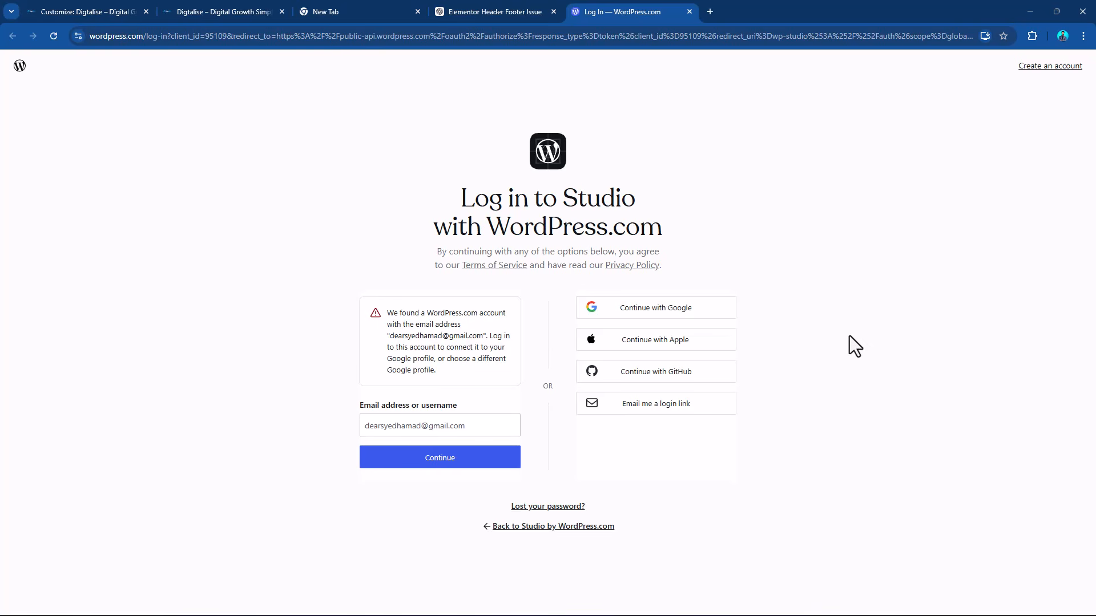
left_click(447, 456)
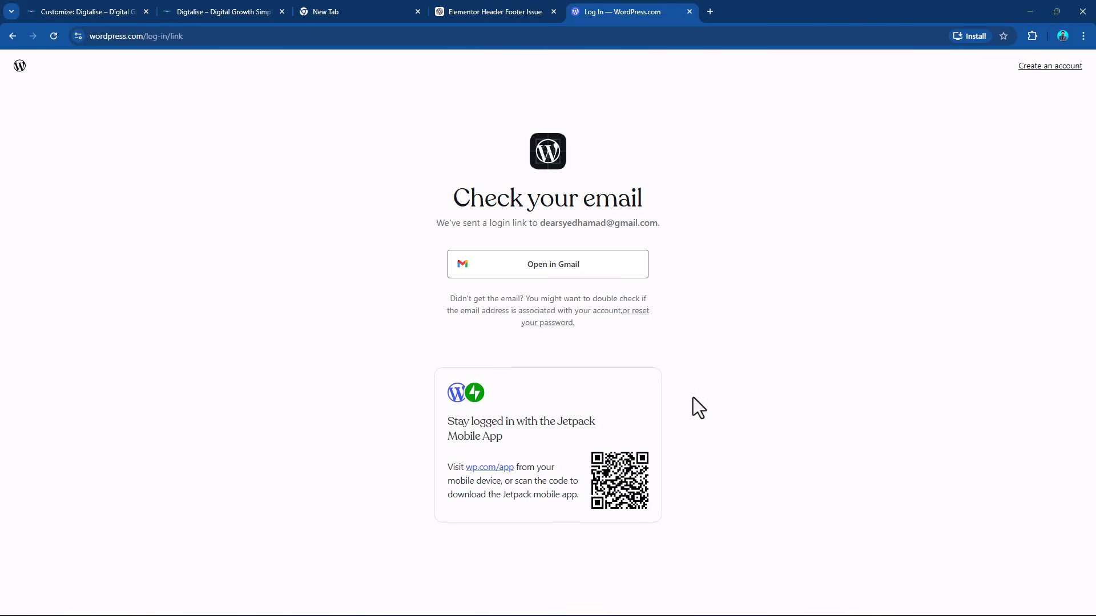
left_click(611, 268)
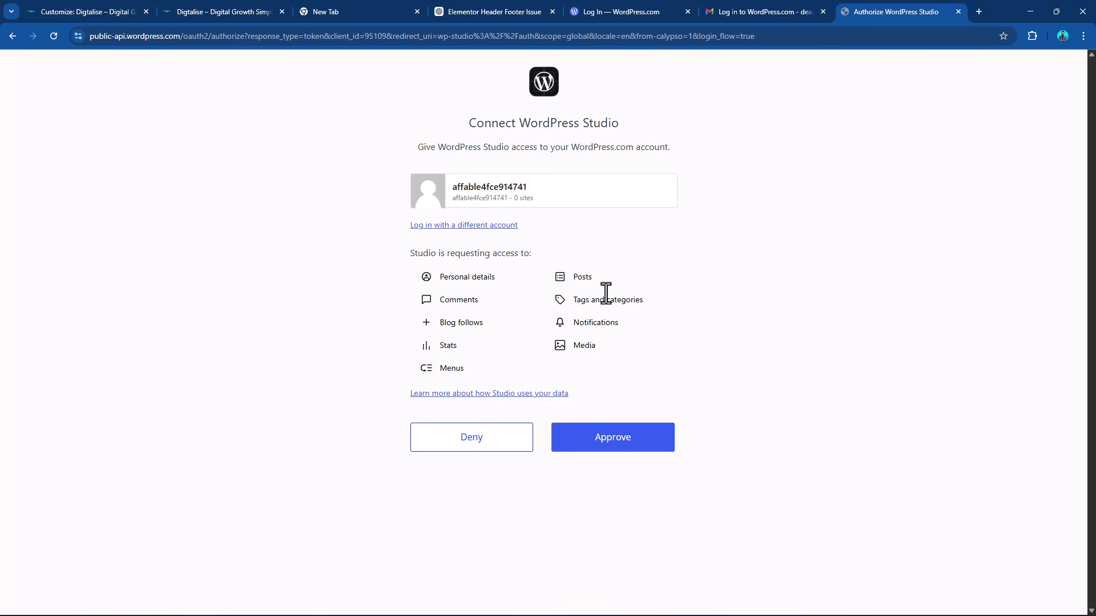
Approve WordPress Studio's access to the WordPress.com account and create a preview site of My WordPress Website in Studio.
left_click(624, 444)
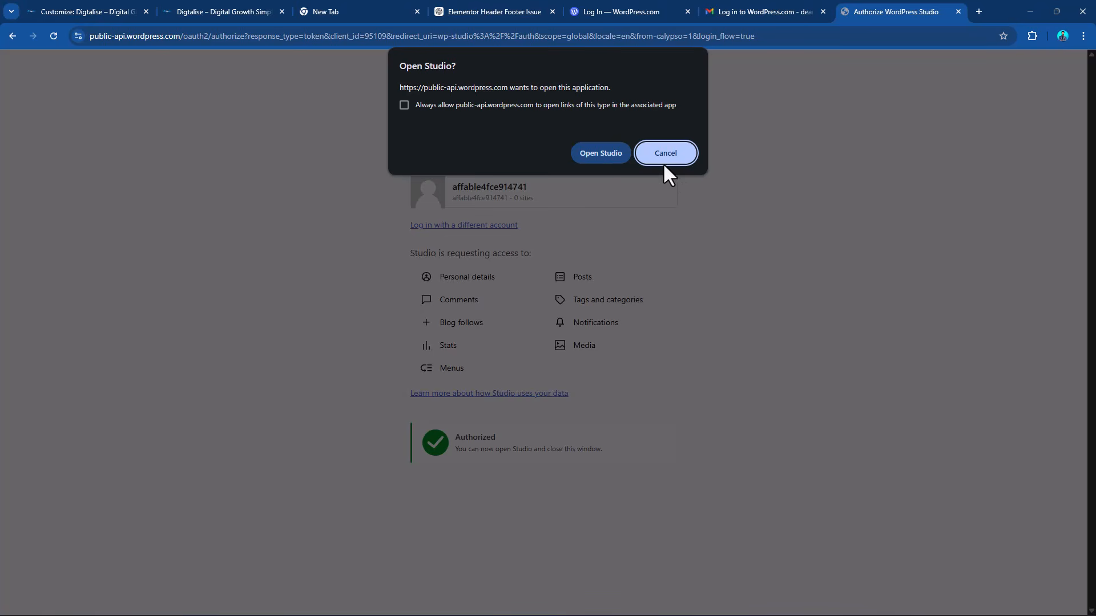
left_click(607, 153)
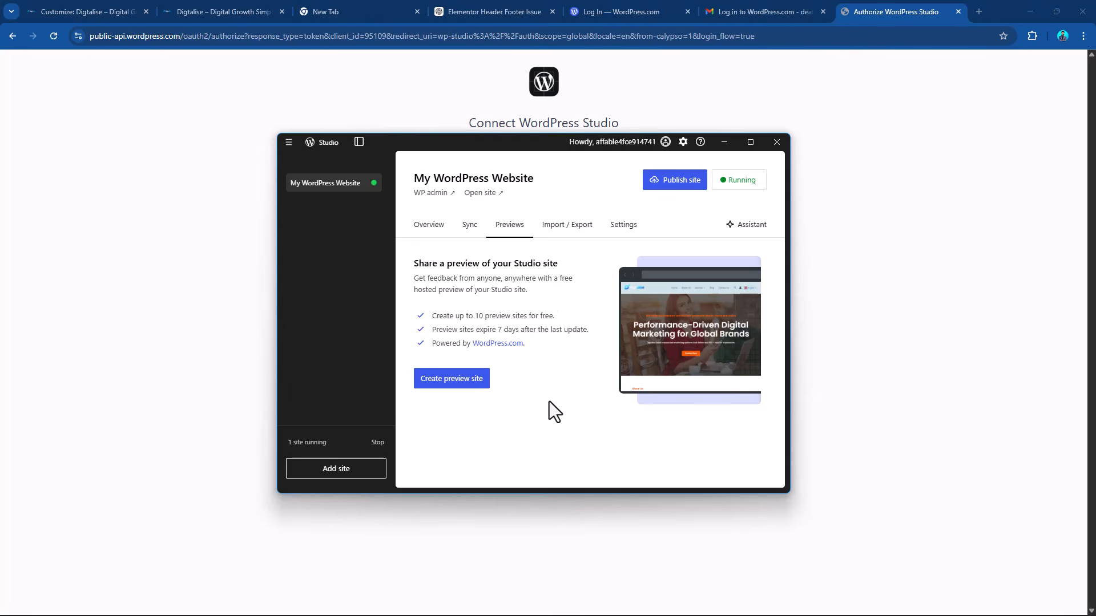
left_click(466, 379)
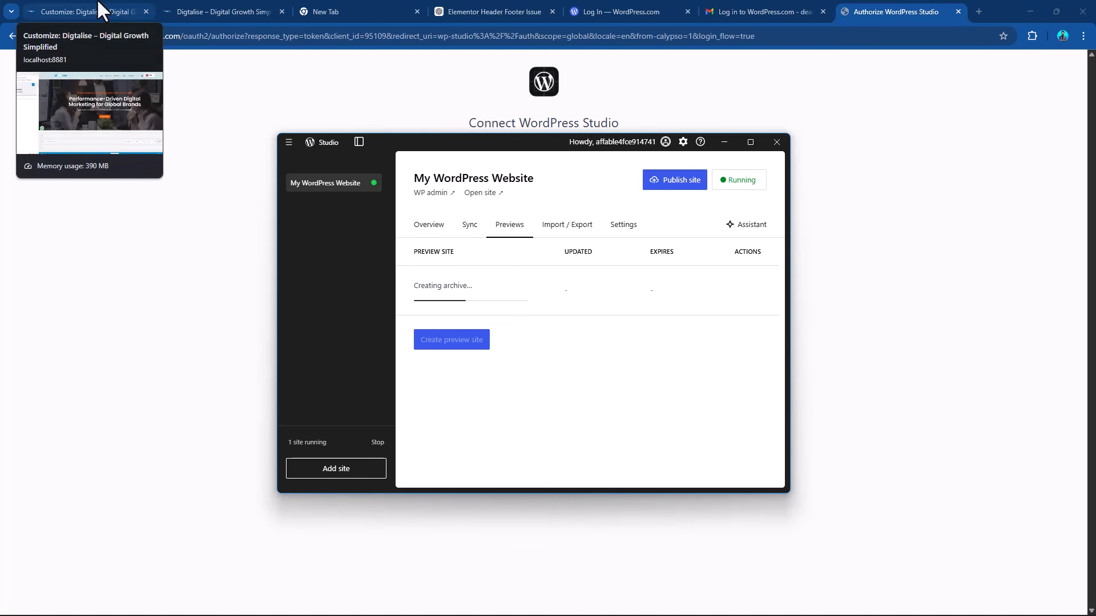
Return to the Digtalise site in the browser and open the installed plugins page of its WordPress admin.
left_click(223, 10)
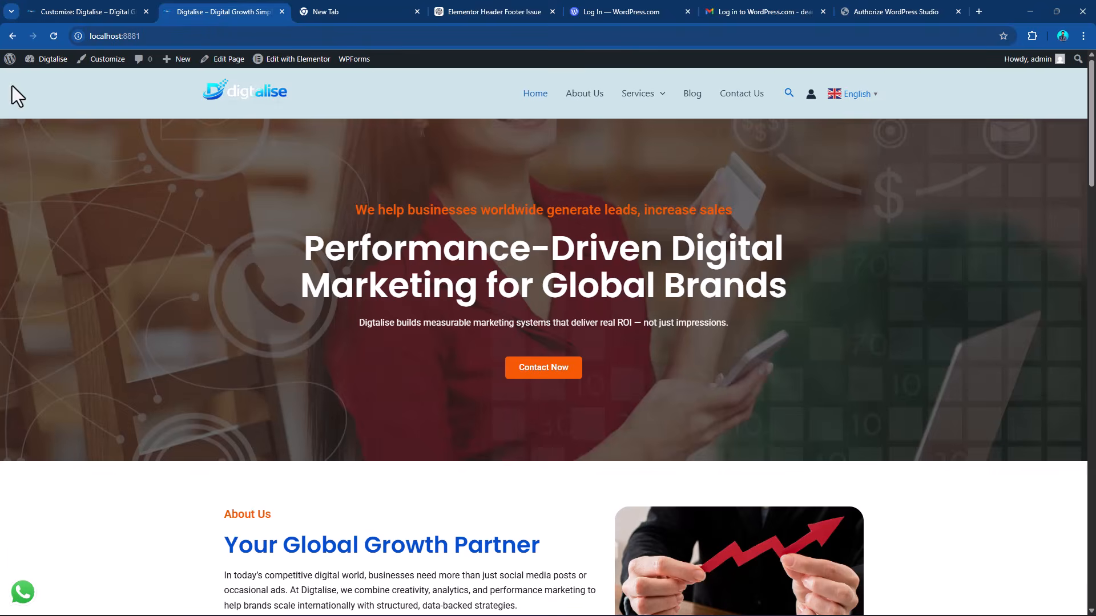
left_click(9, 59)
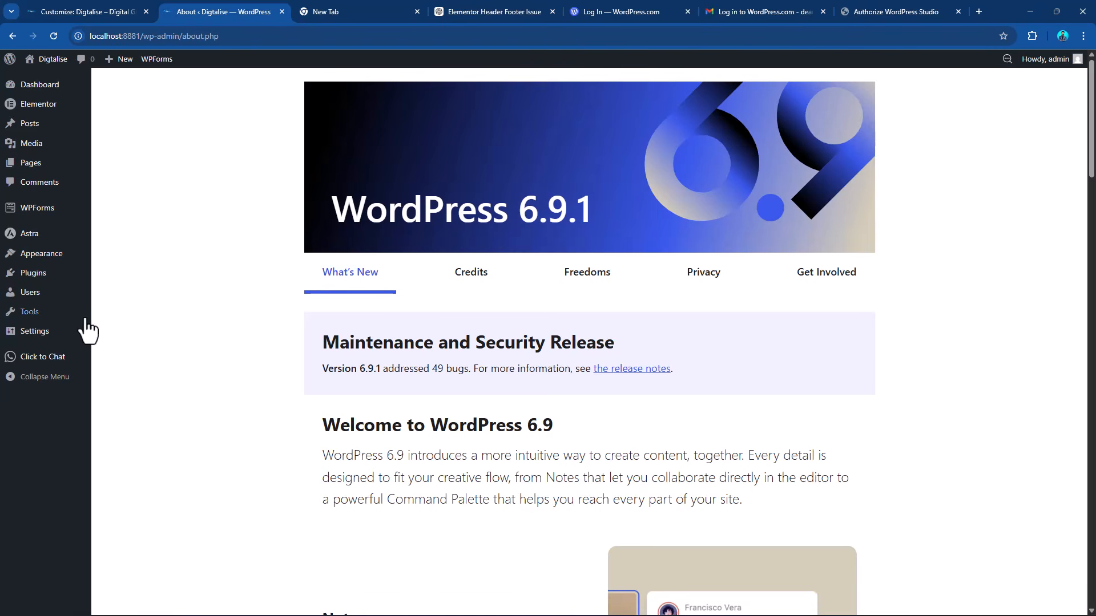
left_click(39, 278)
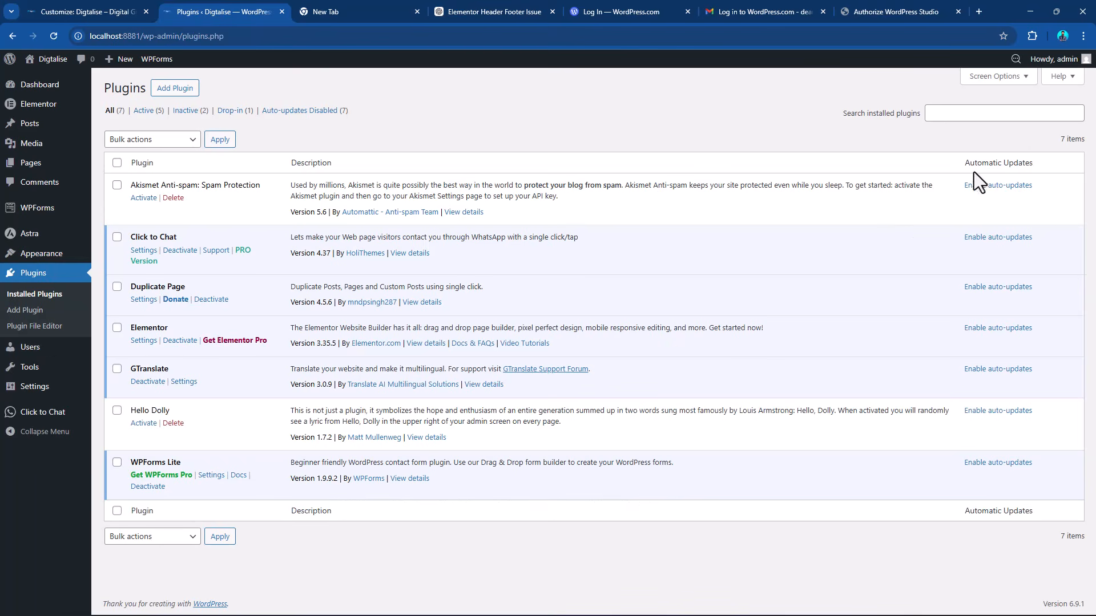
Search the installed plugins for "wp migration".
left_click(1013, 114)
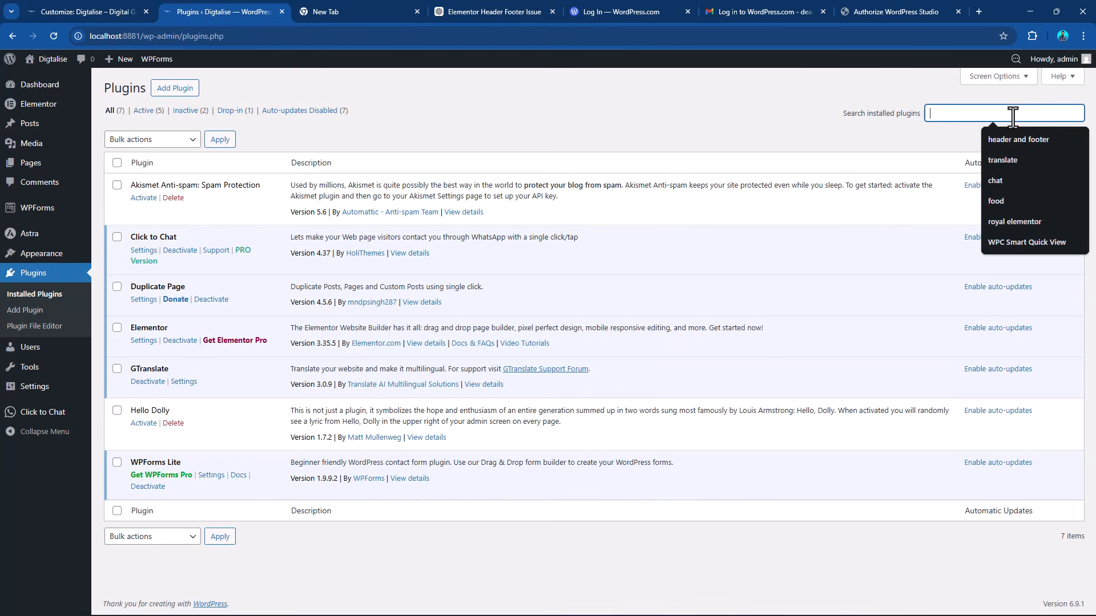
type("mw")
key("BackSpace")
key("BackSpace")
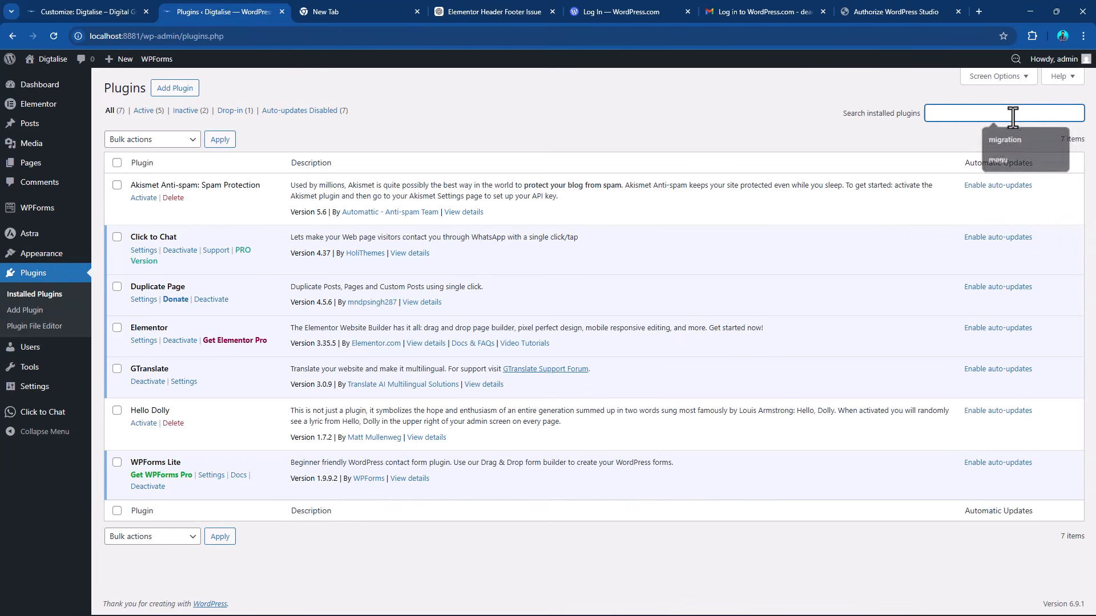
type("wp mig")
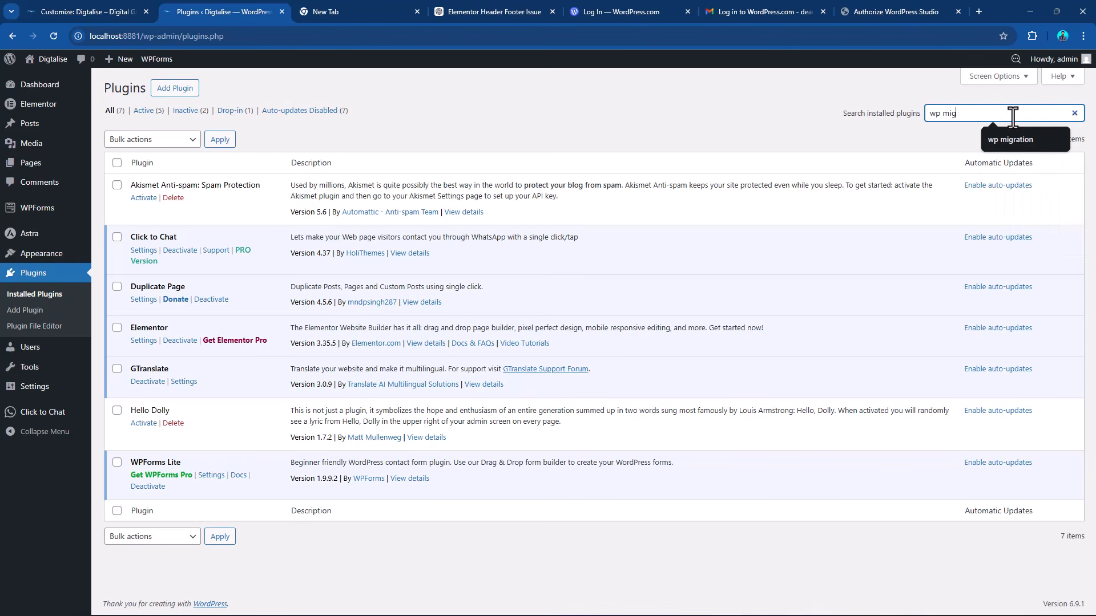
type("ration")
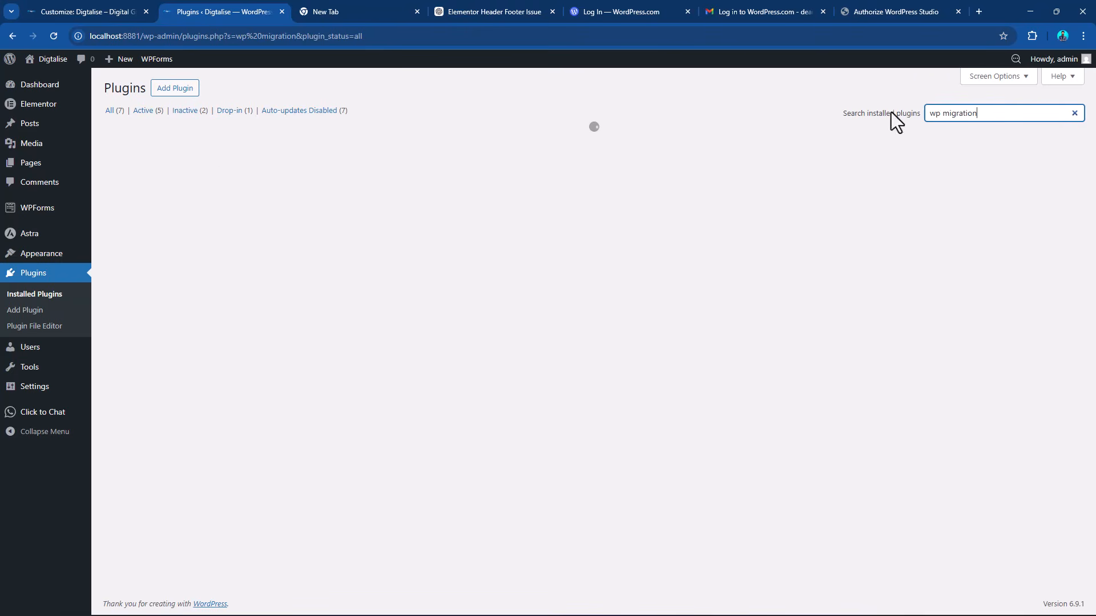
Search the plugin directory for "wp migration" and install the All-in-One WP Migration and Backup plugin.
left_click(177, 90)
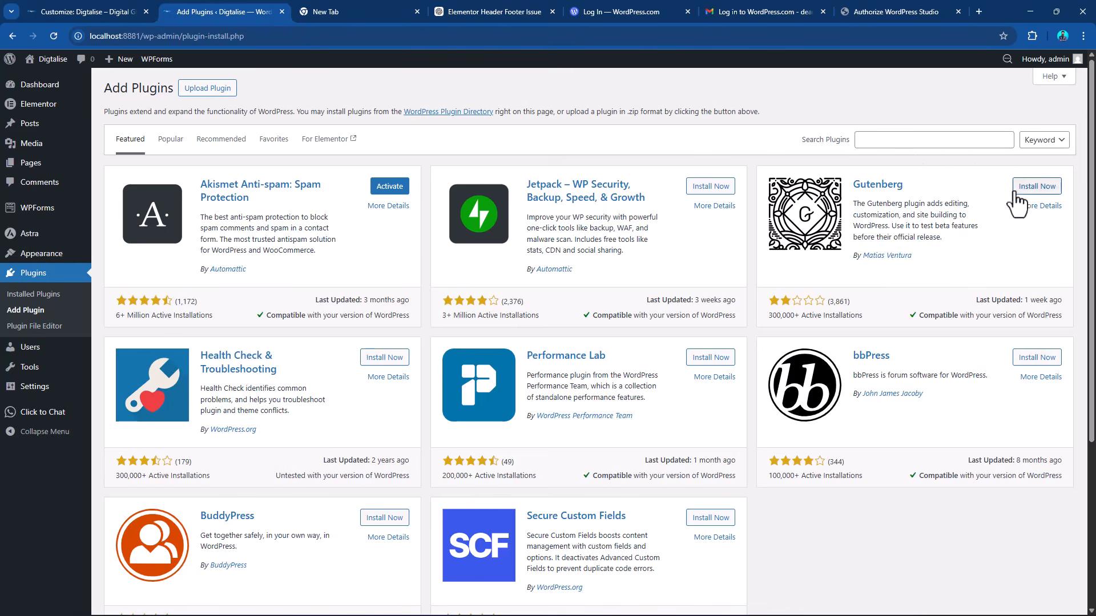
left_click(930, 141)
type("wp migra")
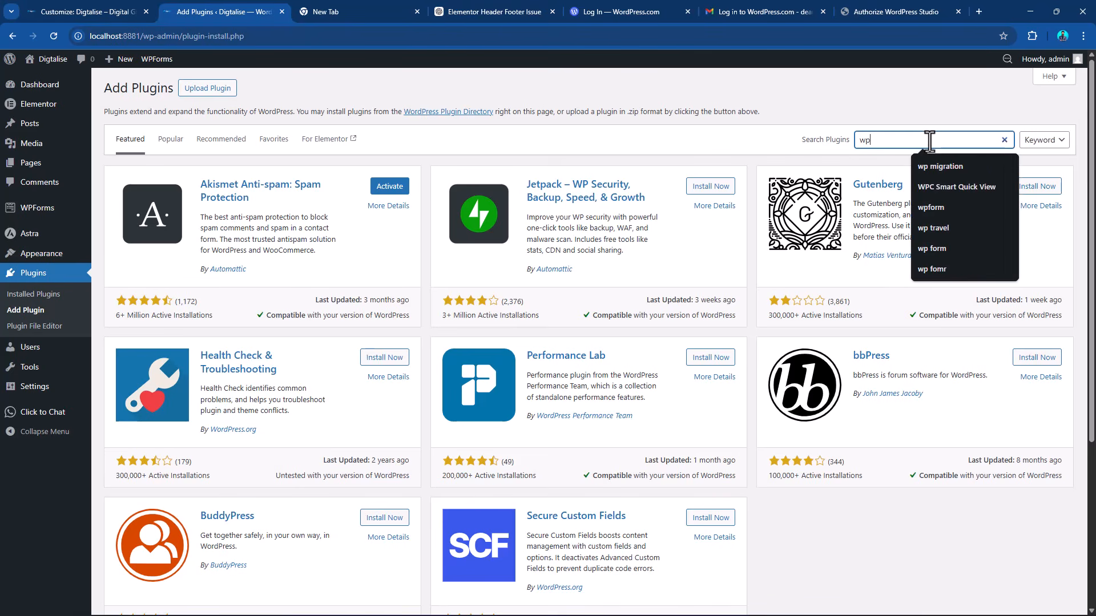
type("tion")
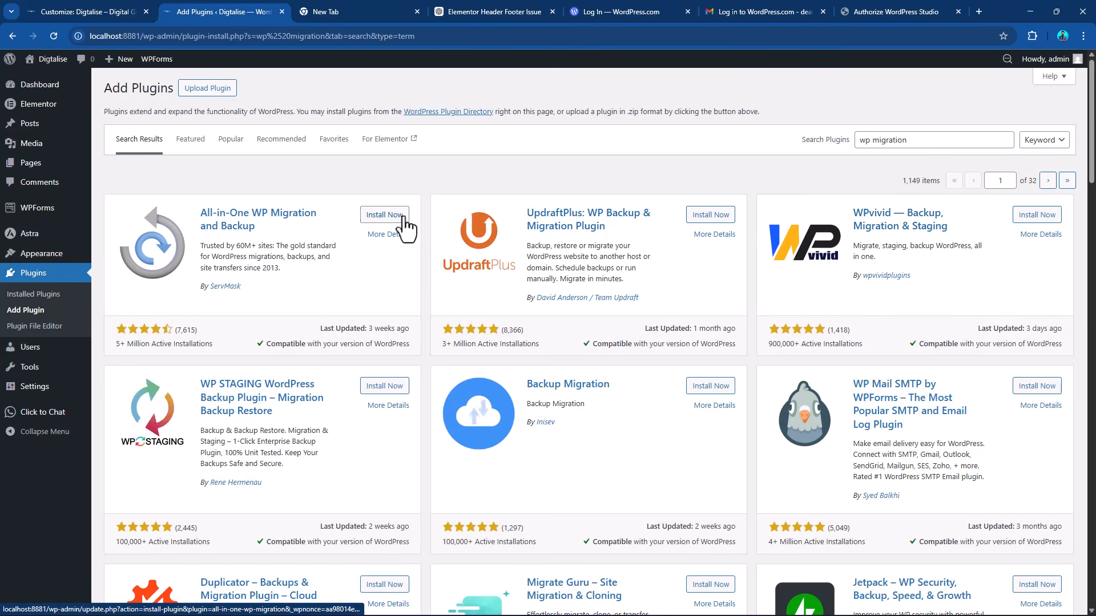
left_click(383, 215)
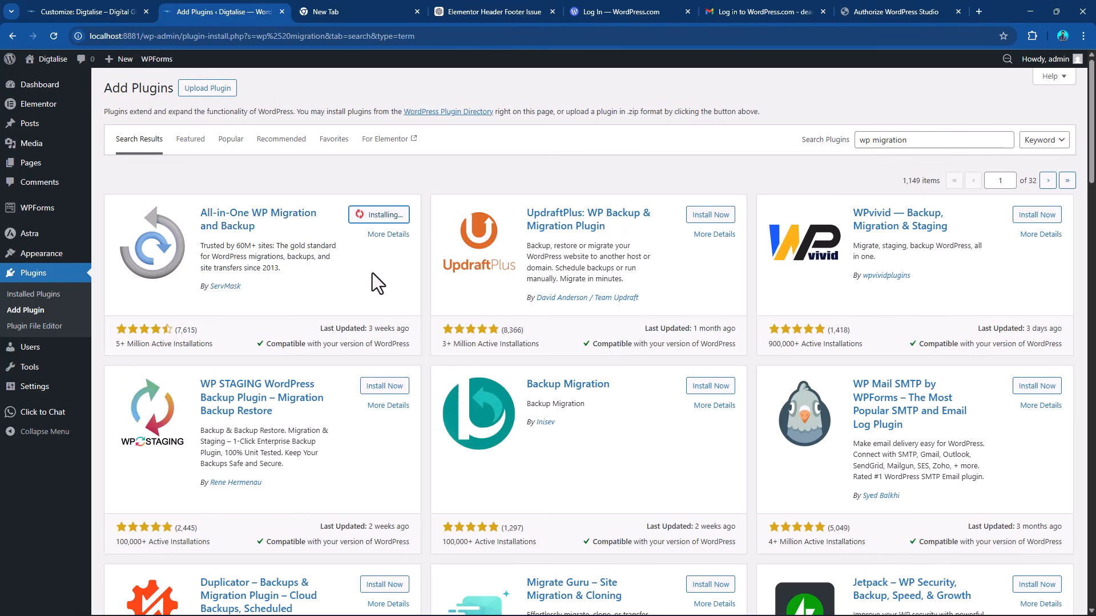
Check the preview site's creation progress in Studio, and activate the All-in-One WP Migration and Backup plugin in the browser.
key("alt+Tab")
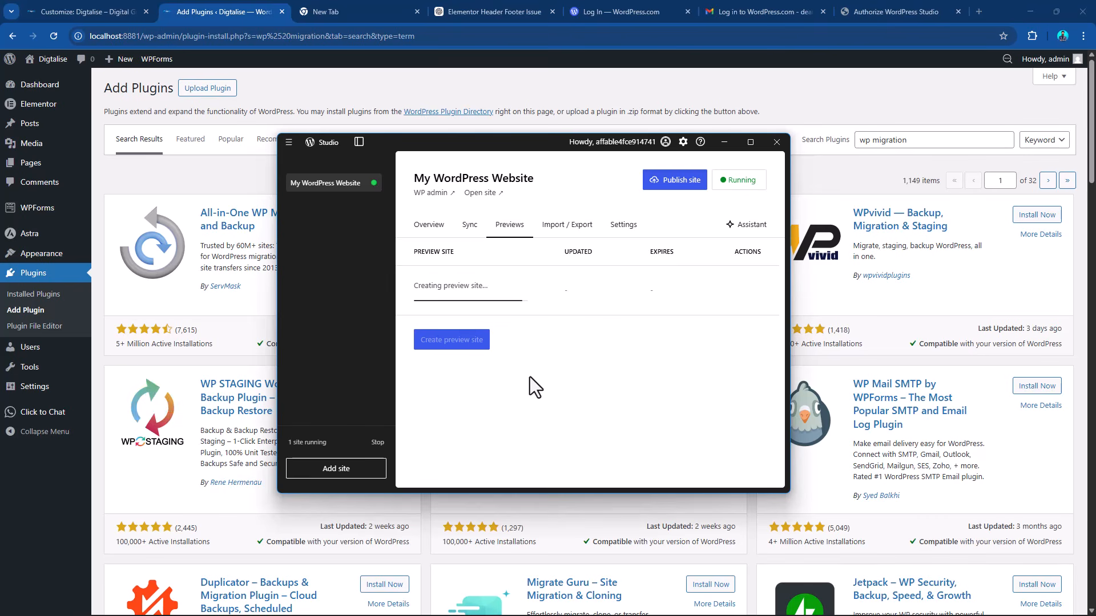
left_click(335, 89)
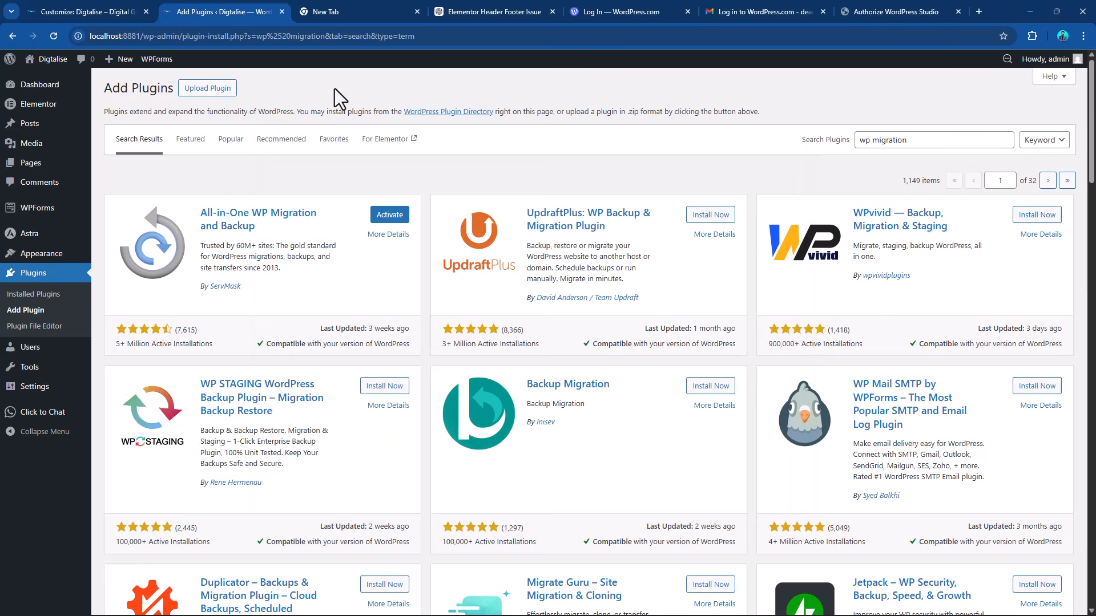
left_click(388, 215)
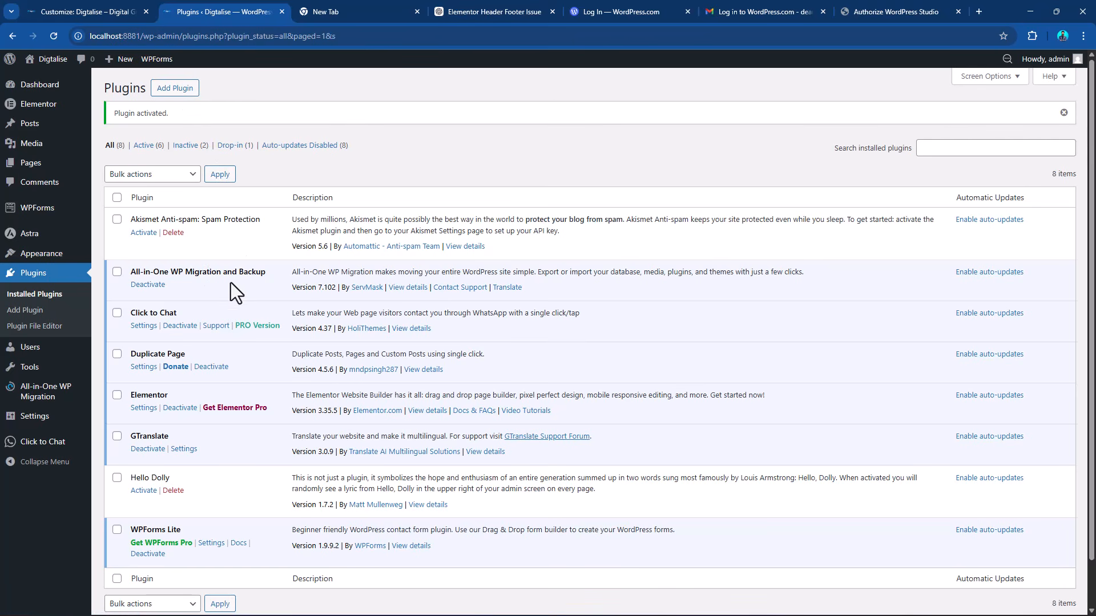
mouse_move(84, 398)
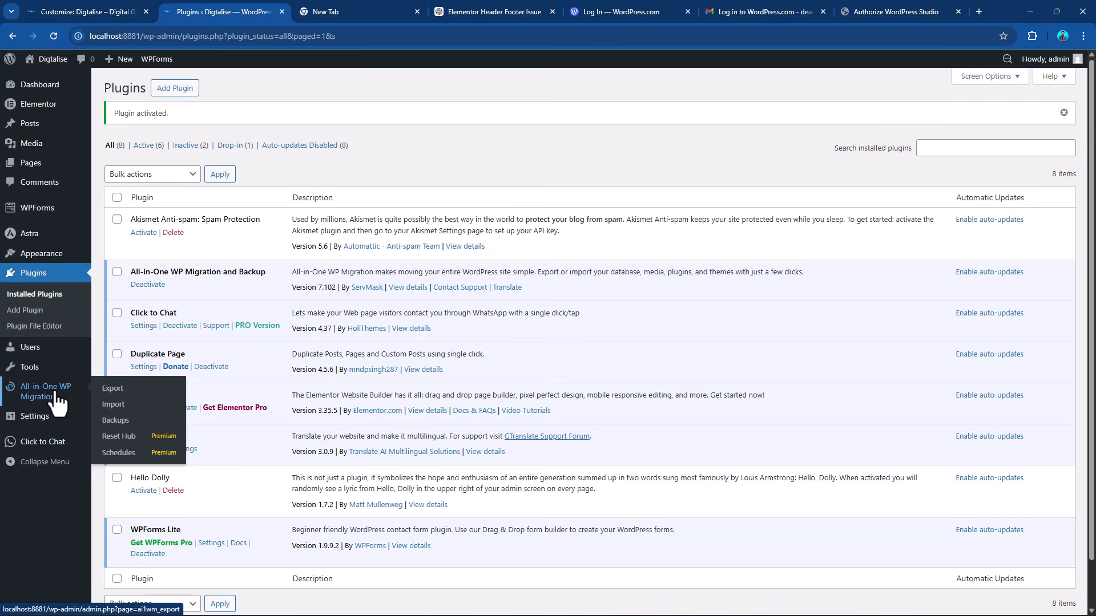
Export the Digtalise site to a file with All-in-One WP Migration.
left_click(113, 391)
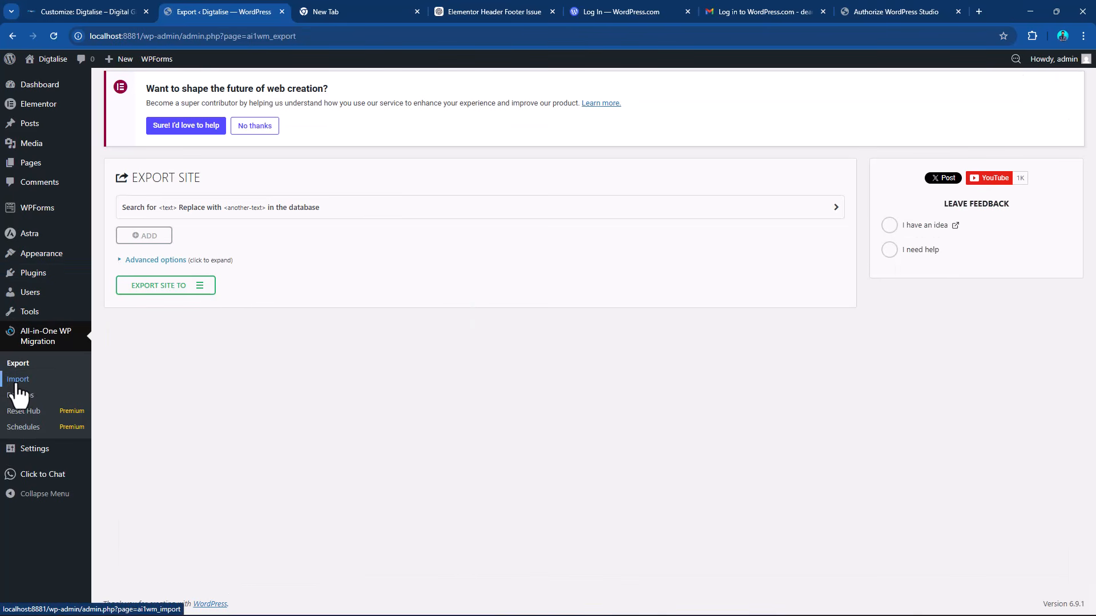
left_click(203, 288)
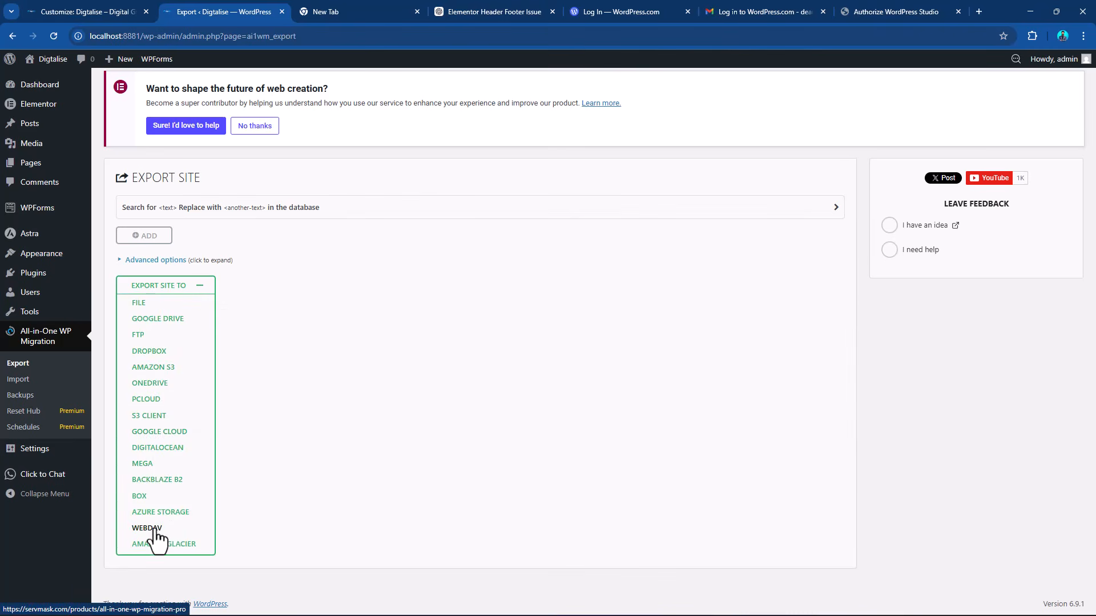
left_click(138, 302)
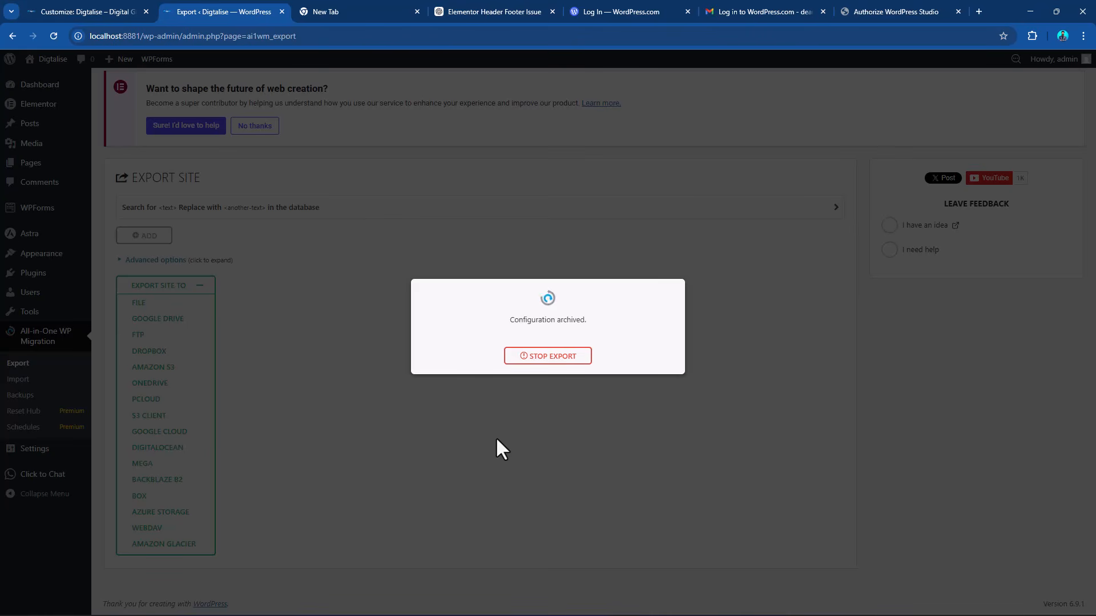
Switch to Studio, open the My WordPress Website Preview 1 site in the browser and look over its home page.
key("alt+Tab")
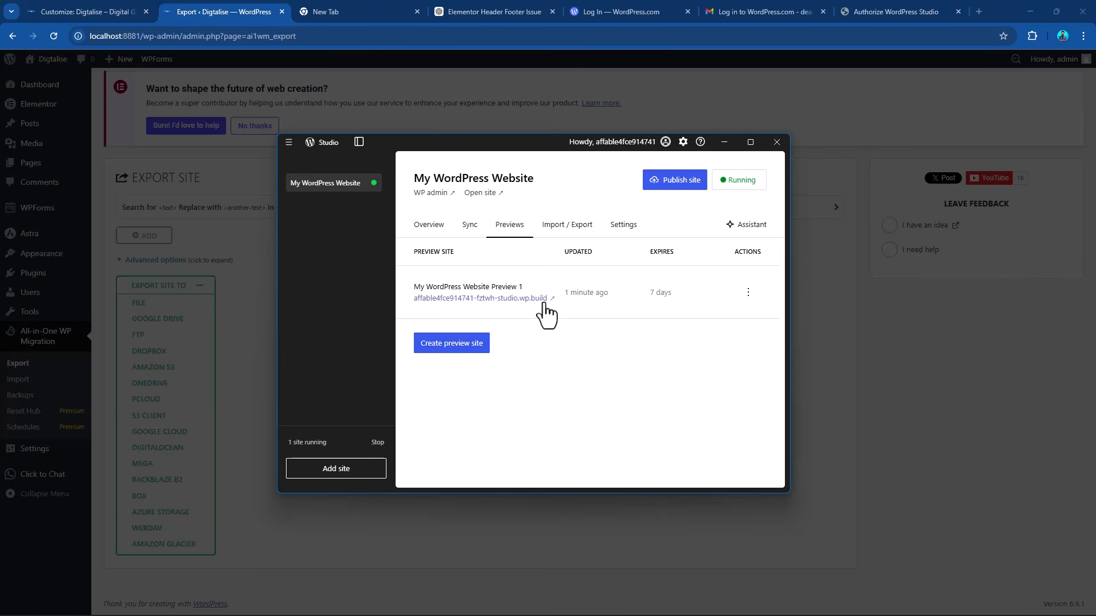
left_click(747, 293)
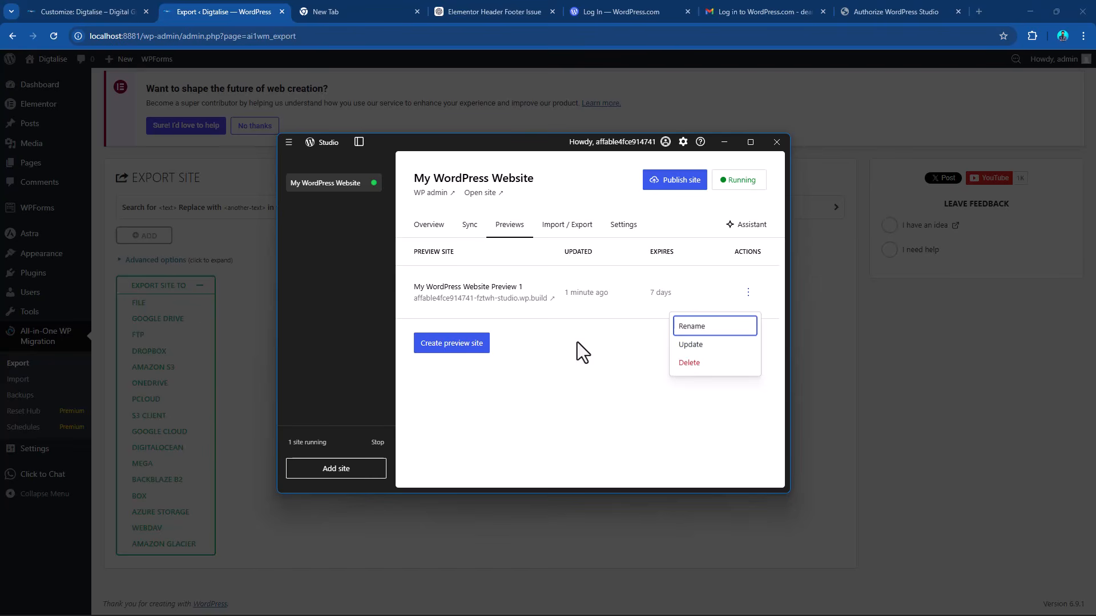
left_click(551, 304)
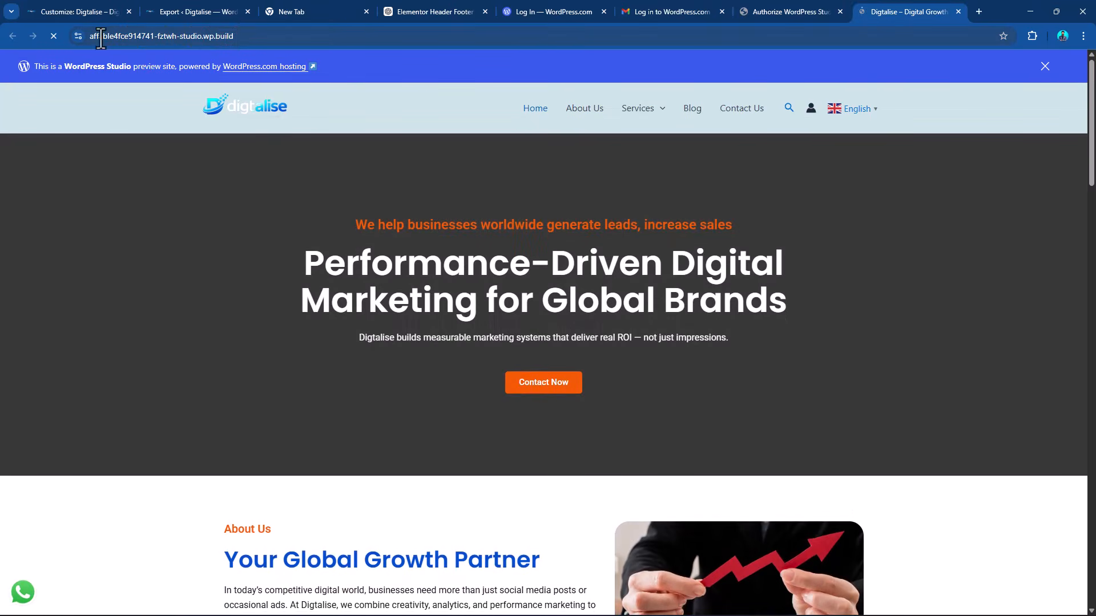
scroll(693, 228, "down", 5)
scroll(694, 230, "down", 20)
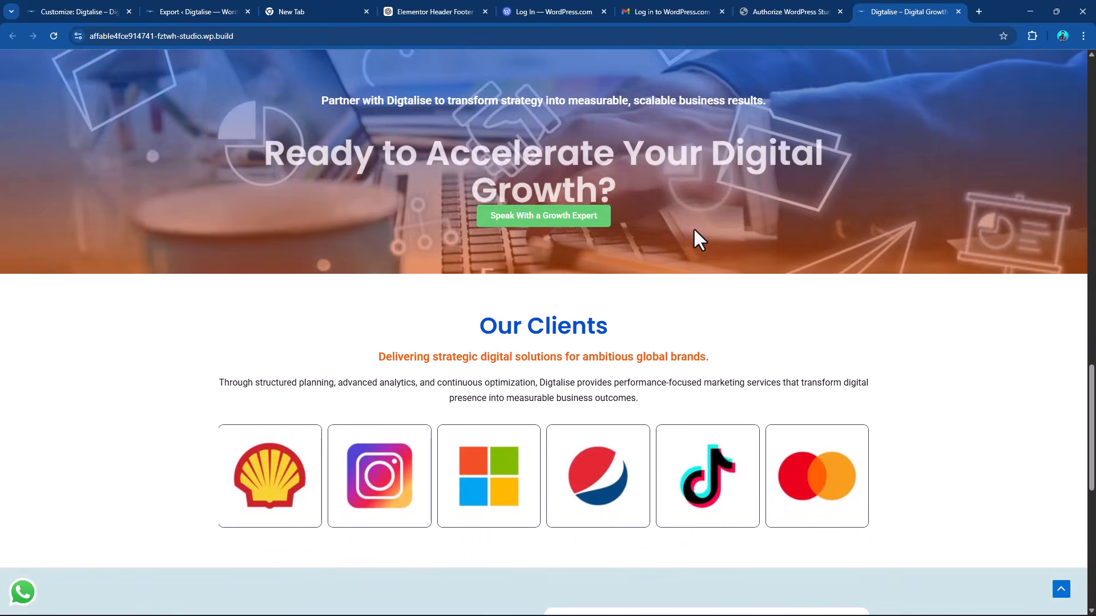
scroll(689, 233, "up", 20)
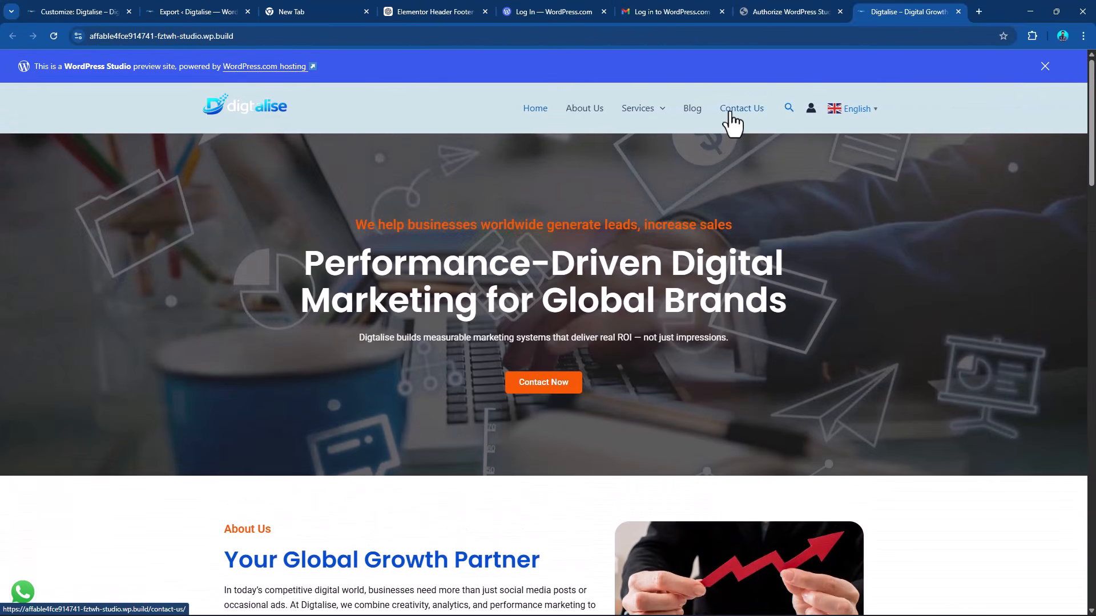
Open the preview site's Contact Us page and look through its content.
left_click(735, 117)
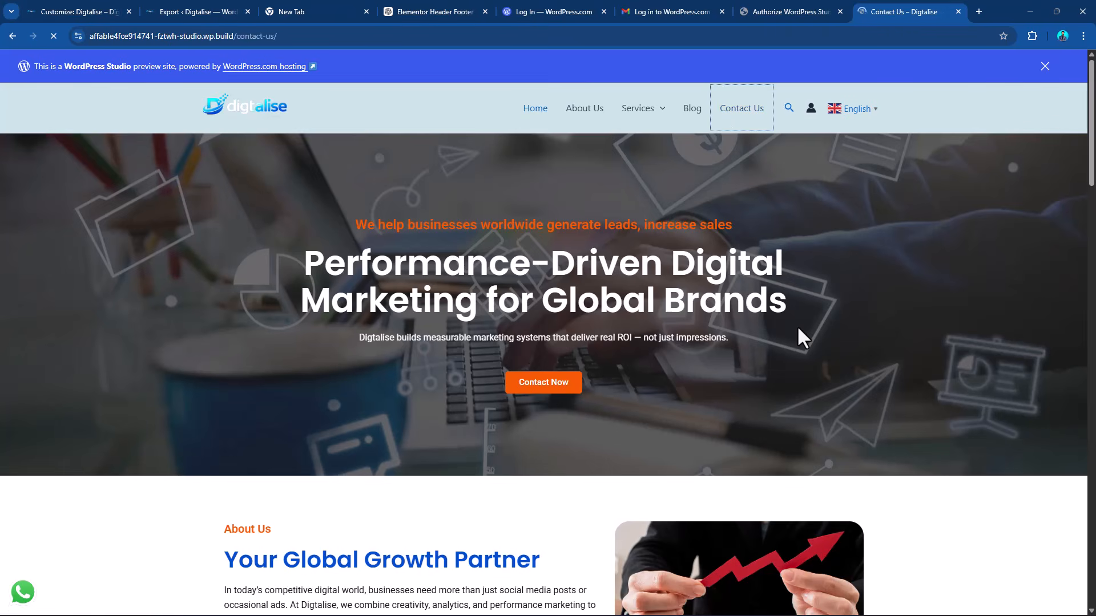
scroll(822, 320, "down", 6)
scroll(822, 321, "up", 7)
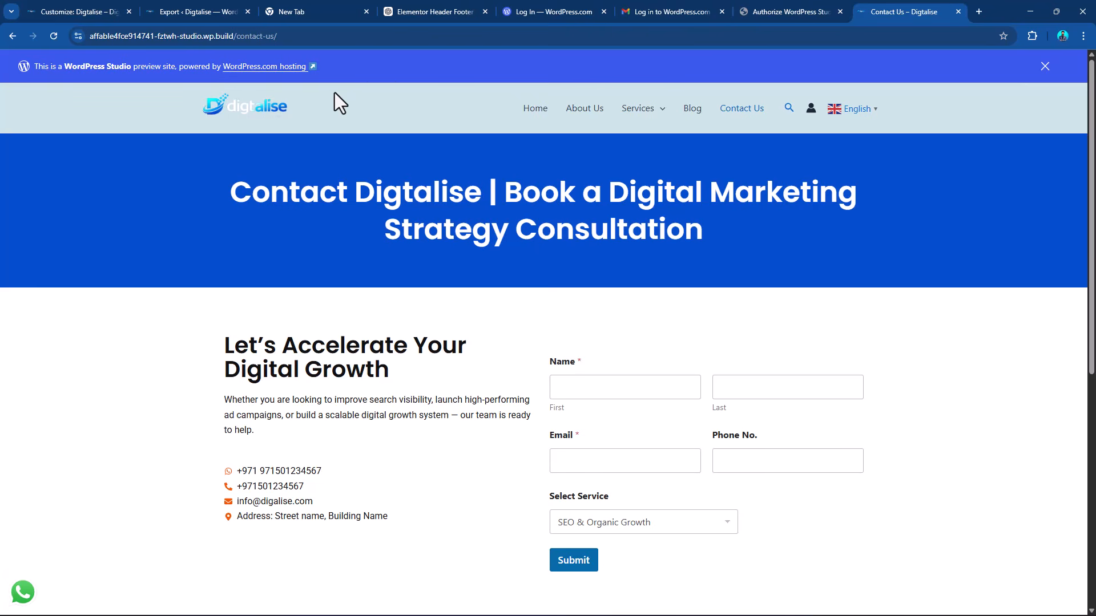
Return to the site export in the WordPress admin, download the finished localhost backup file and close the export dialog.
left_click(187, 10)
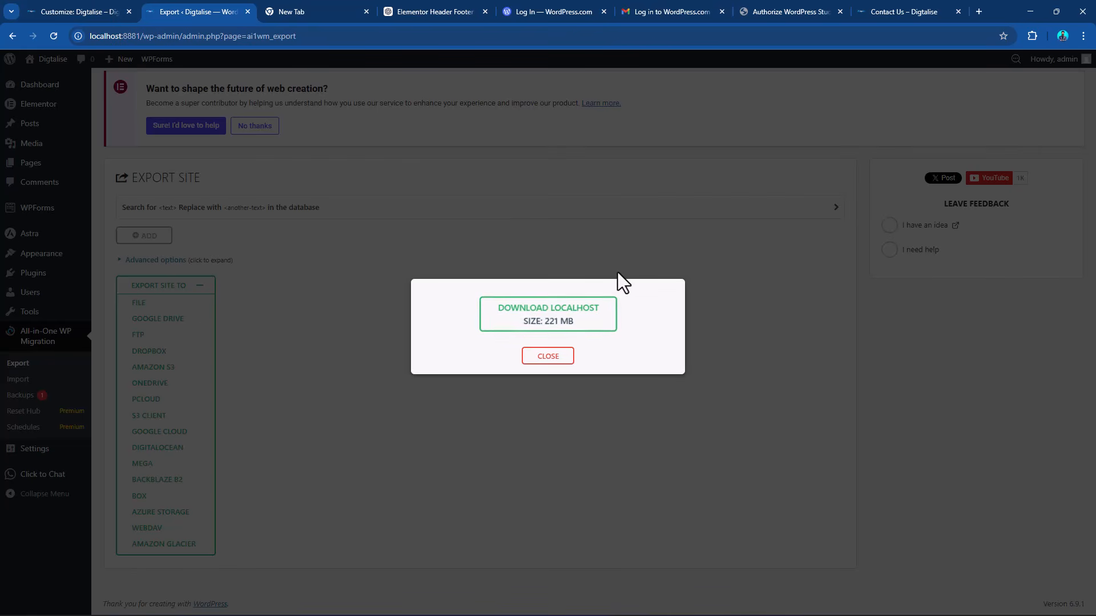
left_click(580, 321)
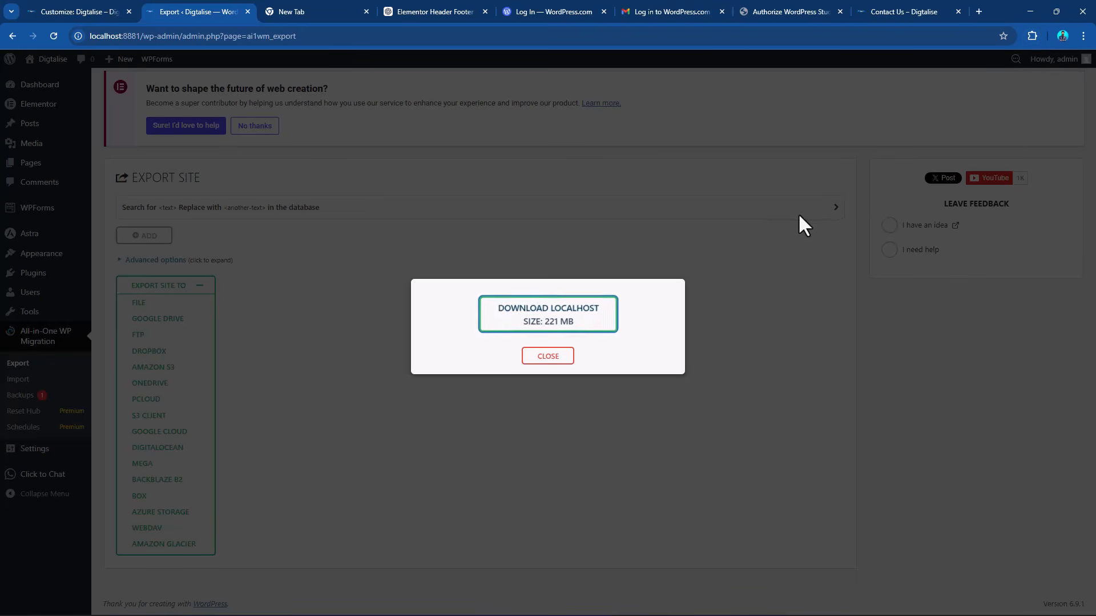
left_click(576, 320)
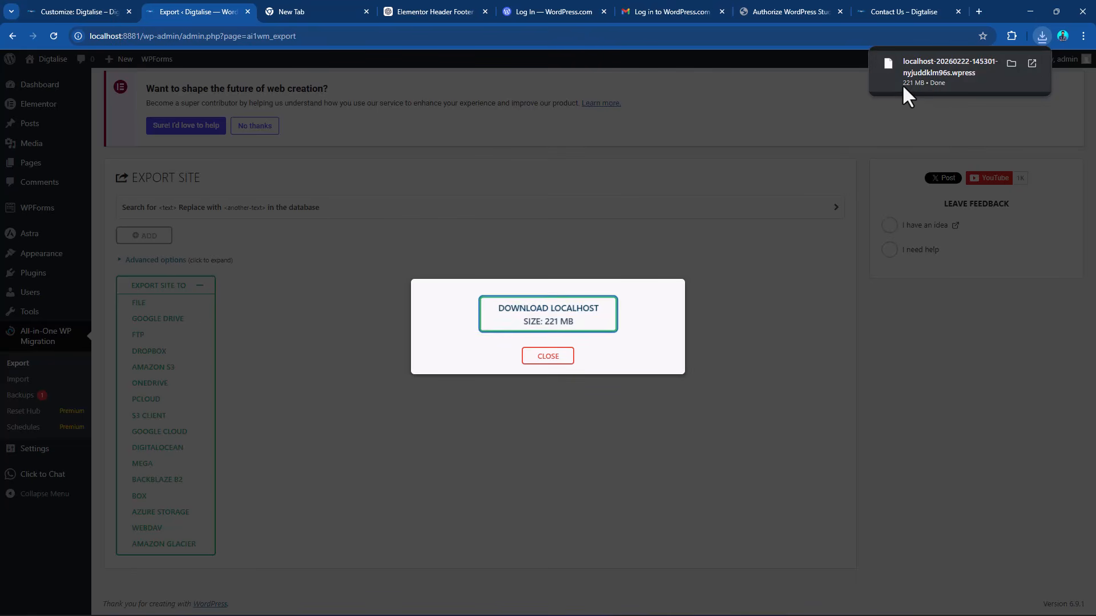
left_click(547, 357)
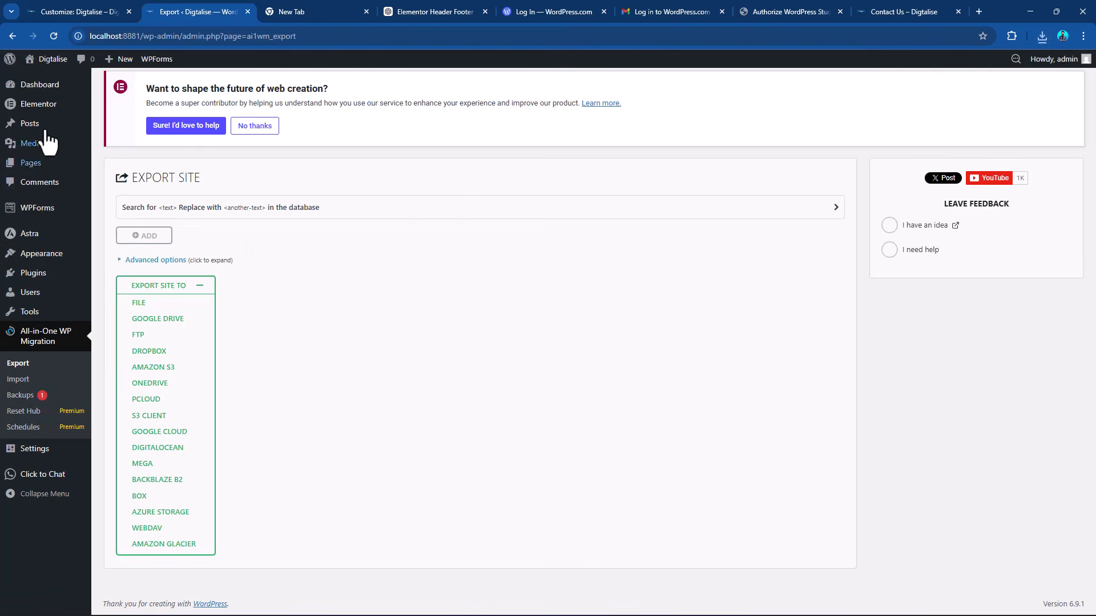
Visit the local Digtalise home page and go back into the WordPress admin through the About WordPress page.
mouse_move(58, 66)
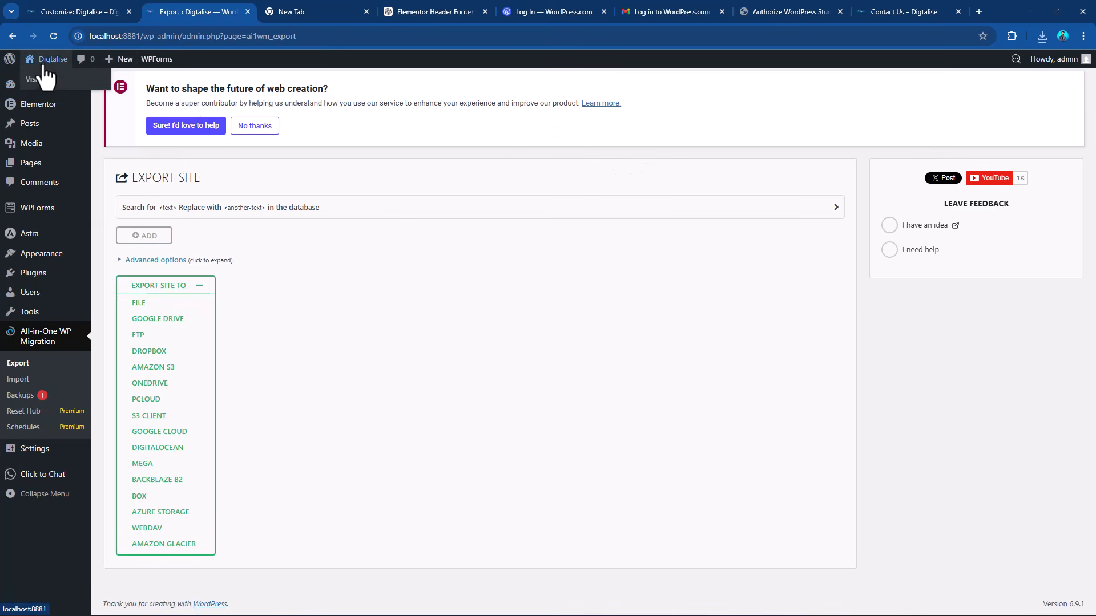
left_click(43, 64)
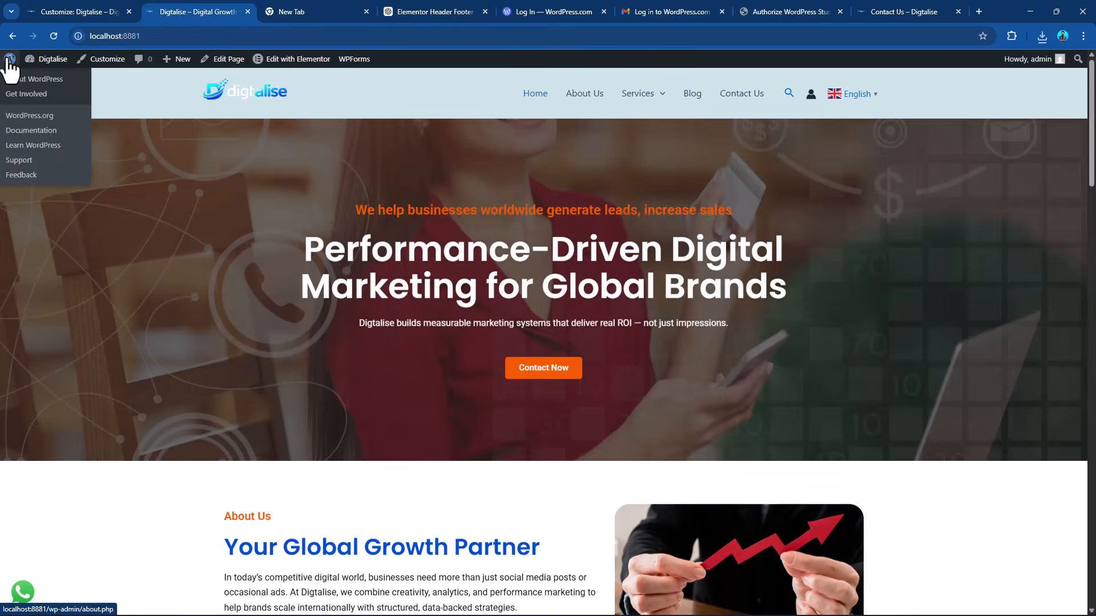
left_click(9, 62)
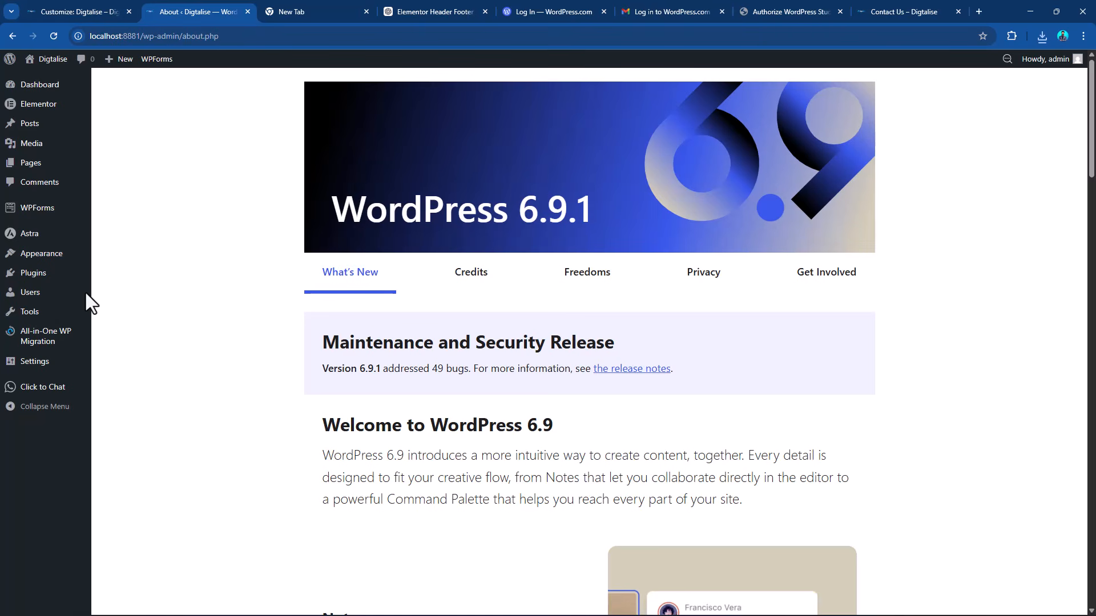
View the All-in-One WP Migration import page and leave it for the local site's front end.
mouse_move(49, 342)
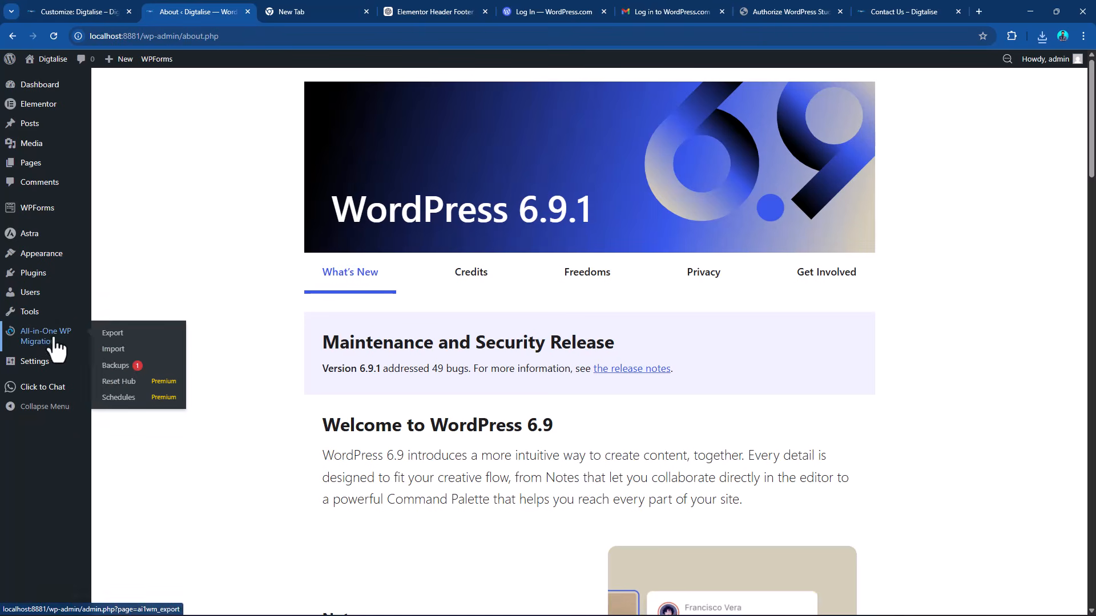
left_click(112, 350)
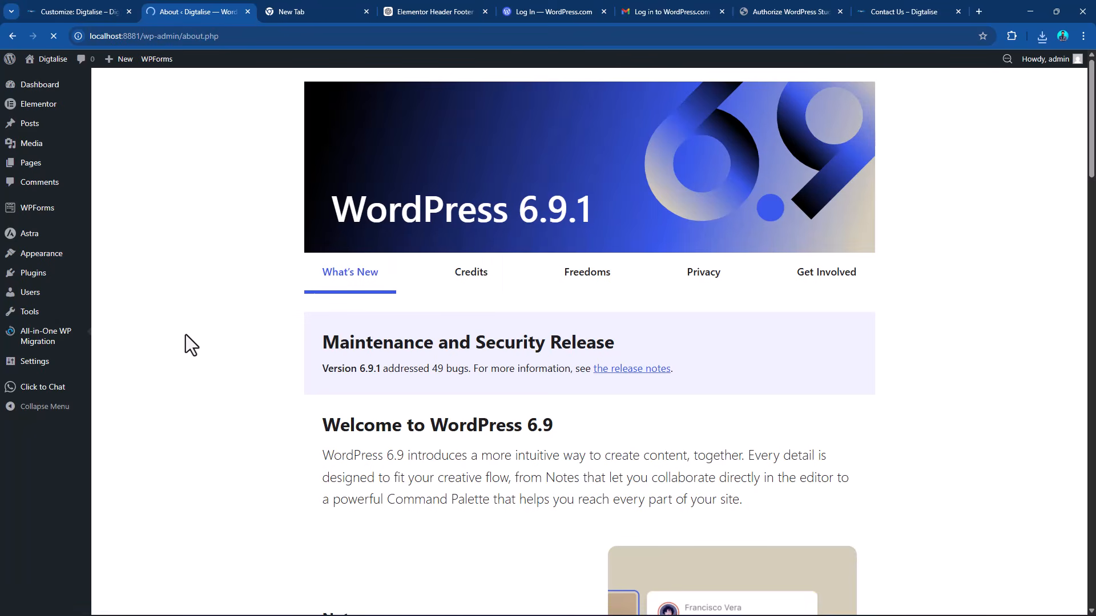
mouse_move(26, 342)
left_click(113, 349)
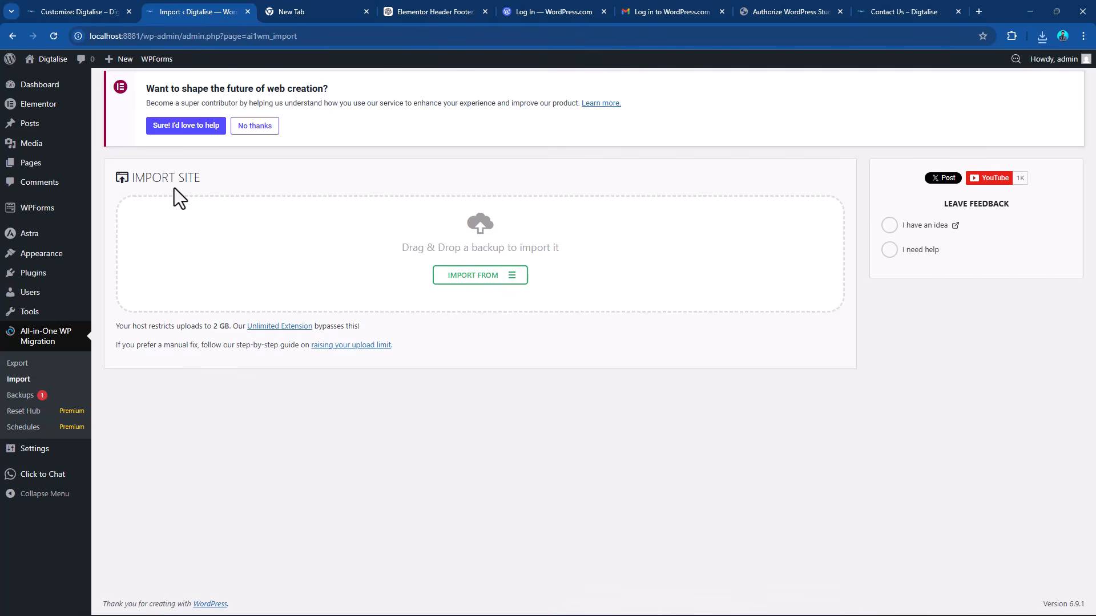
left_click(40, 76)
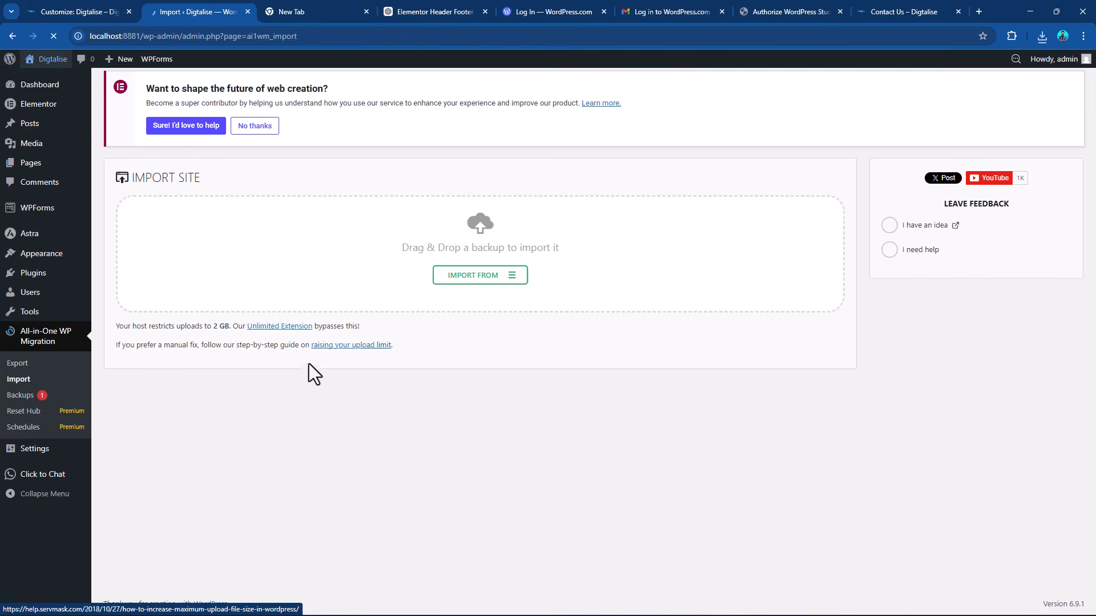